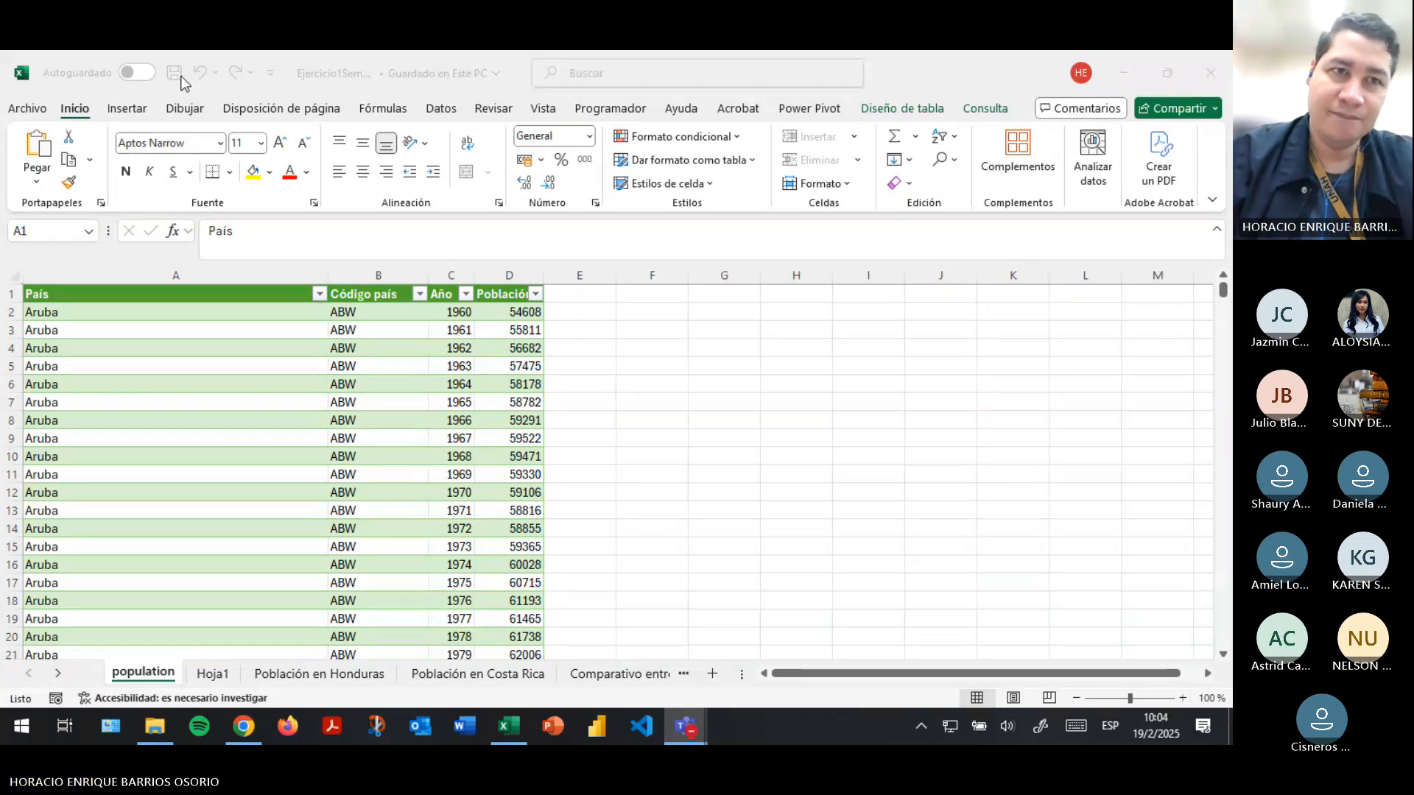
- Save the population workbook
click(541, 435)
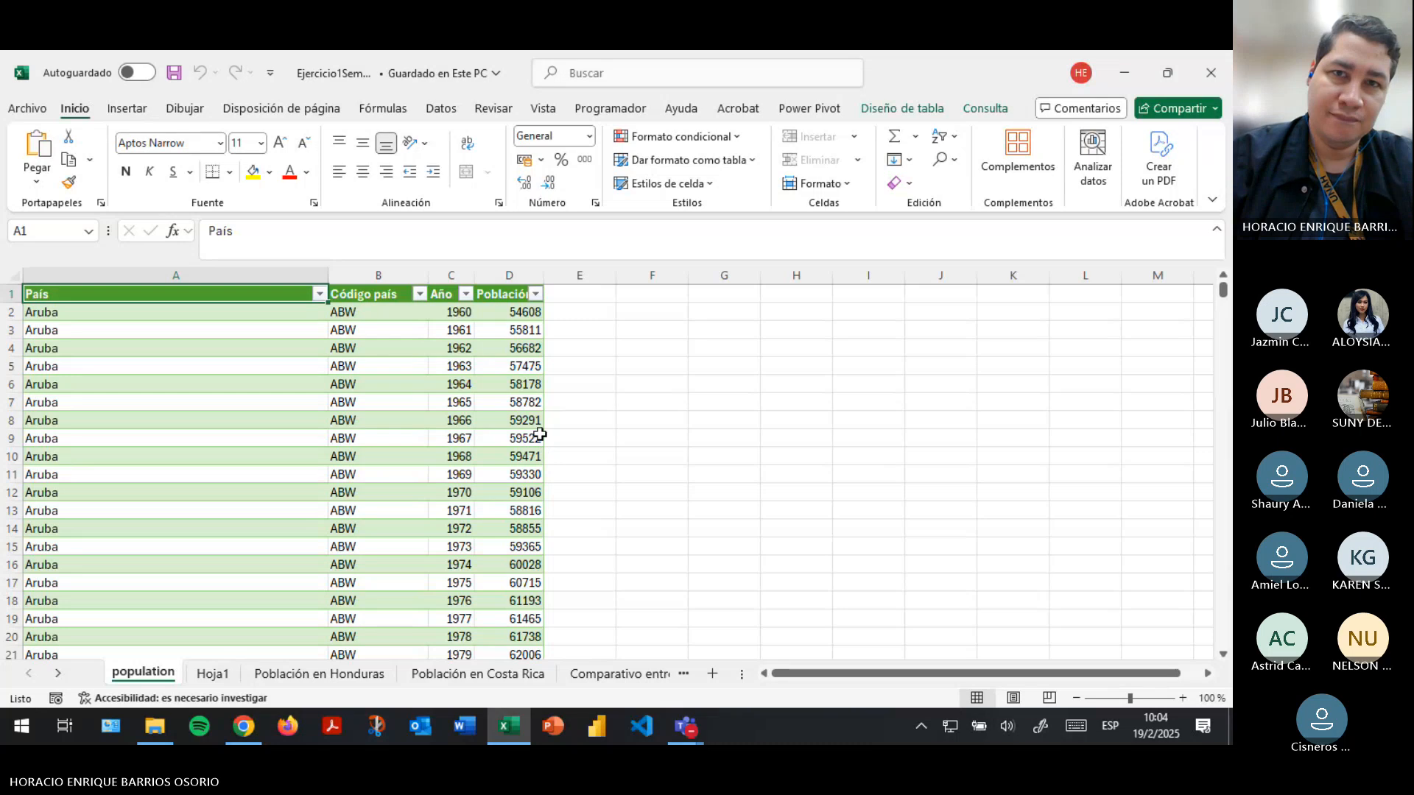
click(1143, 279)
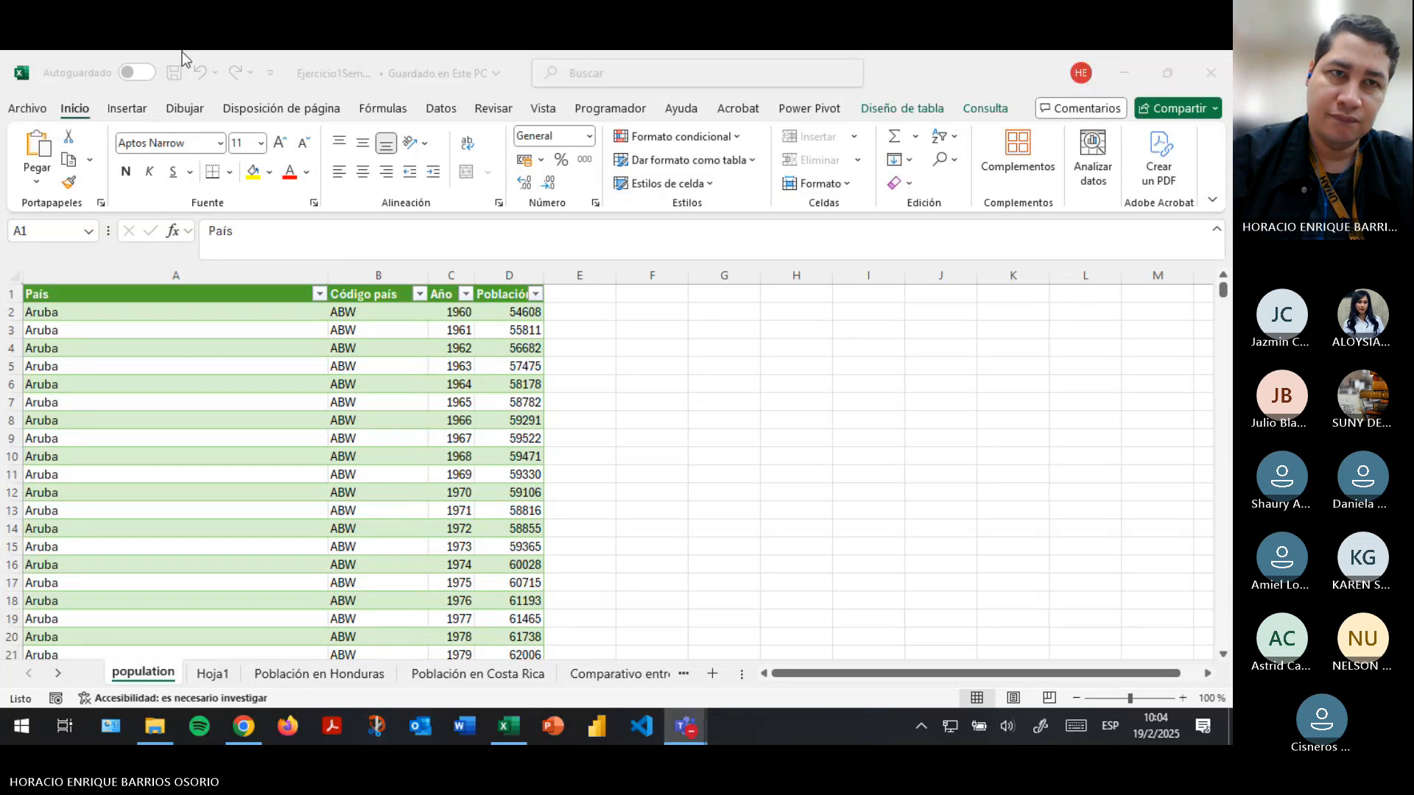
click(559, 347)
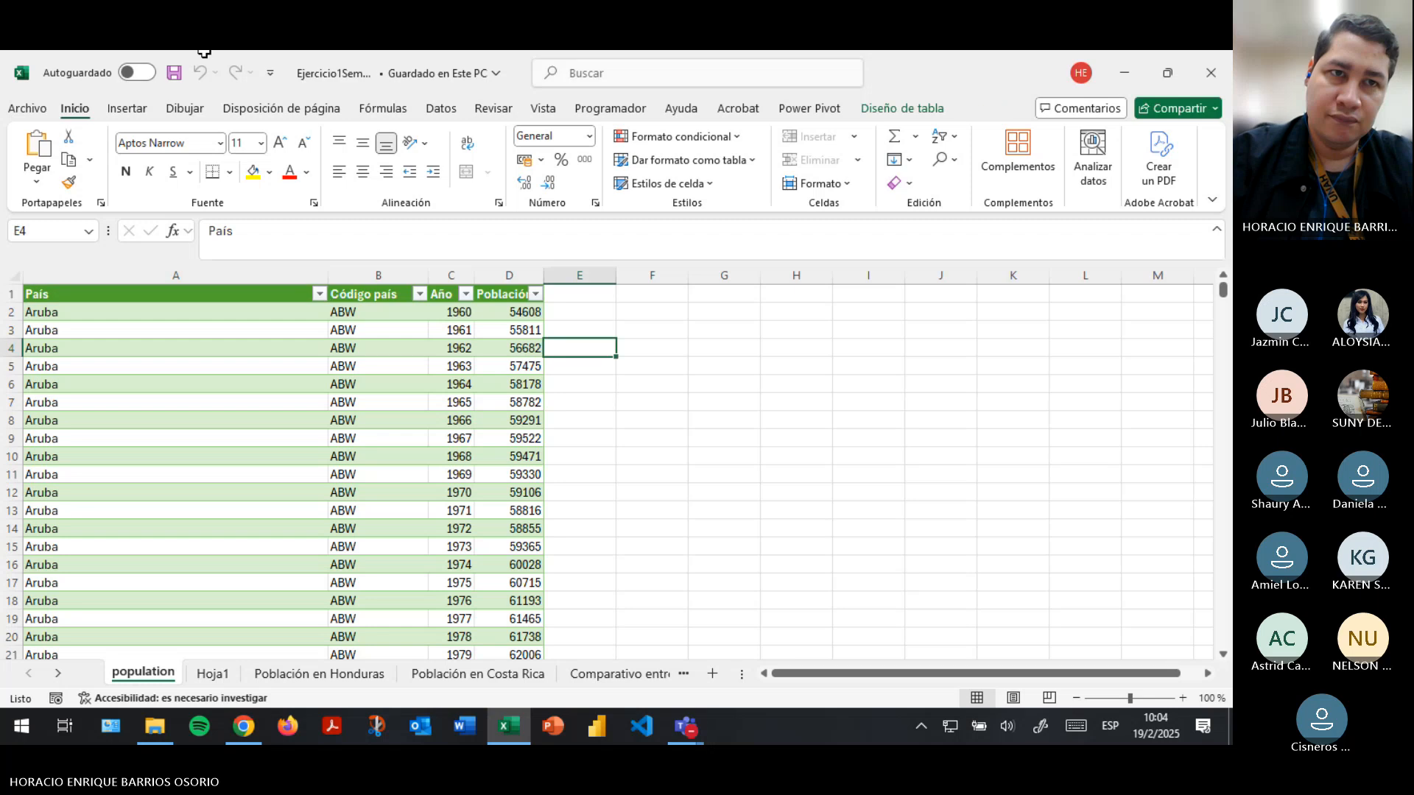
key(ctrl+s)
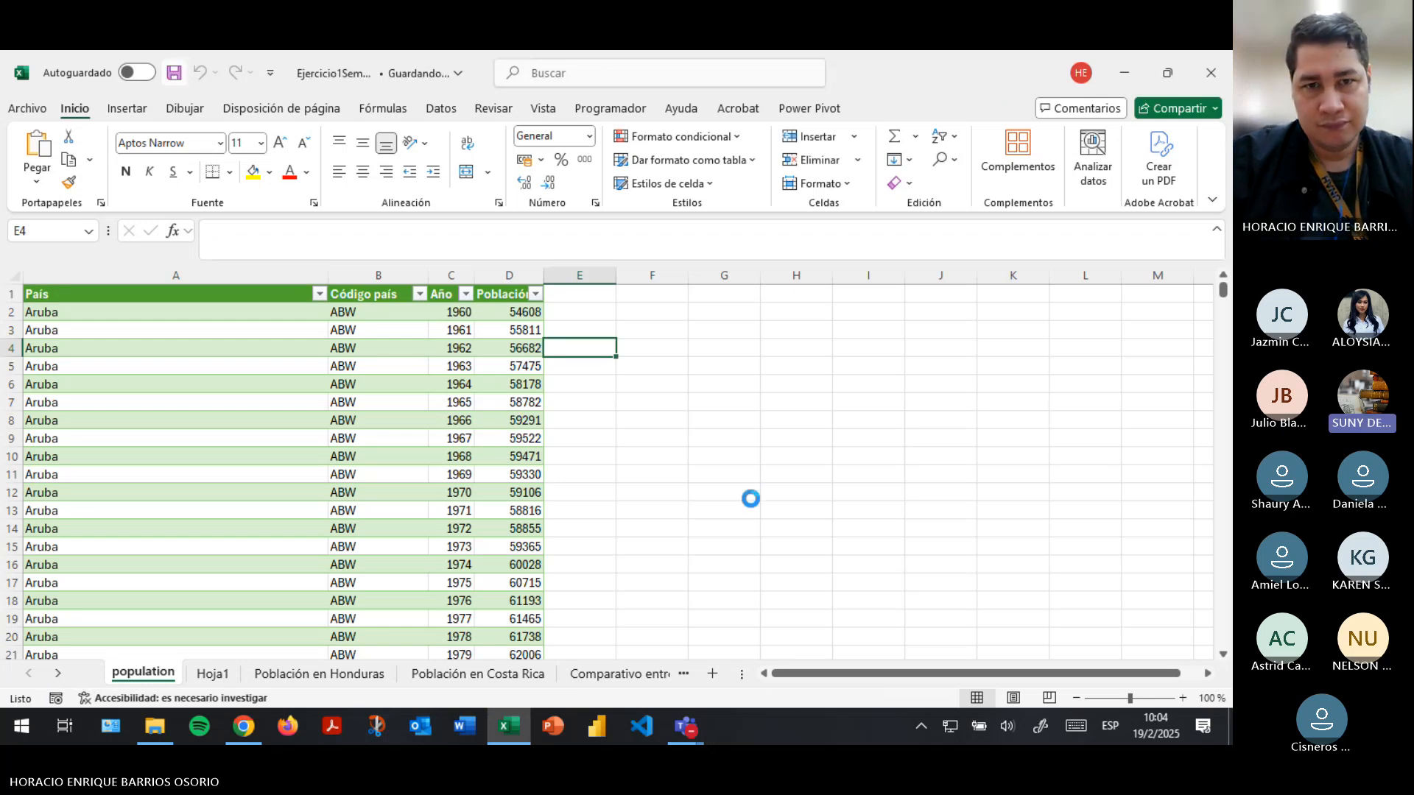
click(156, 310)
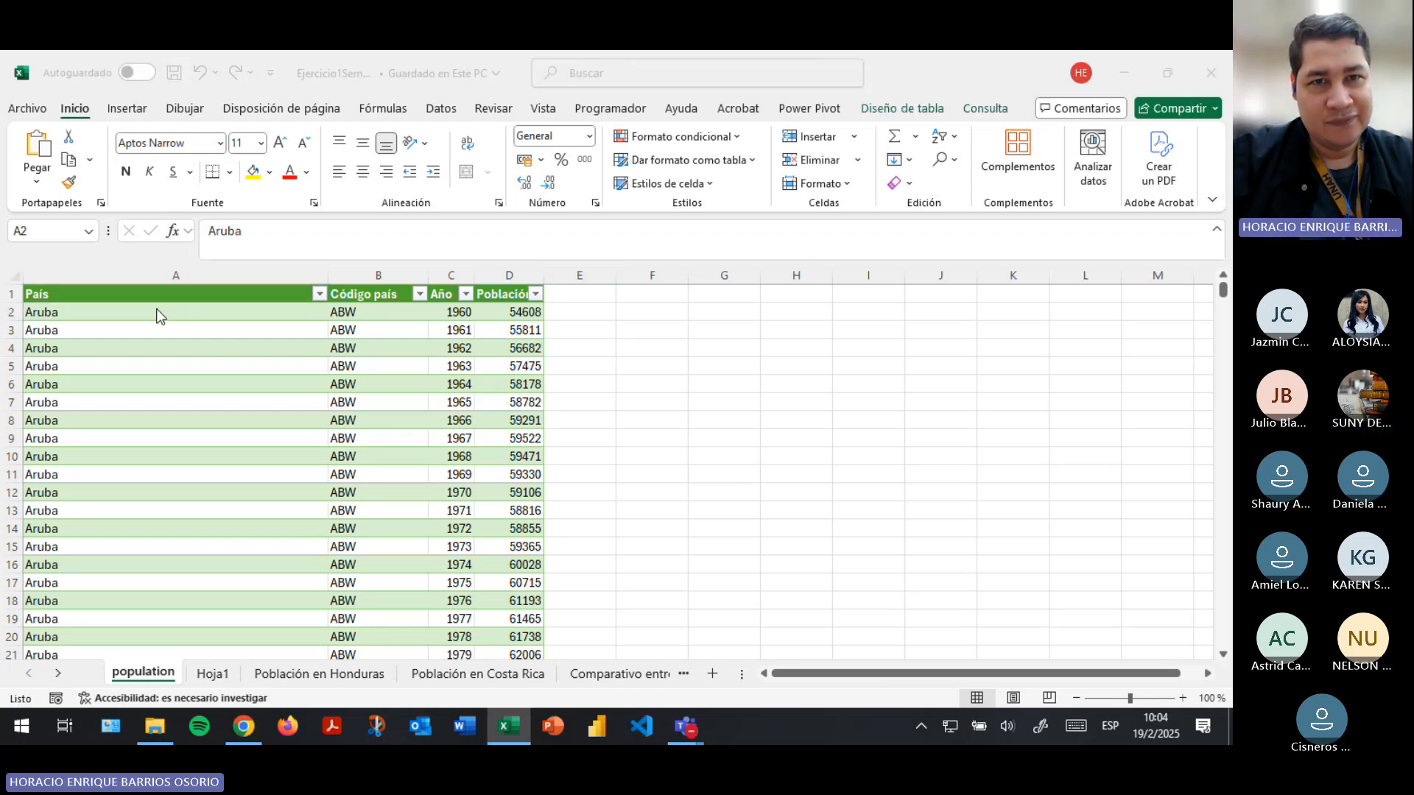
key(alt+Tab)
key(Tab)
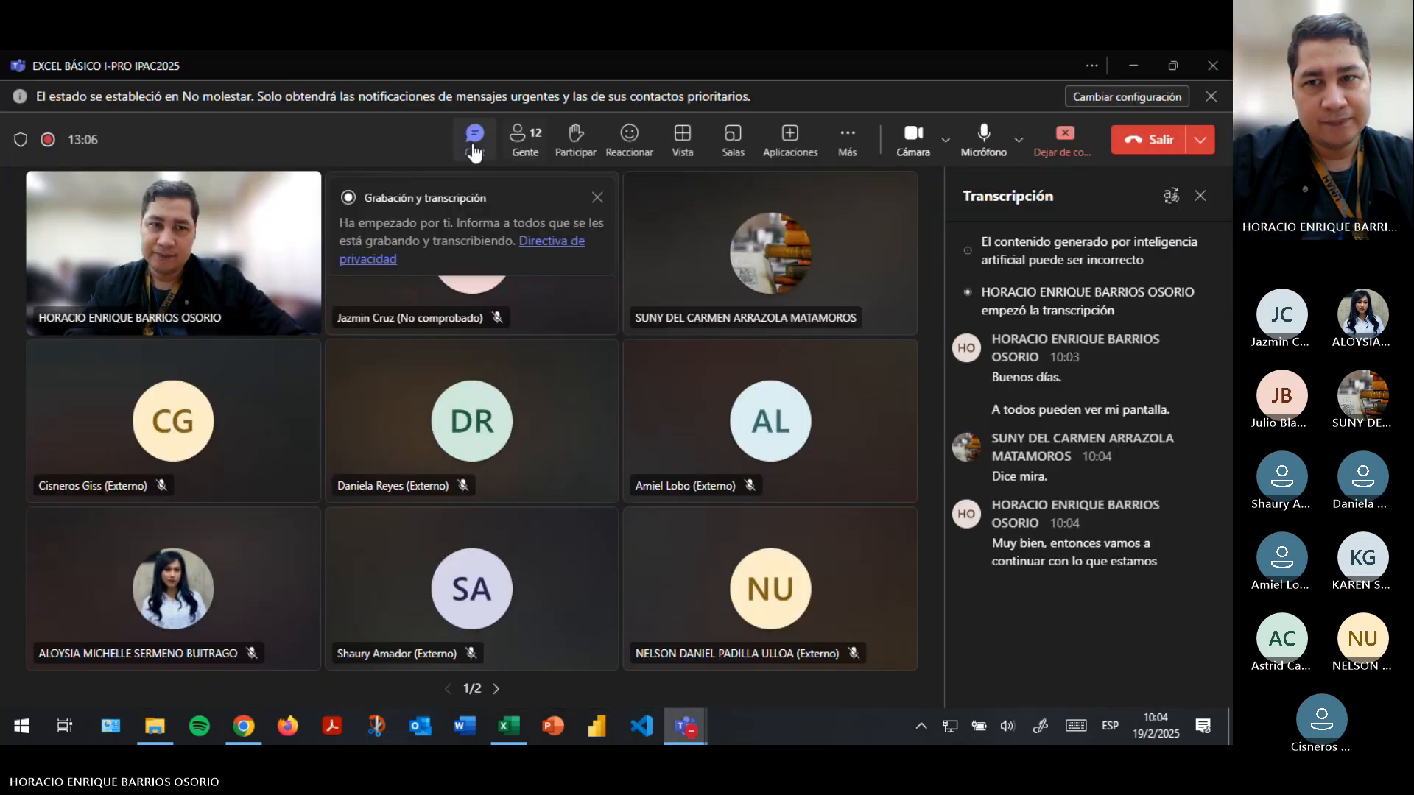
key(alt+Tab)
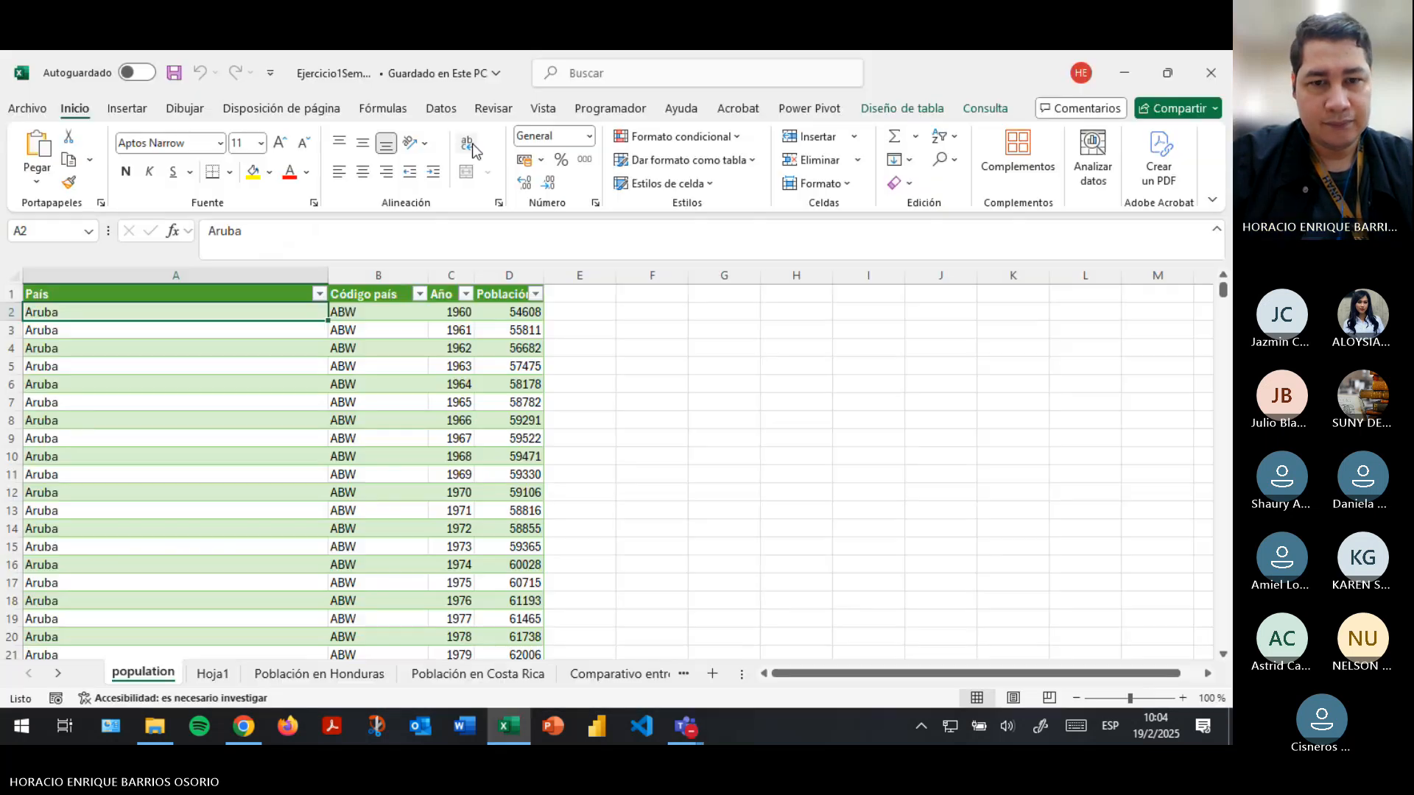
- Review the Hoja1 data tables and the Honduras, Costa Rica and comparison population charts on their sheets
click(219, 676)
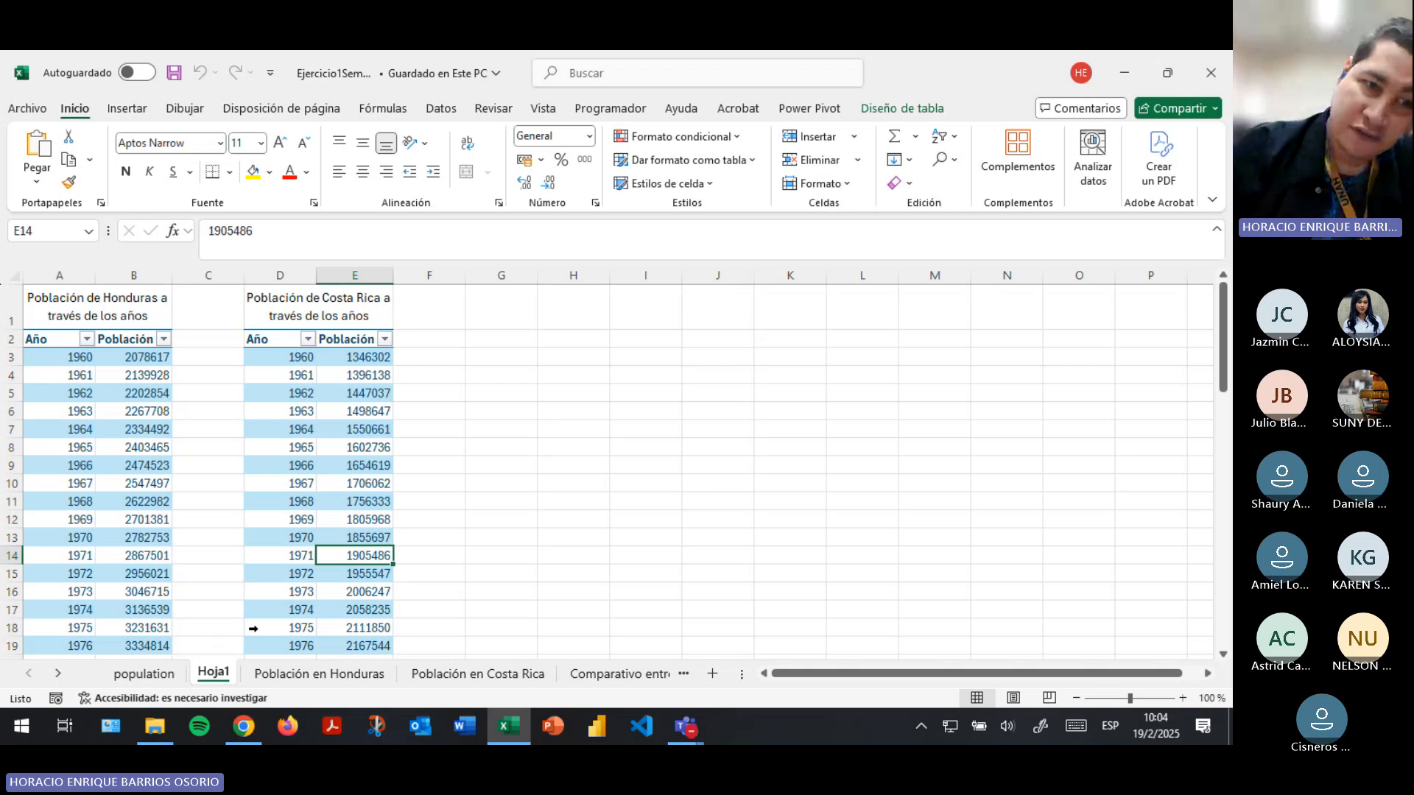
click(319, 673)
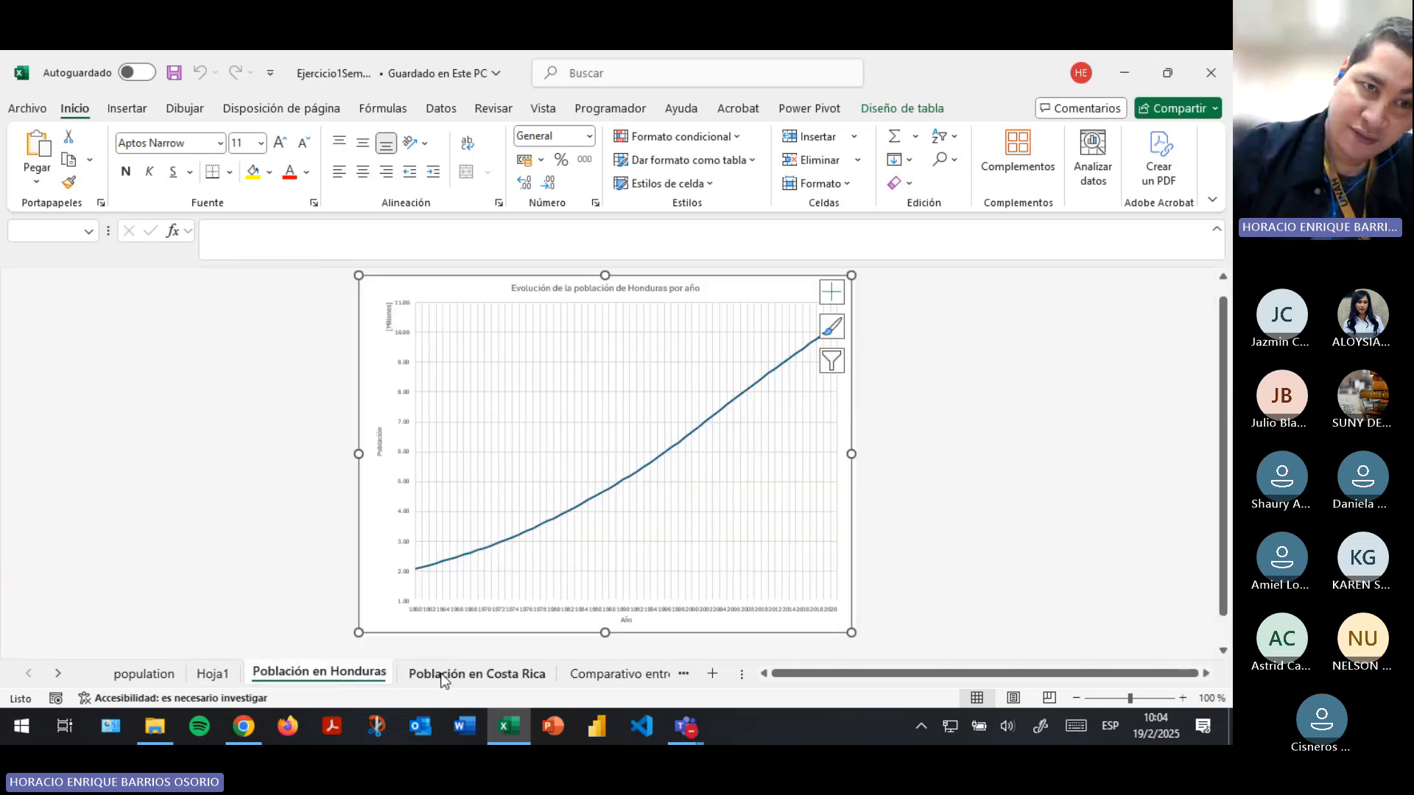
click(439, 645)
click(457, 679)
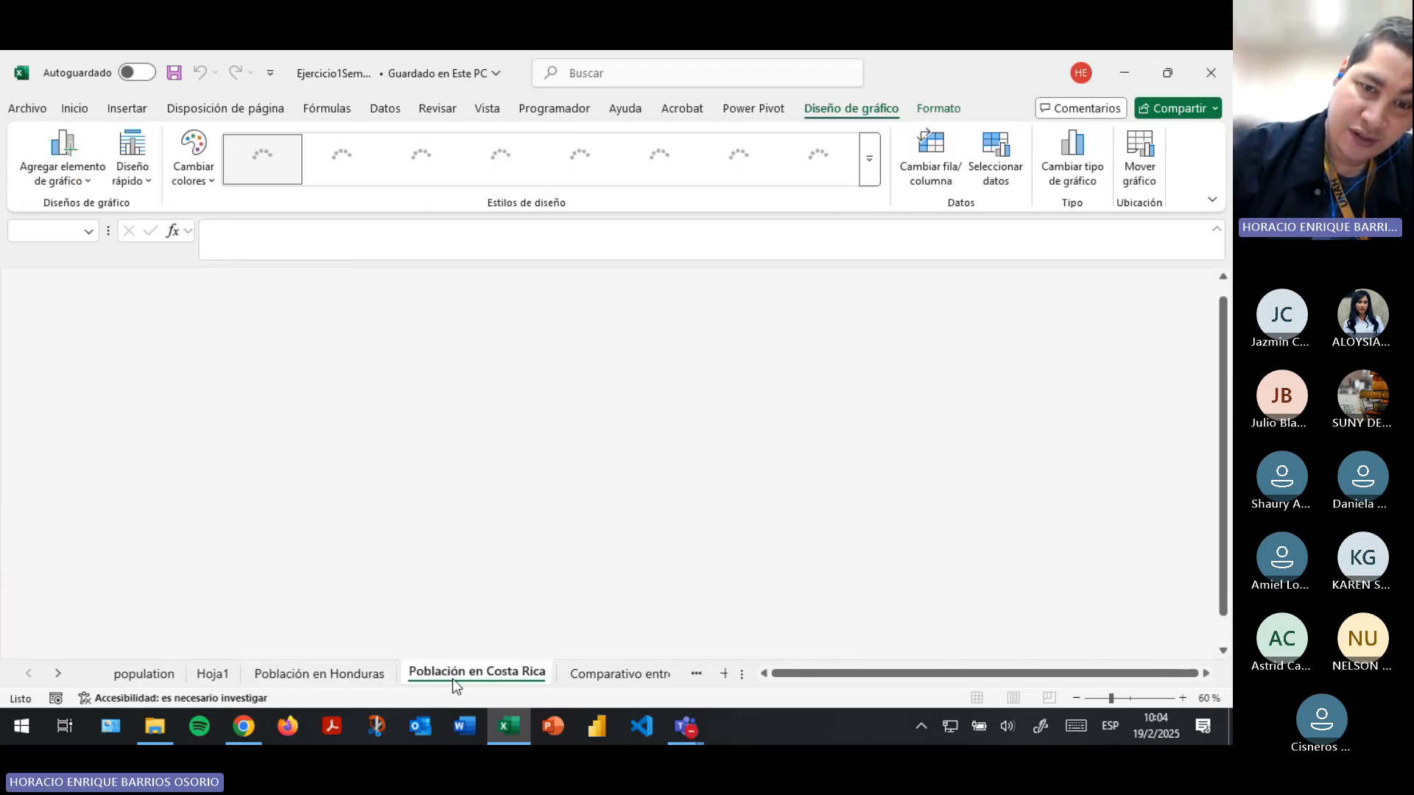
click(628, 673)
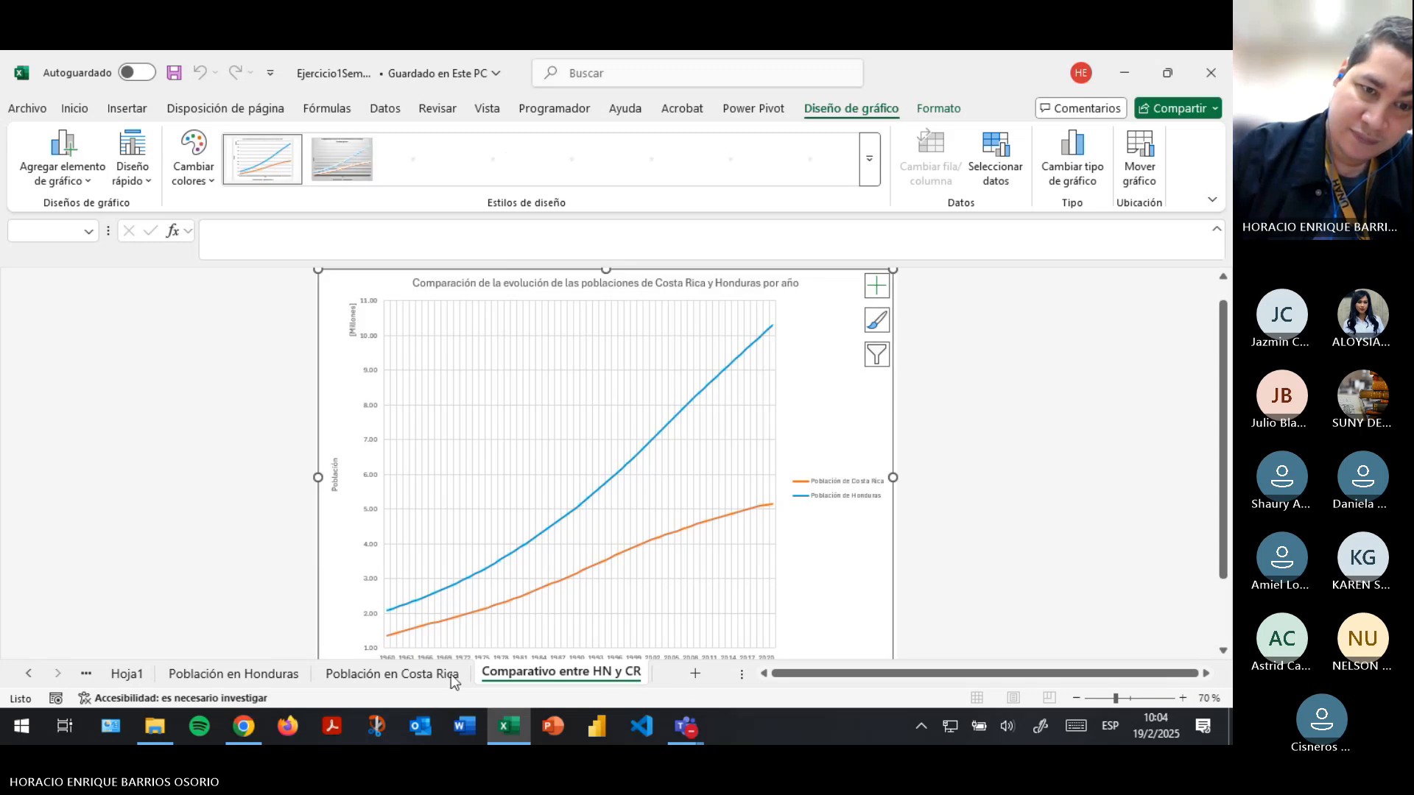
click(29, 674)
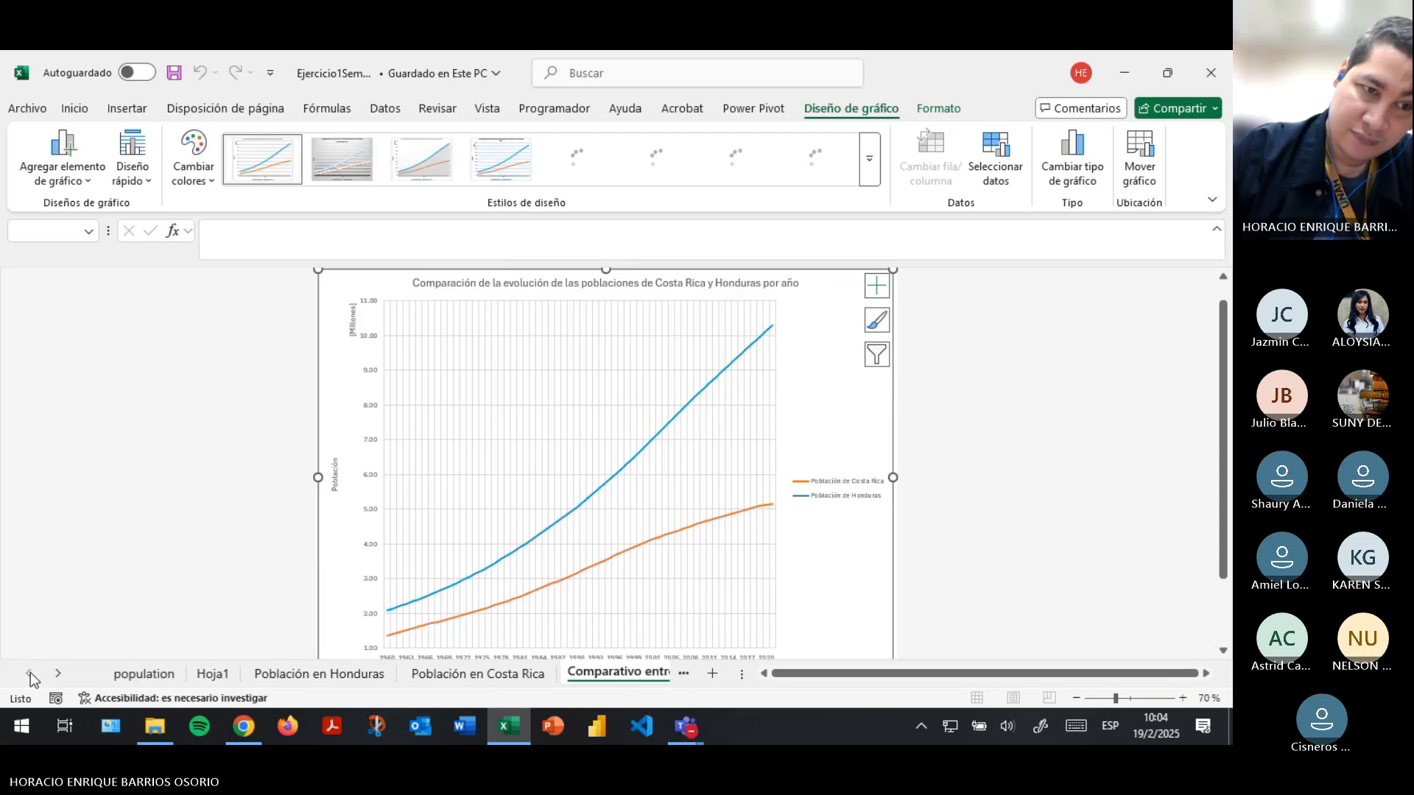
- Open the recent workbook Ejercicio2Semana3 and enable its disabled data connections
click(25, 109)
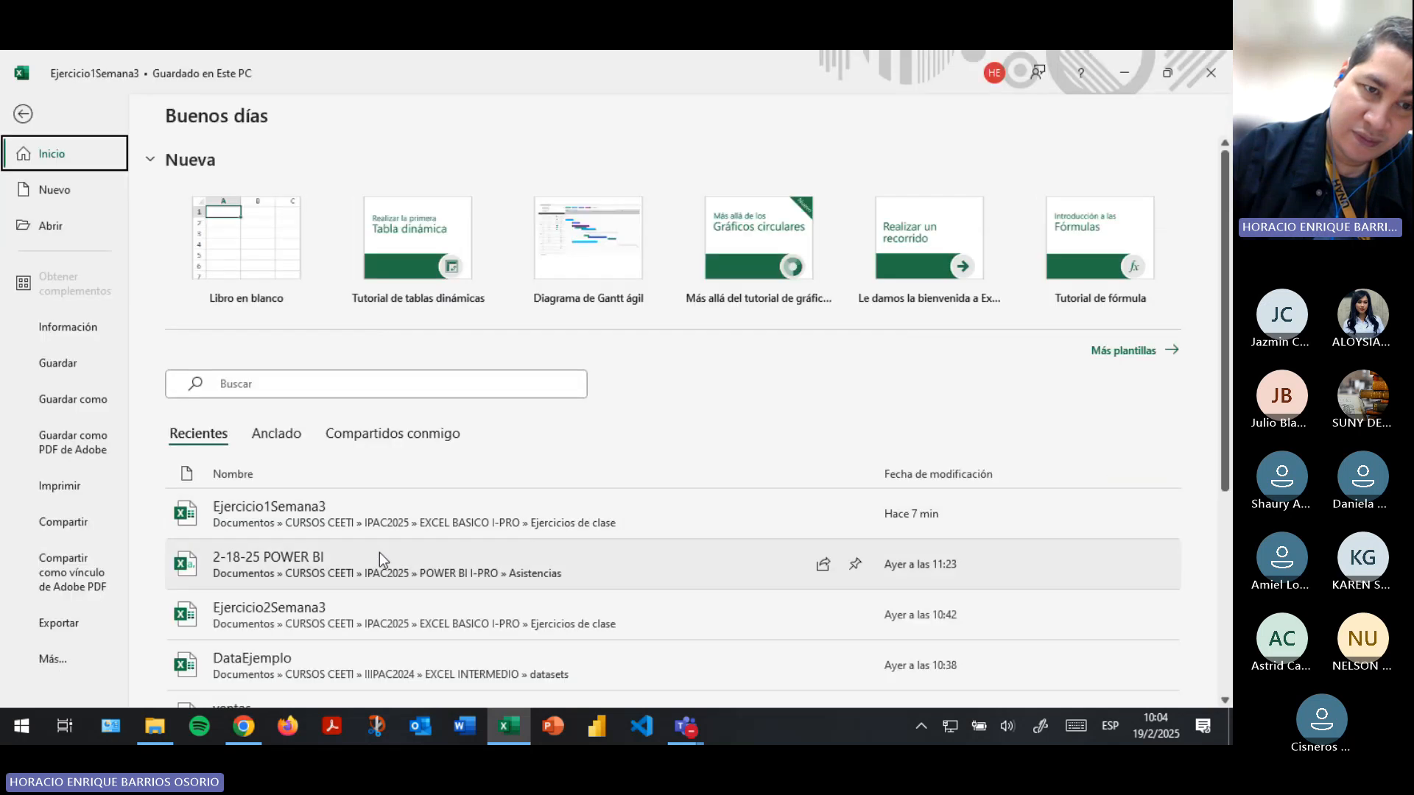
click(319, 554)
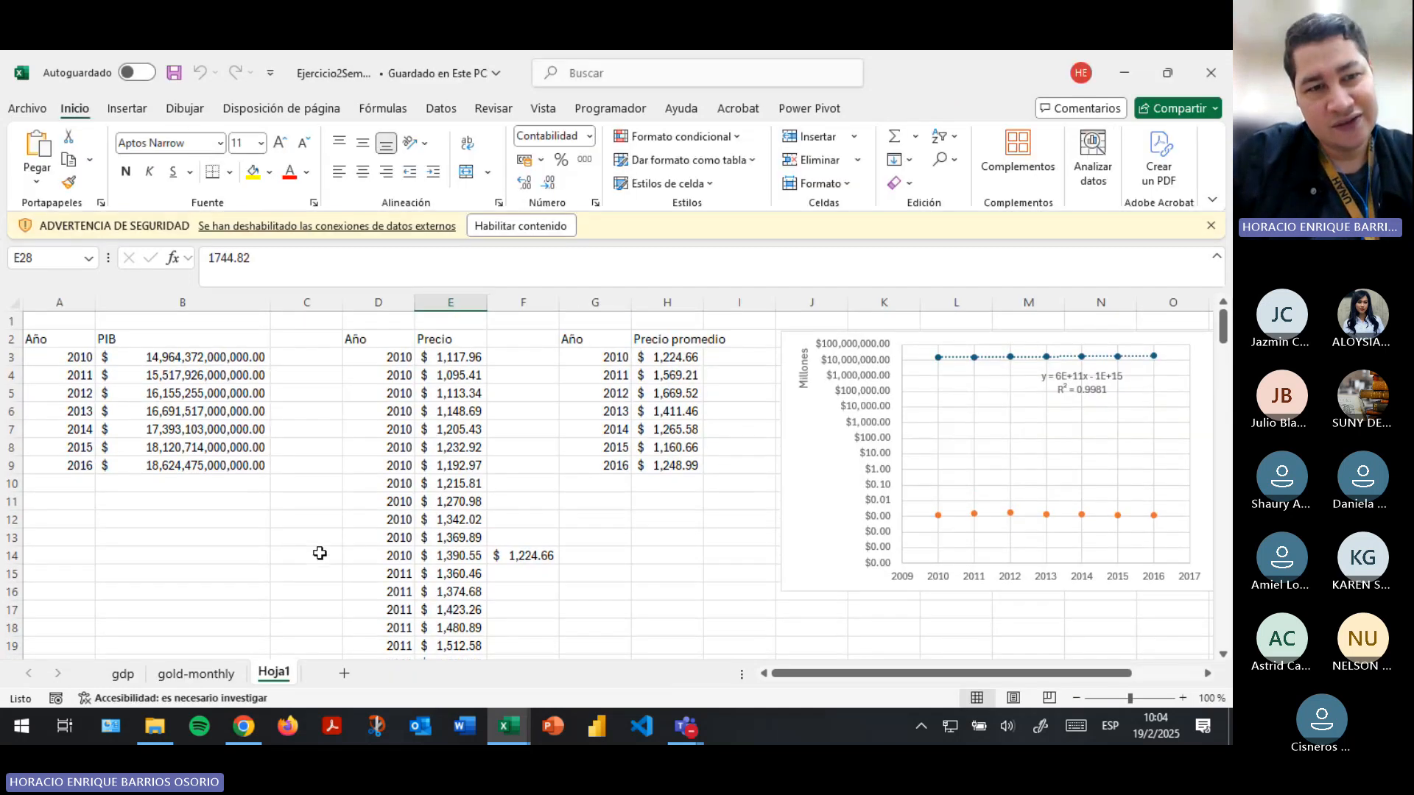
click(498, 231)
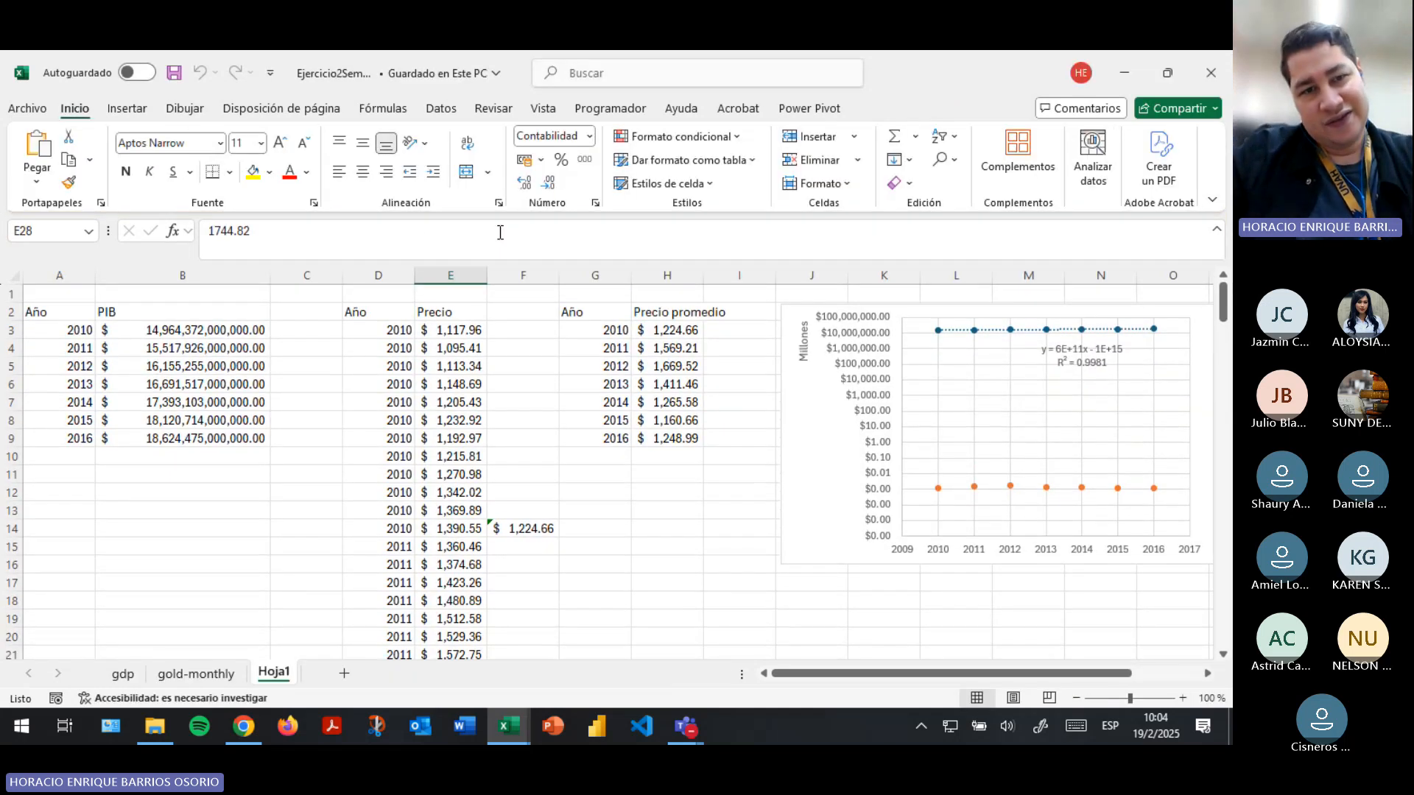
- Review the source tables on the gdp and gold-monthly sheets, then return to Hoja1
click(196, 673)
click(122, 673)
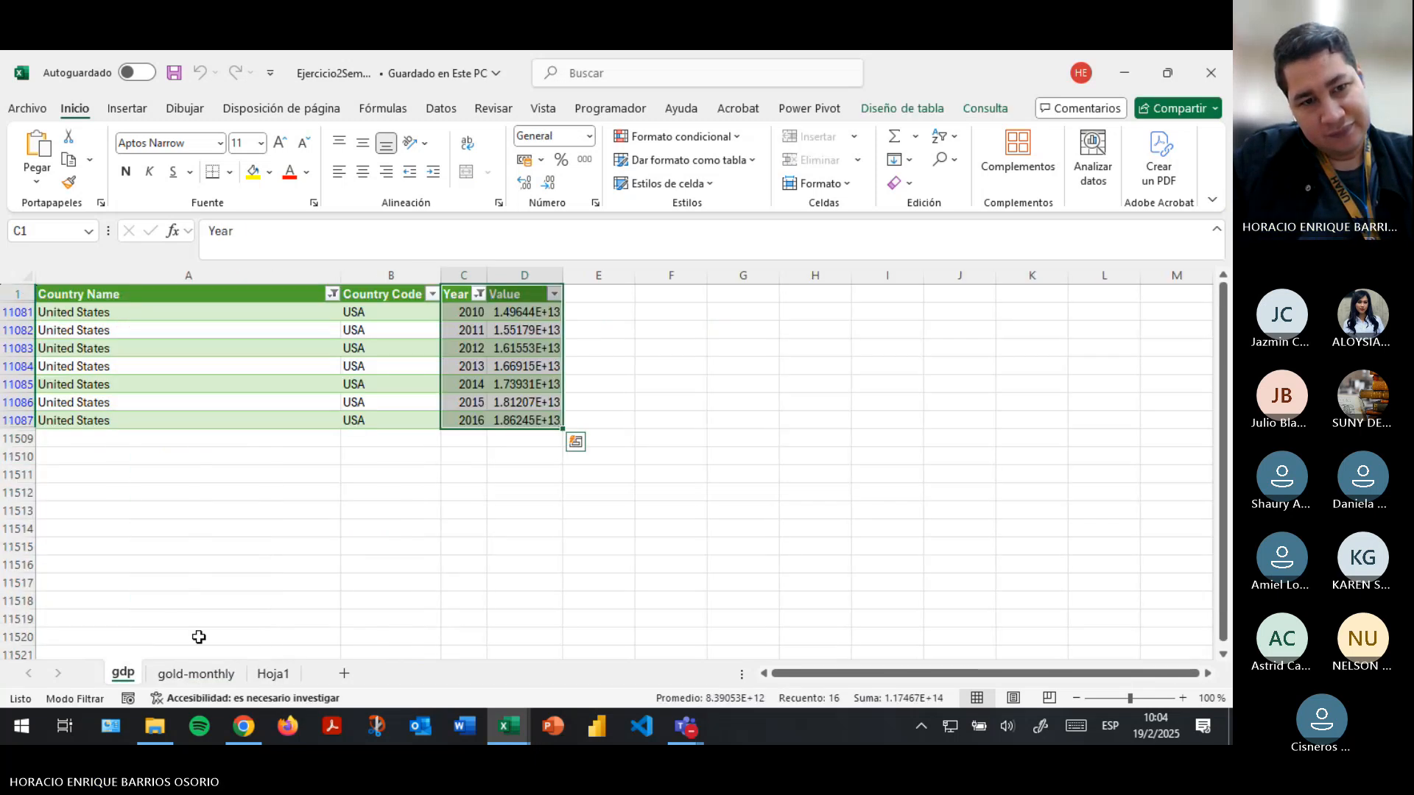
click(198, 673)
scroll(249, 477, up, 9)
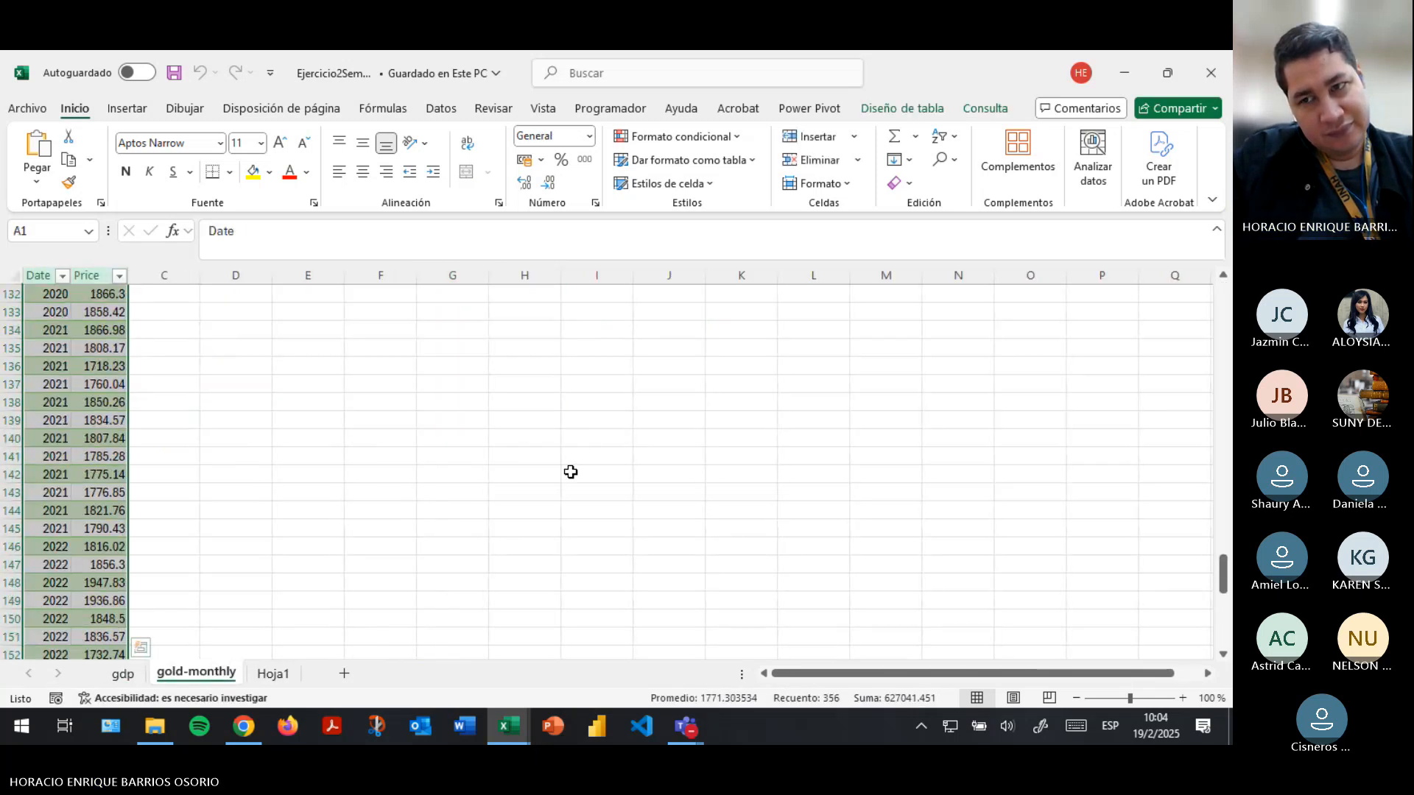
drag(1225, 568, 1226, 294)
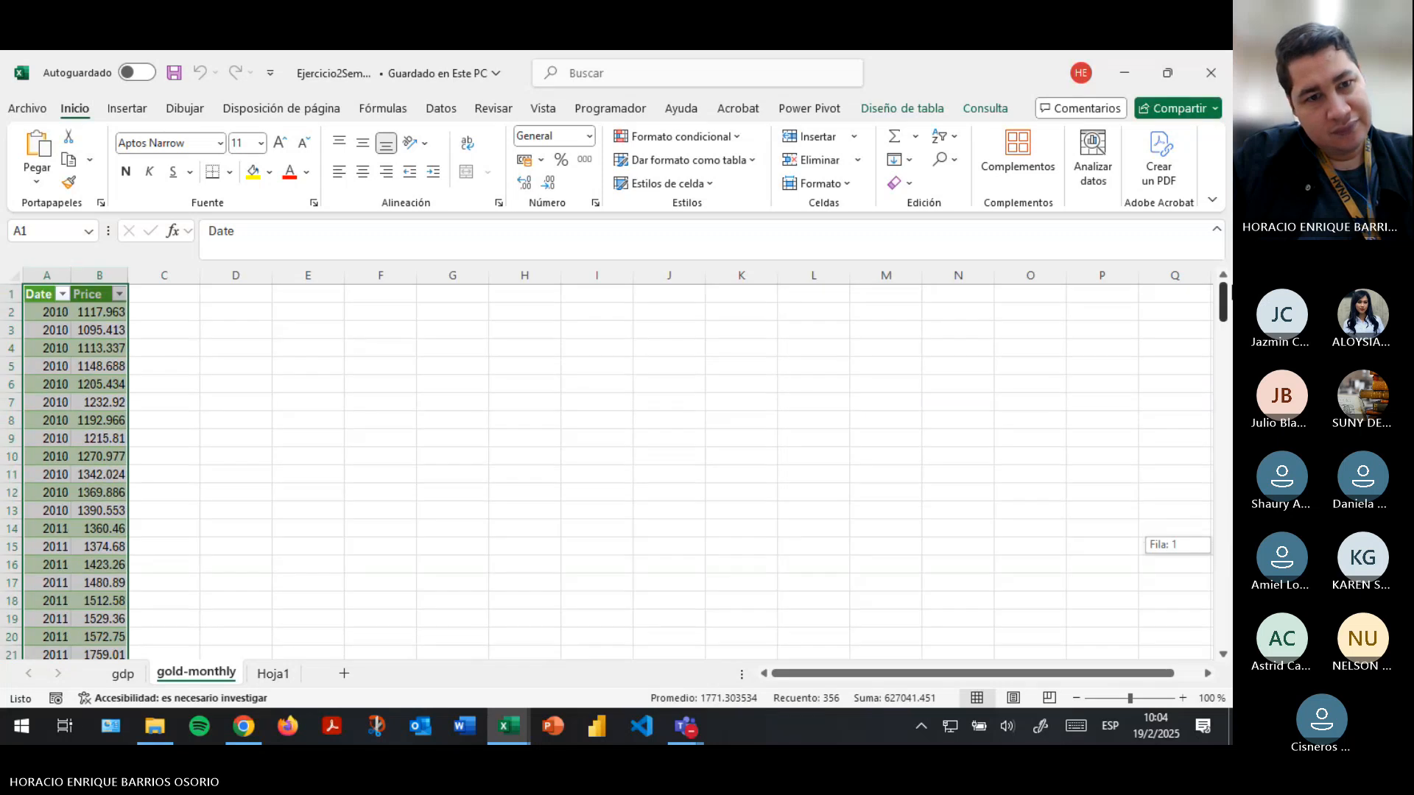
click(281, 683)
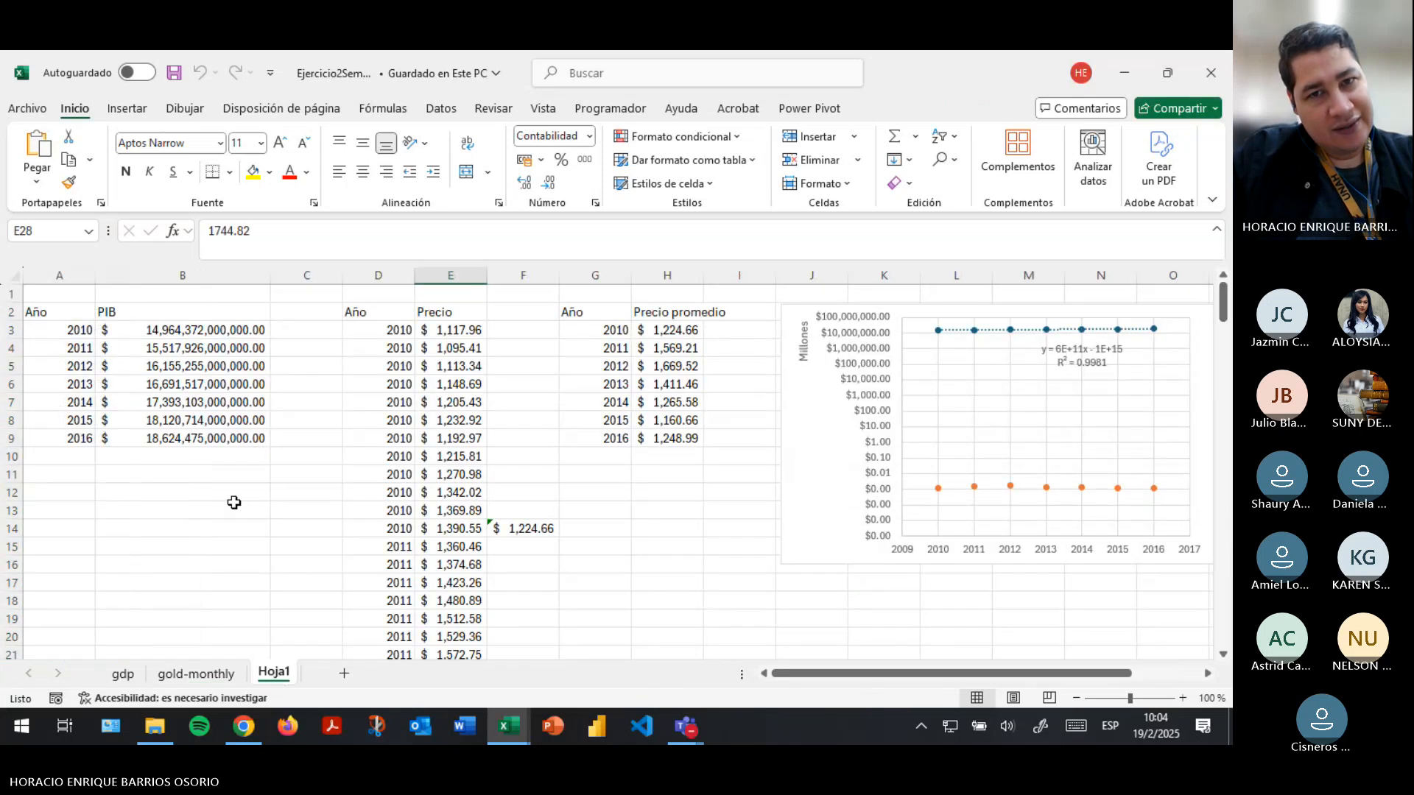
- Review the yearly average price and PIB tables on Hoja1, along with the chart and its trendline equation
click(642, 347)
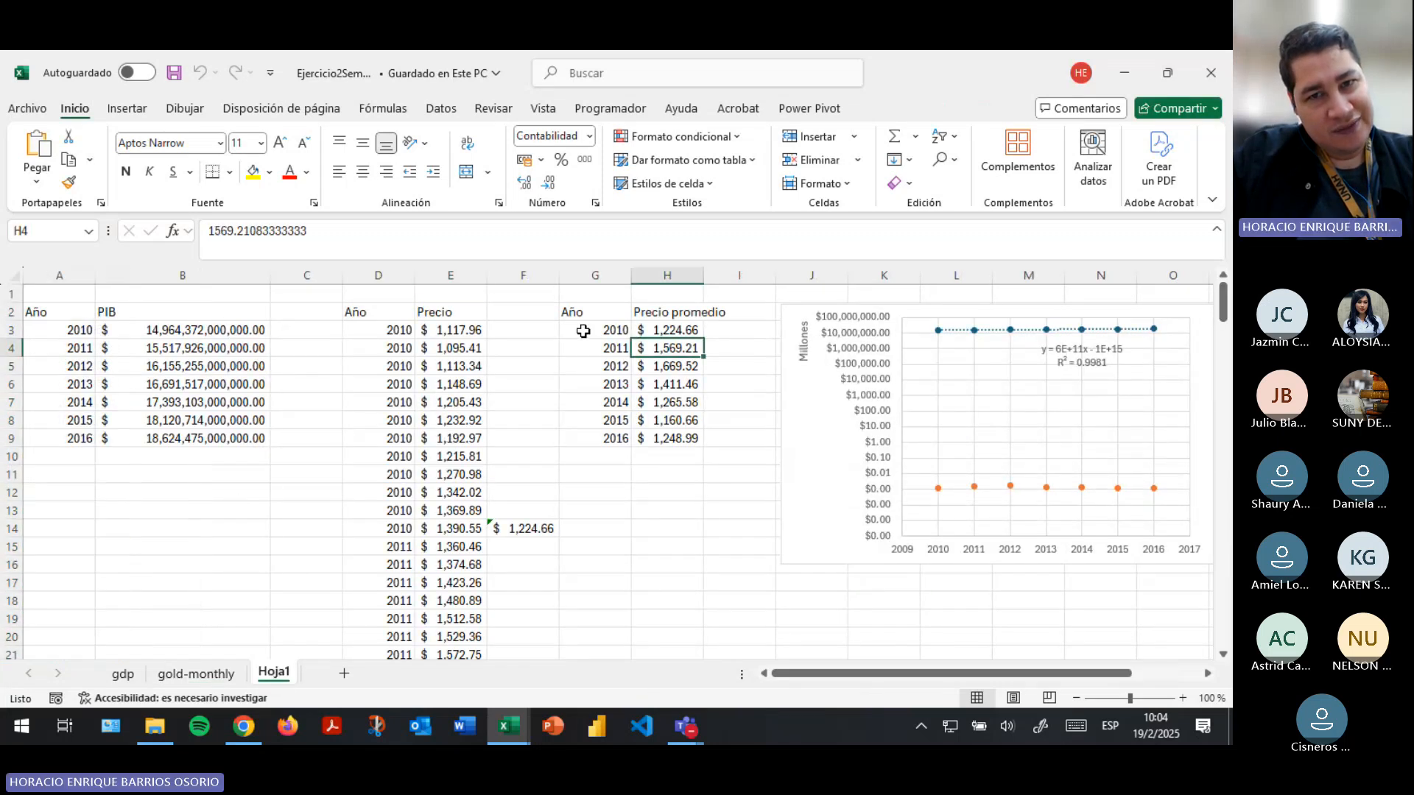
drag(583, 331, 609, 435)
drag(73, 328, 258, 439)
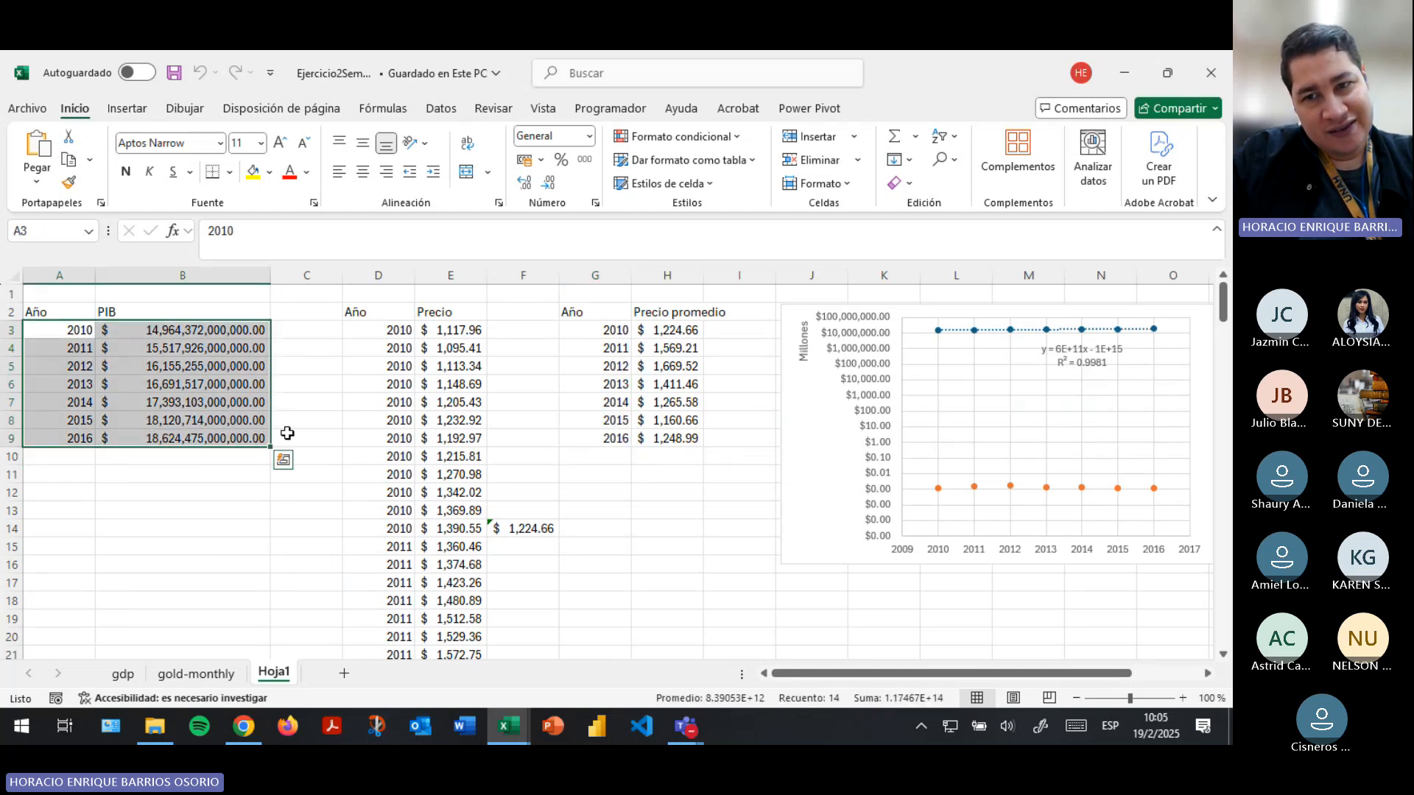
click(958, 548)
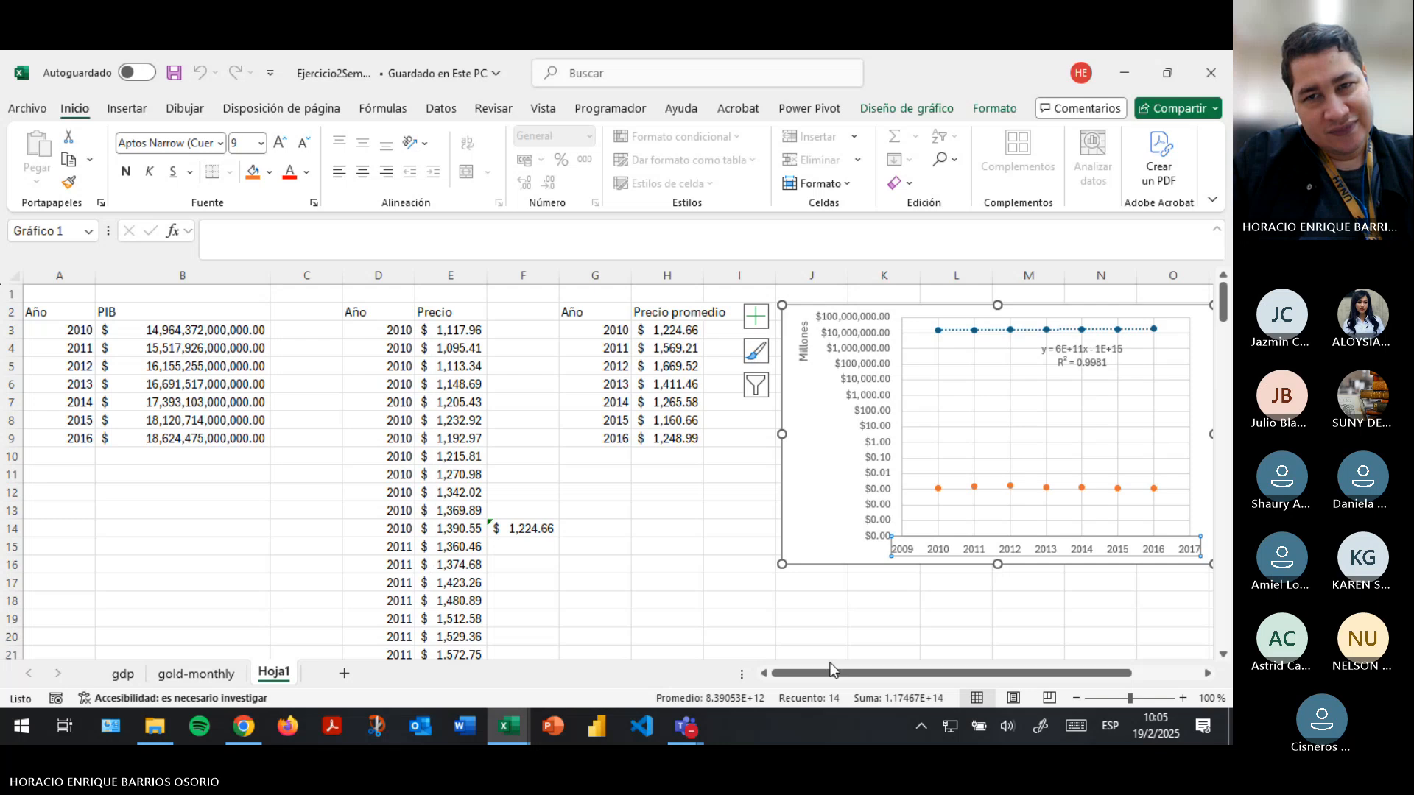
drag(831, 670, 900, 672)
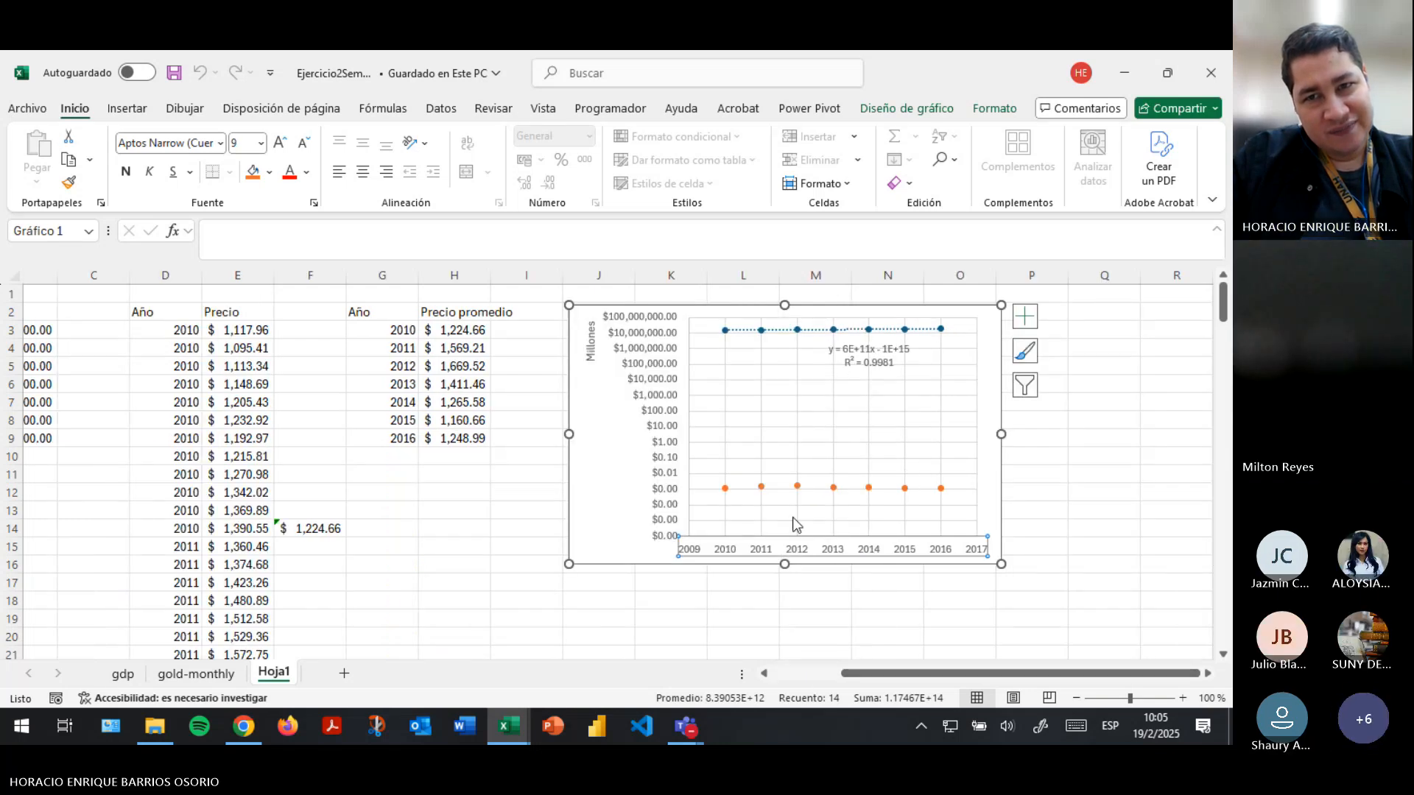
click(881, 362)
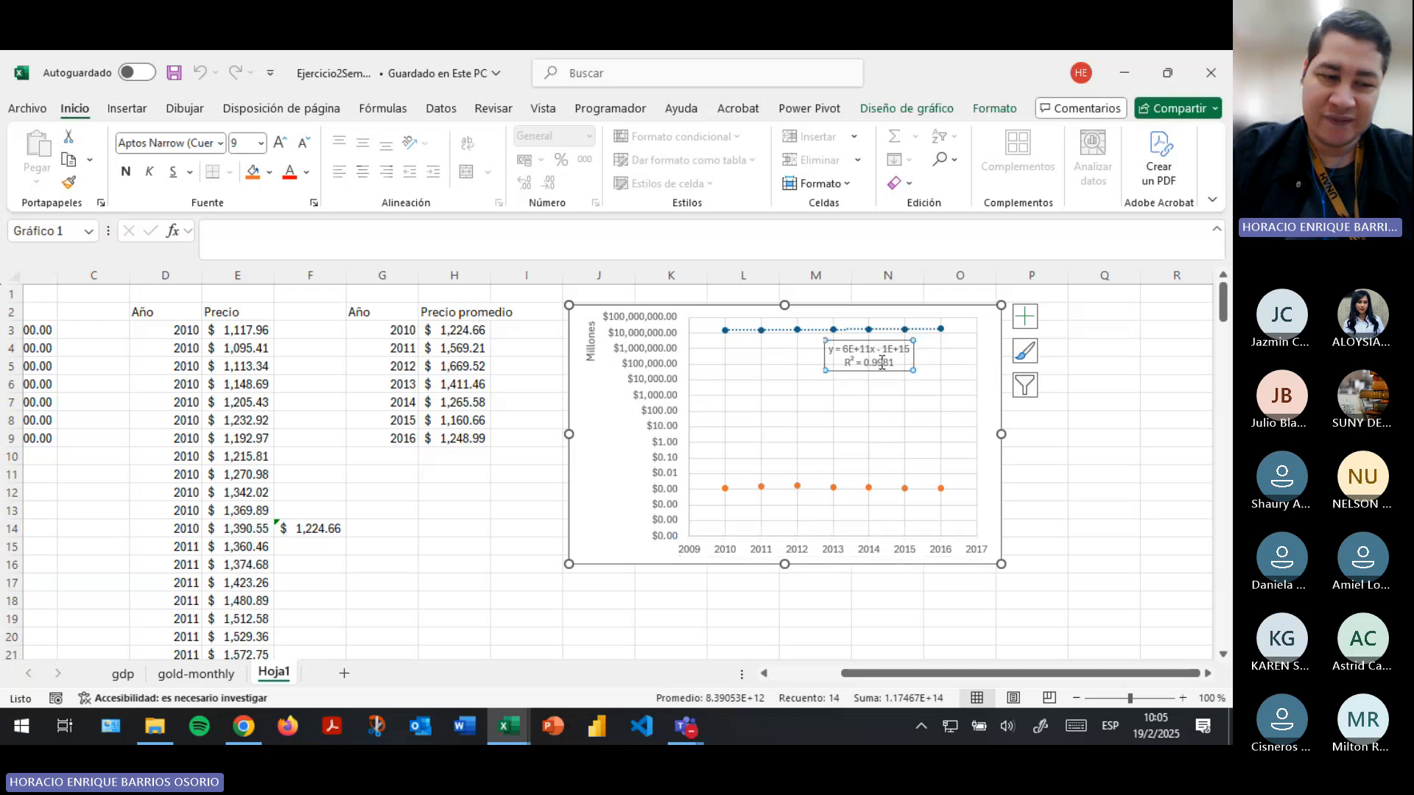
drag(1031, 529, 1020, 514)
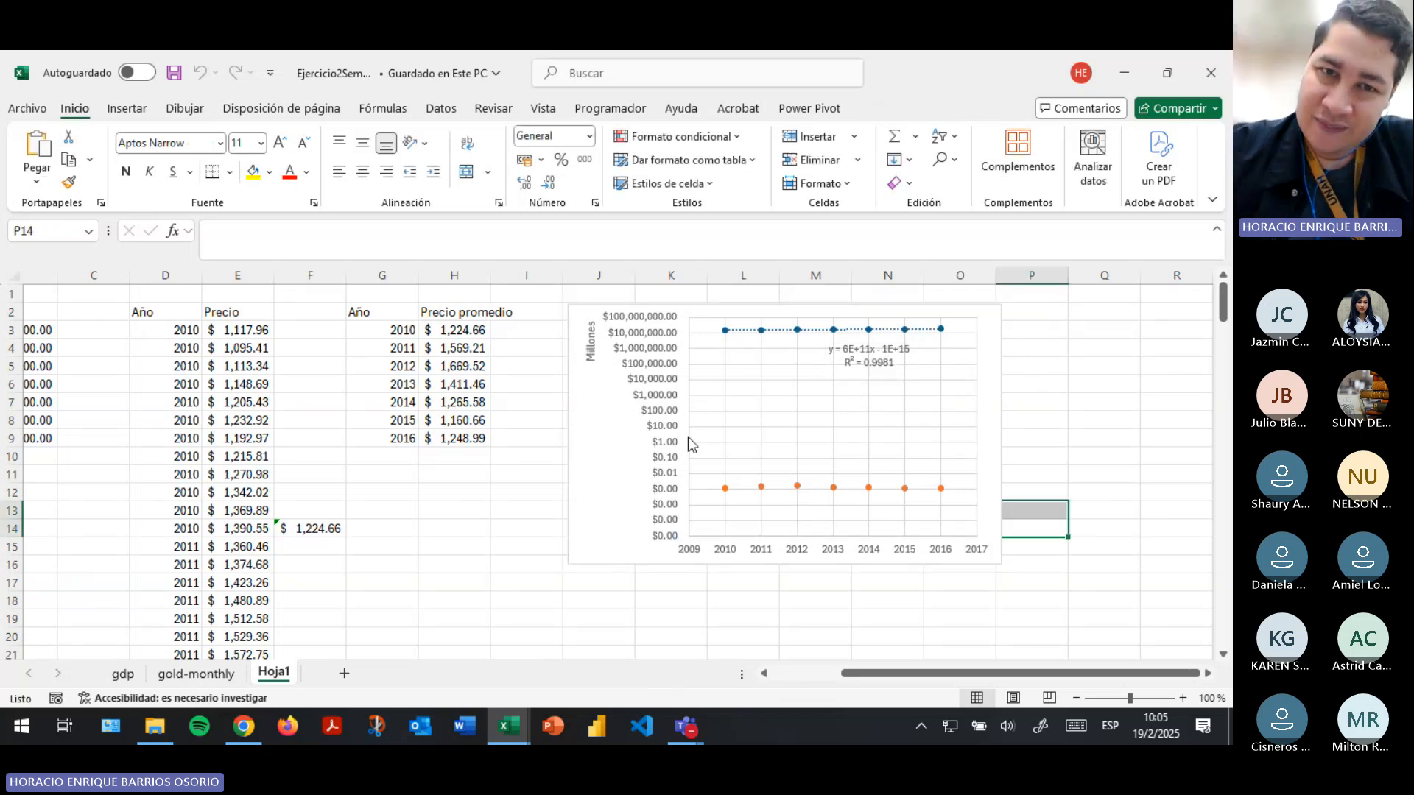
- Zoom in on the chart and examine its value axis and the PIB and average gold price series
click(619, 486)
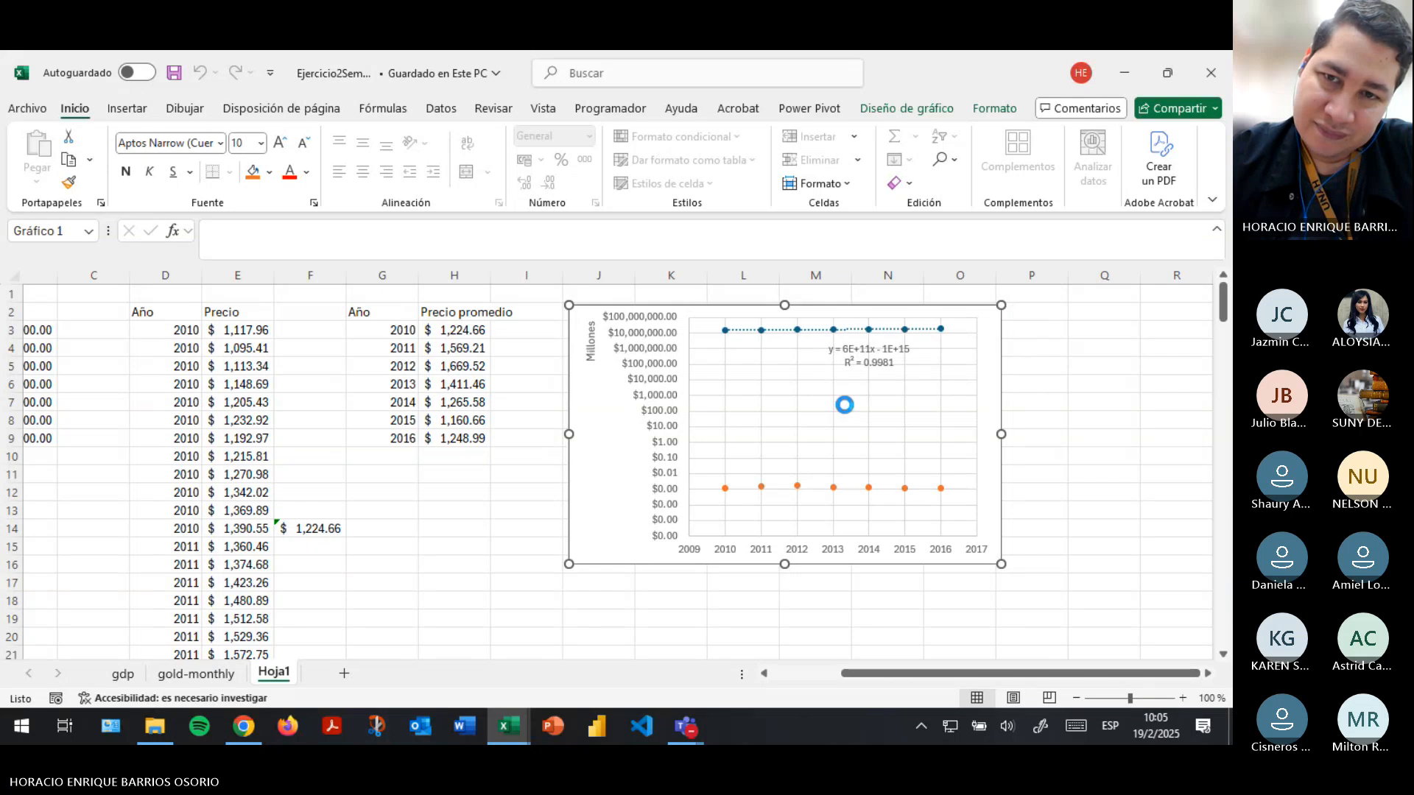
scroll(845, 405, up, 4)
click(1145, 542)
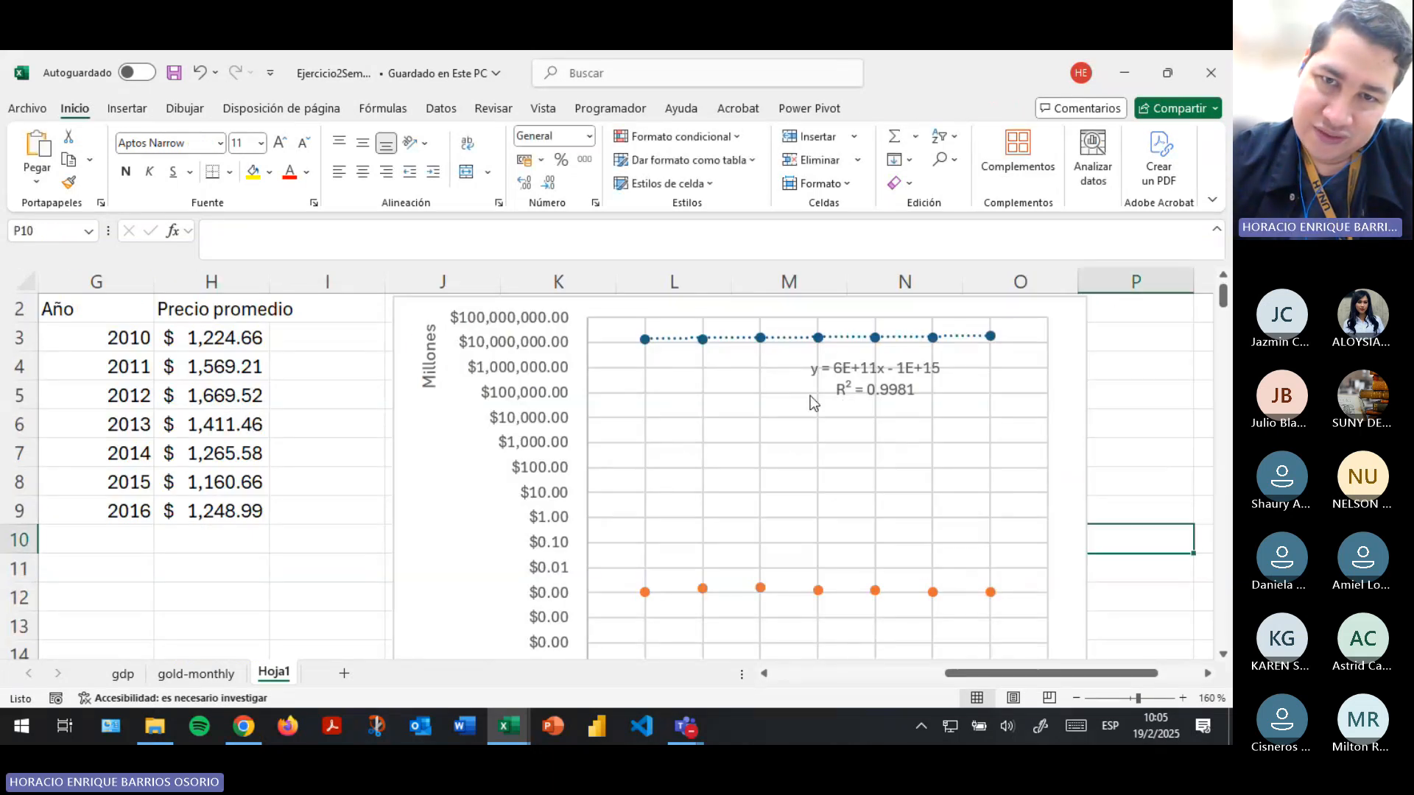
click(703, 341)
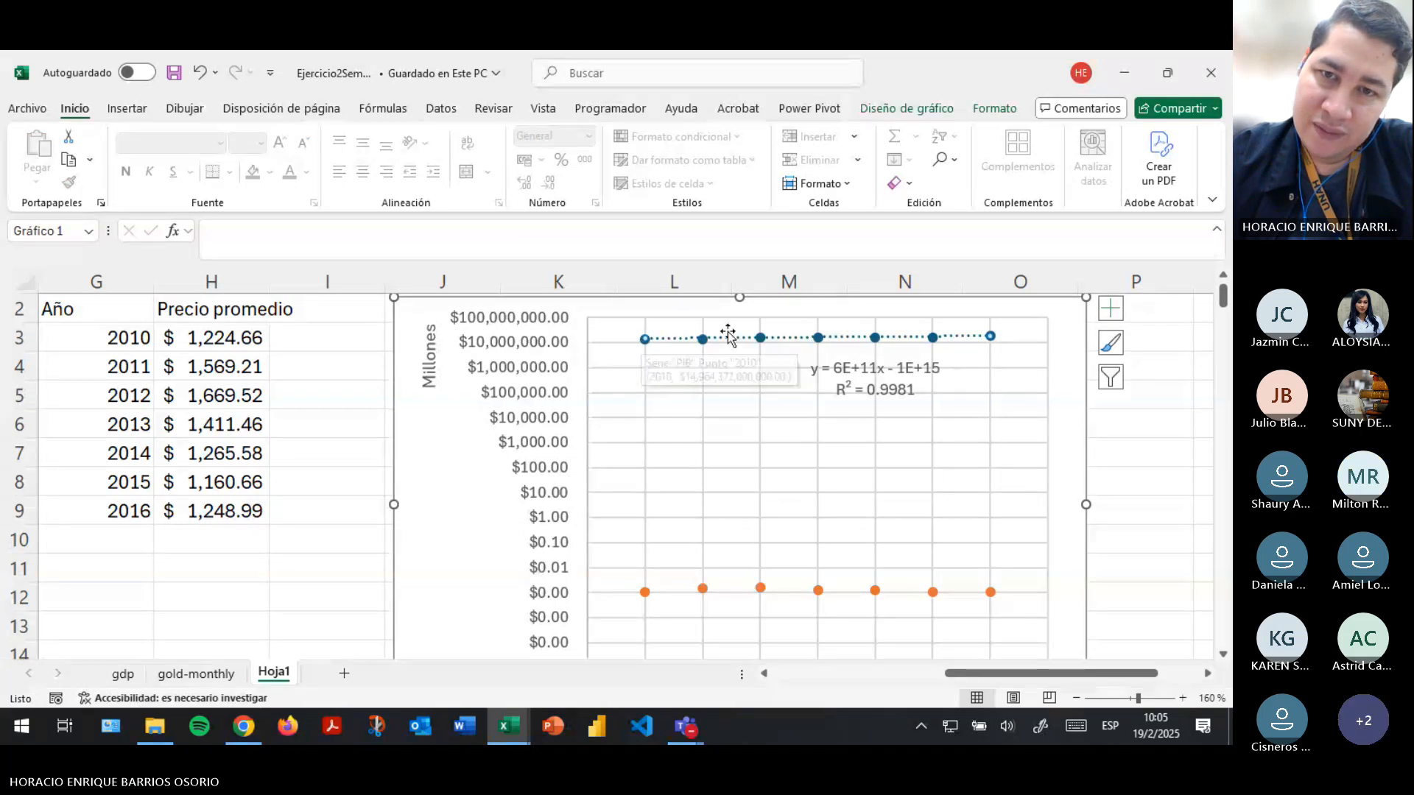
scroll(696, 435, down, 3)
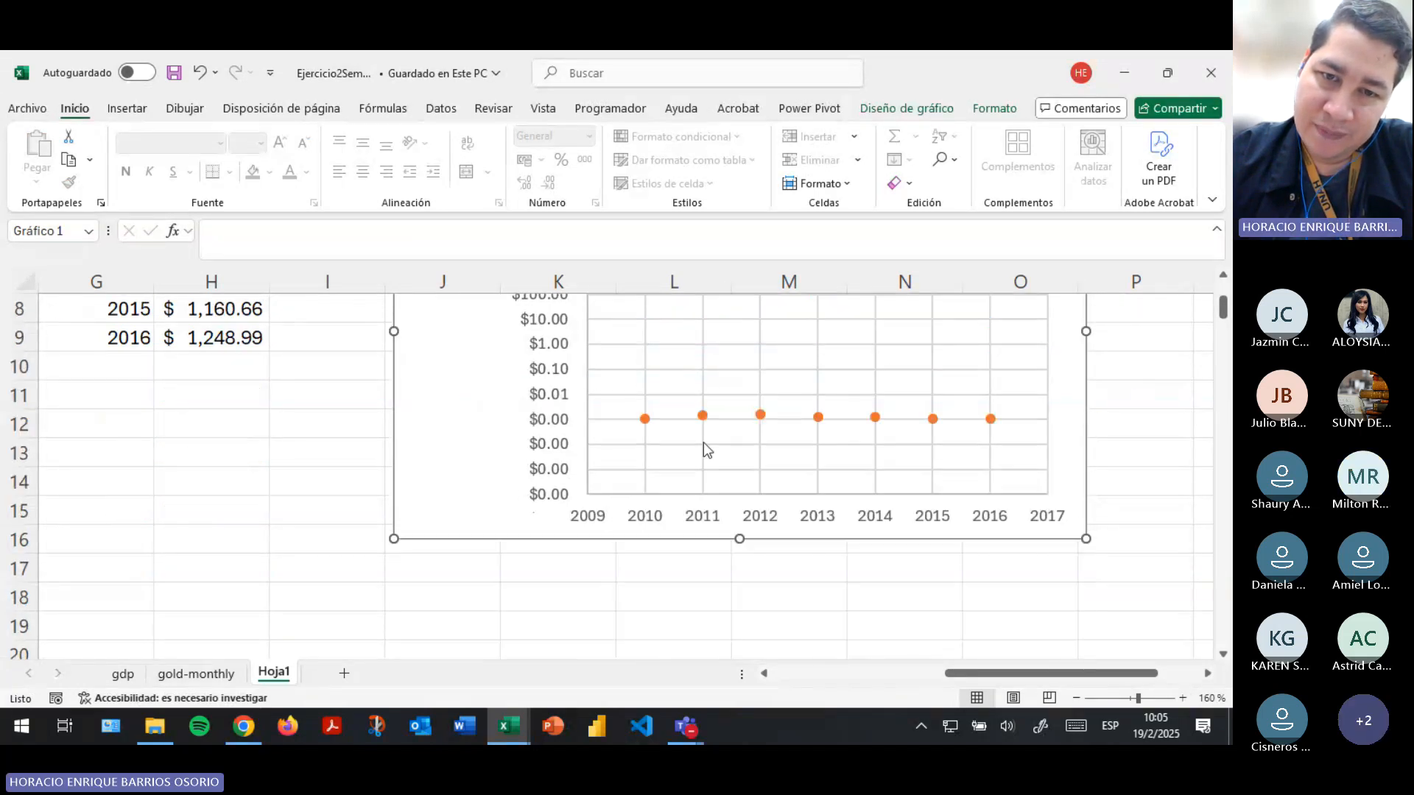
scroll(893, 447, up, 3)
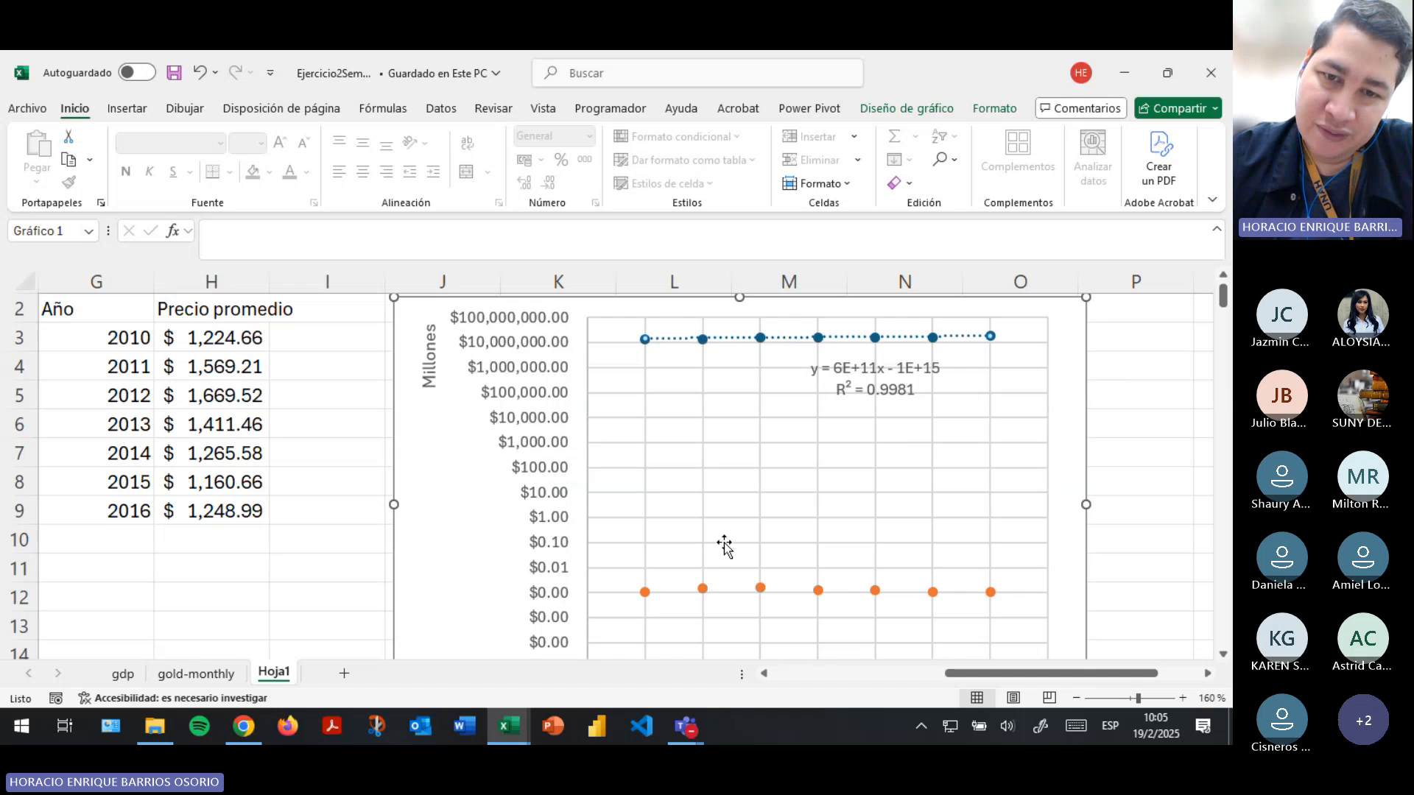
click(760, 587)
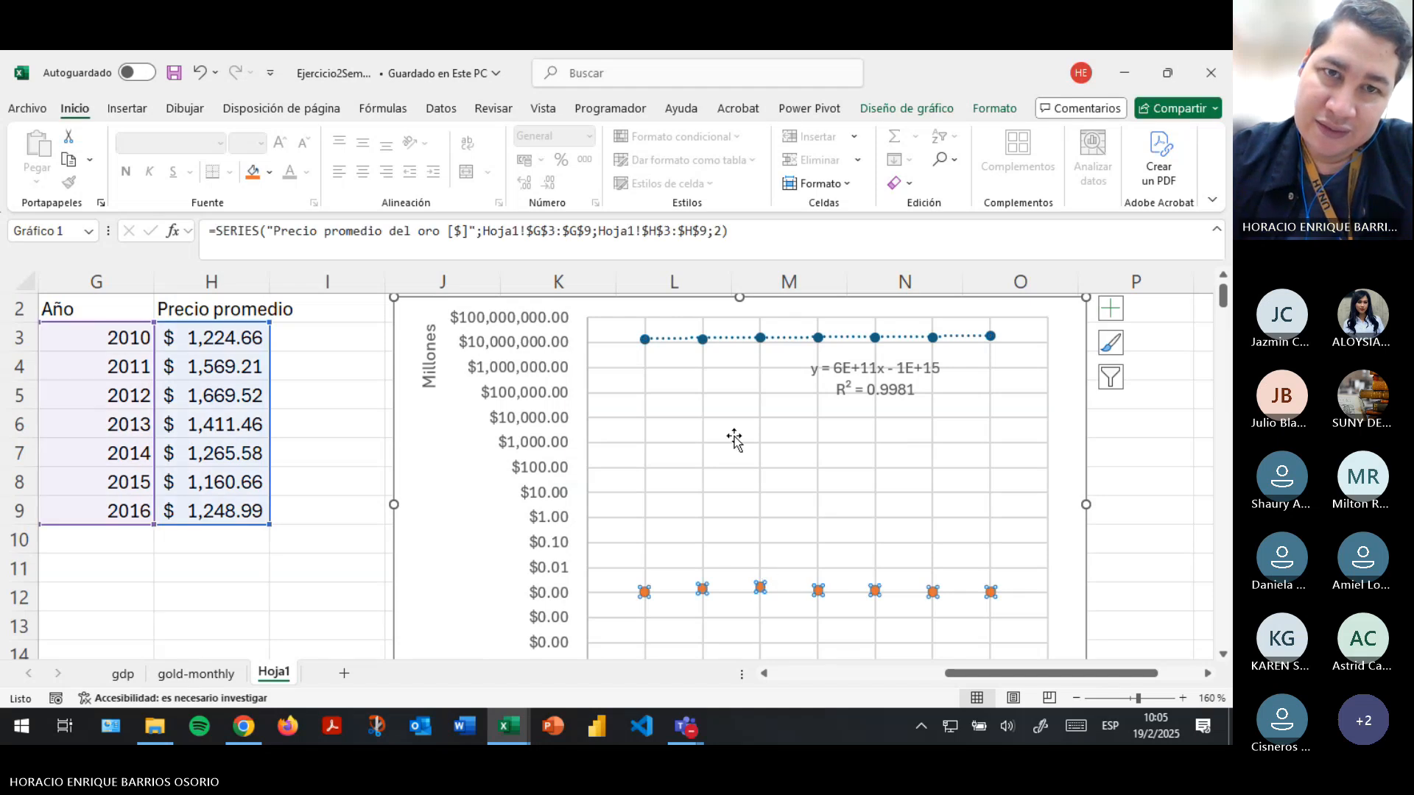
scroll(734, 438, down, 3)
scroll(703, 419, up, 4)
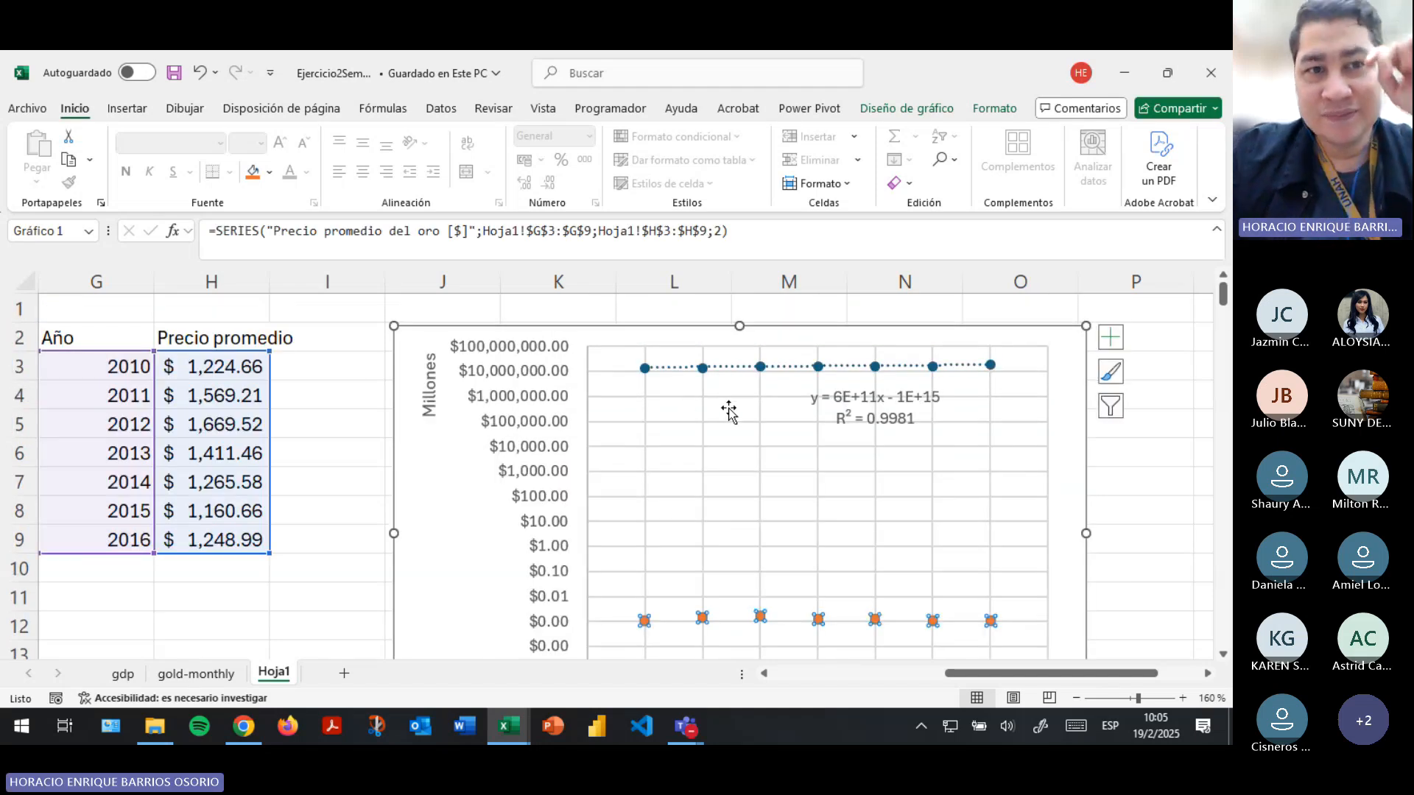
scroll(744, 376, down, 3)
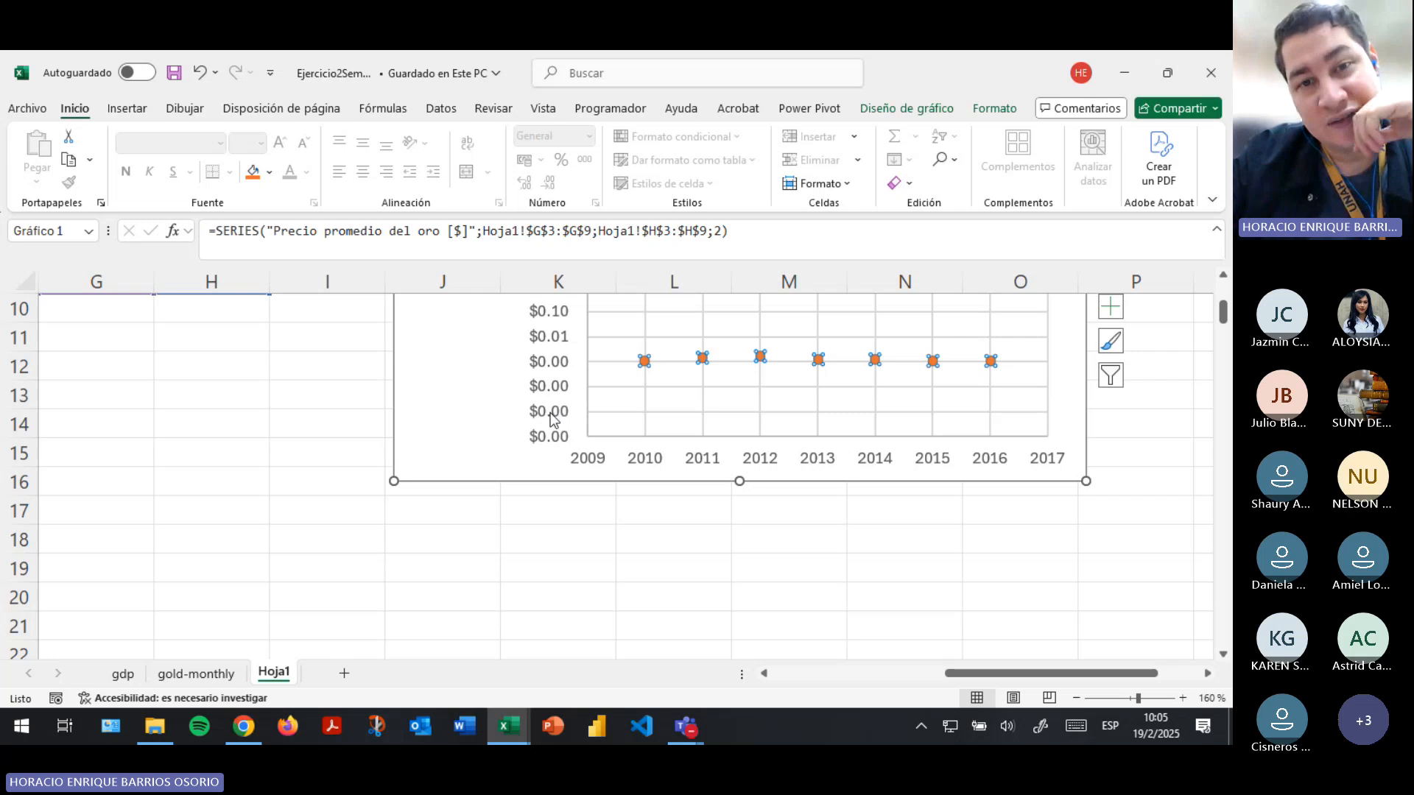
- Delete the PIB and gold price scatter chart from Hoja1
scroll(553, 420, up, 3)
click(466, 442)
key(Delete)
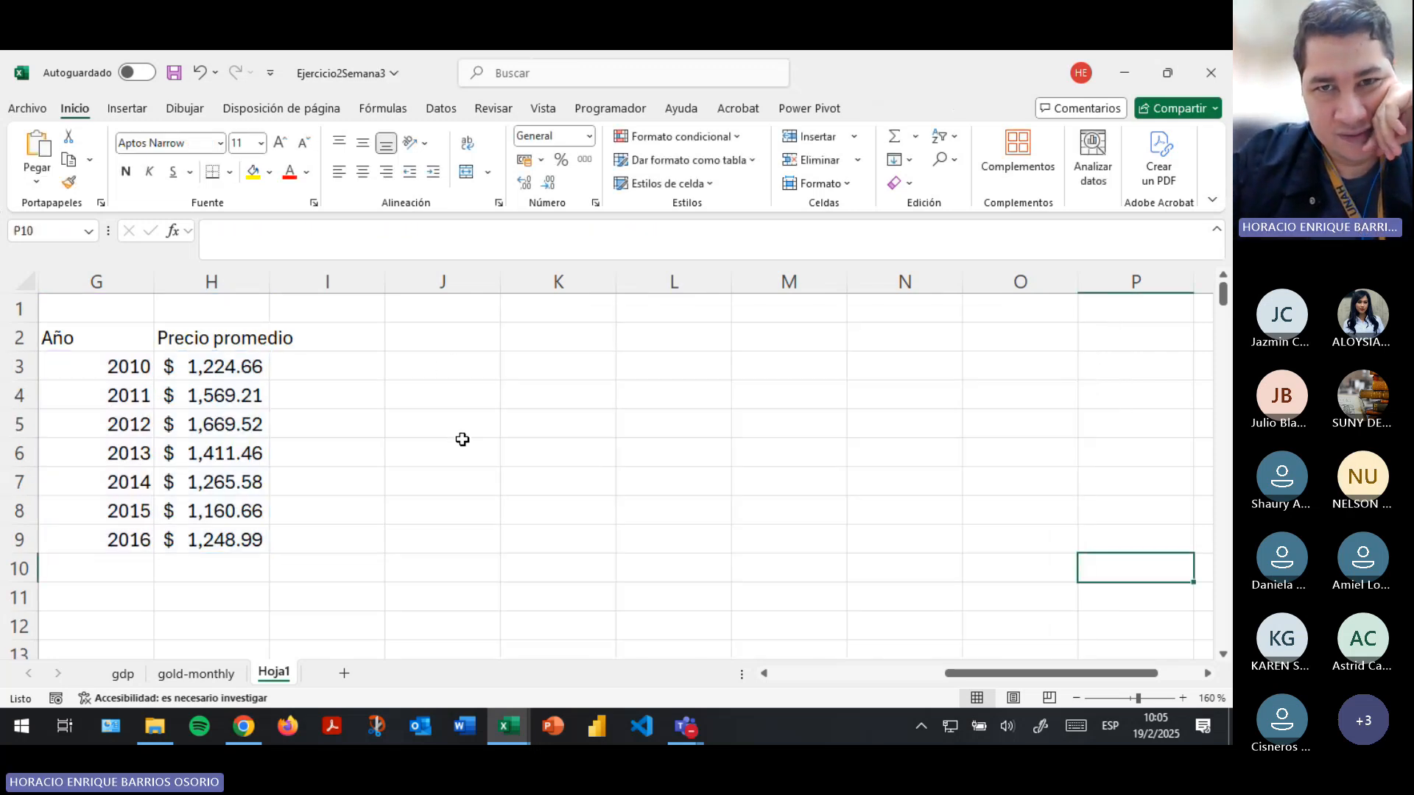
- Insert a markers-only scatter chart from the PIB values in B3:B9 and the average prices in H3:H9
drag(950, 674, 718, 659)
drag(205, 363, 228, 552)
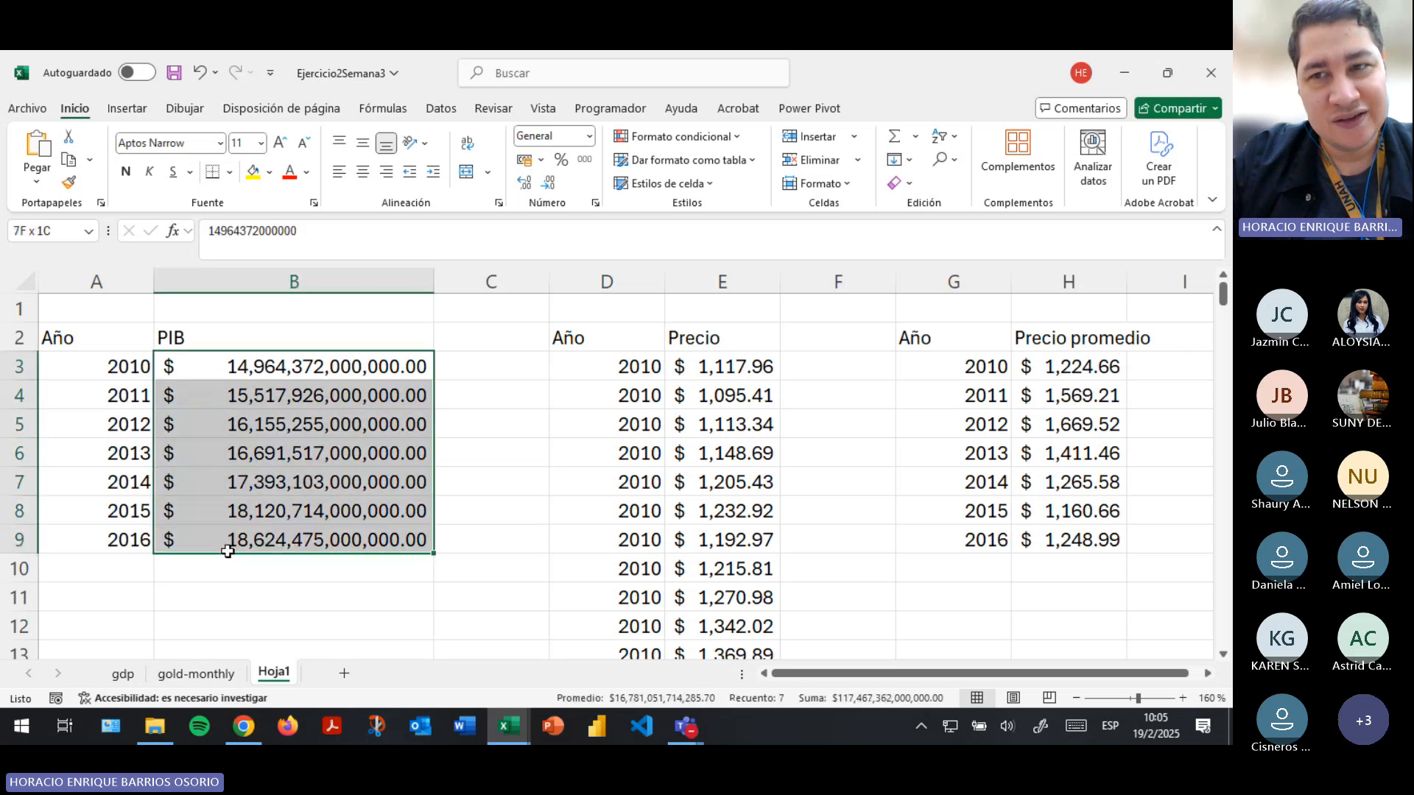
drag(1073, 366, 1071, 537)
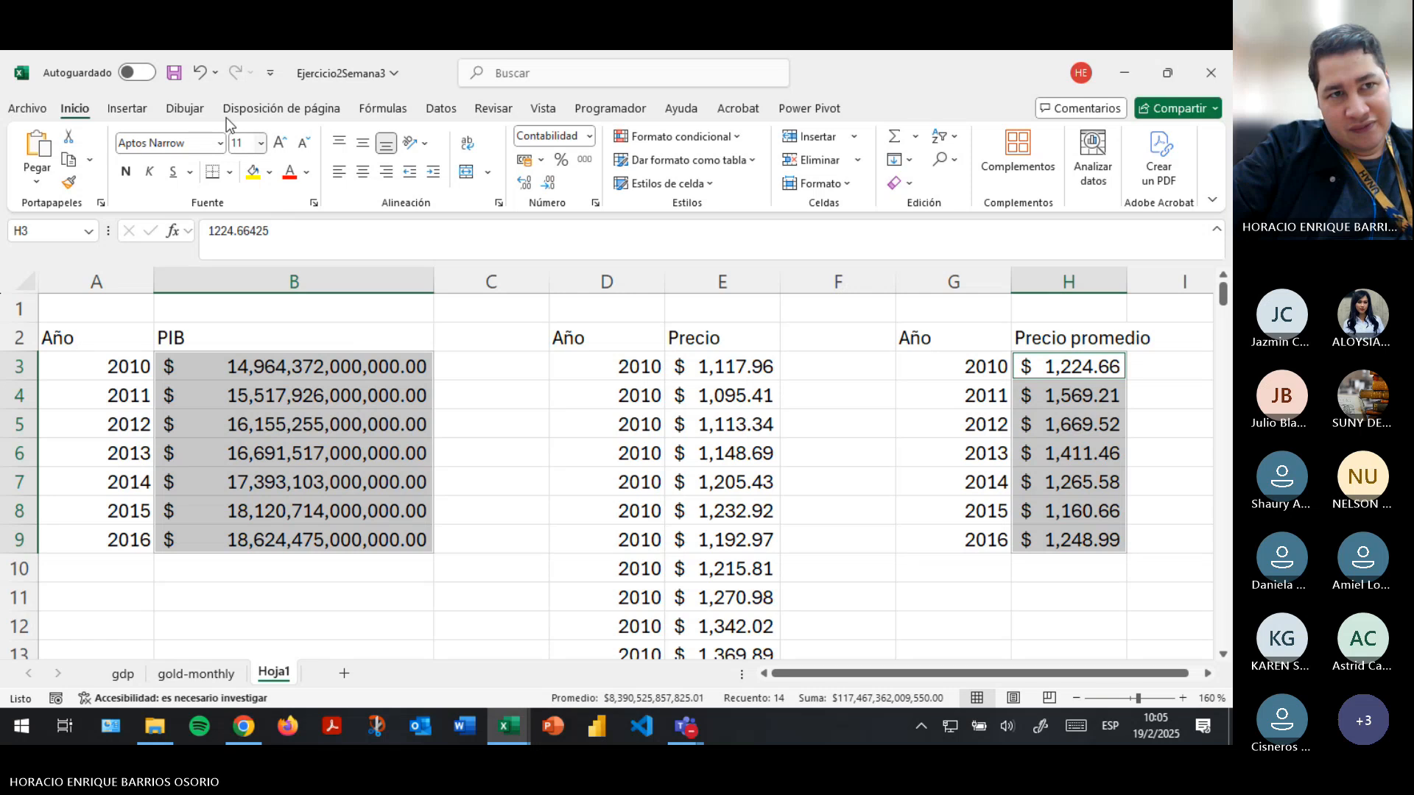
click(153, 109)
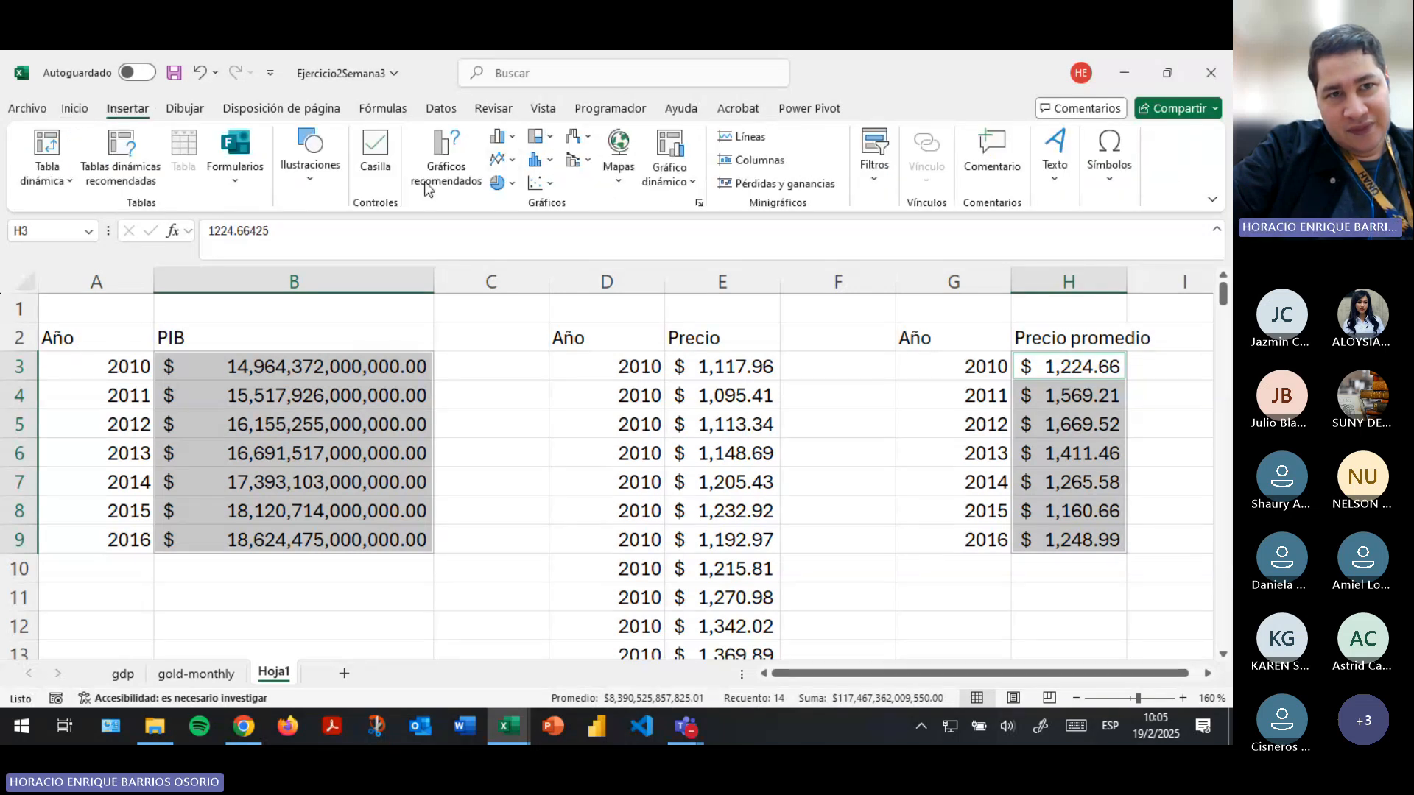
click(543, 187)
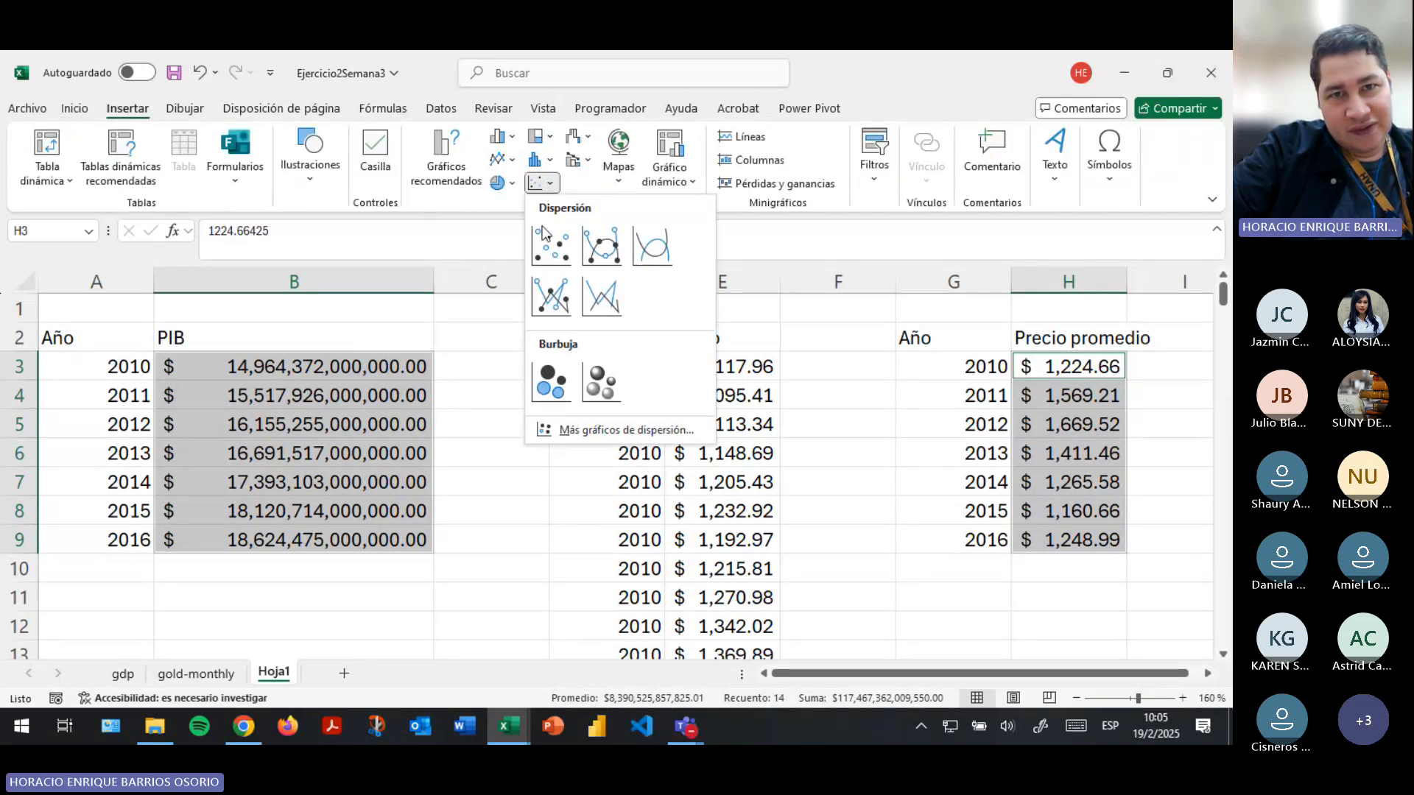
click(544, 248)
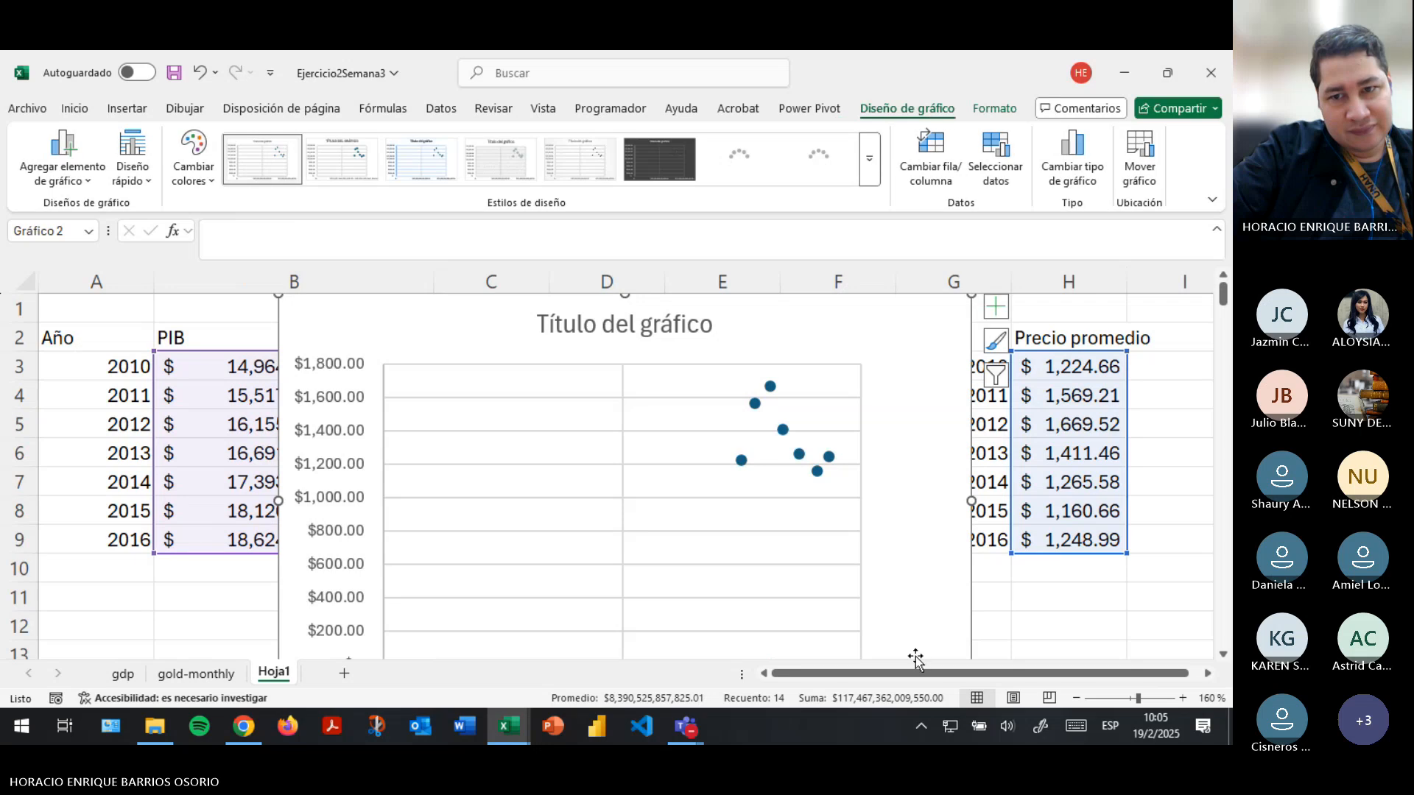
- Move the new scatter chart beside the Precio promedio table so it starts at column I
drag(910, 673, 997, 682)
drag(836, 369, 1180, 486)
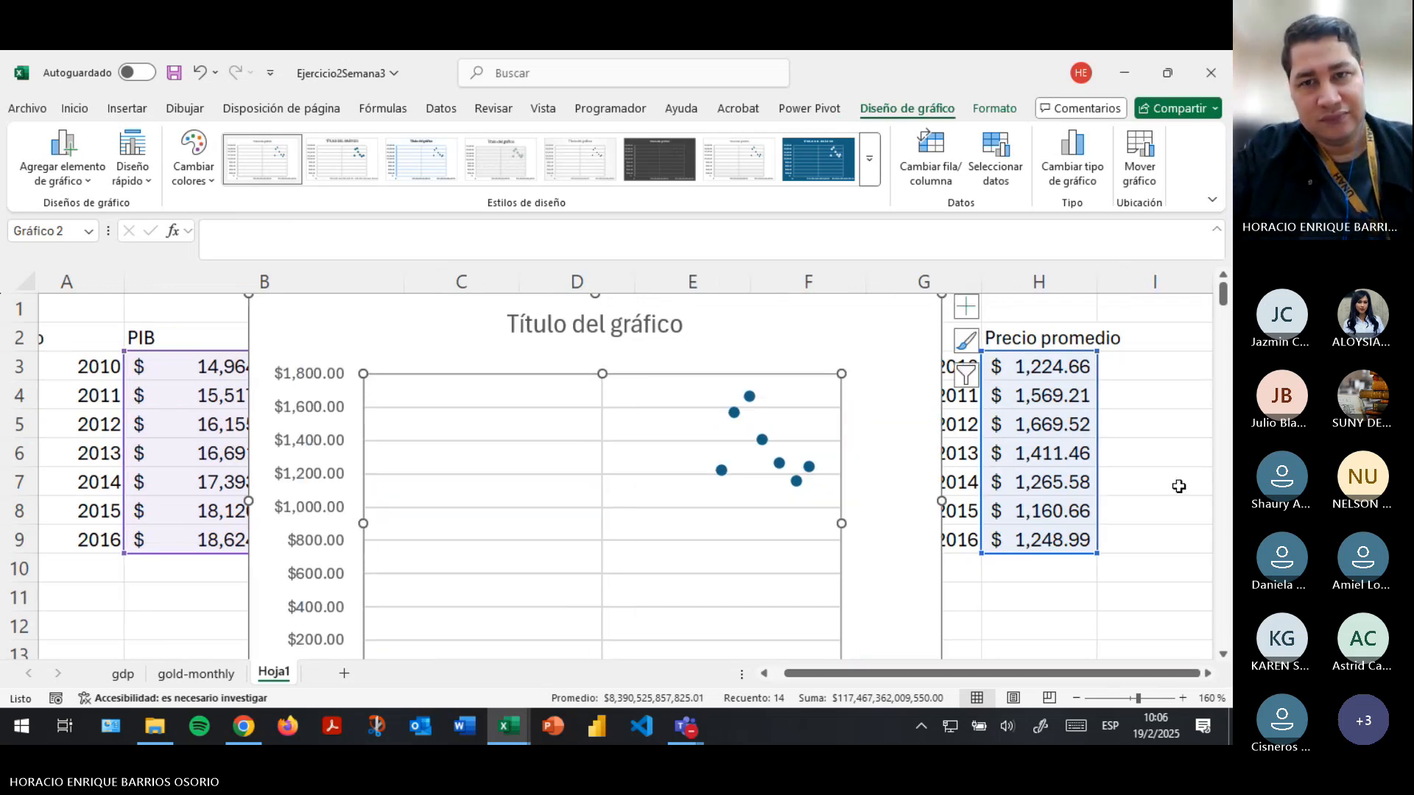
key(ctrl+z)
drag(915, 360, 1228, 462)
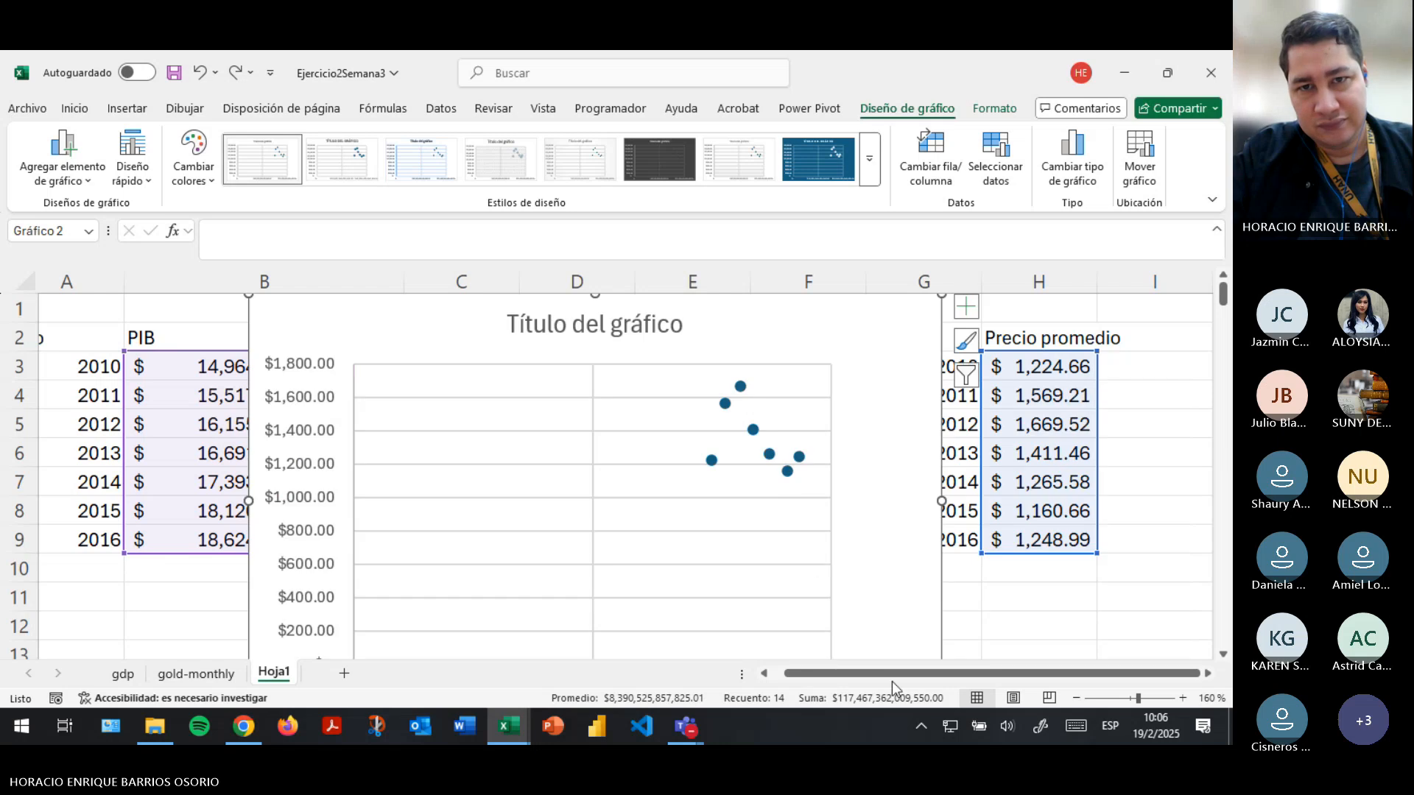
scroll(810, 561, down, 4)
drag(522, 312, 1083, 335)
drag(900, 674, 921, 674)
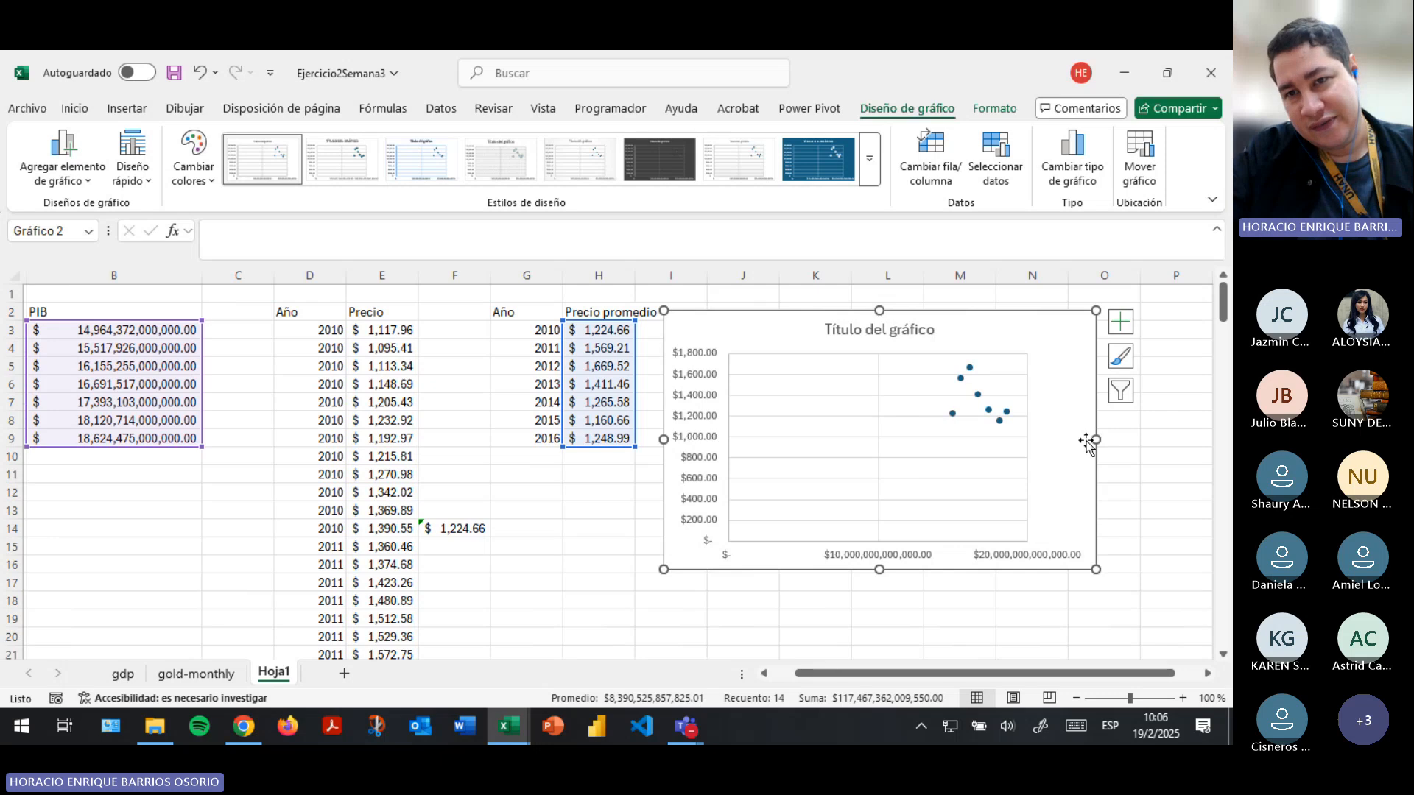
- Examine the scatter chart's points and check which data lie on its horizontal and vertical axes
scroll(1045, 445, up, 6)
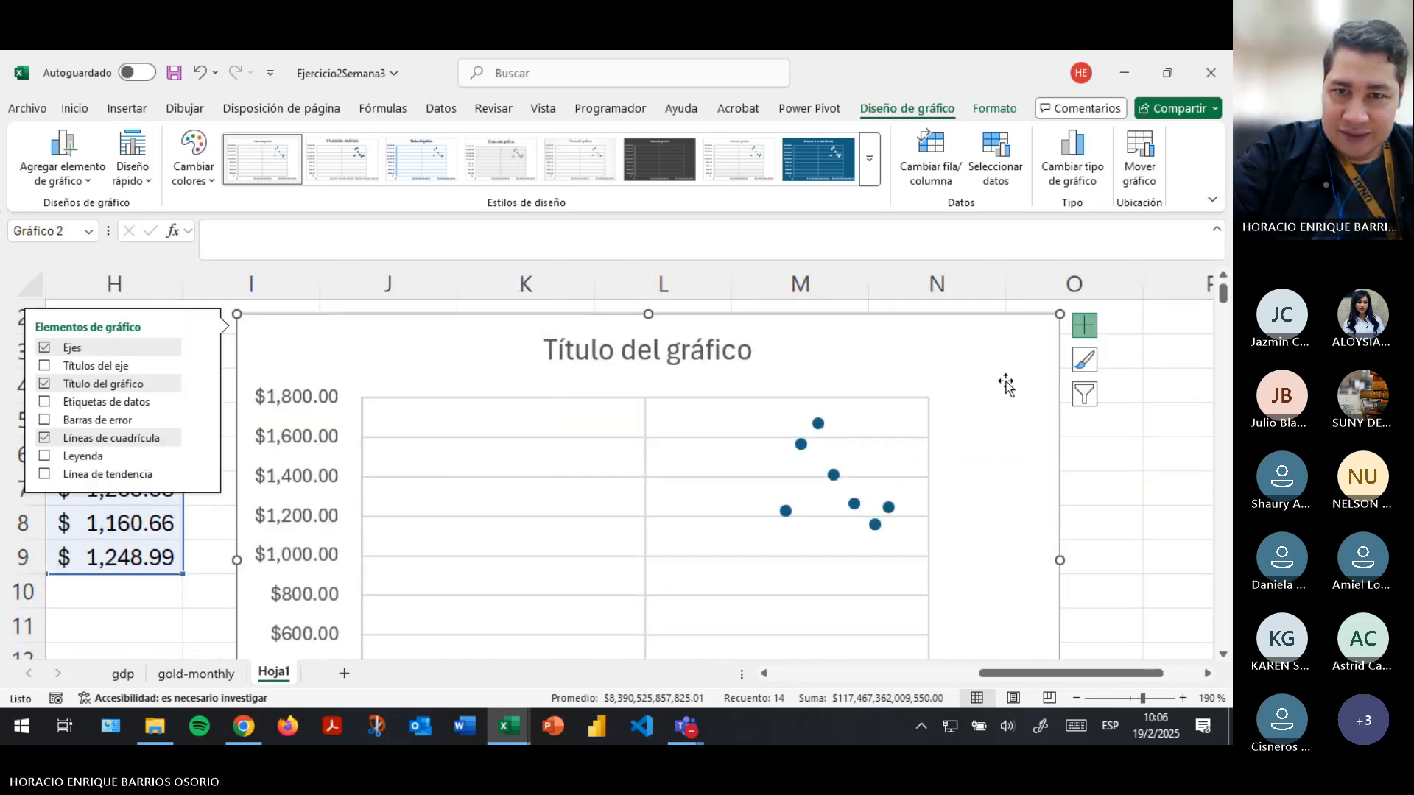
scroll(1006, 383, down, 1)
scroll(1006, 383, down, 3)
scroll(1005, 383, up, 4)
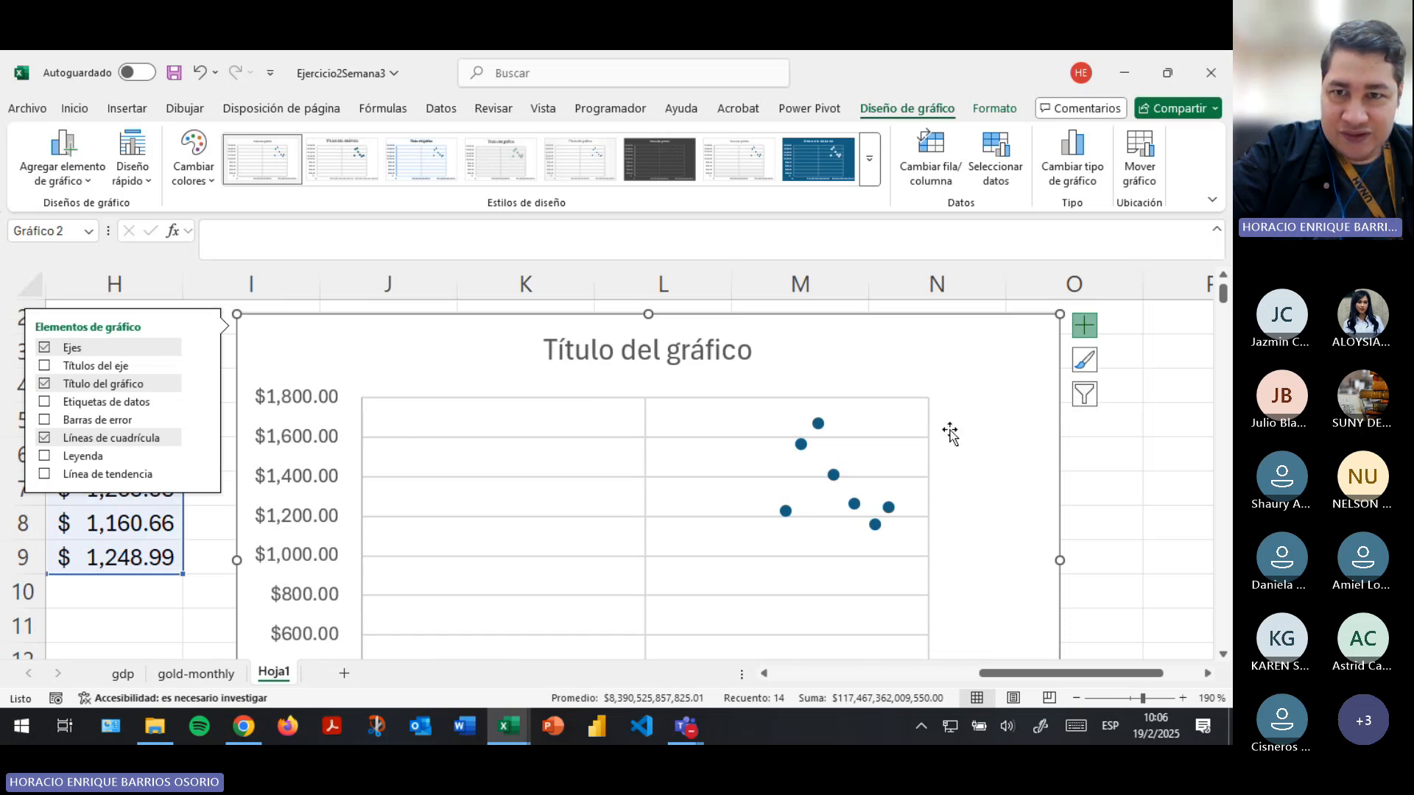
scroll(891, 452, down, 3)
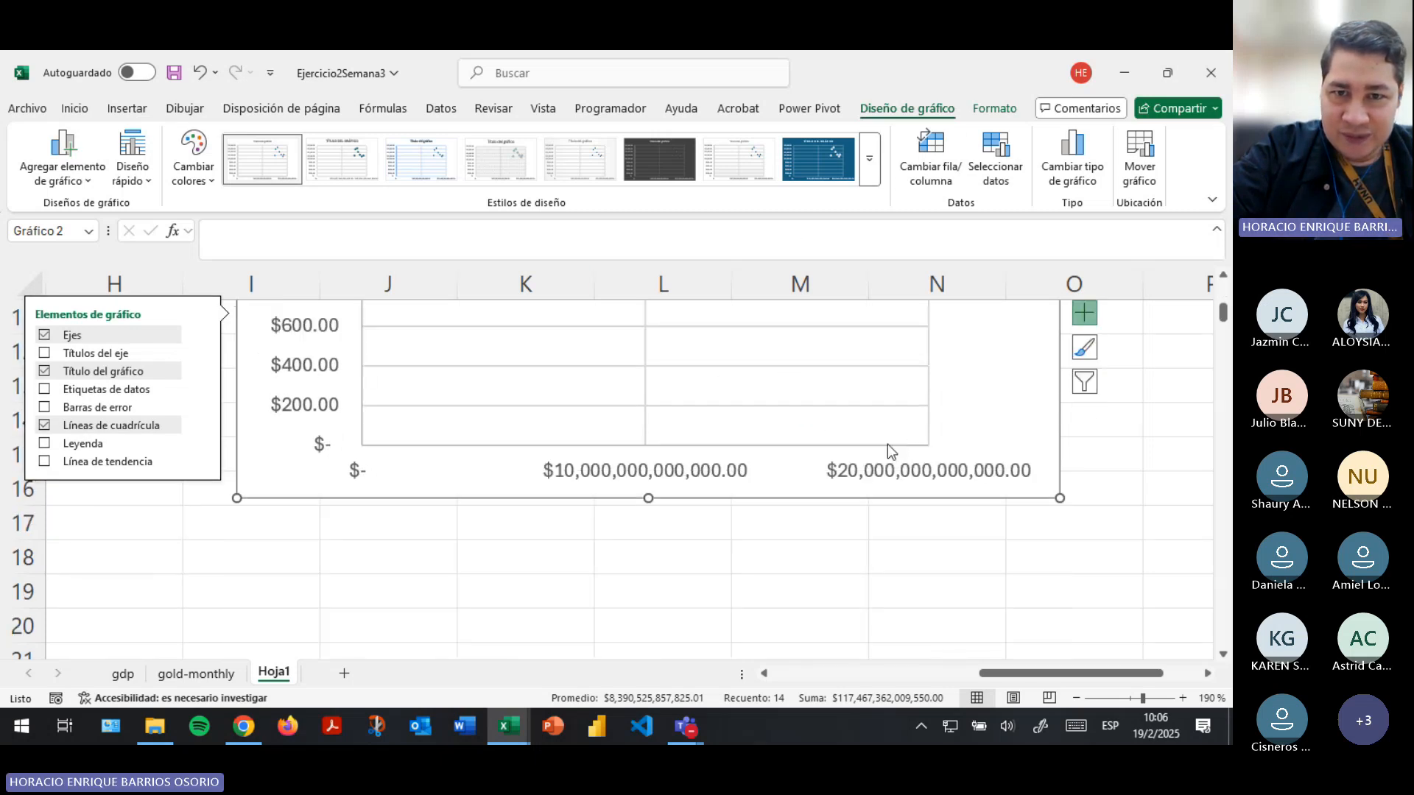
click(689, 471)
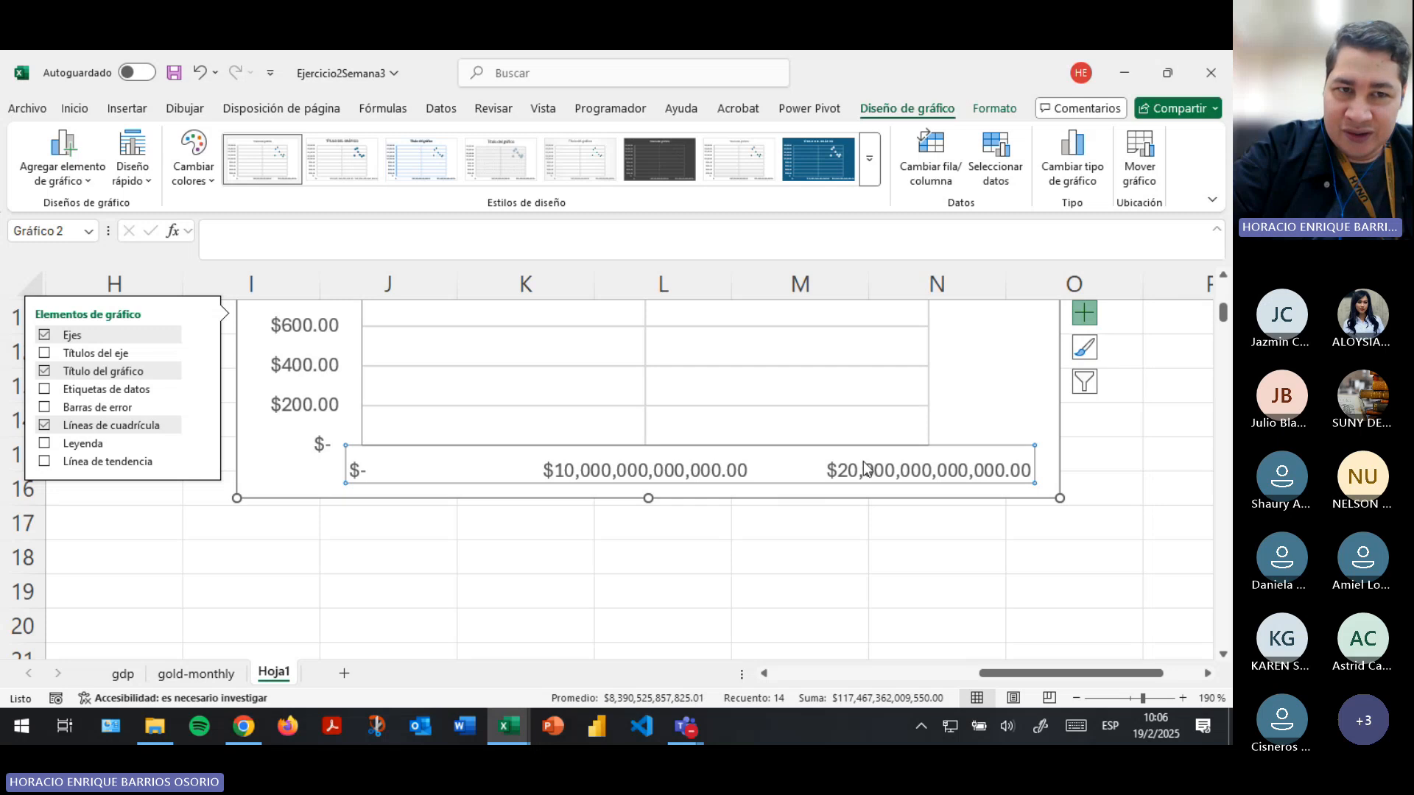
scroll(663, 471, up, 3)
click(305, 416)
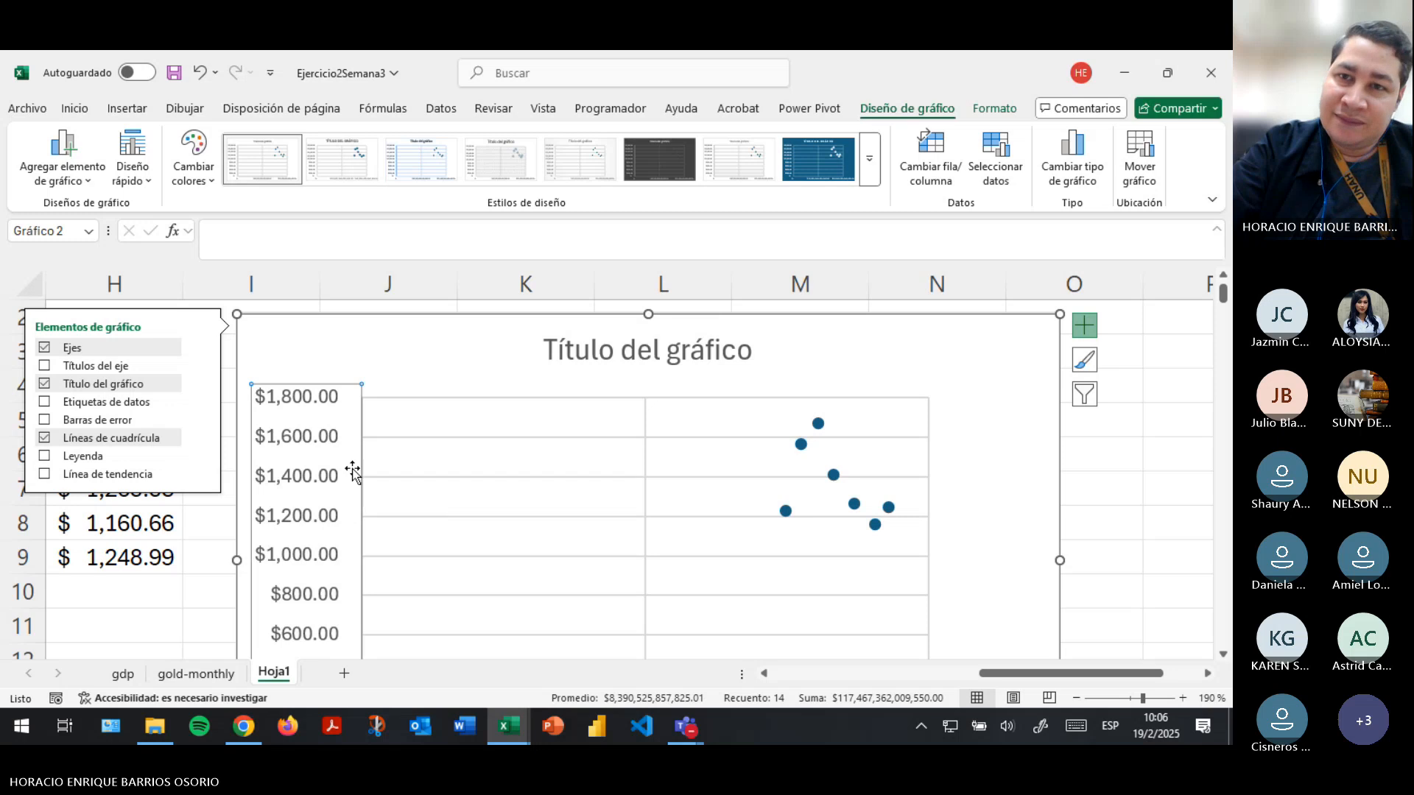
- Try swapping the chart's rows and columns, and undo the swap
click(949, 179)
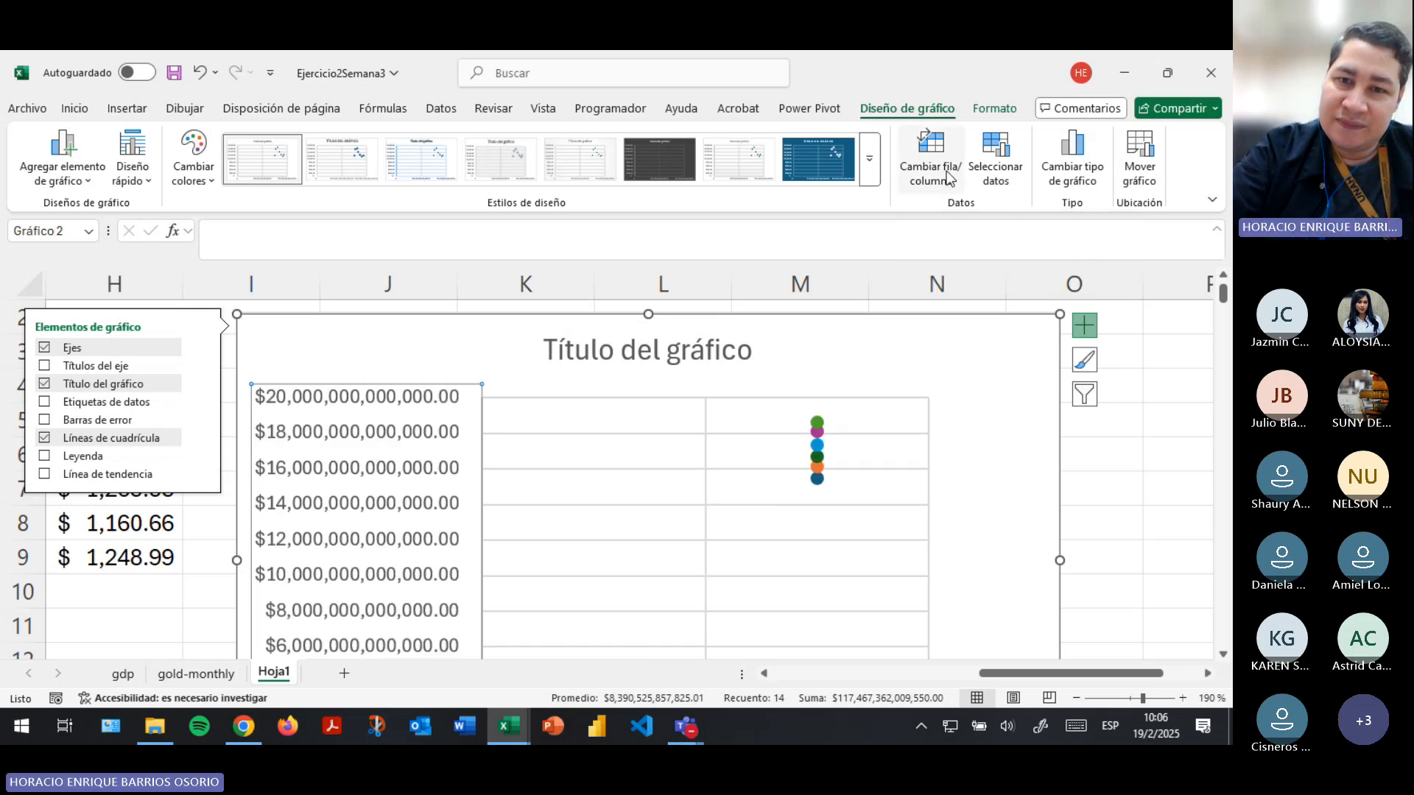
scroll(936, 485, down, 4)
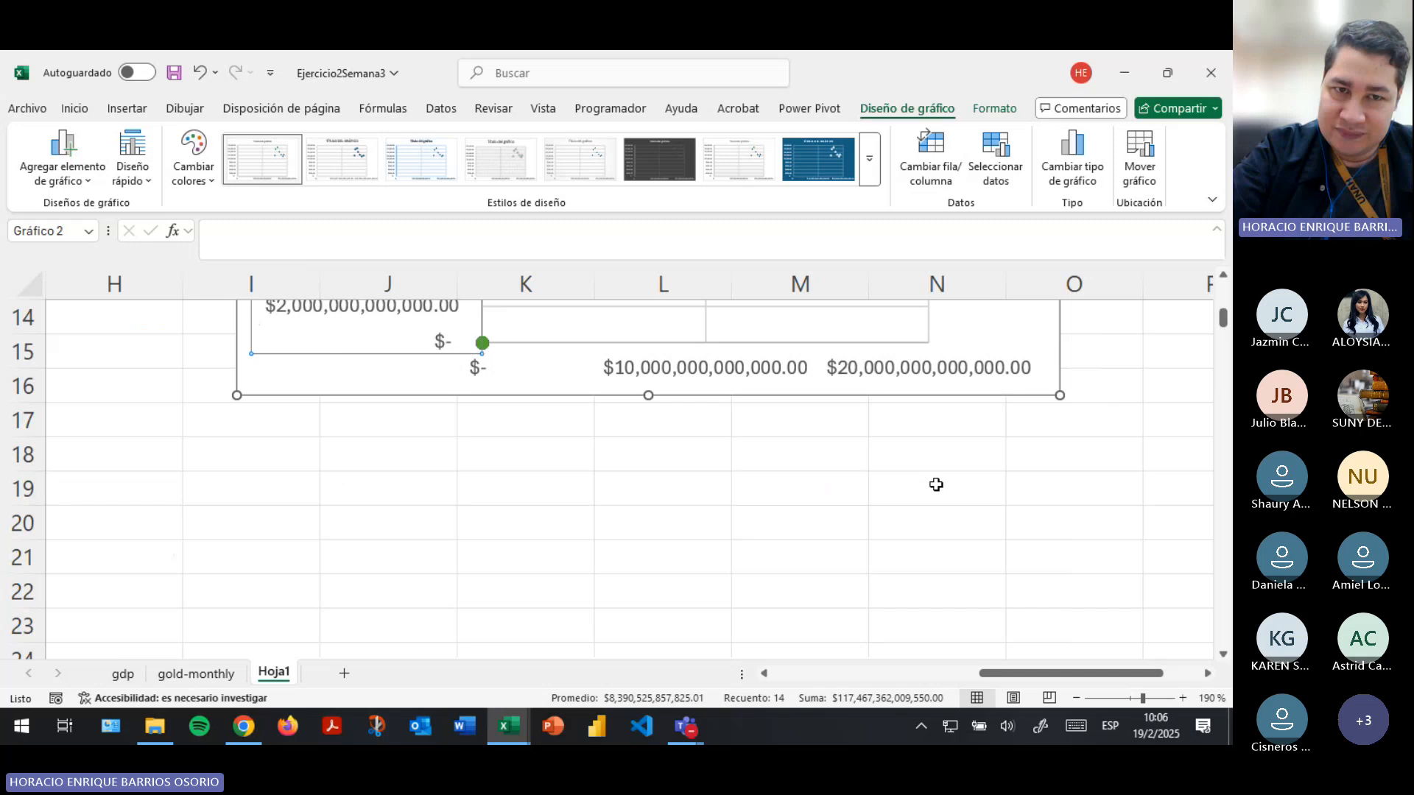
scroll(935, 484, up, 3)
click(200, 72)
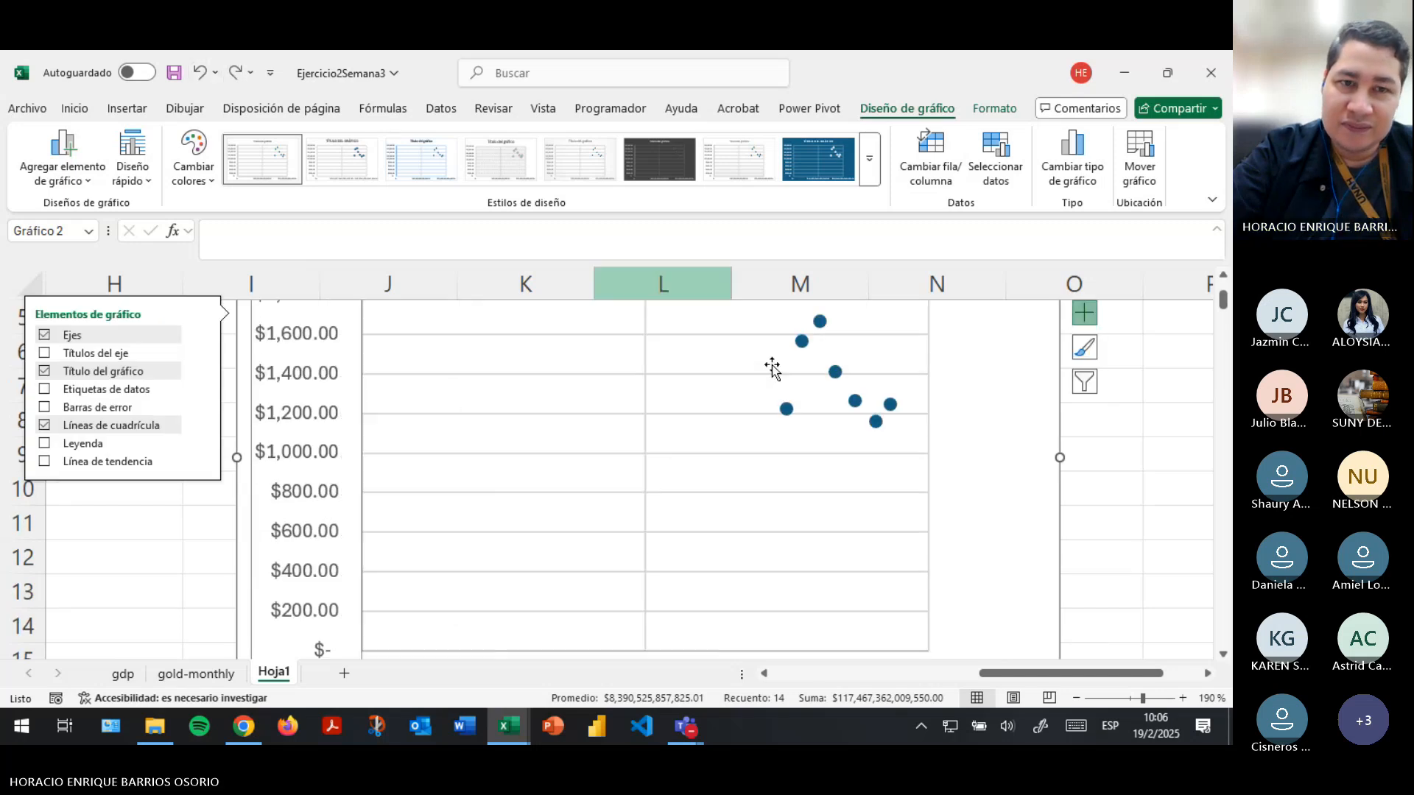
- Edit the data source of Series1 and set its X values to the average prices in Hoja1 H3:H9
click(996, 159)
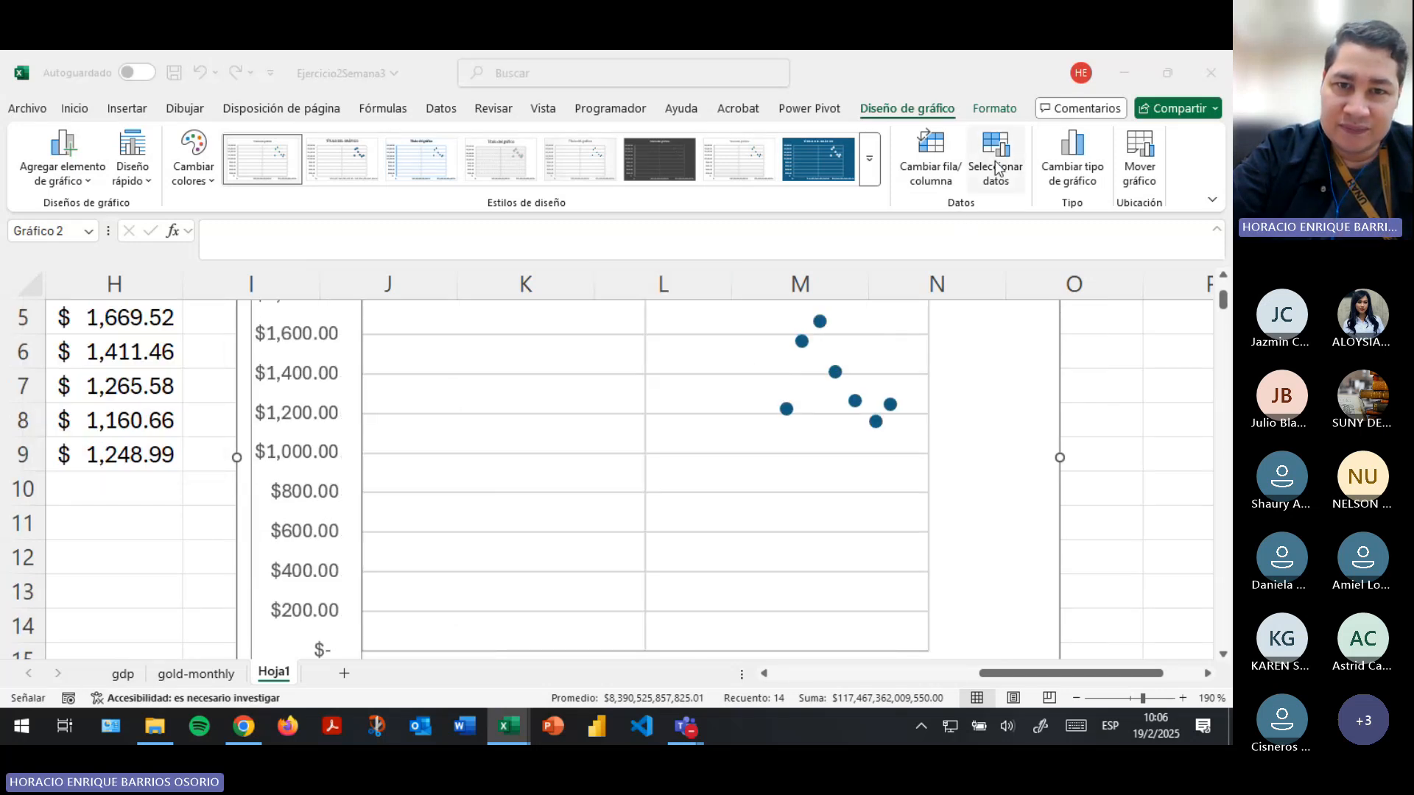
click(680, 323)
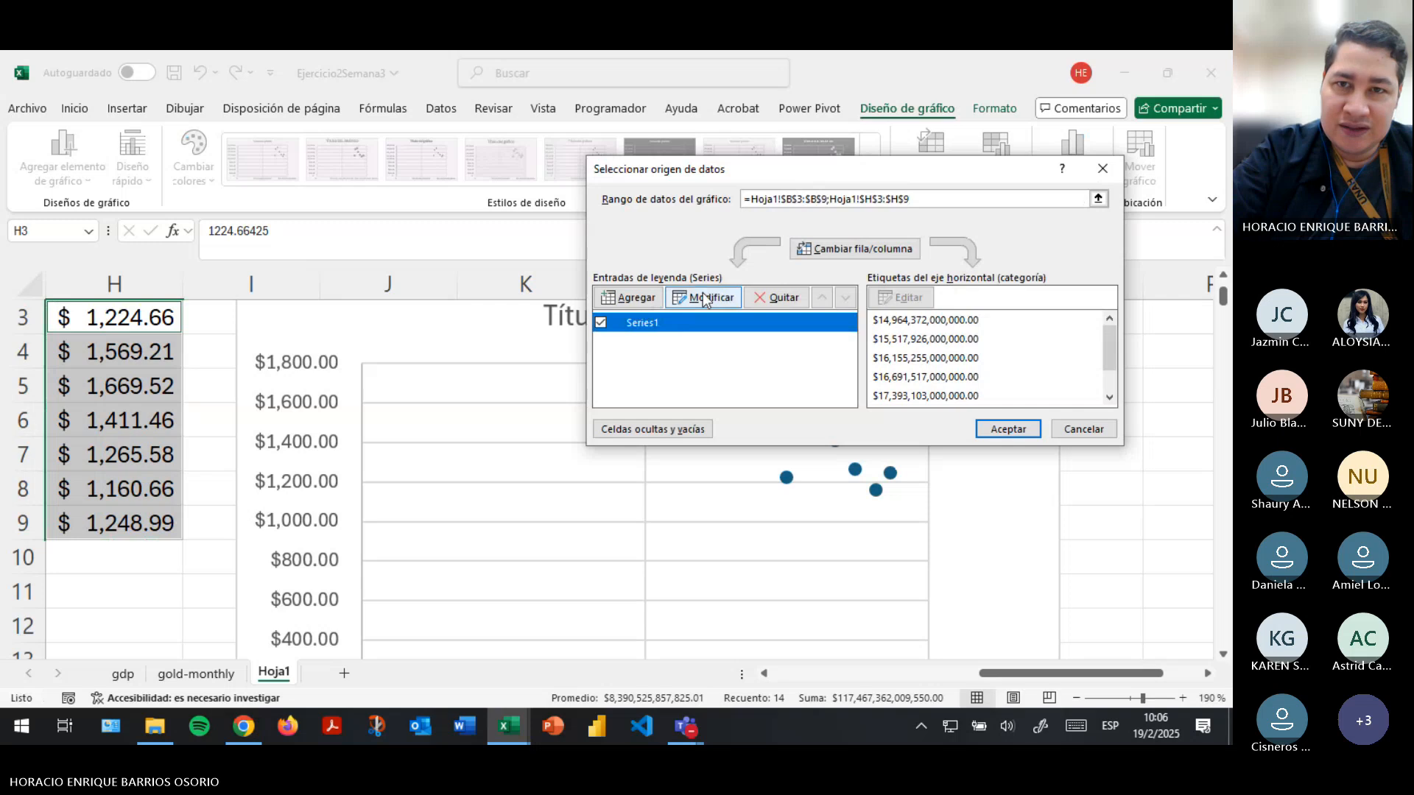
click(705, 297)
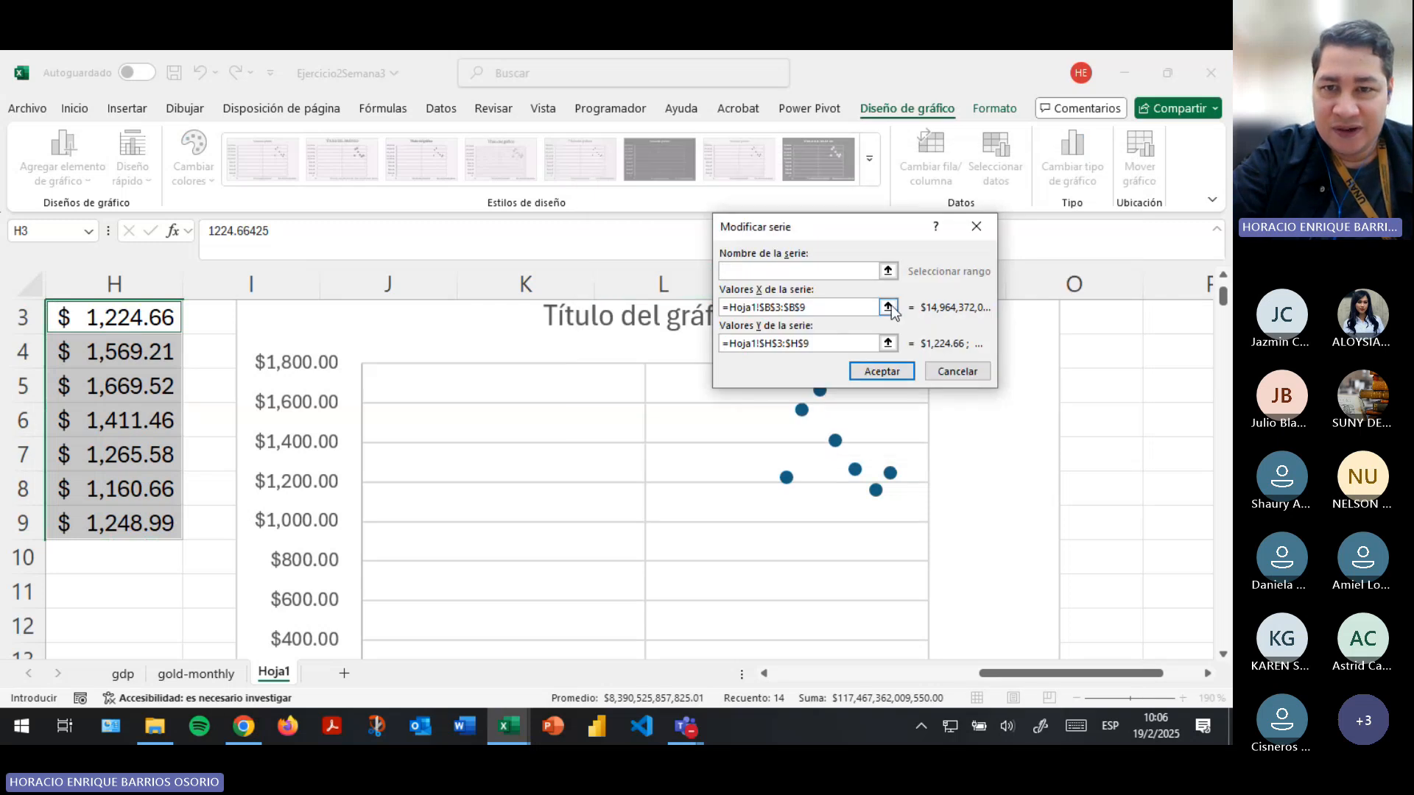
click(888, 308)
drag(922, 676, 982, 663)
scroll(1001, 624, up, 1)
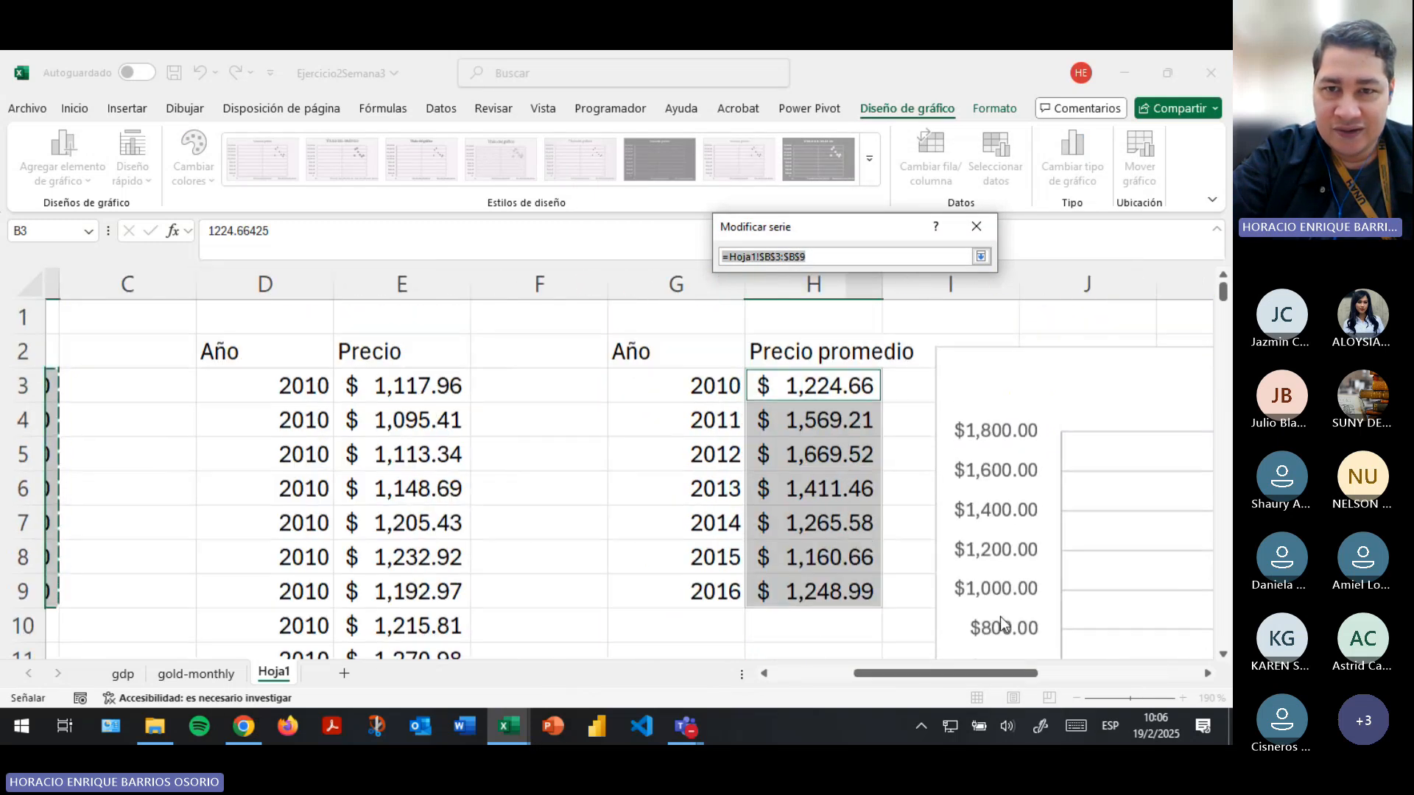
drag(791, 385, 810, 590)
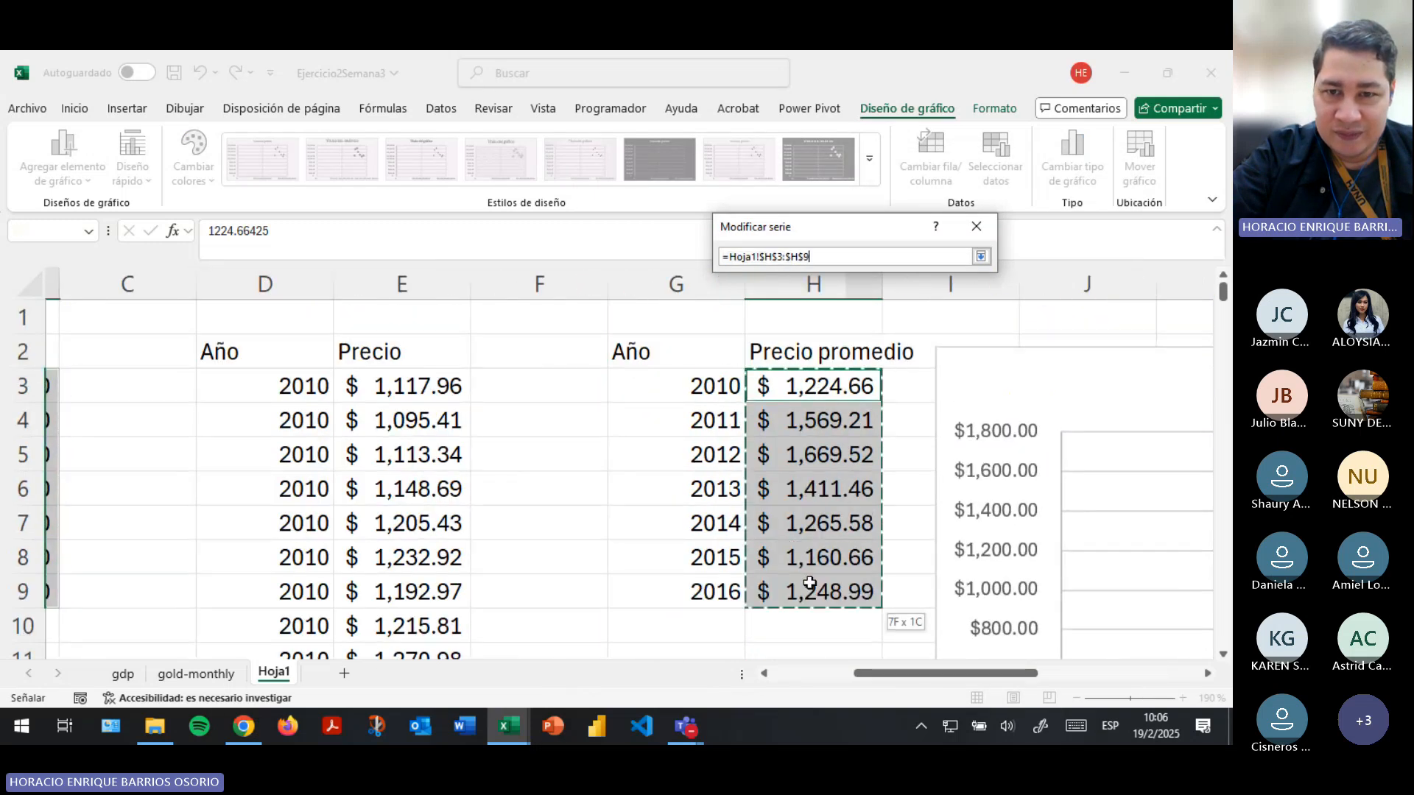
click(981, 257)
- Set the Y values of Series1 to the PIB figures in Hoja1 B3:B9 and apply the data source
click(889, 341)
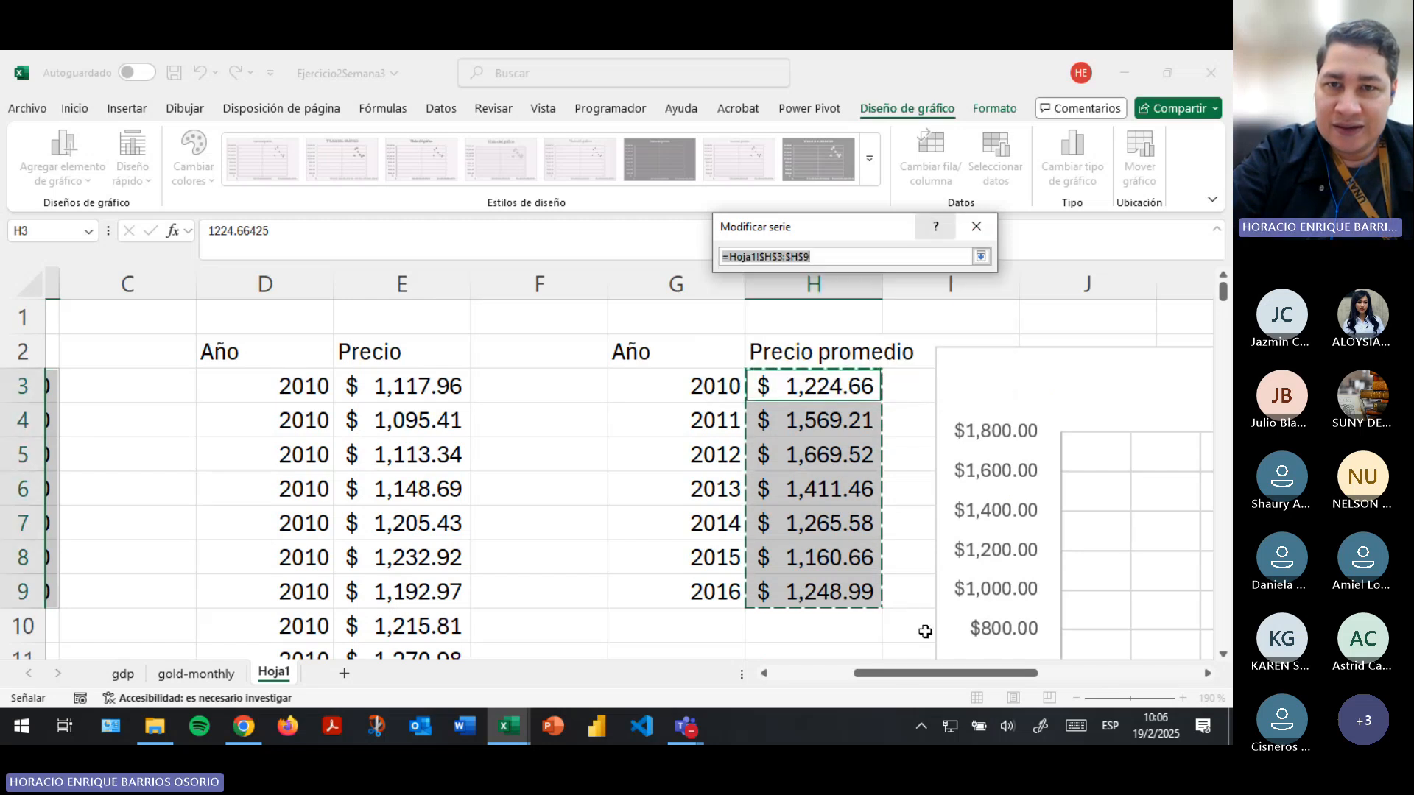
click(981, 256)
click(889, 341)
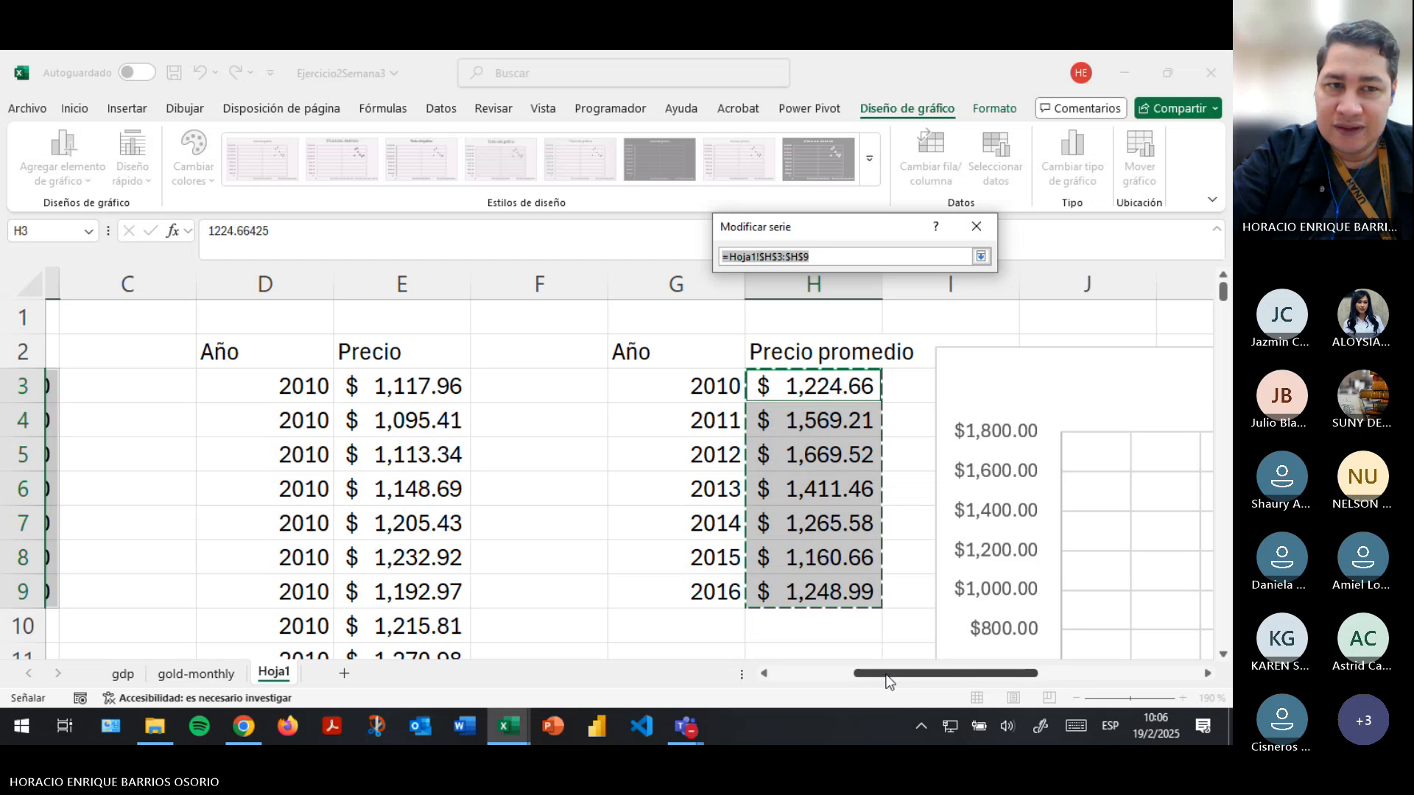
drag(889, 681, 807, 681)
drag(442, 387, 418, 589)
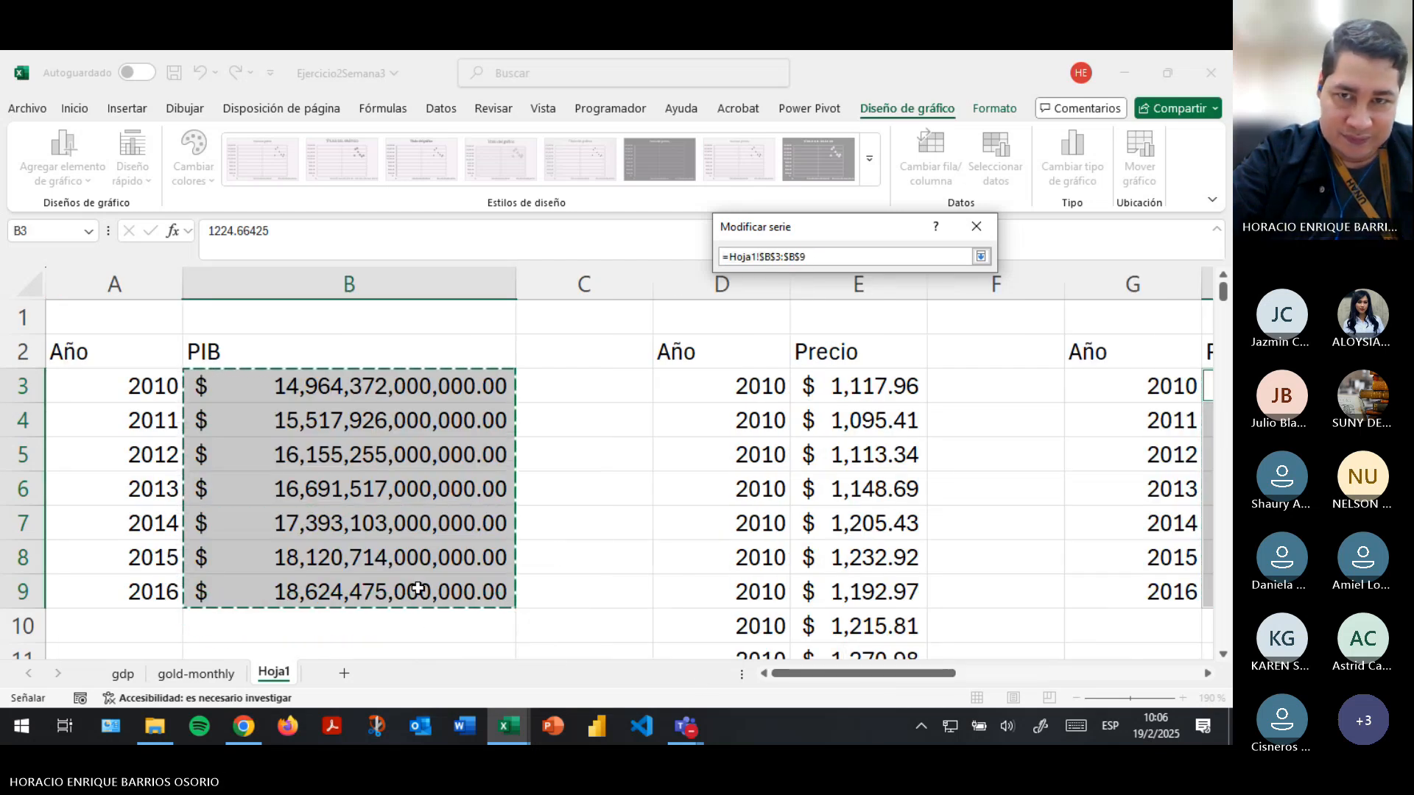
click(981, 257)
click(869, 372)
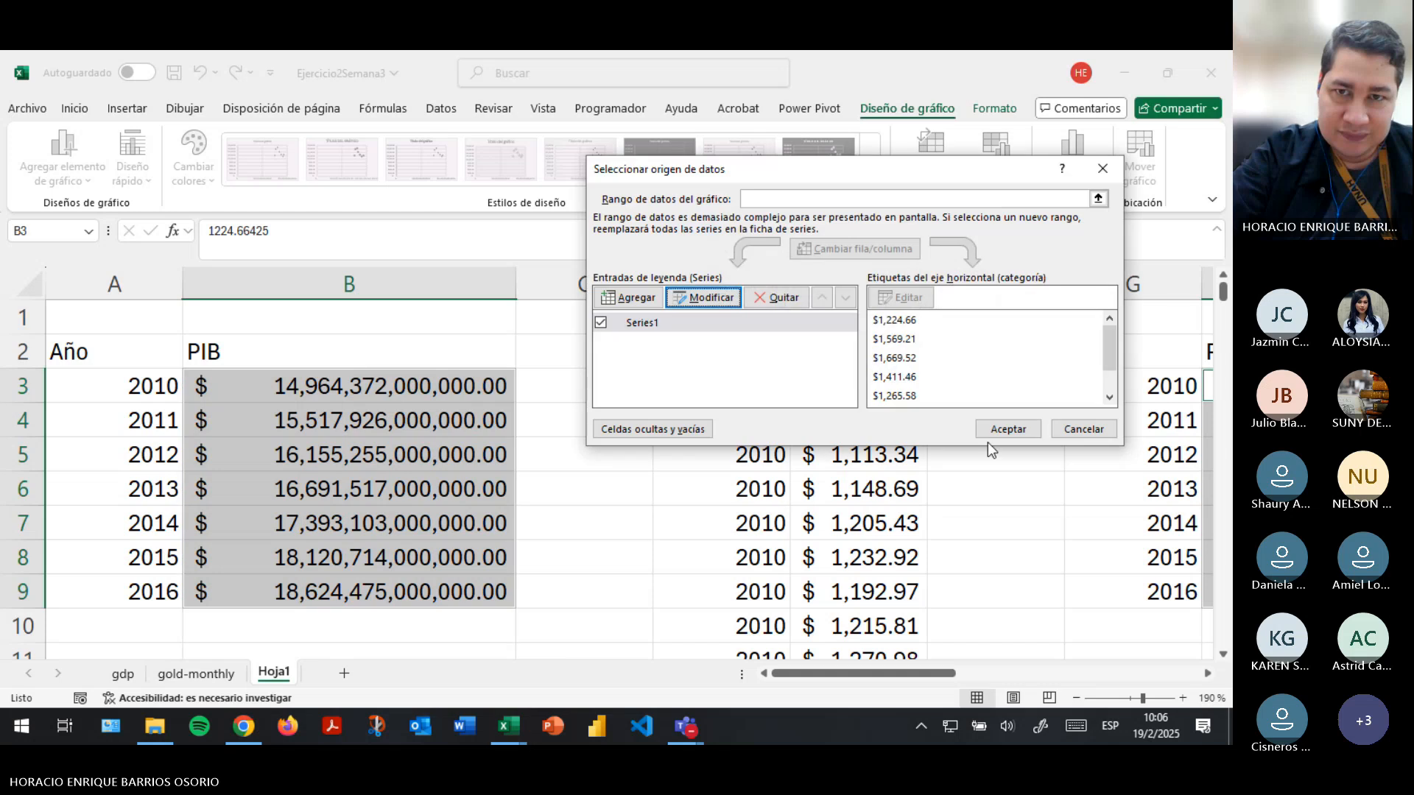
click(991, 431)
- Enlarge the scatter chart from its lower-right corner to reach column Q and row 18
drag(881, 673, 972, 672)
scroll(820, 457, down, 3)
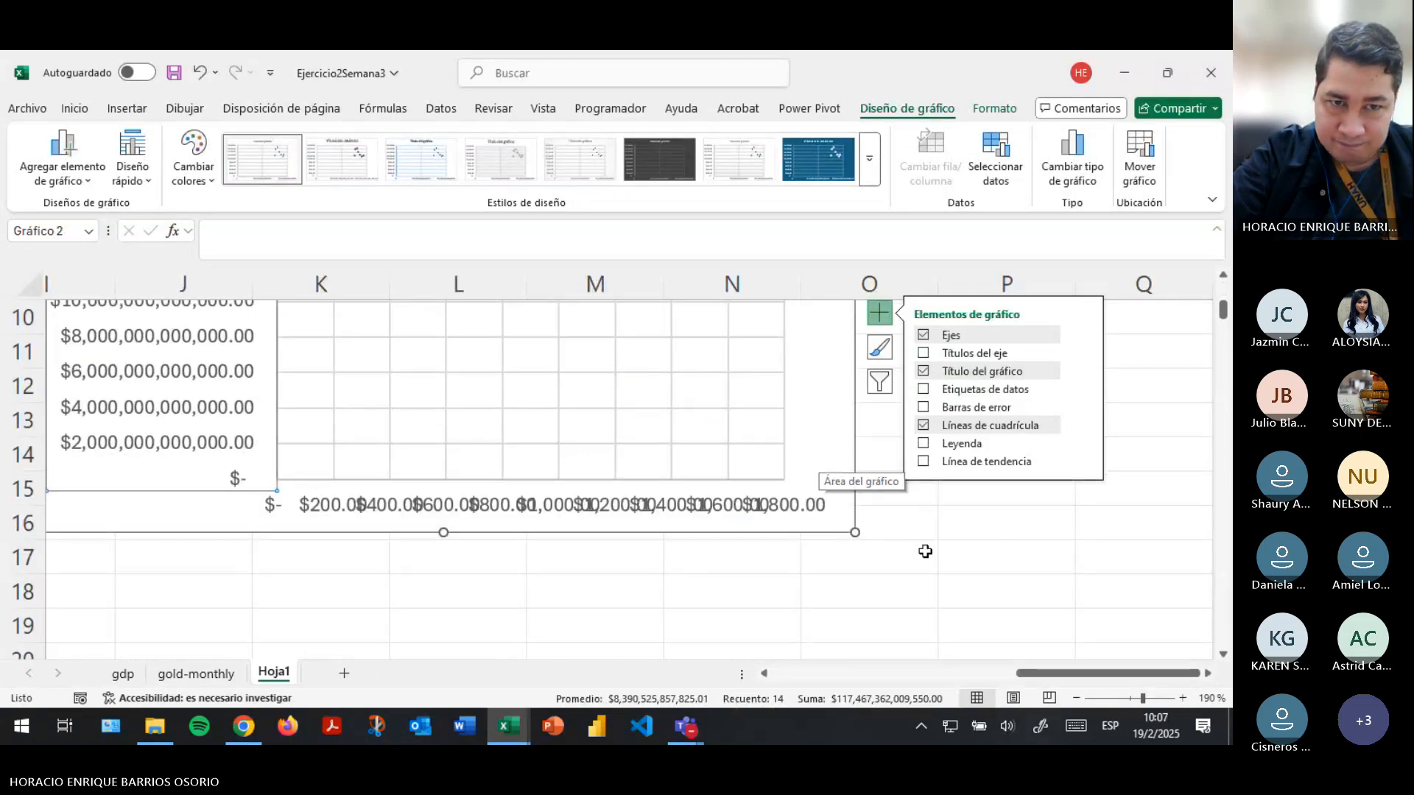
drag(855, 532, 1162, 594)
click(1133, 542)
click(1008, 539)
- Review the enlarged chart's points, PIB vertical axis and price horizontal axis against the source tables
scroll(1149, 516, up, 2)
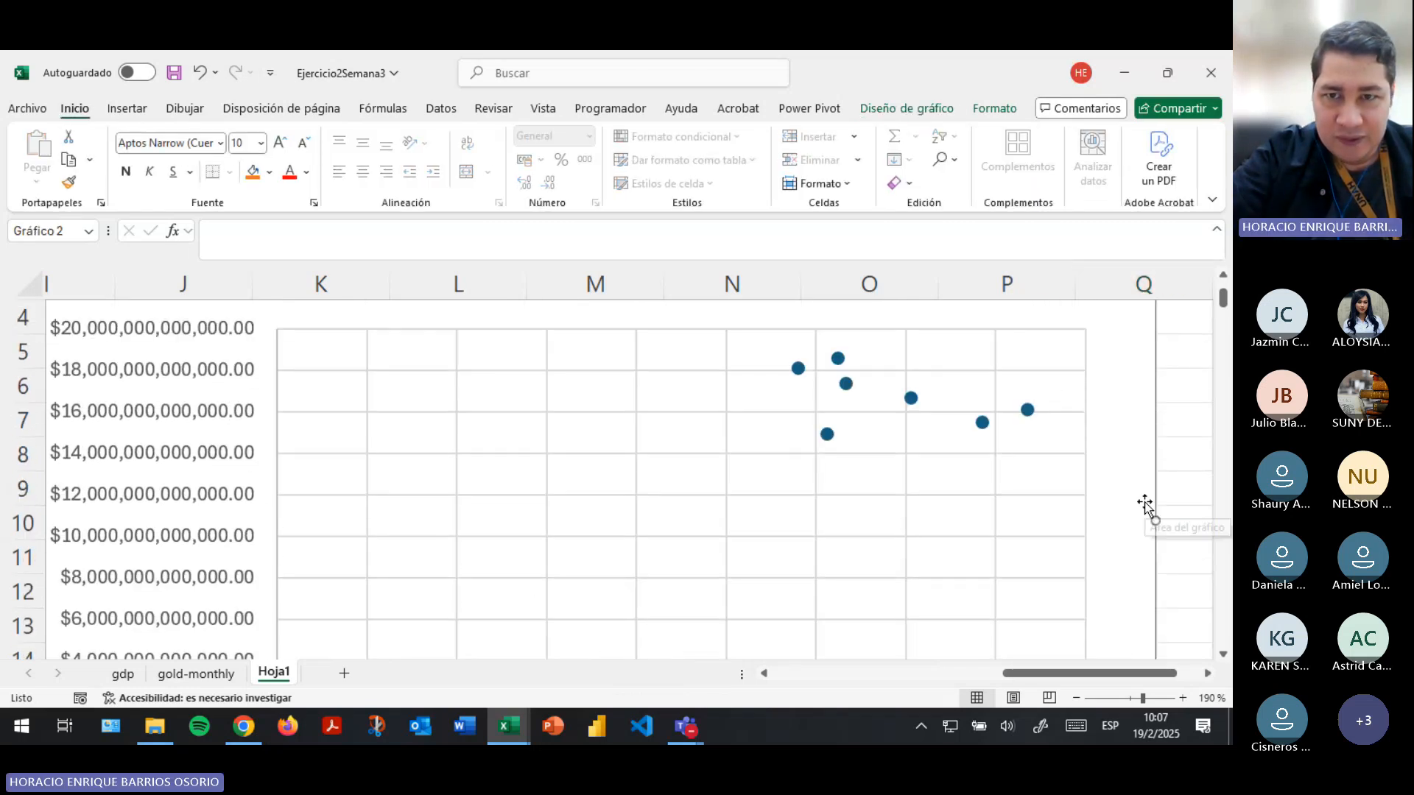
scroll(918, 419, down, 3)
scroll(904, 439, up, 3)
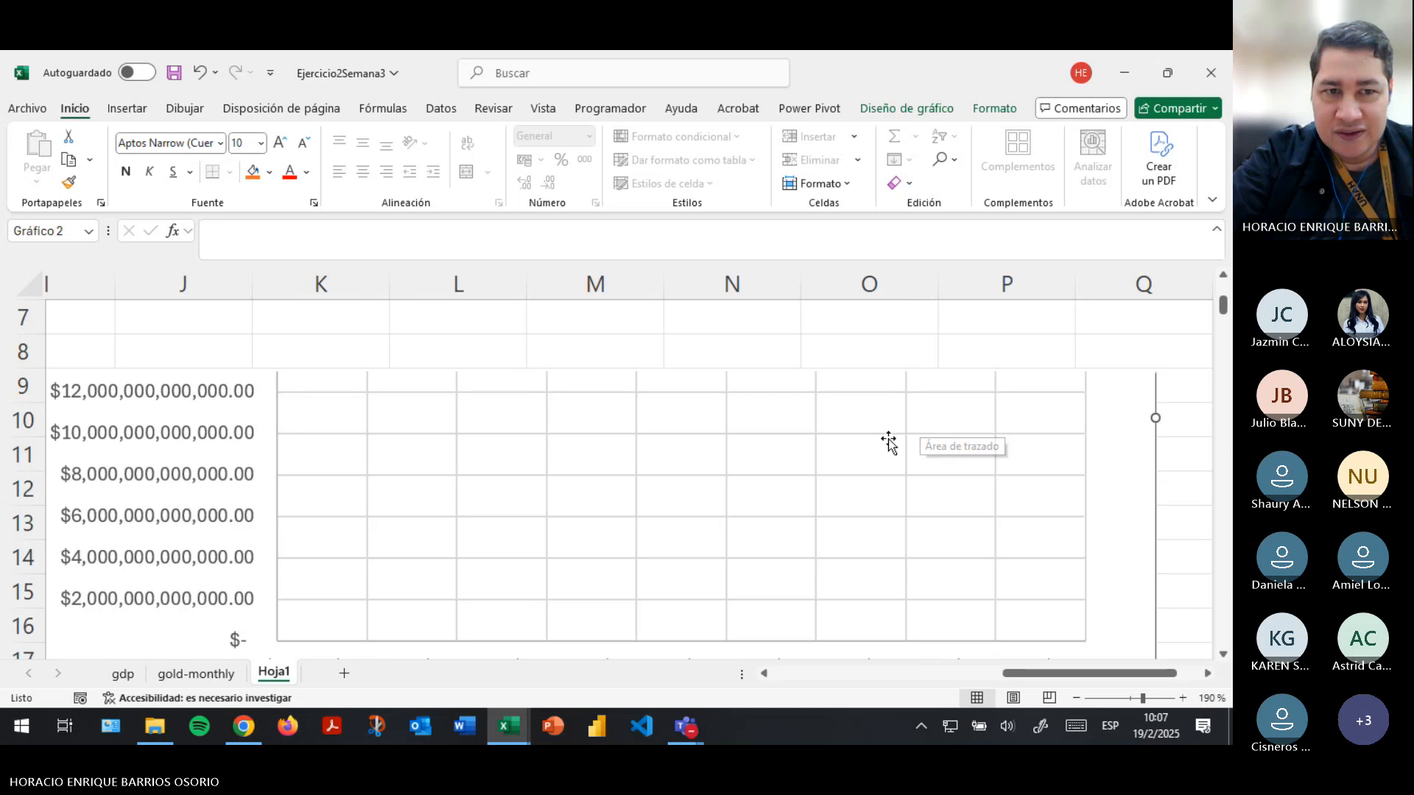
scroll(422, 434, up, 1)
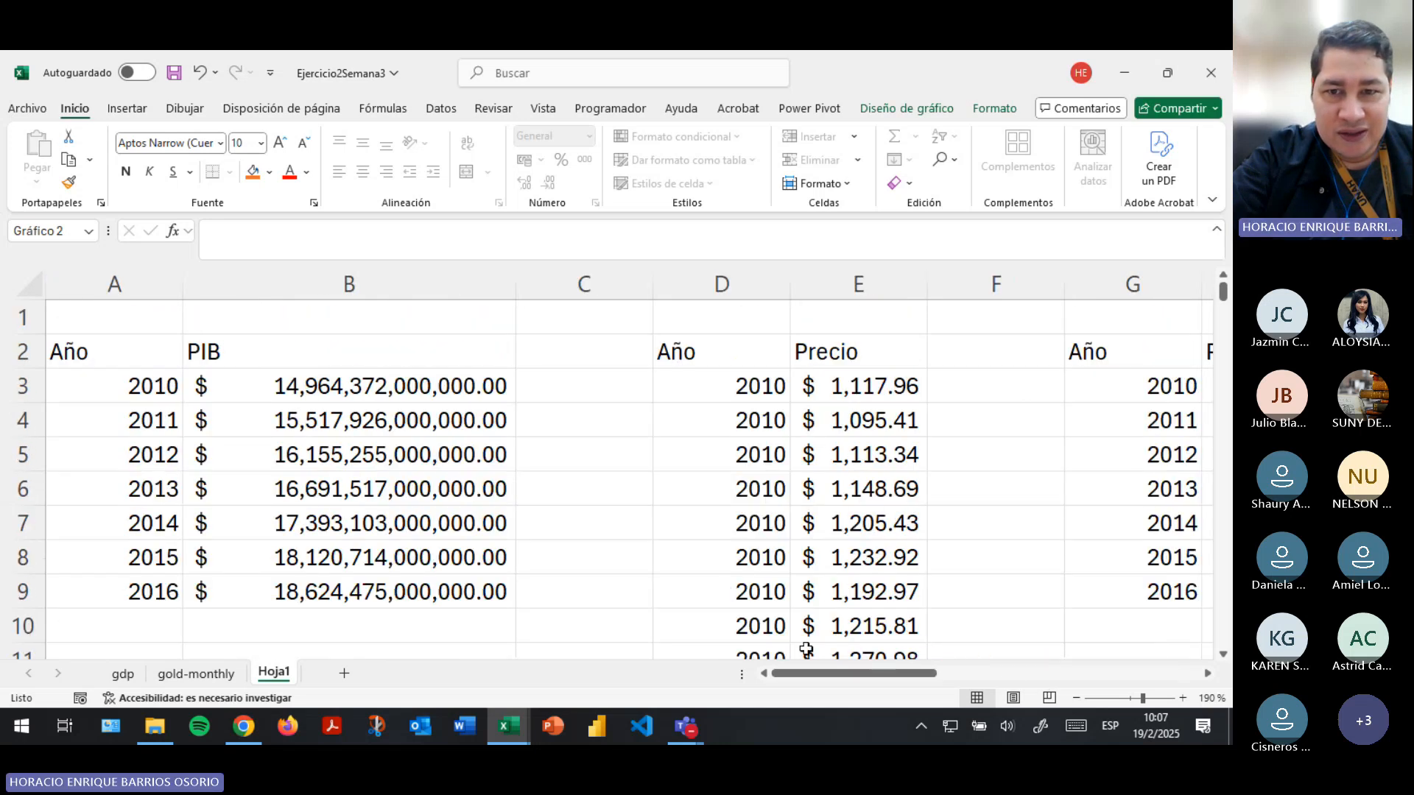
drag(825, 672, 1046, 673)
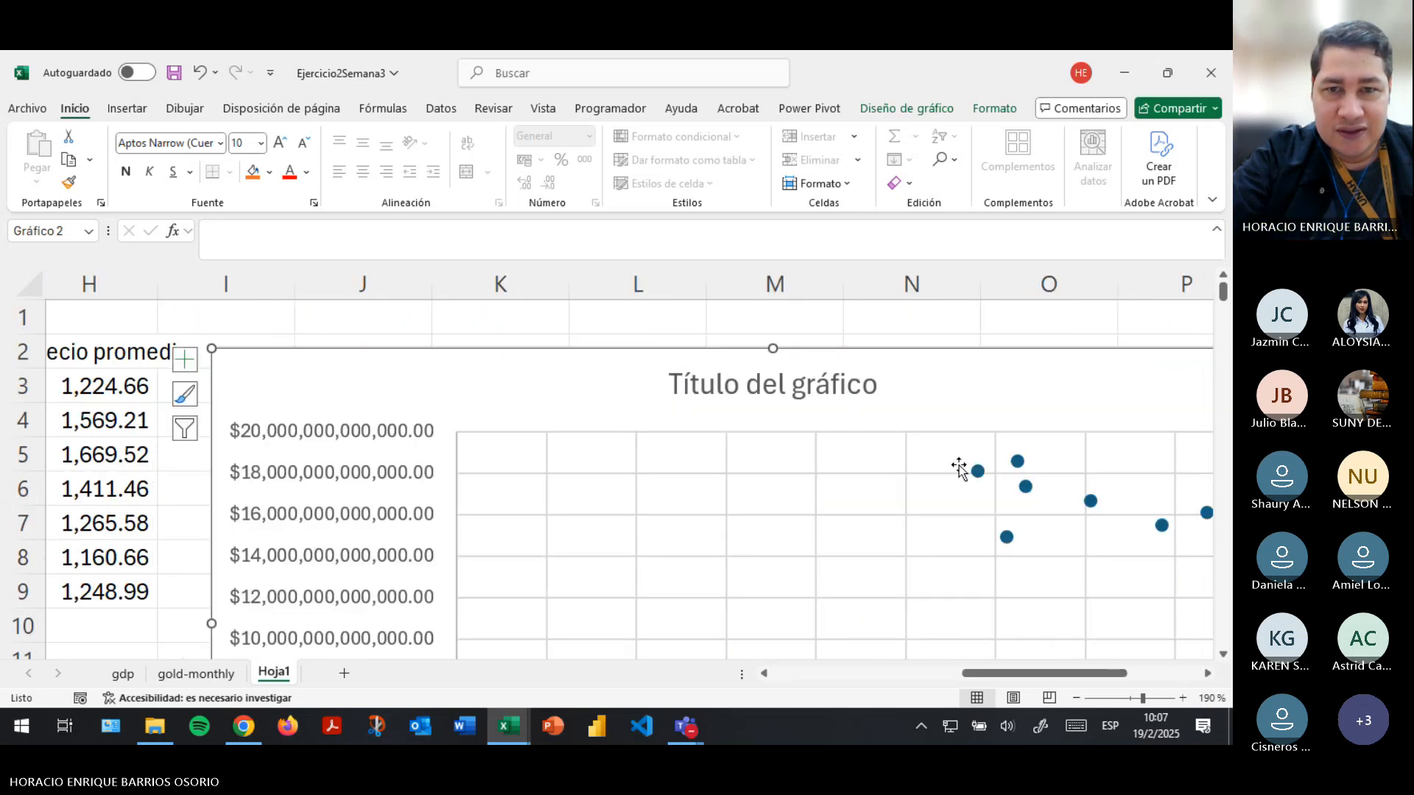
scroll(966, 471, down, 3)
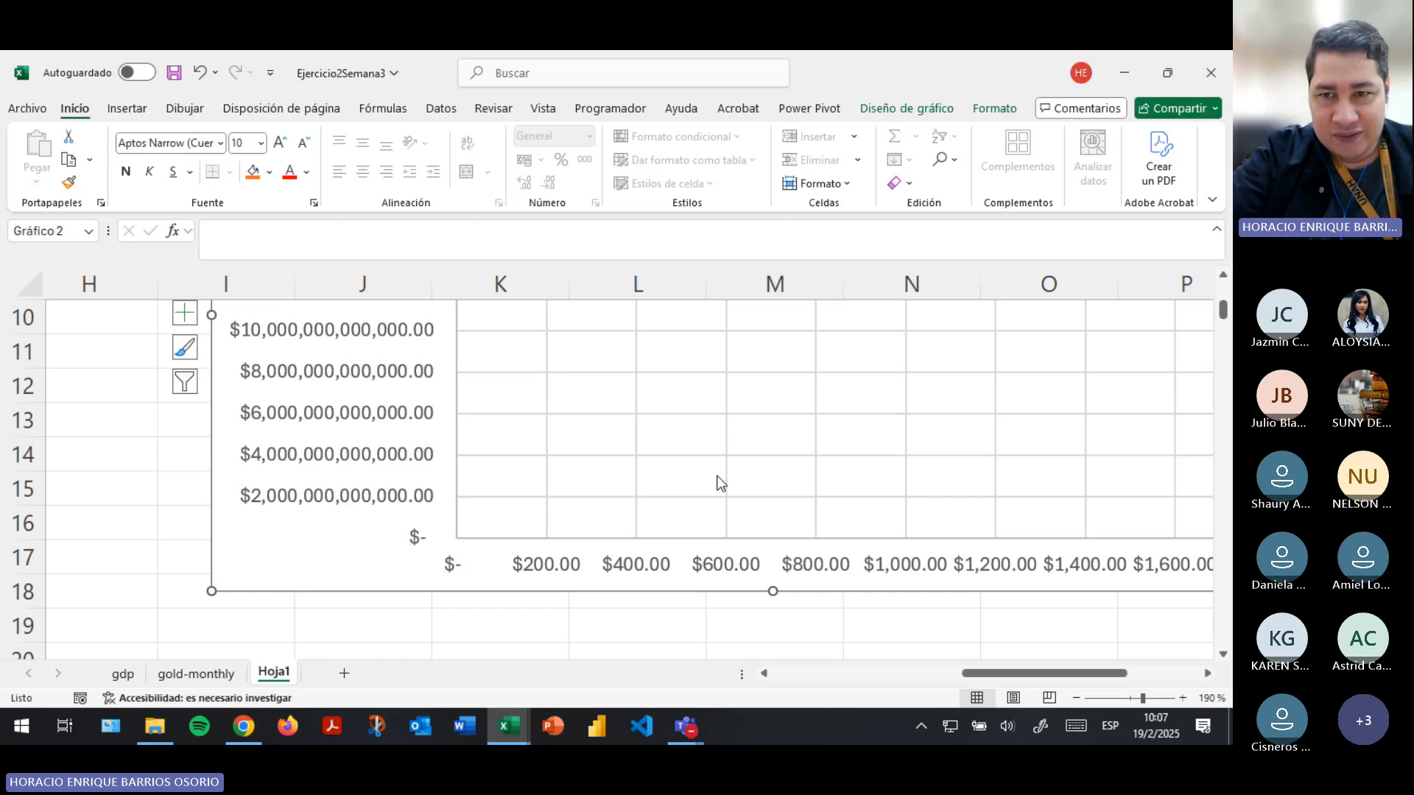
scroll(720, 482, up, 3)
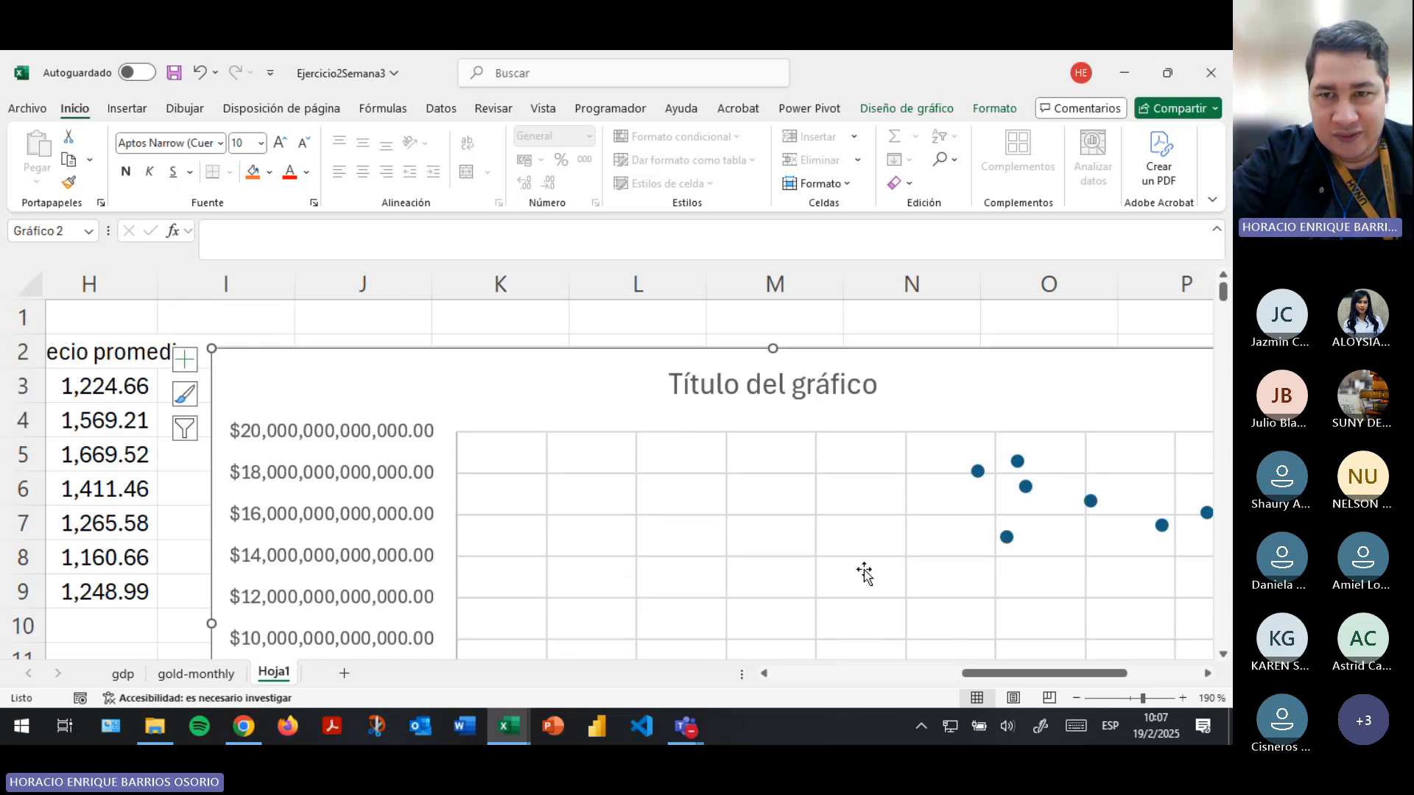
- Add axis titles to the scatter chart on both the horizontal and vertical axes
drag(1016, 673, 1090, 673)
click(917, 370)
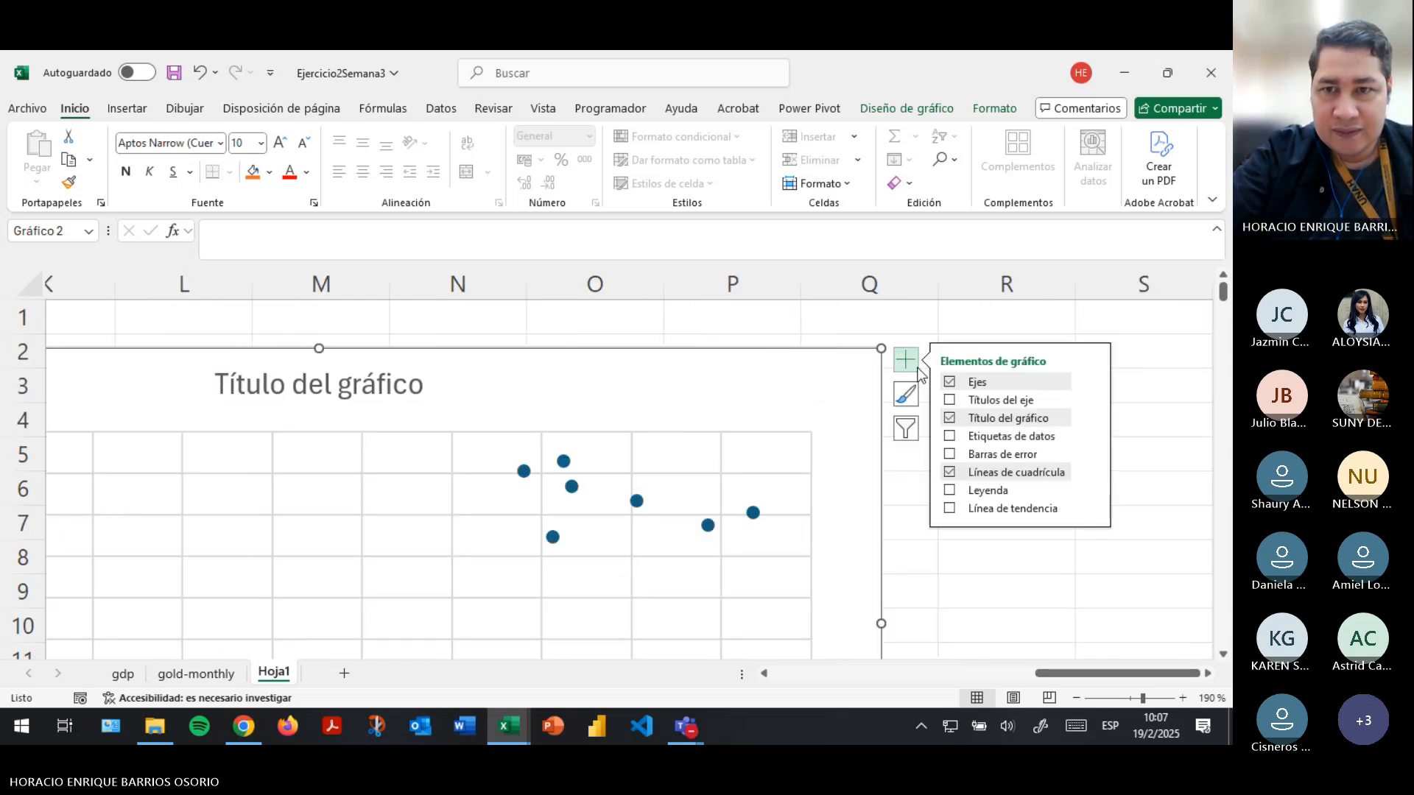
click(950, 401)
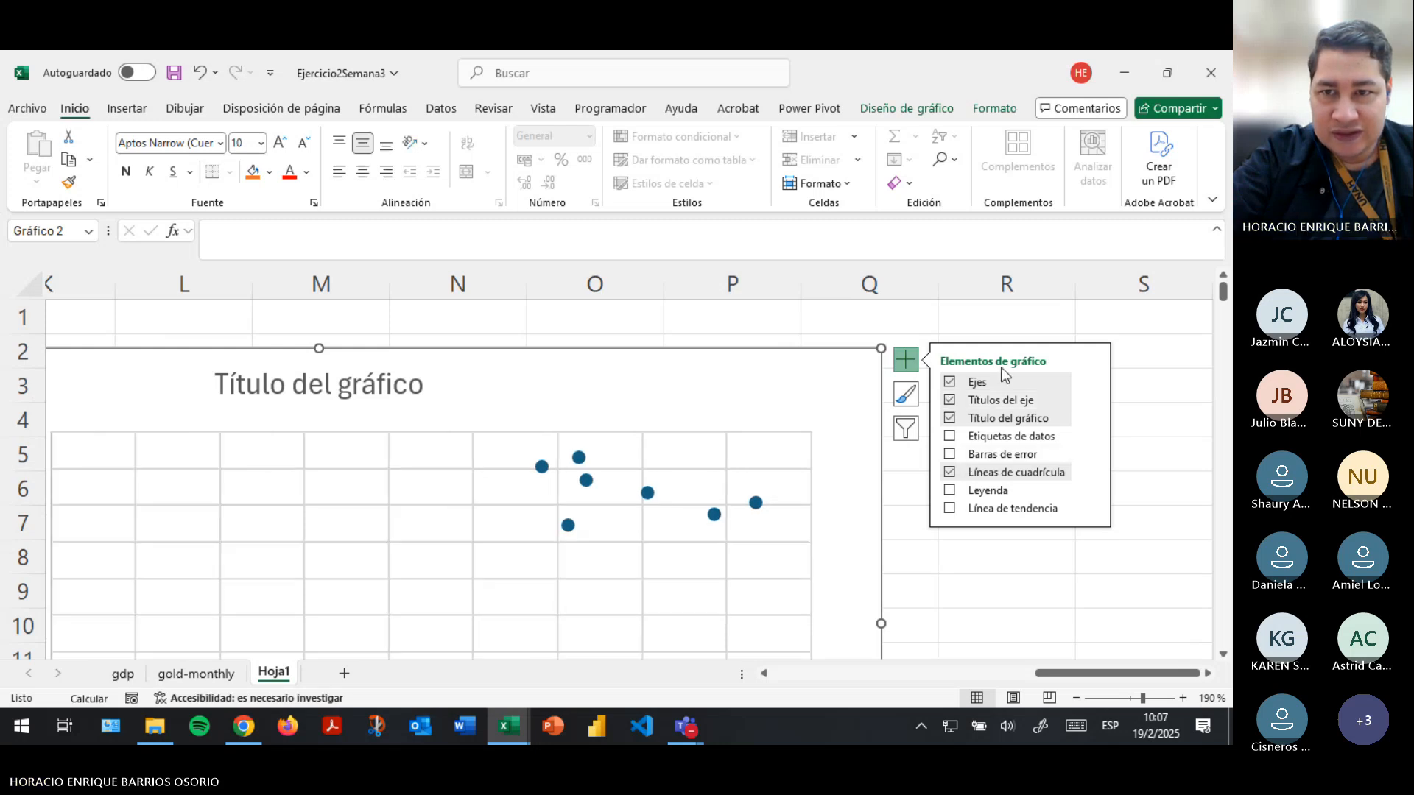
- Open the additional axis formatting options and select the chart's vertical PIB axis for editing
click(1089, 380)
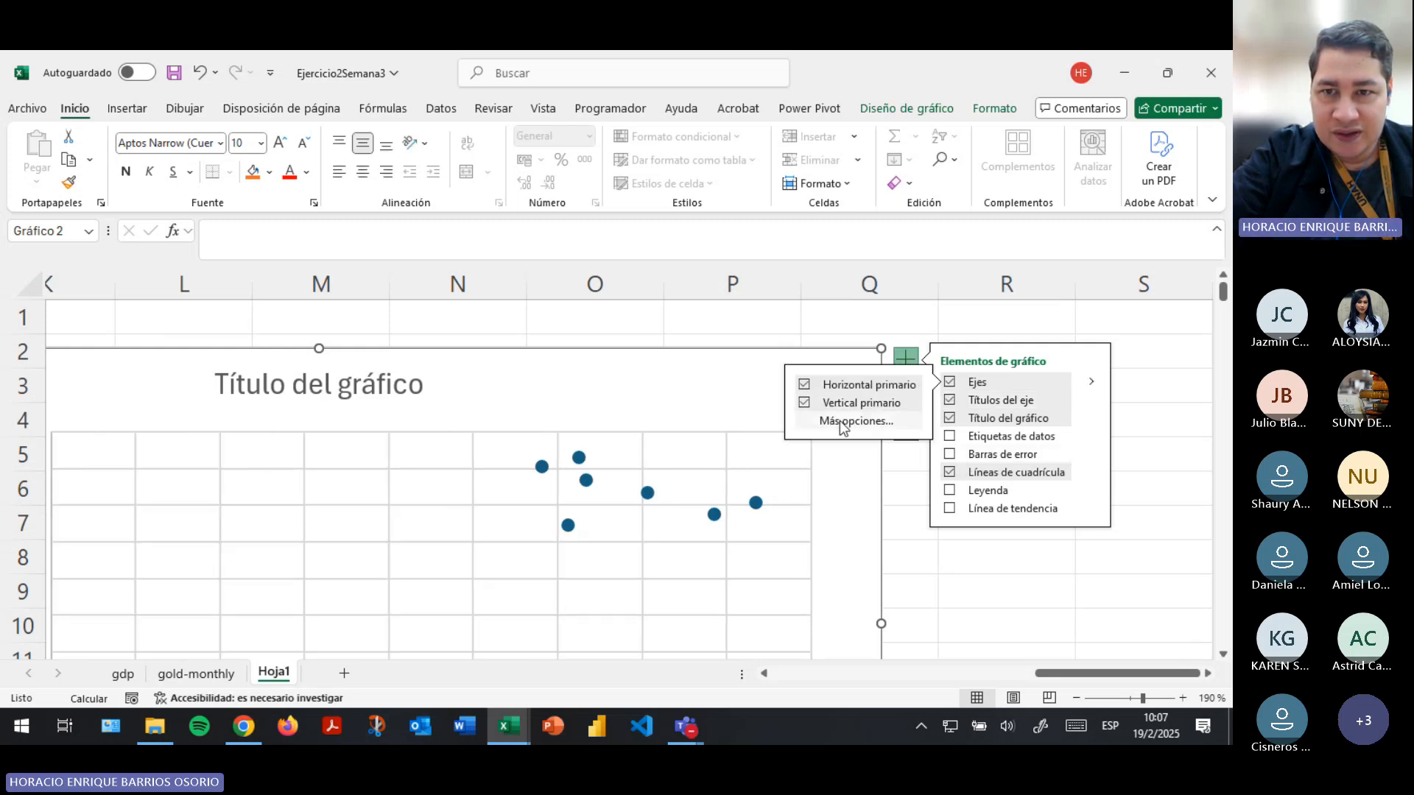
click(840, 422)
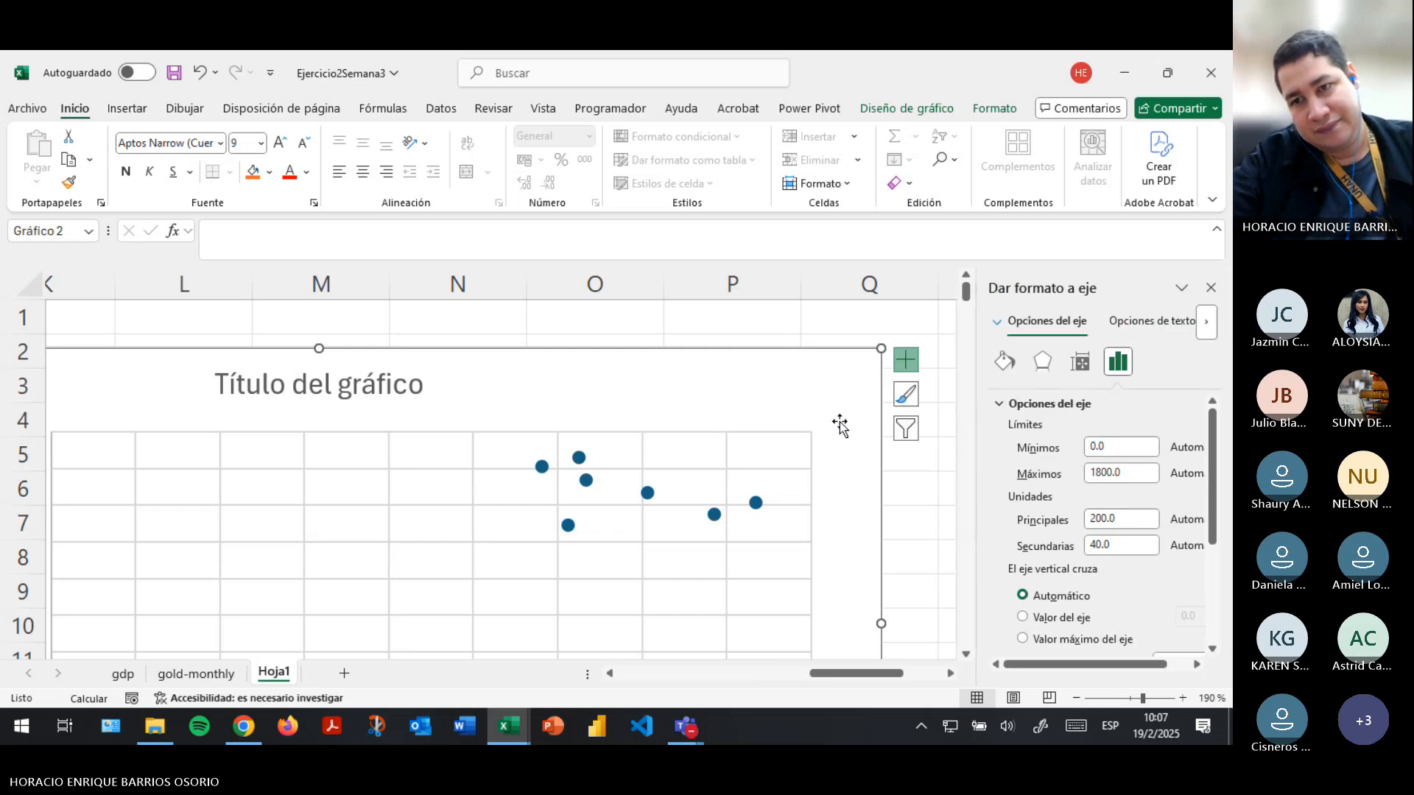
scroll(639, 478, down, 4)
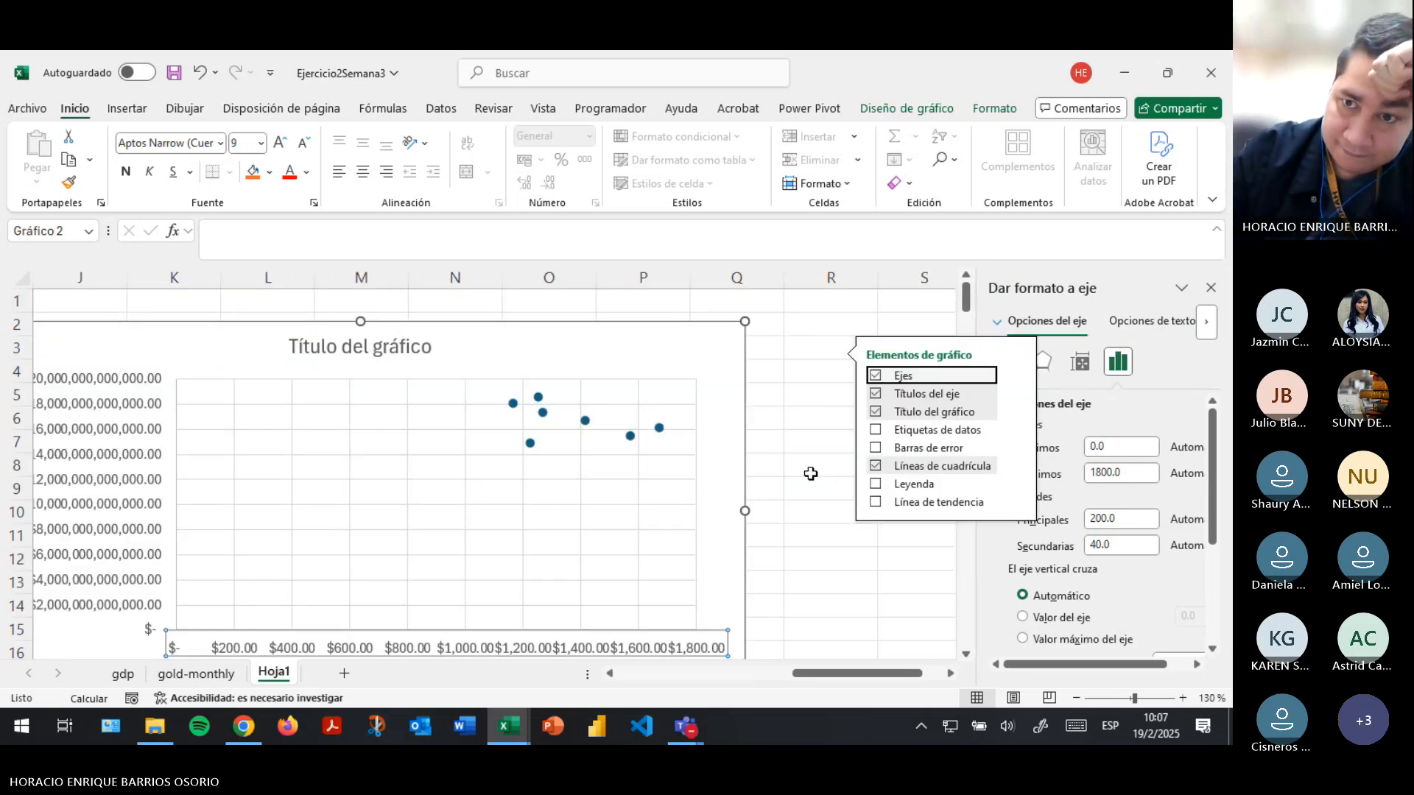
click(810, 473)
scroll(648, 498, down, 1)
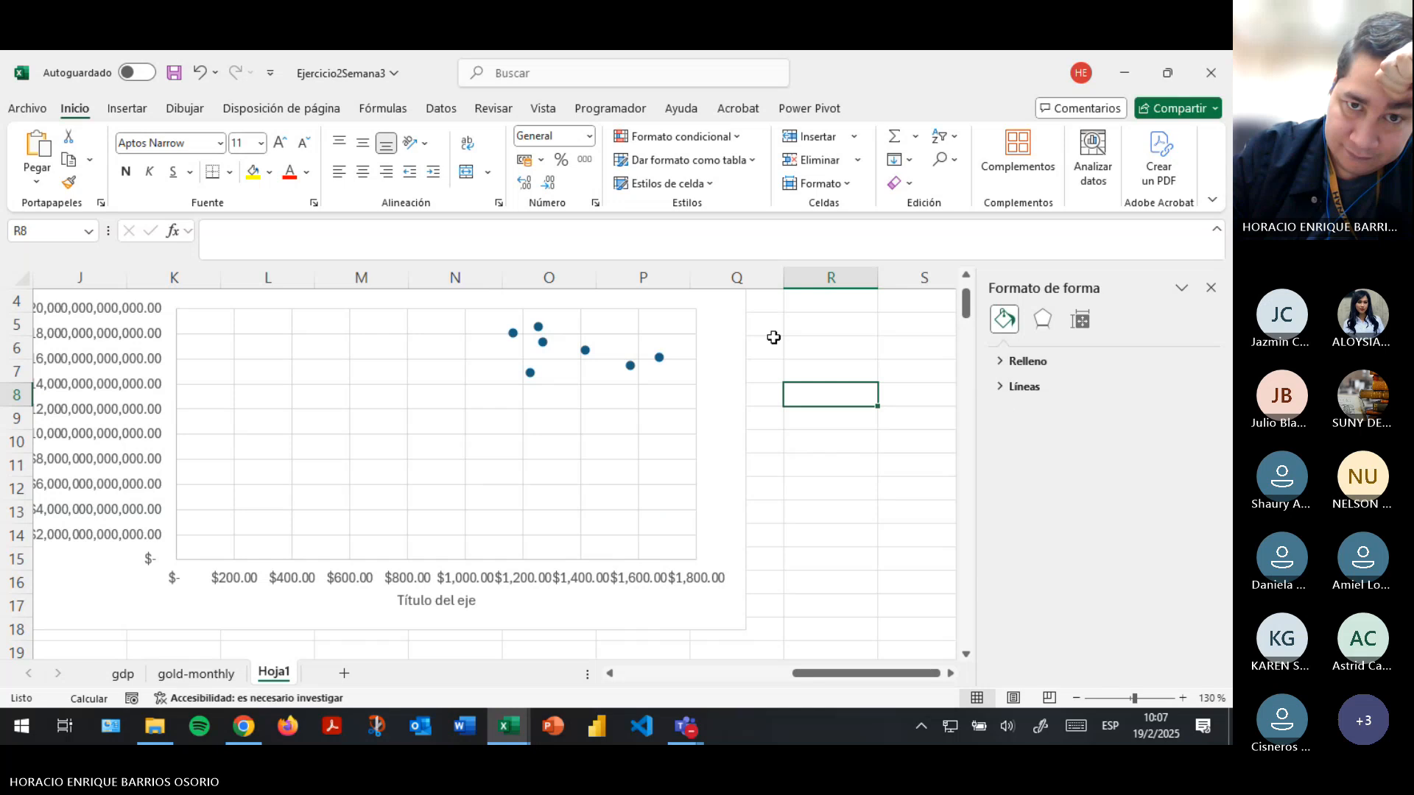
click(148, 408)
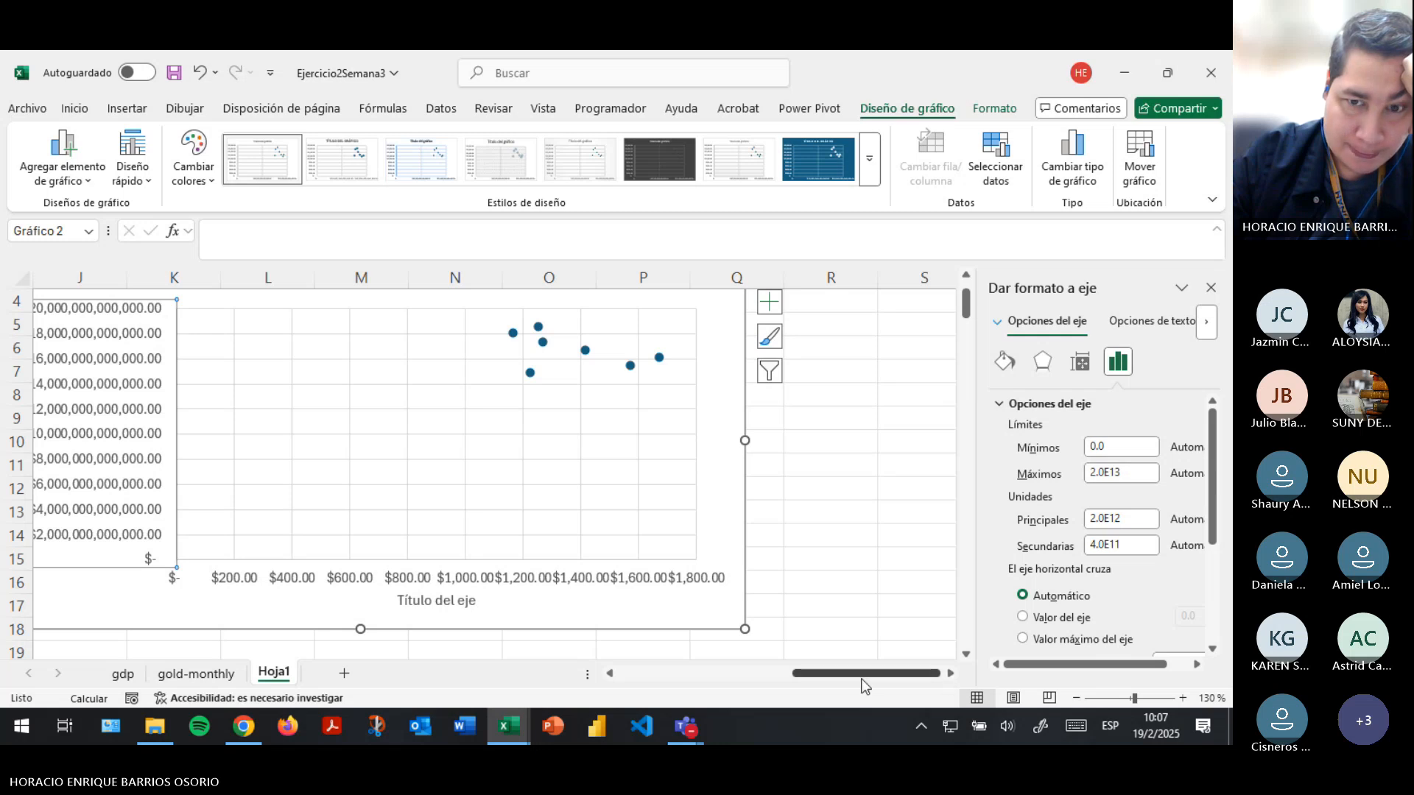
drag(861, 675, 843, 677)
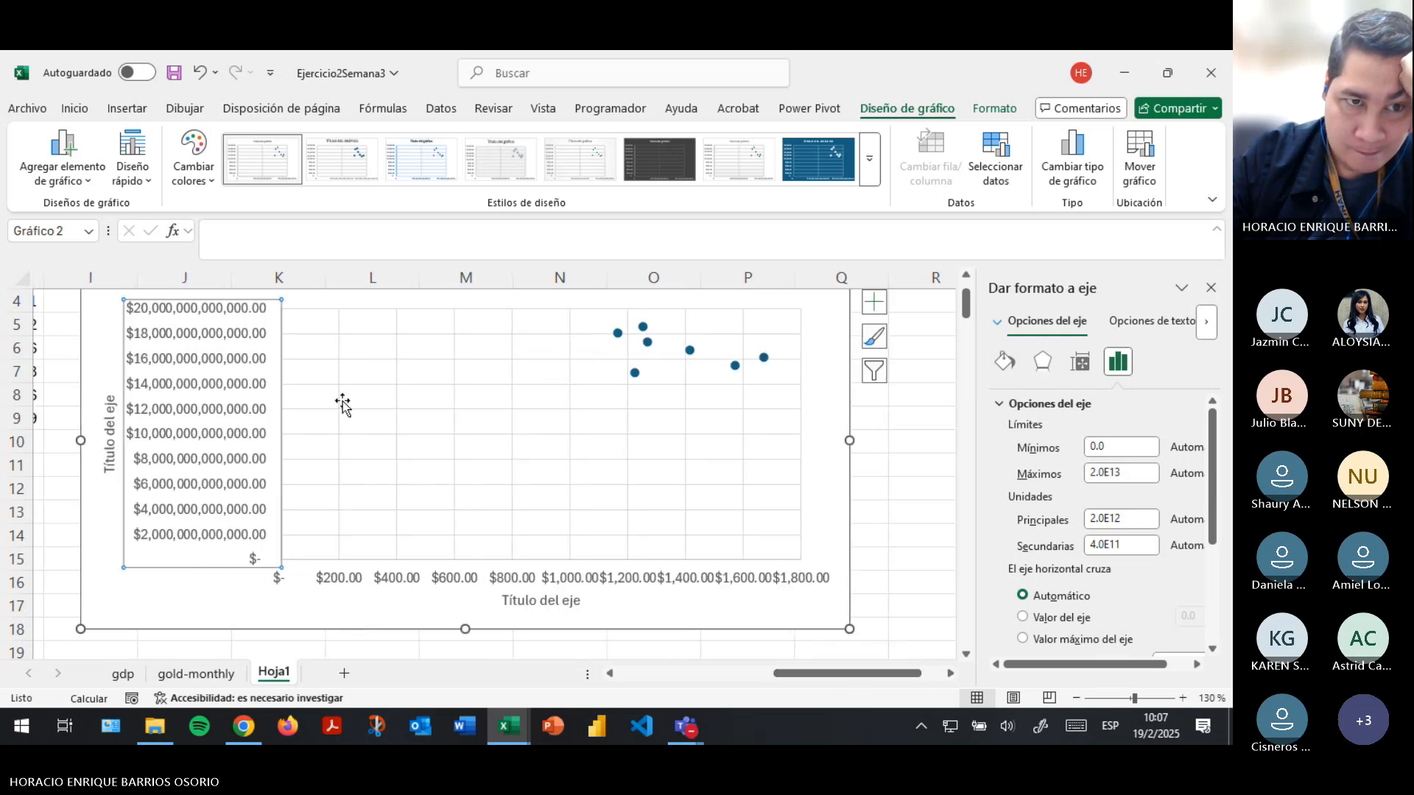
- Try 2.1E14 as the maximum bound of the vertical PIB axis
click(1093, 472)
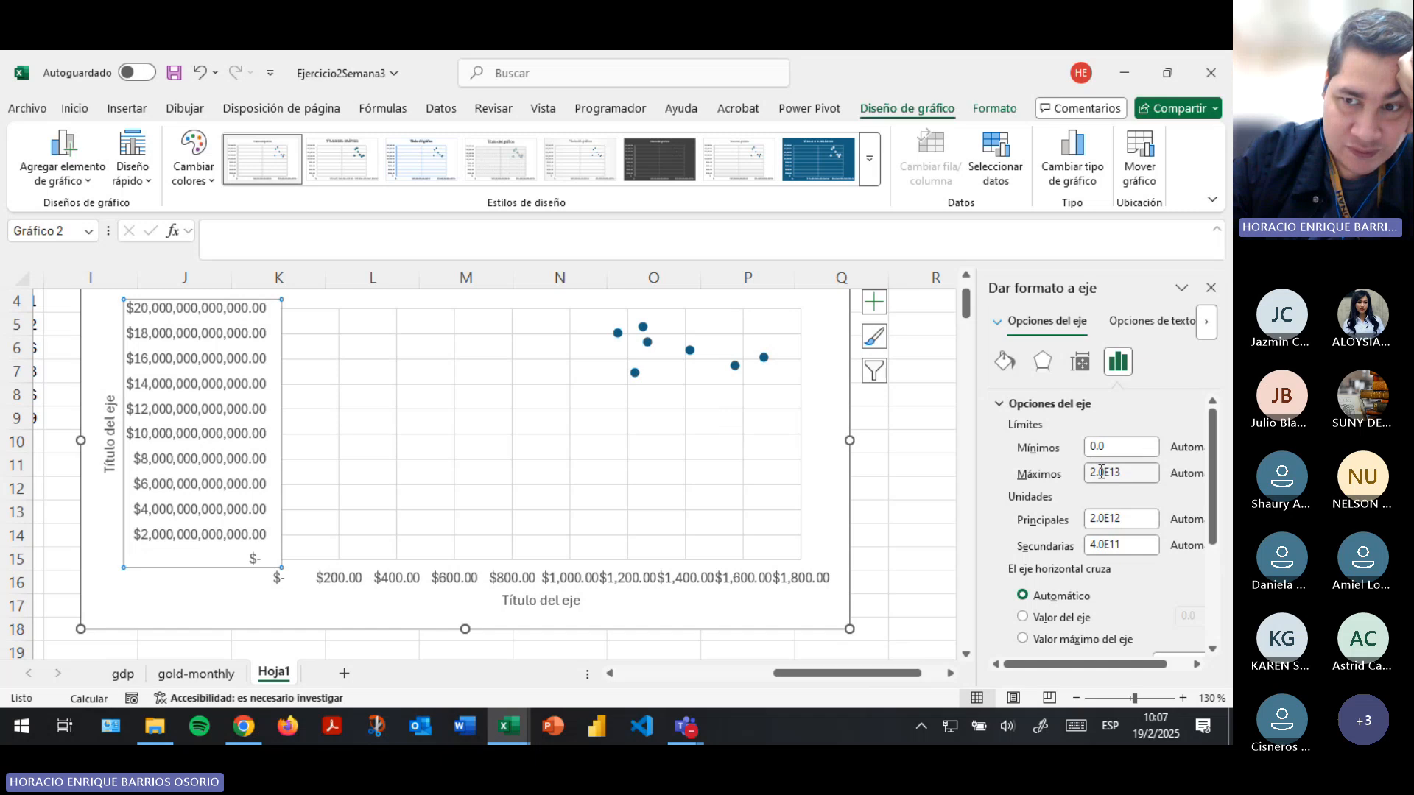
text(1)
key(Return)
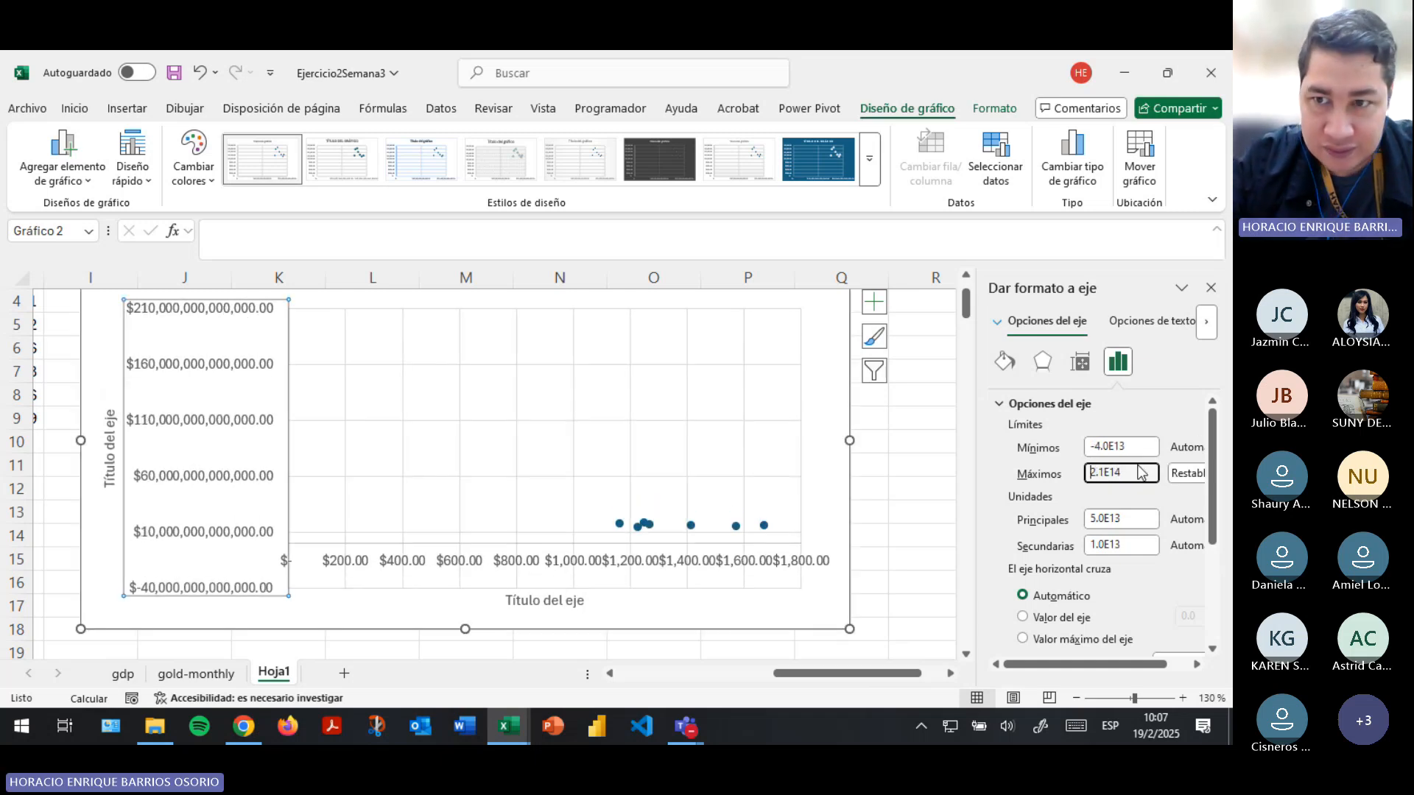
- Replace the vertical PIB axis's maximum bound with 1.2E13
drag(1140, 473, 1090, 472)
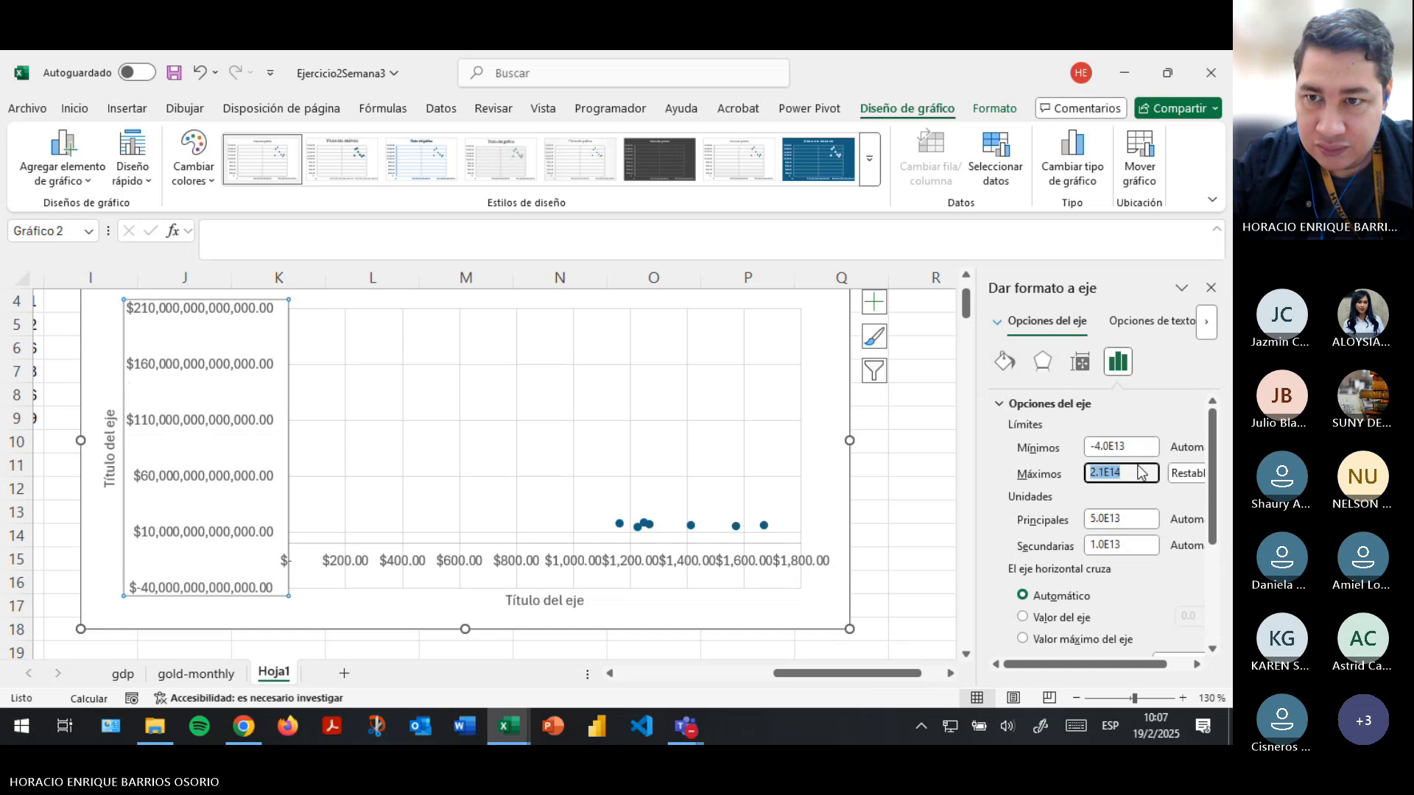
text(12)
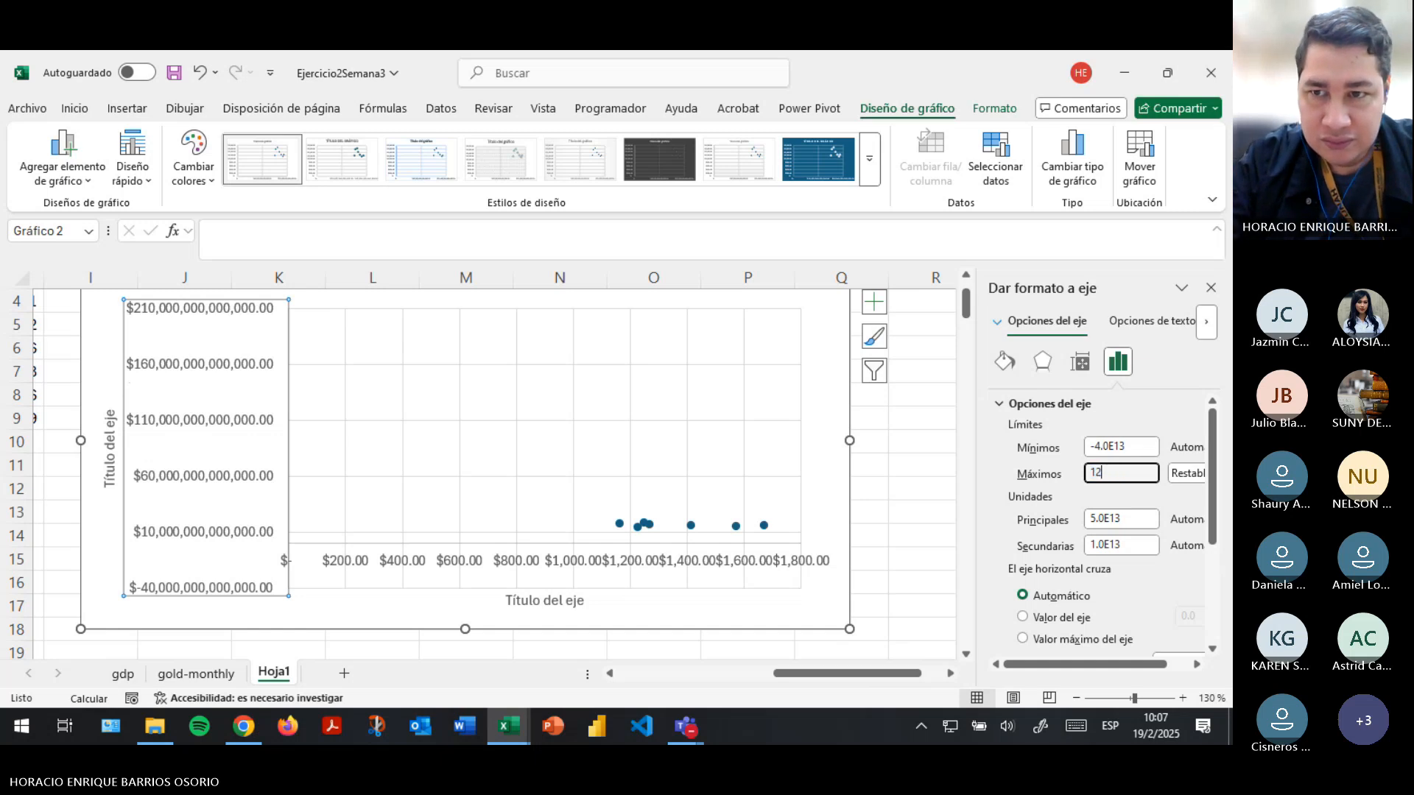
key(BackSpace)
text(.2e1)
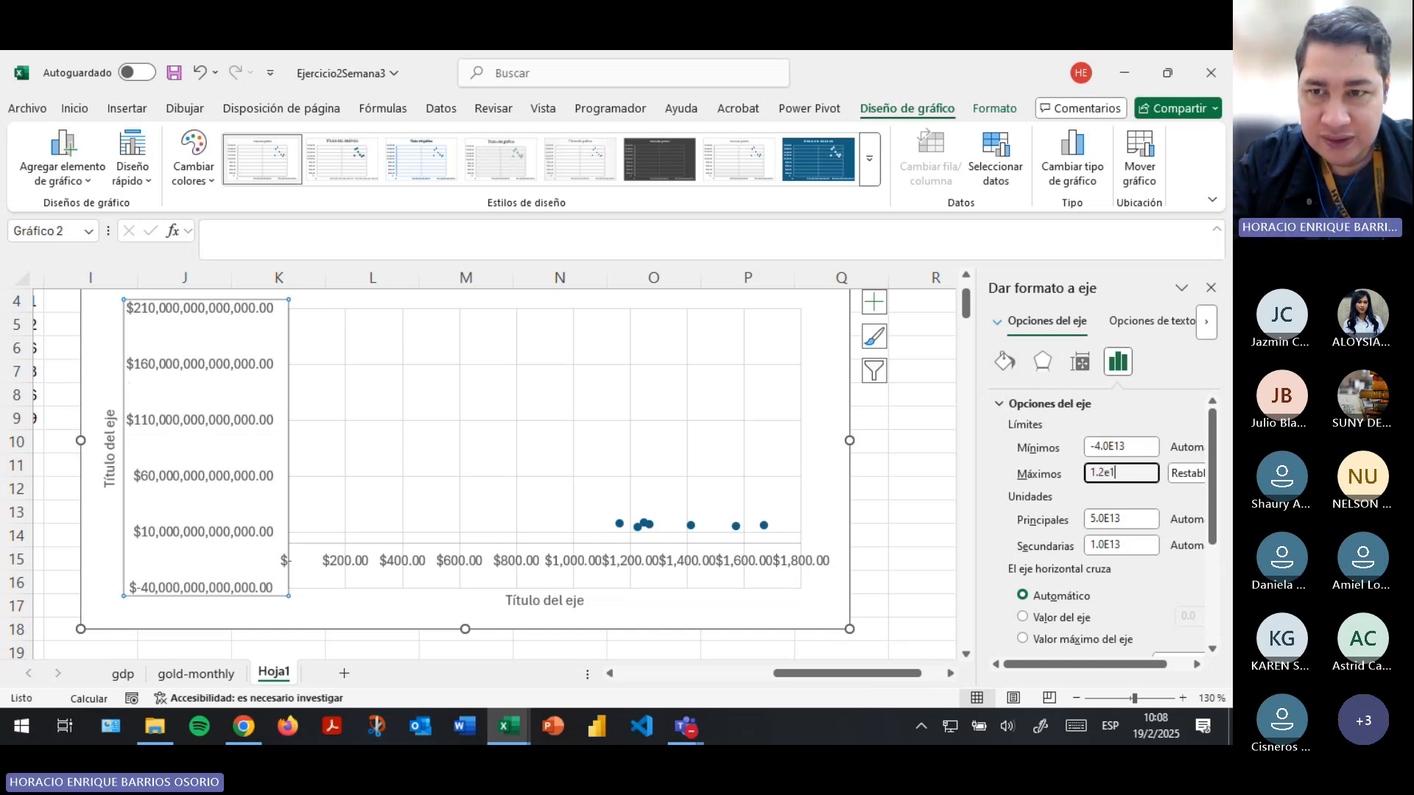
text(3)
key(Return)
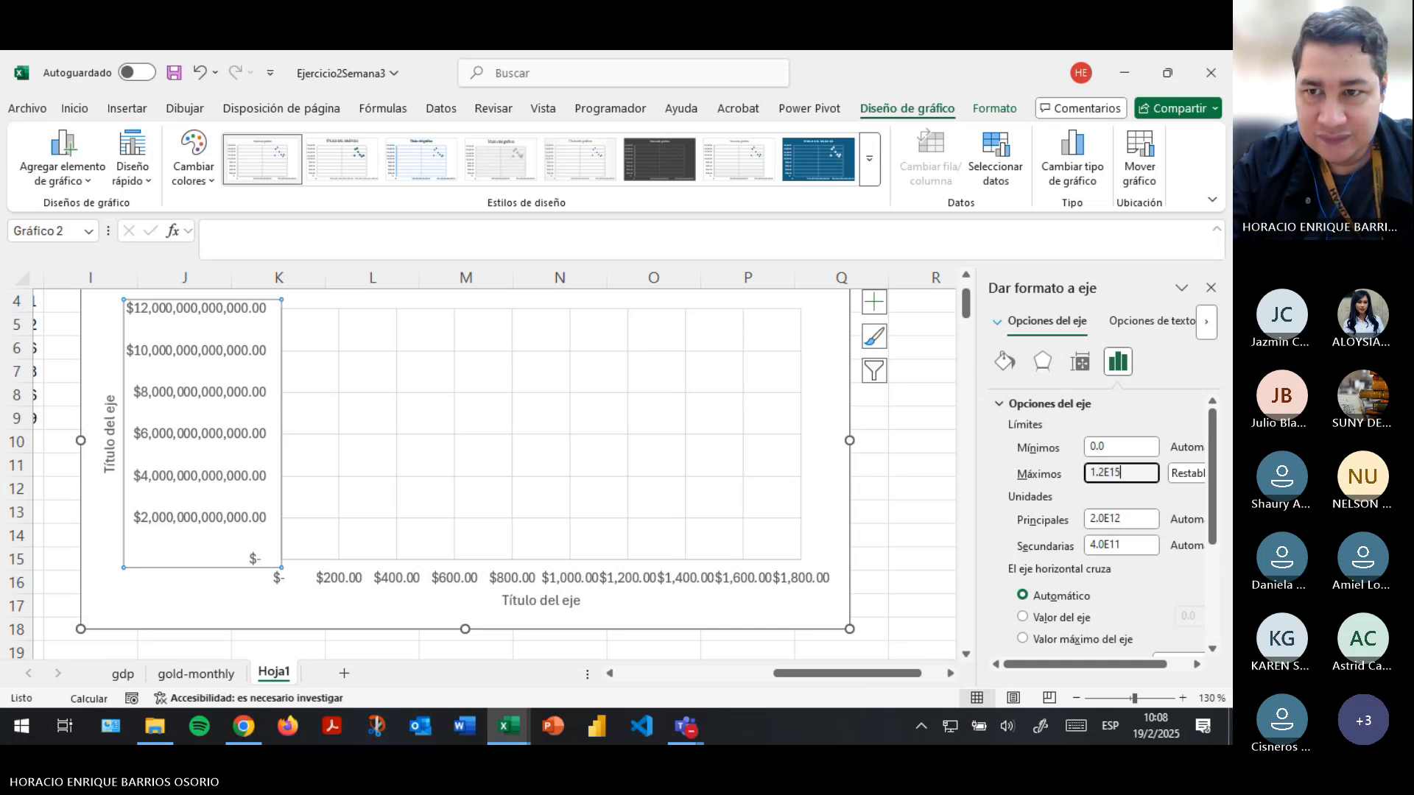
- Try 1.2E14 as the vertical PIB axis's maximum bound by changing the exponent
key(BackSpace)
text(4)
key(Return)
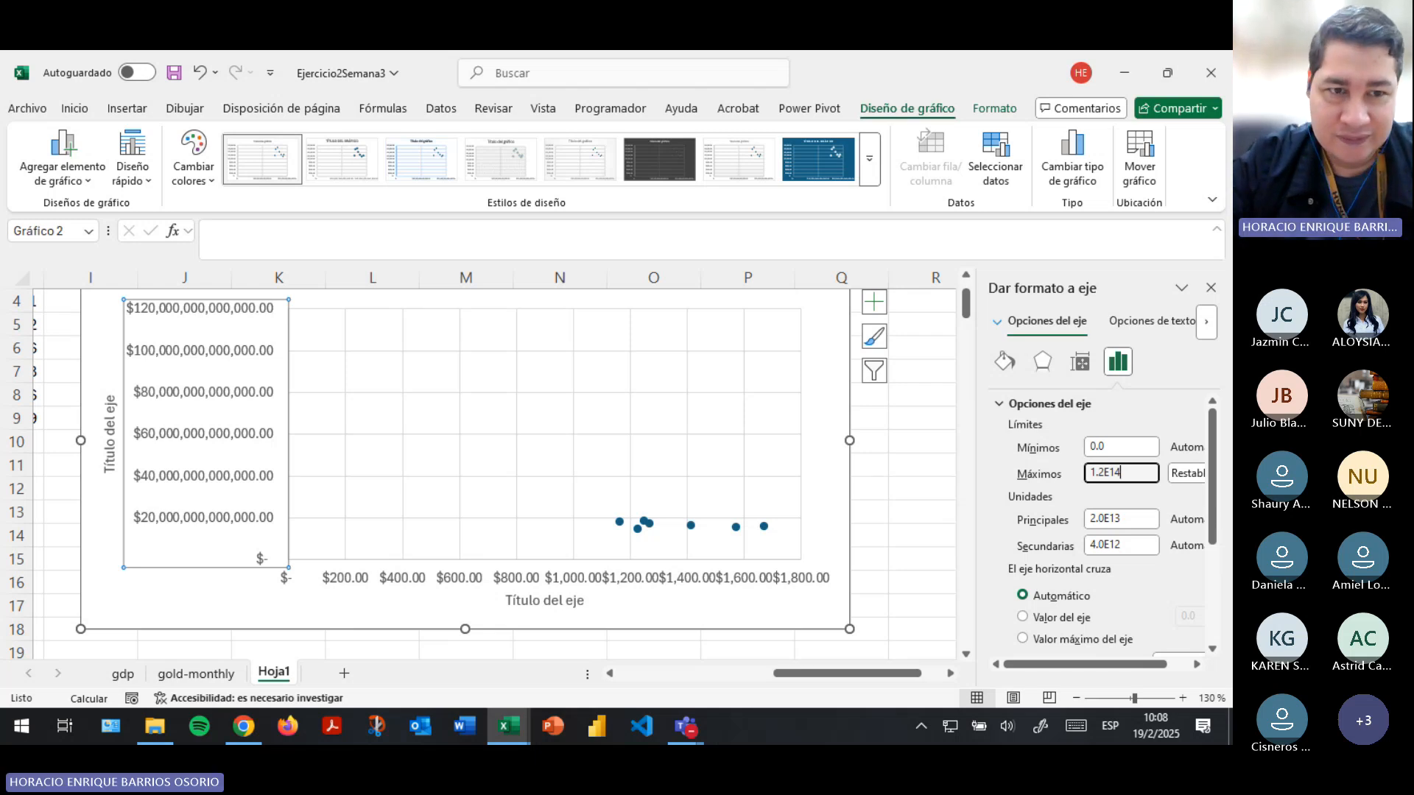
- Set the minimum bound of the vertical PIB axis to 1.2E13
key(shift+Left)
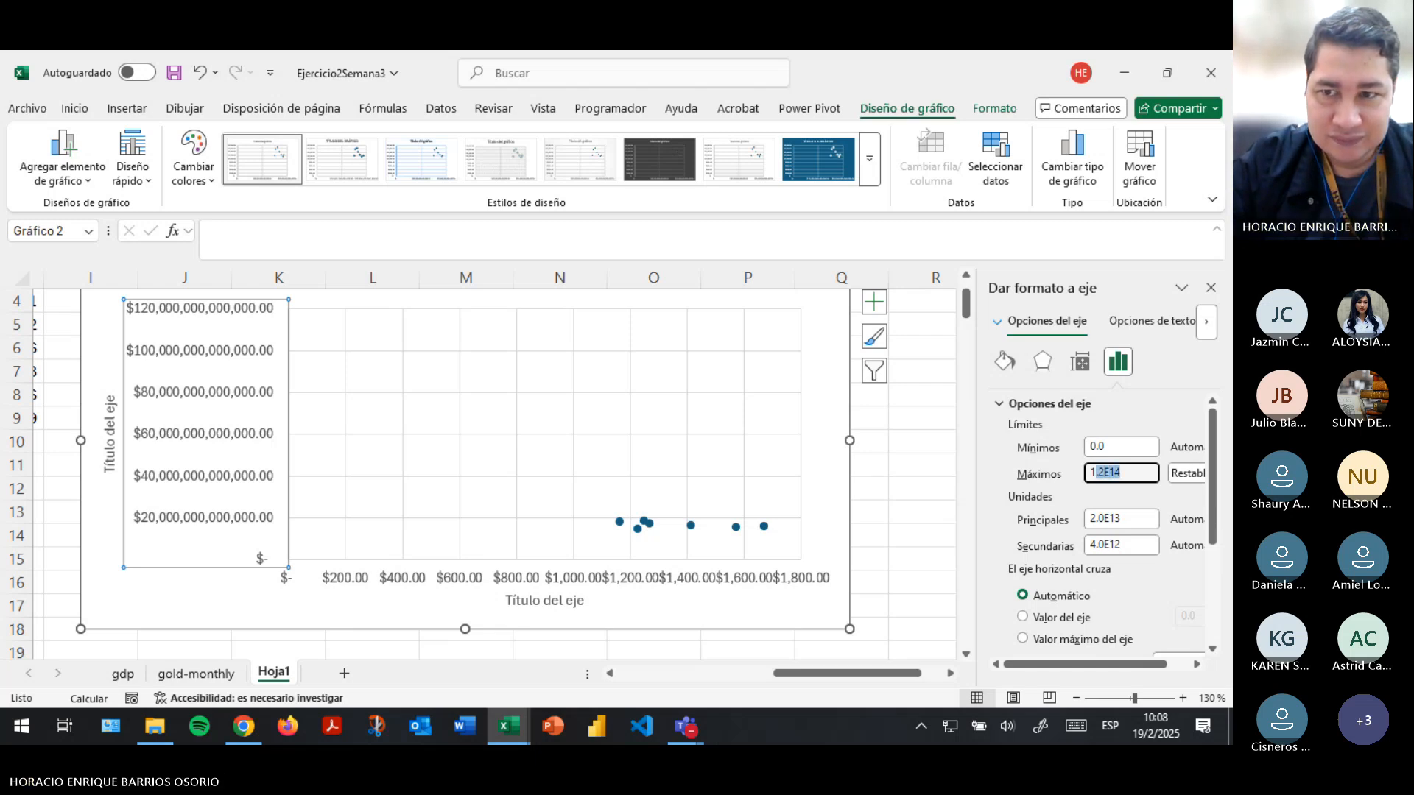
key(BackSpace)
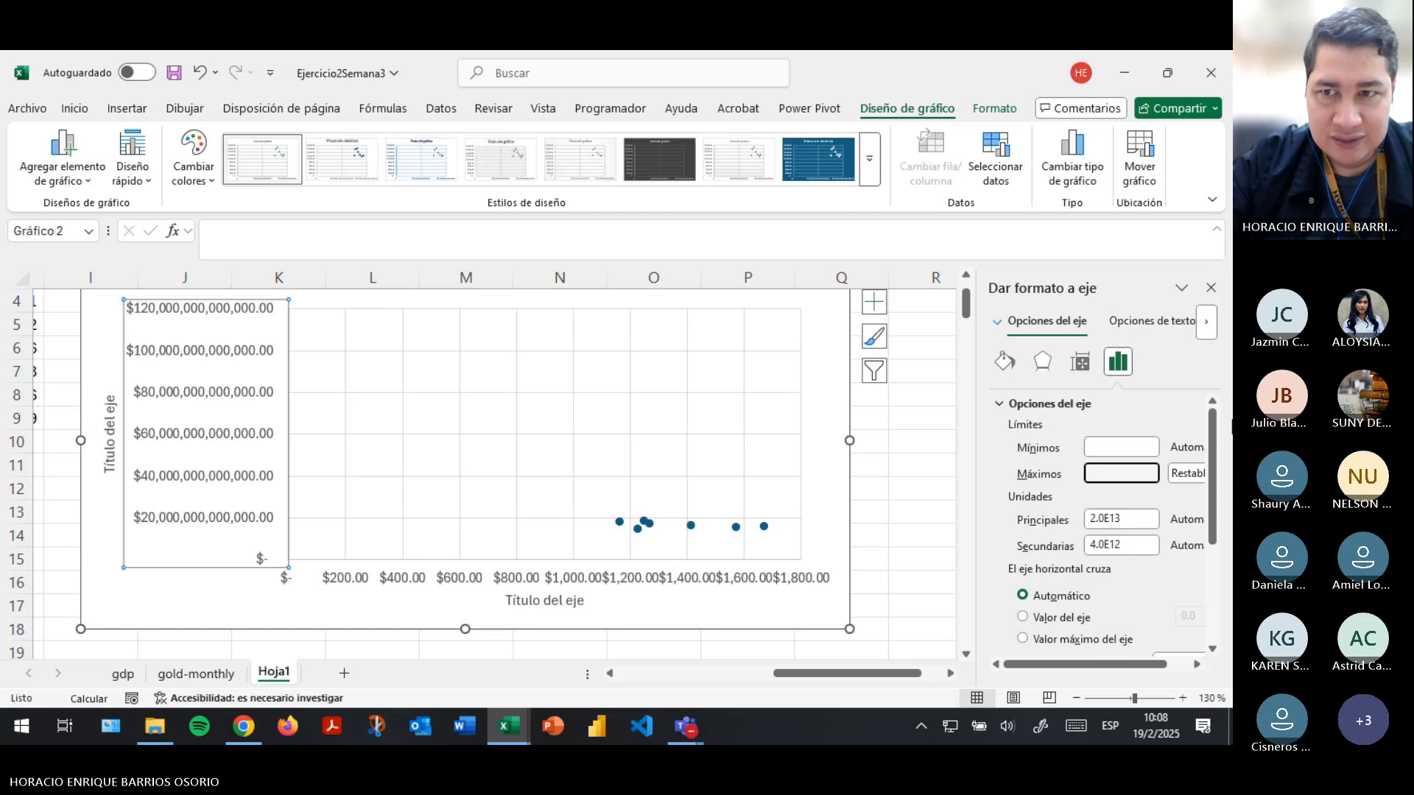
click(1120, 447)
drag(1120, 448, 1079, 455)
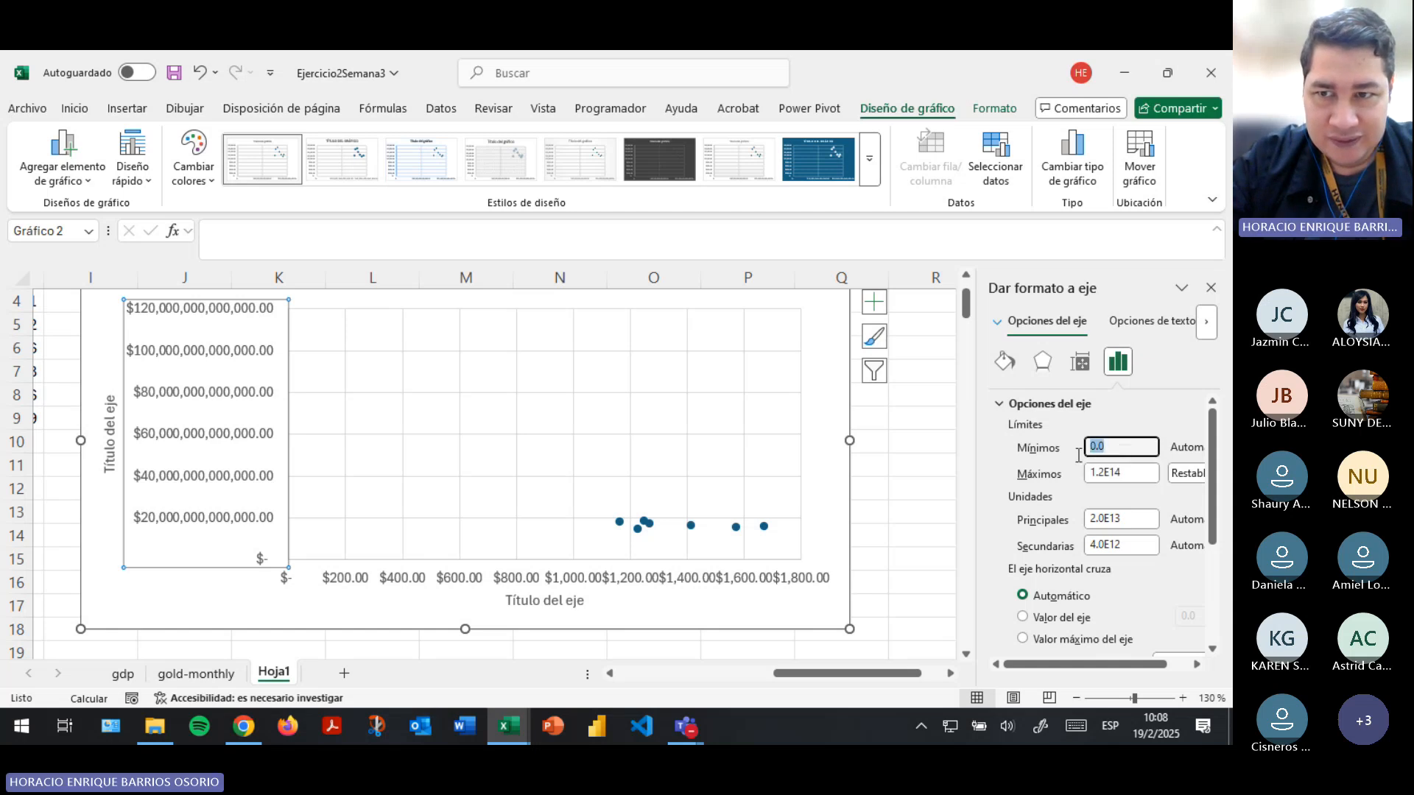
text(1.2E14)
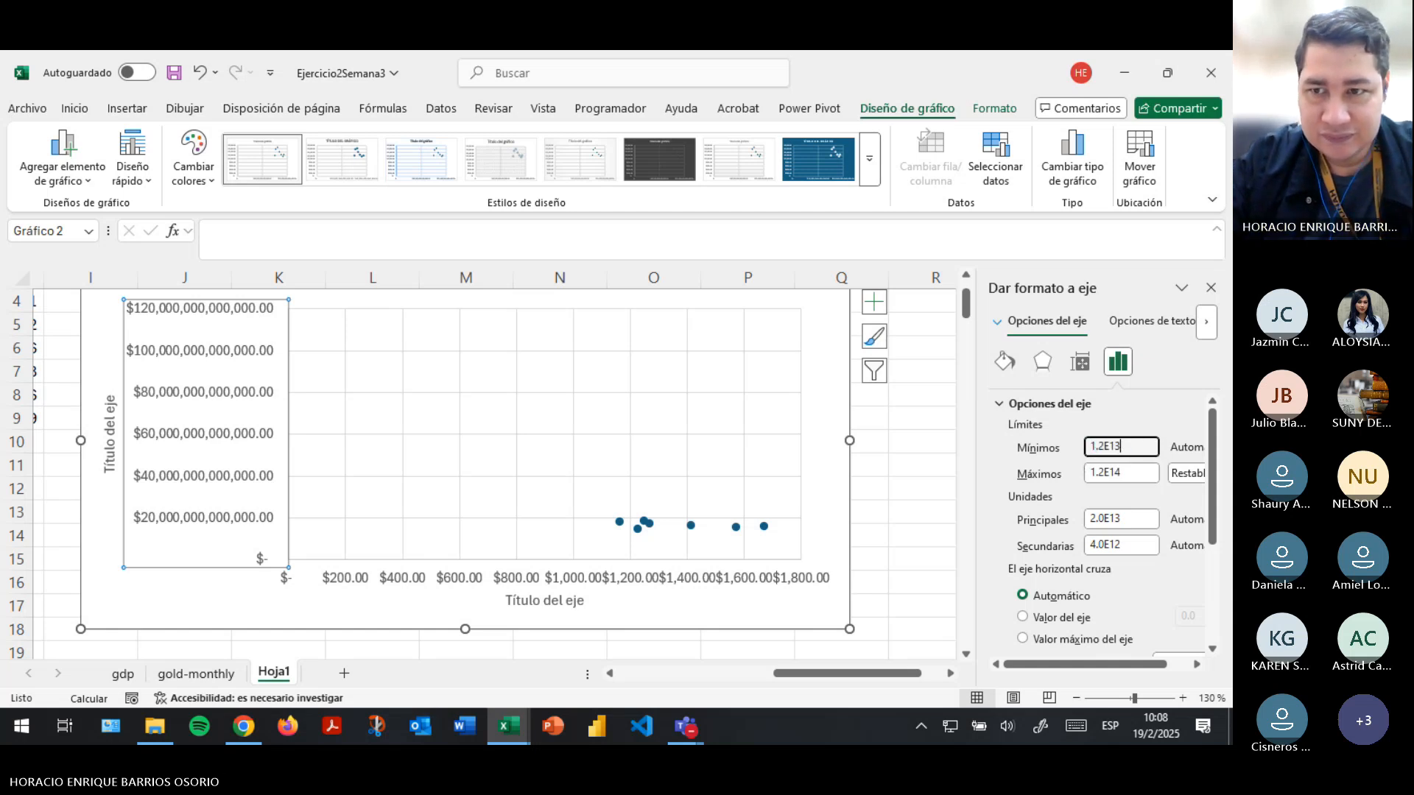
key(Return)
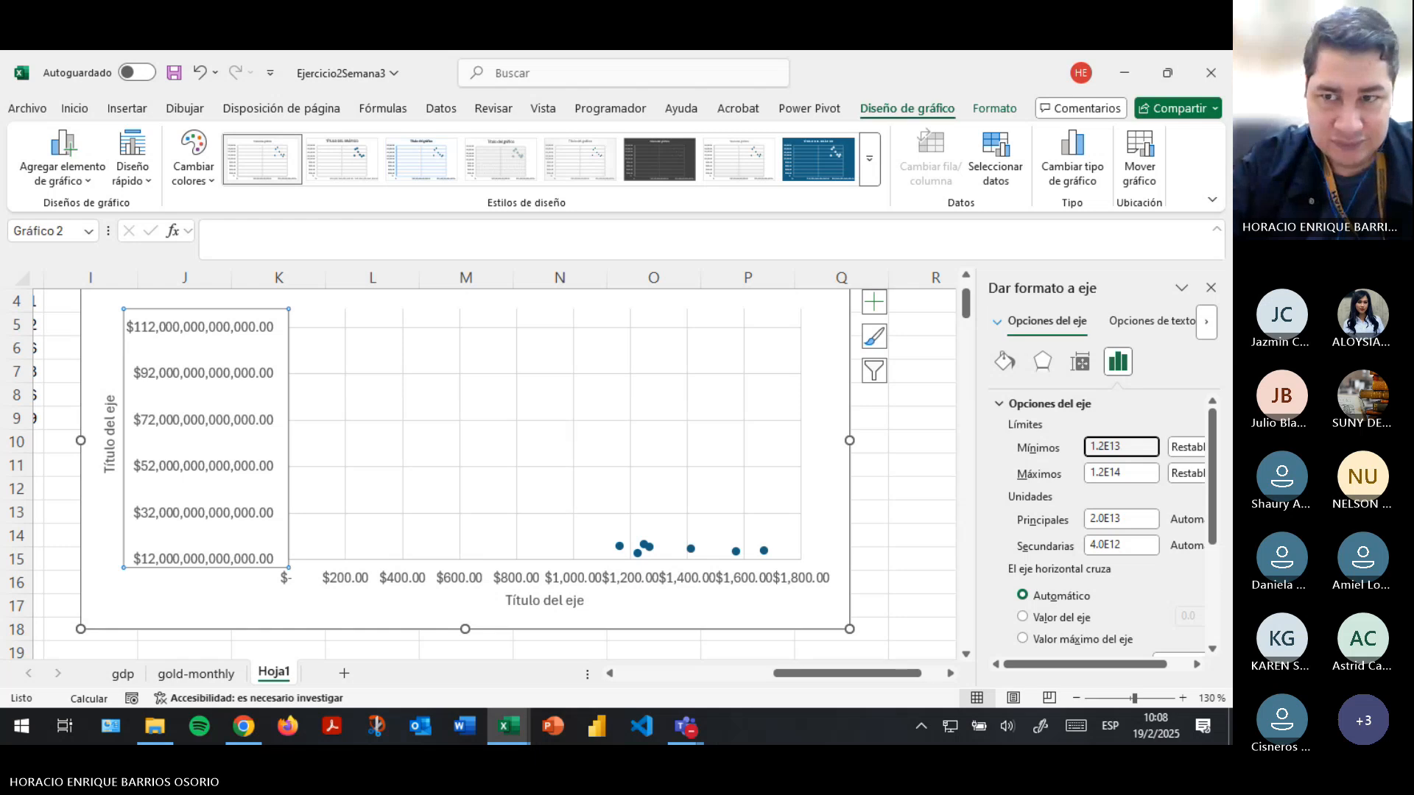
- Set the vertical PIB axis's maximum bound to 1.9E13 after trying 2.4E13
click(1141, 474)
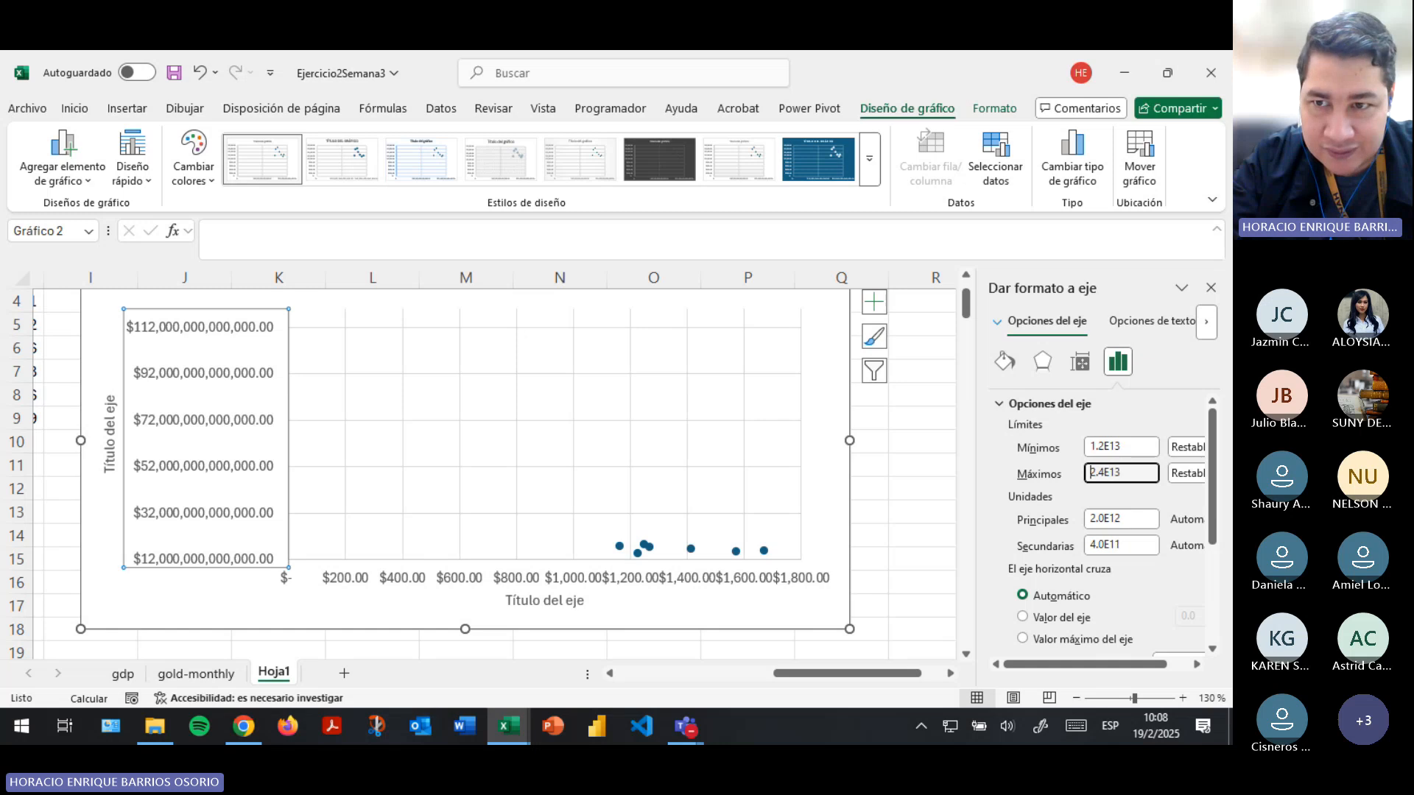
key(Return)
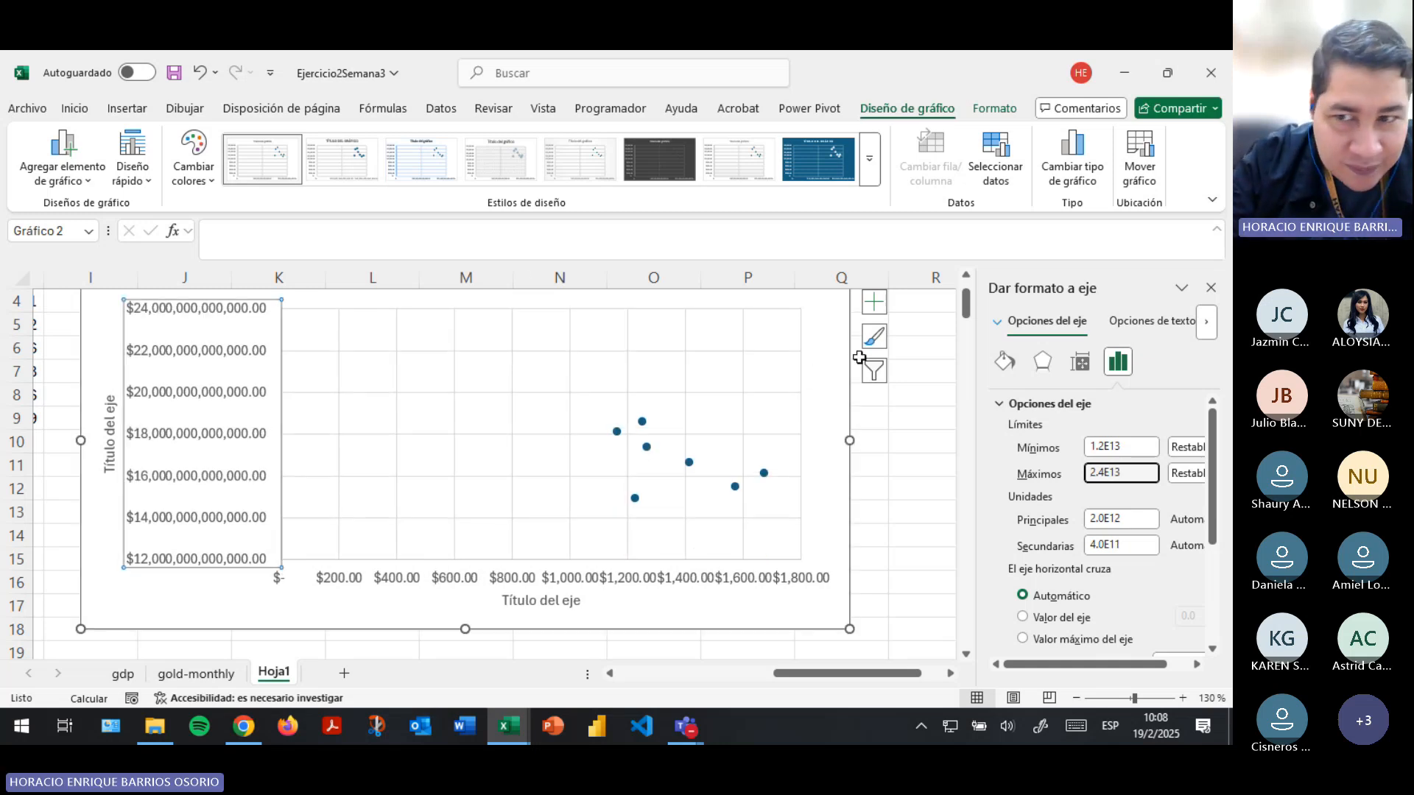
key(BackSpace)
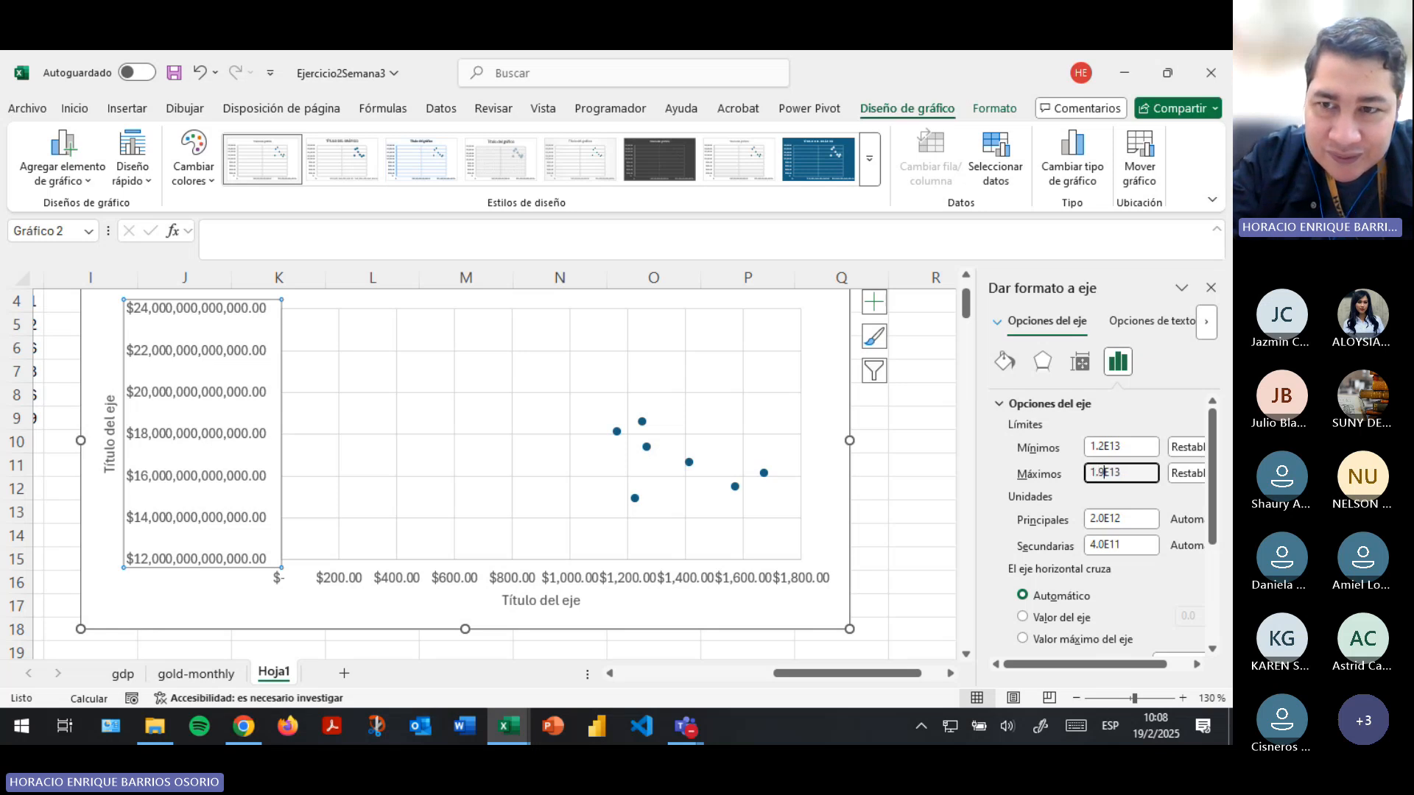
key(Return)
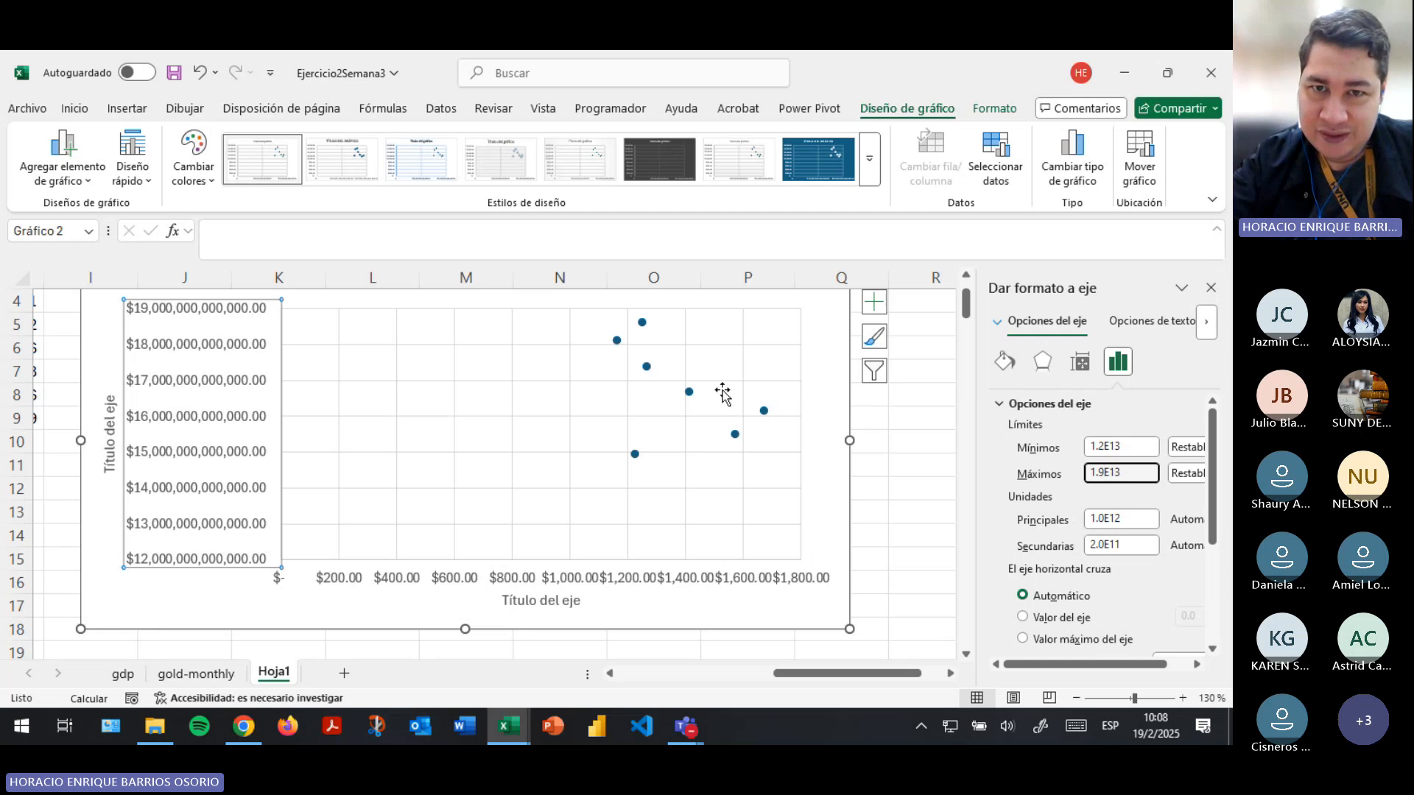
- Set the minimum bound of the horizontal price axis to 1100
click(370, 581)
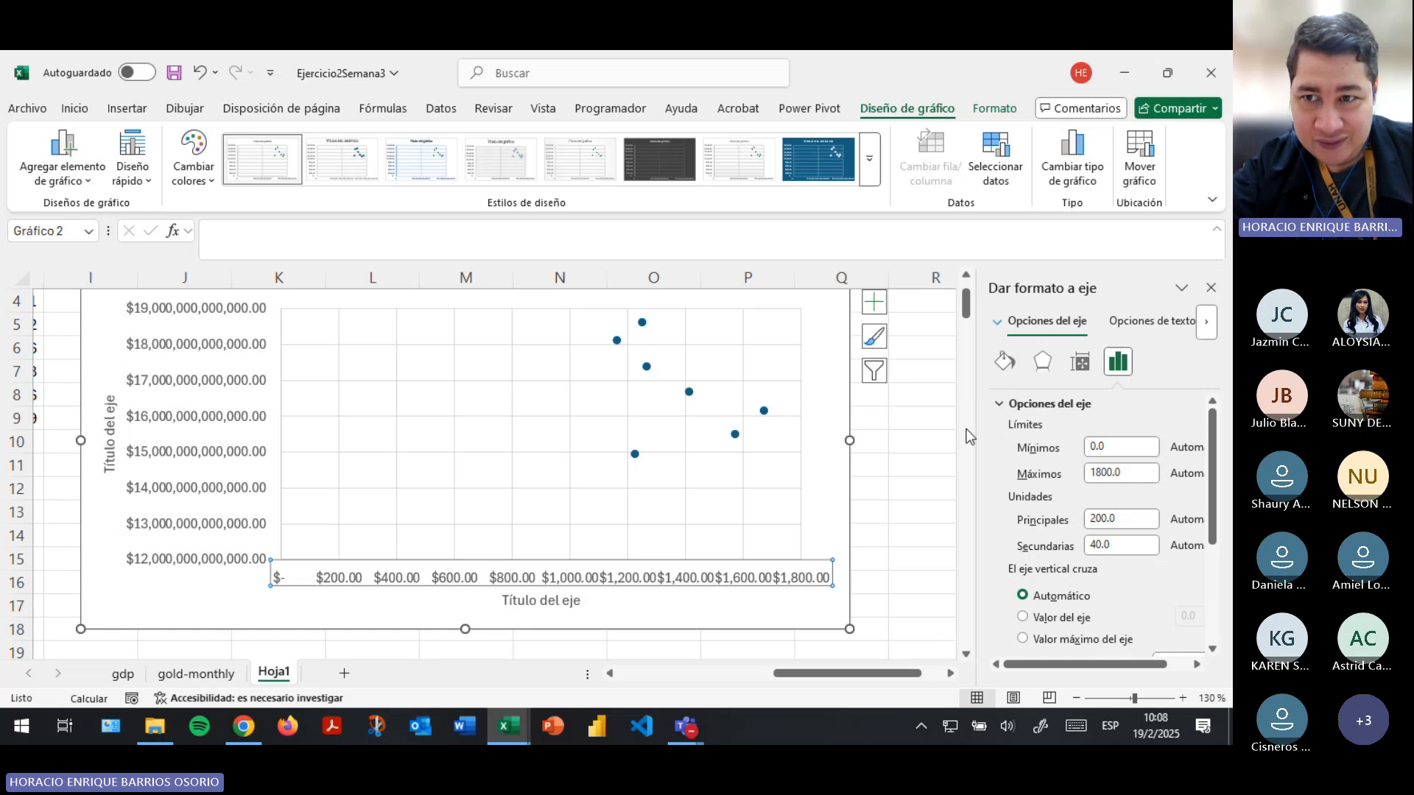
double_click(1136, 446)
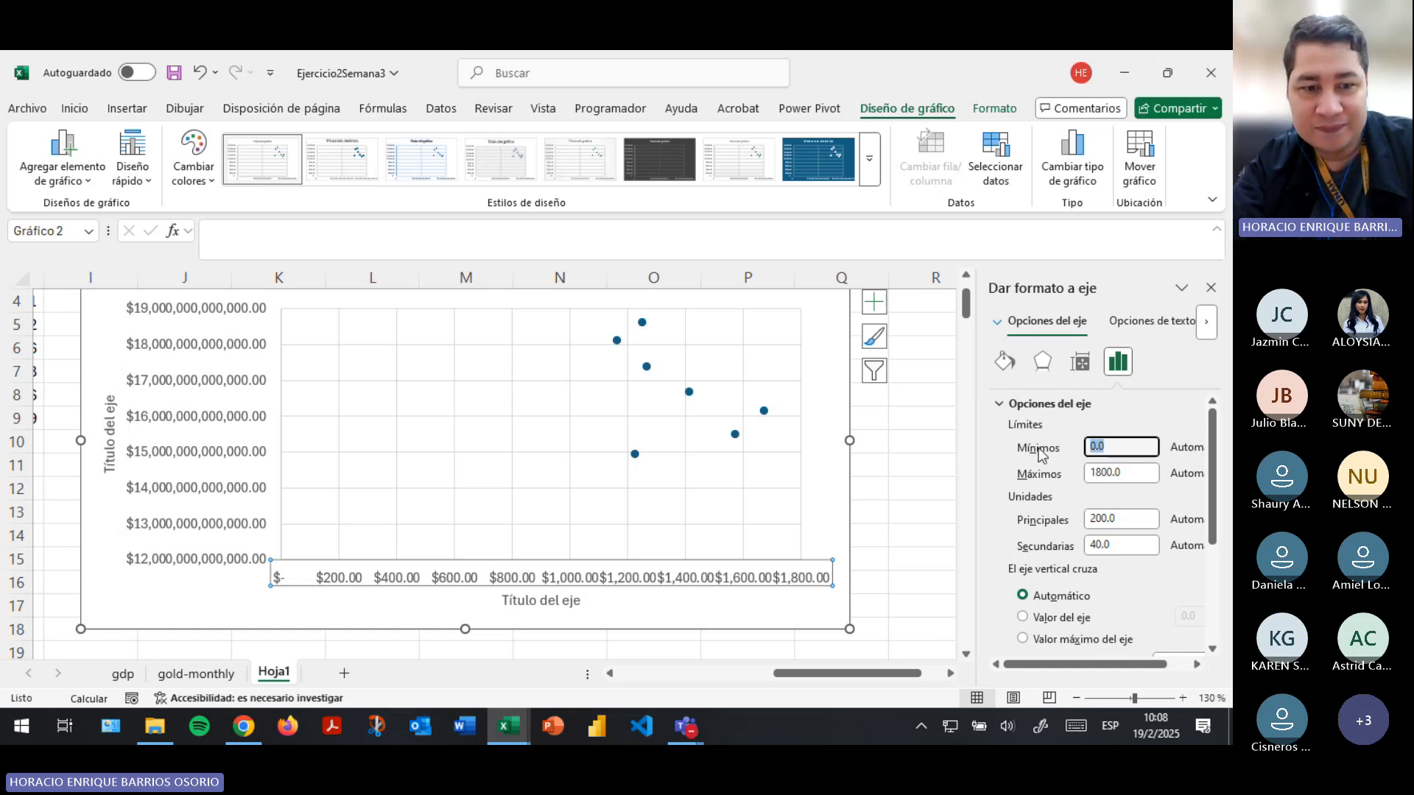
text(1100)
key(Return)
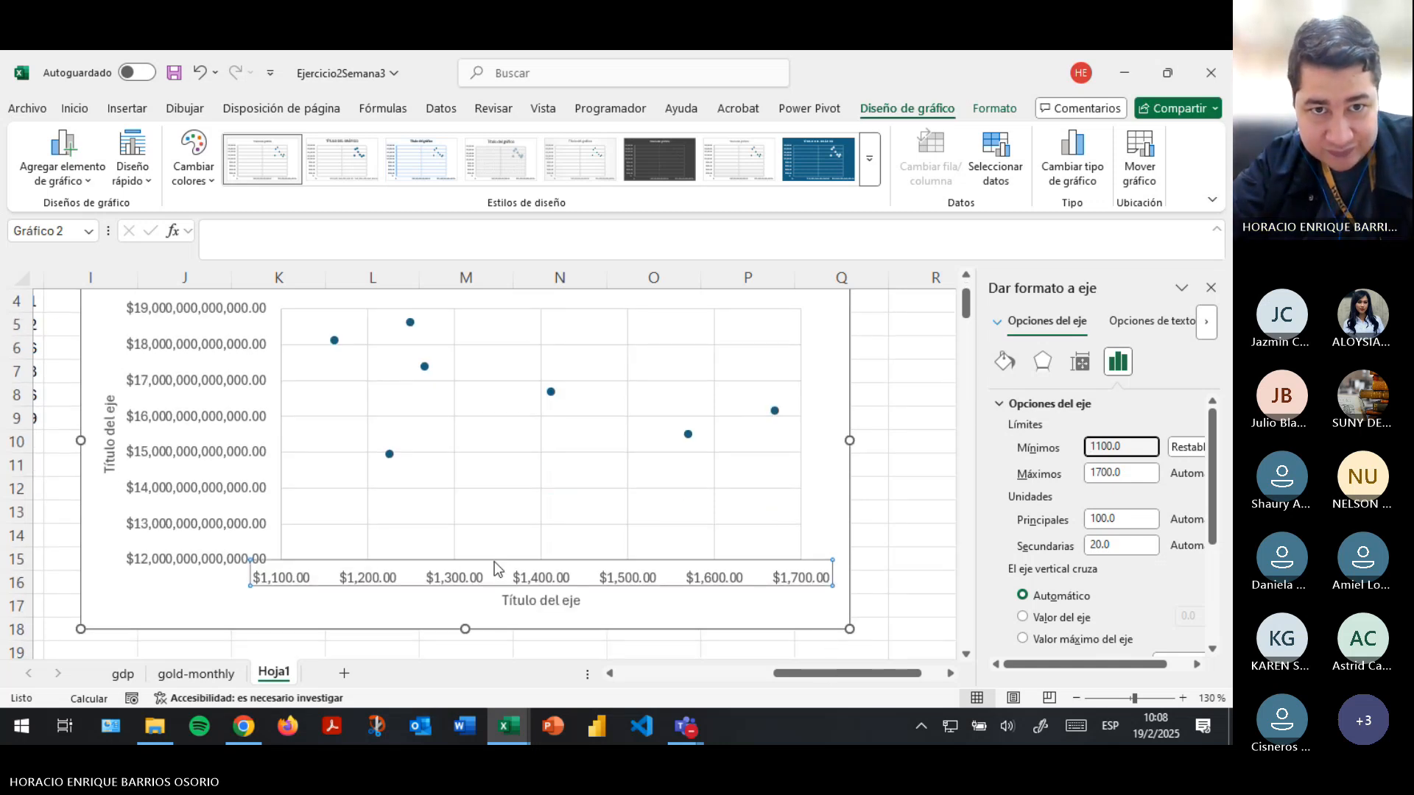
- Replace the placeholder chart title with "Relación entre precio promedio del oro con PIB de EEUU"
scroll(496, 568, up, 1)
click(479, 347)
double_click(479, 348)
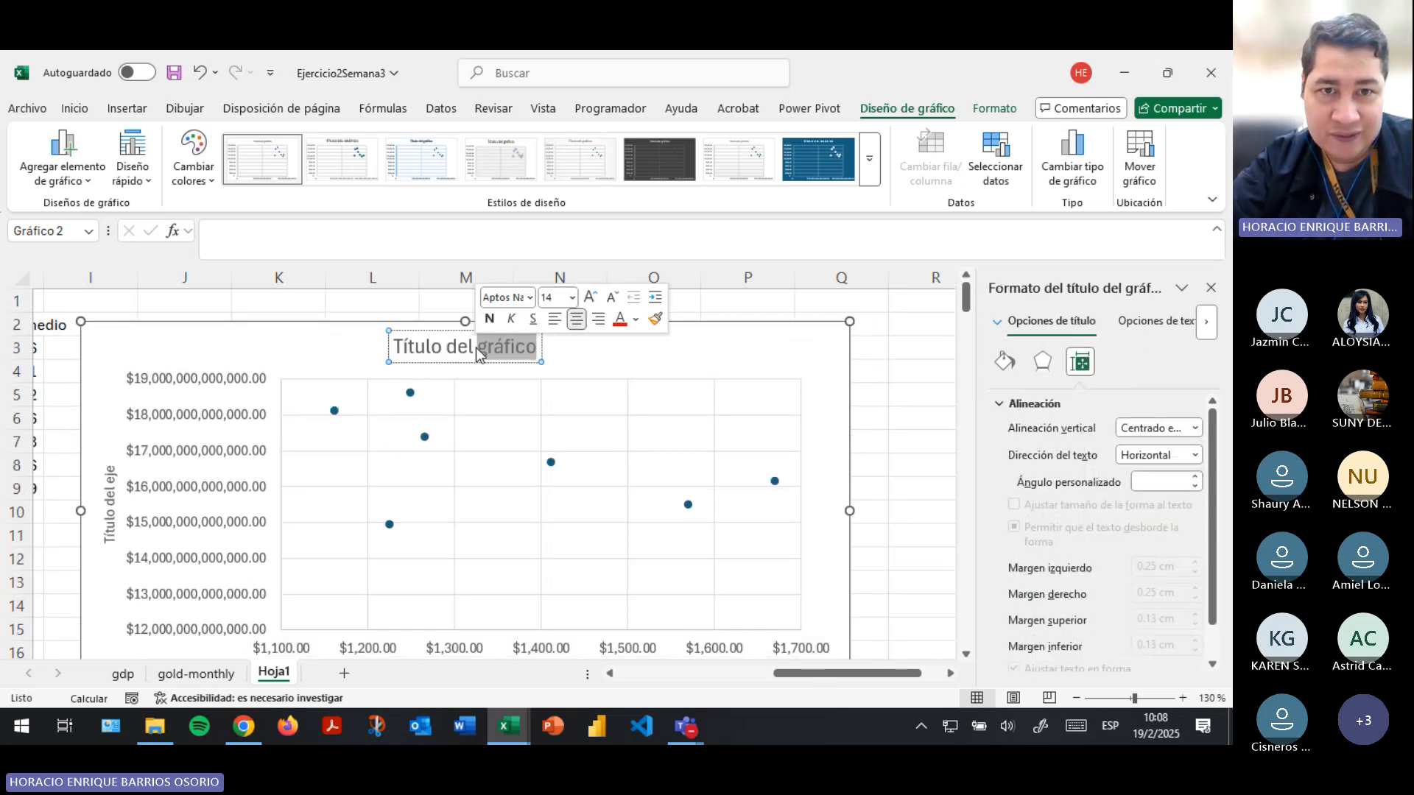
triple_click(476, 348)
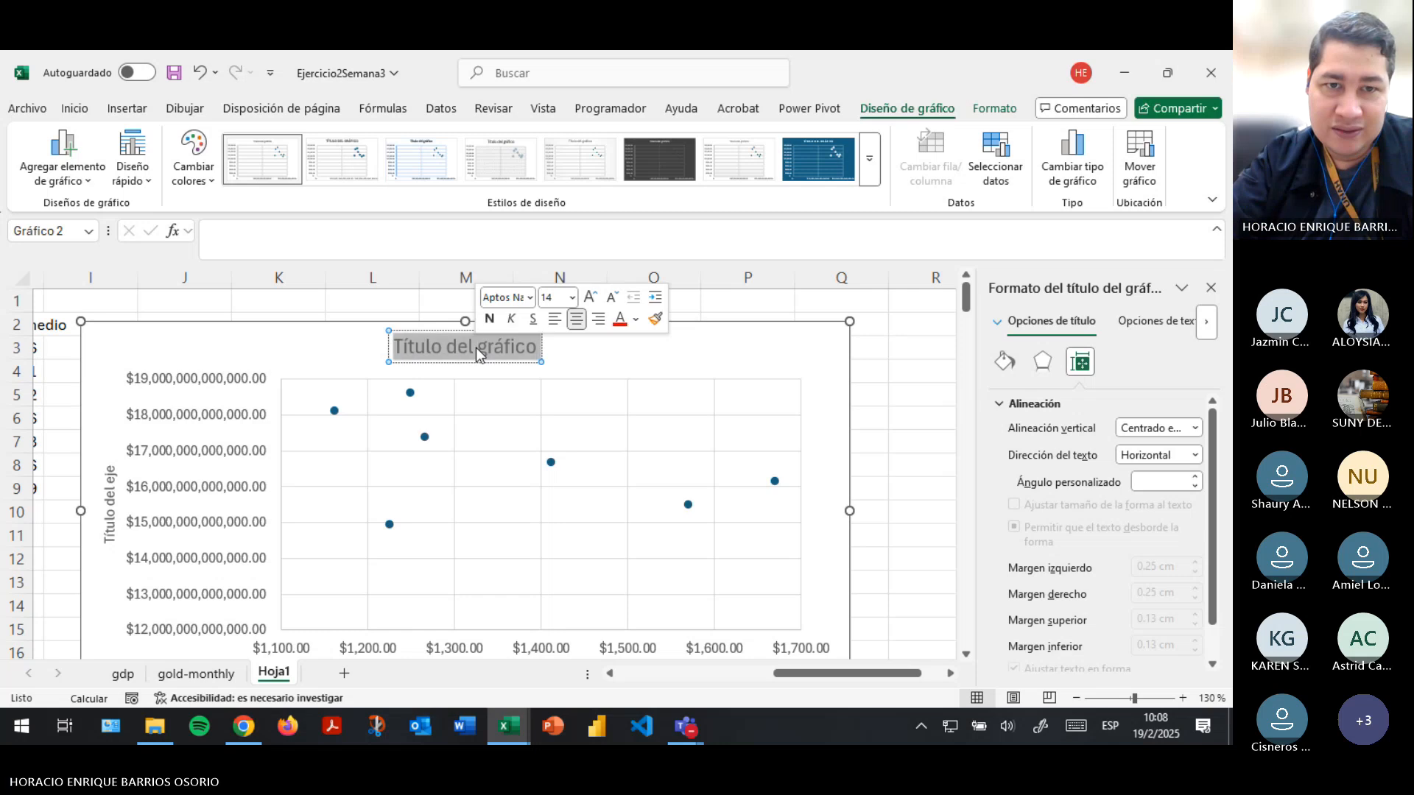
text(Relacion en)
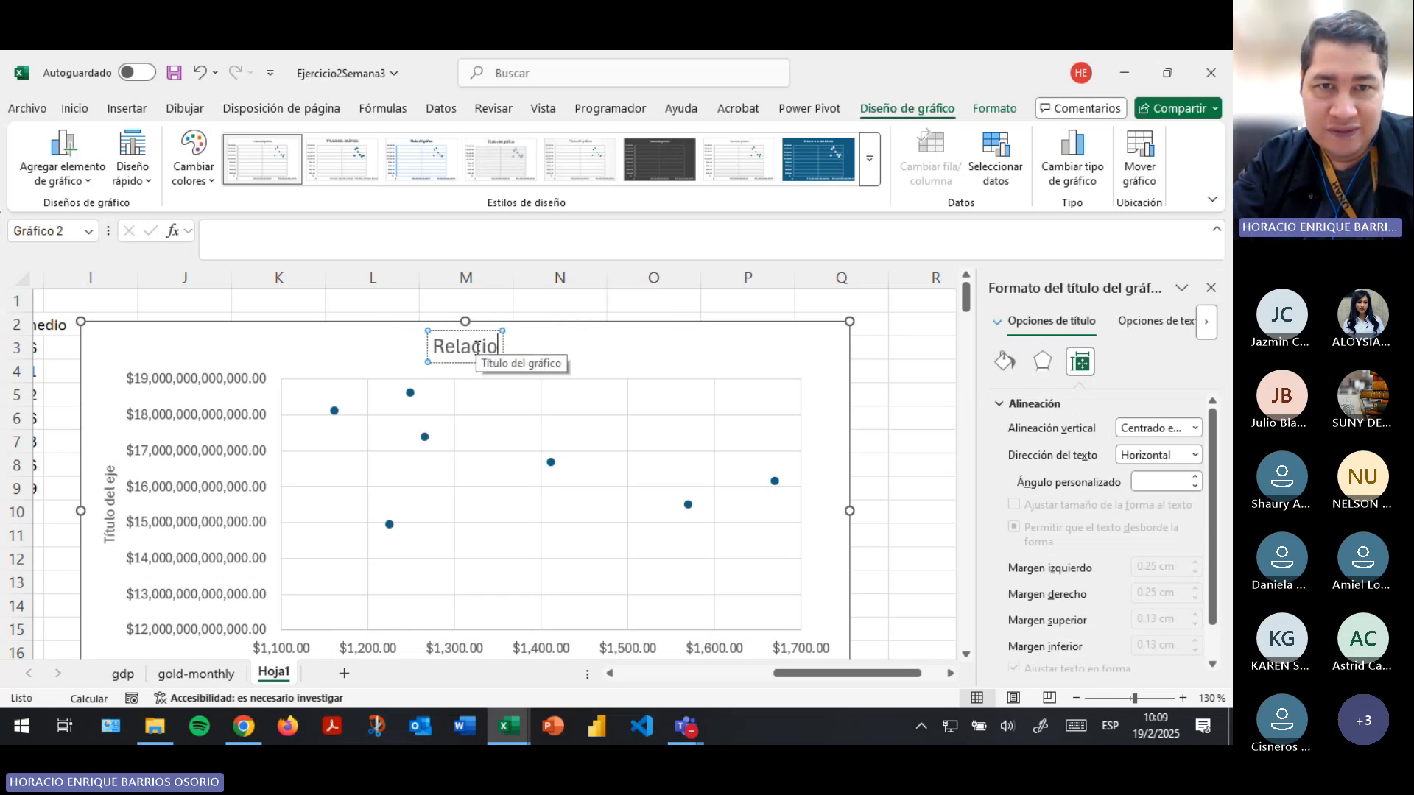
key(BackSpace)
key(BackSpace)
key(BackSpace)
key(BackSpace)
key(BackSpace)
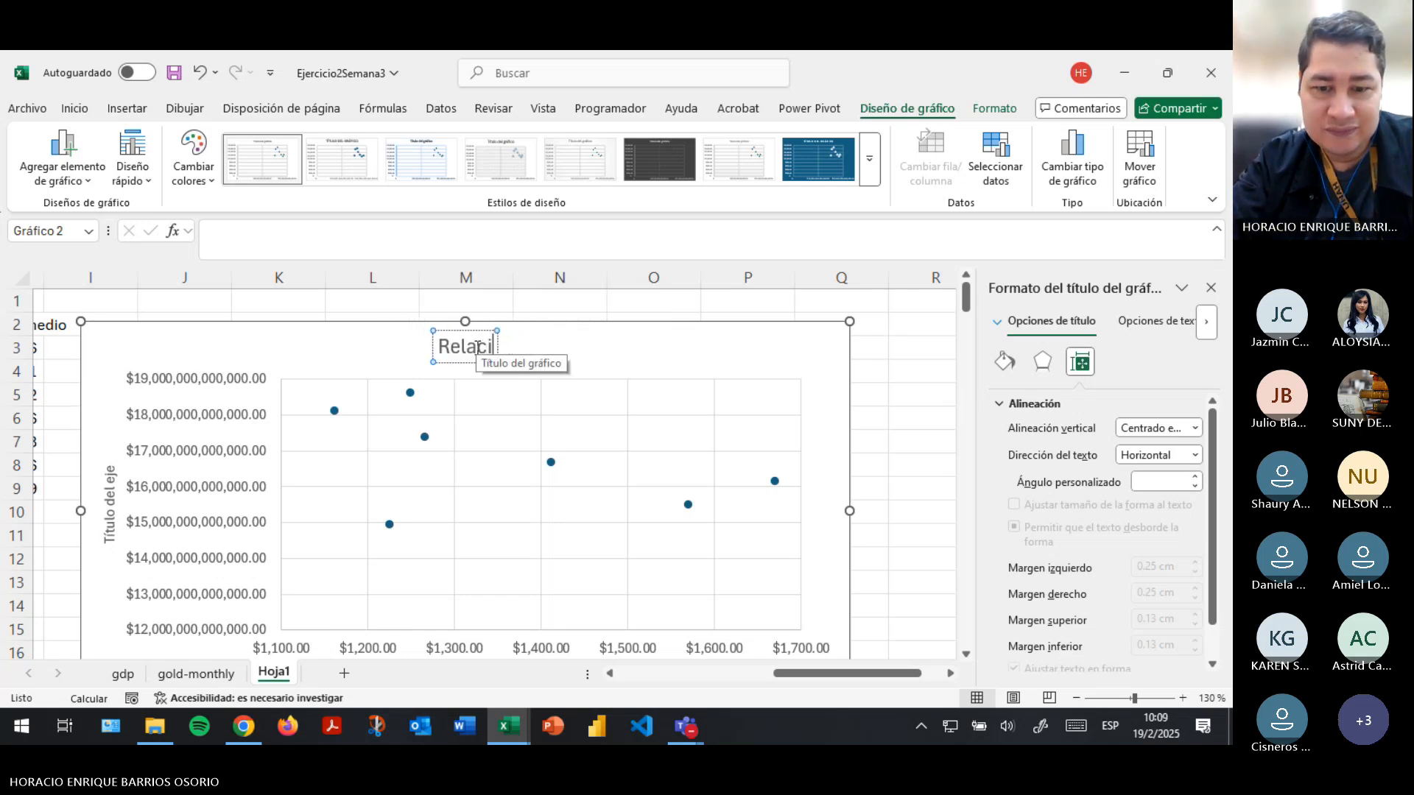
text(ón entre)
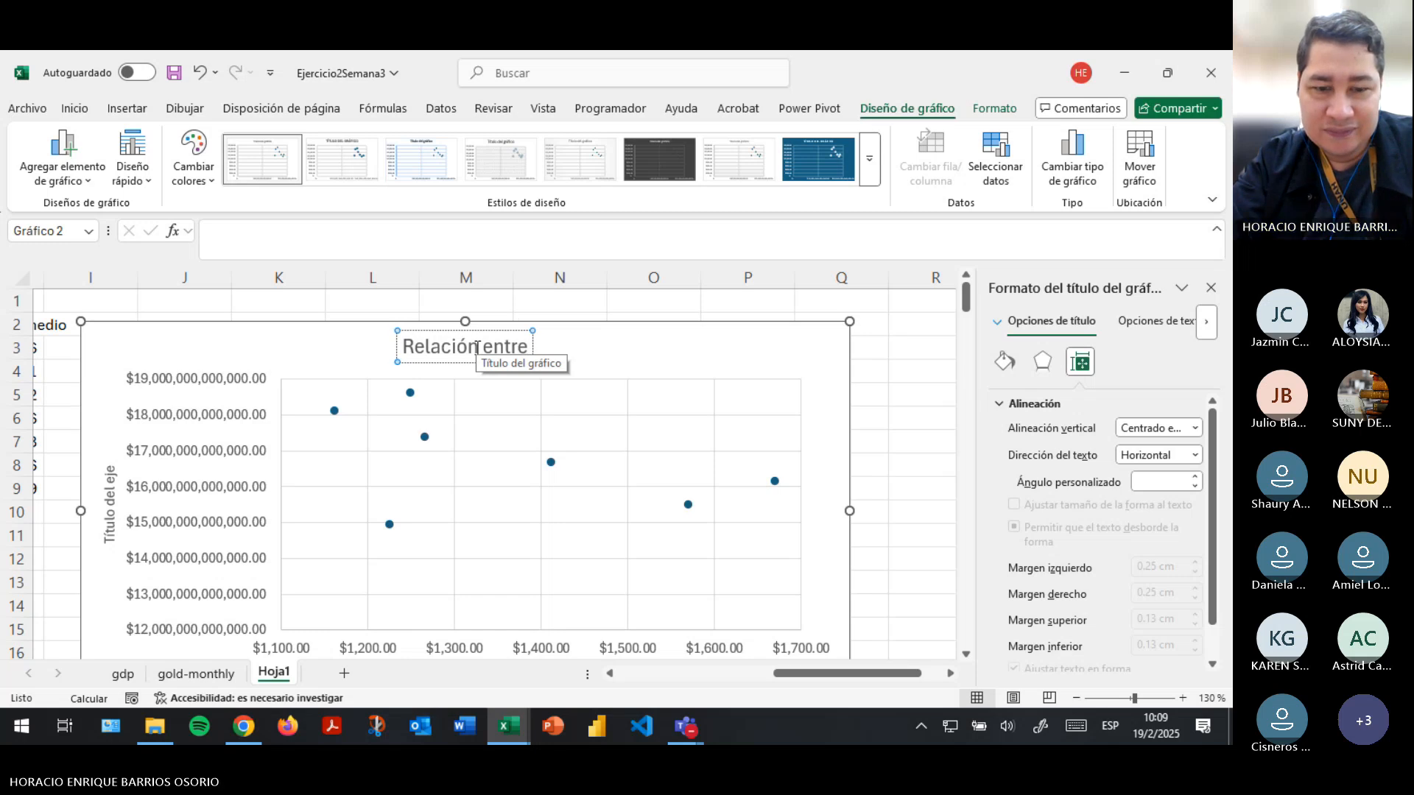
text( precio promedi)
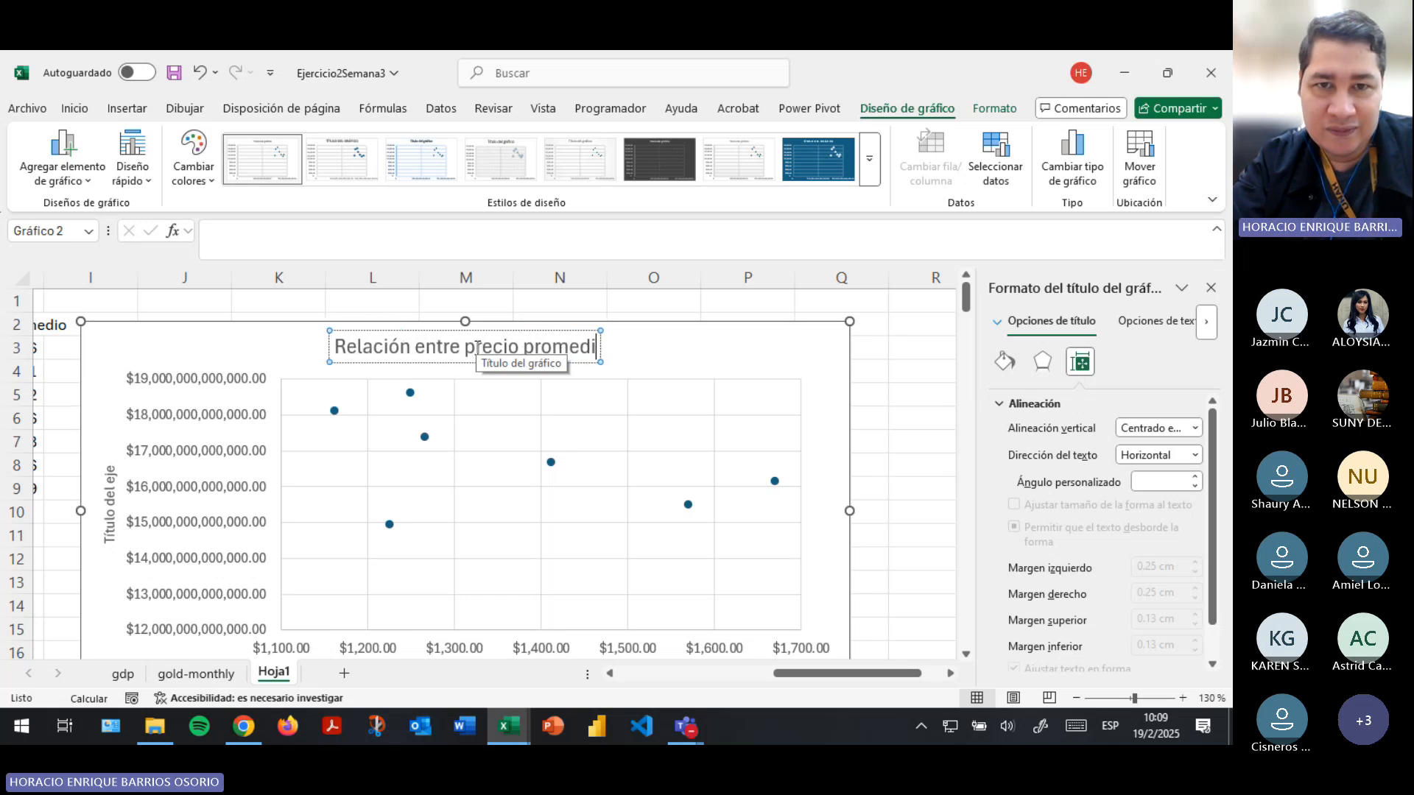
text(o del oroz)
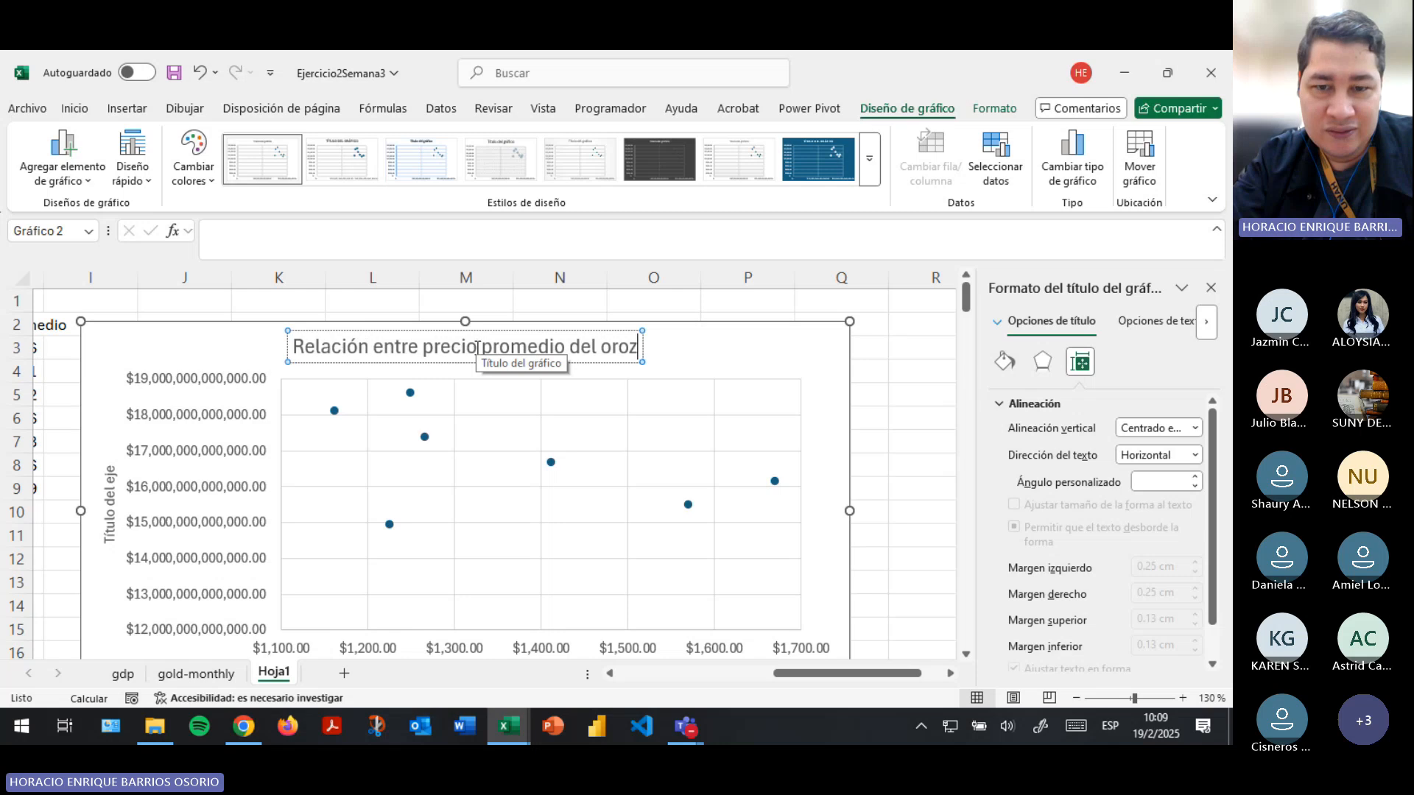
key(BackSpace)
text(con)
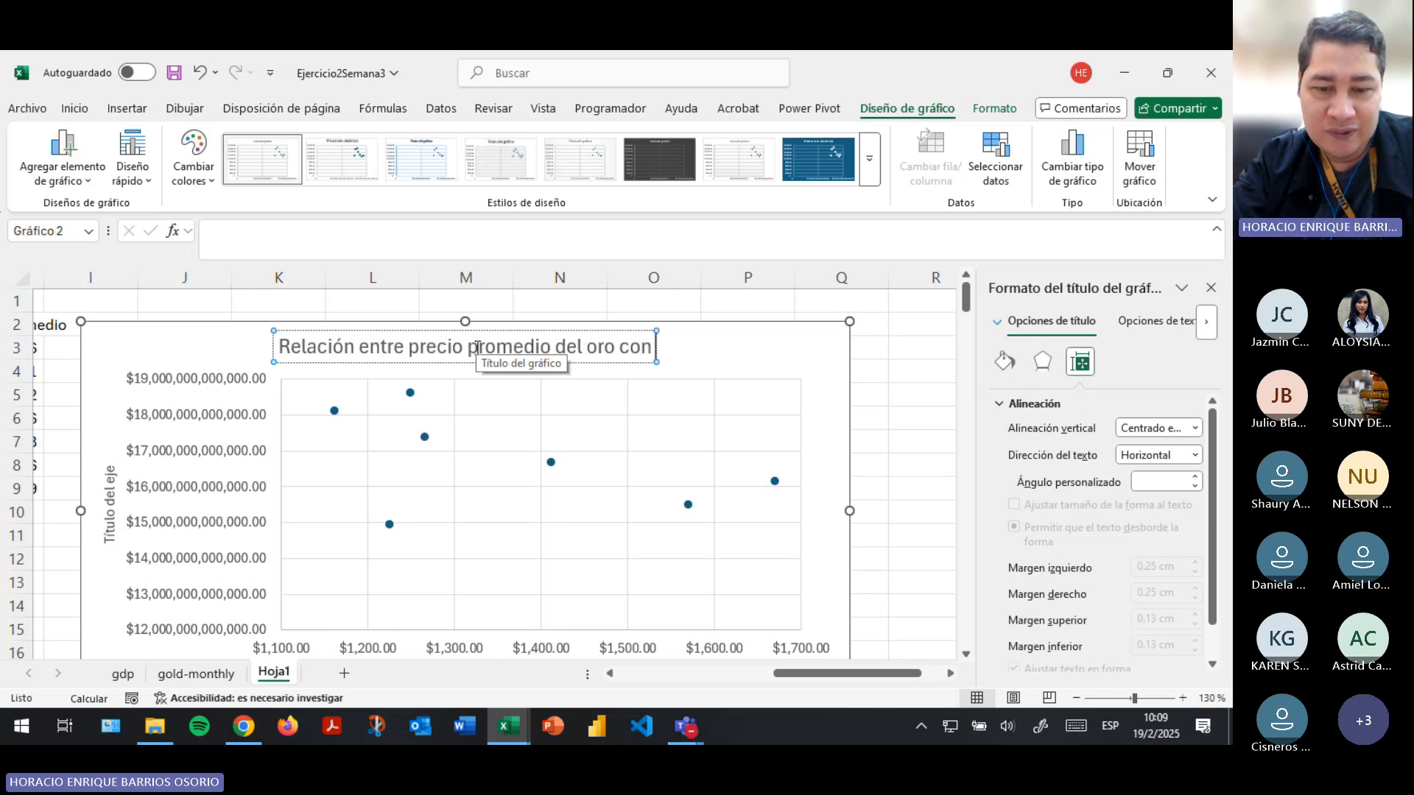
text( PIB de EEUU)
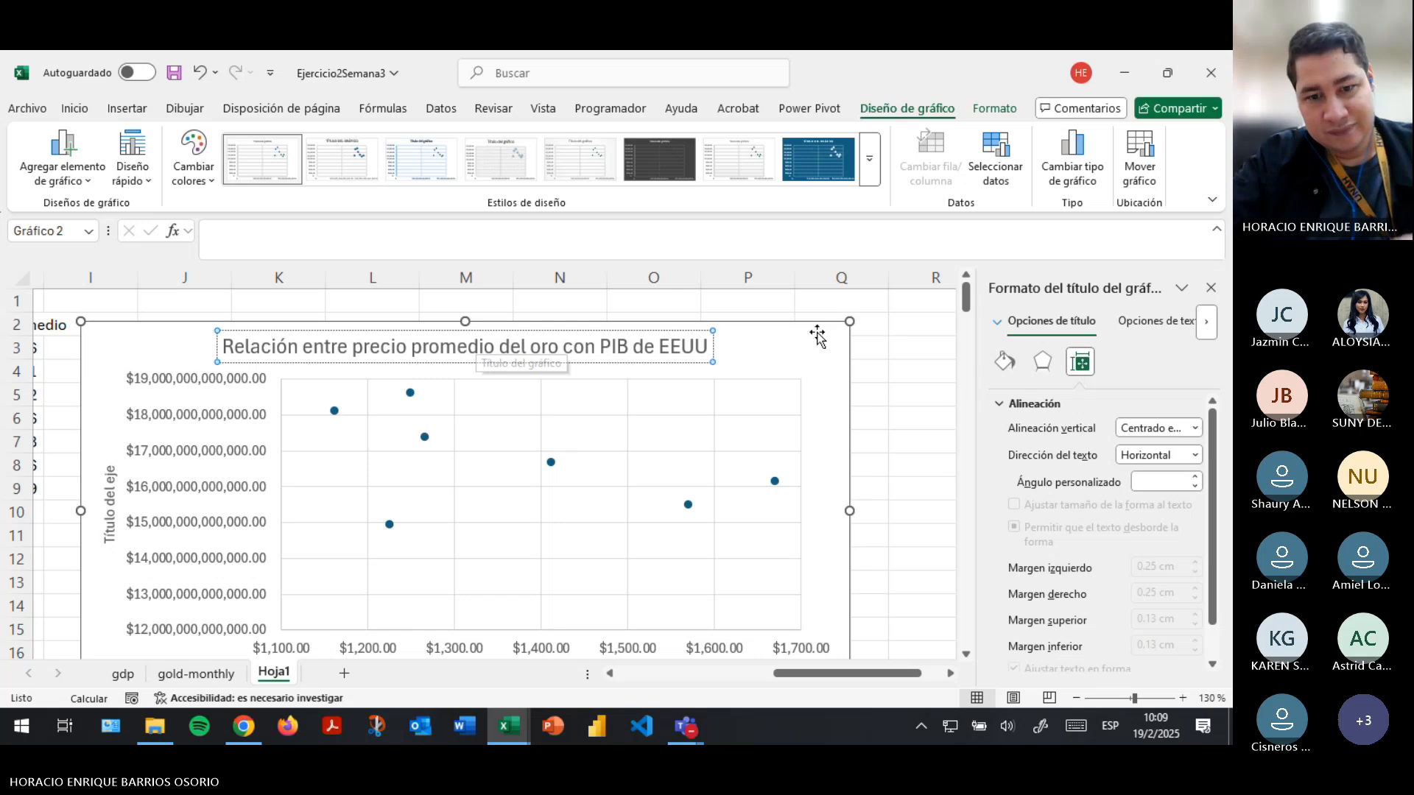
text( del)
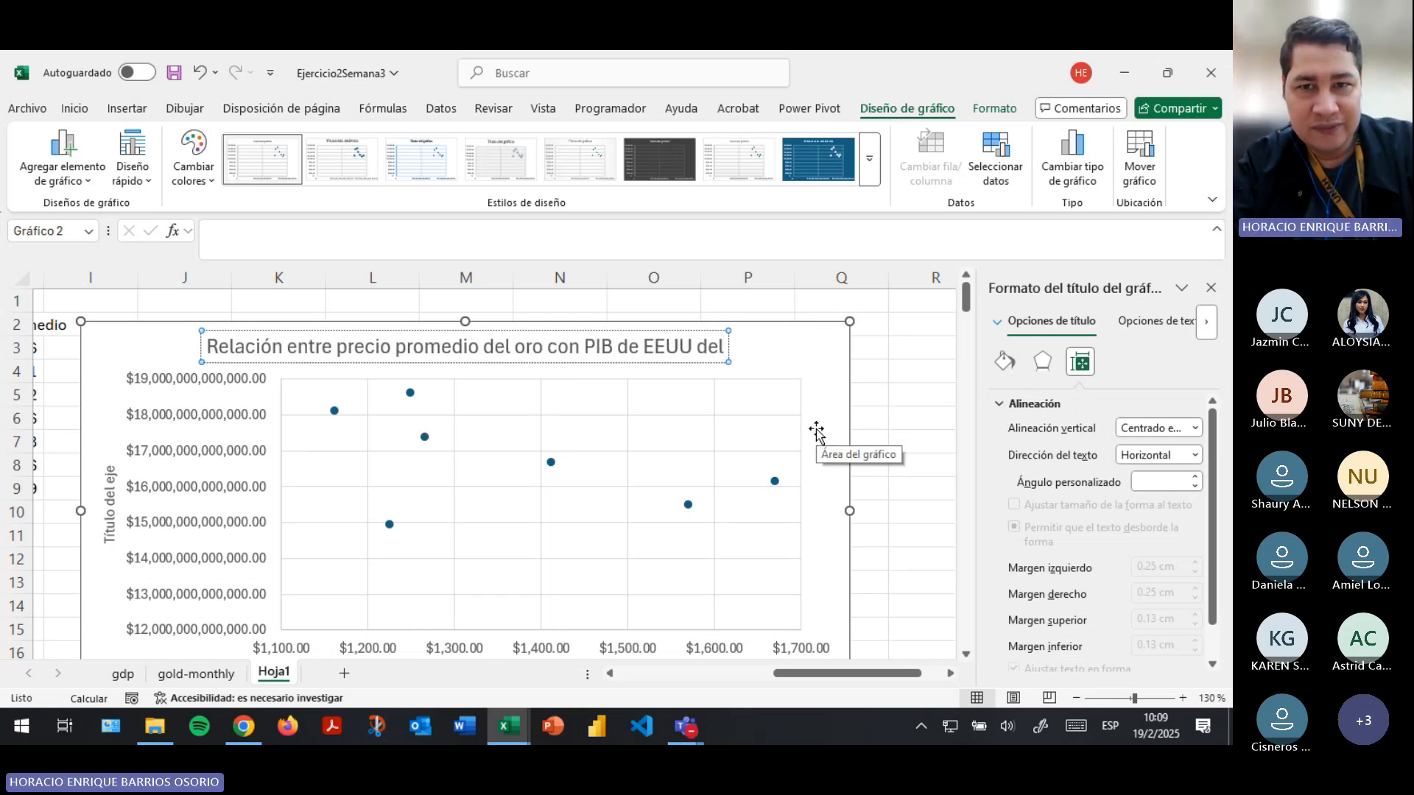
text( 2010 a 2016)
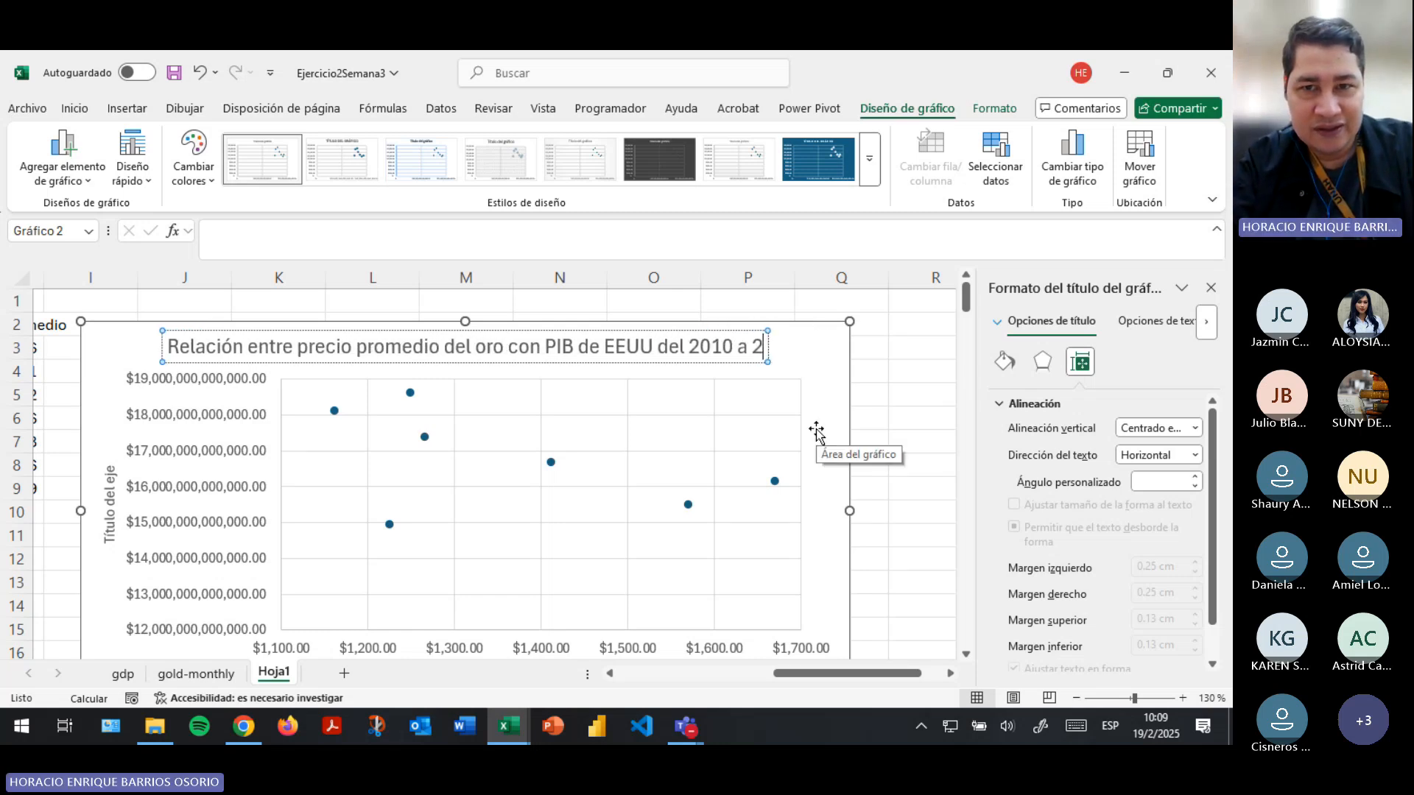
- Extend the chart title with the period "del 2010 a 2016" and finish editing it
click(913, 440)
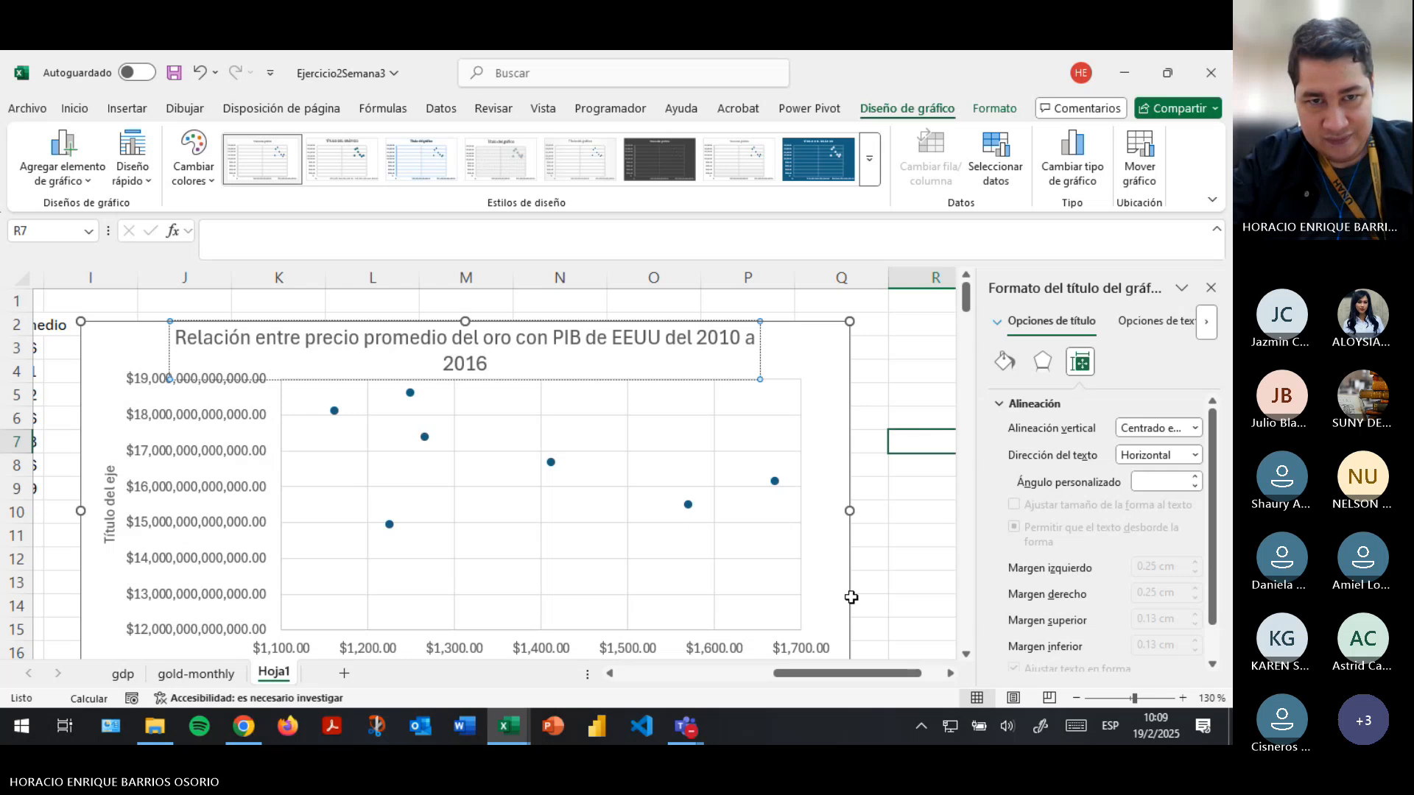
- Review the yearly PIB values and the average gold prices in the source tables, and return to the chart
scroll(63, 487, left, 3)
drag(106, 348, 96, 489)
drag(808, 340, 913, 489)
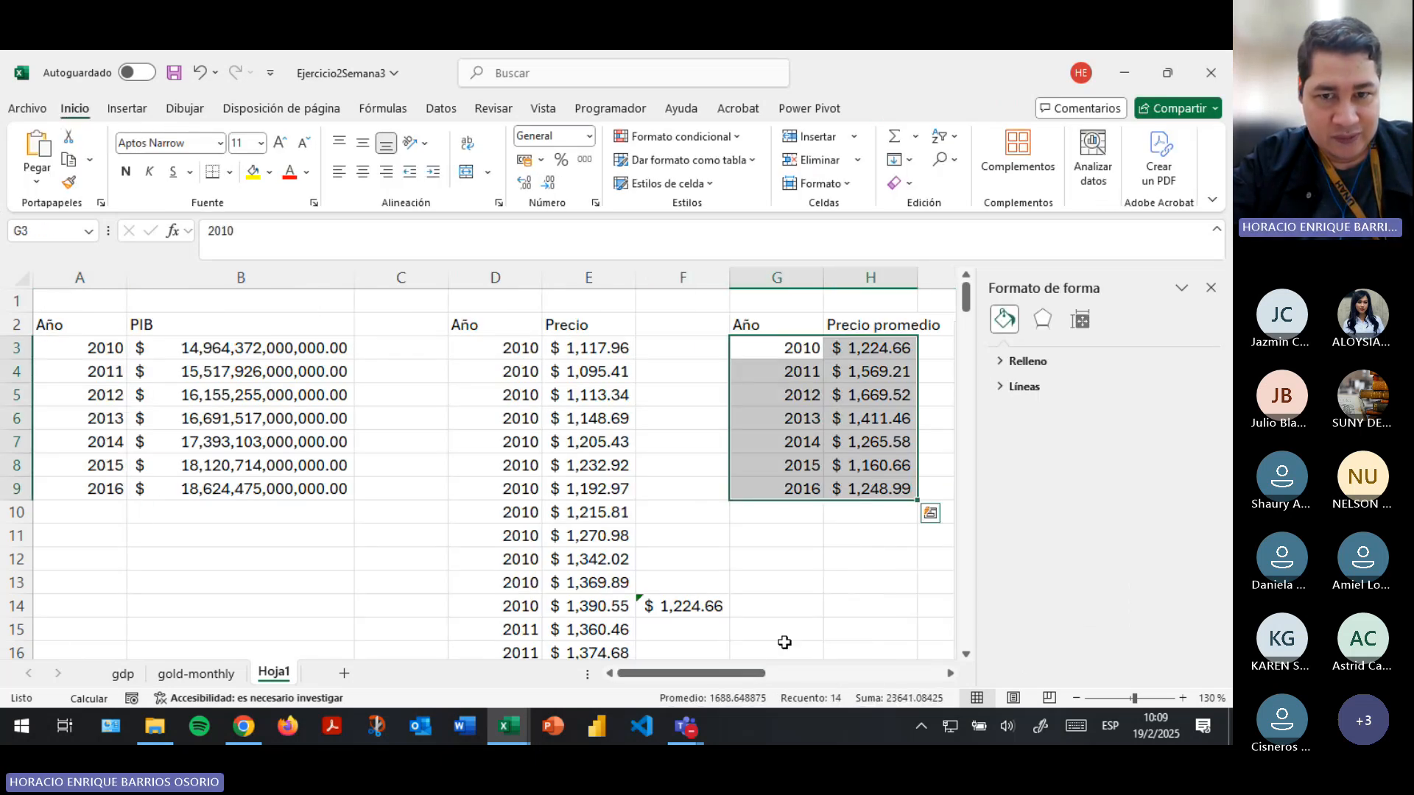
drag(700, 673, 870, 678)
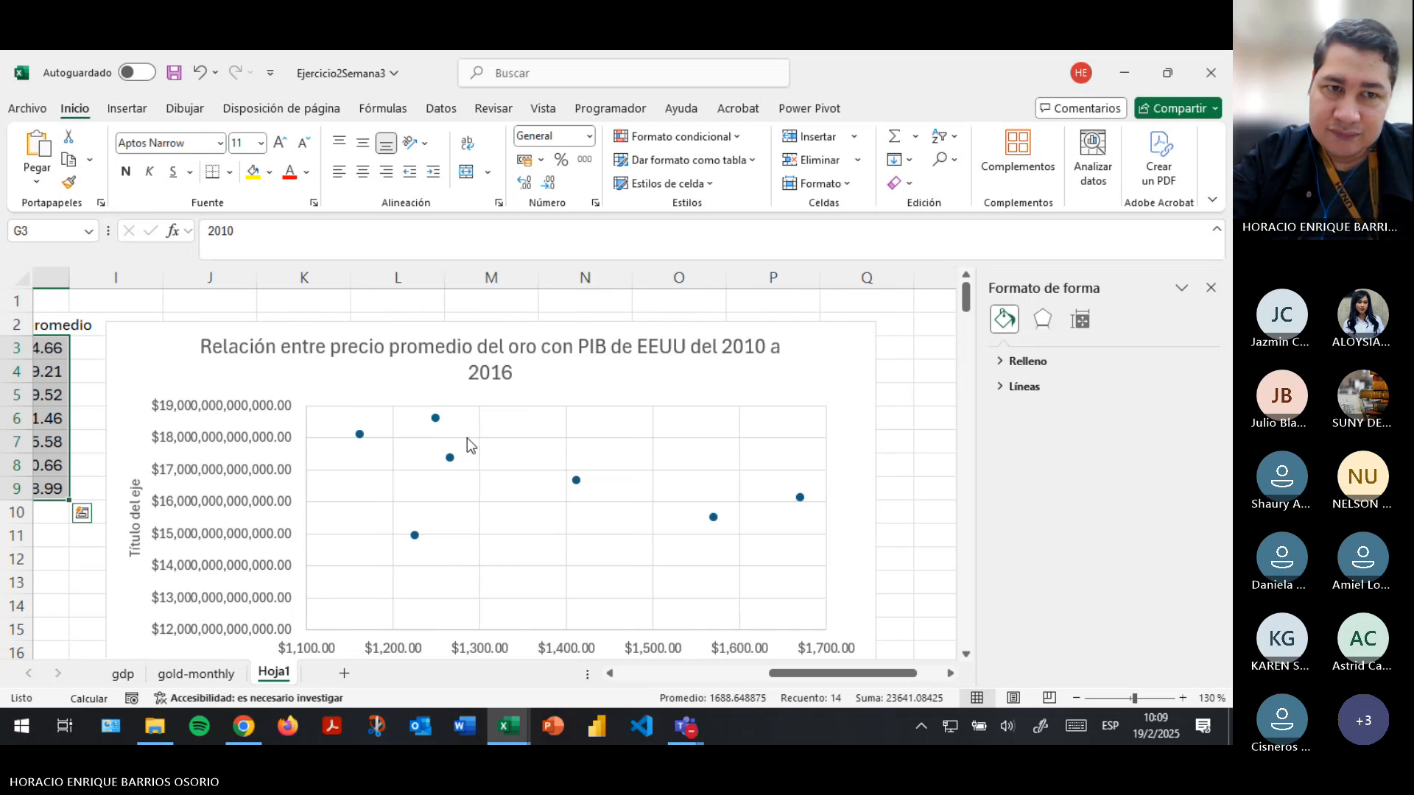
- Raise the minimum bound of the vertical PIB axis to 1.4E13 and save the workbook
click(475, 442)
click(493, 439)
scroll(638, 489, down, 2)
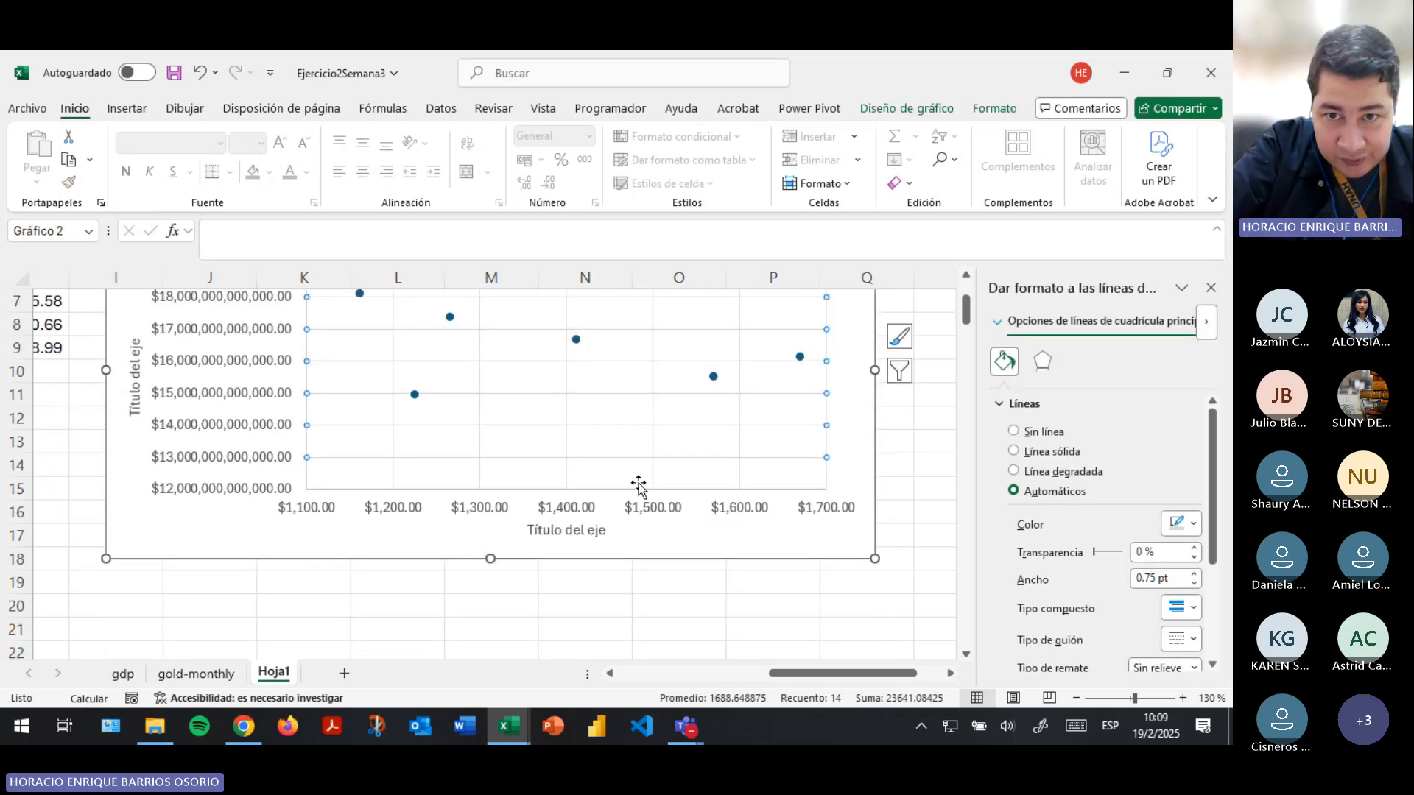
scroll(655, 501, up, 1)
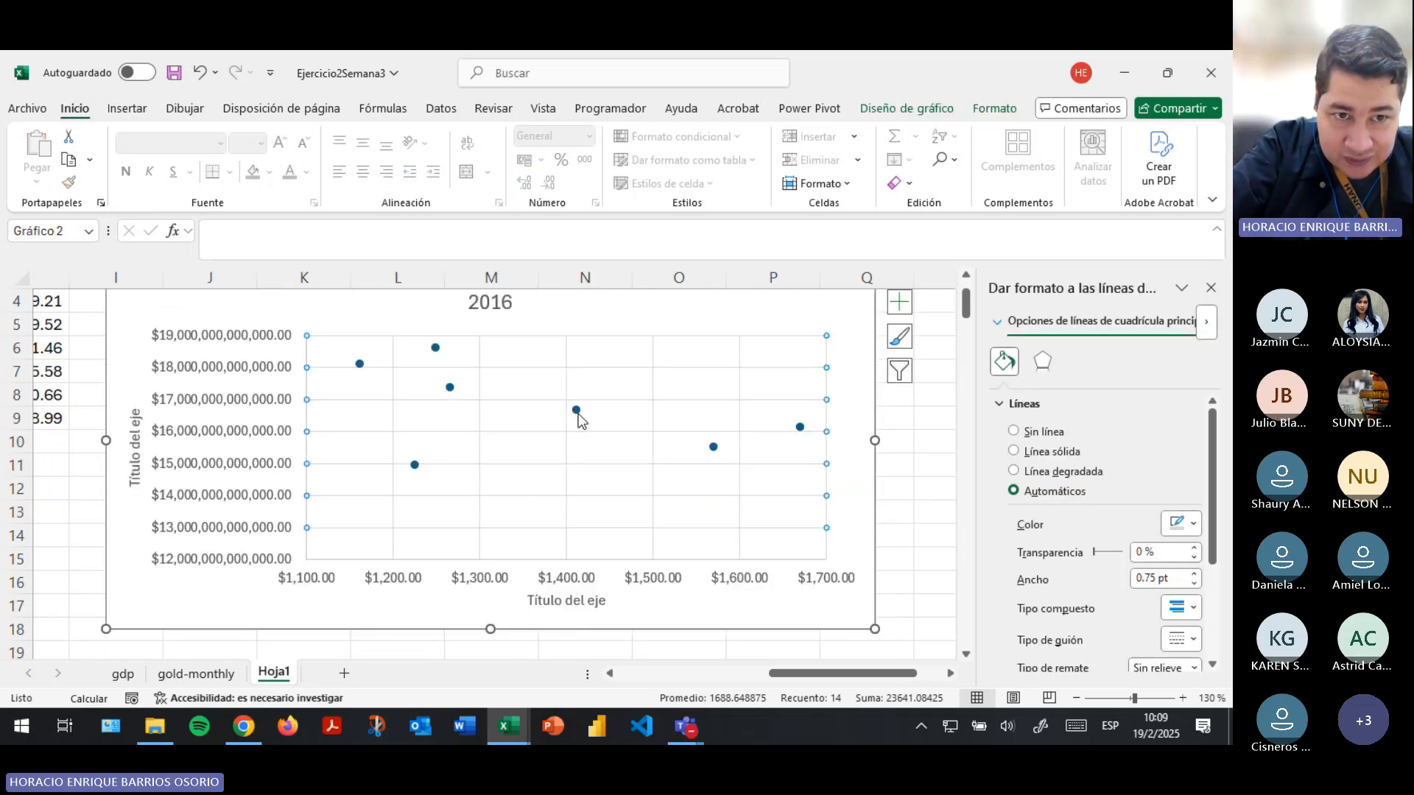
click(257, 434)
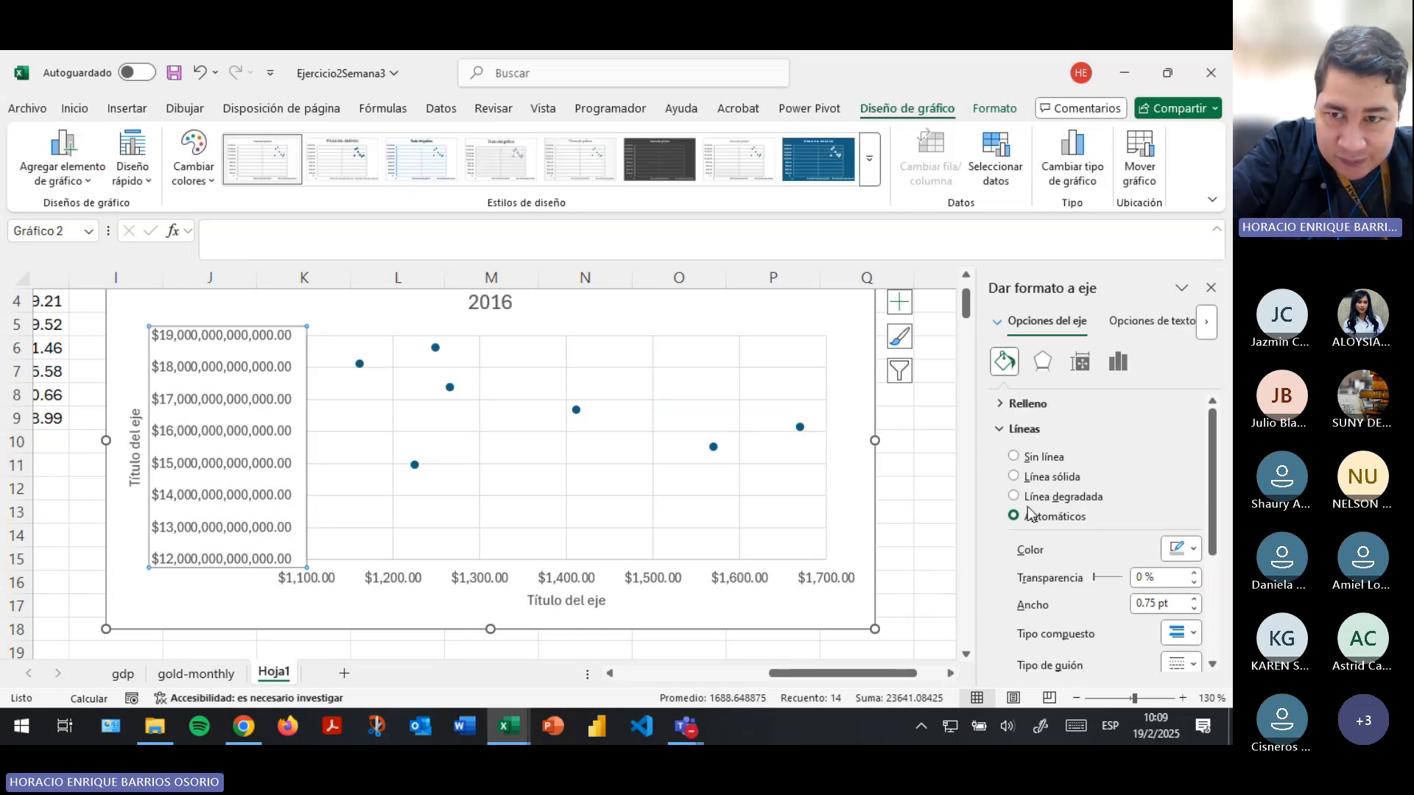
click(1118, 361)
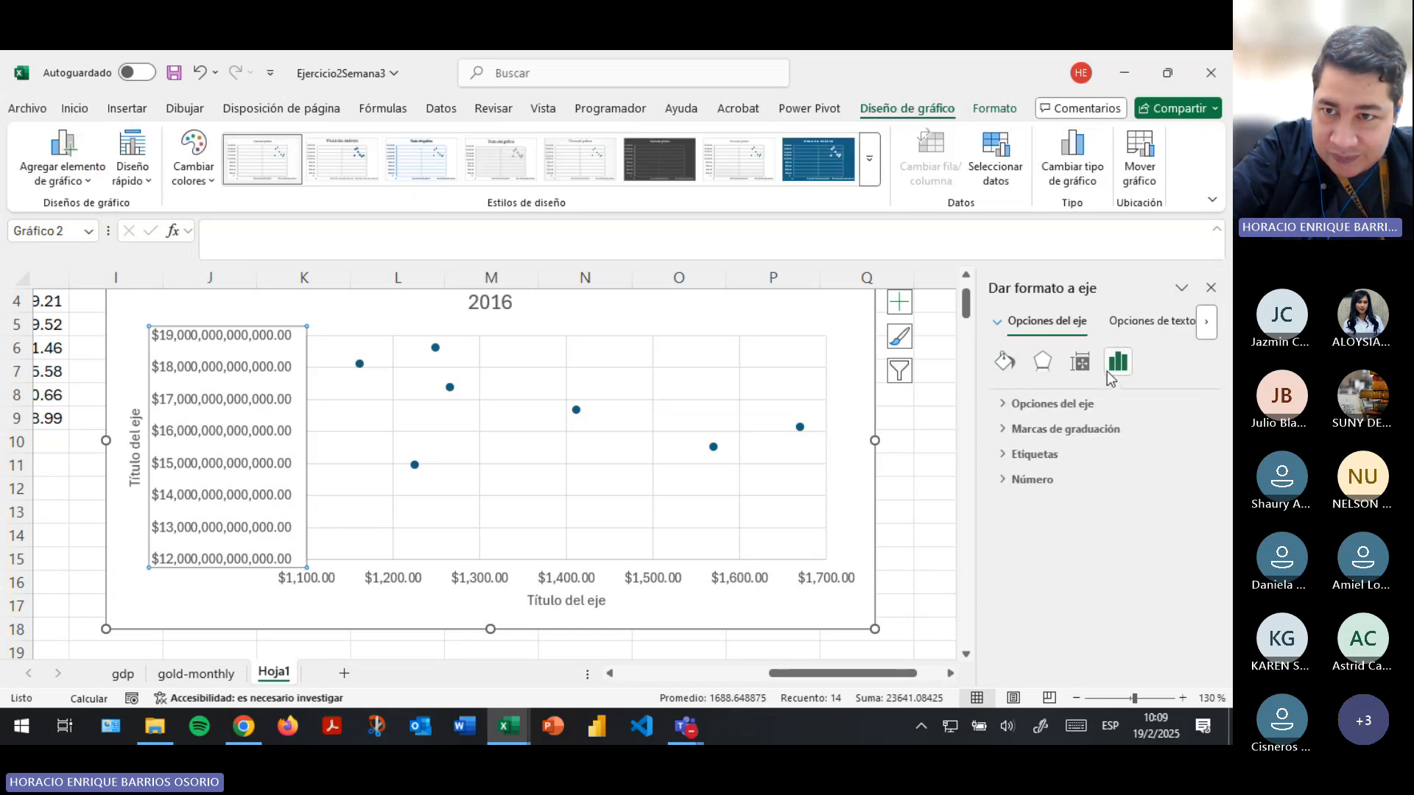
click(1059, 409)
click(1102, 446)
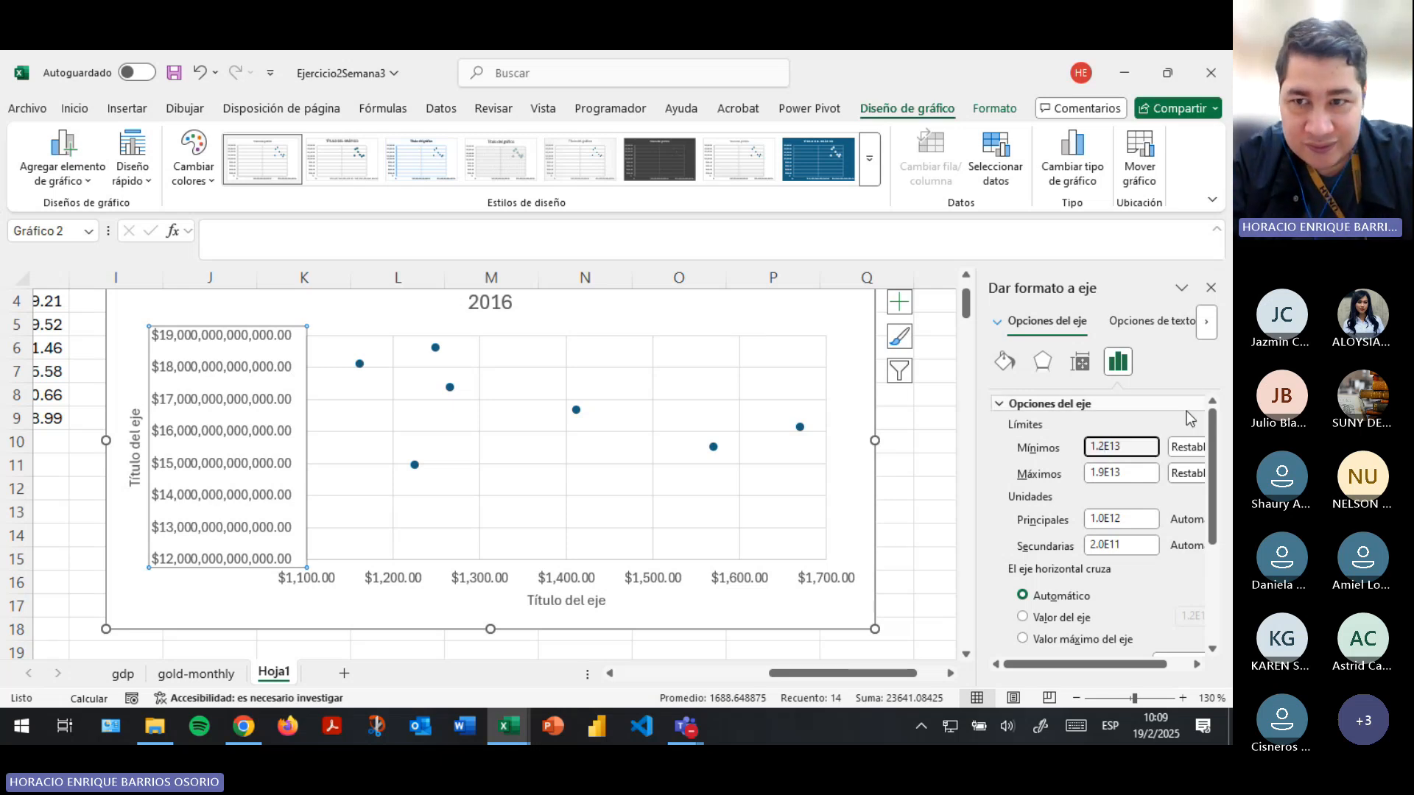
key(BackSpace)
text(4)
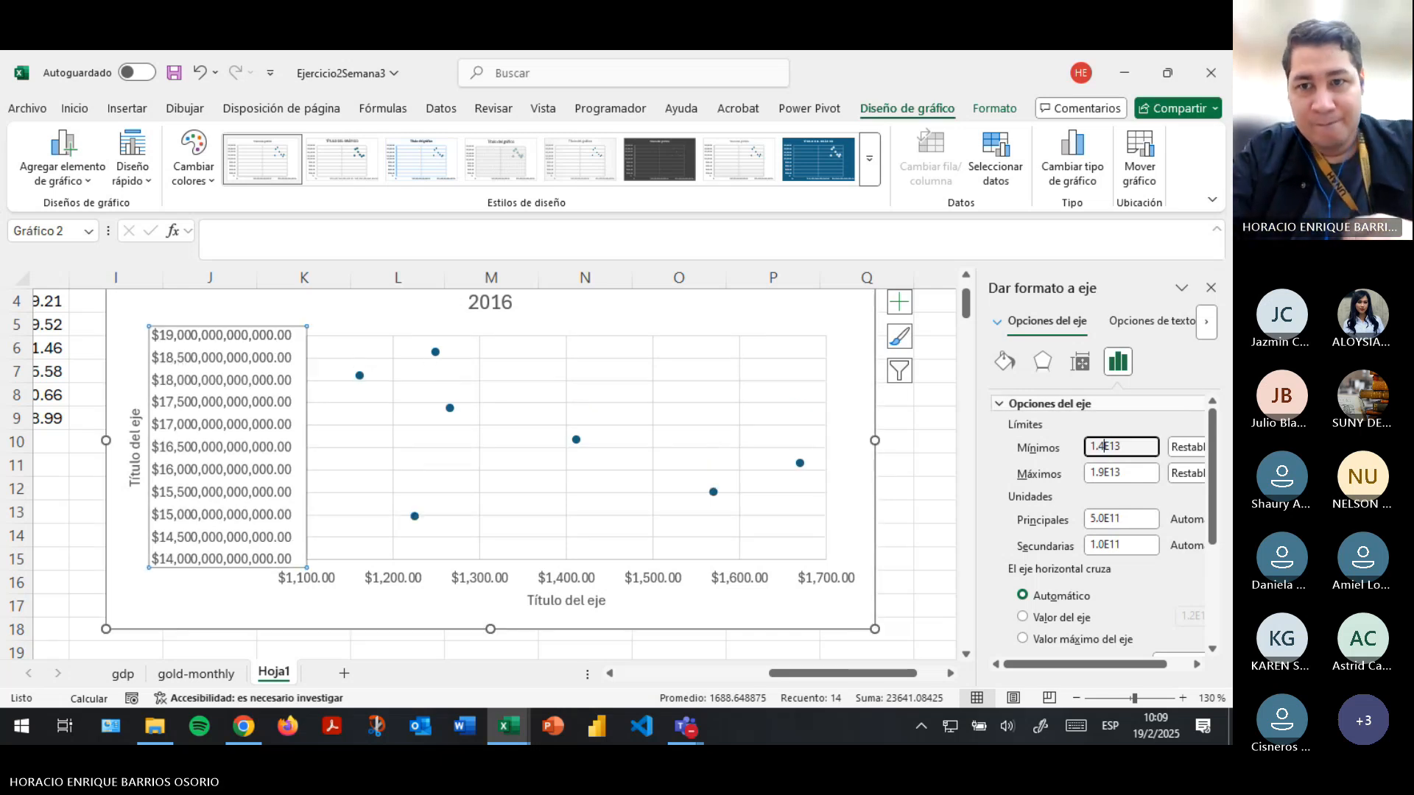
click(919, 491)
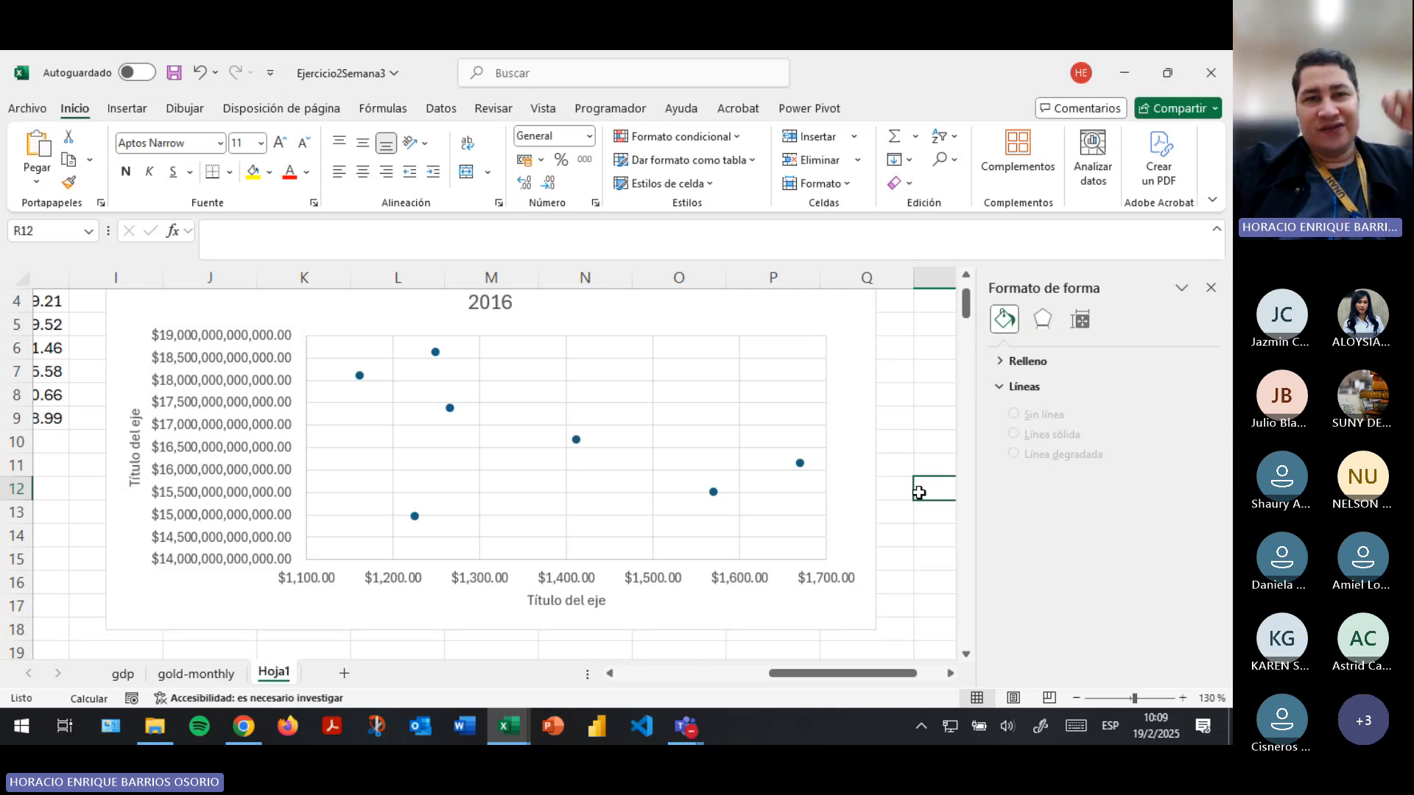
click(175, 72)
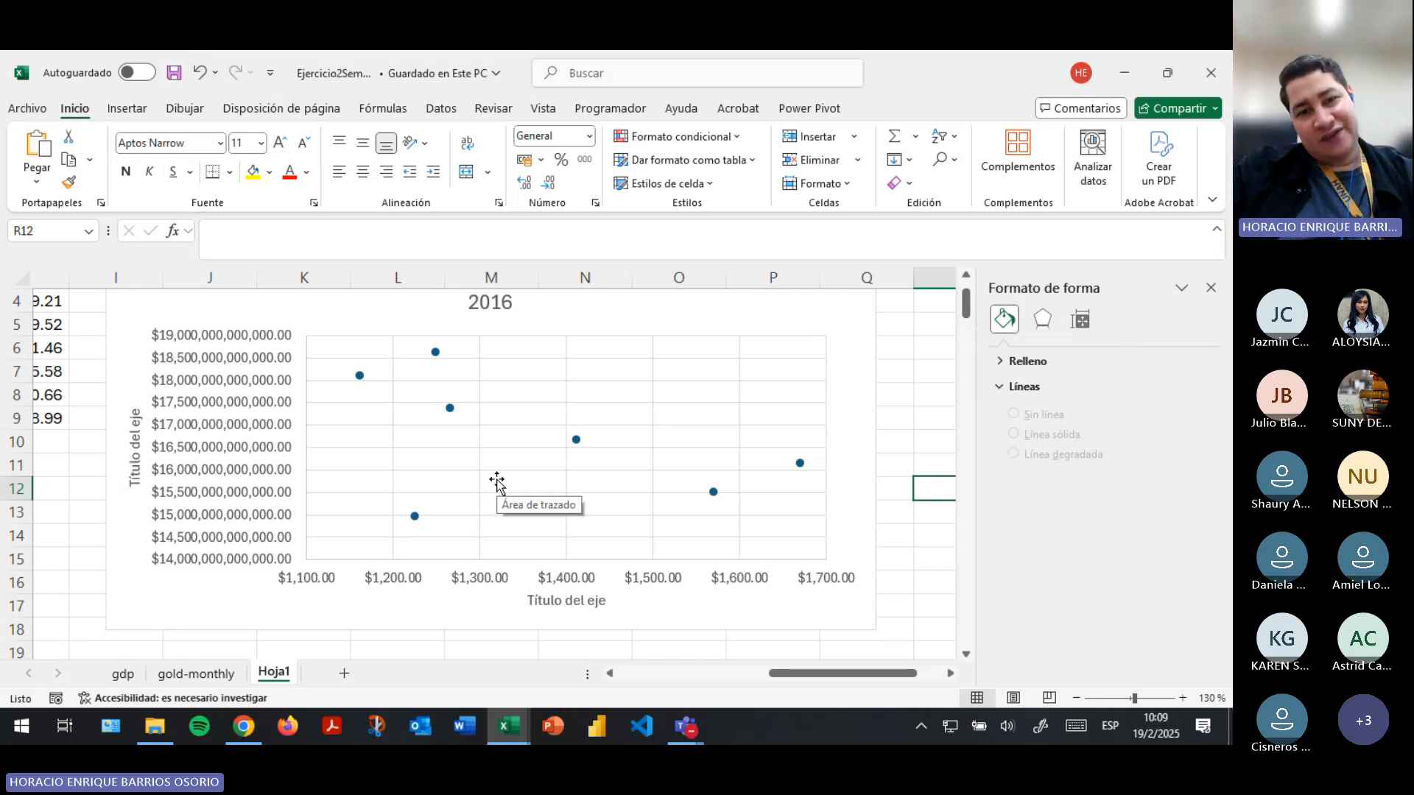
- Switch to the Teams meeting, check its chat, dismiss the recording notice and return to the Excel workbook
key(alt+Tab)
key(alt+Tab)
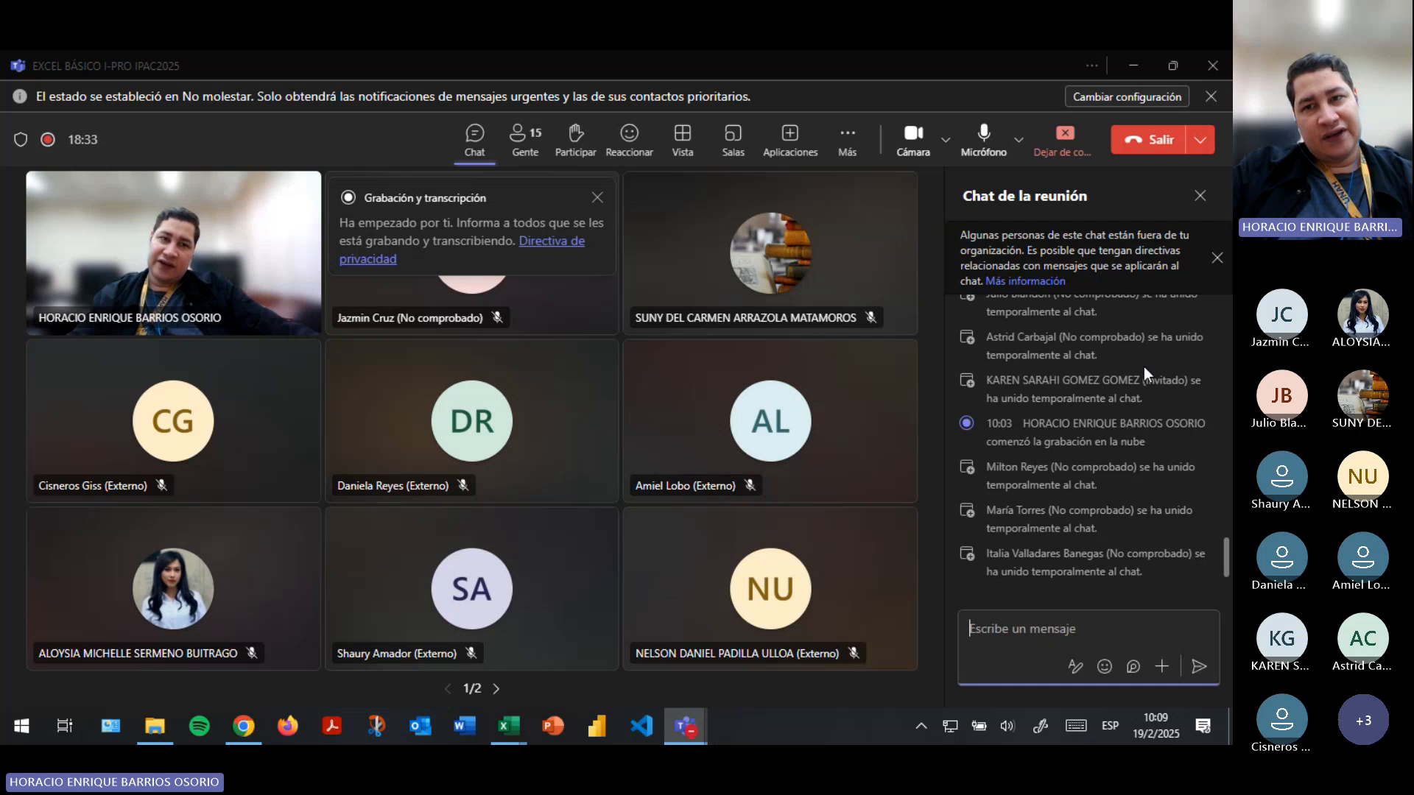
scroll(1143, 367, up, 4)
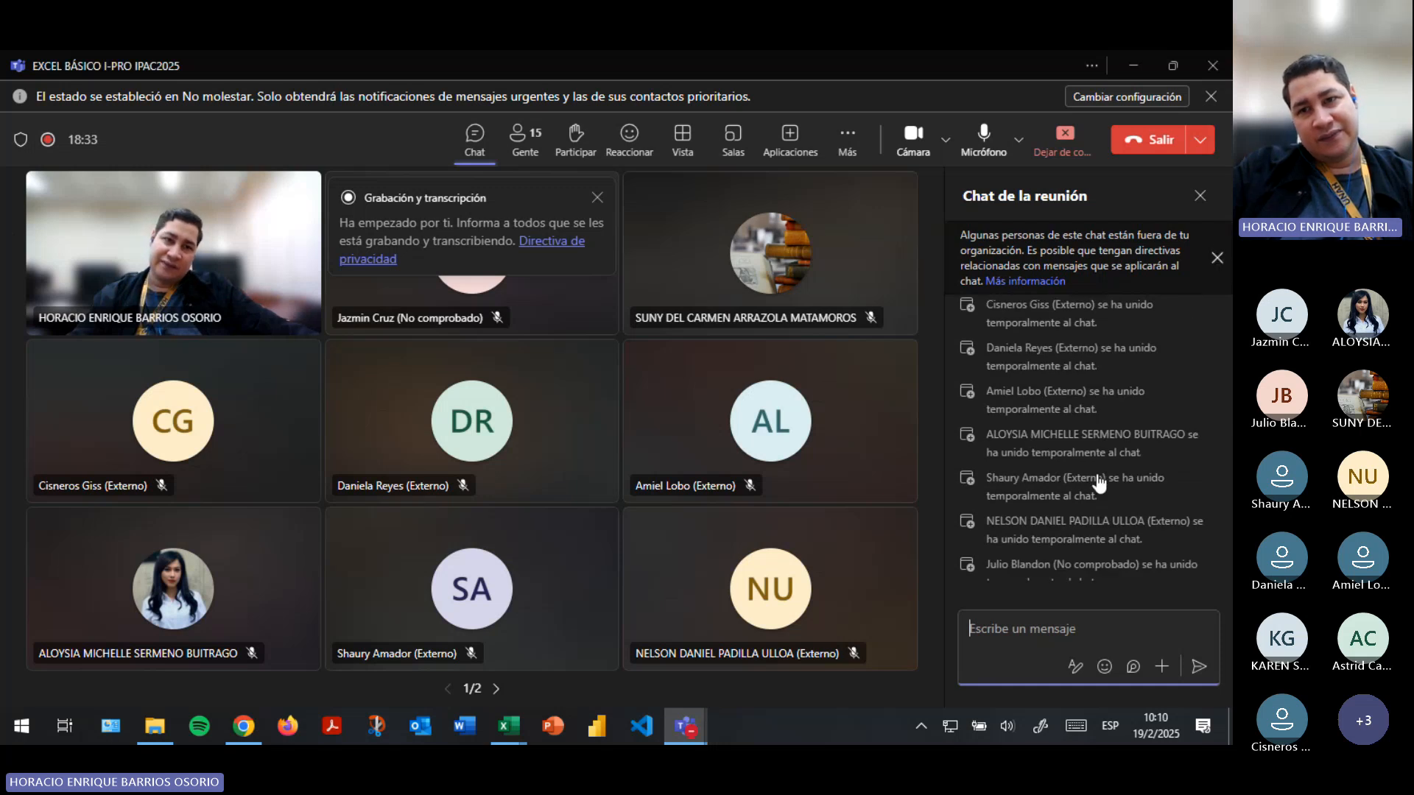
click(597, 197)
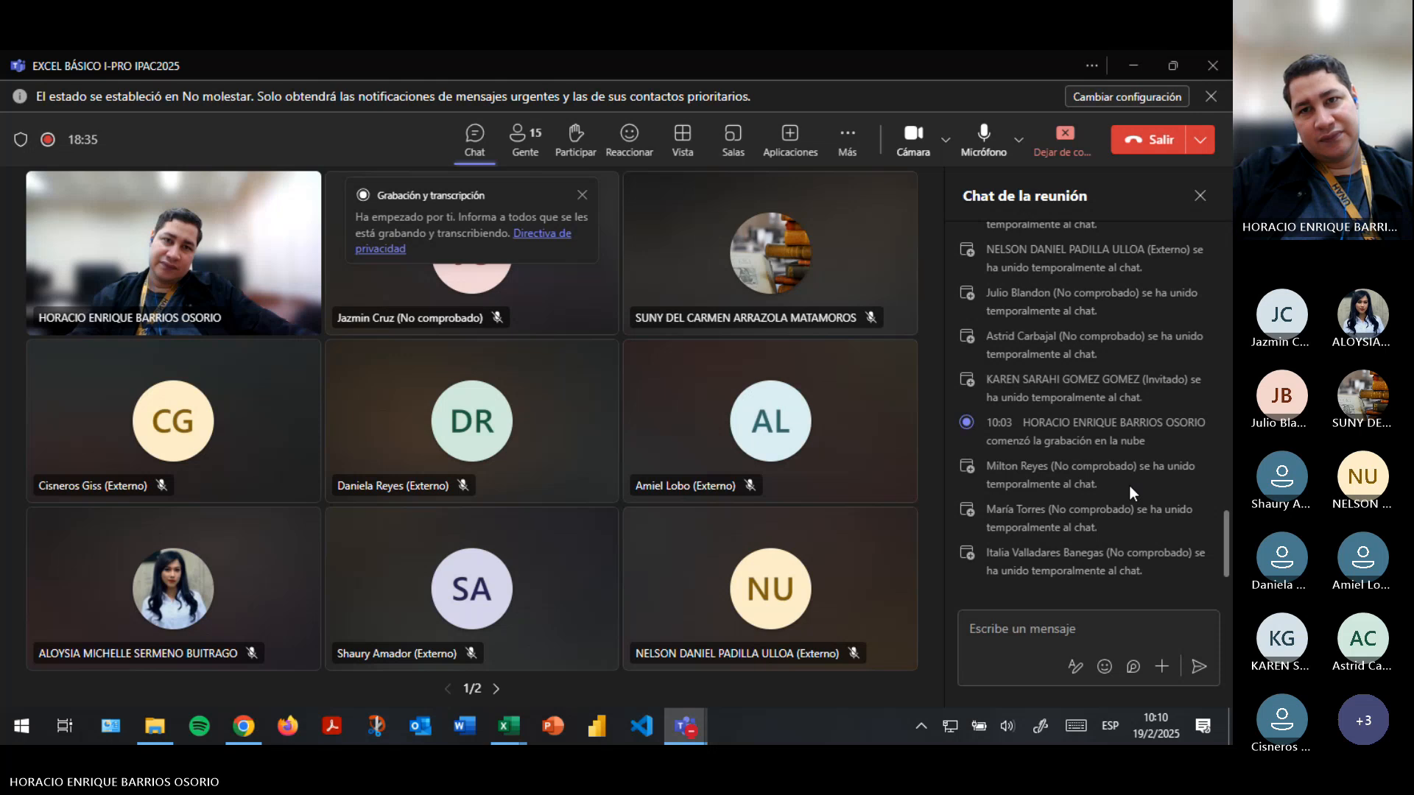
click(851, 143)
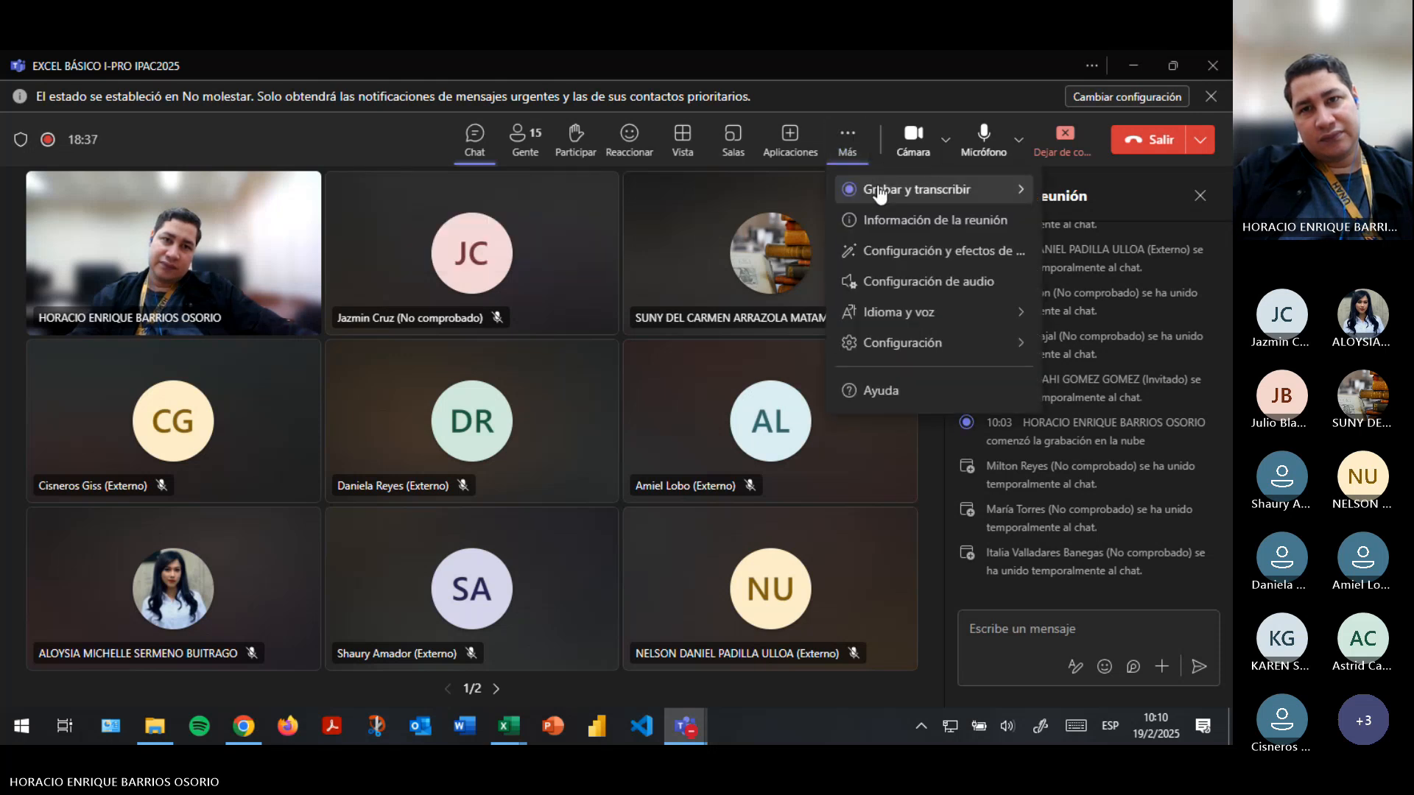
click(1155, 408)
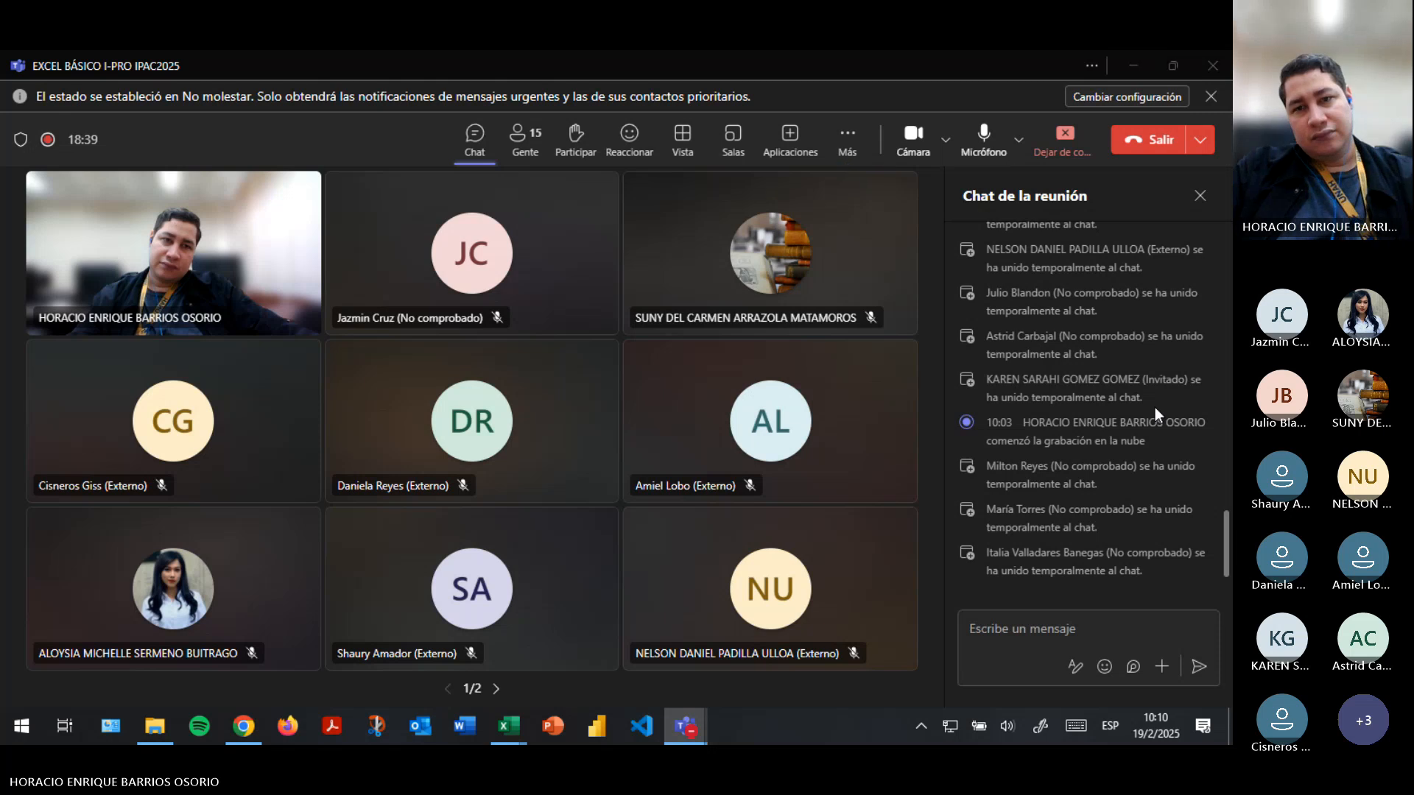
key(alt+Tab)
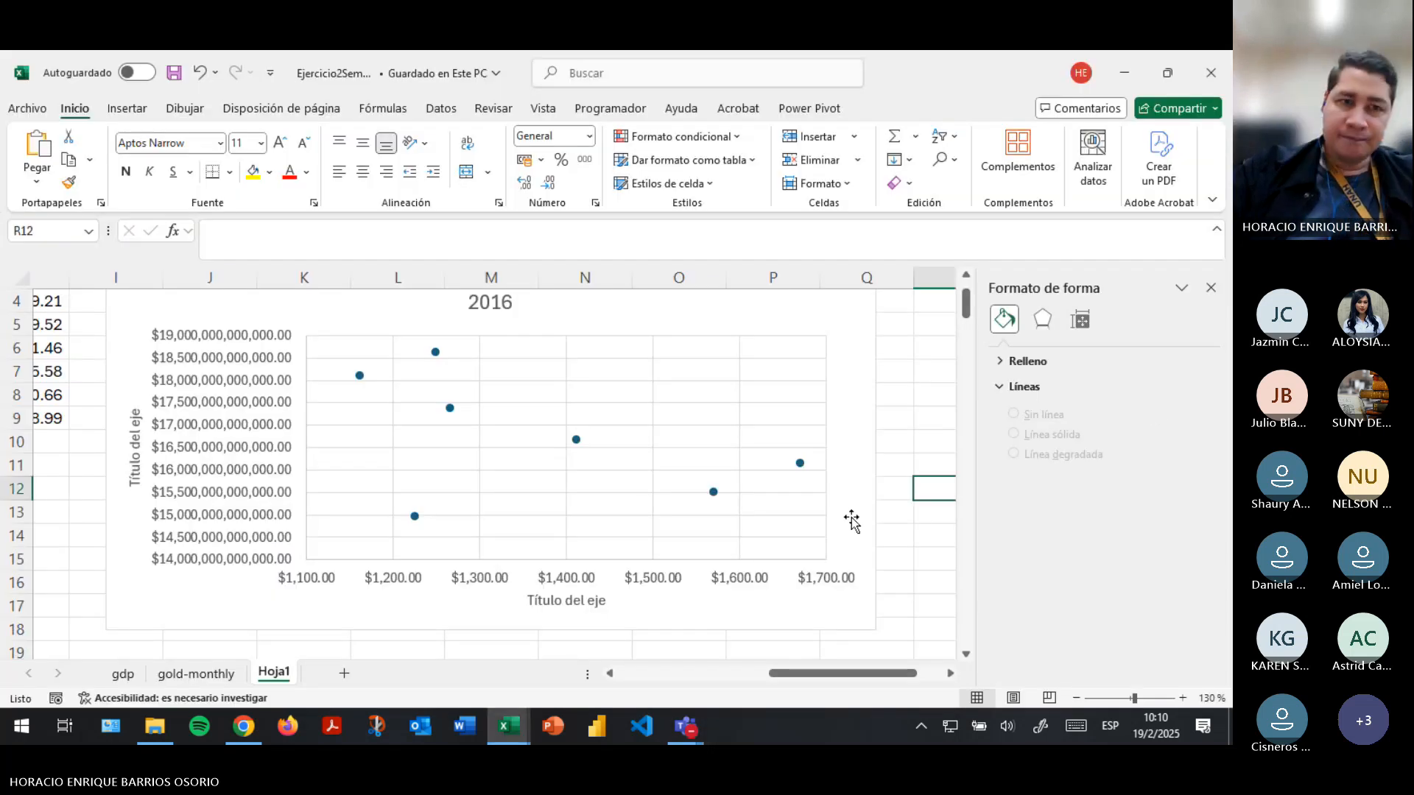
- Try a logarithmic scale on the vertical PIB axis and switch it back off
click(182, 535)
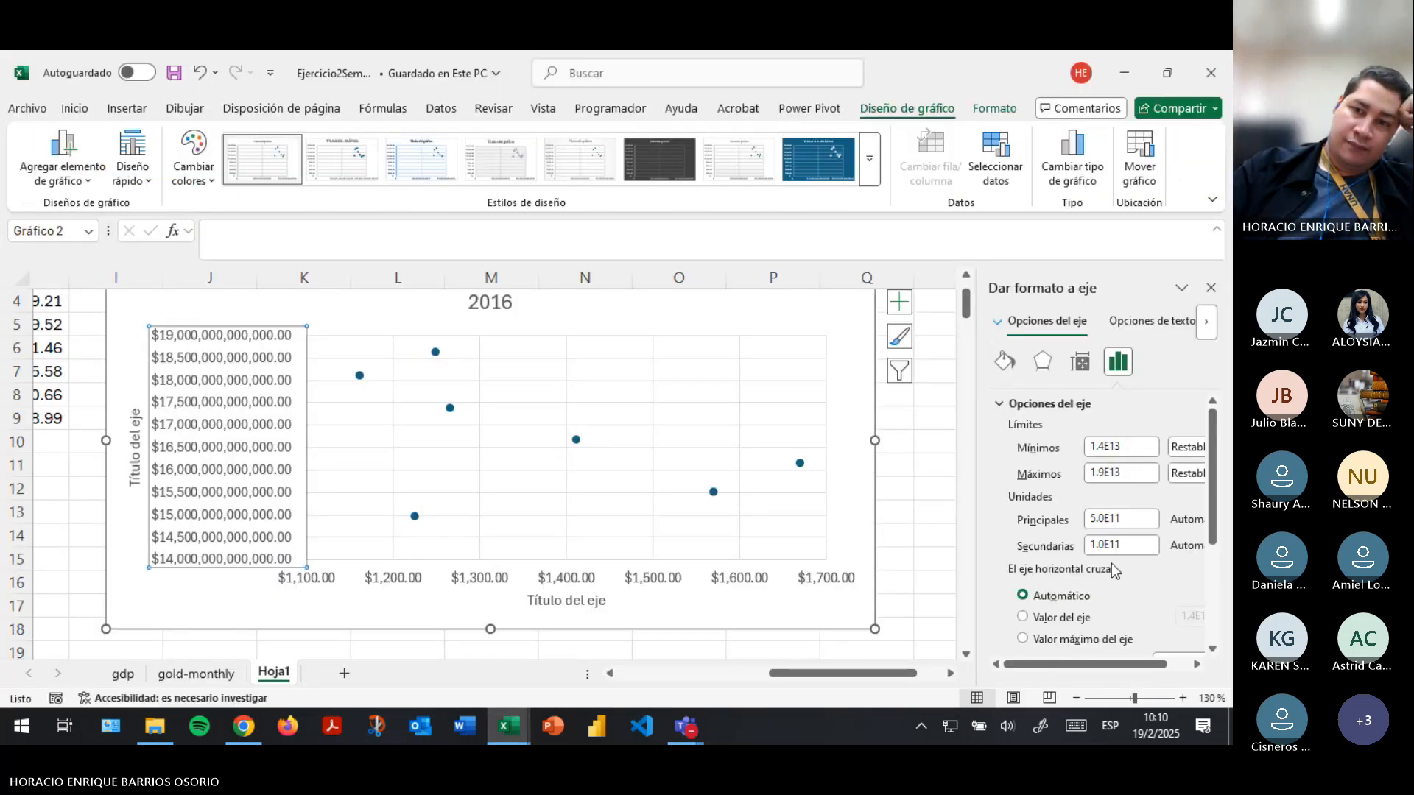
scroll(1111, 564, down, 5)
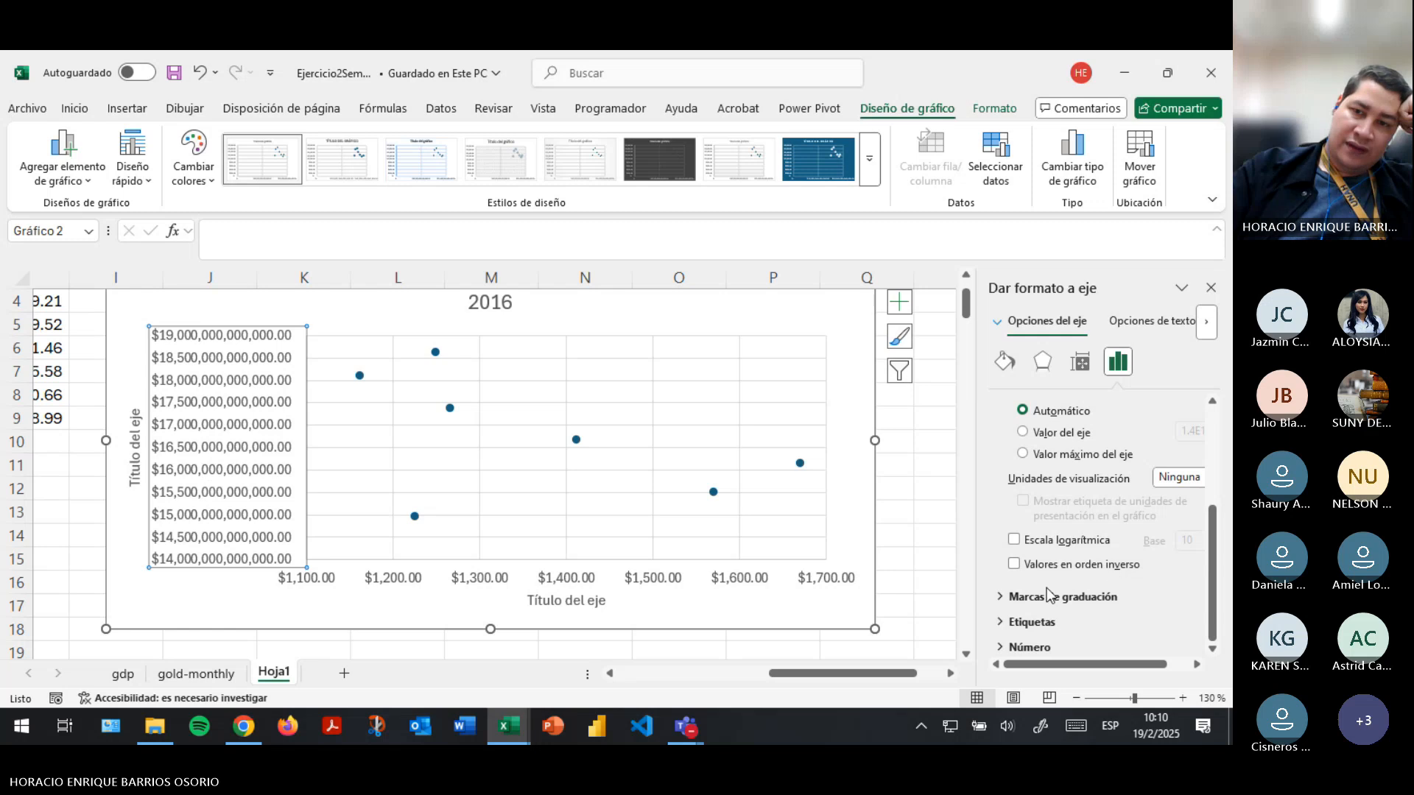
click(1016, 541)
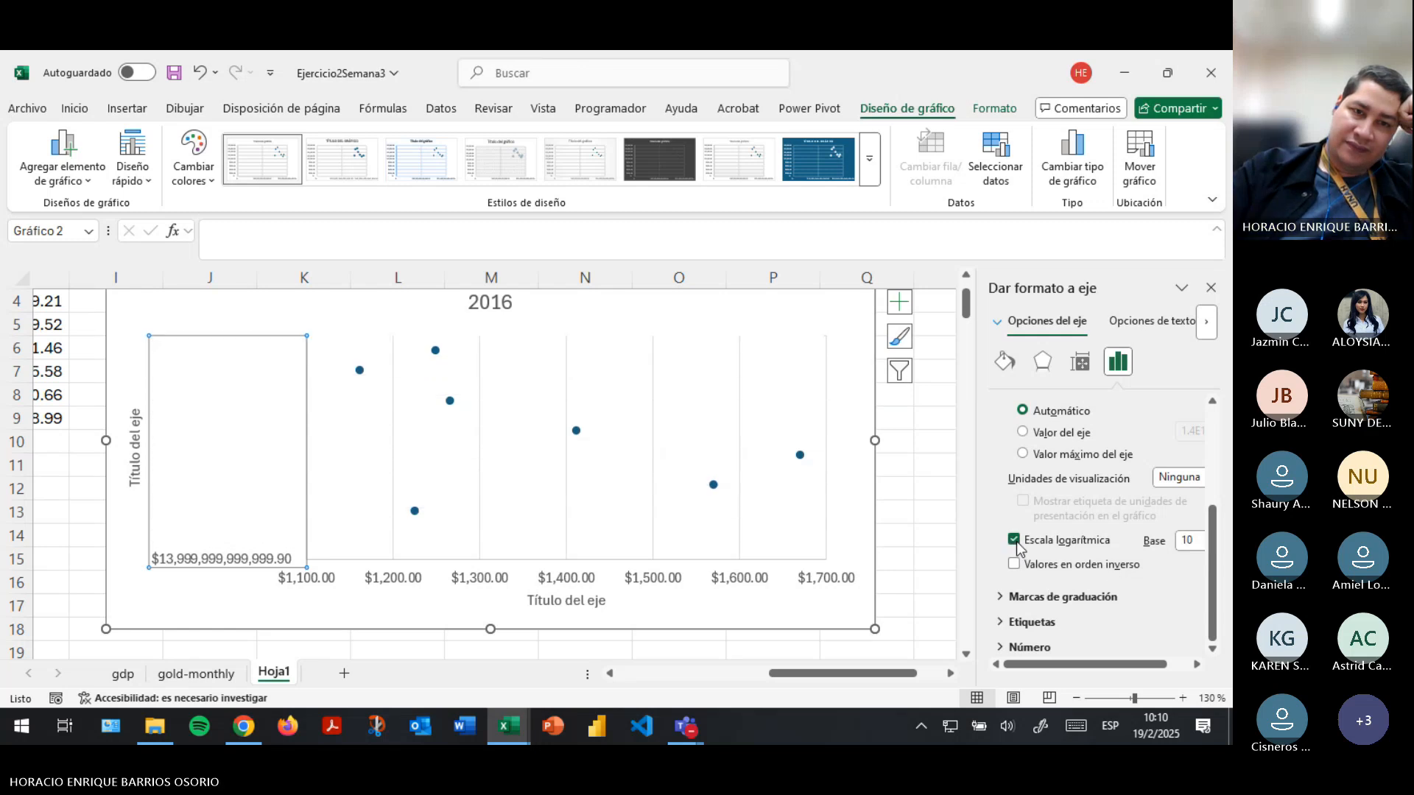
click(1015, 540)
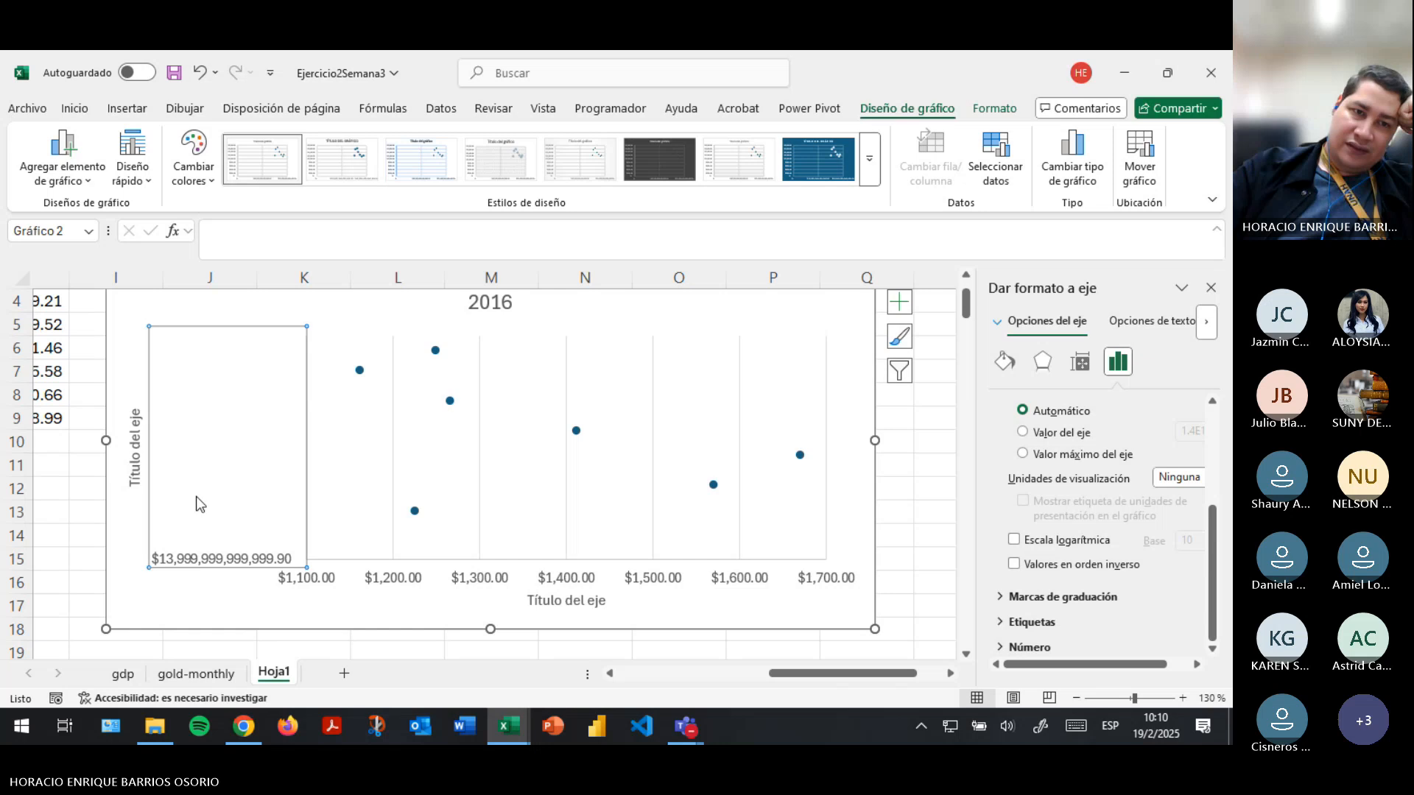
- Reselect the vertical PIB axis, reopen its axis options and switch the logarithmic scale off
click(207, 595)
click(223, 563)
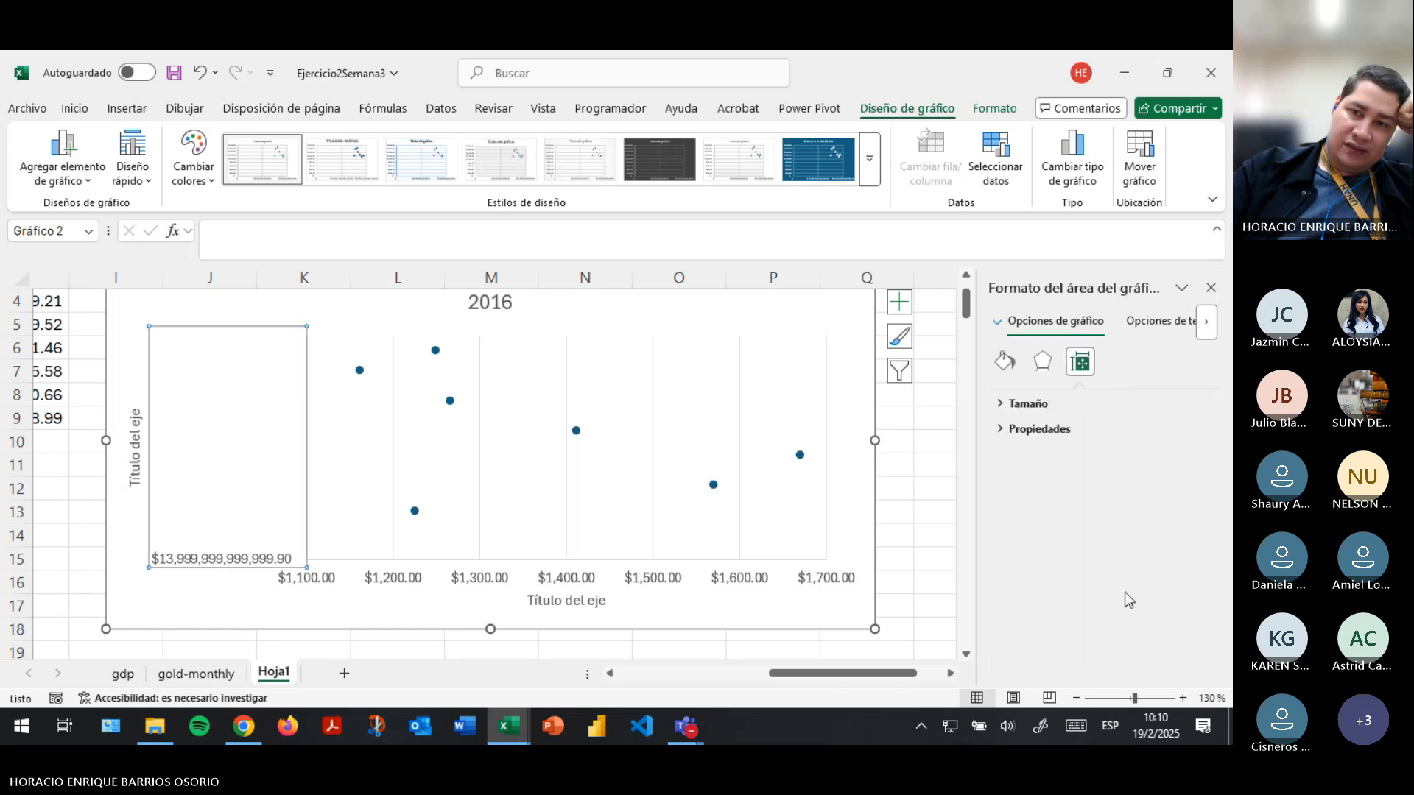
click(1120, 362)
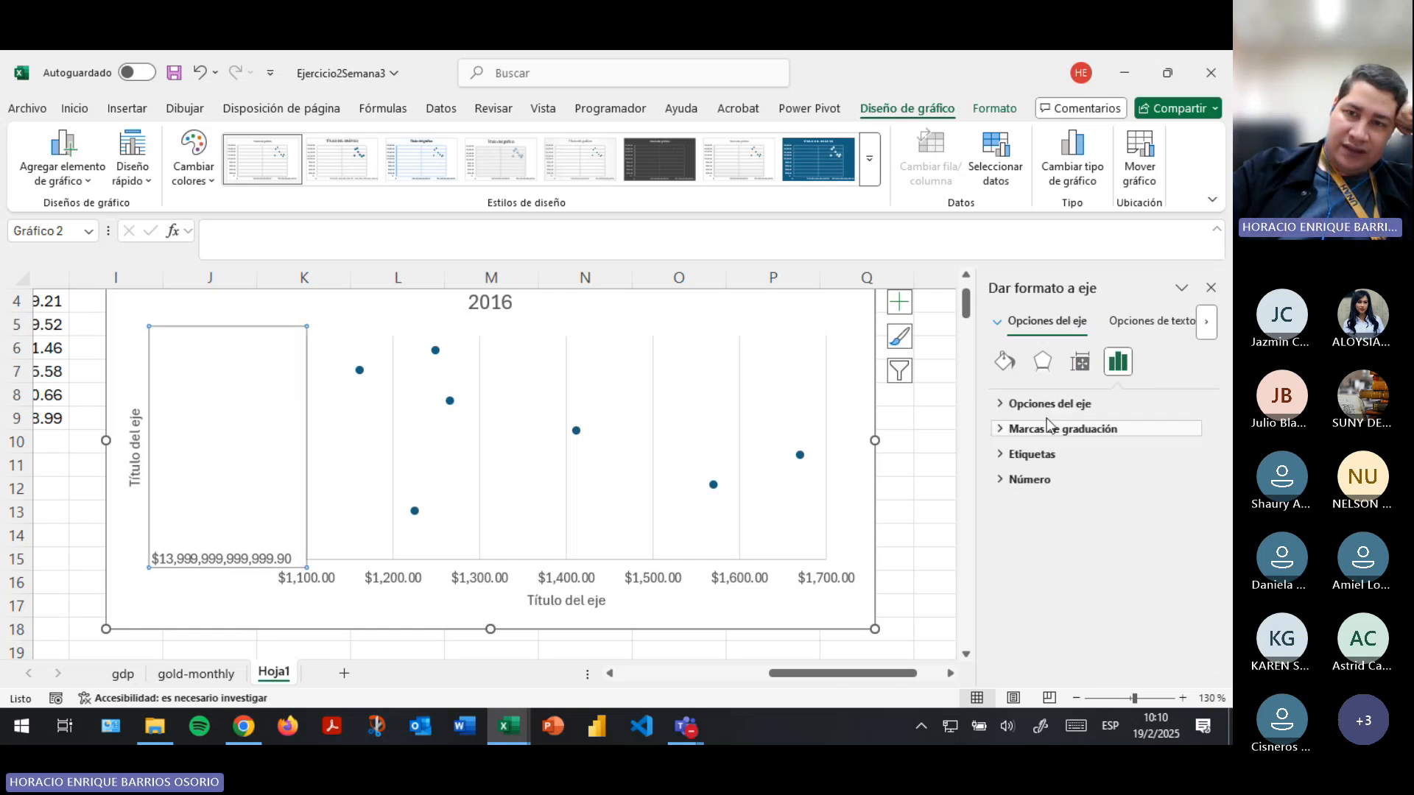
click(1003, 405)
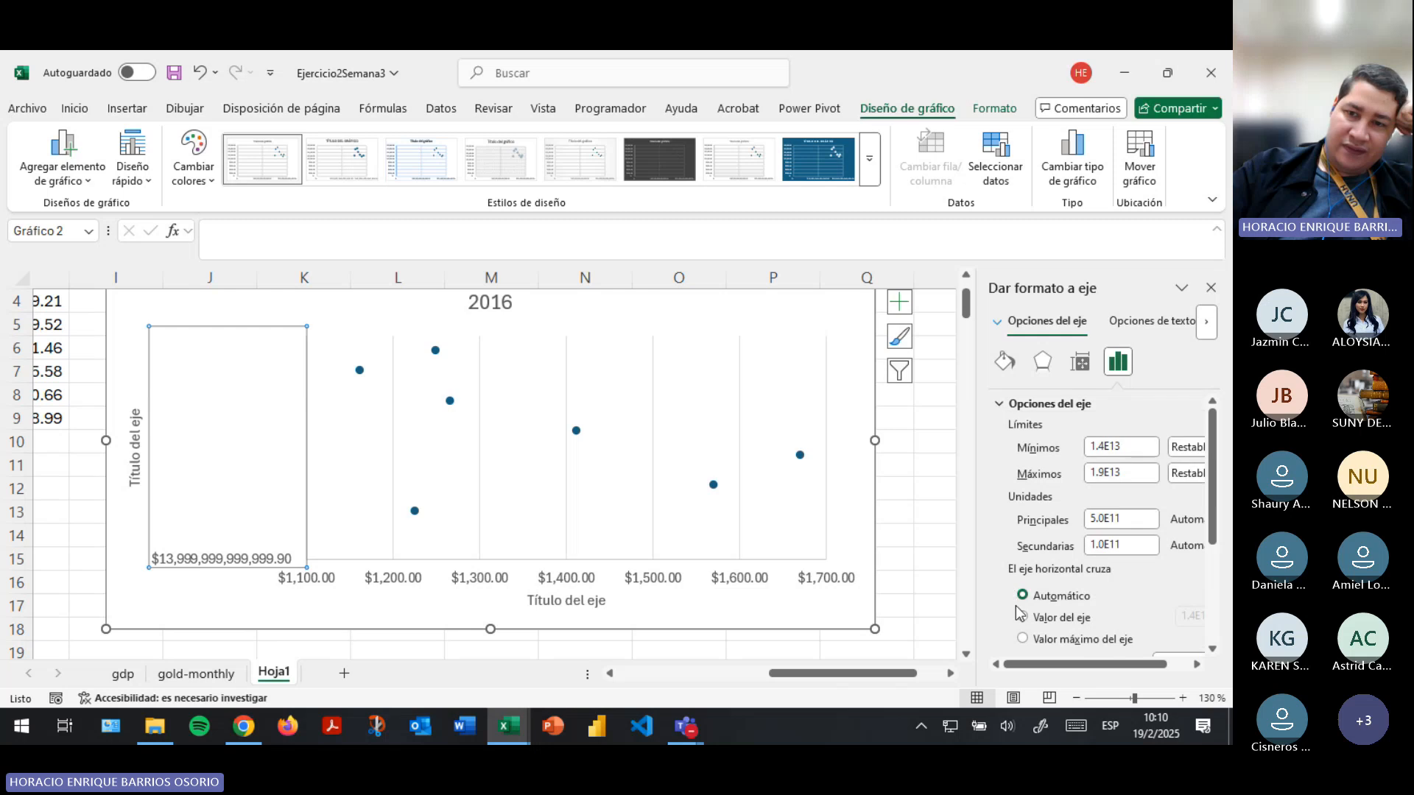
scroll(1018, 544, down, 5)
click(1014, 540)
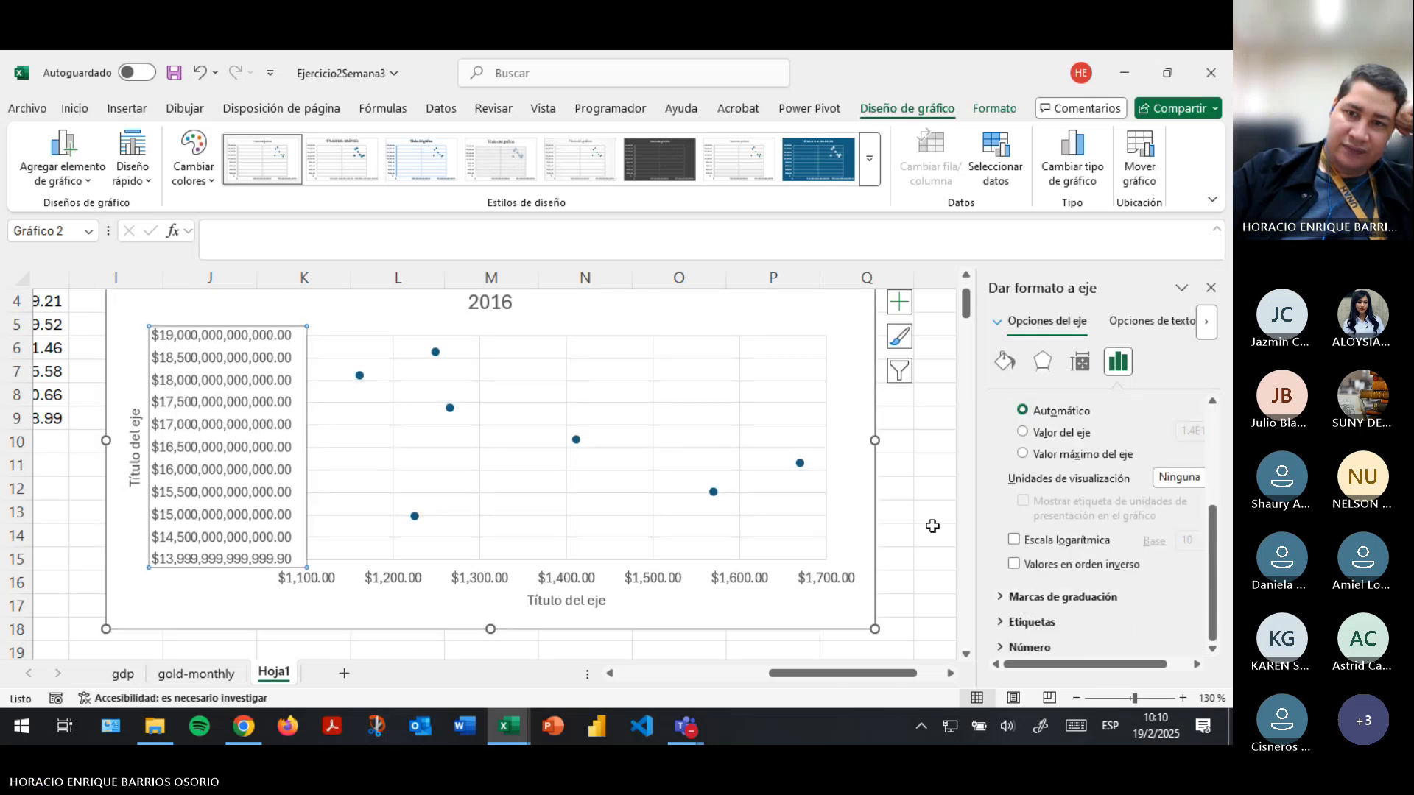
- Examine the label, number format, tick mark and bounds settings of the vertical axis, widening the format pane to read them
click(1000, 623)
click(1009, 648)
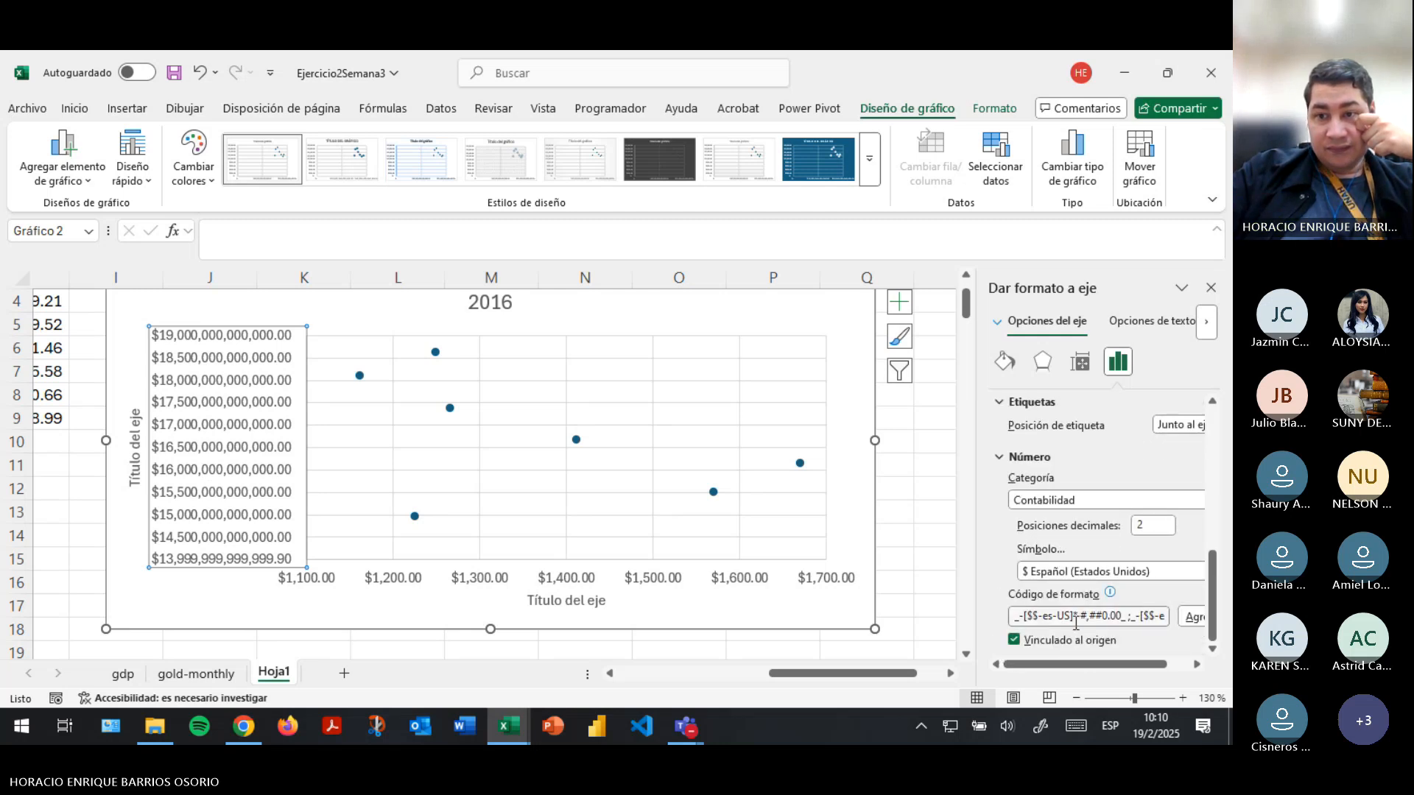
scroll(1115, 546, up, 10)
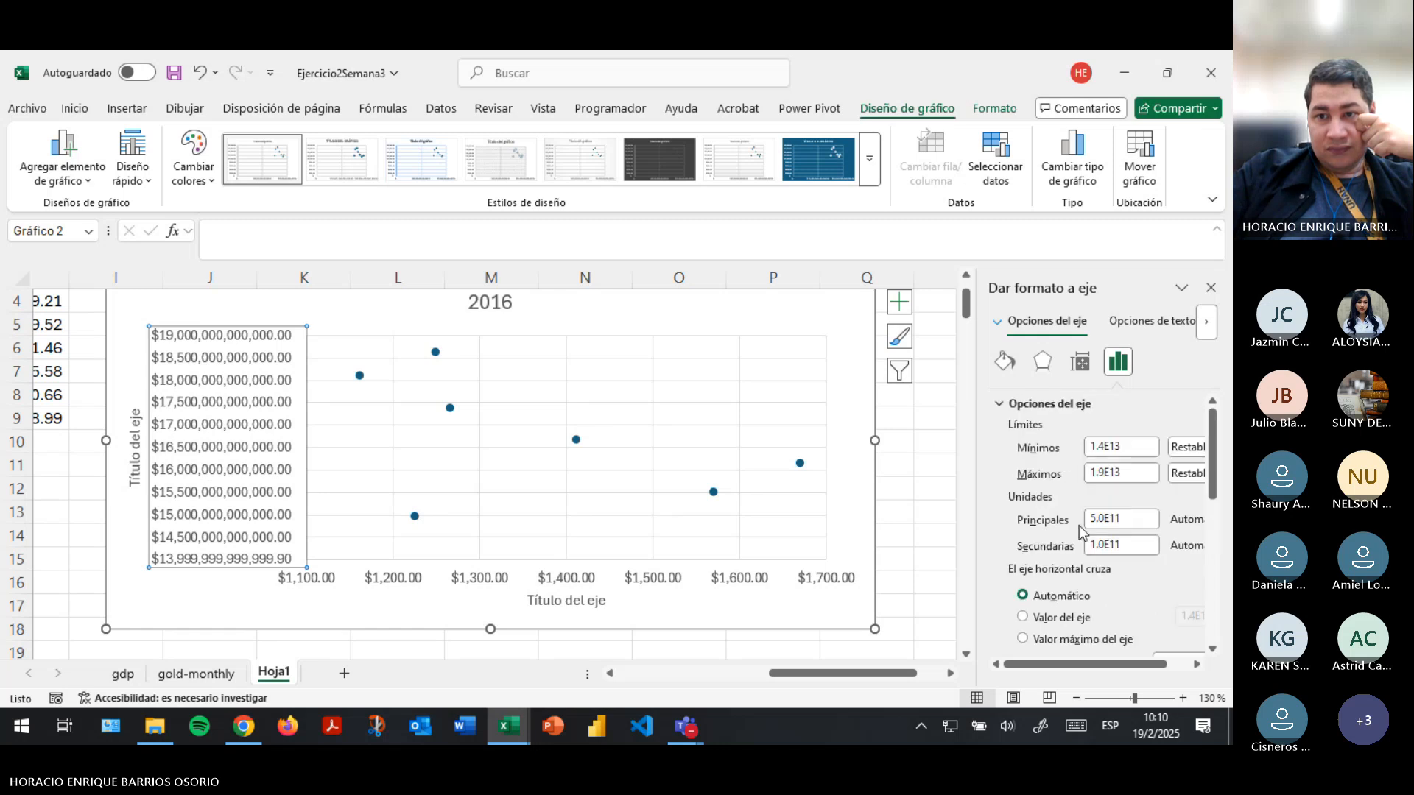
scroll(1076, 552, down, 3)
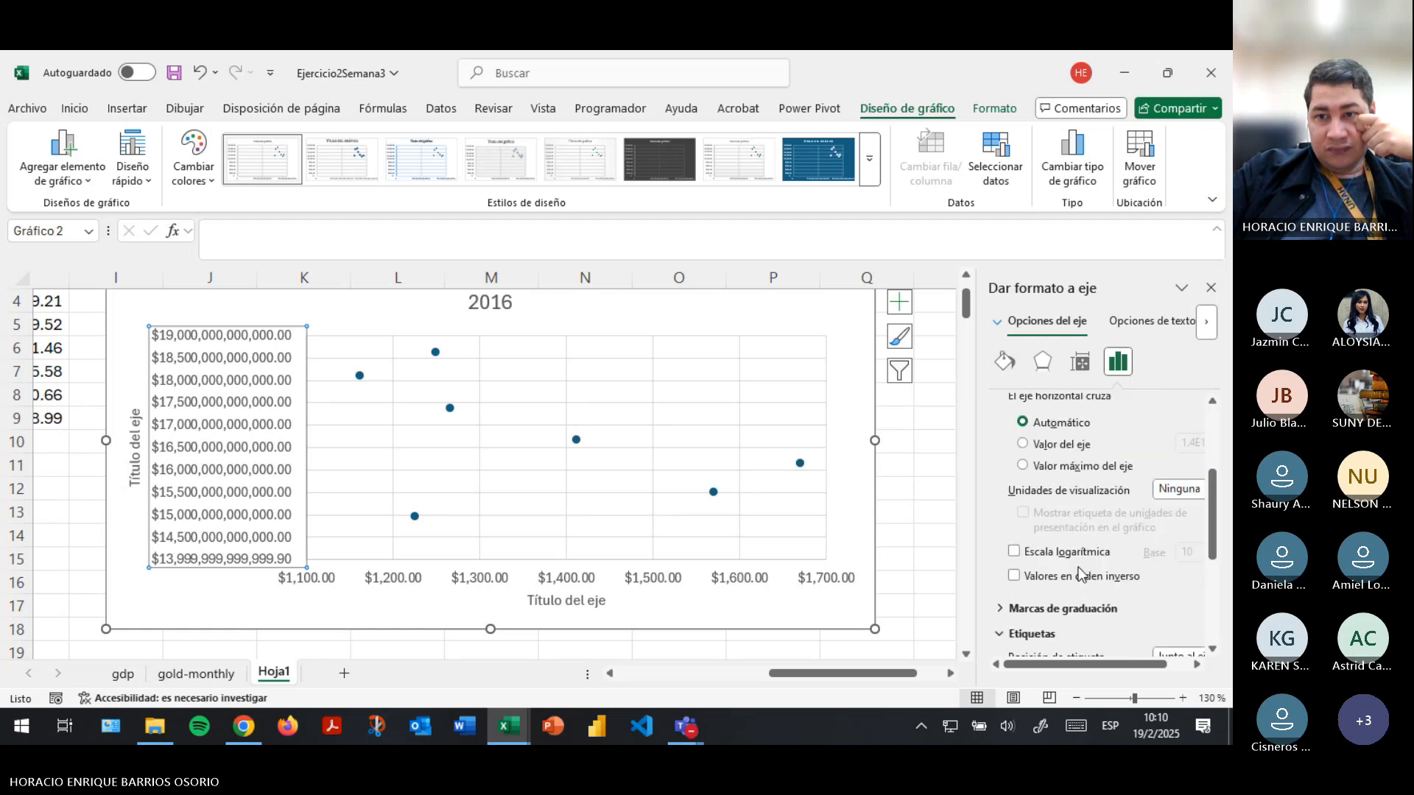
click(1001, 612)
scroll(1003, 619, up, 2)
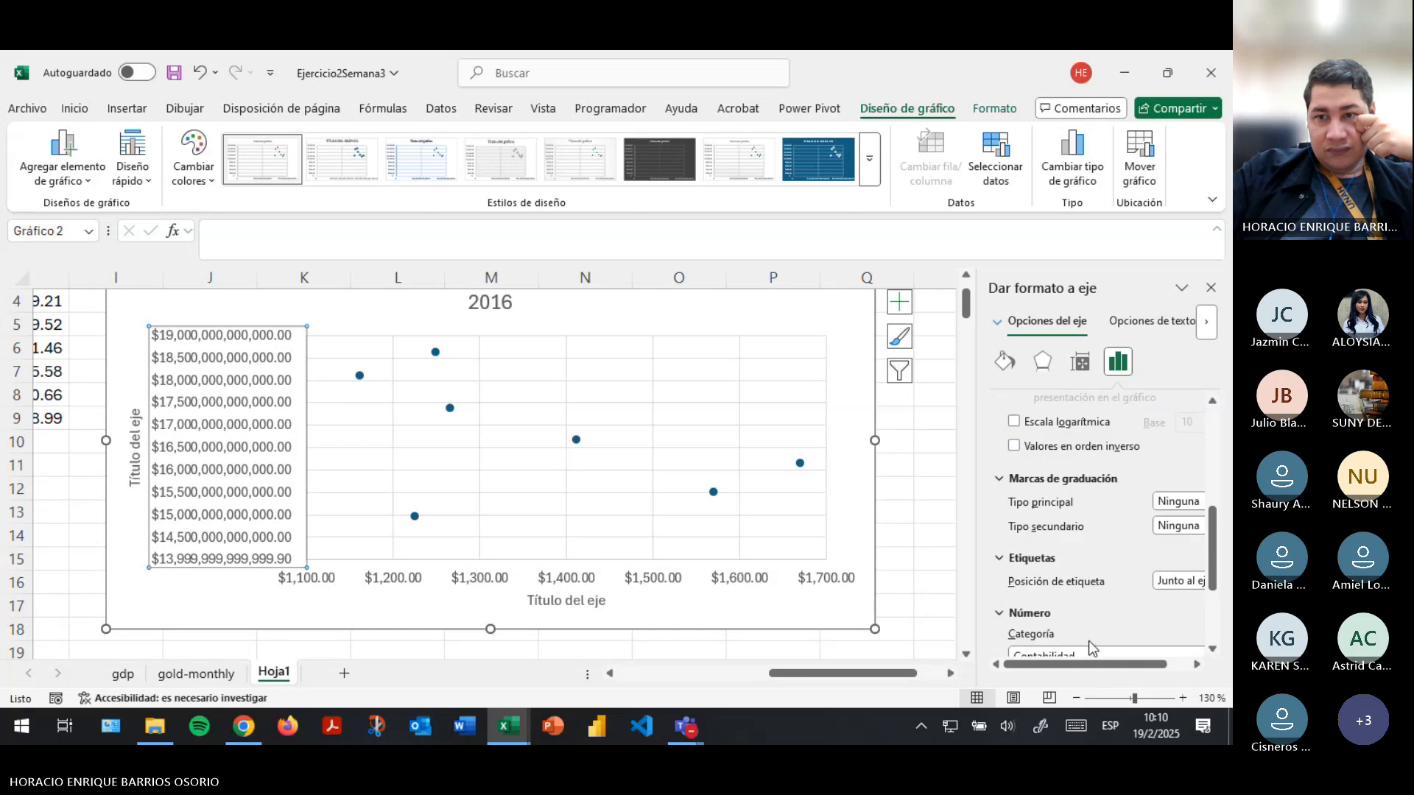
drag(975, 477, 880, 479)
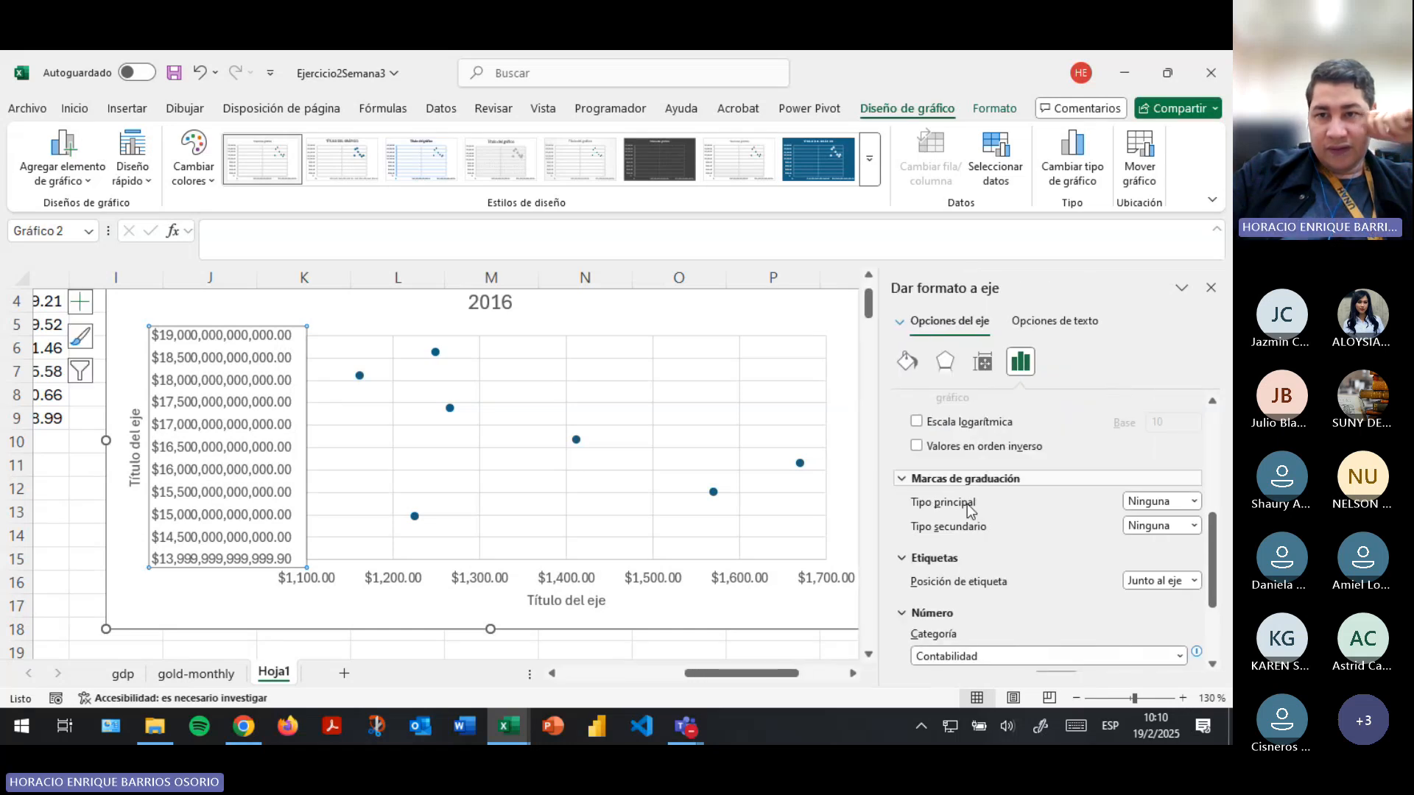
scroll(1070, 565, up, 3)
scroll(1070, 566, up, 2)
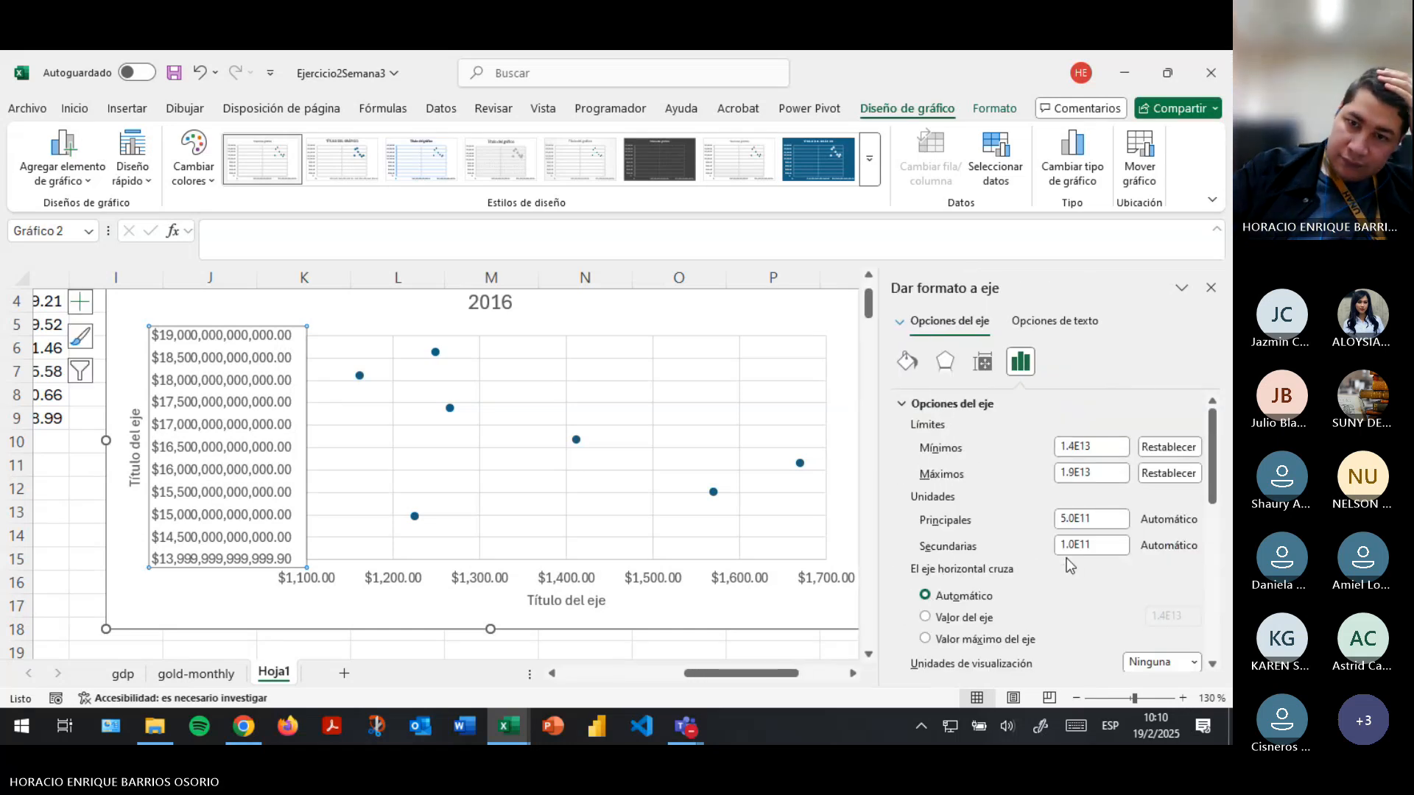
- Set the display units of the vertical PIB axis to Millones
scroll(1131, 598, down, 1)
click(1166, 615)
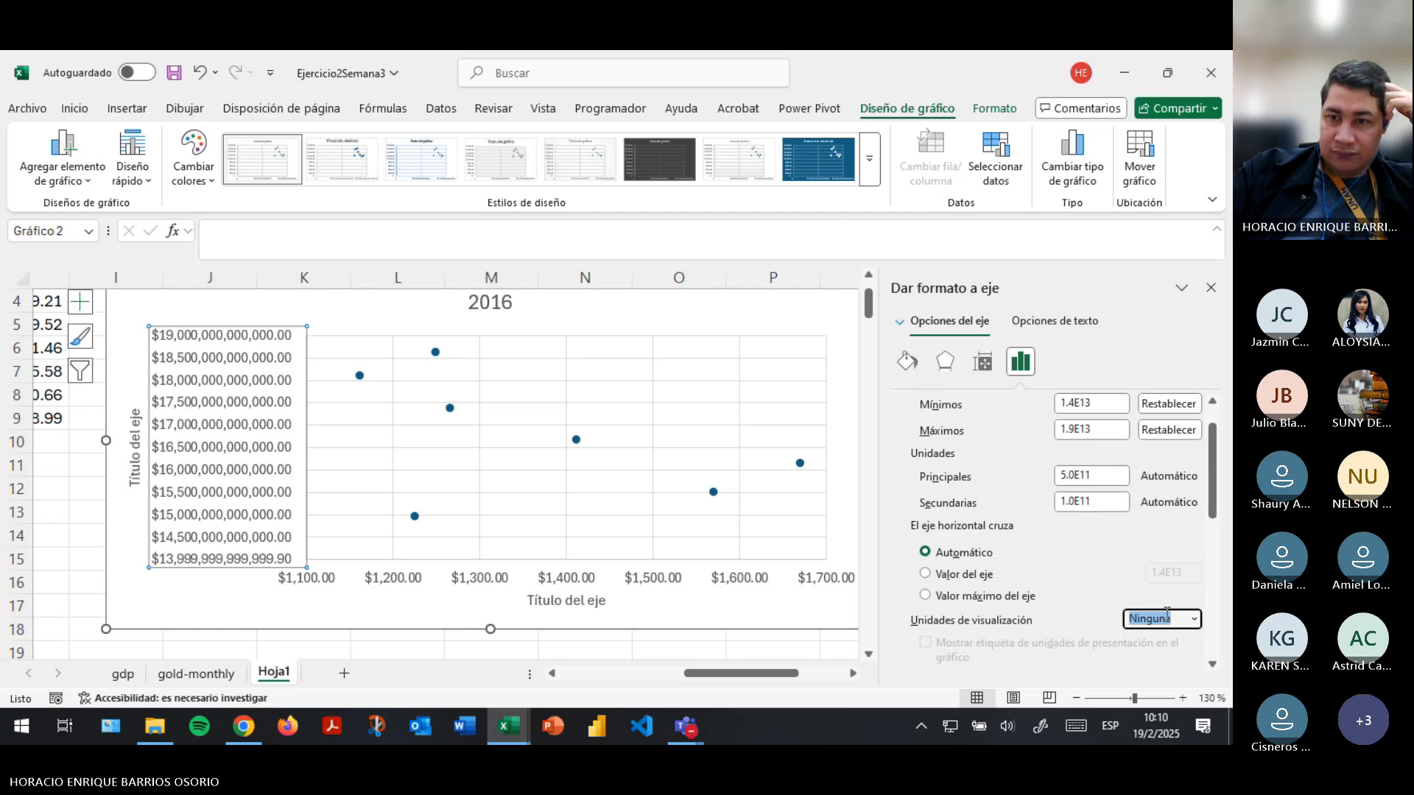
click(1195, 620)
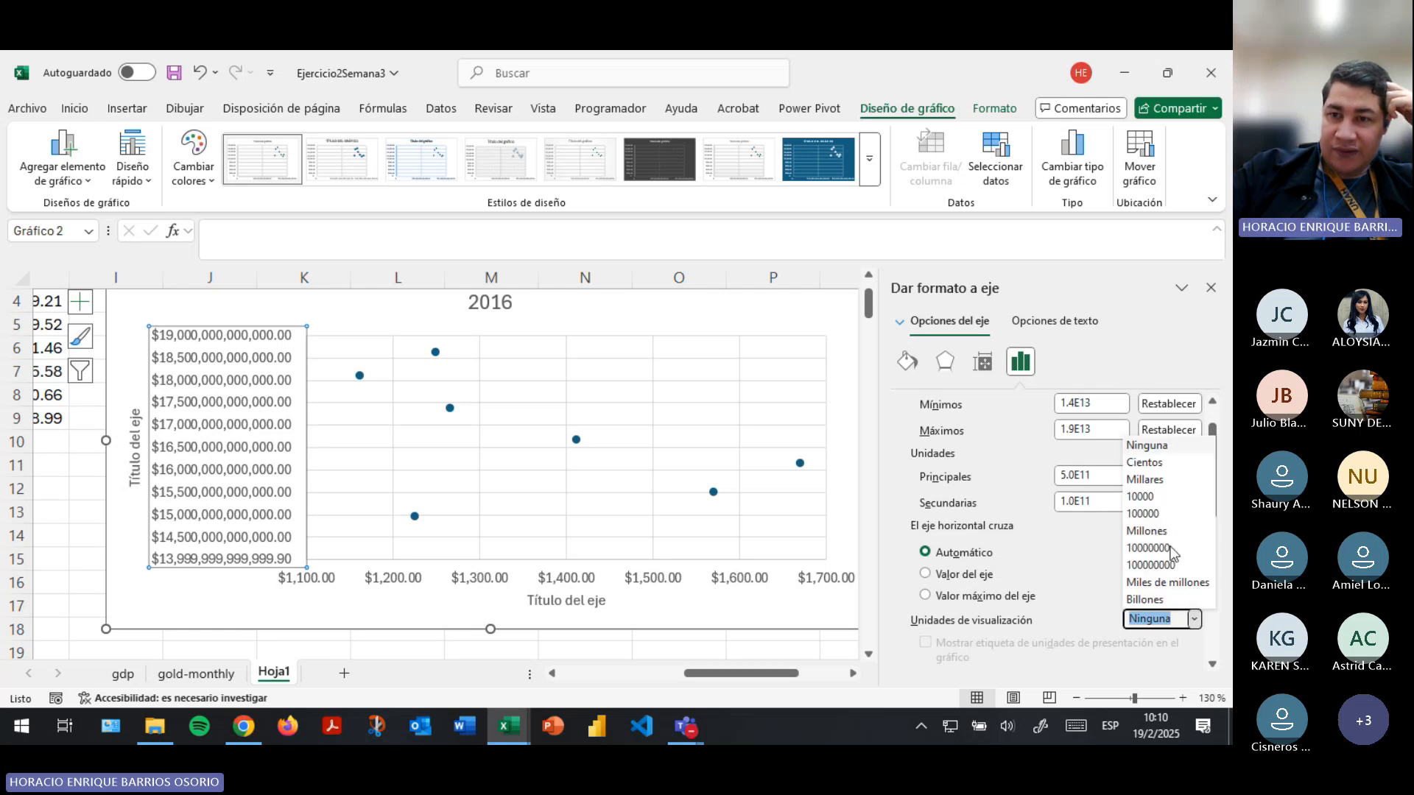
click(1153, 531)
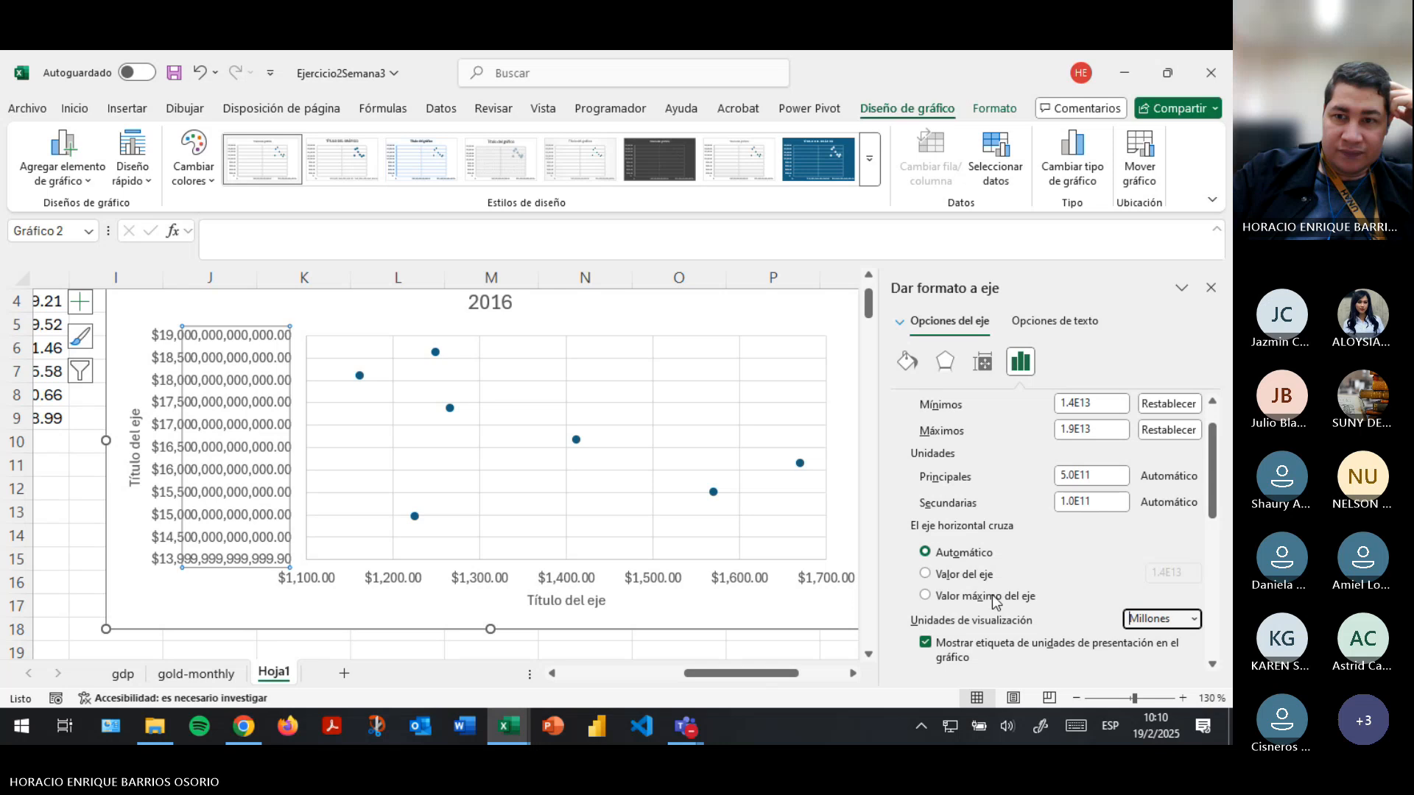
click(218, 596)
click(59, 557)
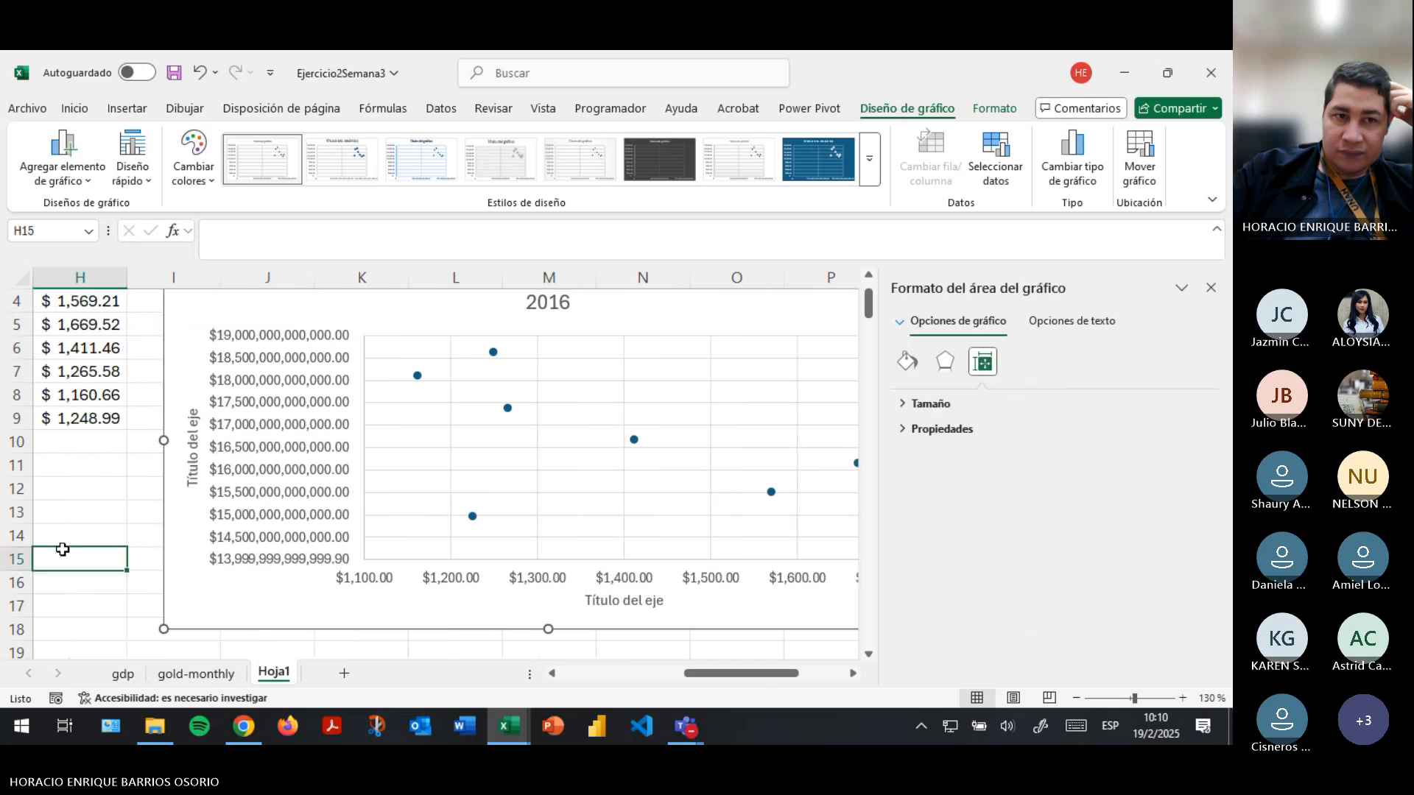
- Reselect the vertical PIB axis and try Cientos as its display units
click(227, 508)
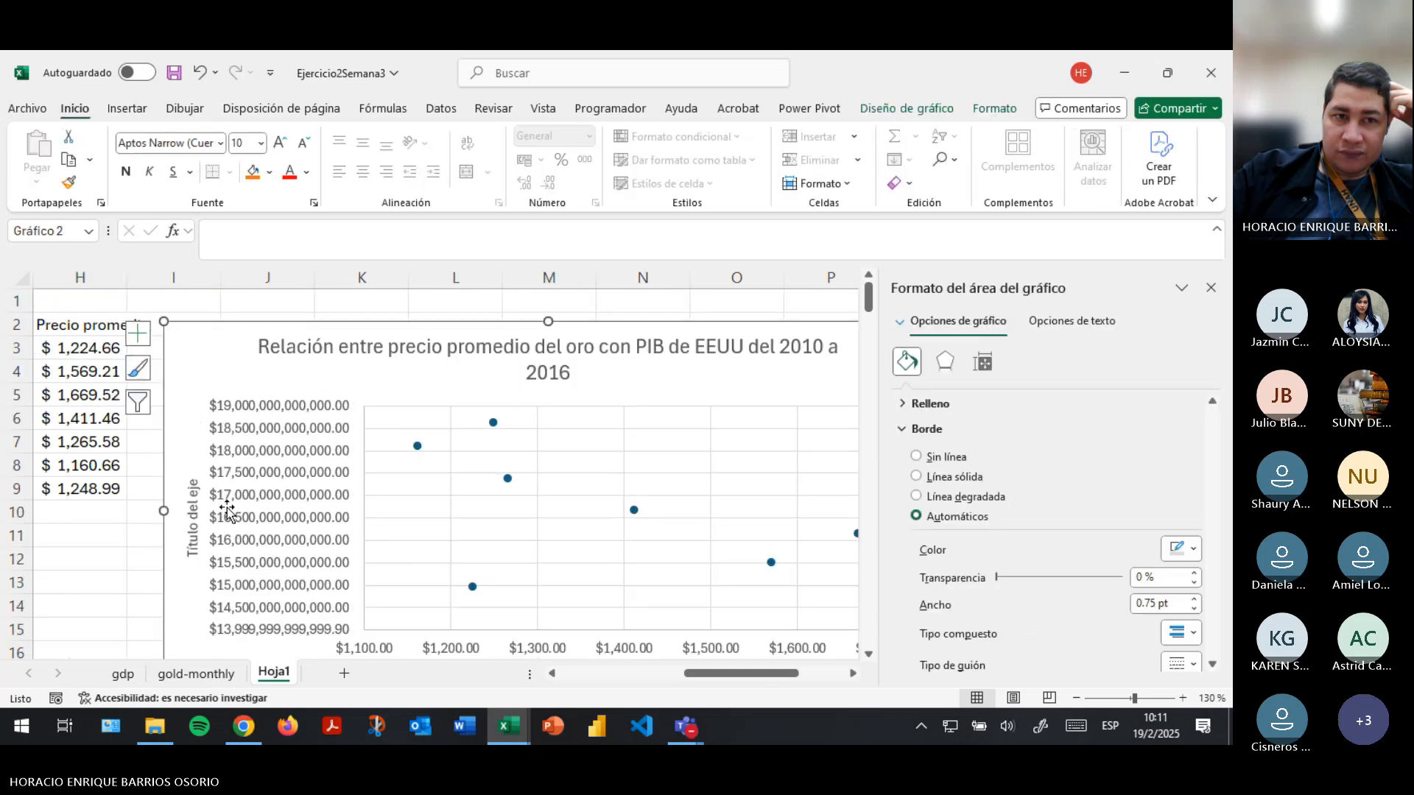
click(285, 521)
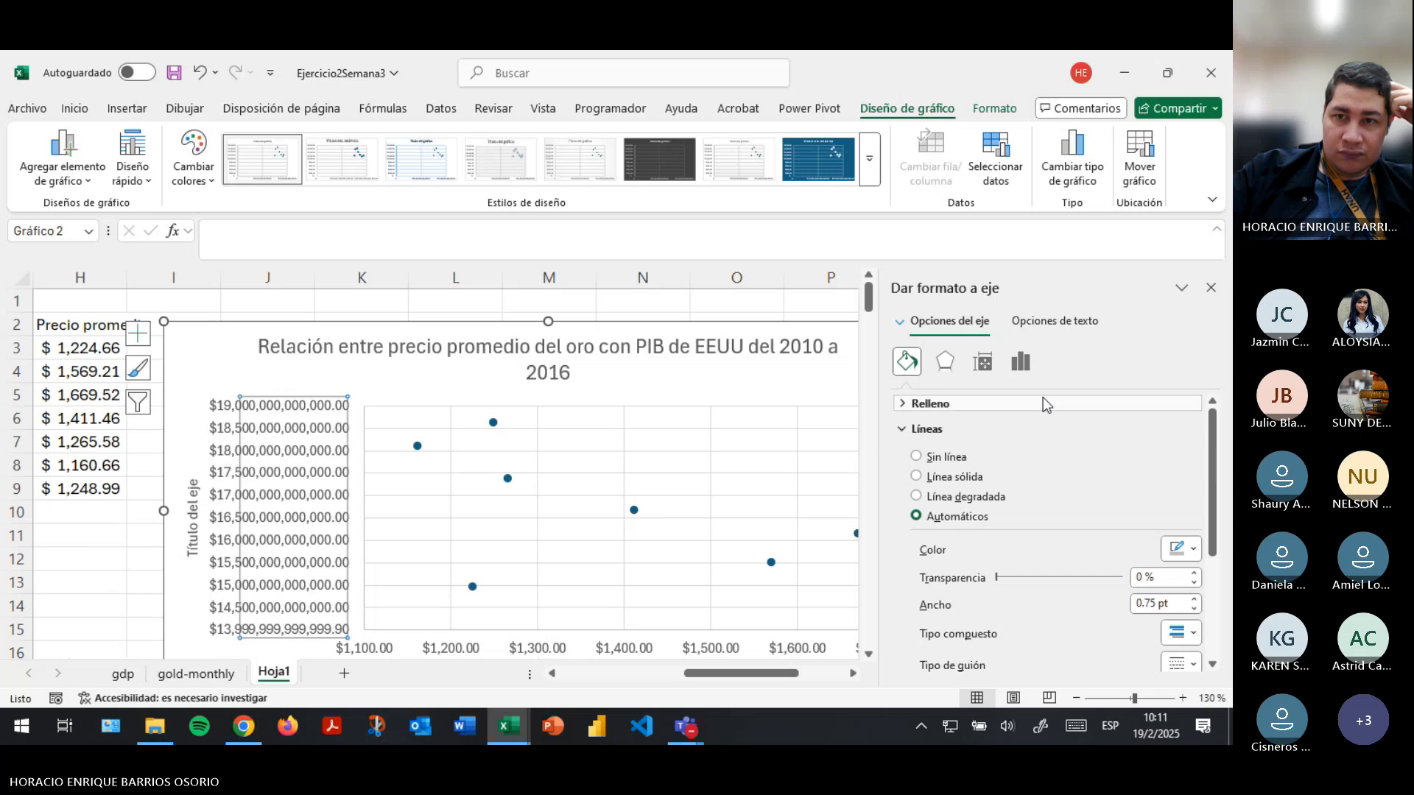
click(1021, 362)
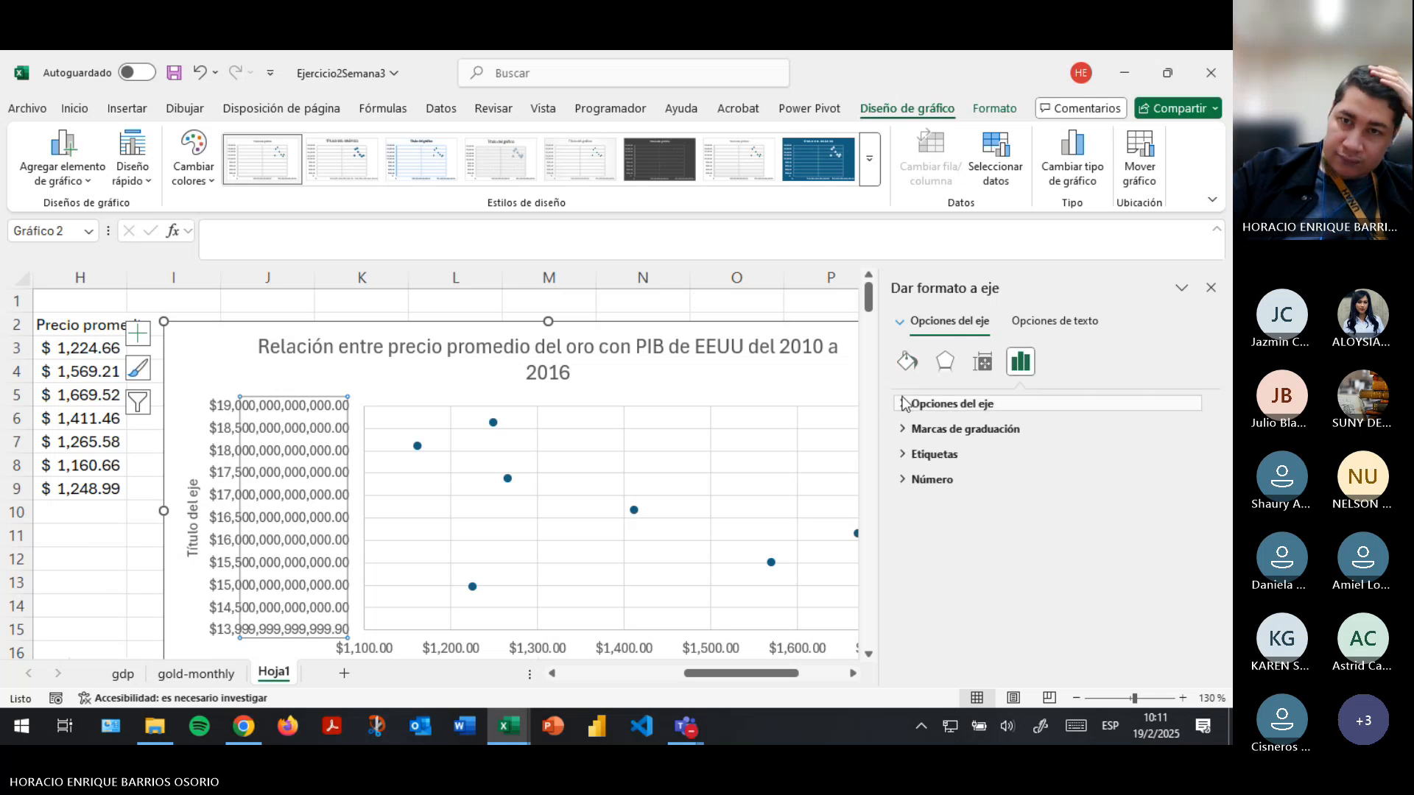
click(952, 404)
scroll(1061, 538, down, 3)
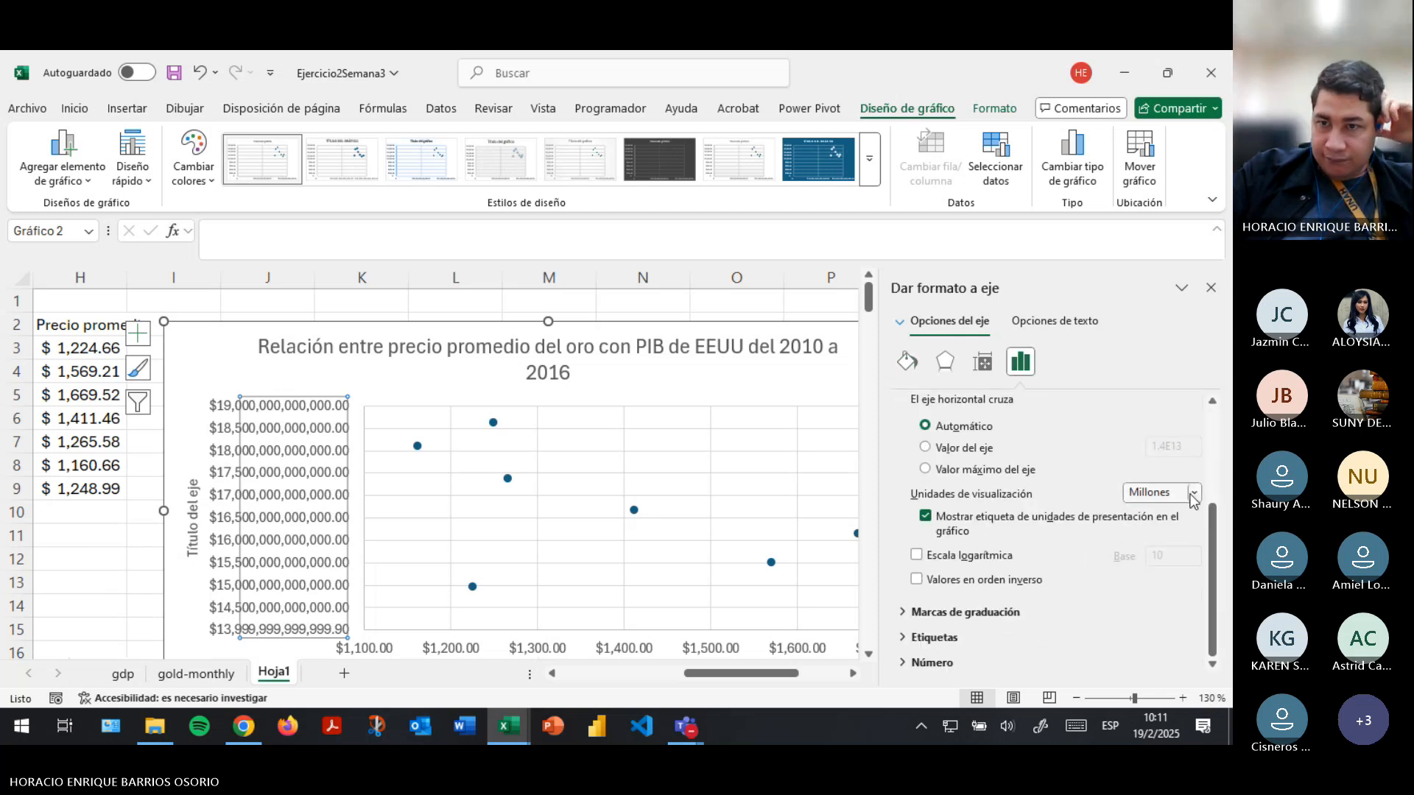
click(1163, 493)
click(1152, 527)
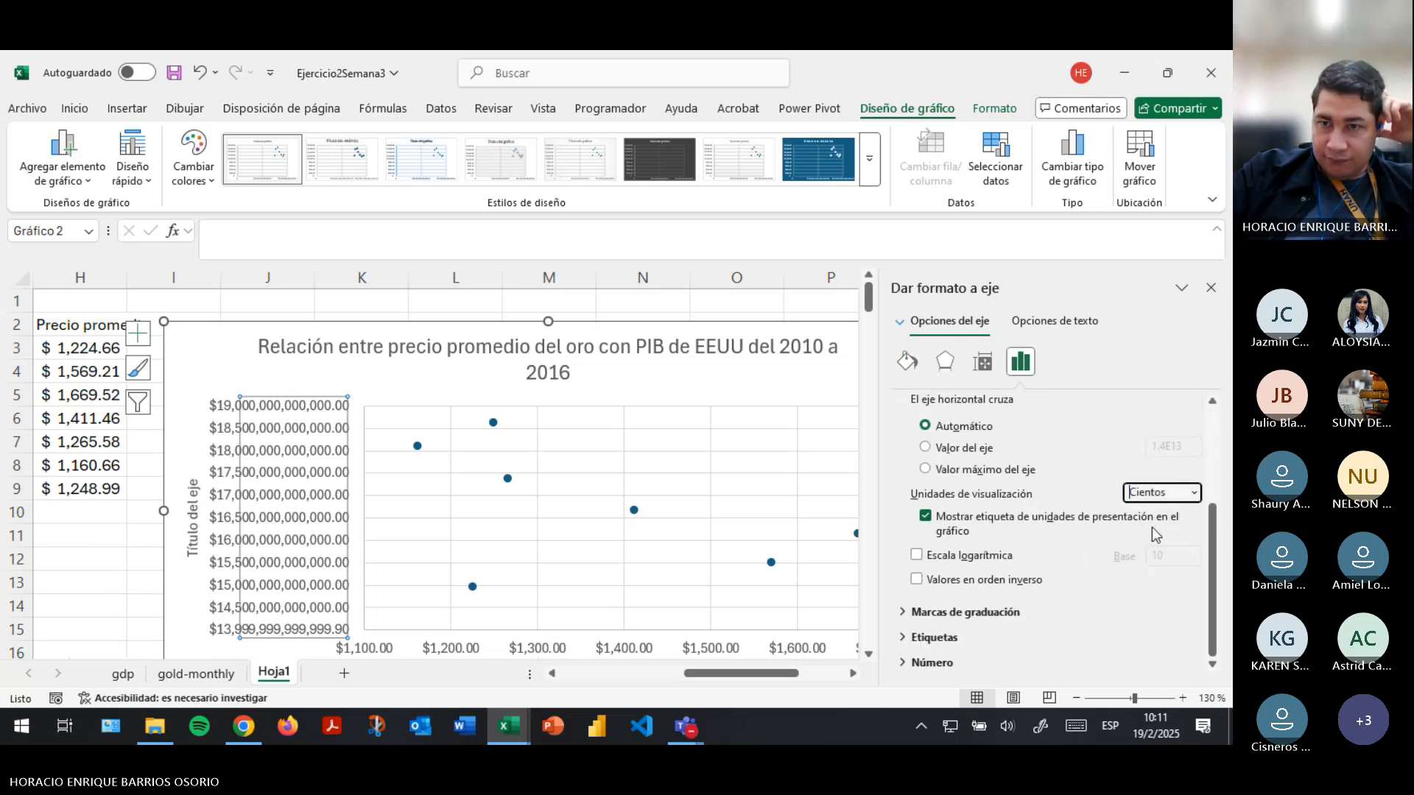
- Try Millones and Billones as display units of the vertical PIB axis and compare the labels
click(1182, 495)
click(1146, 597)
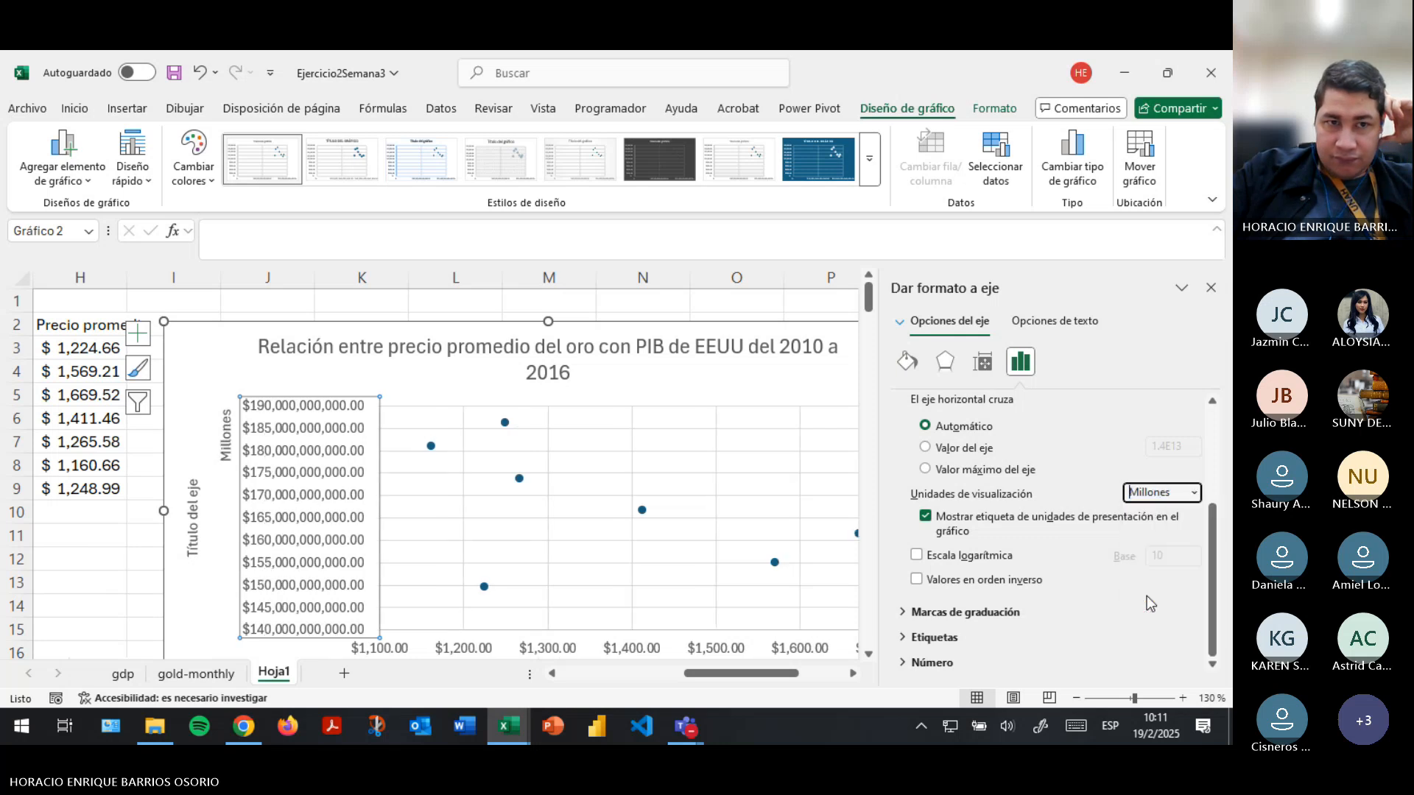
click(1194, 493)
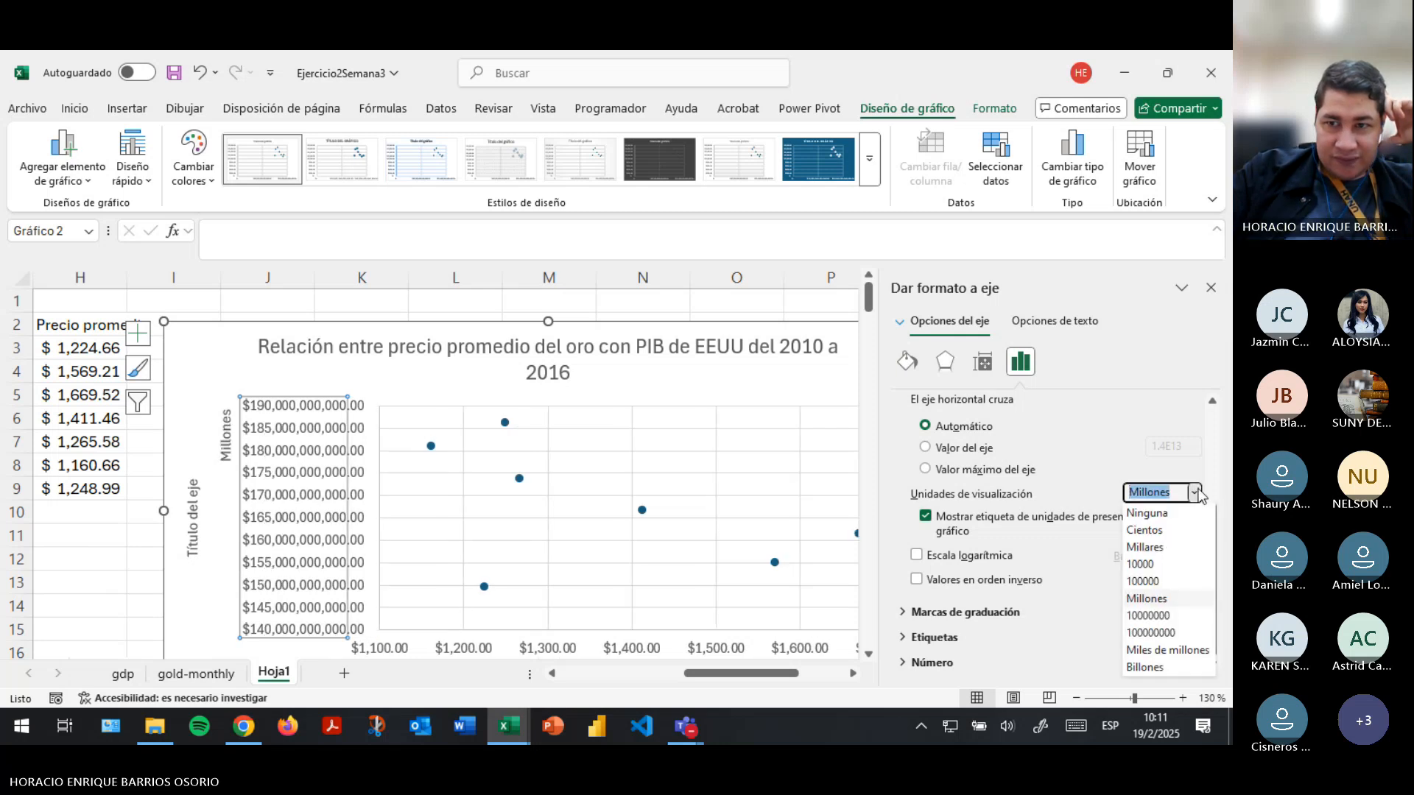
click(1154, 669)
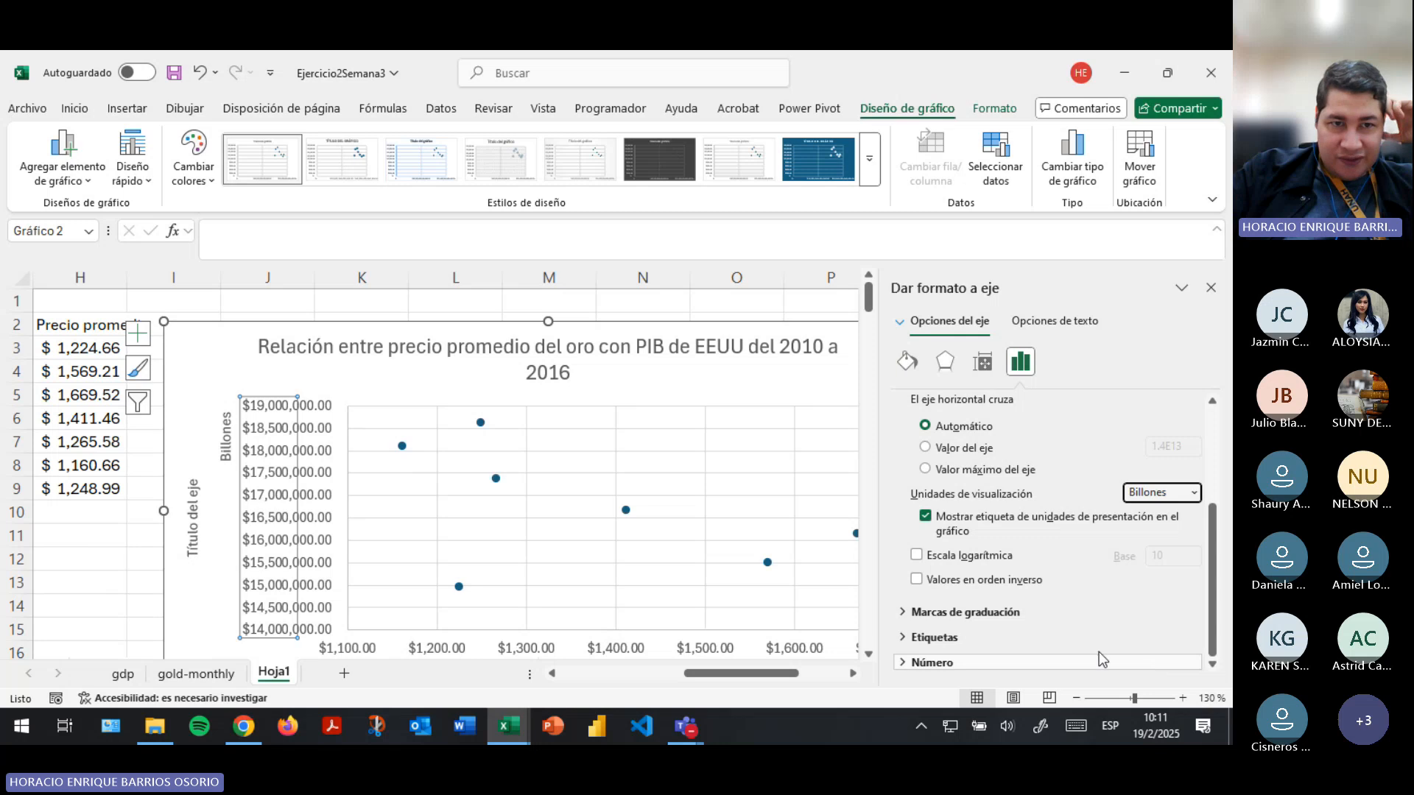
click(96, 607)
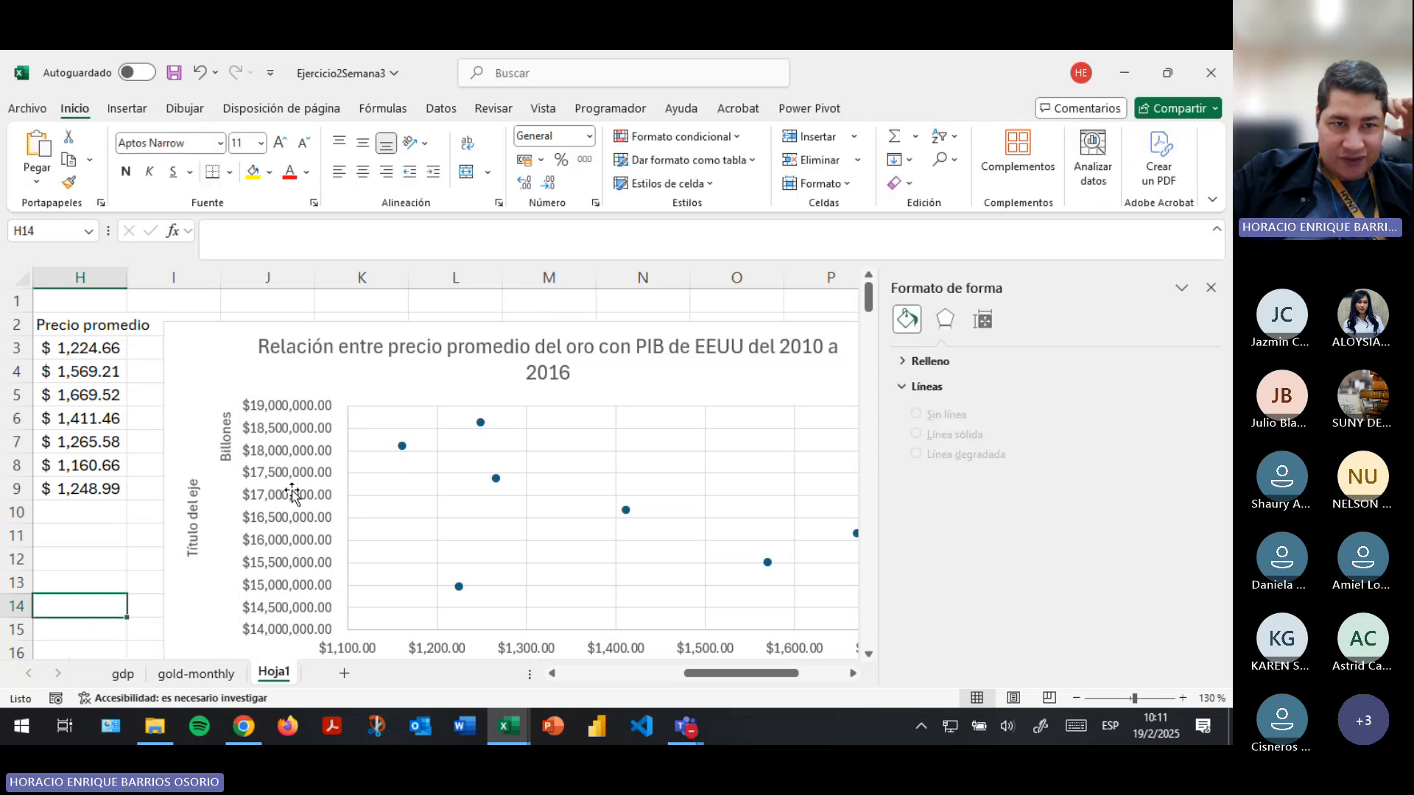
- Set the display units of the vertical PIB axis to Miles de millones and check the axis labels
scroll(287, 479, down, 1)
click(292, 564)
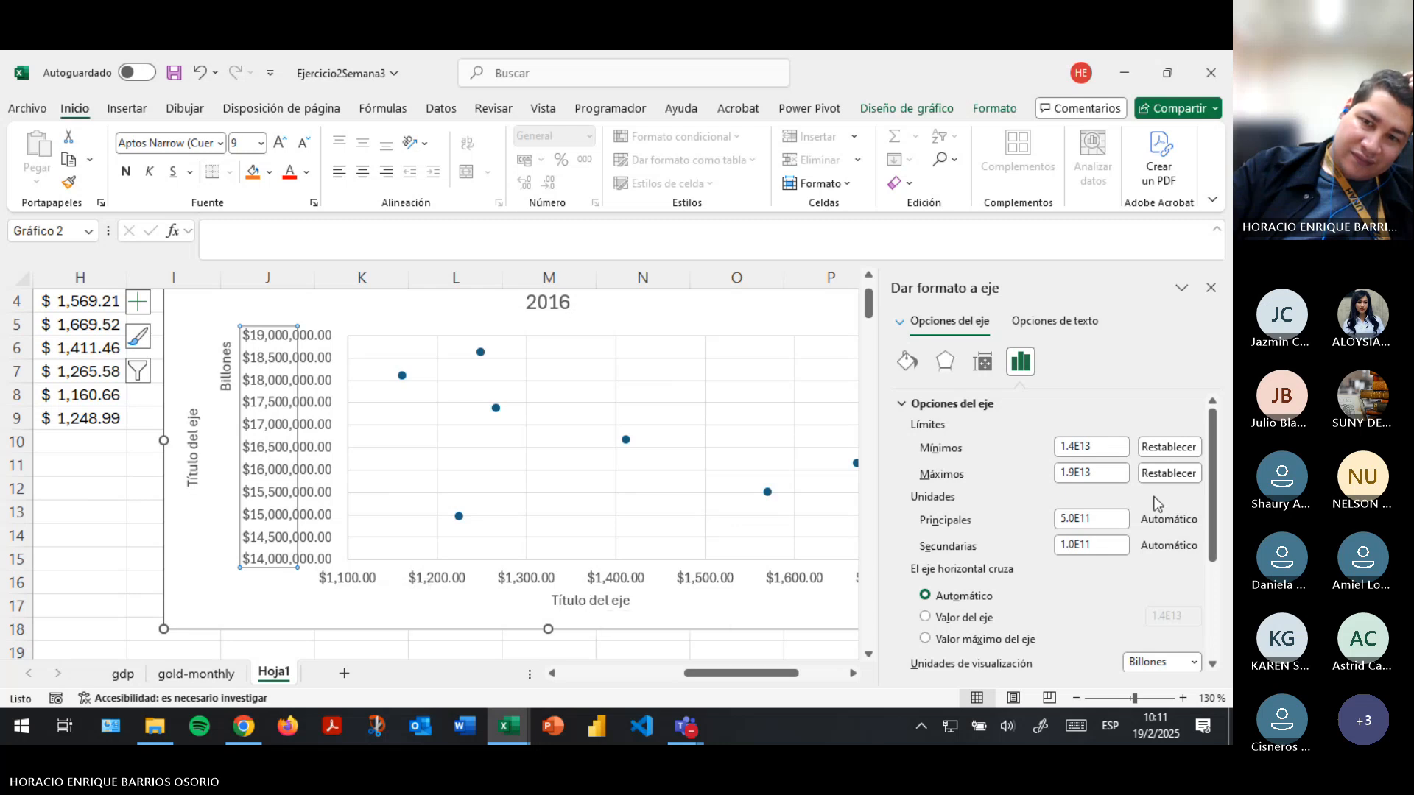
click(1196, 668)
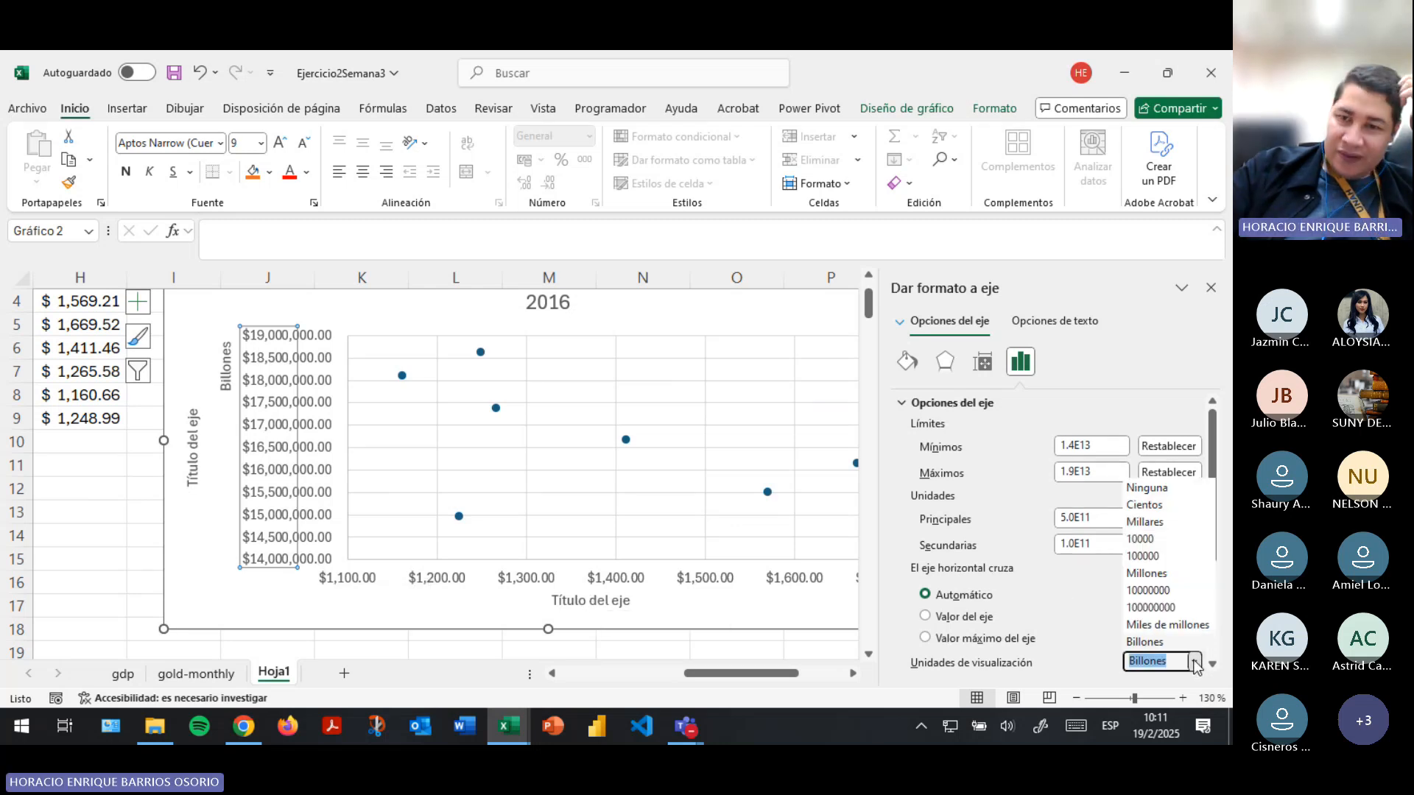
click(1156, 630)
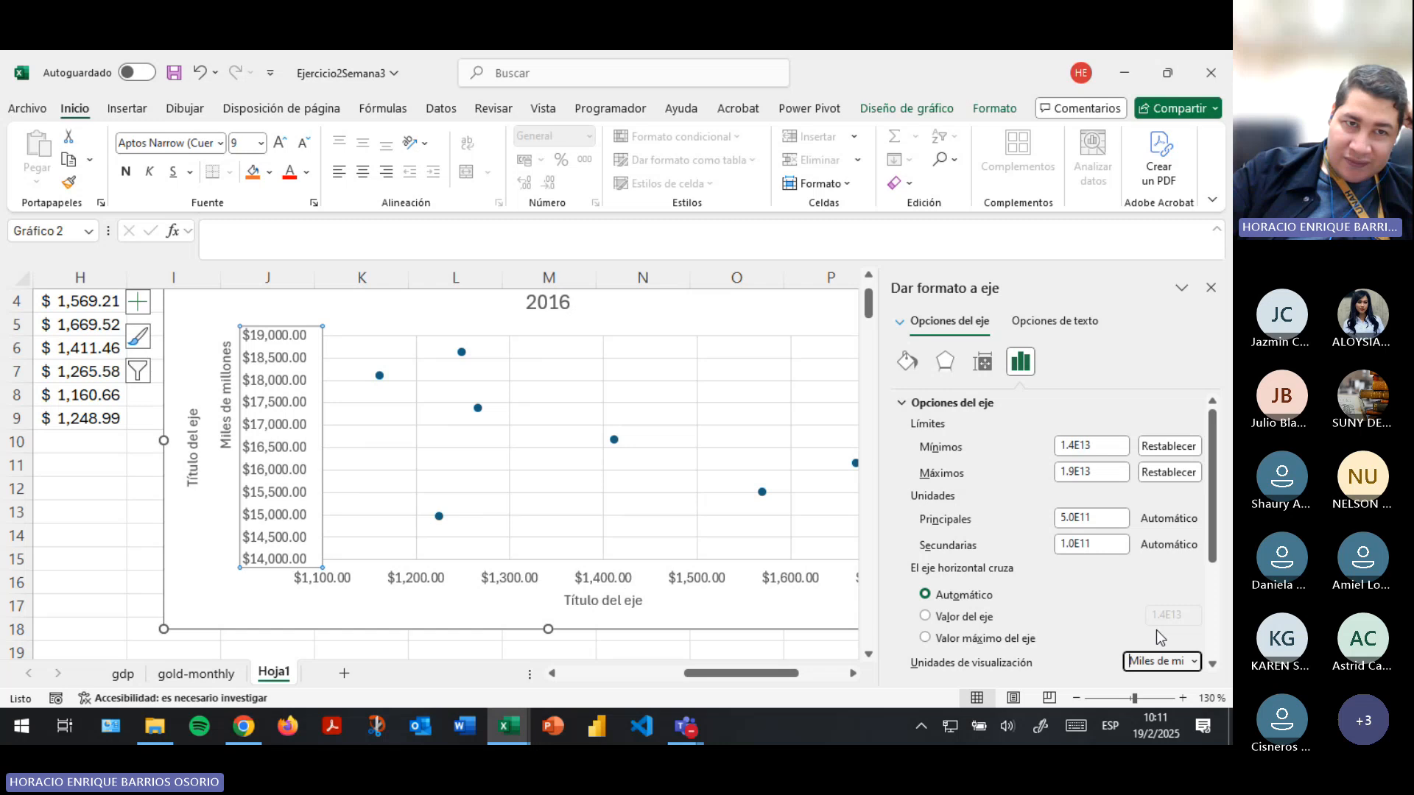
click(116, 559)
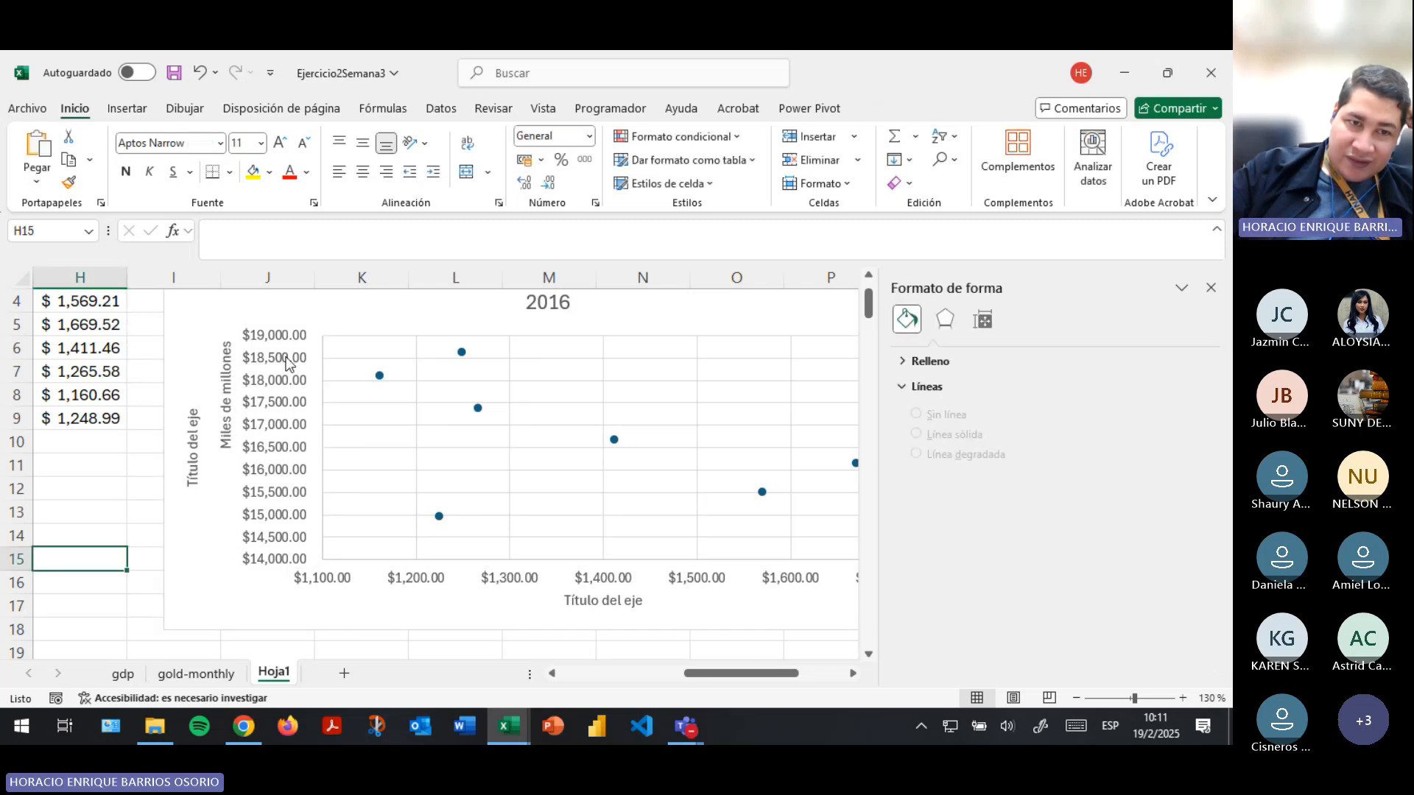
click(283, 538)
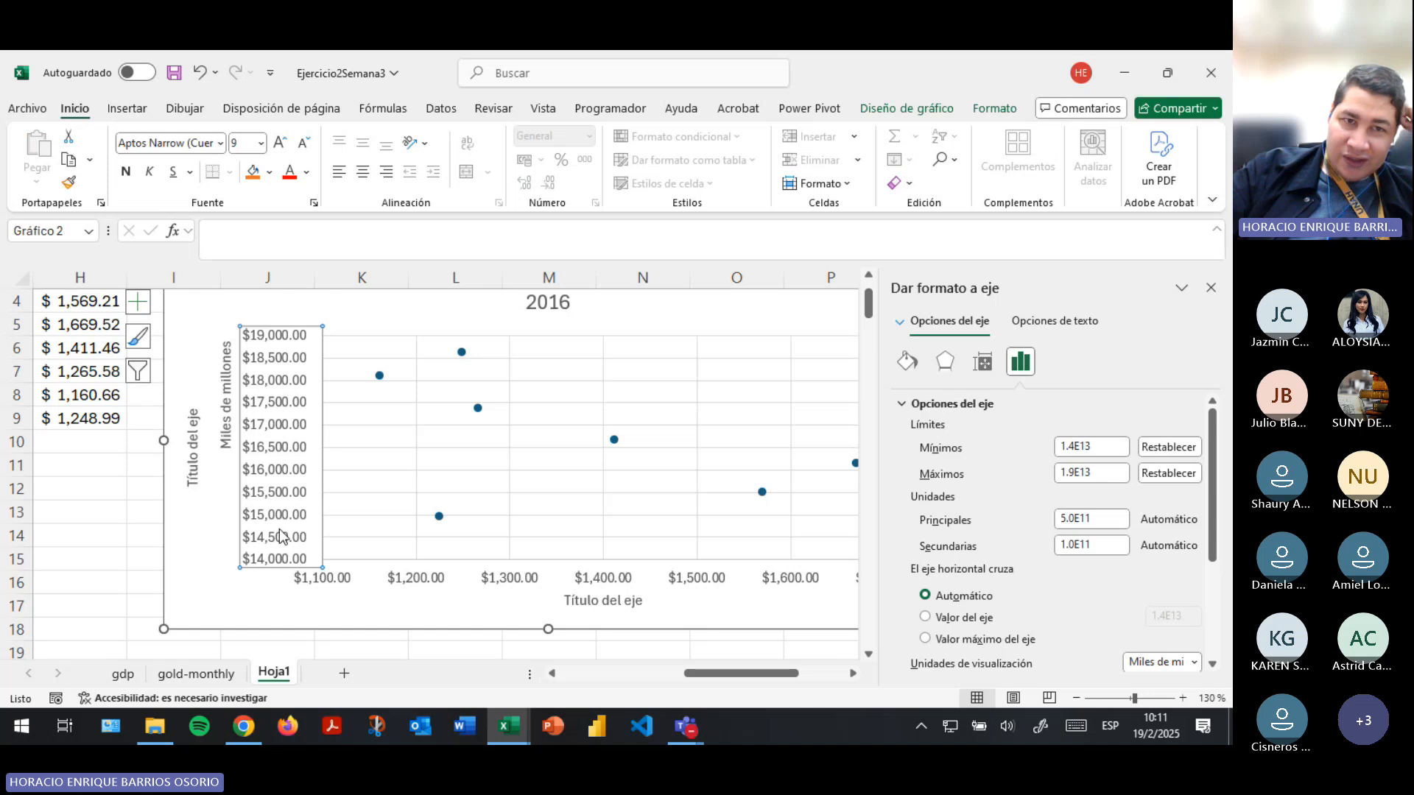
click(116, 558)
- Replace the placeholder title of the vertical axis with "PIB de EEUU (2010-2016)"
click(190, 474)
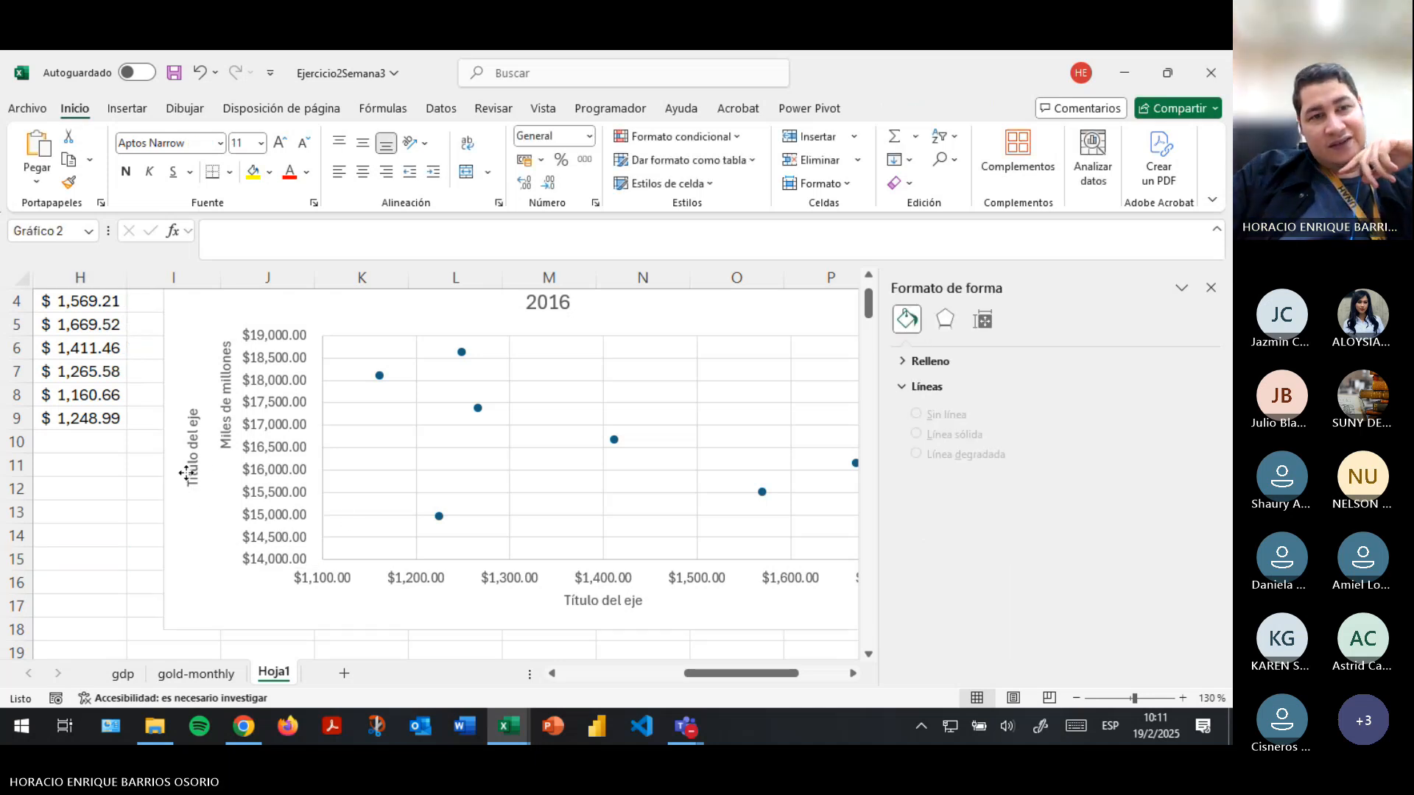
triple_click(190, 475)
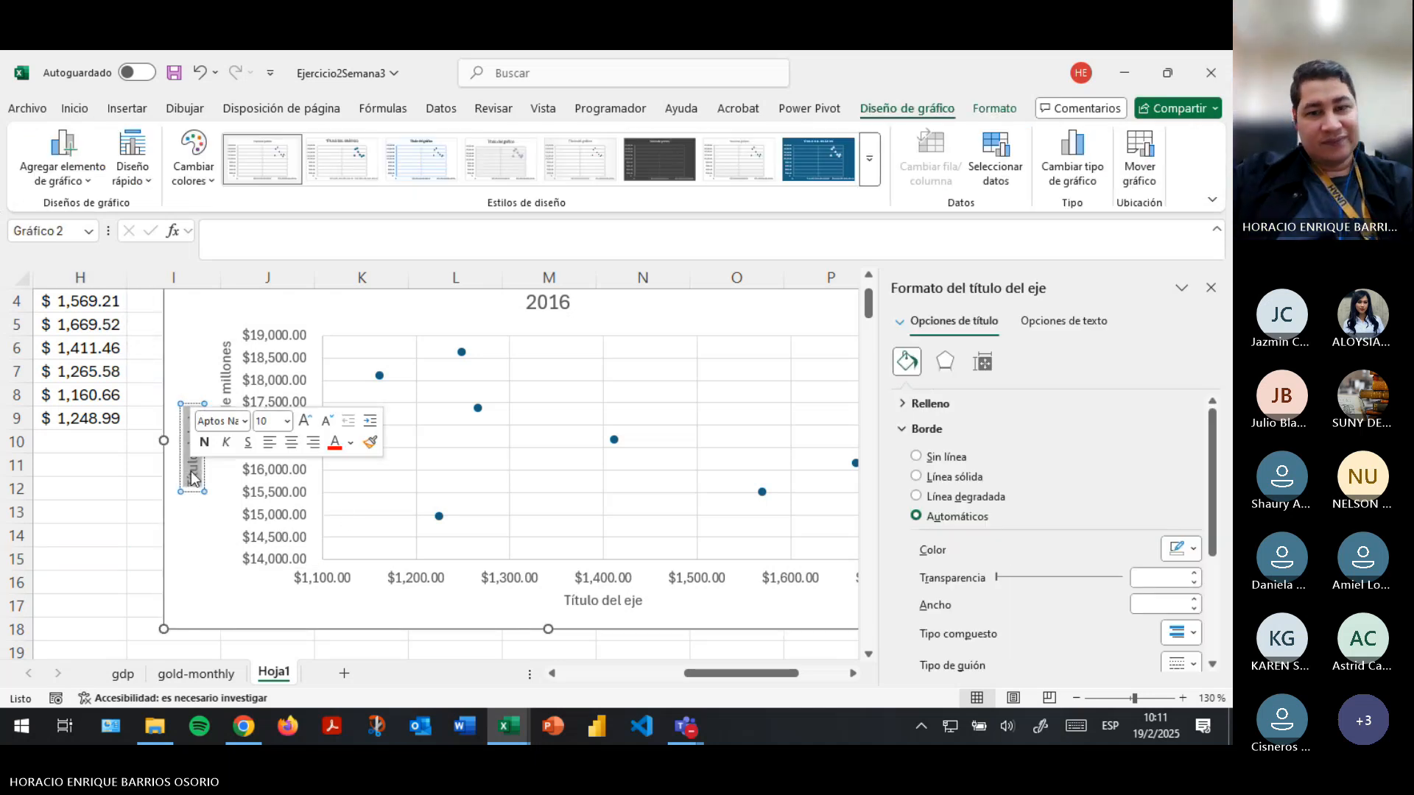
text(PIB de)
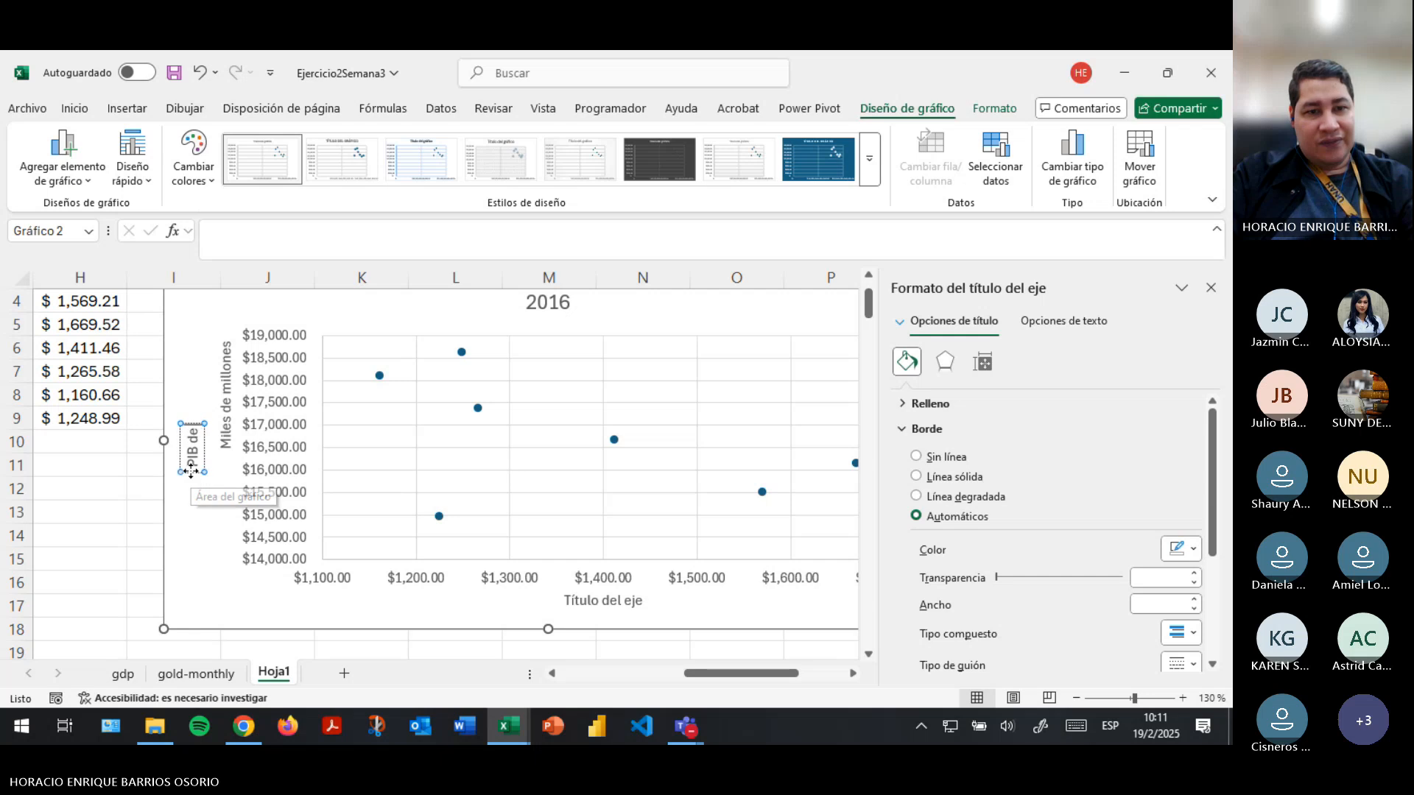
text( EEUU ()
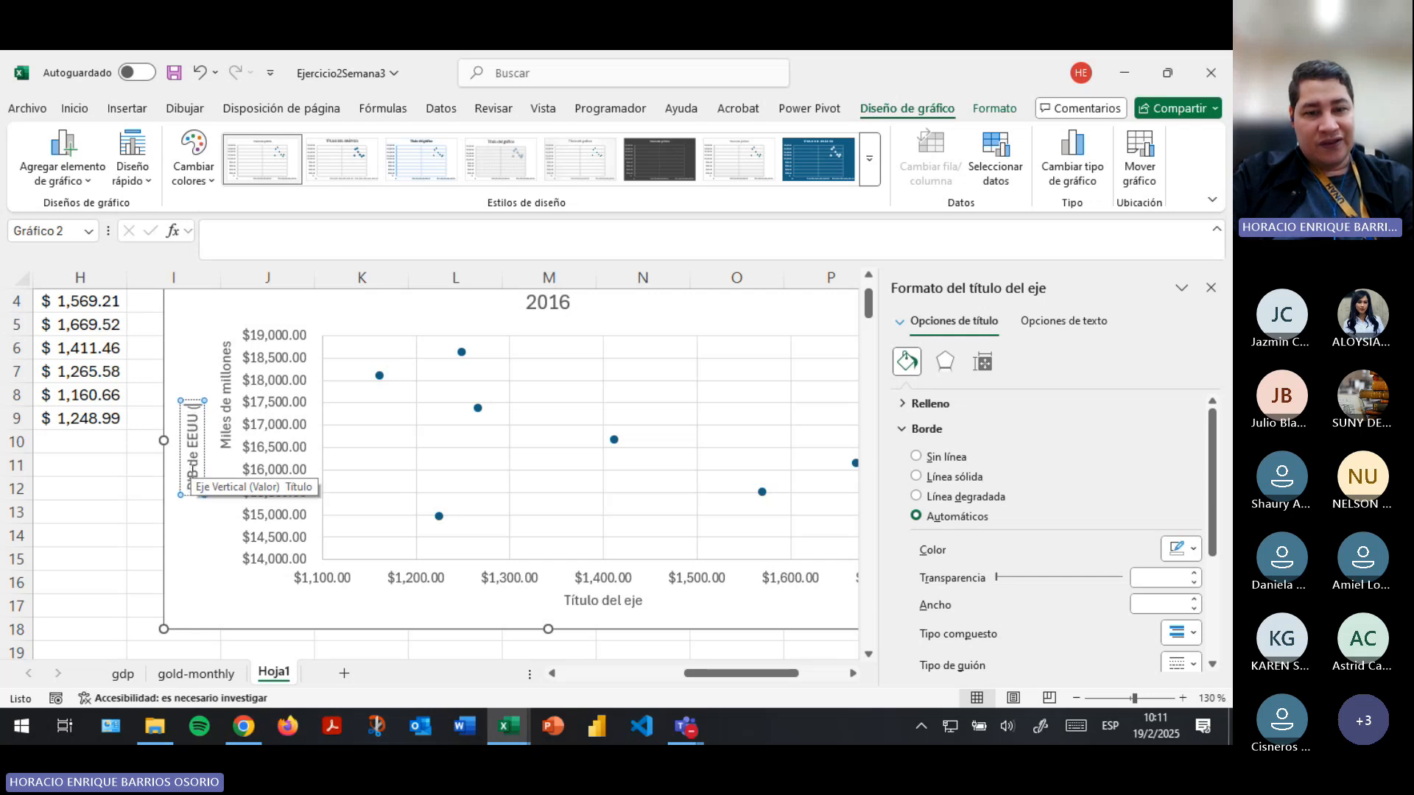
text(2010-2016))
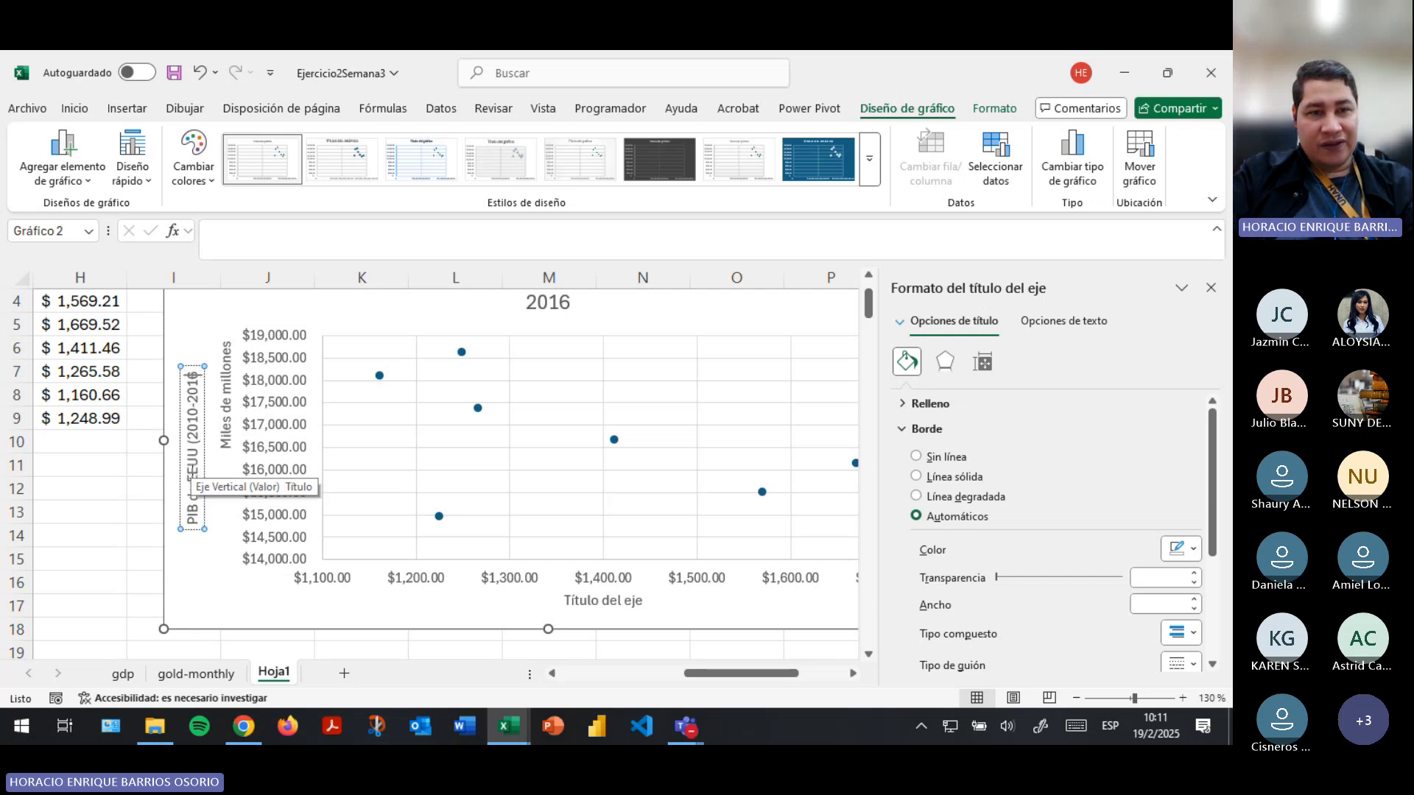
- Replace the placeholder title of the horizontal axis with "Precio promedio del oro"
click(589, 601)
triple_click(589, 600)
text(Pr)
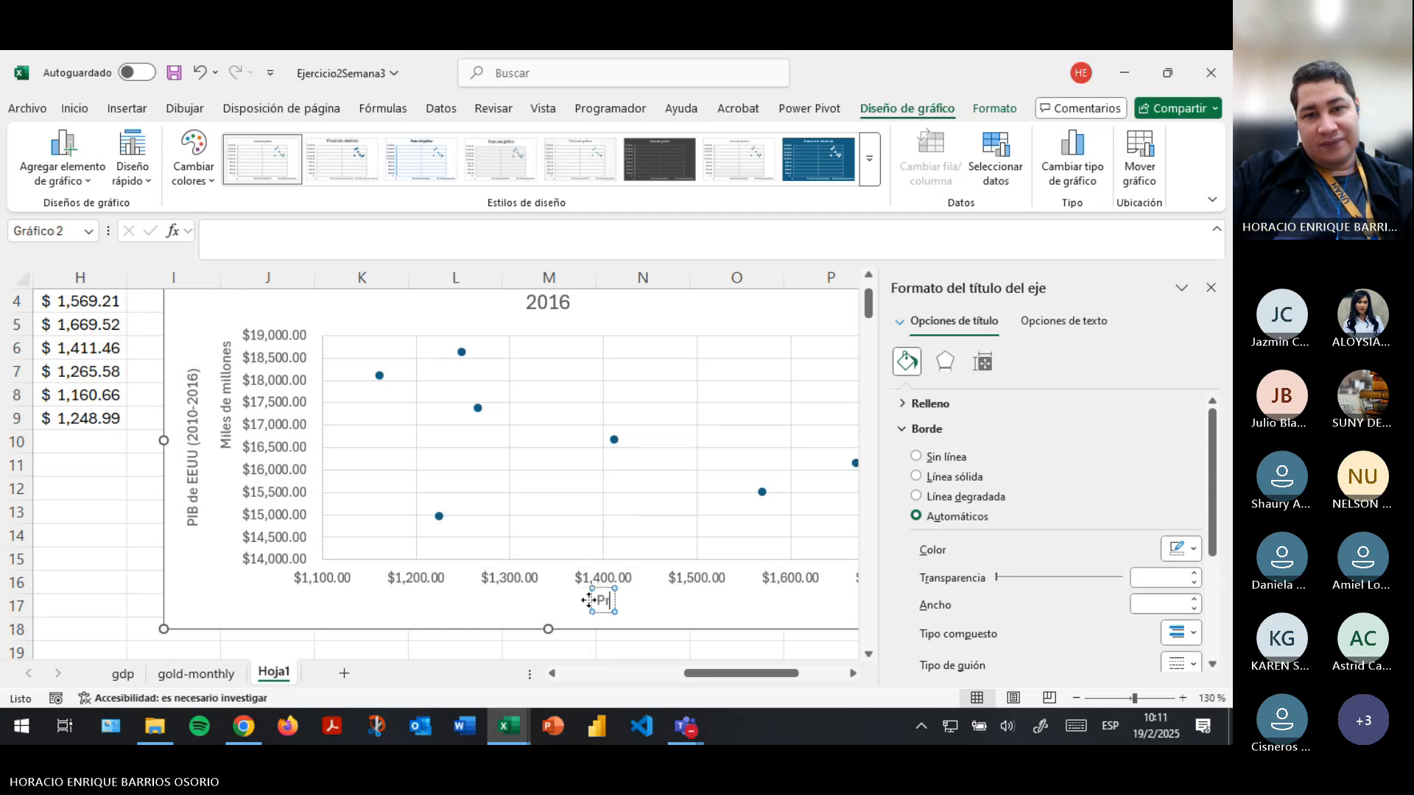
text(ecio promedio del oro)
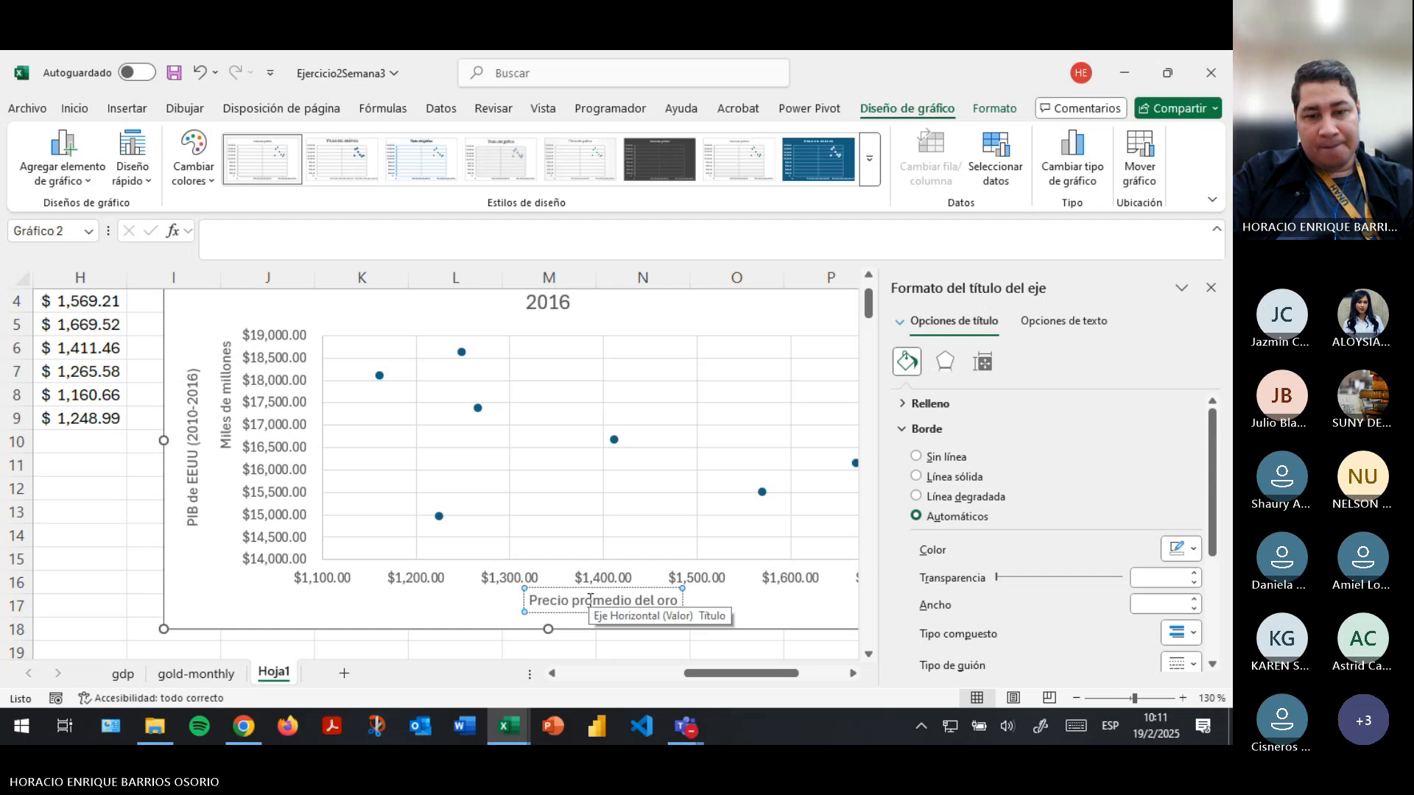
text( p/oz)
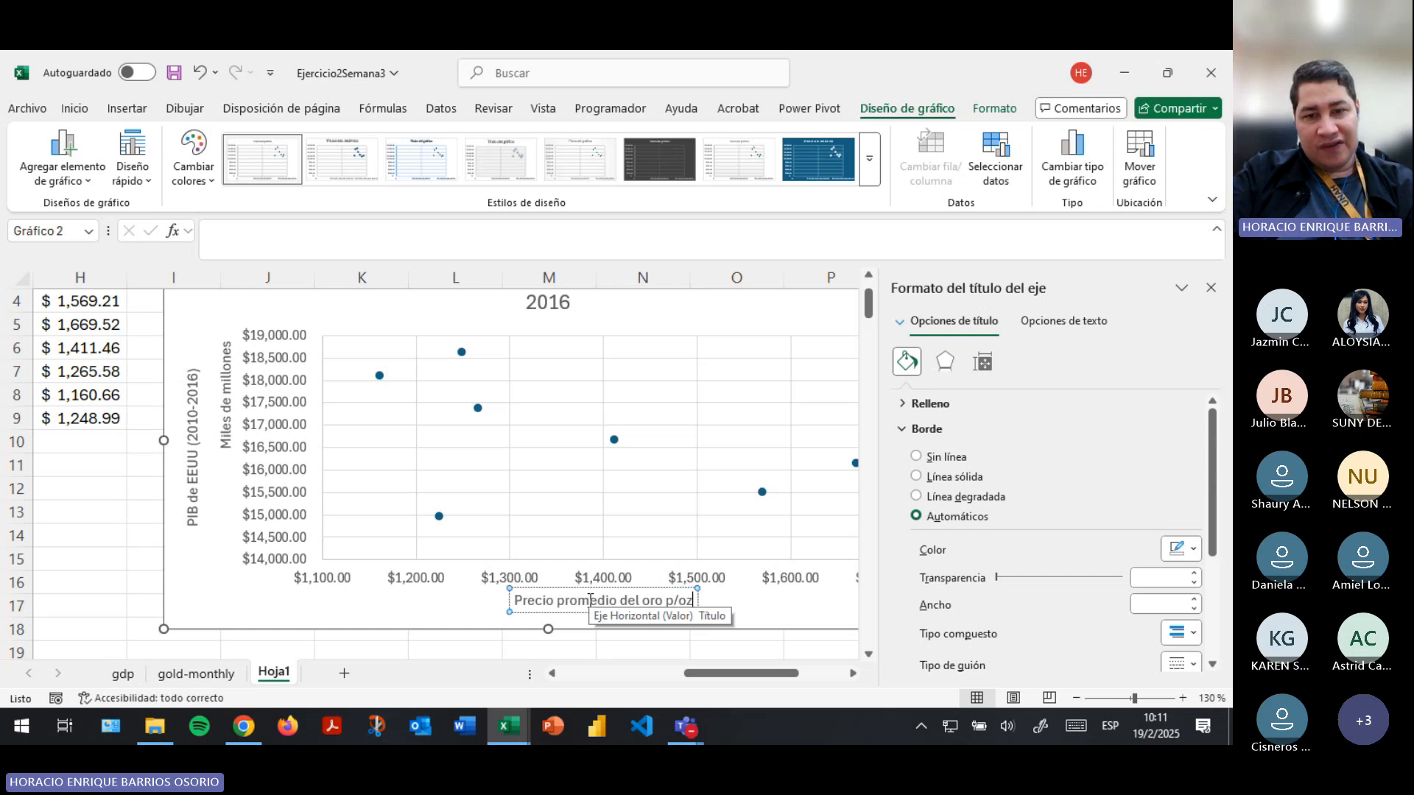
text( (2010)
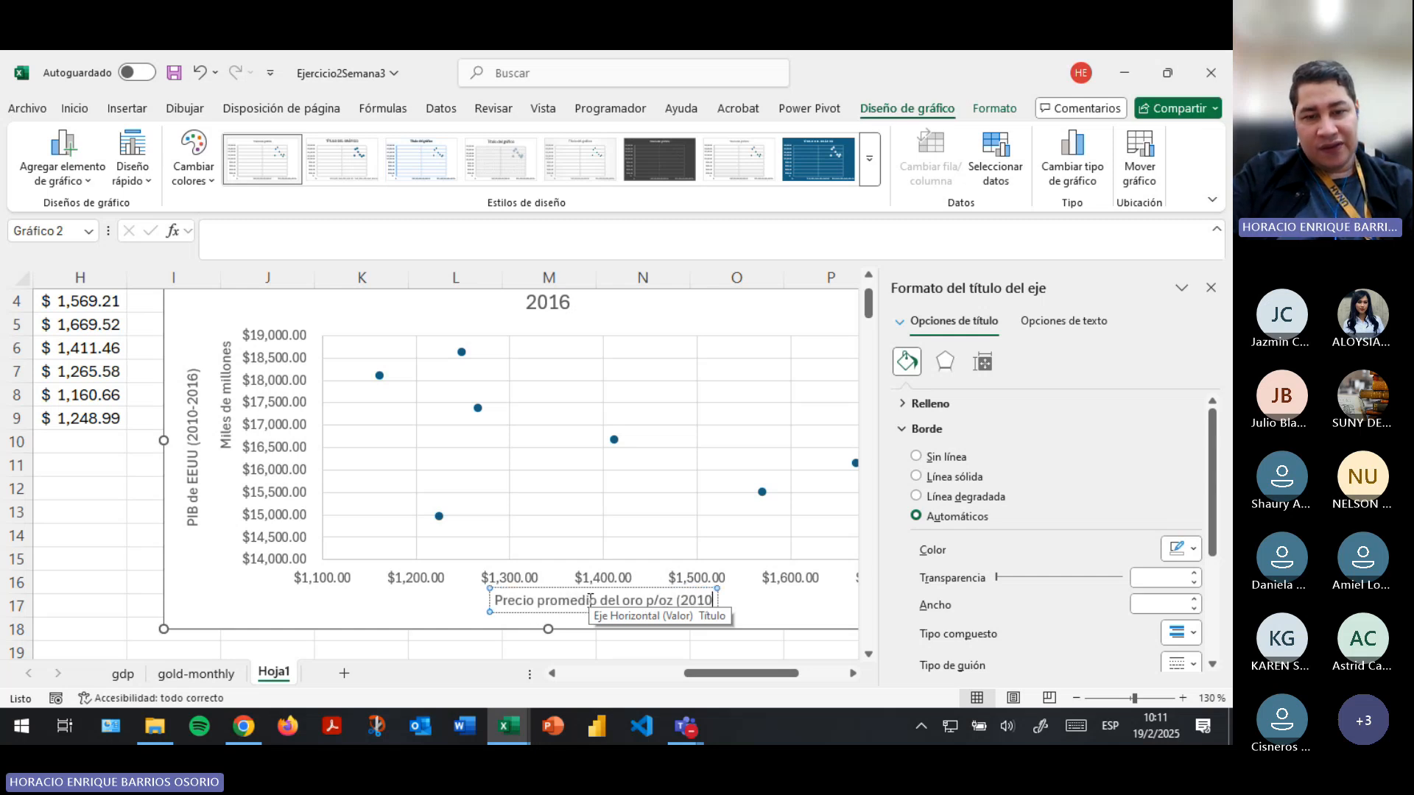
text(-2016))
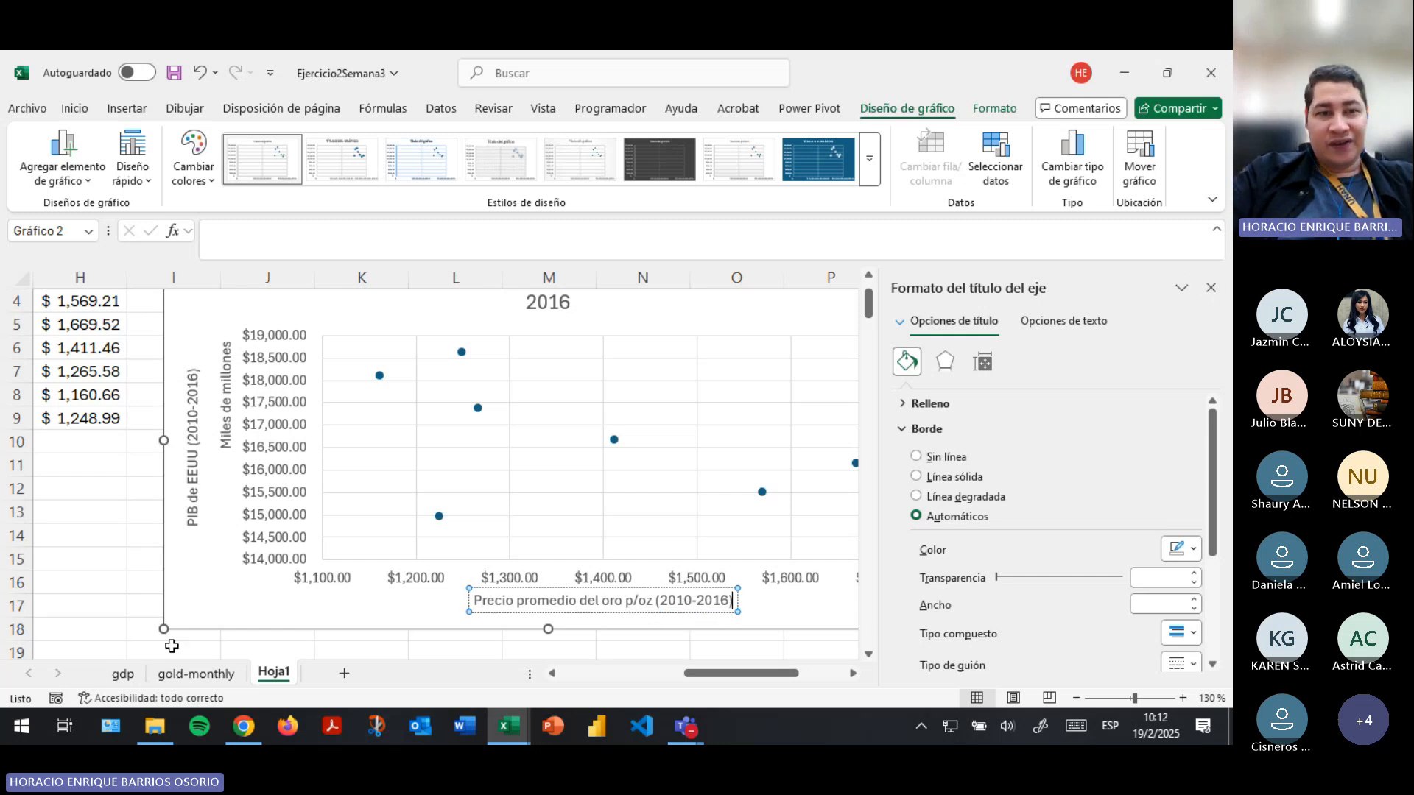
- Extend the horizontal axis title to read "Precio promedio del oro p/oz (2010-2016)"
click(79, 627)
- Save the workbook and check the scatter chart's points and the vertical axis settings
scroll(732, 469, up, 1)
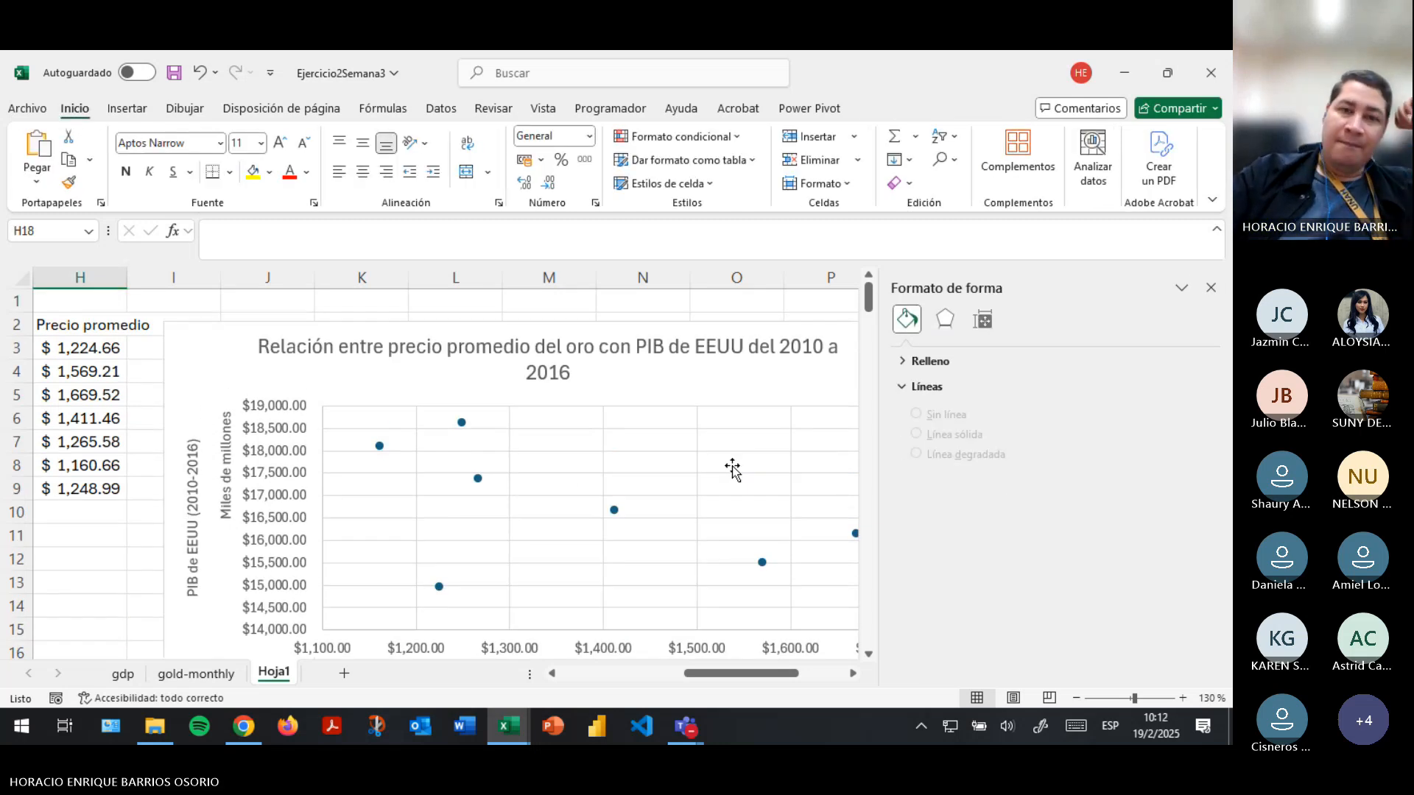
drag(735, 669, 736, 668)
click(177, 76)
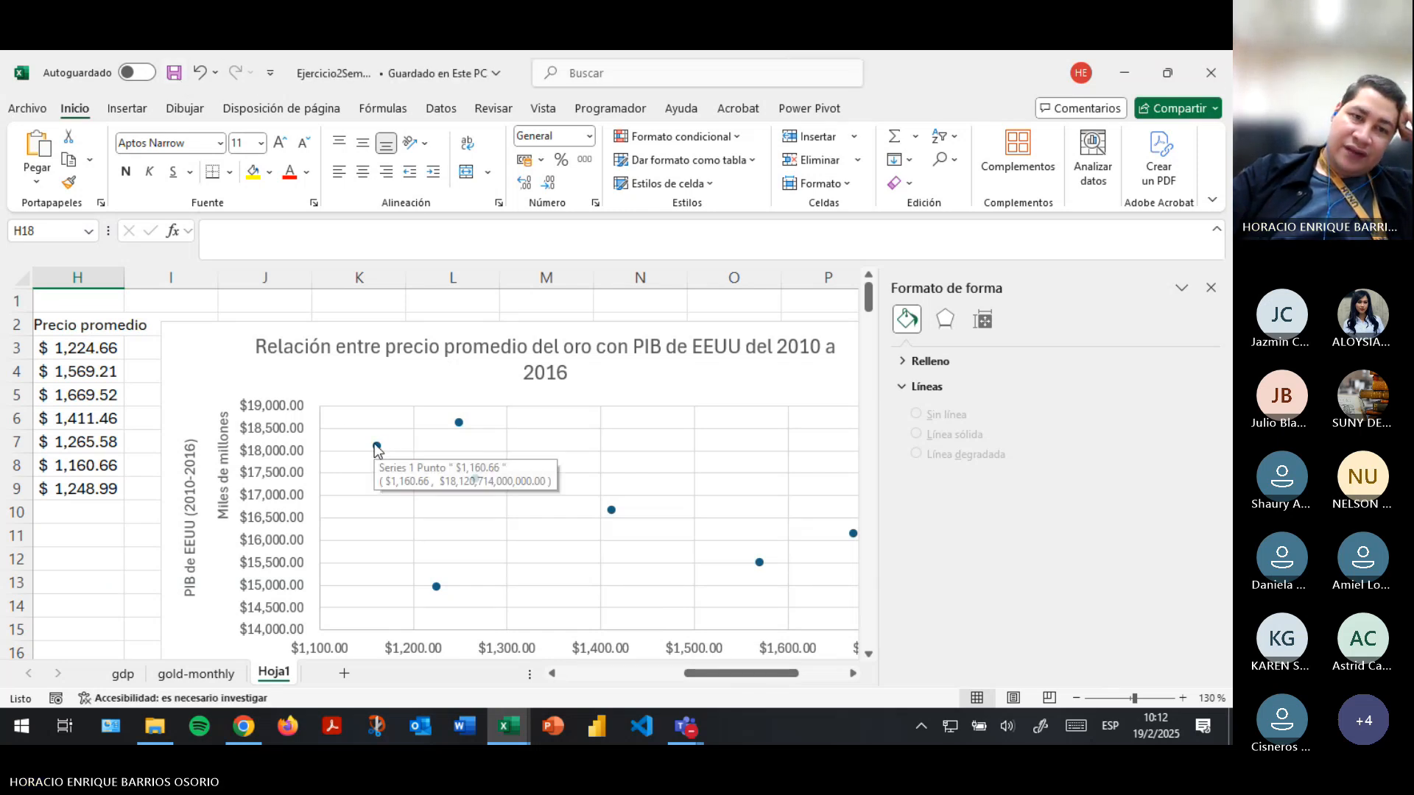
scroll(325, 600, down, 2)
scroll(390, 599, up, 1)
click(418, 581)
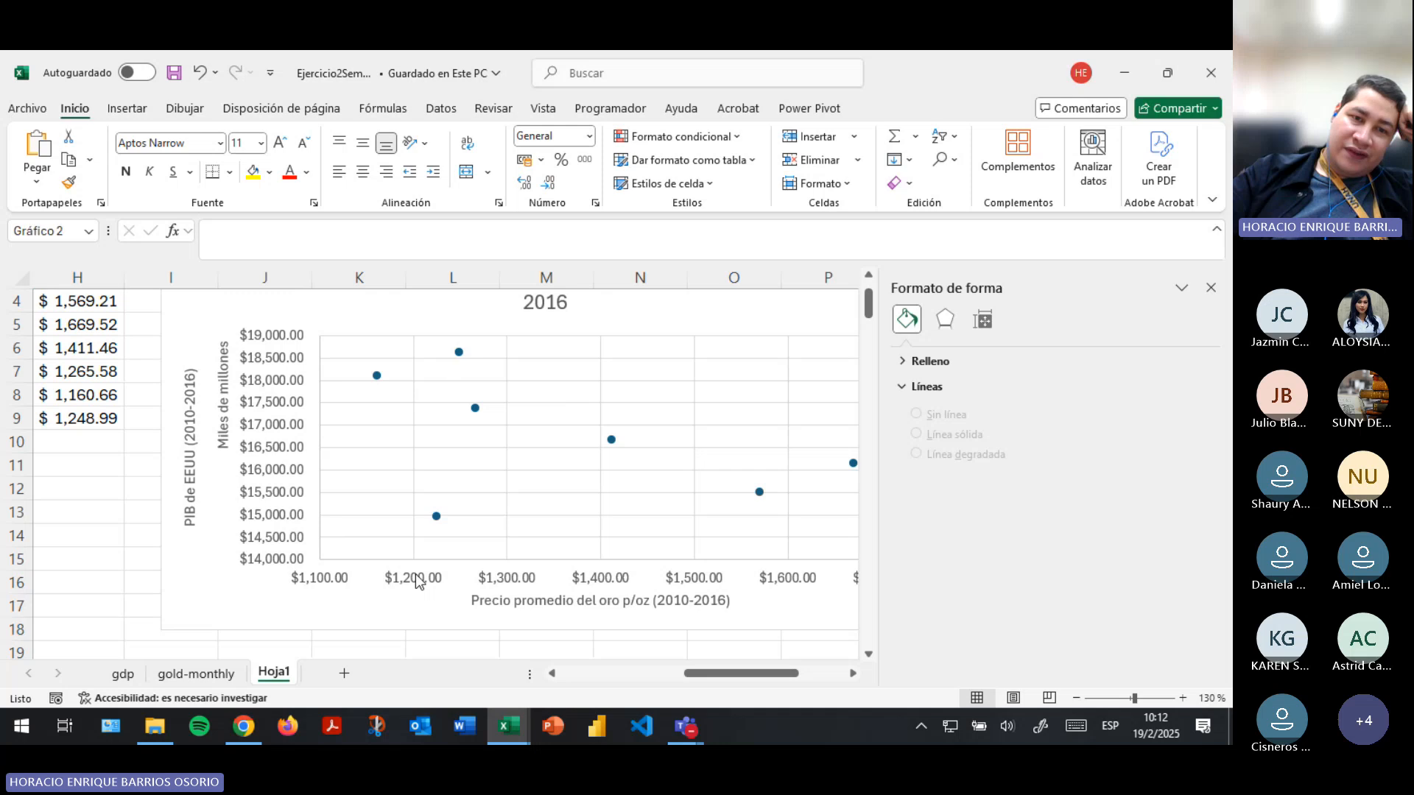
click(297, 348)
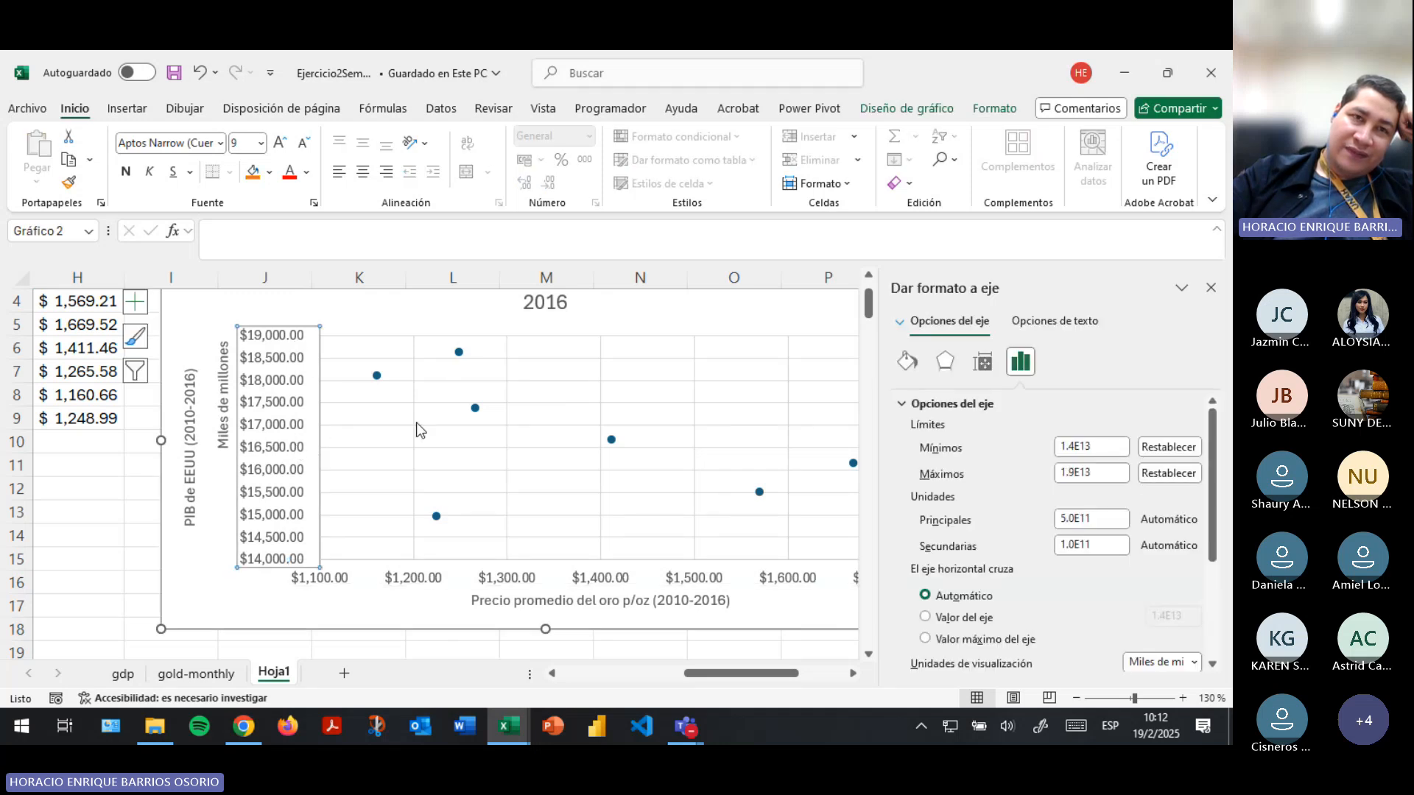
click(181, 68)
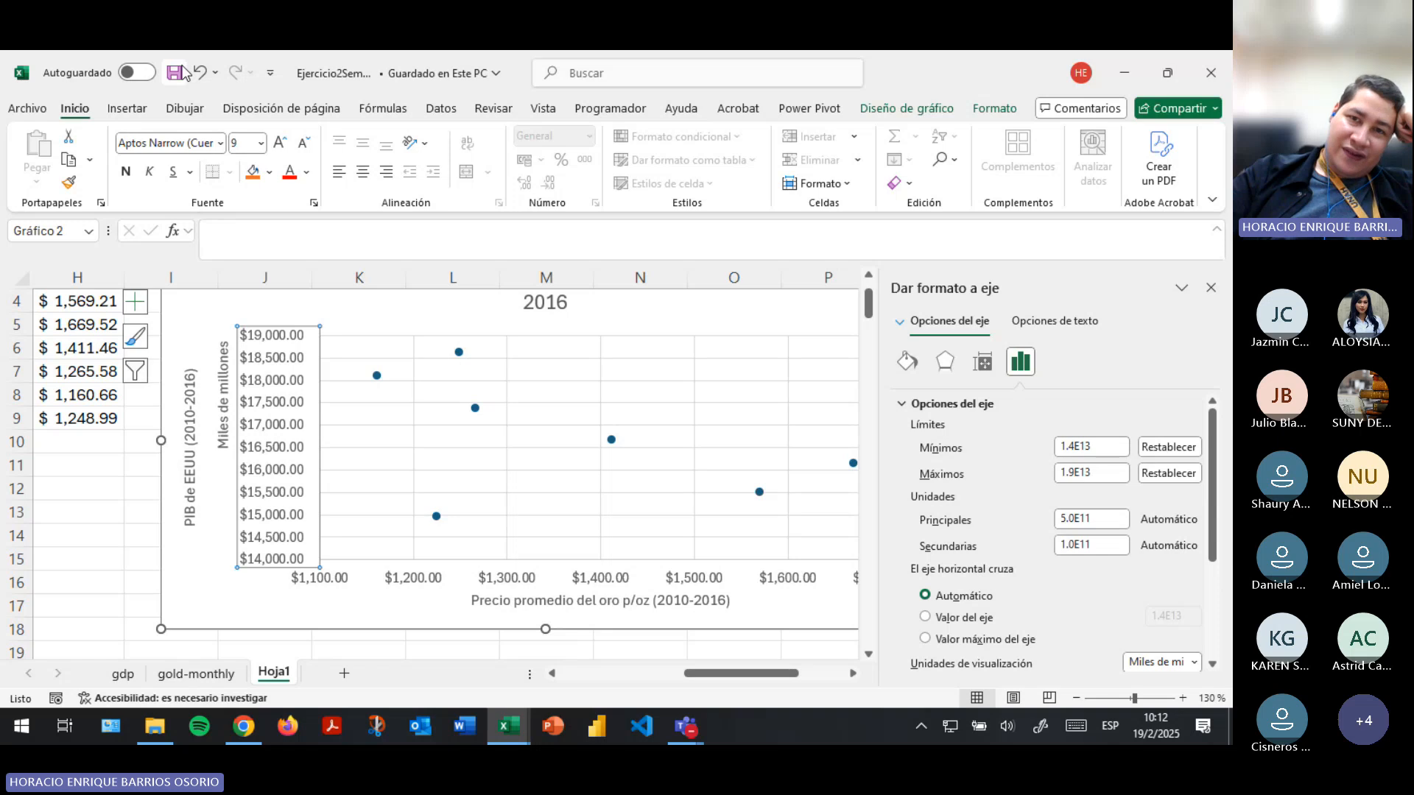
- Review the source data on the gdp and gold-monthly sheets and the finished scatter chart on Hoja1
drag(736, 673, 259, 667)
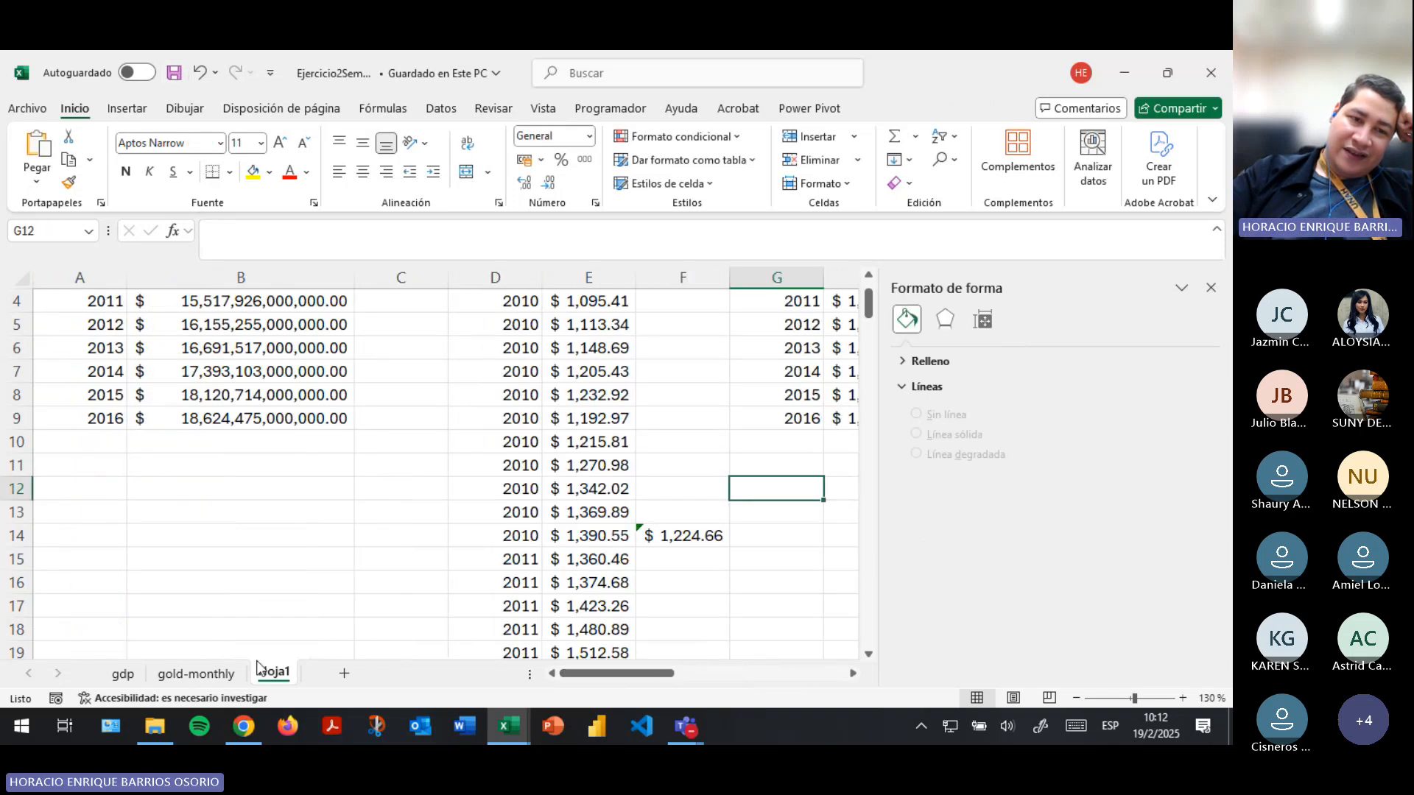
click(124, 674)
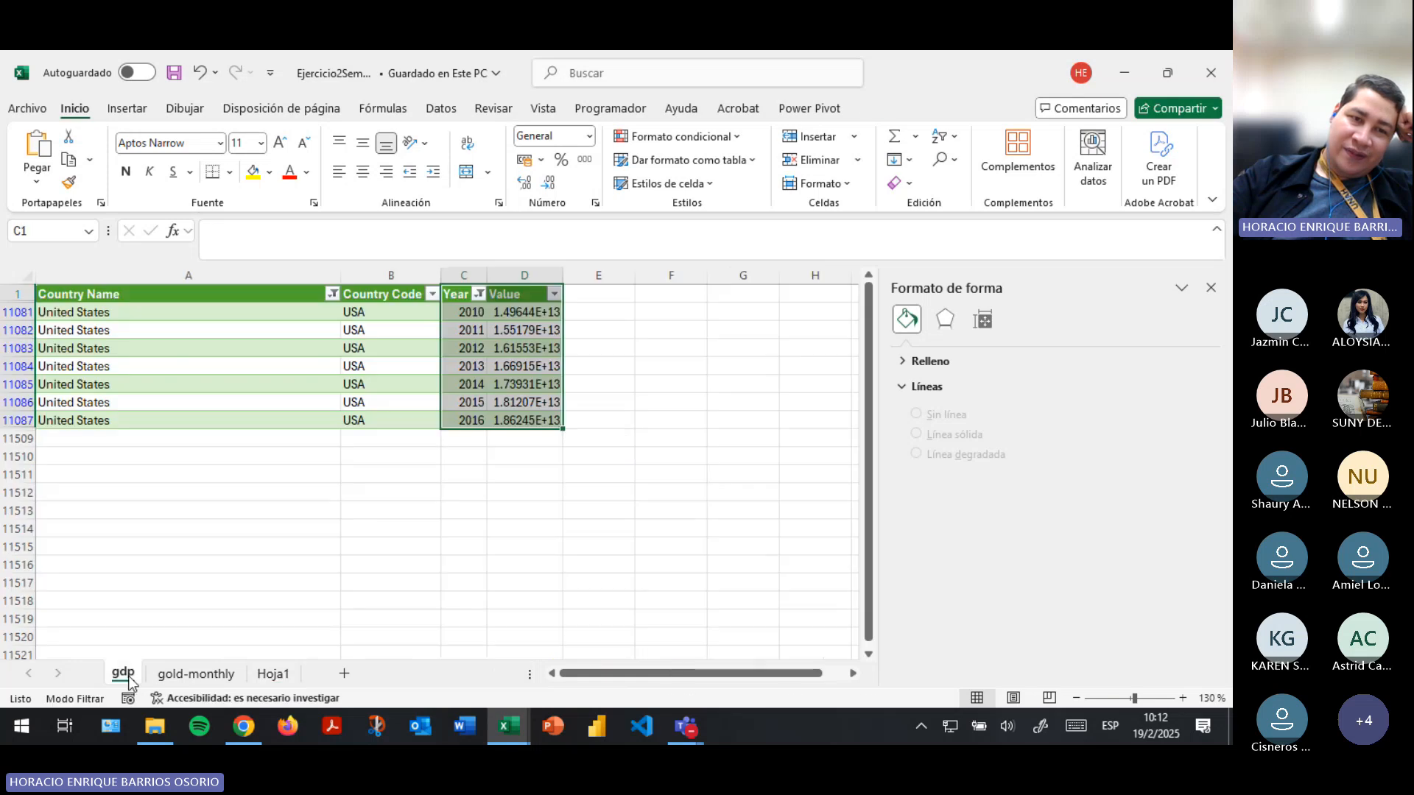
click(193, 675)
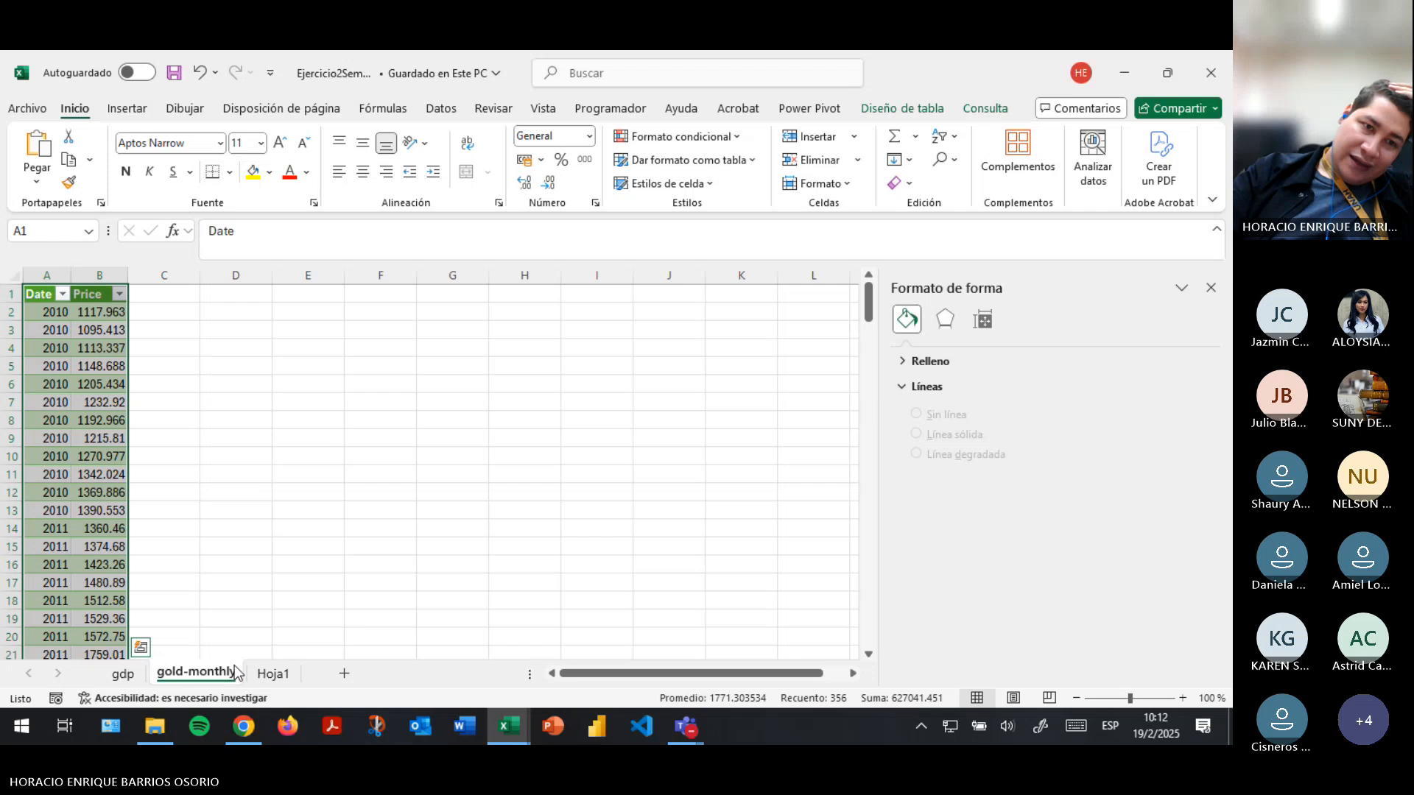
click(123, 675)
click(272, 674)
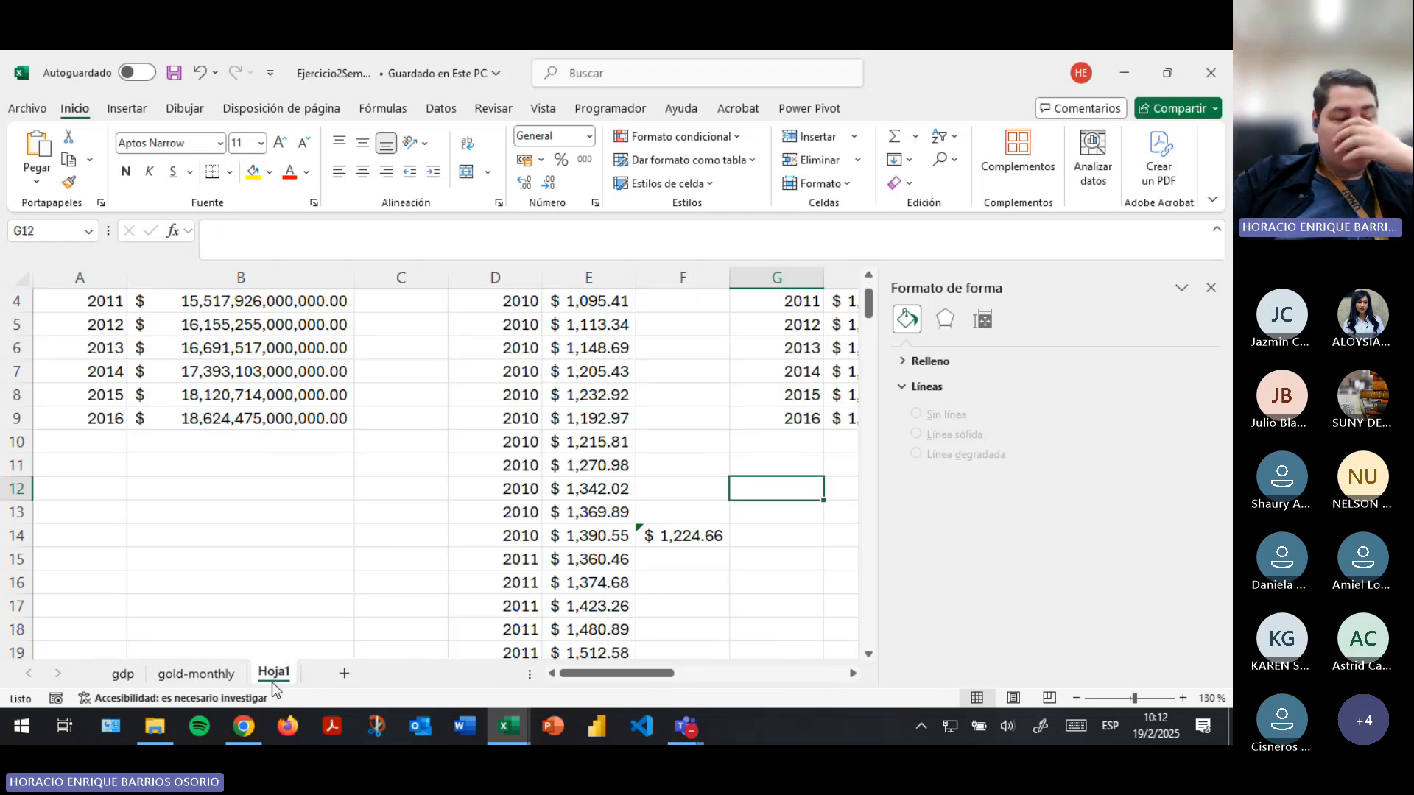
drag(607, 675, 752, 676)
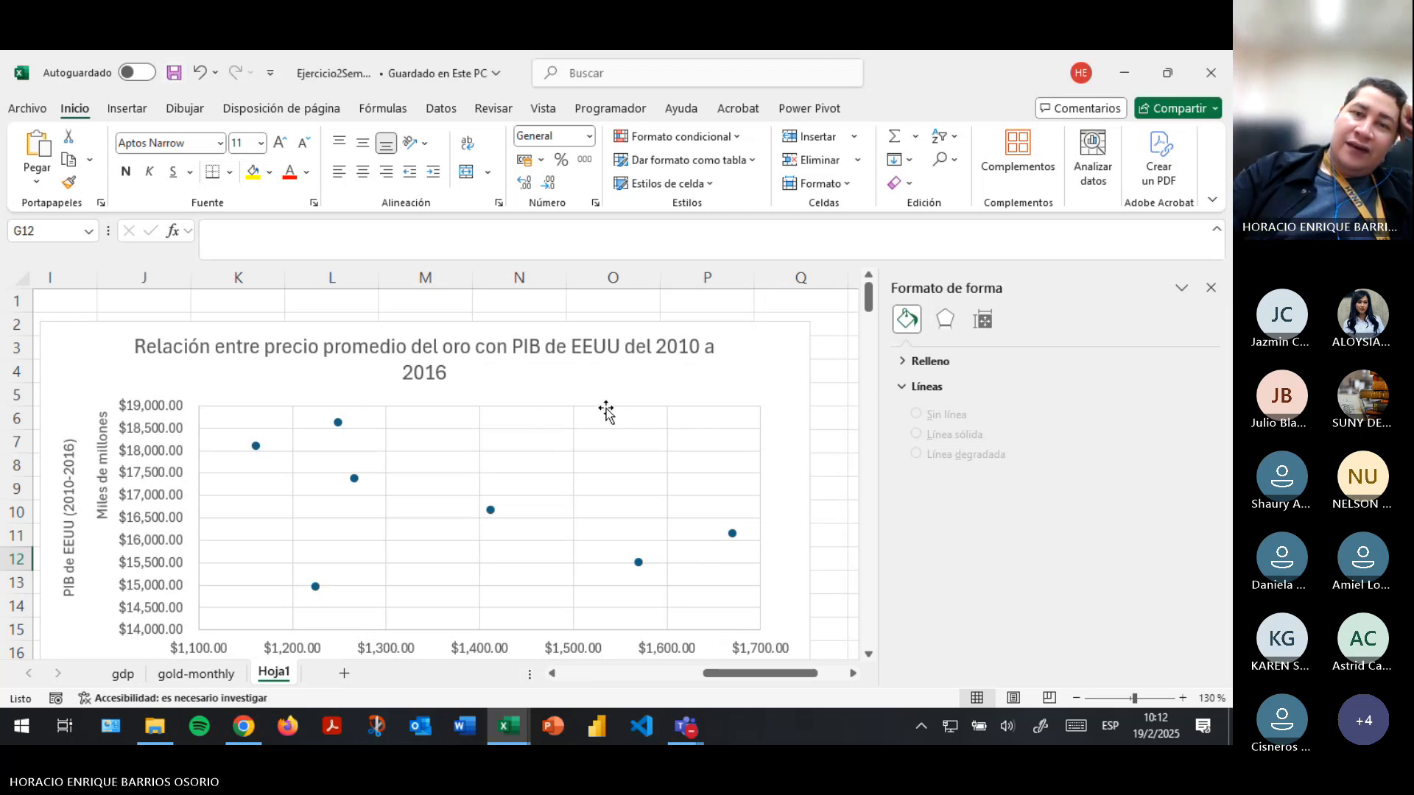
scroll(663, 391, down, 1)
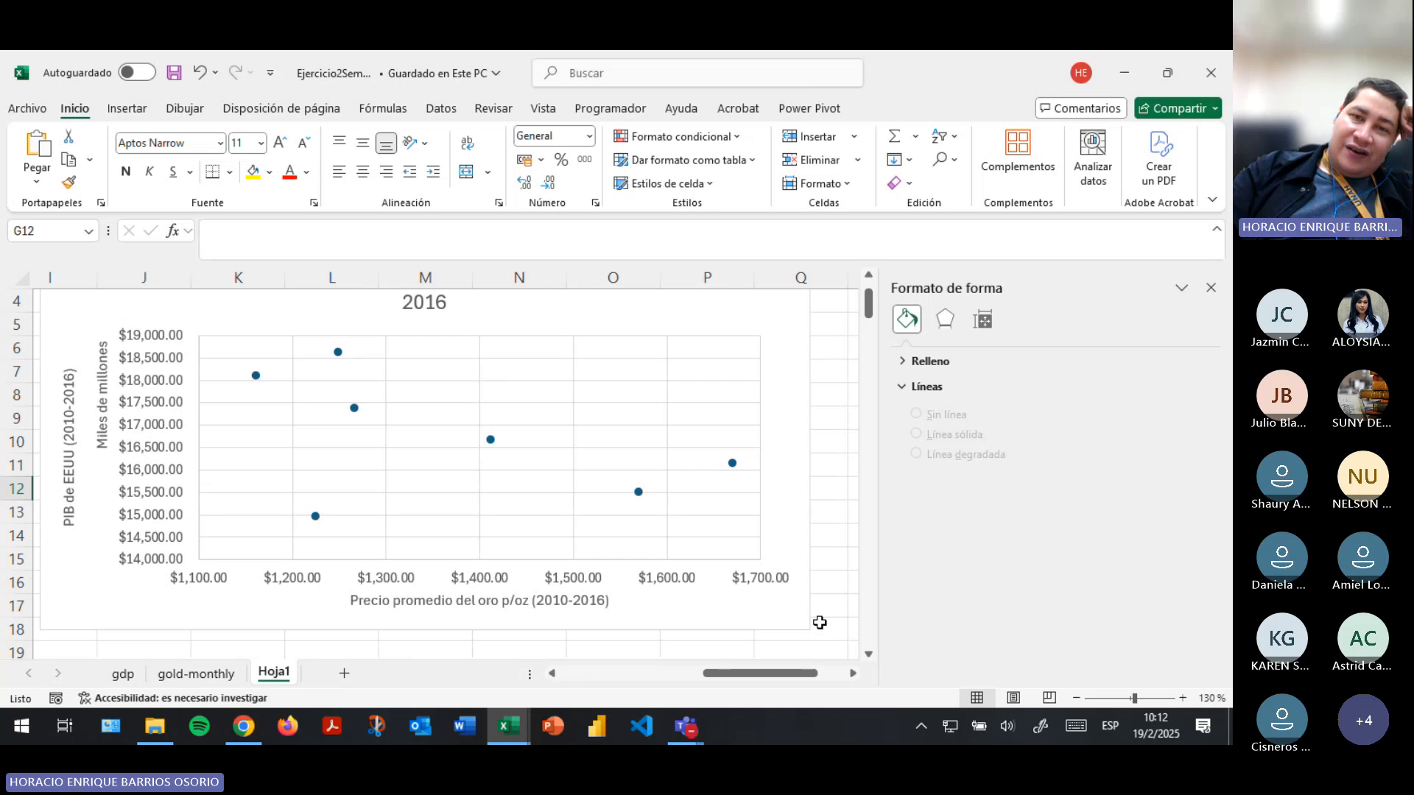
drag(784, 671, 812, 672)
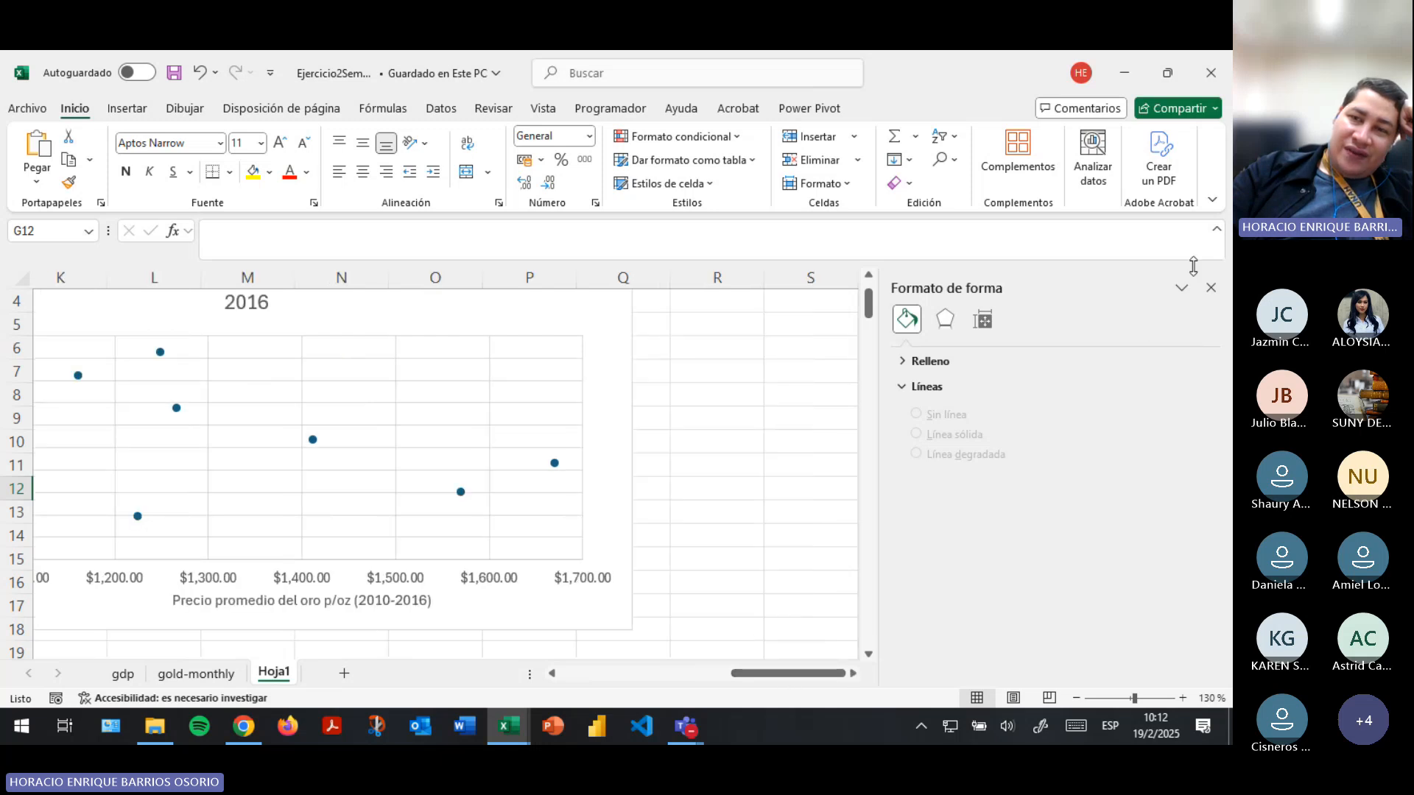
- Close the formatting pane and select the first average gold price, in cell H3
click(1211, 288)
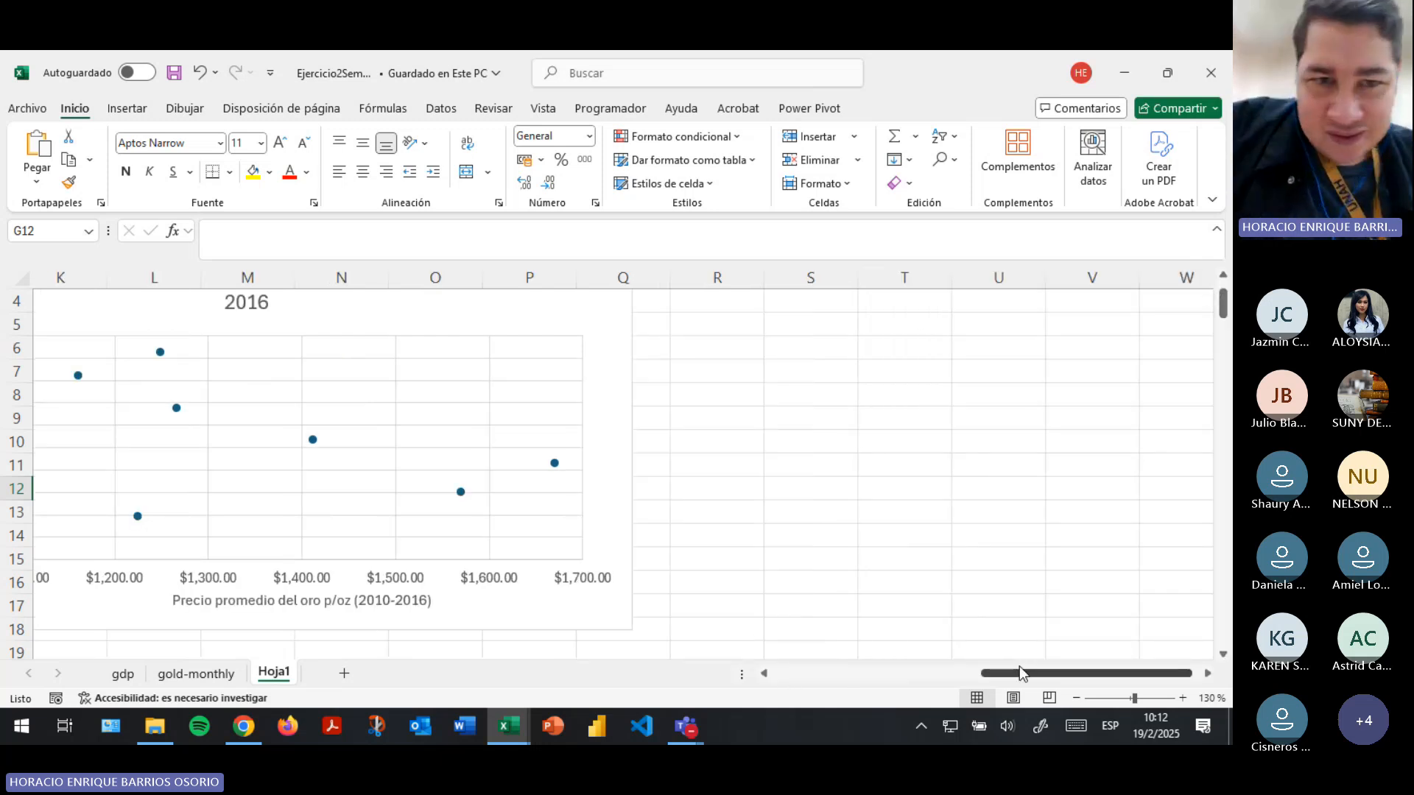
drag(1020, 666, 800, 521)
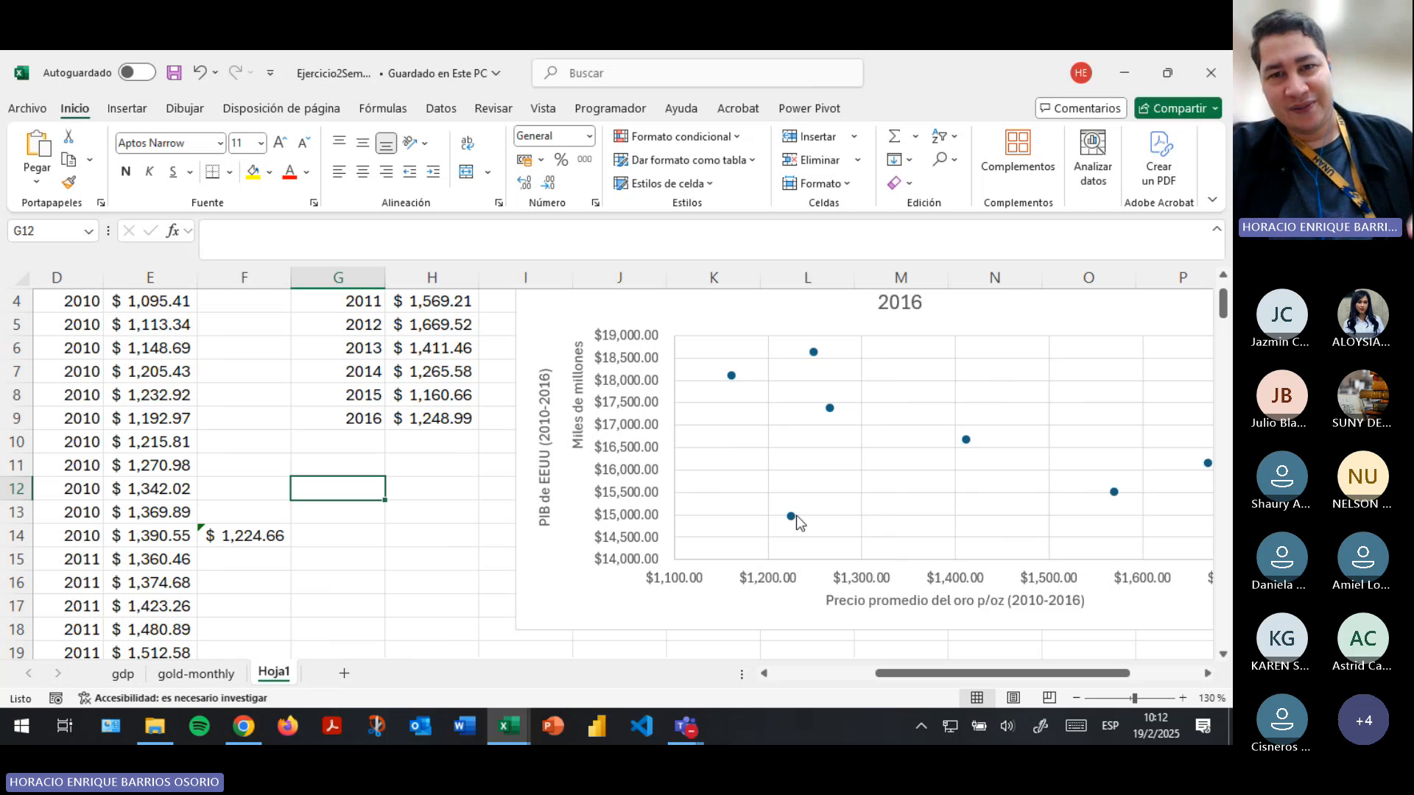
scroll(801, 521, up, 1)
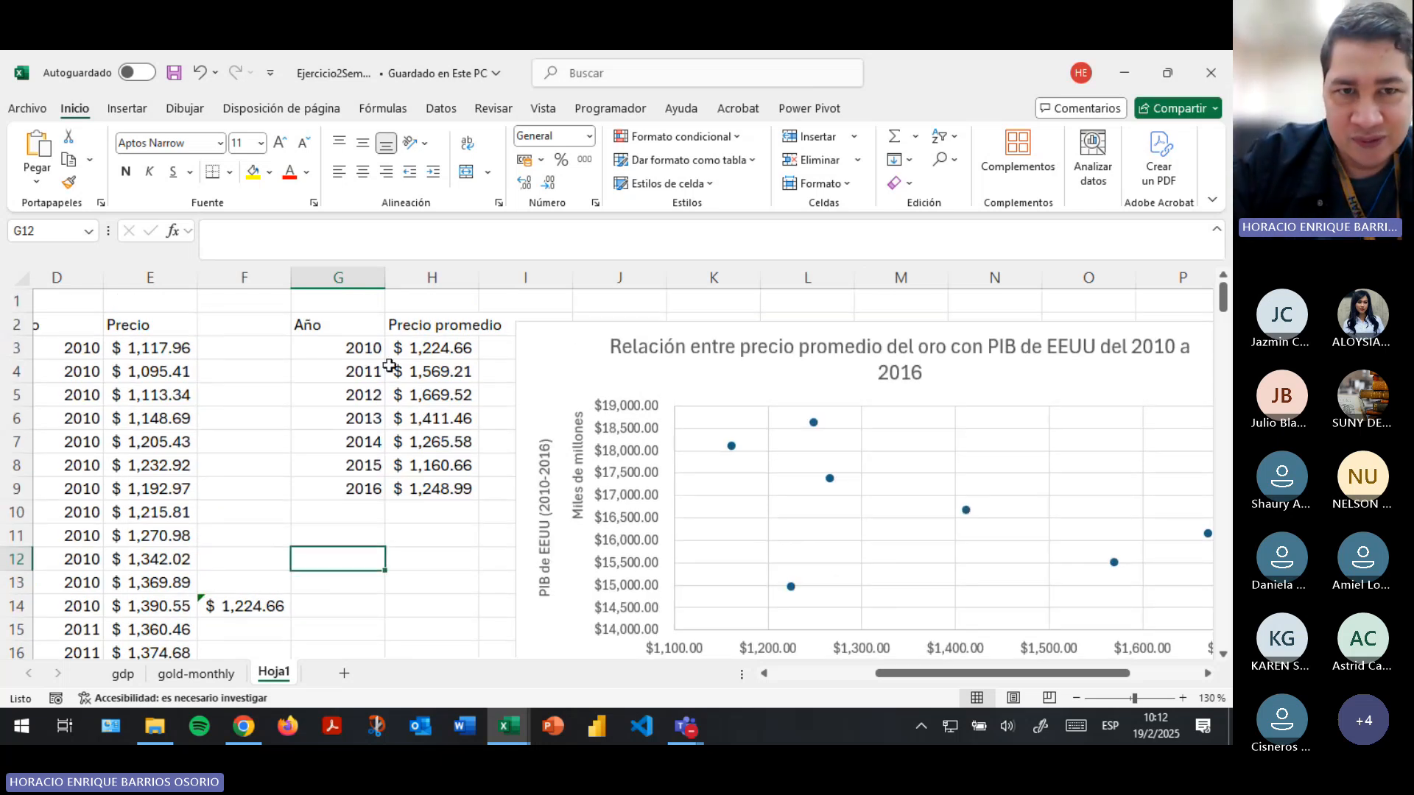
click(448, 348)
- Copy the Año and PIB columns (A2:B9) together with Precio promedio (H2:H9) into one table starting at R2
drag(1071, 673, 845, 645)
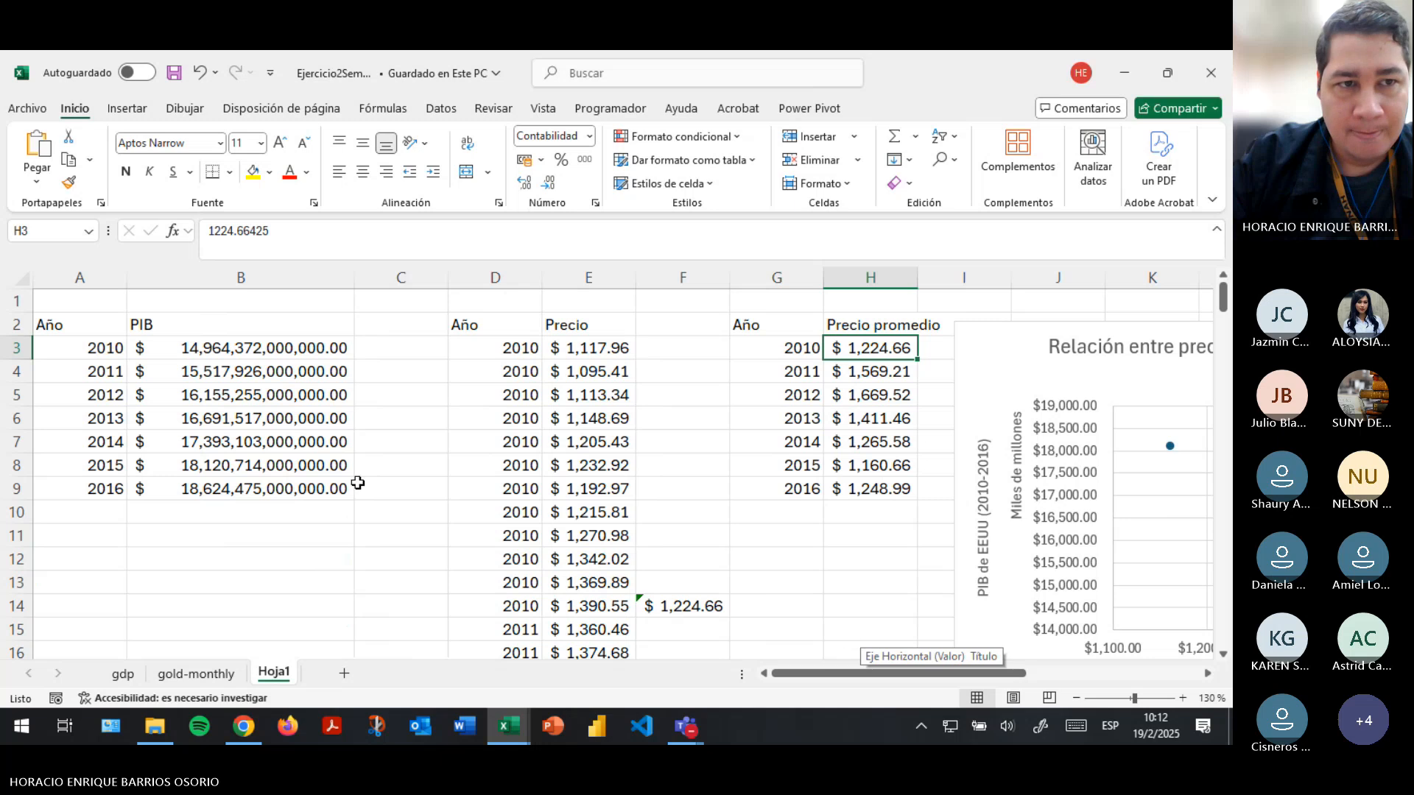
drag(71, 326, 285, 489)
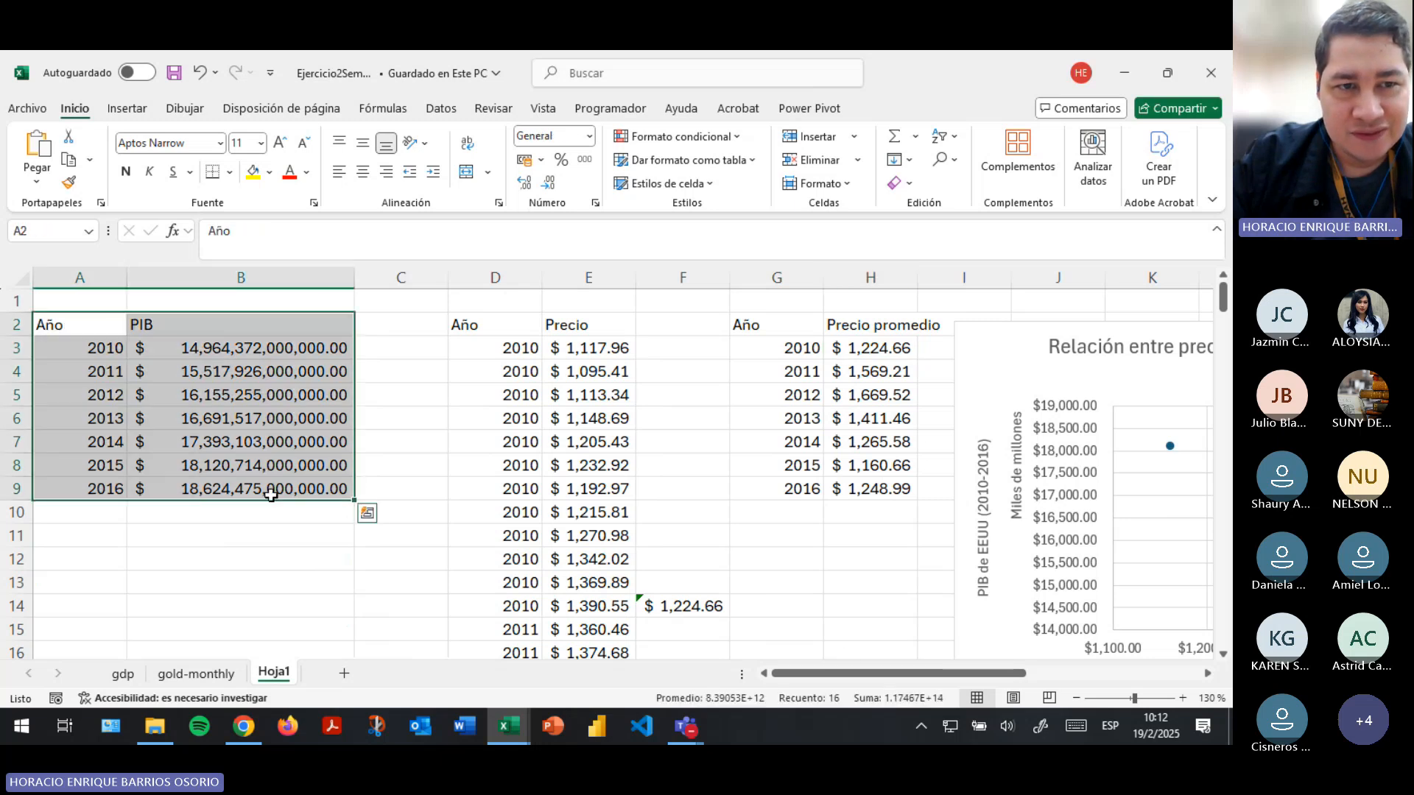
ctrl+drag(867, 319, 878, 490)
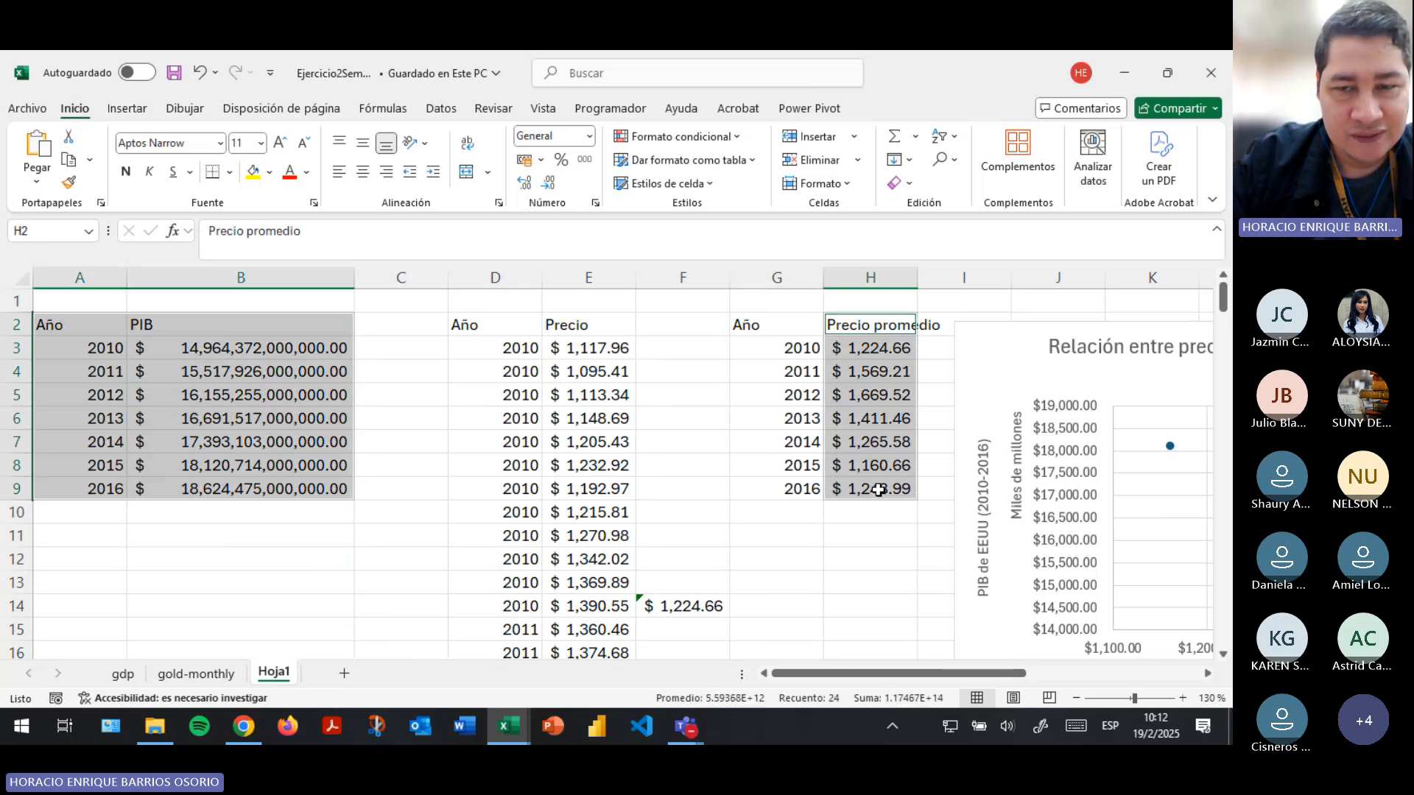
key(ctrl+c)
scroll(881, 524, down, 4)
scroll(881, 524, up, 4)
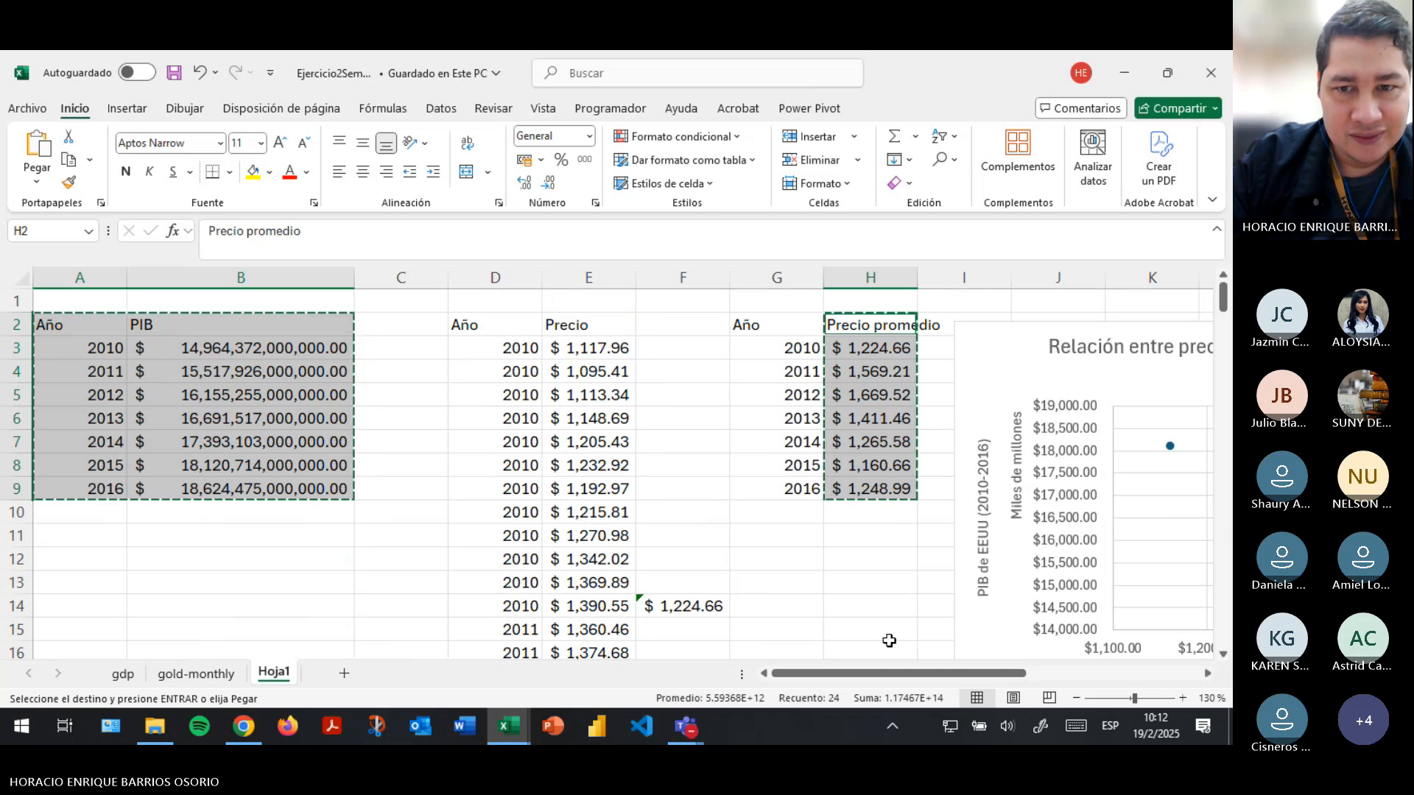
drag(876, 676, 1157, 663)
click(1083, 326)
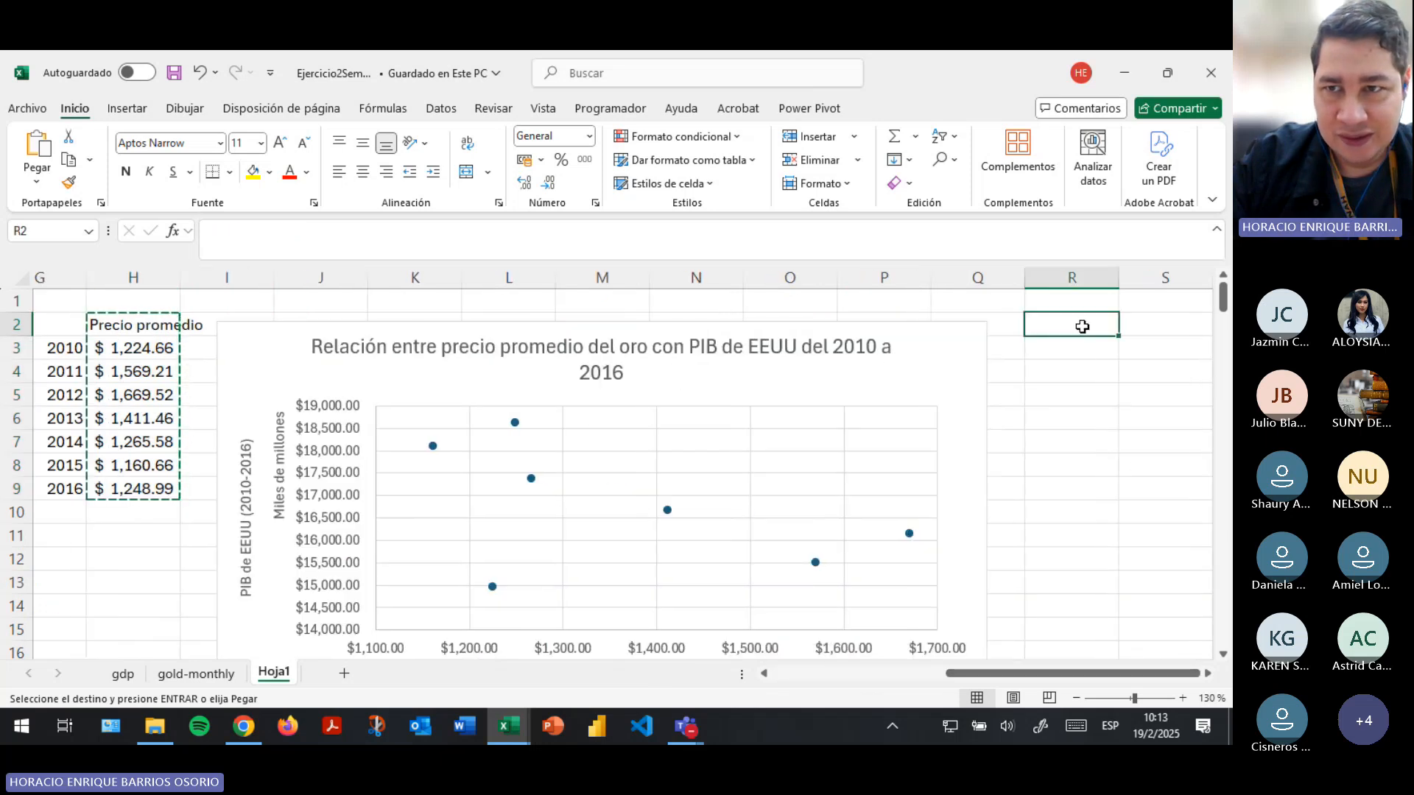
key(ctrl+v)
- Autofit the column widths of the combined table in columns R to T
click(1208, 674)
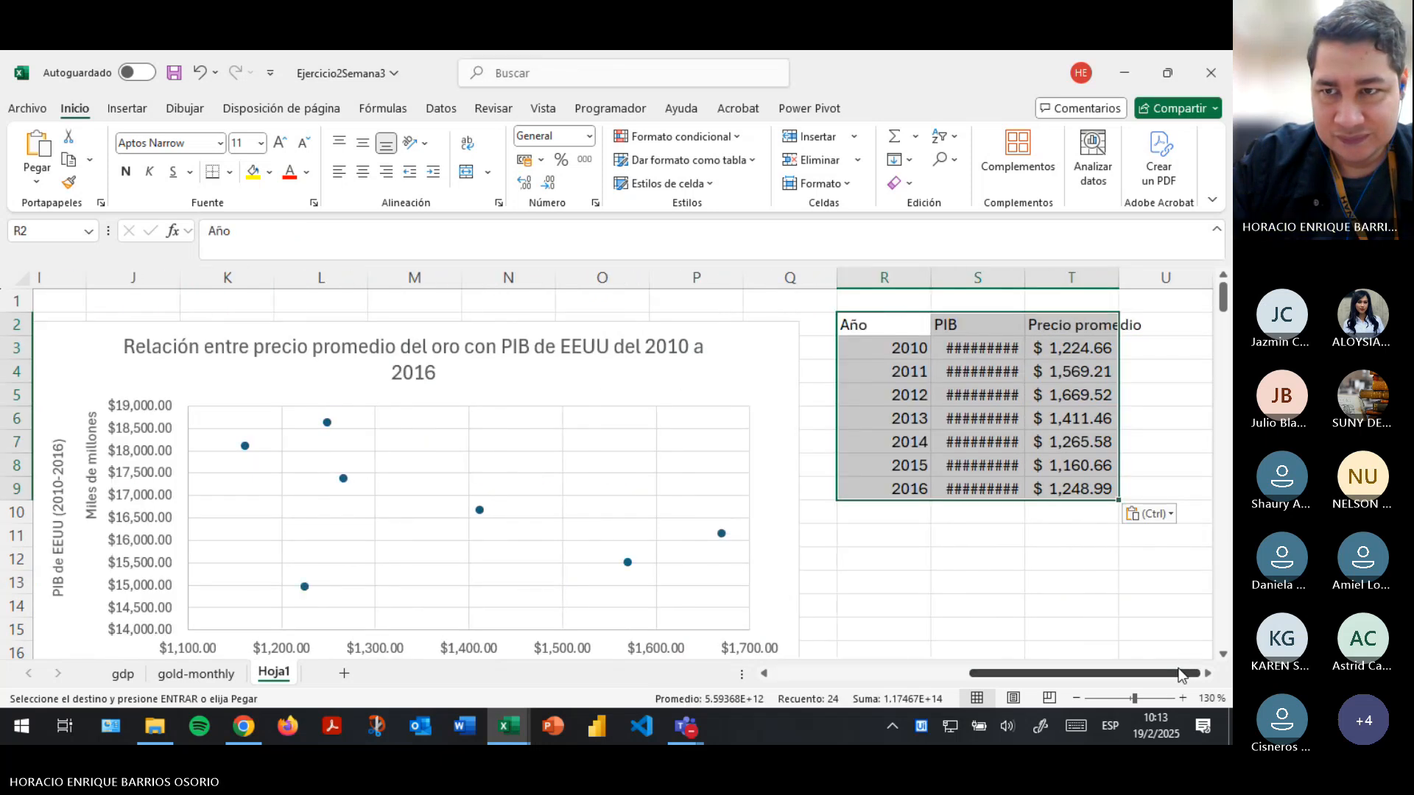
click(1209, 674)
click(1209, 674)
click(855, 183)
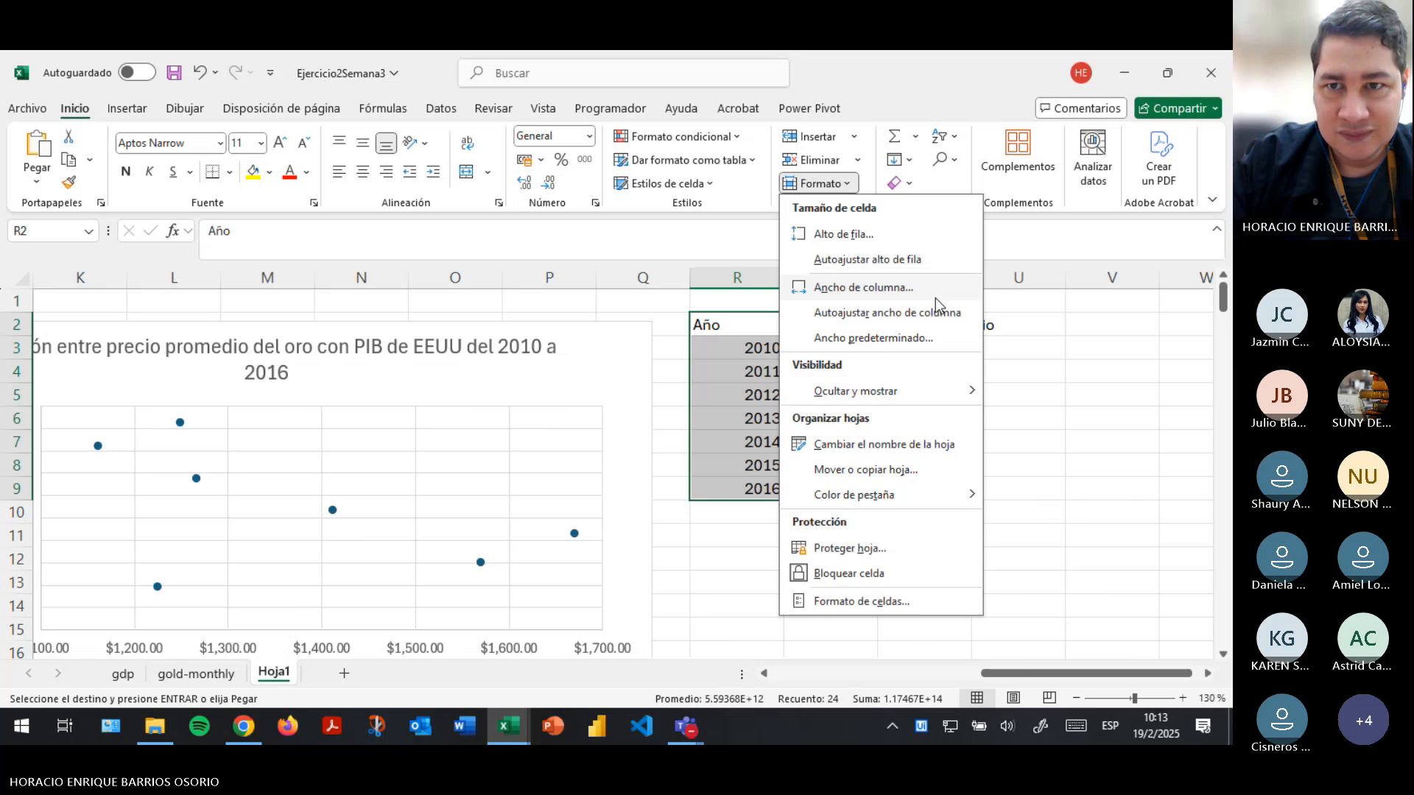
click(917, 315)
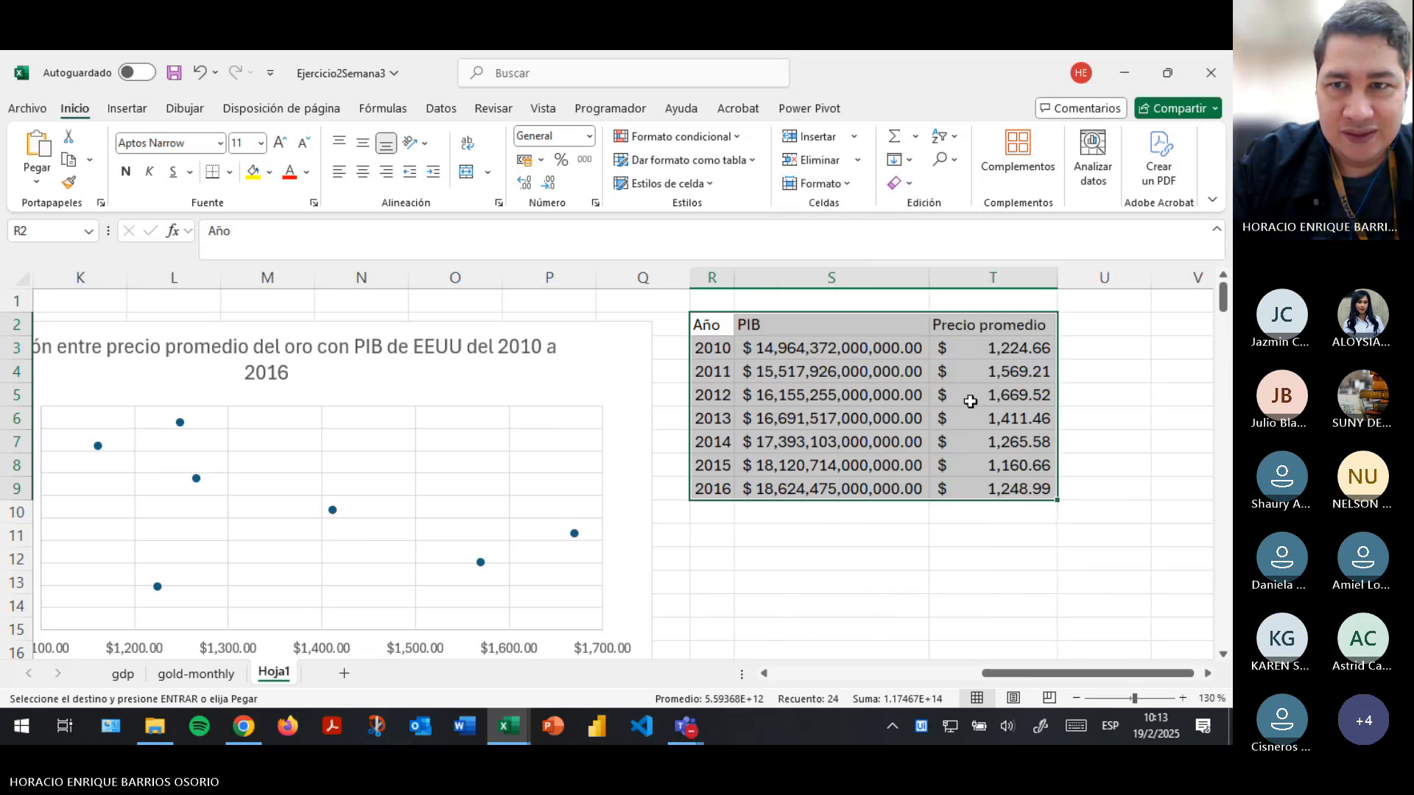
- Change the header in T2 to "Precio promedio oro" and autofit the width of column T
click(999, 325)
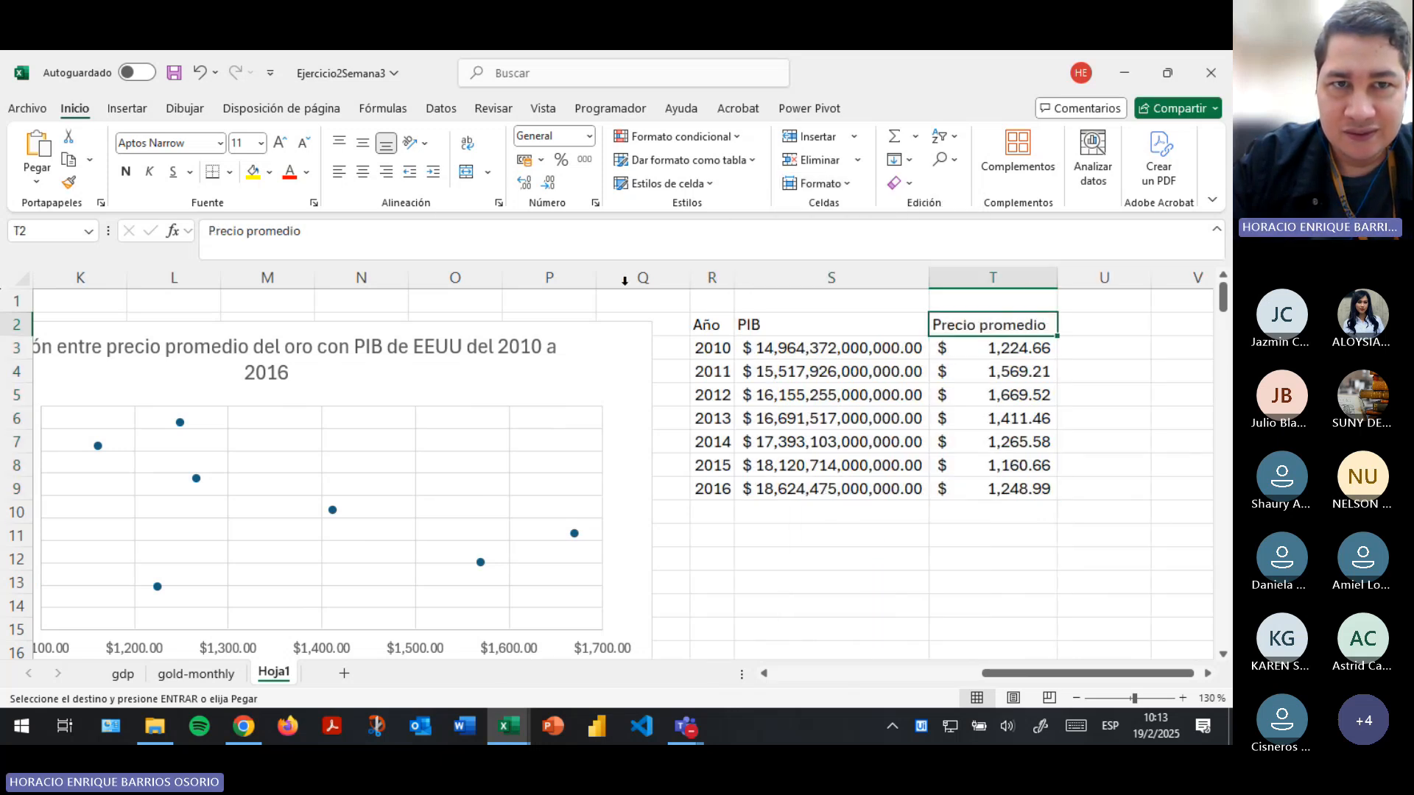
click(548, 252)
text(oro)
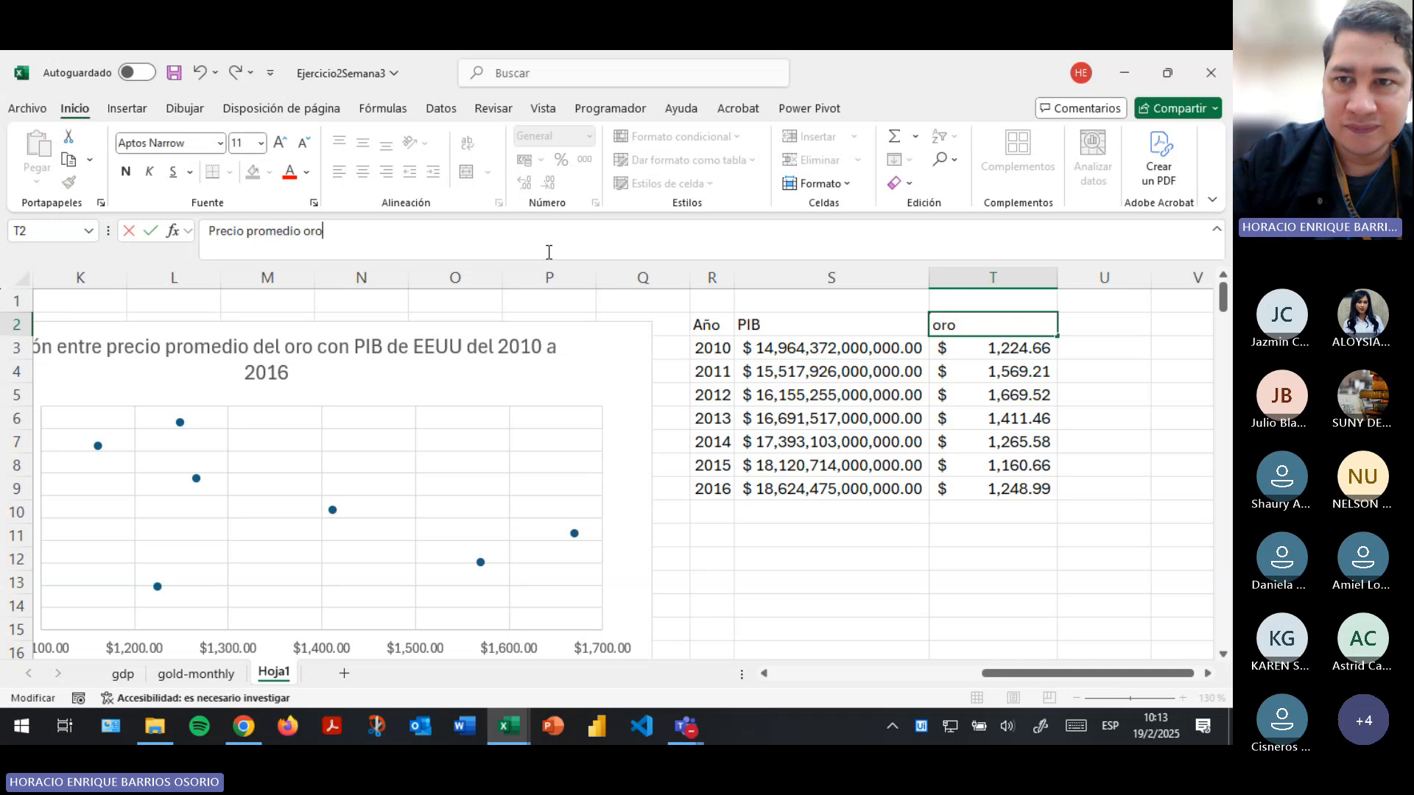
key(Return)
key(Up)
key(ctrl+shift+Down)
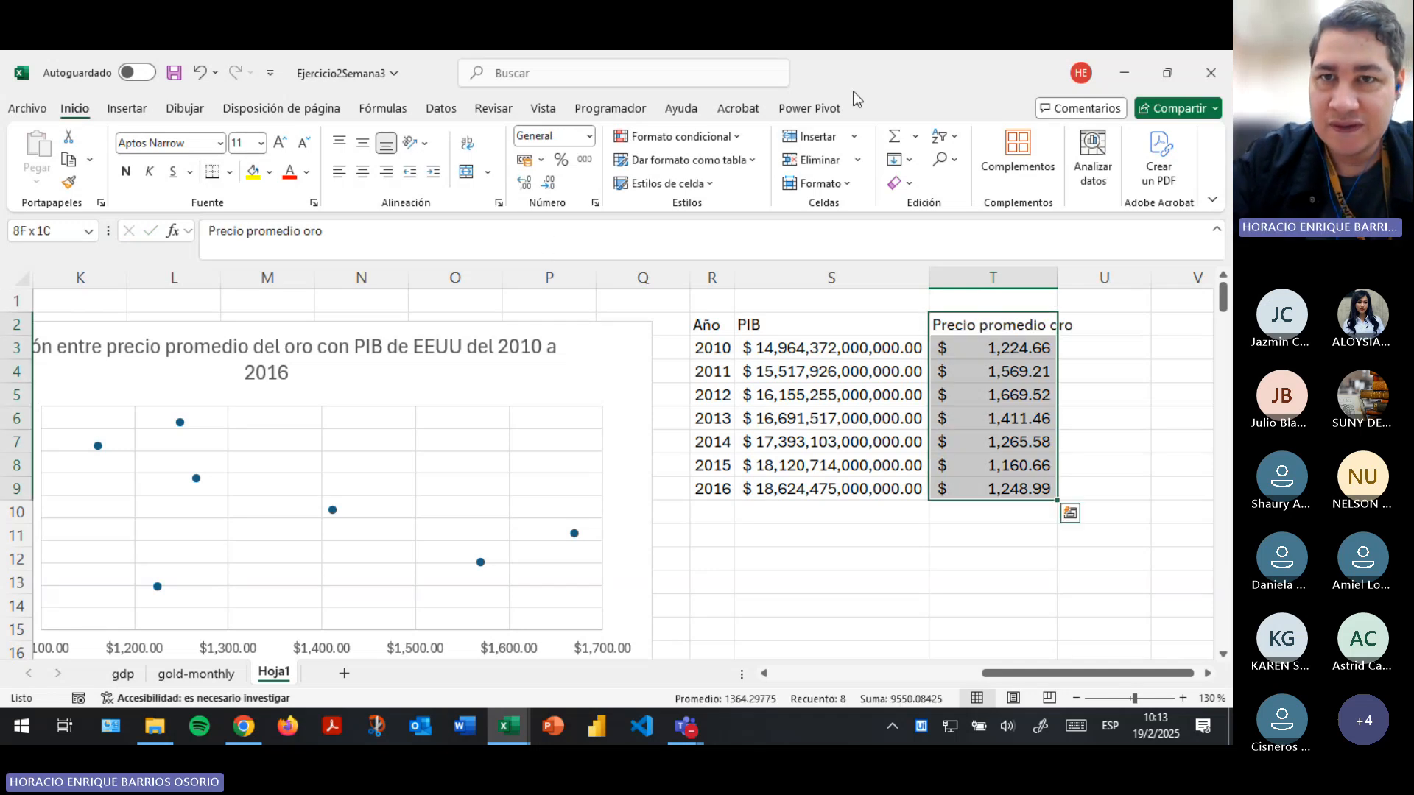
click(823, 183)
click(884, 309)
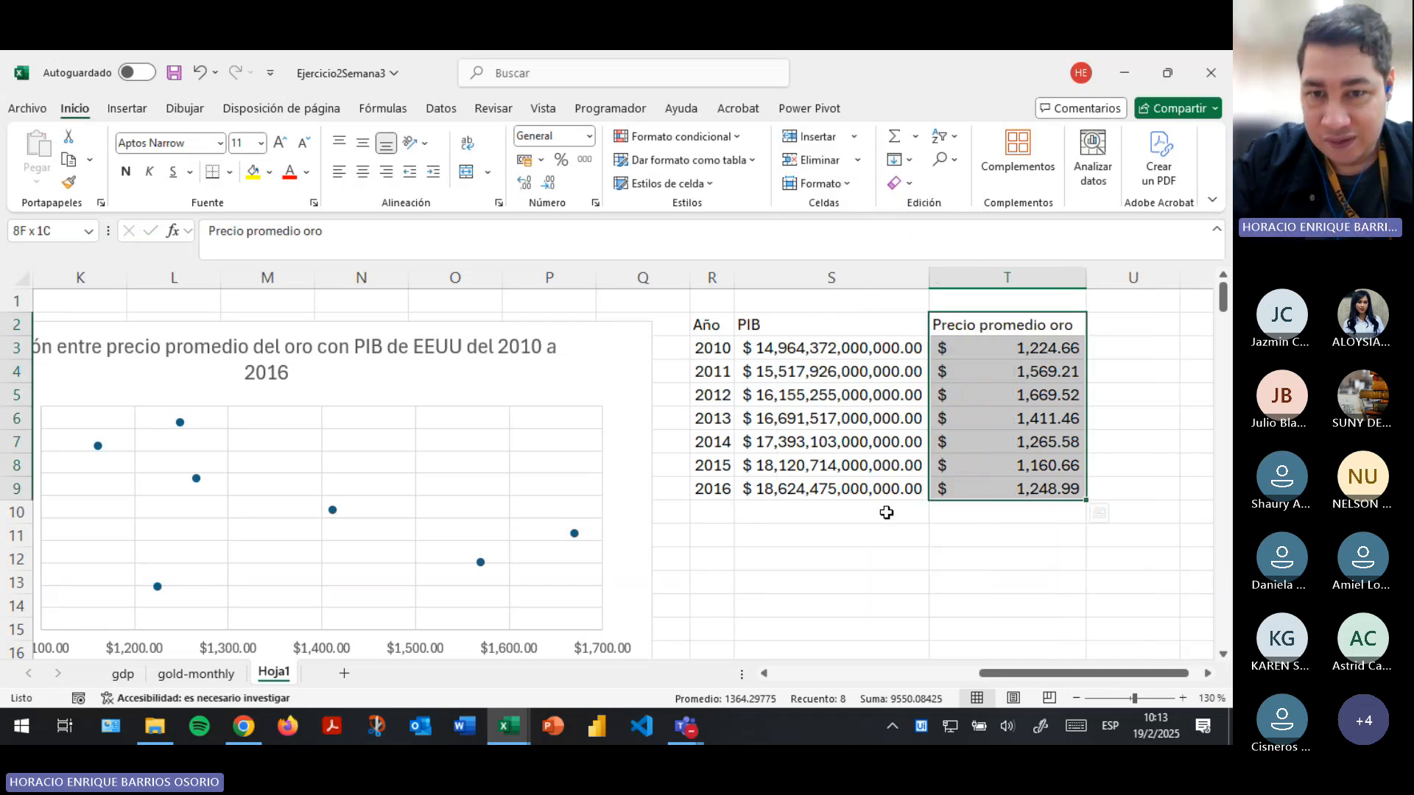
- Enter the label "Coeficiente de correlación" in cell S11 below the combined table
click(836, 515)
click(730, 536)
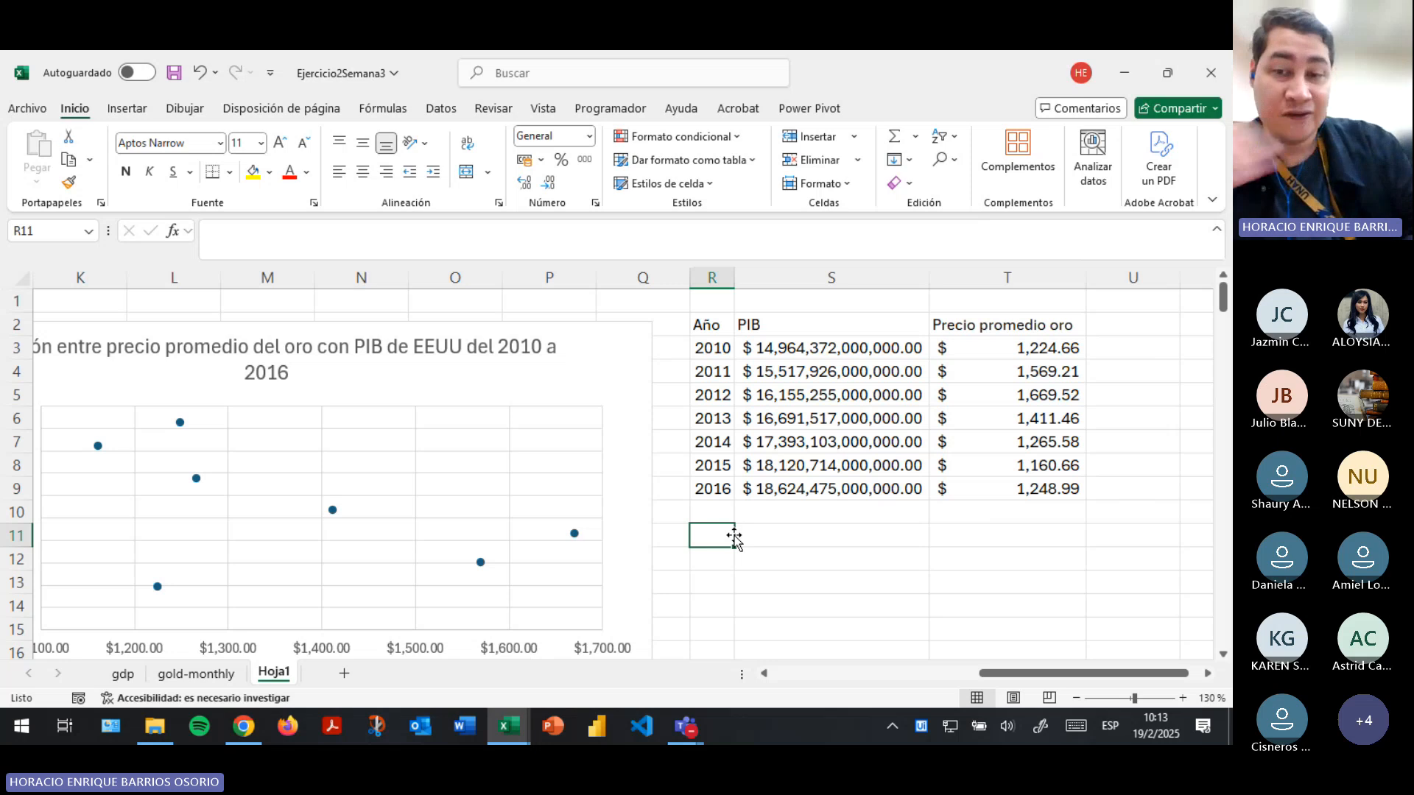
click(769, 539)
text(Co)
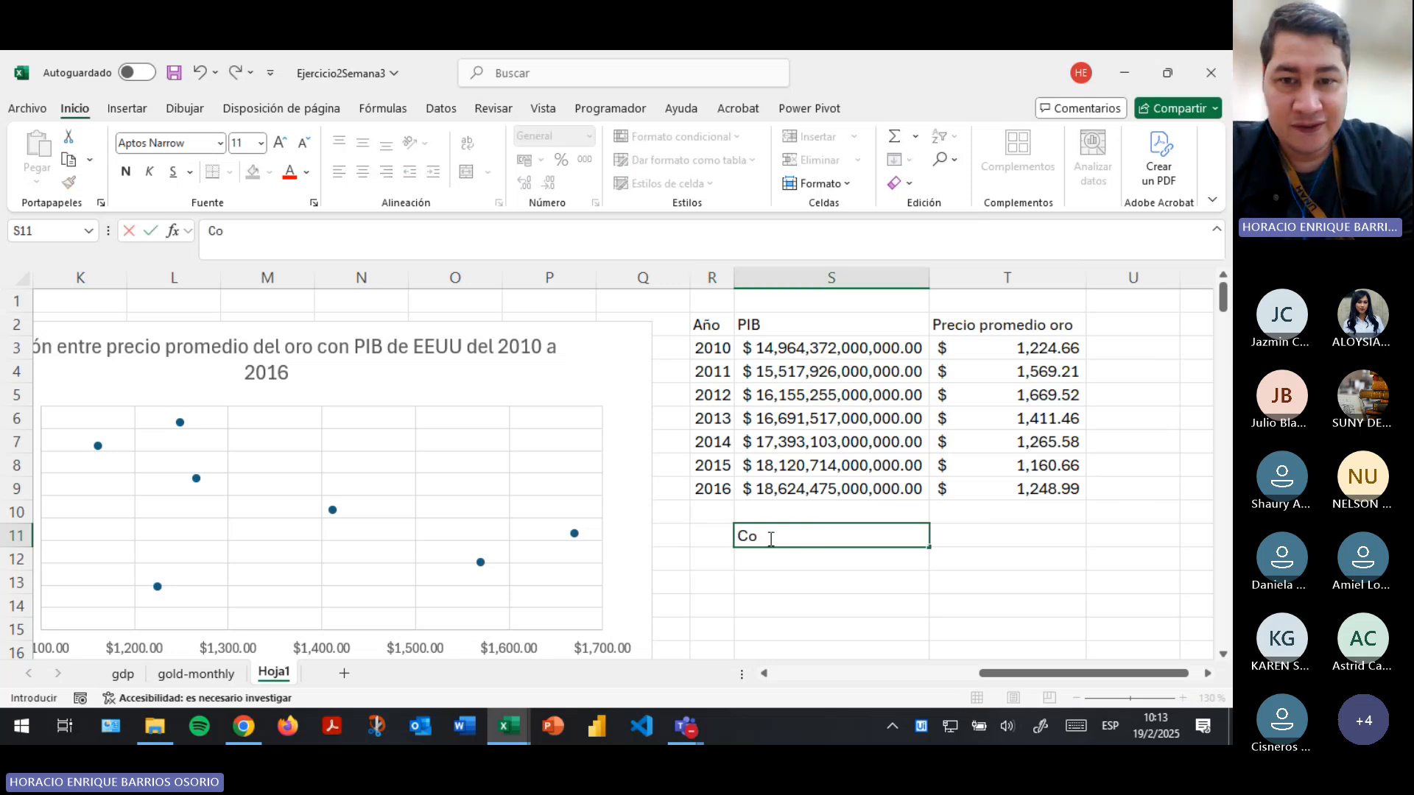
text(eficiente de cor)
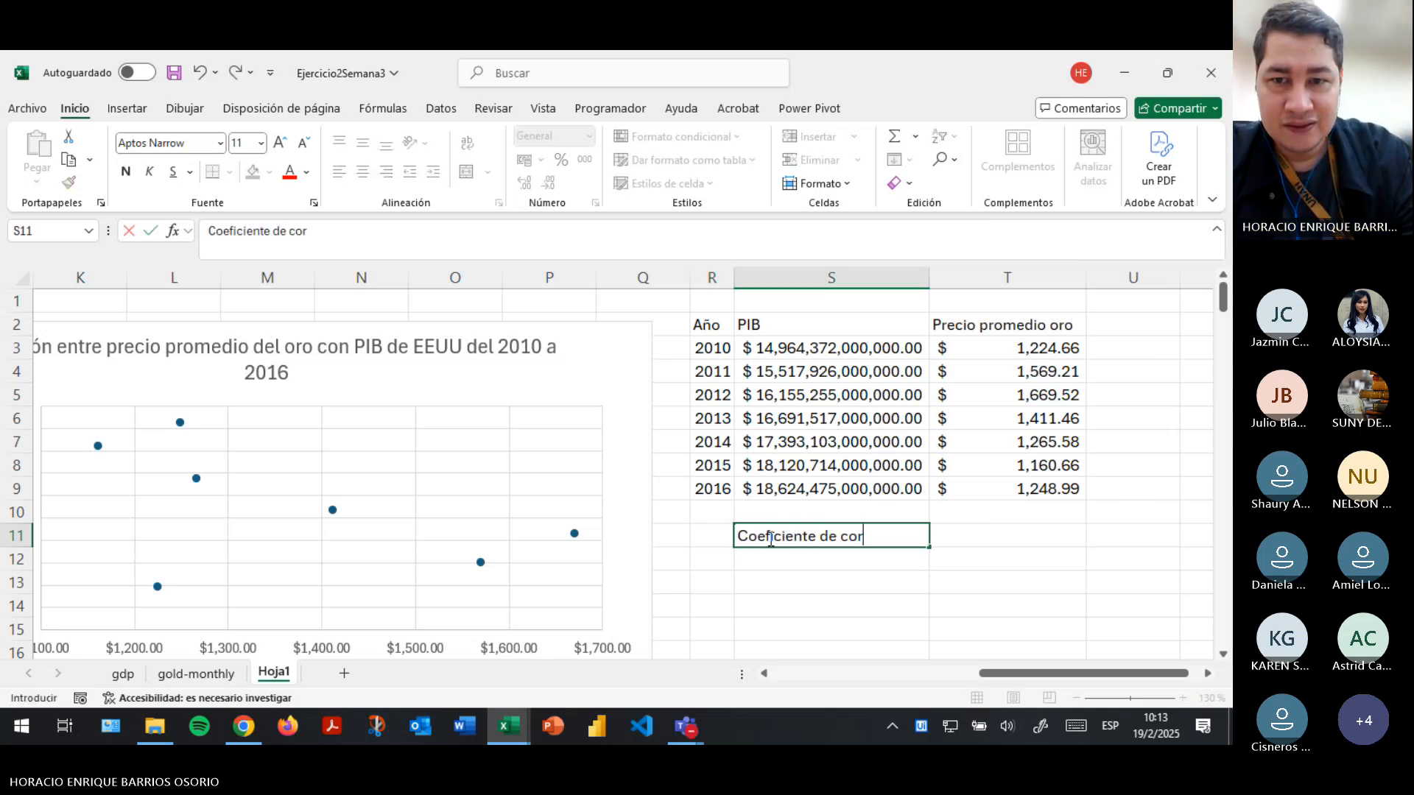
text(relación)
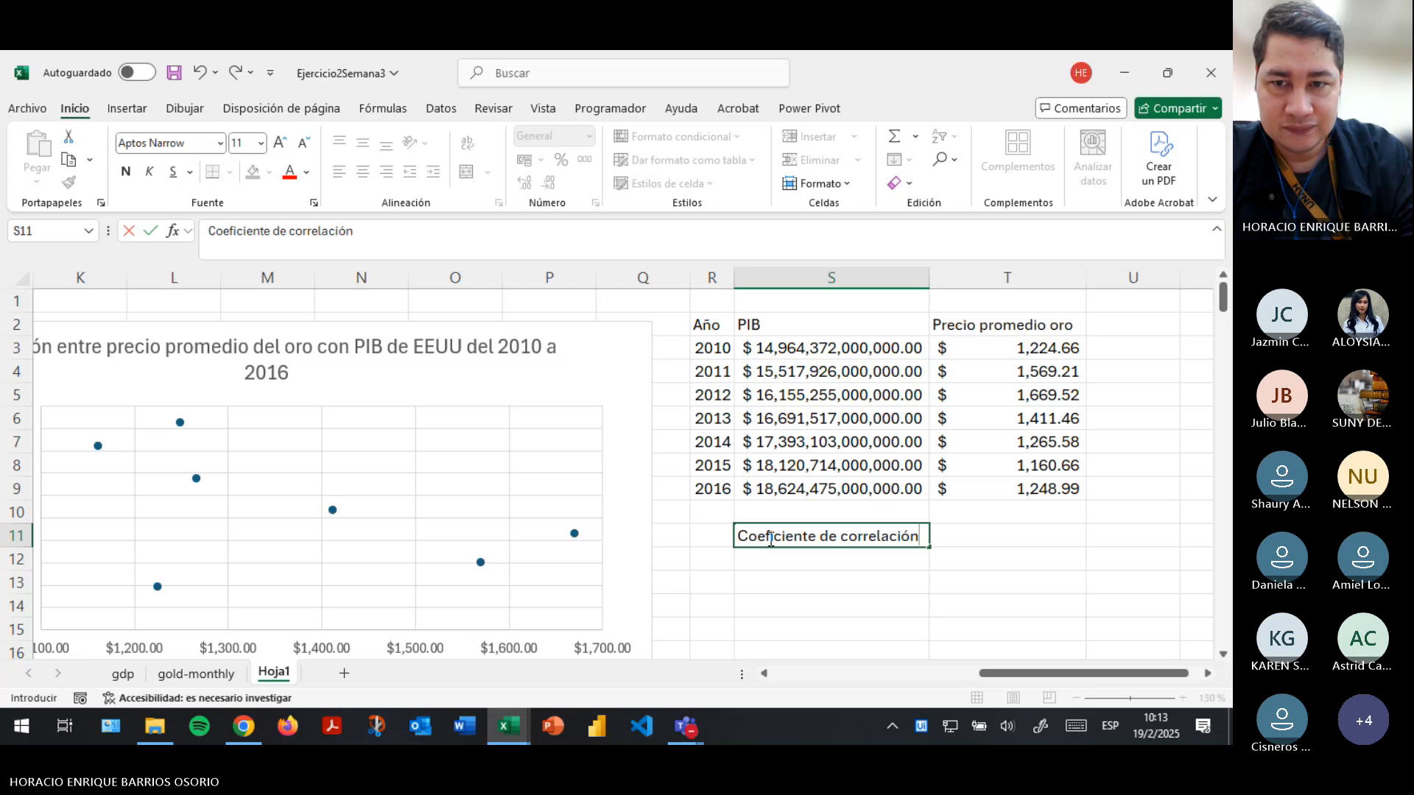
key(Return)
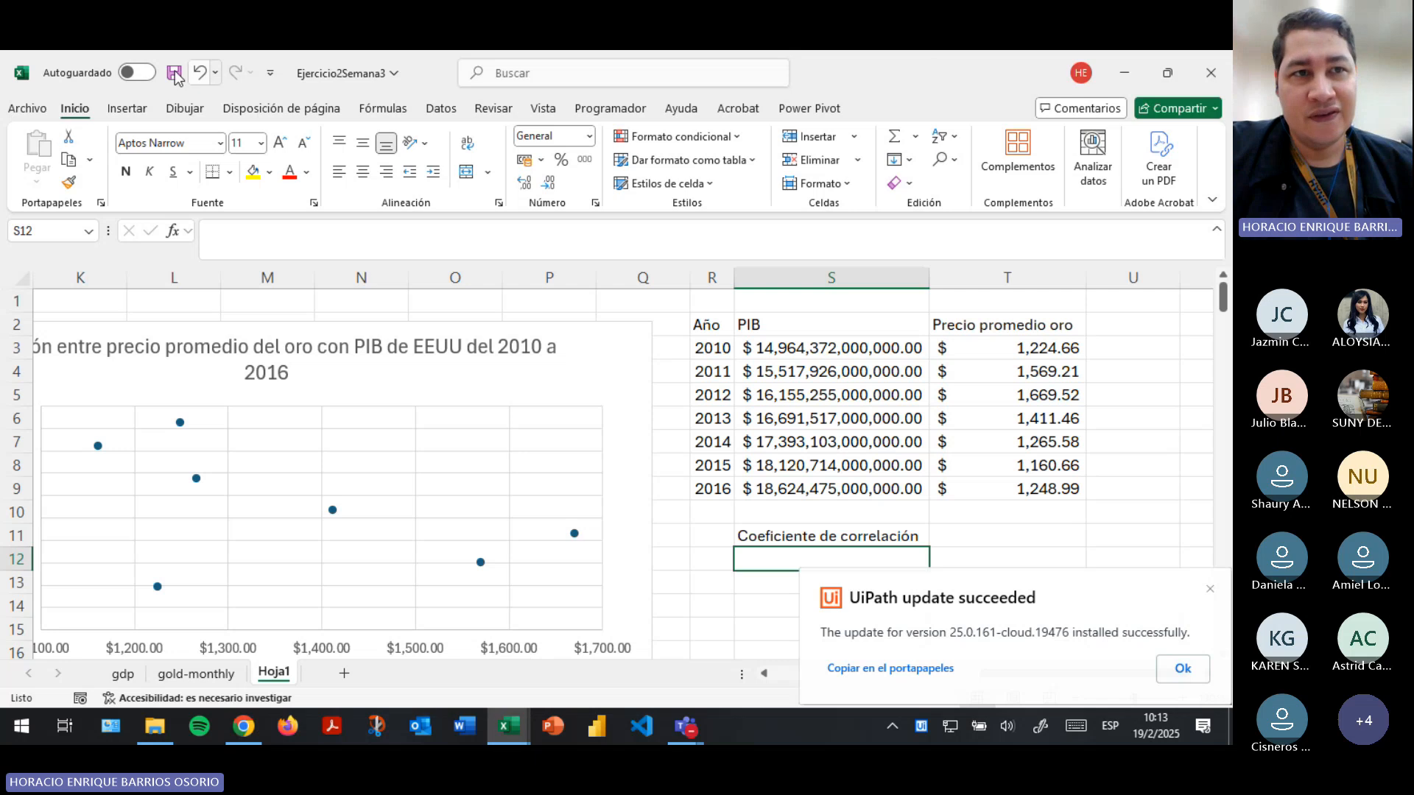
- Save the workbook and dismiss the UiPath update notification
key(ctrl+s)
click(382, 112)
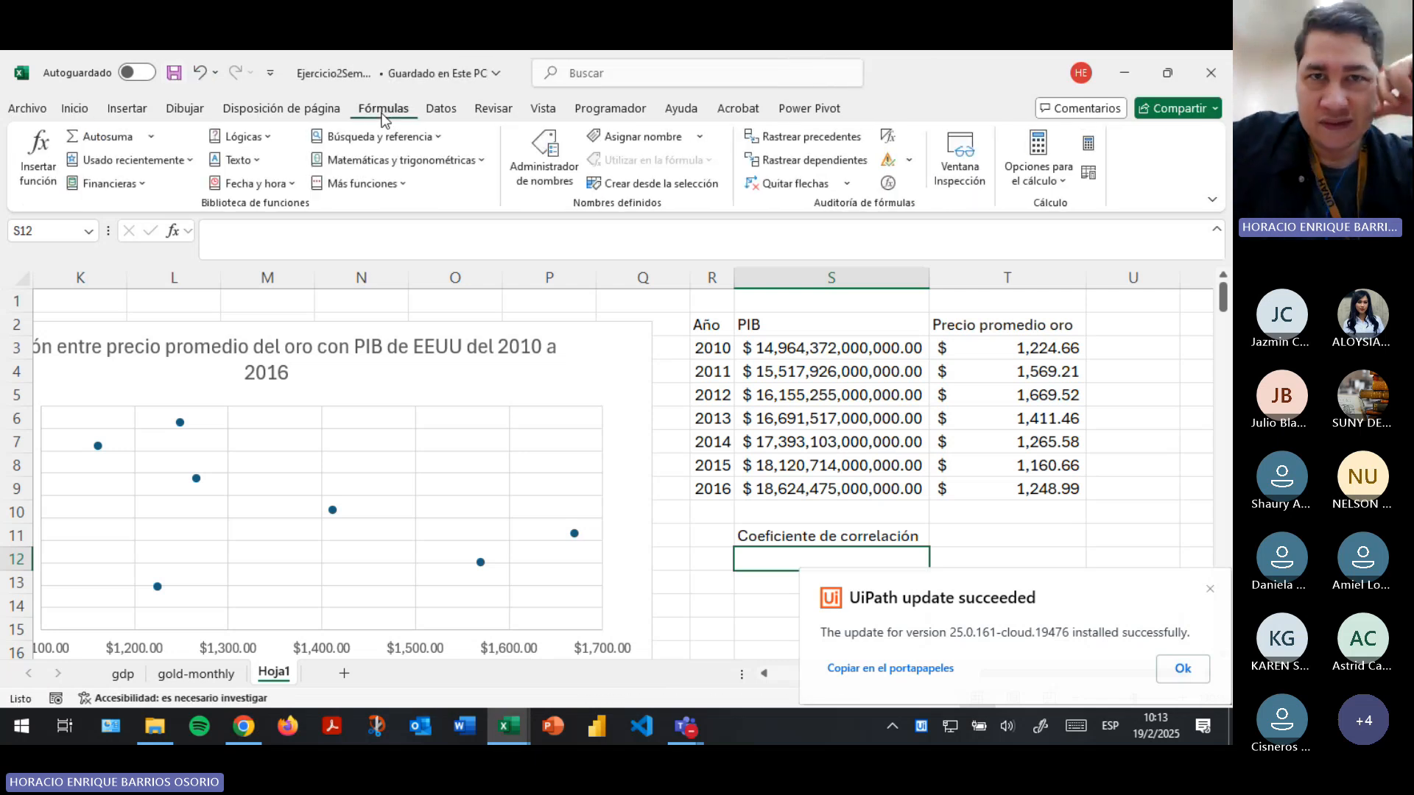
click(333, 184)
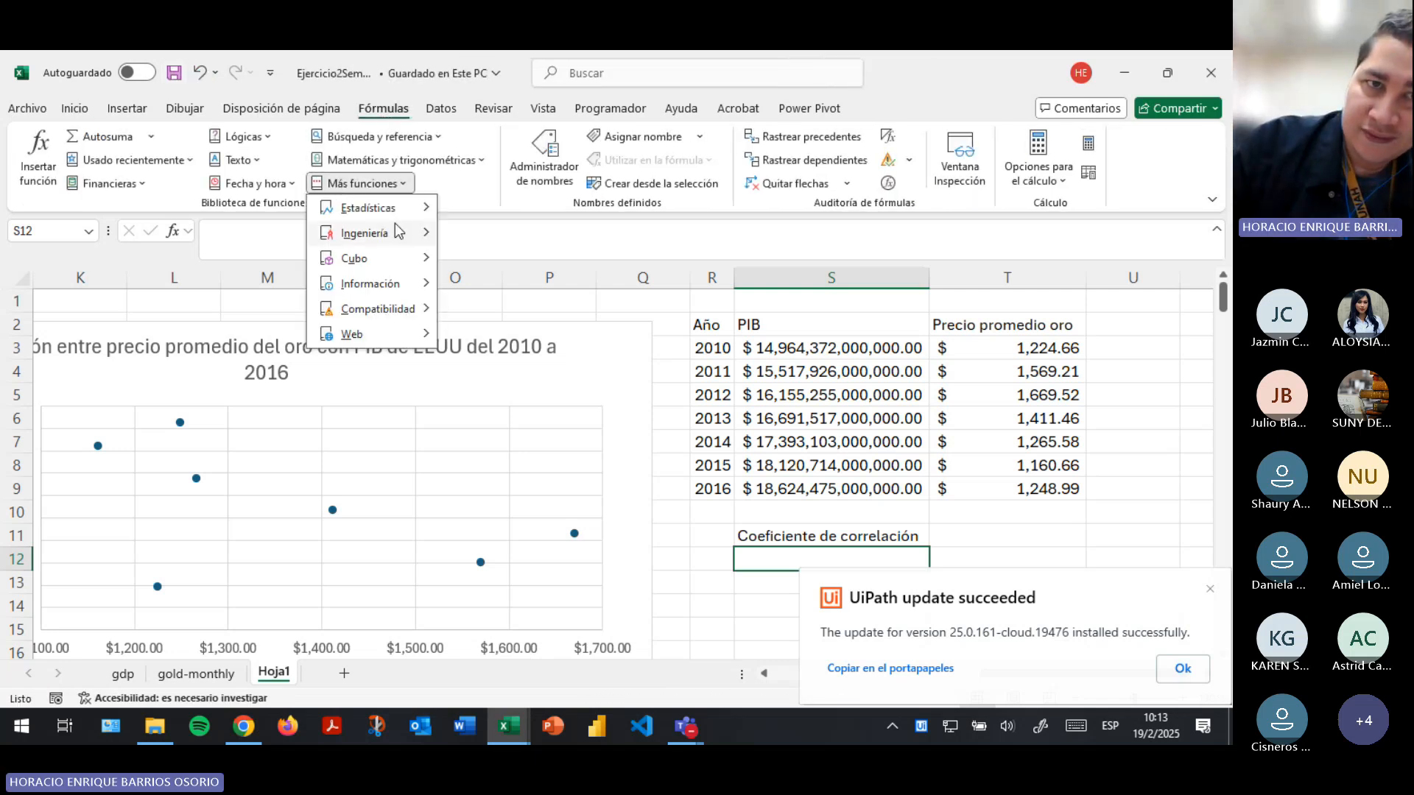
mouse_move(400, 212)
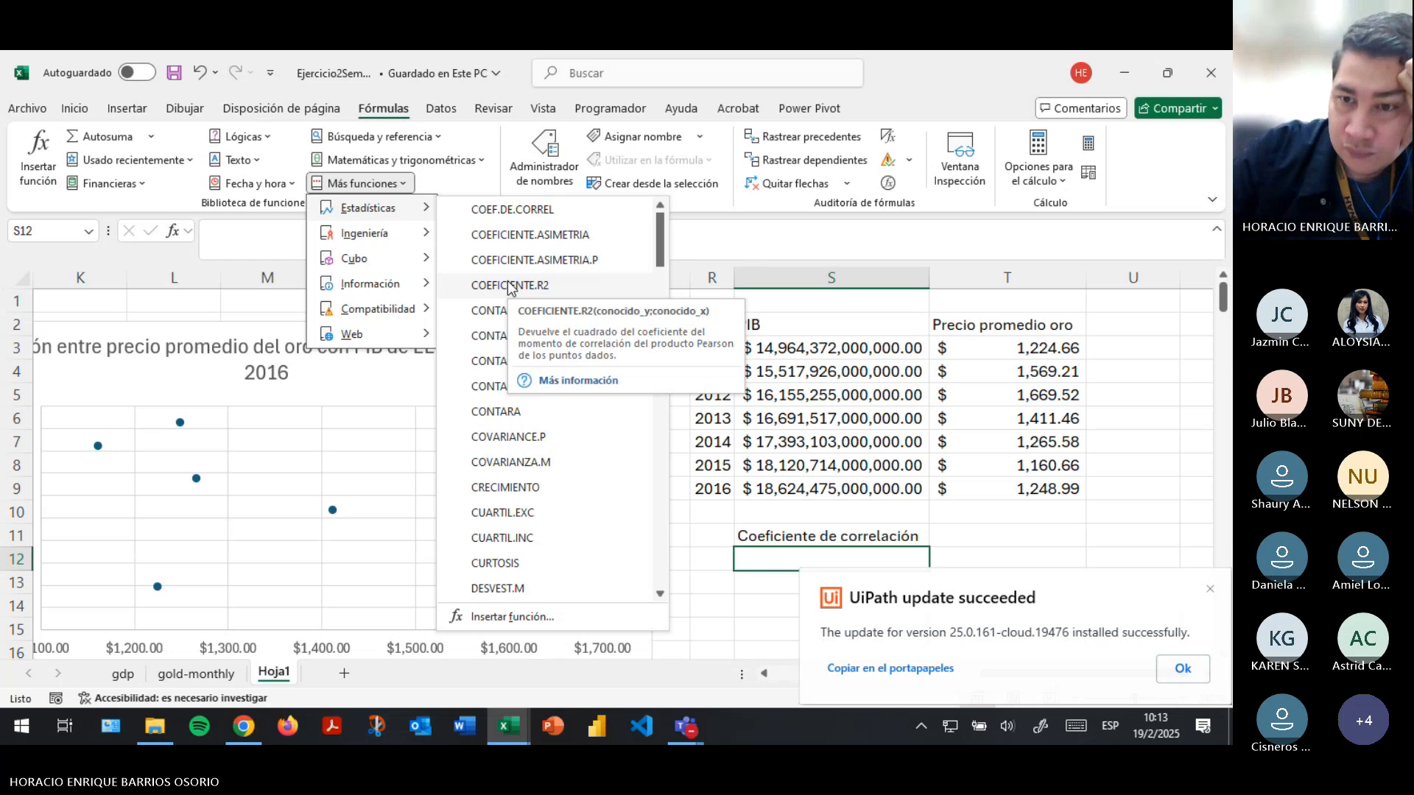
click(1185, 670)
click(1185, 670)
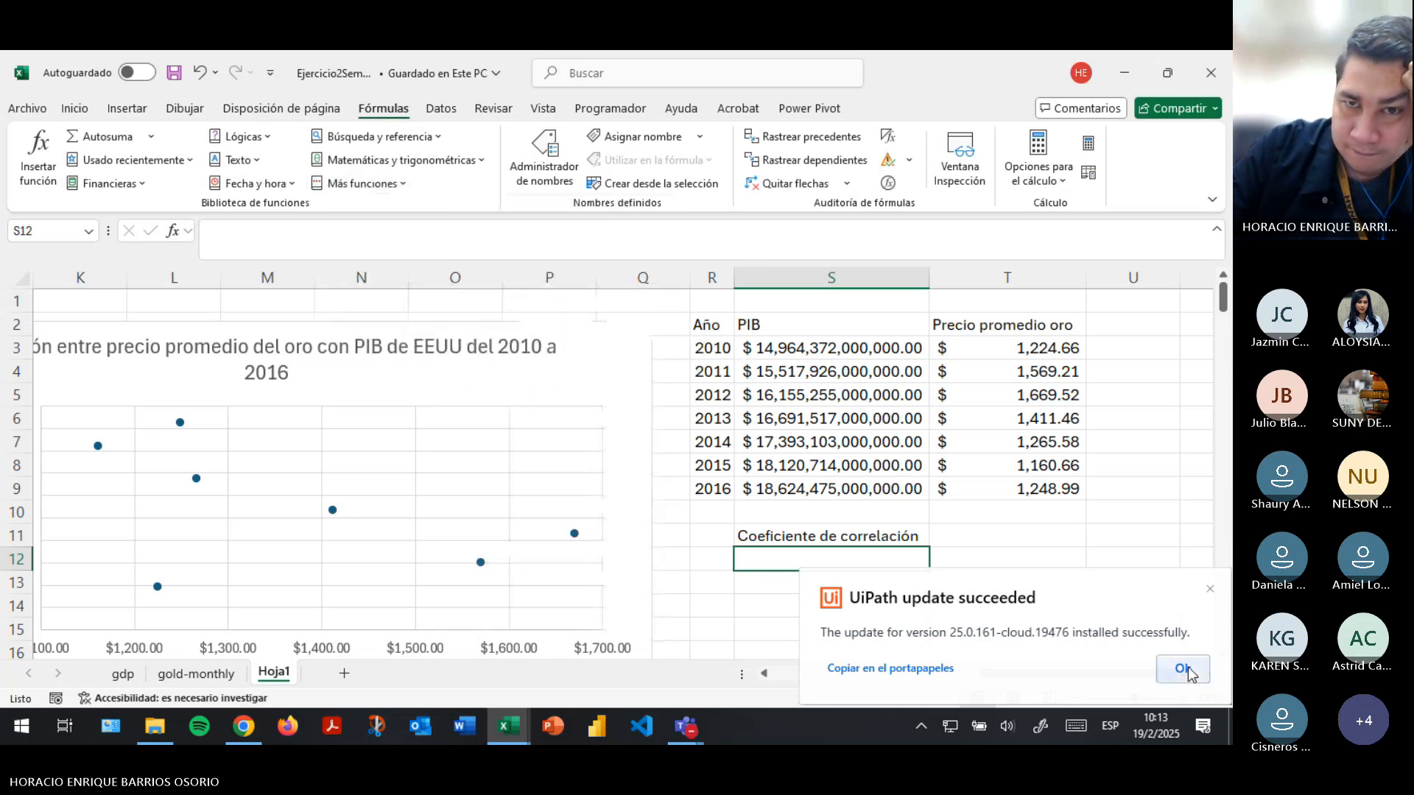
click(392, 140)
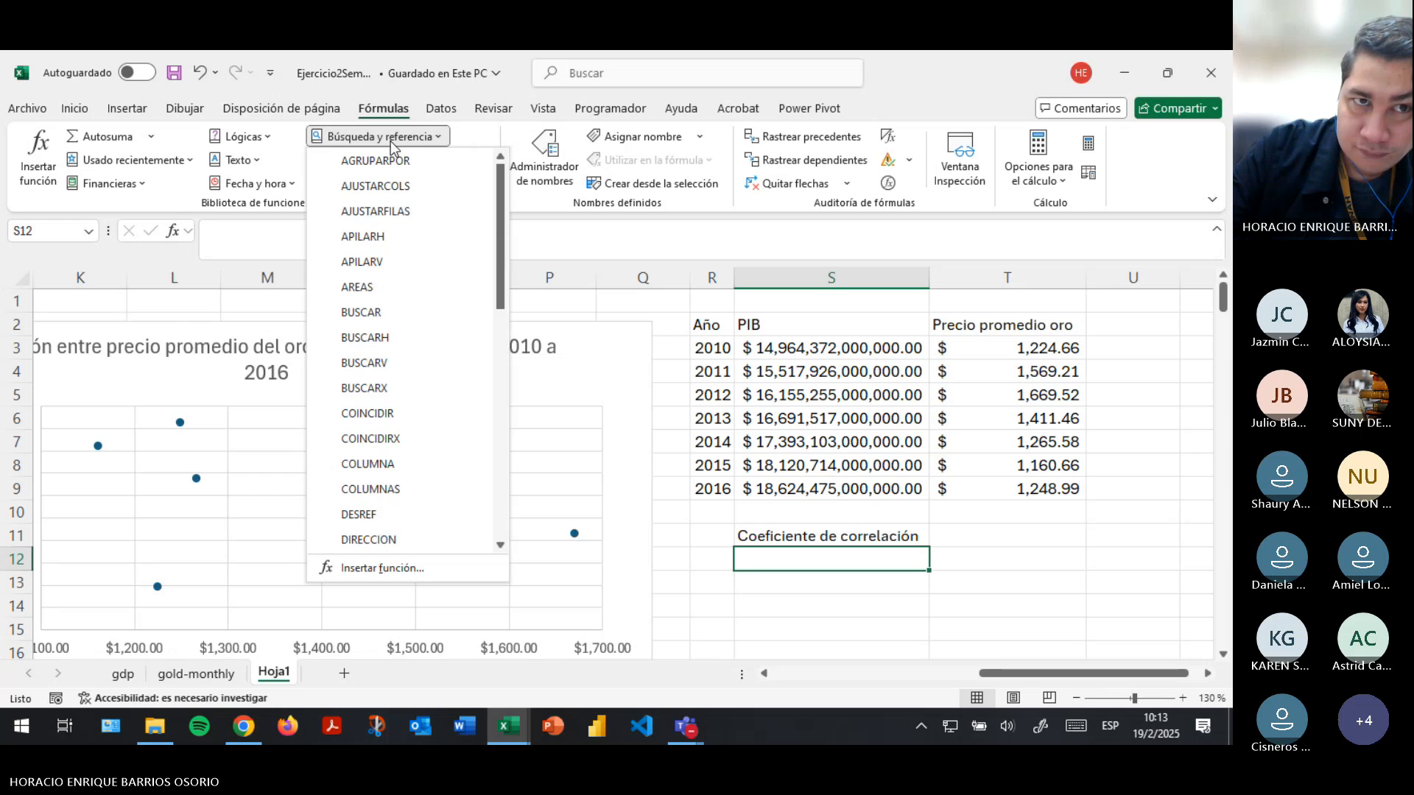
click(361, 183)
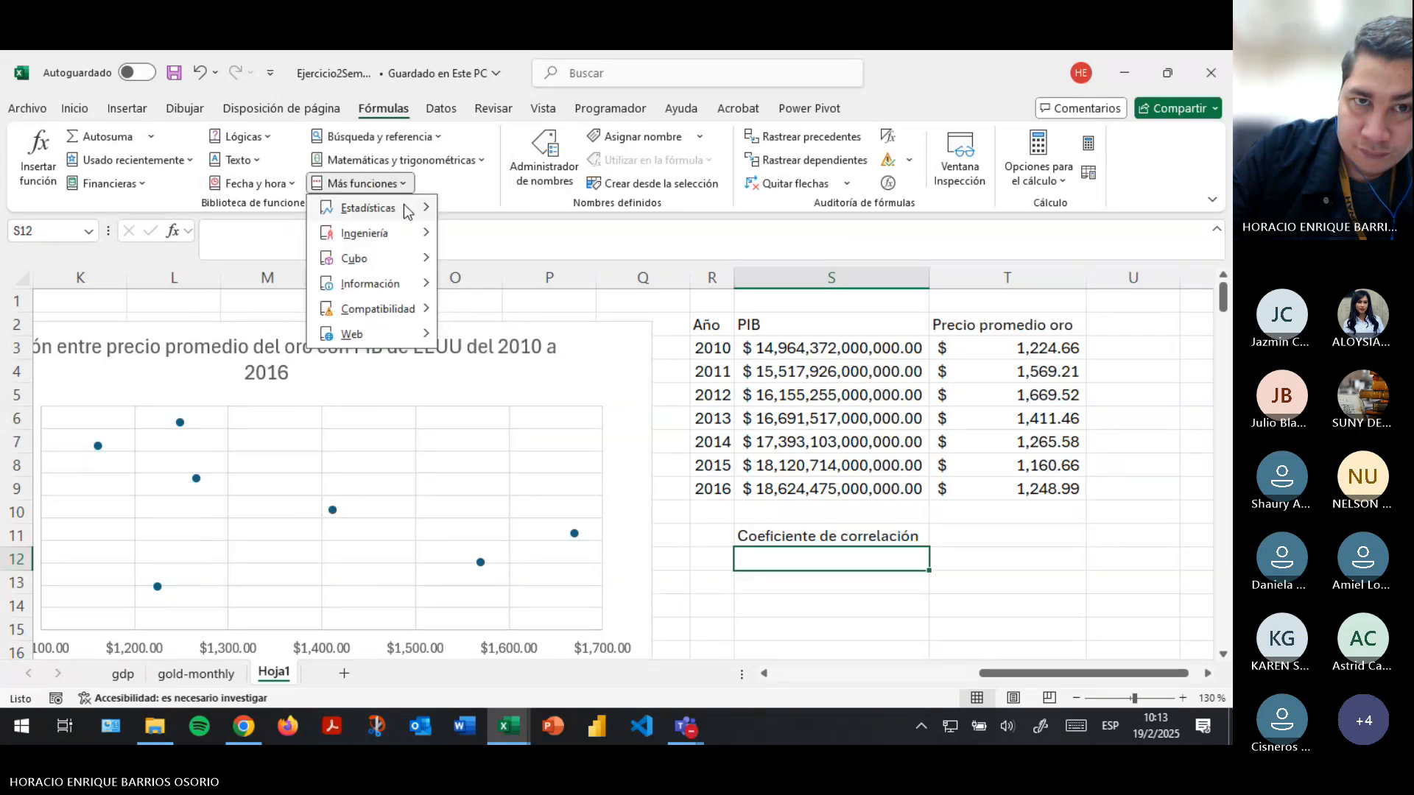
mouse_move(368, 208)
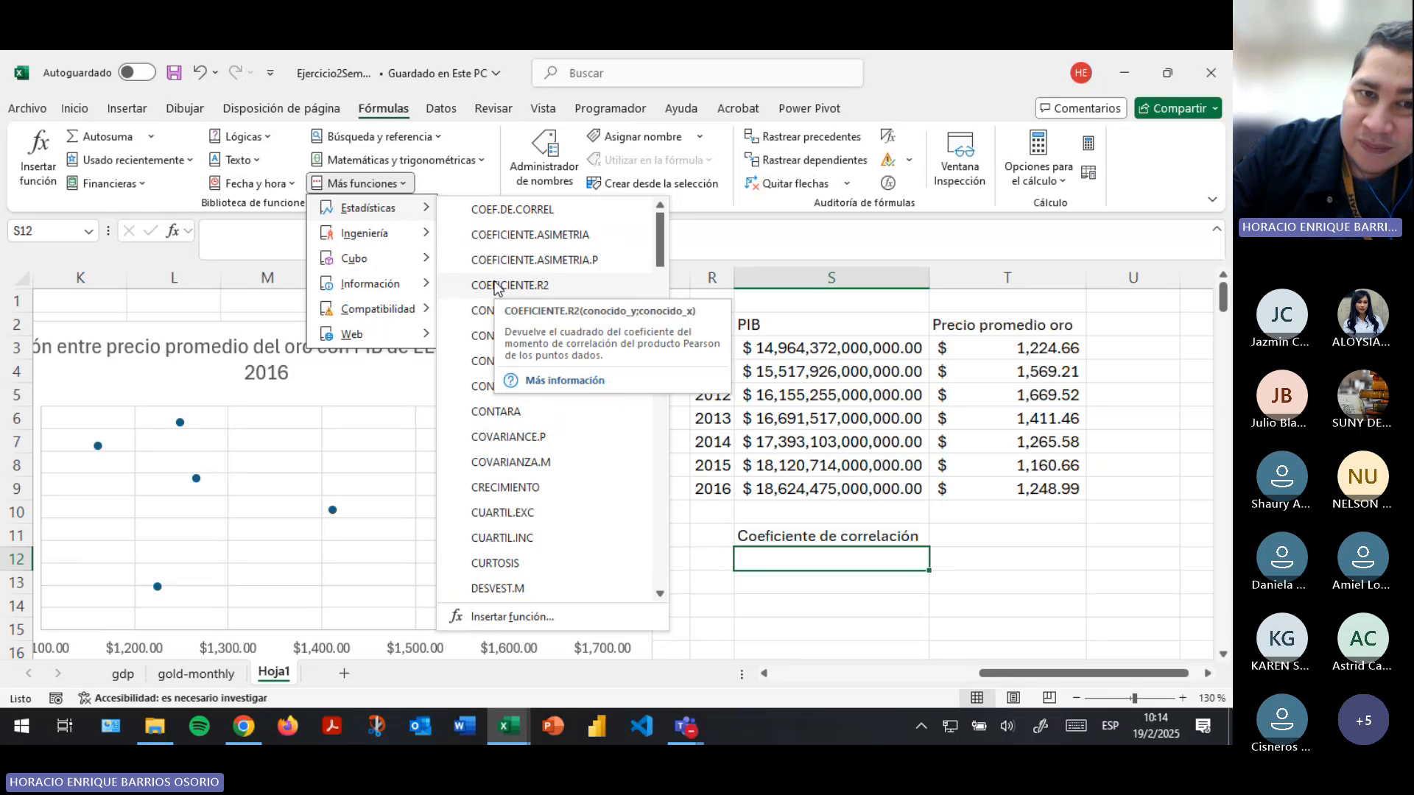
click(808, 559)
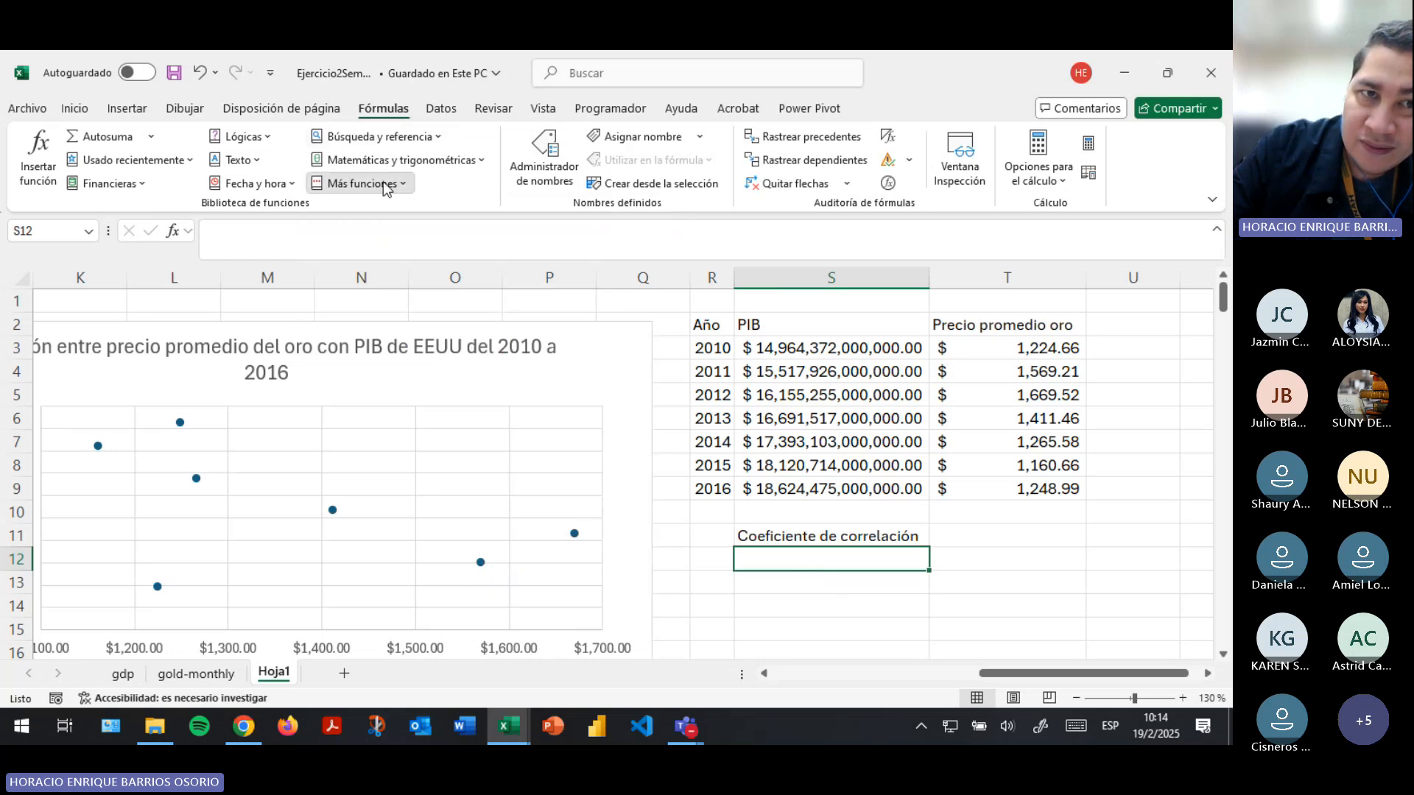
- Insert the statistical function COEF.DE.CORREL in cell S12 and move its arguments dialog off the combined table
click(361, 184)
mouse_move(418, 217)
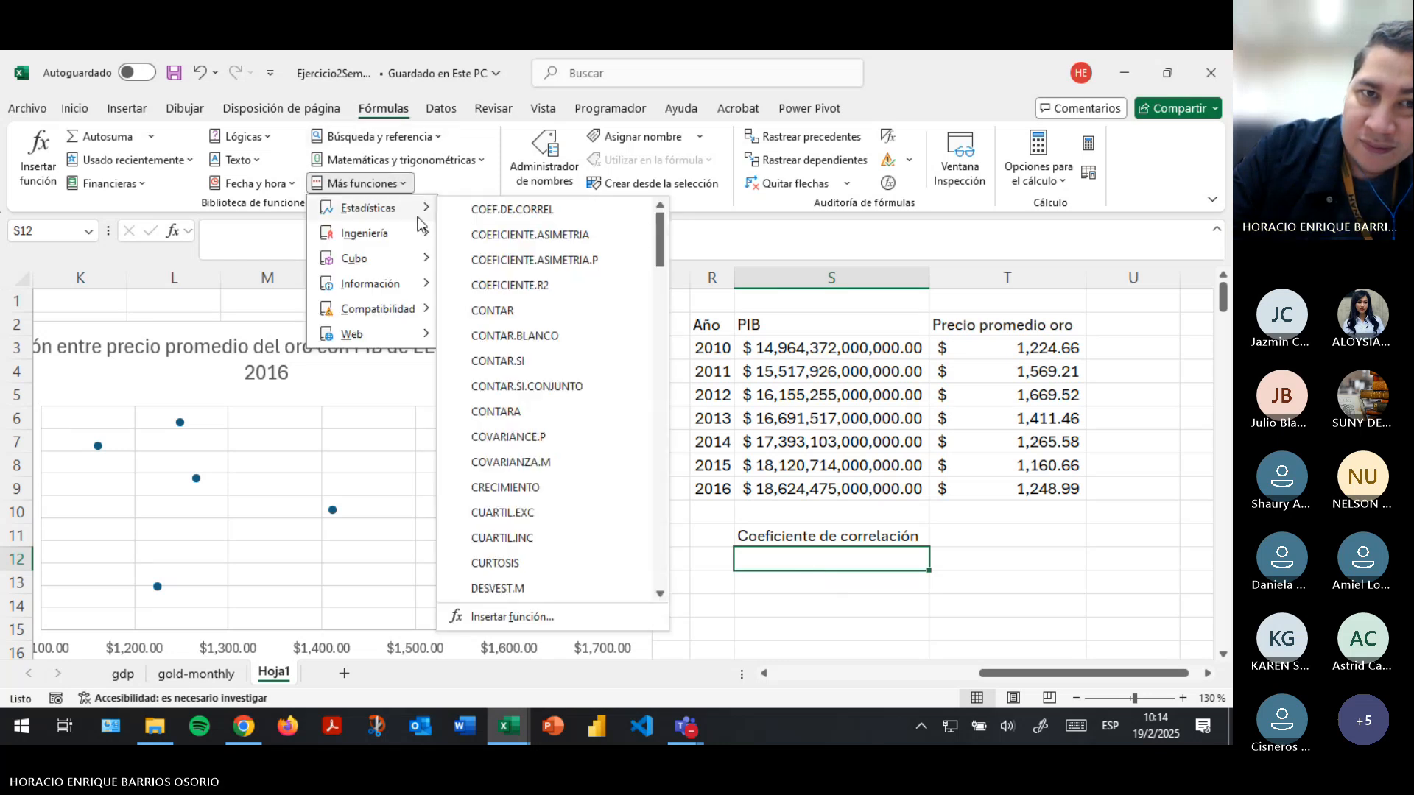
click(554, 211)
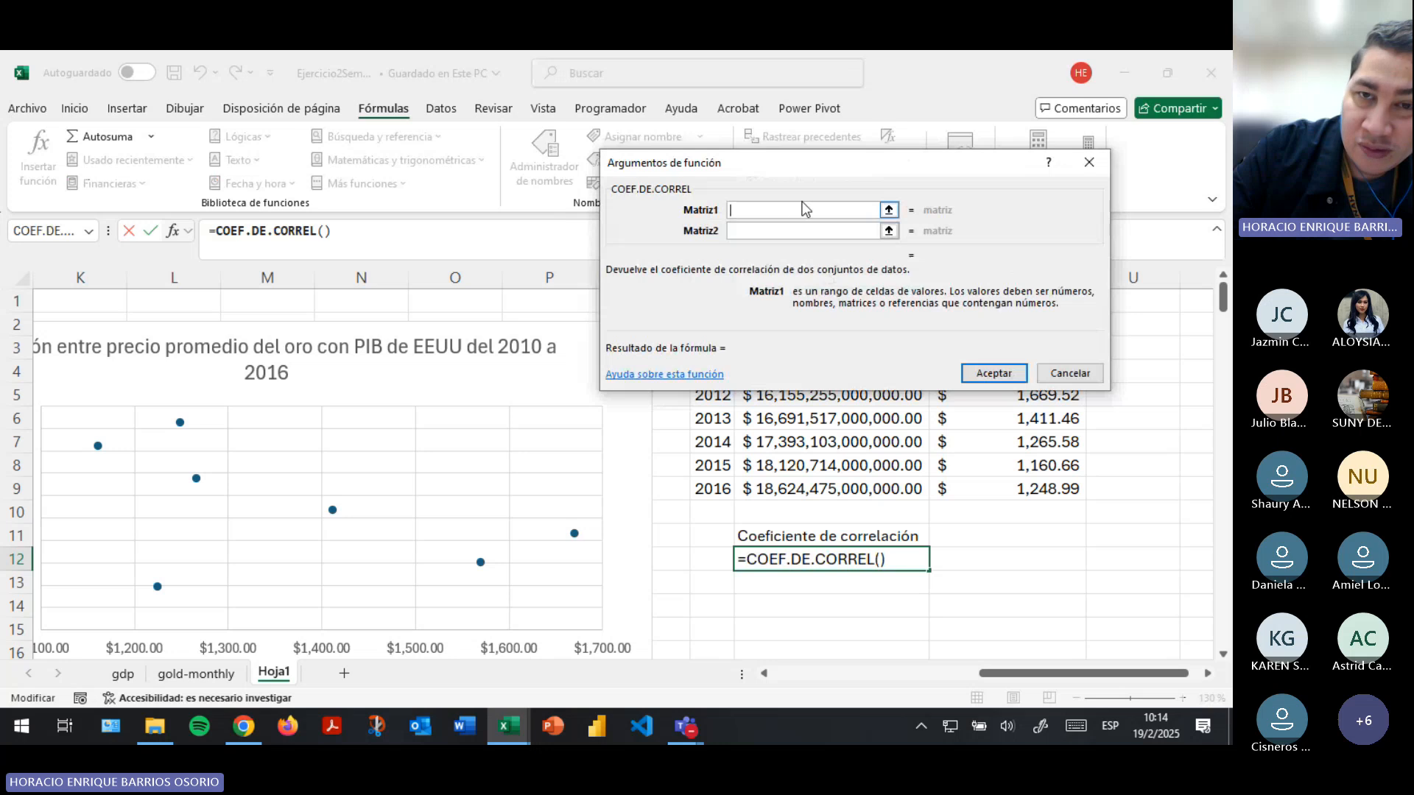
click(760, 234)
click(765, 210)
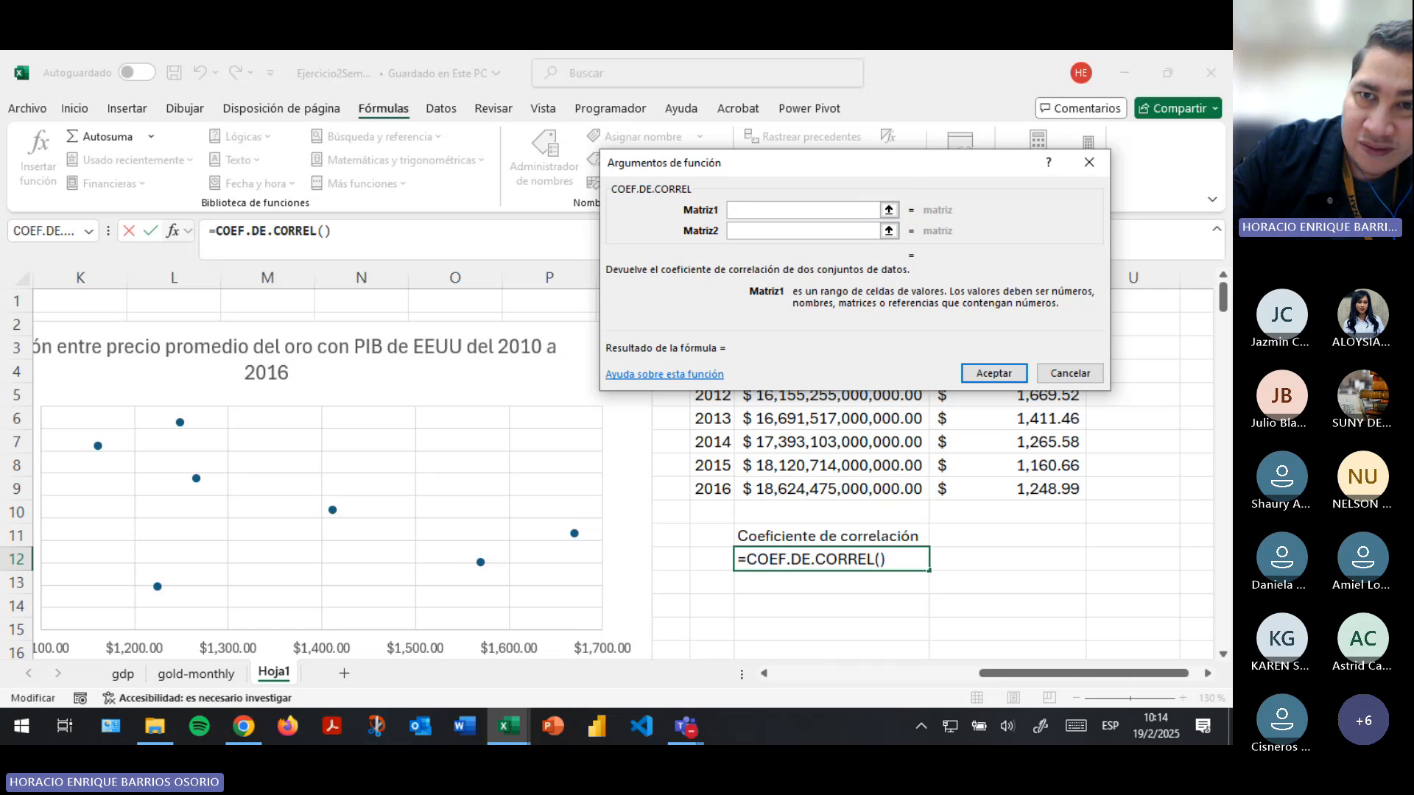
drag(867, 163, 412, 192)
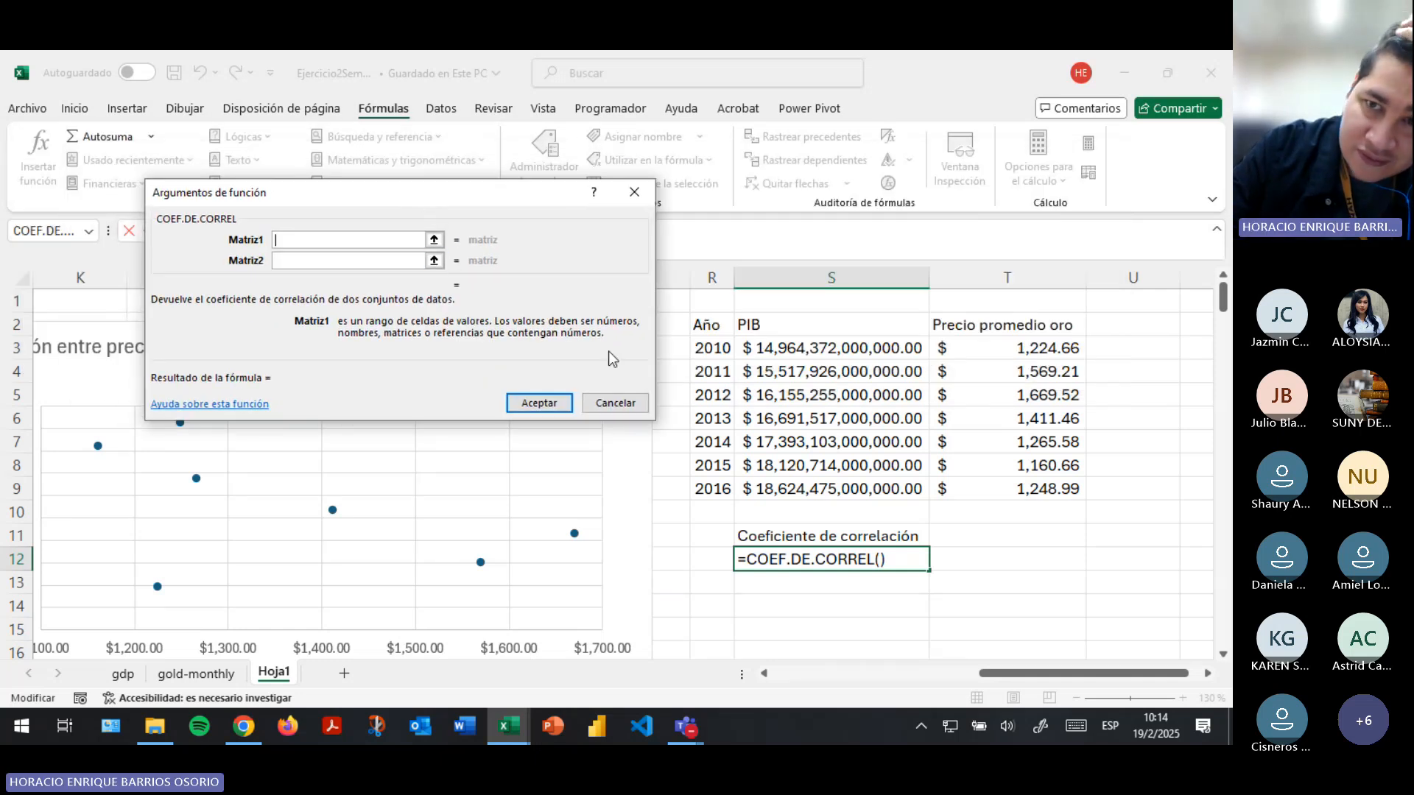
- Set Matriz1 to the gold prices T3:T9 and Matriz2 to the PIB values S3:S9, and accept the function
click(436, 239)
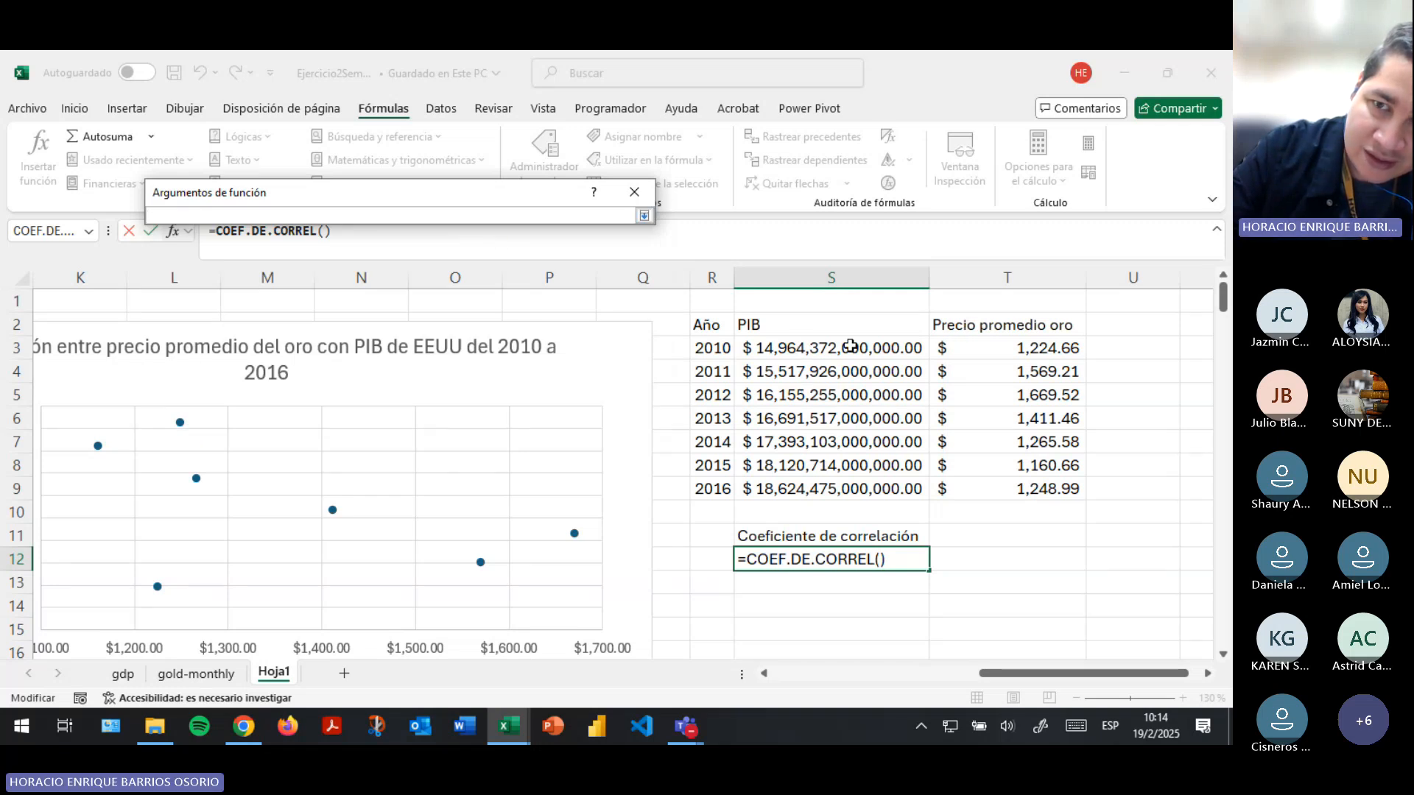
drag(1023, 351, 1031, 489)
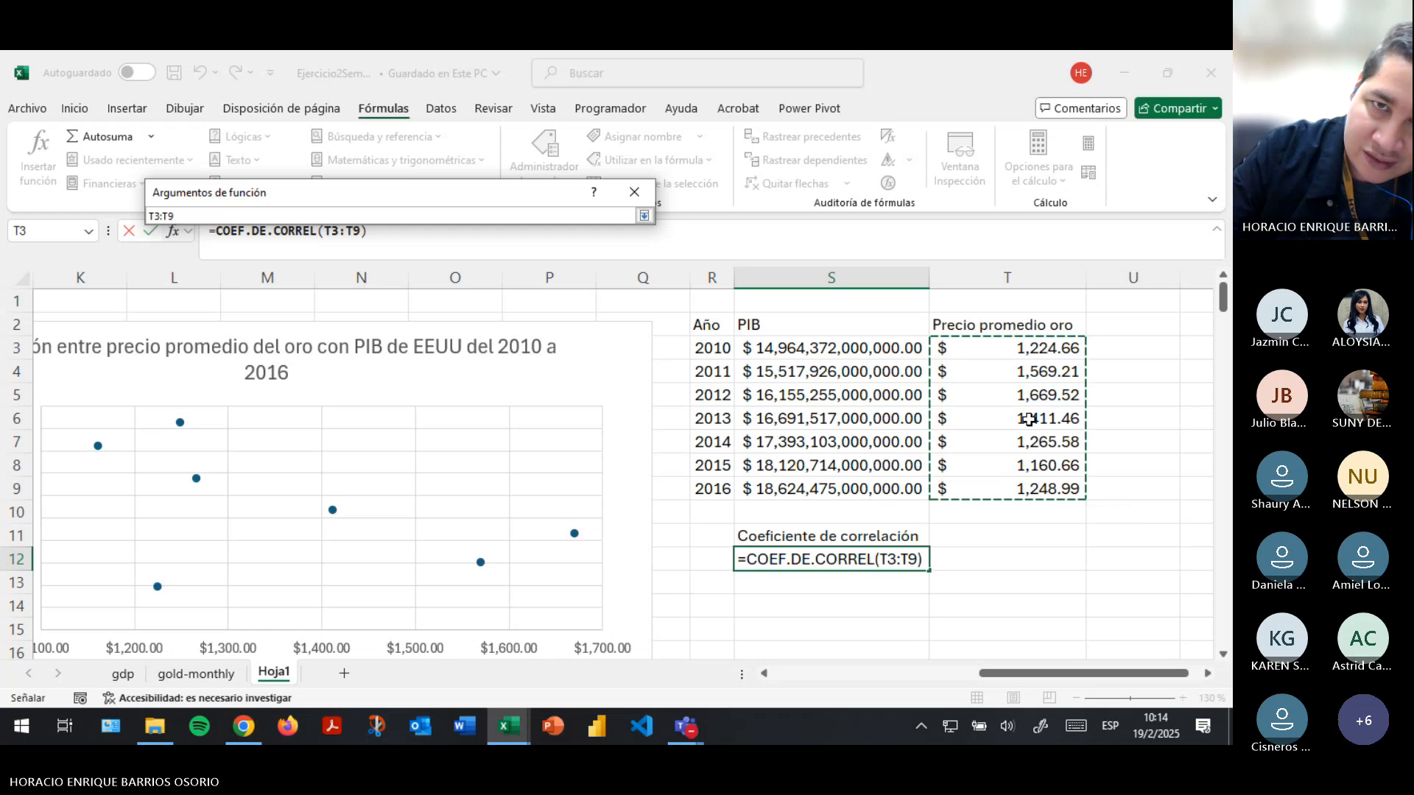
click(644, 215)
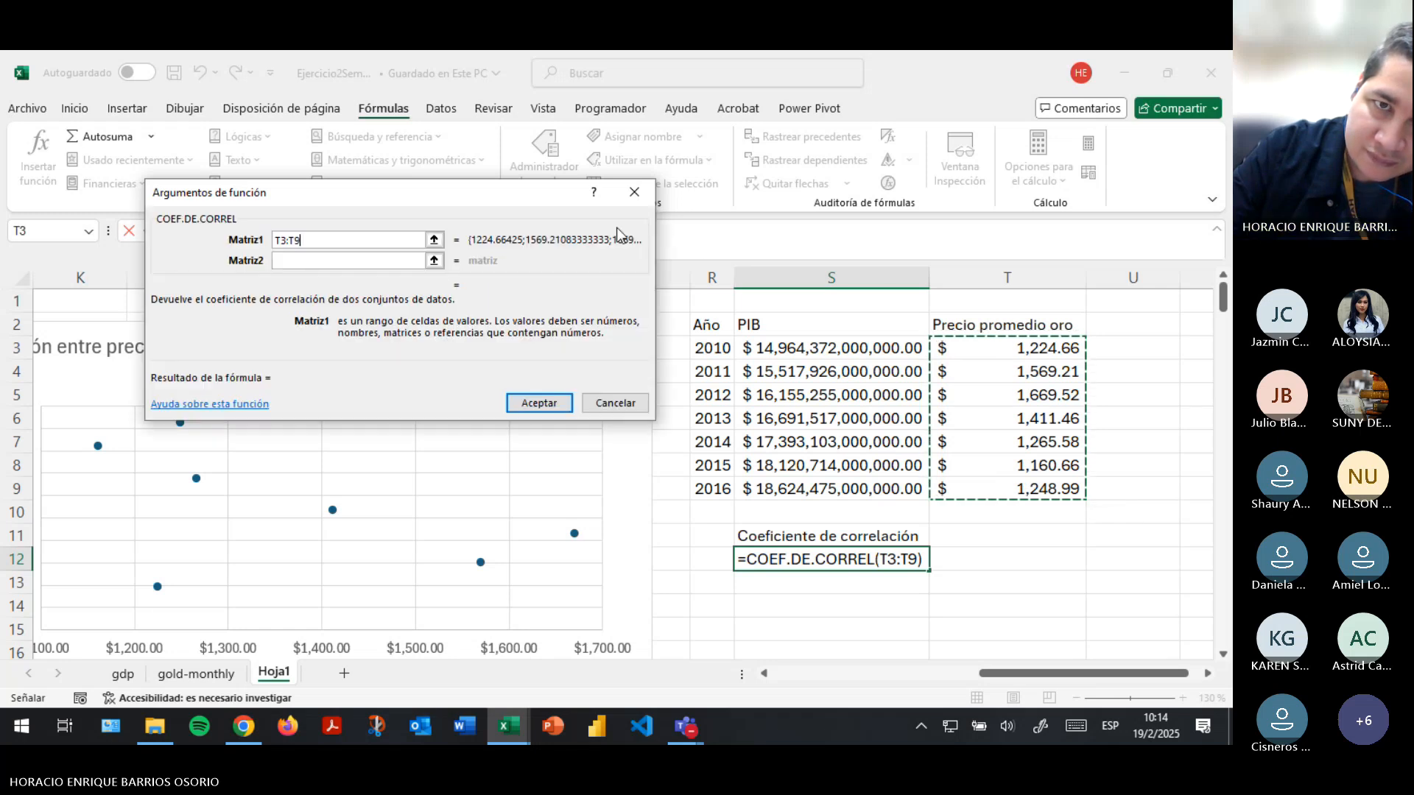
click(438, 258)
drag(804, 352, 823, 488)
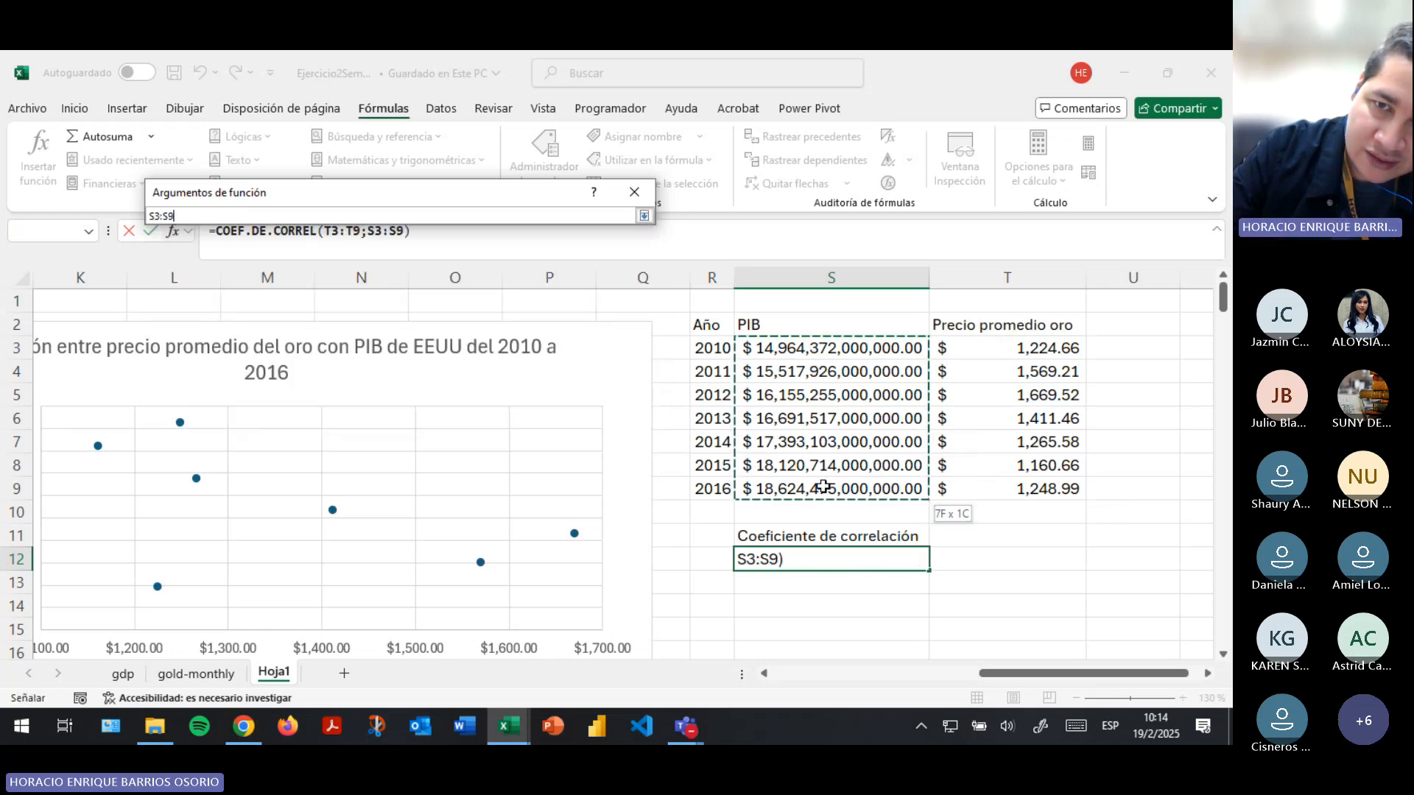
click(644, 215)
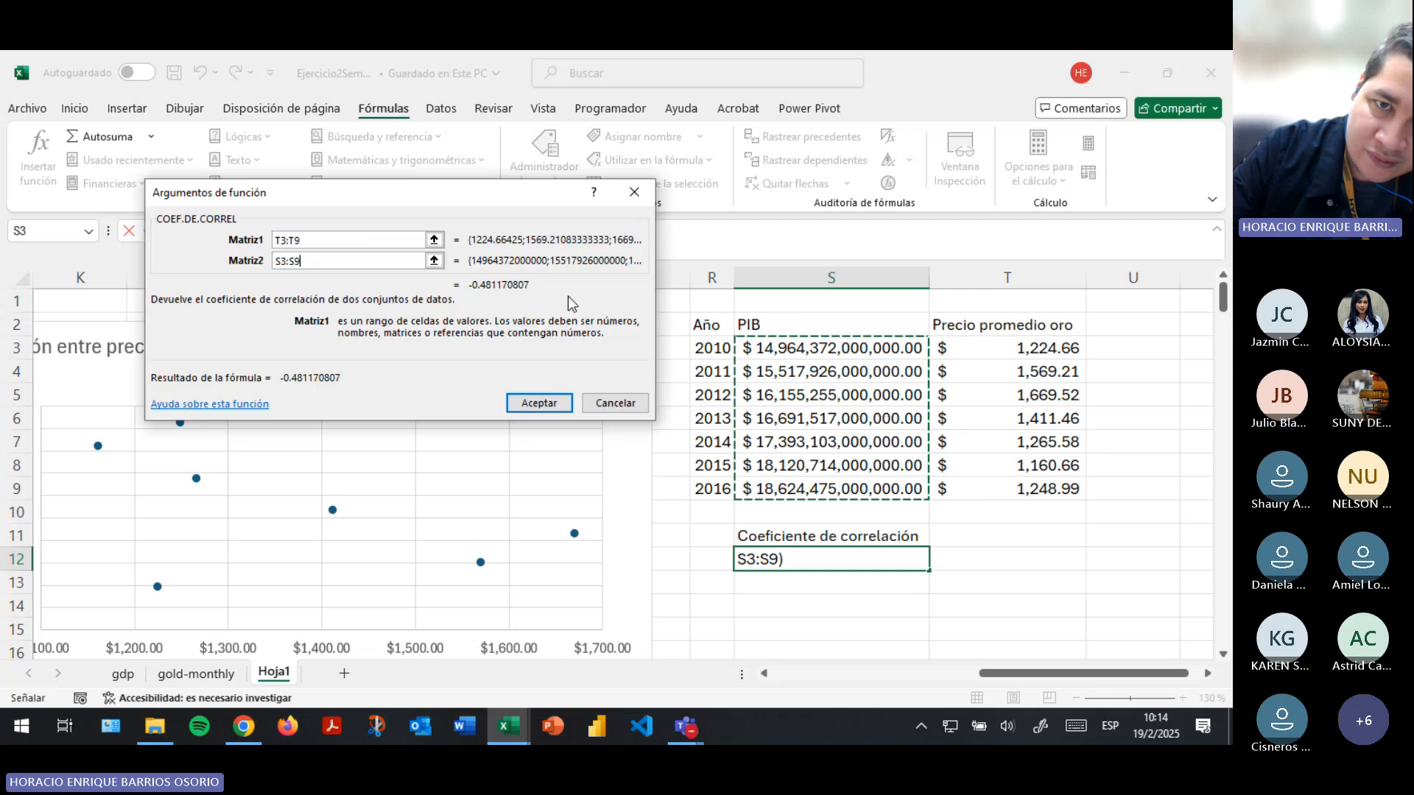
click(546, 407)
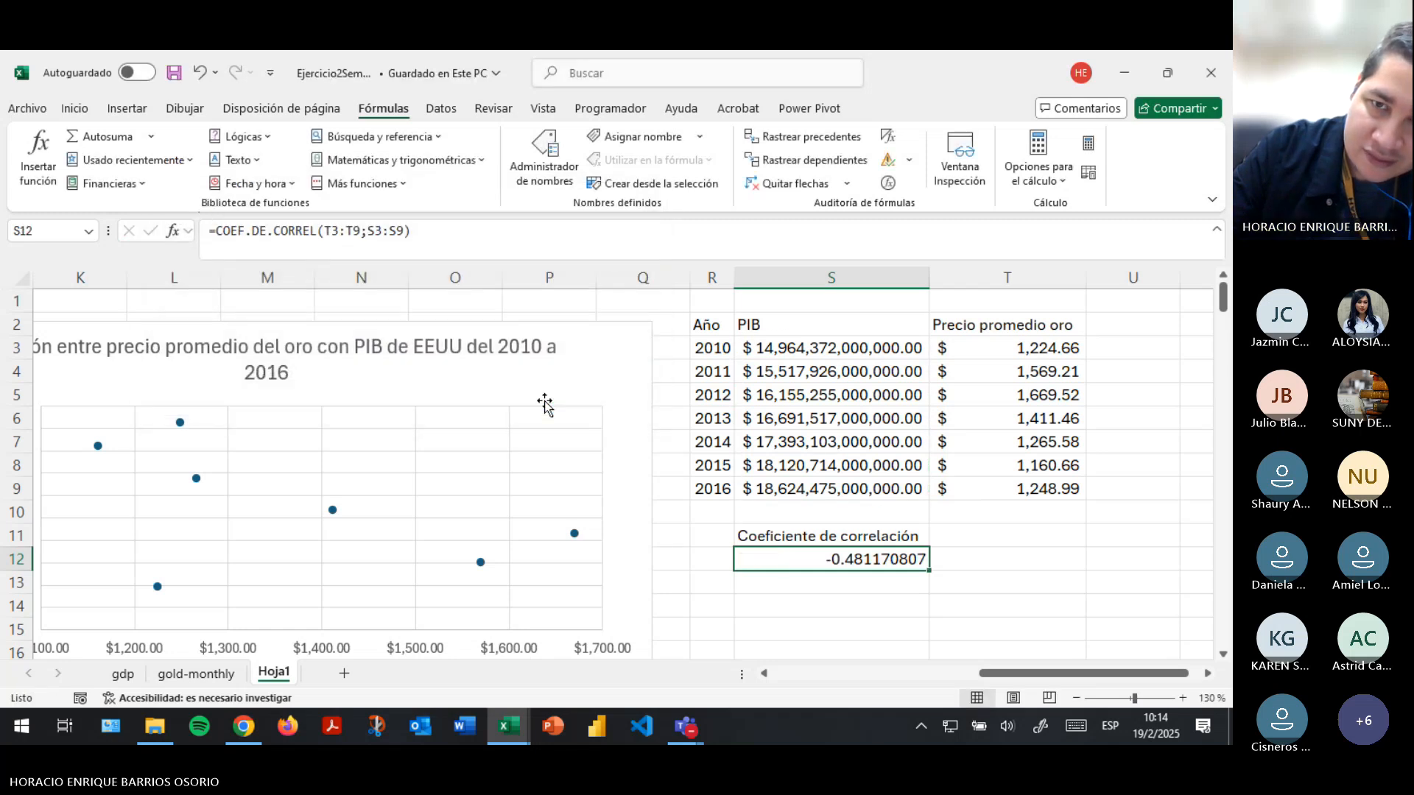
- Change the header in S2 to "PIB EEUU"
click(831, 325)
click(483, 235)
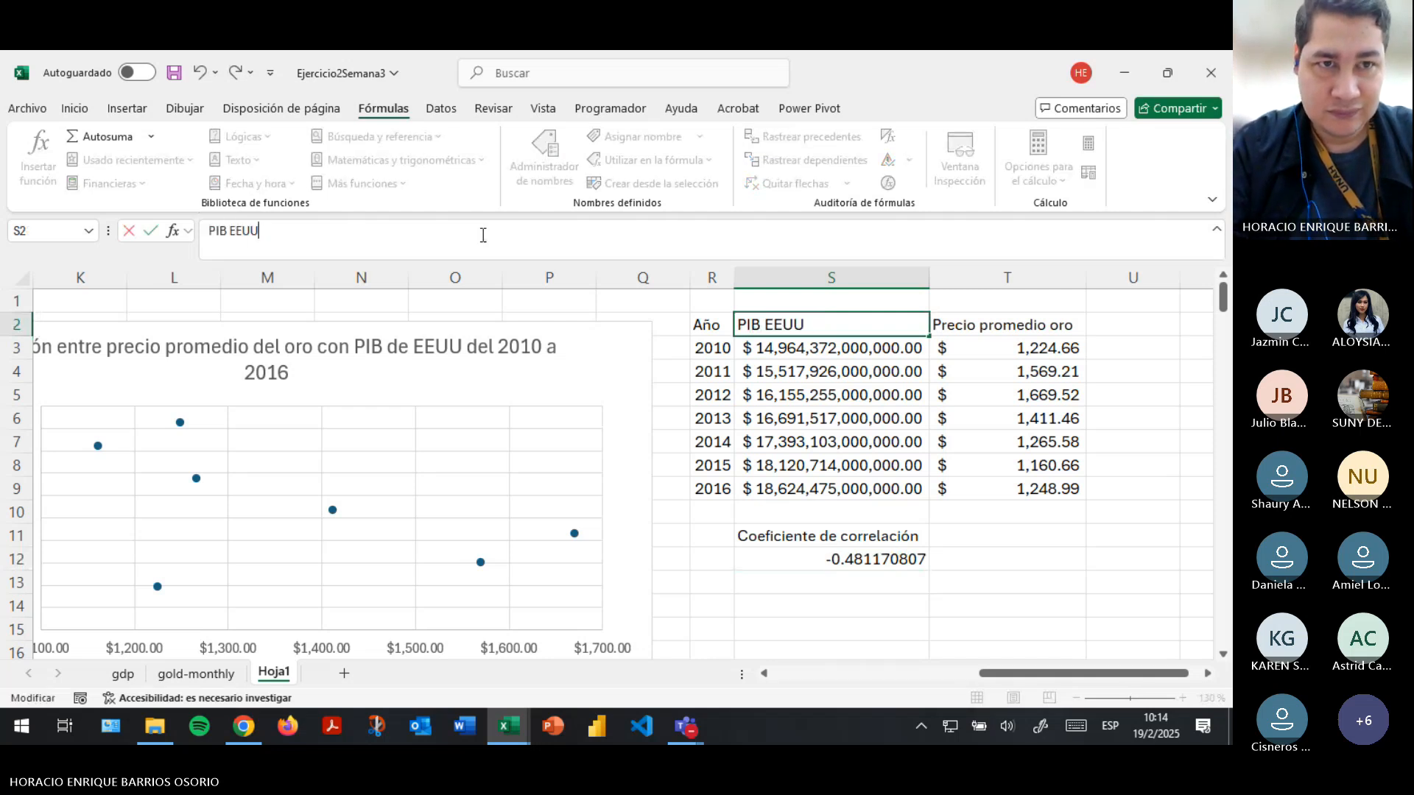
key(Return)
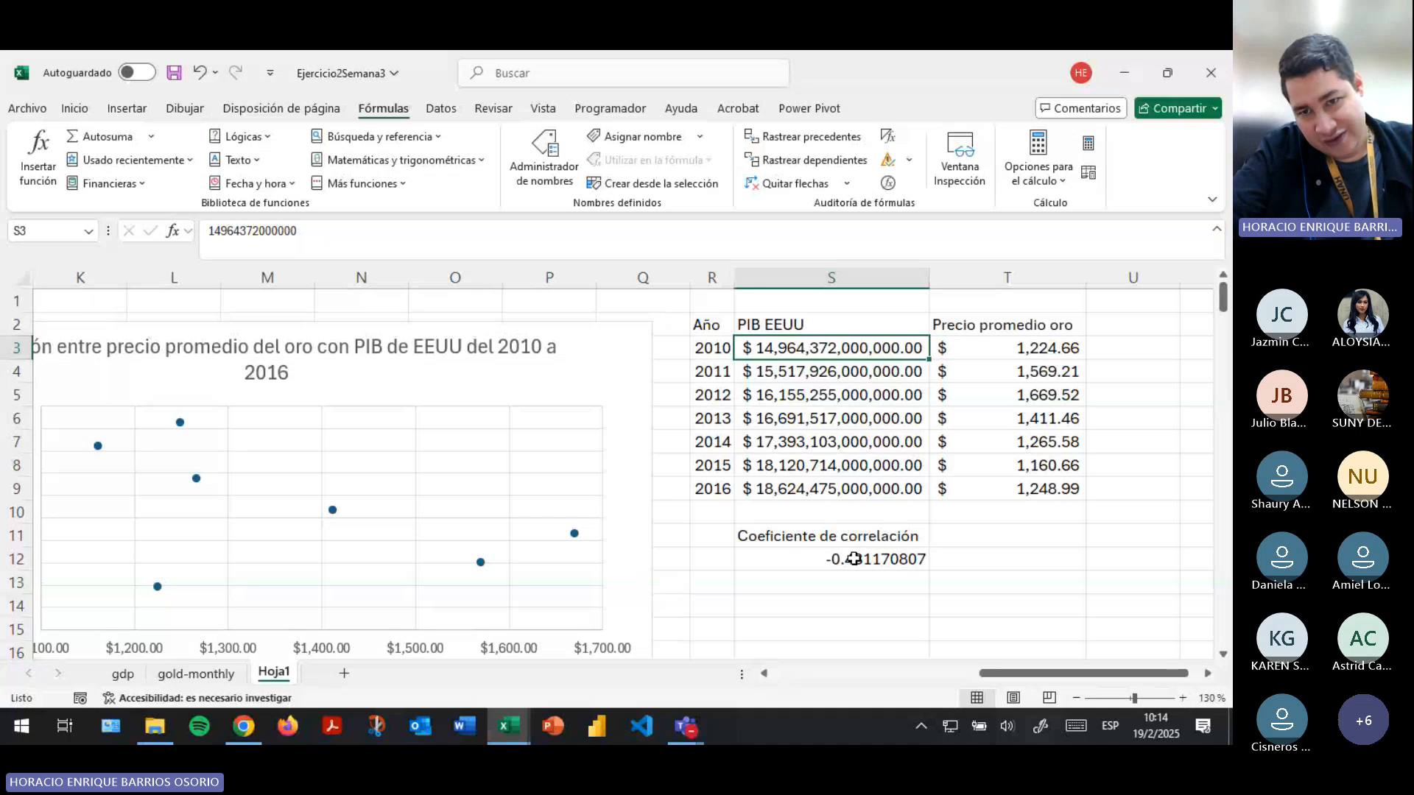
- Enter "-1,1" in cell T11 beside the correlation coefficient label
click(854, 561)
scroll(854, 592, down, 1)
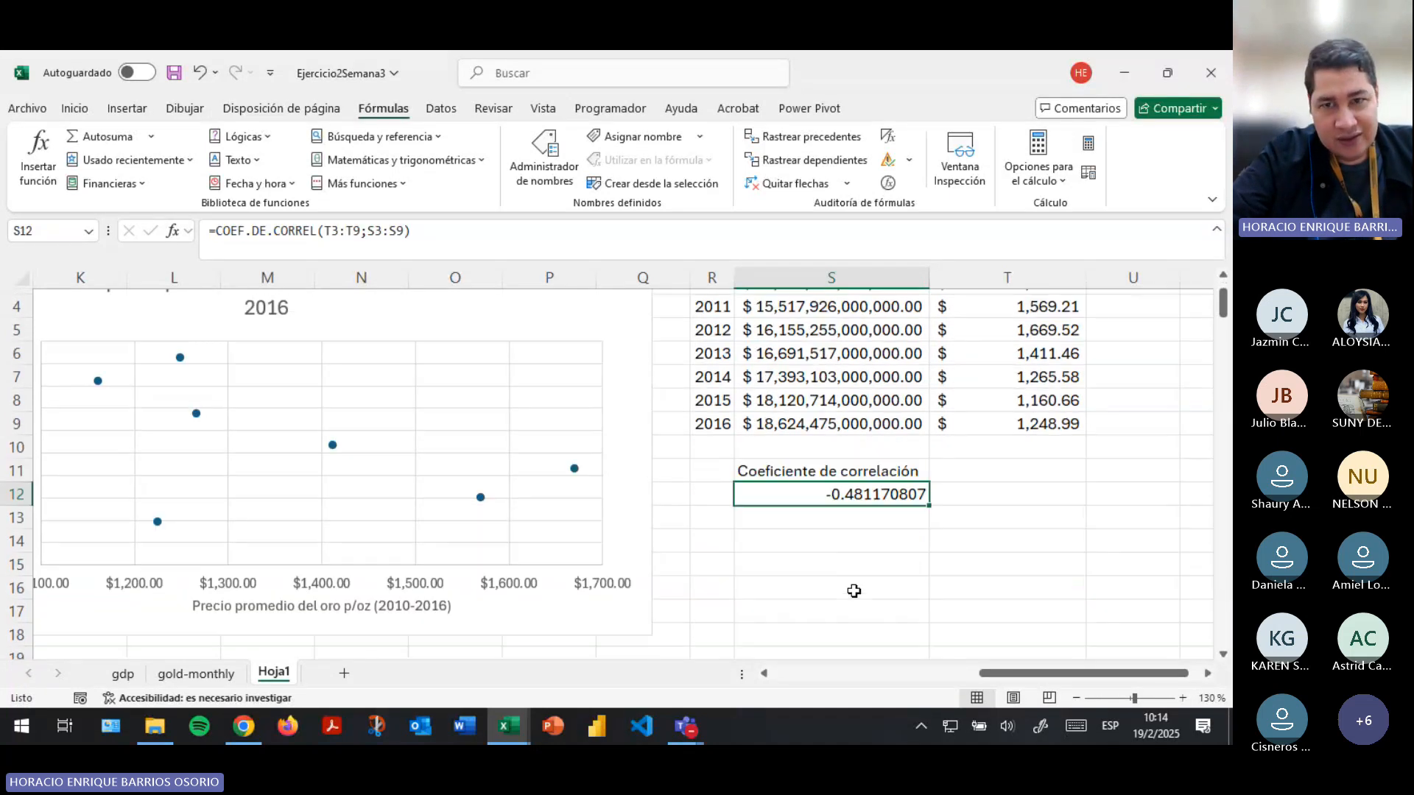
click(1036, 474)
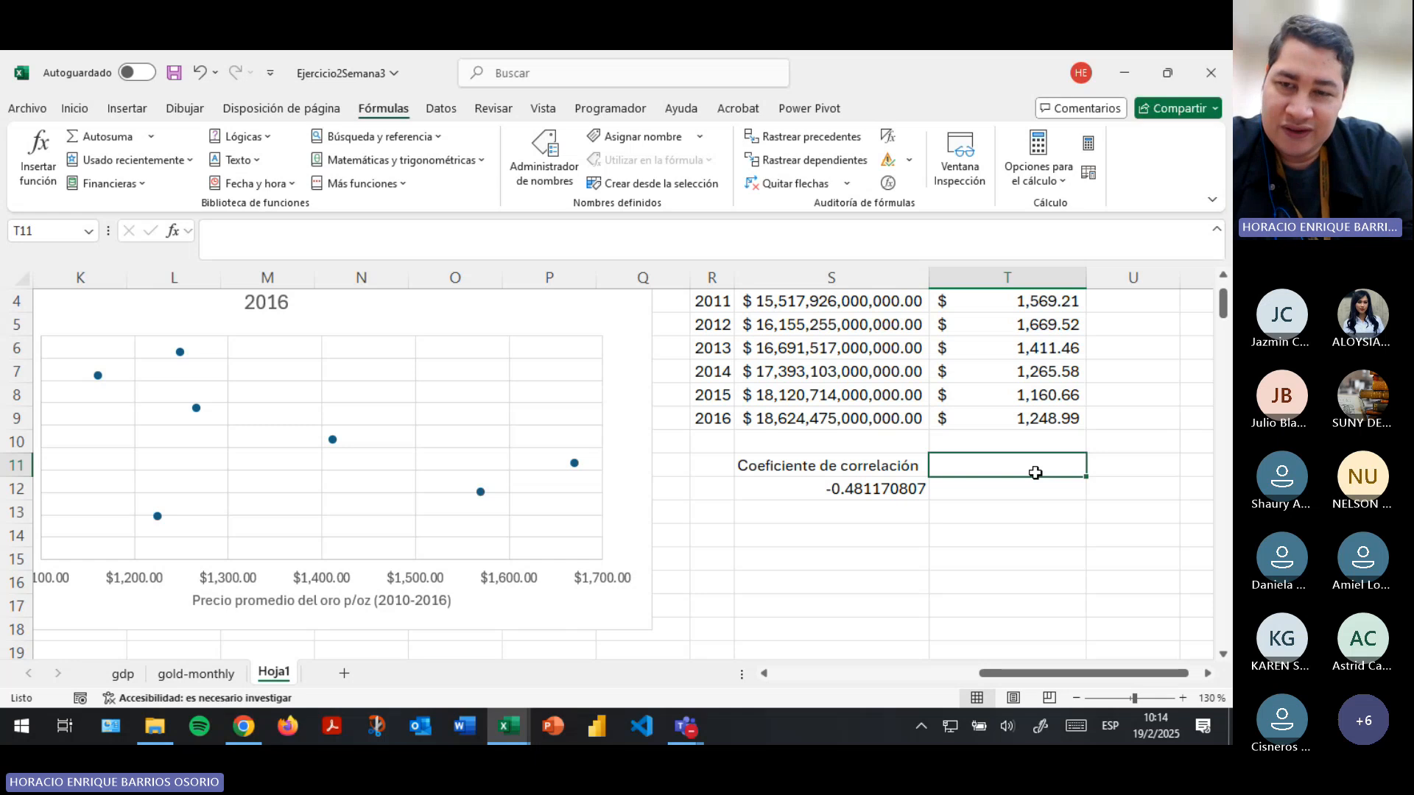
text(-1,1)
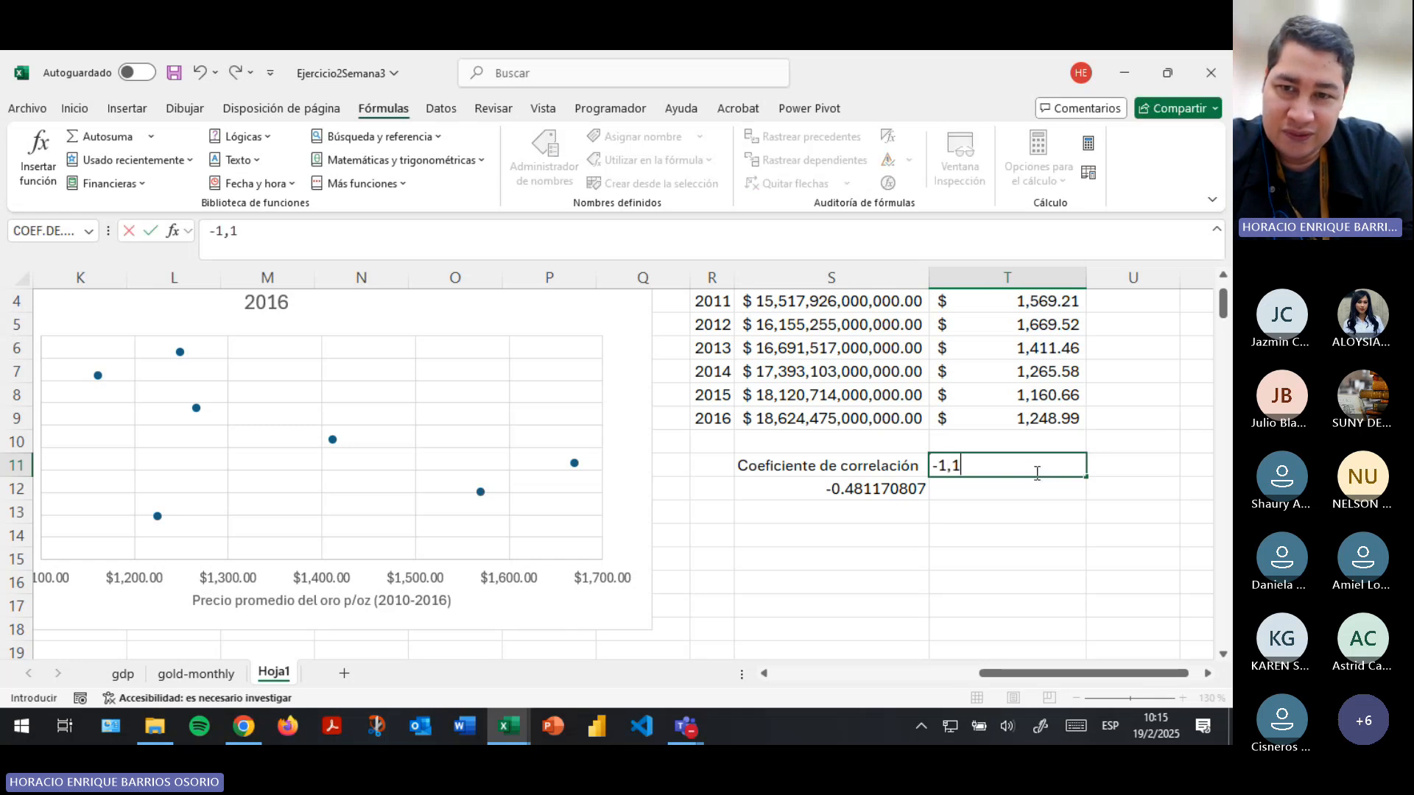
key(Return)
key(Return)
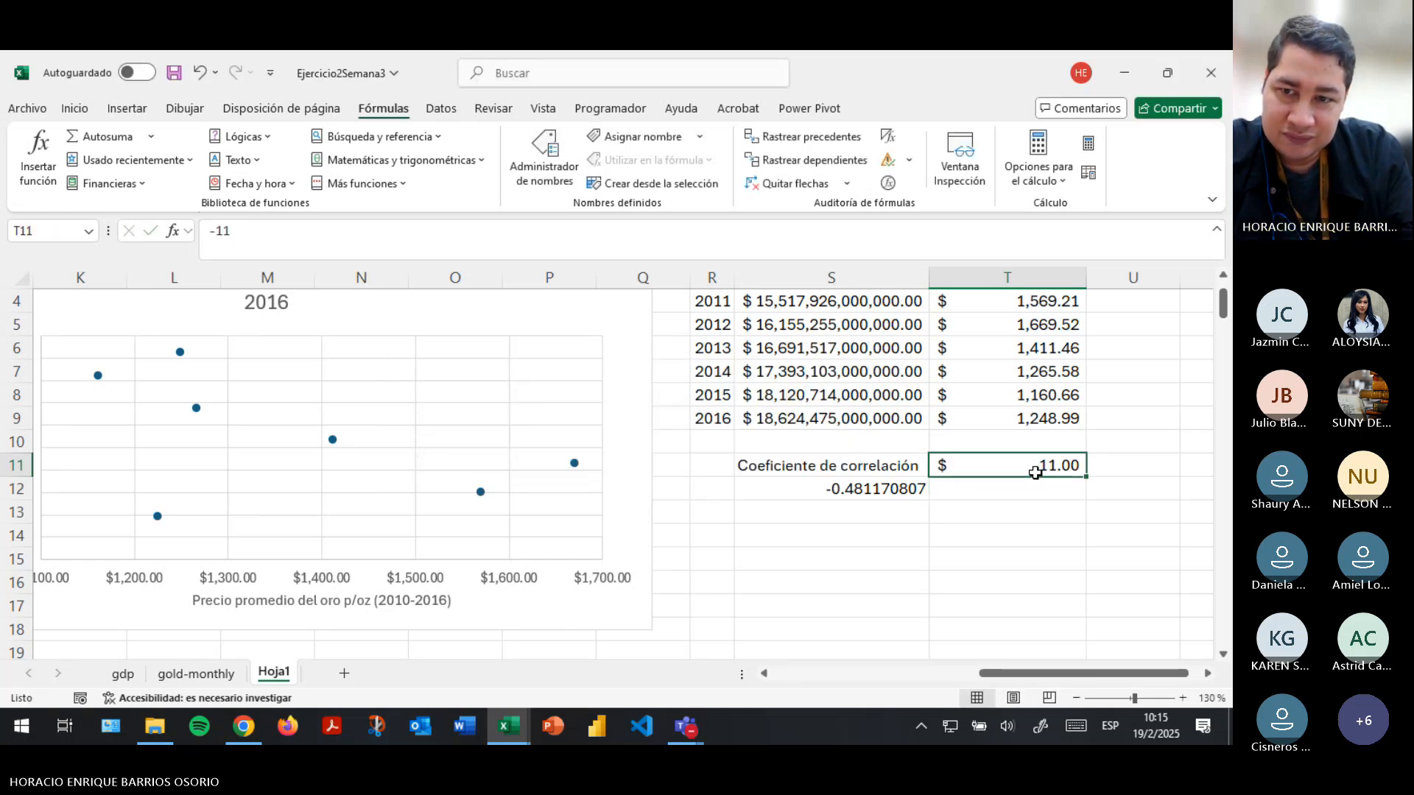
- Return to cell T11 and clear its contents
key(Home)
key(Right)
key(Right)
key(Right)
key(Right)
key(Right)
key(Right)
key(Right)
key(Right)
key(Right)
key(Right)
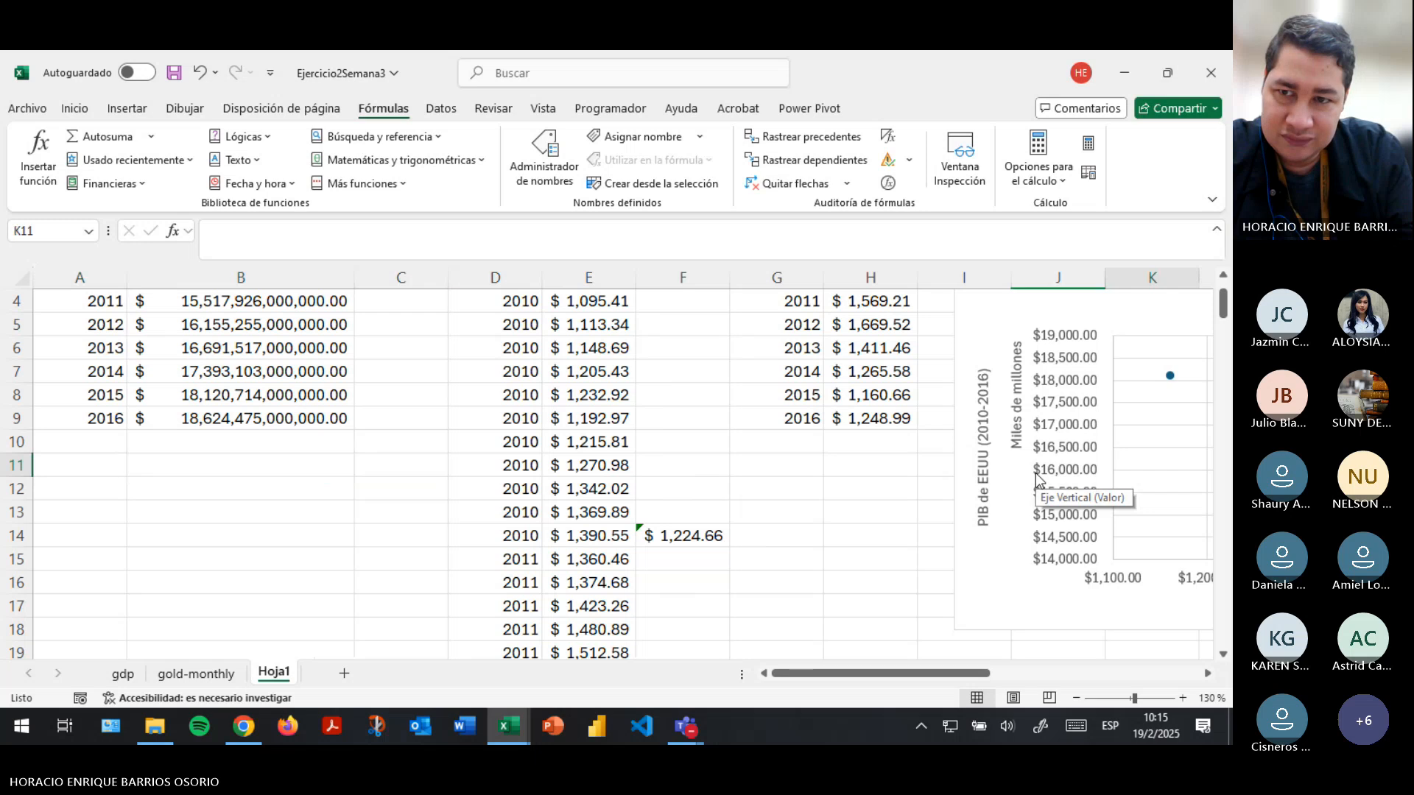
key(Right)
key(Right)
key(Right)
key(Right)
key(Right)
key(Right)
key(Right)
key(Right)
key(Right)
key(Right)
key(Right)
key(Right)
key(Left)
key(Left)
key(Left)
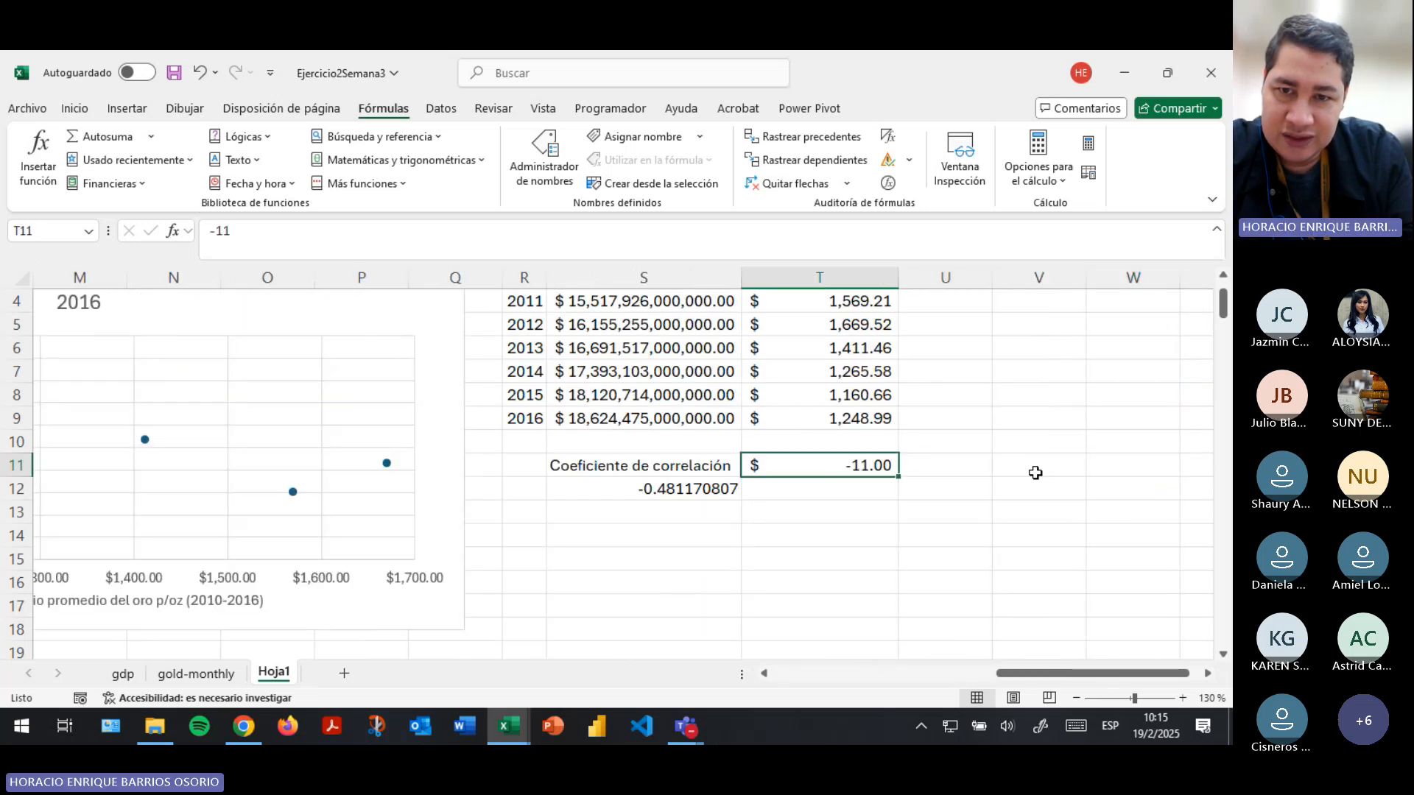
key(Delete)
- Enter the correlation range limits -1 in cell S14 and 1 in cell S15
key(Down)
key(Down)
key(Down)
key(Left)
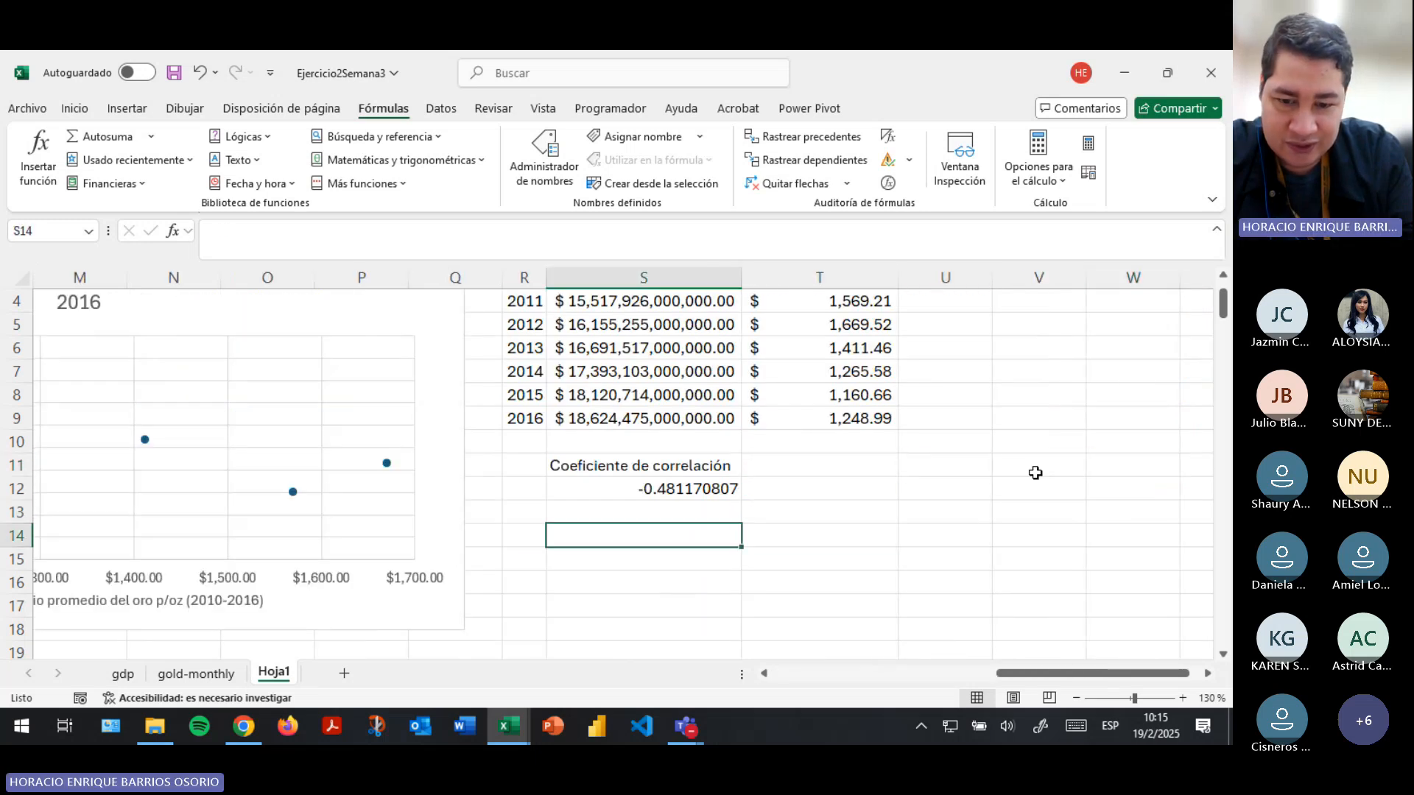
text(-1)
key(Return)
text(1)
key(Return)
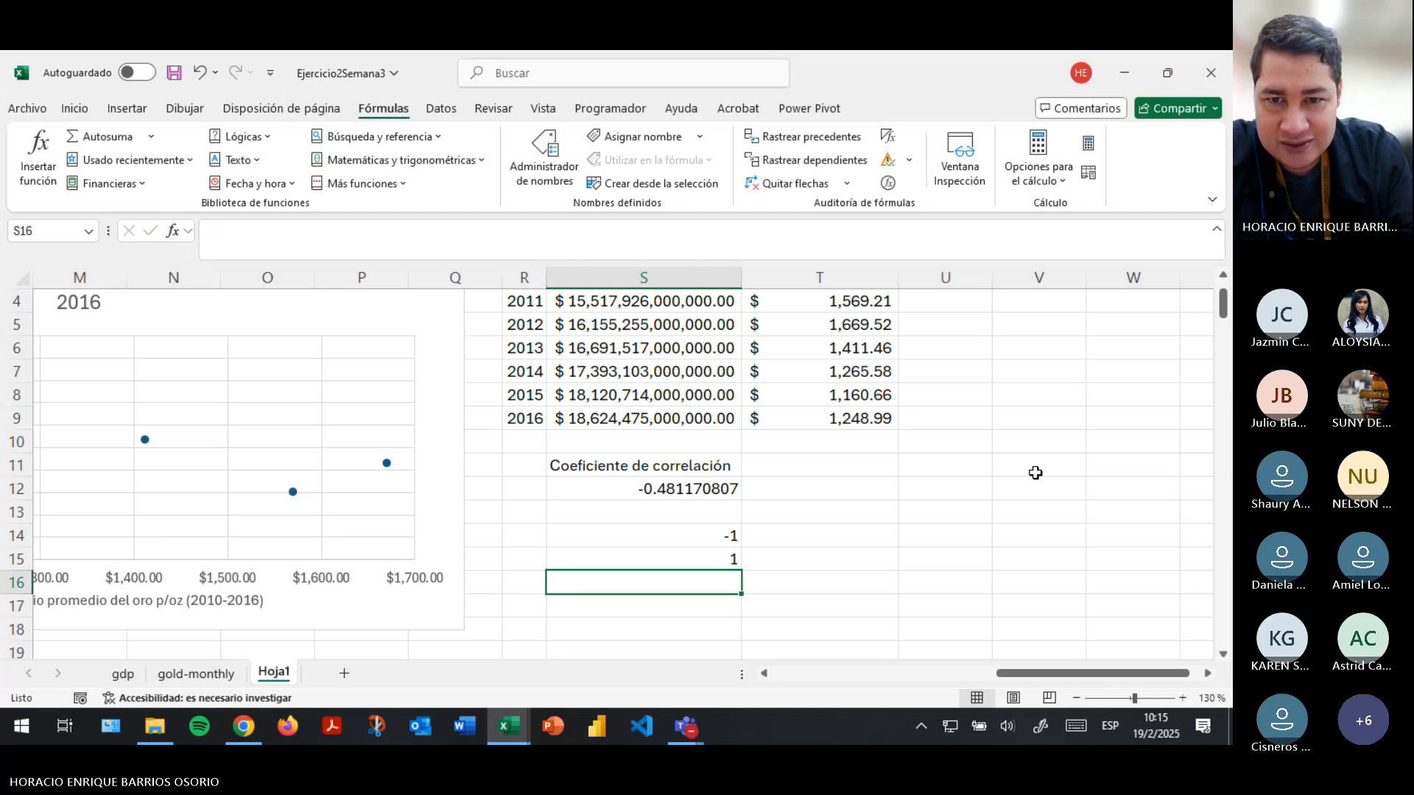
key(Up)
key(Up)
key(Right)
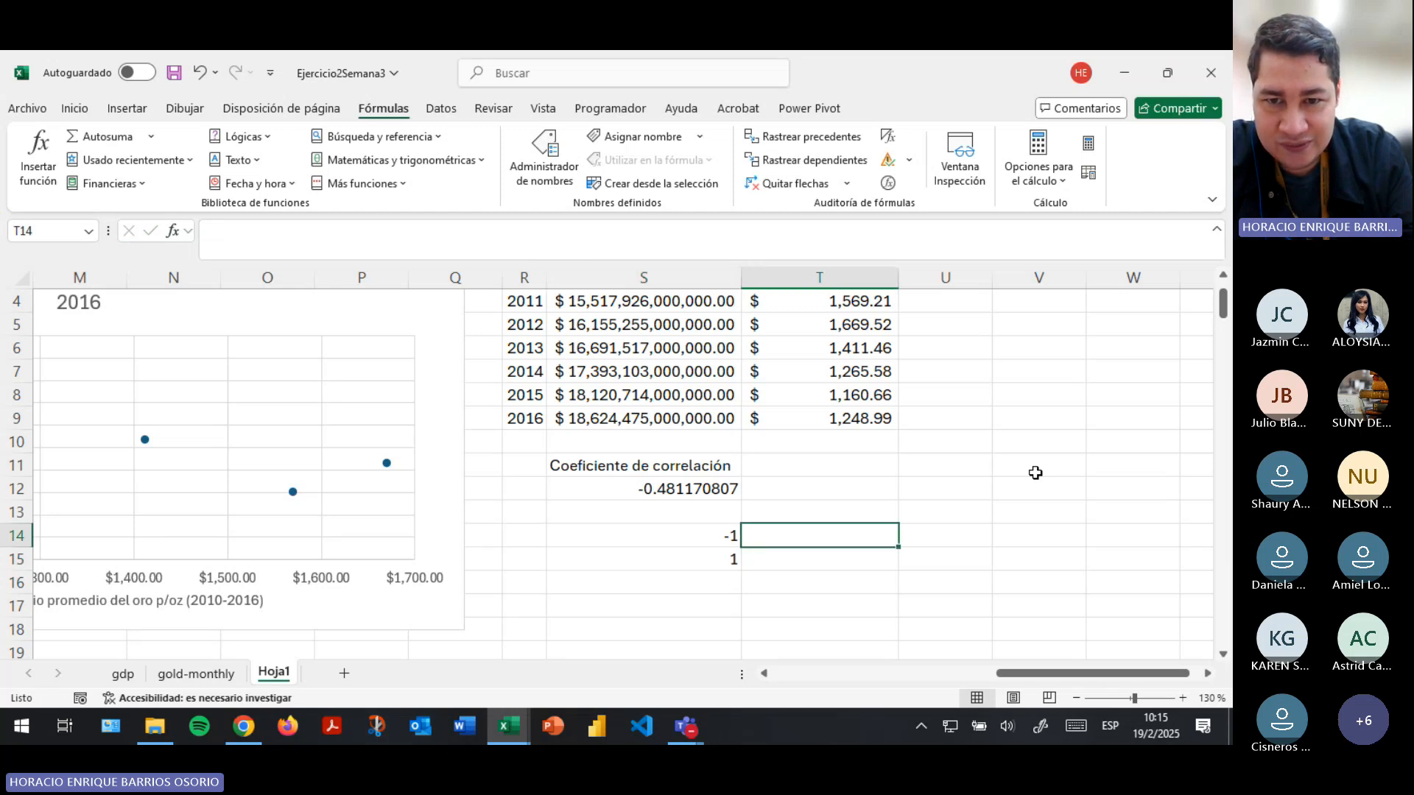
key(Down)
key(Left)
key(Up)
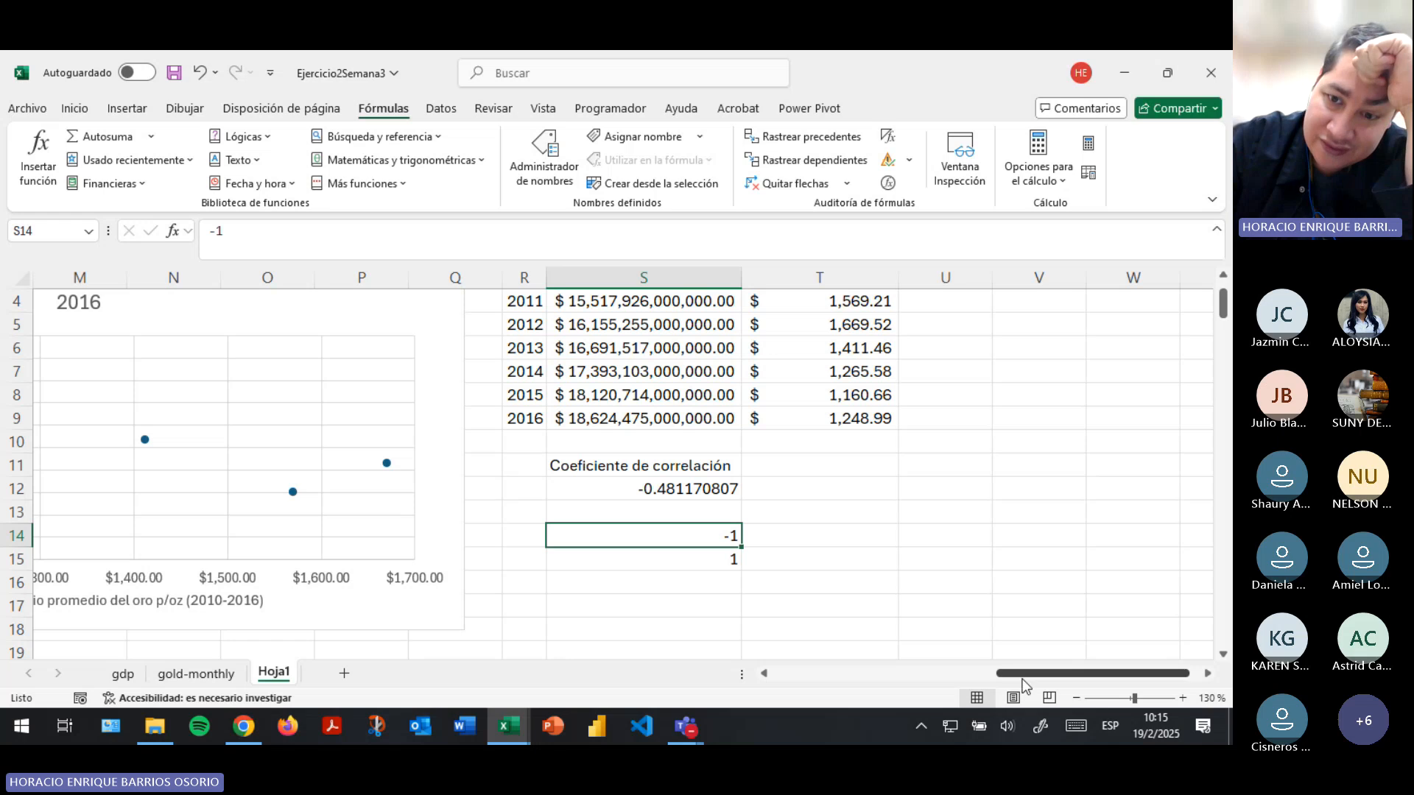
- Examine the scatter chart's PIB and average gold price axes to relate the point pattern to the correlation coefficient
drag(1027, 673, 991, 589)
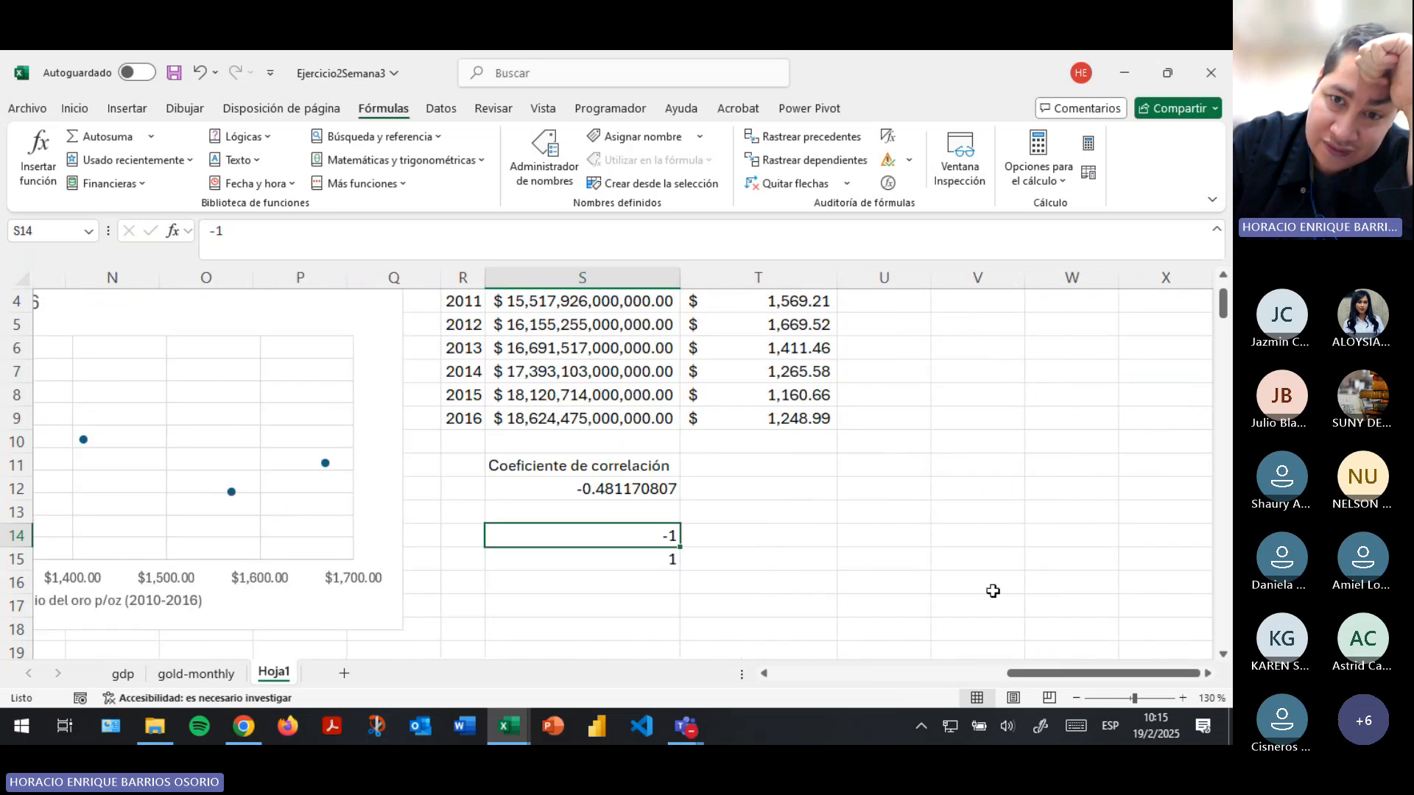
scroll(941, 552, up, 1)
drag(1016, 671, 948, 675)
scroll(956, 532, down, 2)
click(954, 527)
scroll(807, 531, up, 2)
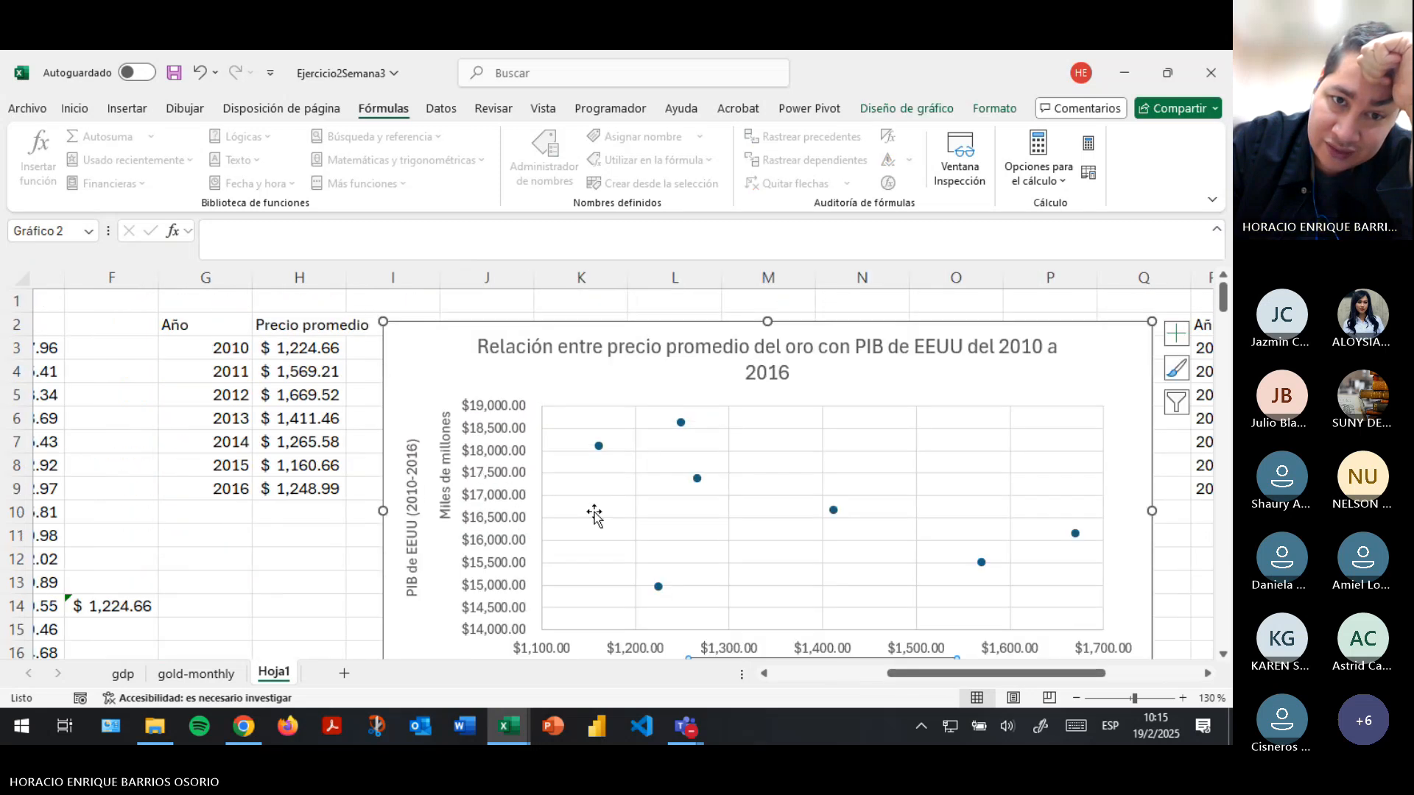
click(521, 436)
scroll(526, 559, down, 1)
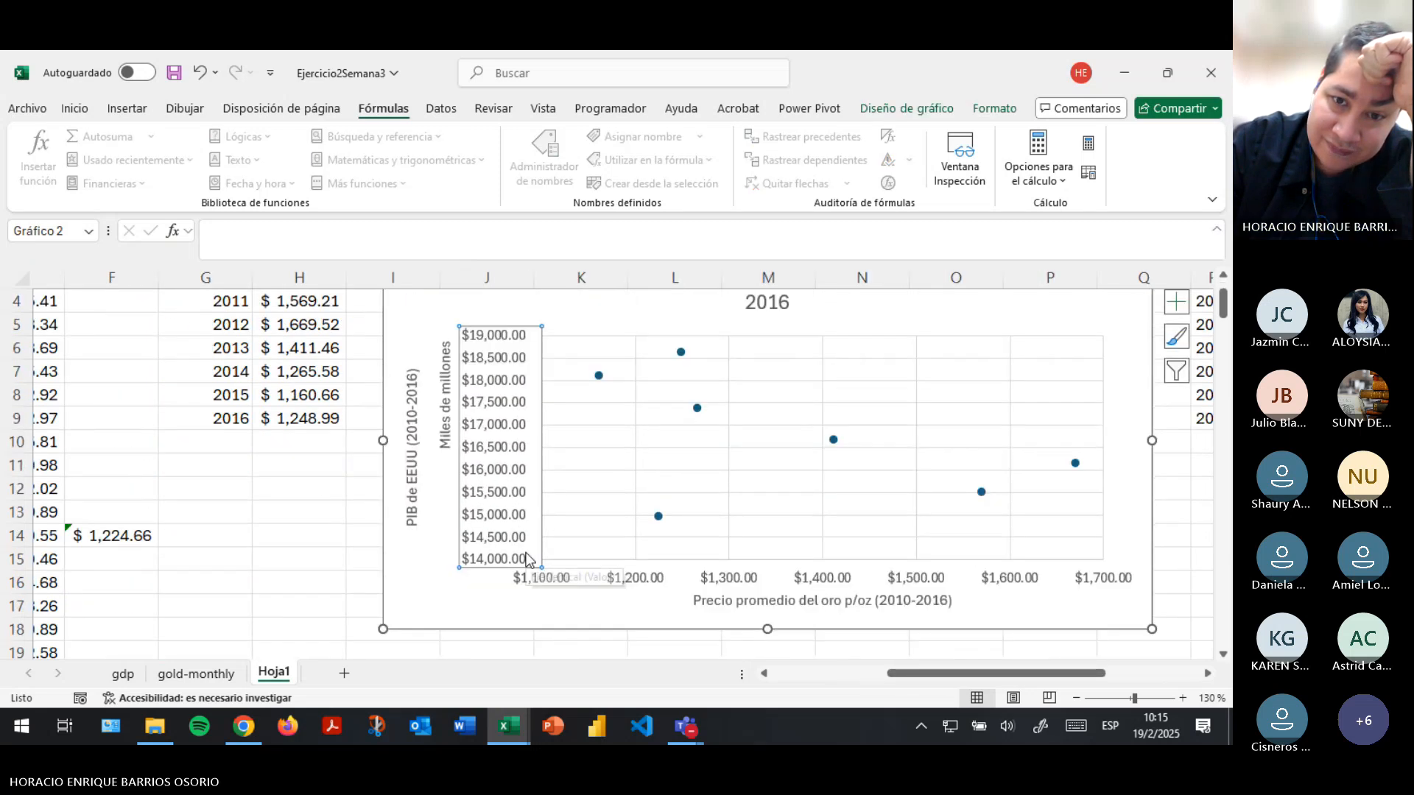
click(739, 586)
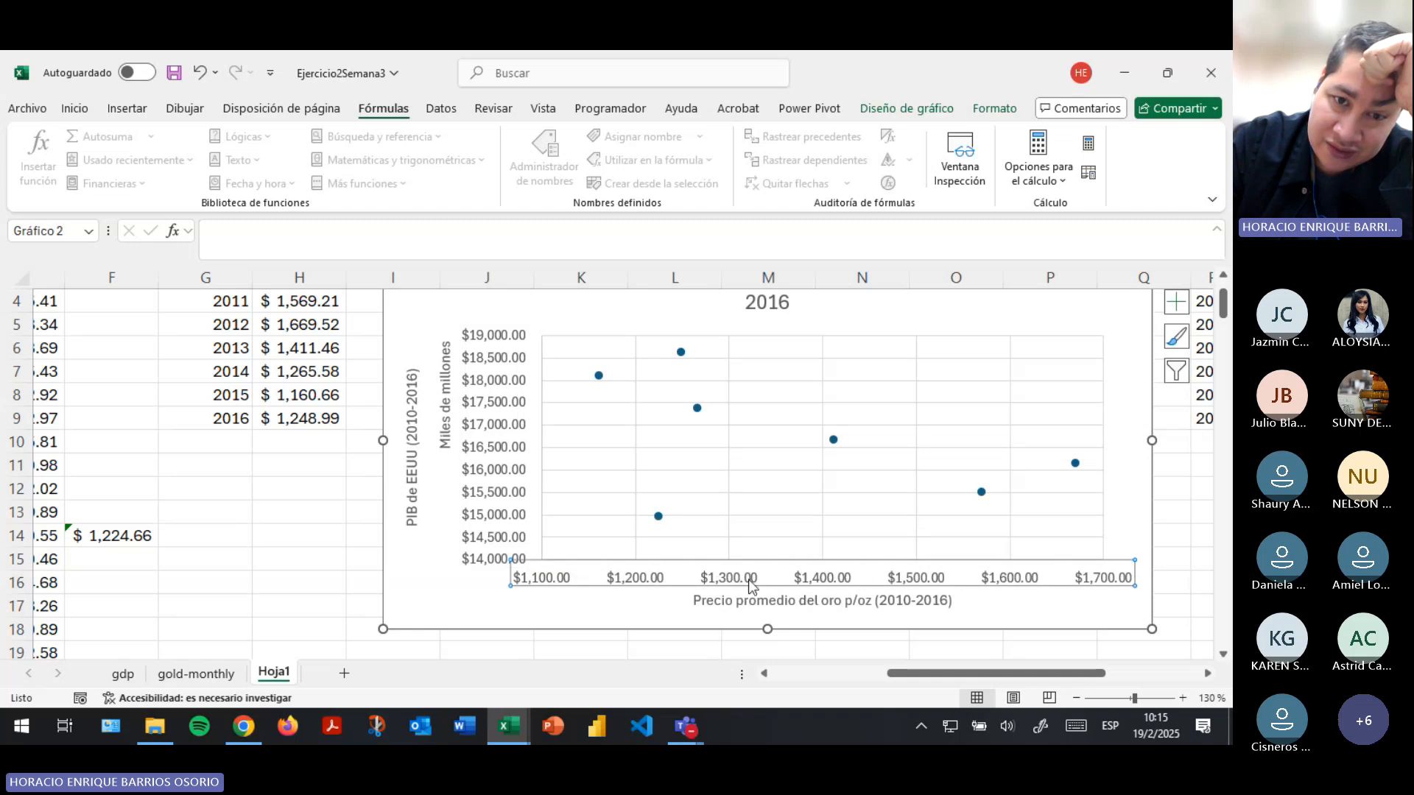
click(509, 370)
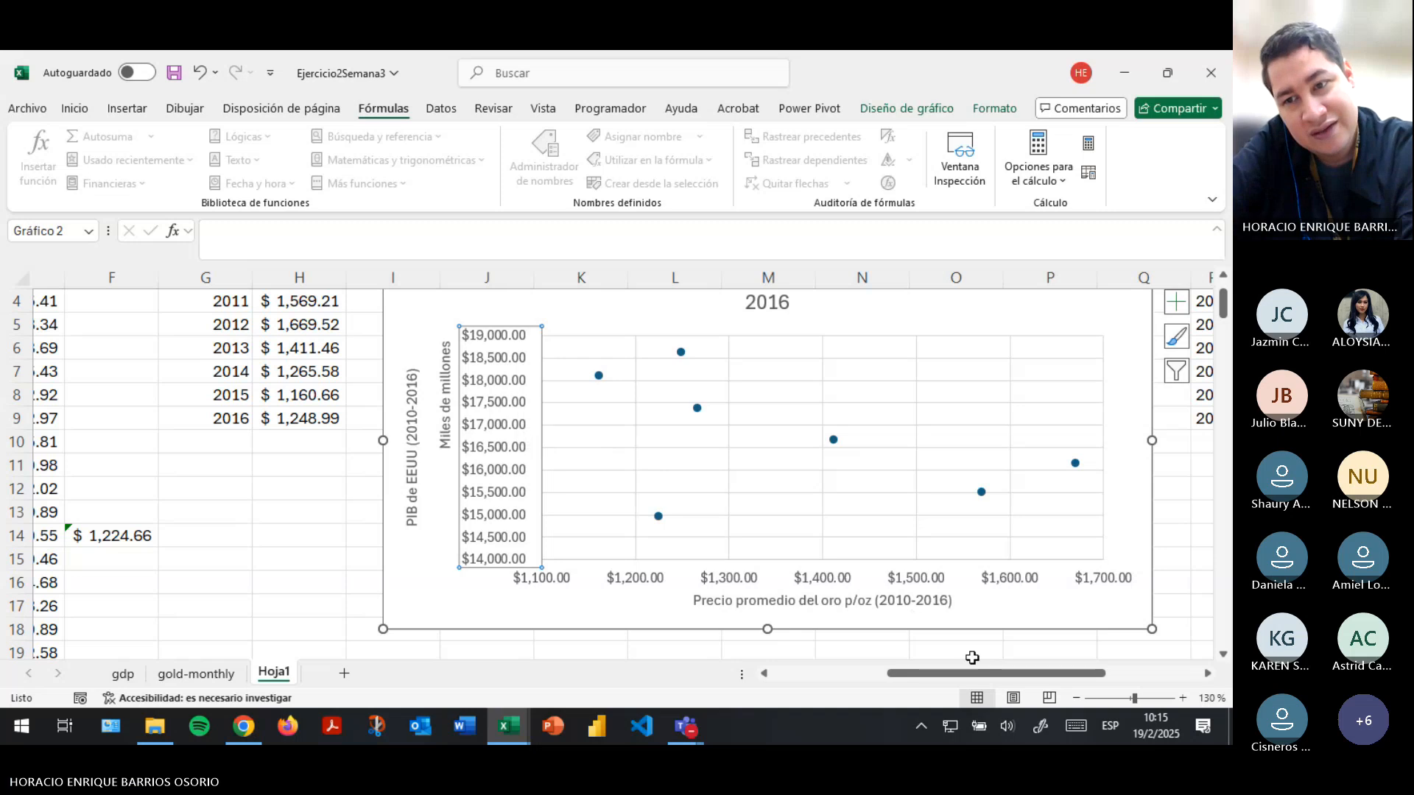
- Label the correlation limits with "Relación inversa" in cell T14 and "Relación directa" in cell T15
drag(991, 675, 1069, 675)
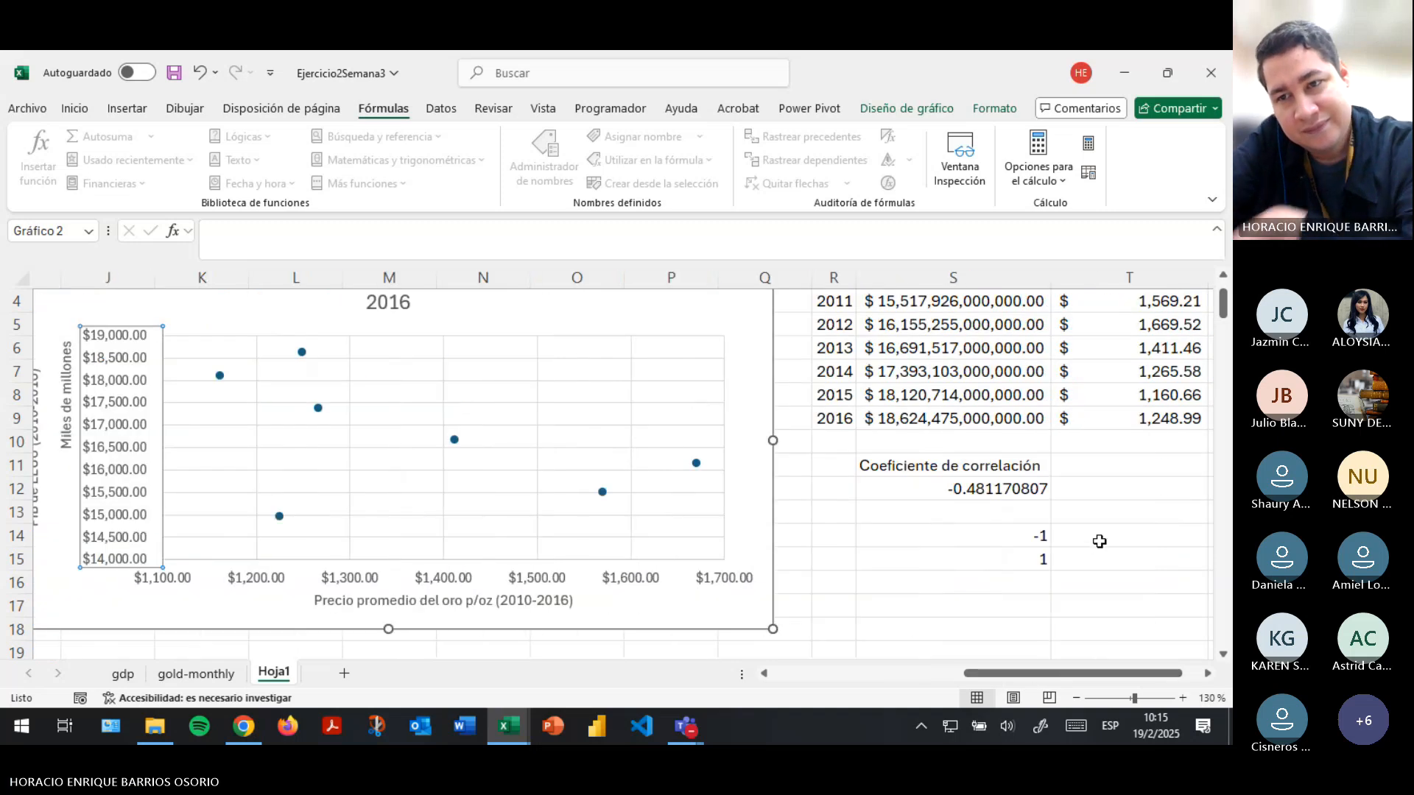
click(1100, 542)
text(Relaci)
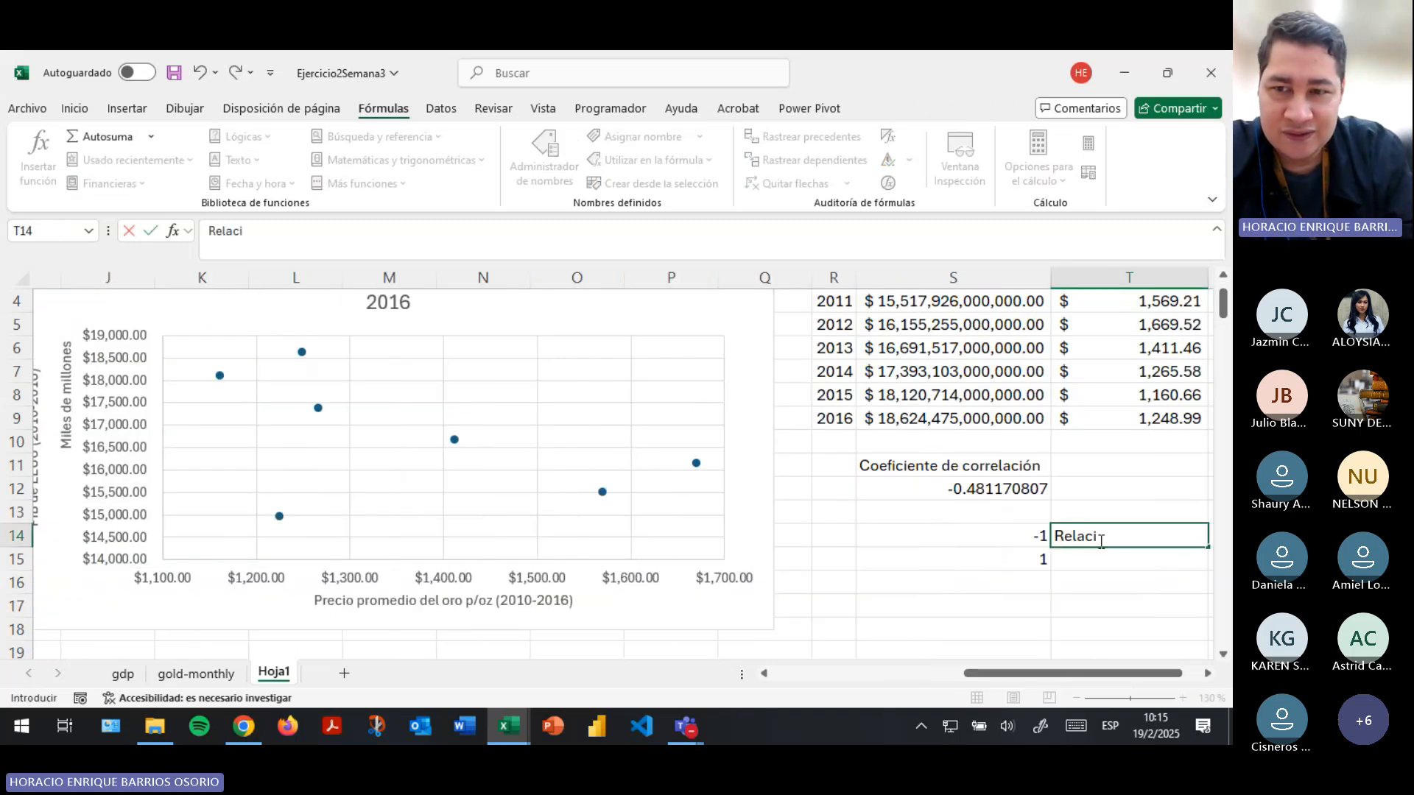
text(ón inv)
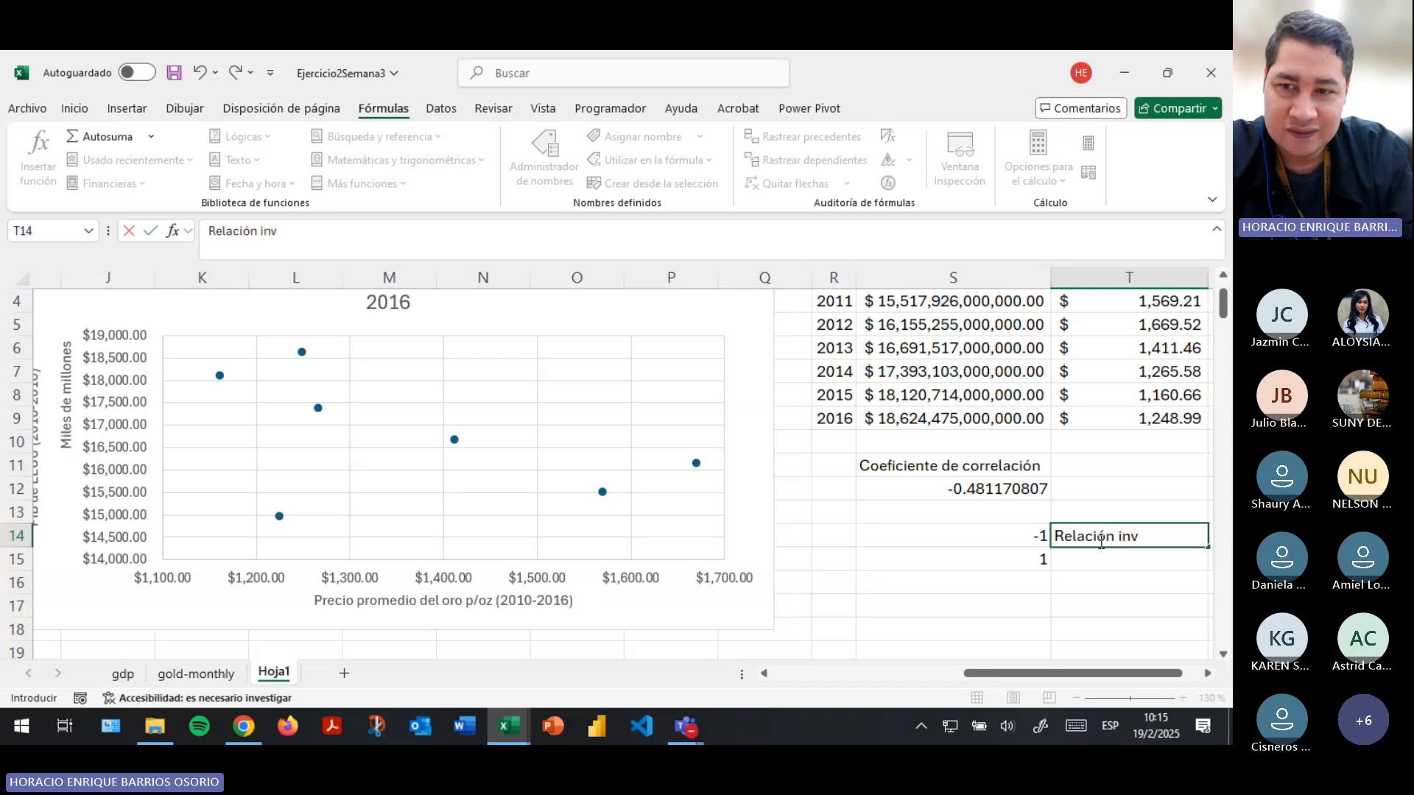
text(ersa)
key(Return)
text(Re)
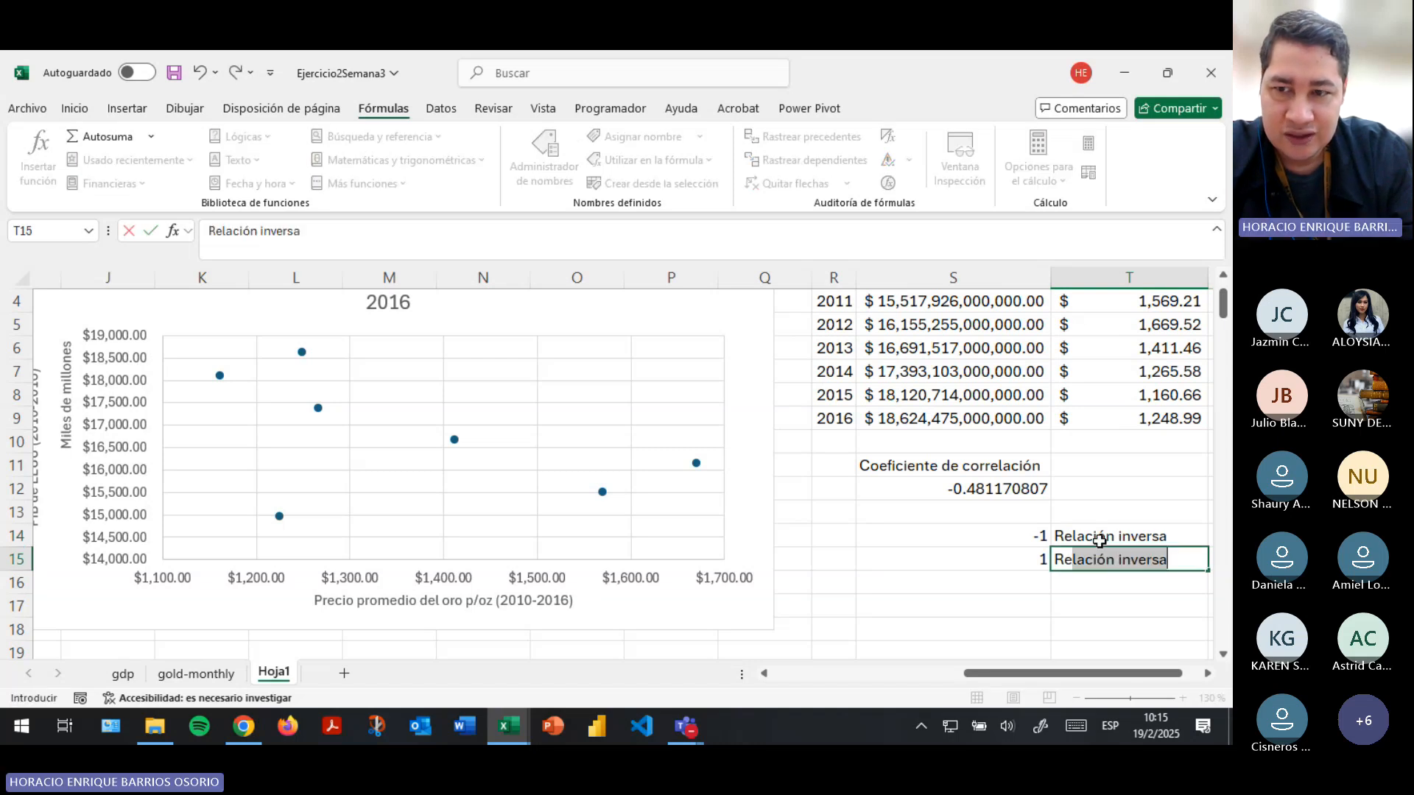
text(lación direc)
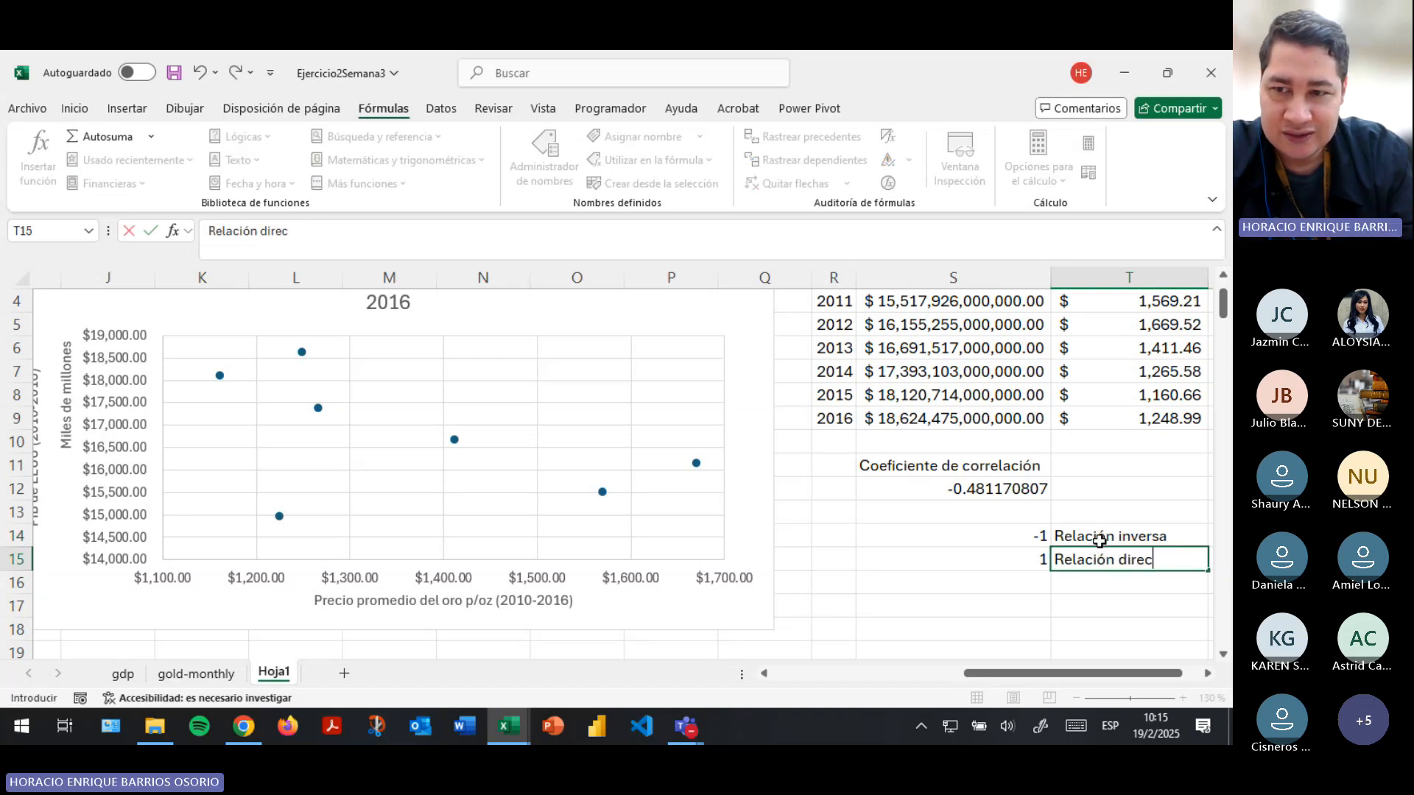
text(ta)
key(Right)
key(Right)
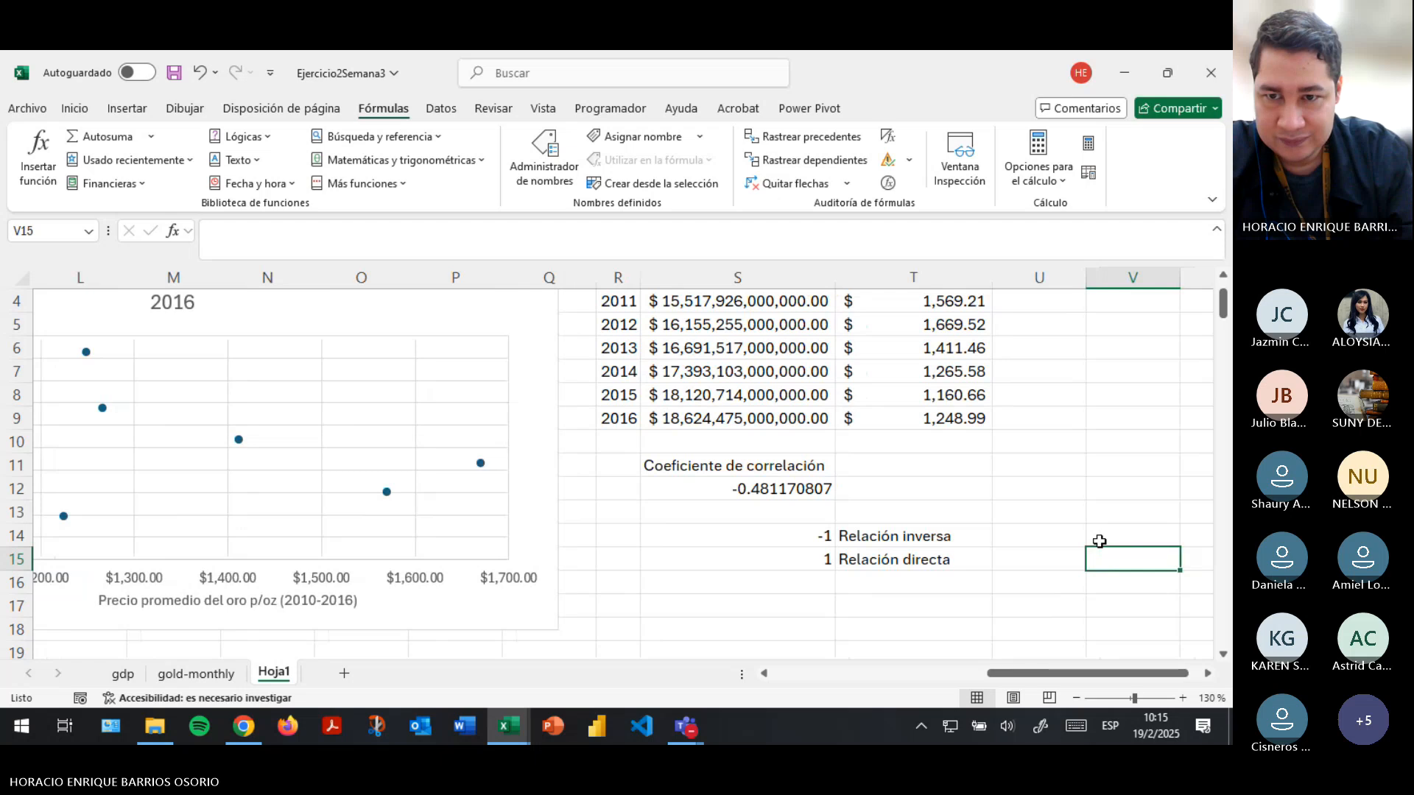
- Examine the relation labels against the scatter chart's gold price and PIB axes and the source data table
key(Up)
key(Left)
key(Left)
key(Down)
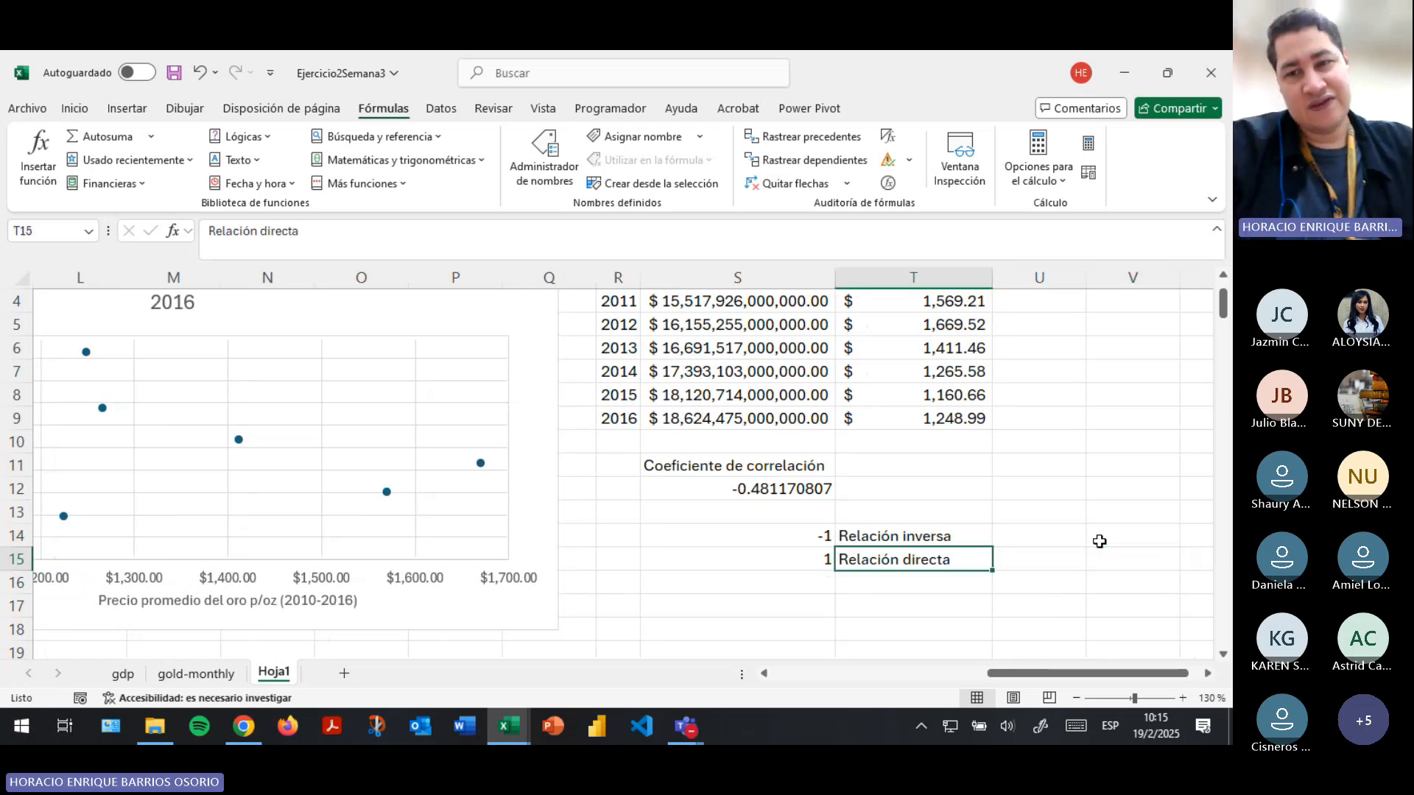
key(Left)
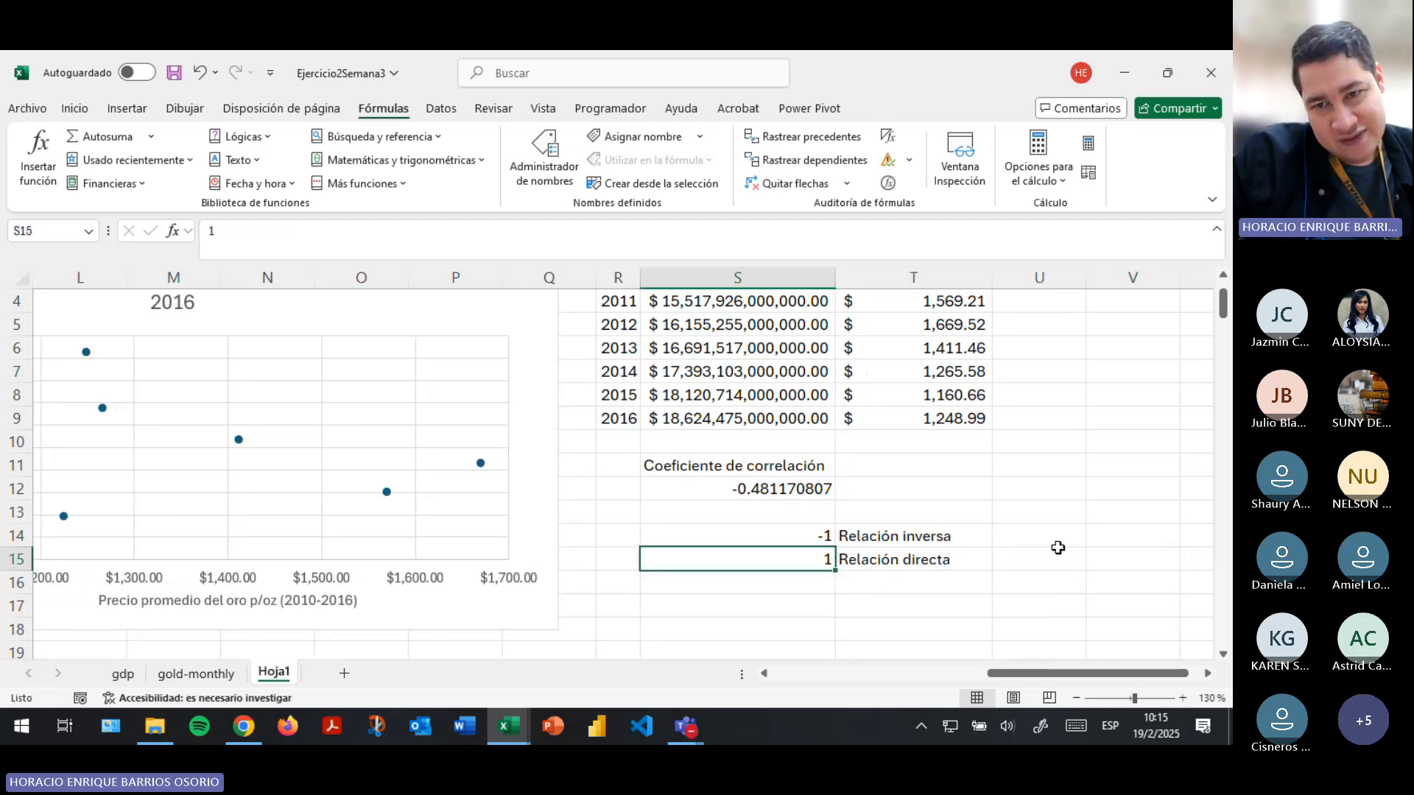
drag(1007, 674, 980, 675)
click(527, 585)
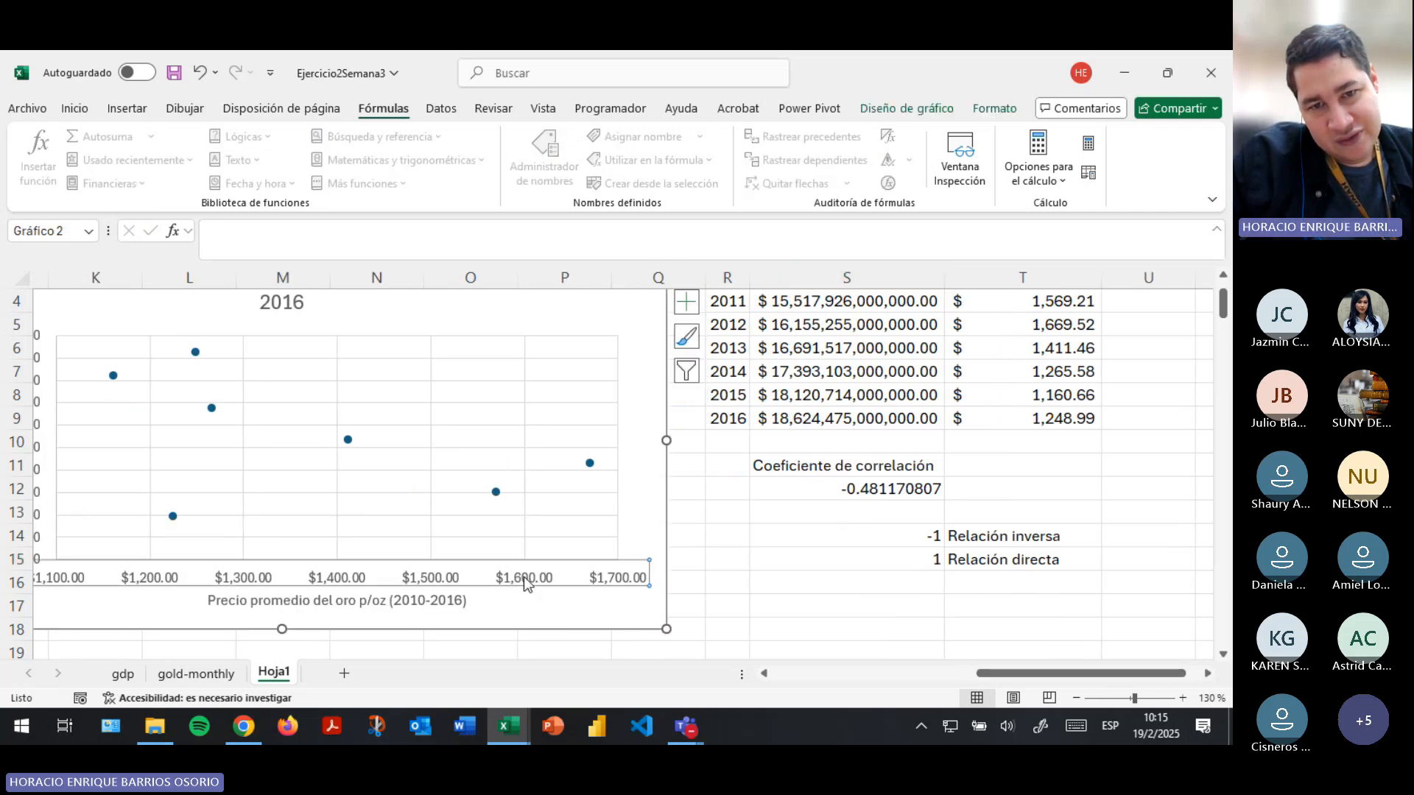
drag(1049, 675, 1019, 676)
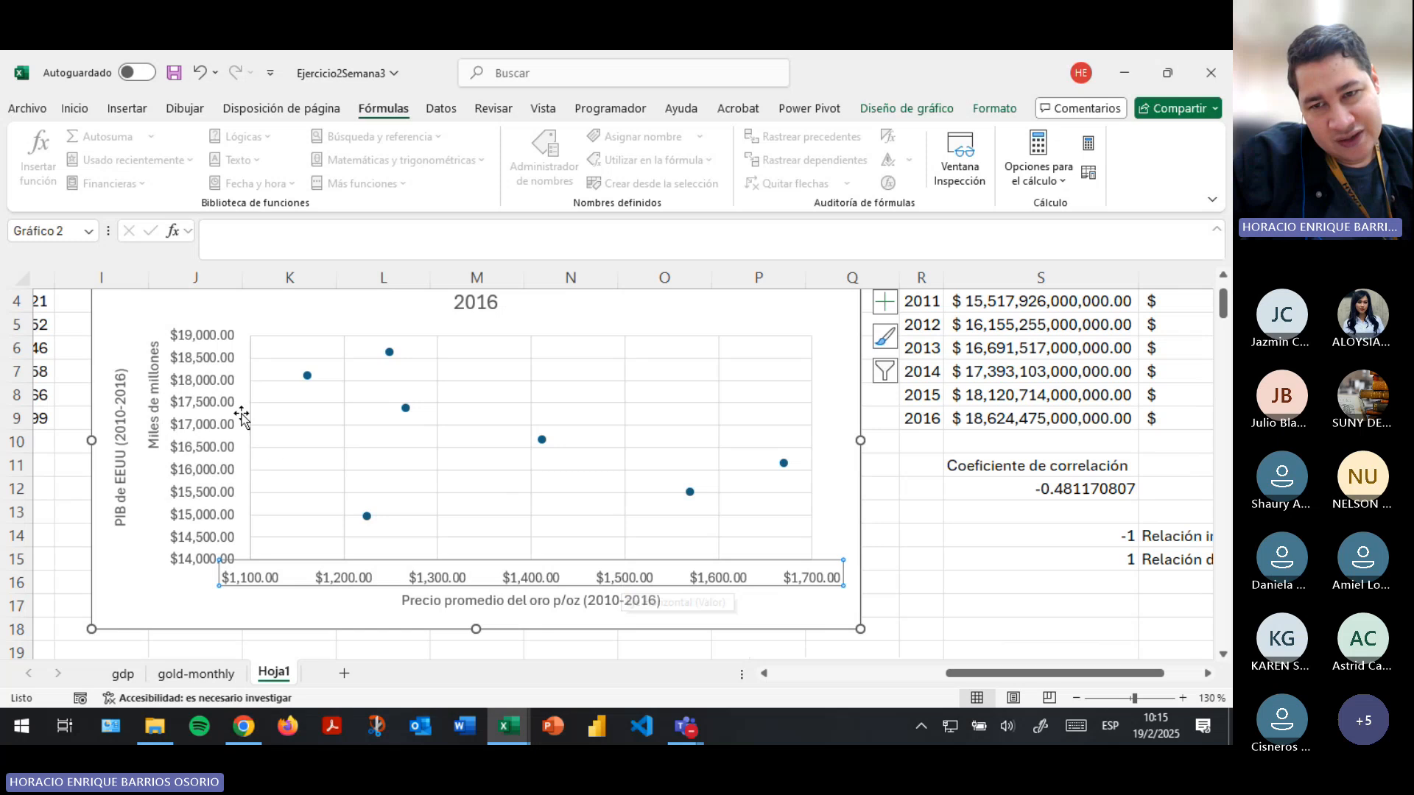
drag(994, 674, 1030, 674)
scroll(1223, 682, up, 1)
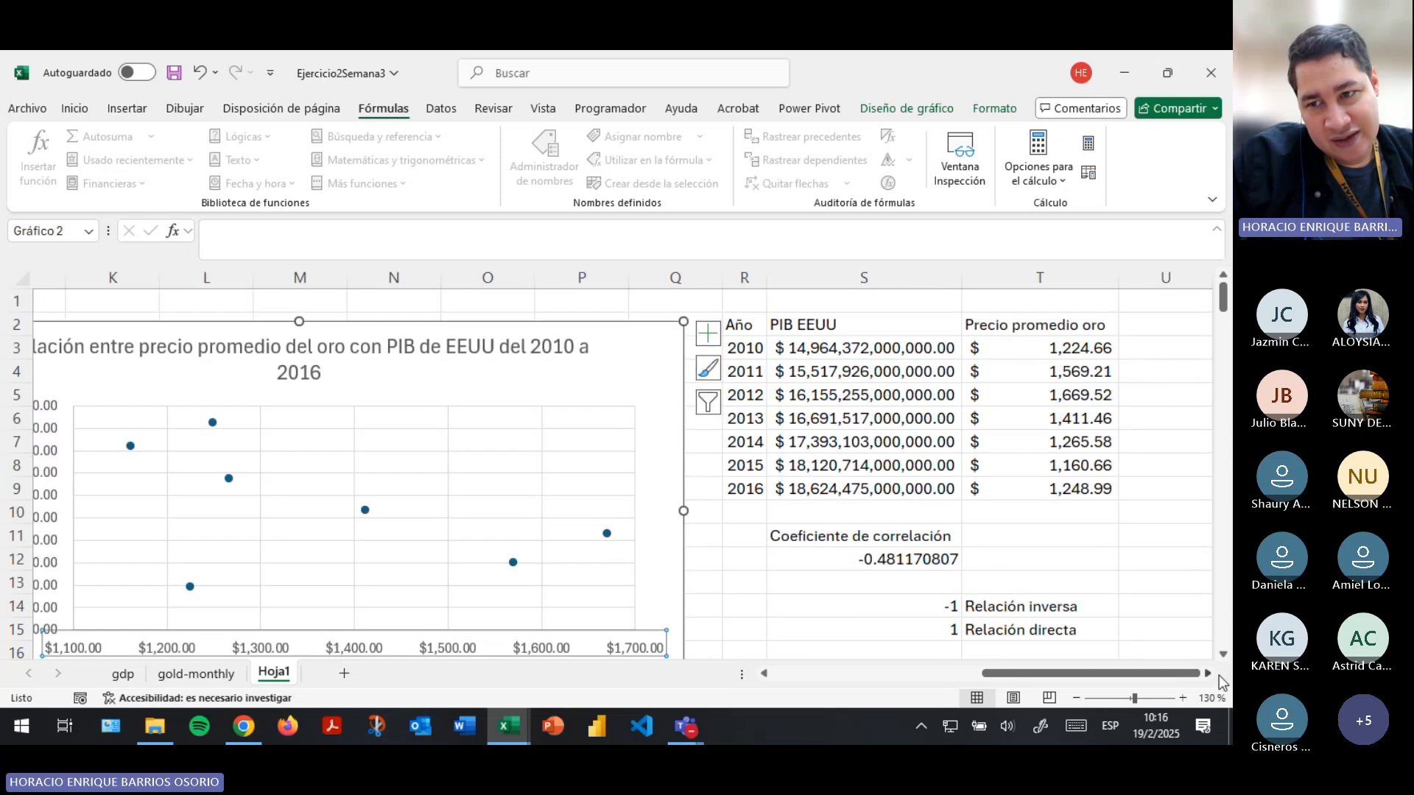
- Start an example table below the relation labels with the headers X in cell S18 and Y in cell T18
click(1212, 673)
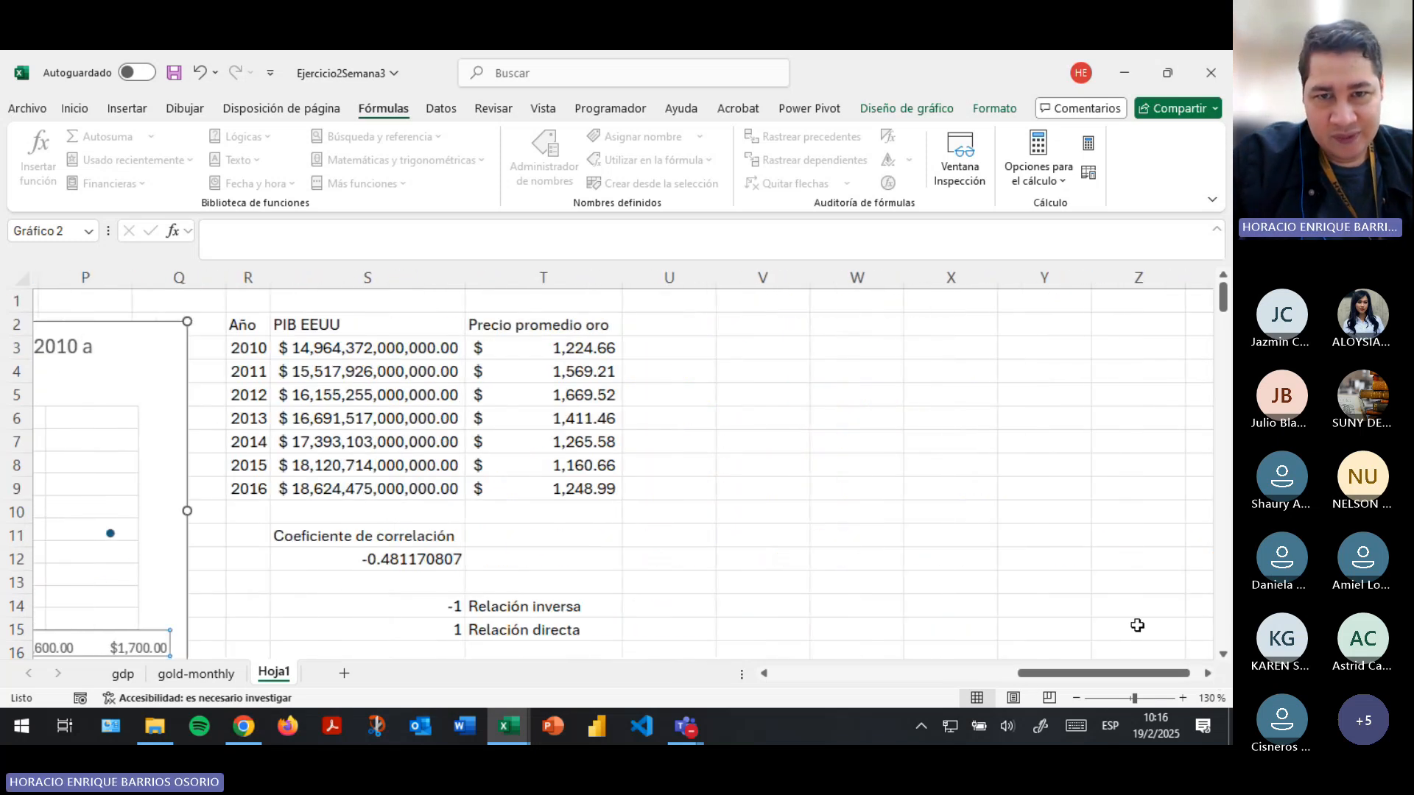
scroll(673, 544, down, 4)
scroll(673, 543, up, 1)
click(435, 480)
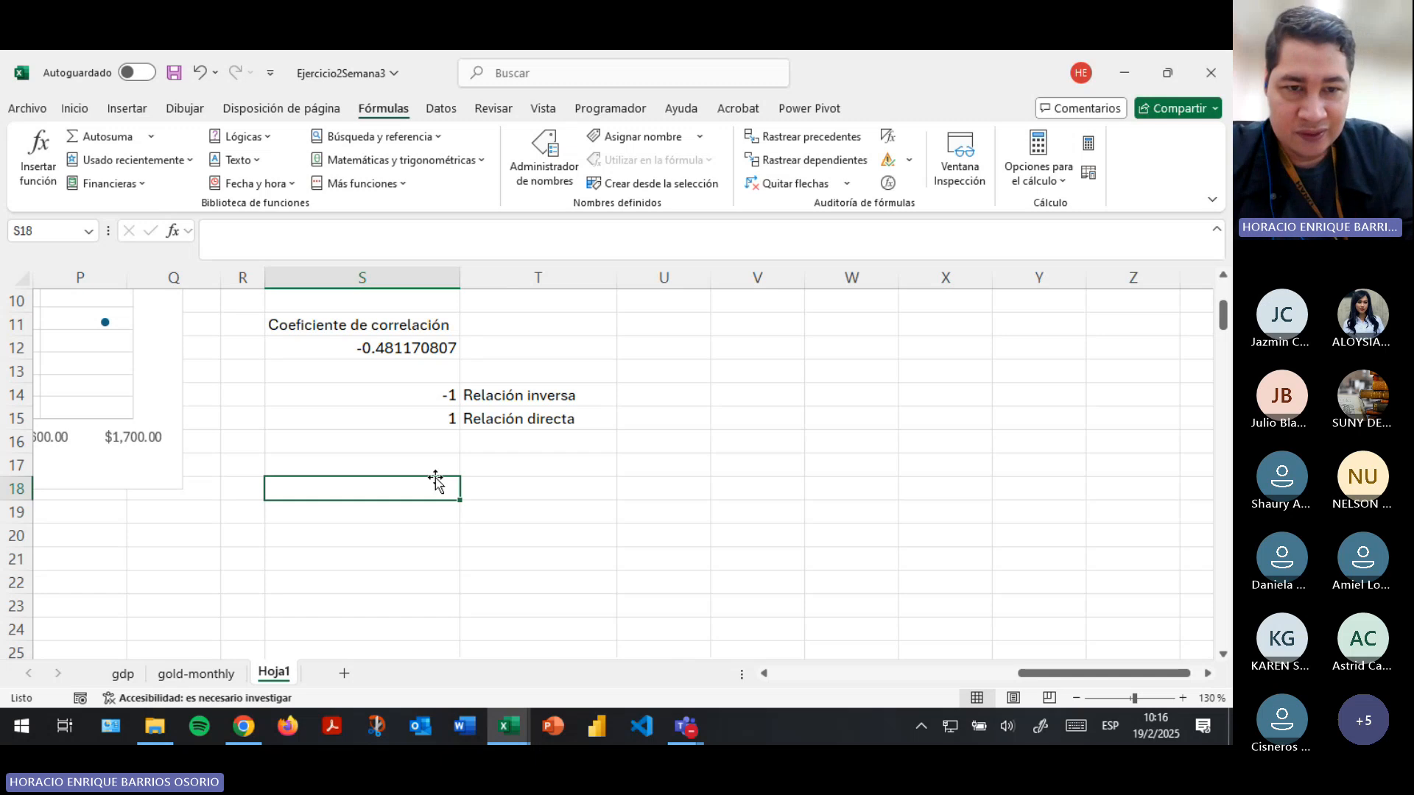
text(X)
key(Return)
key(Up)
key(Right)
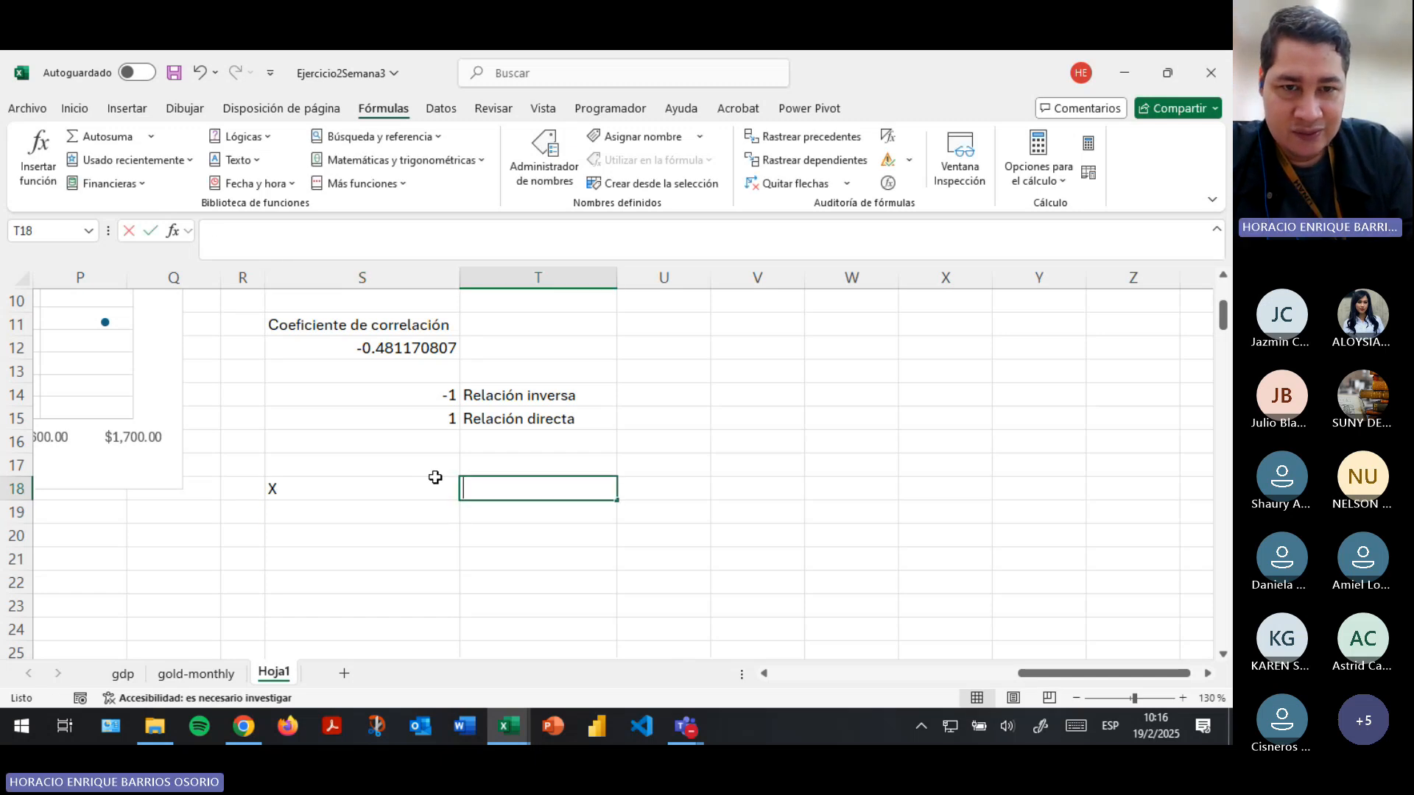
text(Y)
key(Tab)
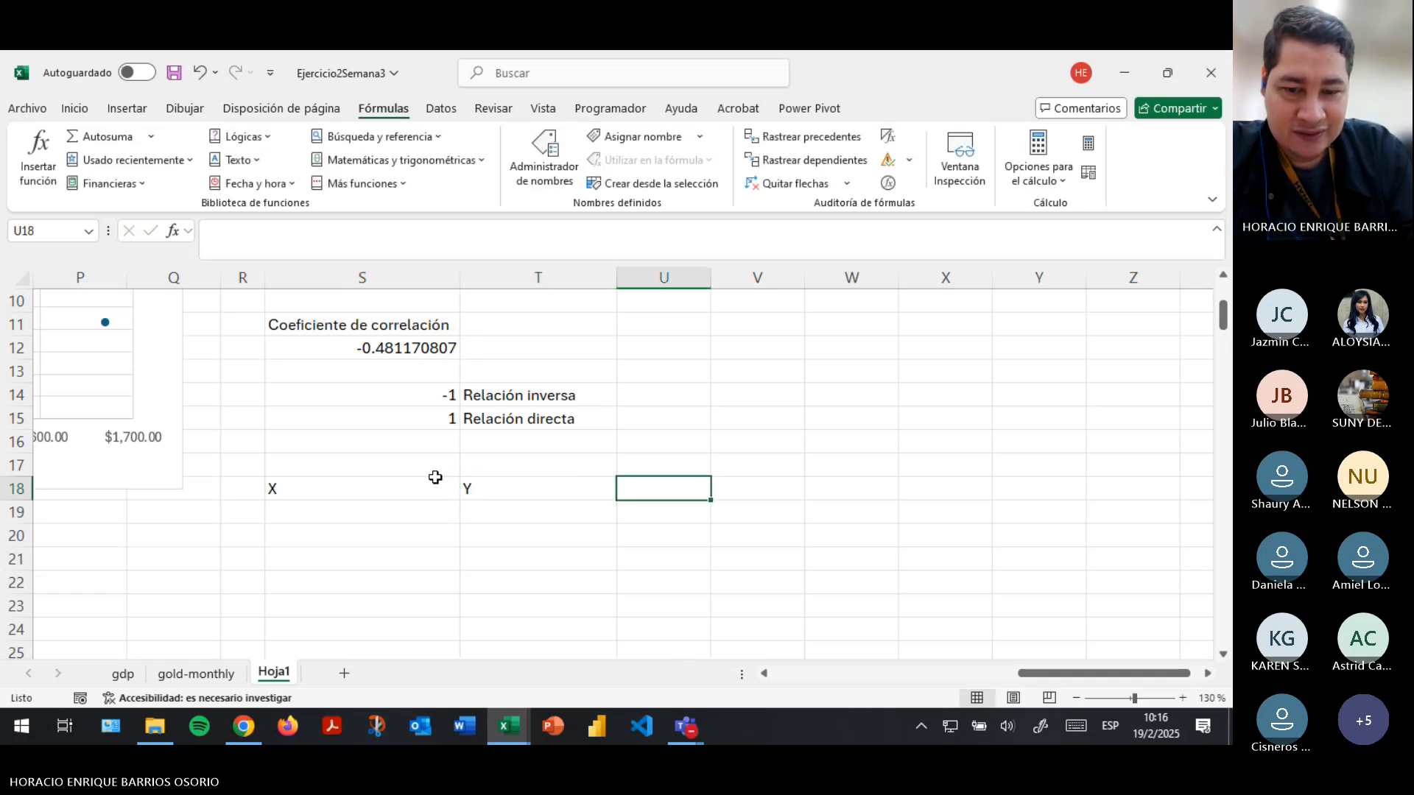
- Try to enter -Y as the third column header in cell U18
text(=Y)
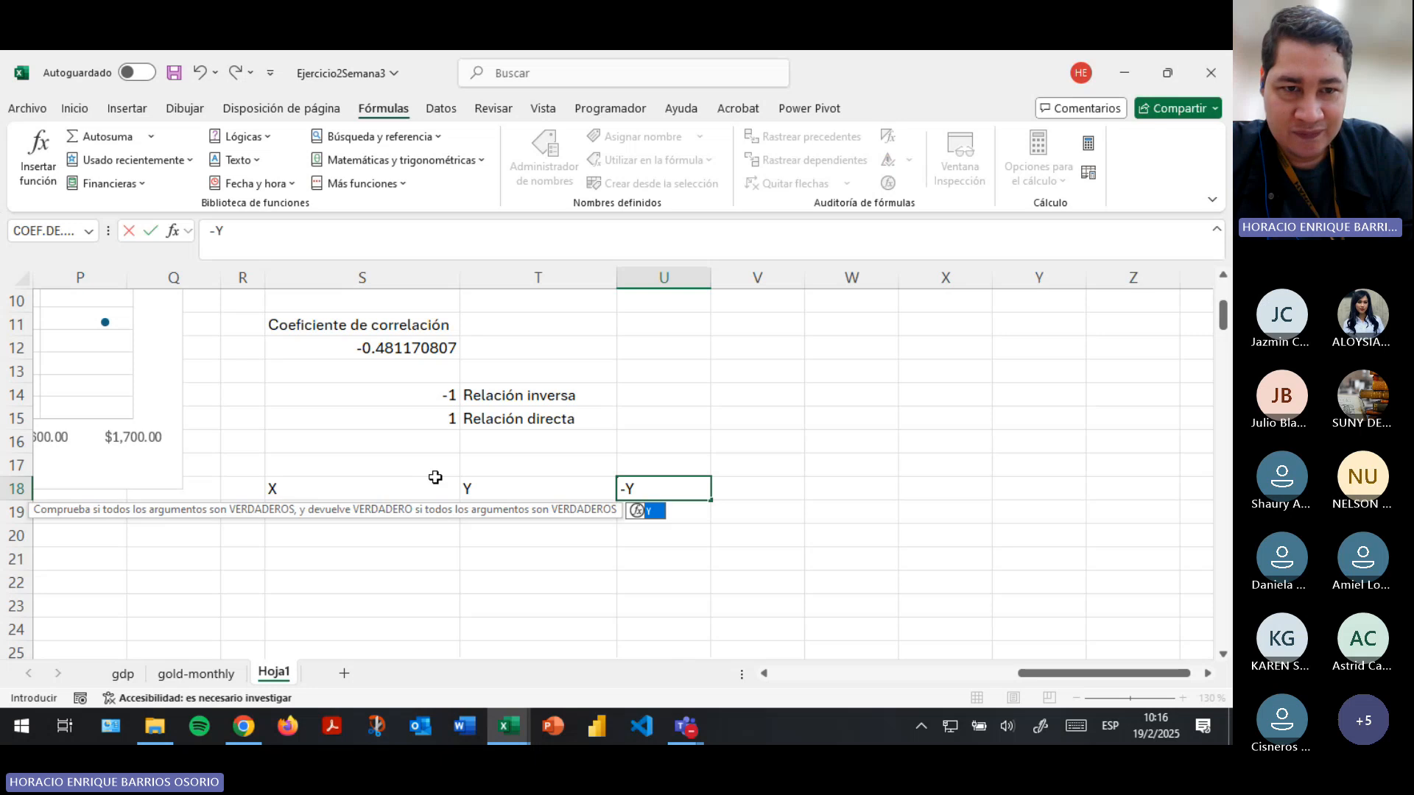
key(Return)
key(Left)
key(Right)
key(Right)
key(Up)
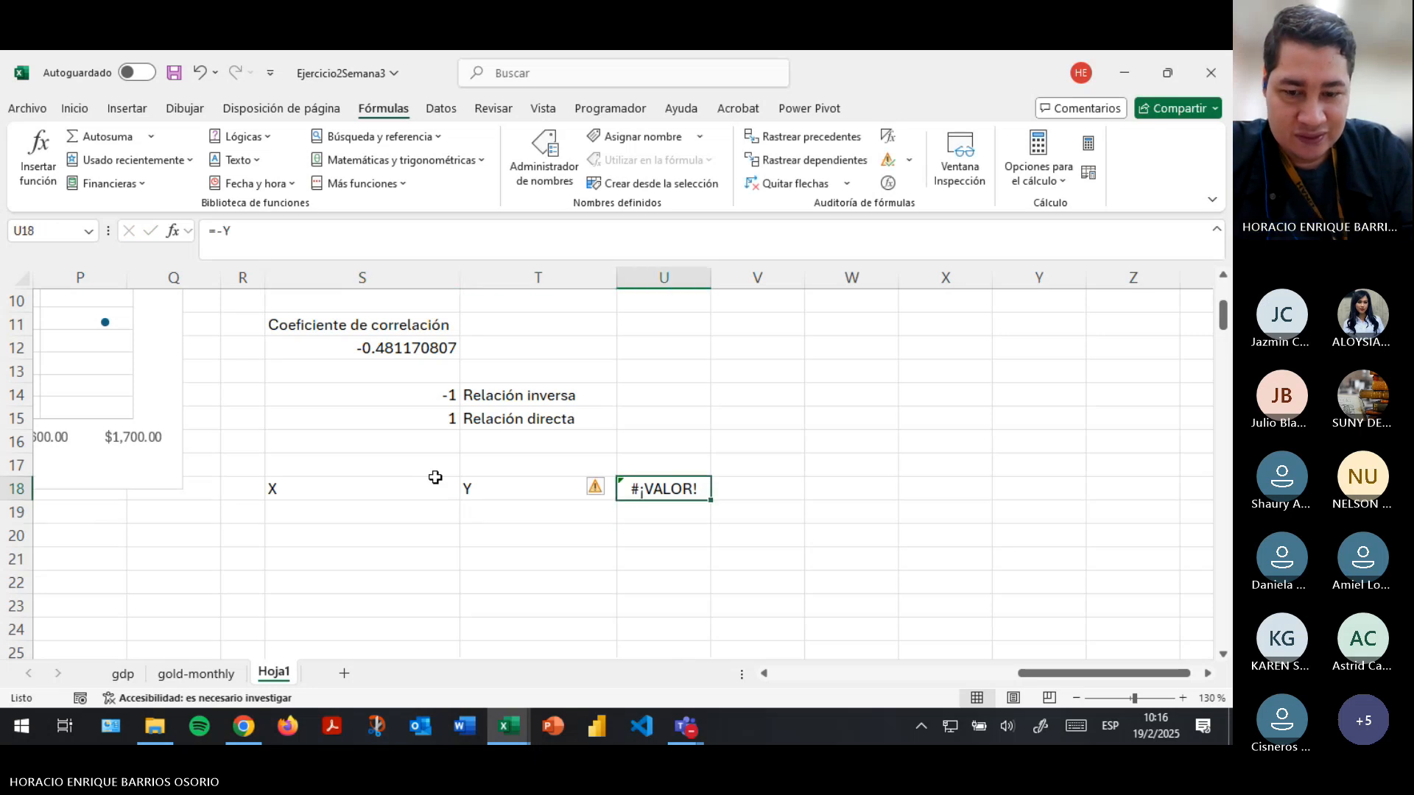
text(-Y)
key(Escape)
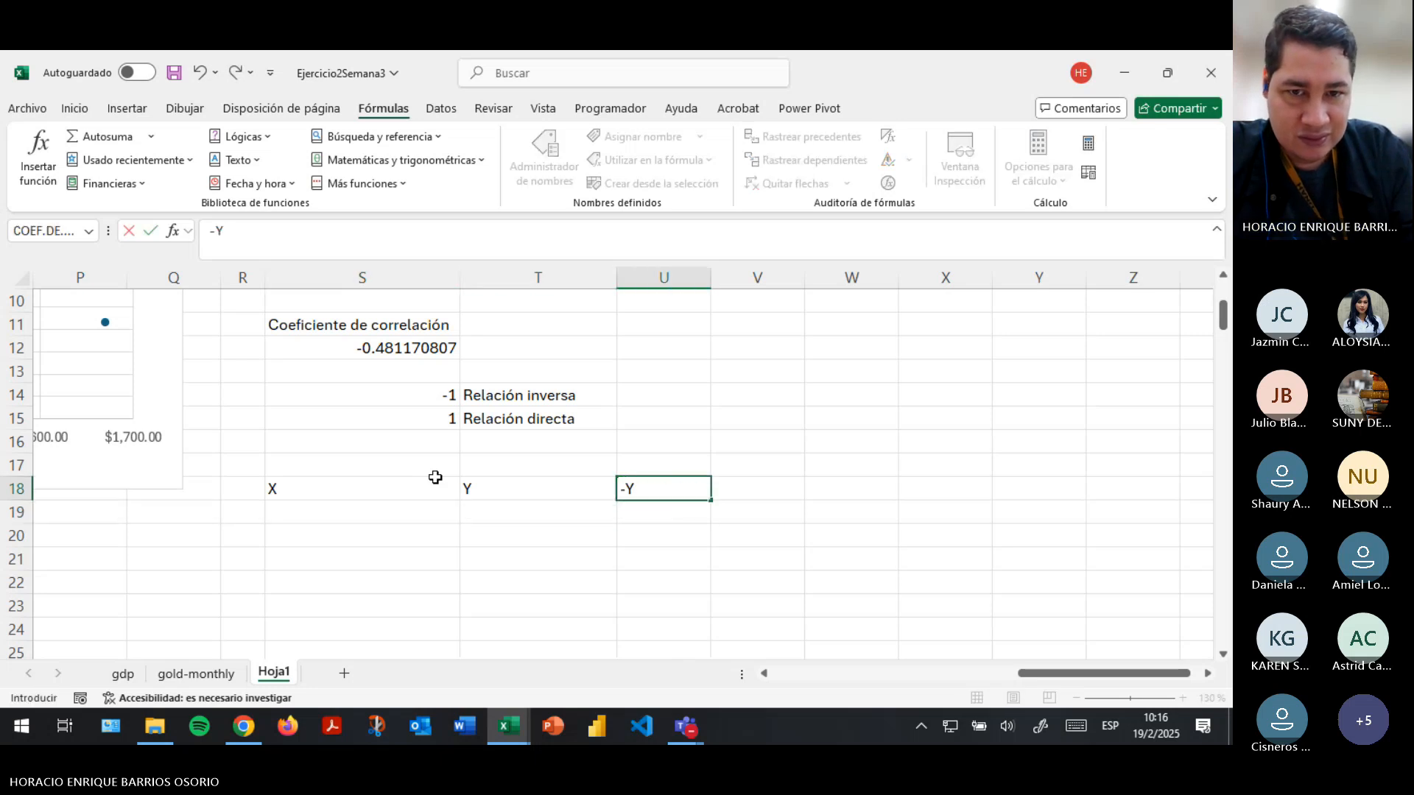
key(Return)
key(Up)
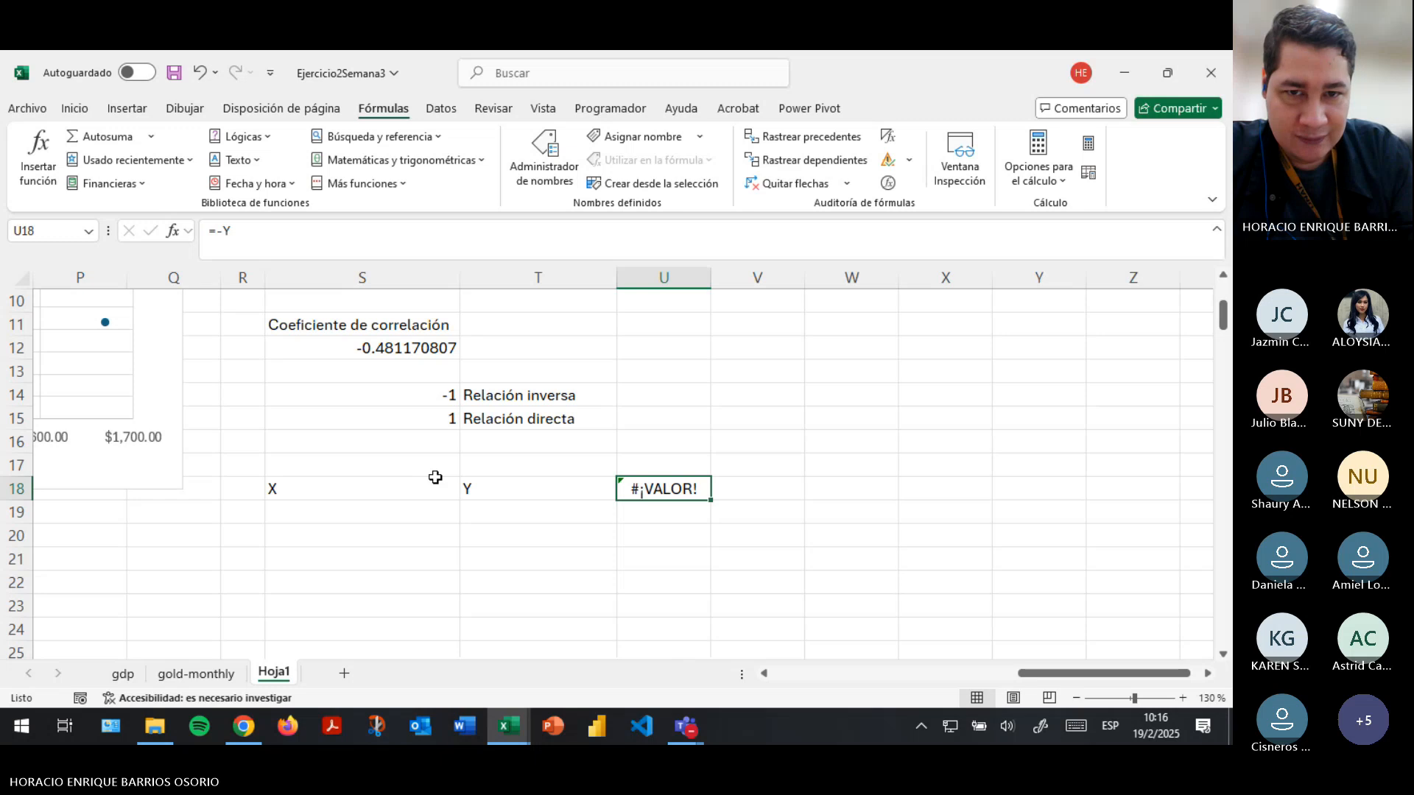
text('.Y)
key(Return)
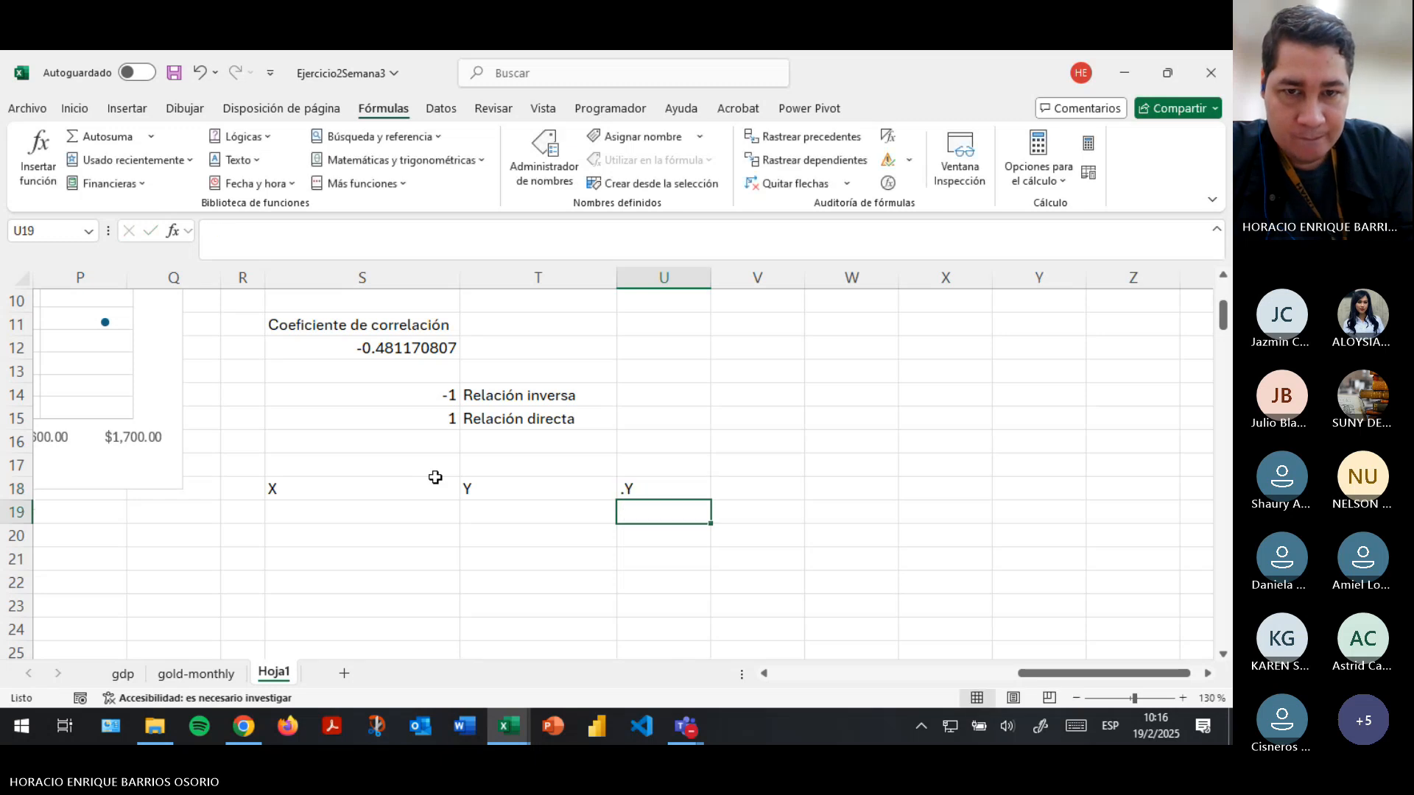
- Replace the contents of header cell U18 with -Y stored as literal text
key(Up)
text('-)
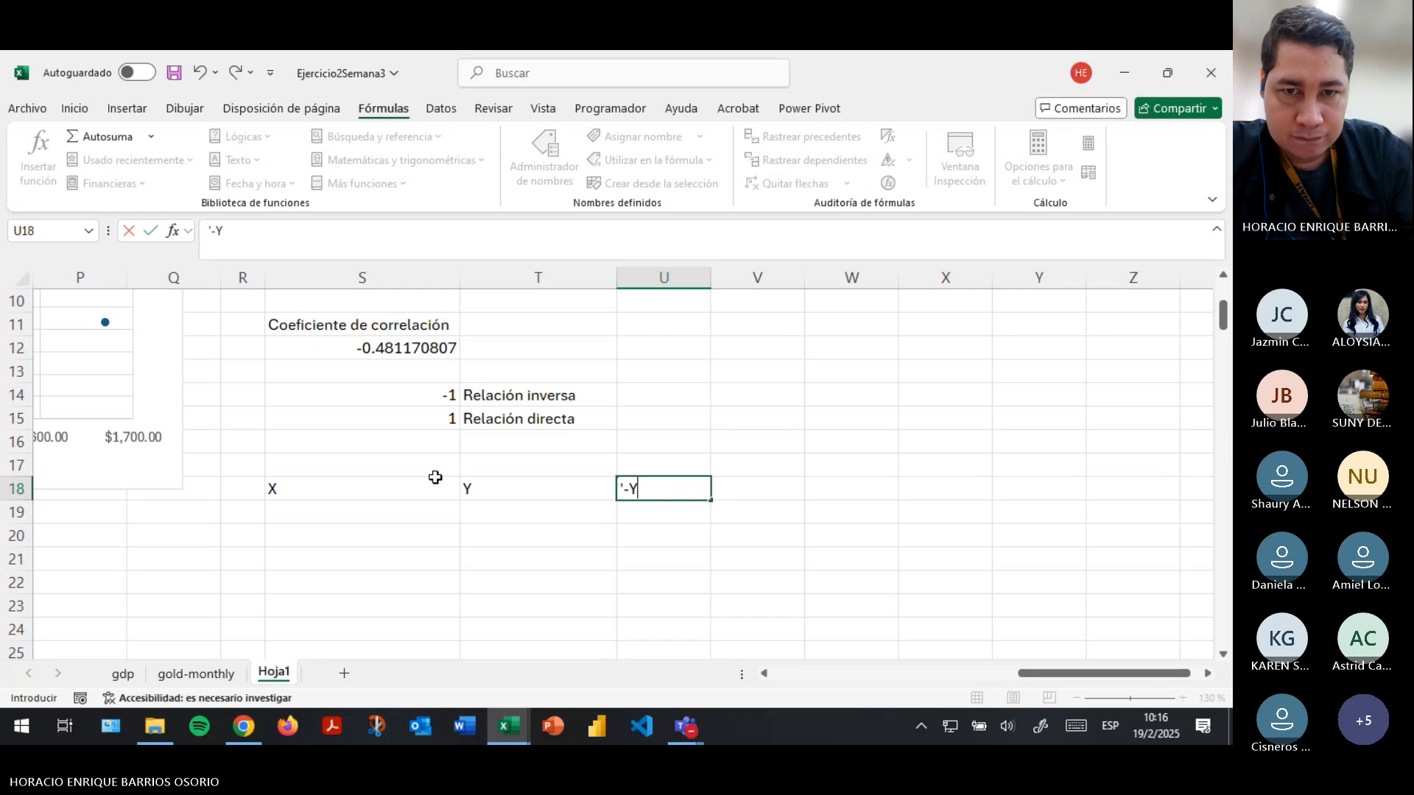
key(Return)
- Fill the X column with the series 0 to 10 in cells S19 to S29
key(Left)
key(Left)
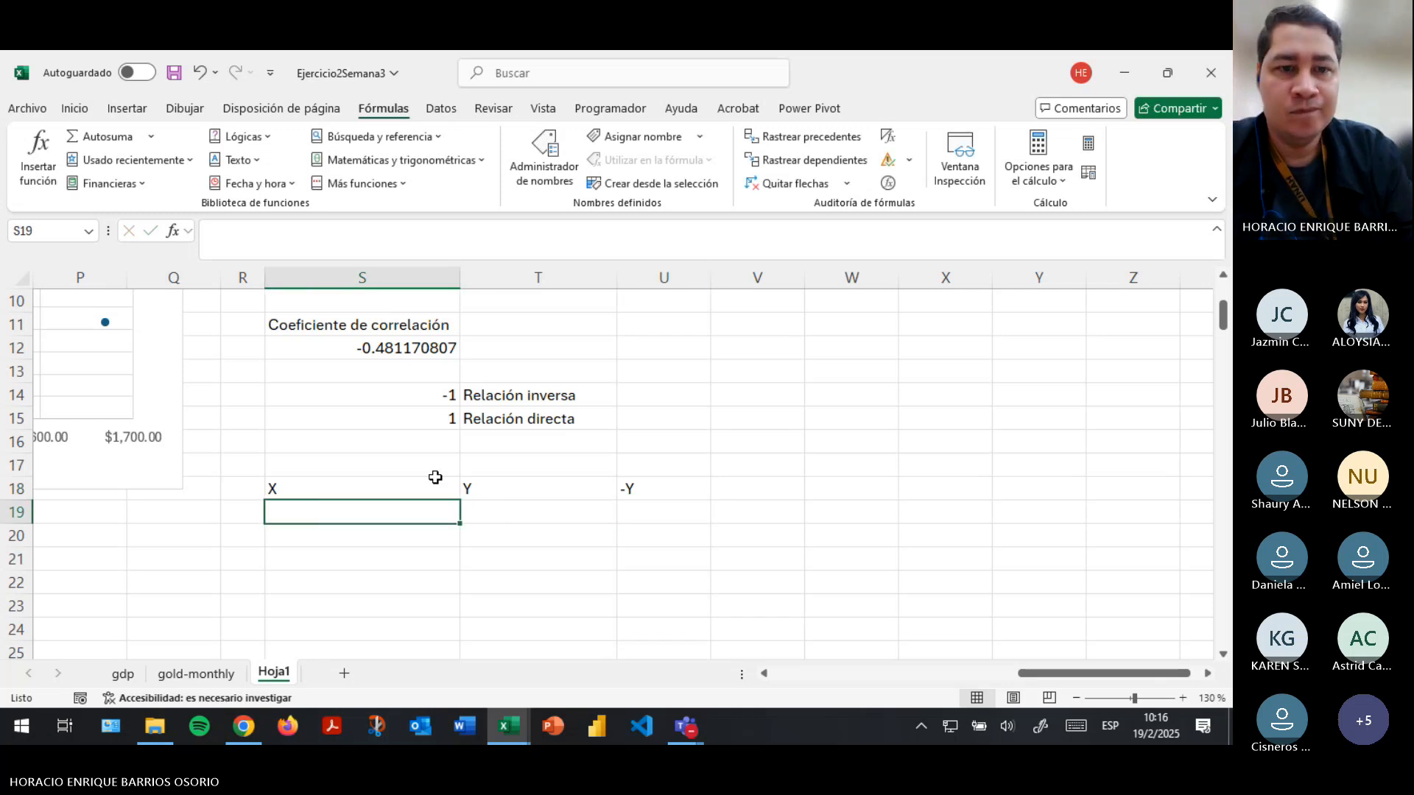
text(0)
key(Return)
text(1)
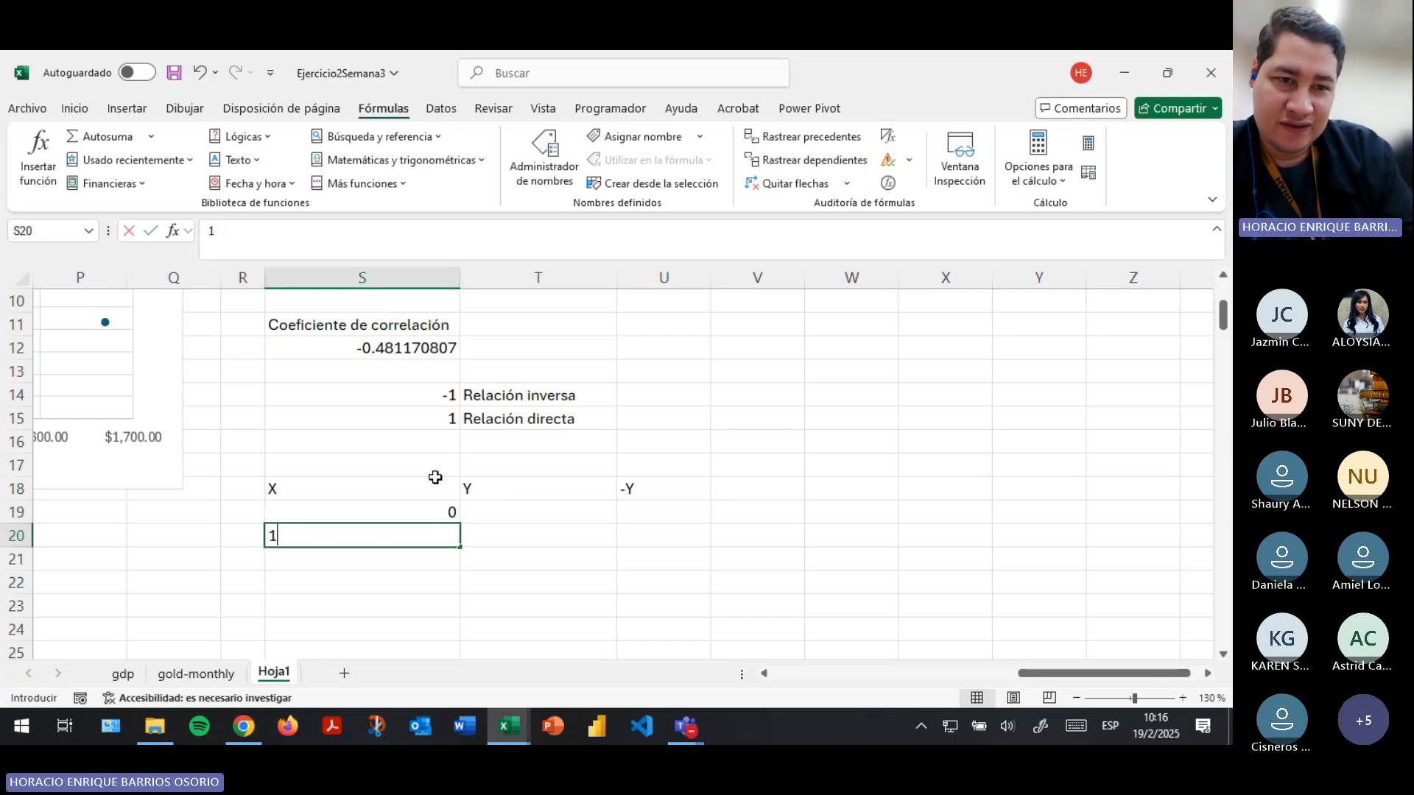
key(Return)
text(2)
key(Return)
scroll(435, 477, down, 1)
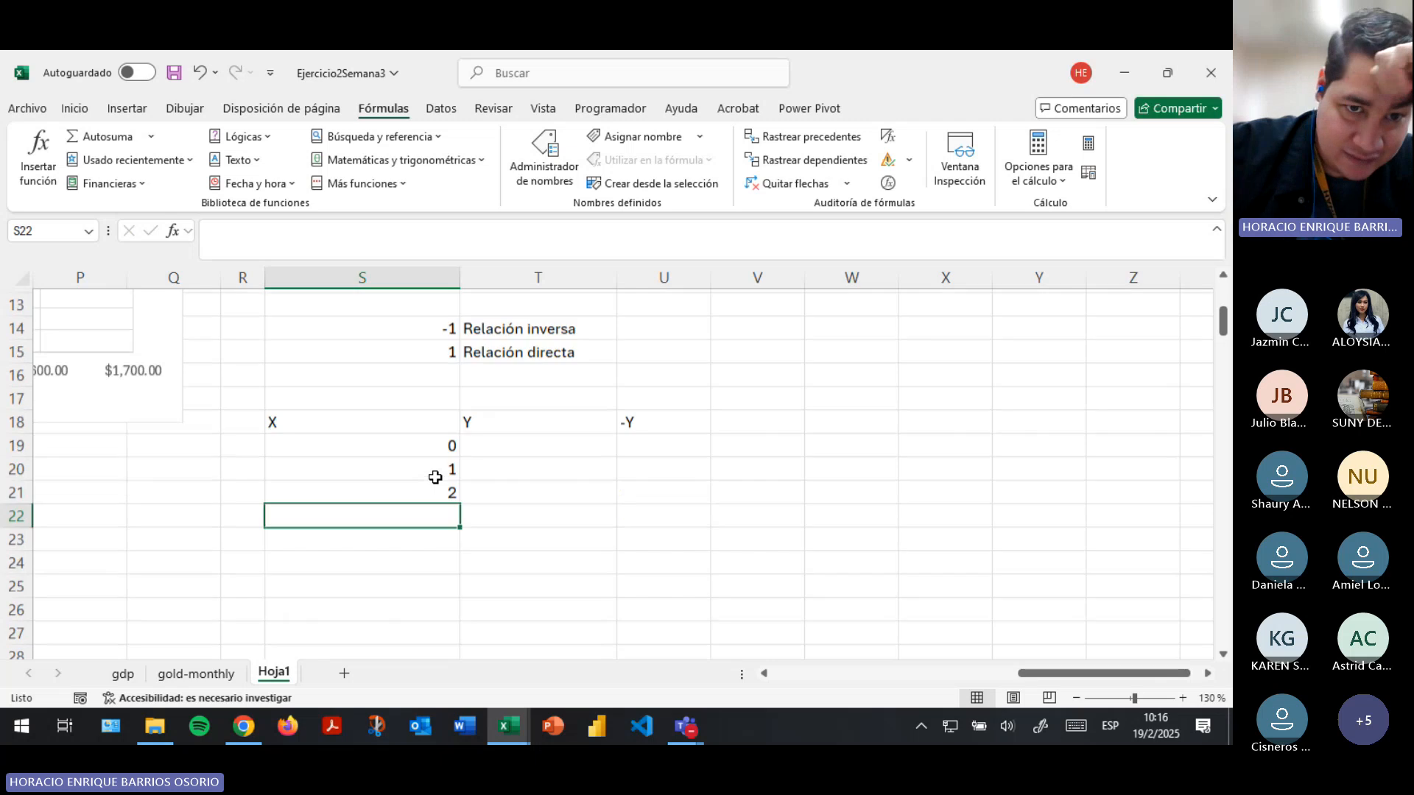
drag(442, 445, 429, 567)
- Enter the formula =S19 in cell T19 and fill it down the Y column to T29
scroll(442, 516, up, 2)
click(511, 467)
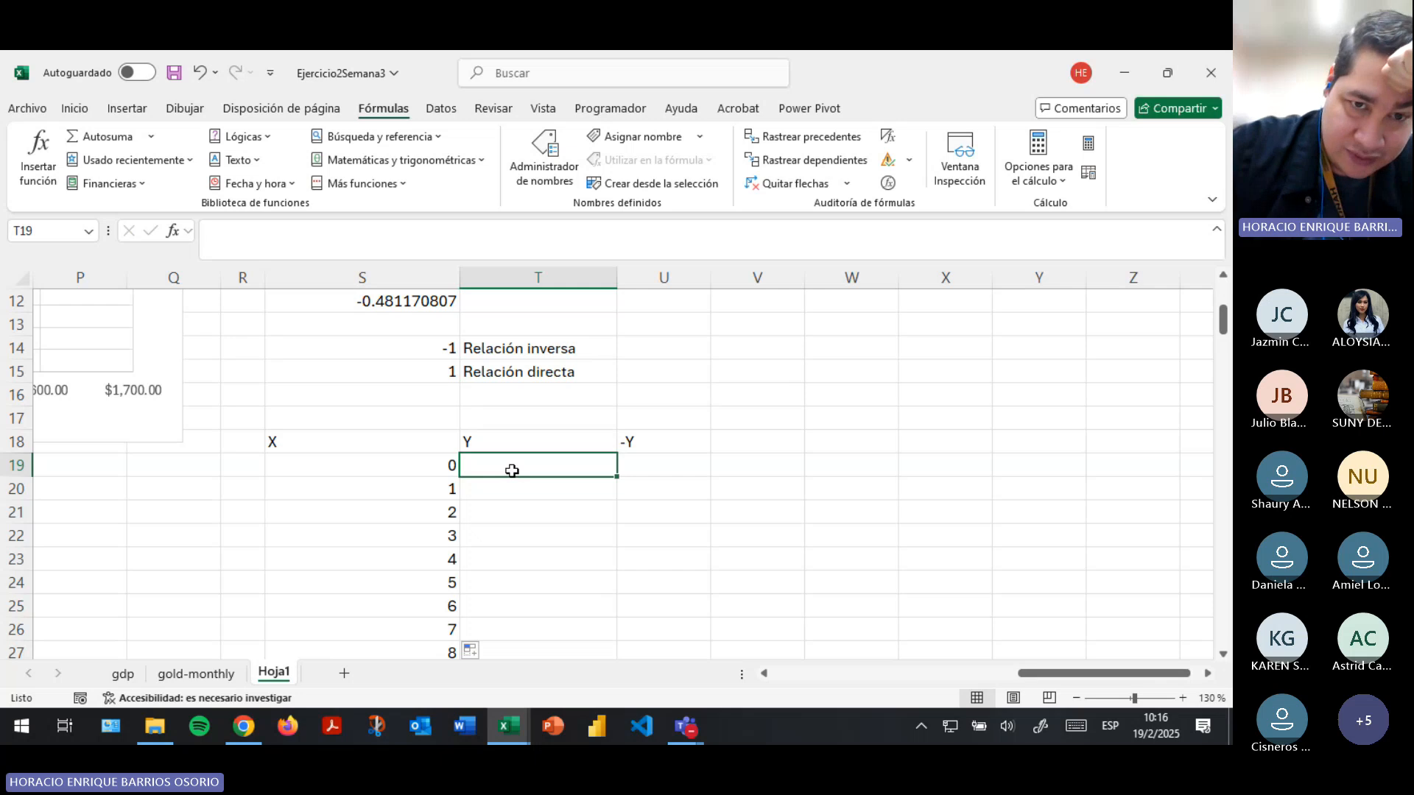
text(=)
key(Left)
key(Return)
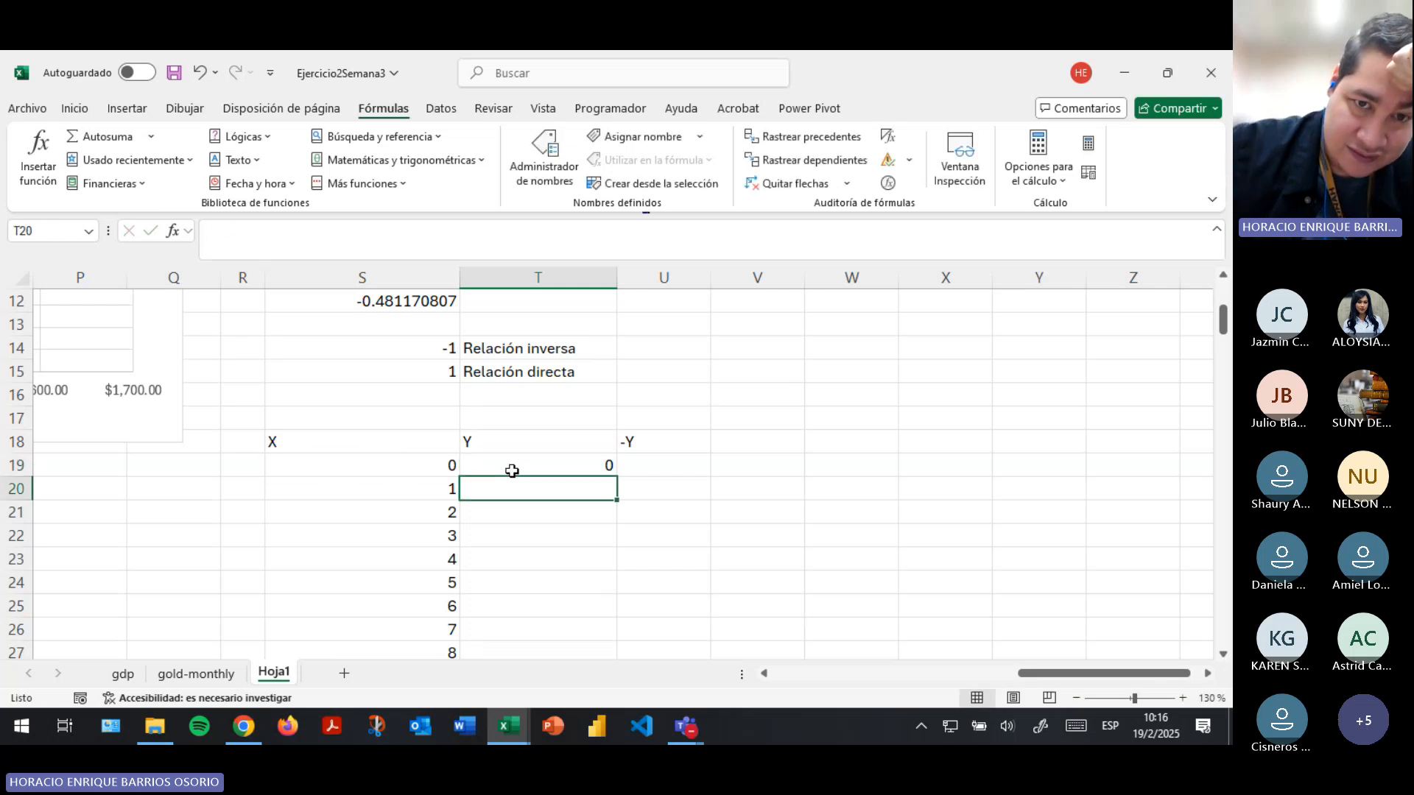
scroll(504, 465, down, 2)
click(563, 328)
drag(616, 335, 582, 564)
- Enter the formula =-1*S19 in cell U19 and fill it down the -Y column to U29
click(696, 318)
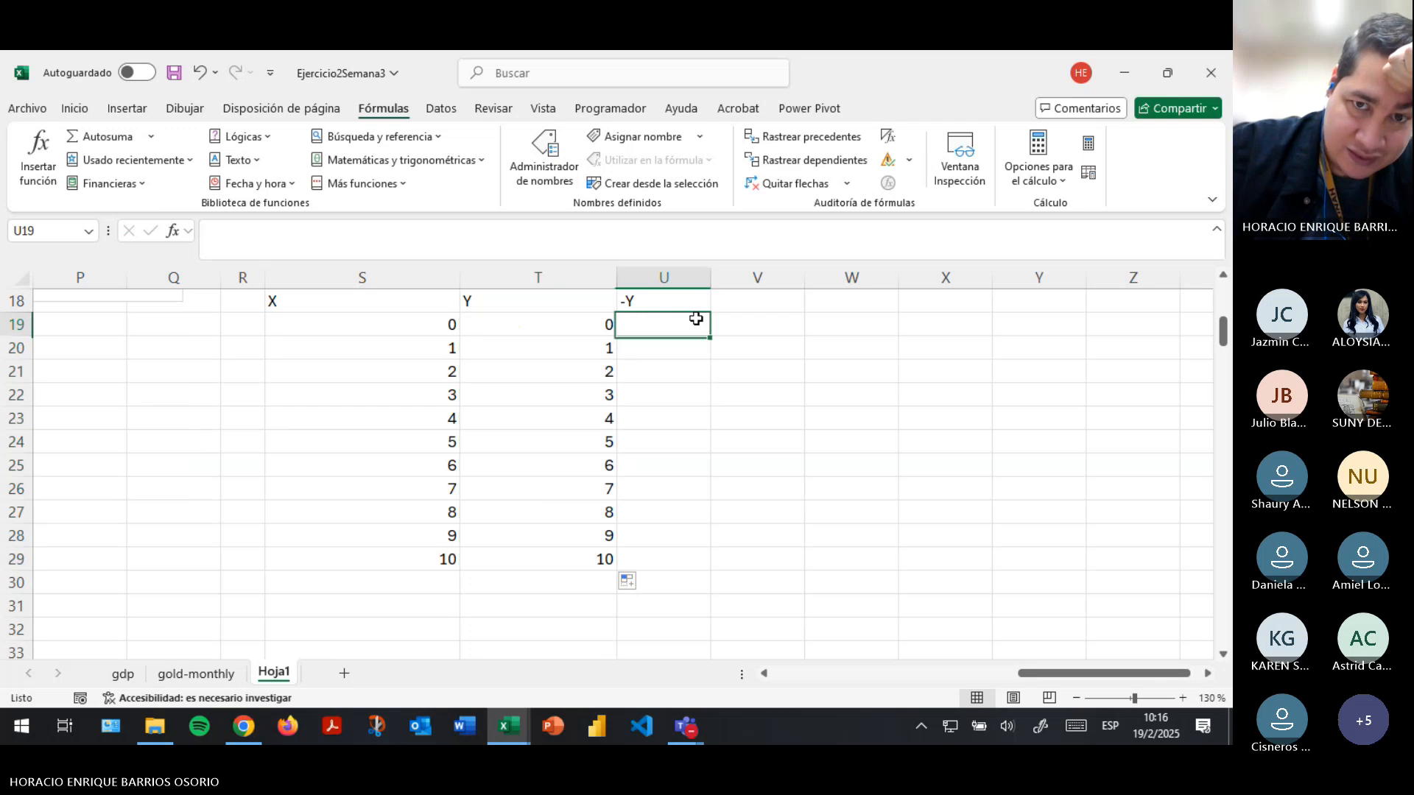
text(=-1)
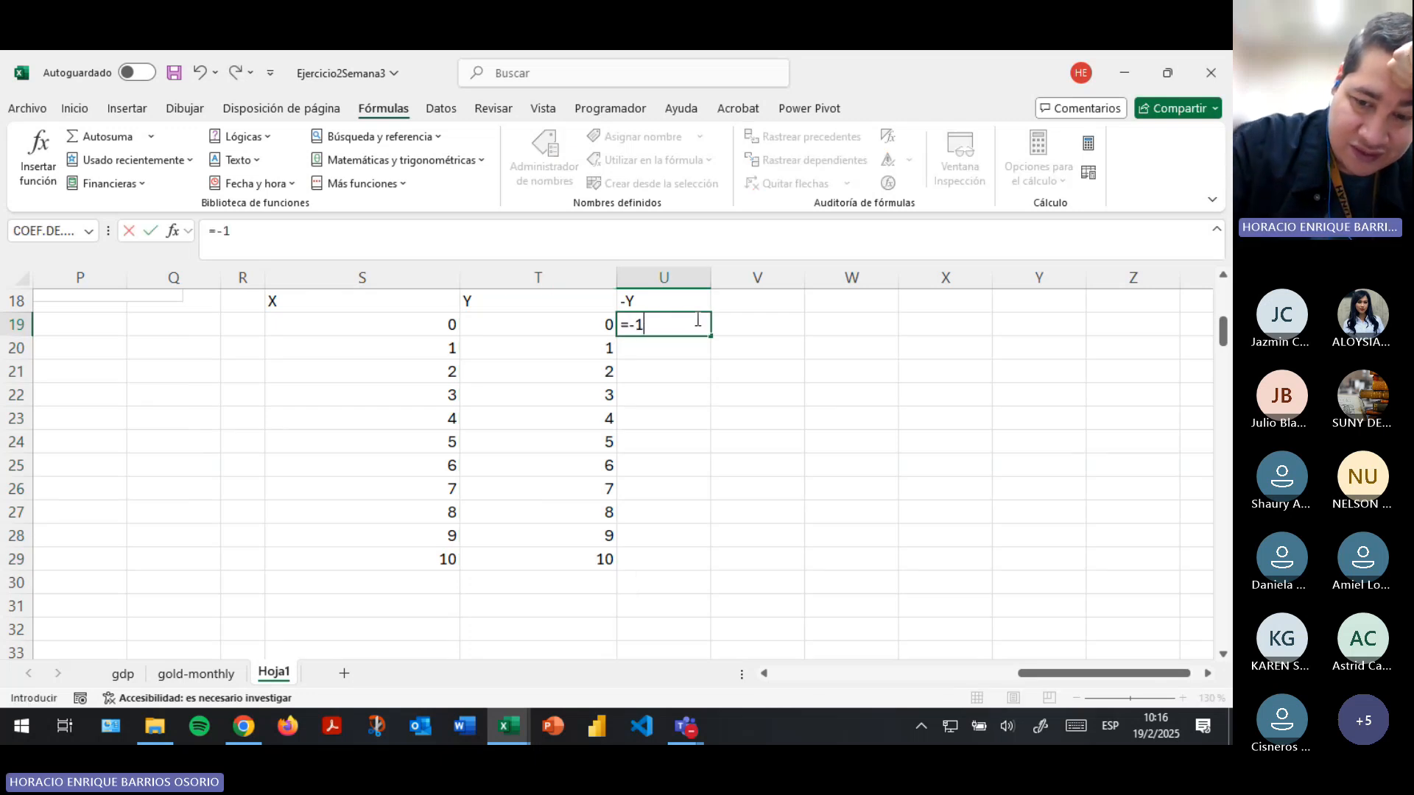
text(*)
click(432, 324)
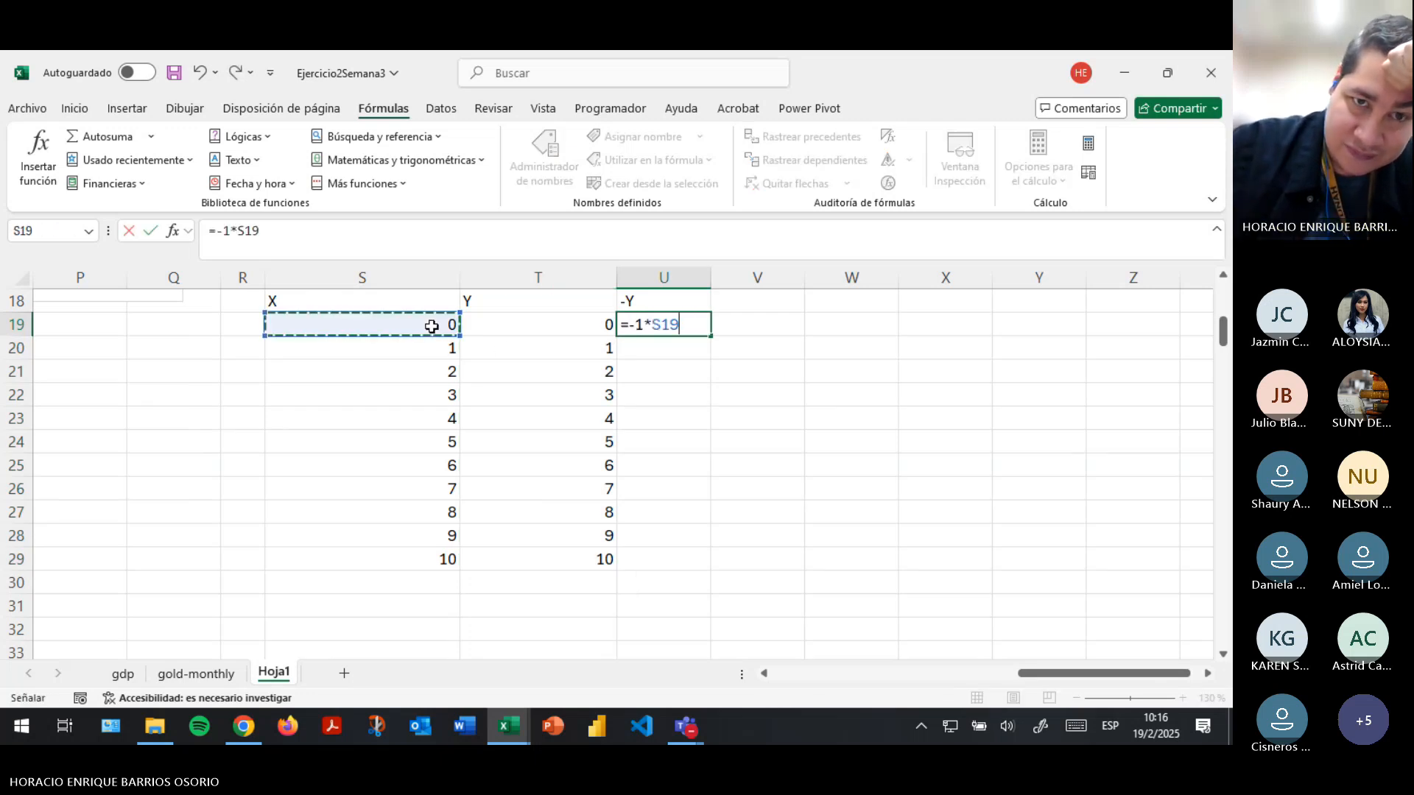
key(Return)
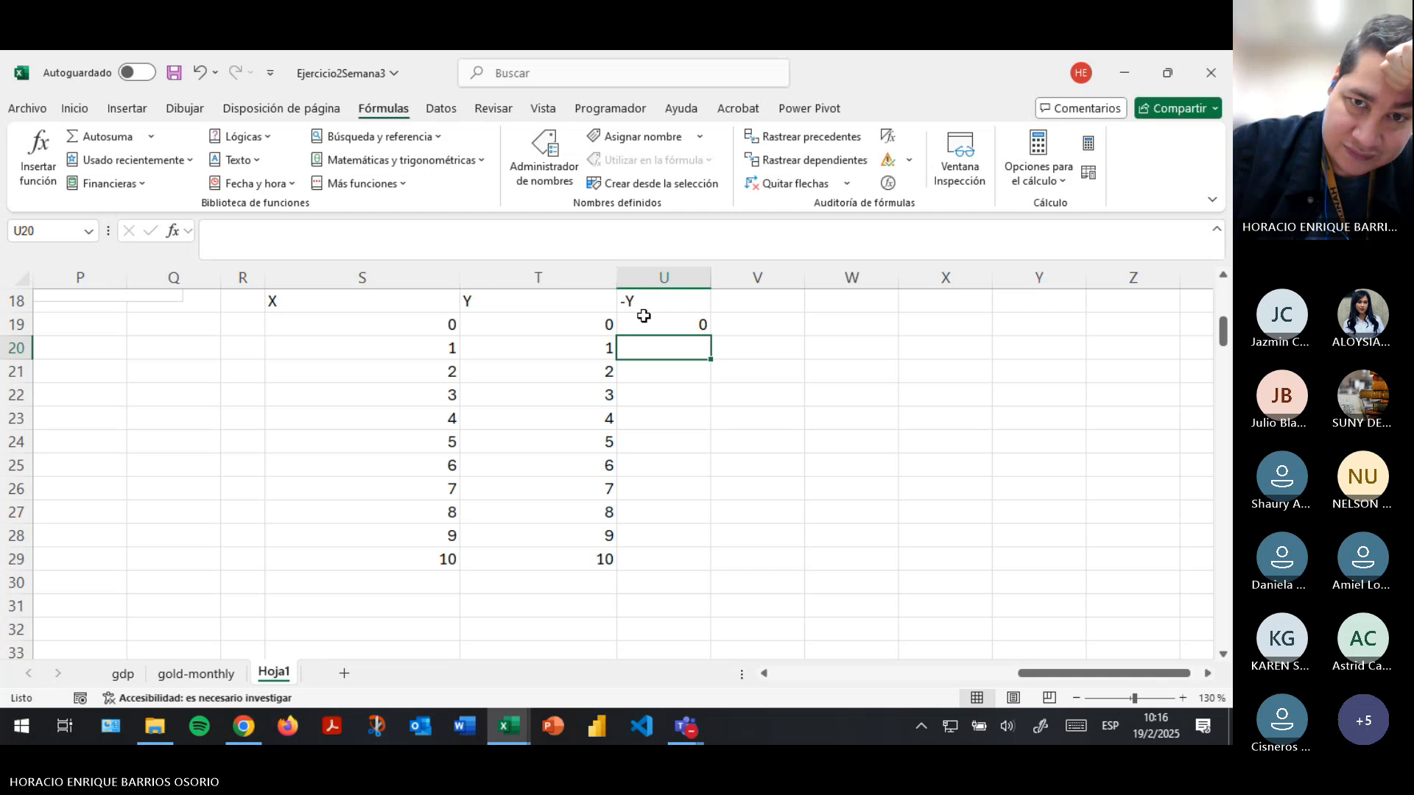
click(664, 324)
drag(708, 335, 692, 563)
- Insert a 2D line chart from the X and Y columns S18:T29 and place it beside the -Y column
scroll(475, 413, up, 1)
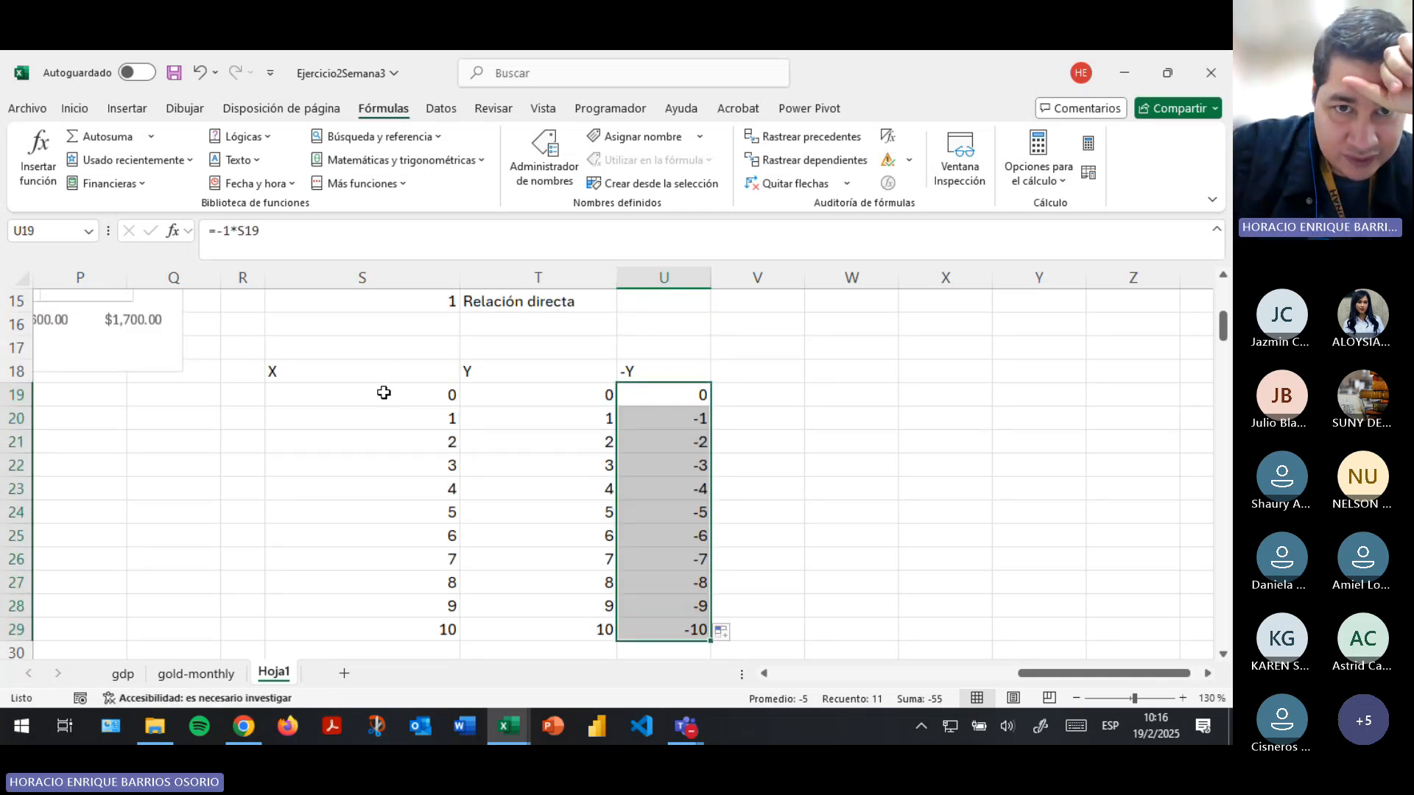
drag(391, 375, 557, 634)
click(135, 111)
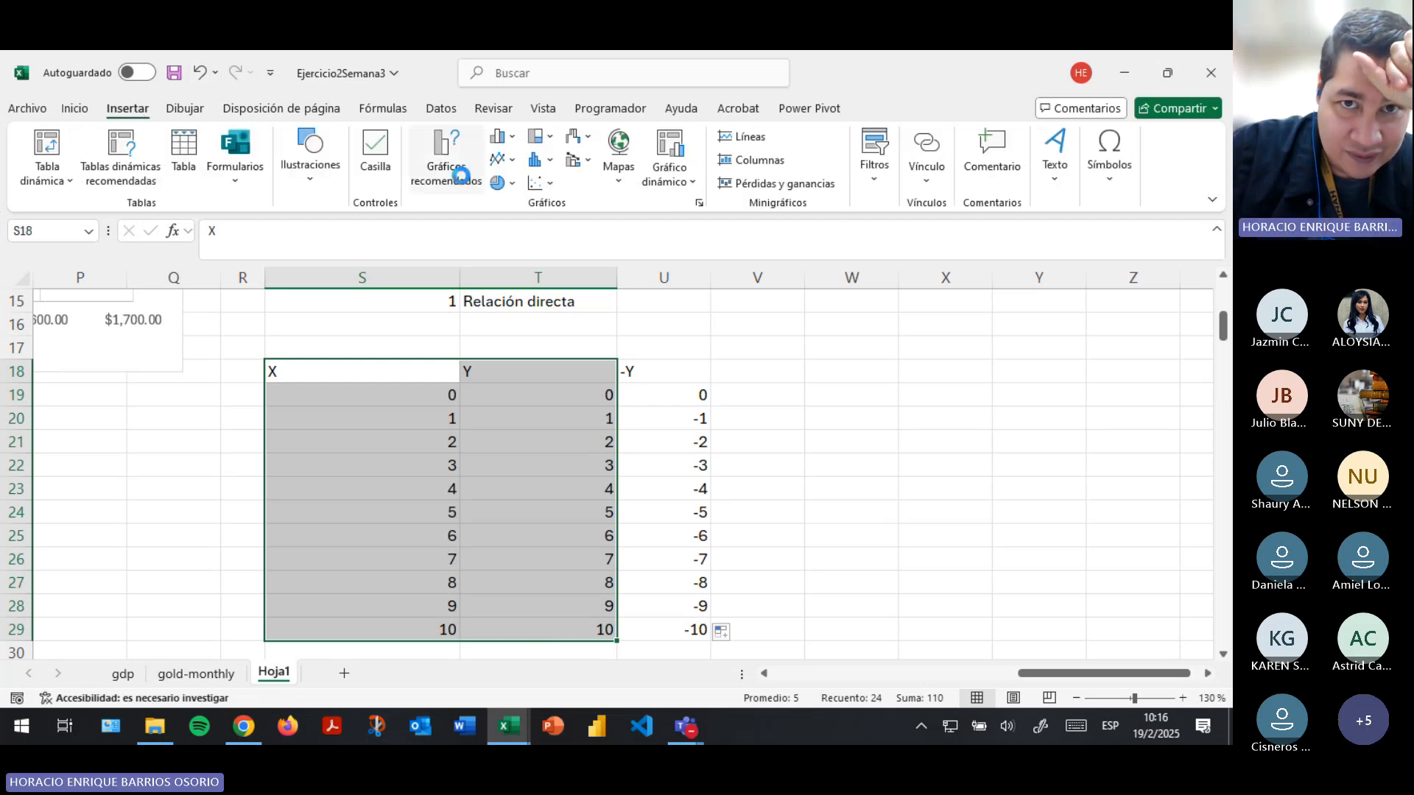
click(464, 183)
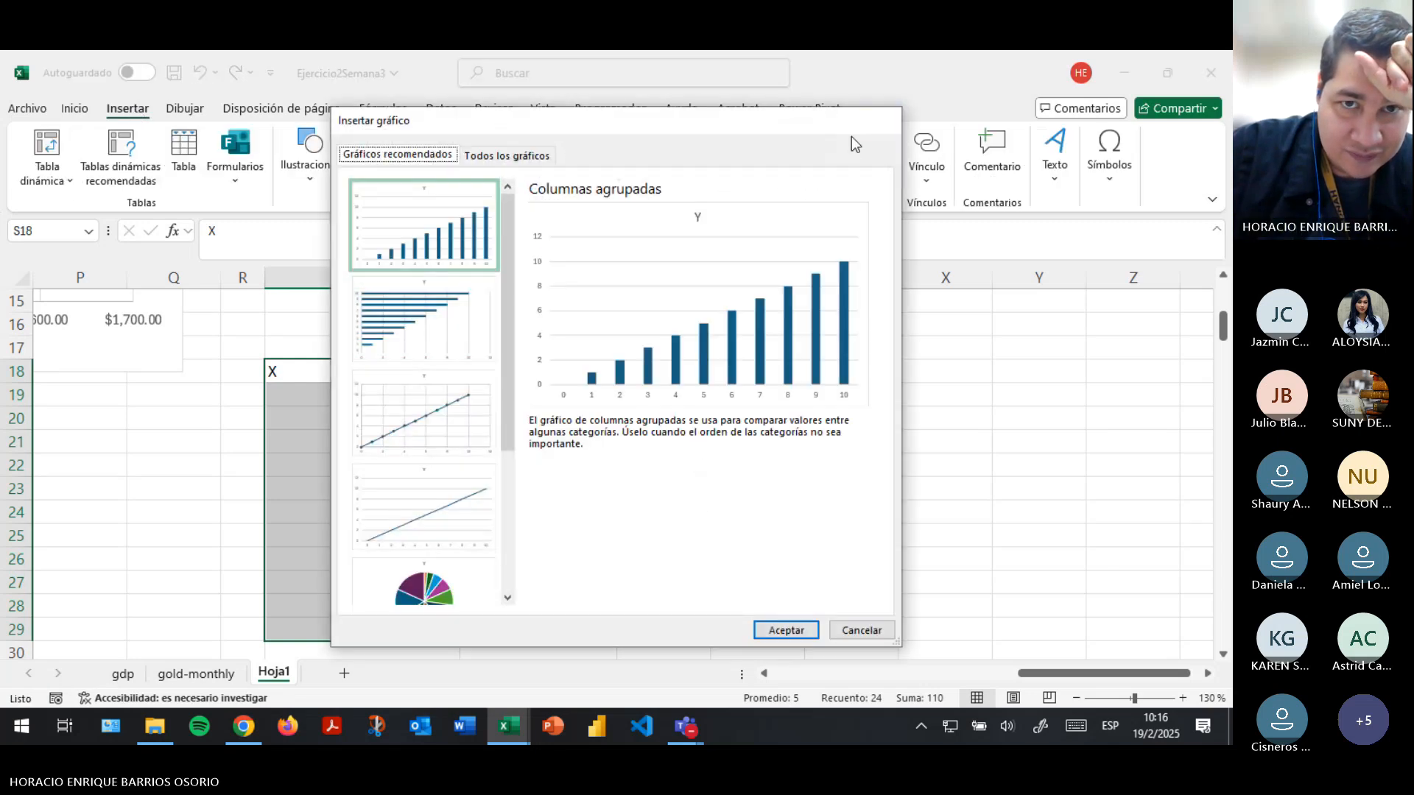
key(Escape)
click(502, 159)
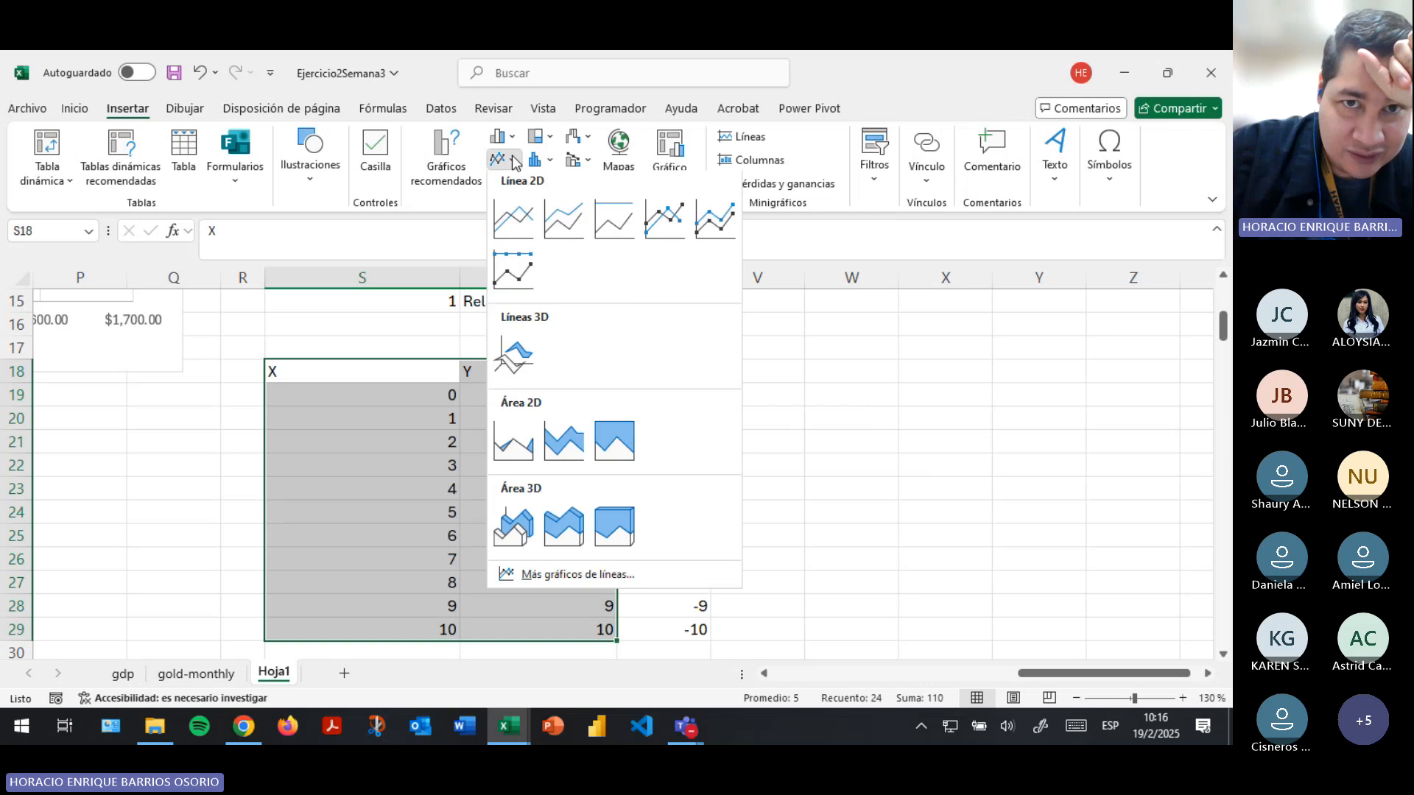
click(523, 215)
drag(583, 327, 1003, 331)
- In the line chart's data source, rename the X series as "X vs Y" with values from S19:S29
click(995, 155)
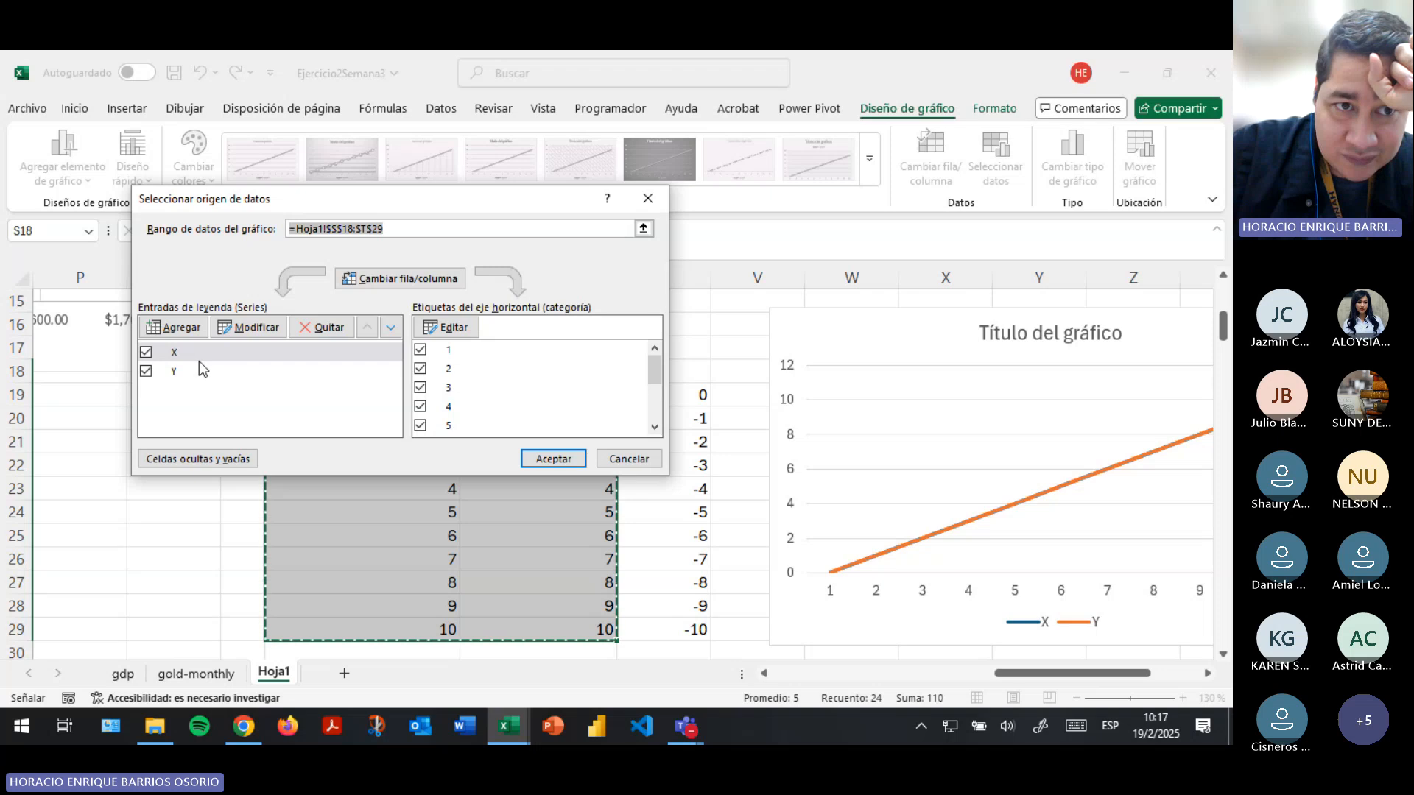
click(248, 327)
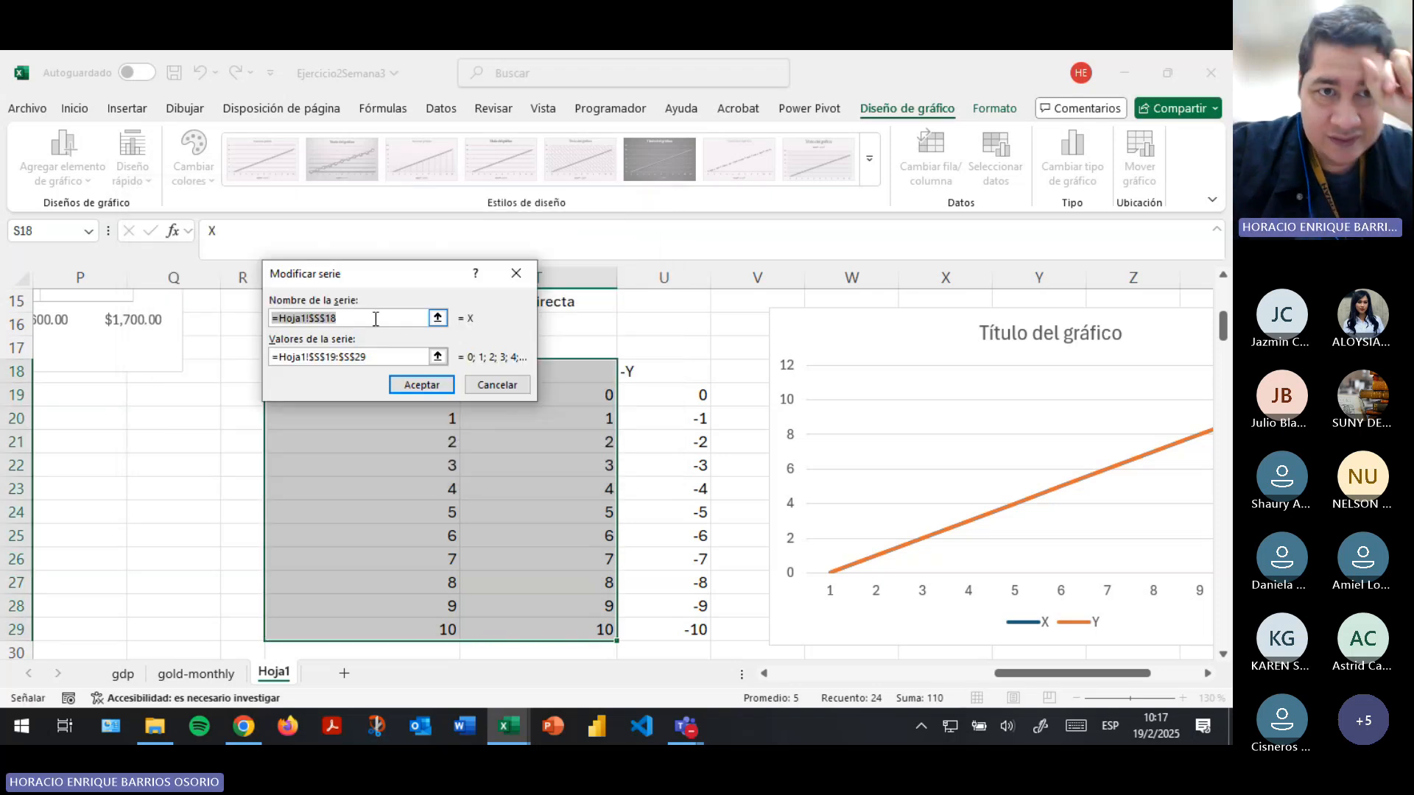
text(X)
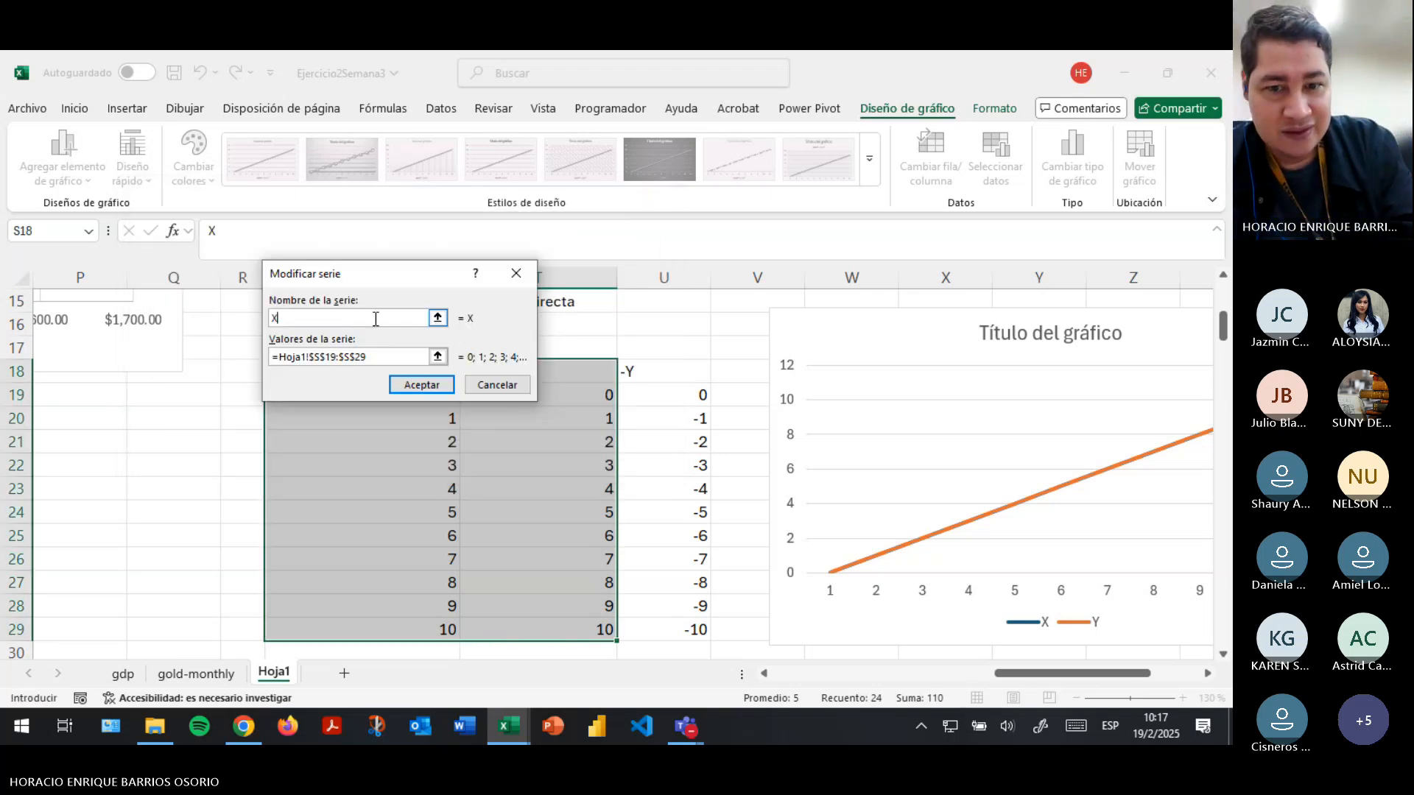
text( vs Y)
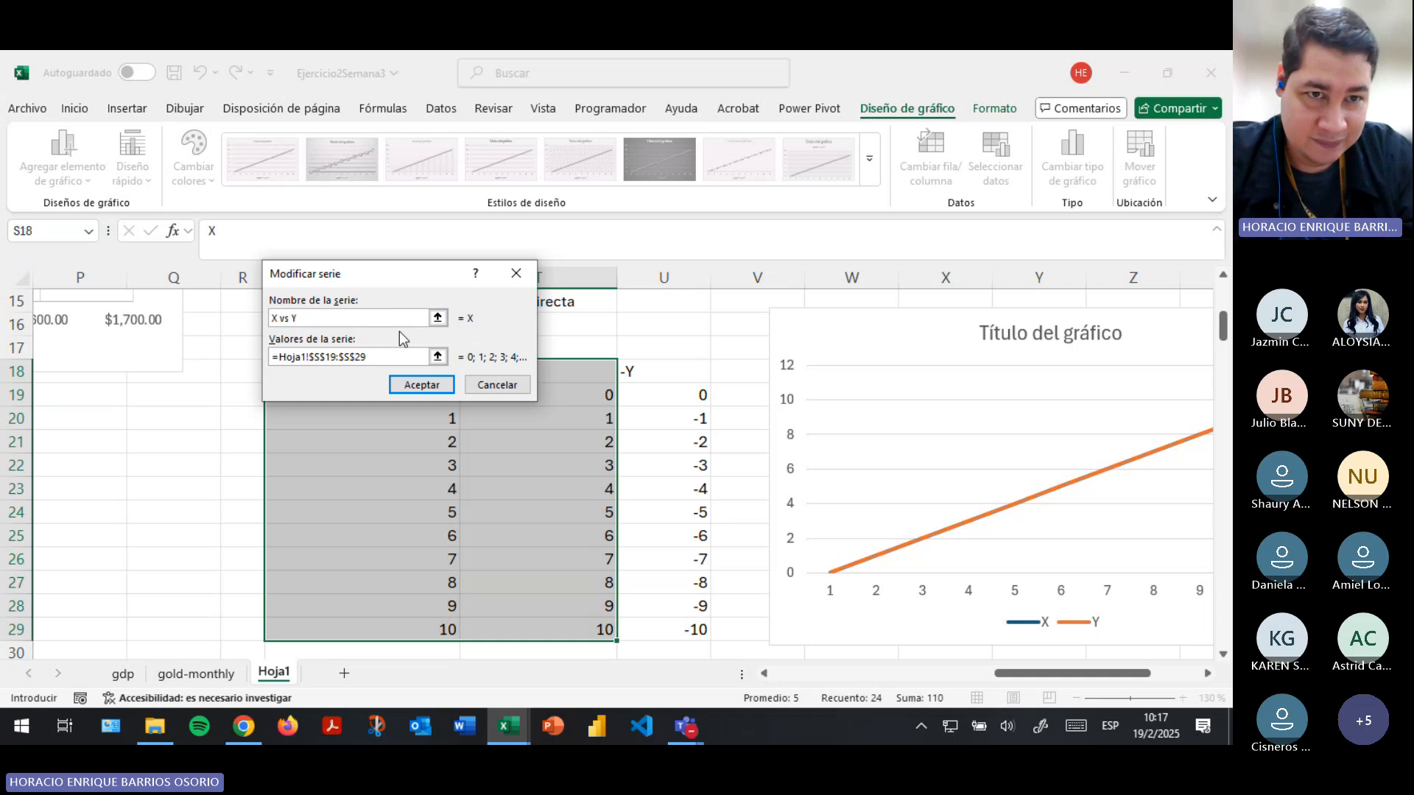
click(437, 358)
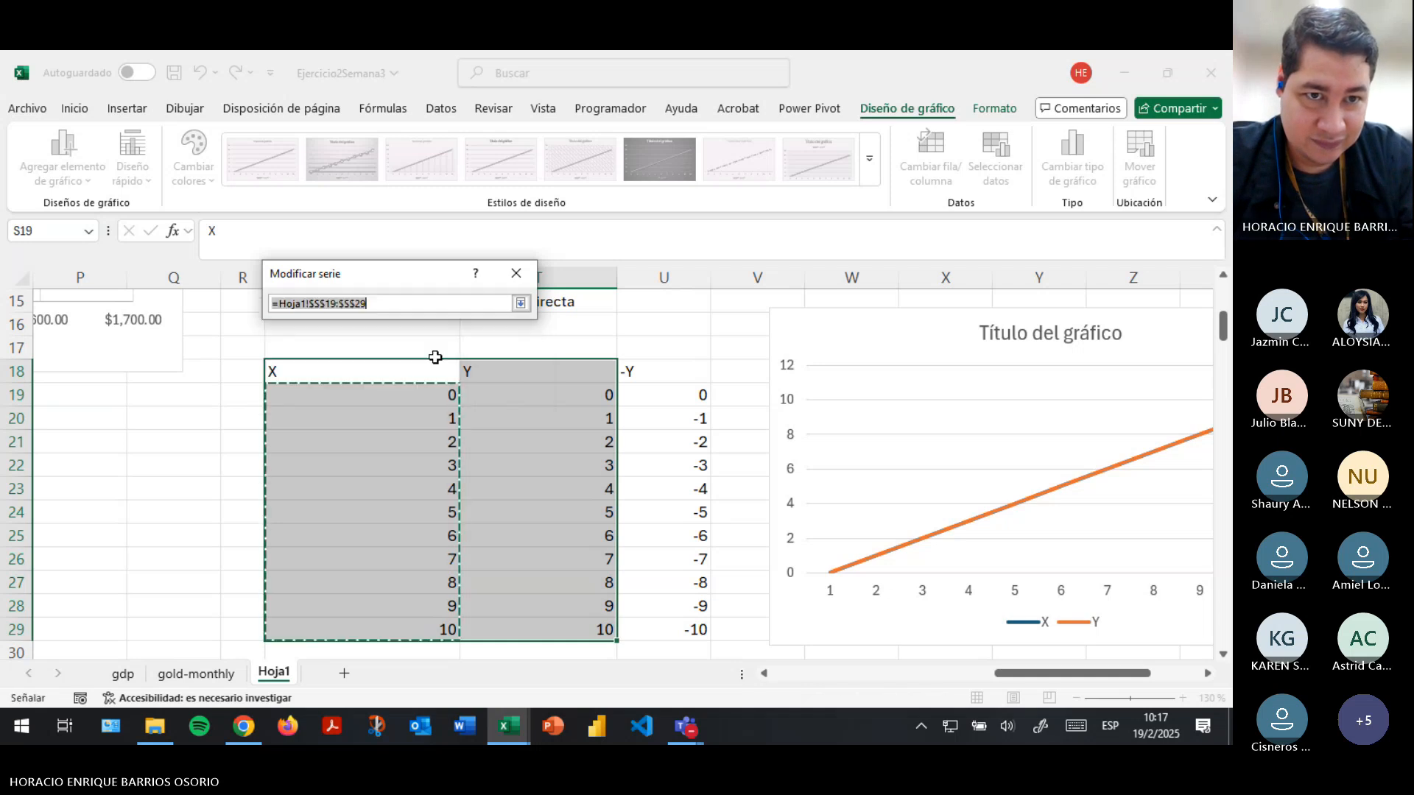
drag(424, 398, 416, 622)
click(522, 304)
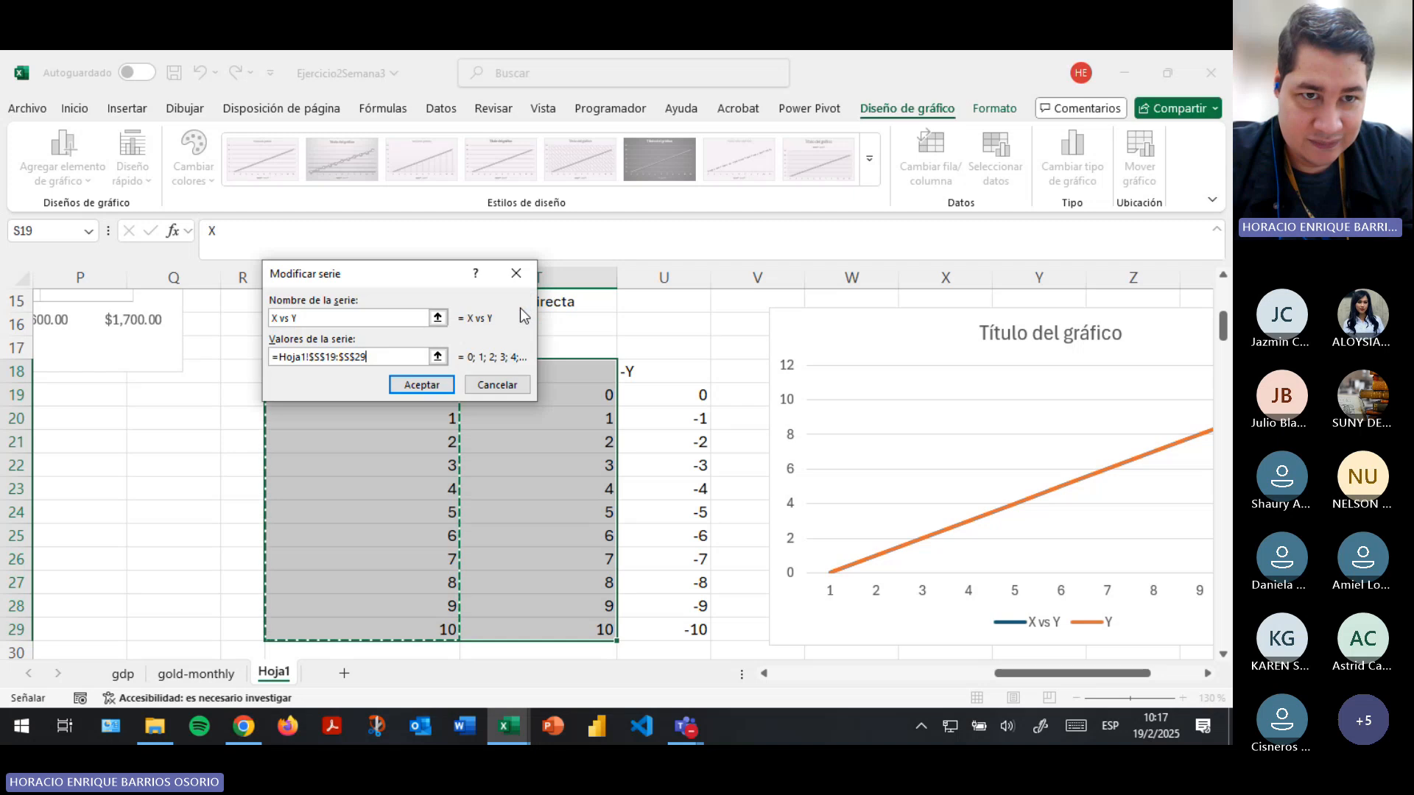
click(440, 384)
- Set the chart's horizontal axis labels to the Y column range T19:T29
click(447, 327)
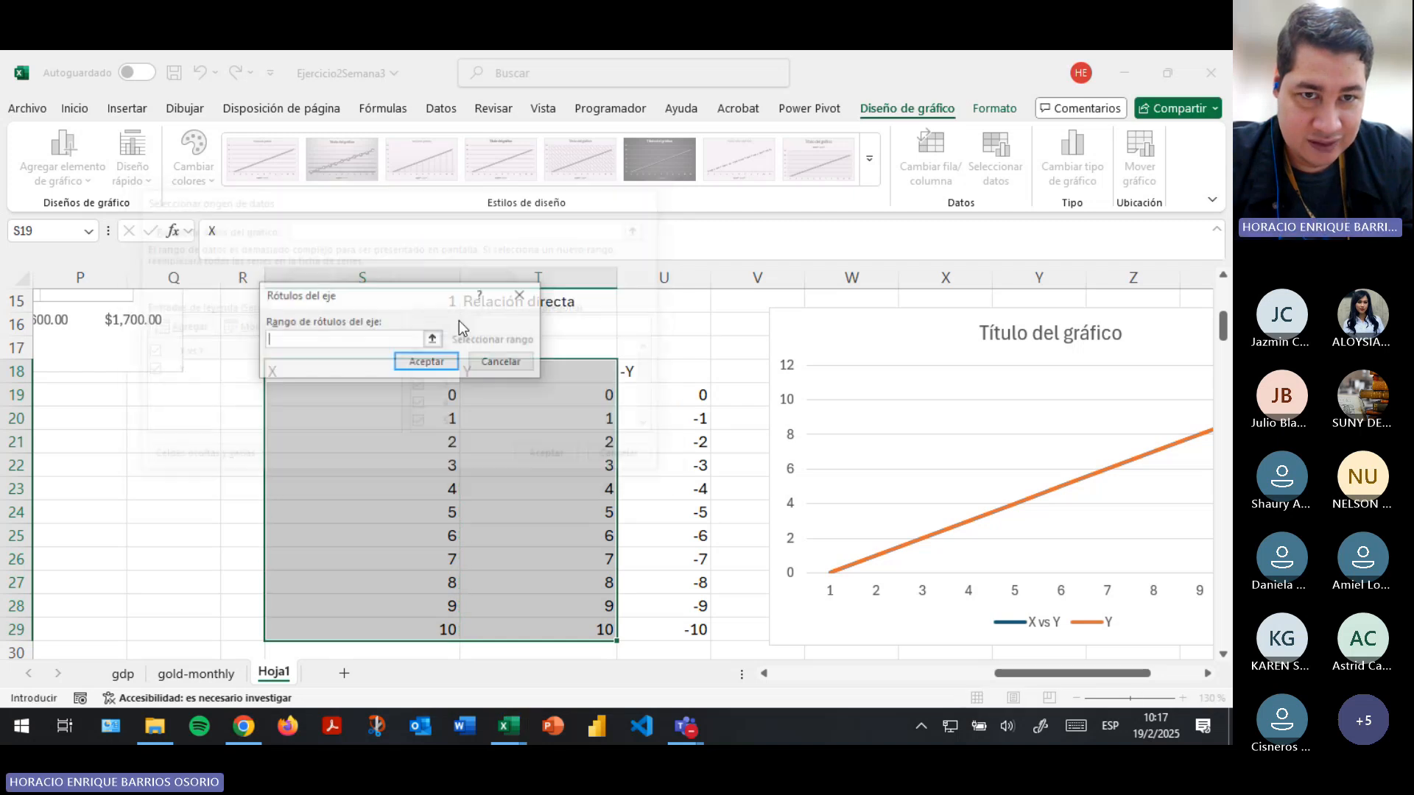
click(435, 335)
drag(539, 396, 537, 622)
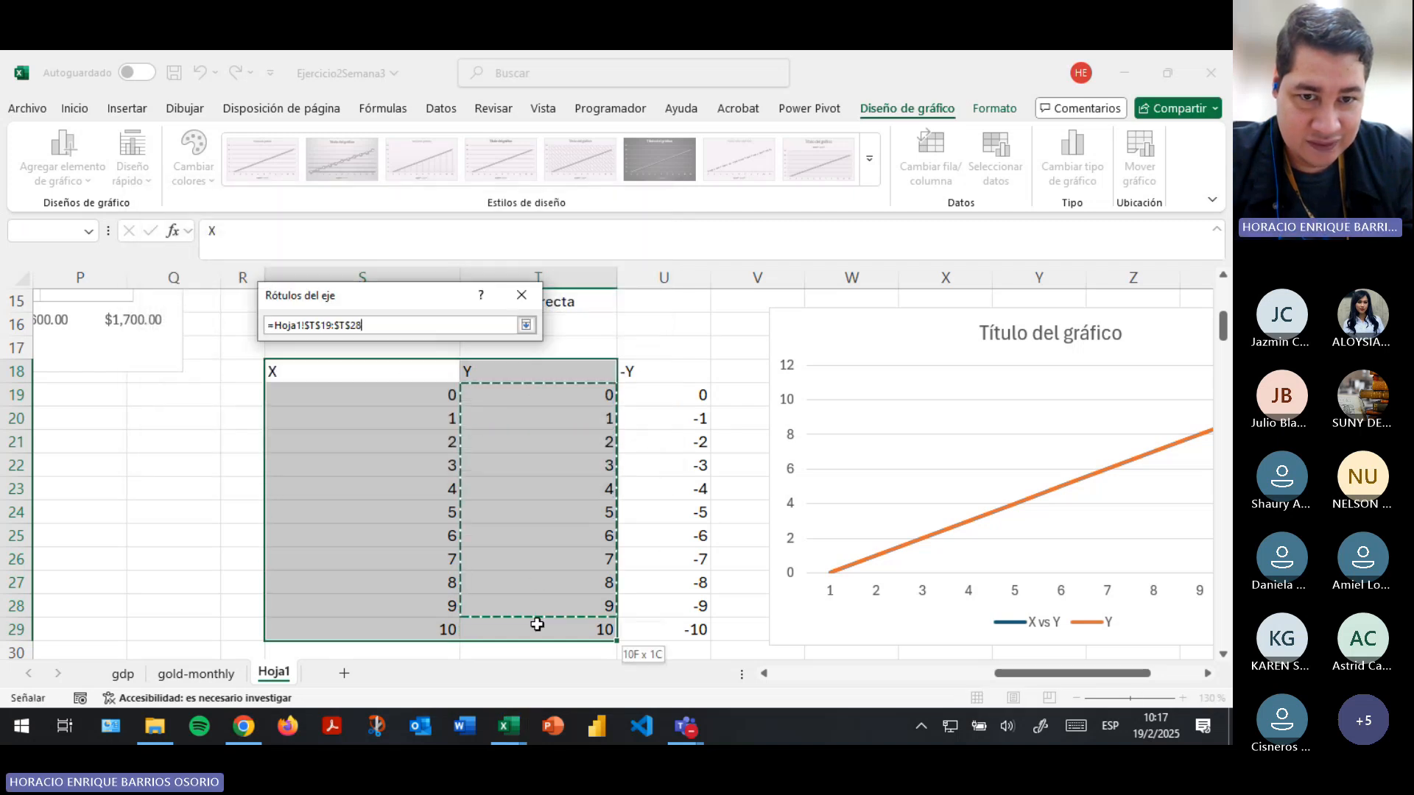
click(526, 324)
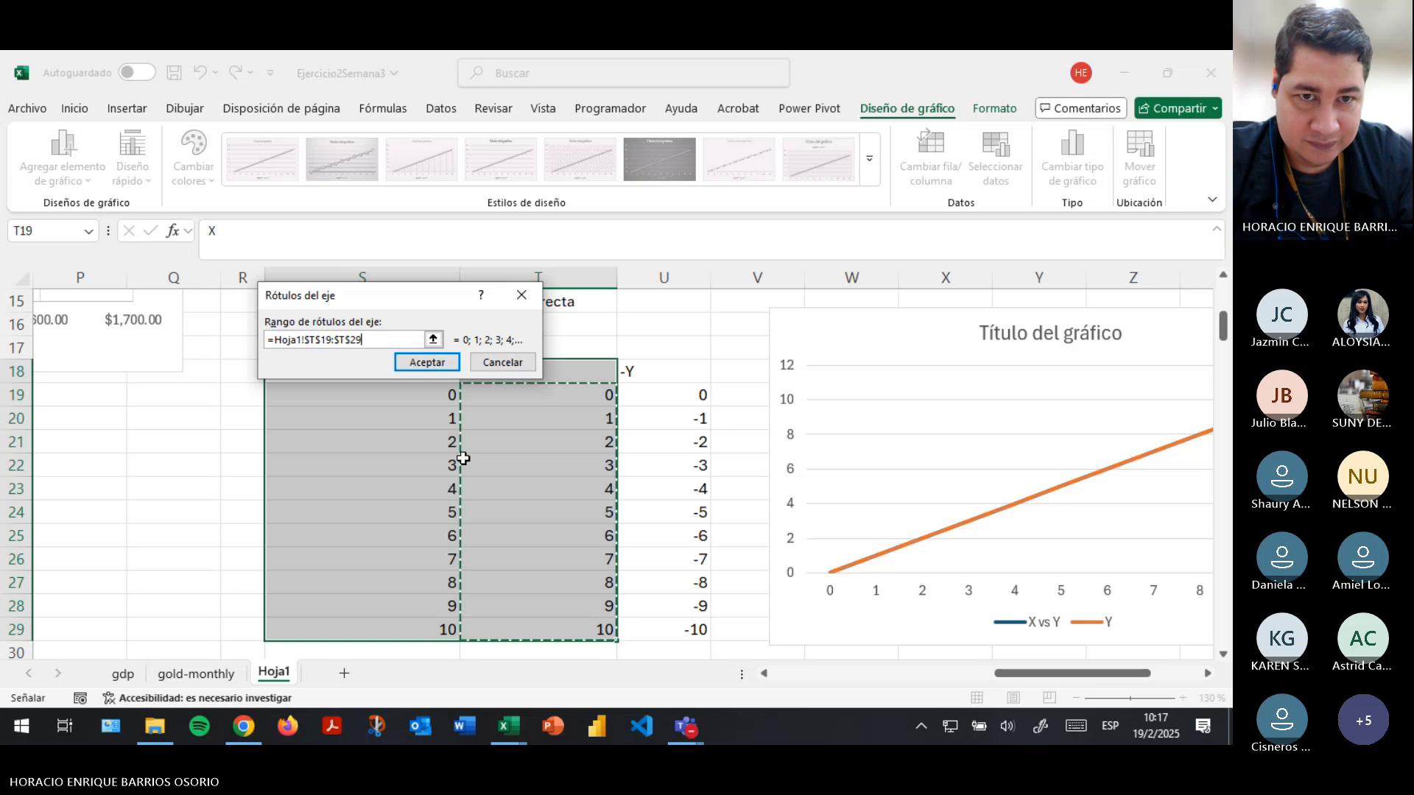
click(427, 361)
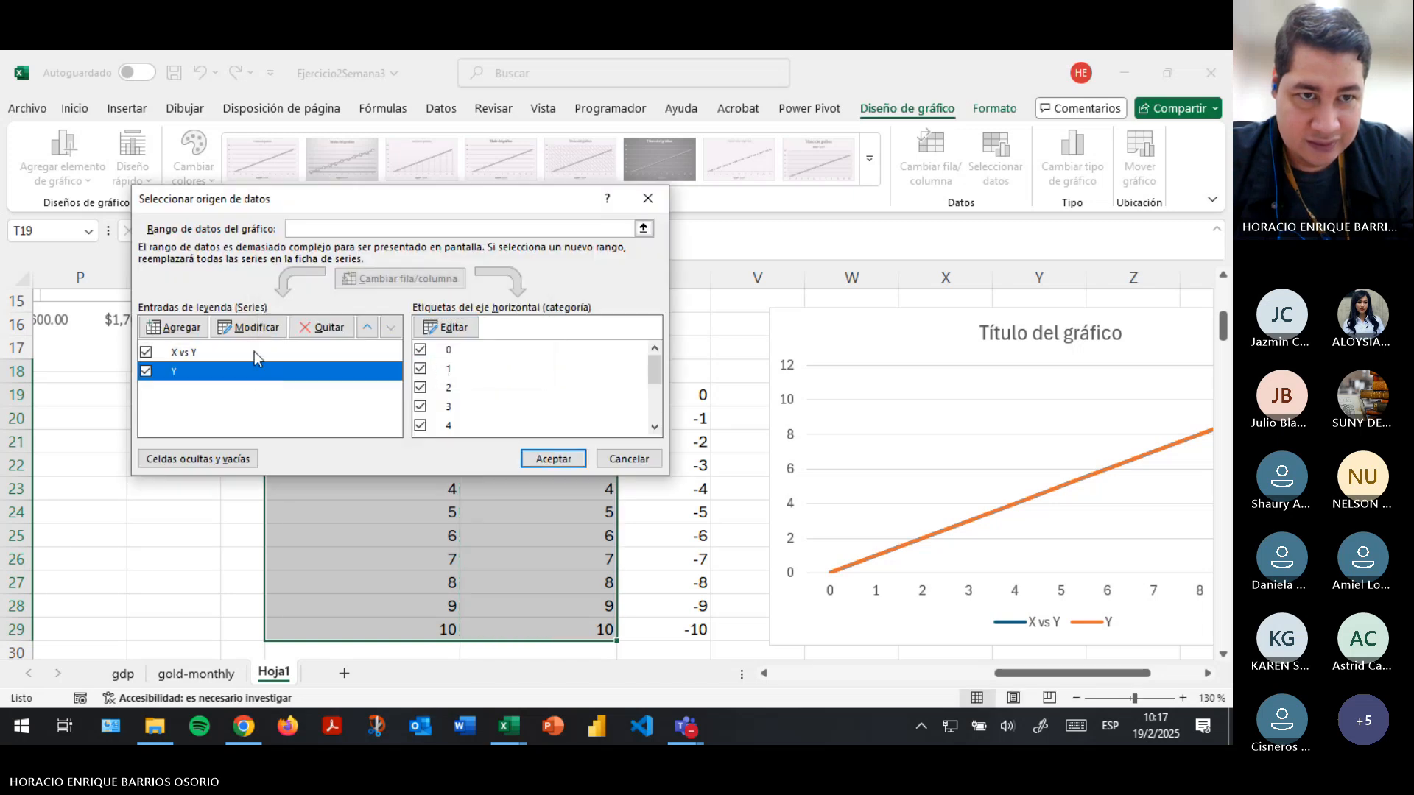
- Rename the chart's Y series as "-X vs Y"
click(249, 327)
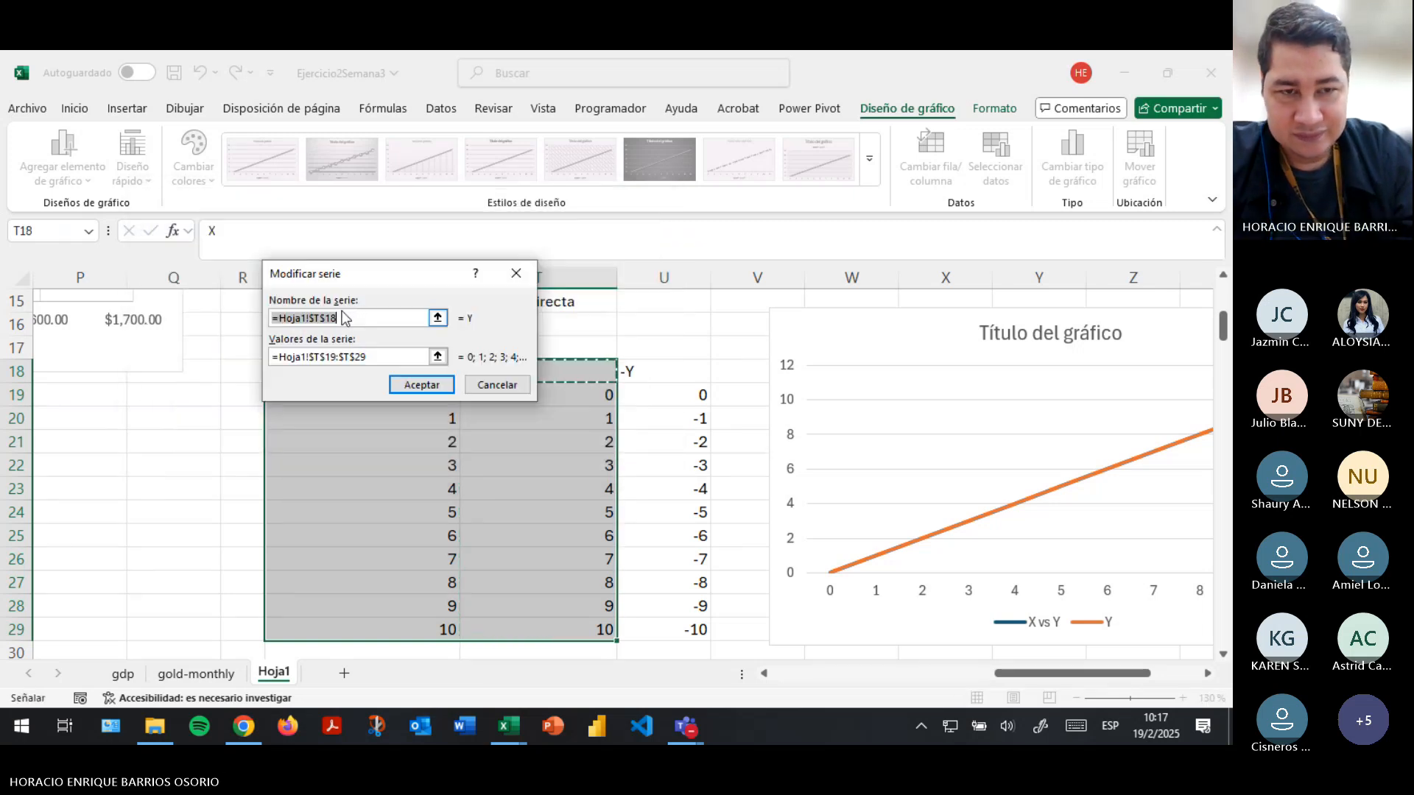
text(X c)
key(BackSpace)
text(v)
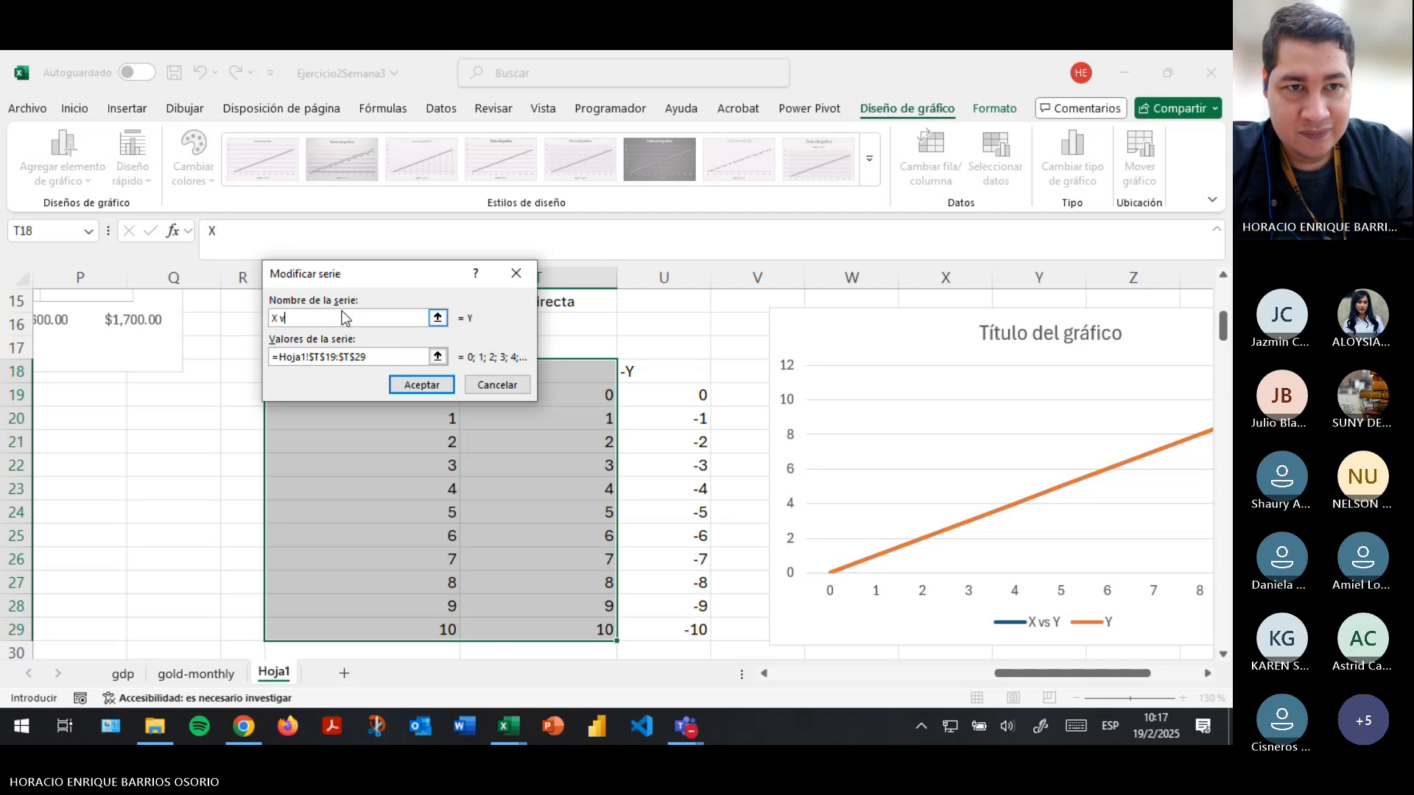
key(BackSpace)
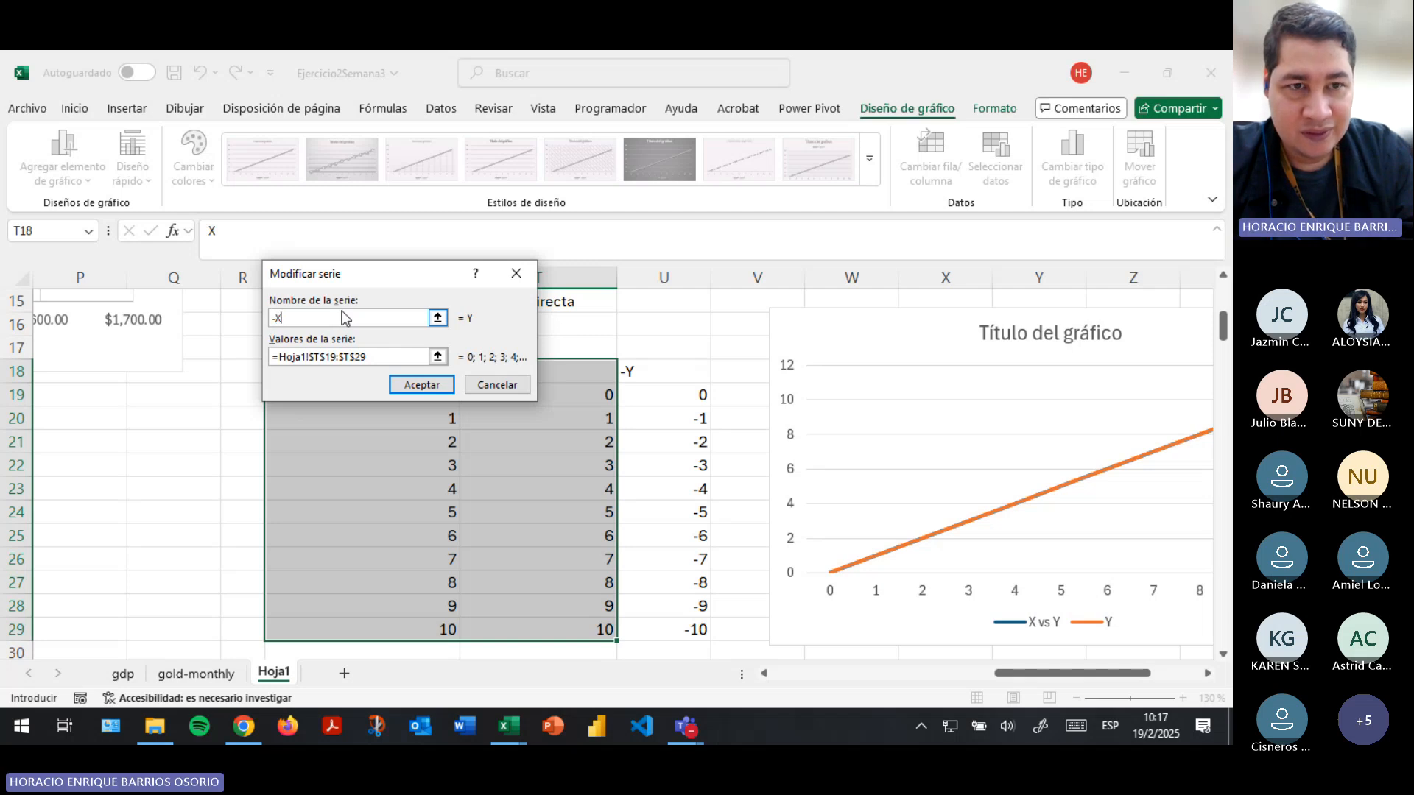
text(vs)
key(shift+space)
text(Y)
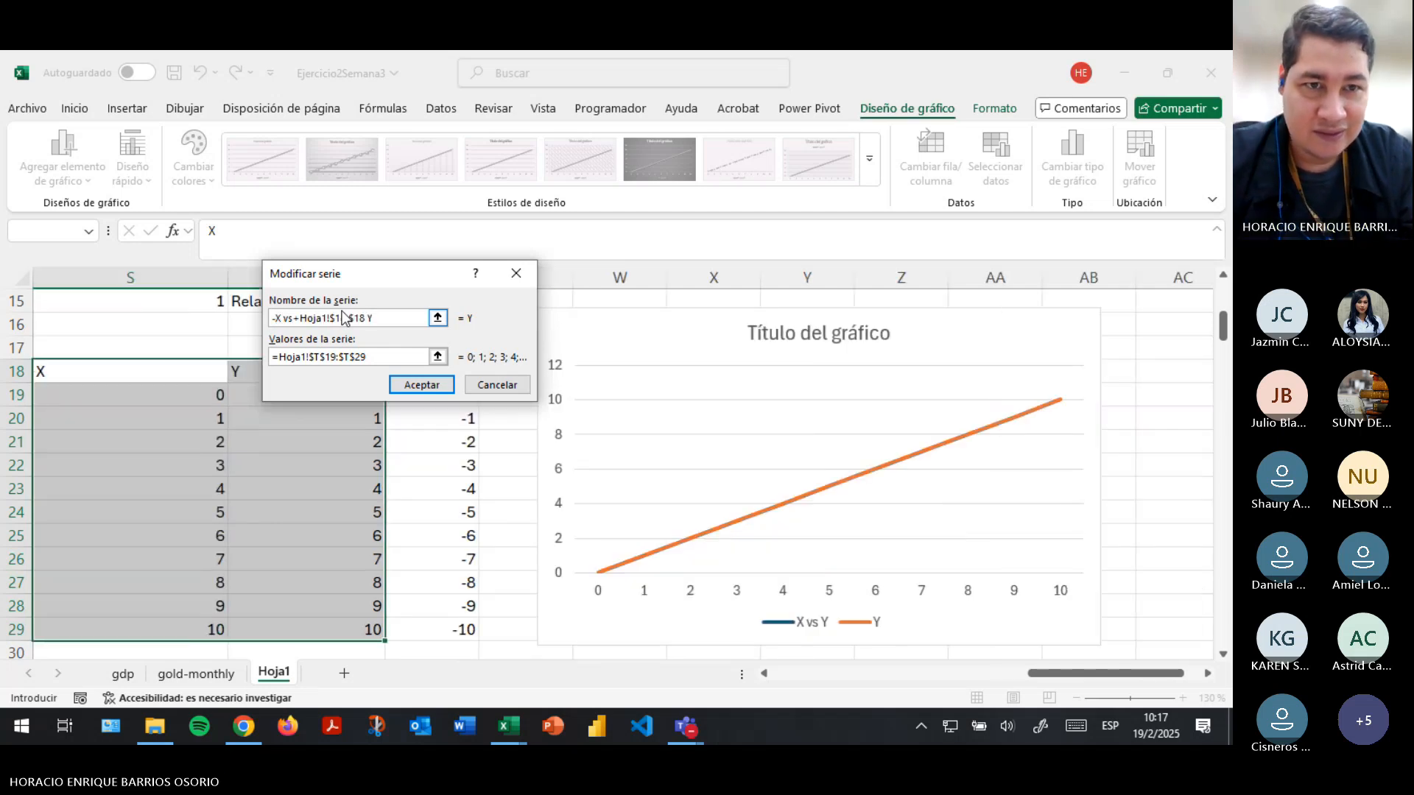
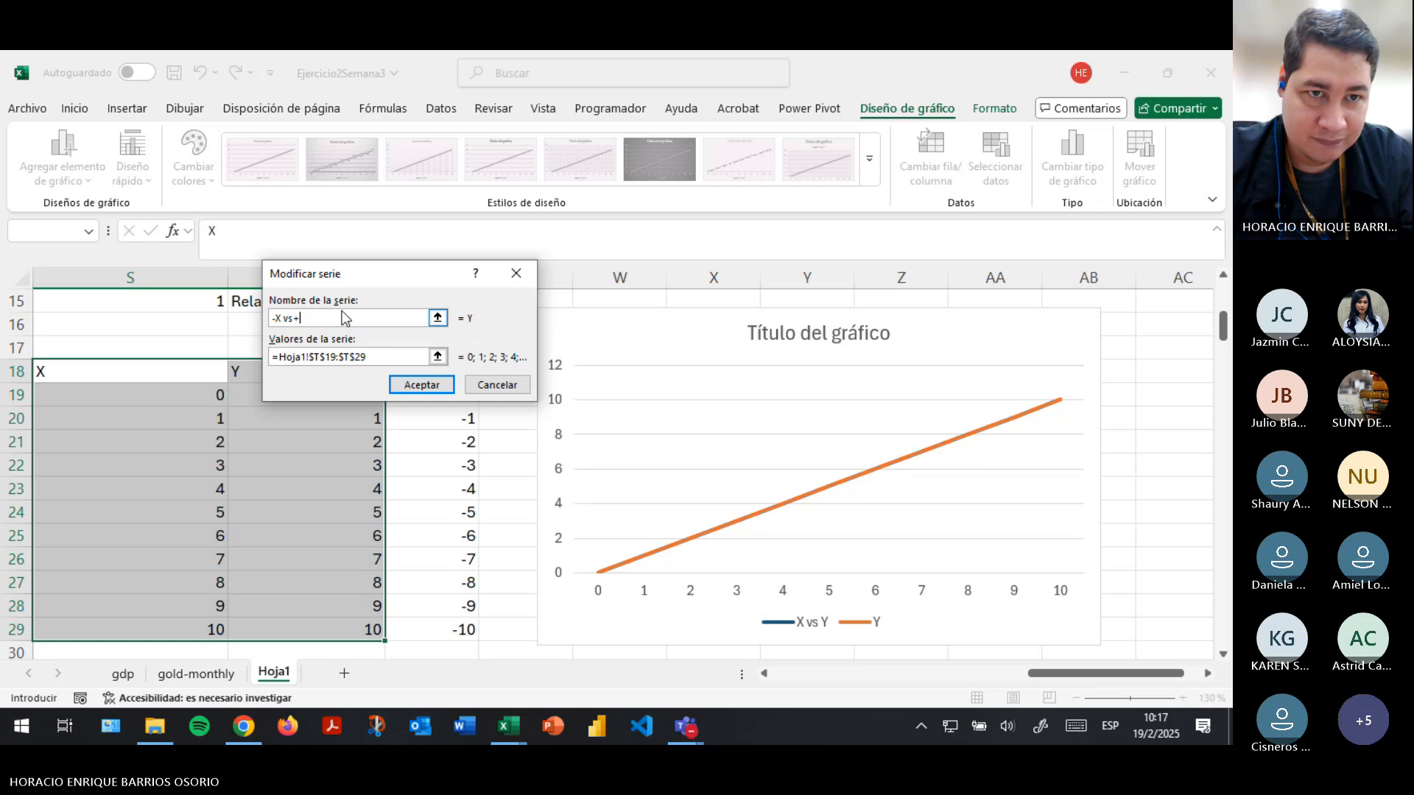
- Set the "-X v Y" series values to the X column range S19:S29 and accept the series changes
click(438, 357)
drag(179, 398, 196, 562)
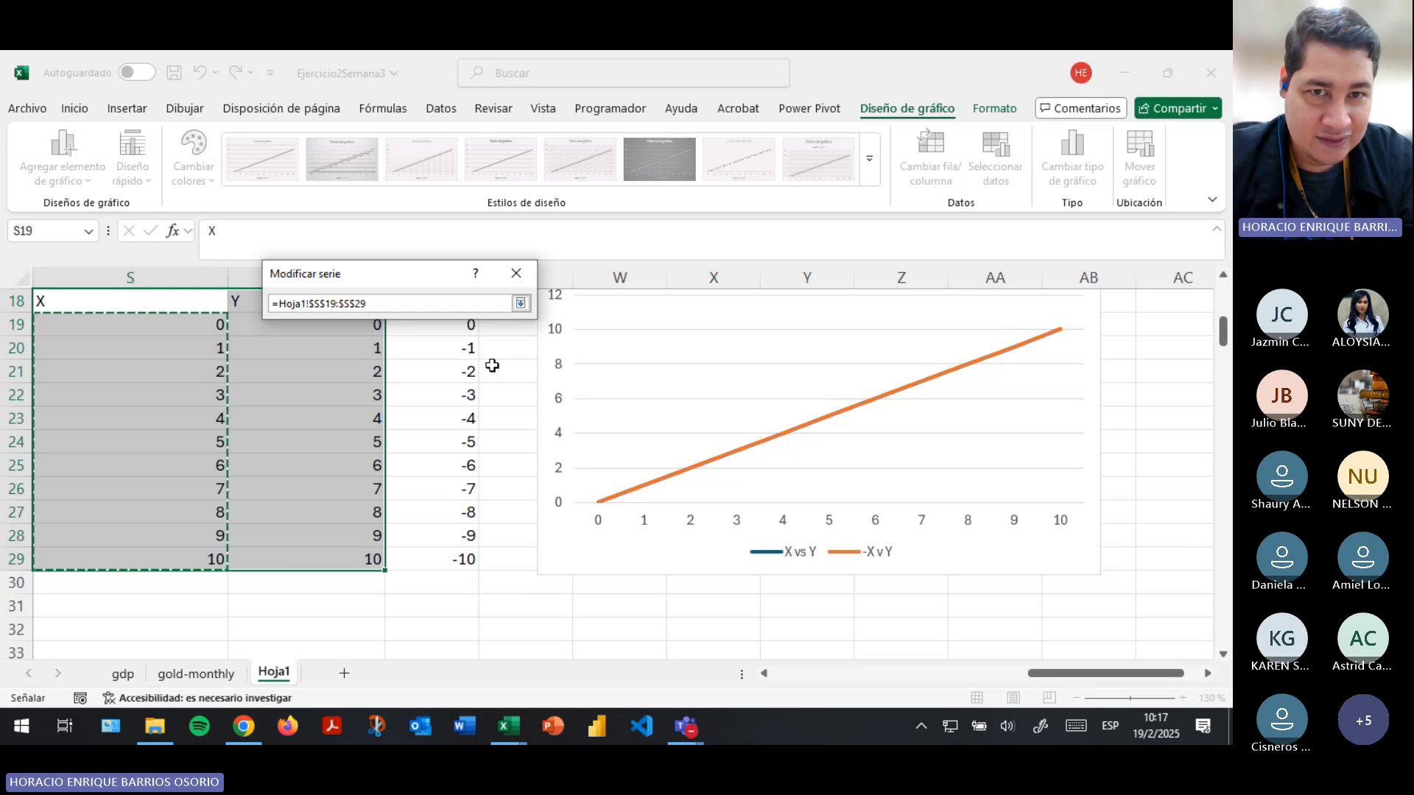
click(520, 304)
click(442, 381)
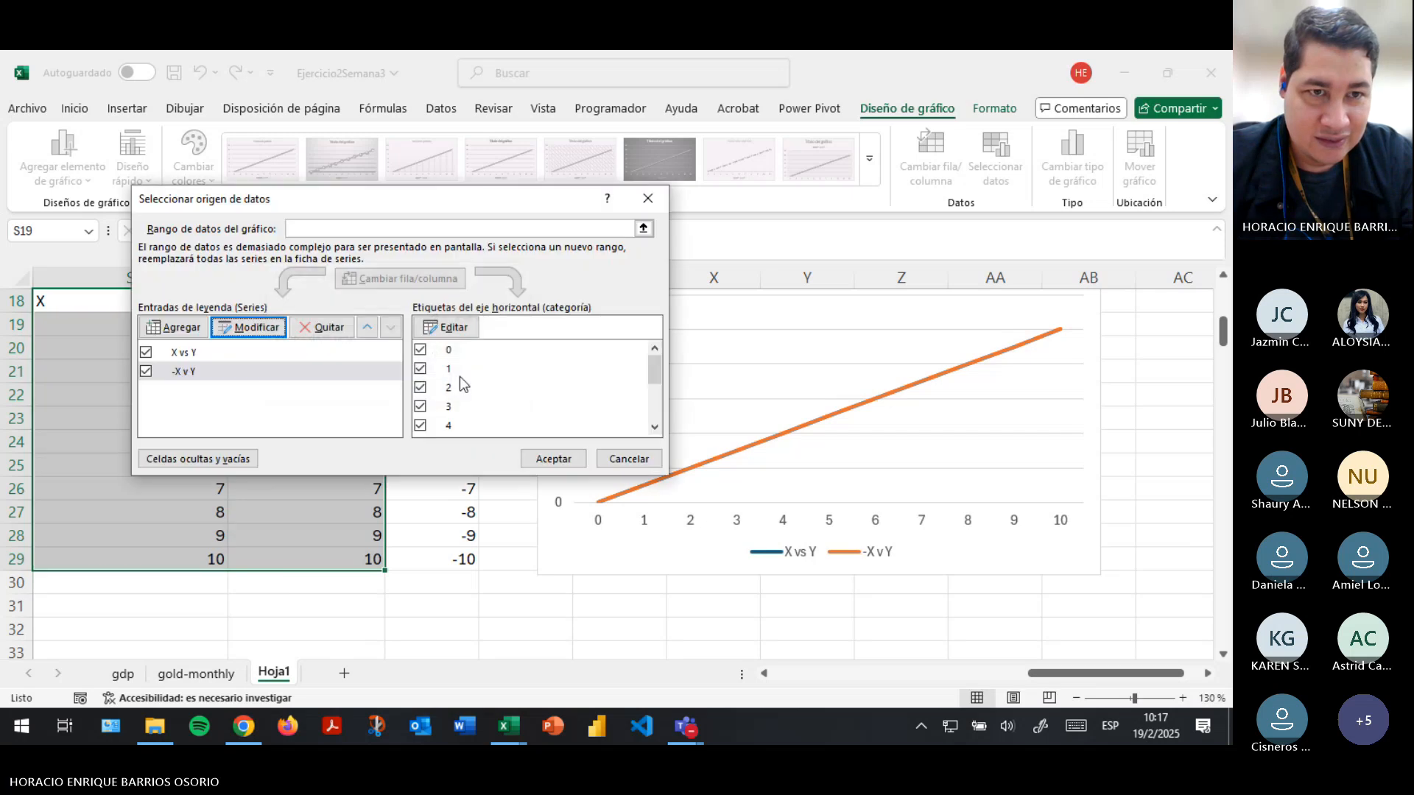
- Set the chart's horizontal axis labels to the -Y column range U19:U29 and apply the data source
click(445, 327)
click(436, 339)
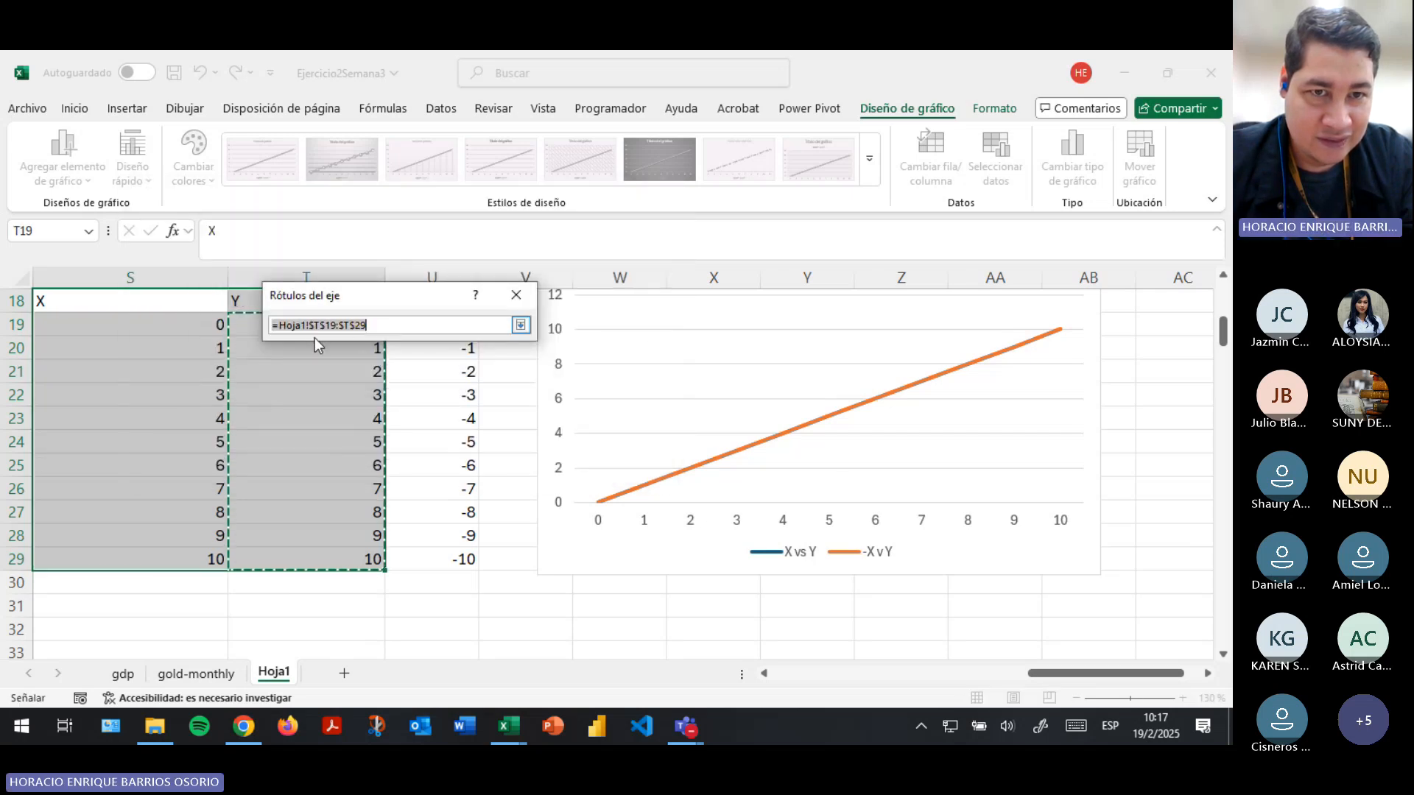
drag(422, 325, 426, 560)
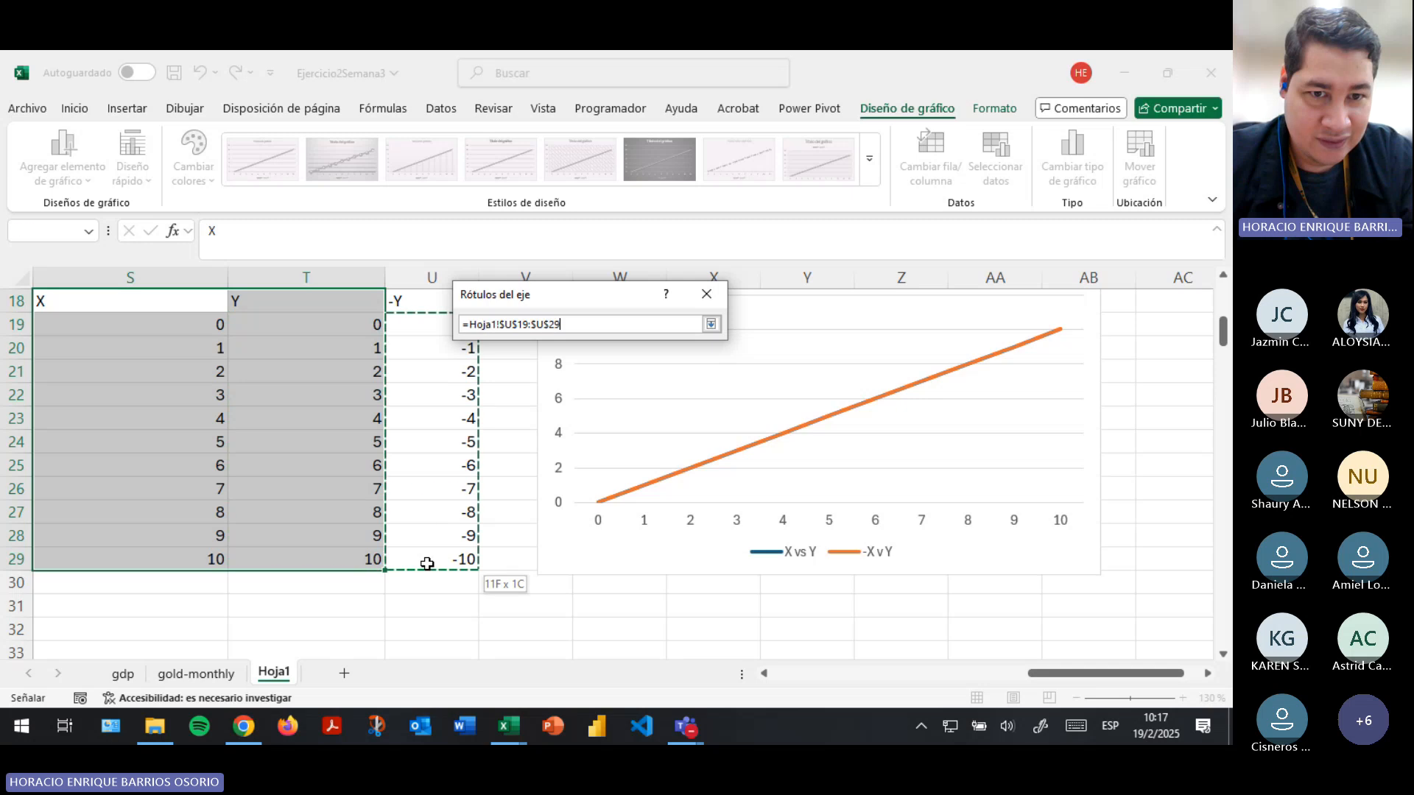
click(712, 324)
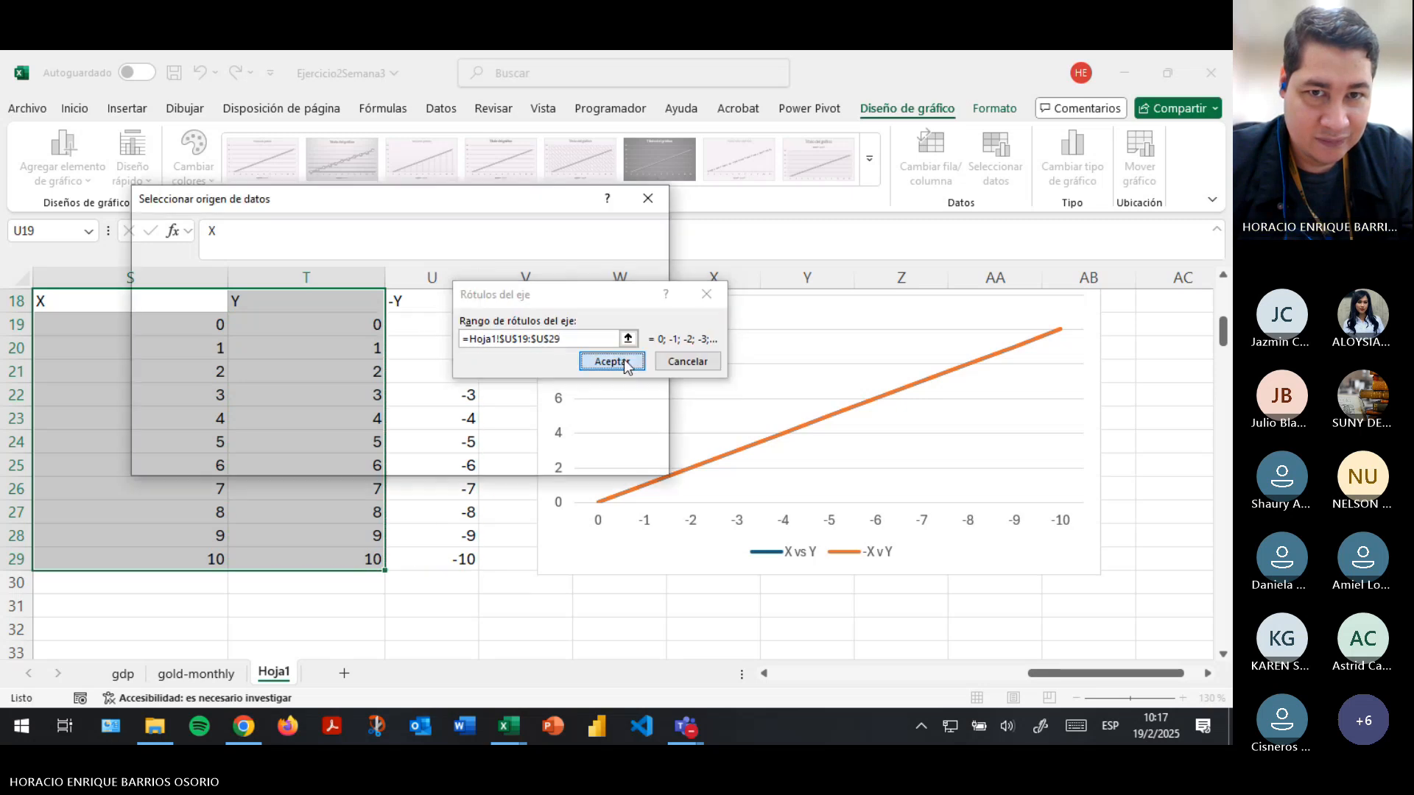
click(624, 362)
click(552, 456)
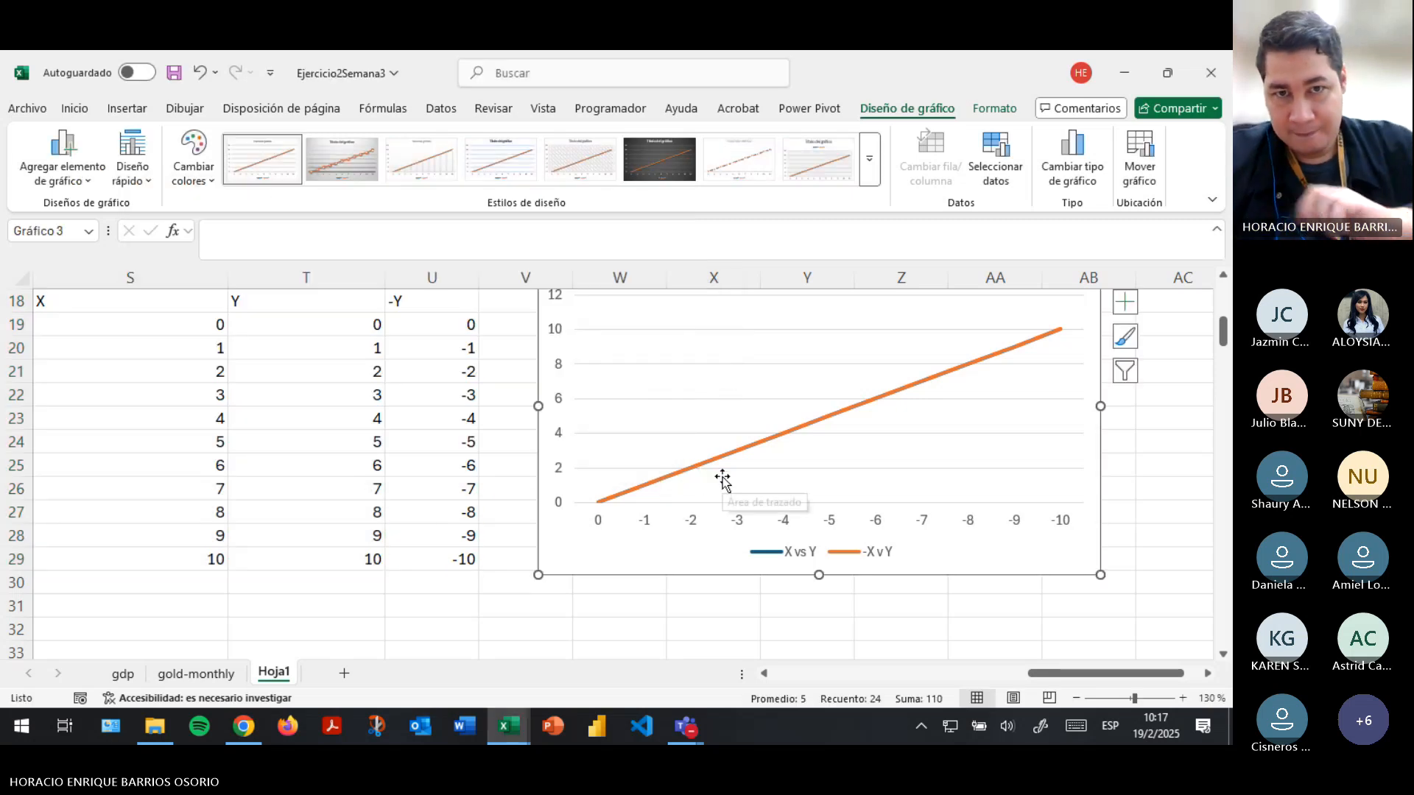
- Make the line chart slightly taller by extending its lower edge
scroll(722, 474, up, 2)
scroll(741, 474, down, 2)
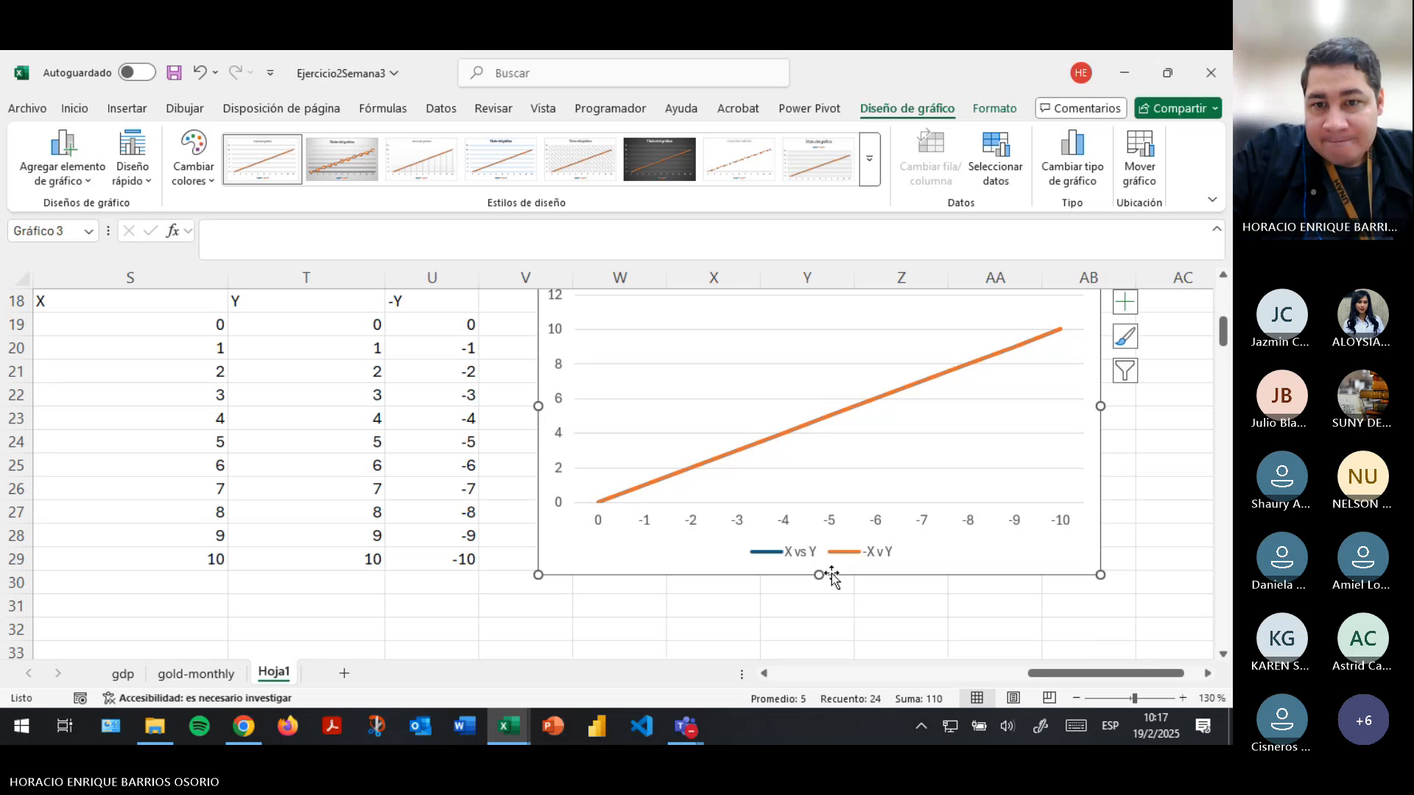
drag(822, 574, 822, 584)
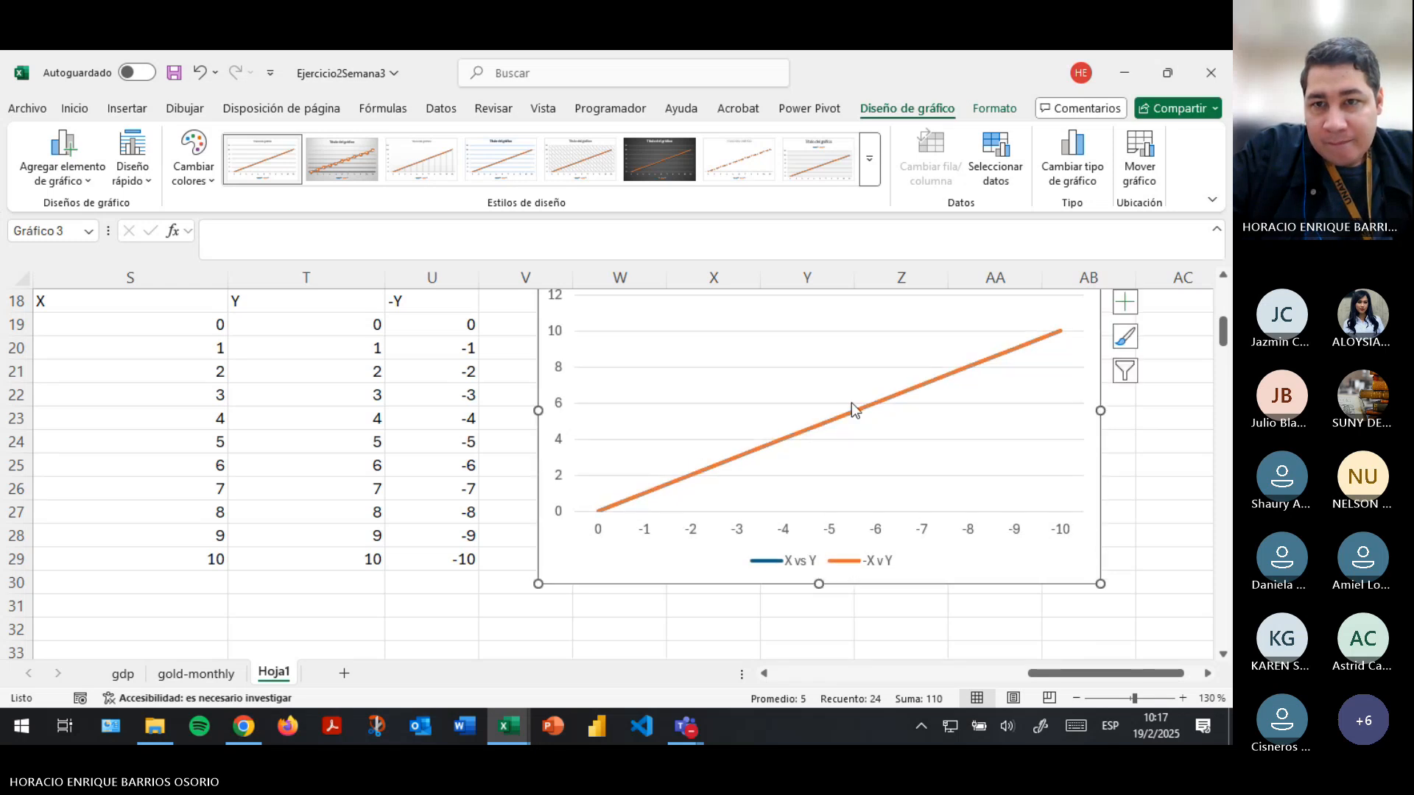
- Set the minimum bound of the chart's vertical axis to -12
double_click(557, 411)
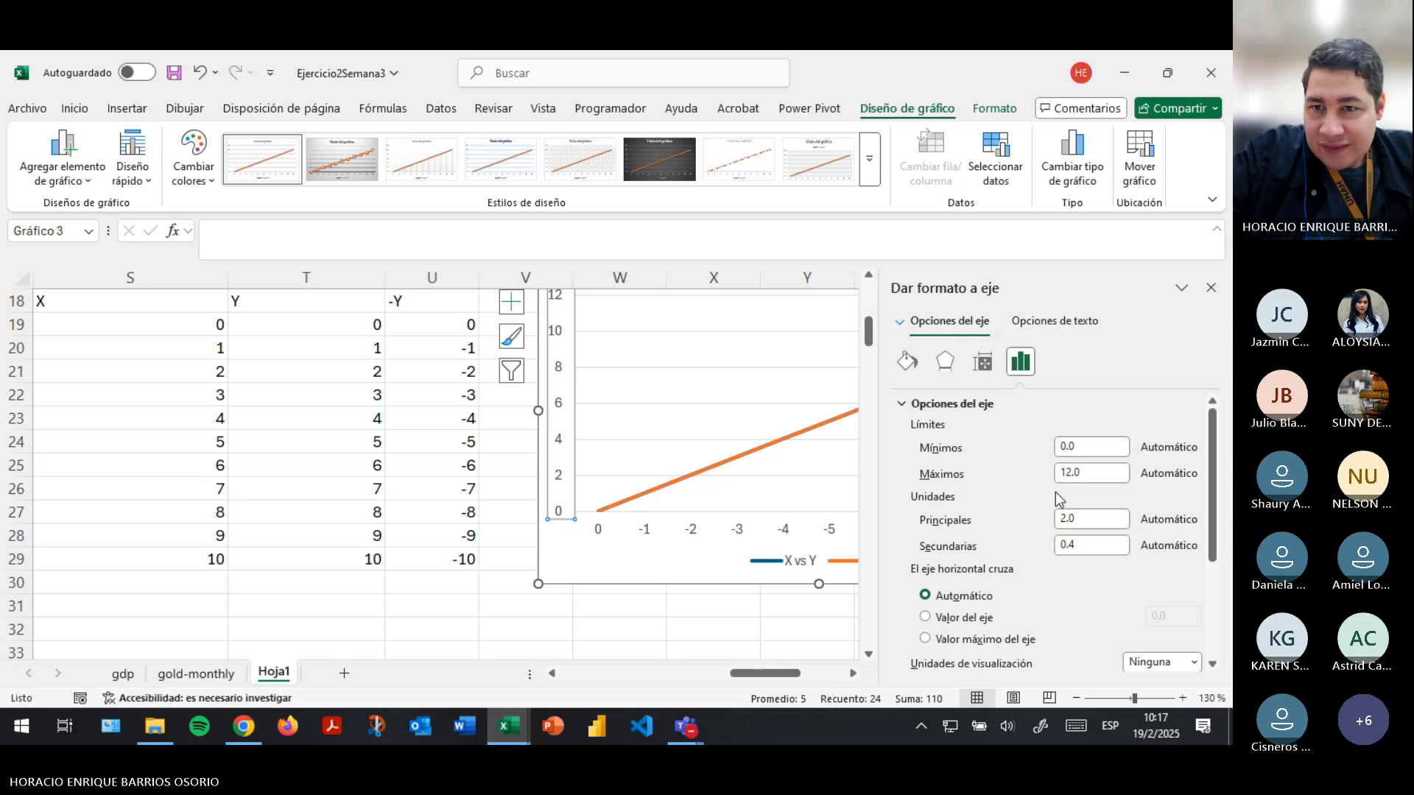
click(1098, 448)
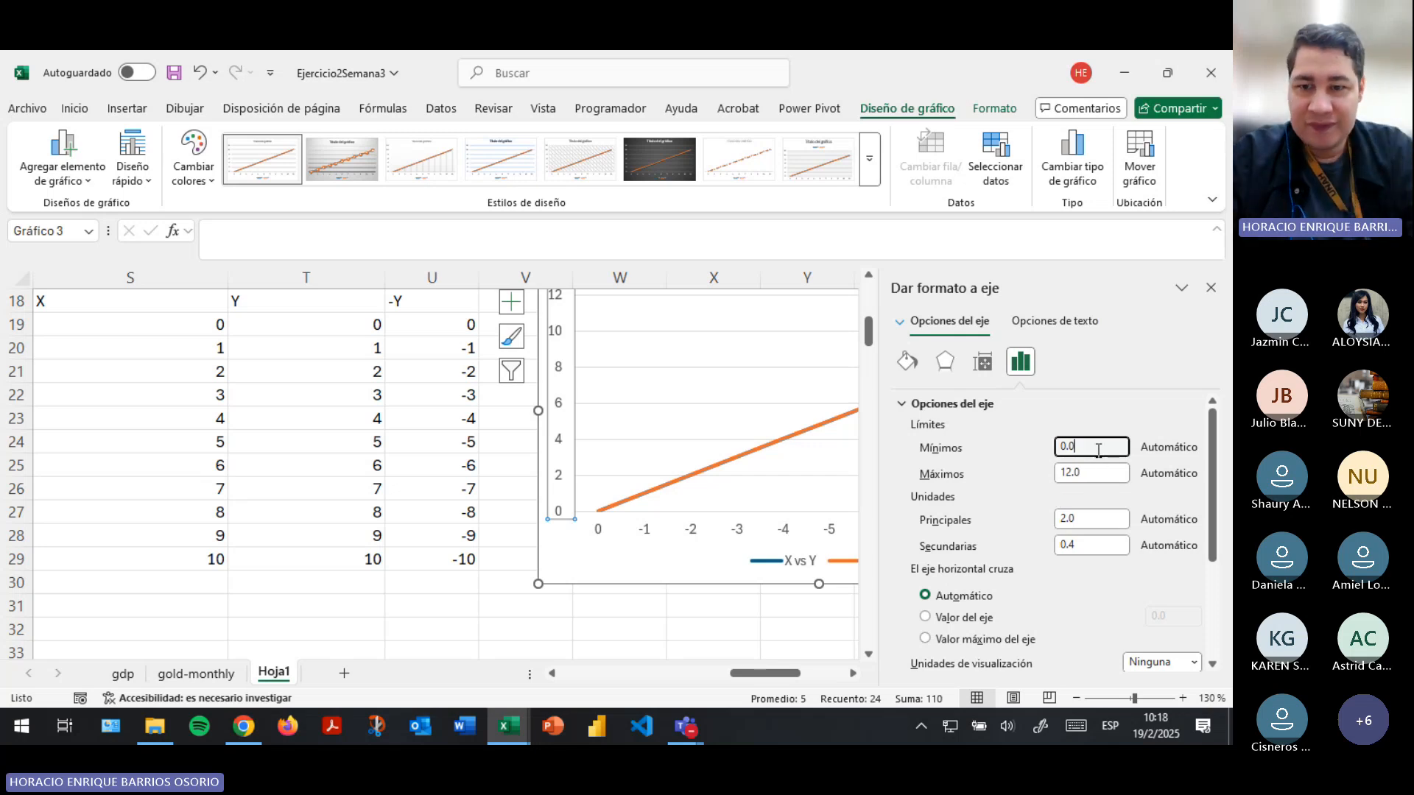
key(BackSpace)
key(BackSpace)
key(BackSpace)
text(-12)
key(Return)
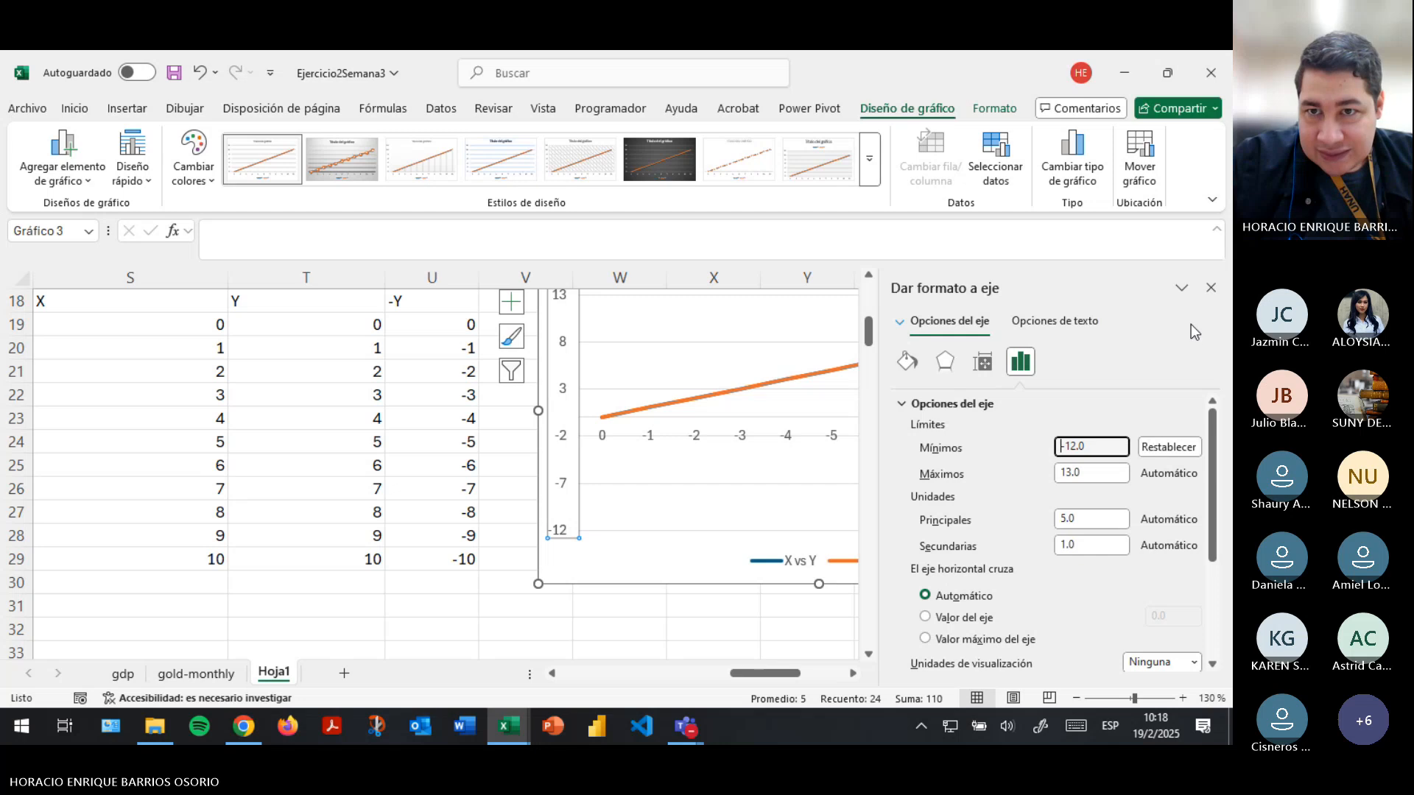
click(1212, 289)
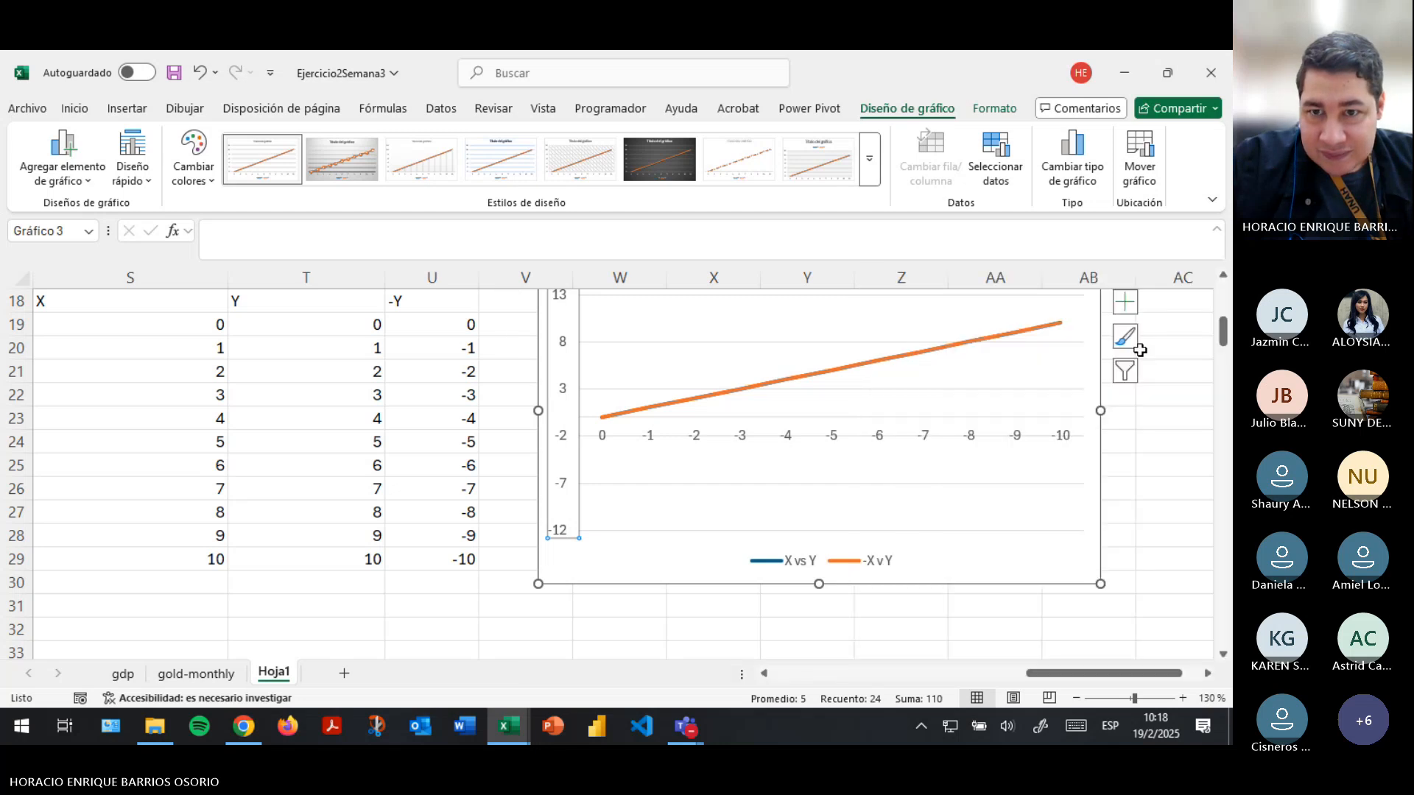
- Examine the horizontal axis format options, including axis type, vertical axis crossing and axis position
double_click(897, 439)
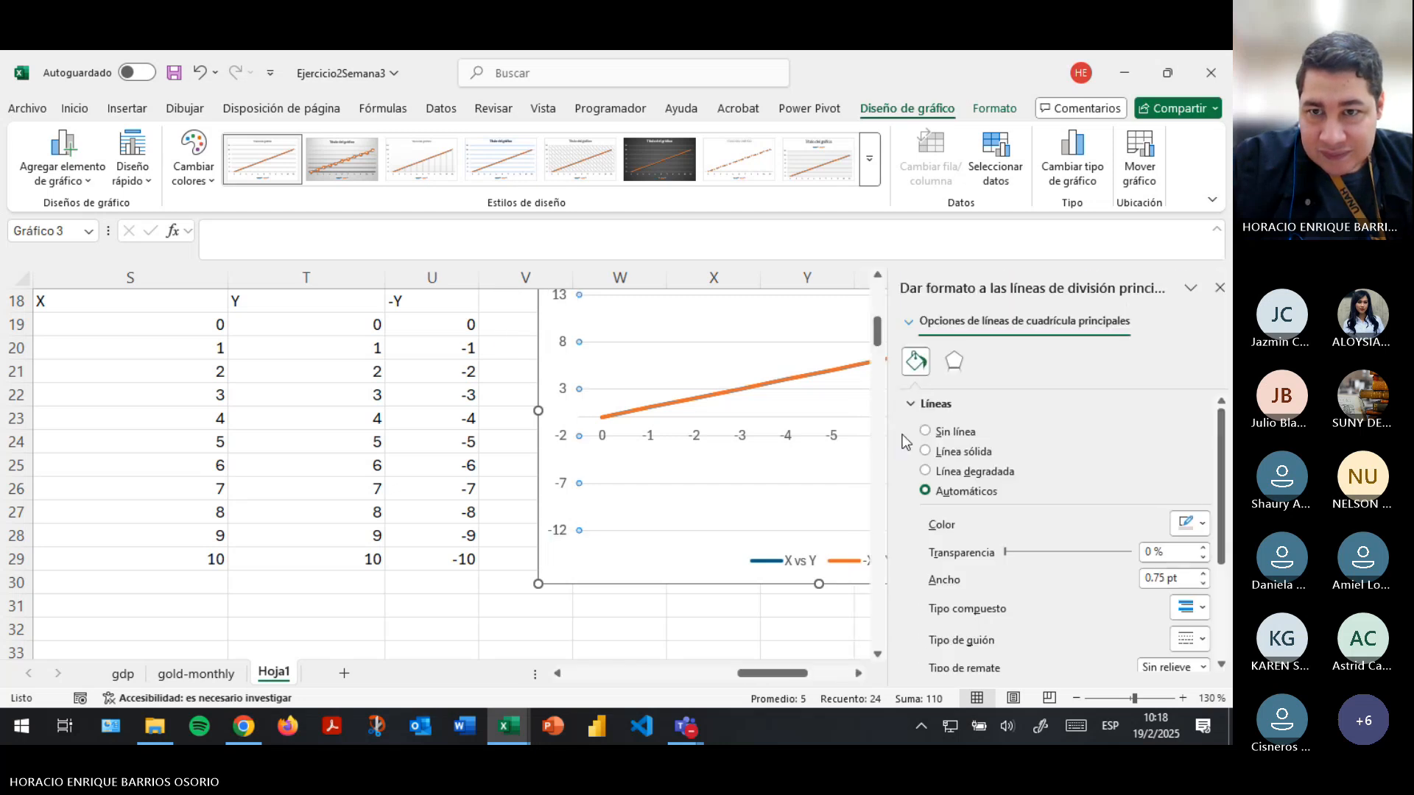
click(740, 439)
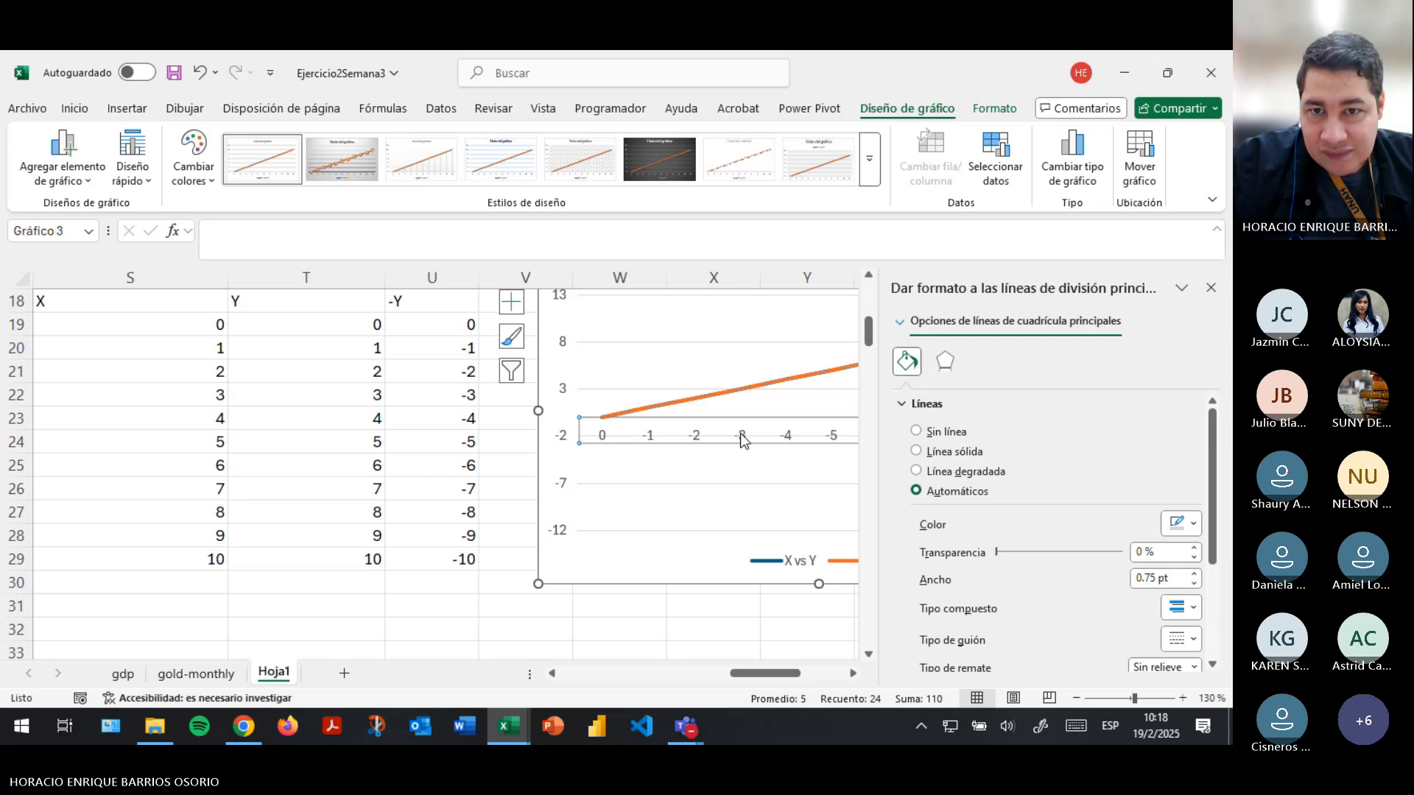
click(1019, 364)
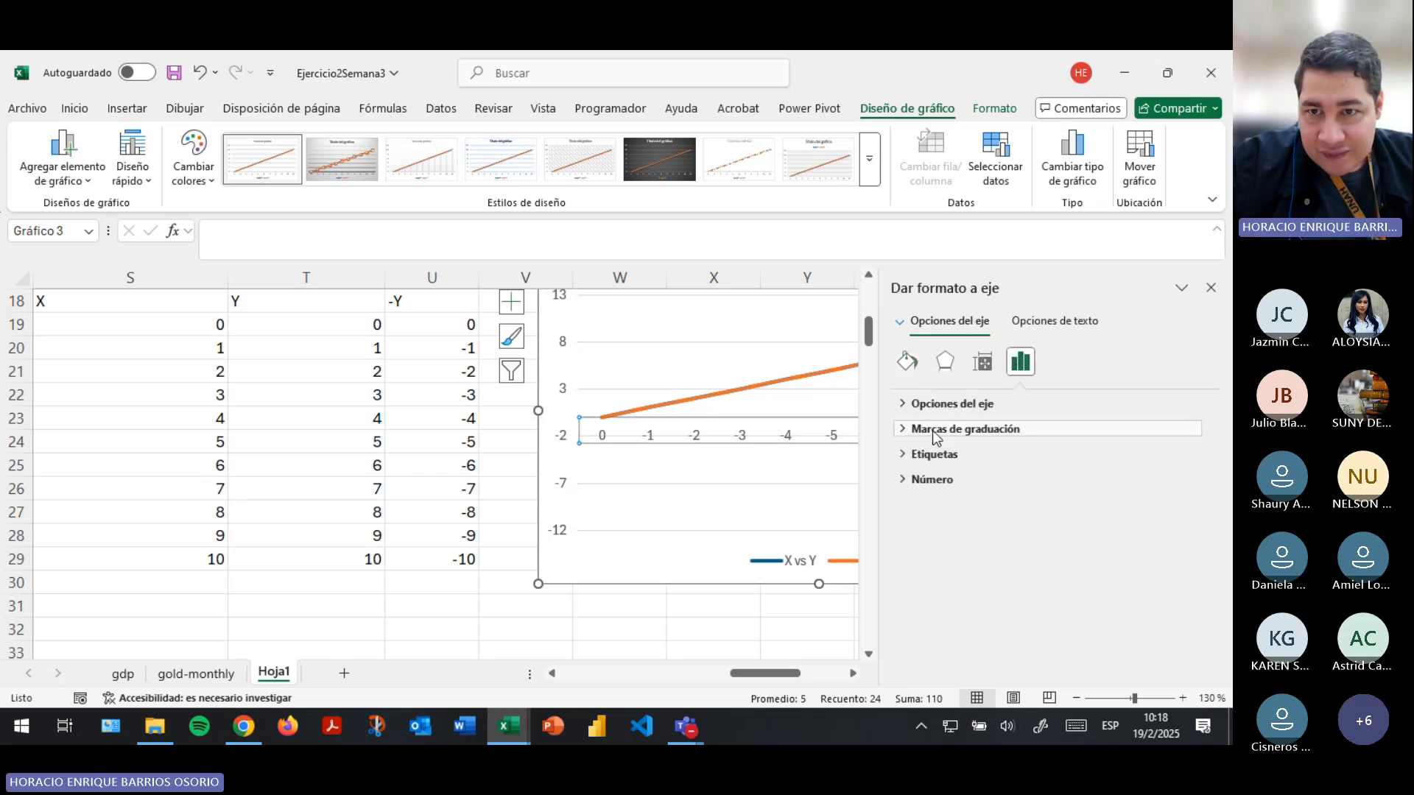
click(913, 405)
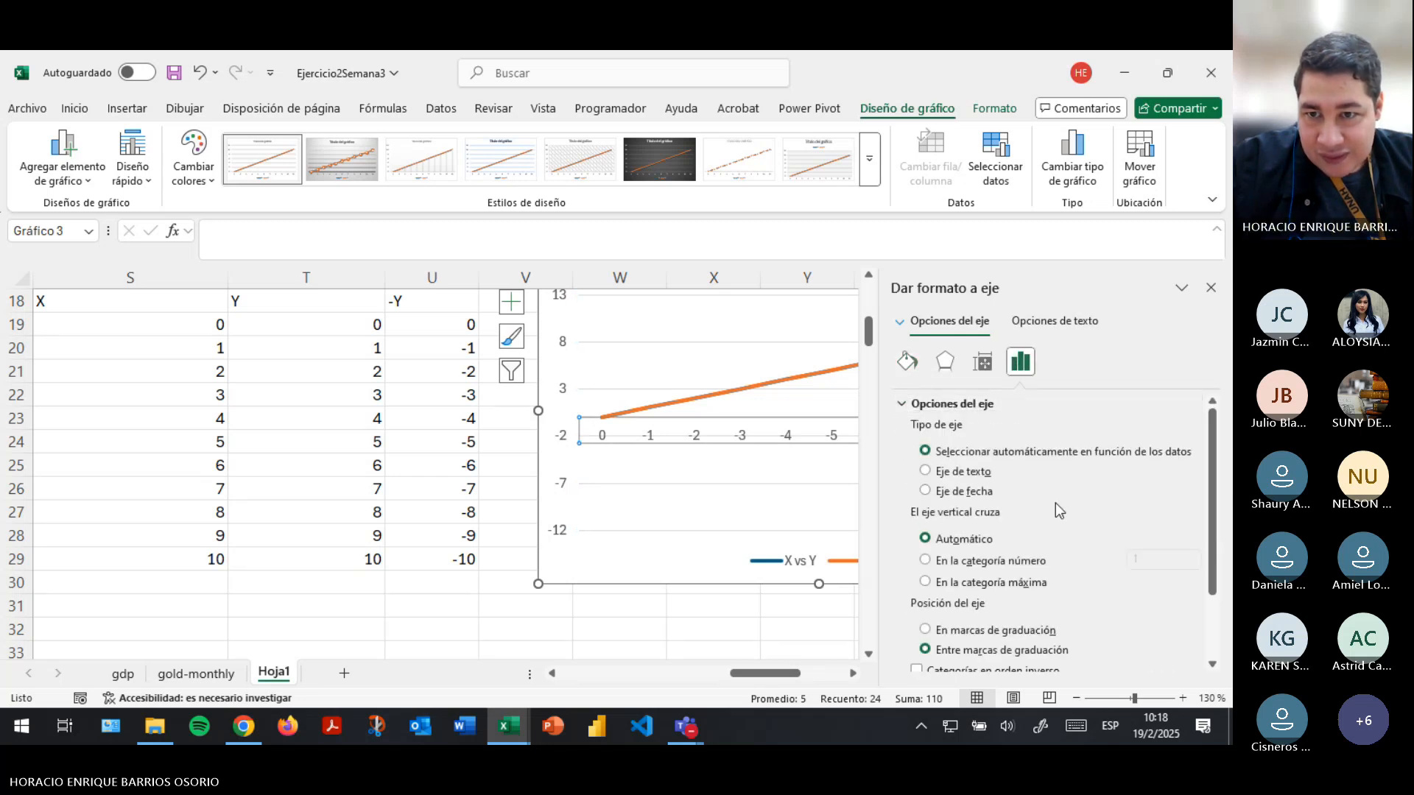
scroll(1059, 508, down, 3)
drag(764, 673, 805, 673)
click(1220, 295)
scroll(807, 442, up, 2)
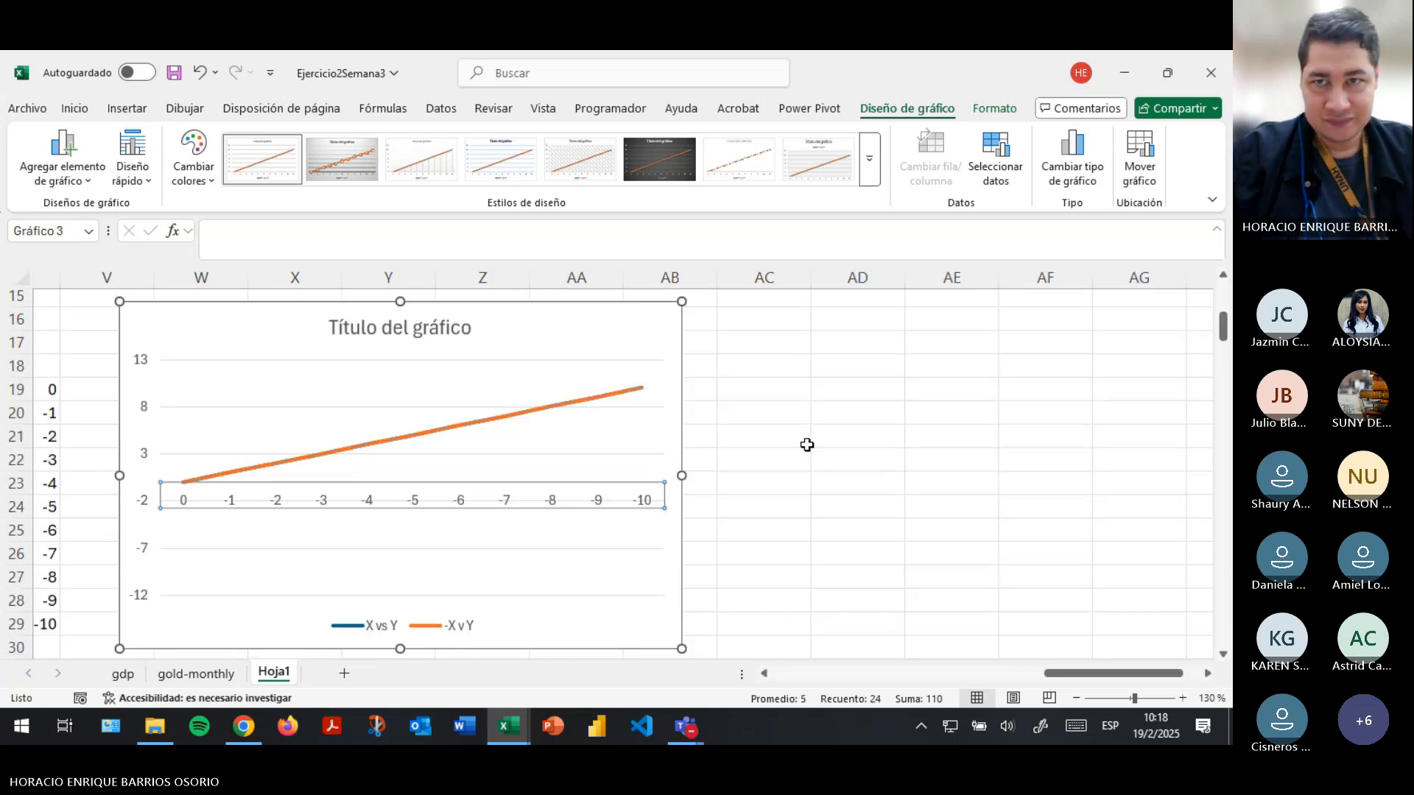
- In the chart's data source, set the horizontal axis labels to the X column range S19:S29
click(978, 180)
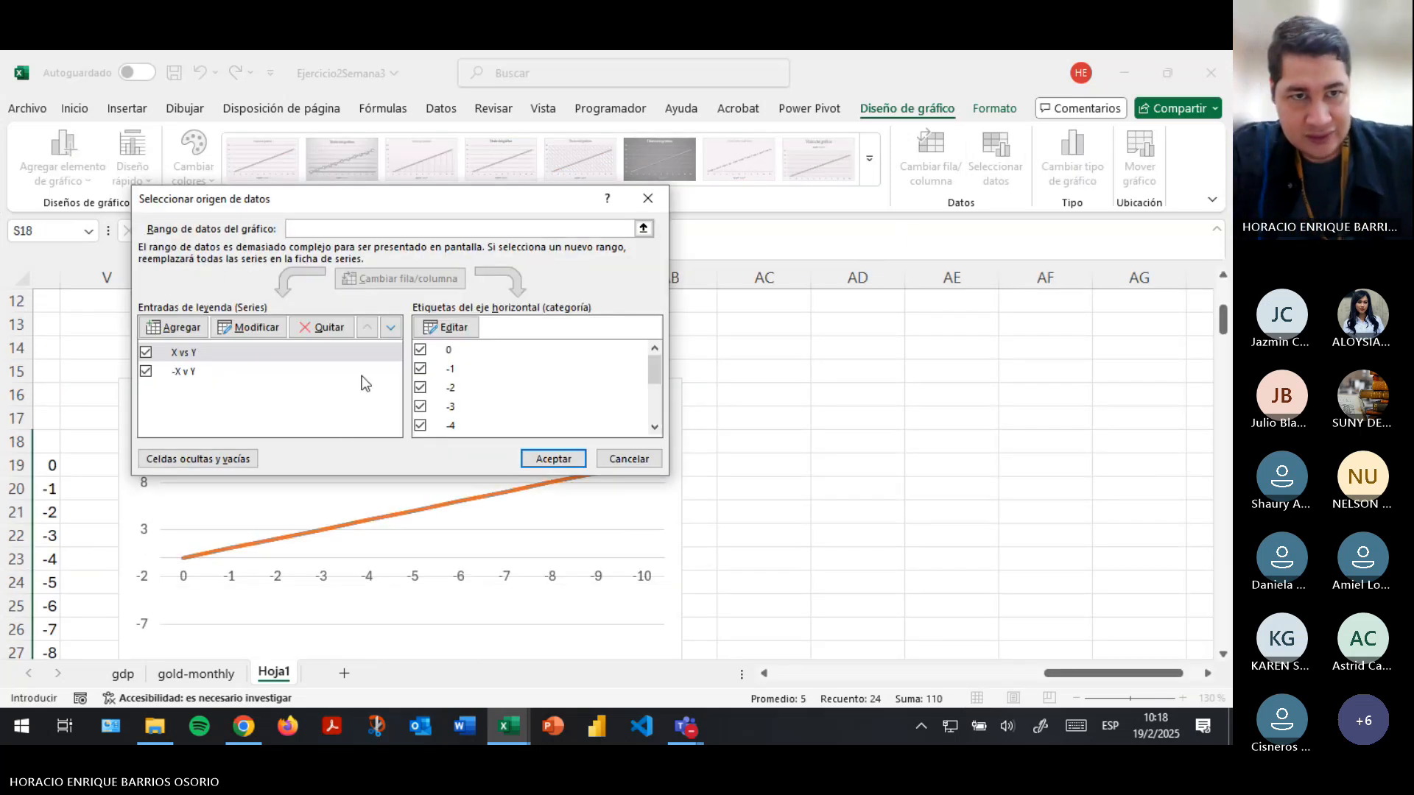
click(447, 327)
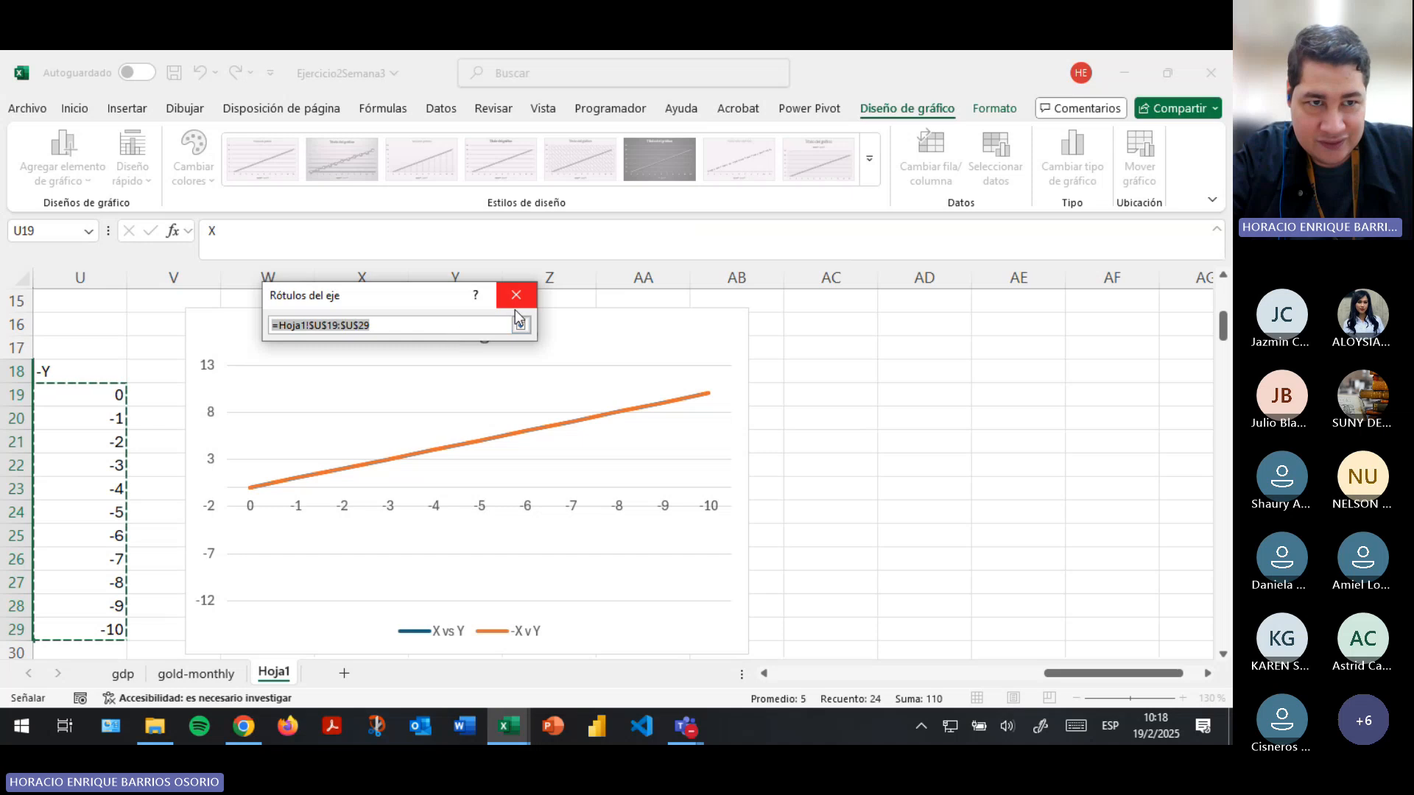
drag(1079, 673, 907, 673)
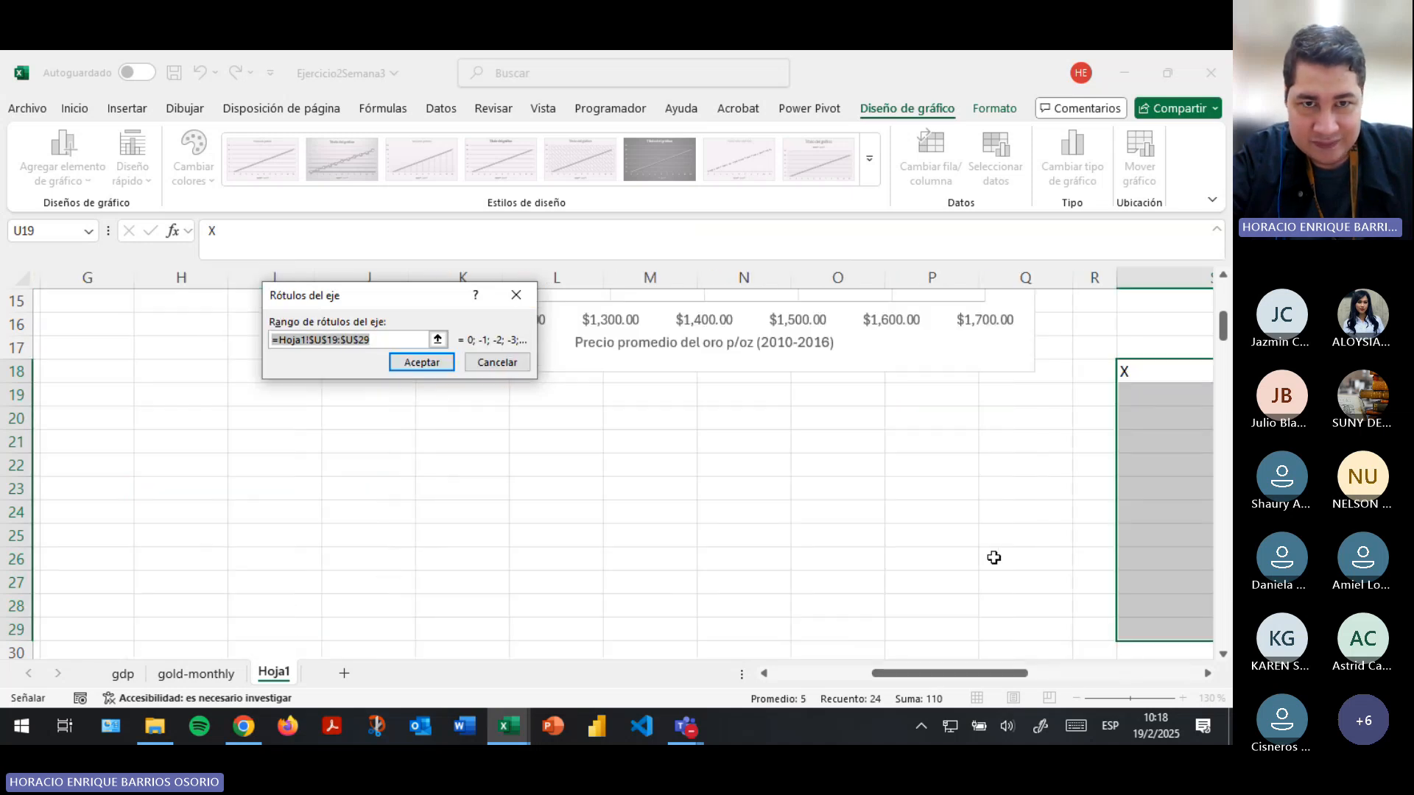
drag(1145, 396, 962, 626)
click(421, 362)
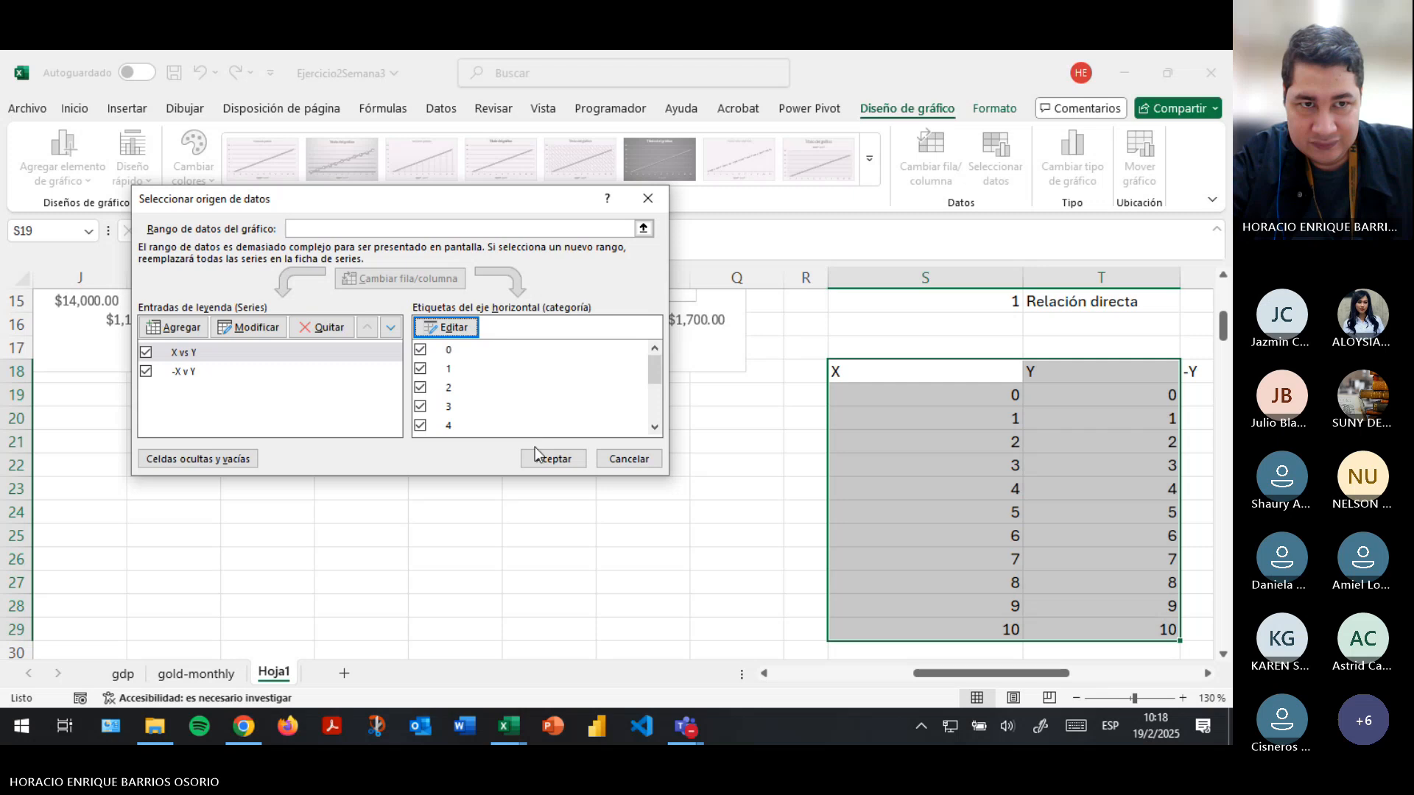
- Check the horizontal axis label range used for each of the chart's two series
click(267, 366)
click(445, 327)
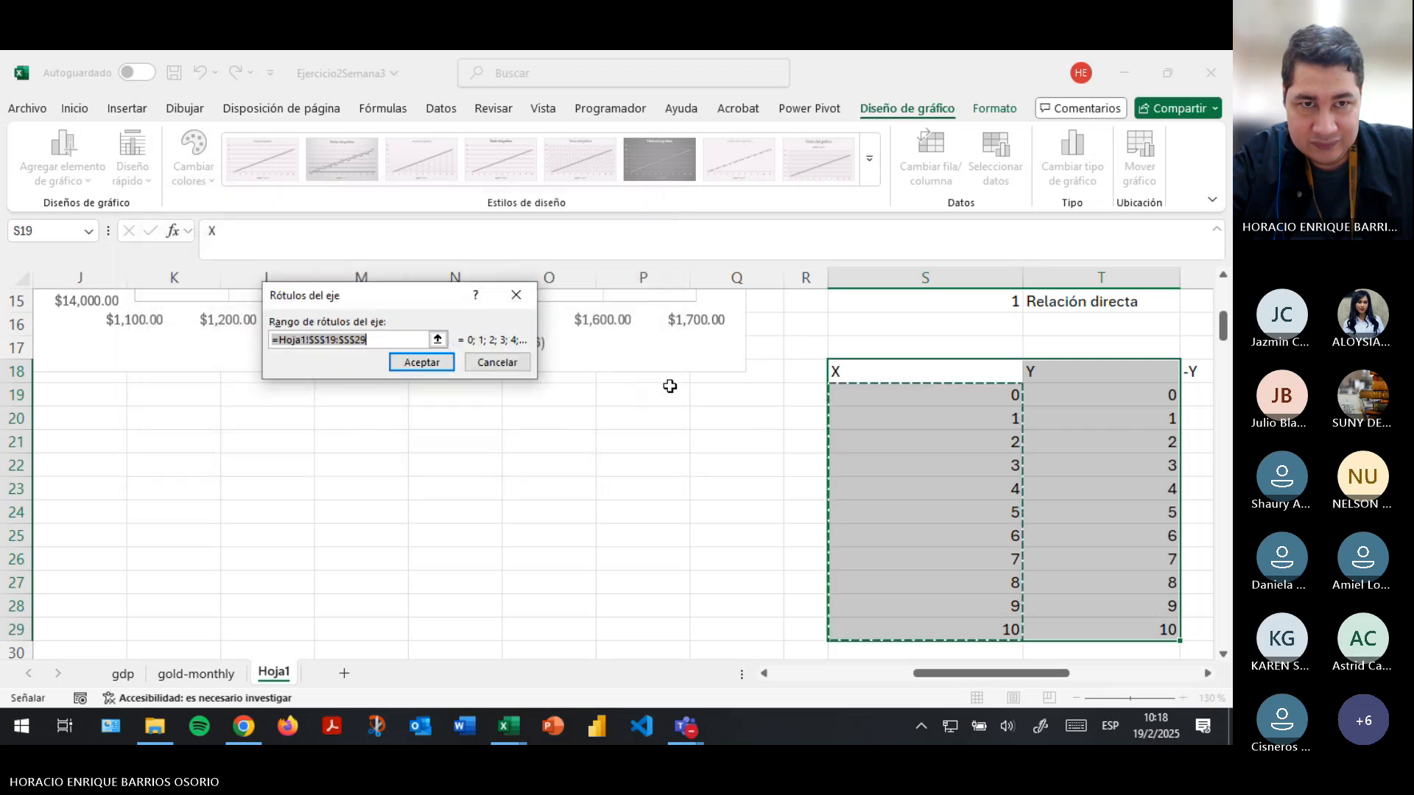
click(411, 361)
click(286, 347)
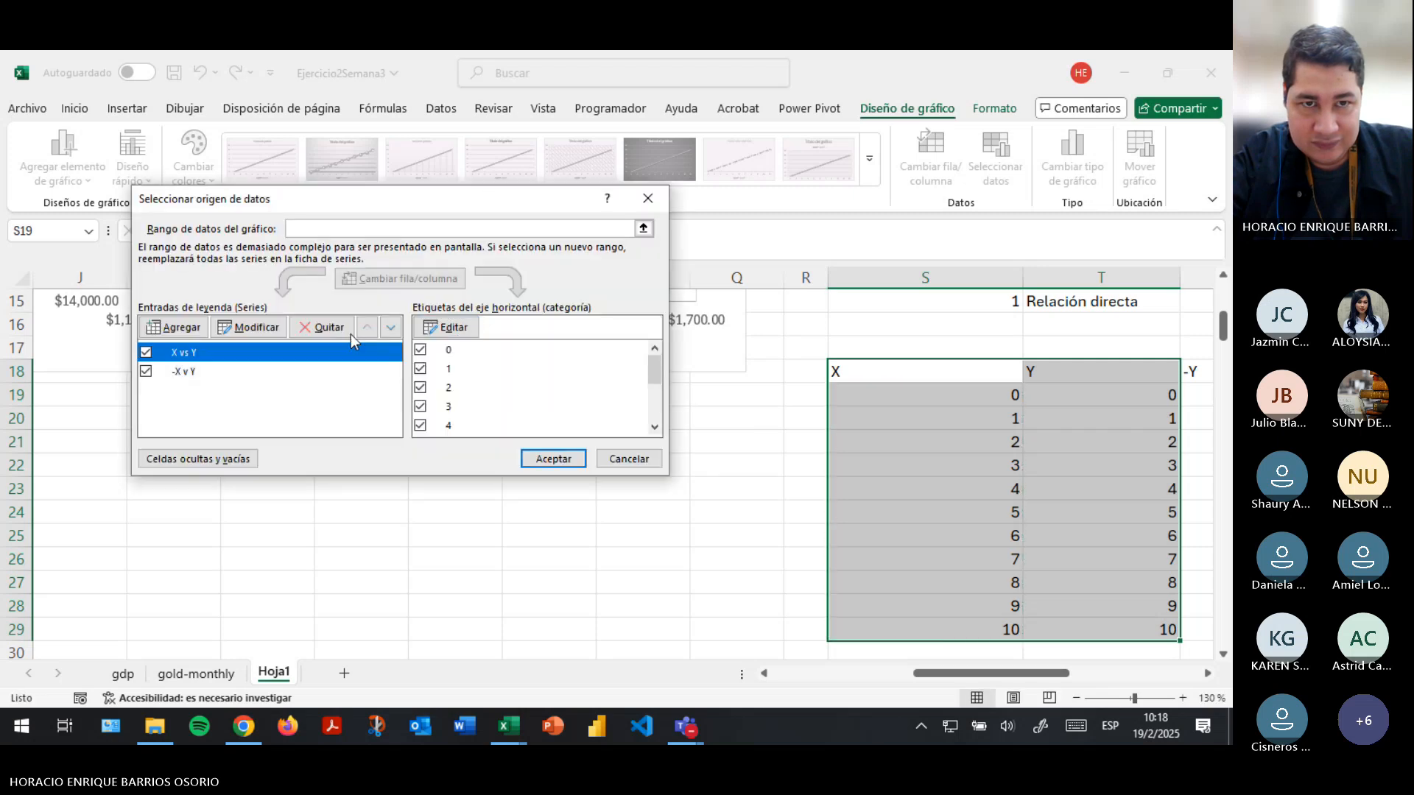
click(444, 326)
click(435, 361)
- Change the "-X v Y" series values to the -Y column range U19:U29
click(284, 370)
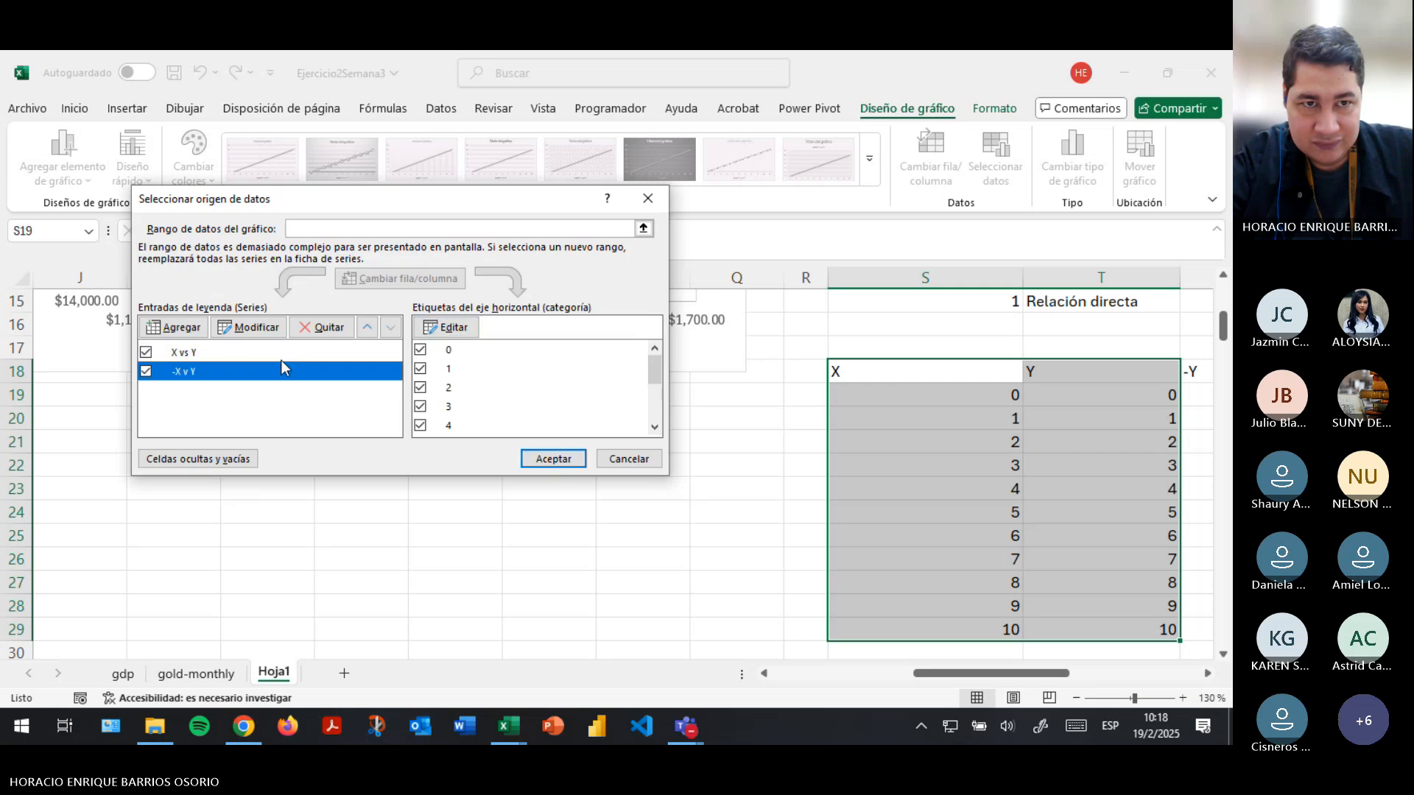
click(254, 327)
click(434, 356)
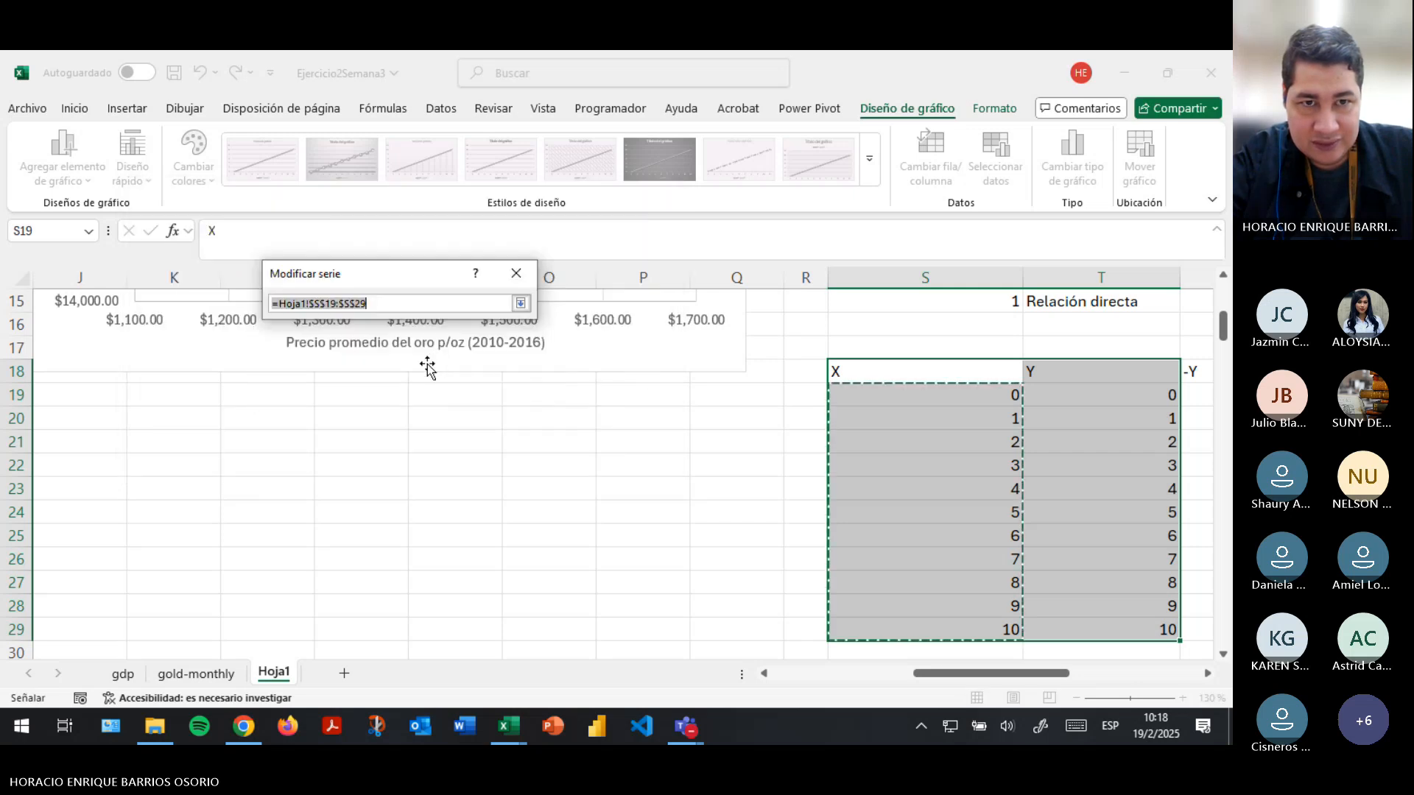
drag(1194, 396, 1185, 626)
click(521, 304)
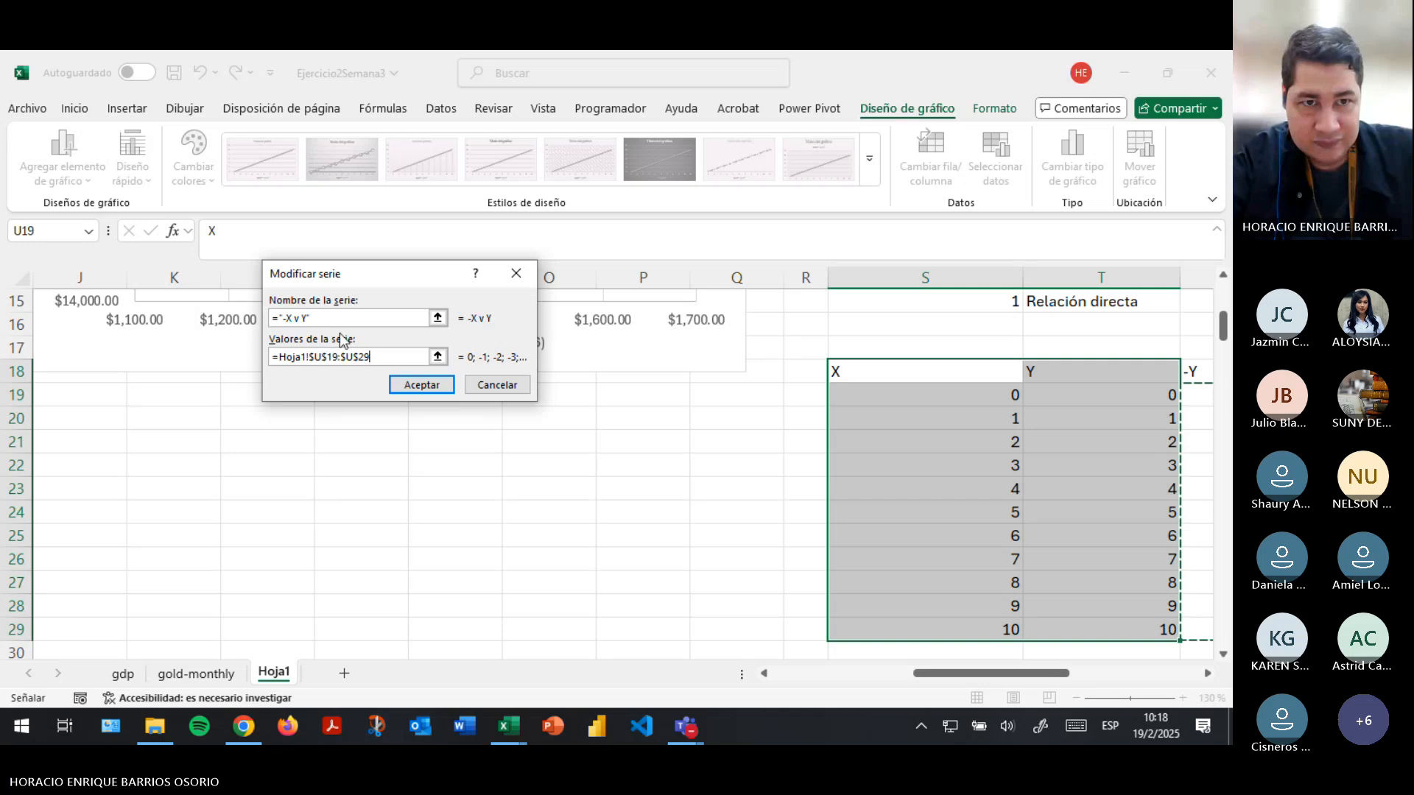
click(422, 384)
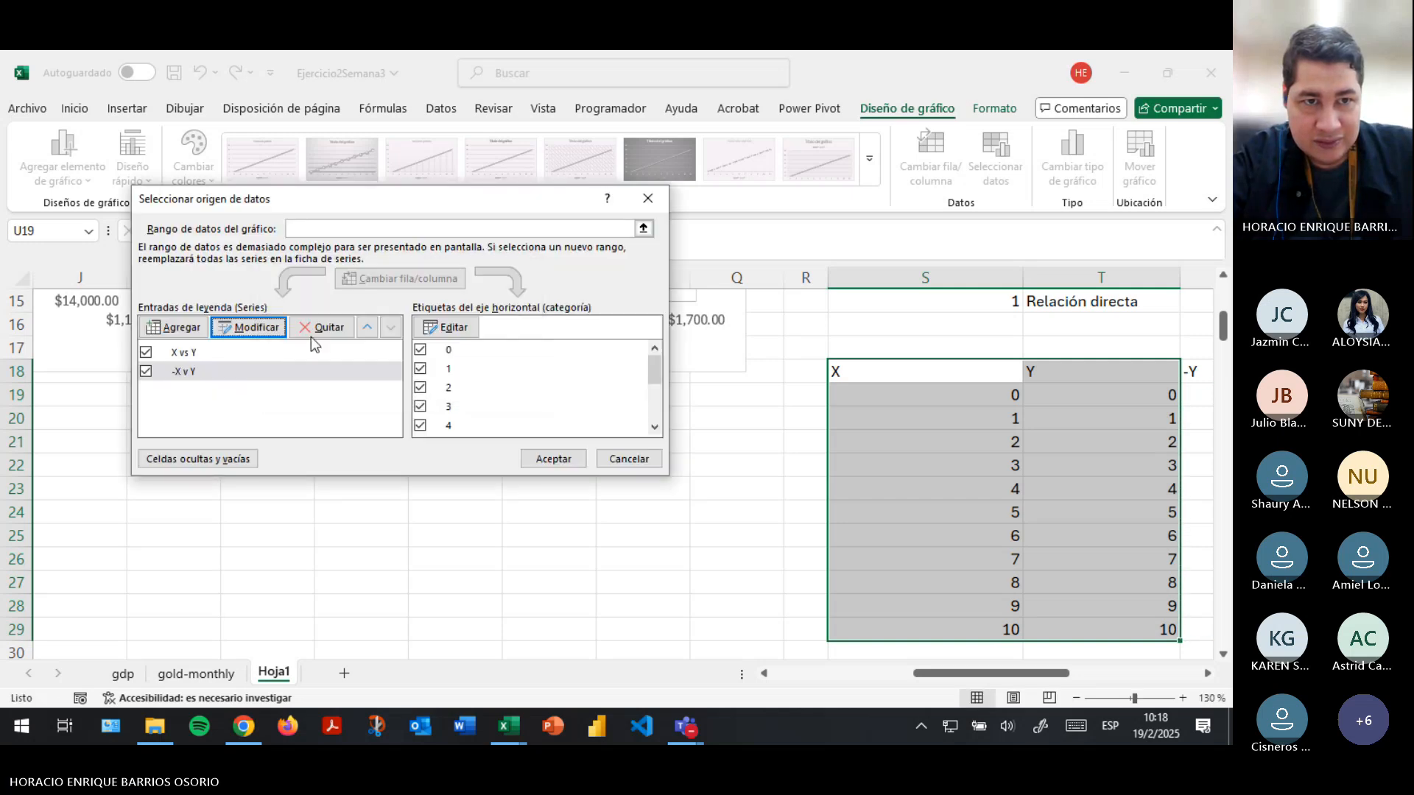
- Change the "X vs Y" series values to the Y column range T19:T29 and apply the data source to the chart
click(268, 350)
click(261, 324)
click(438, 357)
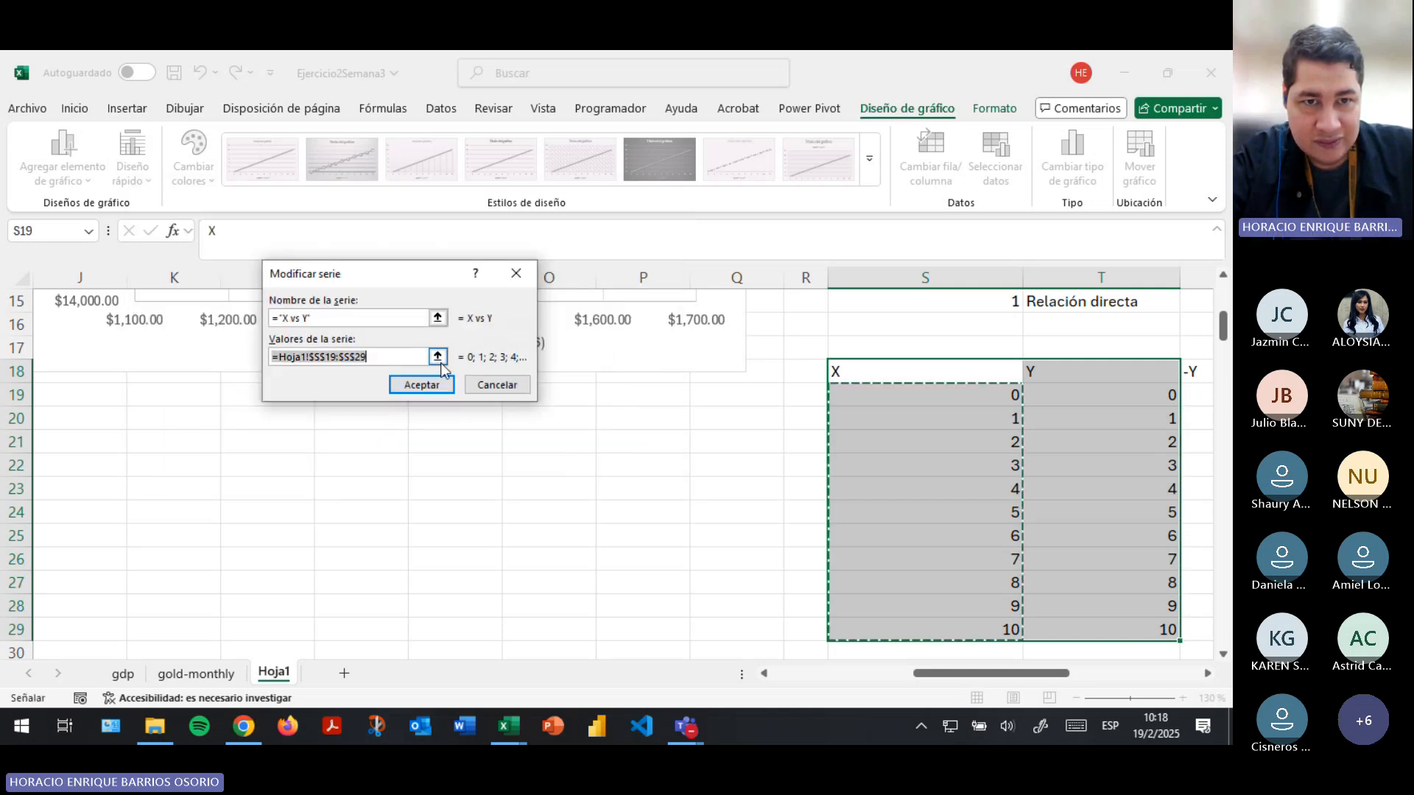
drag(1101, 395, 1098, 626)
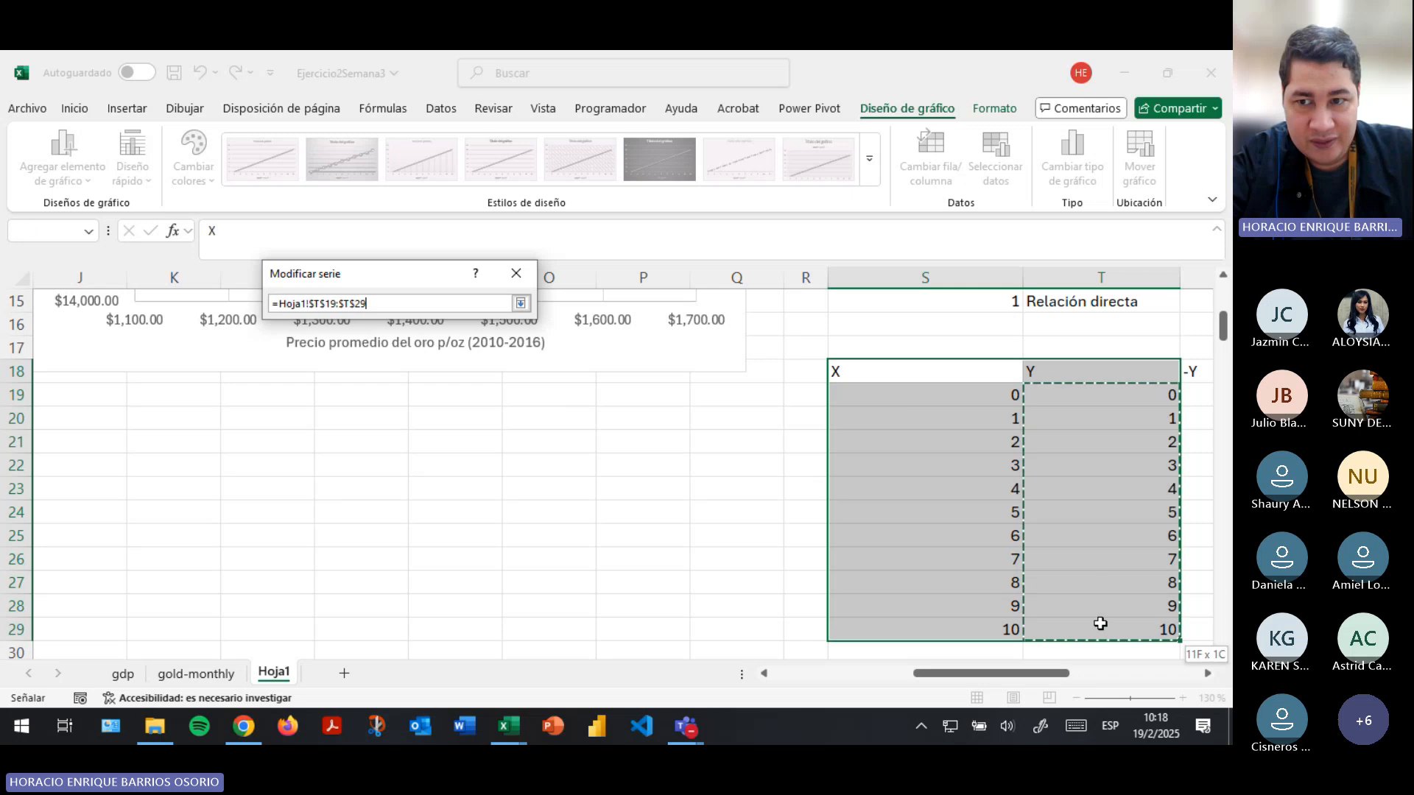
click(521, 304)
click(422, 385)
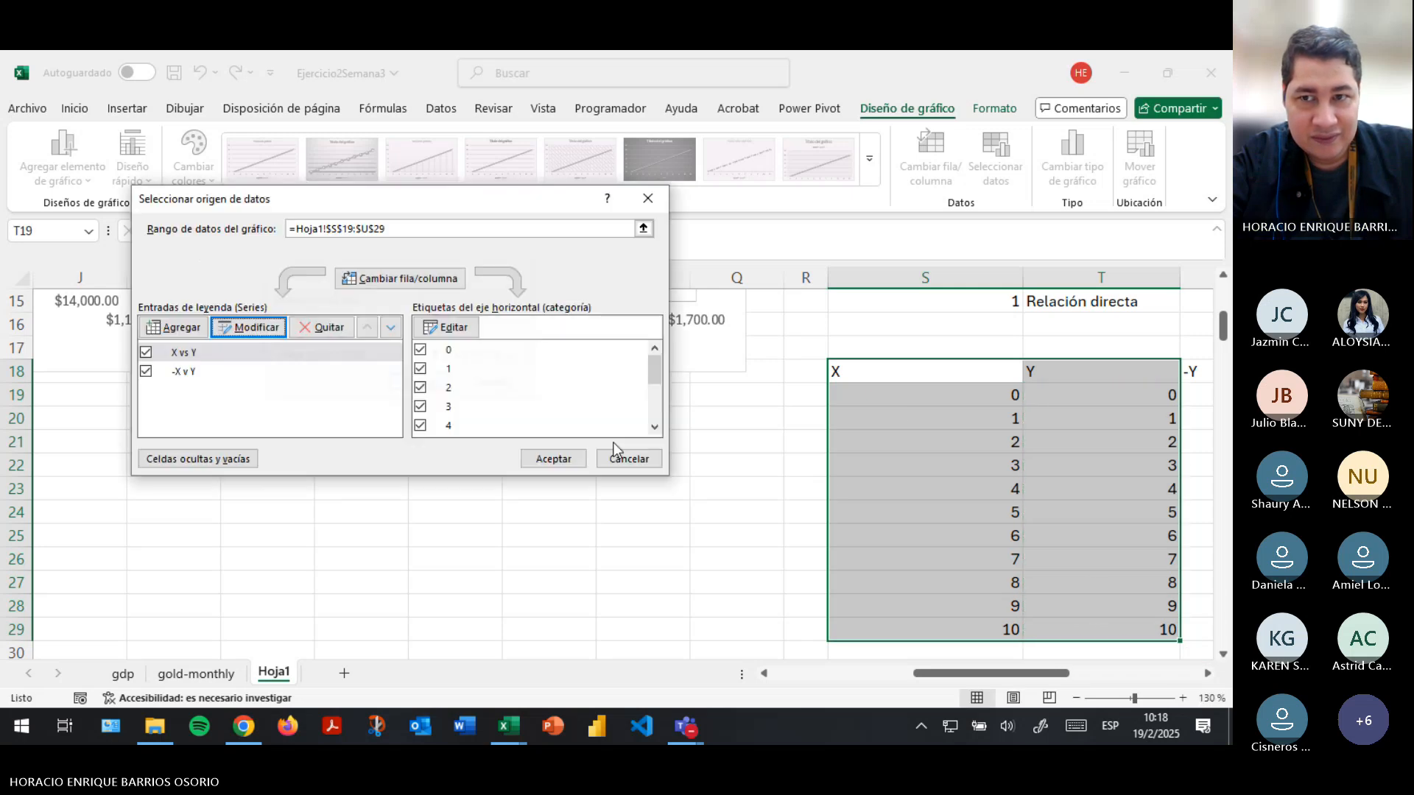
click(545, 459)
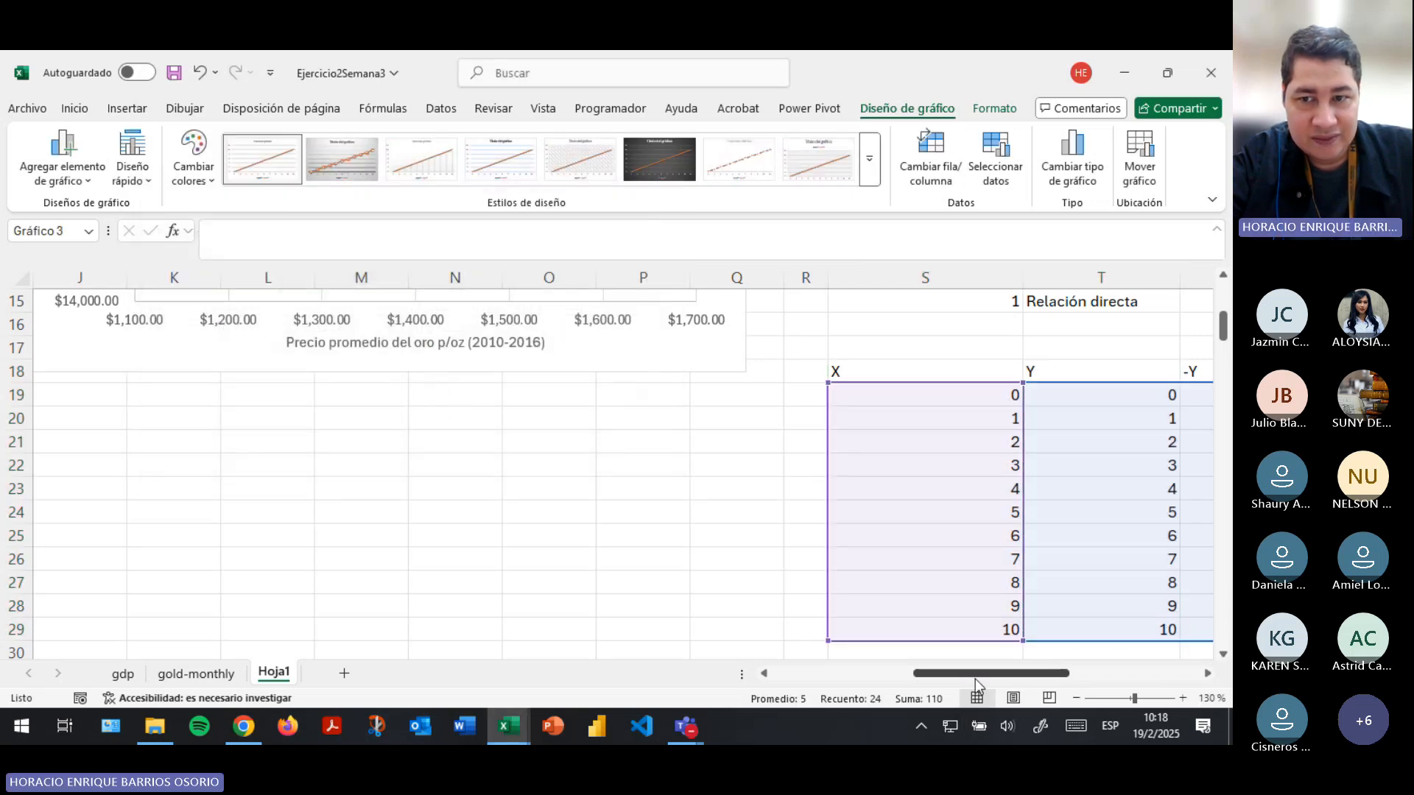
drag(979, 673, 1187, 658)
click(1076, 486)
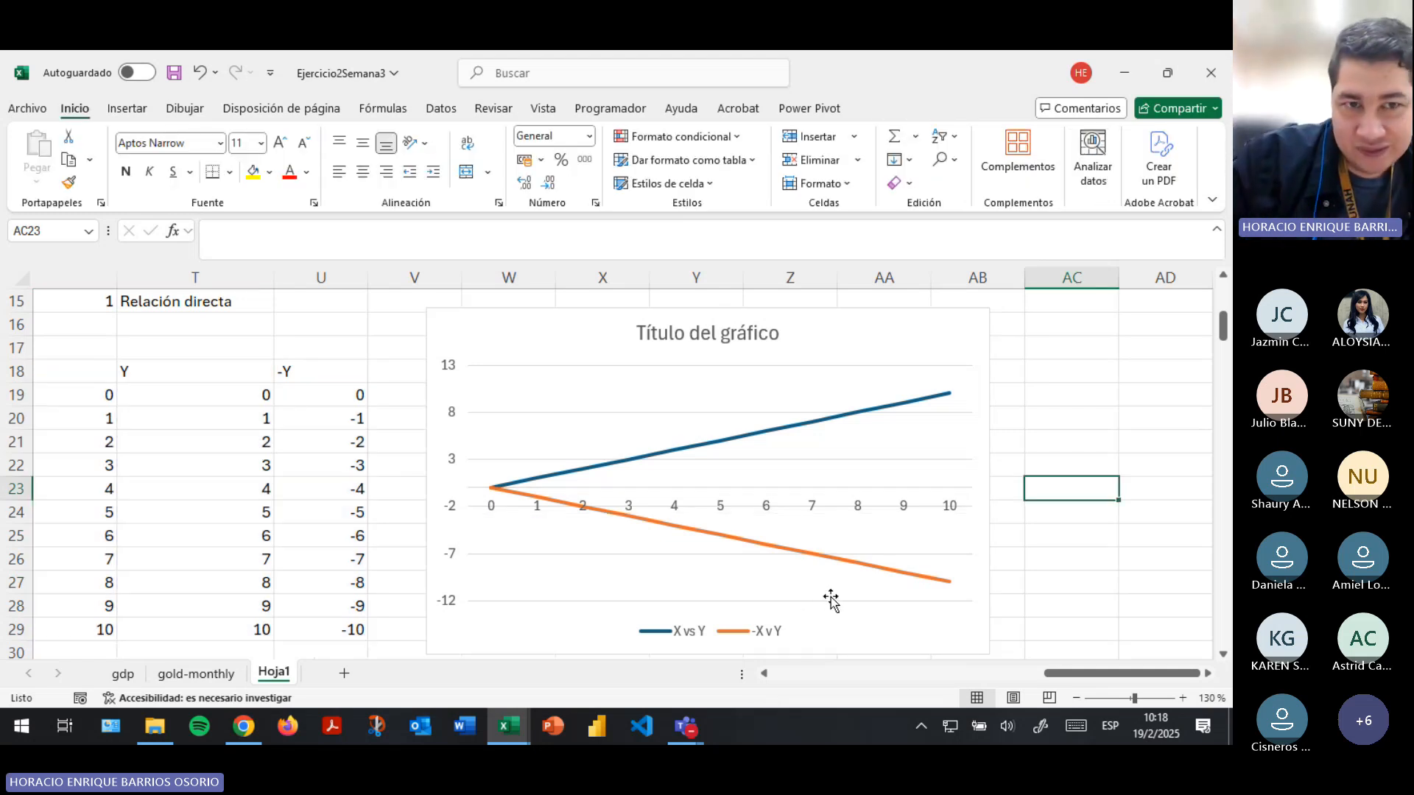
click(687, 632)
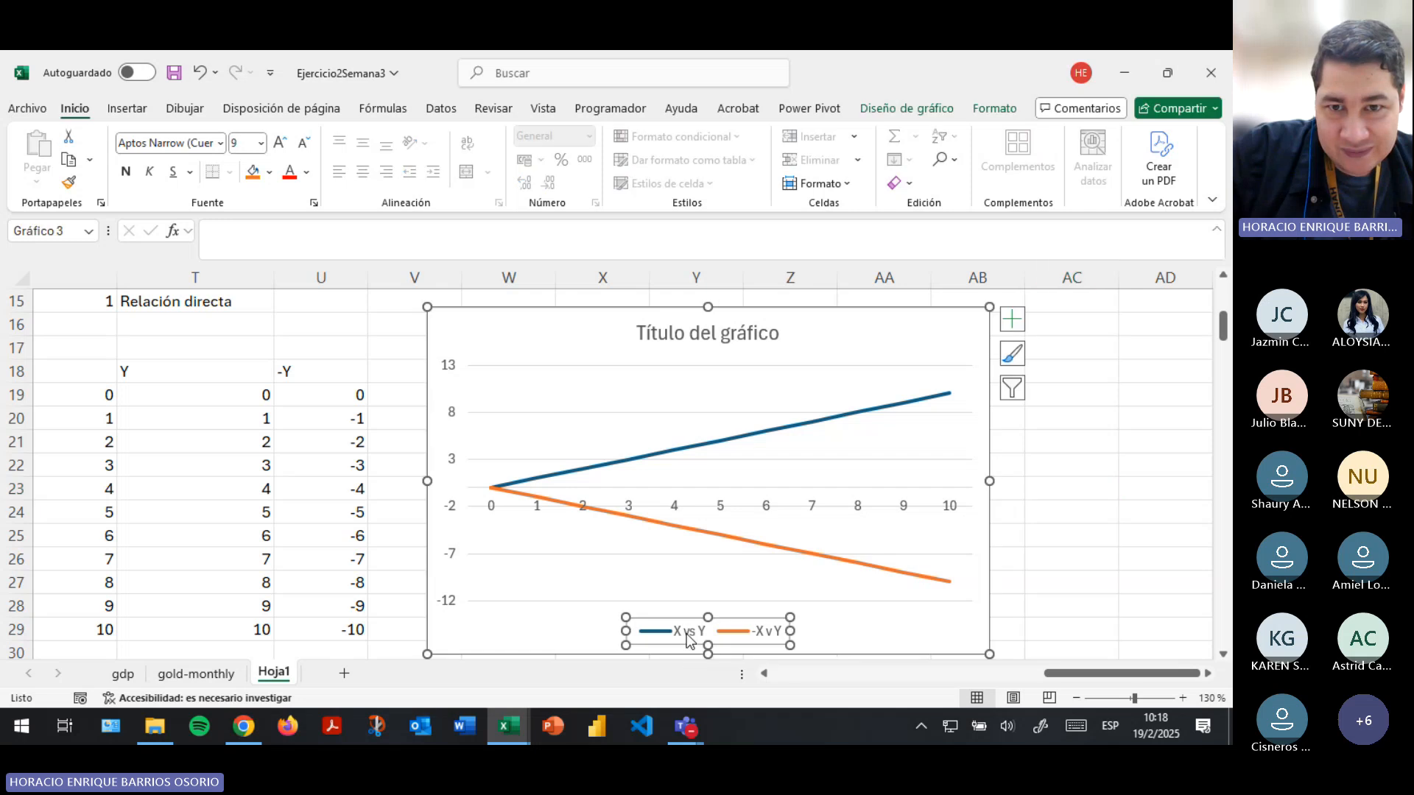
double_click(748, 621)
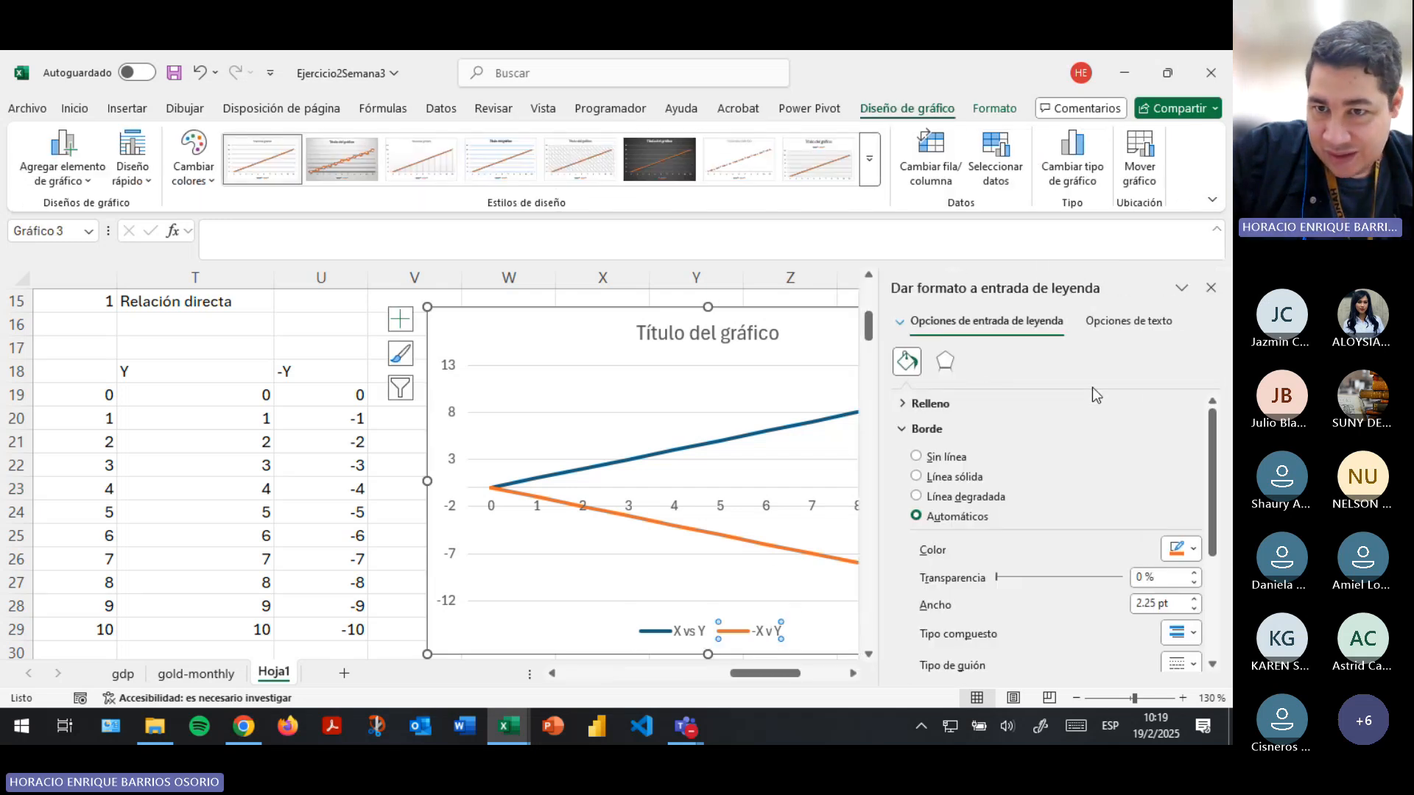
scroll(1072, 500, down, 2)
scroll(1071, 501, up, 2)
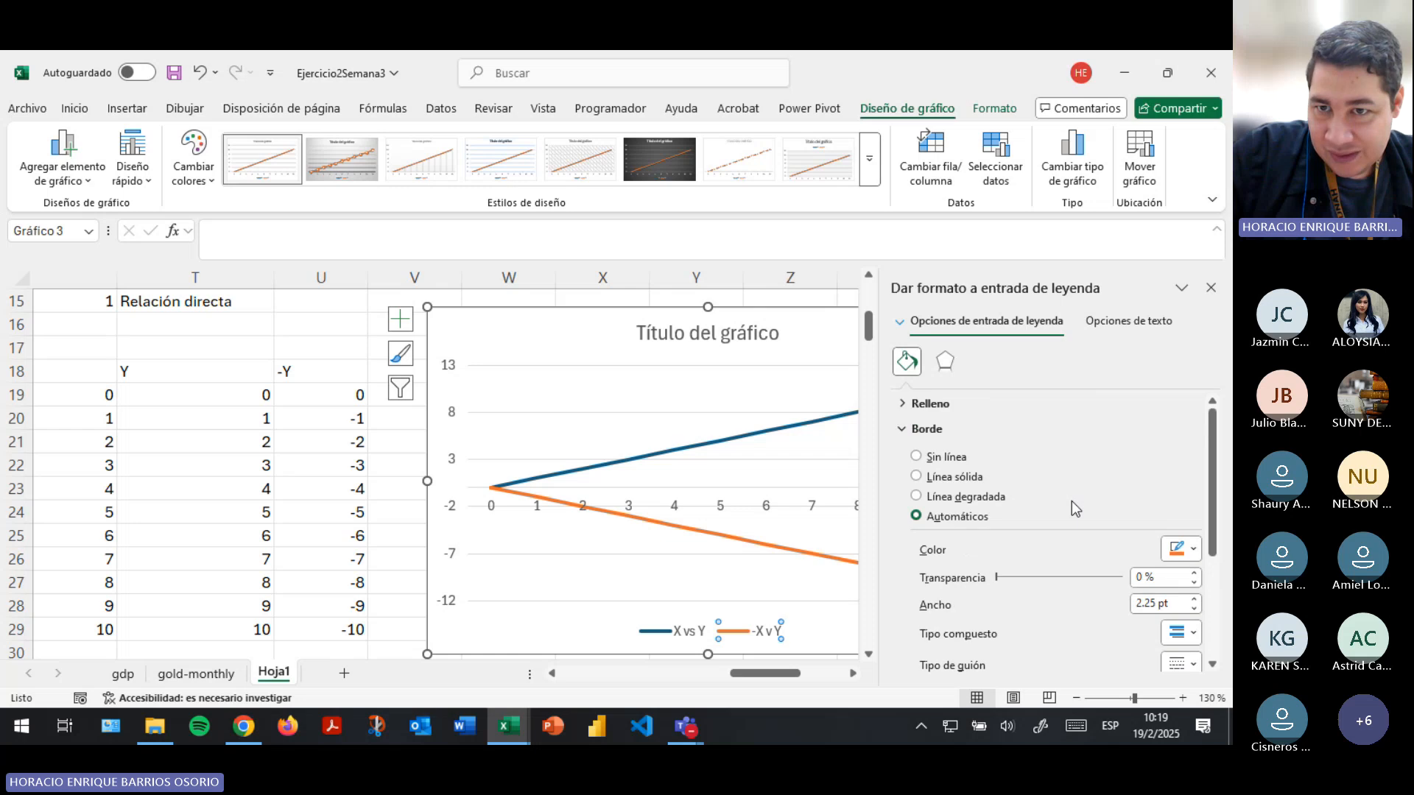
scroll(1071, 502, down, 3)
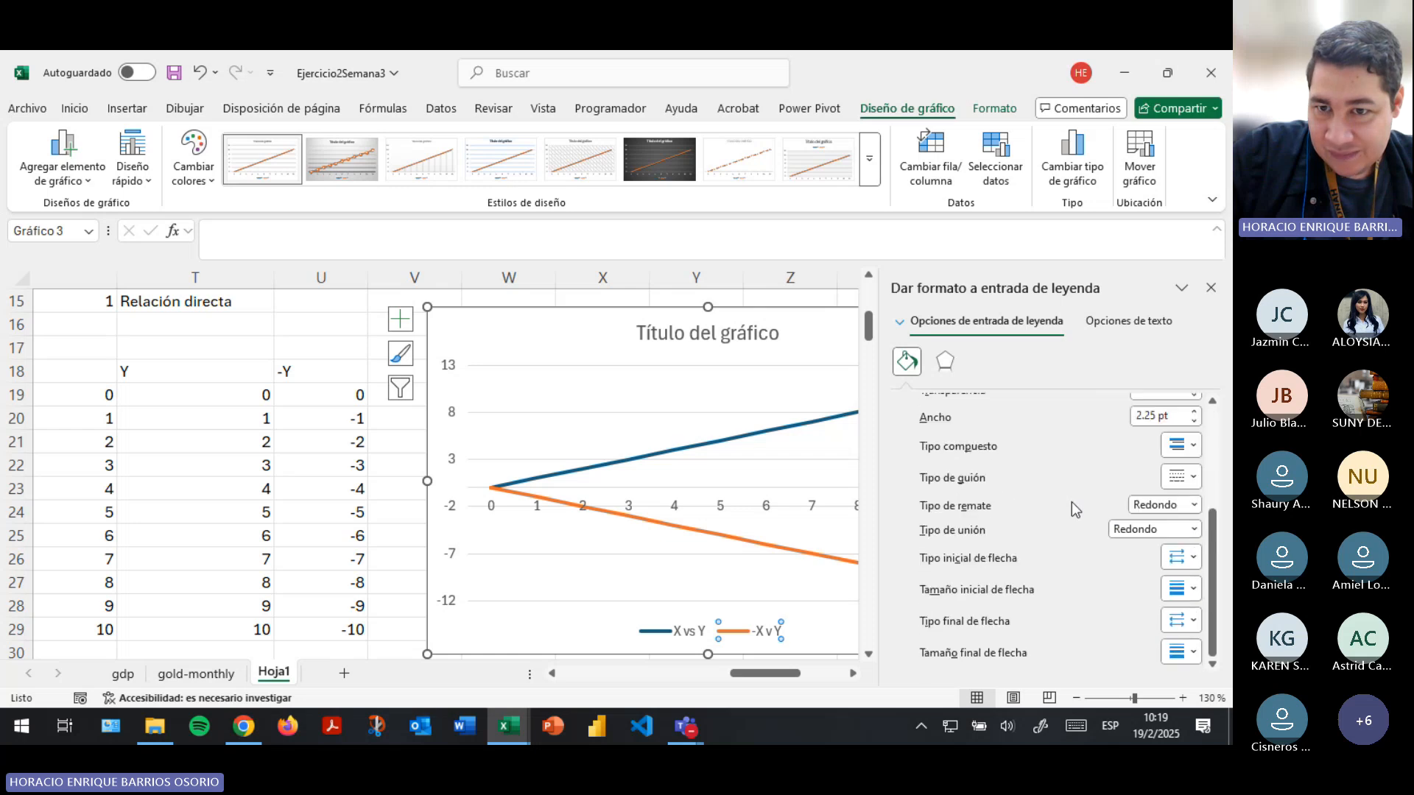
click(1120, 321)
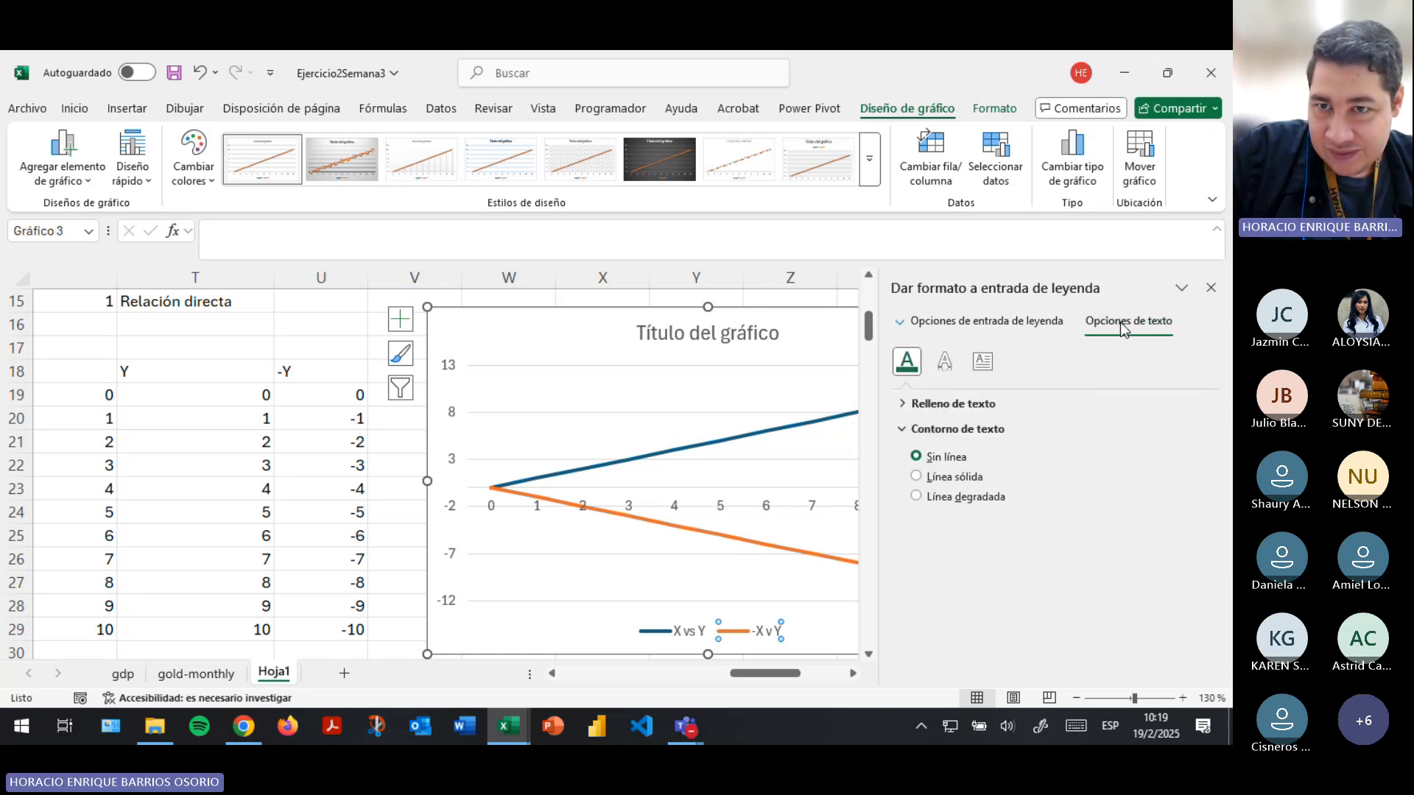
click(982, 361)
scroll(1041, 507, down, 1)
click(1211, 288)
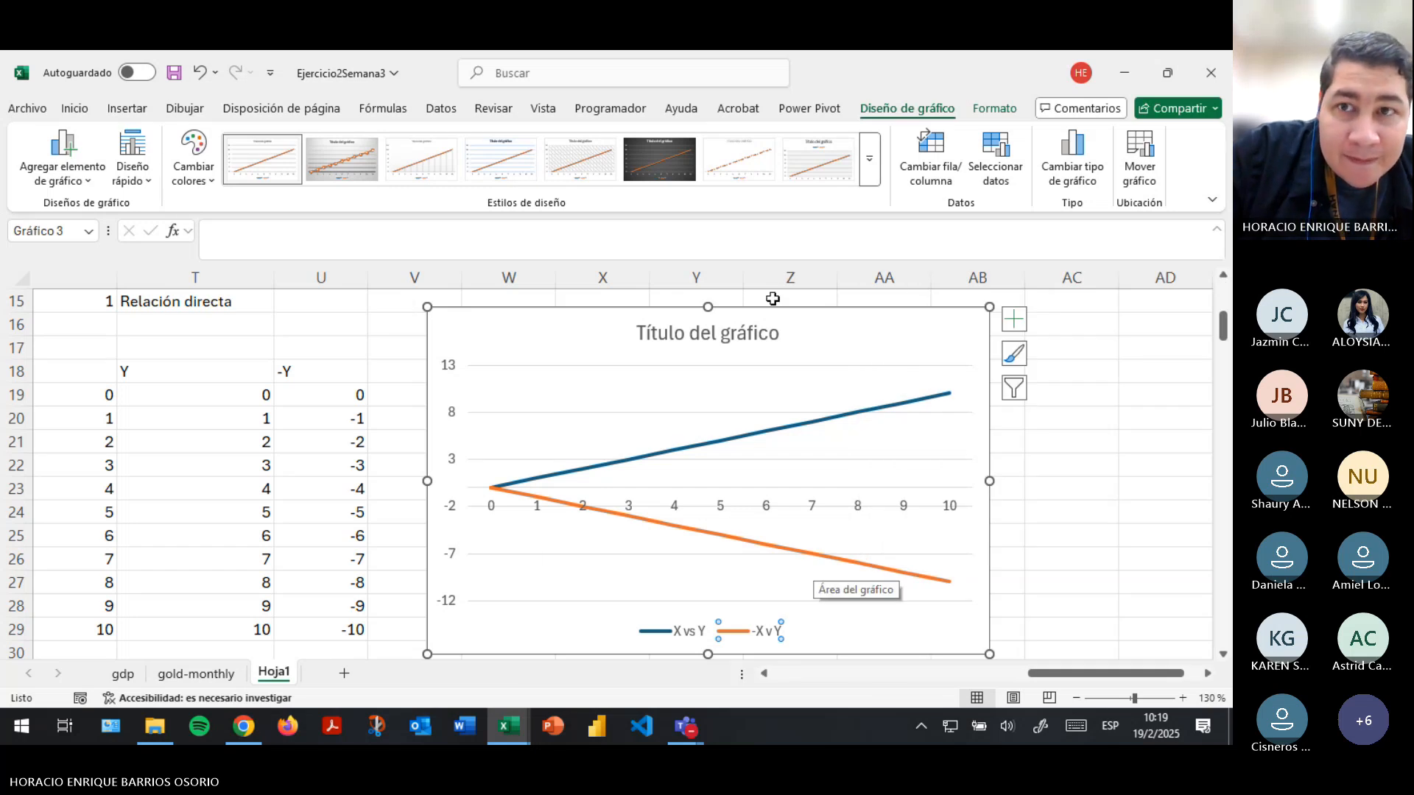
- Rename the chart's "X vs Y" series as "X vs Y (relación directa)" in the data source
click(996, 159)
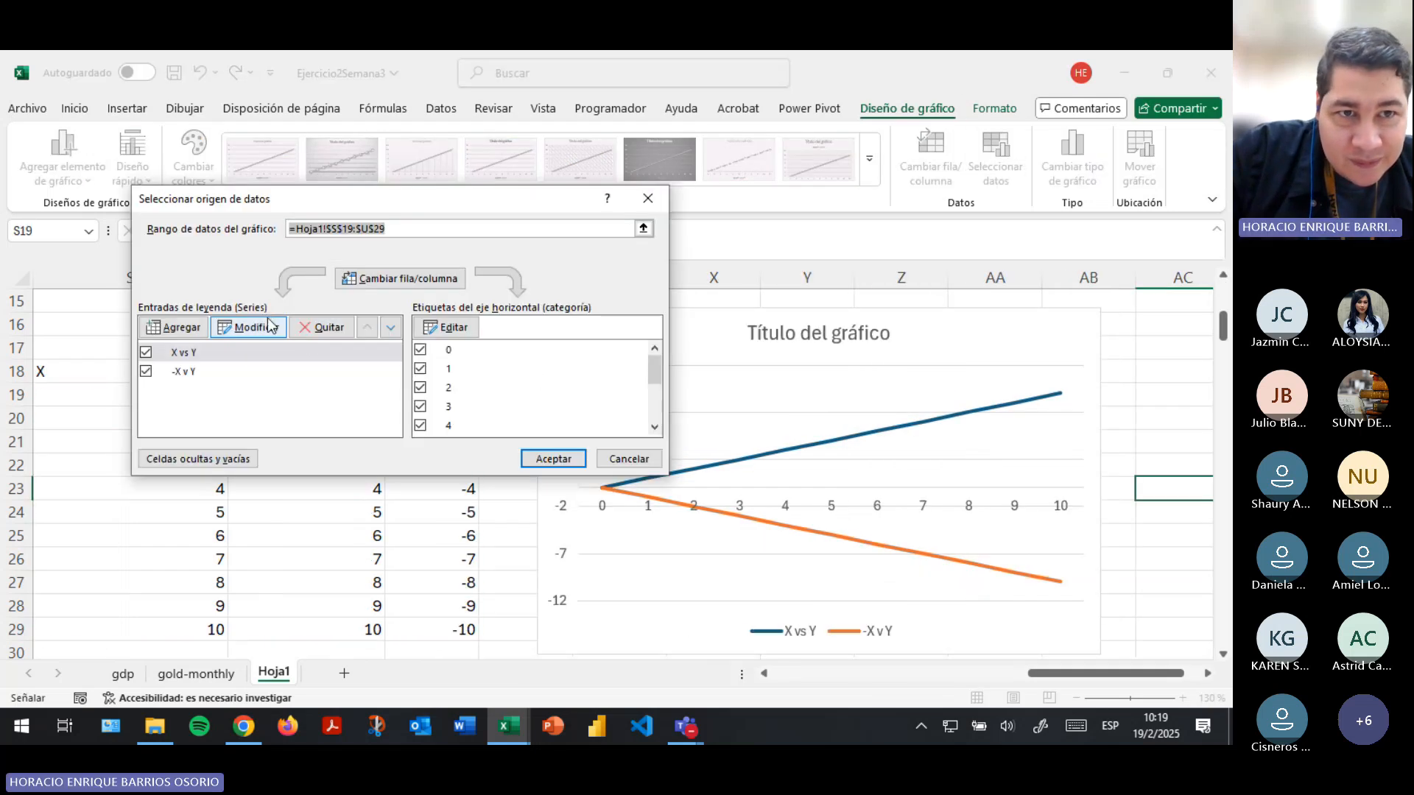
click(269, 324)
click(308, 324)
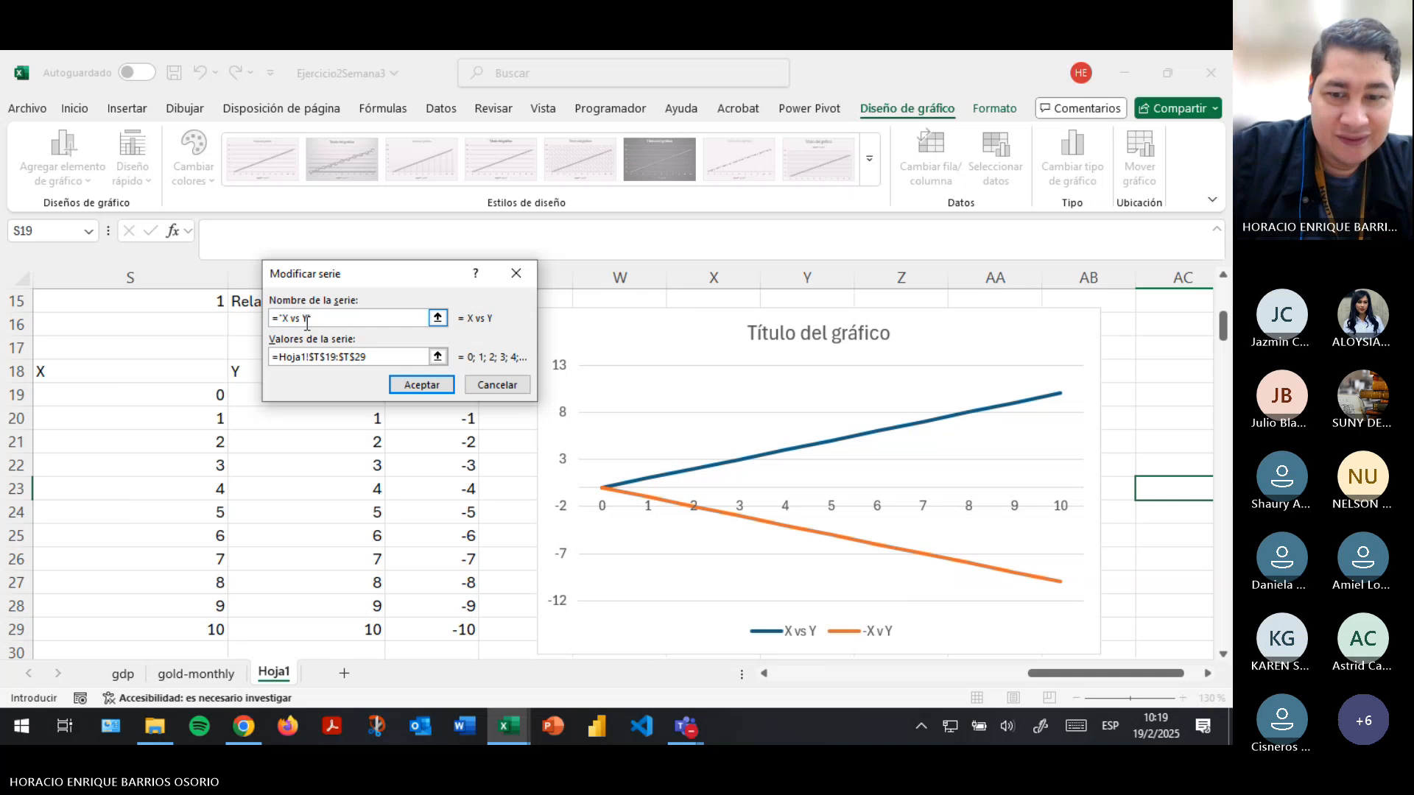
text((relac)
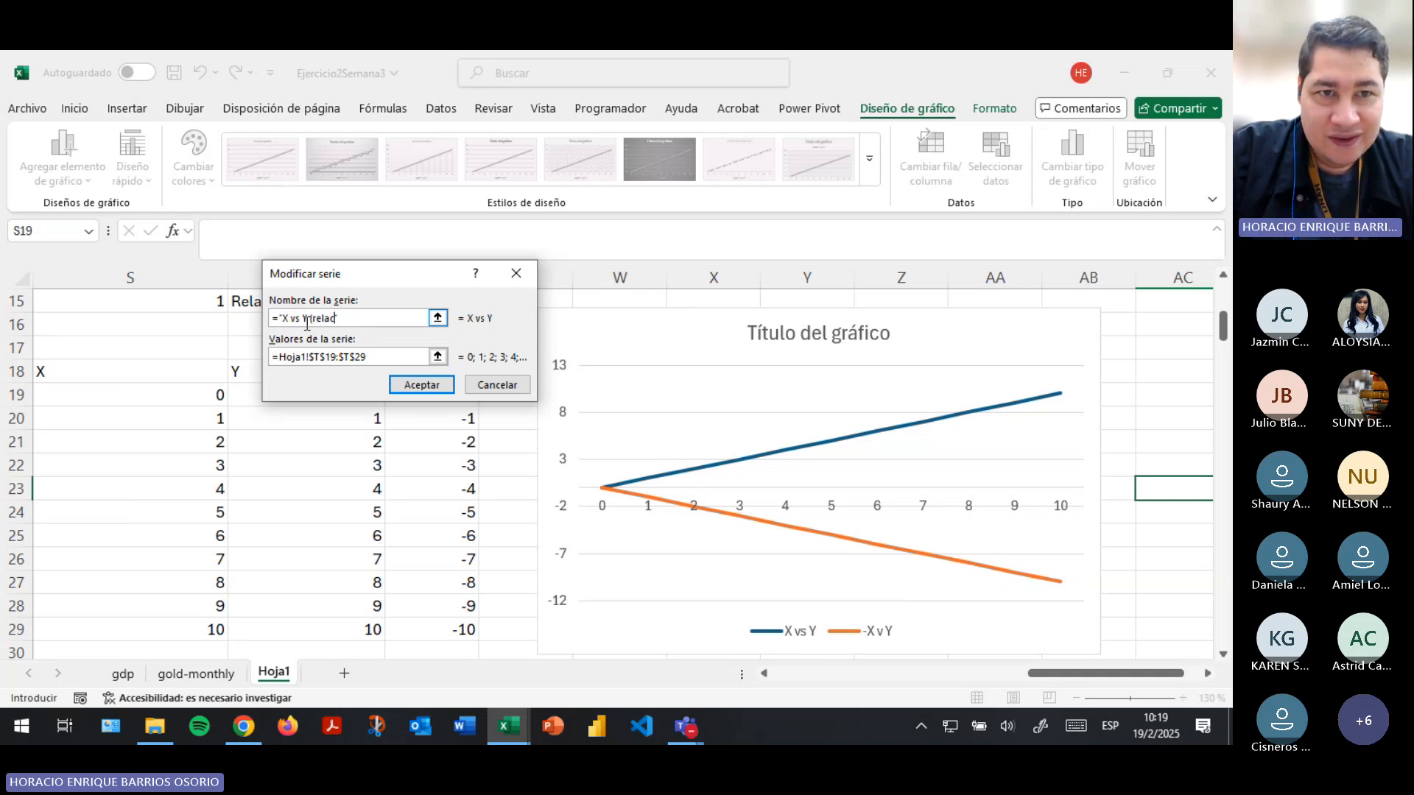
text(ión directa))
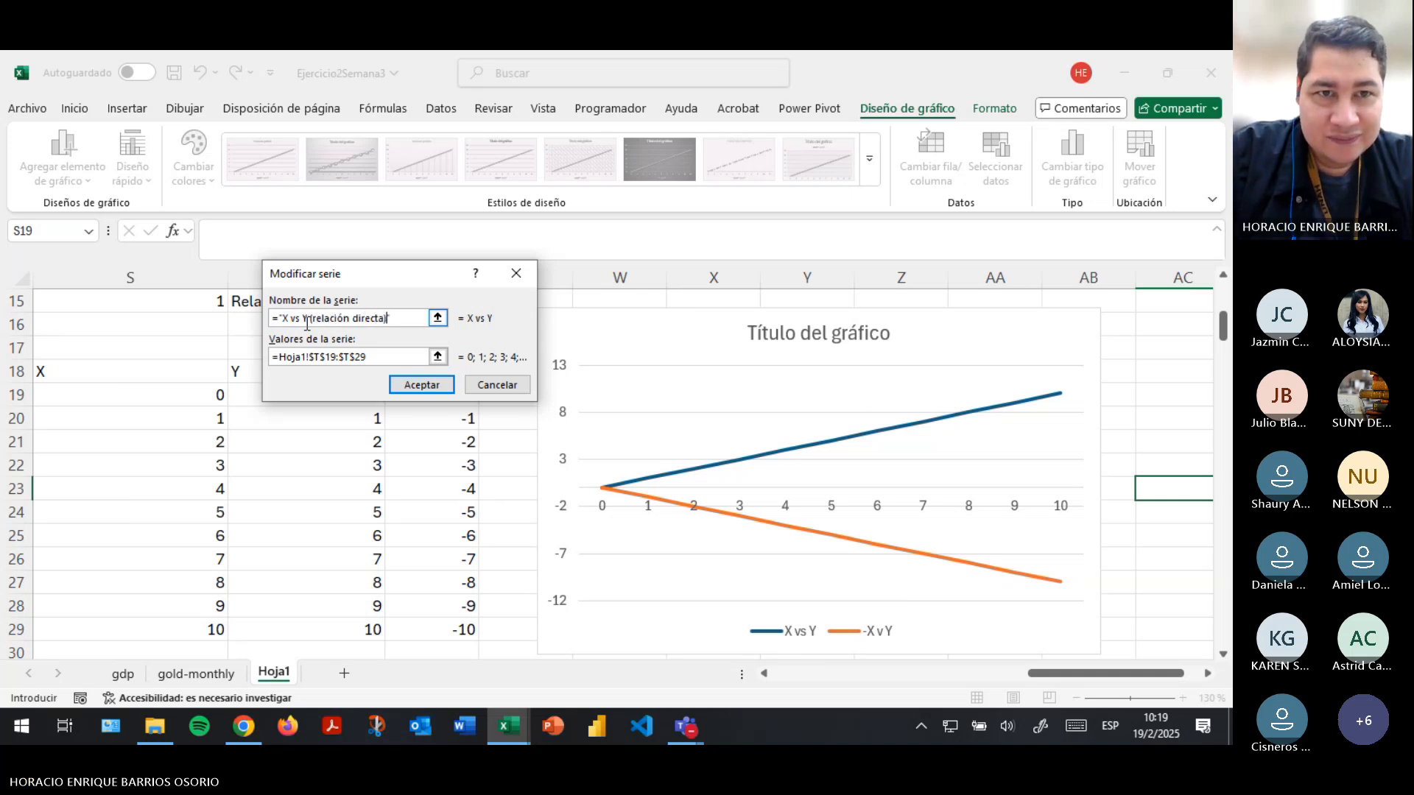
key(Return)
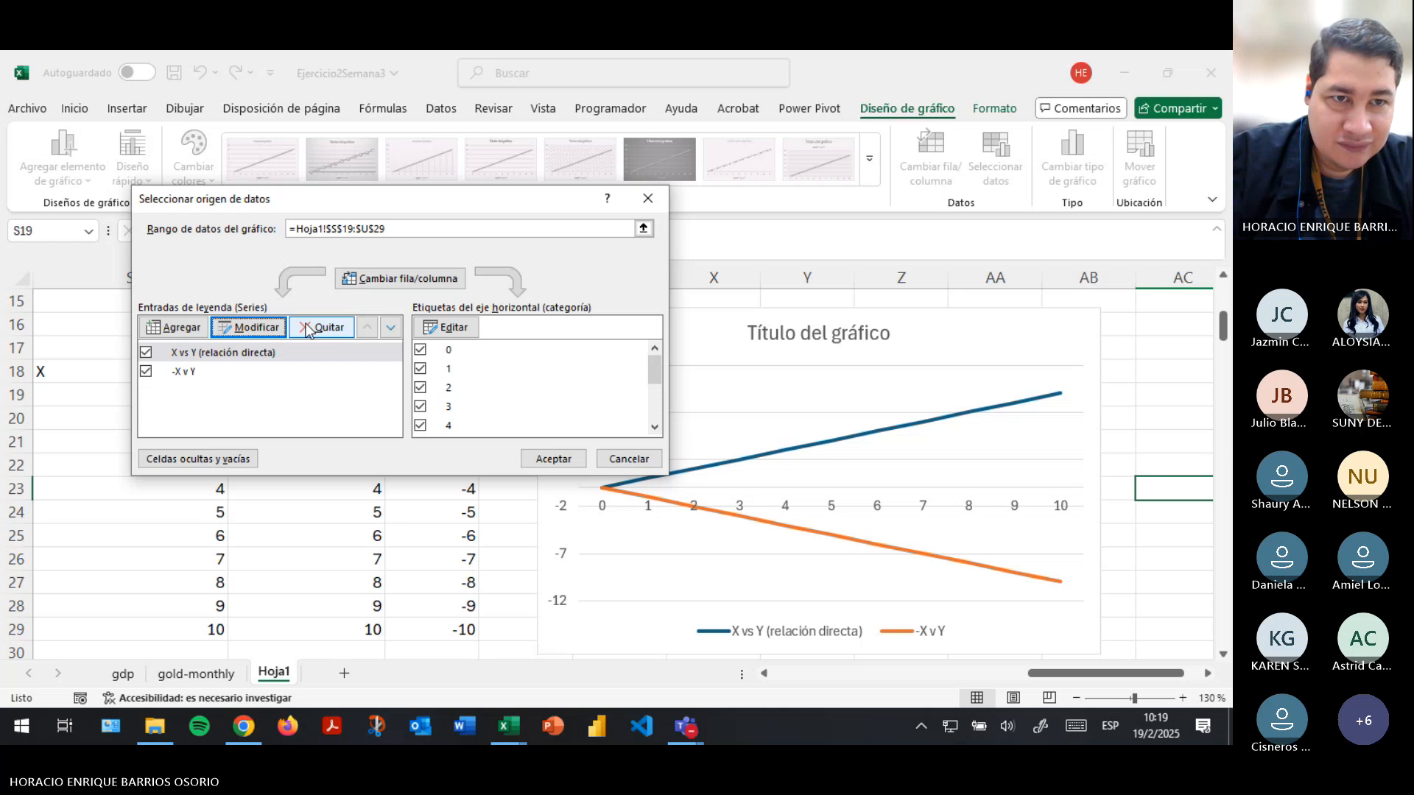
key(Return)
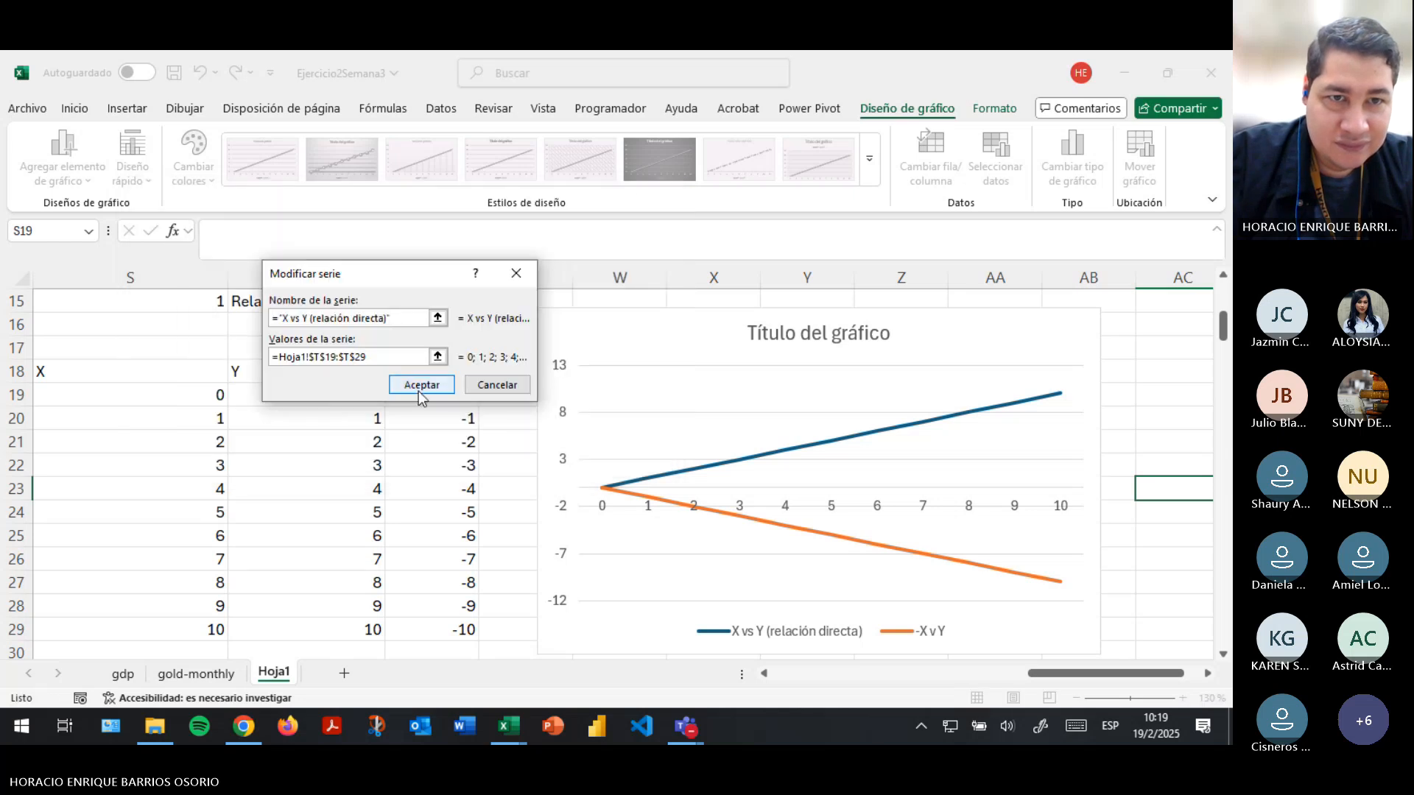
click(418, 391)
- Rename the "-X v Y" series as "-X v Y (relación inversa)" and apply the data source to the chart
click(236, 368)
click(247, 327)
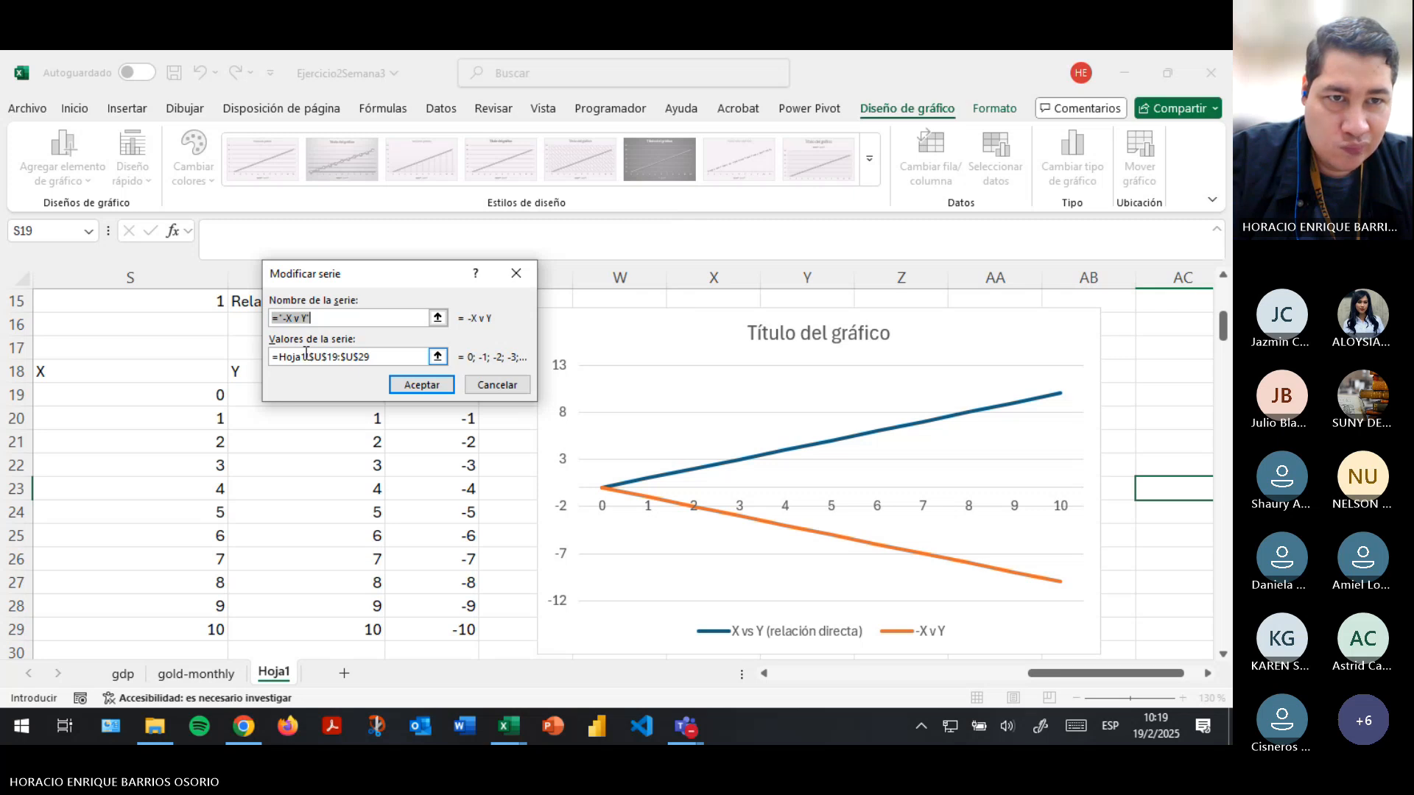
click(307, 319)
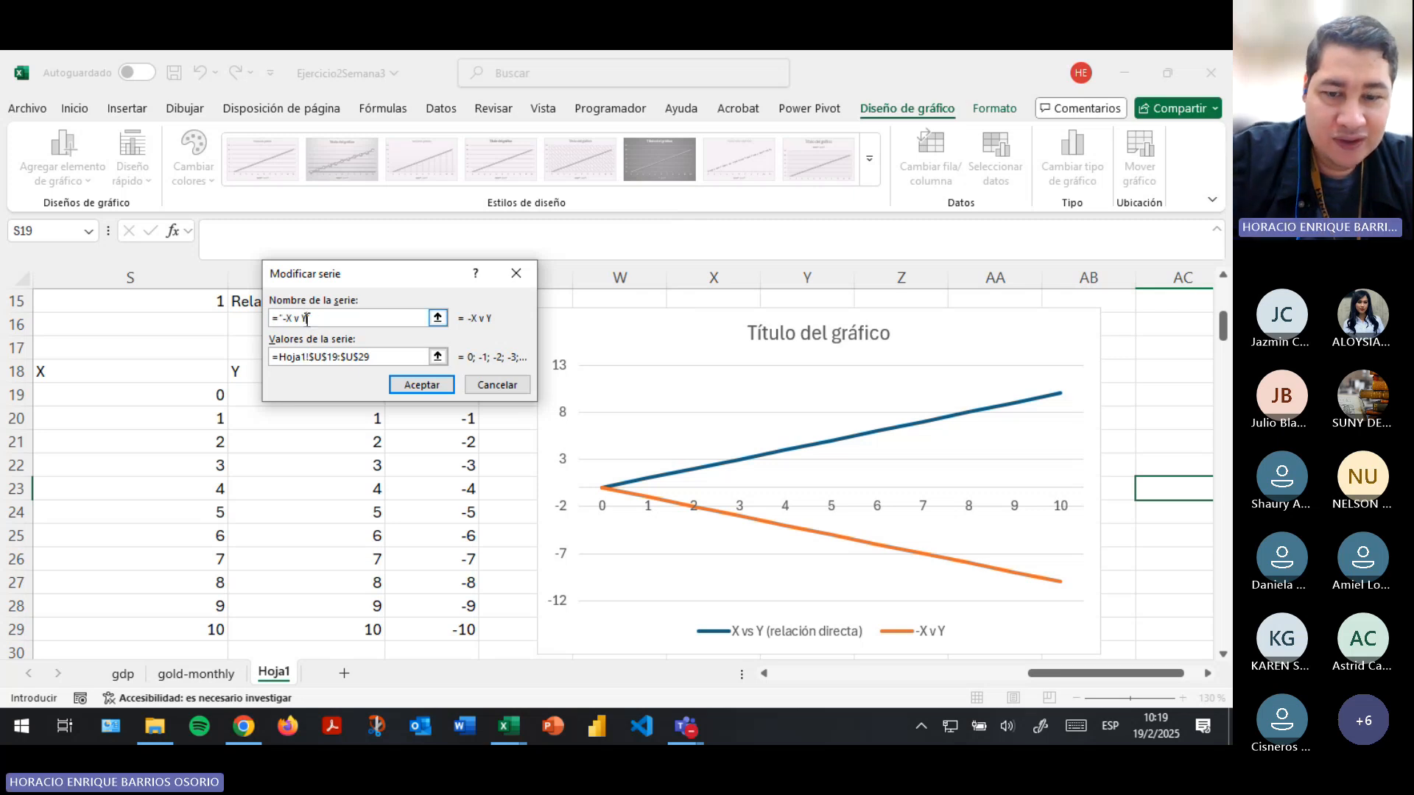
text((rela)
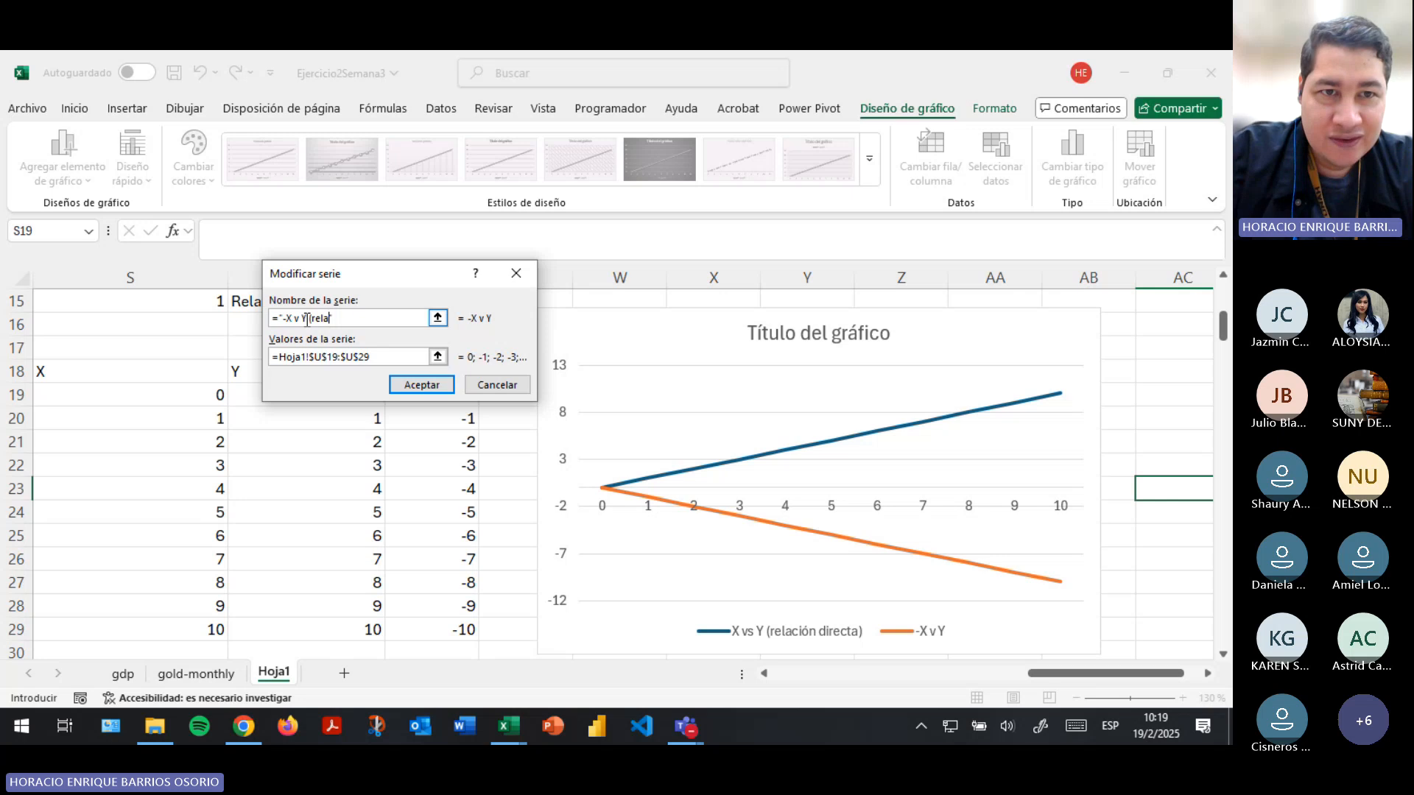
text(ción invers)
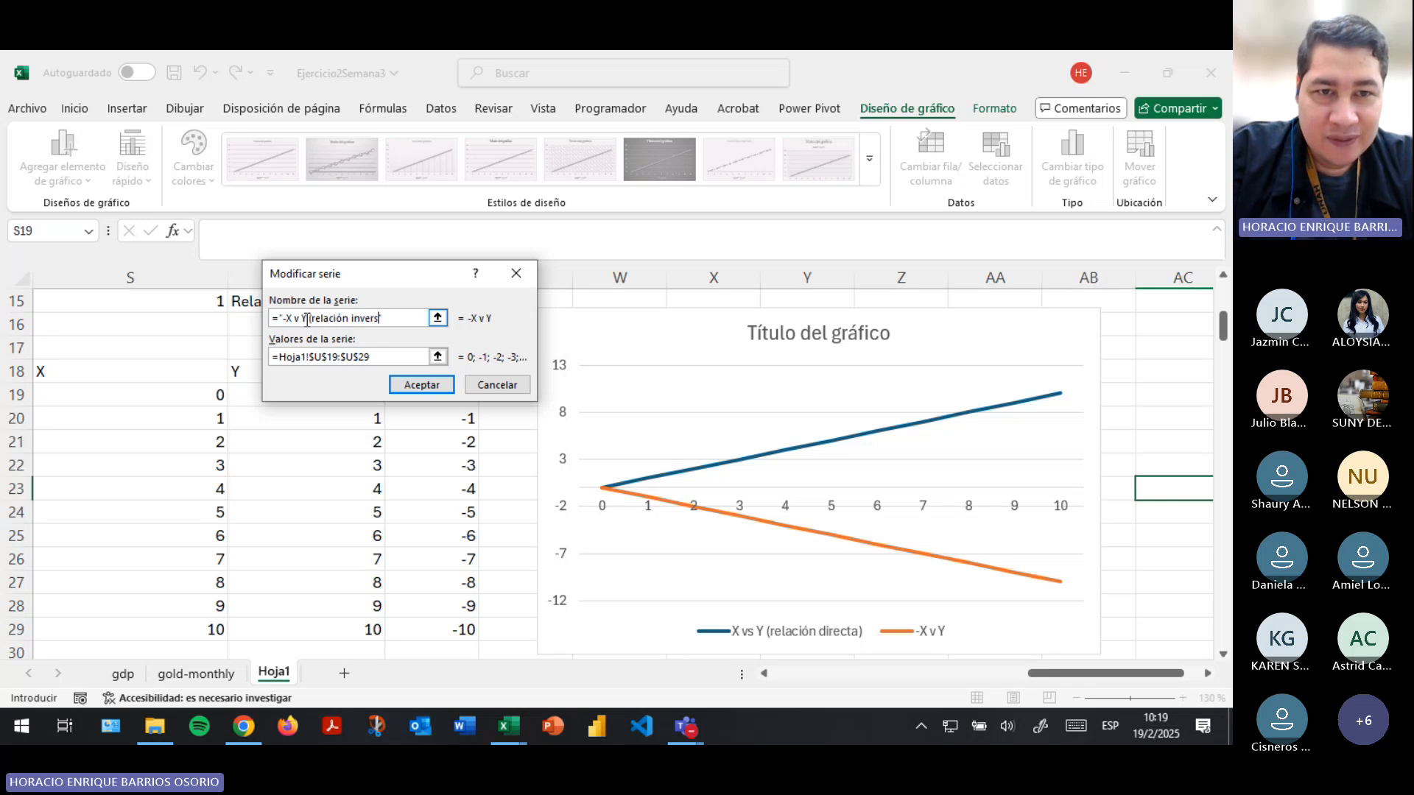
text(a))
key(Return)
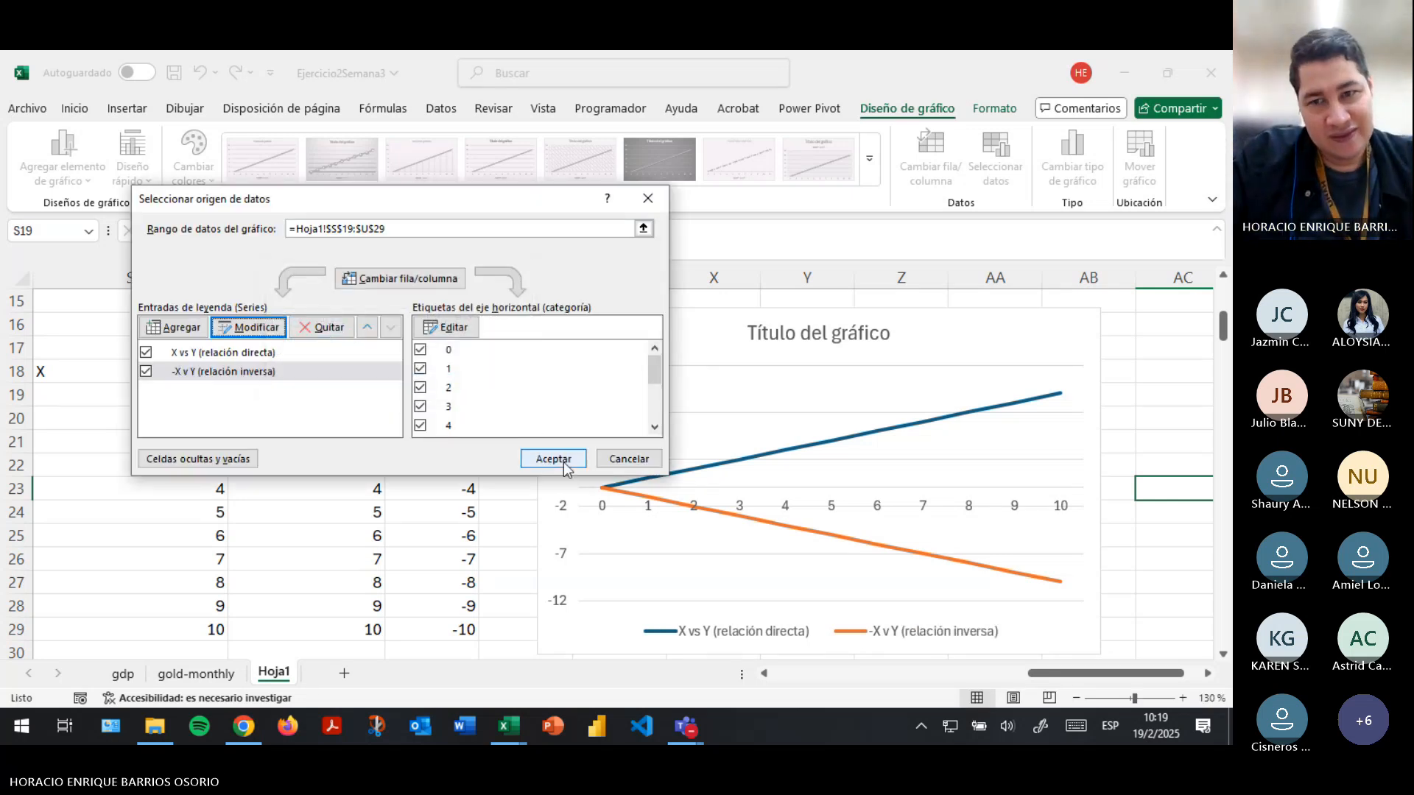
click(554, 460)
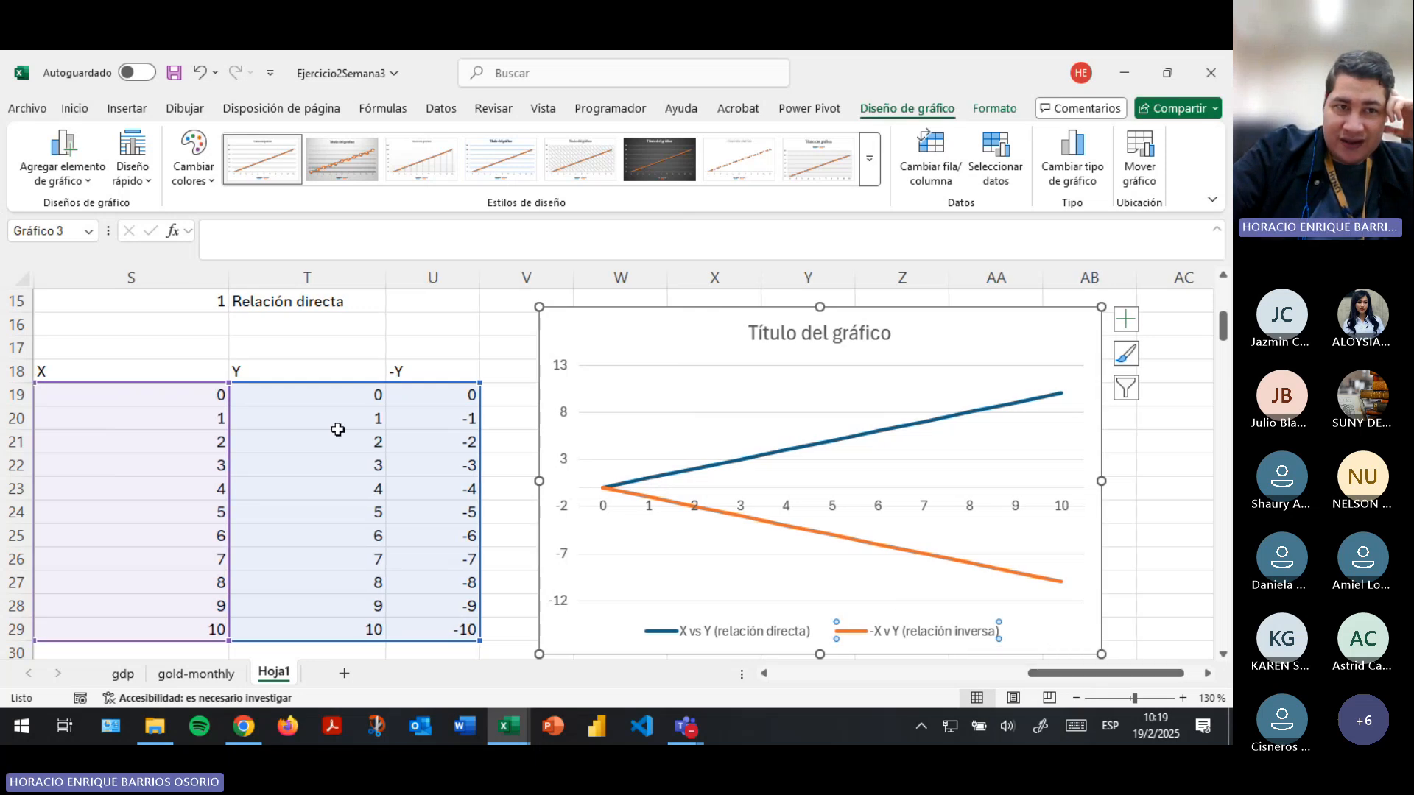
- Compare the X and Y columns row by row to examine how Y changes as X increases
drag(159, 402, 290, 627)
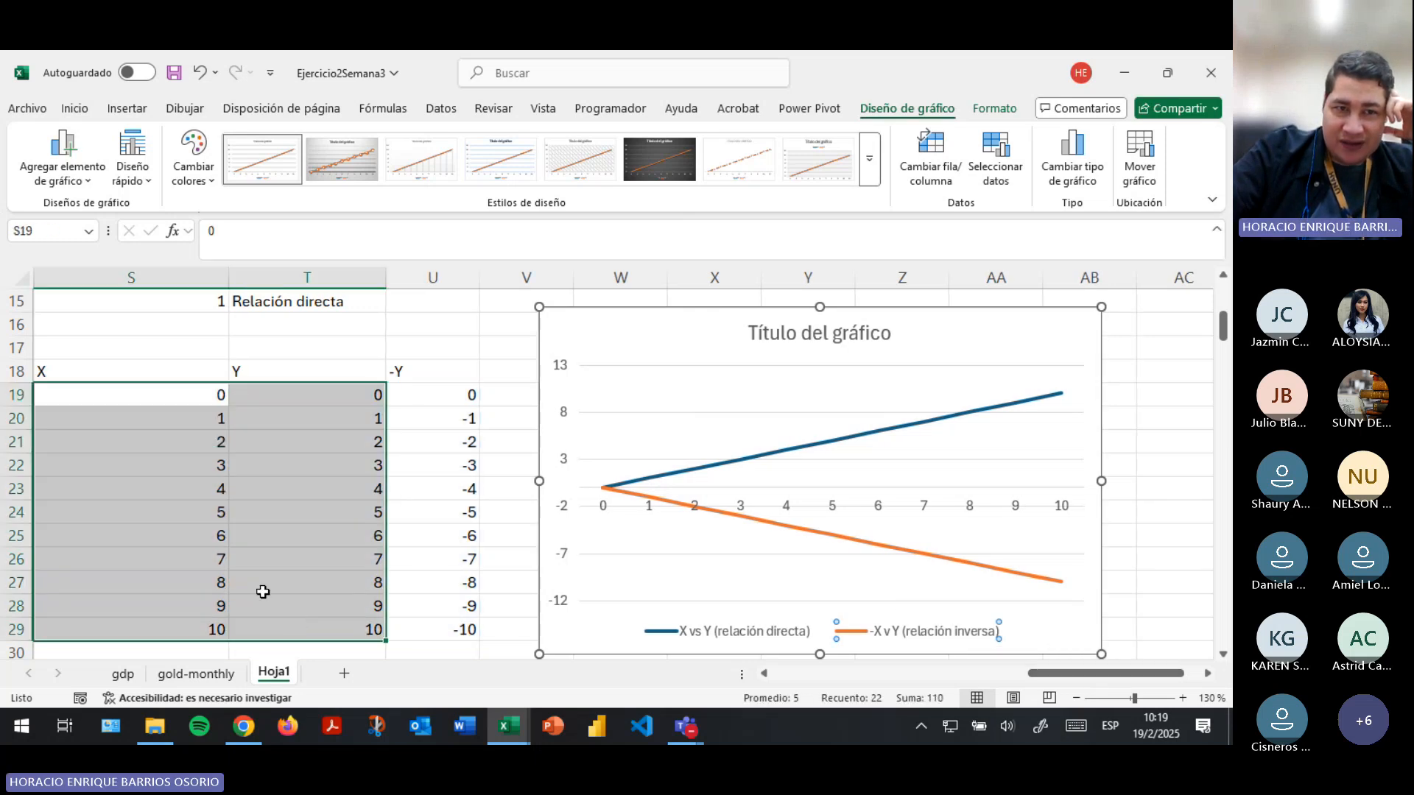
click(199, 396)
click(283, 398)
click(183, 402)
drag(181, 412, 192, 420)
click(253, 425)
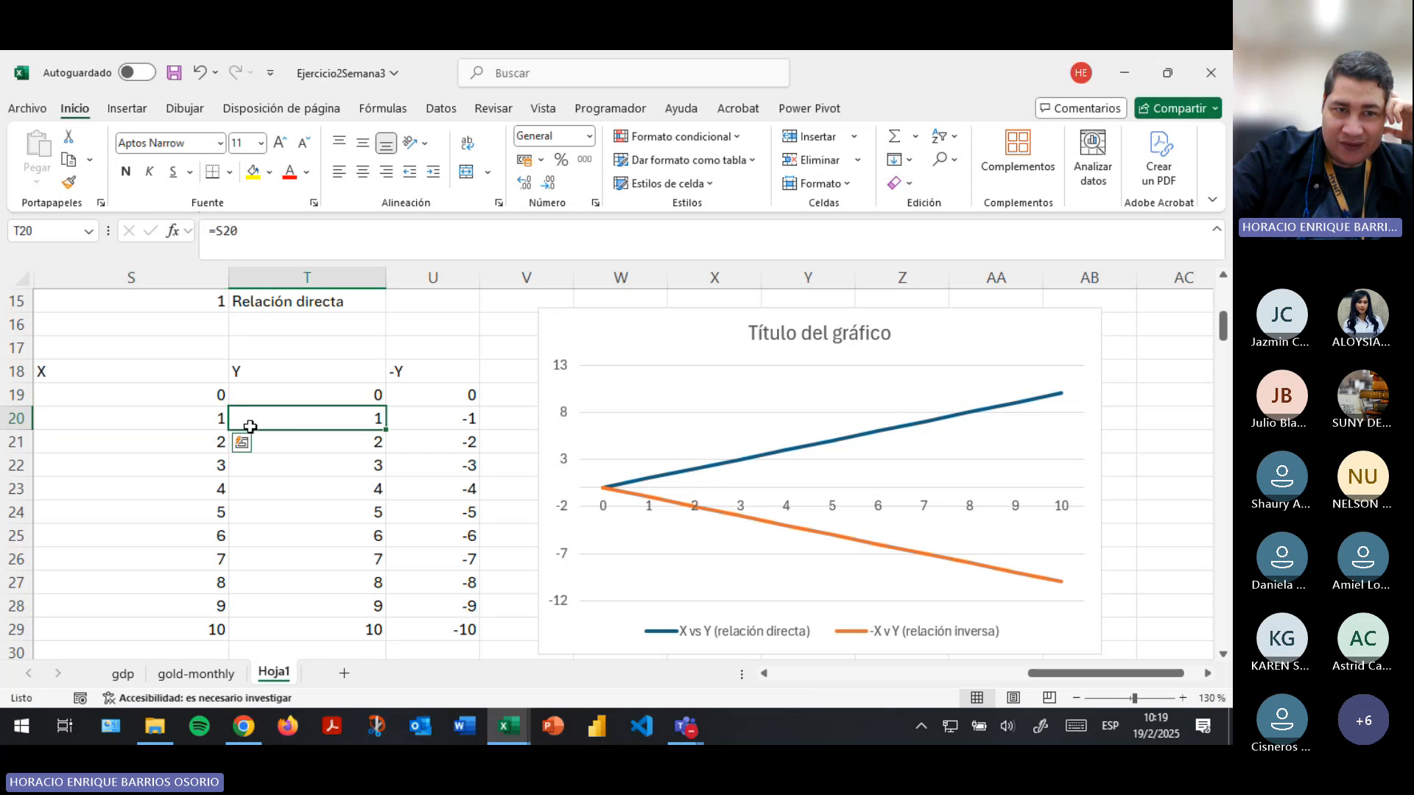
click(133, 442)
click(265, 462)
click(162, 494)
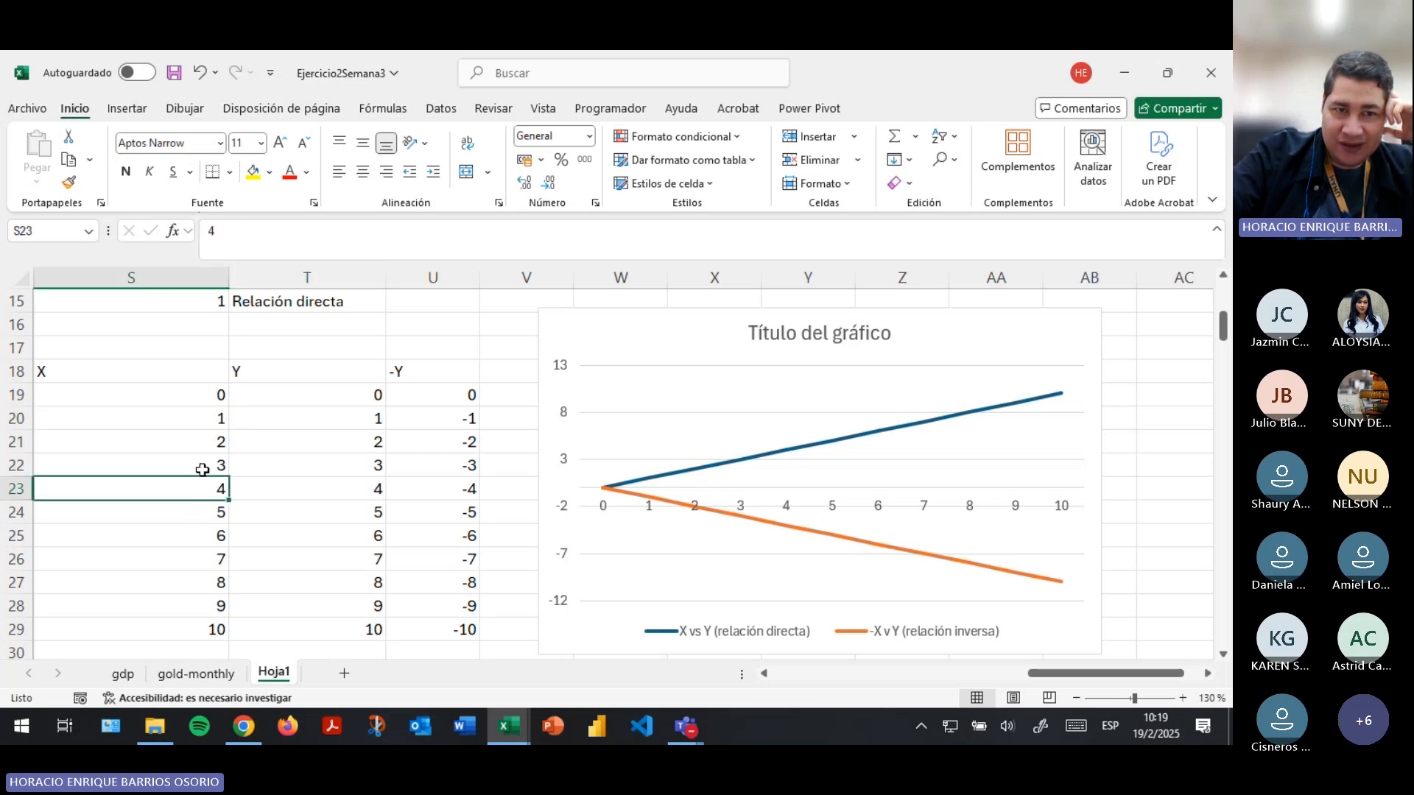
click(319, 486)
click(302, 442)
click(300, 417)
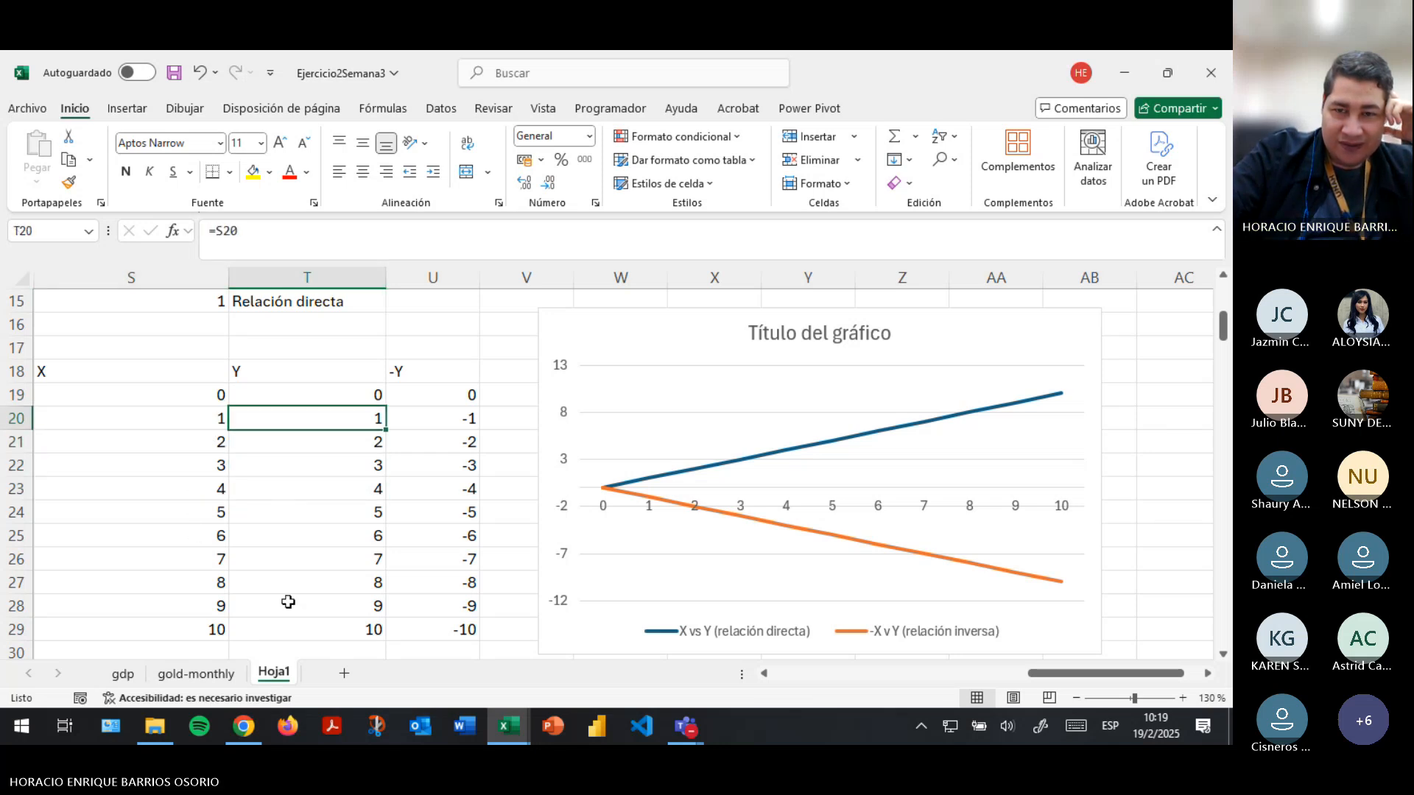
- Append "[R]" to the "Coeficiente de correlación" label in cell S11
scroll(295, 405, up, 2)
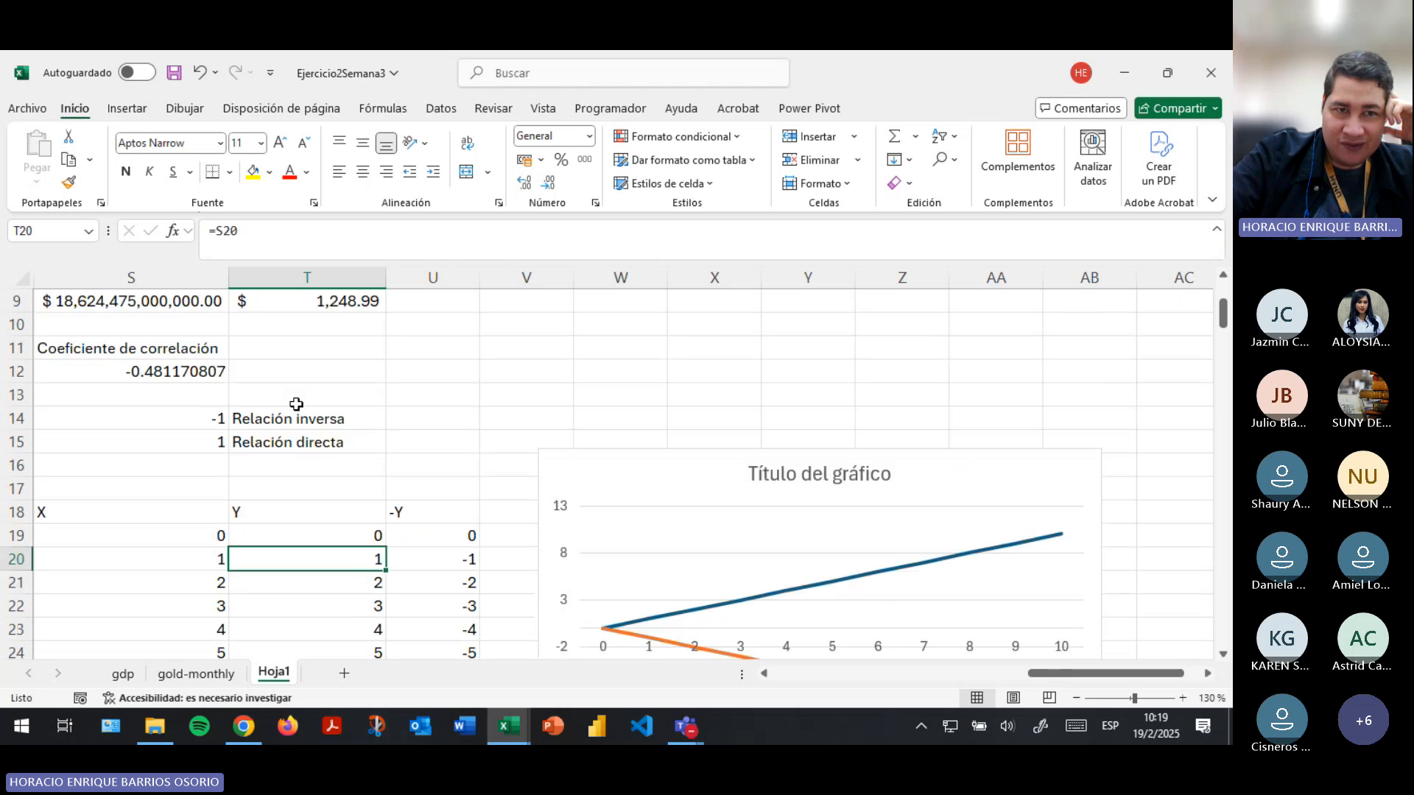
click(221, 349)
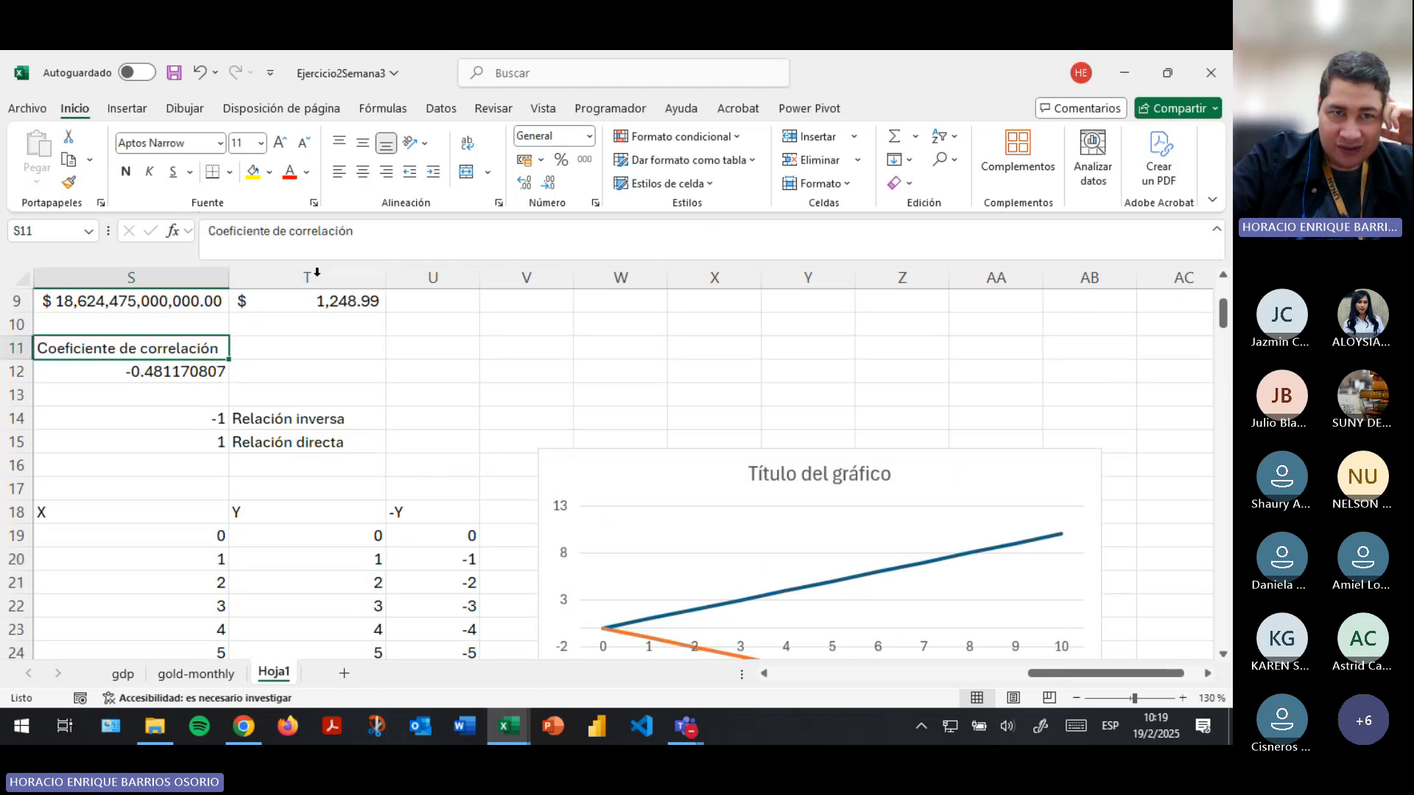
click(386, 234)
text([R])
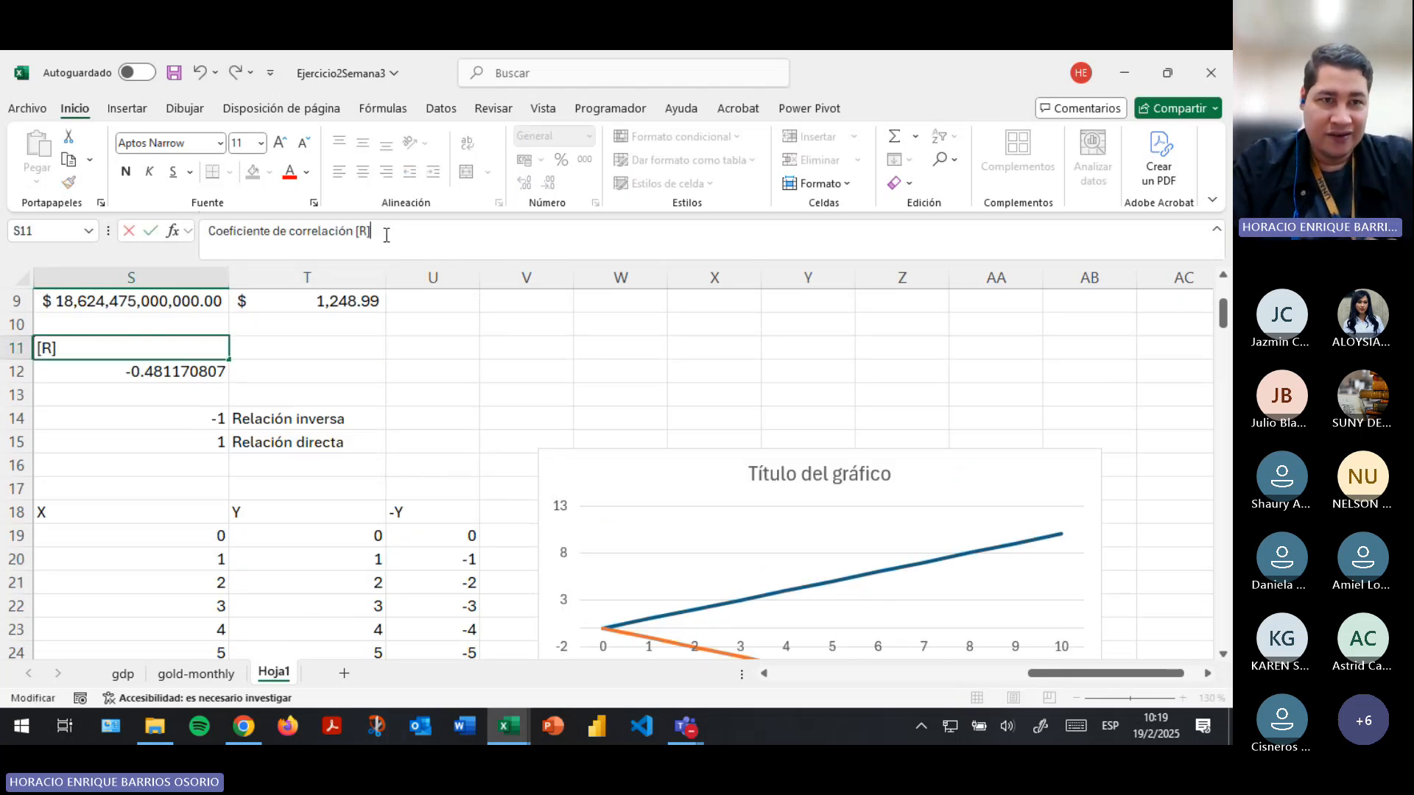
key(Return)
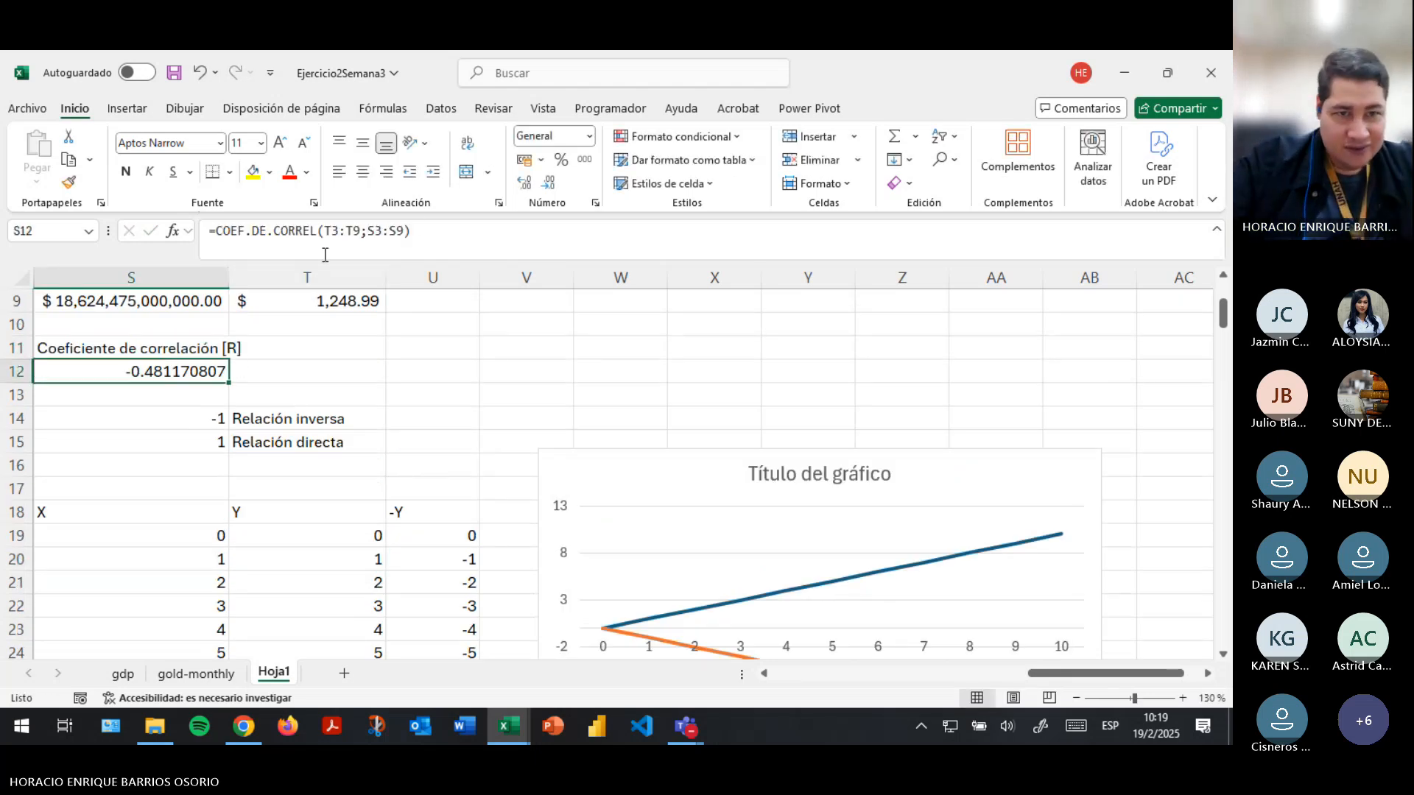
- Compare the X and -Y columns row by row and relate them to the direct and inverse relation labels
click(284, 444)
click(210, 447)
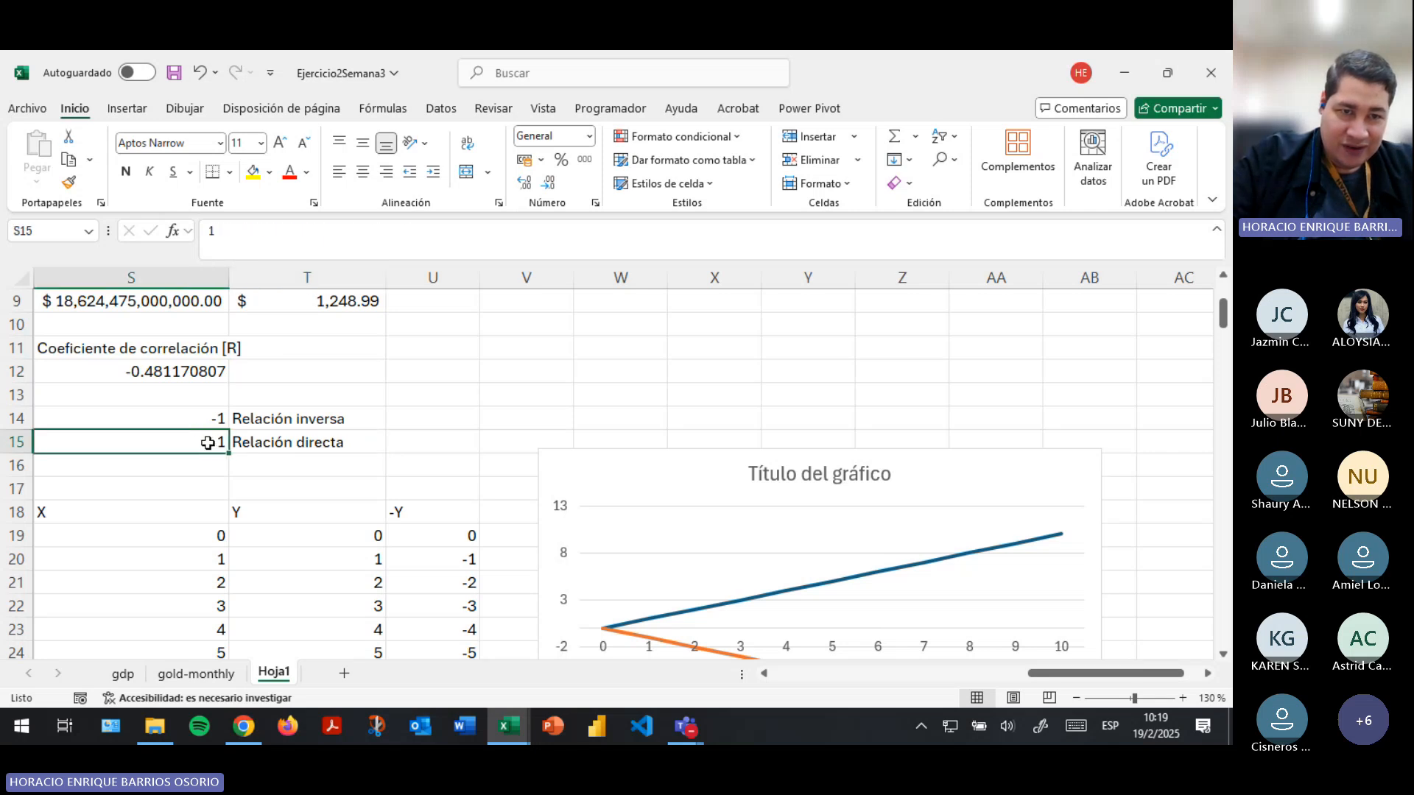
scroll(208, 443, down, 2)
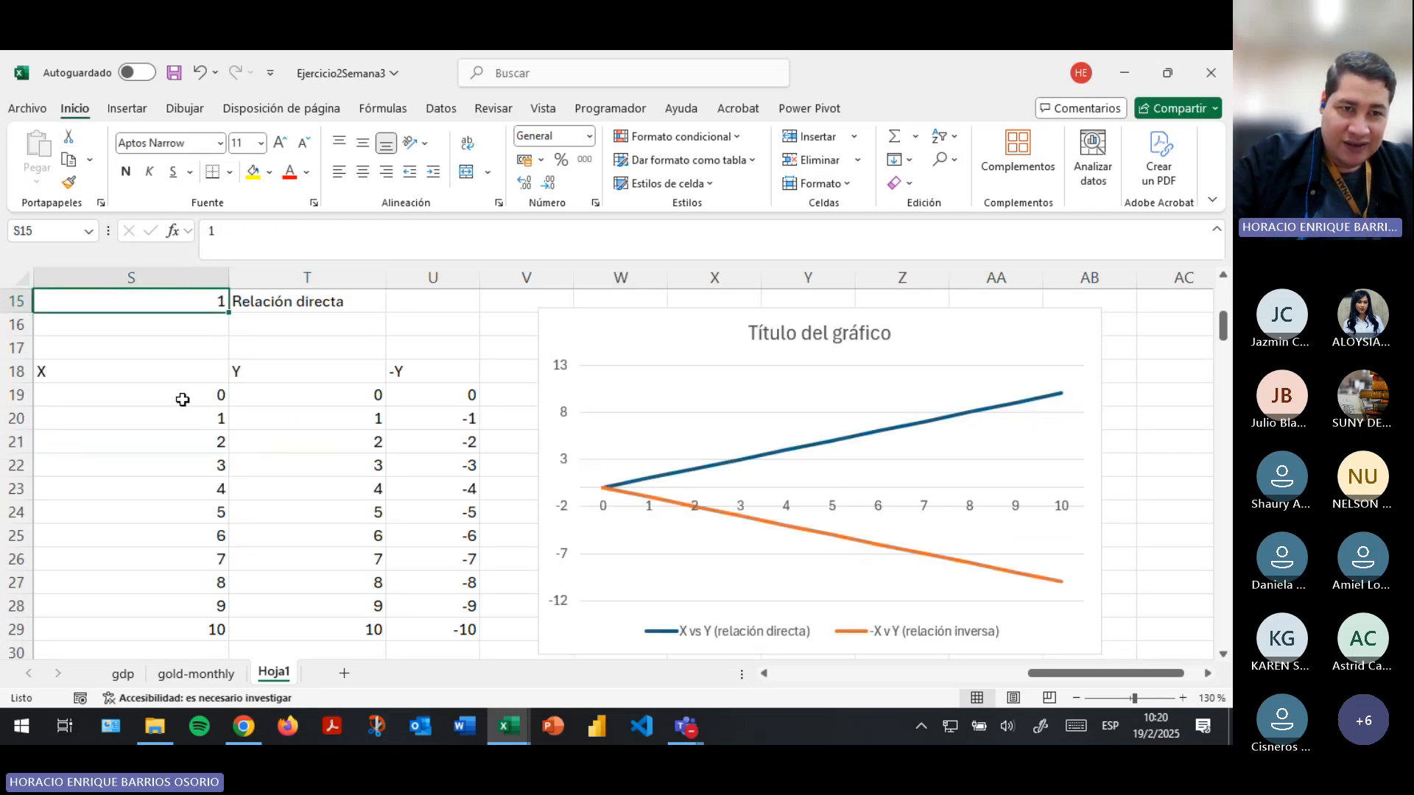
drag(190, 369, 172, 630)
drag(412, 371, 435, 609)
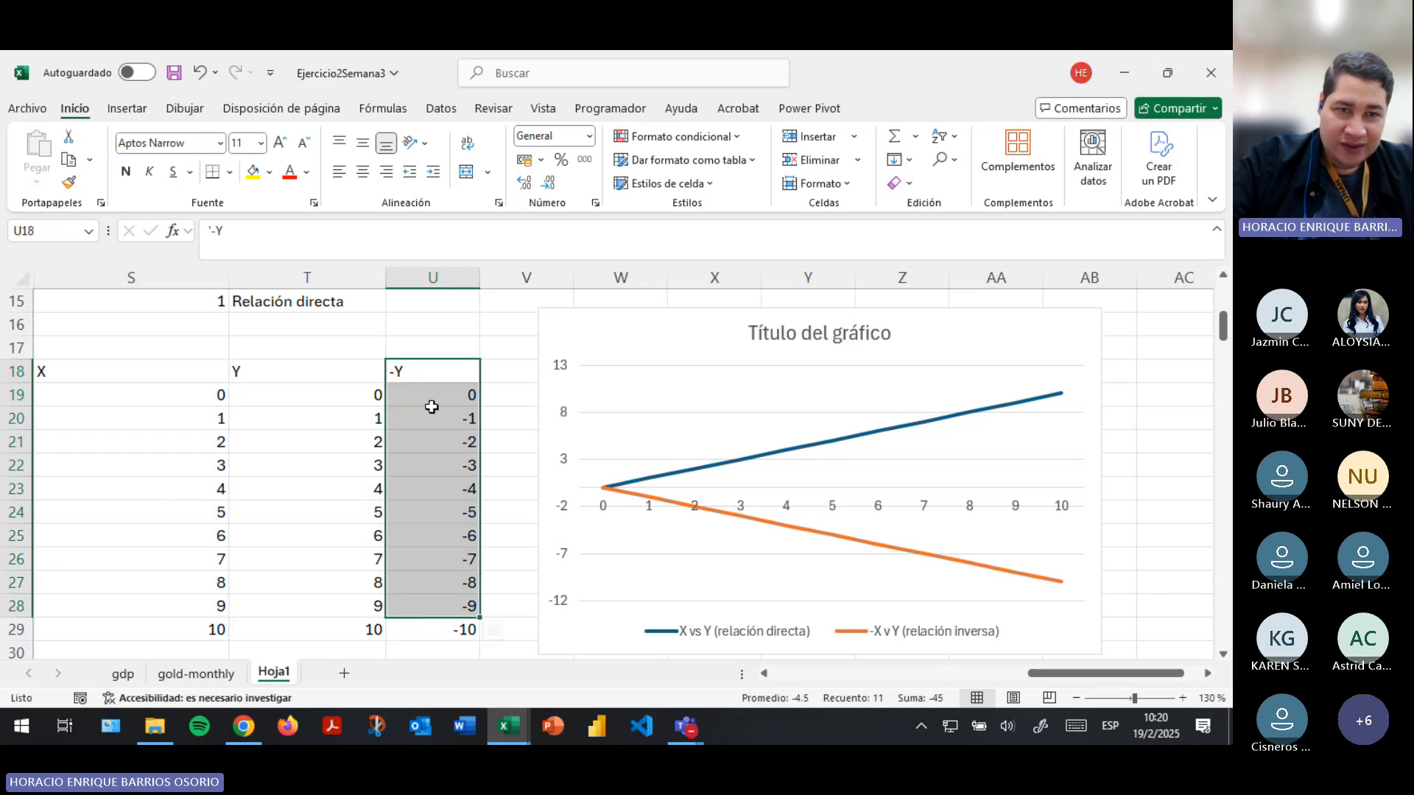
click(177, 394)
click(436, 401)
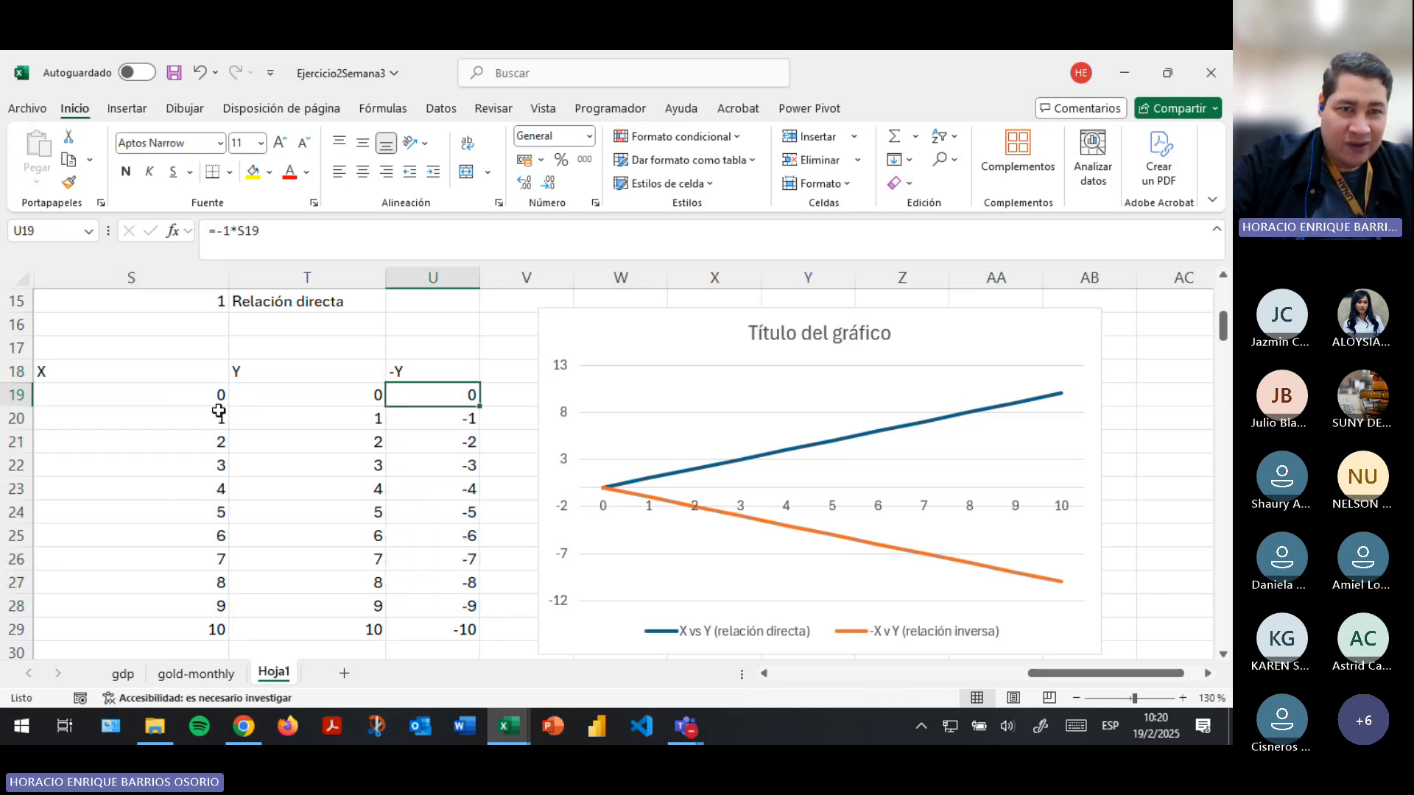
click(182, 425)
click(429, 425)
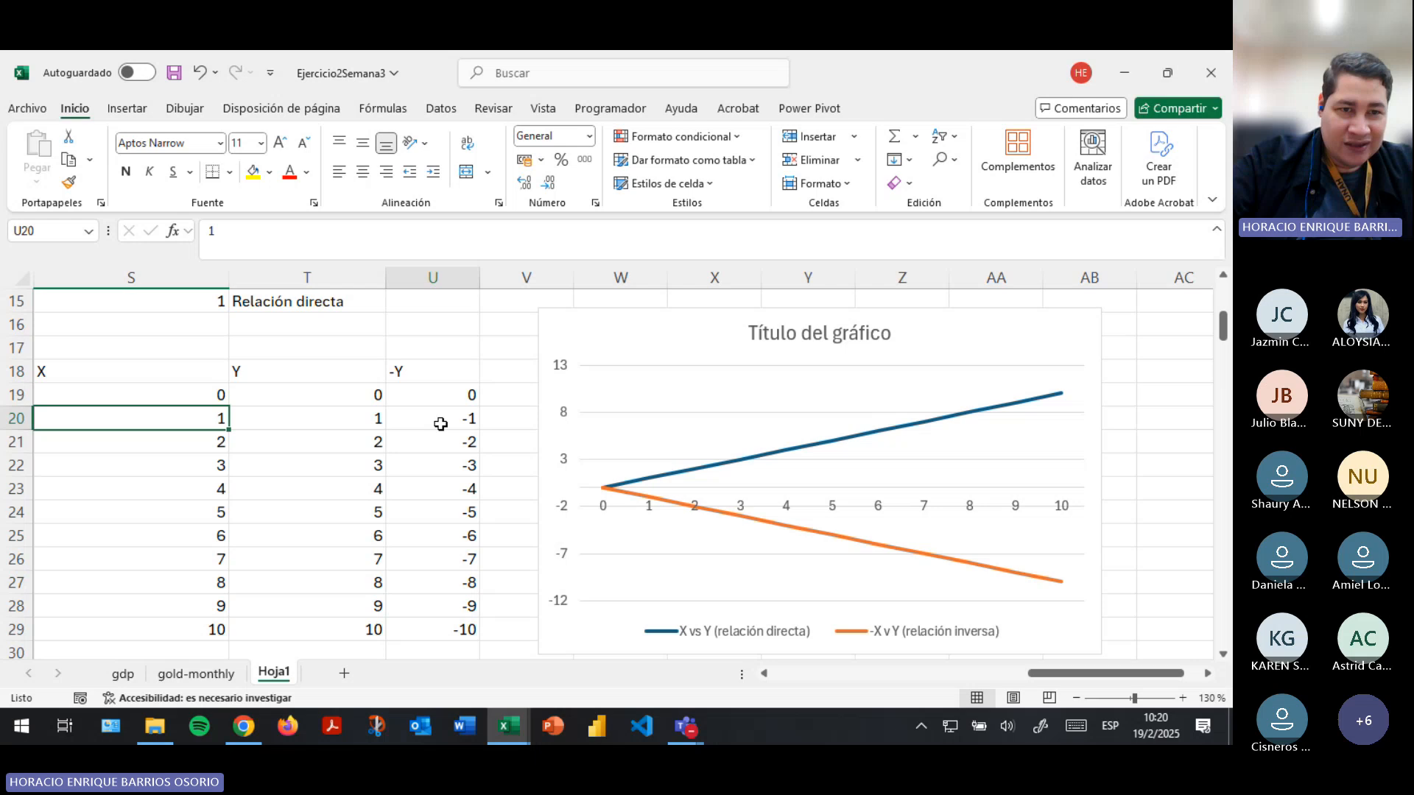
click(213, 424)
drag(477, 420, 515, 420)
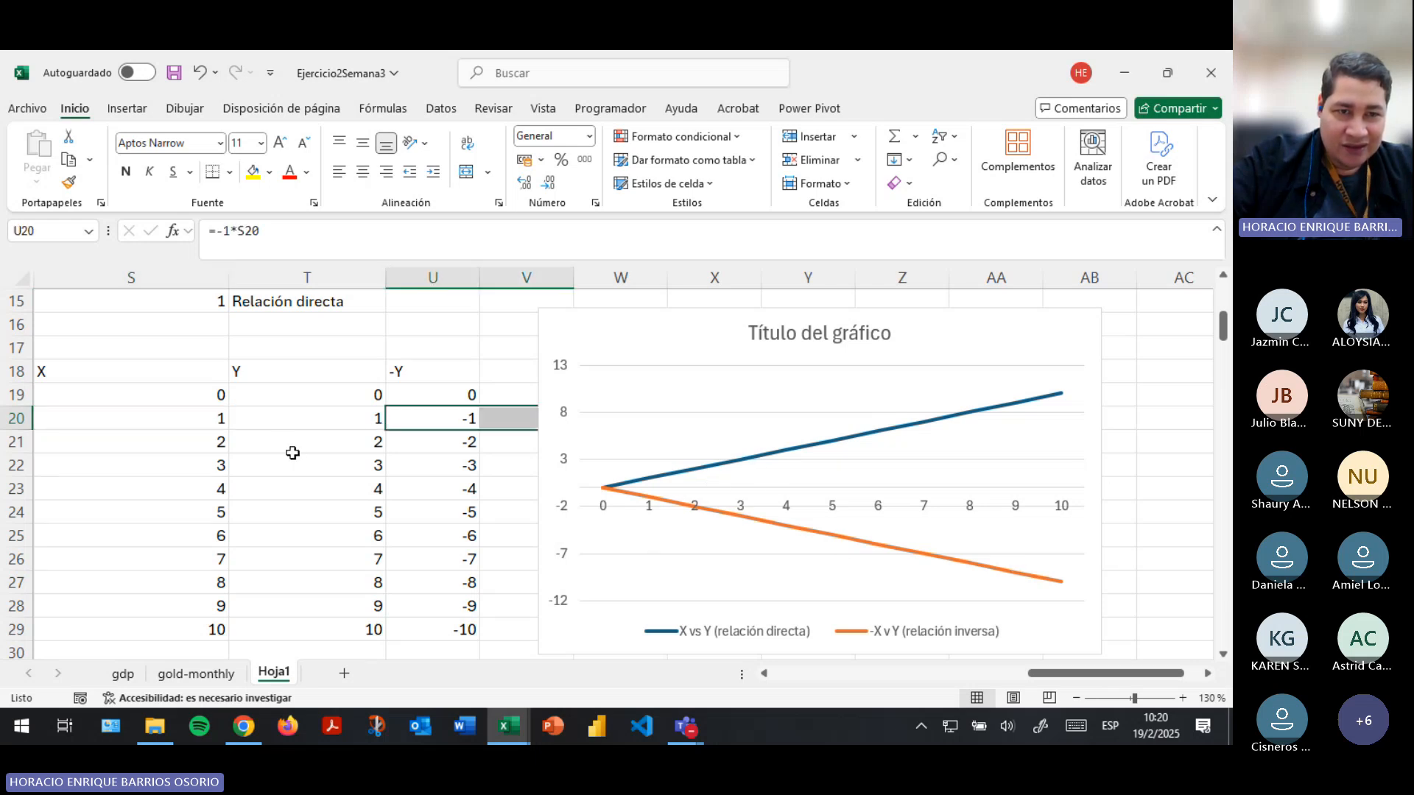
click(201, 441)
click(439, 442)
scroll(439, 464, up, 2)
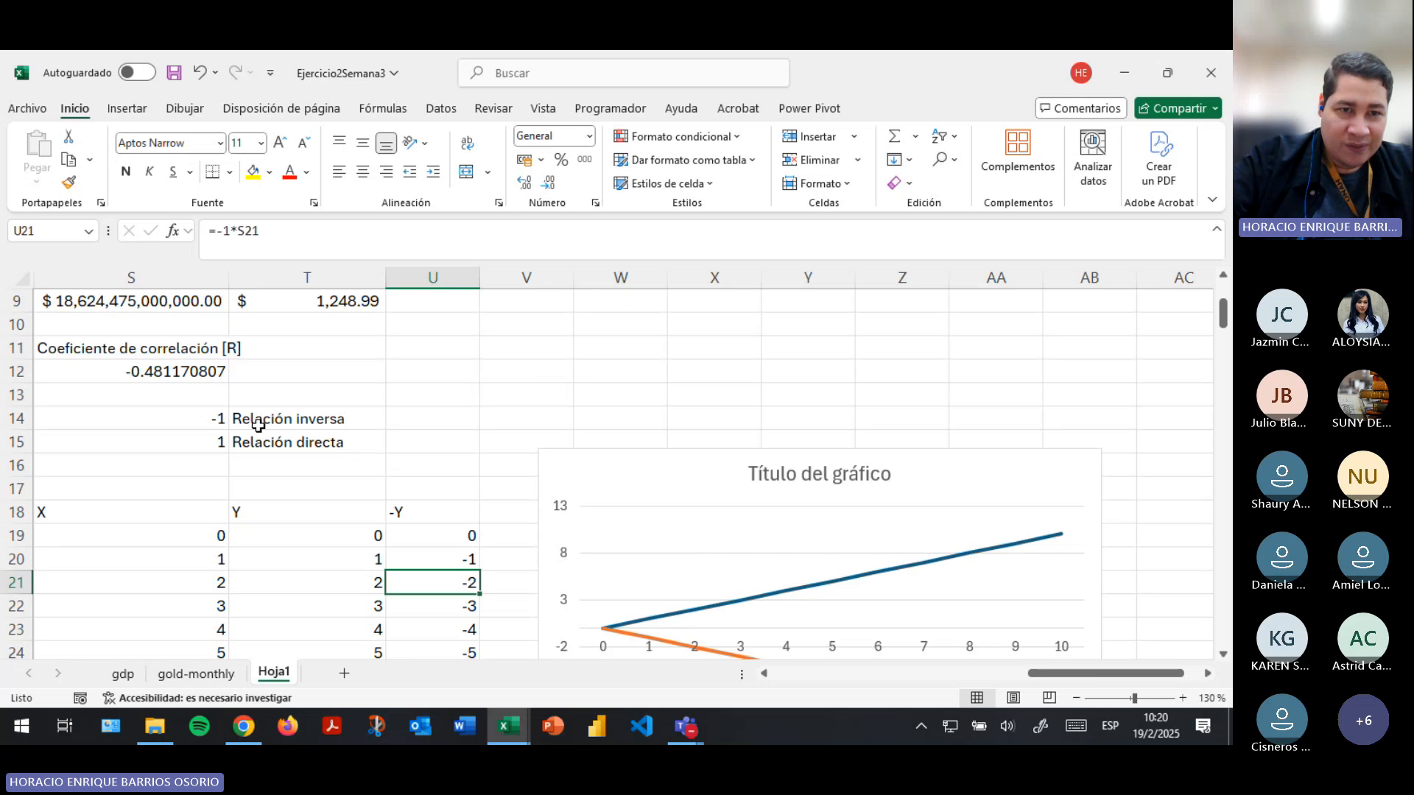
click(242, 420)
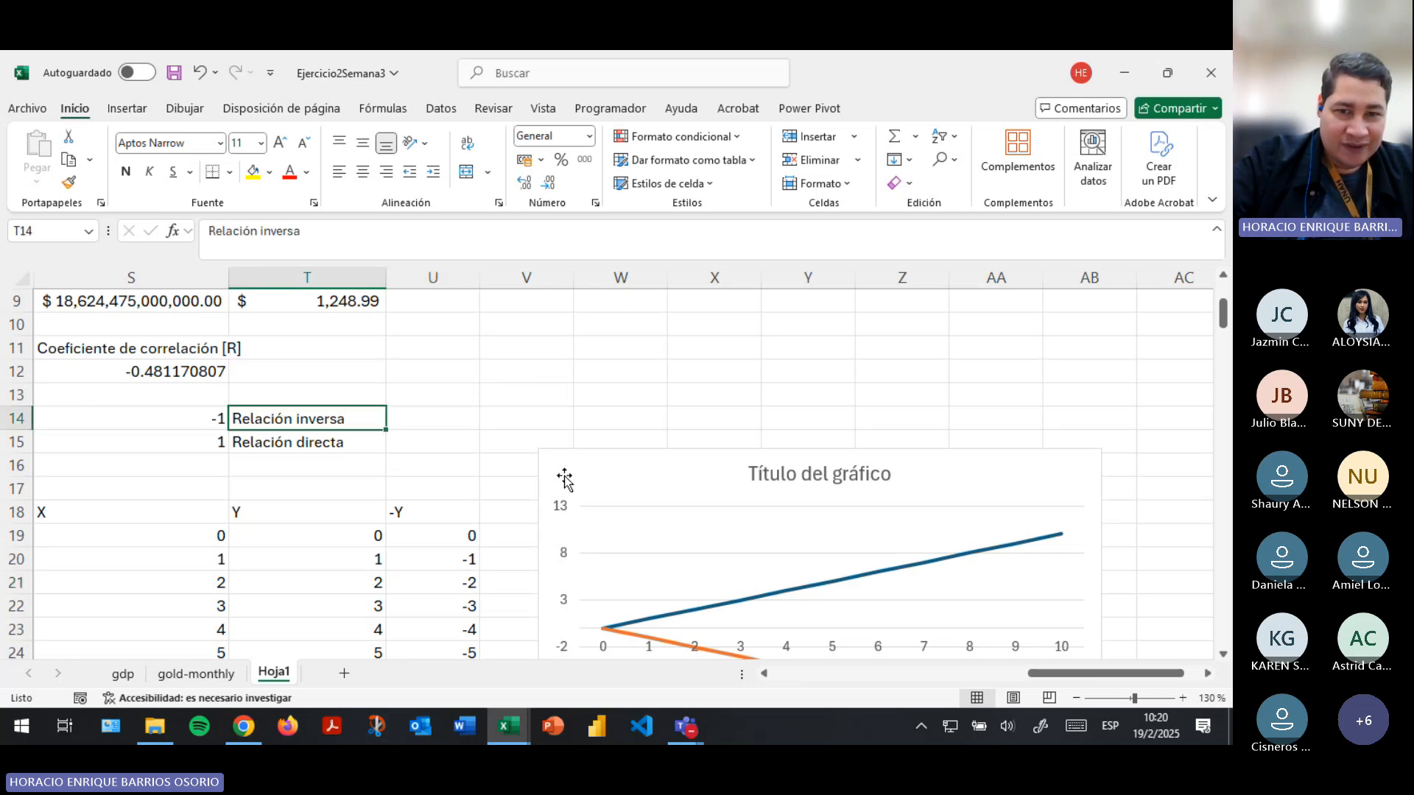
scroll(626, 494, down, 1)
scroll(884, 574, up, 4)
drag(1061, 673, 1008, 679)
scroll(837, 537, down, 5)
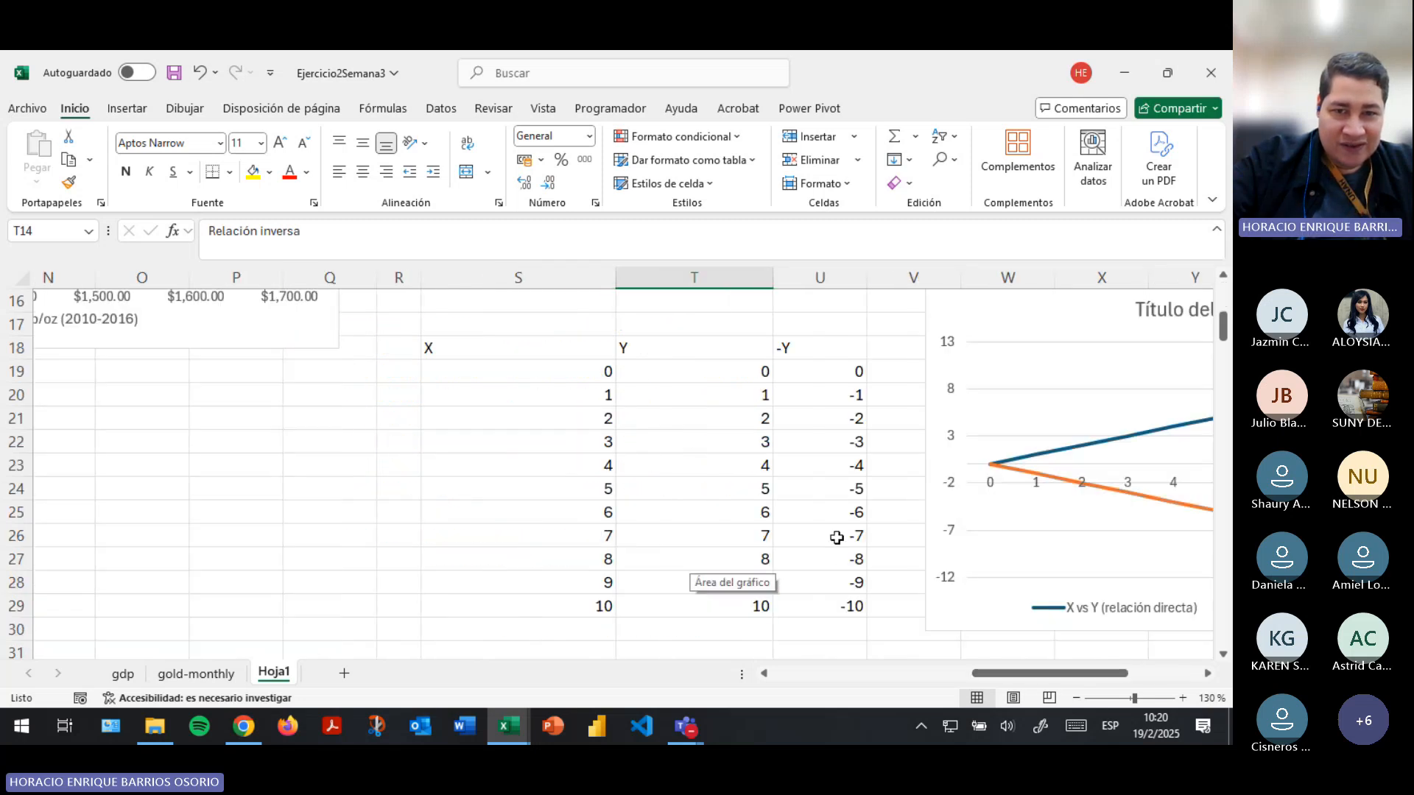
- Examine the PIB EEUU and Precio promedio oro values for 2010 to 2016 side by side
scroll(836, 536, up, 5)
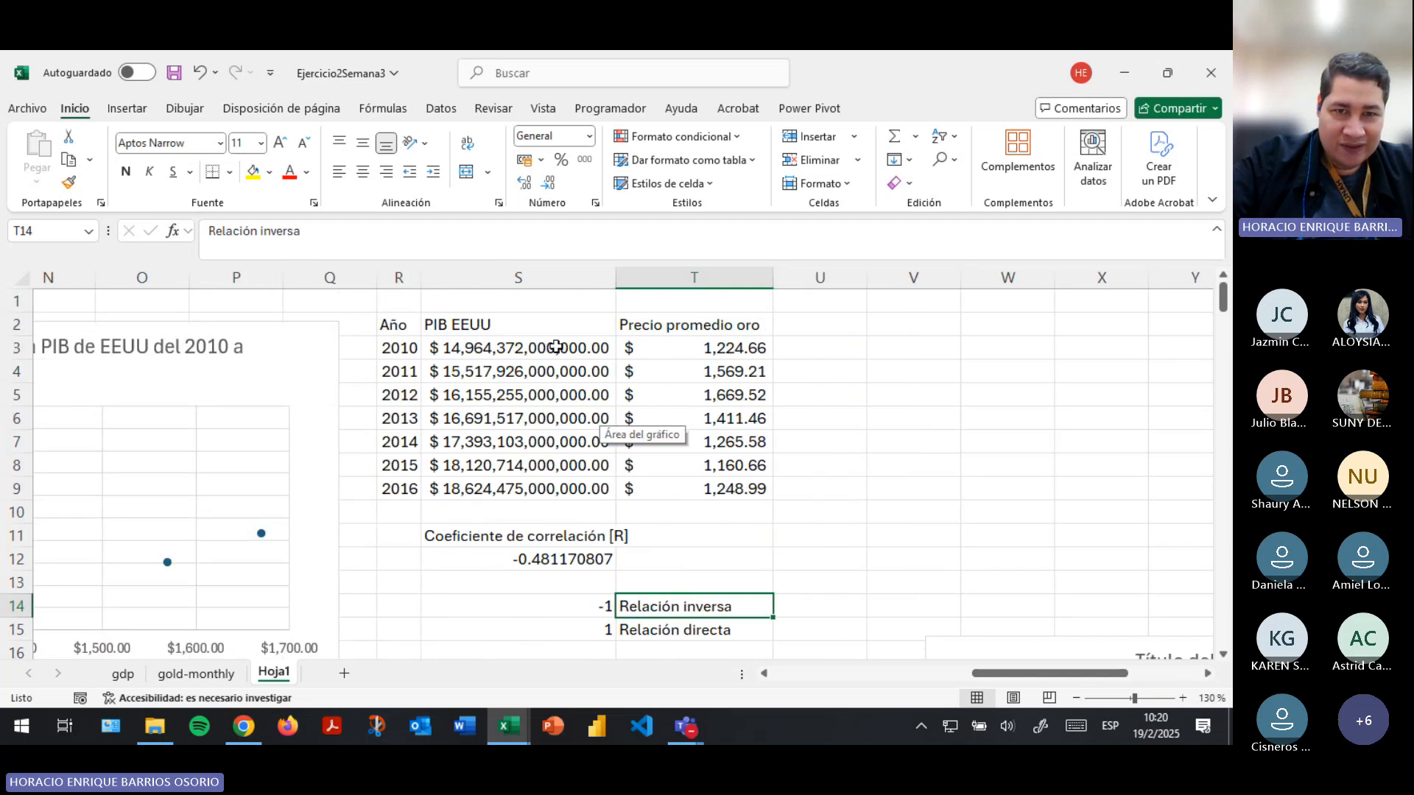
drag(518, 349, 525, 464)
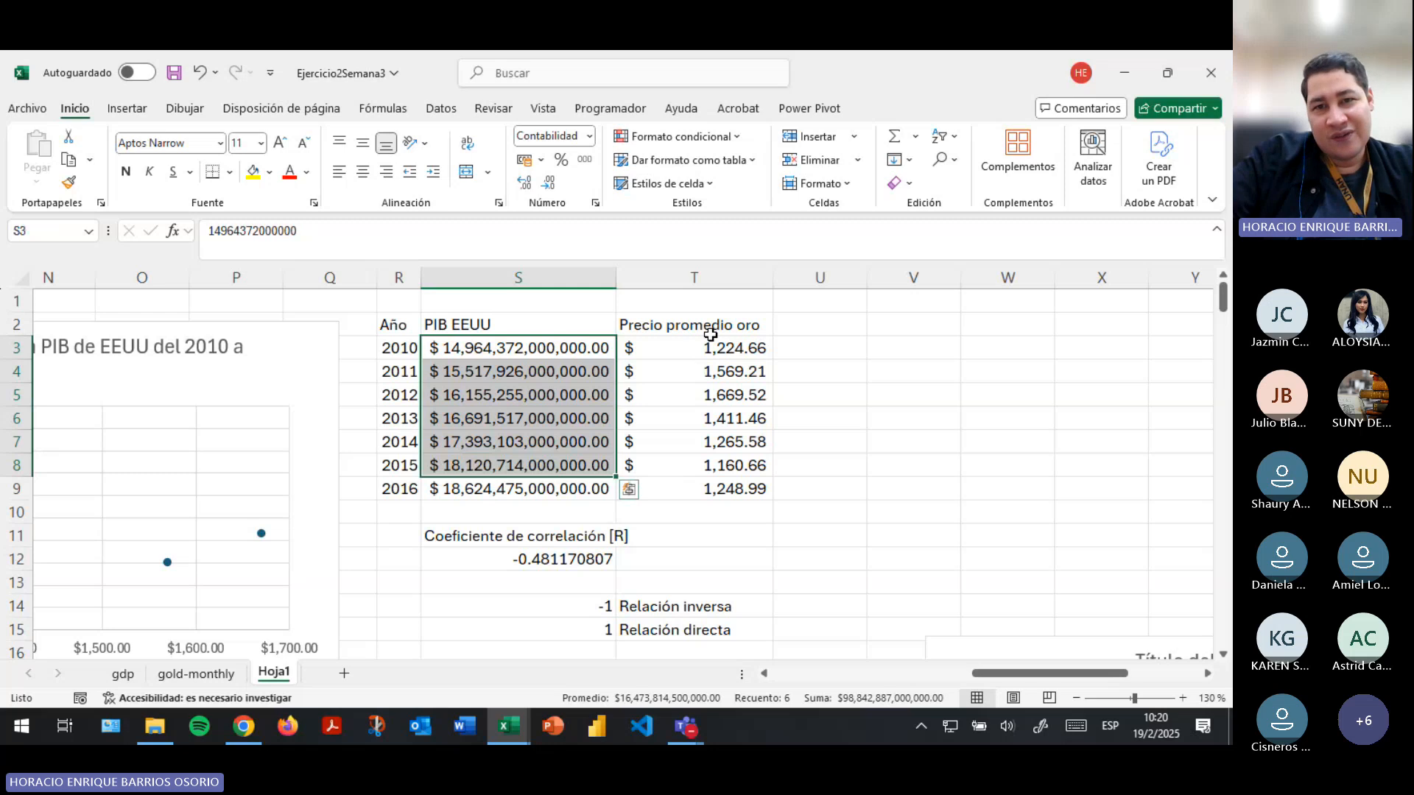
click(710, 350)
drag(544, 345, 509, 487)
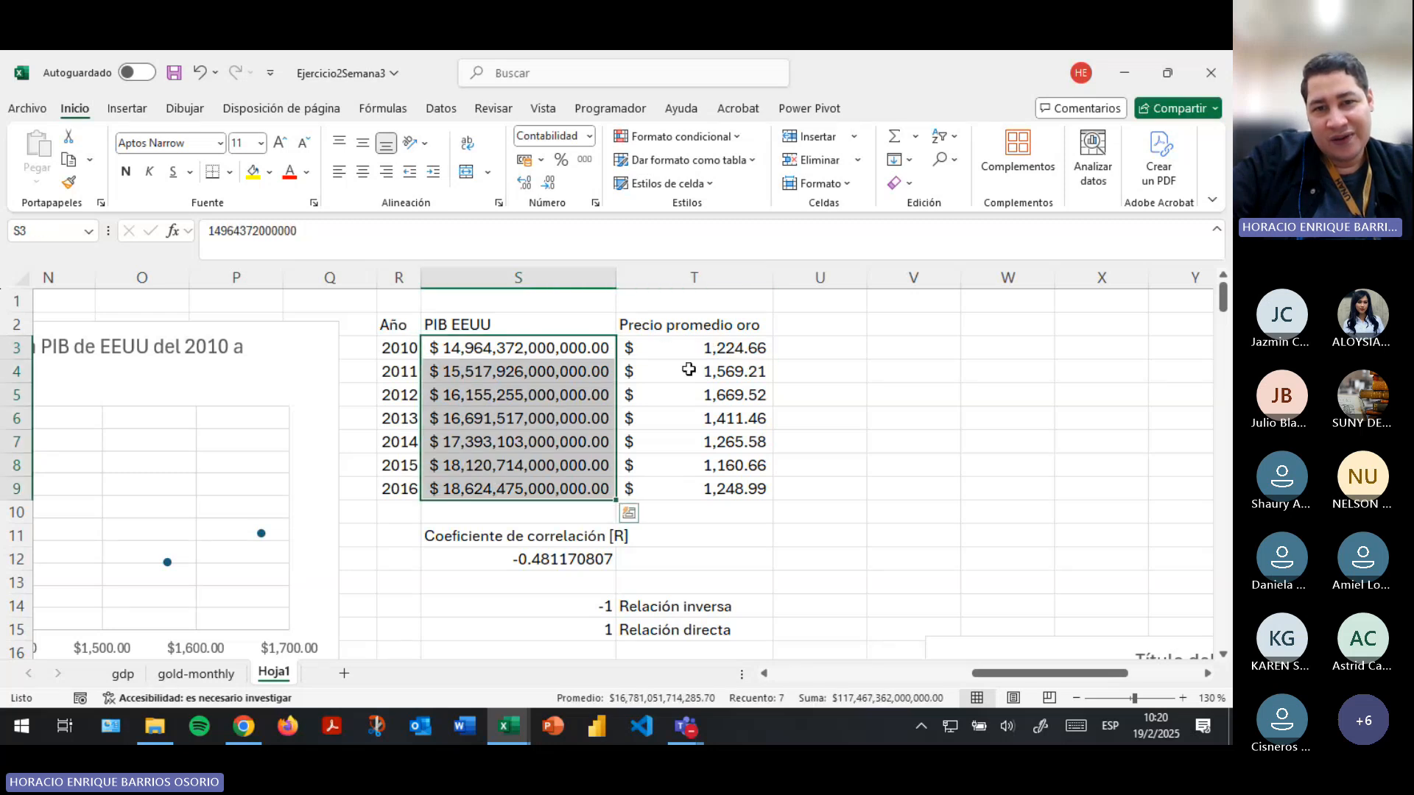
drag(699, 348, 699, 488)
- Append "(Y)" to the PIB EEUU header in S2 and "(X)" to the Precio promedio oro header in T2
click(525, 332)
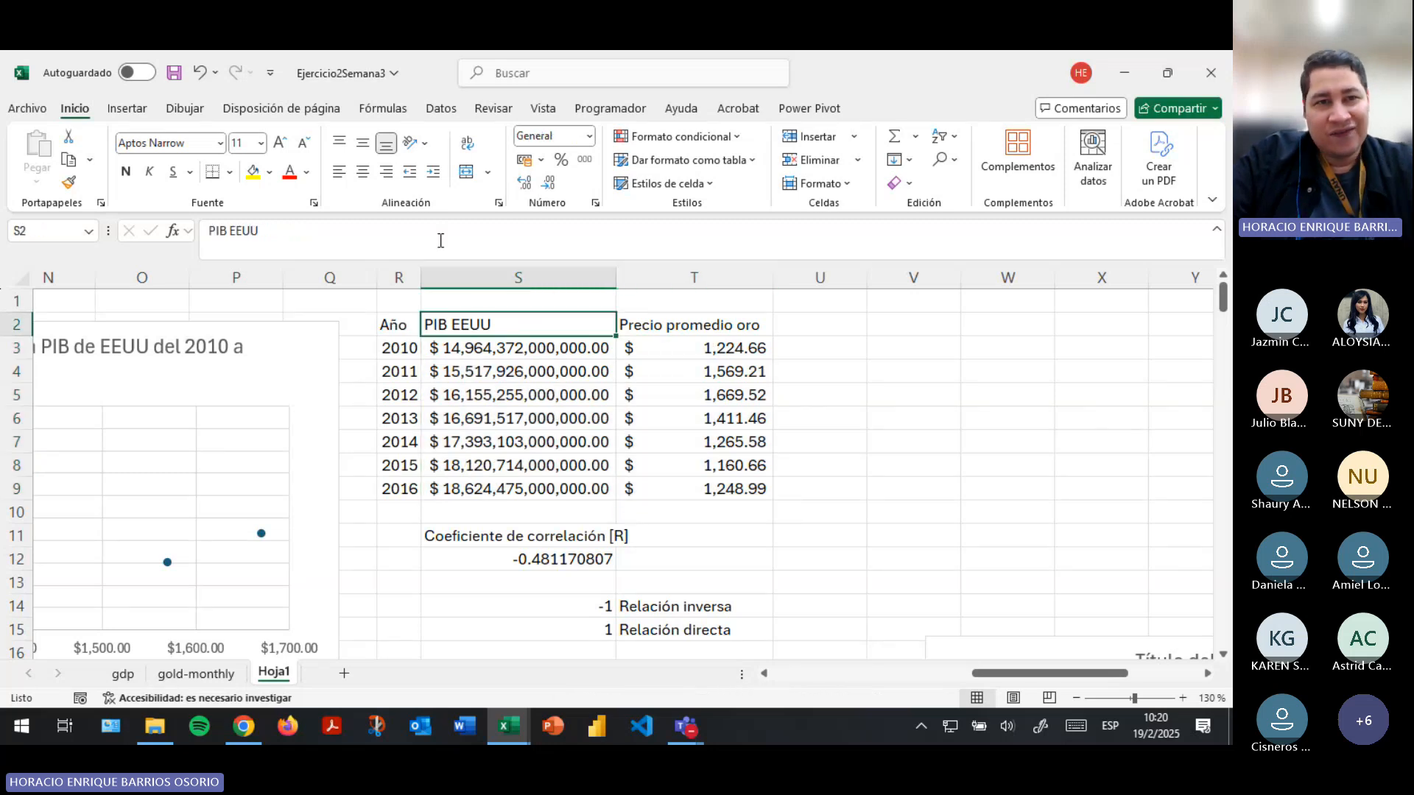
click(440, 236)
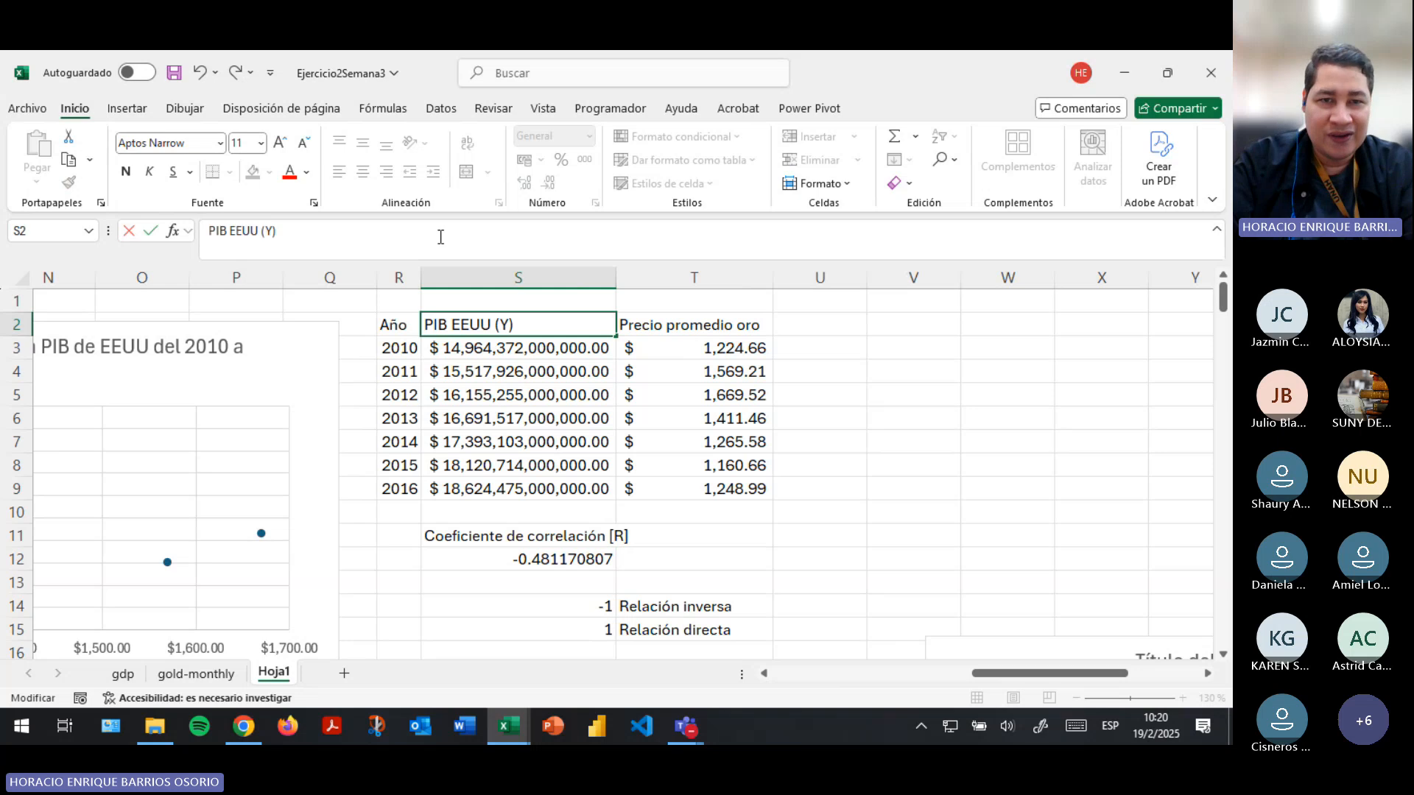
key(Return)
key(Right)
key(Up)
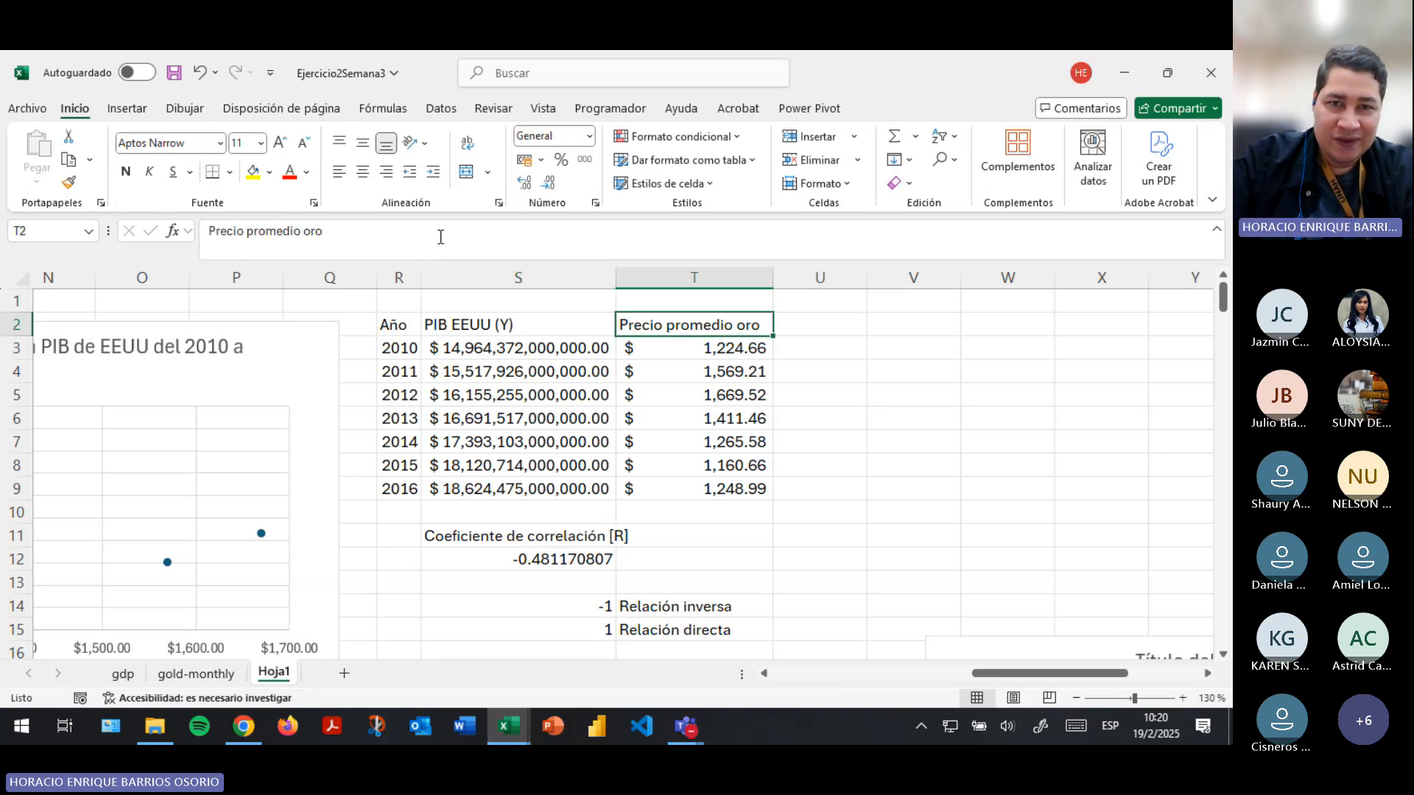
click(436, 234)
text((X))
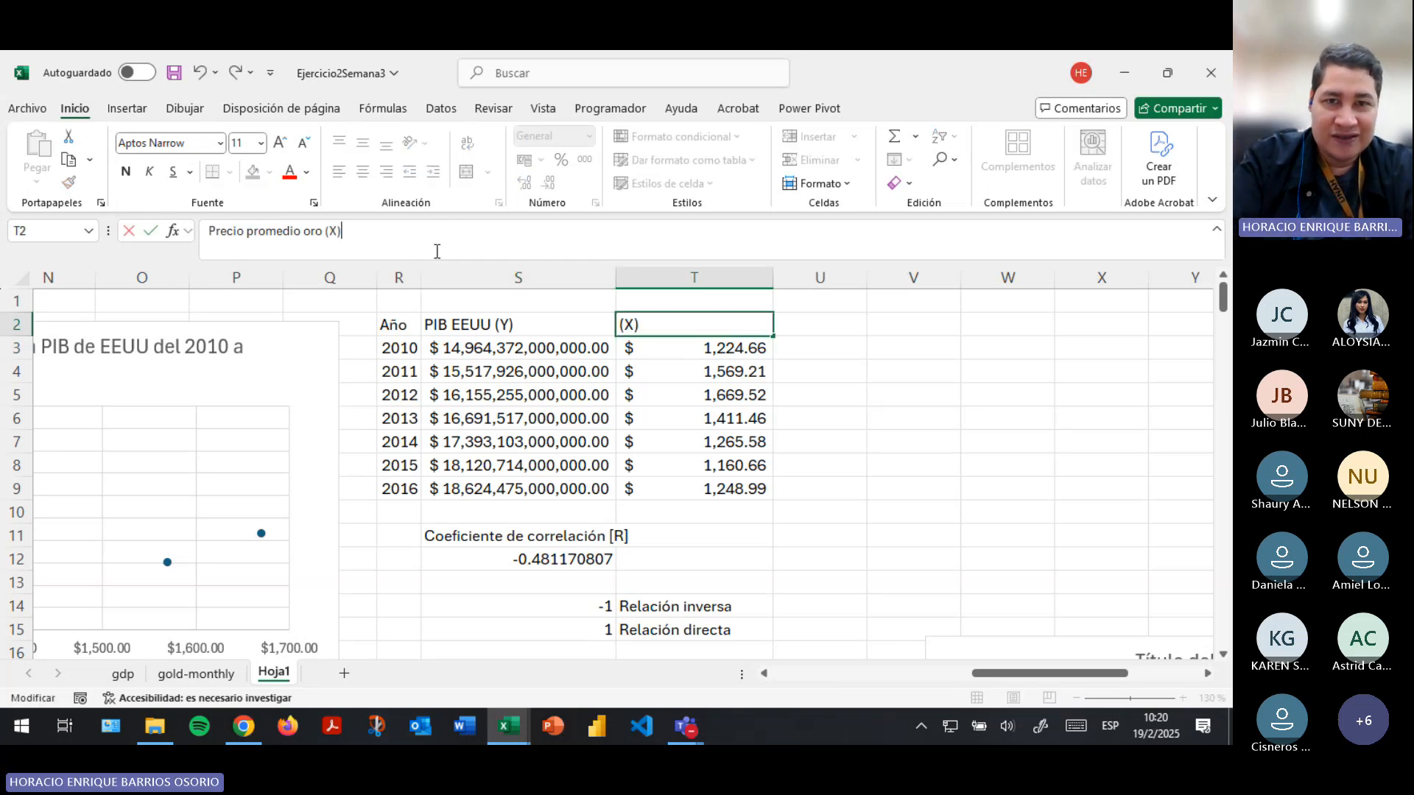
key(Return)
- Enter the label "X vs Y" in cell V2
key(Right)
key(Right)
key(Up)
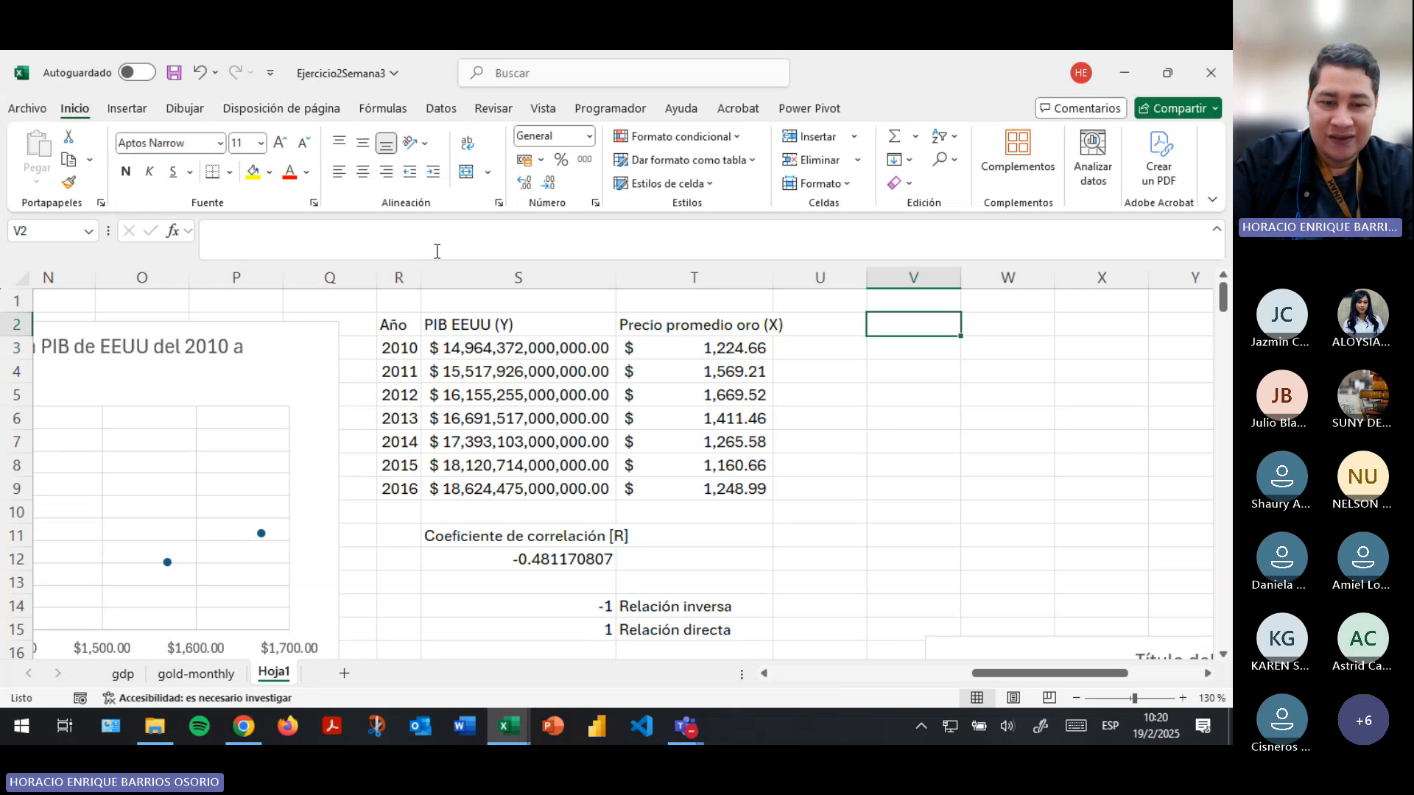
text(X vs Y)
key(Return)
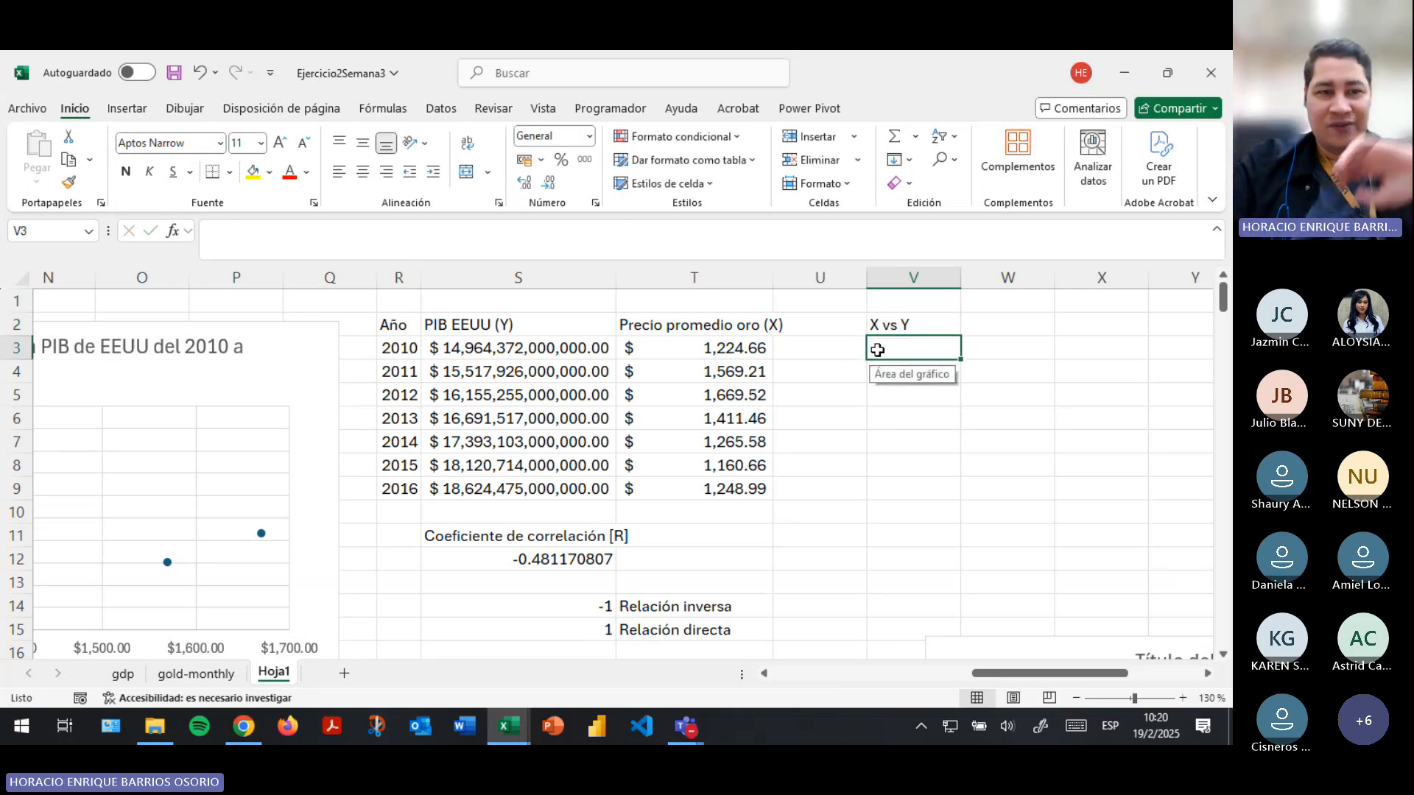
- Review the correlation coefficient formula in S12 and save the workbook
scroll(908, 579, left, 1)
scroll(908, 579, down, 1)
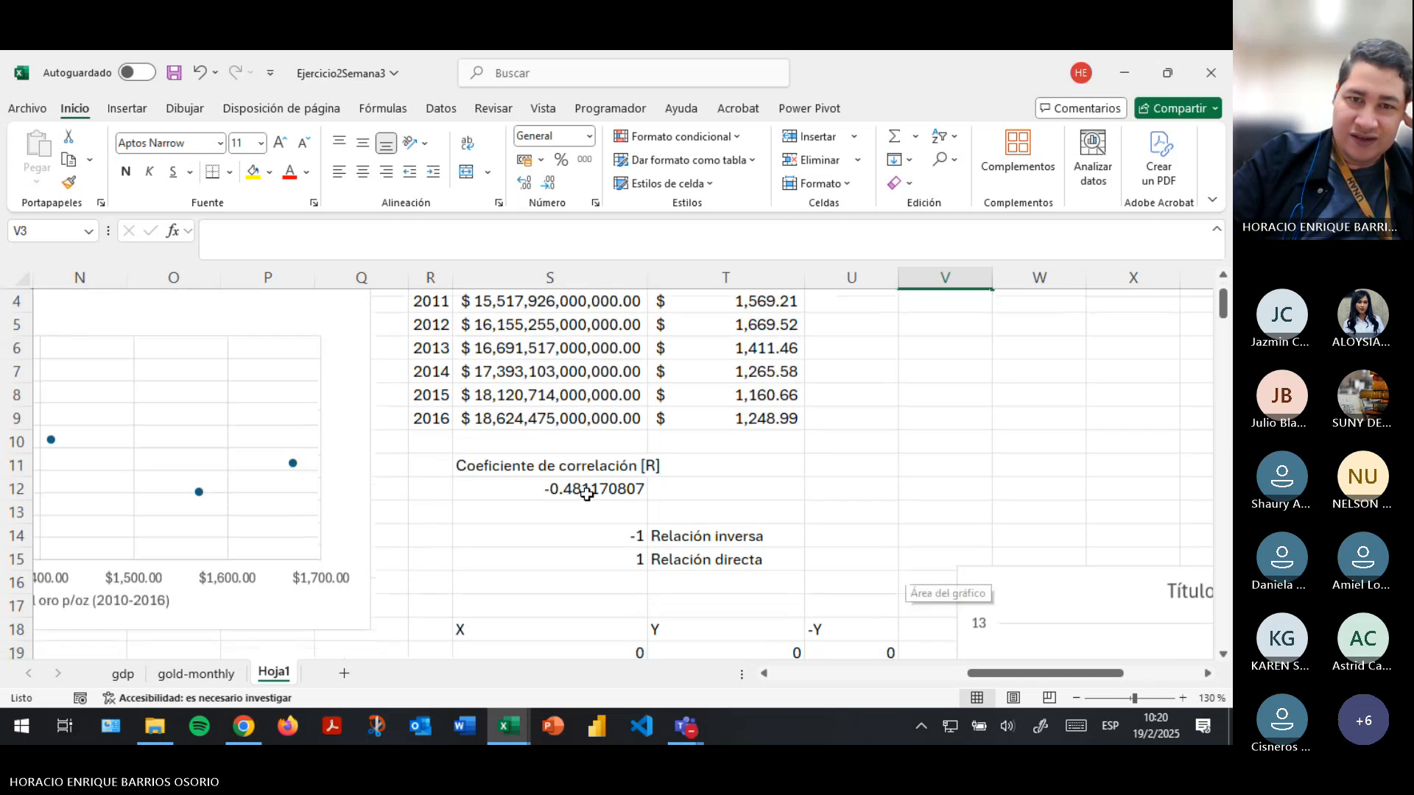
click(563, 487)
scroll(435, 357, up, 1)
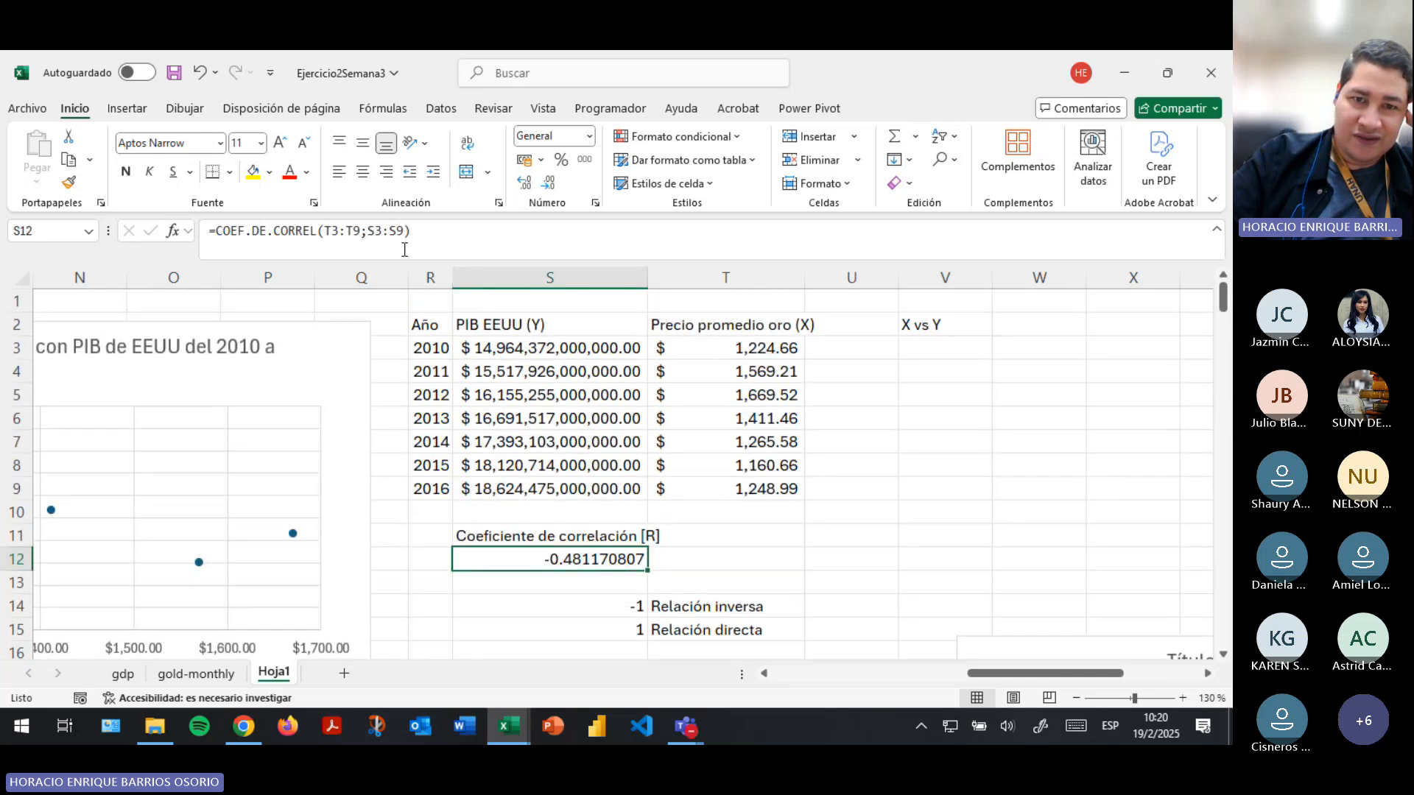
click(175, 72)
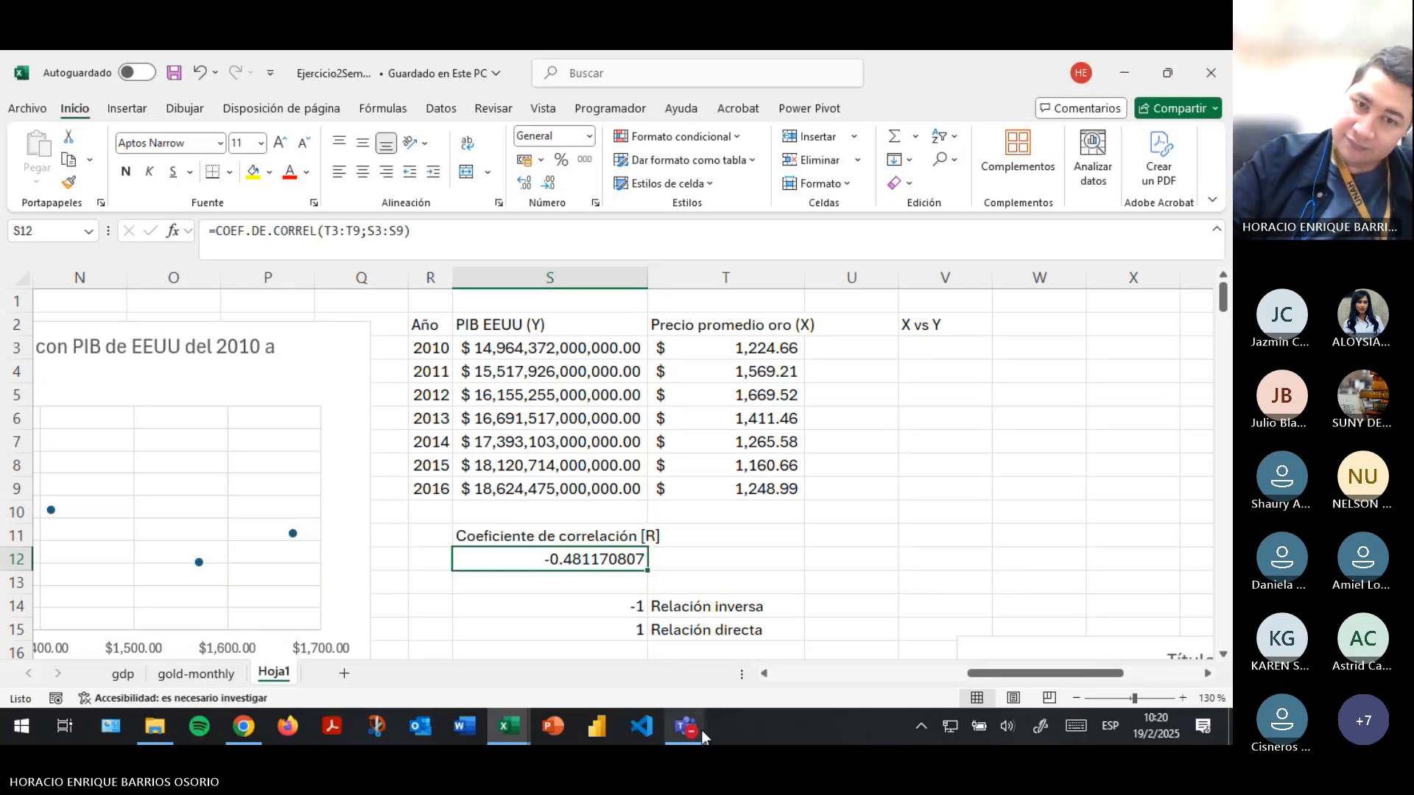
- Switch to the Teams meeting to check its chat, and return to the Excel workbook
mouse_move(701, 731)
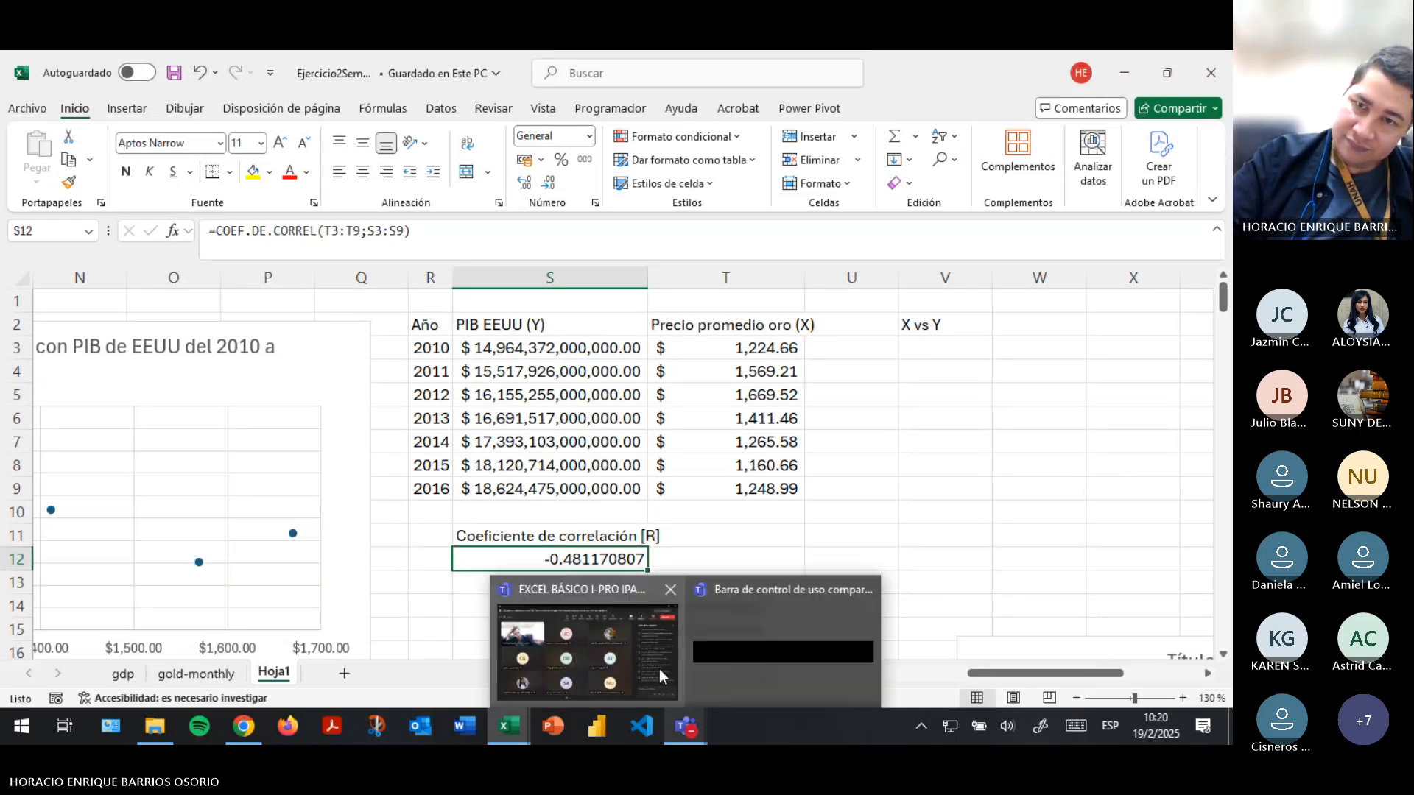
click(660, 669)
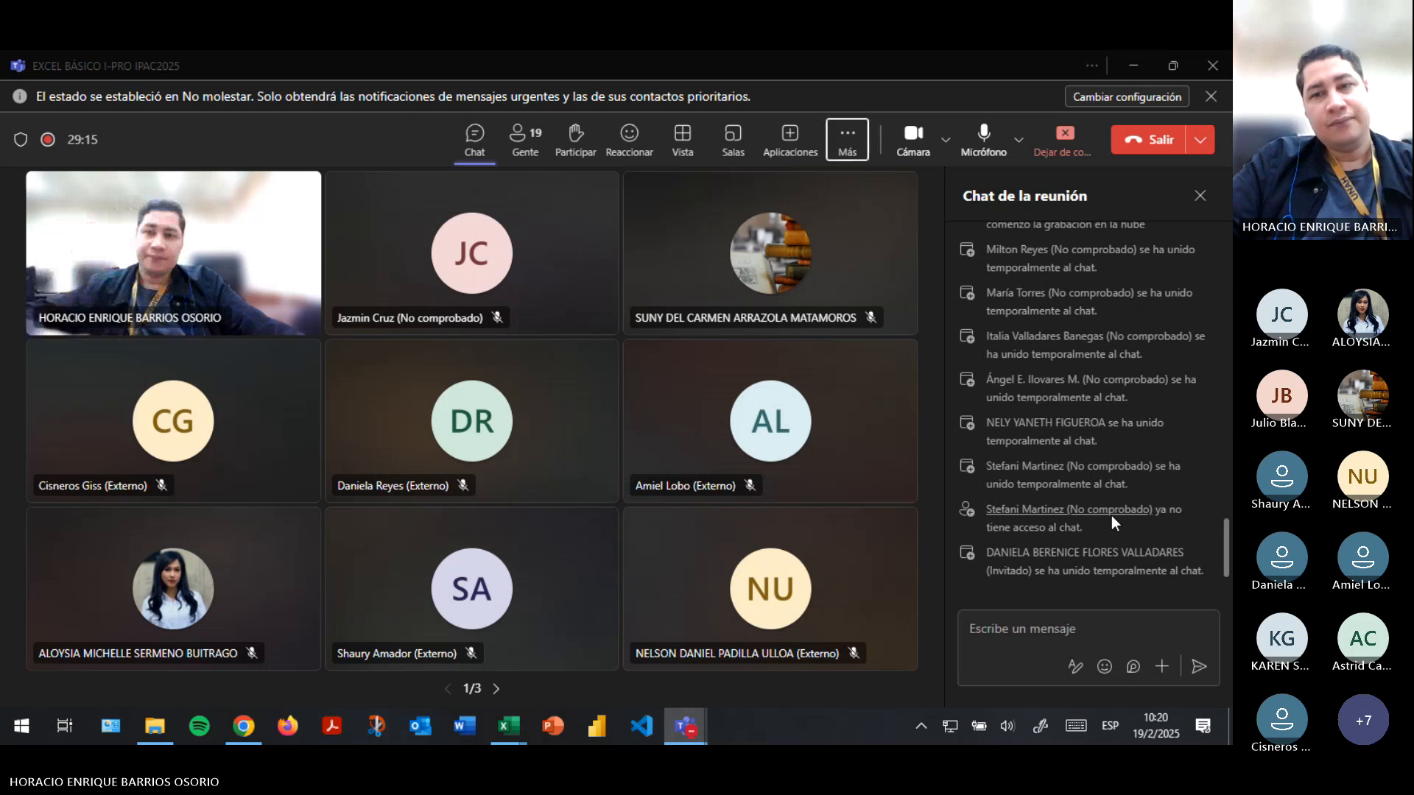
key(alt+Tab)
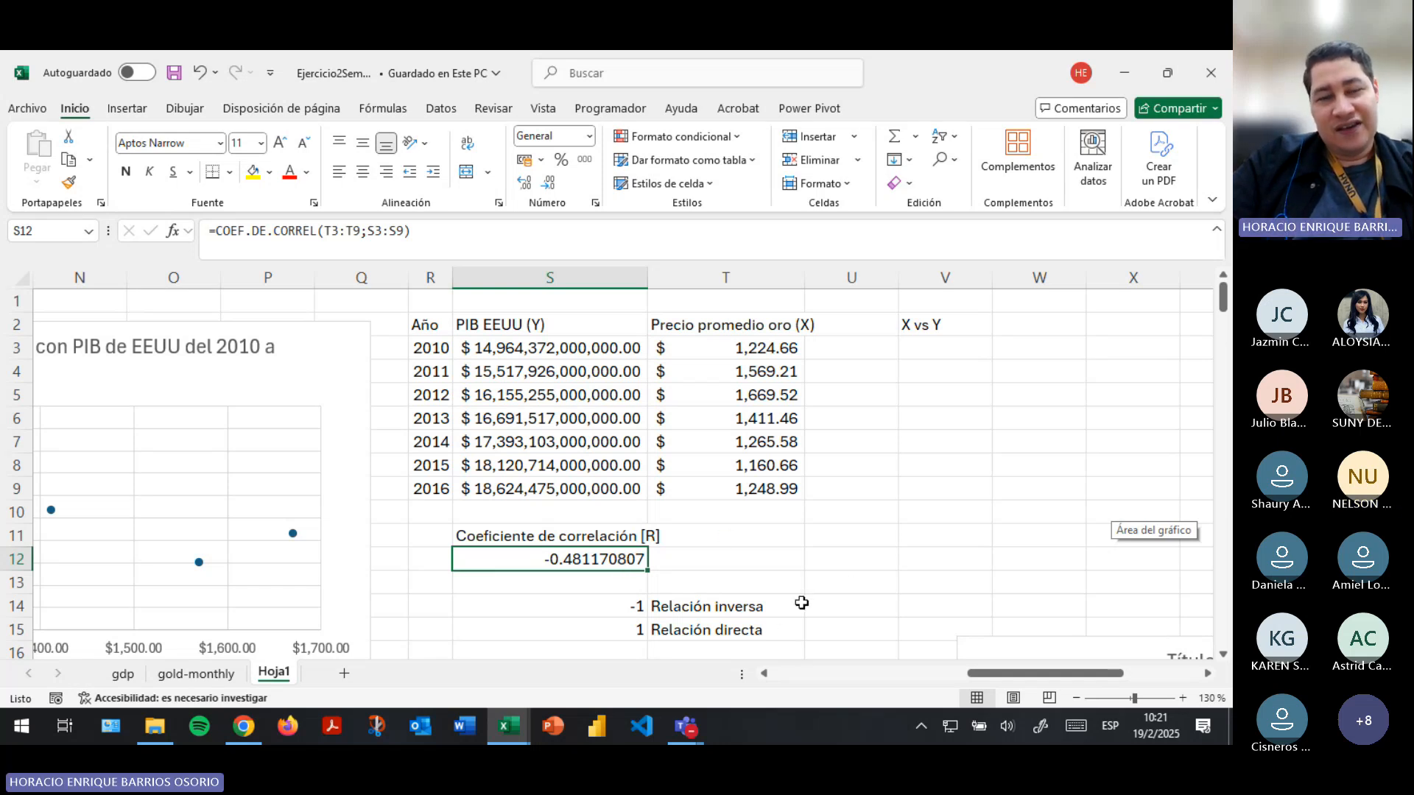
- Compare the gold price and PIB values row by row for 2010 to 2013
scroll(867, 599, down, 2)
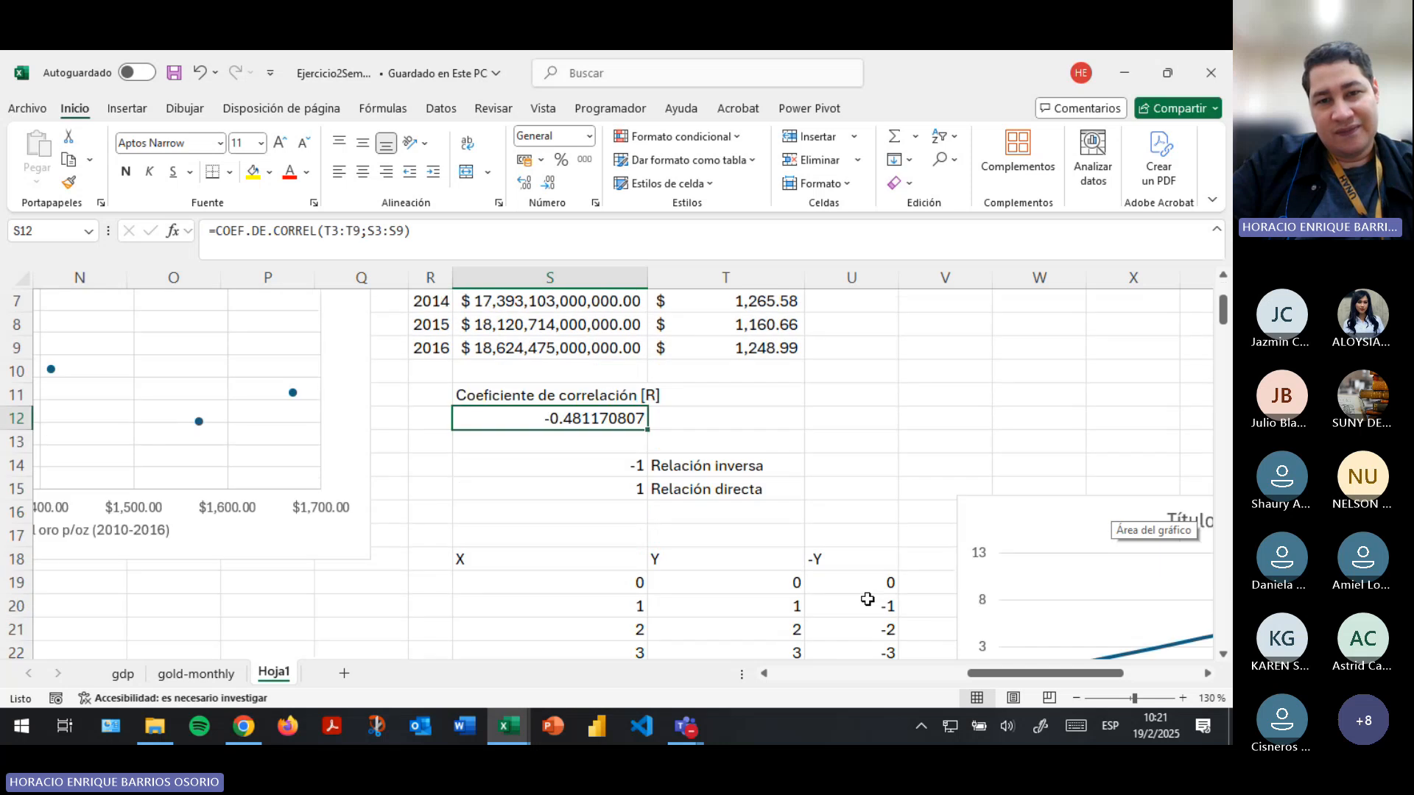
scroll(867, 596, up, 2)
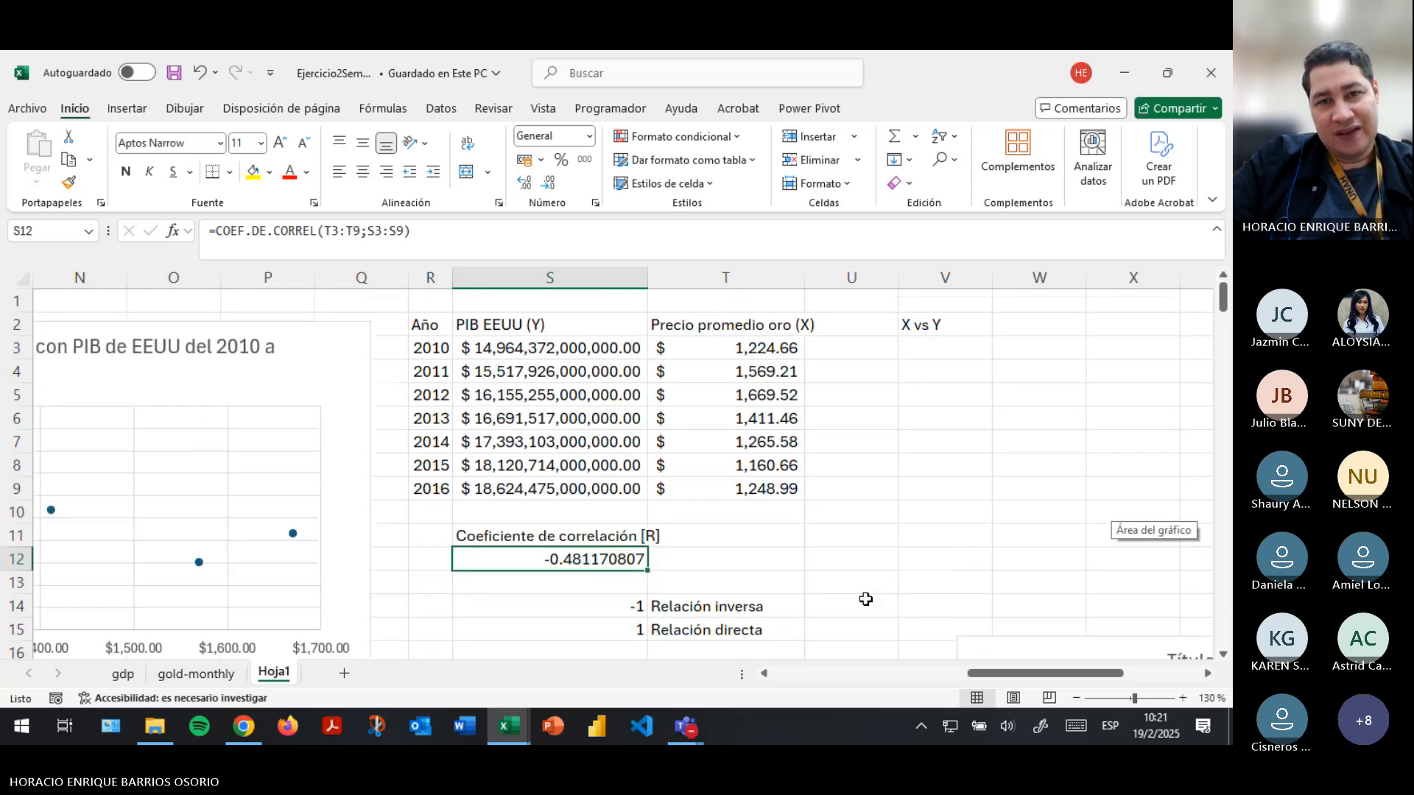
click(743, 351)
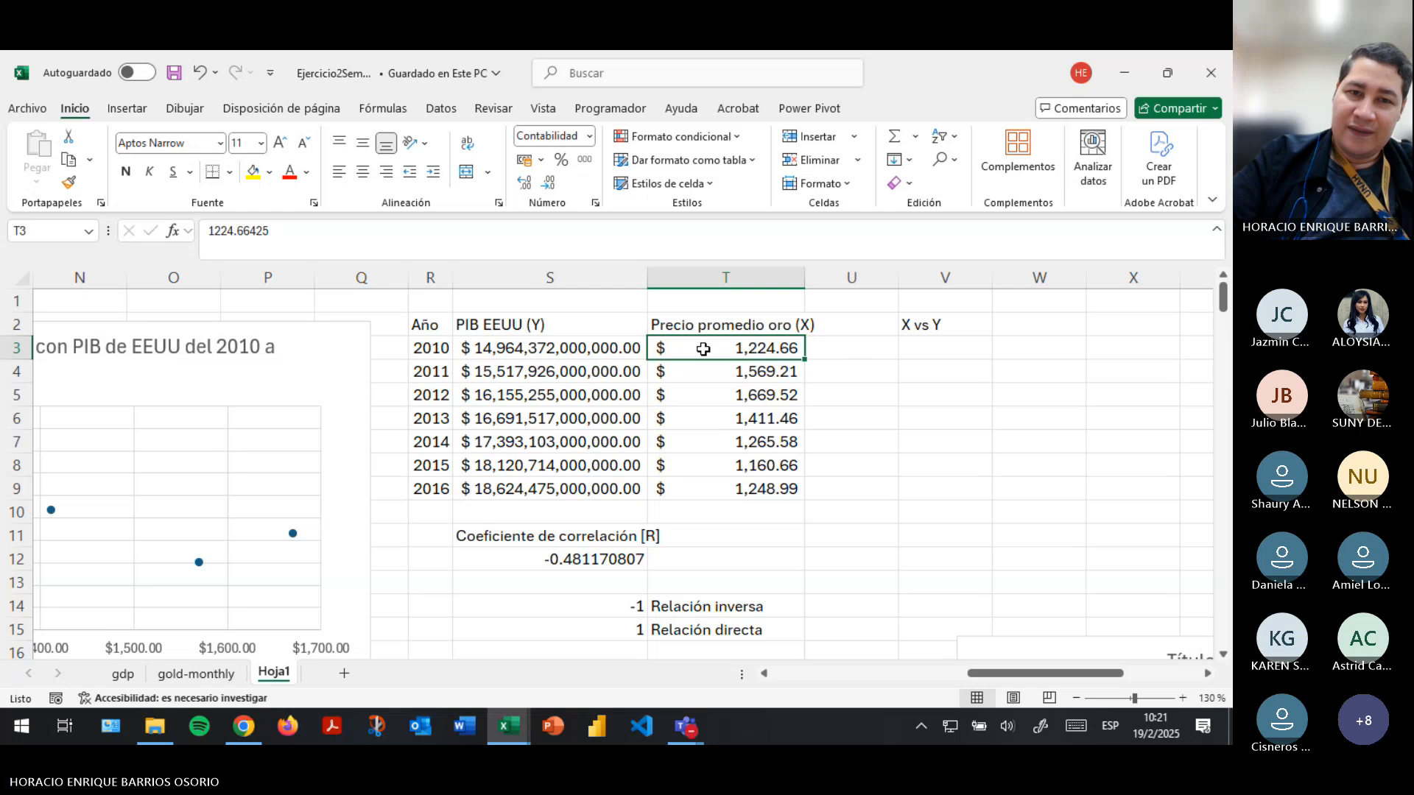
click(560, 356)
click(741, 376)
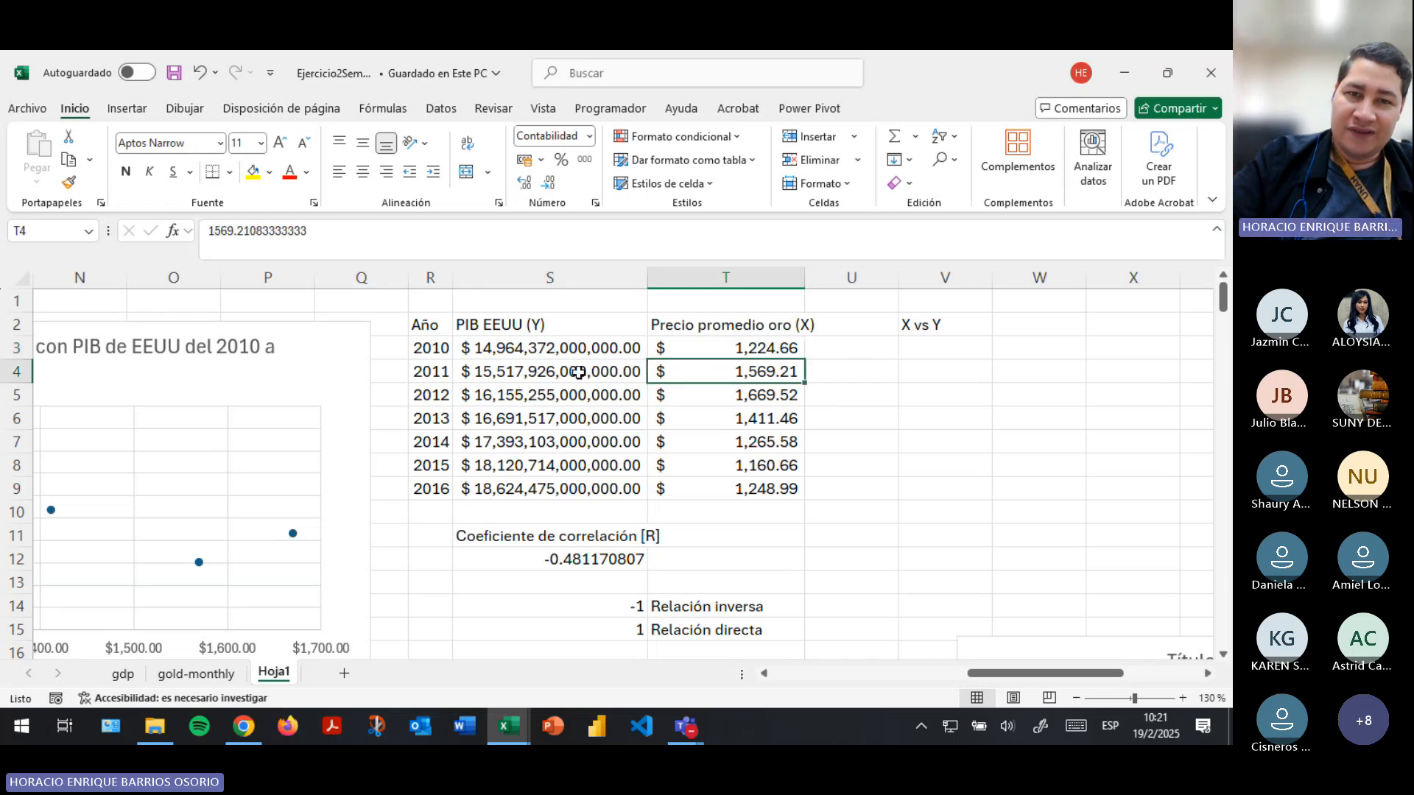
click(565, 372)
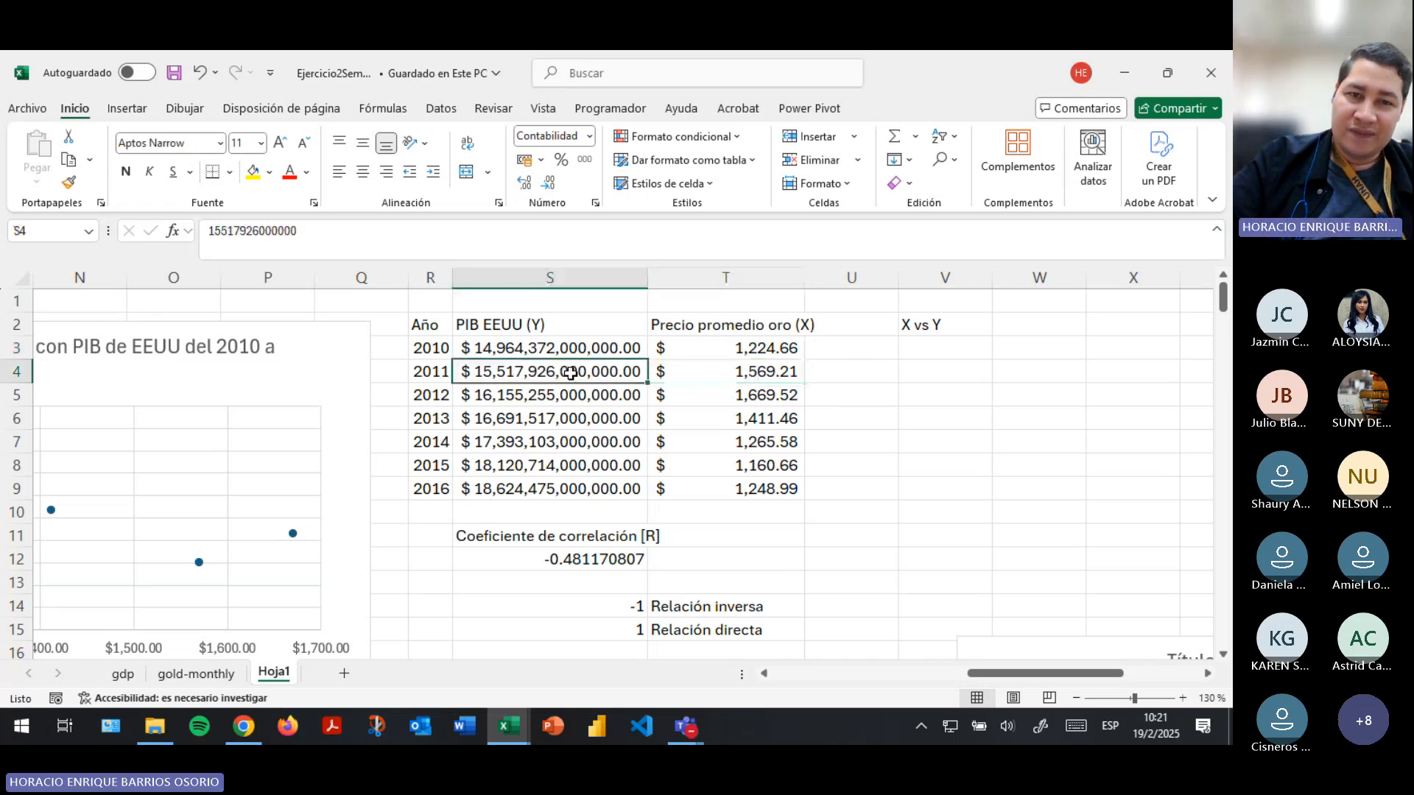
click(746, 400)
click(565, 388)
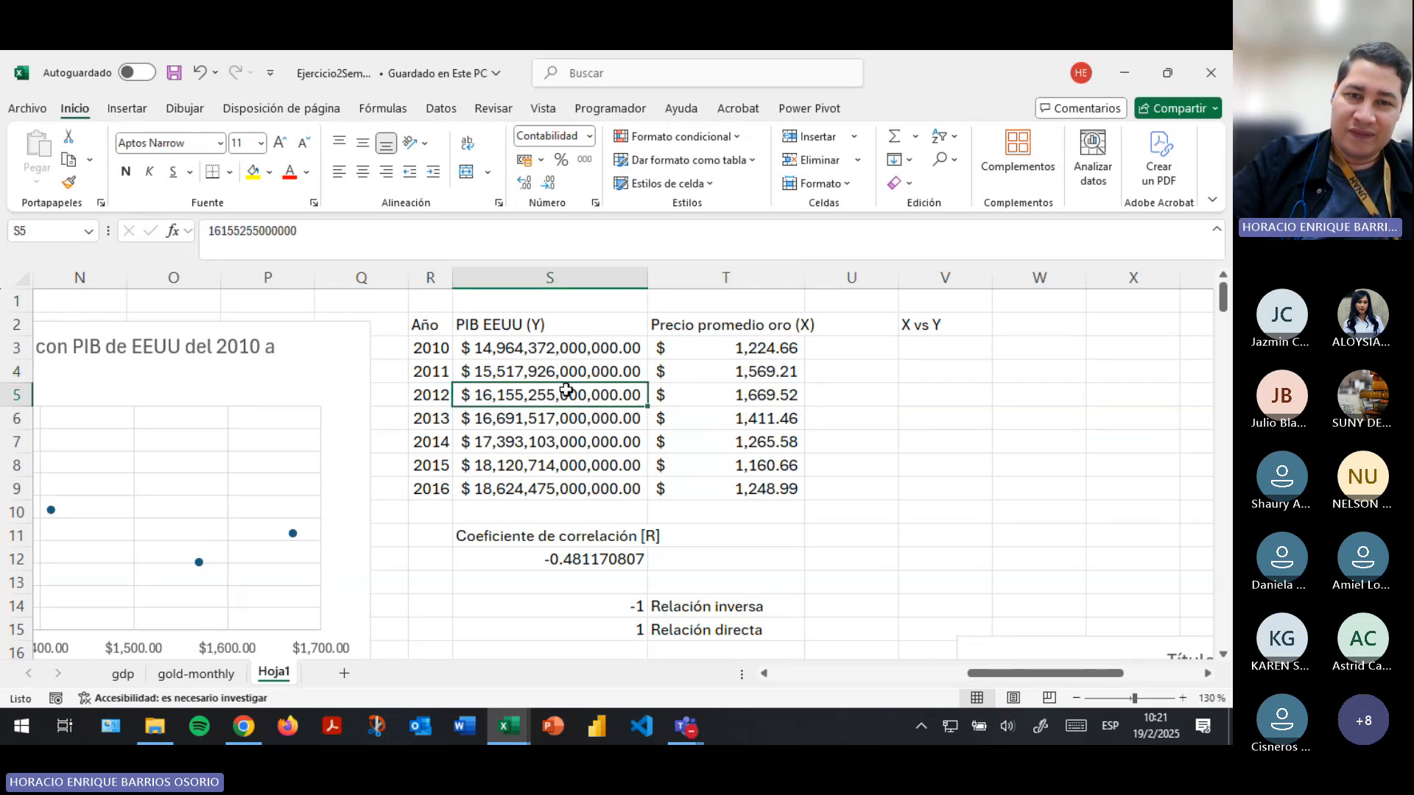
click(775, 426)
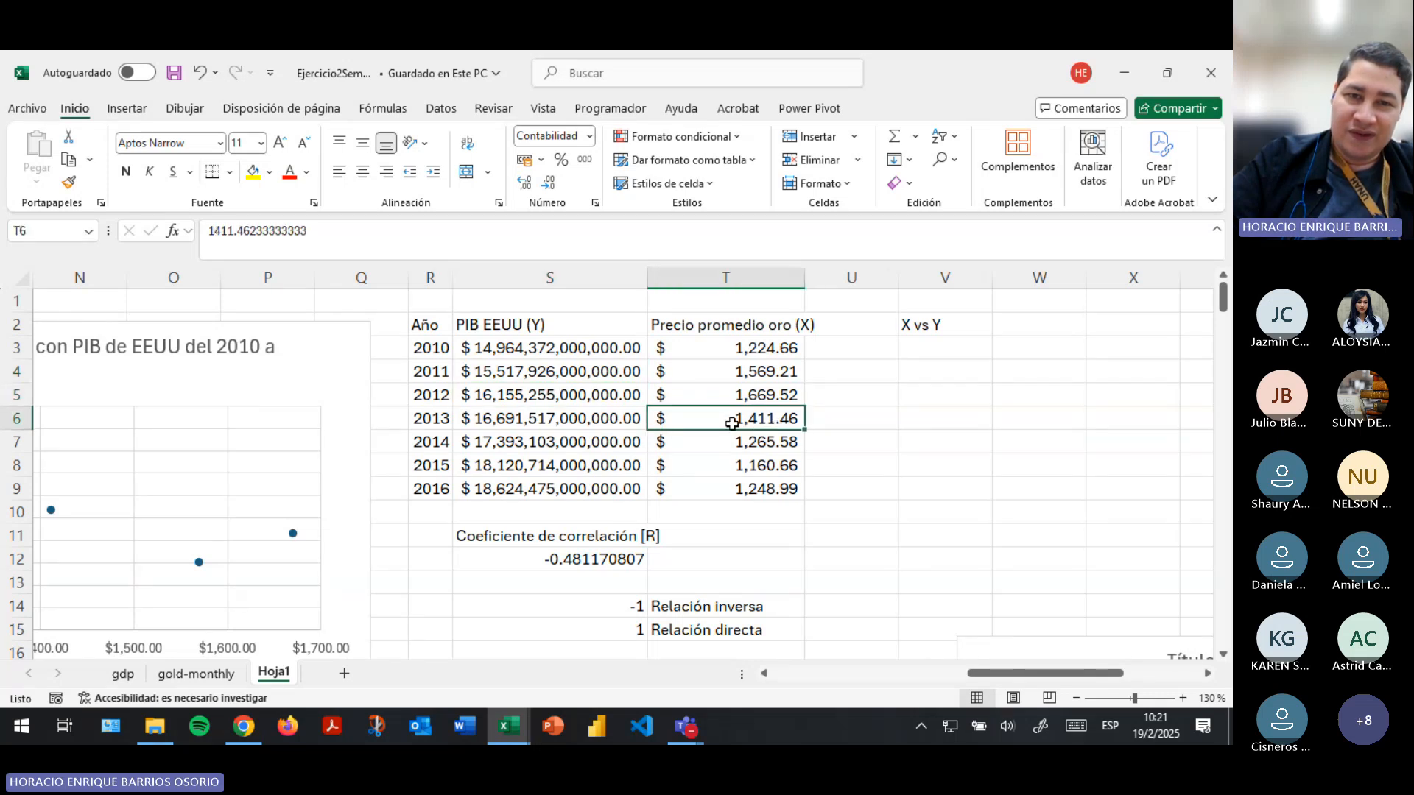
click(546, 422)
- Compare the PIB and gold price values for 2014 to 2016 and relate them to the correlation coefficient
click(571, 441)
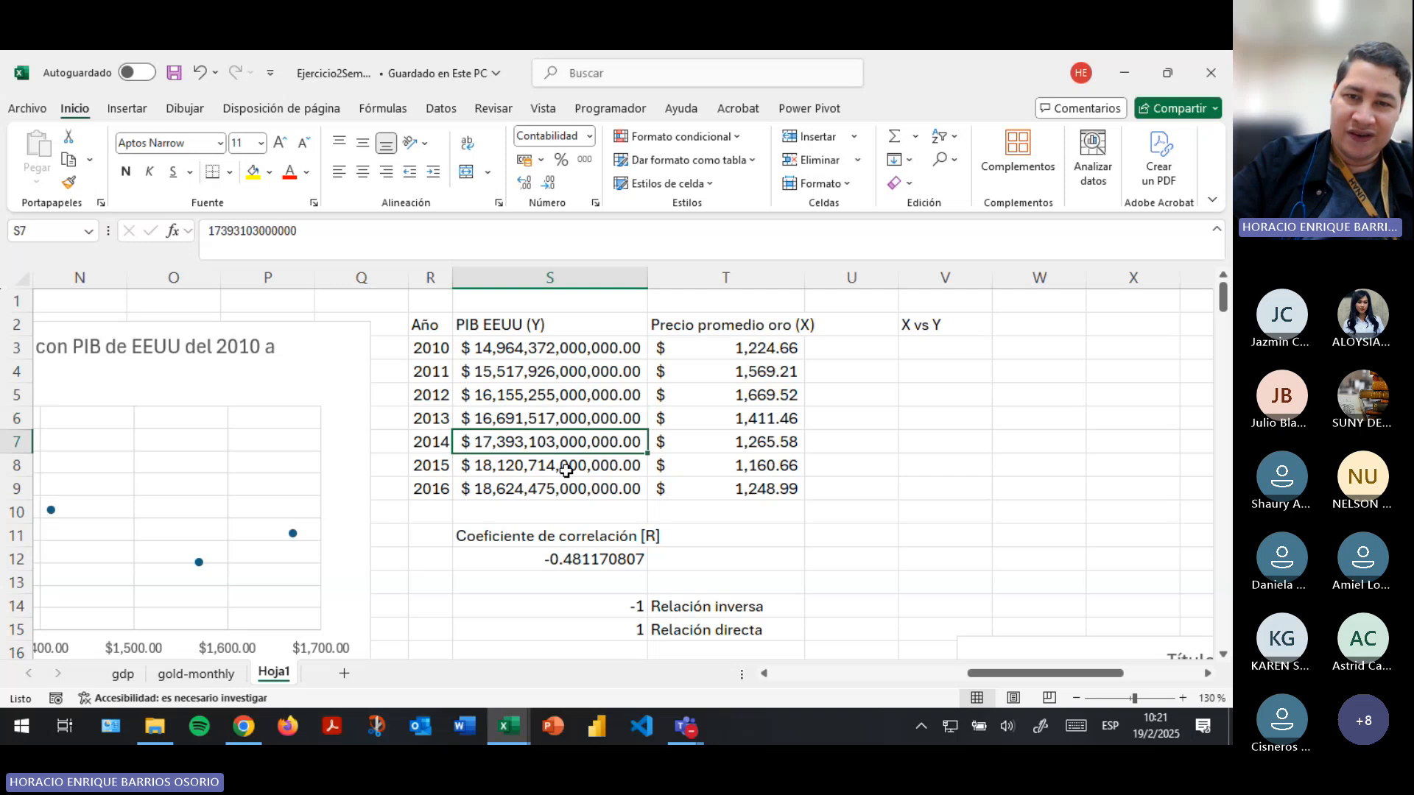
click(564, 470)
click(745, 487)
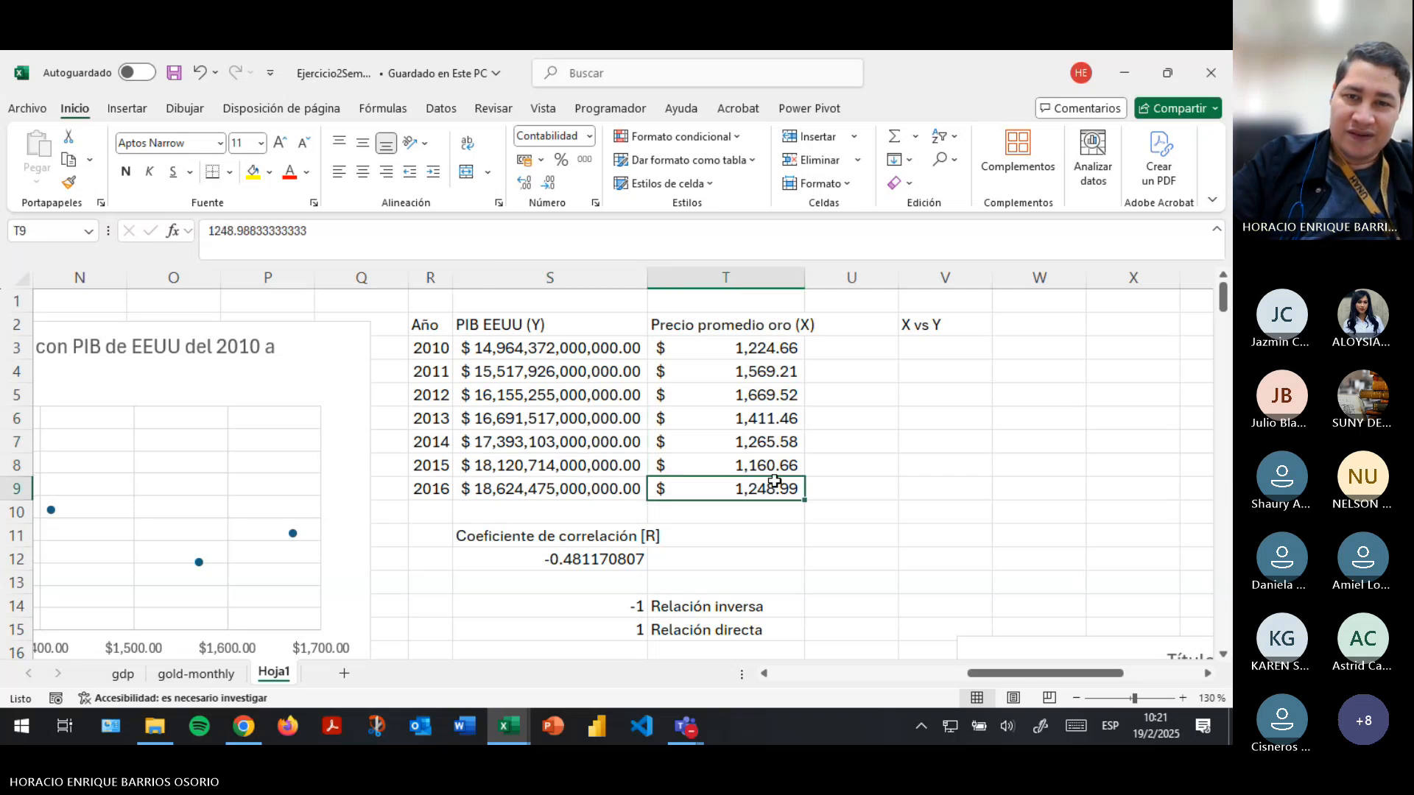
click(740, 444)
click(750, 463)
click(747, 484)
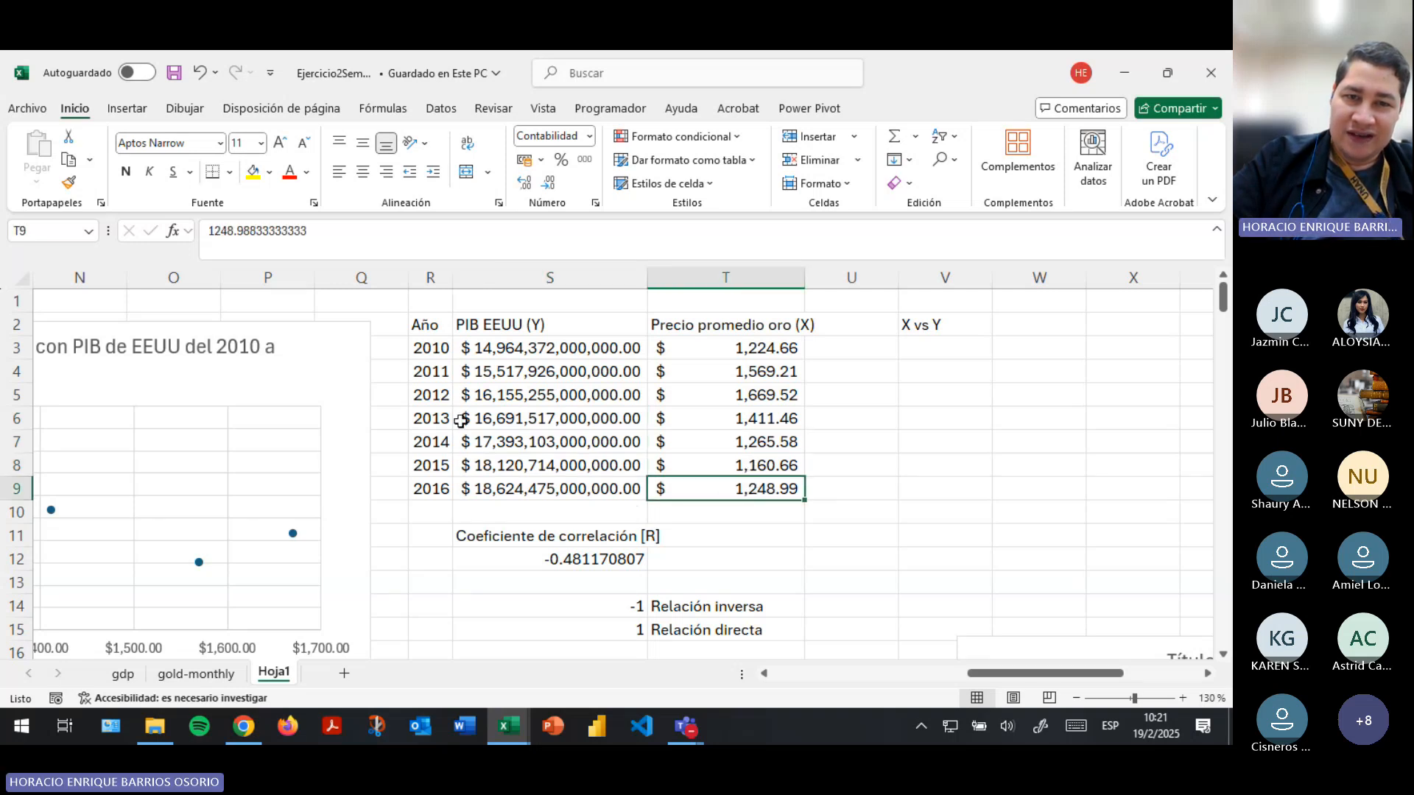
click(556, 440)
click(556, 468)
click(569, 561)
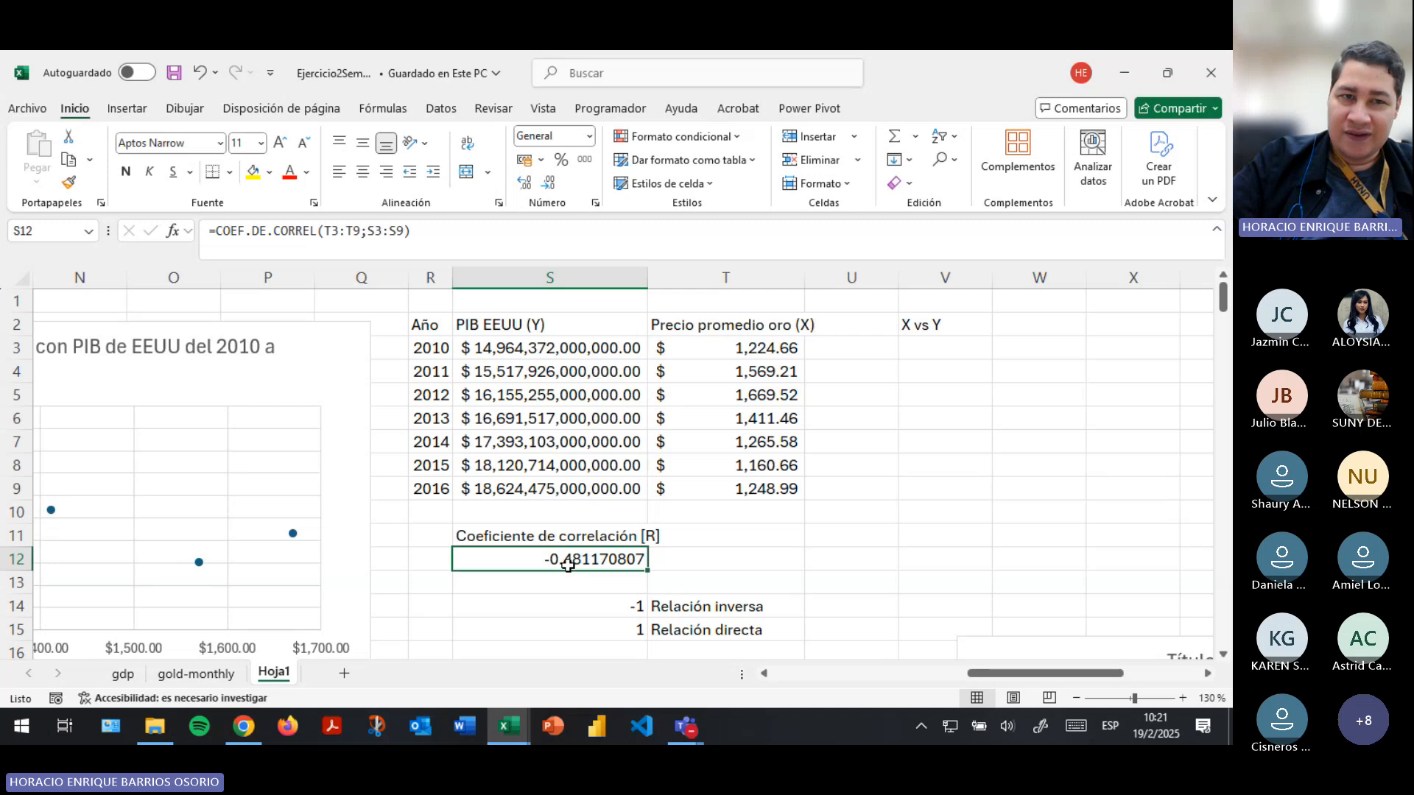
- Enter the label "R2" in cell T11, beside the correlation coefficient label
drag(1003, 673, 966, 674)
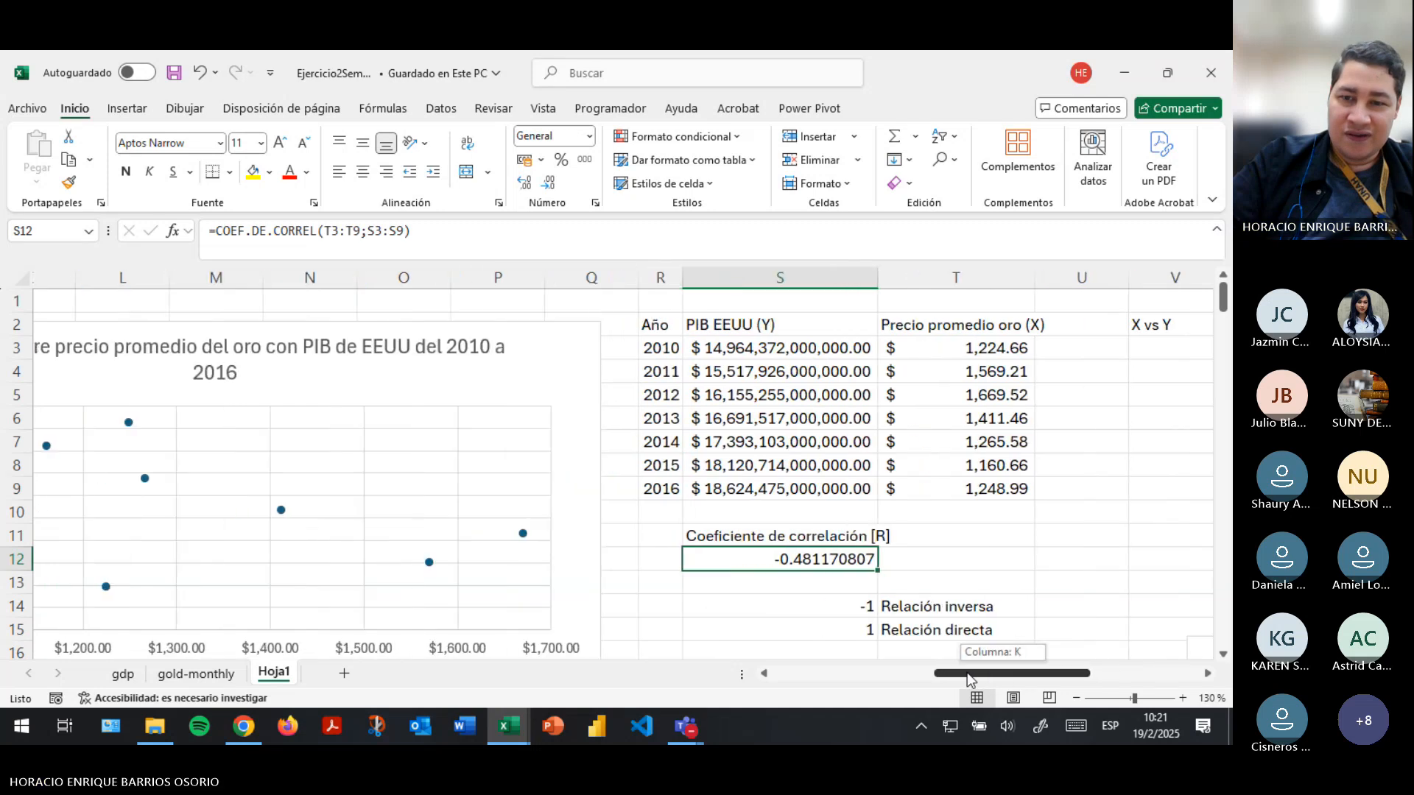
click(958, 536)
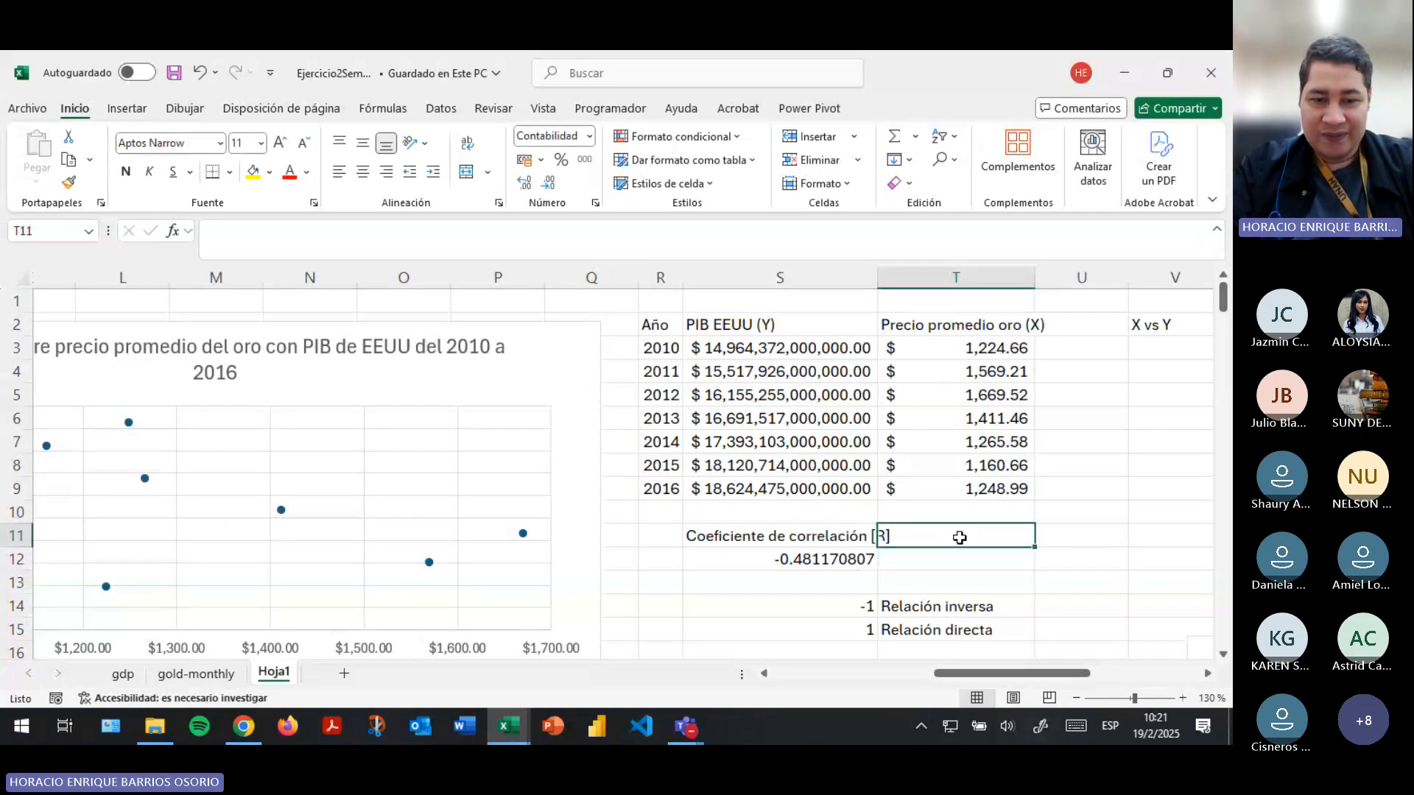
text(R2)
key(Return)
text(=)
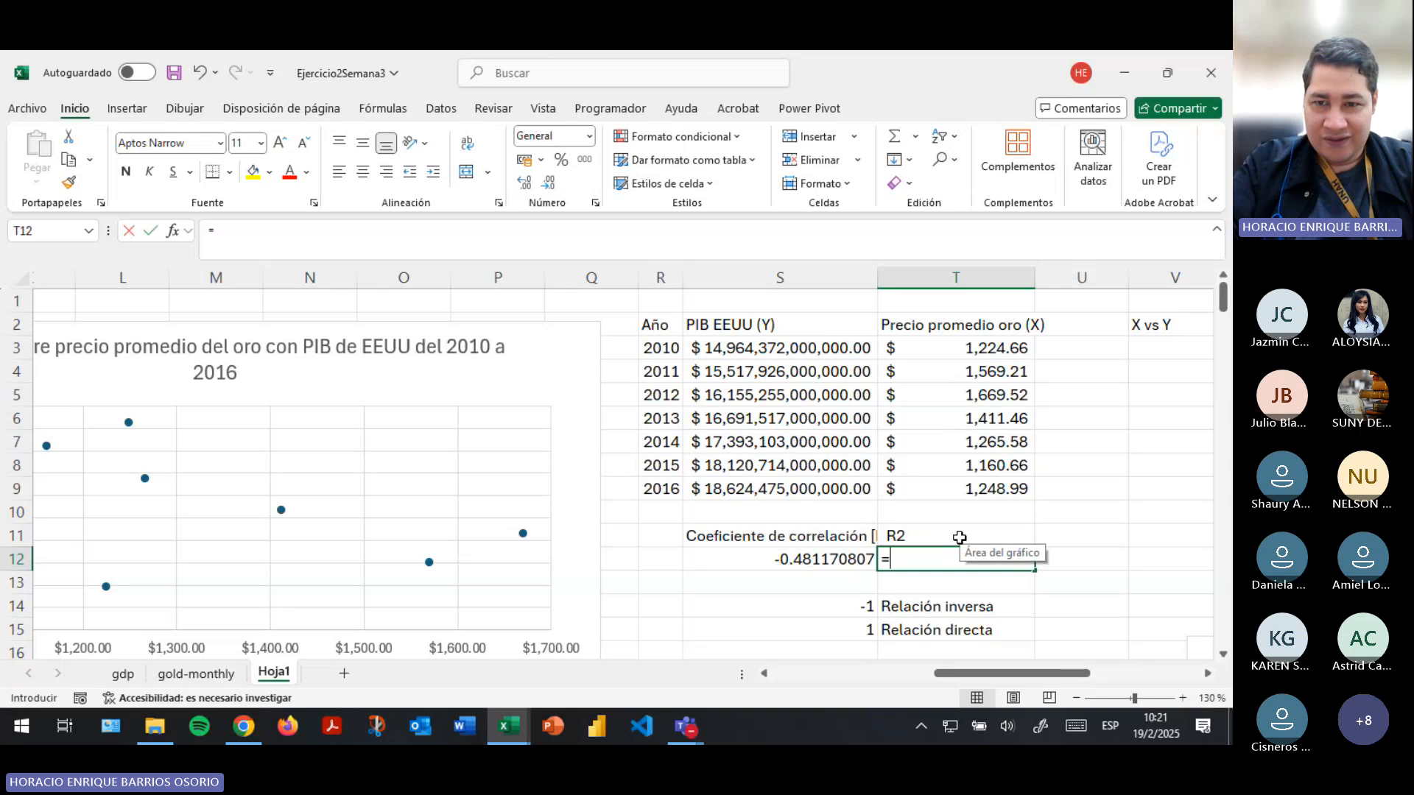
text(coef)
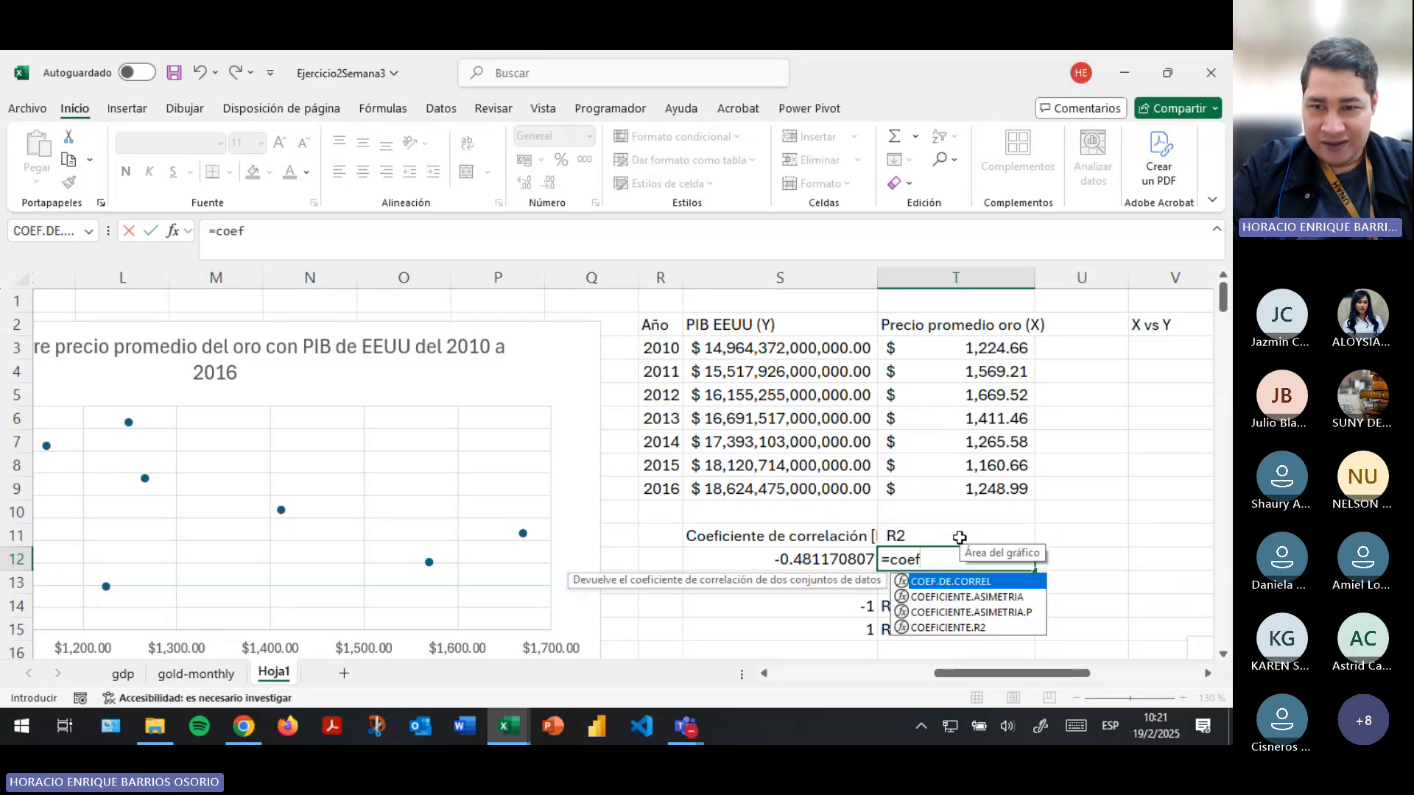
key(Down)
key(Down)
key(Down)
key(Tab)
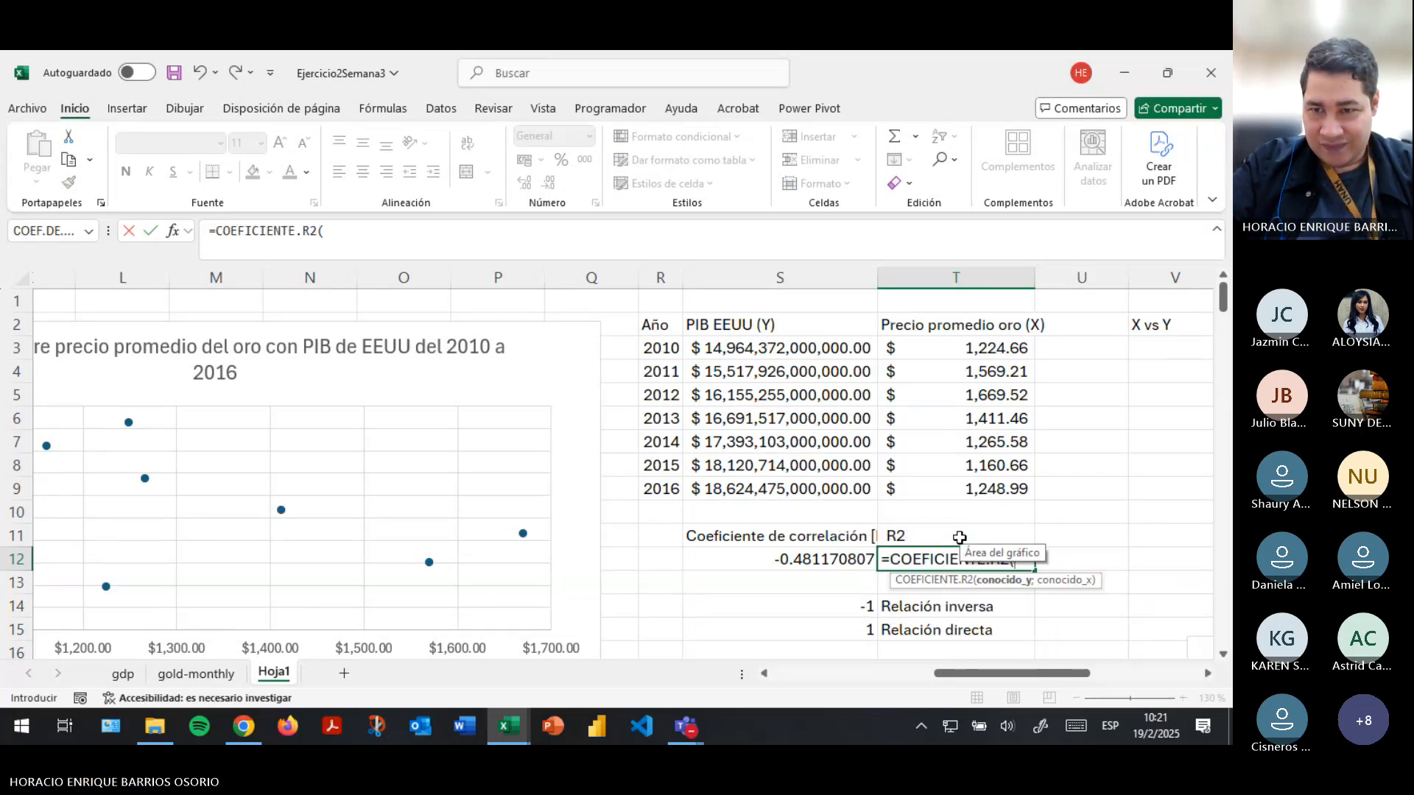
key(BackSpace)
key(BackSpace)
key(BackSpace)
key(BackSpace)
key(BackSpace)
key(BackSpace)
key(BackSpace)
key(BackSpace)
key(BackSpace)
key(BackSpace)
key(BackSpace)
key(BackSpace)
key(BackSpace)
key(BackSpace)
key(BackSpace)
key(BackSpace)
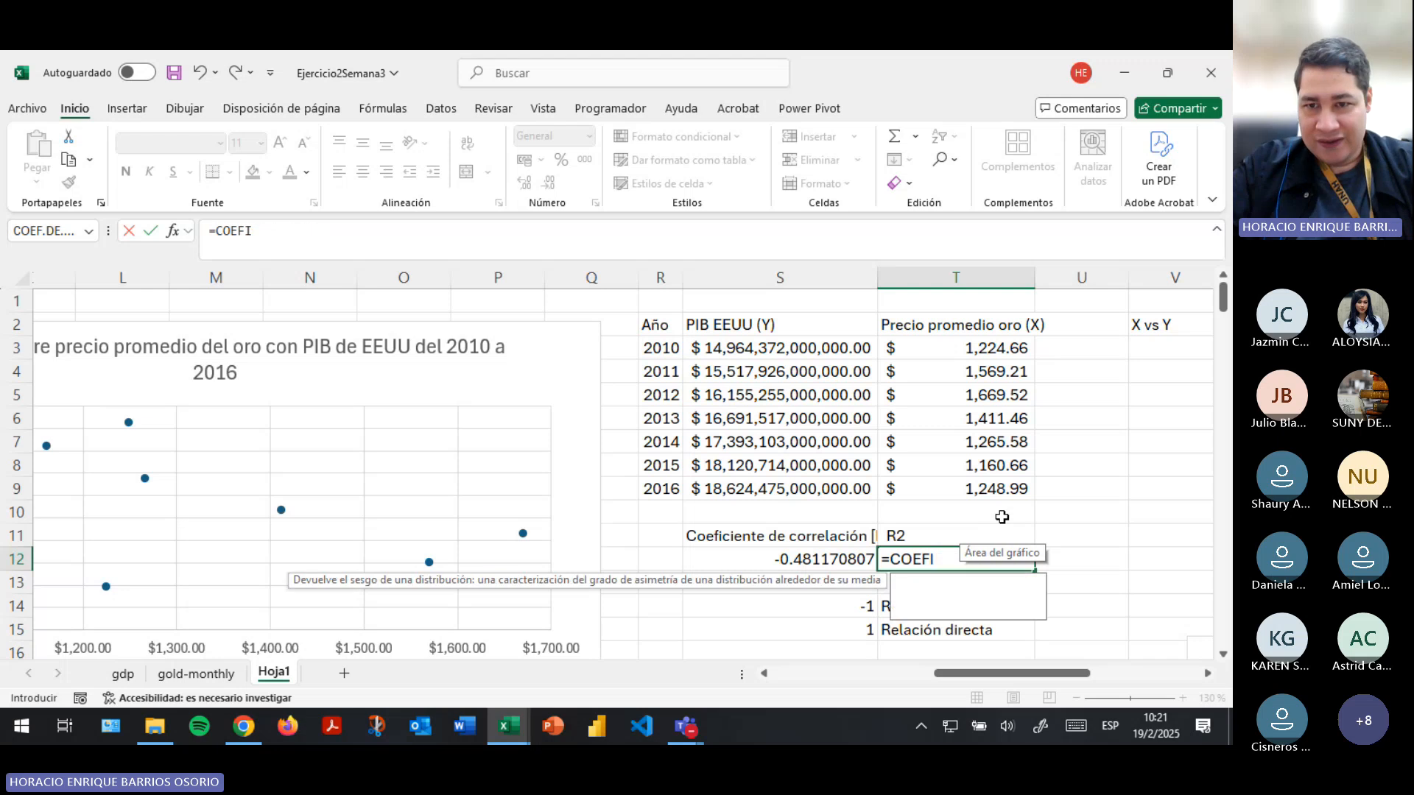
key(Escape)
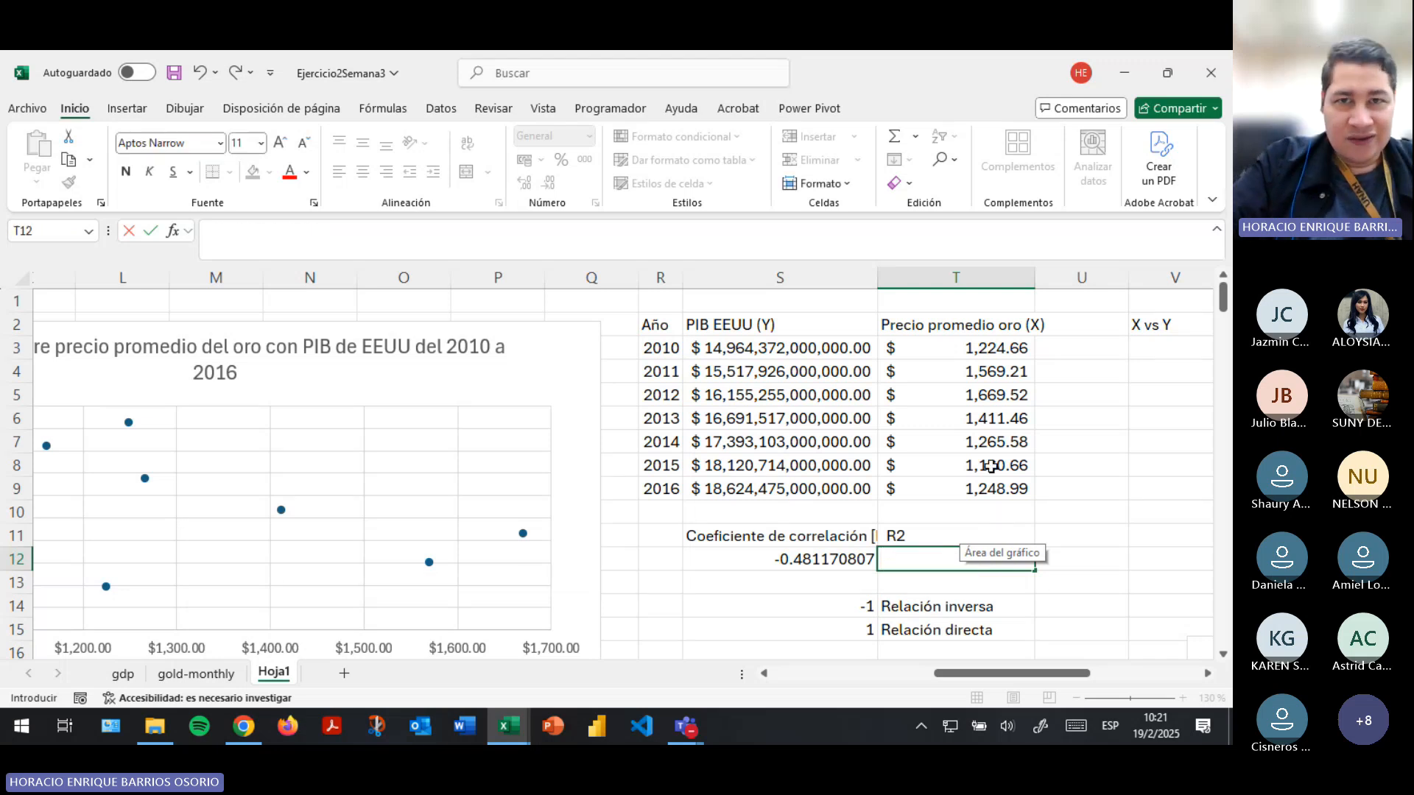
- Calculate R2 in cell T12 with COEFICIENTE.R2, using S3:S9 as the known Y values and T3:T9 as the known X values
click(382, 108)
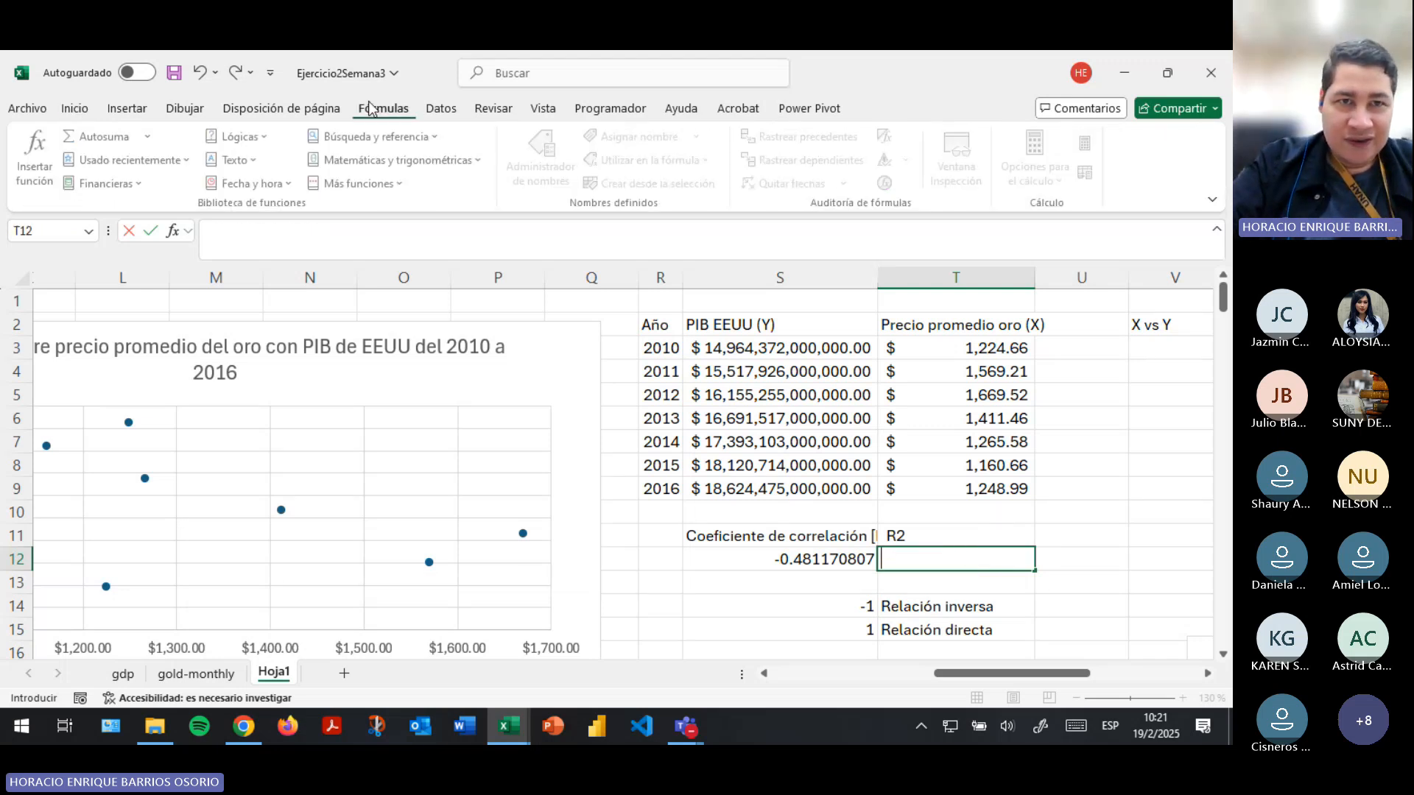
click(361, 183)
mouse_move(368, 208)
click(534, 285)
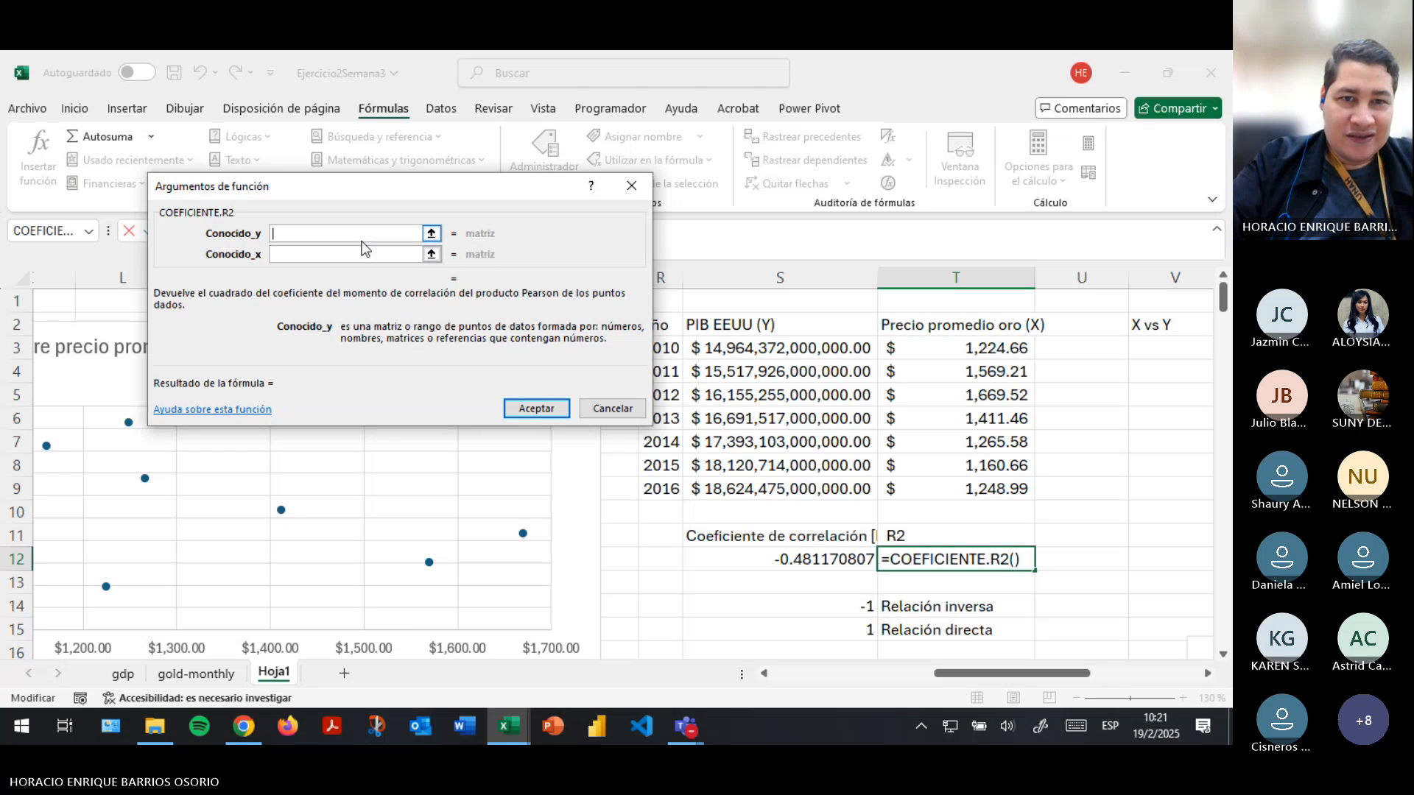
click(431, 233)
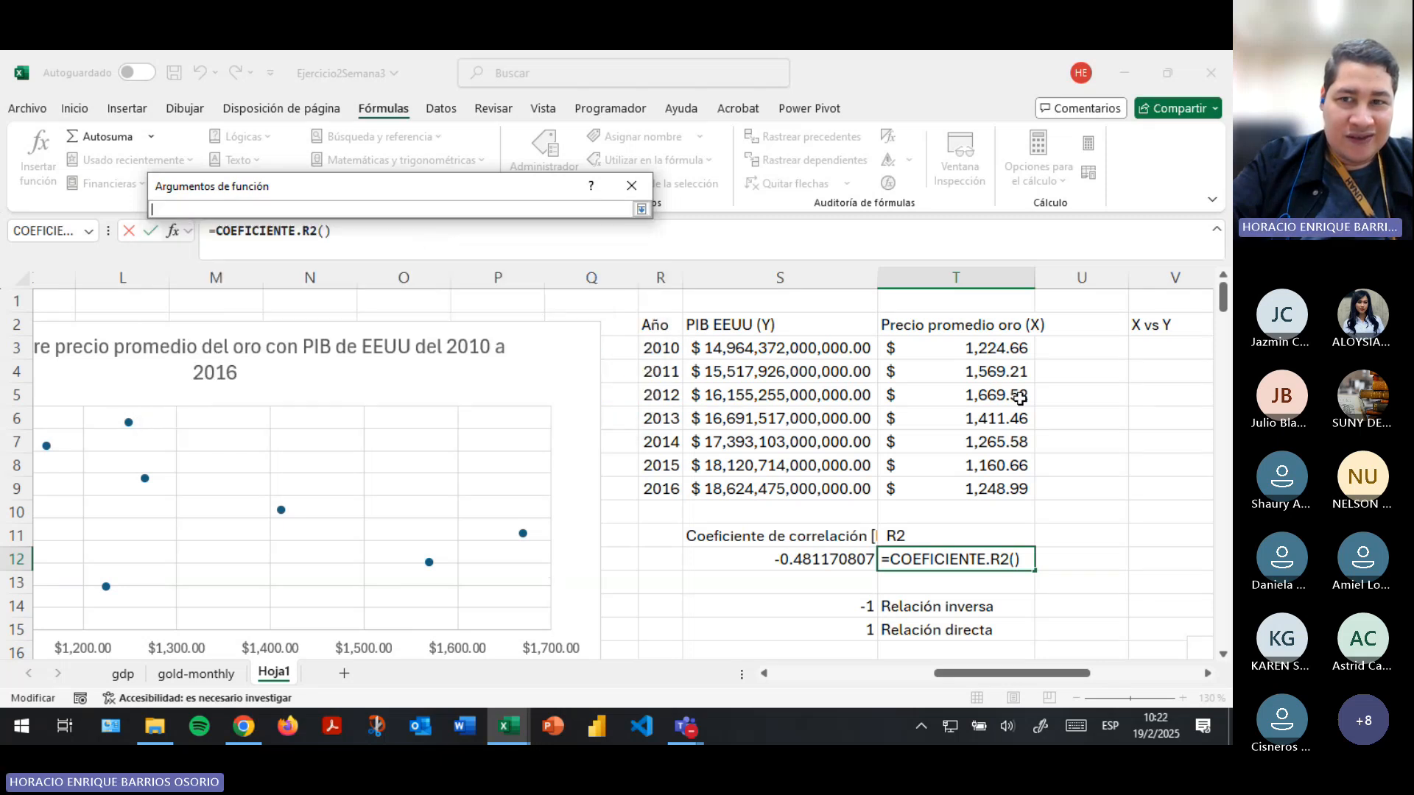
drag(804, 351, 782, 489)
click(642, 209)
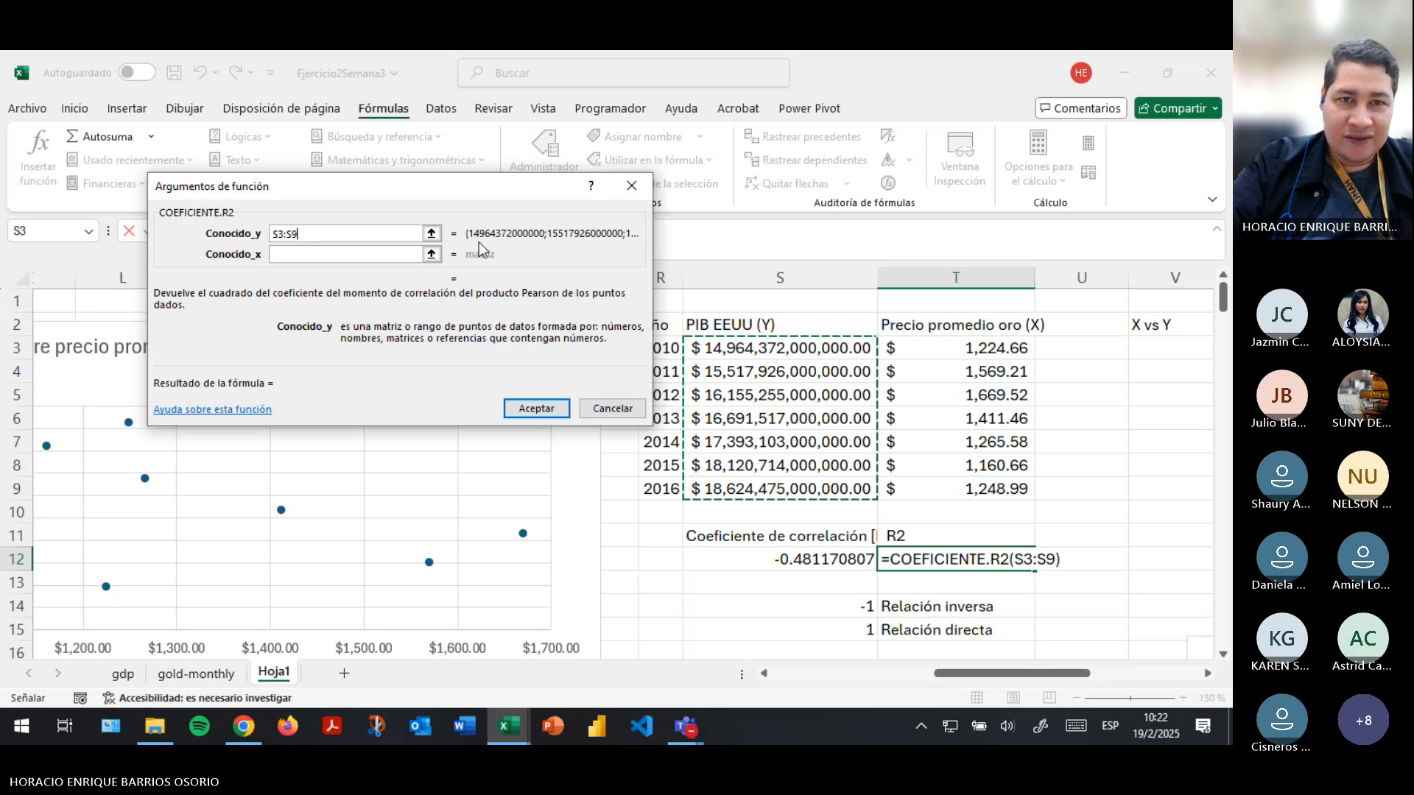
click(431, 254)
drag(888, 344, 913, 487)
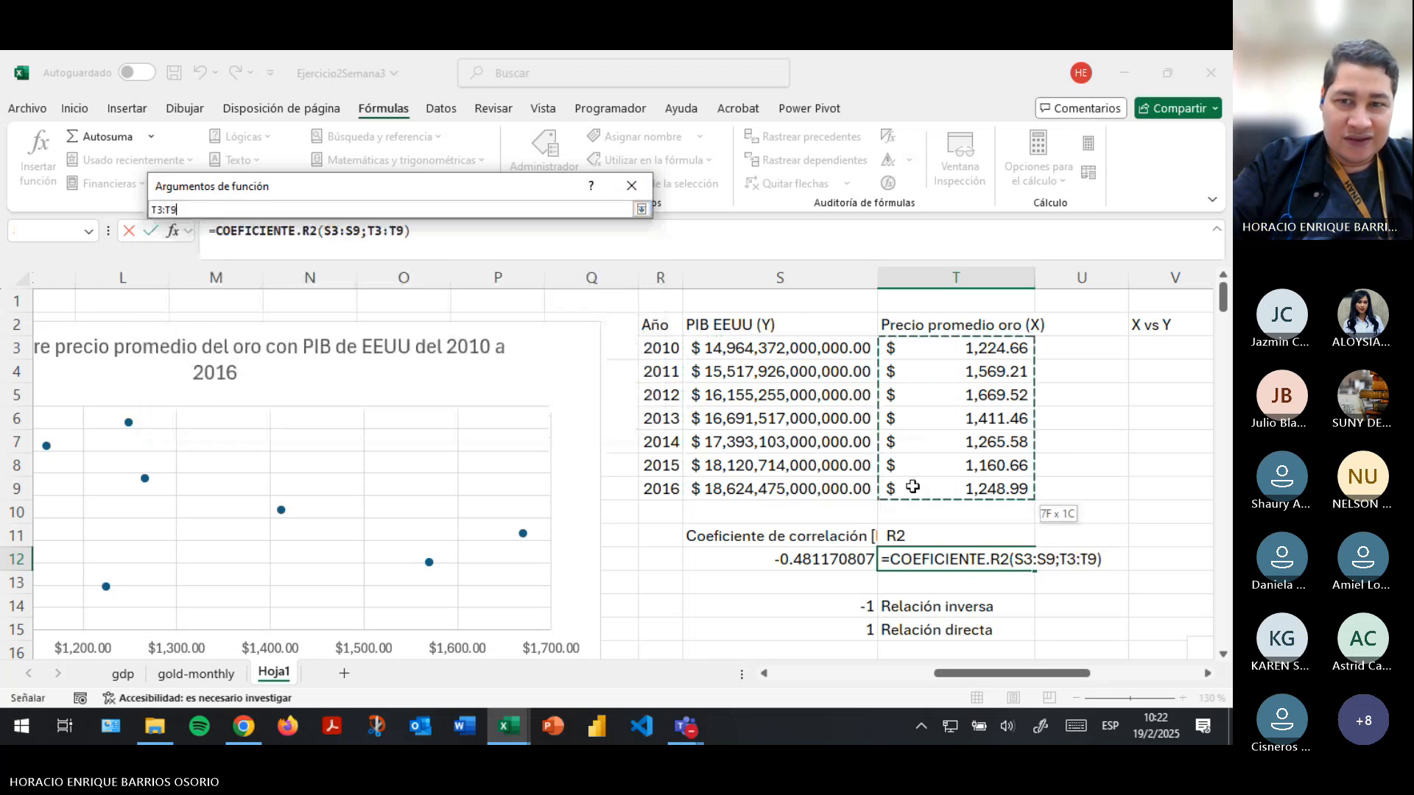
click(641, 209)
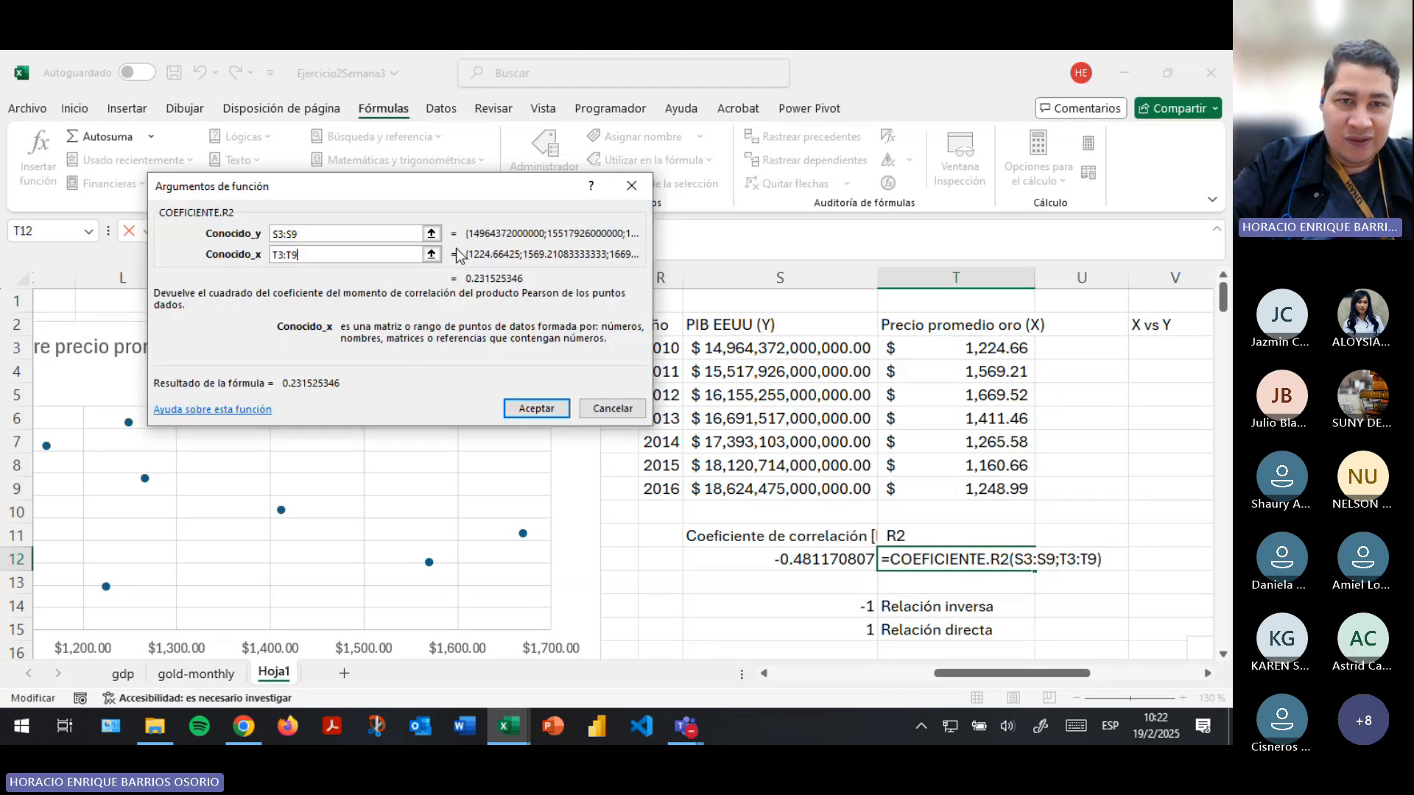
click(520, 410)
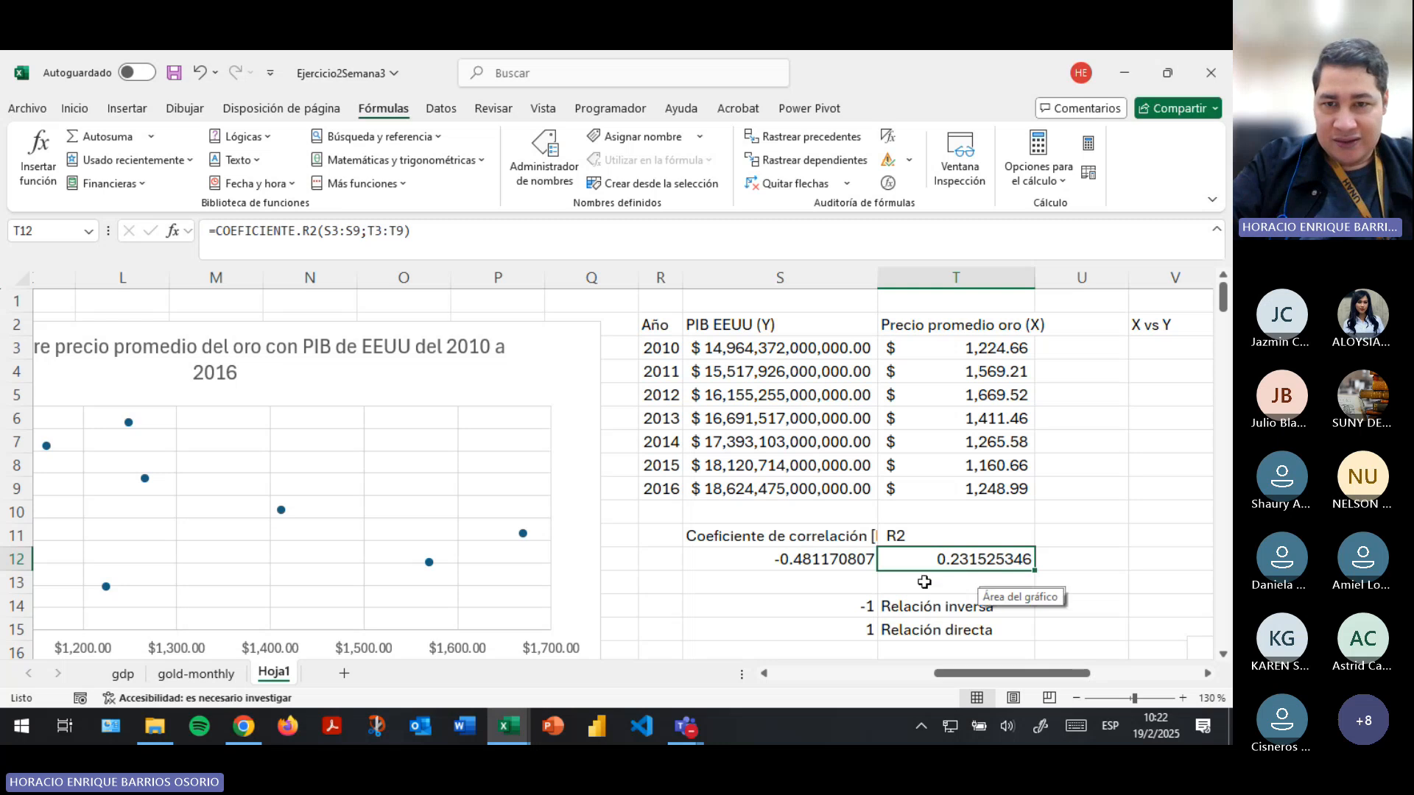
- Square the correlation coefficient of S12 in cell S13 as a check on the R2 value
click(848, 587)
text(=)
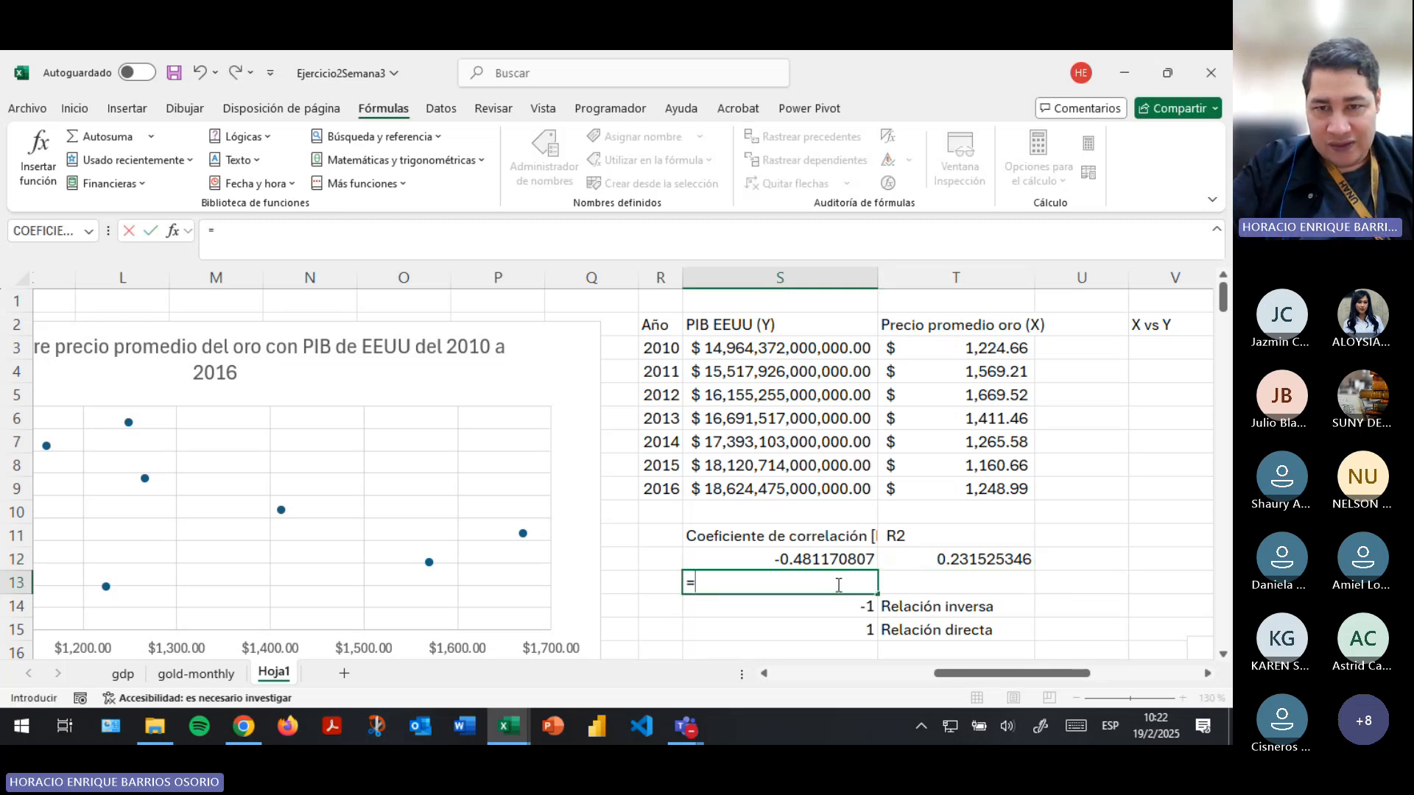
key(Up)
text(^2)
key(Return)
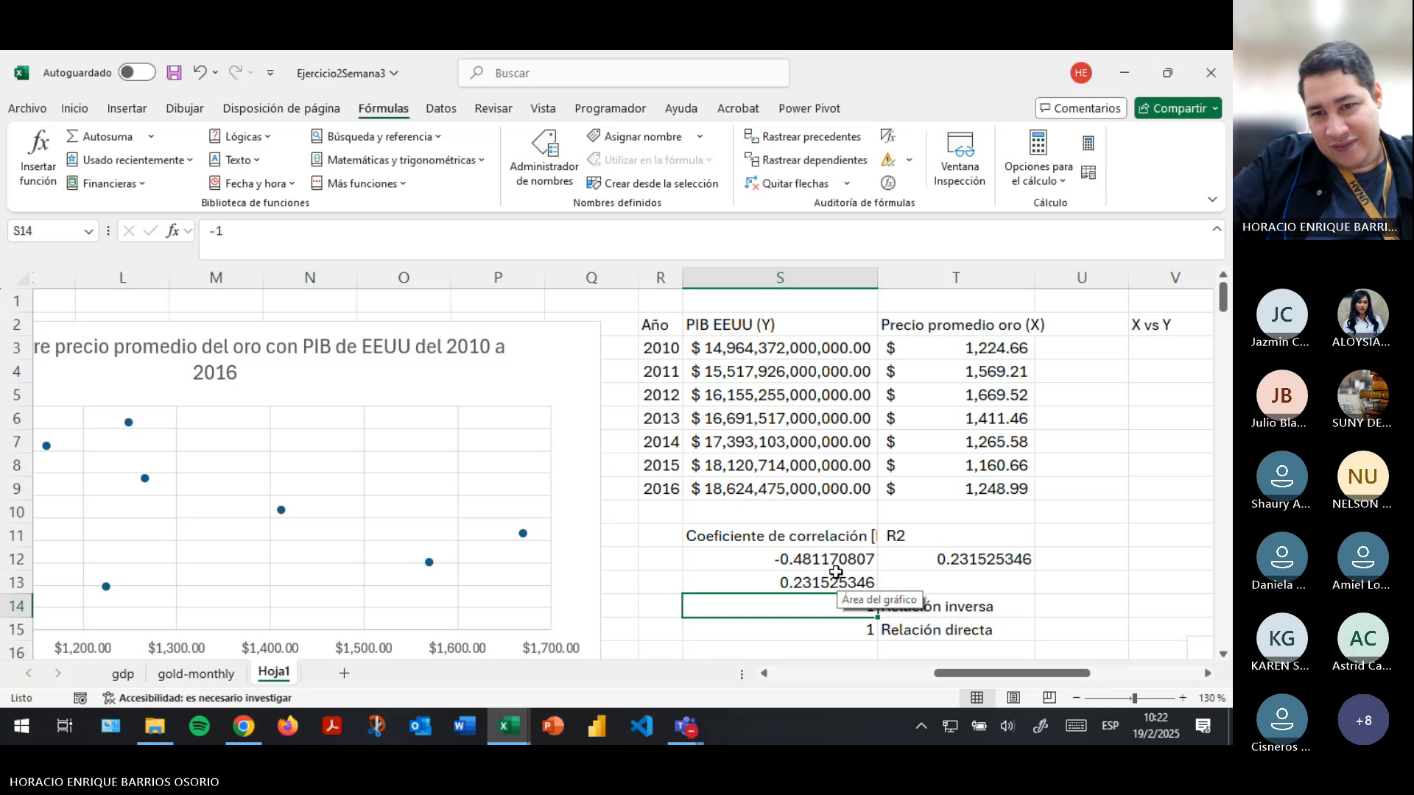
- Compare the squared coefficient with the R2 and correlation cells, and clear the check formula from S13
click(917, 538)
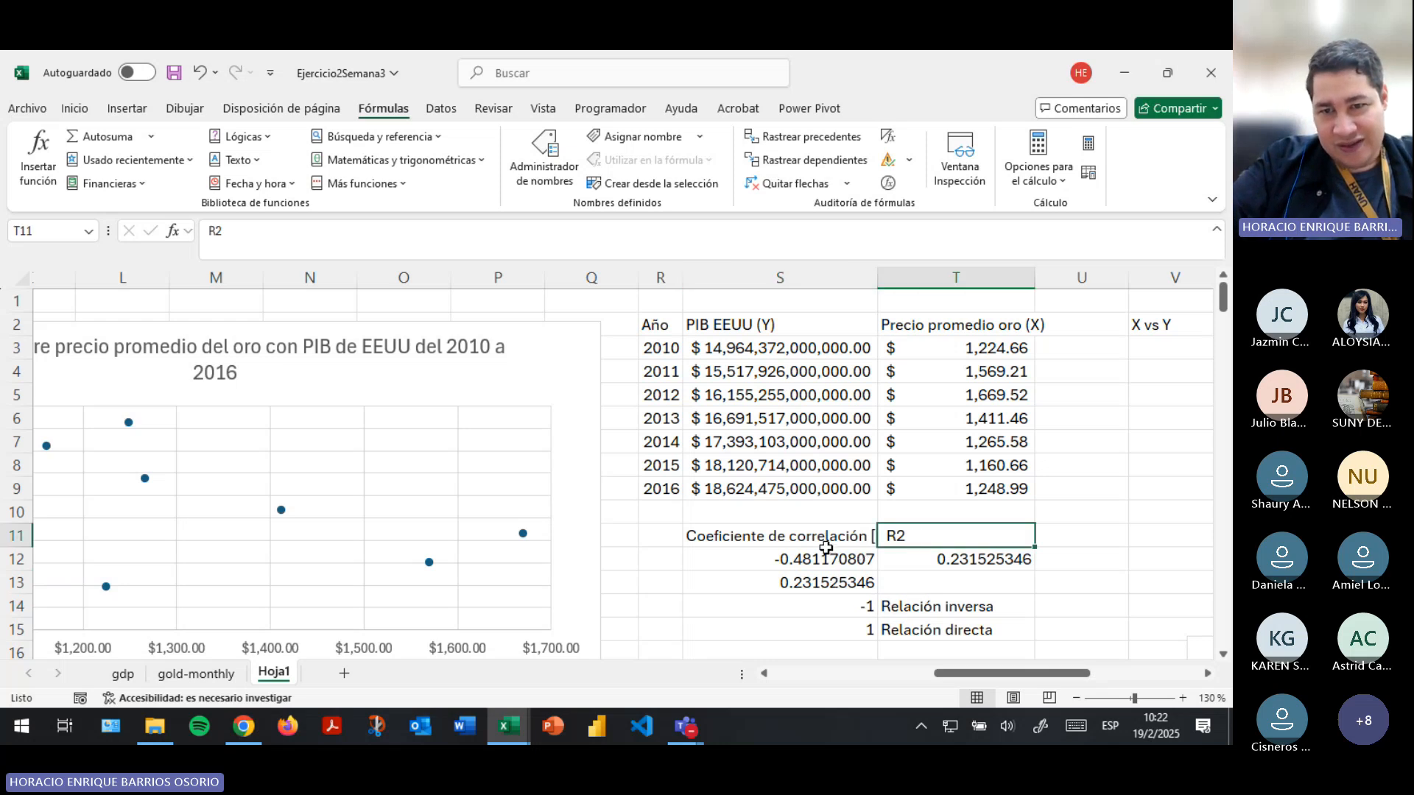
click(807, 572)
click(780, 554)
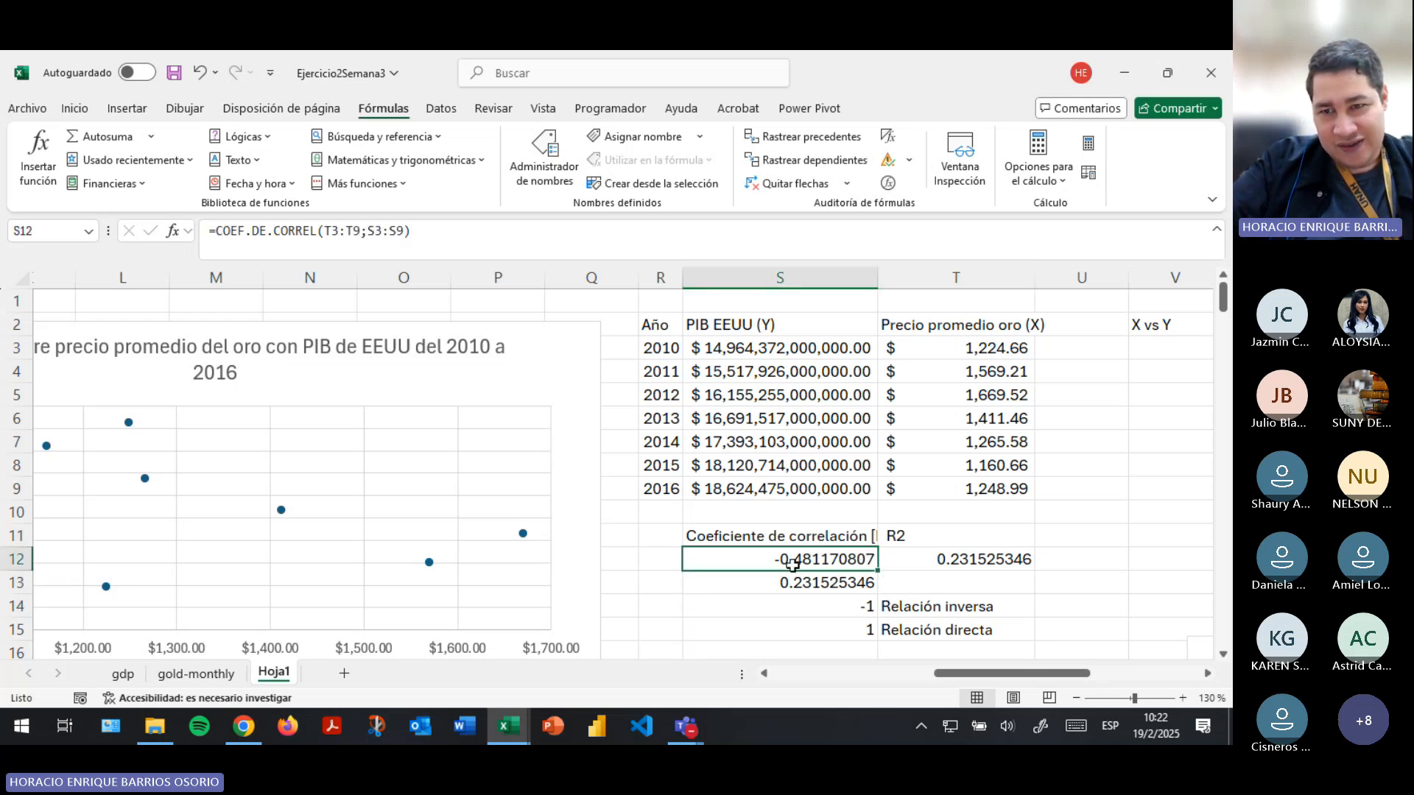
click(840, 578)
key(Delete)
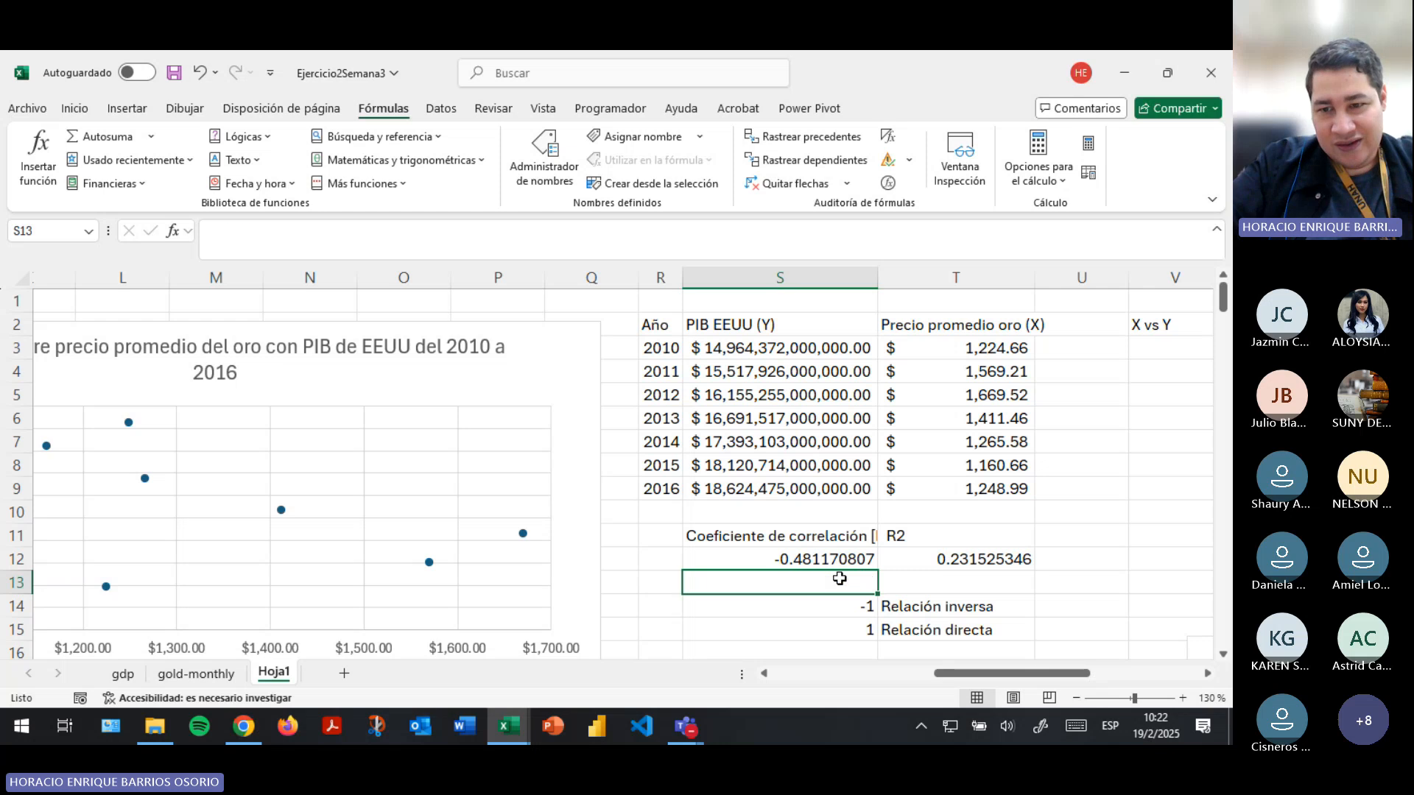
- Enter the heading "R" in cell T13 above the relation descriptions and the heading "R2" in cell V13
key(Down)
key(Right)
key(Right)
key(Down)
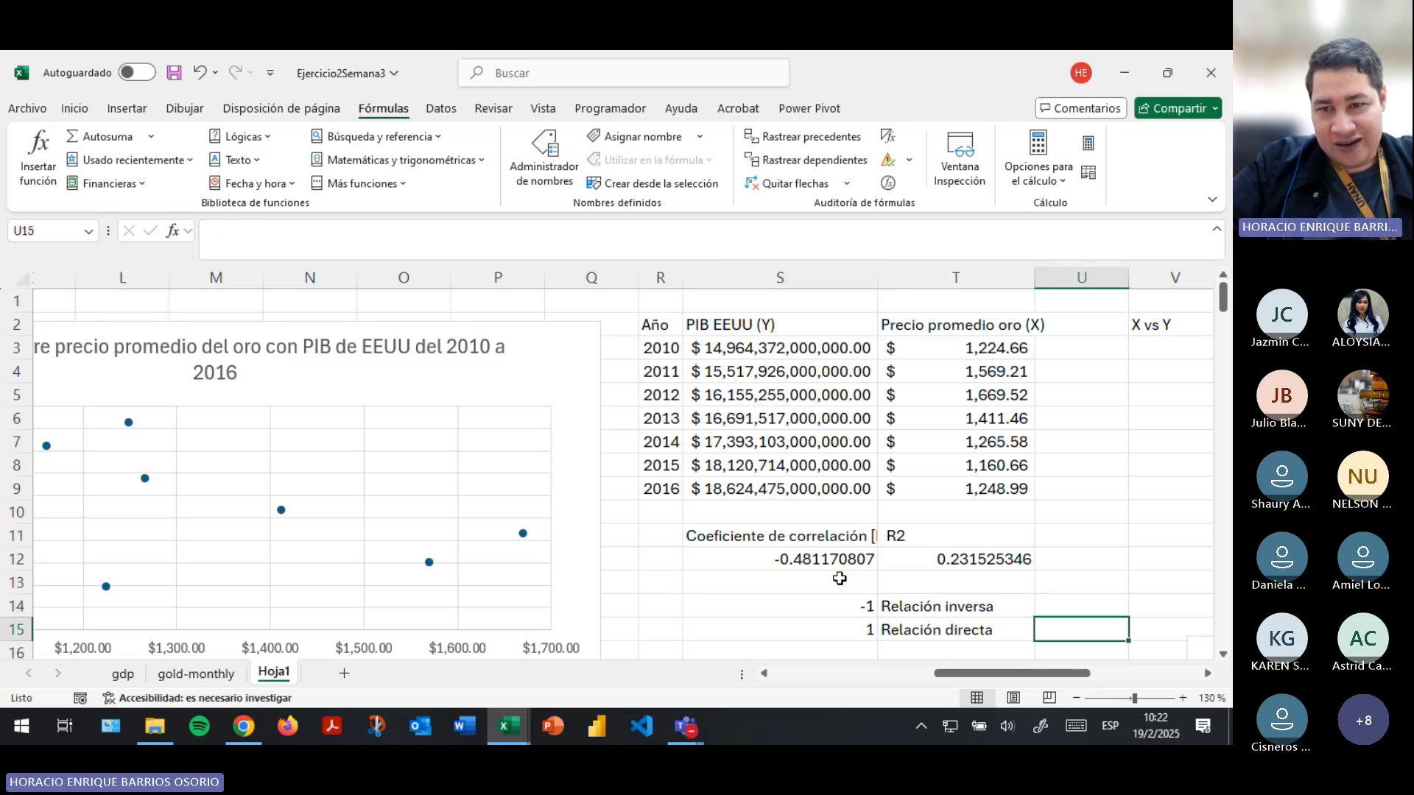
key(Up)
key(Left)
key(Left)
key(Up)
key(Right)
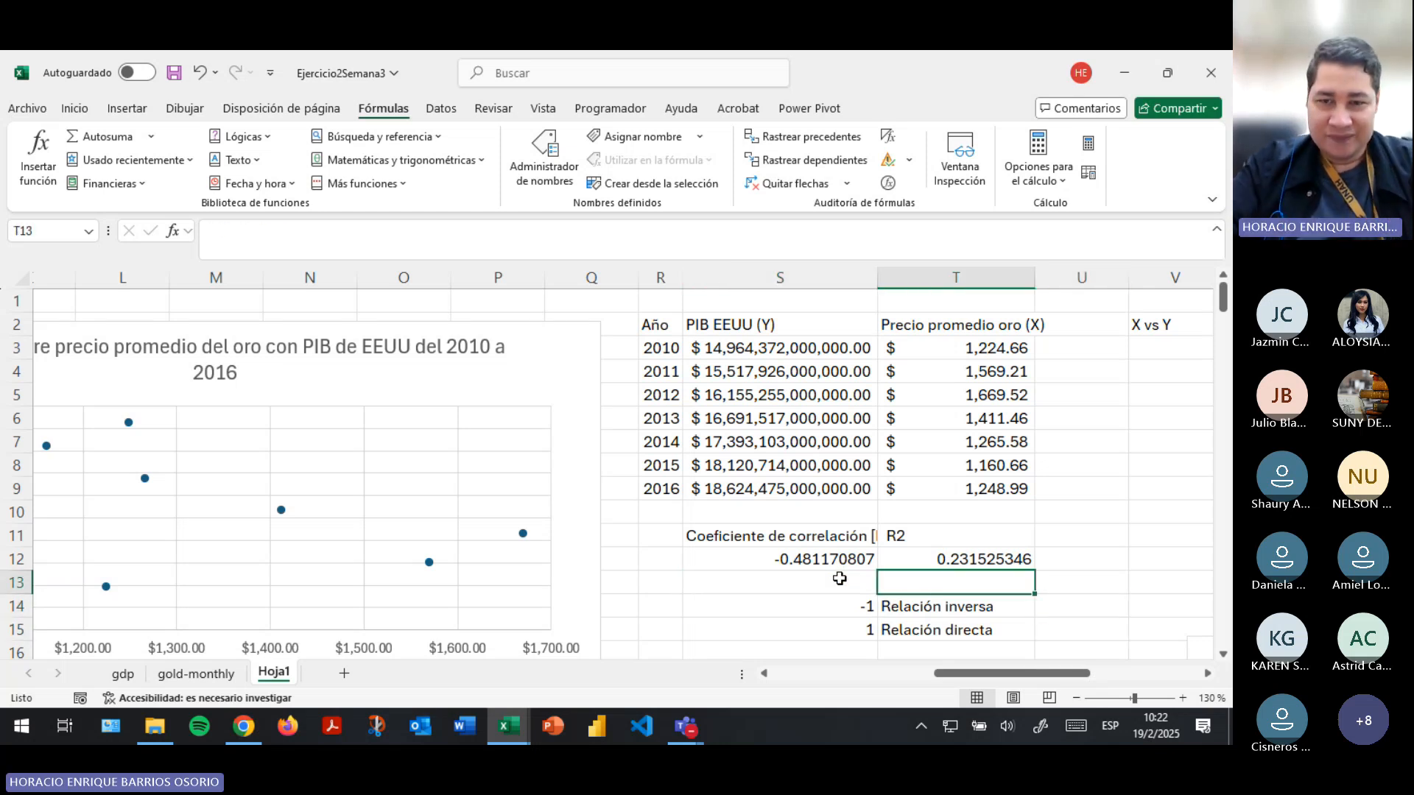
key(Right)
key(Right)
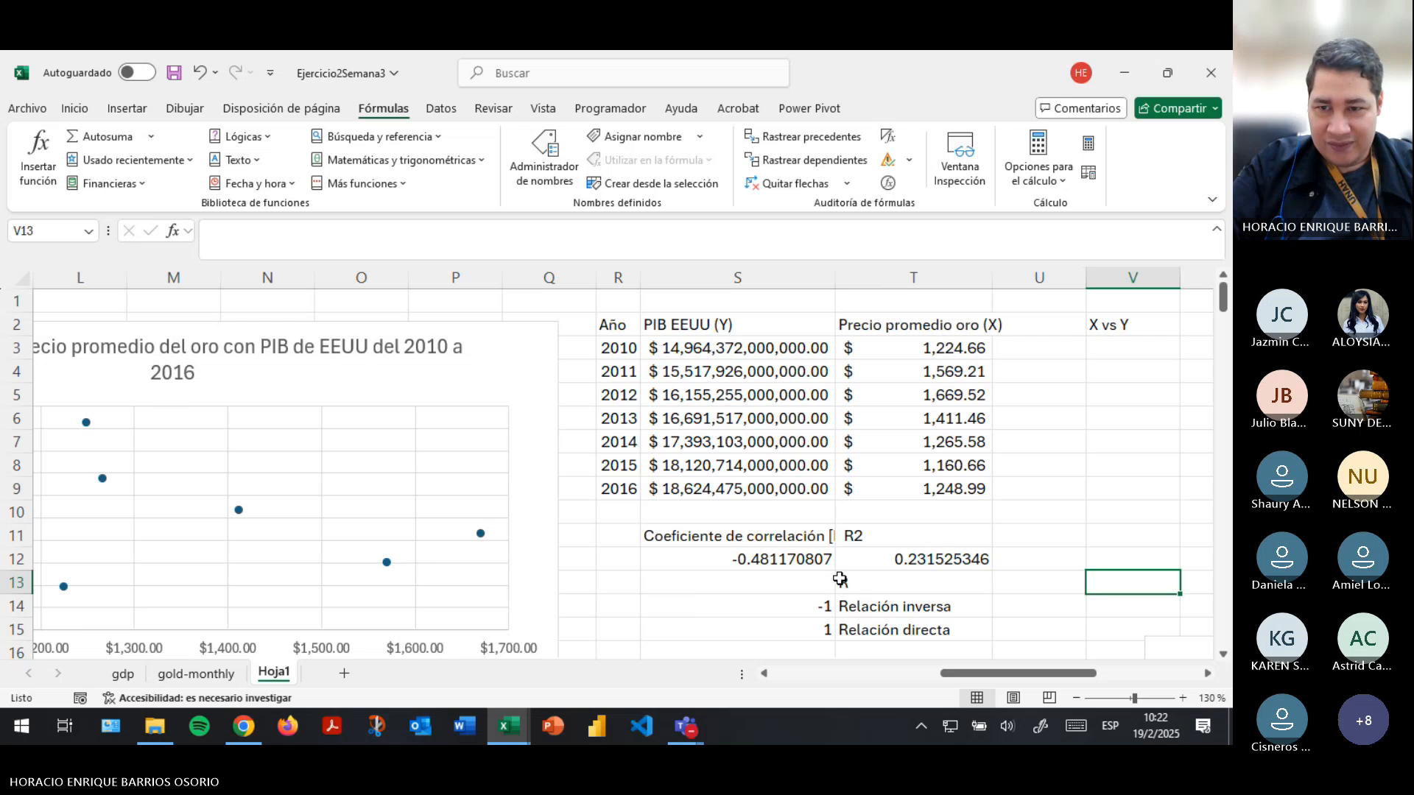
text(R2)
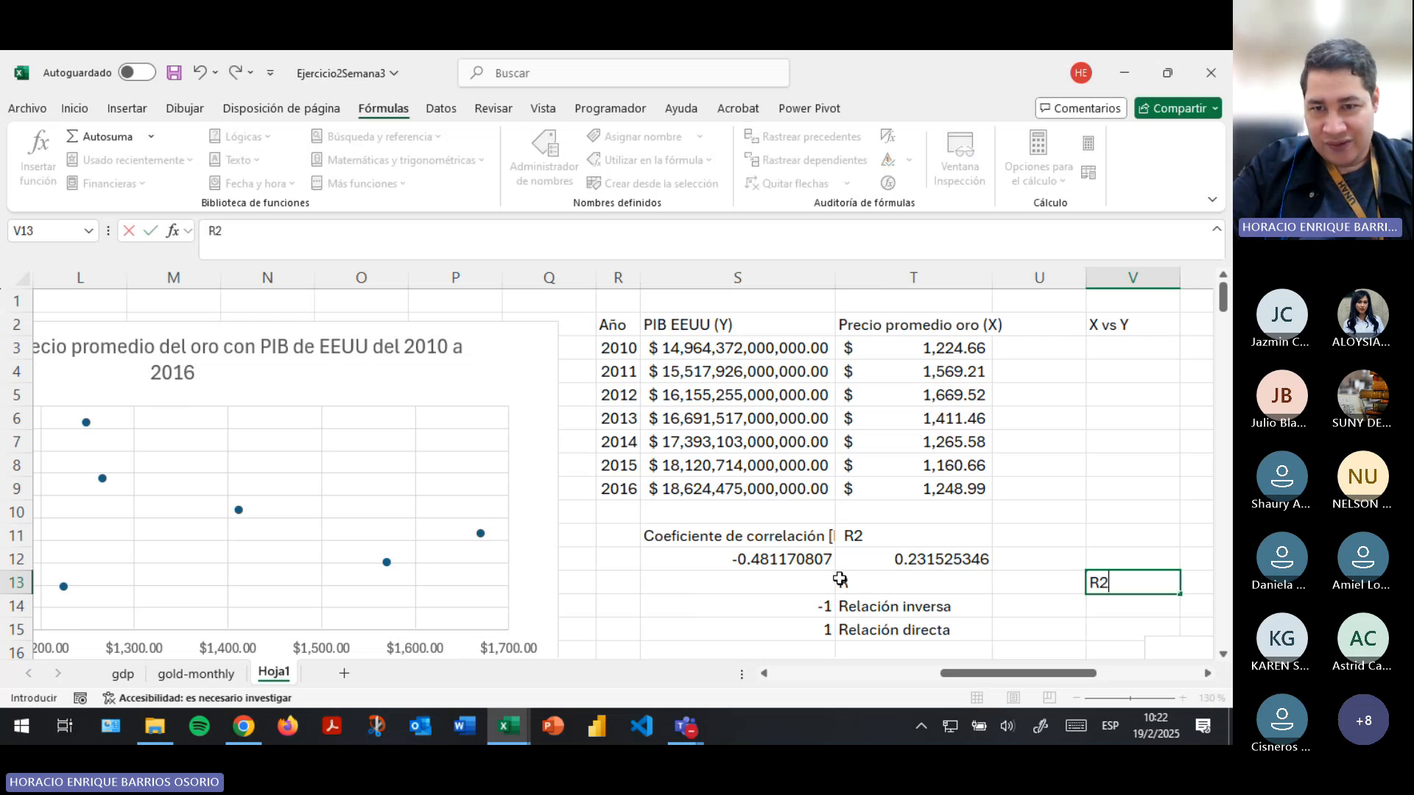
key(Return)
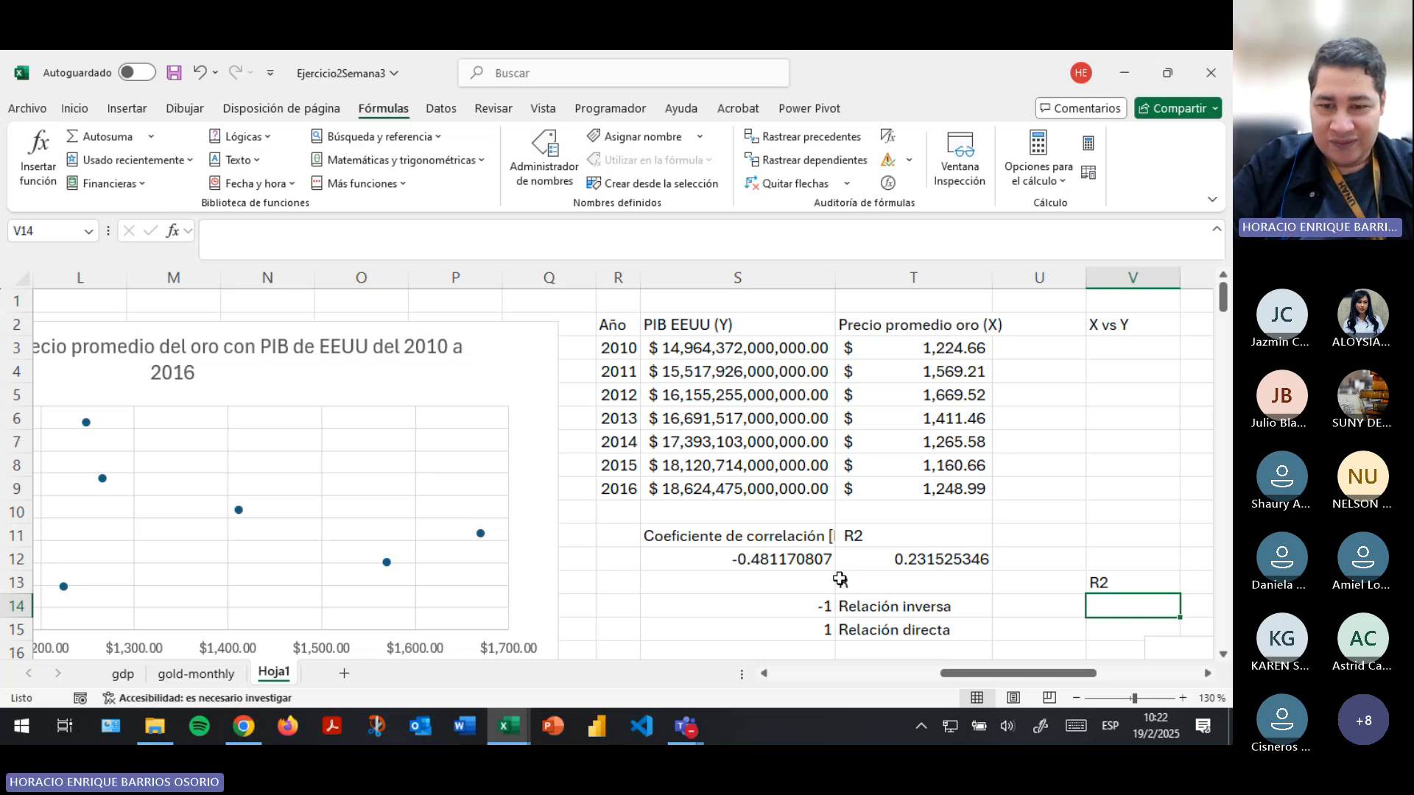
- Enter the R2 limits 0 in cell V14 and 1 in cell V15 below the R2 heading
text(0)
key(Return)
text(1)
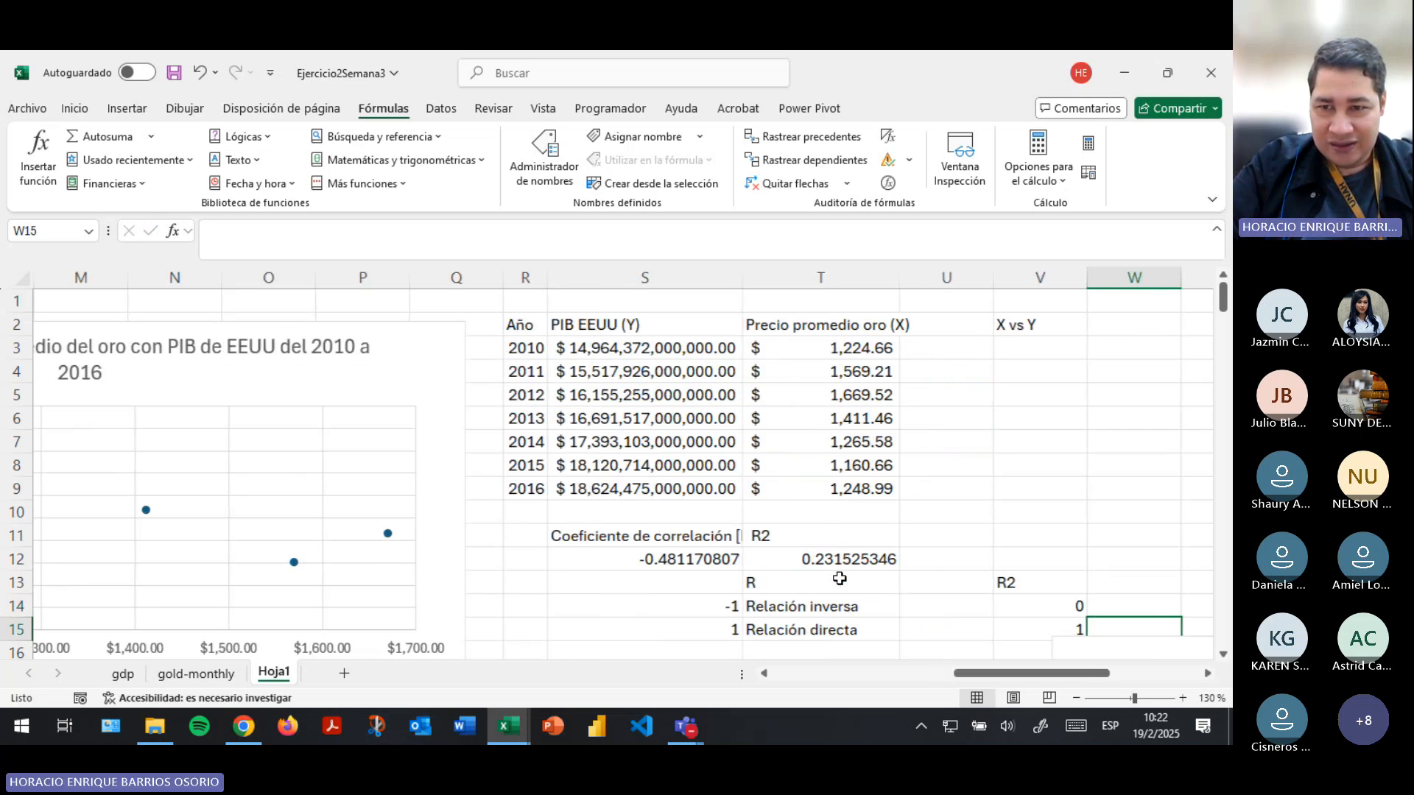
key(Return)
key(Up)
key(Return)
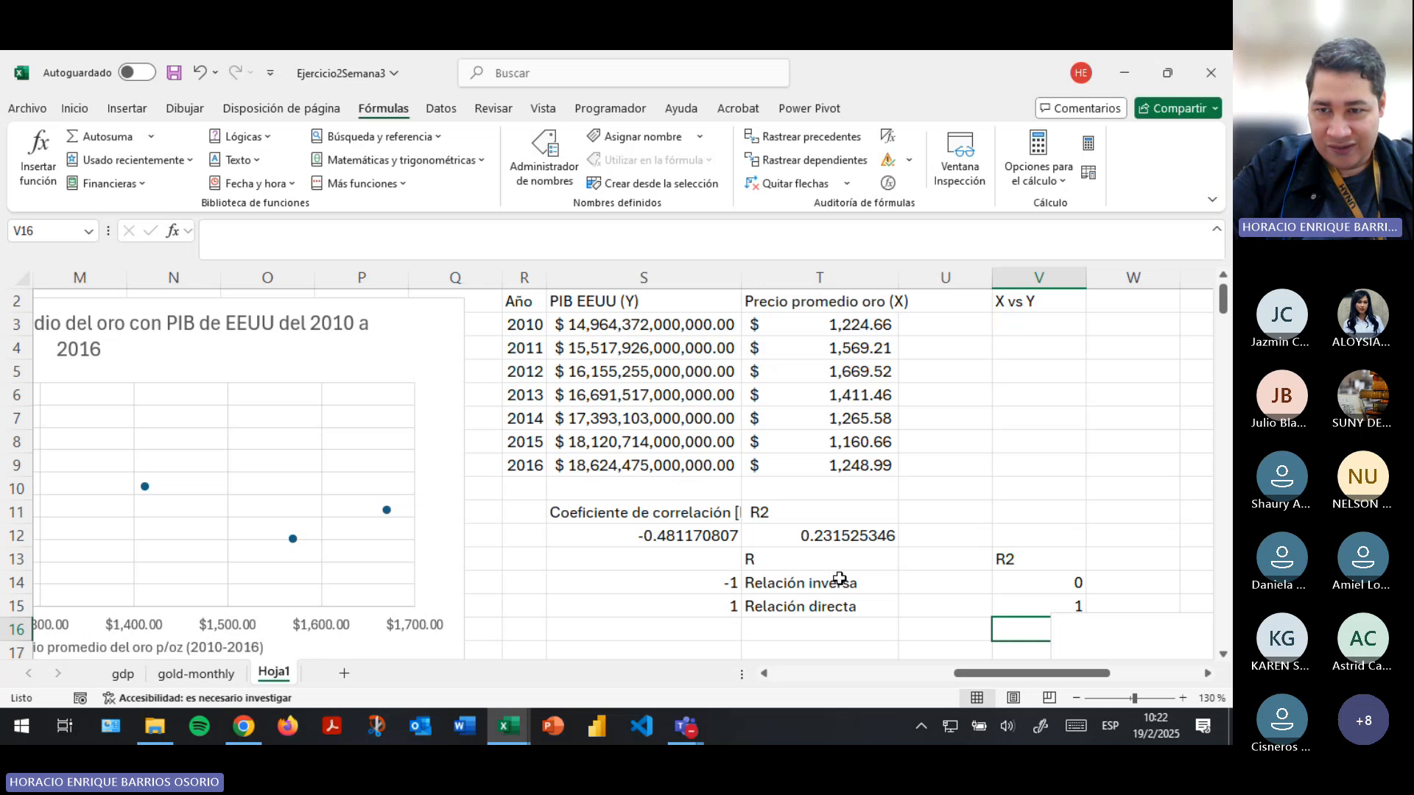
- Move the X, Y and -Y line chart down to start at row 18, clear of the cells under the R2 limits
key(Down)
key(Down)
key(Down)
key(Down)
key(Down)
key(Down)
key(Up)
key(Up)
key(Up)
key(Up)
key(Up)
key(Up)
key(Up)
key(Right)
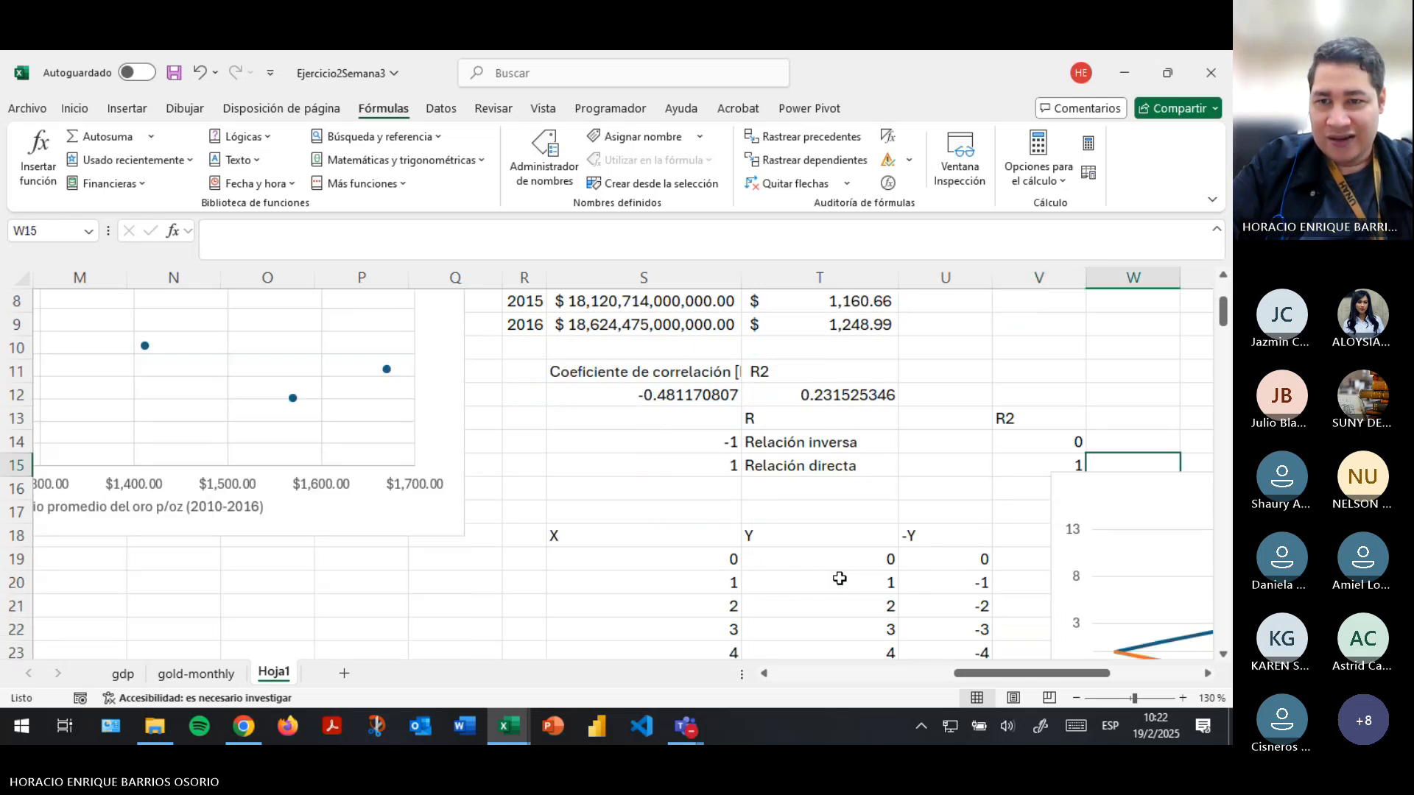
key(Left)
key(Down)
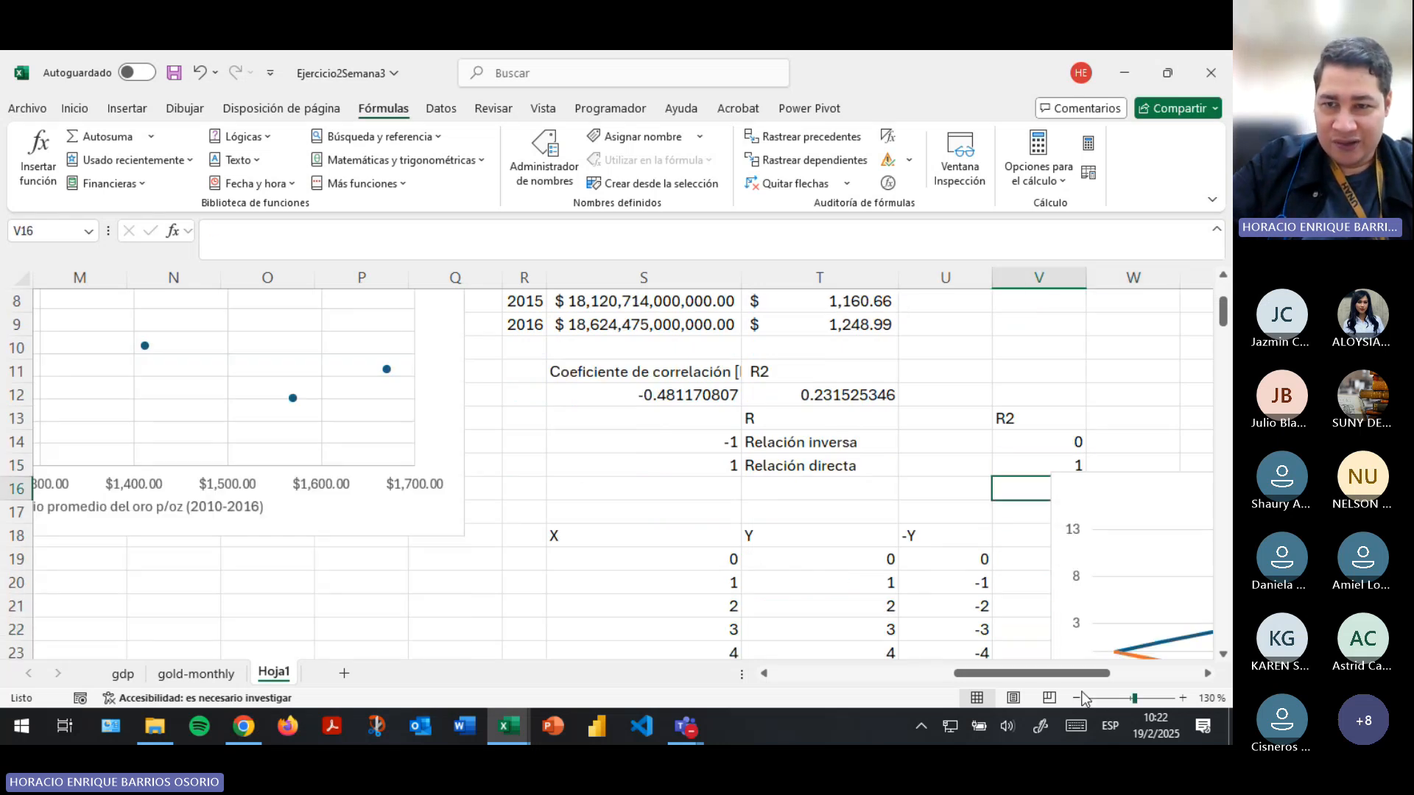
drag(1060, 672, 1143, 669)
drag(673, 499, 688, 563)
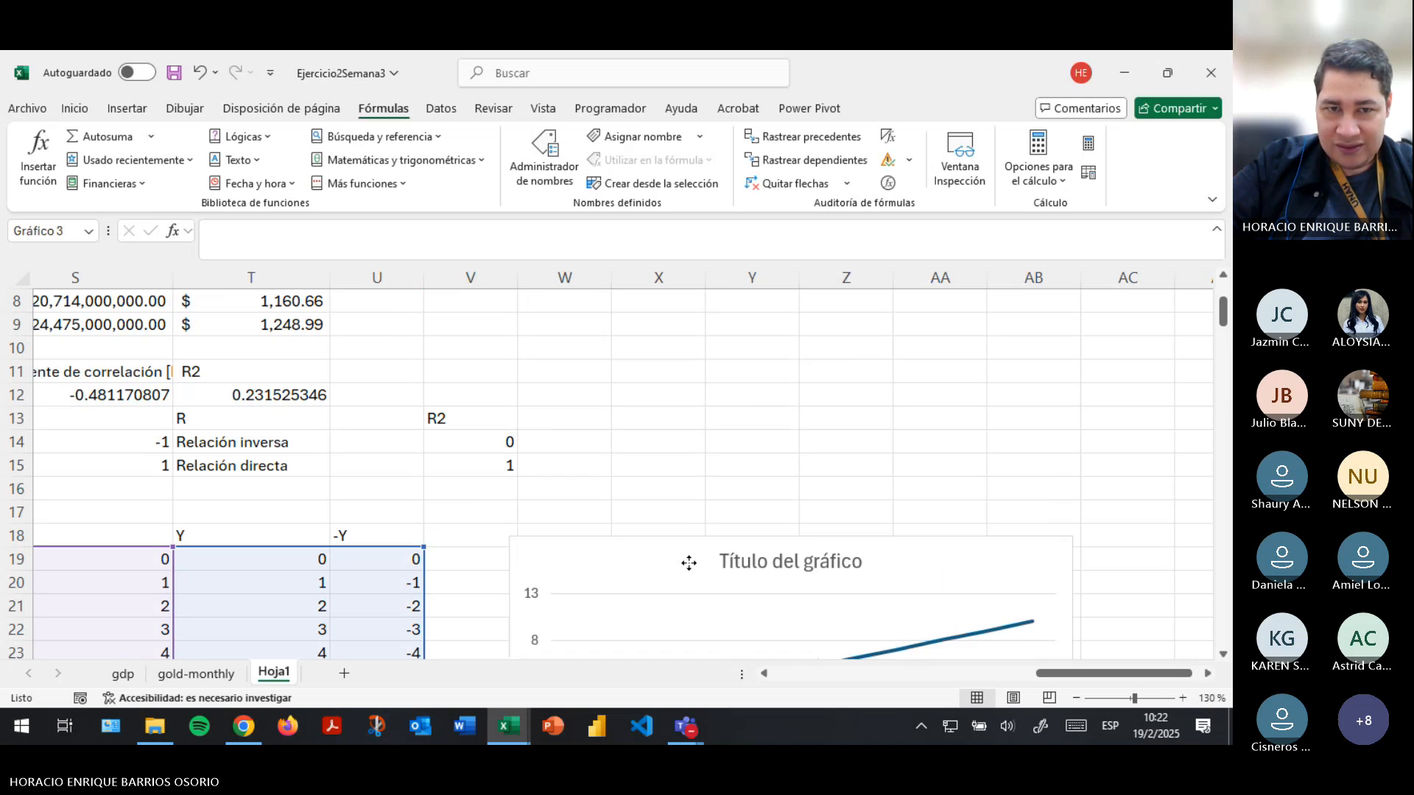
- Enter the example R2 value 0.999 in cell V16, below the R2 limits
click(452, 503)
text(0.99)
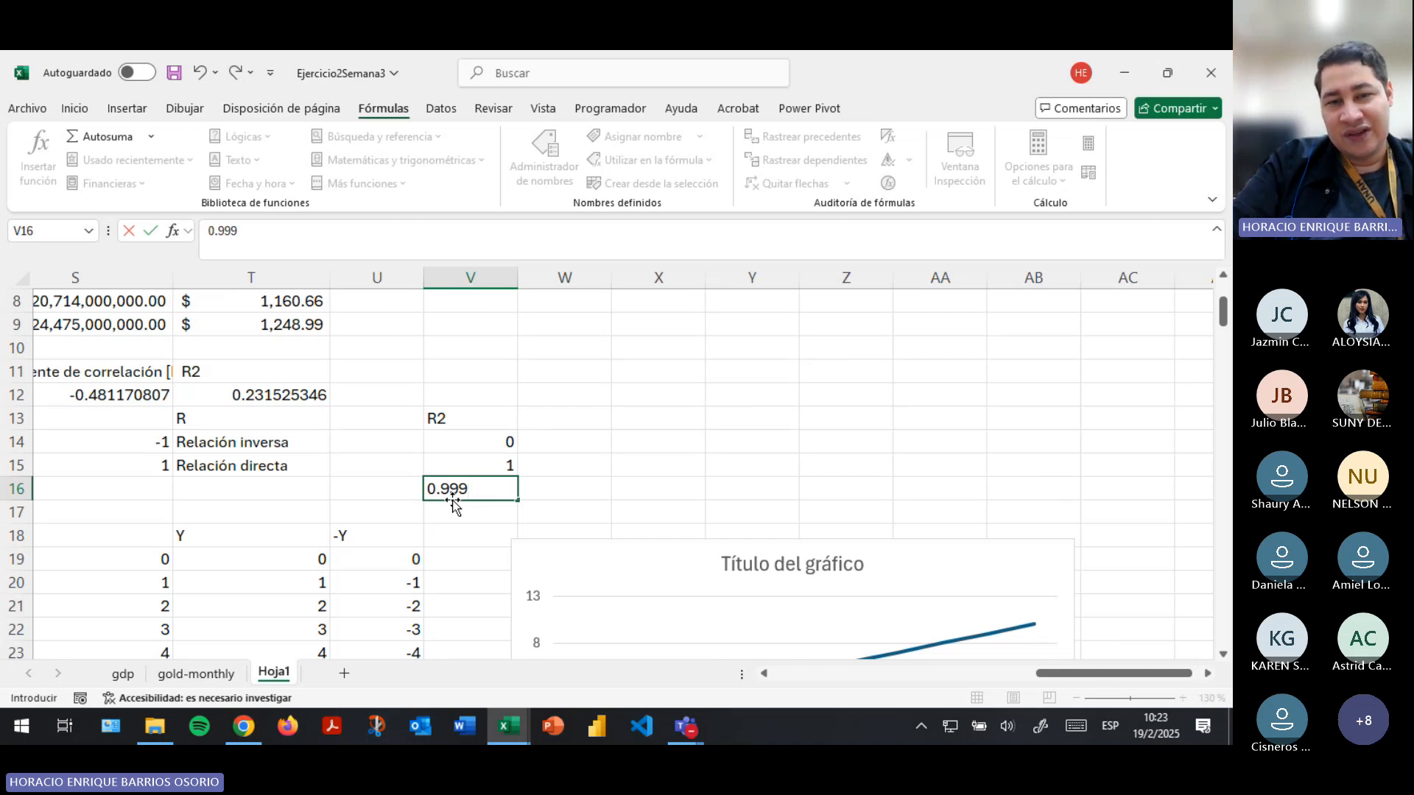
text(9)
key(Return)
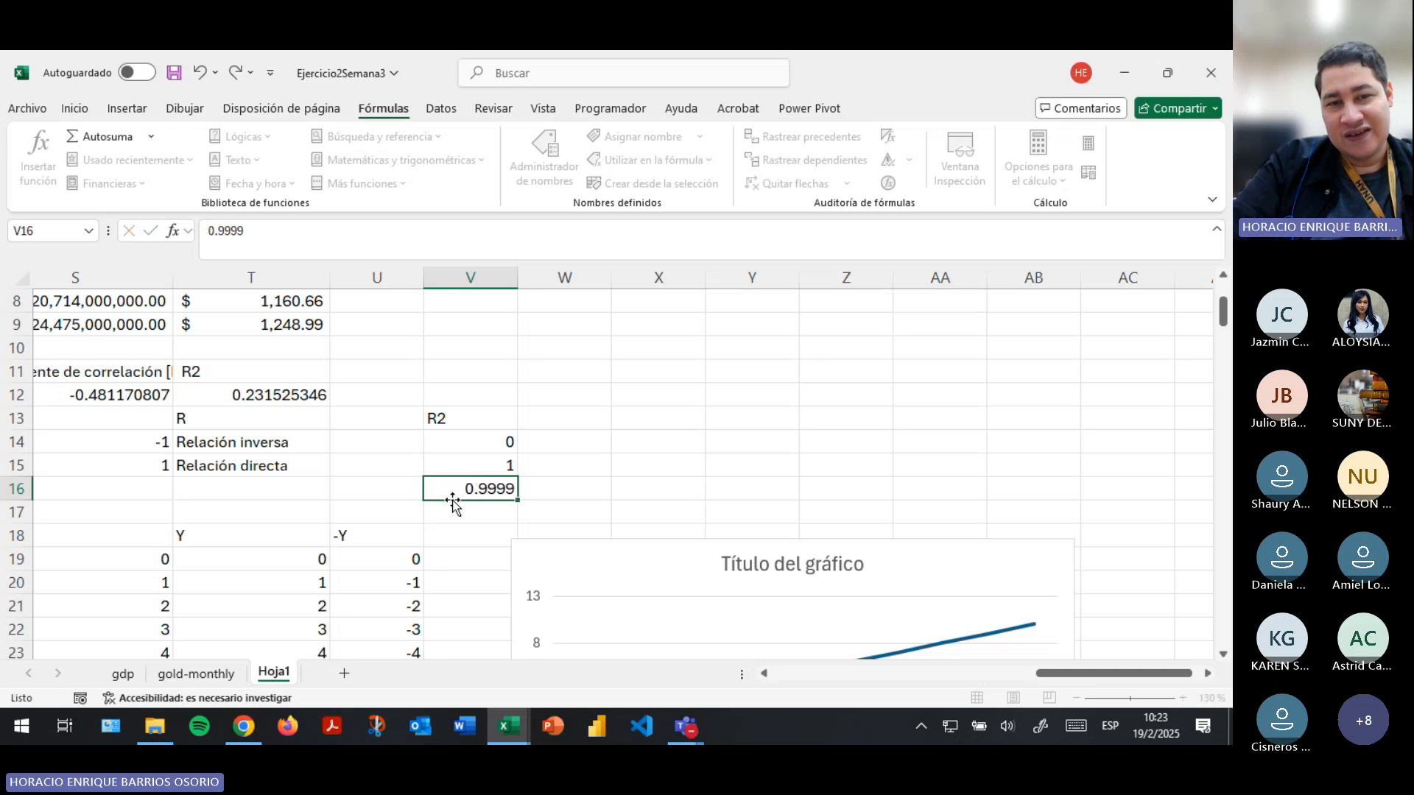
key(Up)
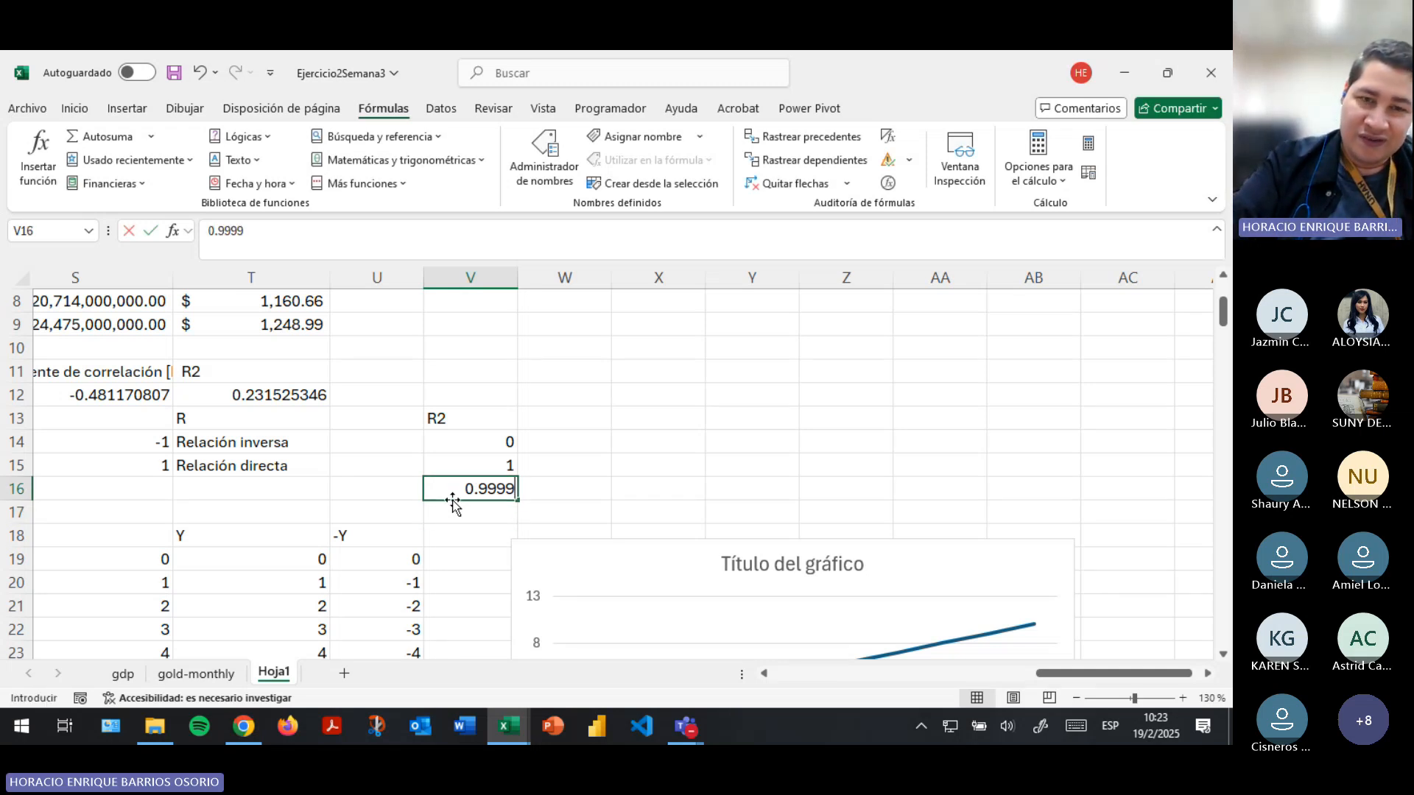
text(0.999)
key(Return)
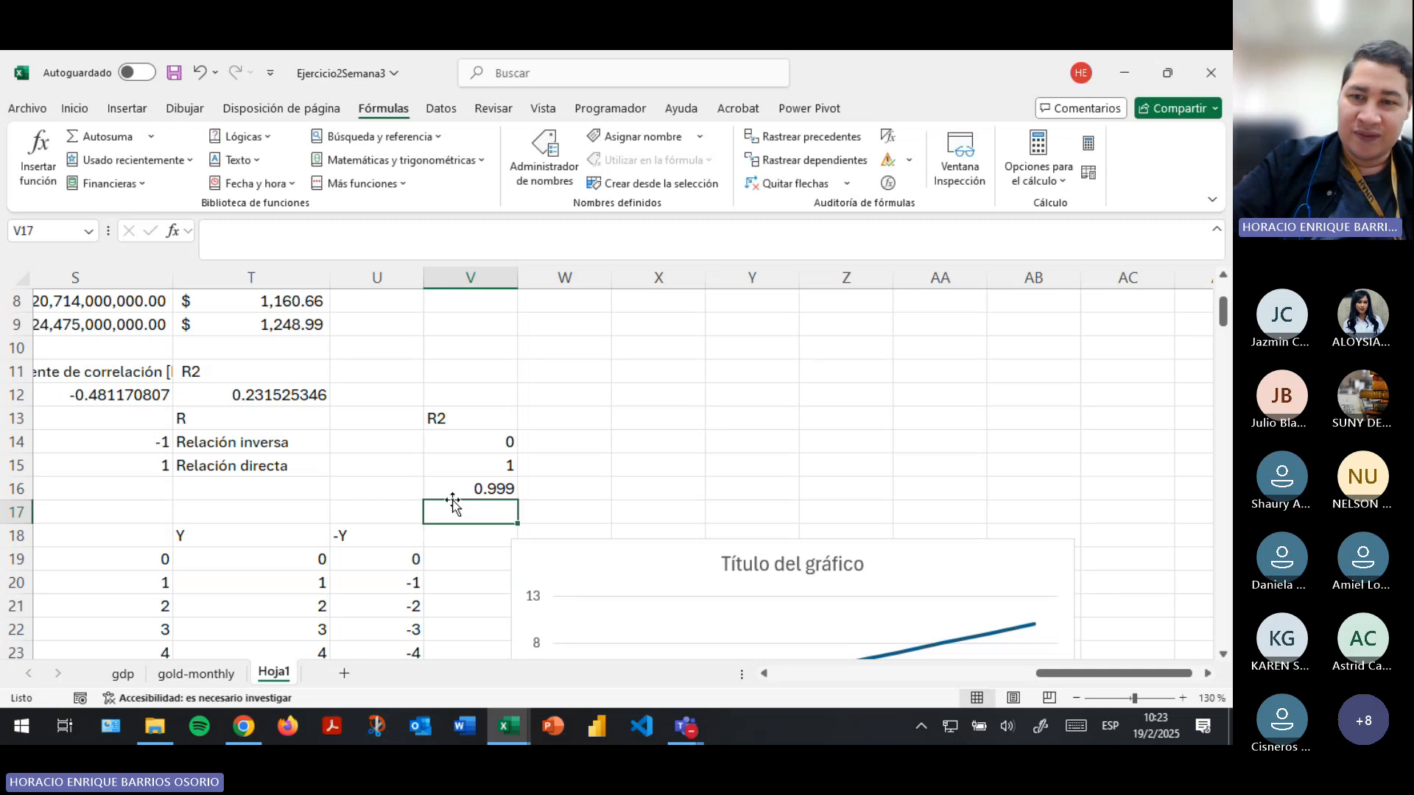
- Compare the R2 result in T12 with the correlation coefficient in S12 and the R2 reference values in column V
drag(1067, 673, 1007, 672)
click(508, 395)
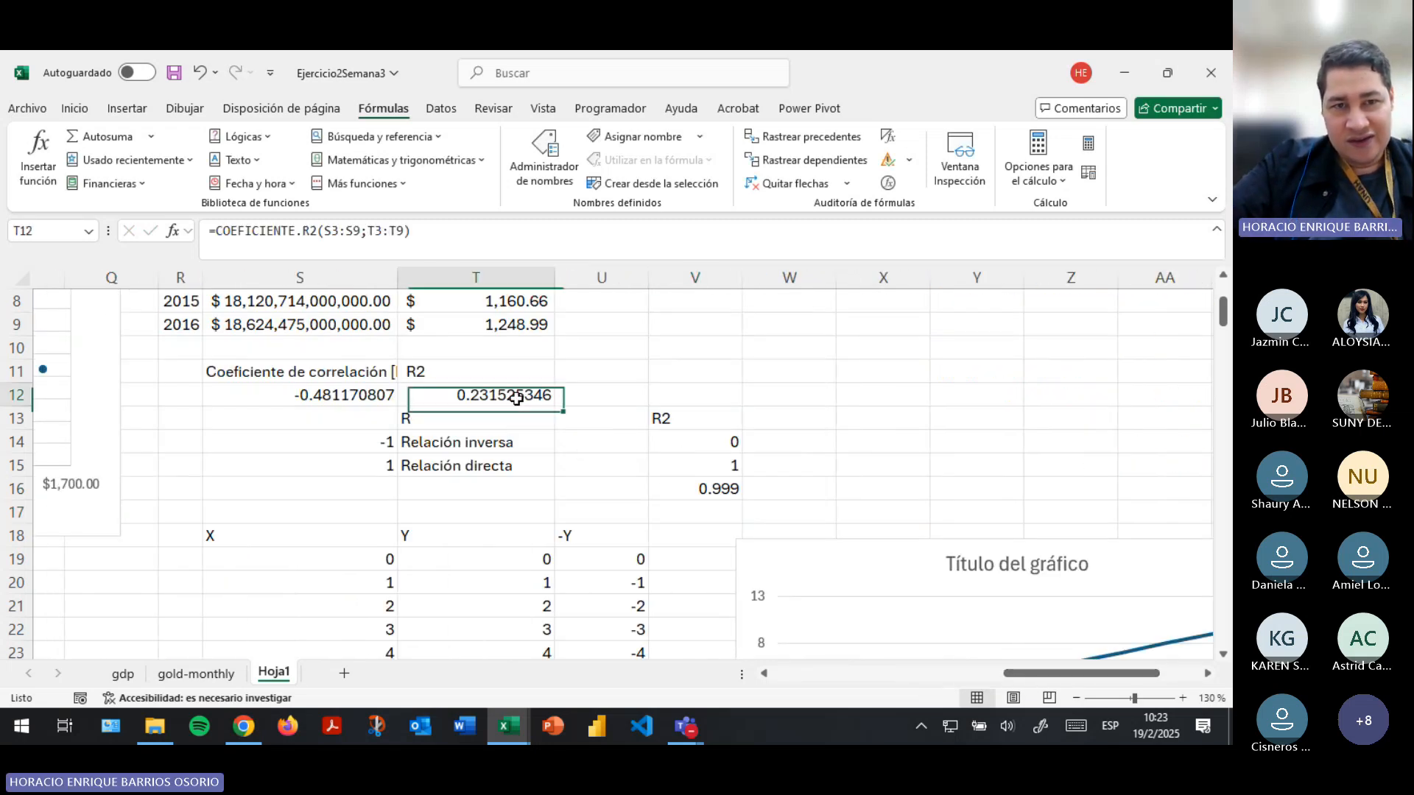
click(364, 386)
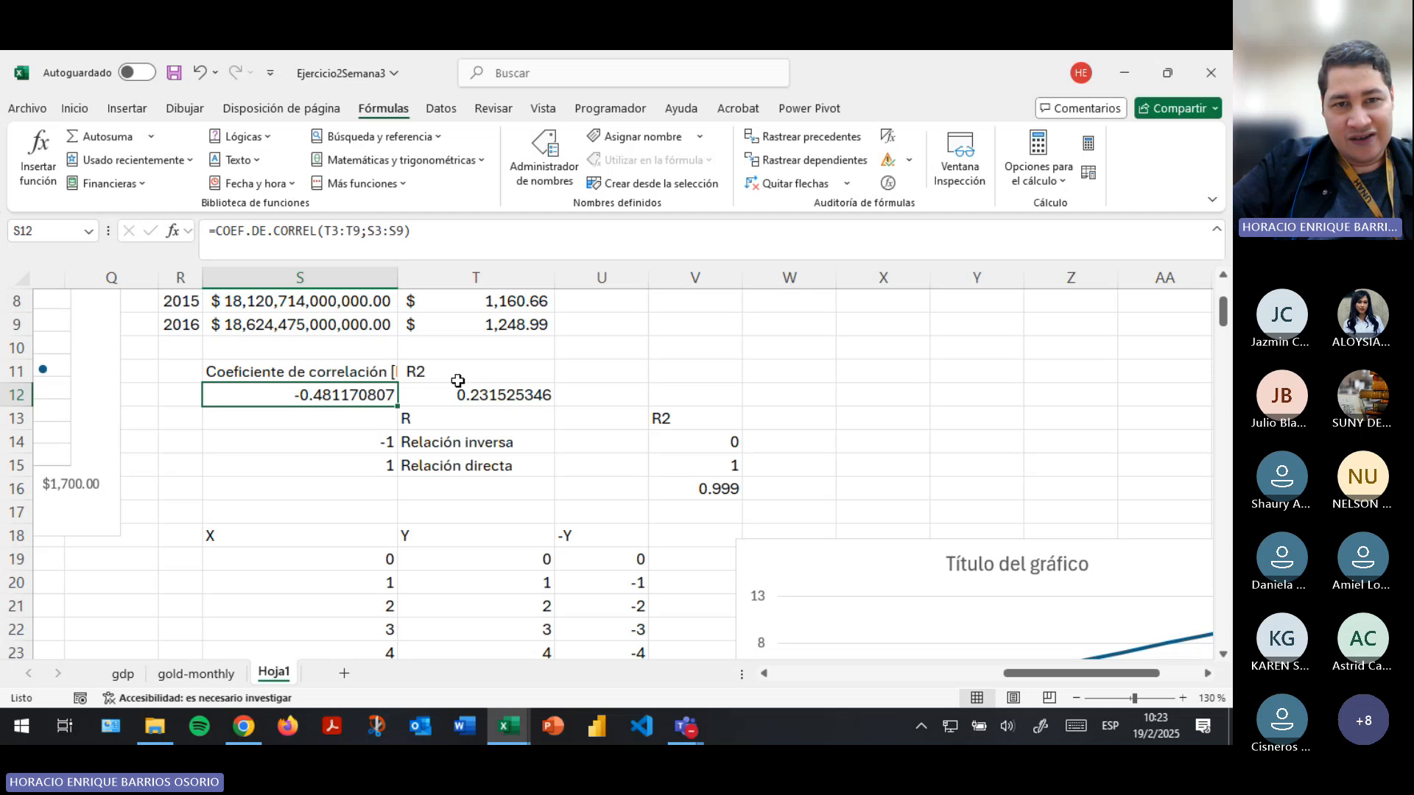
click(495, 394)
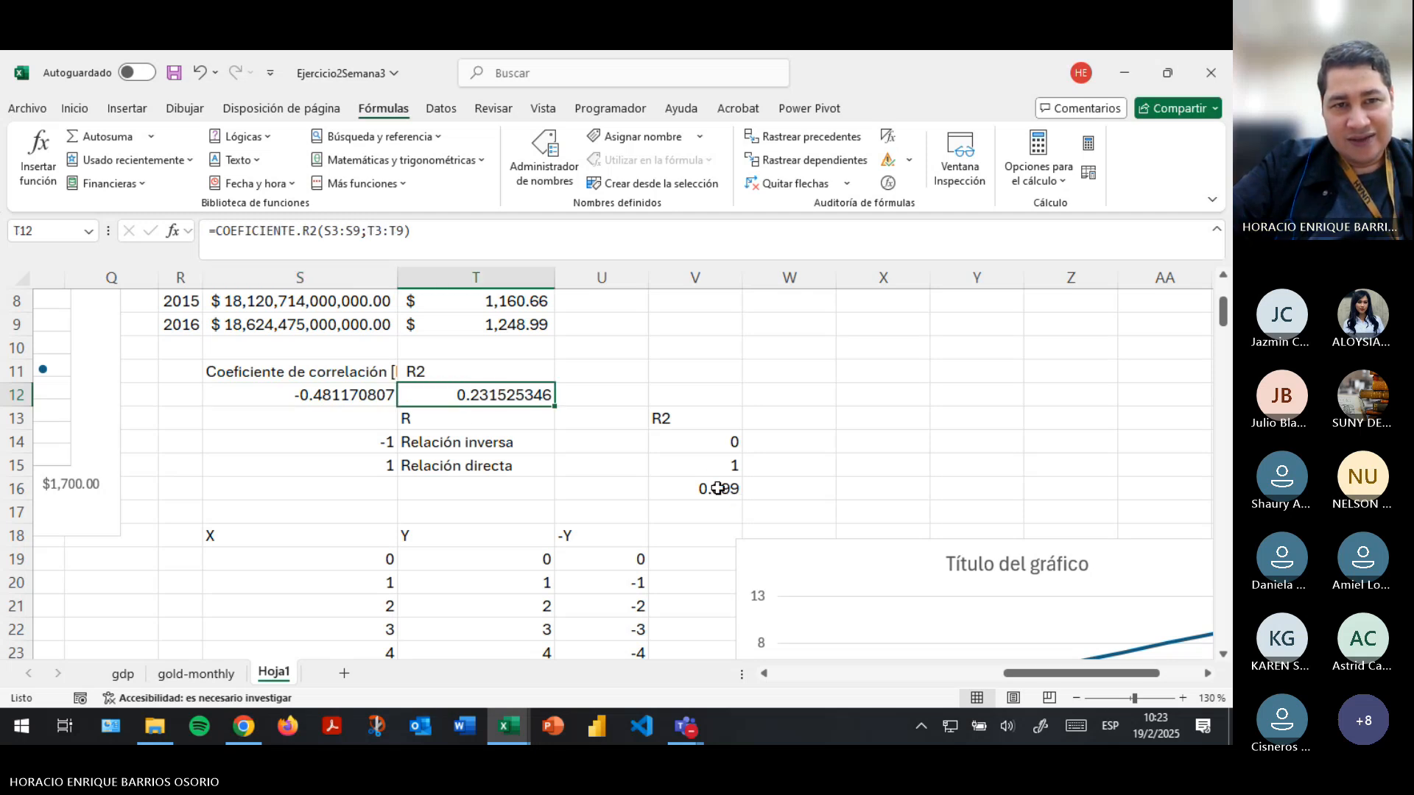
click(320, 388)
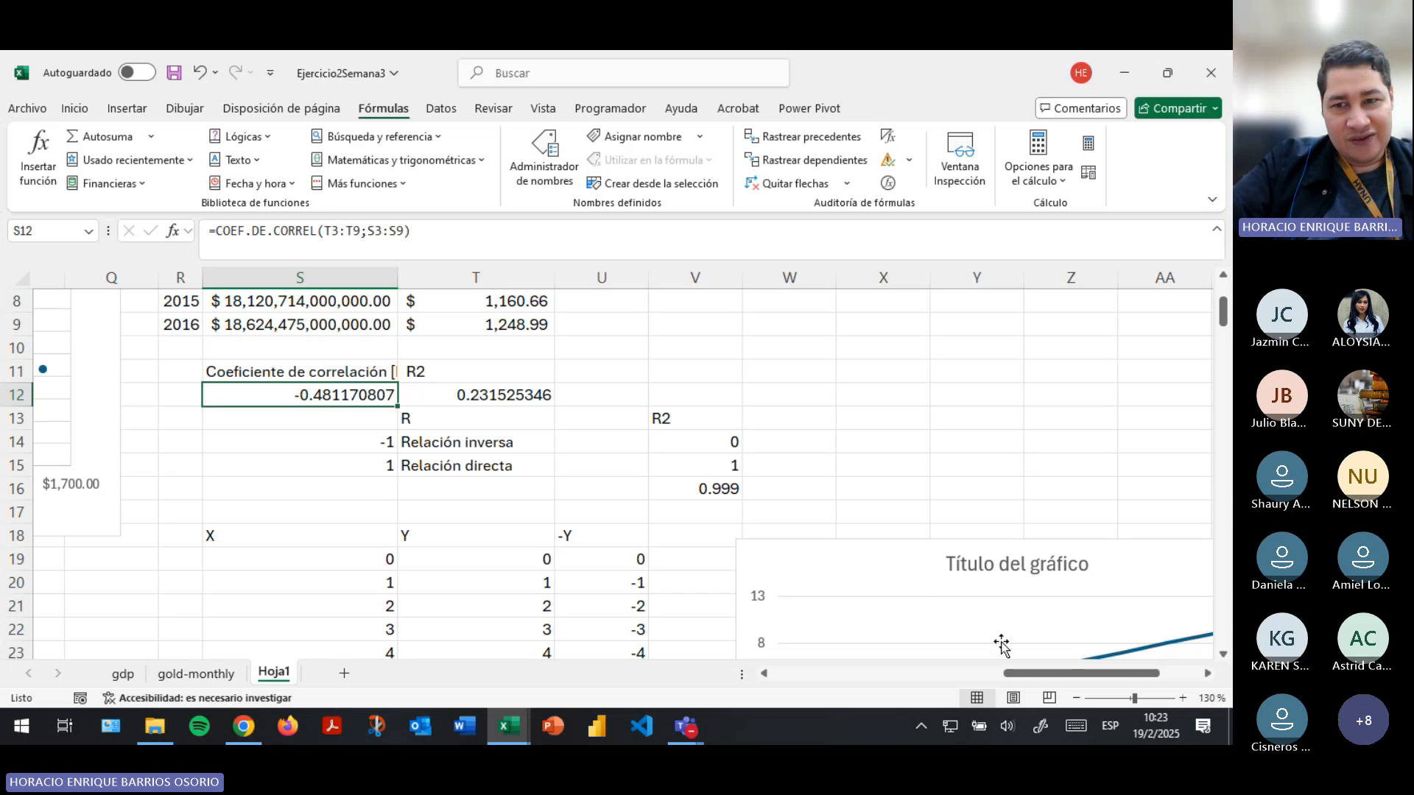
- Add a linear trendline to the gold price versus PIB scatter chart's data series and open its formatting options
drag(1031, 673, 910, 675)
scroll(341, 568, up, 2)
scroll(1104, 625, down, 5)
scroll(375, 589, up, 5)
click(338, 436)
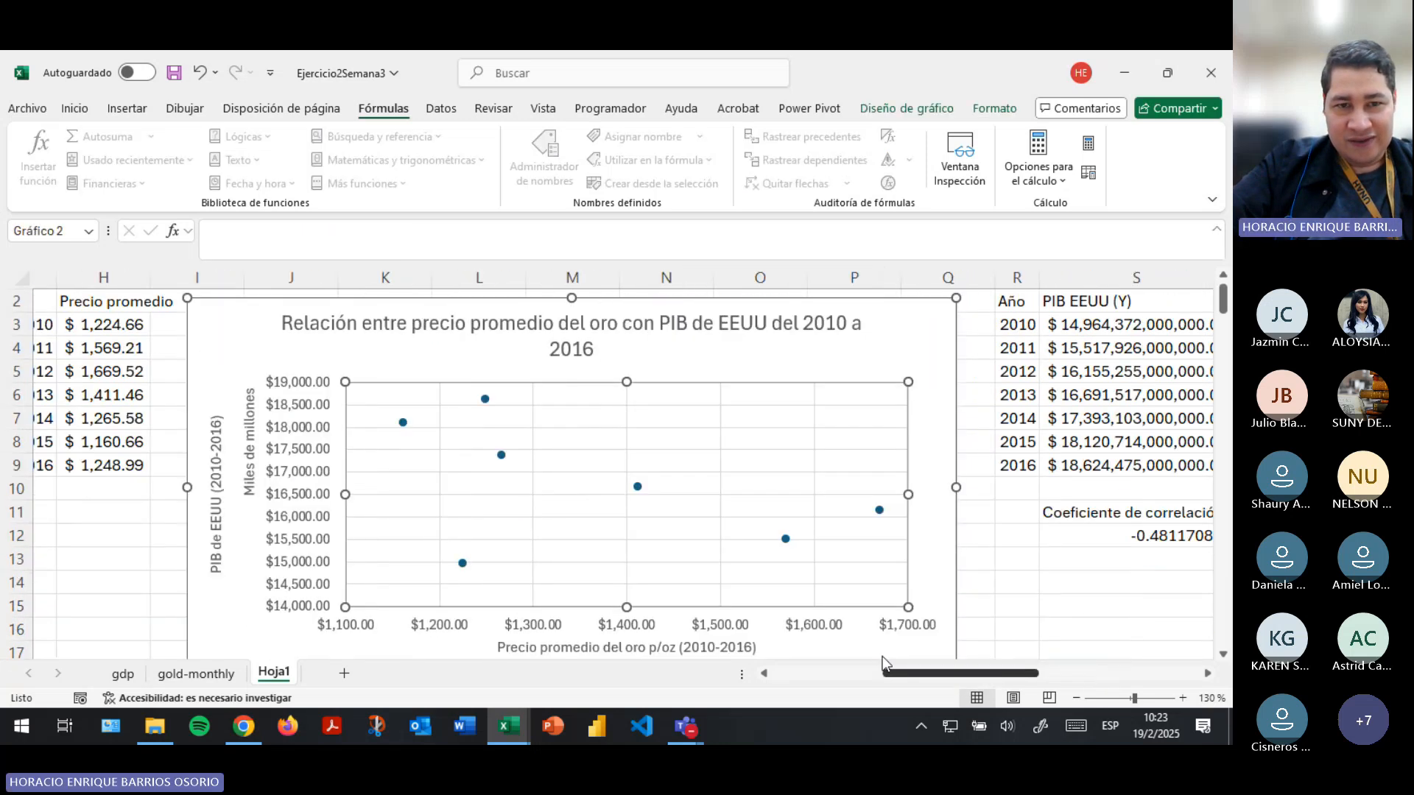
click(635, 487)
double_click(635, 488)
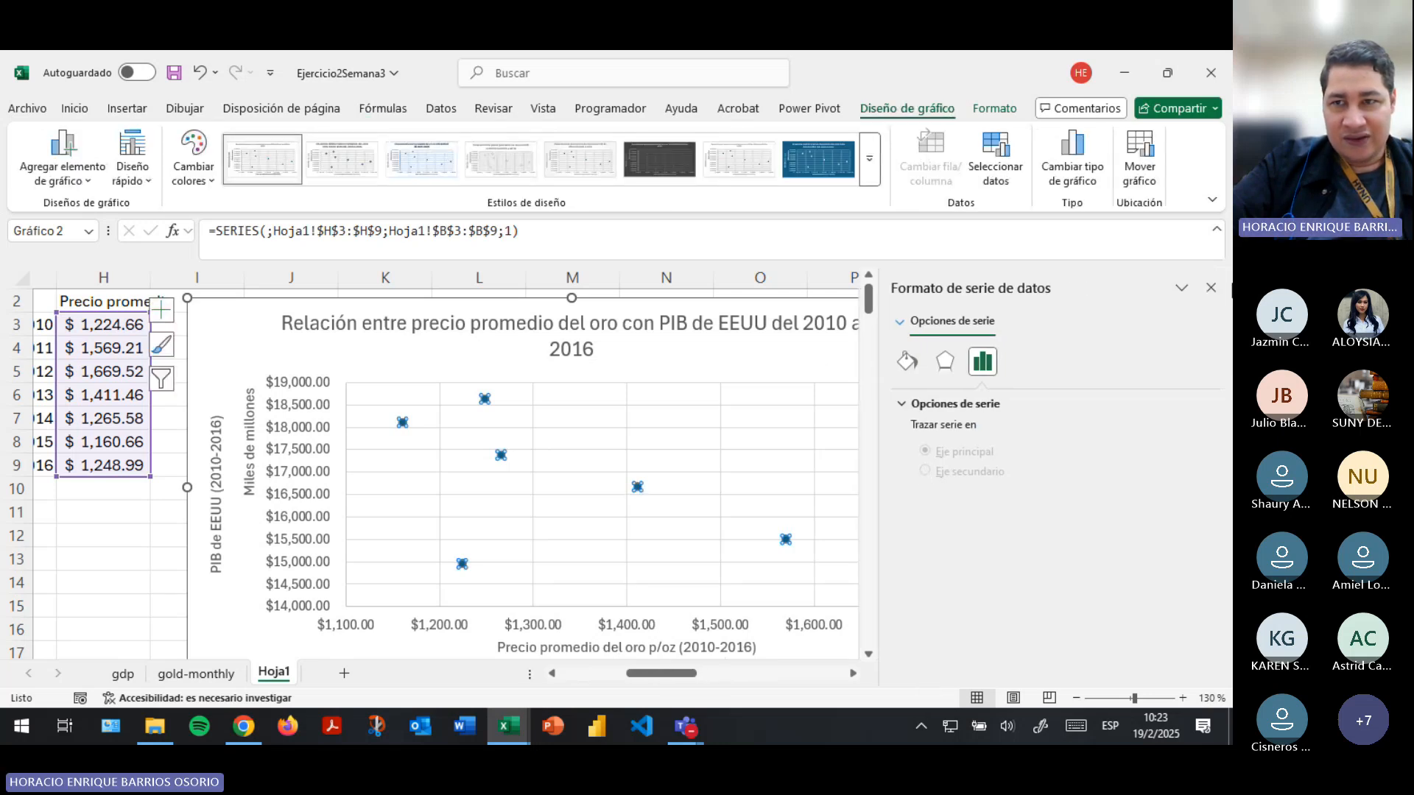
click(1211, 289)
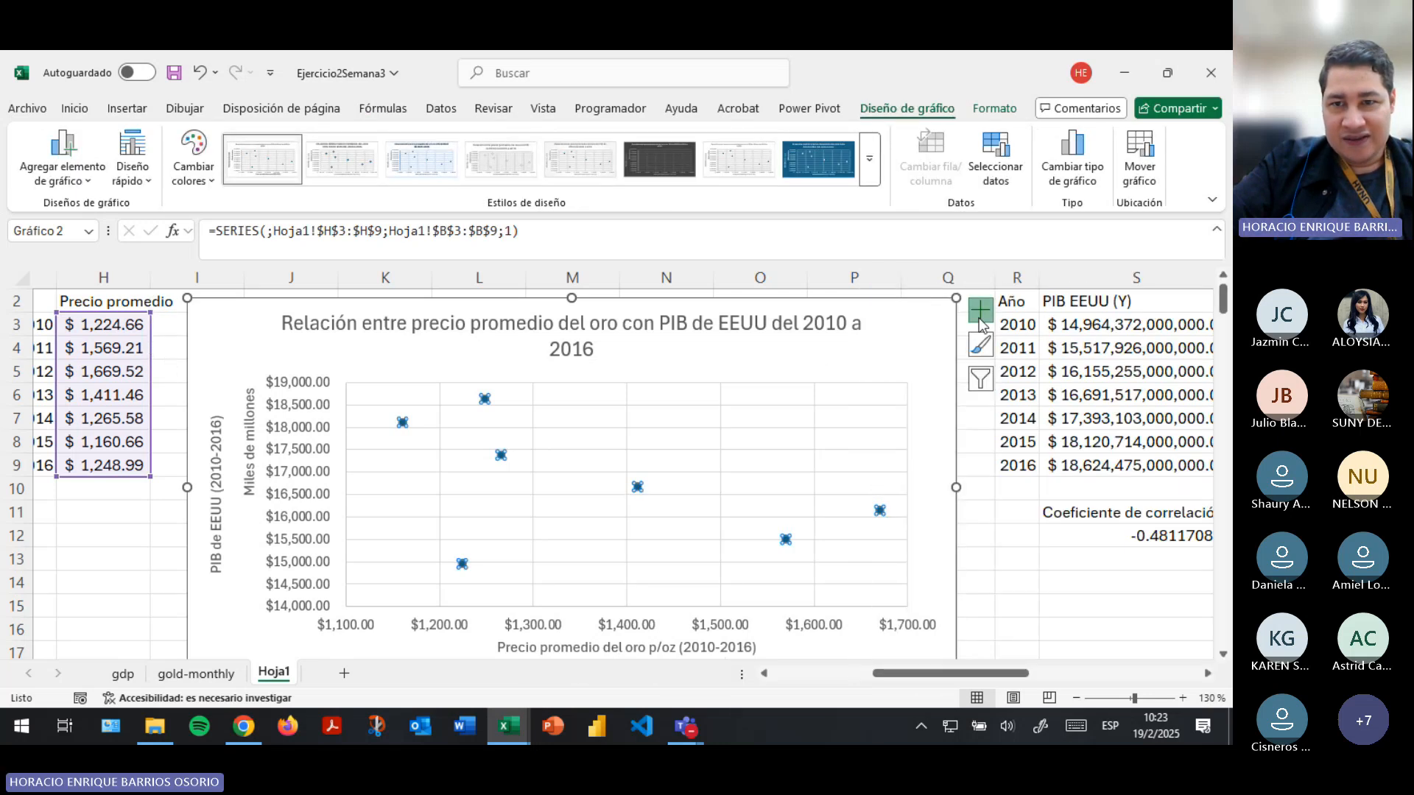
click(980, 311)
click(1165, 458)
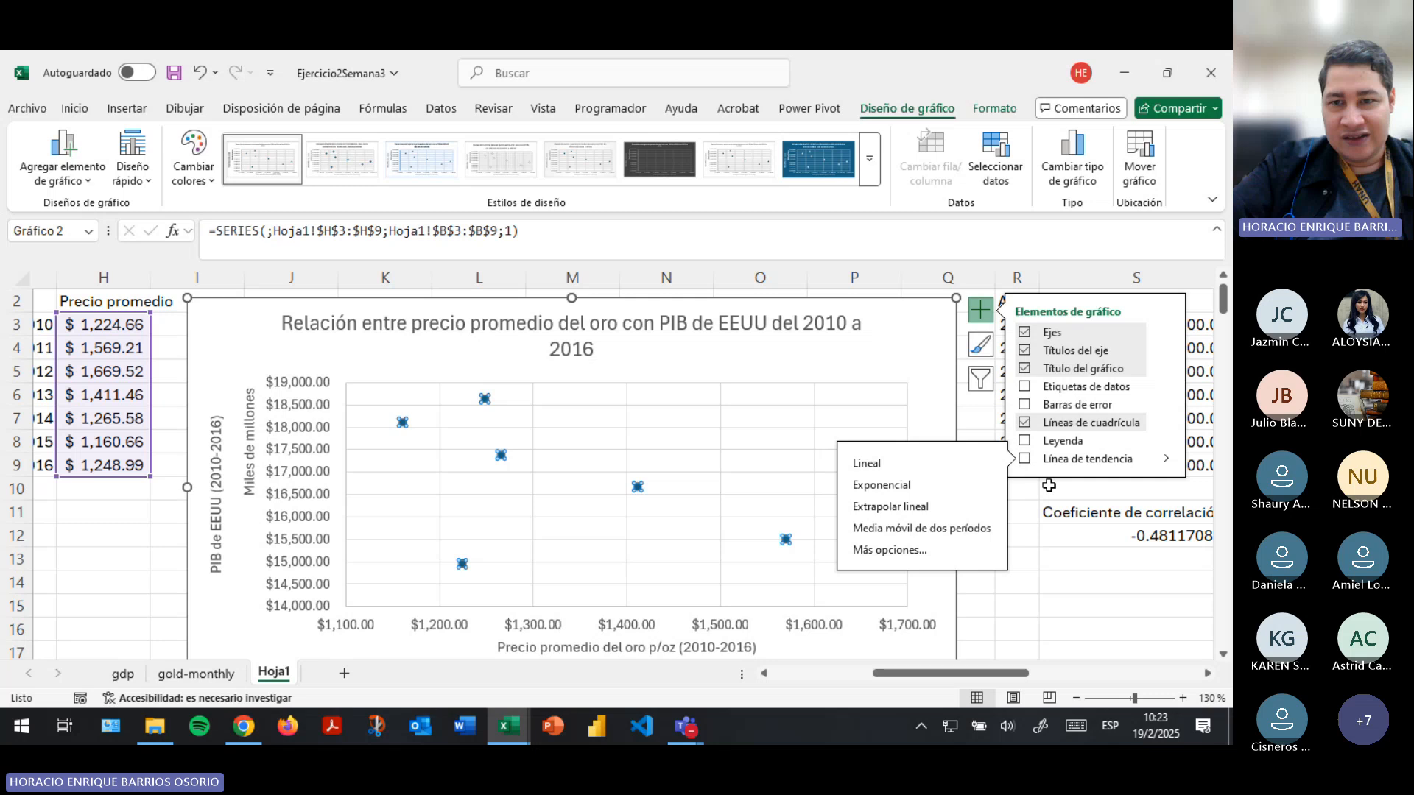
click(869, 549)
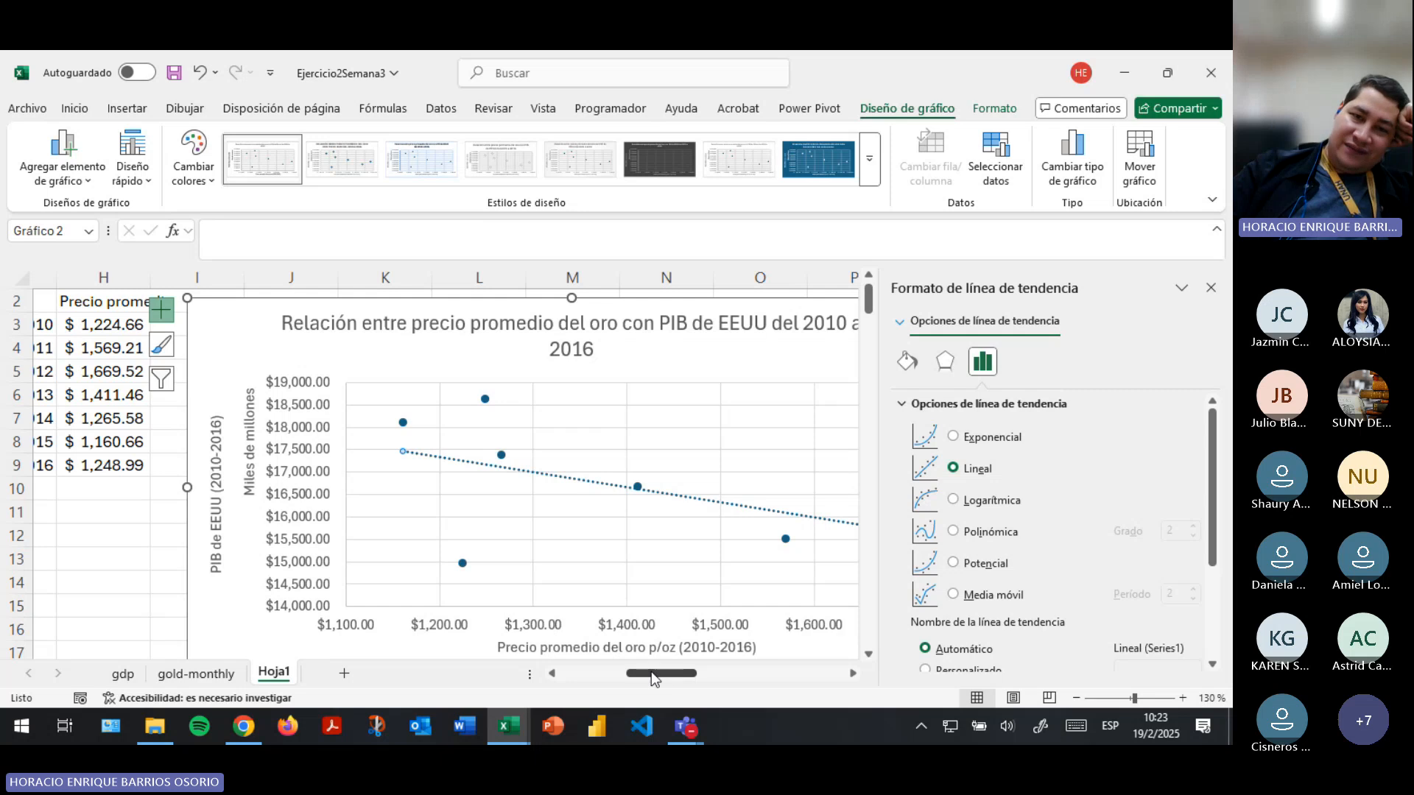
- Apply the second preset chart style, with uppercase titles and diamond markers, to the gold price versus PIB scatter chart
drag(651, 671, 679, 671)
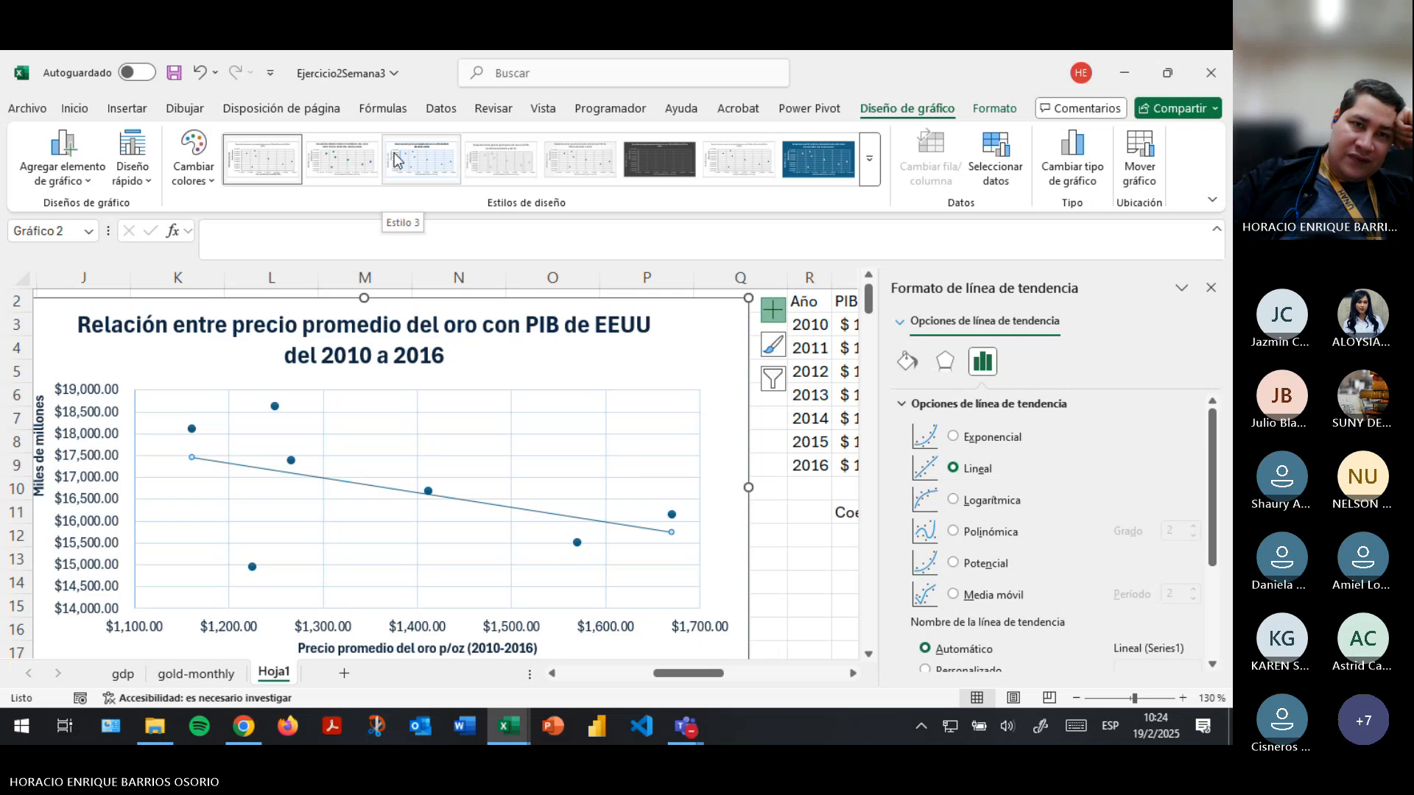
click(372, 152)
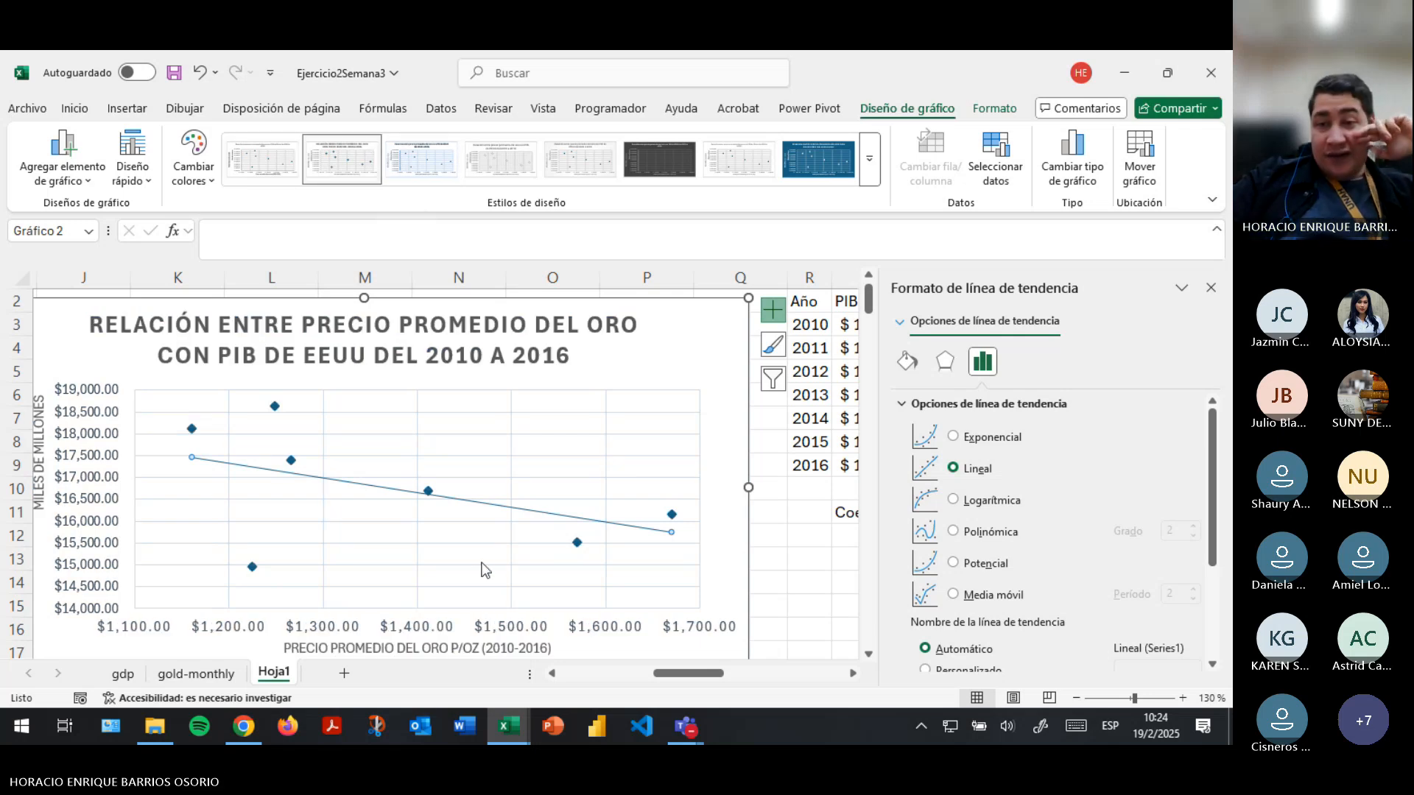
scroll(482, 571, down, 1)
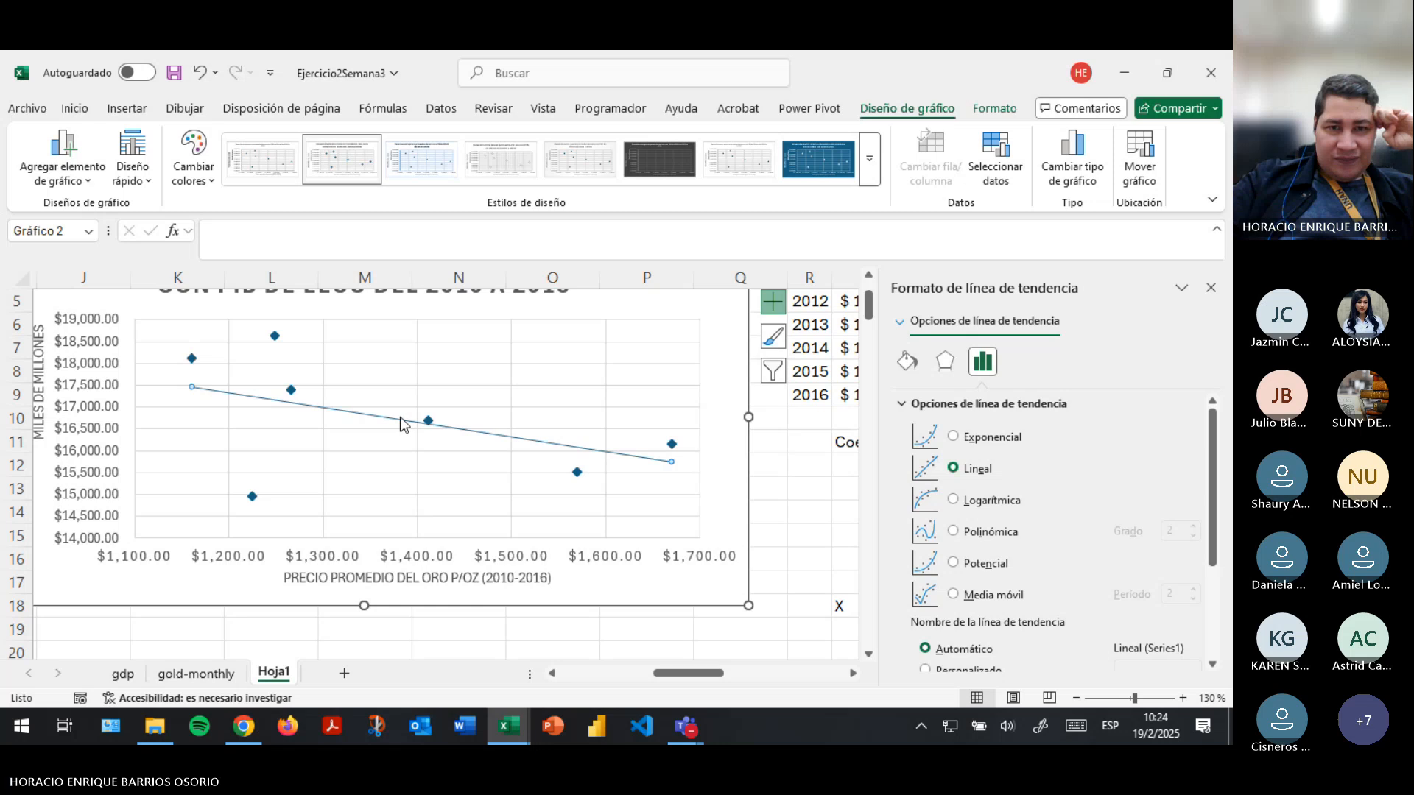
- Show the linear trendline's equation and R-squared value on the scatter chart and move their label to the empty area above the line
scroll(1041, 537, down, 3)
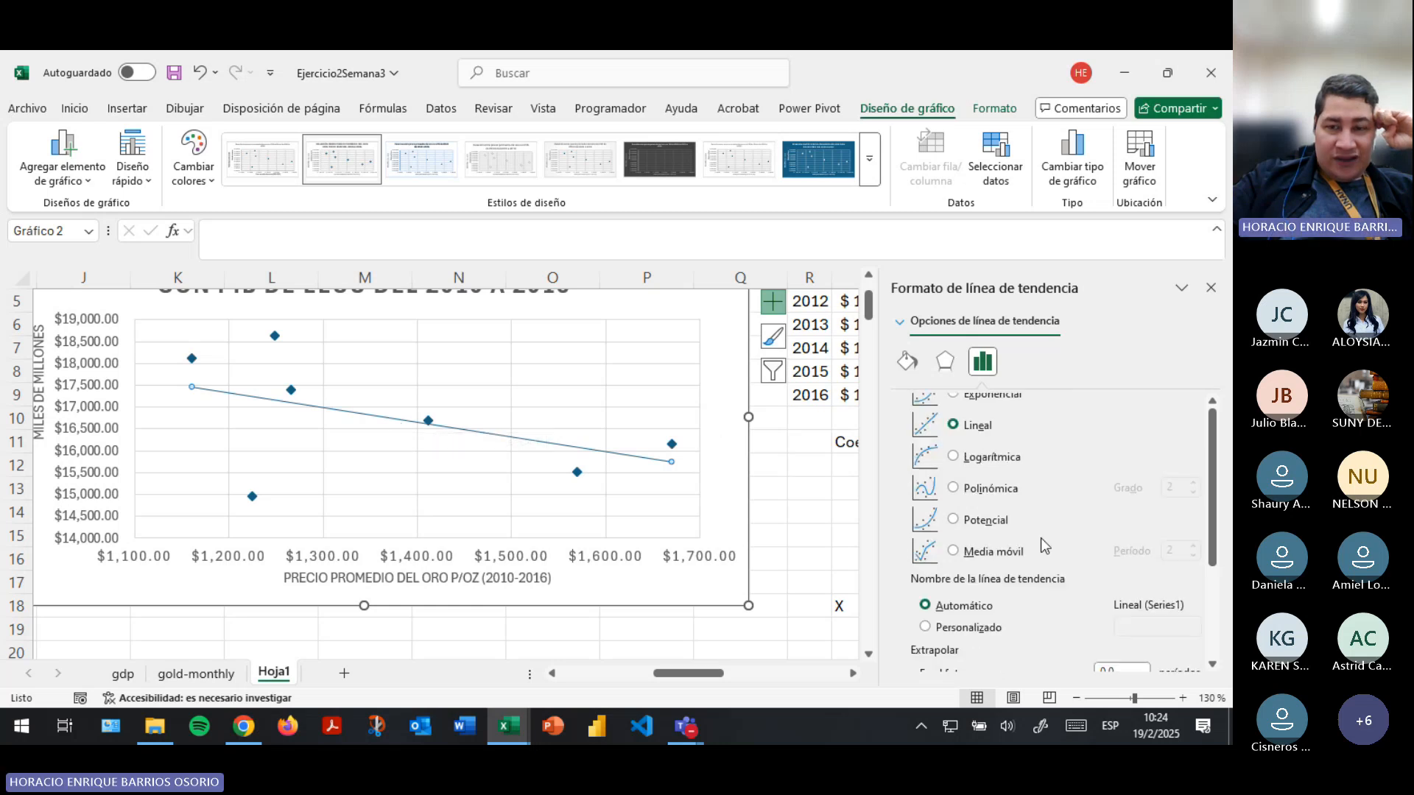
scroll(1041, 545, down, 1)
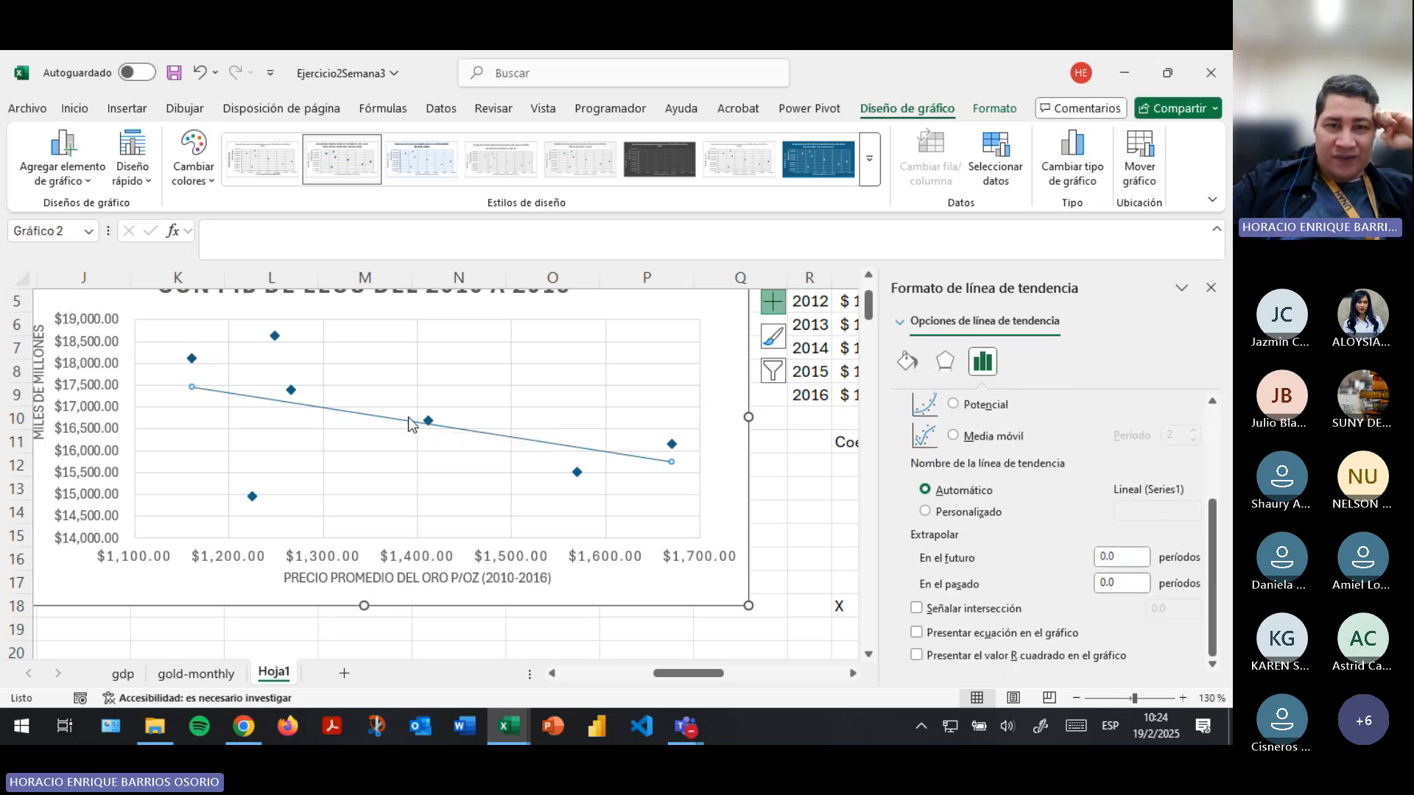
click(918, 634)
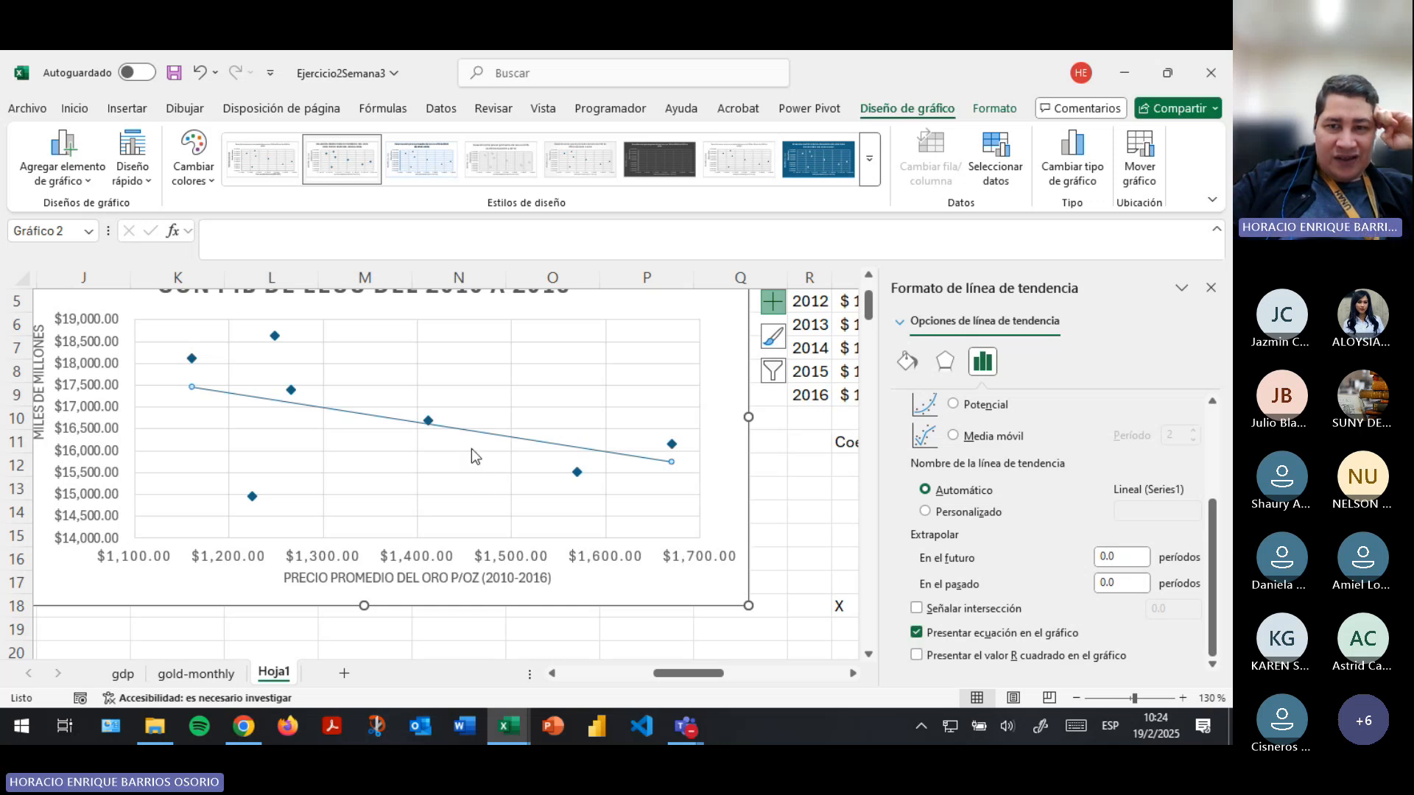
click(917, 655)
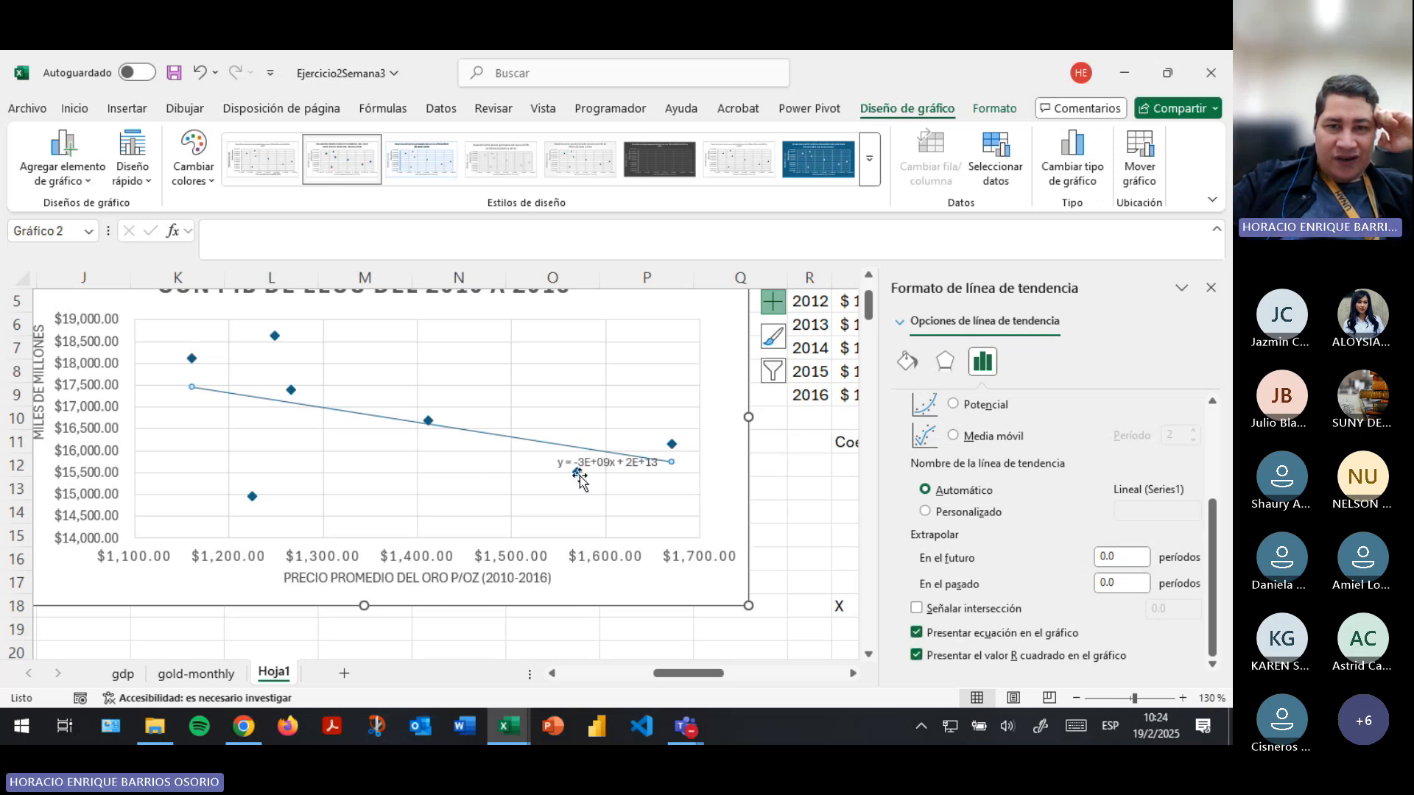
click(616, 475)
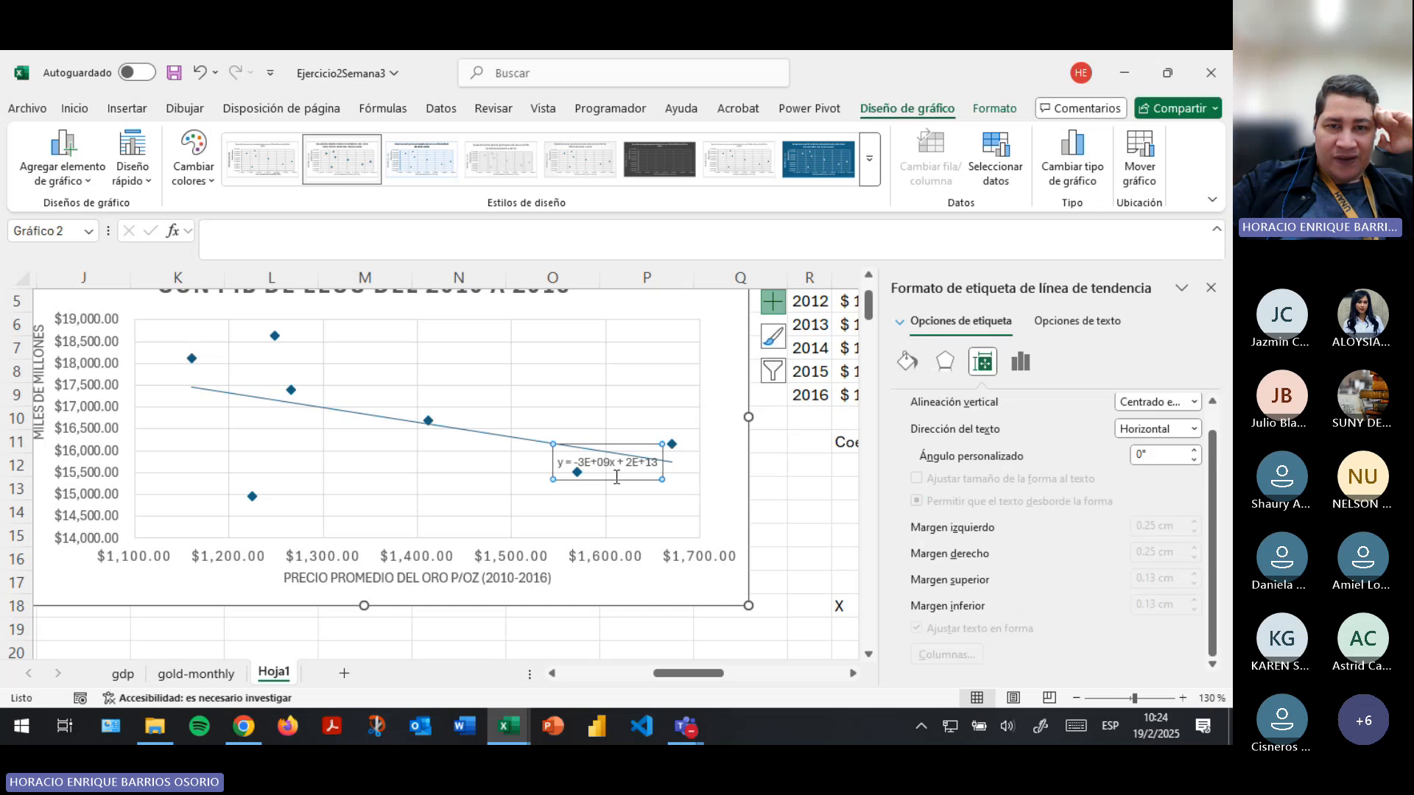
drag(611, 479, 543, 360)
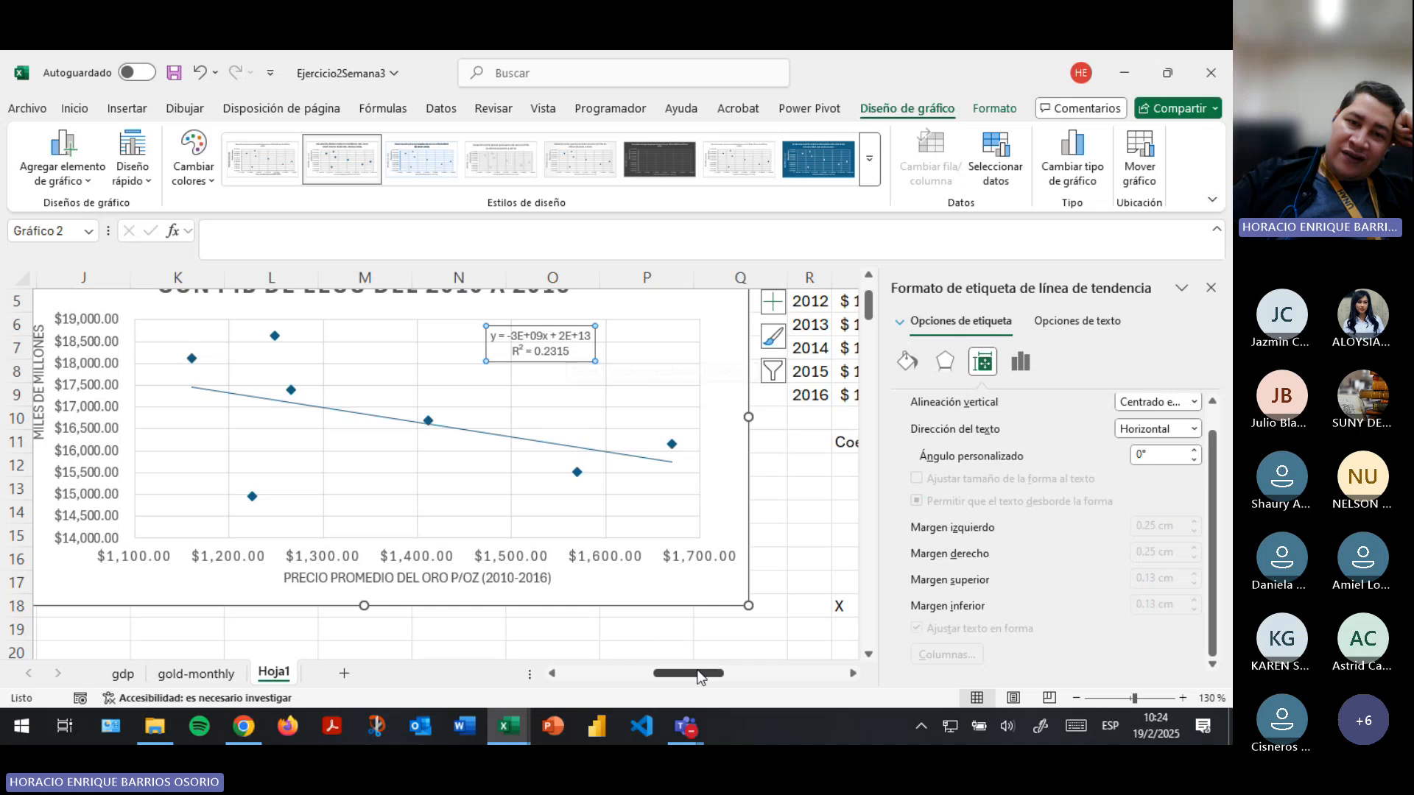
mouse_move(696, 672)
mouse_down()
mouse_move(763, 672)
mouse_move(703, 676)
mouse_up()
click(461, 465)
click(439, 351)
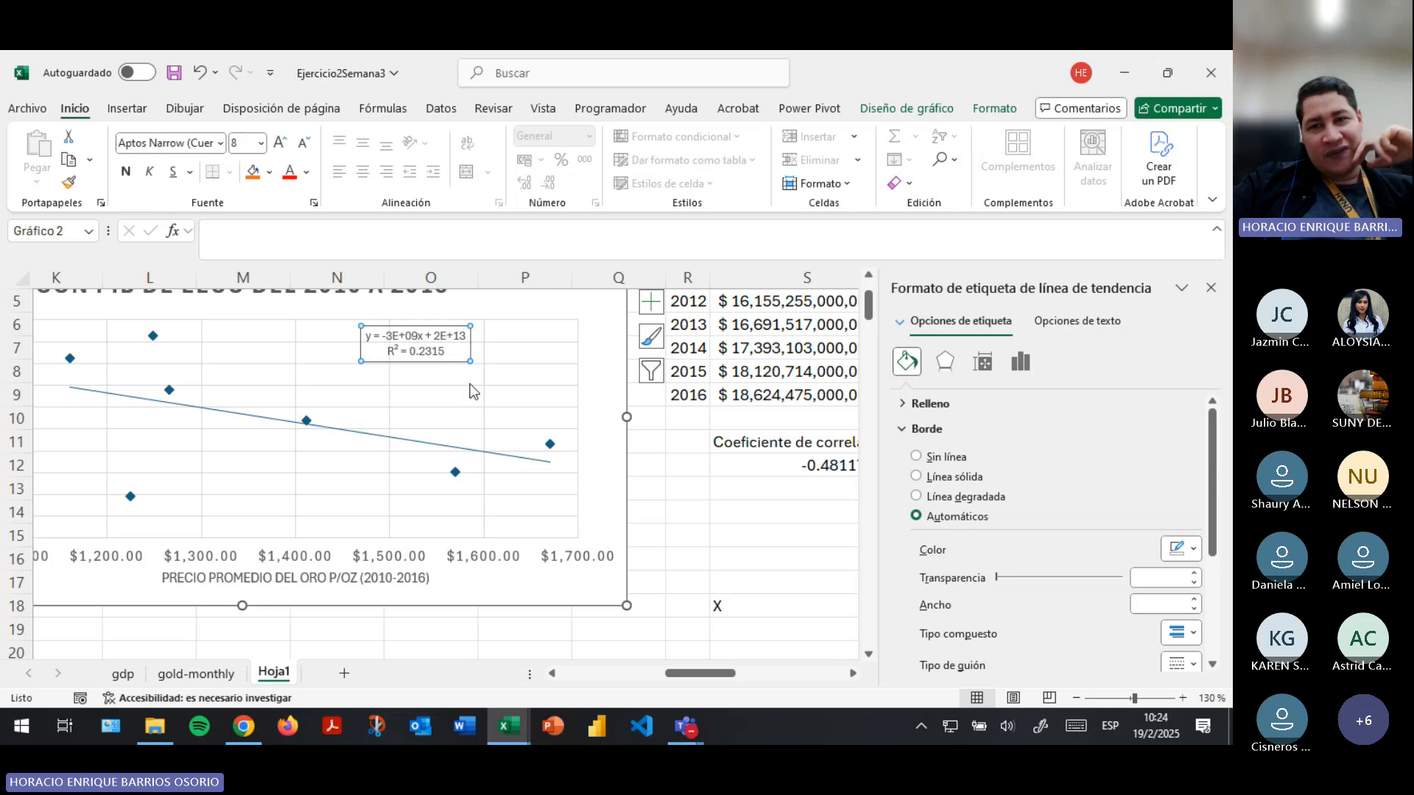
click(456, 448)
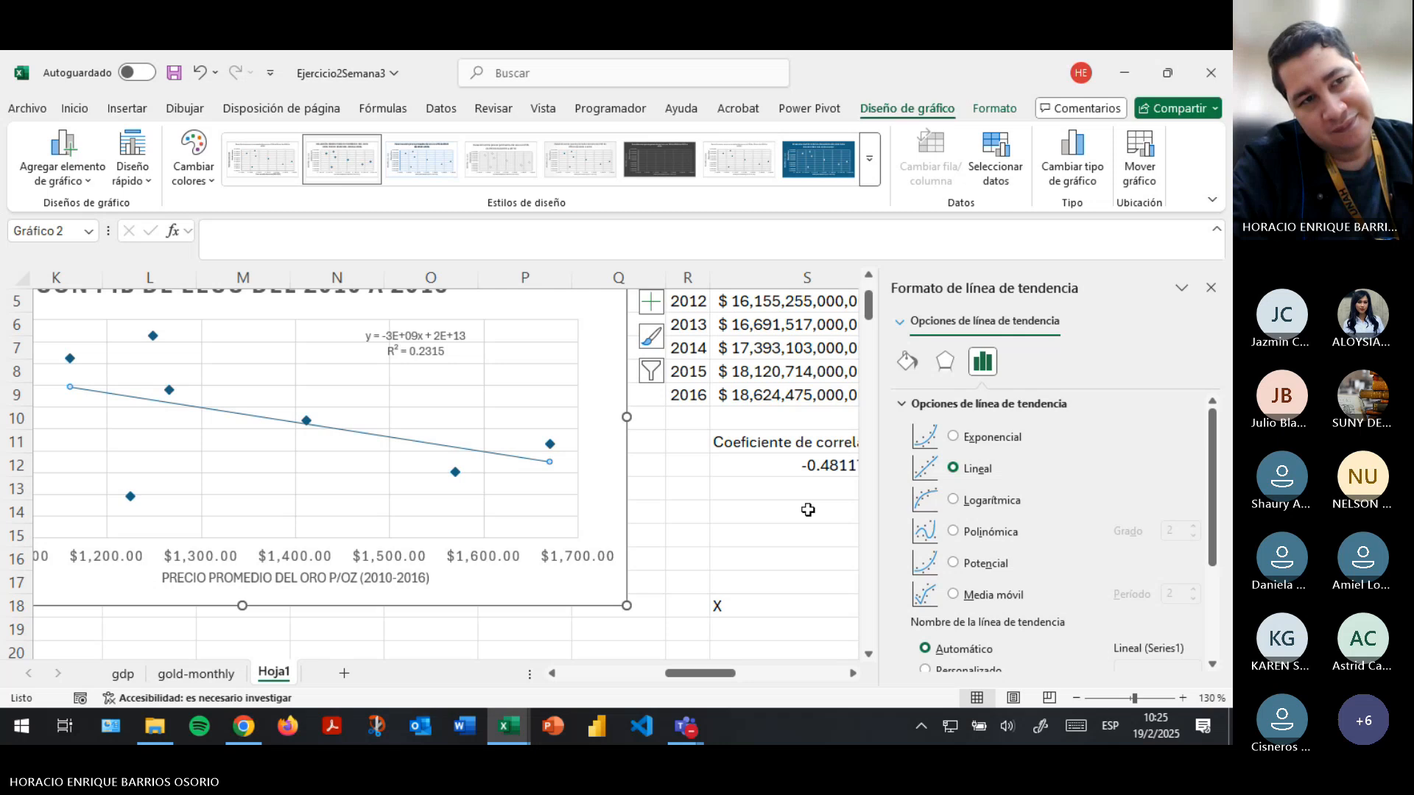
key(alt+Tab)
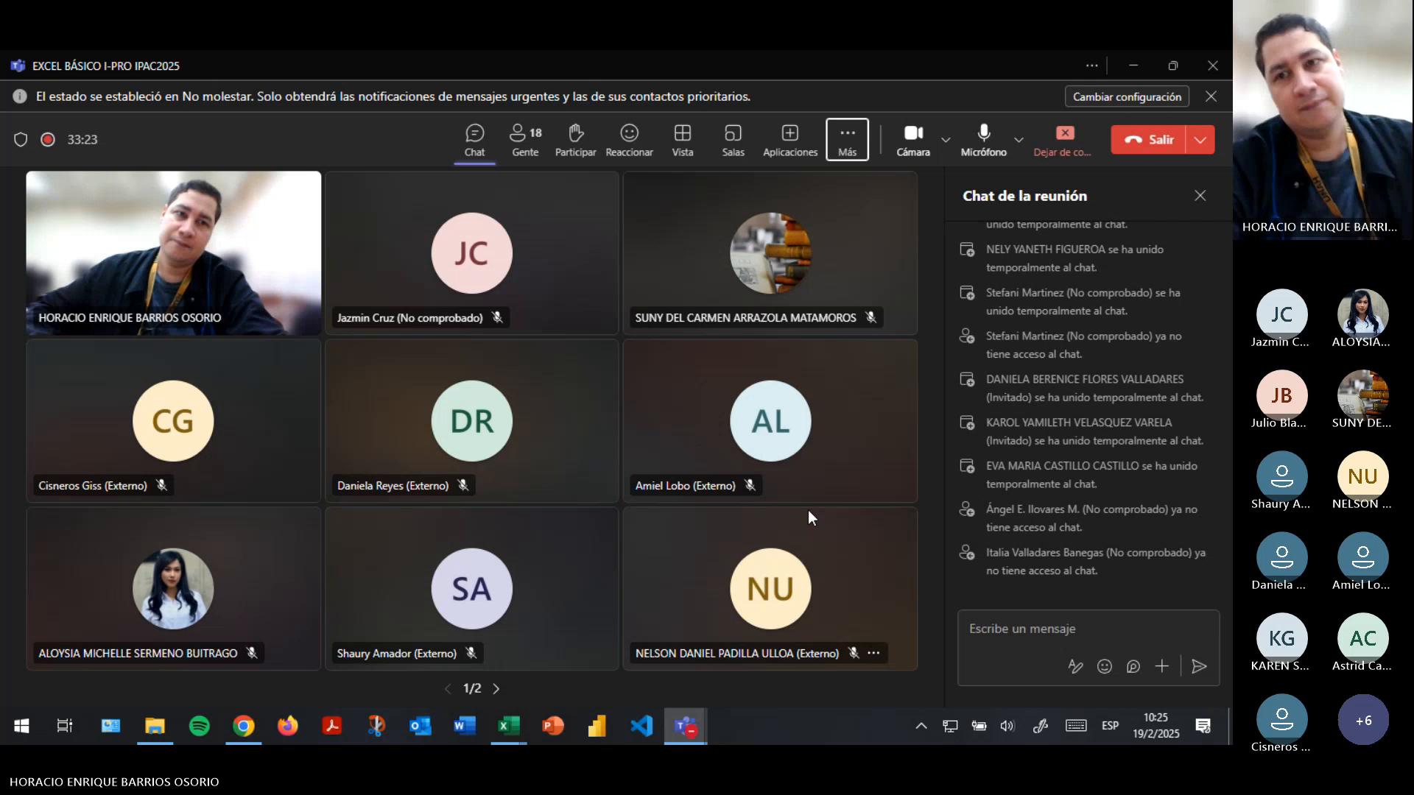
key(alt+Tab)
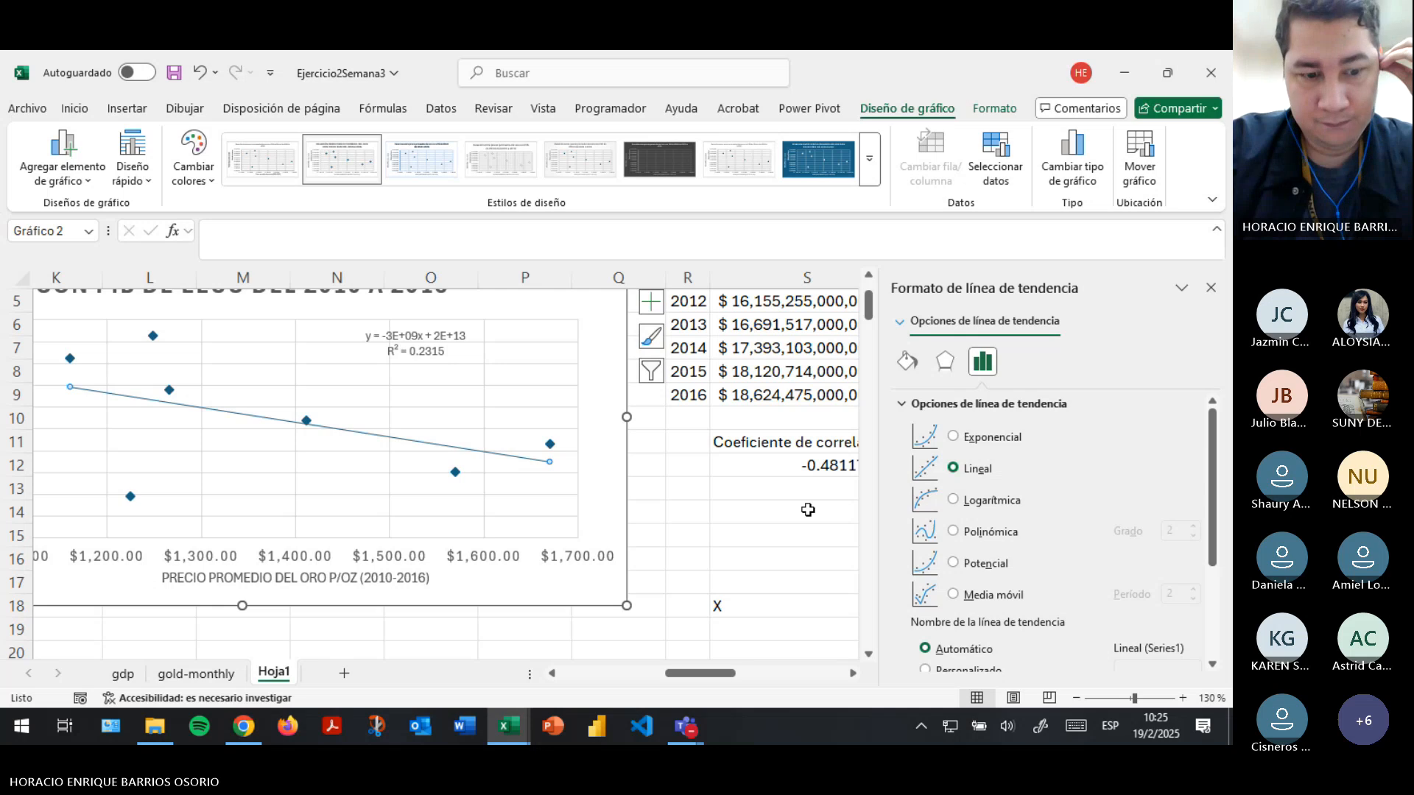
key(alt+Tab)
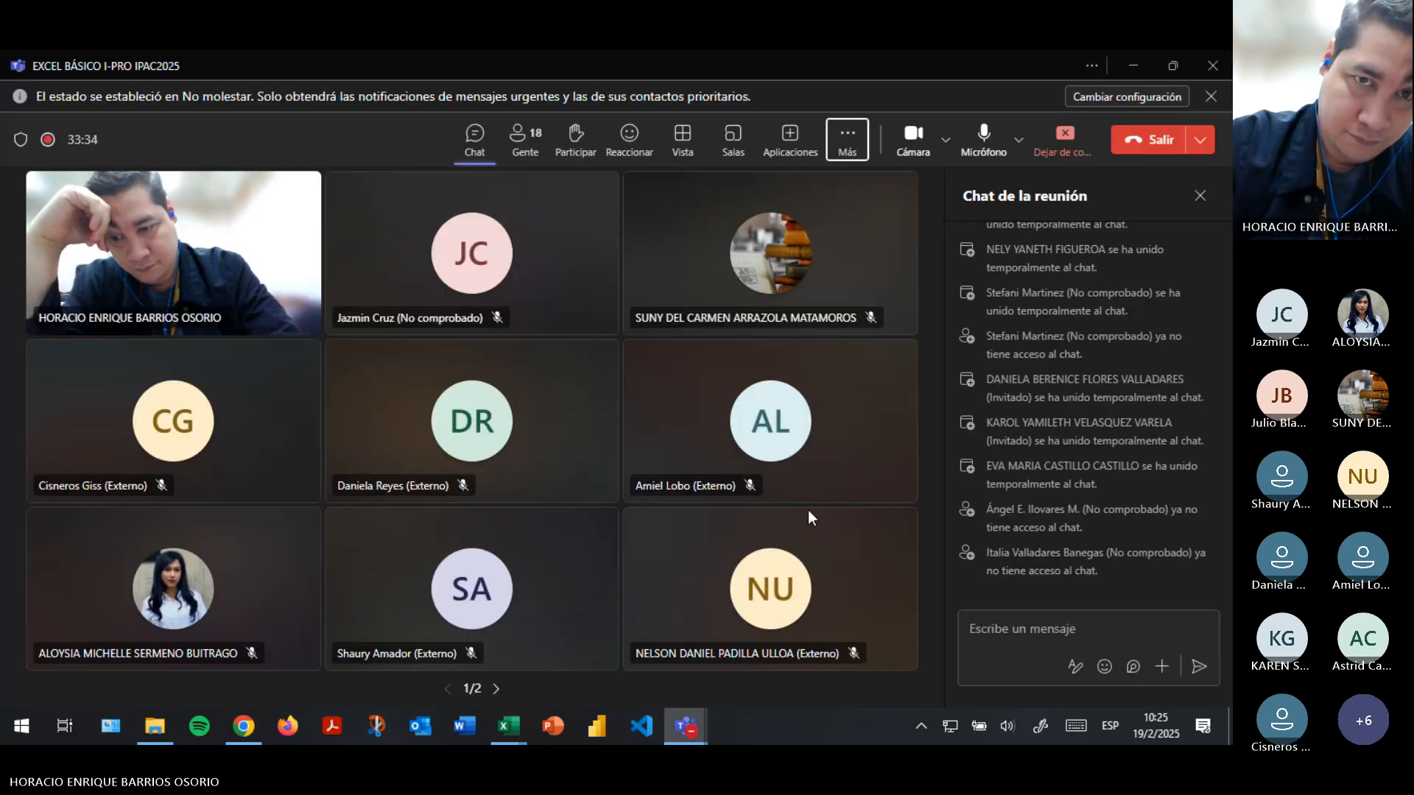
key(alt+Tab)
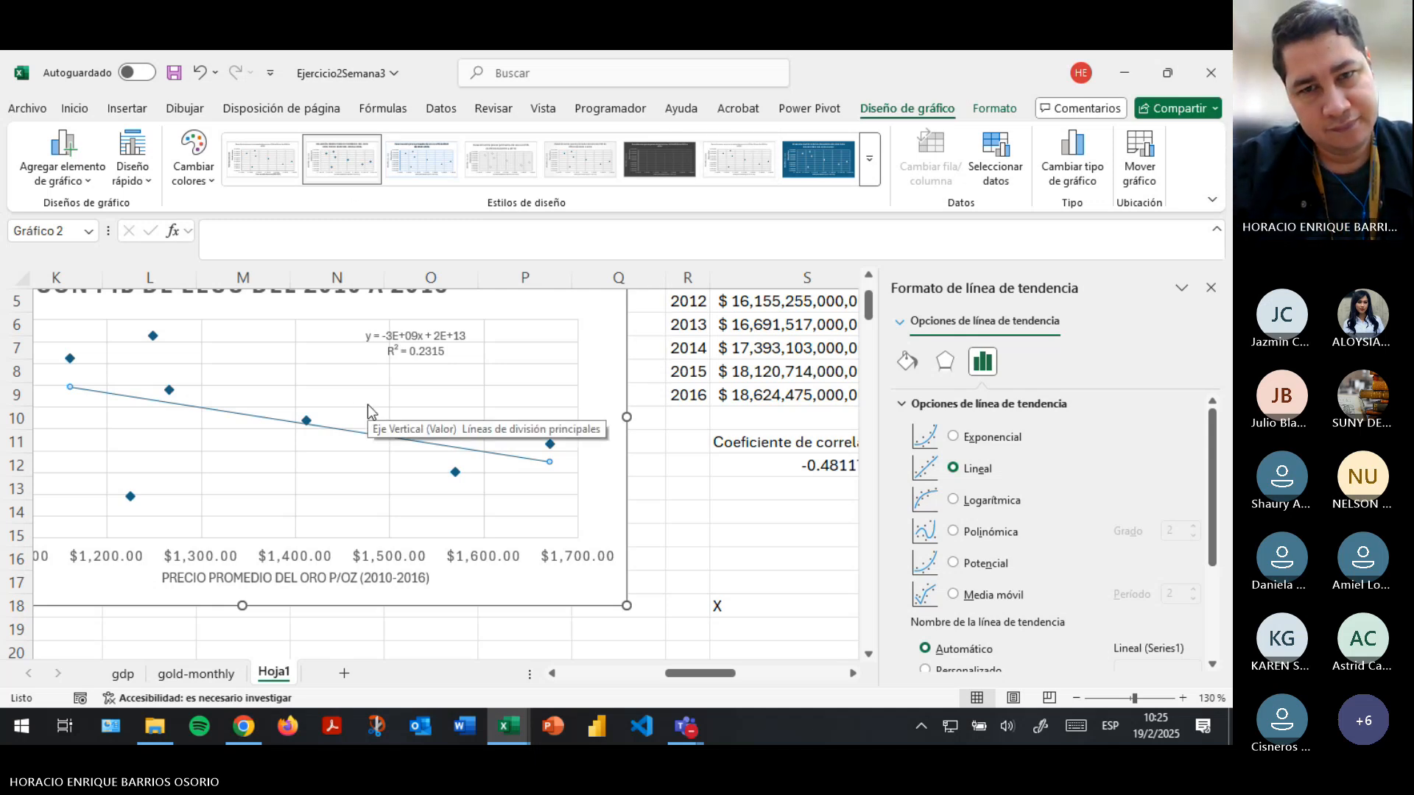
key(alt+Tab)
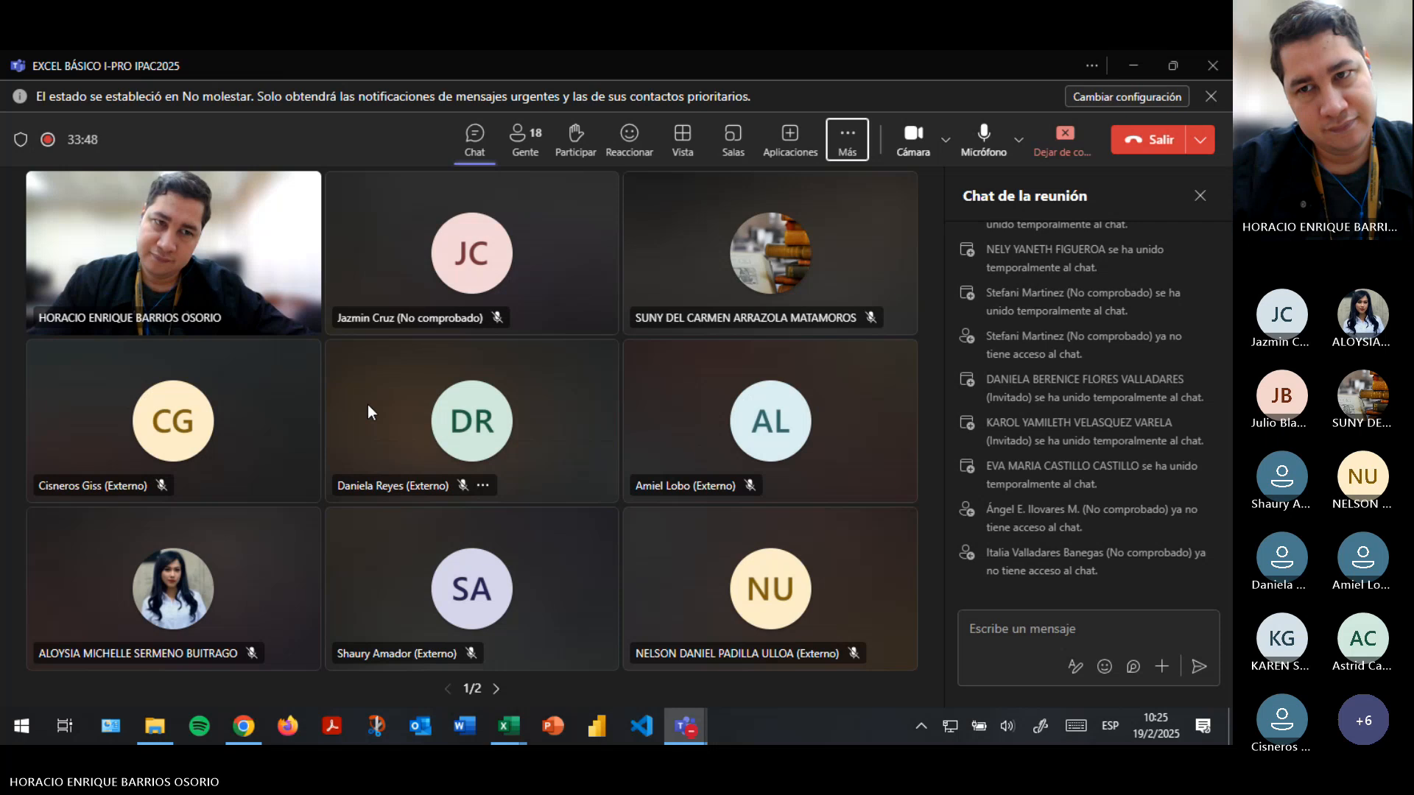
scroll(1134, 442, up, 5)
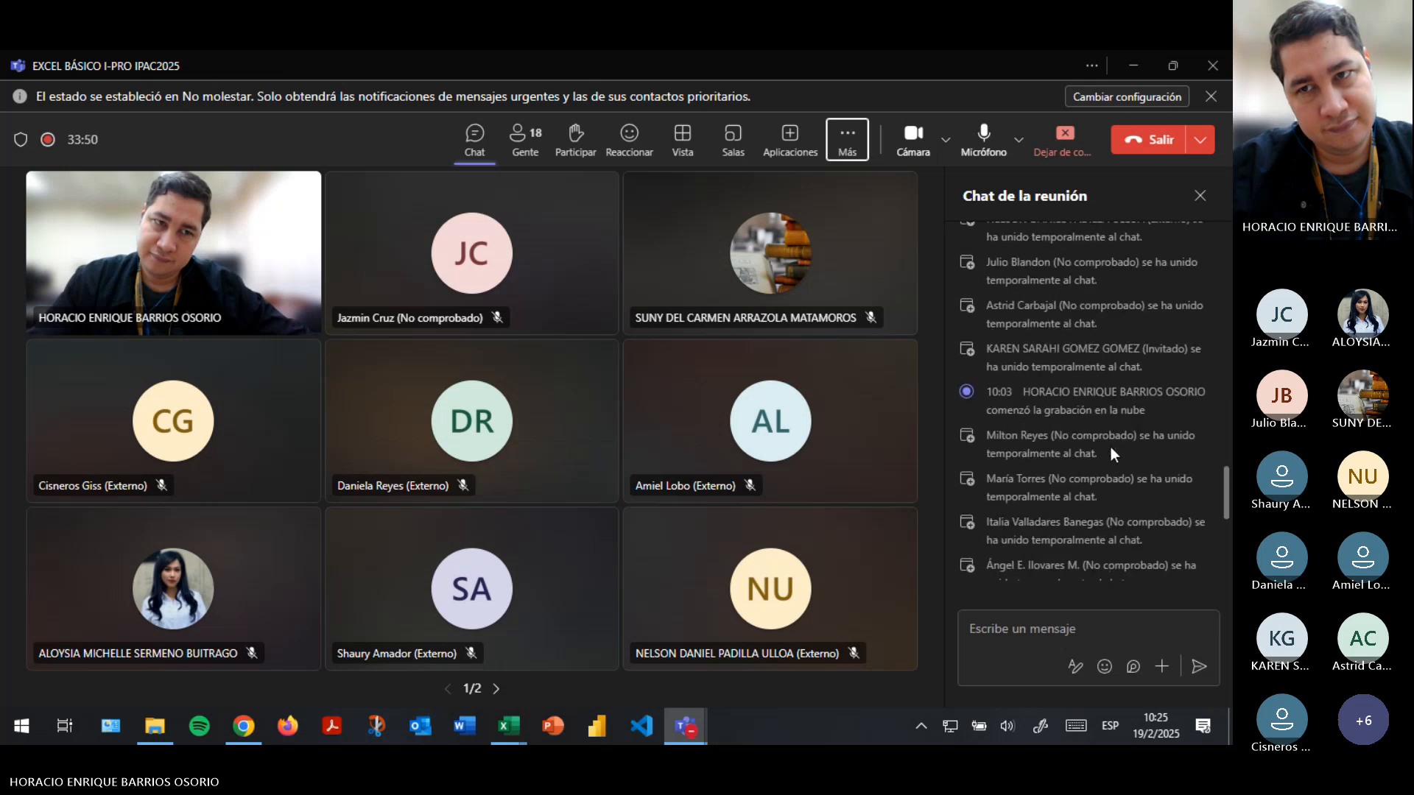
click(846, 138)
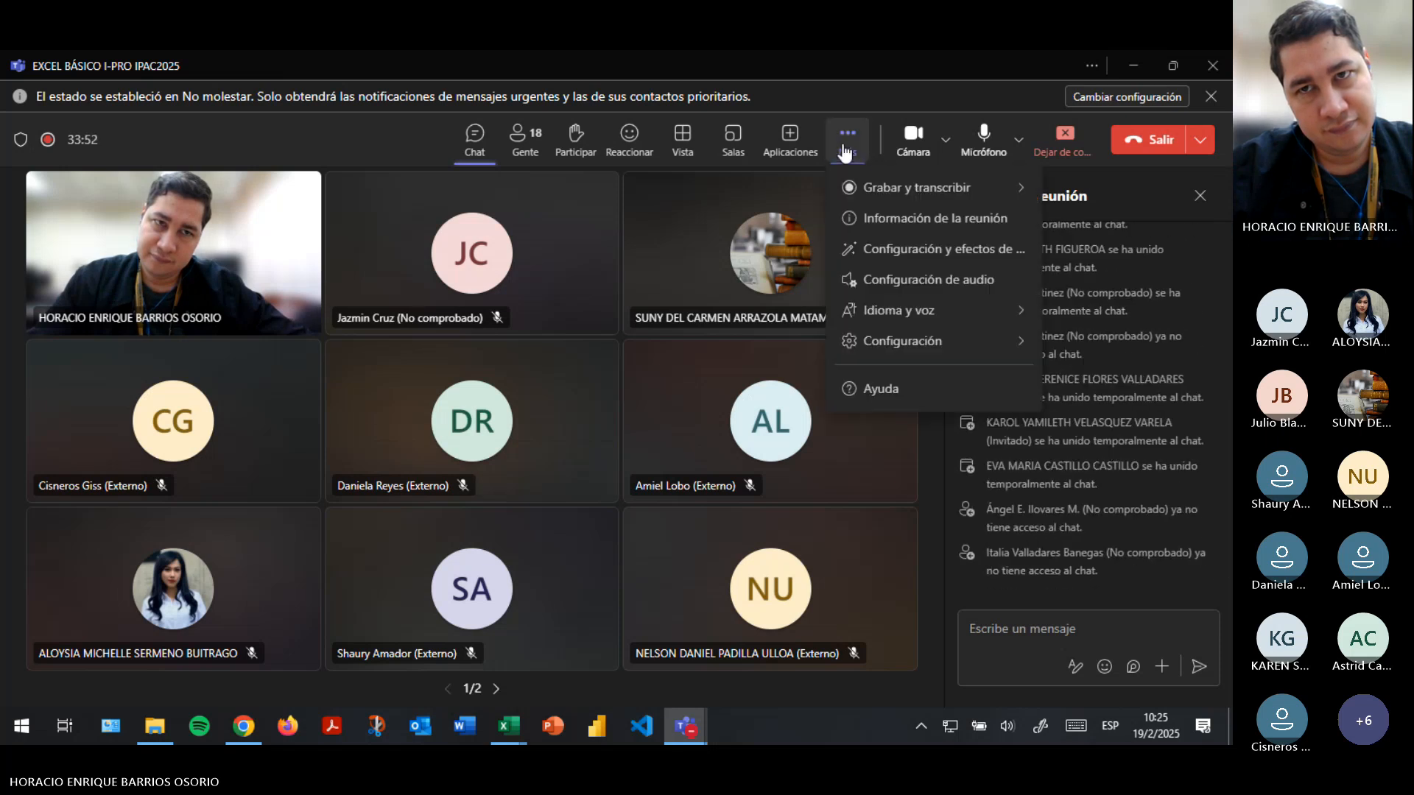
click(357, 142)
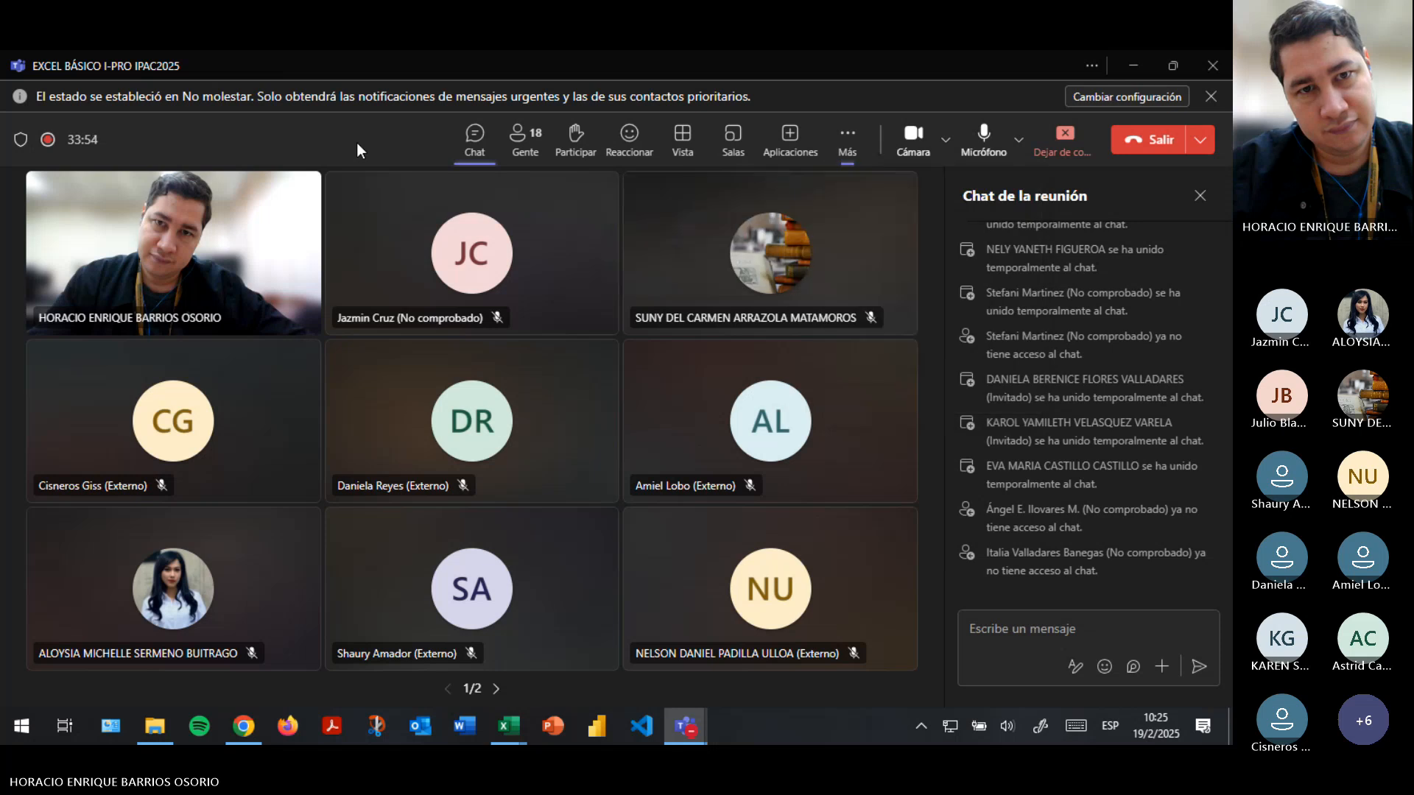
key(alt+Tab)
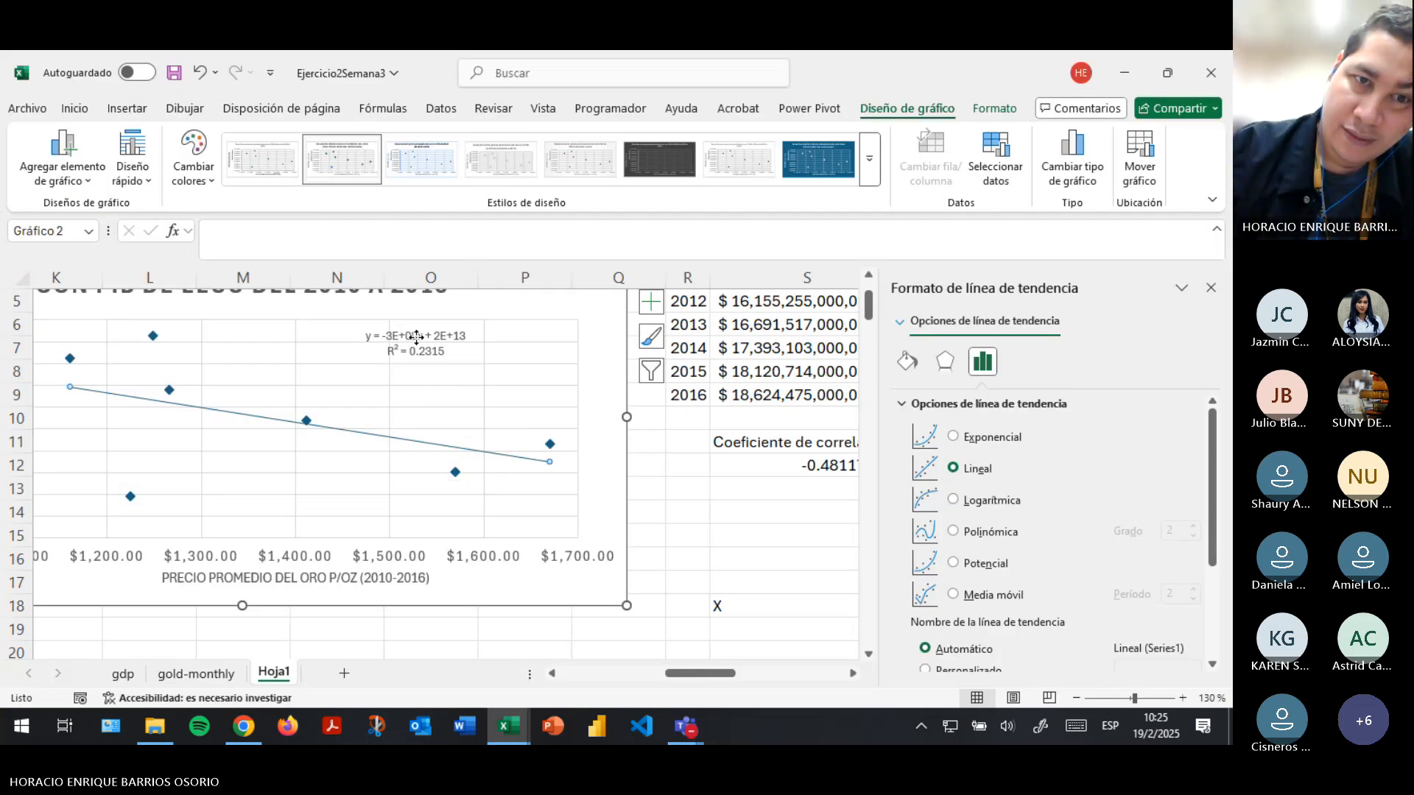
- Shift the trendline equation label slightly down and to the right within the plot area, then select the trendline
click(451, 357)
drag(451, 358, 469, 375)
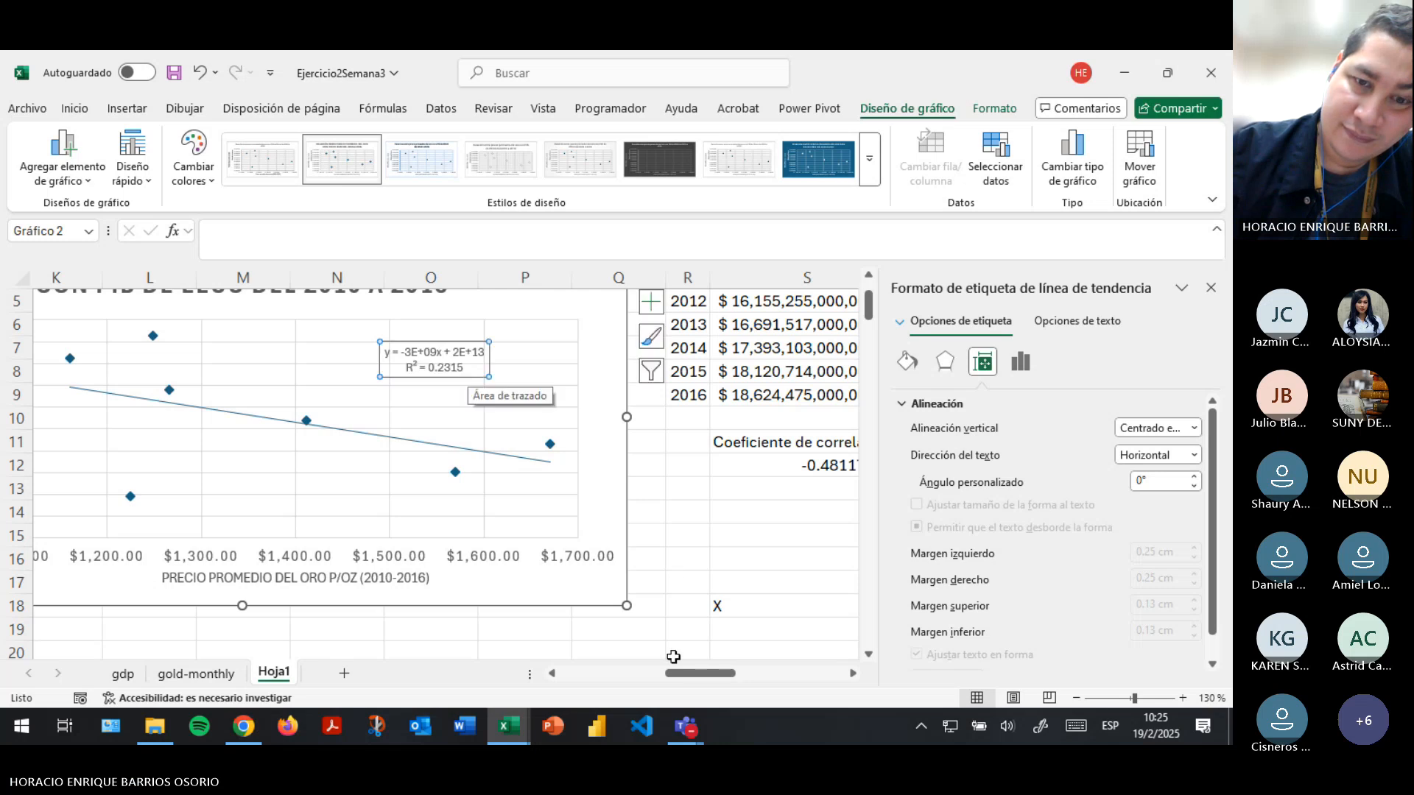
mouse_move(676, 678)
mouse_down()
mouse_move(734, 679)
mouse_move(662, 679)
mouse_up()
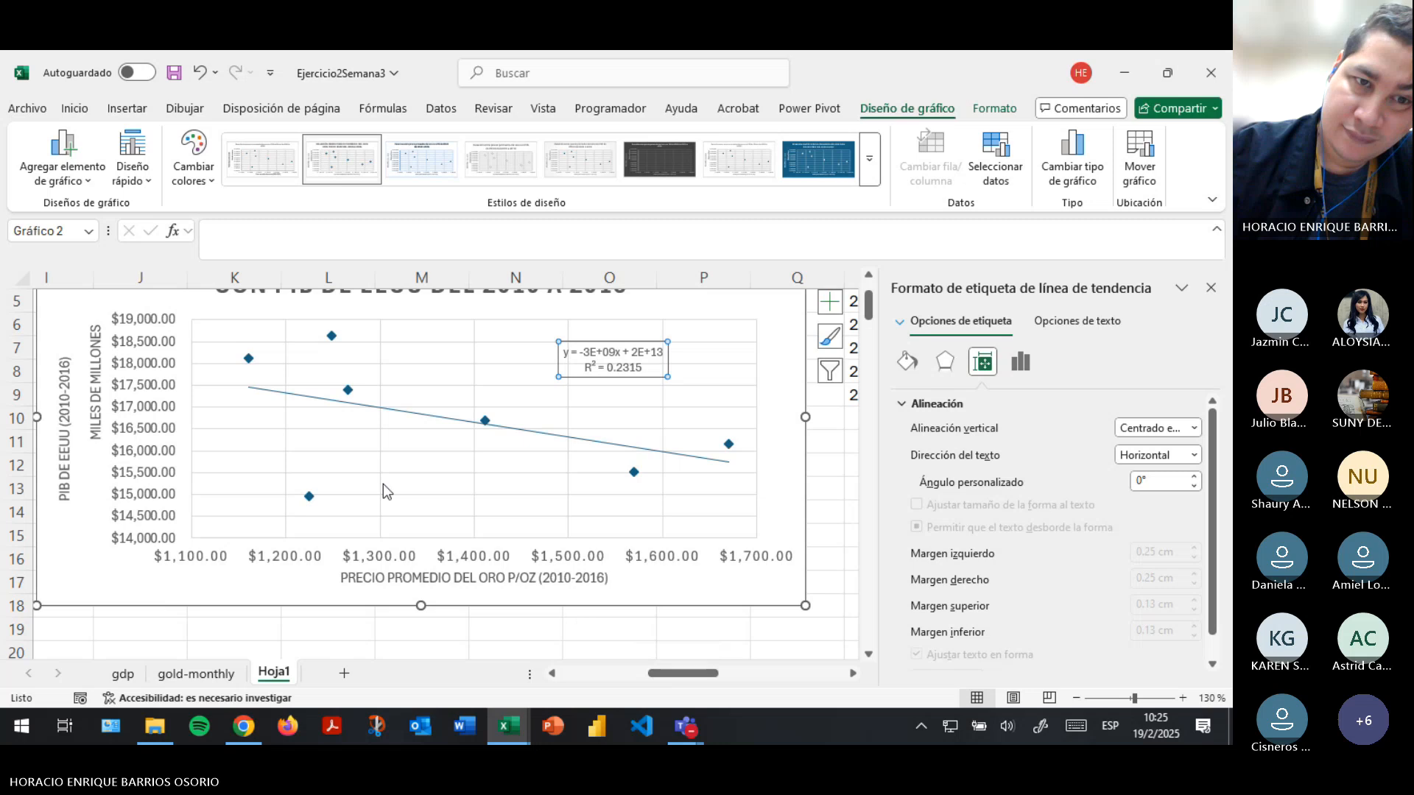
click(398, 418)
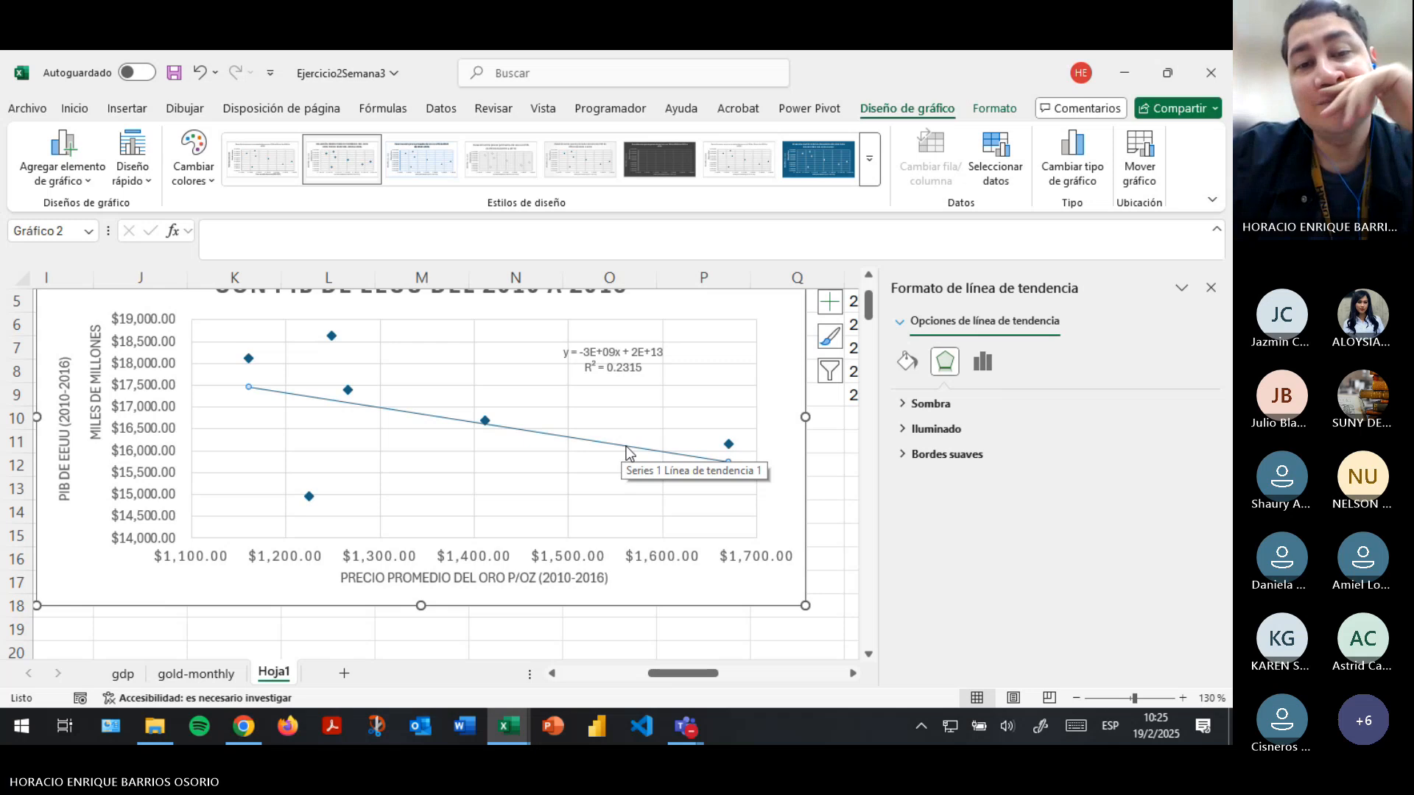
- Copy the equation text "y = -3E+09x + 2E+13" from the trendline label and paste it into cell Y6
drag(683, 673, 707, 673)
click(375, 352)
double_click(374, 352)
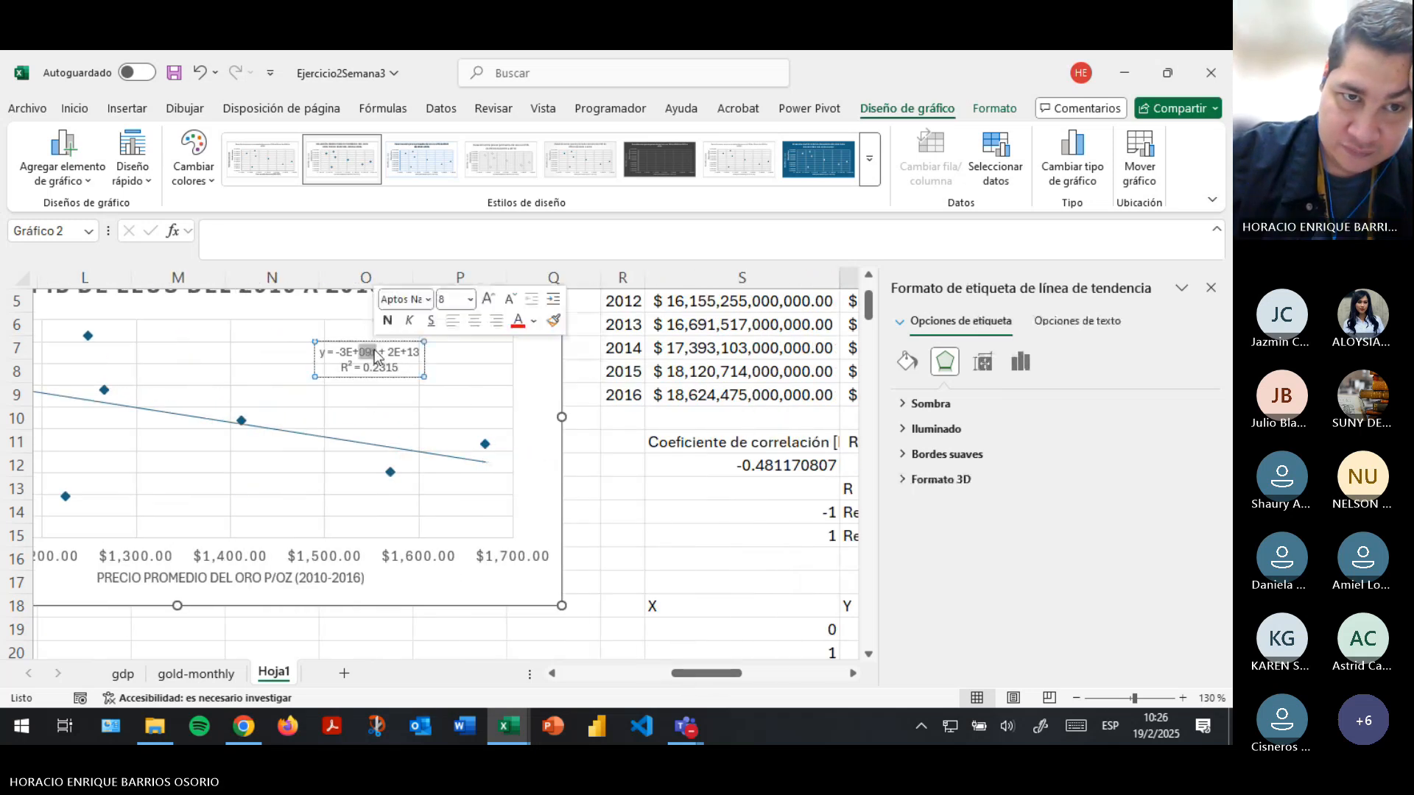
drag(328, 352, 421, 352)
right_click(381, 354)
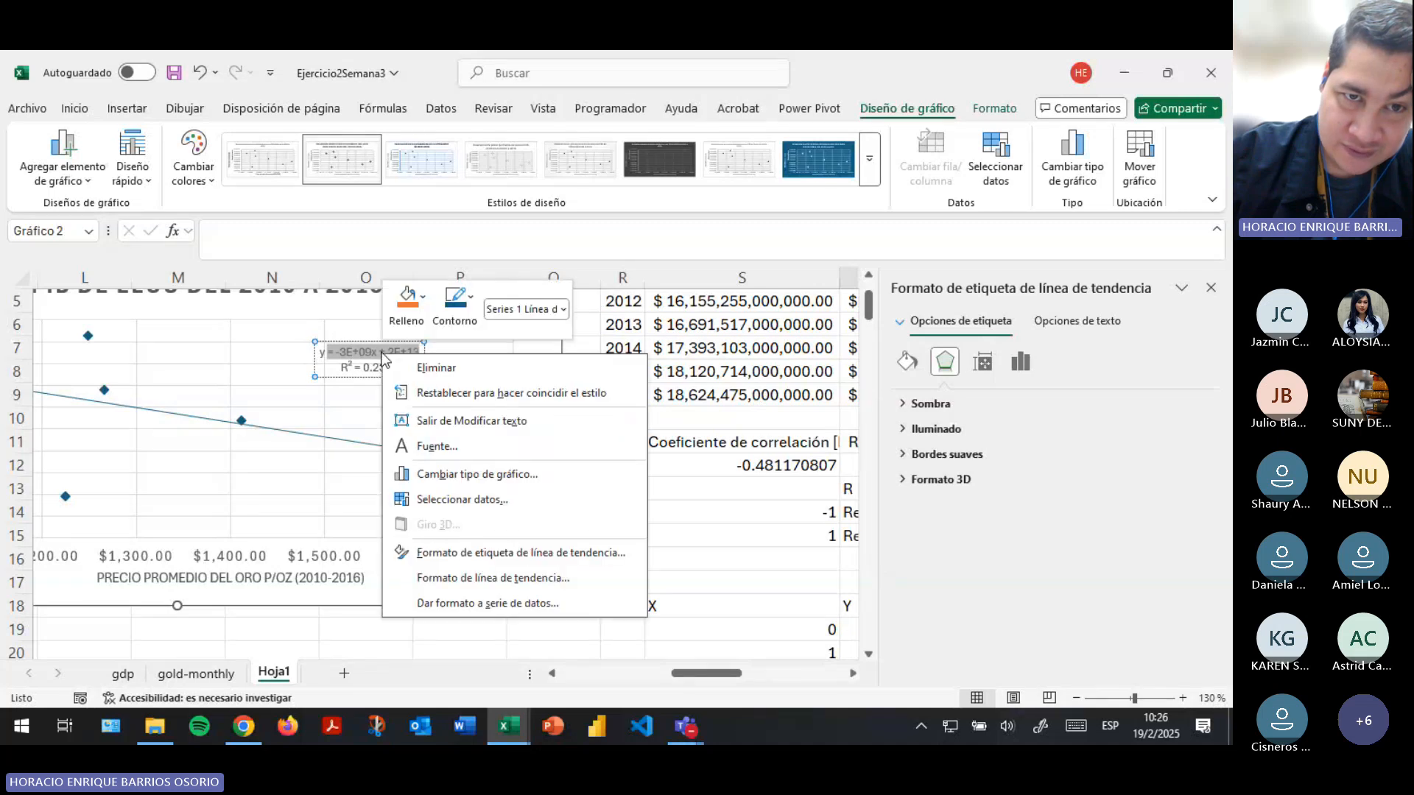
click(347, 350)
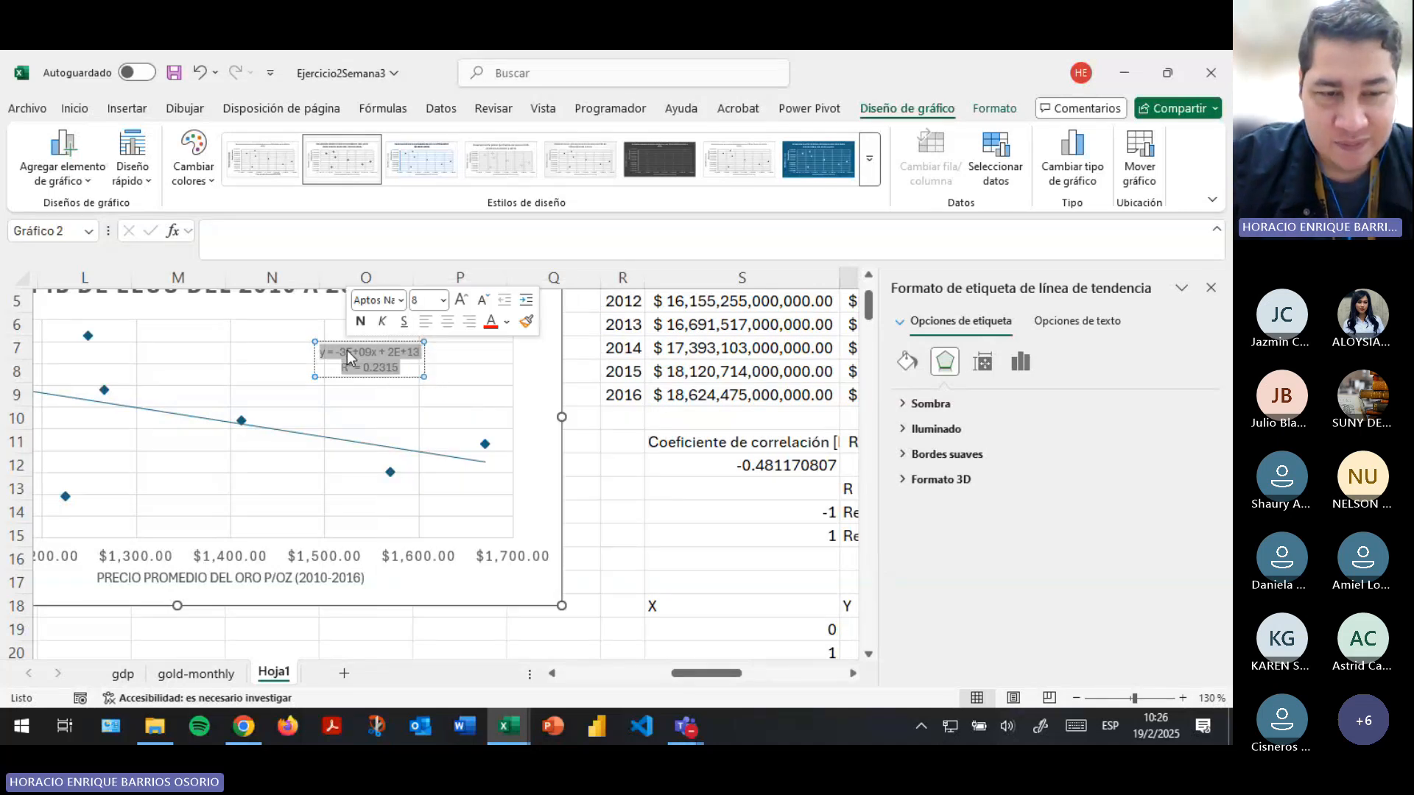
click(347, 351)
drag(320, 352, 423, 351)
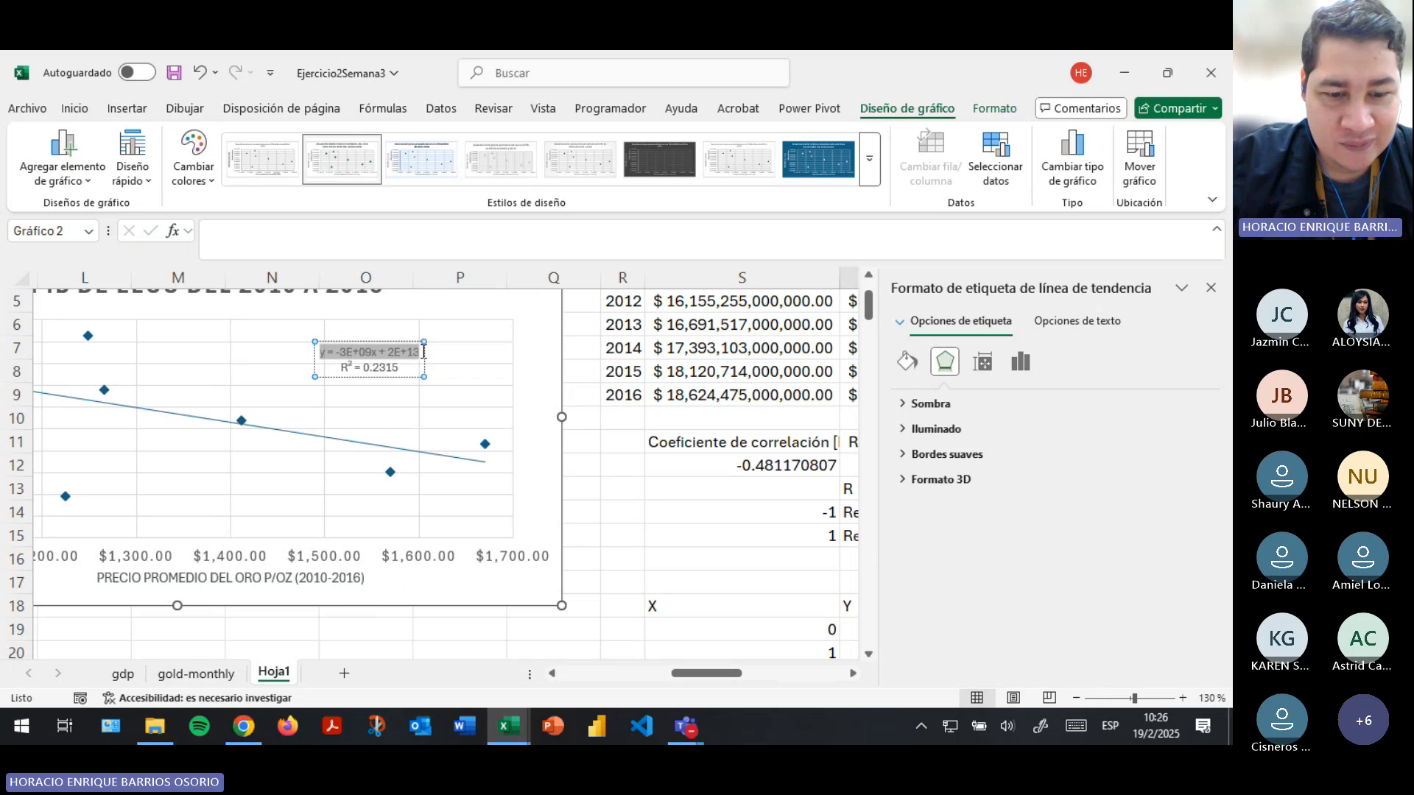
scroll(329, 314, right, 5)
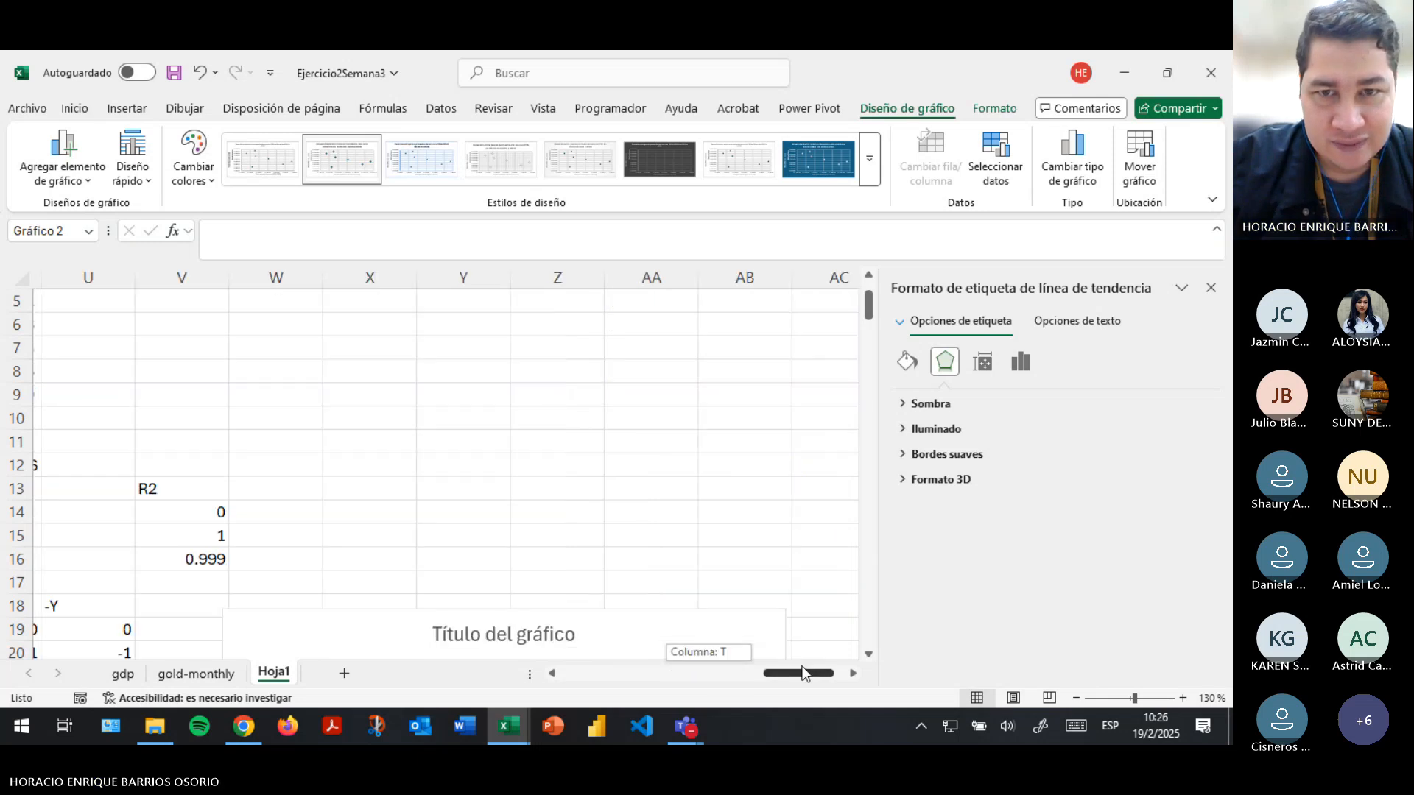
click(328, 315)
key(ctrl+v)
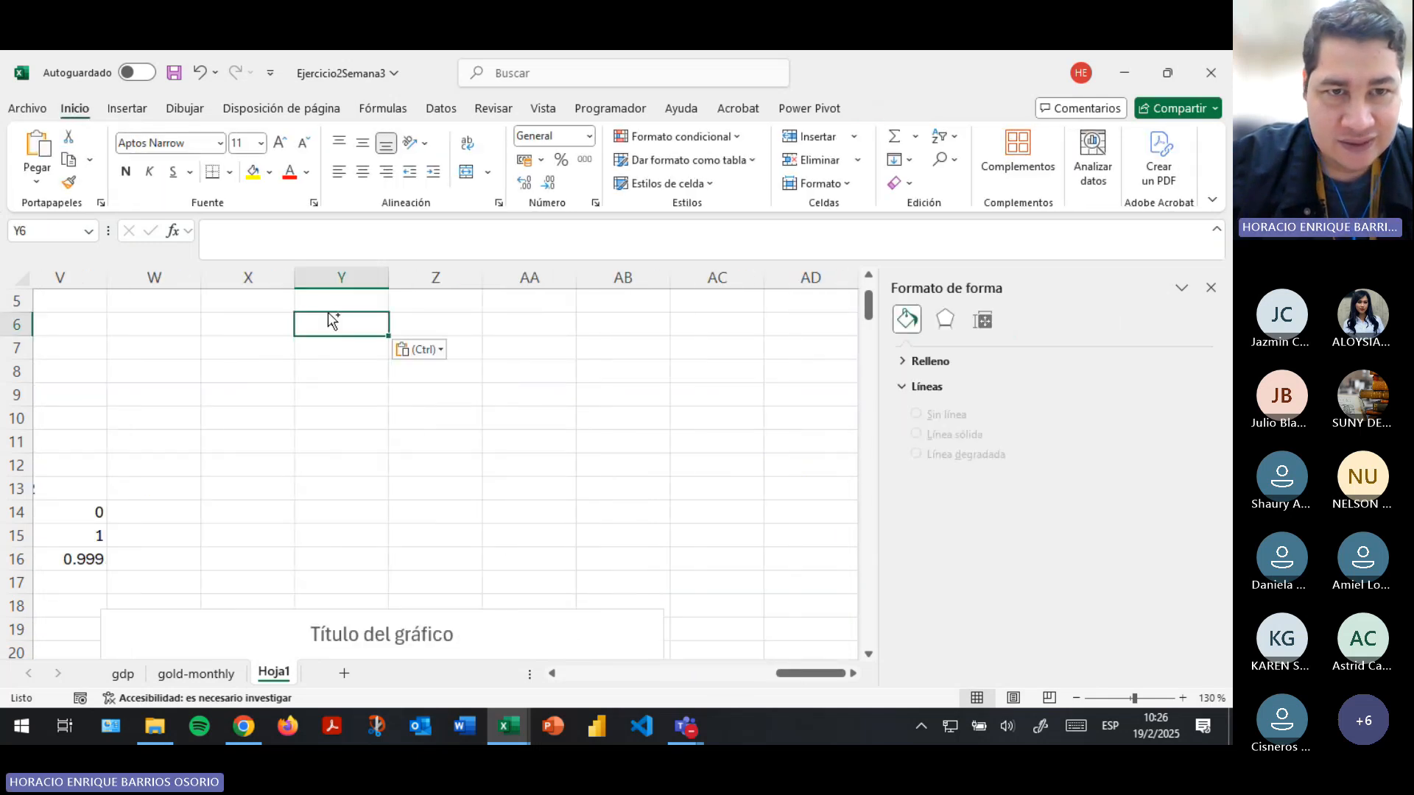
- Enter the headers X in cell X7 and Y in cell Y7, below the copied trendline equation
click(283, 352)
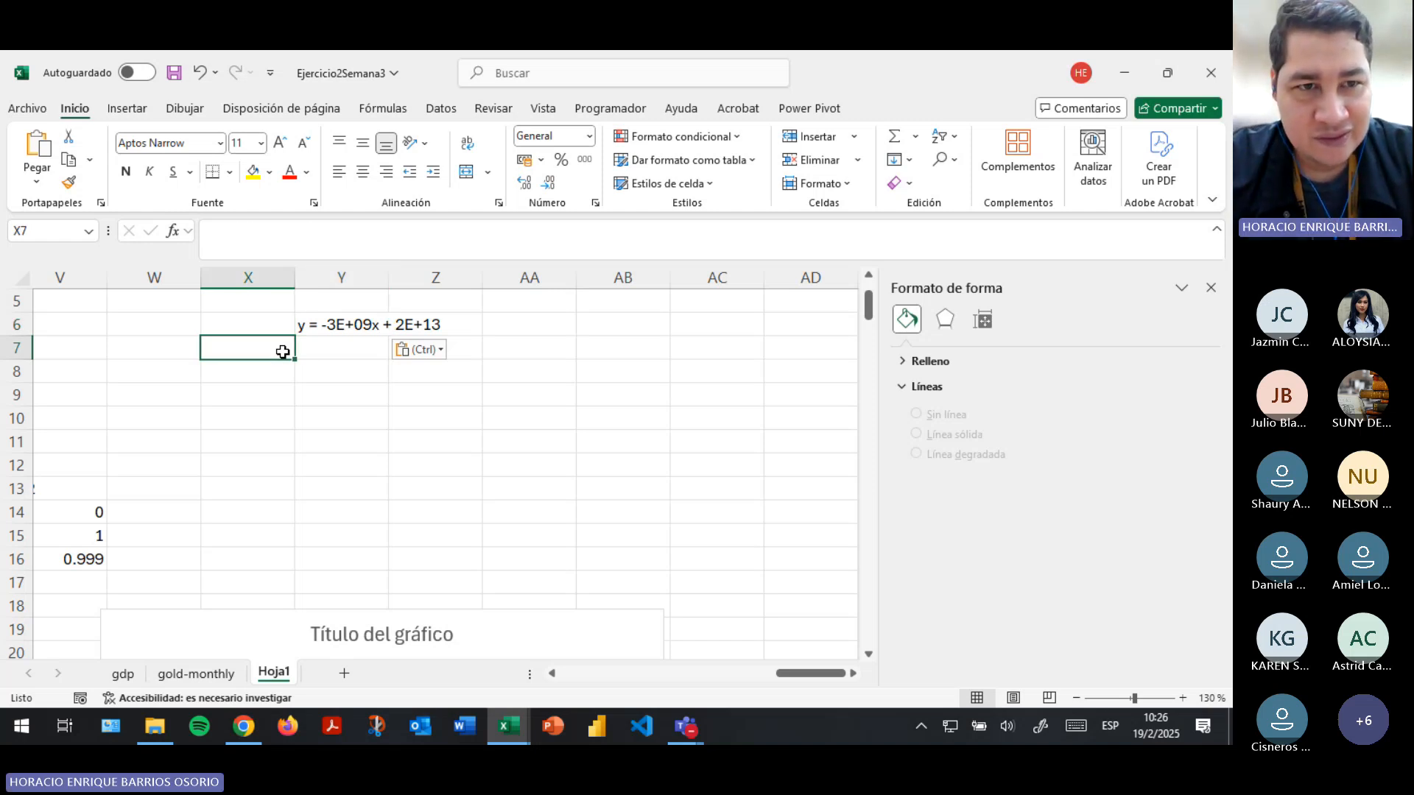
text(X)
key(Return)
key(Right)
key(Up)
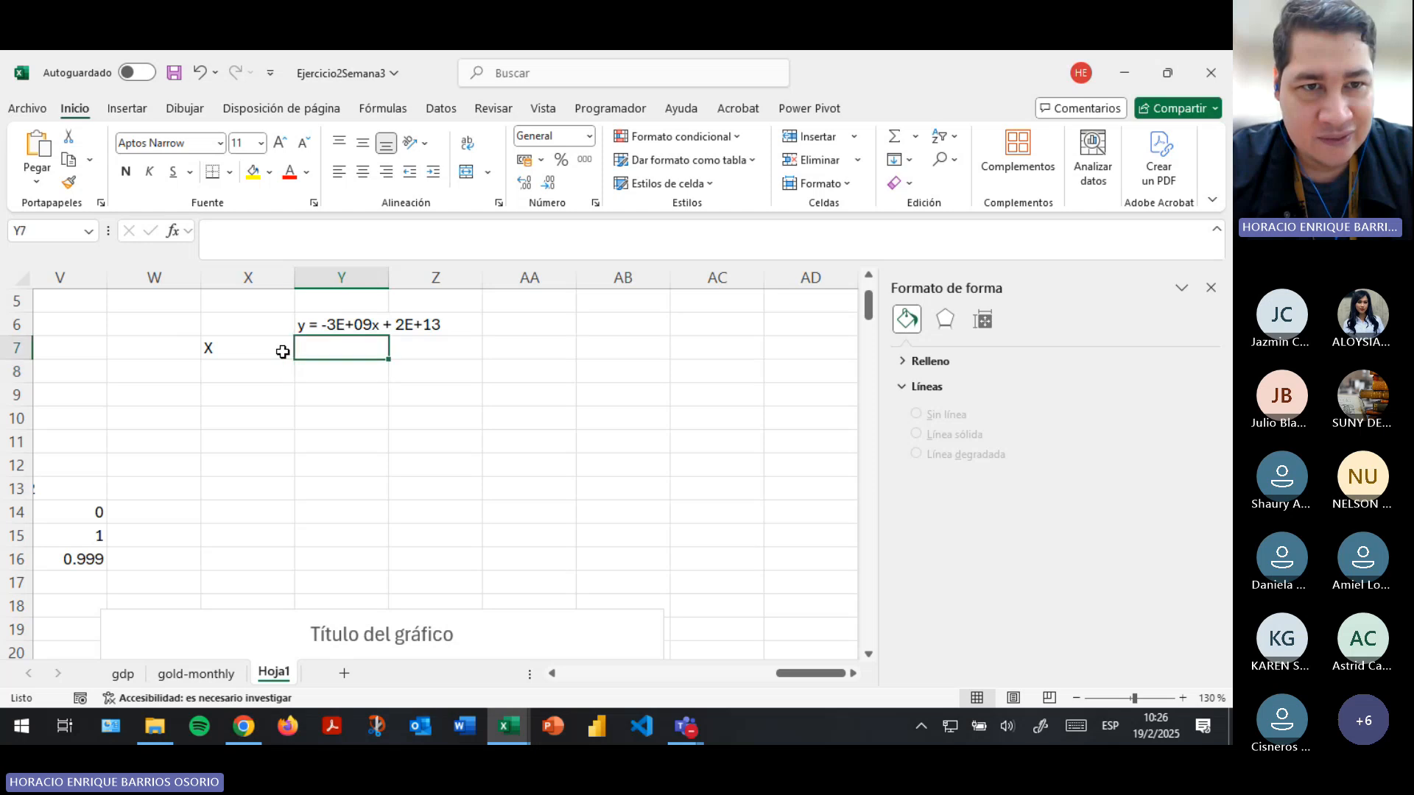
key(ctrl+v)
key(Return)
key(Up)
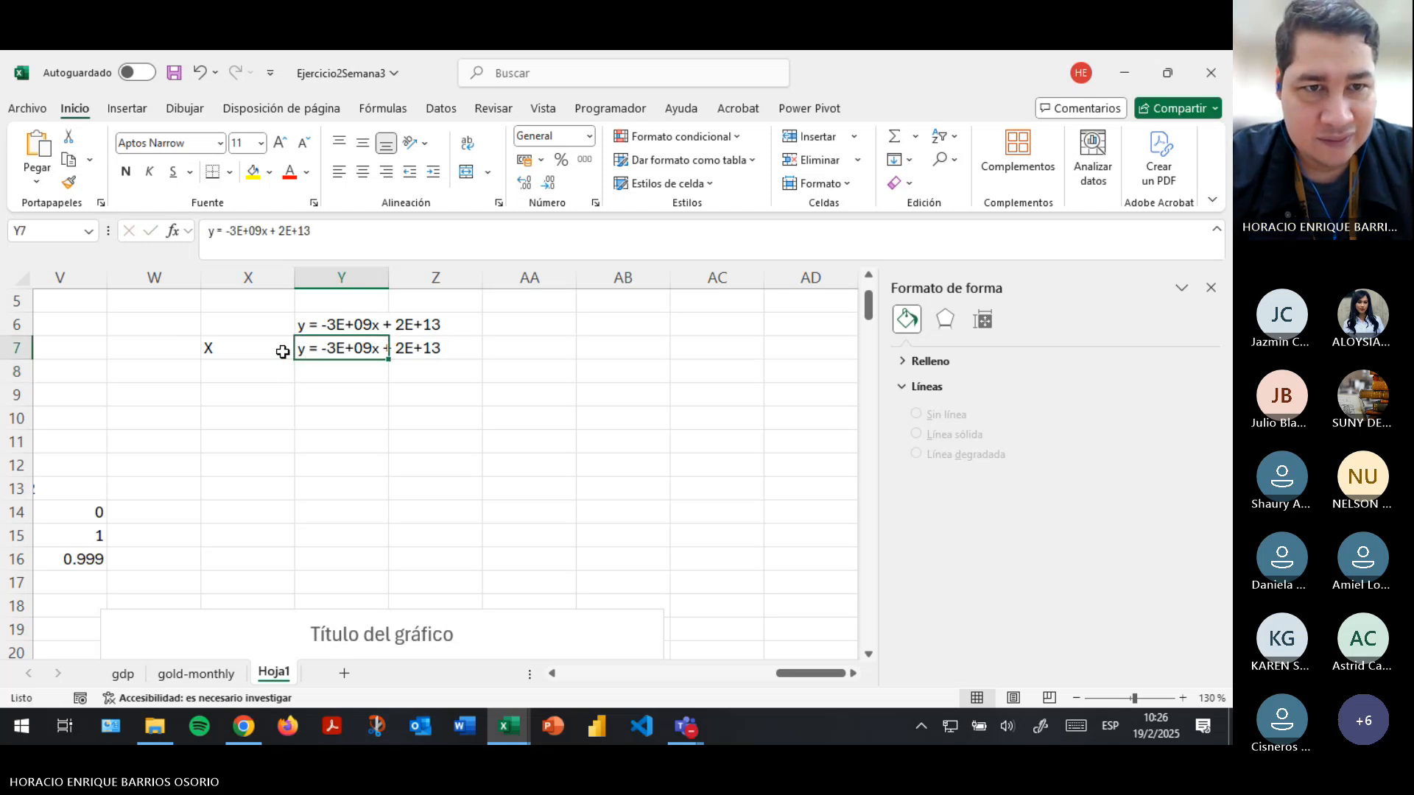
text(Y)
key(Return)
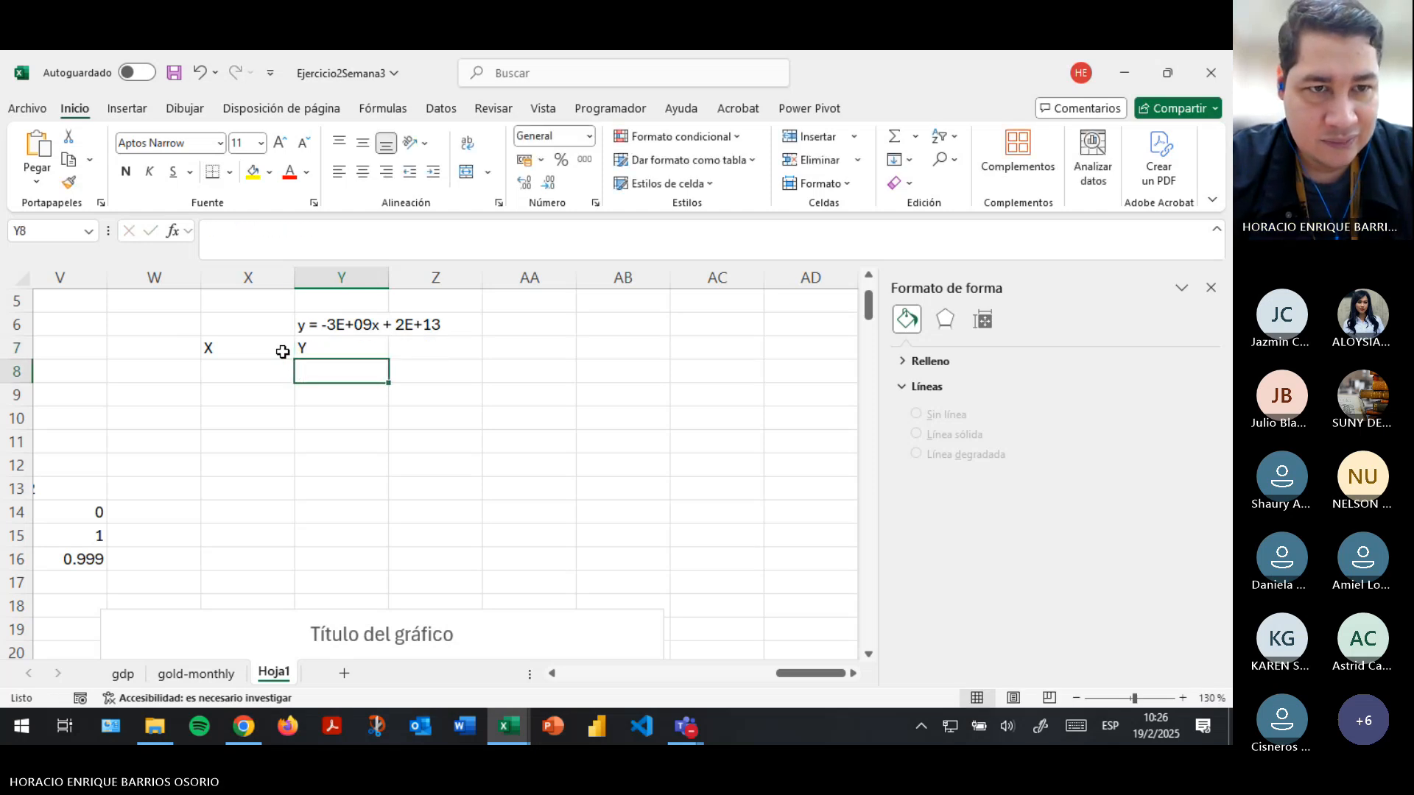
- Enter the trendline formula =-3e09*X8+2e13 in cell Y8, taking its x value from cell X8
key(Left)
key(Right)
text(=-)
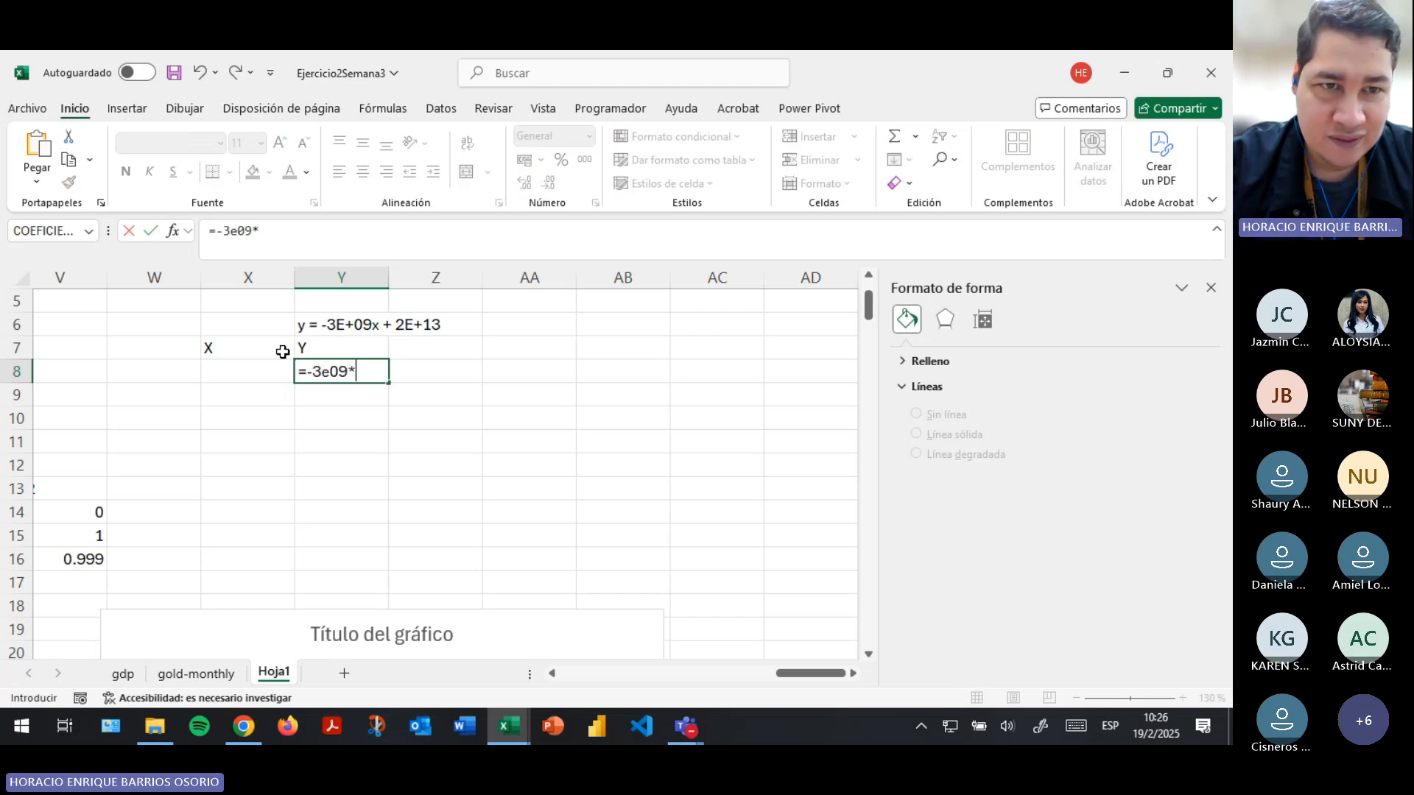
text(3e09*)
key(Left)
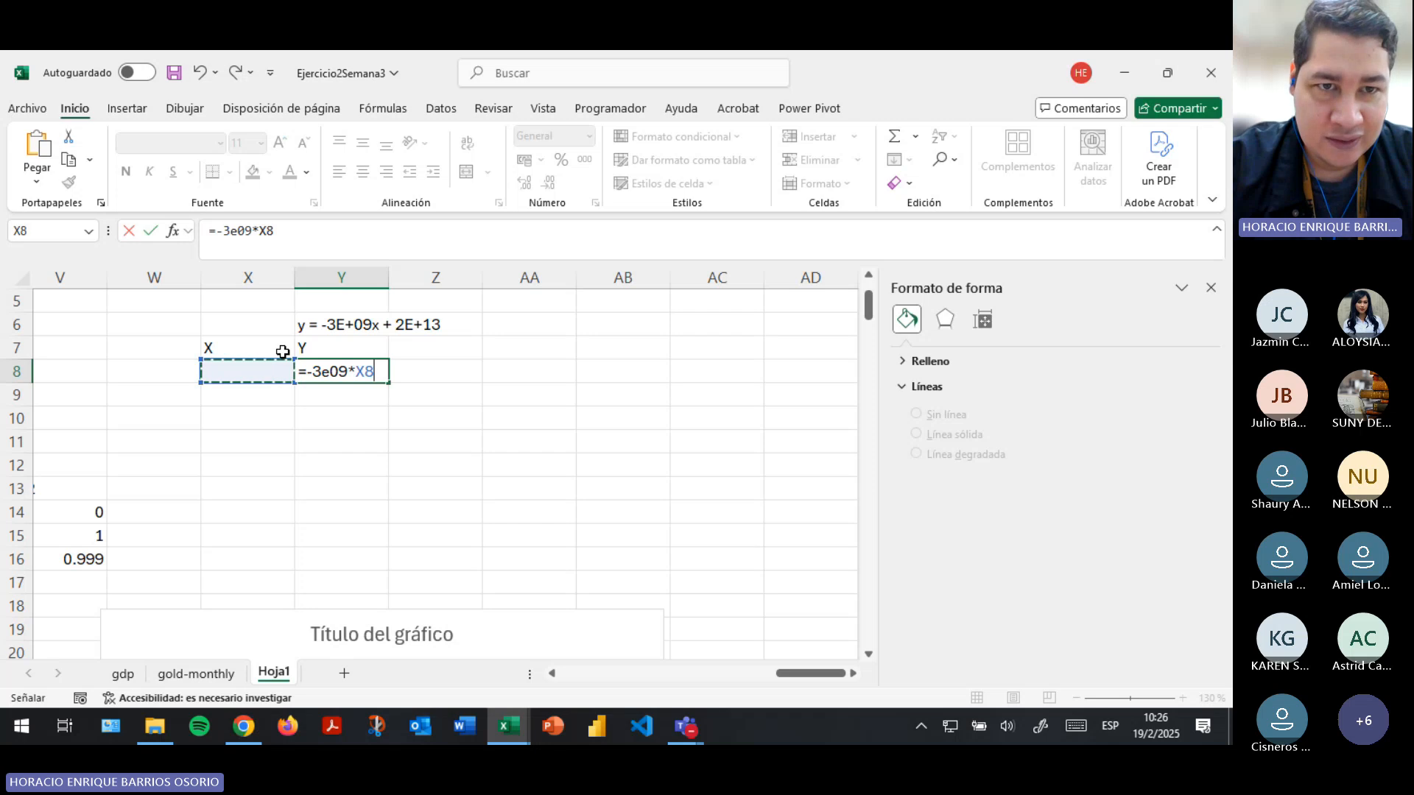
text(+)
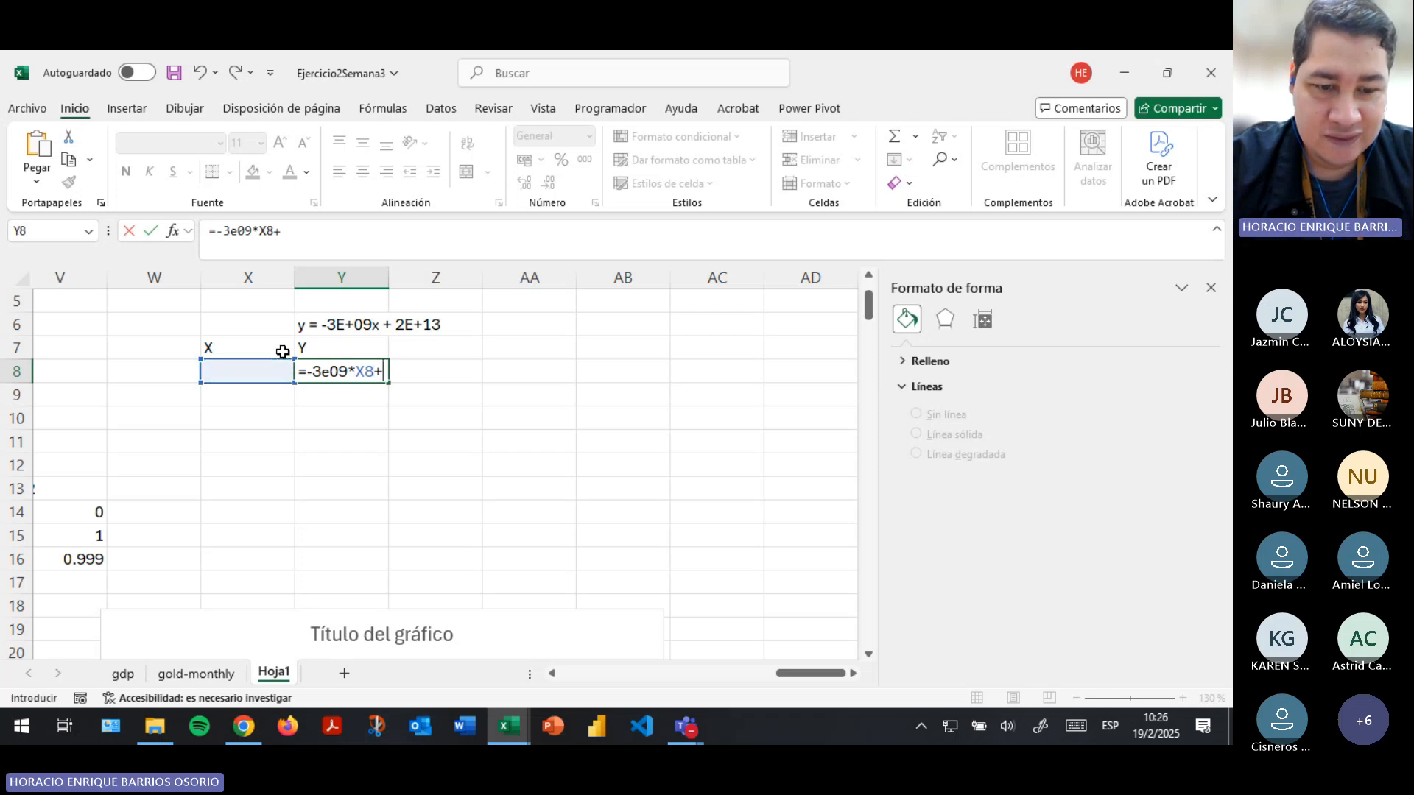
text(2e13)
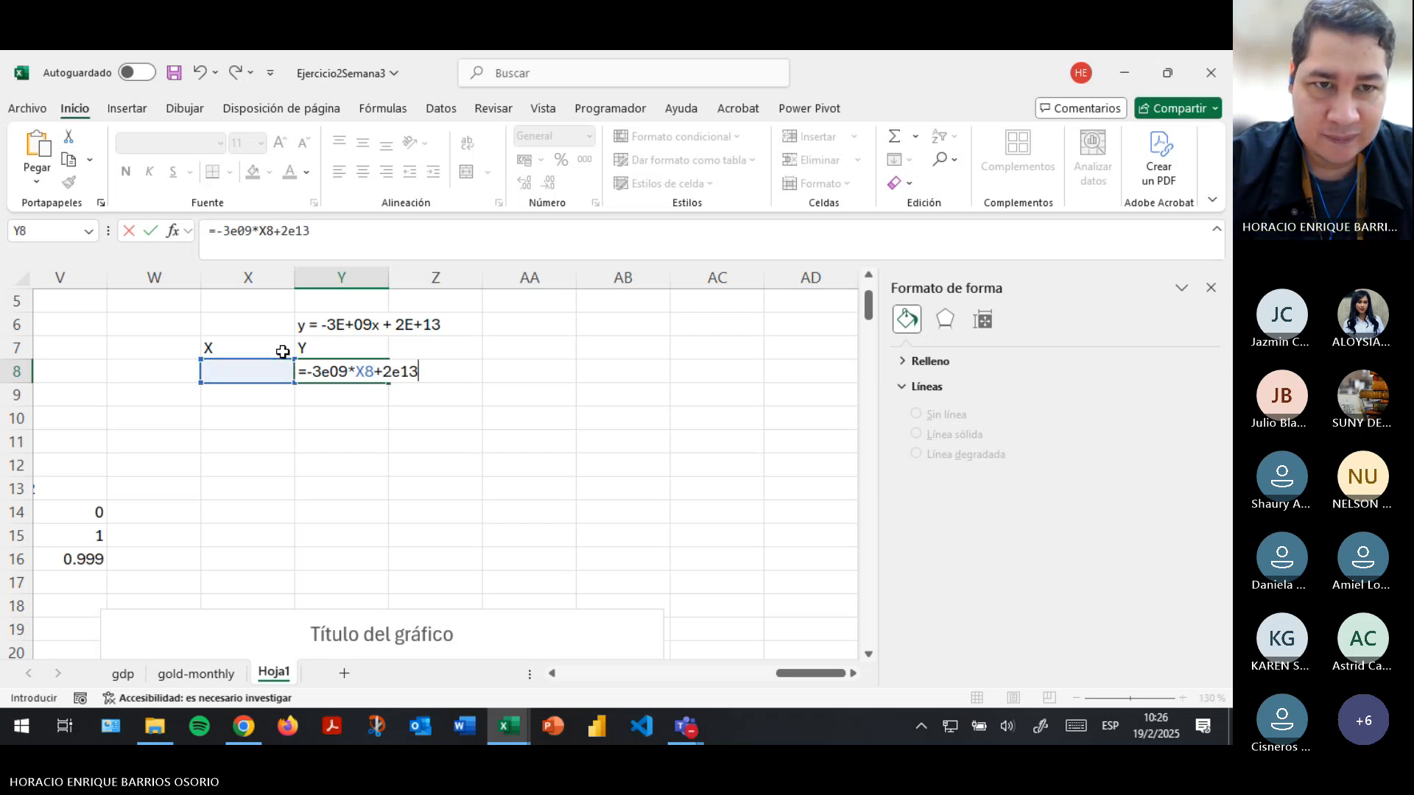
key(Return)
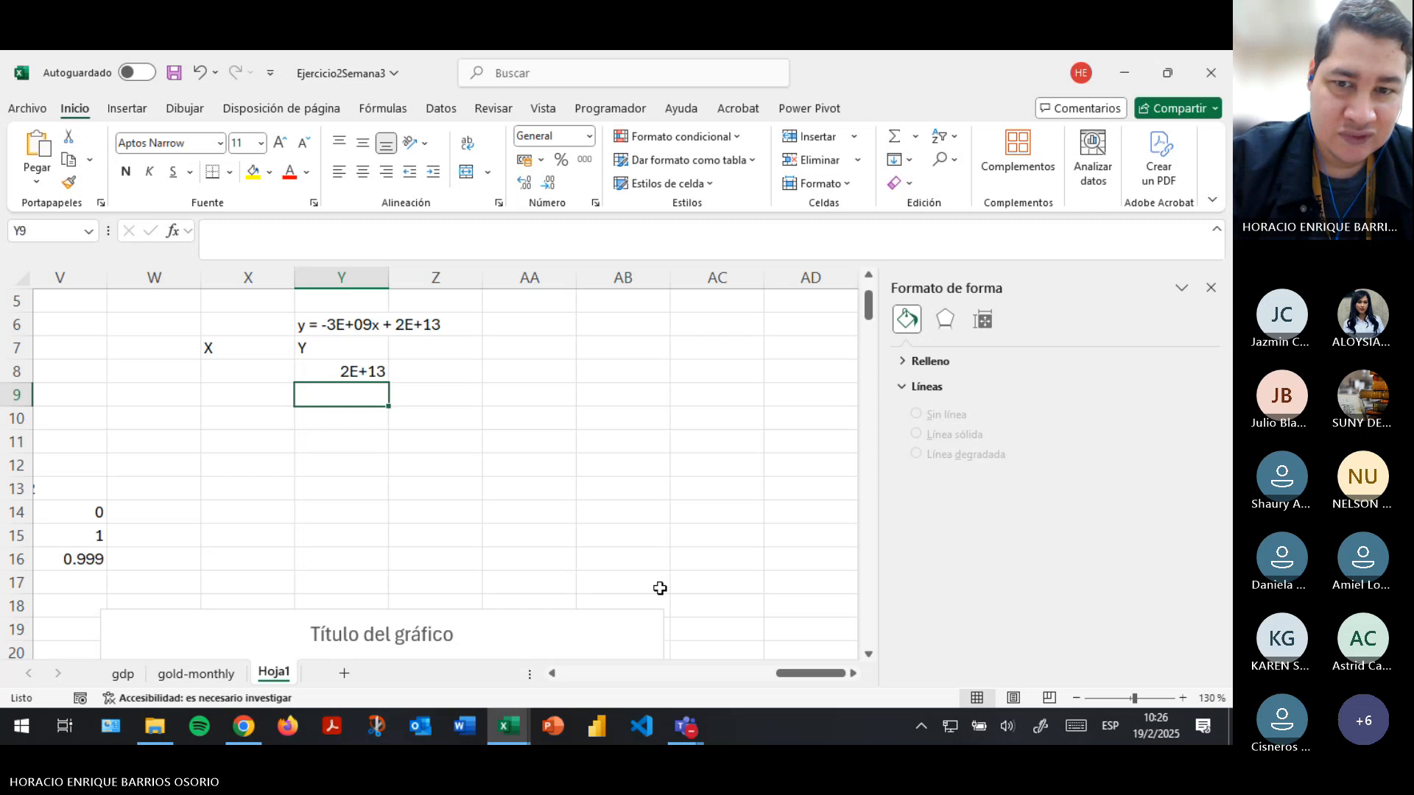
- Enter the gold-price values 1100, 1200, 1300, 1400 and 1500 in cells X8 to X12 under the X header
drag(801, 673, 780, 675)
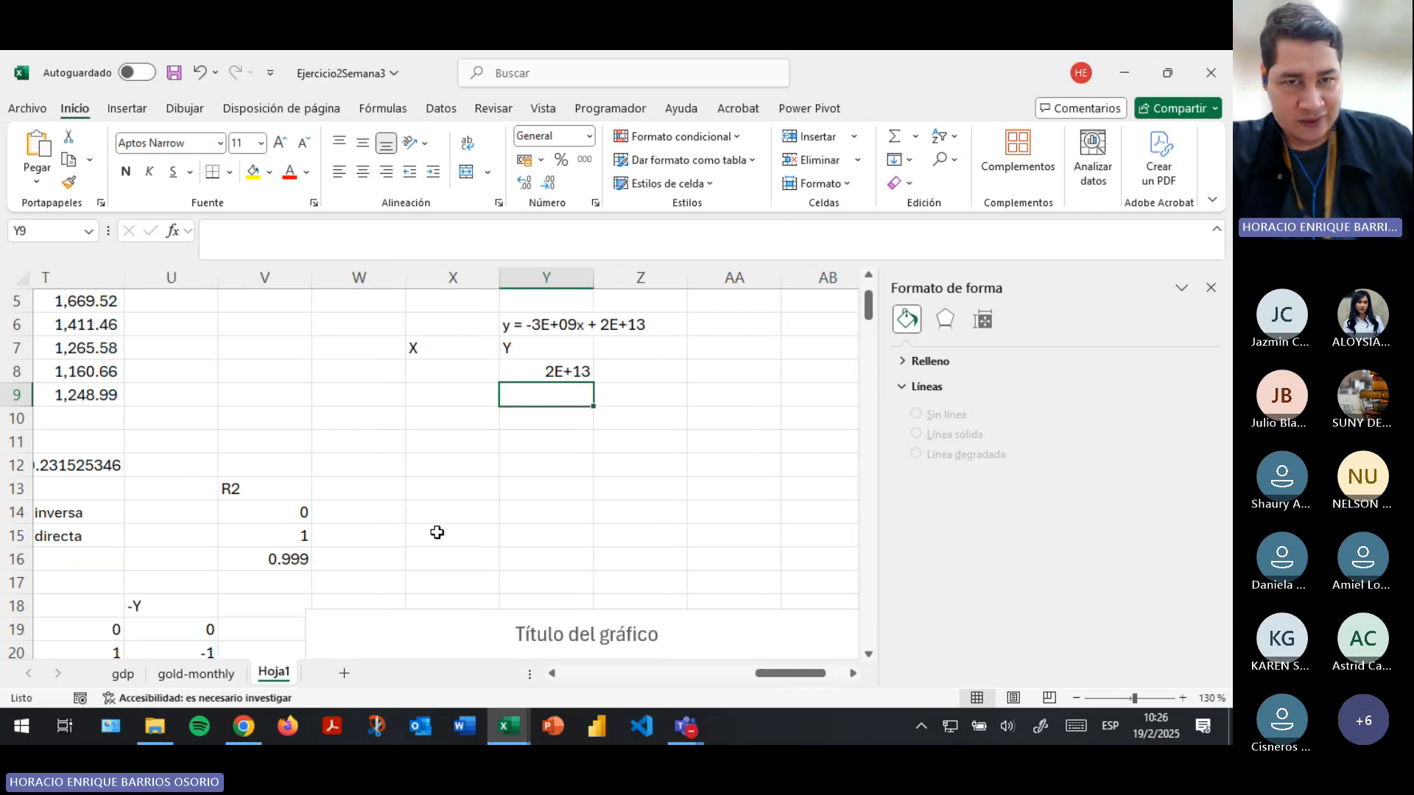
scroll(436, 533, up, 1)
click(445, 453)
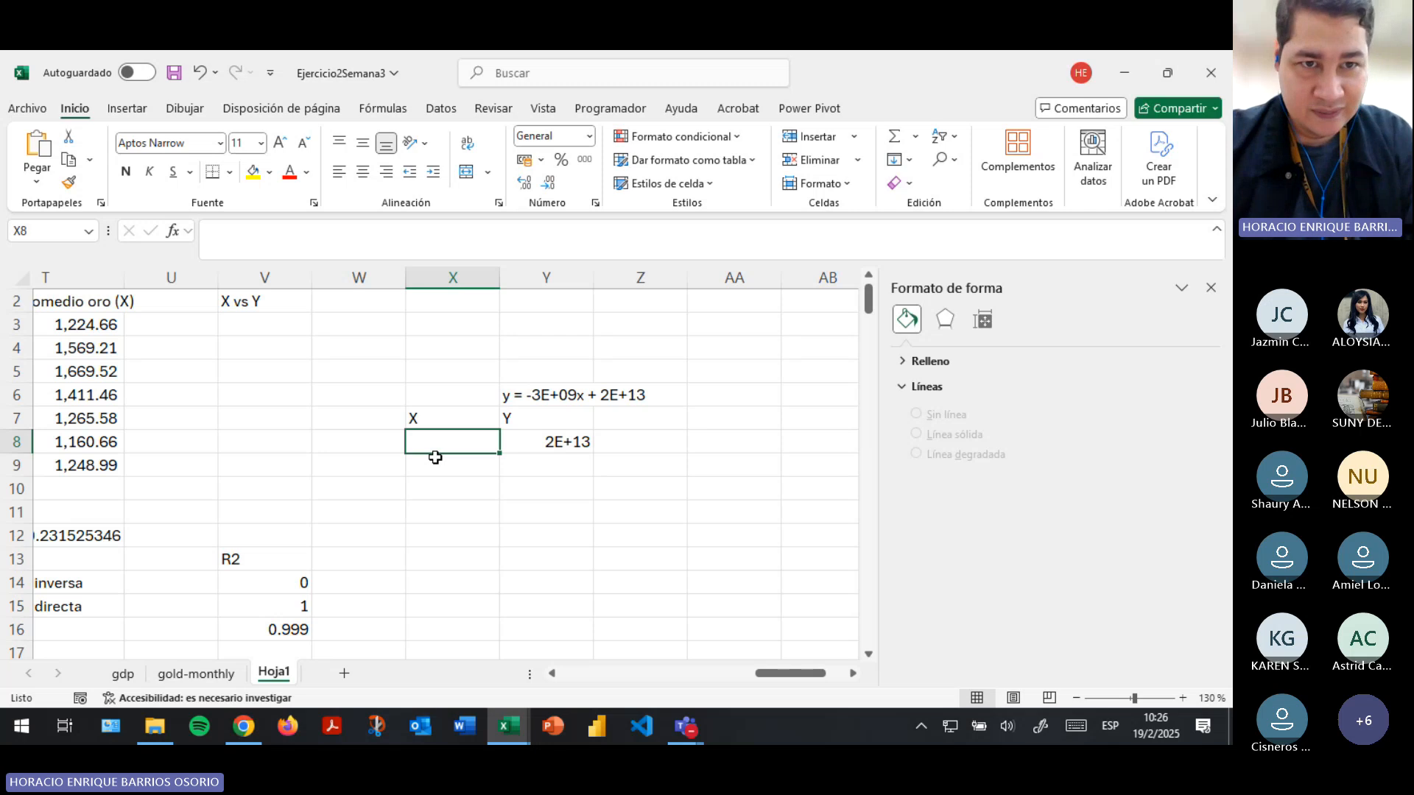
text(1100)
key(Return)
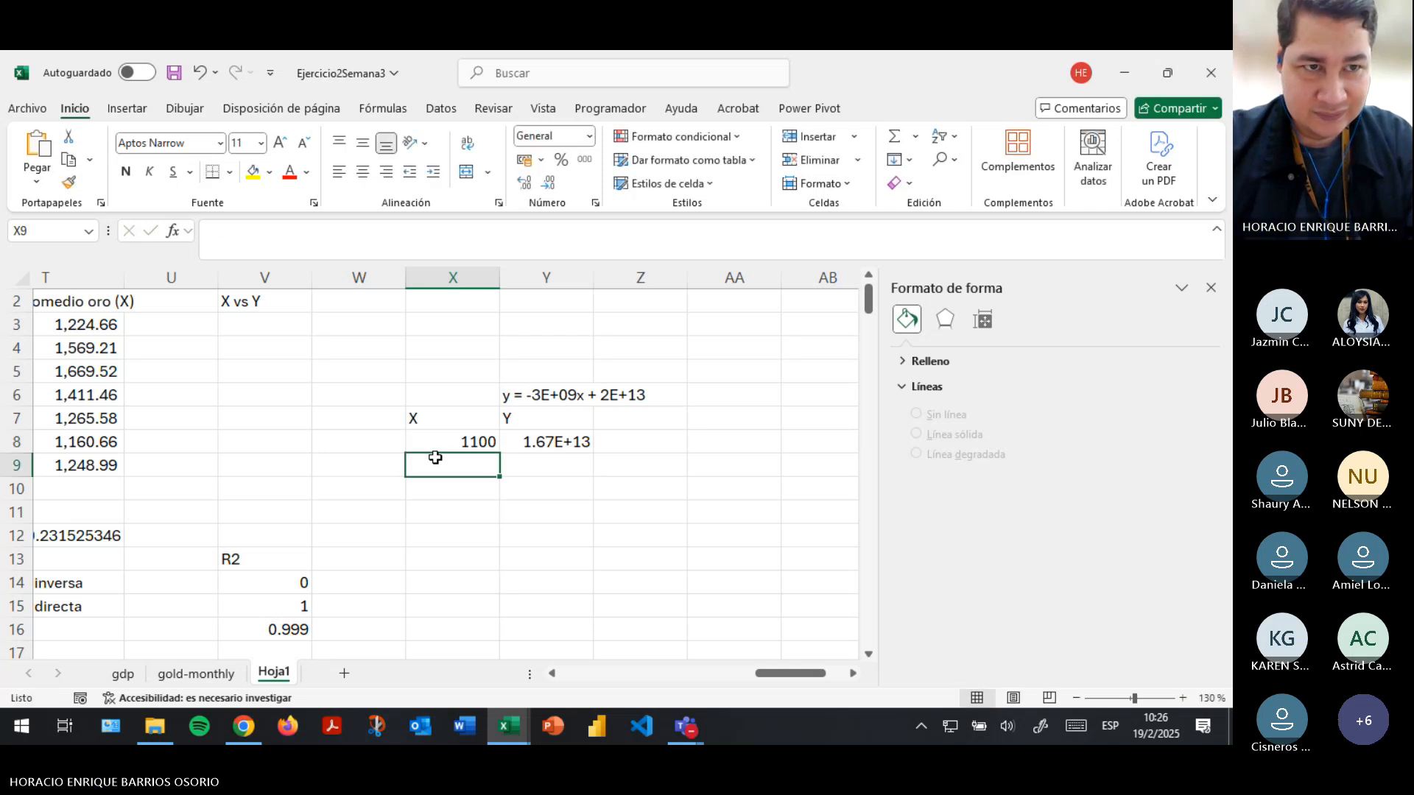
text(1200)
key(Return)
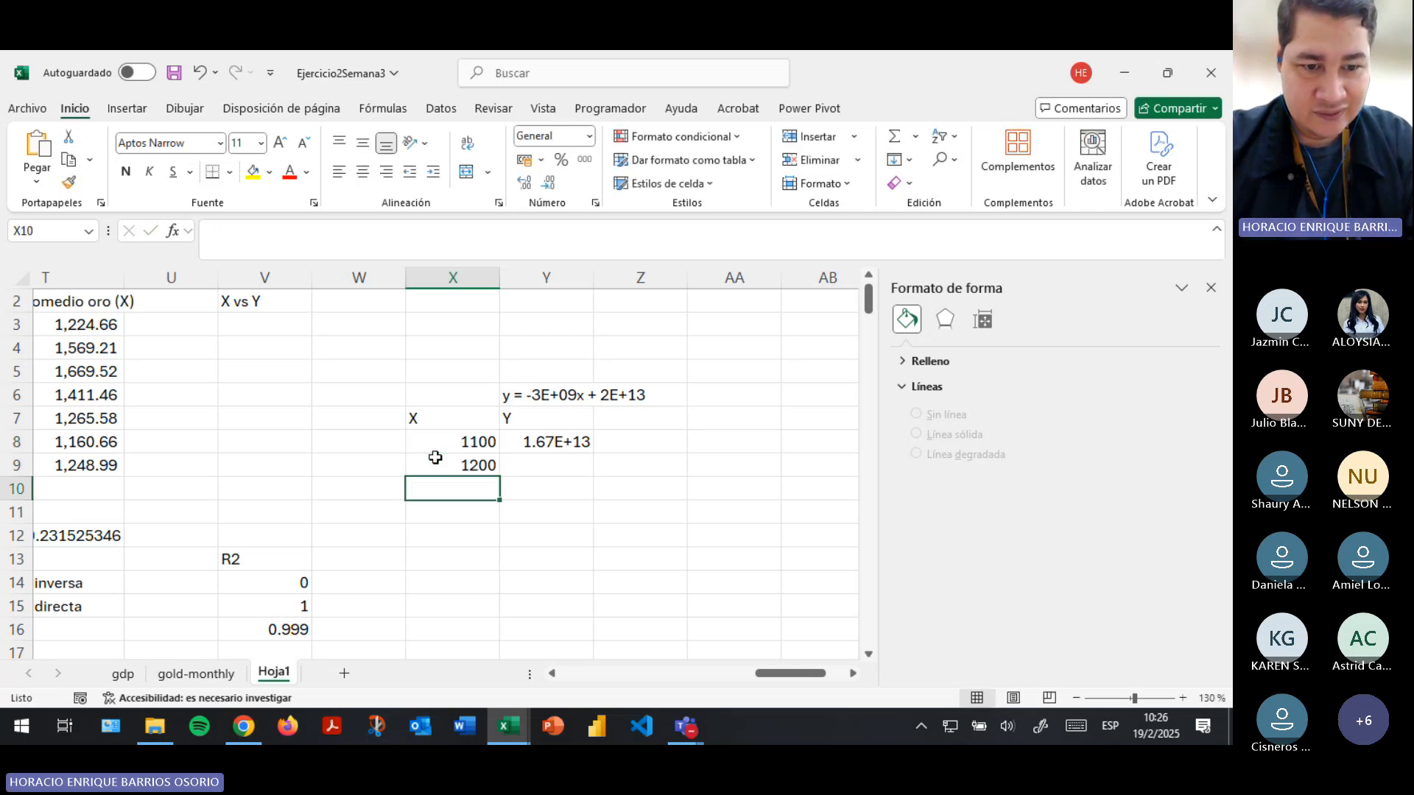
text(1230)
key(BackSpace)
key(BackSpace)
key(BackSpace)
text(300)
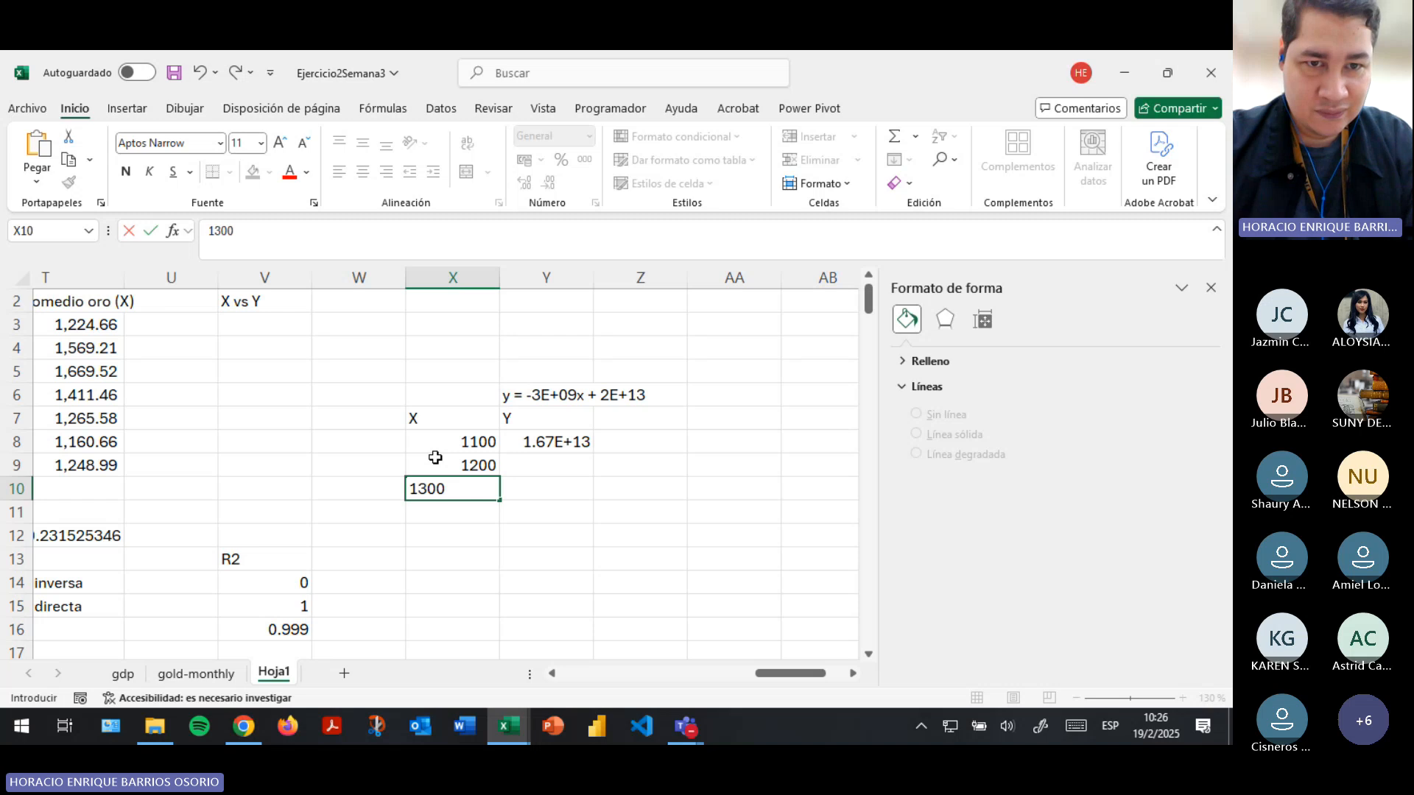
key(Return)
text(1400)
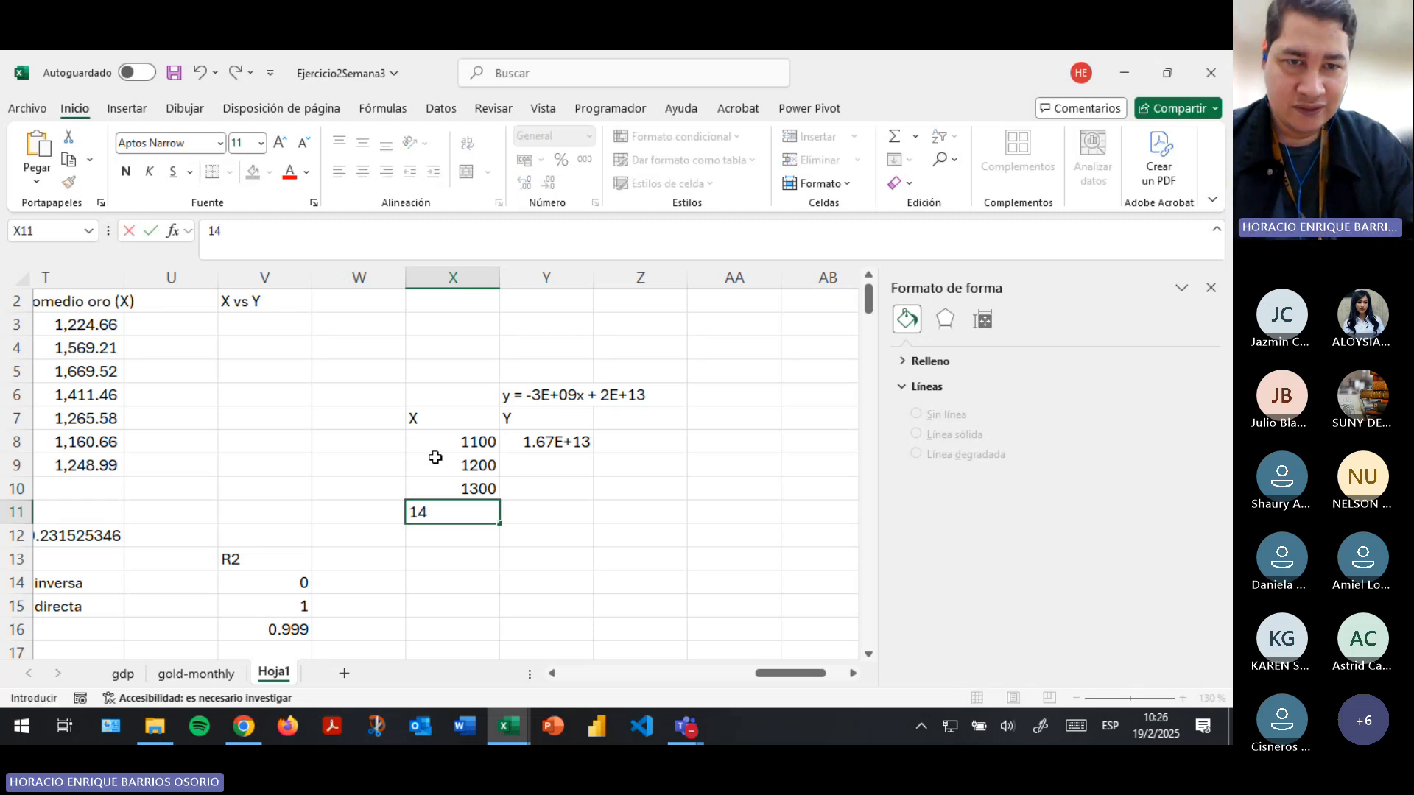
key(Return)
text(10)
key(BackSpace)
text(500)
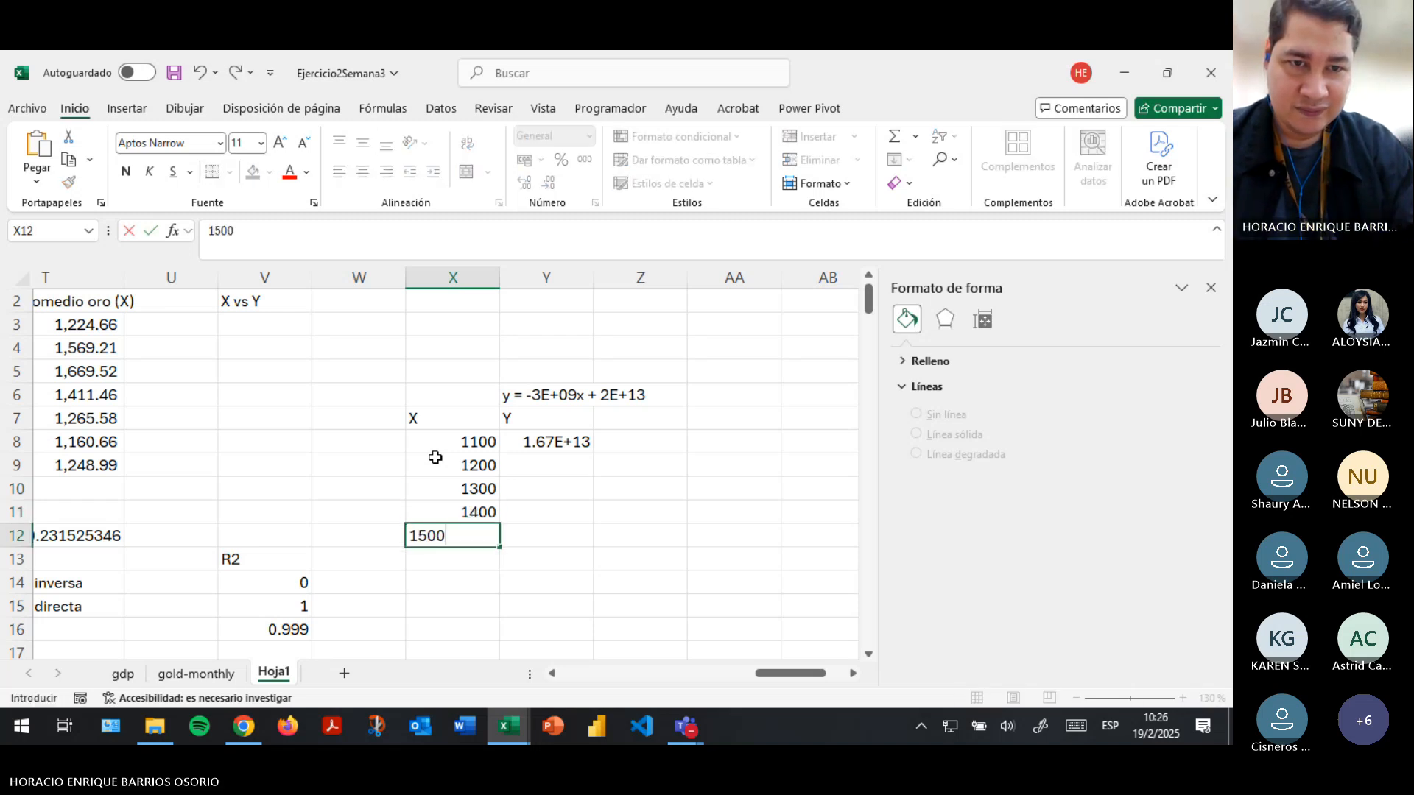
key(Return)
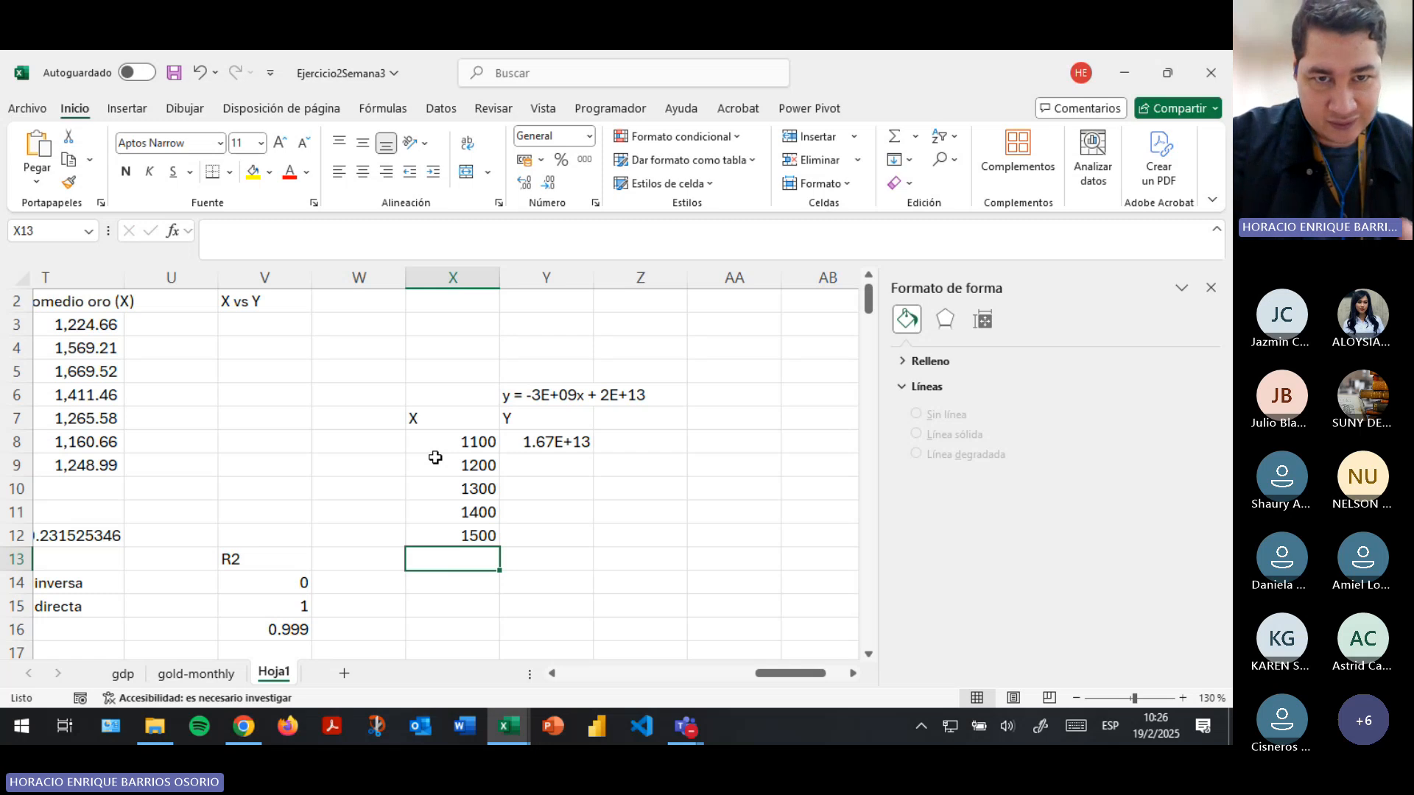
- Extend the X series in steps of 100 down to 2000 in cell X17
scroll(435, 457, down, 2)
scroll(451, 416, up, 2)
drag(452, 439, 482, 657)
- Move the line chart "Título del gráfico" clear of the X column, to the empty area below the X, Y and -Y table
scroll(571, 575, down, 4)
click(449, 527)
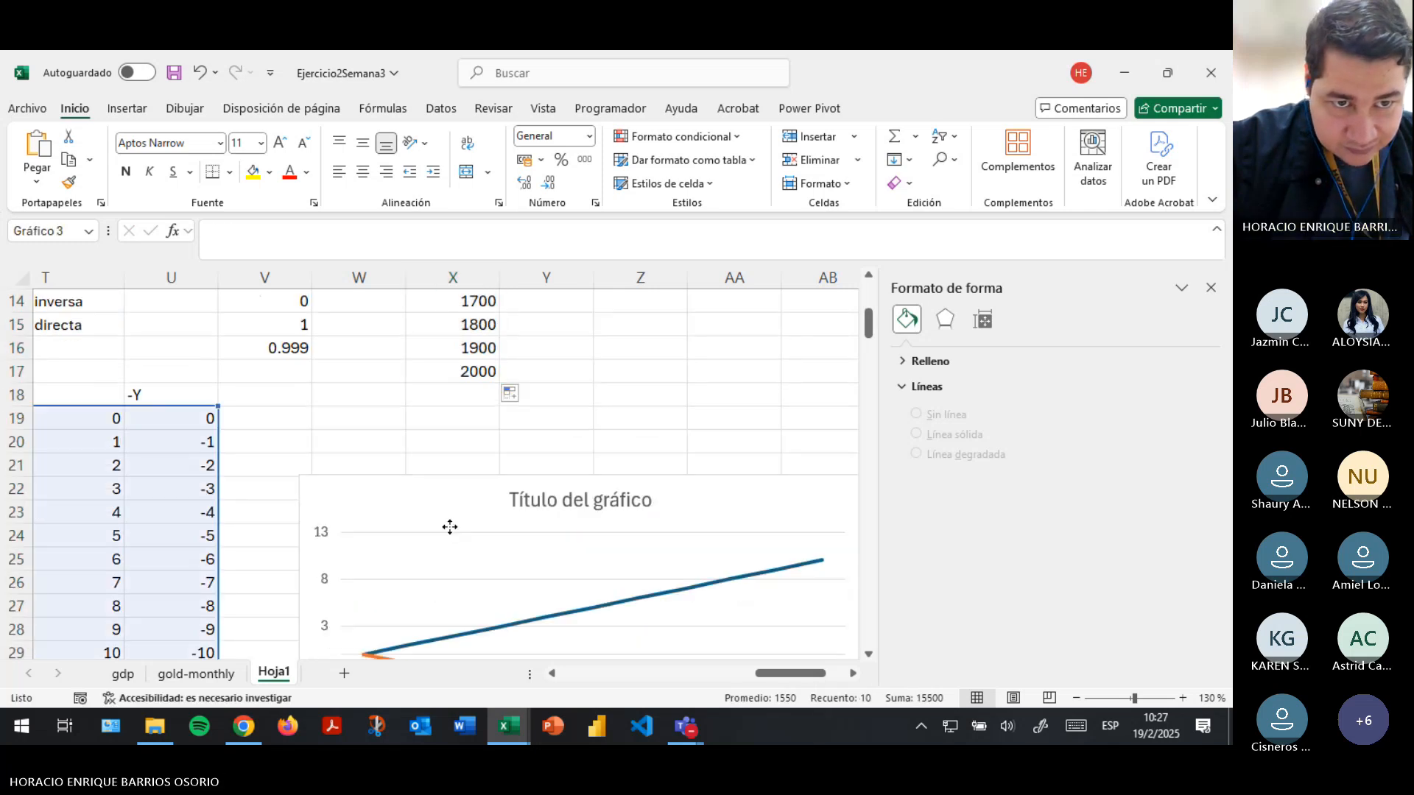
drag(450, 528, 216, 588)
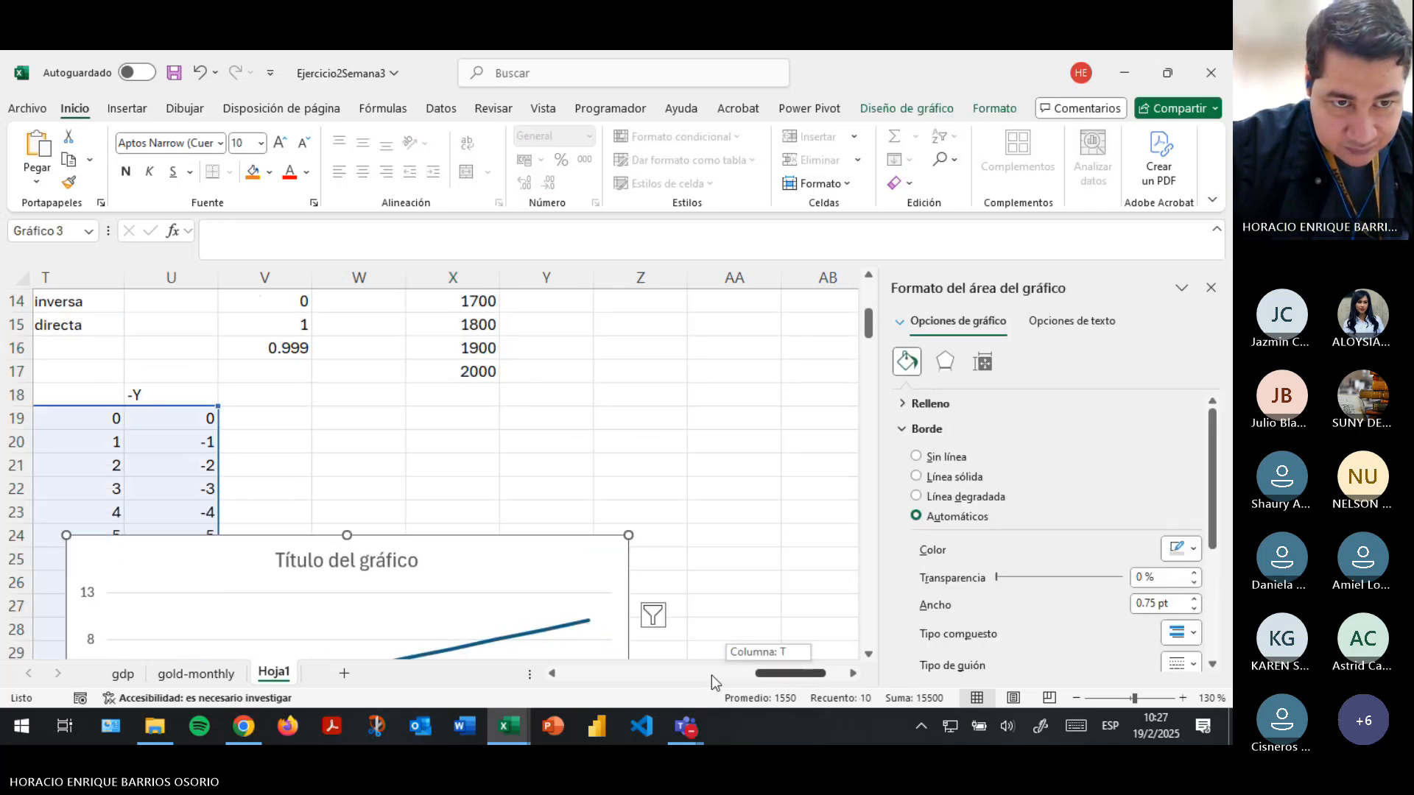
drag(712, 674, 648, 673)
scroll(575, 608, down, 3)
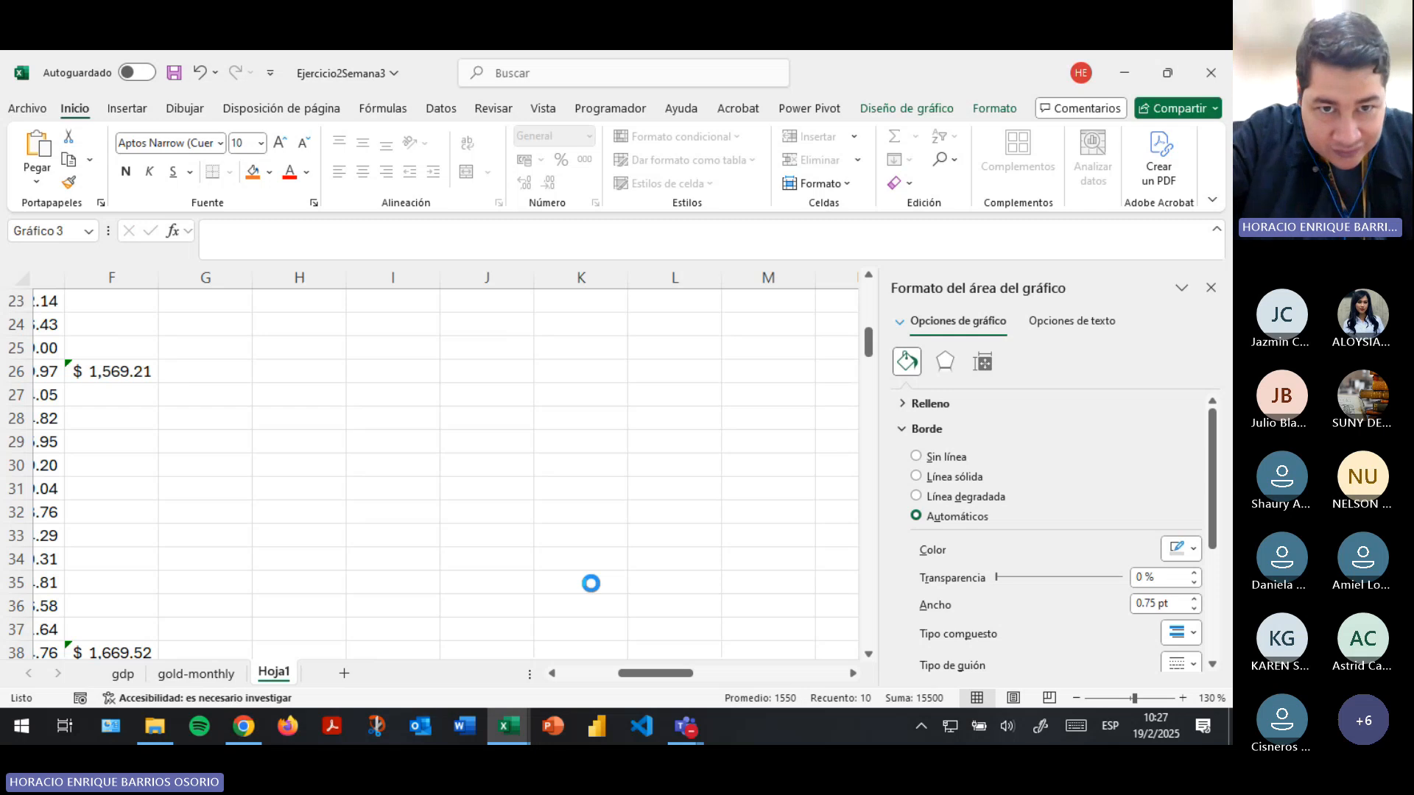
scroll(590, 584, down, 6)
drag(665, 444, 556, 504)
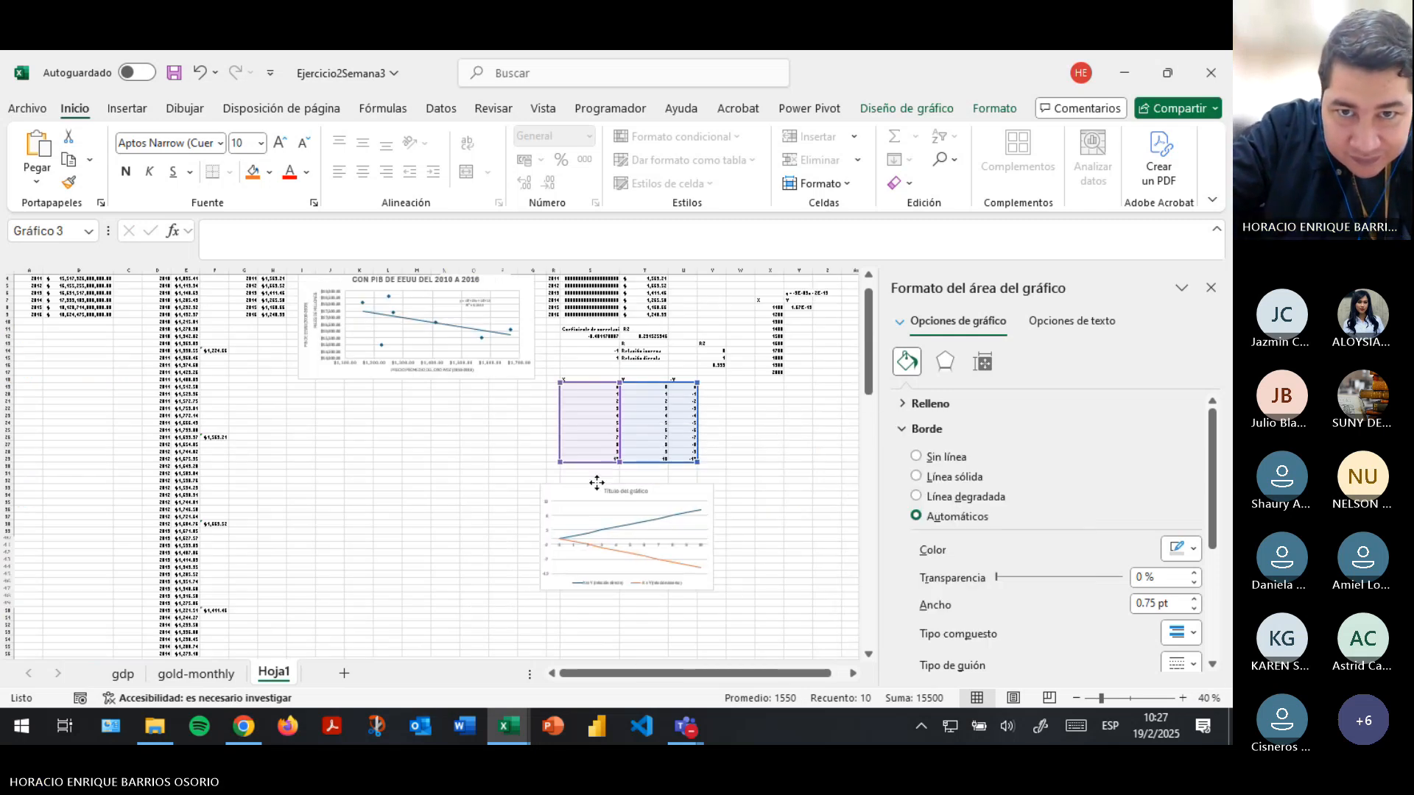
click(769, 421)
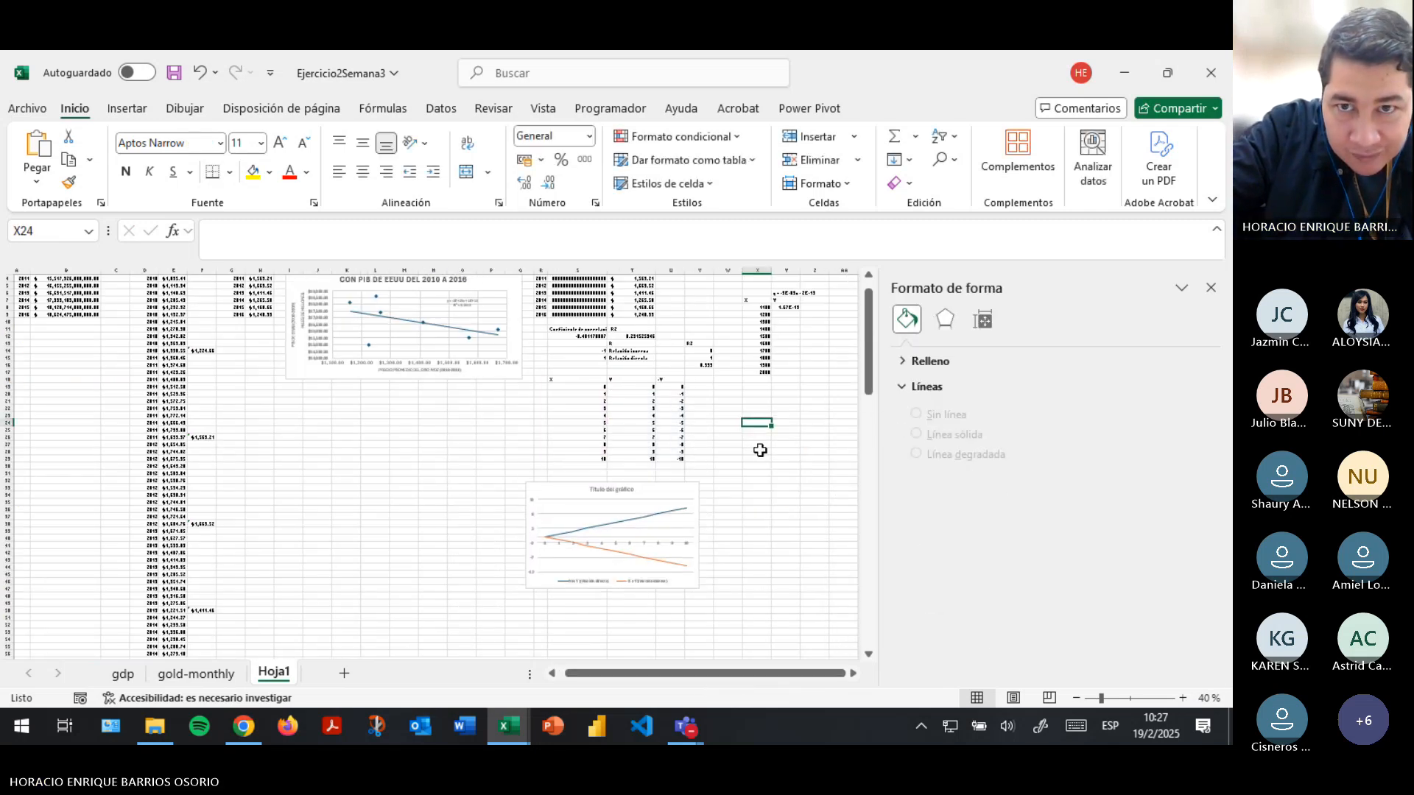
- Fill the trendline formula from cell Y8 down to Y17, alongside all the X values
ctrl+scroll(757, 460, up, 7)
click(852, 673)
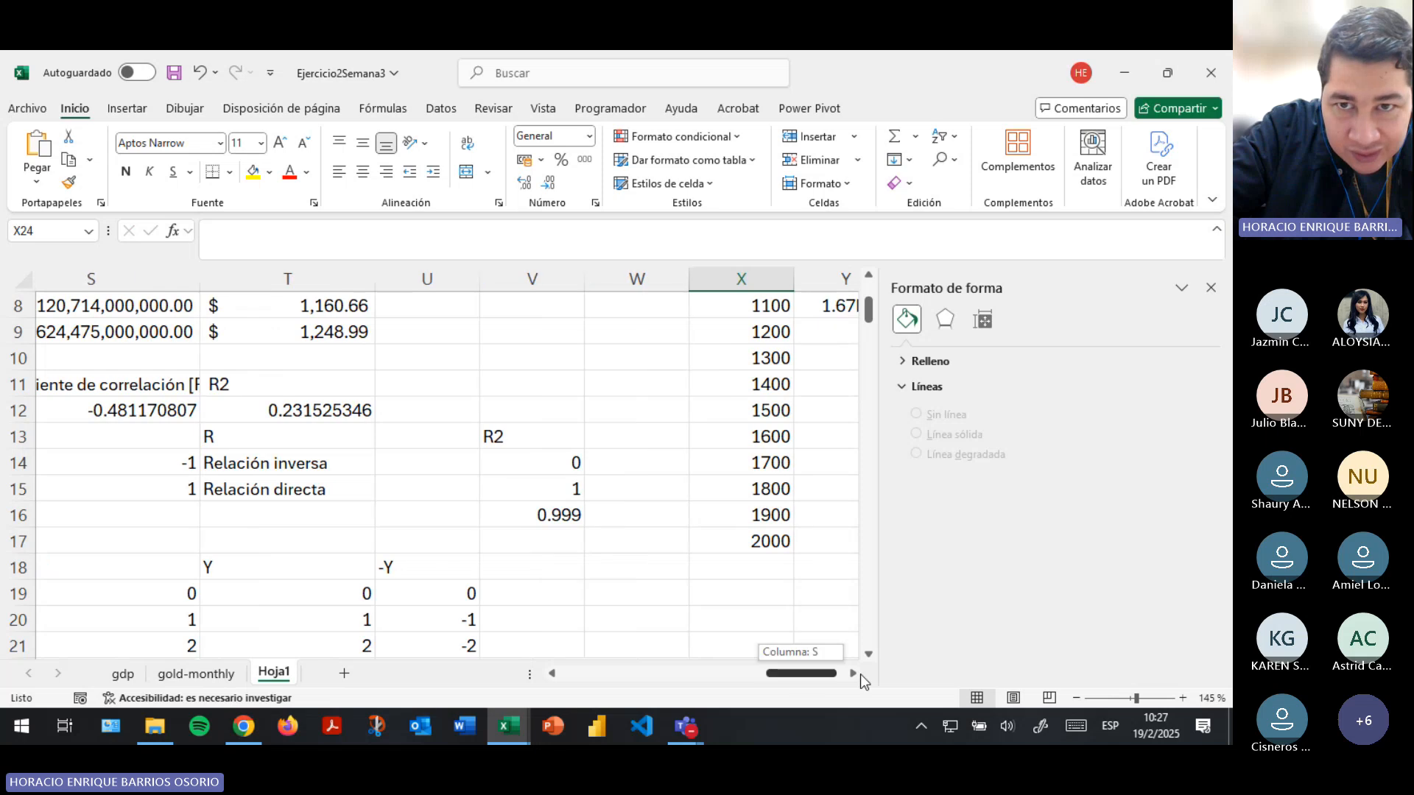
click(715, 308)
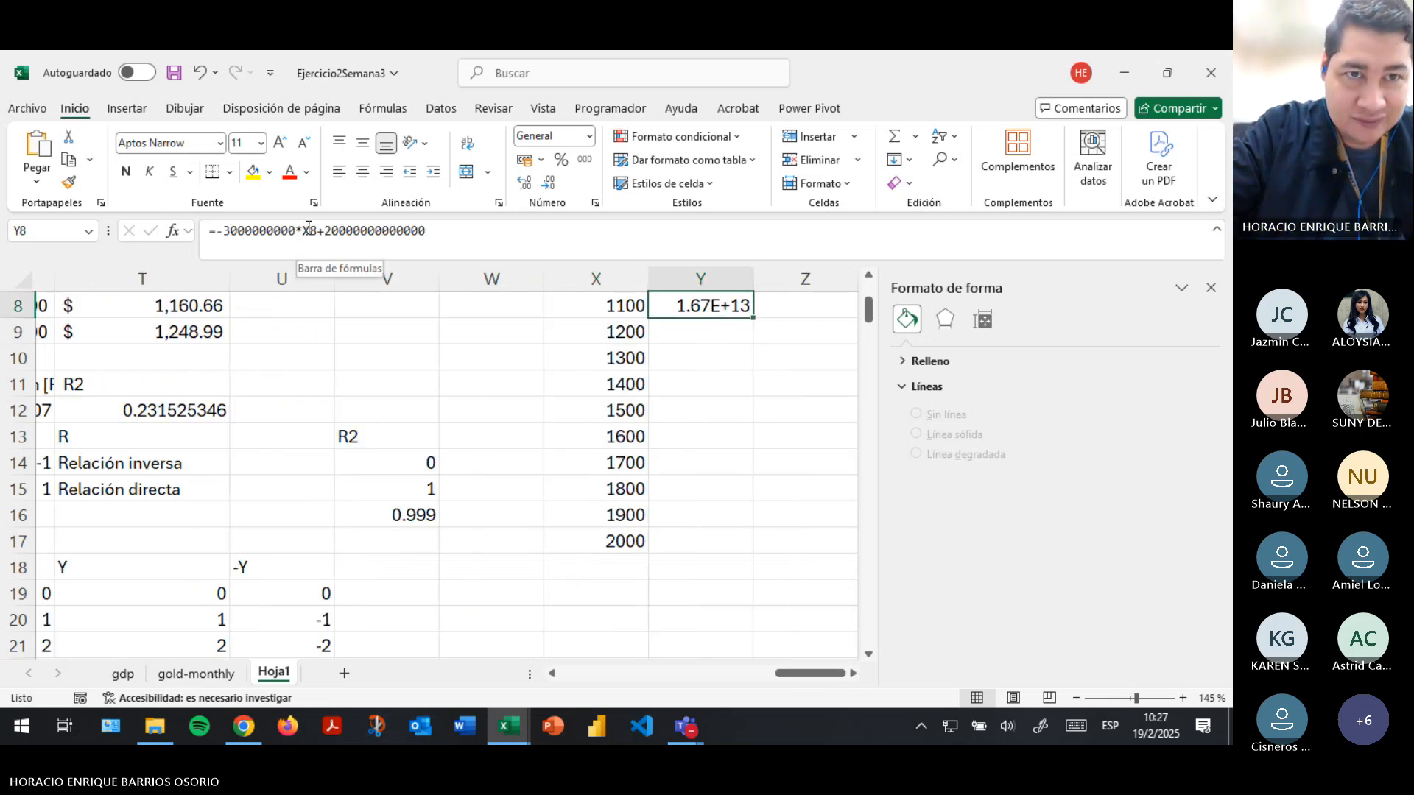
drag(752, 317, 748, 553)
scroll(788, 409, up, 1)
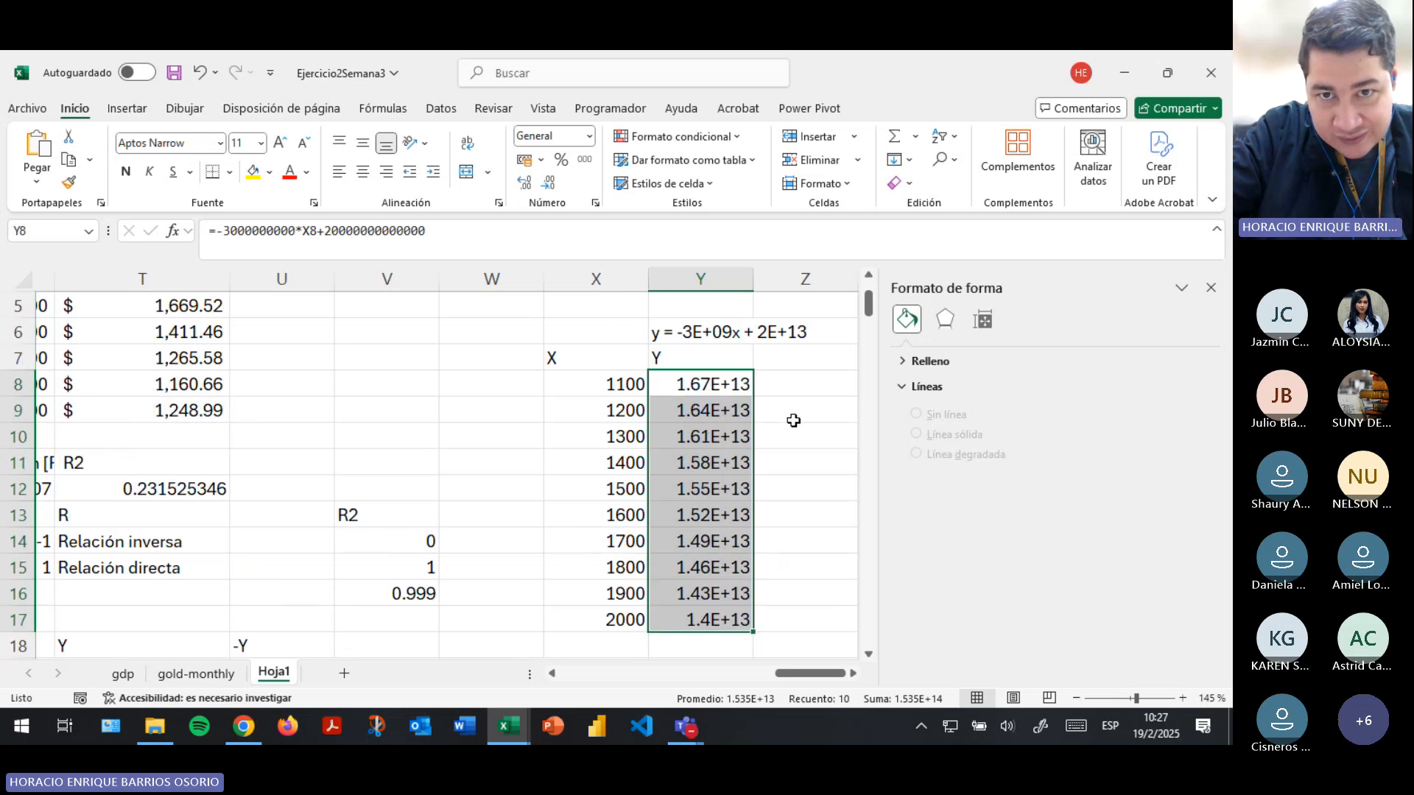
drag(789, 674, 780, 673)
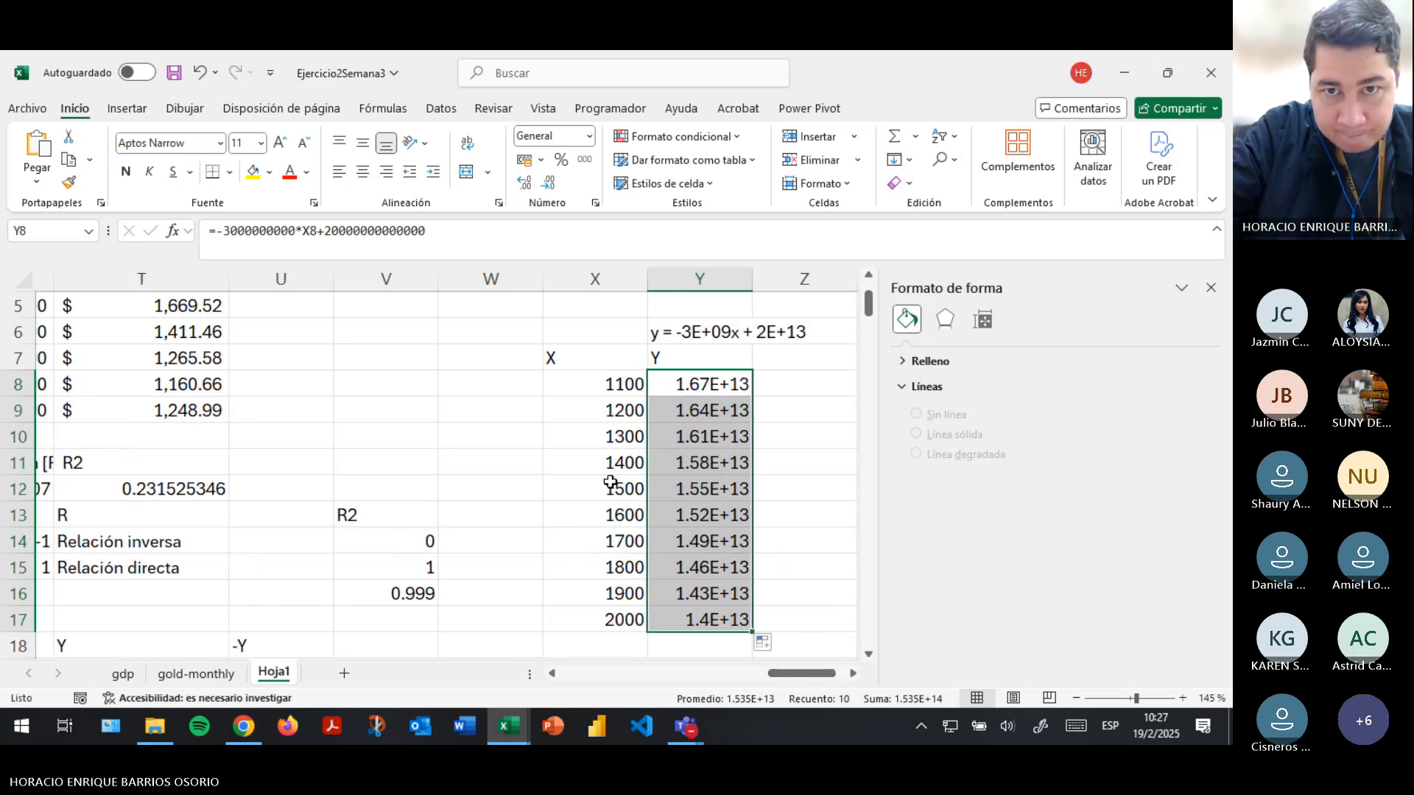
click(488, 492)
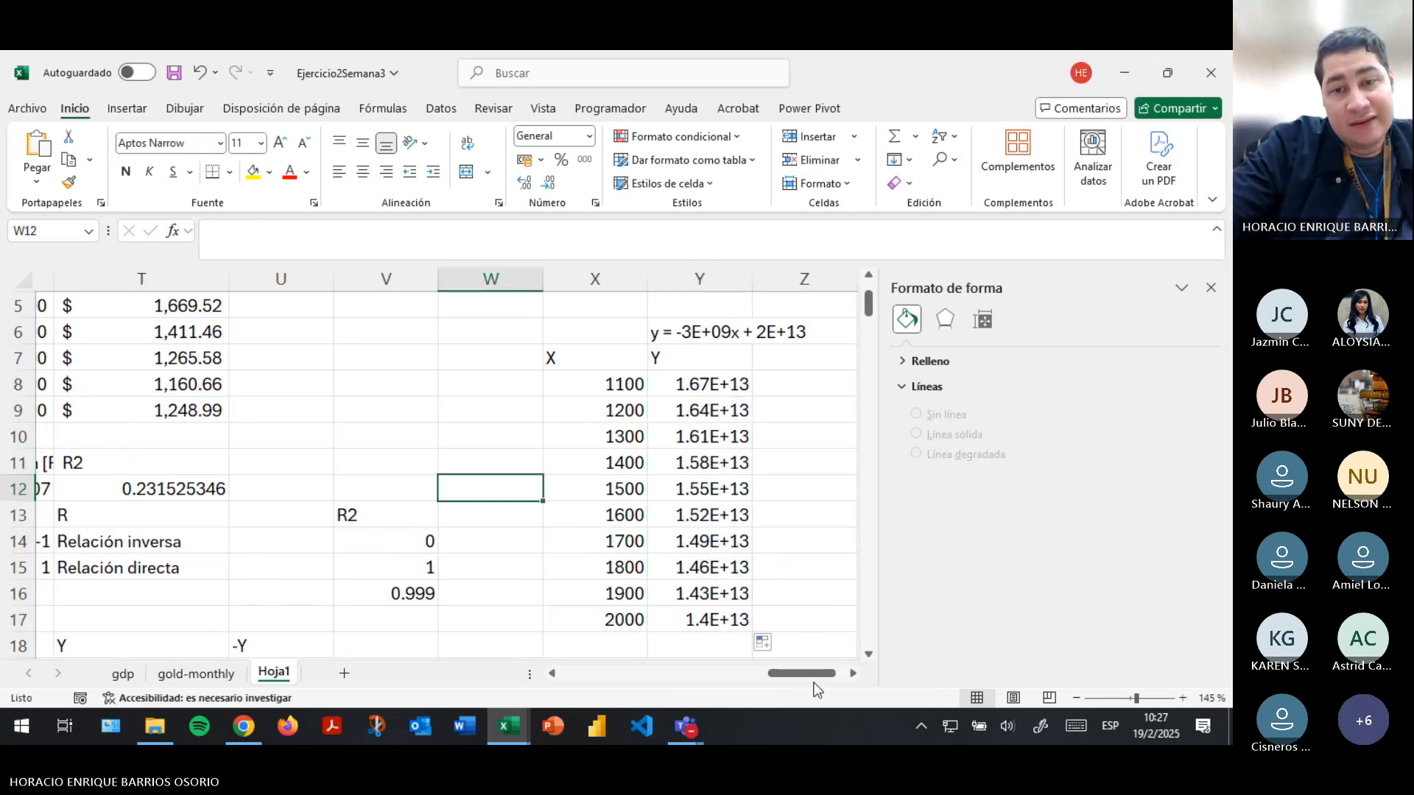
- Add a new data series named "modelo matemático" to the PIB–gold price scatter chart
drag(792, 673, 698, 663)
click(444, 466)
click(444, 465)
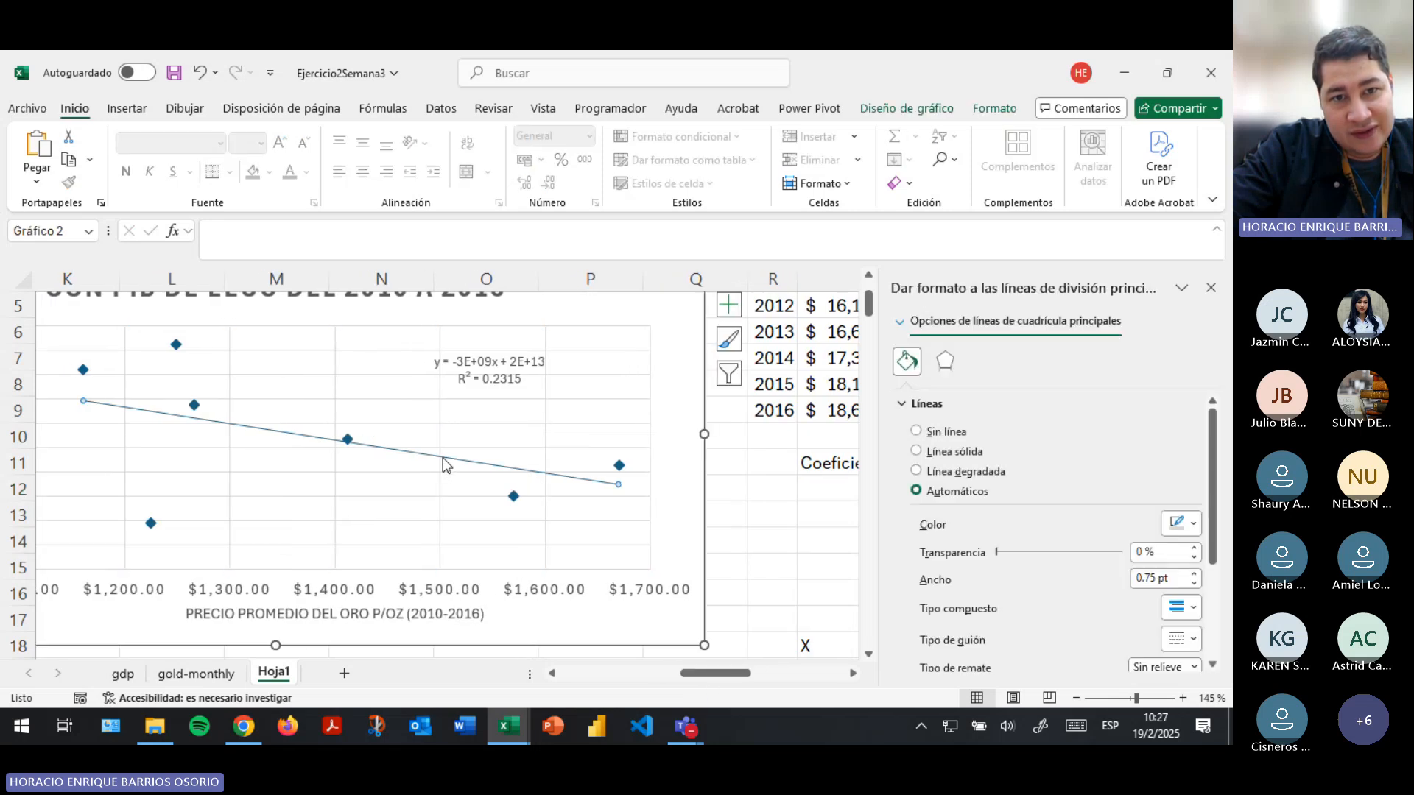
click(950, 110)
click(996, 158)
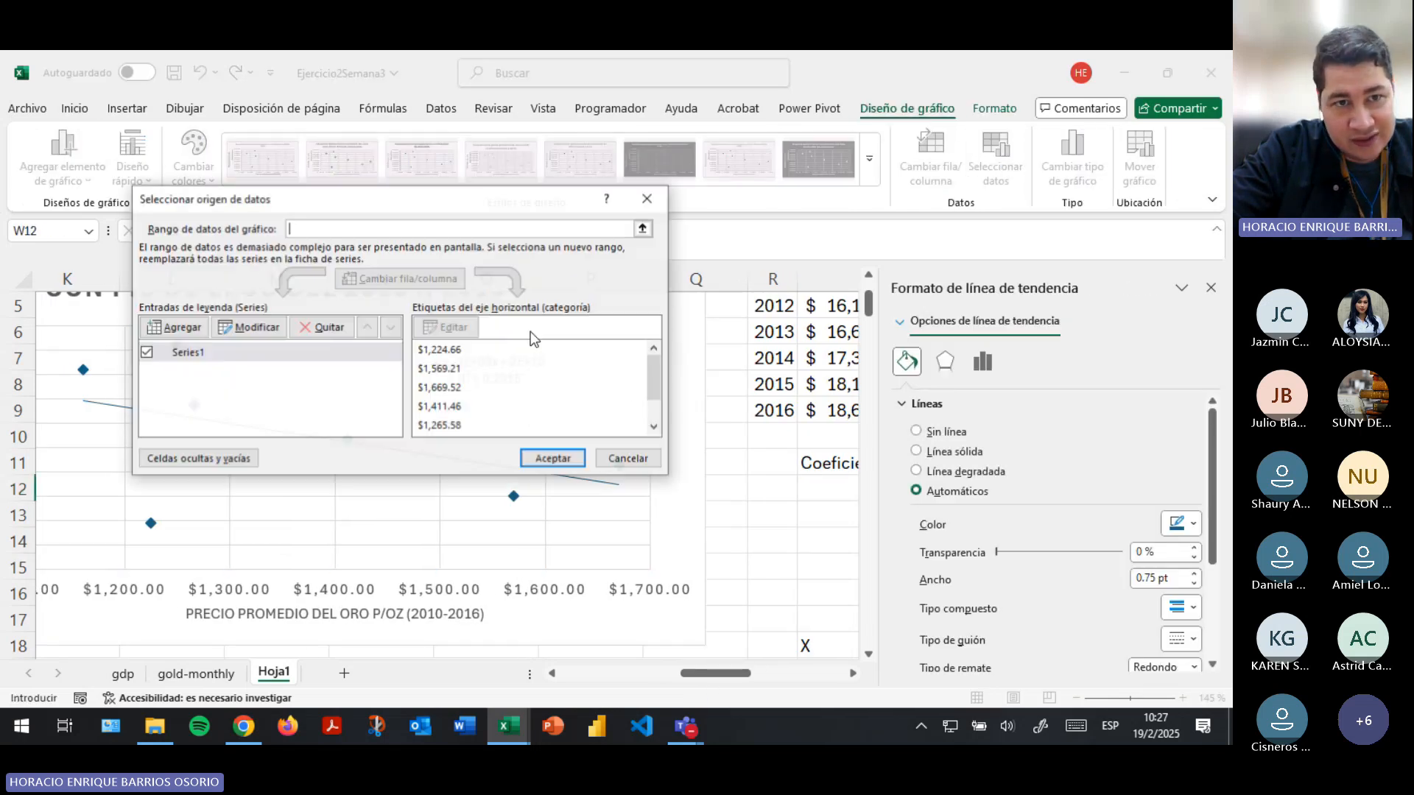
click(174, 327)
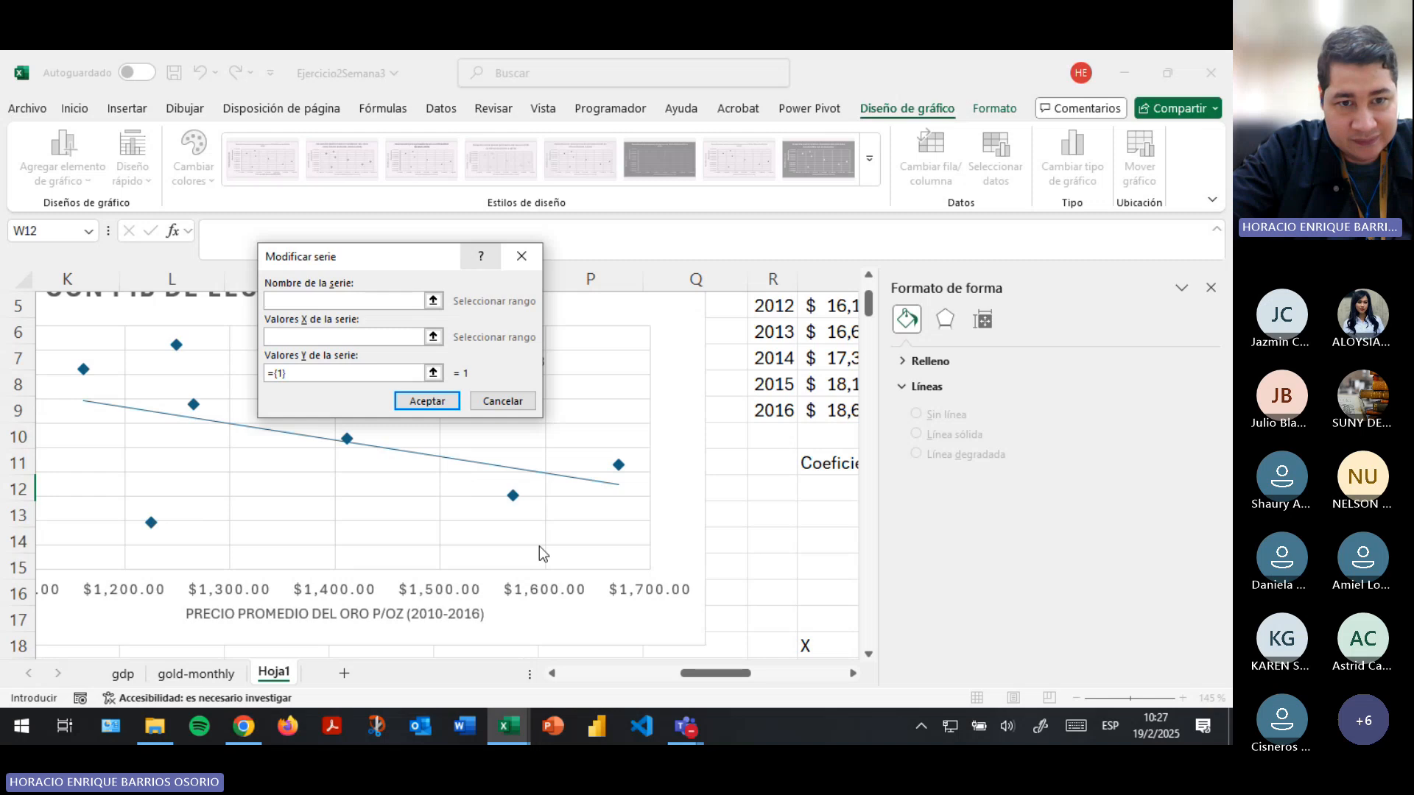
scroll(516, 553, down, 1)
drag(718, 673, 815, 674)
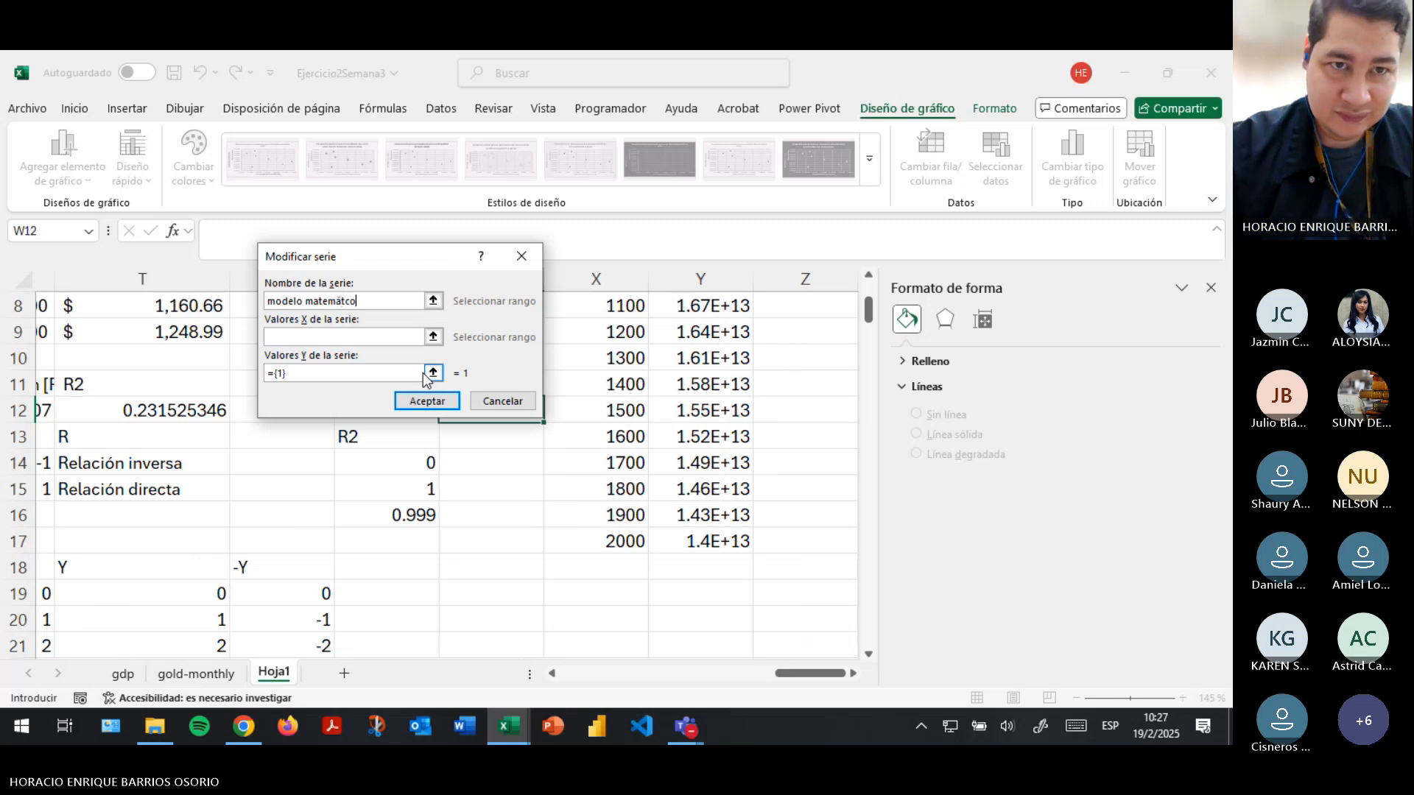
text(ic)
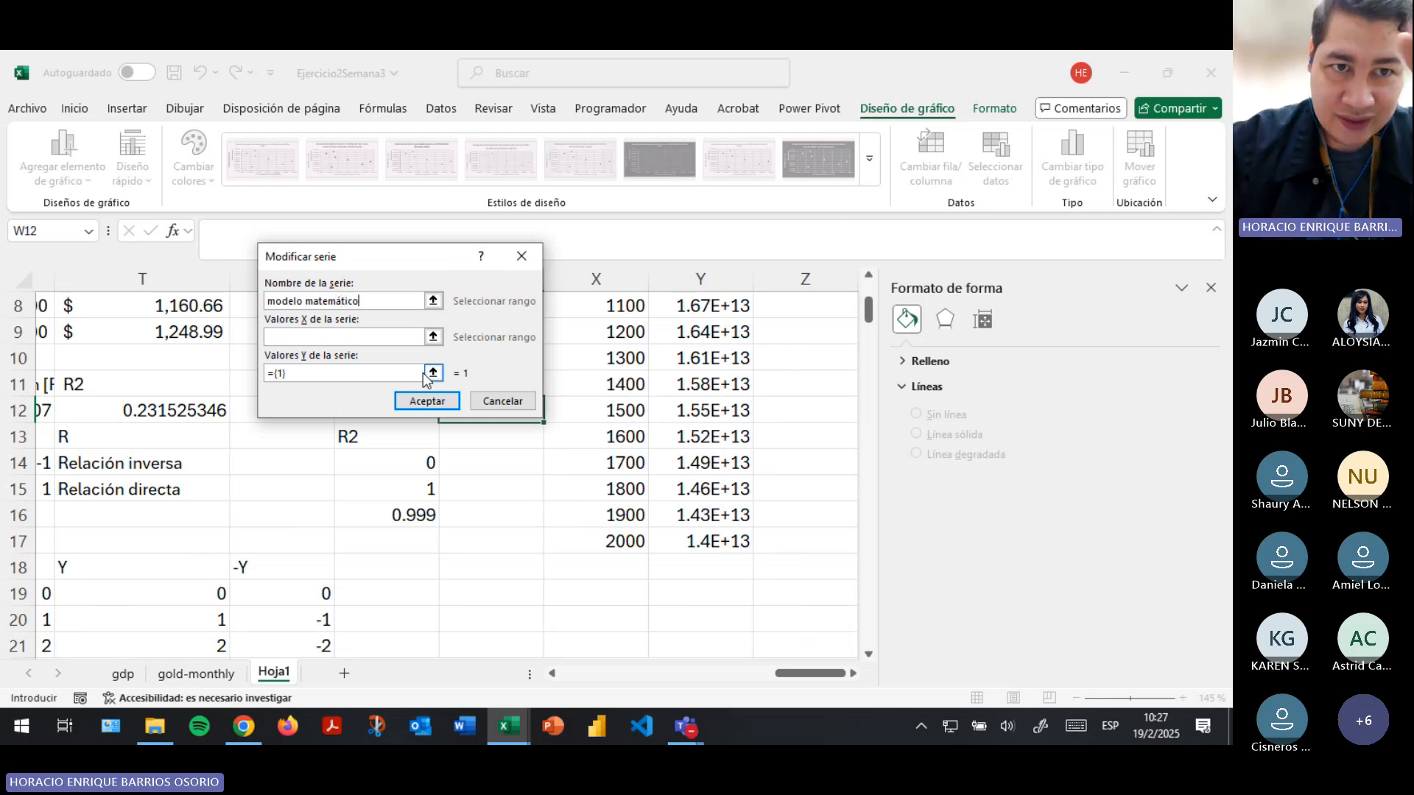
- Set the new series' X values to Hoja1!$X$8:$X$17 and Y values to Hoja1!$Y$8:$Y$17, and apply the series to the scatter chart
click(433, 336)
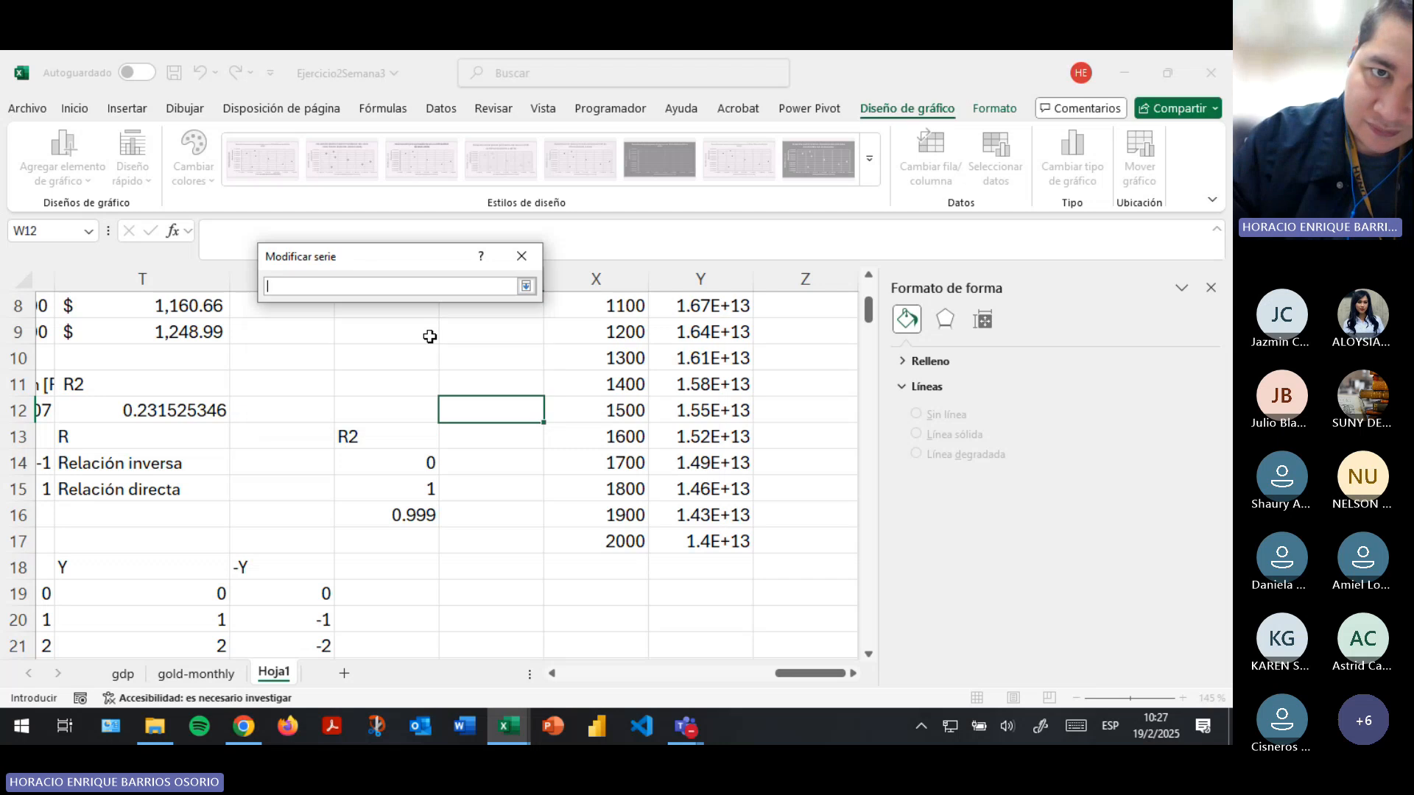
scroll(475, 369, up, 1)
drag(603, 378, 611, 621)
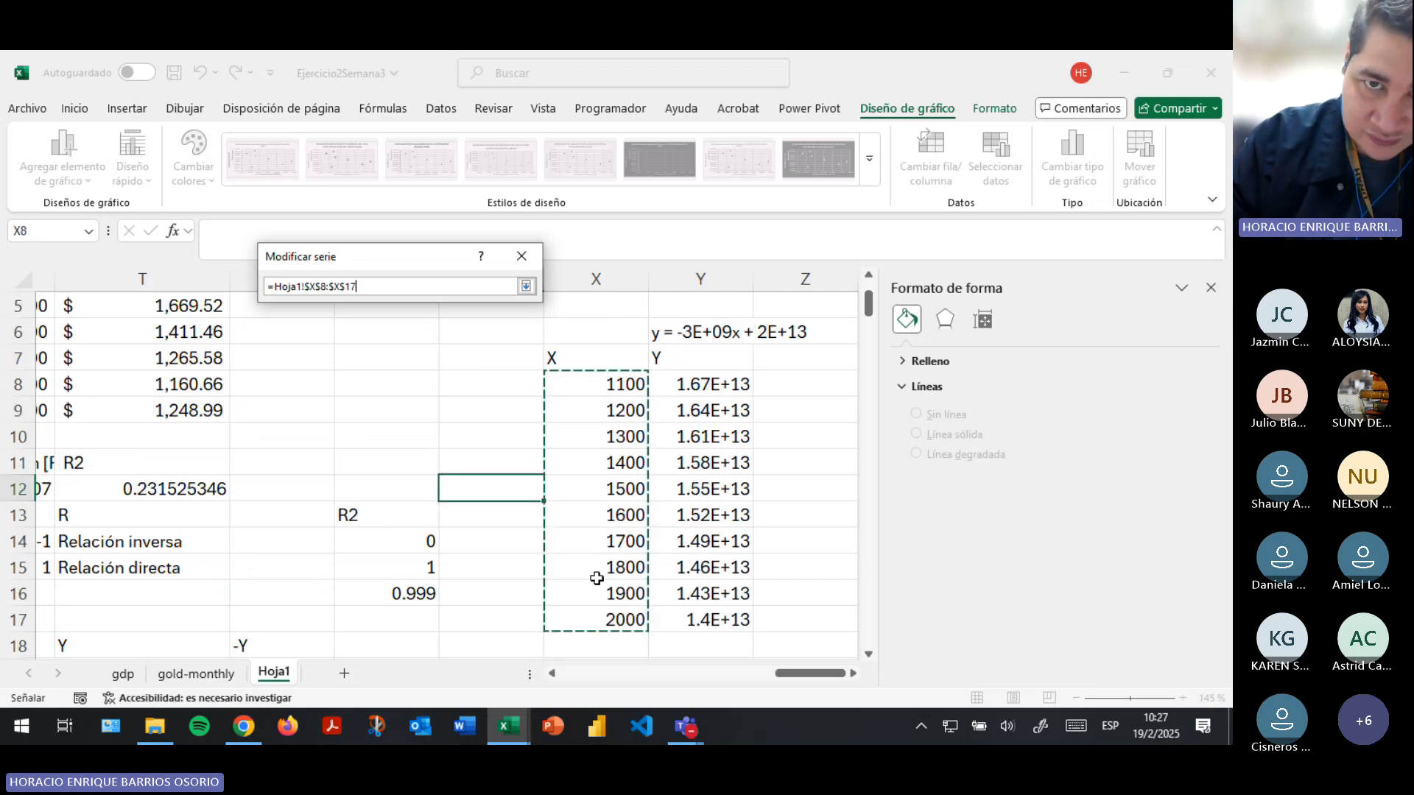
click(526, 286)
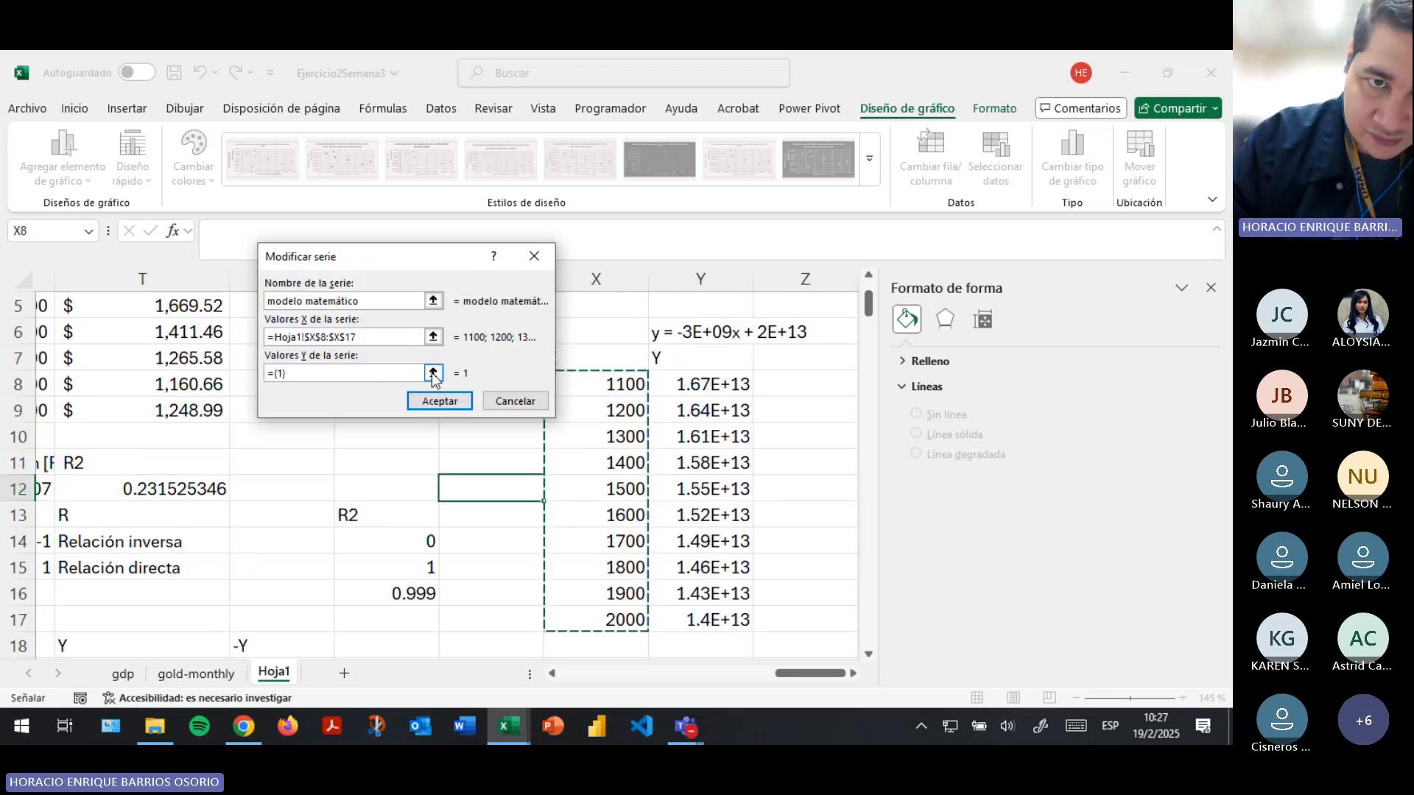
click(433, 370)
drag(701, 382, 736, 620)
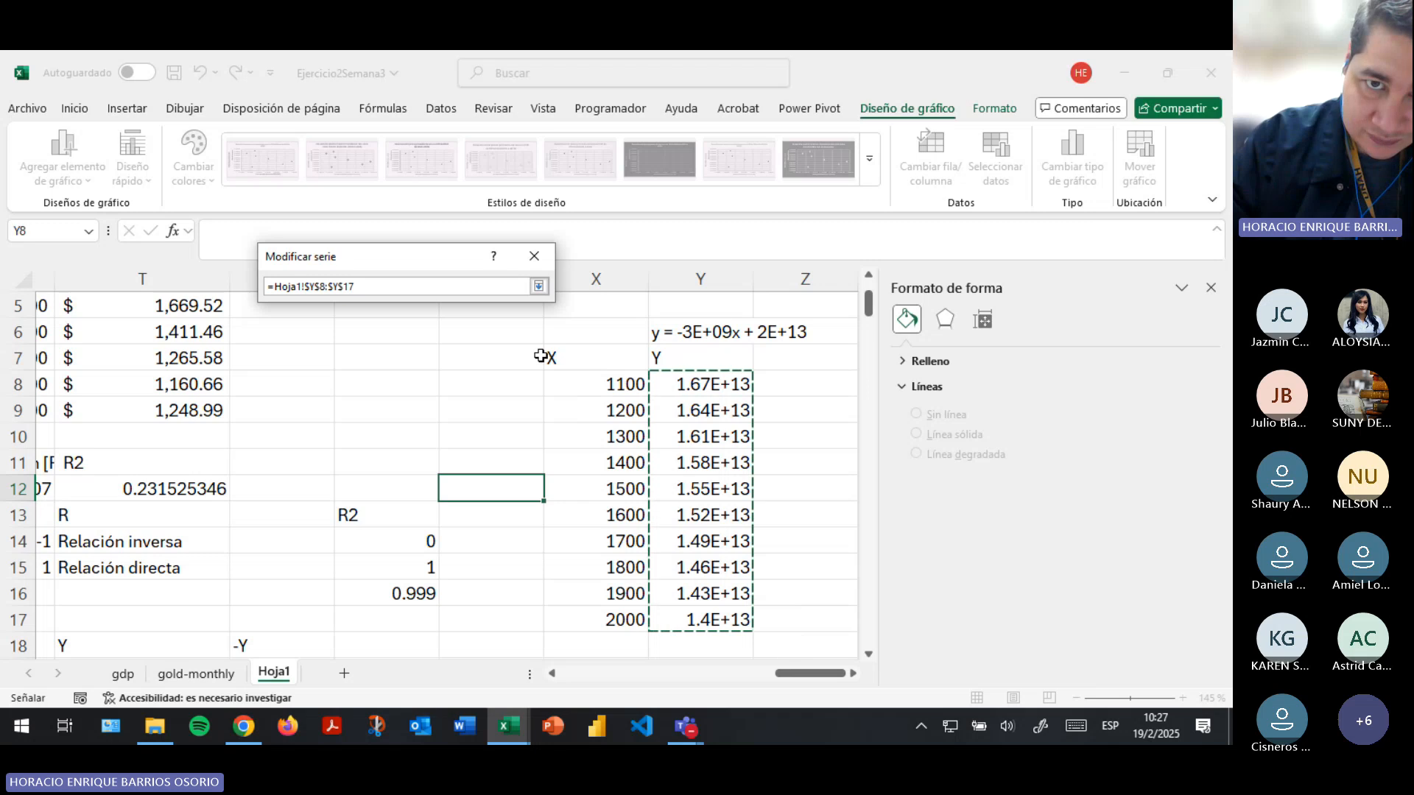
click(538, 286)
click(457, 400)
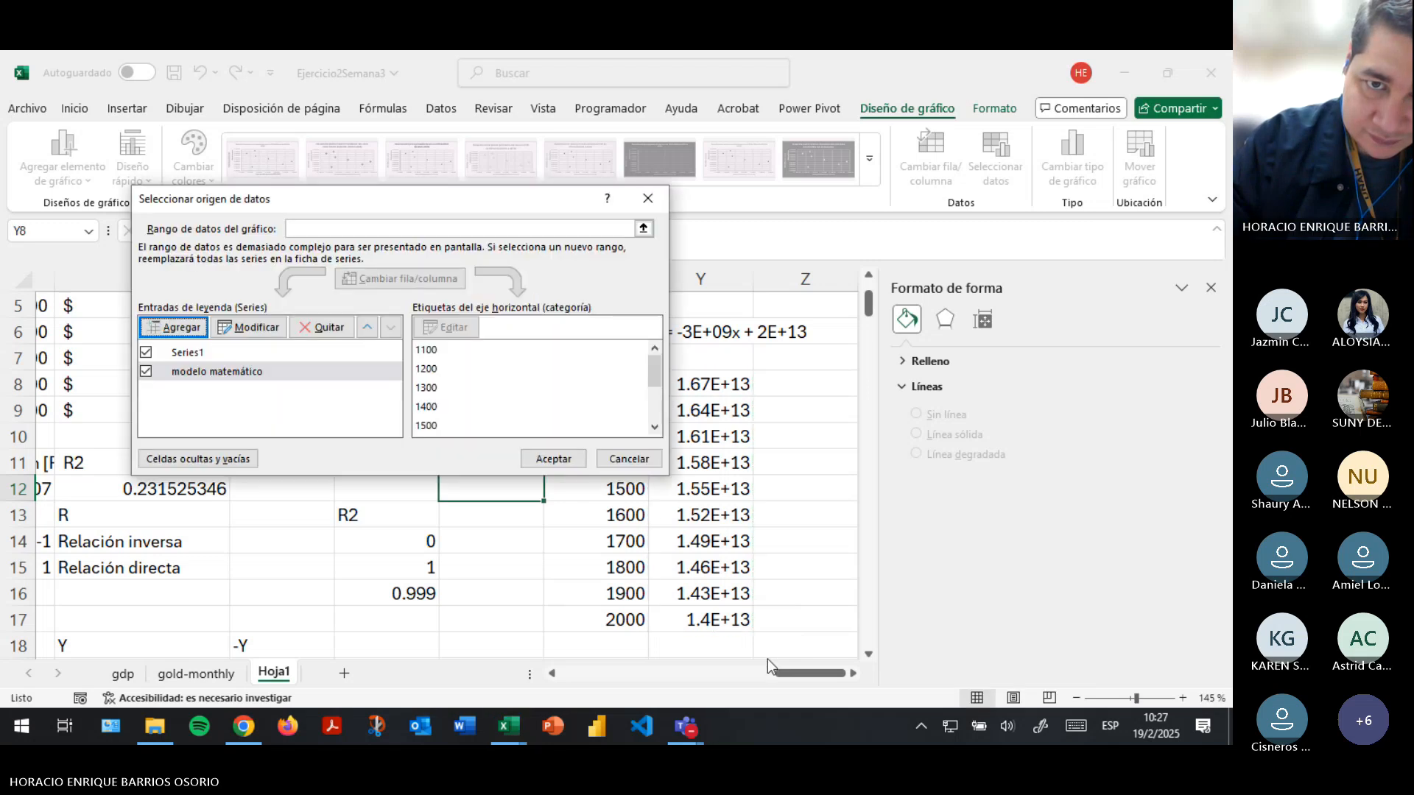
click(554, 459)
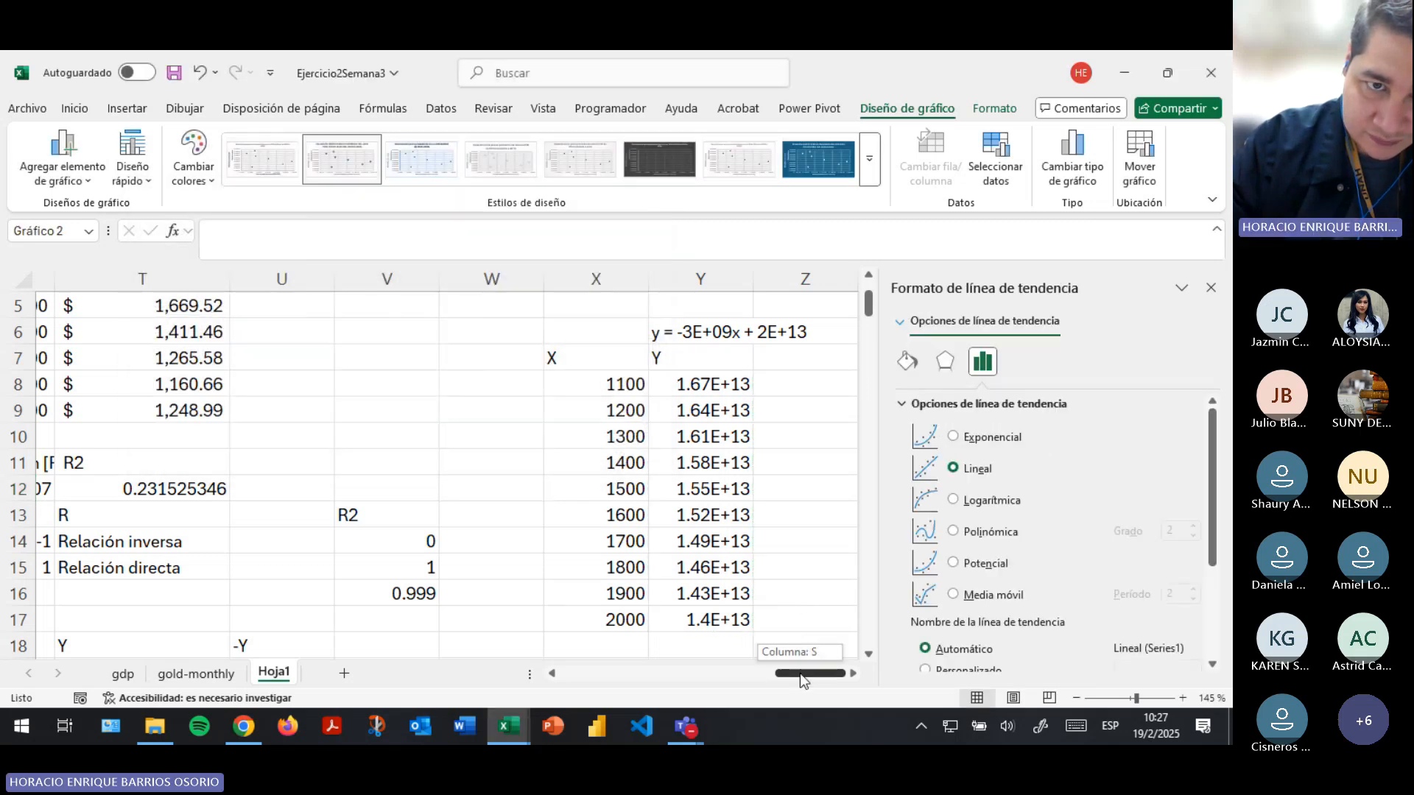
drag(800, 673, 693, 680)
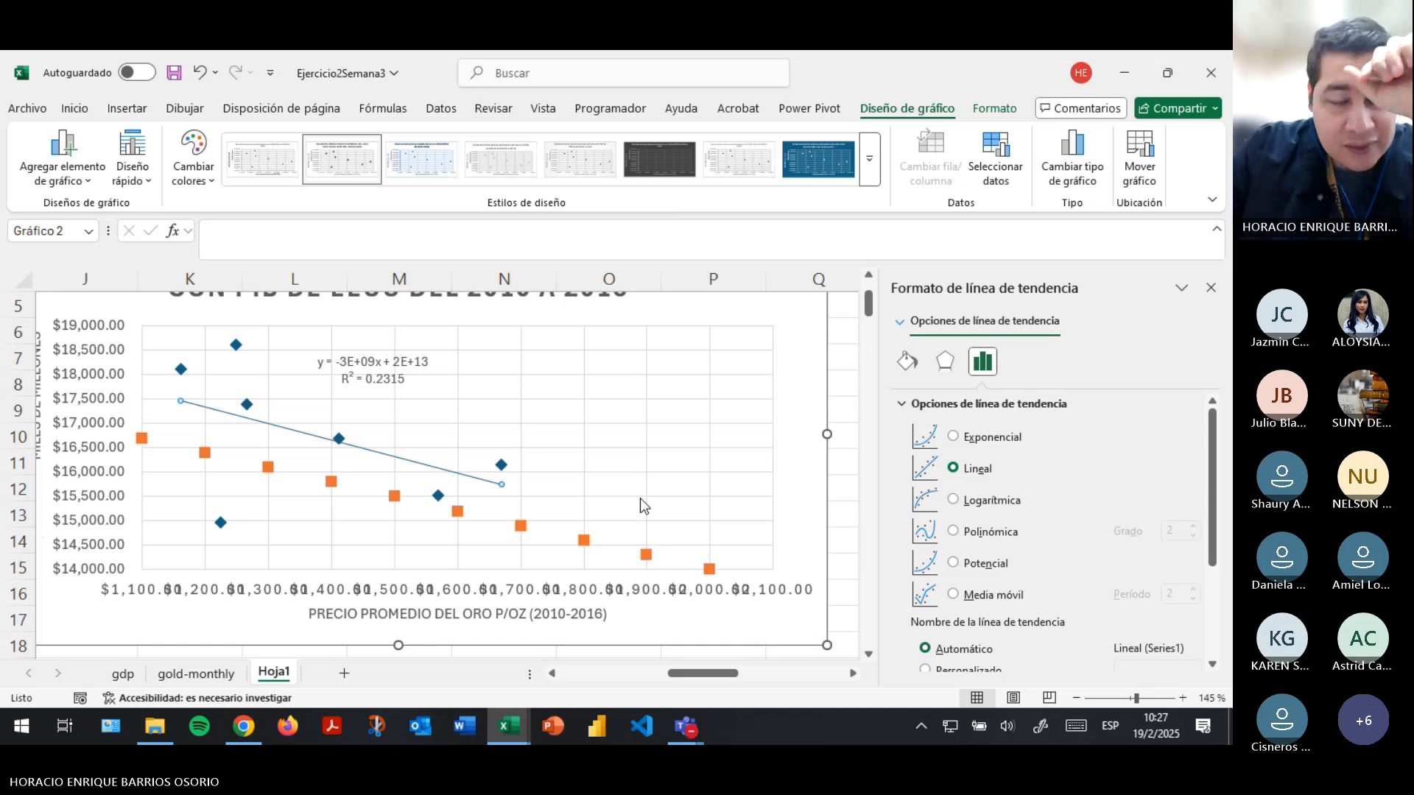
- Select the "modelo matemático" series on the scatter chart and compare its points with the linear trendline
scroll(641, 503, down, 1)
click(520, 449)
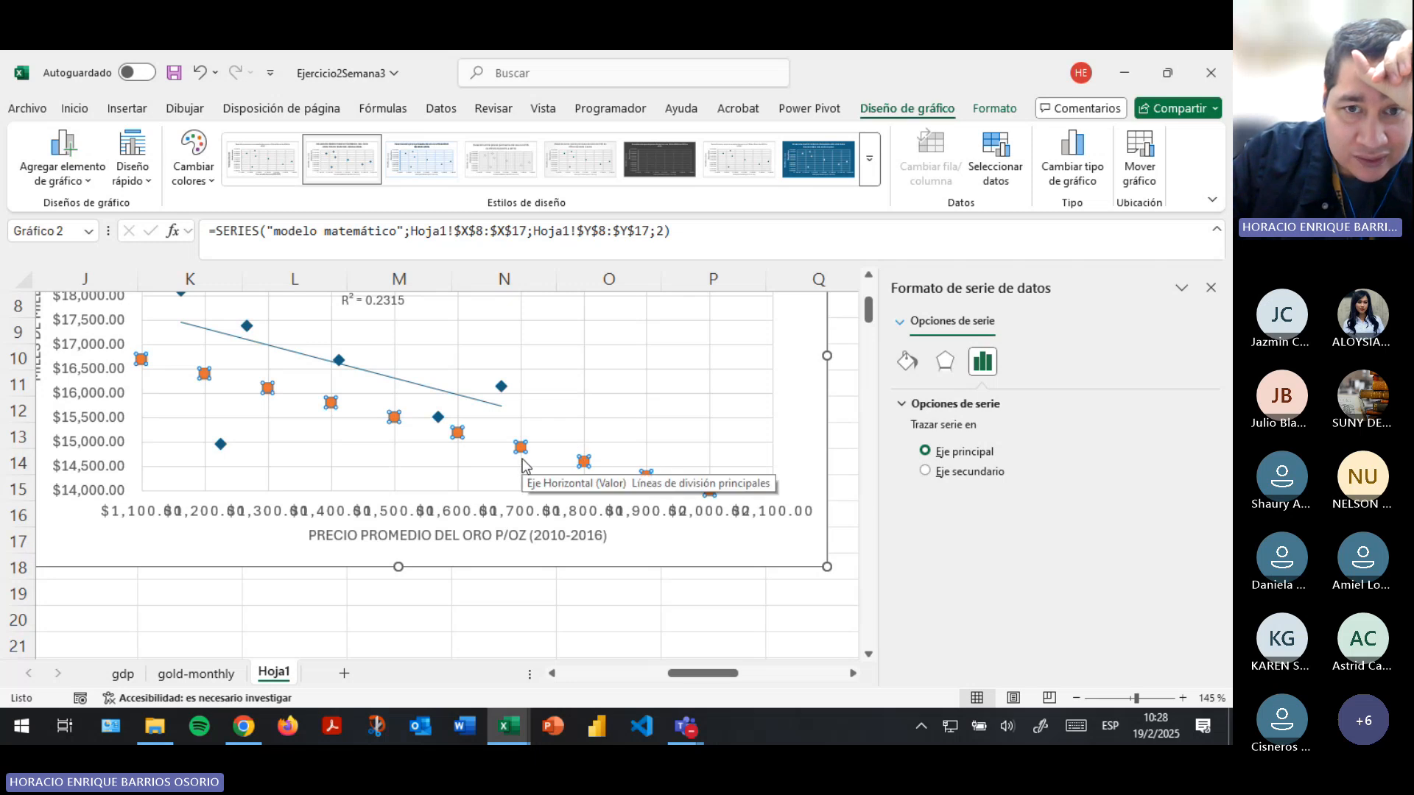
scroll(631, 461, up, 1)
scroll(647, 474, down, 2)
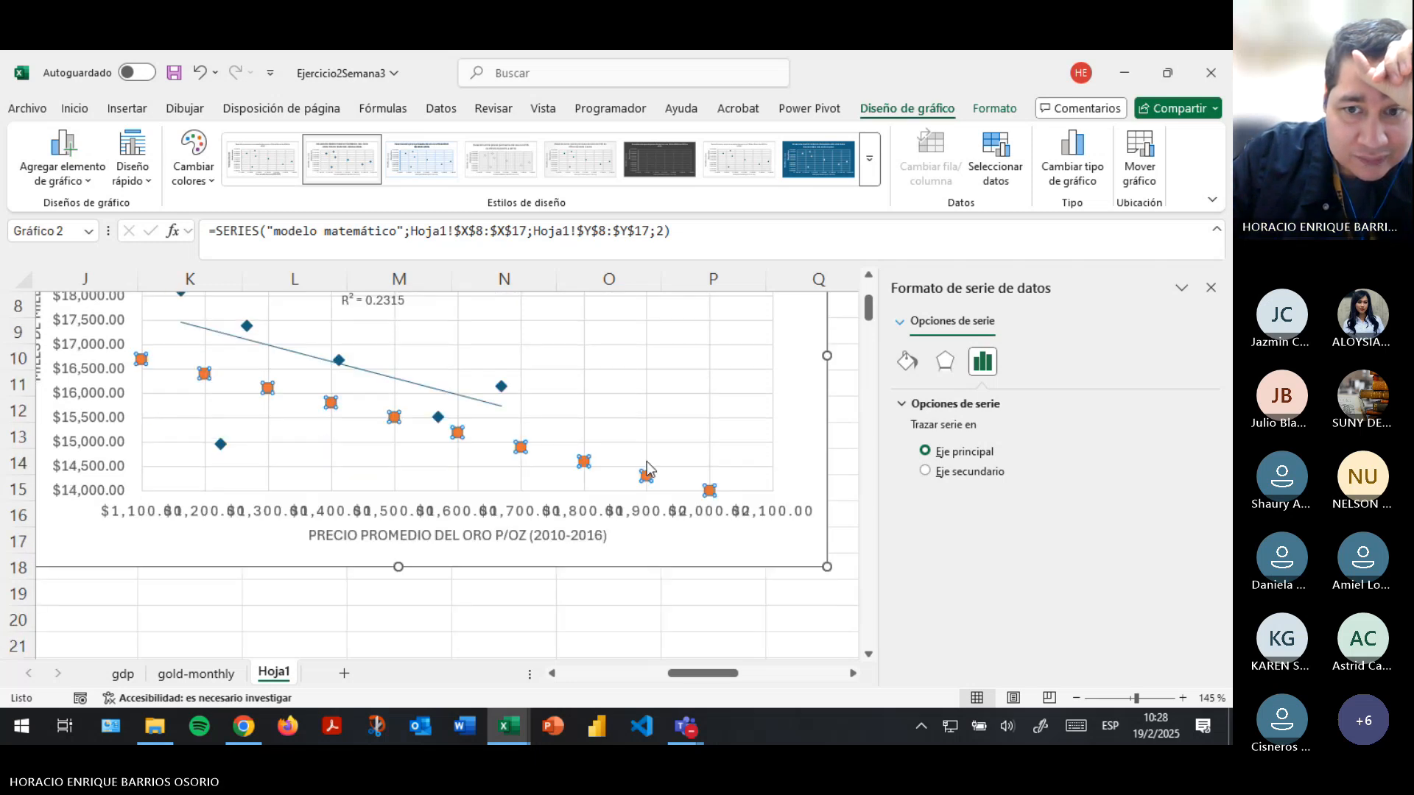
scroll(782, 493, up, 2)
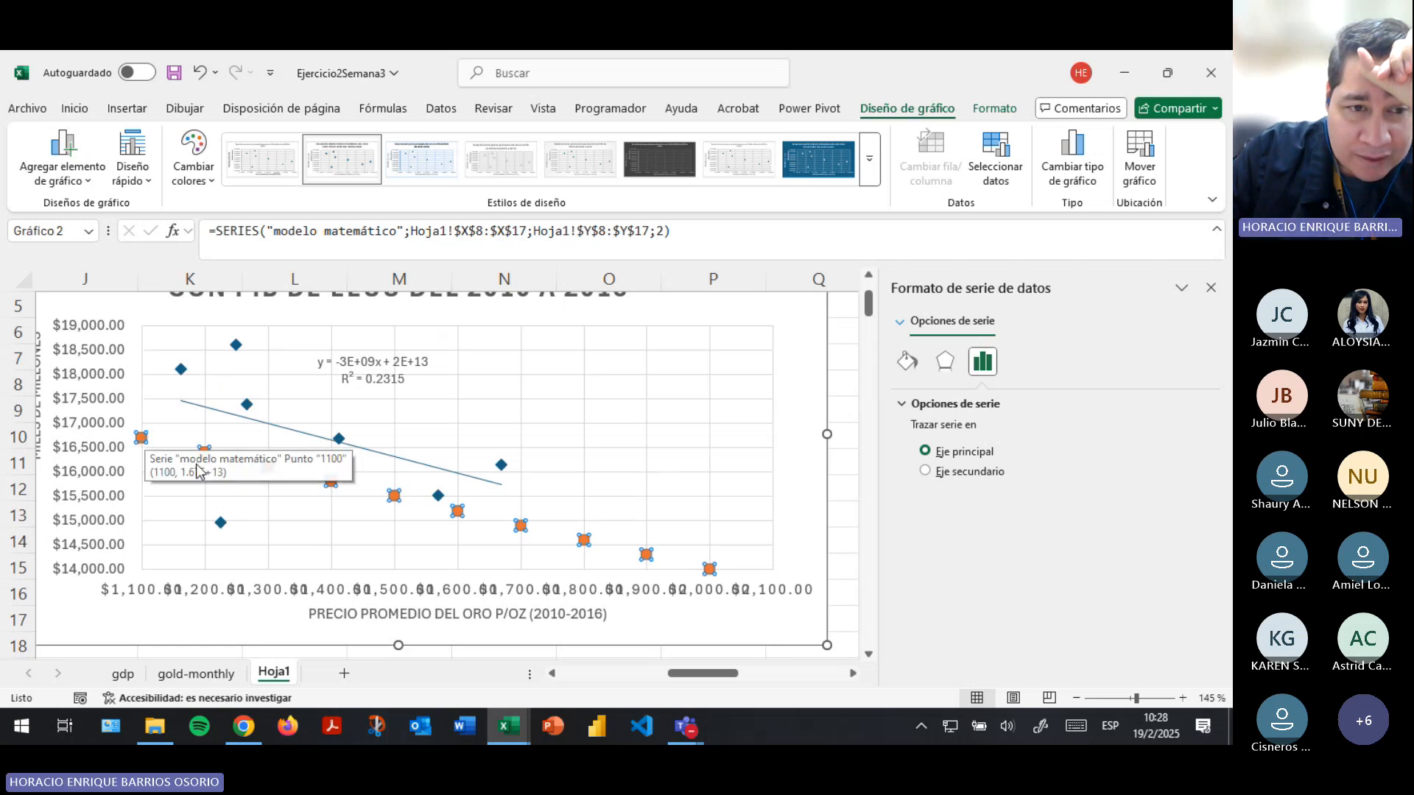
- Try replacing the X values from X8 down with the average gold prices from T3:T9, and check the scatter chart
scroll(755, 513, up, 1)
scroll(755, 513, up, 1)
scroll(515, 479, right, 5)
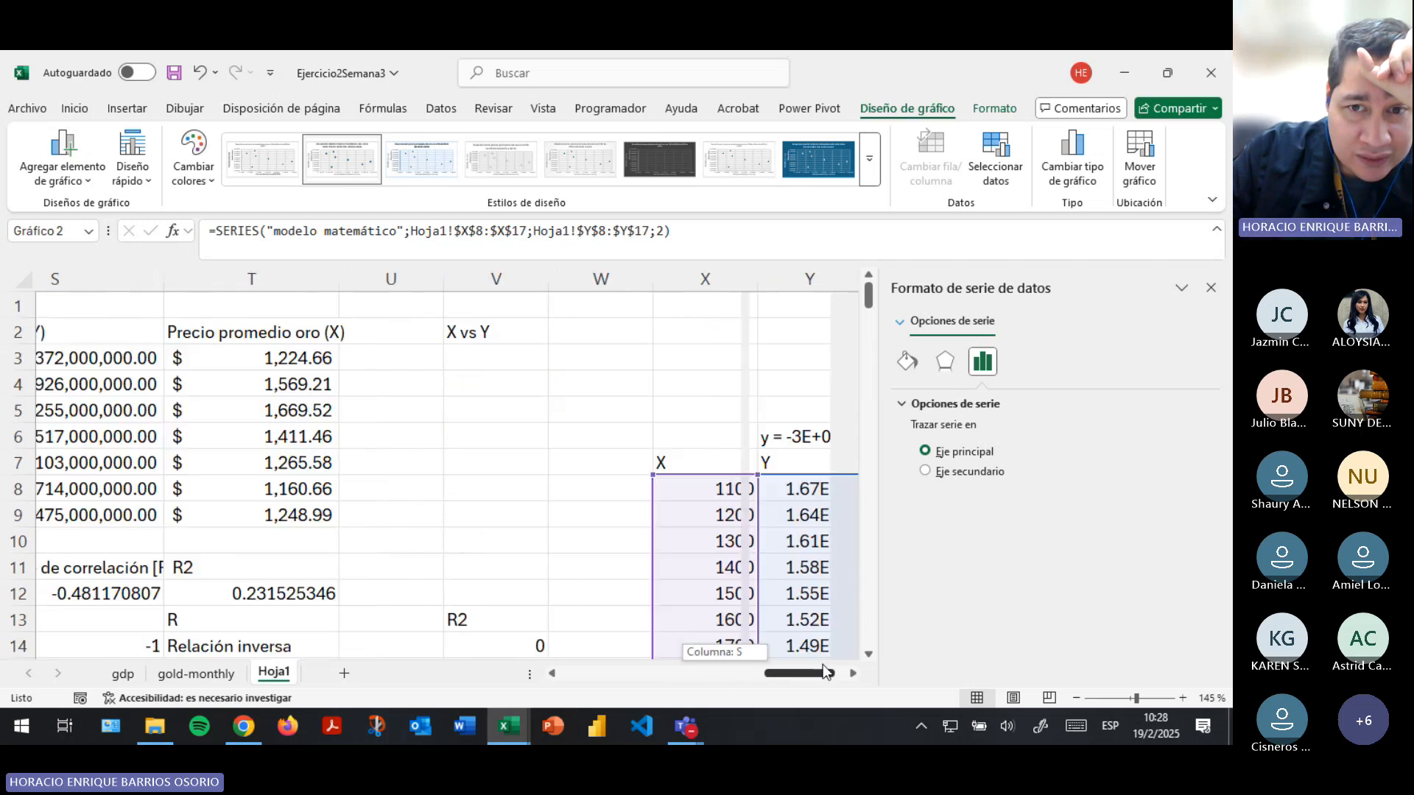
drag(236, 364, 262, 514)
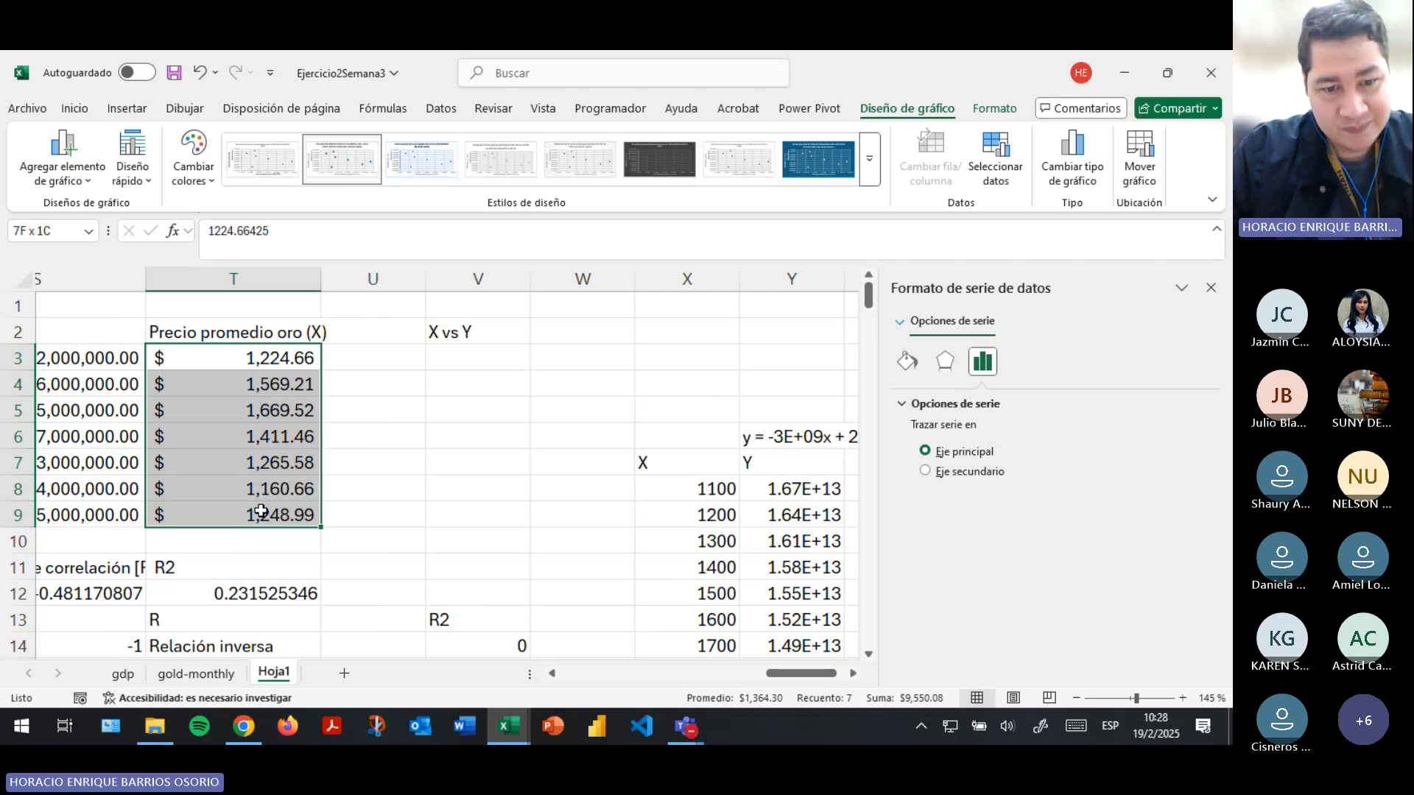
key(ctrl+c)
scroll(451, 500, down, 1)
click(699, 409)
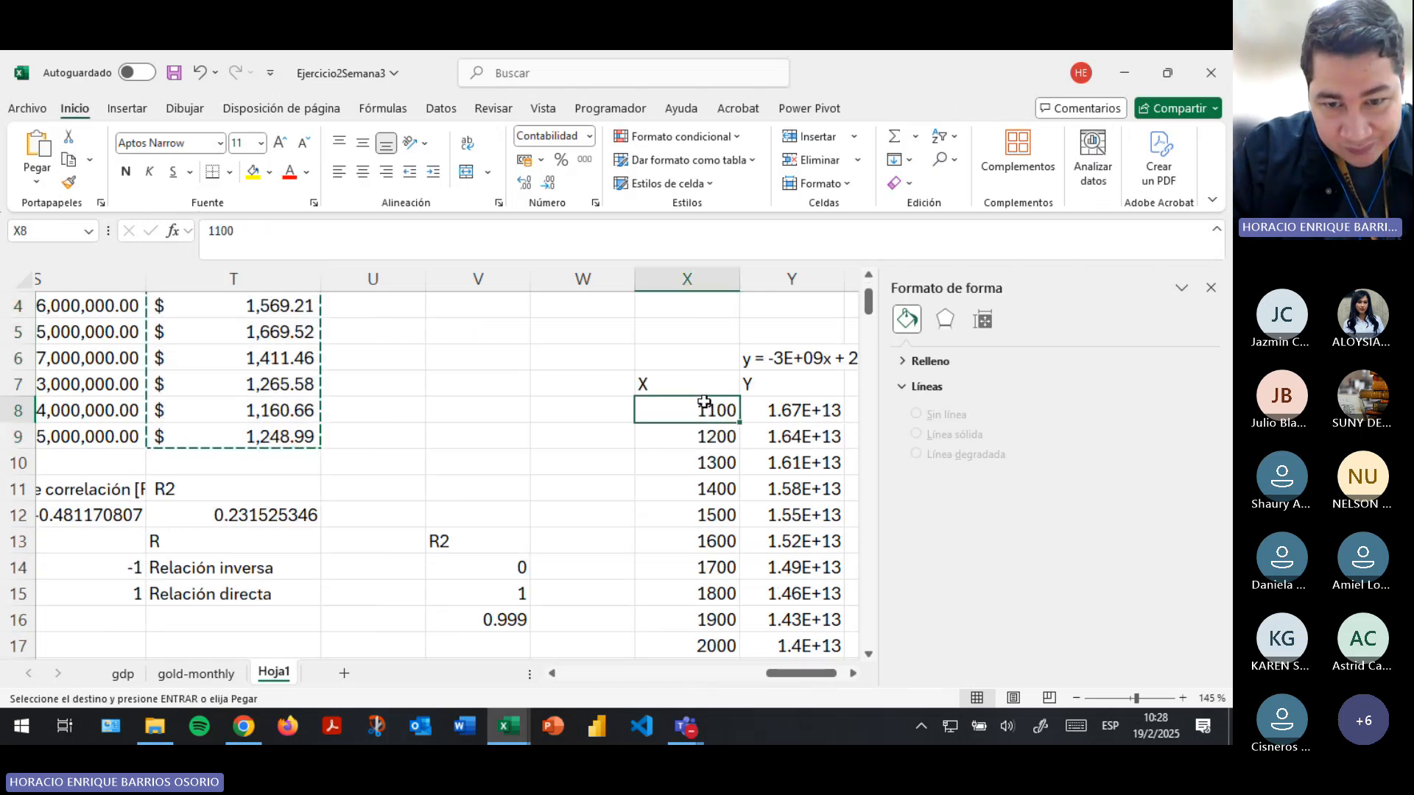
key(ctrl+v)
scroll(722, 486, down, 2)
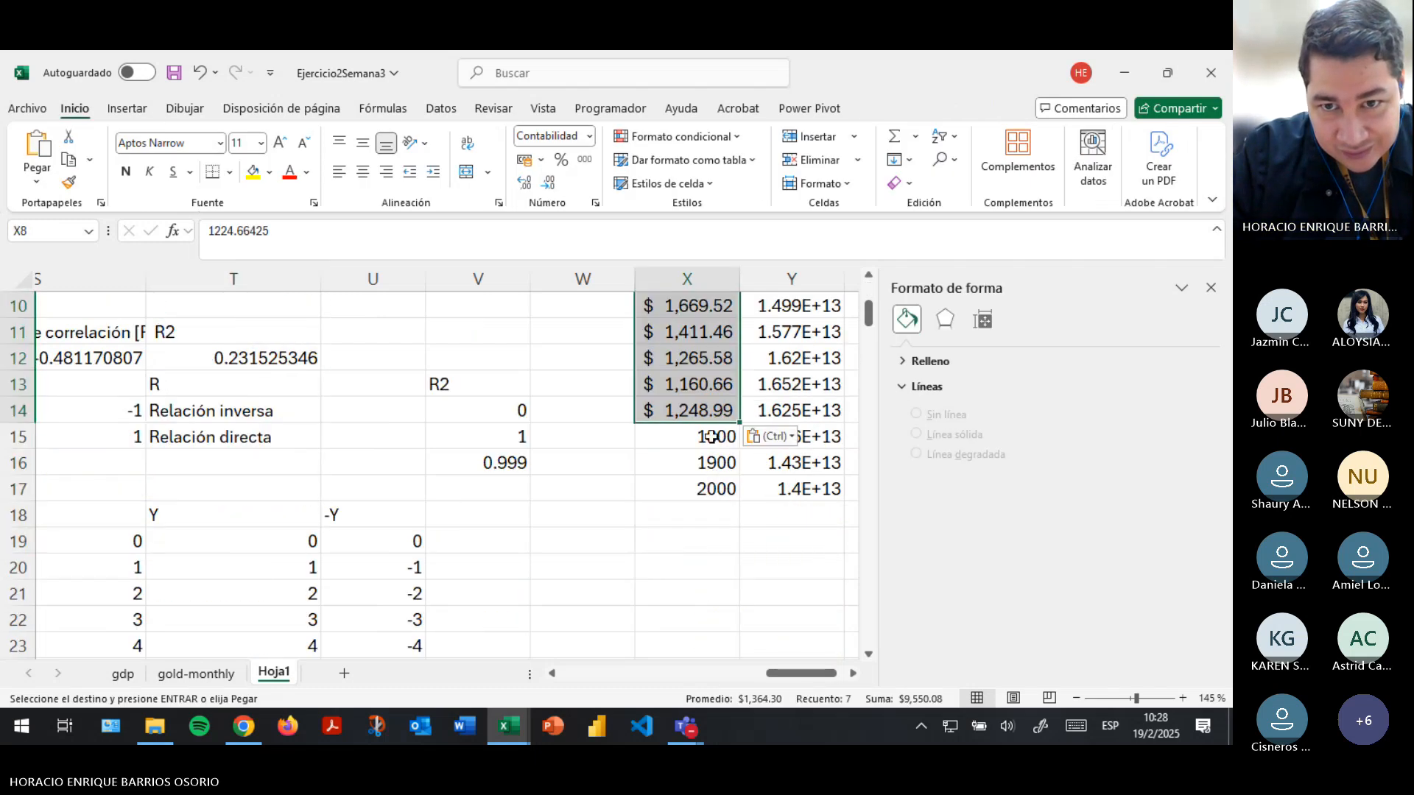
scroll(772, 625, up, 2)
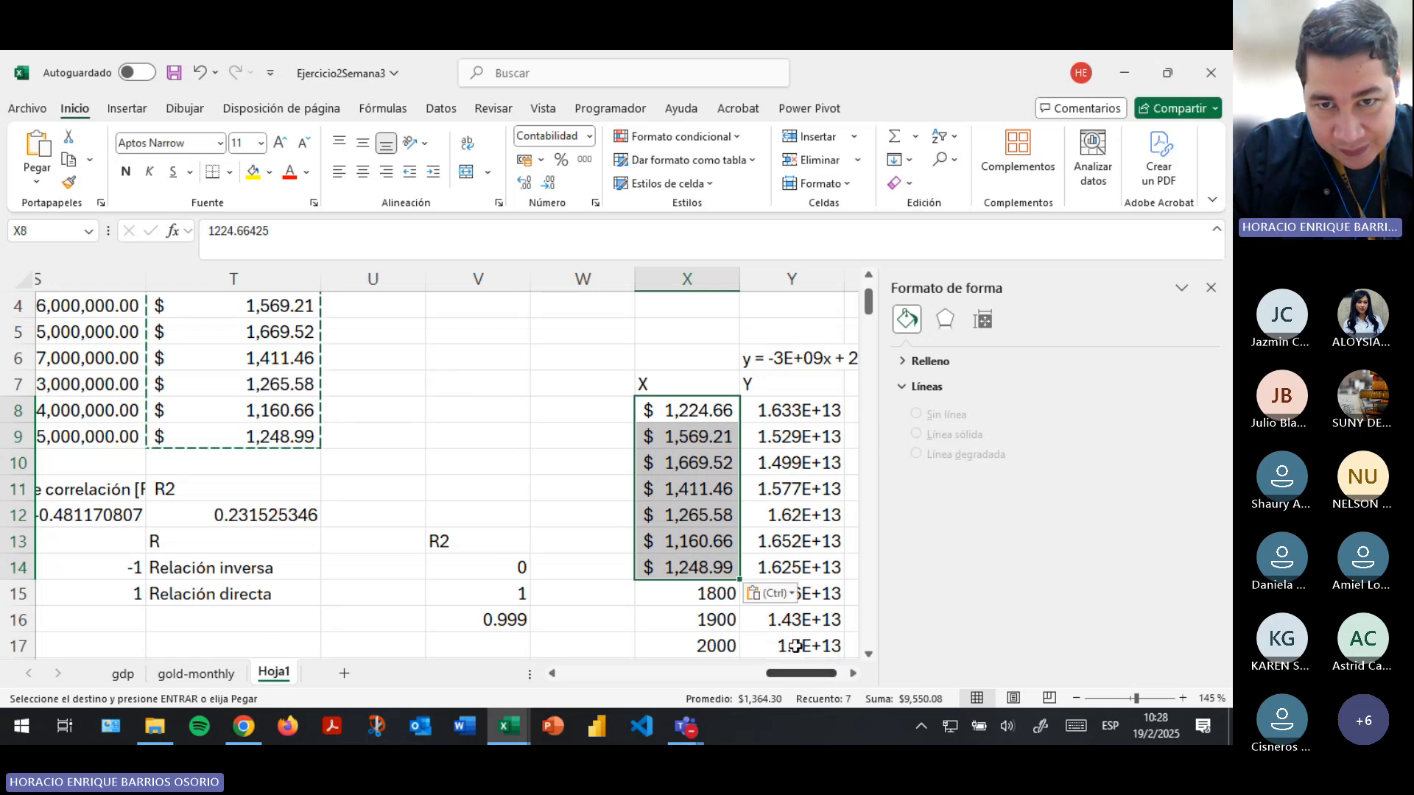
drag(797, 678, 704, 671)
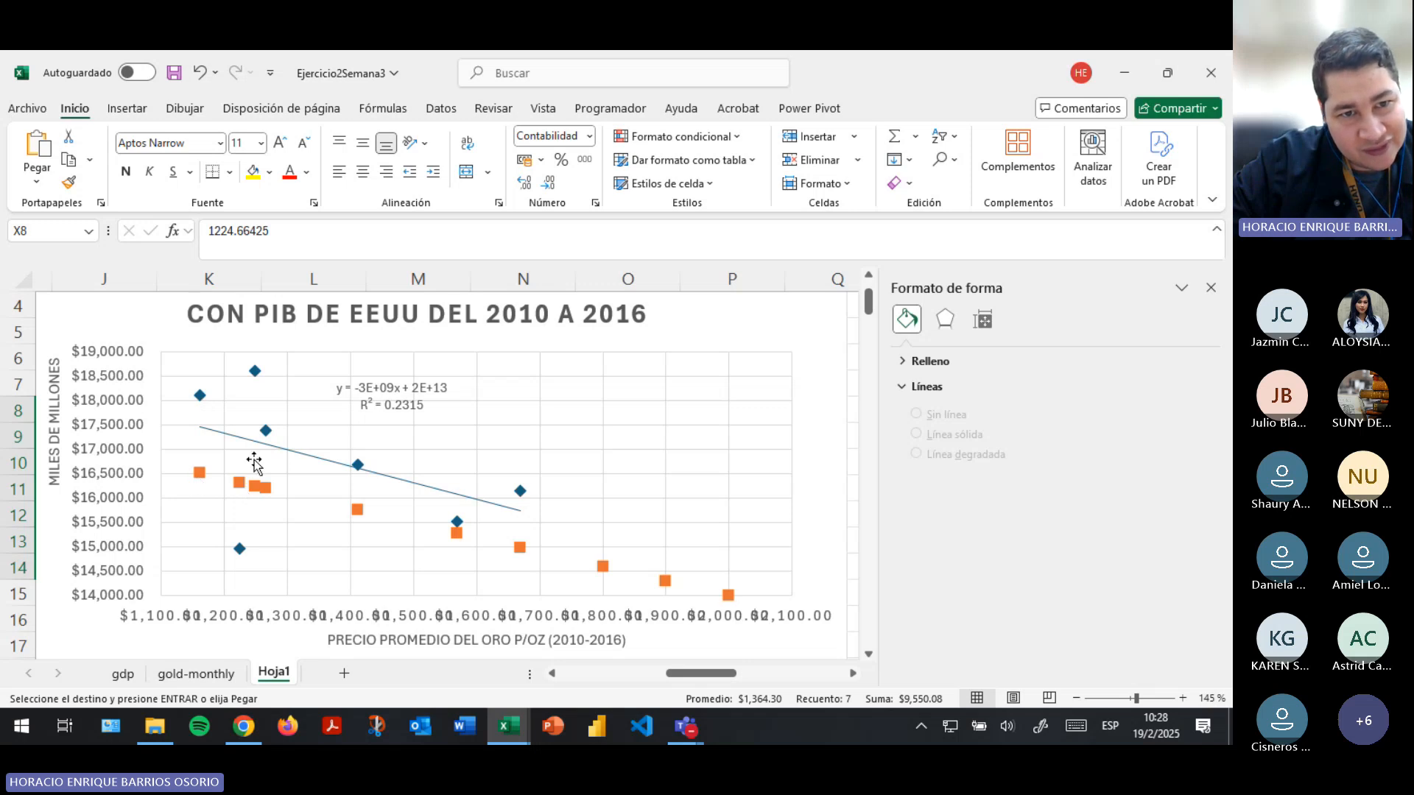
- Undo the pasted gold prices and delete the contents of the X and Y table, including the equation above it
drag(688, 681, 798, 673)
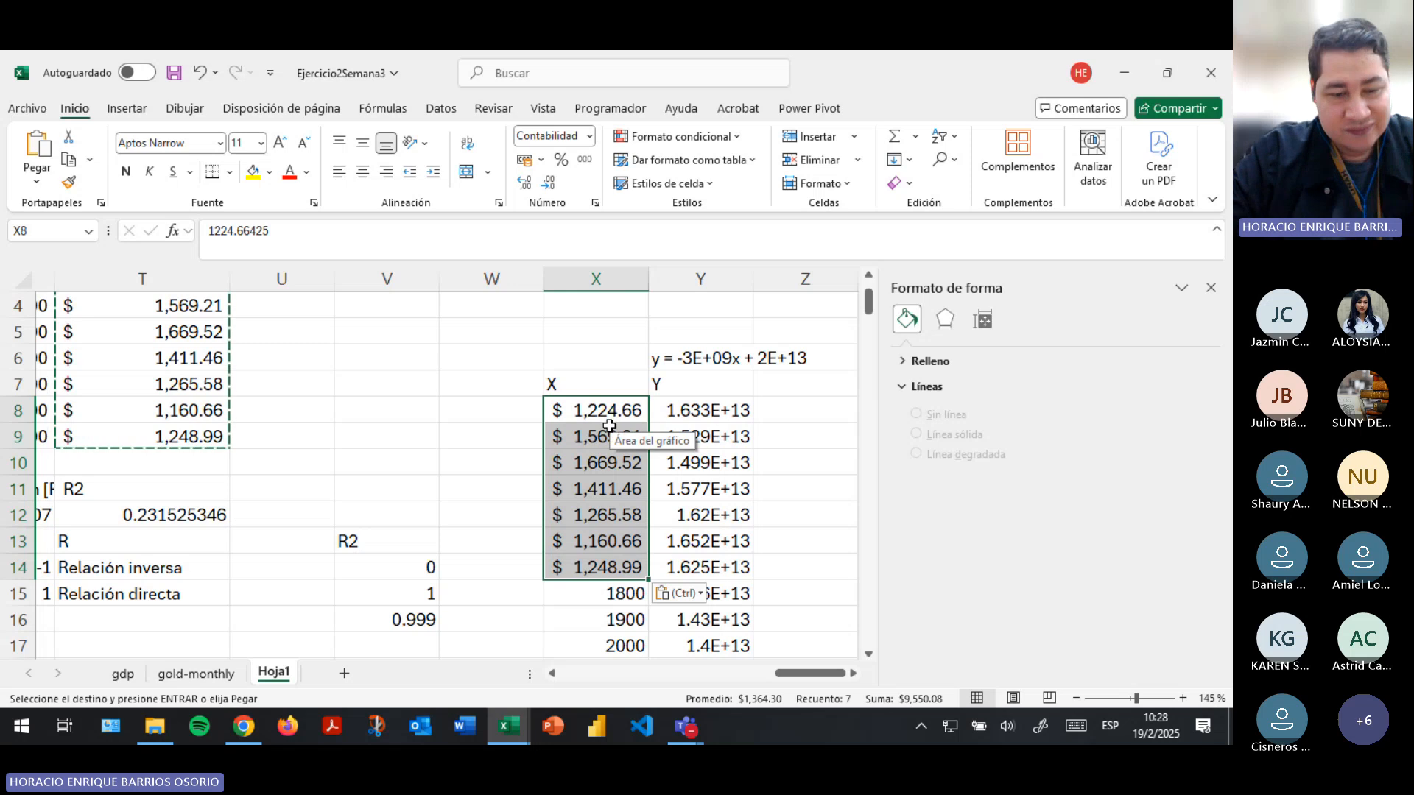
key(ctrl+z)
drag(578, 357, 653, 681)
key(Delete)
- Remove the "modelo matemático" series from the PIB–gold price scatter chart's data source
click(565, 546)
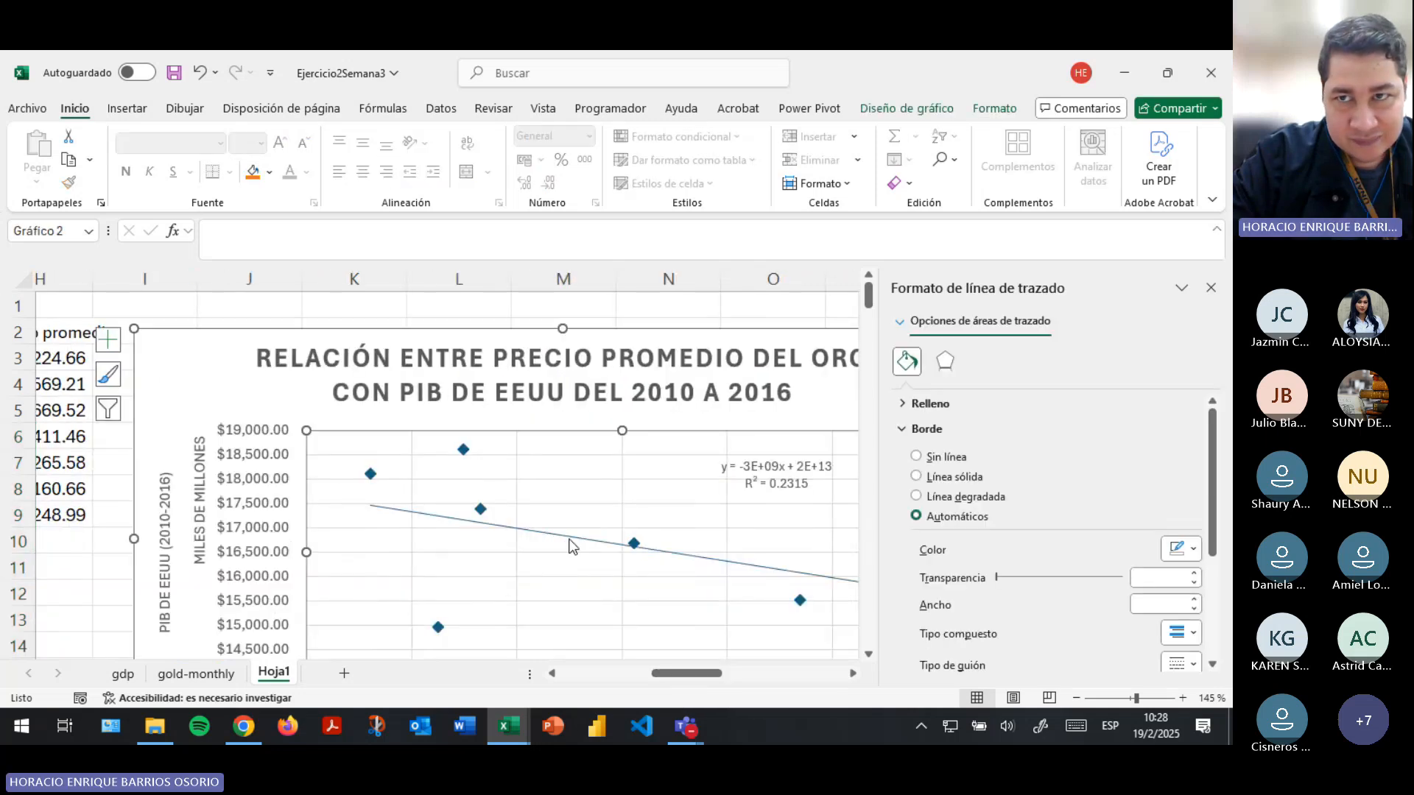
click(920, 108)
click(996, 162)
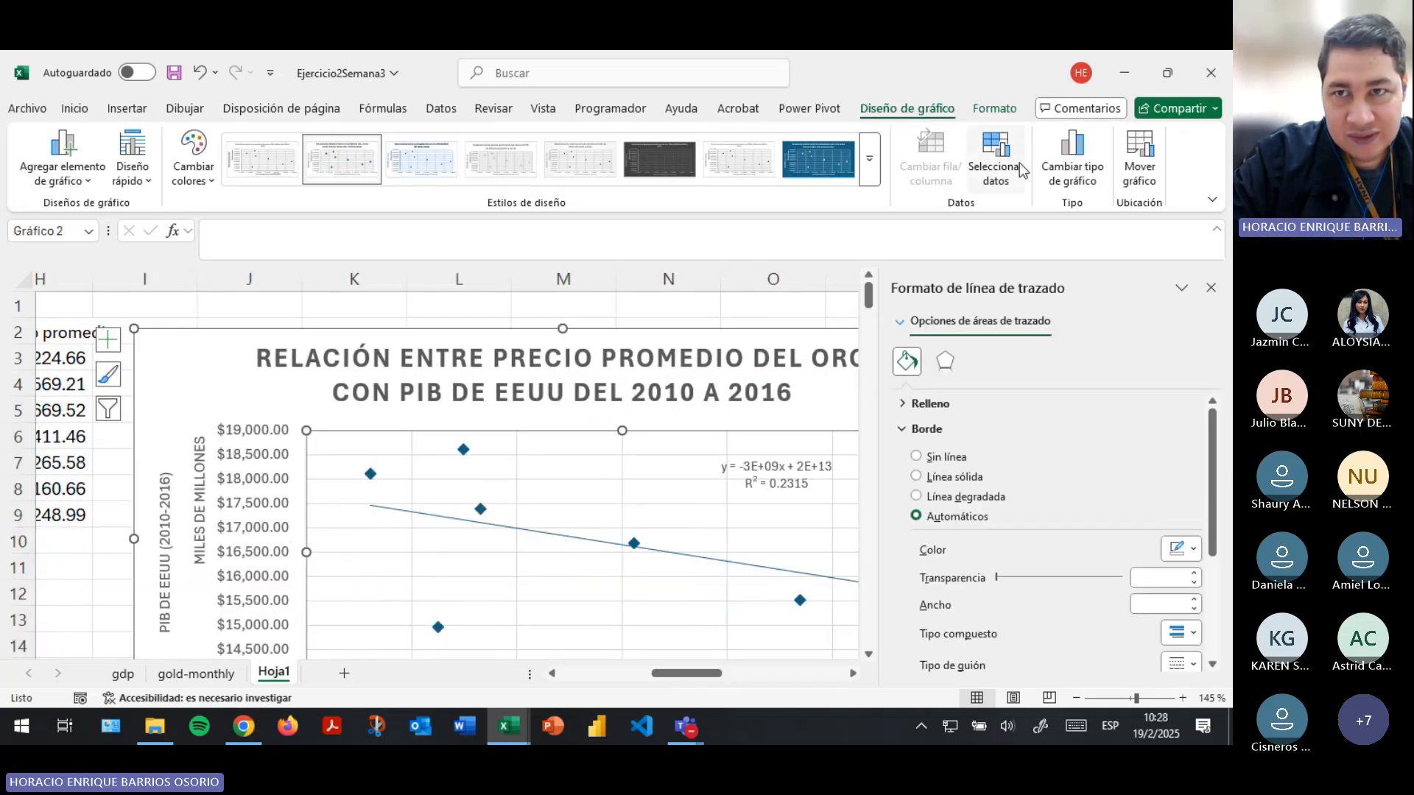
click(187, 352)
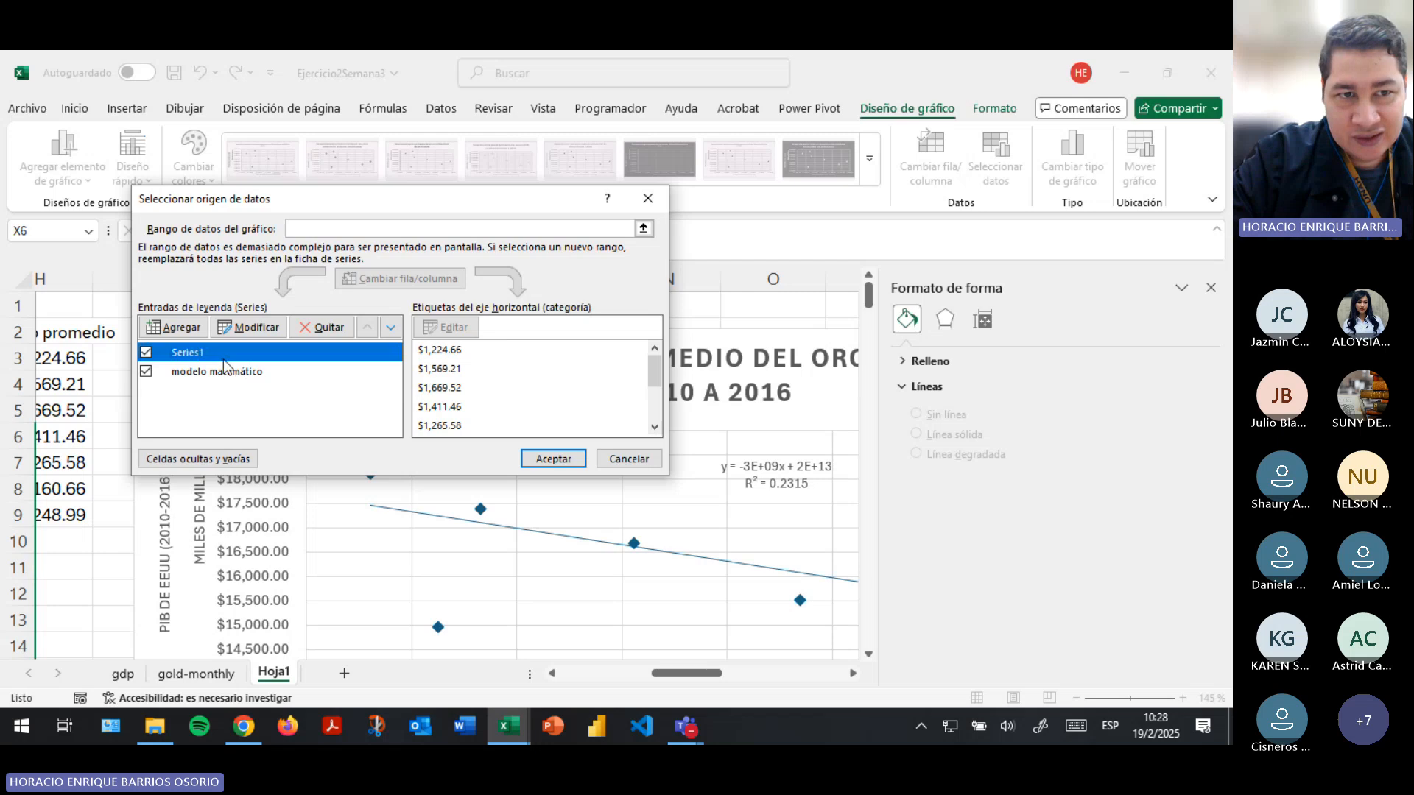
click(210, 371)
click(309, 327)
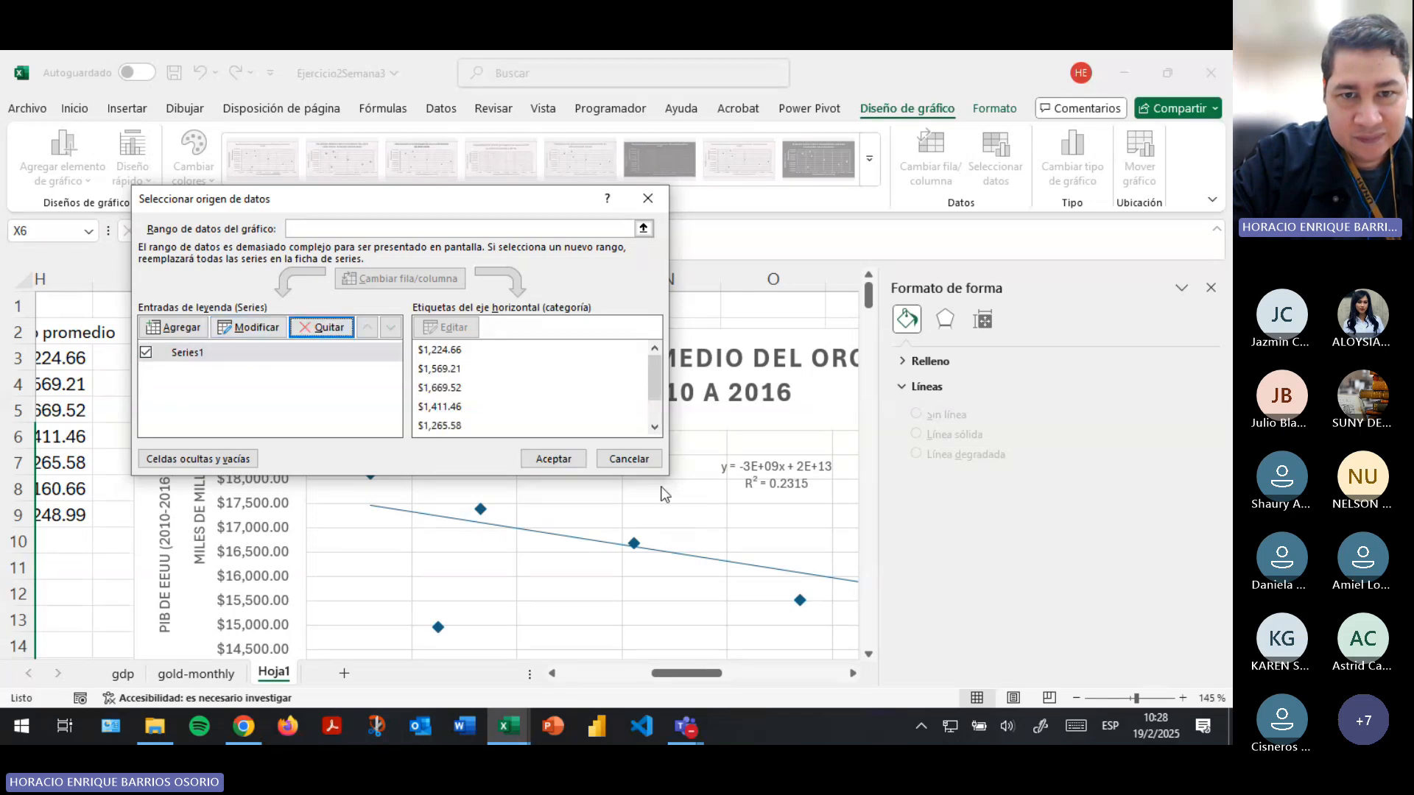
click(553, 459)
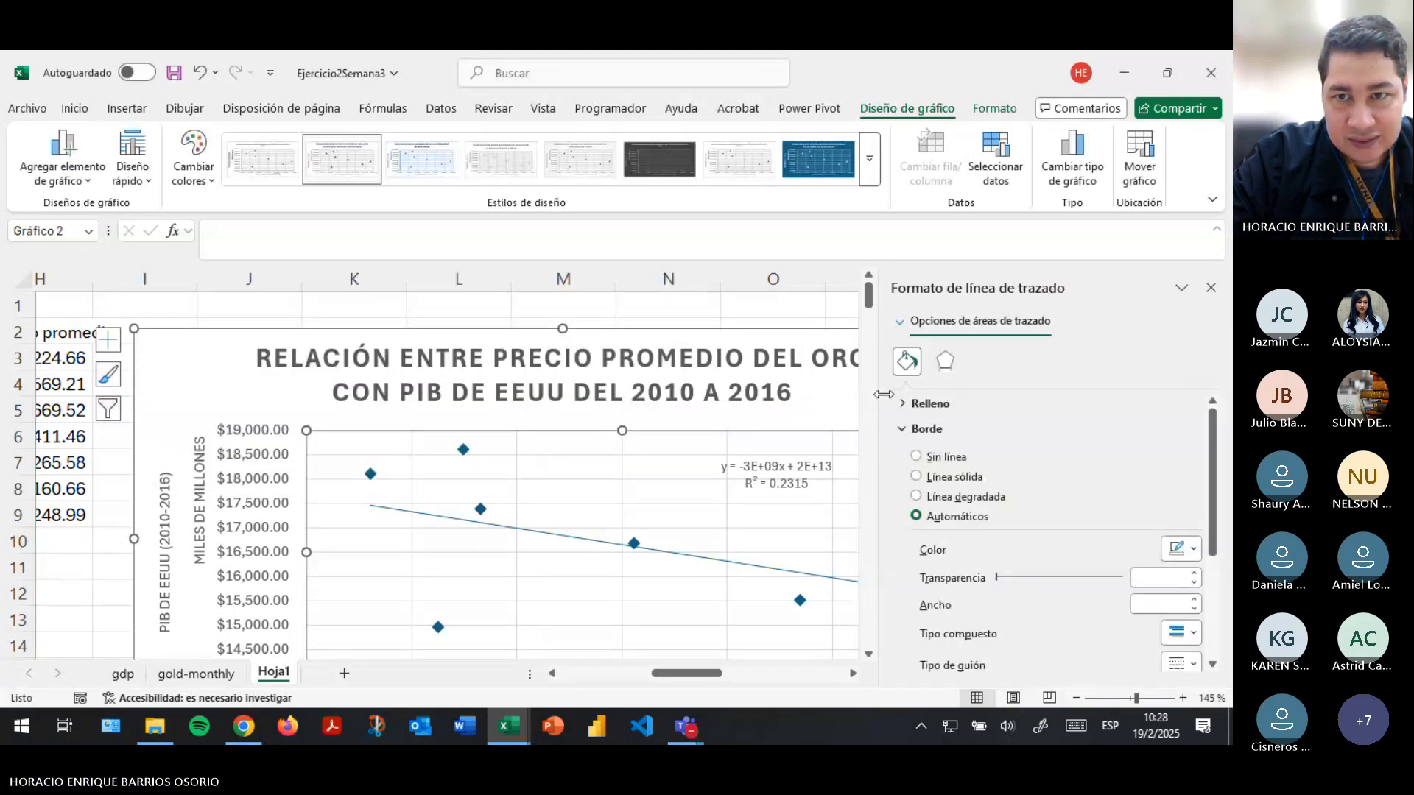
- Zoom the sheet out to 130 %, open the scatter chart's trendline options and set the trendline type to Exponential
drag(881, 394, 922, 394)
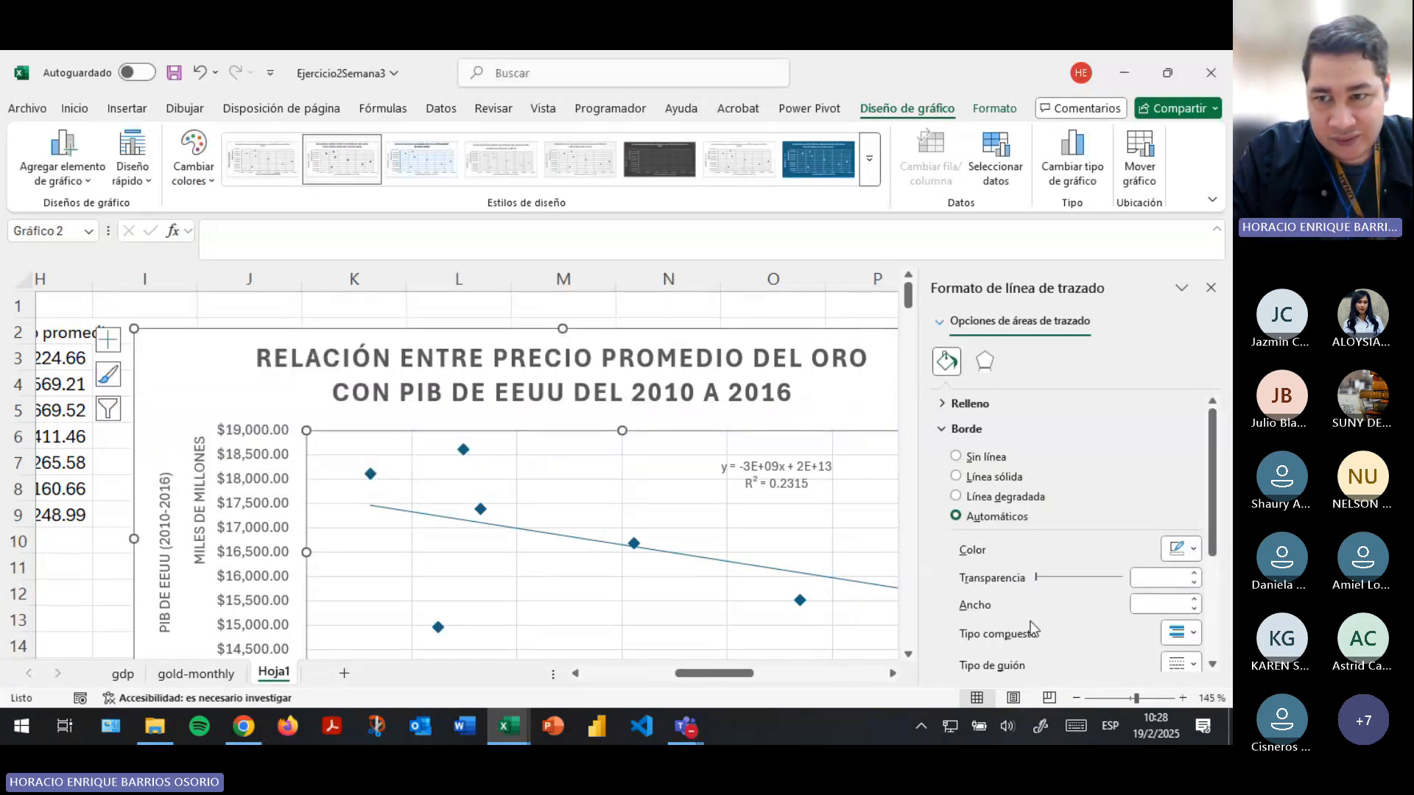
click(1076, 698)
click(1076, 698)
click(625, 534)
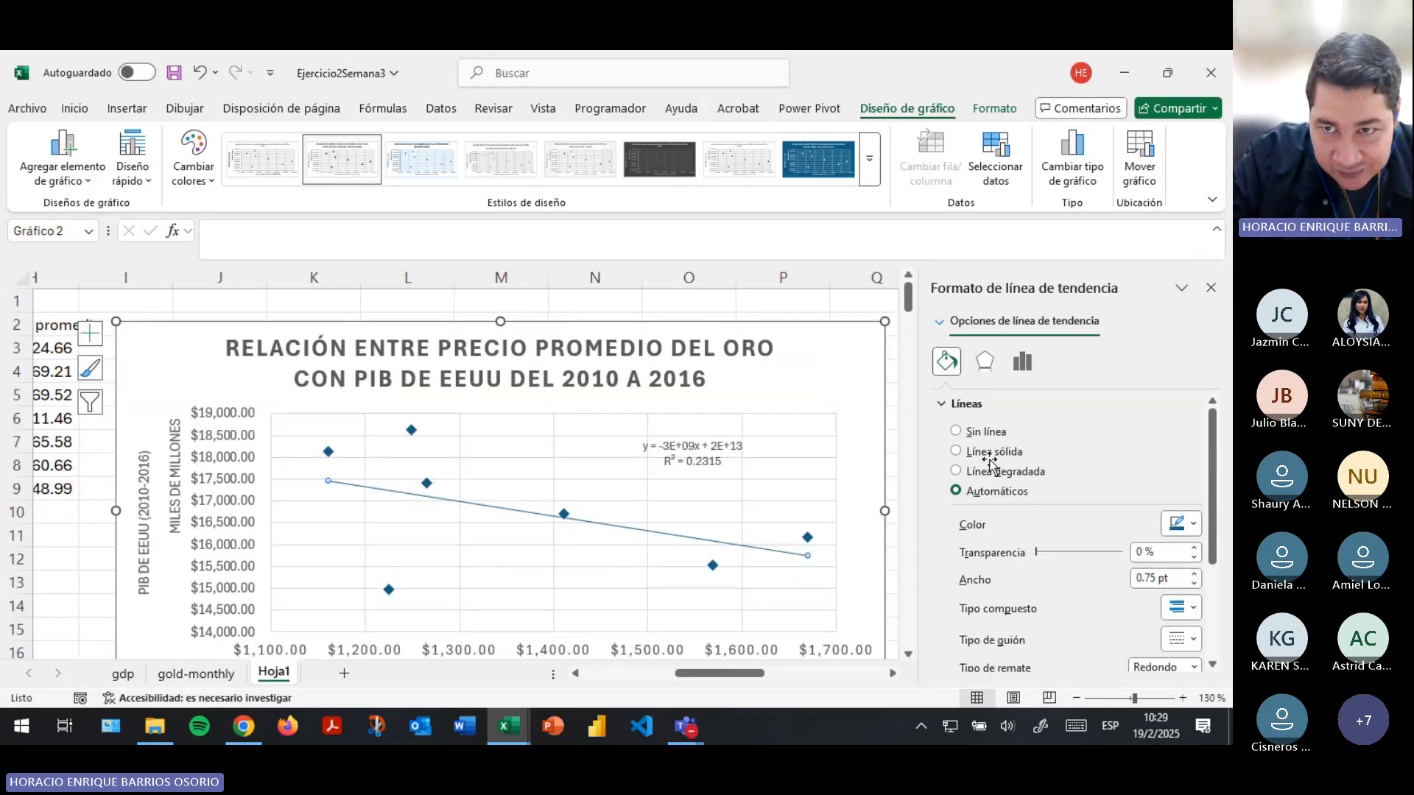
click(1031, 365)
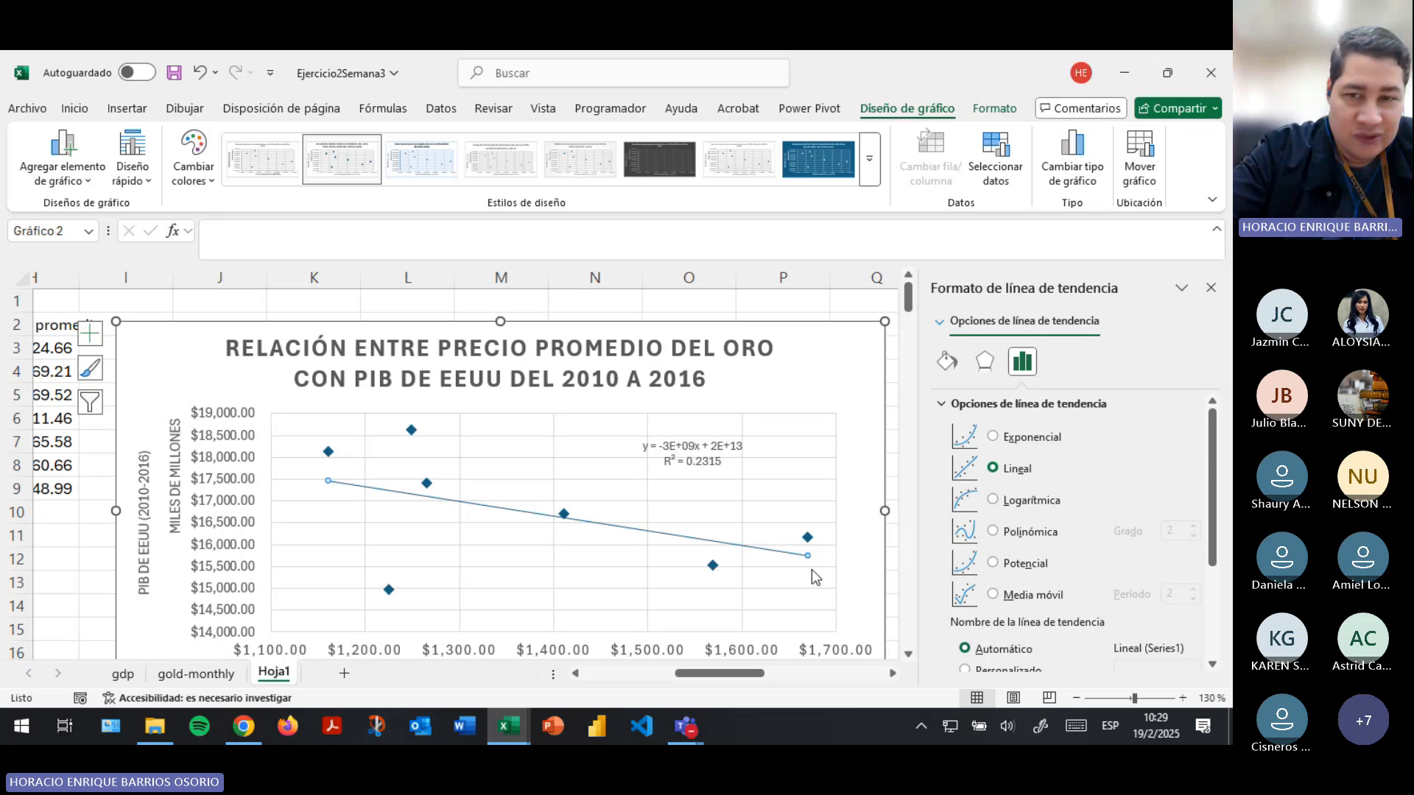
click(993, 438)
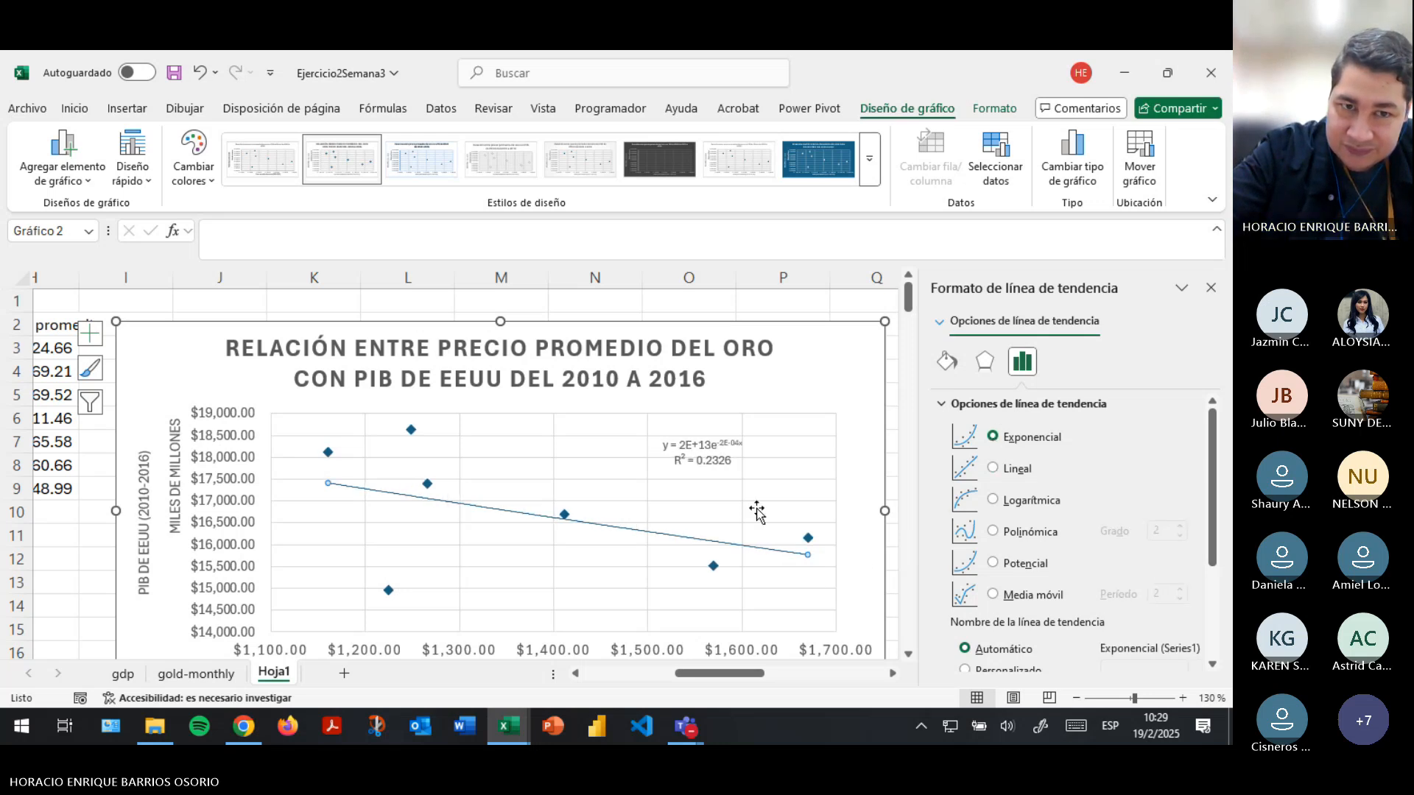
scroll(684, 520, down, 1)
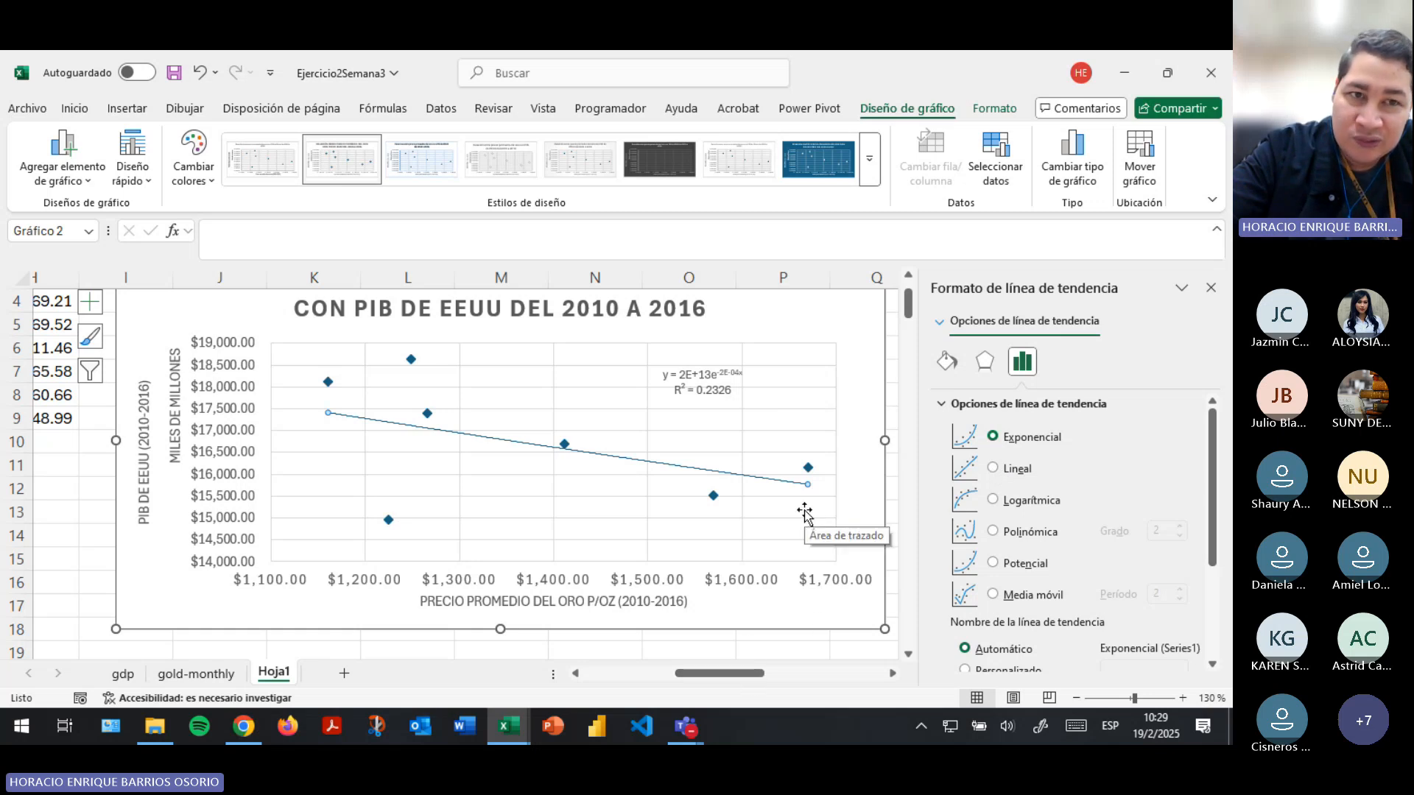
- Try the Linear, Exponential, Logarithmic and Power trendline types in turn to compare their equations and R² values
click(994, 469)
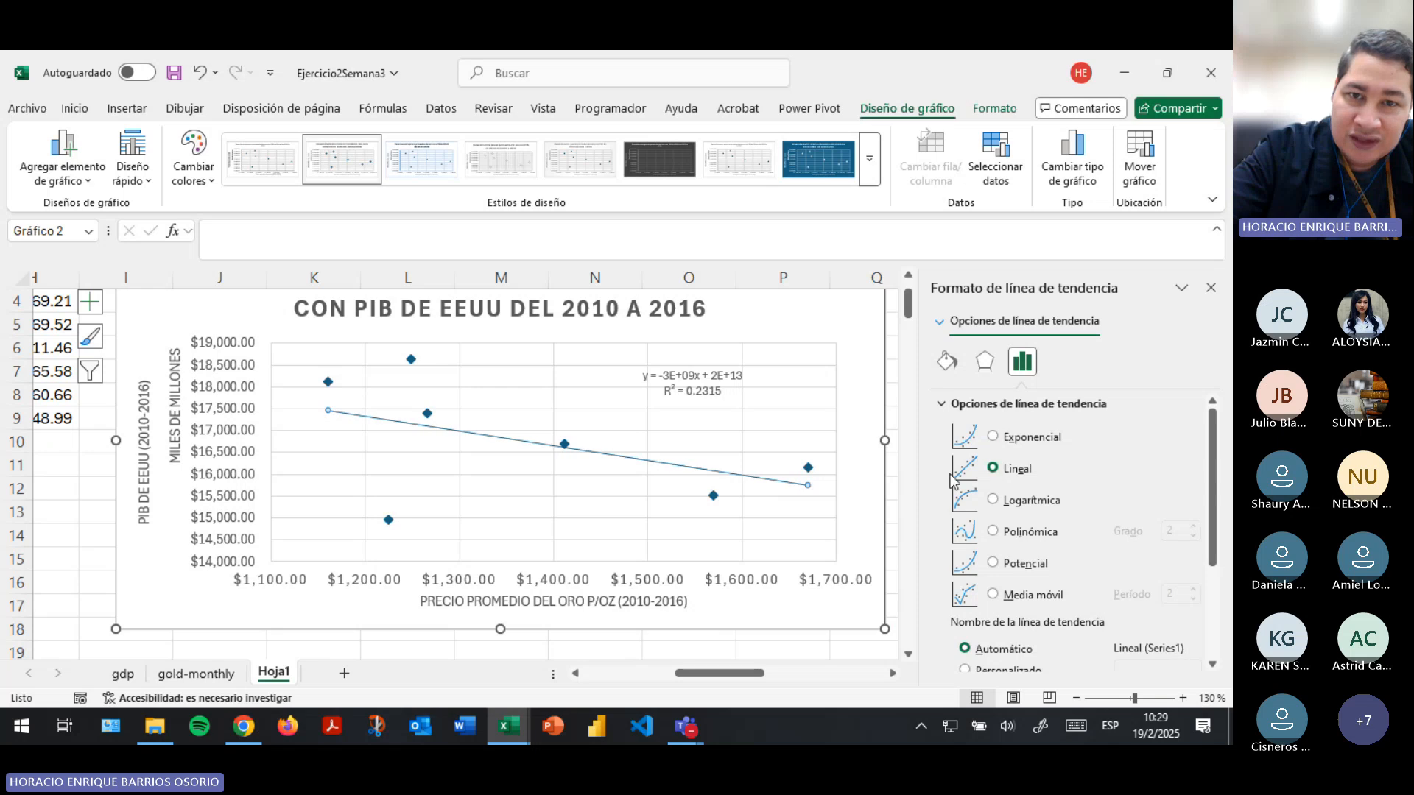
click(993, 439)
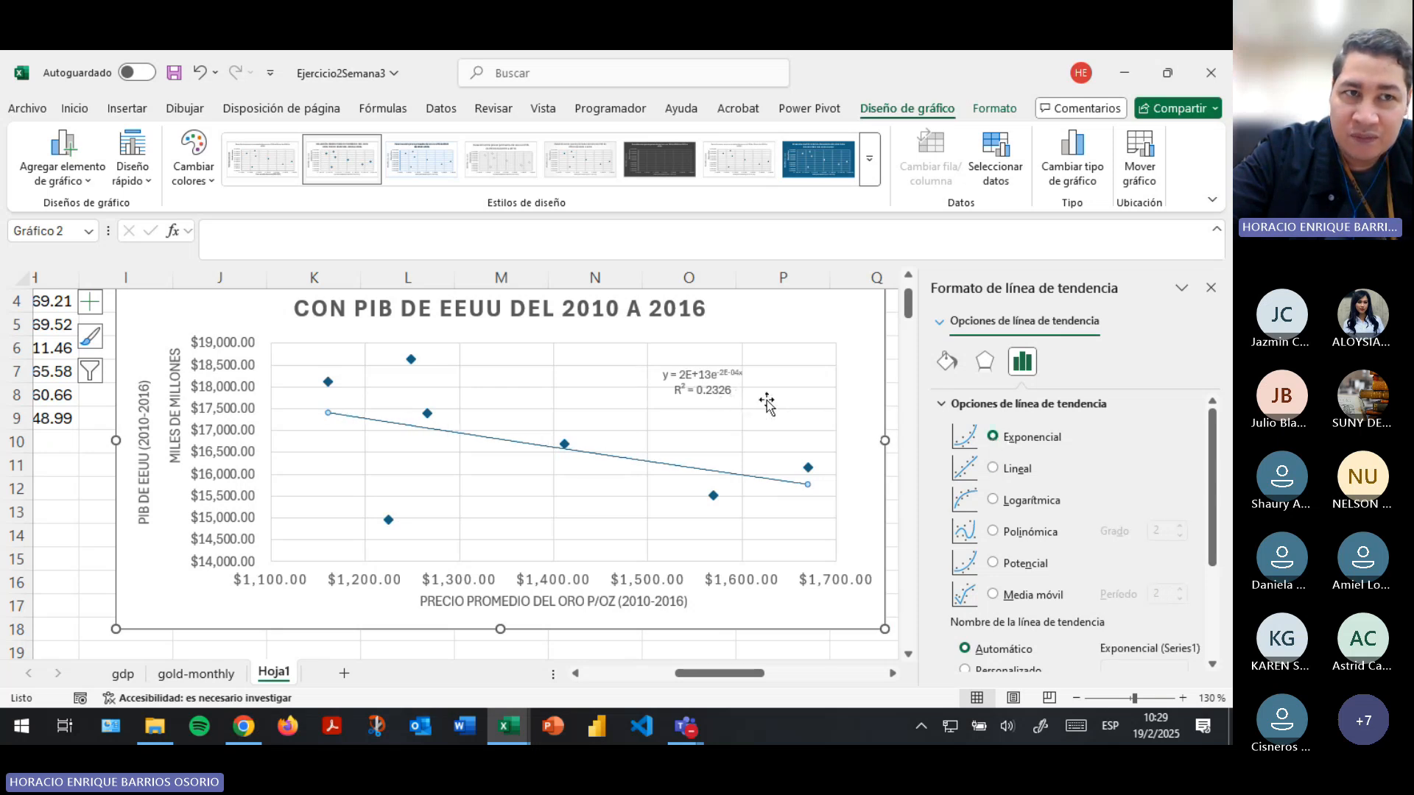
click(993, 502)
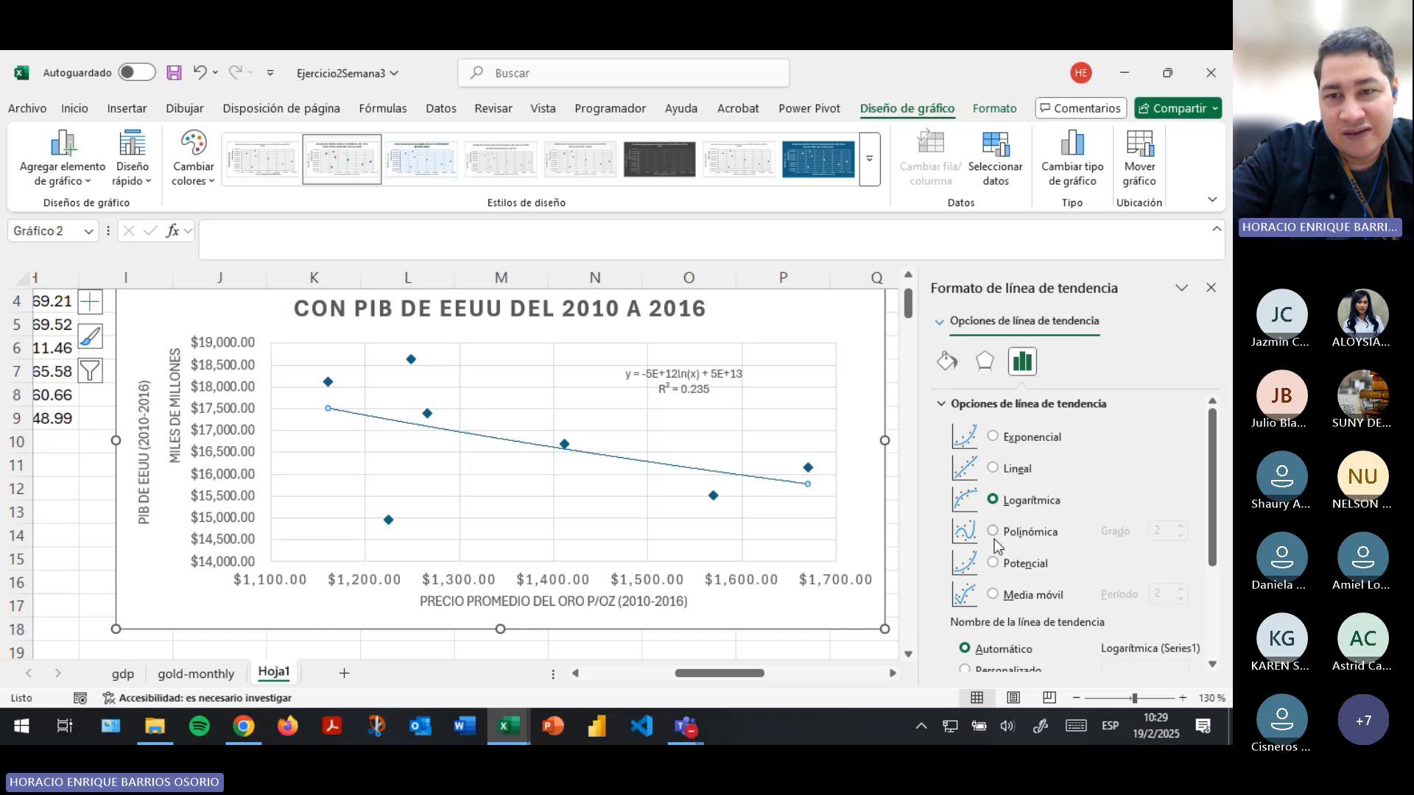
click(994, 563)
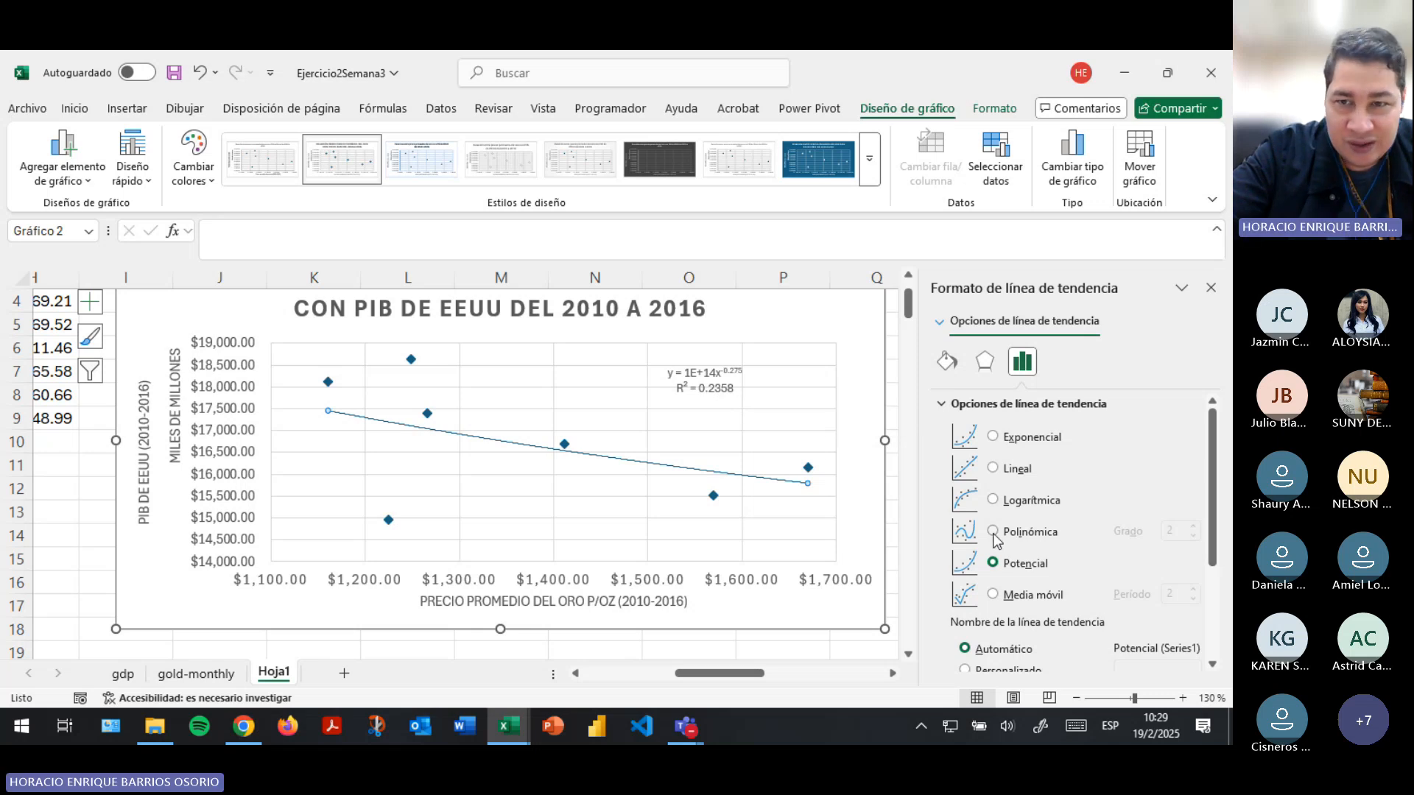
- Set the trendline to Polynomial and raise its degree to 6
click(994, 532)
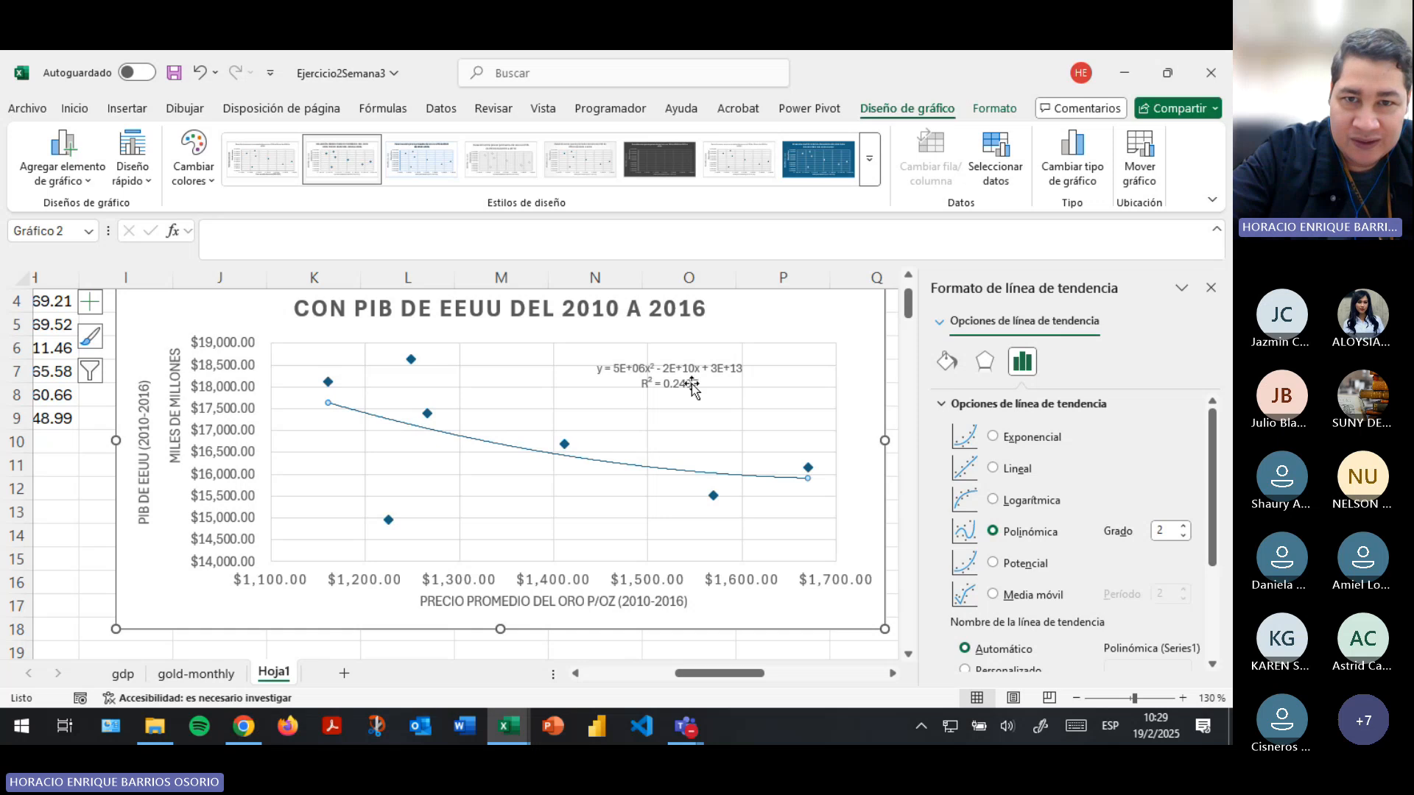
click(1183, 525)
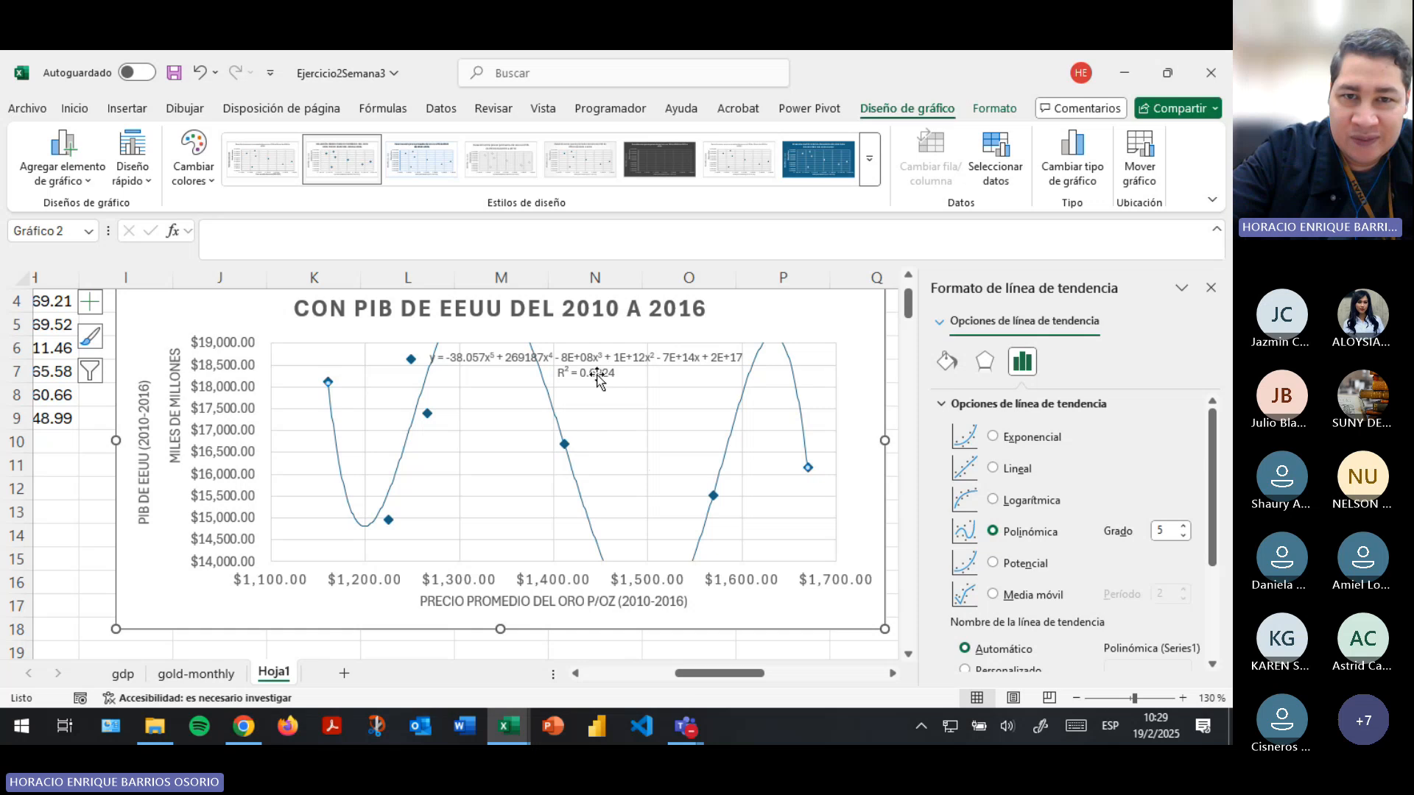
click(1182, 527)
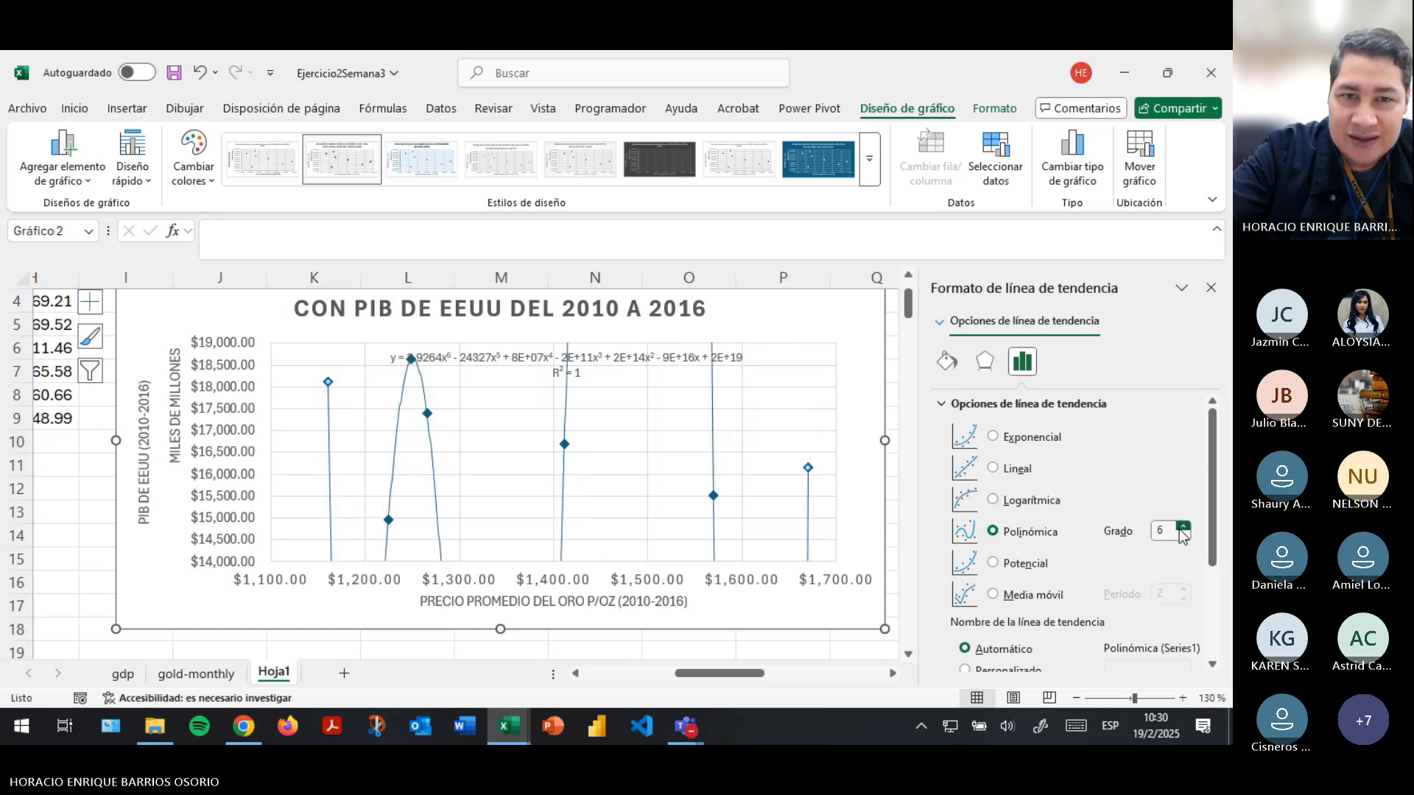
scroll(707, 440, down, 3)
scroll(707, 441, up, 4)
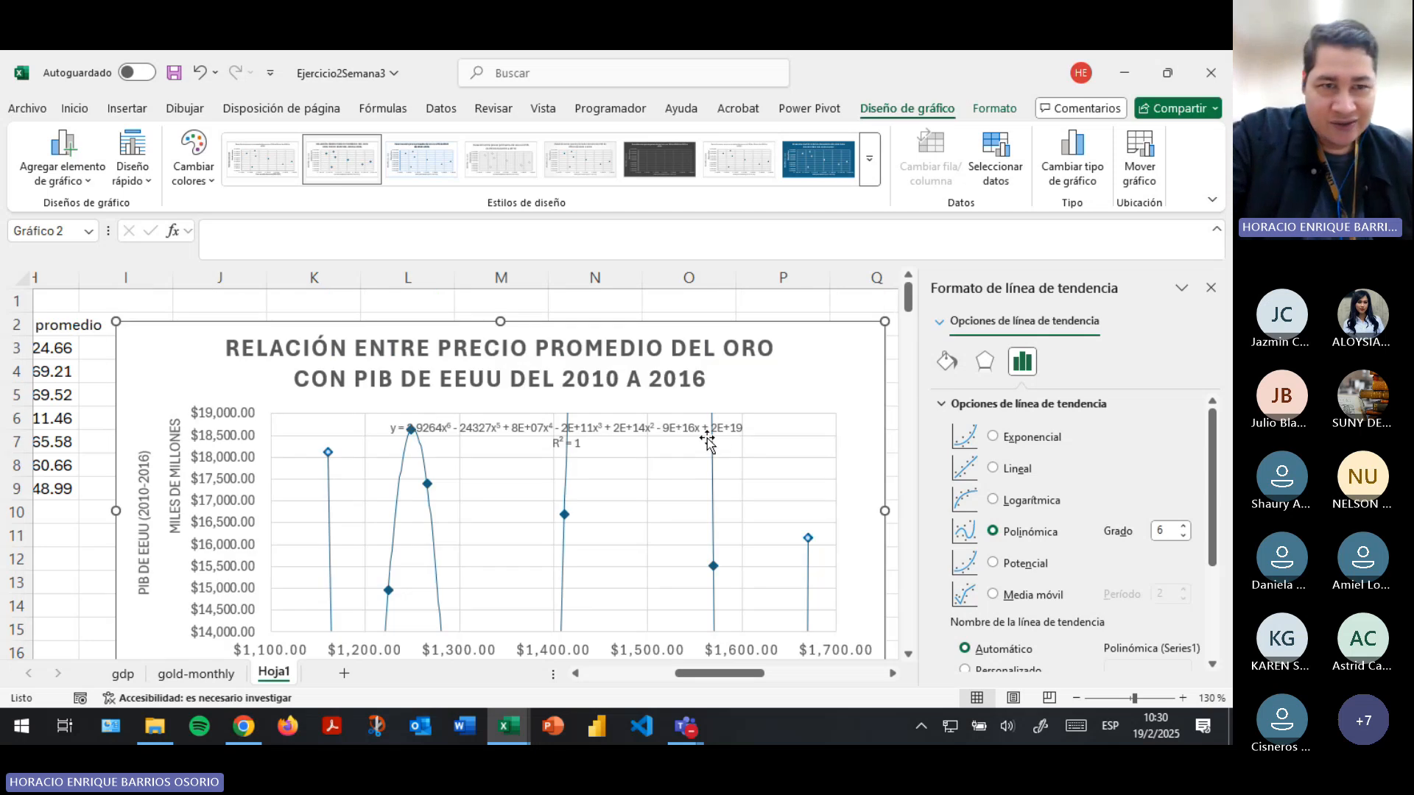
- Make the scatter chart taller, extending it down to about row 23, and inspect the polynomial curve and its equation label
scroll(715, 435, down, 3)
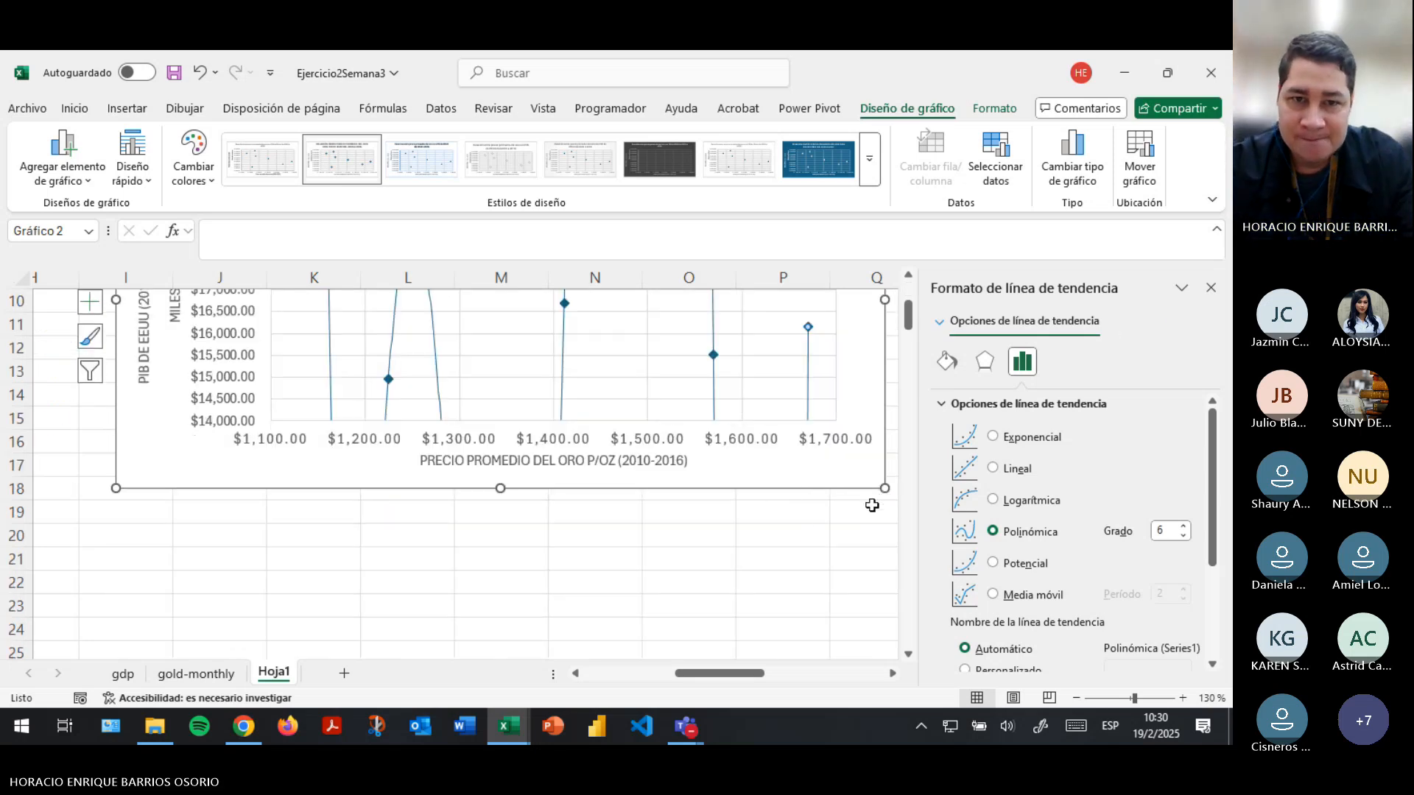
drag(885, 488, 858, 603)
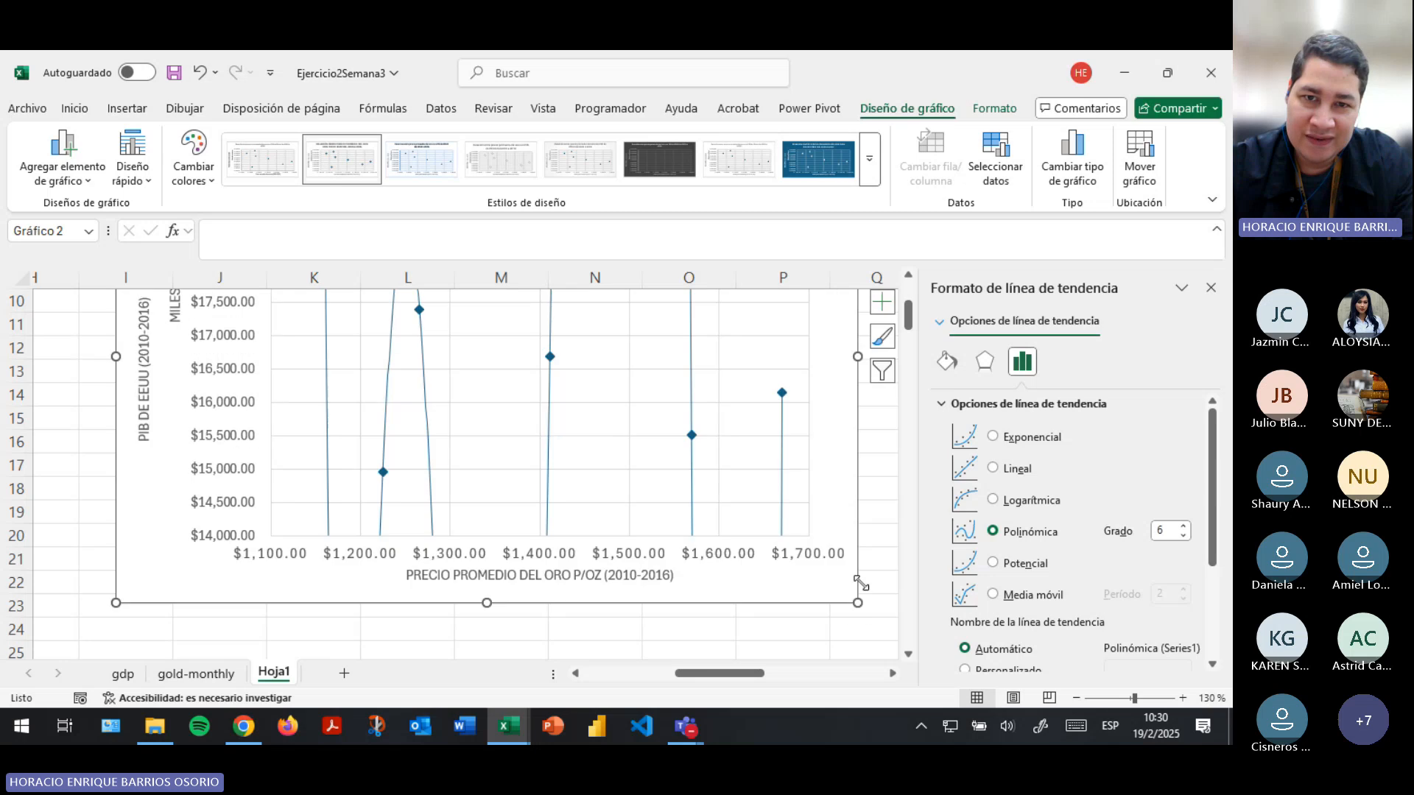
scroll(798, 469, down, 1)
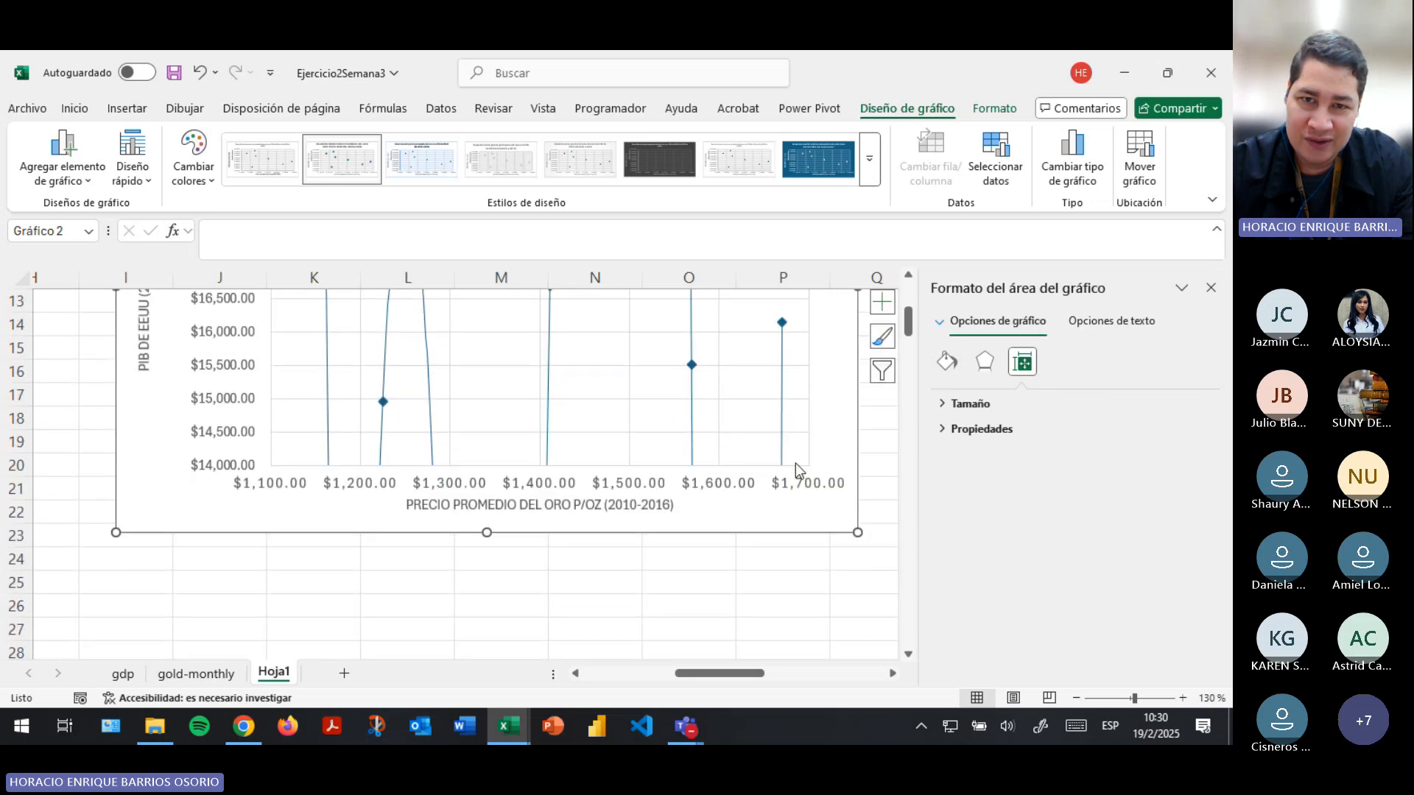
click(703, 380)
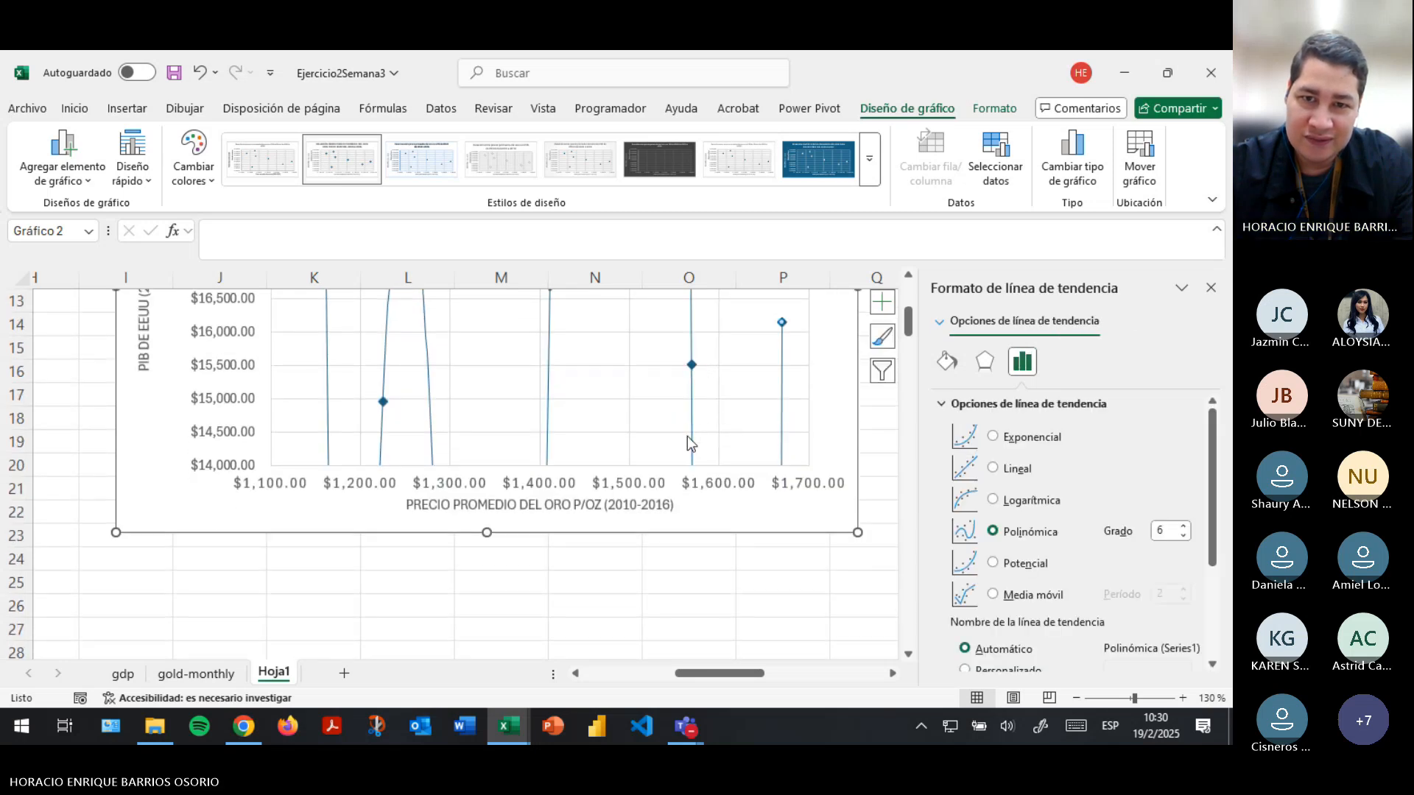
click(687, 436)
scroll(687, 436, up, 4)
click(707, 464)
scroll(743, 501, down, 3)
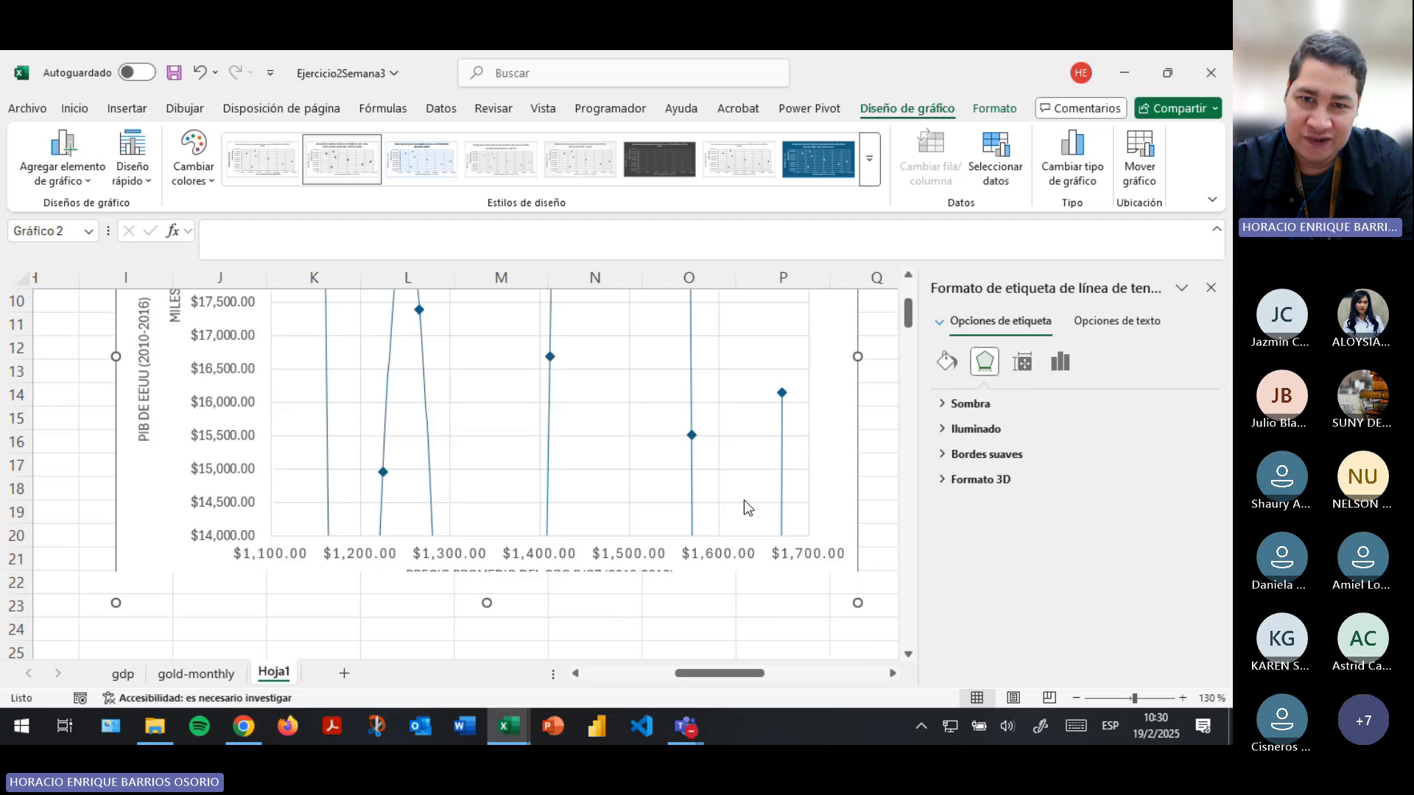
- Zoom the sheet out to 85 % and enlarge the scatter chart by its corner, extending it down to about row 28
click(858, 604)
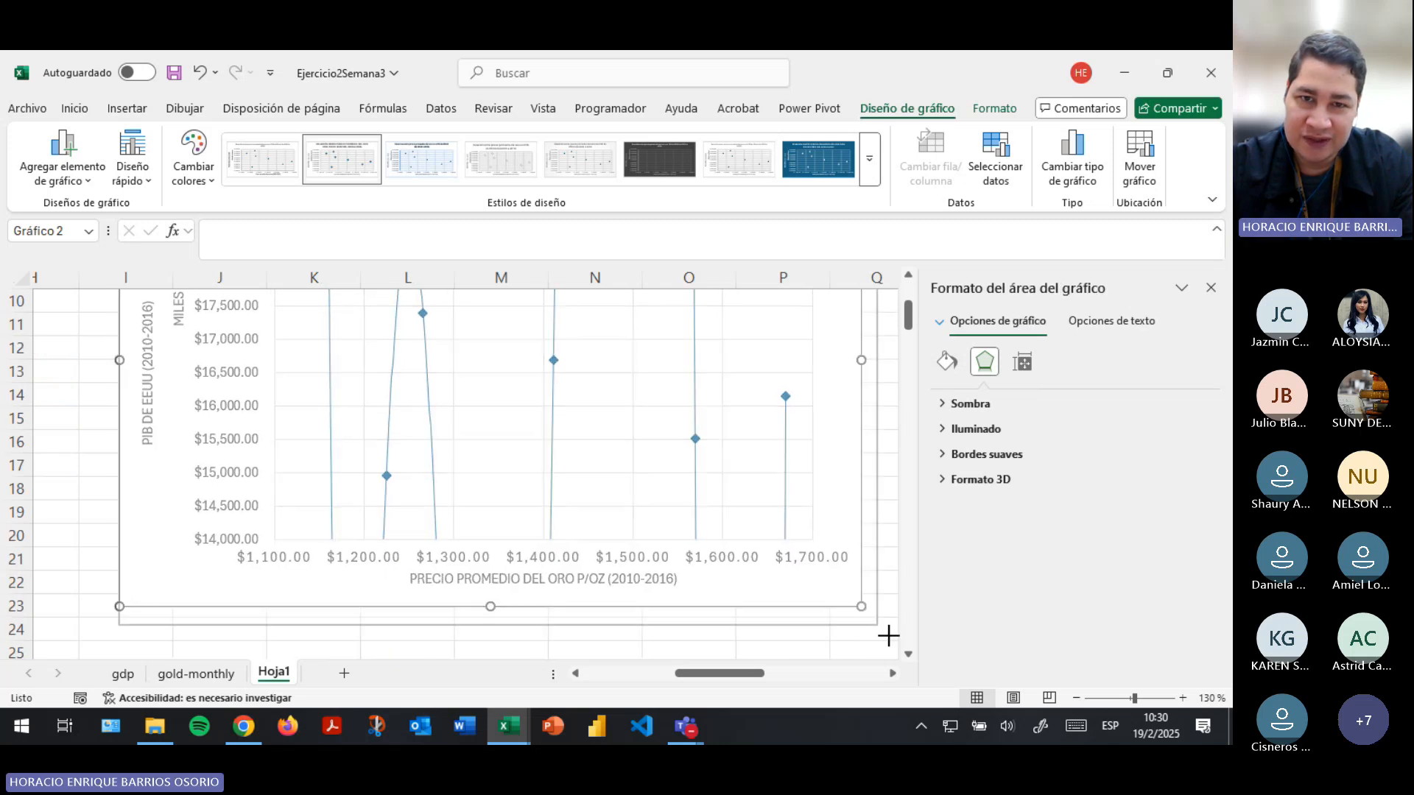
scroll(876, 611, down, 1)
scroll(846, 555, down, 2)
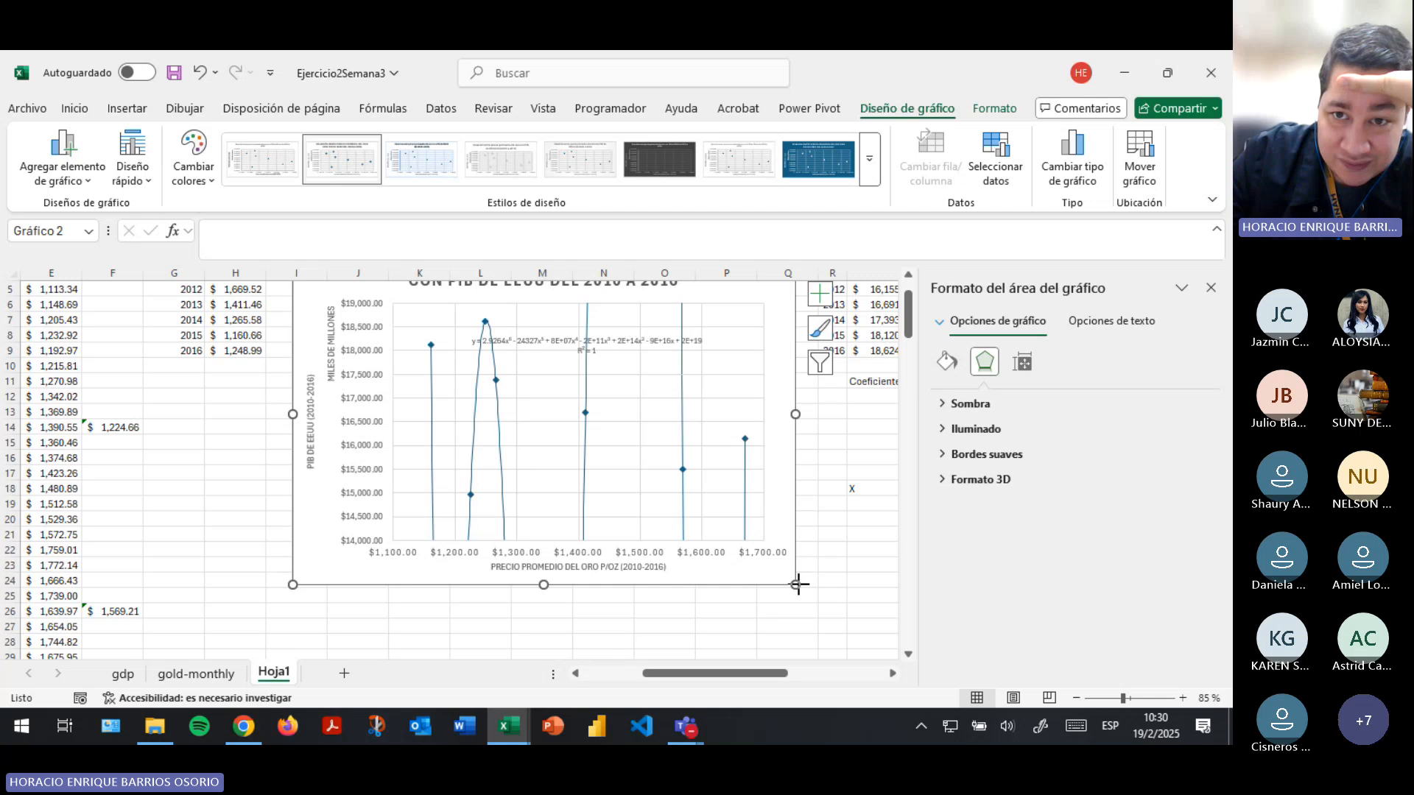
drag(798, 584, 823, 638)
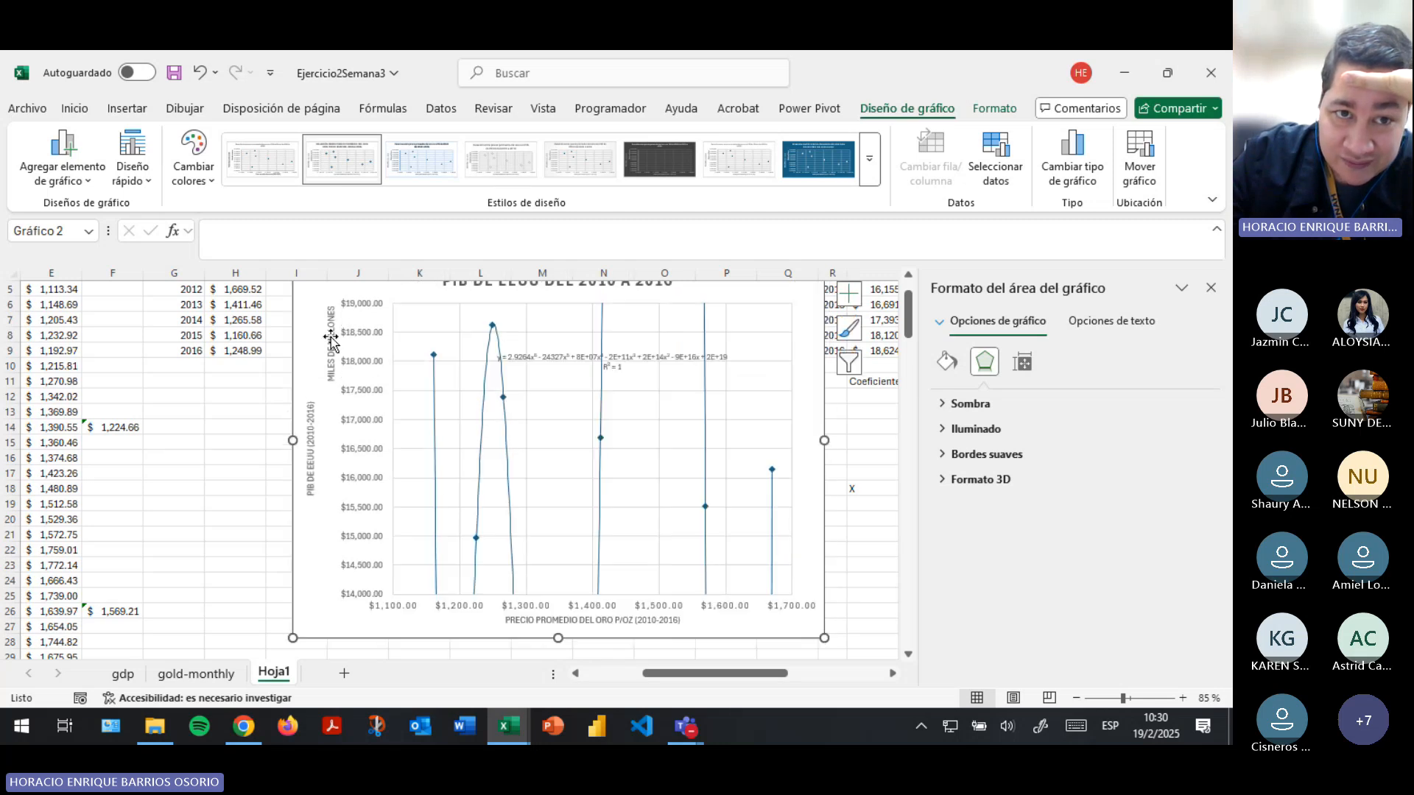
- Open the scatter chart's vertical axis options and set the axis minimum to 1.2E13
click(356, 341)
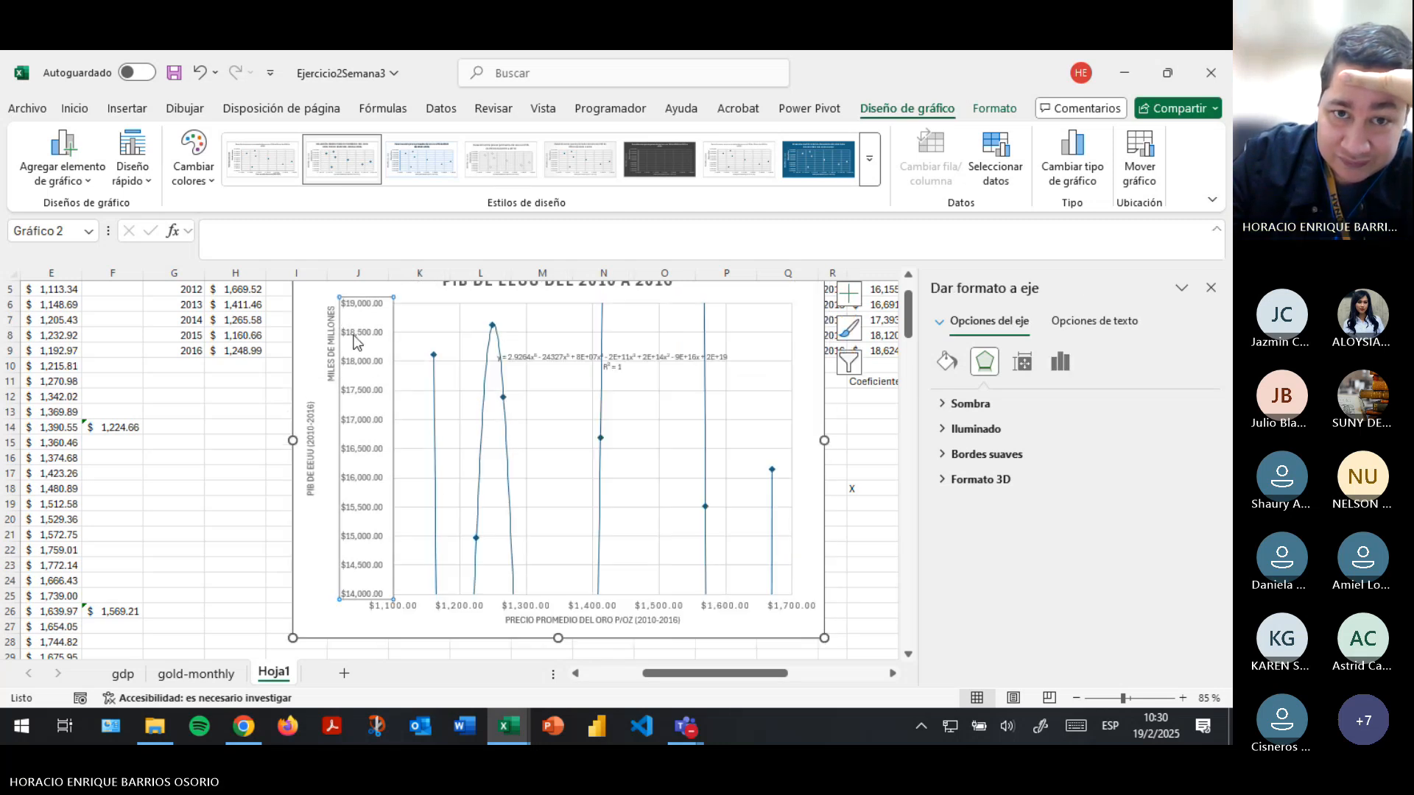
click(1060, 363)
click(941, 404)
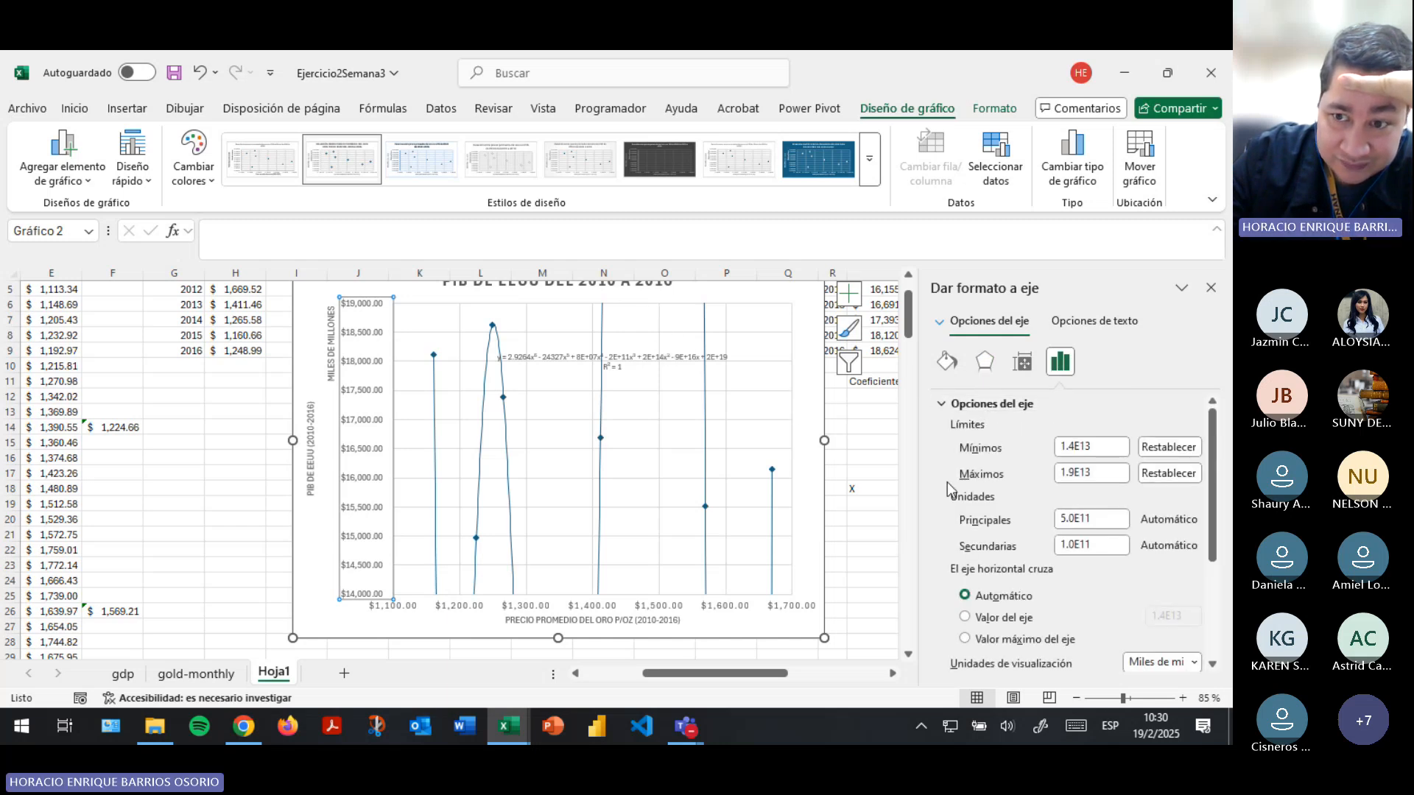
click(1072, 446)
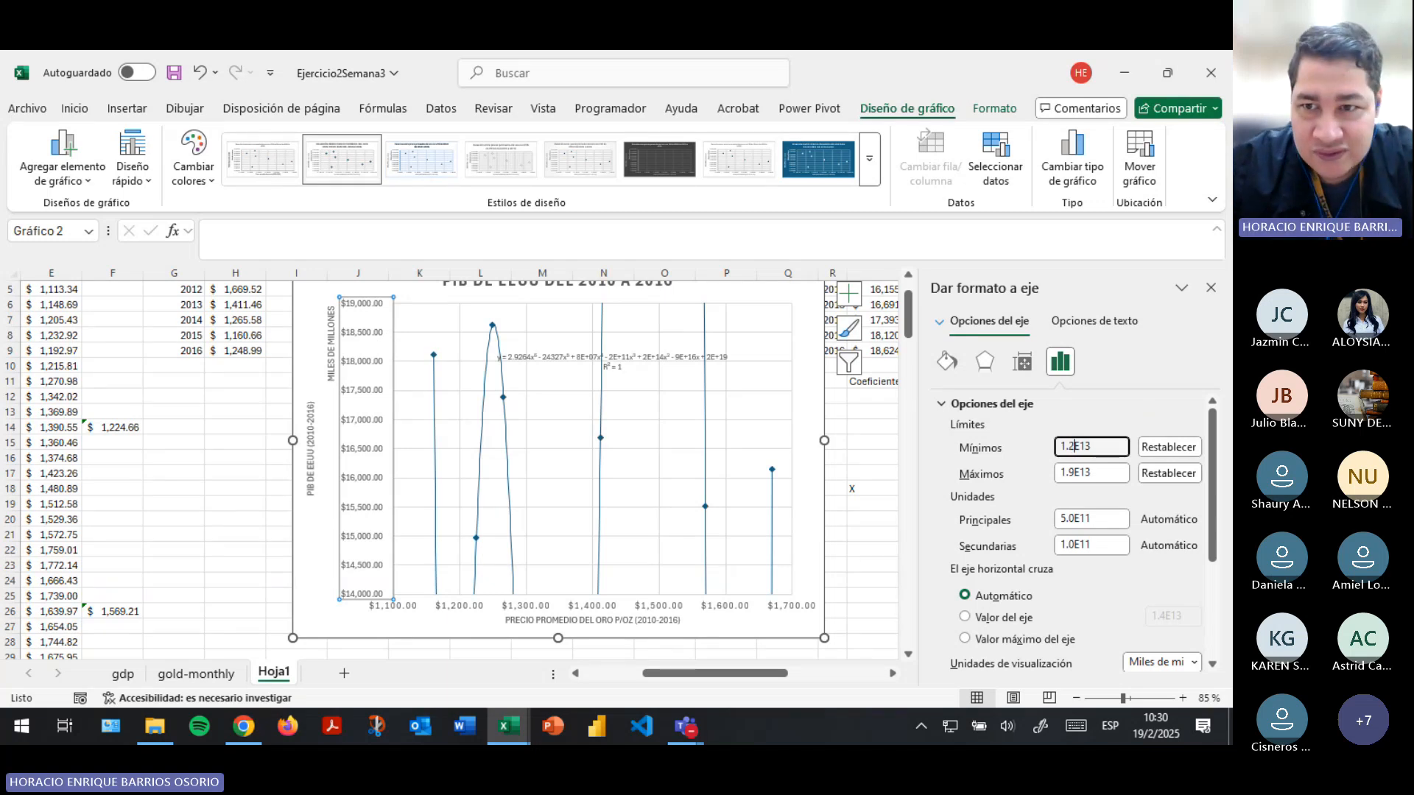
text(2)
key(Tab)
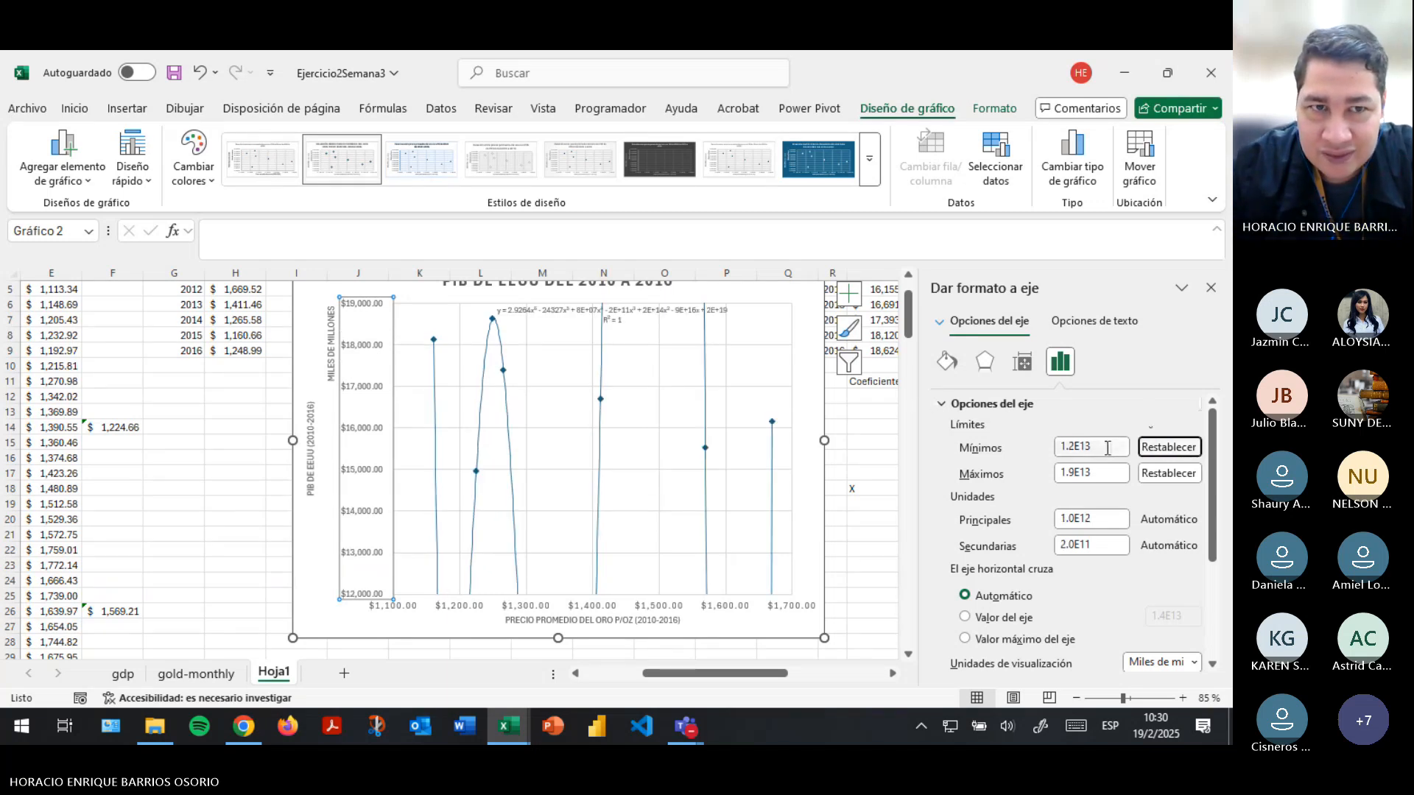
- Raise the vertical axis maximum to 3.0E13, to 6.0E13 and finally to 8.0E13 to bring the curve's peak into the plot
click(1073, 473)
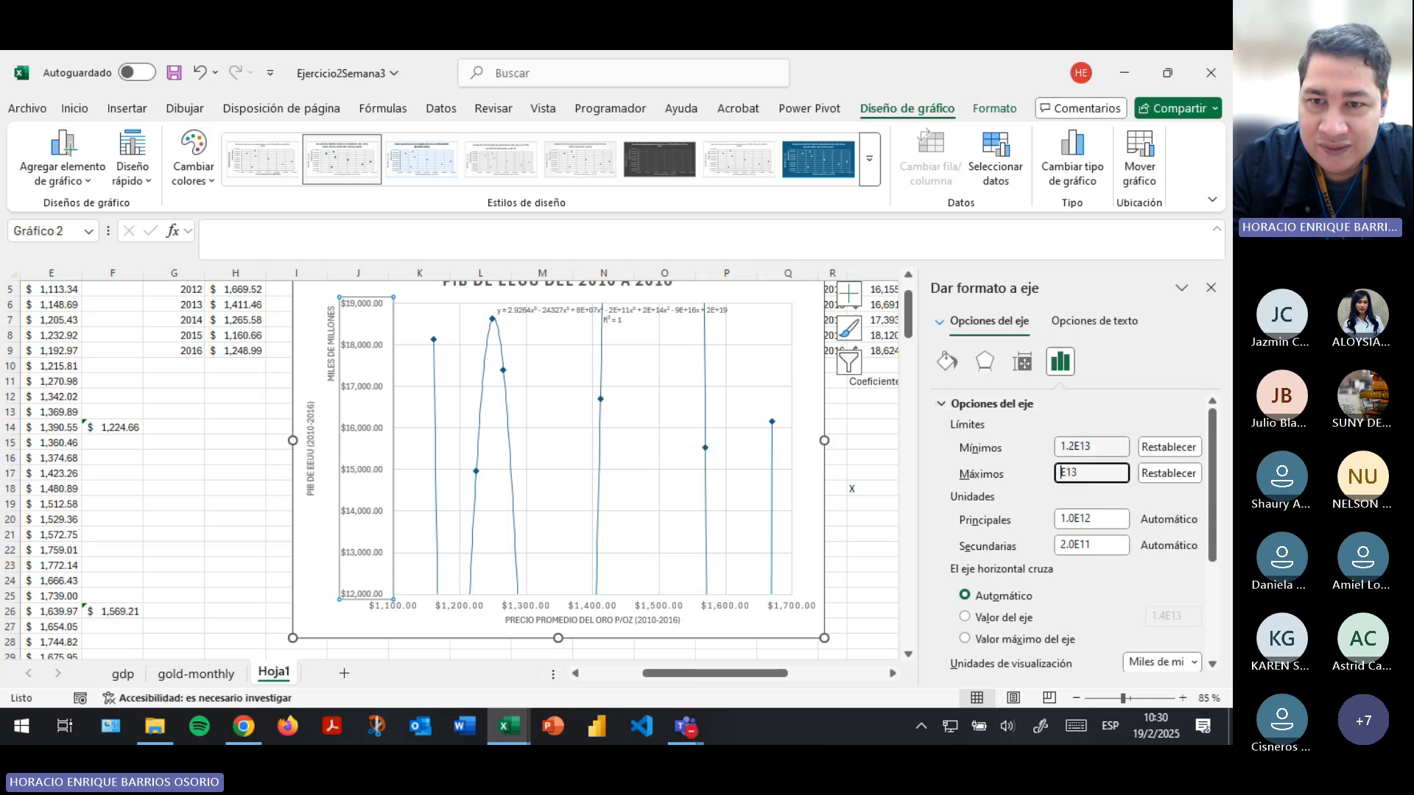
text(3)
key(Return)
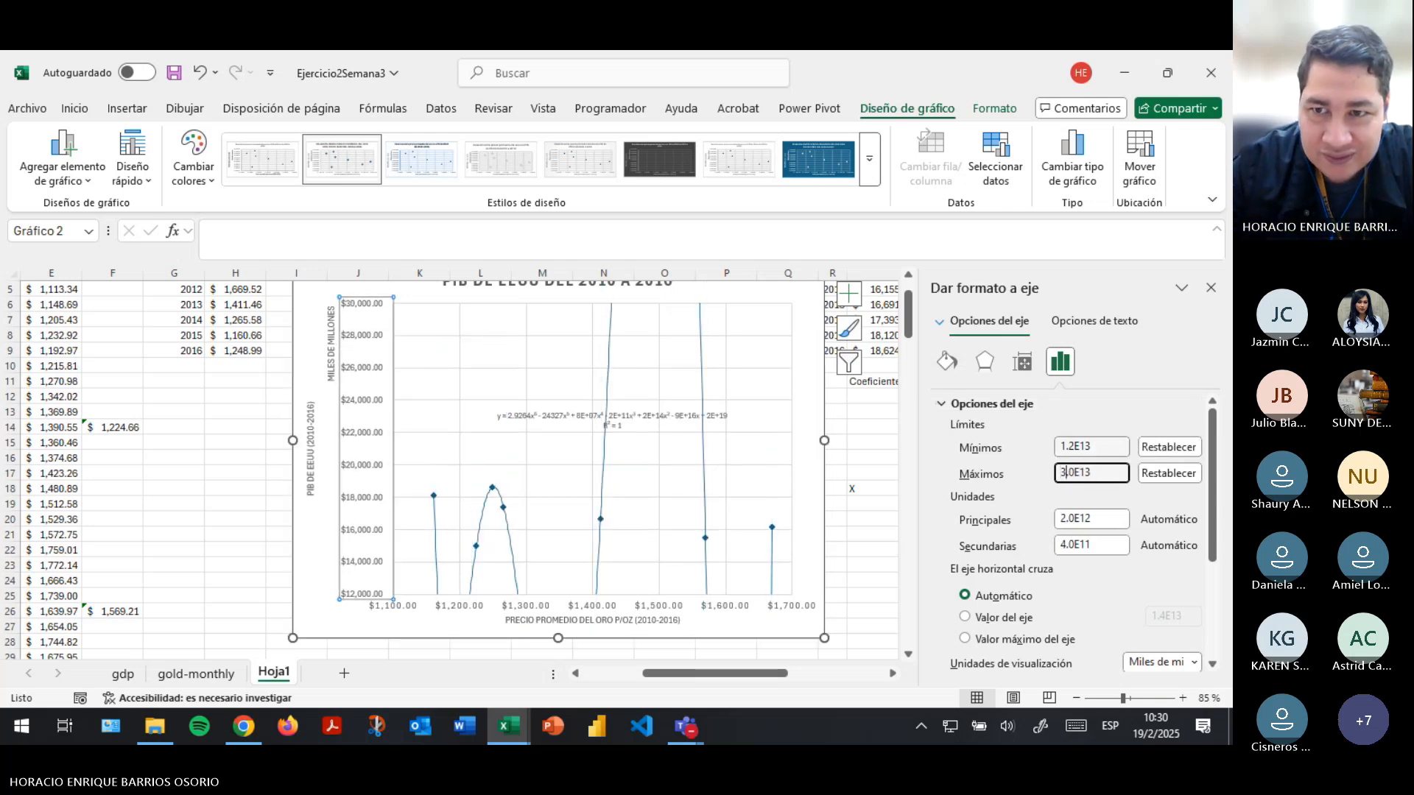
key(BackSpace)
text(6)
key(Return)
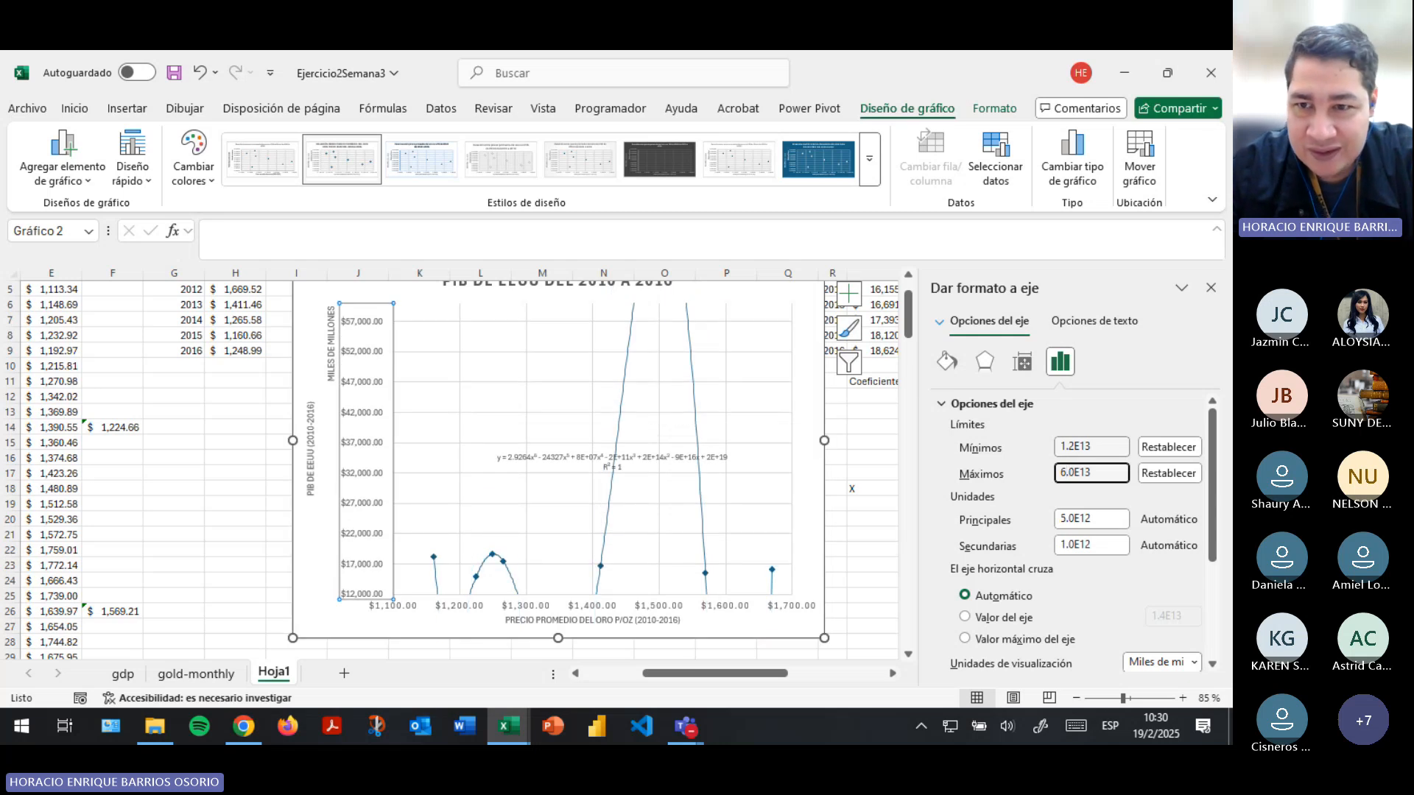
text(8)
key(Return)
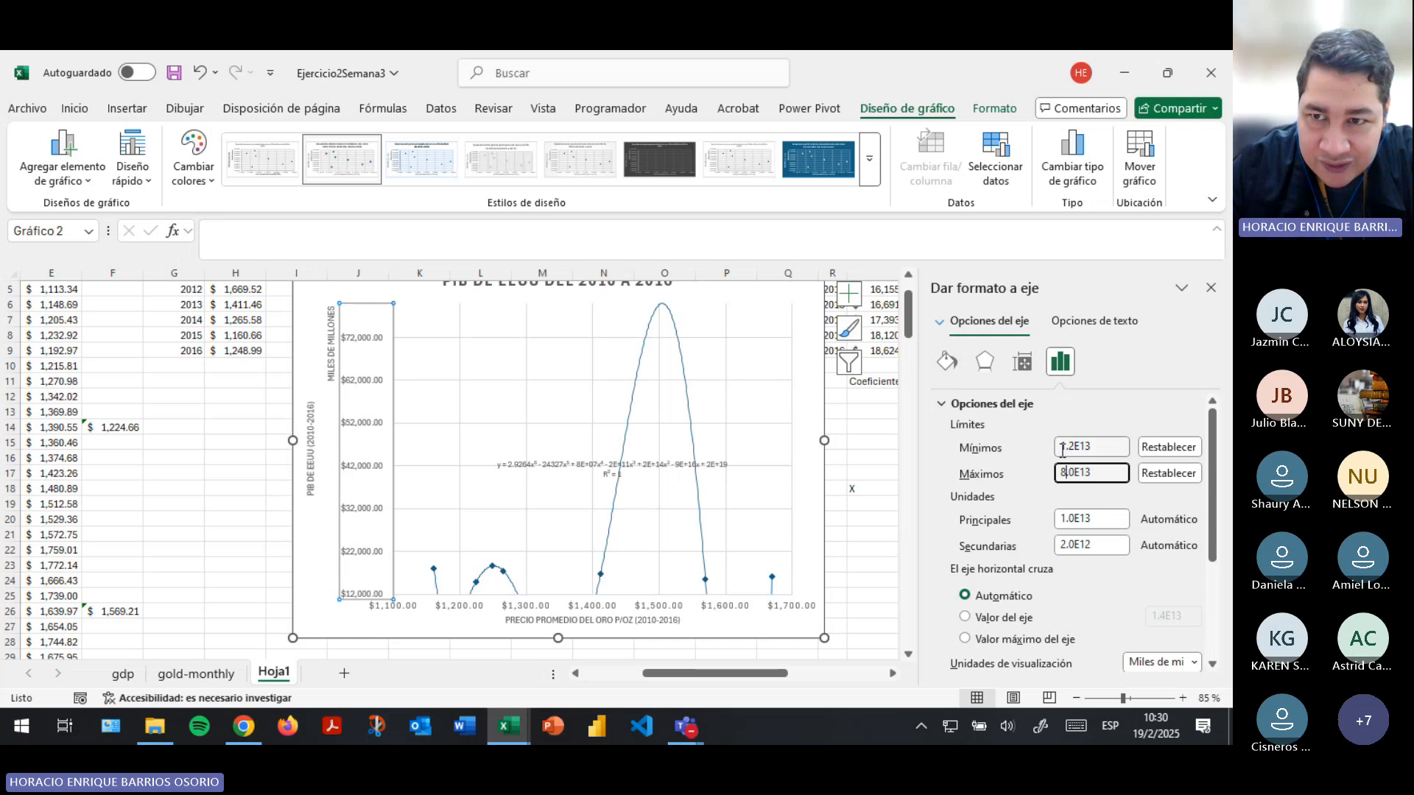
- Try lowering the vertical axis minimum to 1.2E12, 1.2E9 and finally 1.2E6
click(1102, 442)
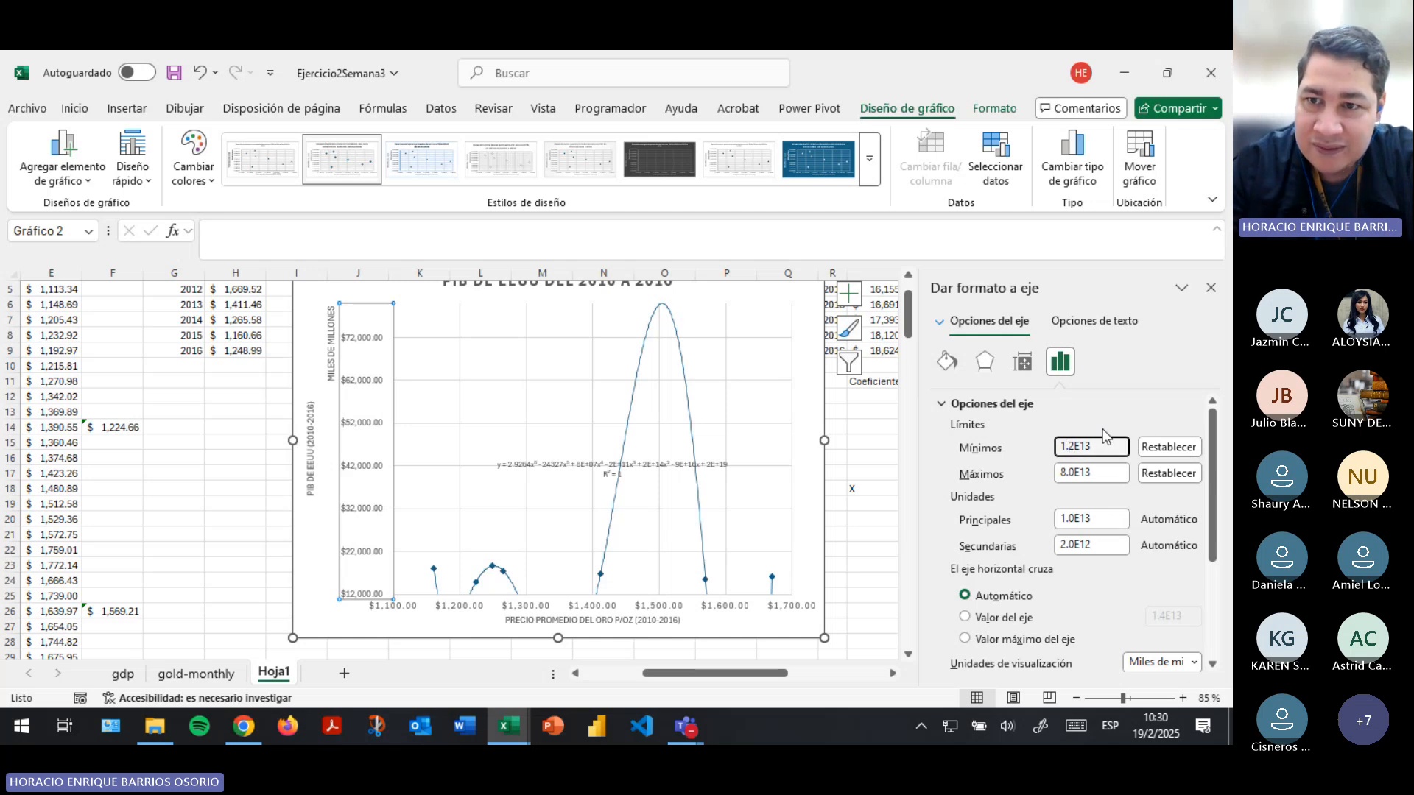
key(Return)
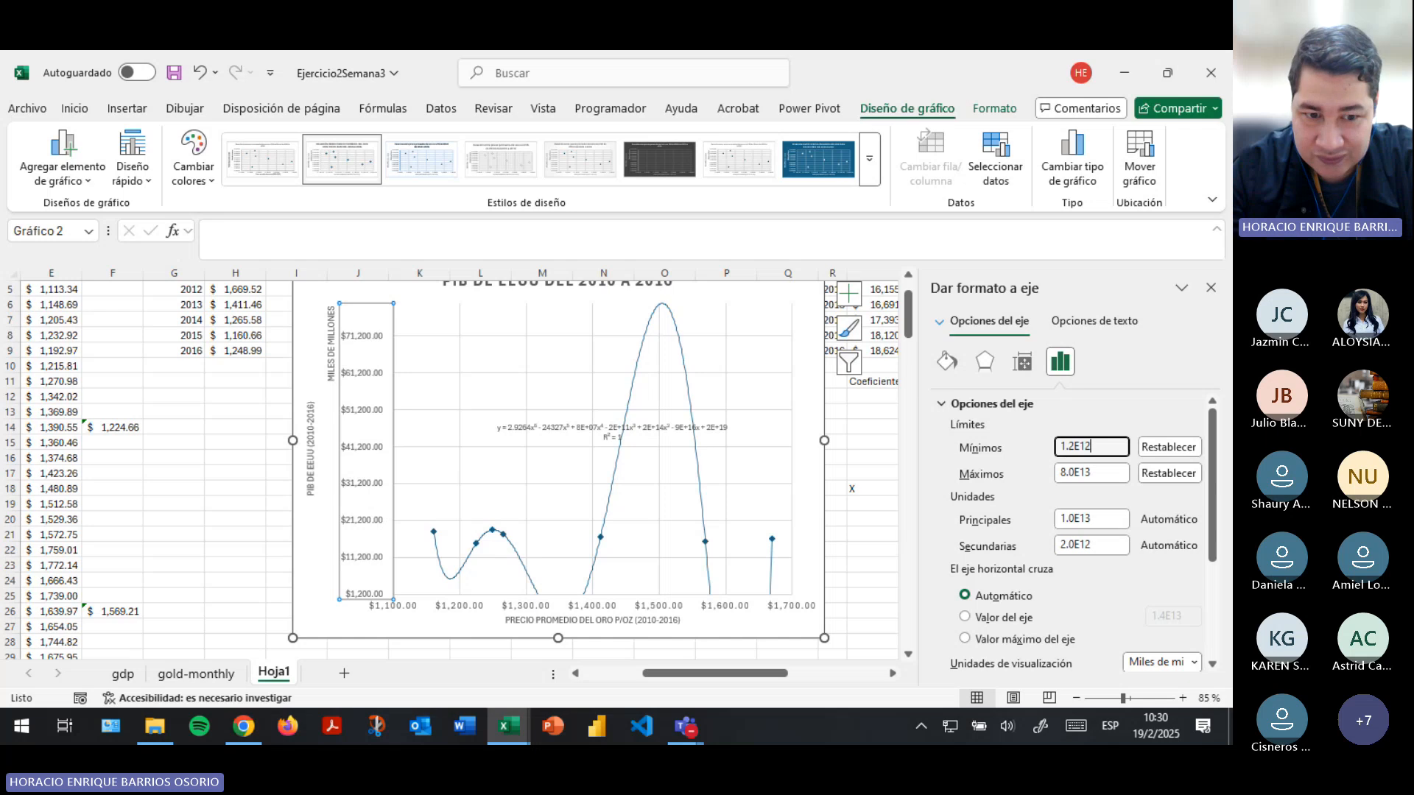
key(Return)
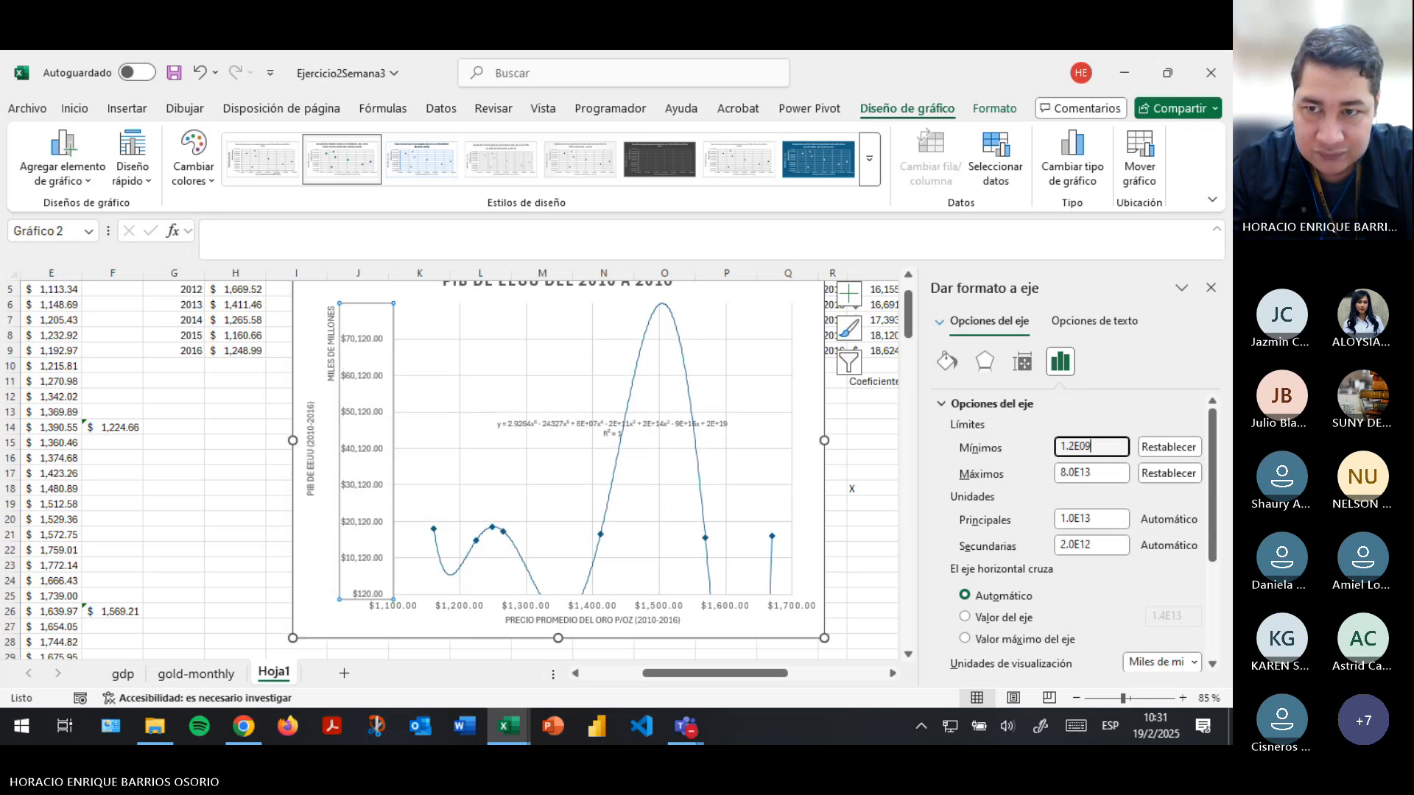
key(Return)
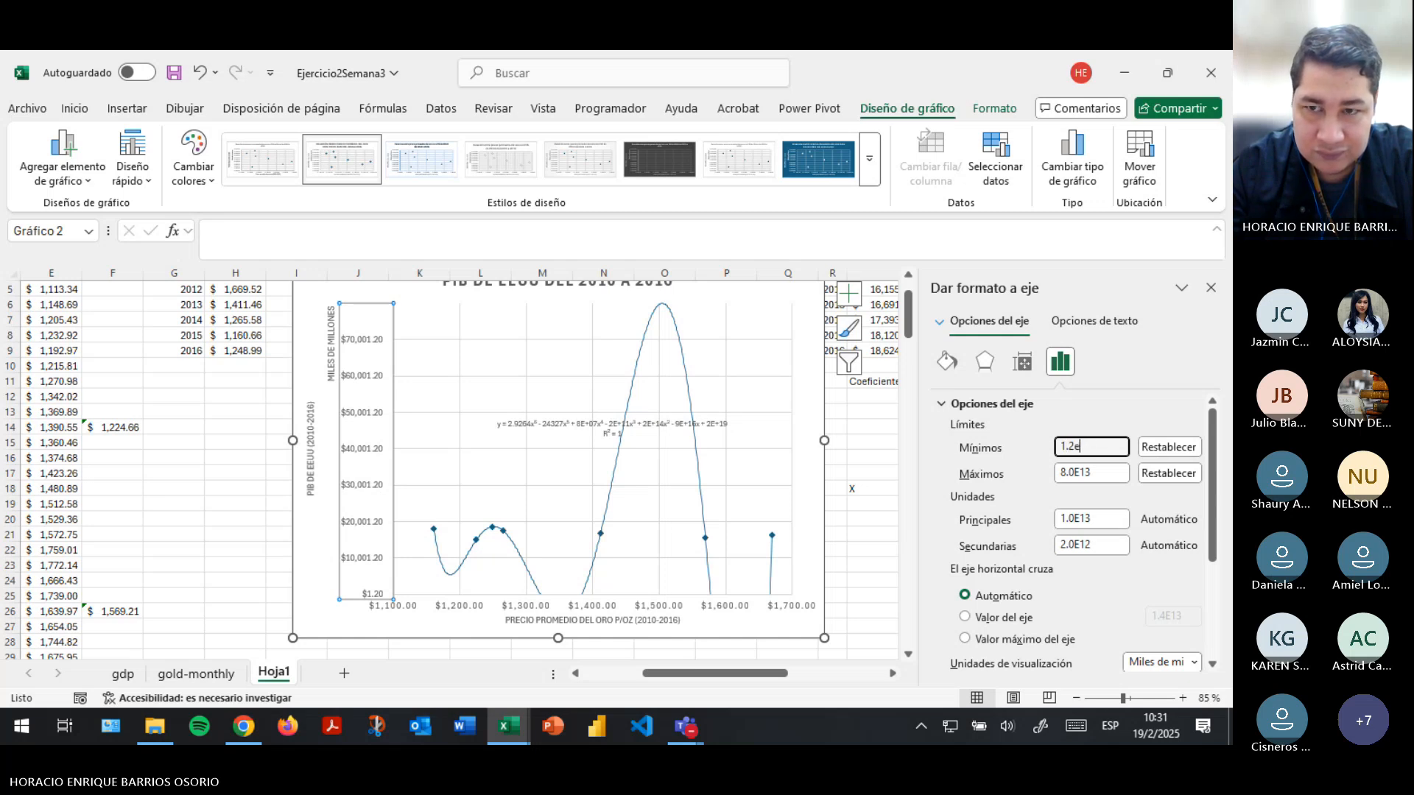
key(Return)
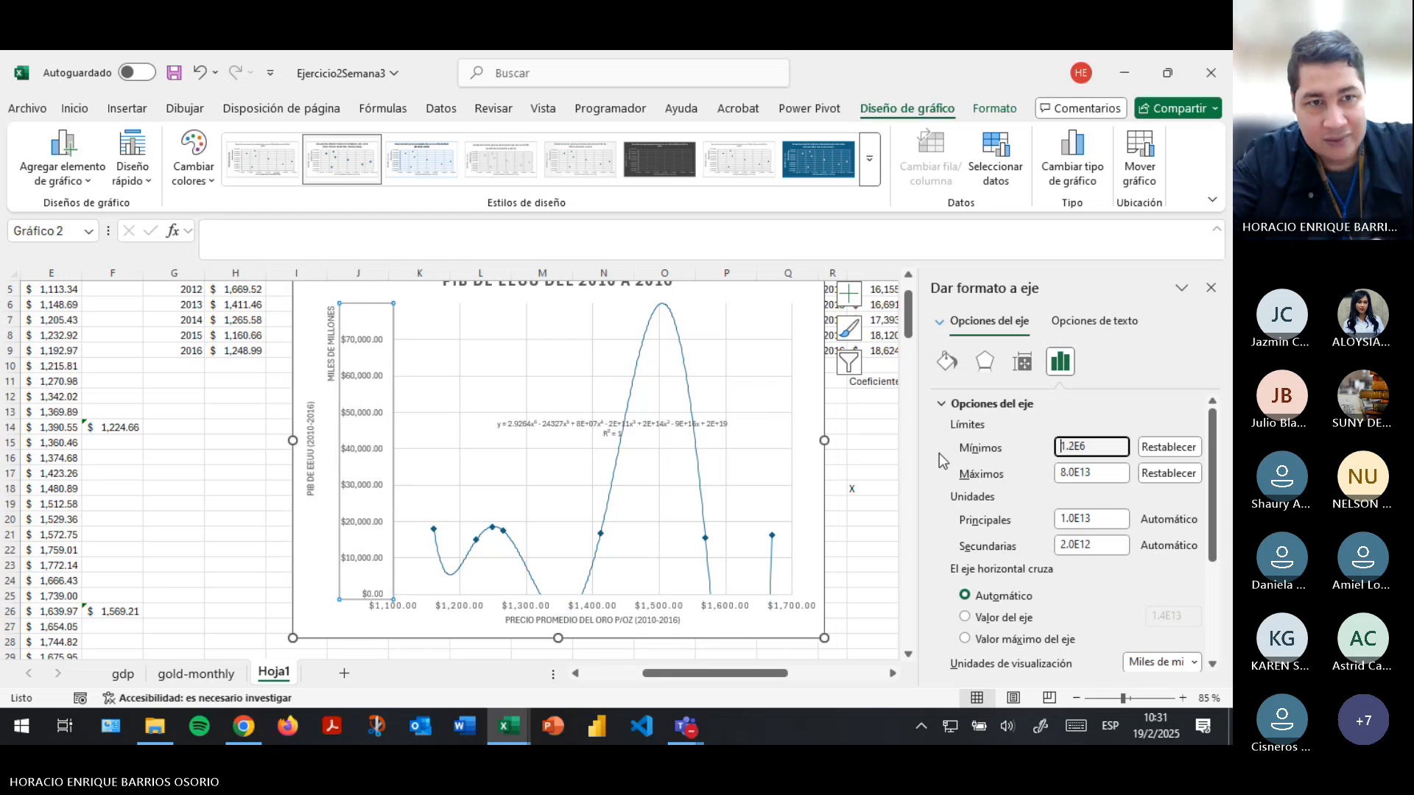
click(177, 457)
click(196, 674)
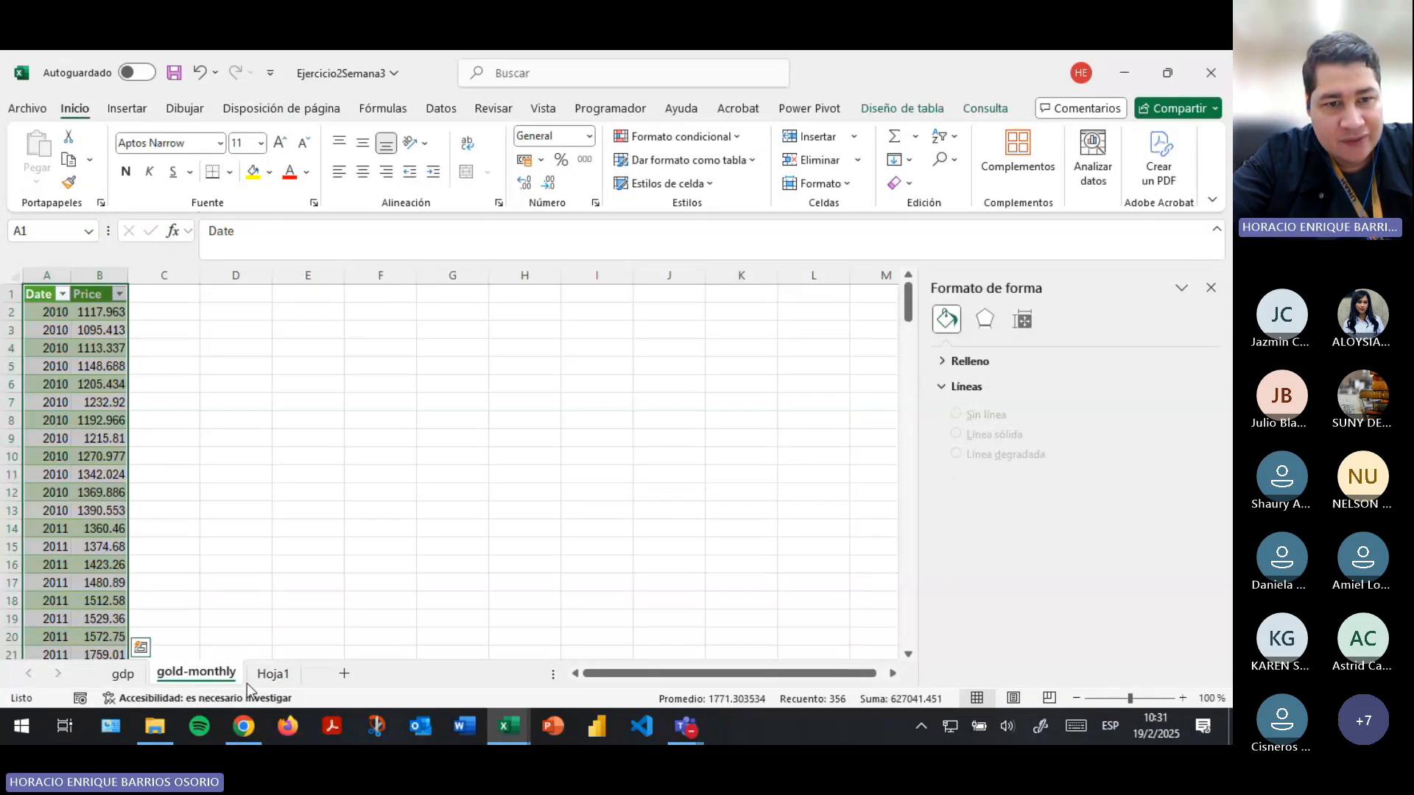
click(273, 672)
click(615, 488)
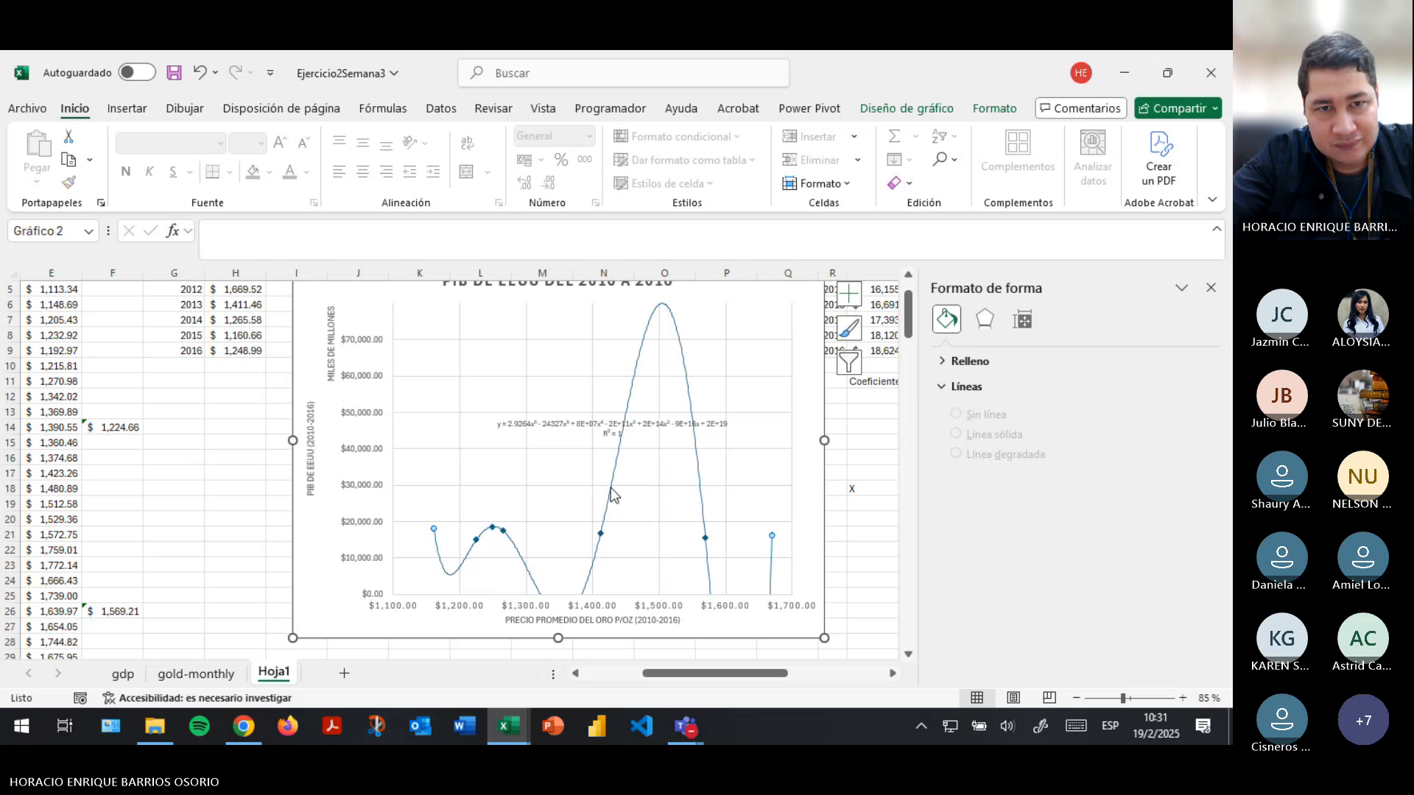
- Reopen the scatter chart's vertical axis options and reset the axis minimum to automatic
click(364, 470)
click(364, 460)
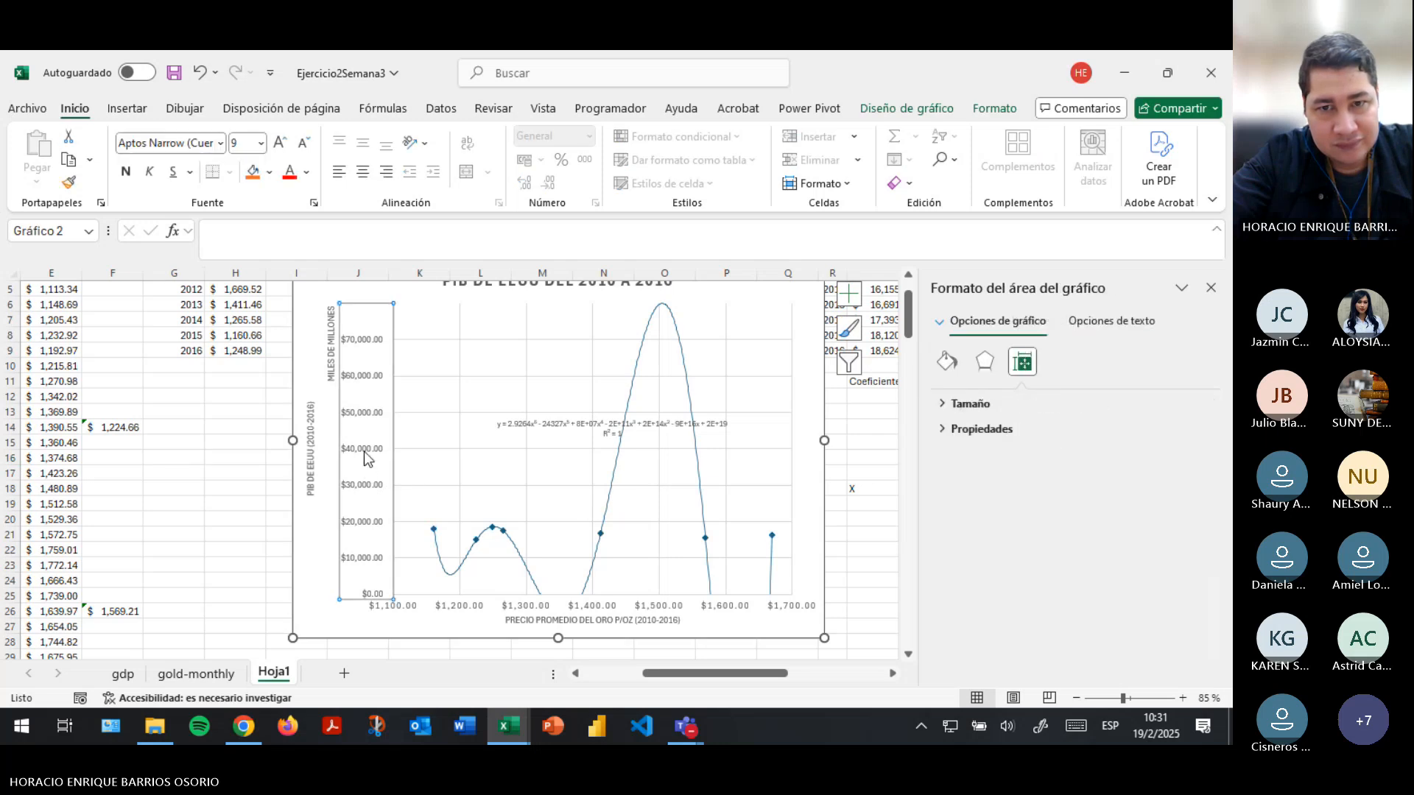
click(1061, 361)
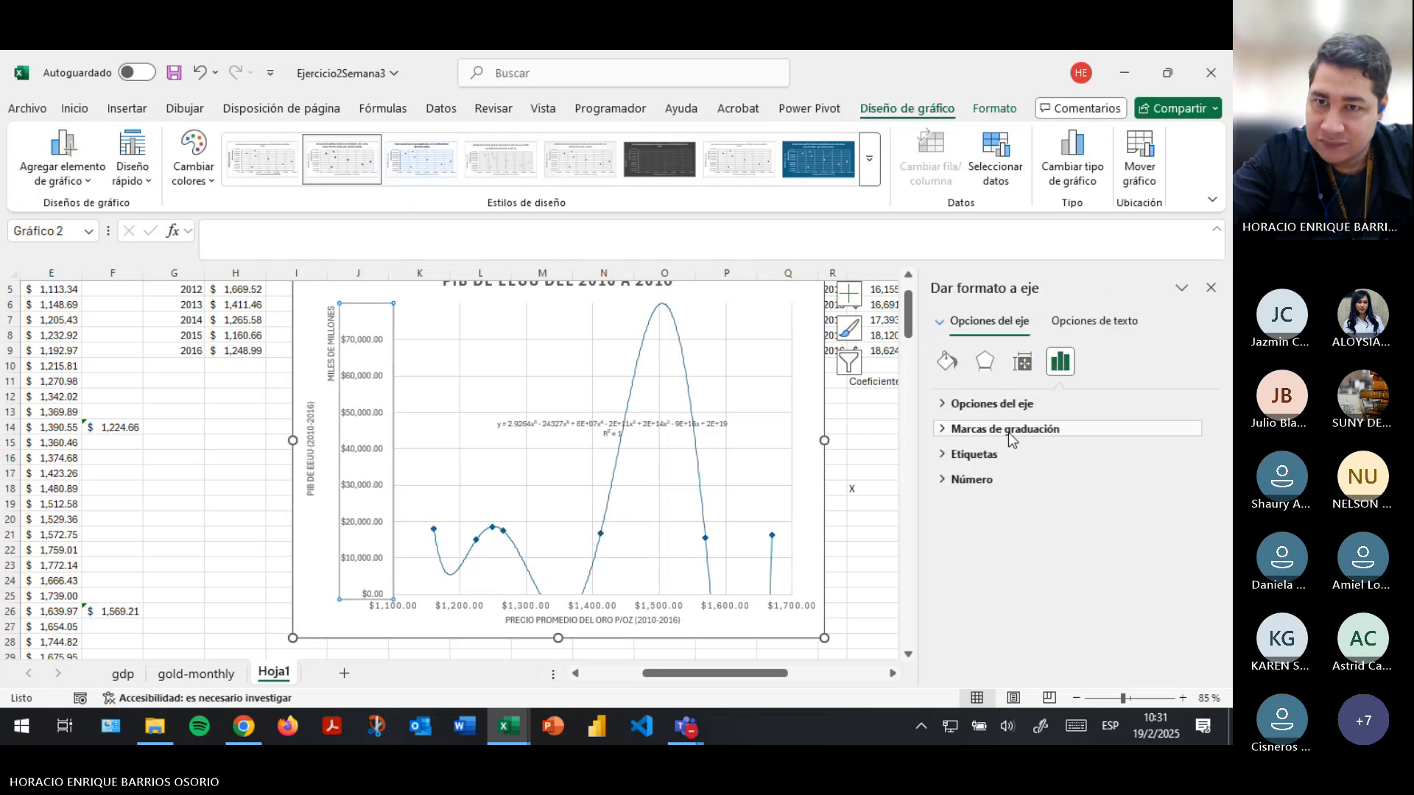
click(948, 406)
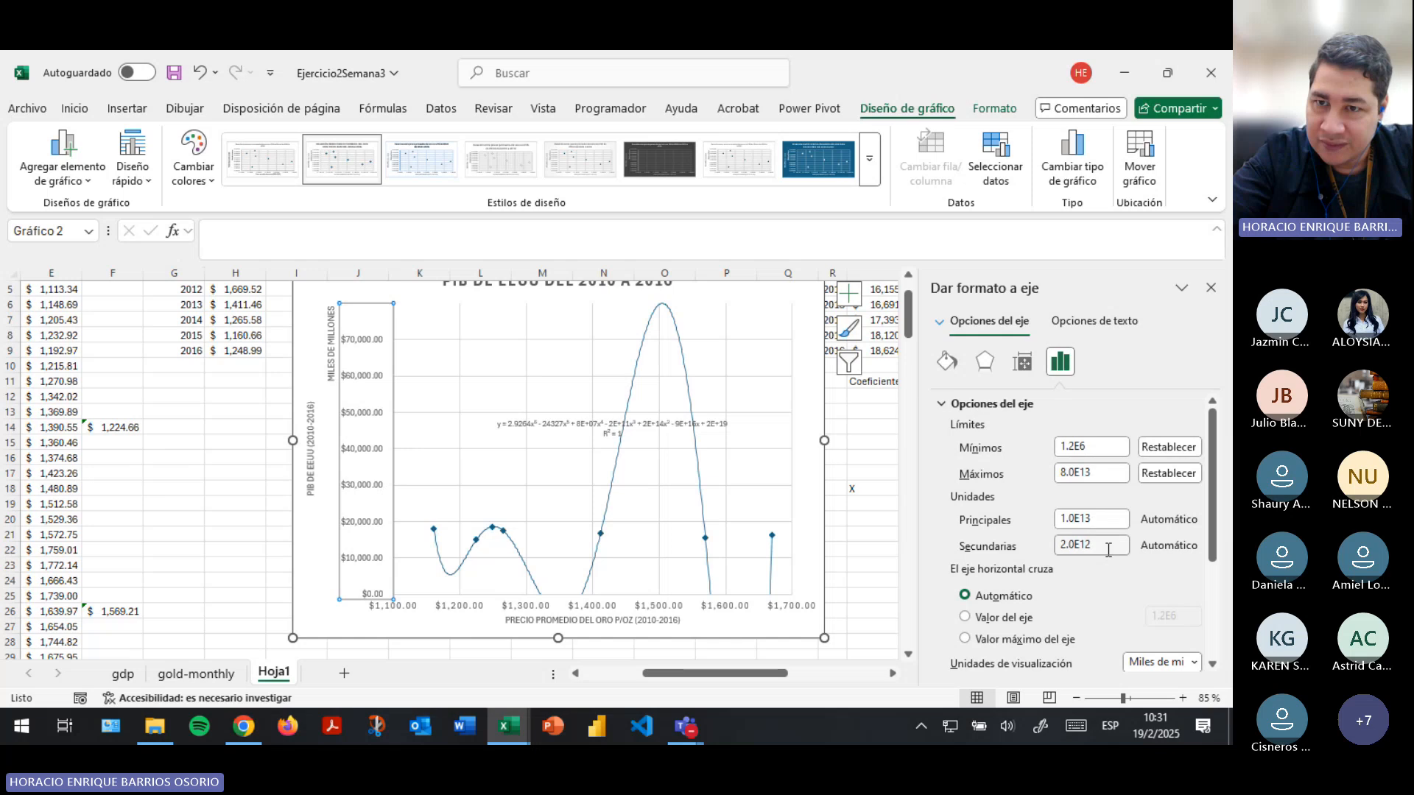
click(1105, 520)
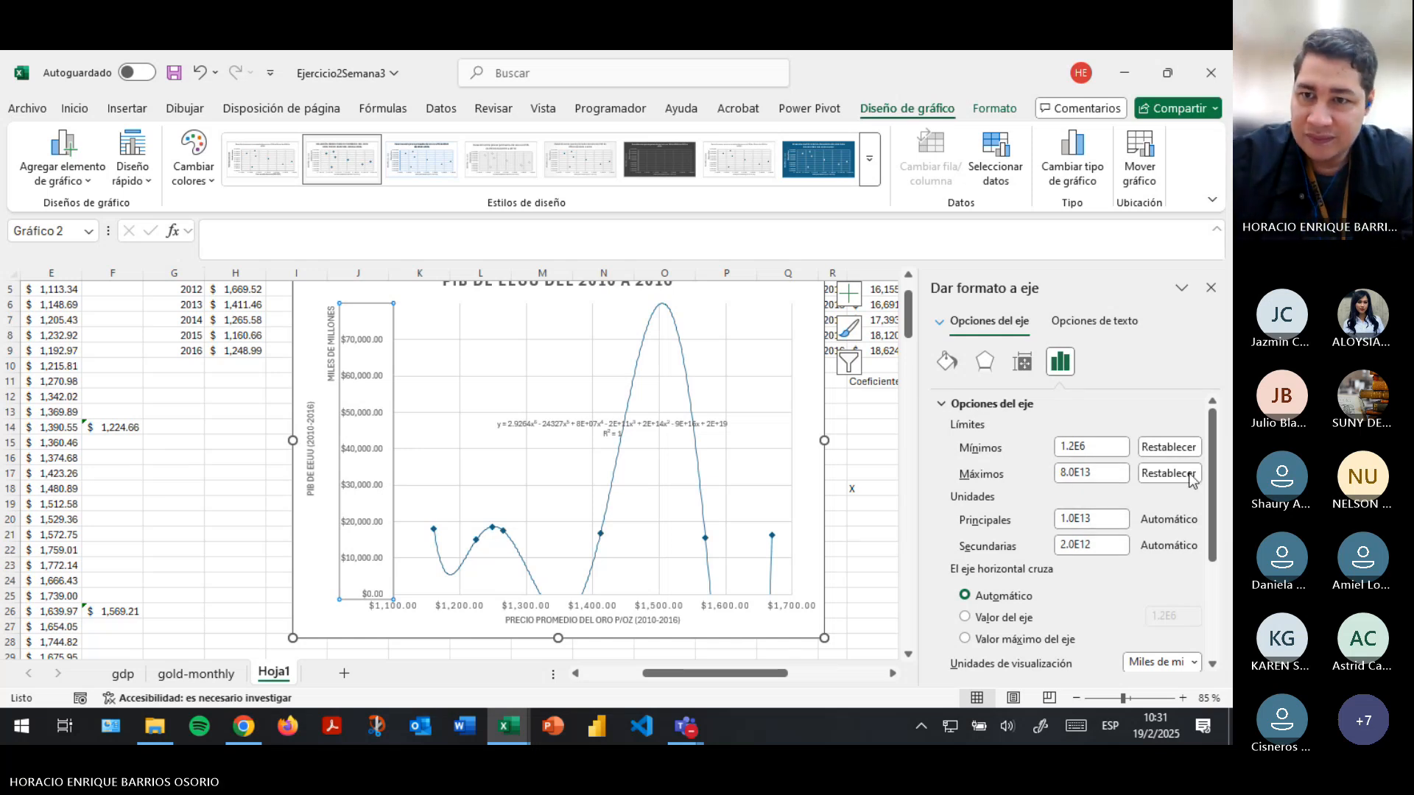
click(1182, 452)
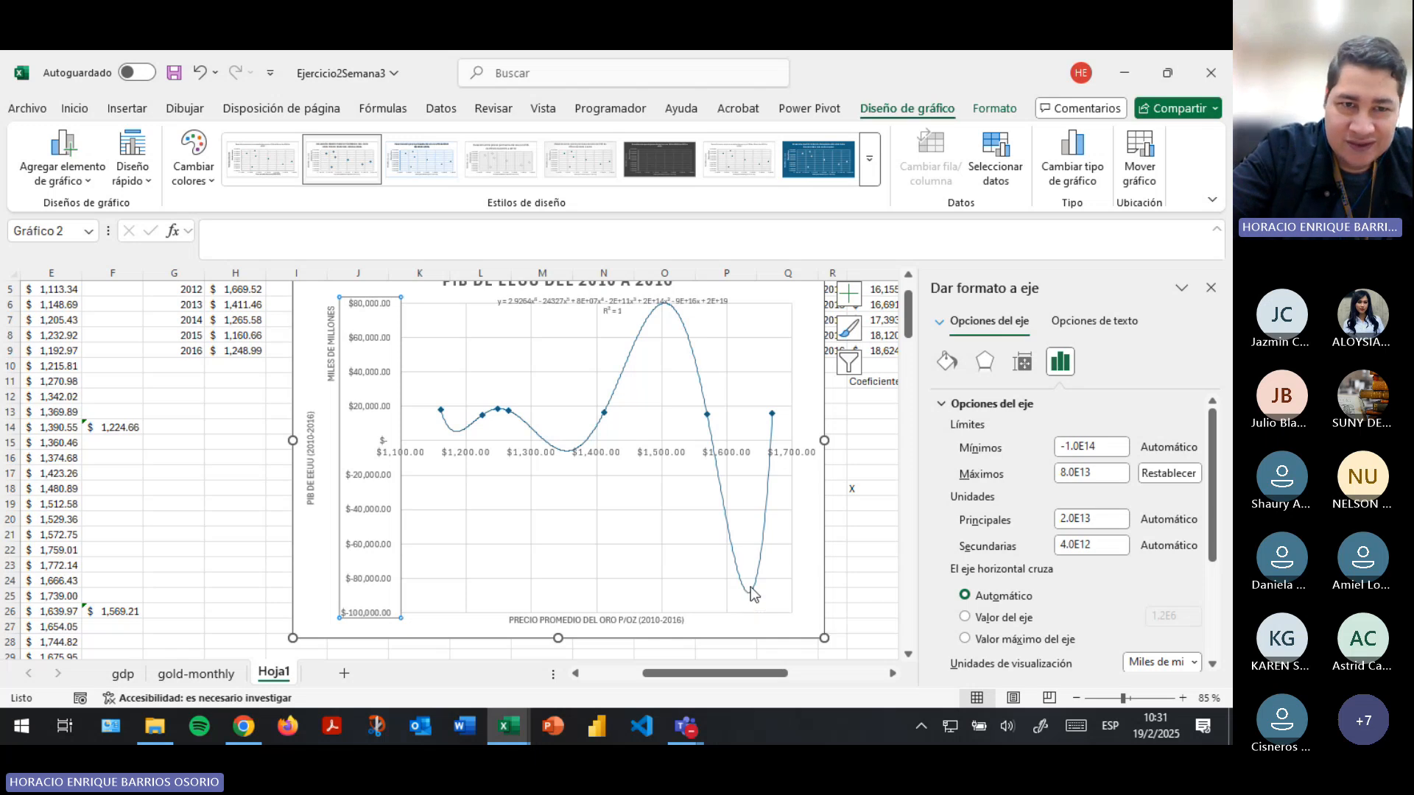
- Zoom in to 130 %, move the trendline's equation label to the left of the curve's highest peak and view its number format options
click(687, 339)
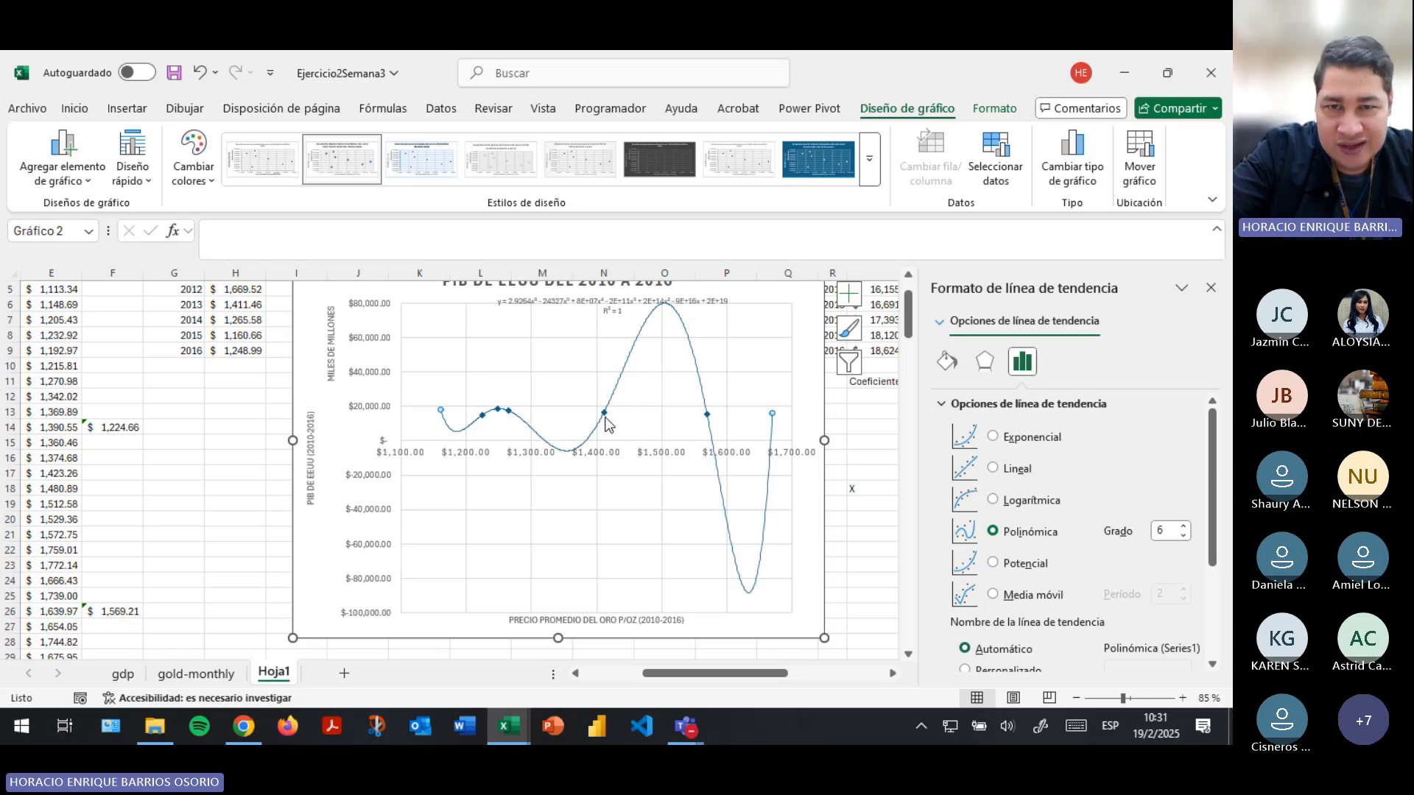
scroll(605, 423, up, 3)
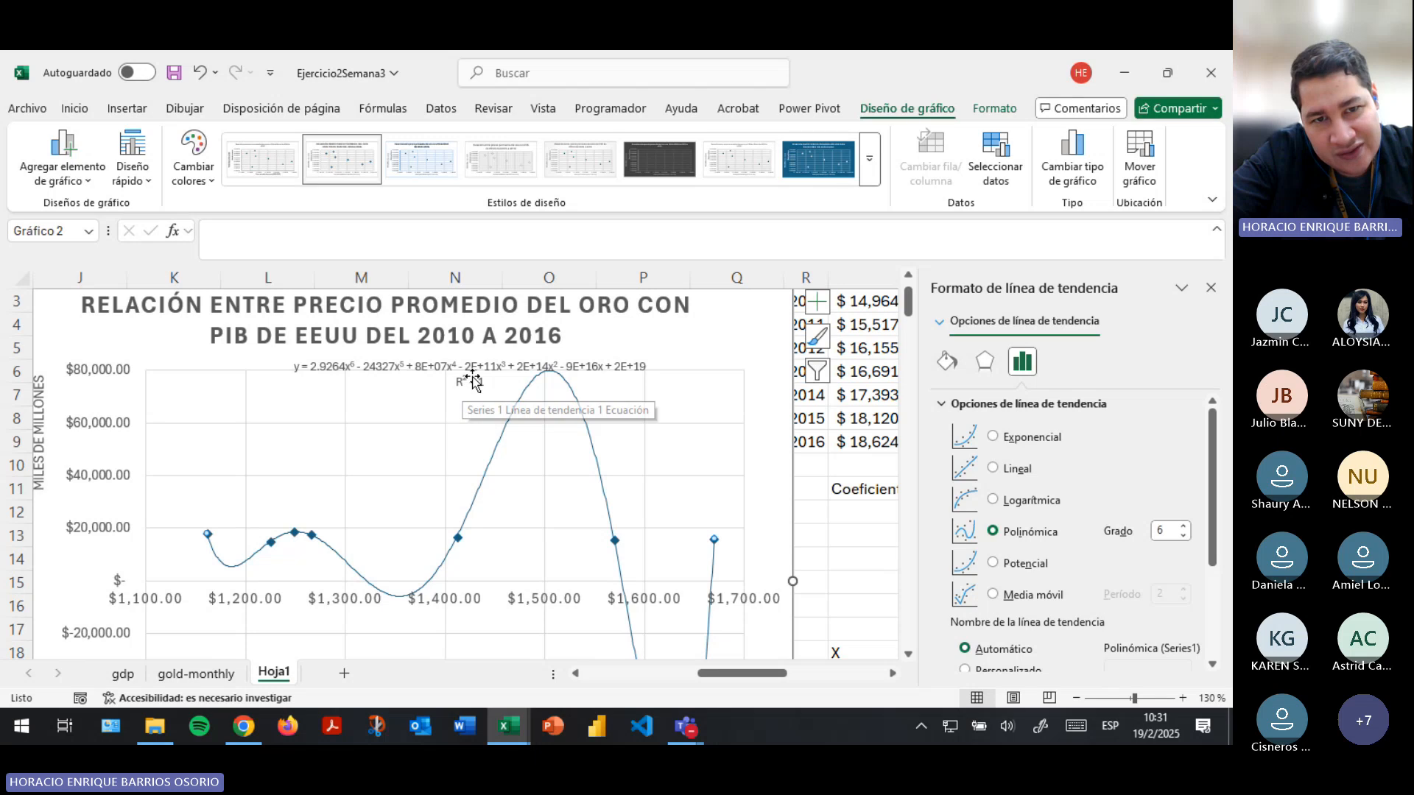
drag(472, 372, 366, 408)
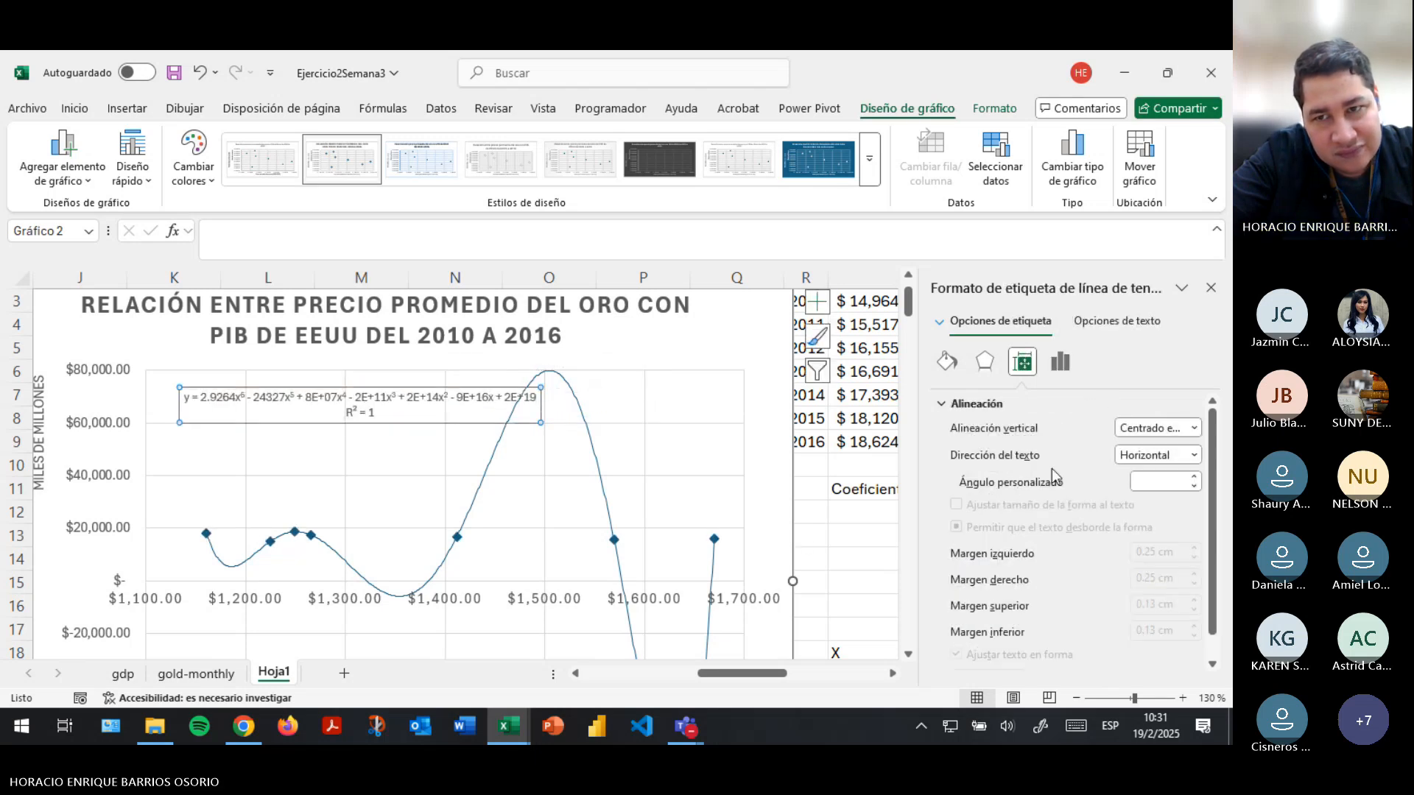
click(1062, 368)
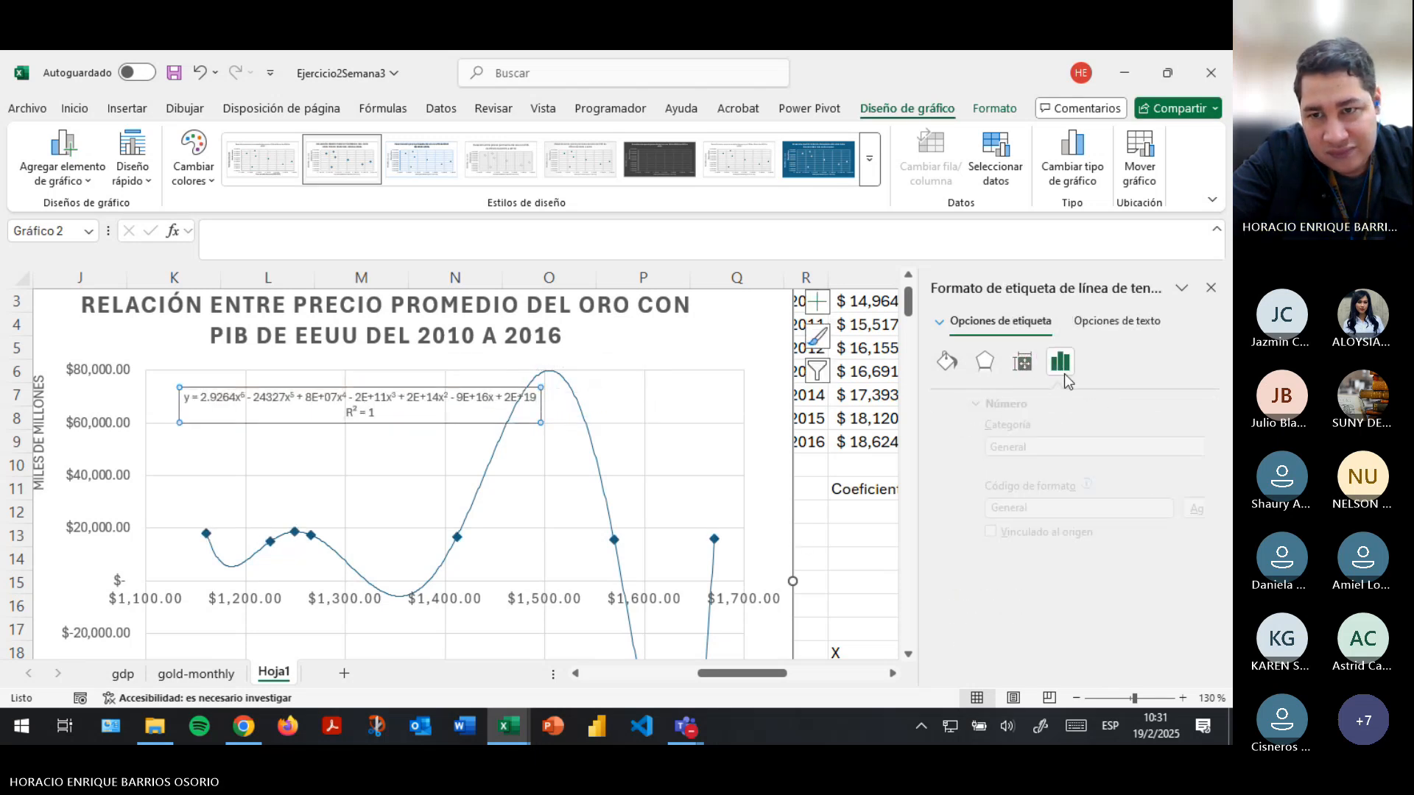
click(1105, 324)
click(1000, 322)
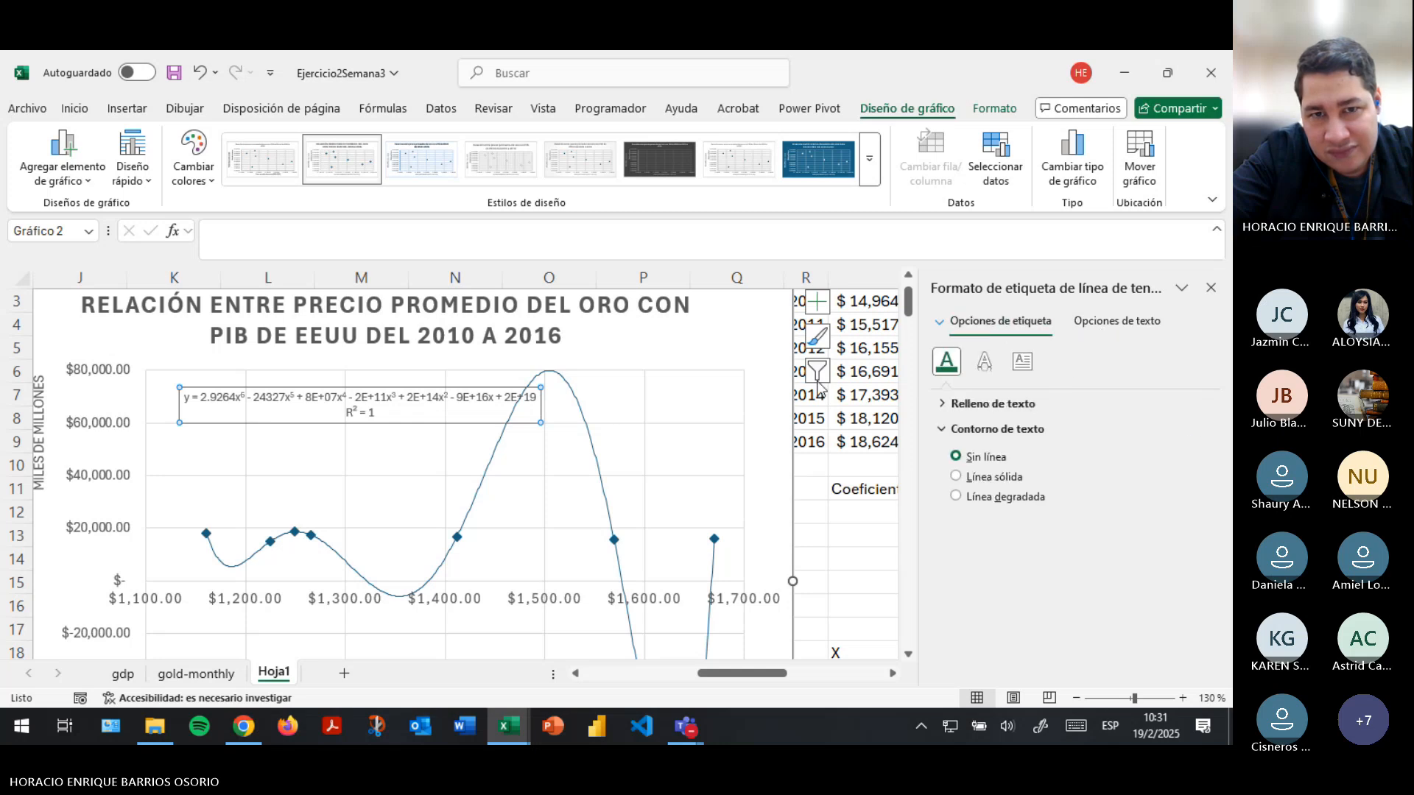
- Lower the polynomial trendline's degree to 5 to compare its curve and R², and restore degree 6
click(589, 436)
scroll(1128, 542, down, 1)
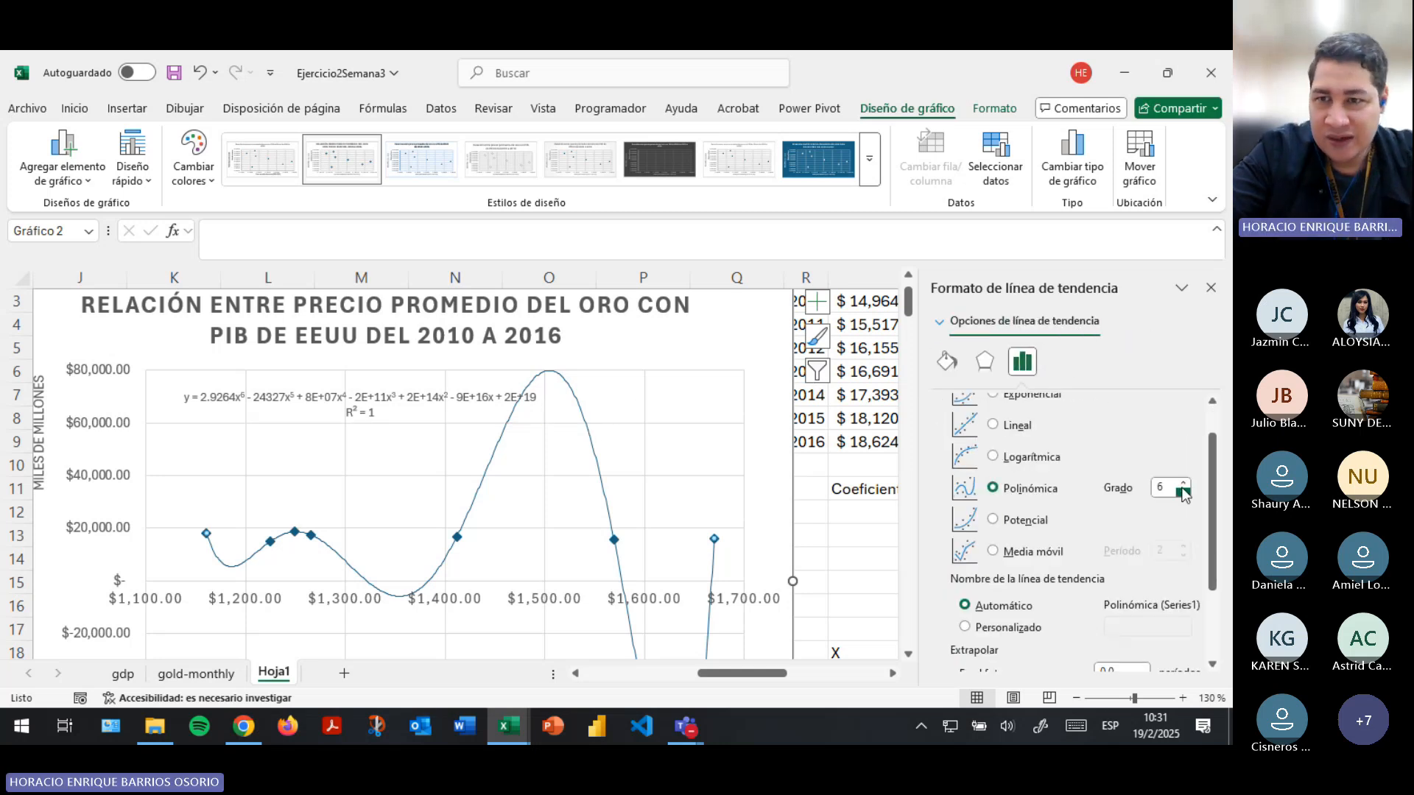
click(1180, 491)
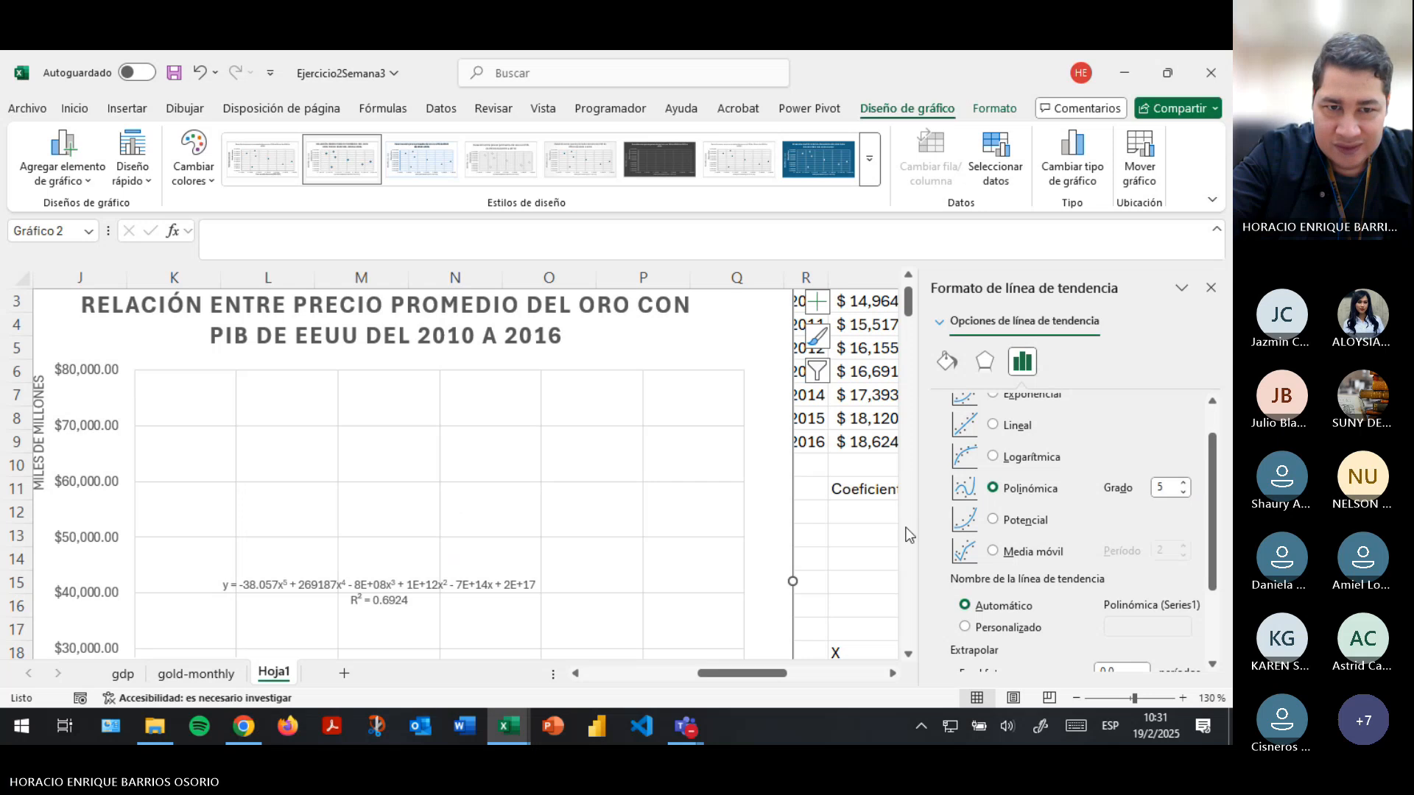
scroll(626, 534, down, 3)
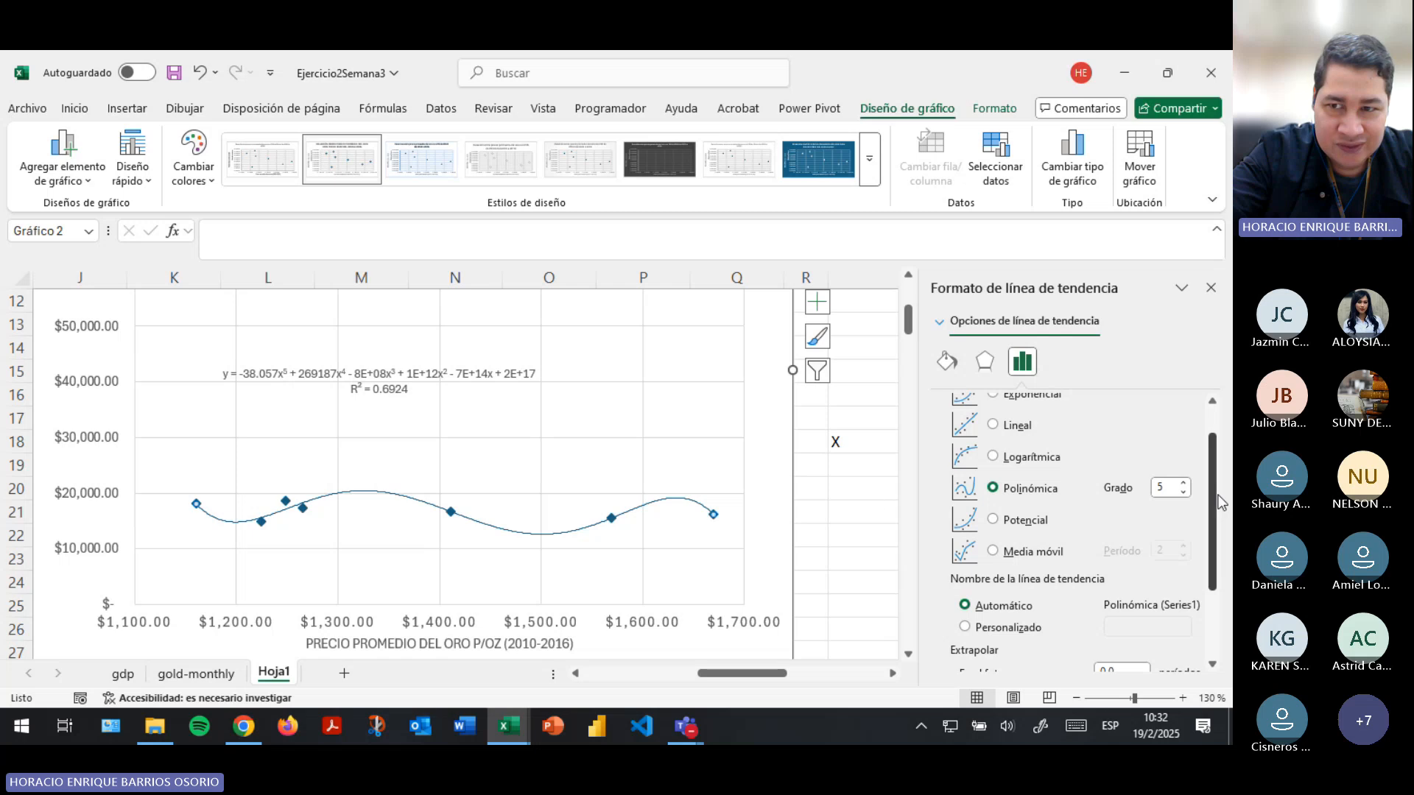
click(1183, 483)
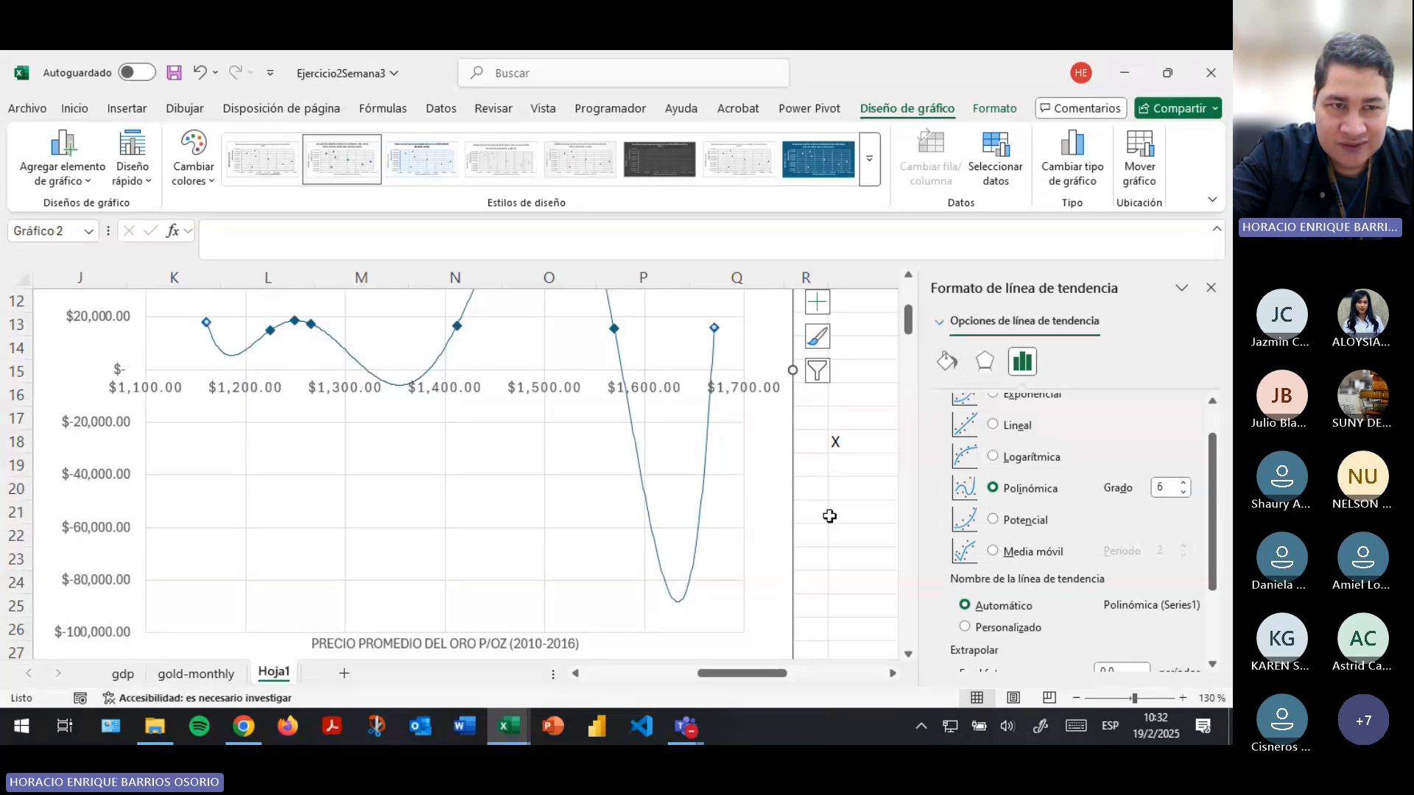
scroll(832, 515, up, 3)
scroll(832, 515, down, 1)
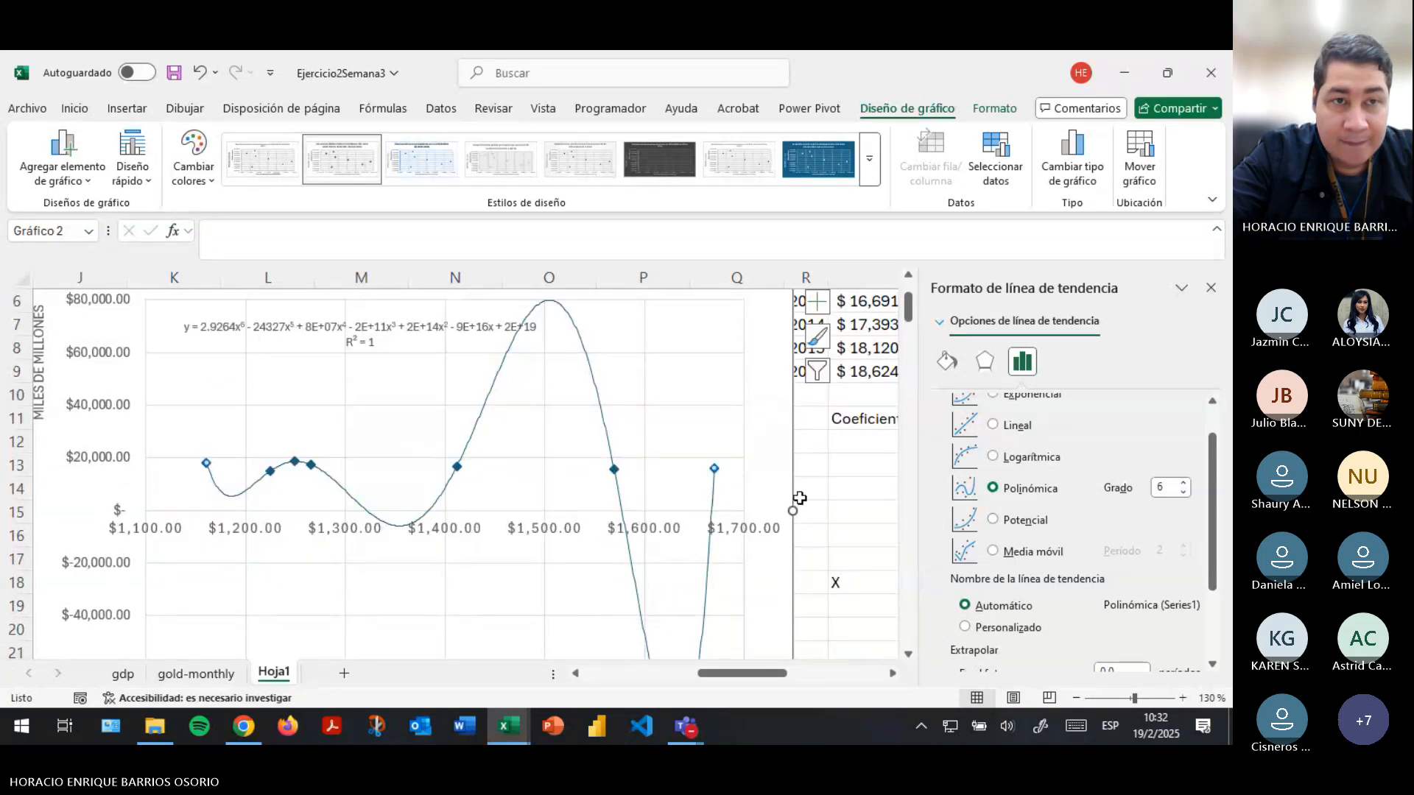
- Save the workbook with the degree-6 polynomial trendline on the scatter chart
key(ctrl+s)
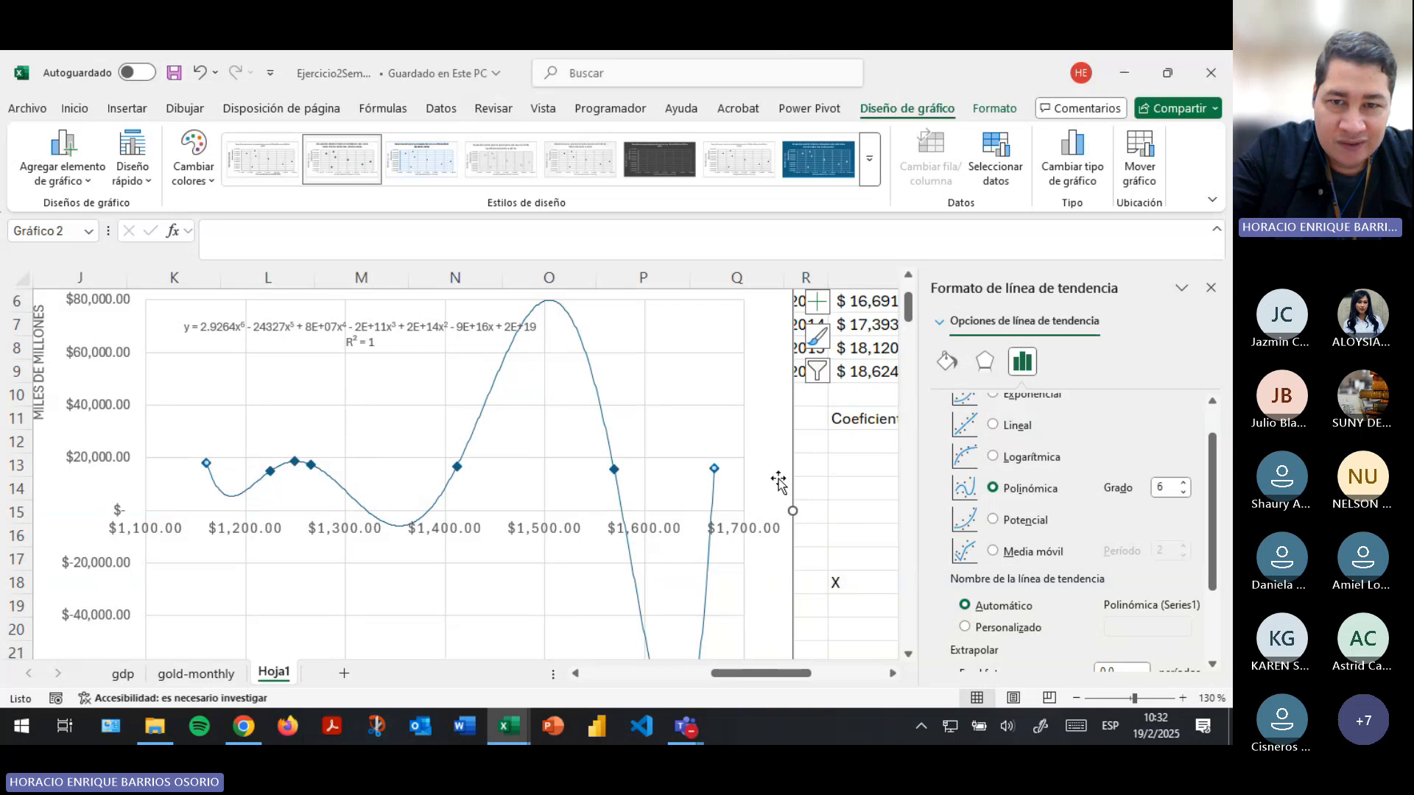
scroll(787, 484, down, 3)
scroll(825, 498, up, 3)
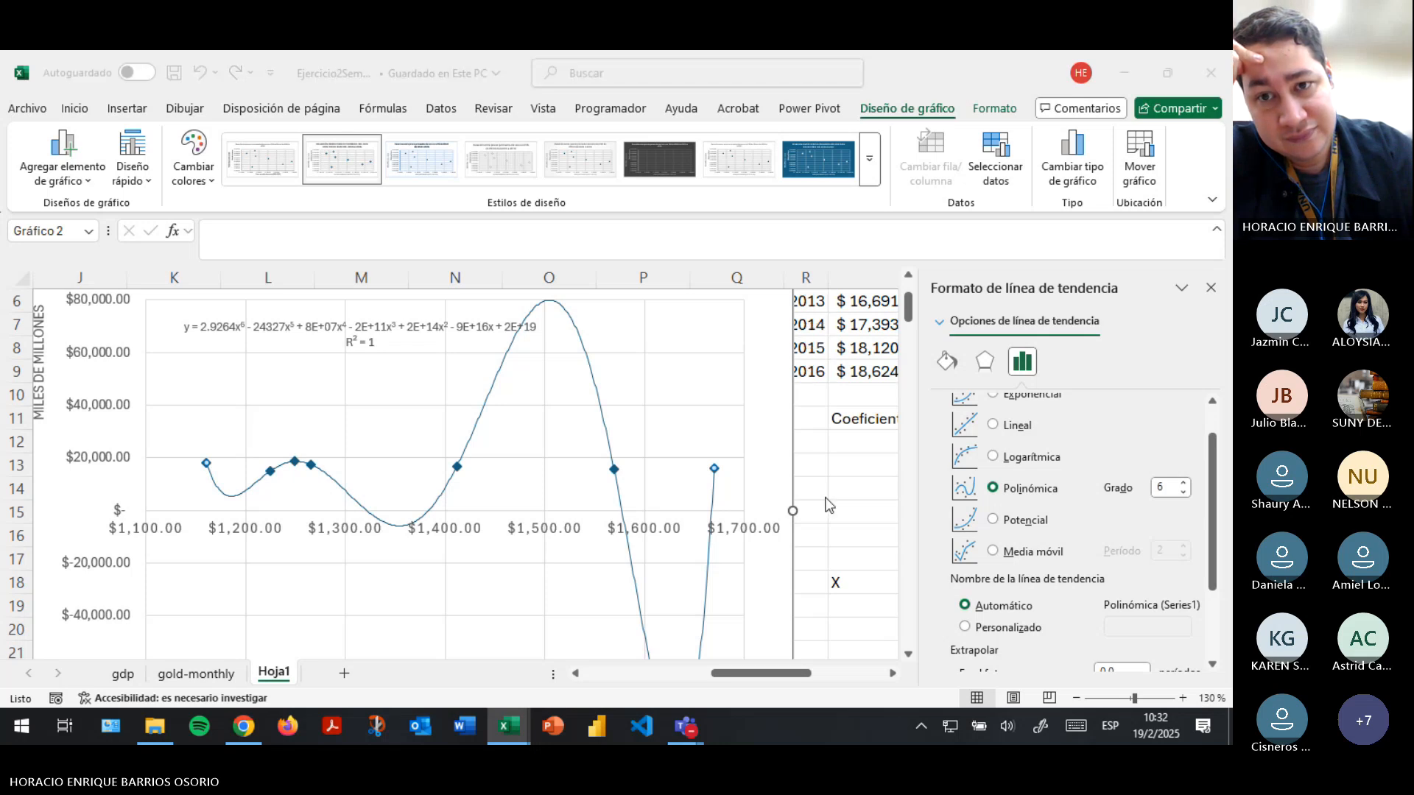
- Switch to the Teams meeting window to check the participants and the chat
key(alt+Tab)
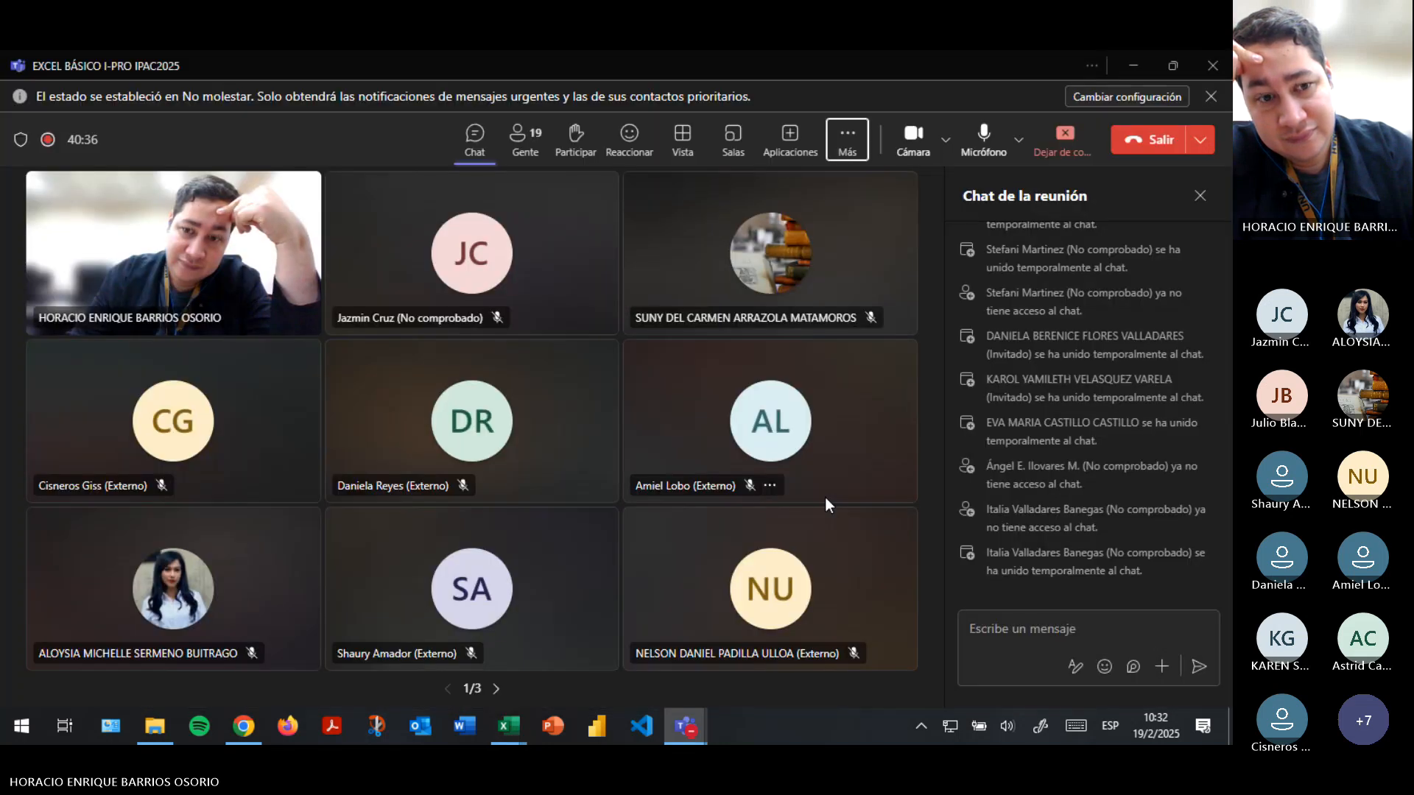
key(alt+Tab)
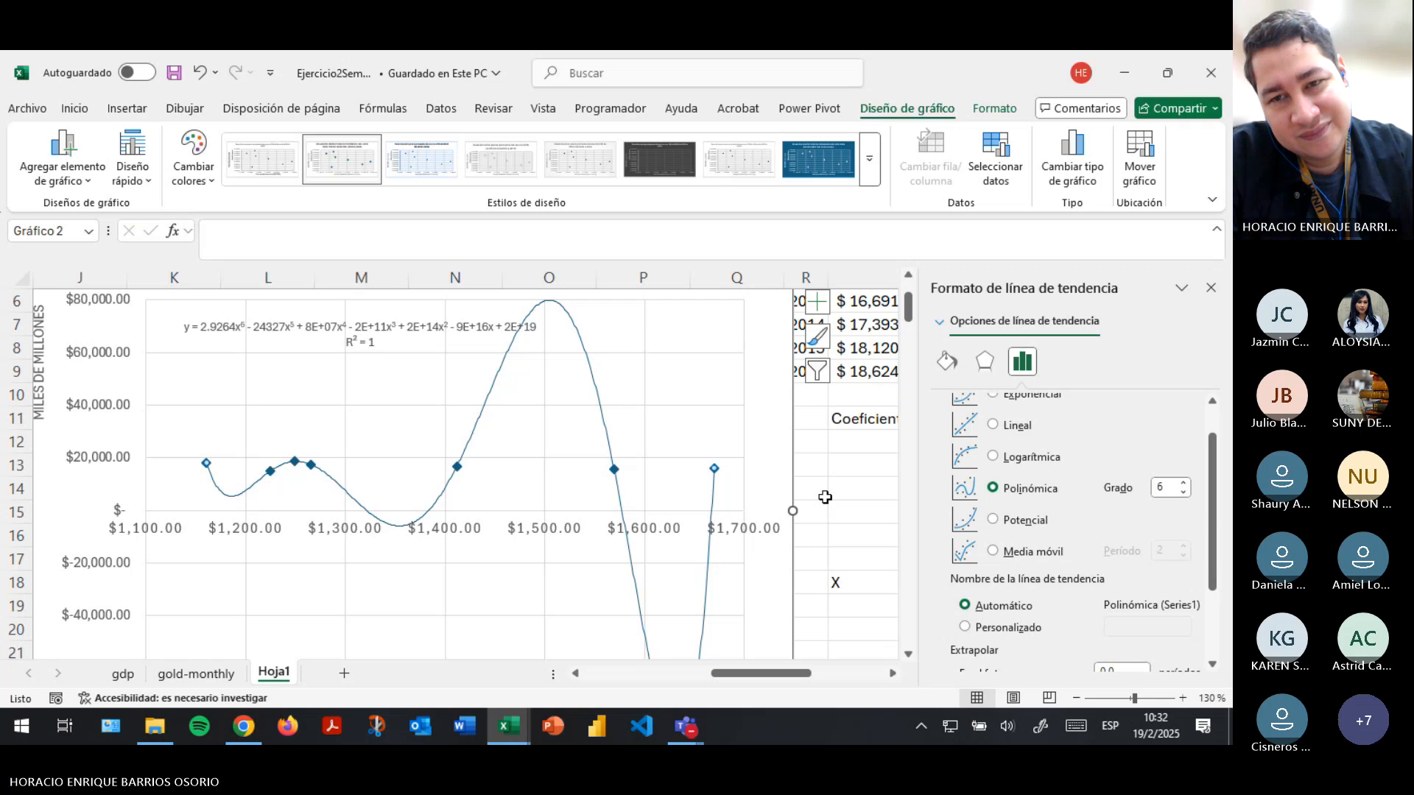
key(alt+Tab)
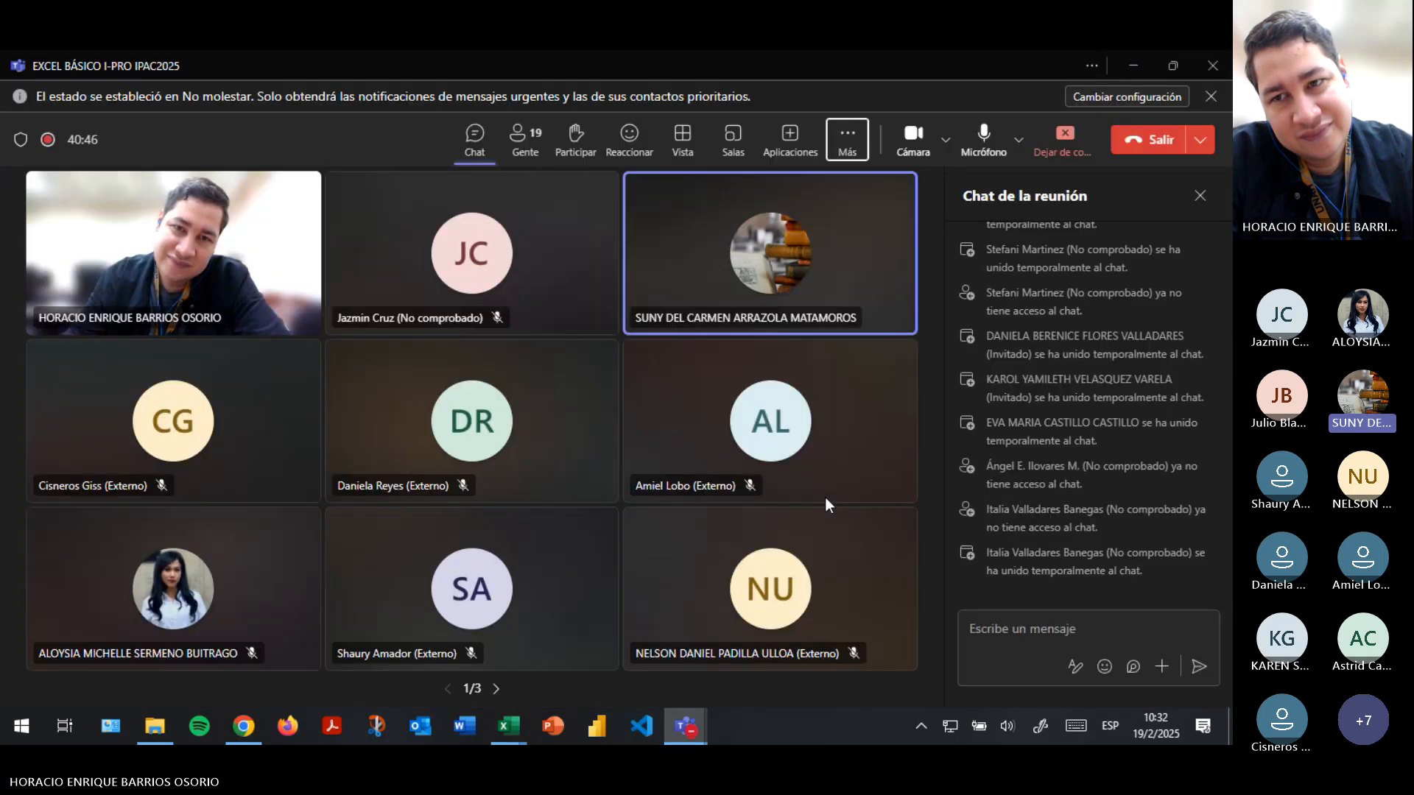
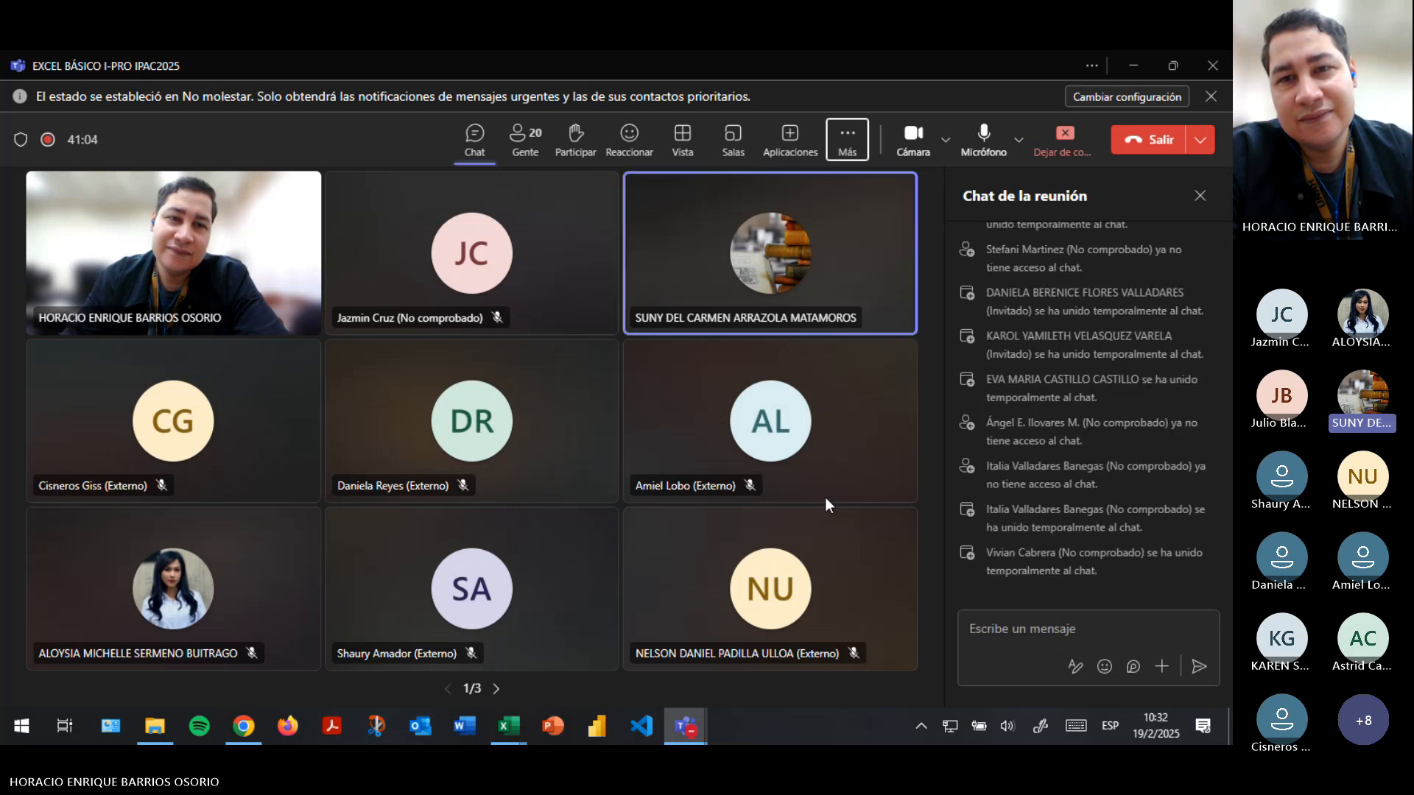
- Switch back to the Ejercicio2Semana3 workbook in Excel and move the scatter chart on Hoja1 slightly up and to the left
key(alt+Tab)
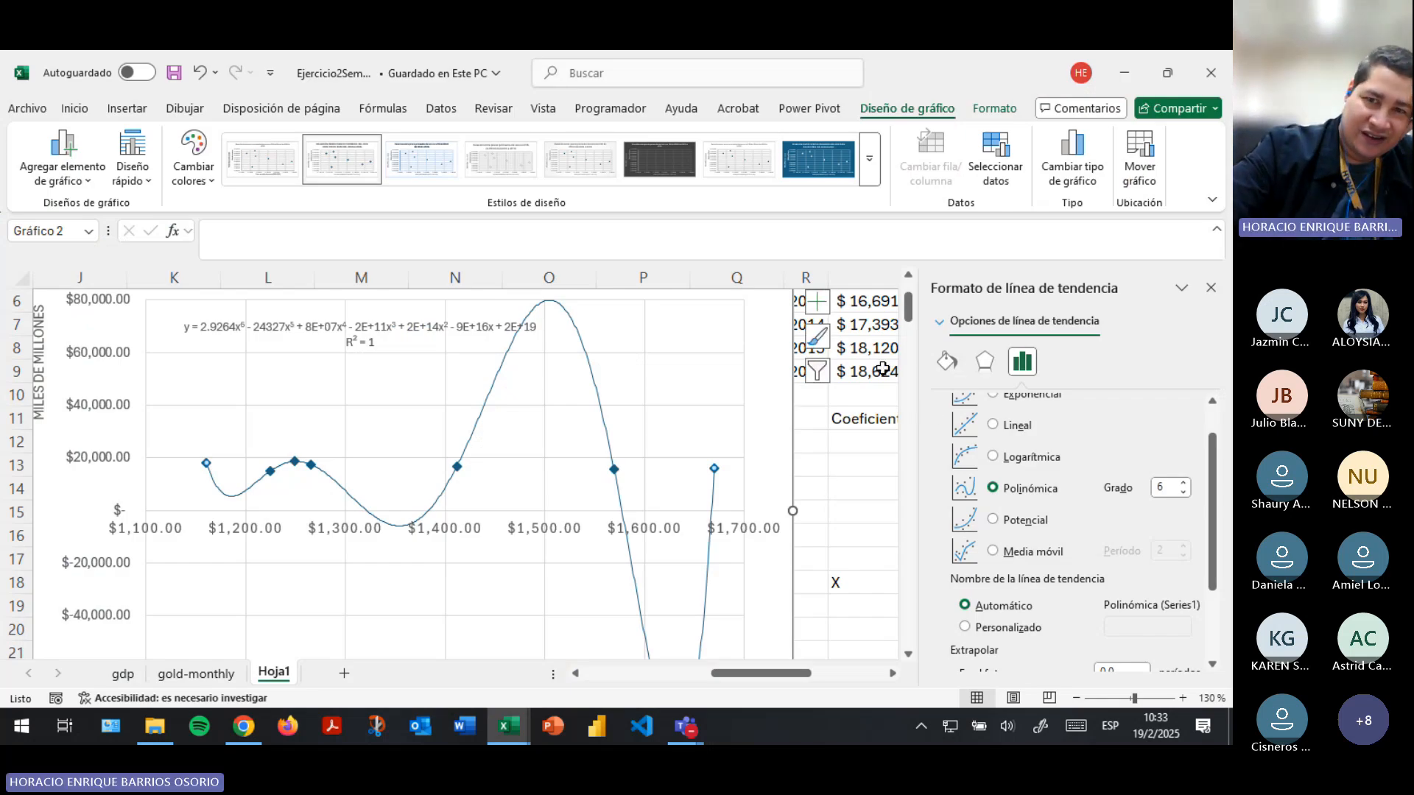
scroll(832, 443, down, 3)
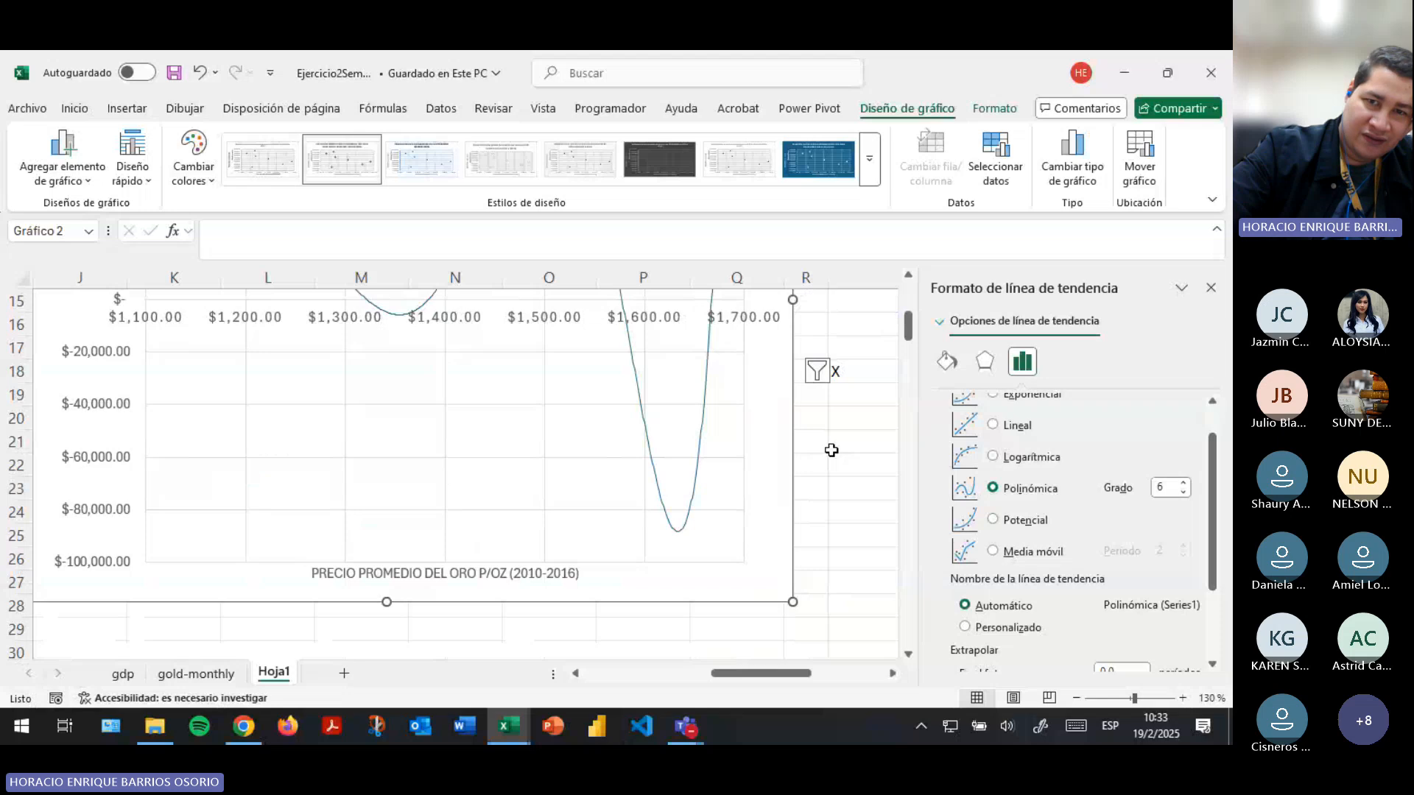
scroll(737, 416, up, 4)
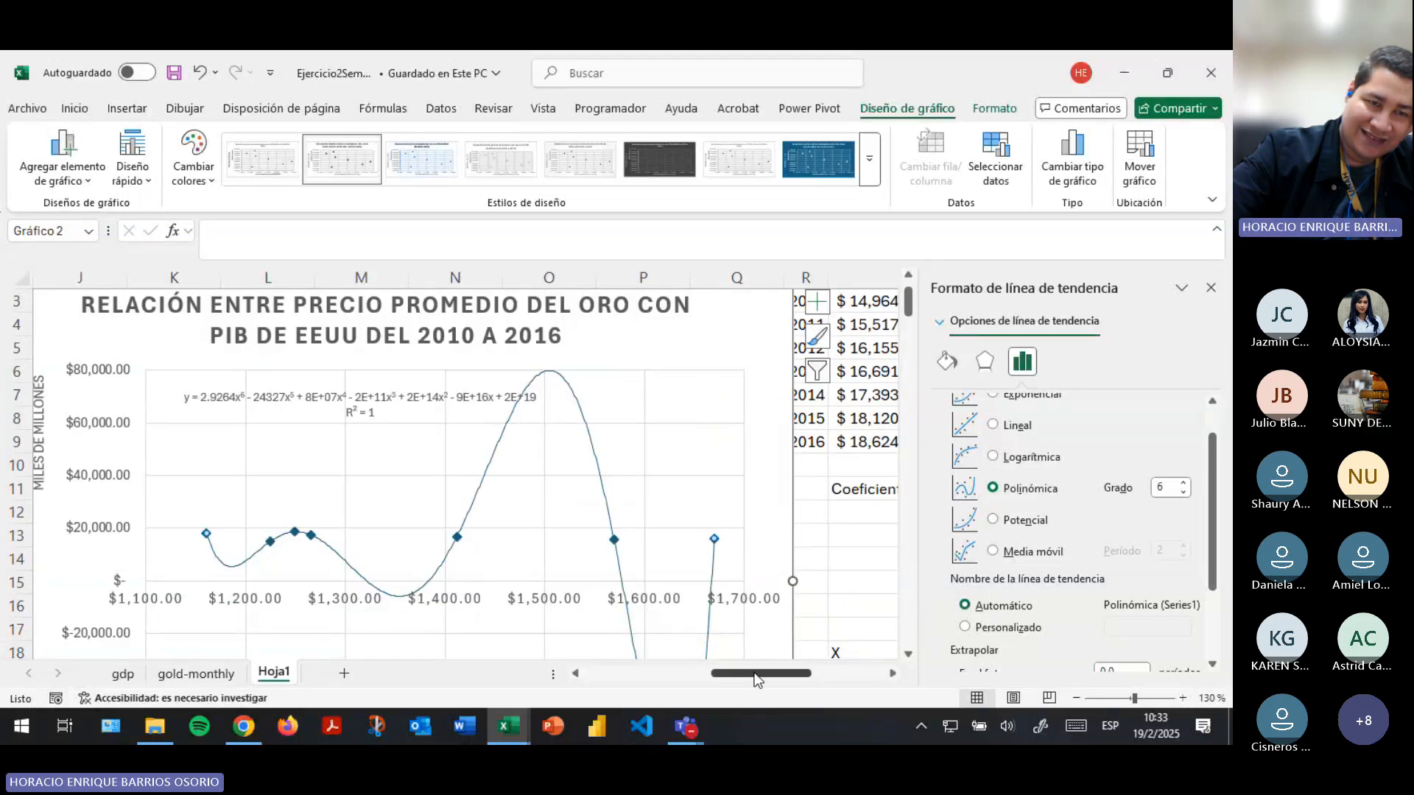
drag(748, 673, 738, 673)
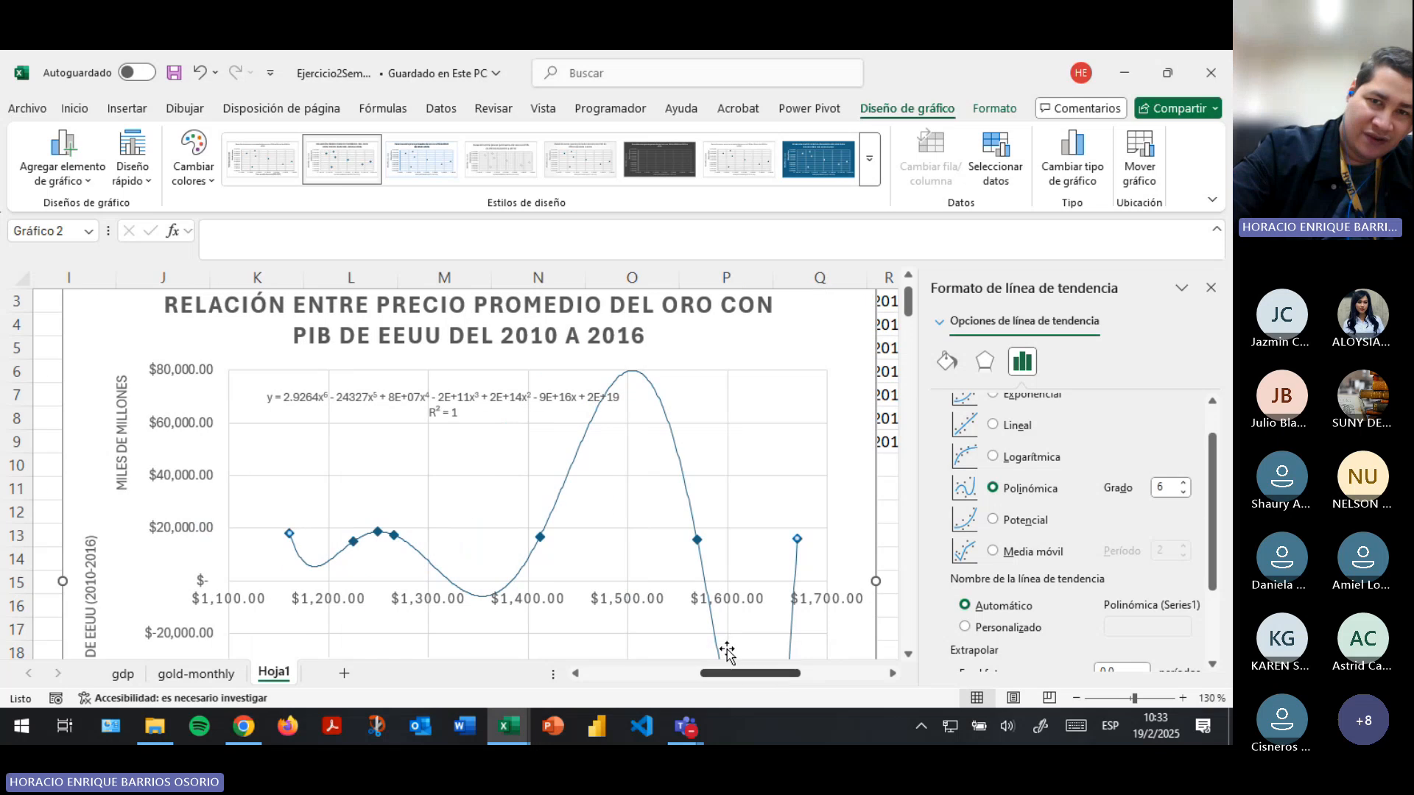
scroll(796, 387, up, 1)
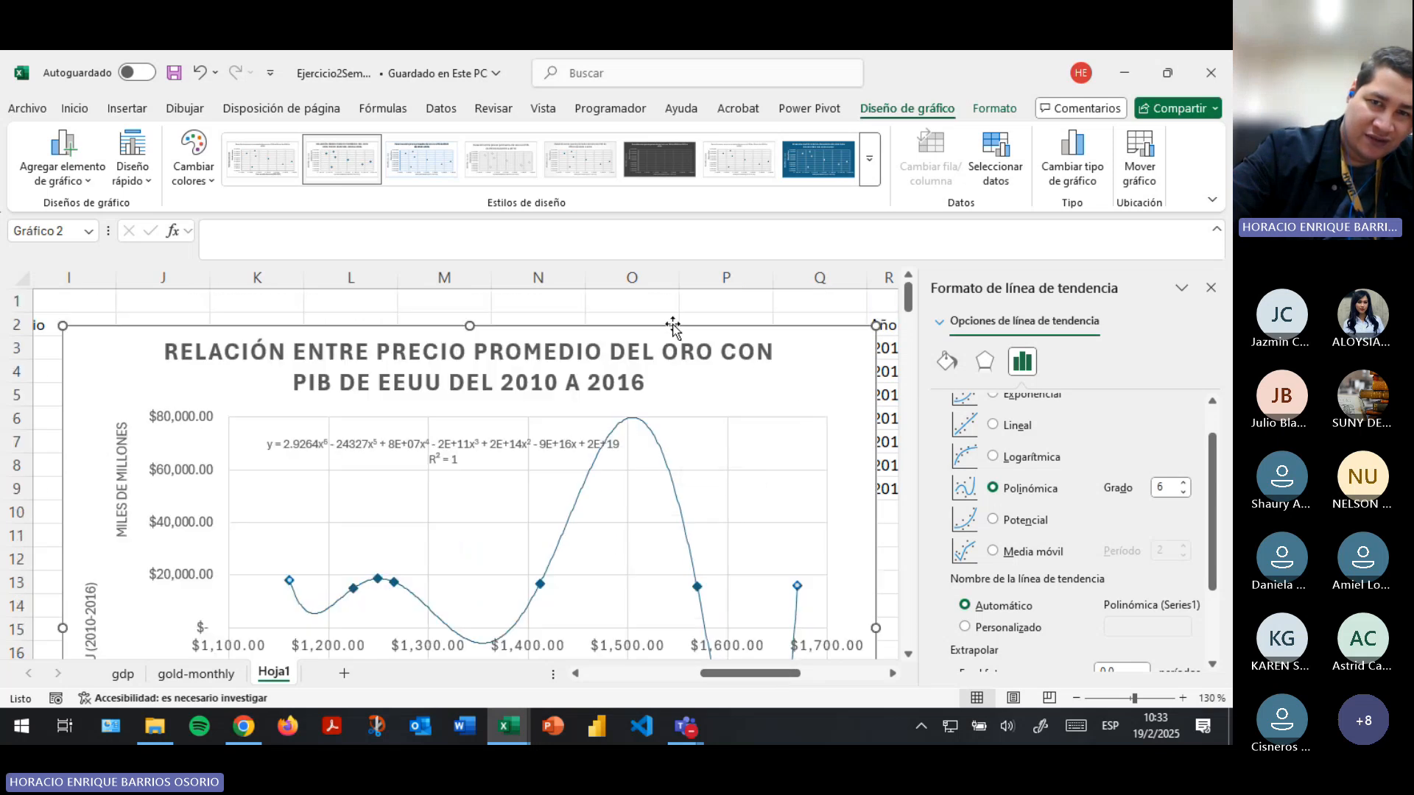
mouse_move(659, 329)
mouse_down()
mouse_move(603, 302)
mouse_move(647, 319)
mouse_move(637, 316)
mouse_up()
- Highlight the chart's source data on Hoja1: the PIB values in B3:B9 and the Precio promedio values in H3:H9
drag(768, 677, 698, 682)
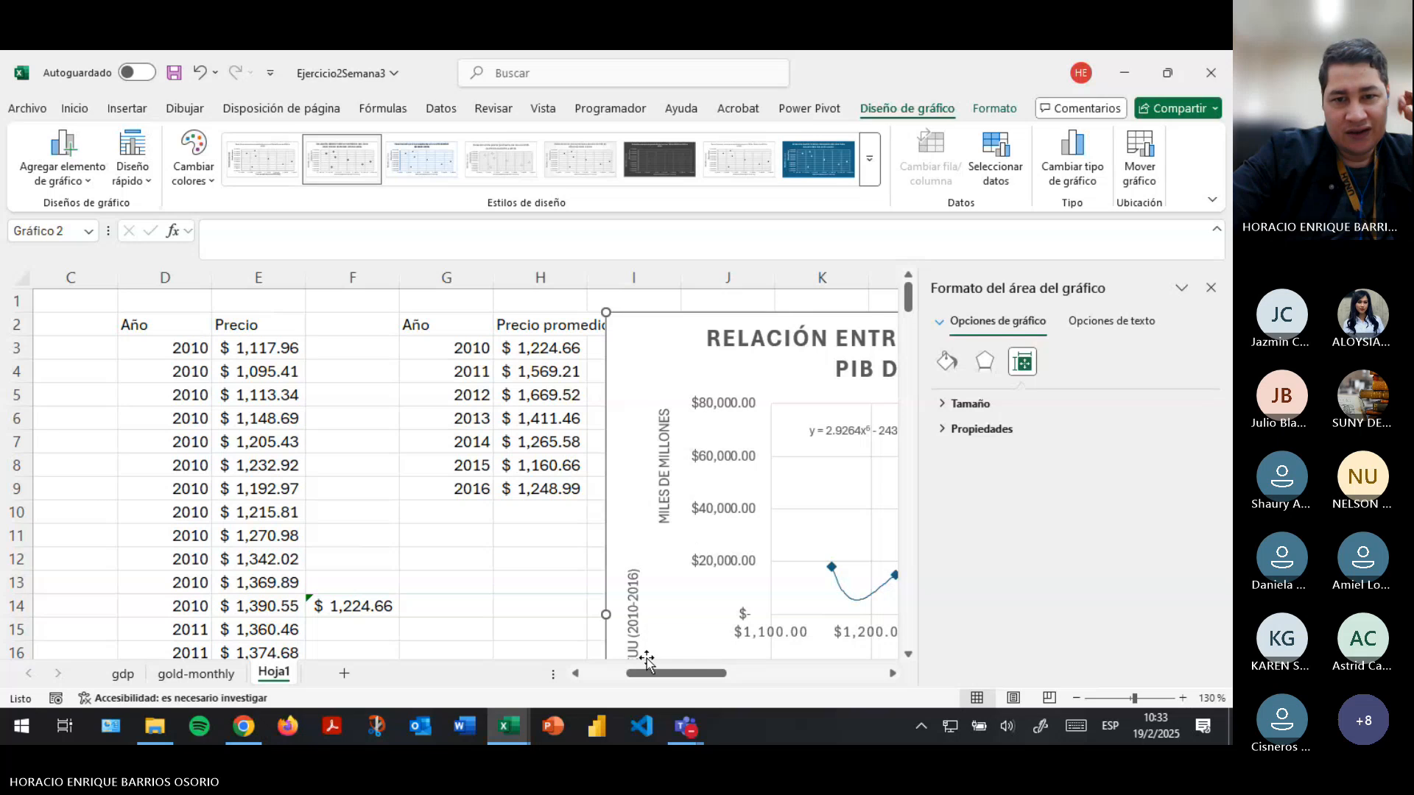
drag(651, 673, 608, 673)
drag(187, 350, 209, 489)
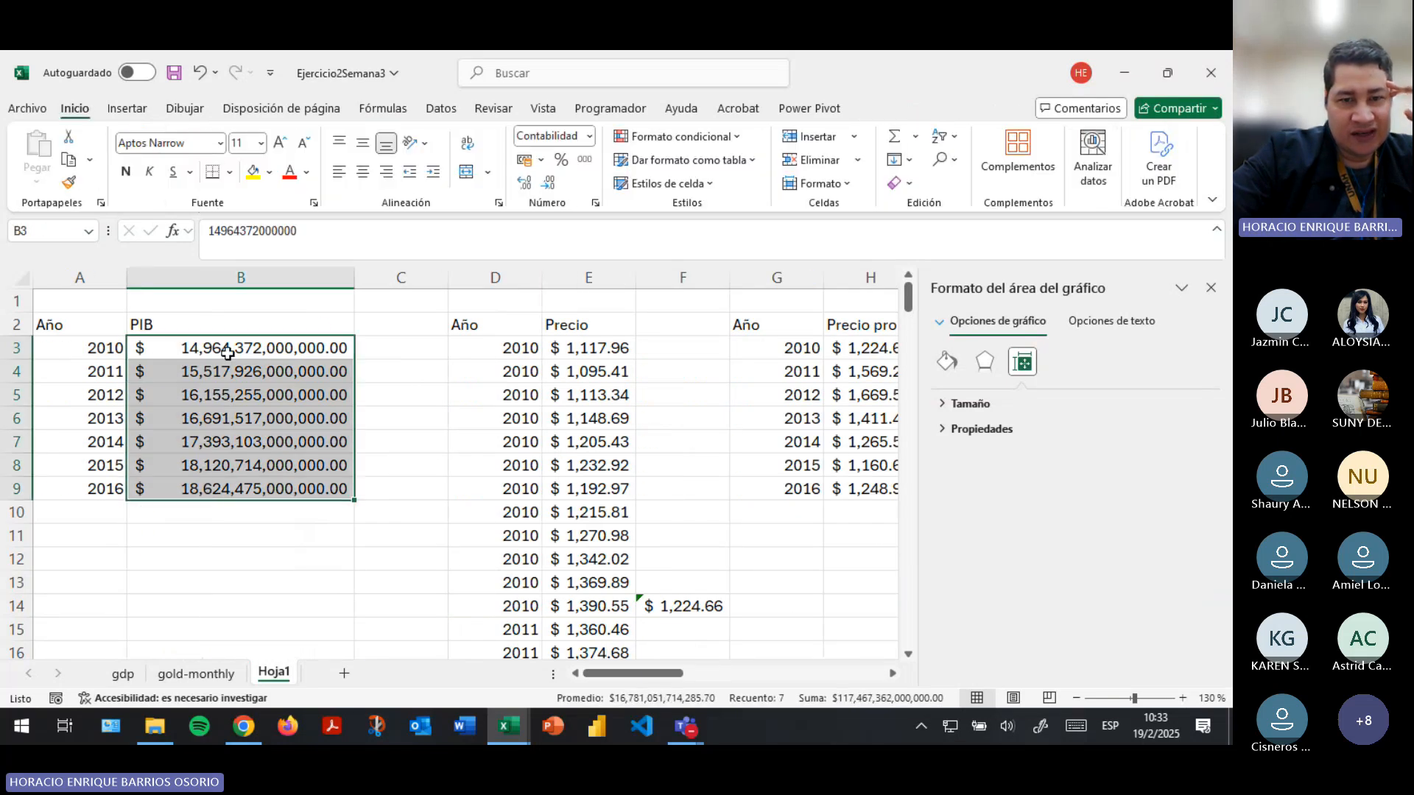
scroll(604, 413, right, 3)
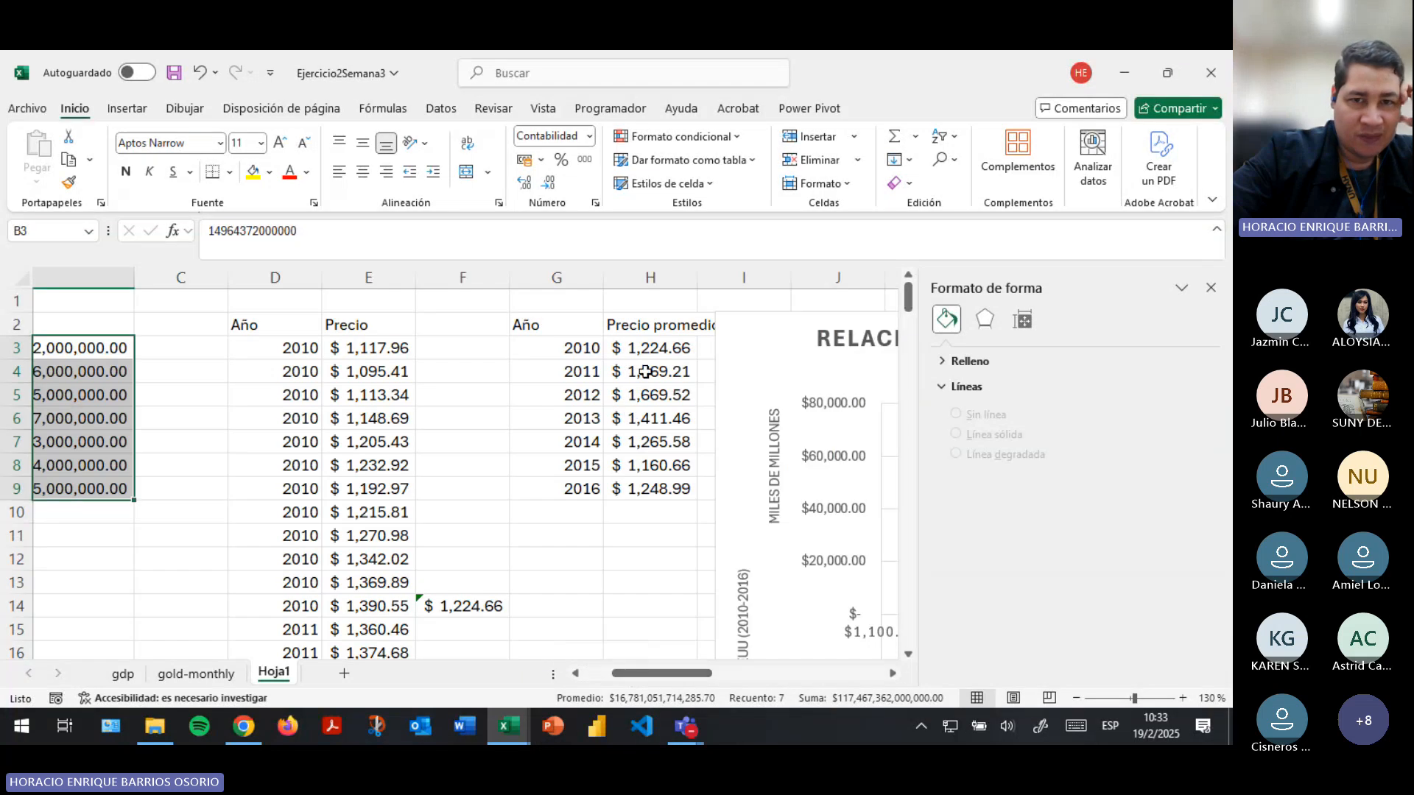
drag(647, 346, 652, 489)
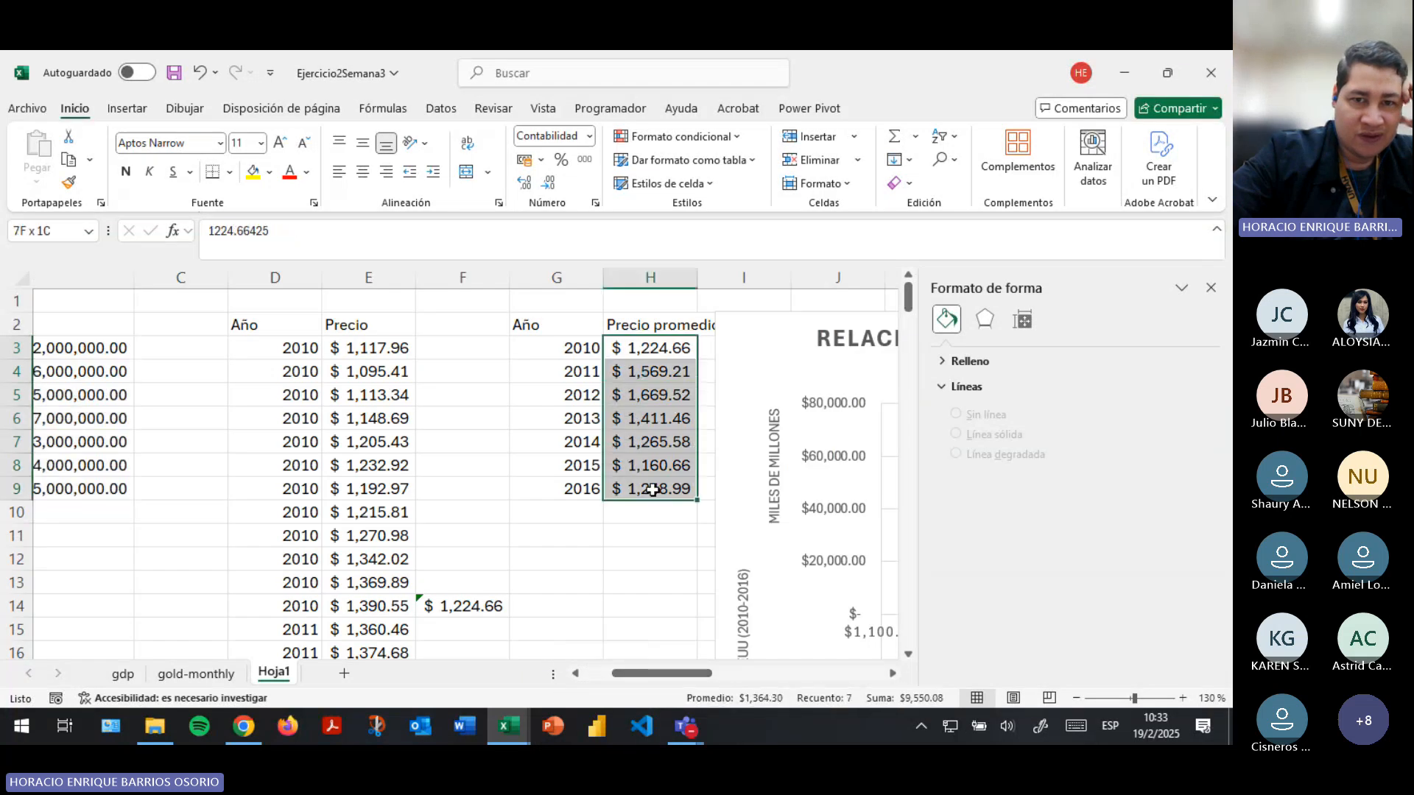
click(582, 371)
click(646, 345)
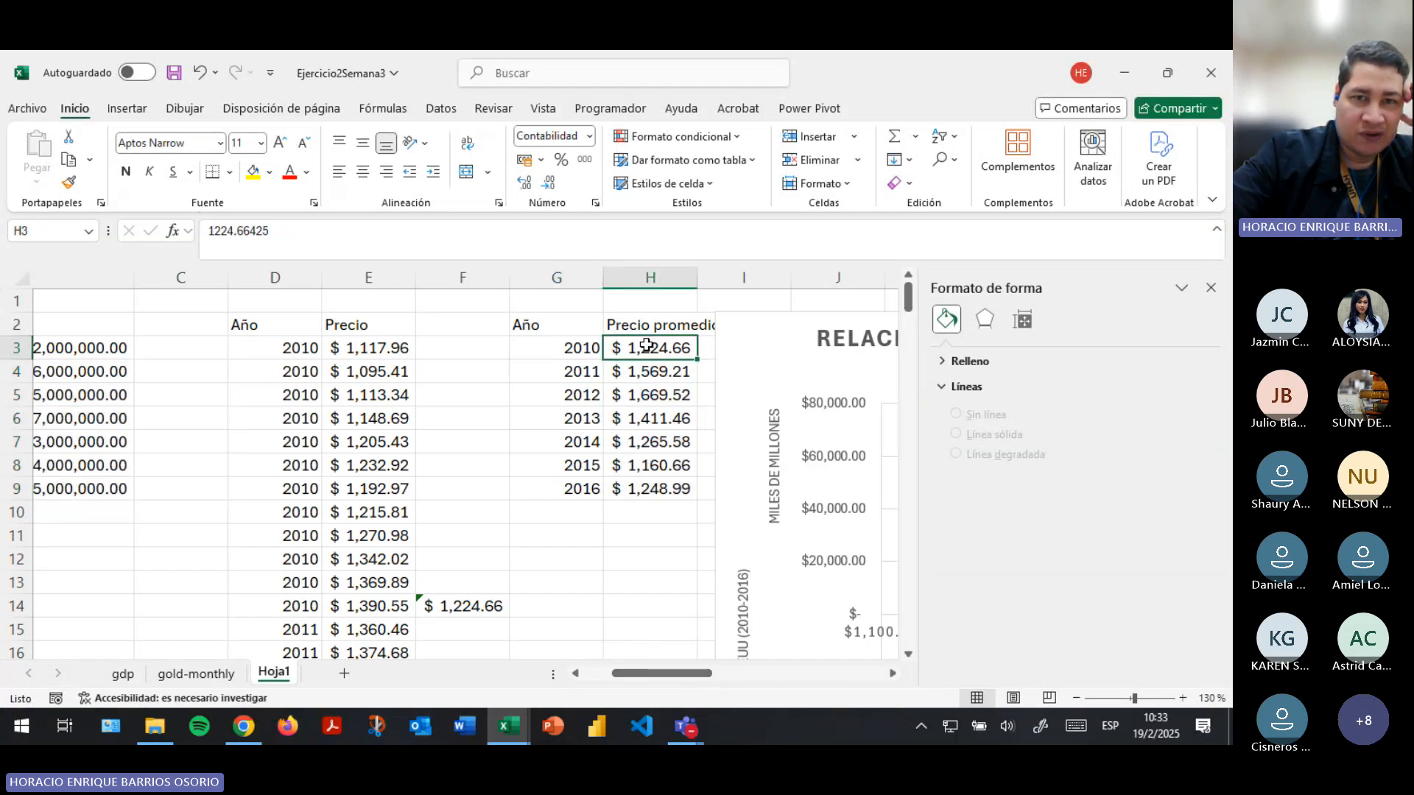
click(671, 325)
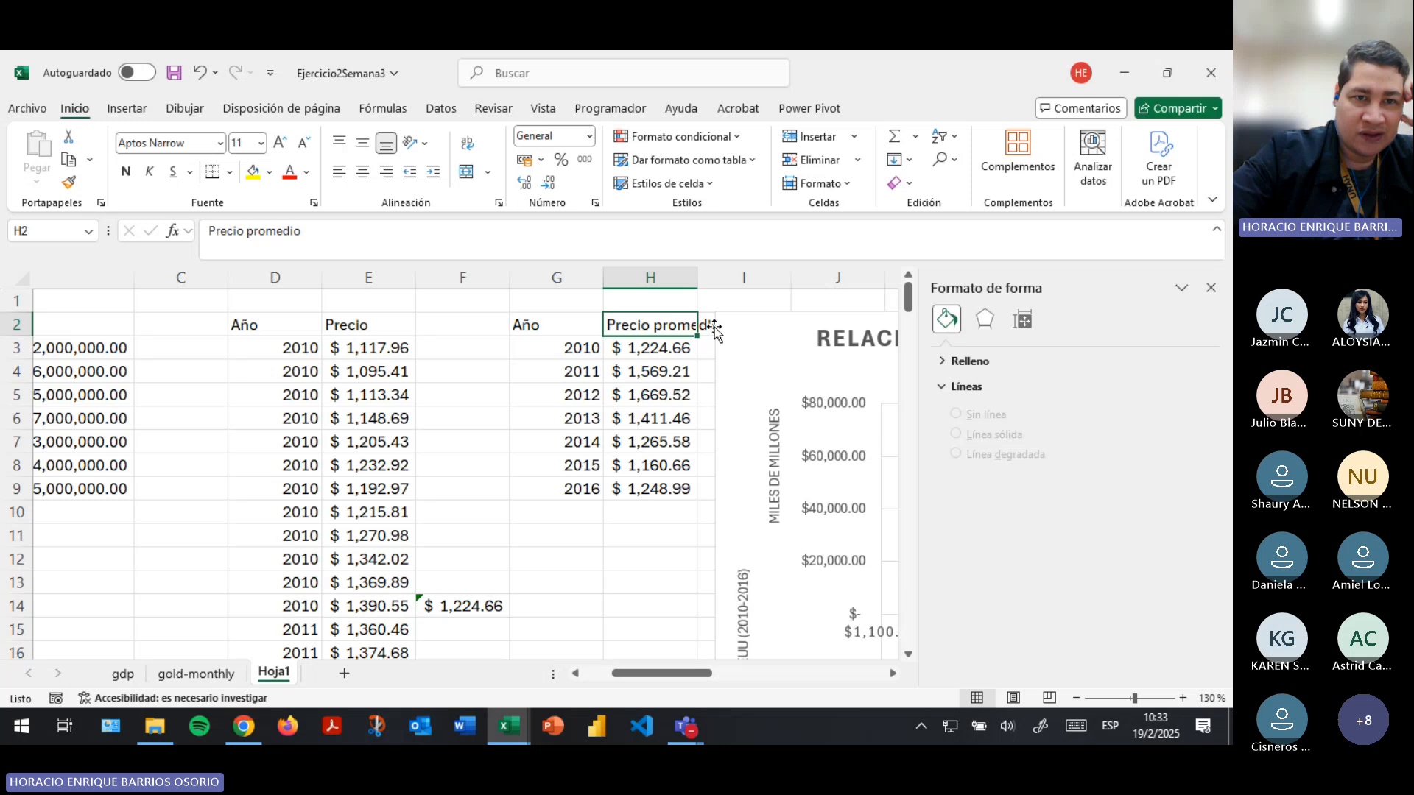
- Review the years available in the Date filter of the gold-monthly sheet and leave the table unfiltered
click(167, 672)
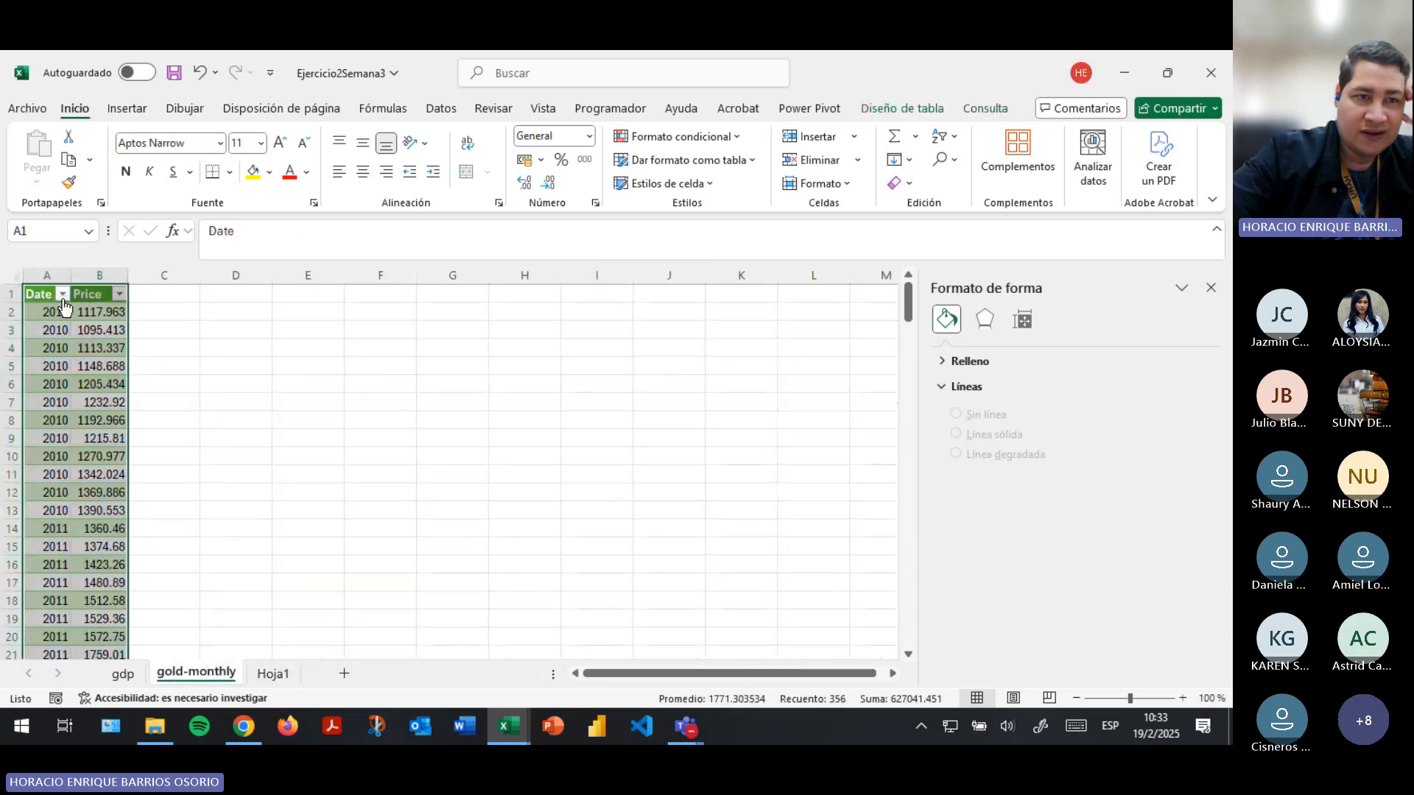
click(62, 295)
scroll(221, 615, down, 3)
scroll(223, 615, up, 2)
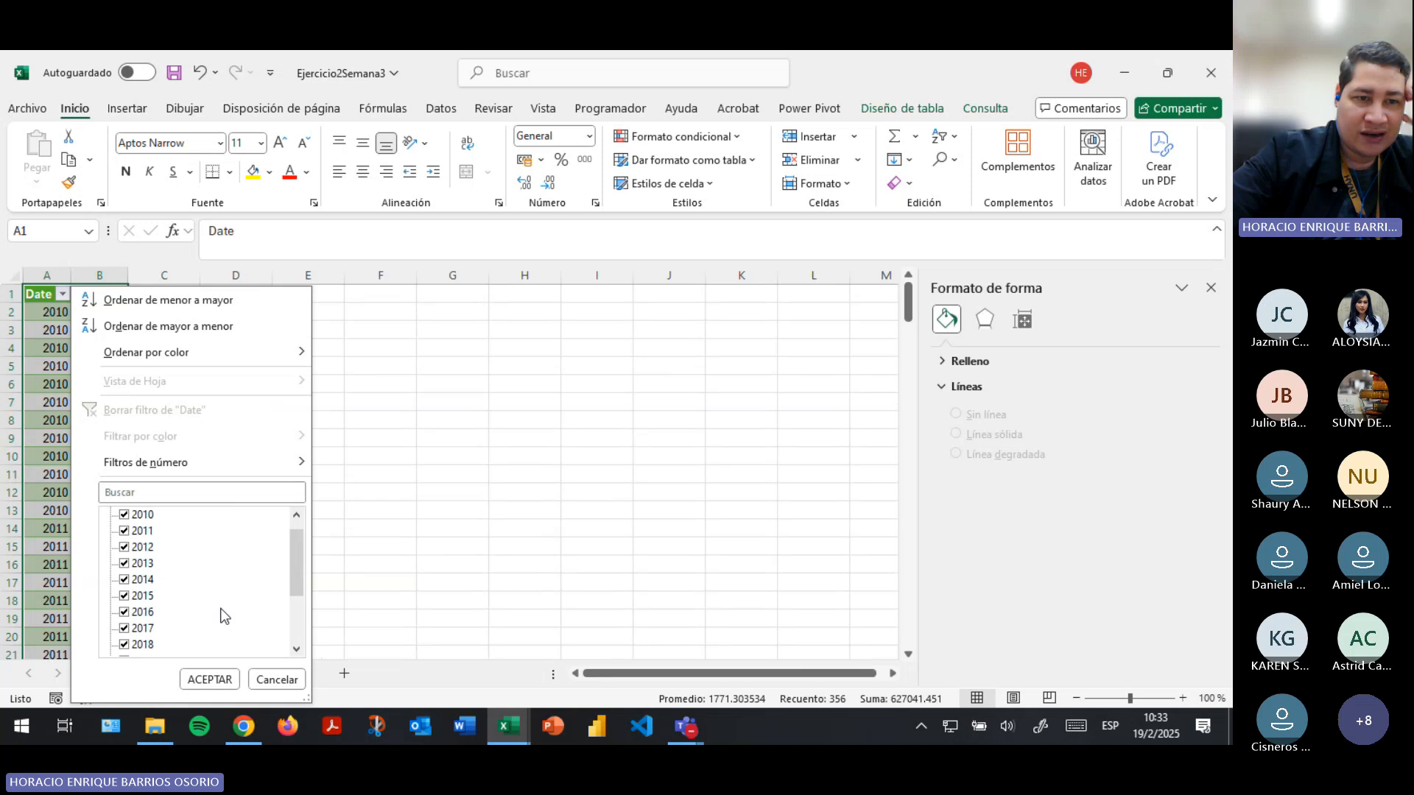
scroll(140, 533, up, 1)
scroll(154, 618, down, 3)
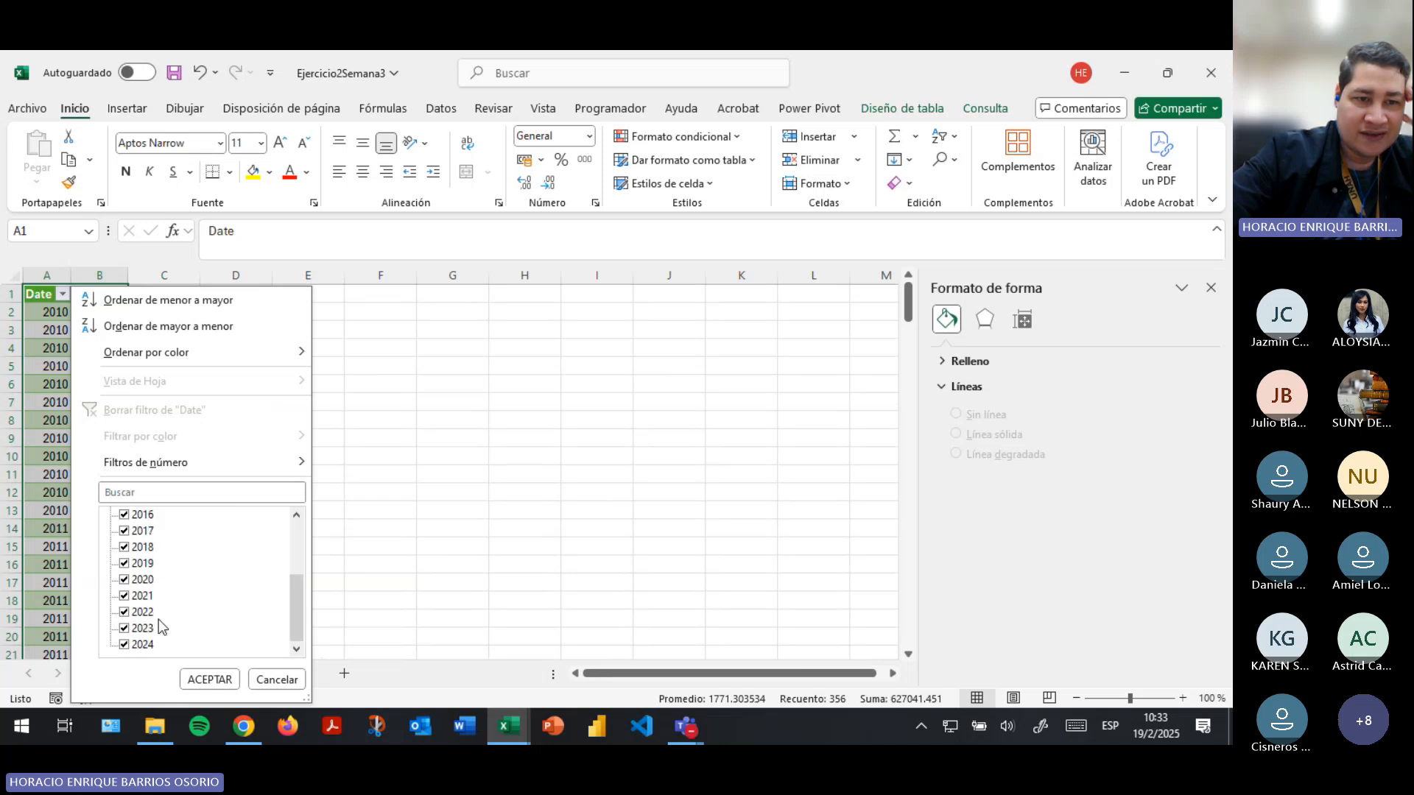
click(210, 679)
click(65, 293)
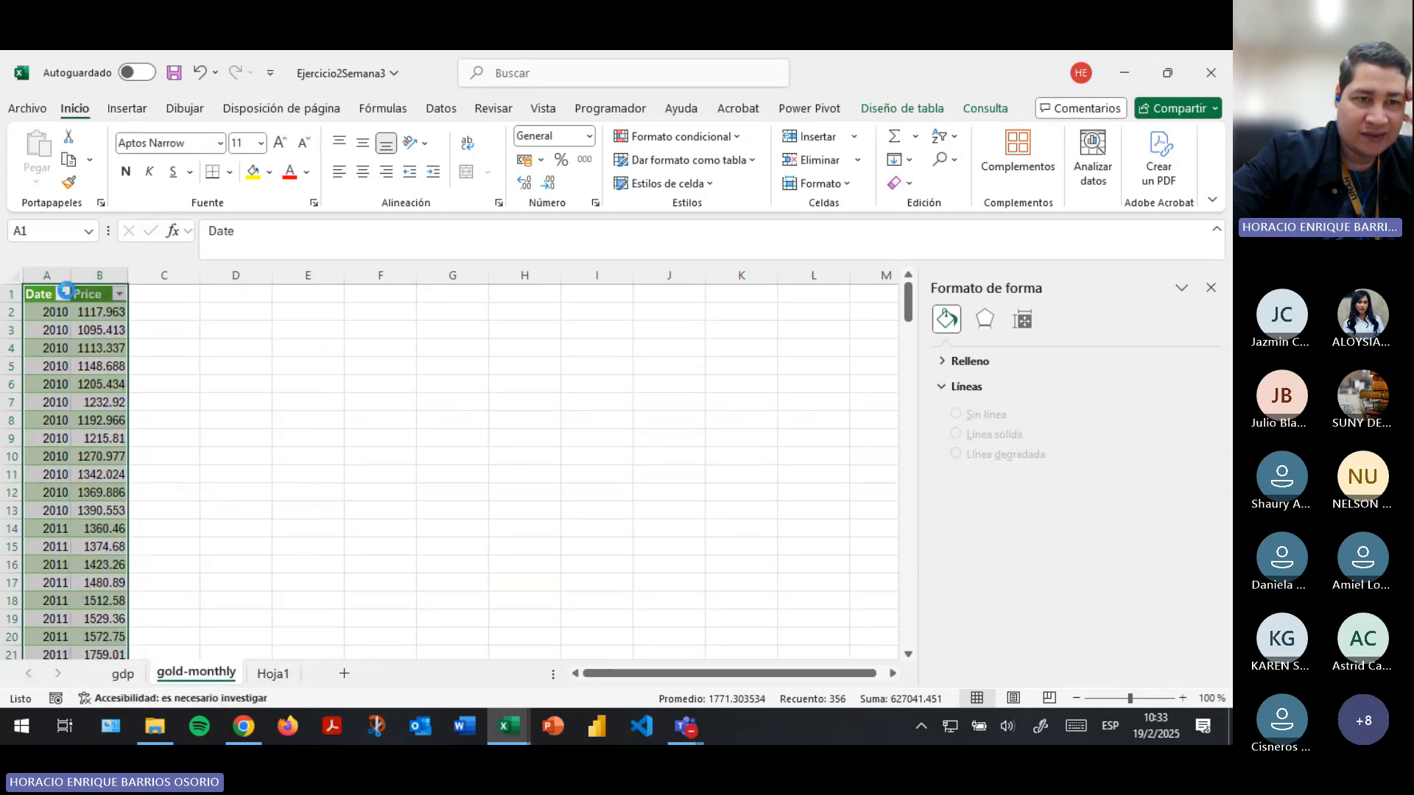
click(274, 679)
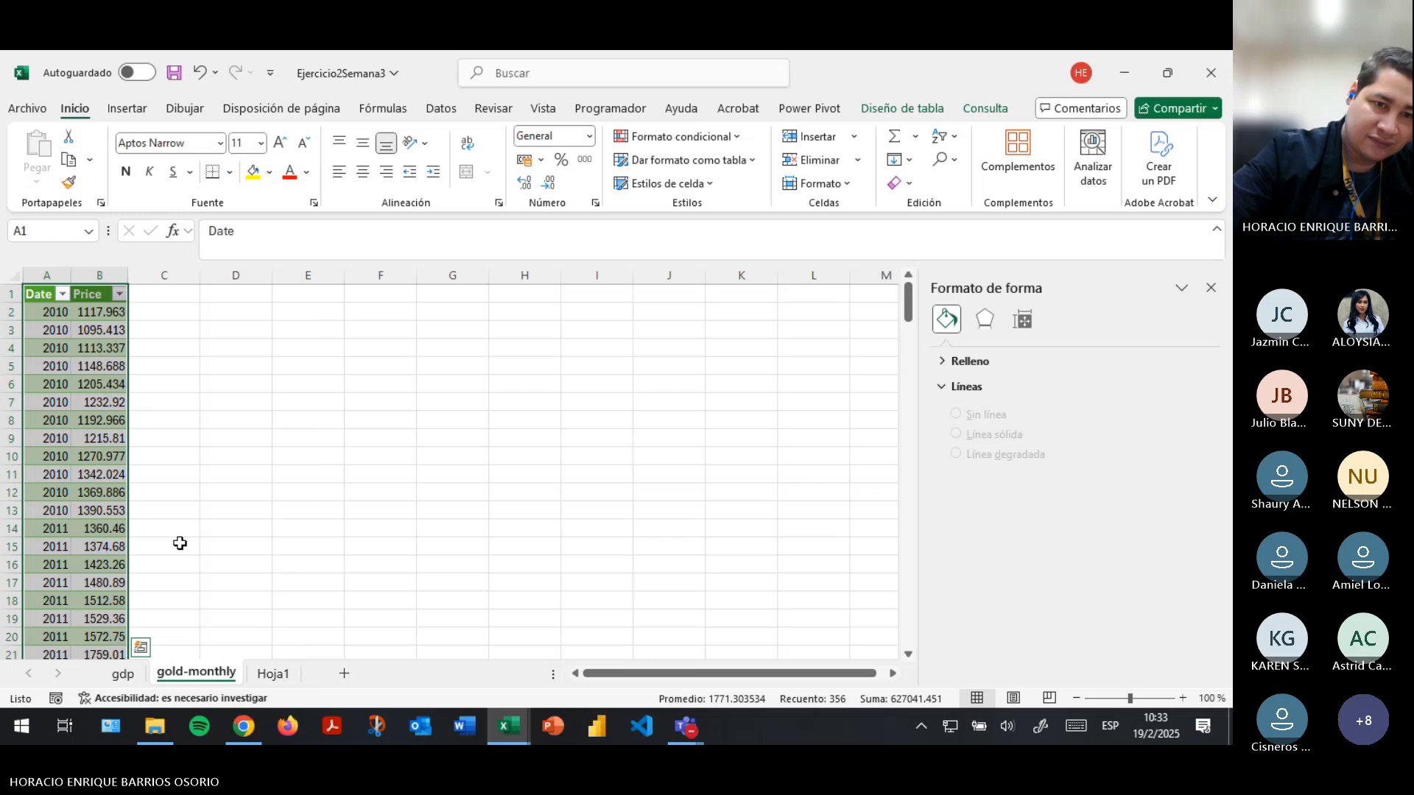
- Return to Hoja1 and inspect the range used by the 2010 average price formula in F14
click(274, 673)
click(302, 352)
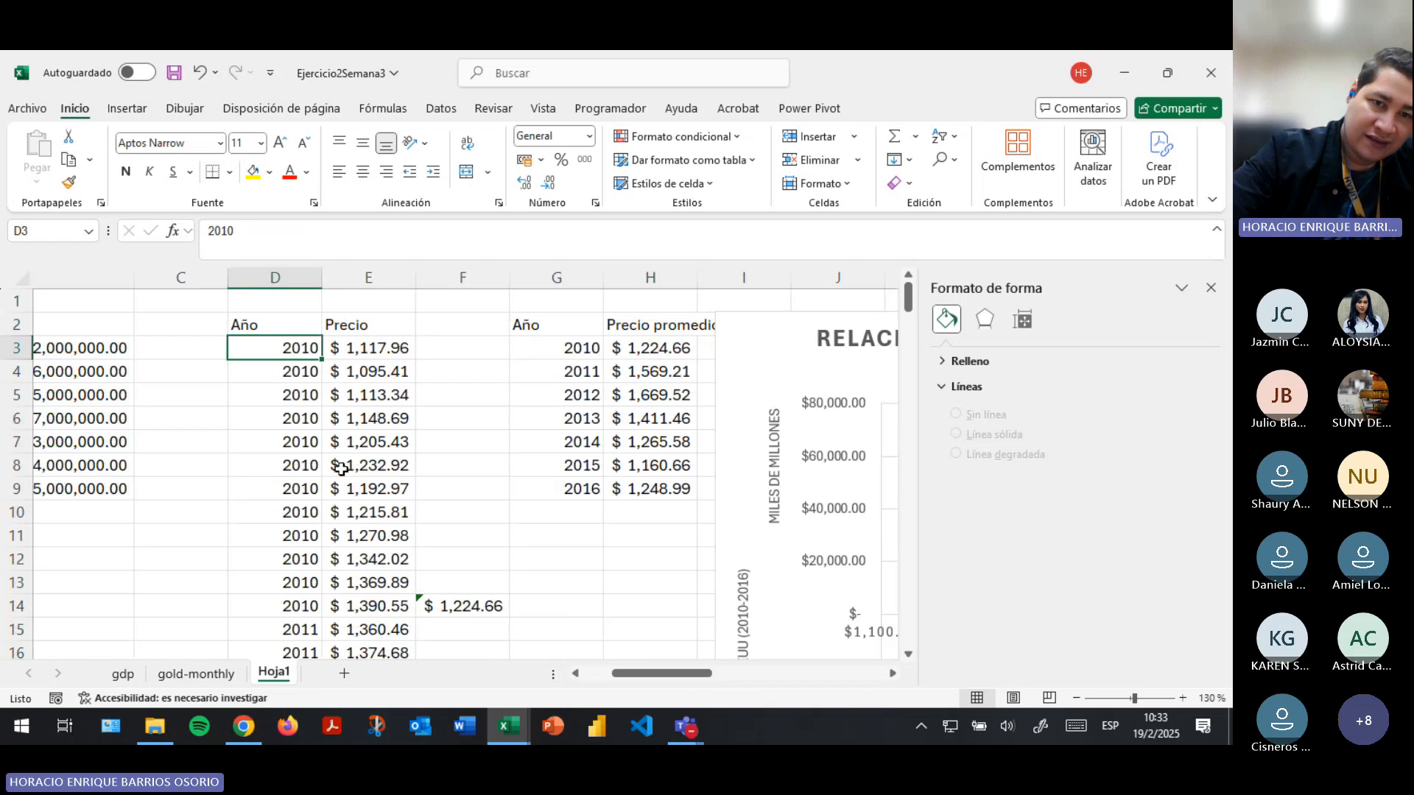
drag(353, 352, 368, 516)
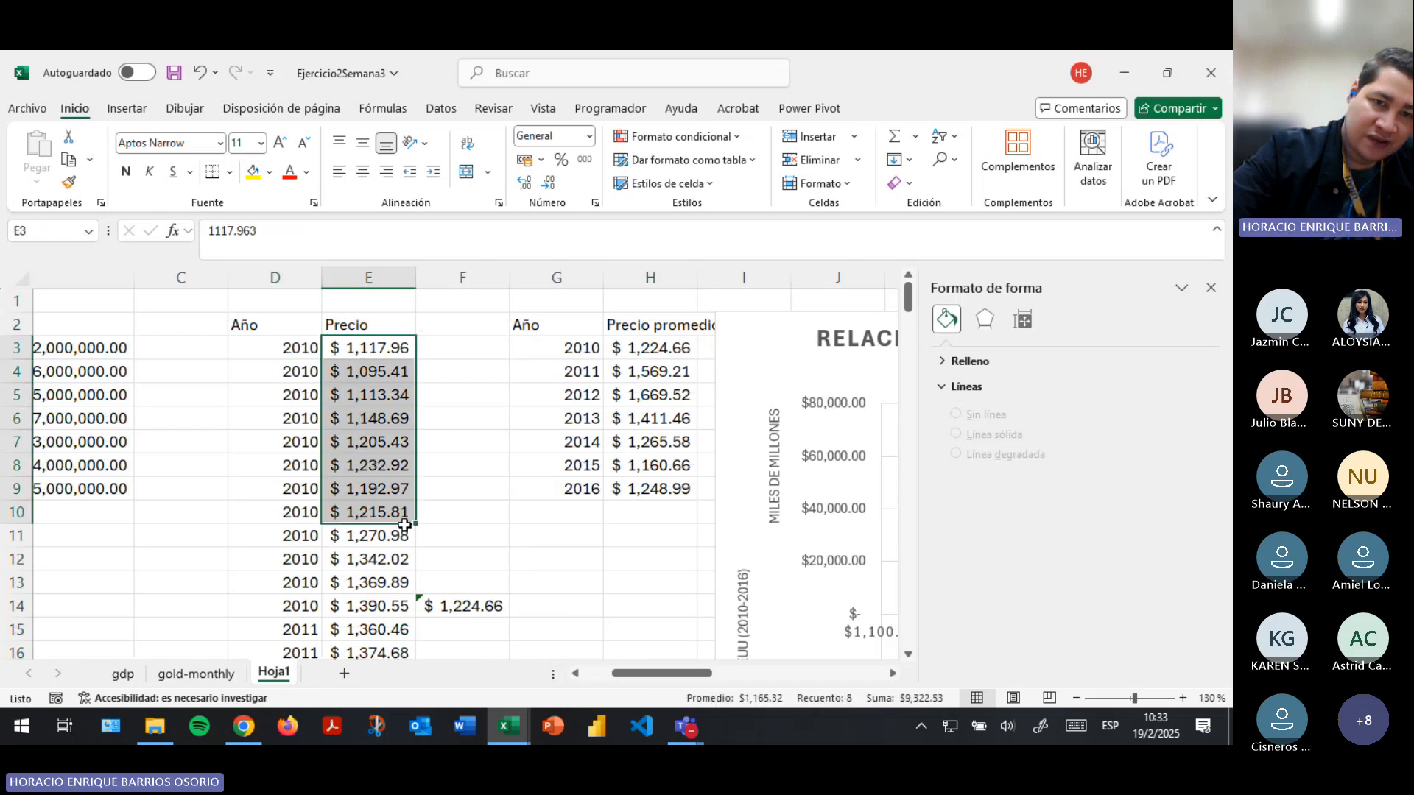
click(282, 238)
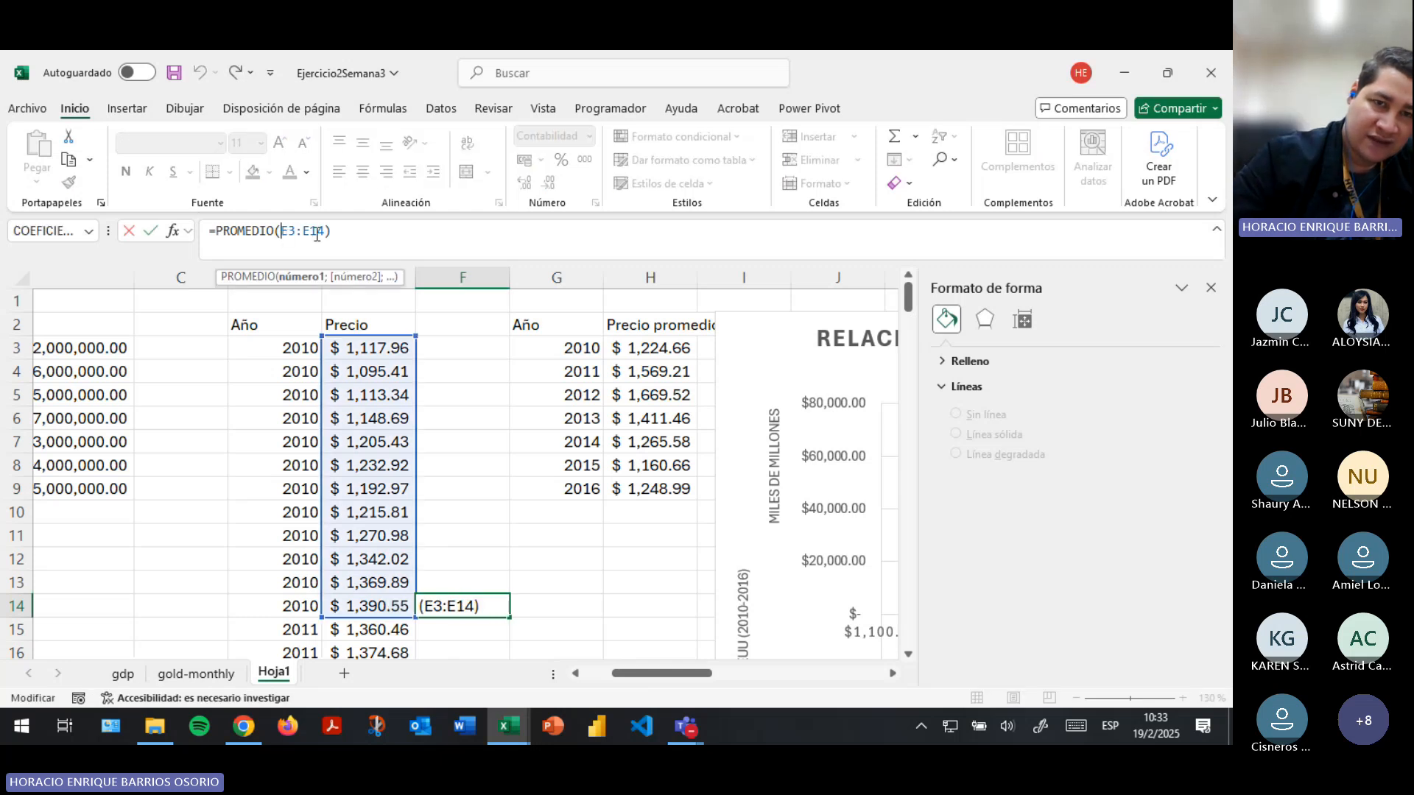
key(Return)
- Inspect the range used by the 2011 average price formula in F26 against the monthly prices
scroll(464, 420, down, 7)
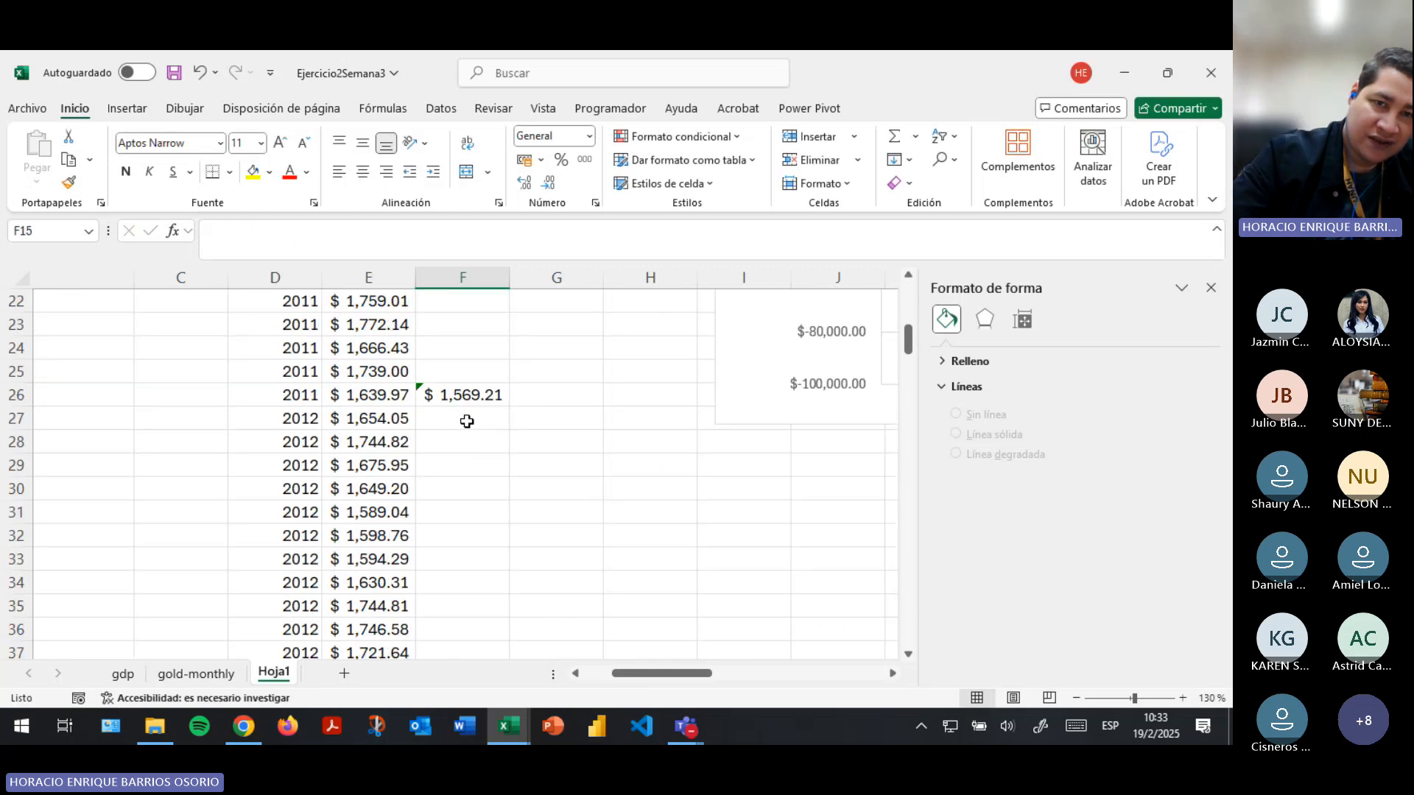
click(476, 397)
click(341, 232)
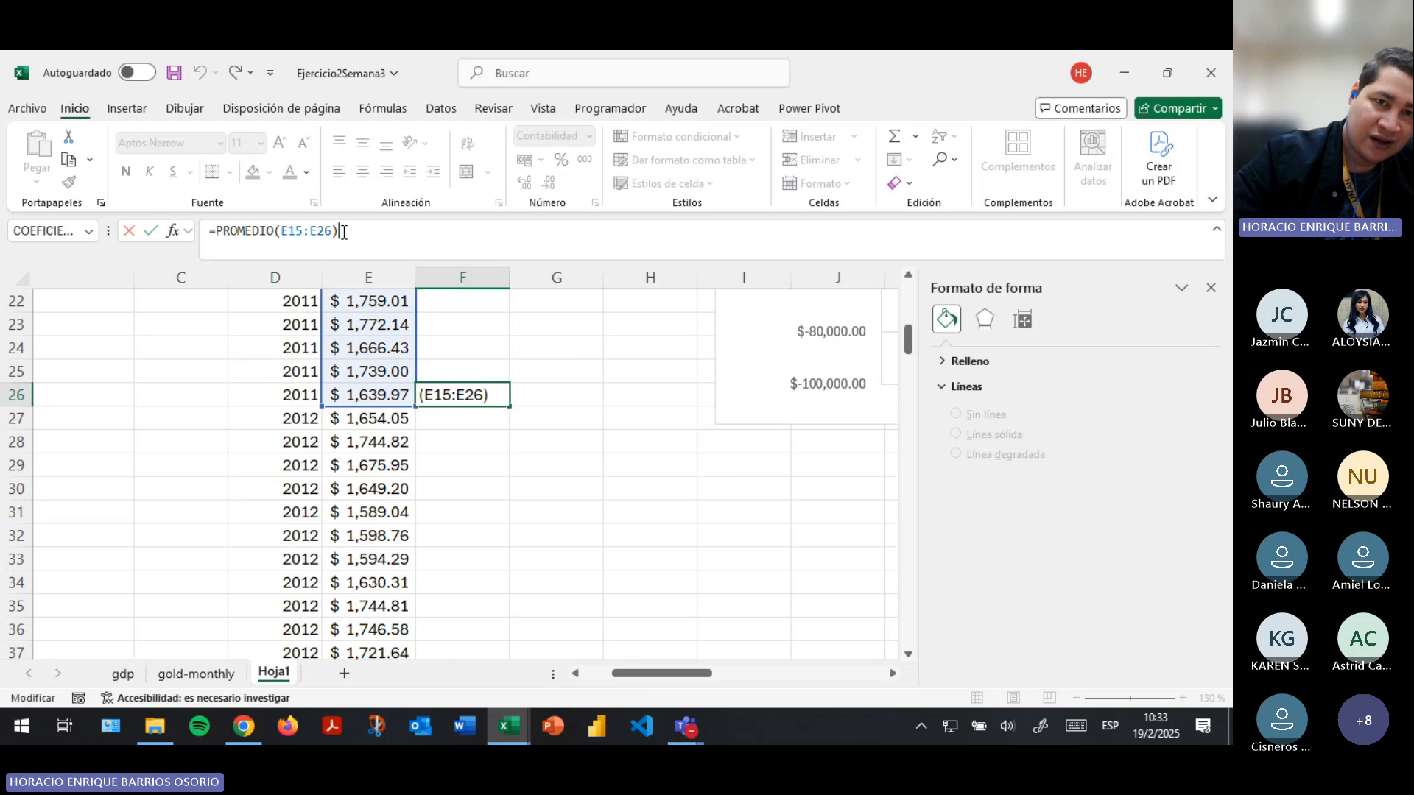
scroll(400, 423, up, 4)
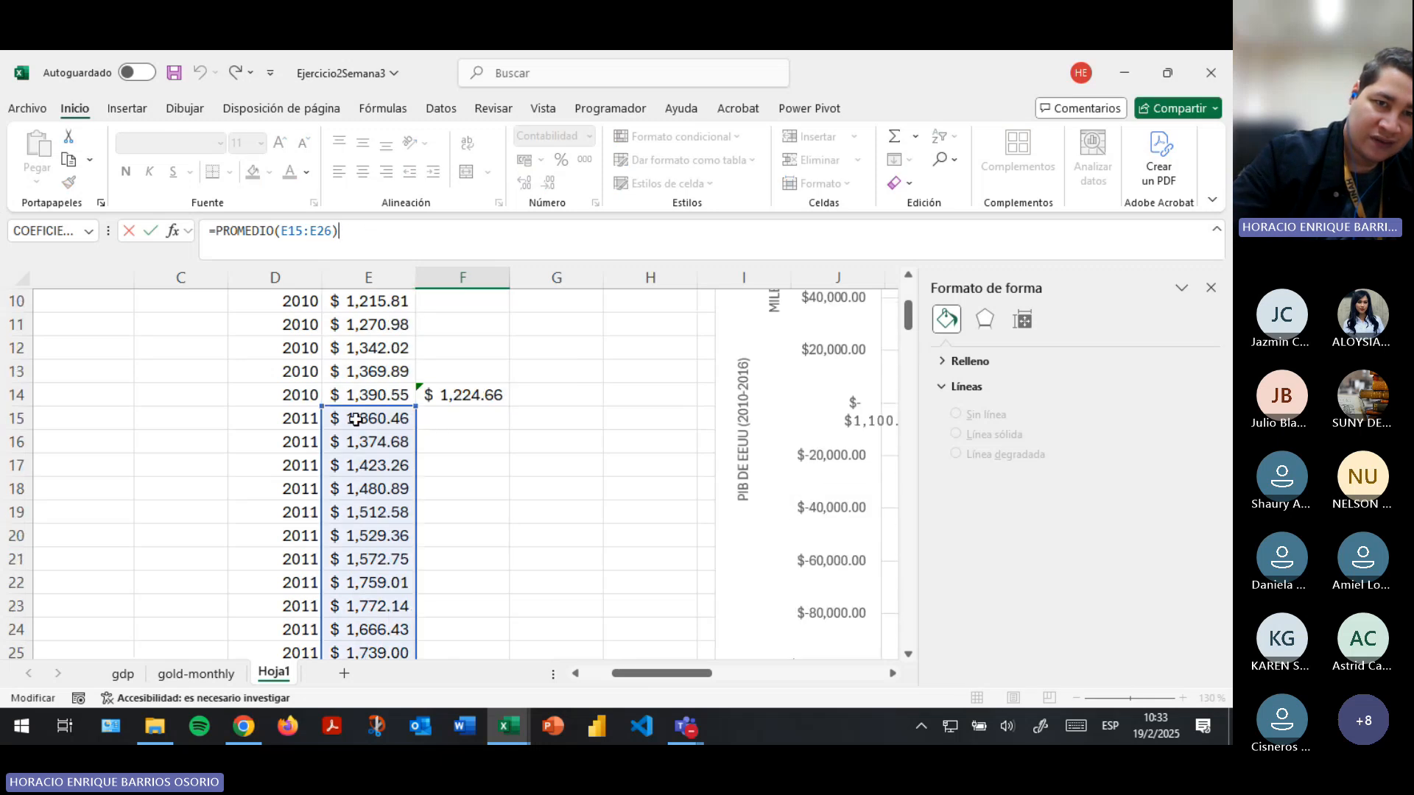
scroll(312, 417, down, 1)
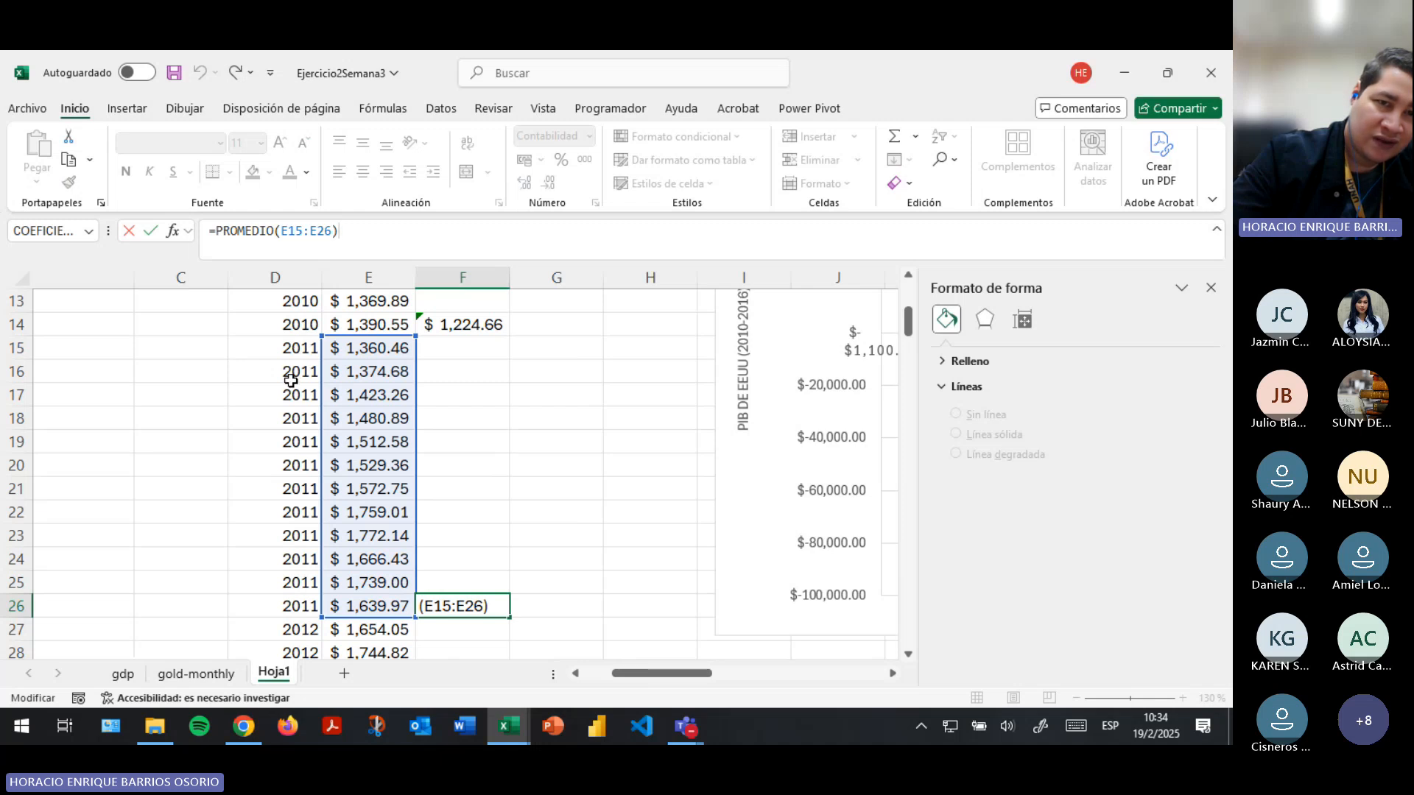
key(Return)
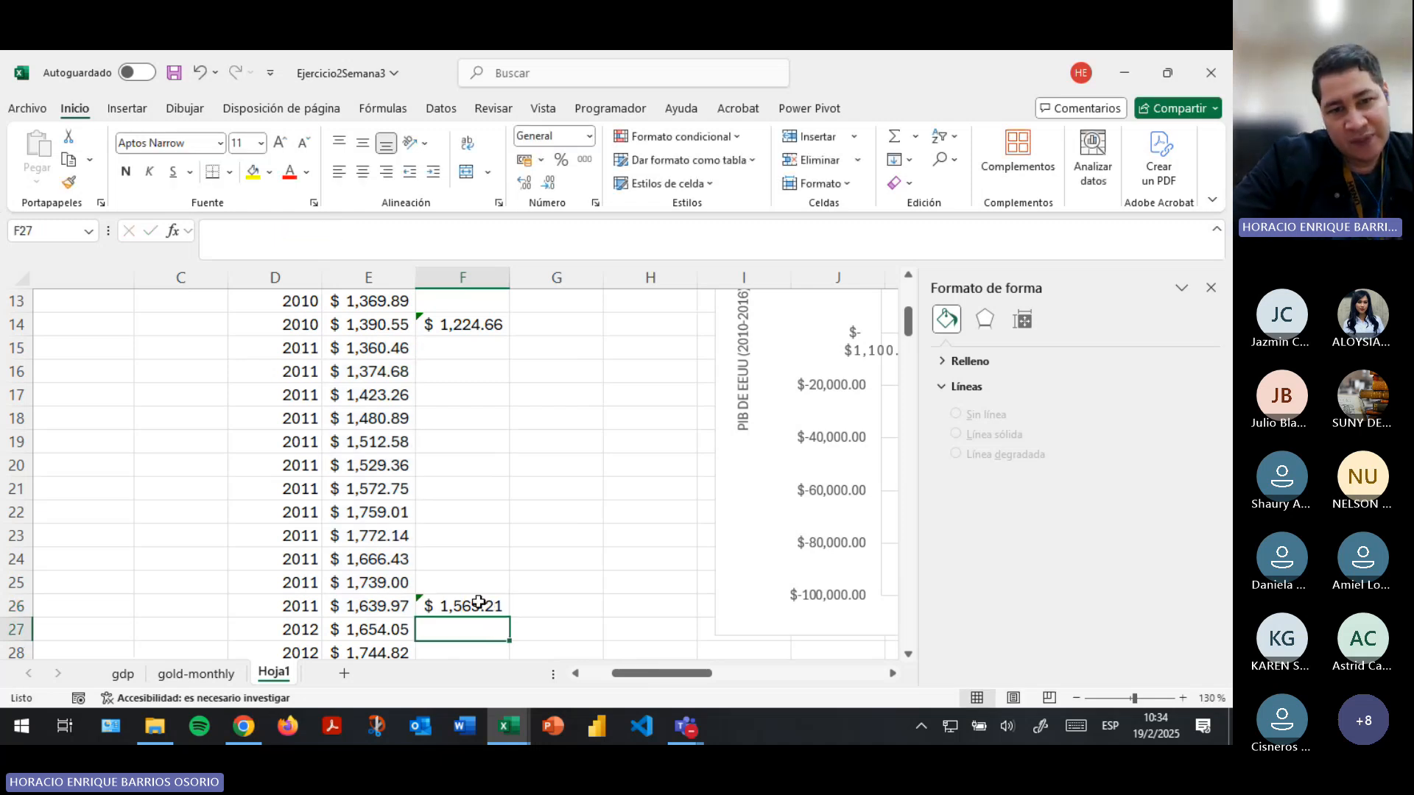
- Copy the average price formula from F26 to F38 so that it averages the 2012 prices
click(478, 602)
key(ctrl+c)
scroll(489, 546, down, 4)
click(462, 606)
key(ctrl+v)
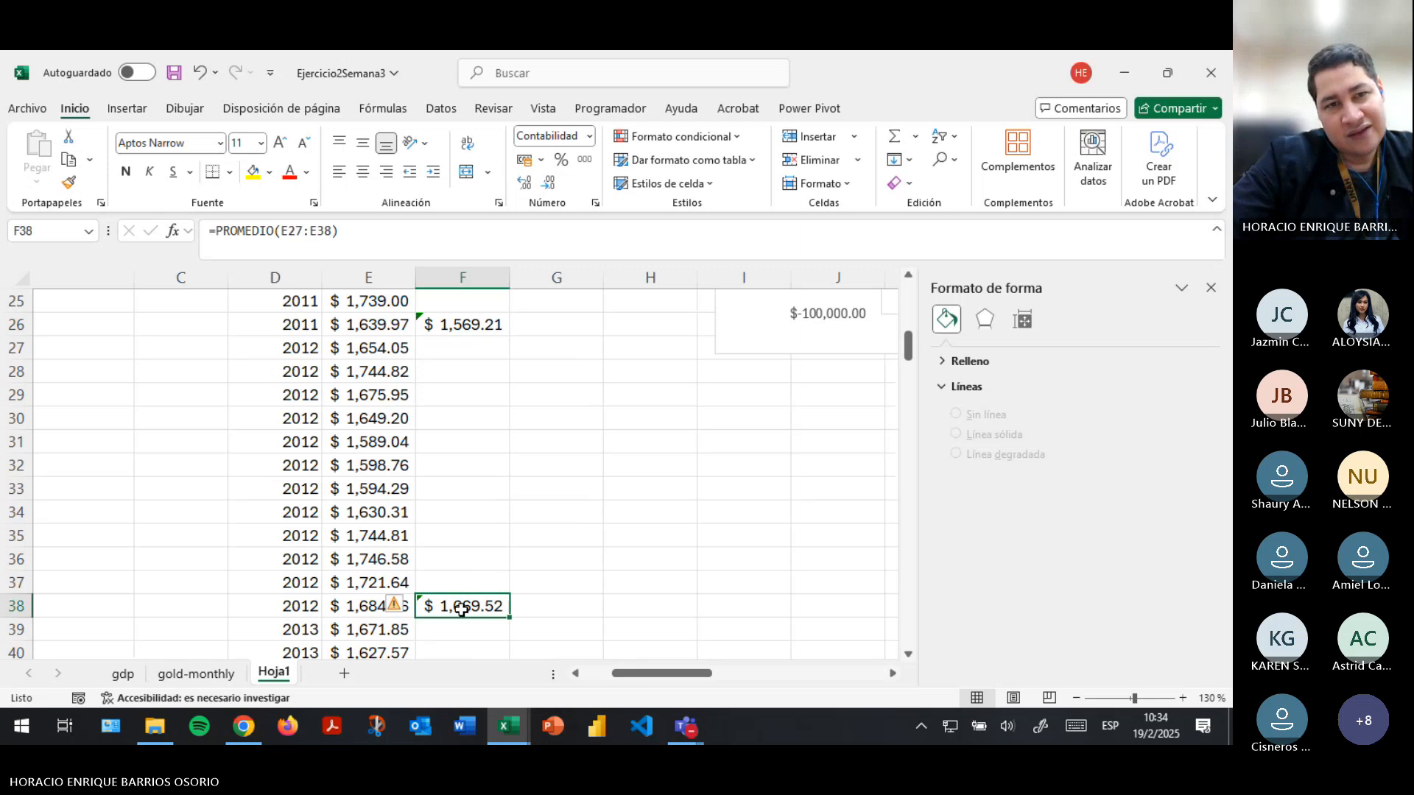
- Highlight the yearly summary in G3:H9 and its average gold prices in H3:H9
scroll(461, 610, up, 5)
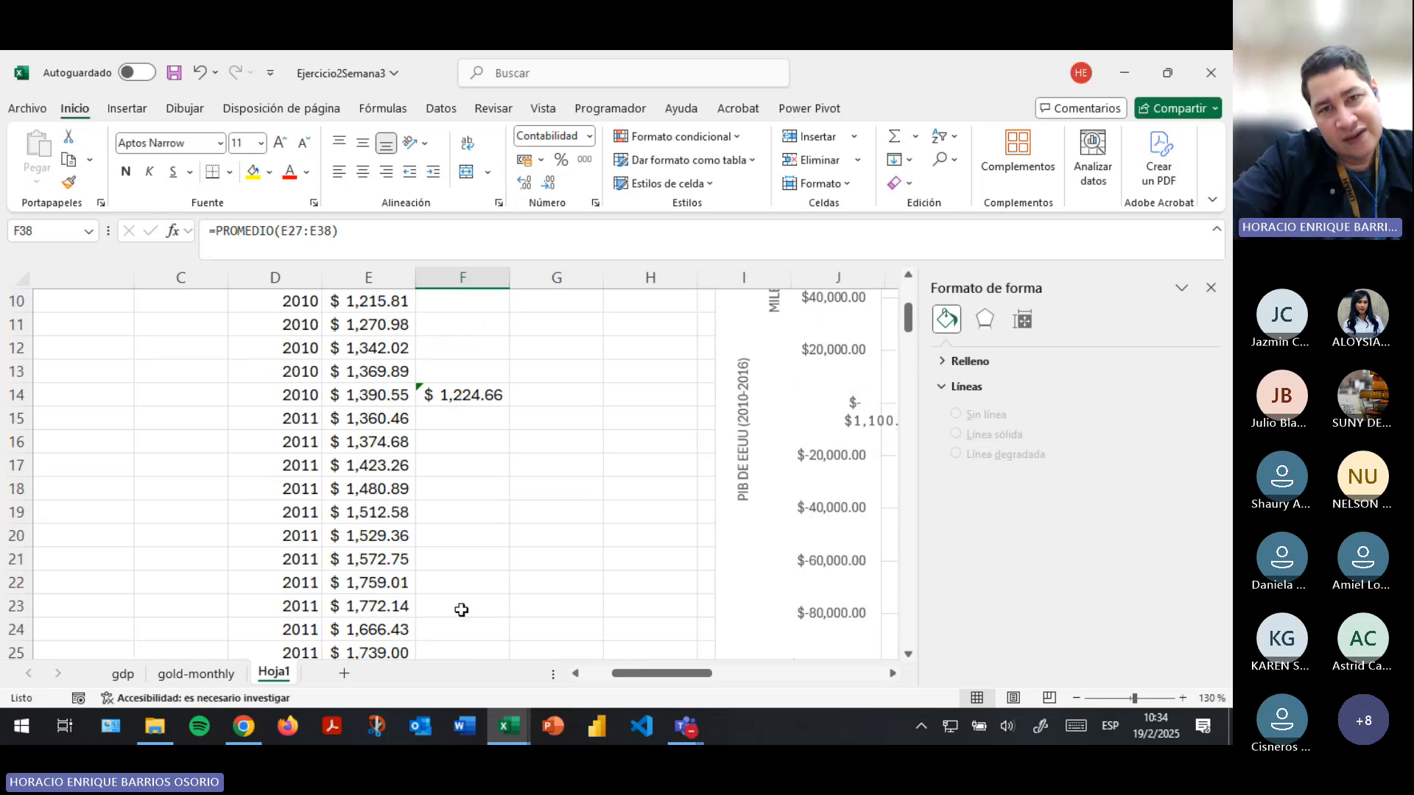
scroll(461, 610, up, 3)
drag(615, 349, 592, 497)
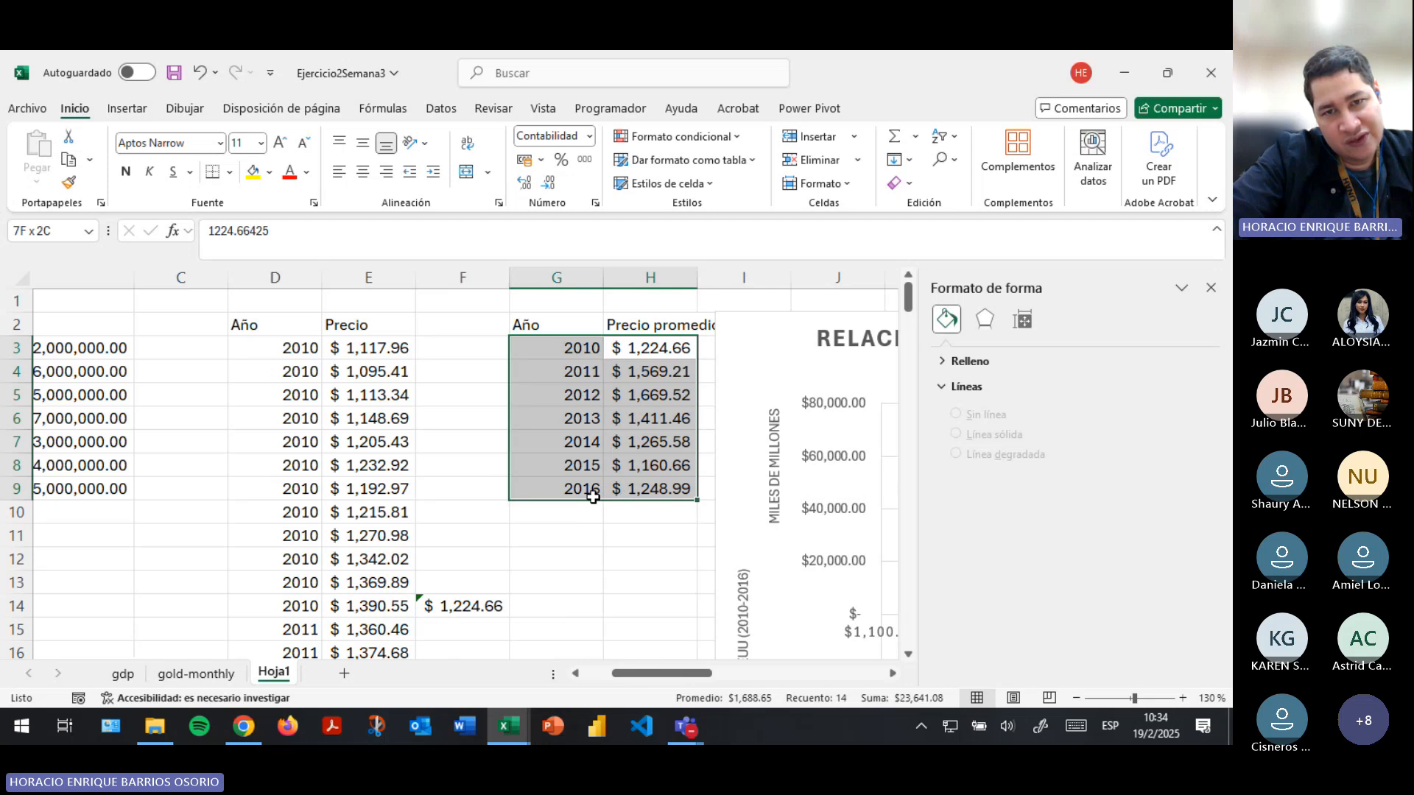
drag(639, 360, 647, 485)
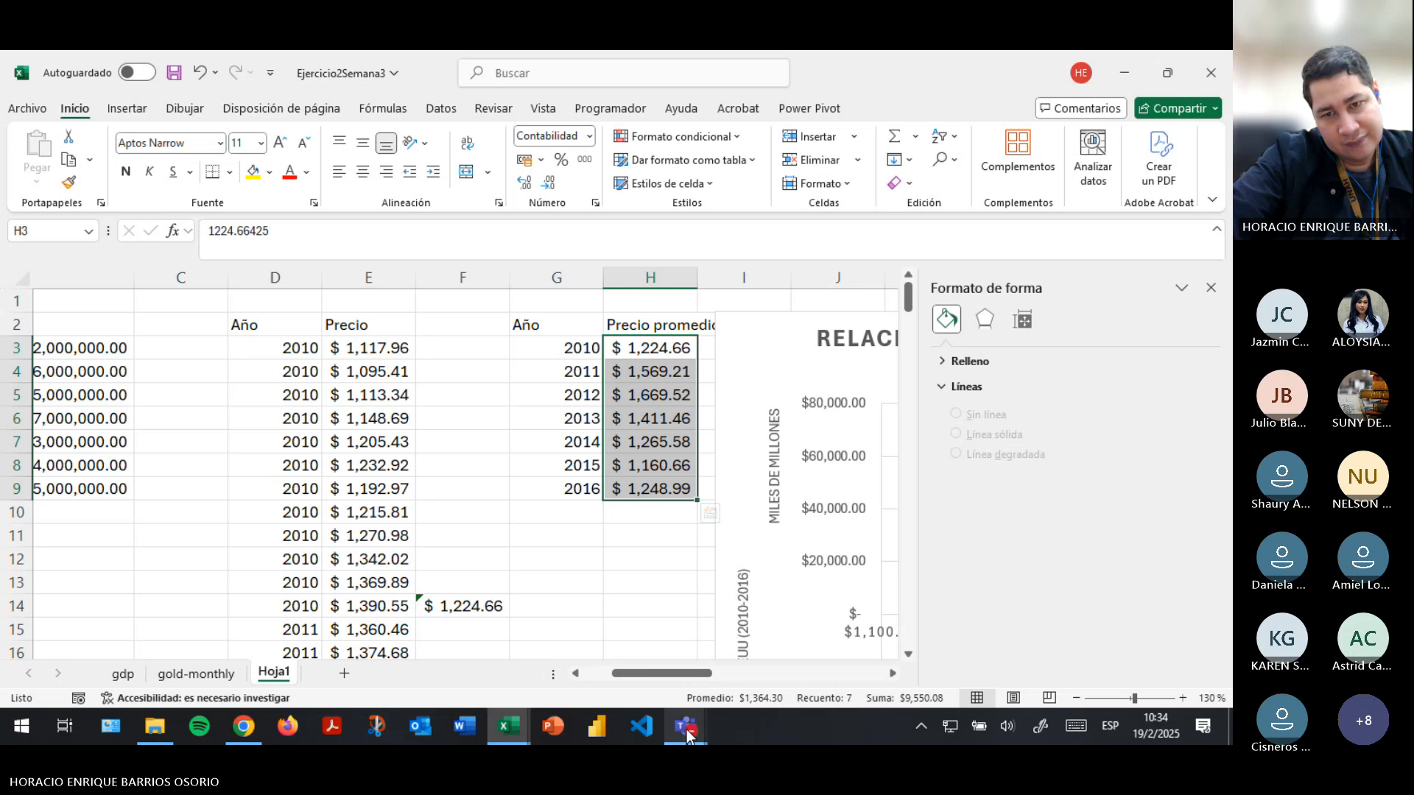
- Check the Teams meeting chat for participants' replies and return to the Ejercicio2Semana3 workbook
mouse_move(690, 735)
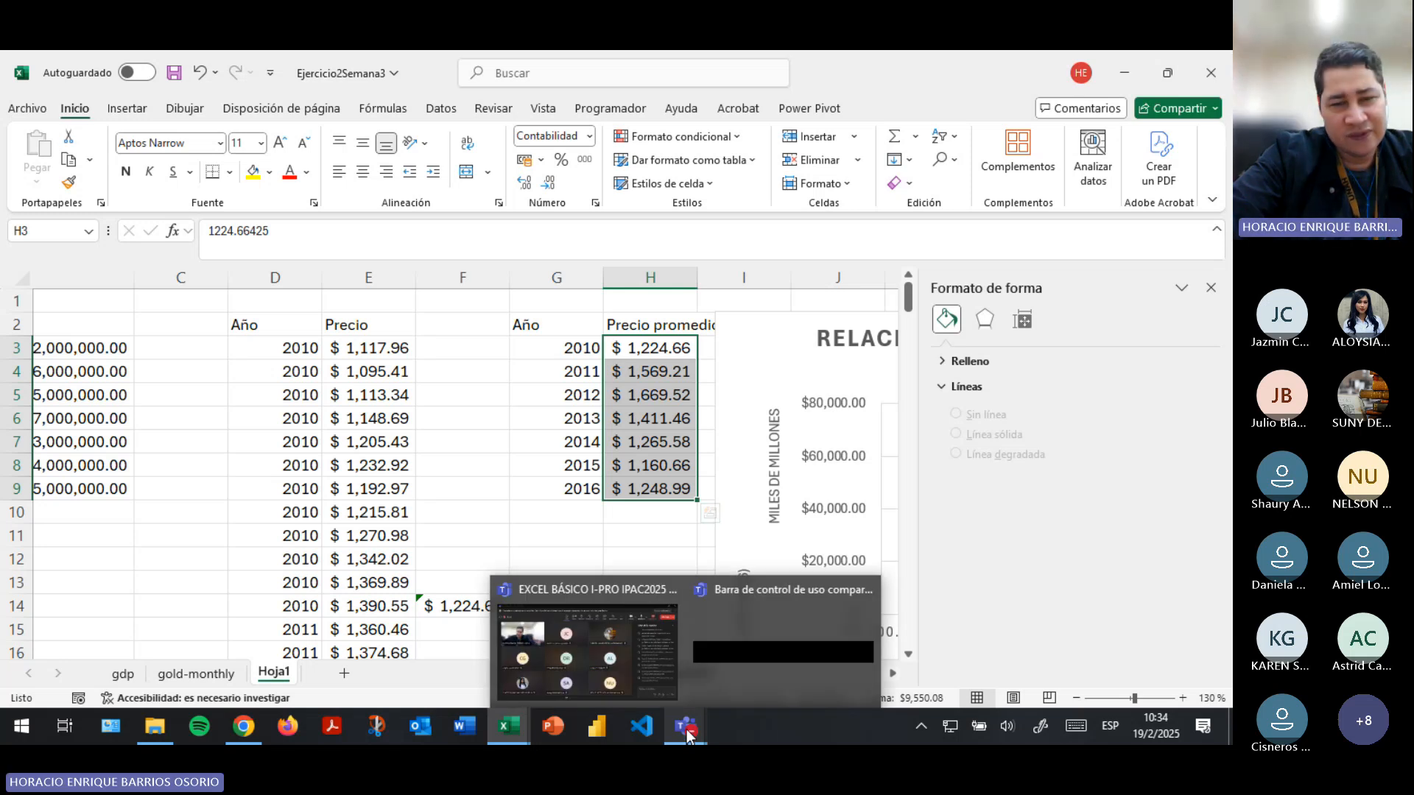
click(611, 670)
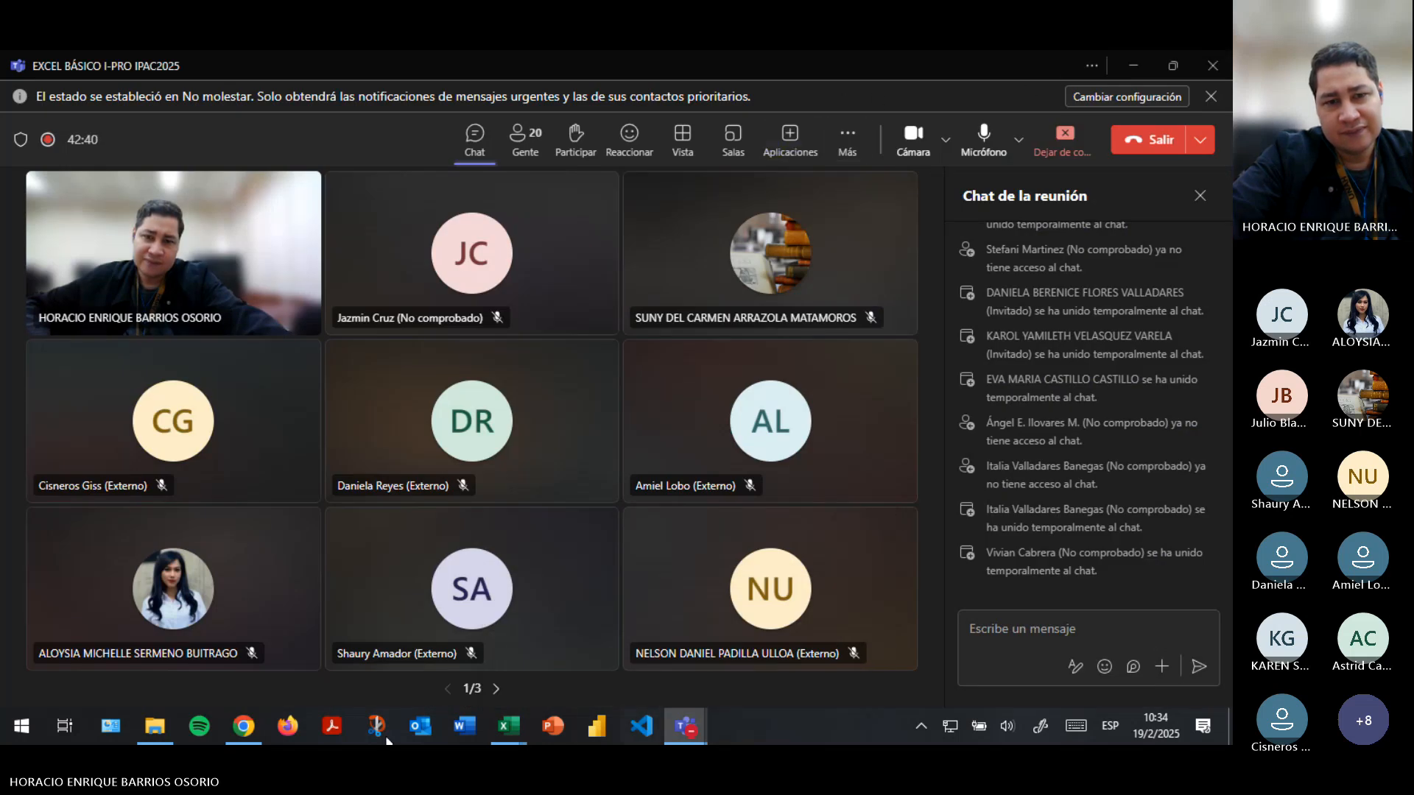
mouse_move(506, 726)
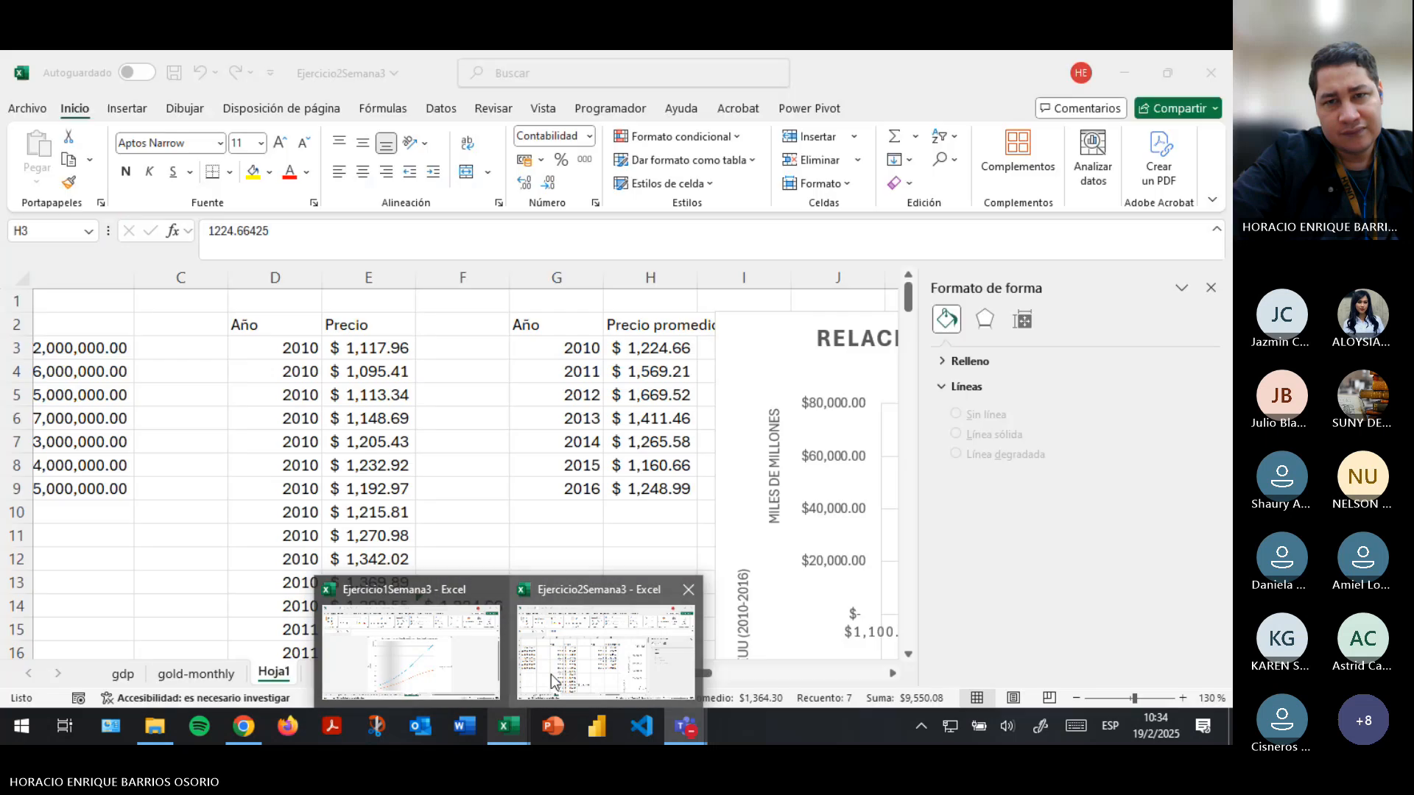
click(551, 674)
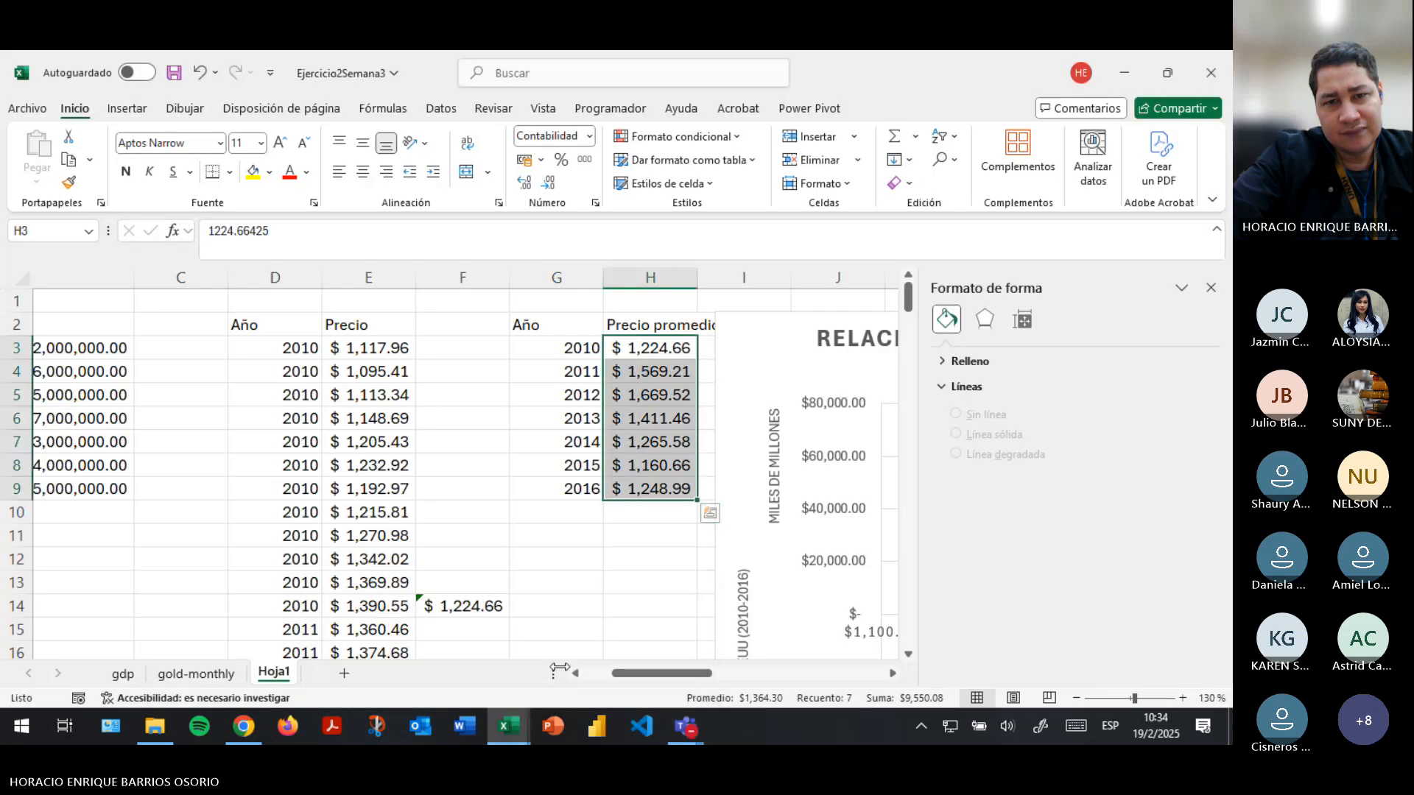
mouse_move(676, 725)
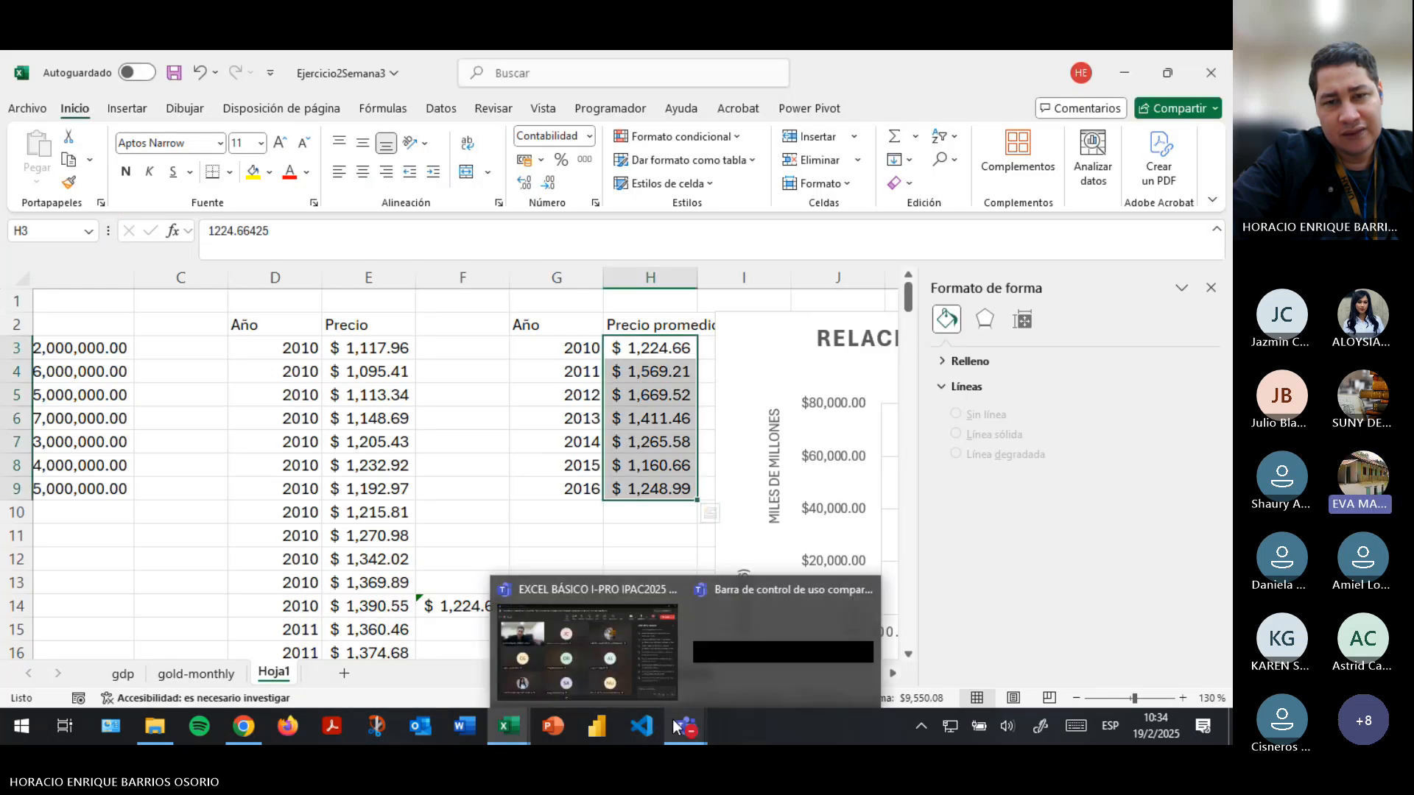
click(604, 674)
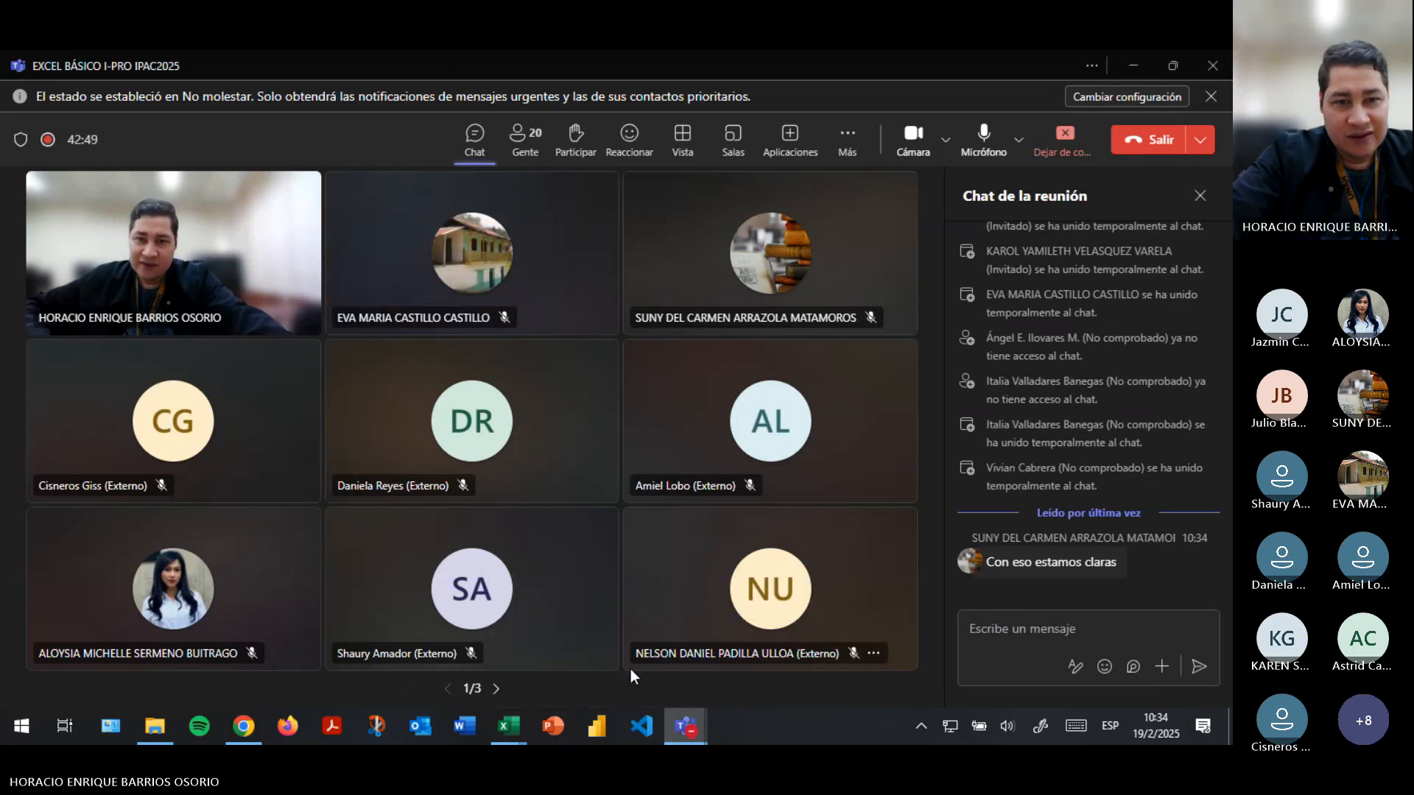
mouse_move(508, 727)
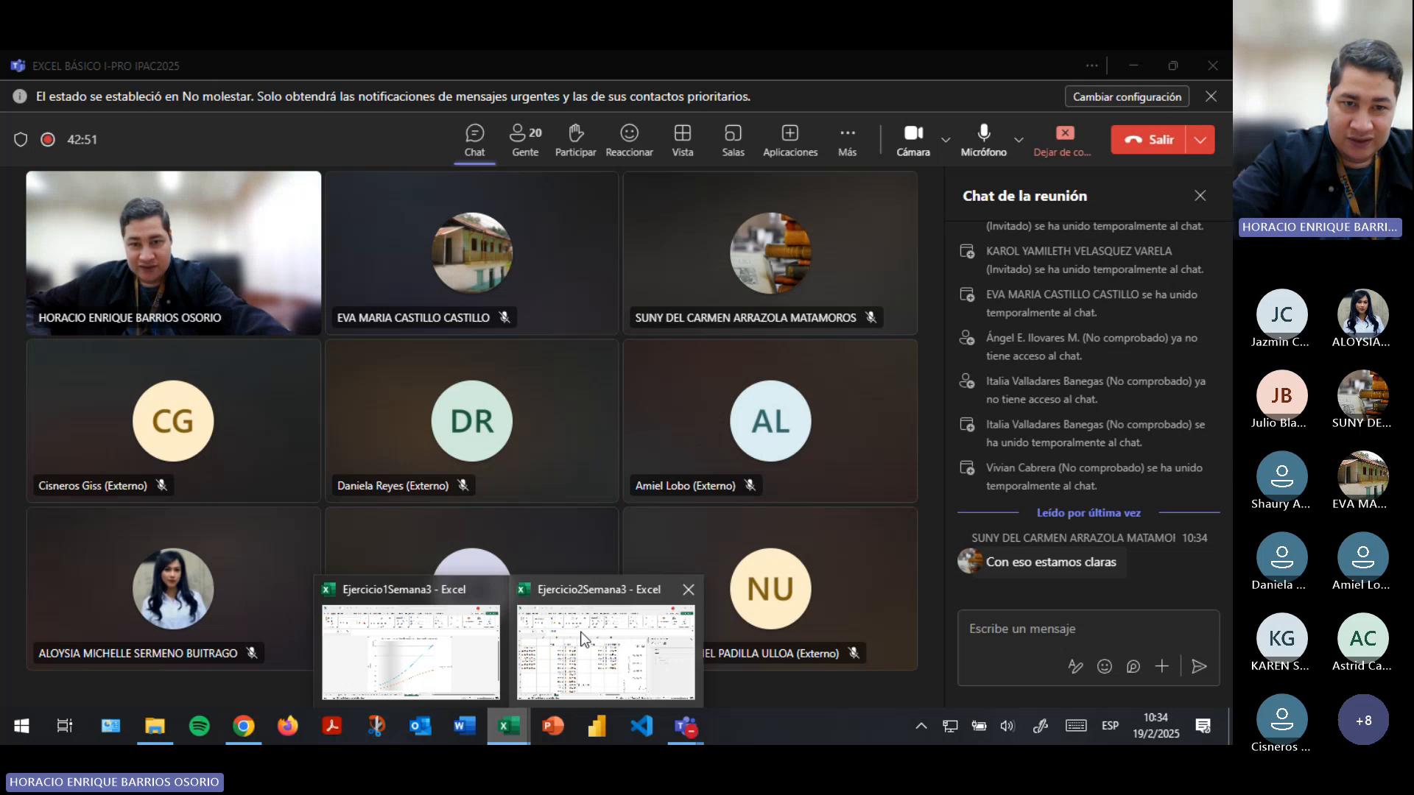
click(581, 639)
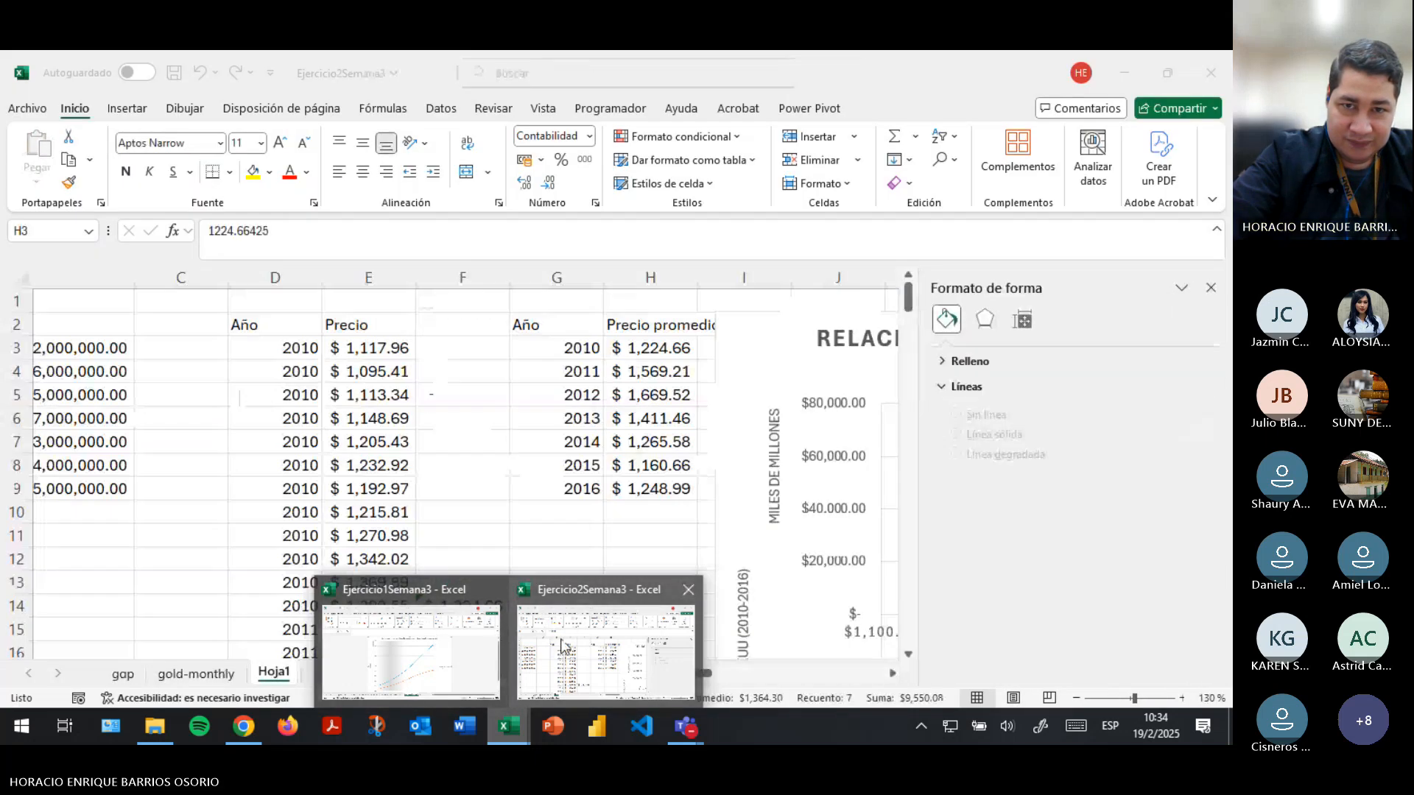
click(567, 645)
- Highlight the years in R3:R9 and compare the PIB values in S3:S9 with the average gold prices in T3:T9
drag(674, 674, 826, 658)
drag(414, 349, 429, 492)
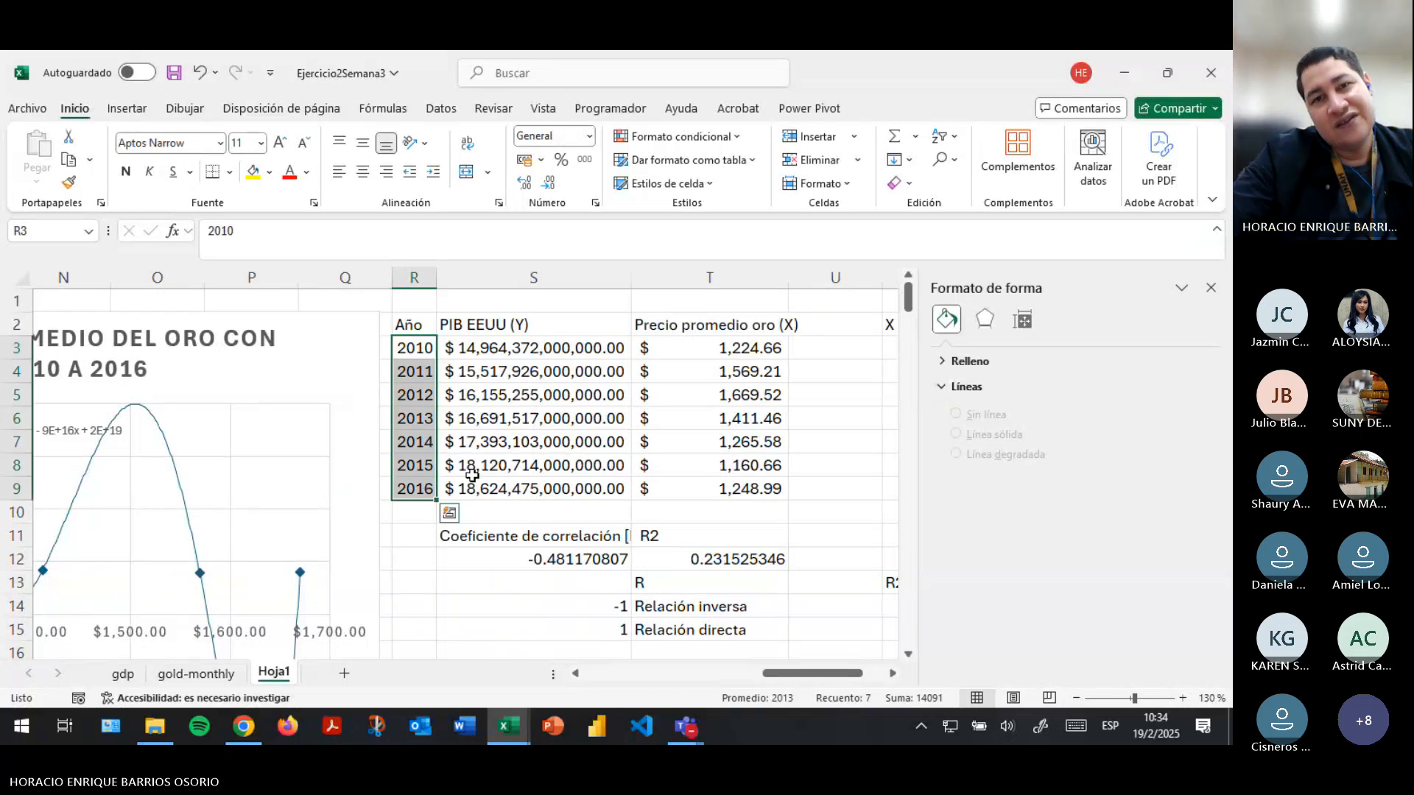
drag(726, 350, 743, 498)
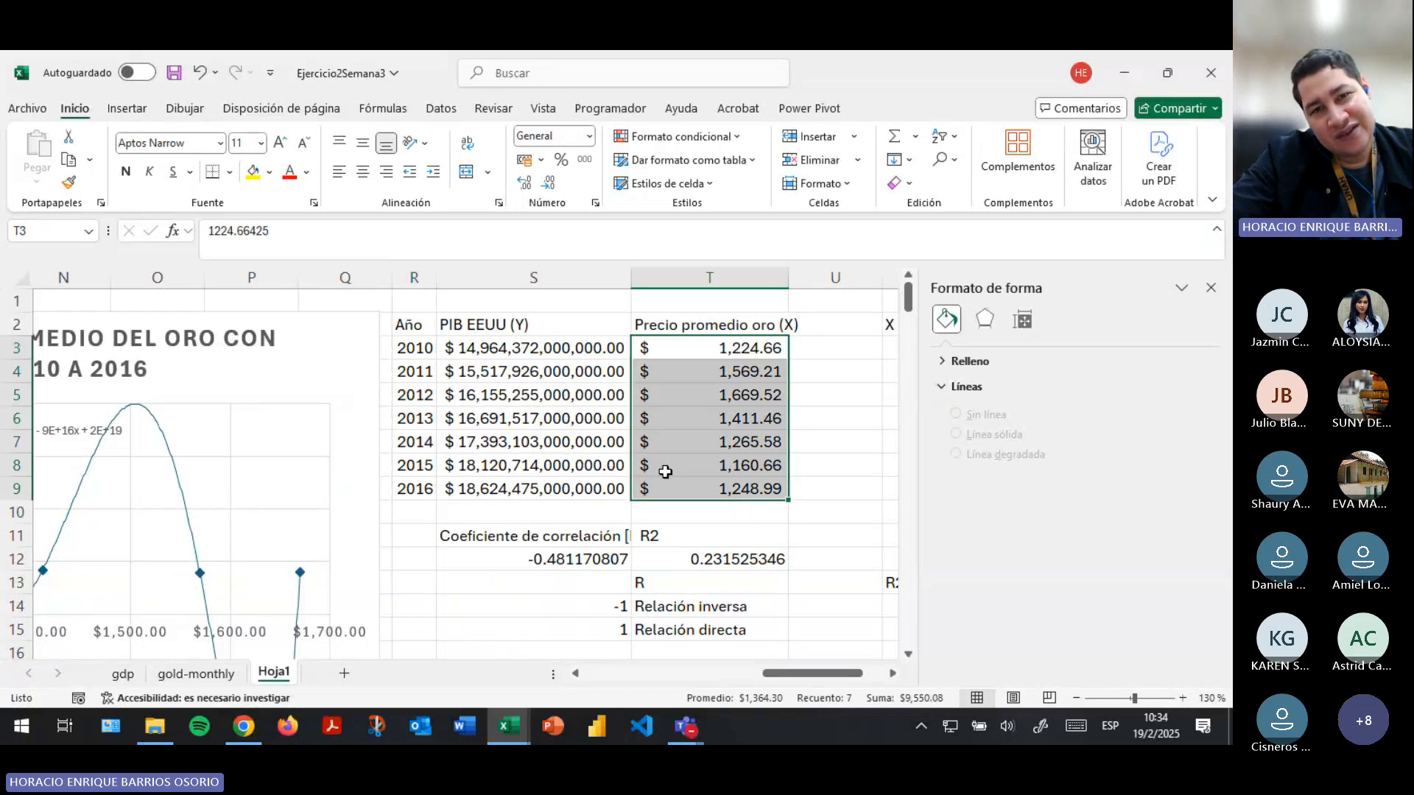
drag(560, 349, 583, 492)
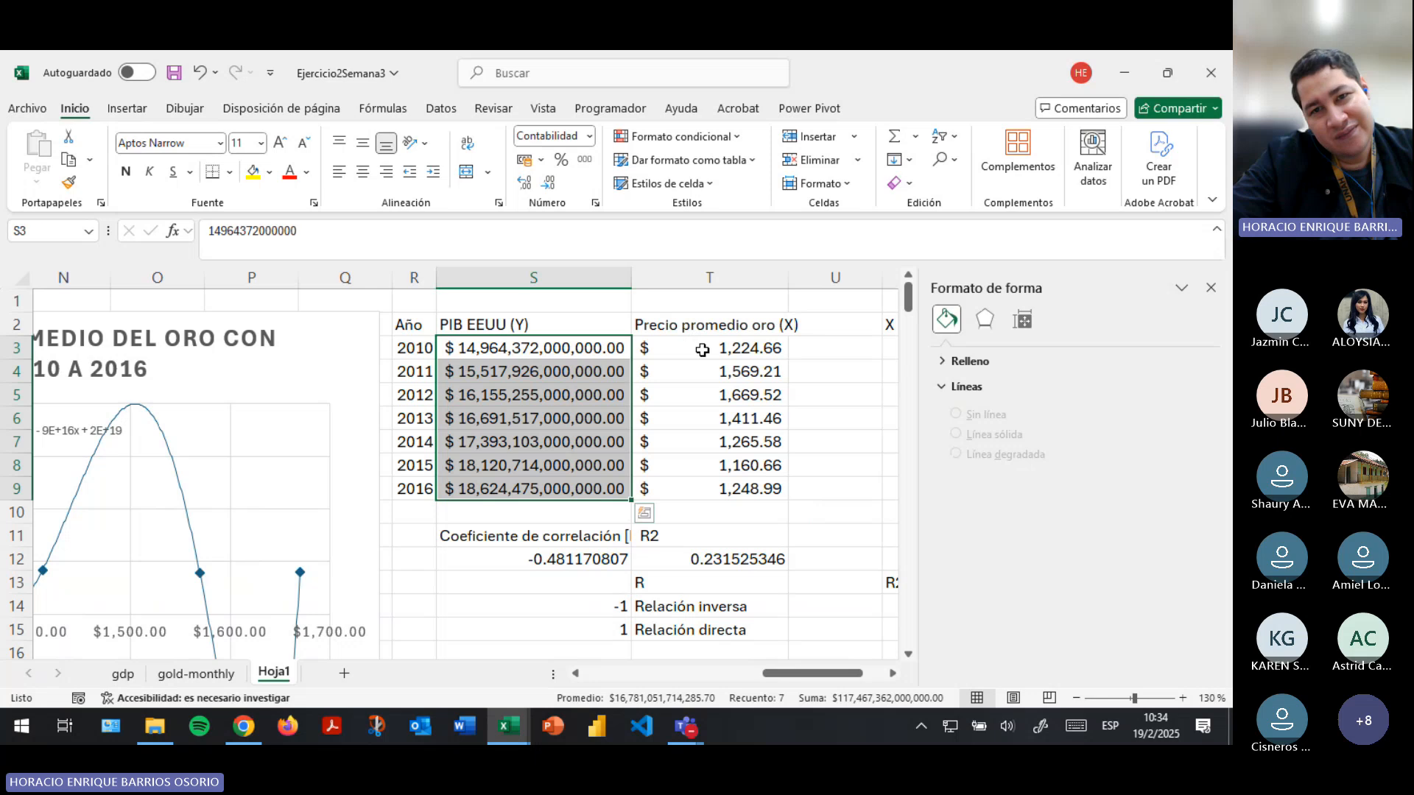
drag(700, 348, 710, 489)
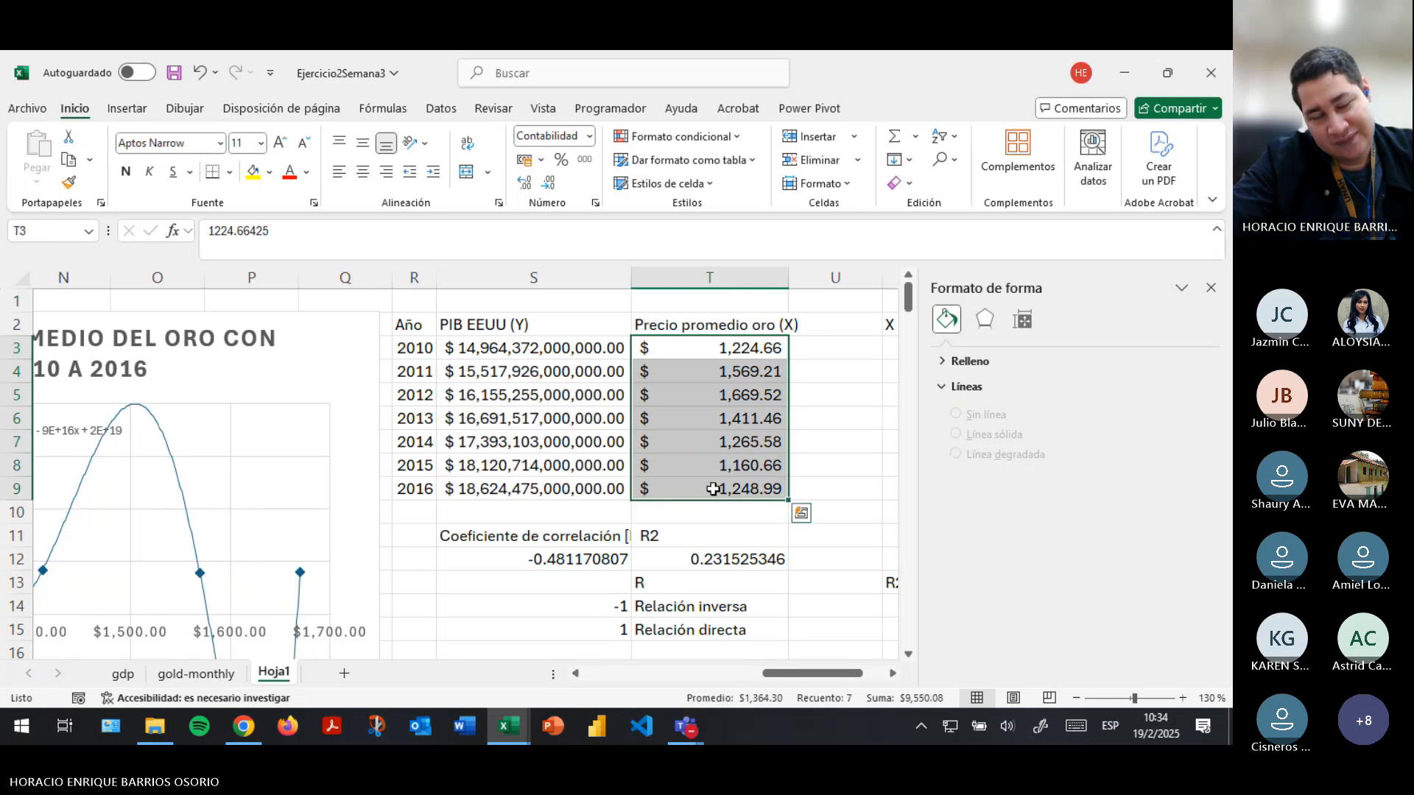
drag(582, 349, 583, 491)
drag(693, 350, 710, 489)
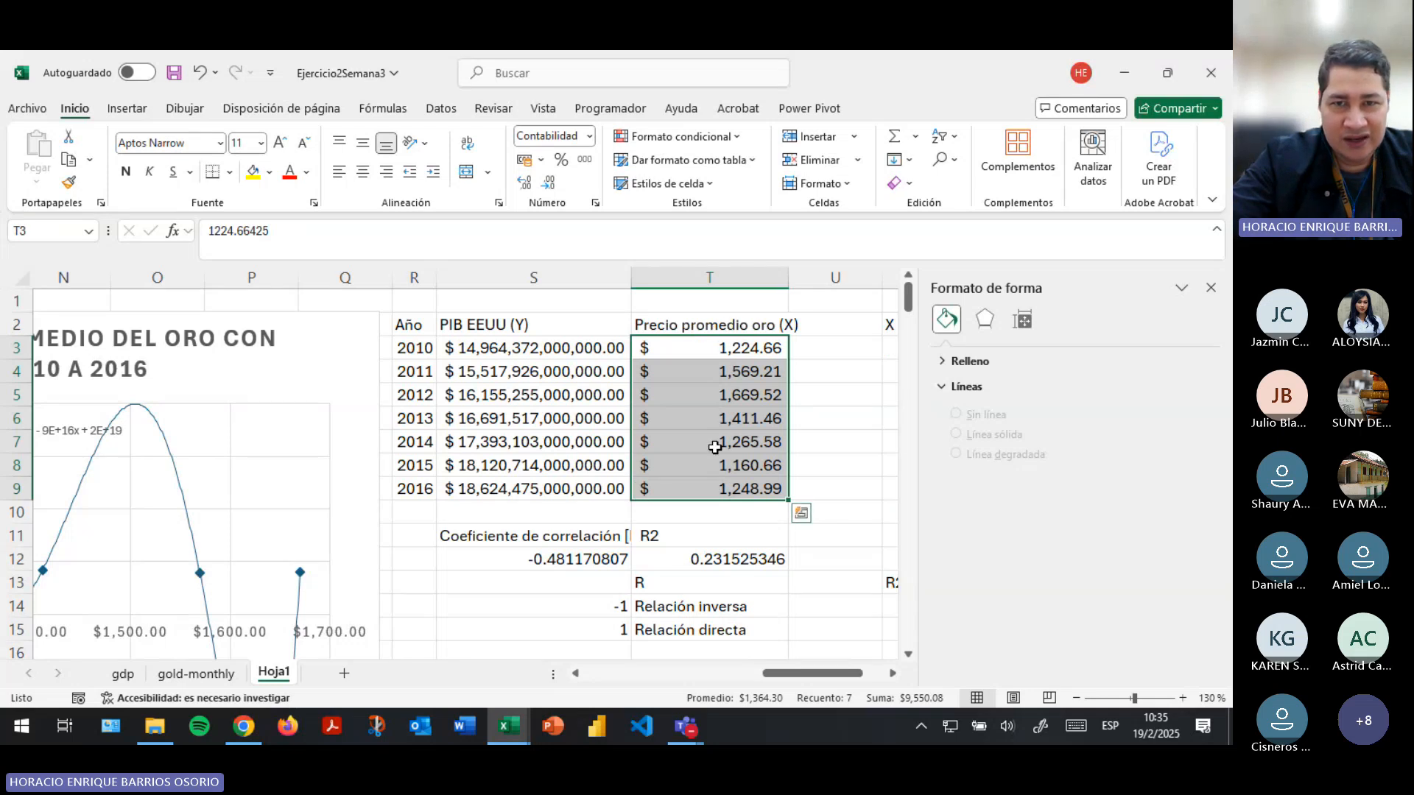
- Point out the X and Y variable headers in T2 and S2 with their values in S3:T9, and save the workbook
click(781, 326)
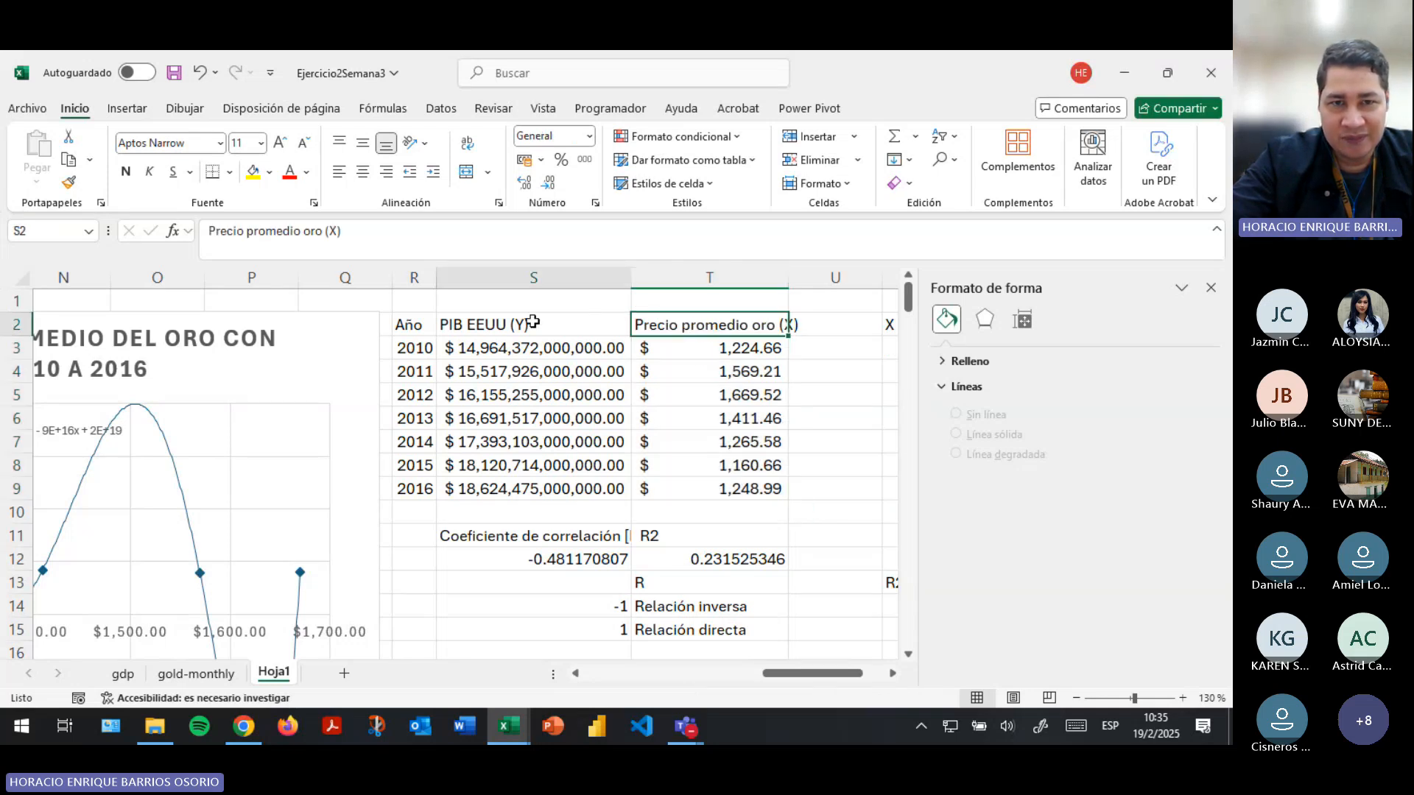
click(511, 332)
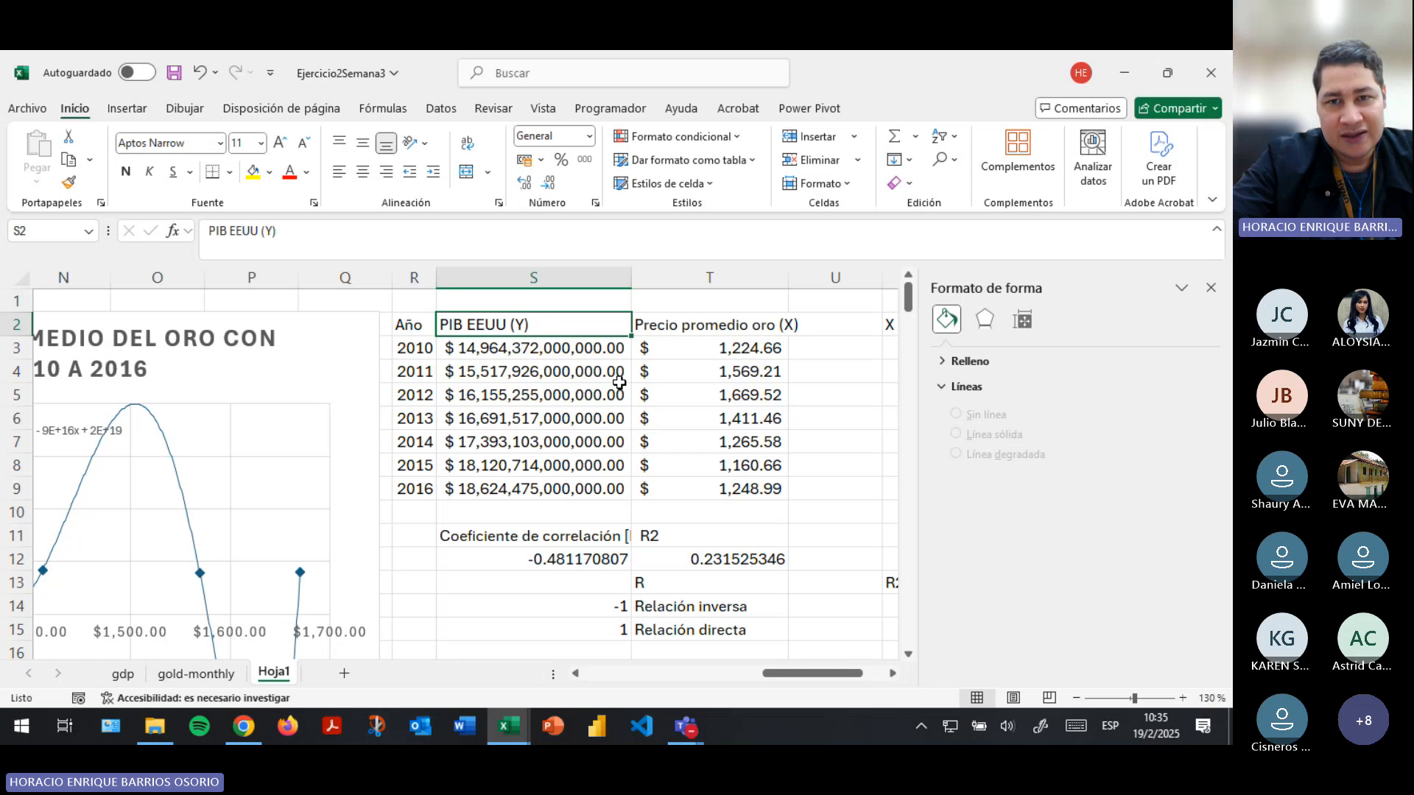
drag(729, 348, 558, 489)
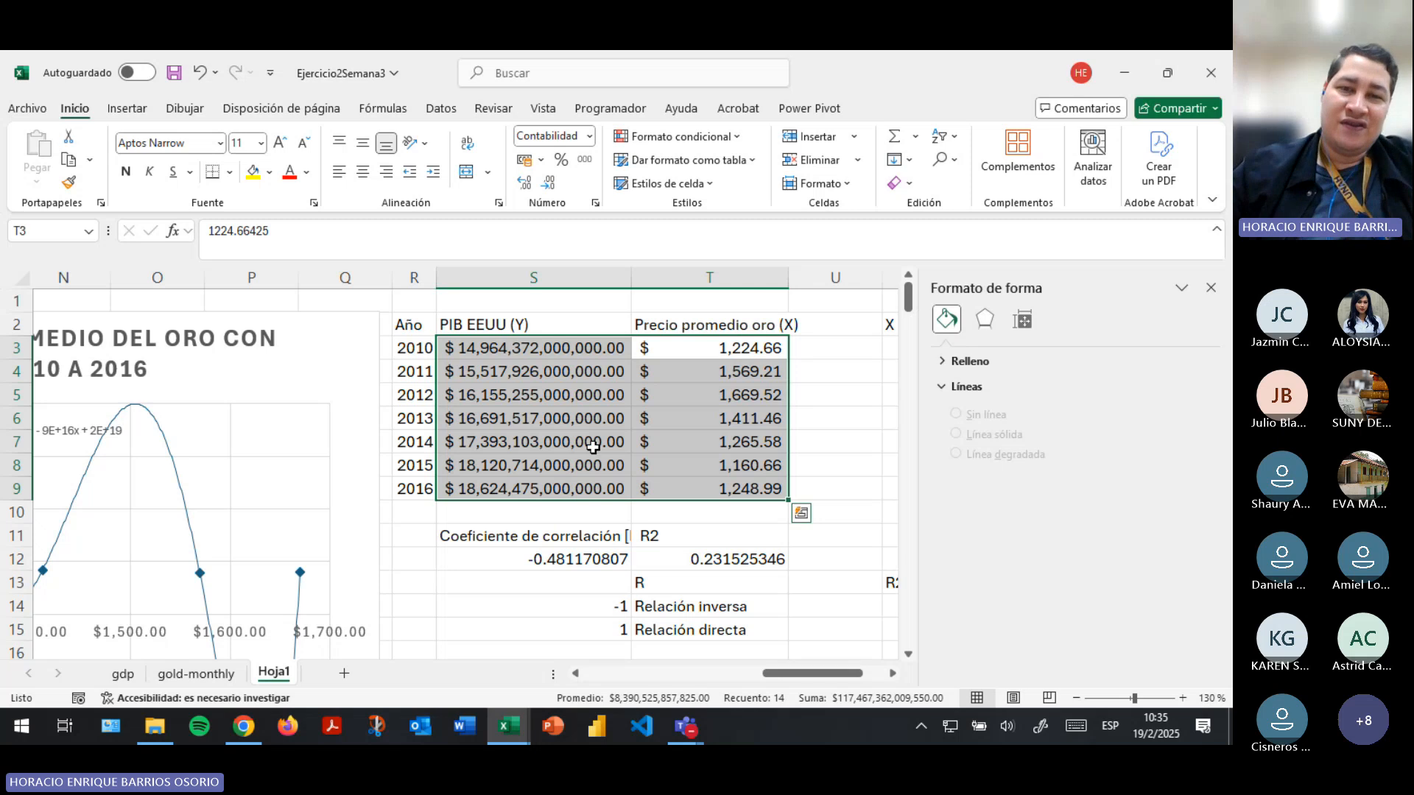
click(685, 324)
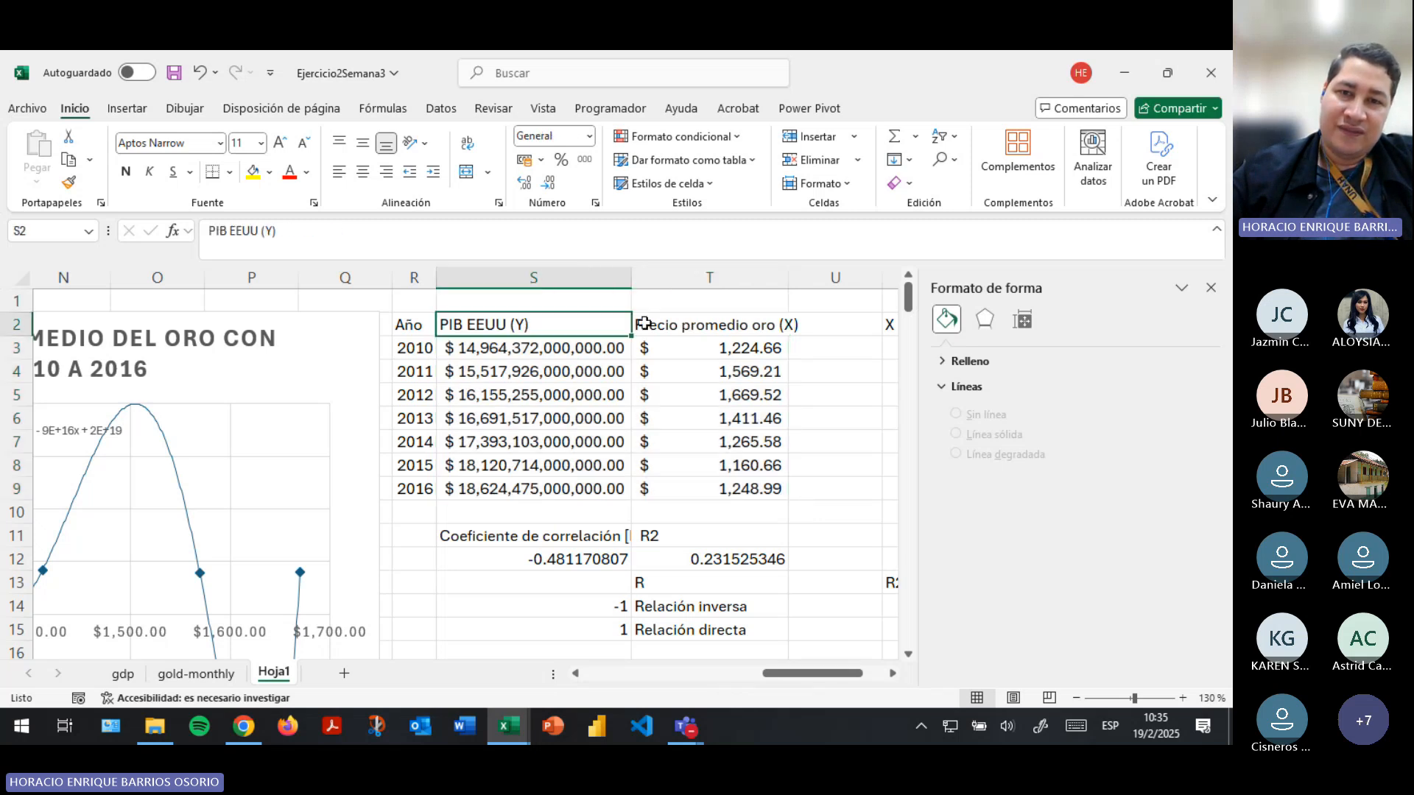
drag(707, 347, 740, 489)
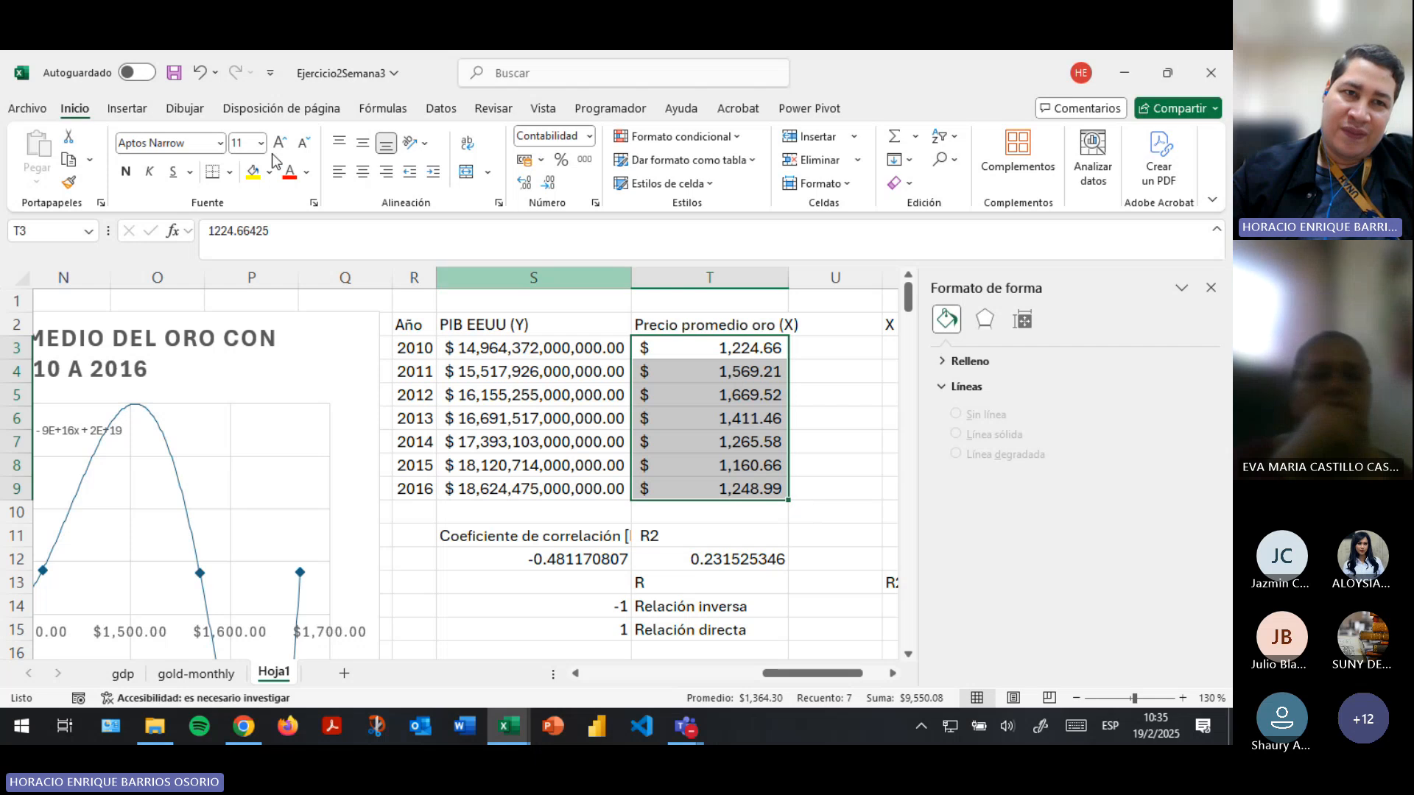
click(174, 72)
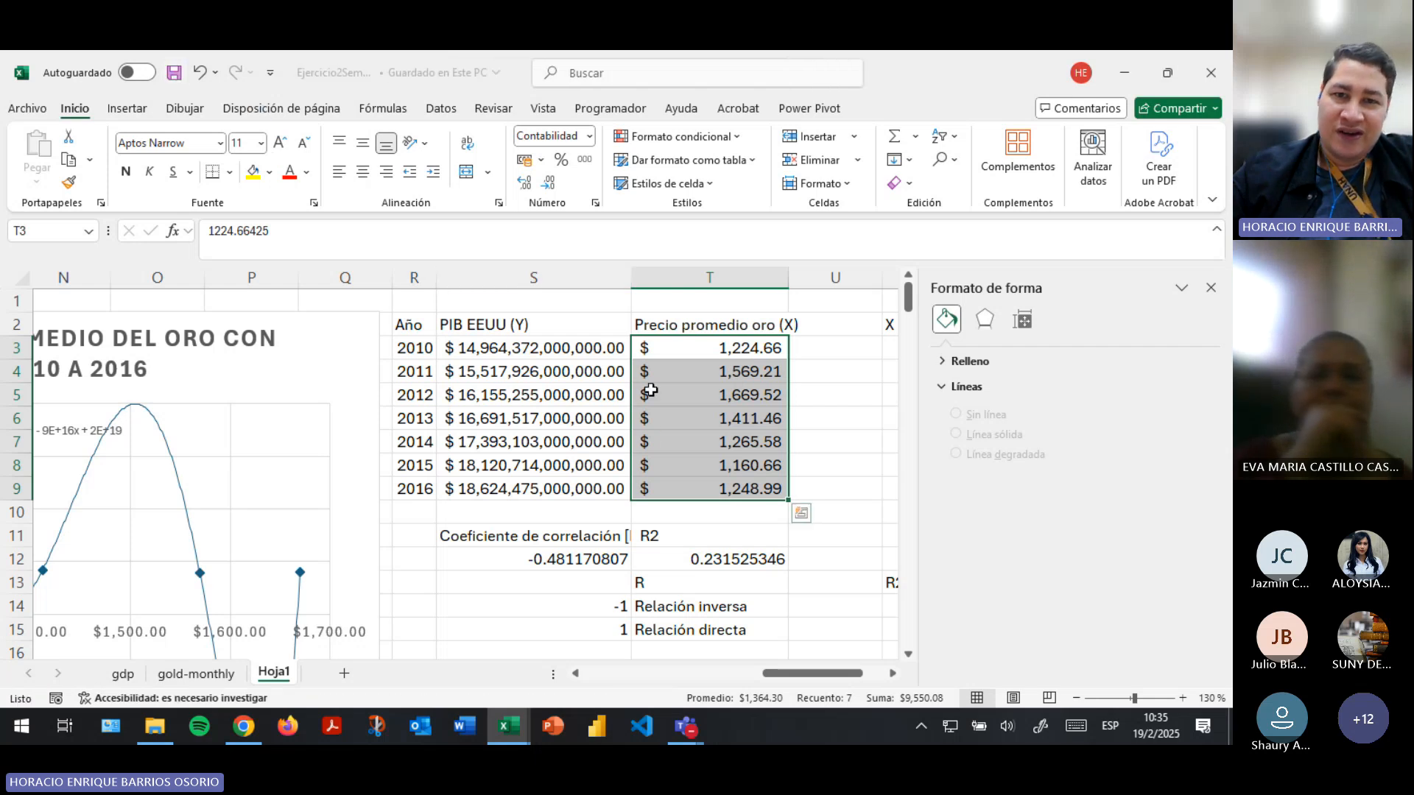
- Show the scatter chart types available for the PIB and gold price data in S3:T9 without inserting a chart
click(685, 357)
drag(685, 358, 544, 489)
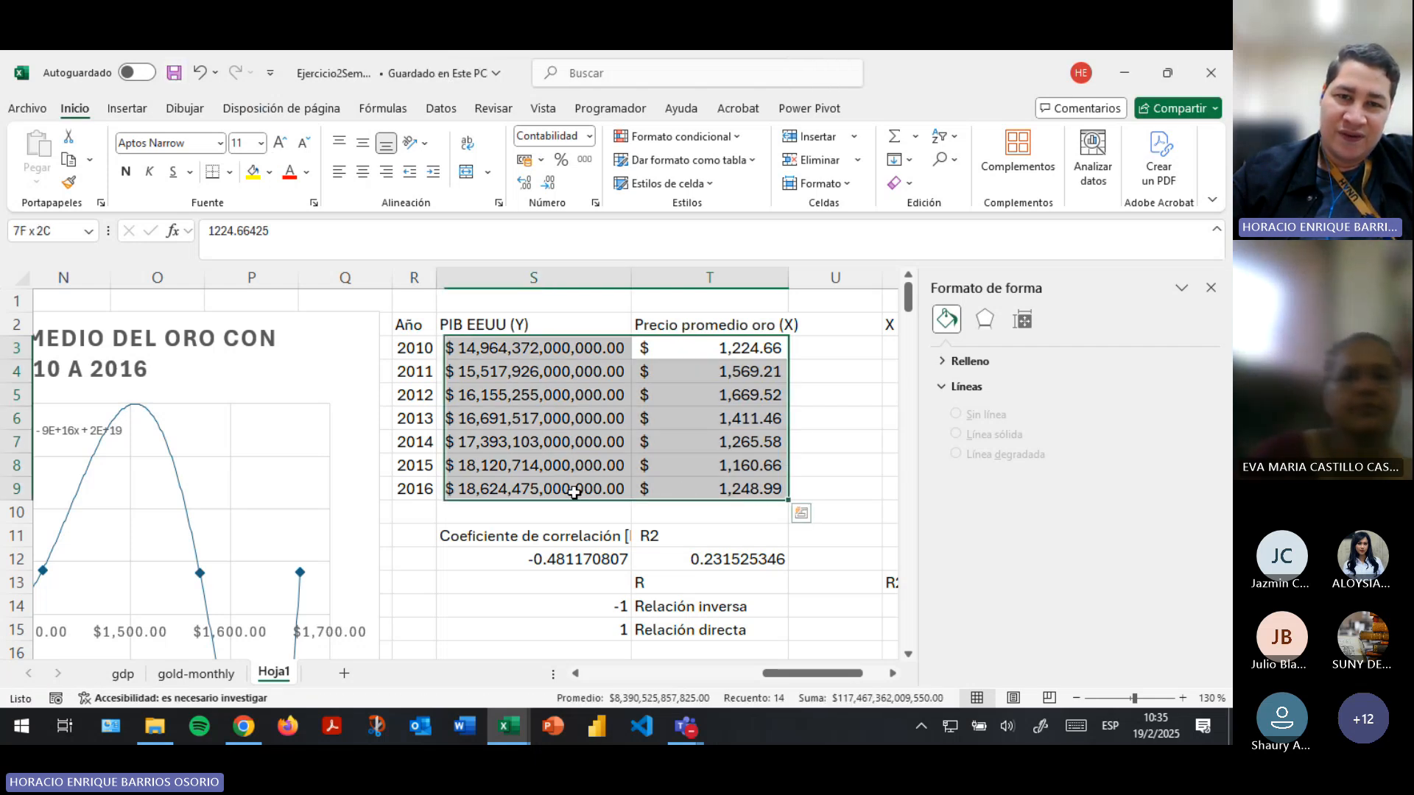
click(127, 108)
click(548, 183)
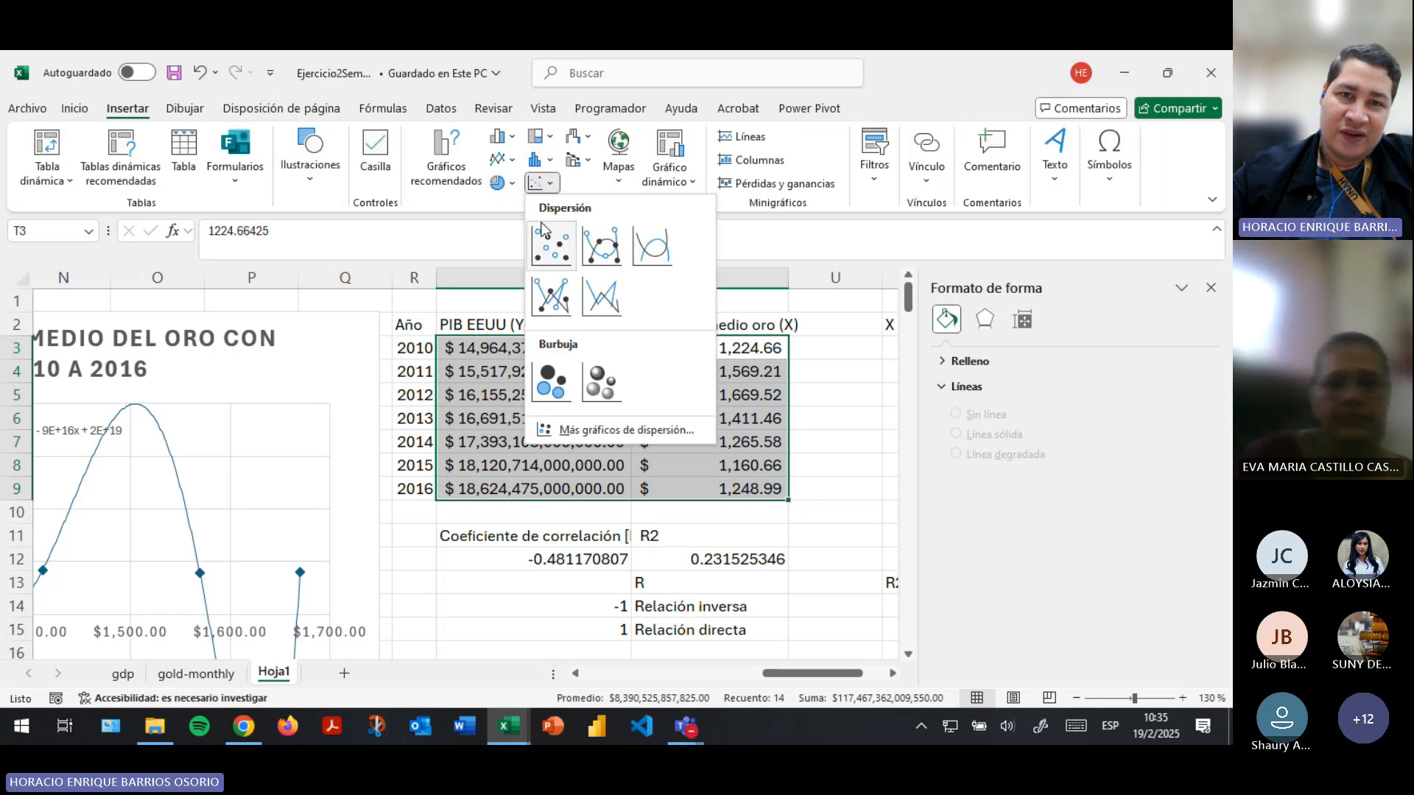
click(752, 379)
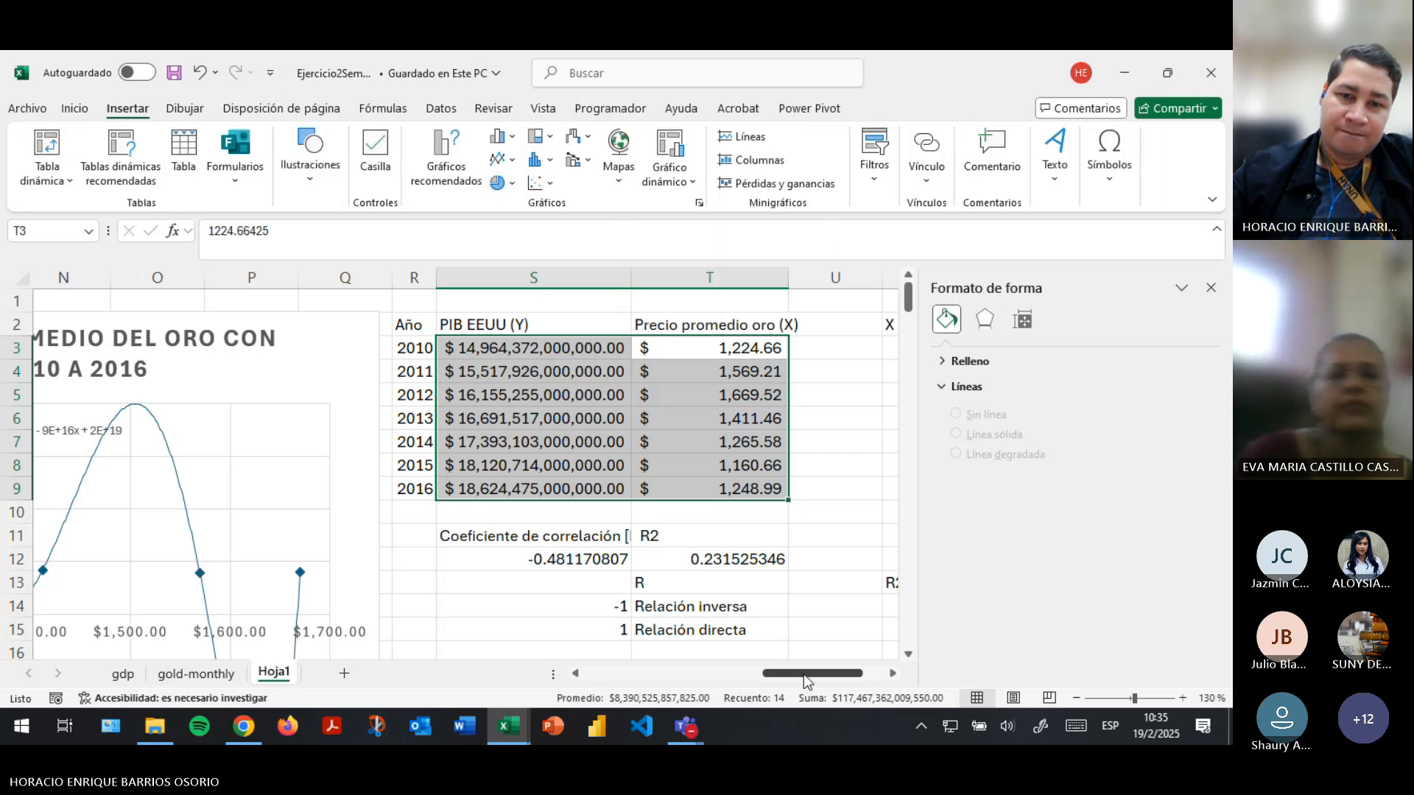
- Inspect the plotted data series of the gold price–PIB scatter chart against the table, and save the workbook
drag(803, 674, 751, 674)
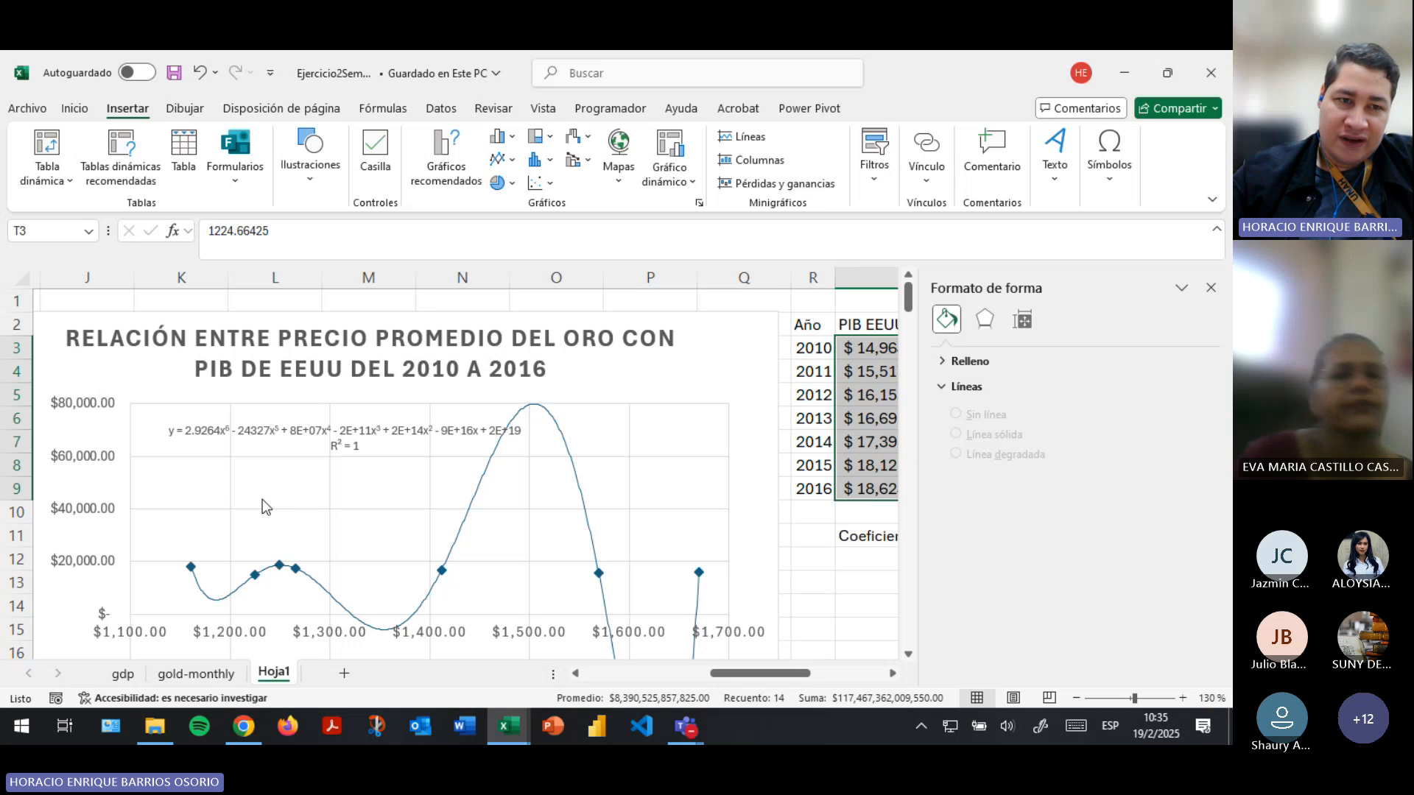
scroll(262, 499, down, 2)
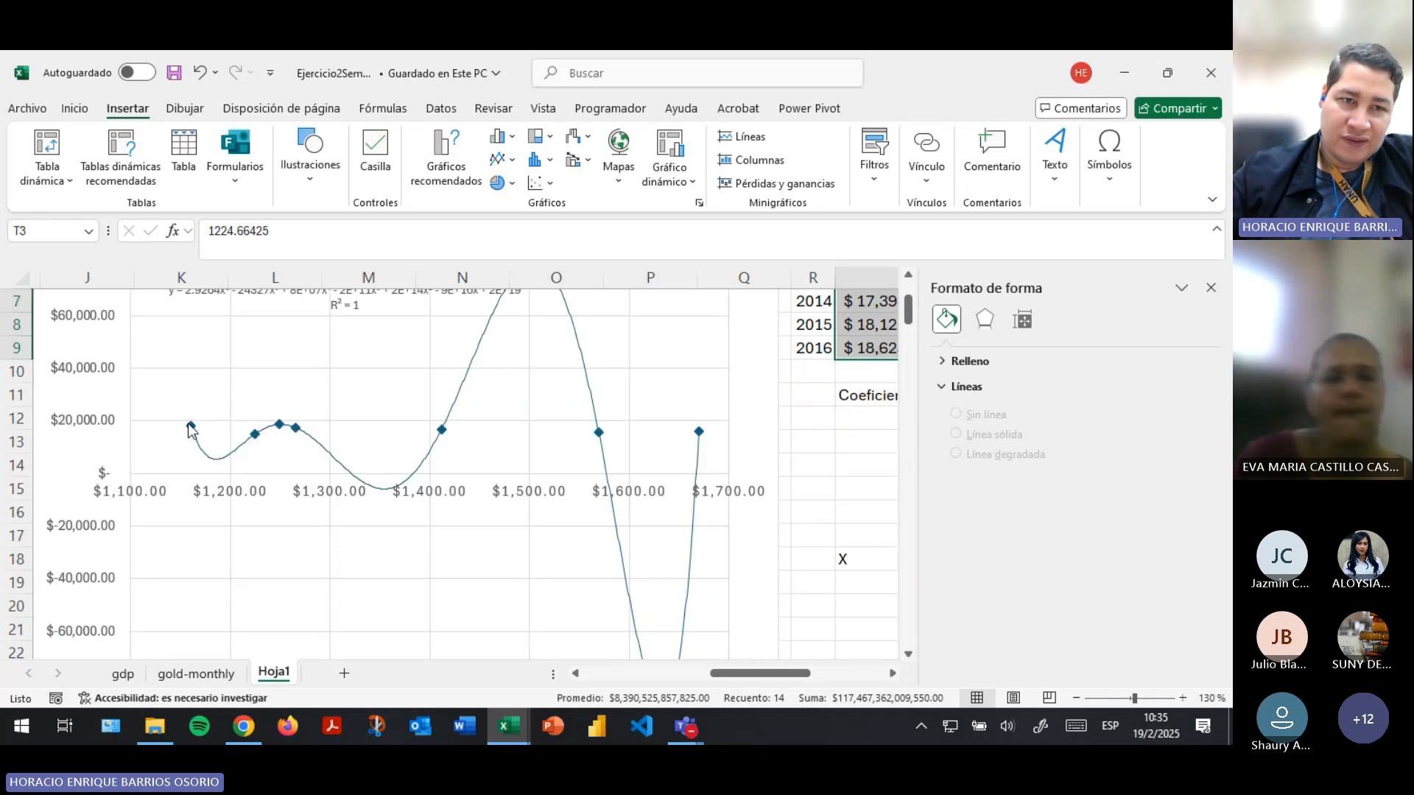
click(251, 435)
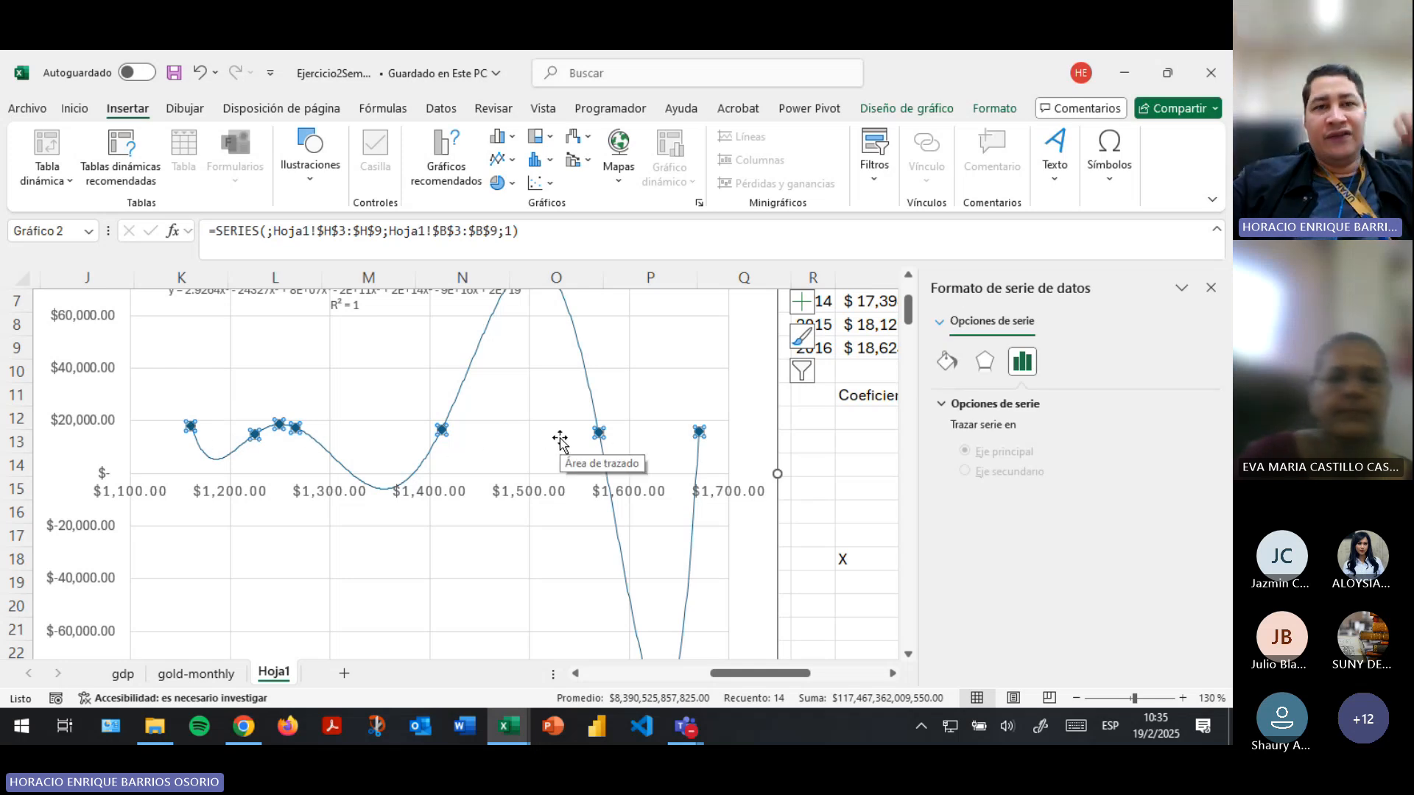
scroll(576, 487, up, 1)
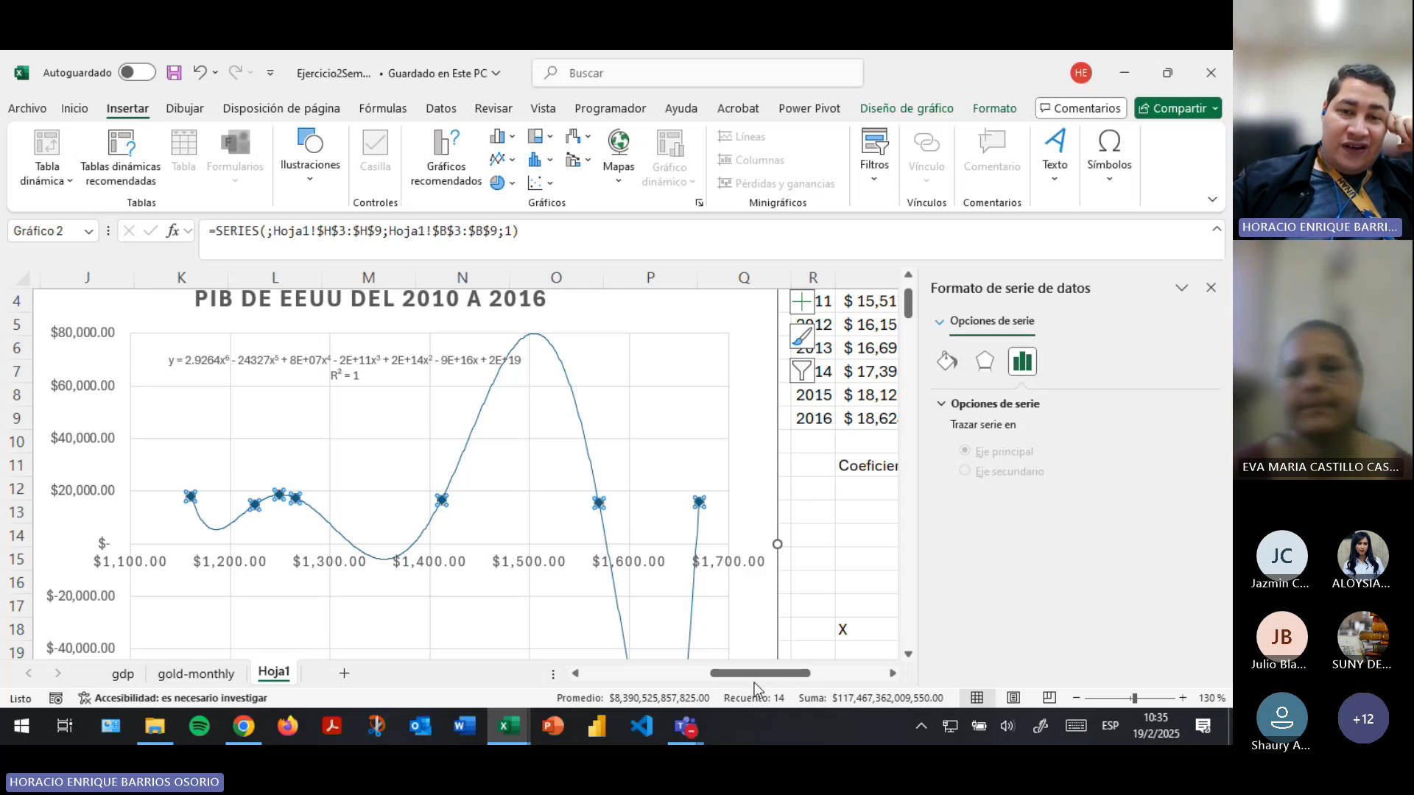
drag(754, 678, 828, 667)
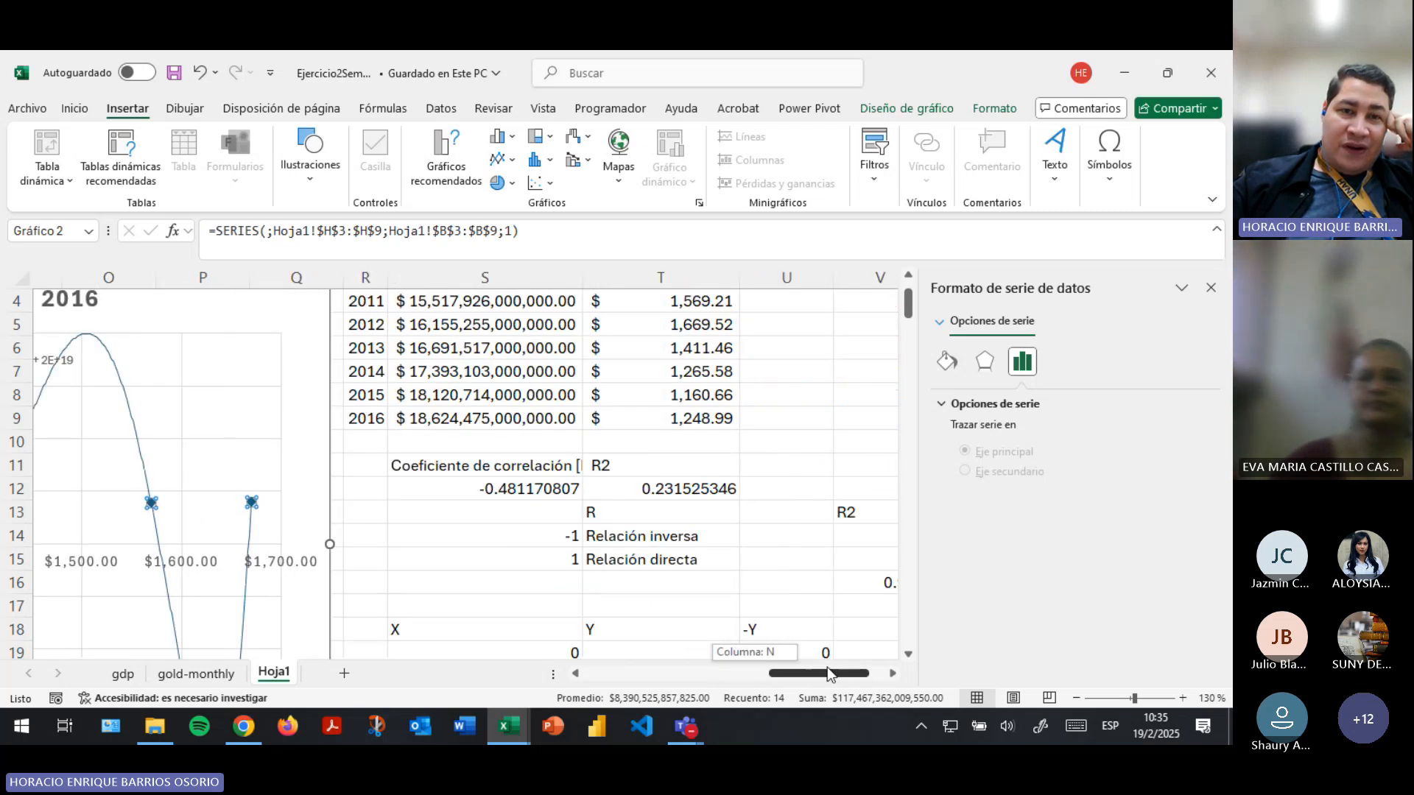
click(770, 675)
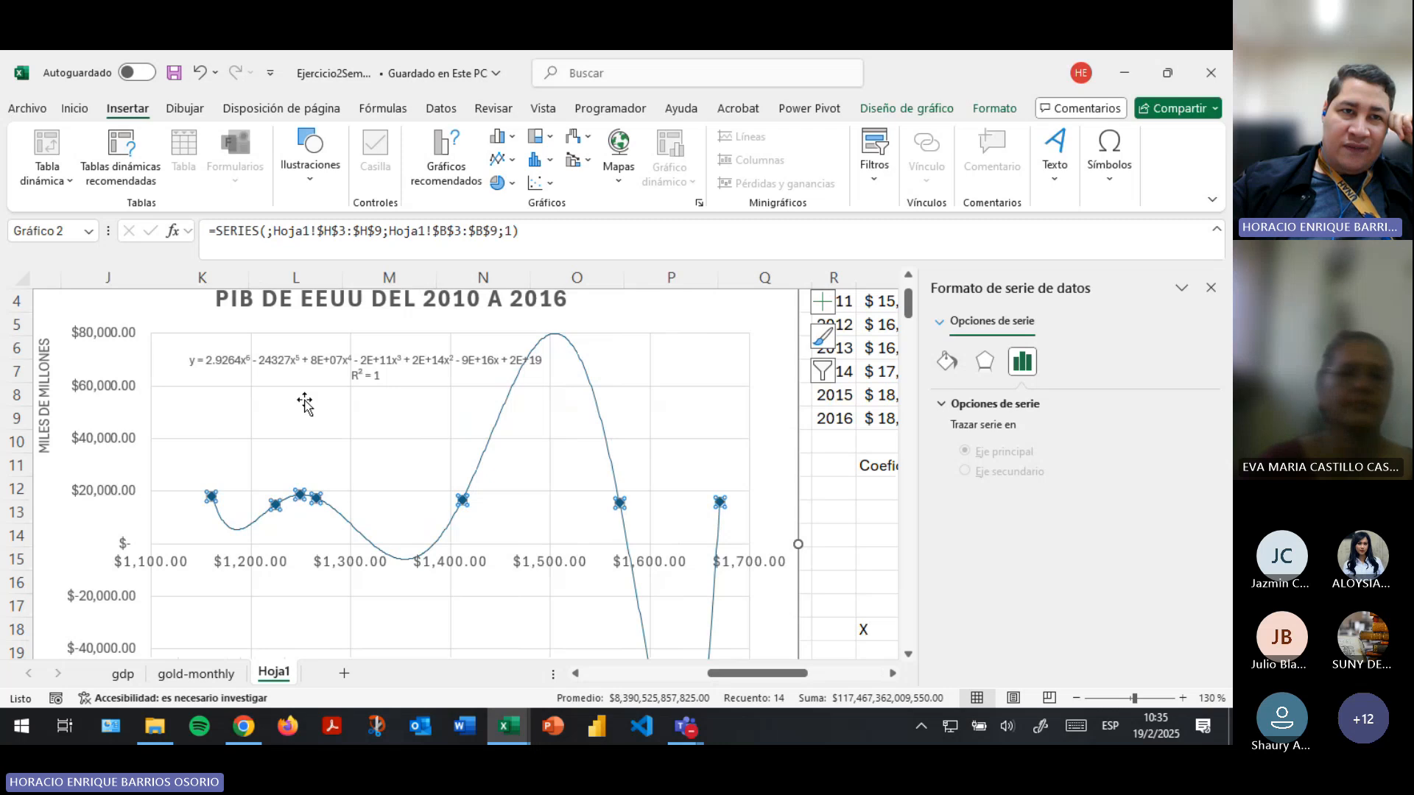
click(175, 73)
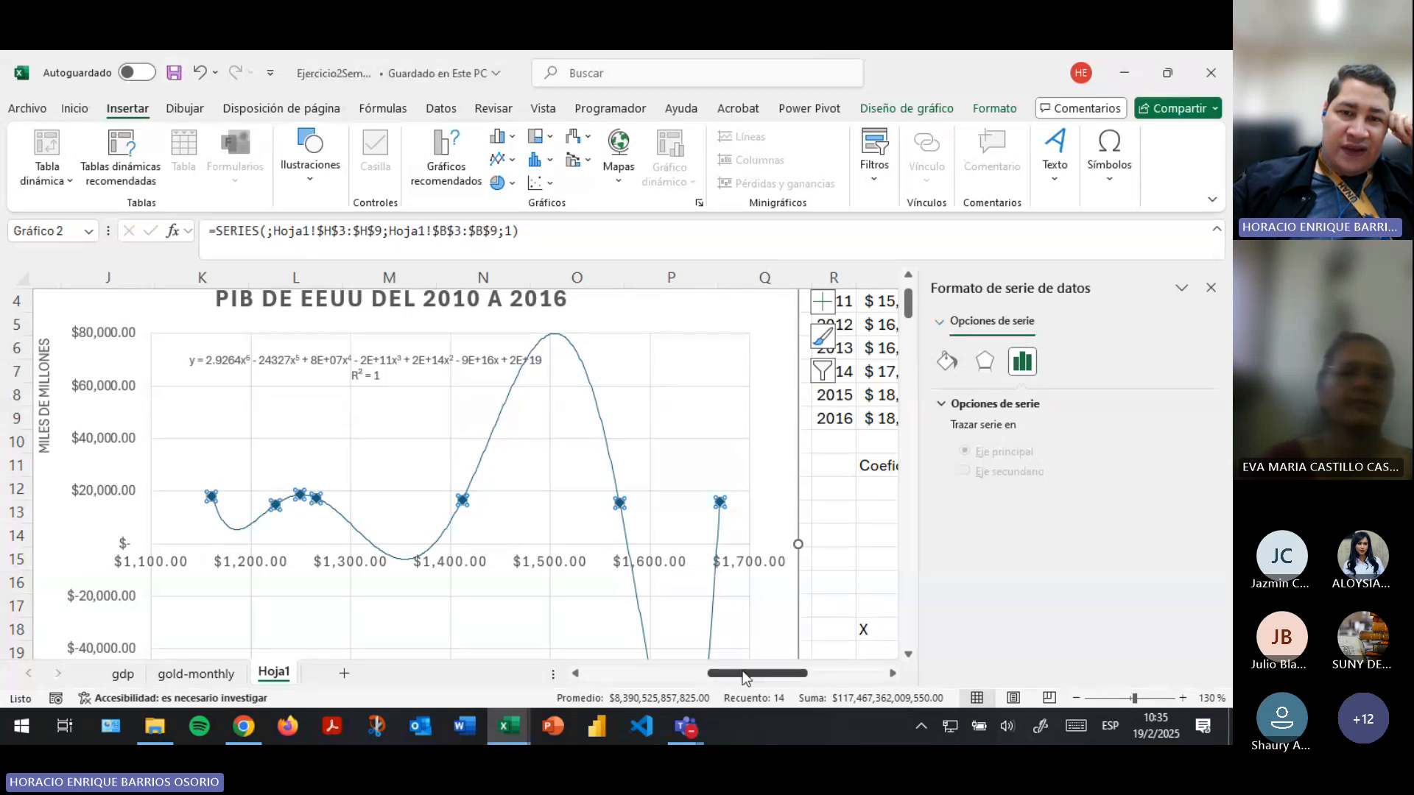
- Widen column S so that the full "Coeficiente de correlación [R]" heading in S11 fits
drag(758, 673, 828, 666)
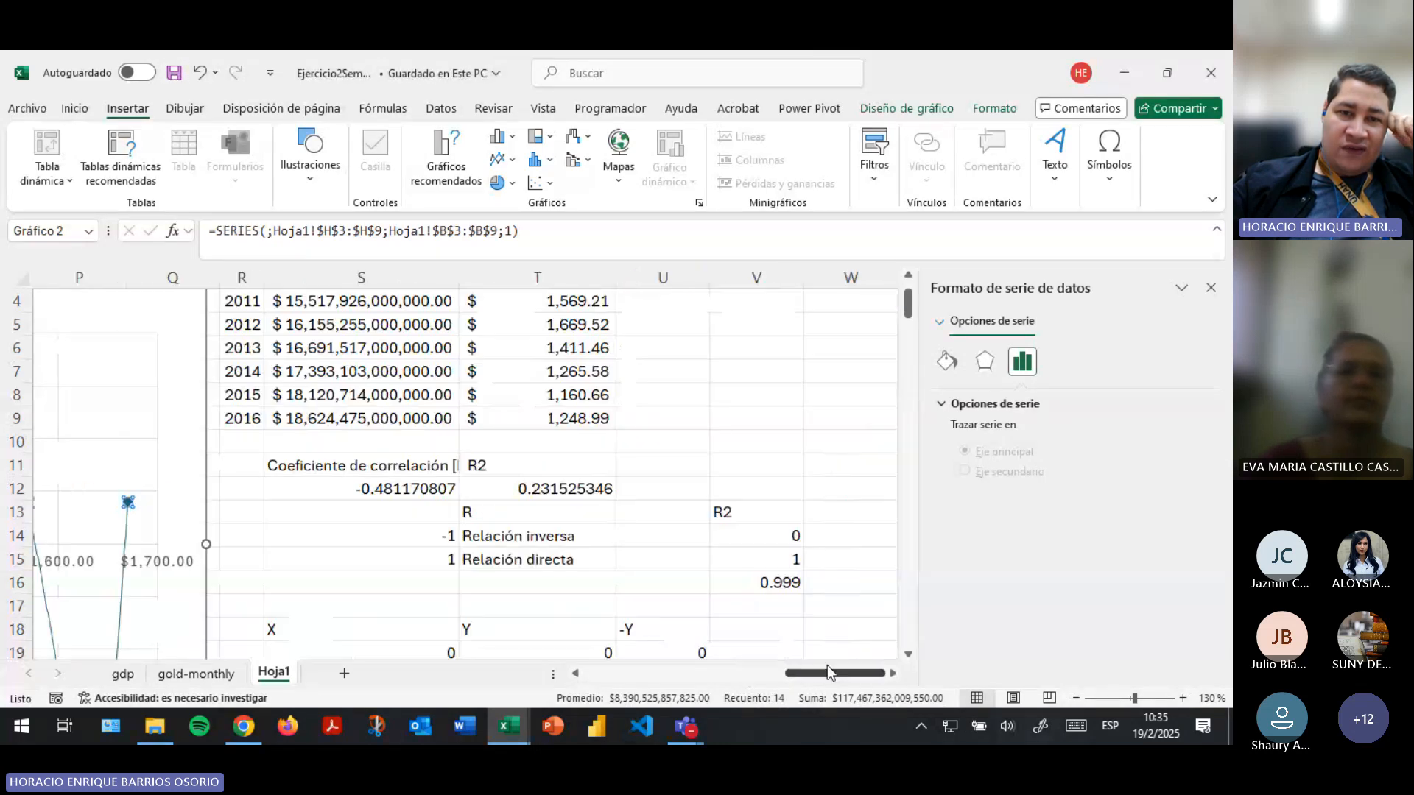
click(416, 464)
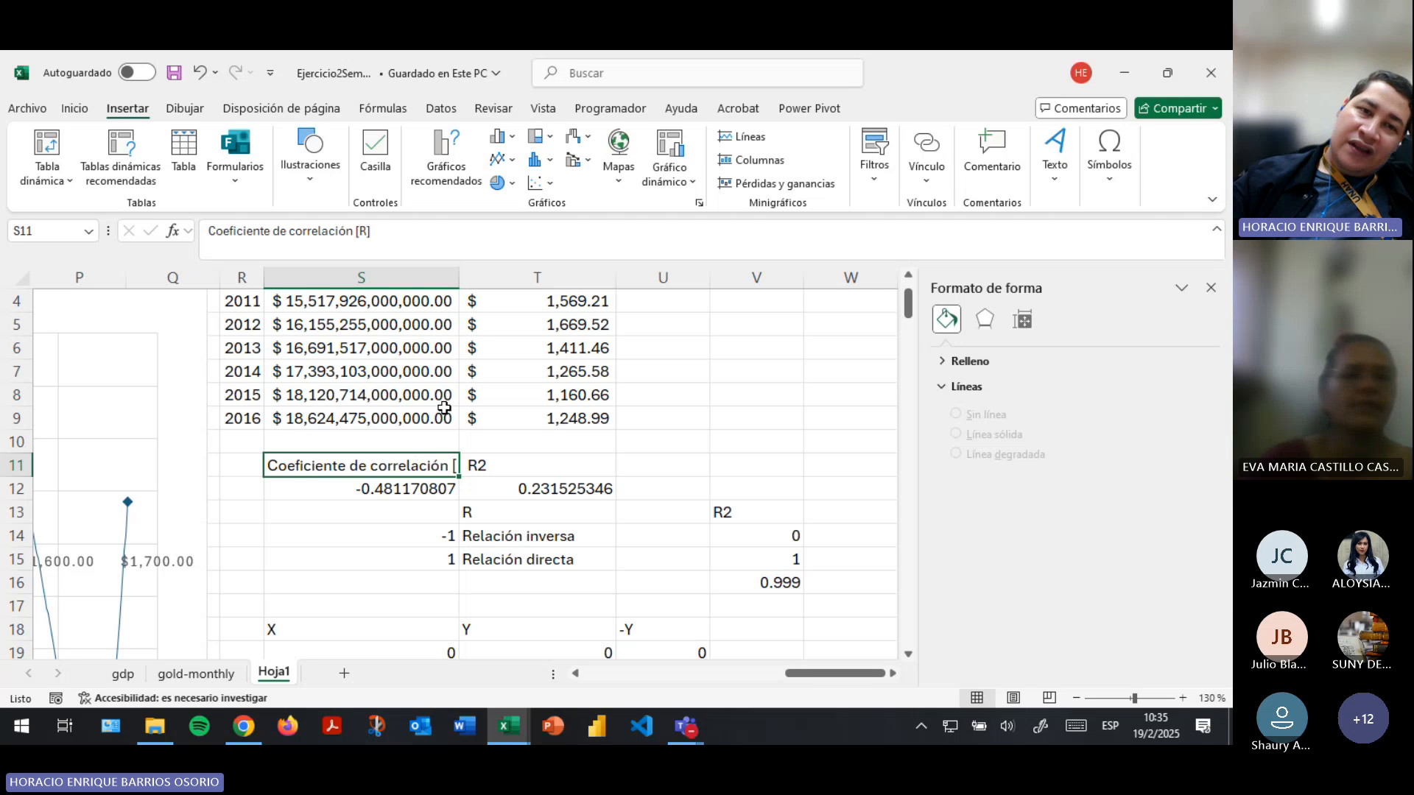
drag(458, 277, 514, 277)
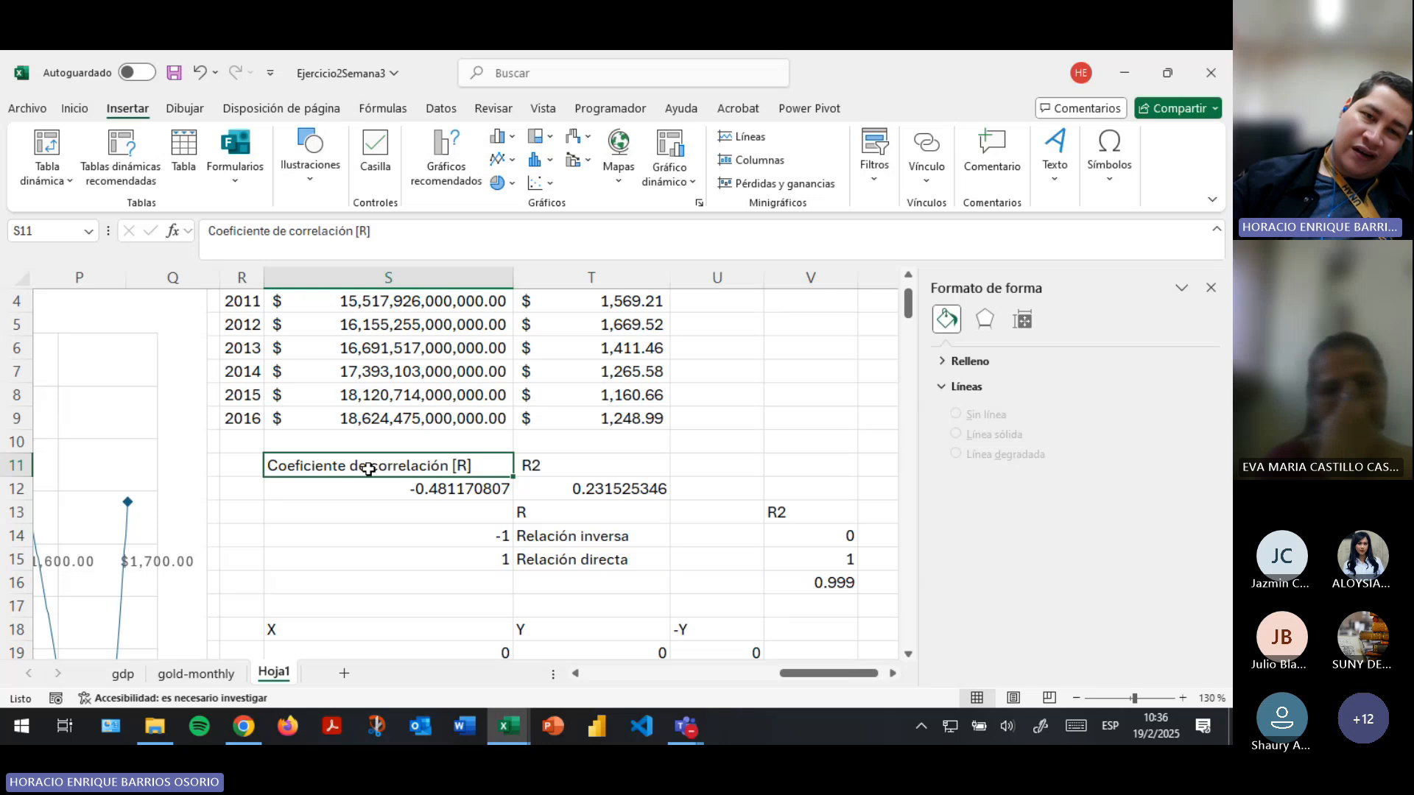
- Examine the COEF.DE.CORREL formula in S12 and its two ranges, T3:T9 and S3:S9, against the data table, leaving the formula as it is
click(444, 486)
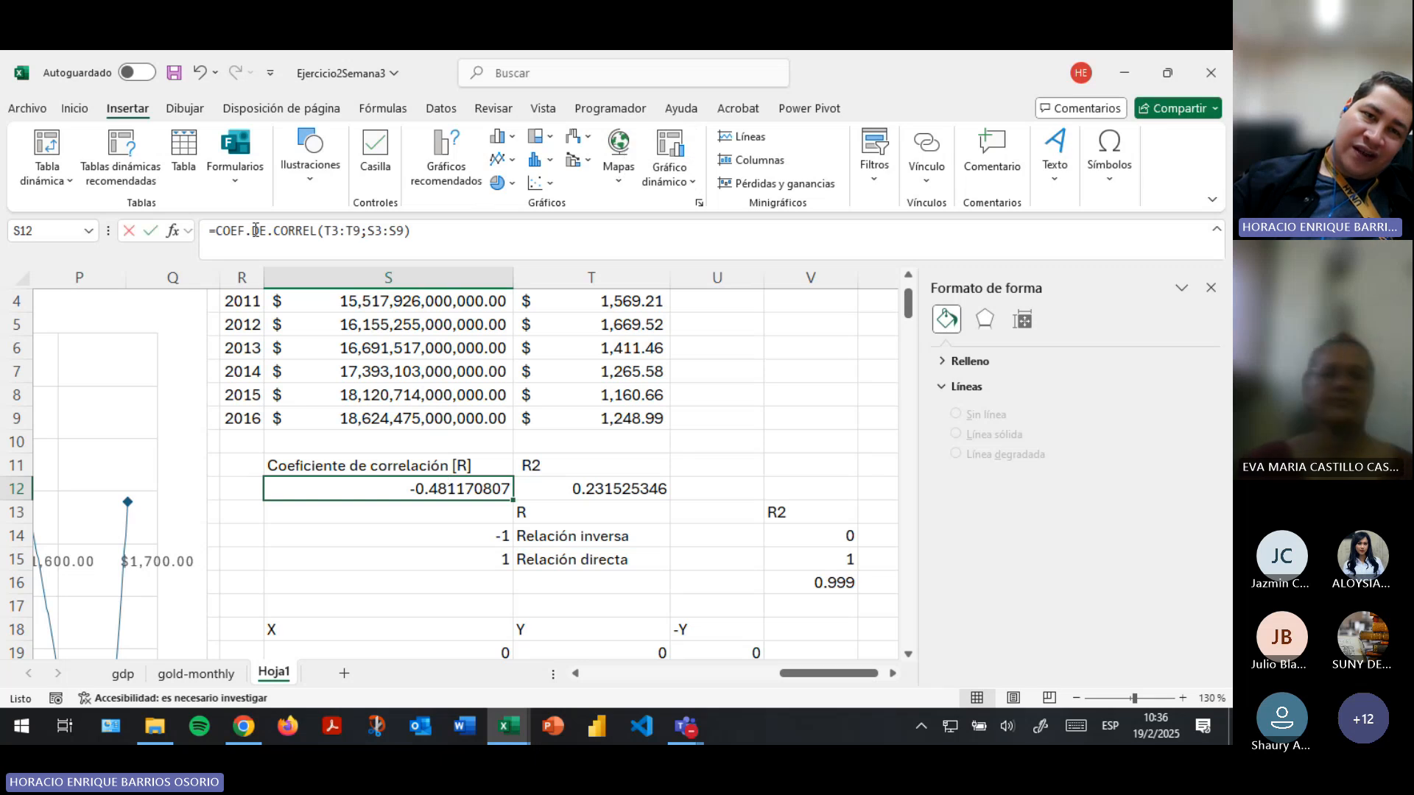
click(317, 230)
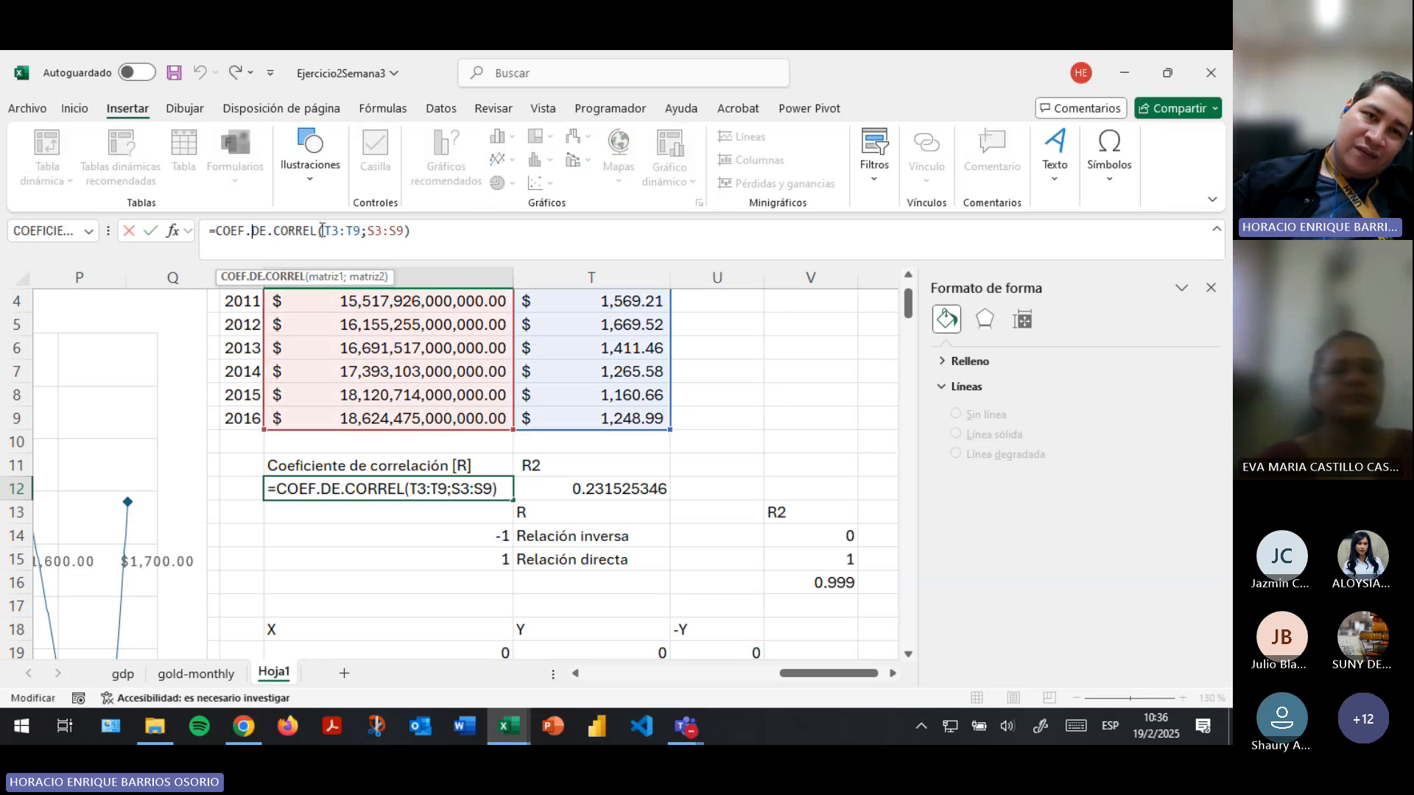
drag(324, 231, 360, 230)
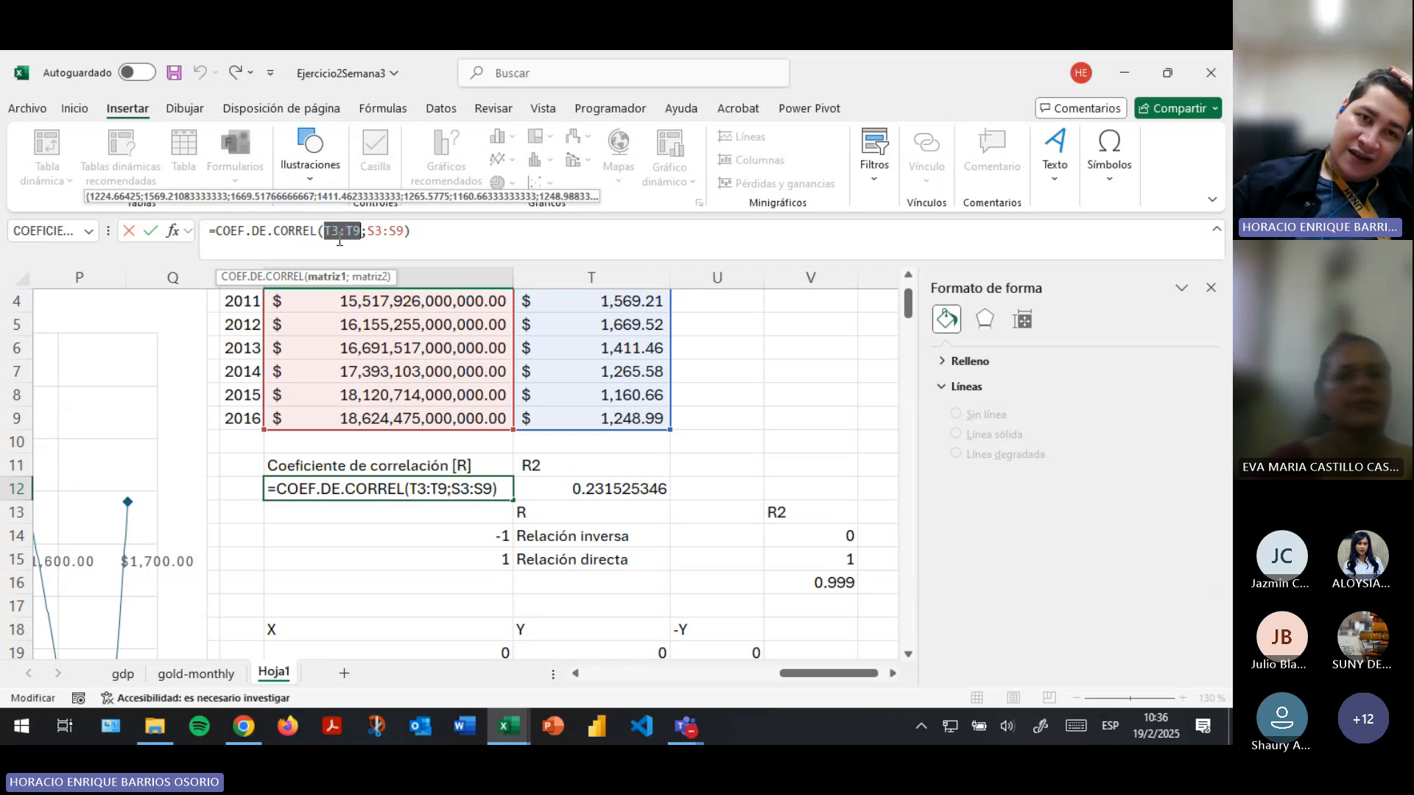
drag(368, 231, 382, 234)
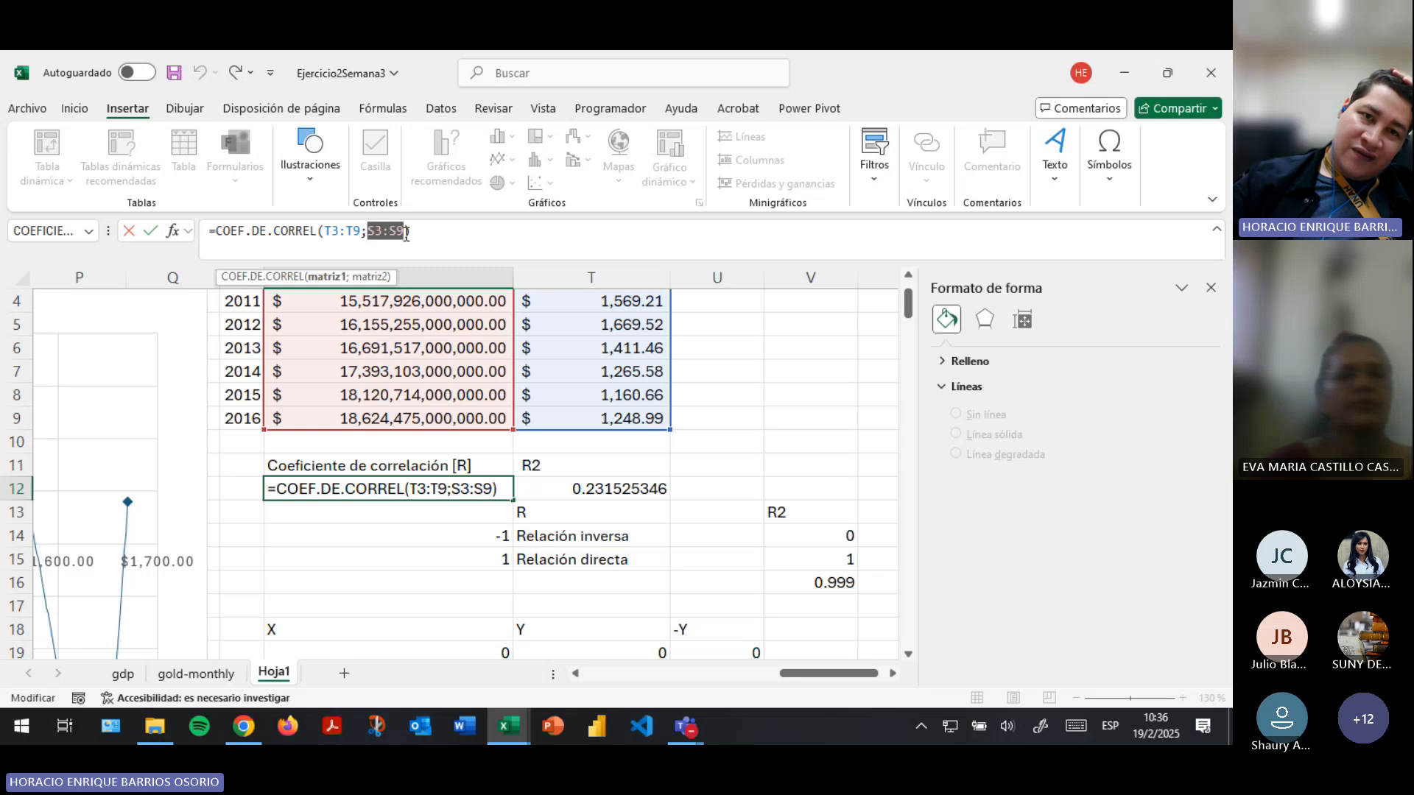
click(406, 233)
scroll(589, 376, up, 1)
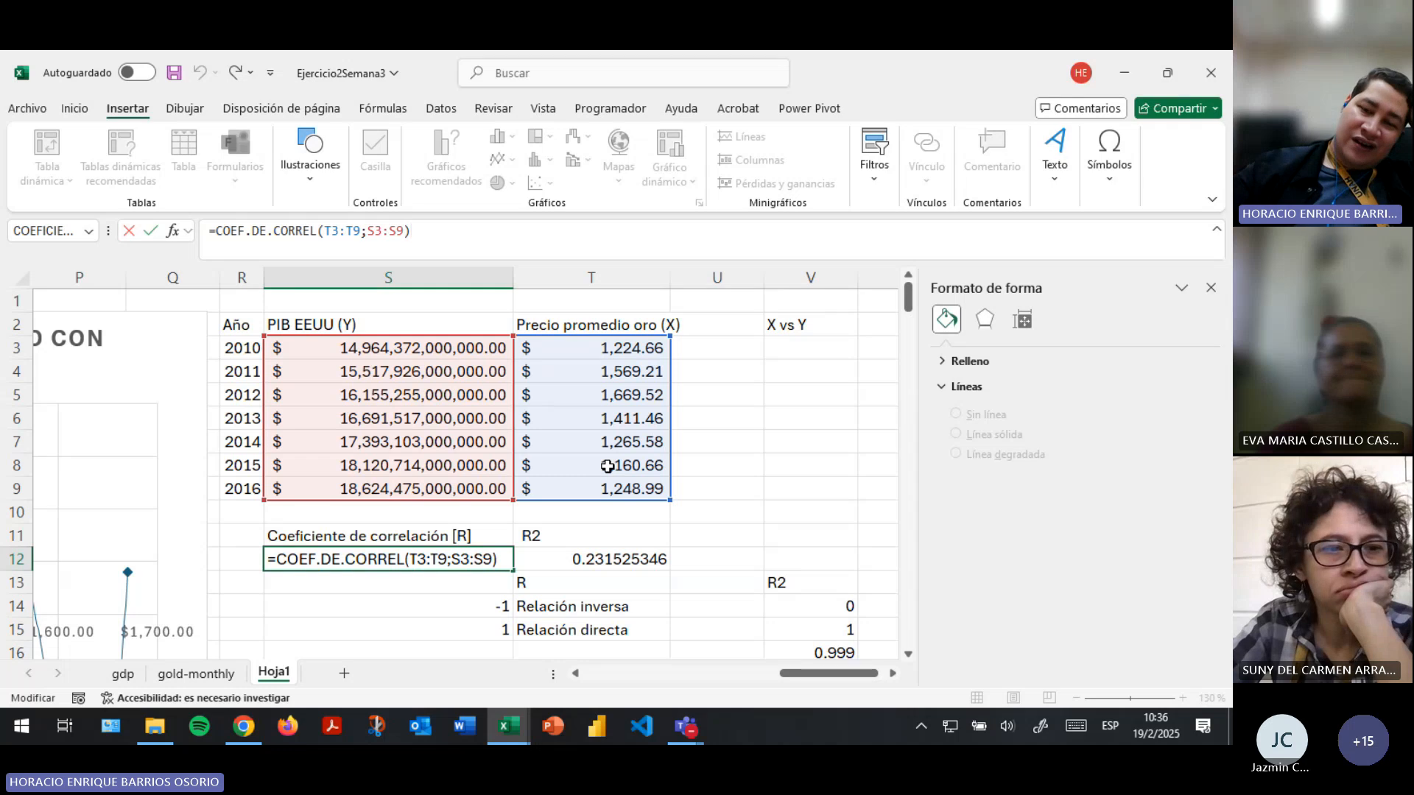
key(Return)
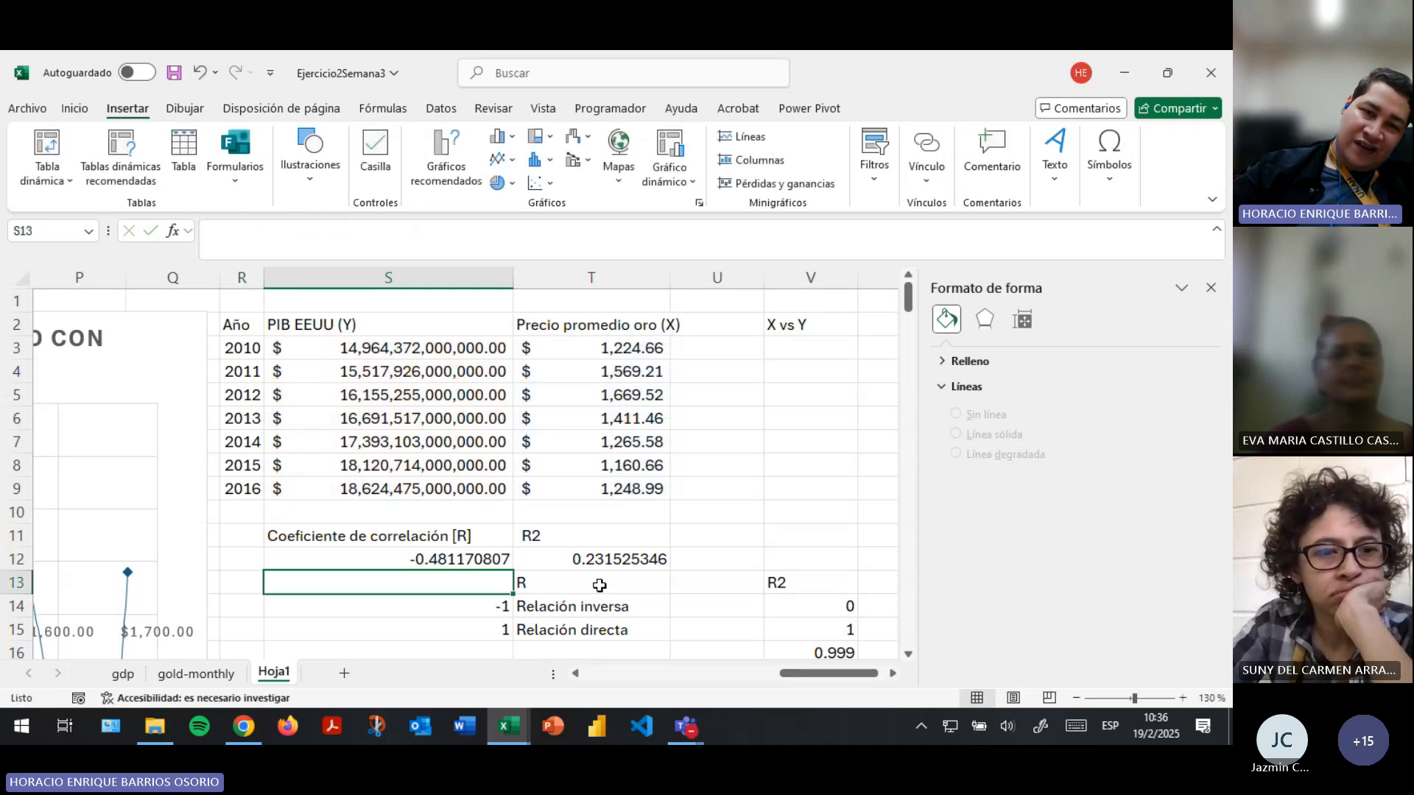
click(468, 561)
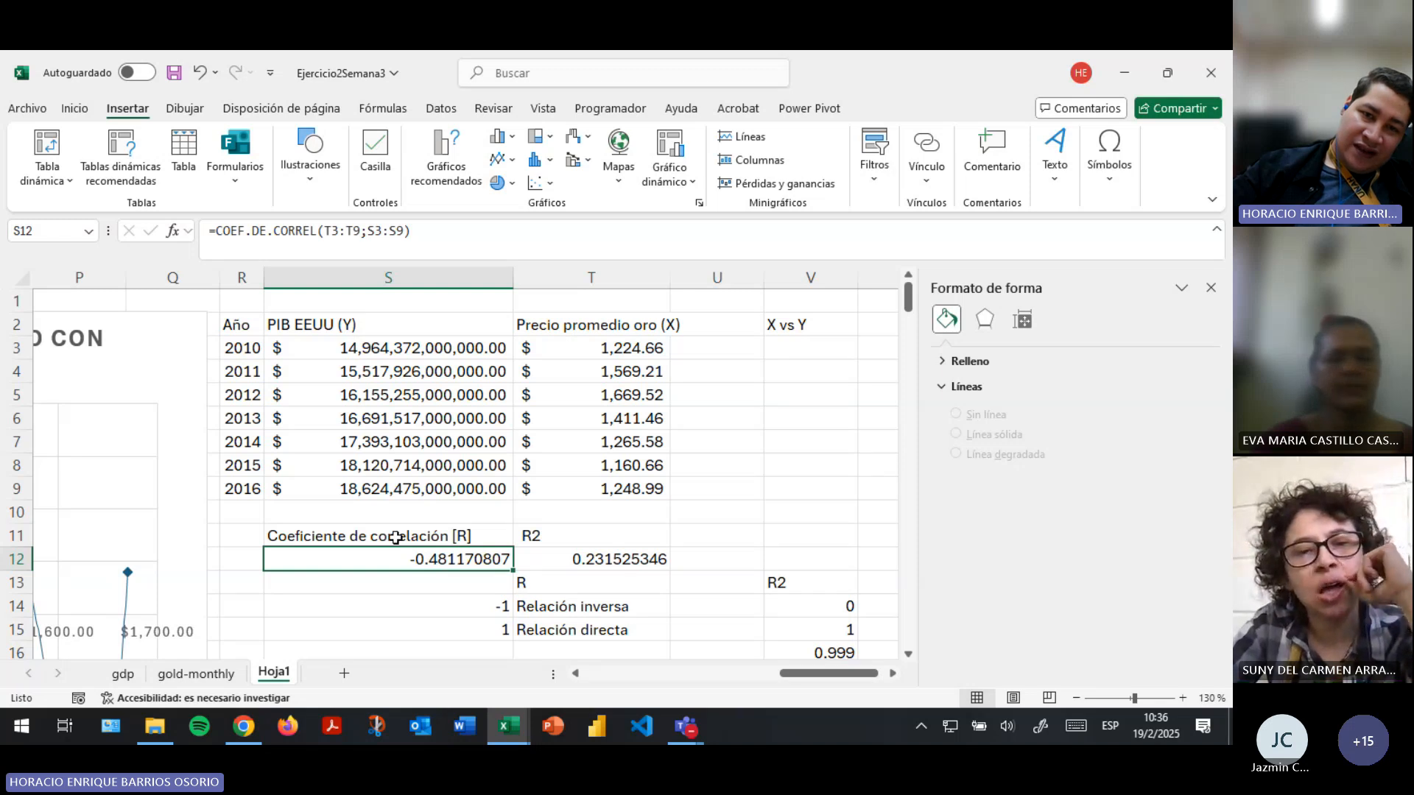
- Point out the R interpretations in S14:T15, -1 for "Relación inversa" and 1 for "Relación directa", comparing them with the data table
scroll(484, 459, down, 2)
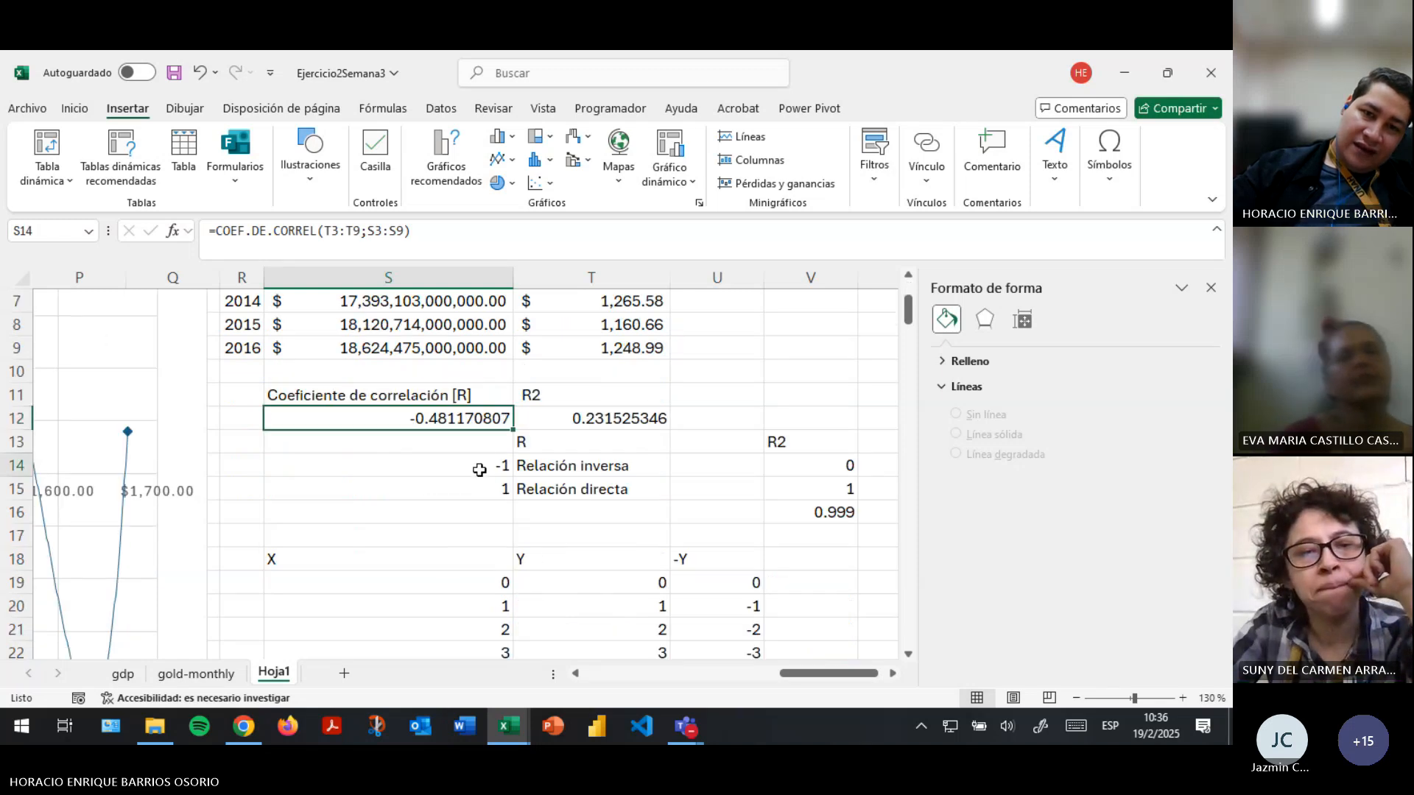
click(480, 466)
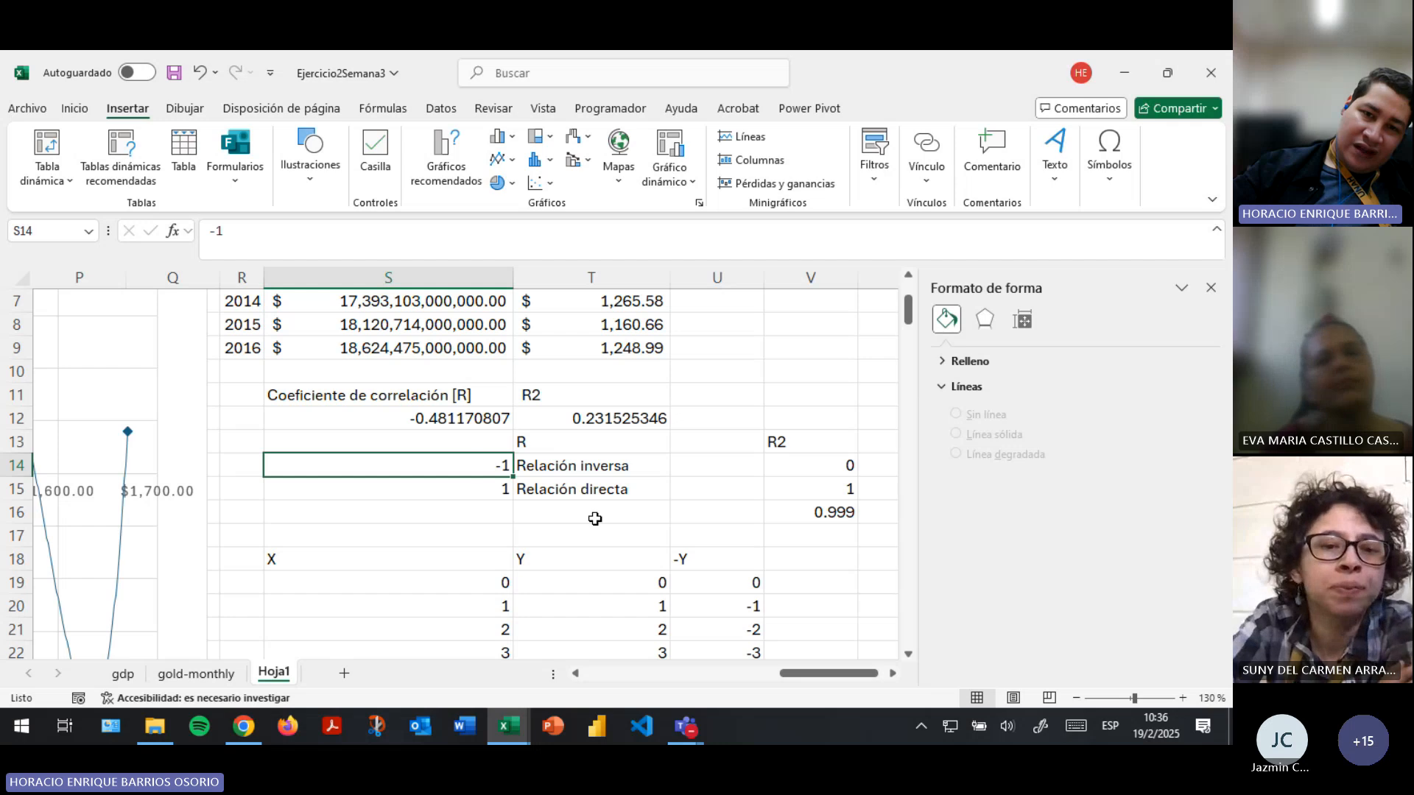
click(583, 472)
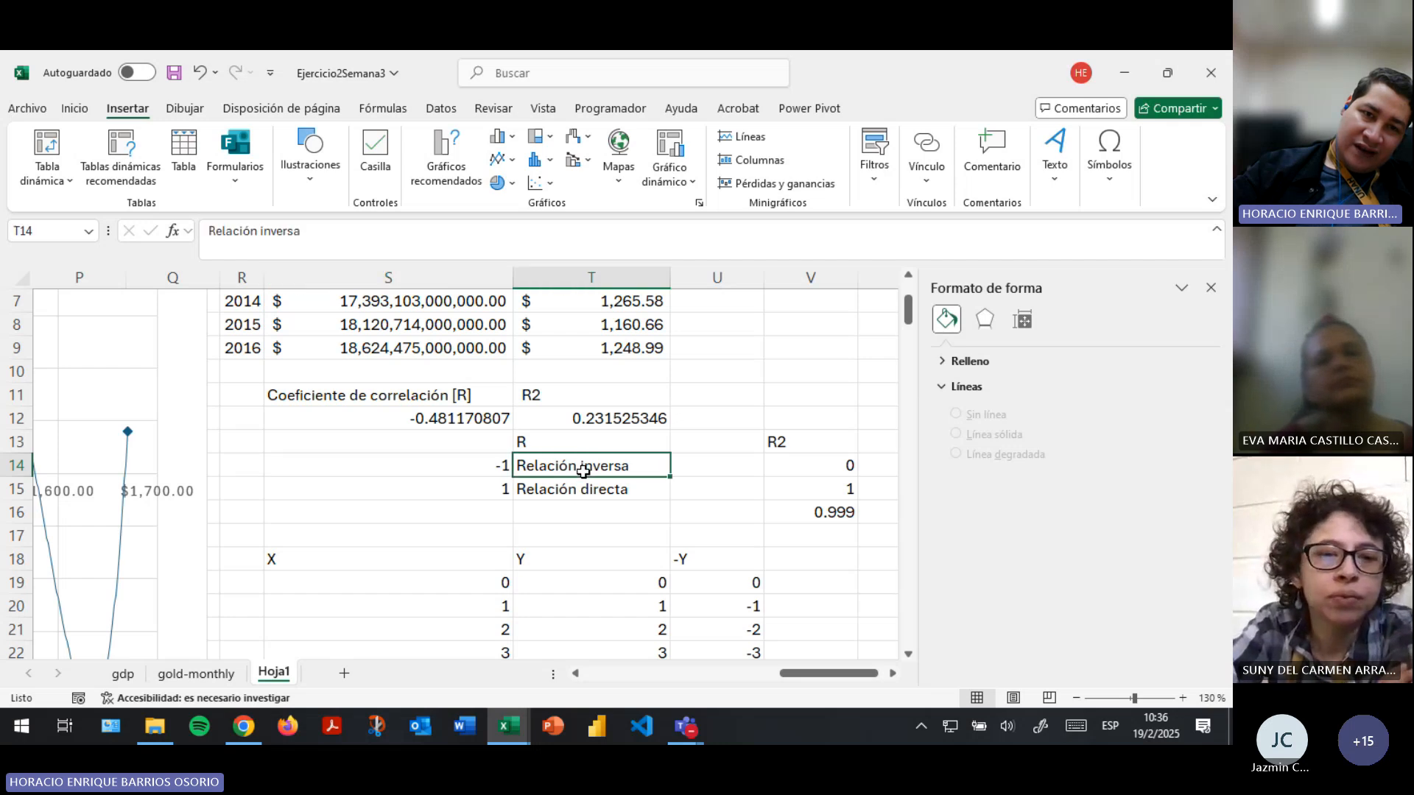
scroll(583, 471, up, 2)
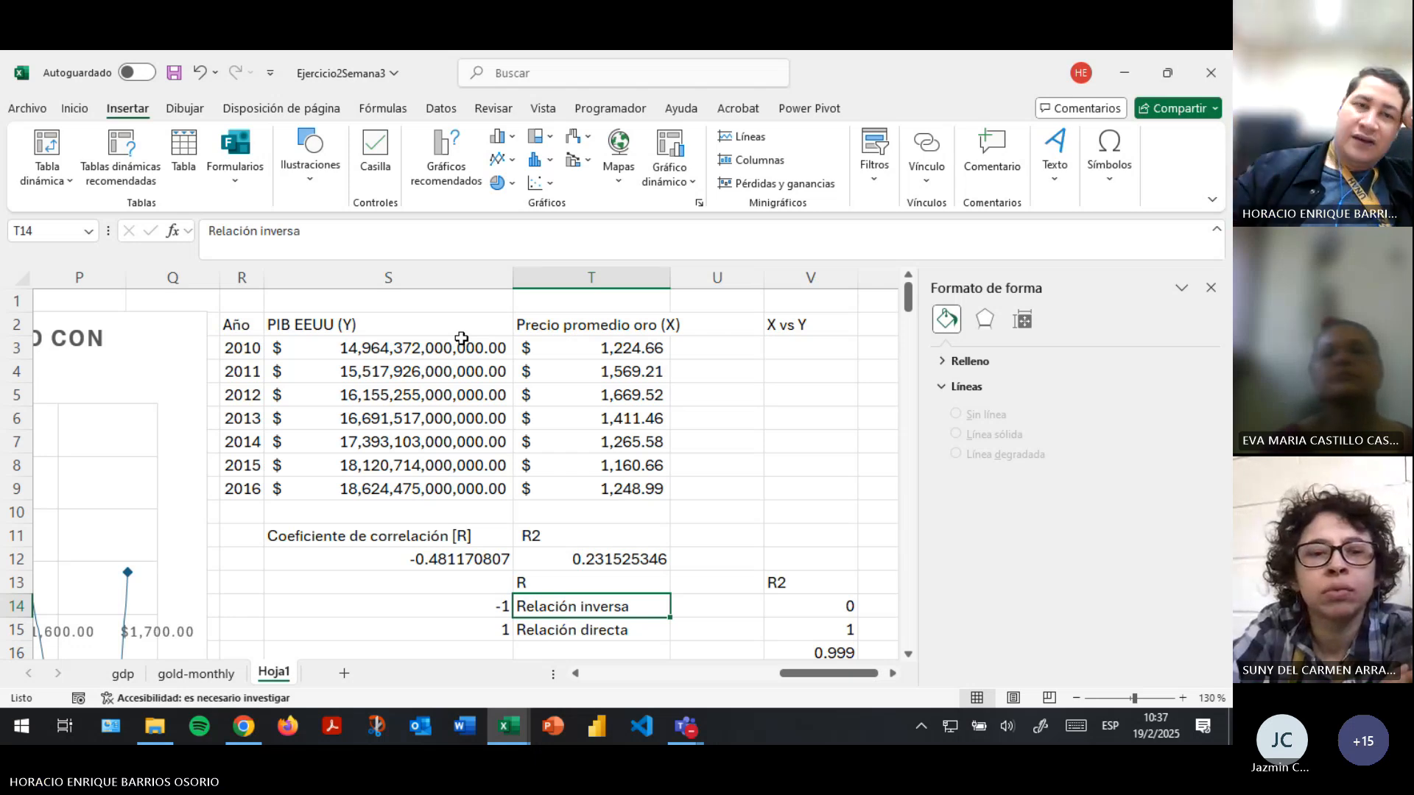
scroll(461, 338, down, 1)
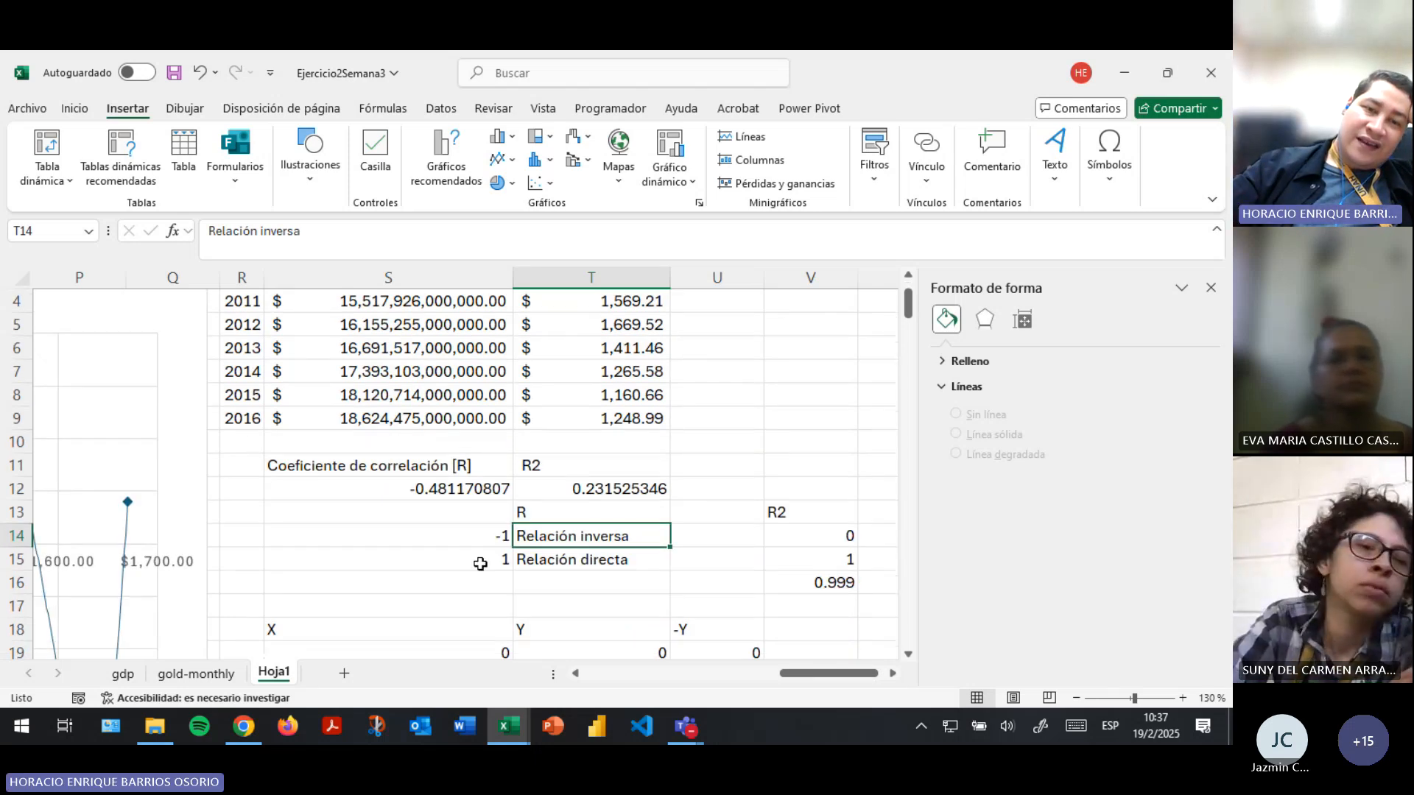
click(553, 566)
scroll(605, 562, up, 1)
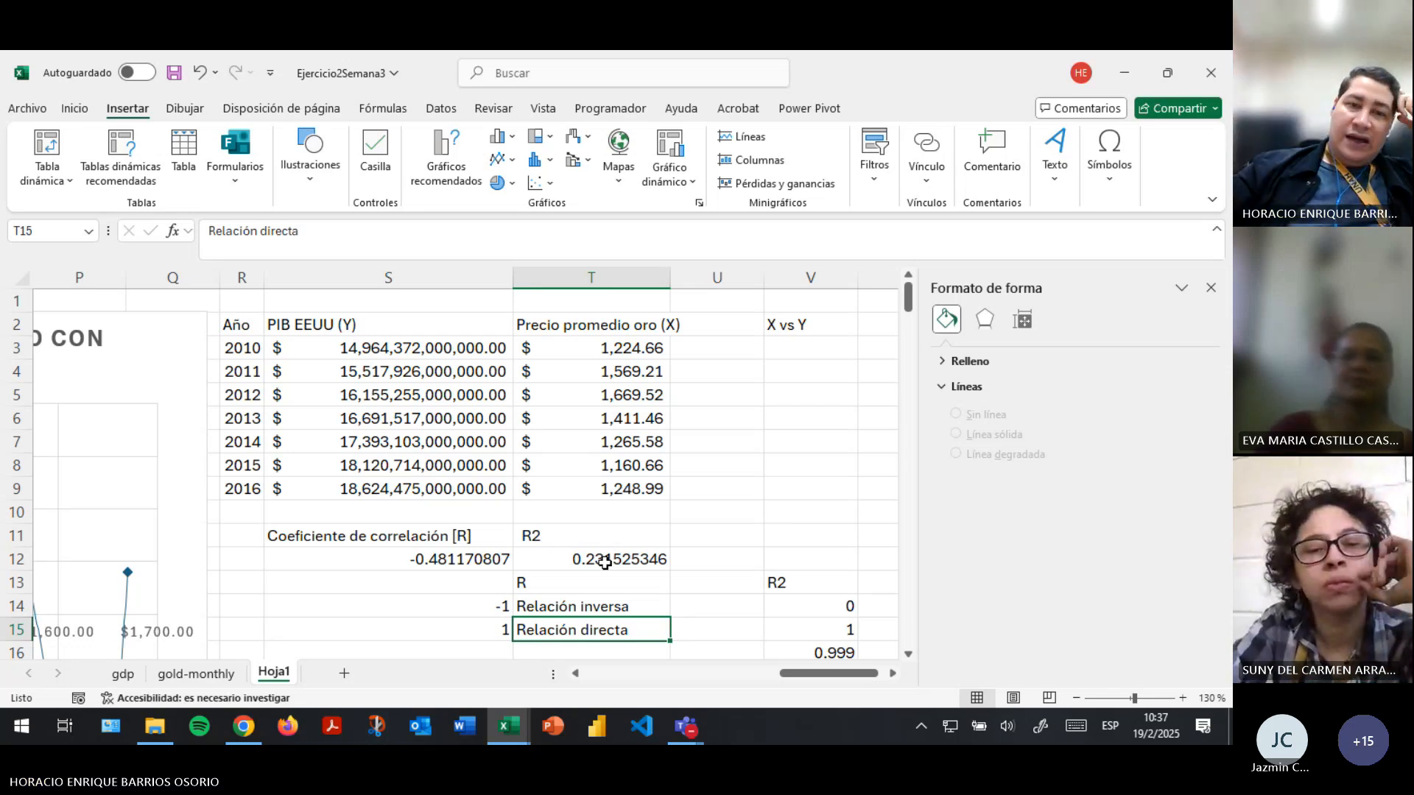
scroll(605, 562, down, 1)
click(488, 548)
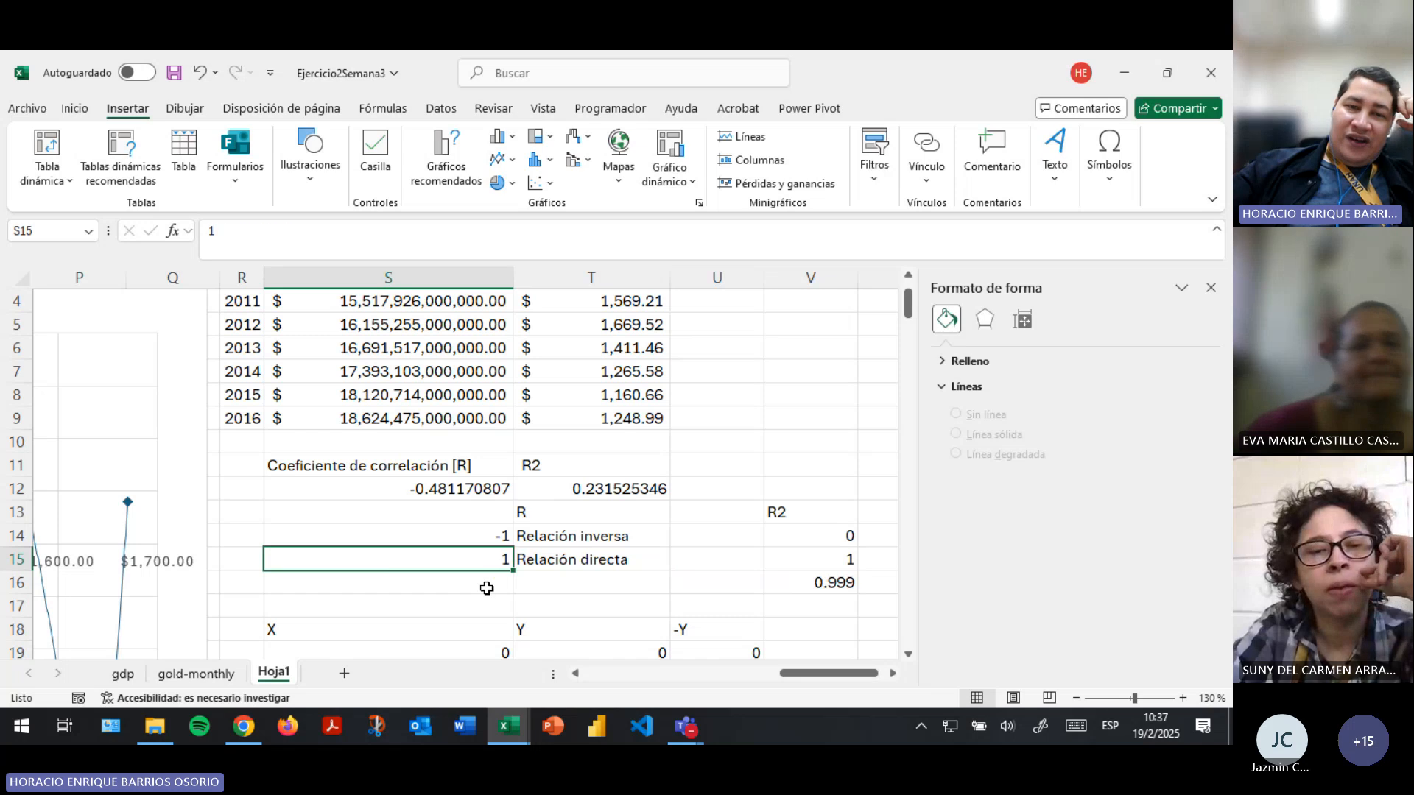
- Add a third R interpretation in row 16, with 0 in S16 and "no guarda relación" in T16
click(486, 586)
text(0)
key(Tab)
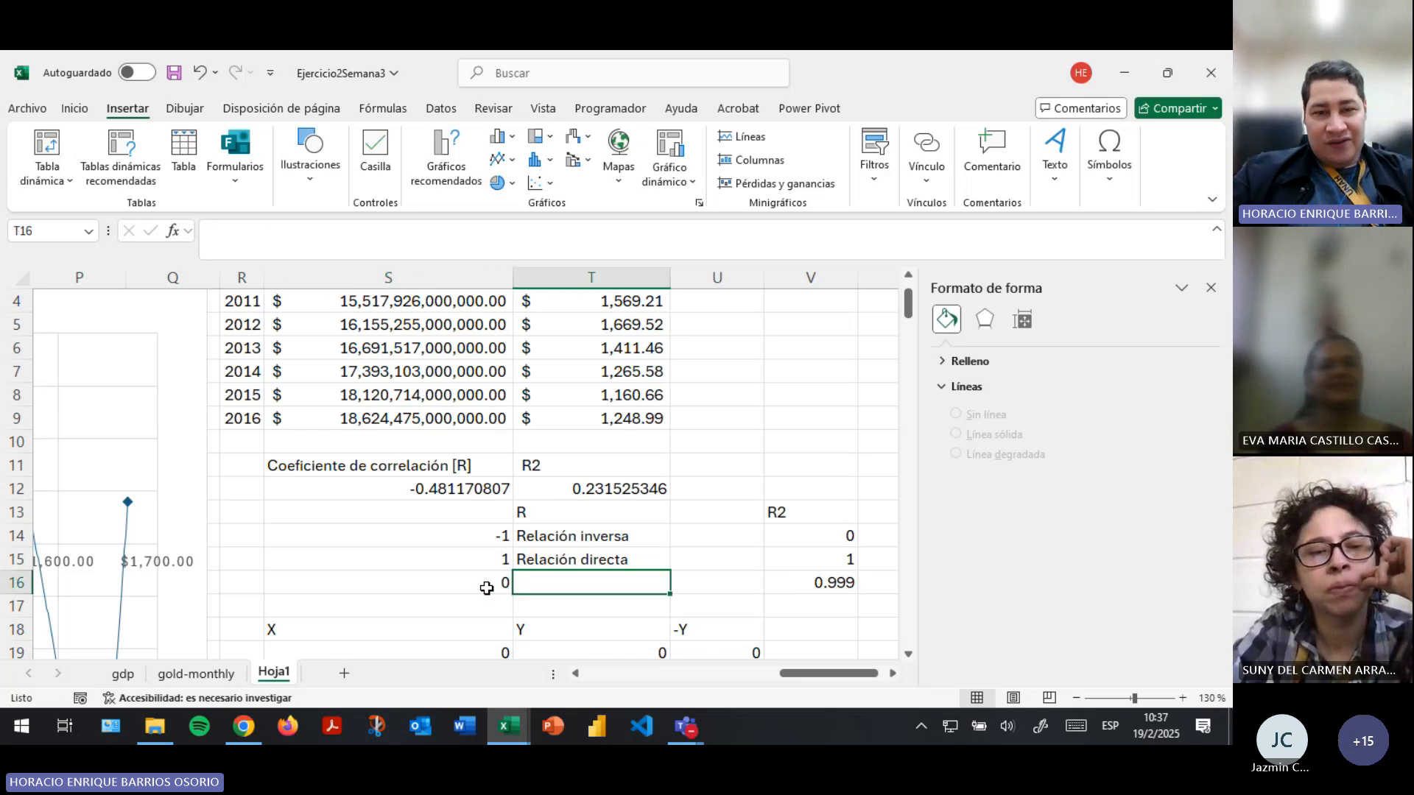
text(no guard)
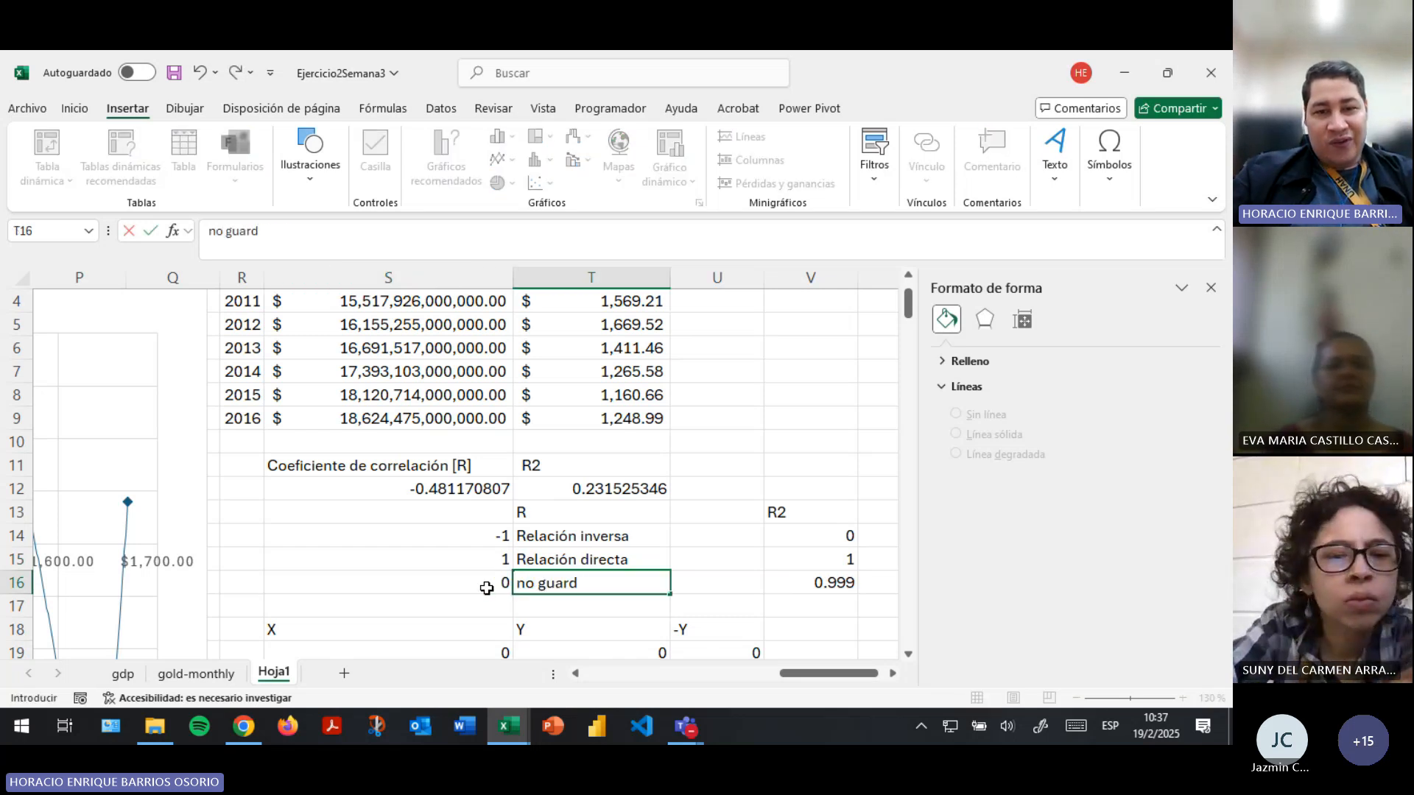
text(a relación)
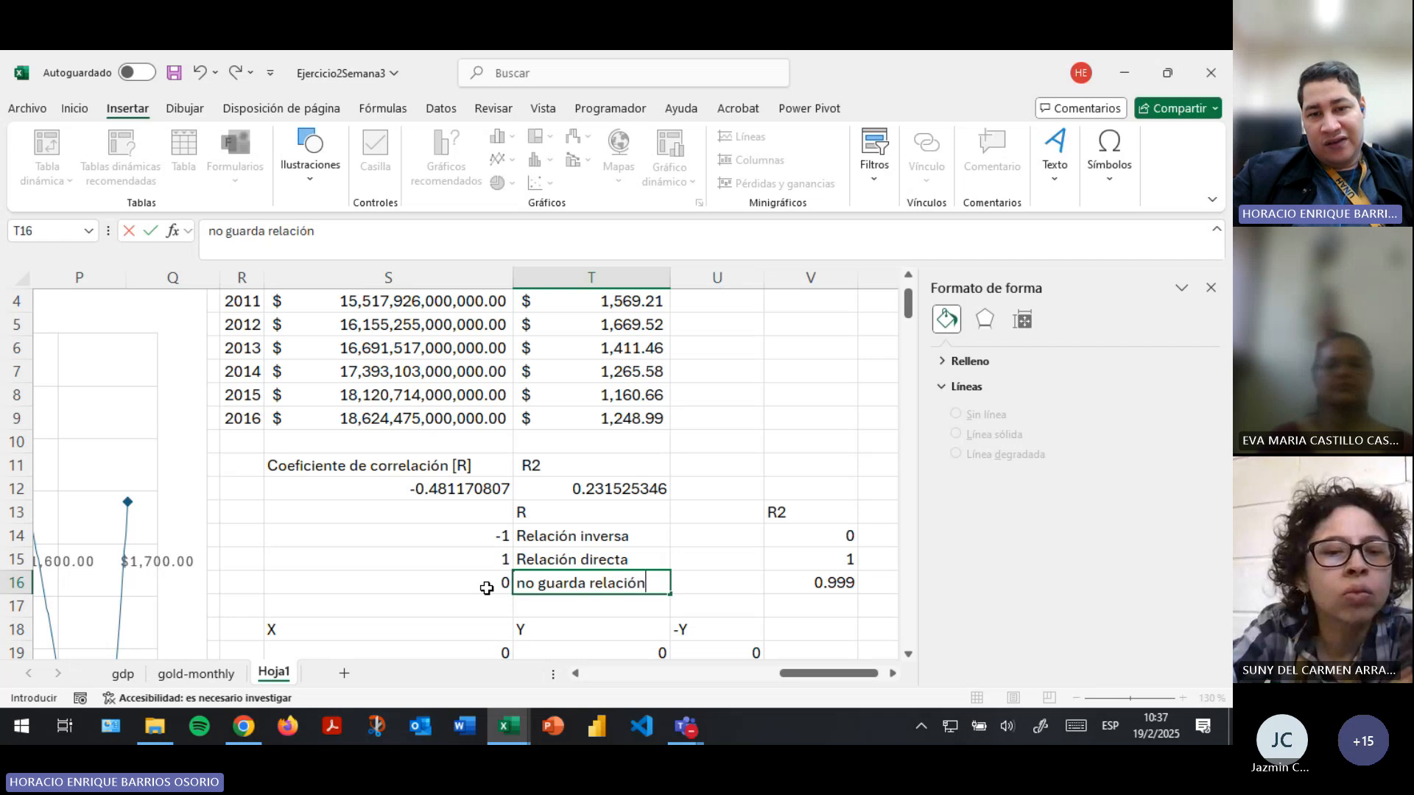
key(Return)
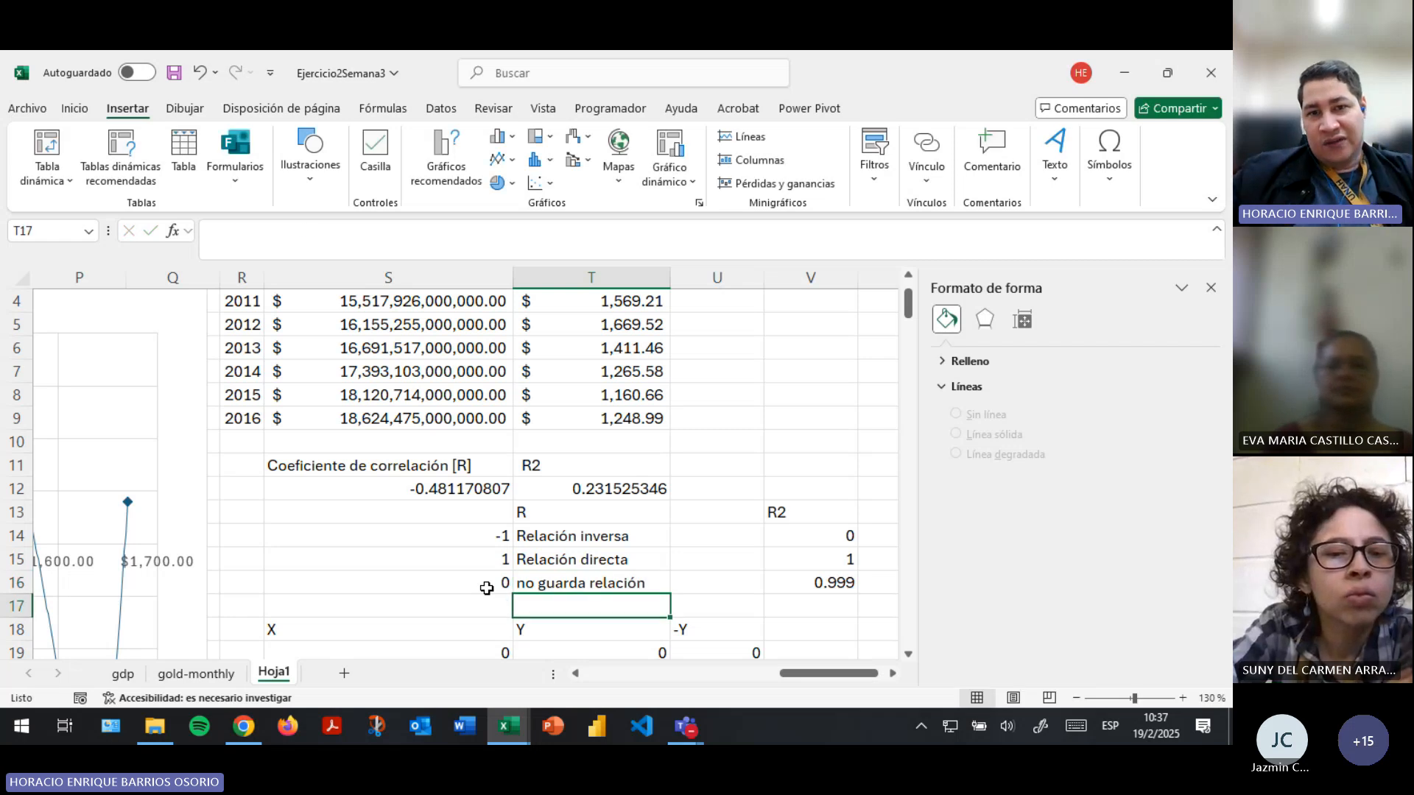
key(Down)
key(Right)
key(Left)
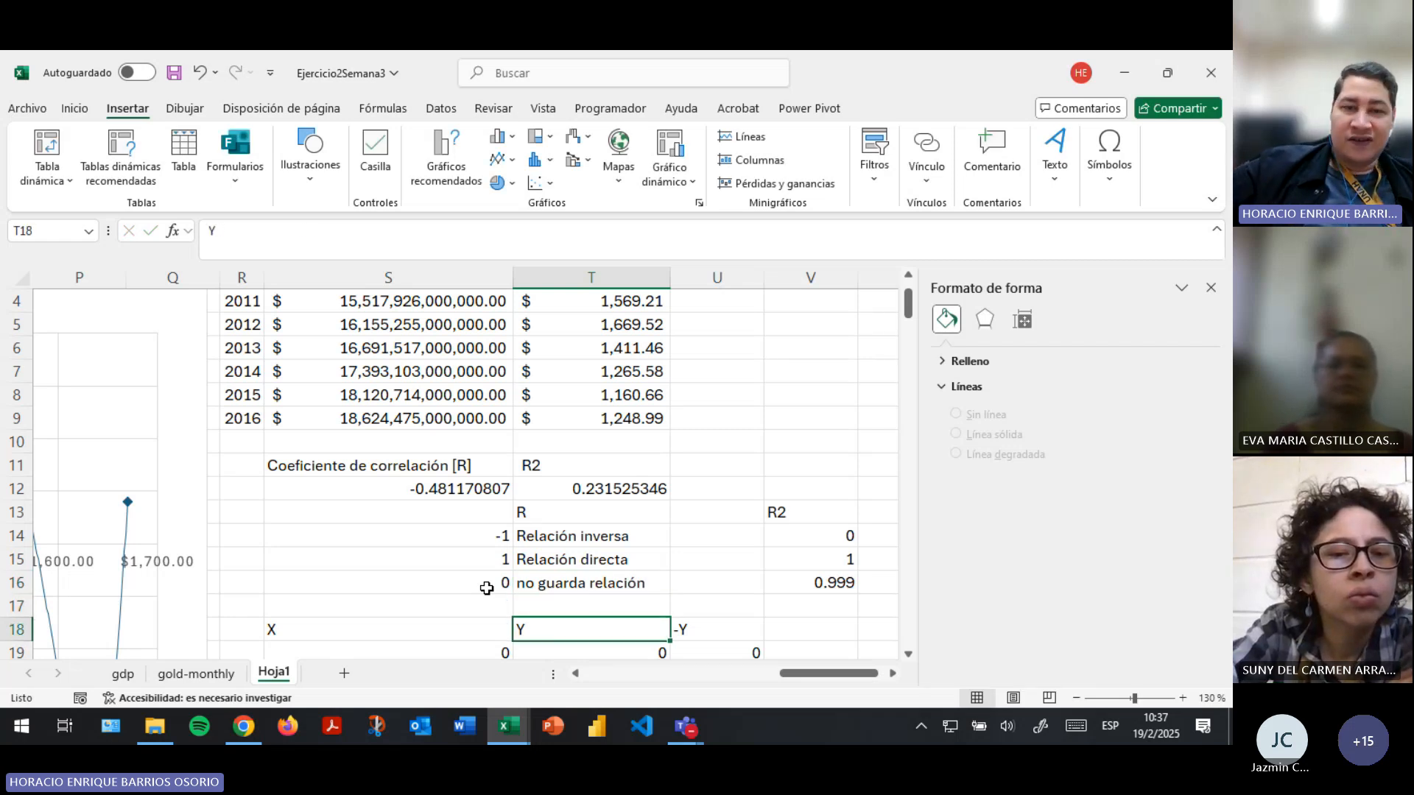
key(Up)
key(Up)
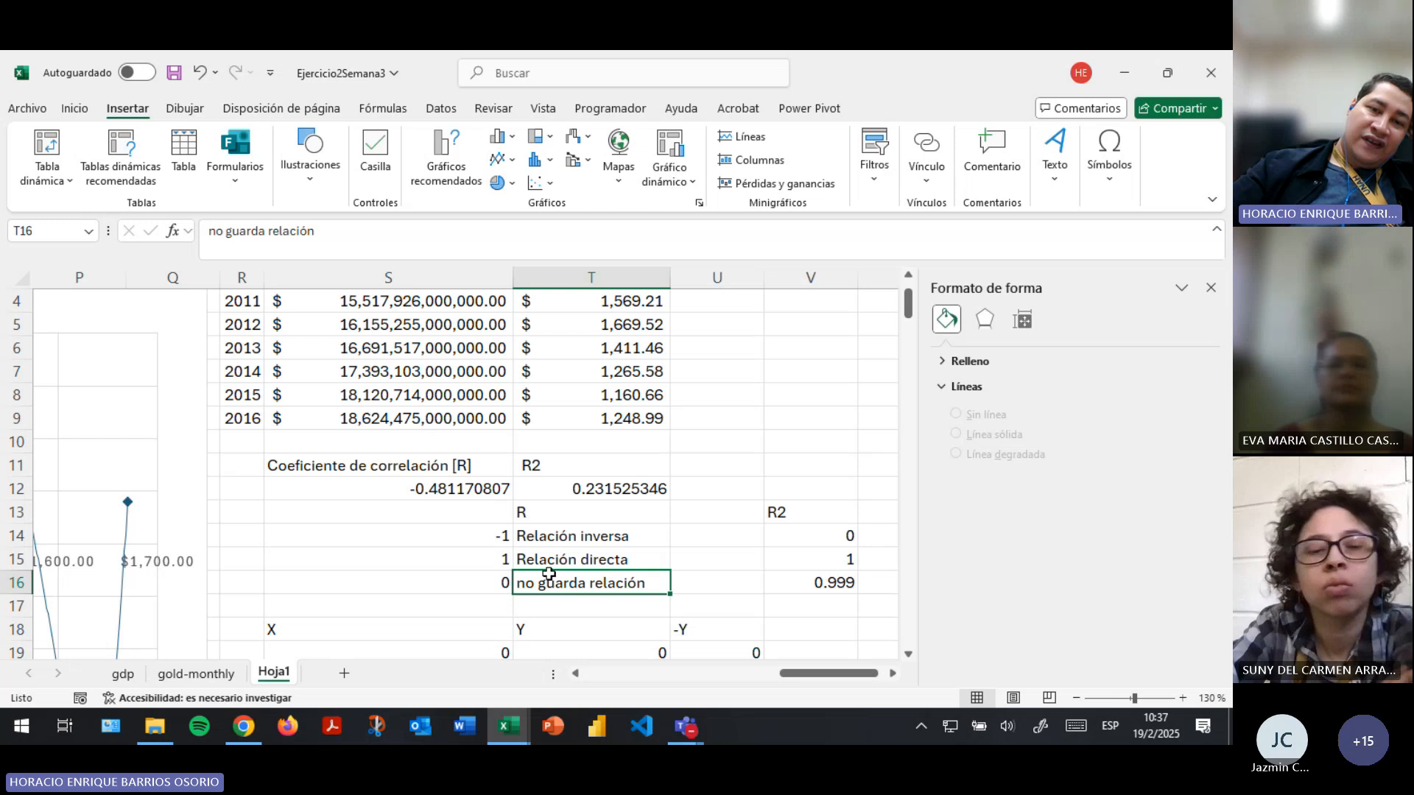
- Compare the correlation coefficient in S12 with the R interpretations in S14:T16, especially the "Relación inversa" row
drag(503, 539, 554, 580)
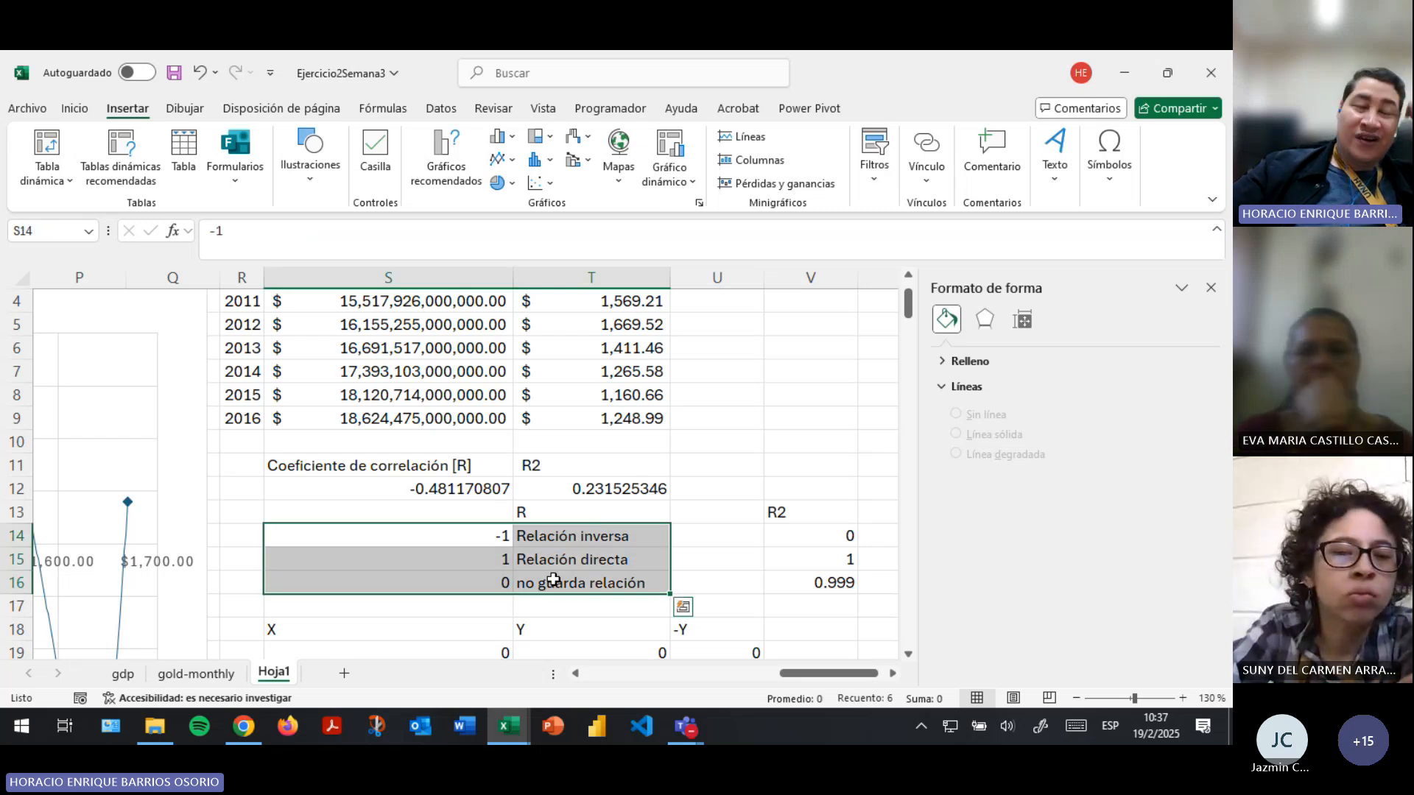
click(486, 489)
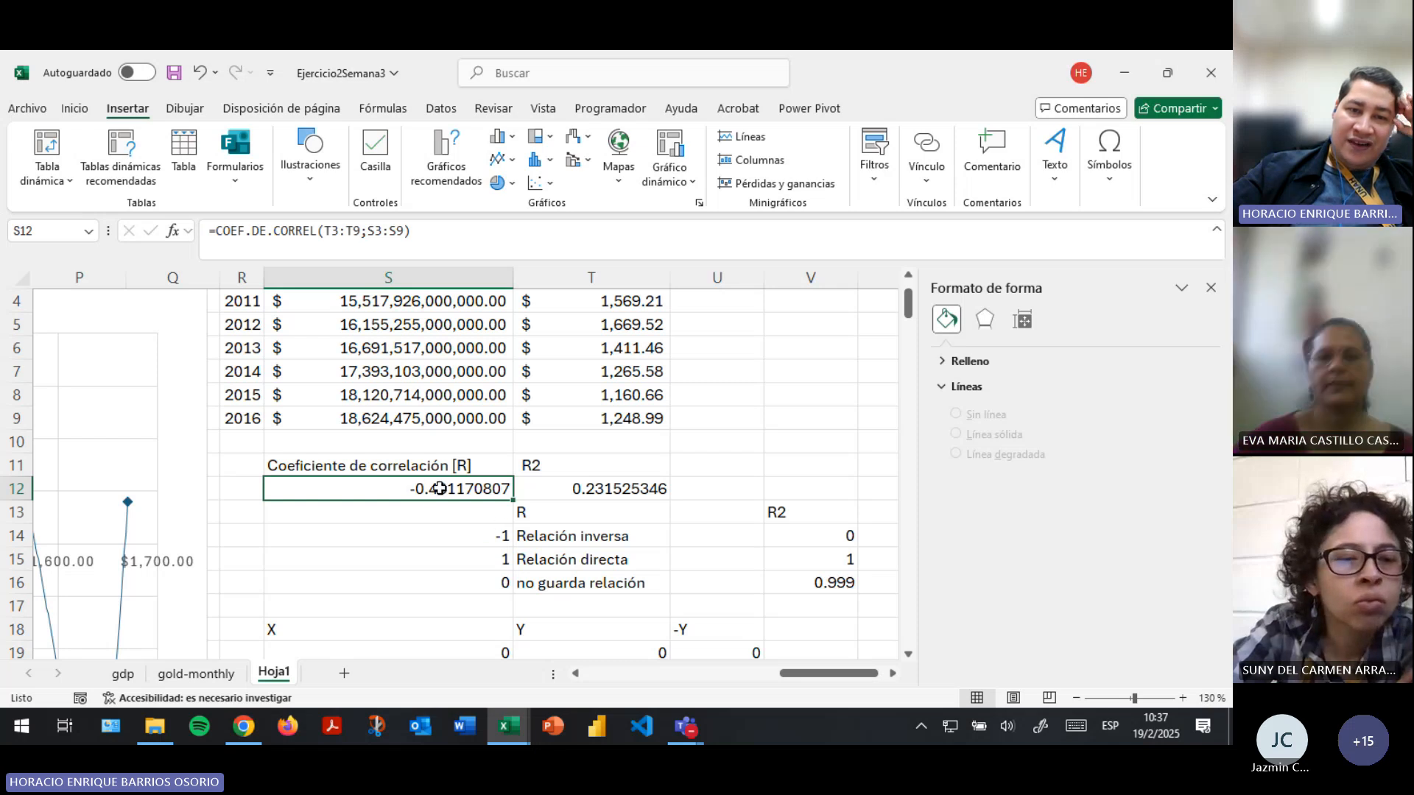
drag(545, 535, 487, 532)
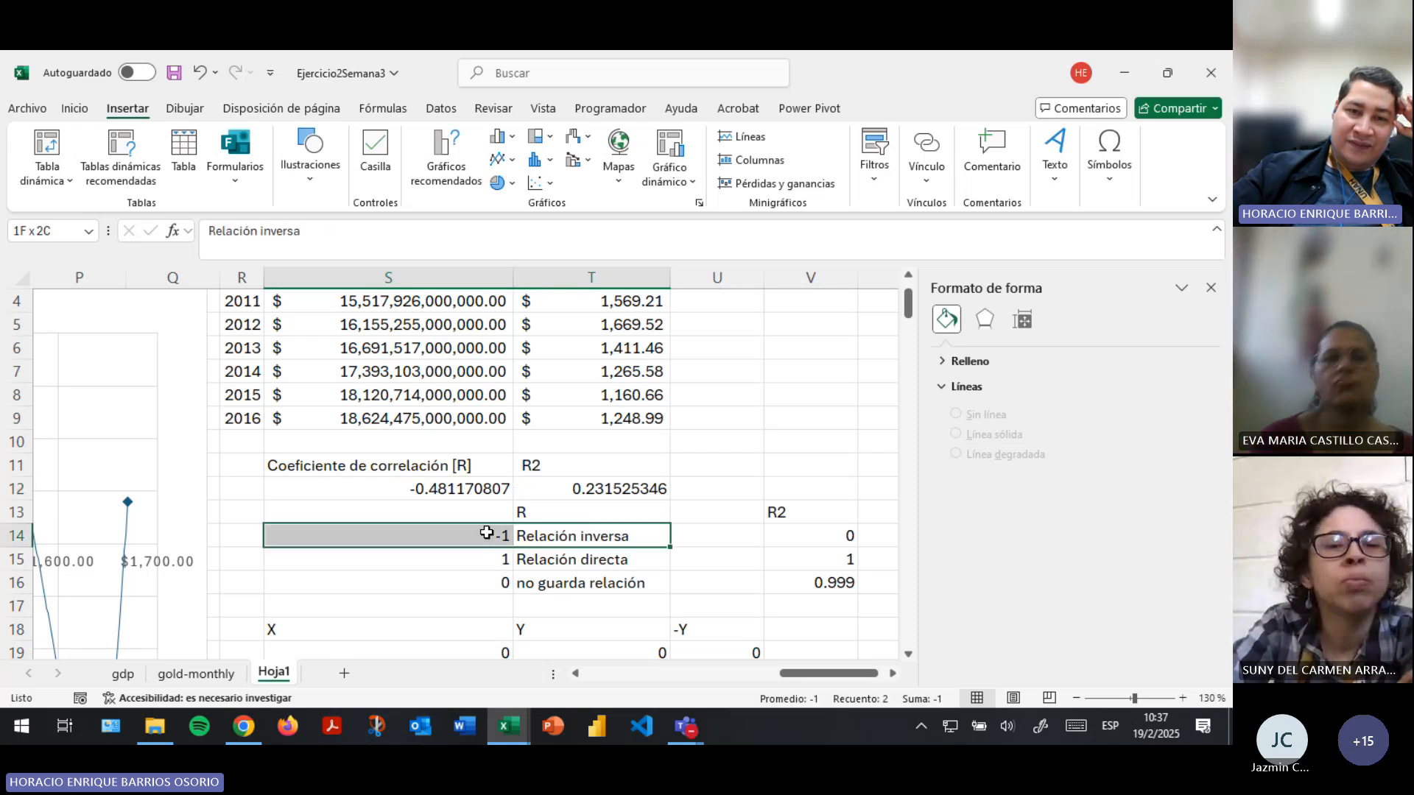
click(518, 536)
click(500, 538)
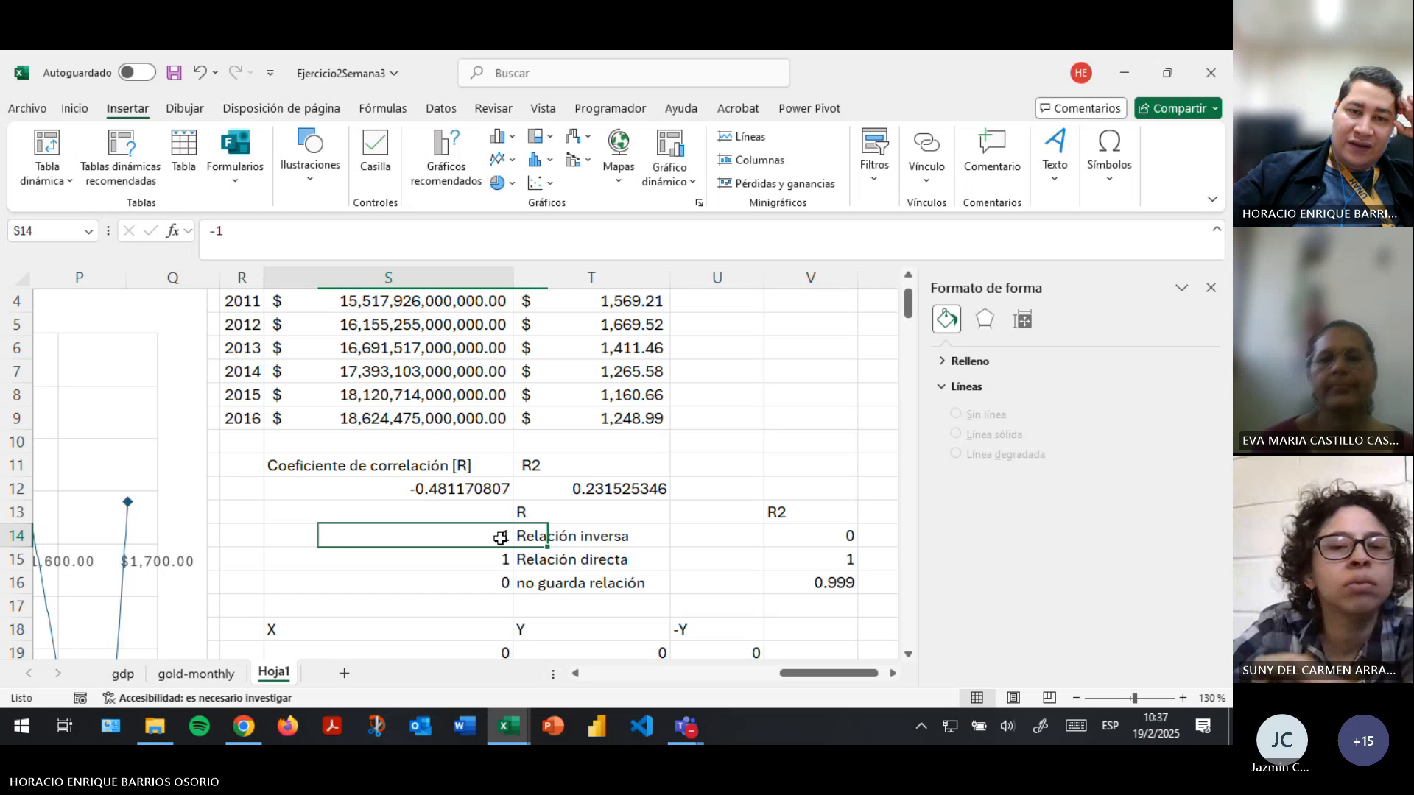
click(465, 489)
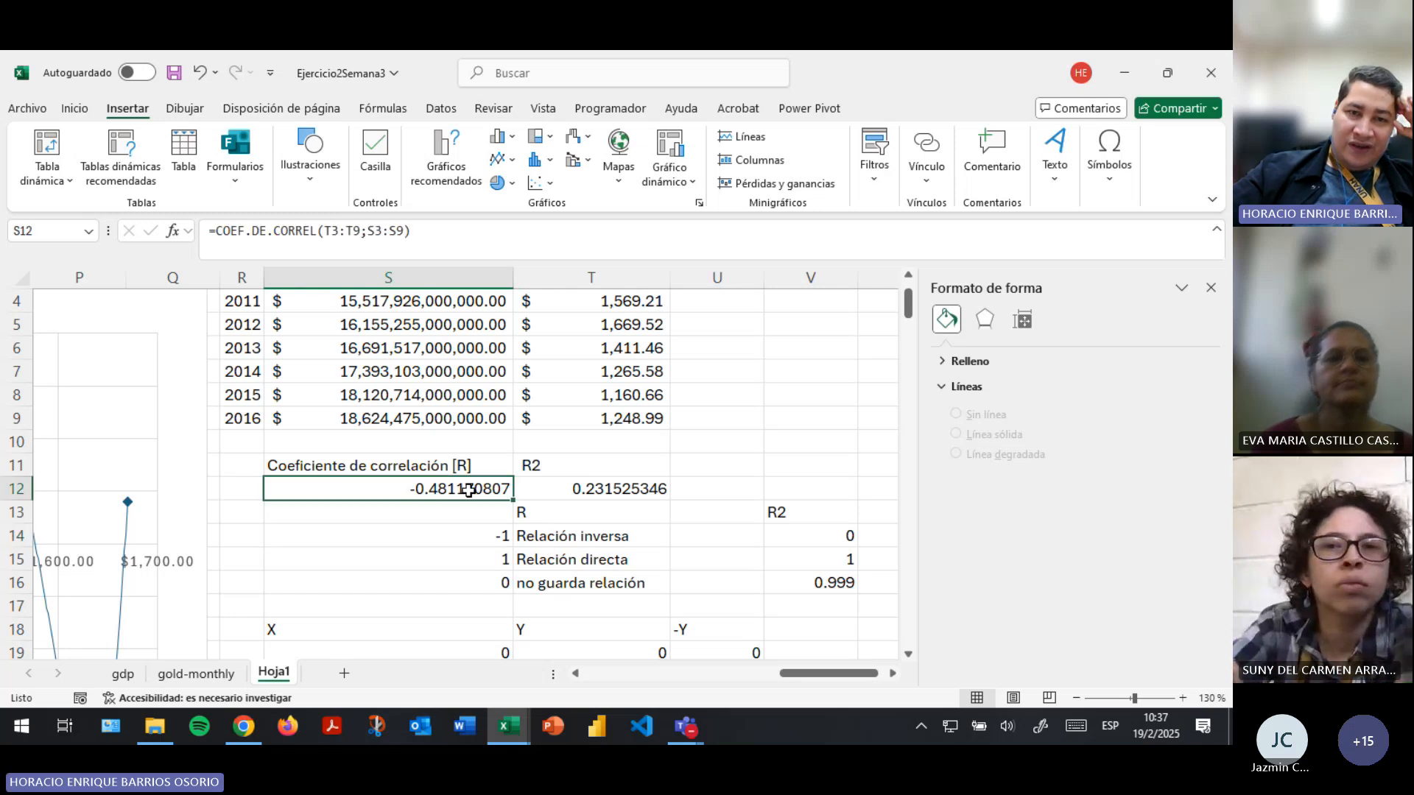
- Examine the COEFICIENTE.R2 formula in T12 and its S3:S9 and T3:T9 arguments beside the correlation coefficient, leaving the formula as it is
click(545, 467)
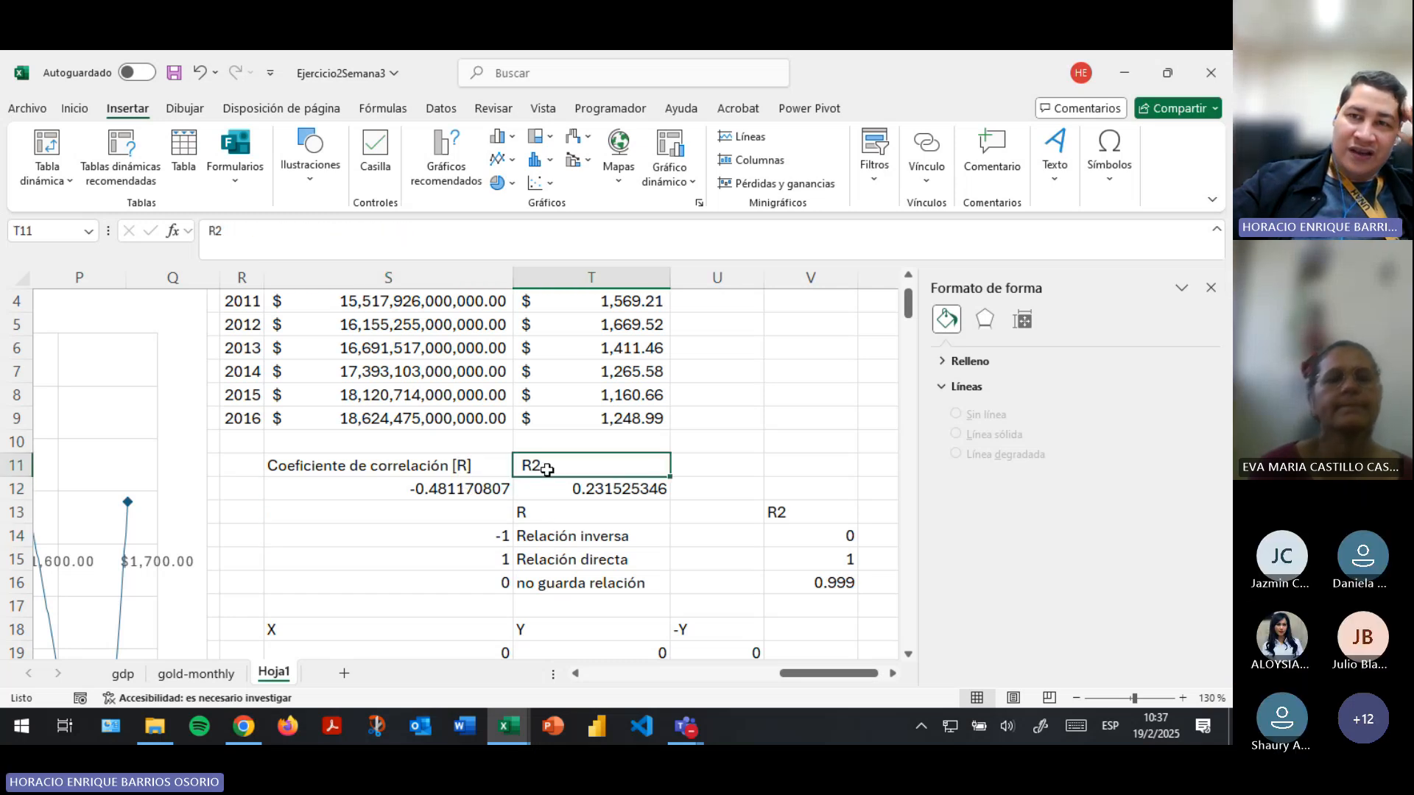
click(429, 469)
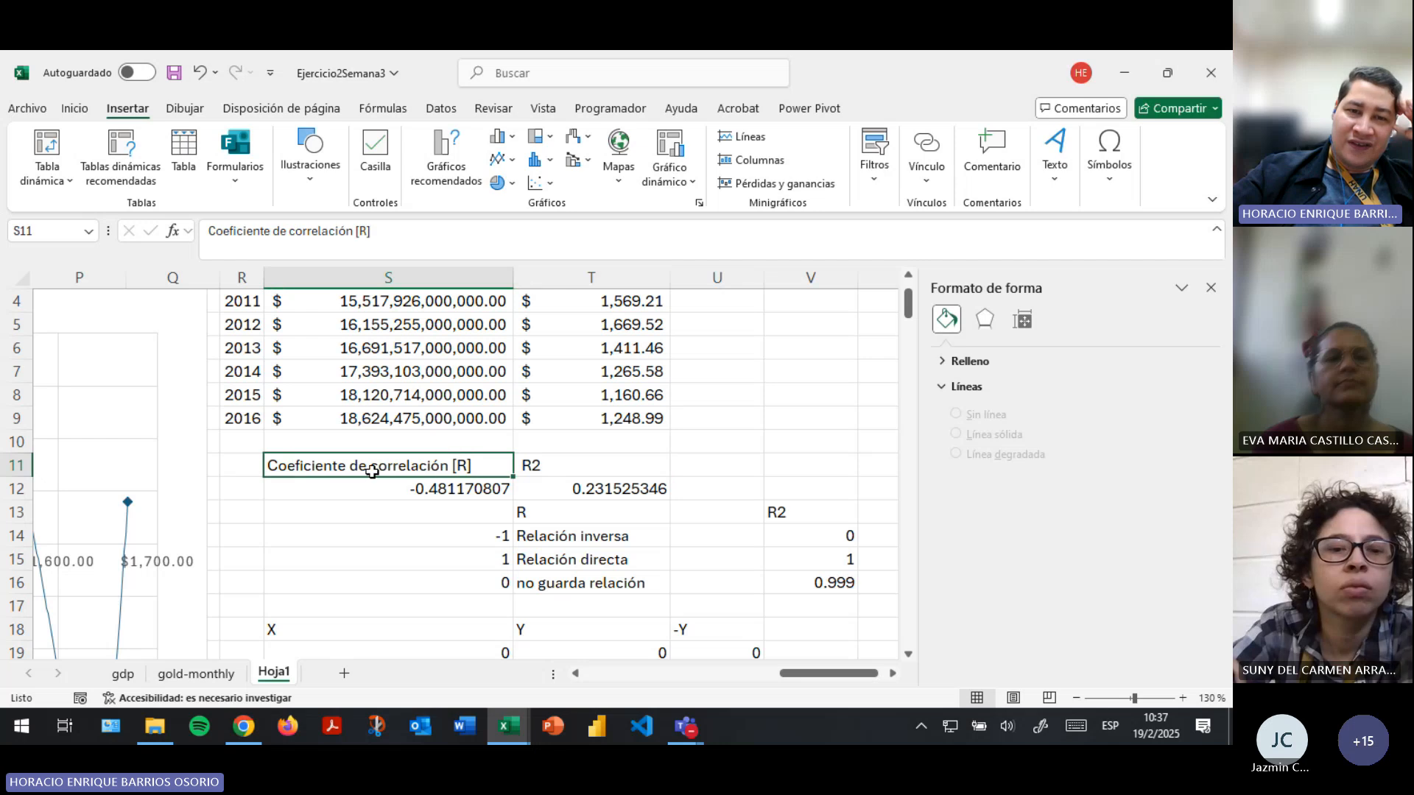
click(575, 488)
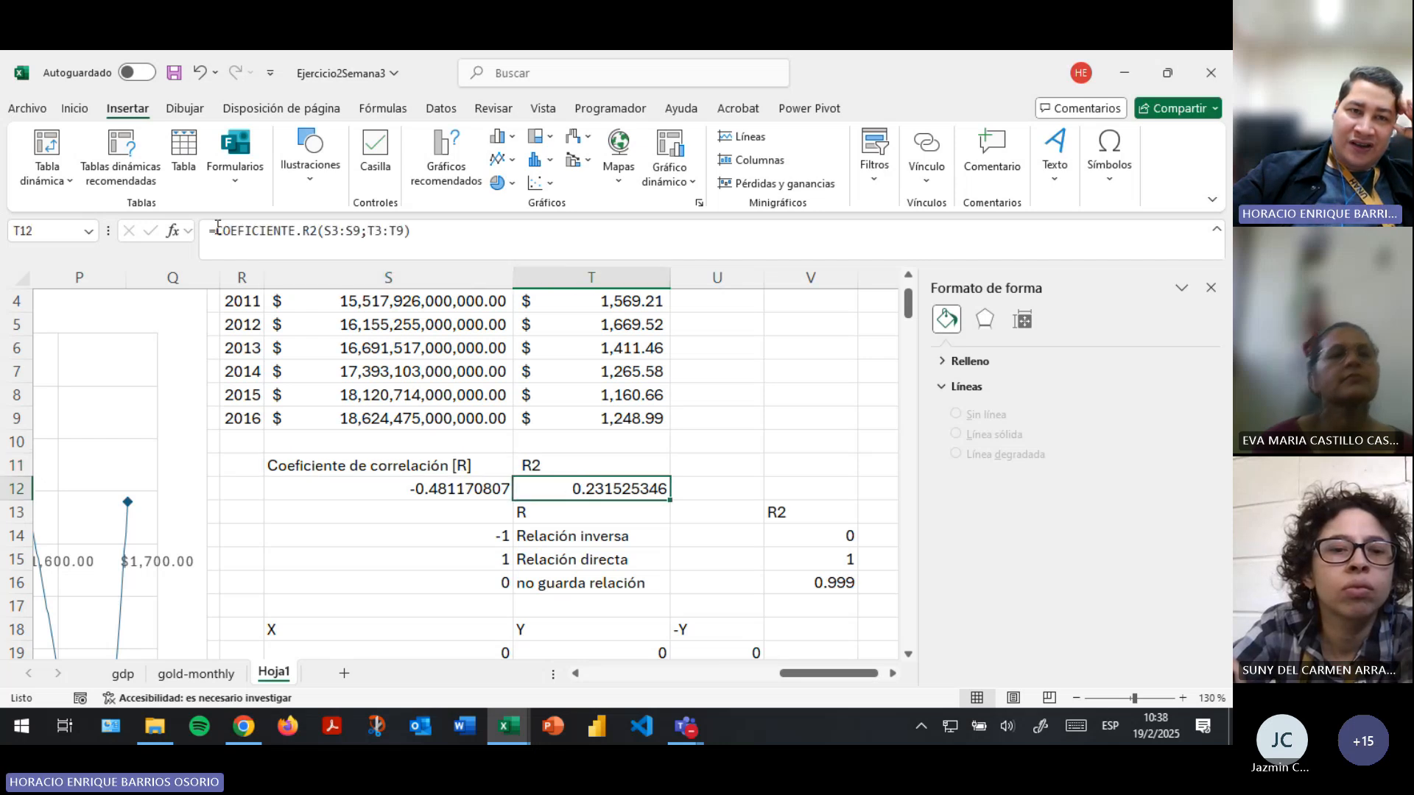
drag(217, 229, 319, 231)
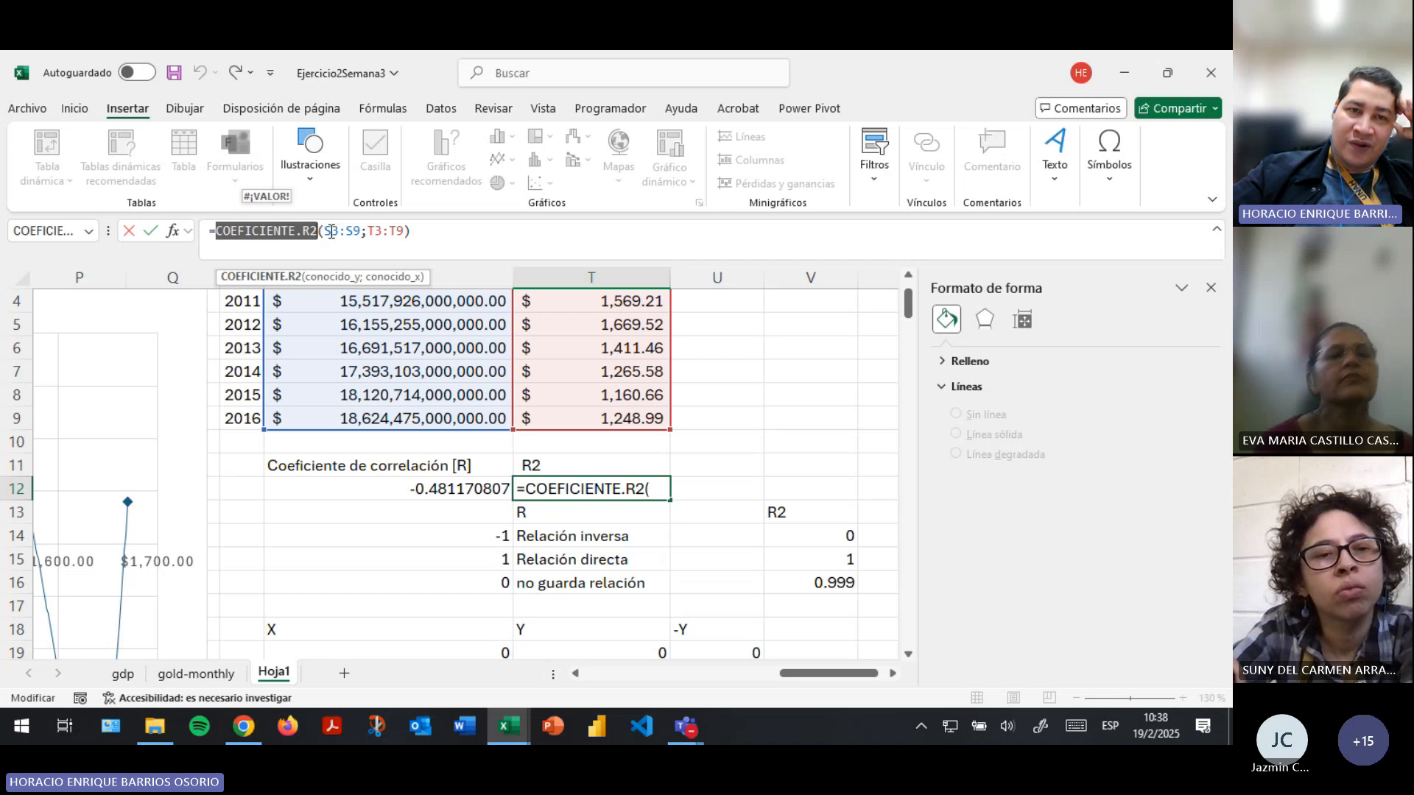
drag(331, 231, 402, 231)
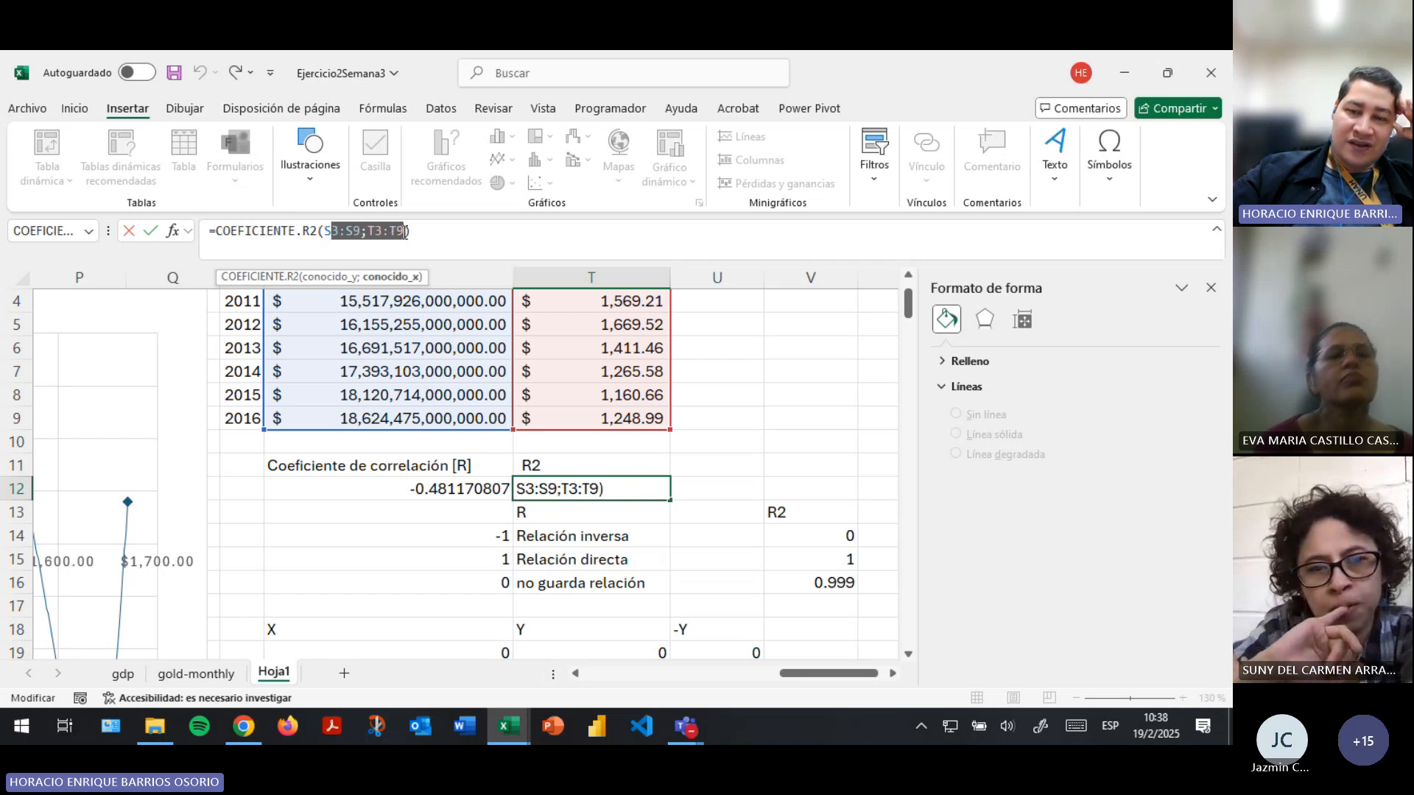
key(Return)
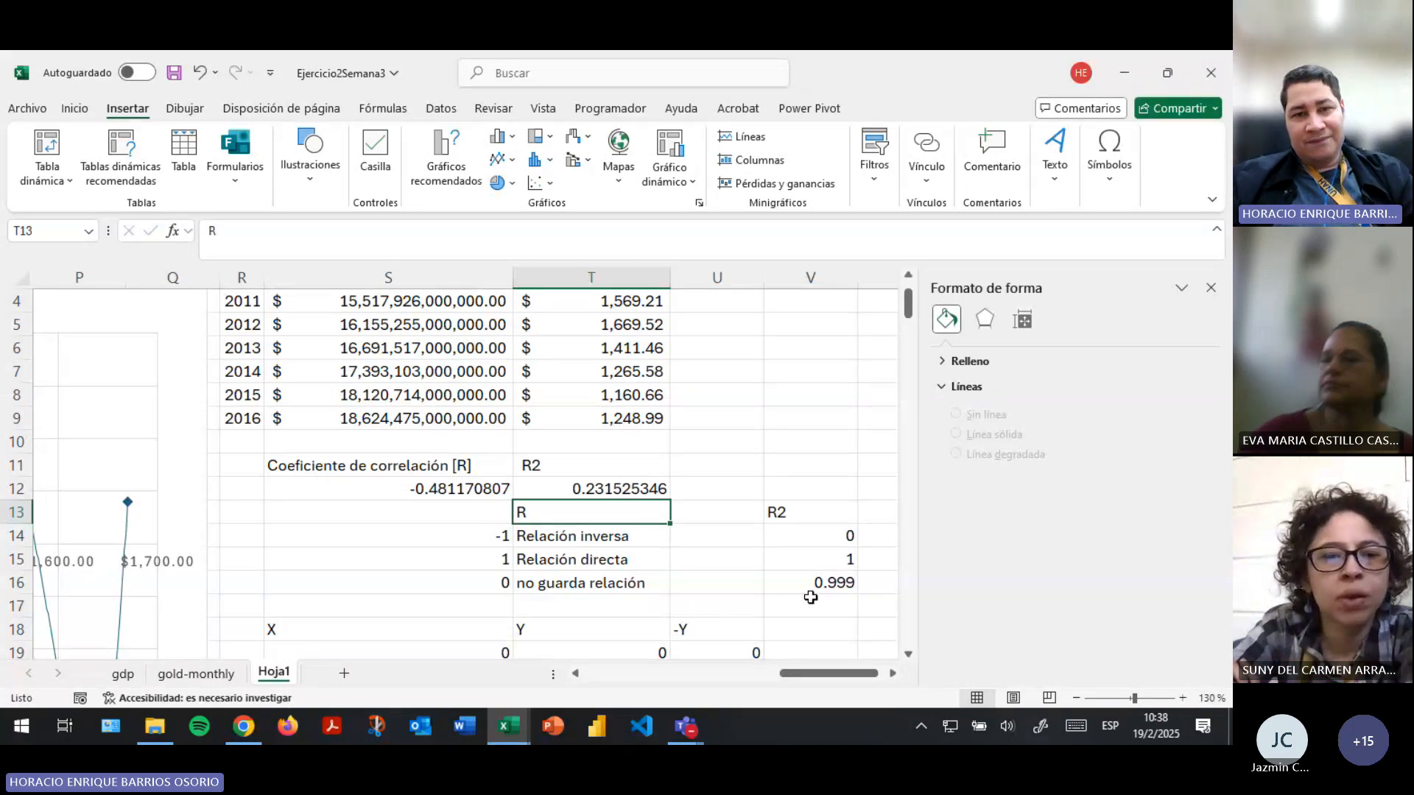
key(Up)
key(Left)
key(Right)
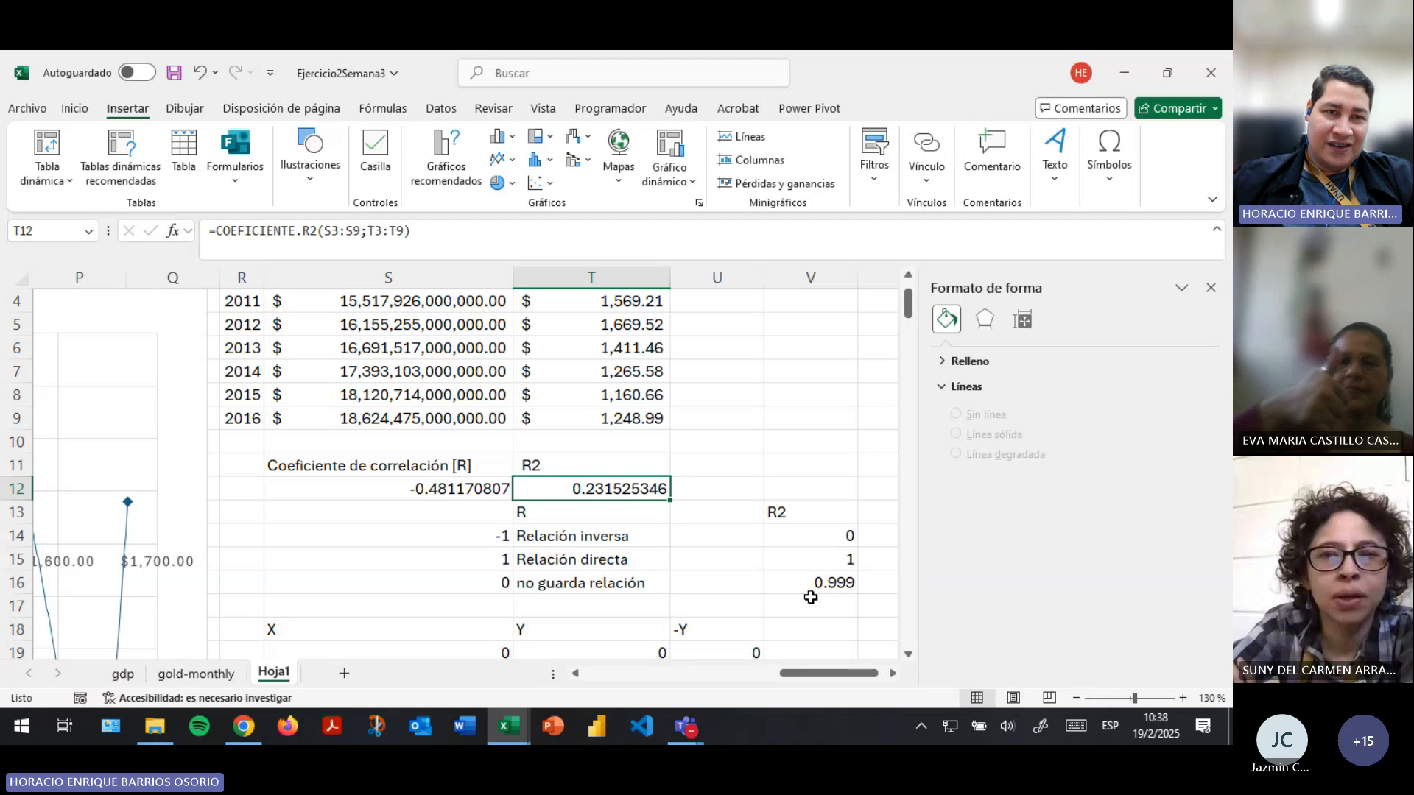
- Switch between the workbook and the Teams meeting to check the participants and the meeting chat for replies
key(alt+Tab)
mouse_move(811, 598)
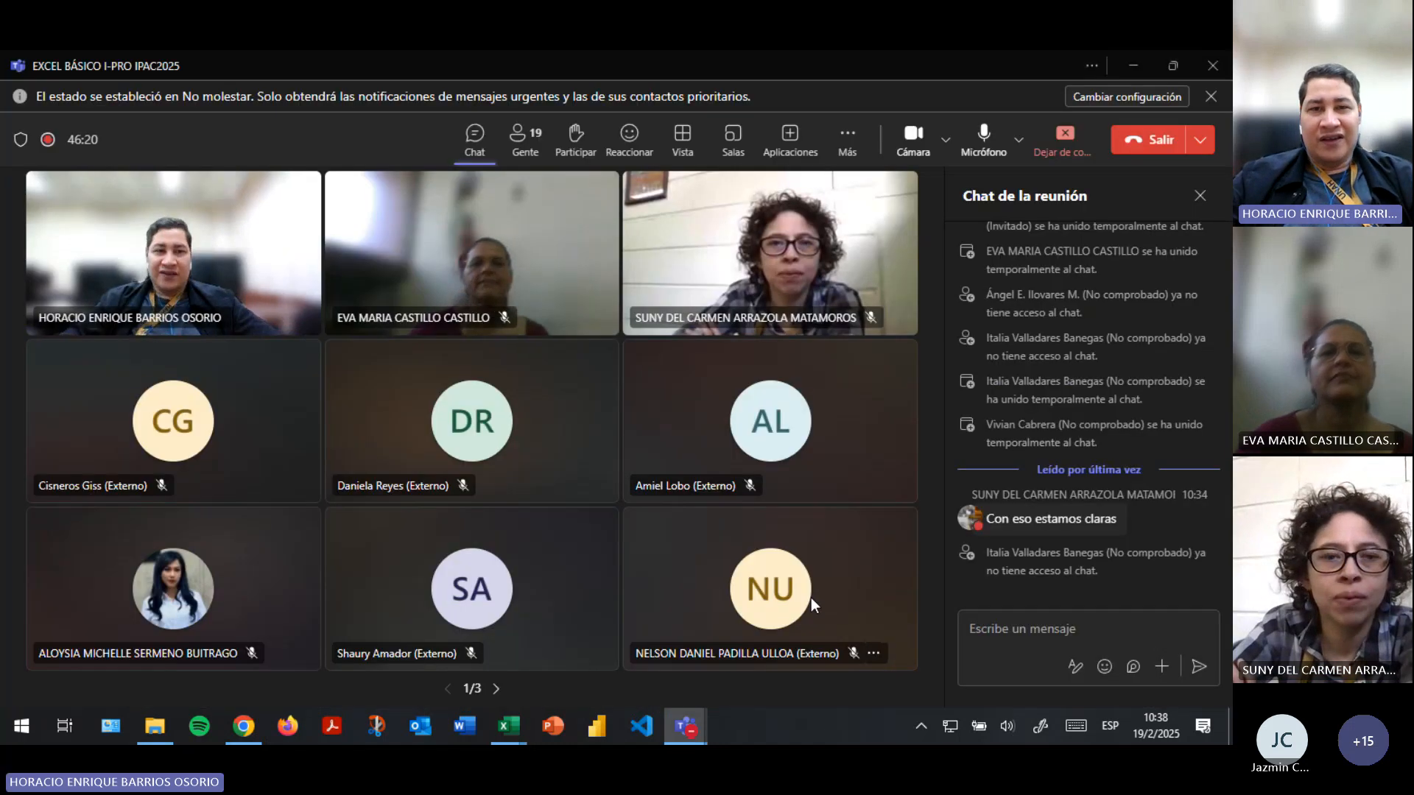
key(alt+Tab)
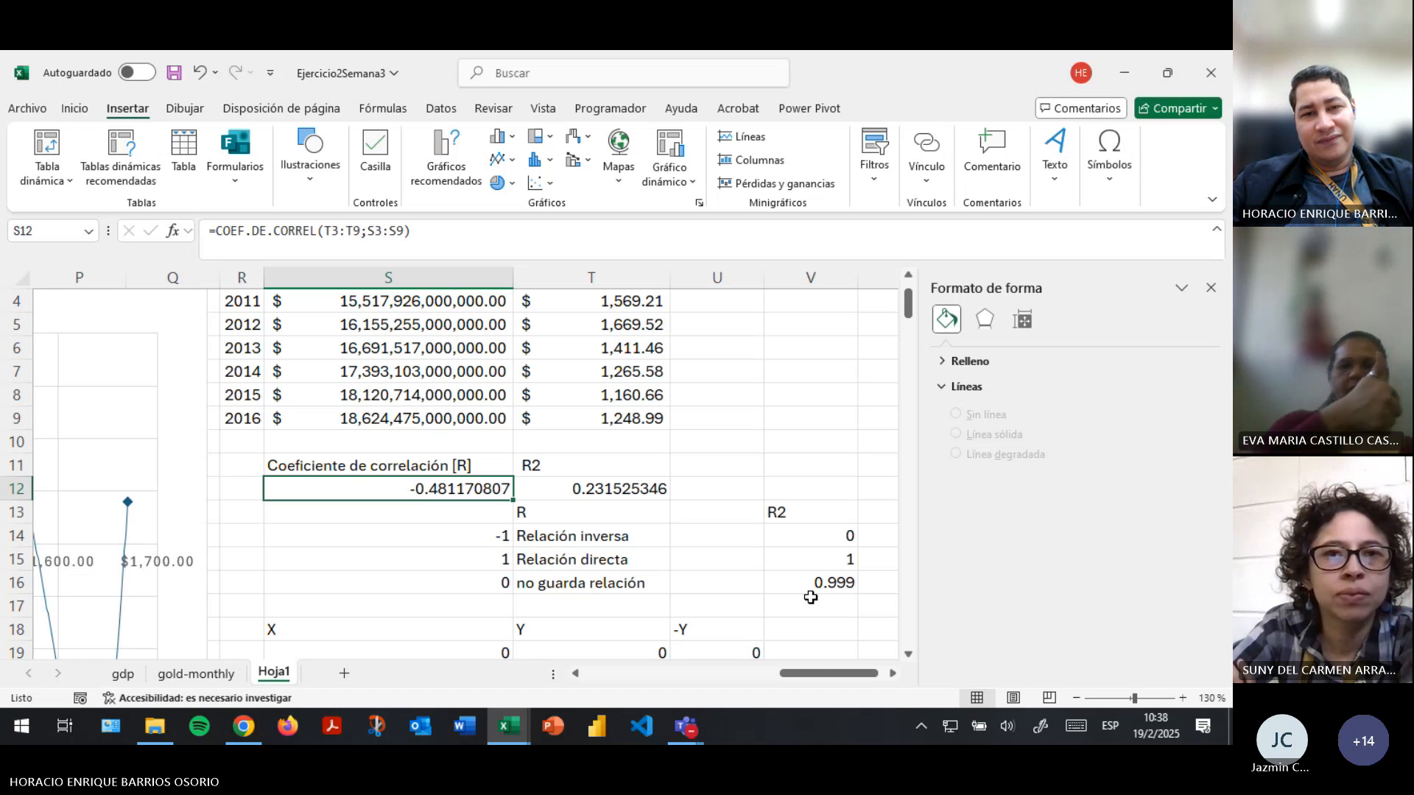
key(alt+Tab)
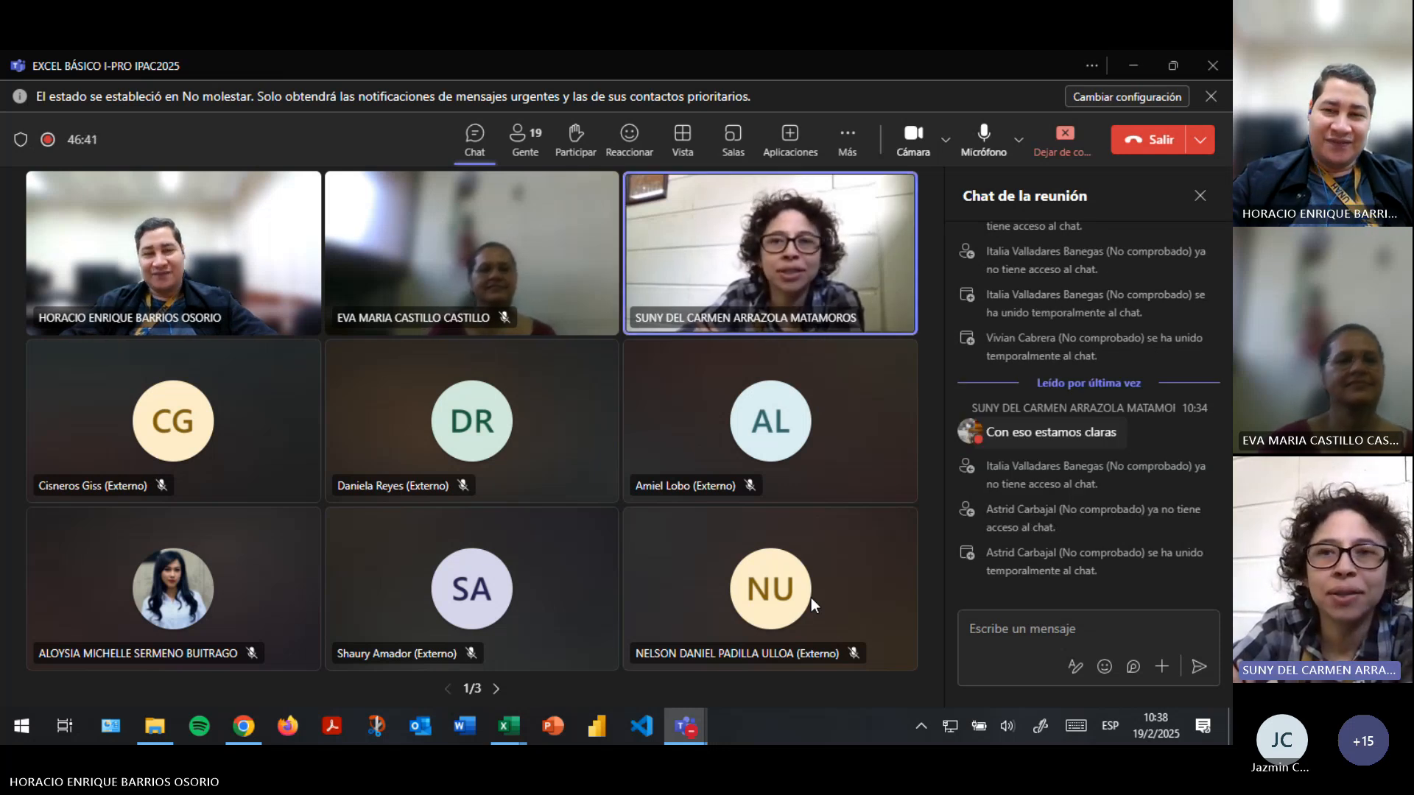
- Switch back to the workbook and compare the correlation coefficient in S12 with the R2 value in T12
key(alt+Tab)
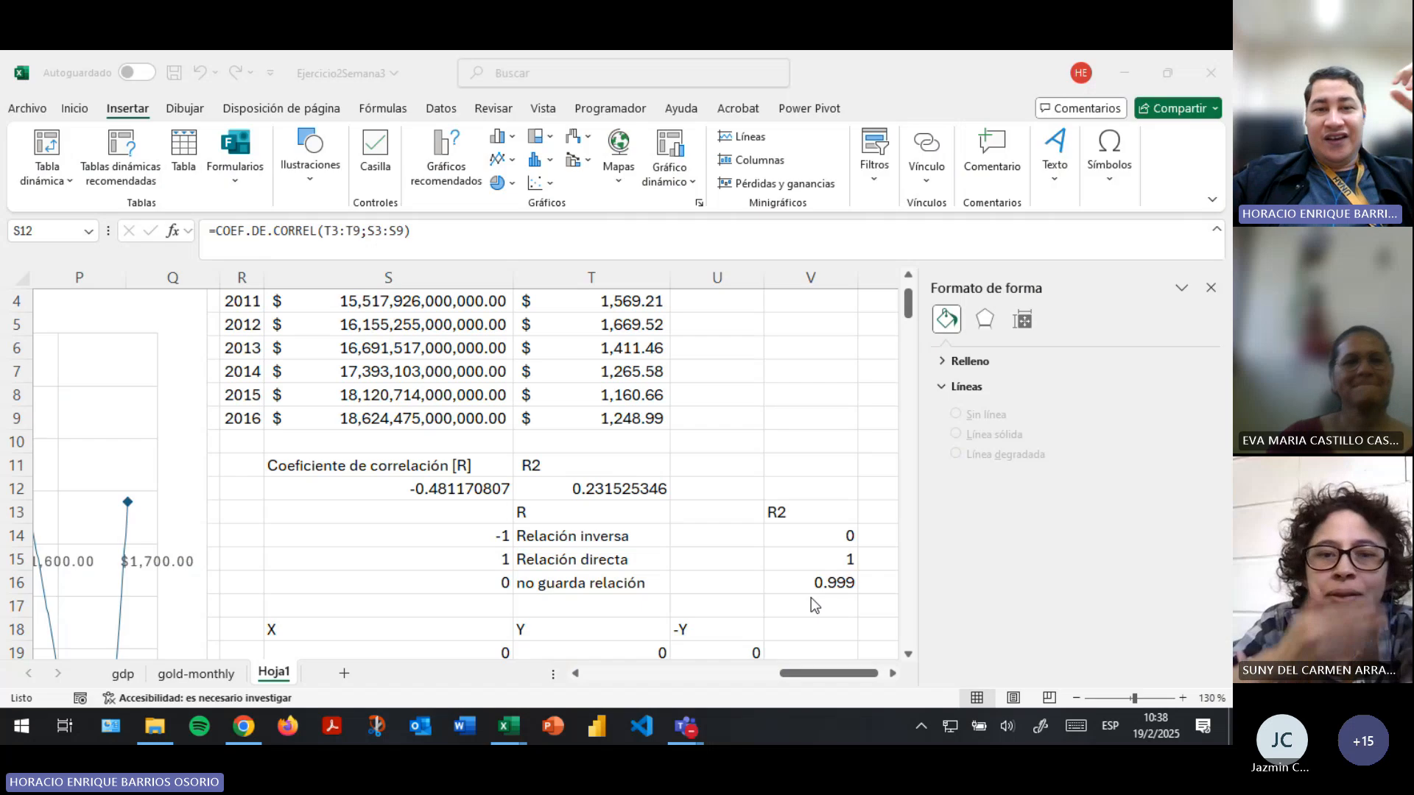
click(487, 490)
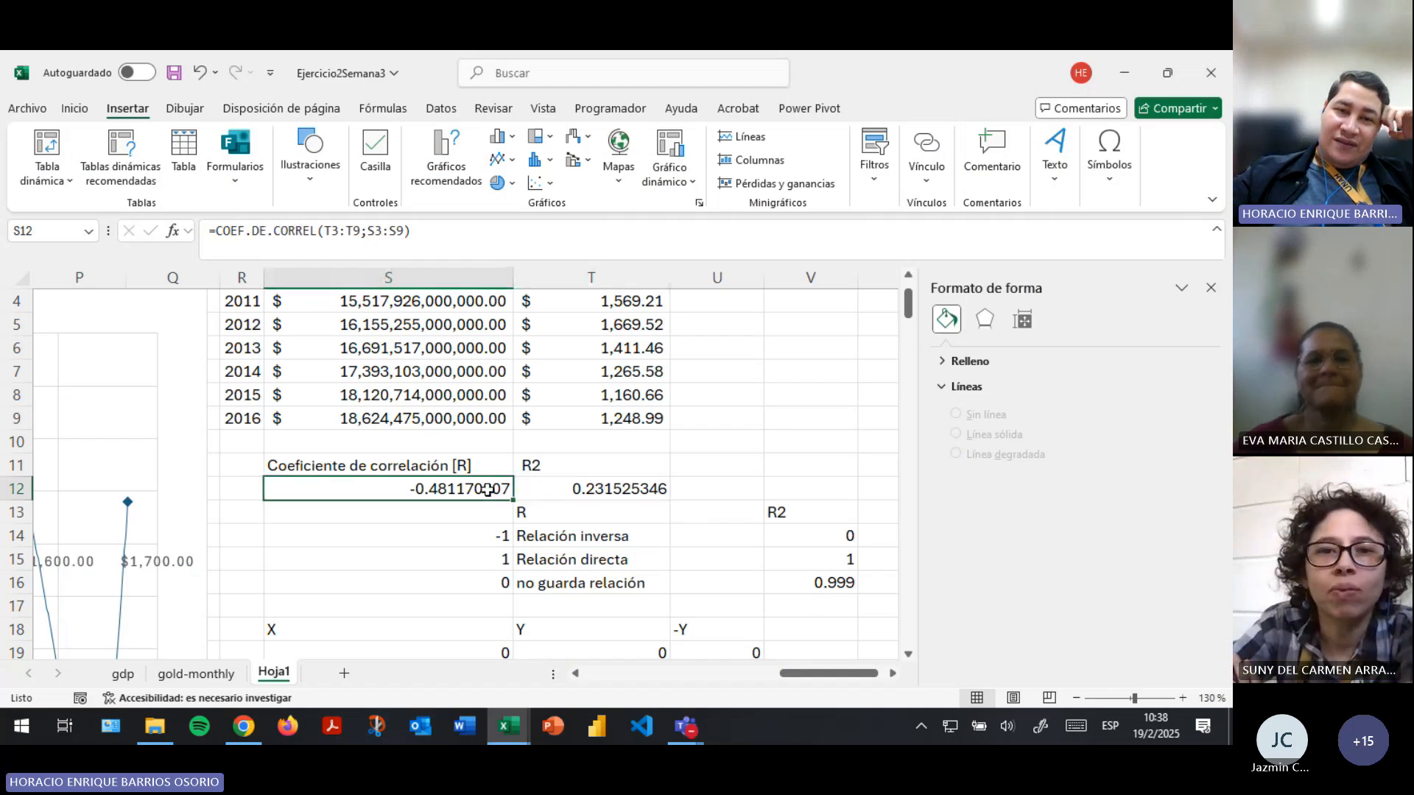
click(595, 490)
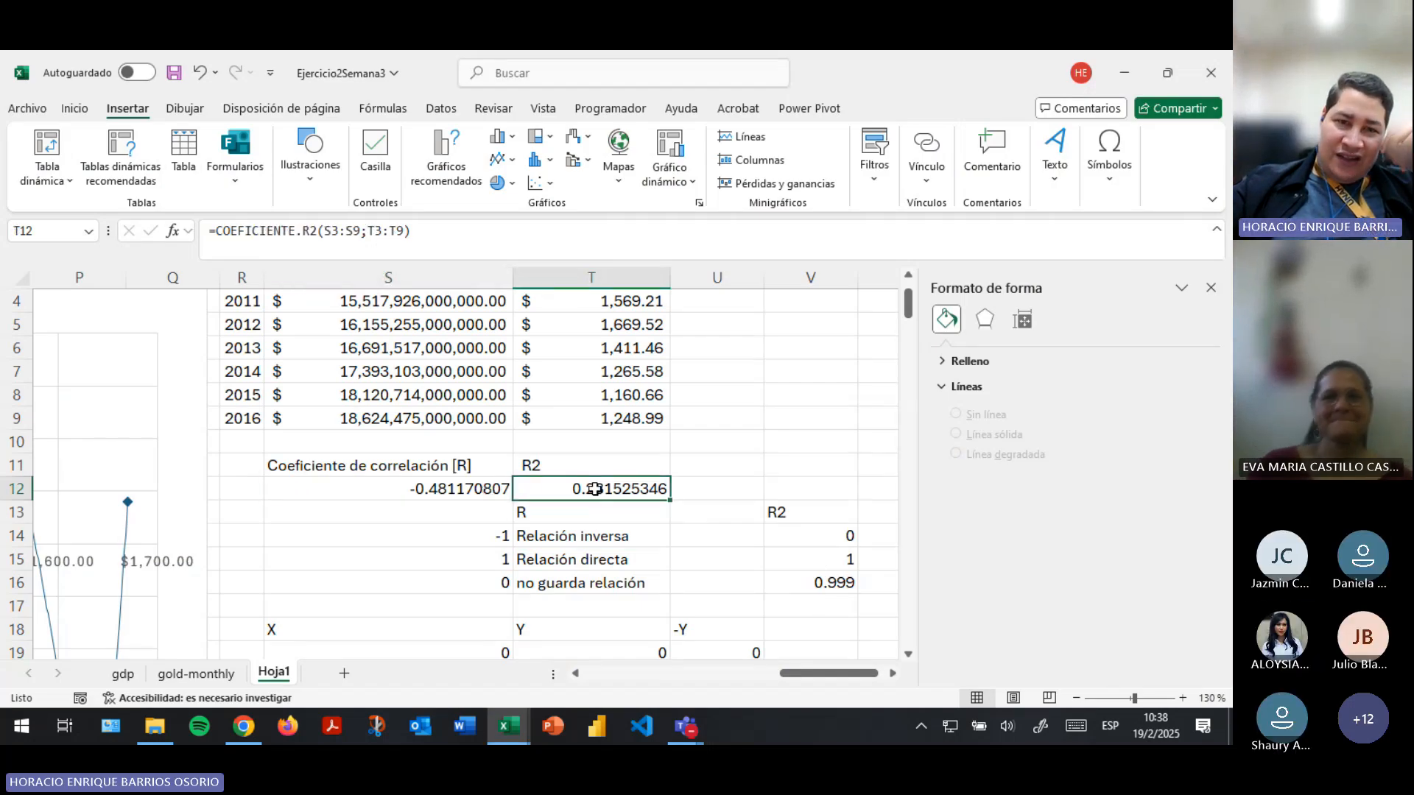
click(434, 489)
click(544, 482)
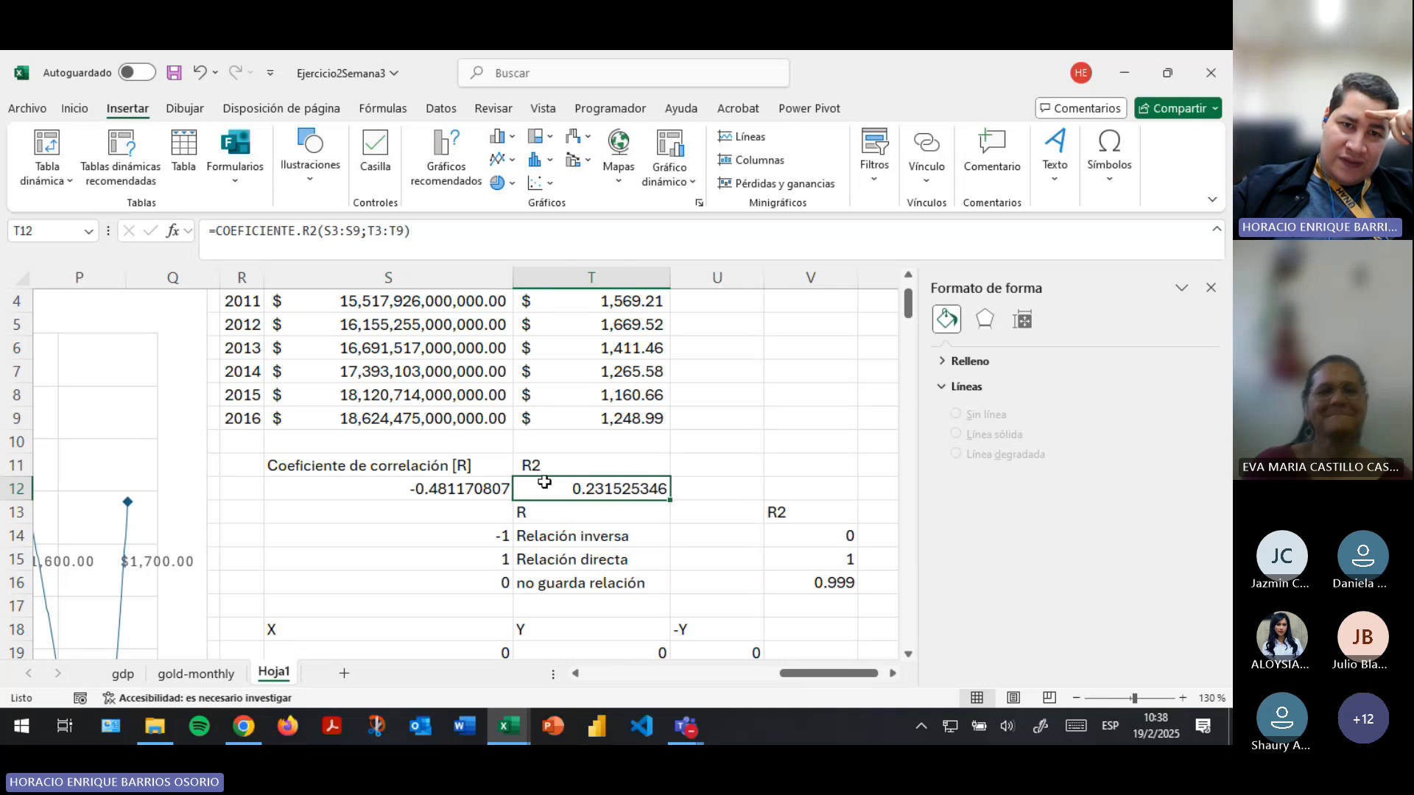
click(479, 484)
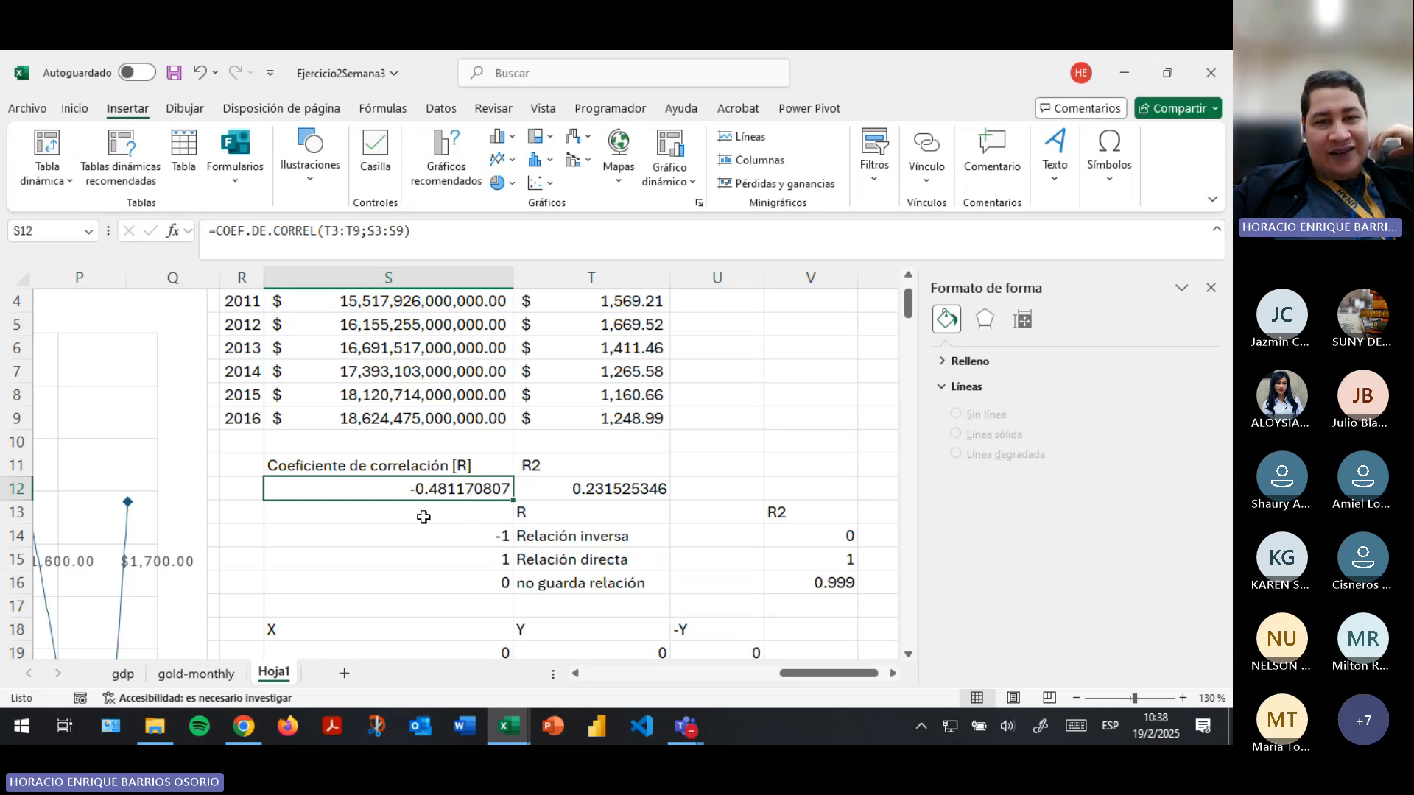
- Examine the X, Y and -Y table in rows 18 to 29 and the line chart of direct and inverse relations beneath it
scroll(423, 517, down, 4)
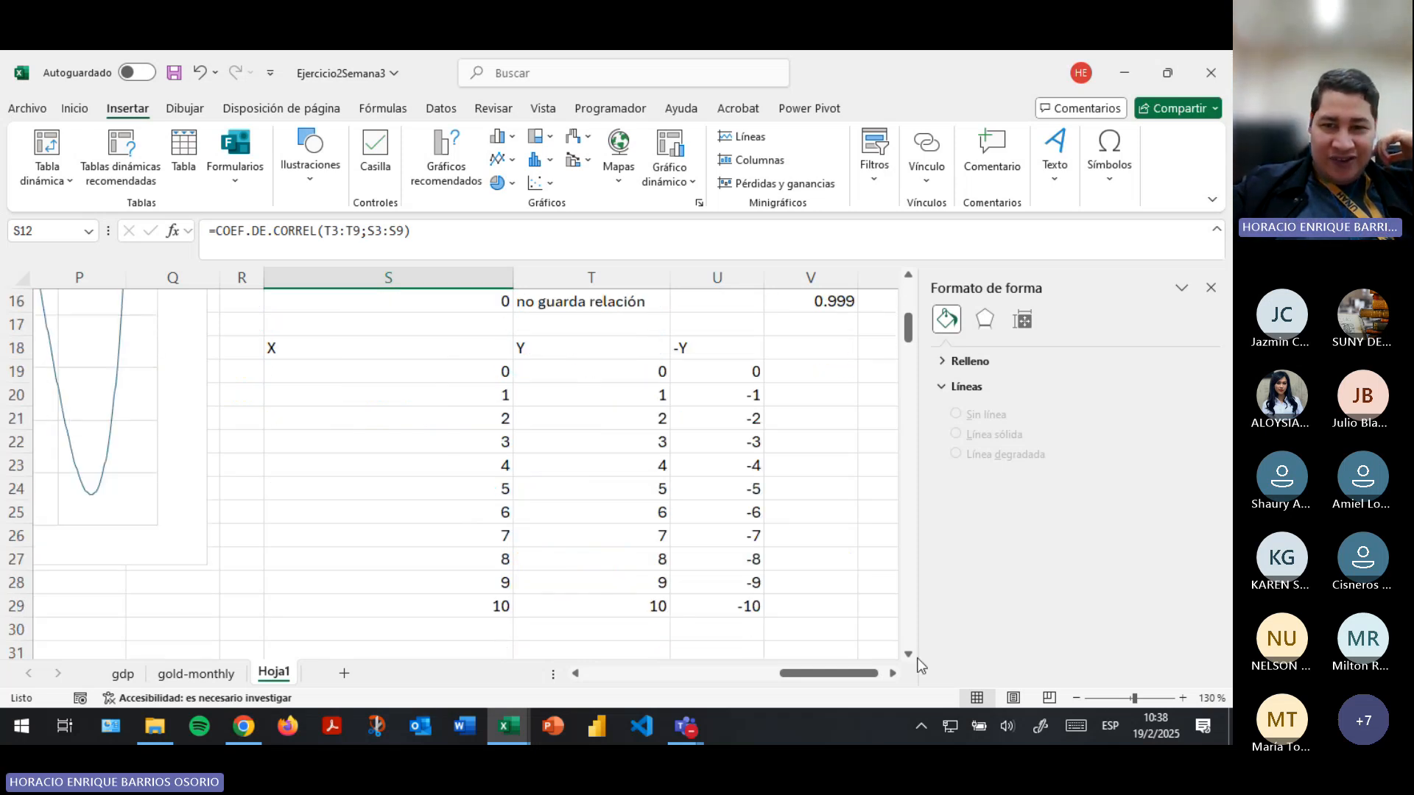
scroll(516, 574, right, 1)
scroll(505, 577, down, 7)
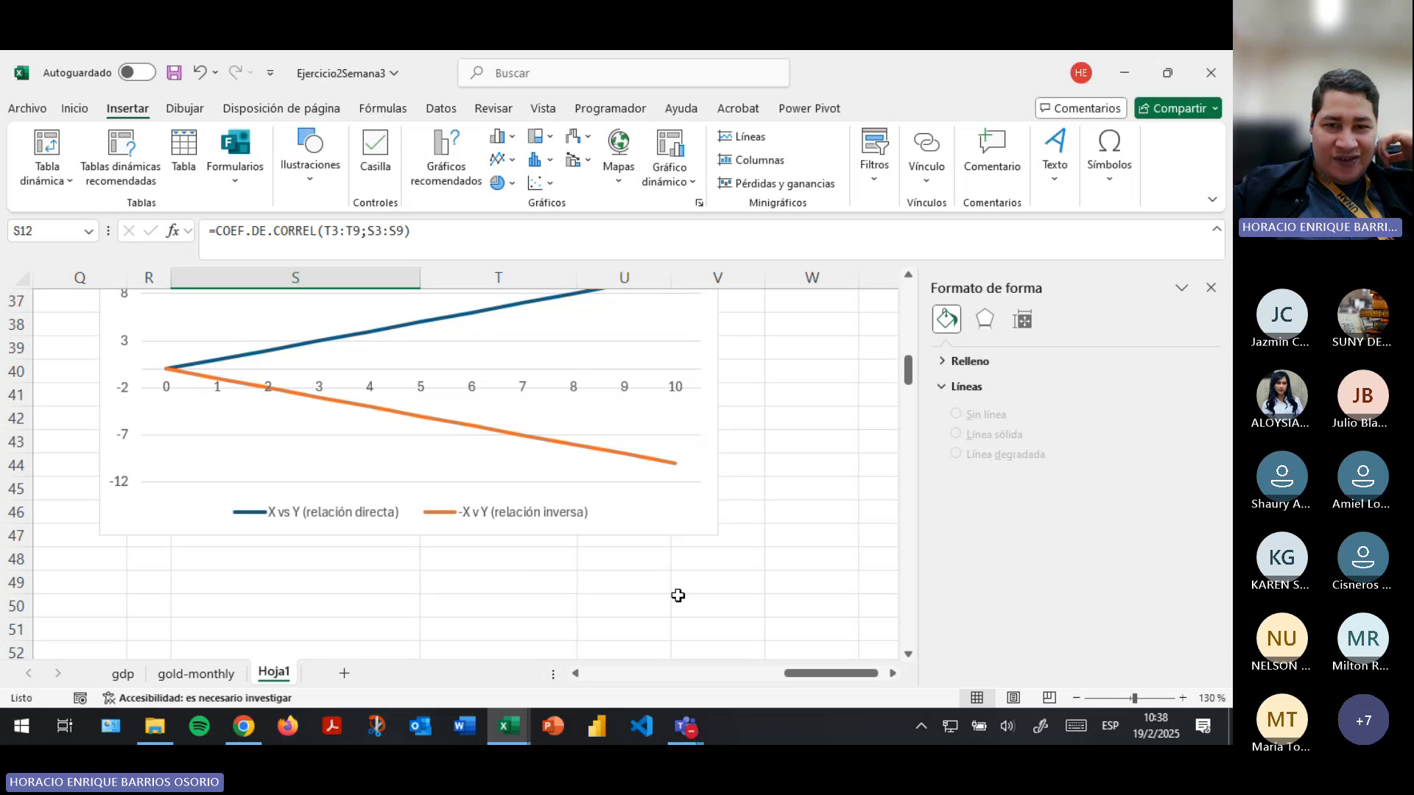
scroll(678, 595, up, 2)
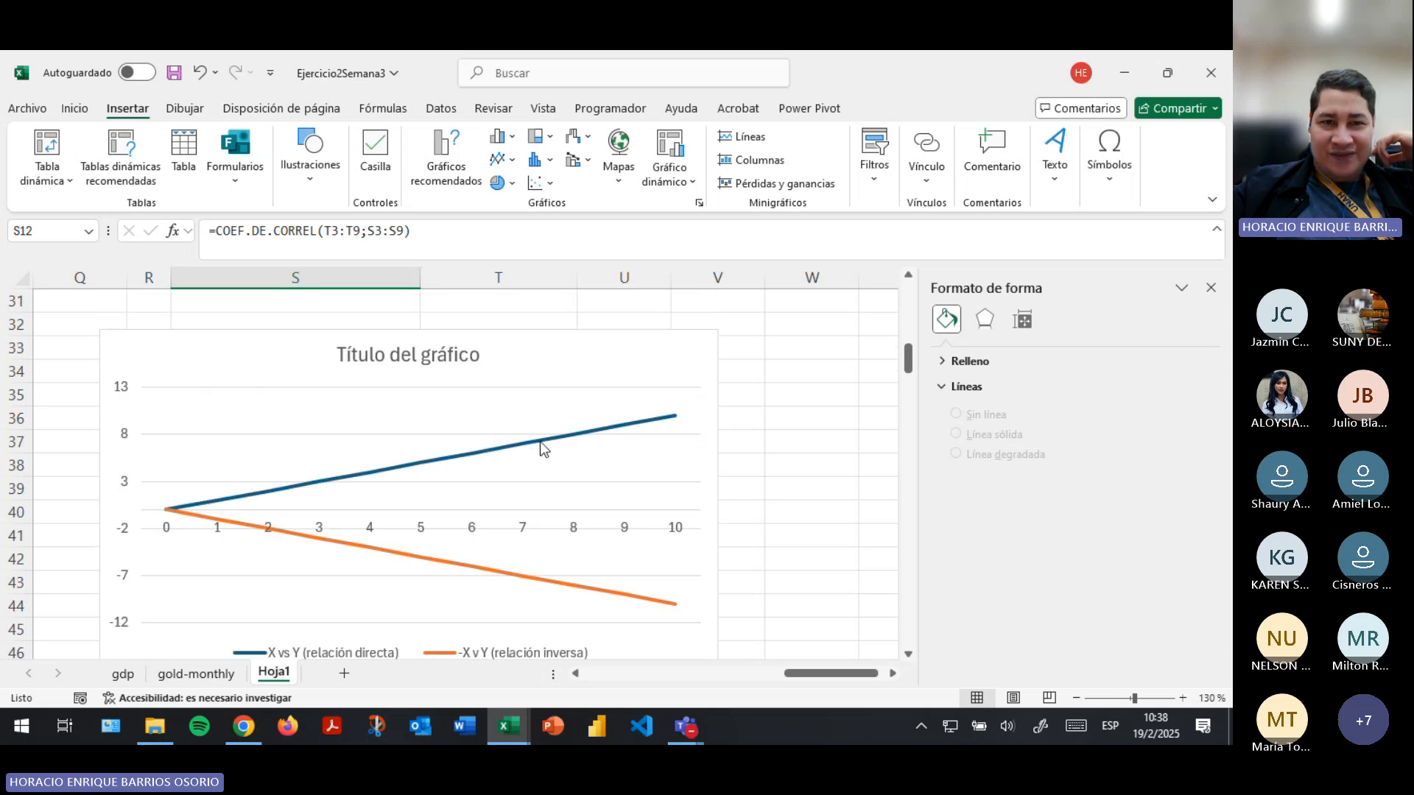
scroll(722, 522, up, 7)
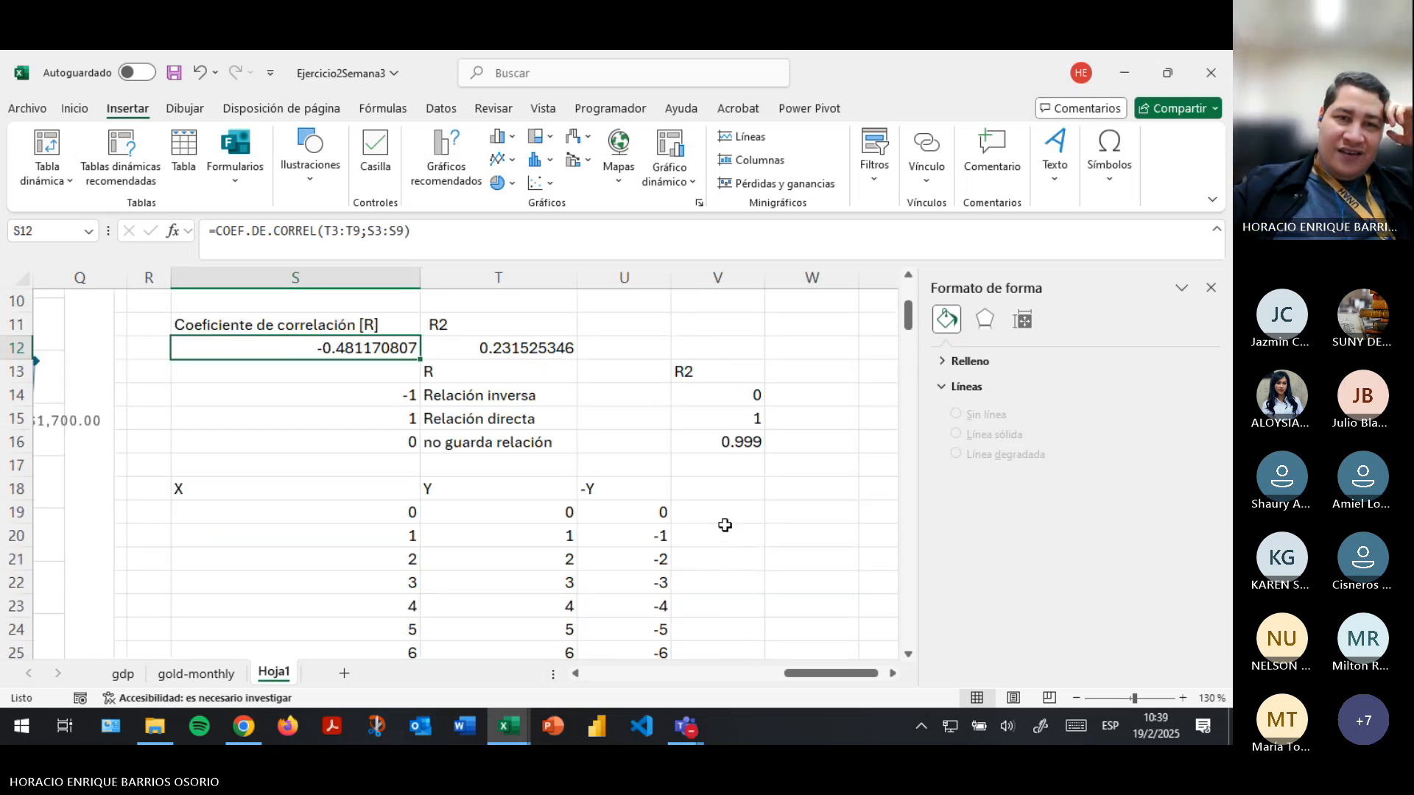
scroll(726, 525, up, 3)
- Review the gold price data in T3:T9 and the PIB data in S3:S9, and save the workbook
drag(840, 673, 819, 686)
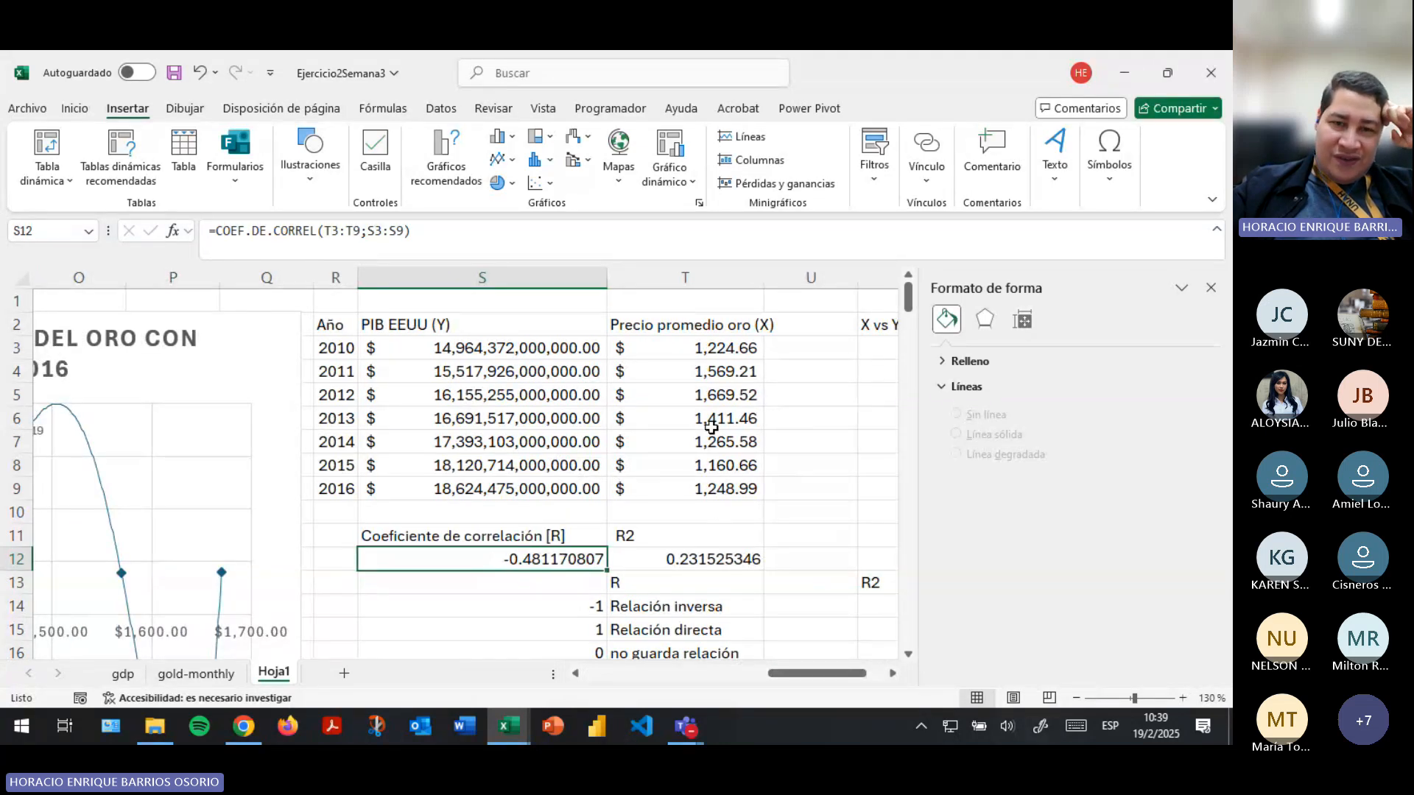
drag(804, 673, 787, 672)
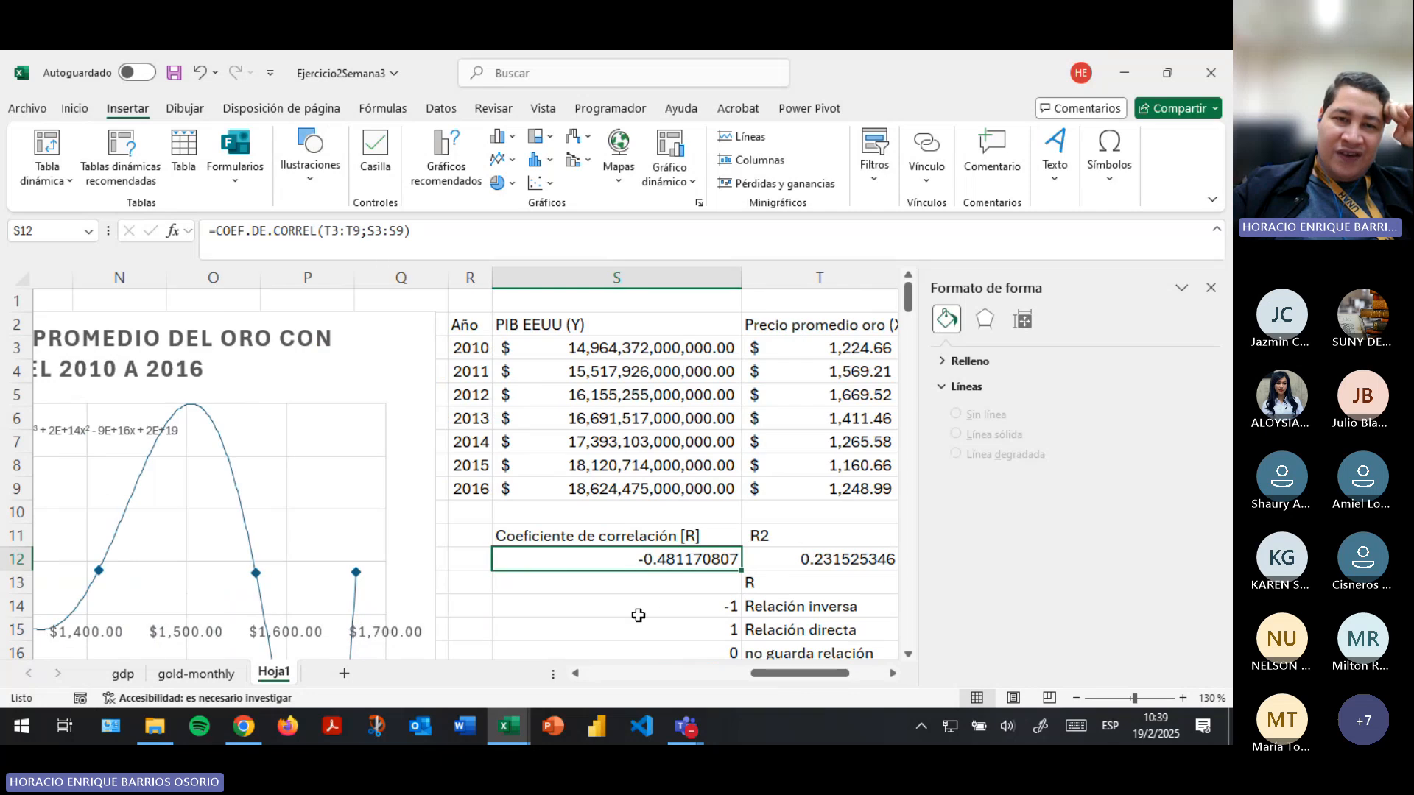
click(832, 348)
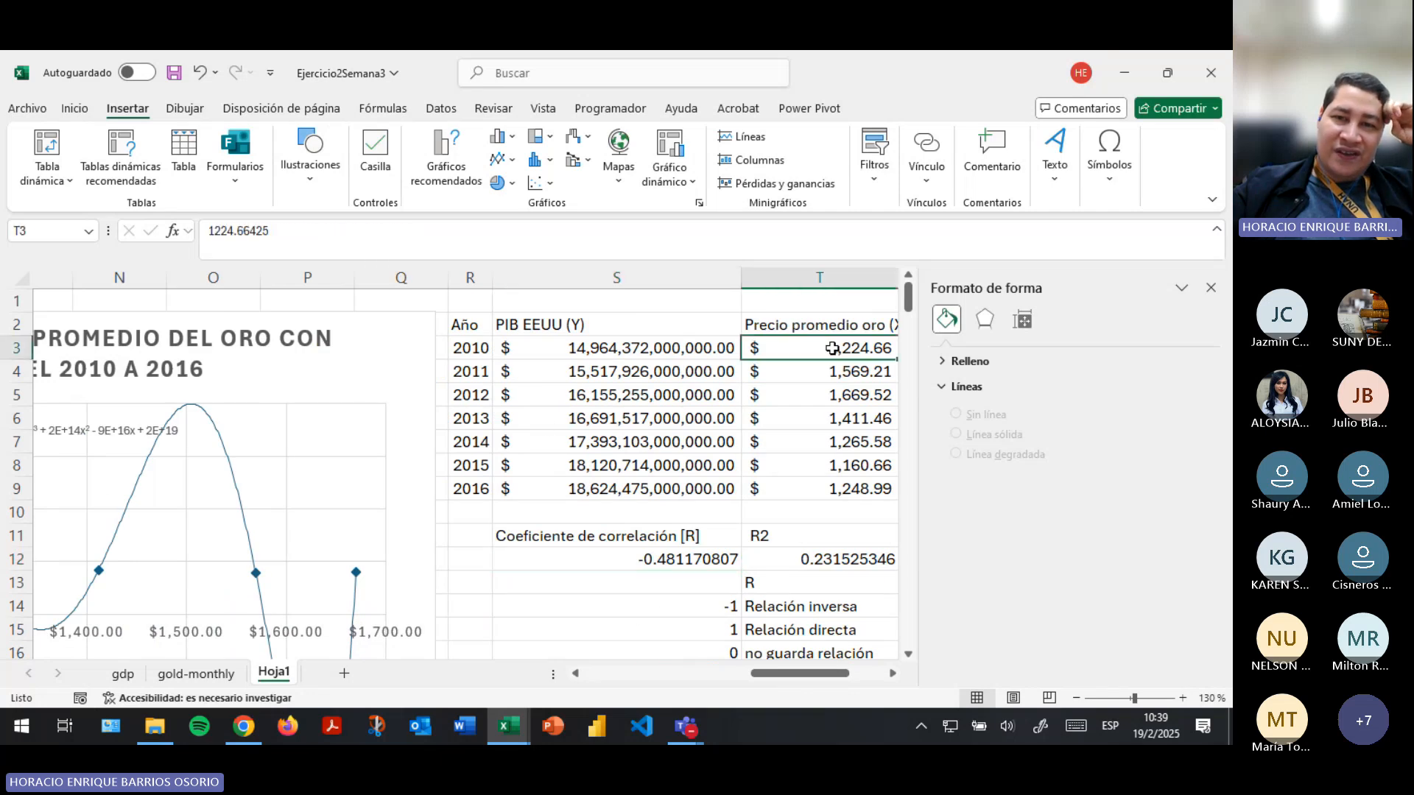
drag(832, 352, 823, 489)
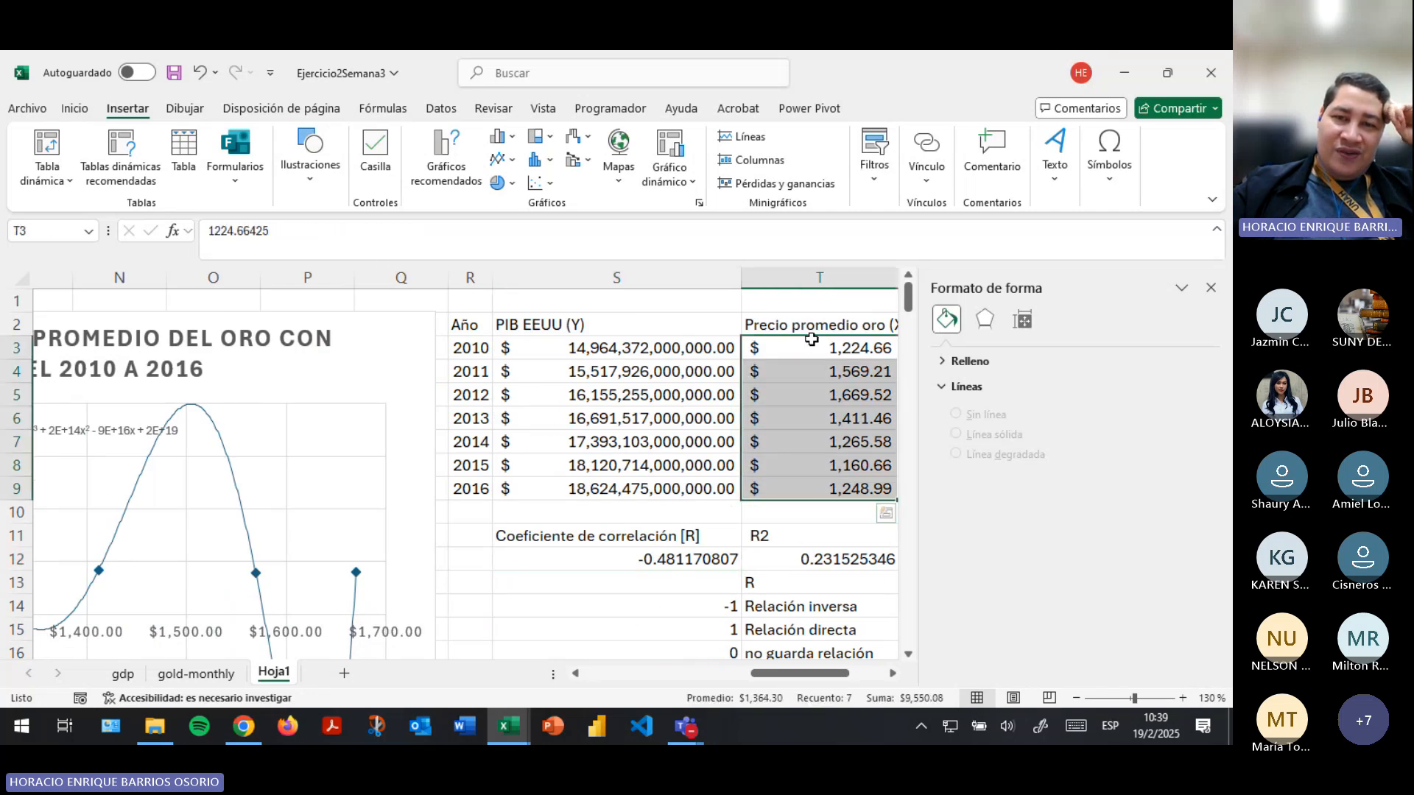
drag(633, 355, 589, 489)
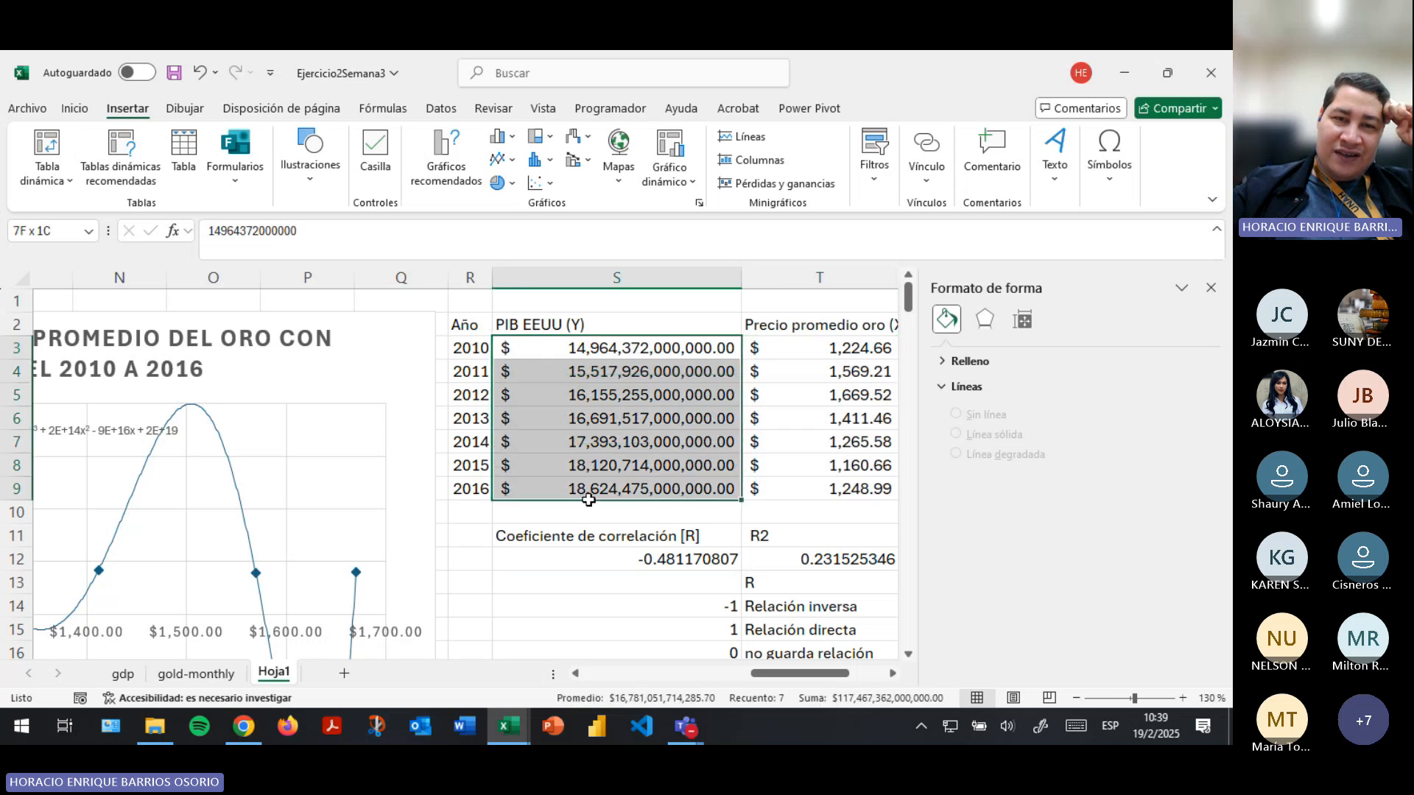
click(172, 72)
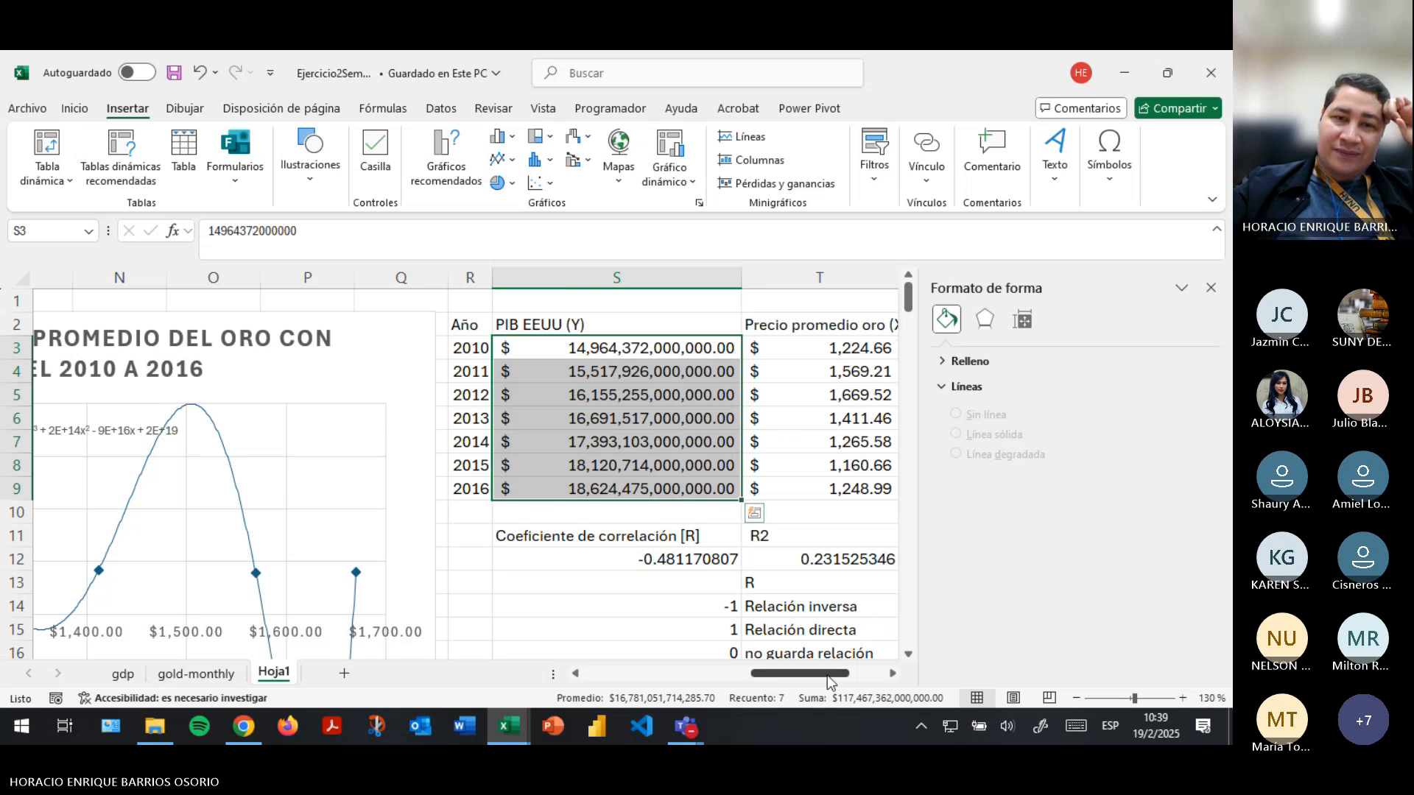
- Compare the COEF.DE.CORREL formula in S12 with the COEFICIENTE.R2 formula in T12
drag(827, 676, 829, 675)
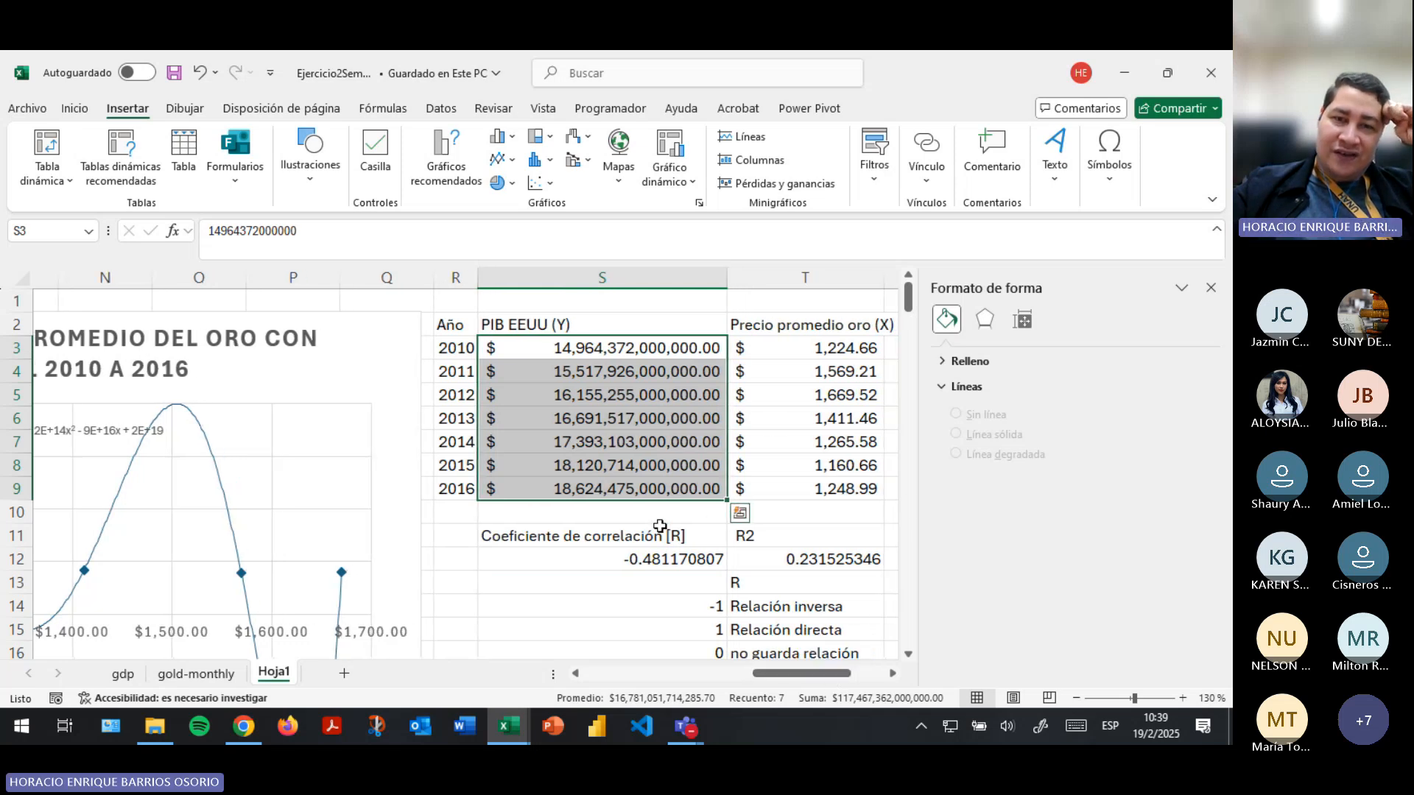
scroll(659, 525, down, 2)
click(619, 419)
click(746, 425)
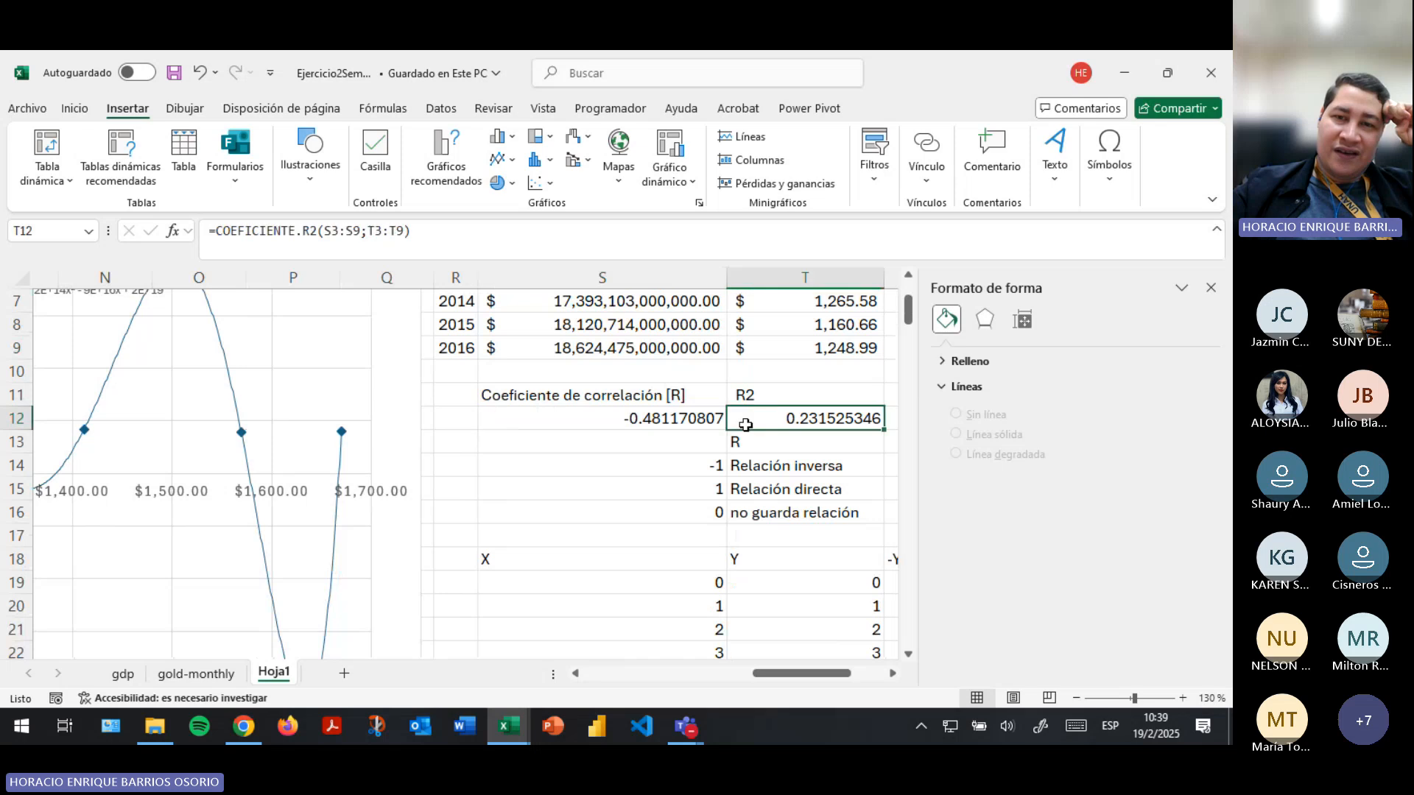
click(628, 419)
click(791, 418)
click(635, 417)
click(805, 417)
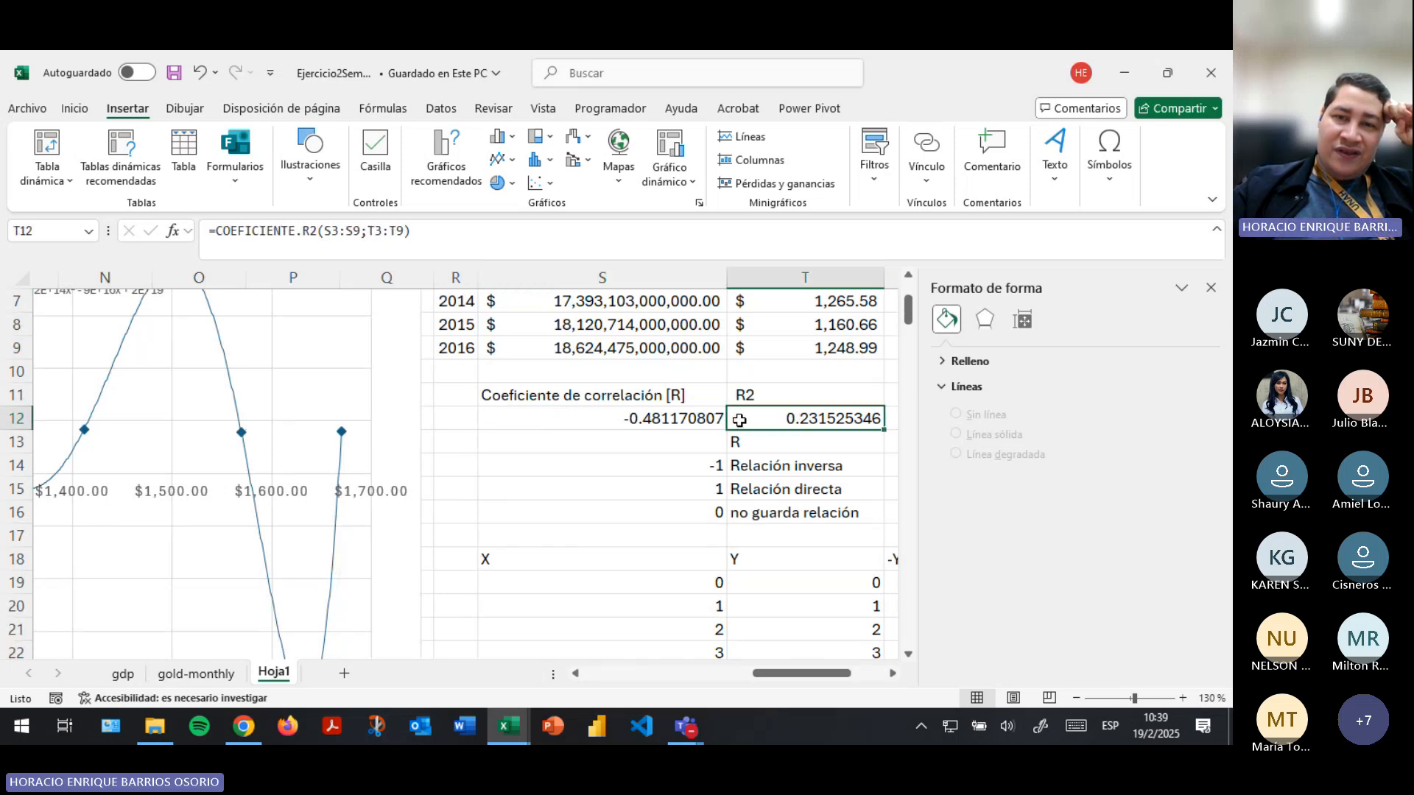
click(649, 422)
- Write the line equation "y=mx+b; m" in S13 and clear the cell again
click(521, 449)
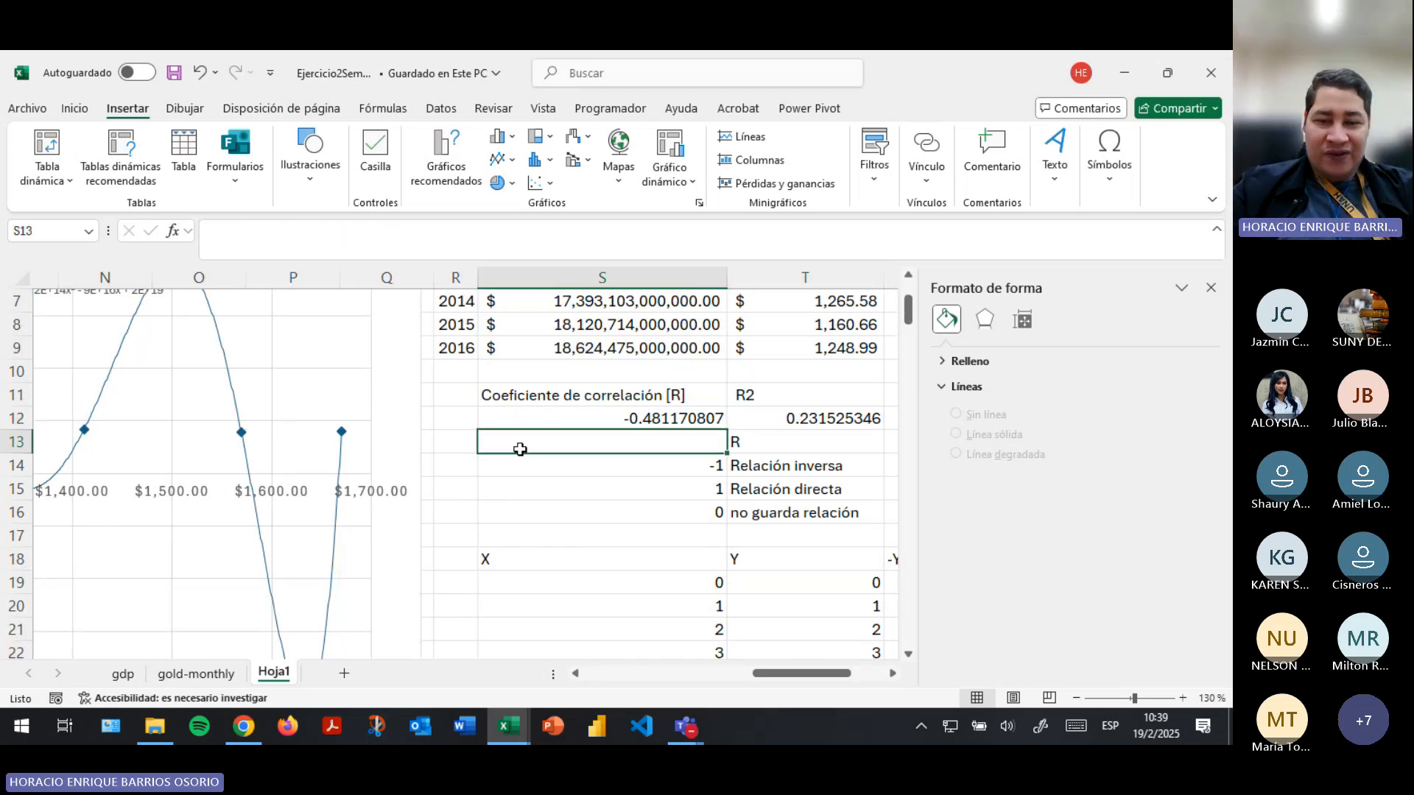
text(y=mx+b; n)
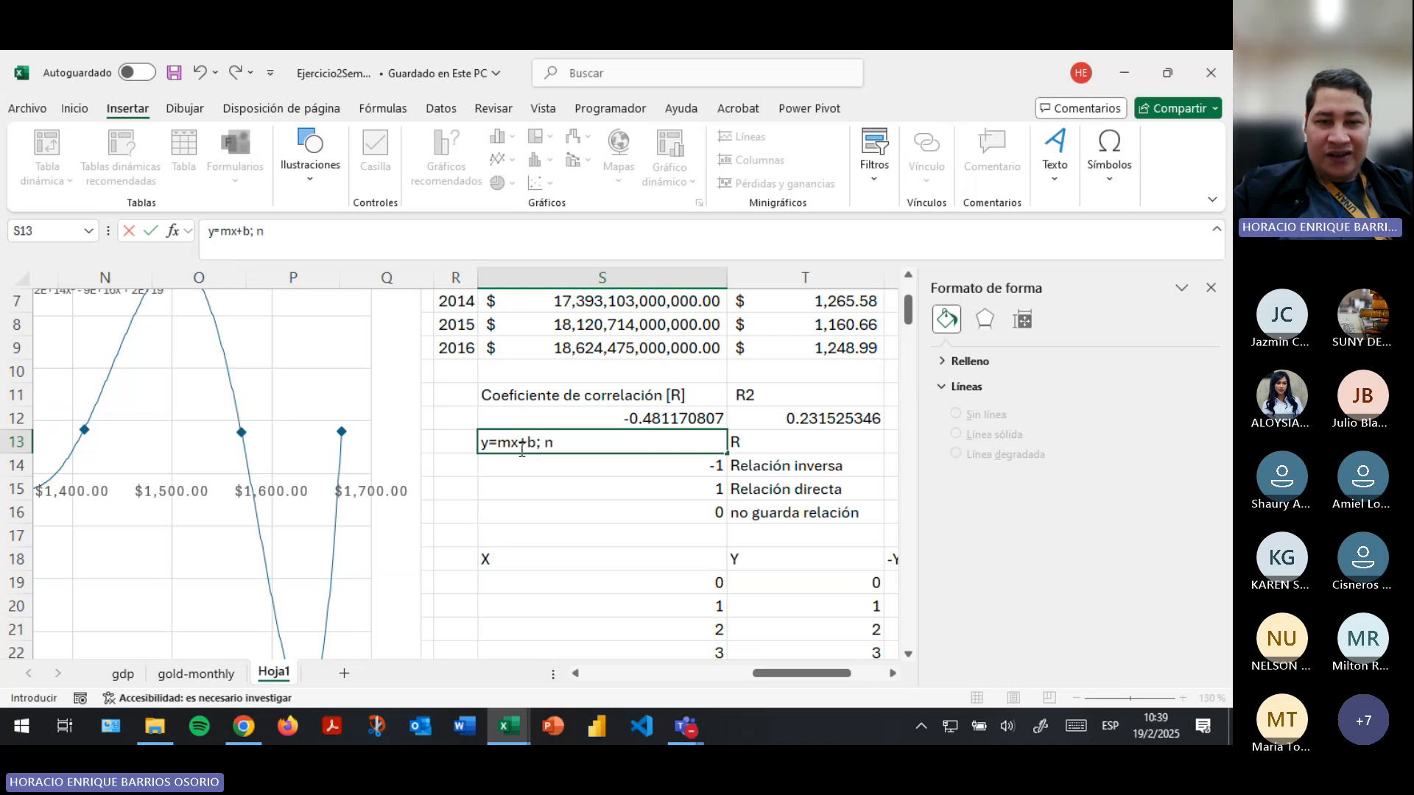
key(BackSpace)
text(m)p)
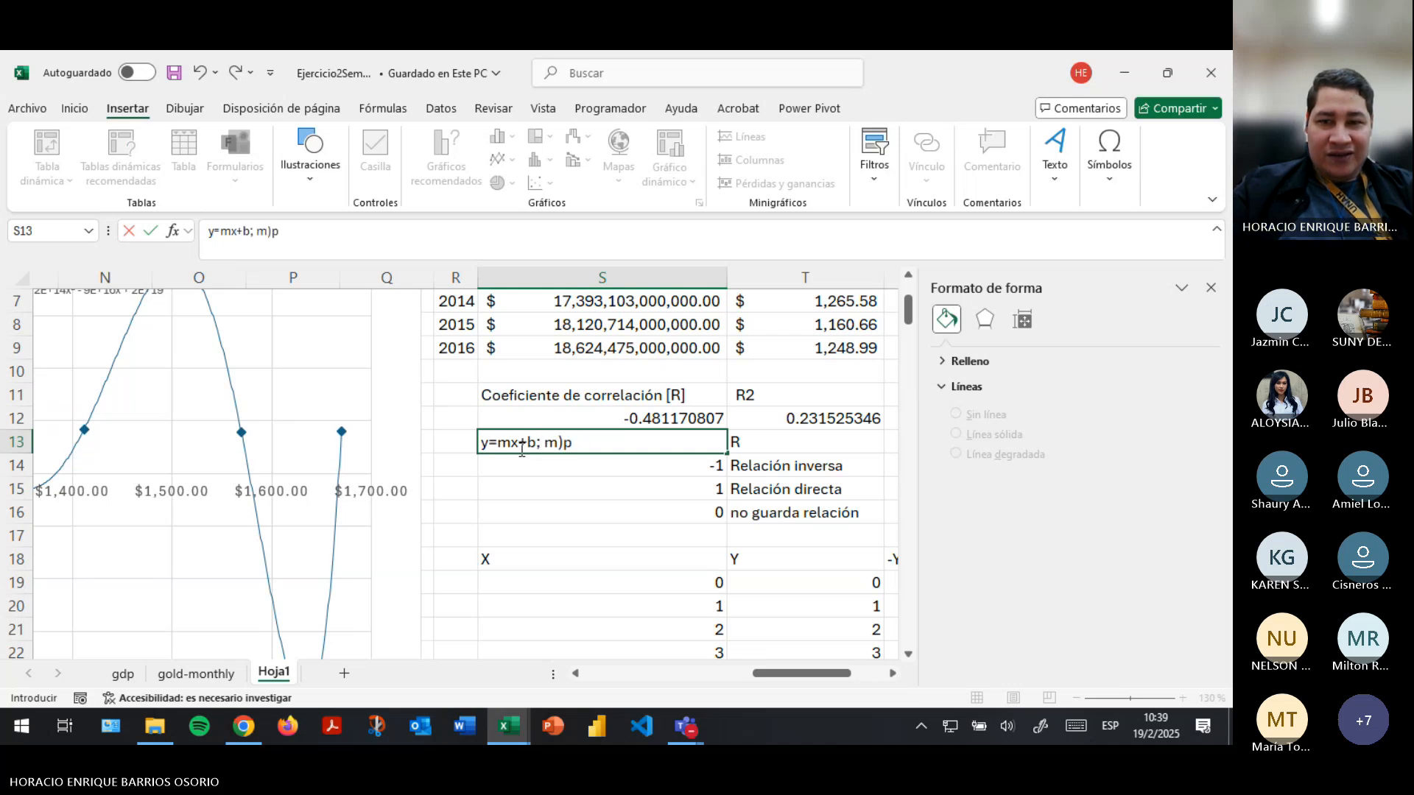
key(BackSpace)
key(BackSpace)
key(shift+space)
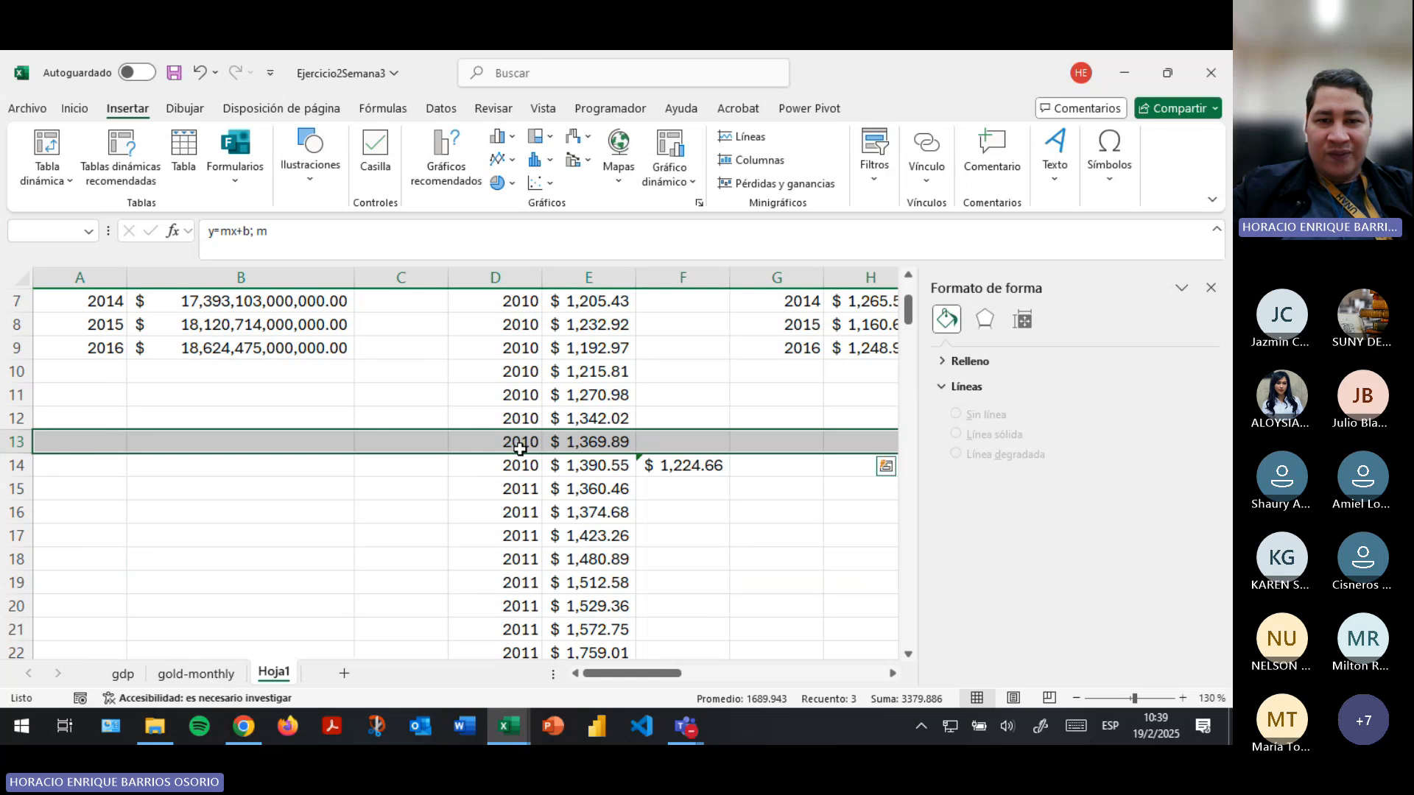
key(Right)
key(Left)
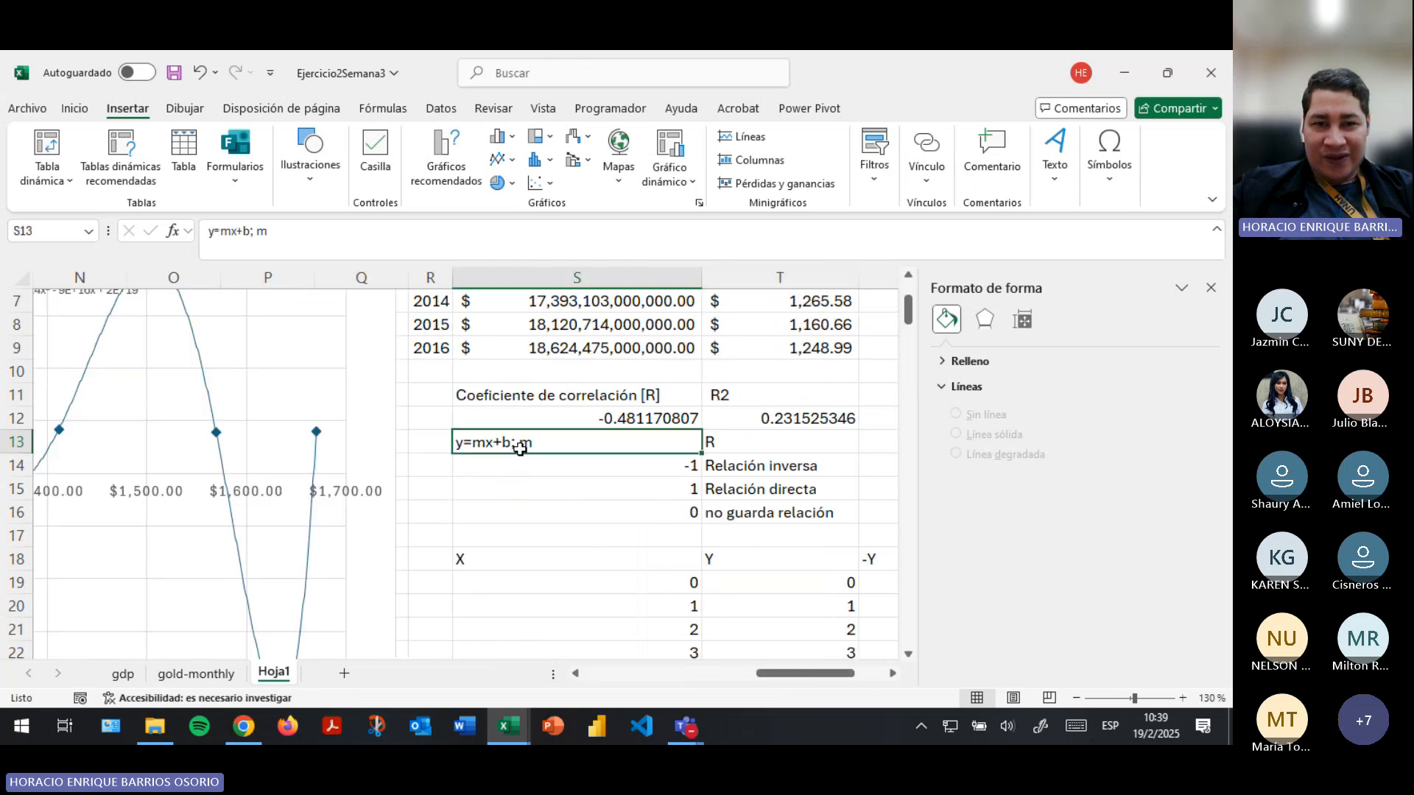
key(Delete)
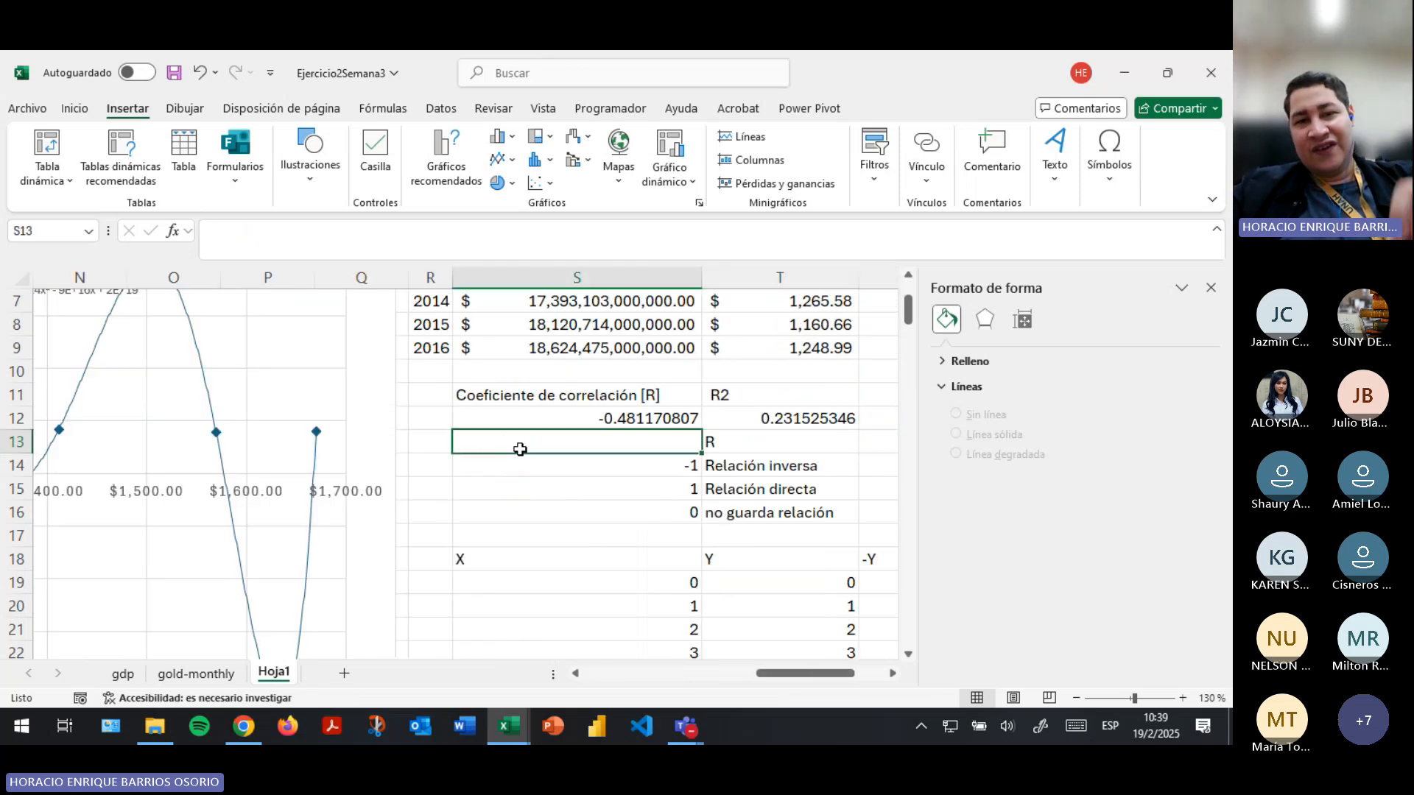
key(Up)
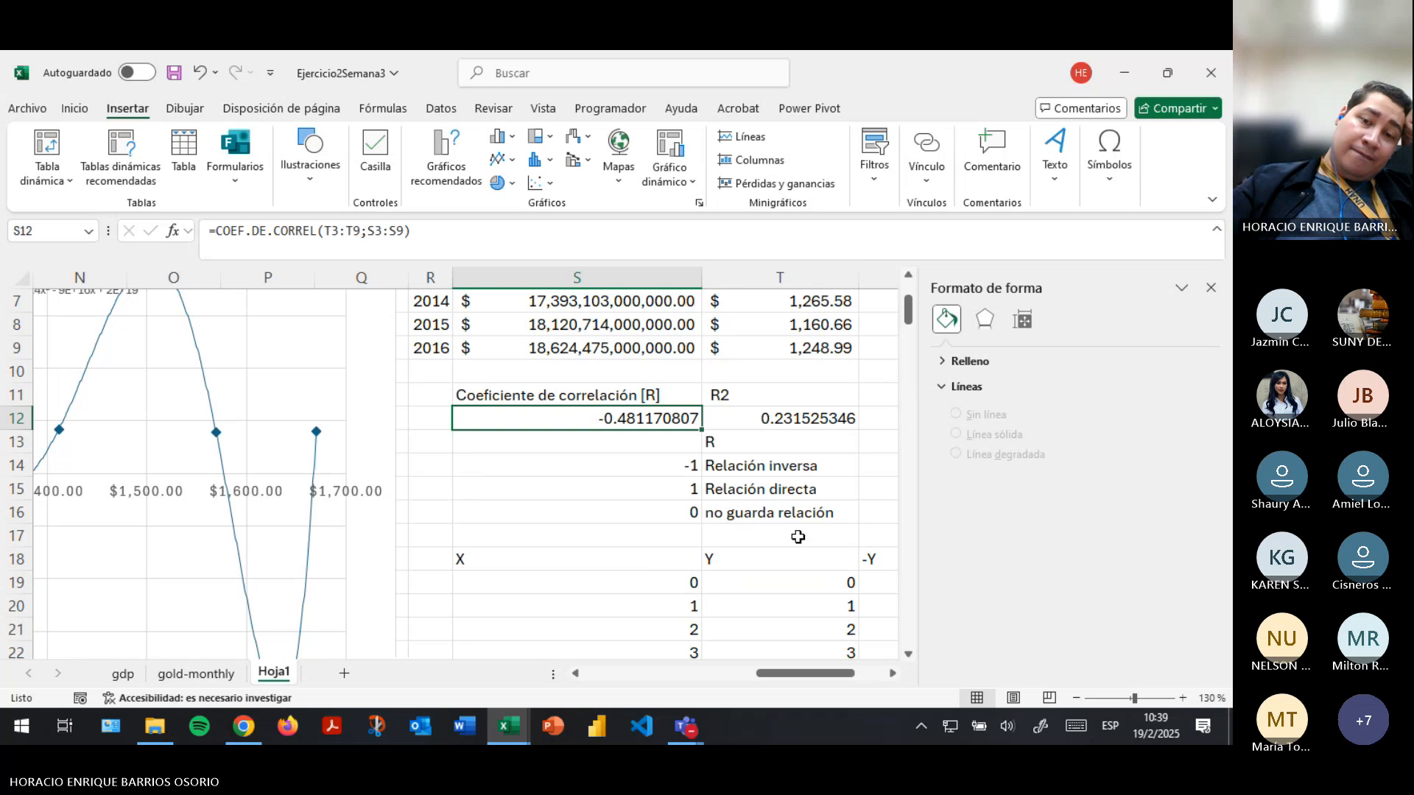
- Check the correlation coefficient in S12 against the "Relación inversa" and "Relación directa" entries in T14:T15, alongside R2 in T12
drag(791, 670, 779, 679)
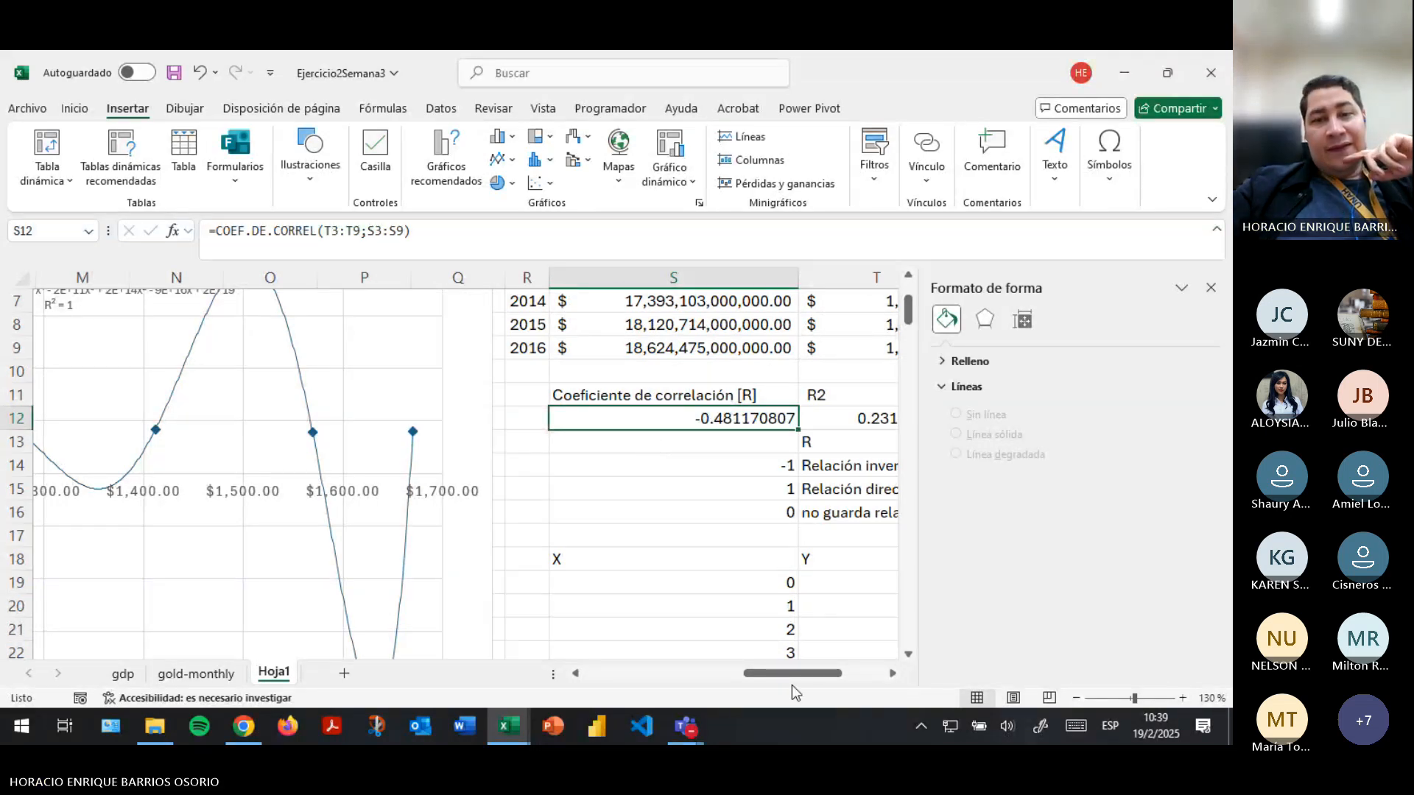
drag(796, 681, 816, 681)
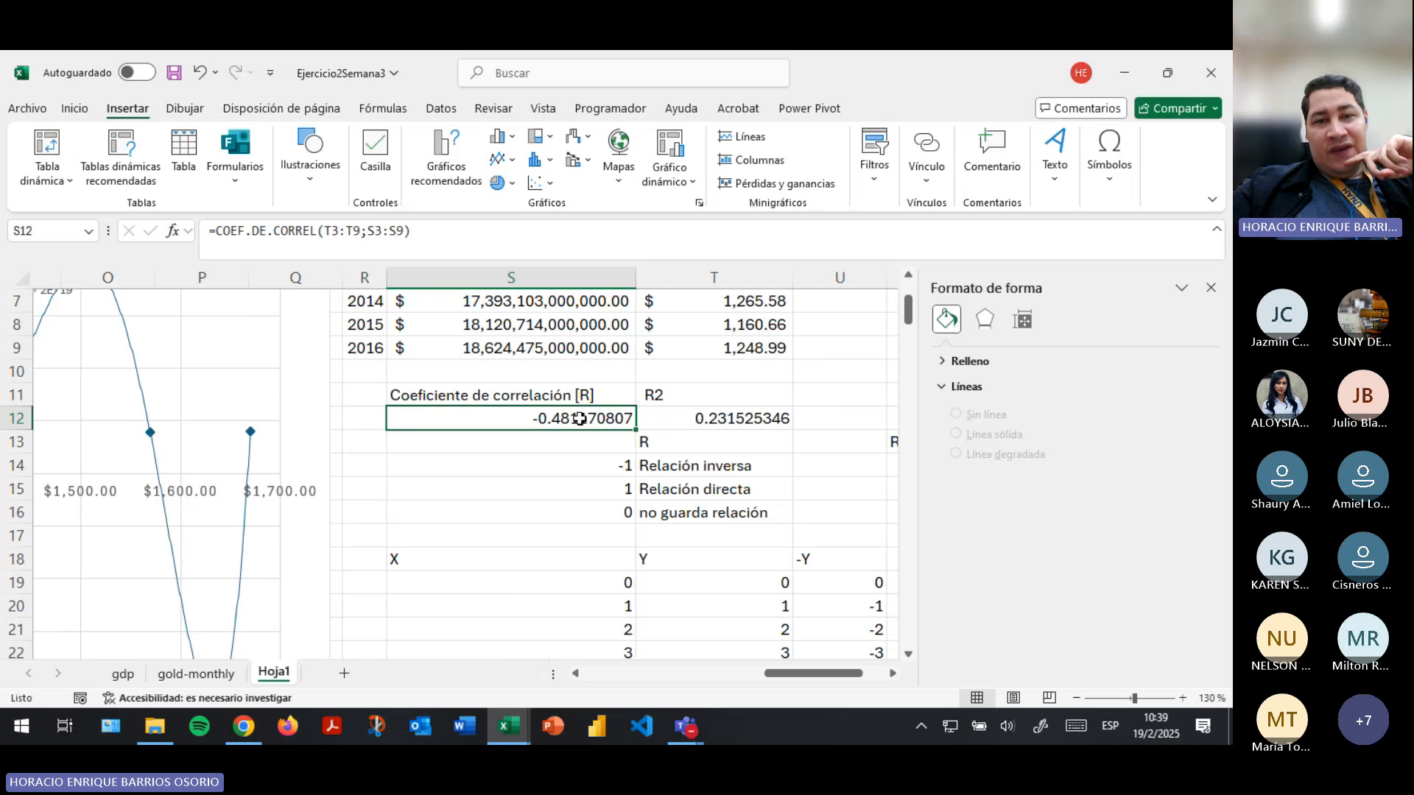
drag(655, 469, 677, 492)
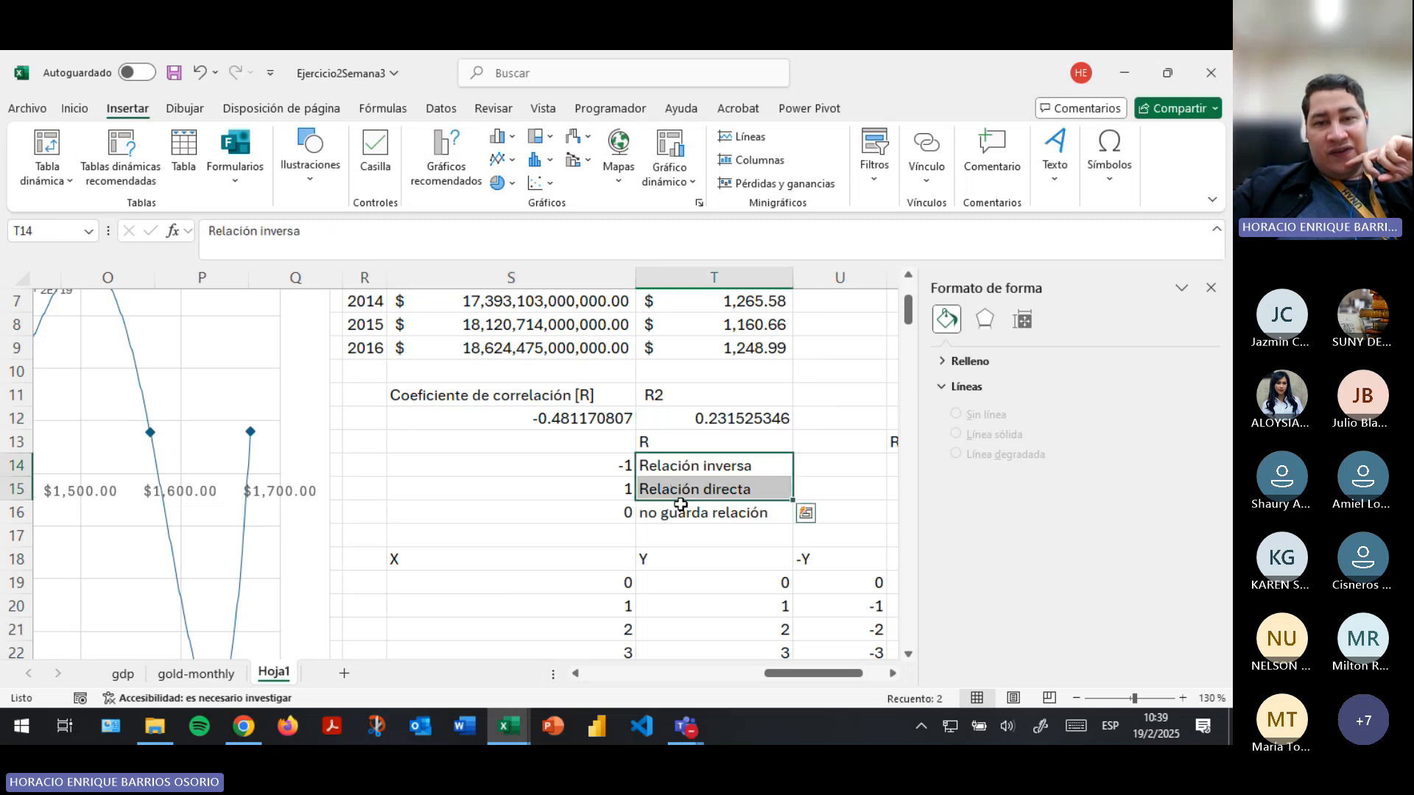
click(683, 475)
click(722, 419)
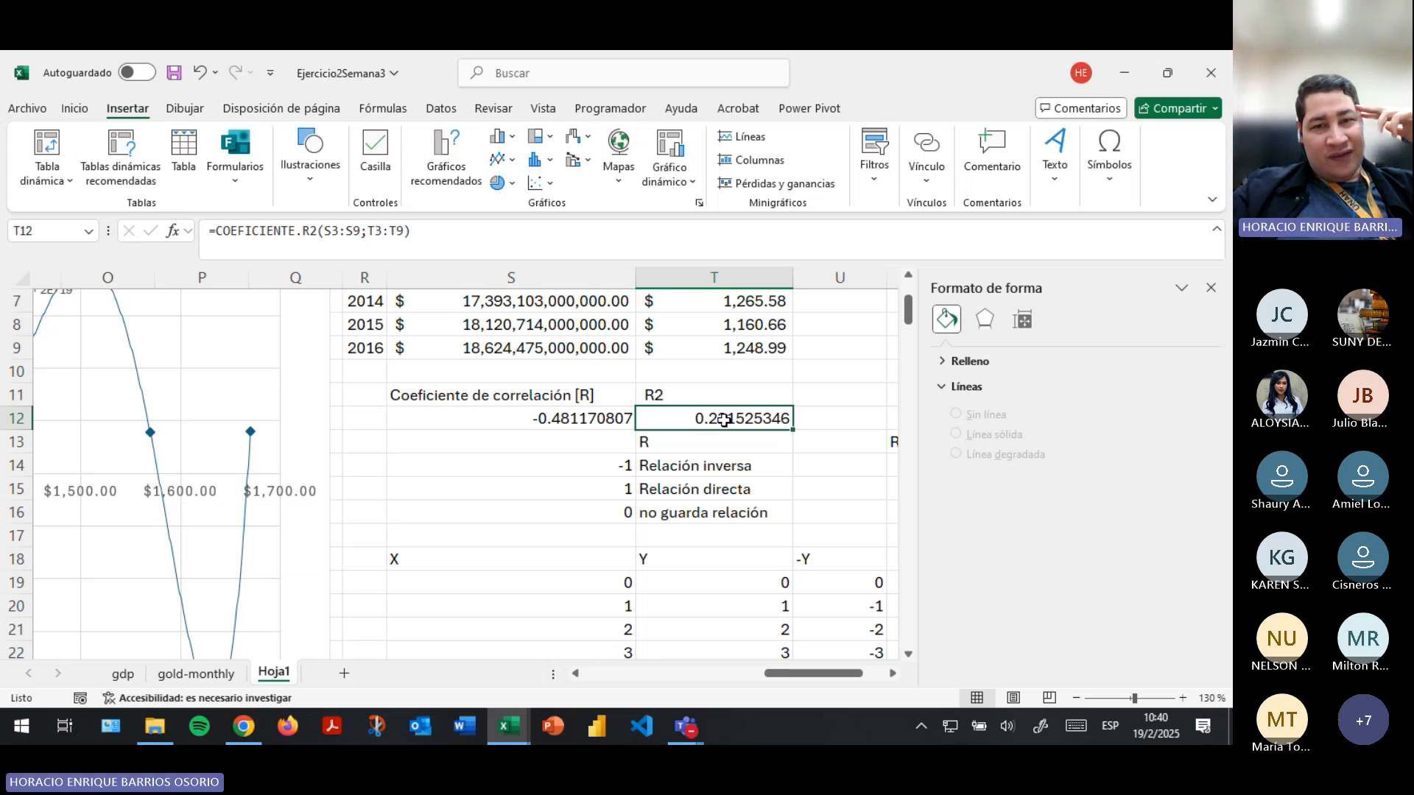
click(561, 417)
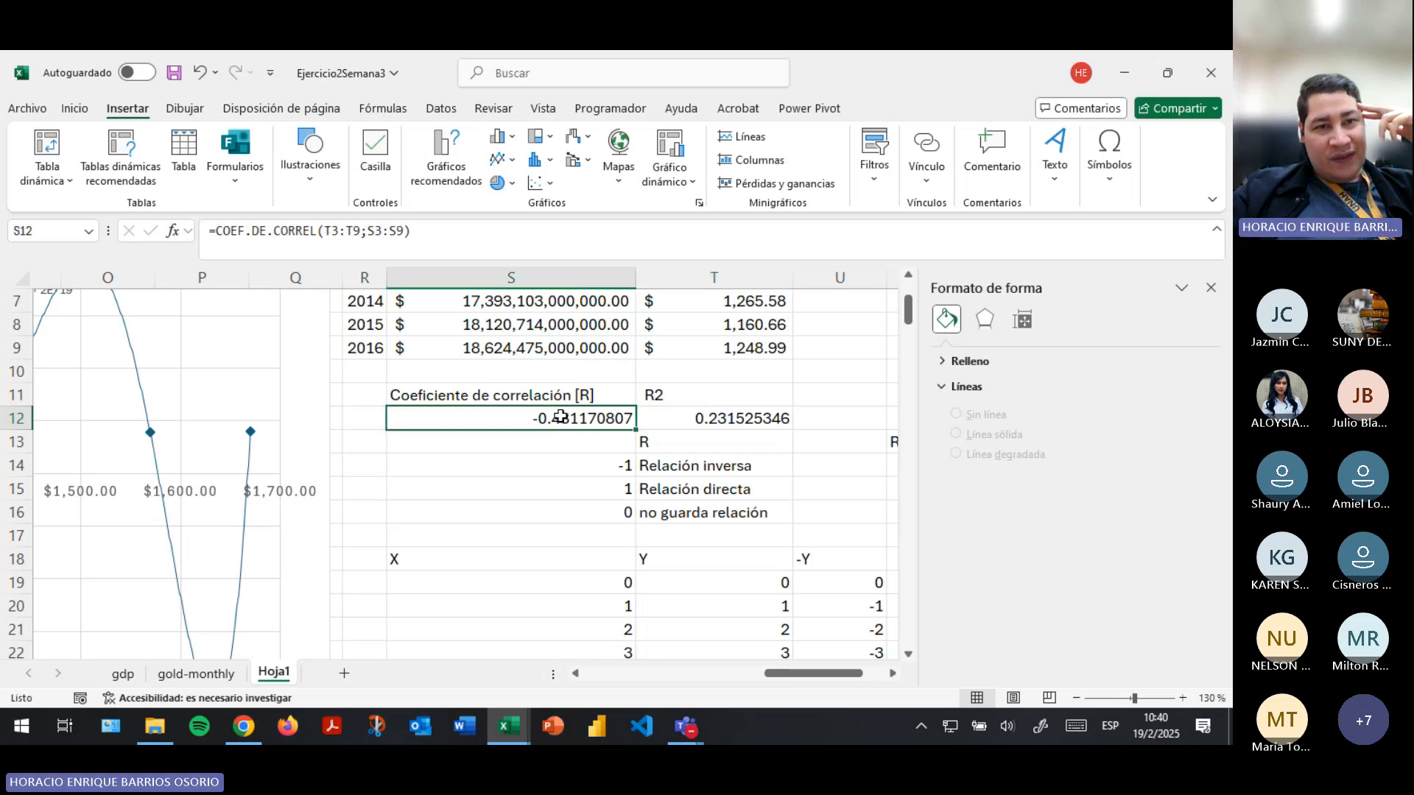
click(691, 420)
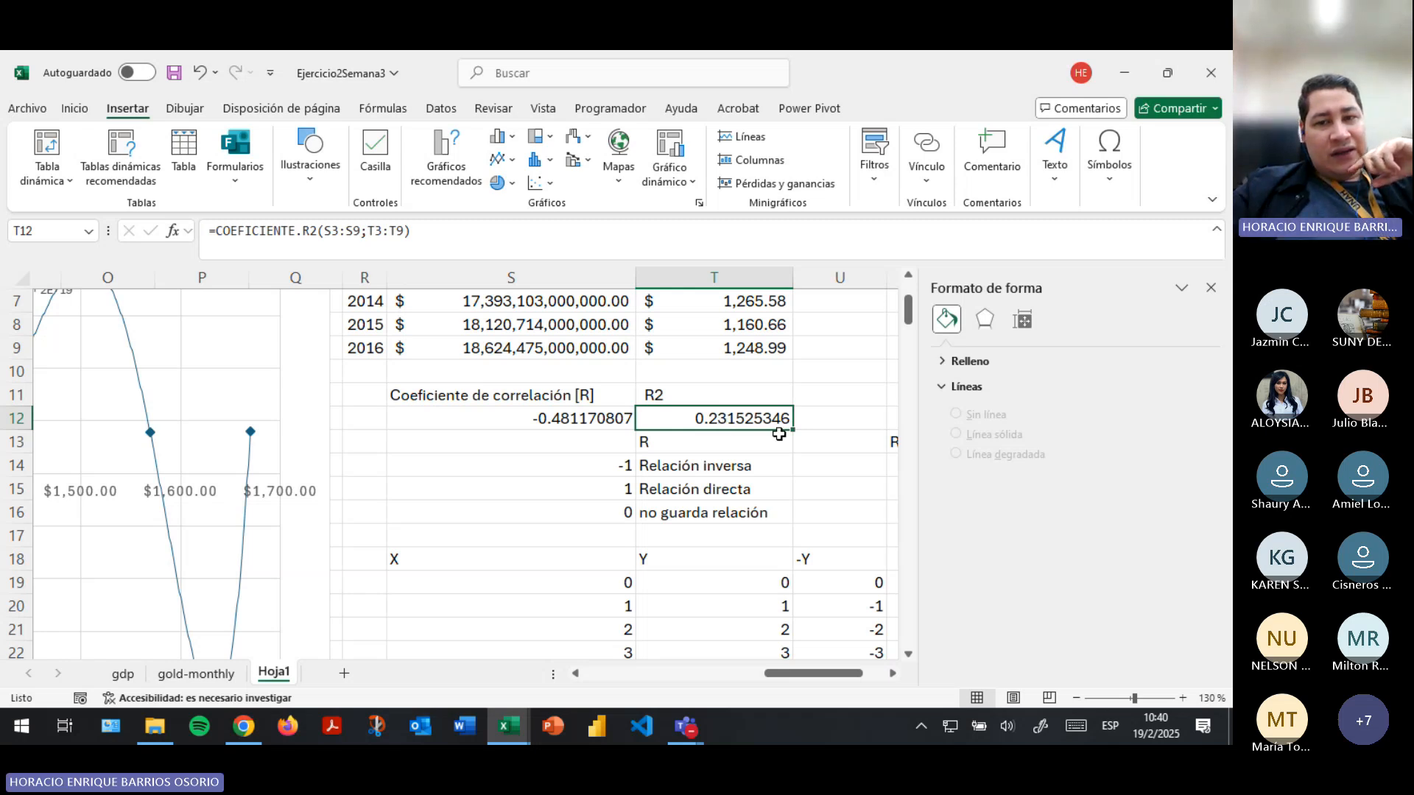
- Examine the R2 reference values in V13:V16, including the 0, 1 and 0.999 entries
drag(839, 673, 893, 681)
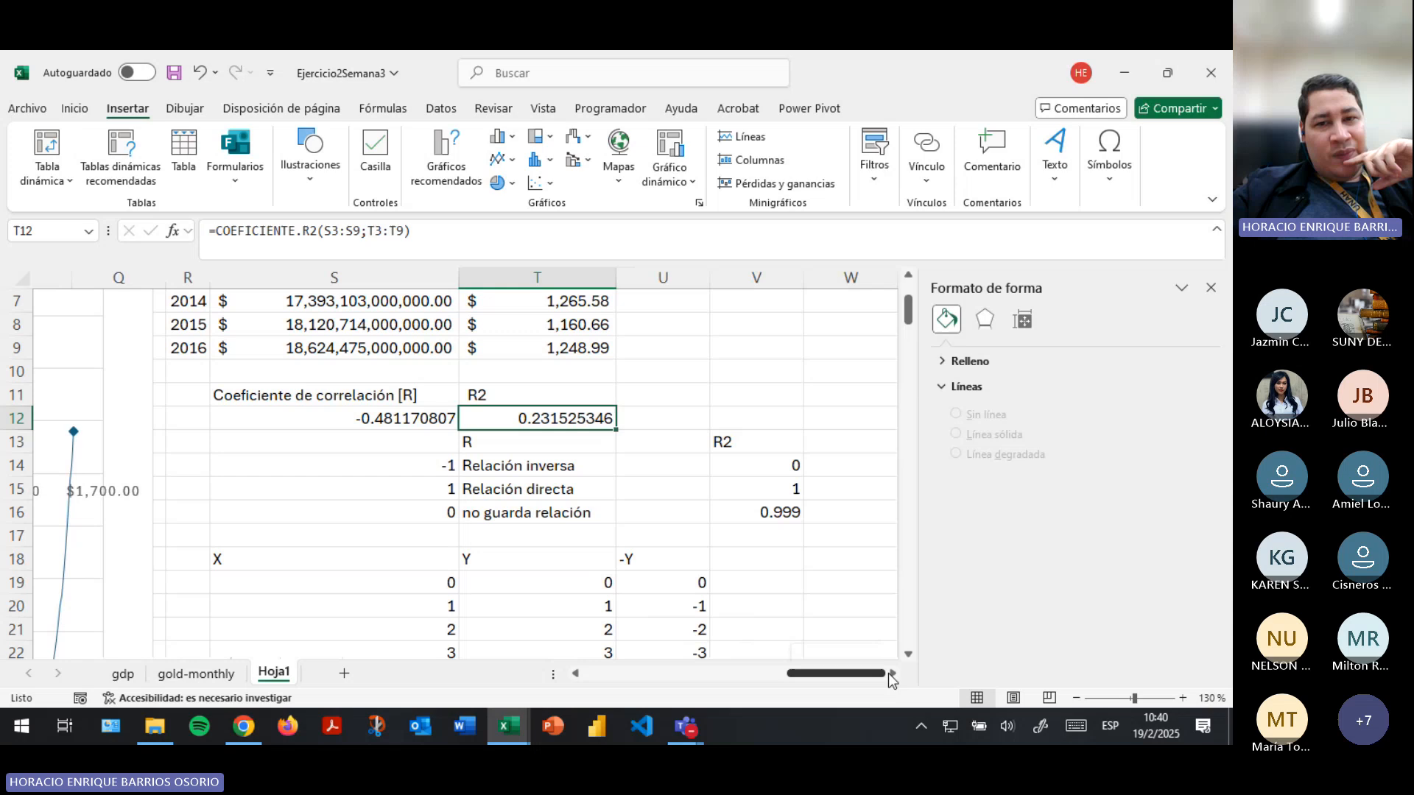
click(751, 440)
click(779, 471)
click(782, 509)
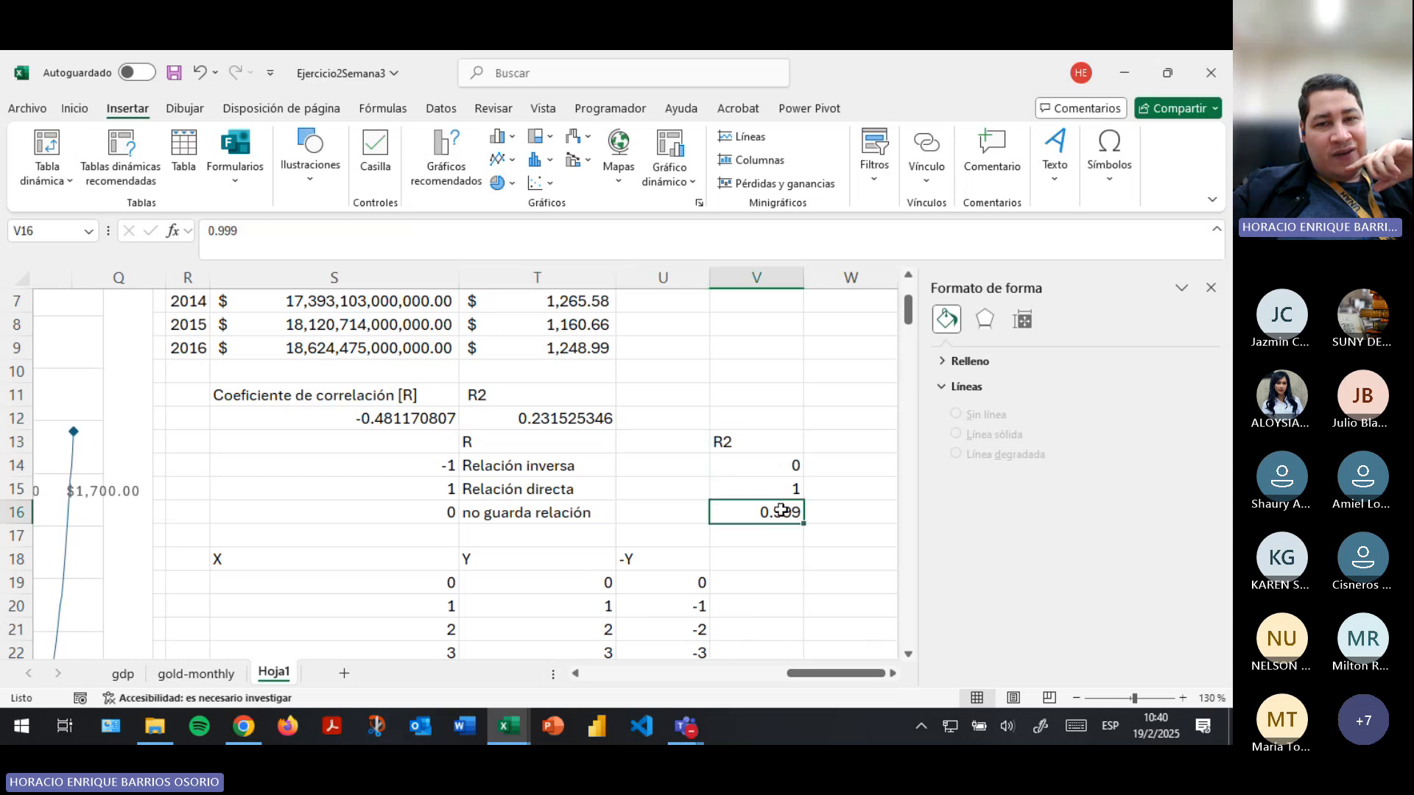
click(777, 485)
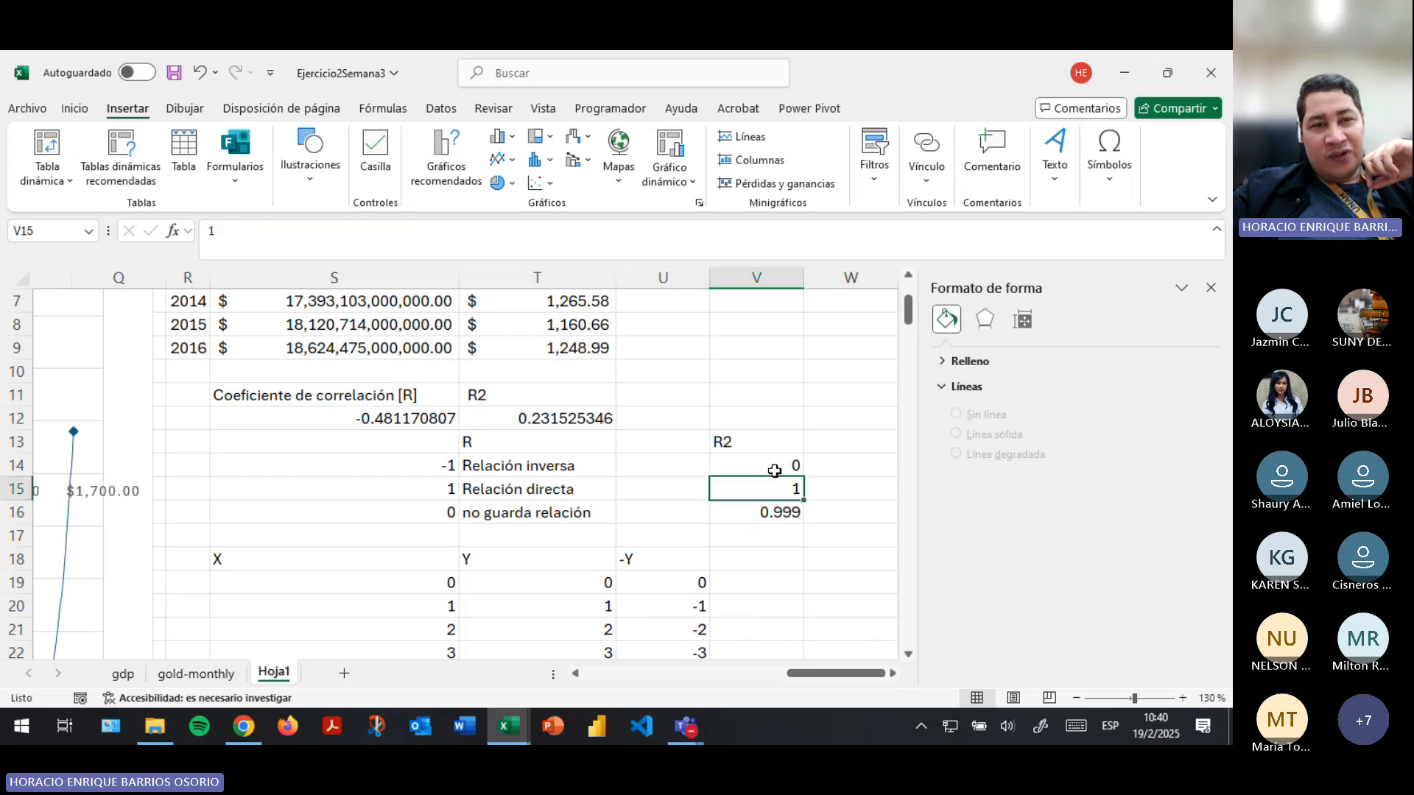
click(772, 516)
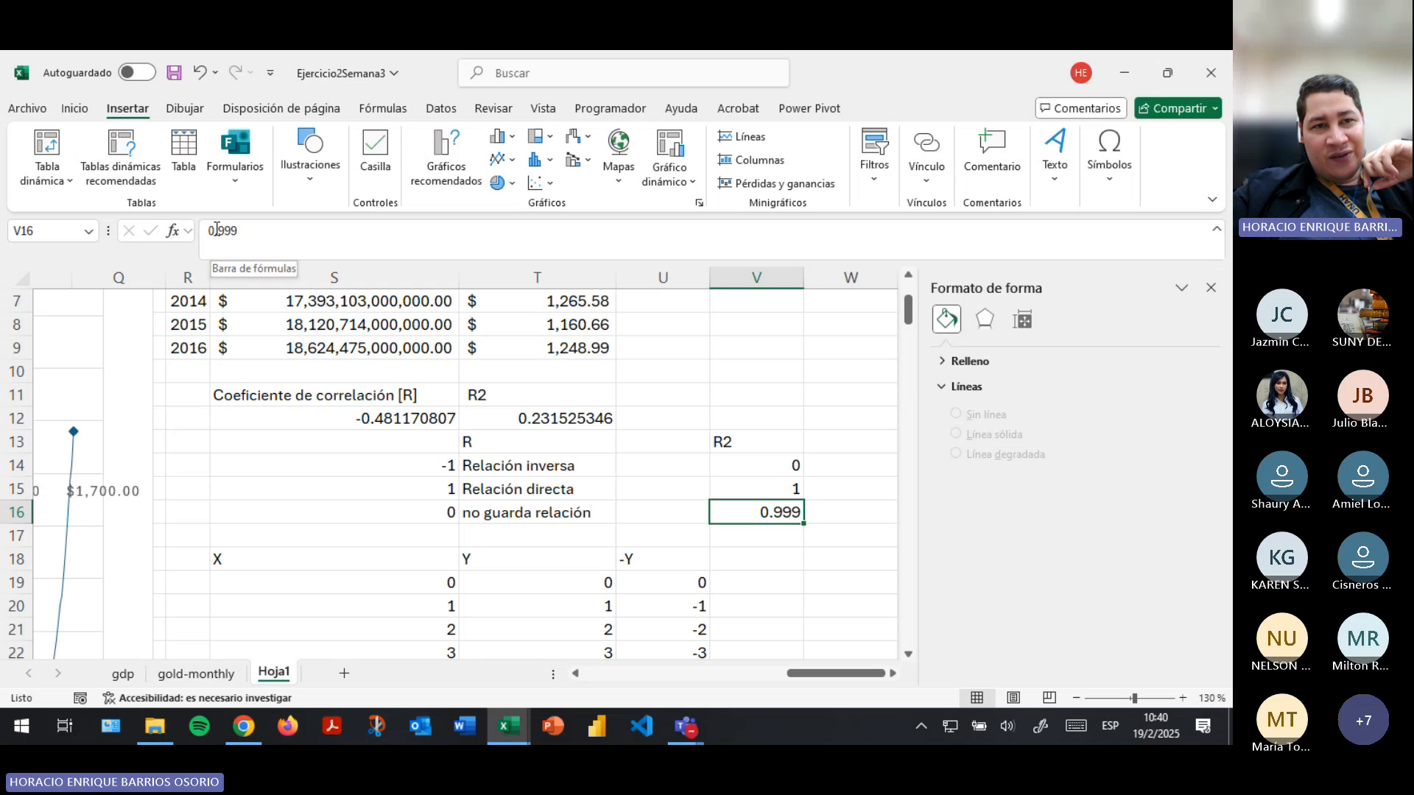
- Extend the R2 reference value in V16 to 0.999999999 and shorten it back to 0.999
drag(215, 231, 255, 229)
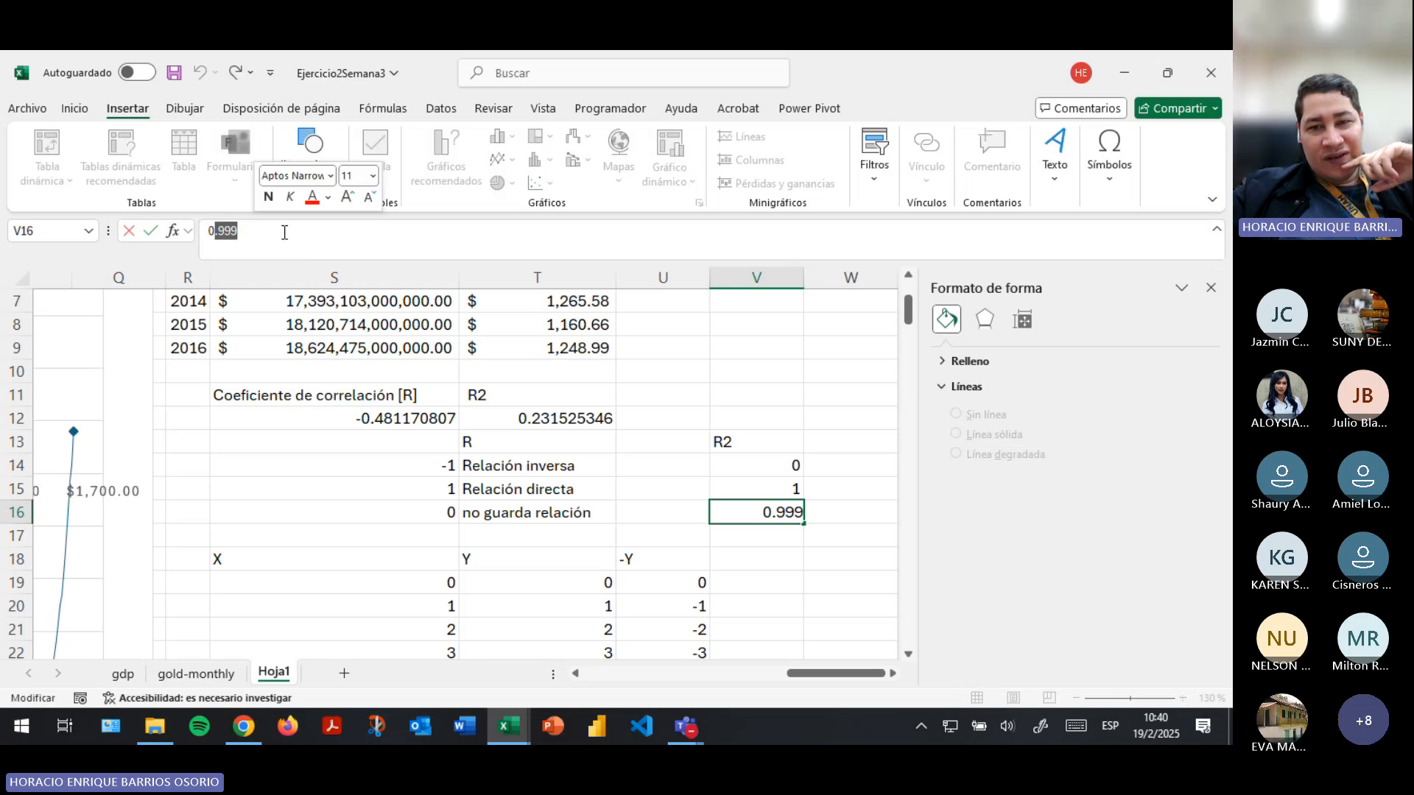
key(Return)
key(Up)
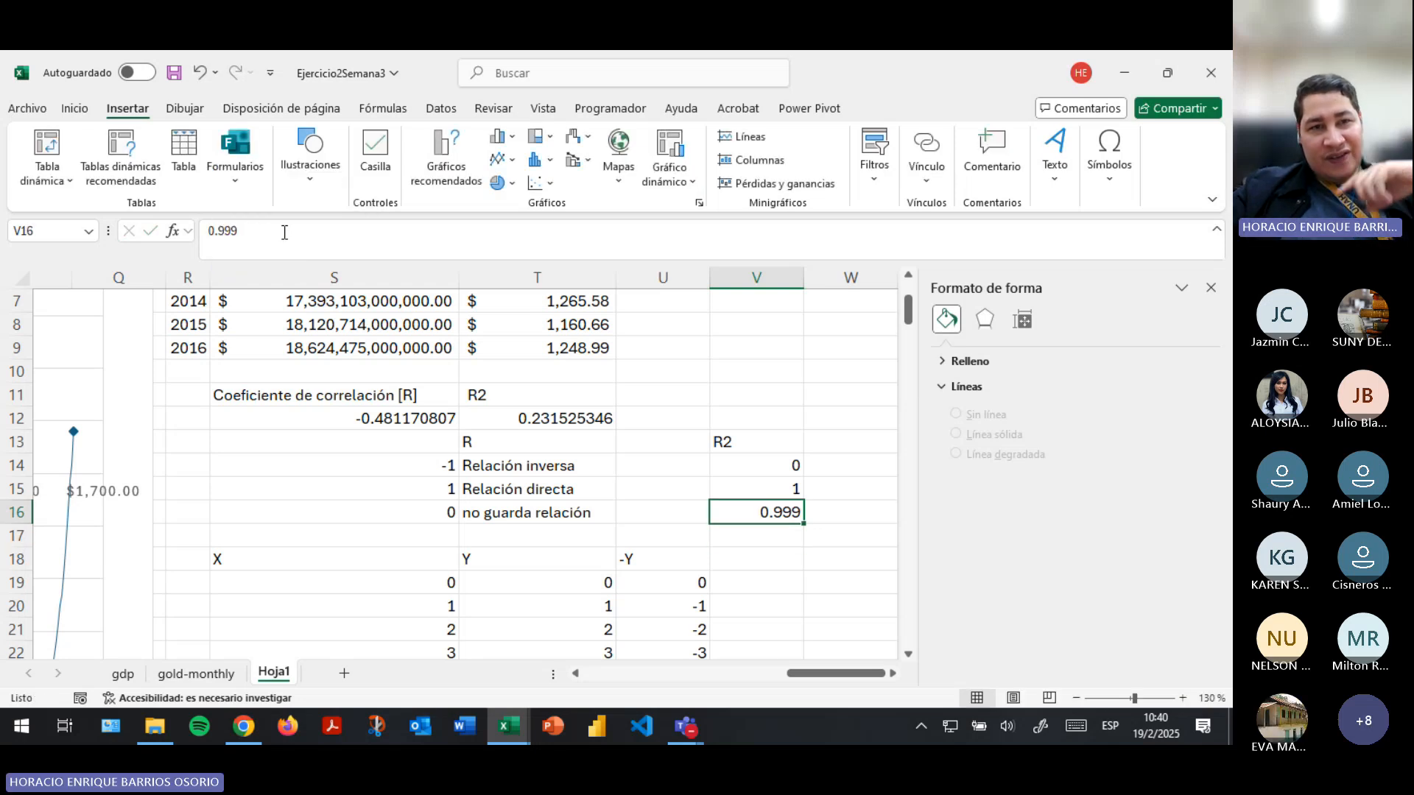
click(285, 232)
text(9)
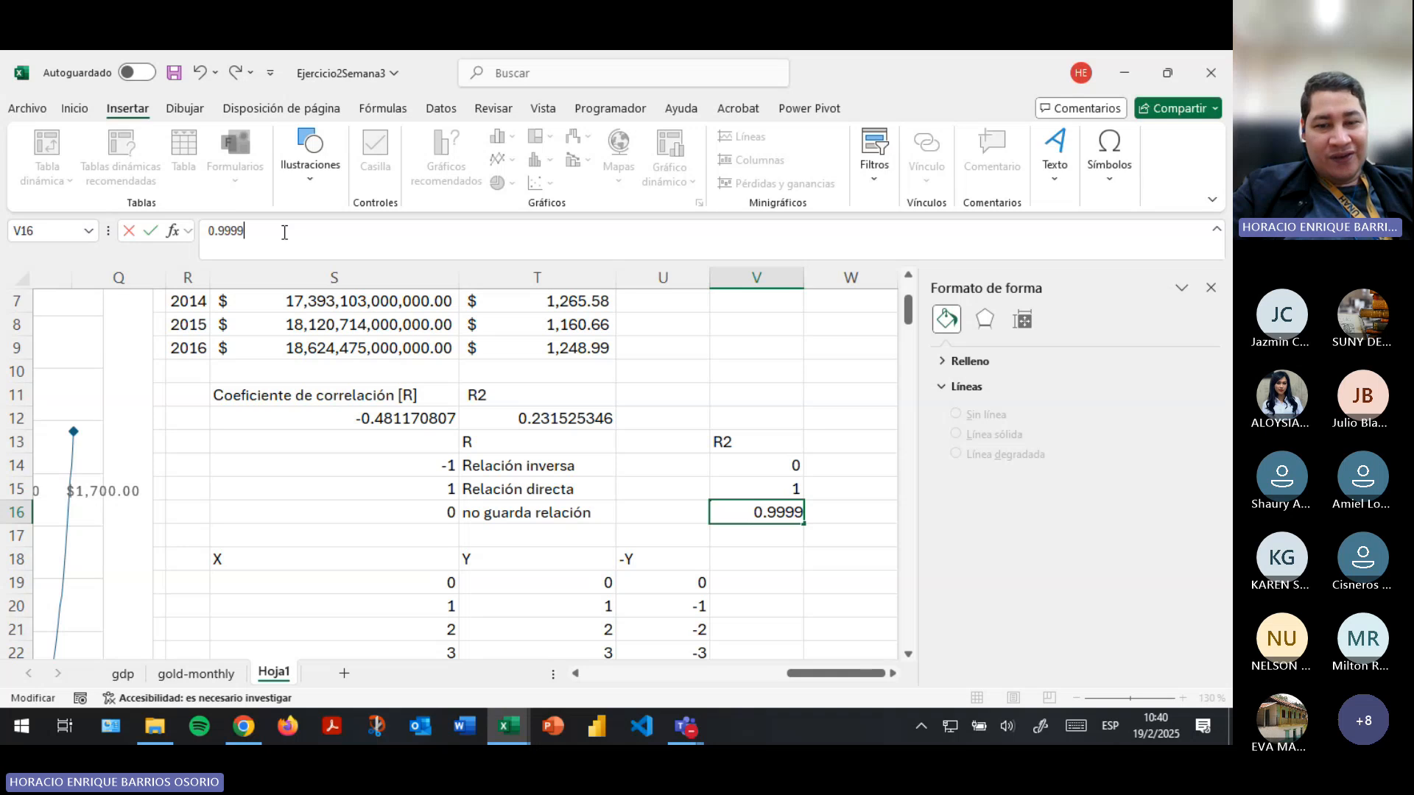
text(999999)
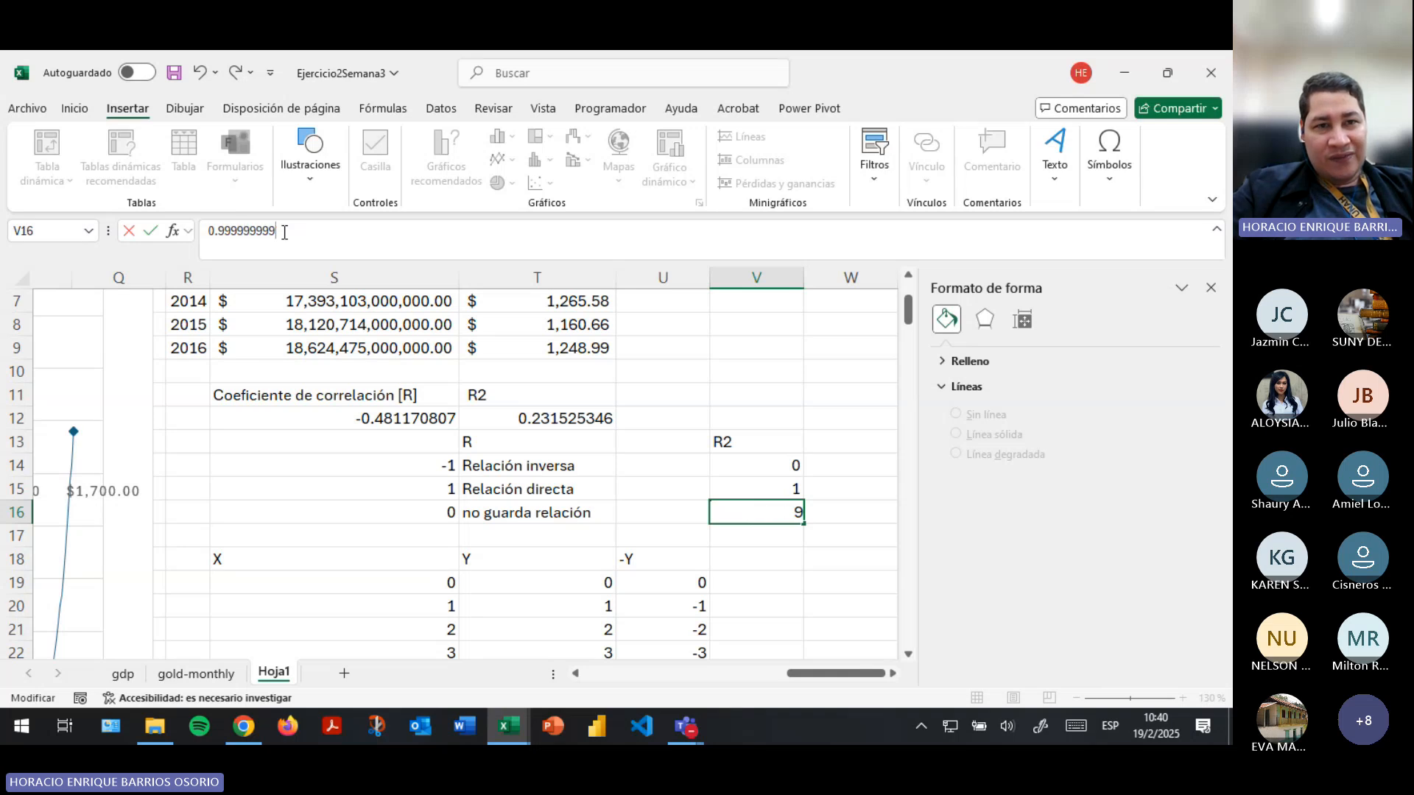
key(BackSpace)
key(BackSpace)
key(BackSpace)
key(BackSpace)
key(BackSpace)
key(BackSpace)
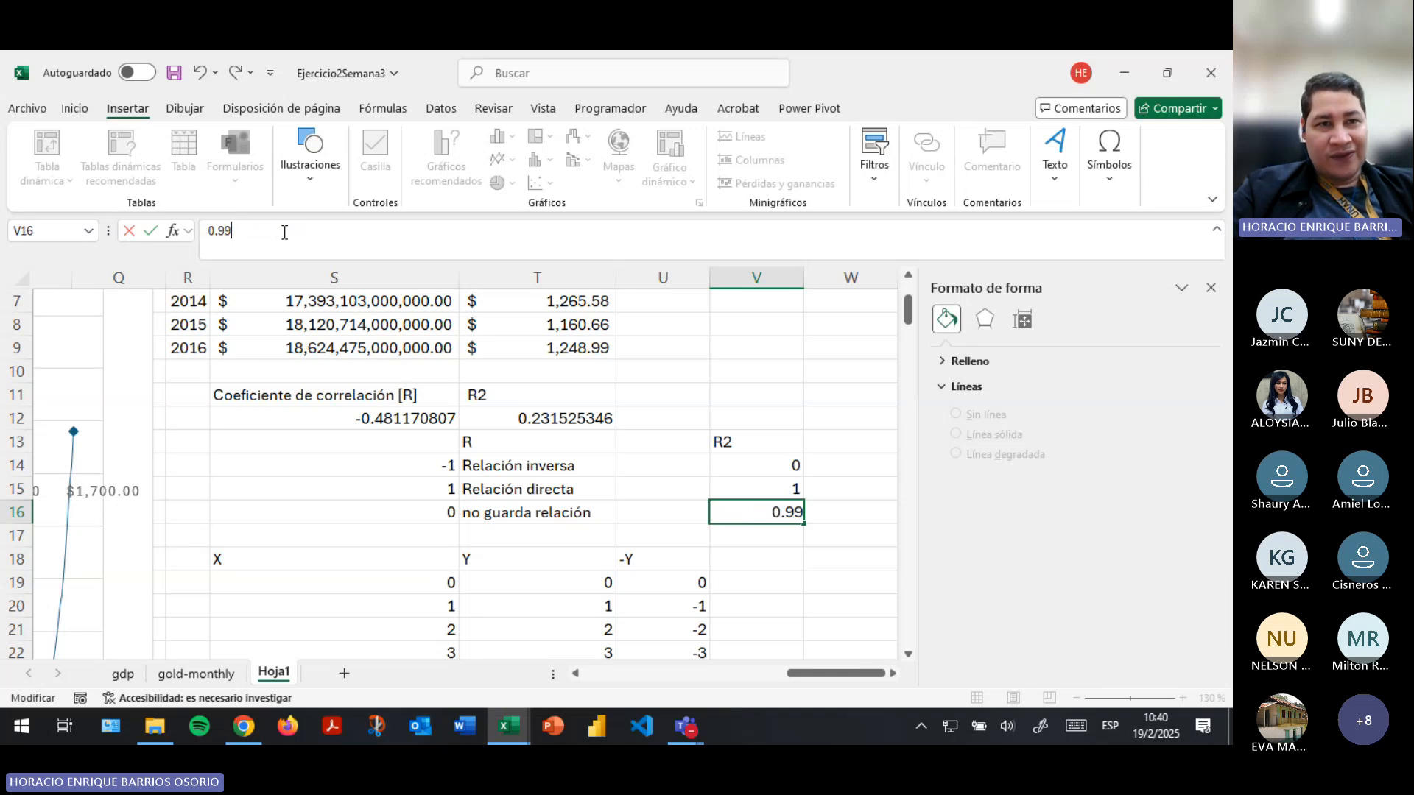
text(9)
key(Return)
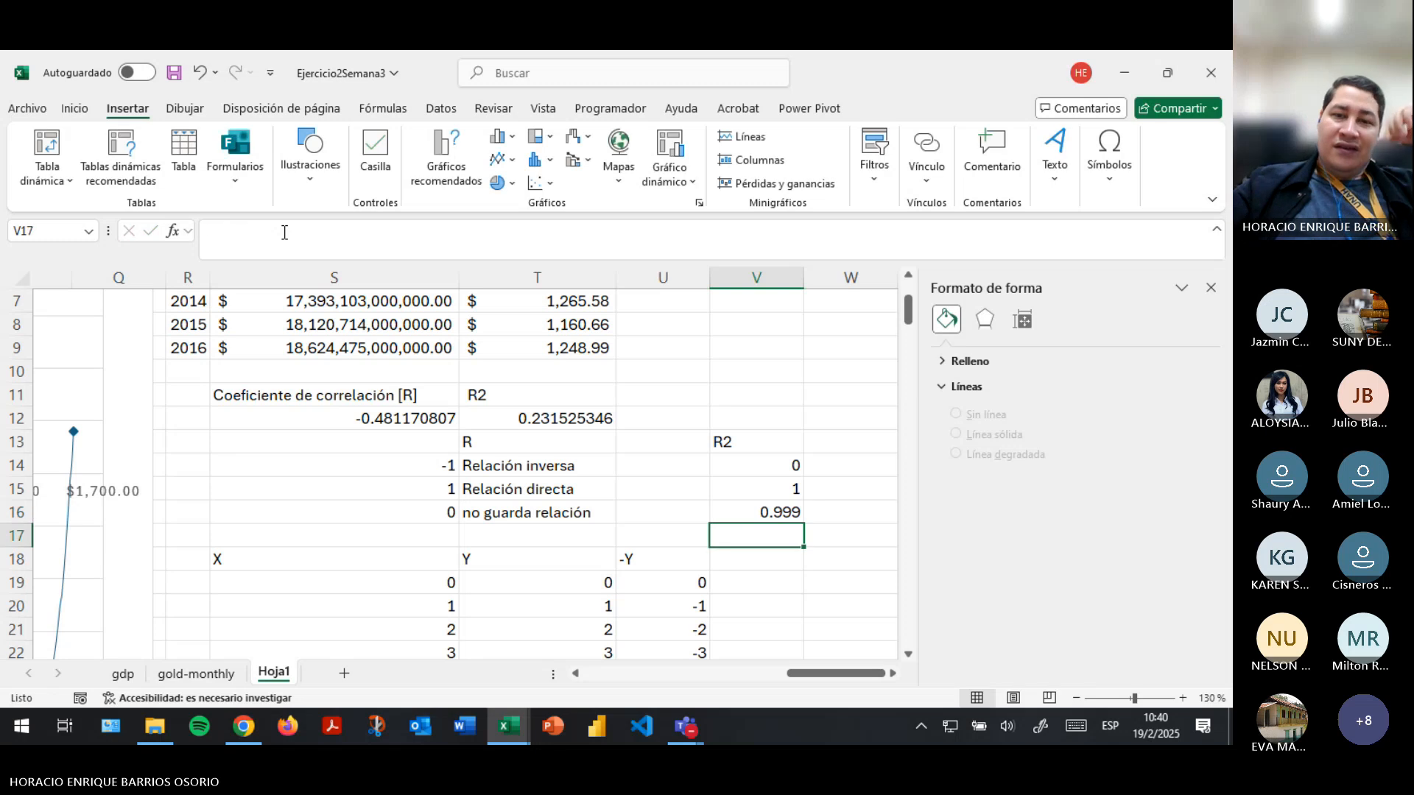
- Compare the R interpretations "Relación inversa" and "Relación directa" in T14:T15 with the R2 reference values in V14:V15
click(478, 447)
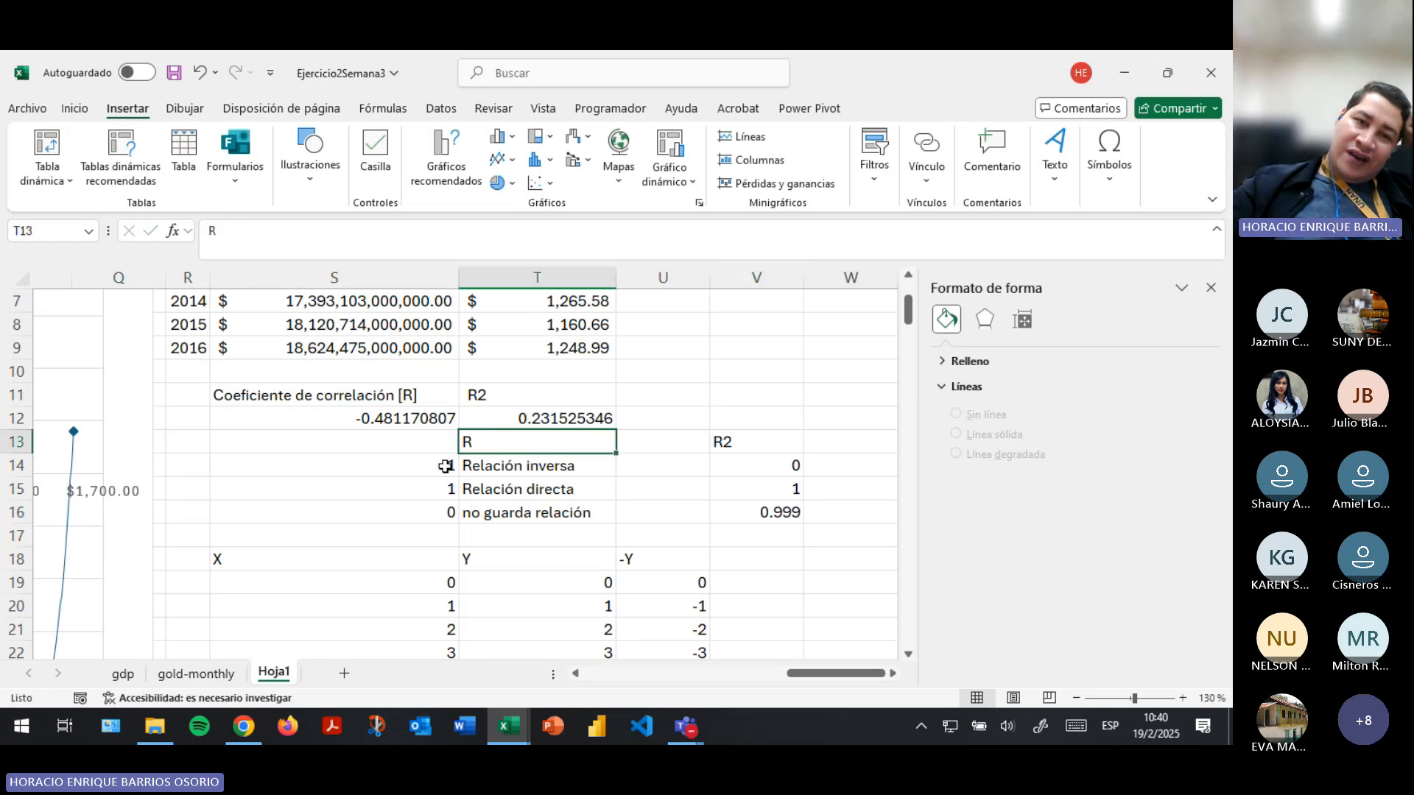
click(446, 466)
click(728, 450)
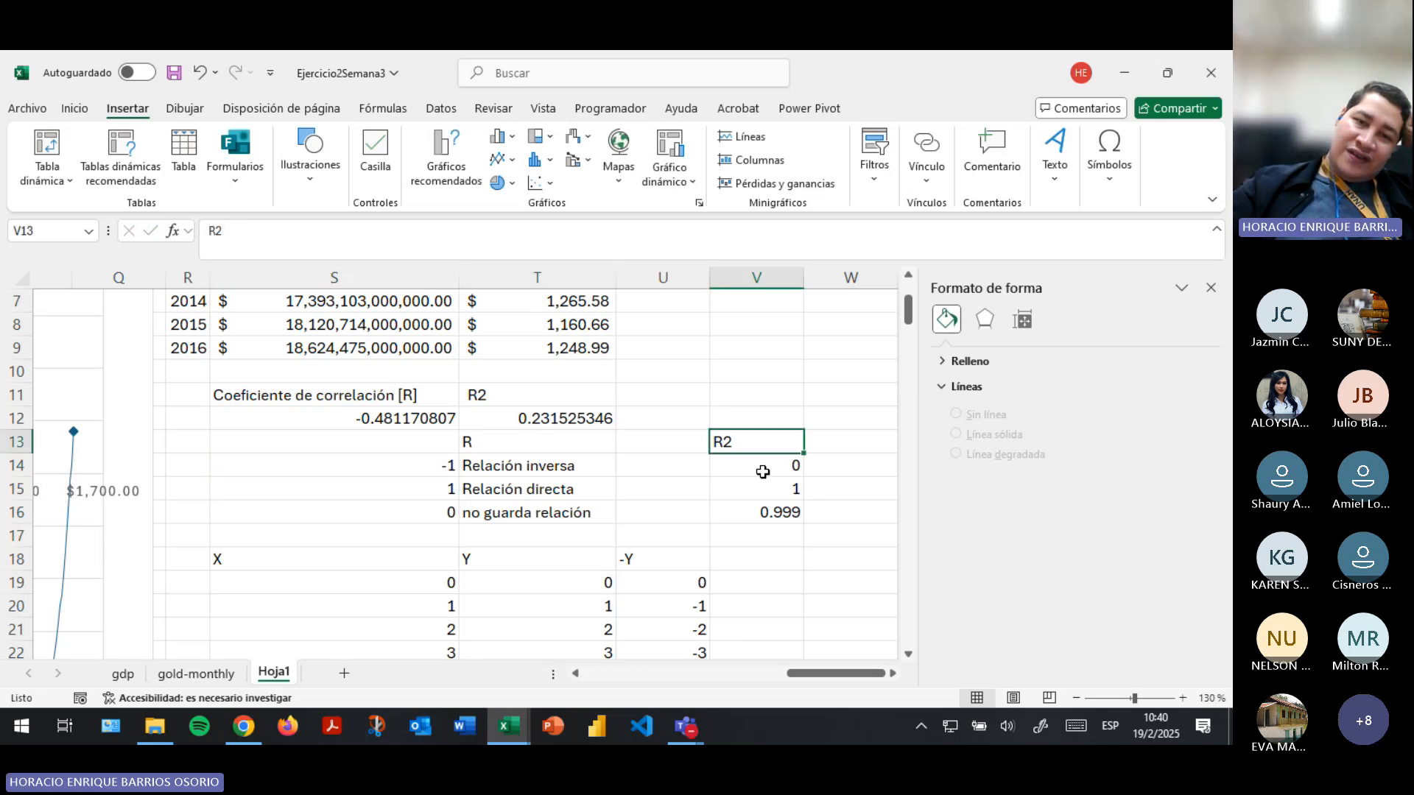
click(766, 487)
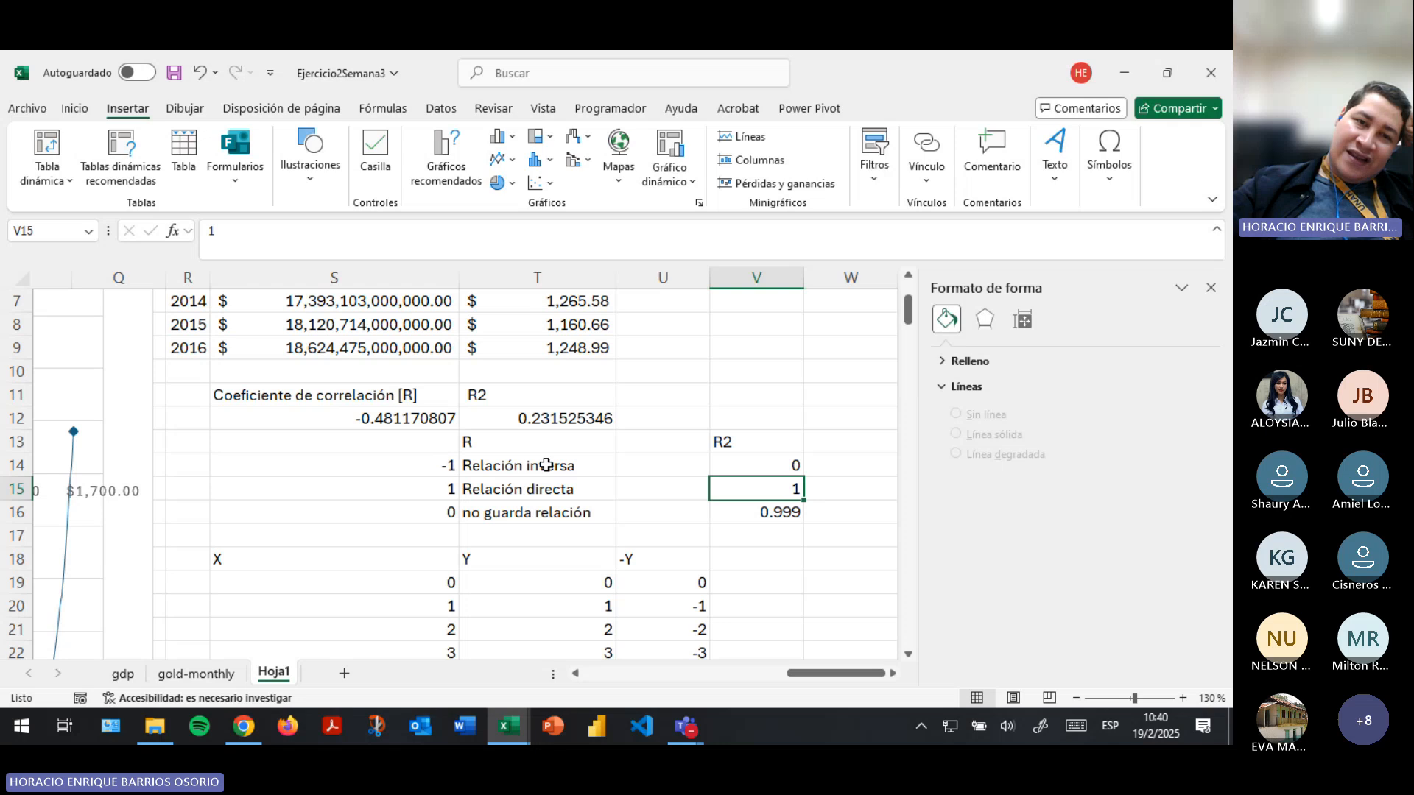
click(413, 423)
drag(502, 475, 500, 489)
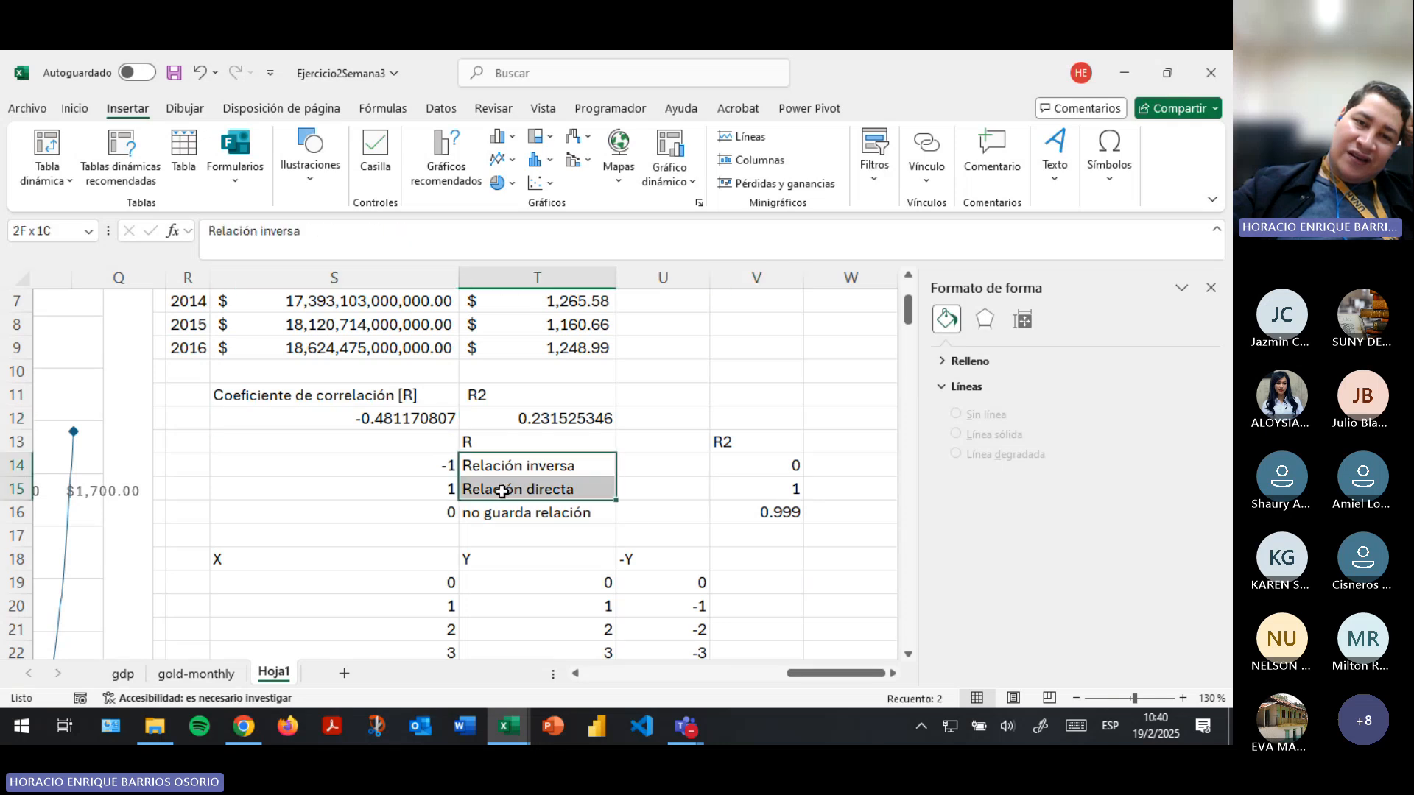
click(799, 465)
drag(804, 477, 798, 489)
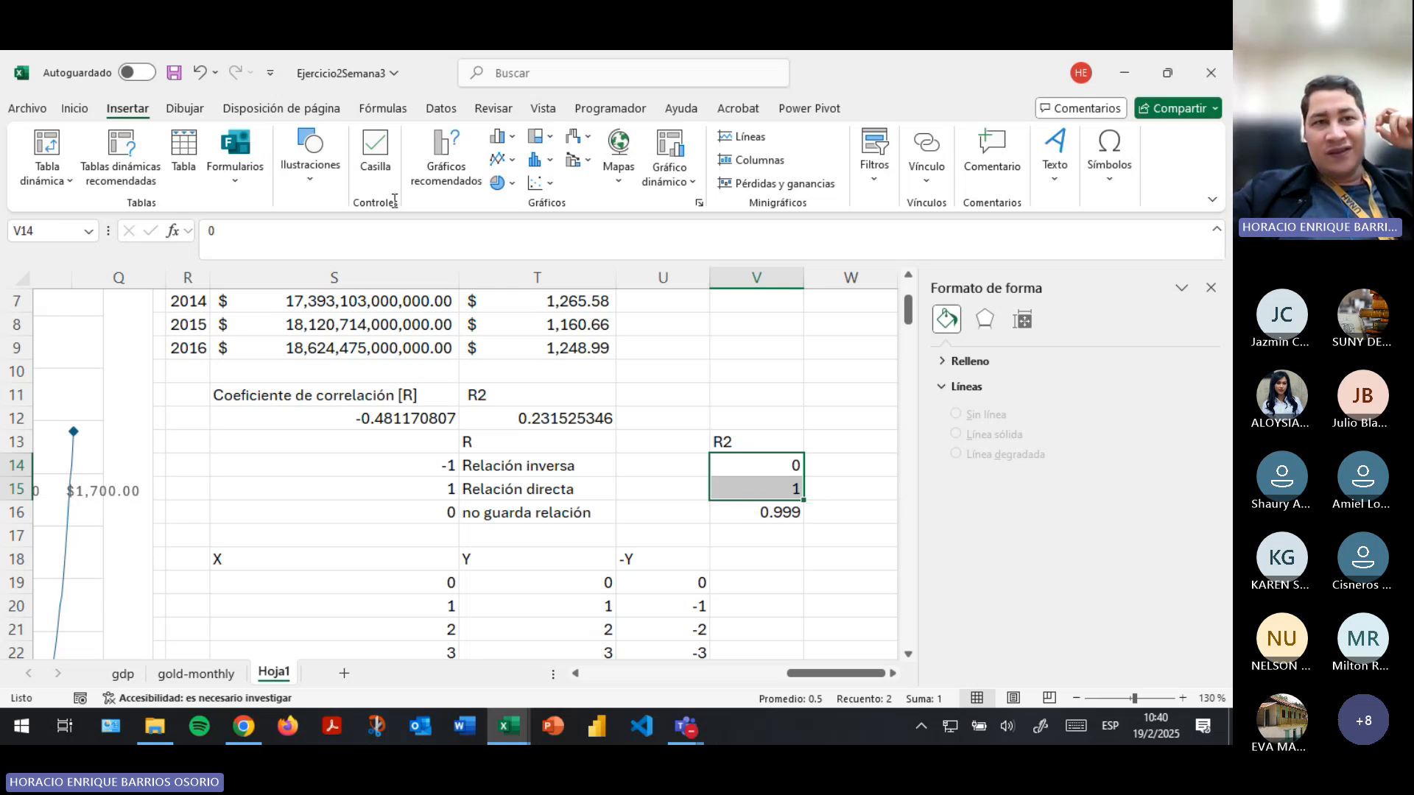
- Save the workbook and compare the R2 result in T12 with the reference value in V16
click(174, 72)
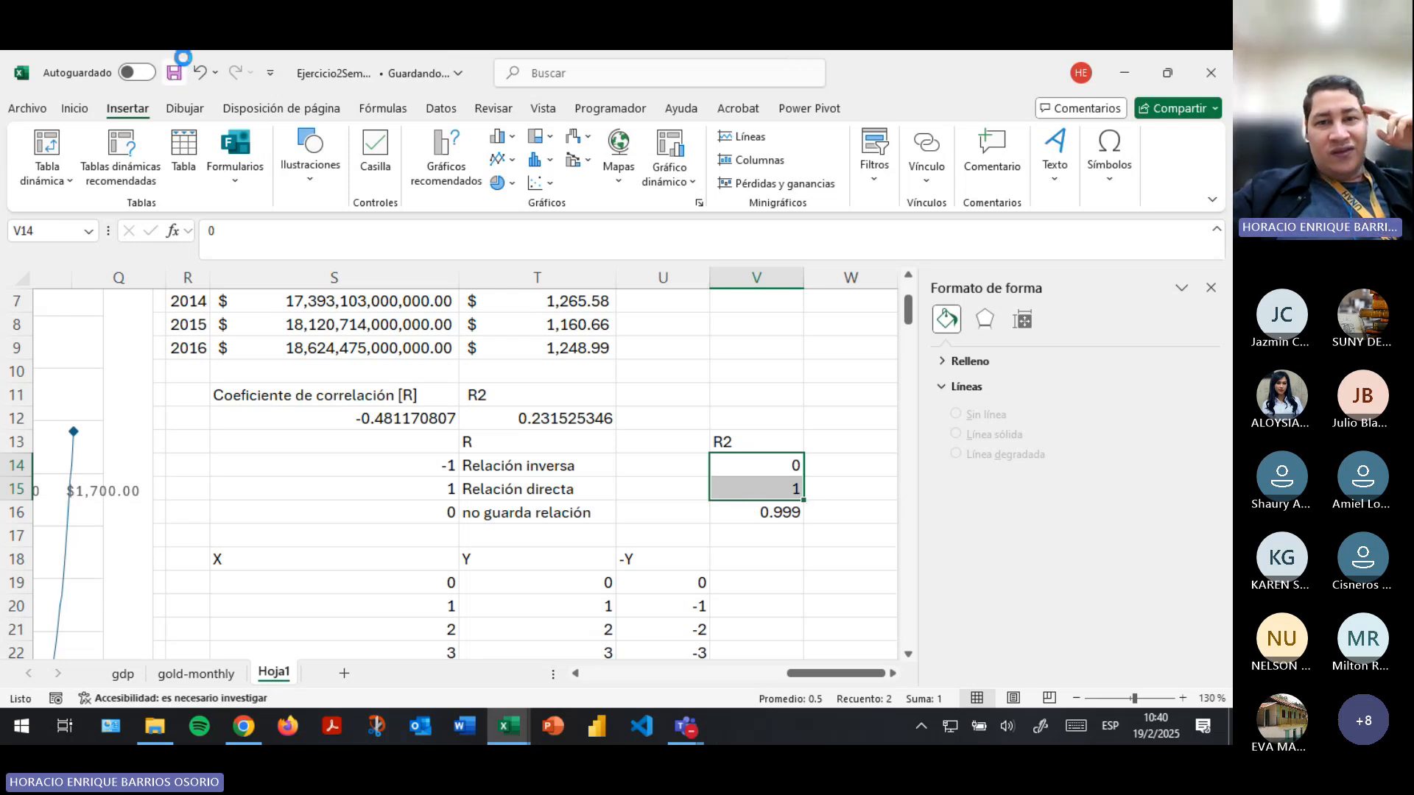
click(573, 420)
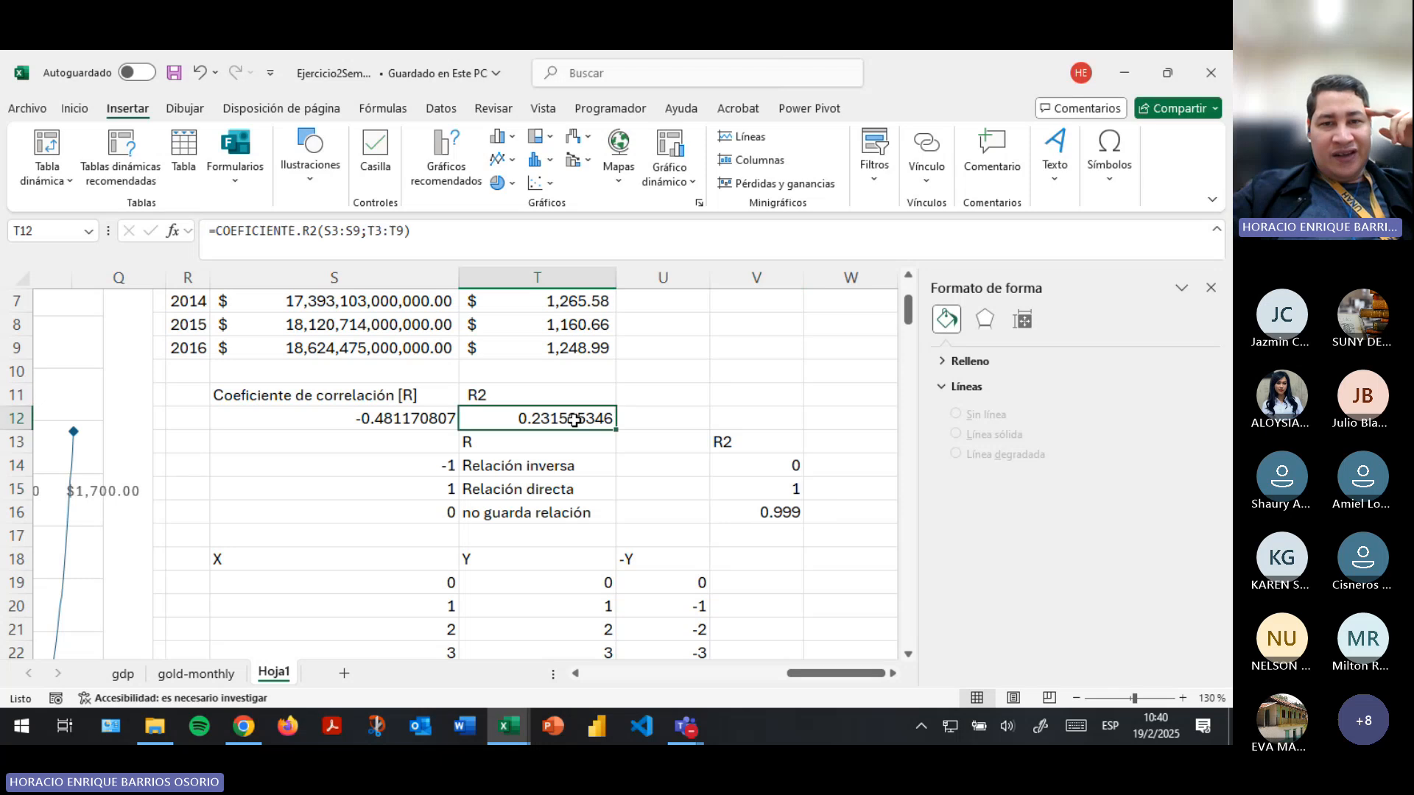
click(787, 513)
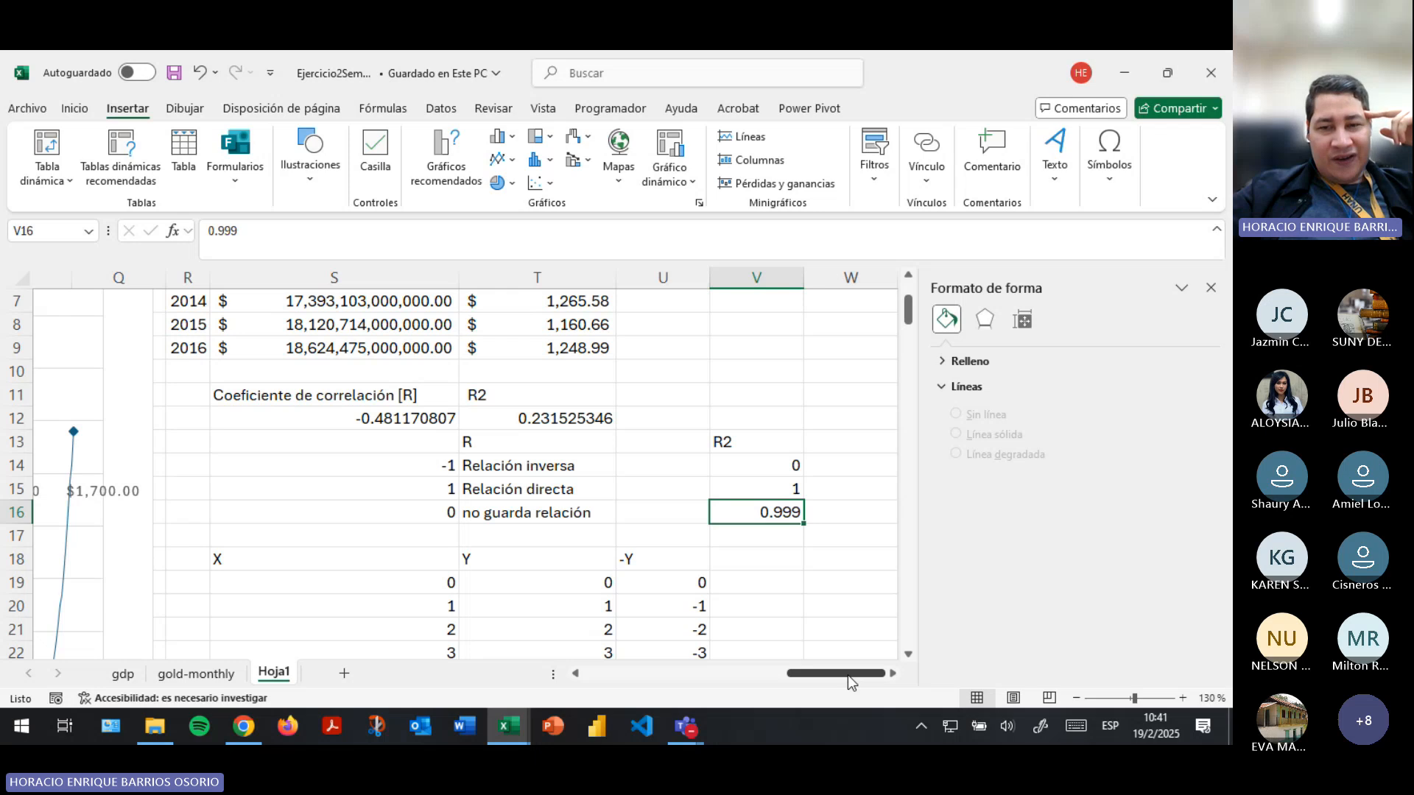
click(565, 419)
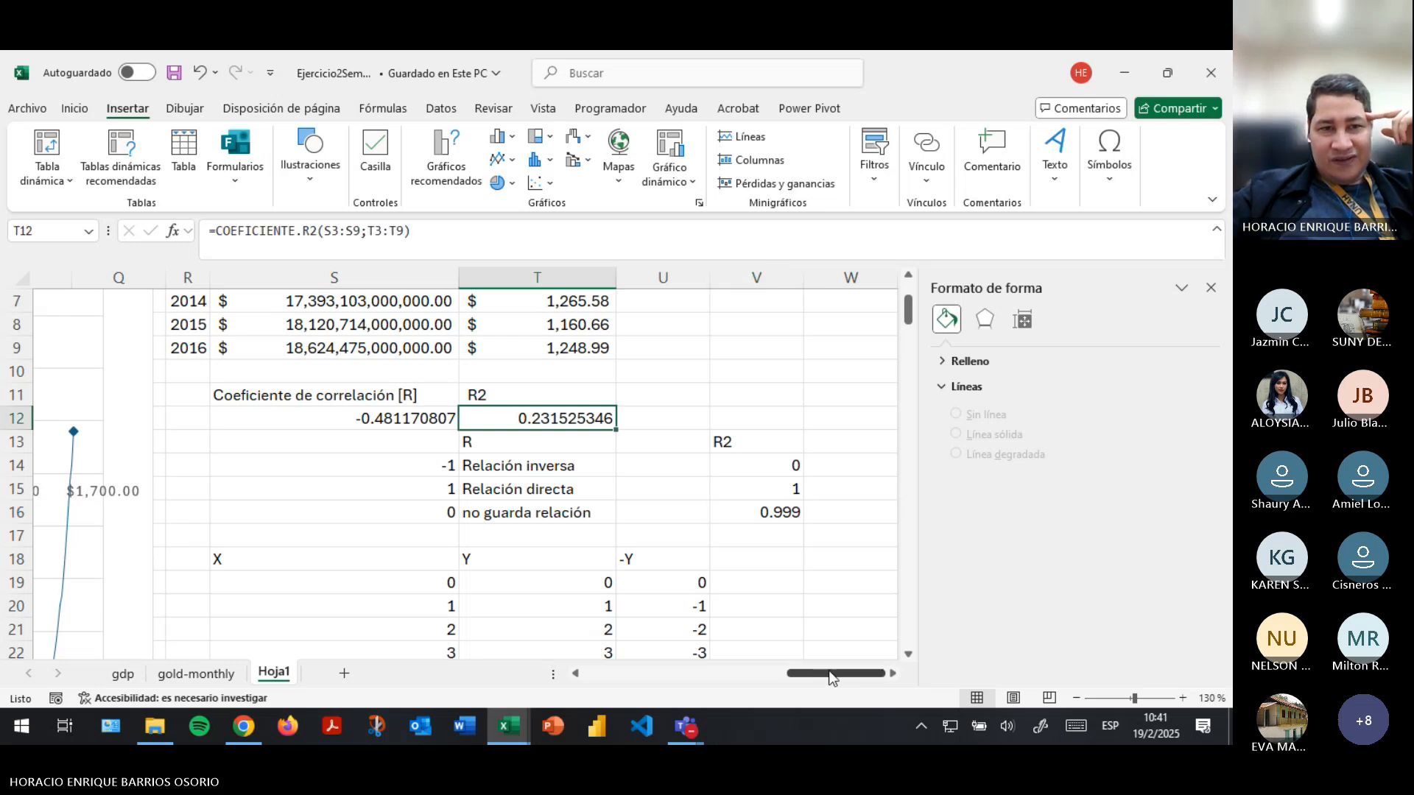
- Try deleting the sixth-degree polynomial trendline from the gold price and PIB scatter chart, and undo the deletion
drag(831, 677, 727, 675)
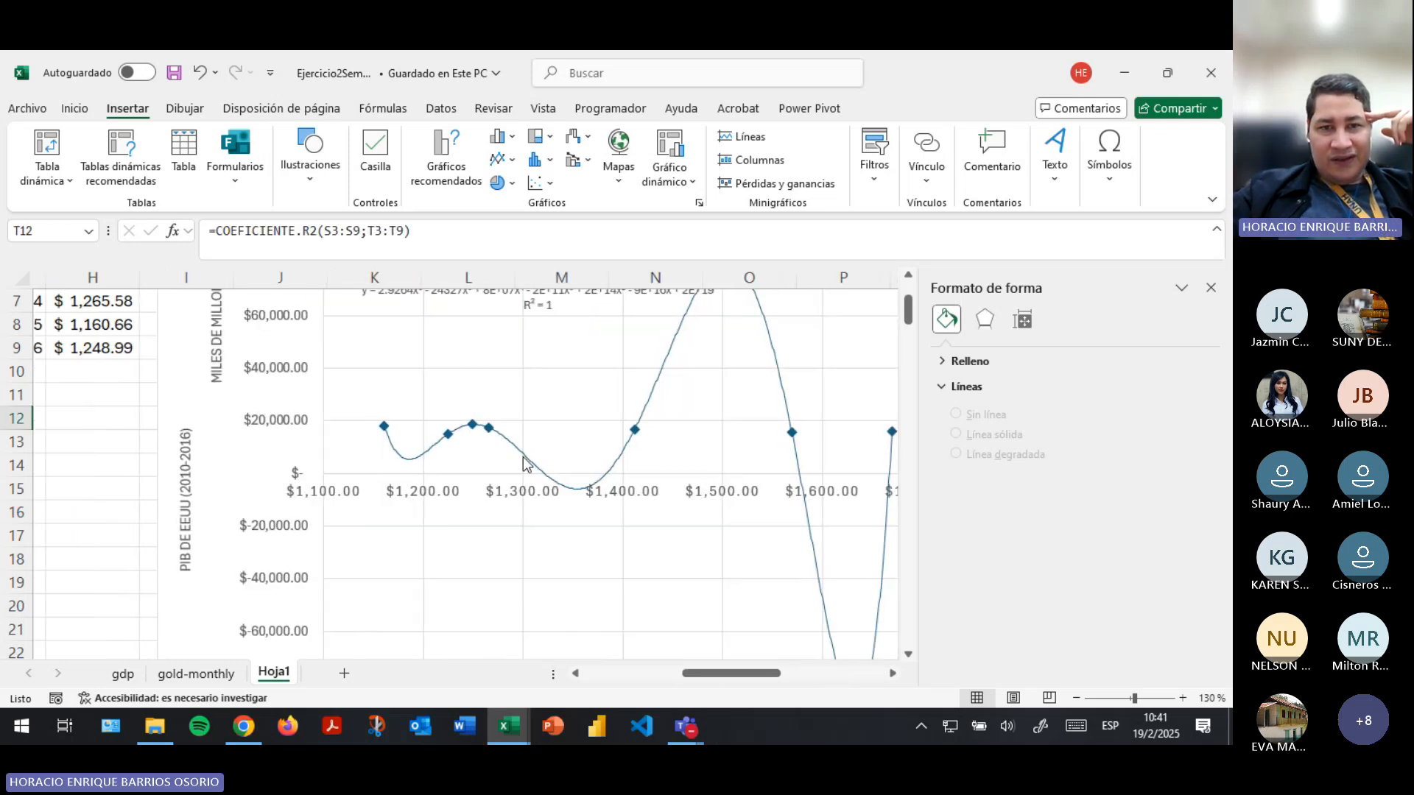
click(525, 464)
click(579, 471)
drag(732, 673, 778, 673)
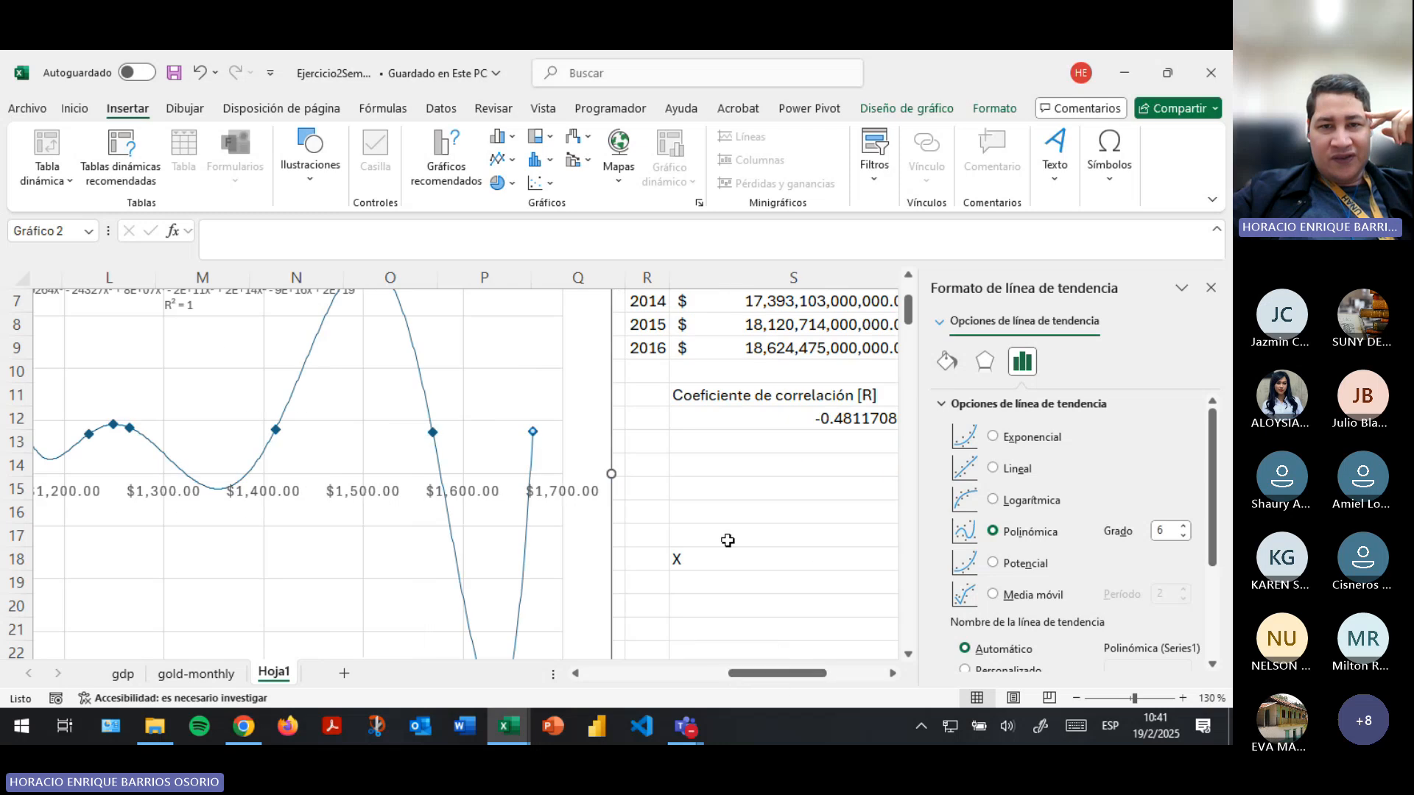
scroll(727, 540, up, 2)
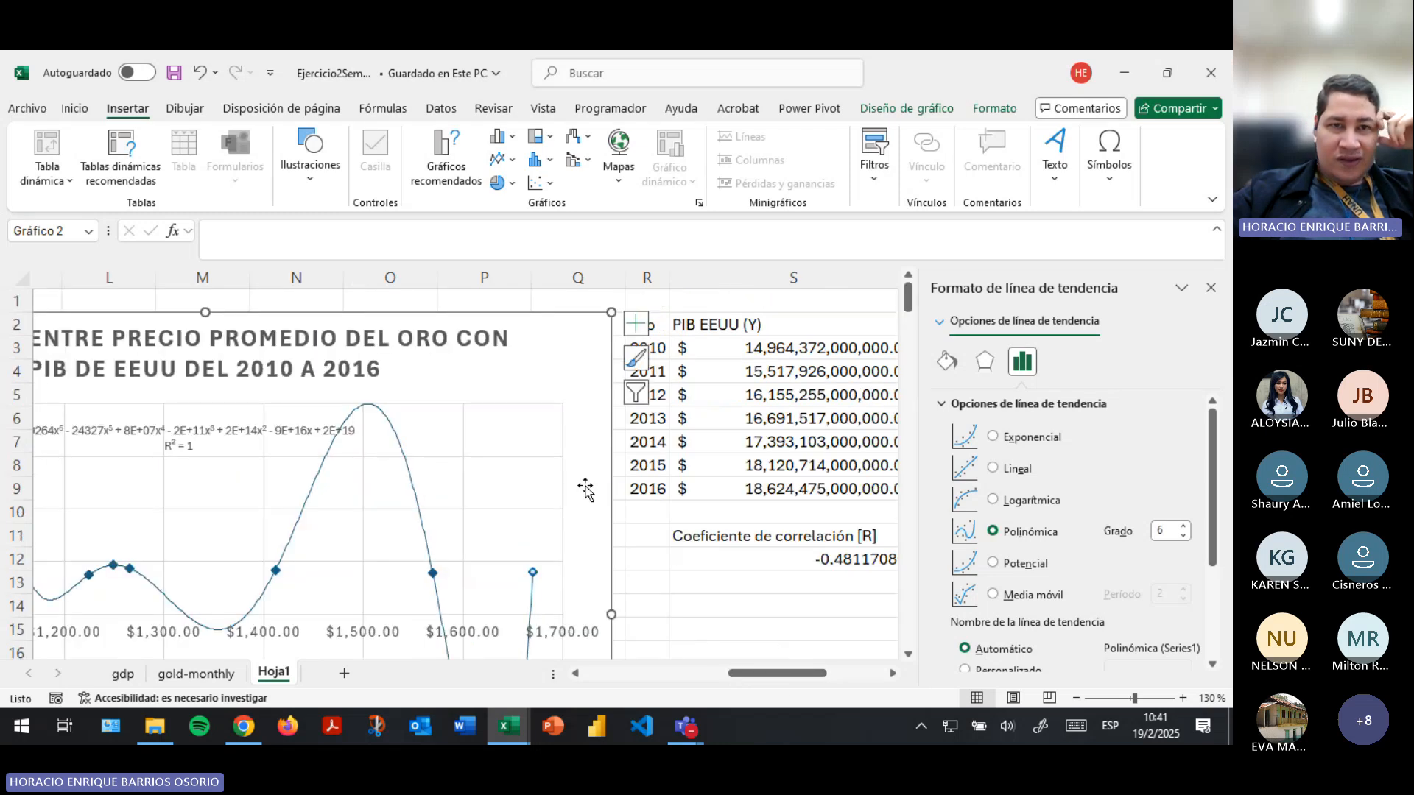
click(392, 446)
double_click(397, 440)
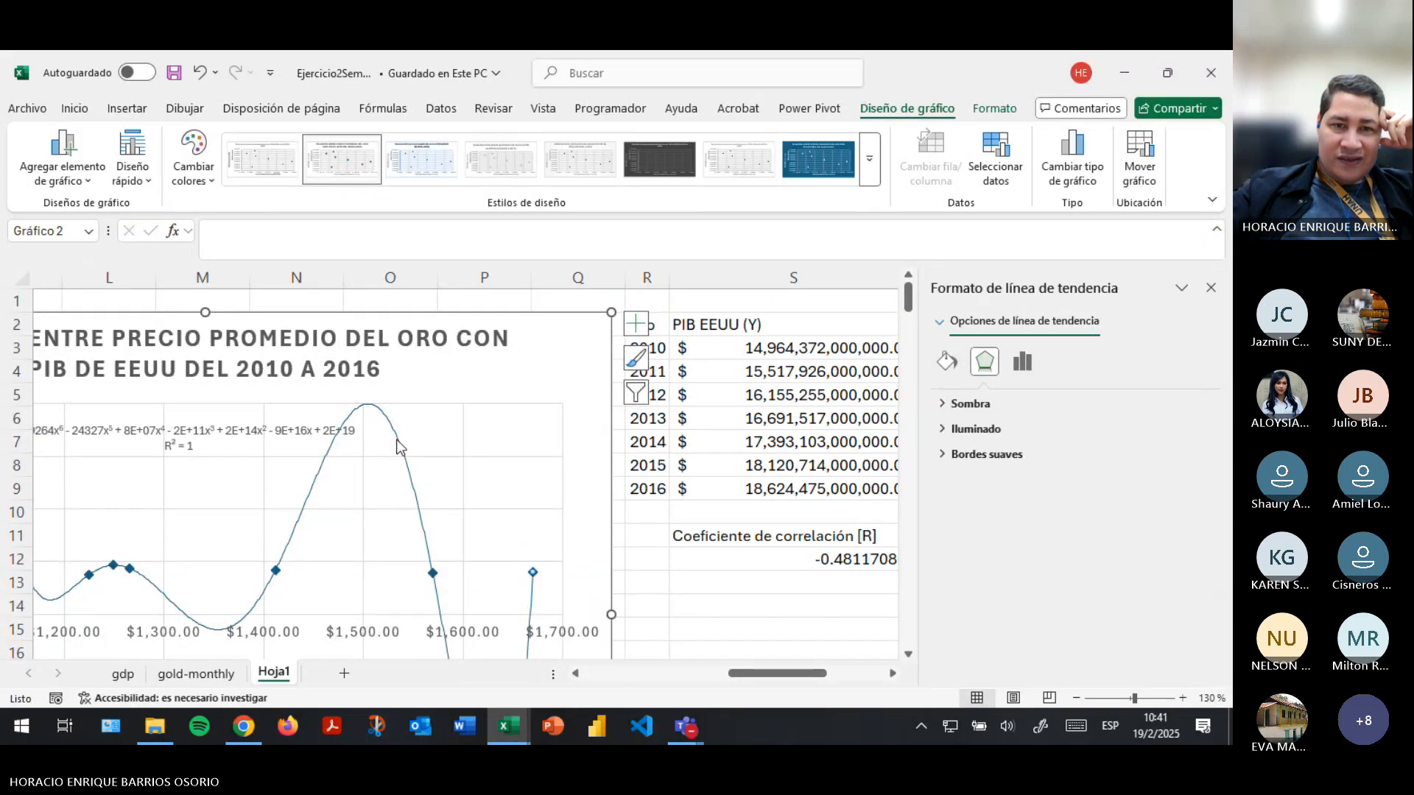
key(Delete)
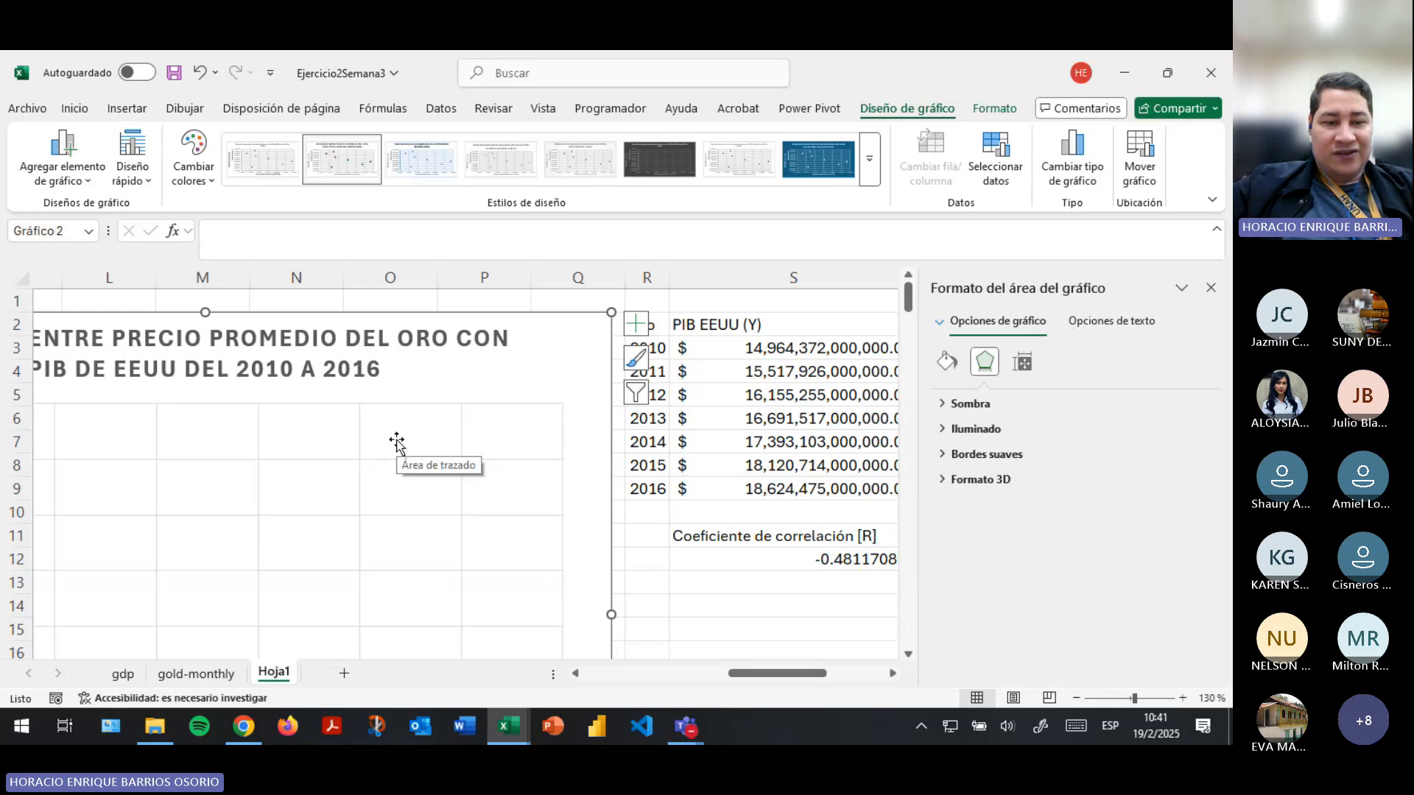
key(ctrl+z)
scroll(438, 535, down, 1)
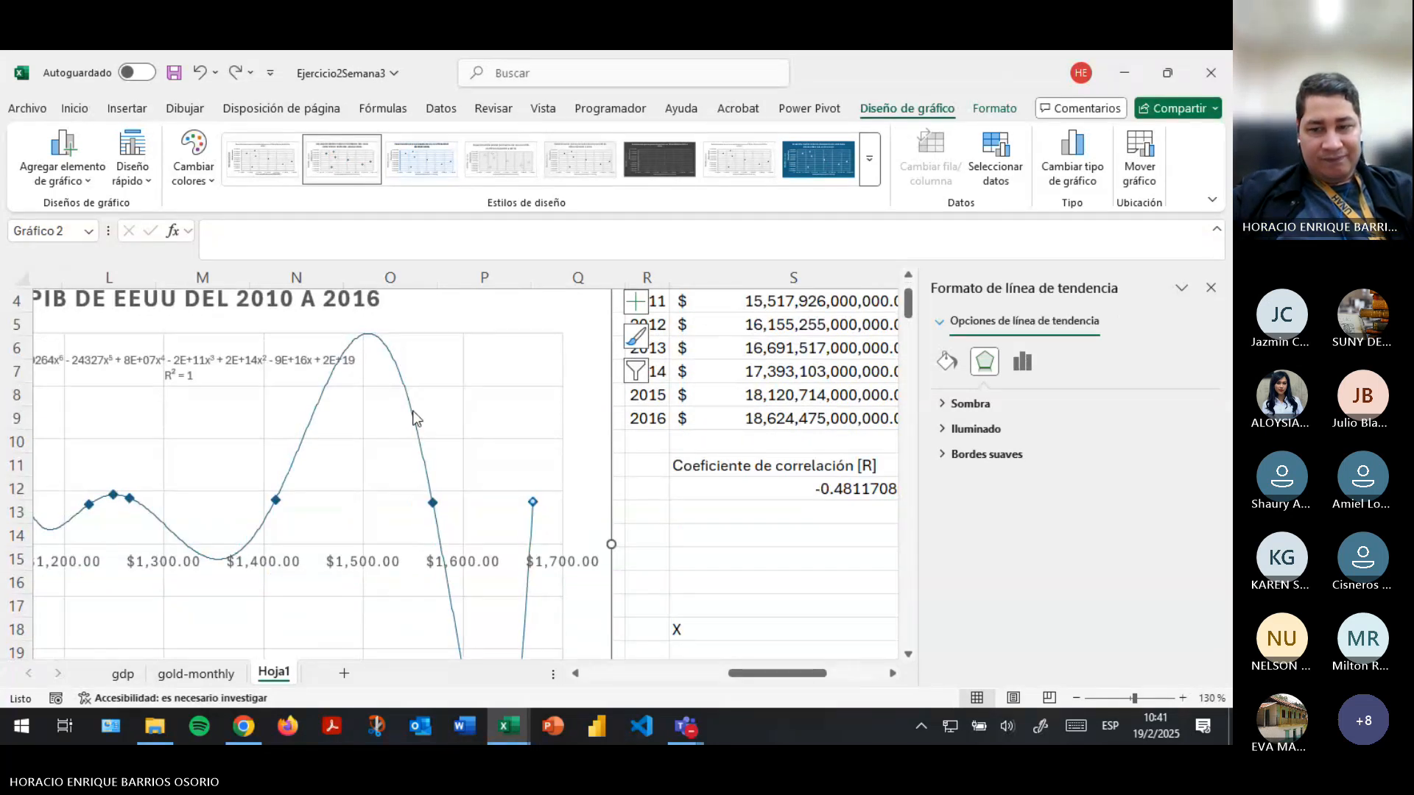
- Redo the trendline deletion on the scatter chart and undo it again
key(ctrl+y)
key(ctrl+y)
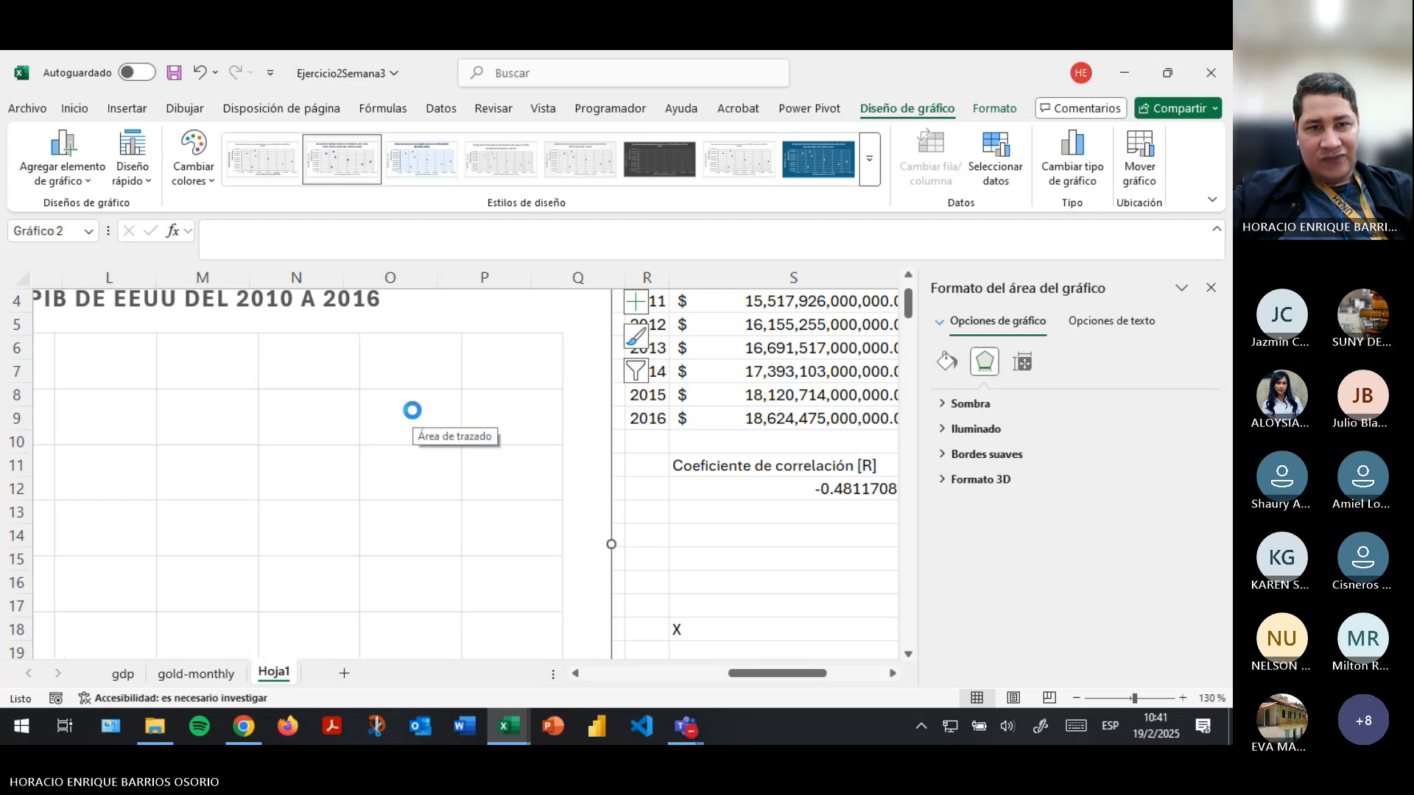
key(ctrl+z)
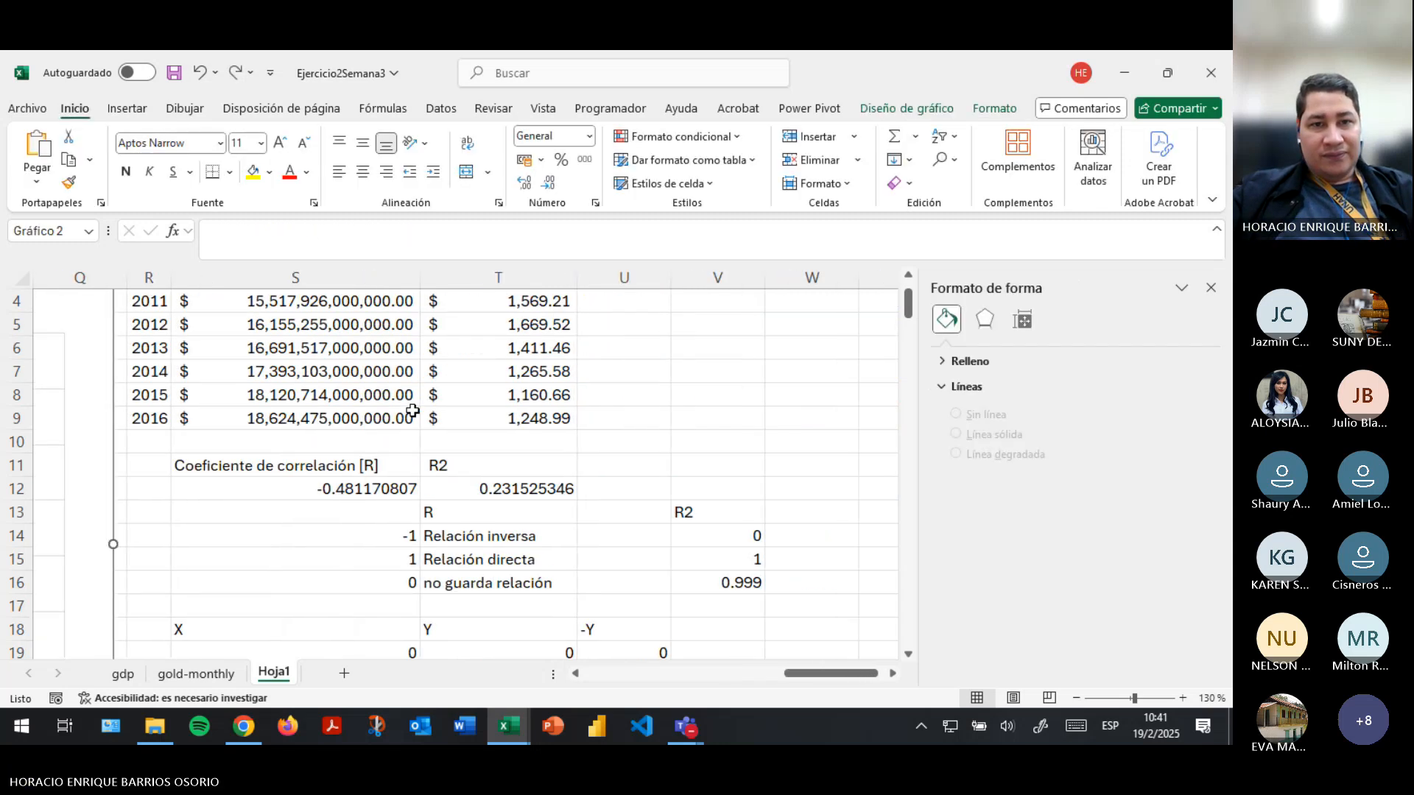
drag(810, 673, 758, 674)
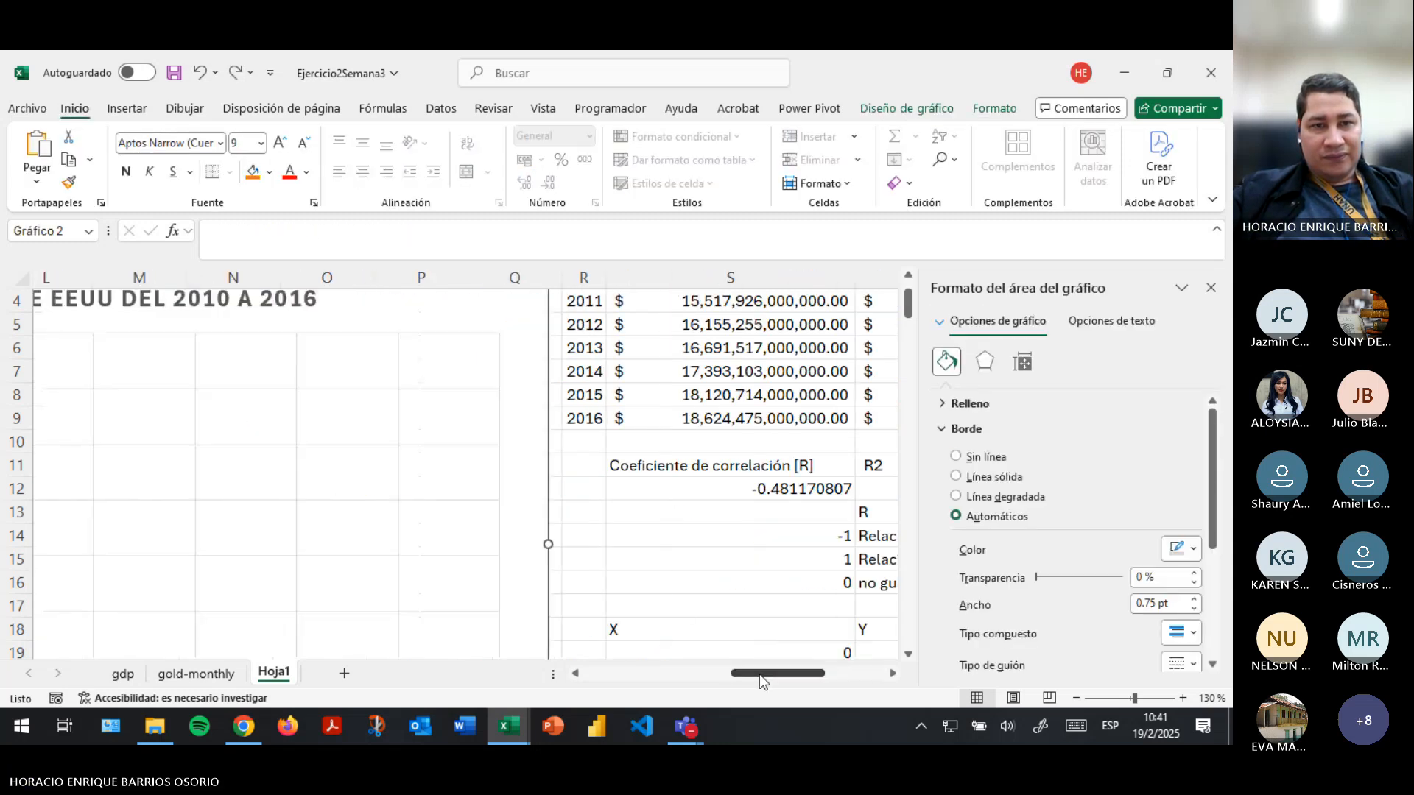
key(ctrl+z)
scroll(457, 441, up, 1)
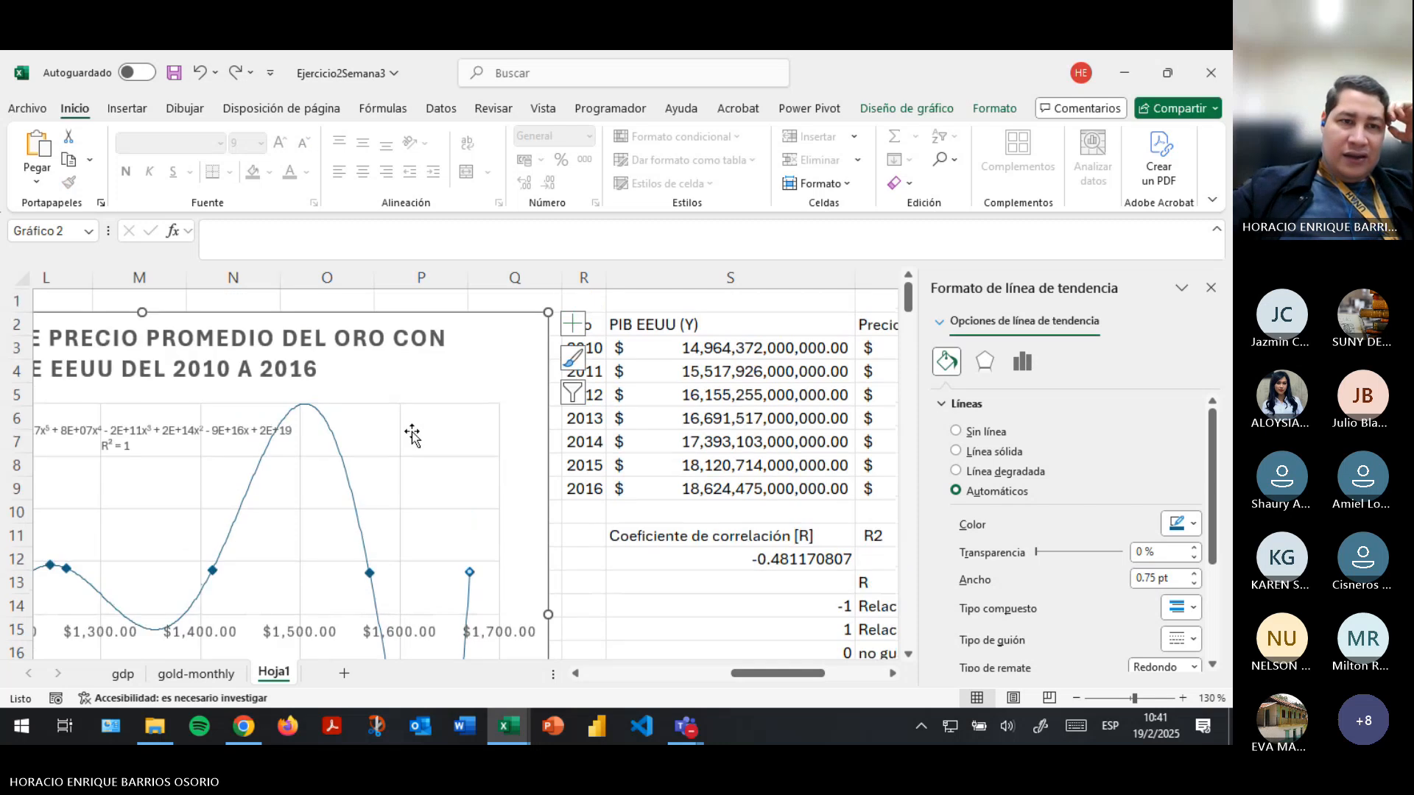
- Remove the equation and R² label and the polynomial trendline from the scatter chart, leaving only the data points
click(135, 425)
key(Delete)
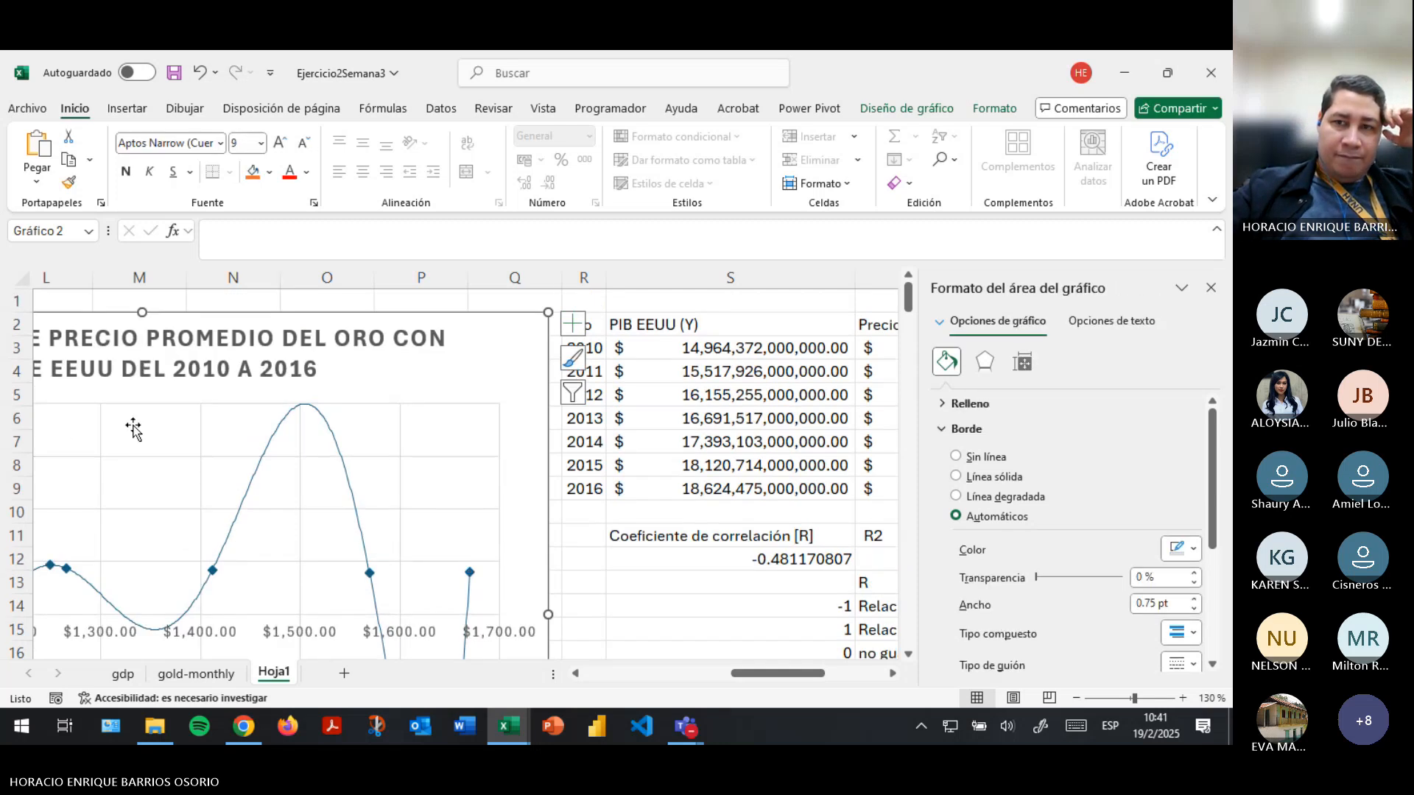
click(573, 323)
click(617, 472)
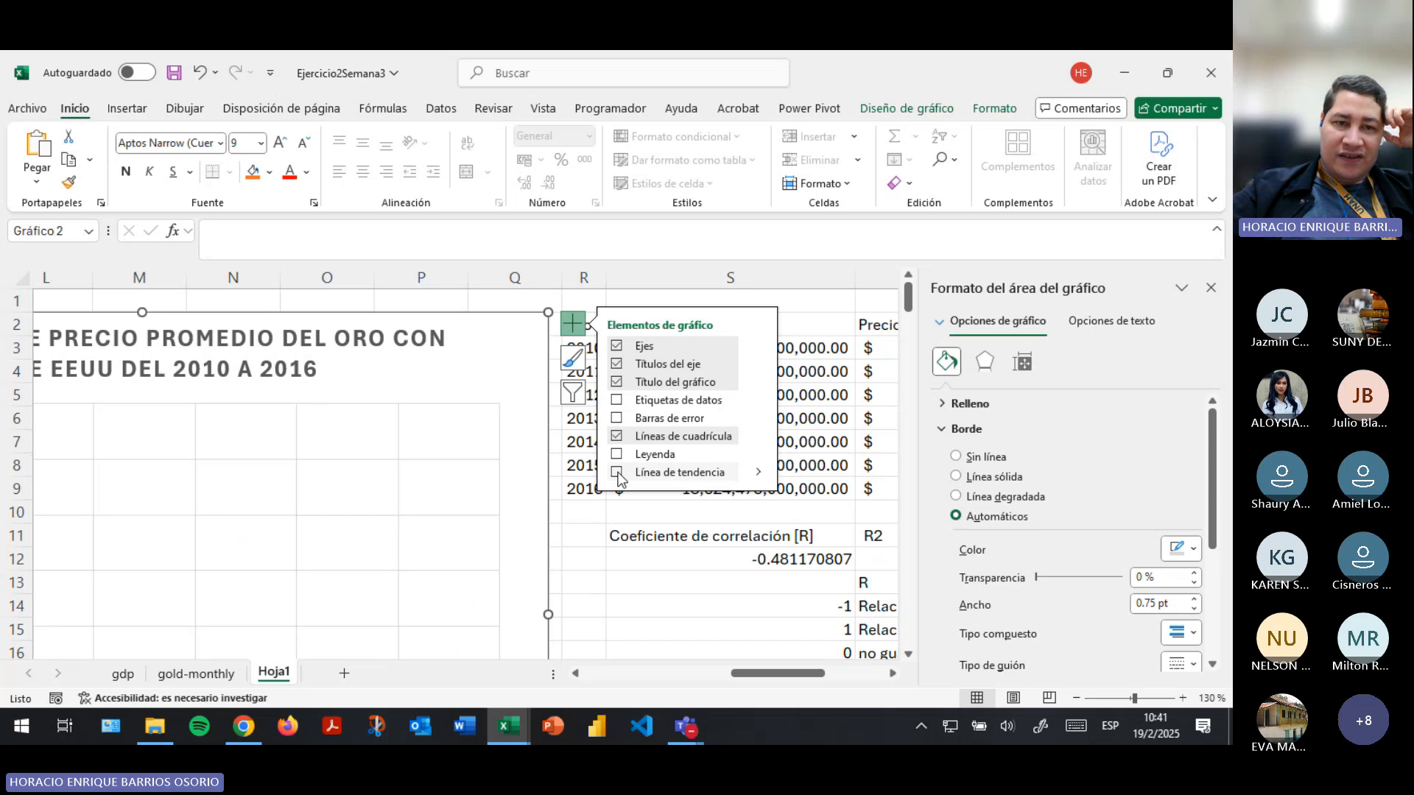
drag(763, 668, 729, 673)
scroll(367, 482, down, 4)
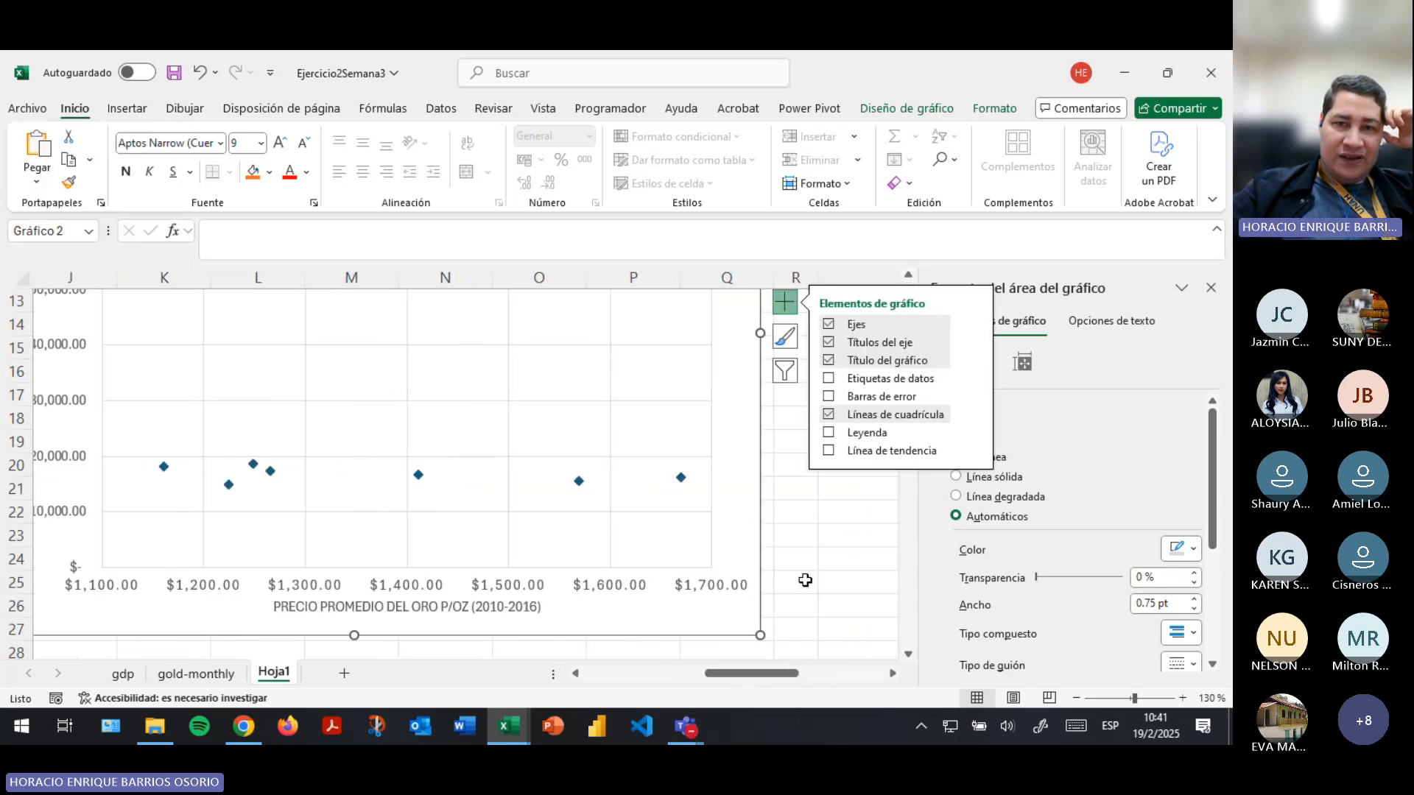
click(821, 559)
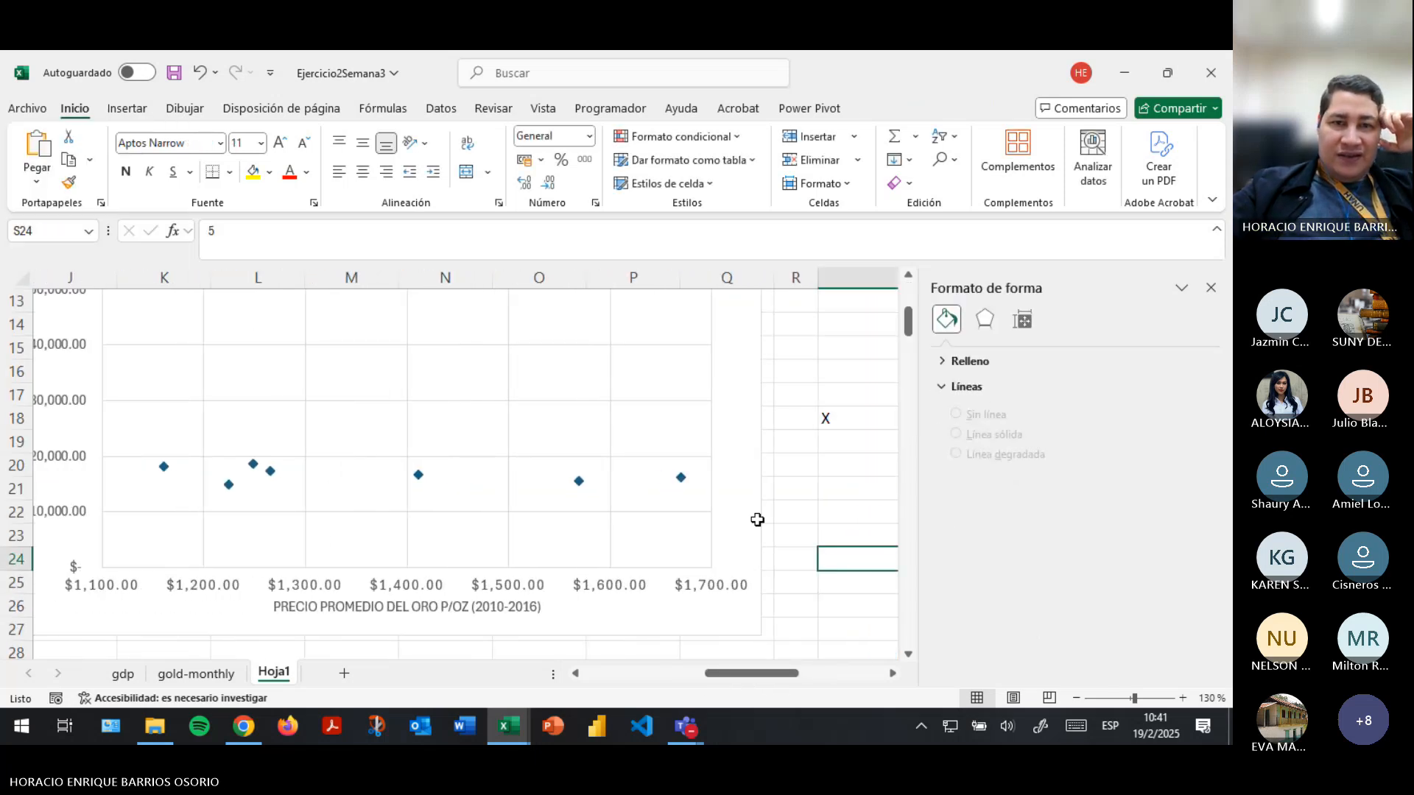
- Add a linear trendline to the data series of the gold price and PIB scatter chart through the detailed trendline options
click(419, 475)
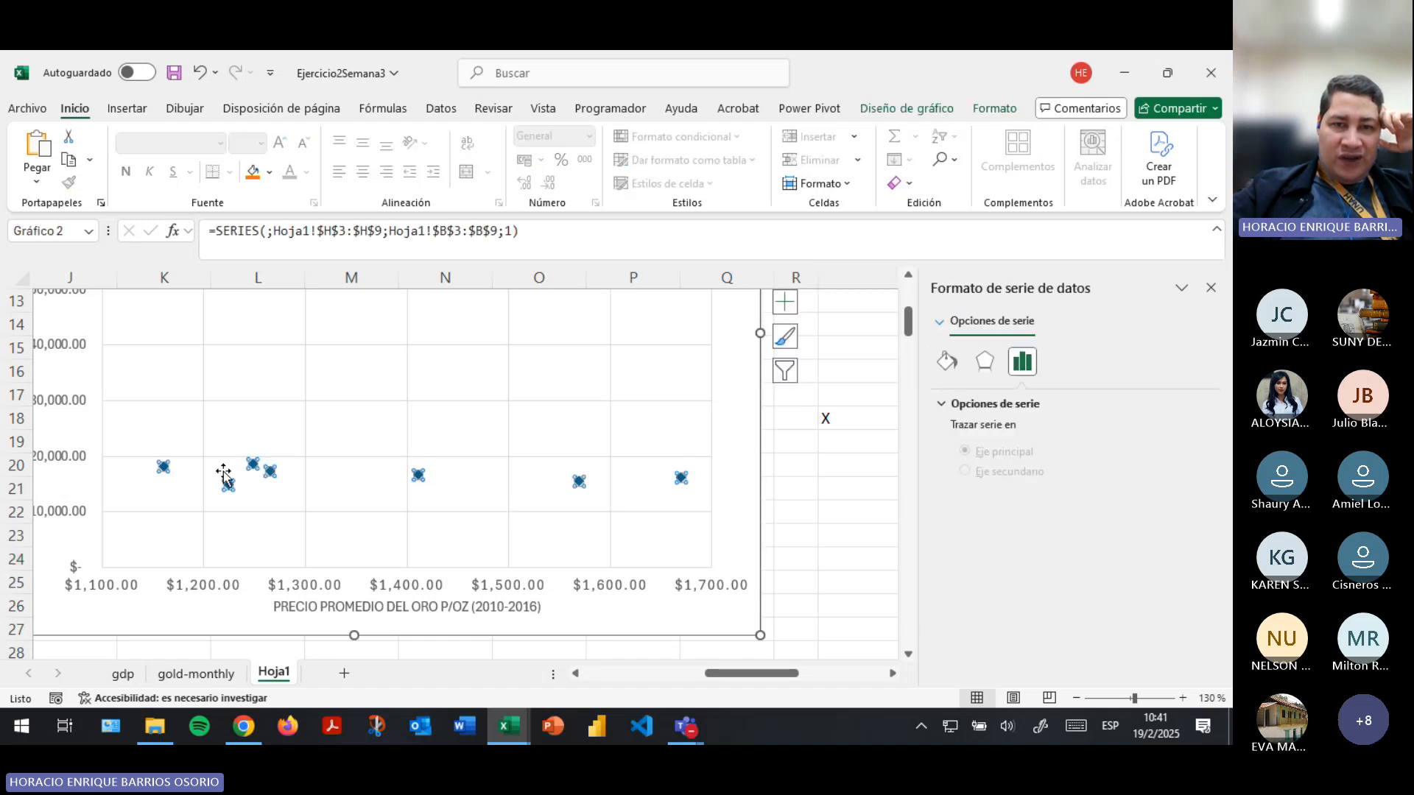
scroll(774, 459, up, 3)
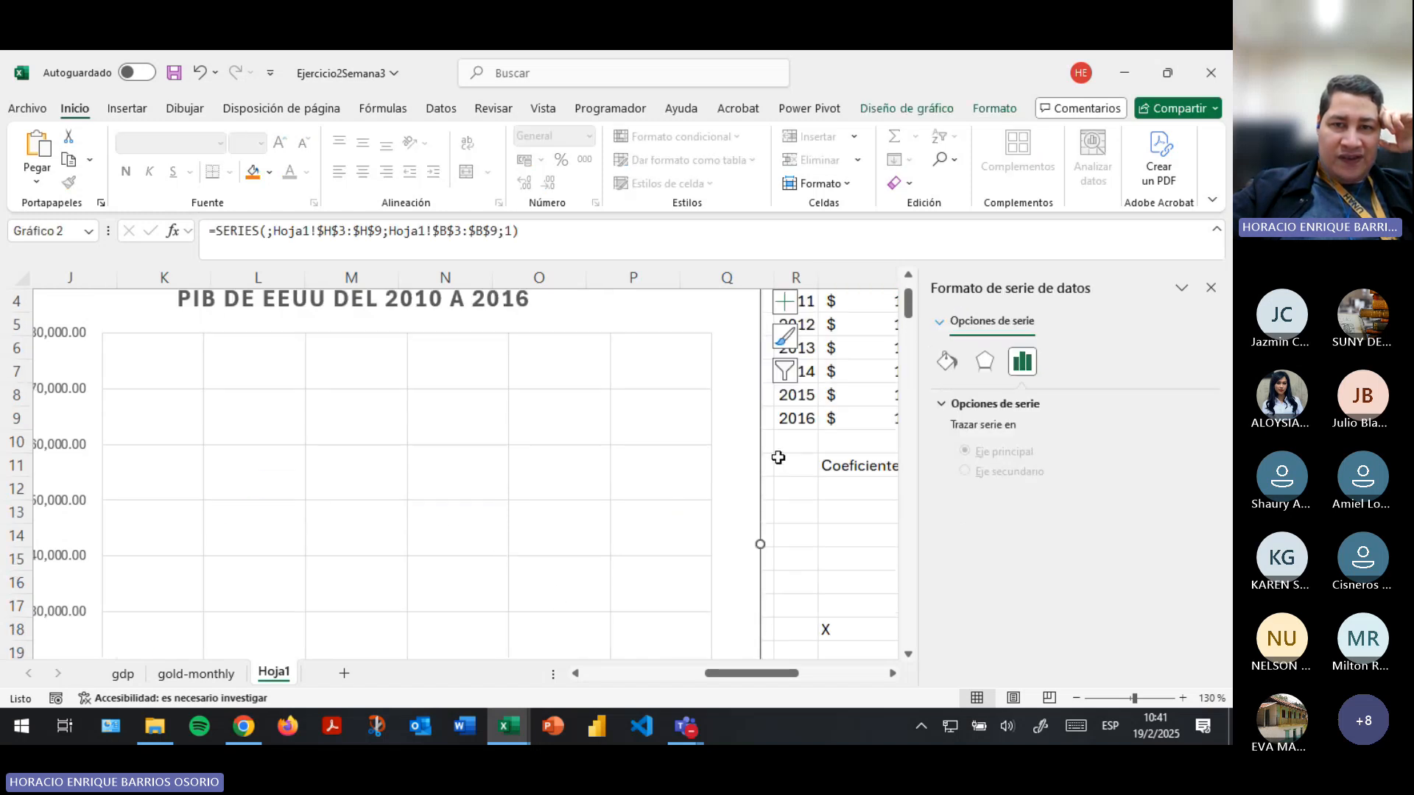
click(790, 310)
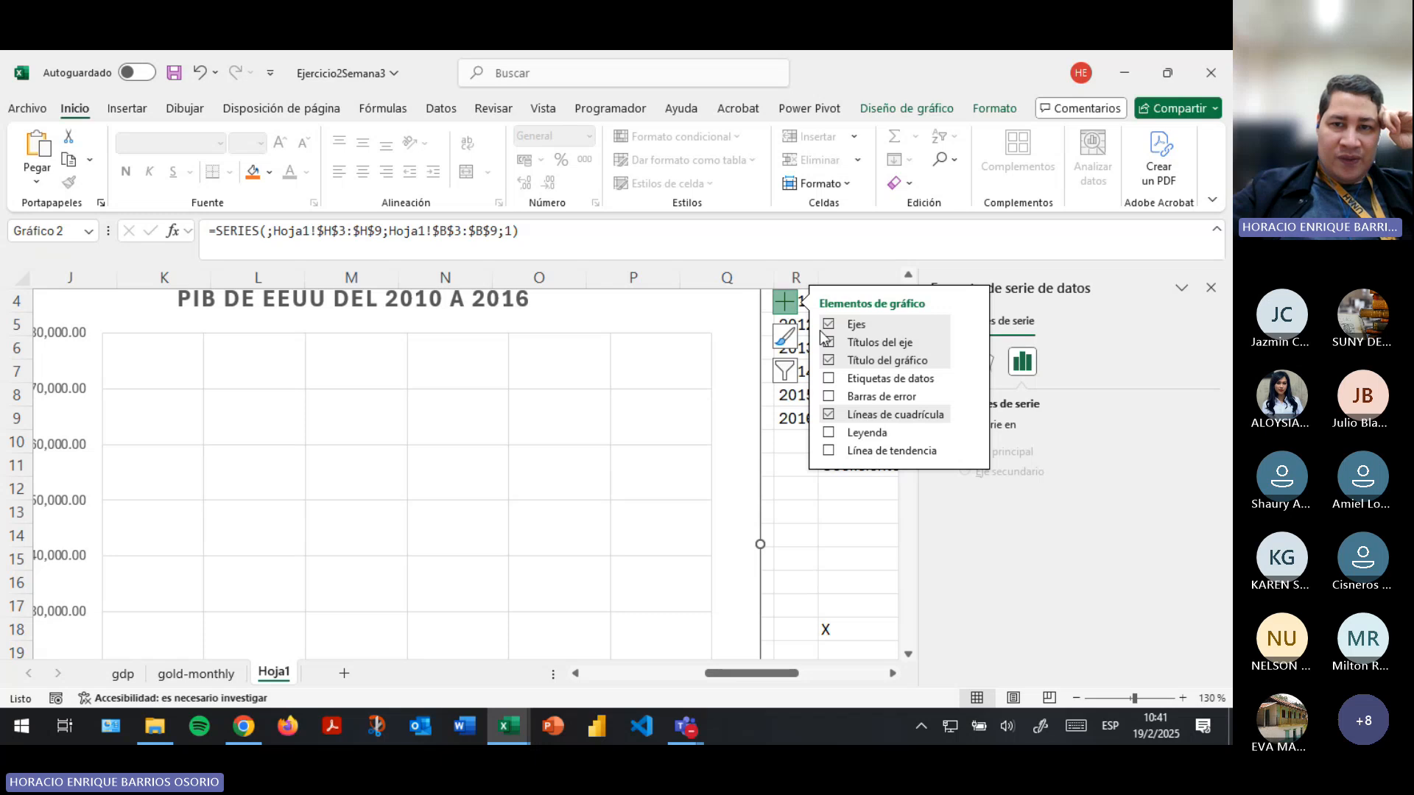
click(969, 454)
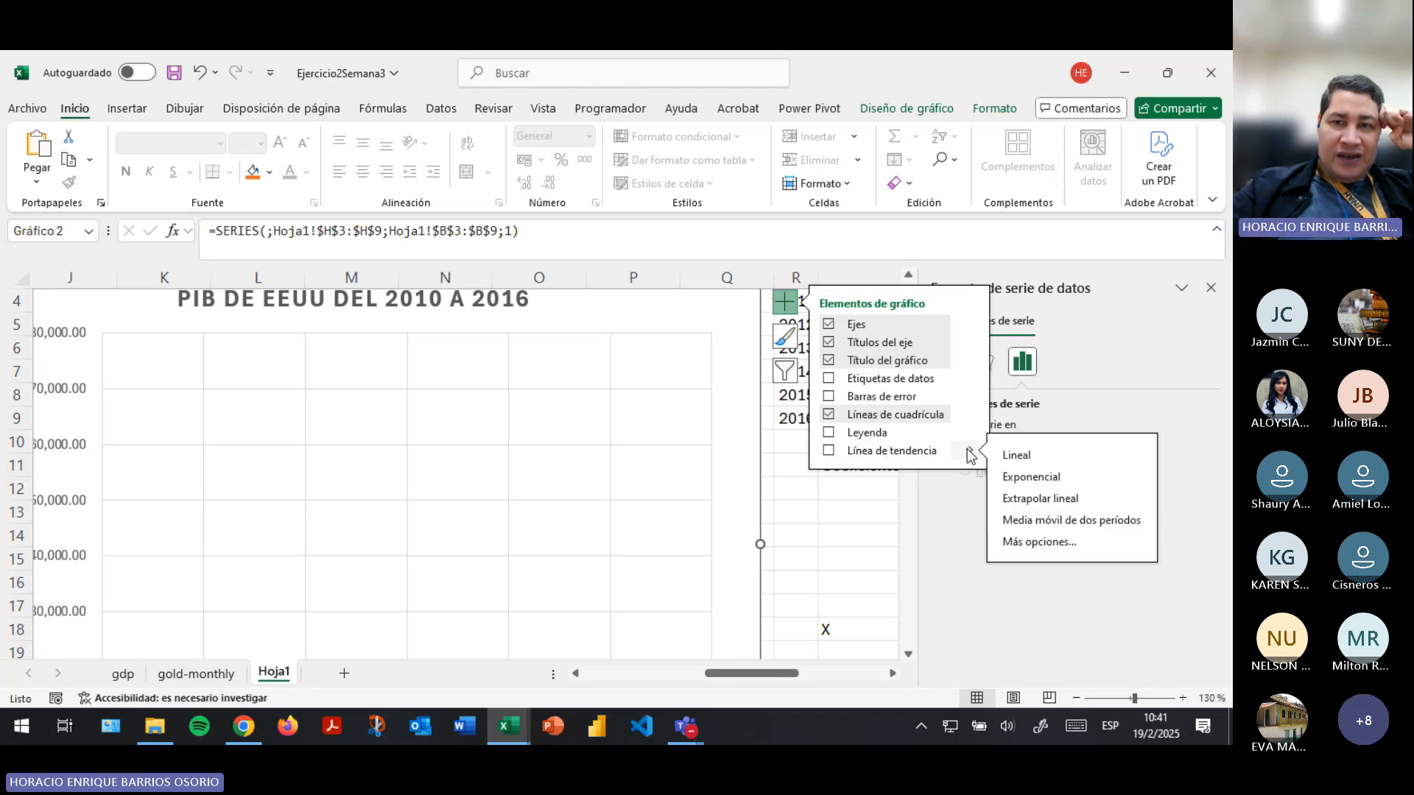
click(1020, 547)
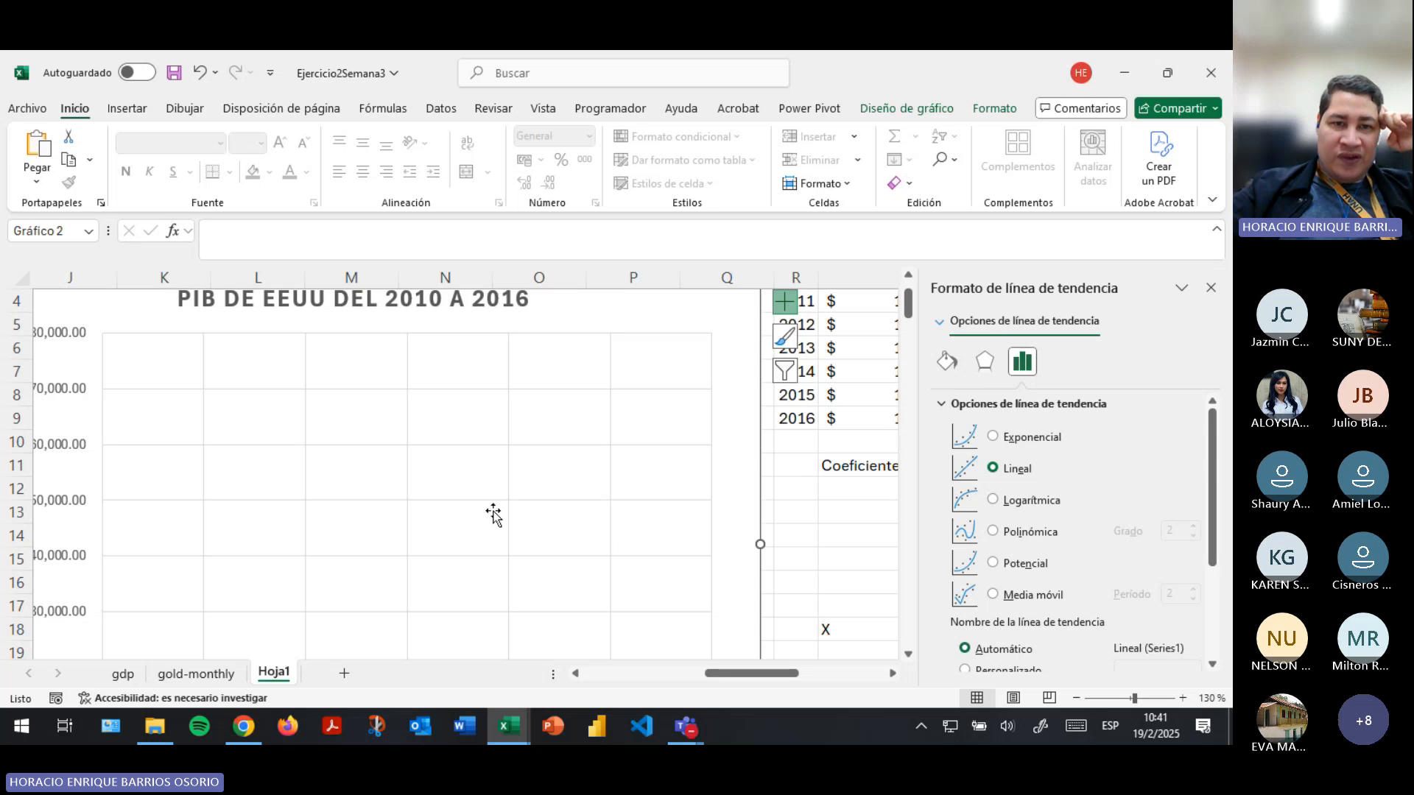
scroll(492, 511, down, 4)
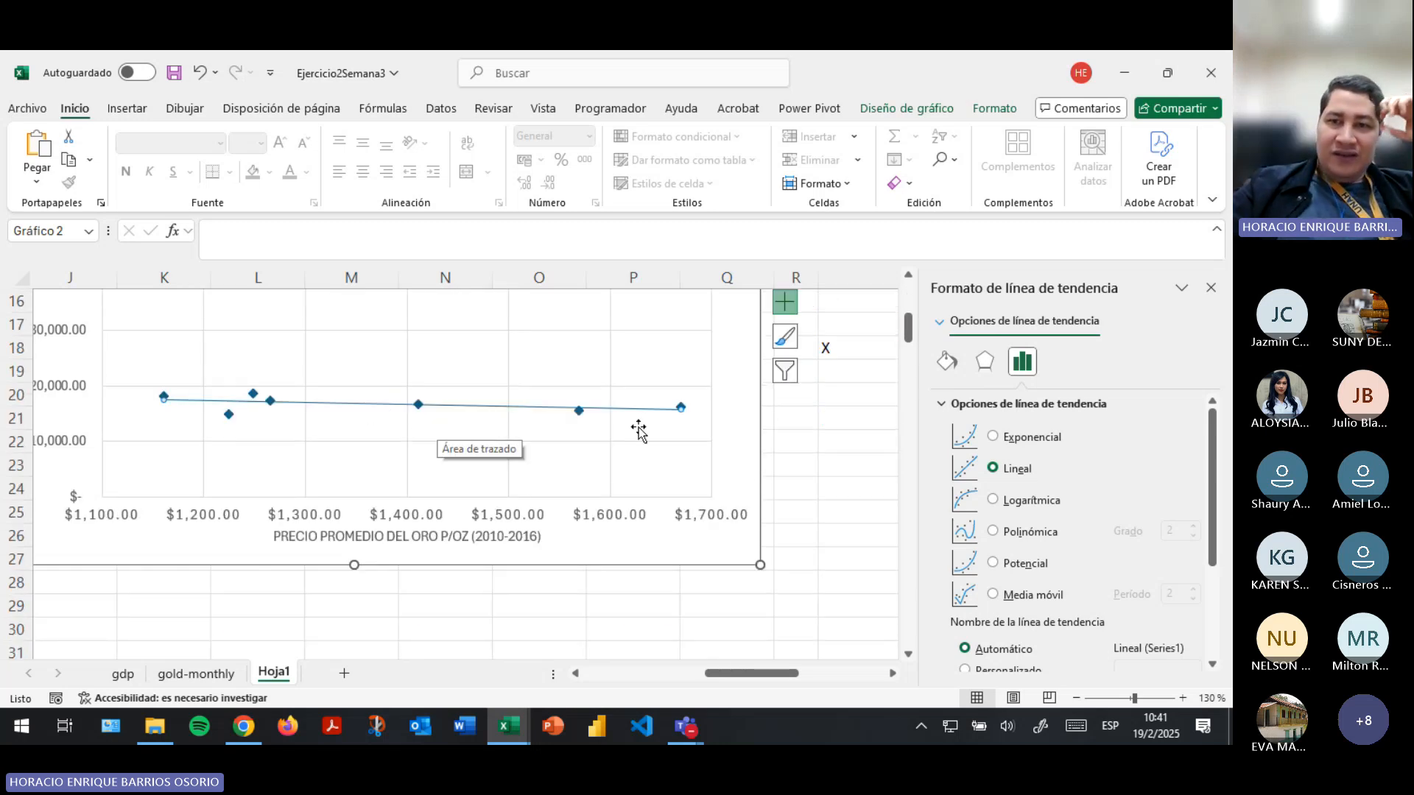
- Display the linear trendline's equation on the scatter chart and move its label clear above the line
scroll(1101, 505, down, 3)
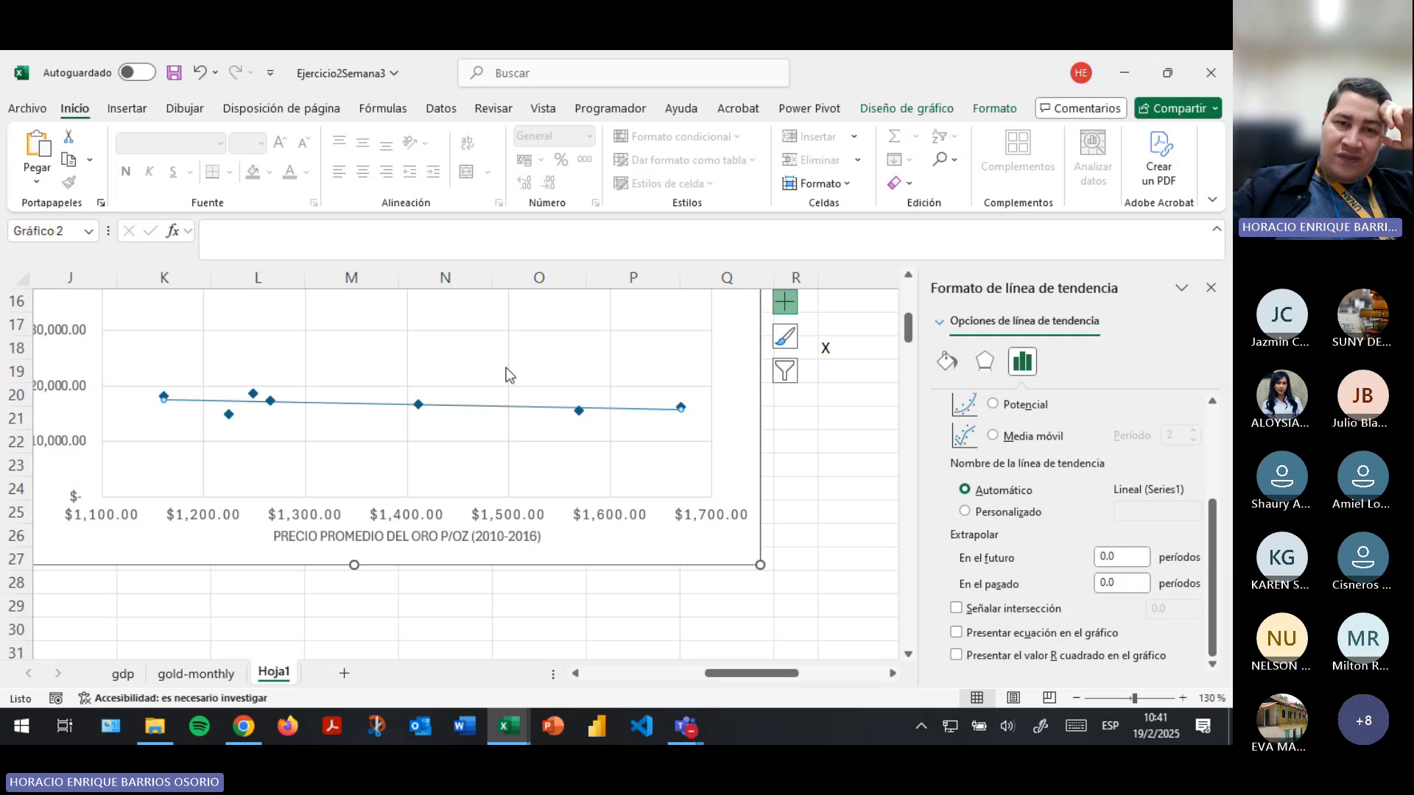
scroll(506, 368, up, 2)
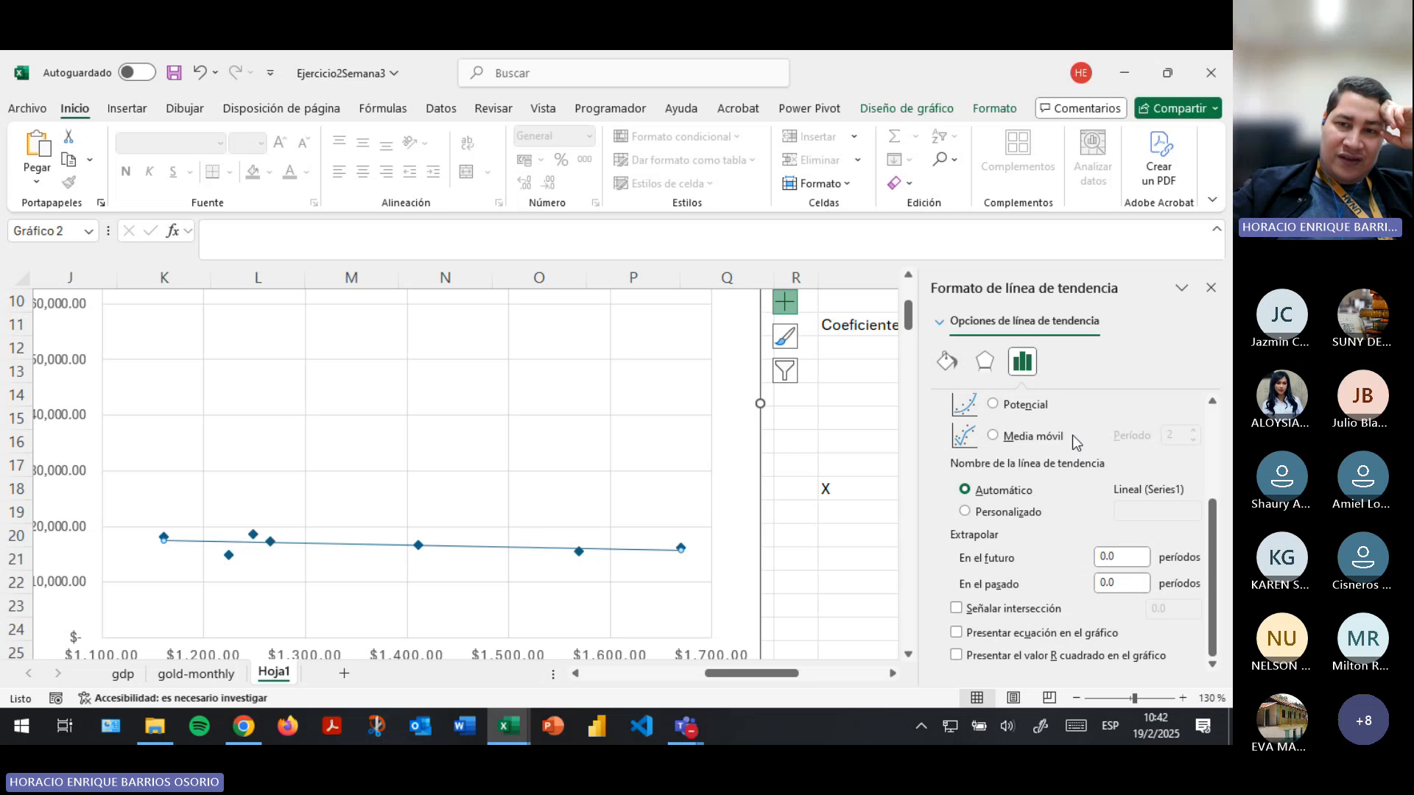
scroll(1046, 457, up, 3)
scroll(1098, 486, down, 1)
scroll(1045, 530, down, 2)
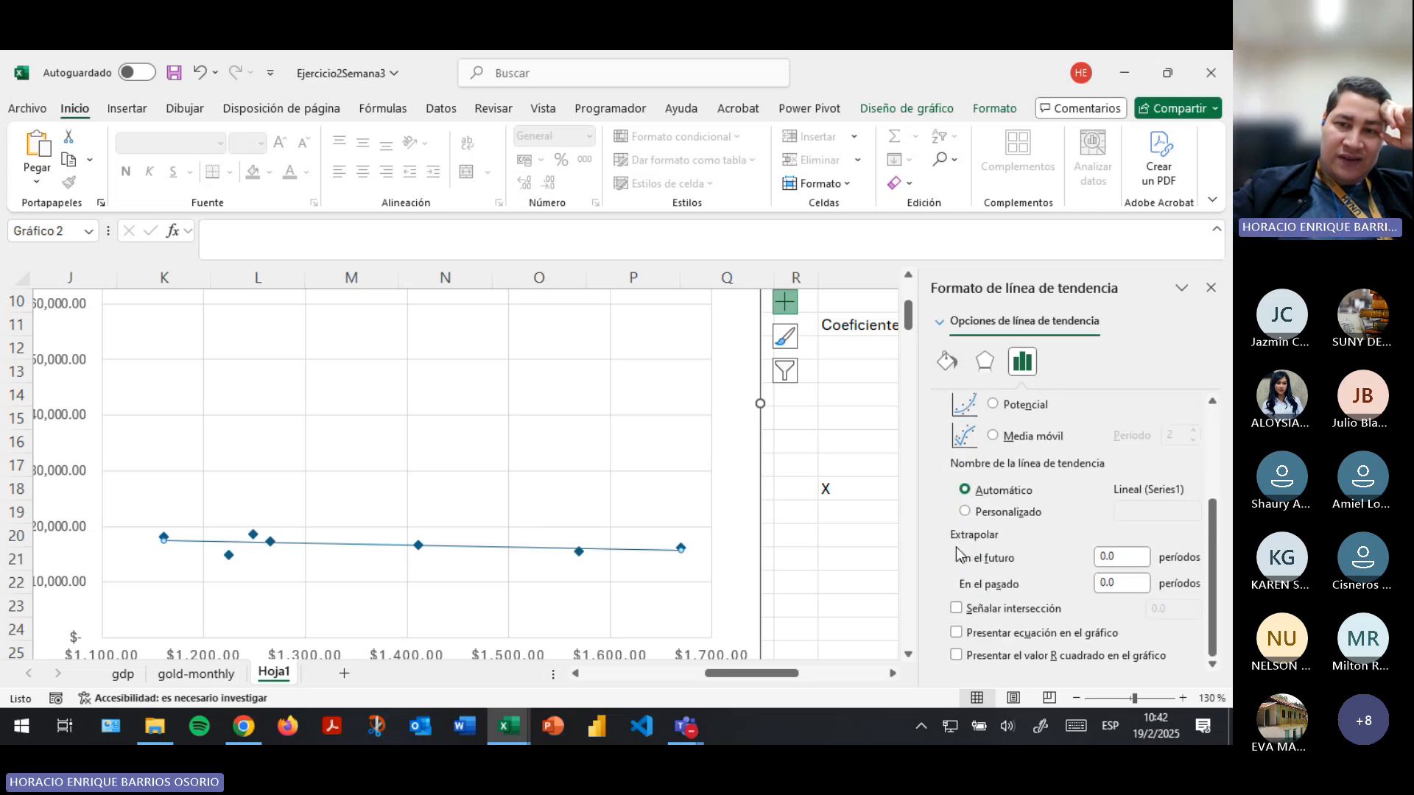
click(957, 633)
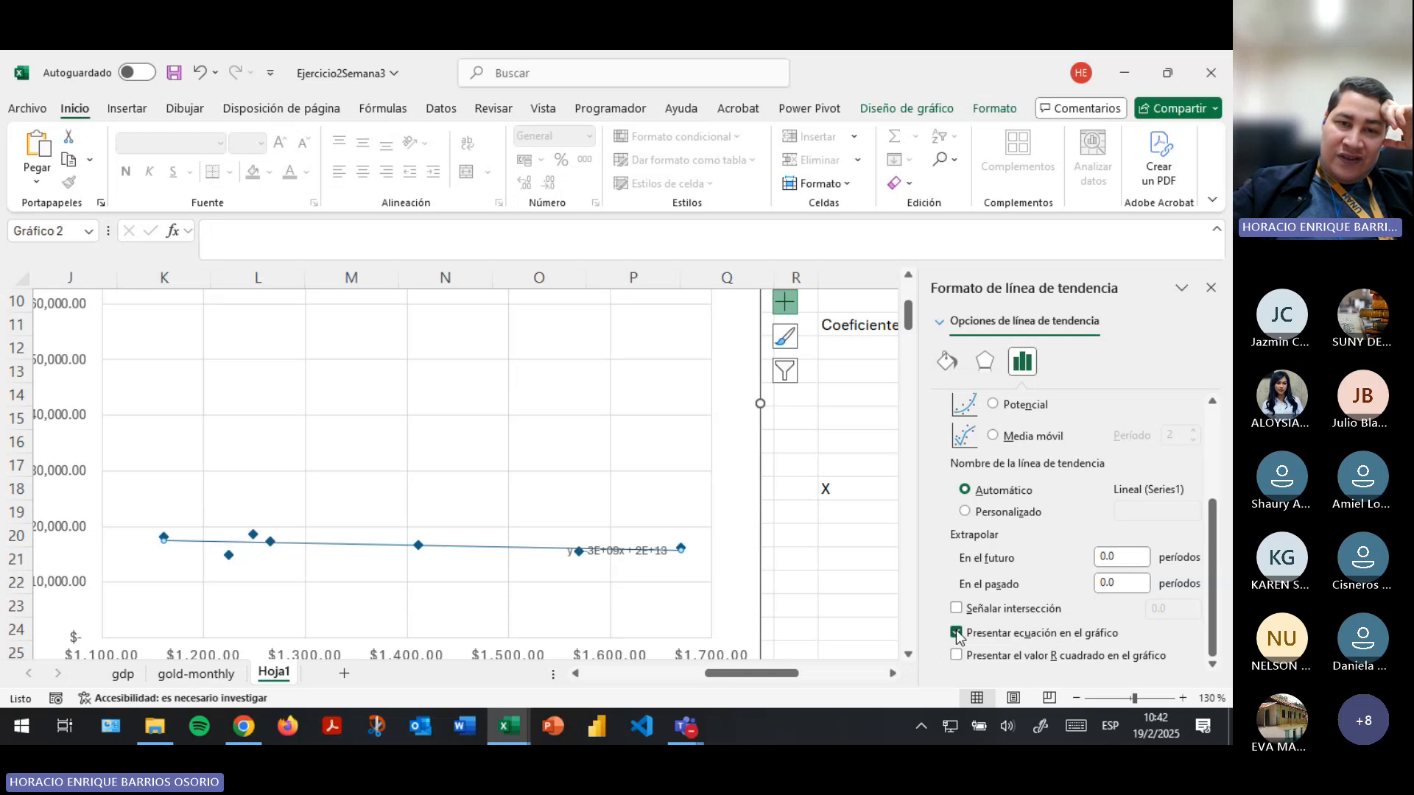
click(619, 550)
drag(557, 482, 557, 482)
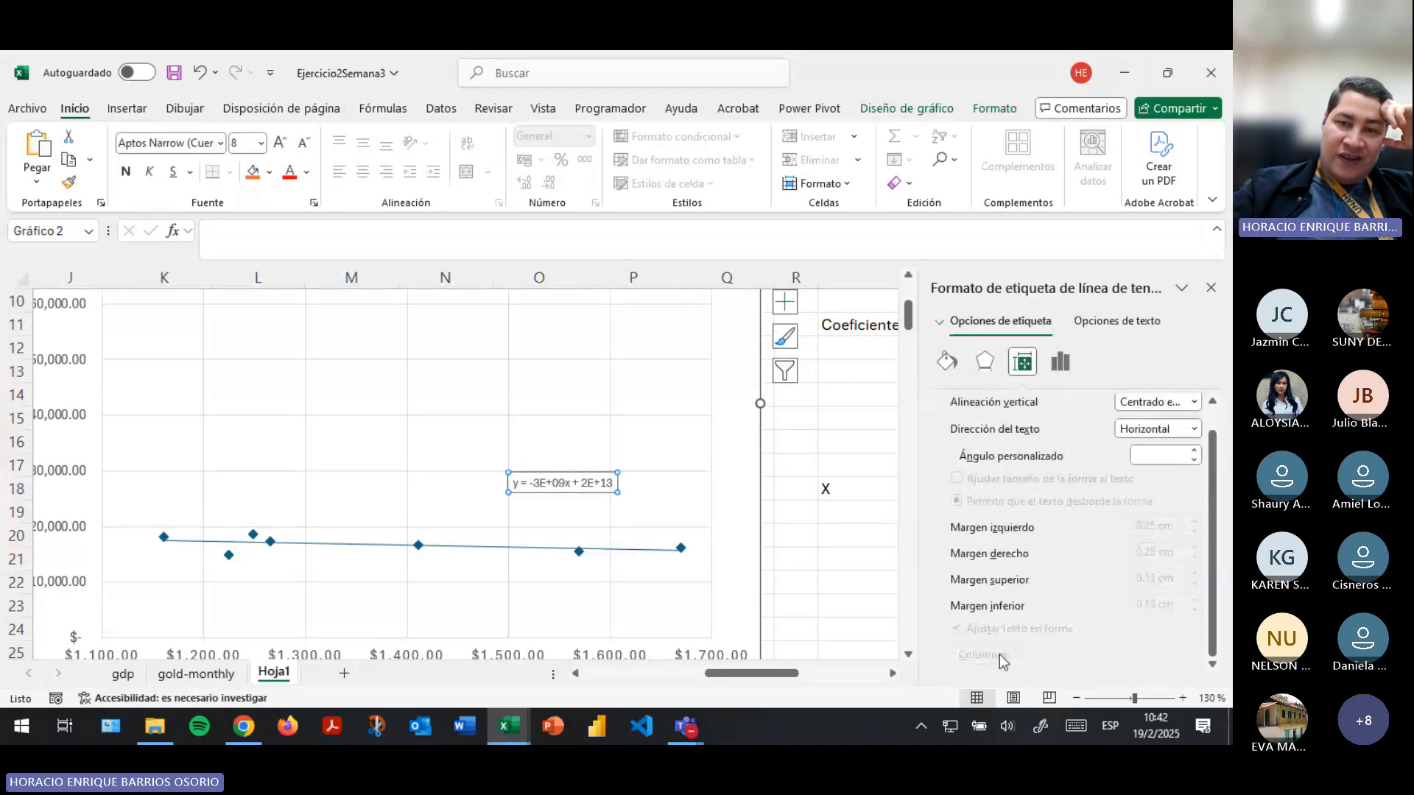
- Display the linear trendline's R² value on the chart beneath its equation
click(620, 551)
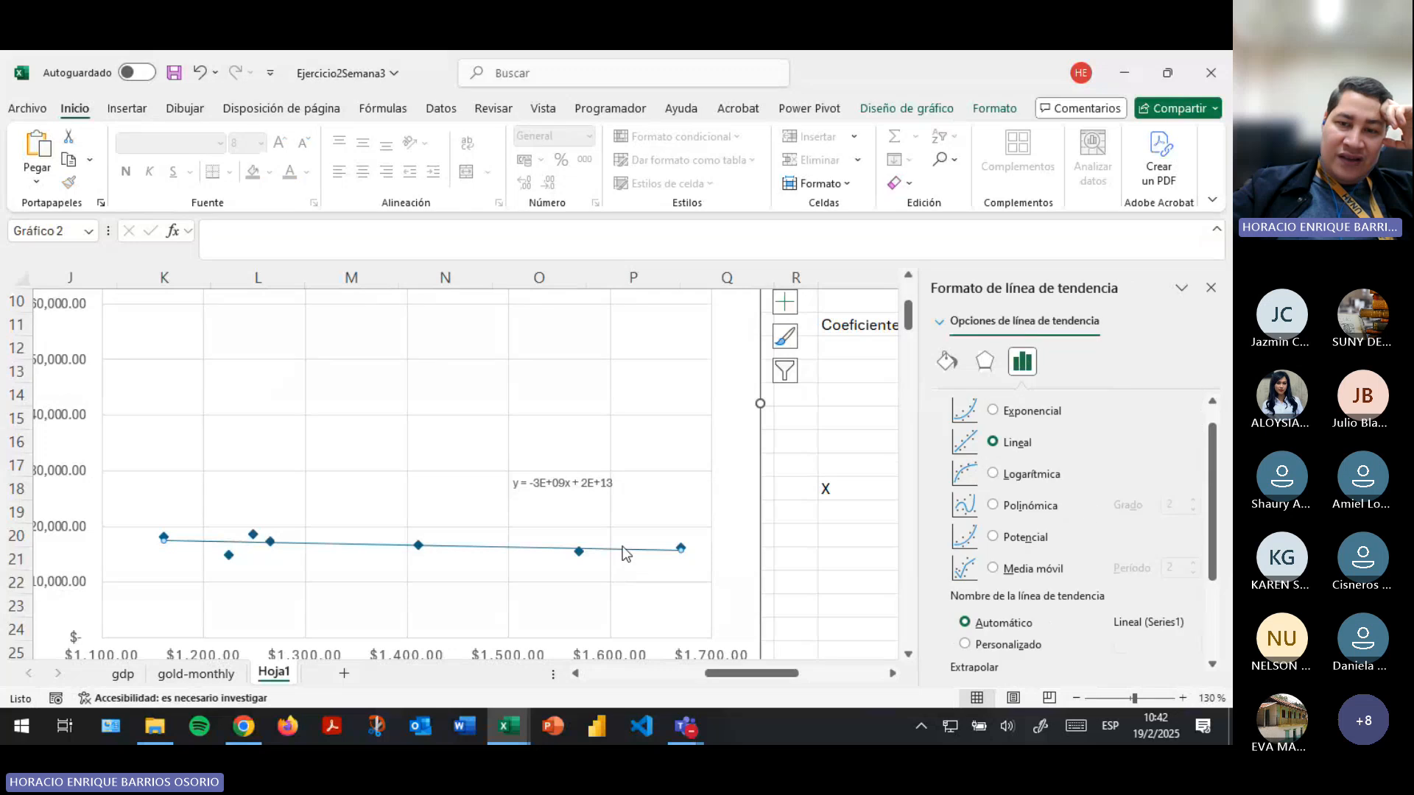
scroll(1055, 522, down, 3)
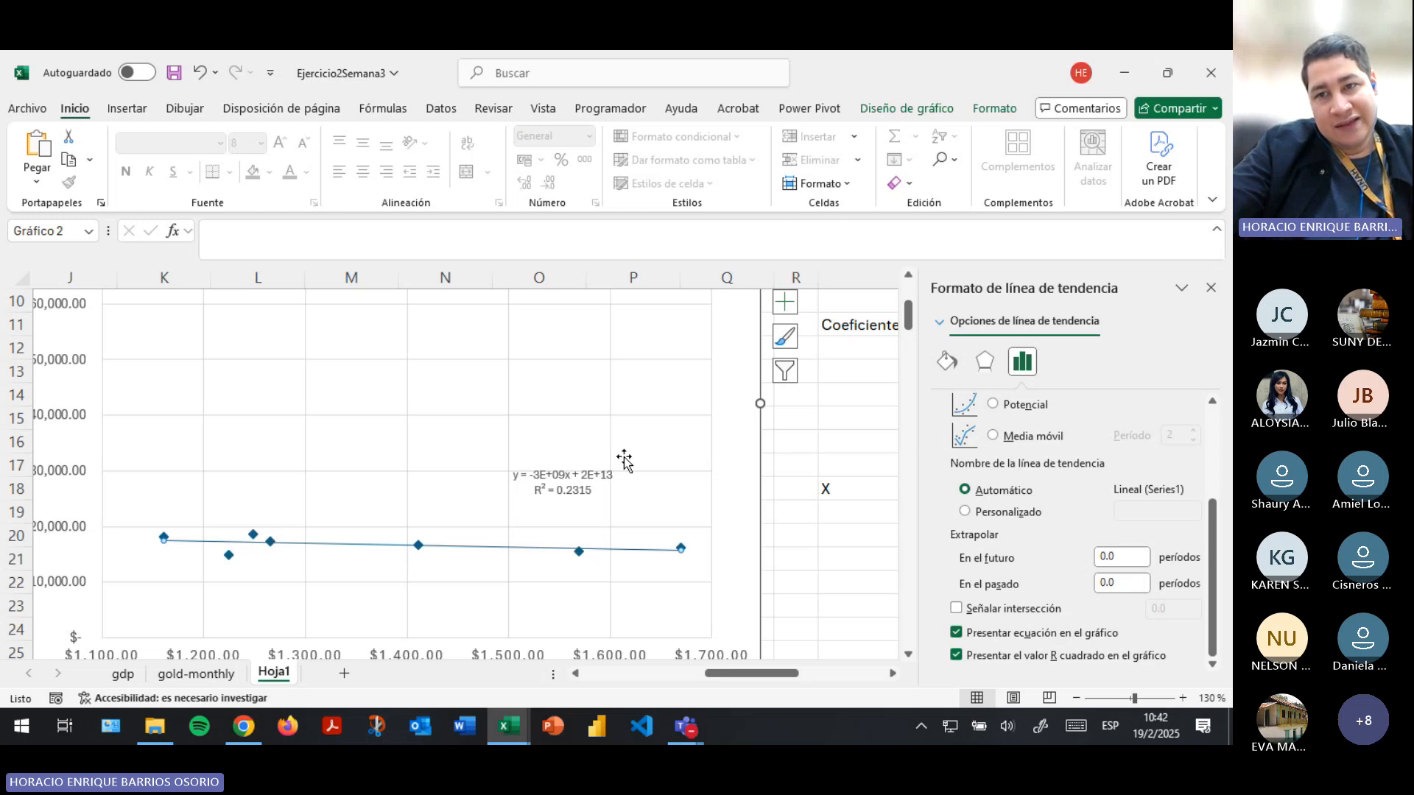
click(584, 492)
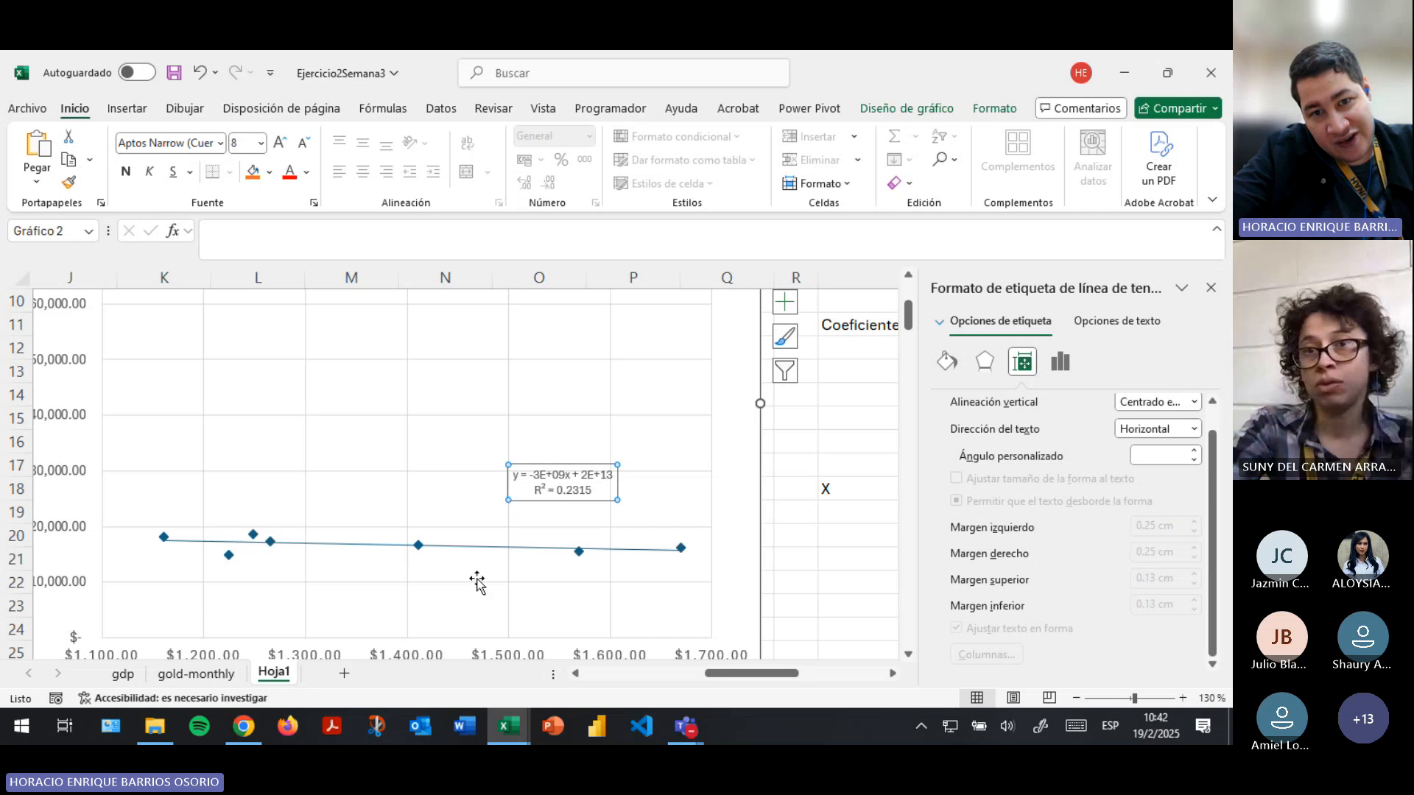
- Compare the linear trendline's options and R² label with the R and R2 values calculated beside the chart
click(501, 551)
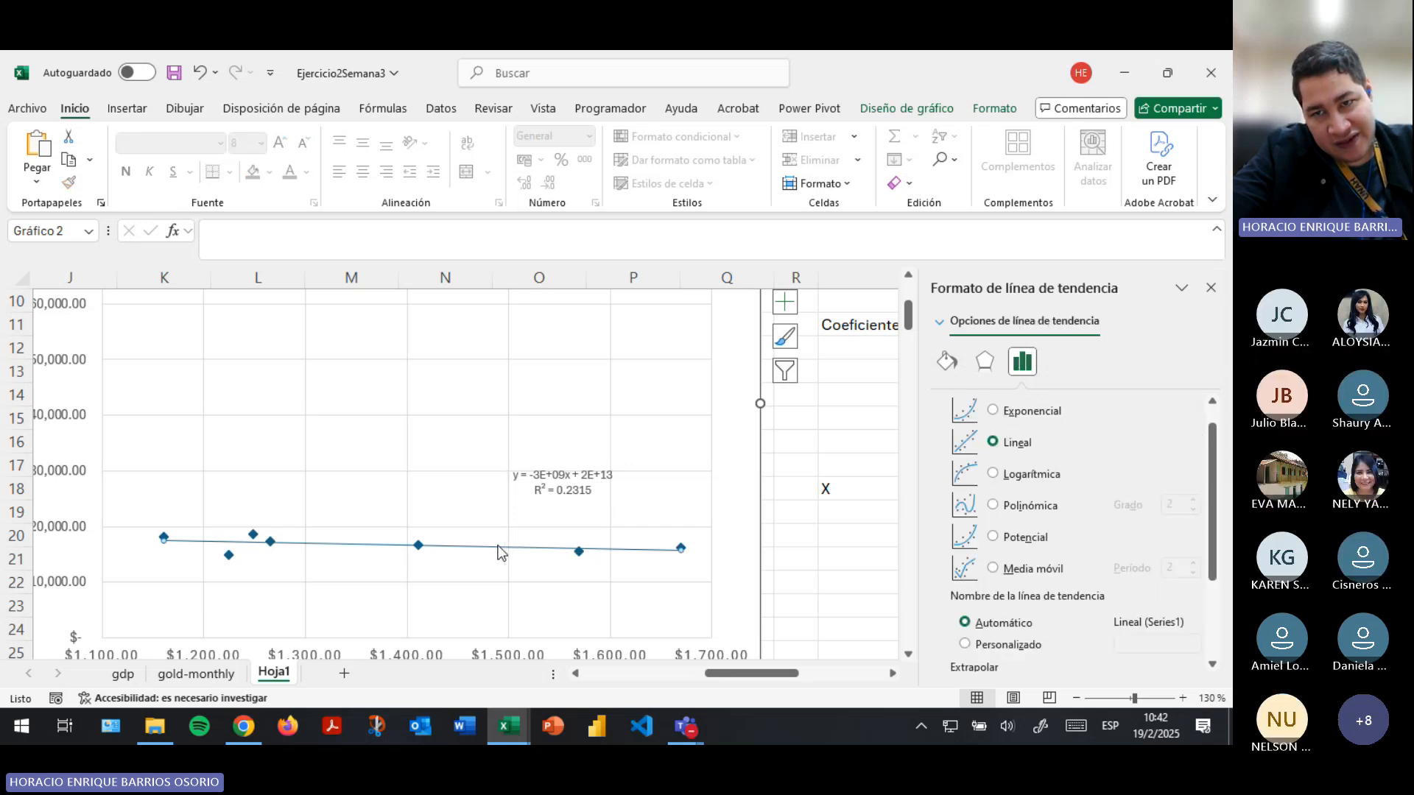
scroll(1034, 511, down, 3)
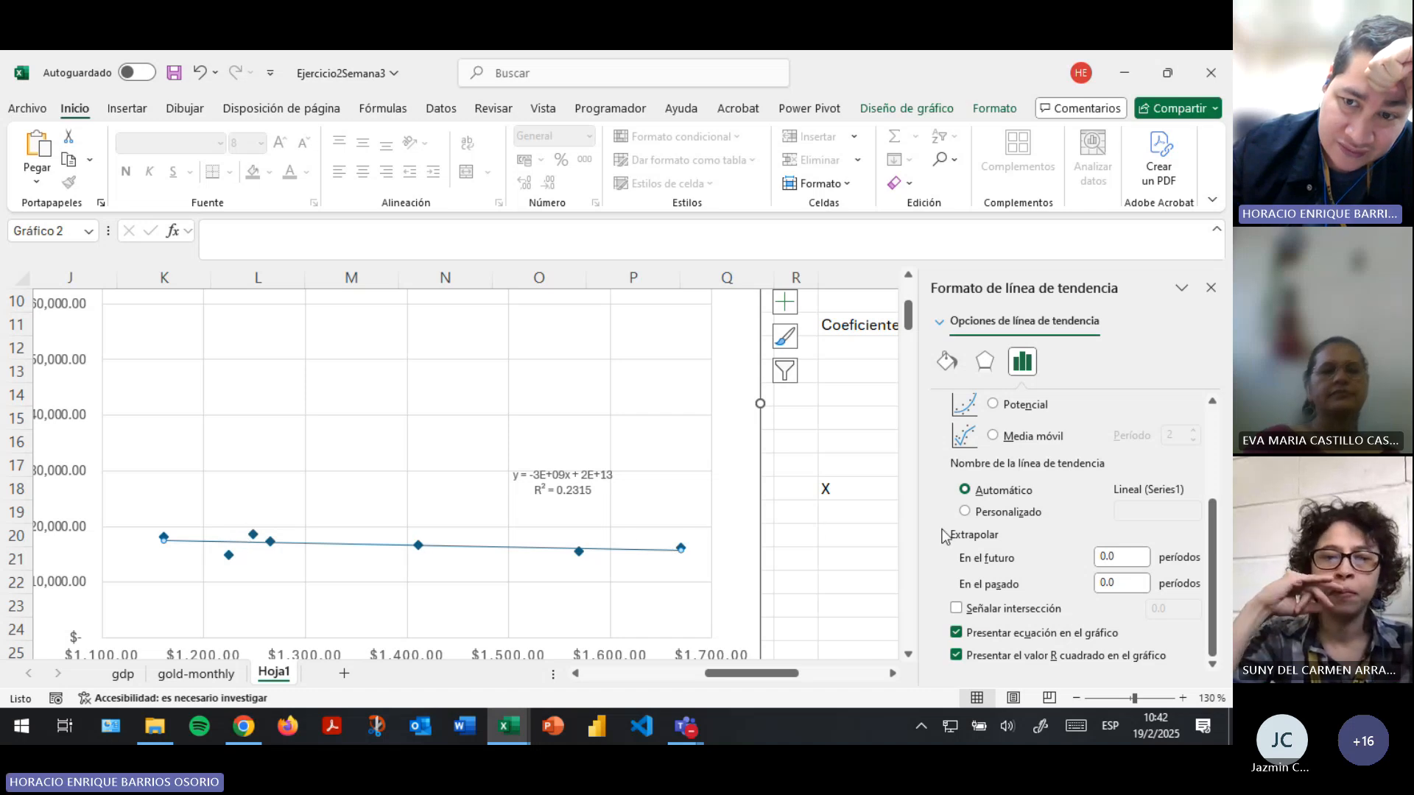
scroll(1065, 535, up, 3)
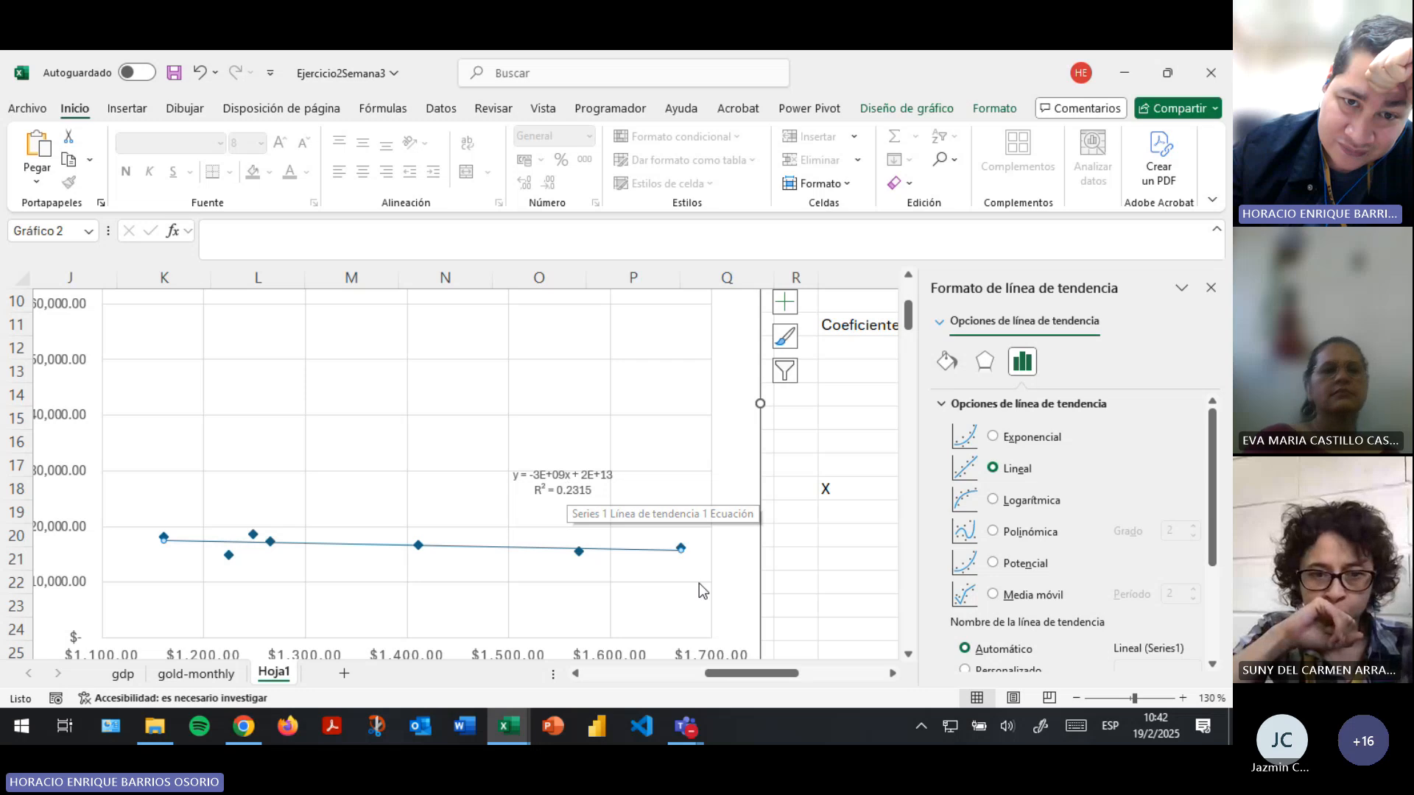
drag(749, 677, 831, 676)
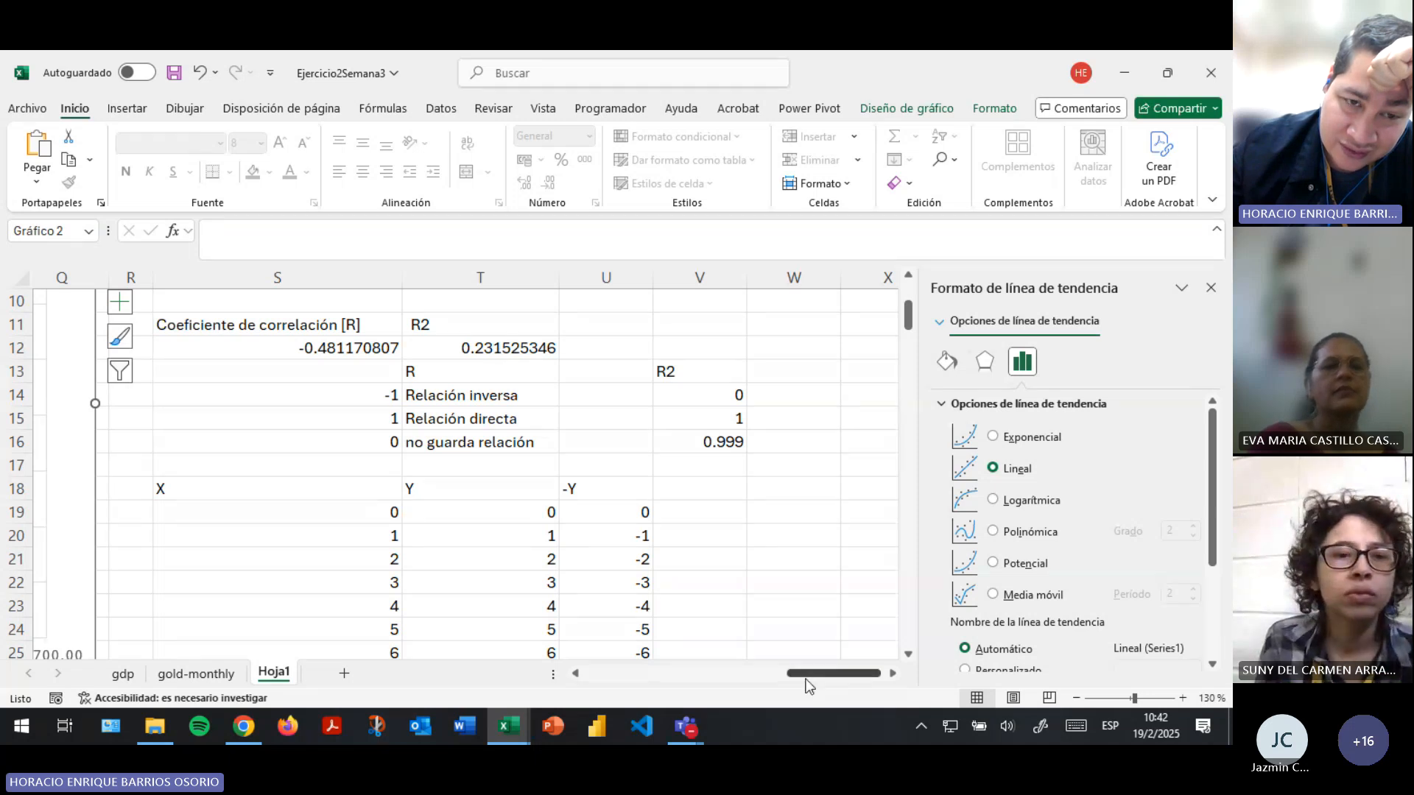
drag(805, 675, 735, 678)
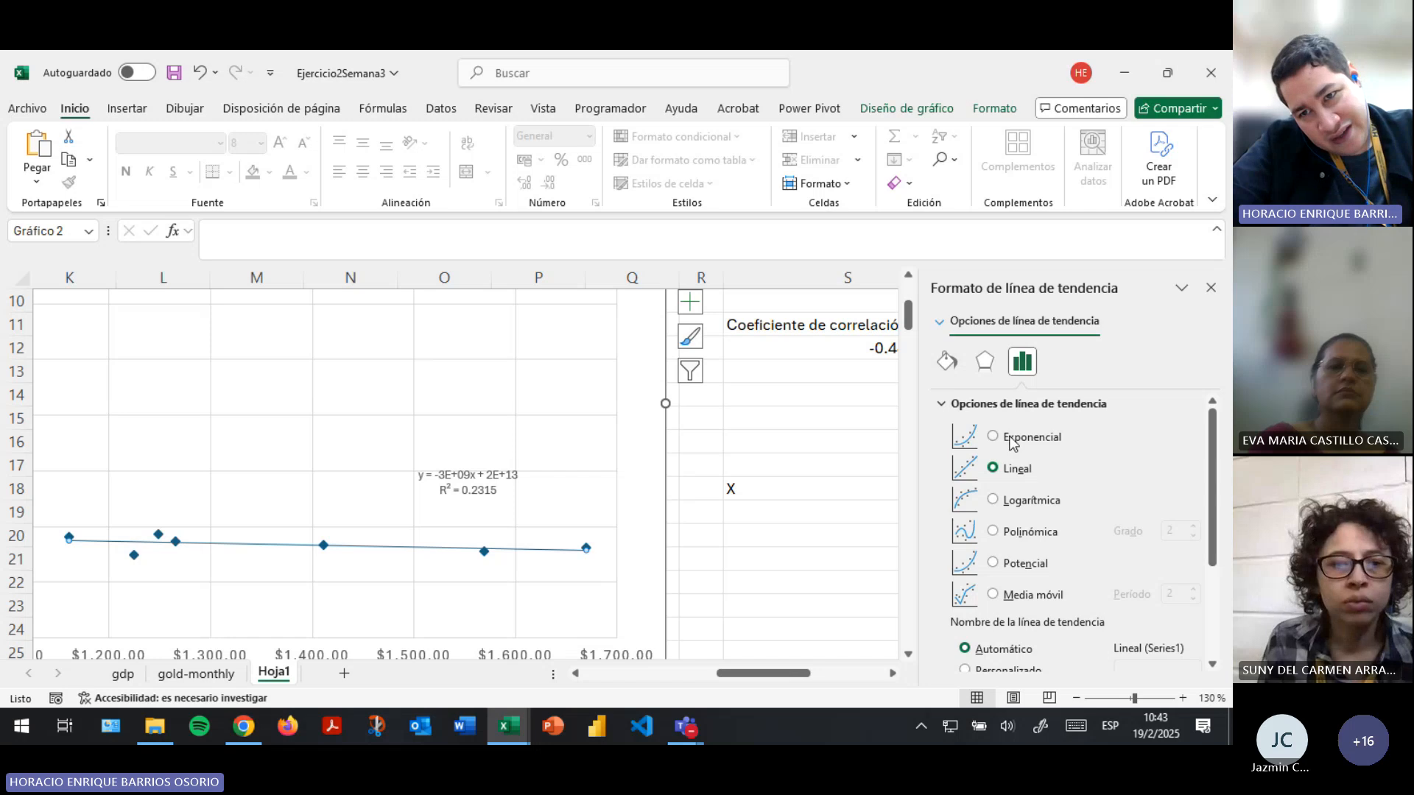
- Try the exponential, logarithmic, power and moving average types on the trendline, then return to the power type
click(994, 437)
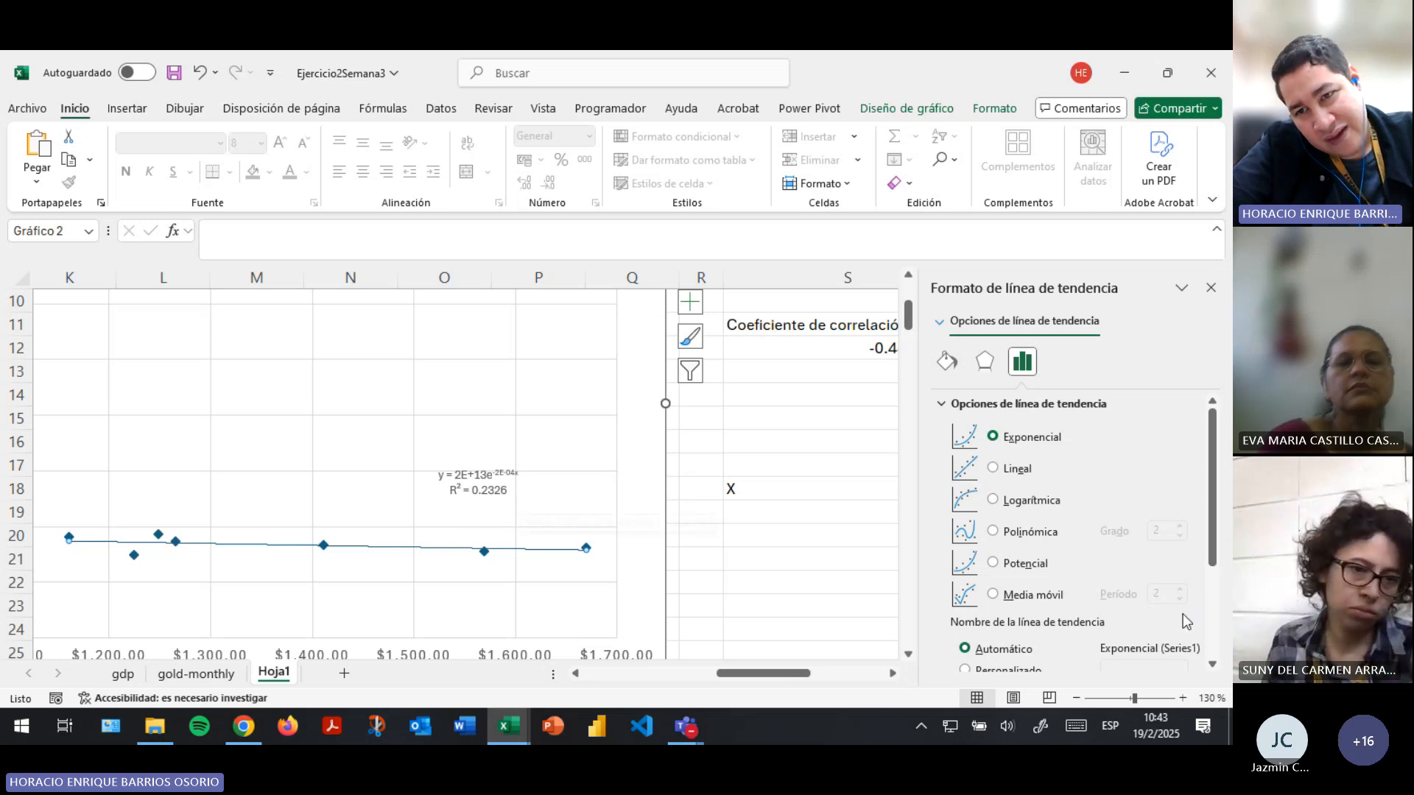
click(993, 500)
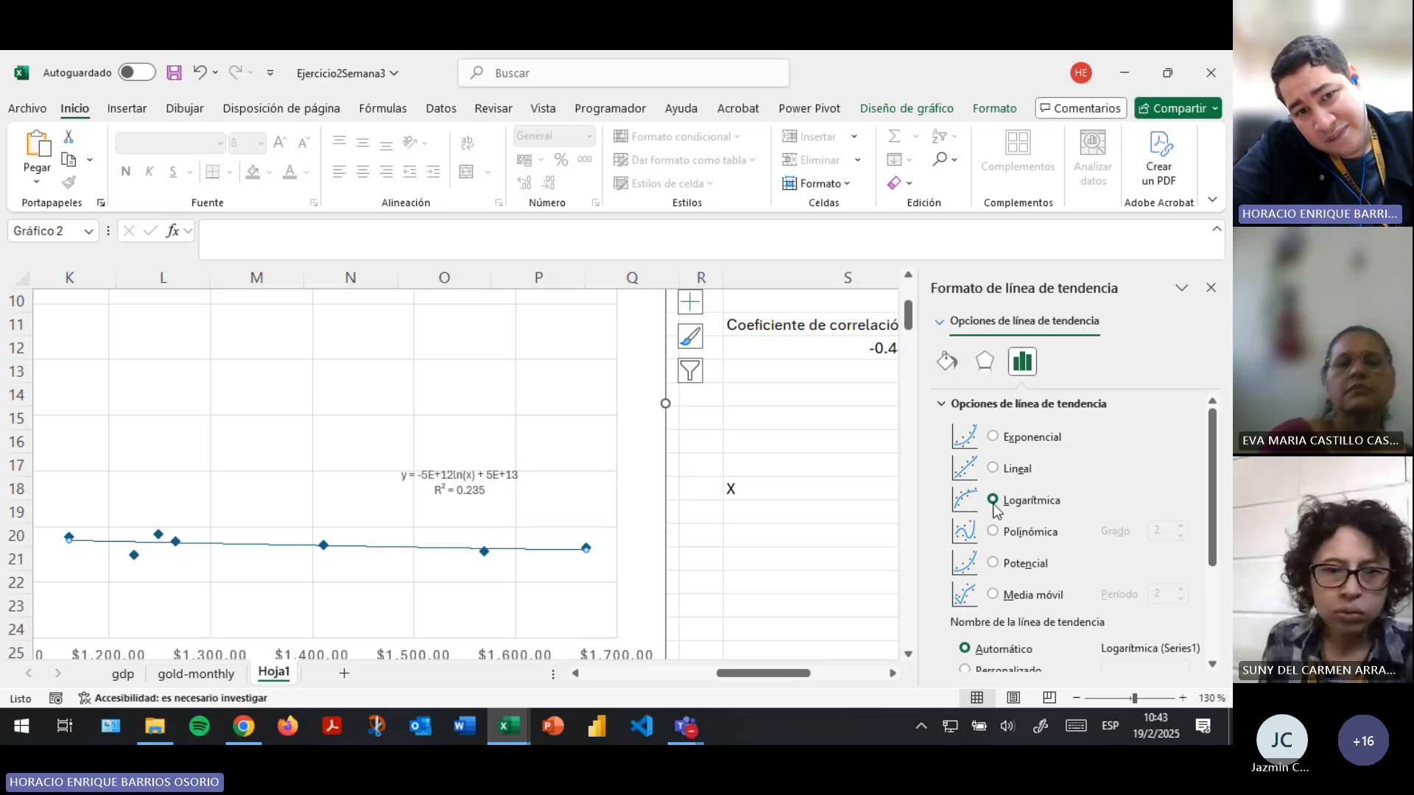
click(993, 562)
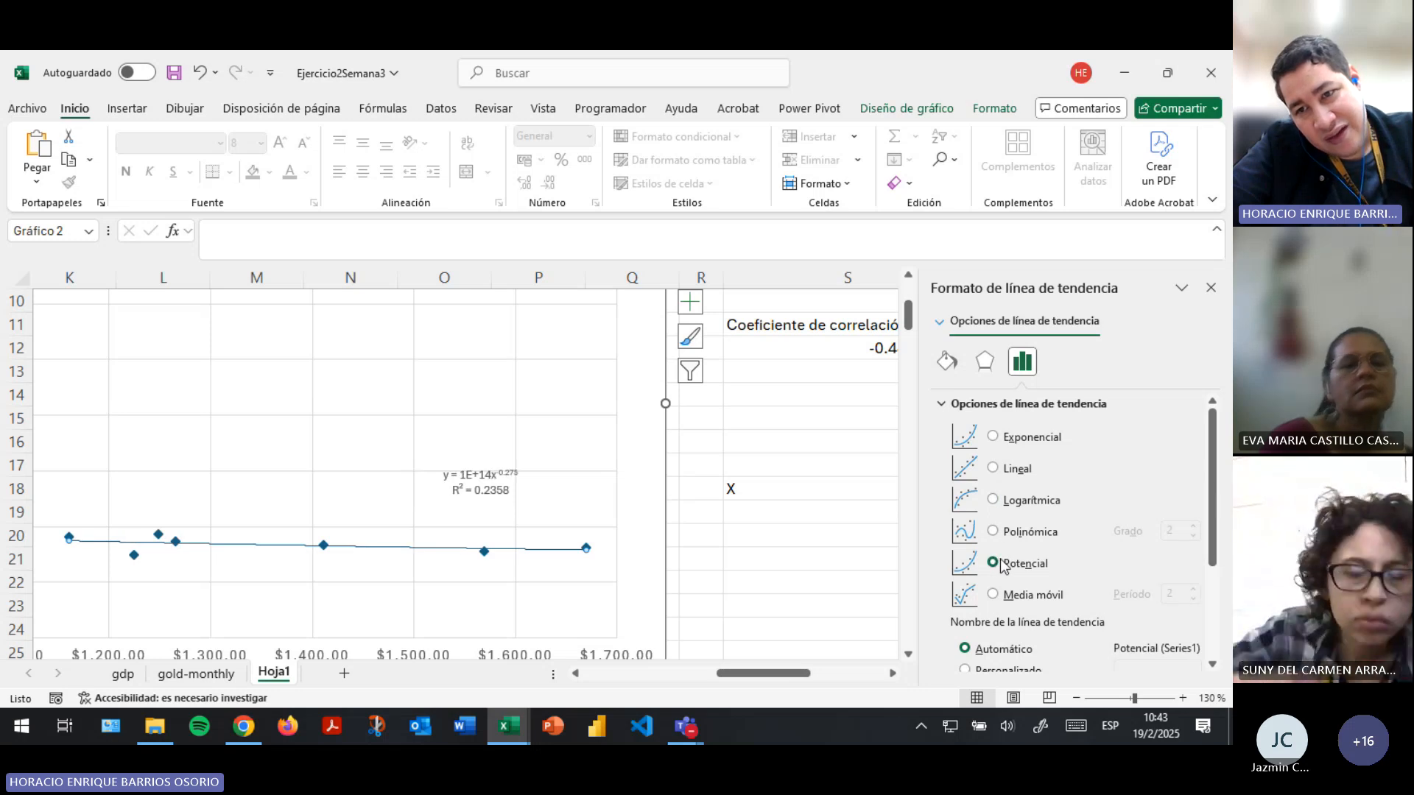
click(994, 597)
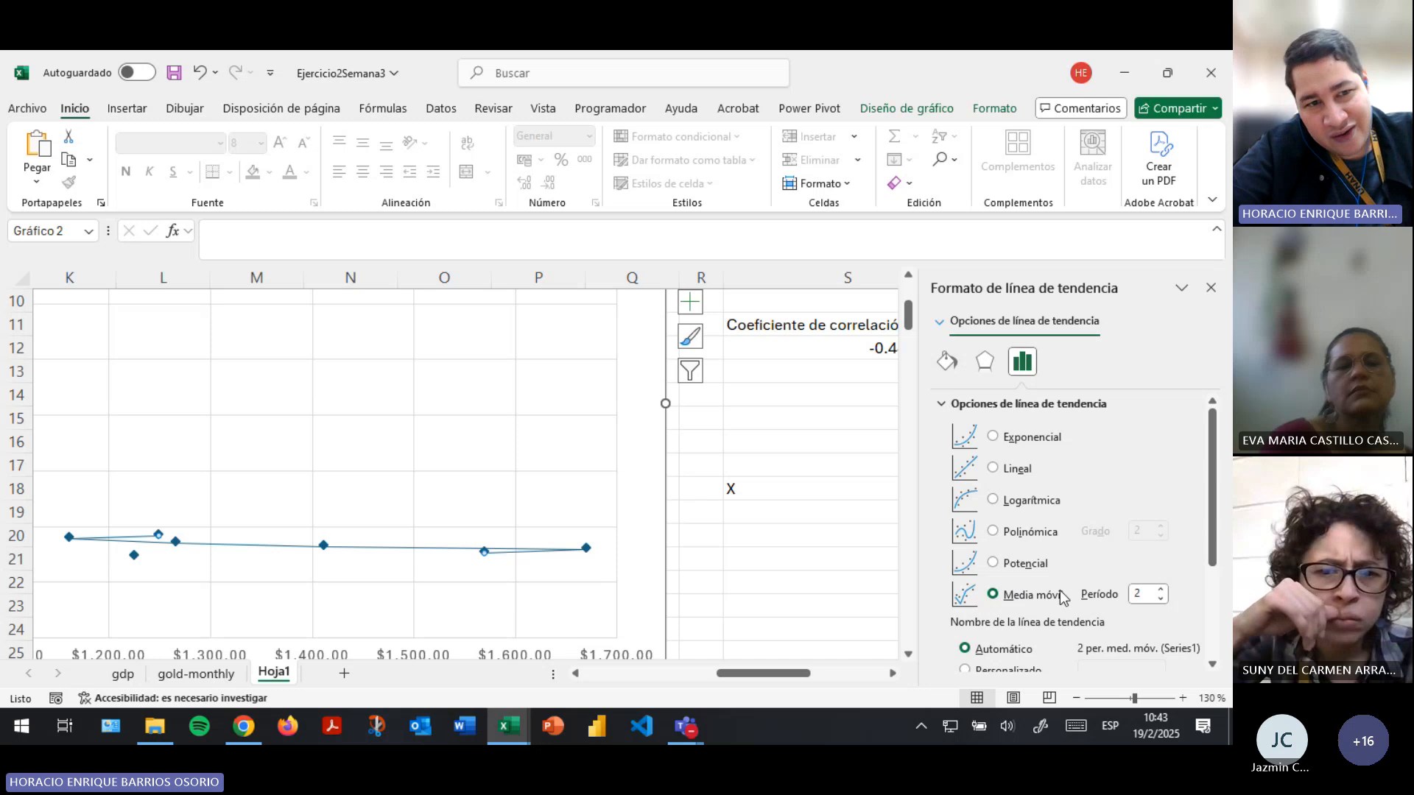
click(994, 566)
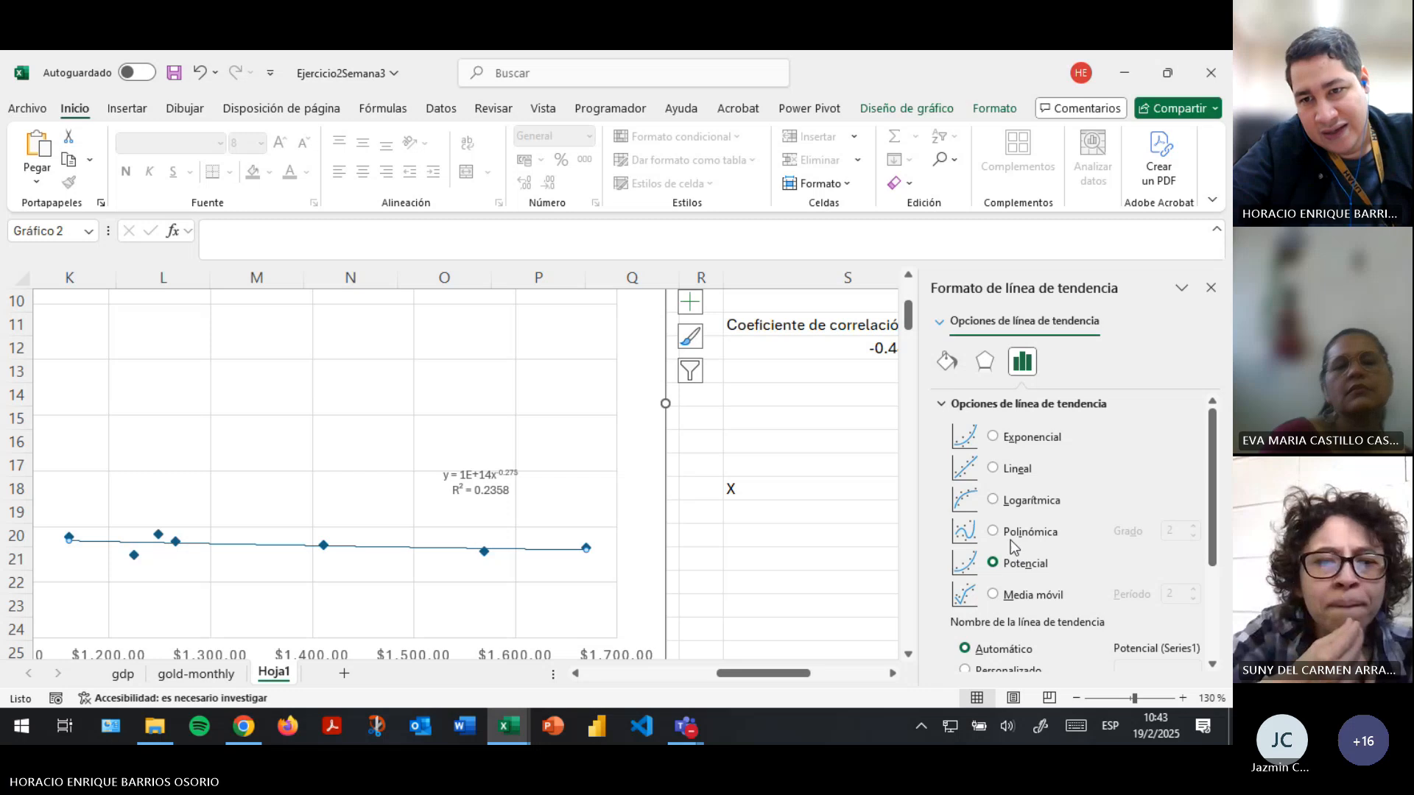
- Change the scatter chart's trendline to a polynomial of degree 4
click(994, 533)
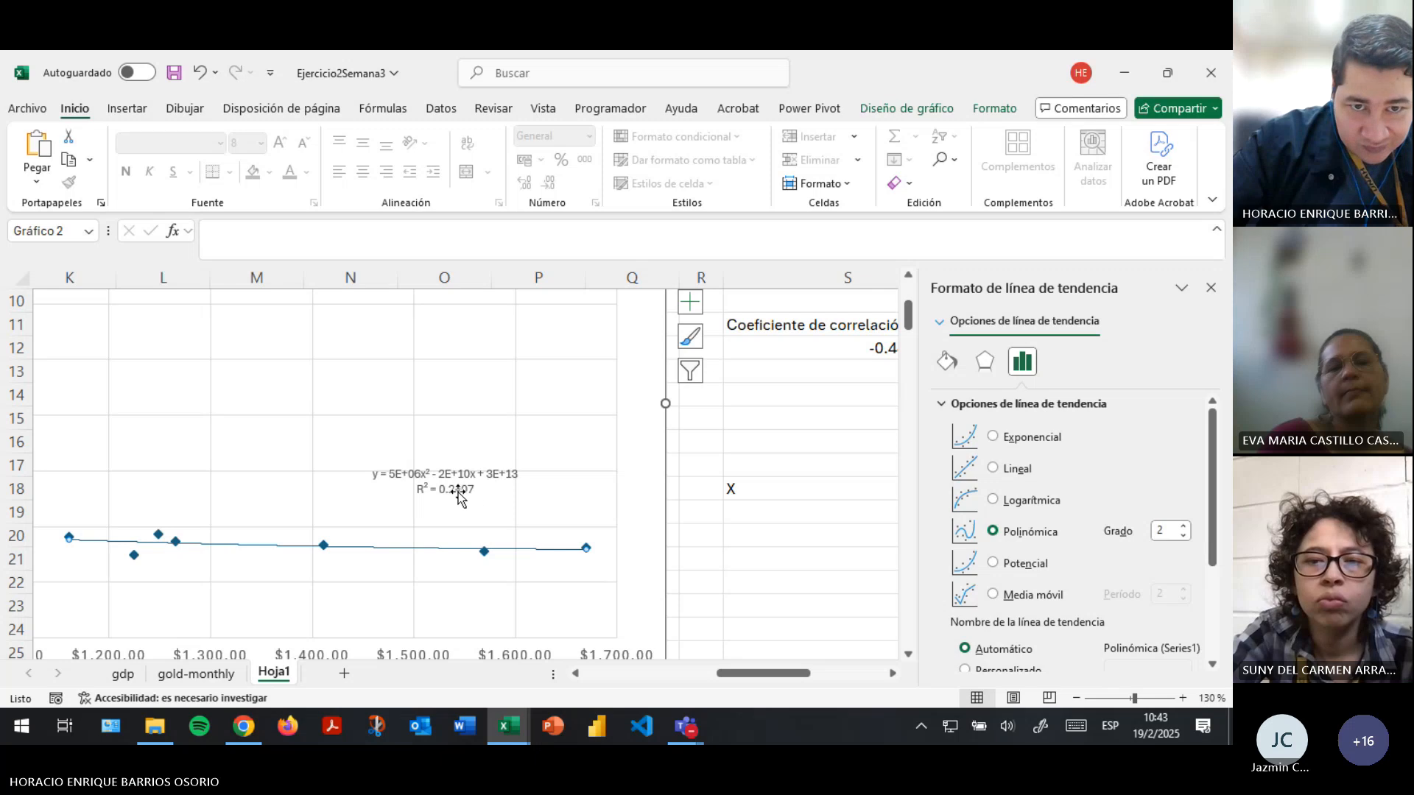
click(1184, 527)
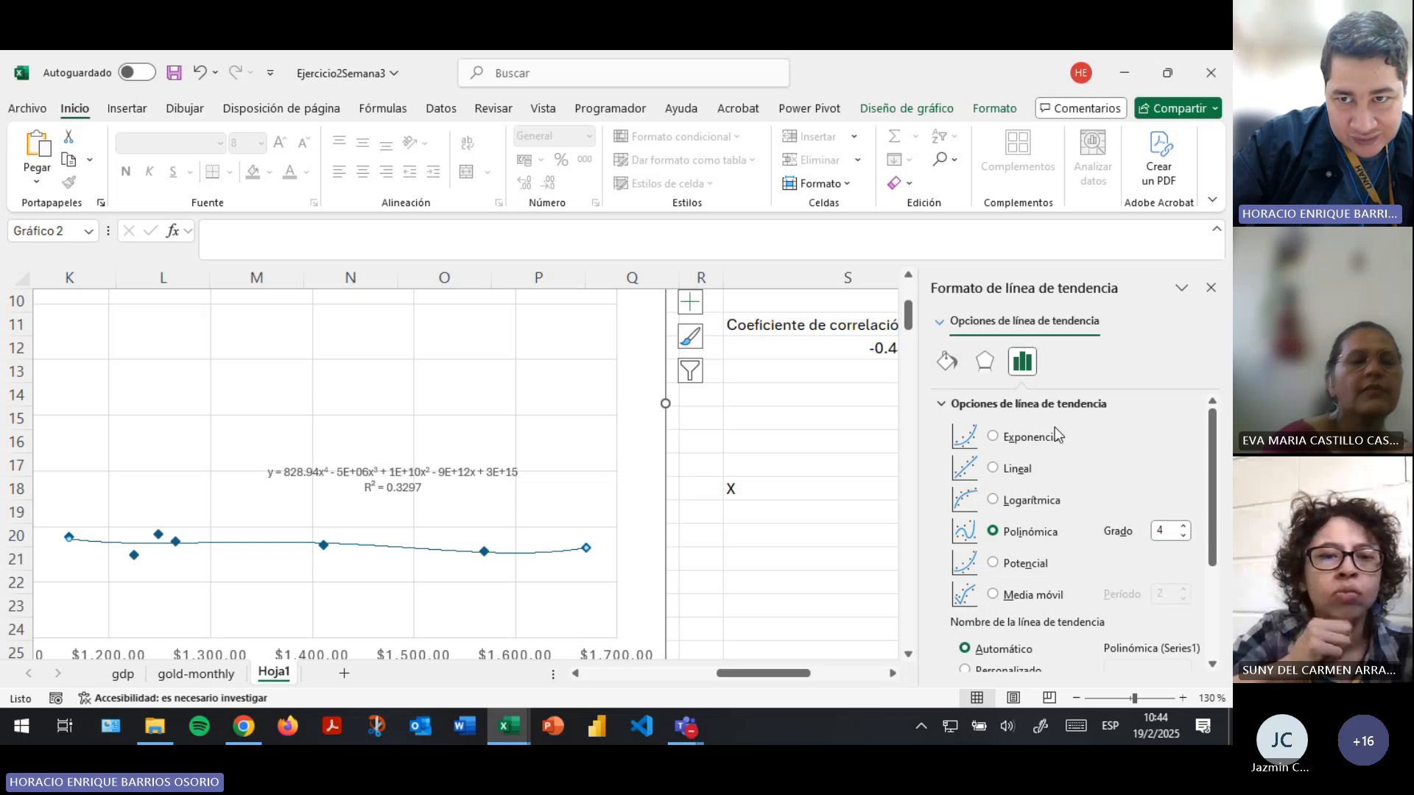
- Color the polynomial trendline standard red
click(947, 360)
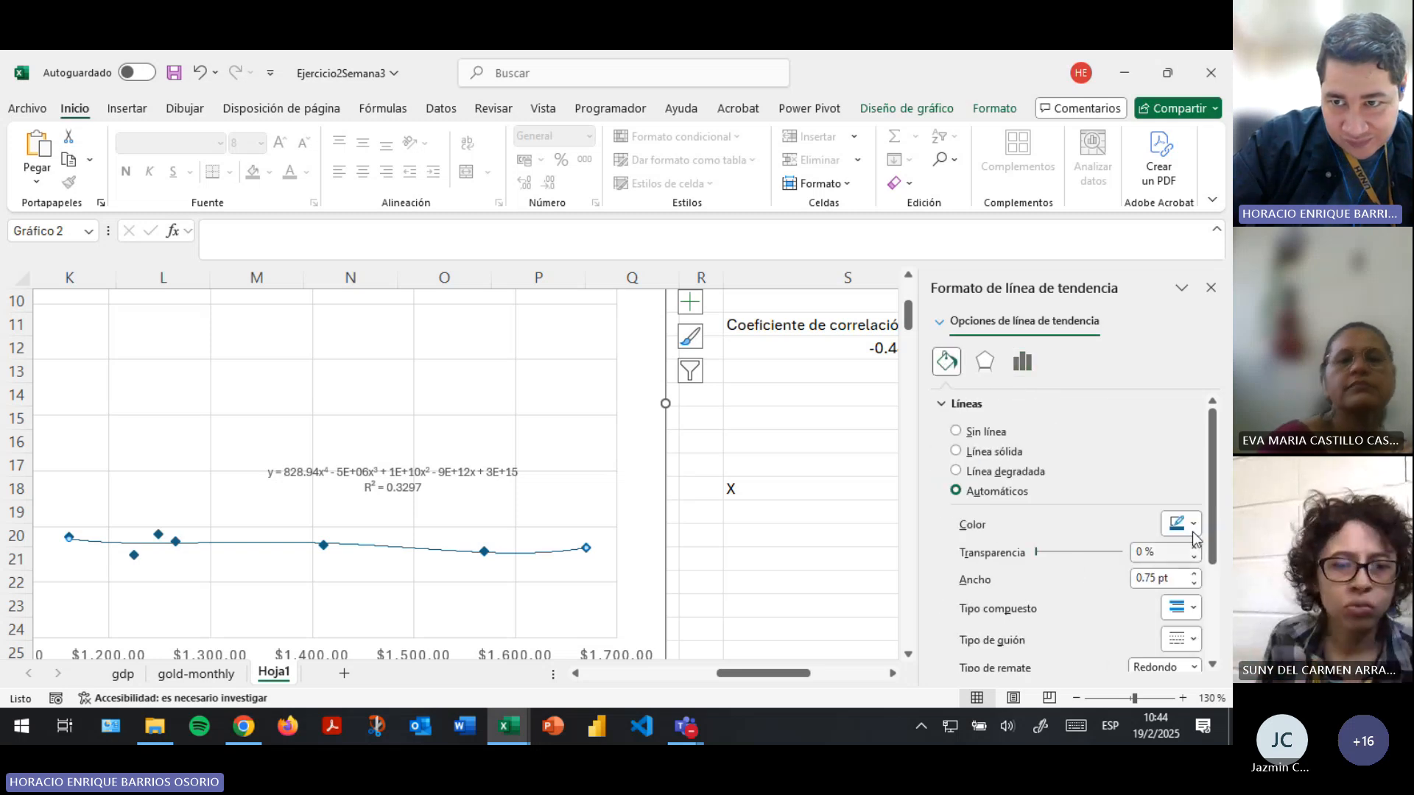
click(1178, 524)
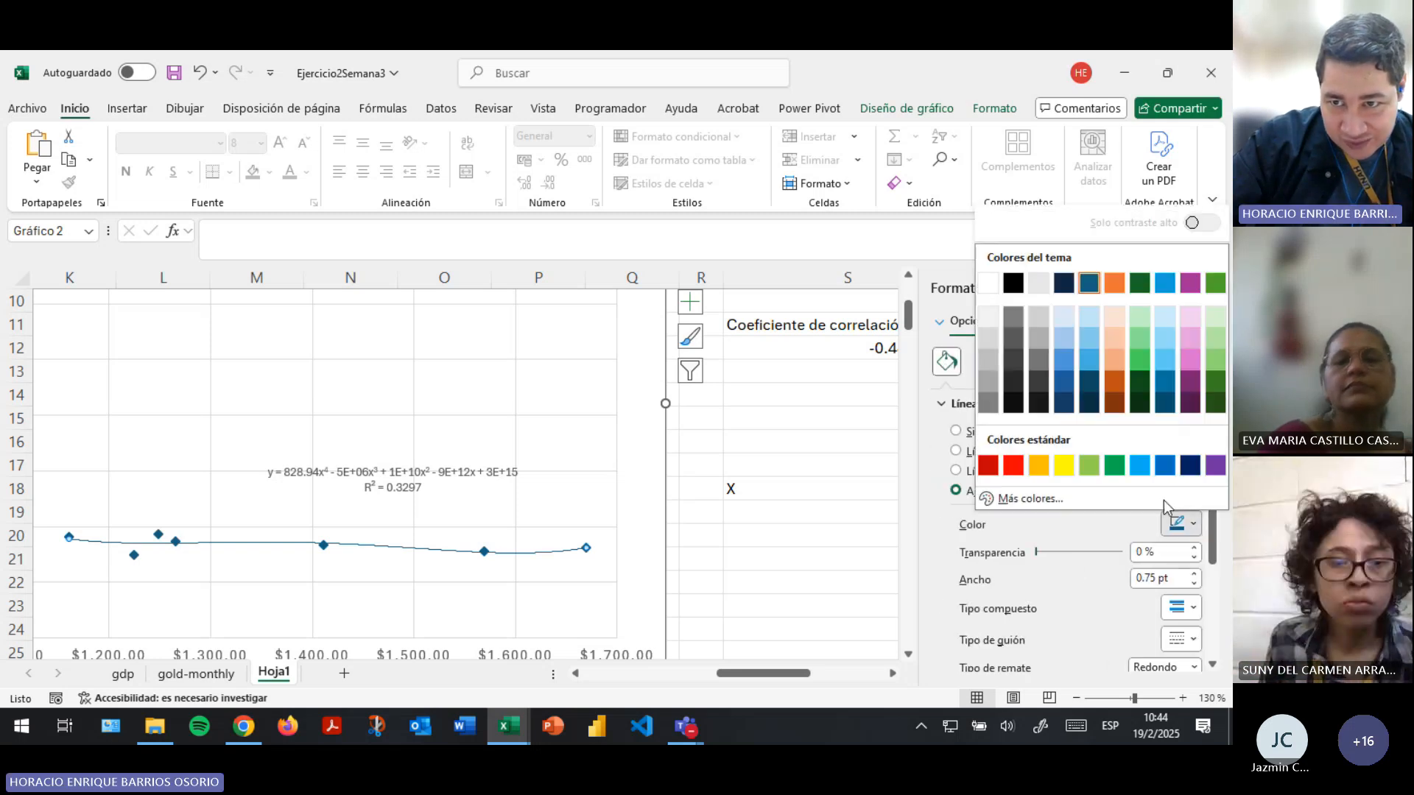
click(1013, 465)
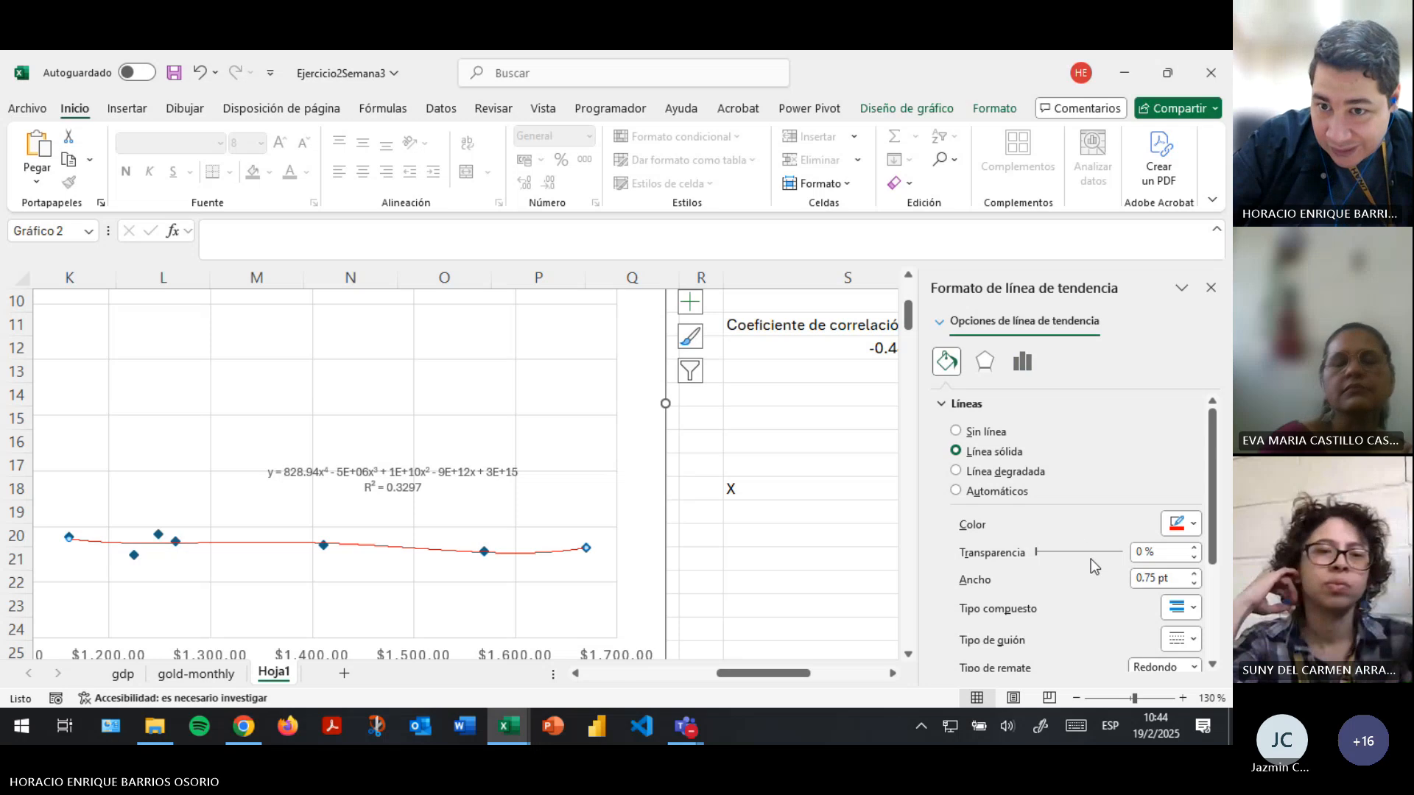
- Thicken the red trendline to a width of 2.25 pt
scroll(1102, 627, down, 1)
scroll(1098, 621, down, 3)
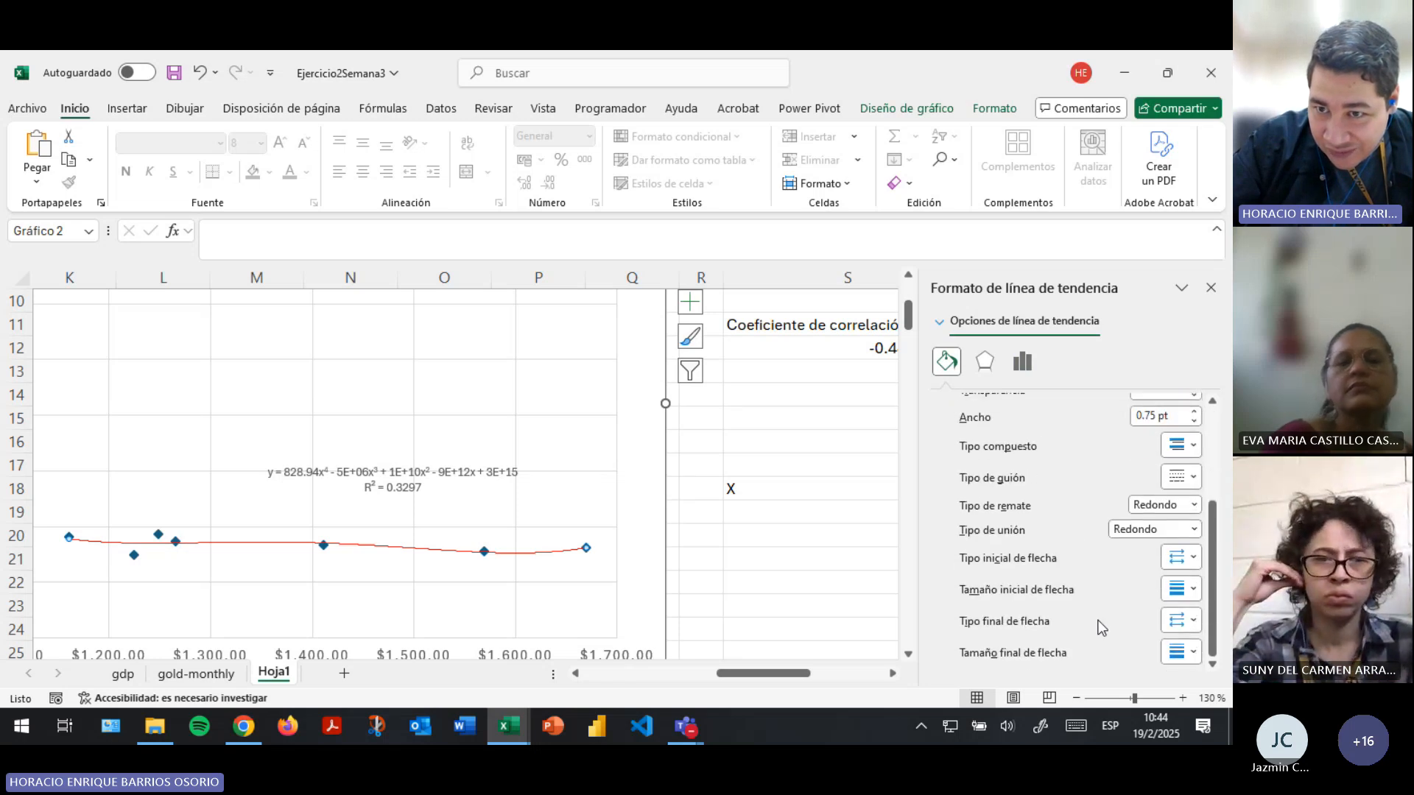
scroll(1098, 613, up, 5)
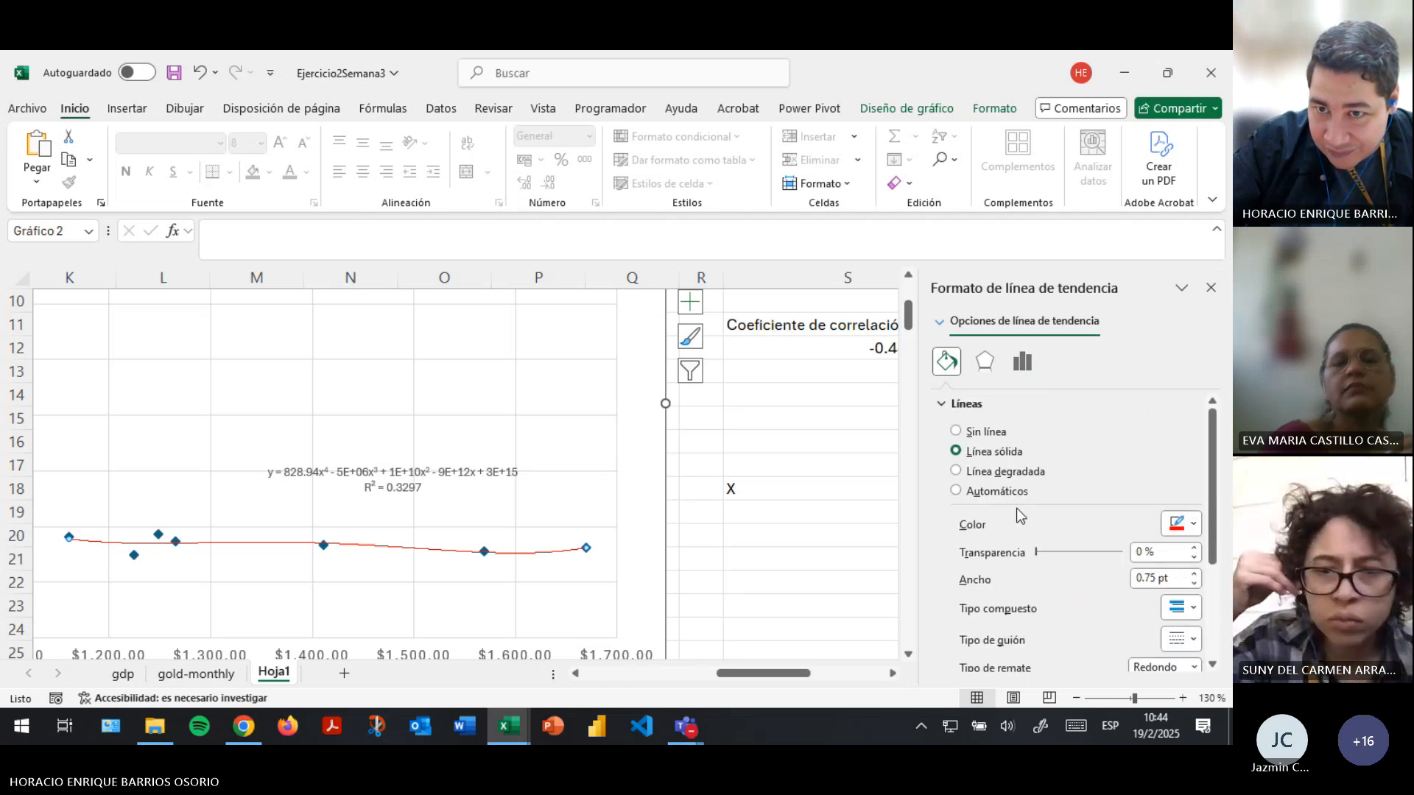
scroll(975, 508, down, 3)
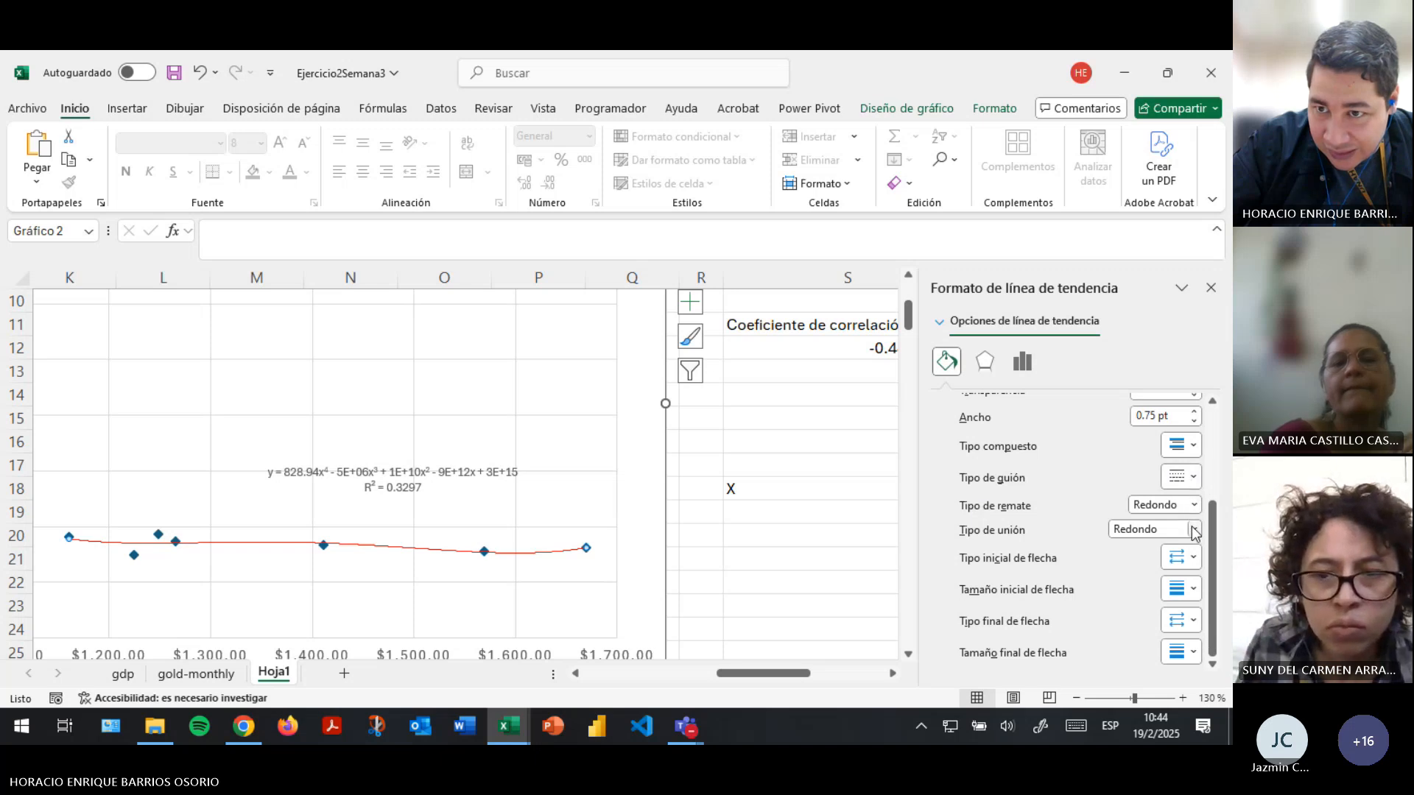
click(1194, 482)
click(1196, 480)
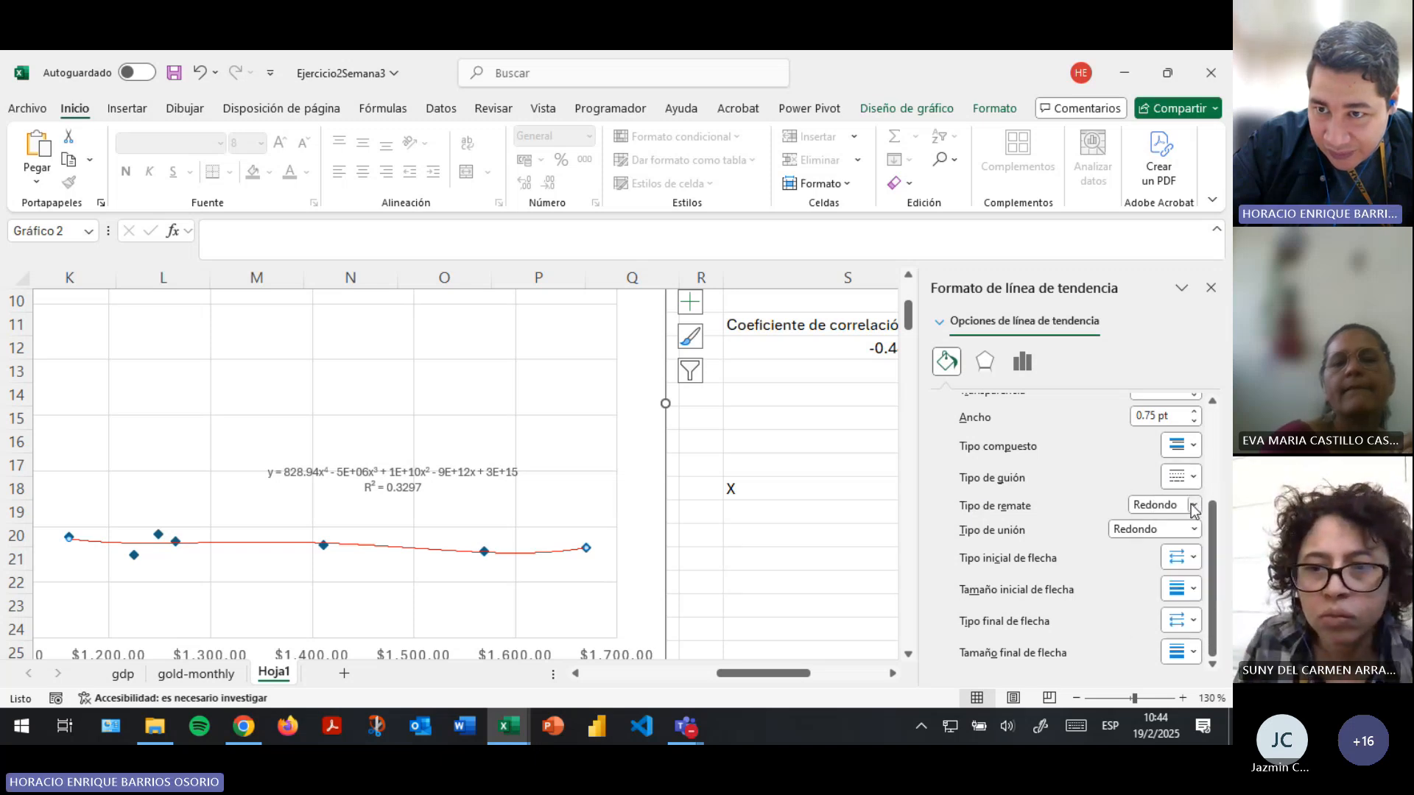
click(1195, 480)
click(1197, 479)
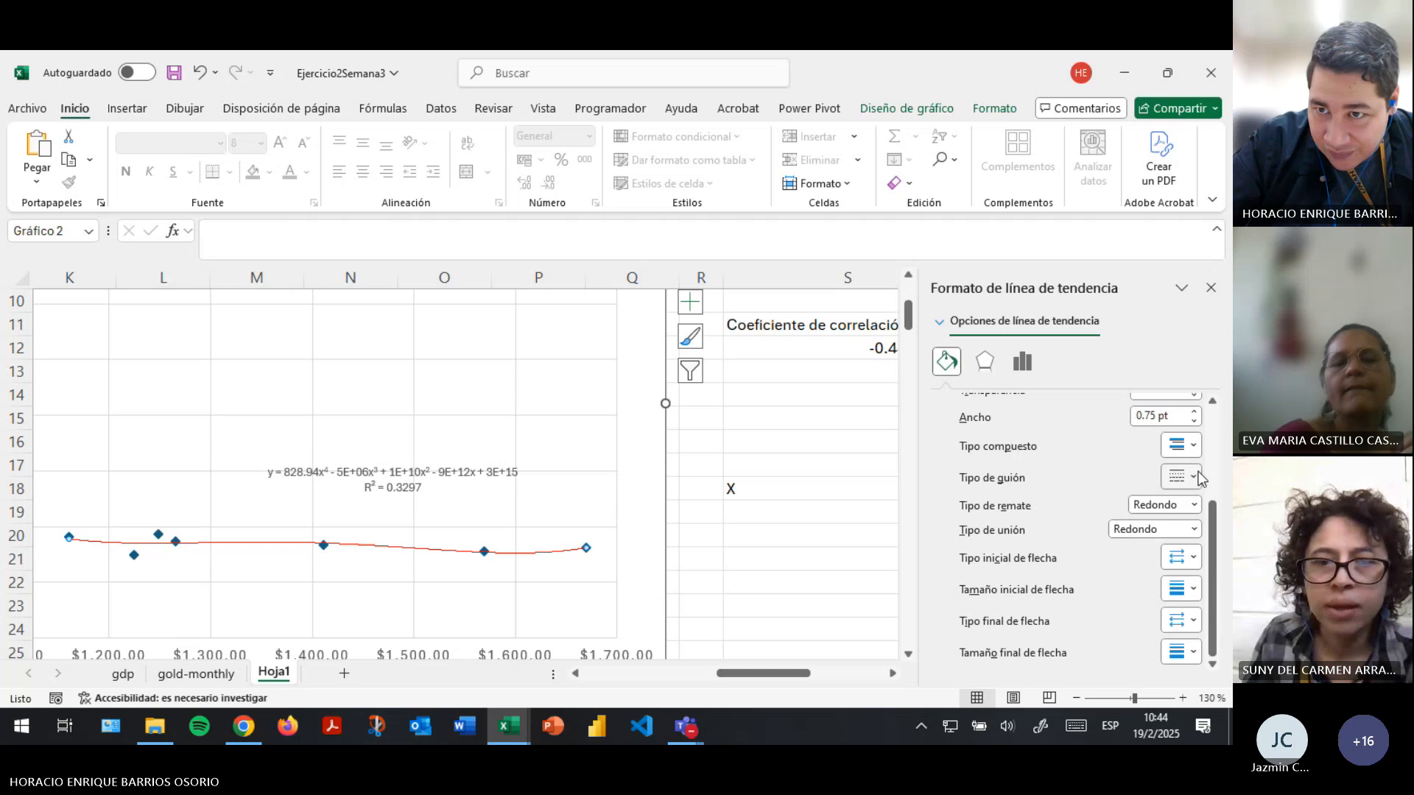
scroll(1187, 475, up, 1)
click(1195, 454)
click(1195, 454)
click(1195, 455)
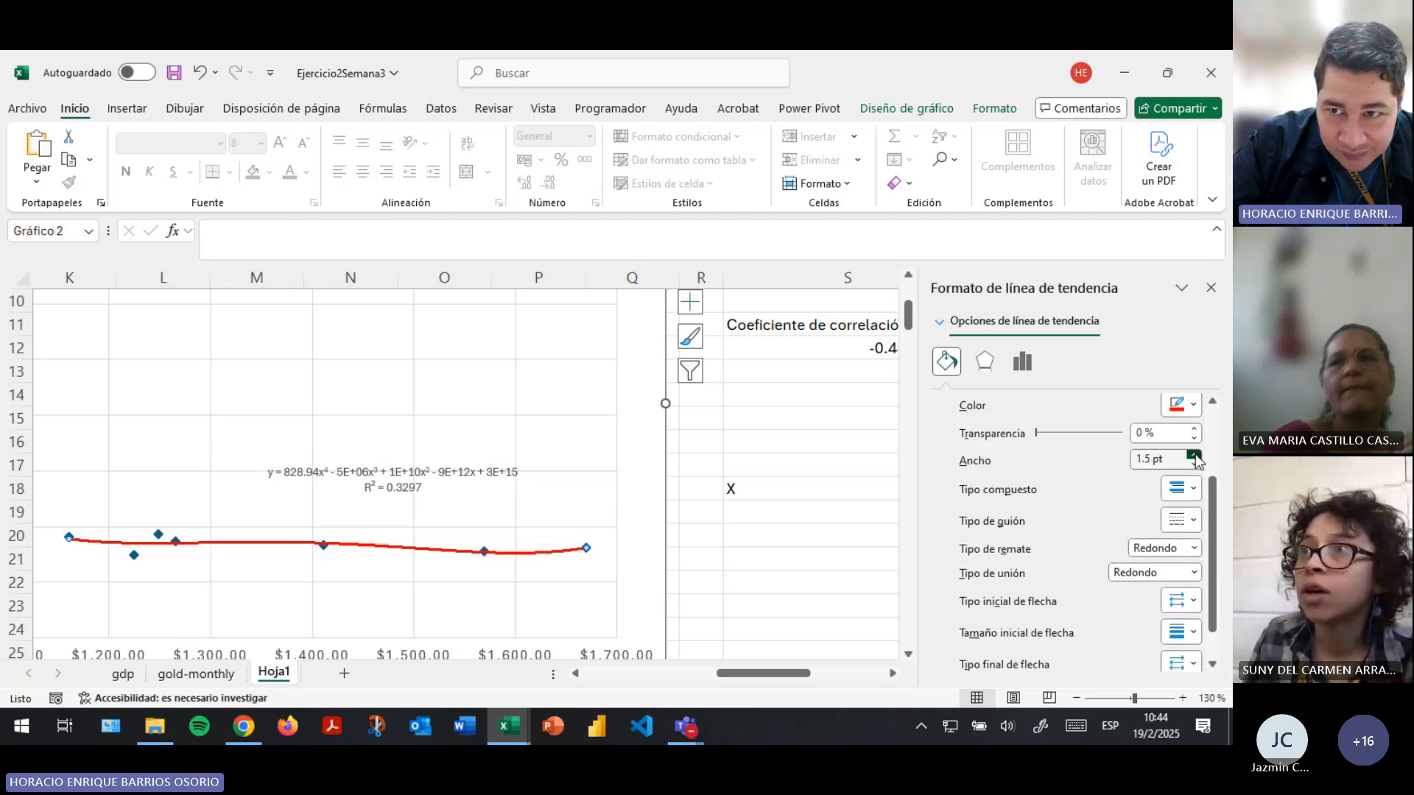
click(1194, 455)
click(1195, 455)
click(1194, 455)
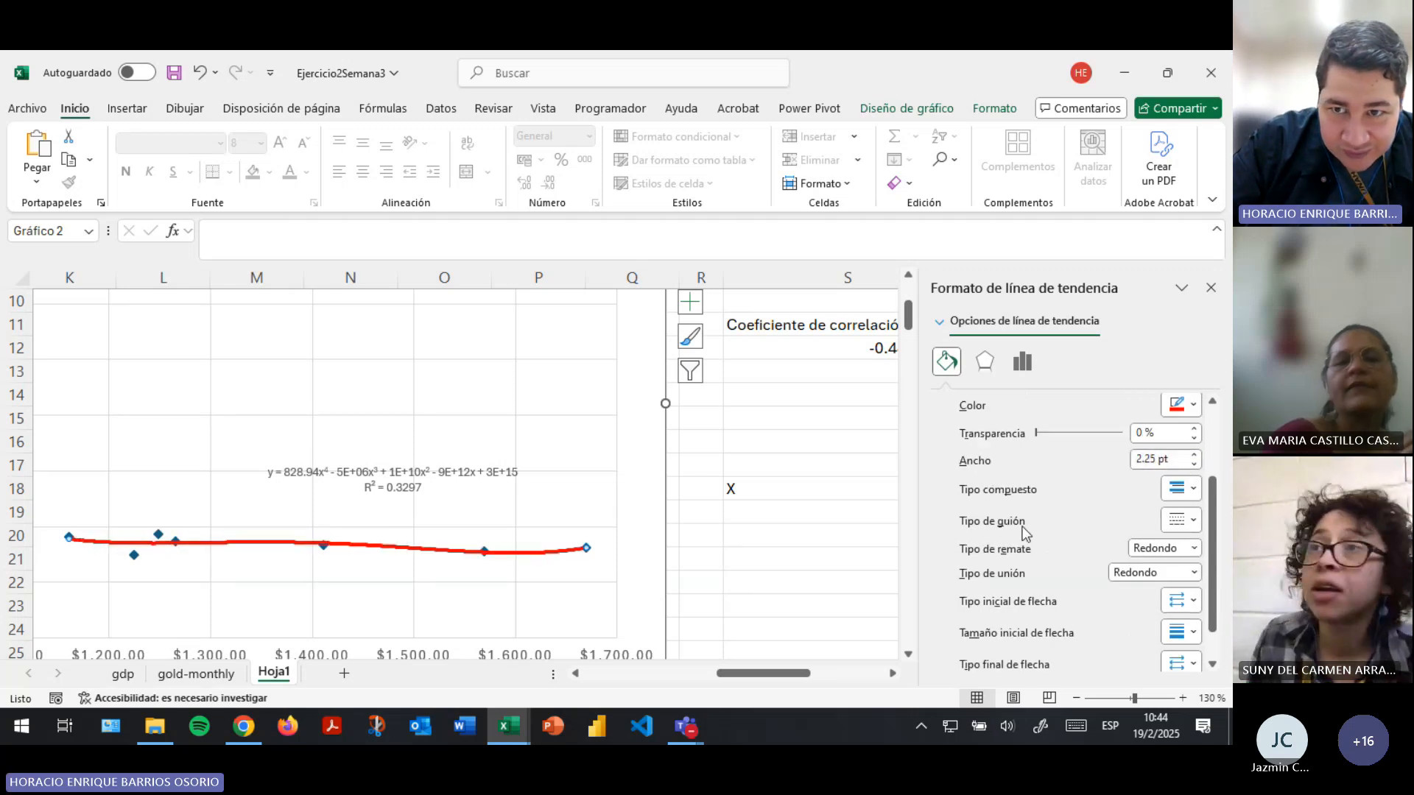
- Raise the polynomial trendline's degree to 5 and on to 6, and view the resulting curve on the chart
click(1023, 364)
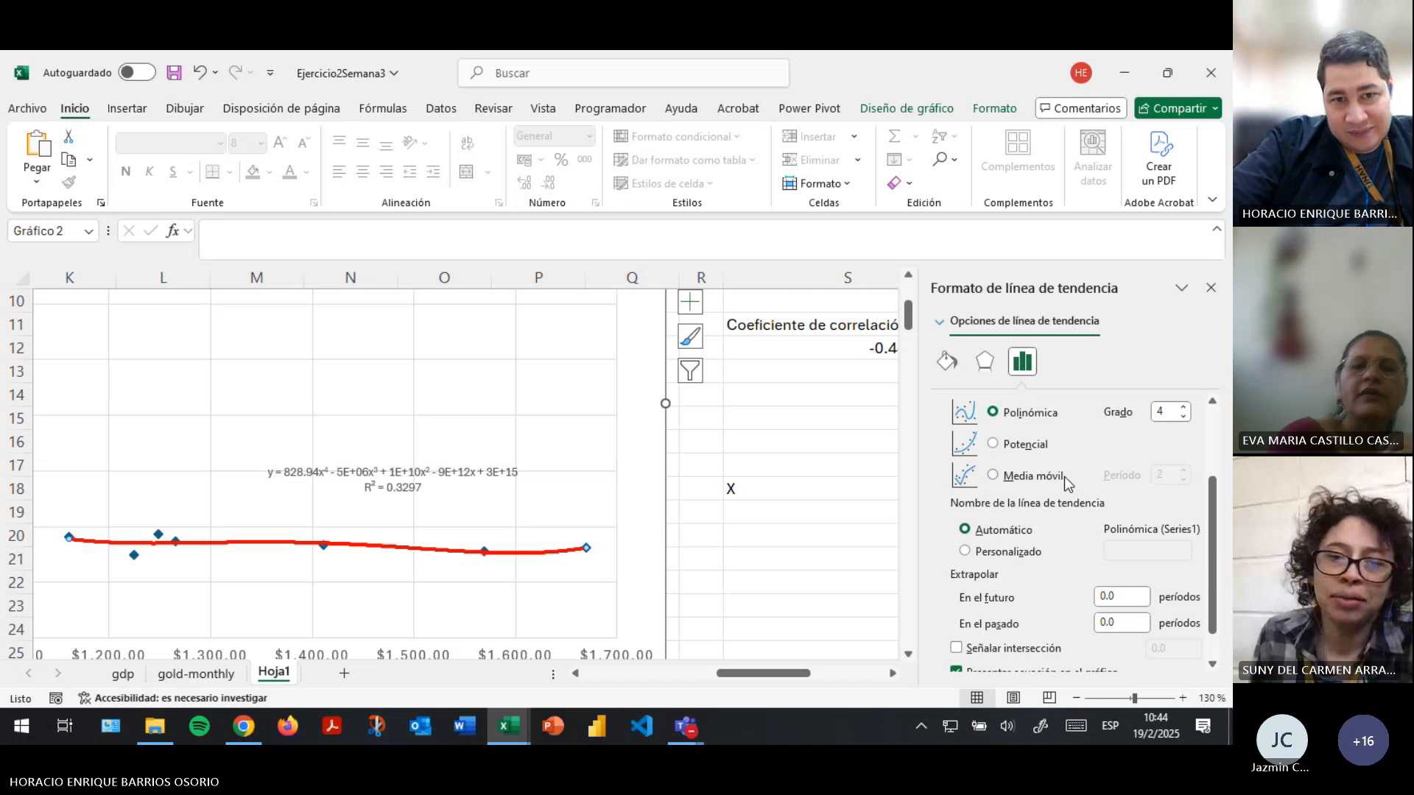
scroll(1063, 476, down, 1)
scroll(1063, 475, up, 3)
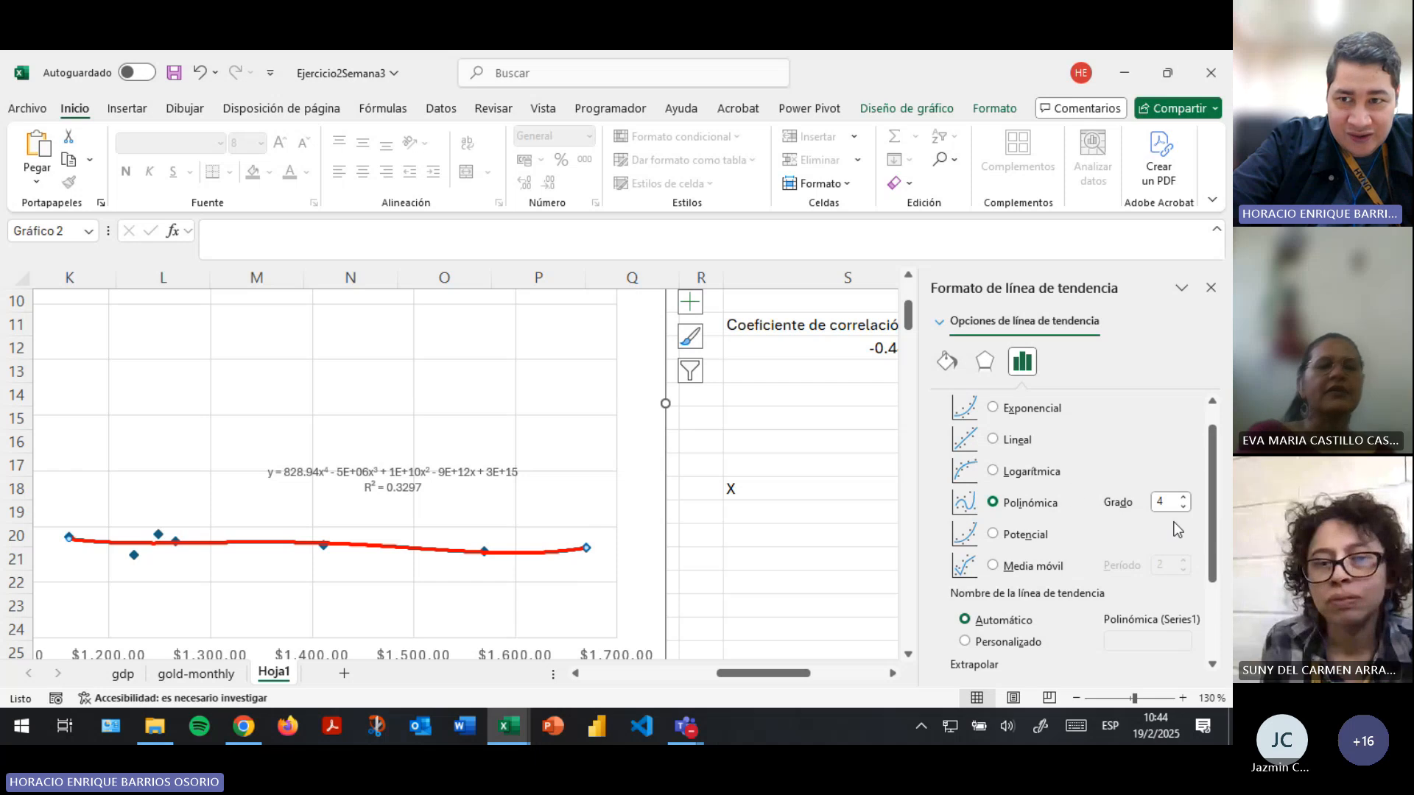
click(1184, 497)
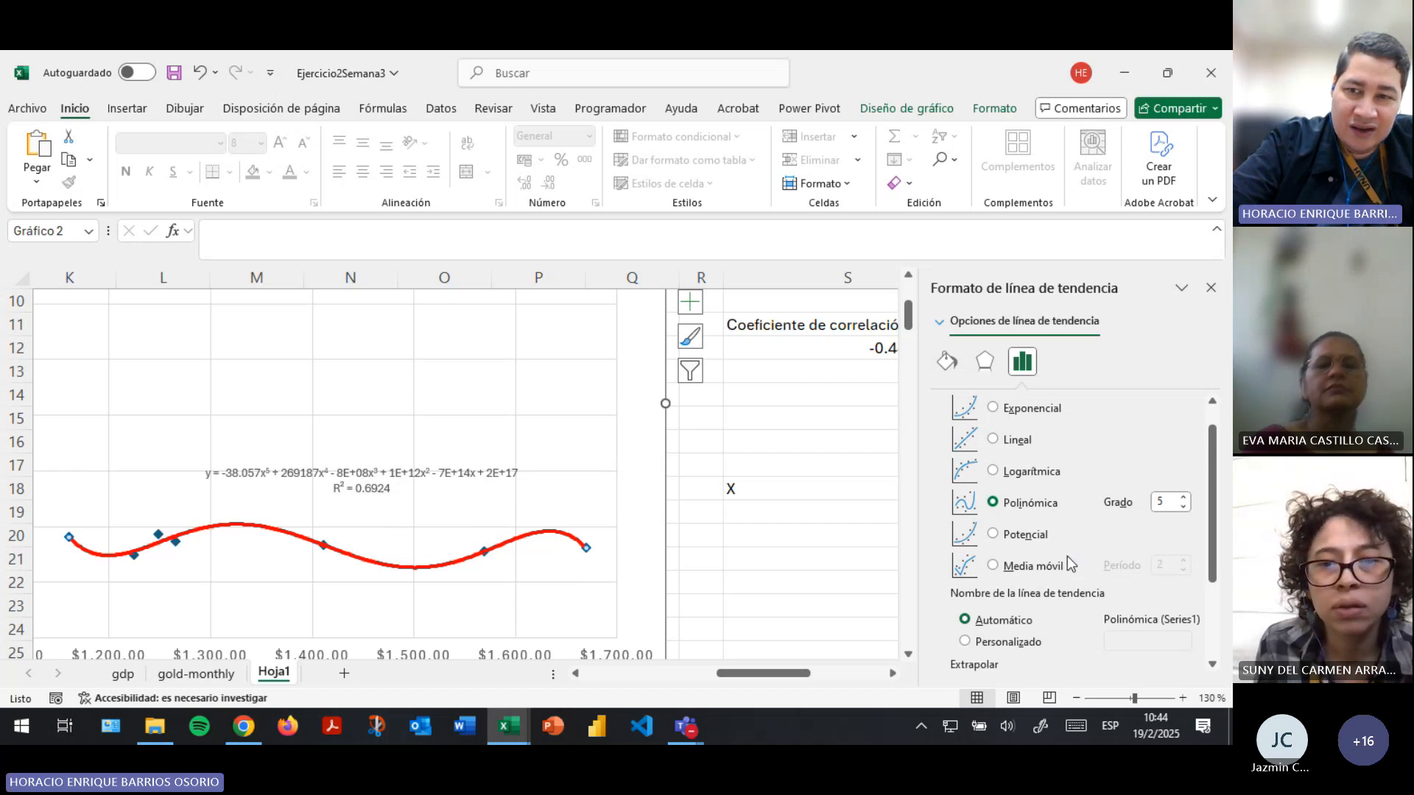
click(1183, 497)
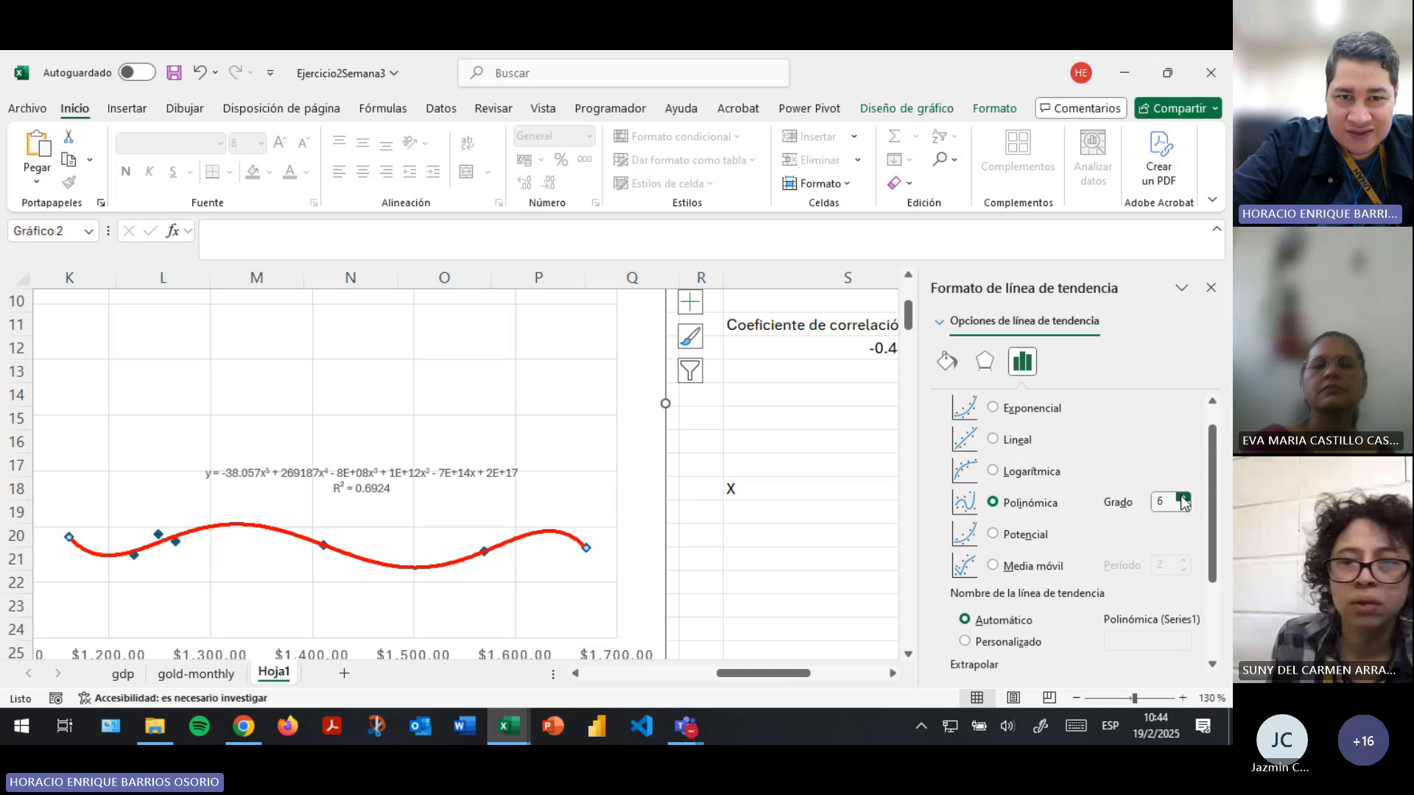
scroll(328, 520, up, 3)
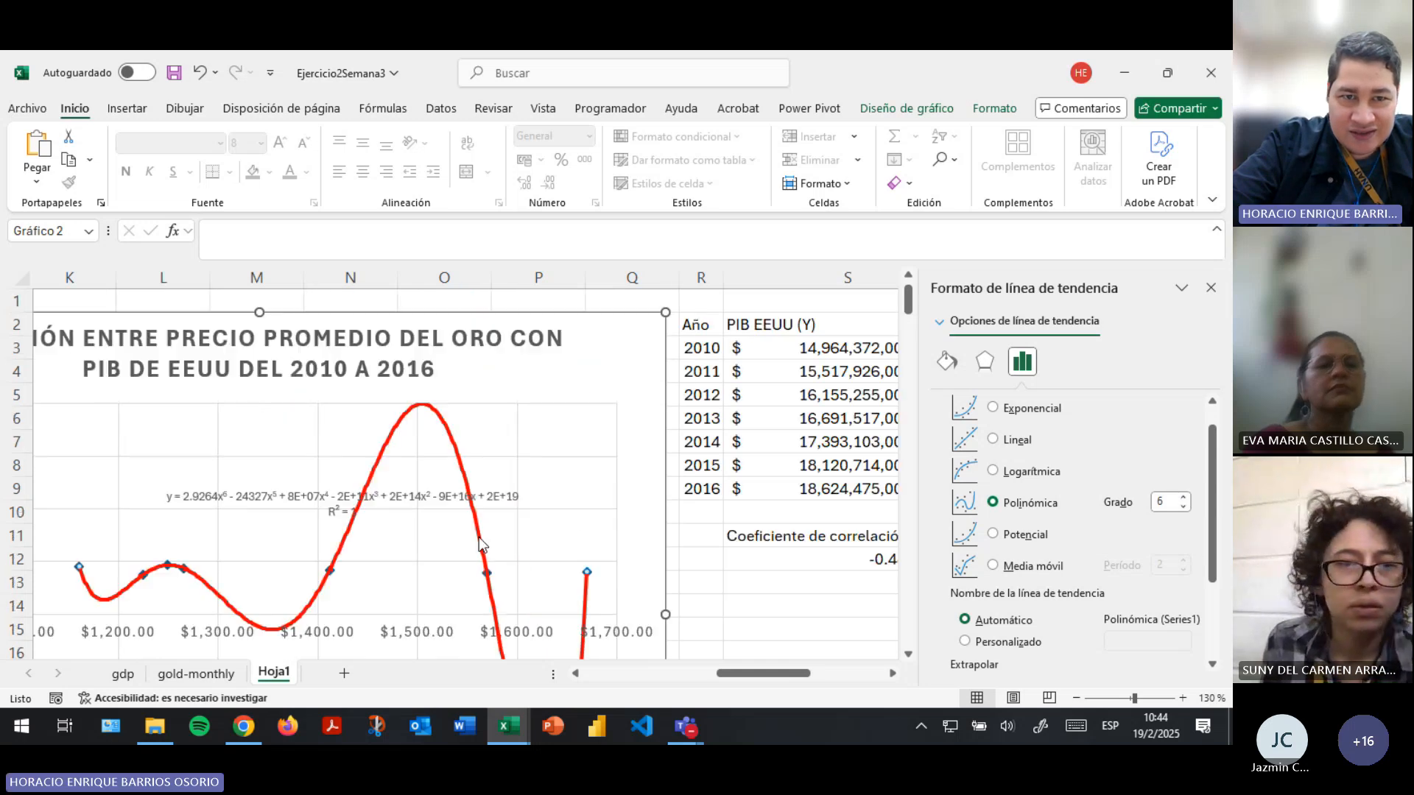
- Move the trendline equation and R² label to the upper-left area of the scatter chart's plot and save the workbook
drag(327, 520, 267, 455)
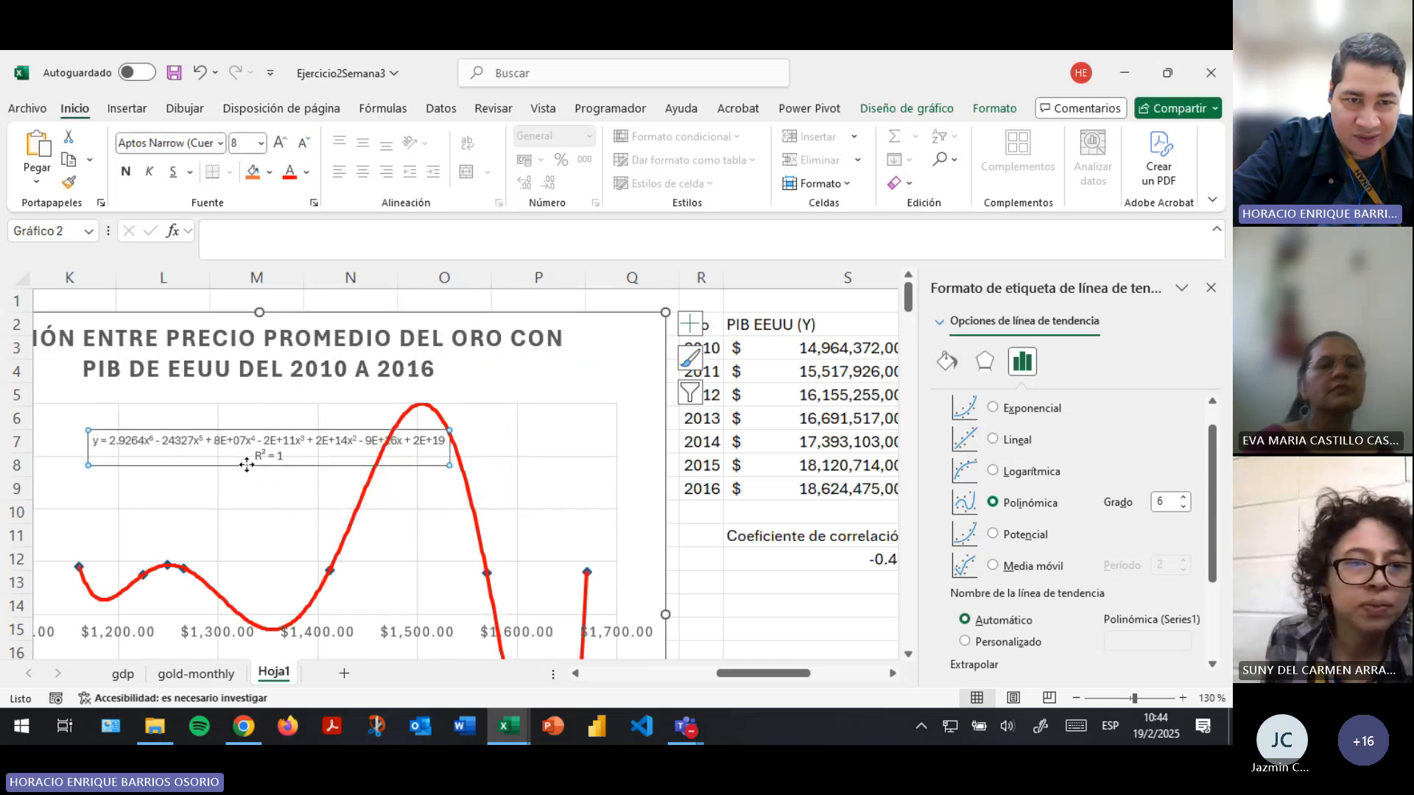
scroll(551, 535, down, 1)
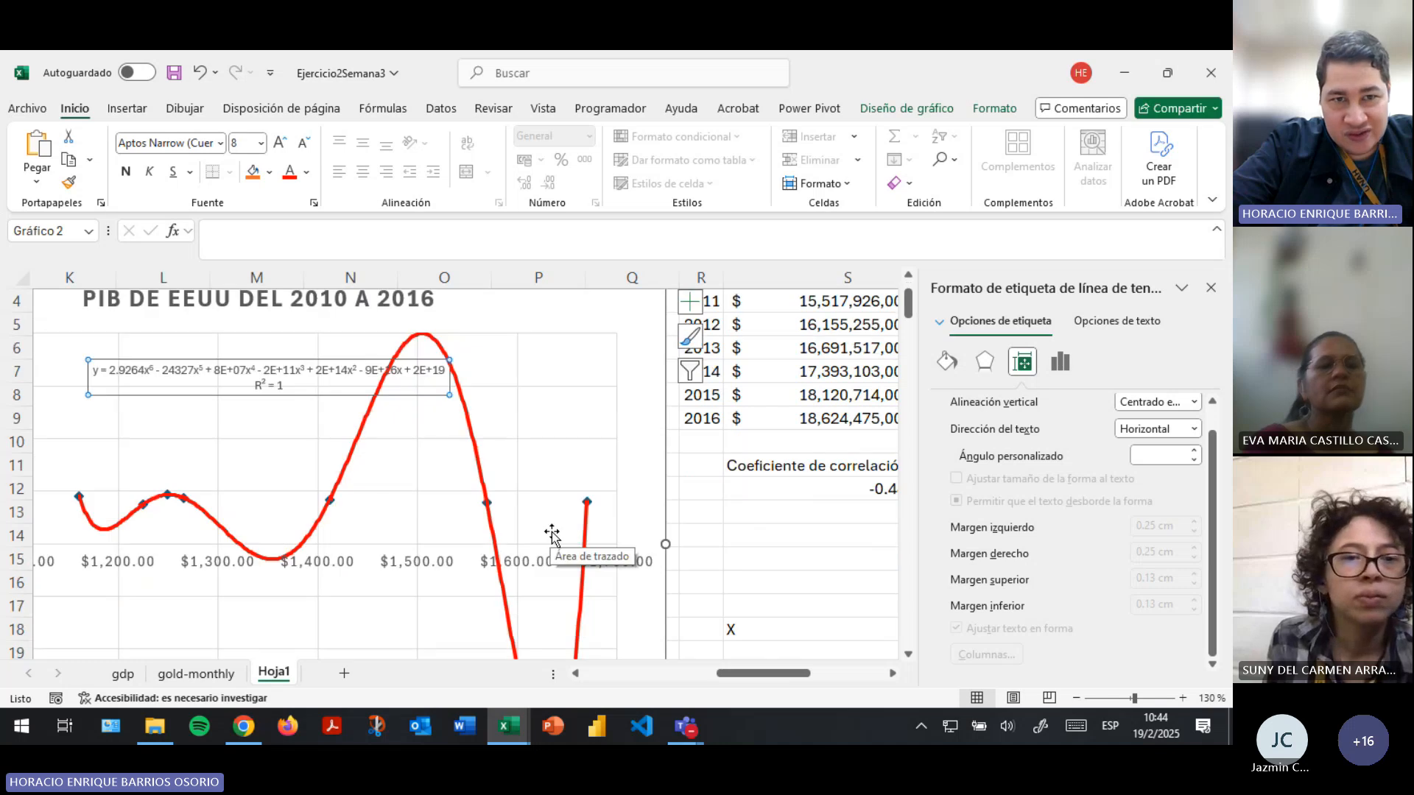
key(ctrl+s)
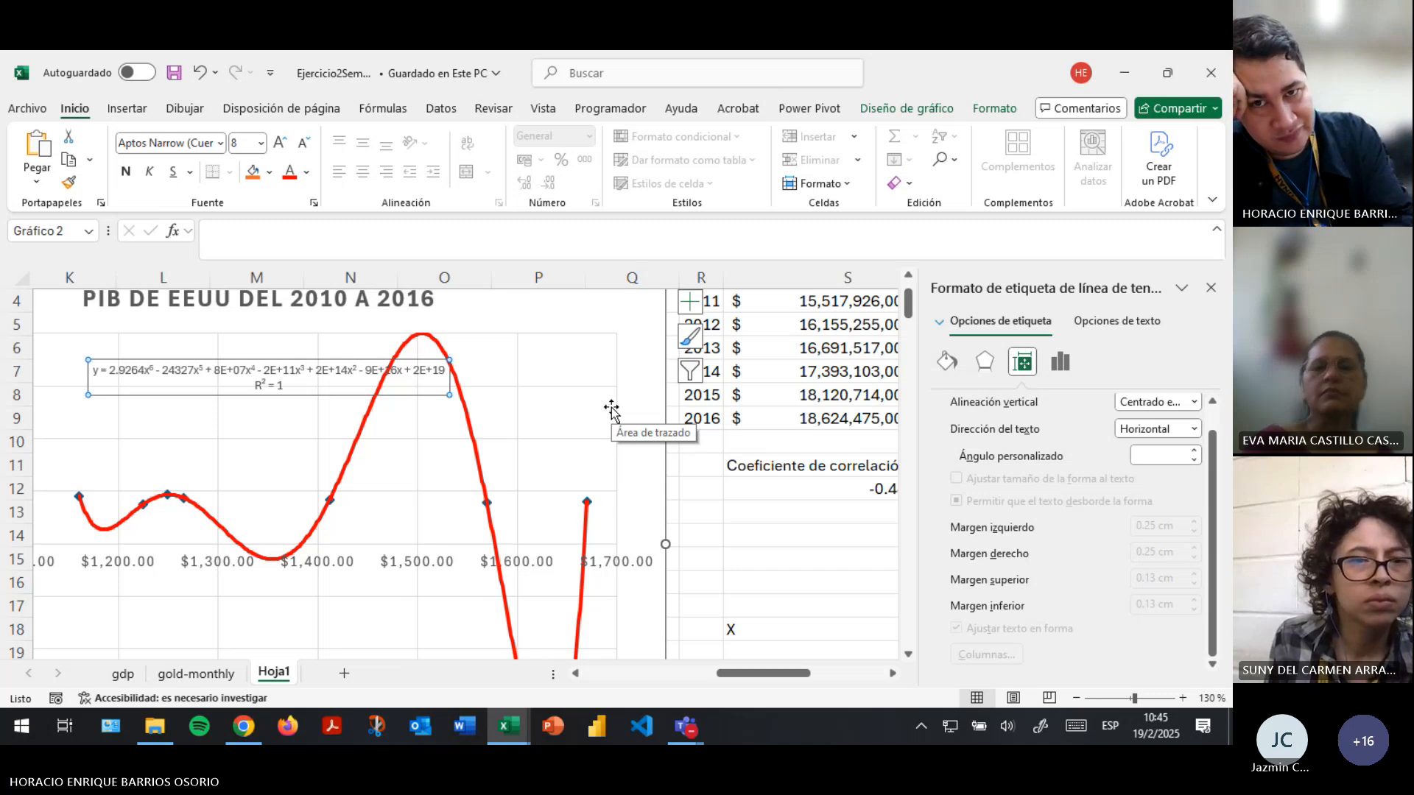
- Check the Teams meeting window and return to the Excel workbook
key(alt+Tab)
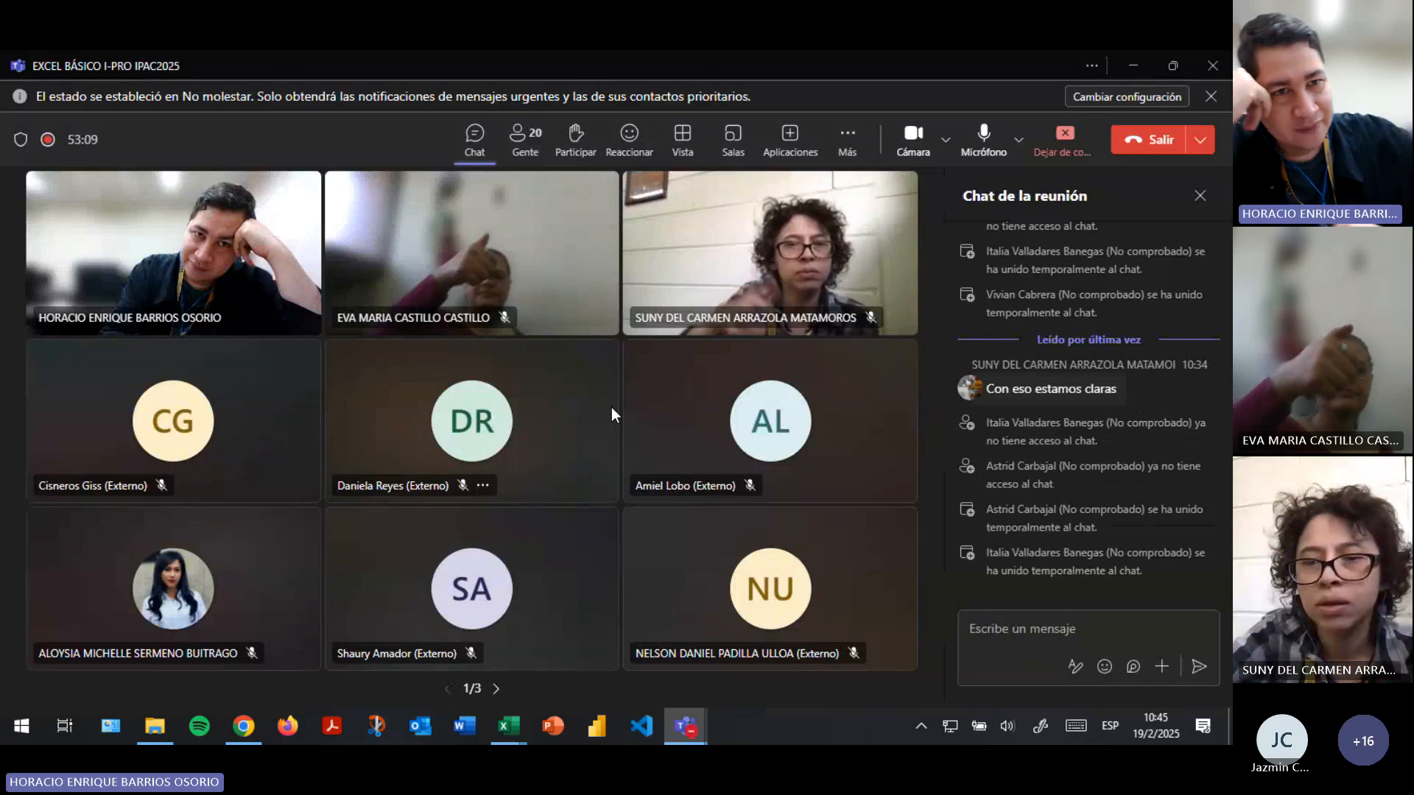
key(alt+Tab)
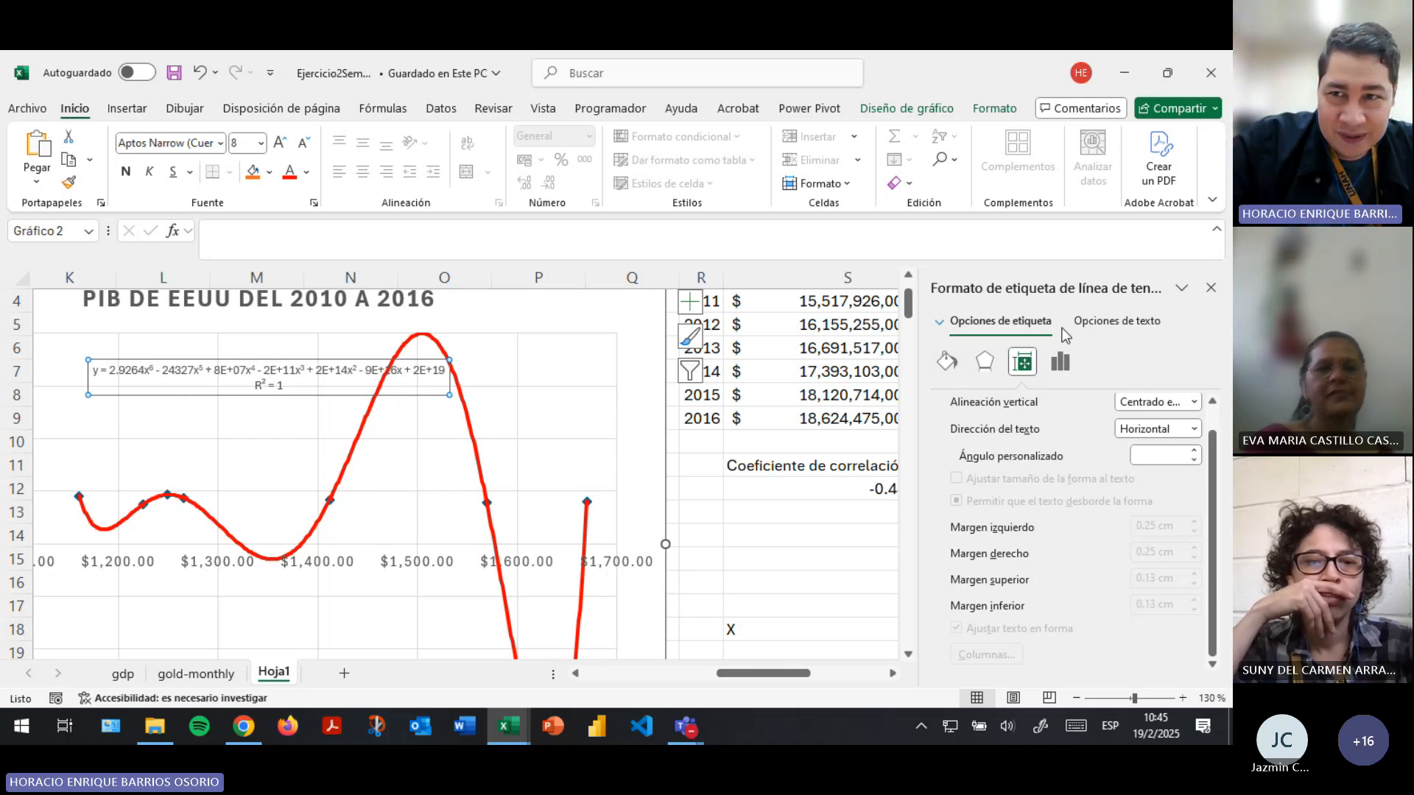
- Close the trendline label formatting options and save the workbook with the full data table in view
click(1211, 287)
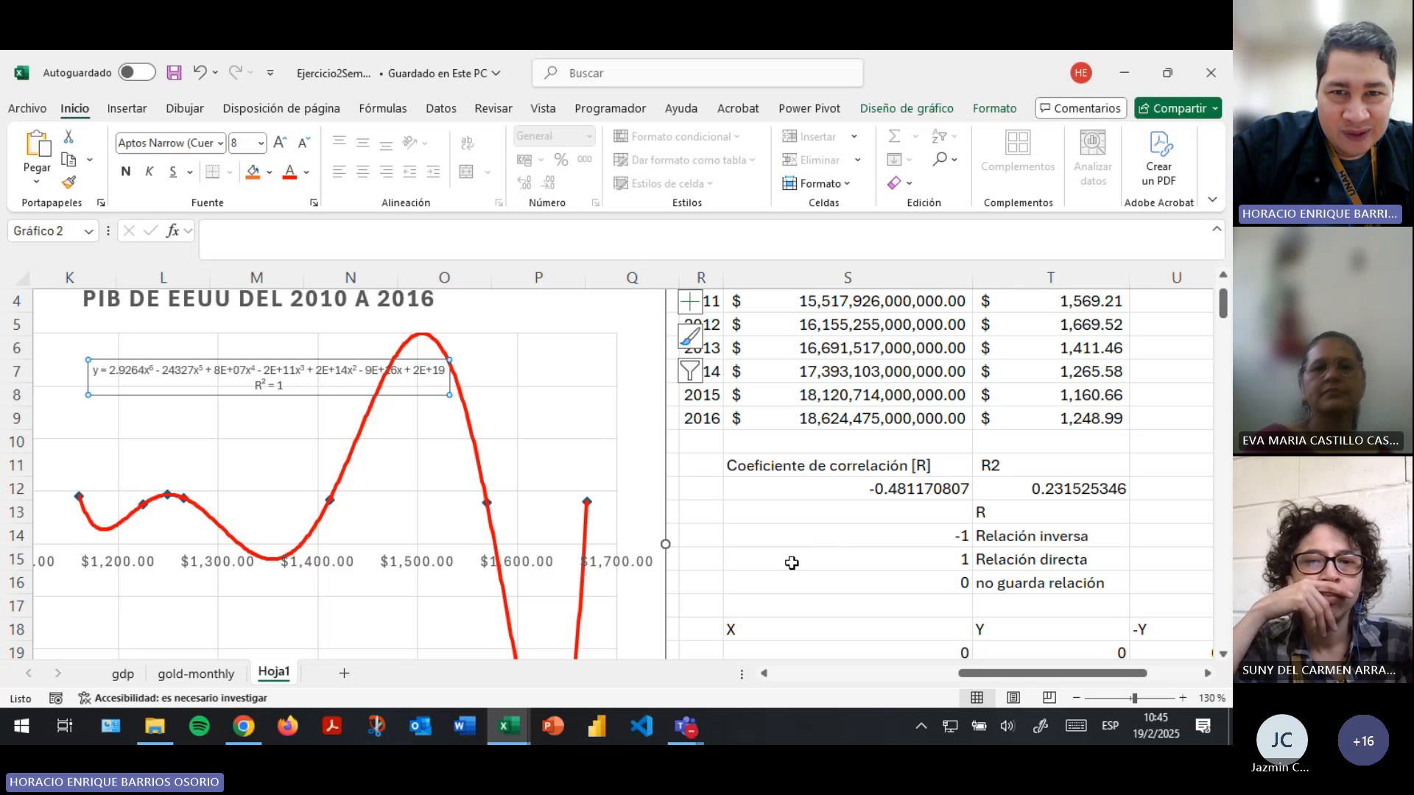
scroll(802, 590, up, 1)
click(174, 73)
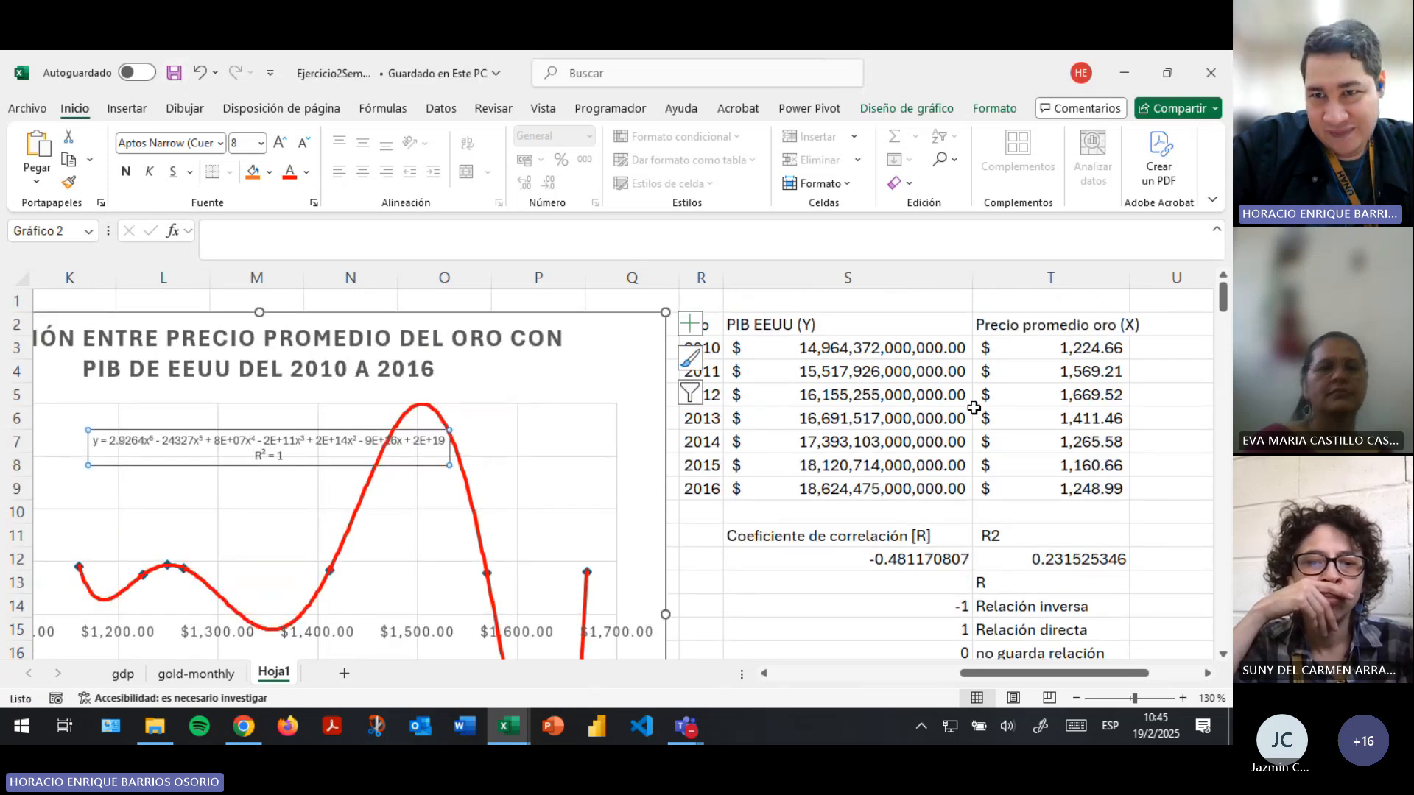
- Compare the average gold prices in T3:T9 with the PIB EEUU values in S3:S9 by selecting each range alternately
drag(1040, 346, 1058, 489)
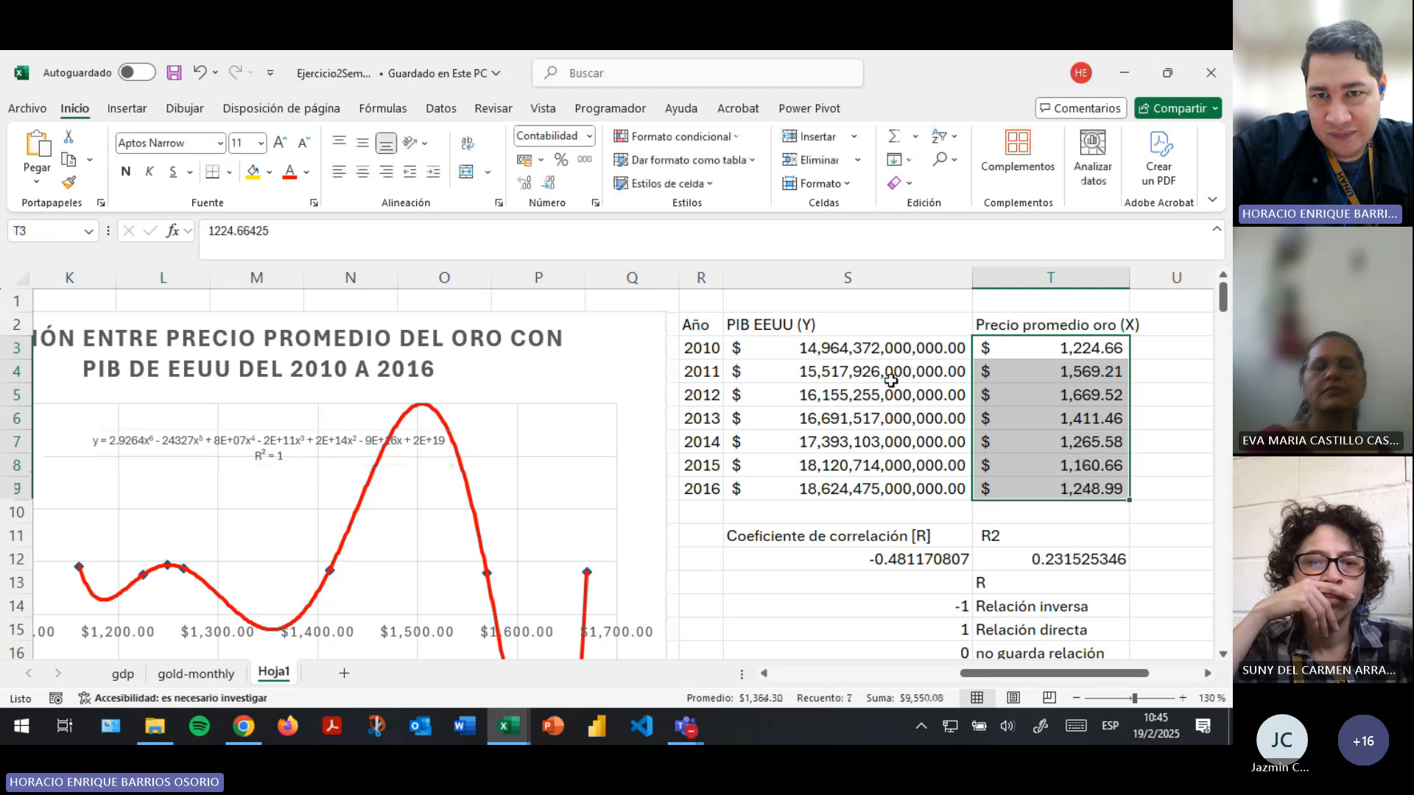
drag(886, 349, 847, 489)
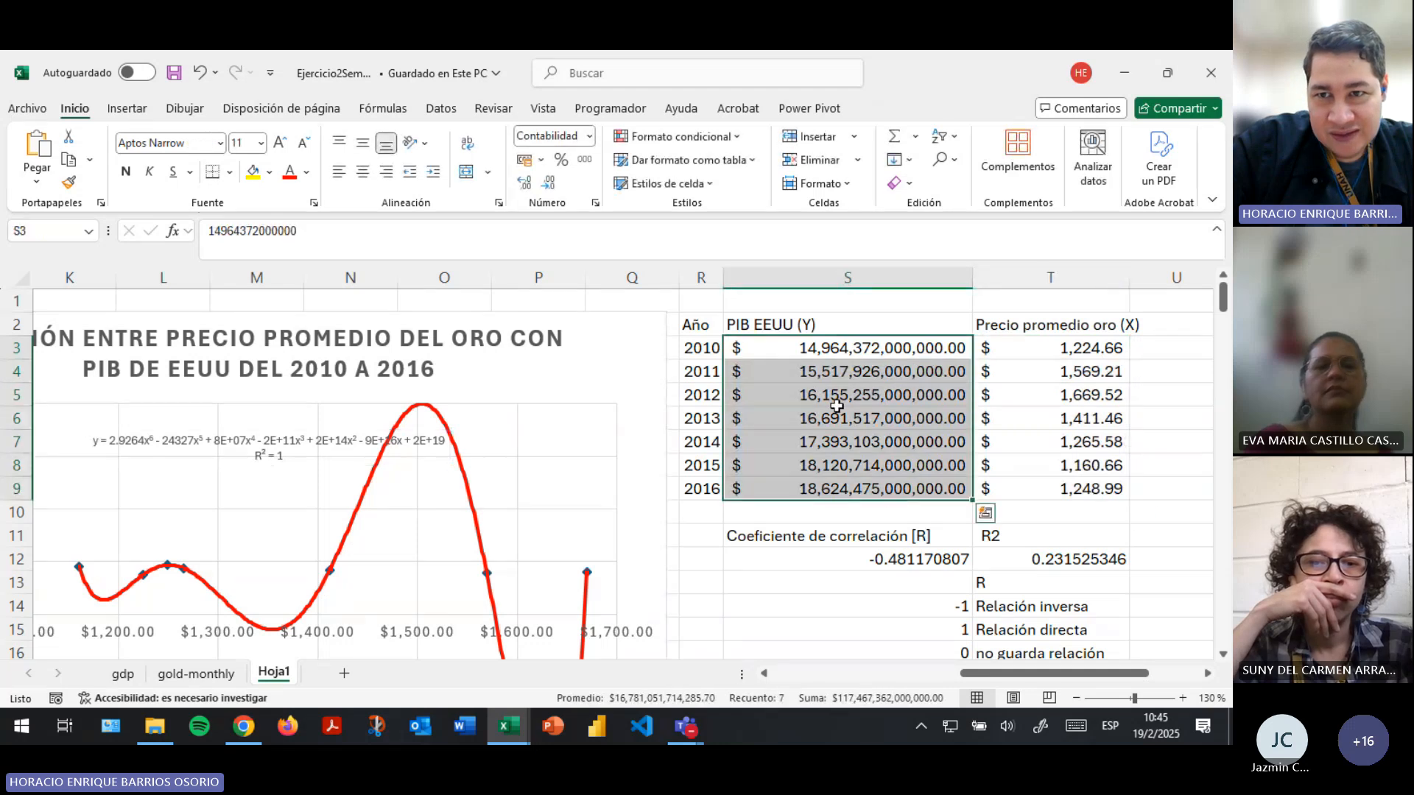
drag(1040, 352, 1077, 493)
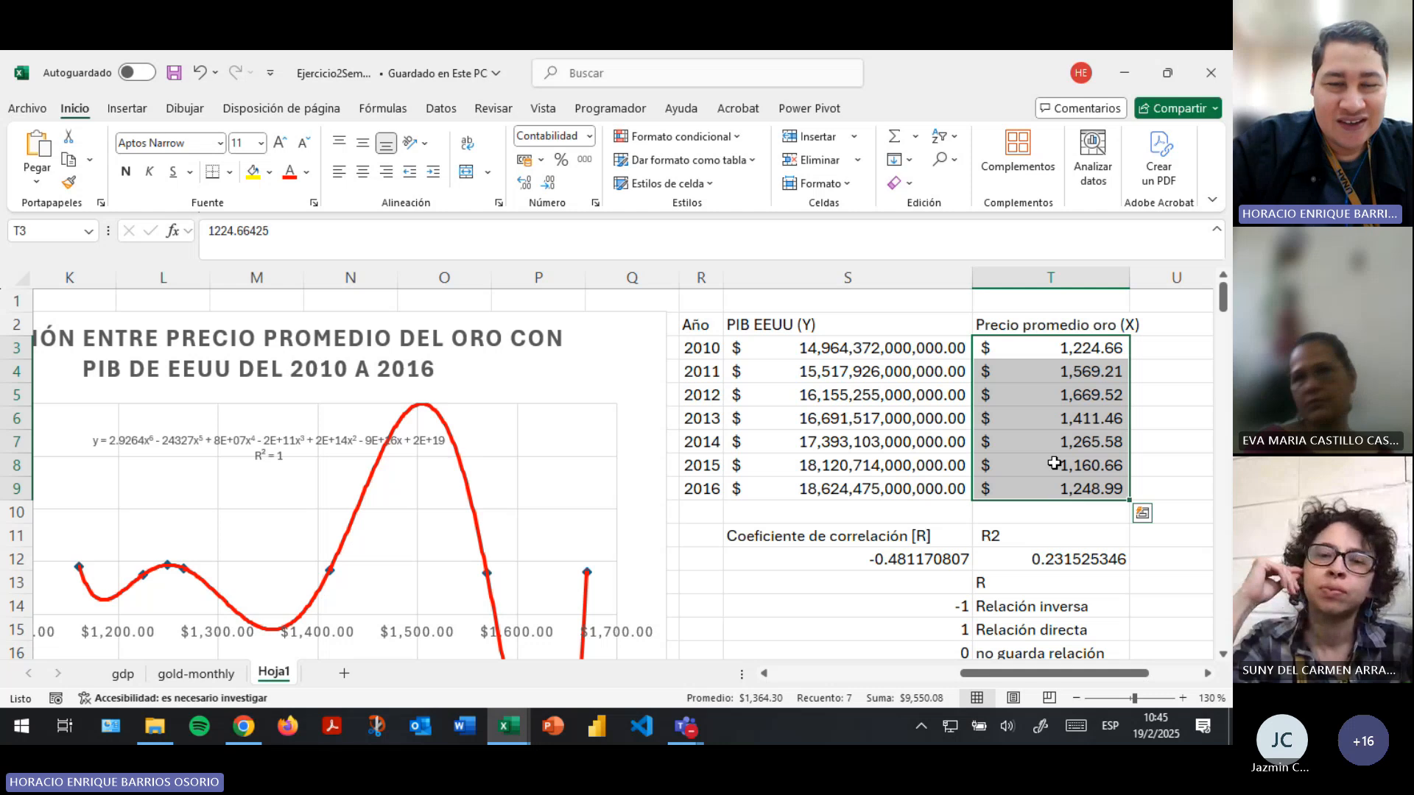
drag(905, 349, 897, 482)
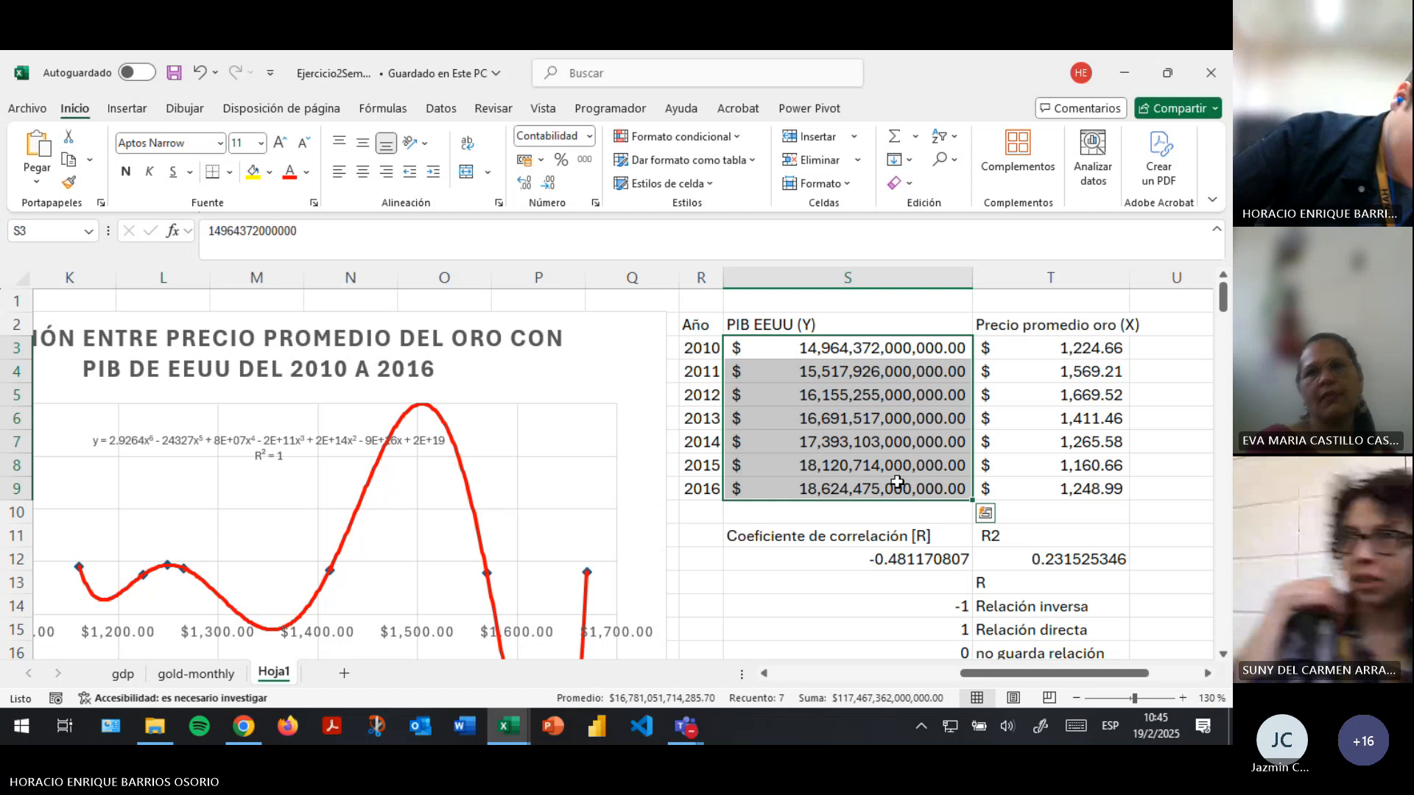
- Compare the 2010 and 2011 PIB EEUU values in cells S3 and S4
click(885, 389)
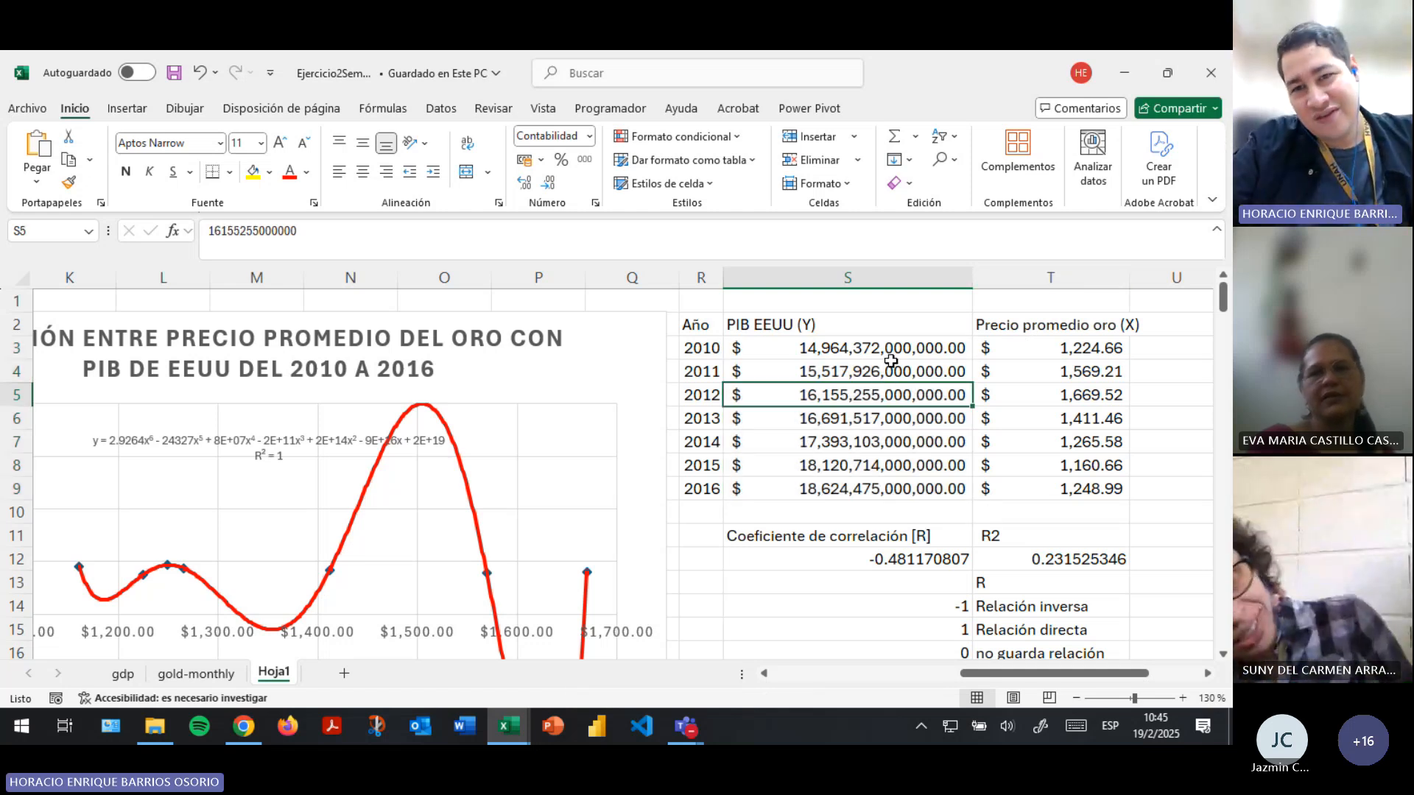
click(889, 356)
drag(889, 359, 858, 346)
click(718, 368)
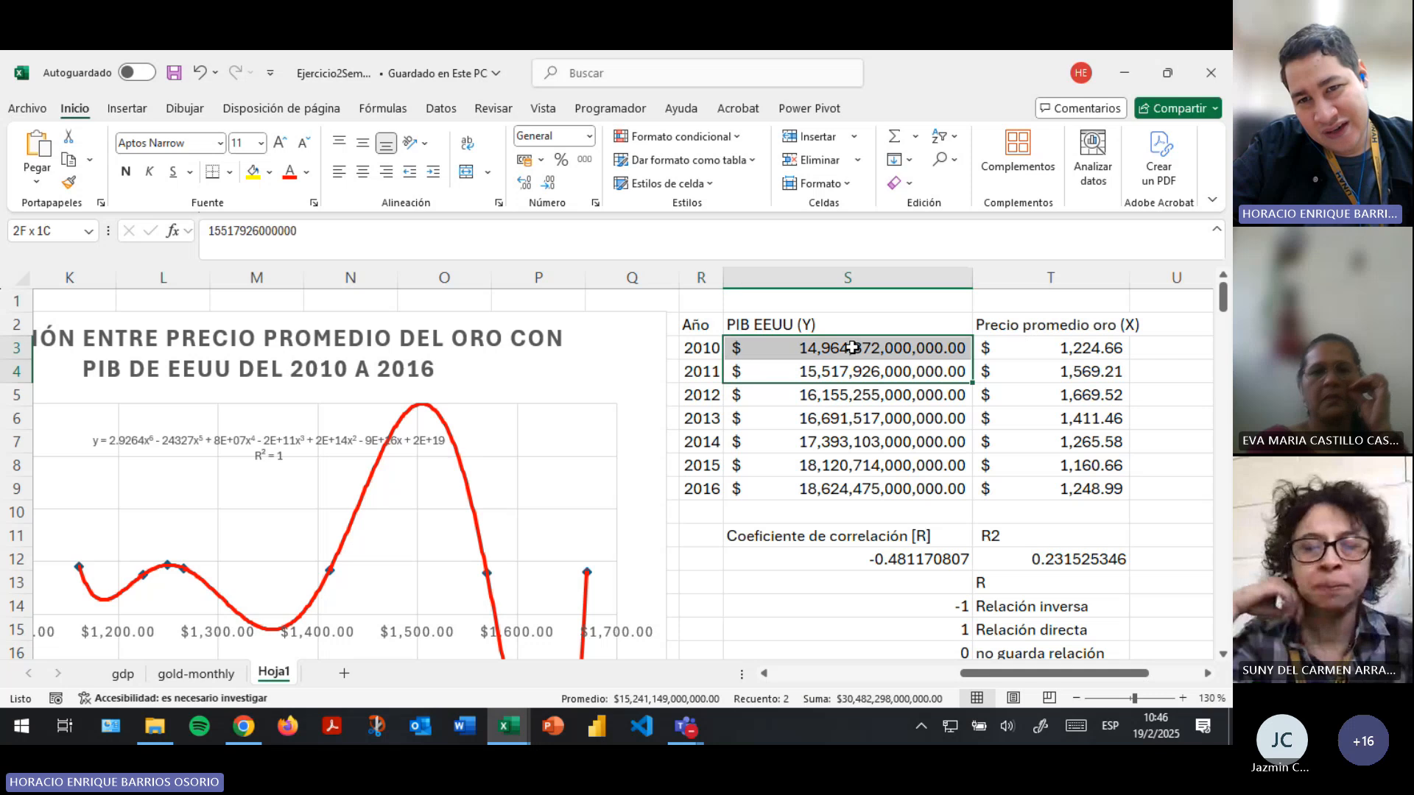
click(852, 371)
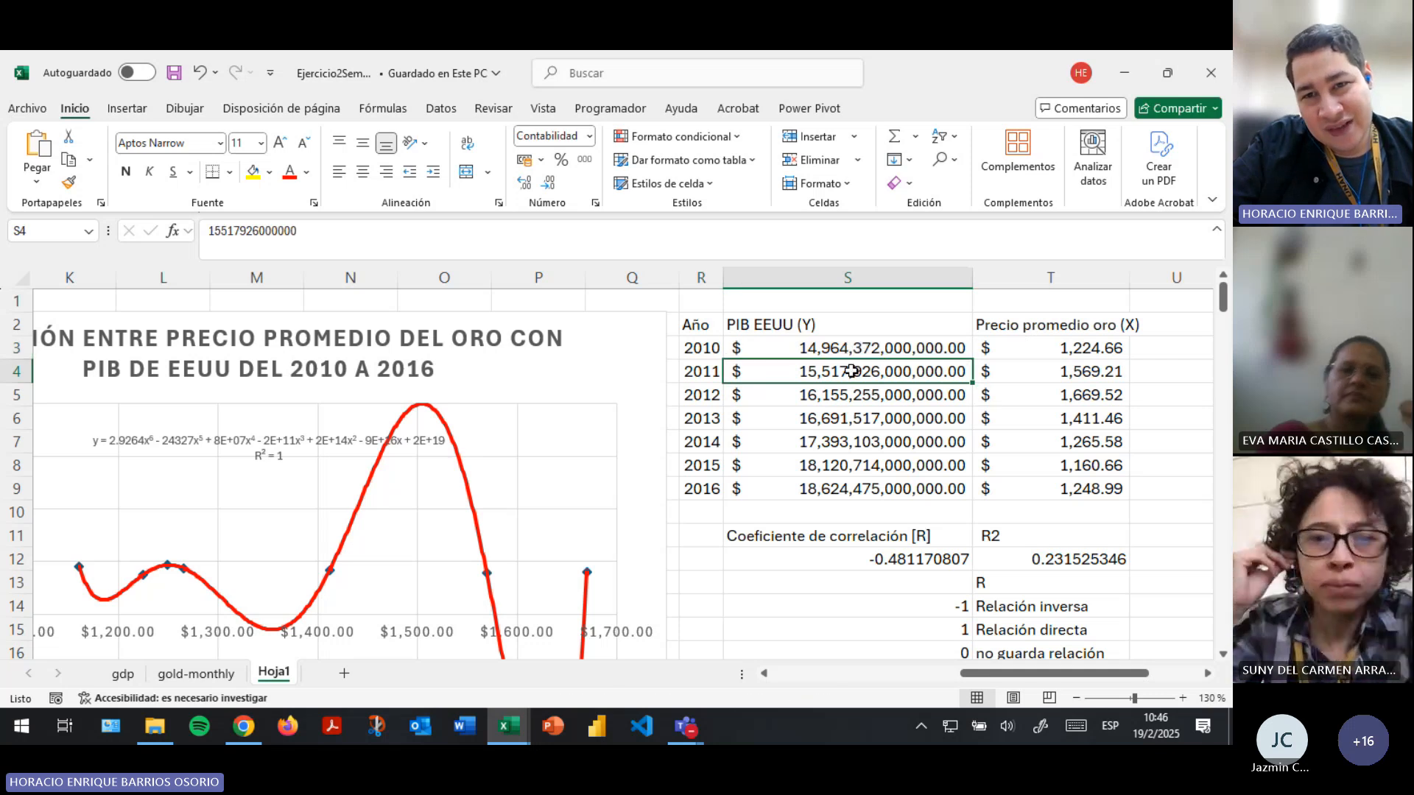
click(827, 346)
click(835, 371)
click(832, 349)
click(835, 371)
click(833, 349)
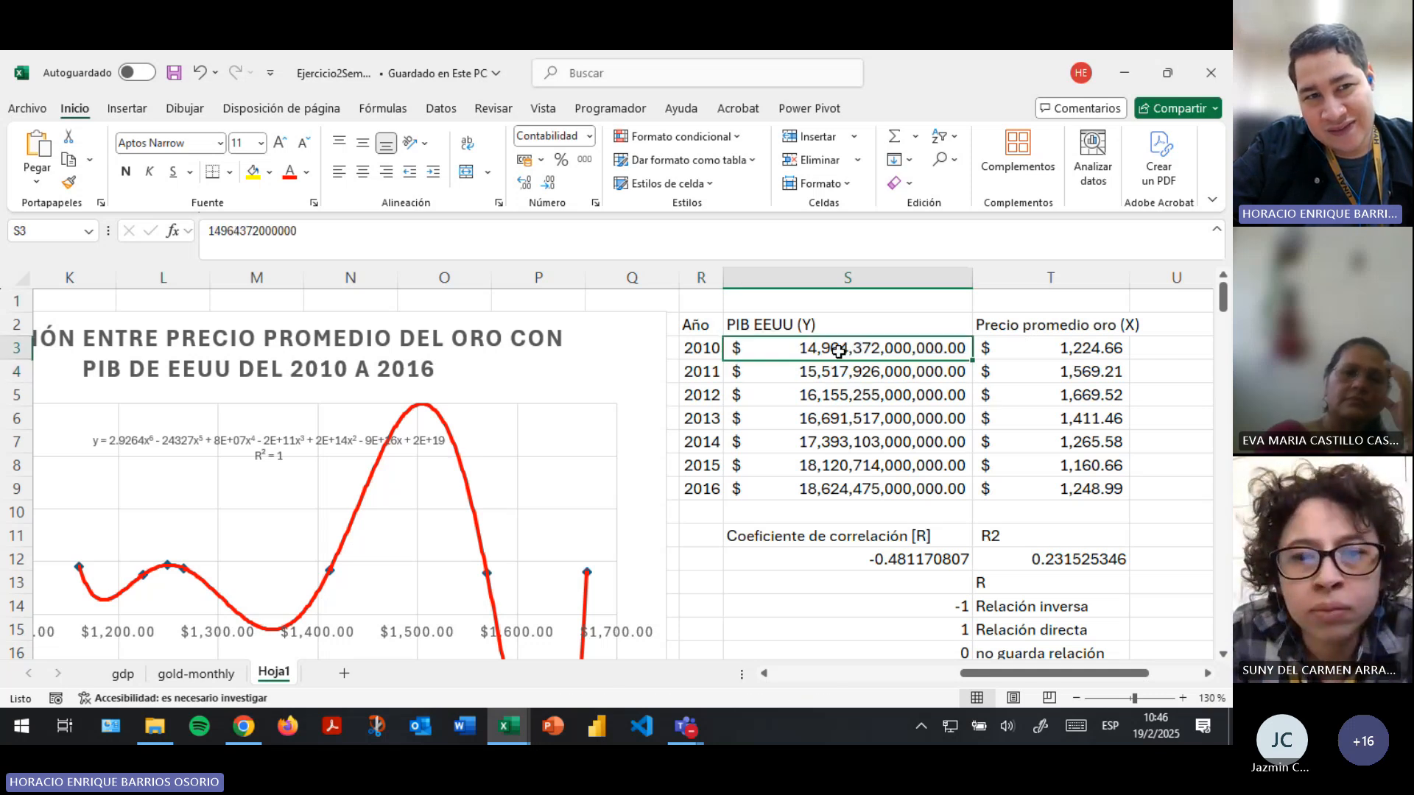
click(841, 366)
click(856, 351)
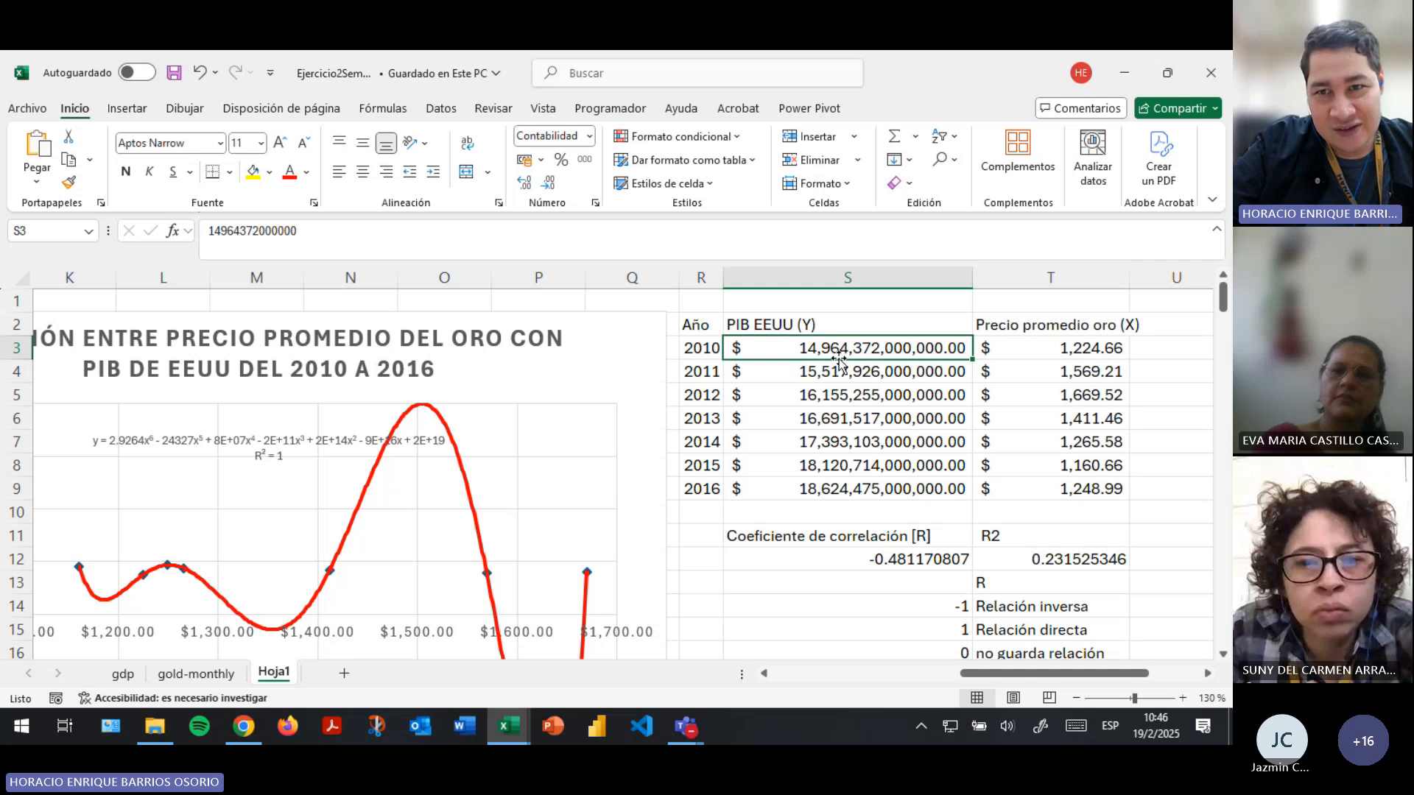
click(871, 375)
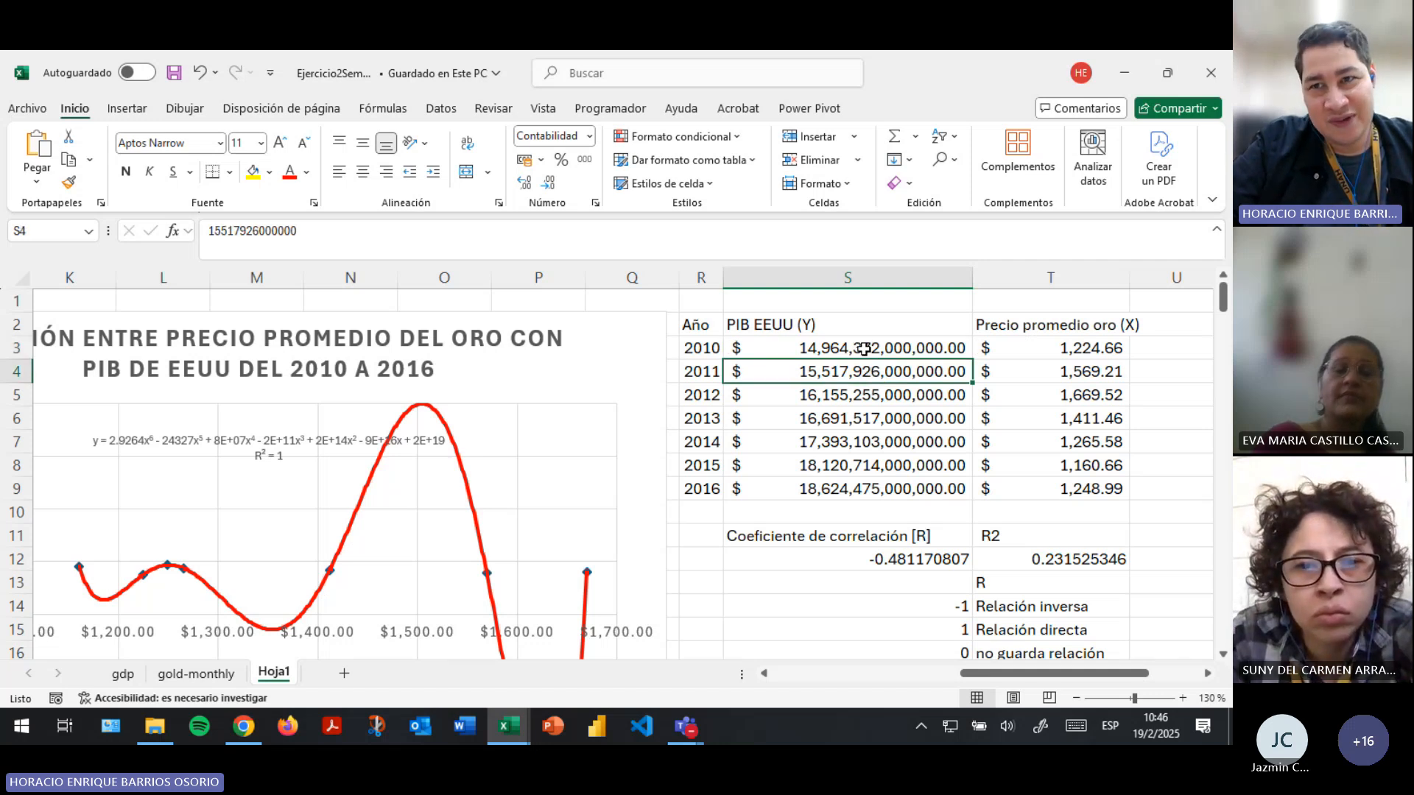
click(863, 349)
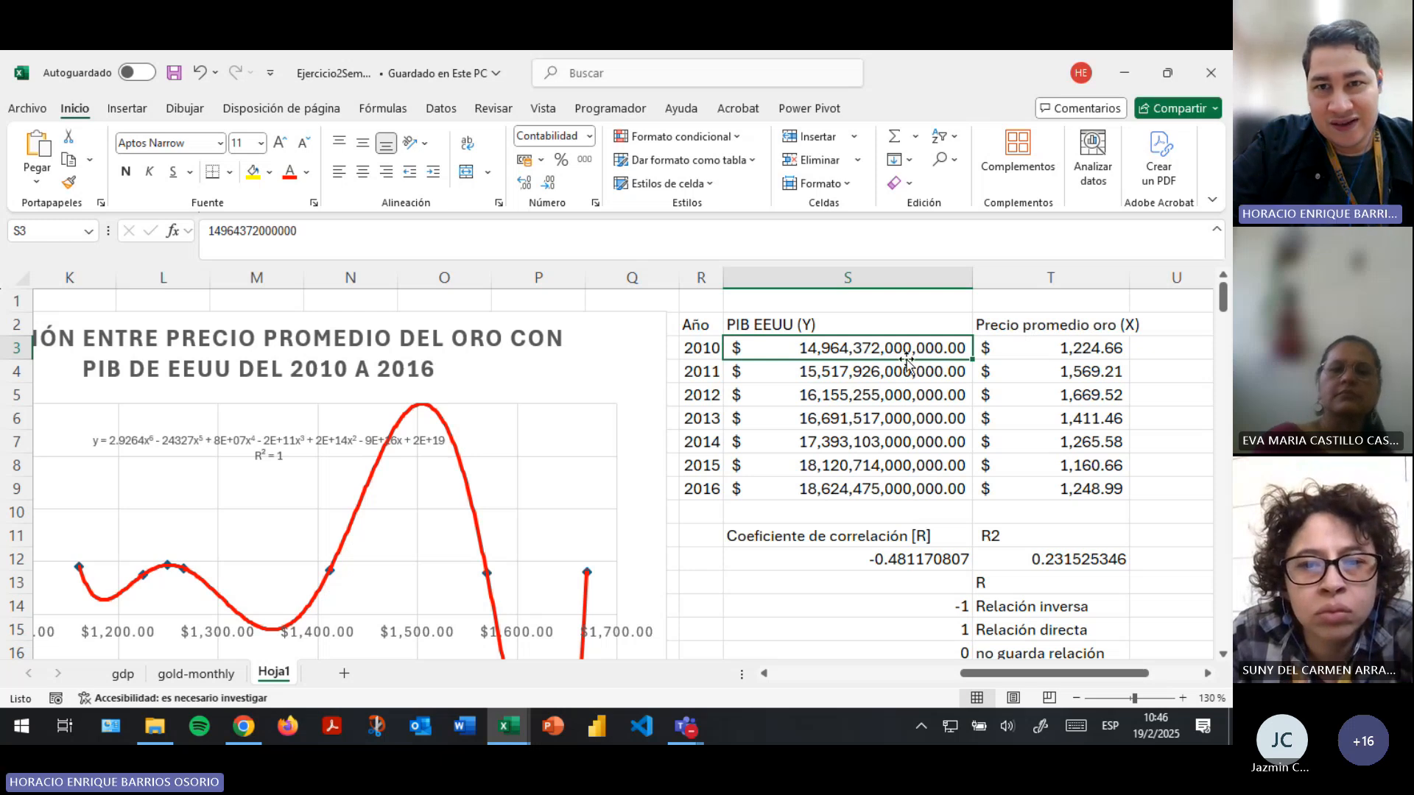
- Review the PIB EEUU (Y) and Precio promedio oro (X) headers together with their 2010–2016 value ranges
click(763, 329)
click(1049, 324)
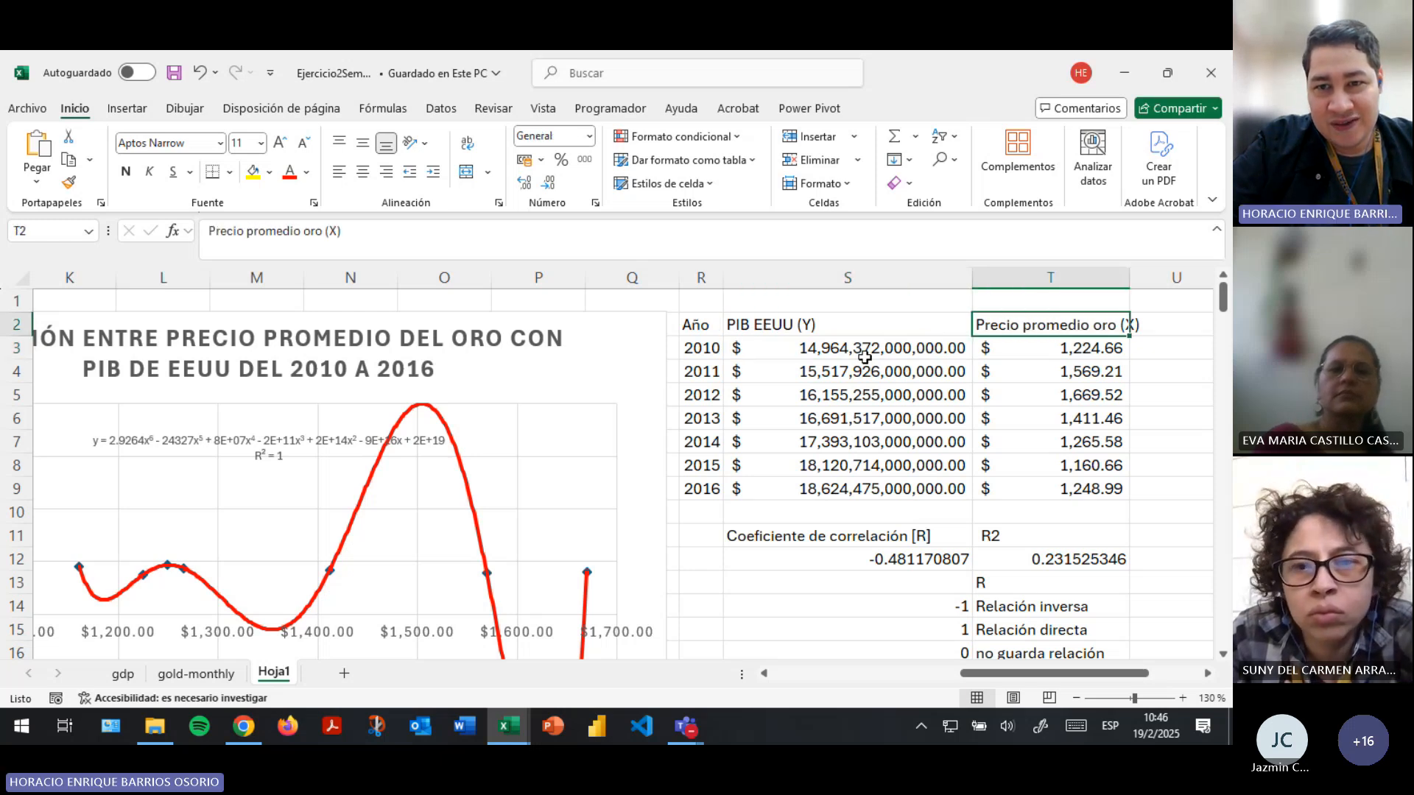
drag(864, 357, 859, 489)
drag(1054, 352, 1060, 489)
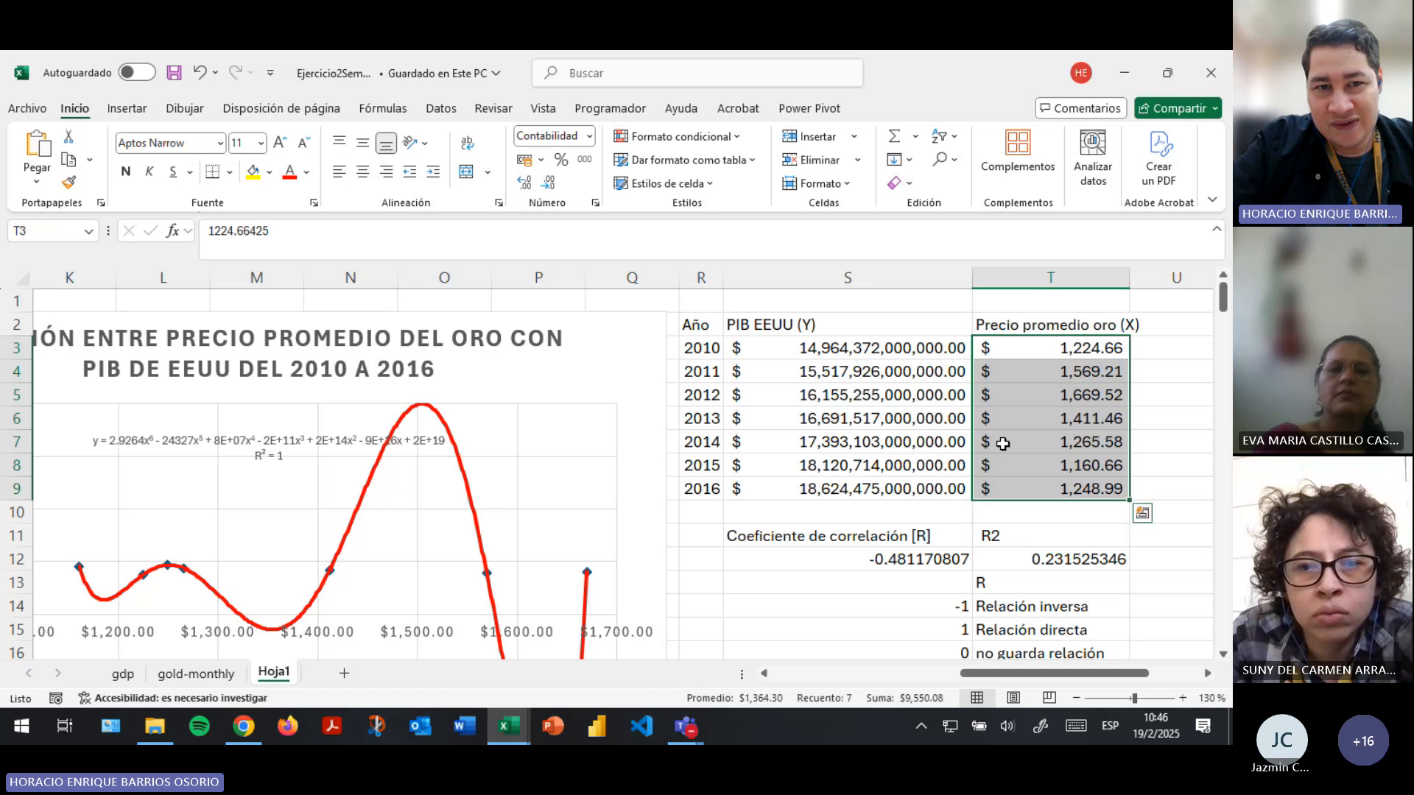
- Examine the red trendline's peaks and lowest point against the chart's PIB and gold price axes and the MILES DE MILLONES label
scroll(538, 493, down, 3)
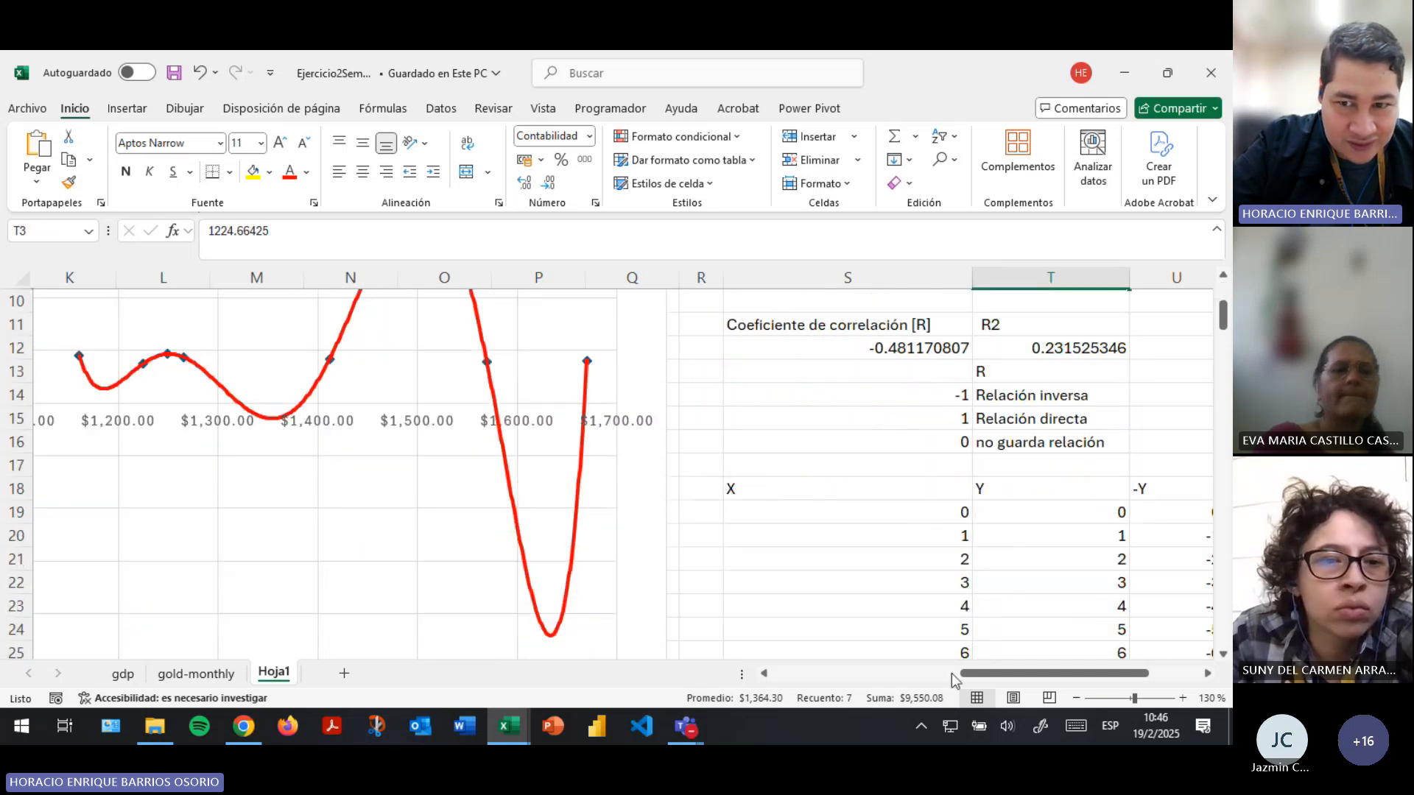
drag(983, 673, 938, 681)
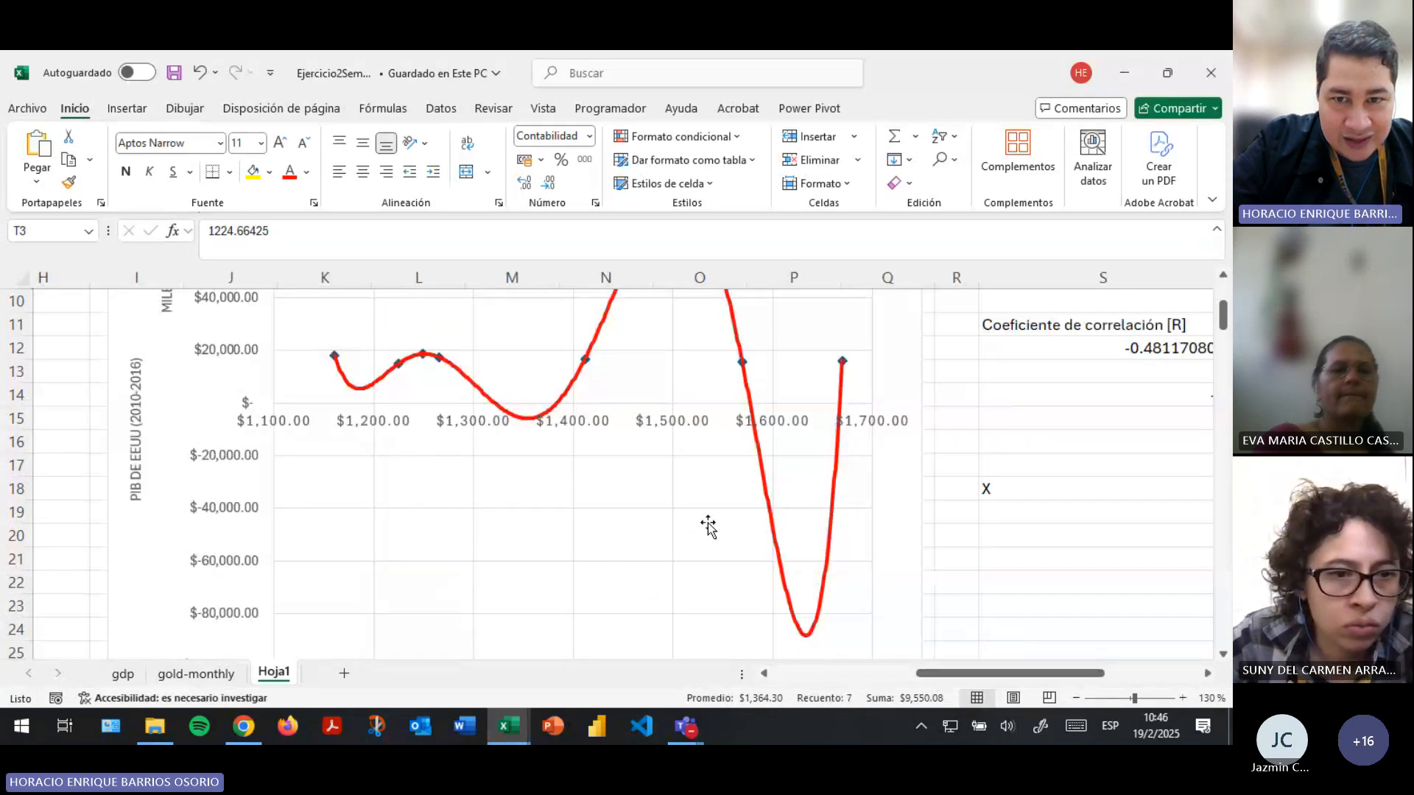
scroll(710, 529, down, 2)
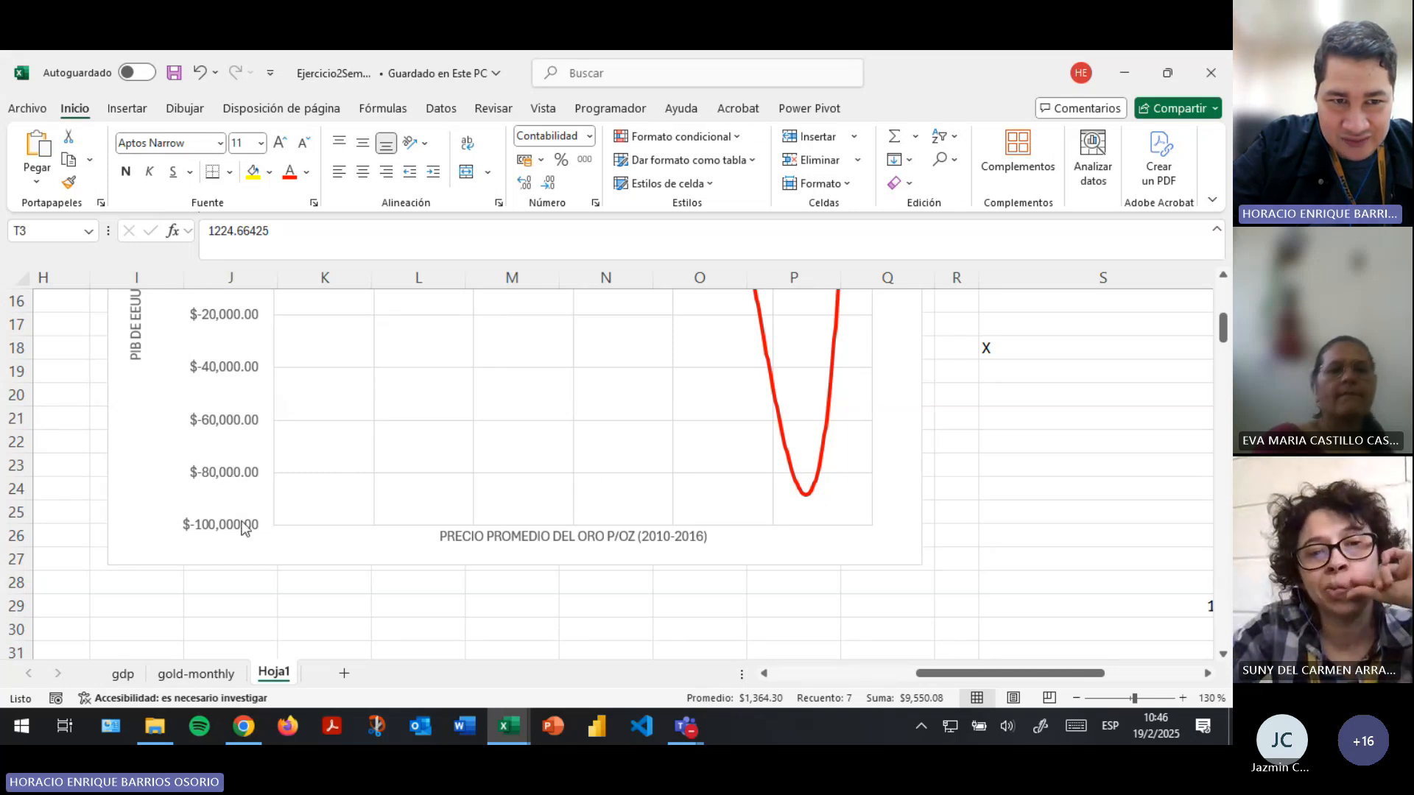
scroll(228, 442, up, 1)
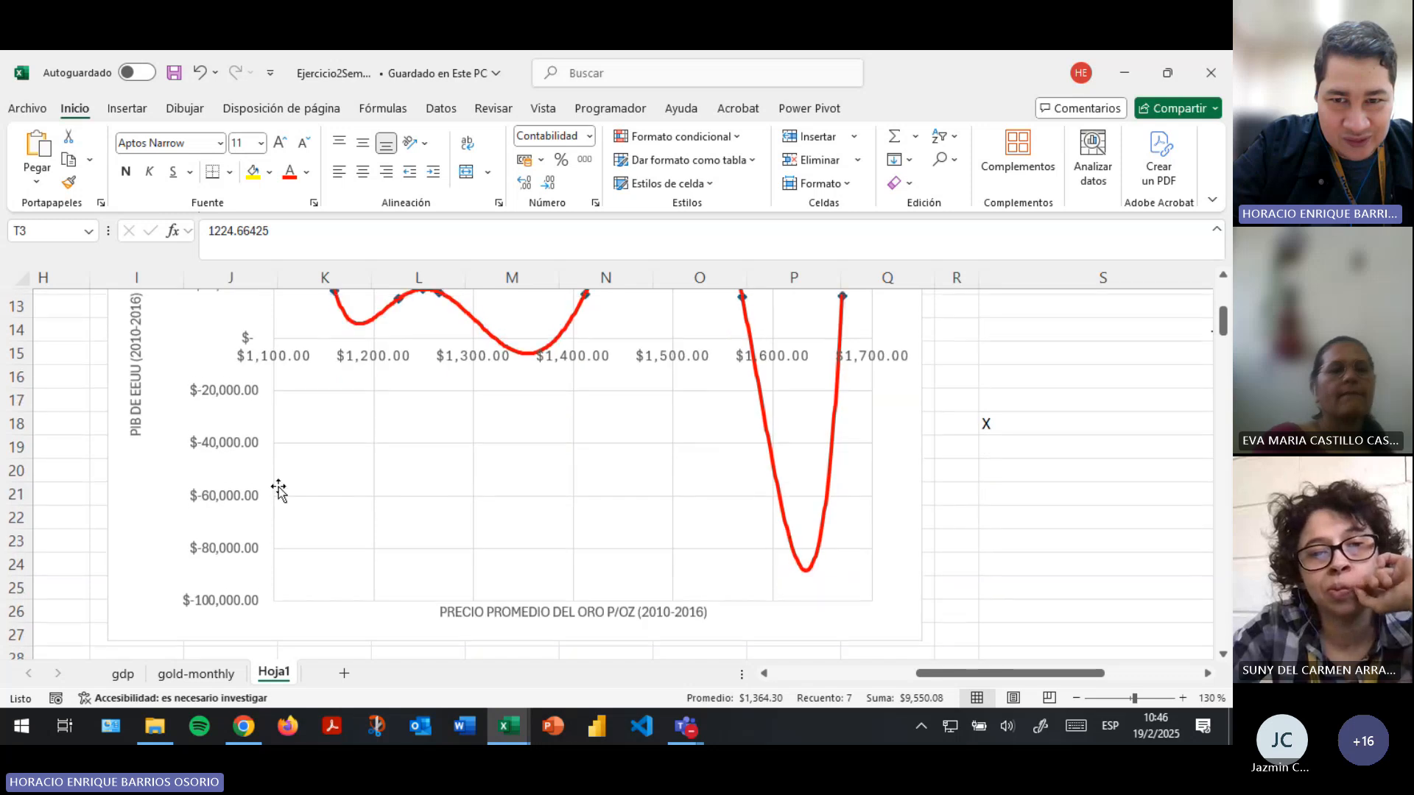
scroll(773, 589, up, 3)
click(168, 394)
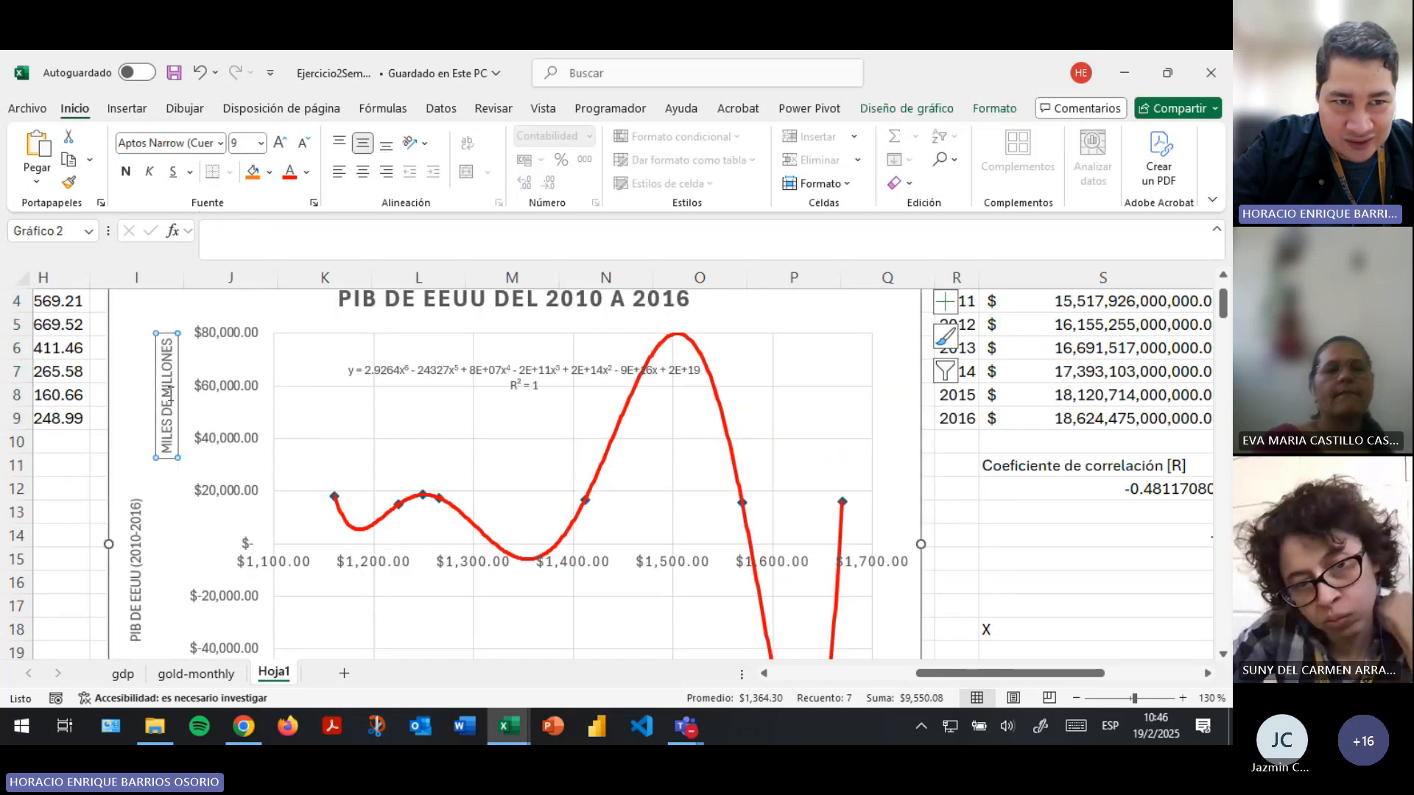
scroll(648, 505, down, 3)
scroll(852, 537, up, 3)
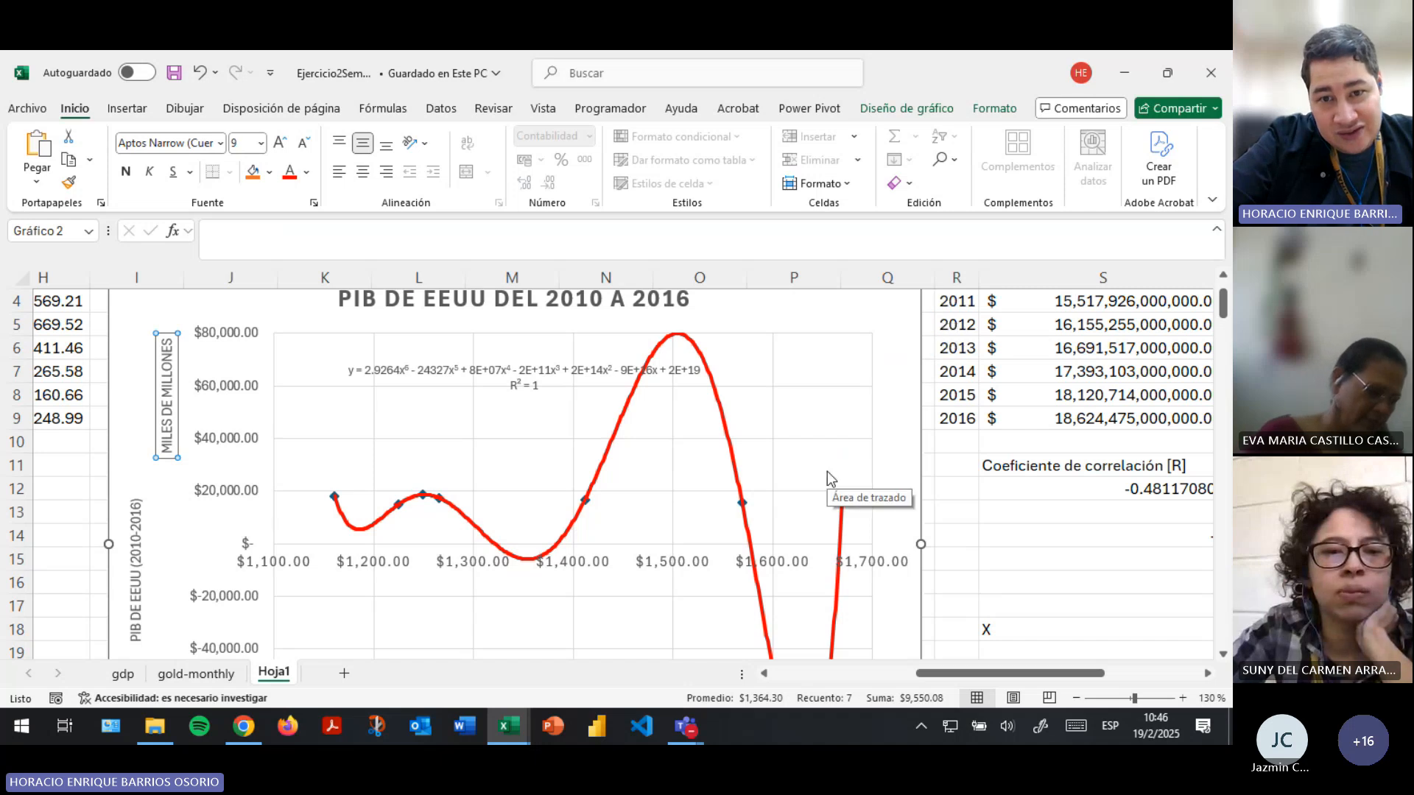
scroll(829, 477, down, 2)
scroll(827, 475, down, 3)
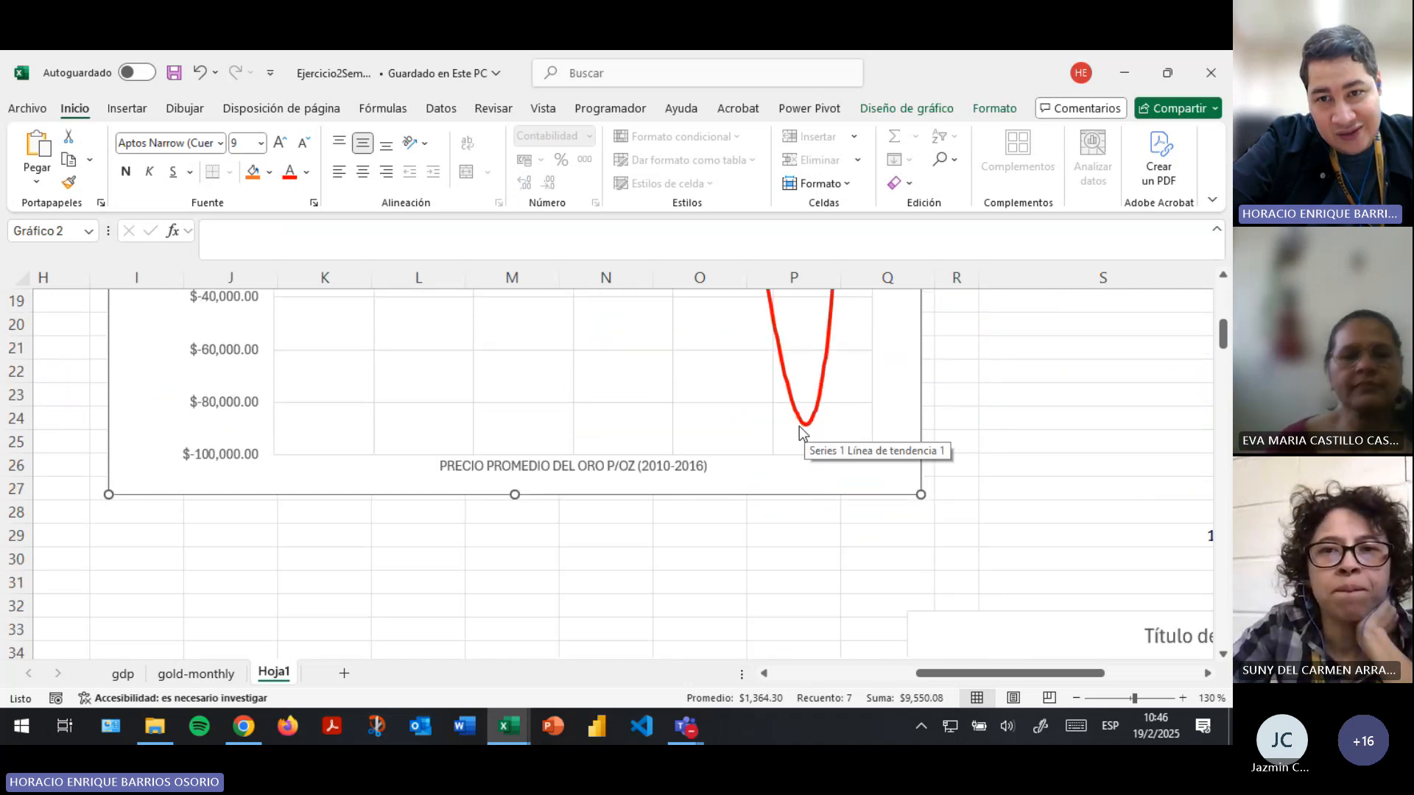
scroll(799, 427, up, 5)
- Review the sixth-degree trendline equation on the chart and the curve's path through the data points
click(457, 369)
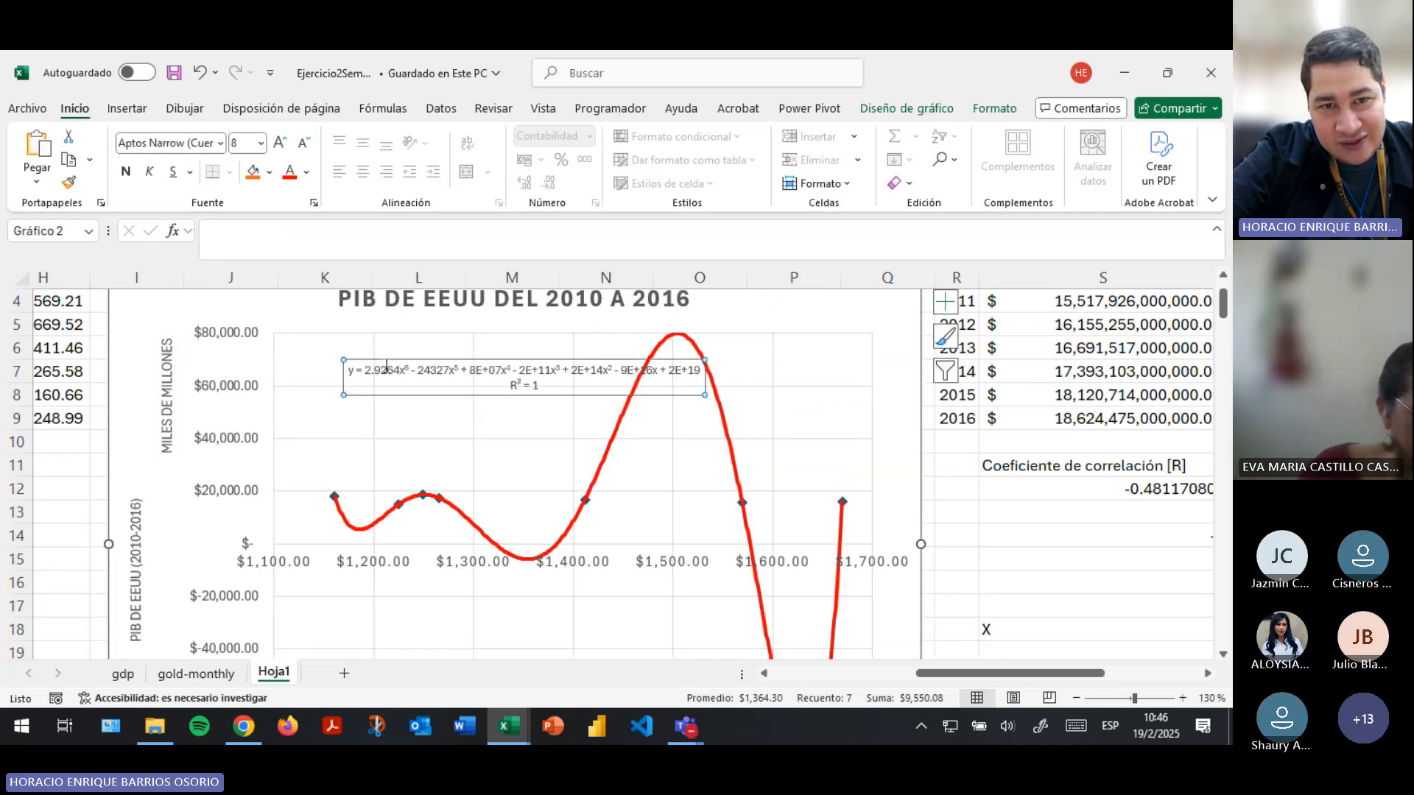
drag(369, 366, 704, 375)
click(1041, 560)
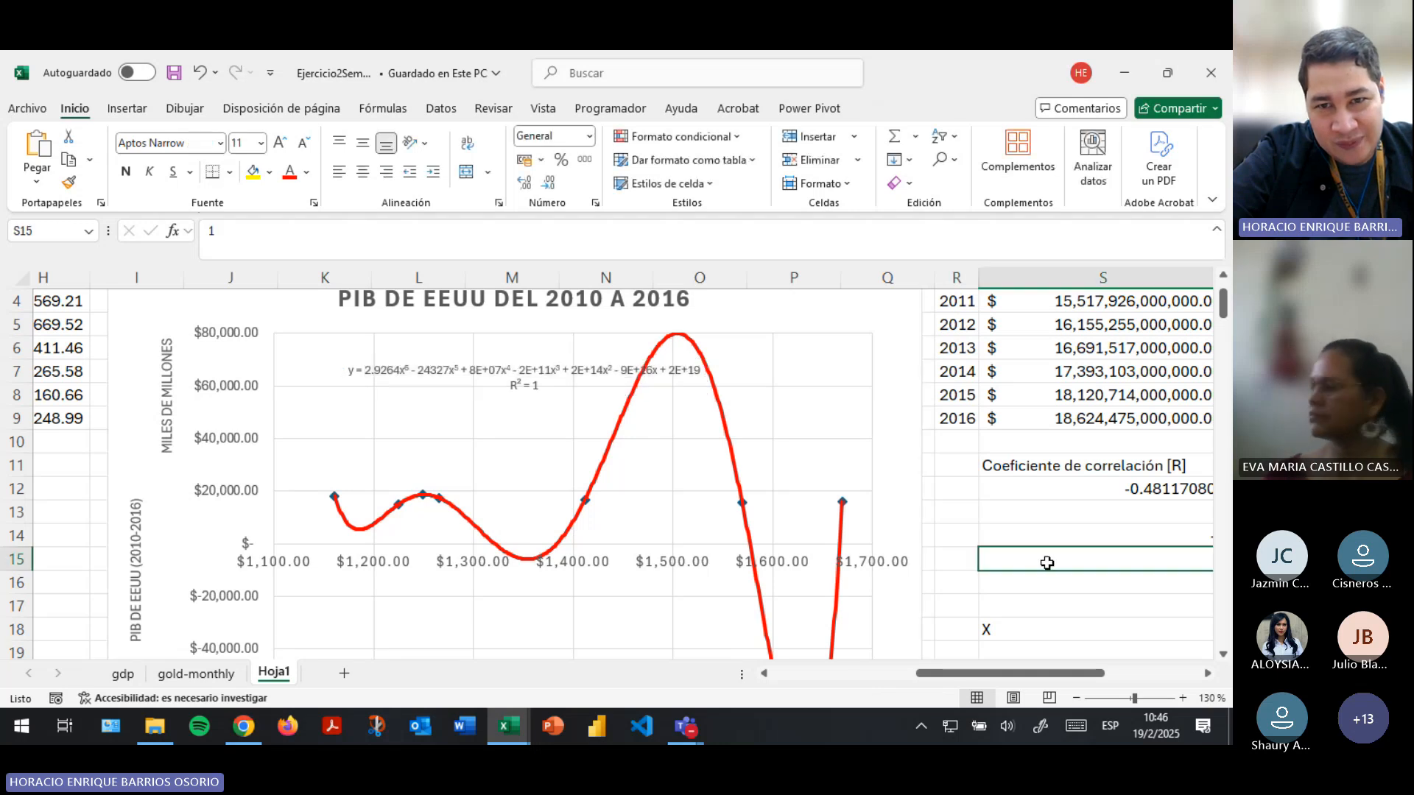
scroll(772, 426, down, 2)
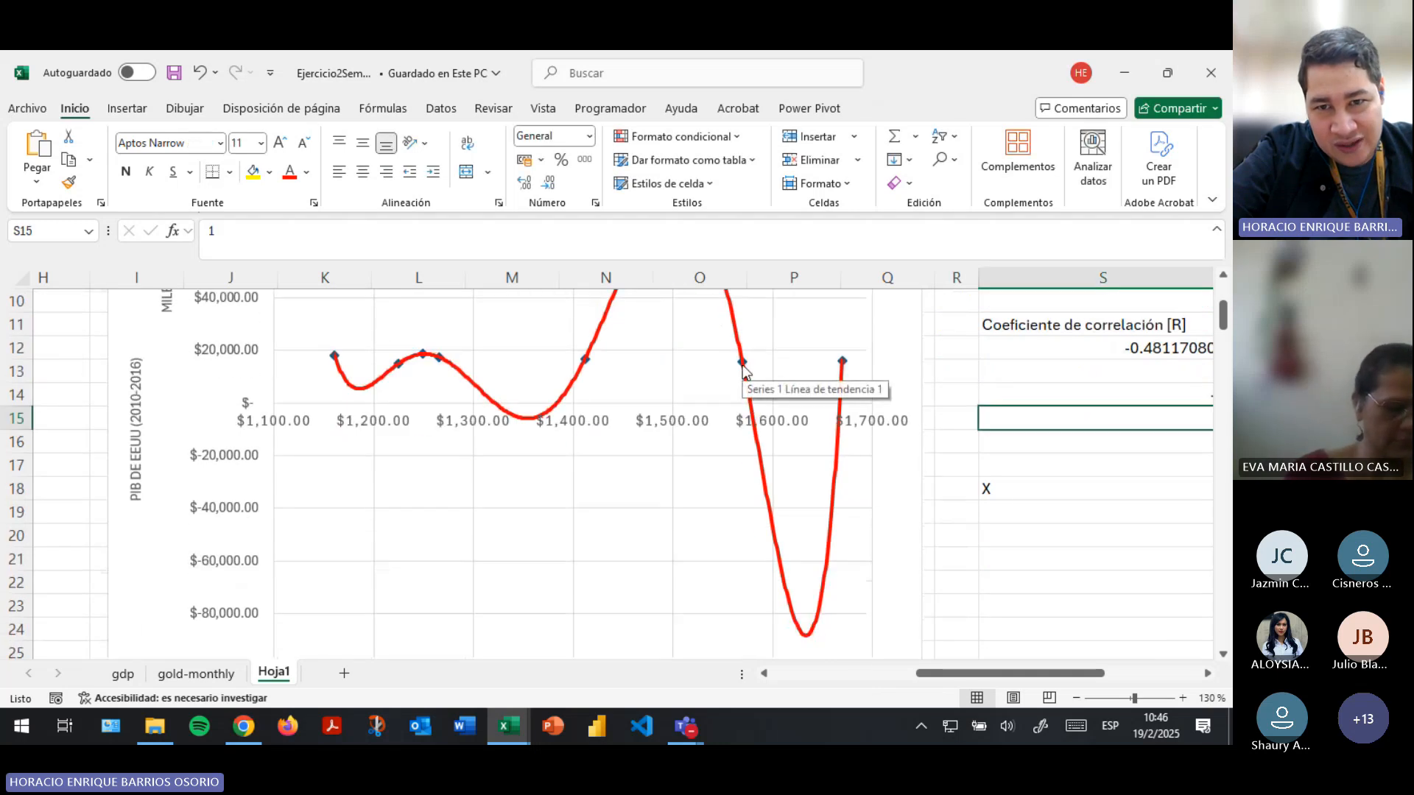
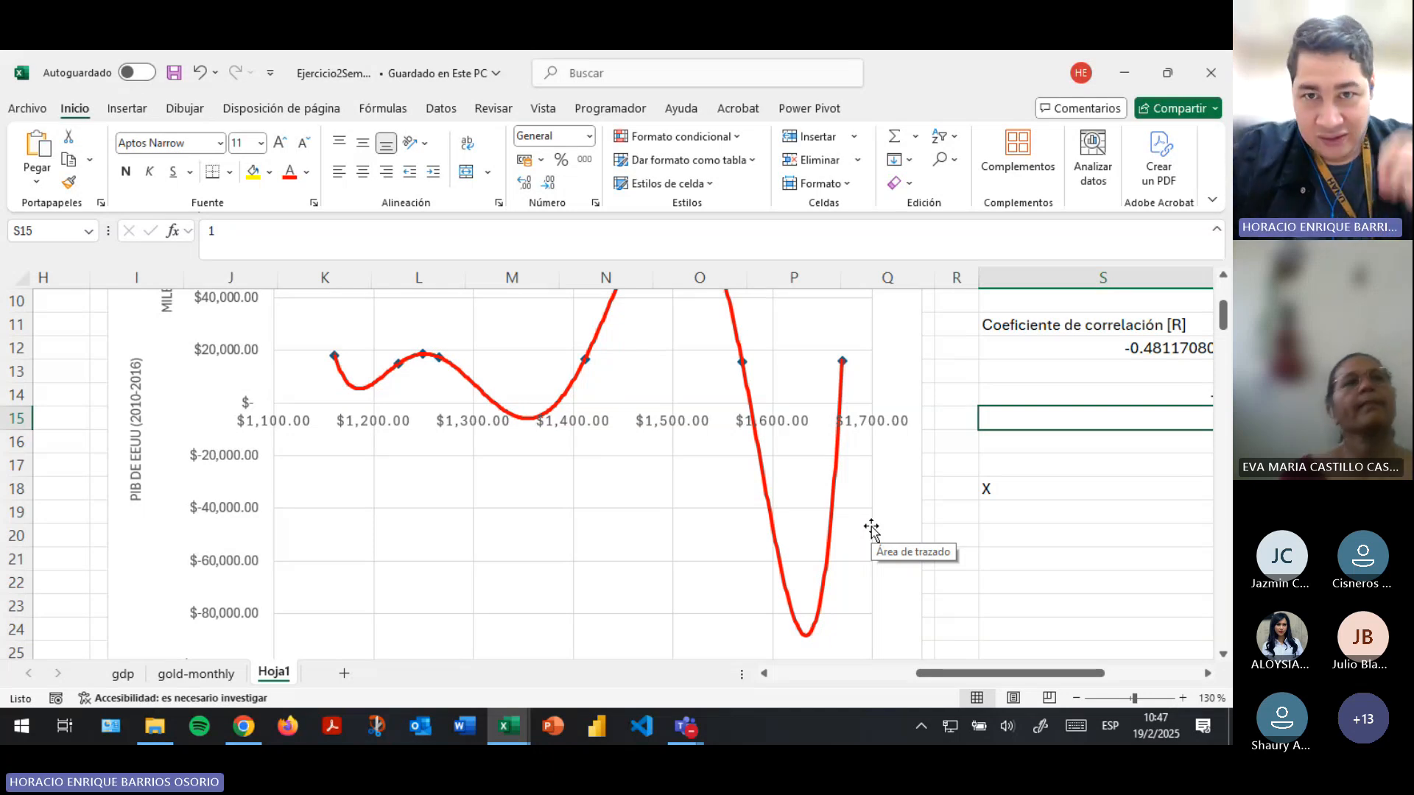
- Examine how the trendline rises and falls between the plotted points, comparing it with its equation label and the PIB EEUU values
scroll(1003, 395, up, 3)
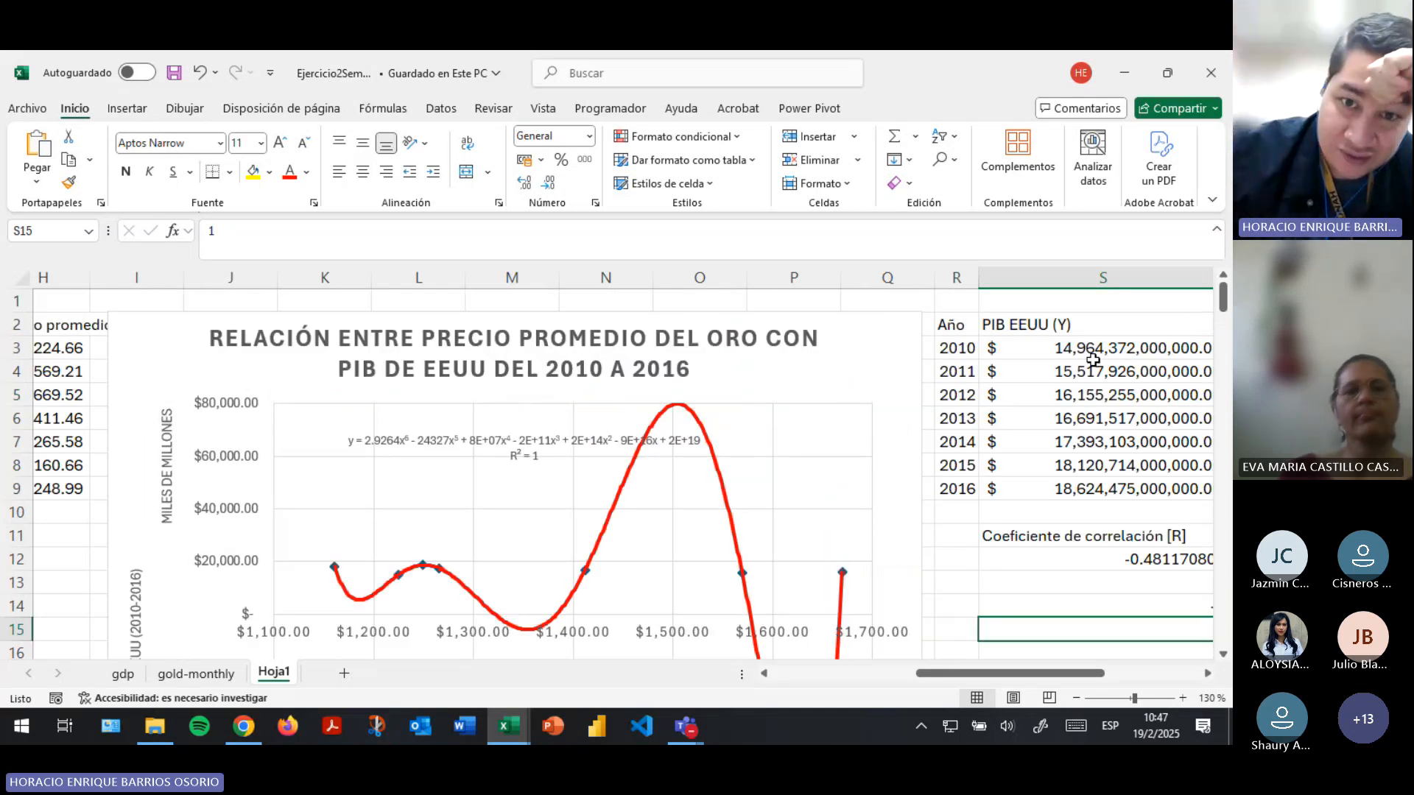
scroll(703, 502, down, 2)
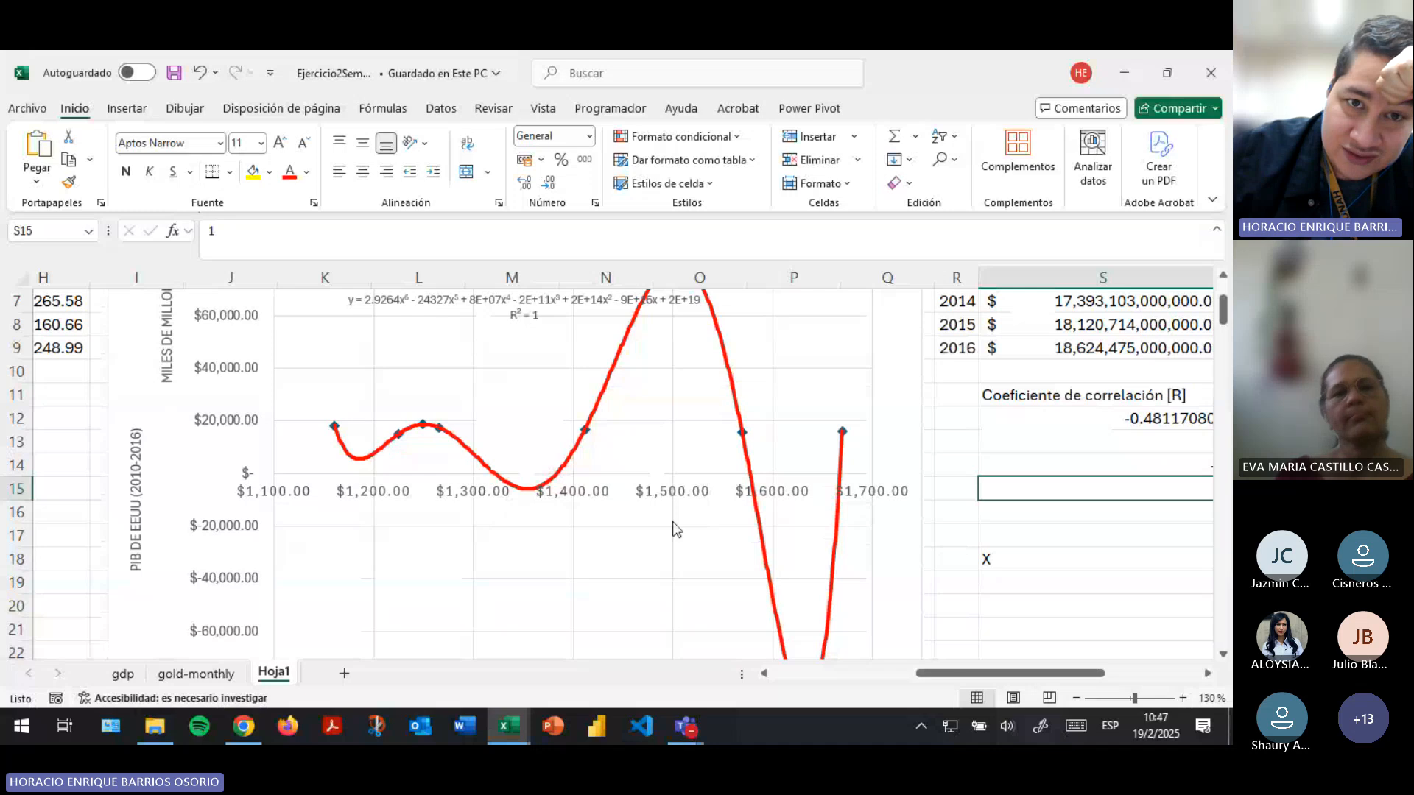
click(519, 317)
drag(533, 316, 535, 319)
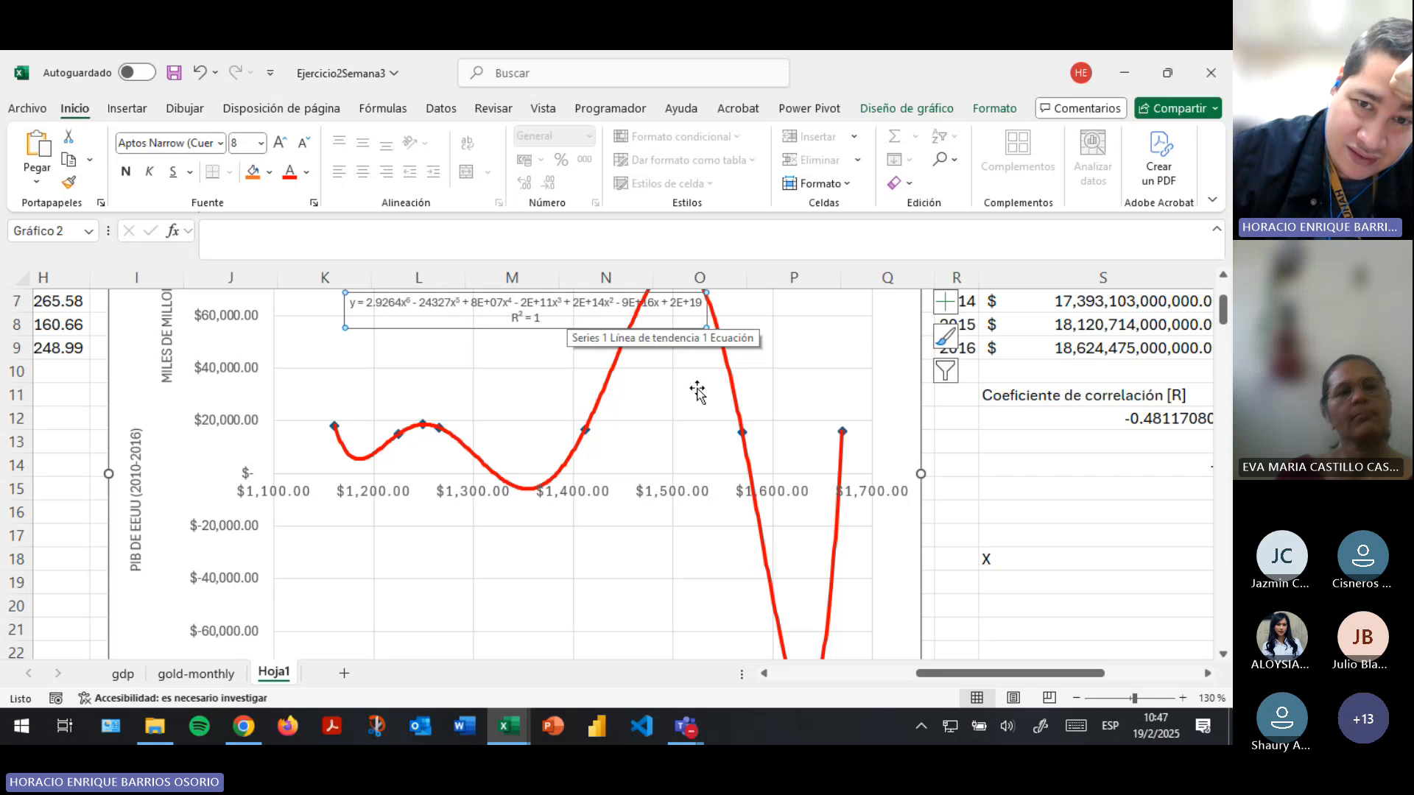
click(758, 475)
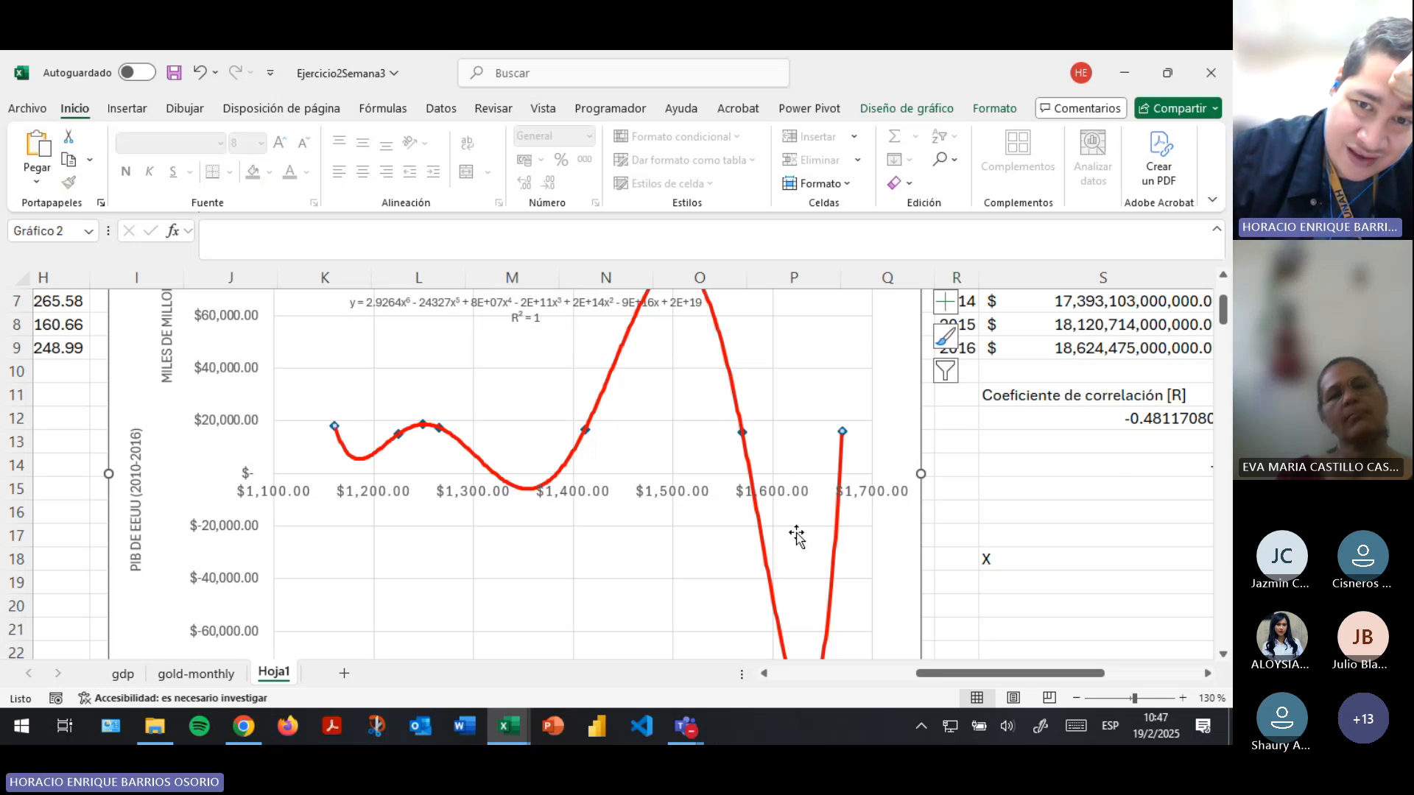
scroll(796, 538, down, 3)
scroll(781, 457, up, 2)
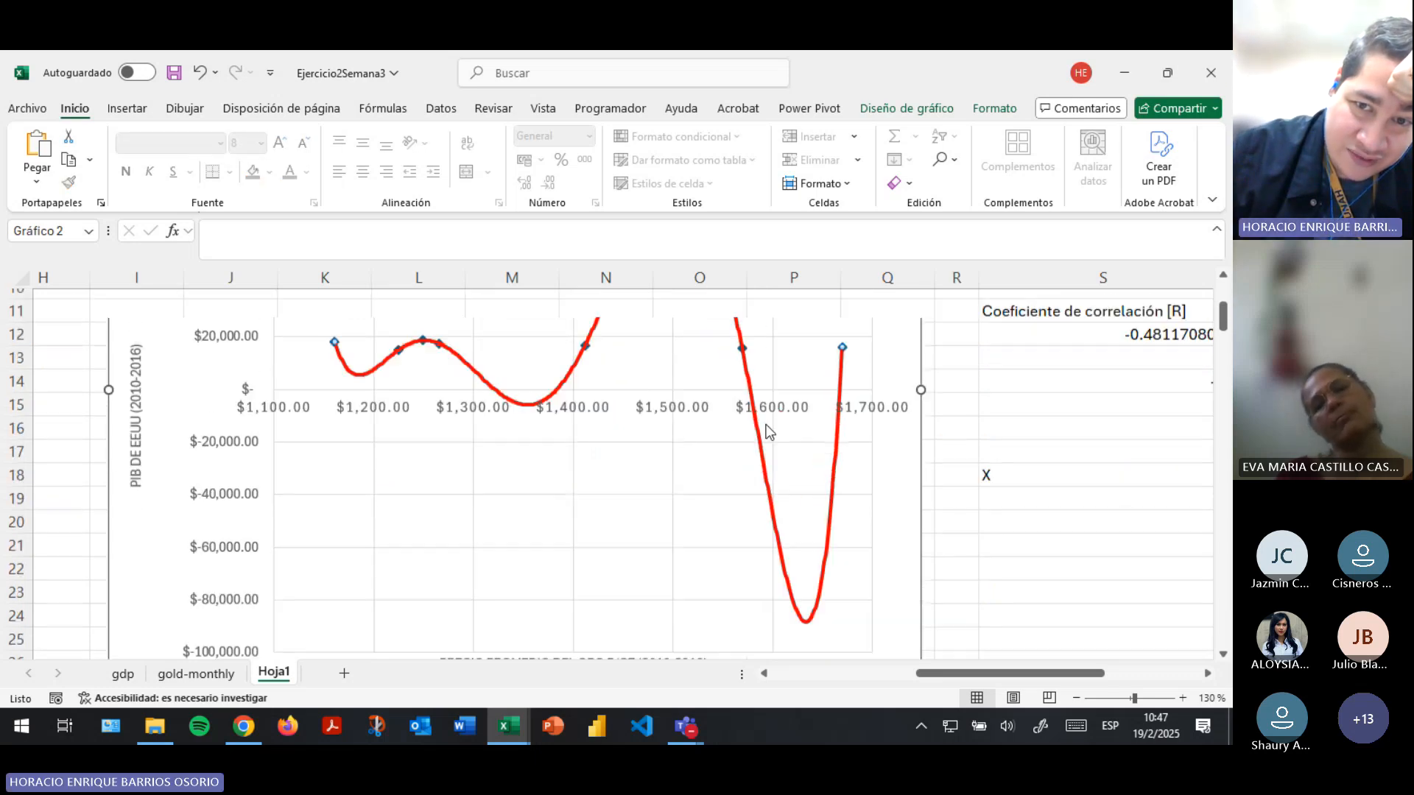
scroll(769, 431, up, 1)
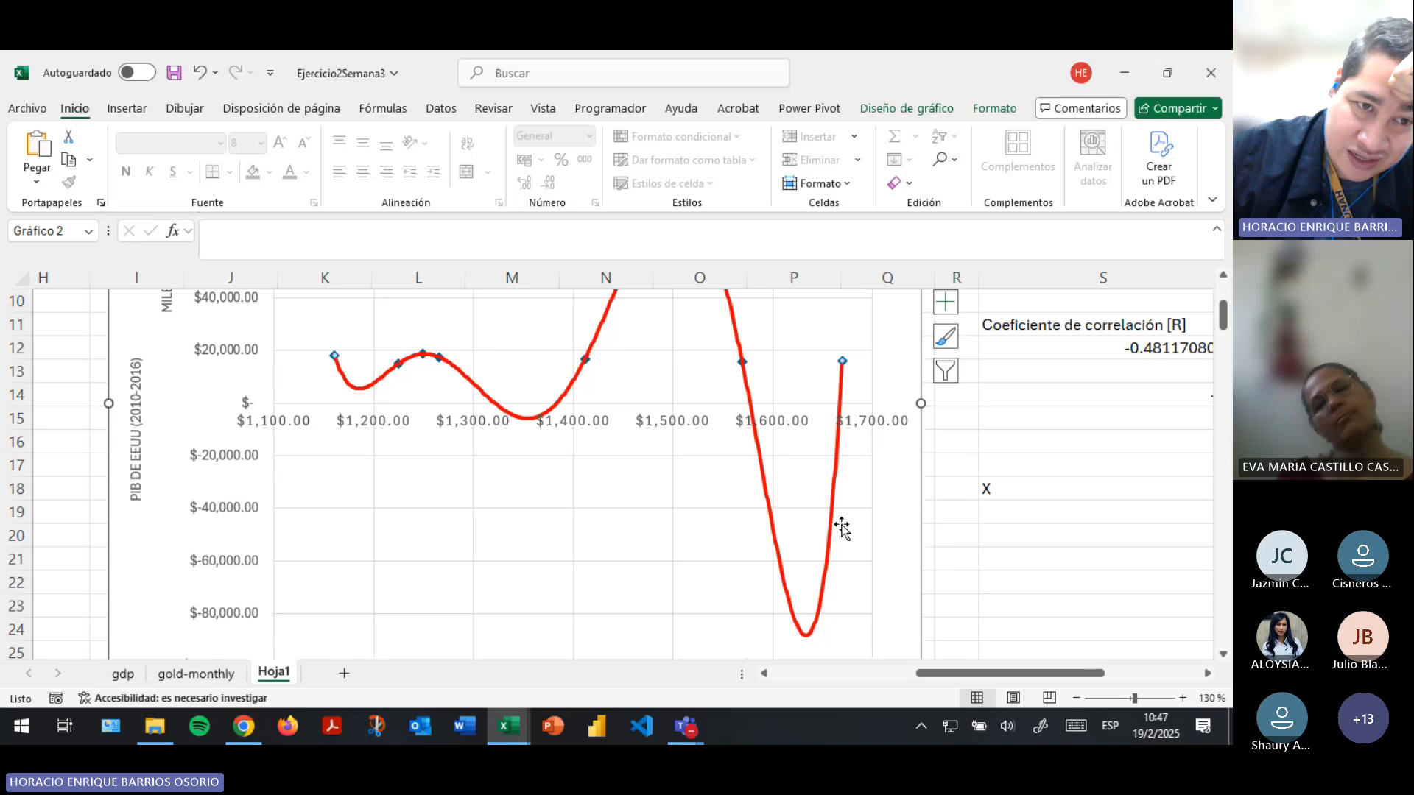
scroll(443, 457, up, 3)
- Copy the sixth-degree trendline equation, without the R² line, from the chart label into cell V1, keeping the label's text intact
click(443, 451)
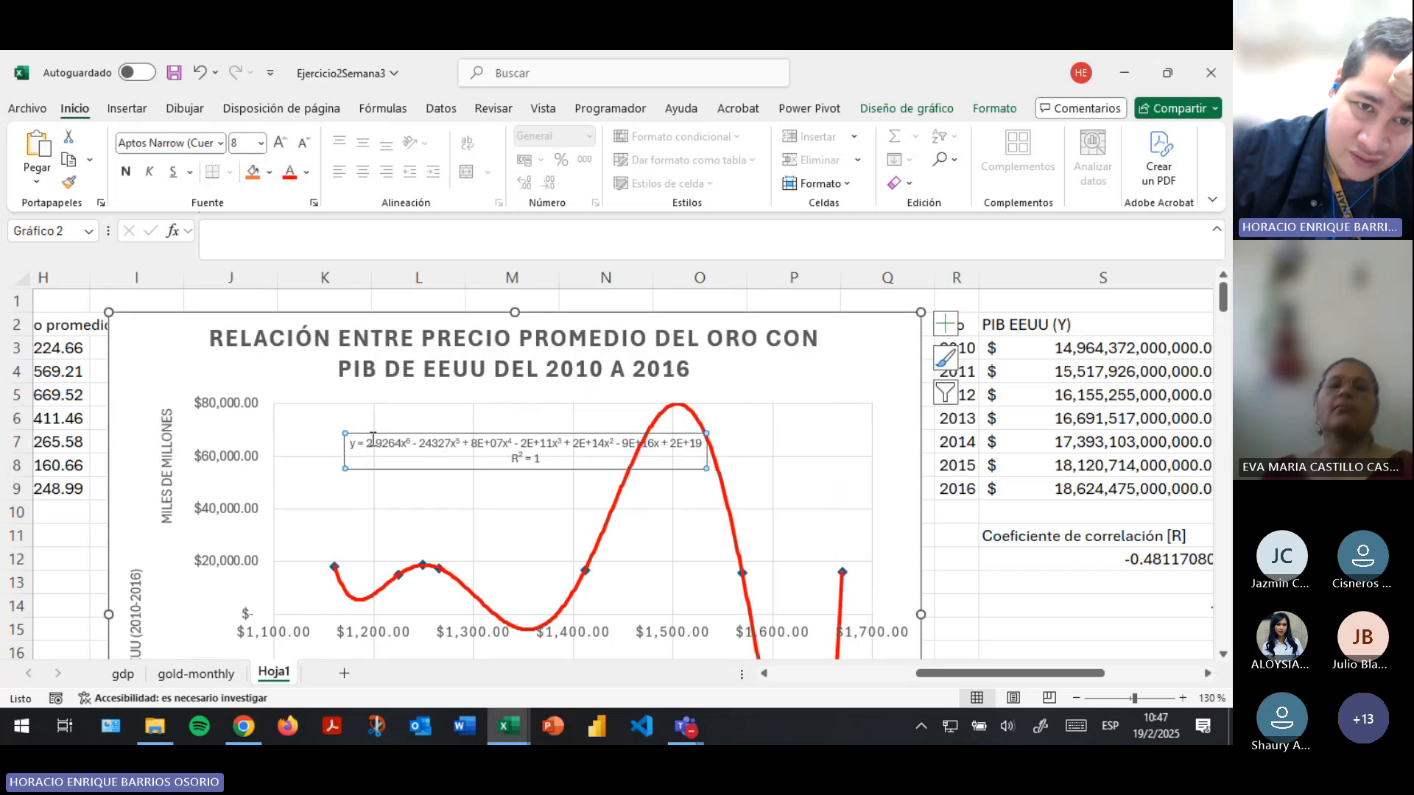
drag(351, 443, 705, 443)
key(ctrl+c)
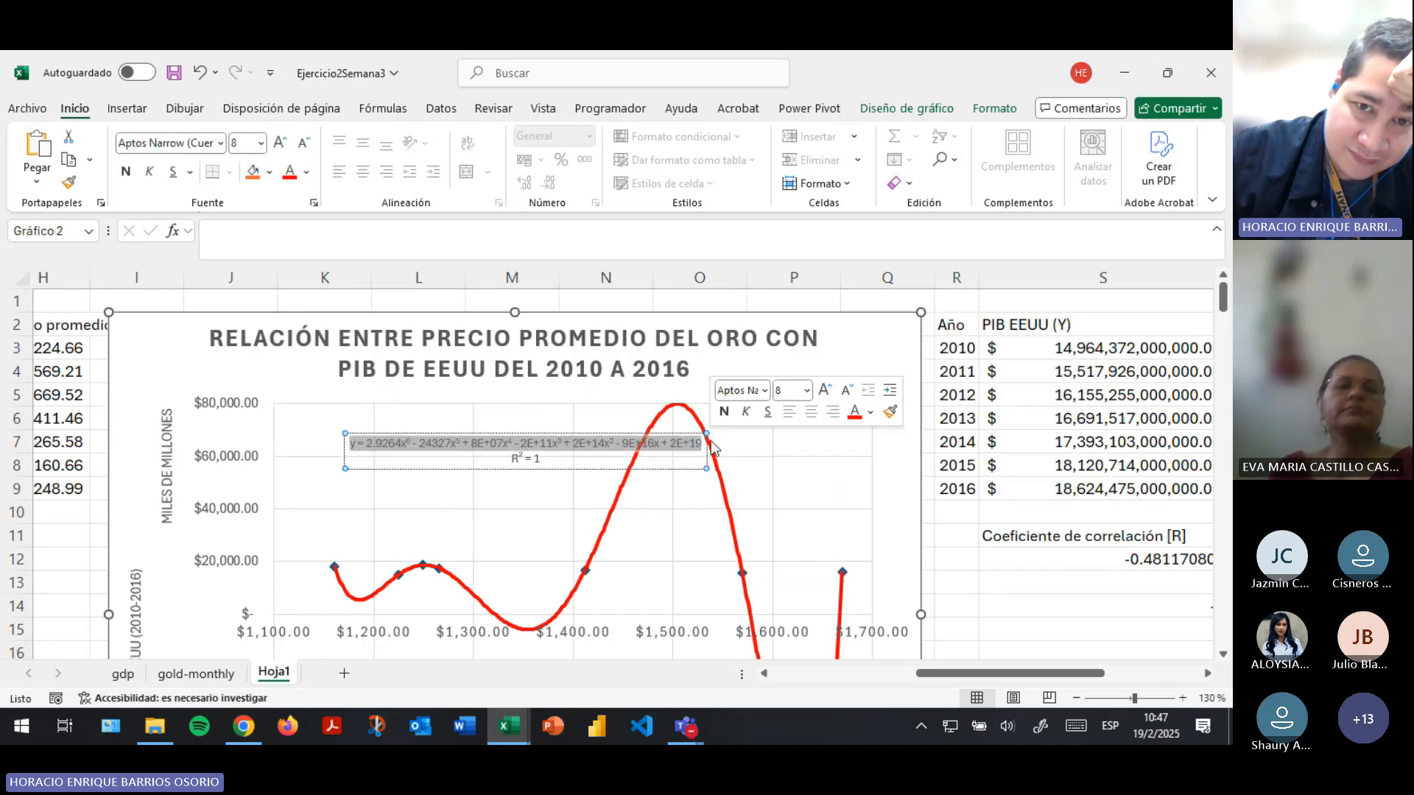
key(Delete)
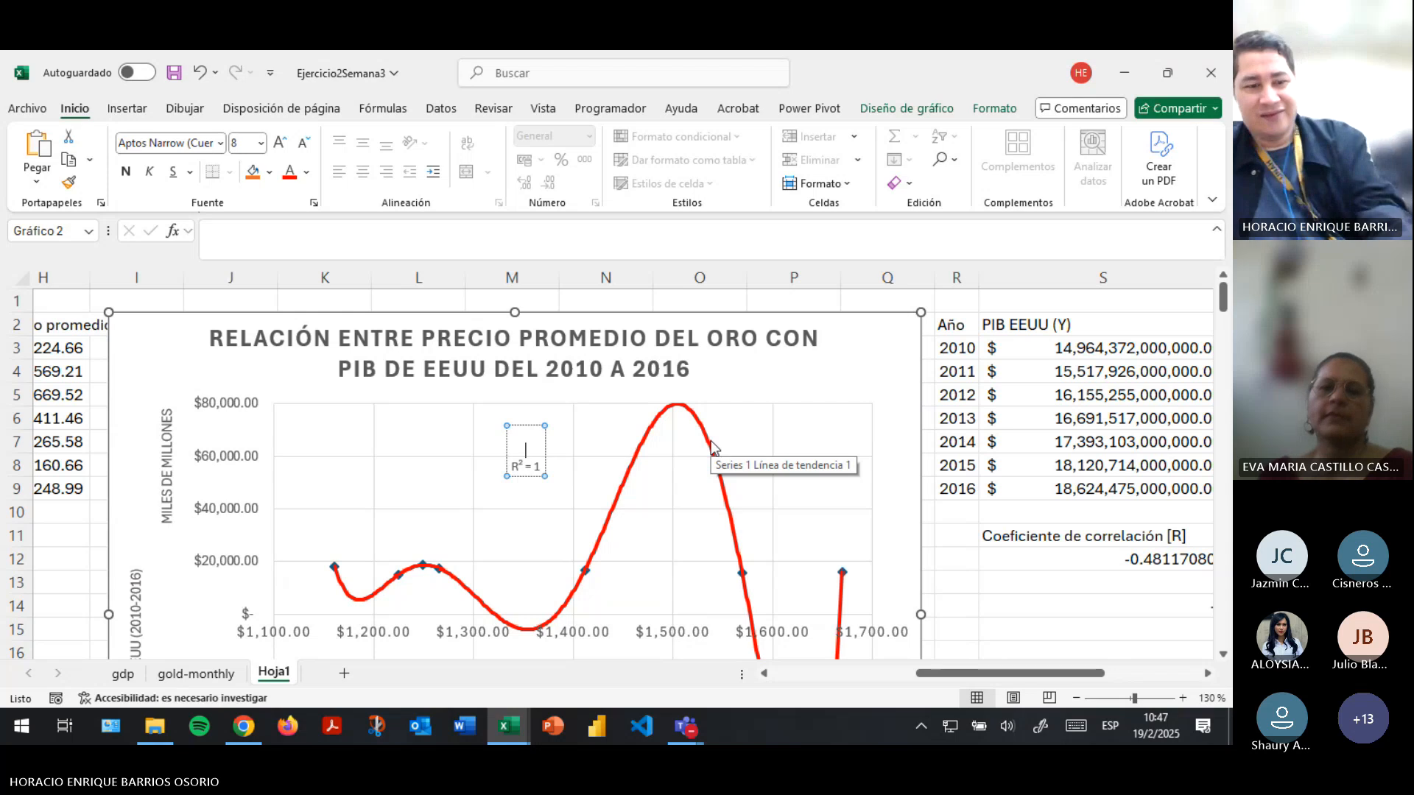
key(ctrl+z)
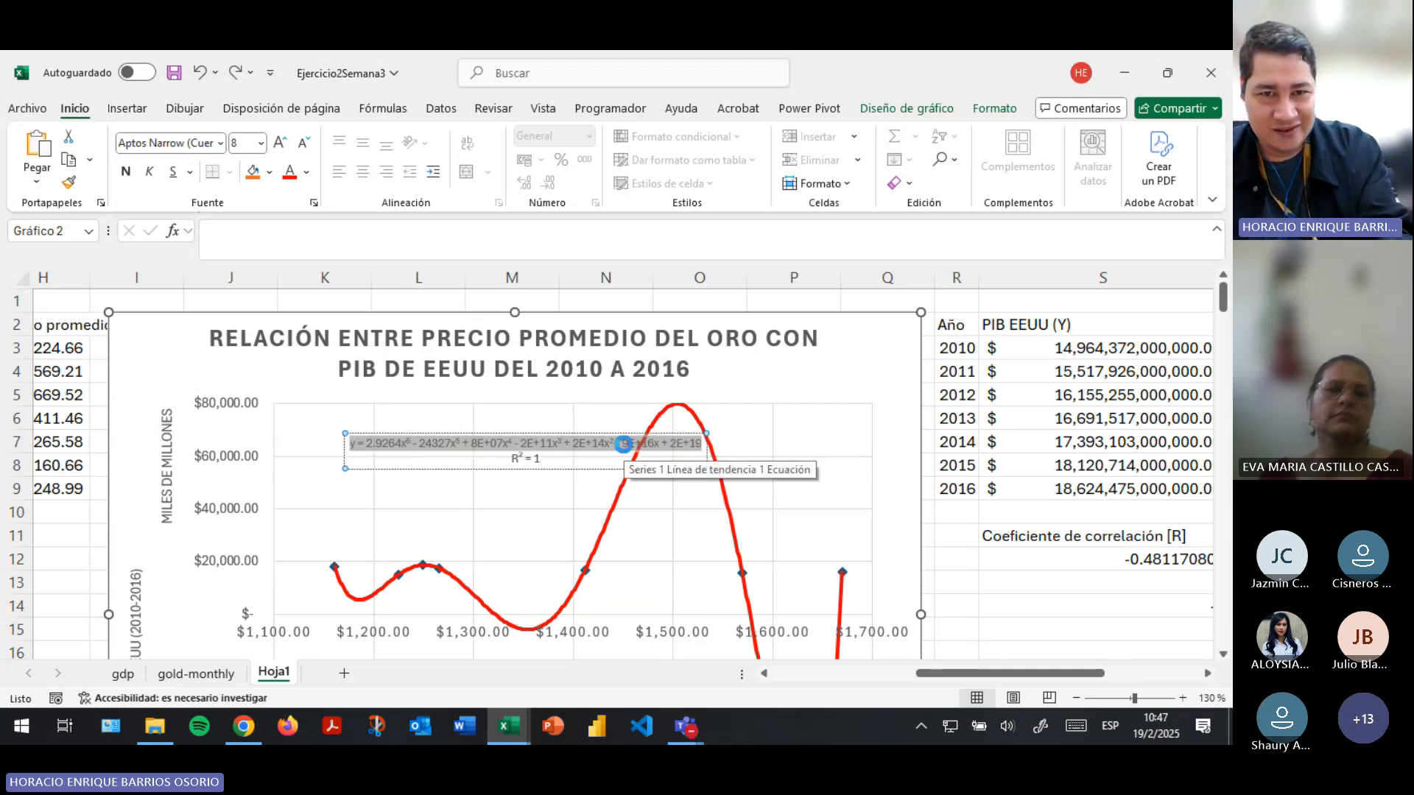
key(Delete)
key(ctrl+z)
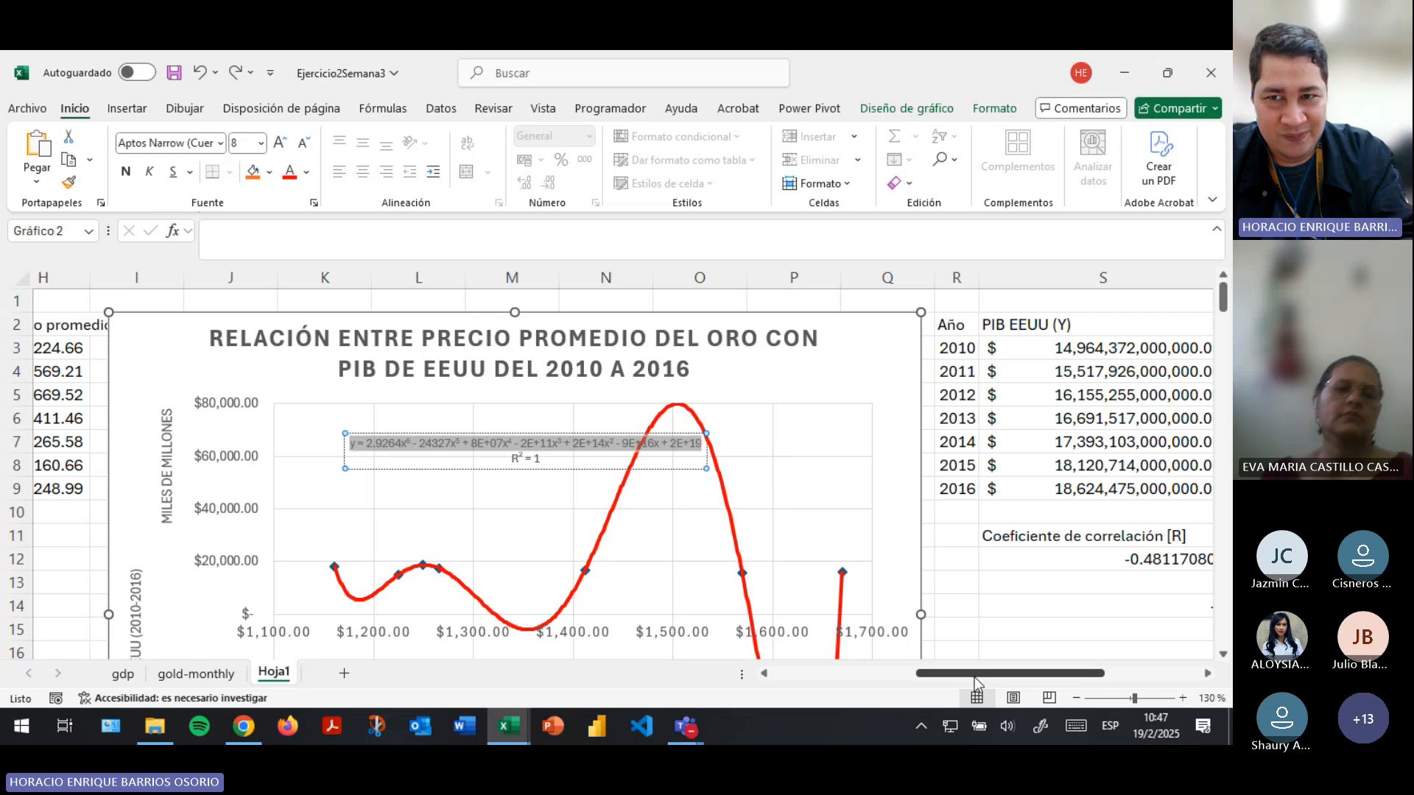
drag(972, 675, 1116, 676)
click(1206, 675)
click(1207, 675)
click(1206, 676)
click(1206, 675)
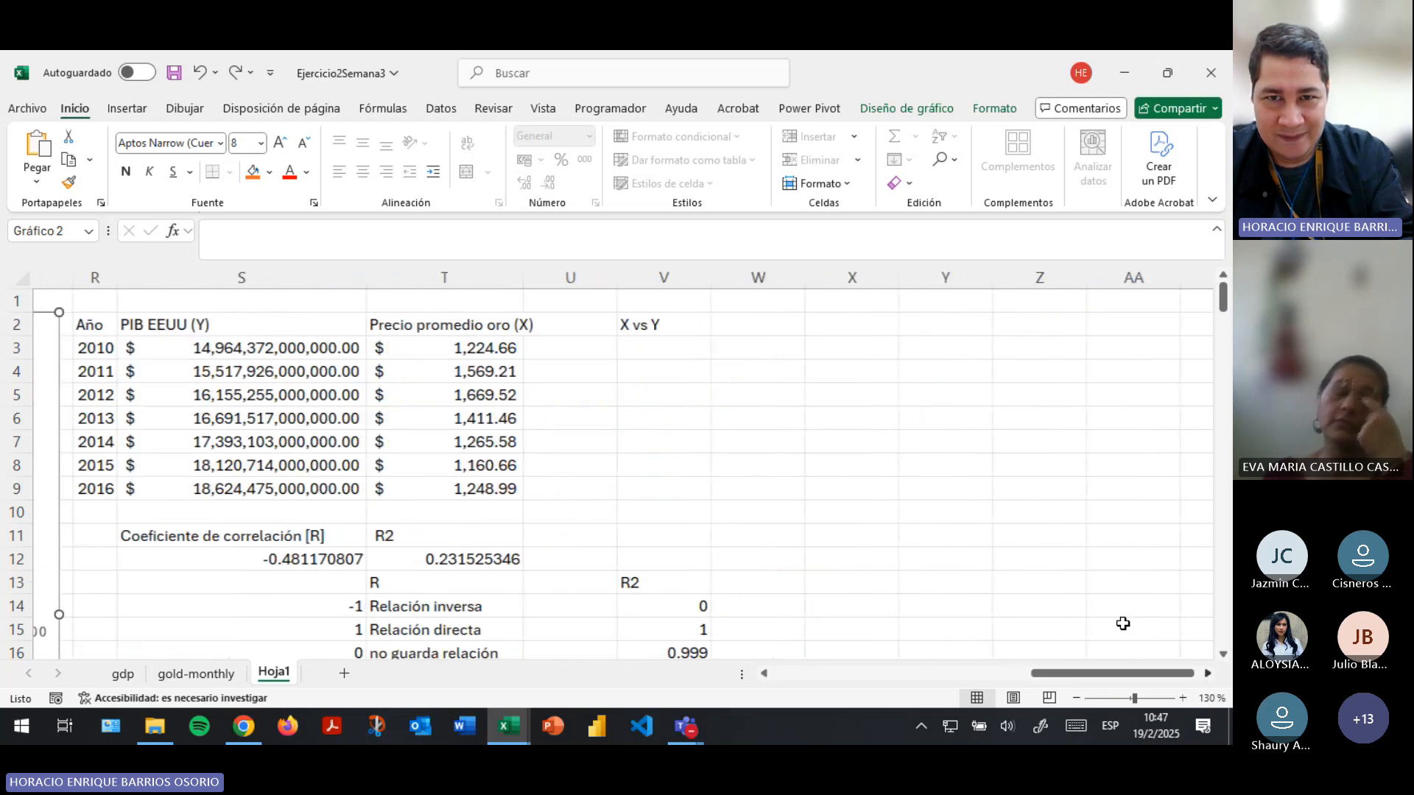
click(612, 295)
key(ctrl+v)
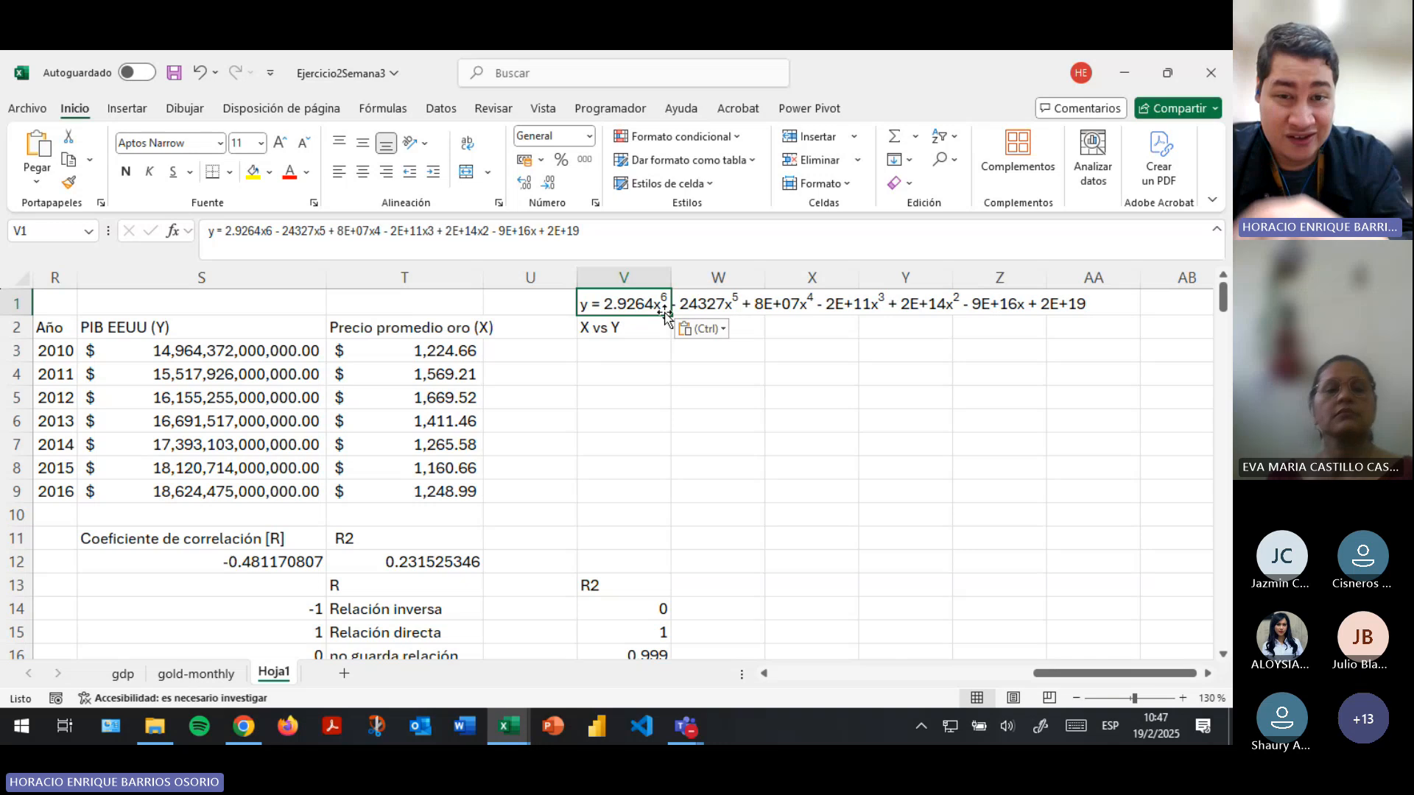
- Enter the equation's constant term as the formula =2e19 in cell W3
click(639, 347)
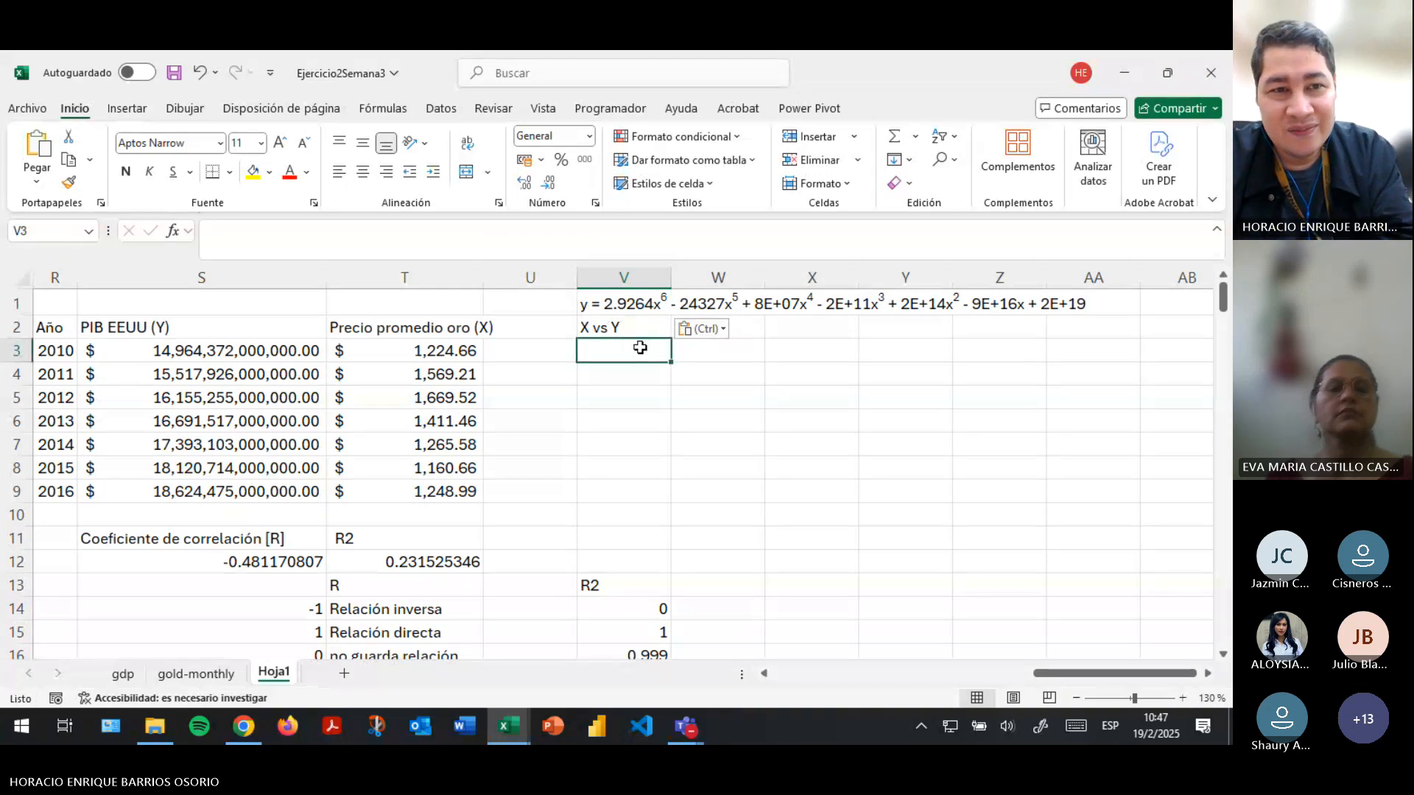
key(Right)
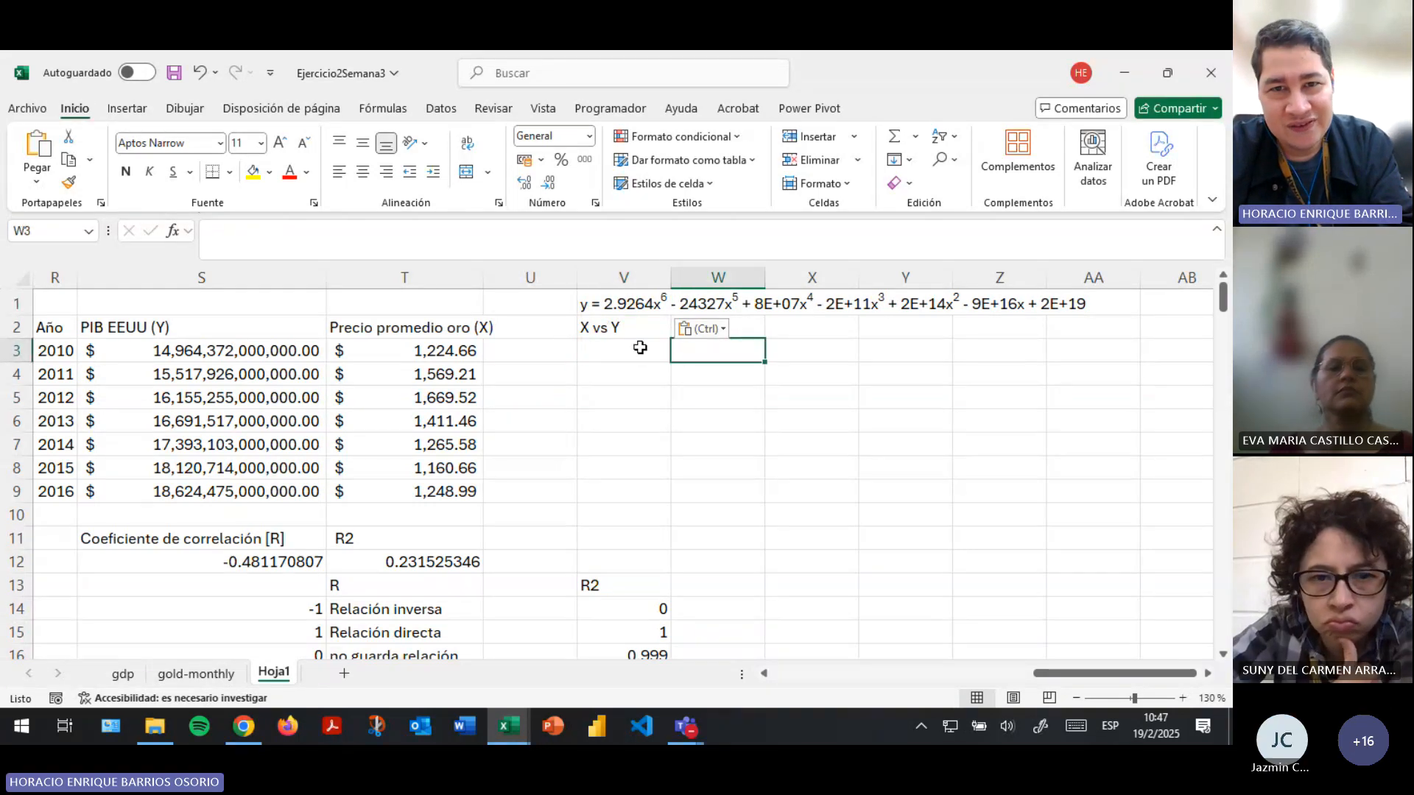
text(=)
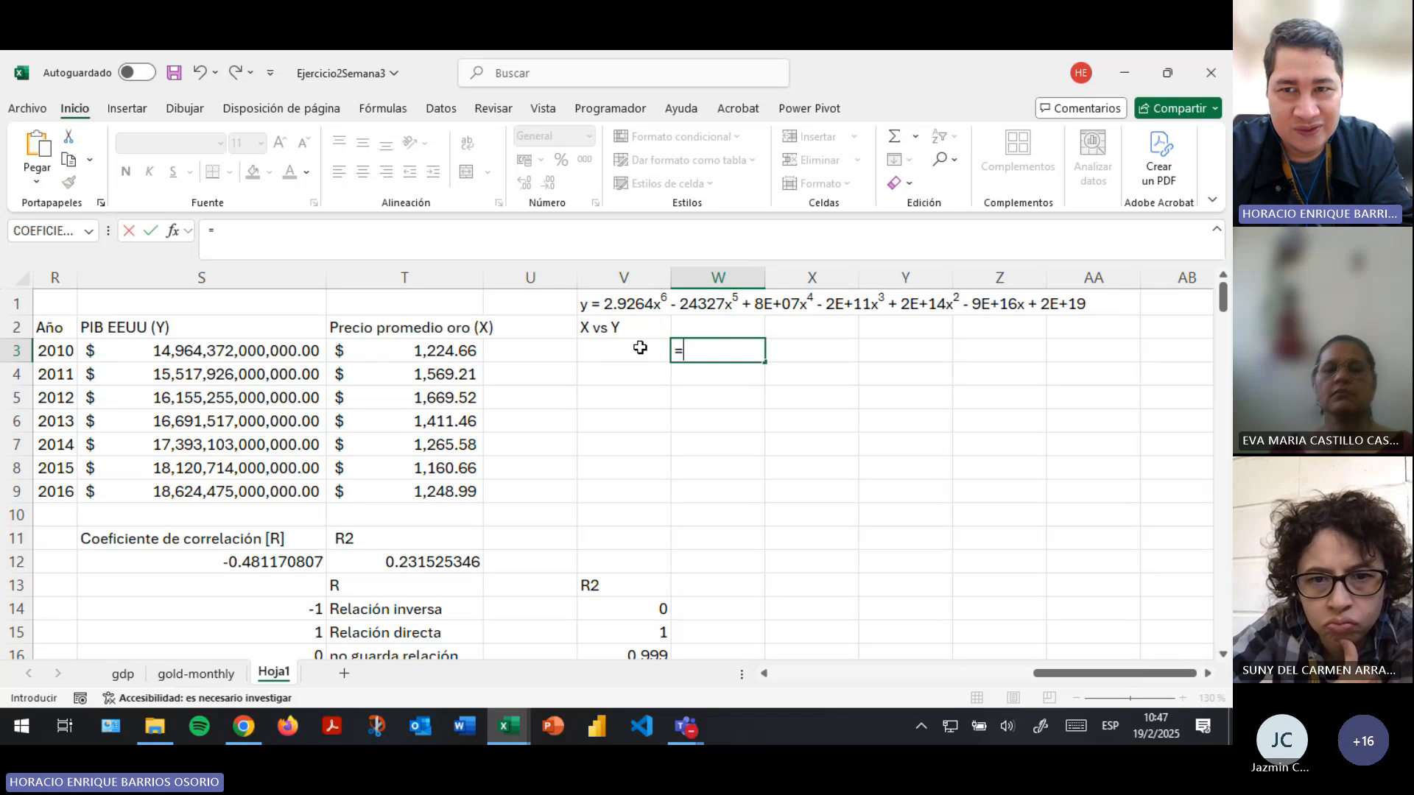
text(2ee1)
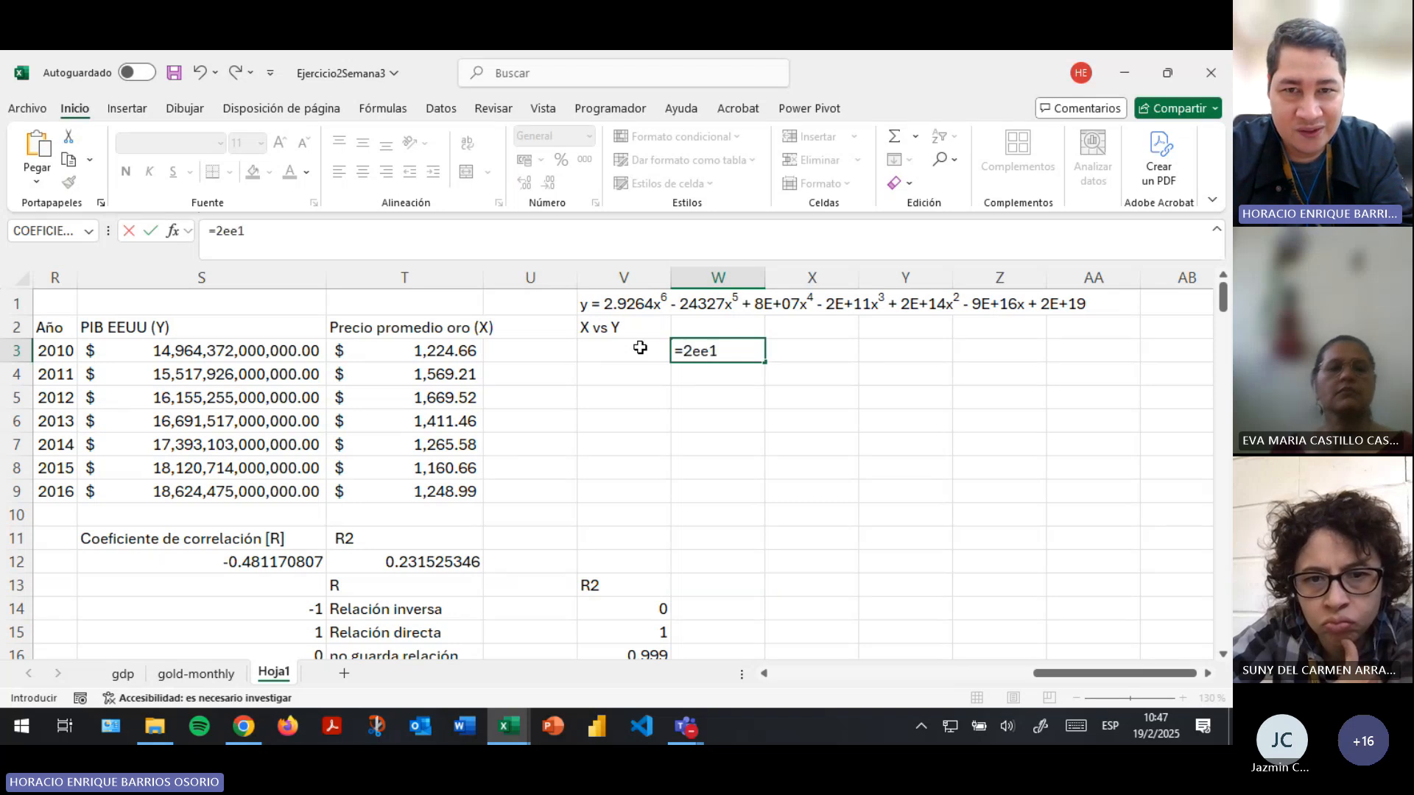
text(9)
key(Return)
key(Escape)
key(BackSpace)
key(BackSpace)
key(BackSpace)
text(1)
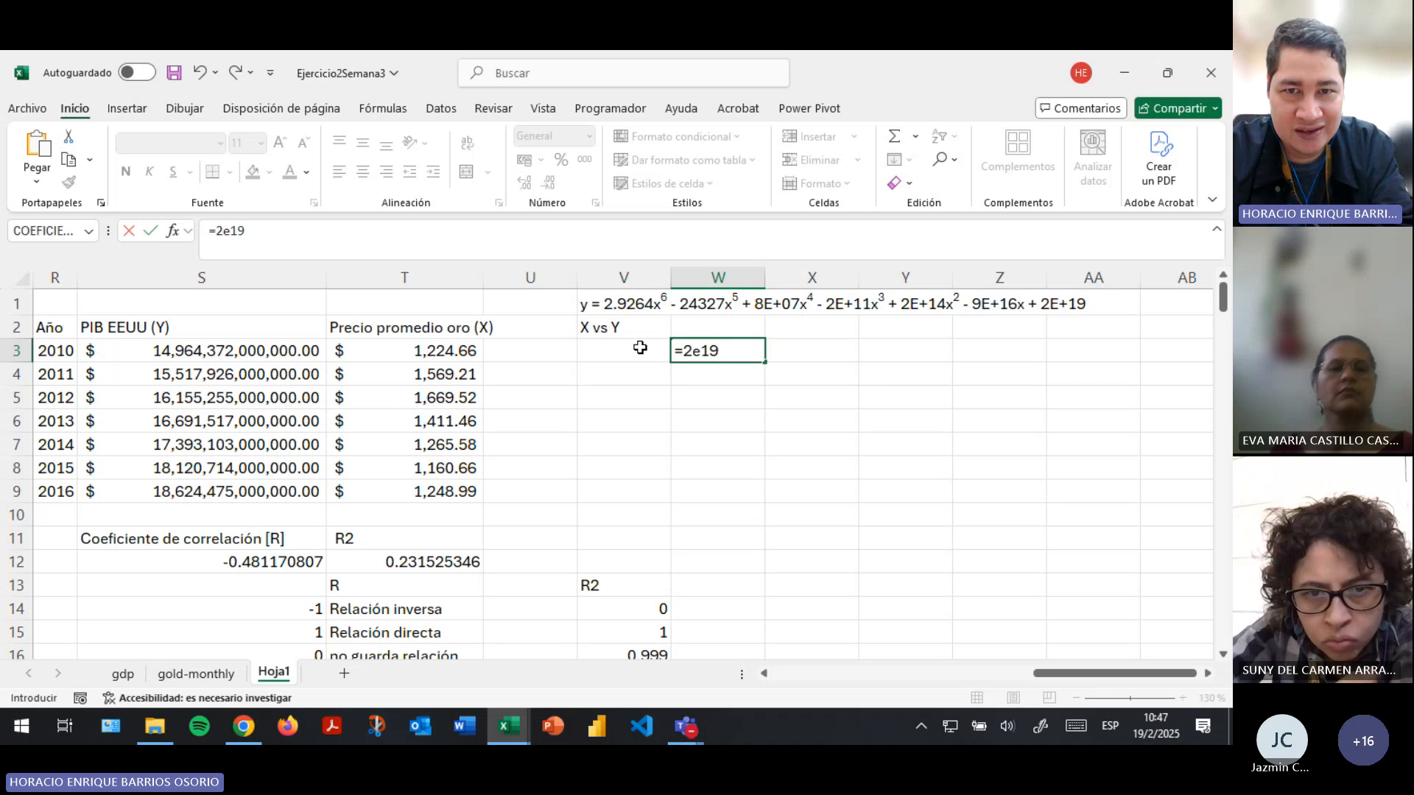
click(640, 347)
key(Right)
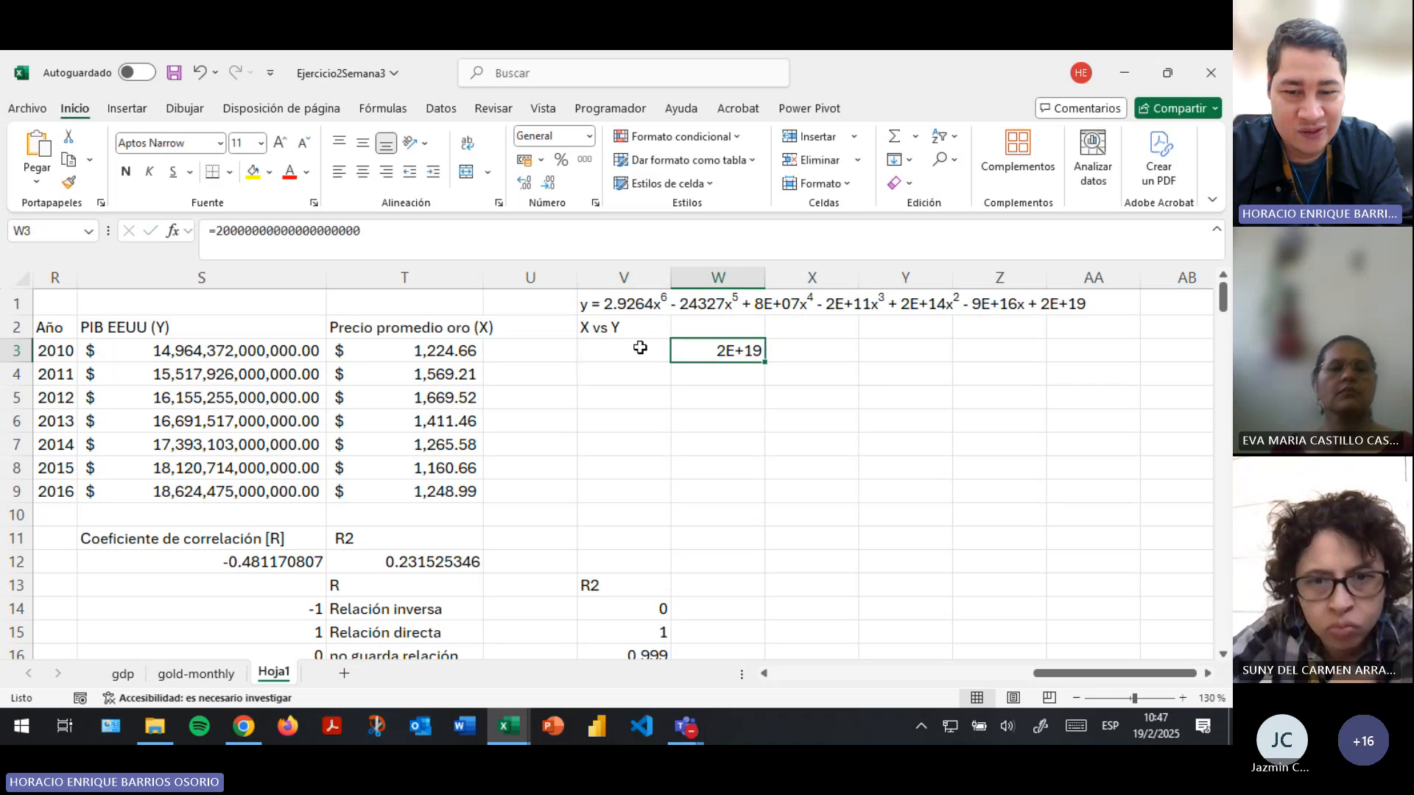
- Replace the content of W3 with the constant term and linear coefficient, 2e19-9e16*
text(2)
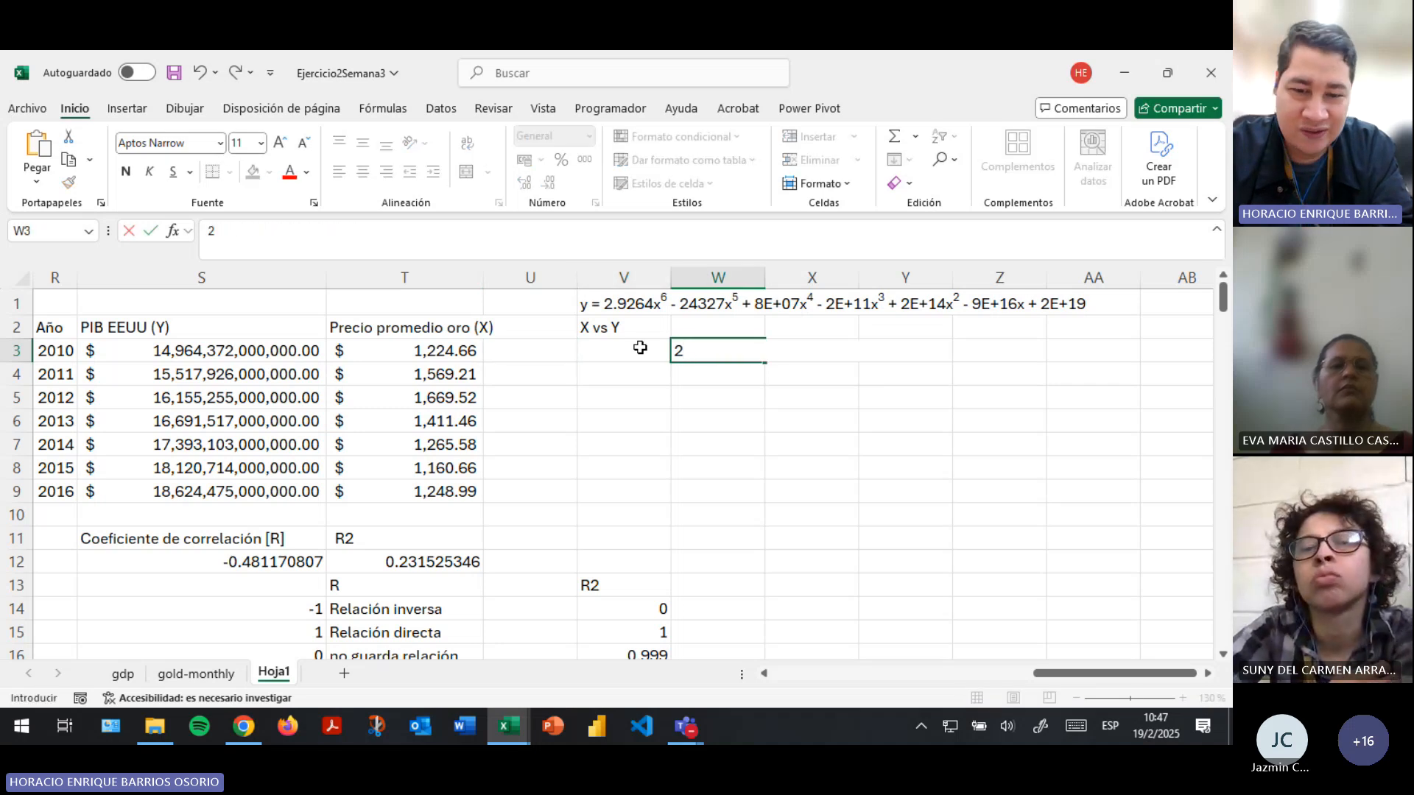
text(e19)
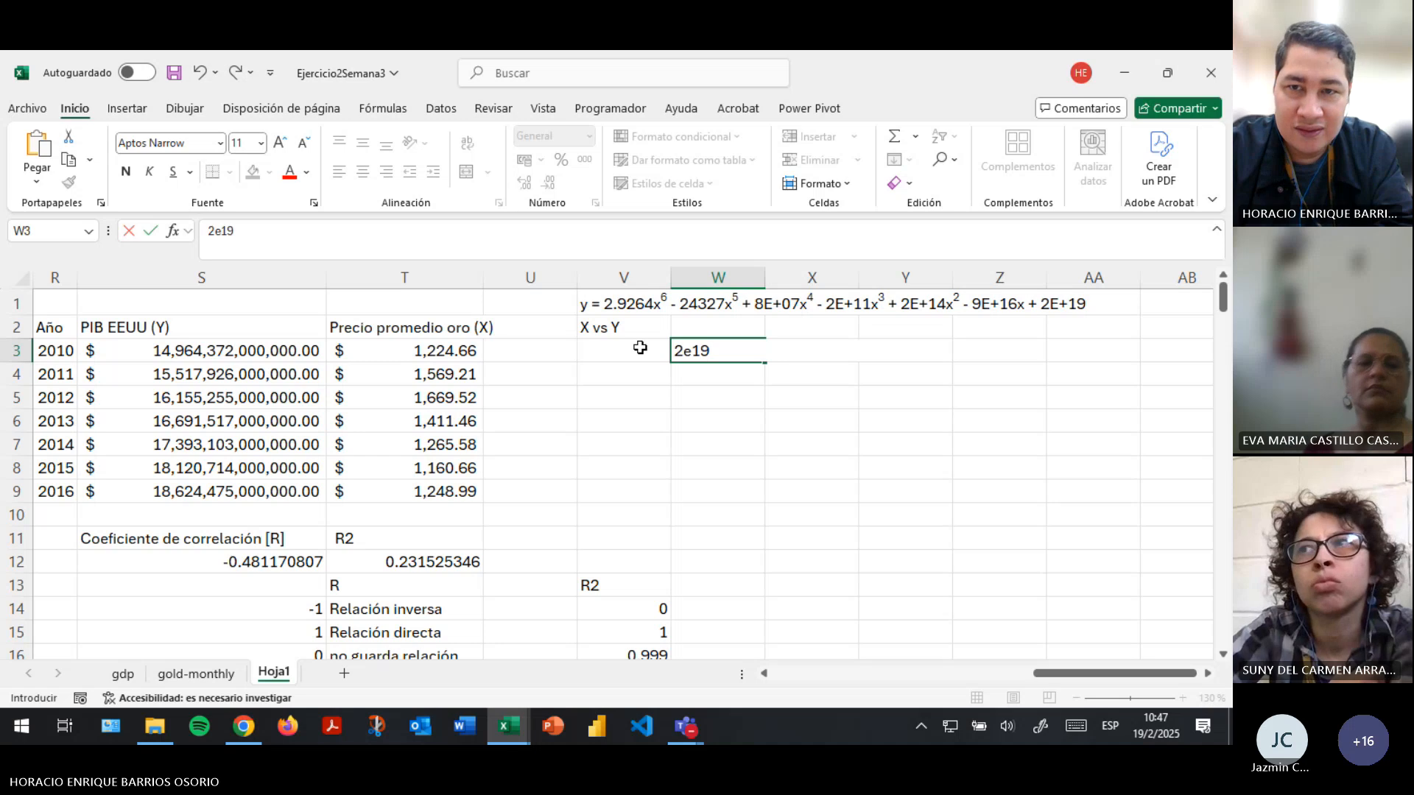
text(+)
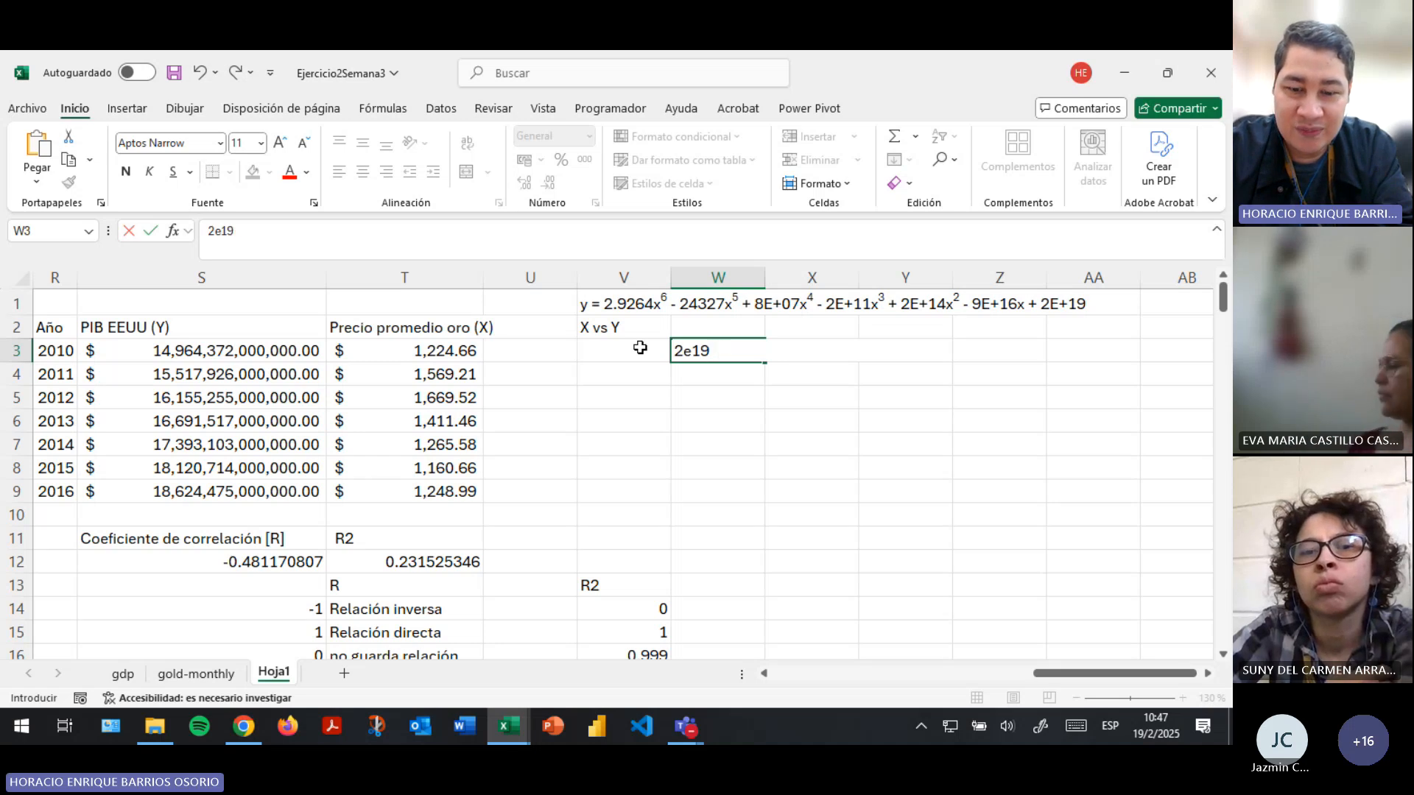
text(9e1)
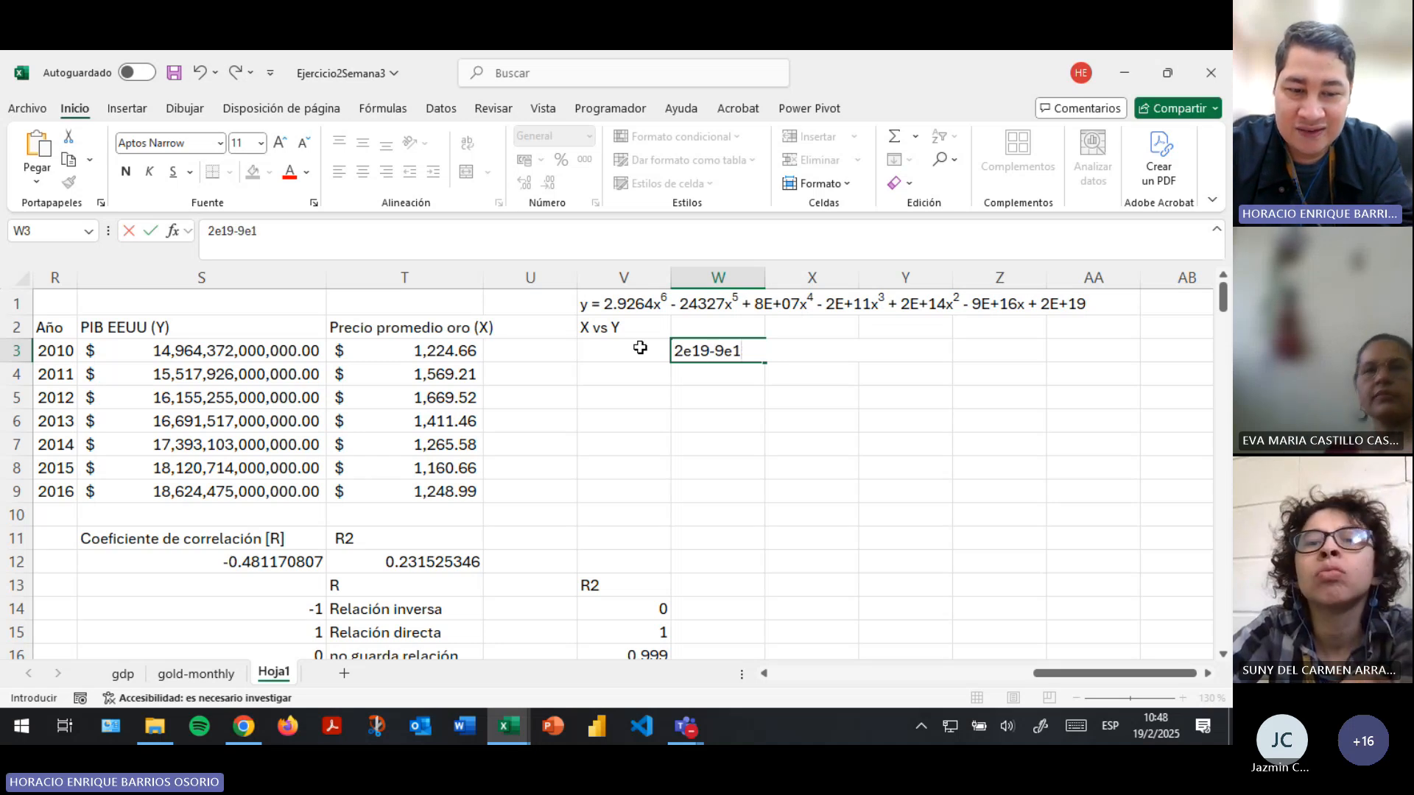
text(6*)
click(640, 348)
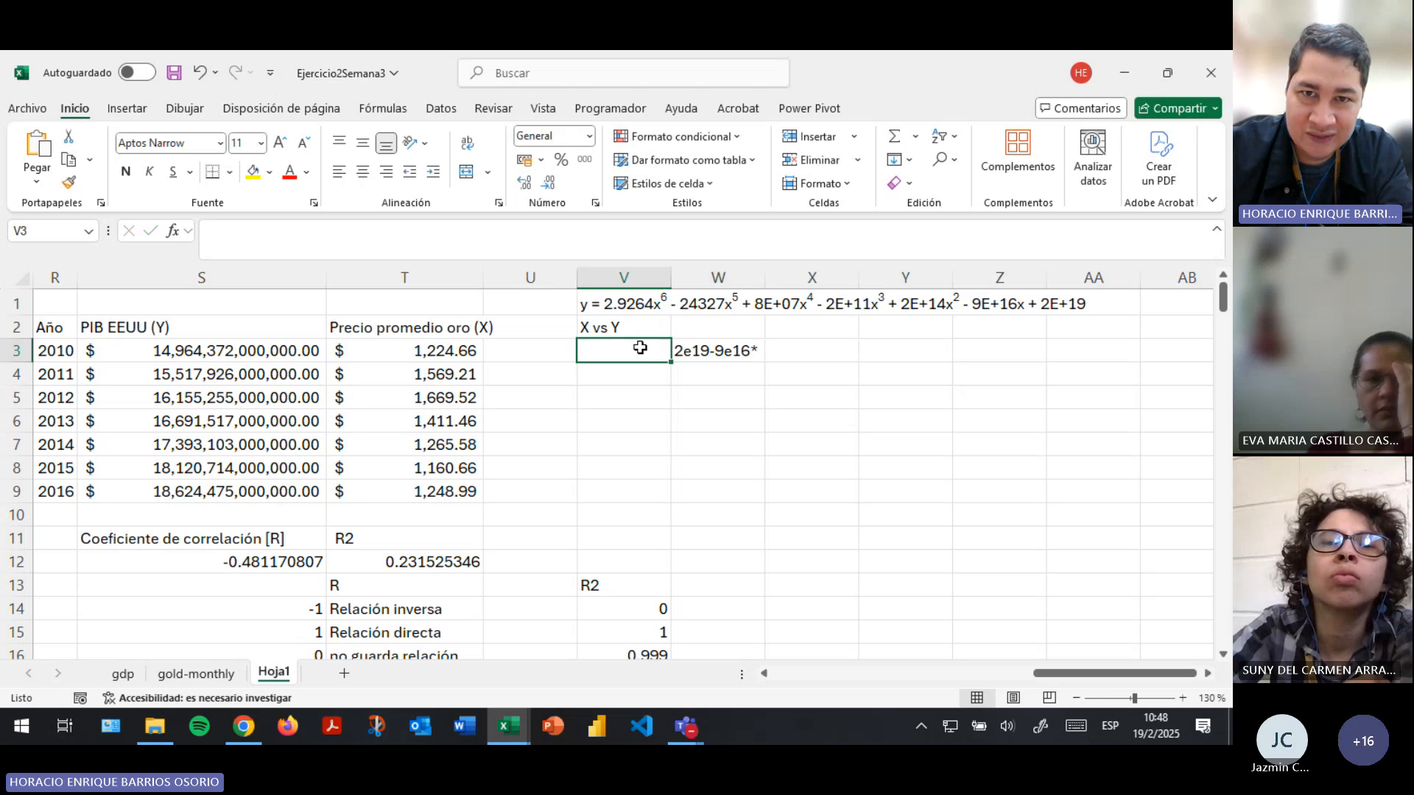
- Turn the W3 entry into a formula that takes x from V3, giving =2e19-9e16*V3
click(710, 352)
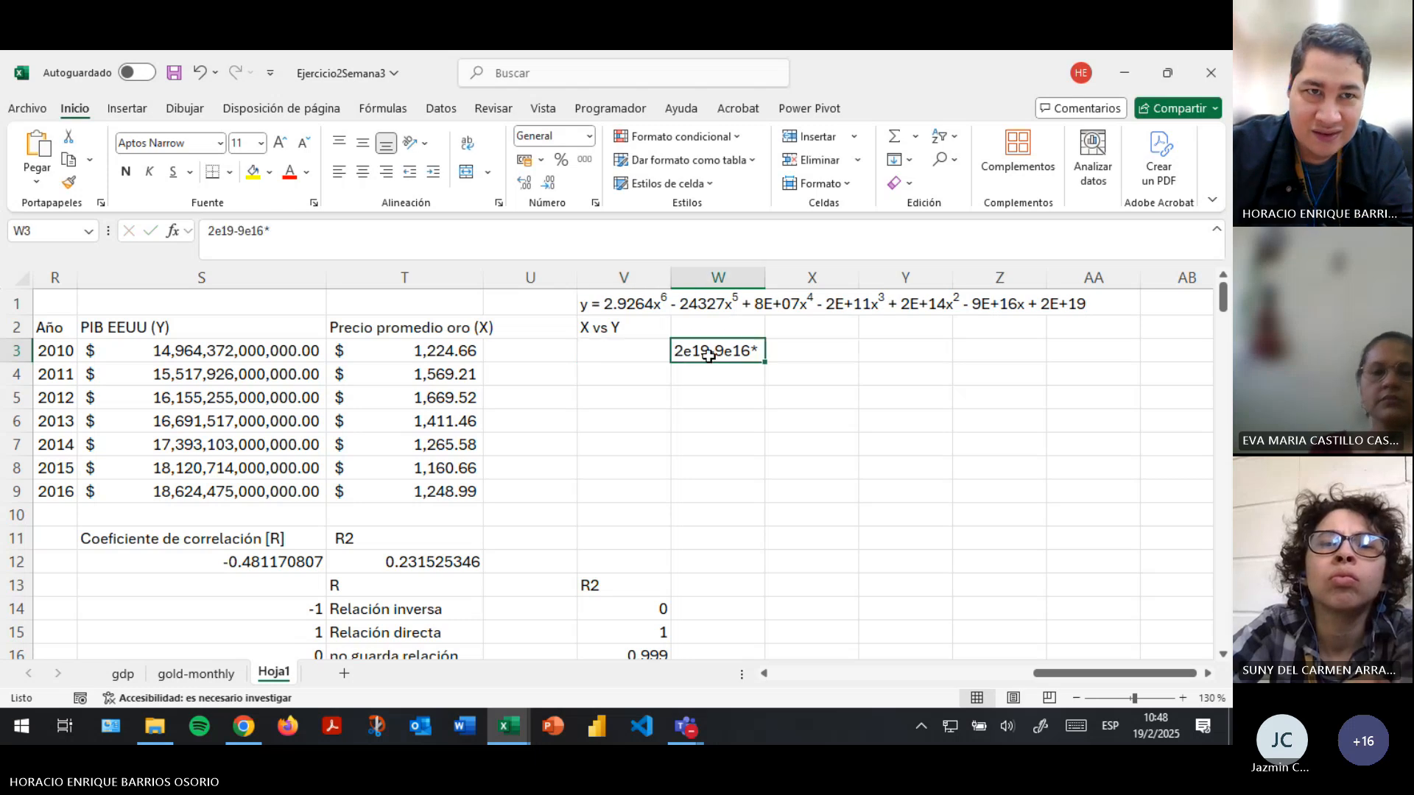
click(209, 230)
text(=)
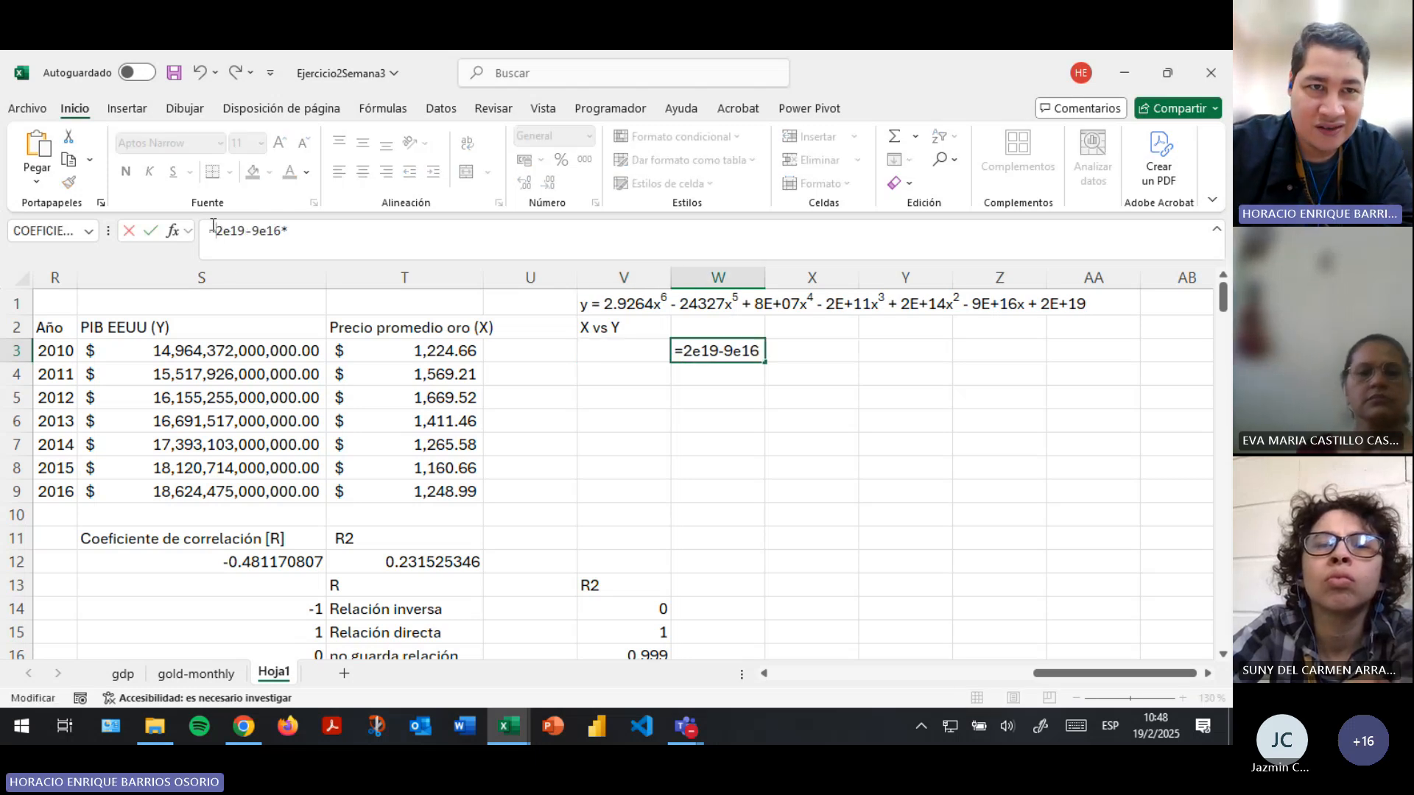
click(336, 234)
click(621, 352)
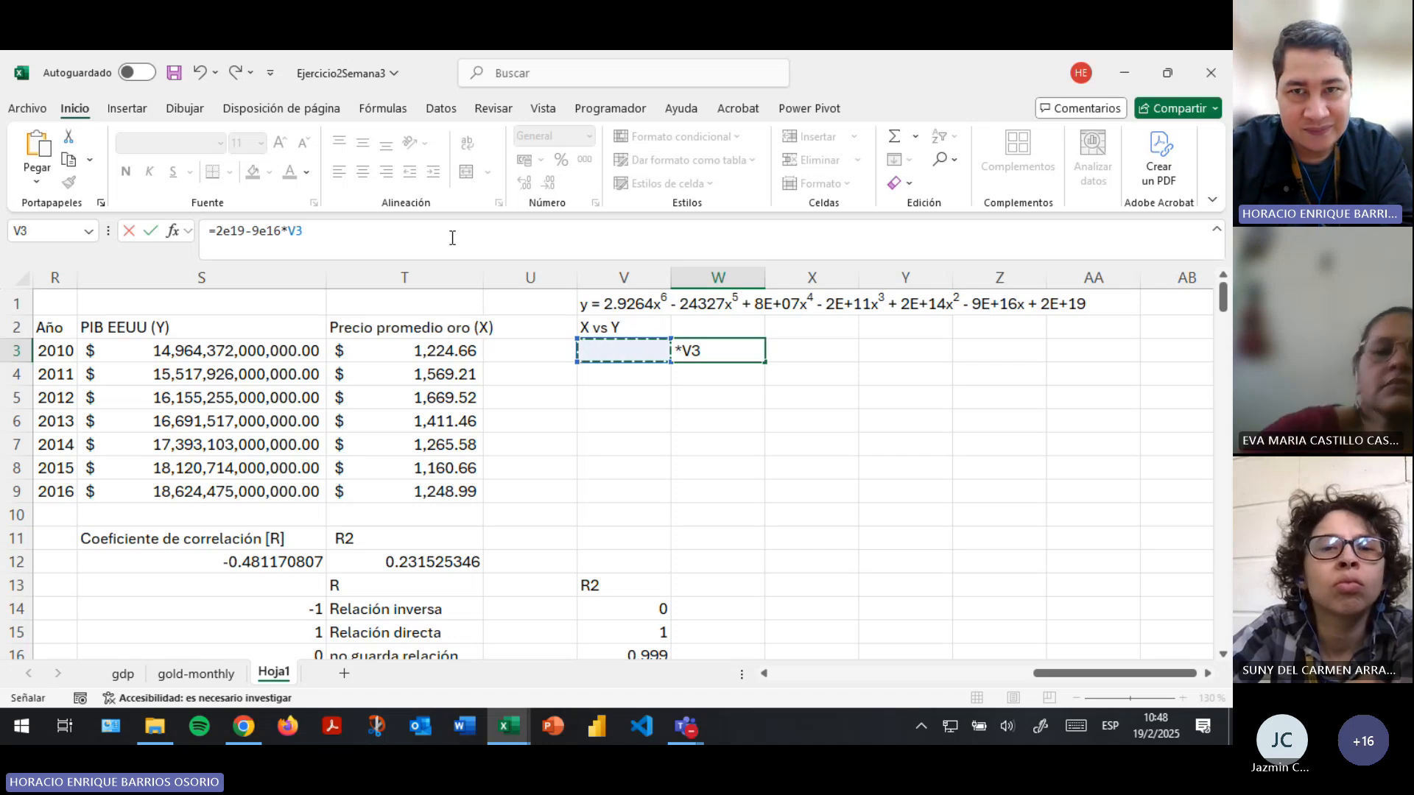
- Extend the W3 formula with the quadratic and cubic terms, +2e14*V3^2-2e11*V3^3
text(+)
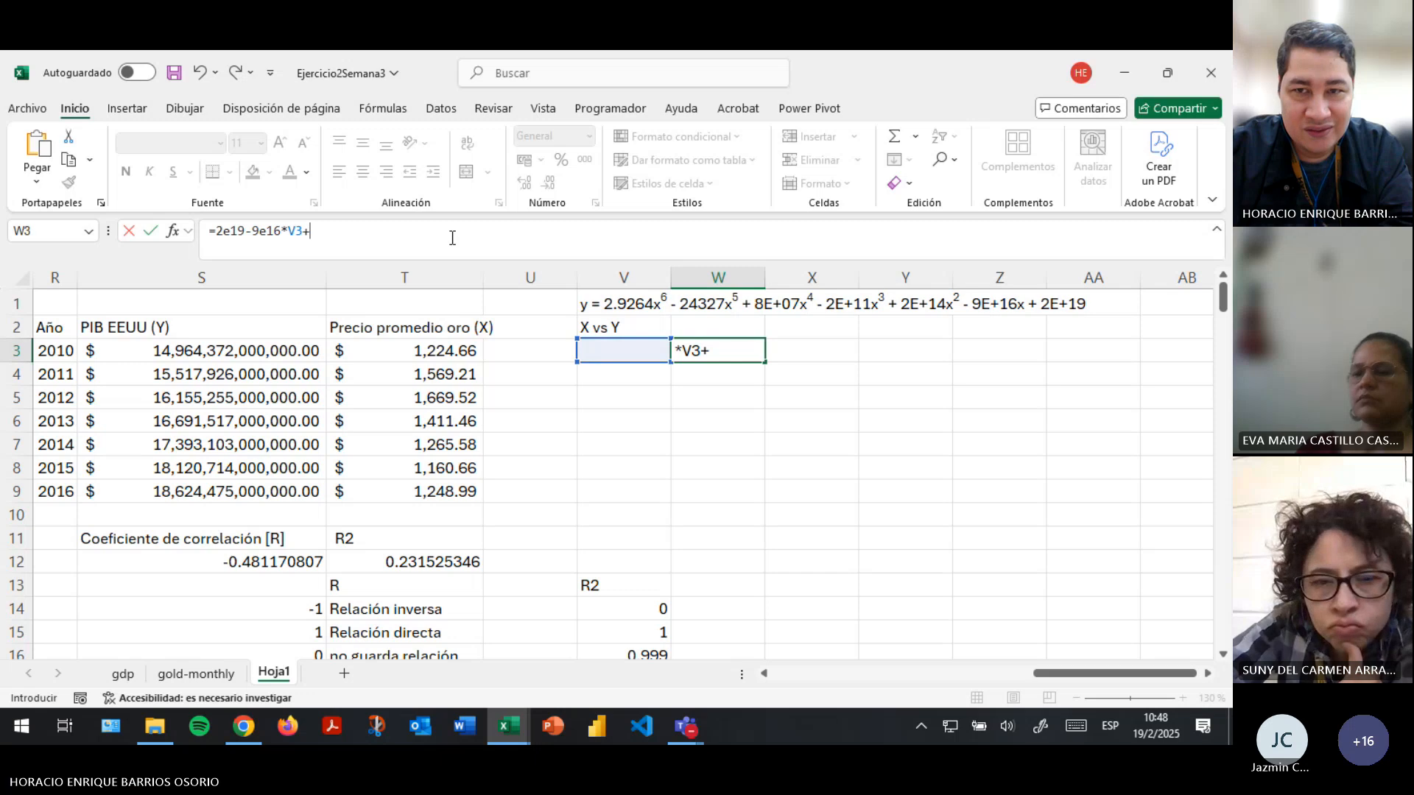
text(2e14*)
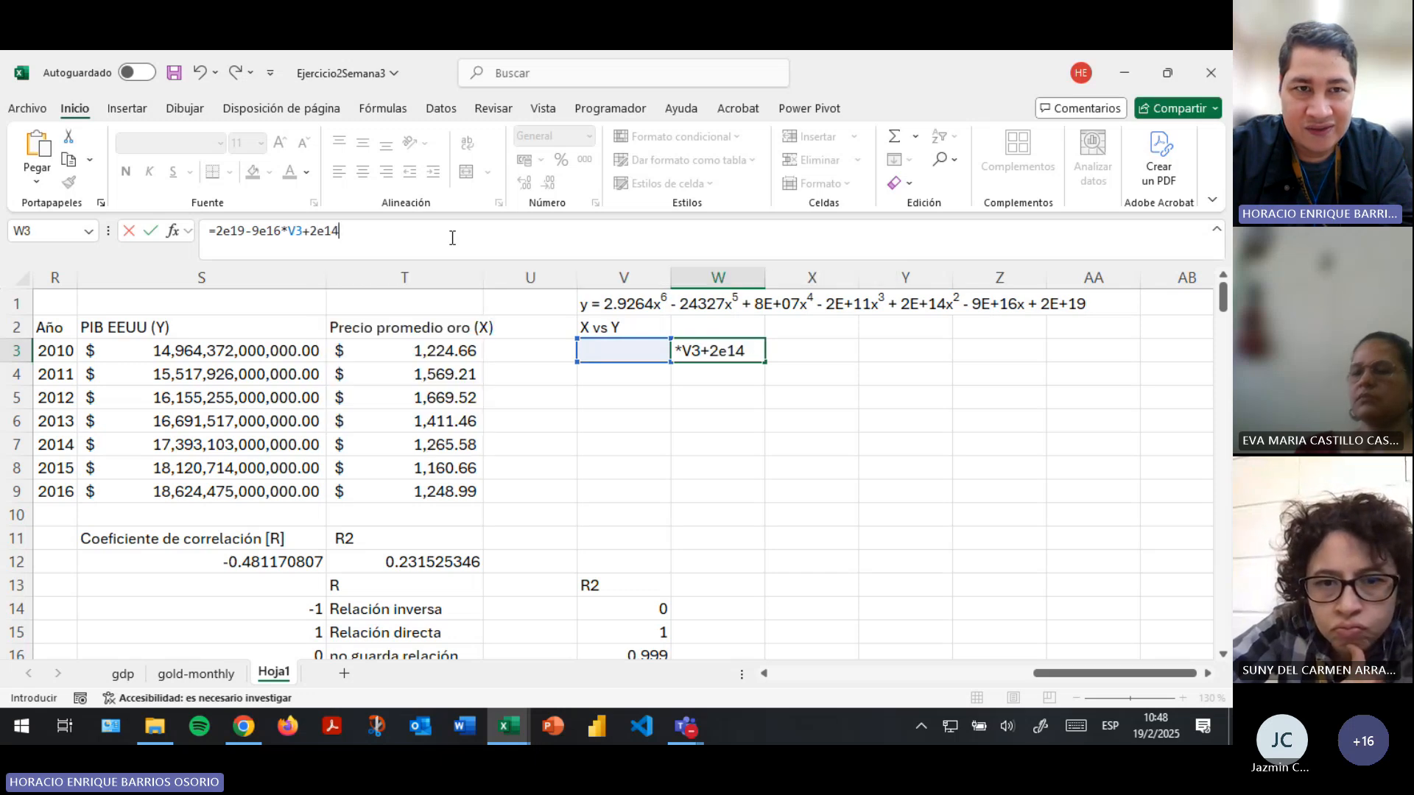
click(634, 354)
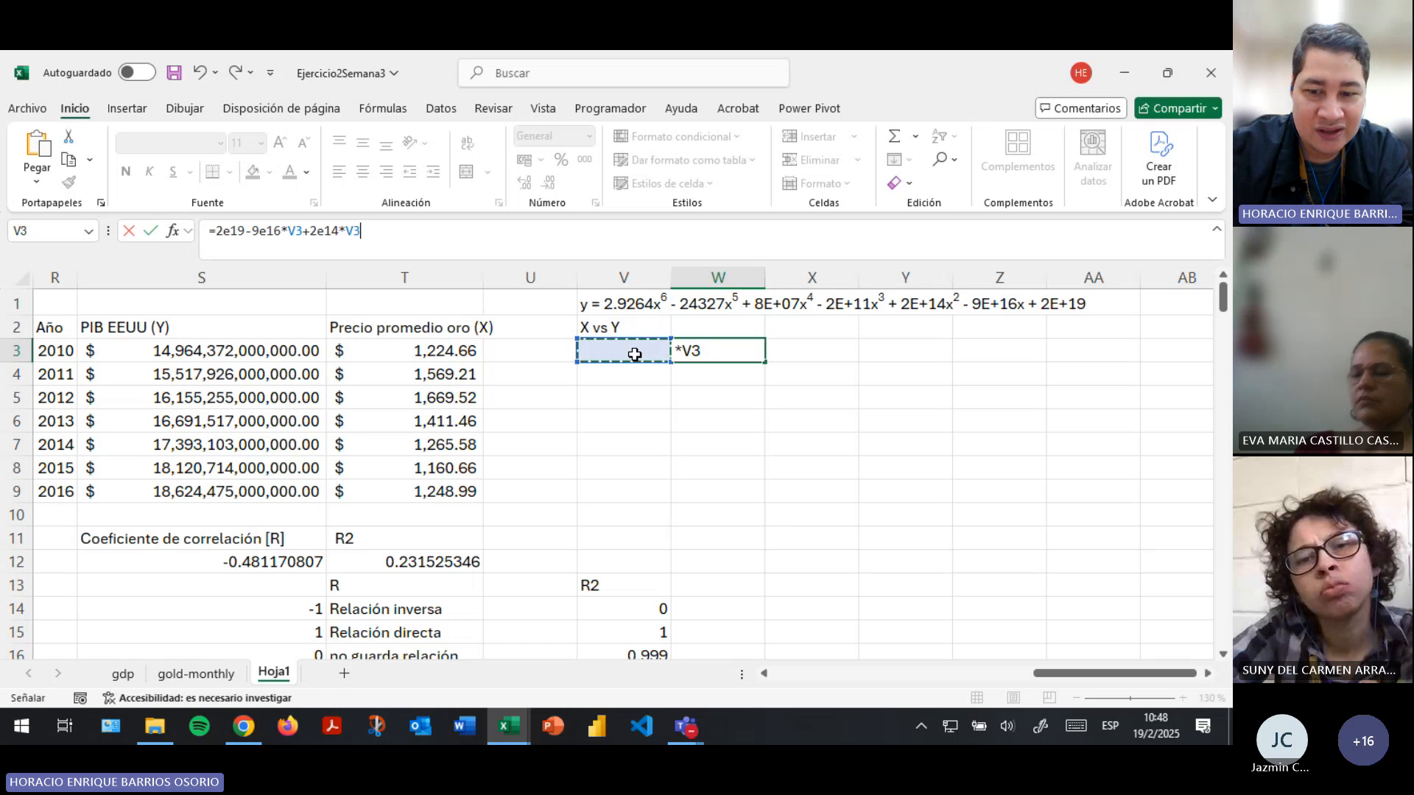
text(^2)
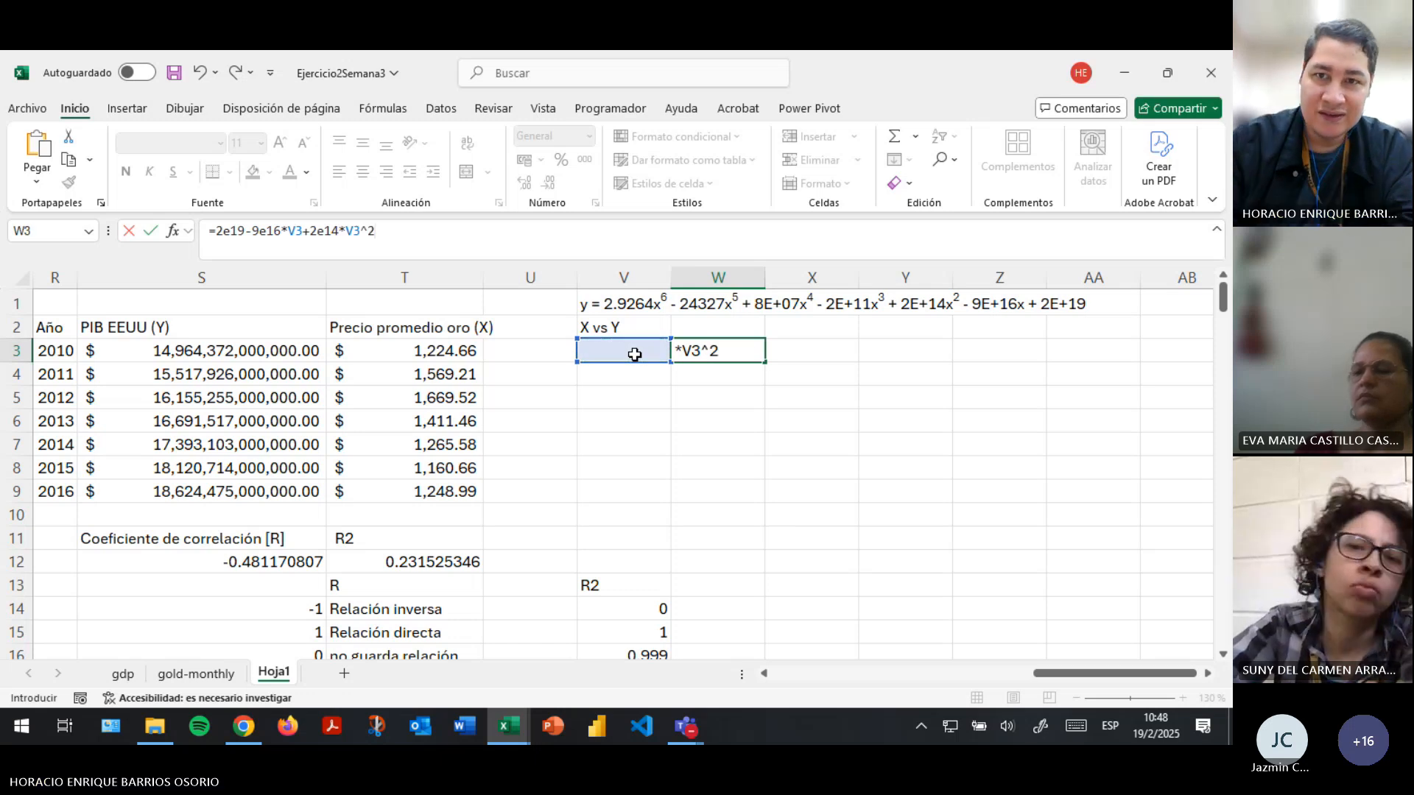
text(+)
key(BackSpace)
text(-)
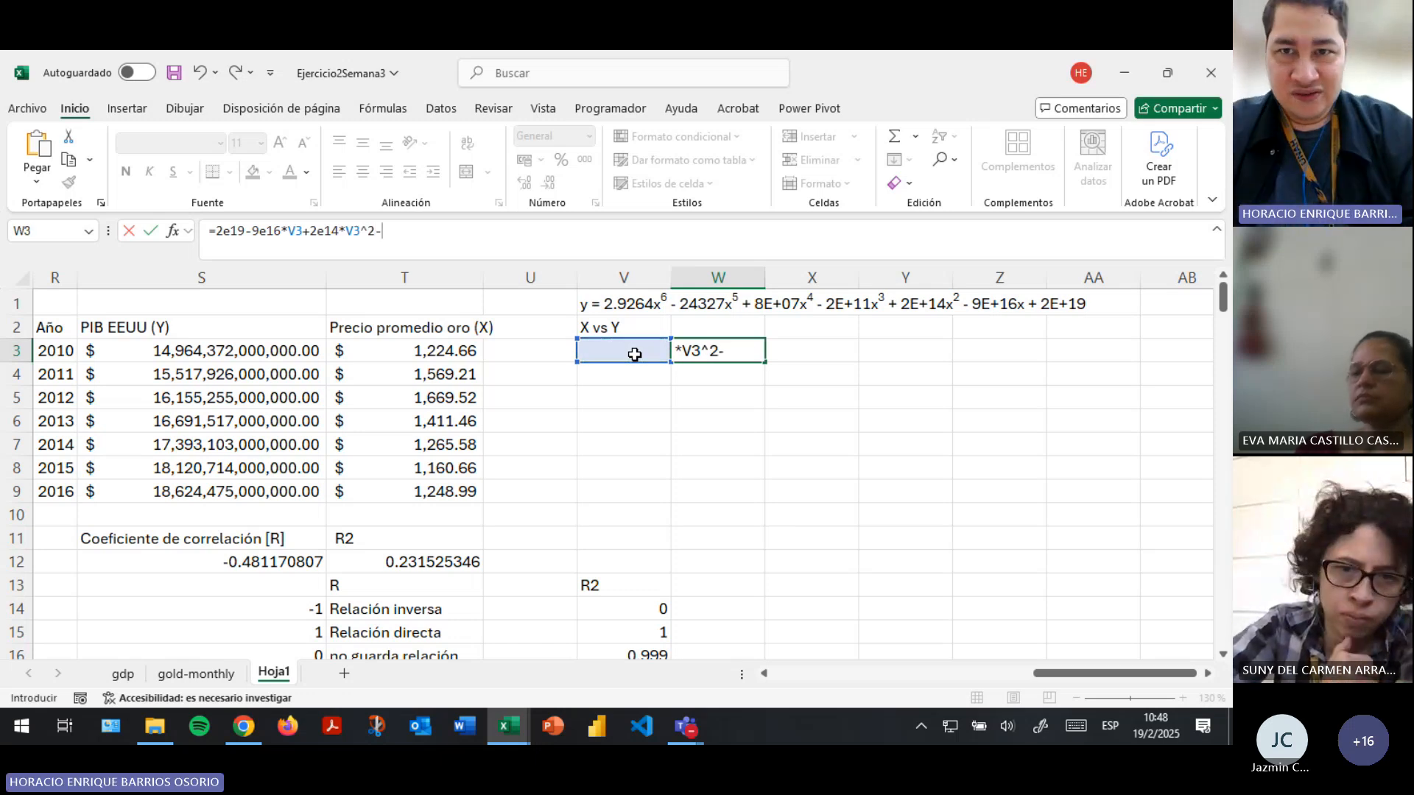
text(2e11*)
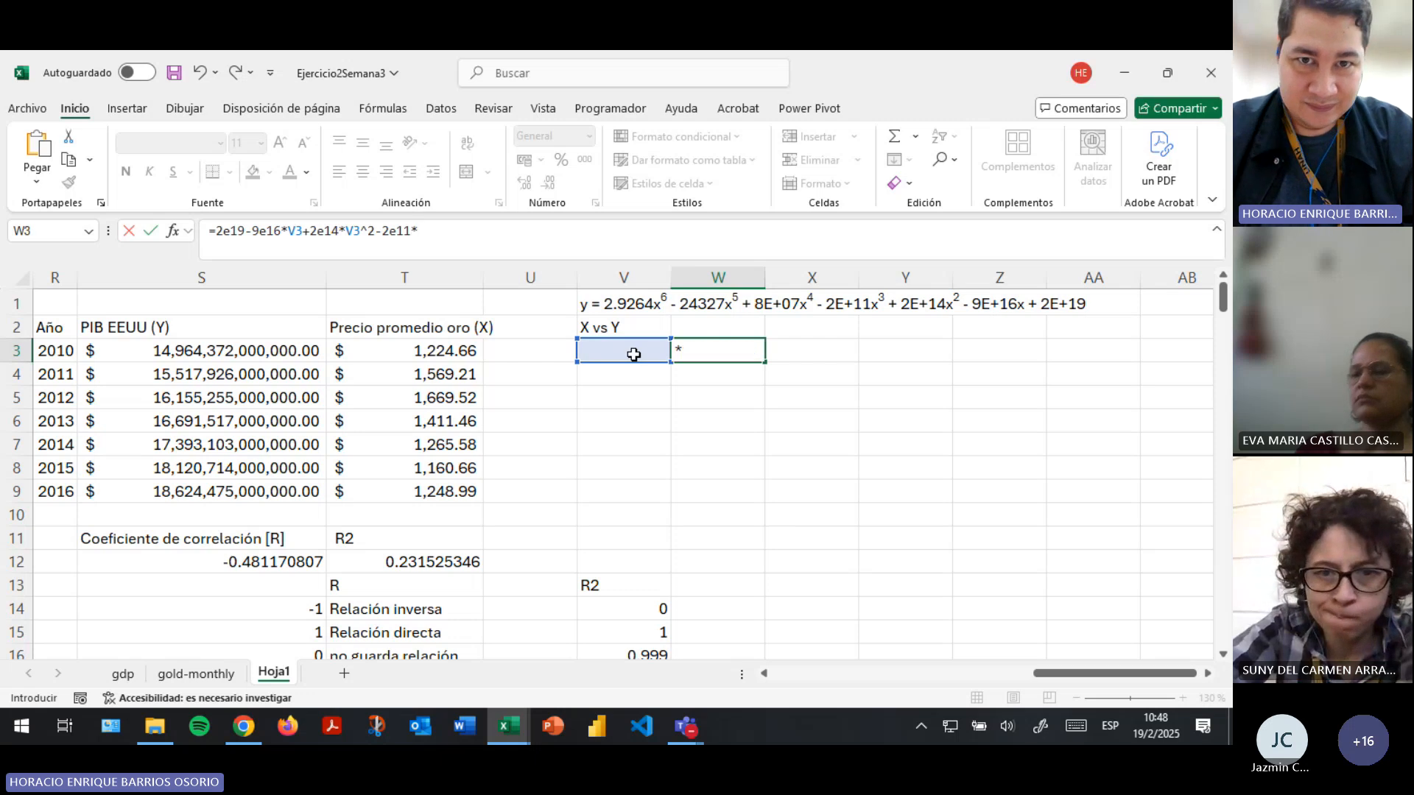
click(633, 354)
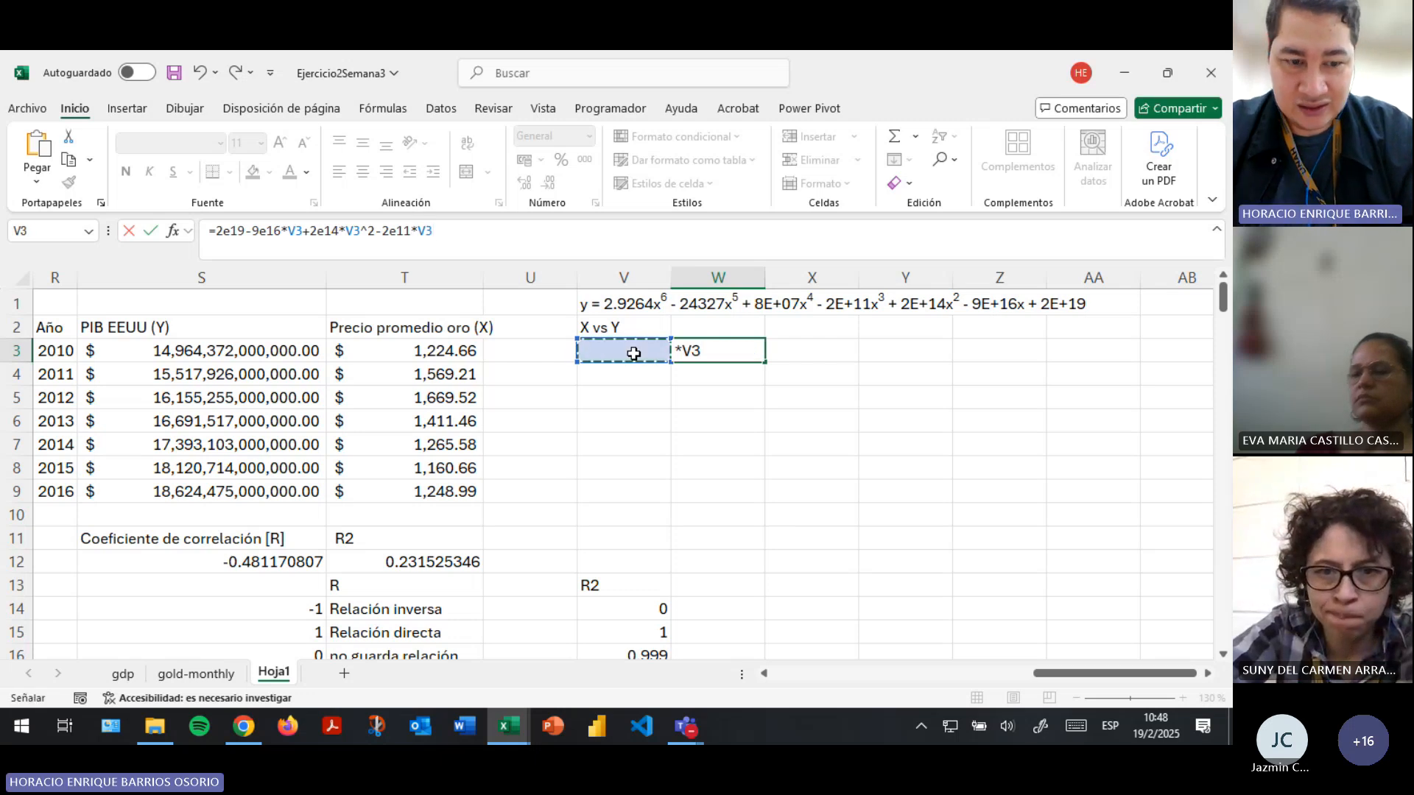
text(^3)
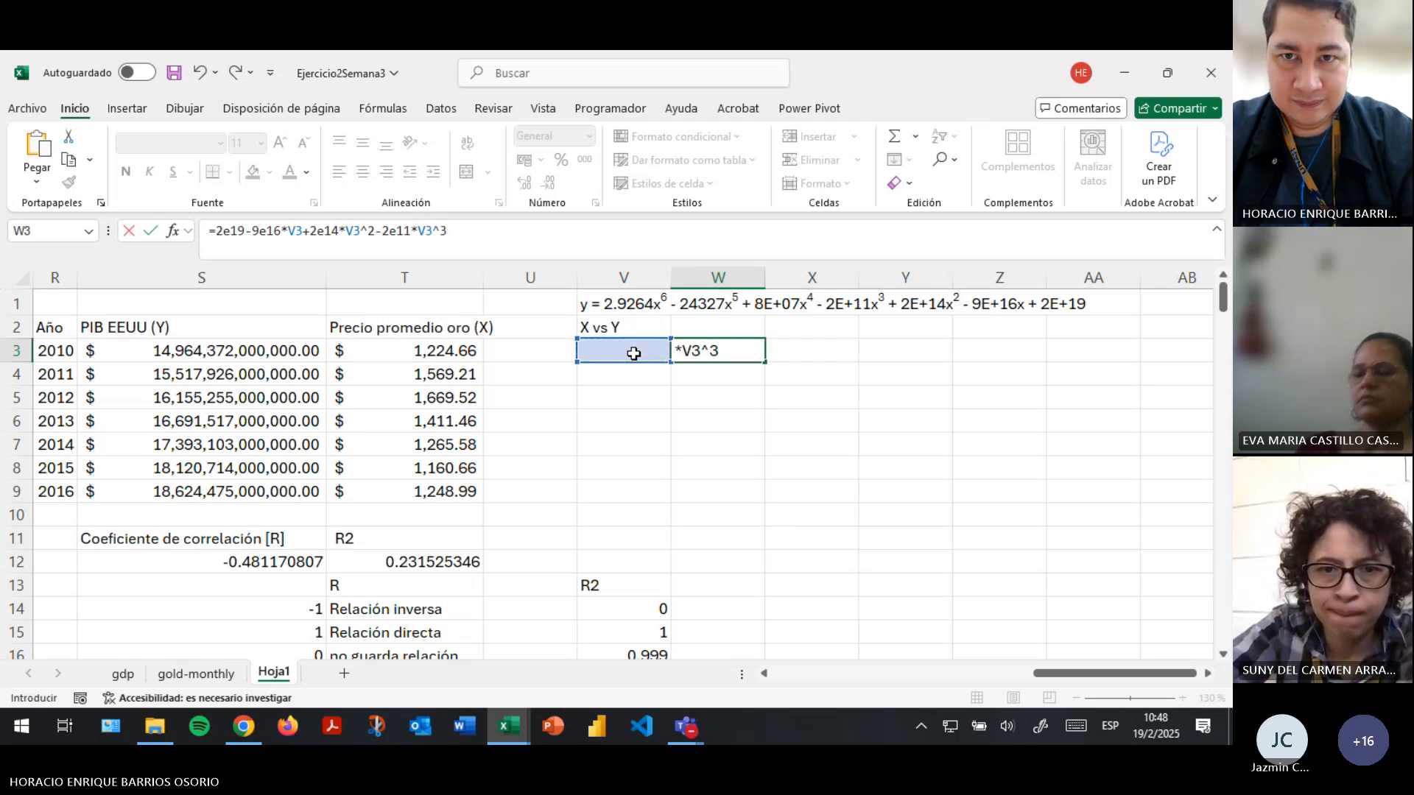
text(+)
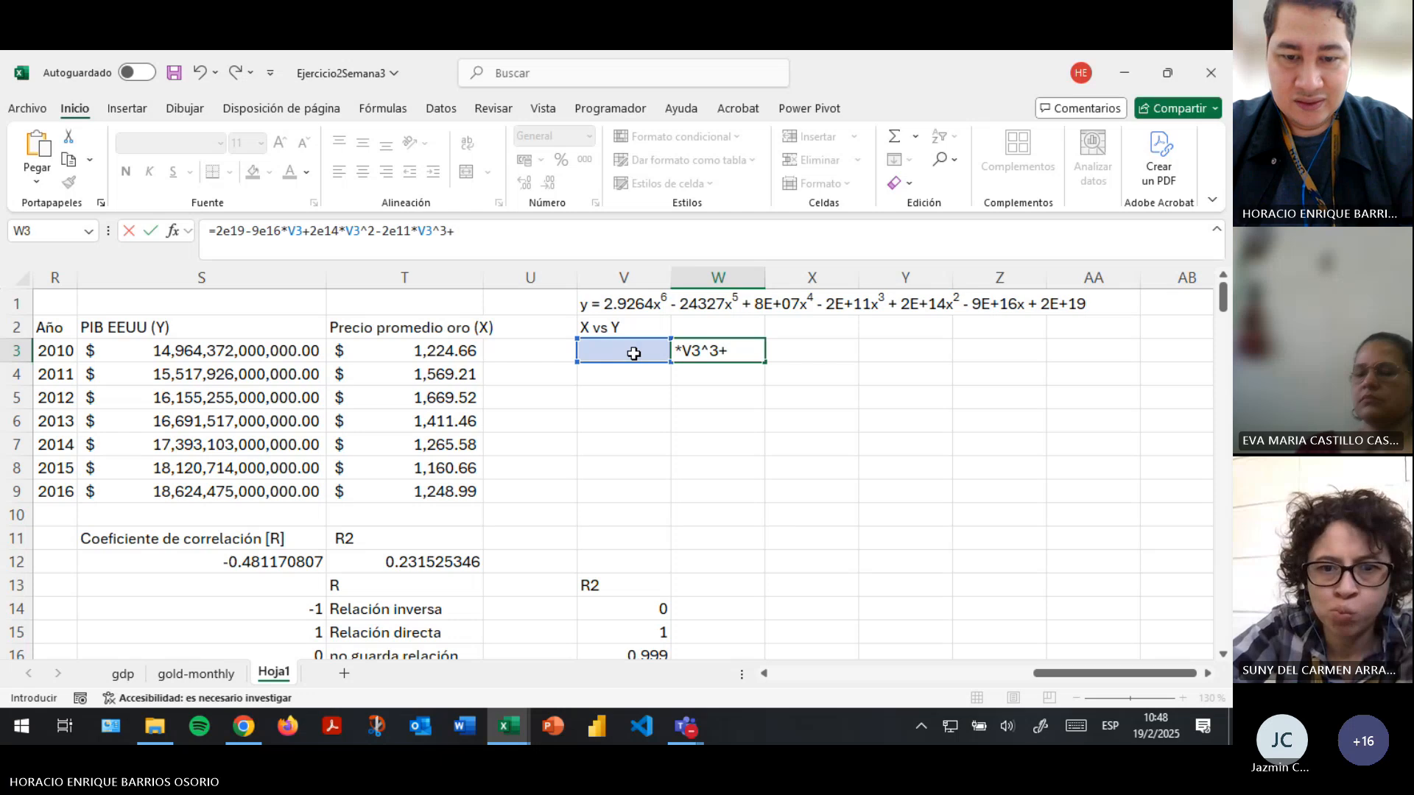
text(8e4)
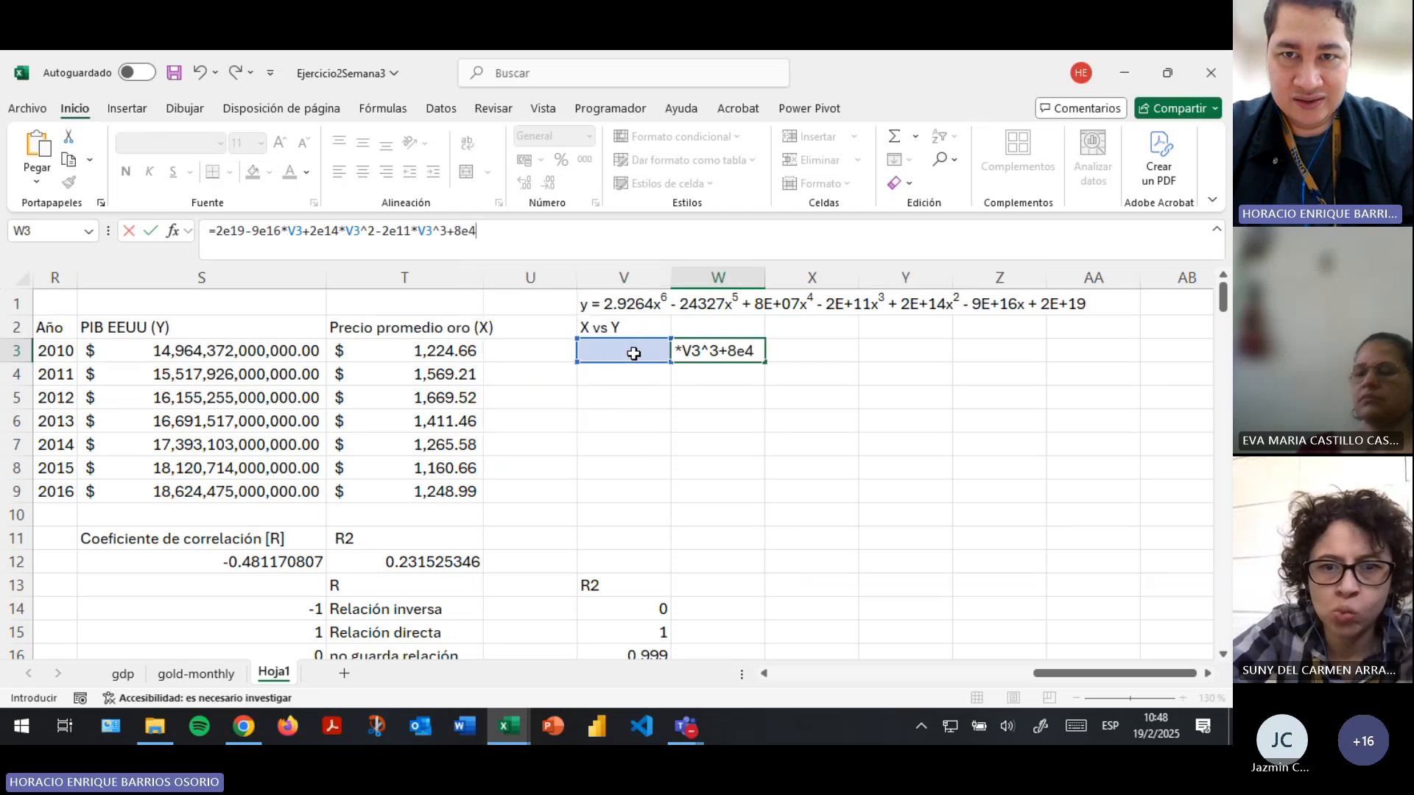
key(BackSpace)
text(7*)
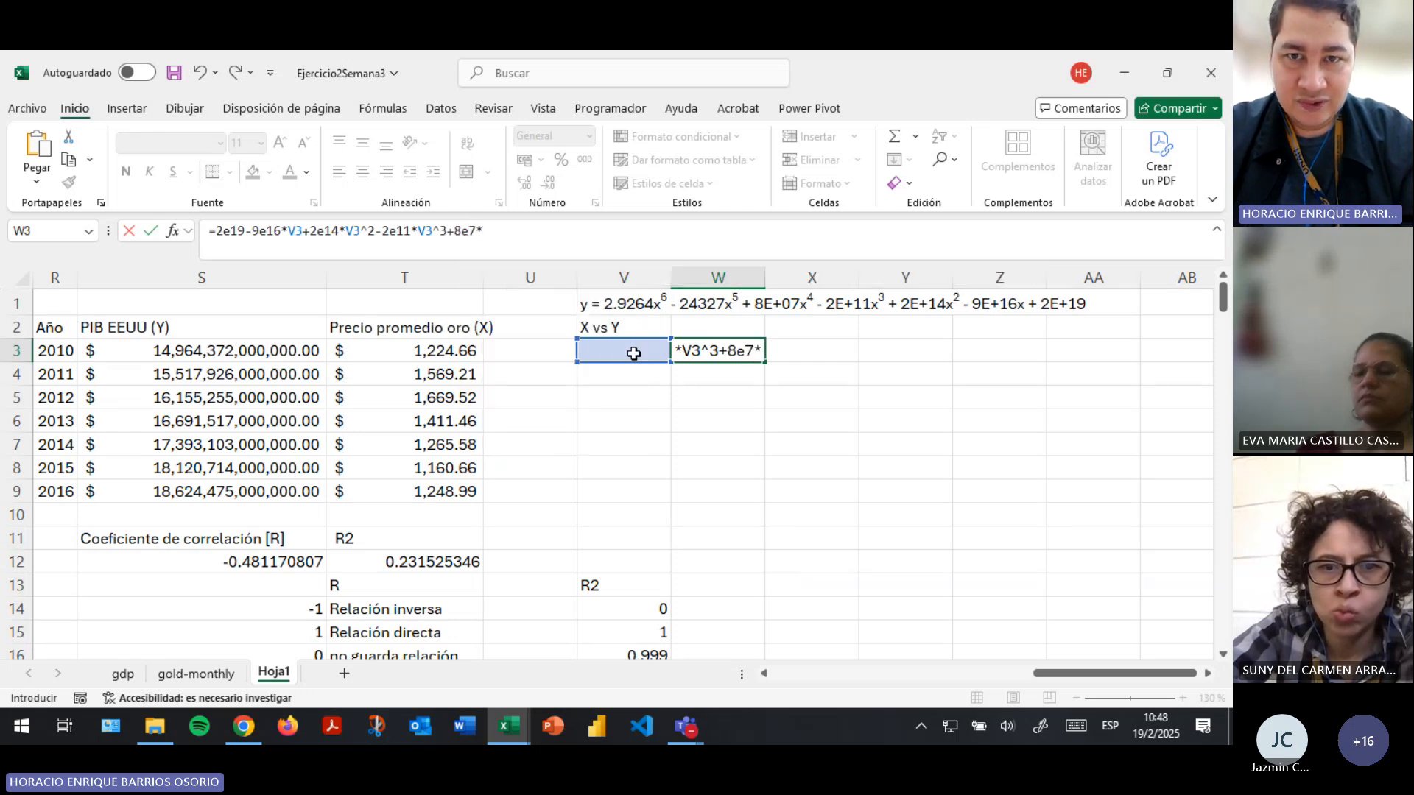
- Extend the W3 formula with the fourth-degree term, +8e7*V3^4
click(633, 354)
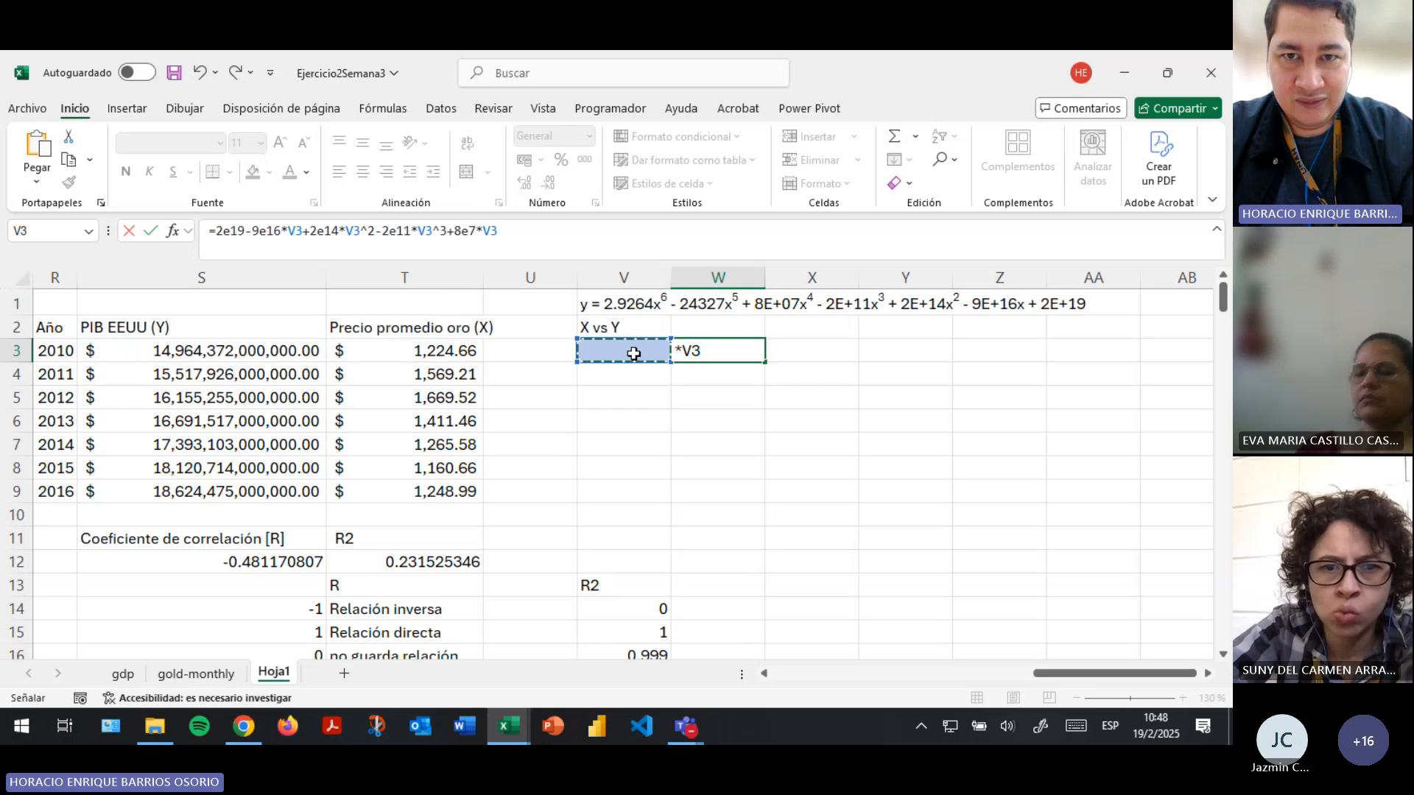
text(^4)
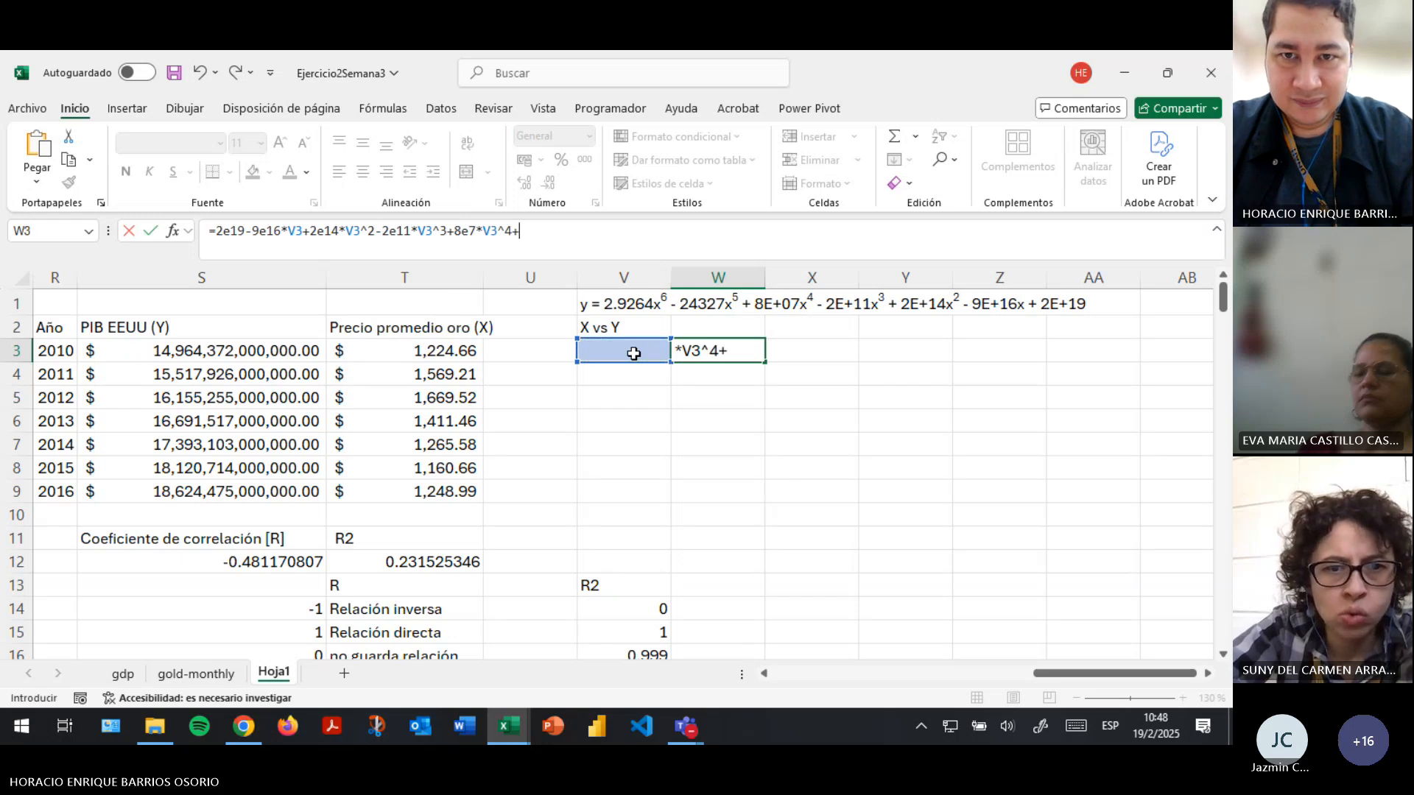
text(+)
- Append the fifth-degree term, -24327*V3^5, to the W3 formula
key(BackSpace)
text(-24)
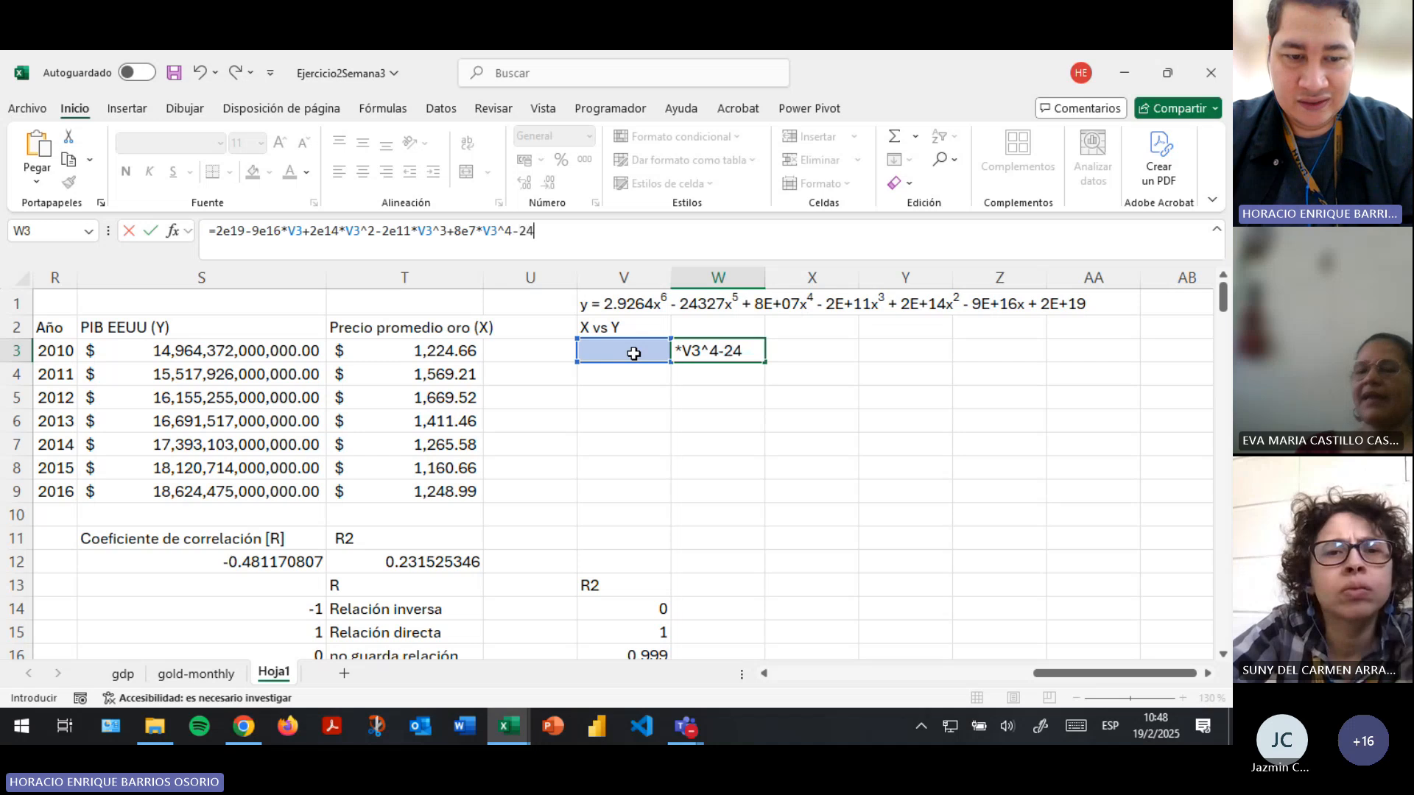
text(327)
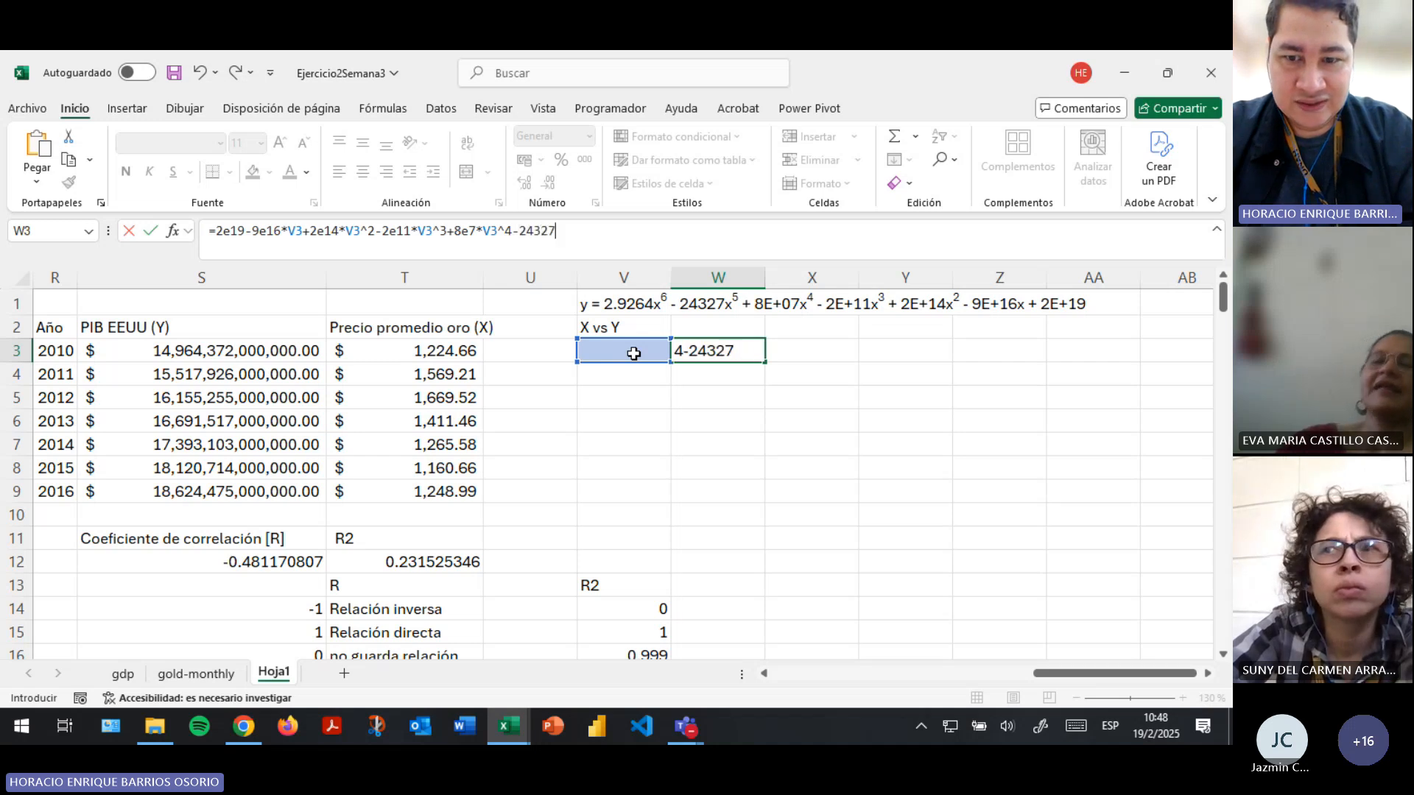
text(*)
click(634, 354)
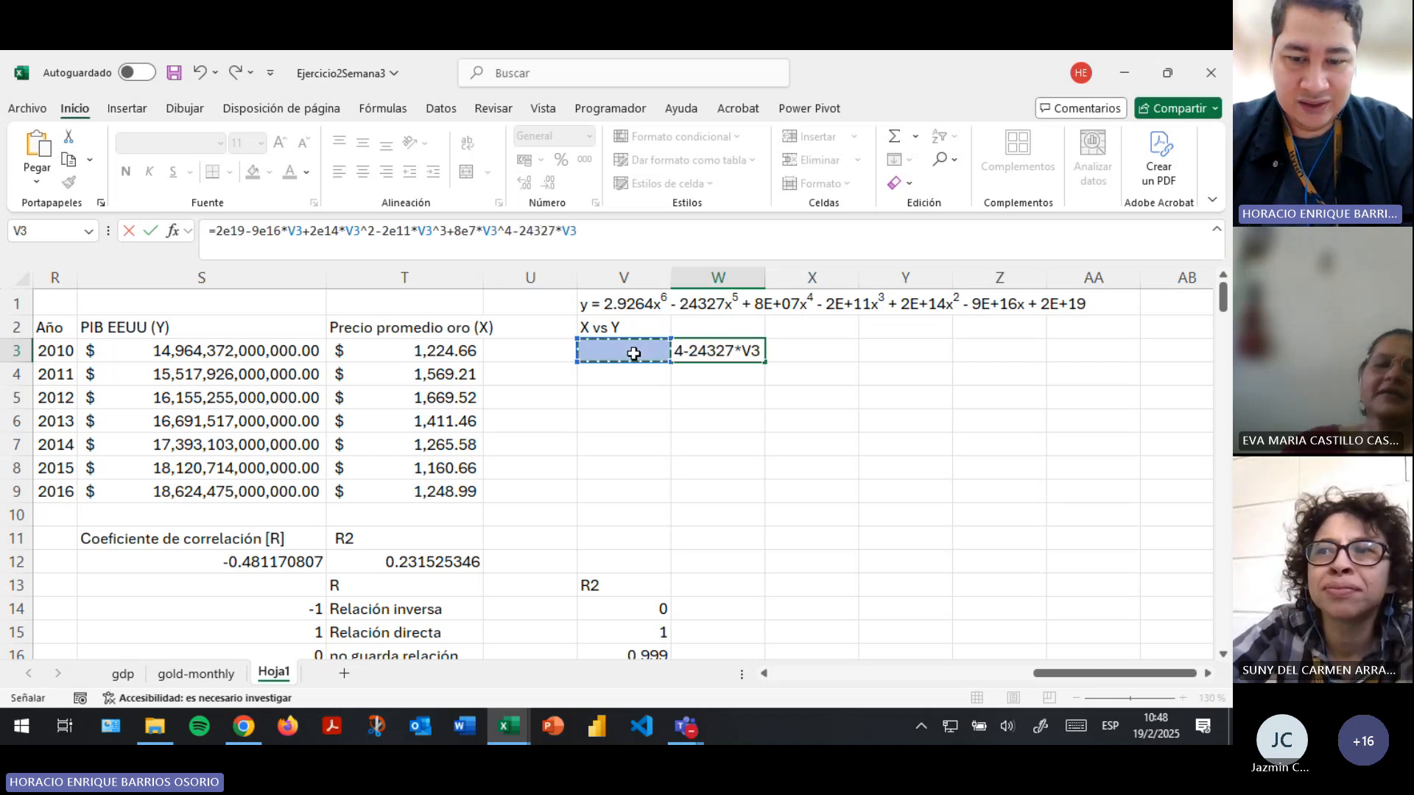
text(^5)
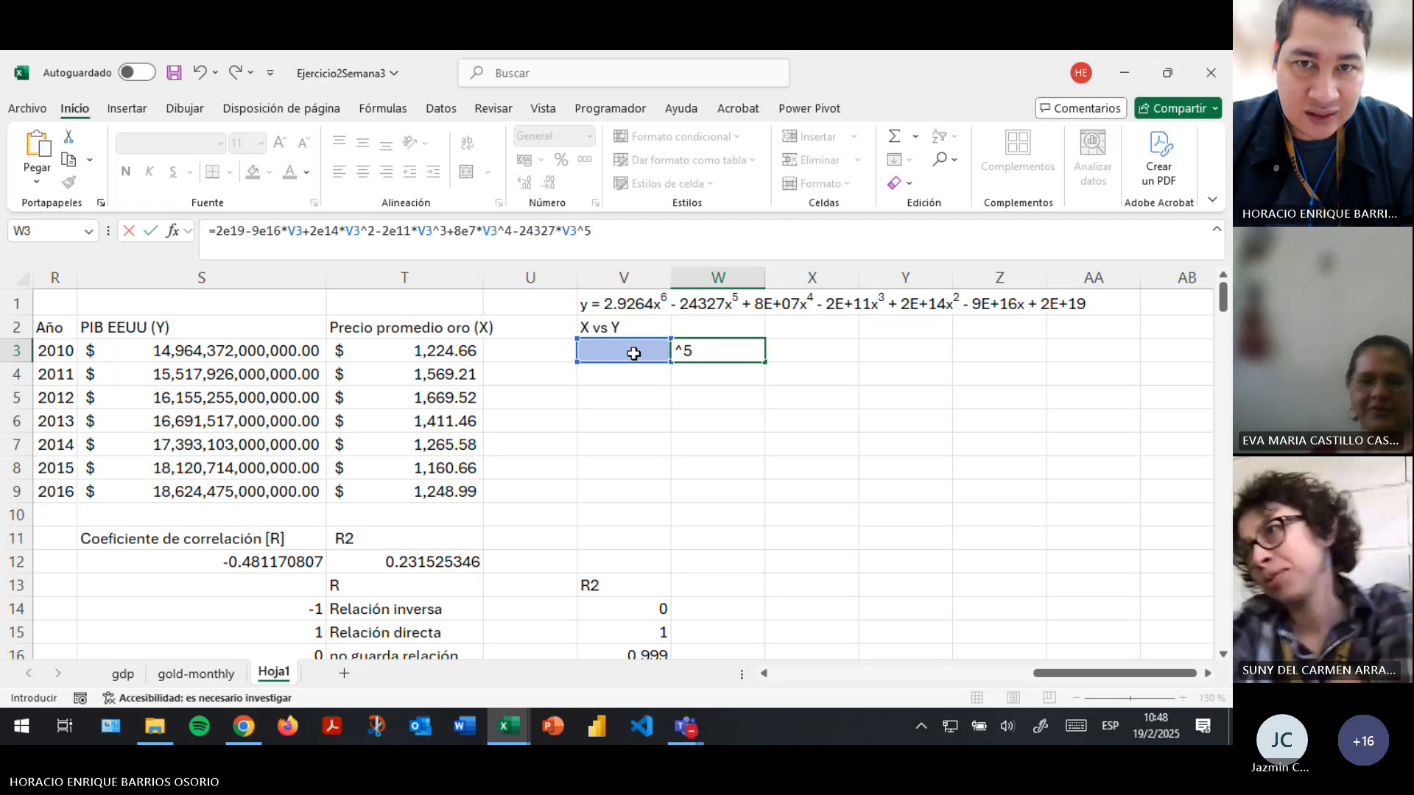
text(+)
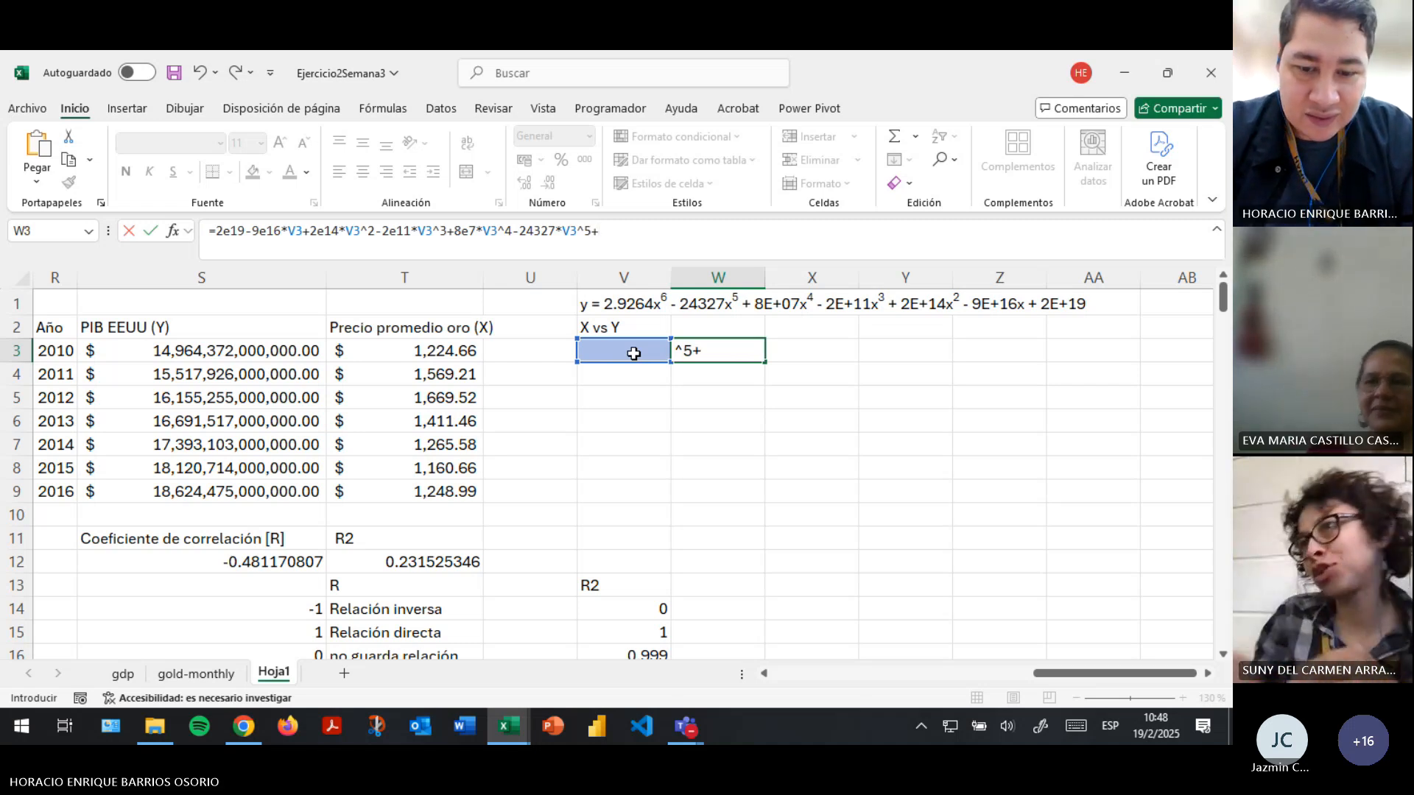
text(2.9)
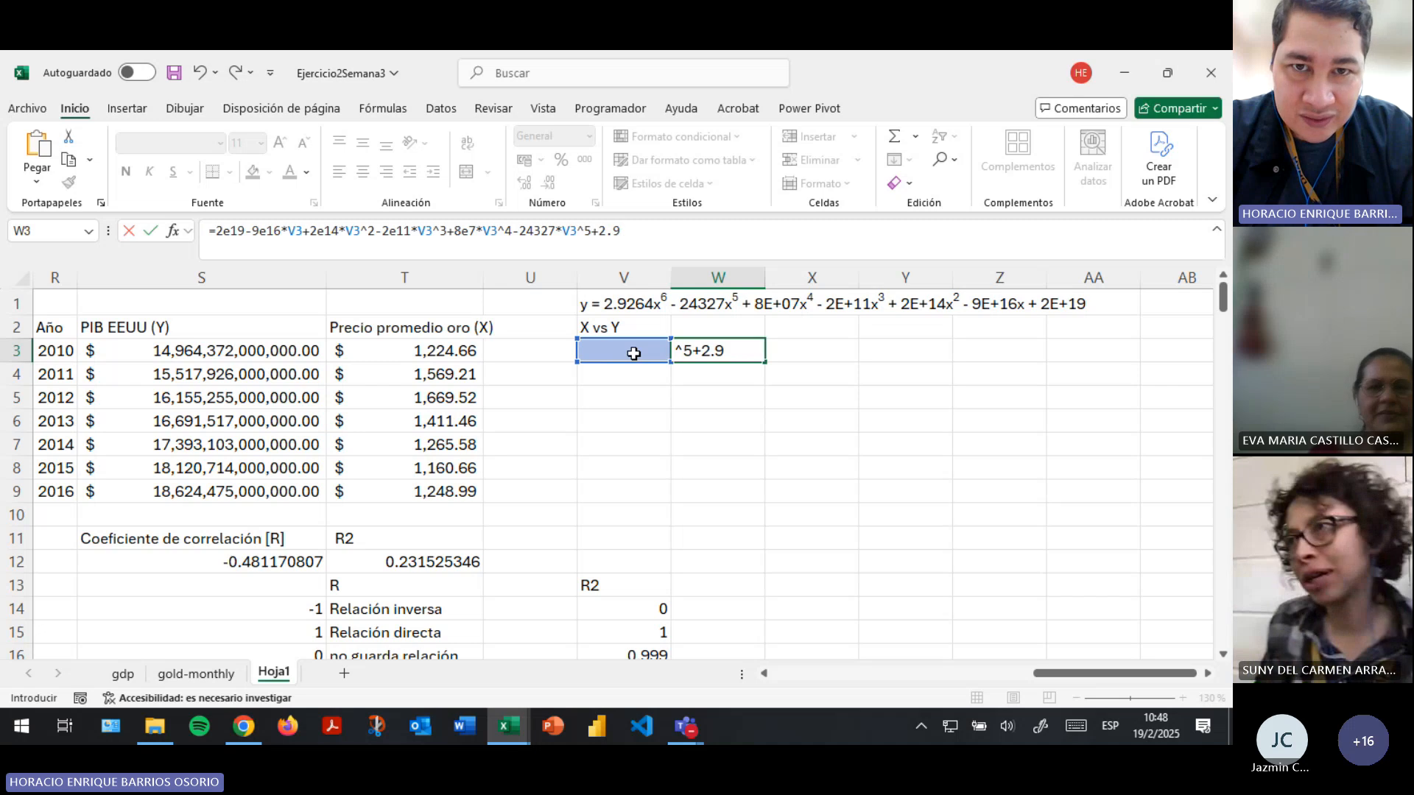
text(264*)
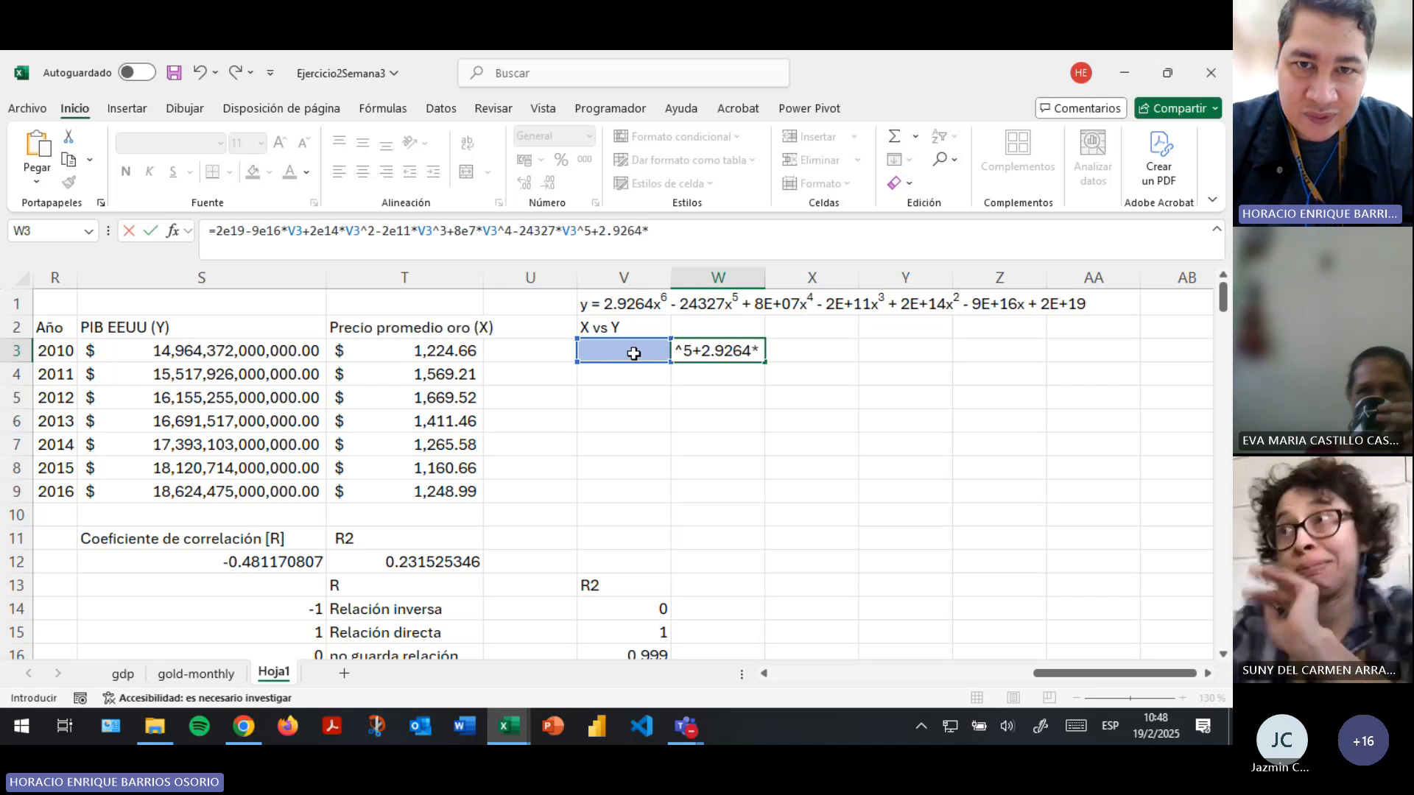
- Complete the W3 formula with the sixth-degree term, +2.9264*V3^6, and commit it
click(634, 353)
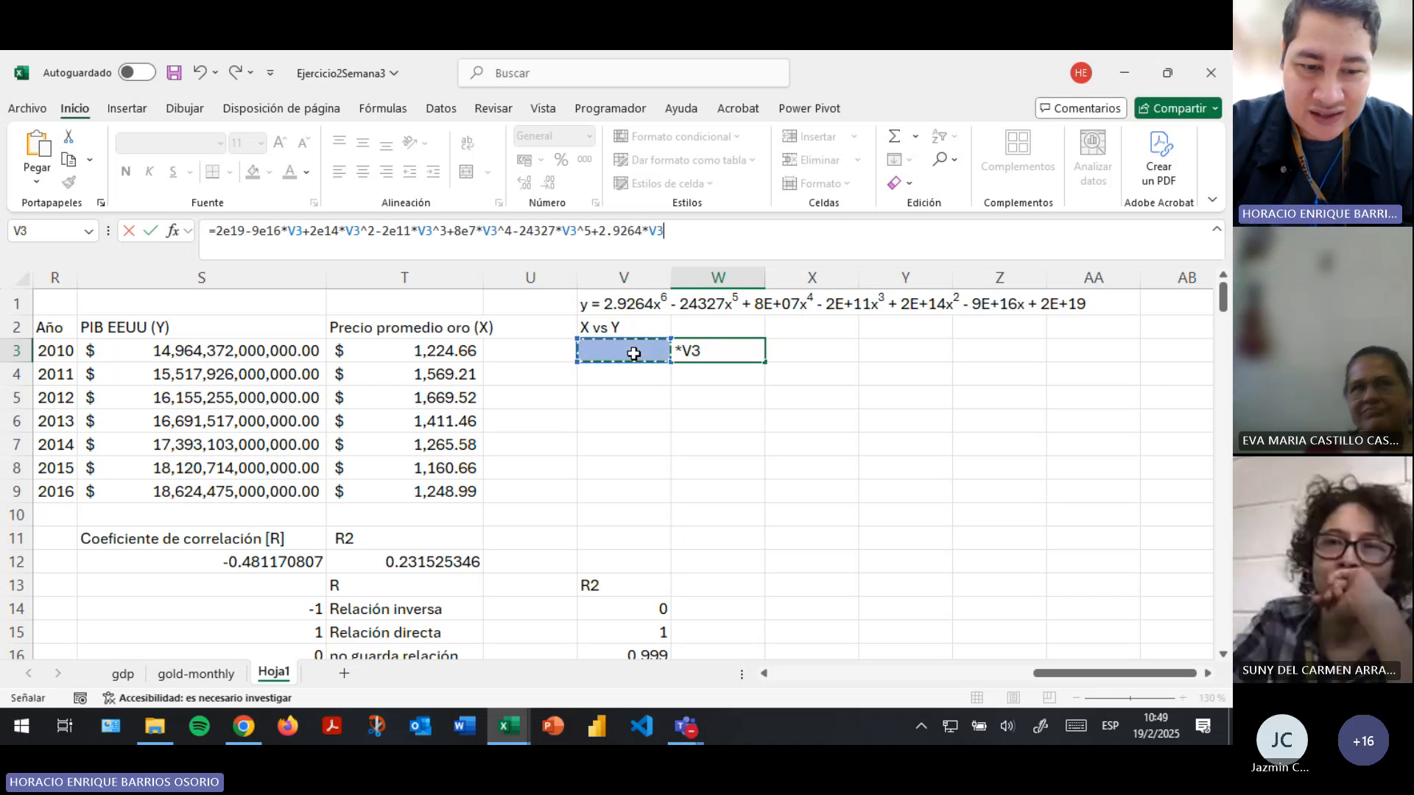
text(^6)
key(Return)
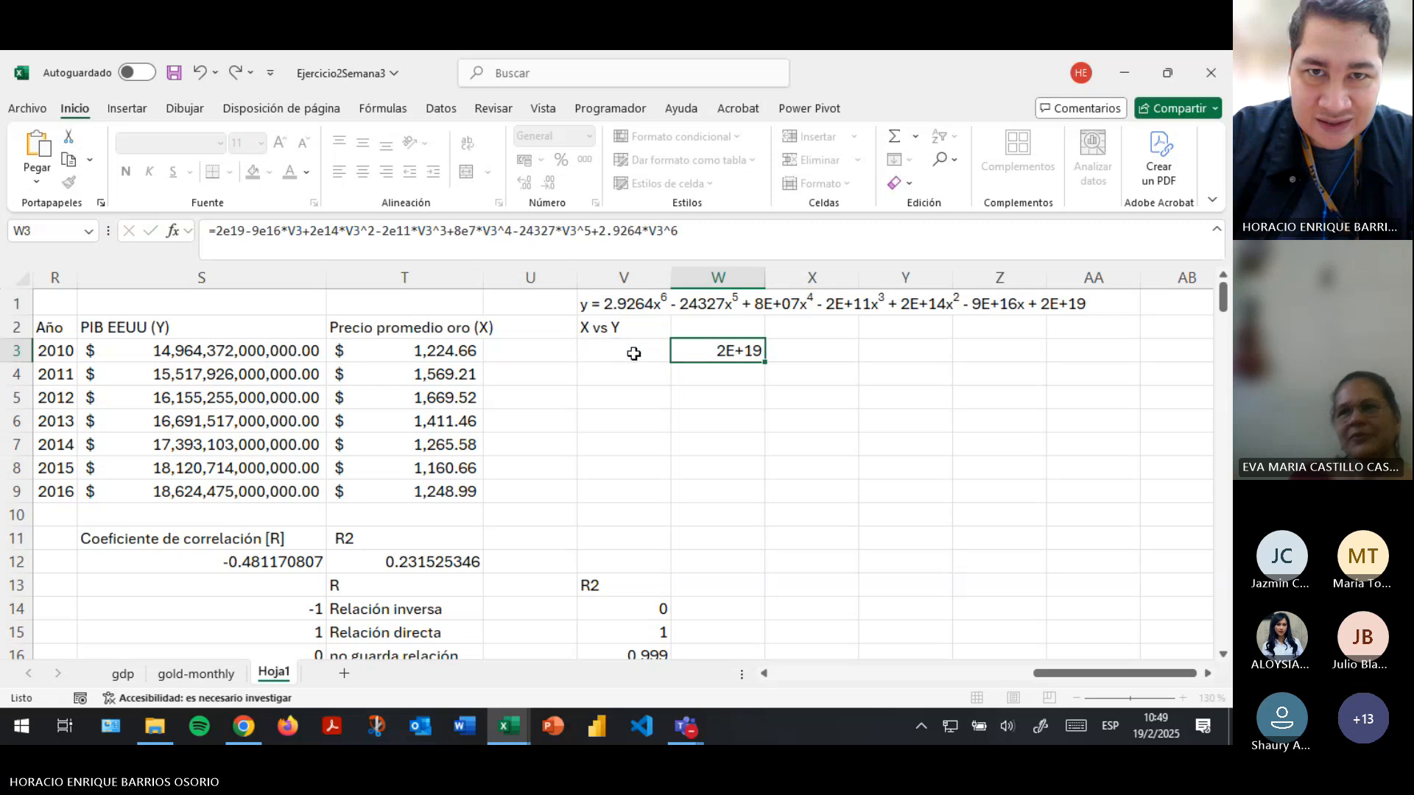
- Fill the polynomial formula from W3 down through W9
click(735, 351)
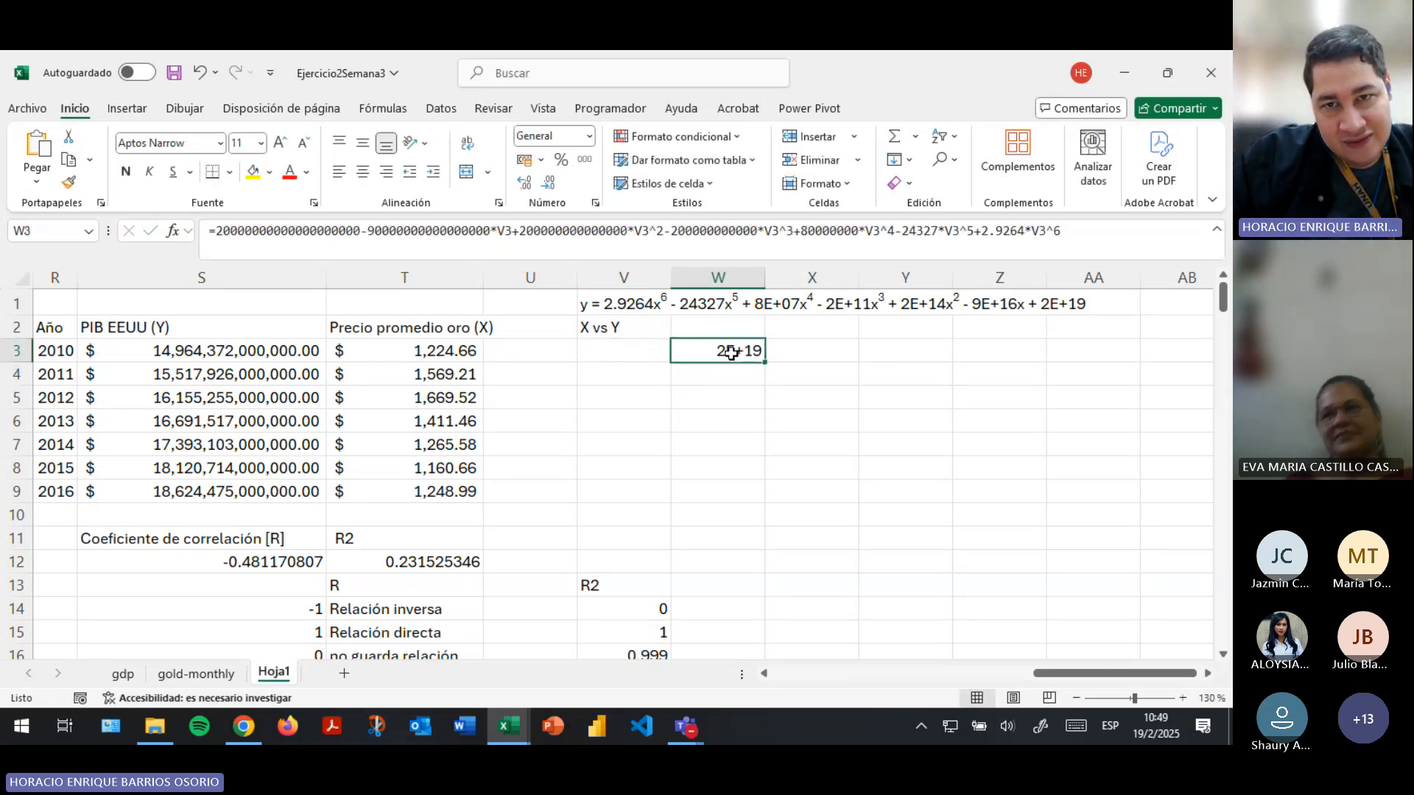
click(636, 350)
click(751, 352)
drag(765, 360, 766, 507)
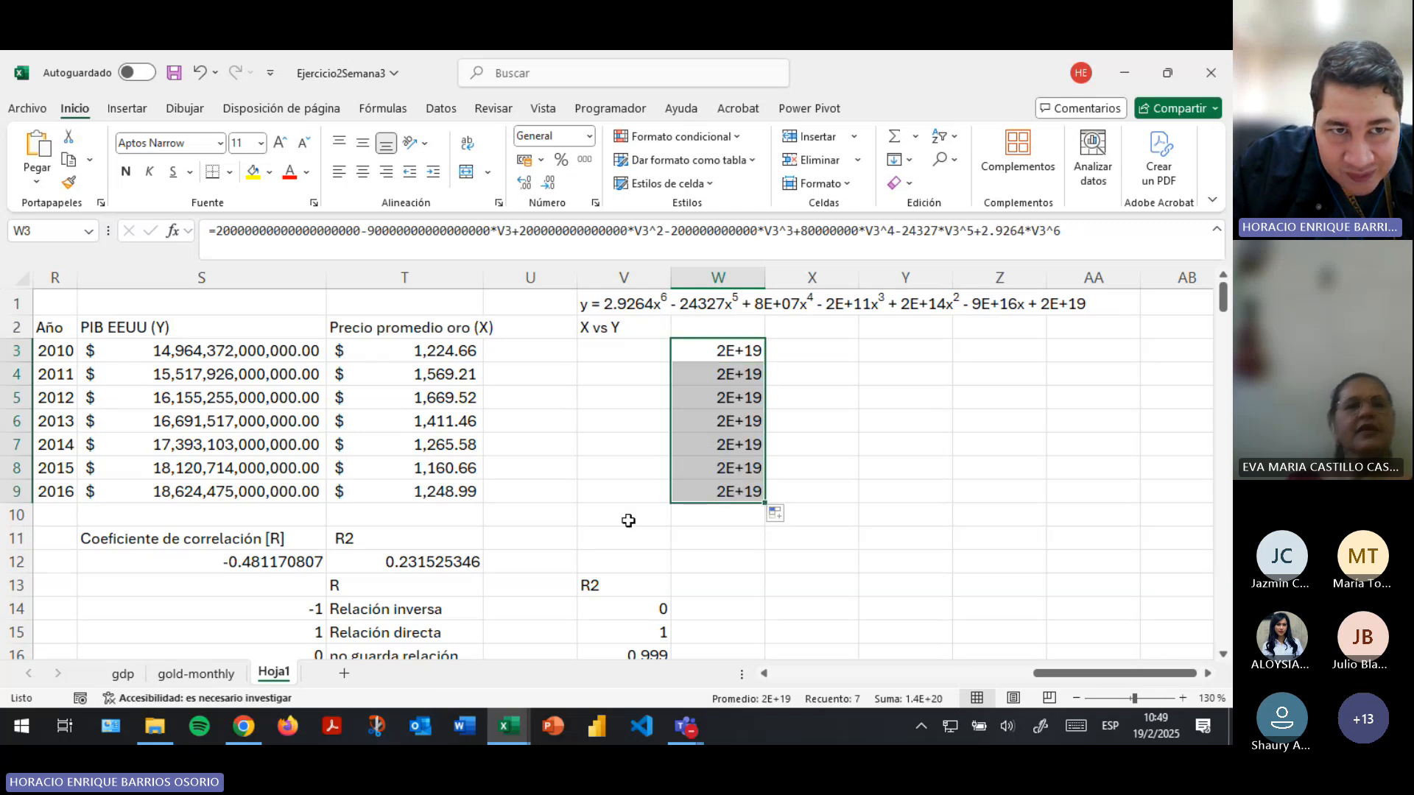
- Copy the average gold prices from T3:T9 into V3:V9 and fit column W to its contents
drag(407, 352, 427, 489)
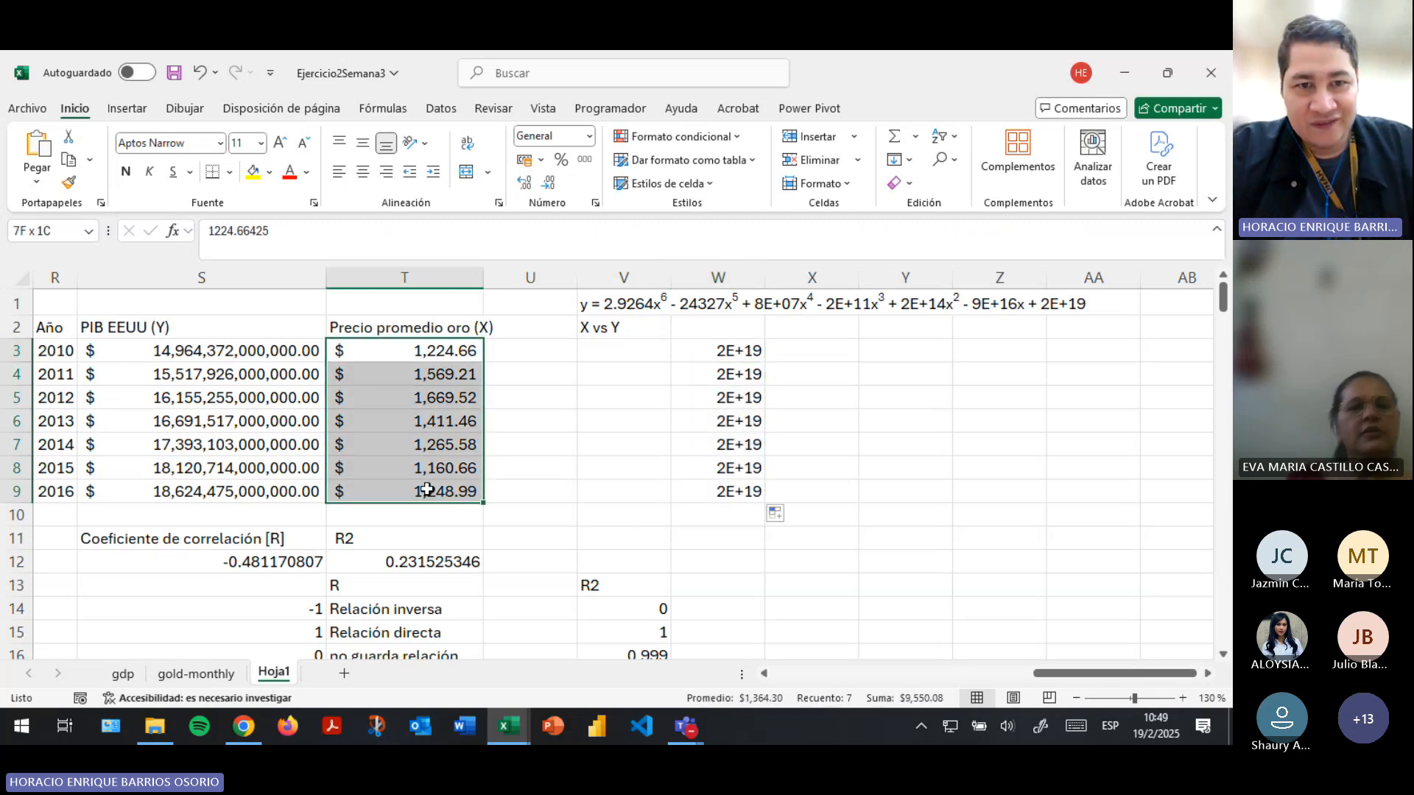
key(ctrl+c)
click(629, 352)
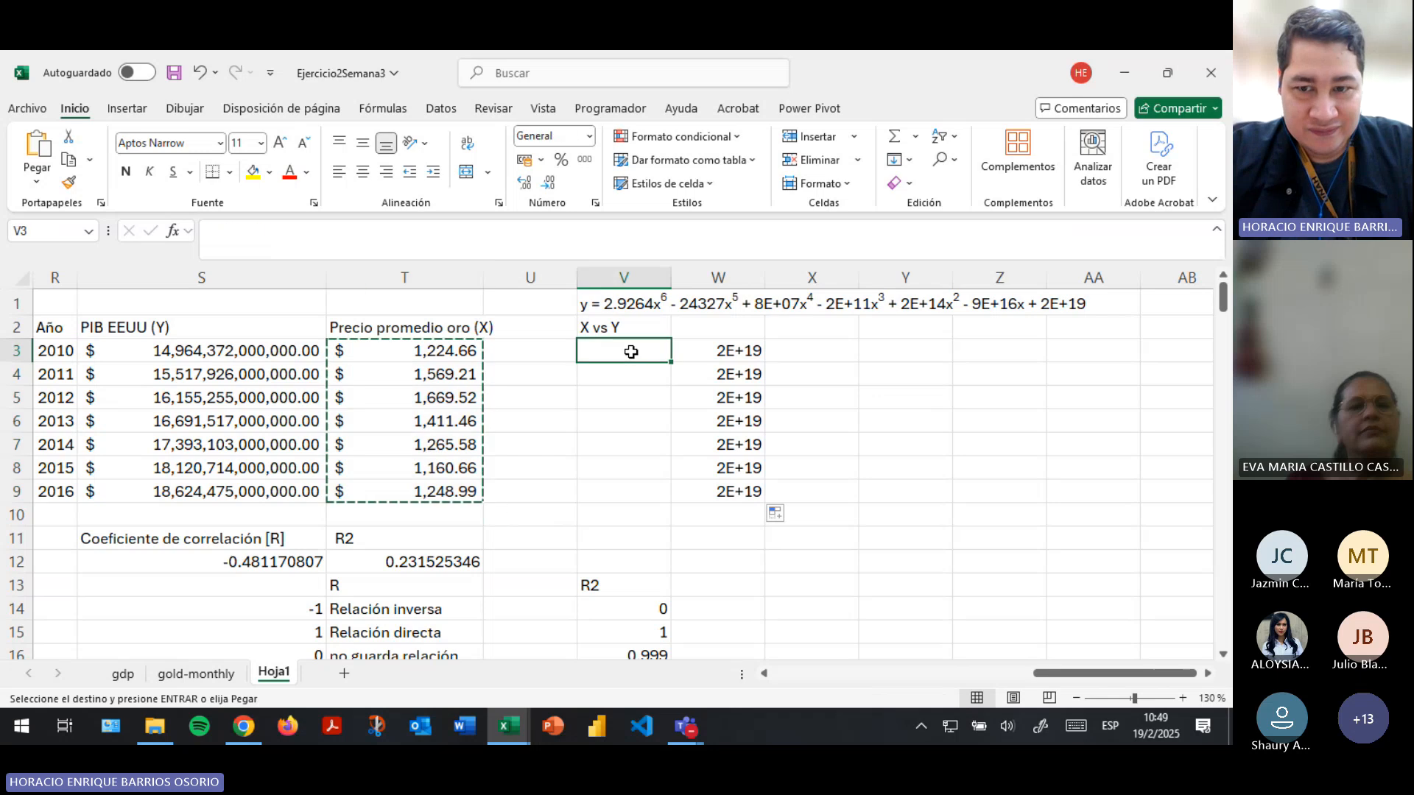
key(ctrl+v)
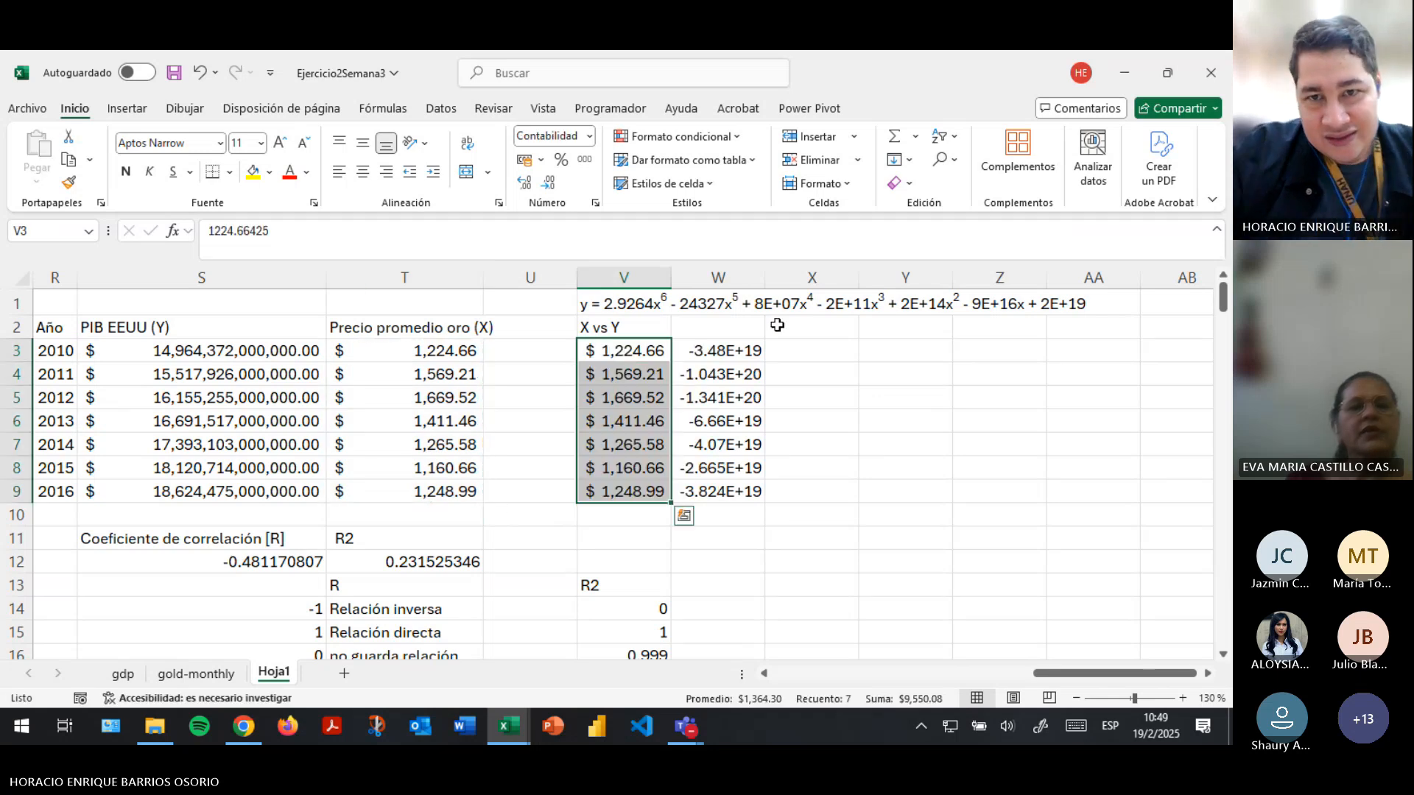
double_click(768, 286)
- Examine the polynomial formulas and results in W3:W9 against the gold prices used as x
click(729, 352)
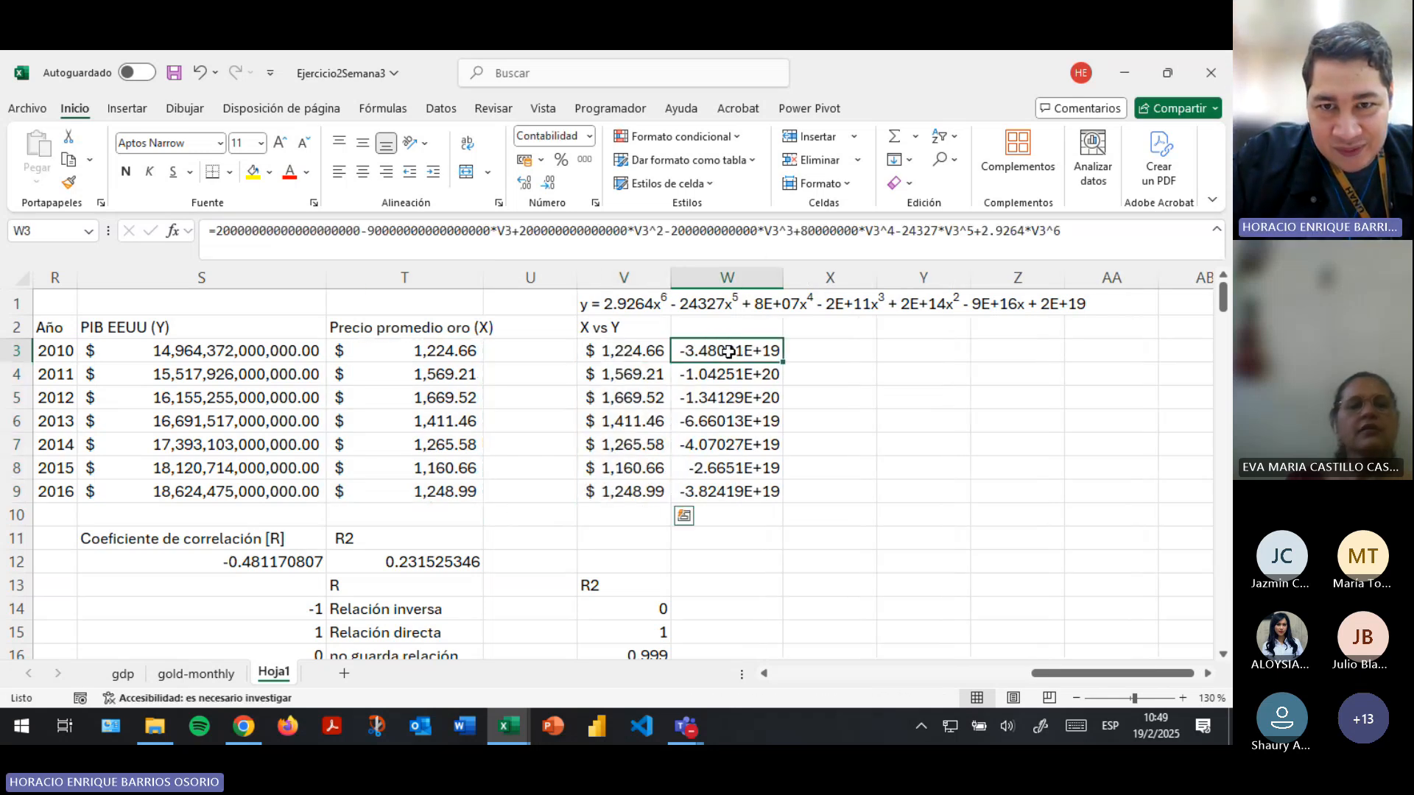
click(722, 492)
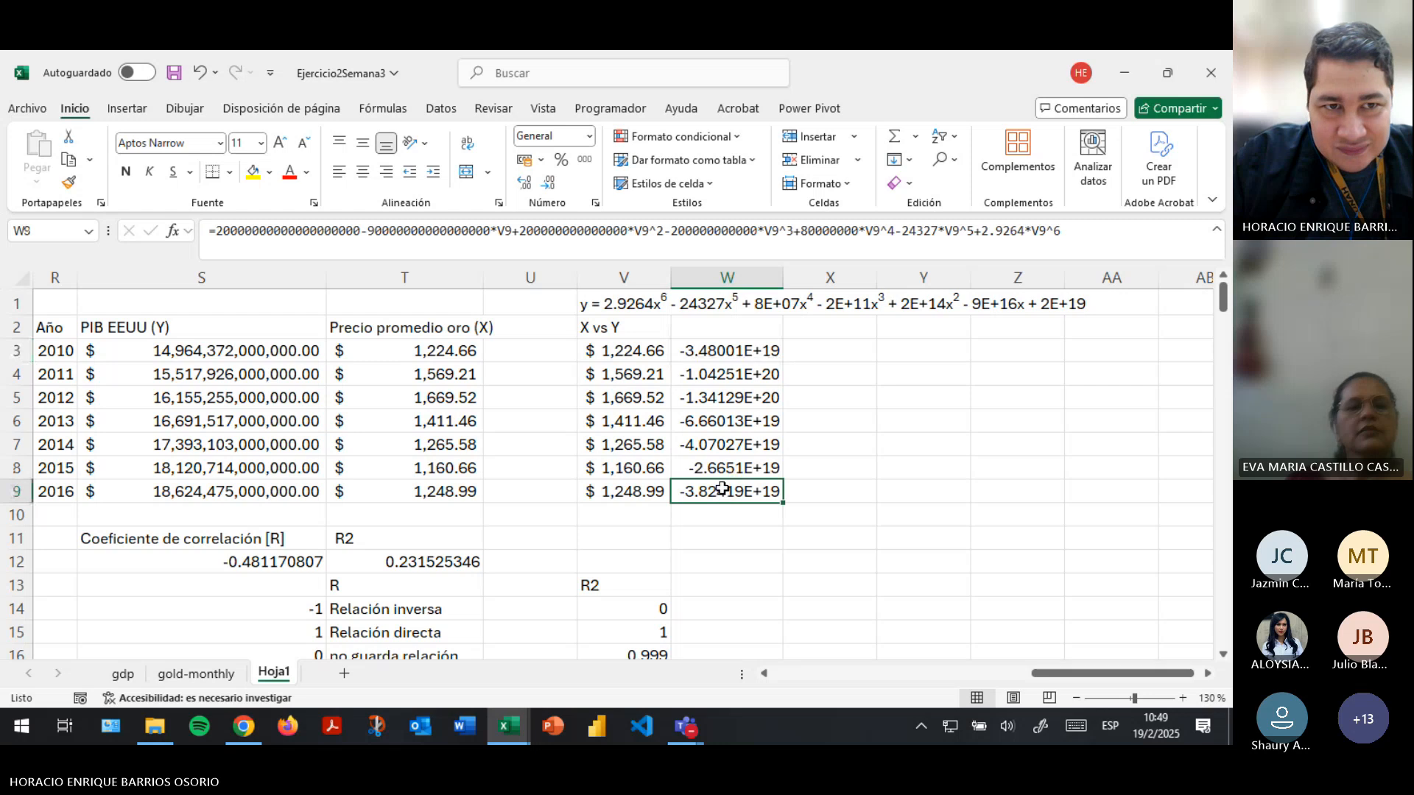
drag(731, 351, 729, 492)
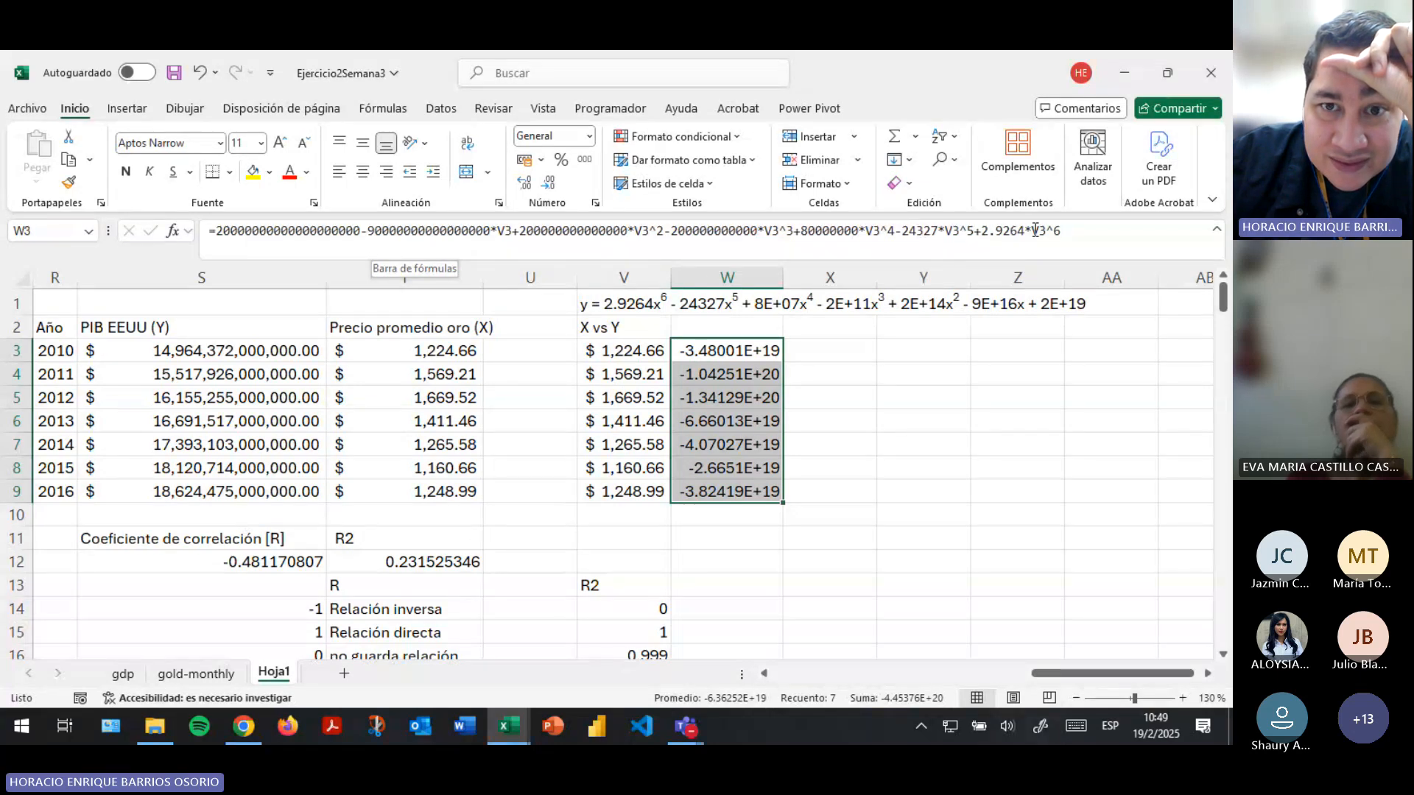
key(Return)
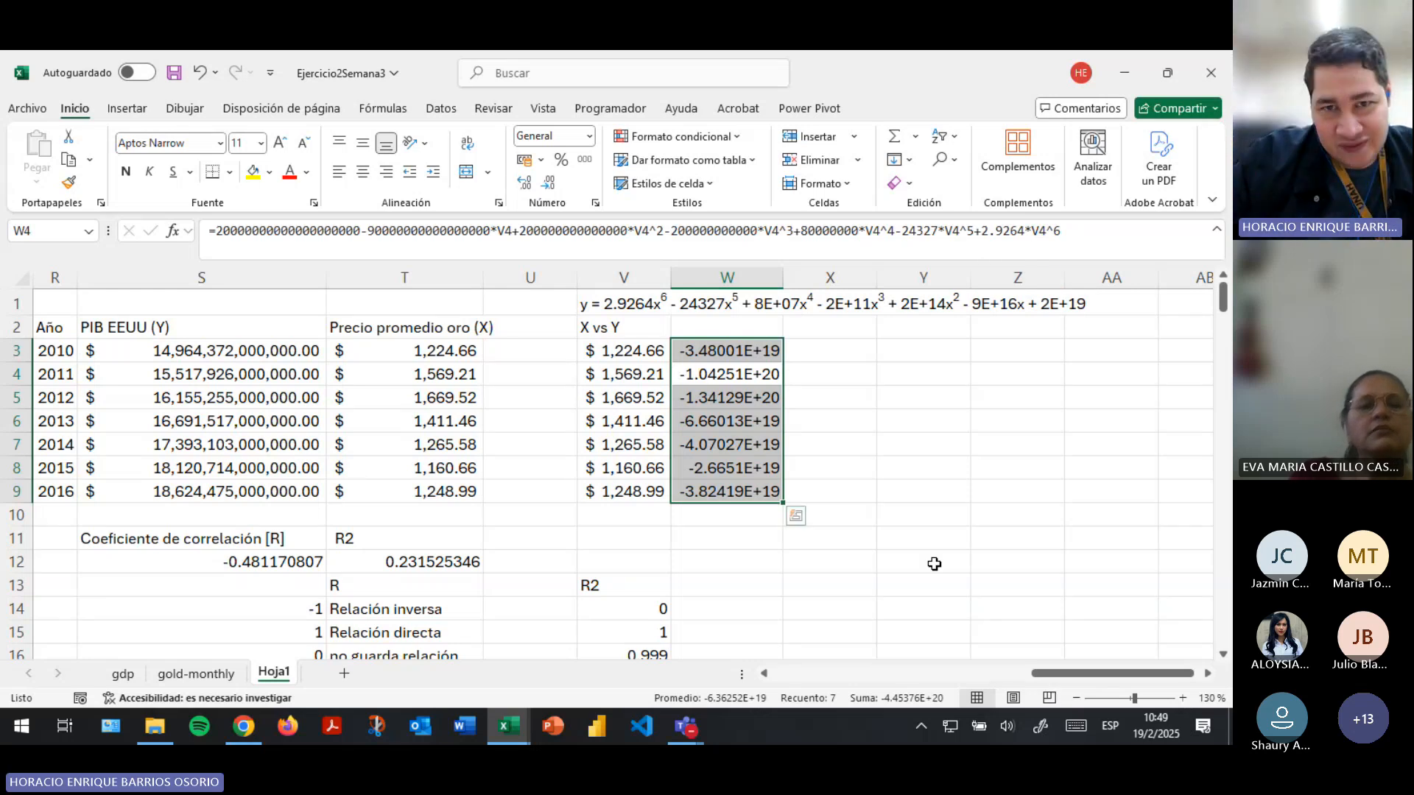
click(727, 444)
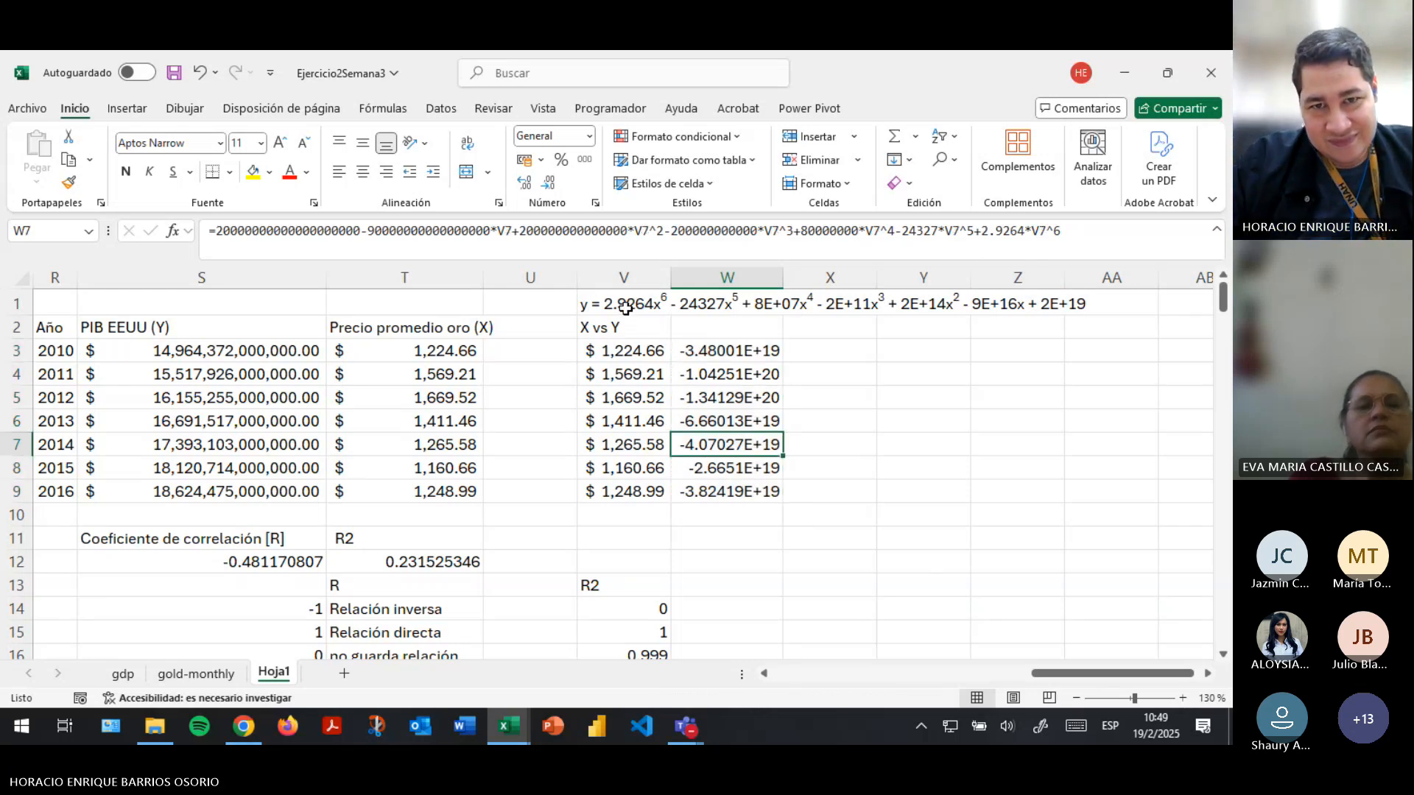
drag(442, 353, 444, 499)
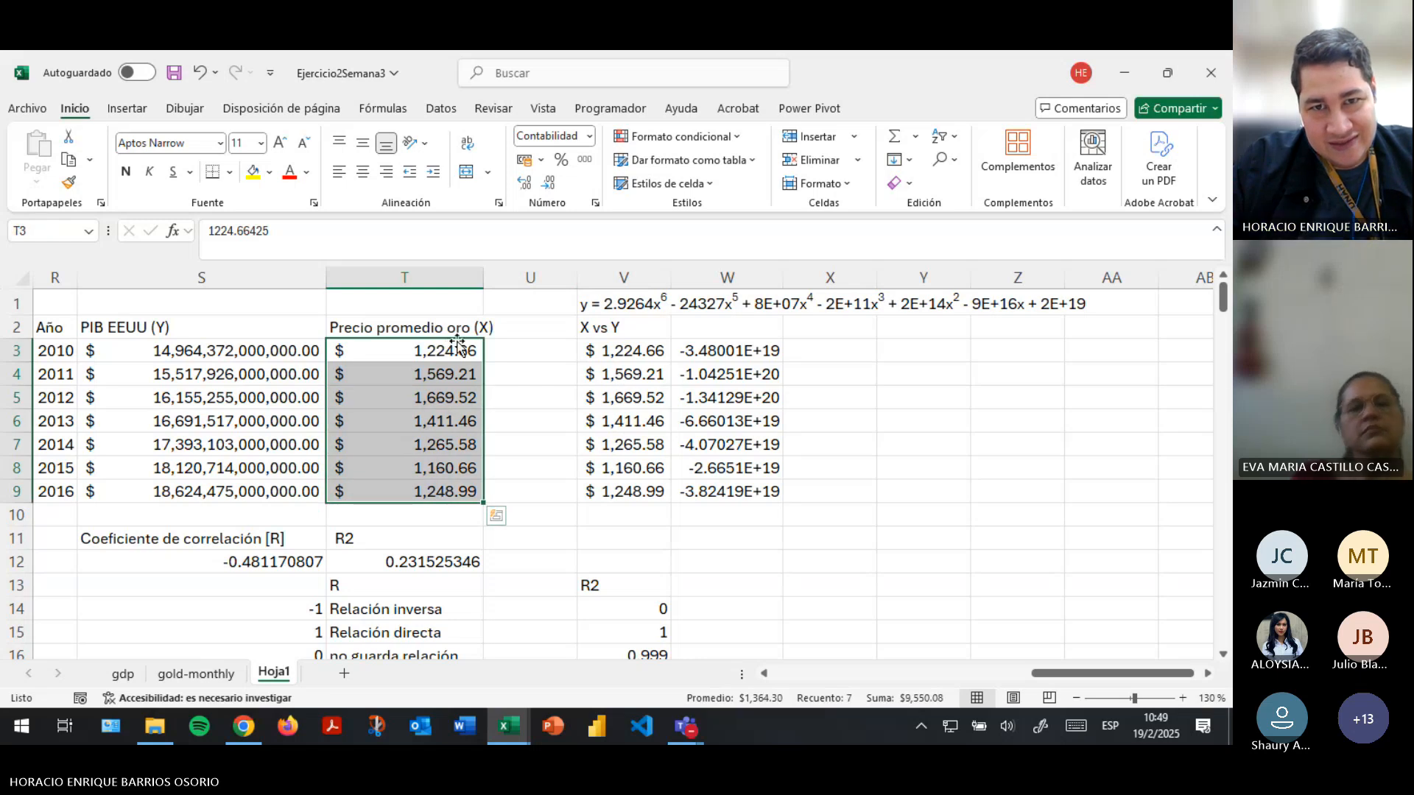
click(622, 359)
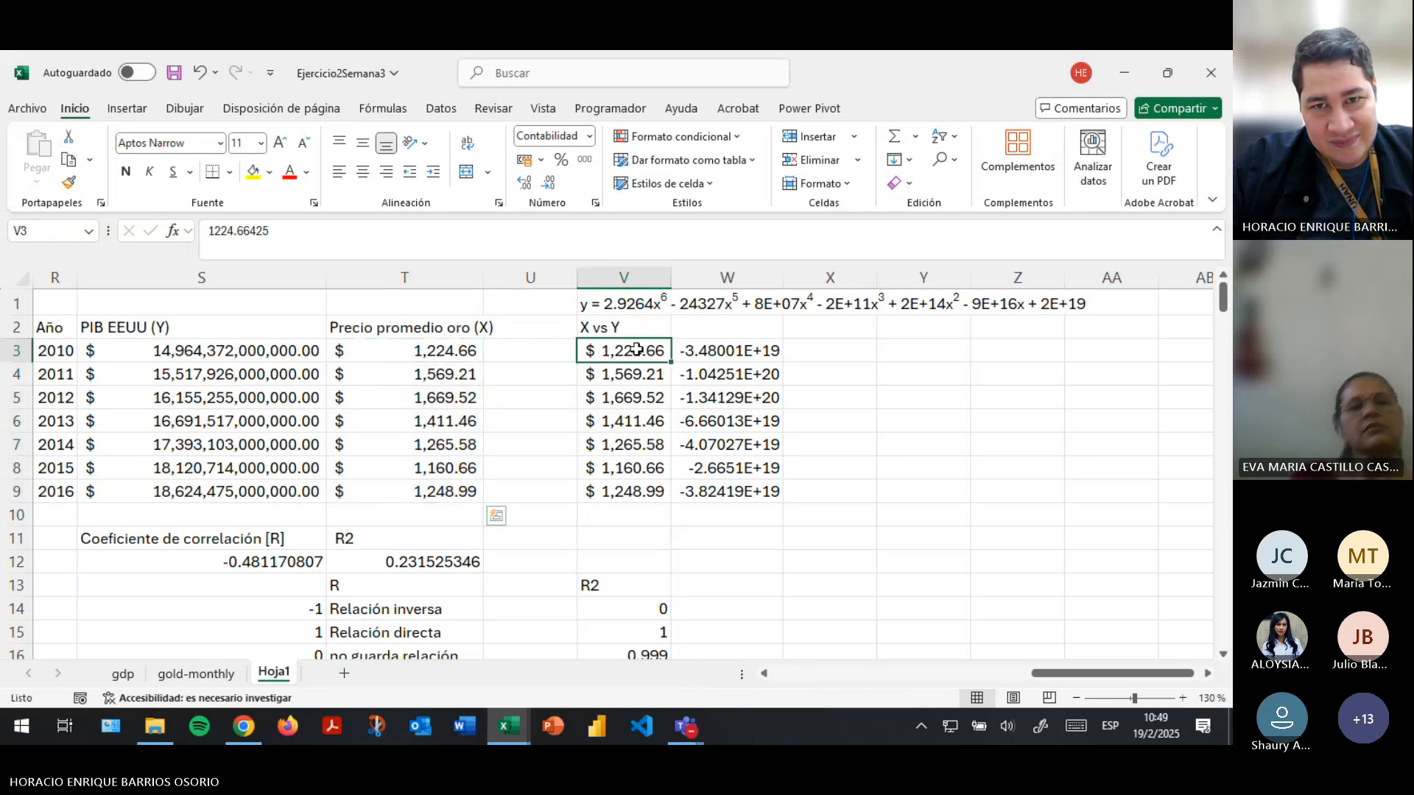
click(731, 349)
key(Down)
click(741, 398)
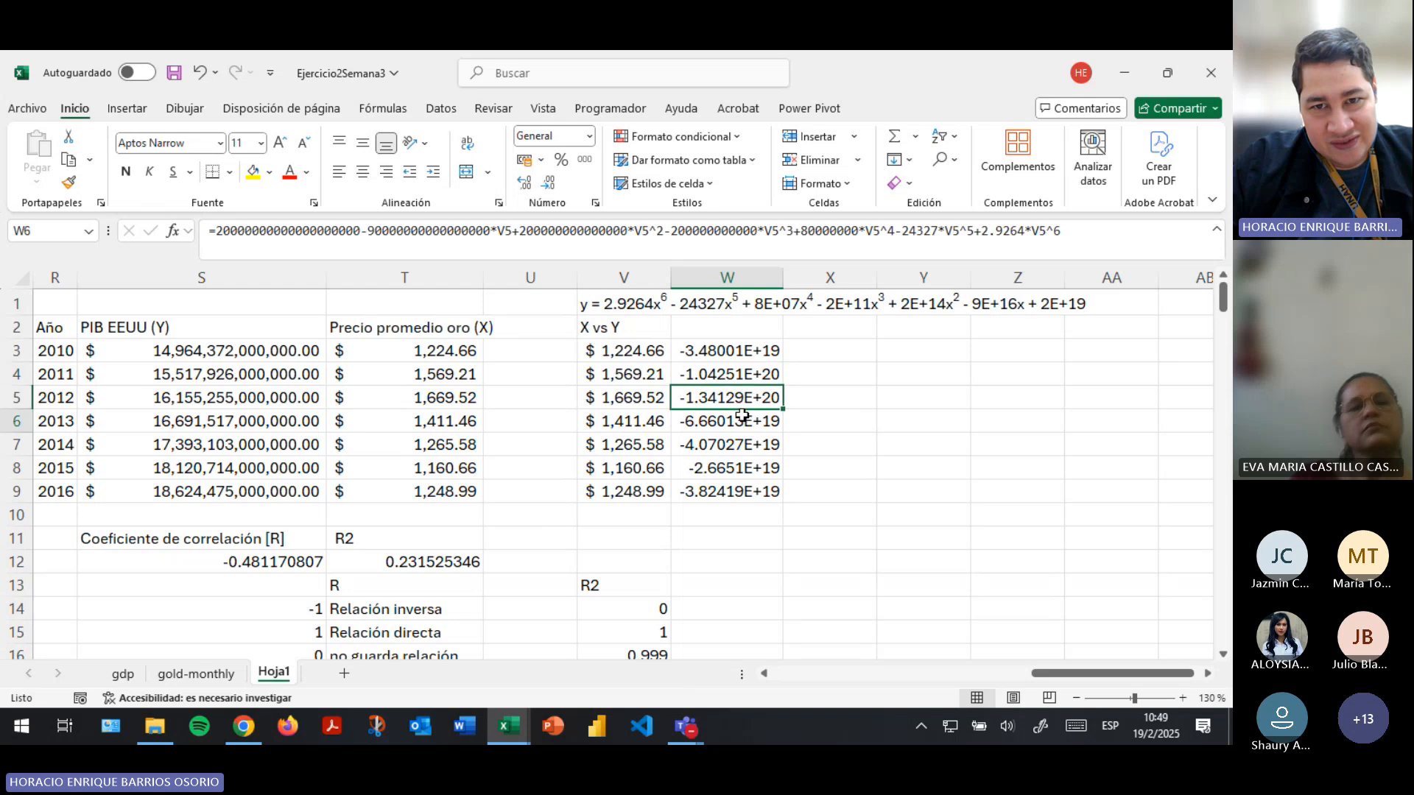
click(740, 421)
click(739, 446)
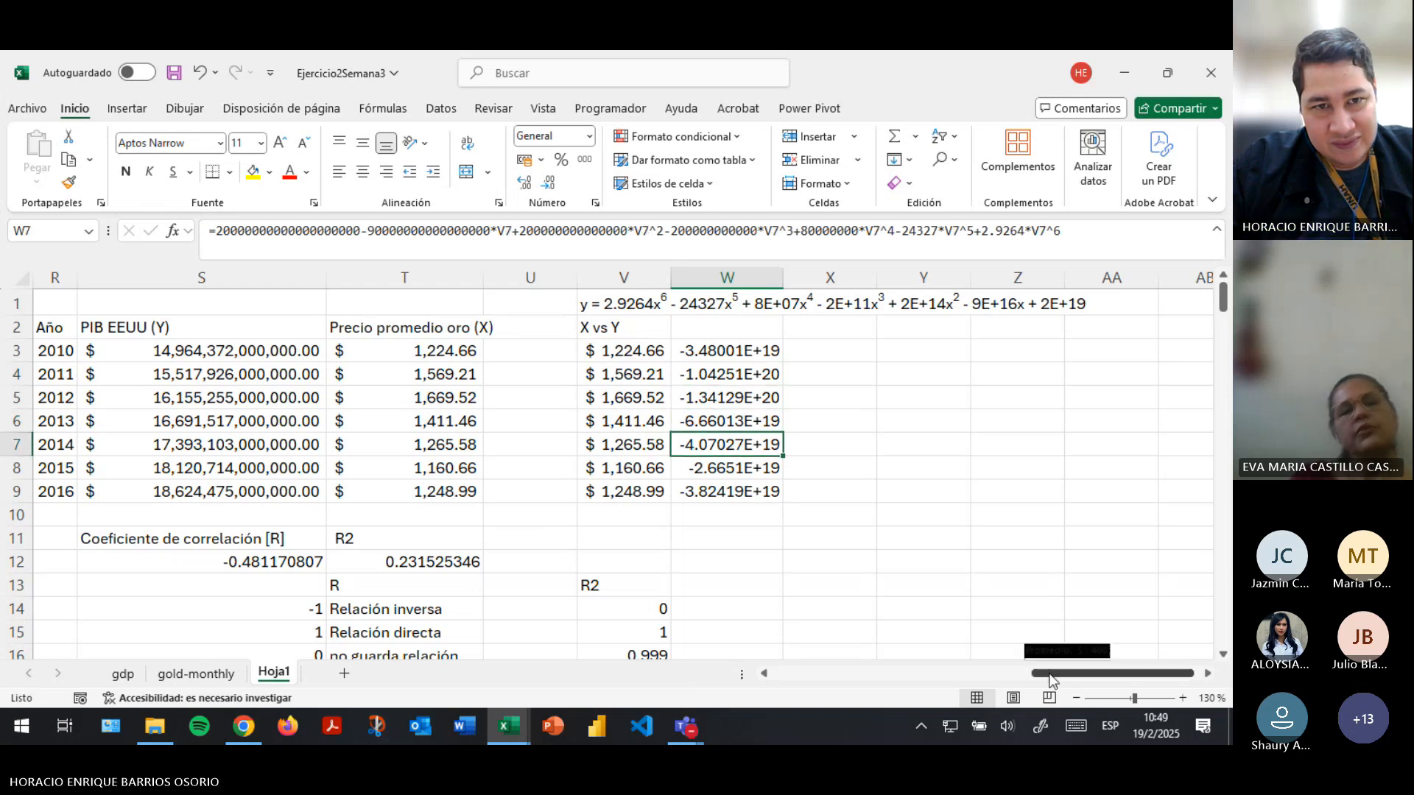
- Examine the trendline curve in the PIB–gold price chart and compare it with the calculated values in W3:W9
drag(1104, 674, 943, 673)
scroll(432, 507, down, 1)
scroll(432, 506, down, 2)
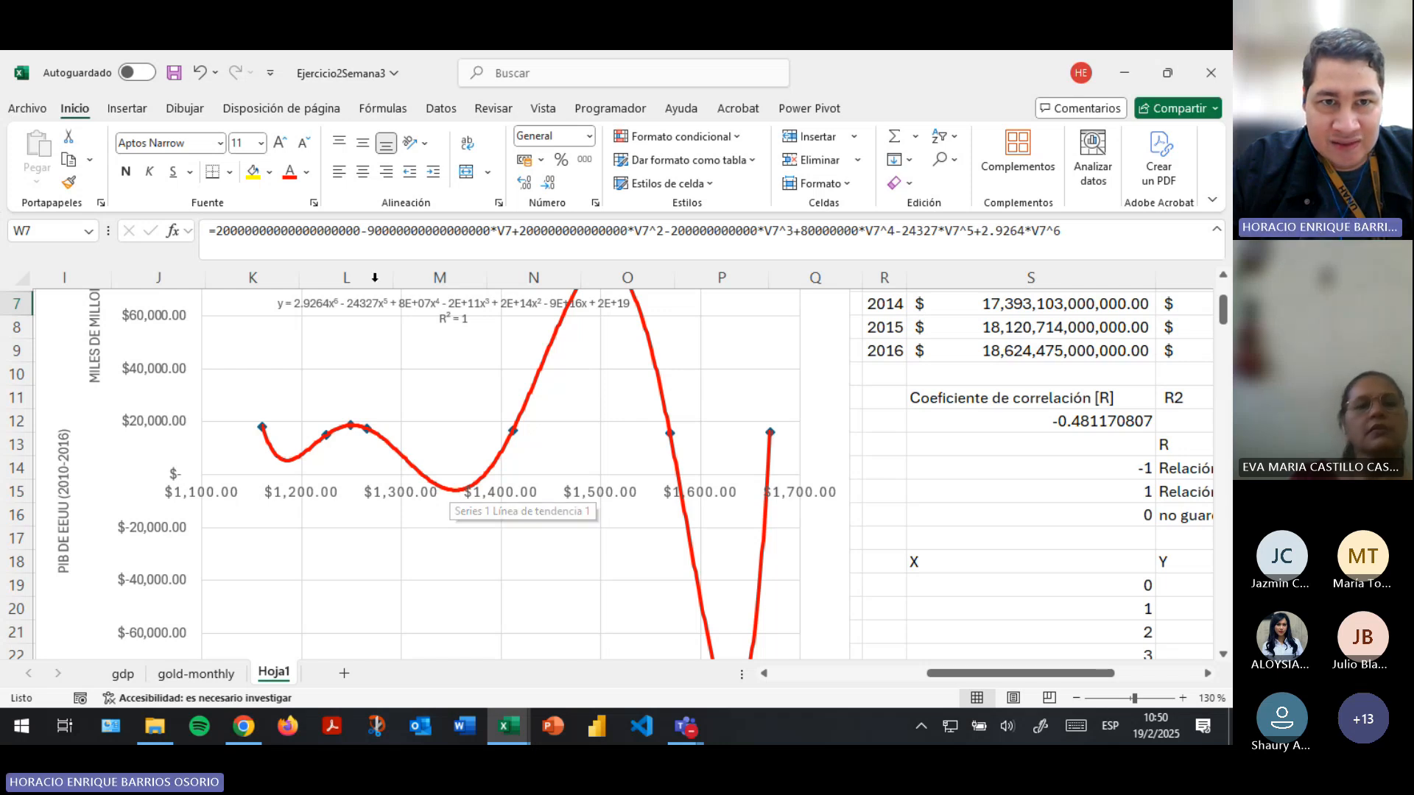
drag(957, 672, 1045, 673)
scroll(1031, 515, up, 2)
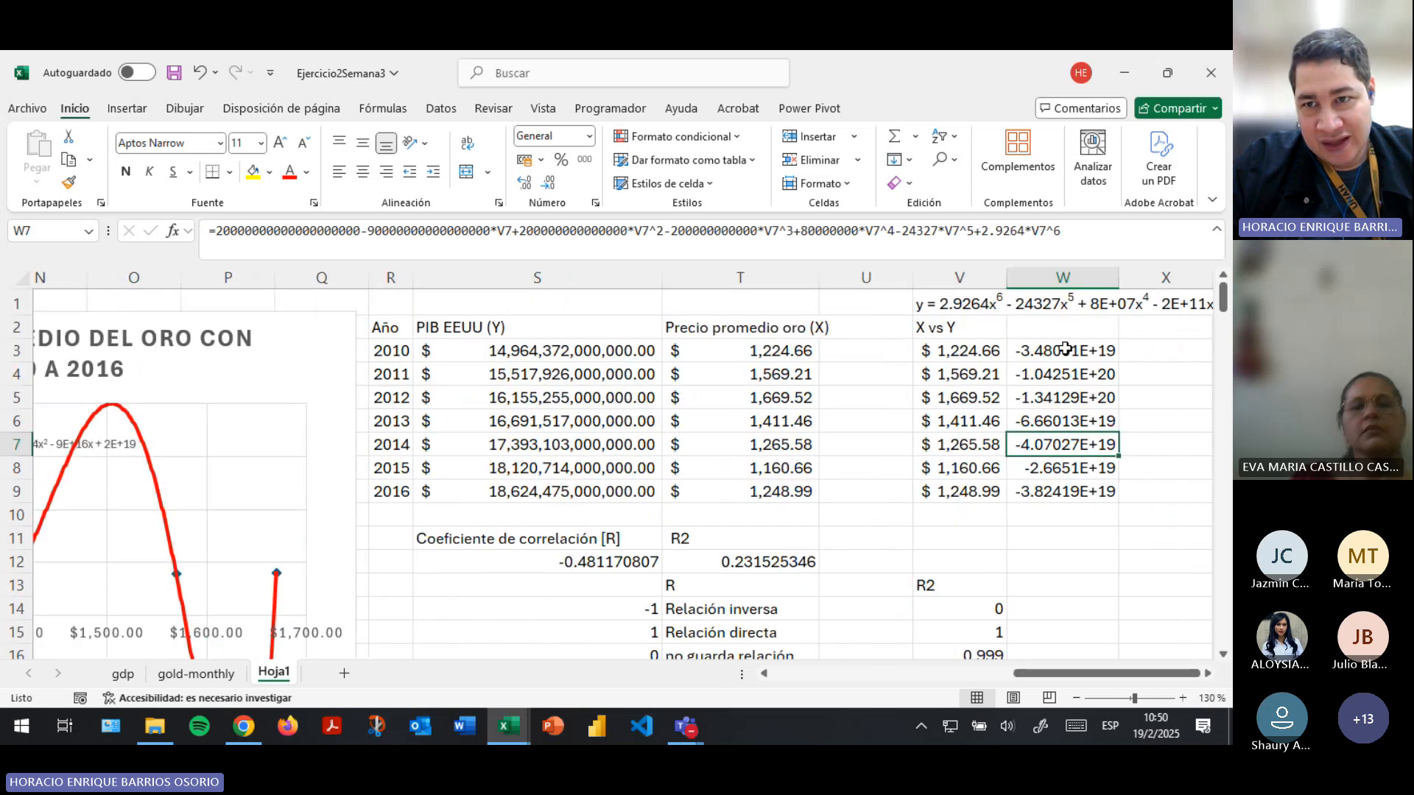
drag(1068, 351, 1055, 494)
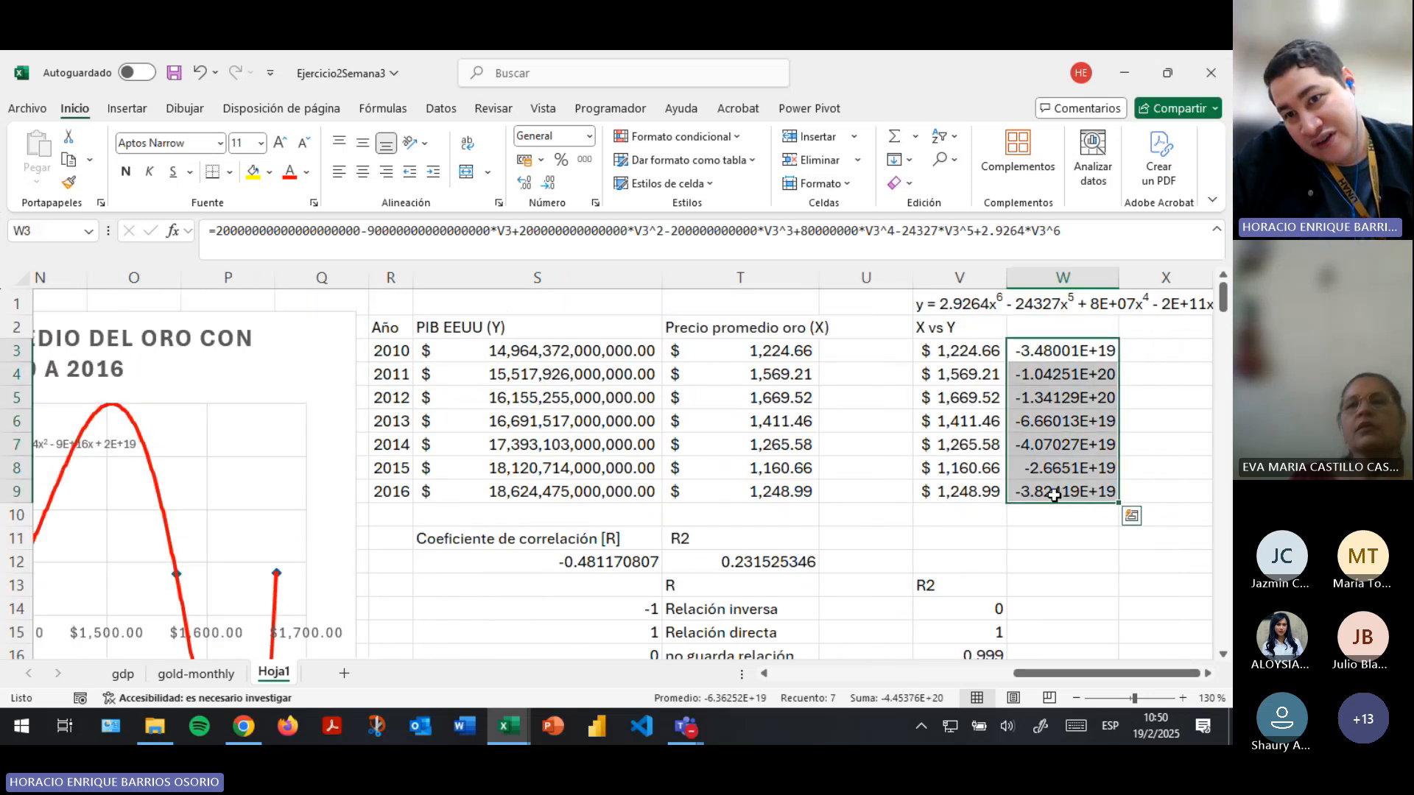
- Enter a gold price of 1500 in V10, below the copied prices, as a new x value
click(983, 516)
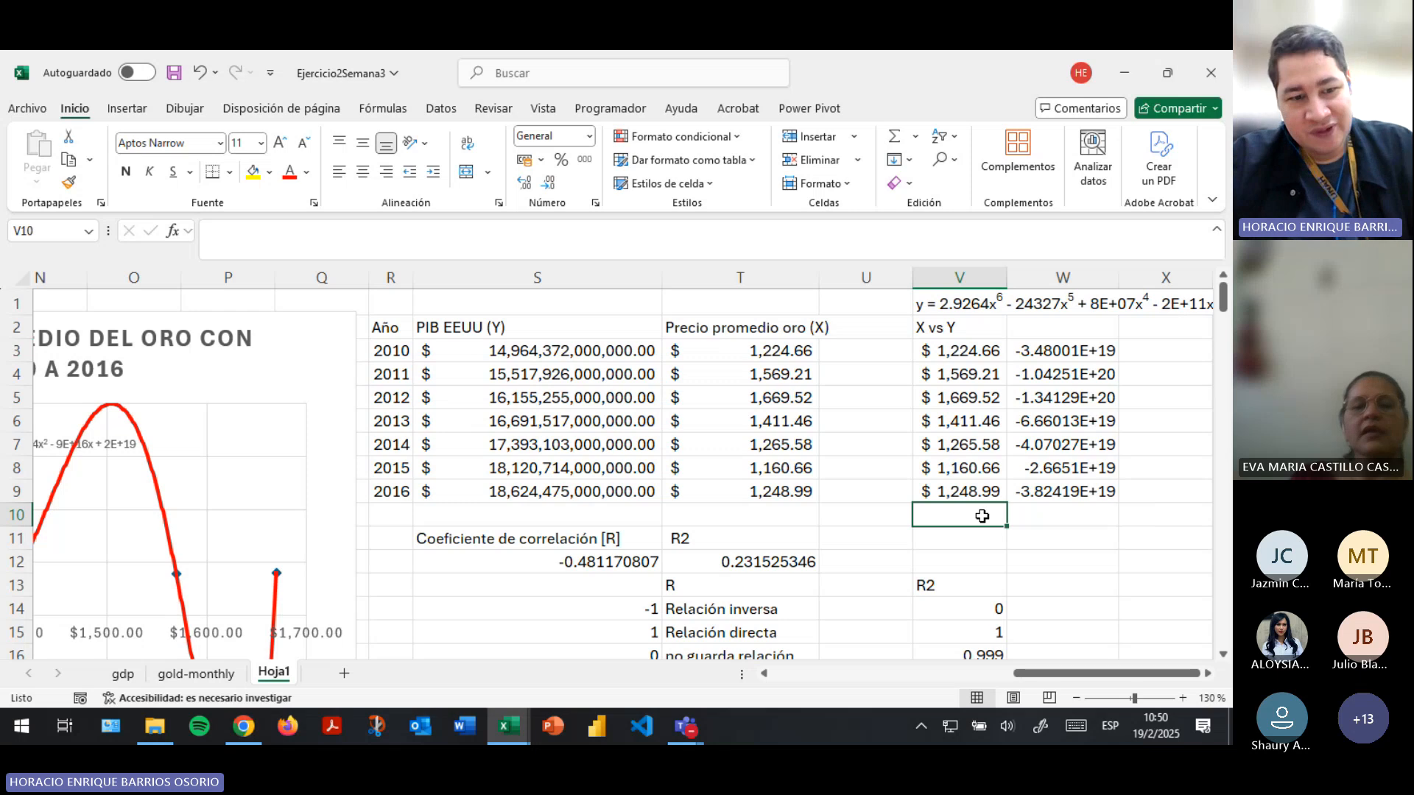
text(1500)
key(Tab)
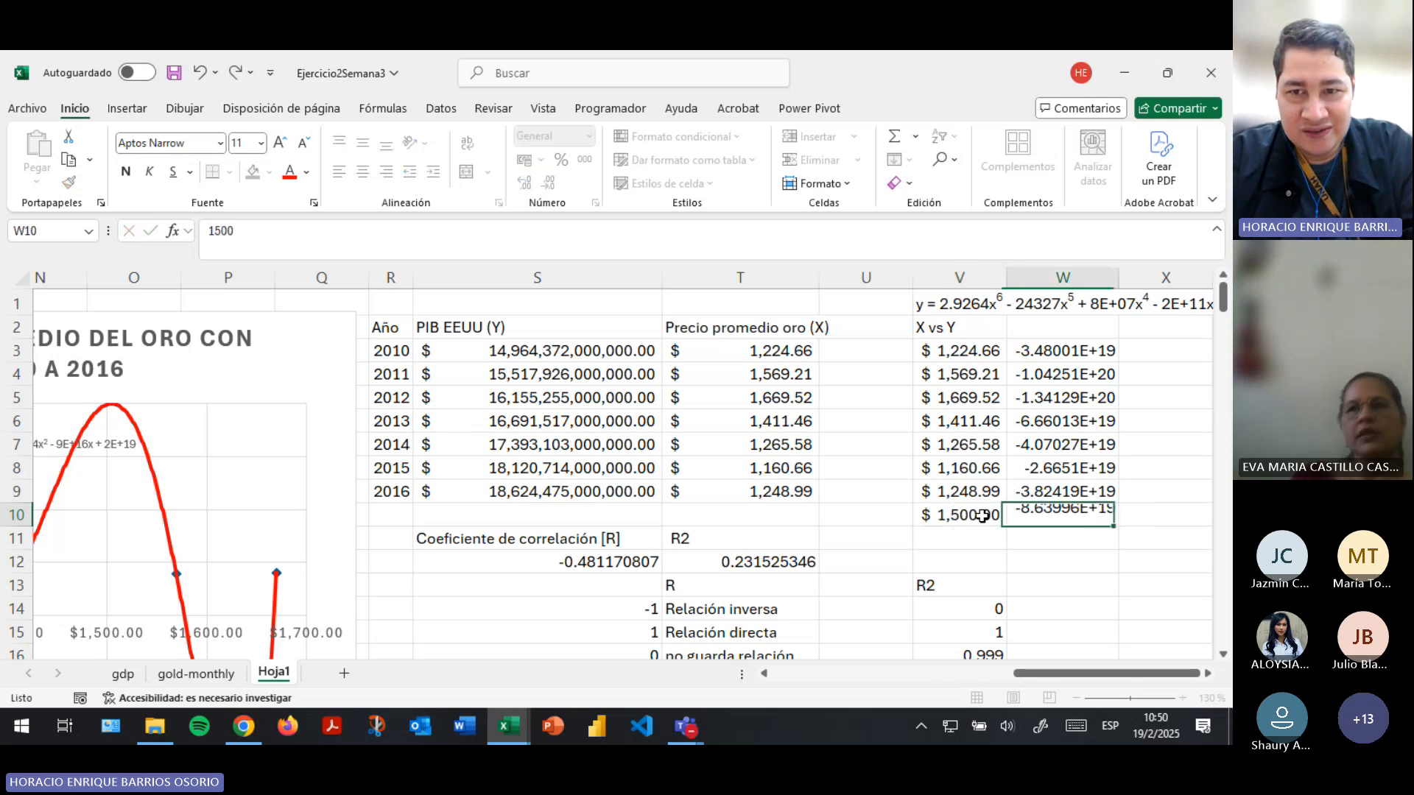
- Label the new 1500 price row with the year 2017 in U10
key(Left)
key(Left)
key(Left)
key(Left)
key(Left)
key(Right)
key(Right)
key(Right)
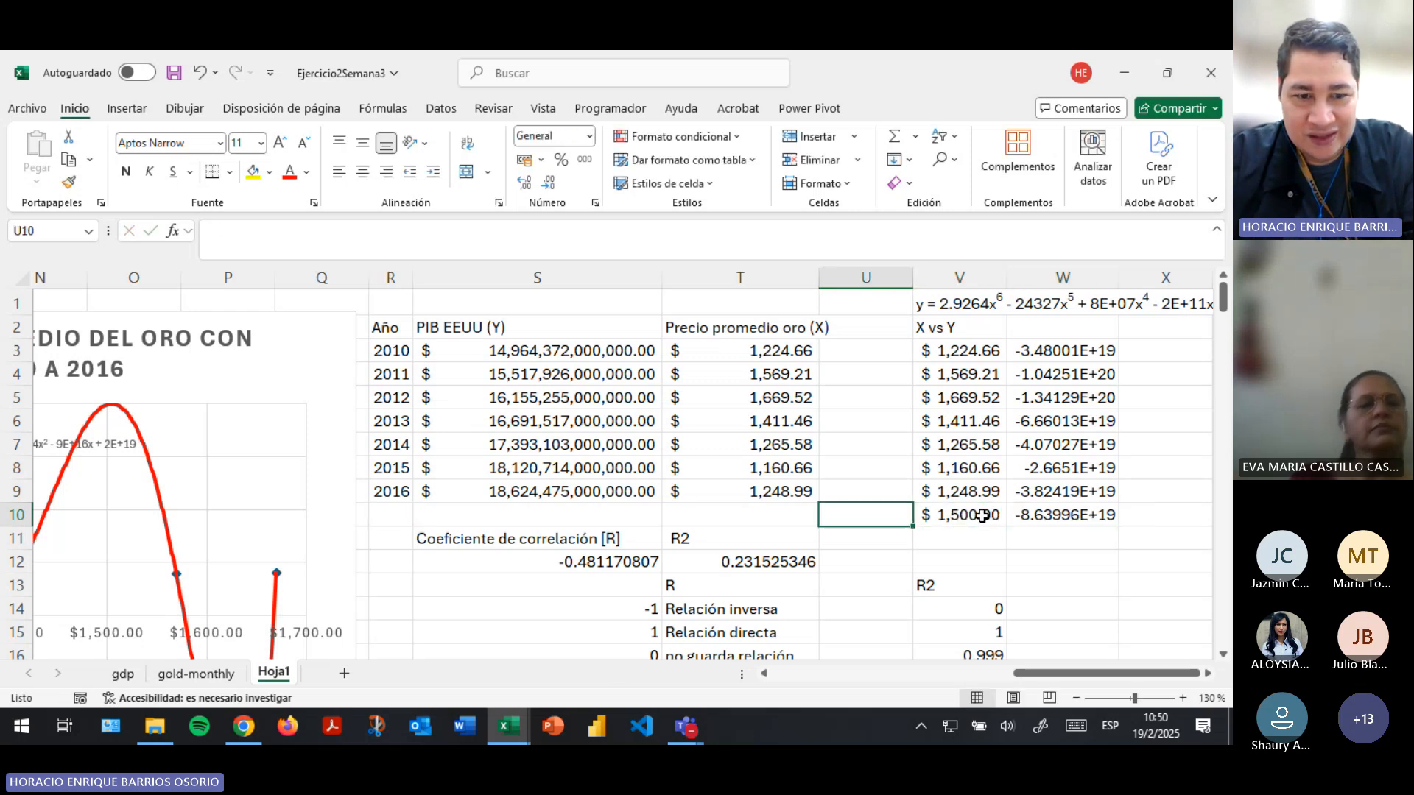
text(2017)
key(Right)
key(Left)
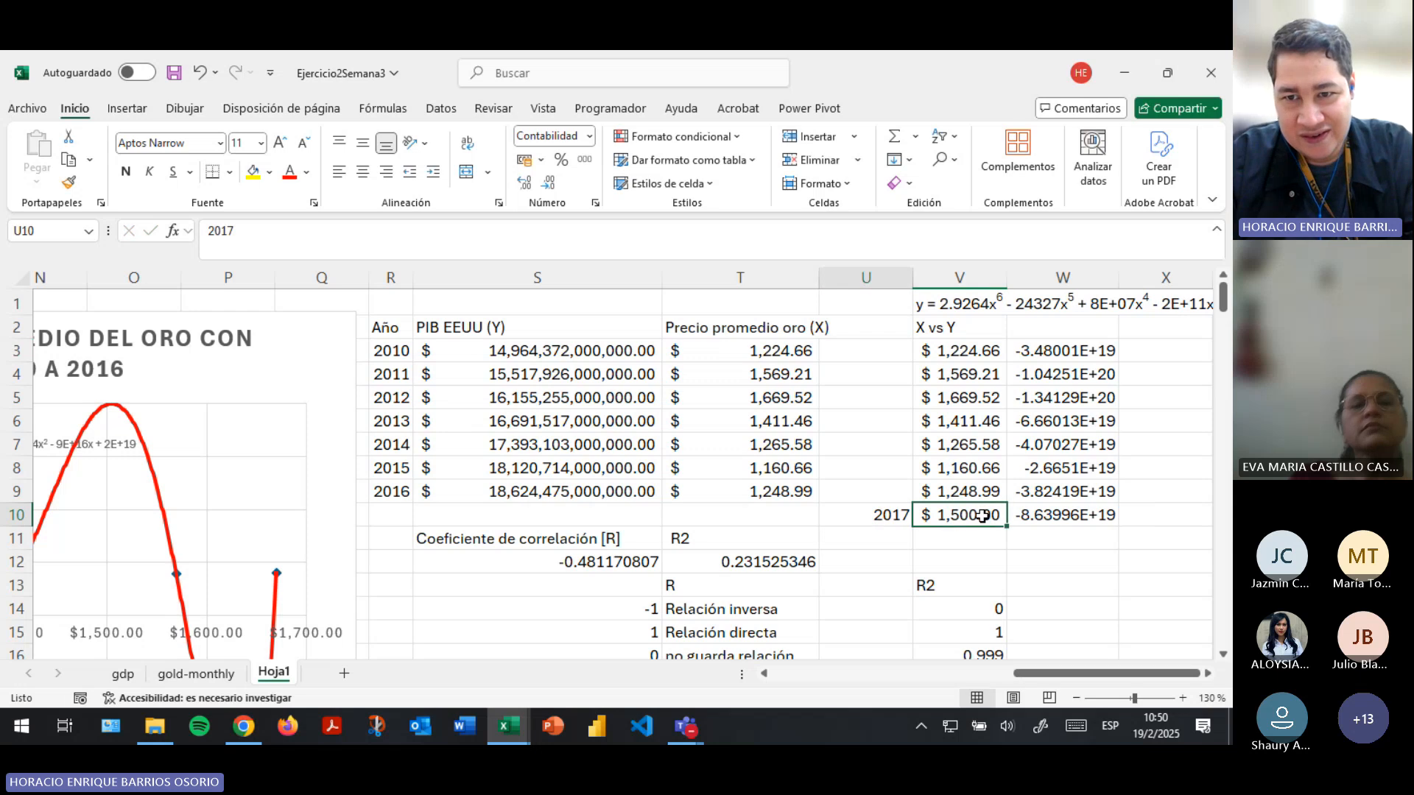
- Clear the year label in U10, the polynomial results in W3:W10 and the copied trendline equation in V1
key(Delete)
key(Right)
key(Right)
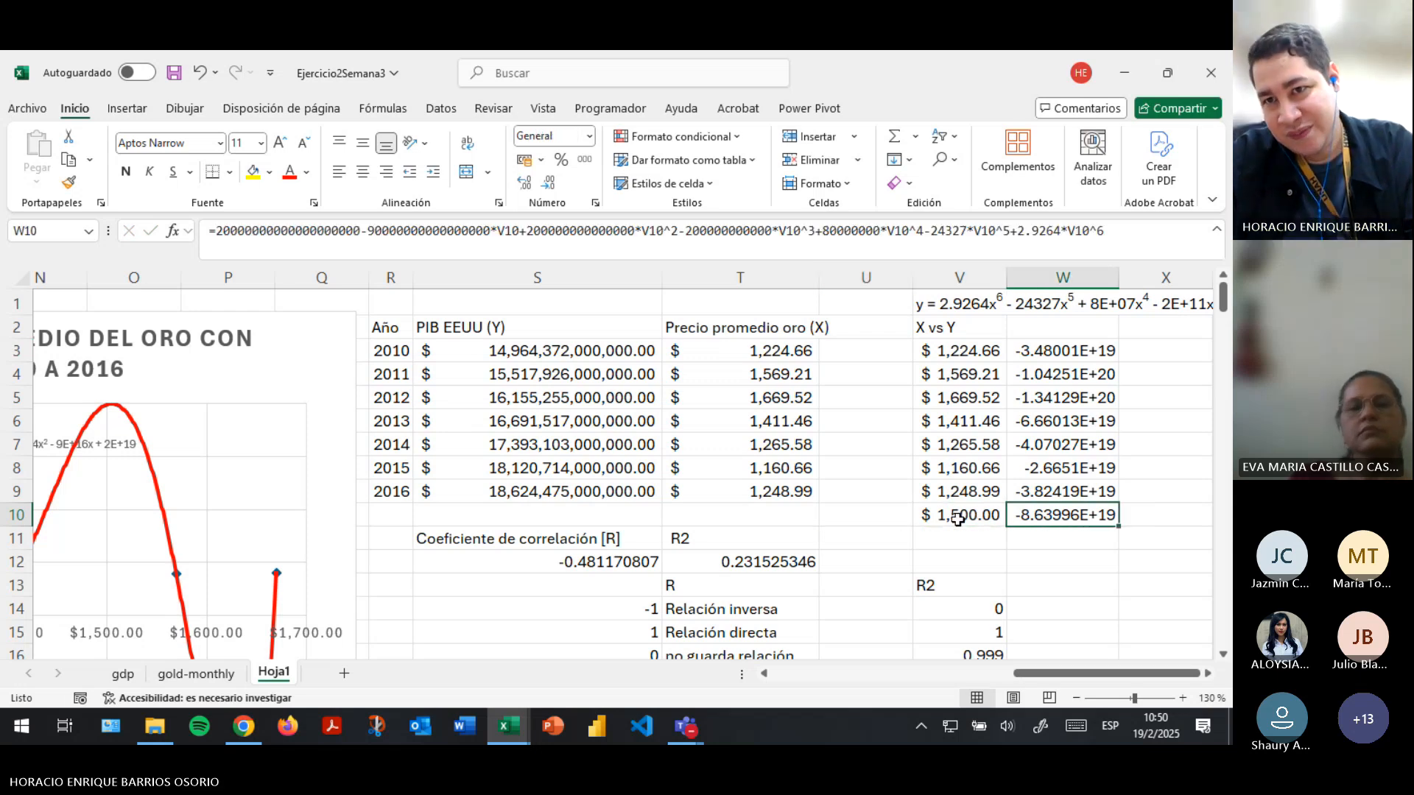
drag(1065, 352, 1048, 514)
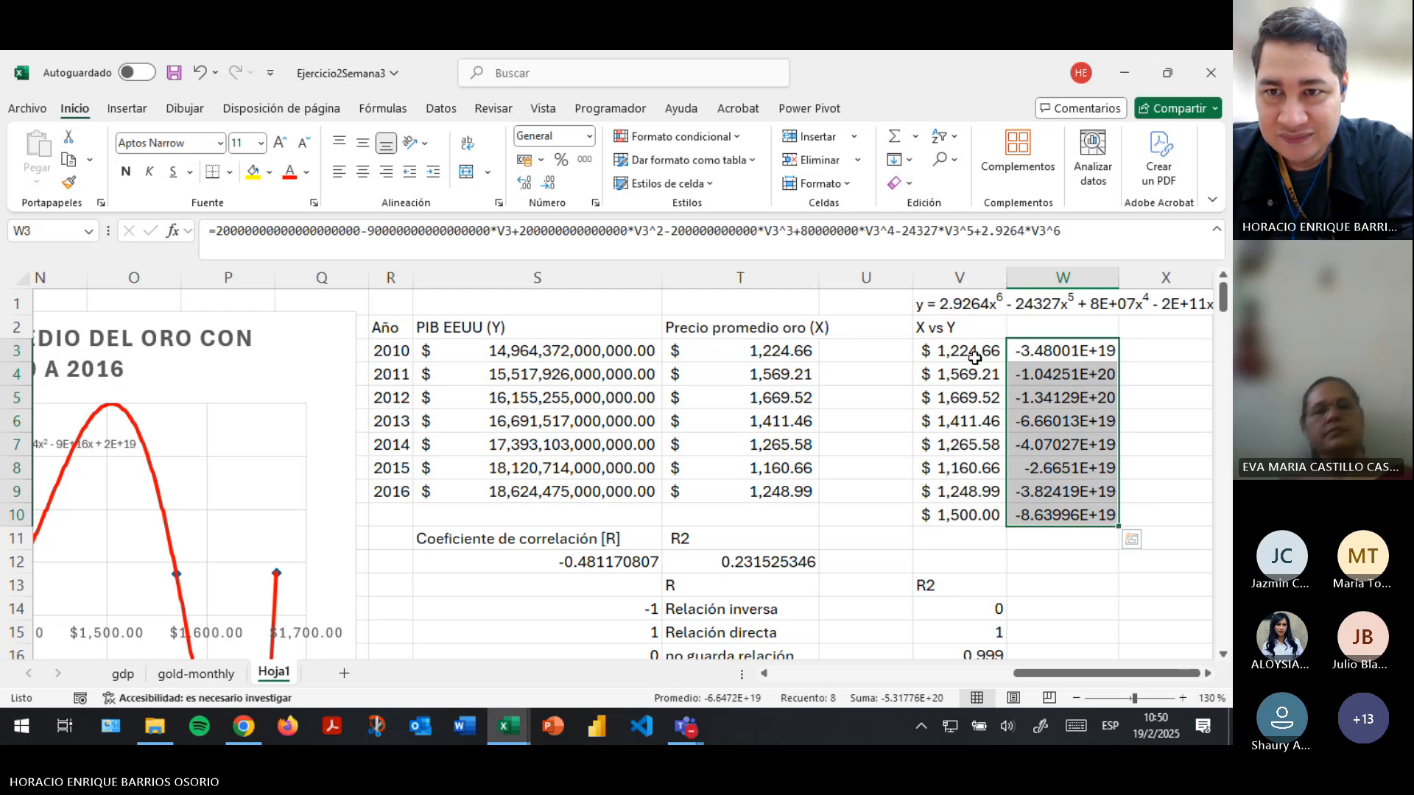
key(Delete)
click(940, 307)
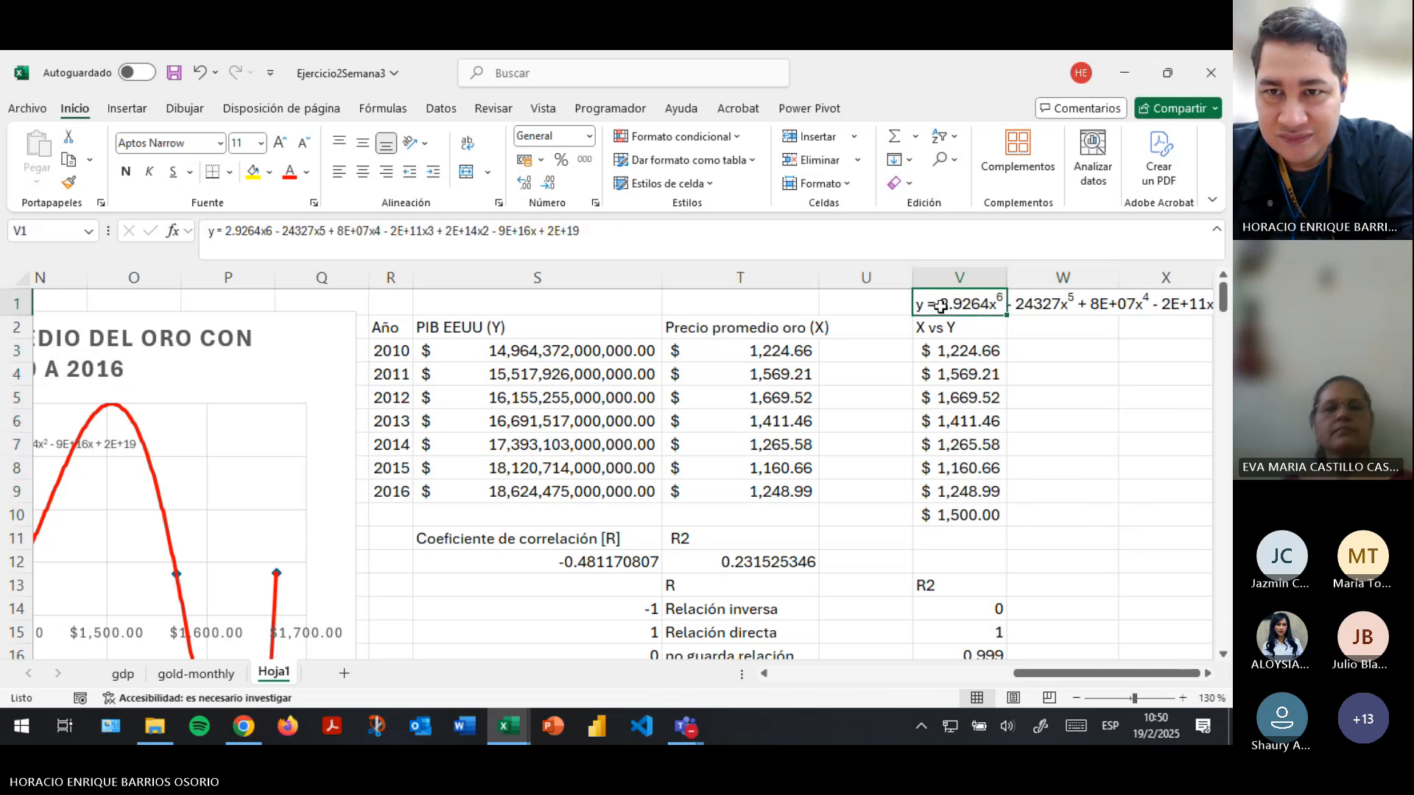
key(Delete)
- Set the polynomial trendline of the PIB–gold price chart to degree 5
click(91, 450)
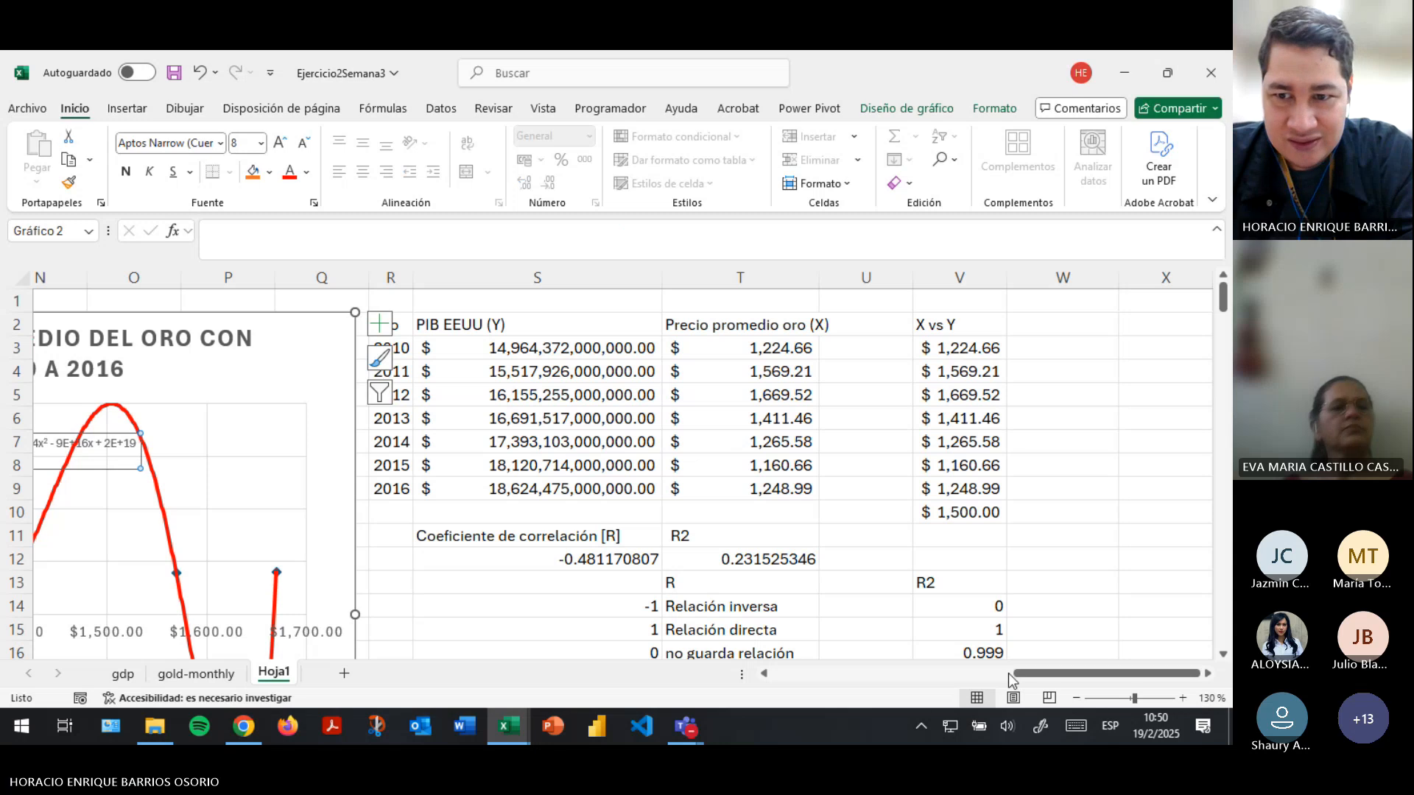
drag(1032, 673, 979, 673)
double_click(324, 569)
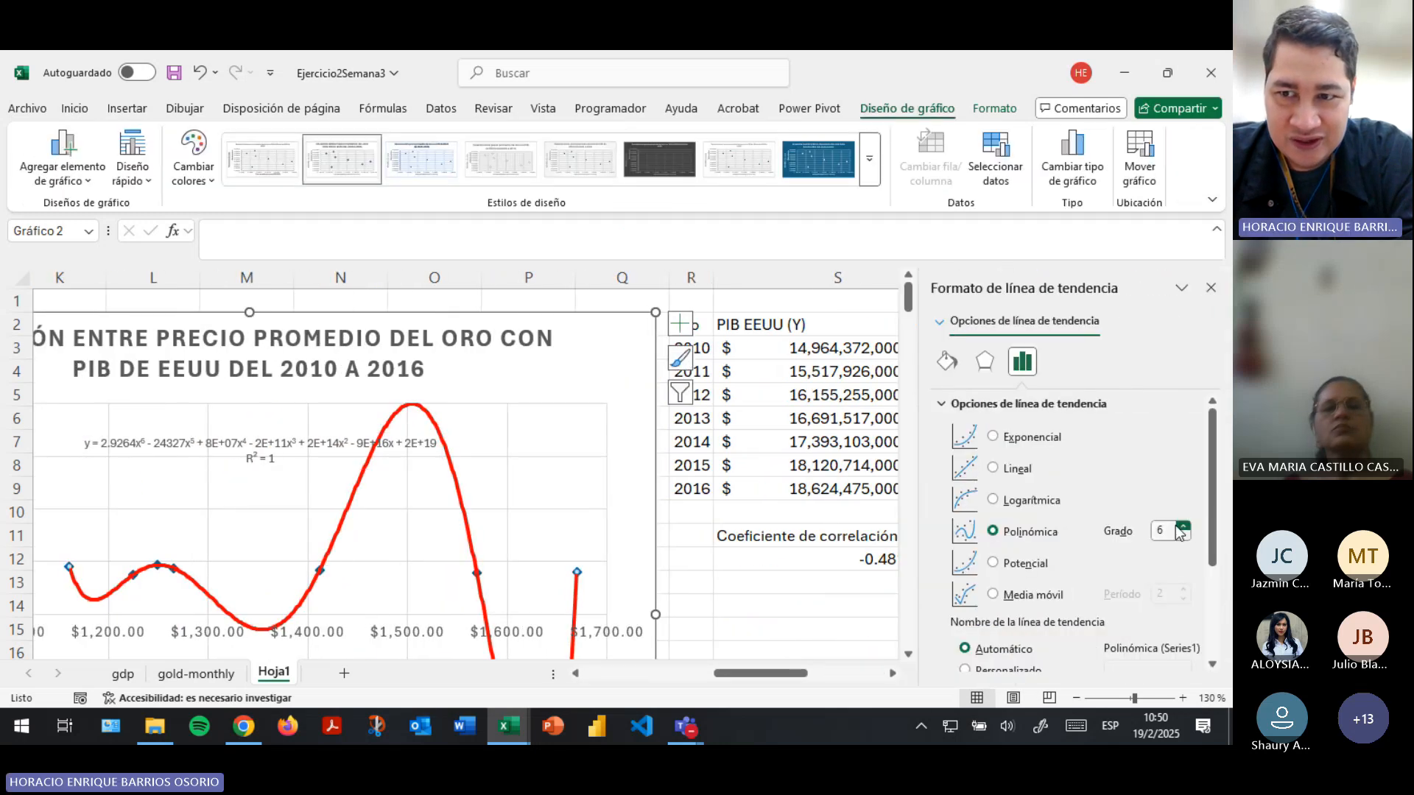
click(1183, 537)
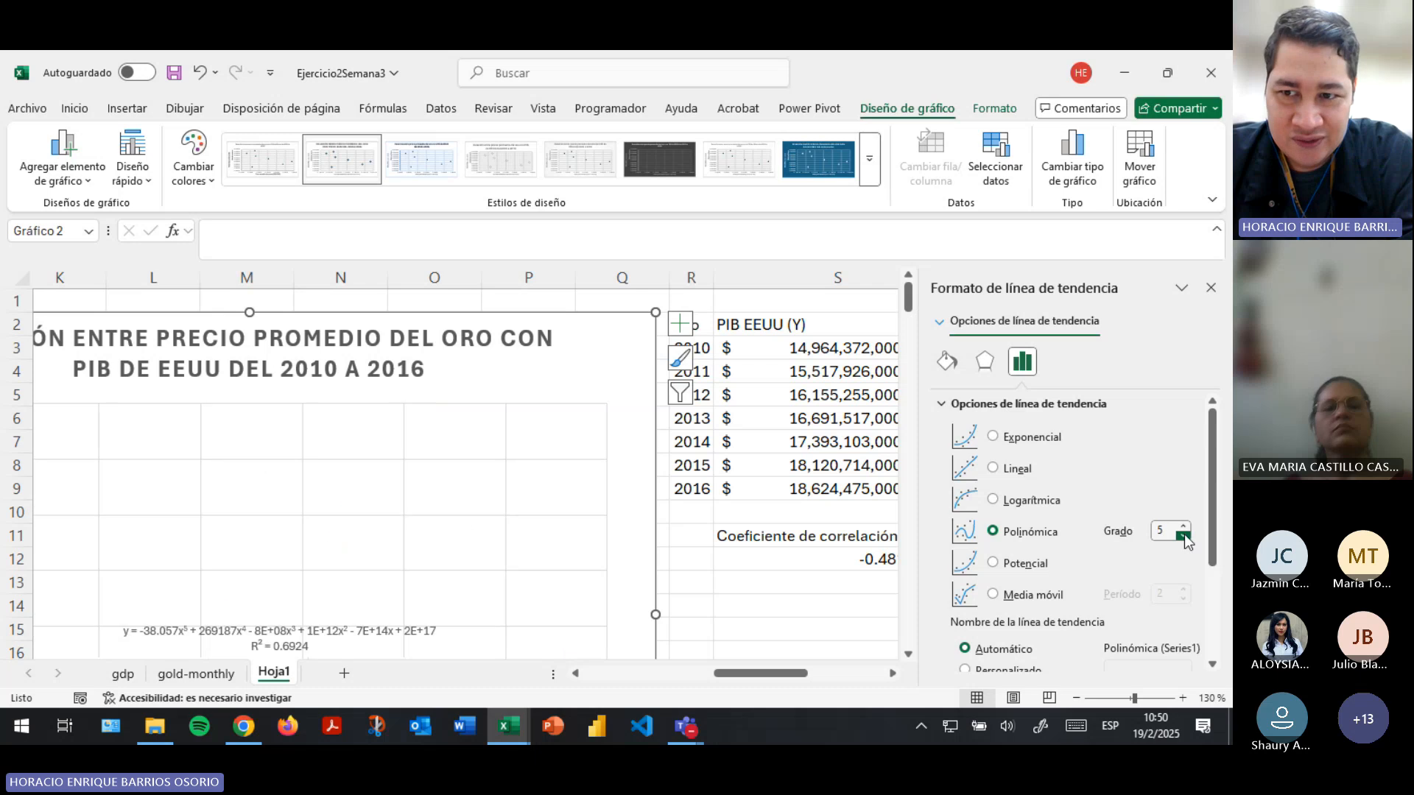
- Examine the fifth-degree trendline's fit to the data points, its R² value and equation, and compare with the R2 reference table
scroll(414, 568, down, 4)
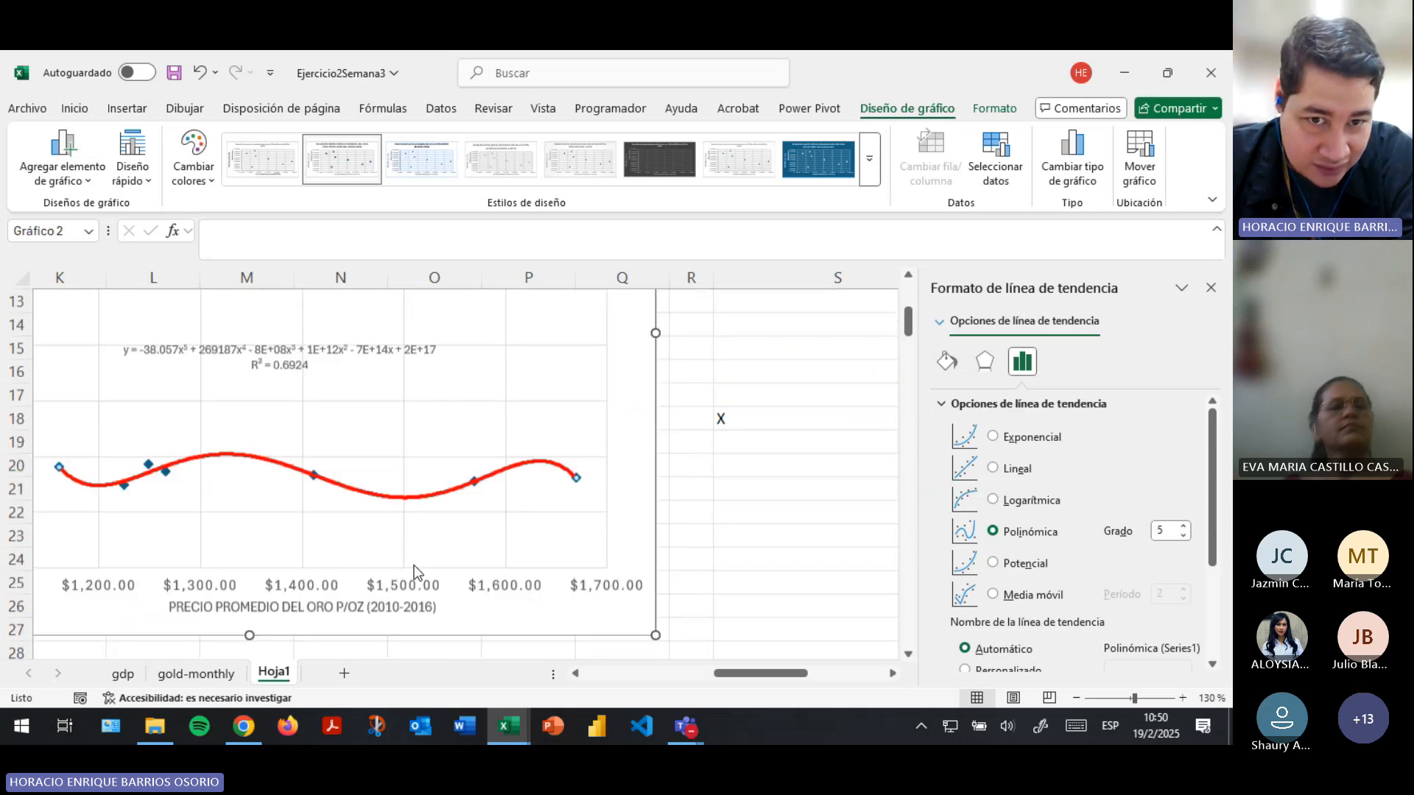
drag(747, 674, 711, 680)
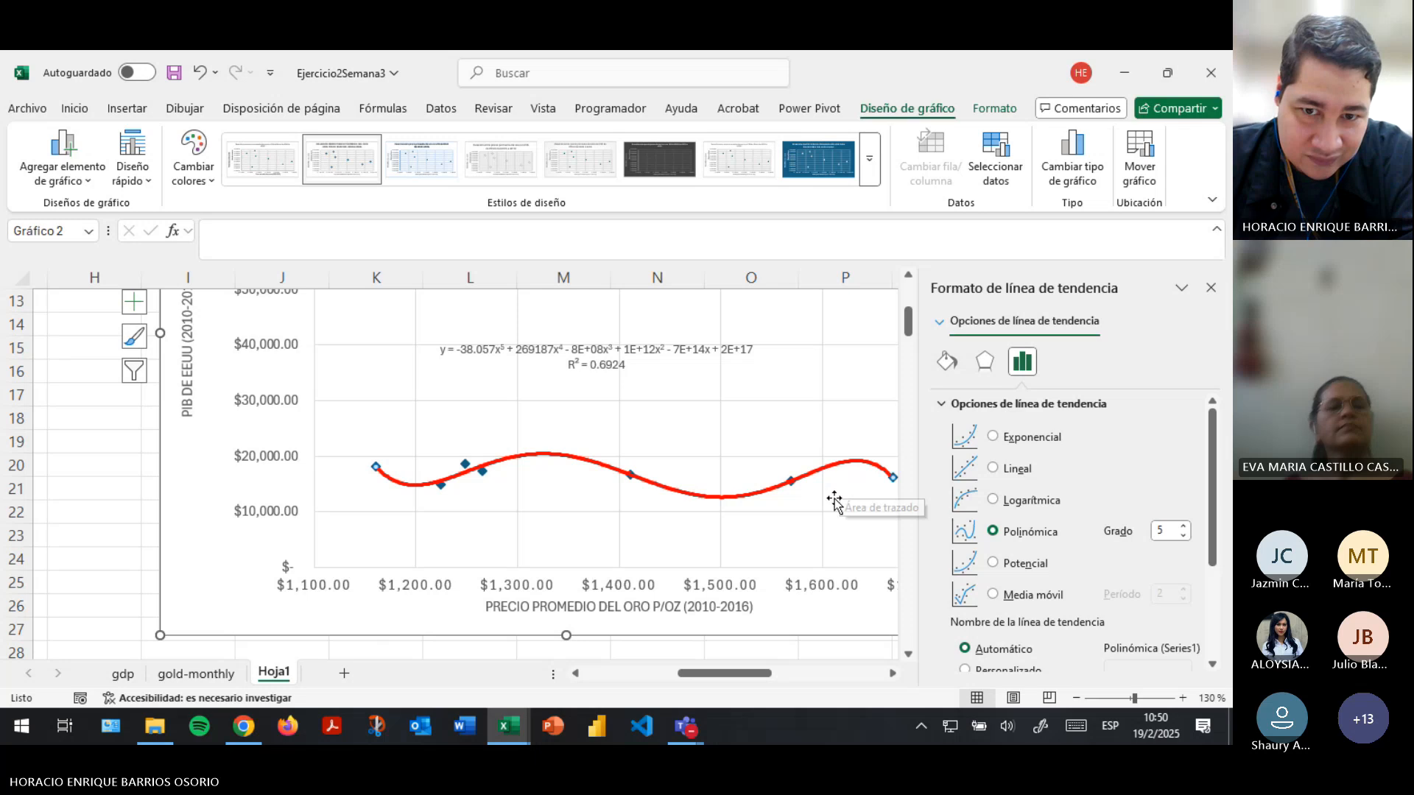
click(596, 367)
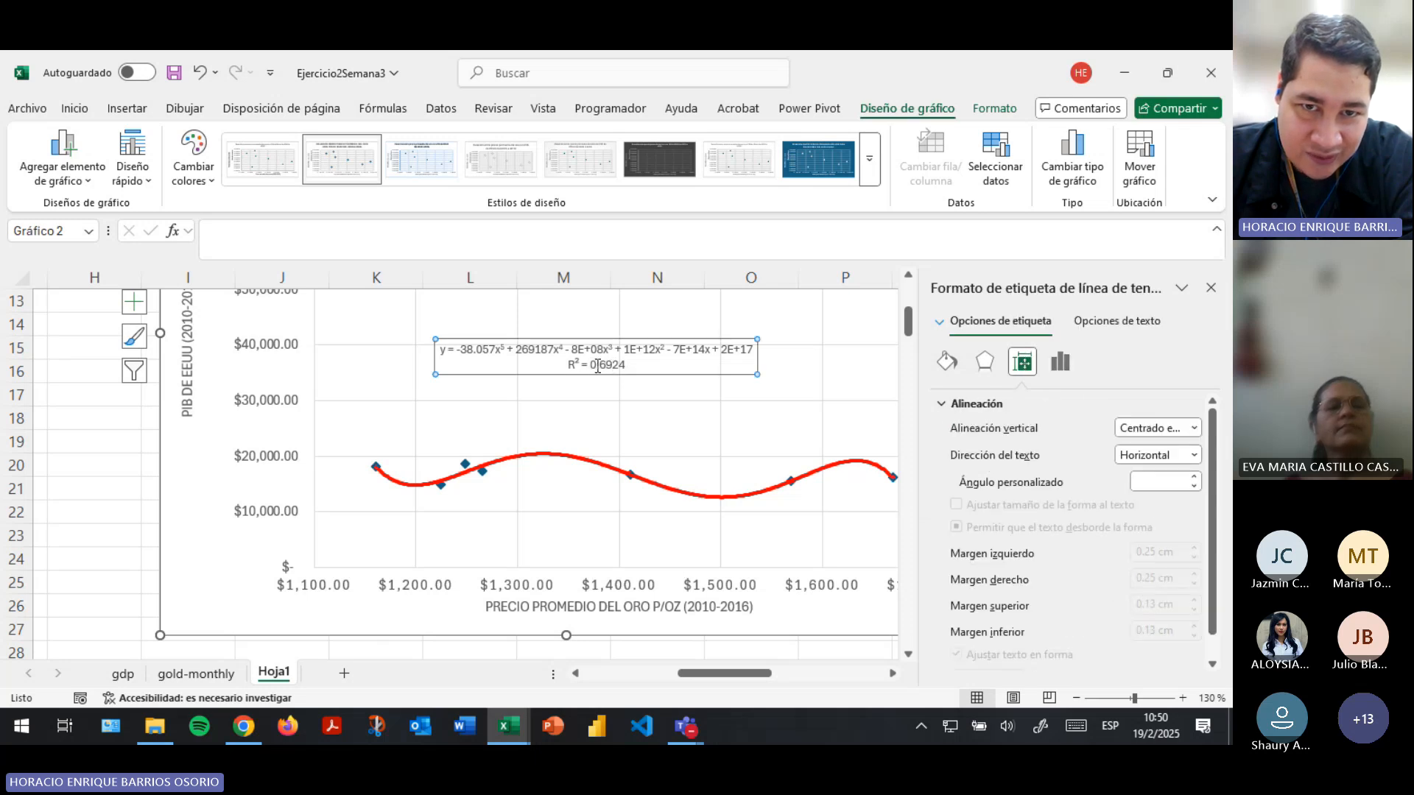
drag(584, 365, 625, 366)
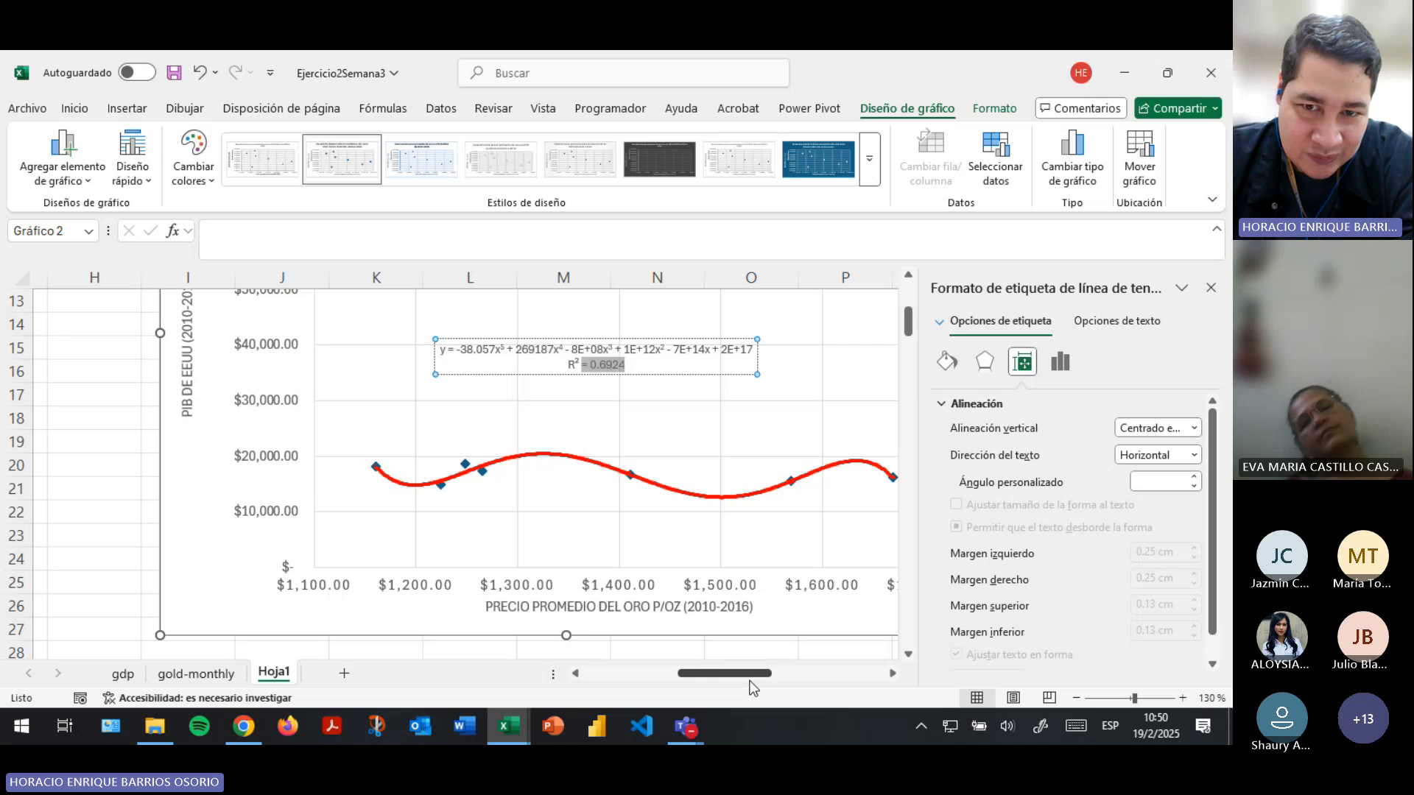
scroll(729, 562, right, 3)
scroll(729, 562, down, 1)
scroll(710, 401, up, 2)
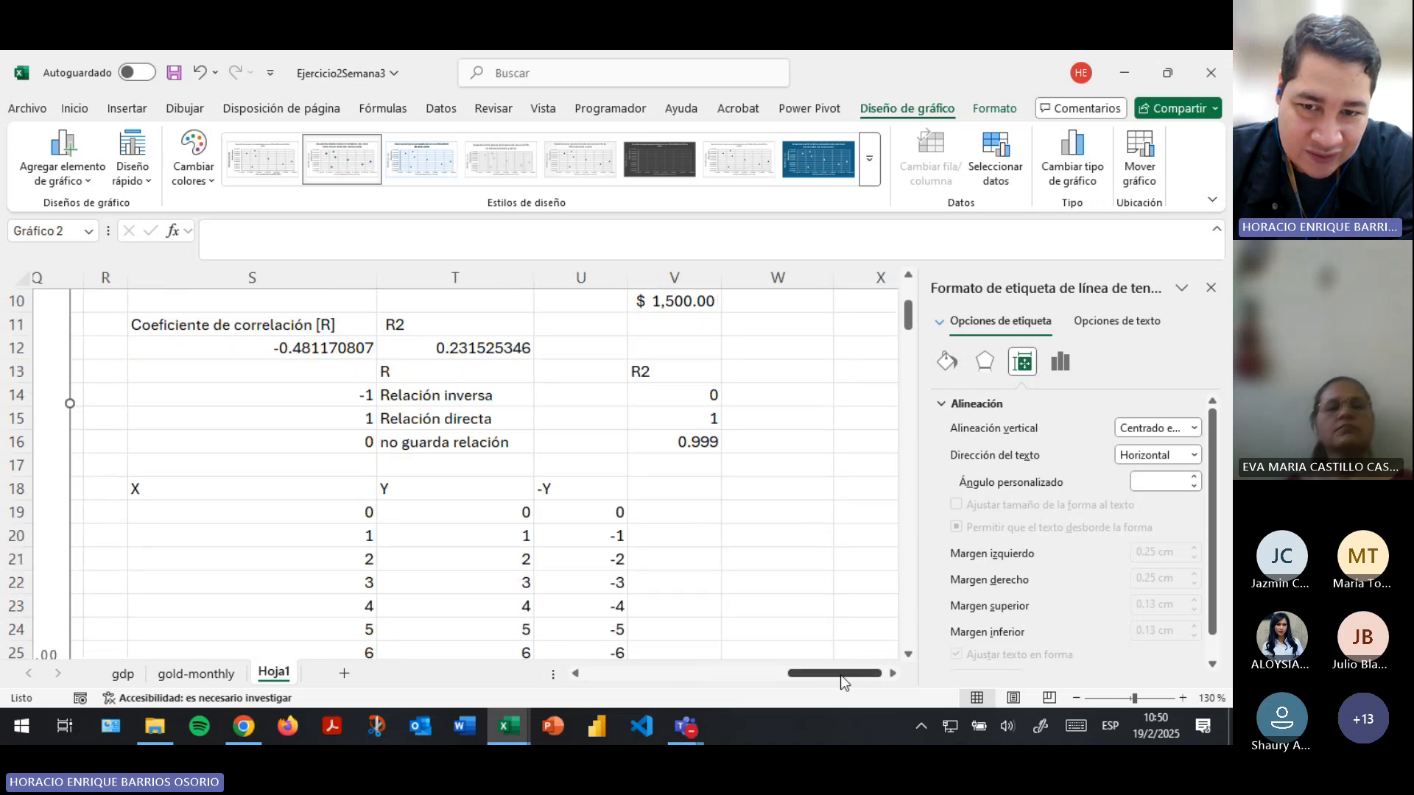
drag(841, 675, 749, 676)
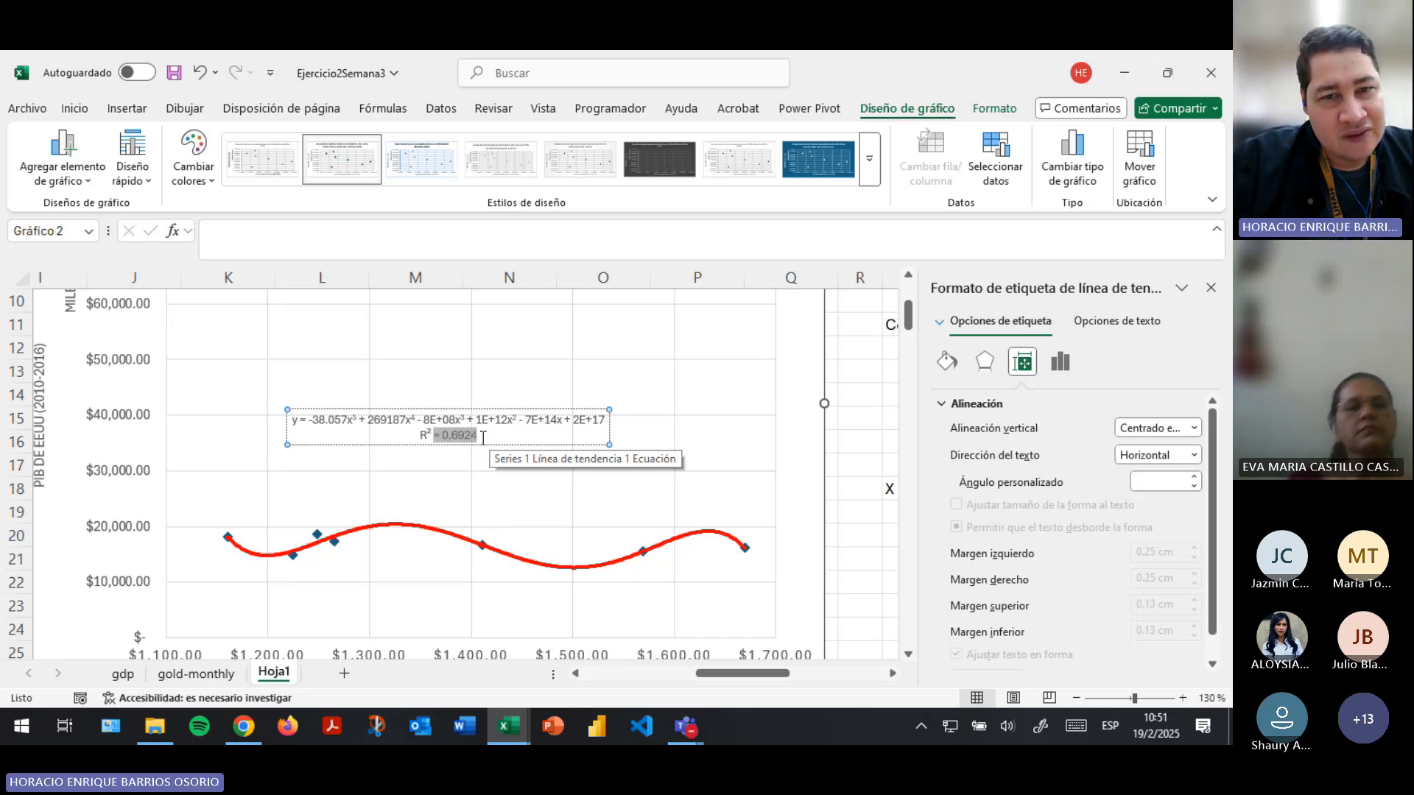
drag(324, 420, 589, 414)
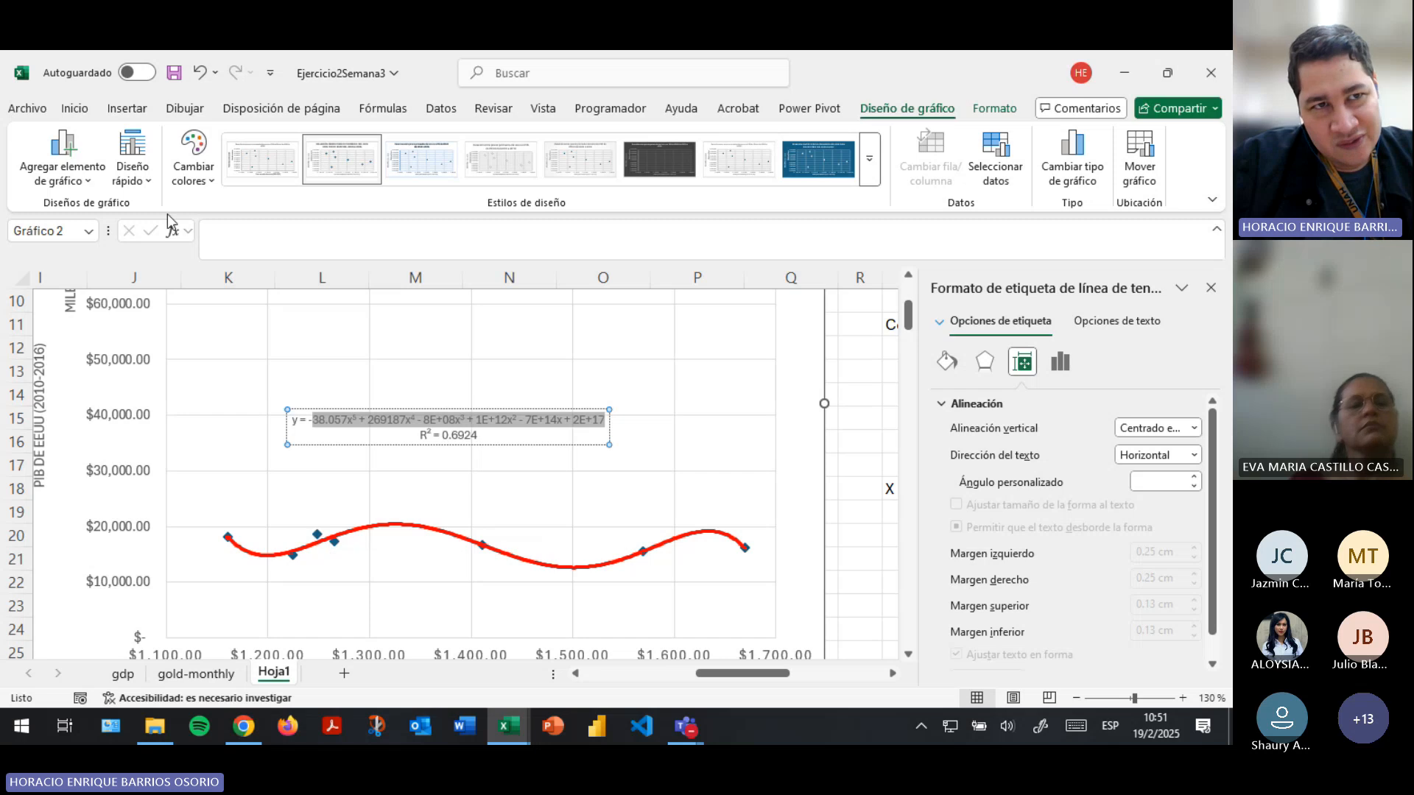
- Save the workbook with the fifth-degree trendline
key(ctrl+s)
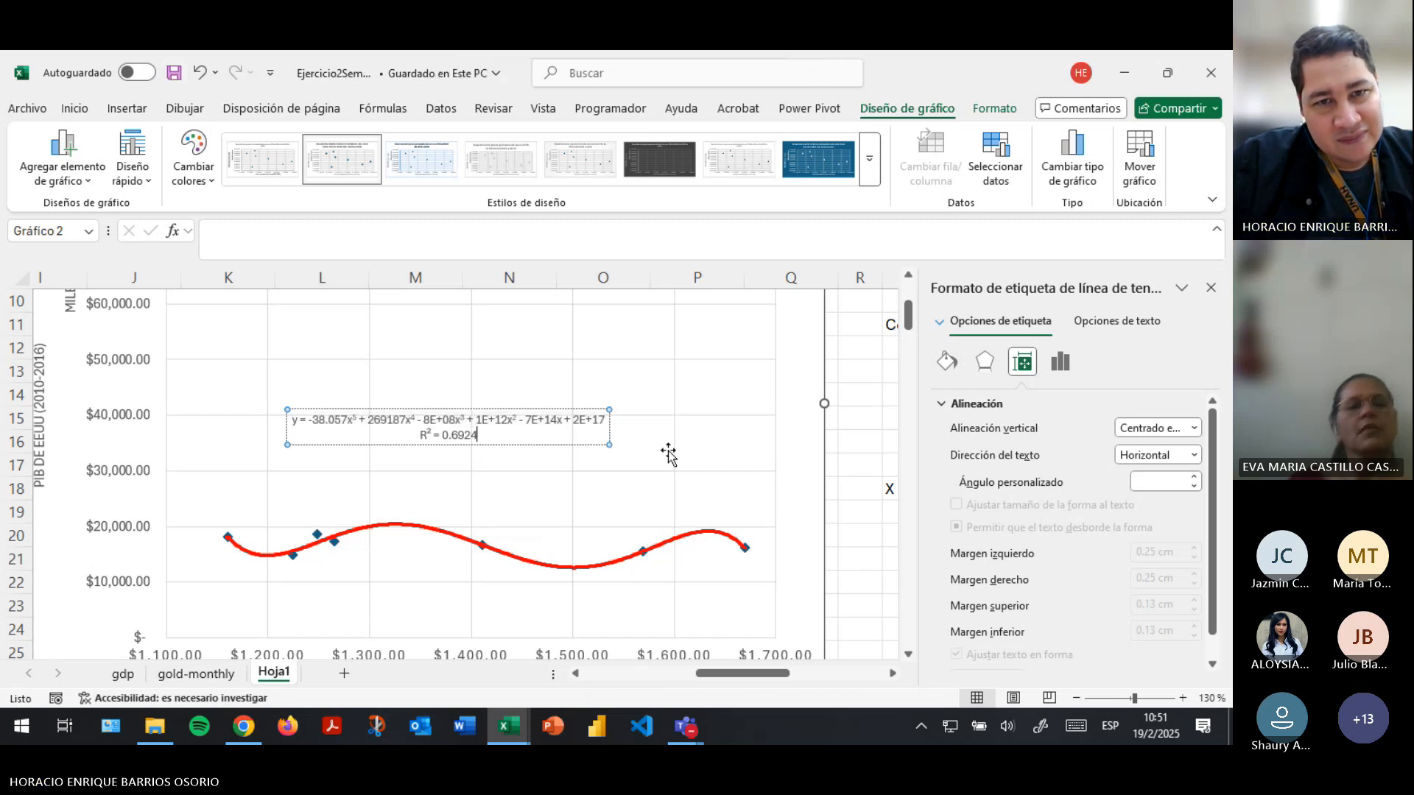
click(668, 454)
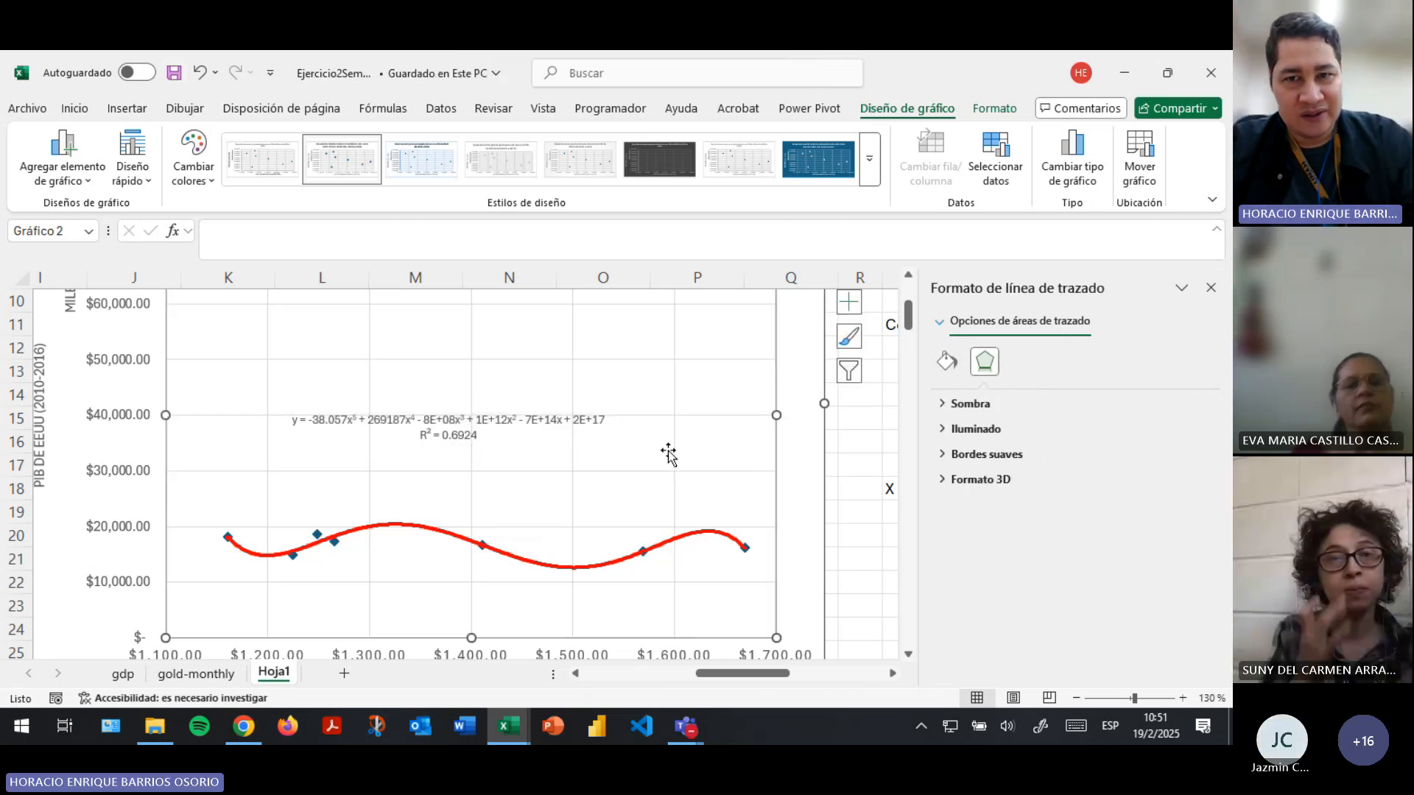
- Switch to the Teams meeting, look through the participant pages, and return to the Excel workbook
key(alt+Tab)
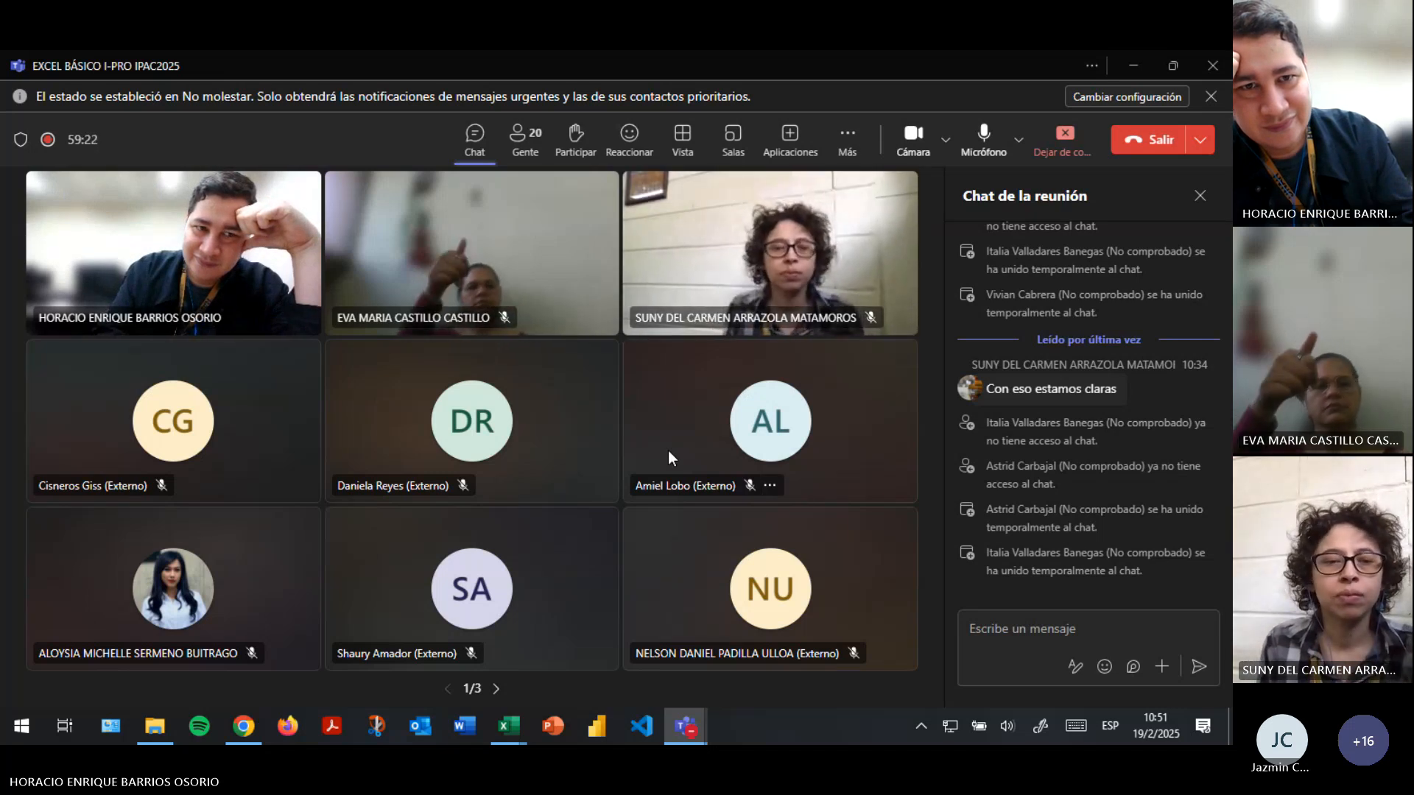
key(alt+Tab)
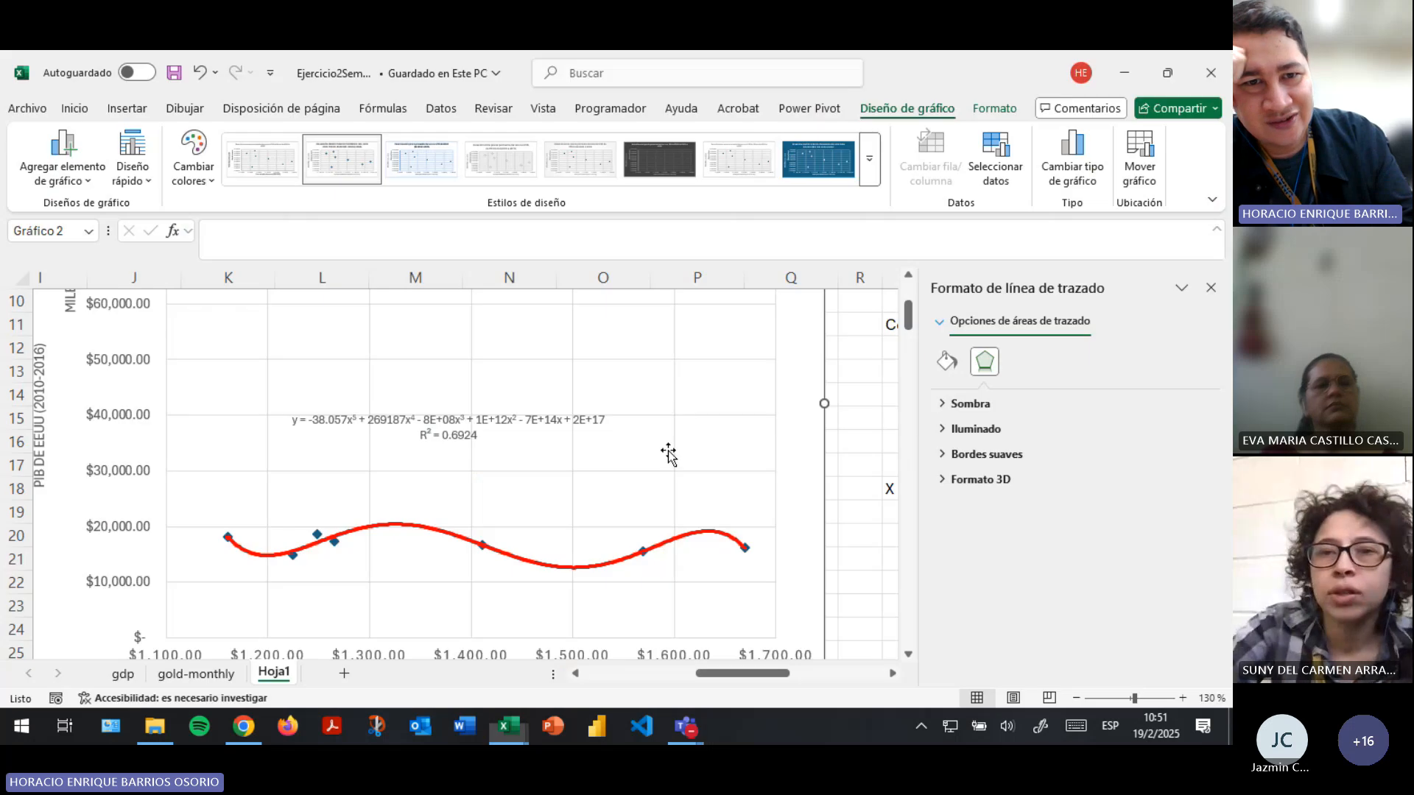
key(alt+Tab)
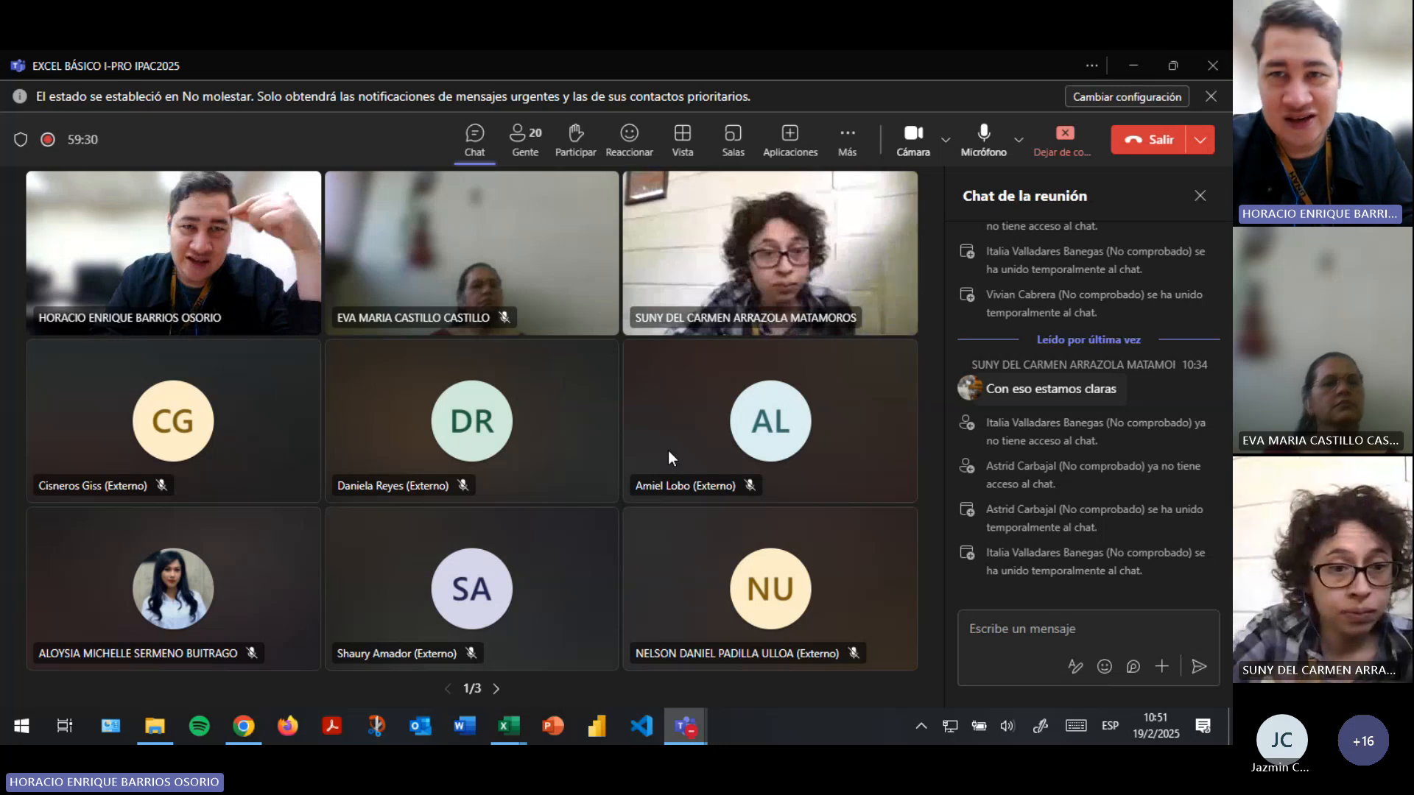
click(498, 690)
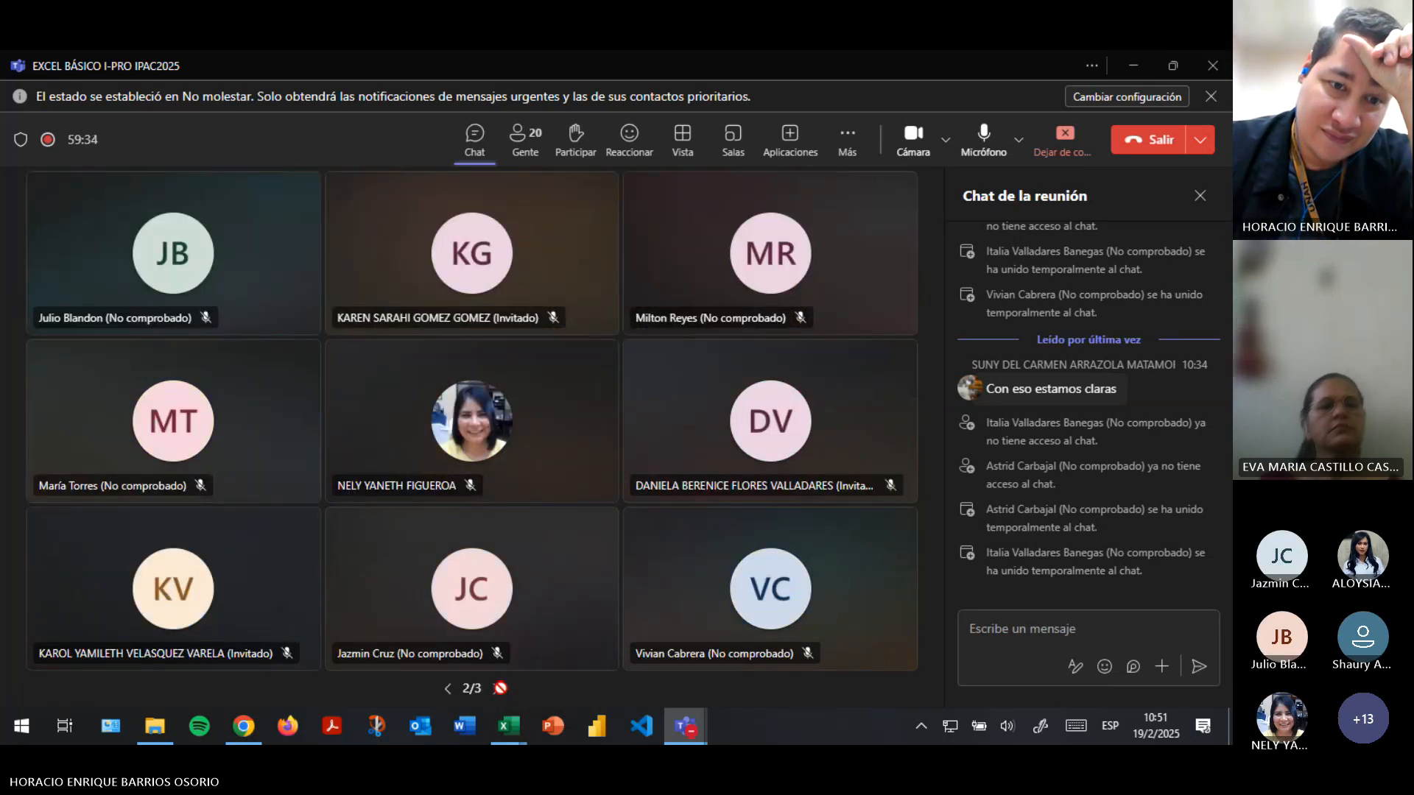
click(500, 688)
double_click(447, 689)
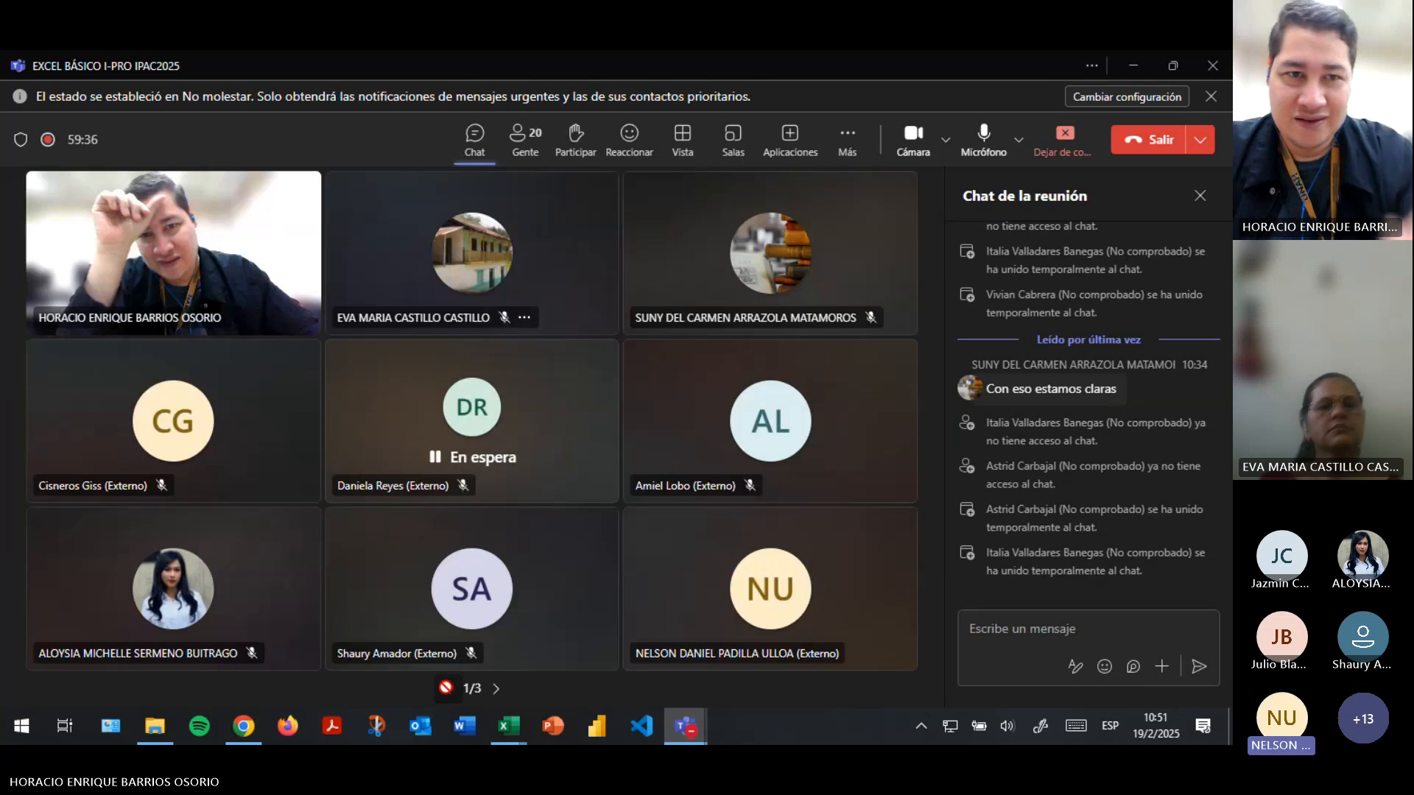
key(alt+Tab)
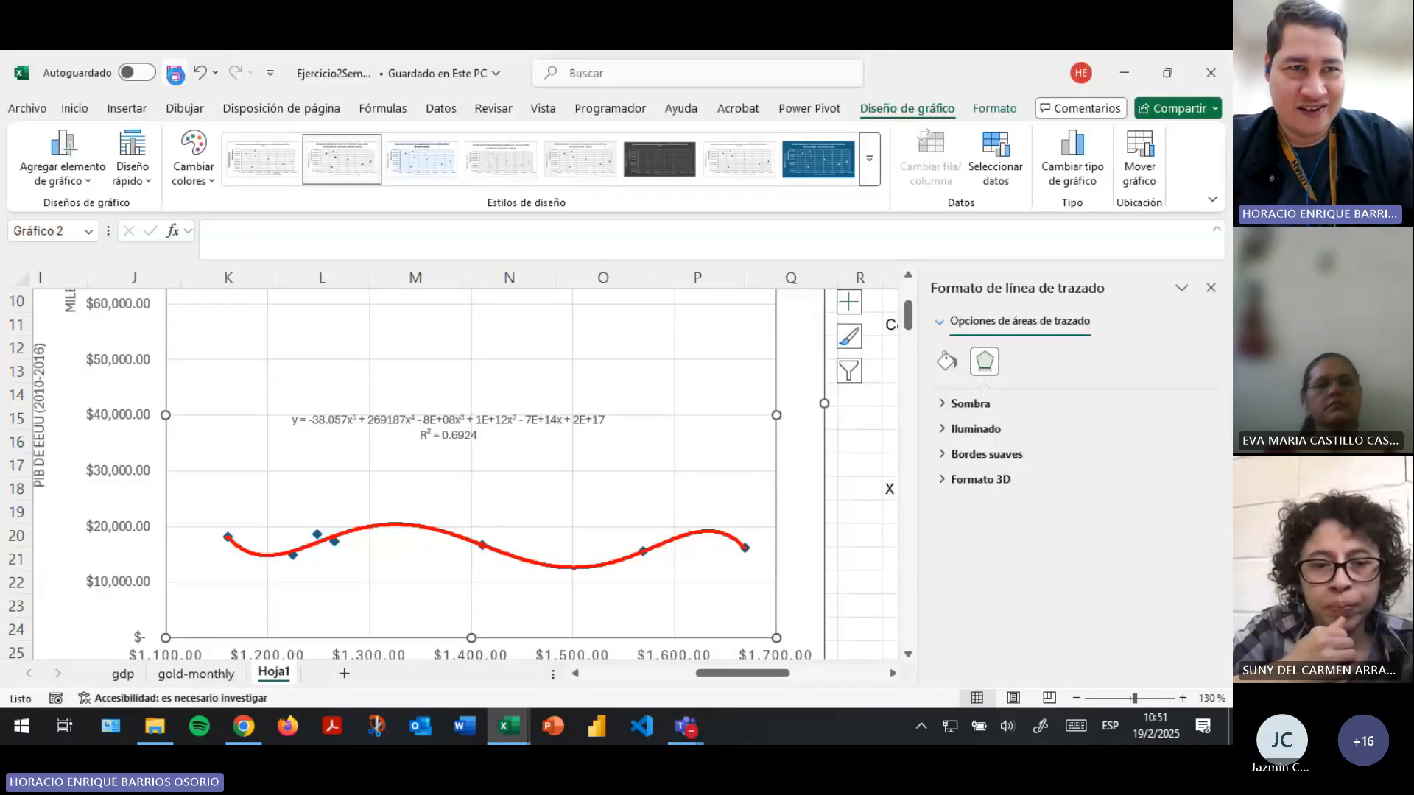
- Save the workbook again and deselect the chart
click(173, 73)
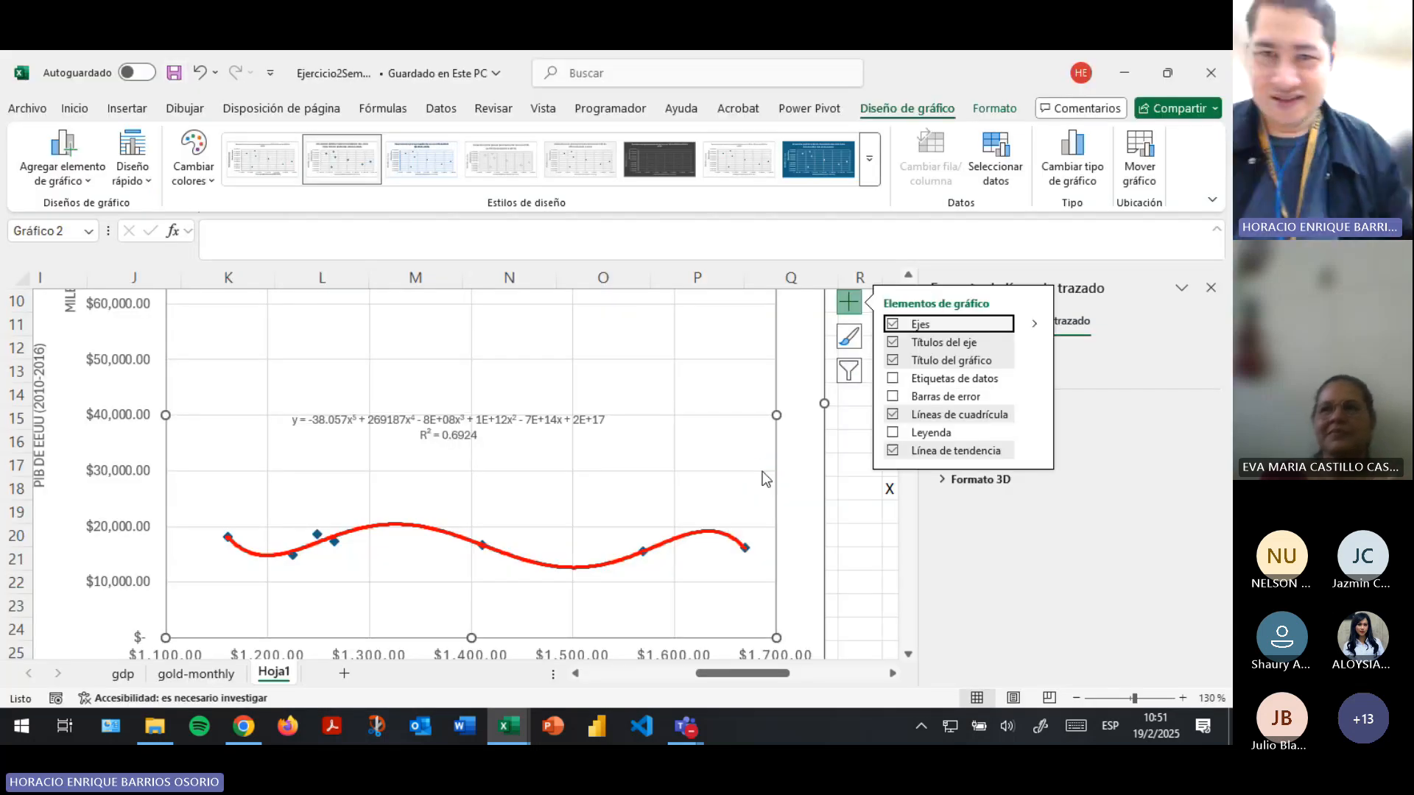
scroll(732, 505, down, 3)
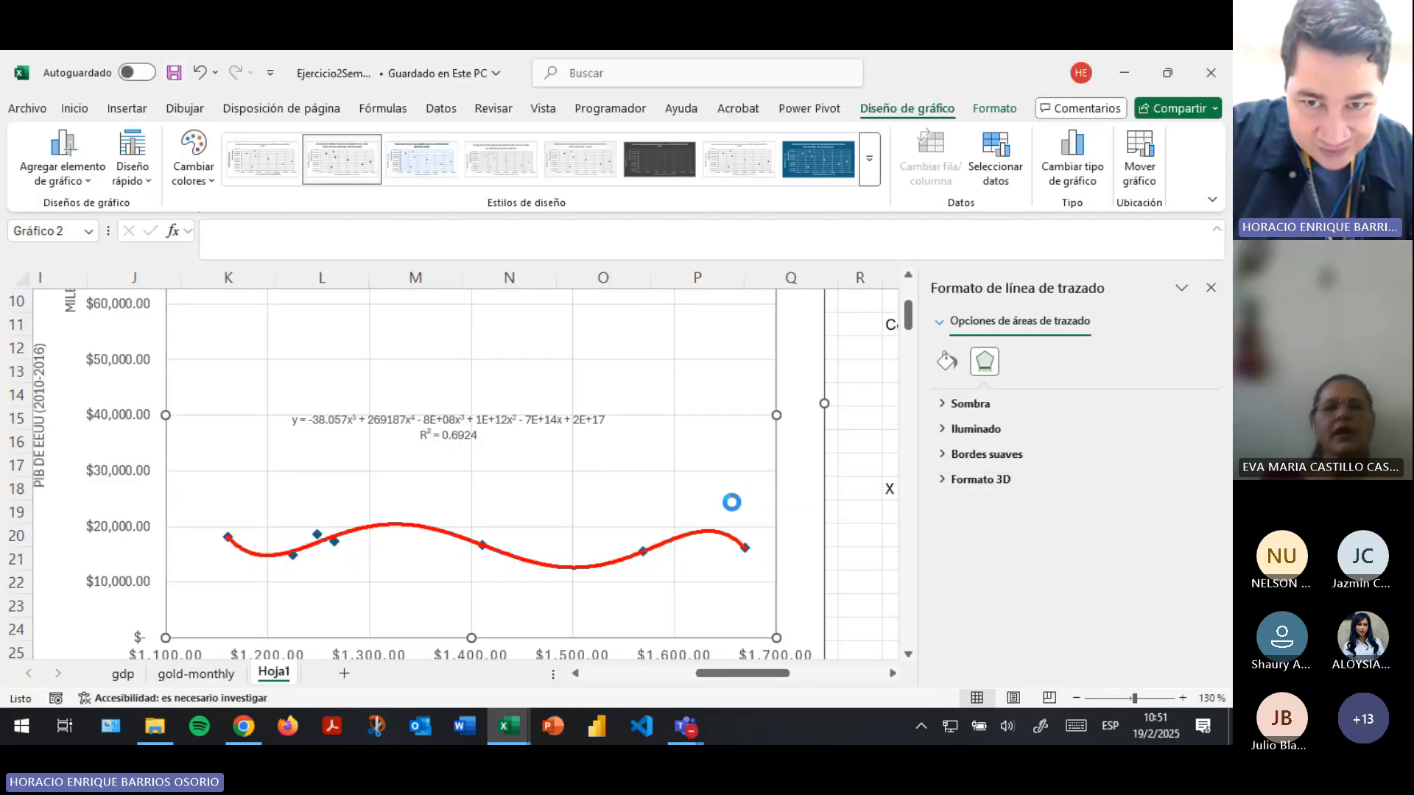
click(822, 532)
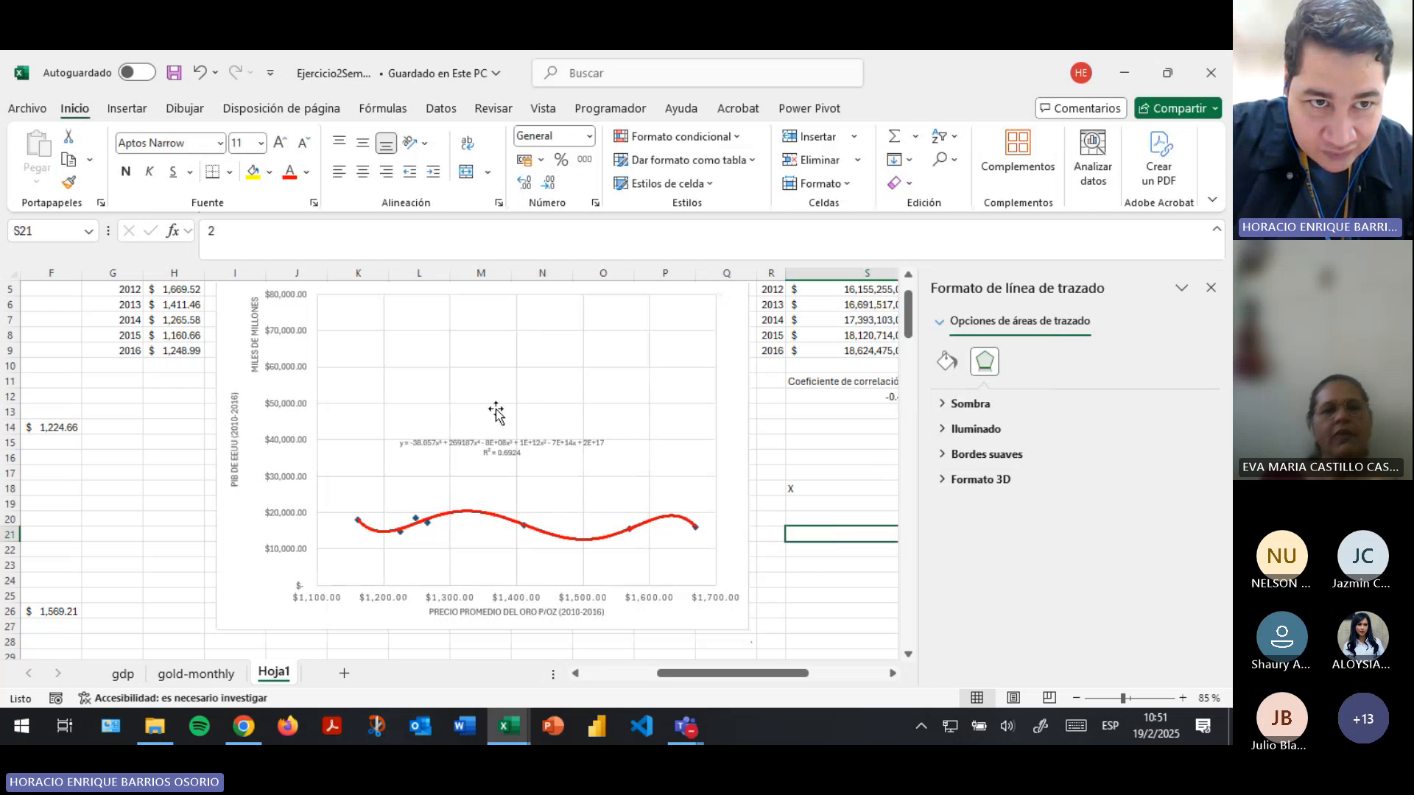
- Move the PIB–gold price chart to a new chart sheet named "Relación PIB vs Precio Oro"
scroll(496, 409, up, 2)
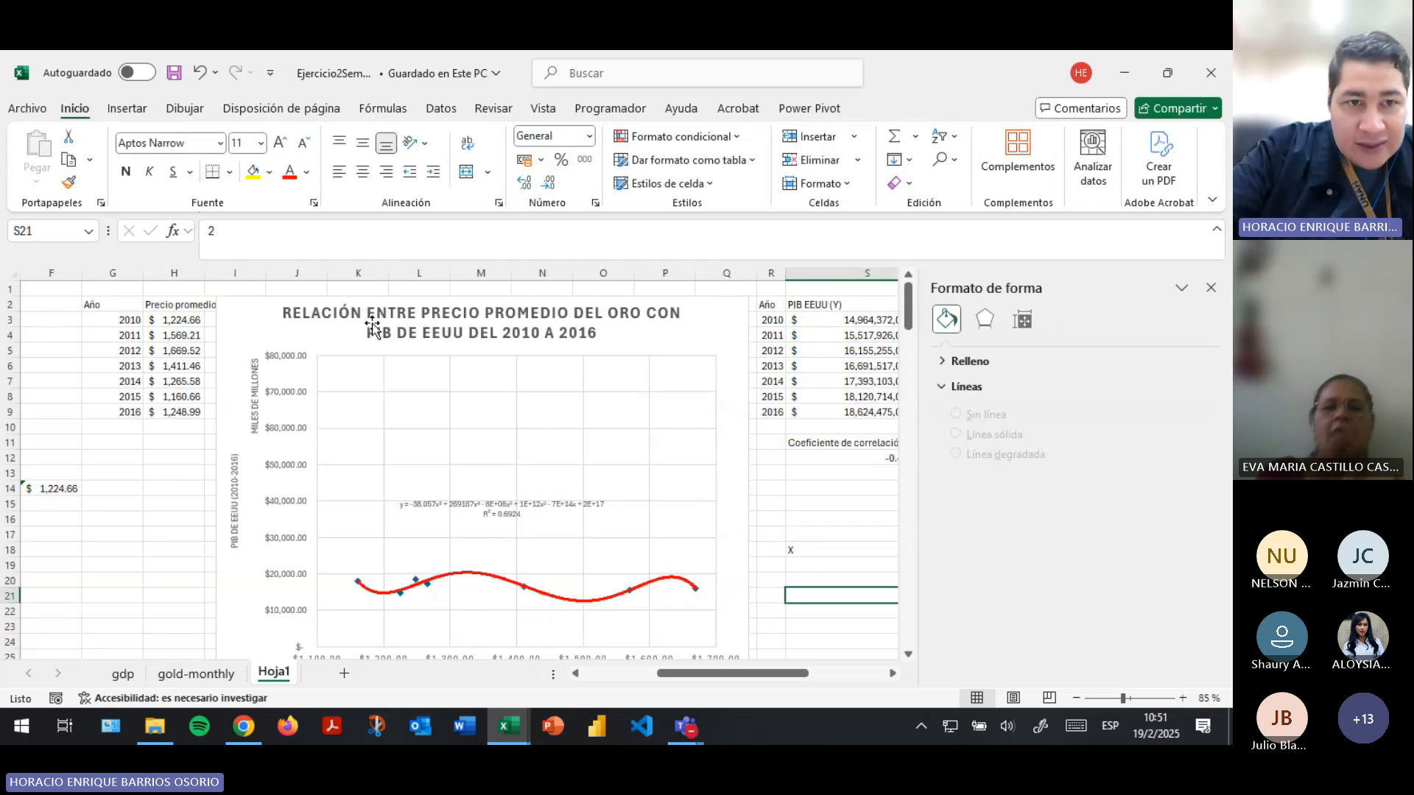
click(273, 330)
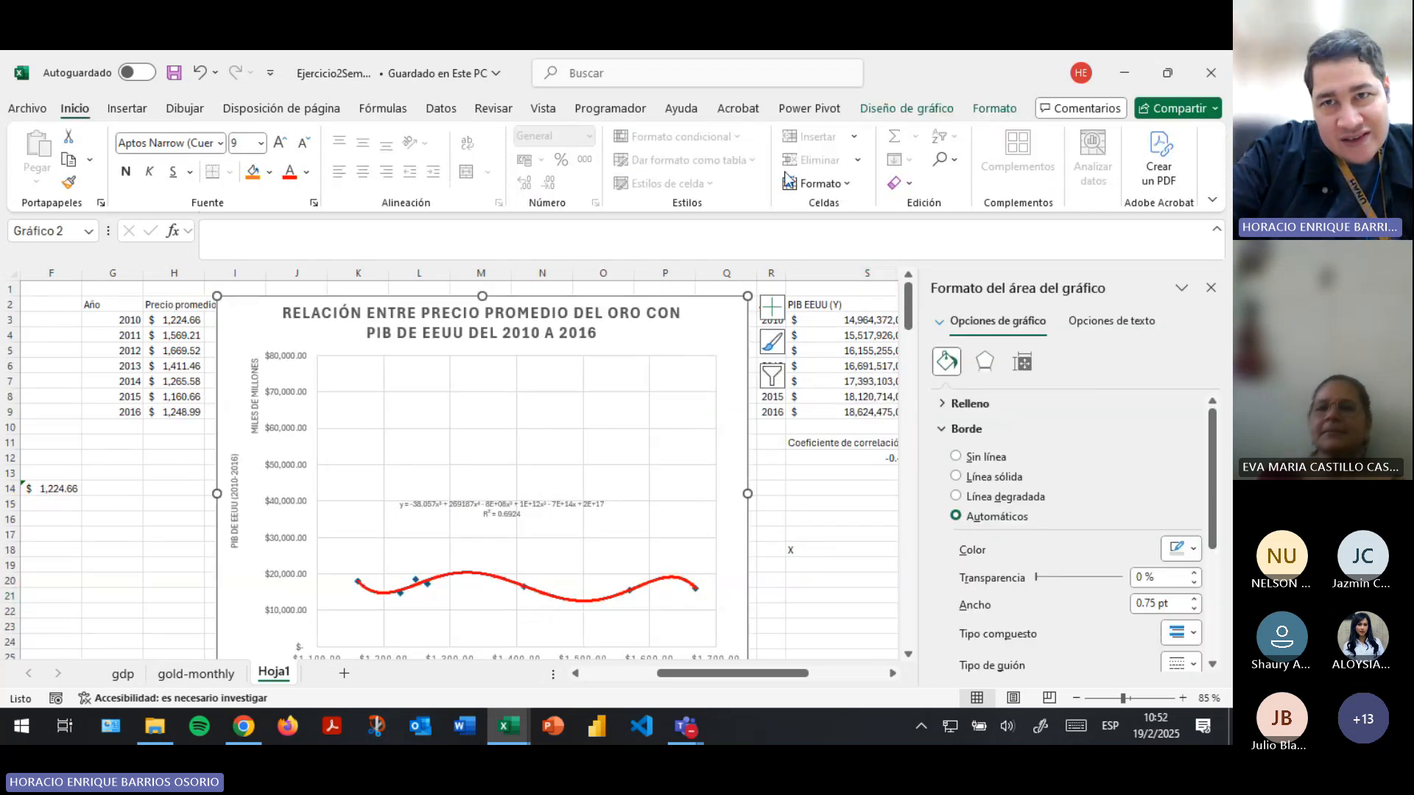
click(883, 107)
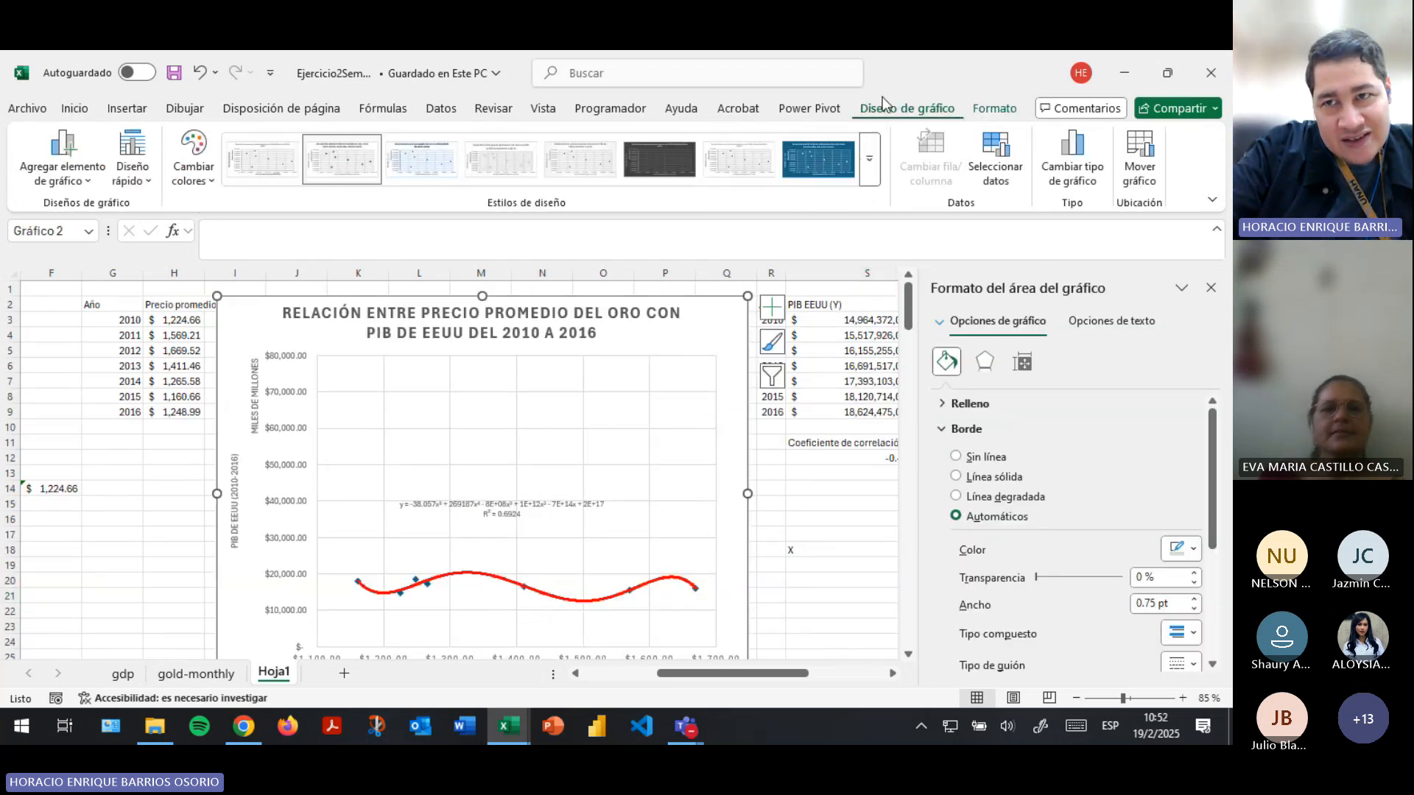
click(1141, 156)
click(329, 284)
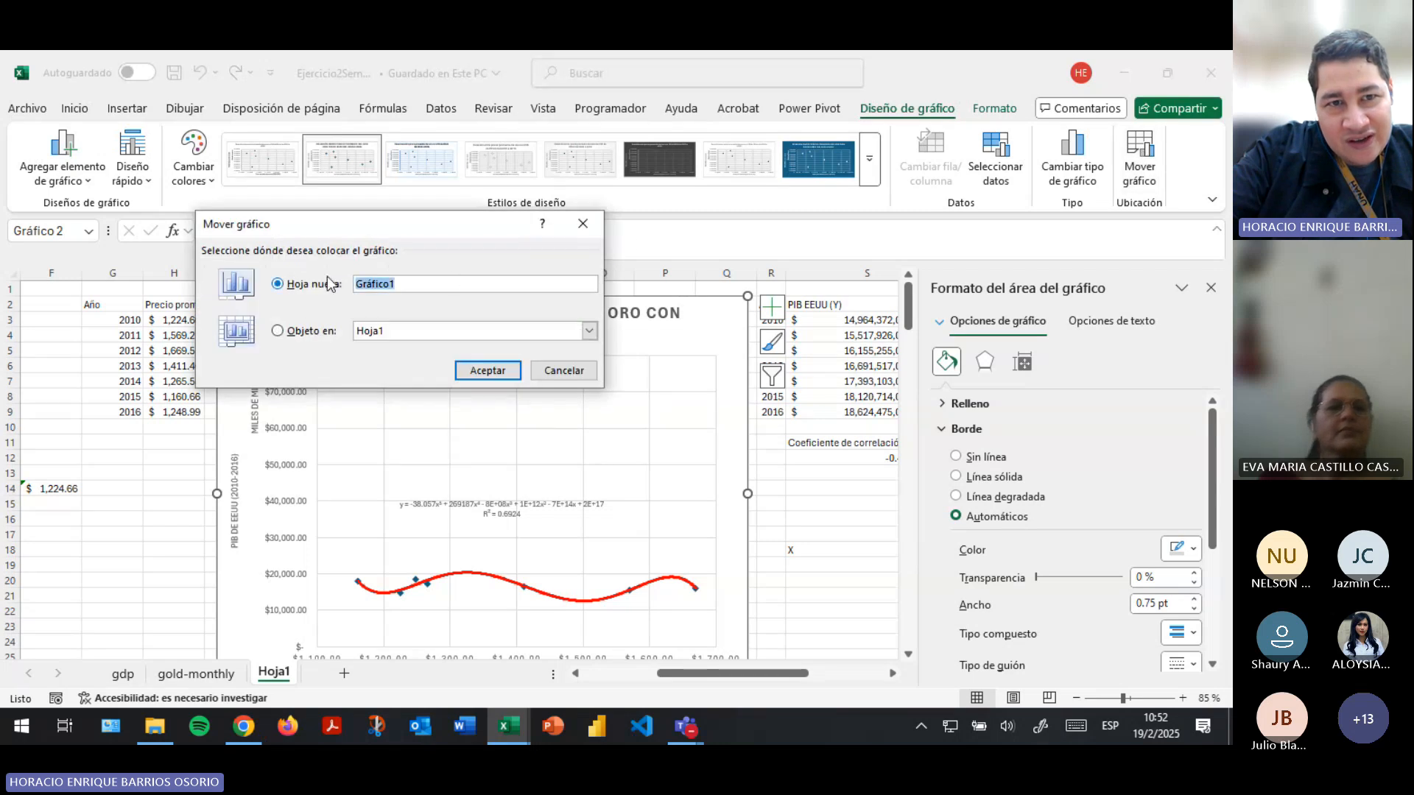
text(Co)
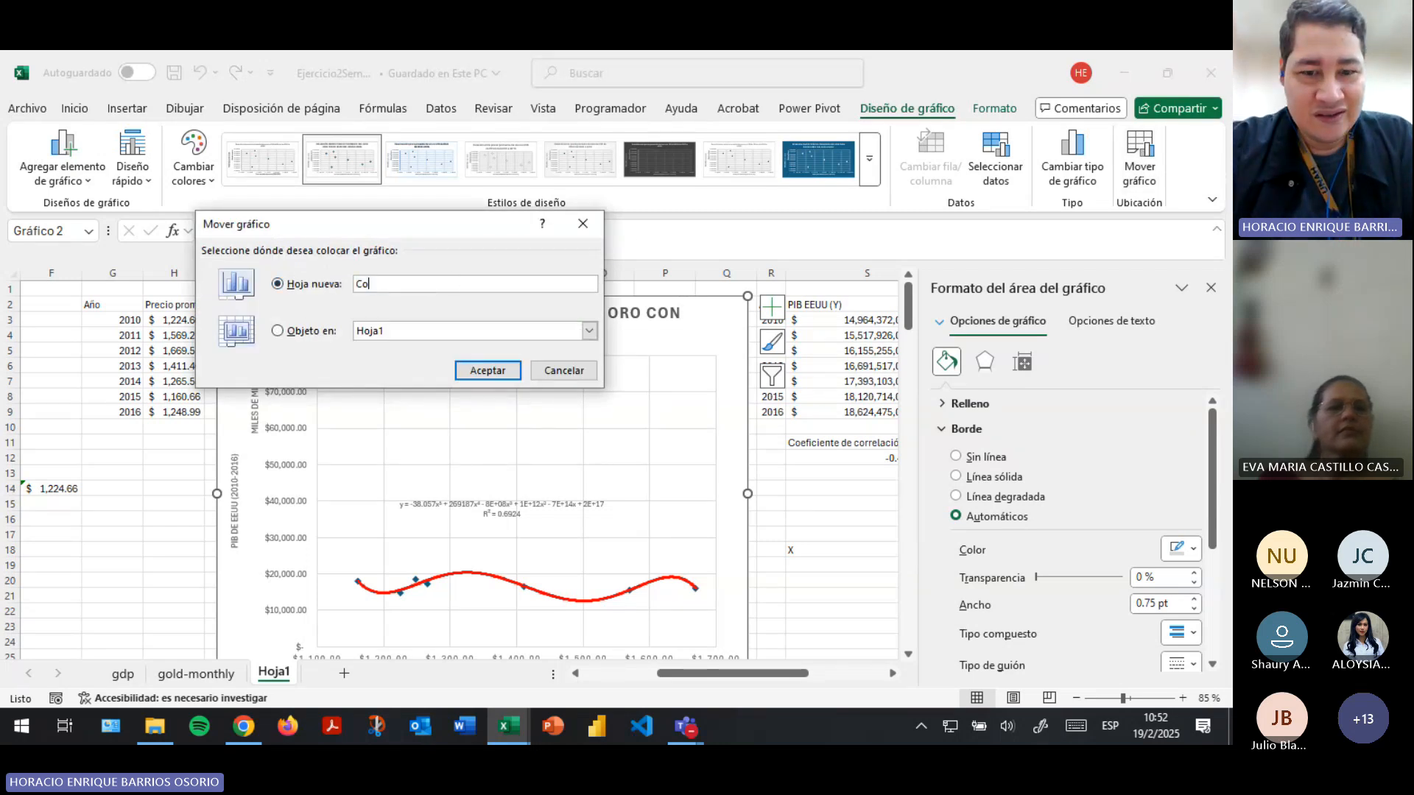
key(BackSpace)
key(BackSpace)
text(Relación )
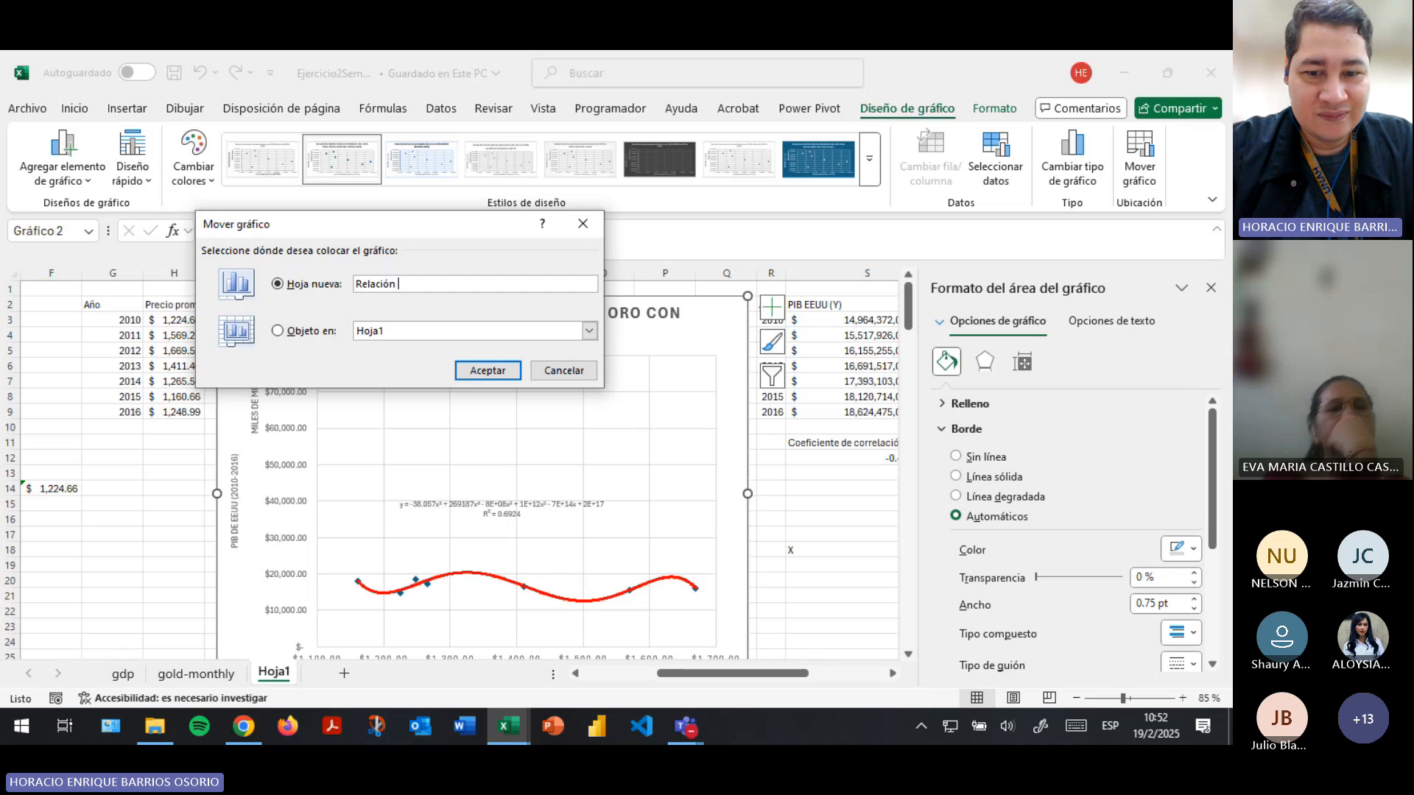
text(PIB v)
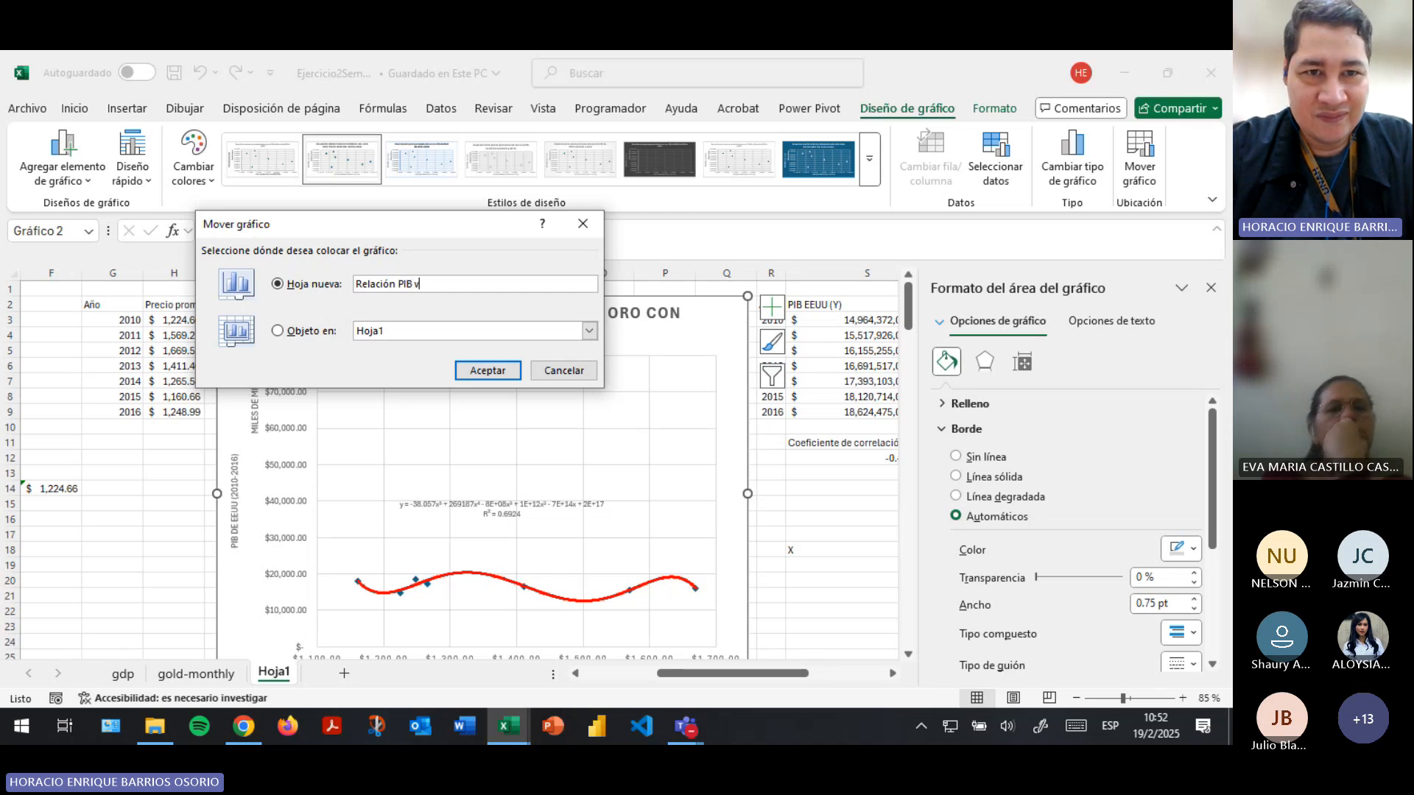
text(s)
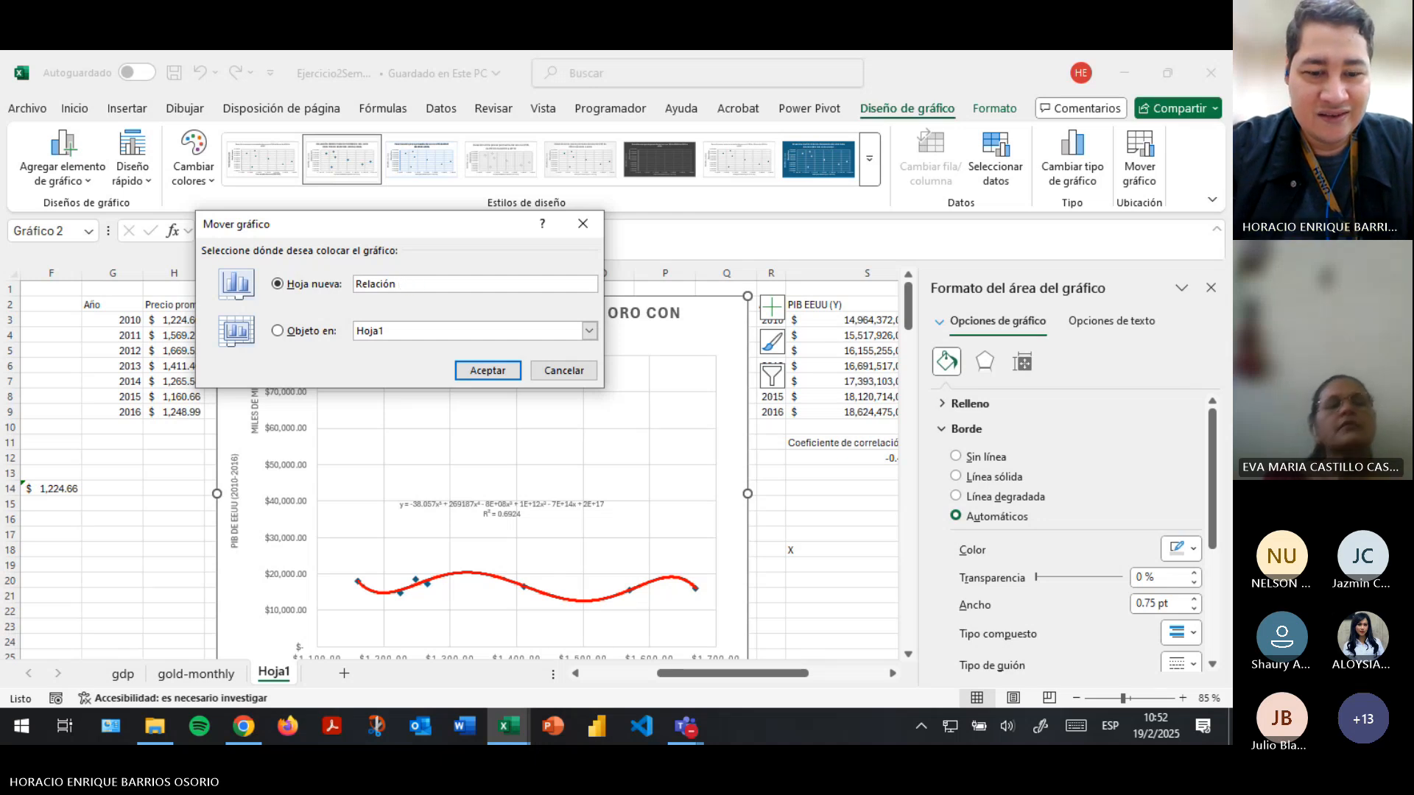
text(P)
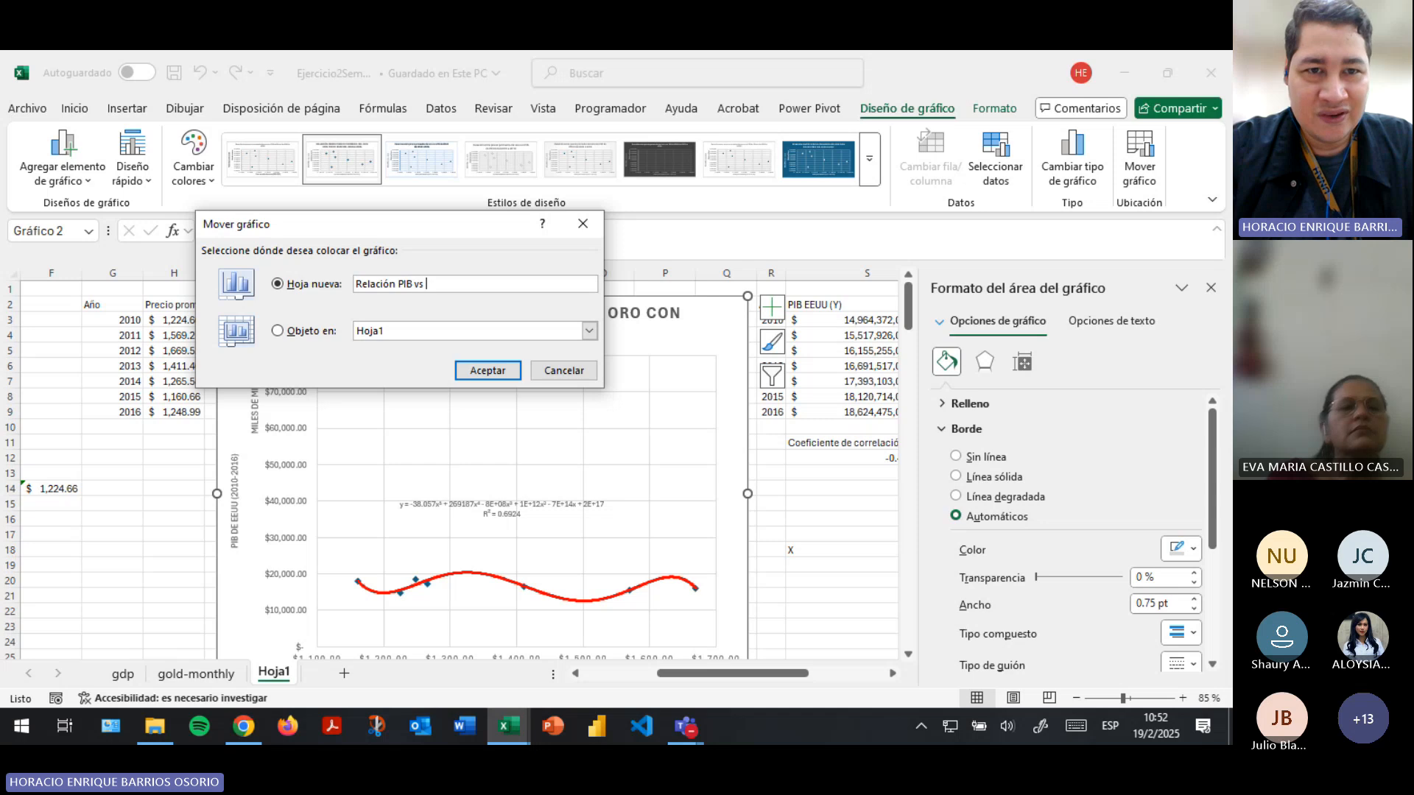
text(recio Oro)
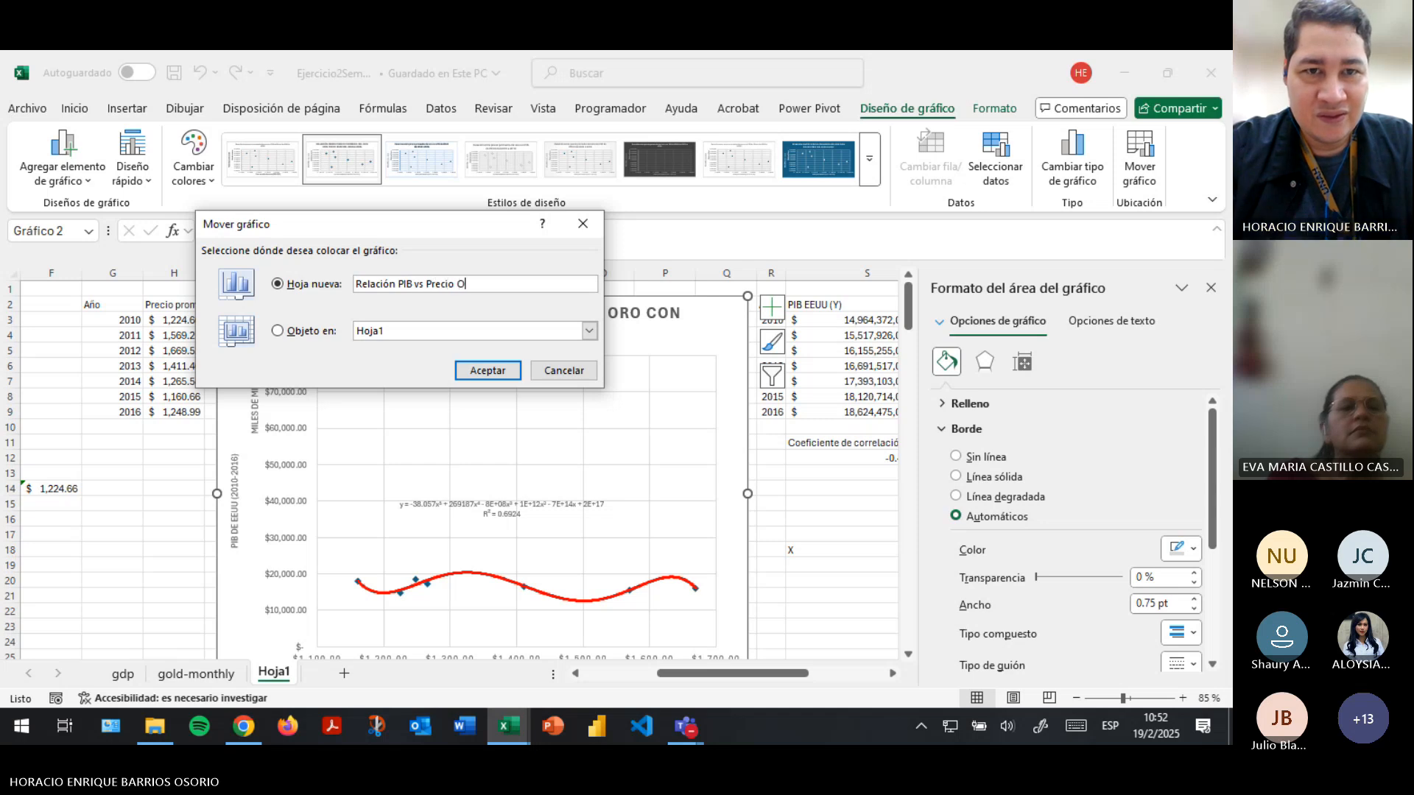
key(Return)
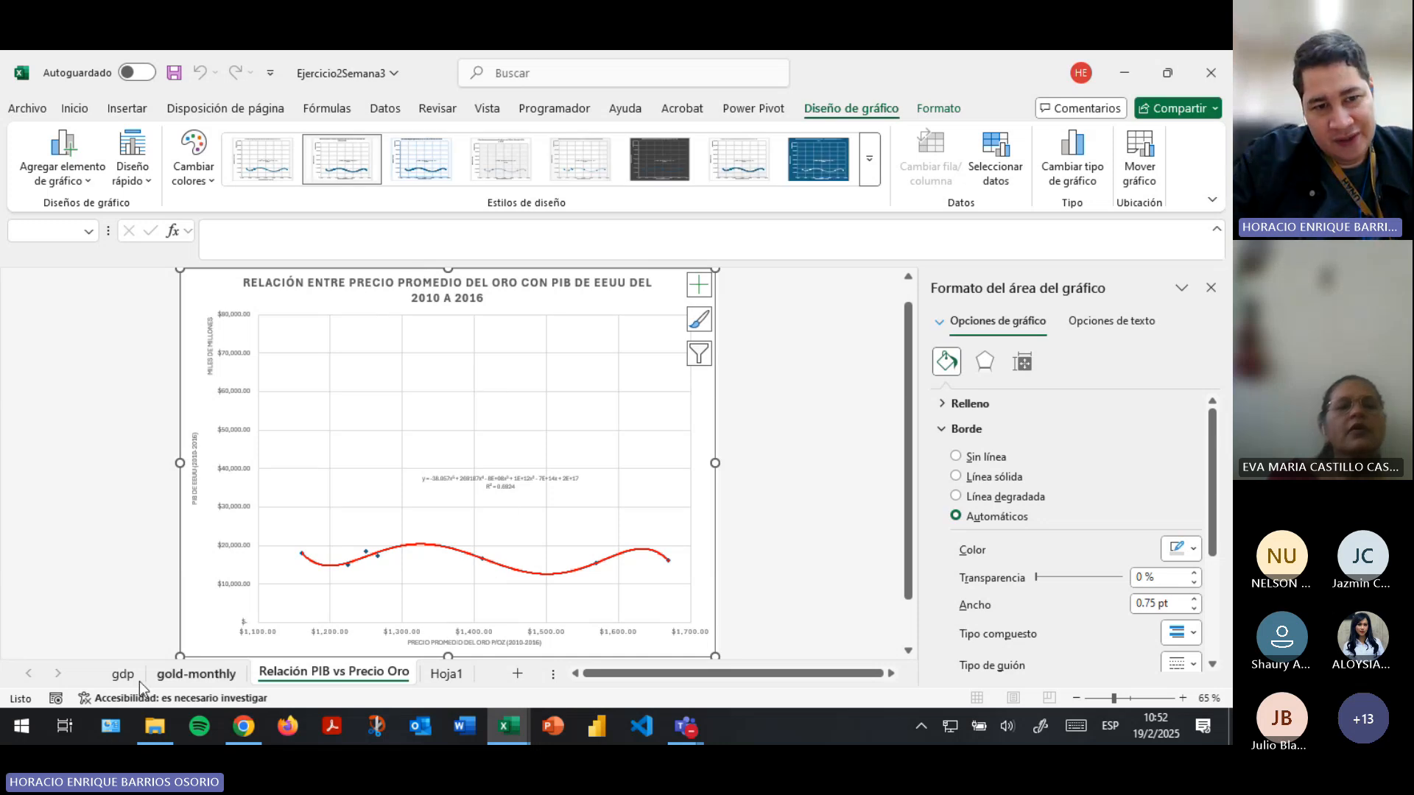
- Review the gdp, gold-monthly, Relación PIB vs Precio Oro and Hoja1 sheets, including the source tables on Hoja1
click(182, 675)
click(123, 676)
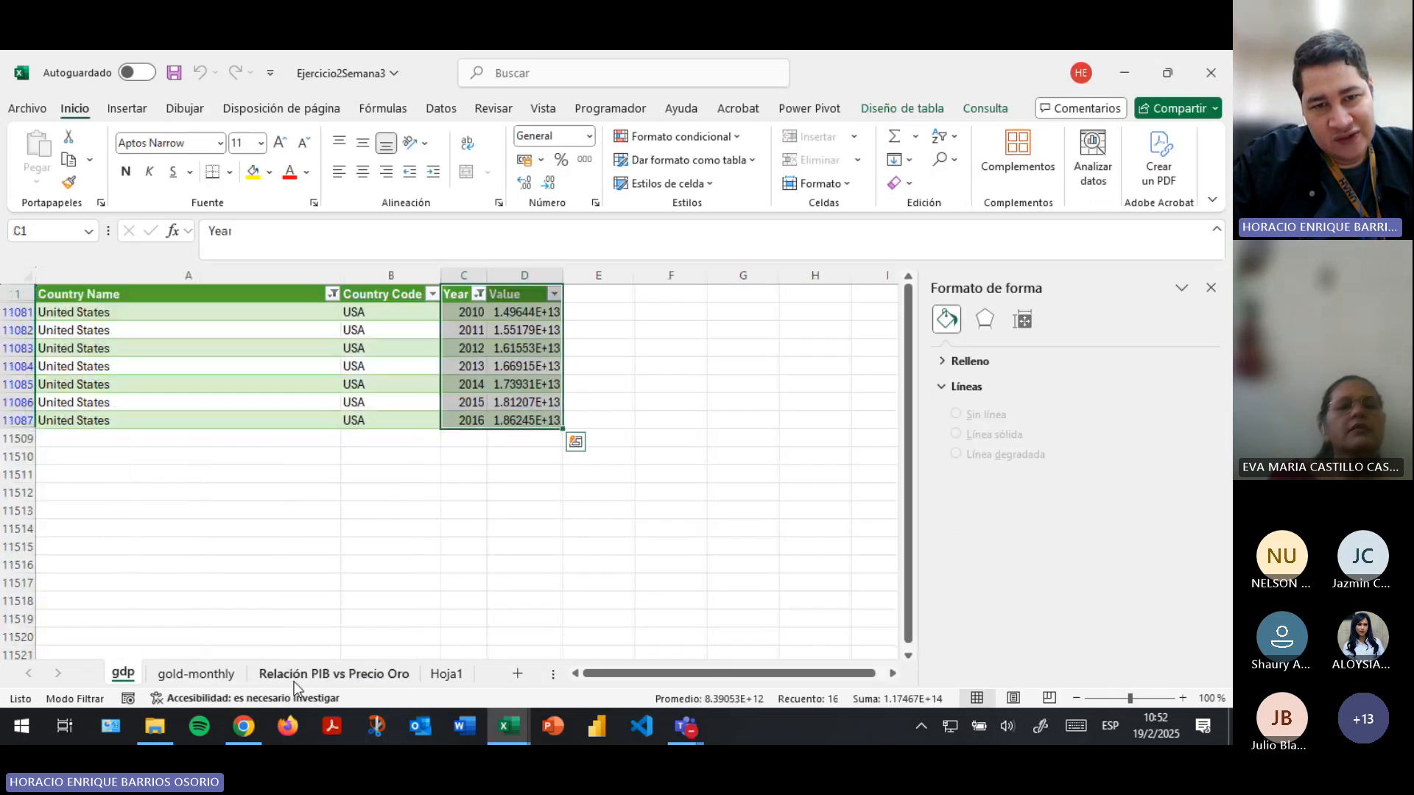
click(296, 673)
click(672, 263)
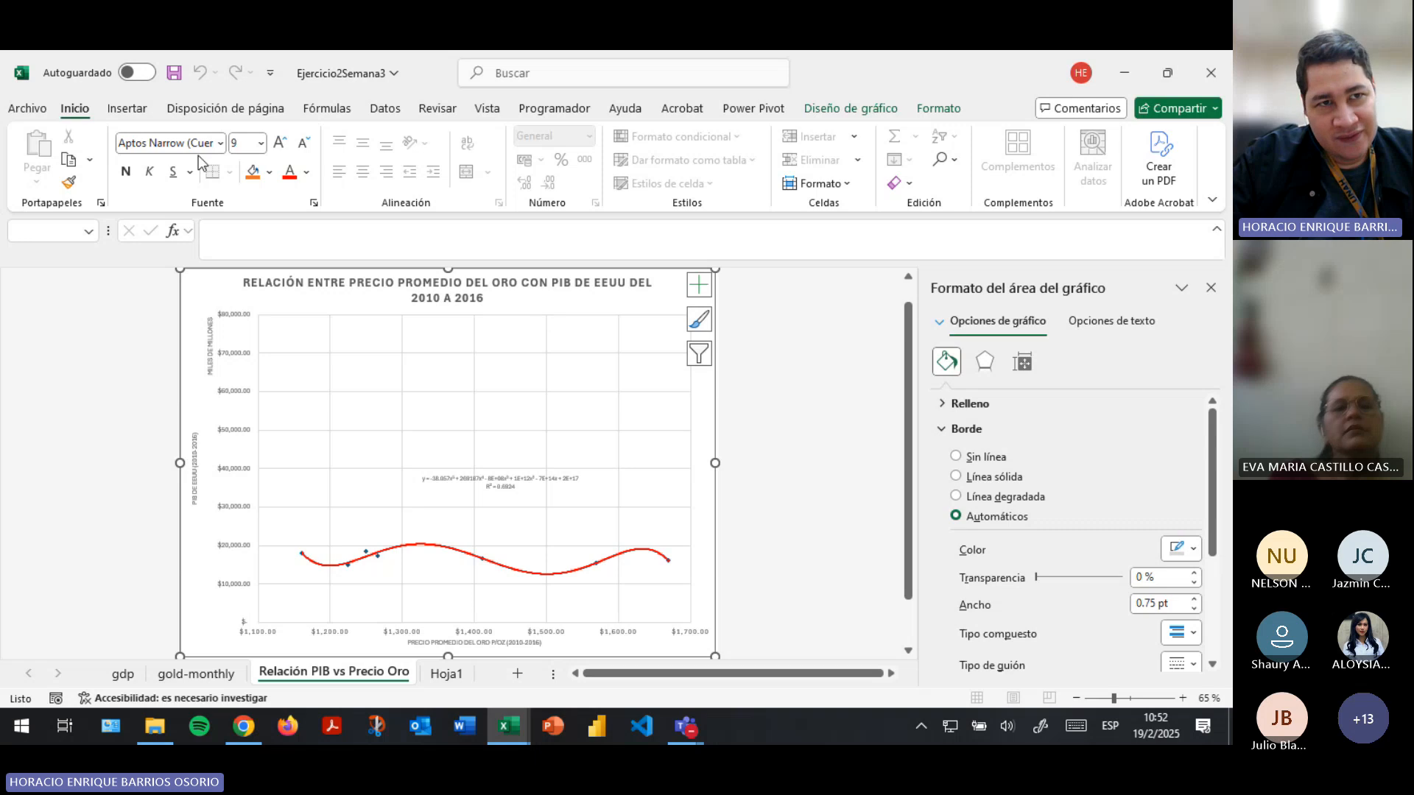
click(446, 674)
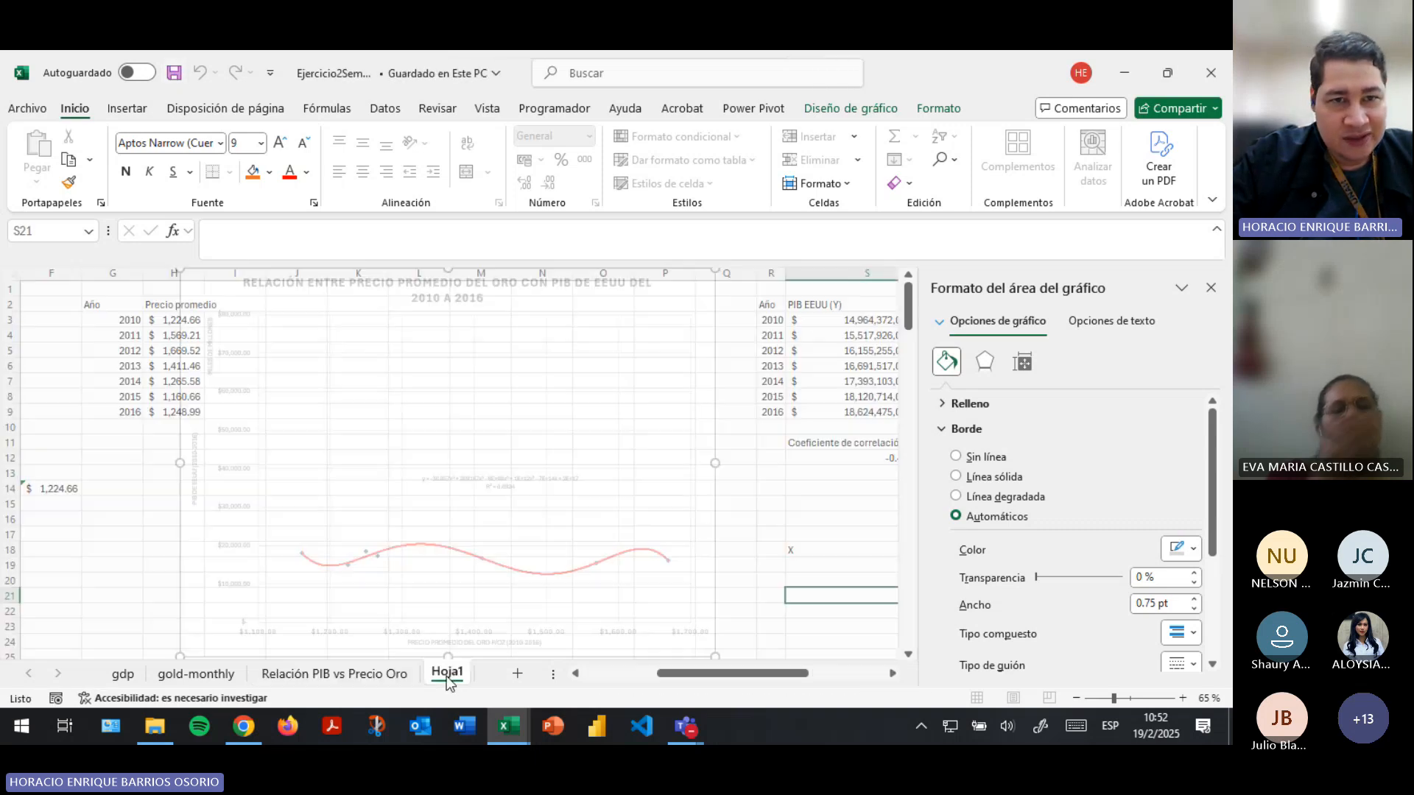
drag(703, 673, 554, 673)
click(383, 550)
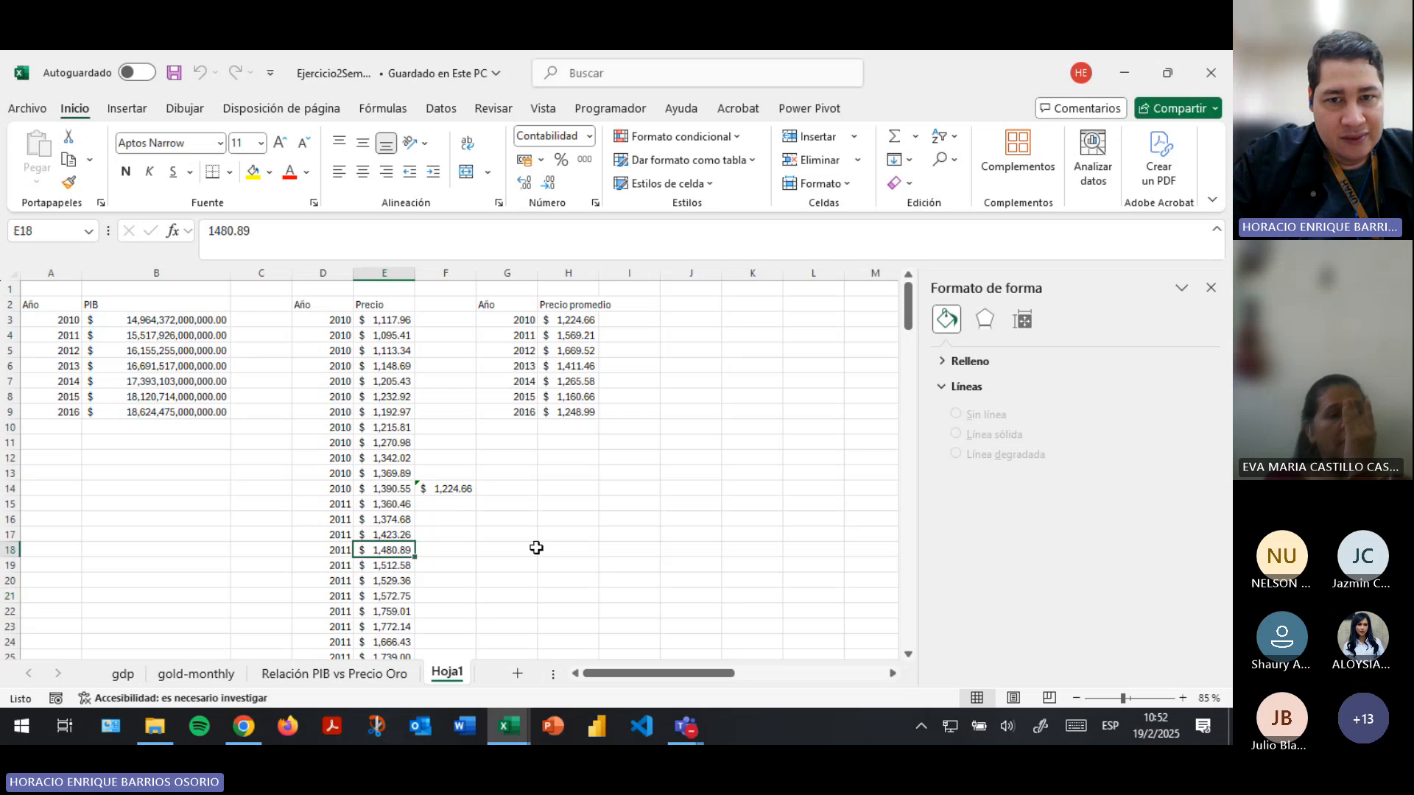
click(196, 673)
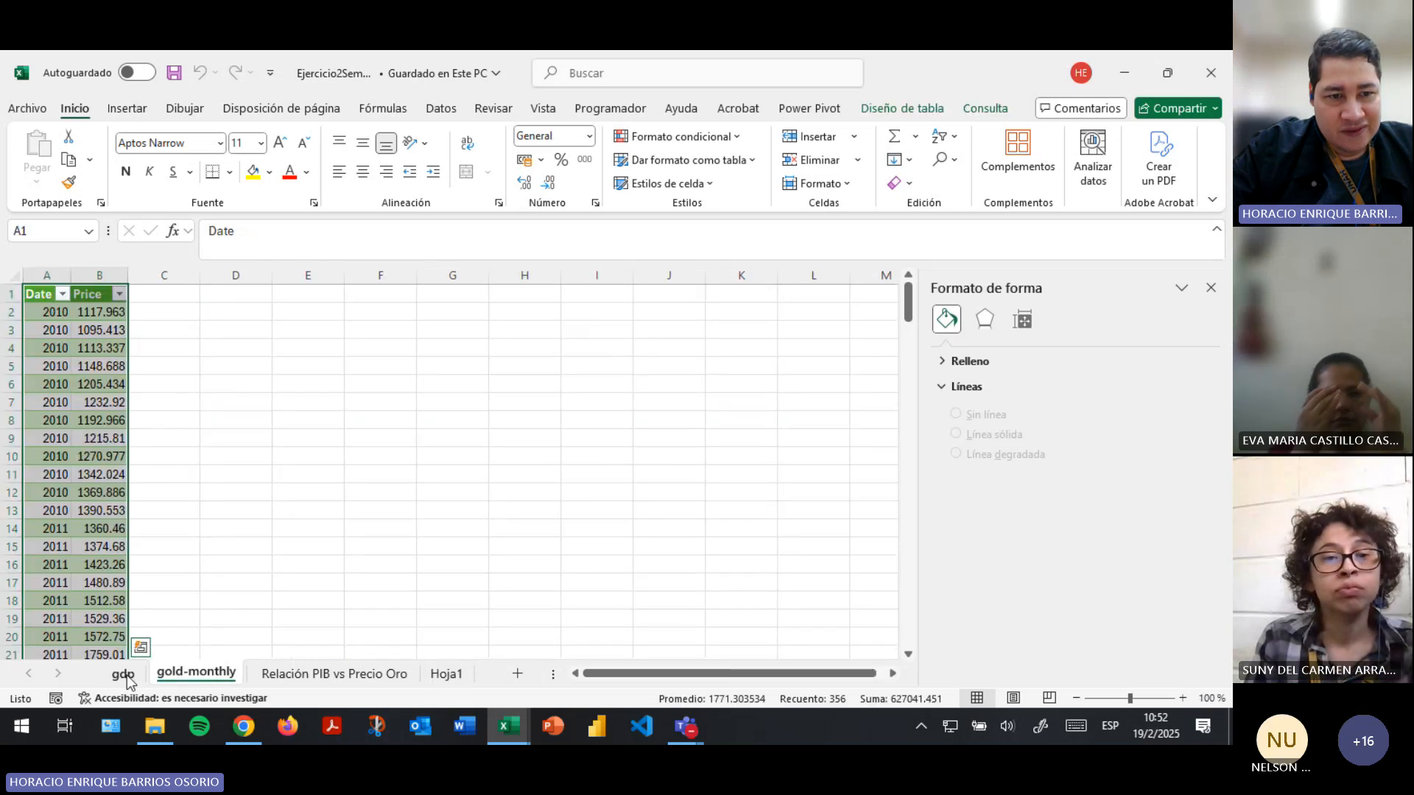
click(124, 674)
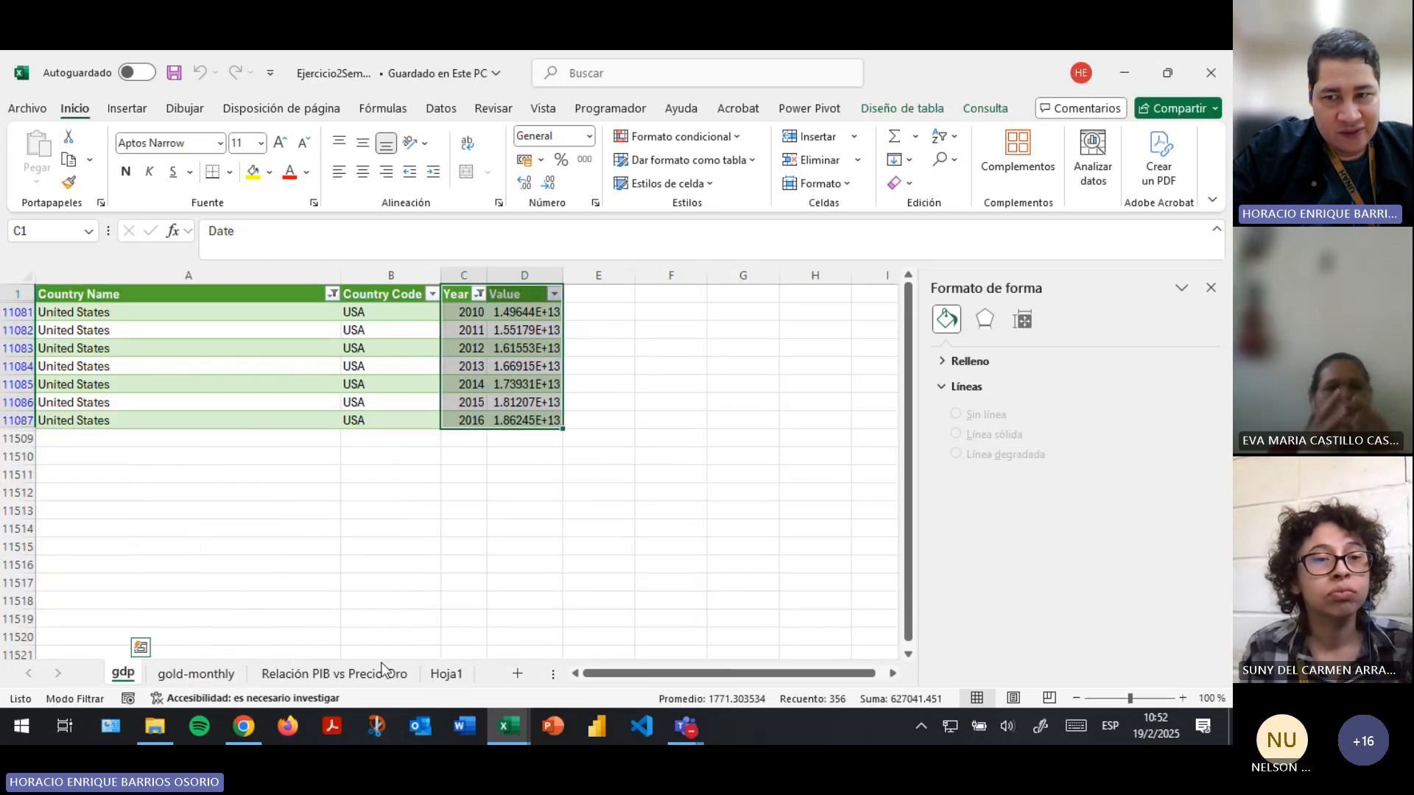
click(198, 672)
- Clear the Country Name and Year filters on the gdp sheet so all countries and years are included
click(124, 674)
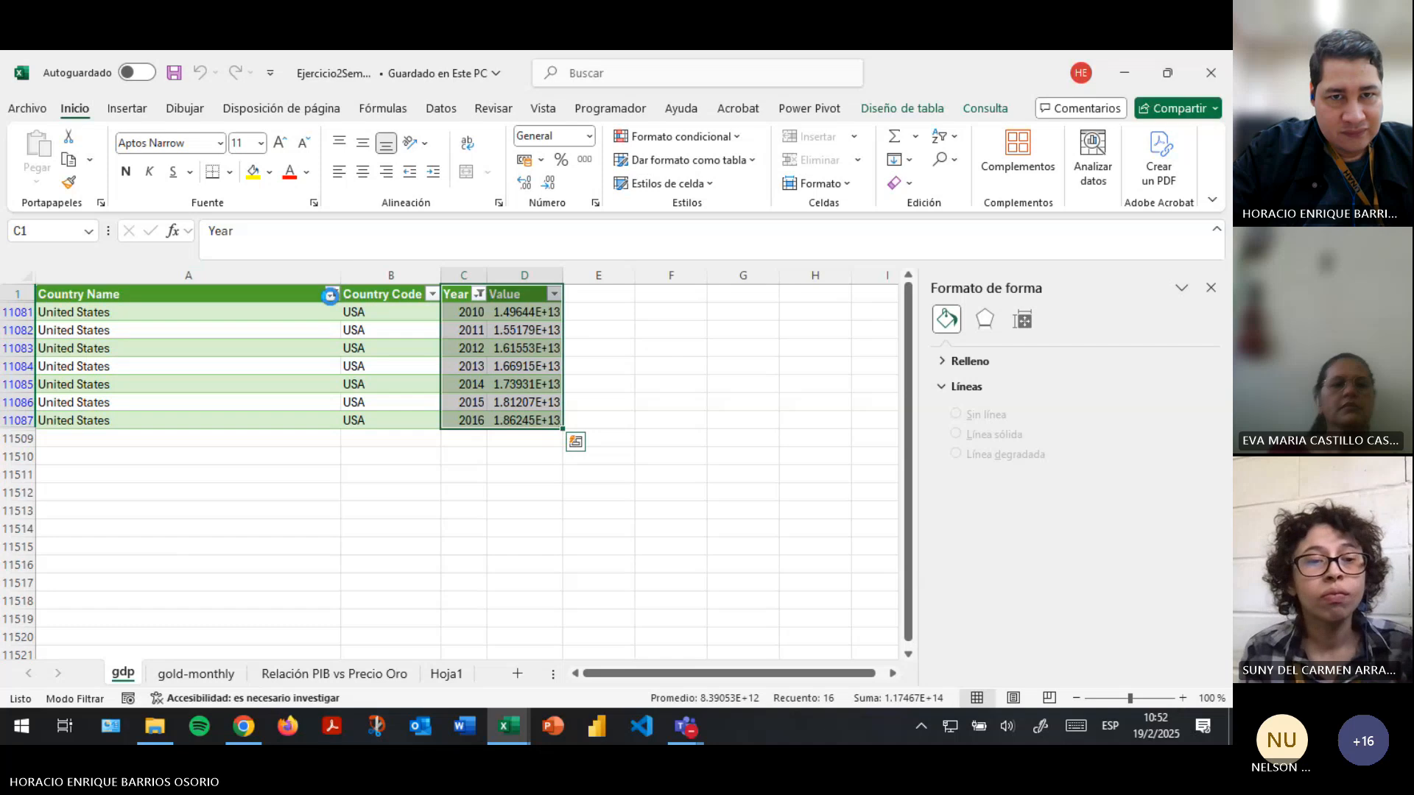
click(330, 296)
click(163, 516)
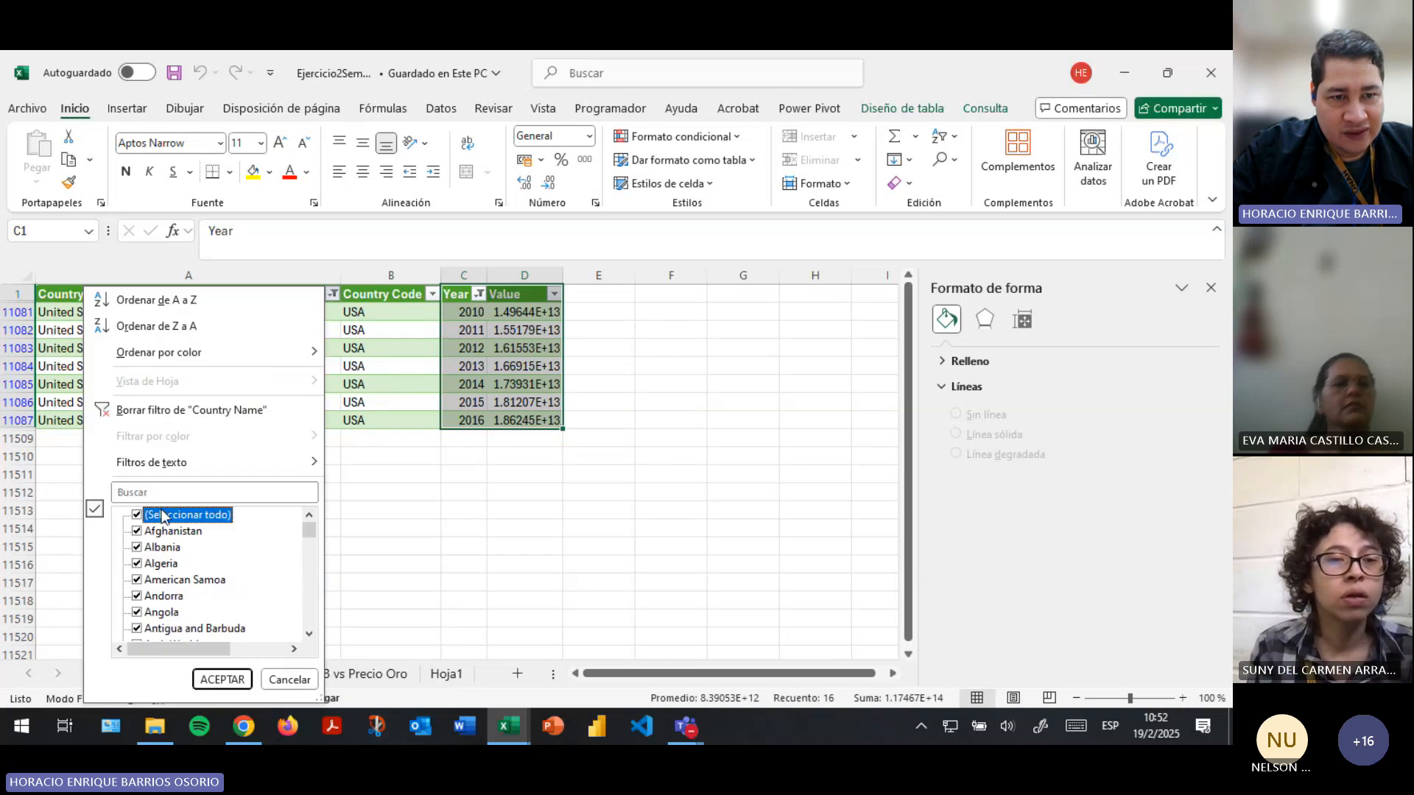
click(221, 679)
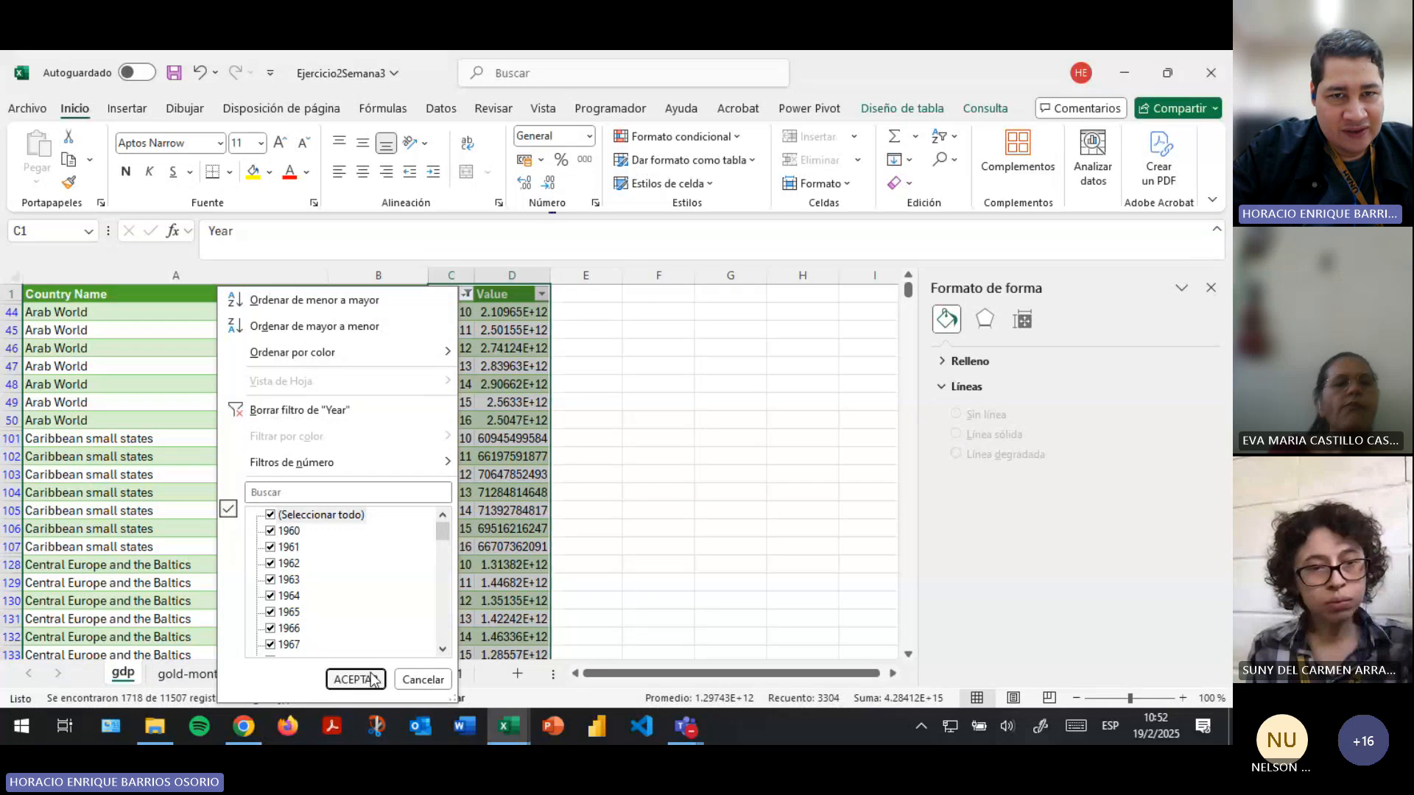
click(372, 679)
click(308, 462)
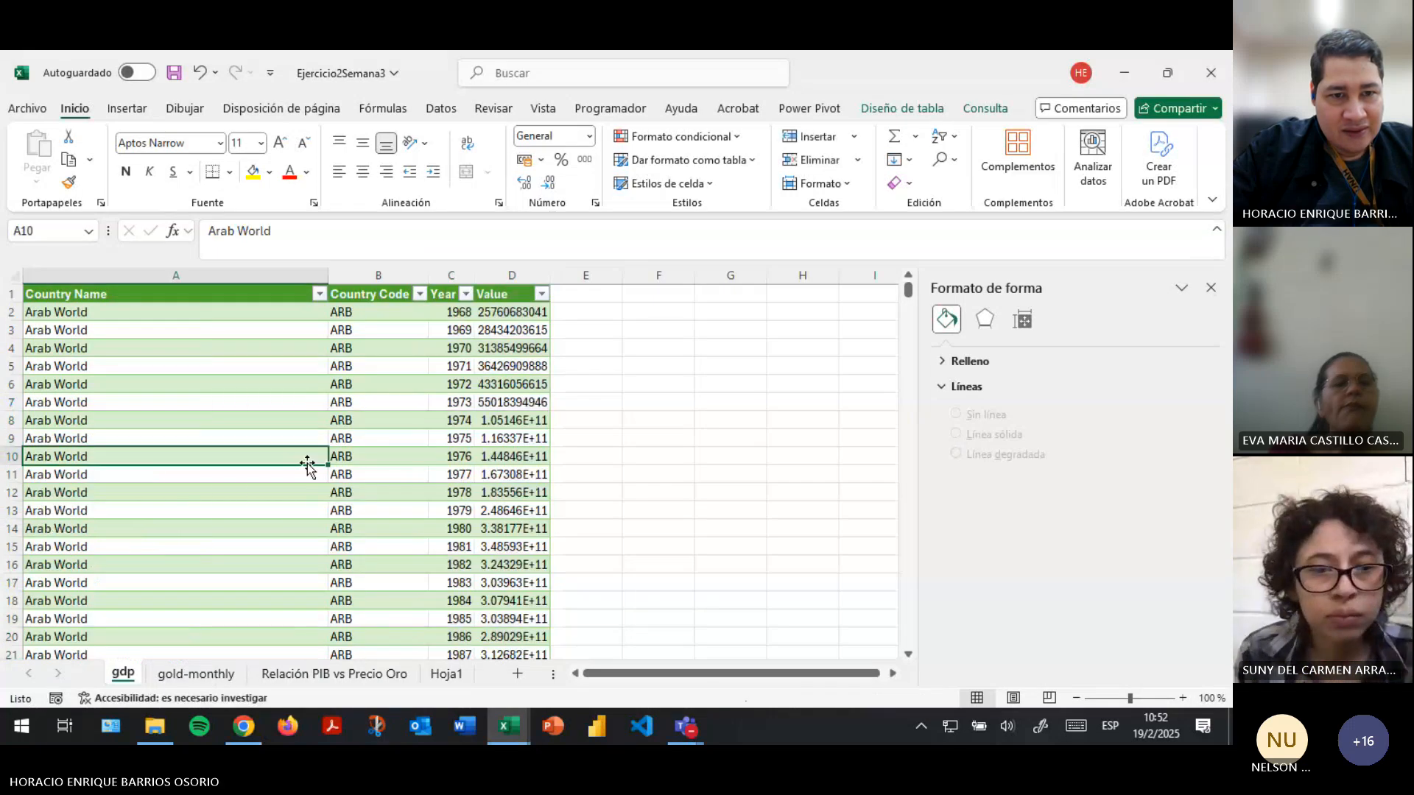
click(129, 295)
drag(128, 294, 430, 490)
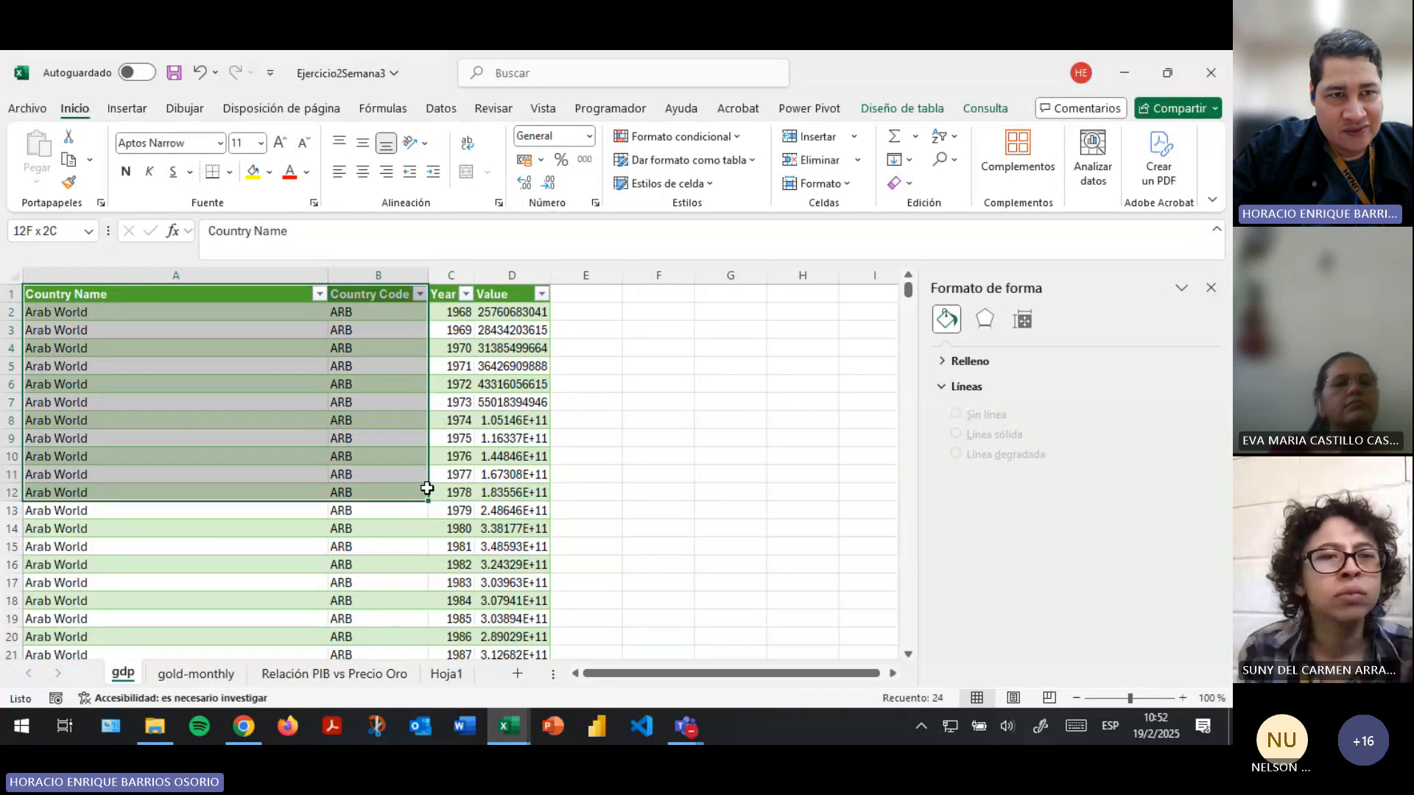
click(148, 400)
click(140, 335)
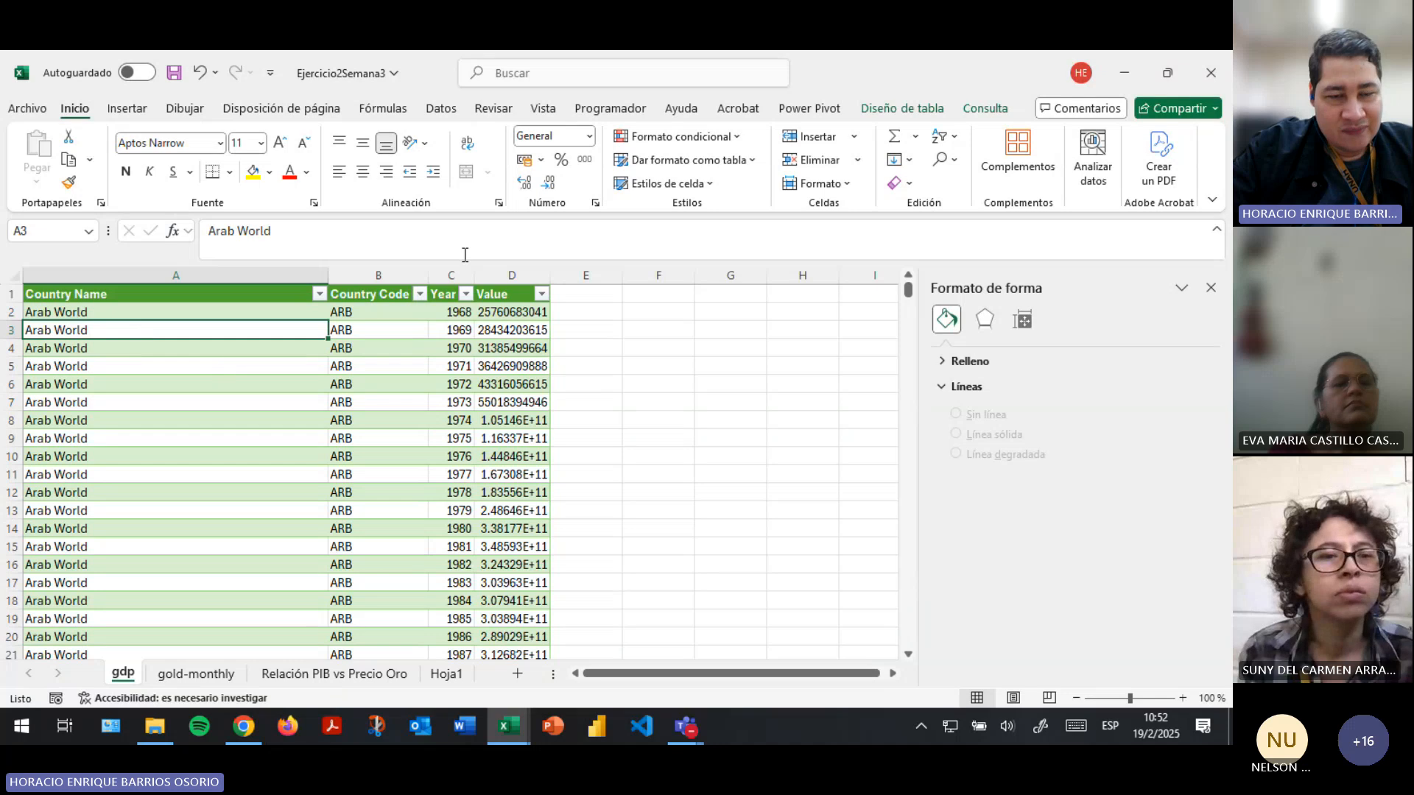
- Browse for a text/CSV import source in CURSOS CEETI > IPAC2025 > EXCEL BASICO I-PRO > Datasets, highlight gdp and gold-monthly, and cancel the import
click(442, 107)
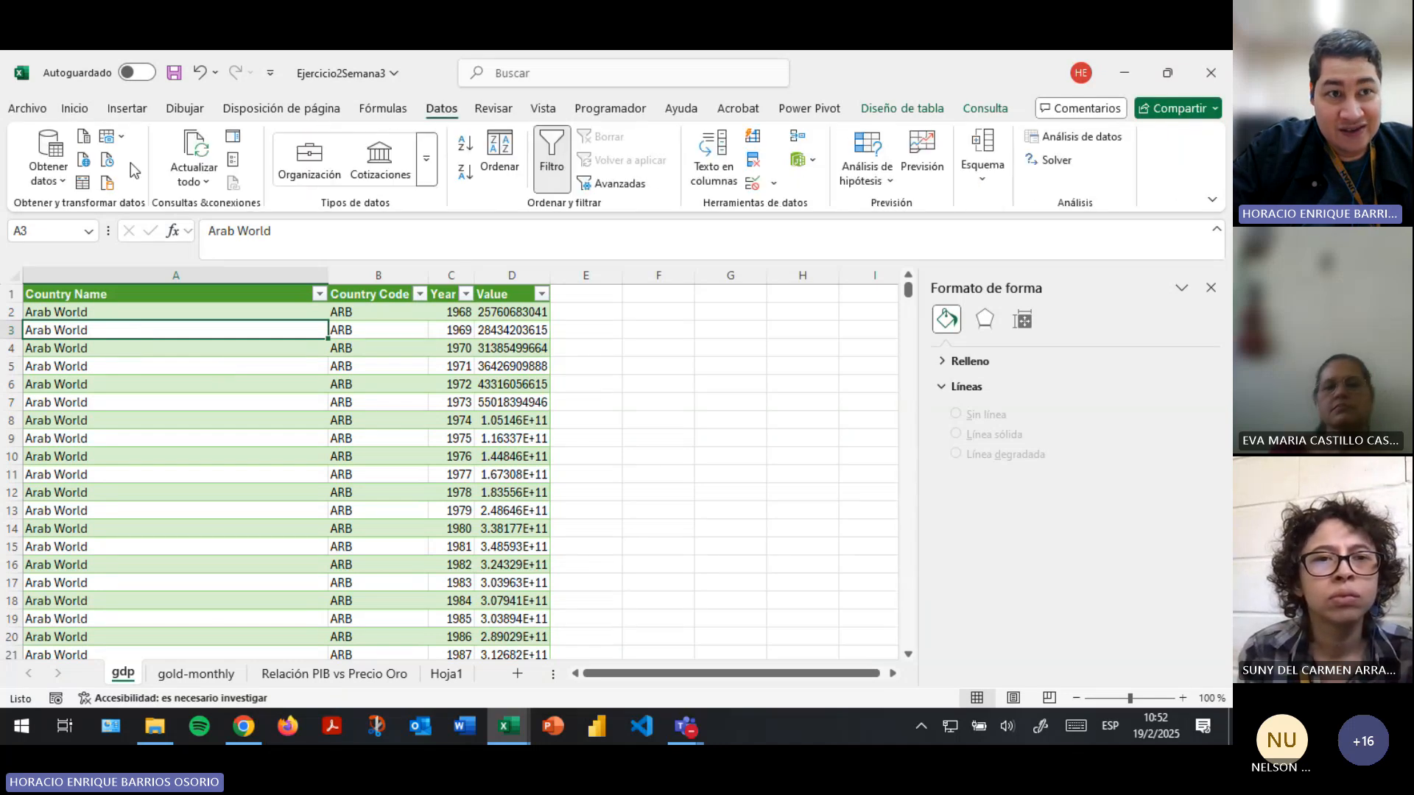
click(61, 184)
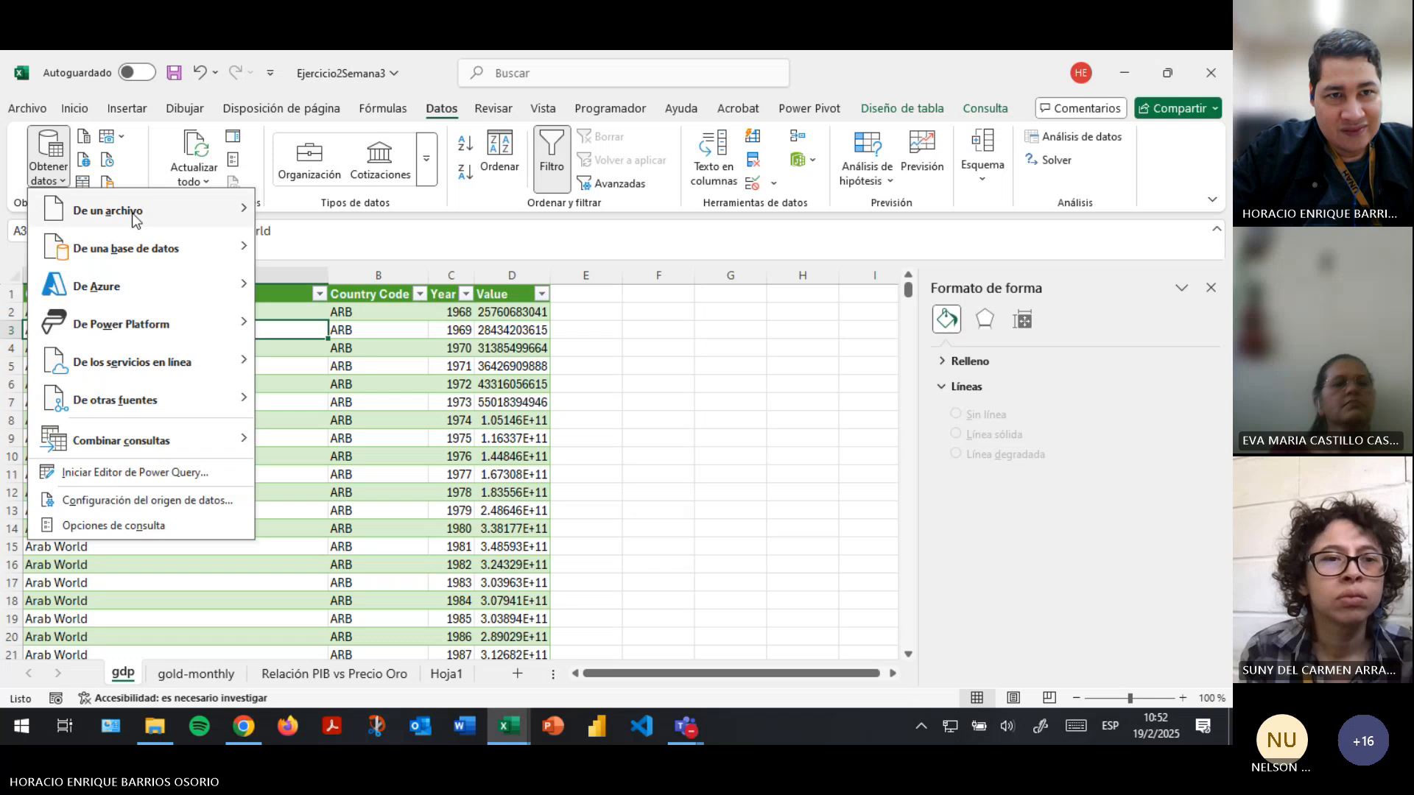
mouse_move(243, 212)
click(358, 251)
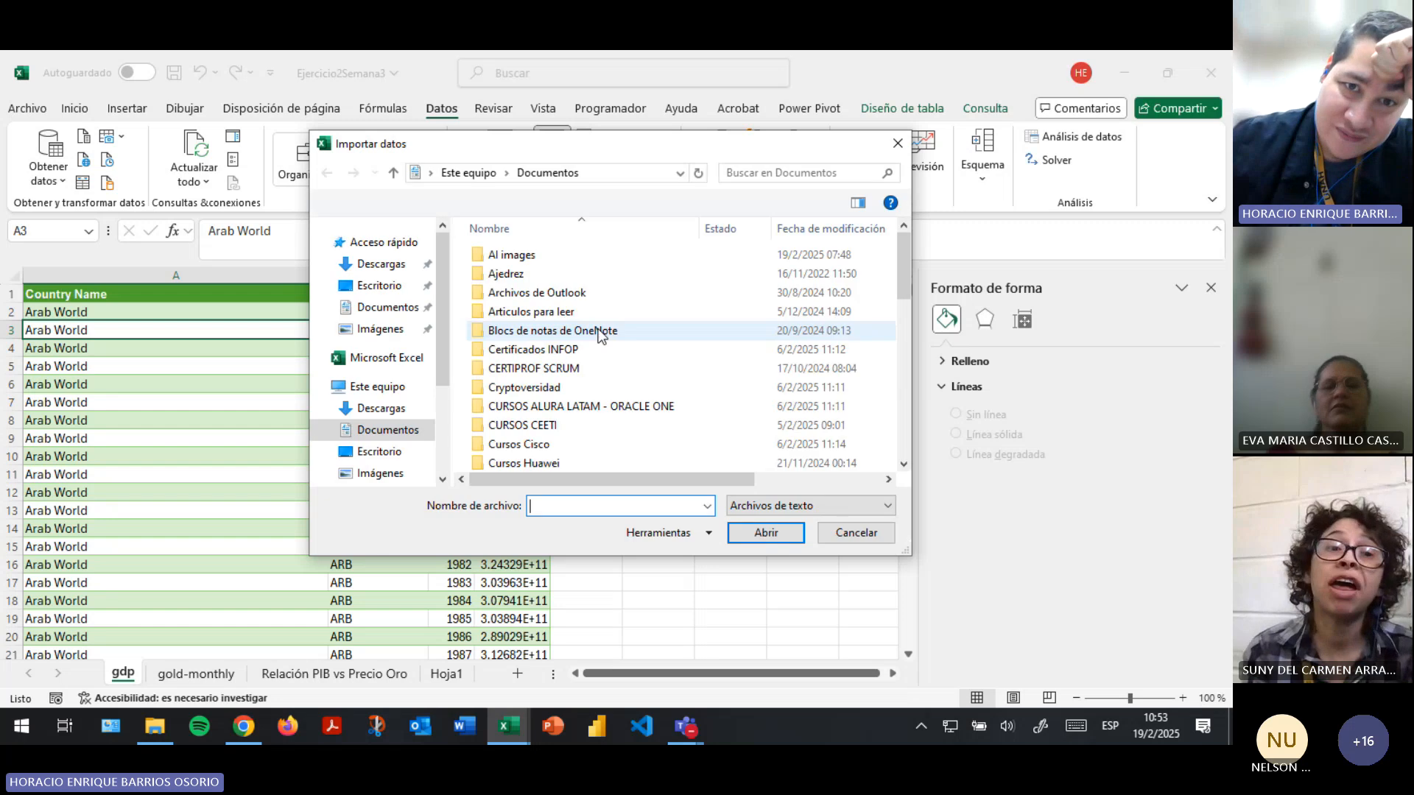
double_click(536, 424)
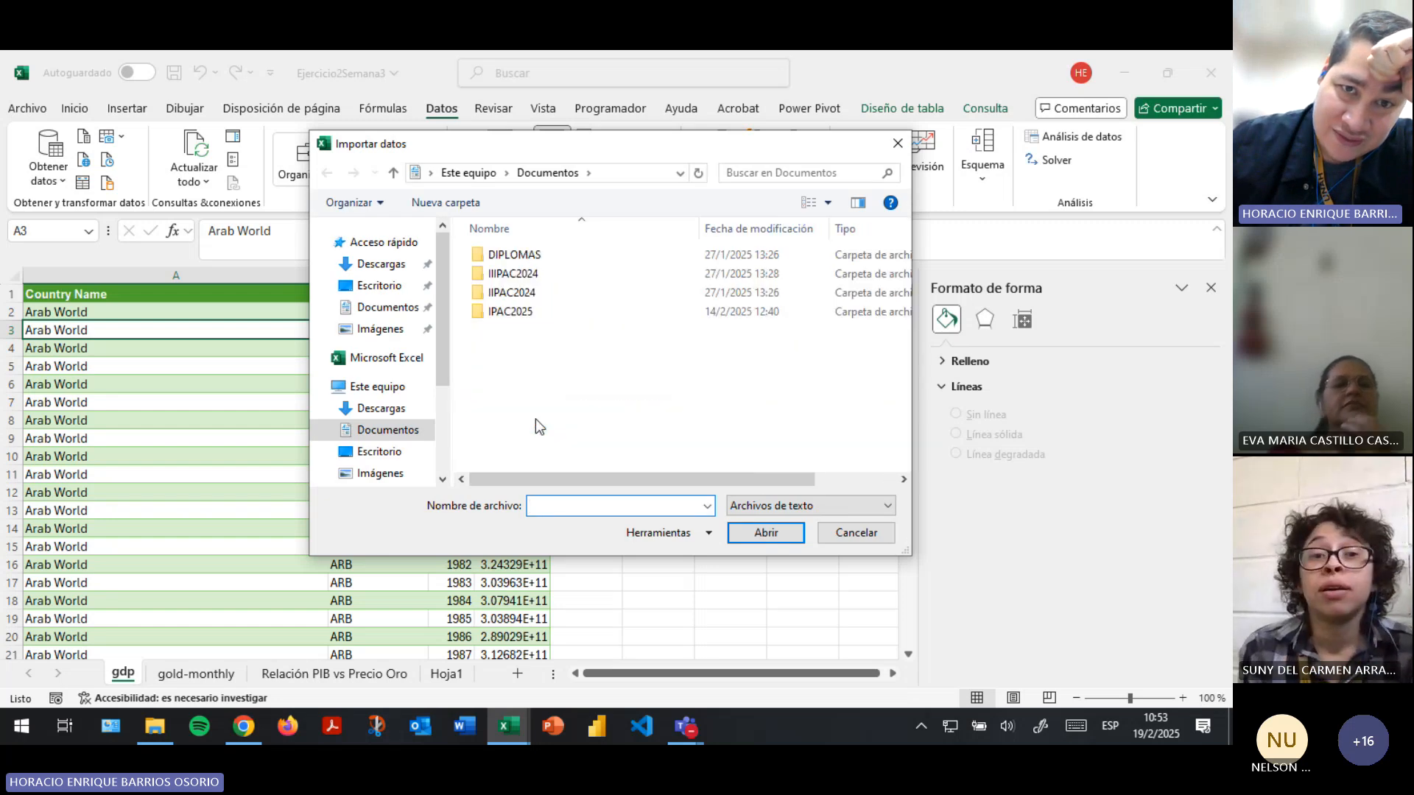
click(501, 312)
double_click(501, 312)
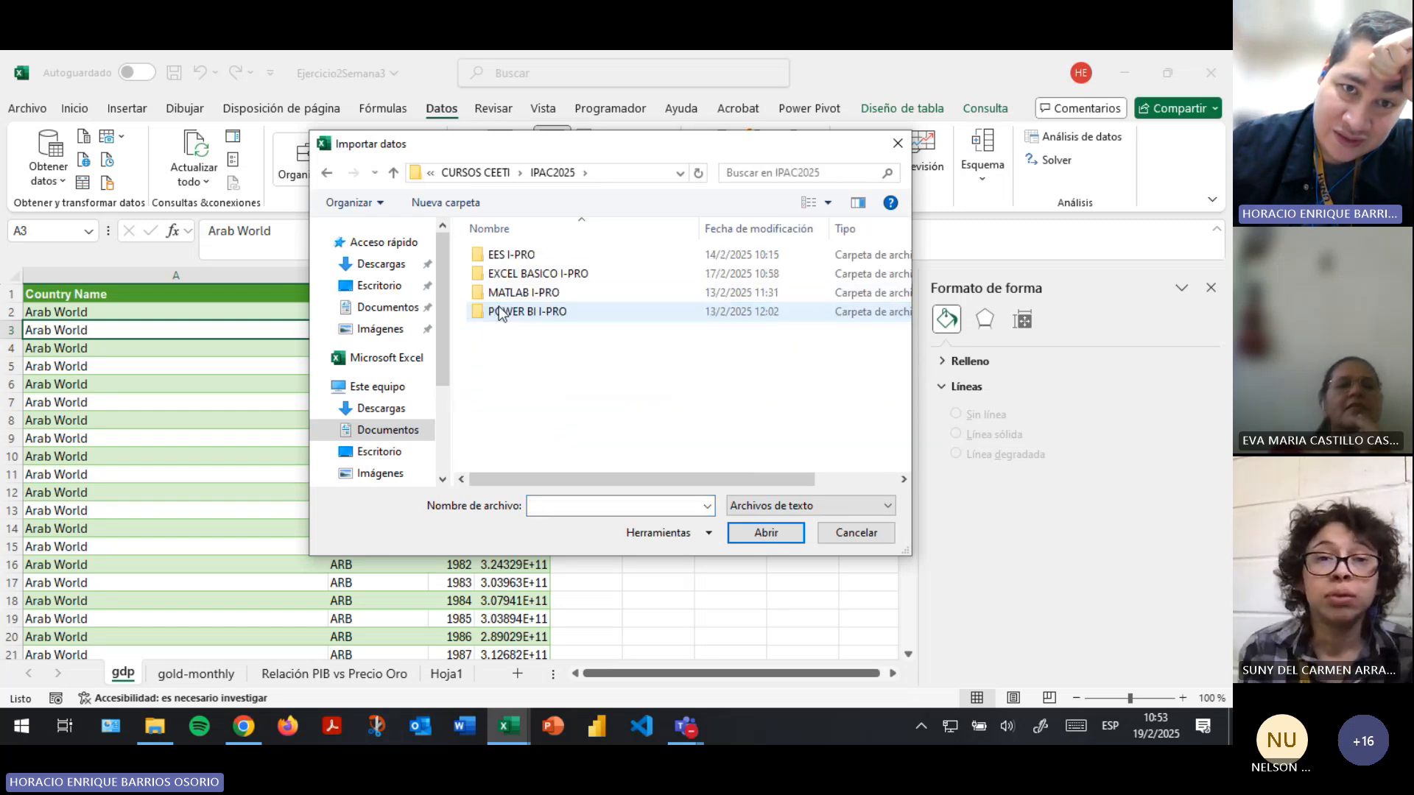
double_click(525, 274)
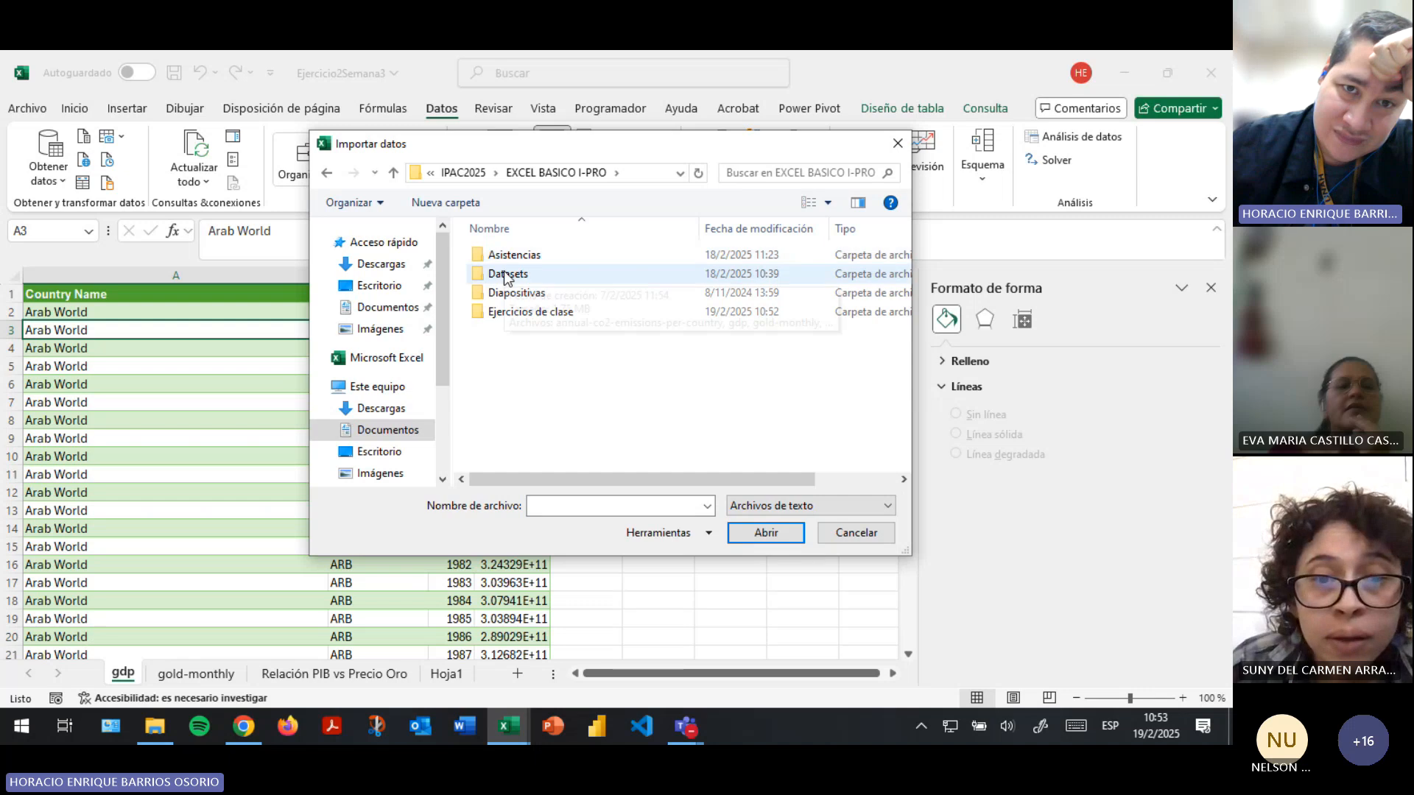
double_click(525, 274)
click(524, 275)
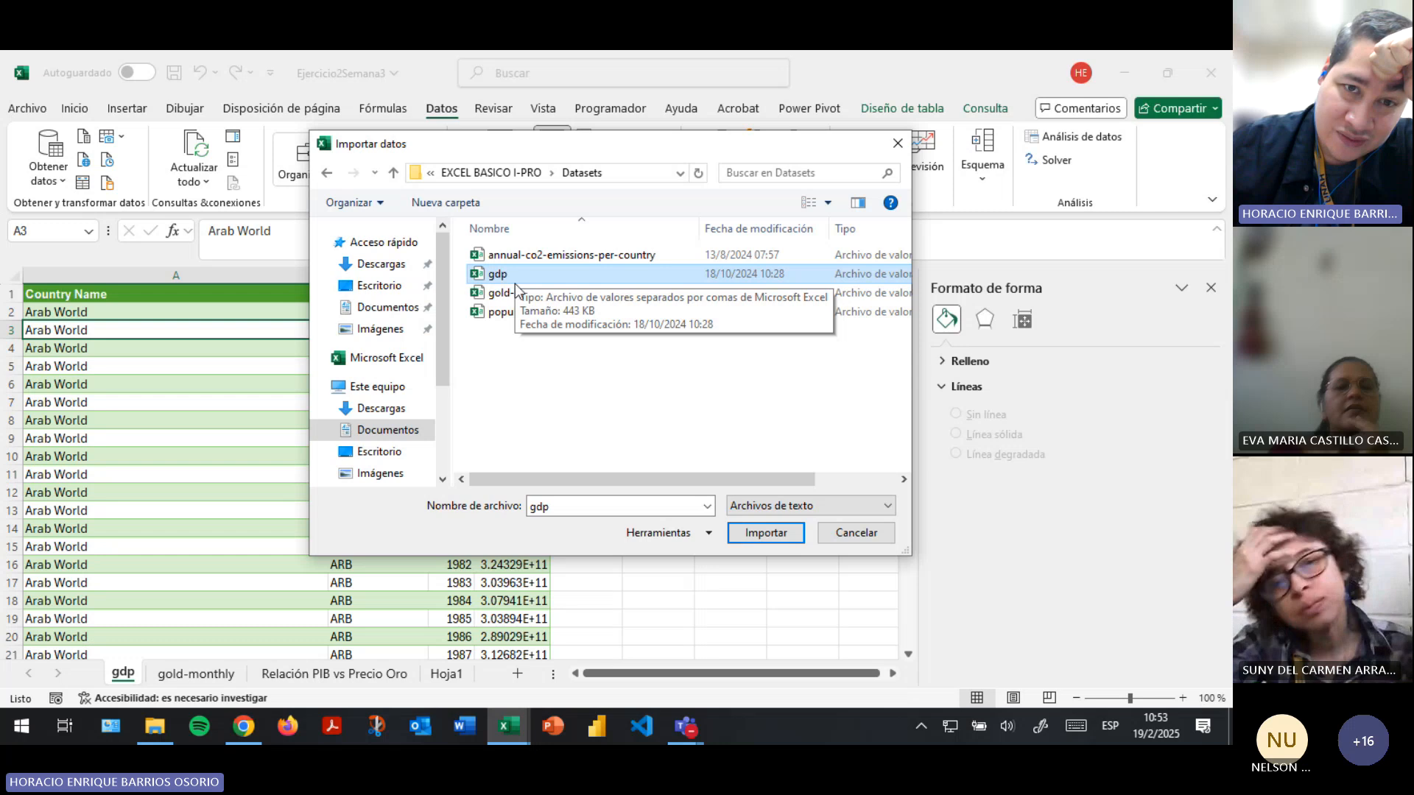
click(513, 295)
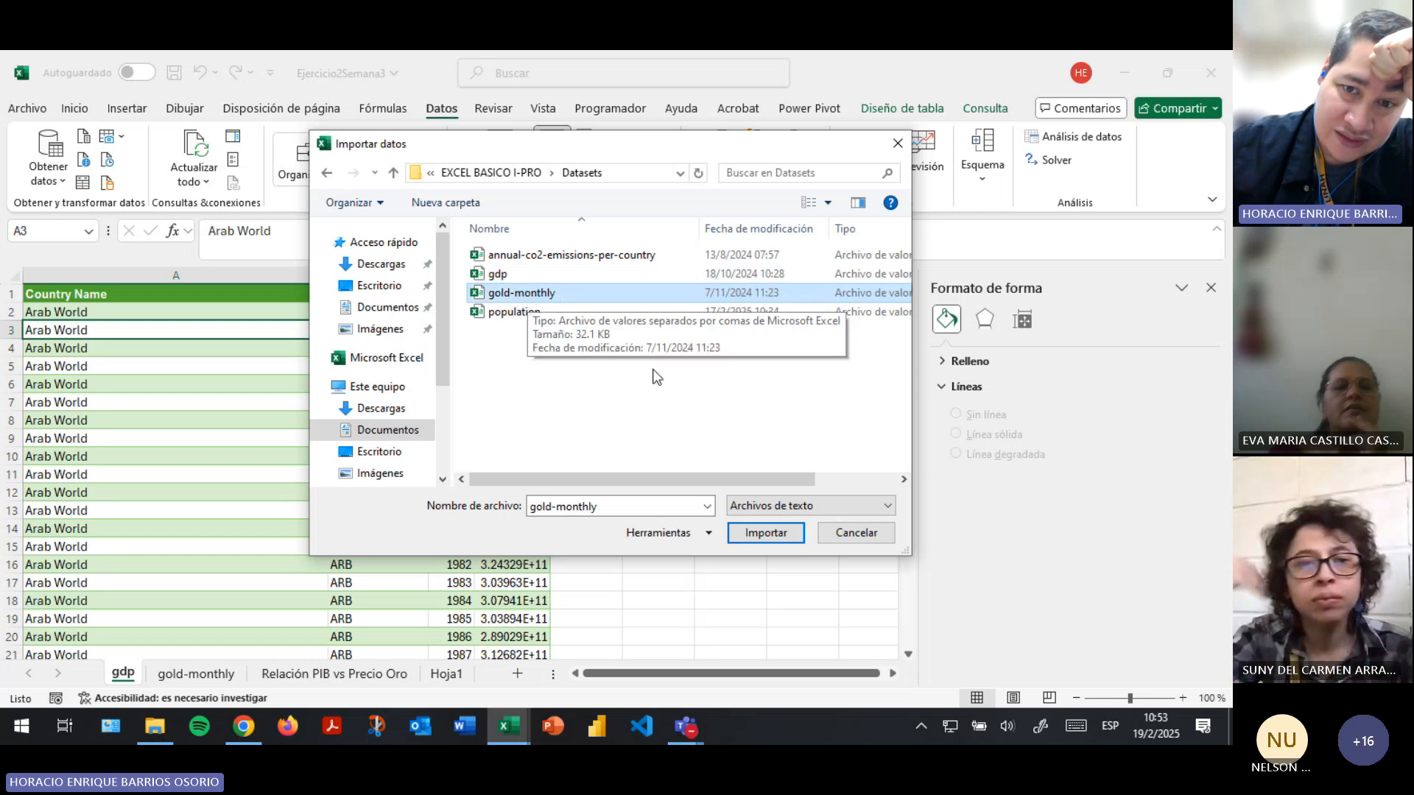
click(833, 538)
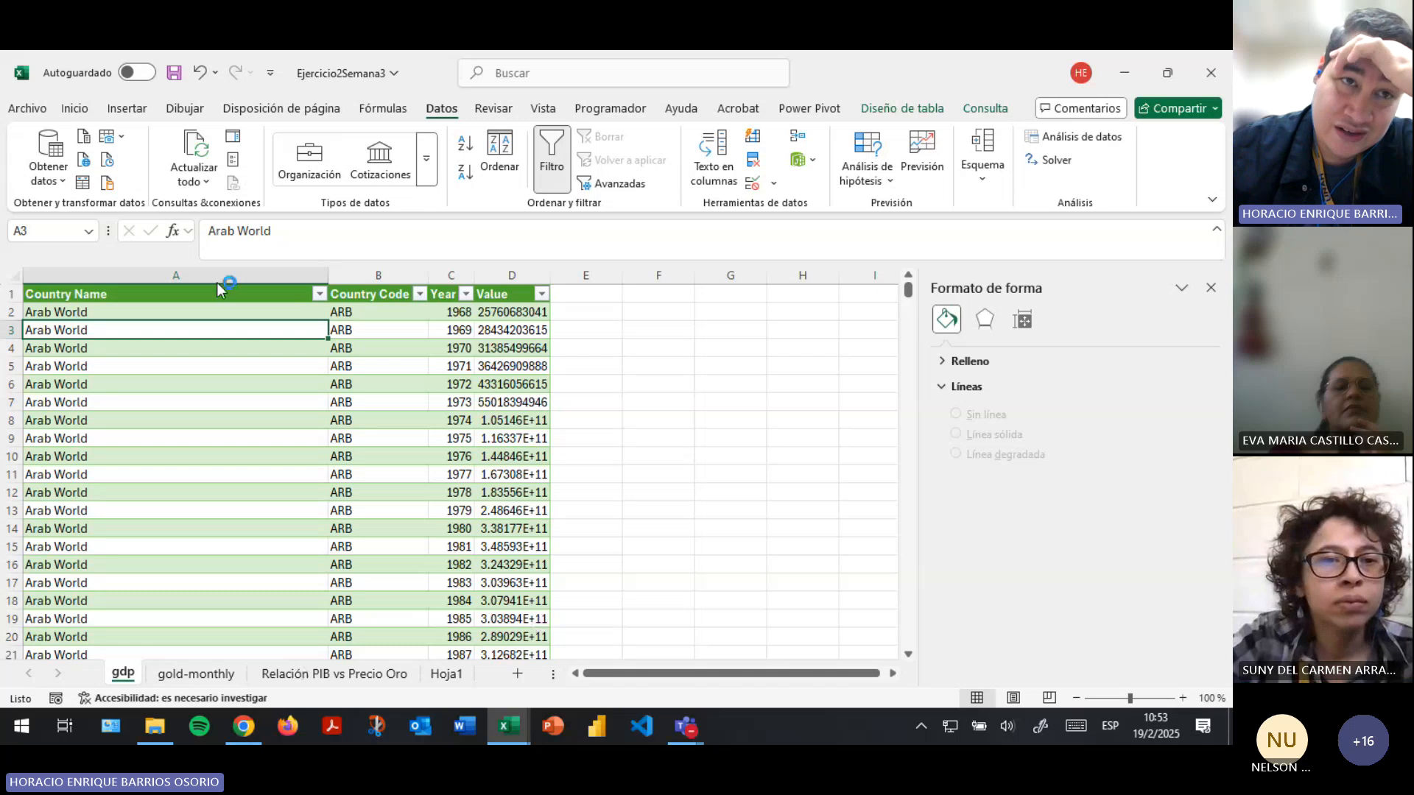
- Save the workbook, switch to Chrome and open drive.google.com in a new tab
click(177, 72)
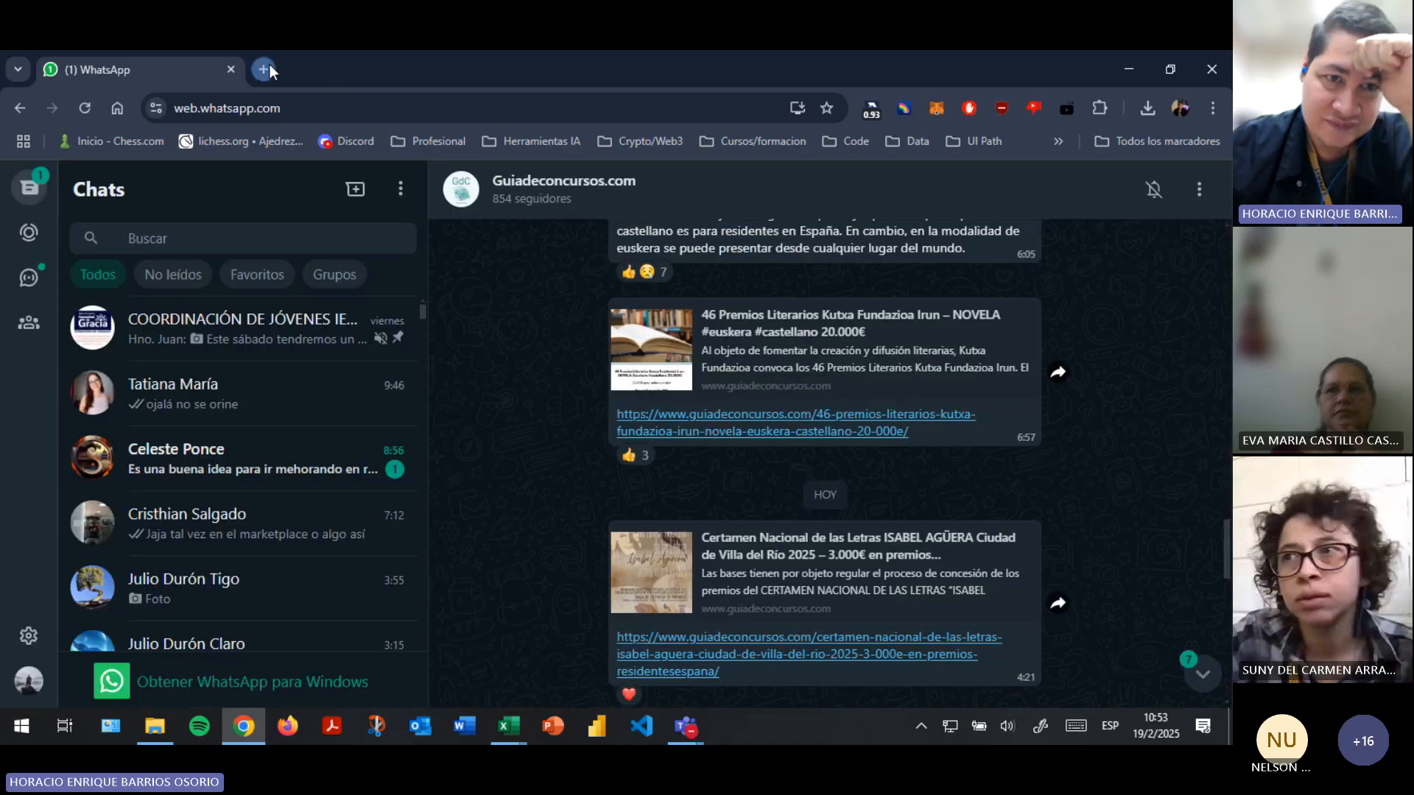
click(270, 65)
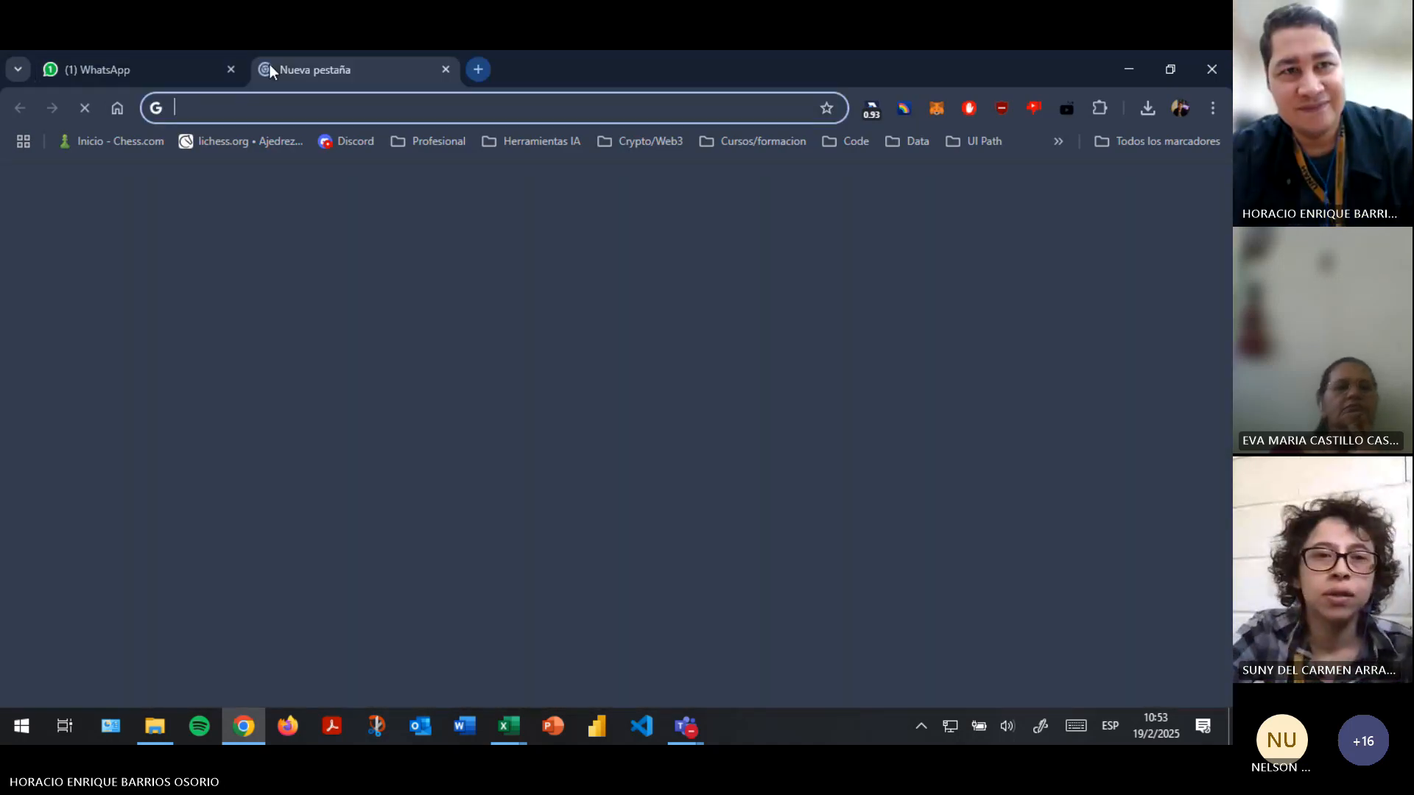
text(dr)
key(Return)
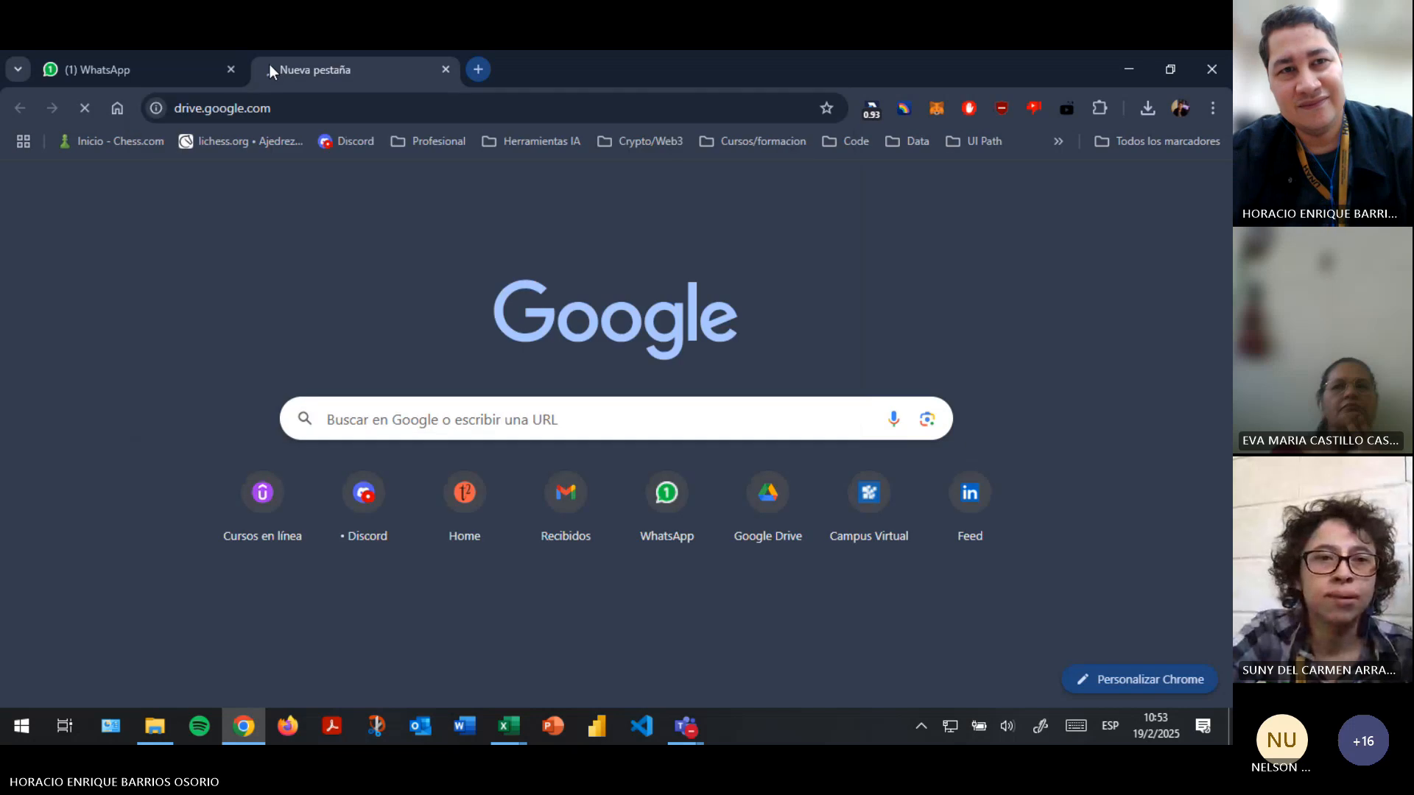
- Switch to the Teams meeting to check the participants and chat, and return to the Excel workbook
key(alt+Tab)
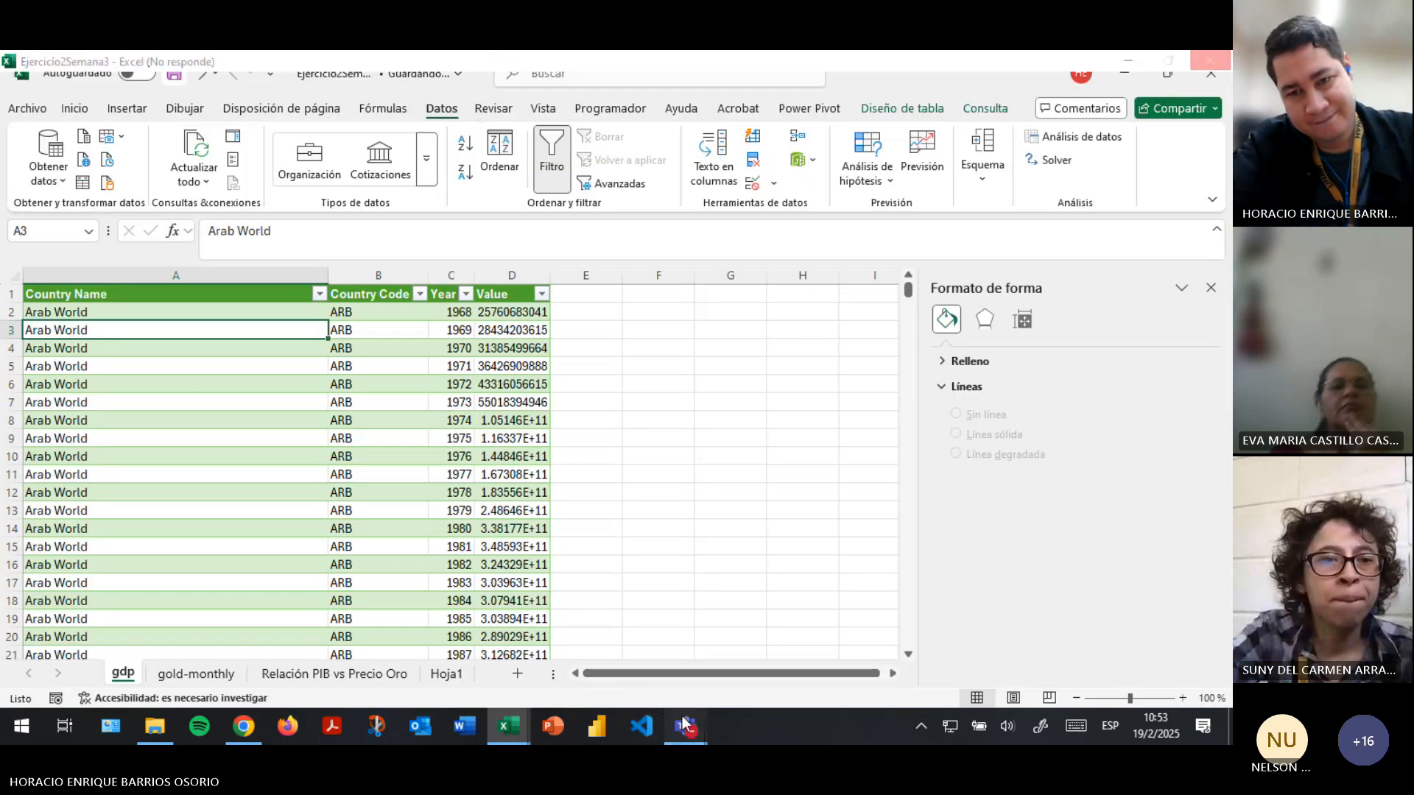
mouse_move(688, 712)
click(592, 662)
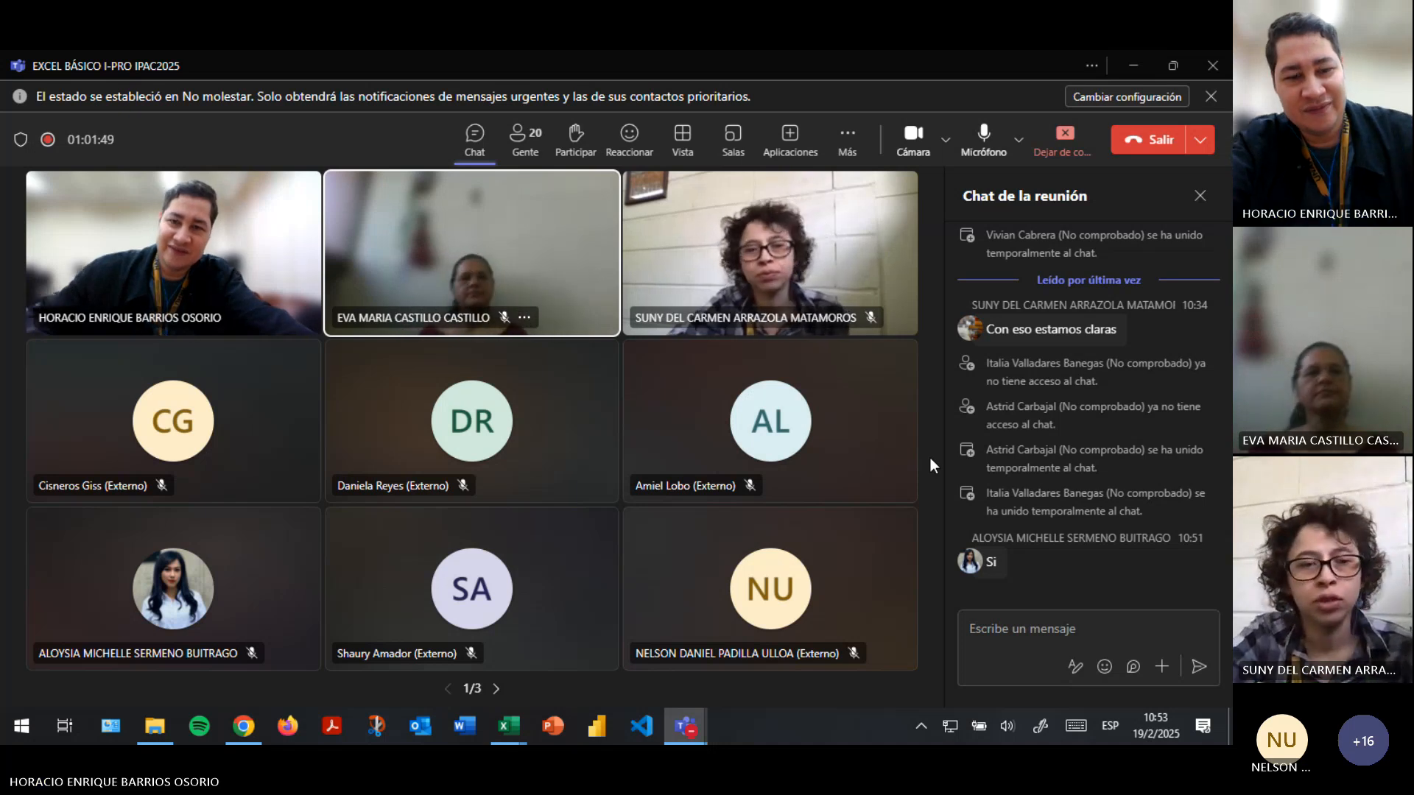
key(alt+Tab)
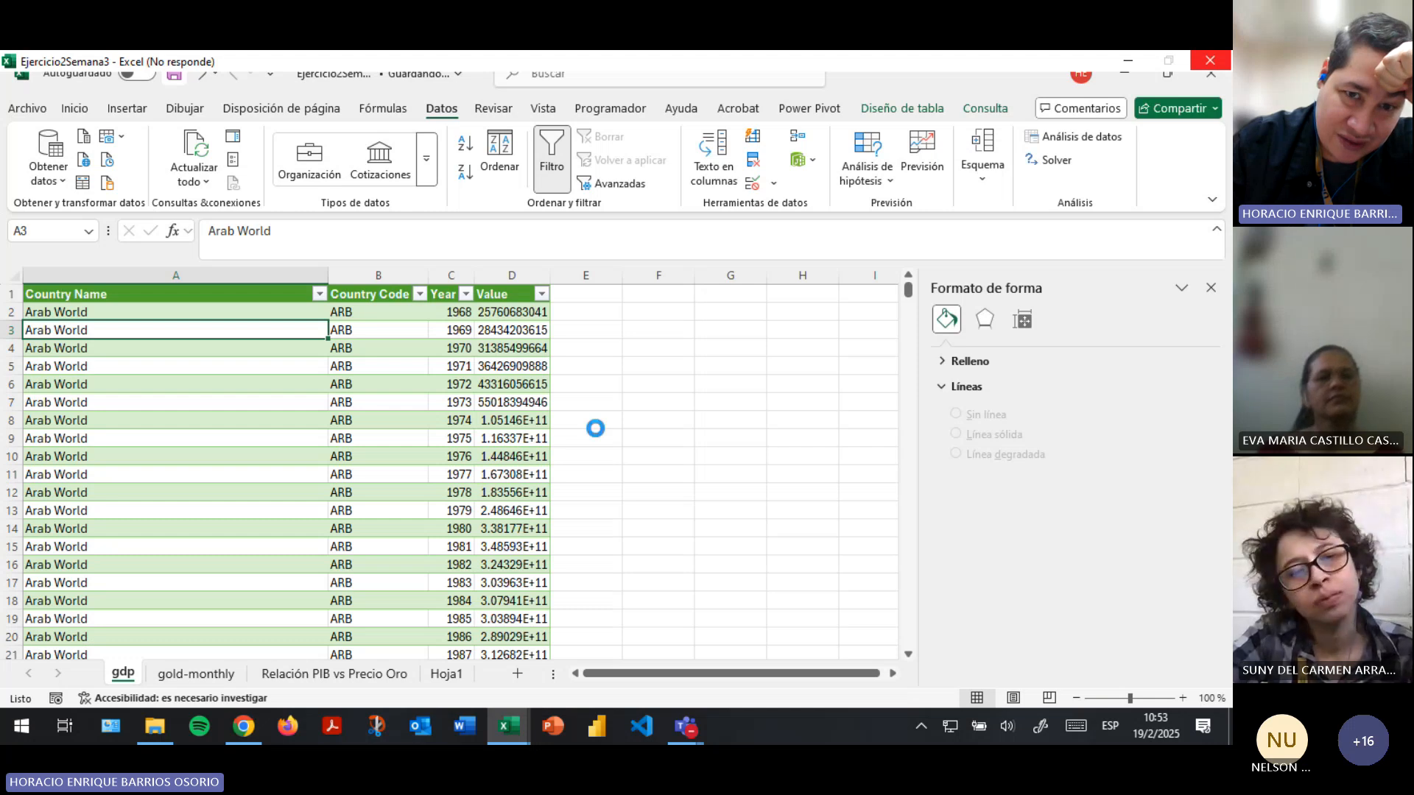
- Return to Google Drive in Chrome and open the datasets folder inside EXCEL BÁSICO I-PRO IPAC 2025
click(243, 727)
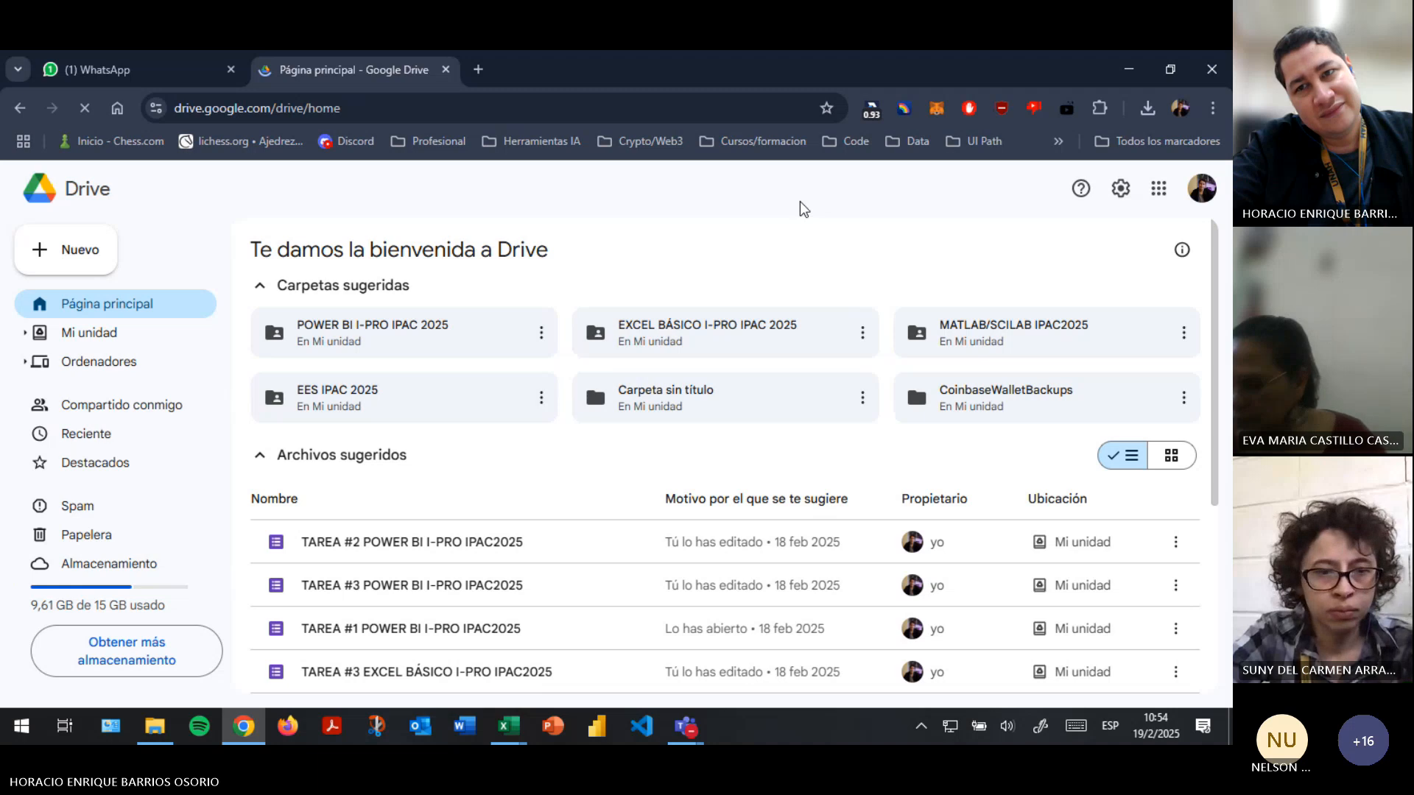
click(727, 345)
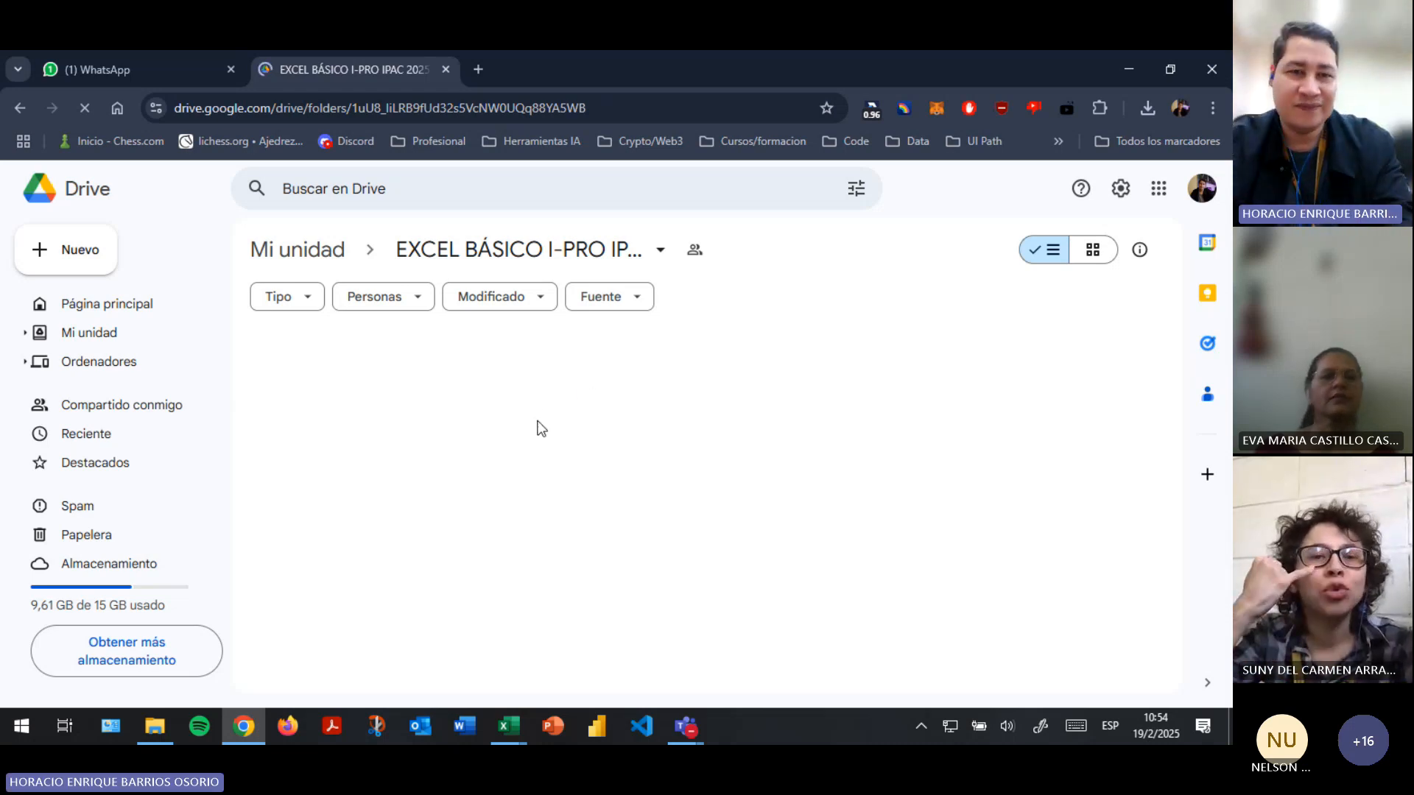
key(alt+Tab)
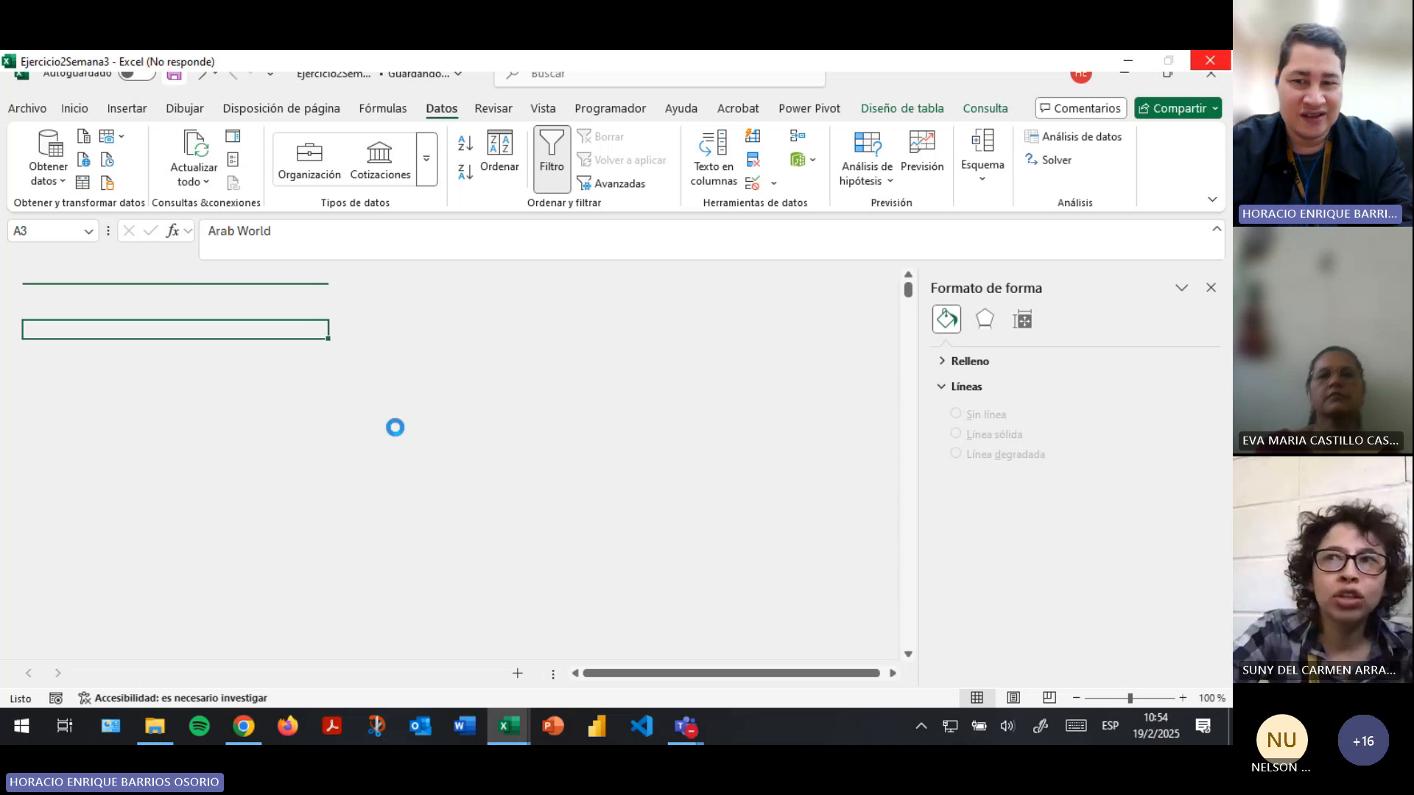
key(alt+Tab)
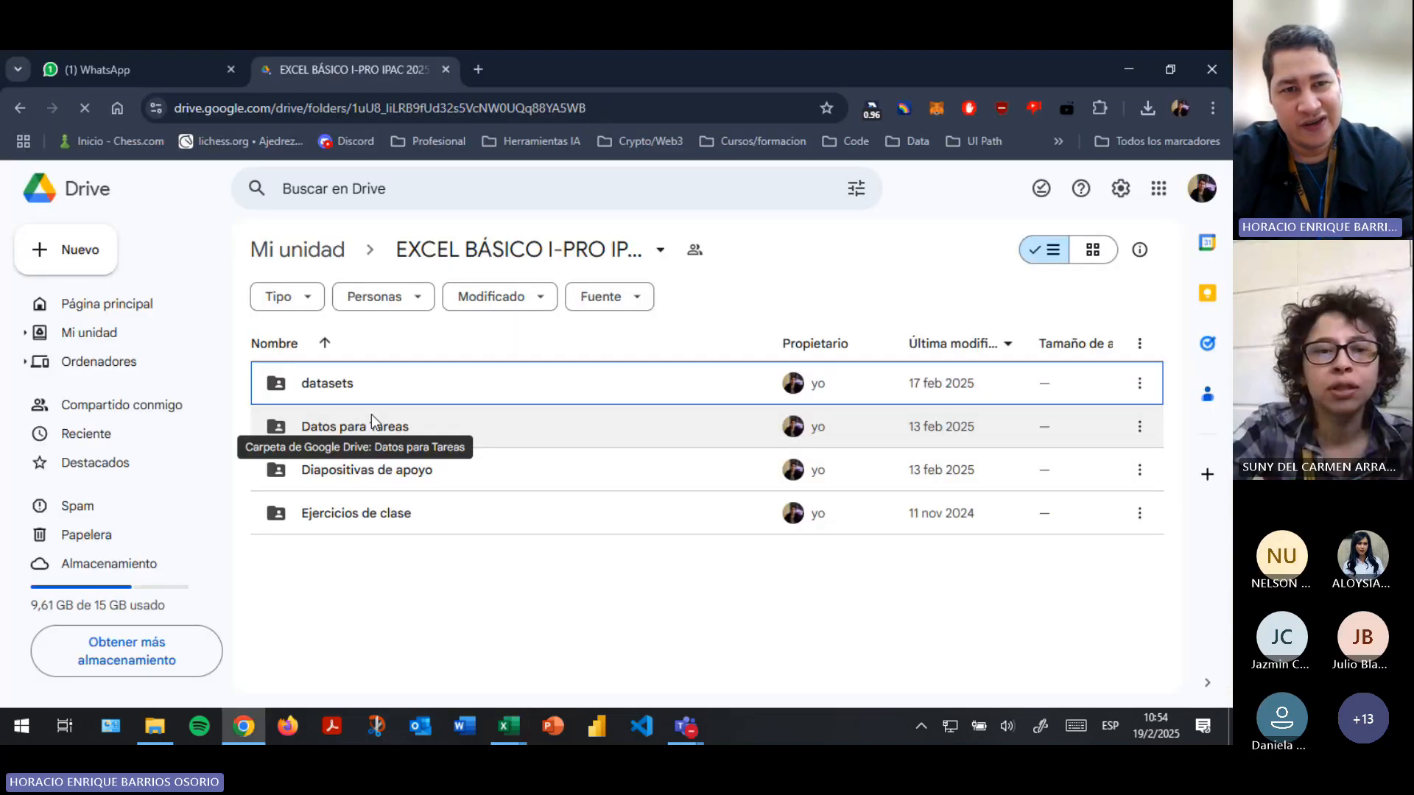
click(363, 390)
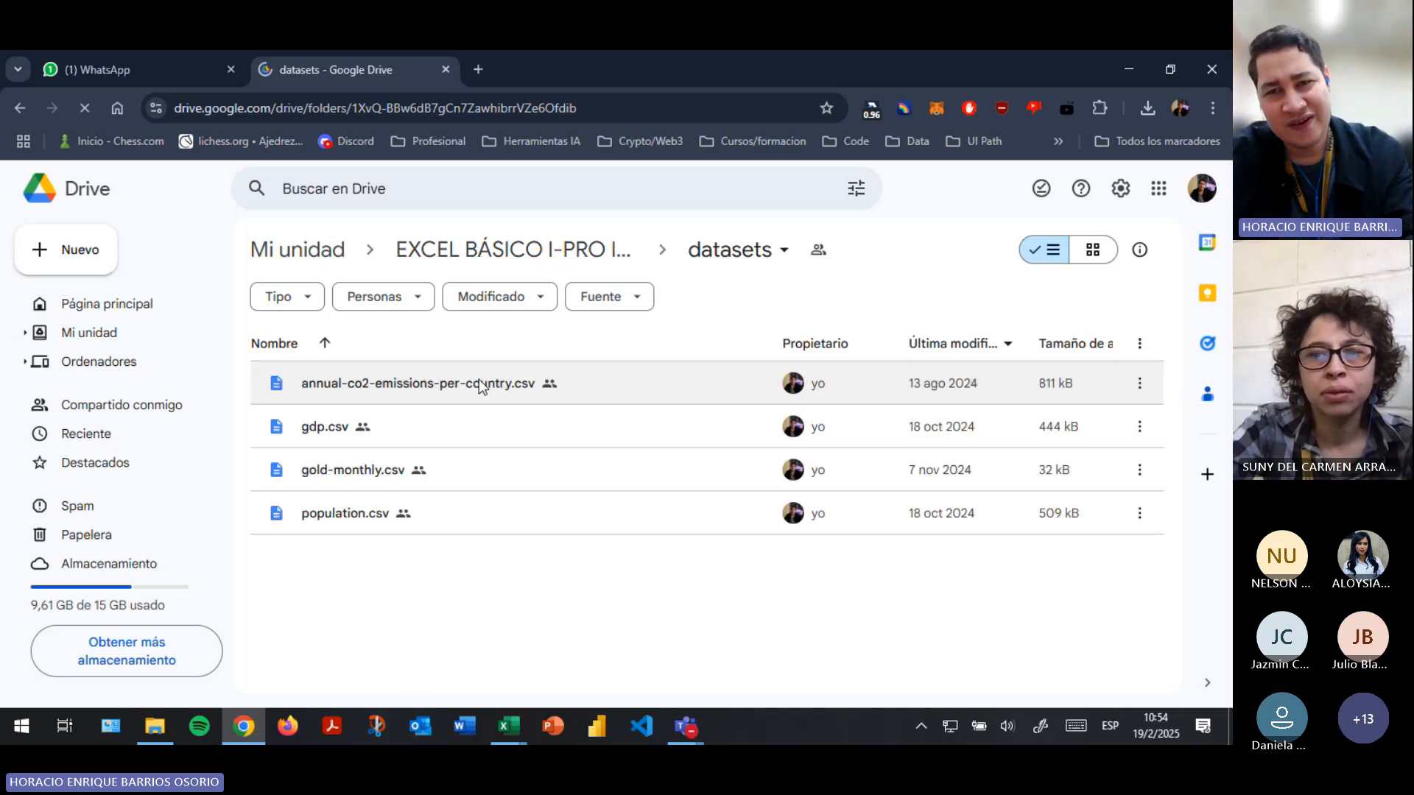
- Select the file annual-co2-emissions-per-country.csv in the datasets folder
click(480, 387)
click(1035, 642)
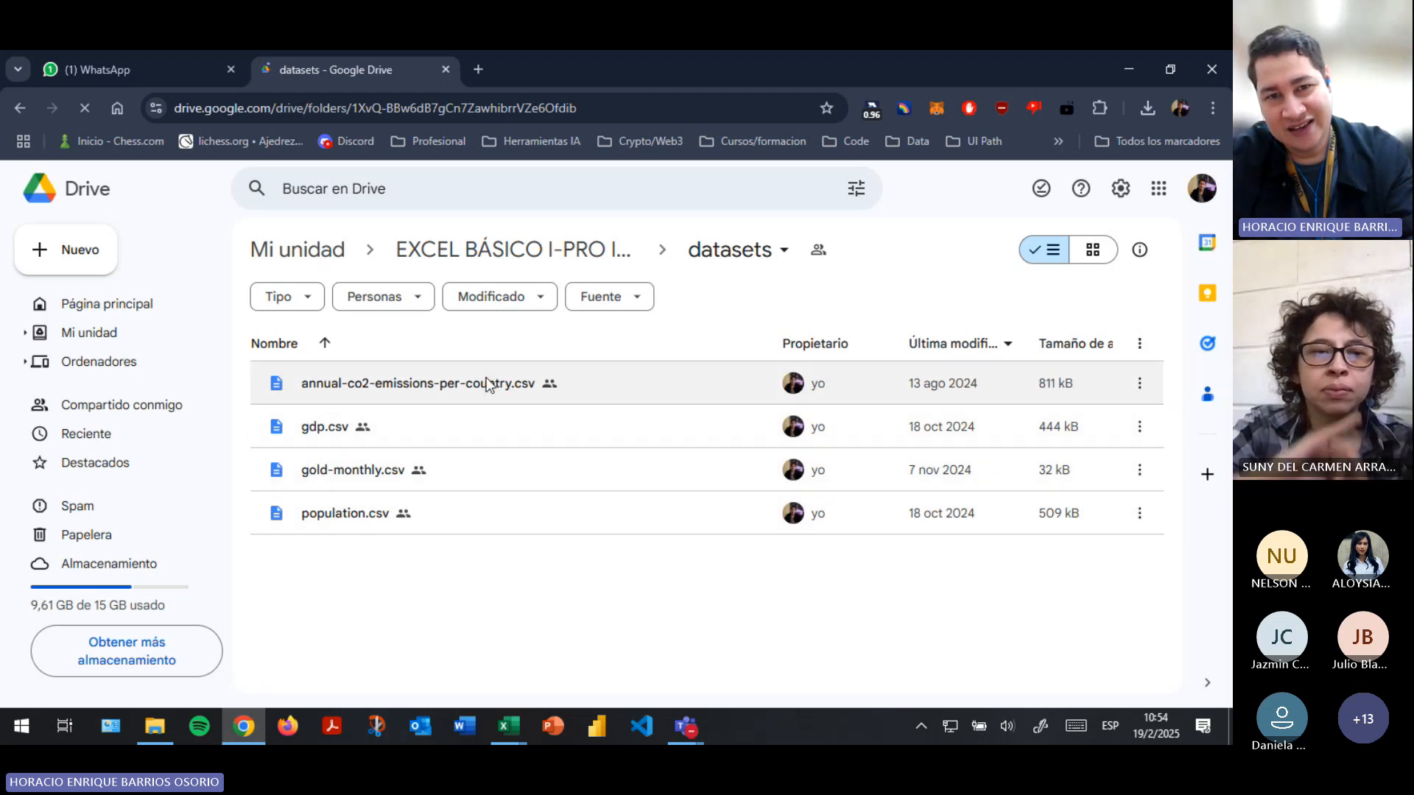
click(445, 372)
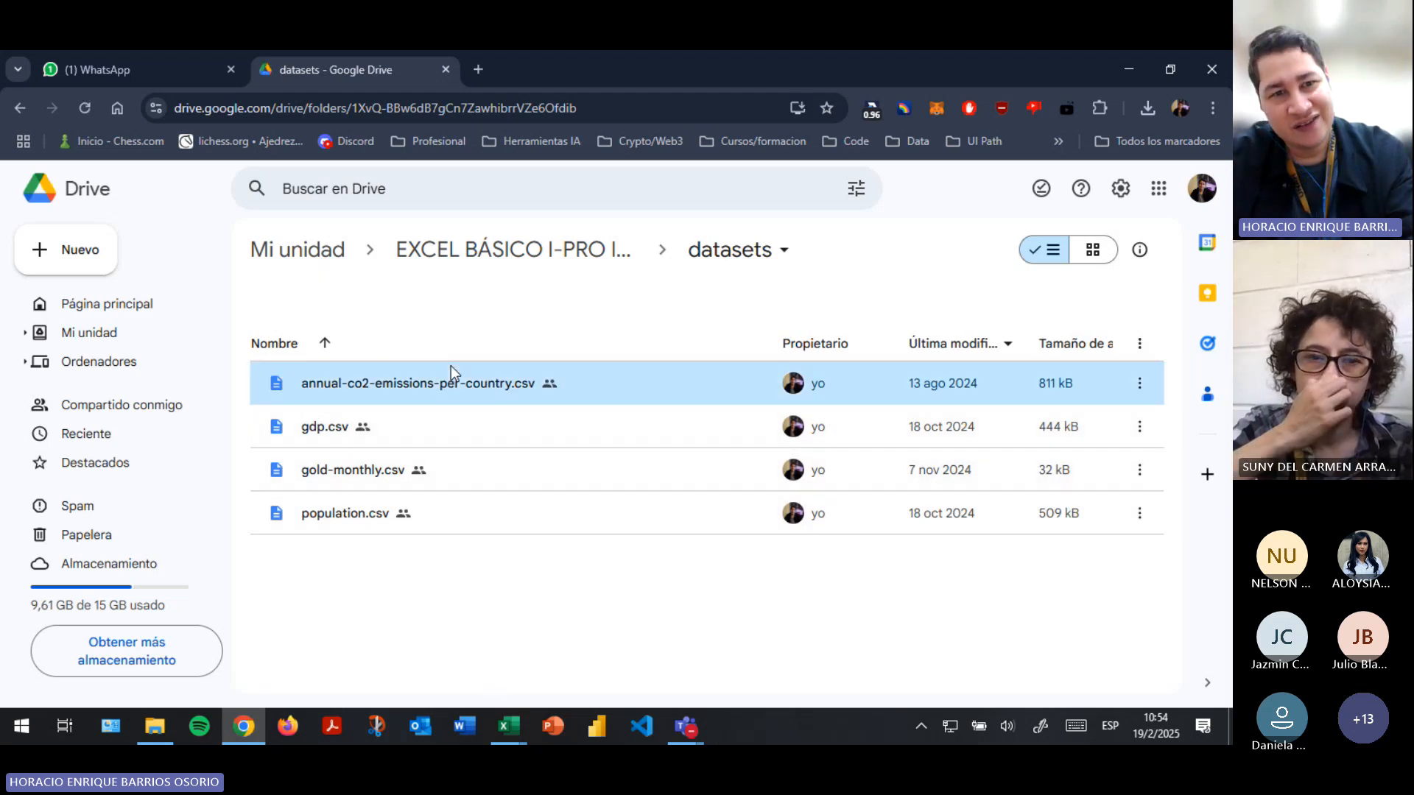
drag(307, 386, 308, 395)
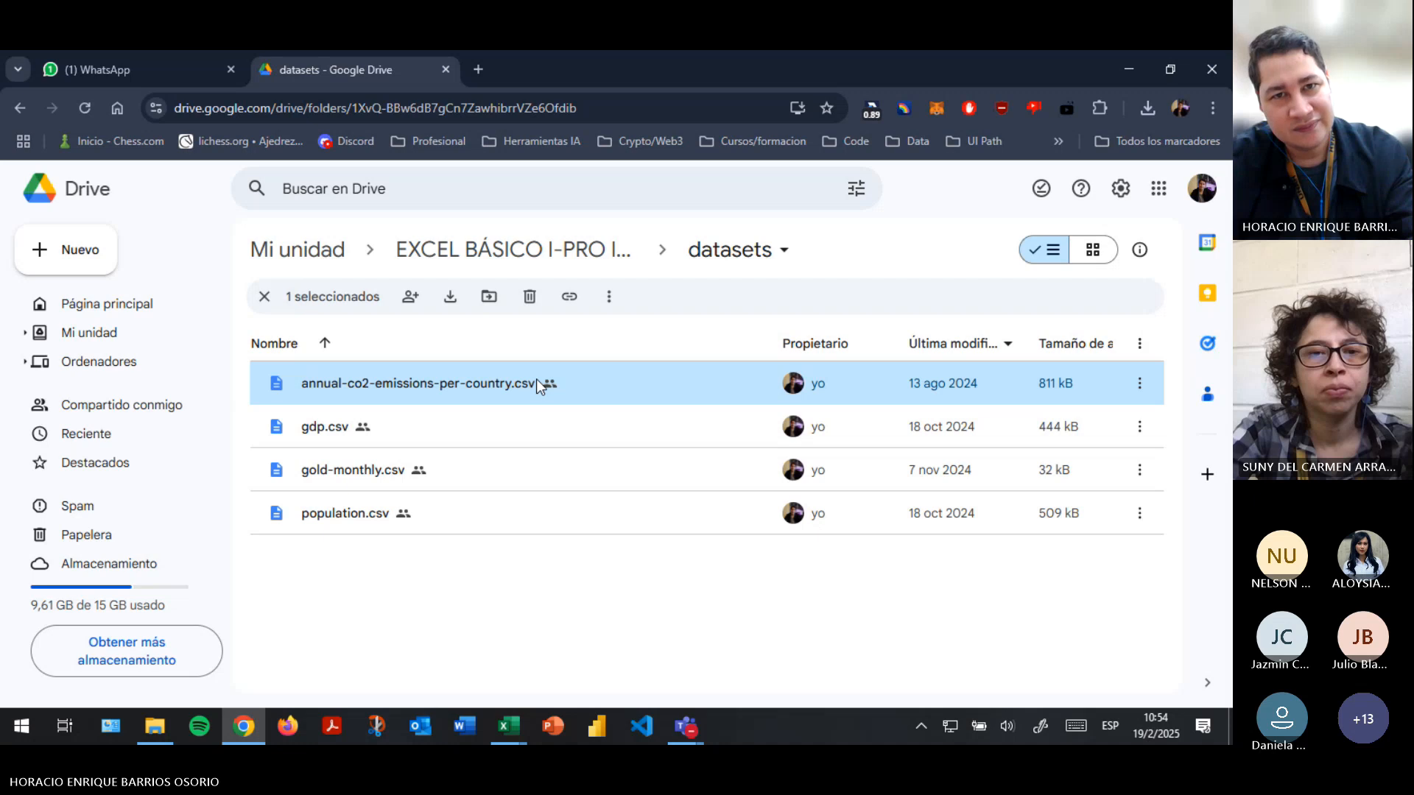
- Switch back to the Ejercicio2Semana3 workbook in Excel and save it
key(alt+Tab)
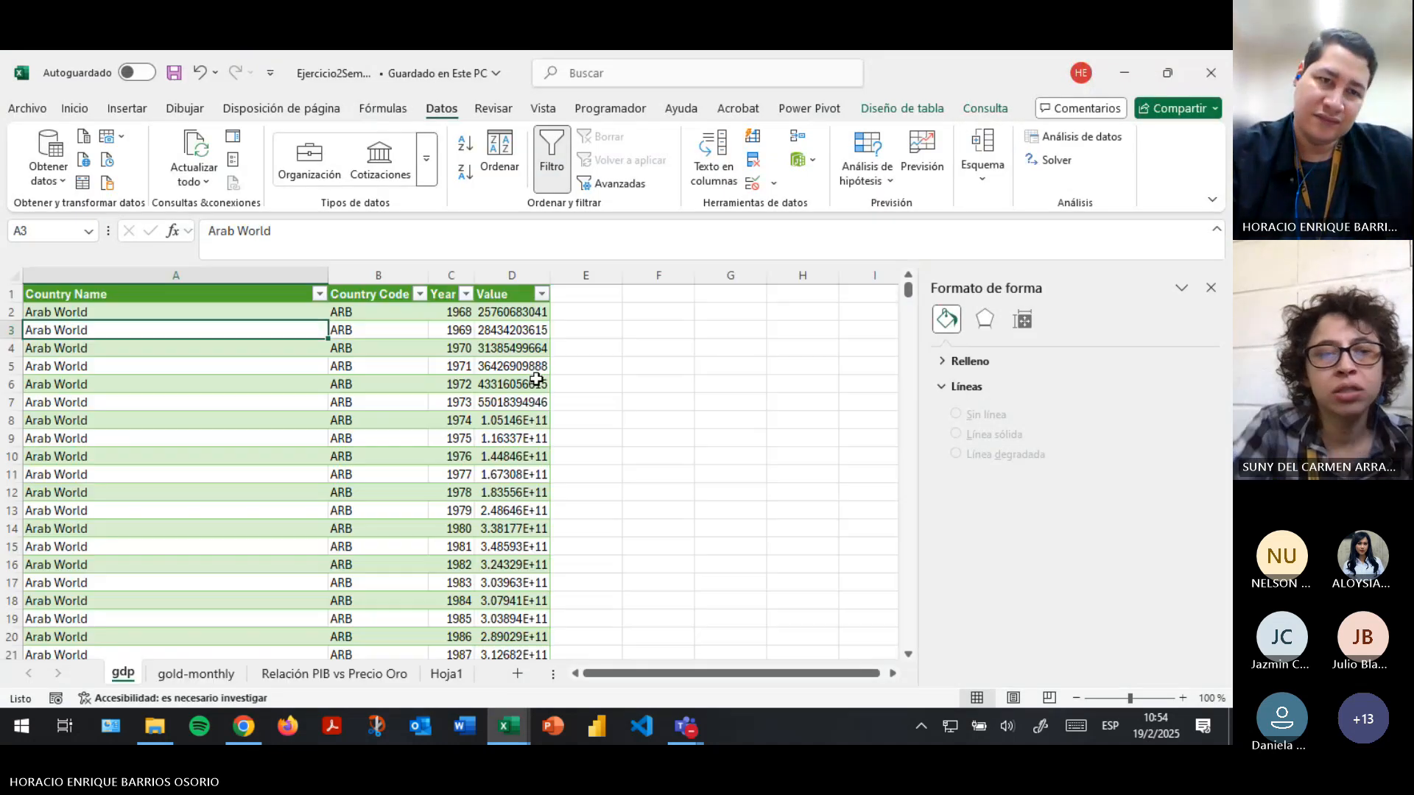
click(417, 427)
key(ctrl+s)
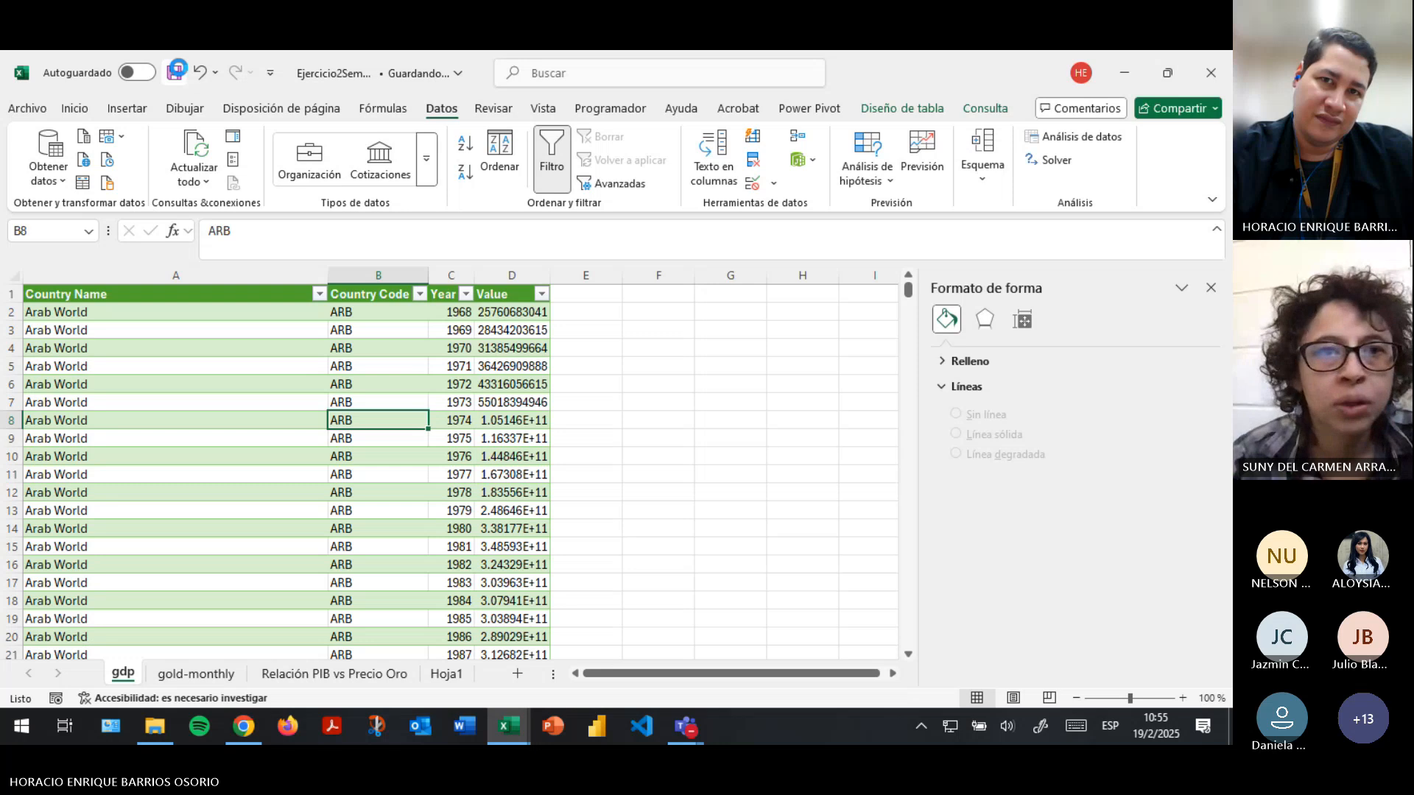
click(143, 317)
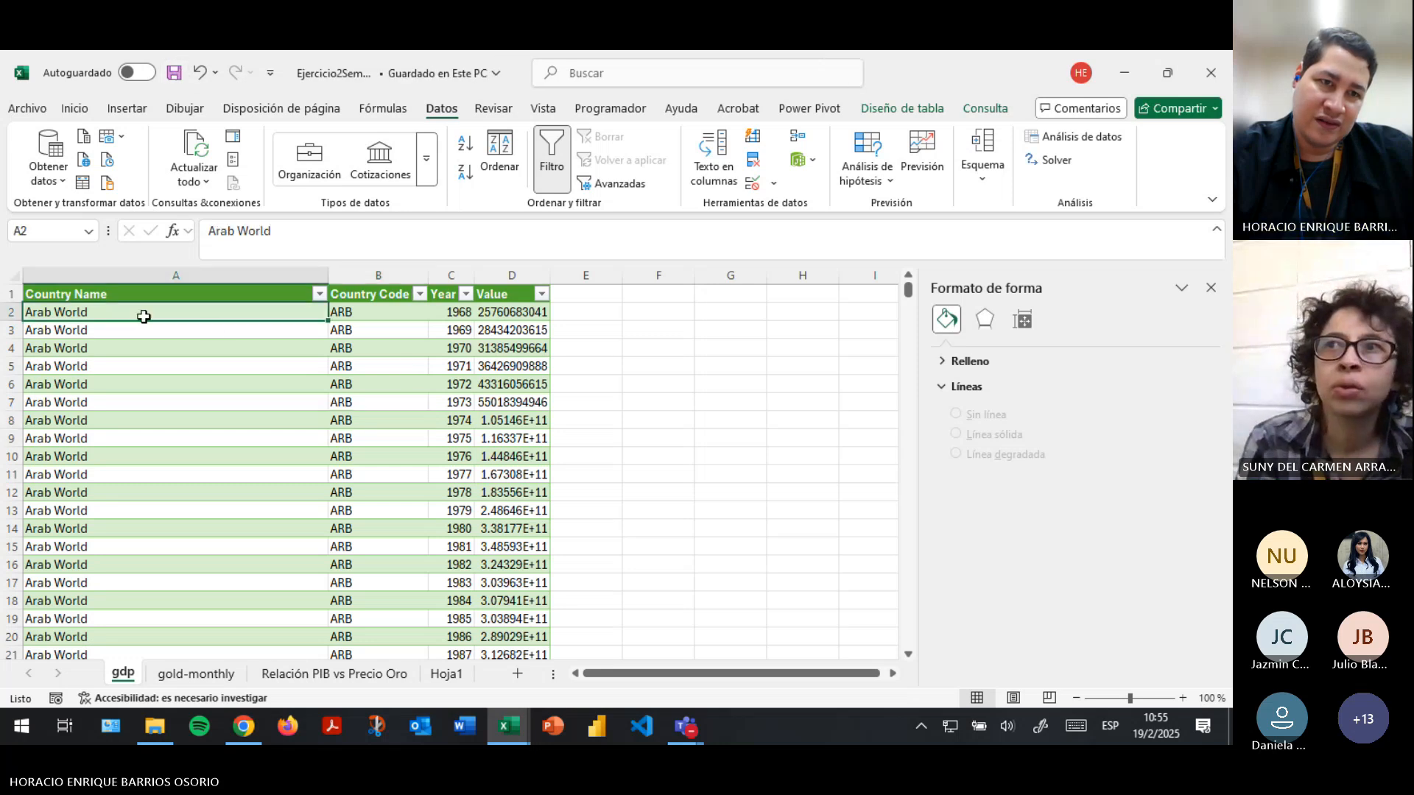
- Create a new blank workbook, leaving it unsaved
click(27, 108)
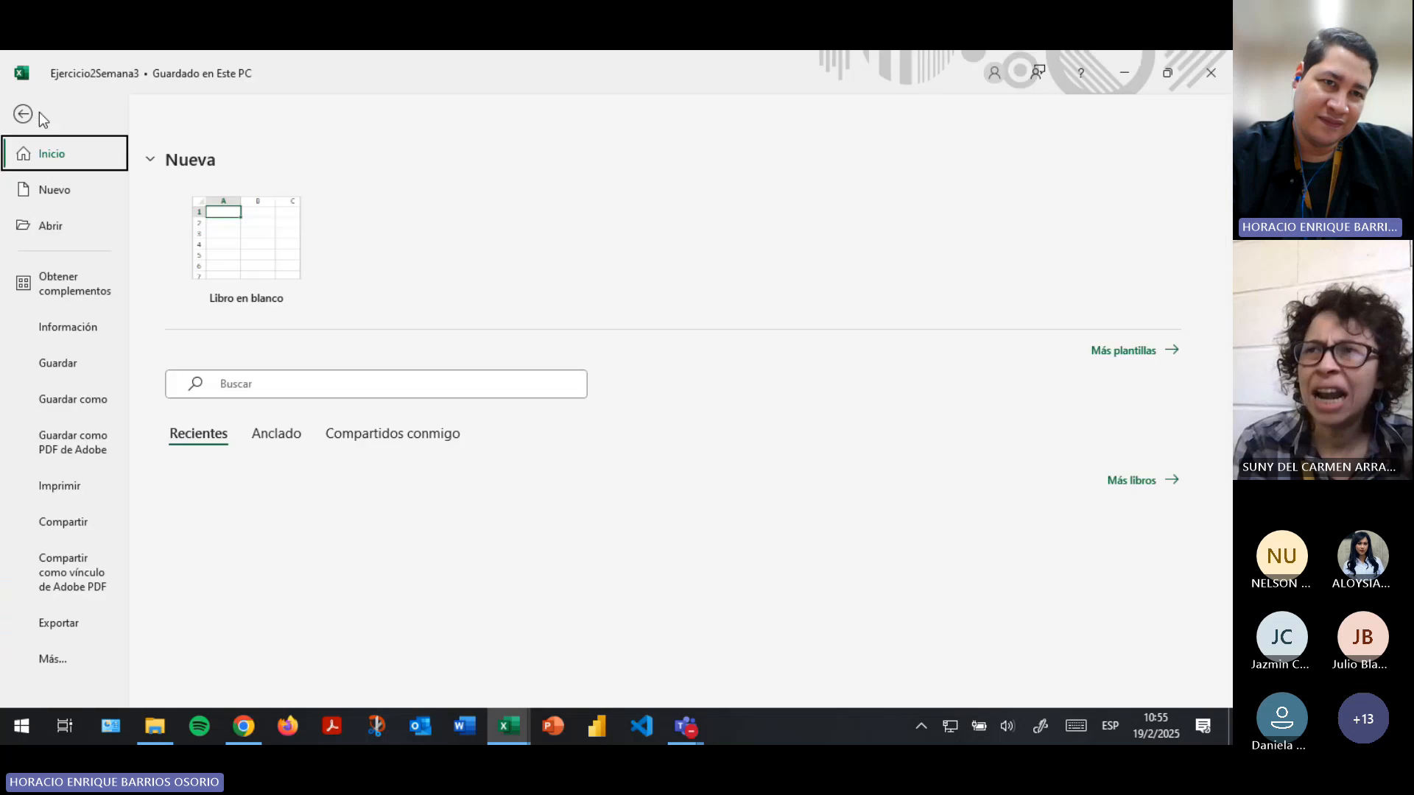
click(252, 280)
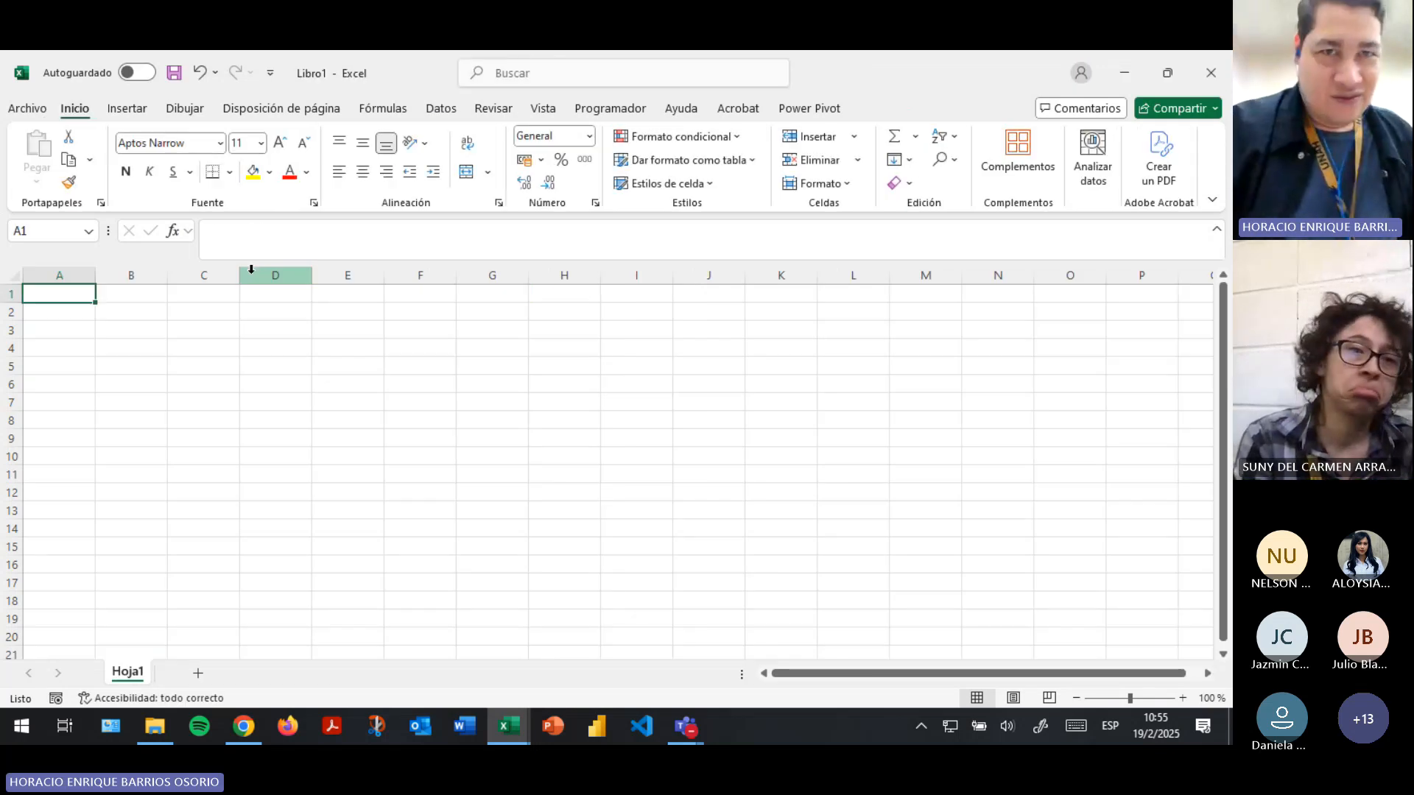
click(177, 78)
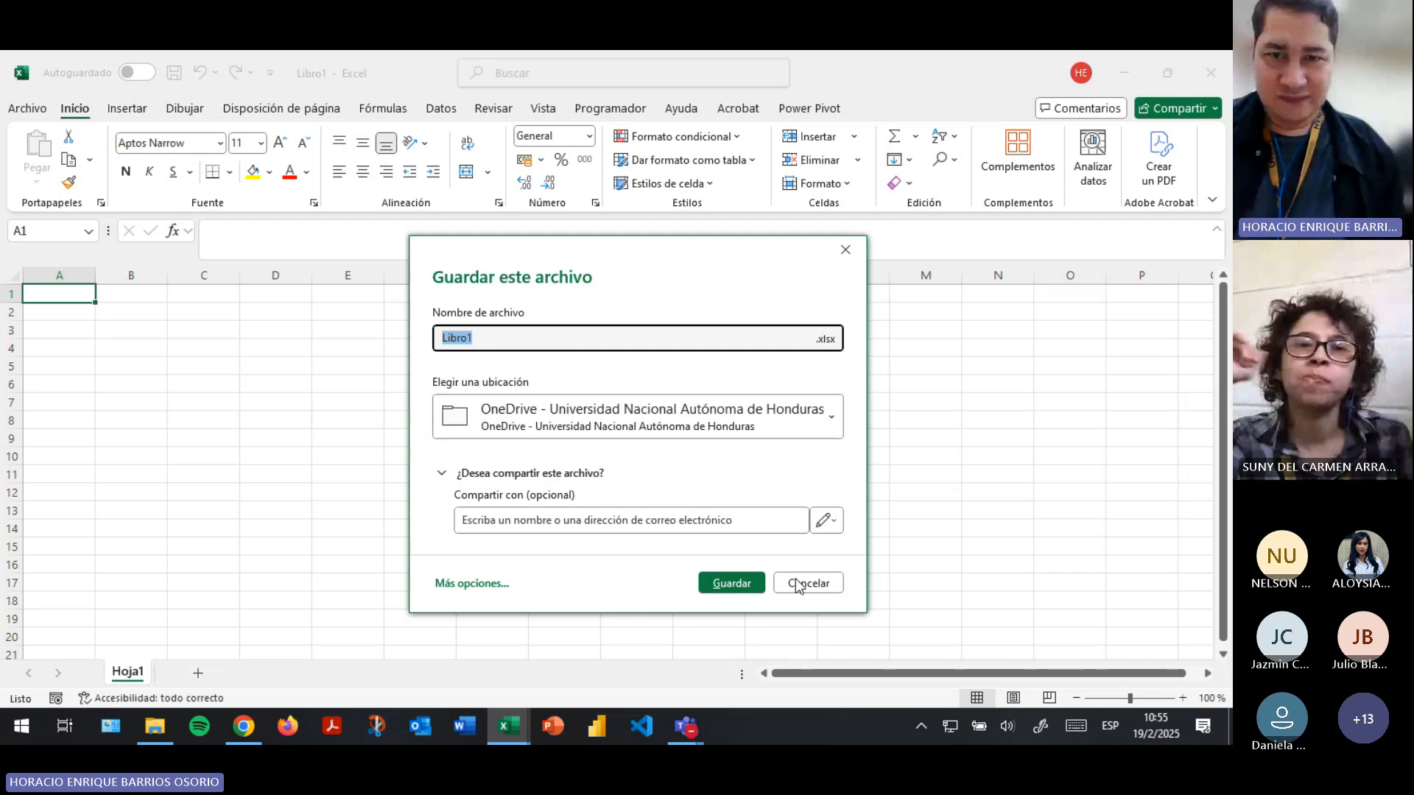
click(797, 587)
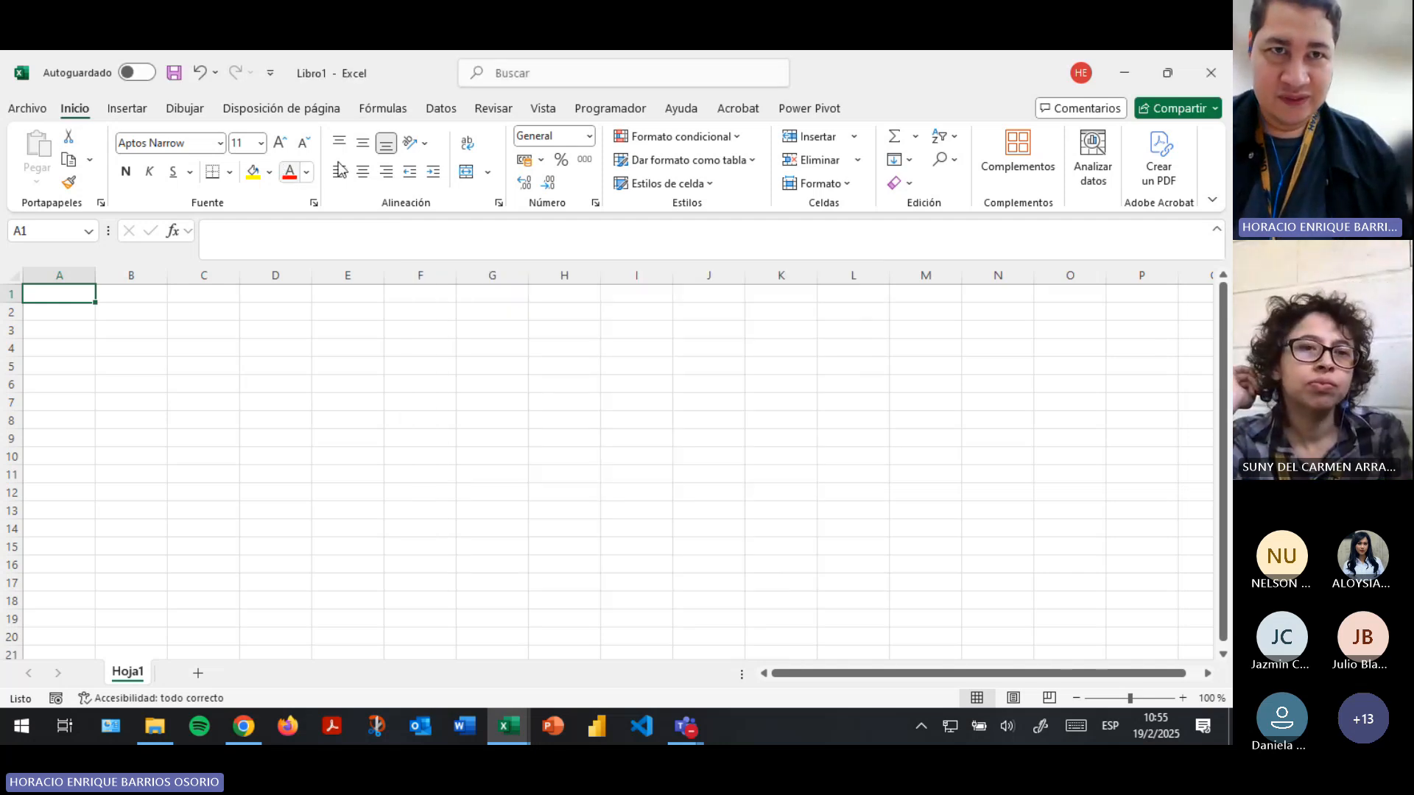
- Import annual-co2-emissions-per-country from the Datasets folder as a text/CSV source and load it into the workbook
click(434, 108)
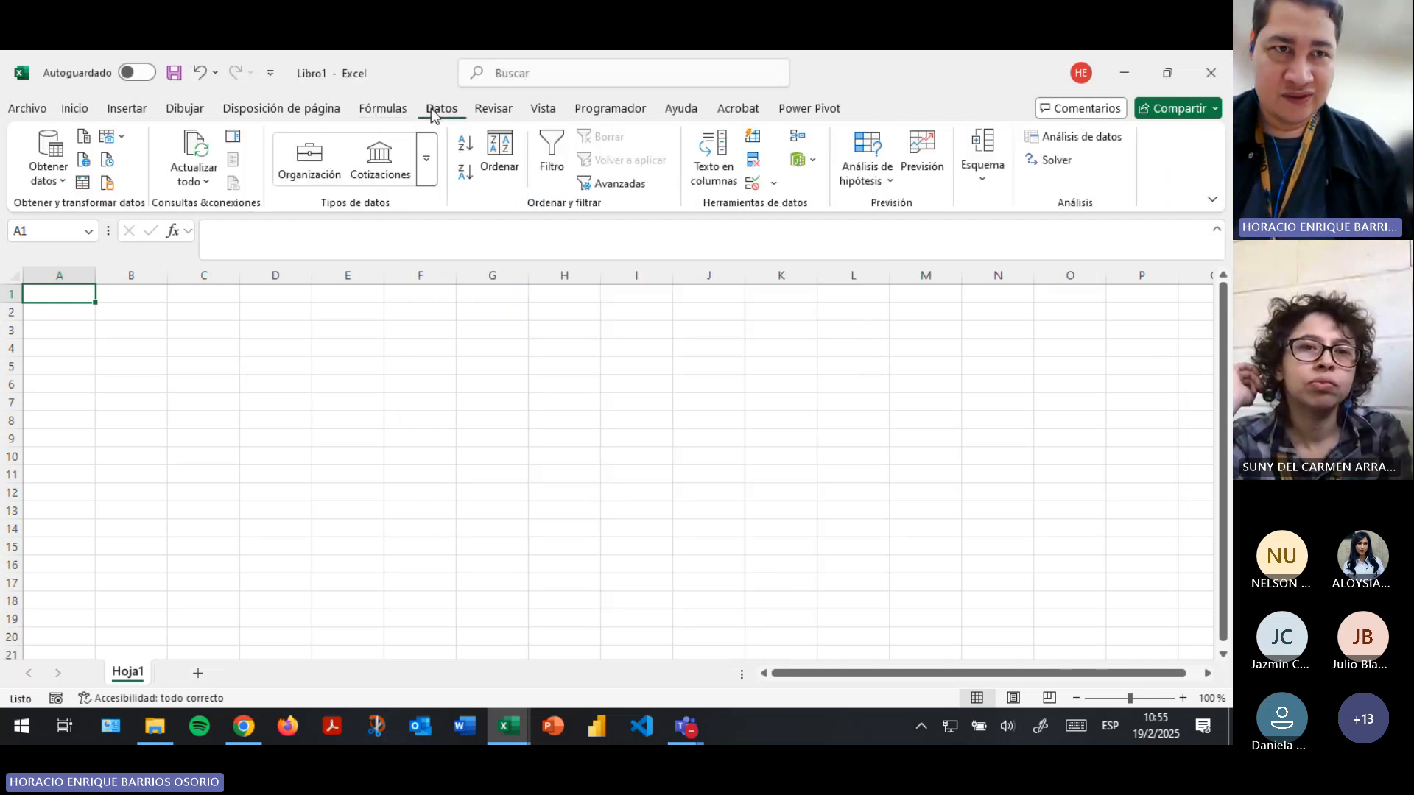
click(44, 176)
mouse_move(235, 214)
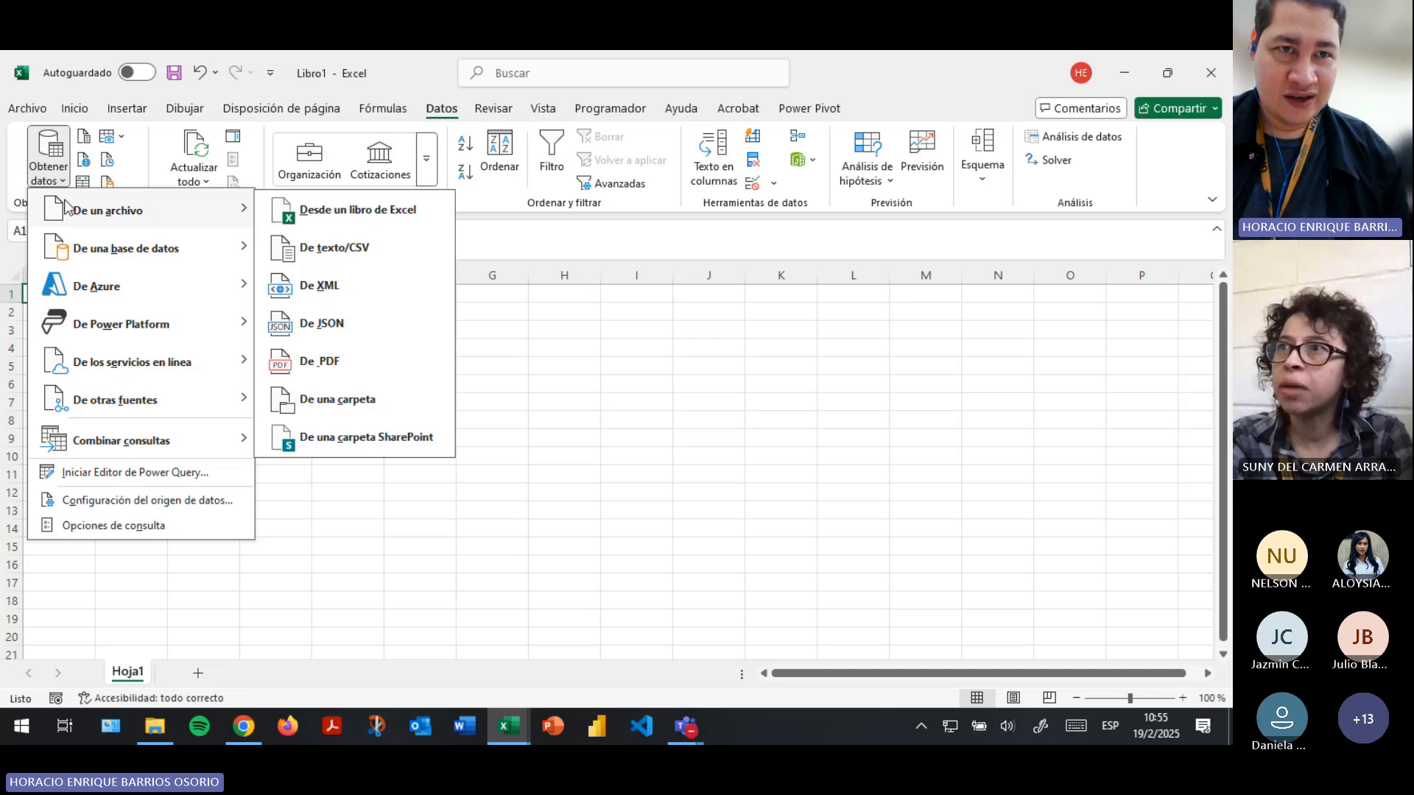
click(366, 250)
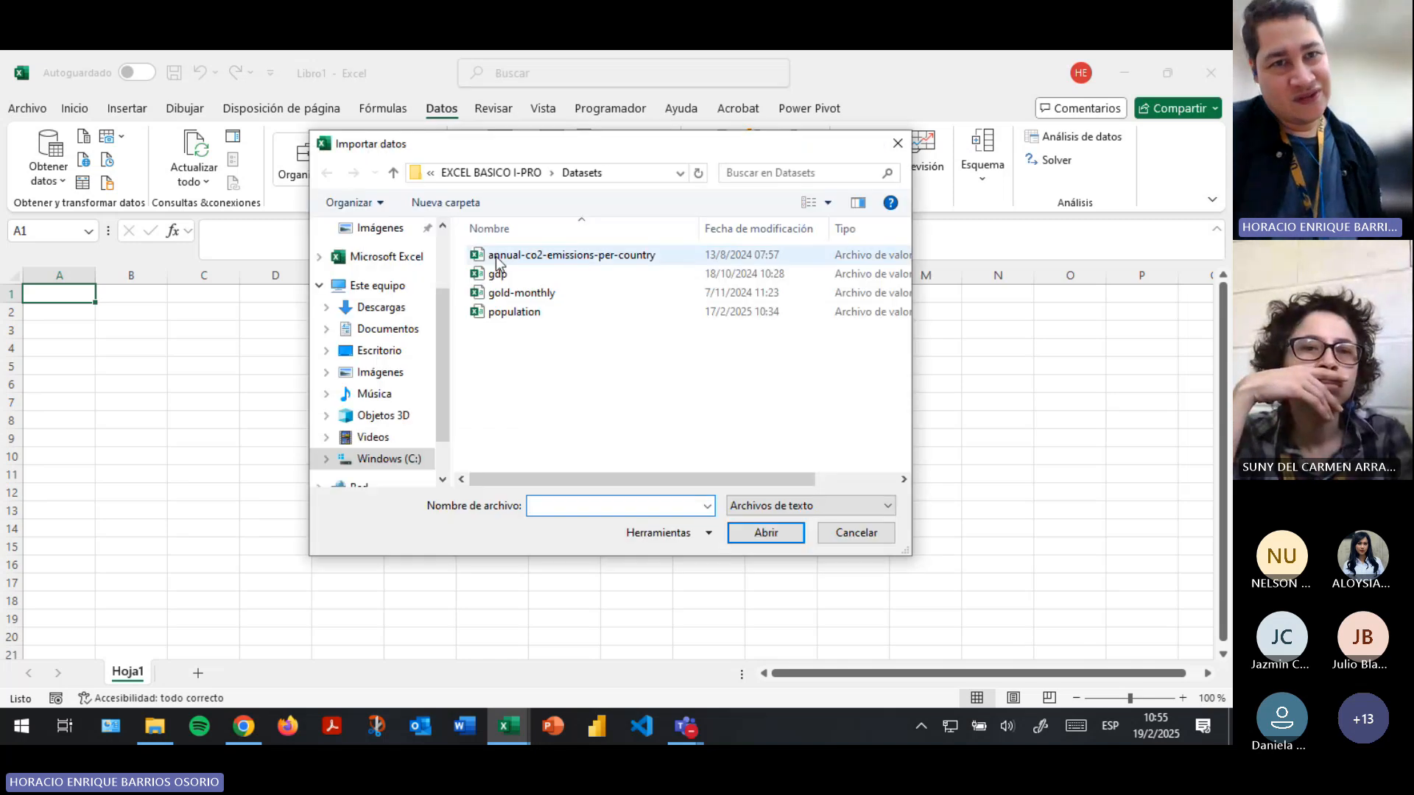
click(519, 256)
click(769, 532)
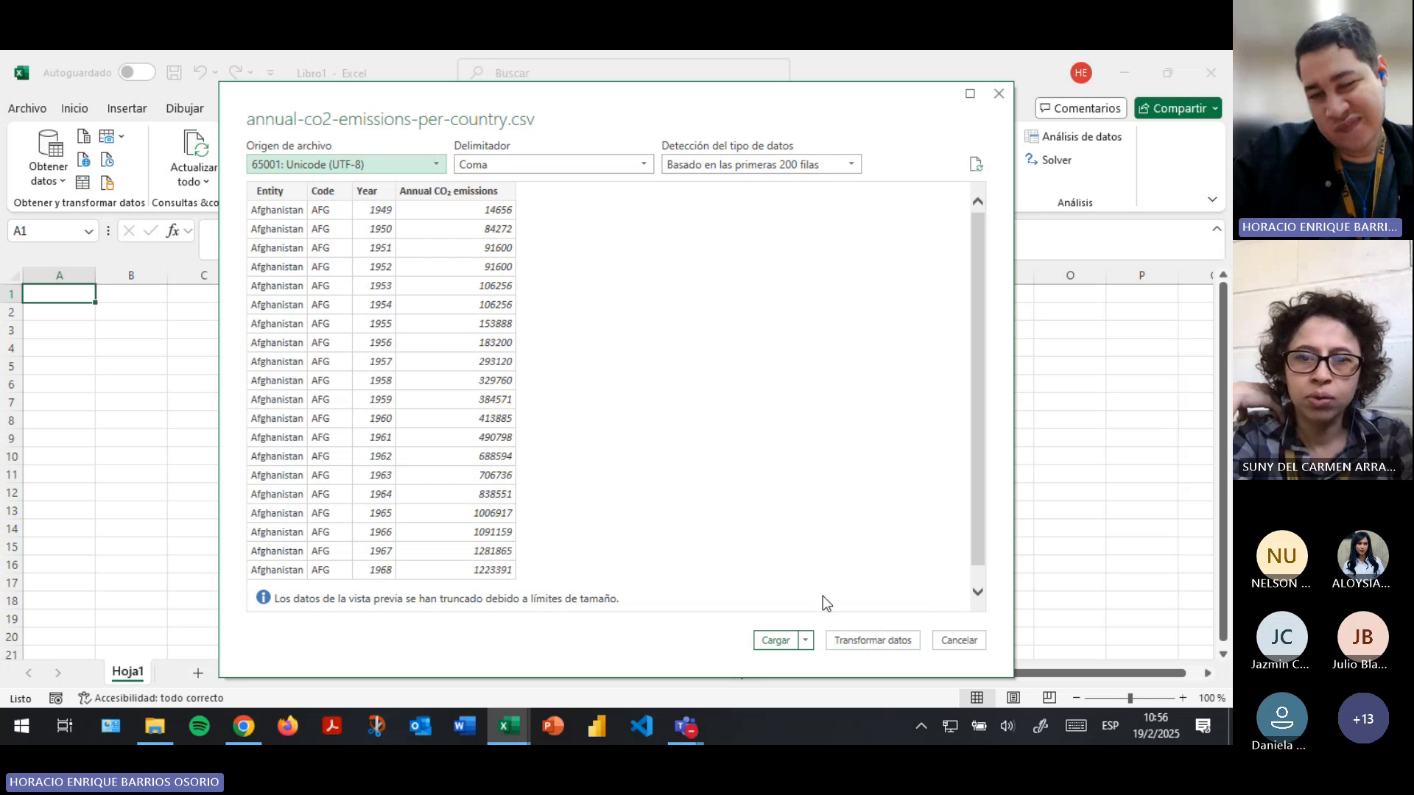
click(773, 643)
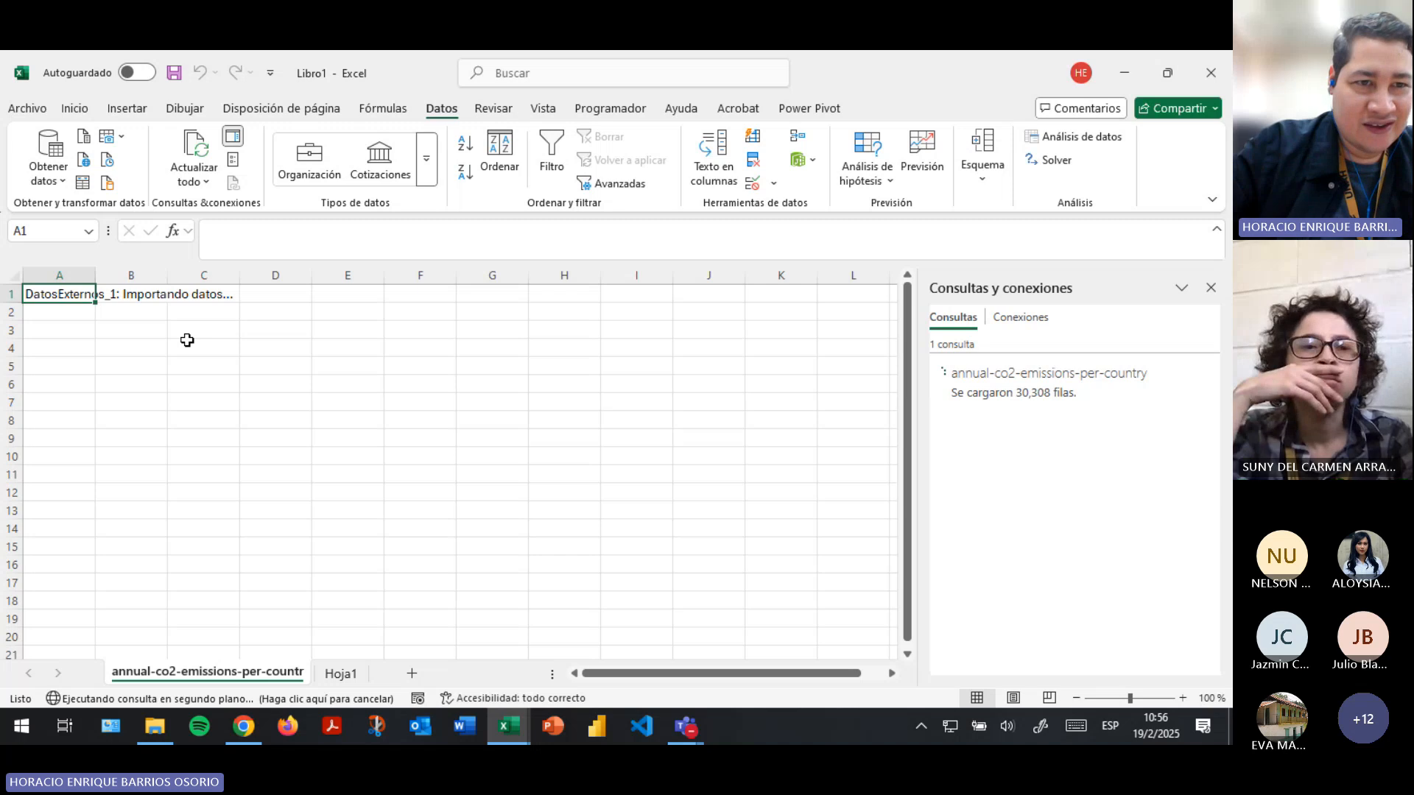
- Examine the loaded CO₂ emissions table, including its table name, design options and query options
click(326, 390)
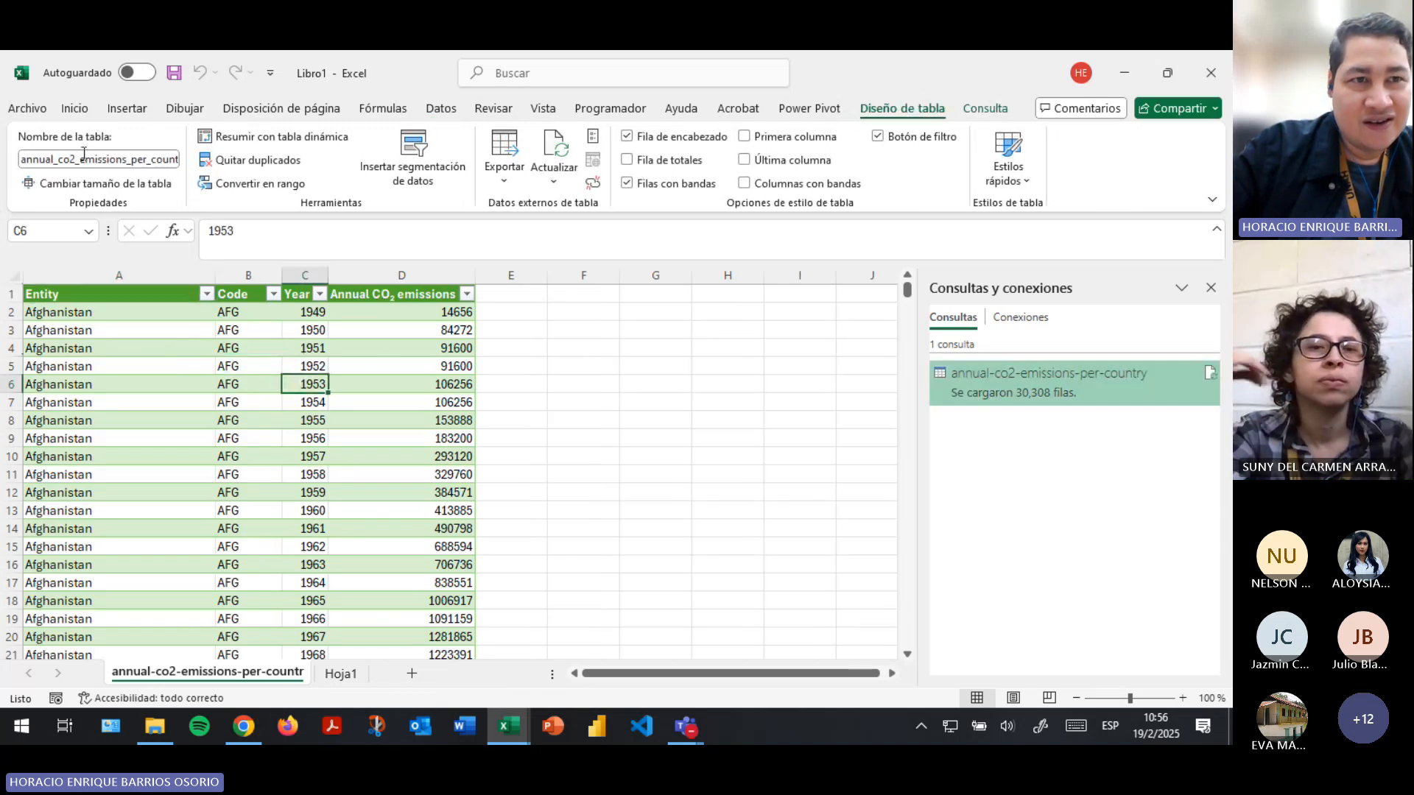
click(60, 164)
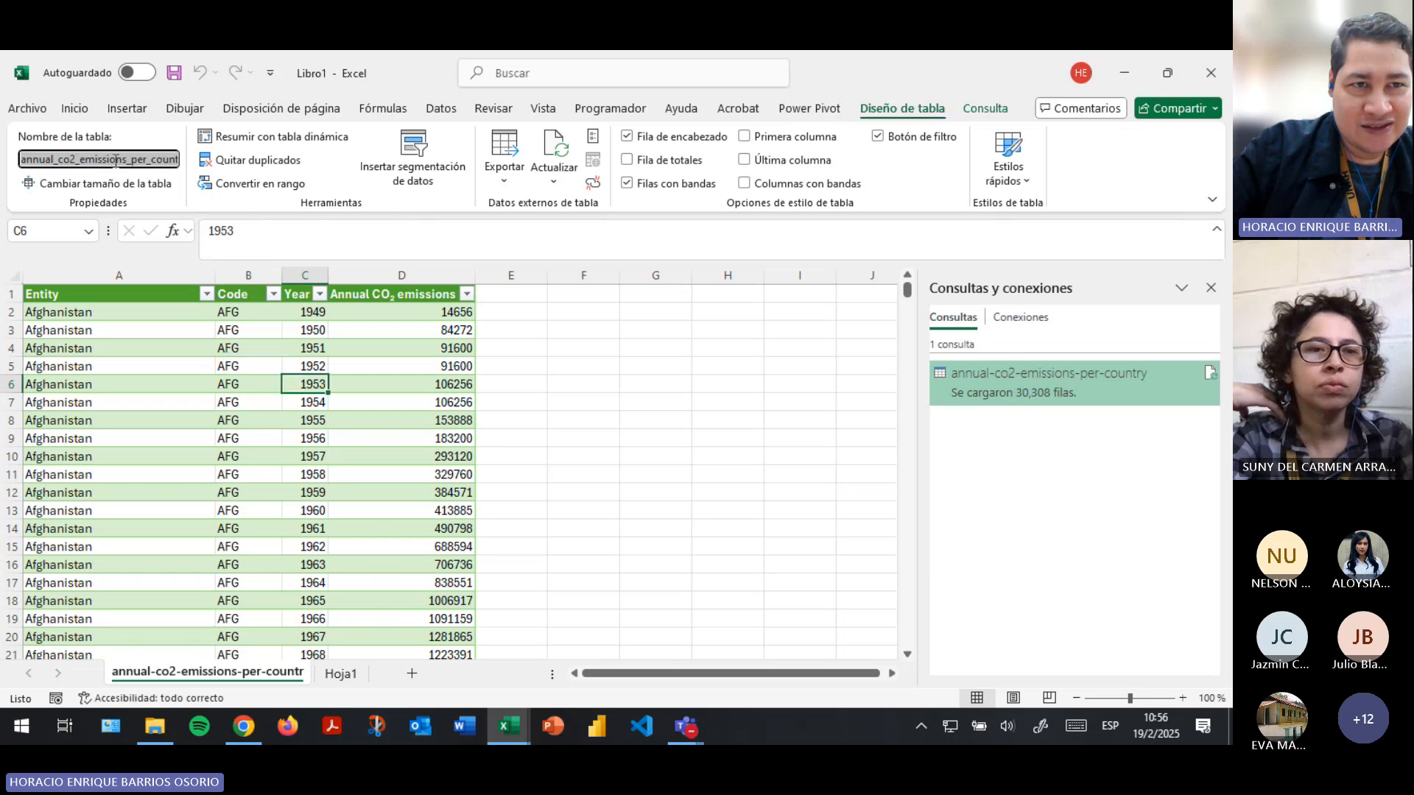
click(214, 416)
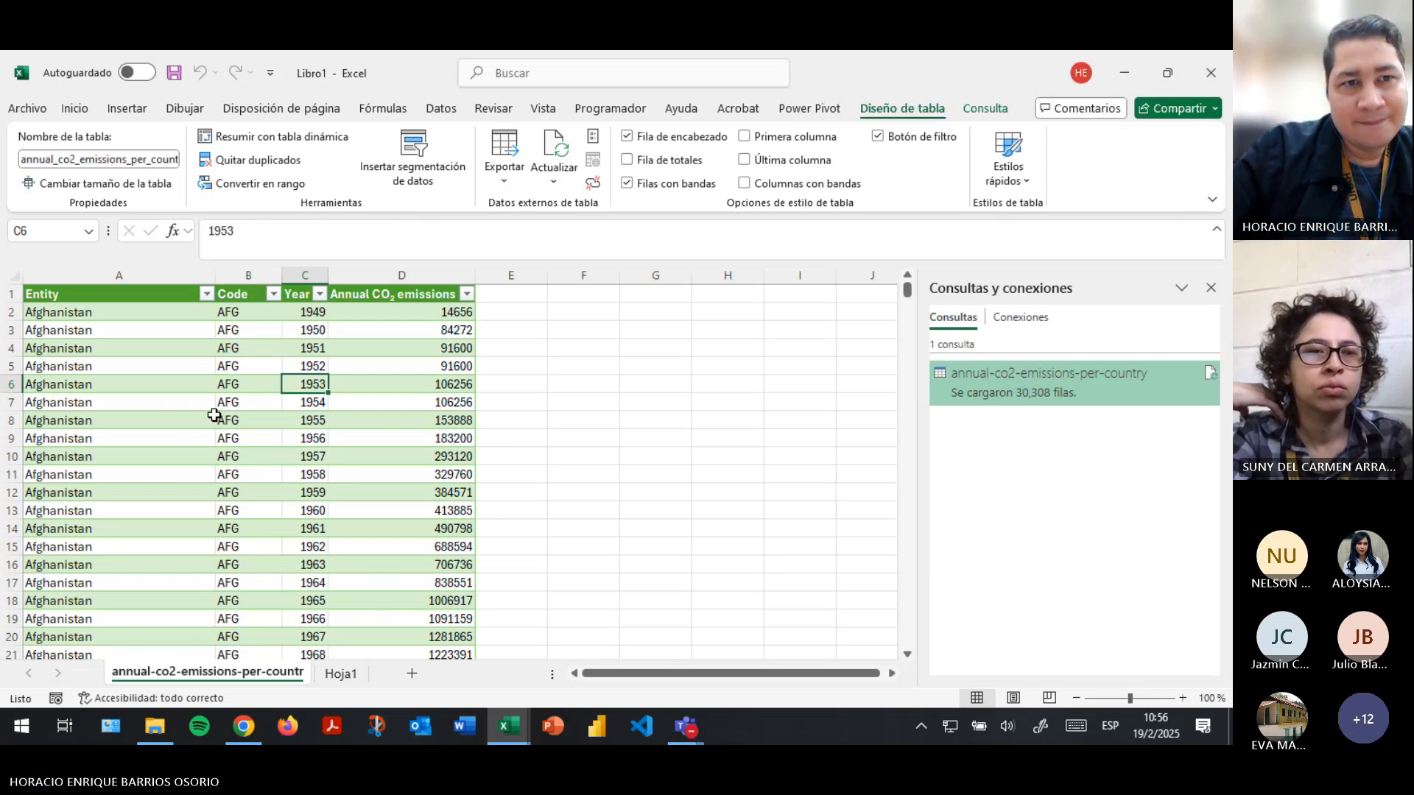
click(220, 346)
click(388, 367)
click(974, 115)
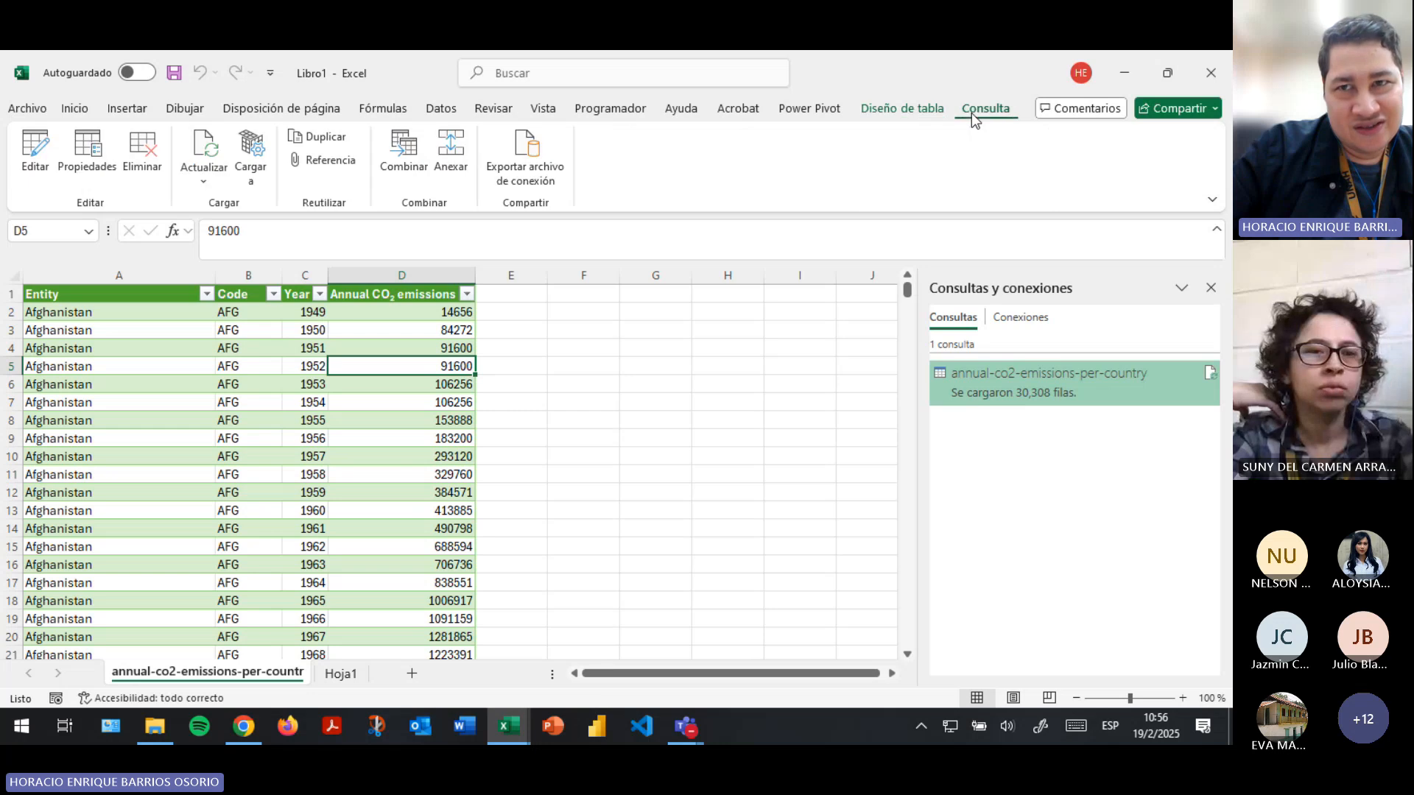
click(929, 108)
click(74, 315)
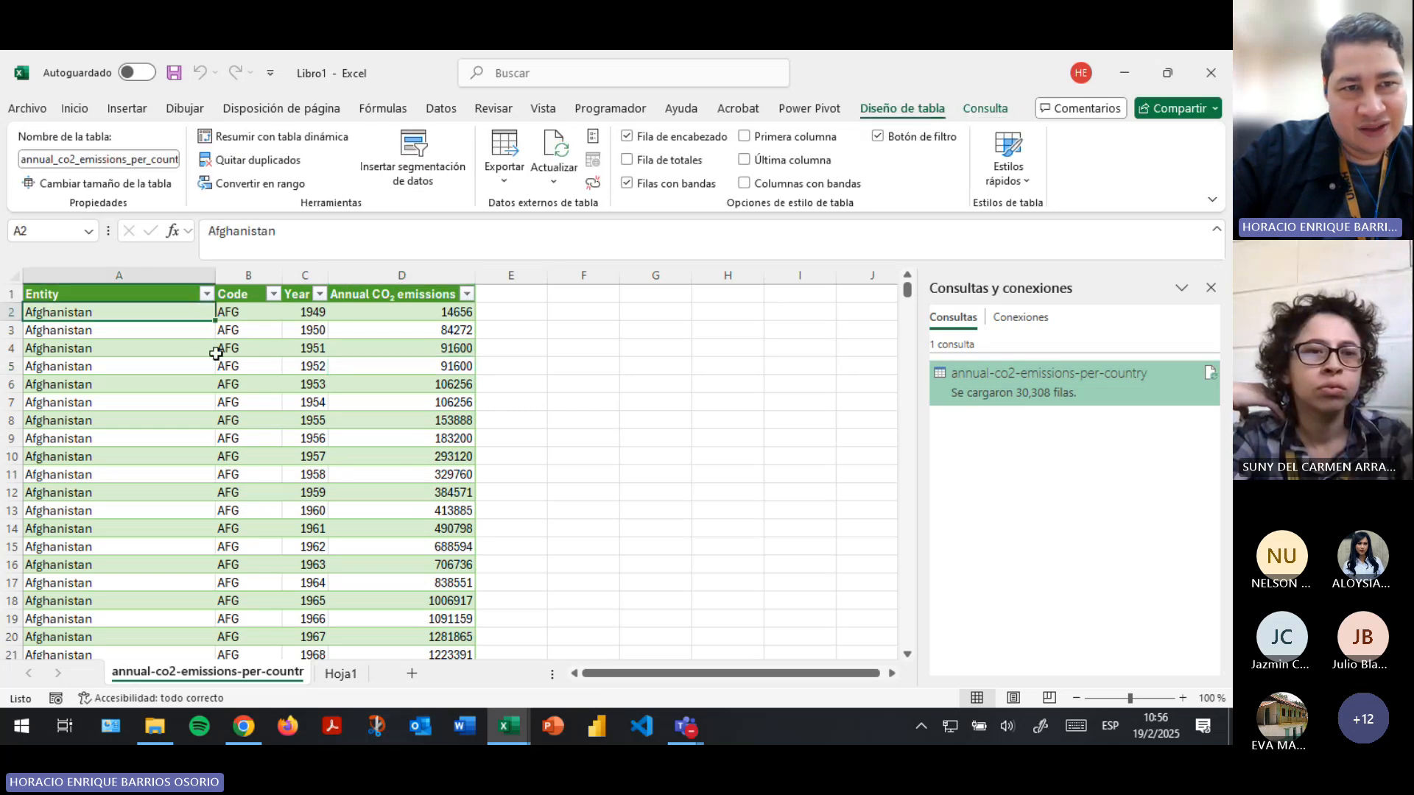
- Save the workbook as Ejercicio3Semana3 in the Ejercicios de clase folder
click(174, 75)
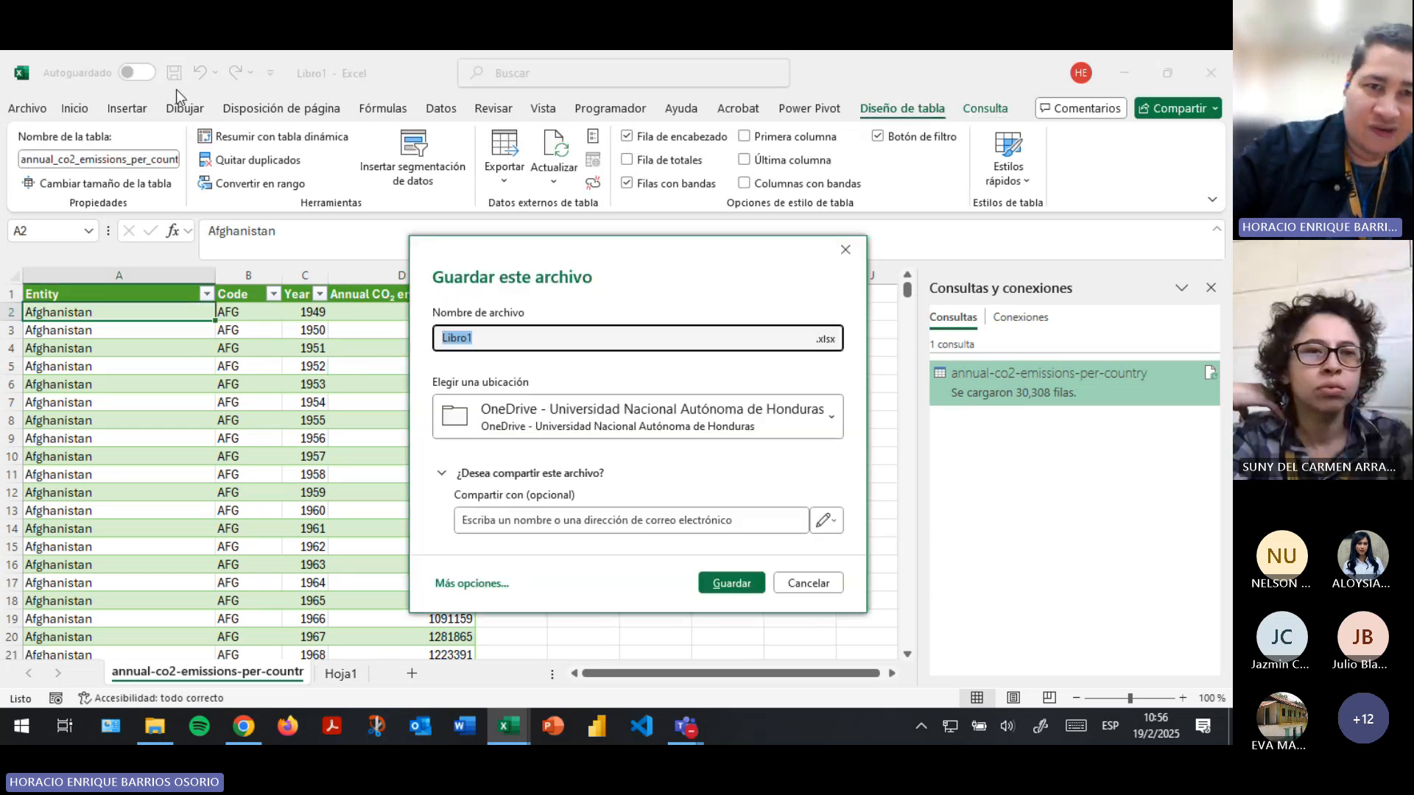
text(Ejercicio3Semana3)
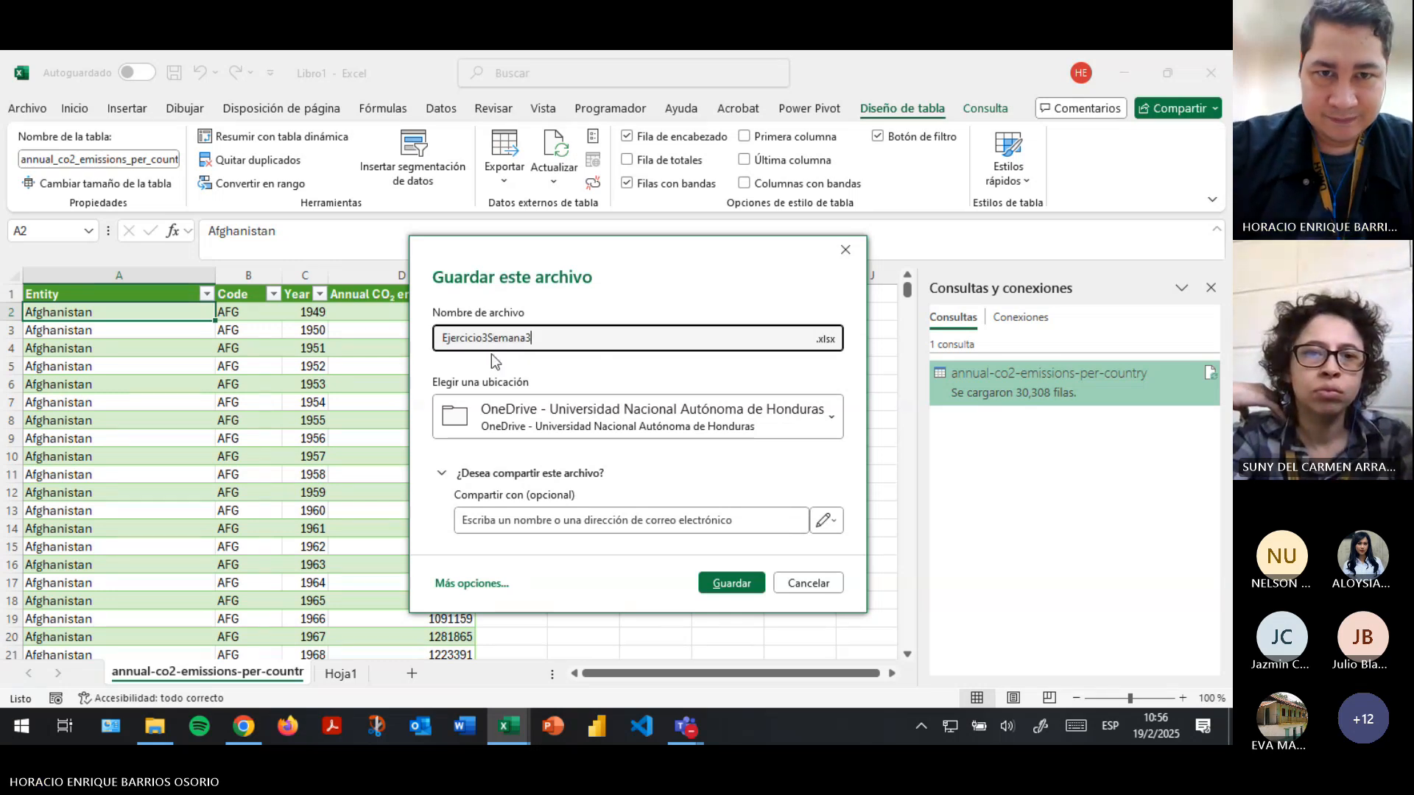
click(537, 414)
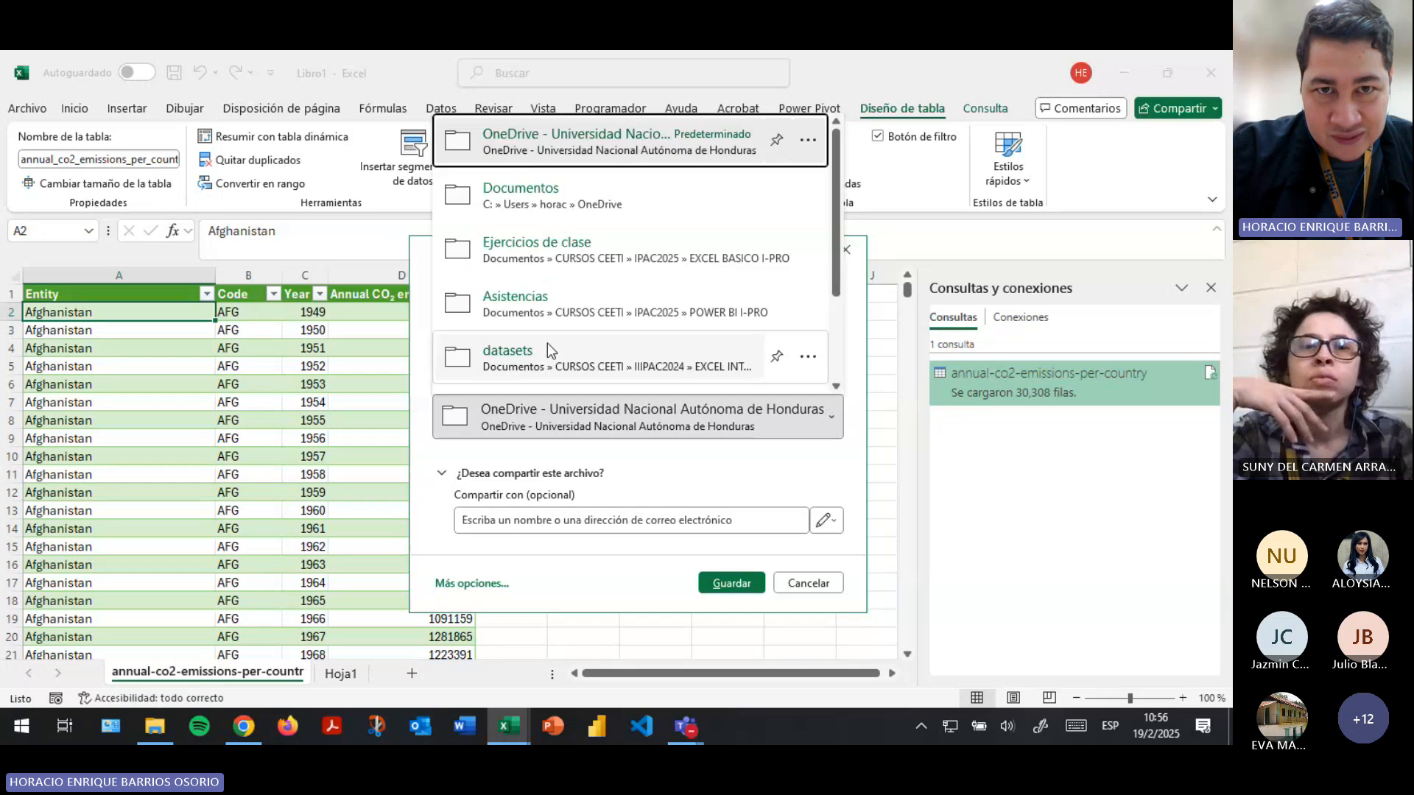
click(536, 247)
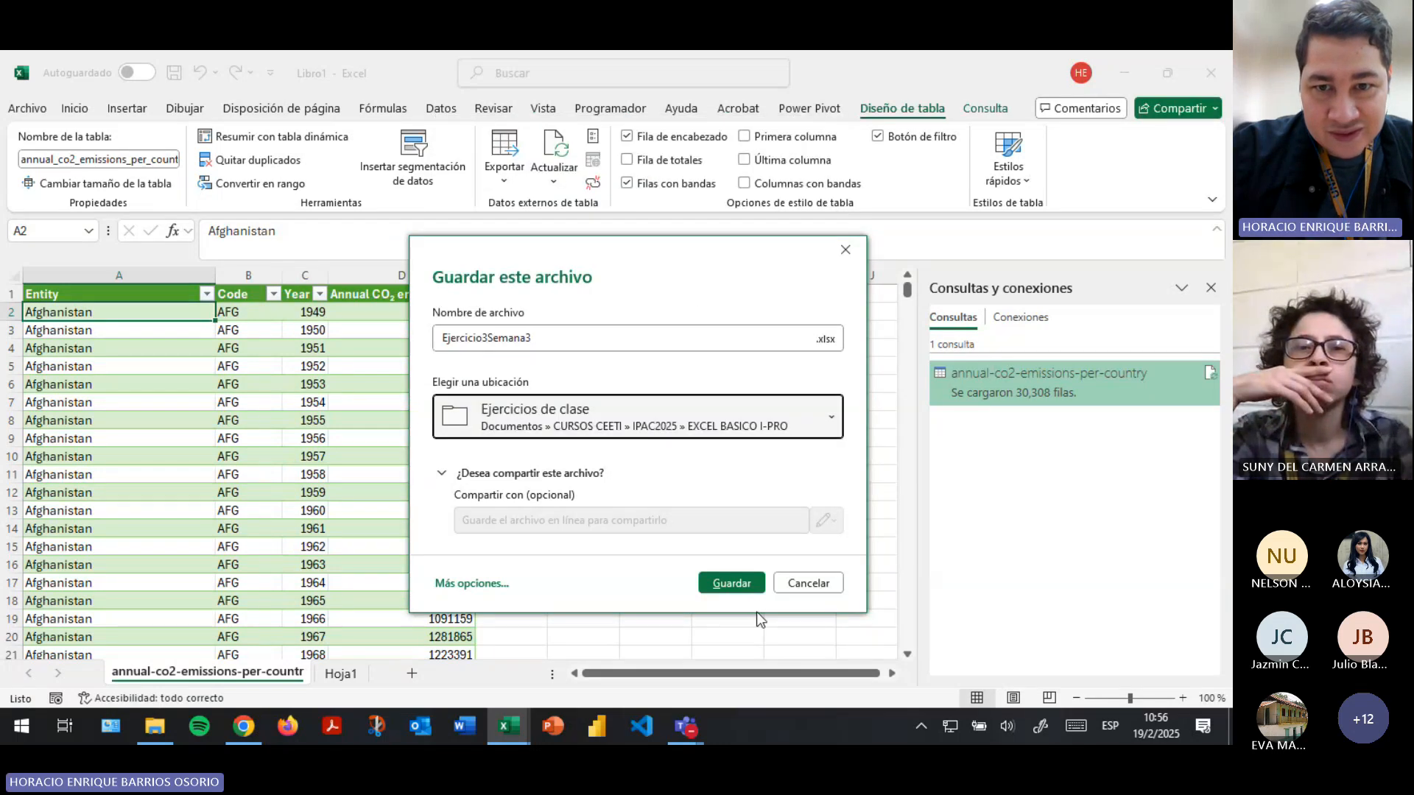
click(731, 583)
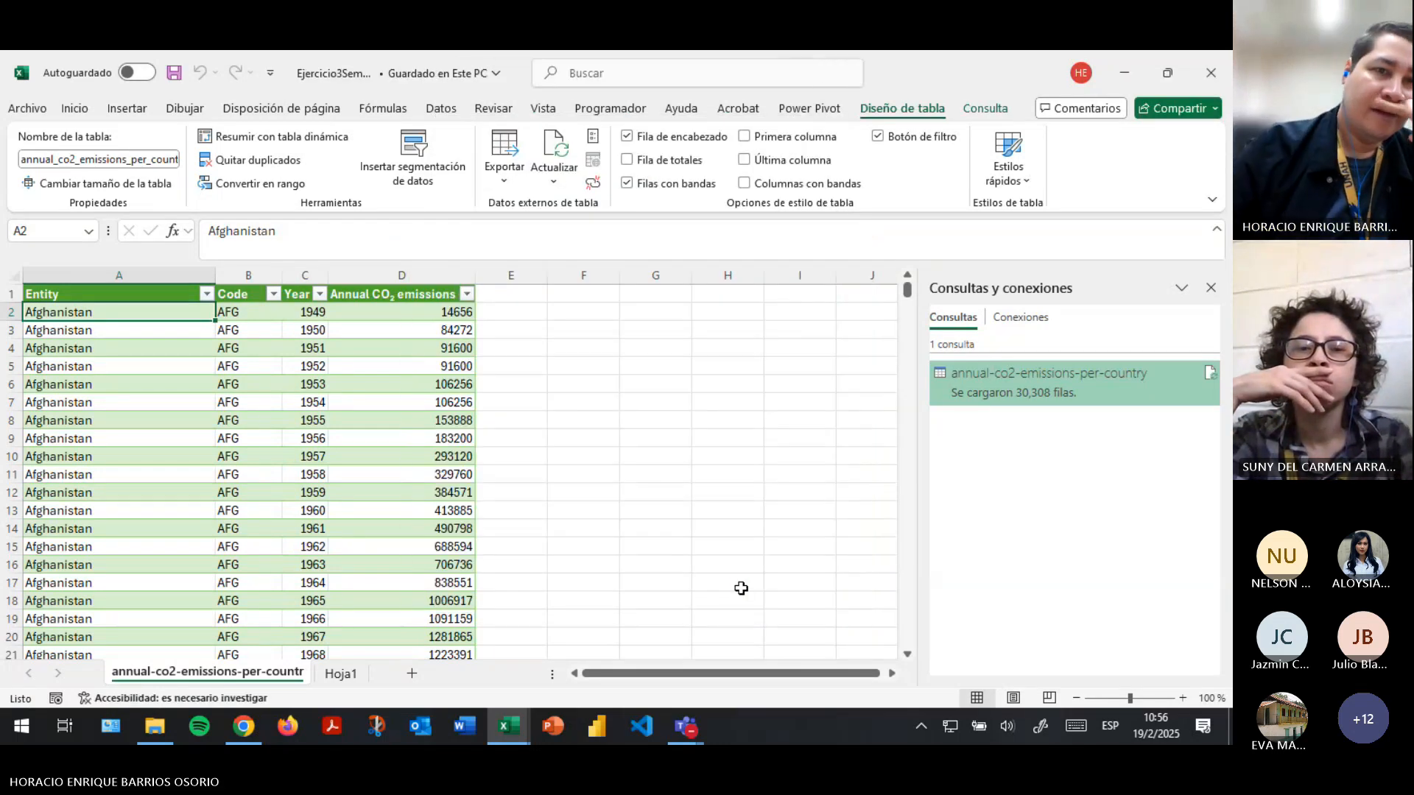
- Review the Entity column's filter values, keeping all entities selected
click(308, 421)
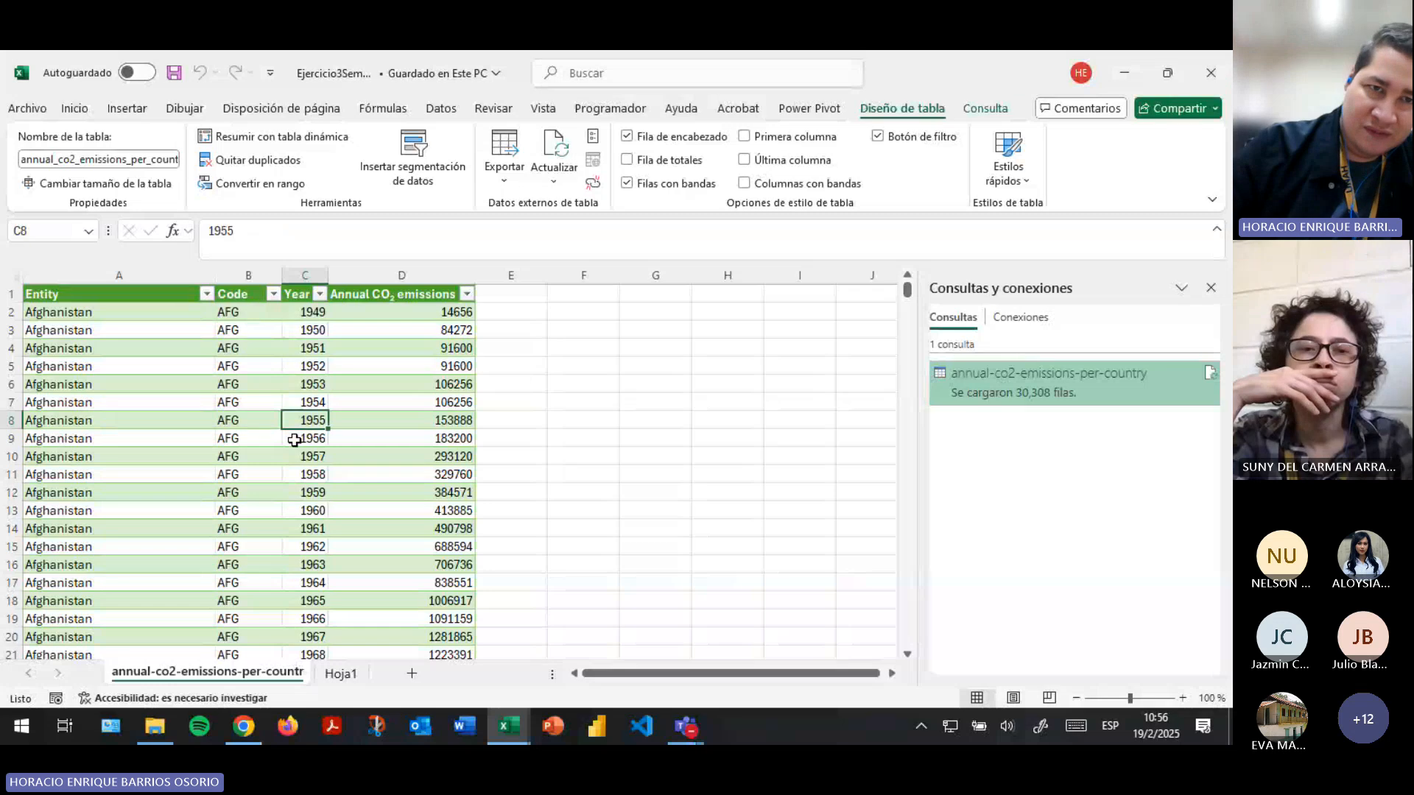
click(205, 294)
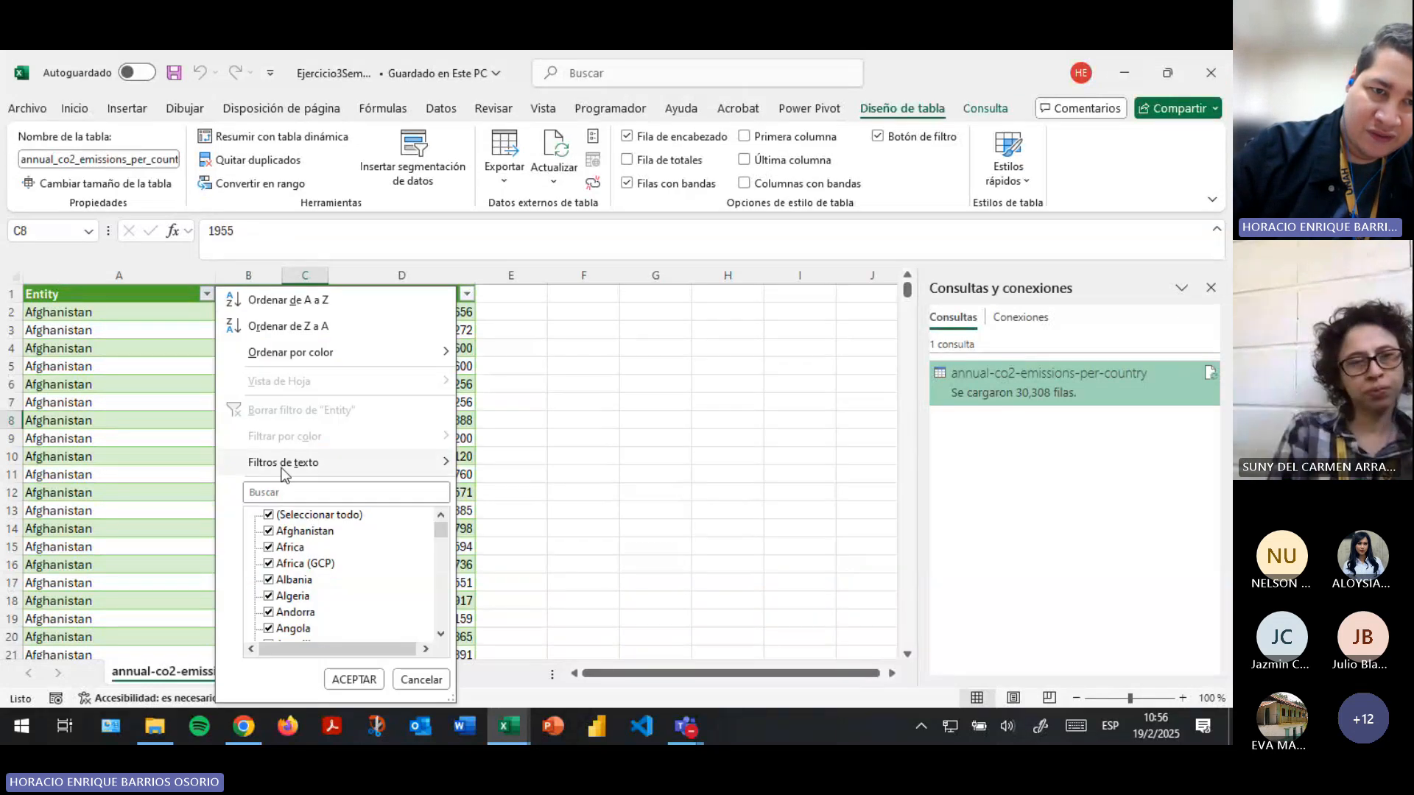
scroll(318, 615, down, 5)
scroll(320, 615, up, 5)
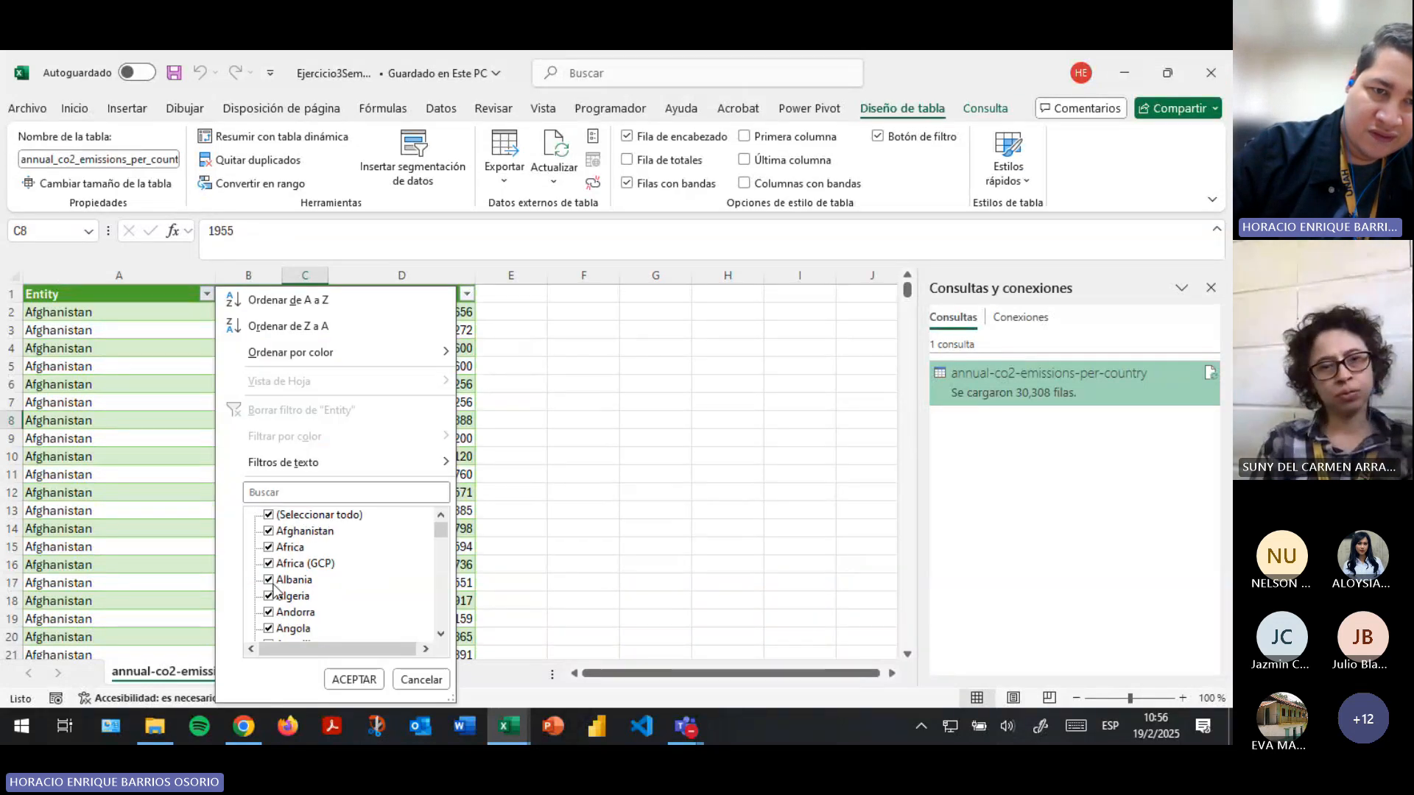
click(269, 515)
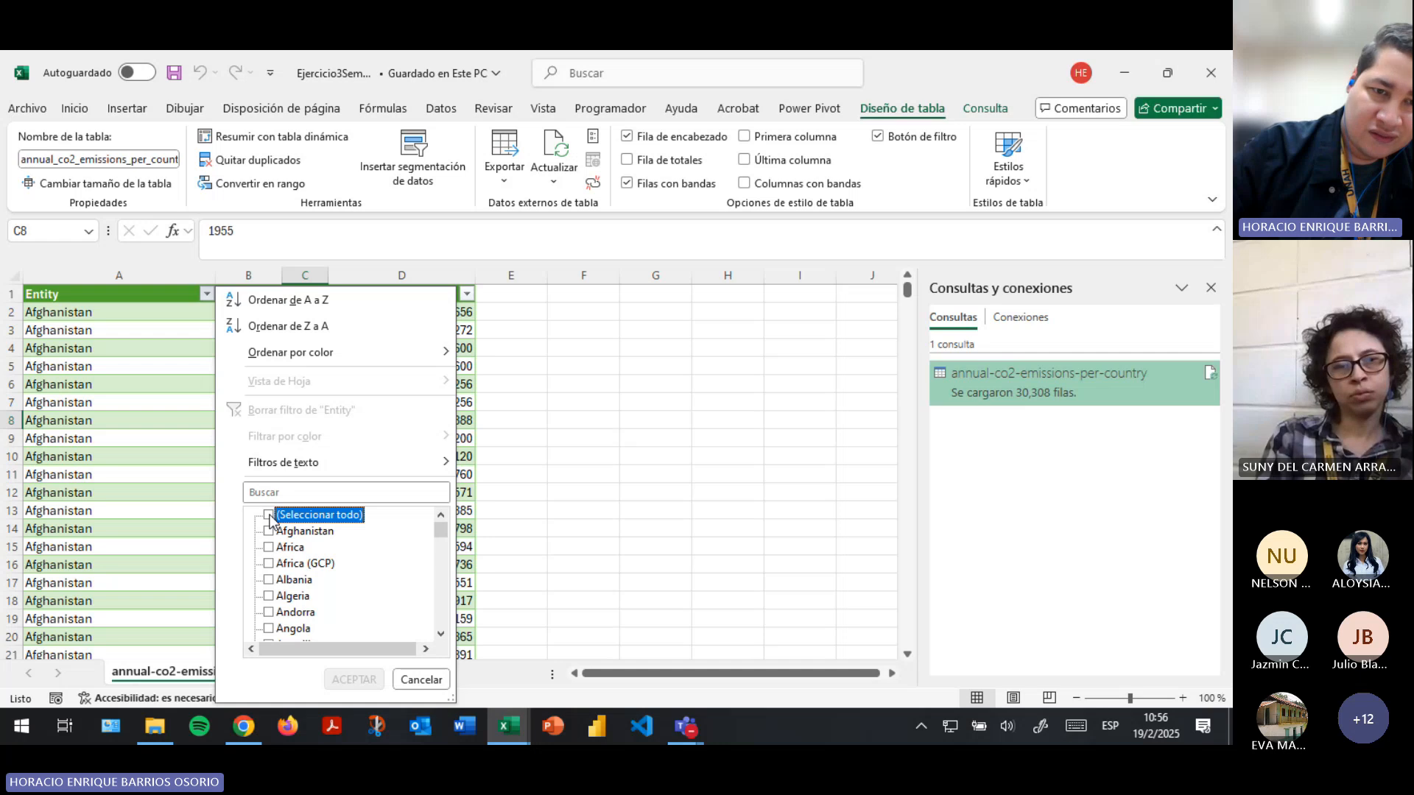
click(269, 515)
click(367, 681)
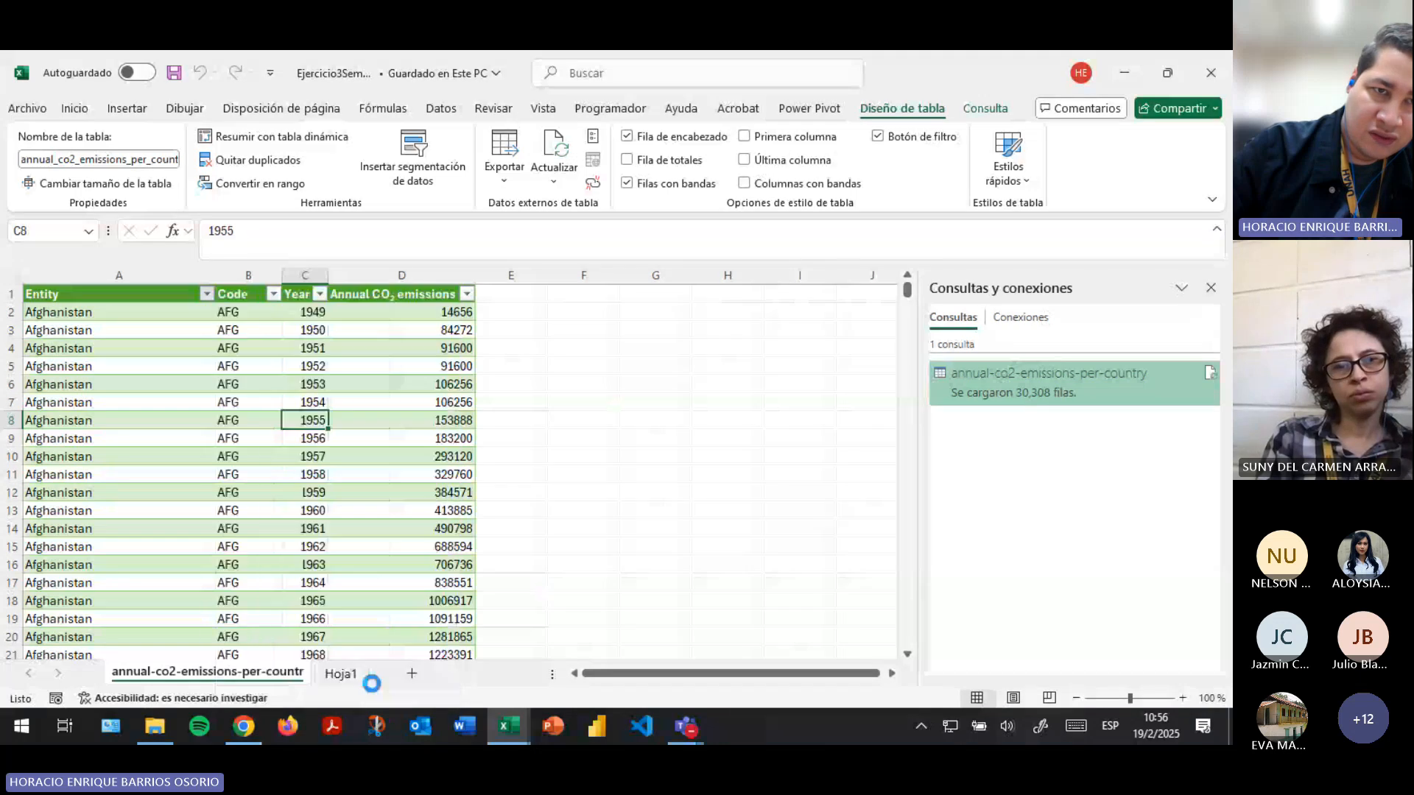
- Filter the Entity column to show only Afghanistan and look through its yearly records
click(206, 294)
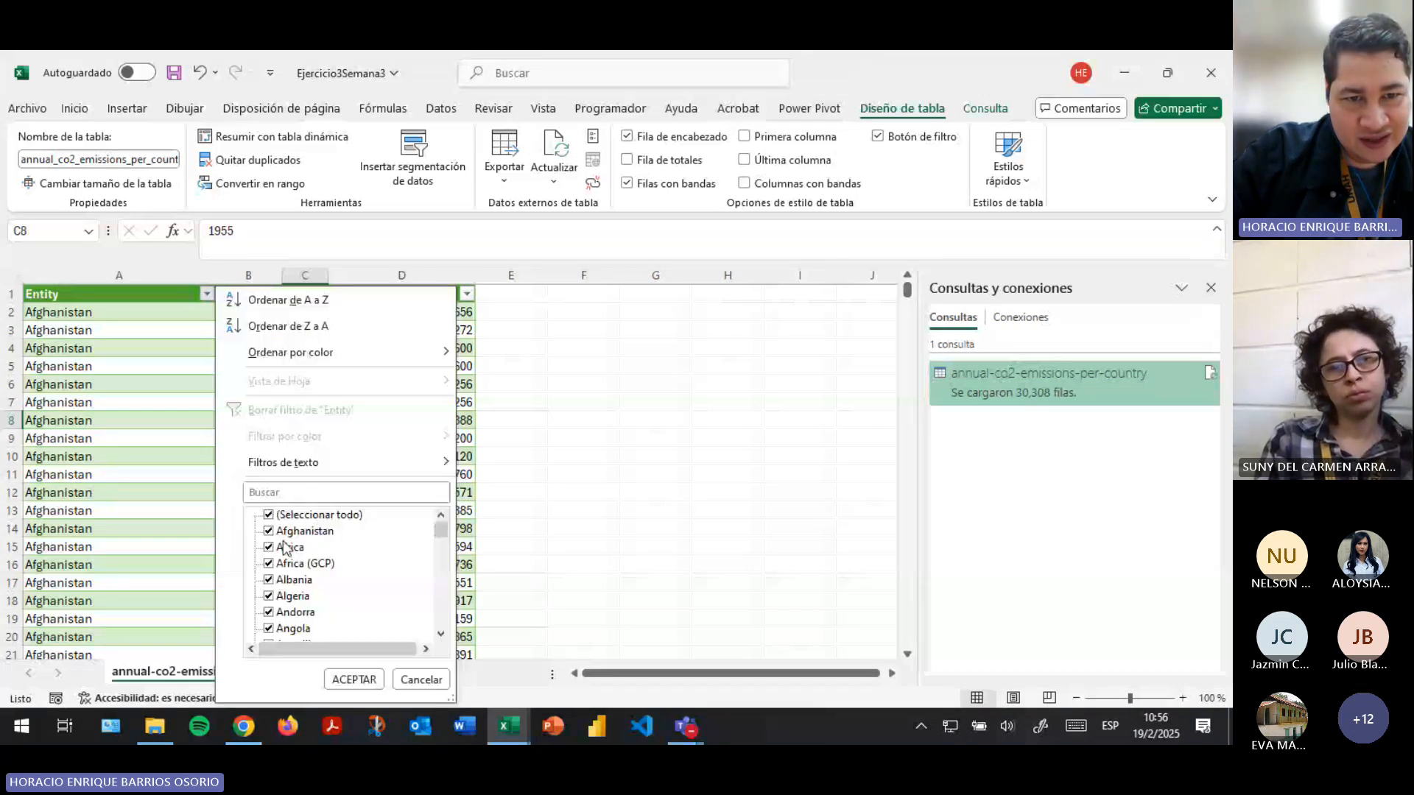
click(269, 515)
click(269, 531)
click(366, 679)
scroll(194, 436, down, 3)
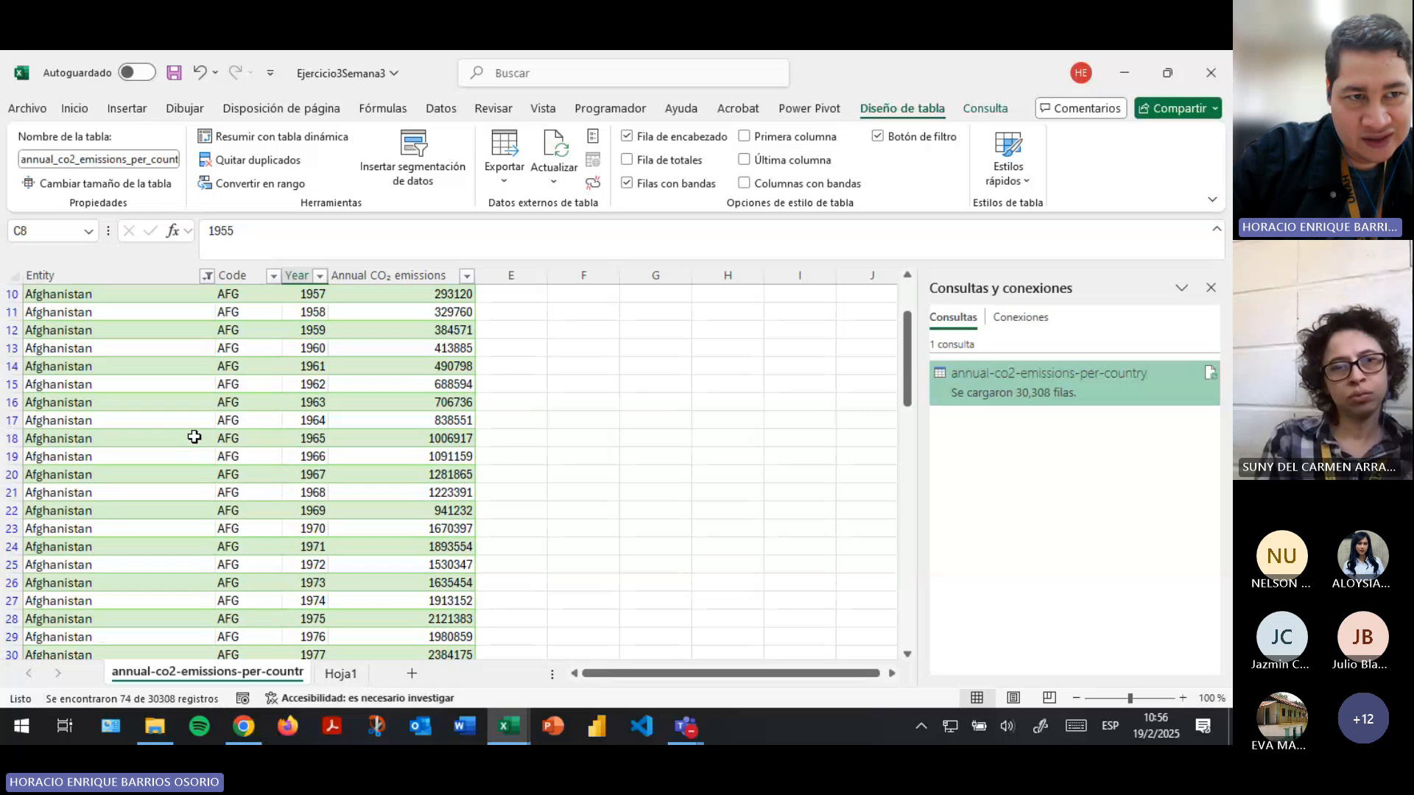
scroll(195, 437, down, 15)
scroll(199, 441, up, 20)
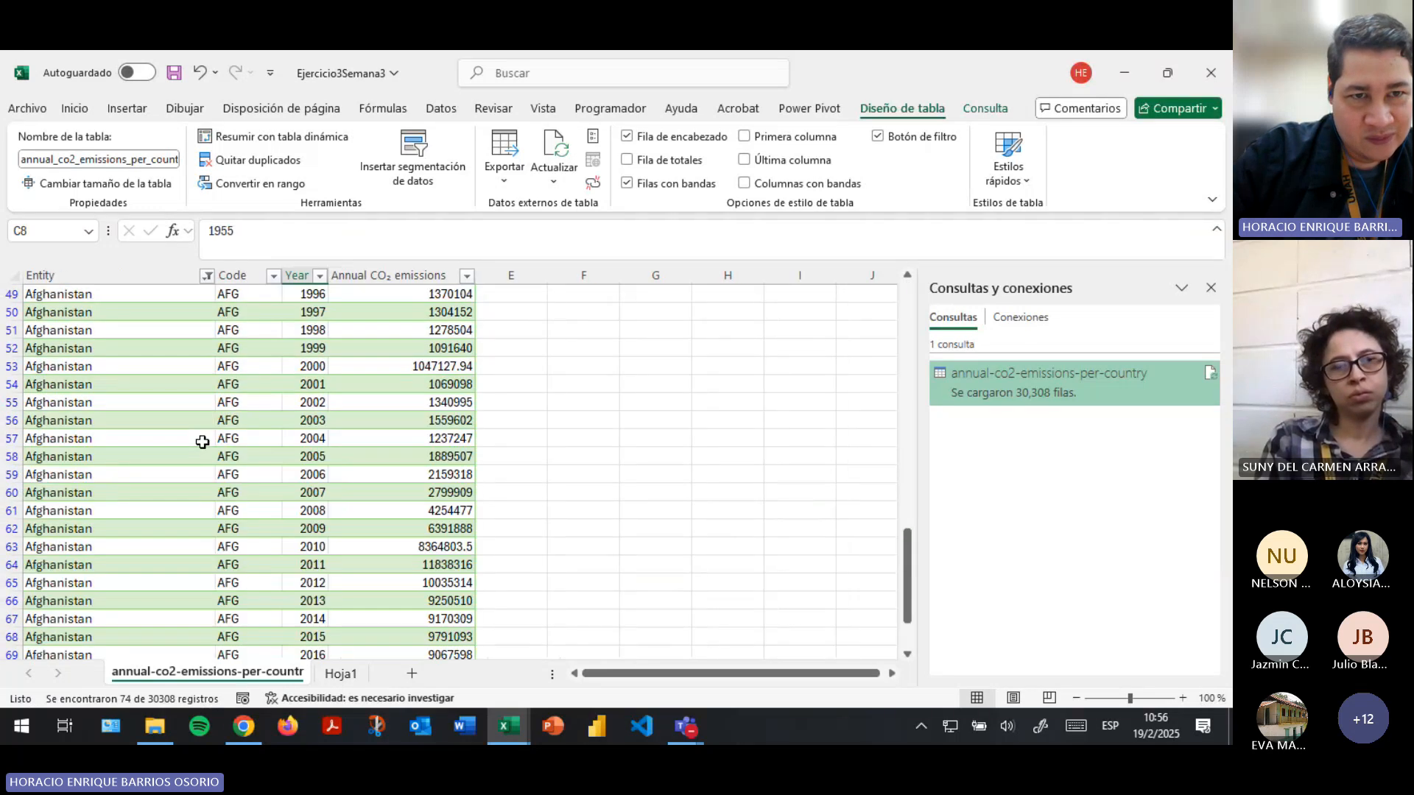
- Reselect all entities in the Entity column's filter to show every country again
click(208, 294)
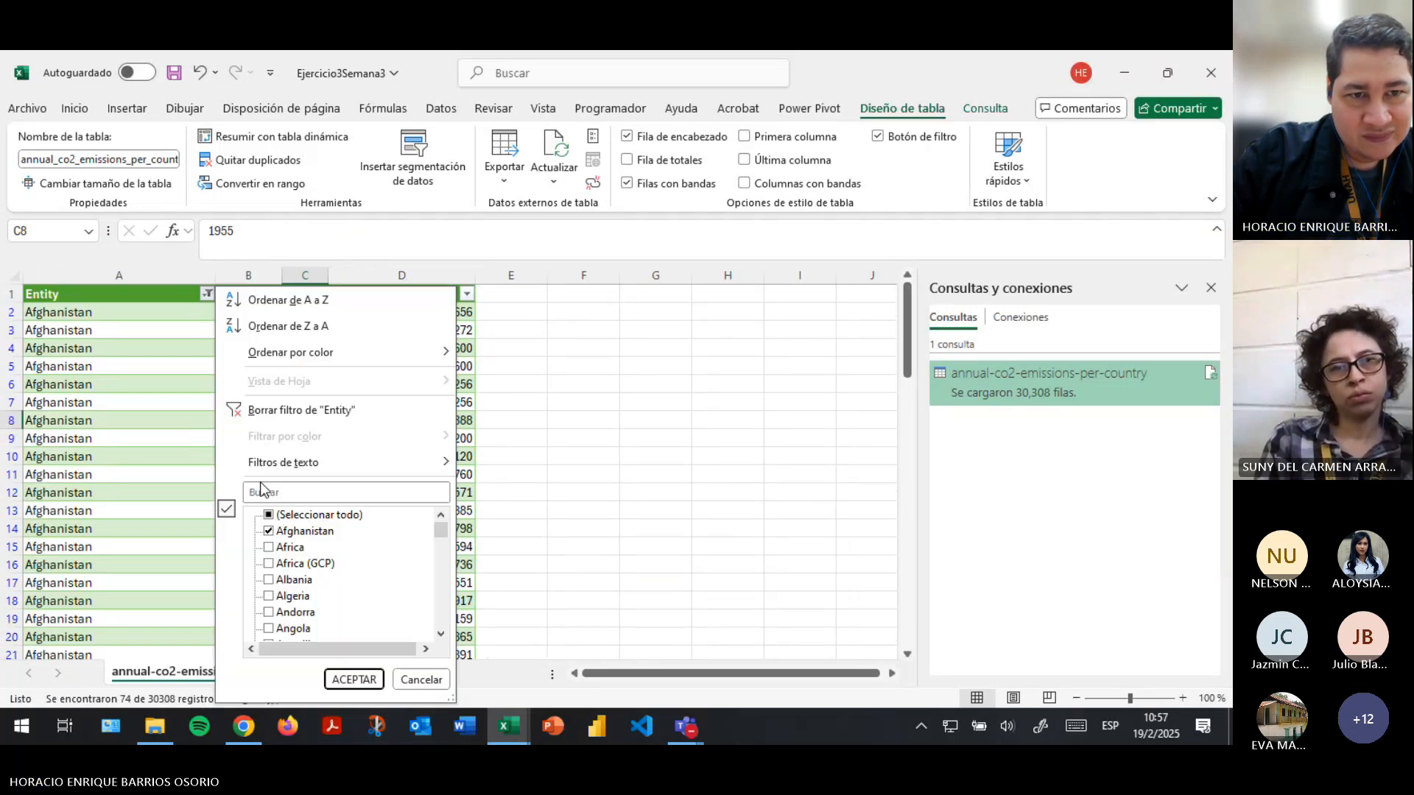
click(269, 516)
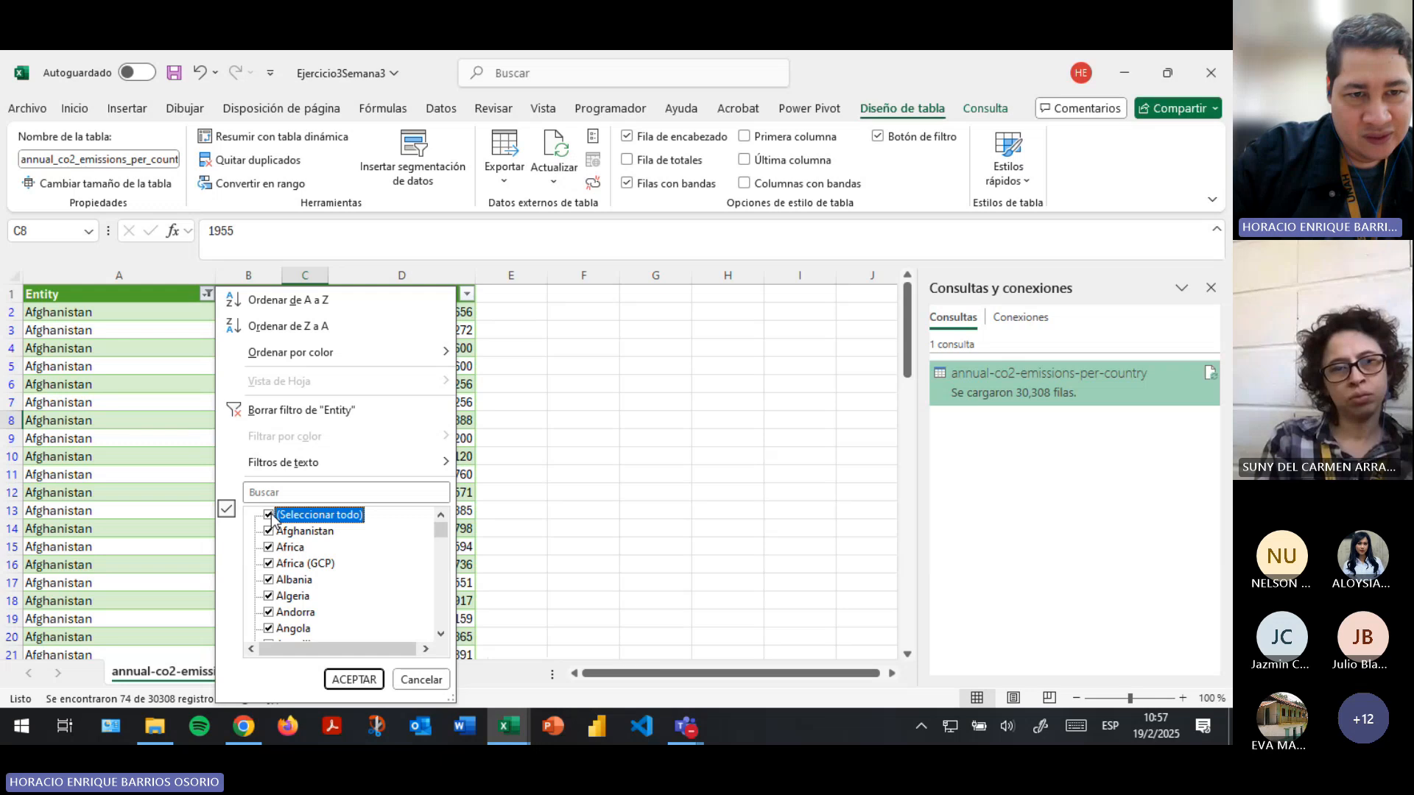
click(269, 516)
click(270, 516)
click(344, 677)
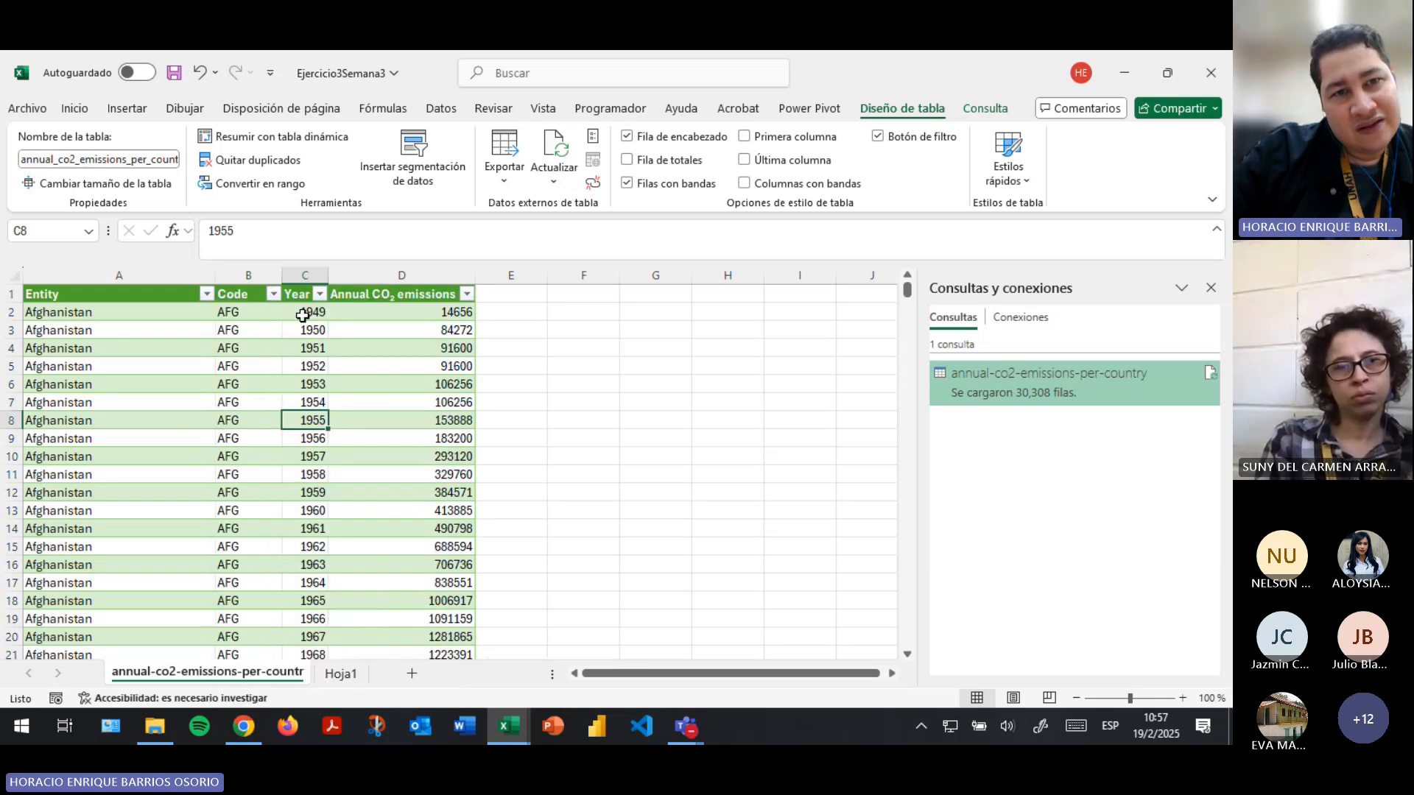
- Review the years listed in the Year column's filter, keeping all of them selected
click(319, 294)
scroll(224, 564, down, 6)
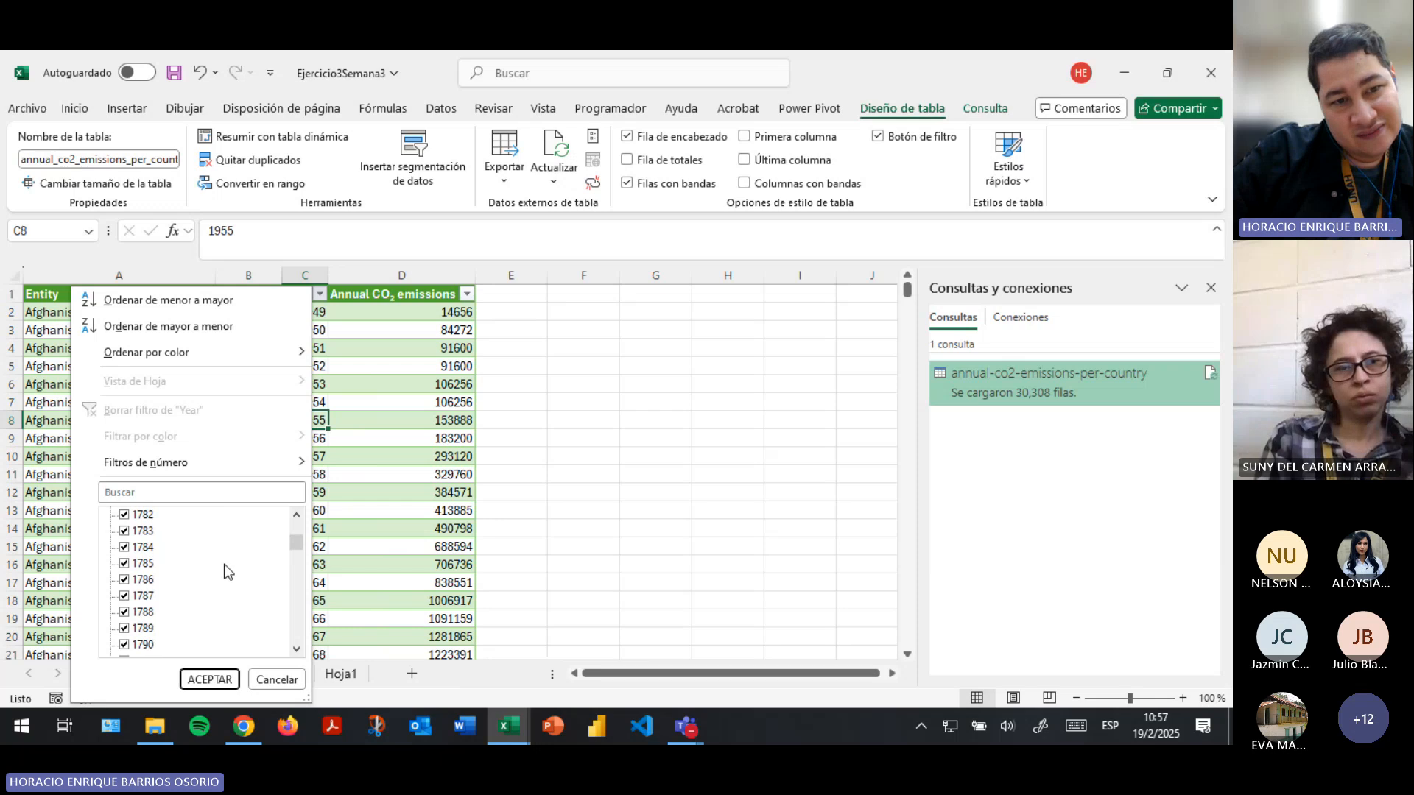
click(229, 679)
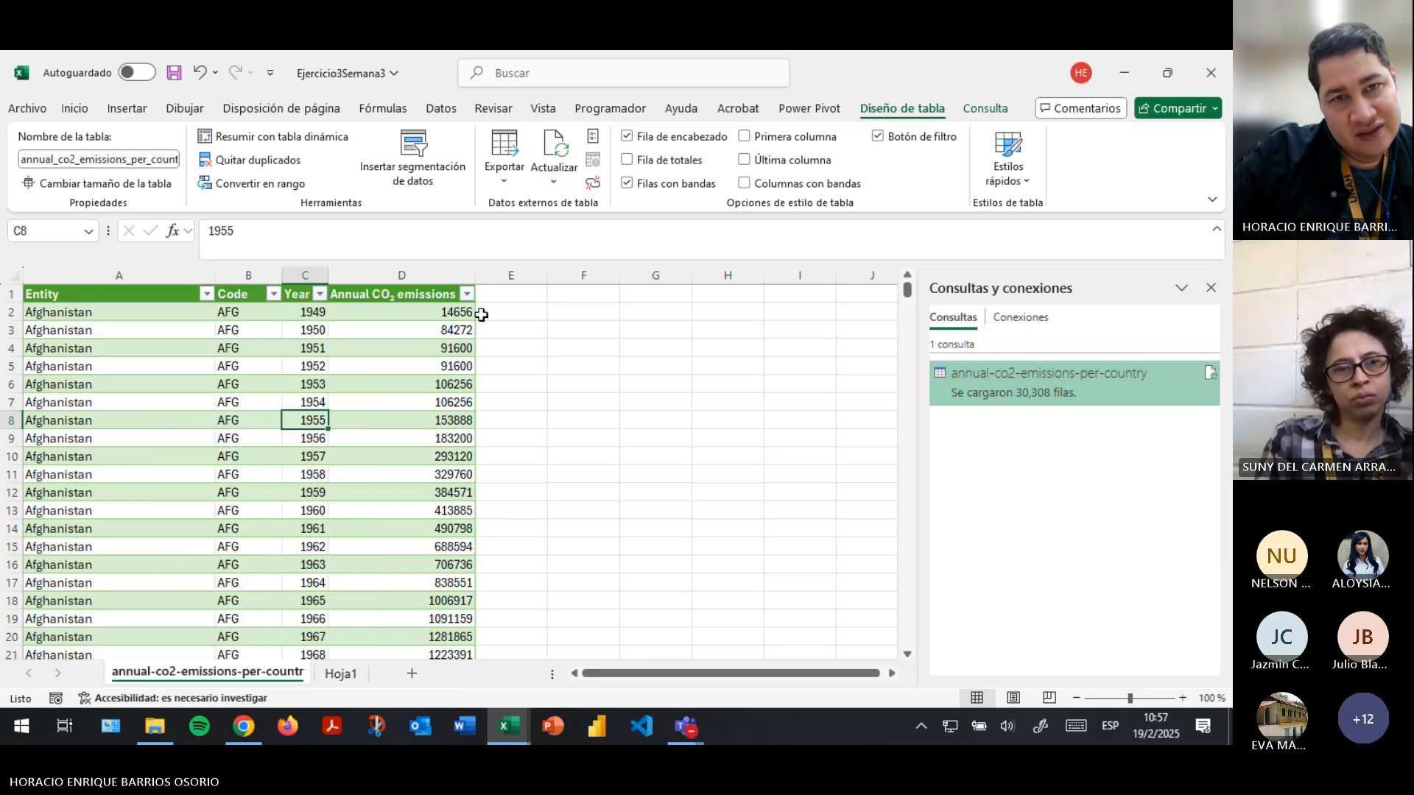
- Review the values listed in the Annual CO₂ emissions column's filter, keeping all of them selected
click(466, 294)
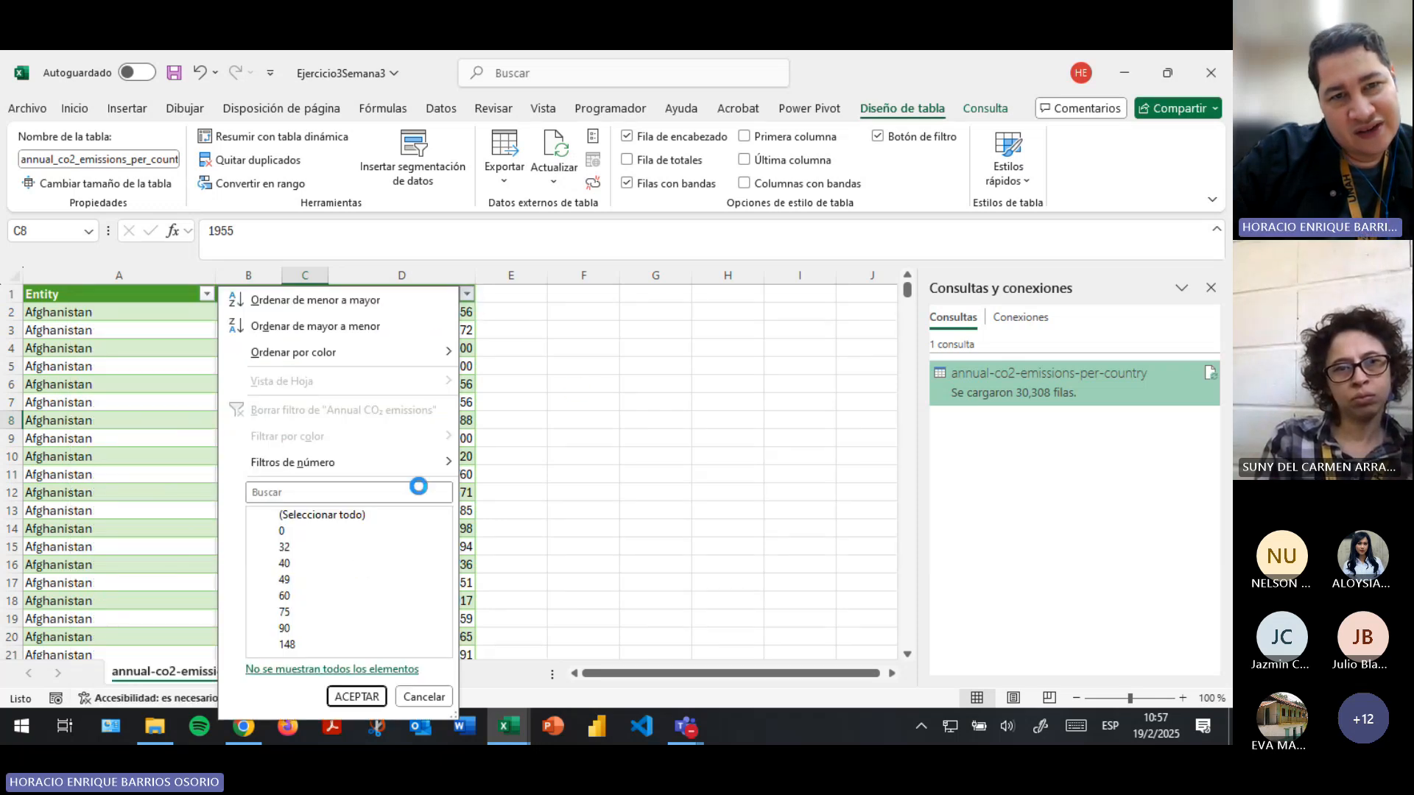
click(575, 386)
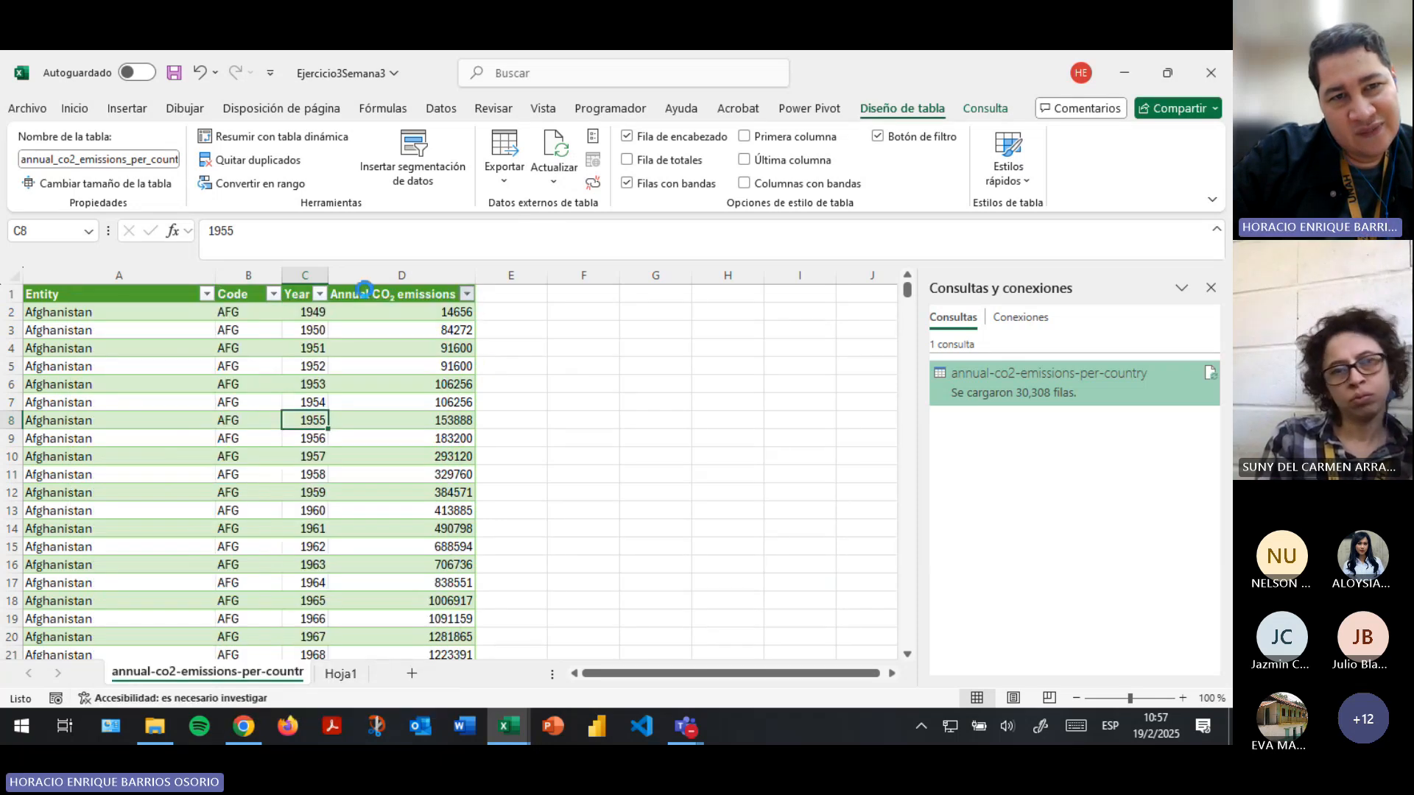
click(436, 292)
click(468, 294)
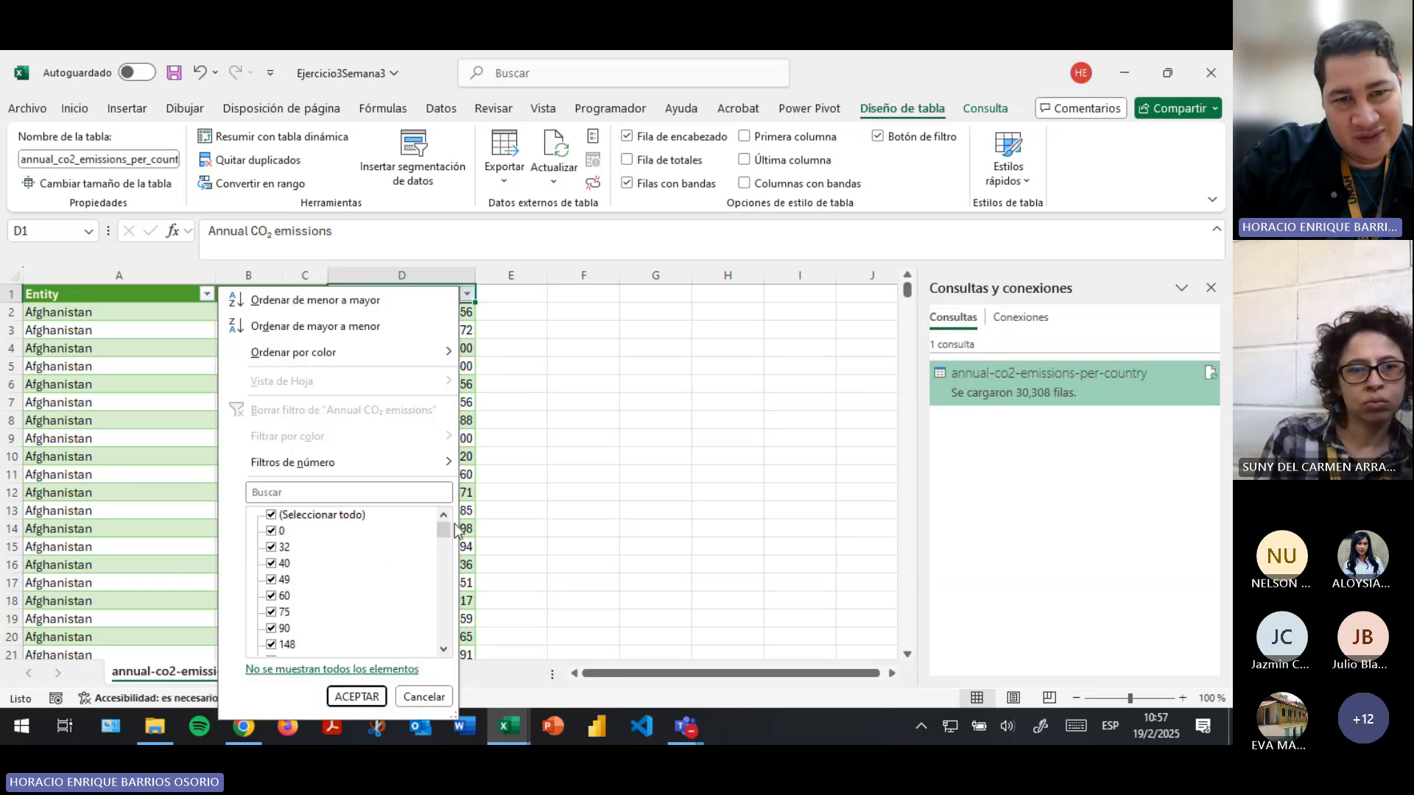
mouse_move(443, 540)
mouse_down()
mouse_move(450, 653)
mouse_move(443, 528)
mouse_up()
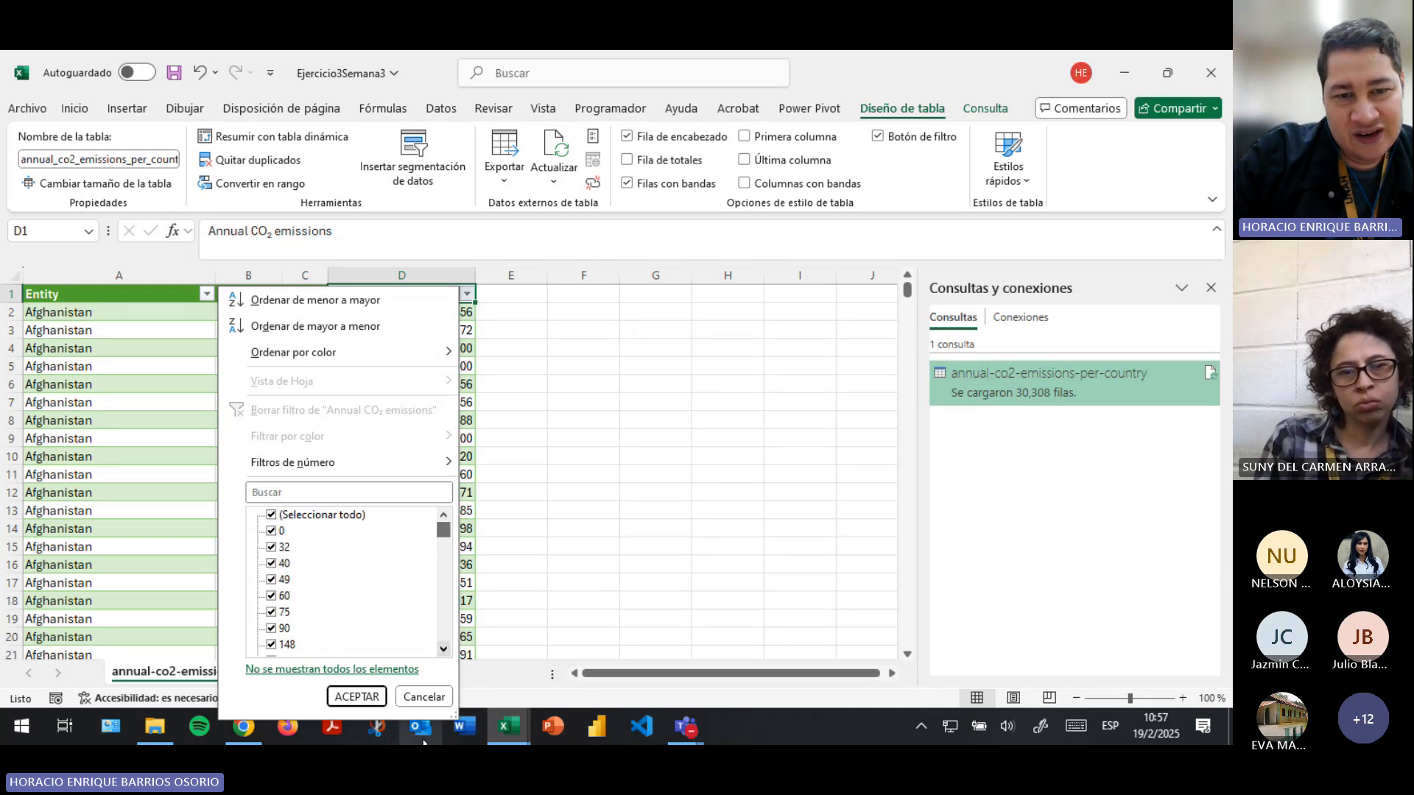
click(430, 695)
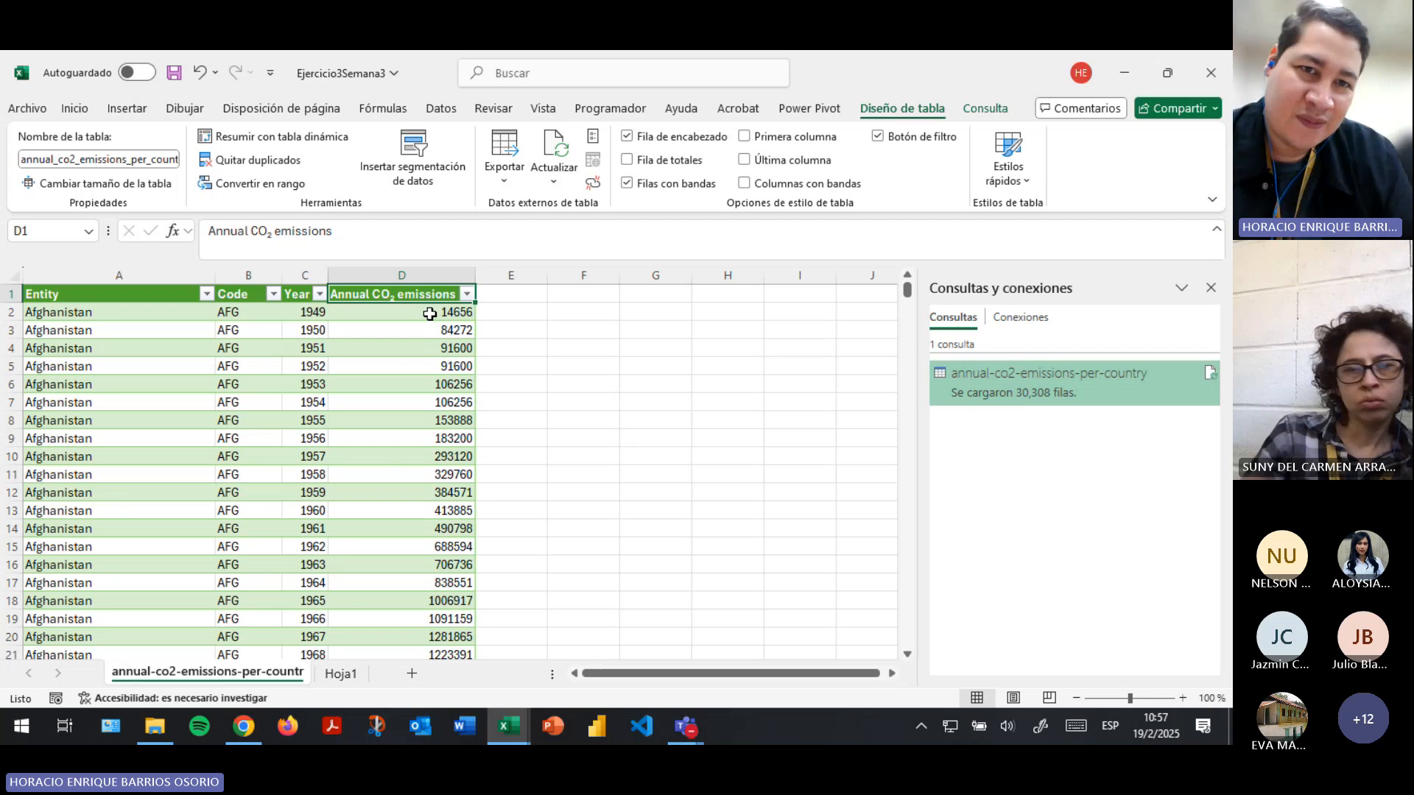
- Jump to the last record in the Year column and return to its header
click(307, 324)
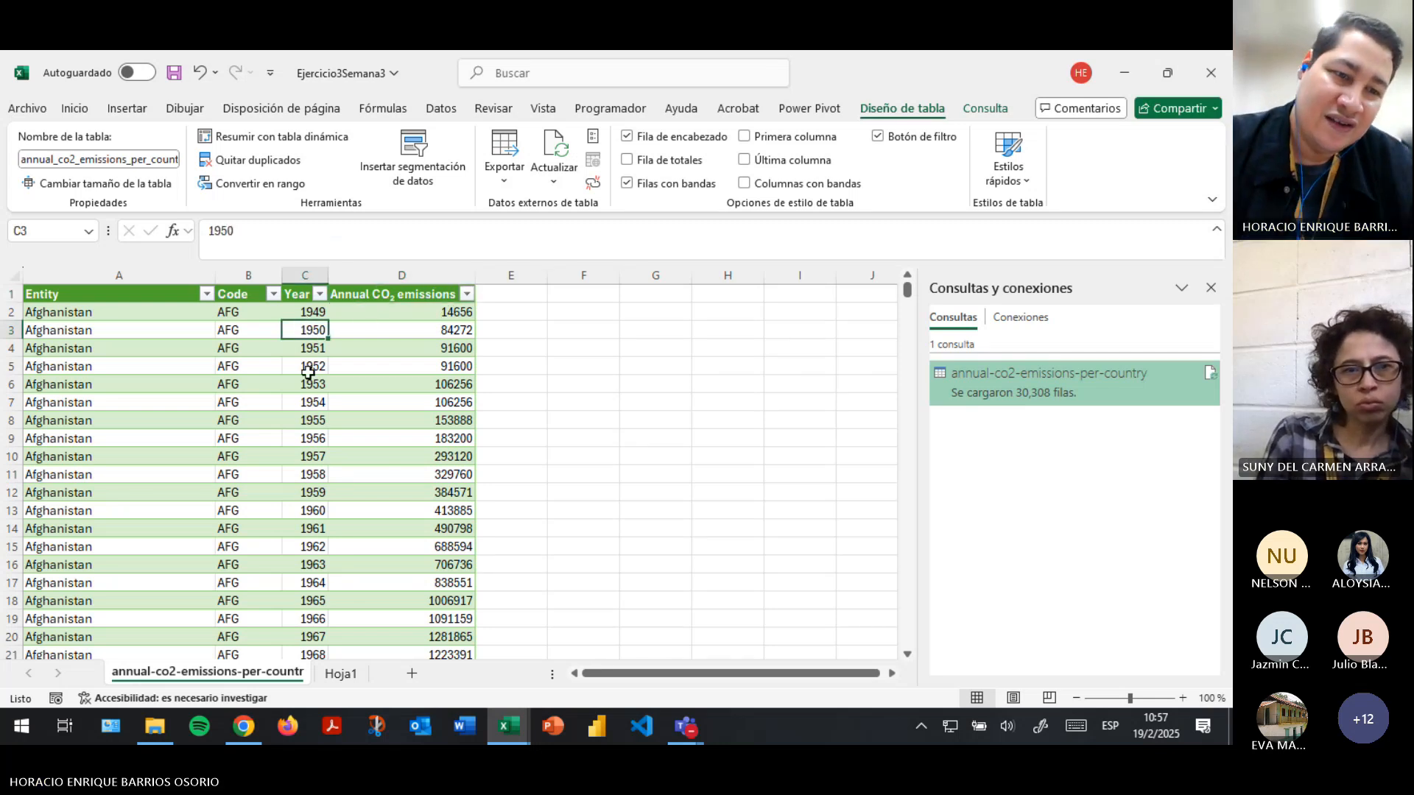
key(ctrl+Down)
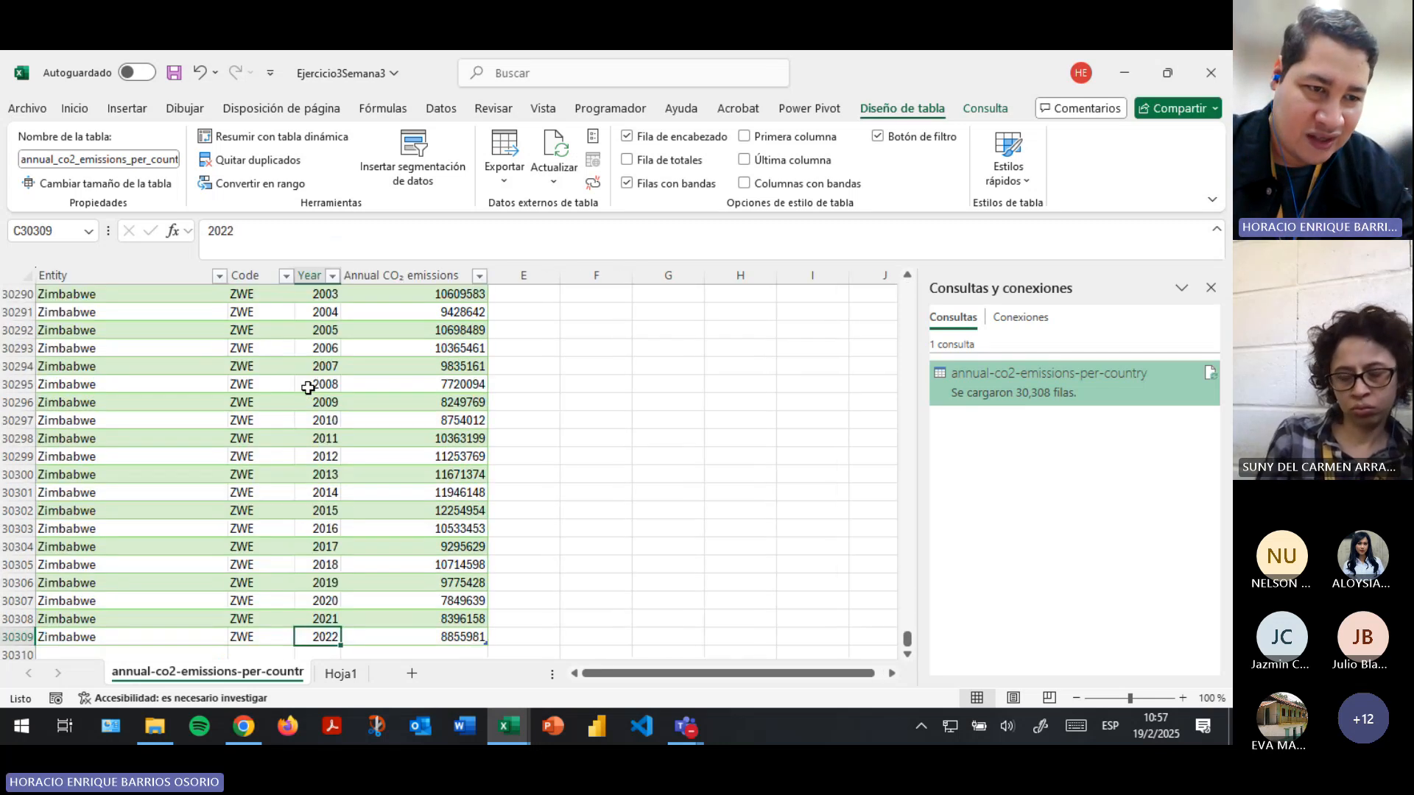
key(ctrl+Up)
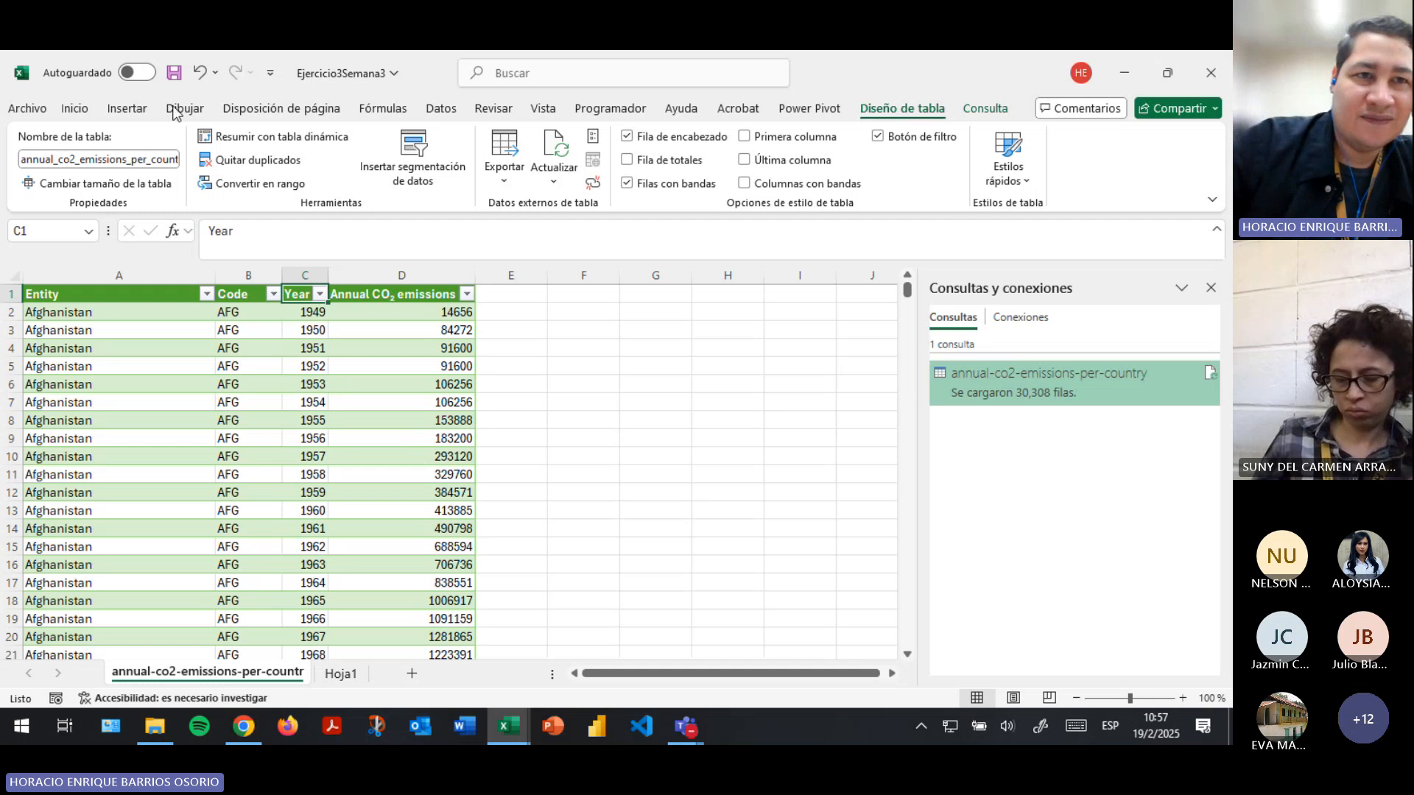
- Save the Ejercicio3Semana3 workbook
click(174, 72)
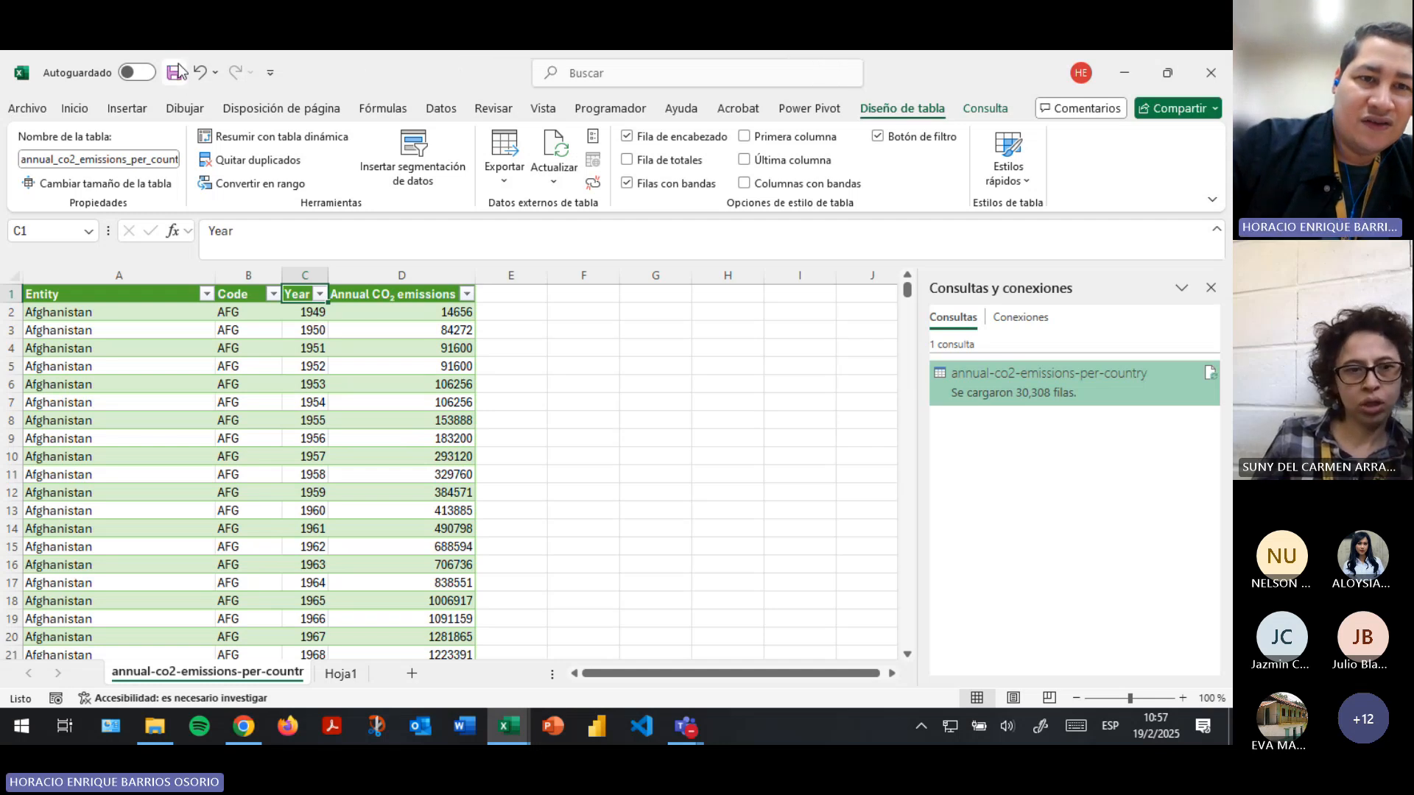
click(408, 365)
click(401, 315)
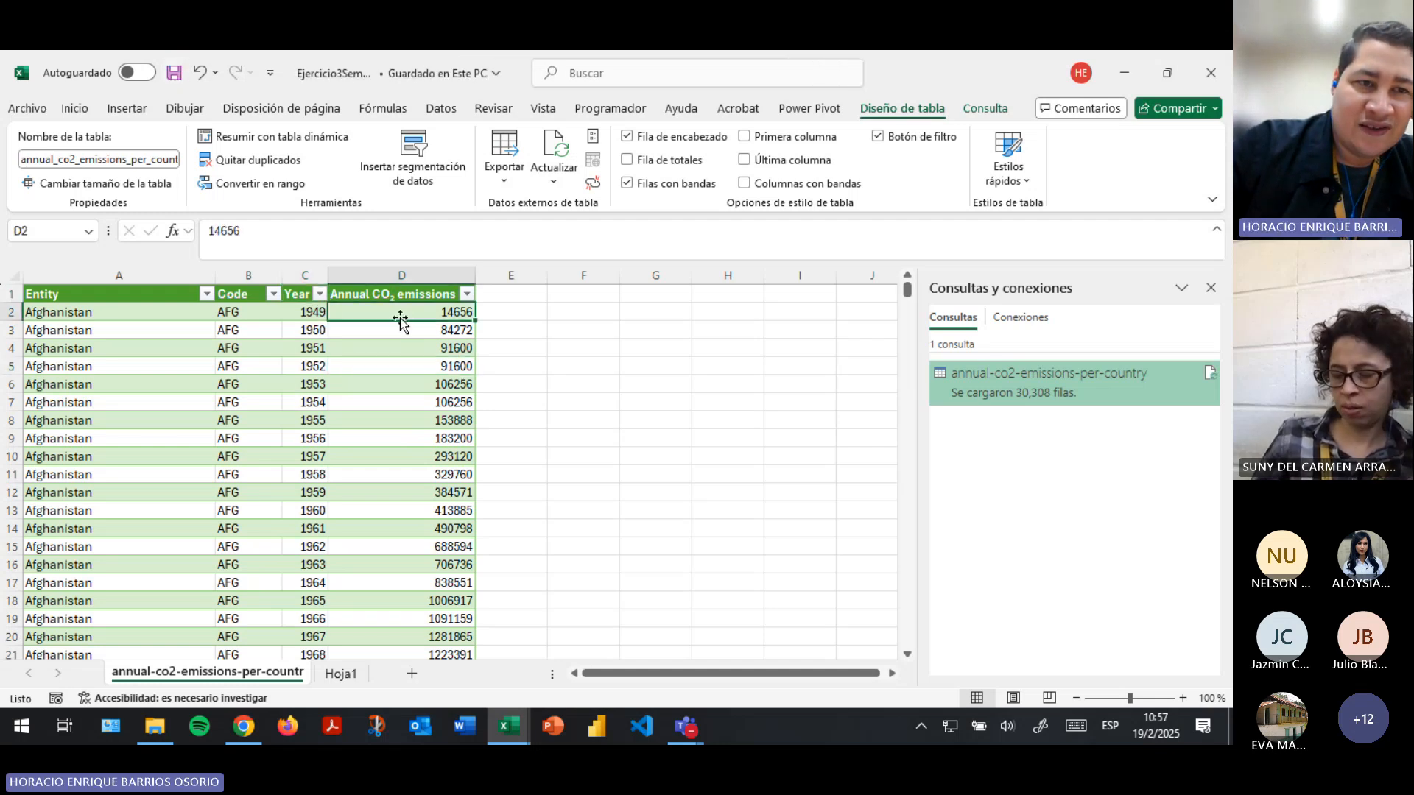
- Insert slicers for the Entity and Year columns of the emissions table
drag(116, 317, 385, 601)
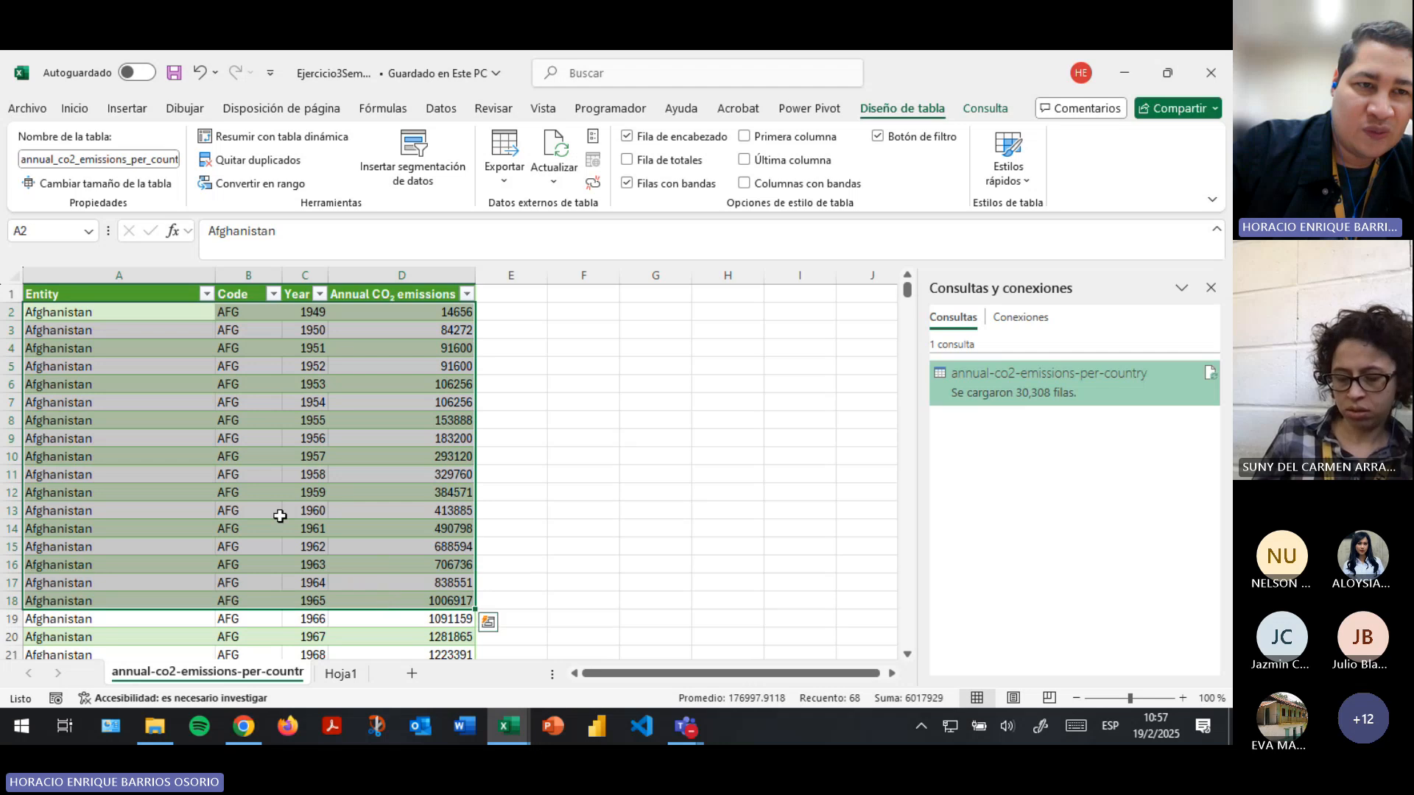
click(276, 514)
click(116, 314)
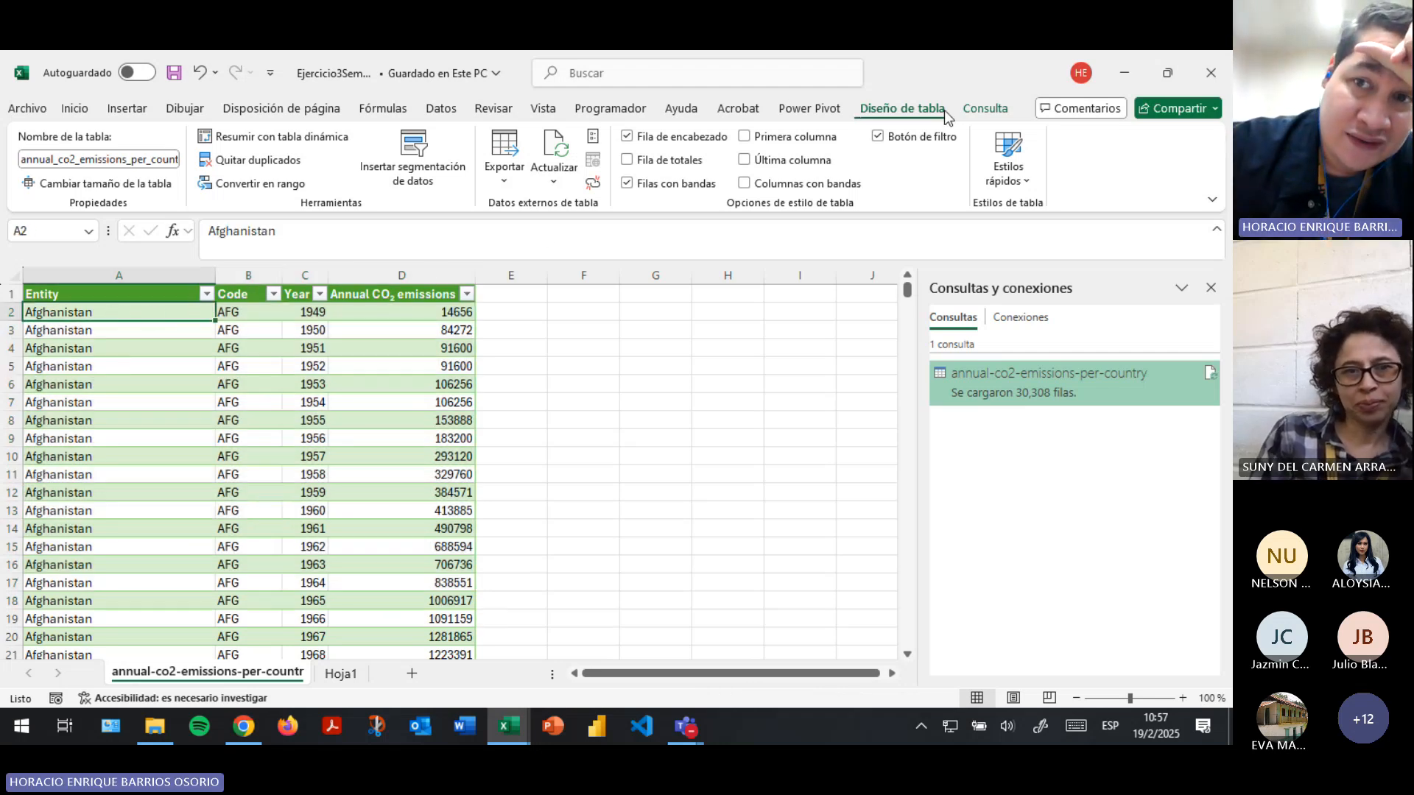
click(430, 162)
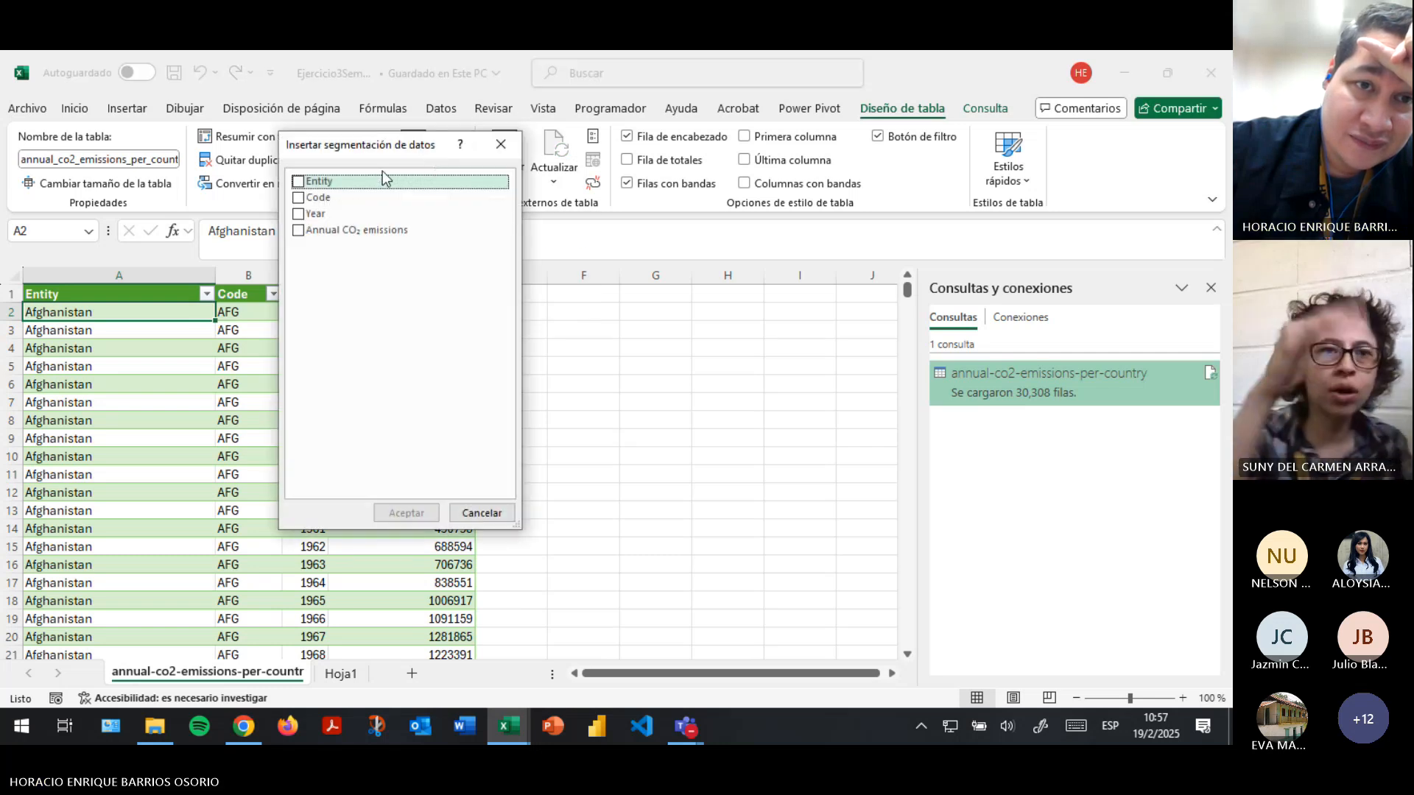
click(298, 181)
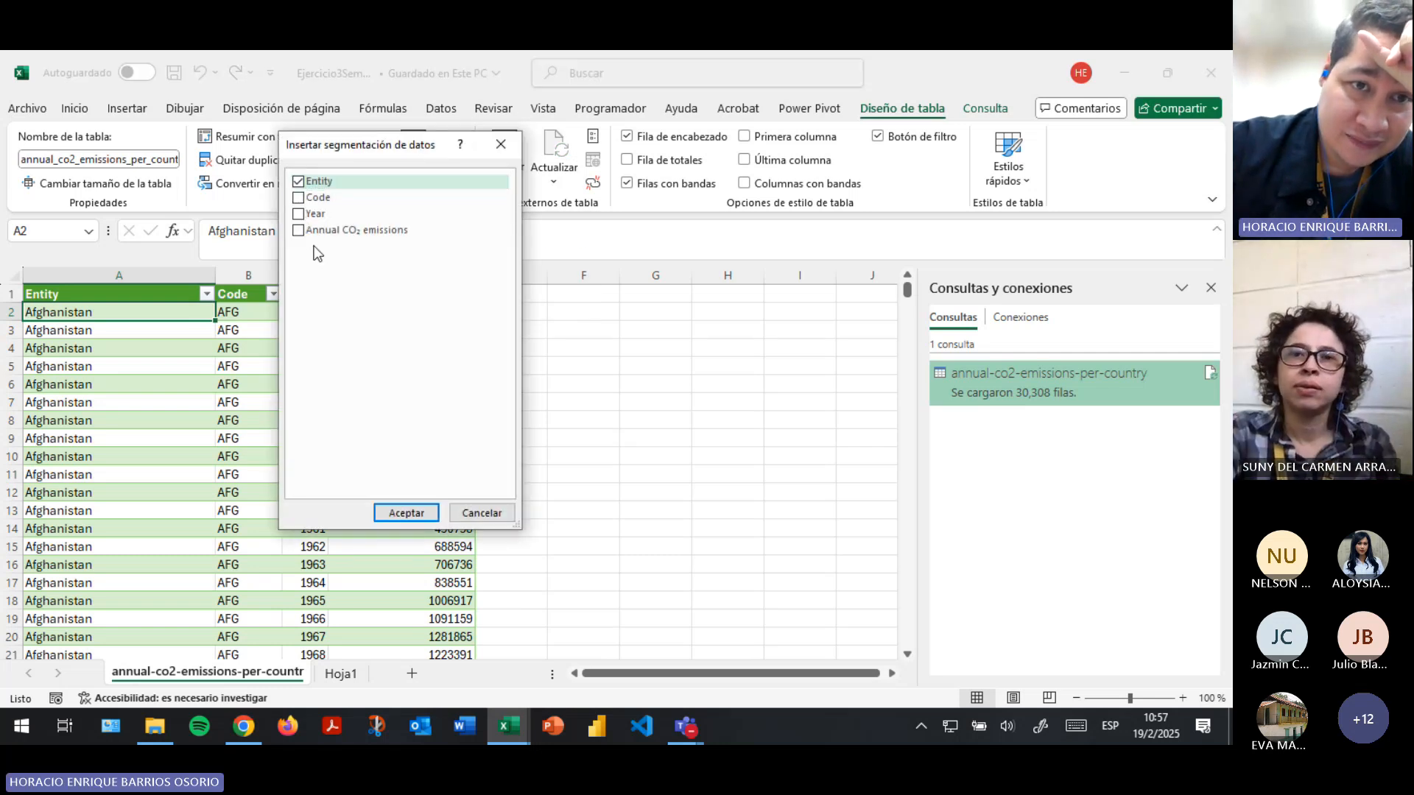
click(298, 214)
click(421, 516)
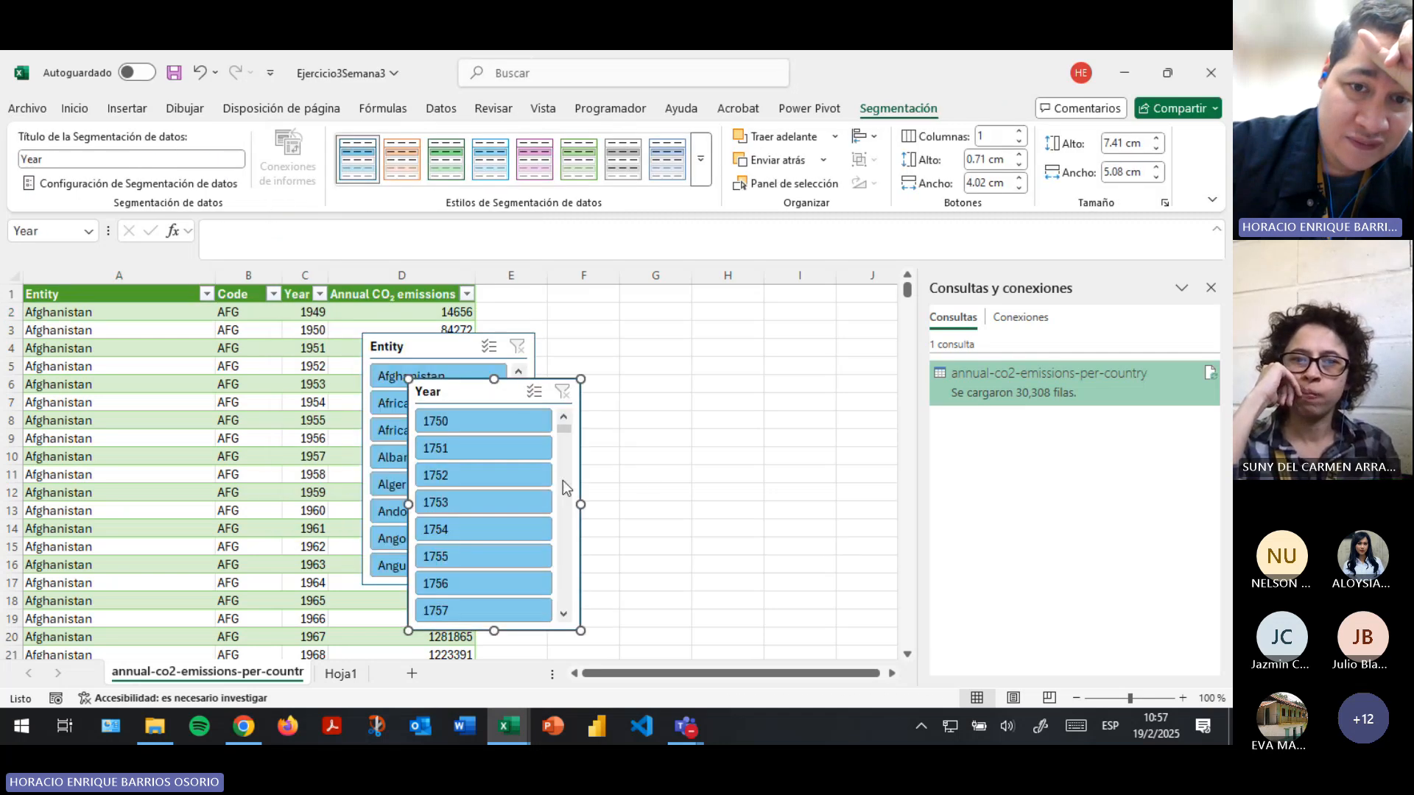
- Arrange the Entity and Year slicers side by side in the empty columns beside the table
drag(573, 467, 878, 397)
drag(526, 444, 661, 417)
drag(768, 310, 735, 302)
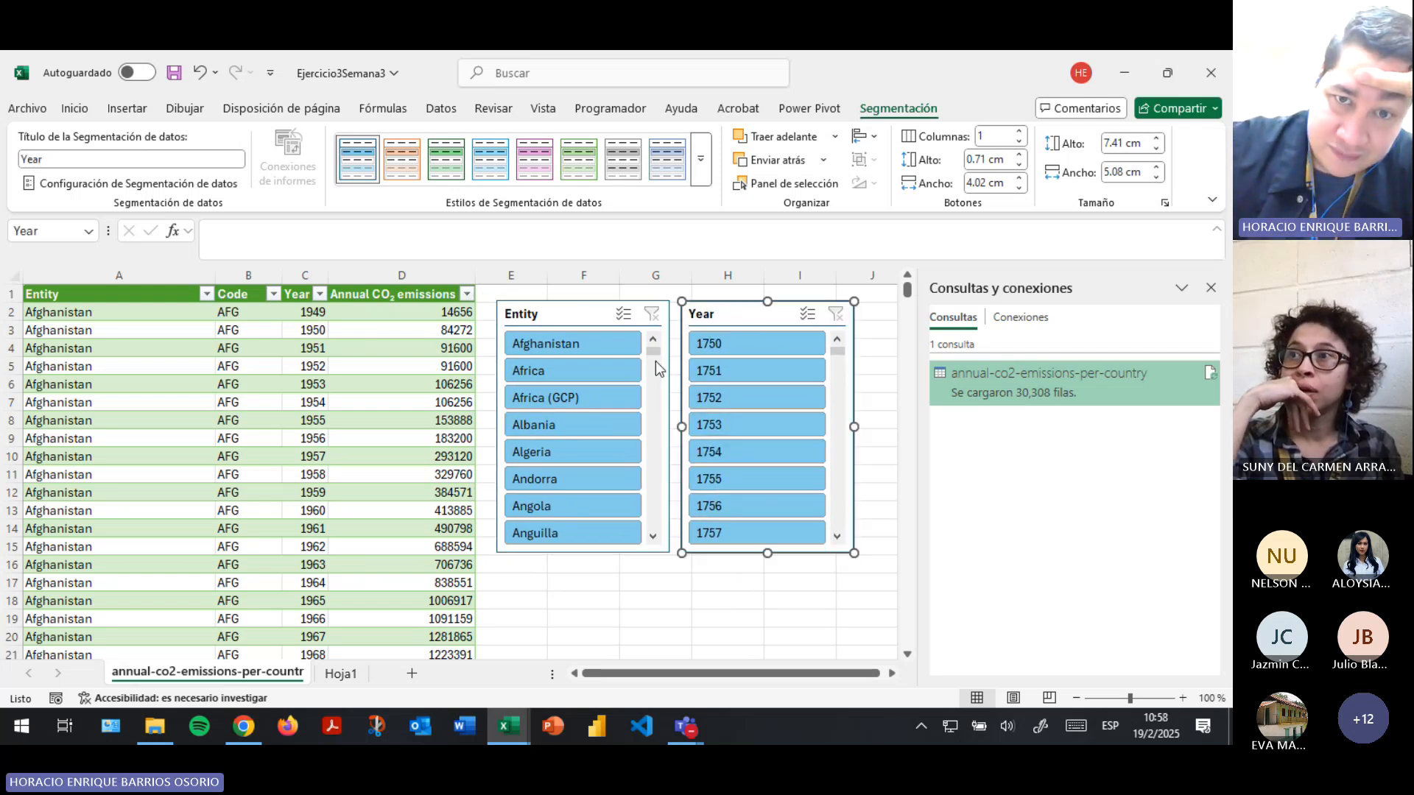
- Look through the full lists of entities and years in the two slicers
drag(657, 351, 672, 534)
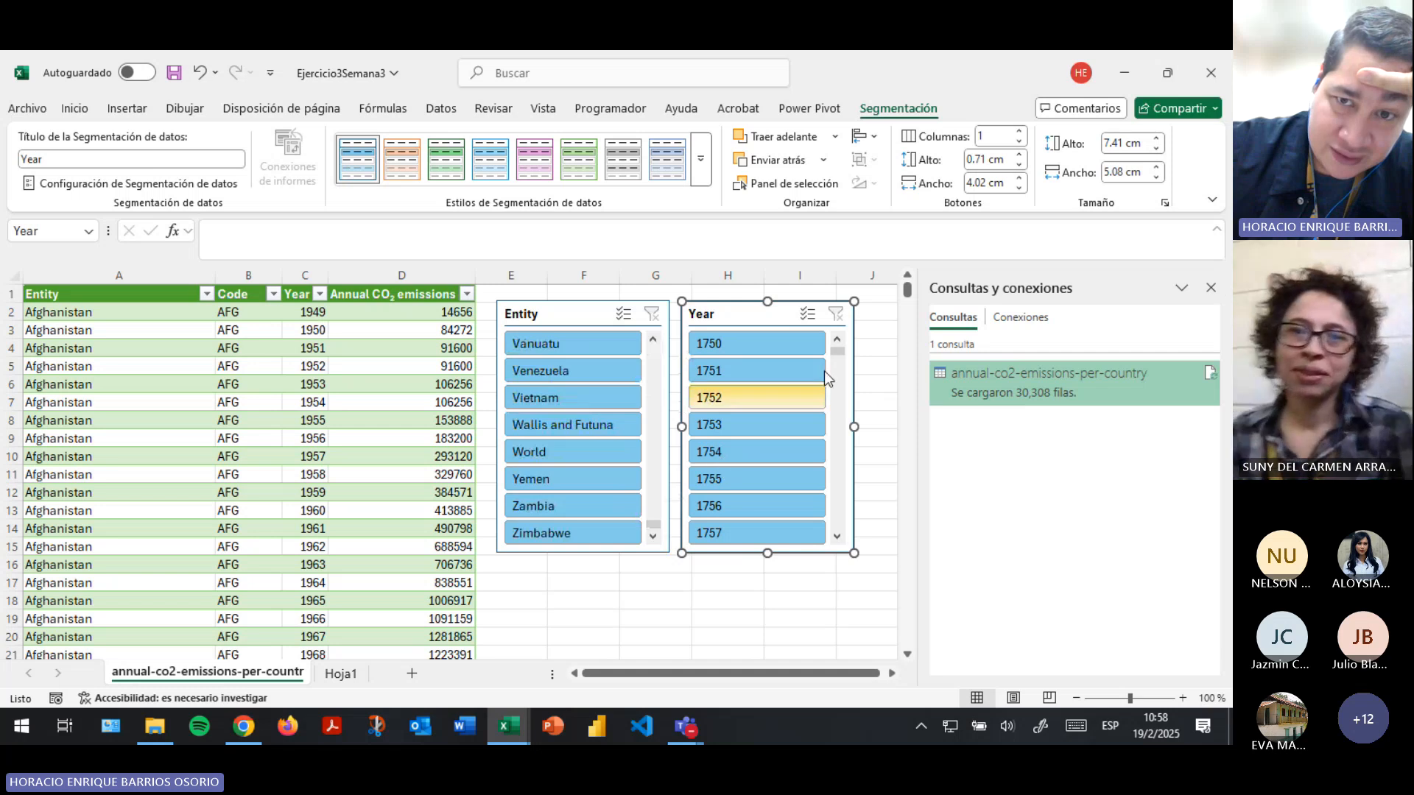
mouse_move(843, 353)
mouse_down()
mouse_move(845, 527)
mouse_move(852, 369)
mouse_up()
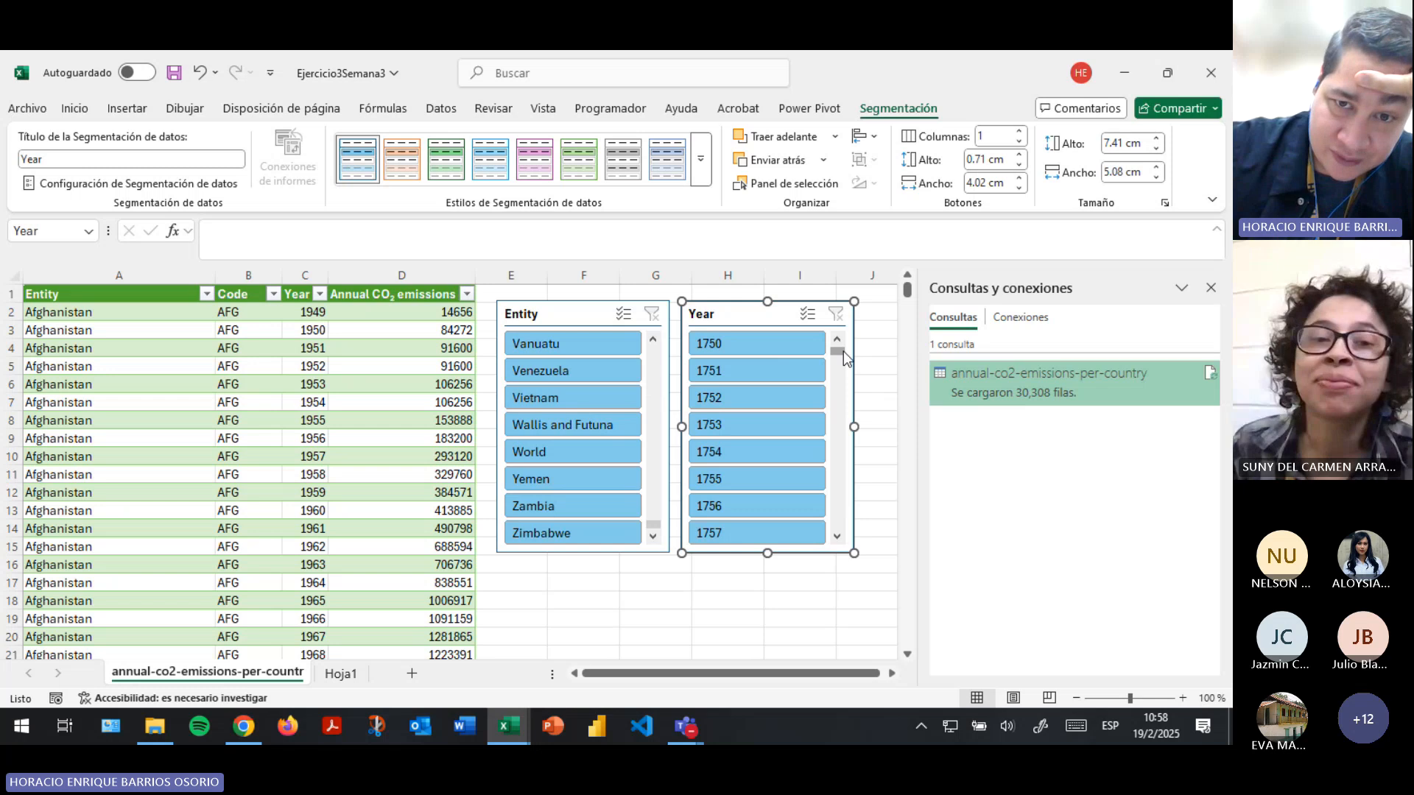
drag(842, 348, 851, 532)
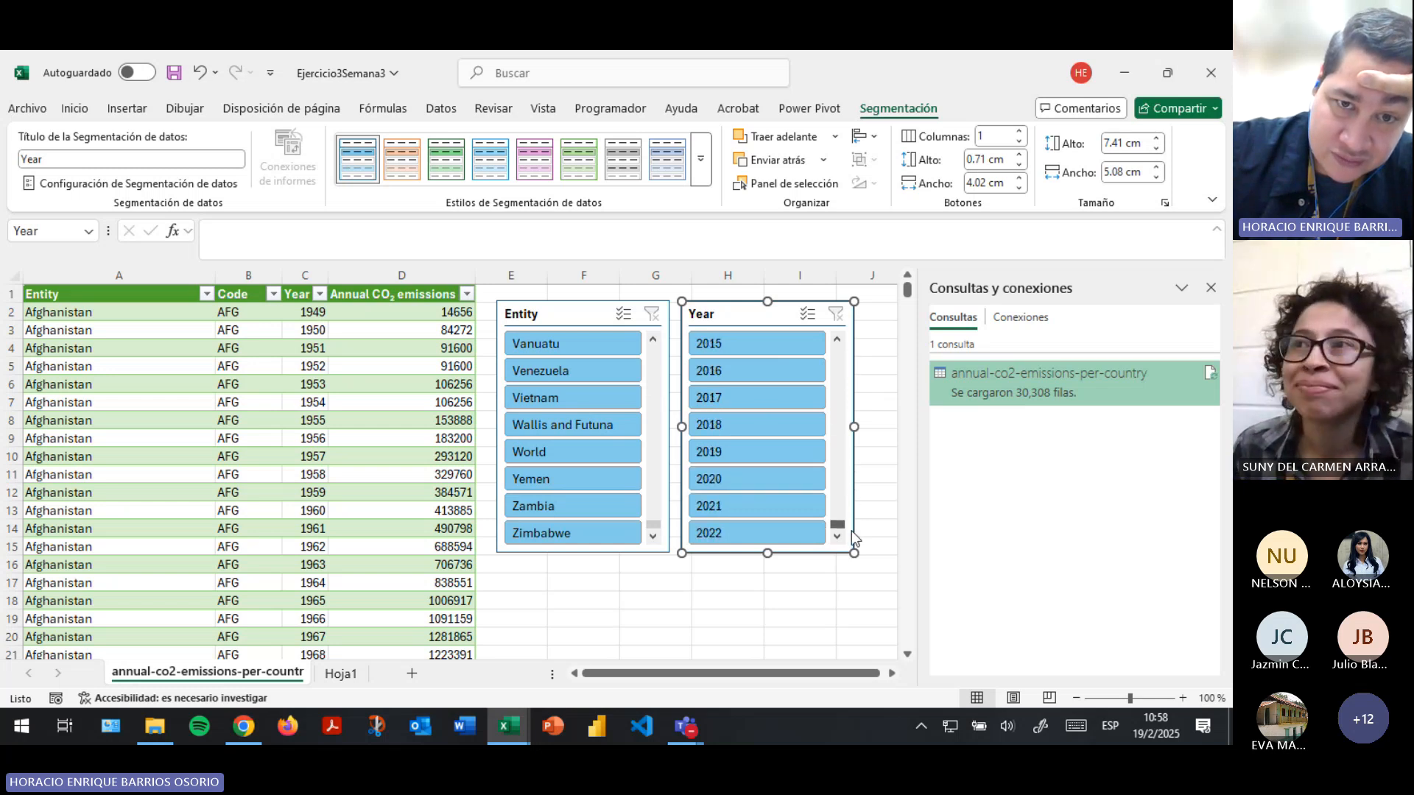
drag(656, 525, 653, 349)
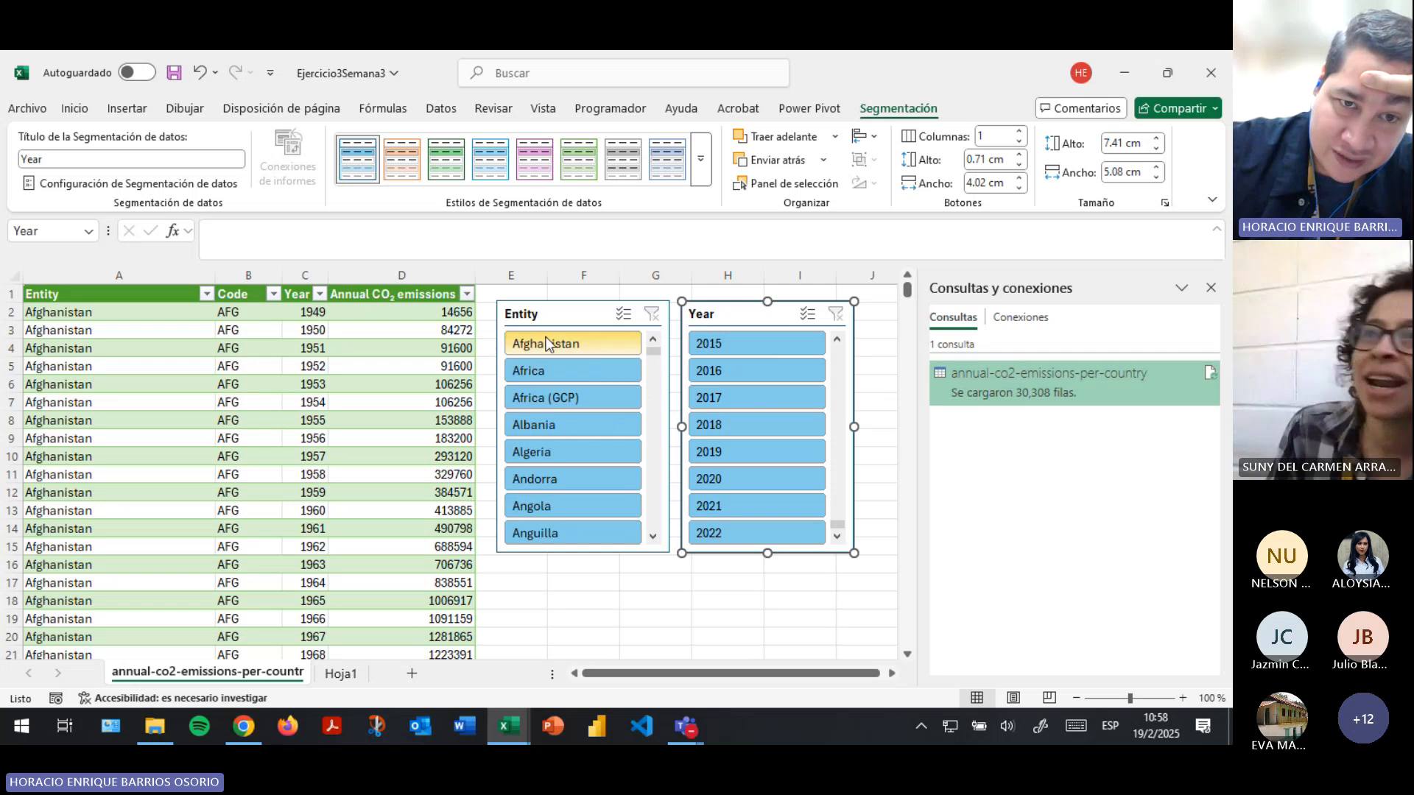
- Filter the table with the slicers by Argentina and the year 1881, switching the entity to Belarus
click(655, 435)
click(552, 398)
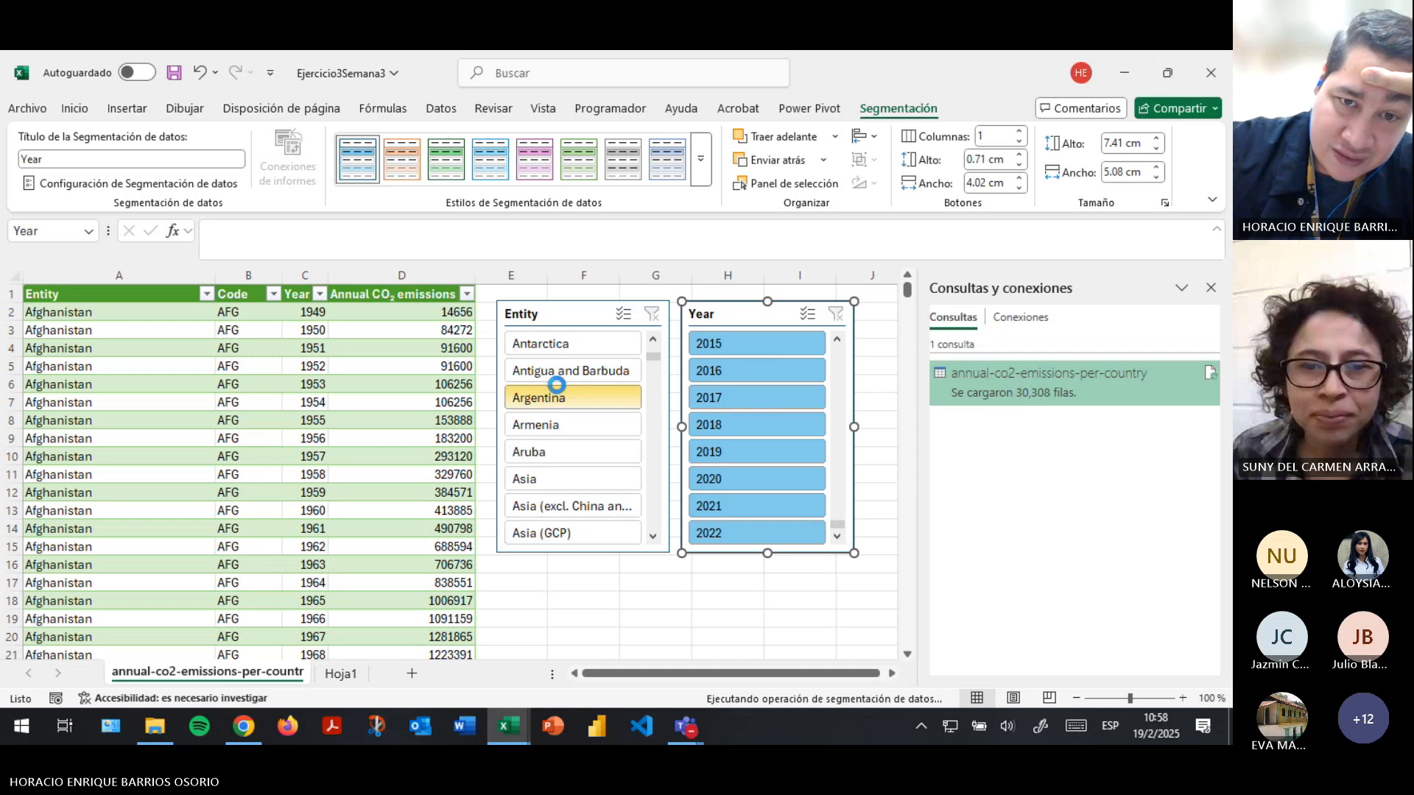
click(209, 294)
key(Escape)
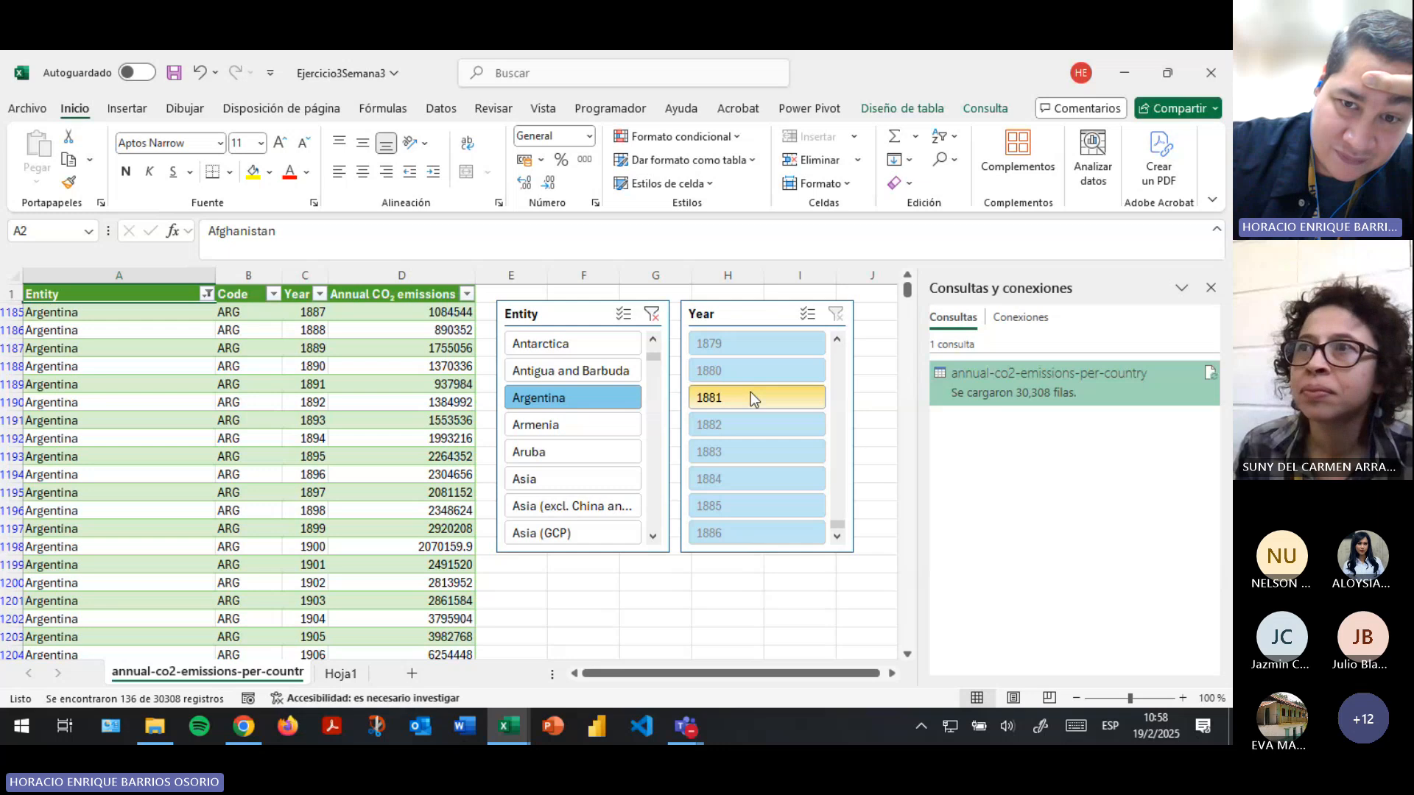
click(751, 395)
click(576, 398)
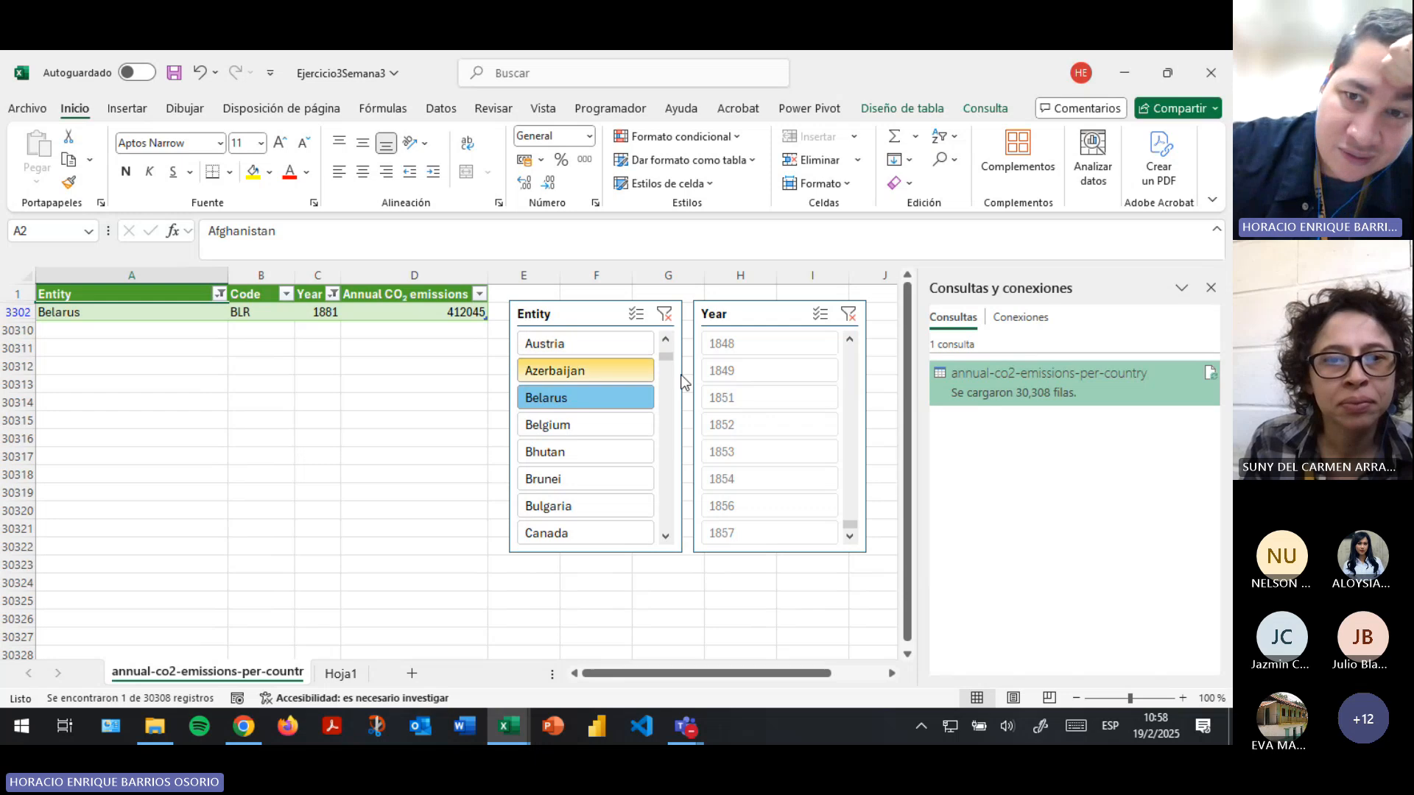
- Clear the Year and Entity slicer filters to show every record and save the workbook
click(849, 316)
click(664, 315)
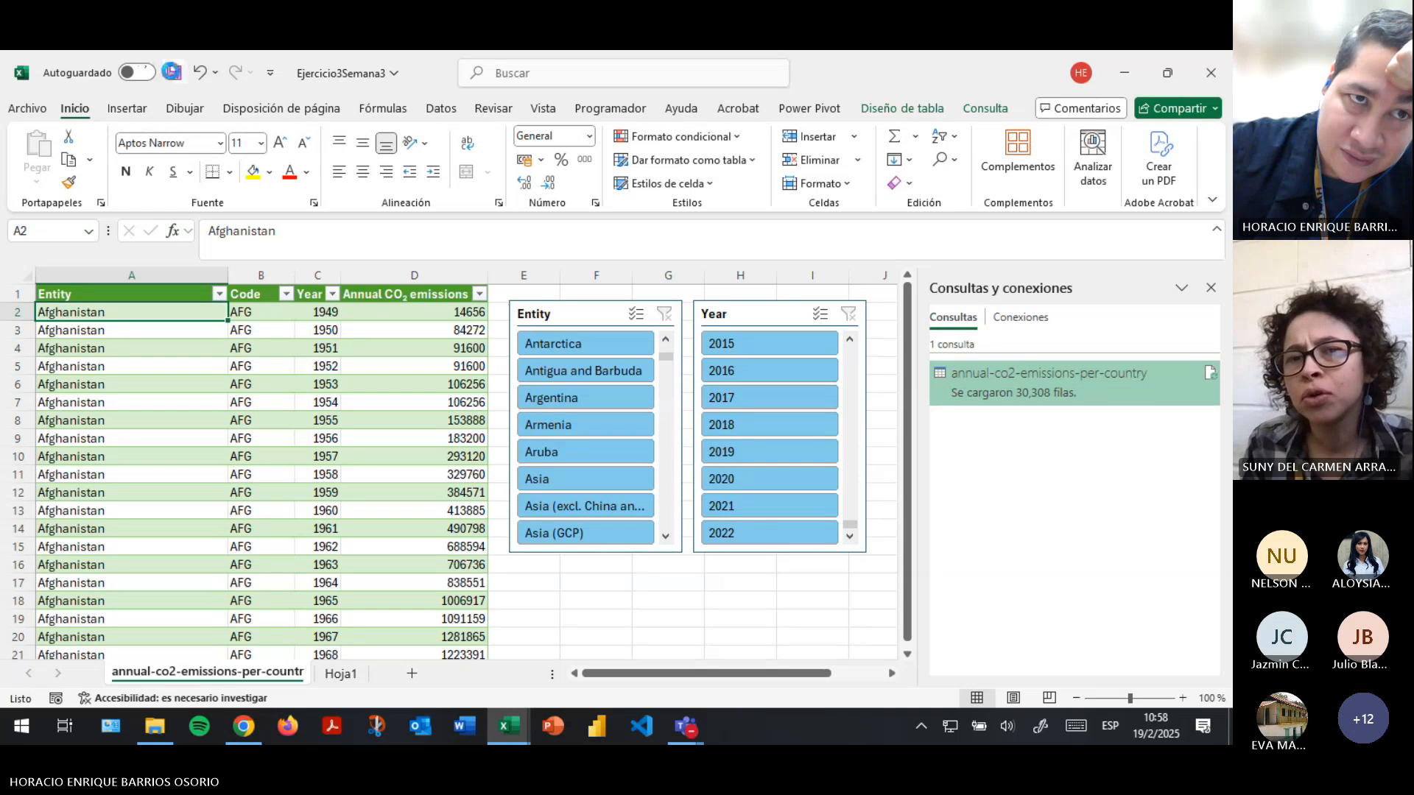
click(305, 380)
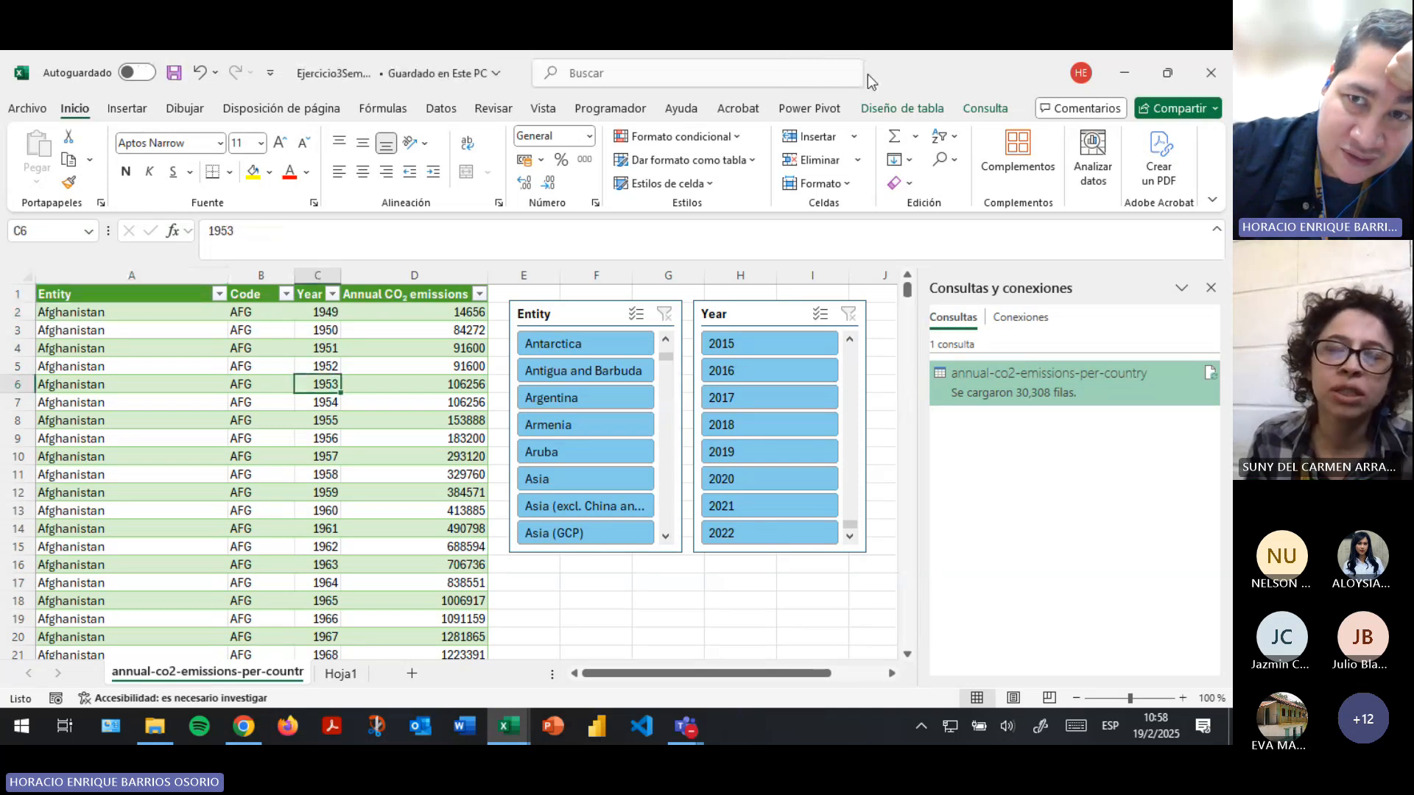
click(889, 108)
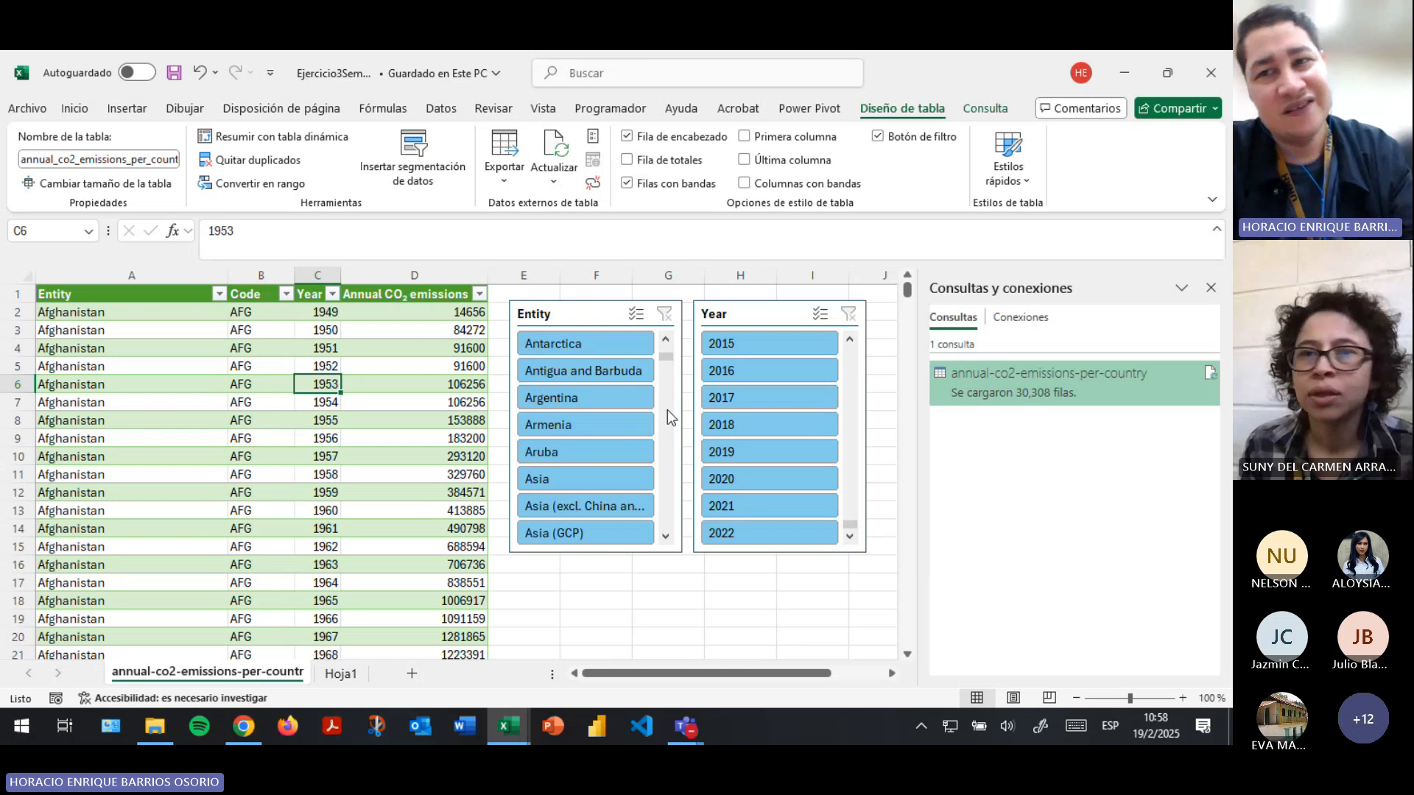
key(alt+Tab)
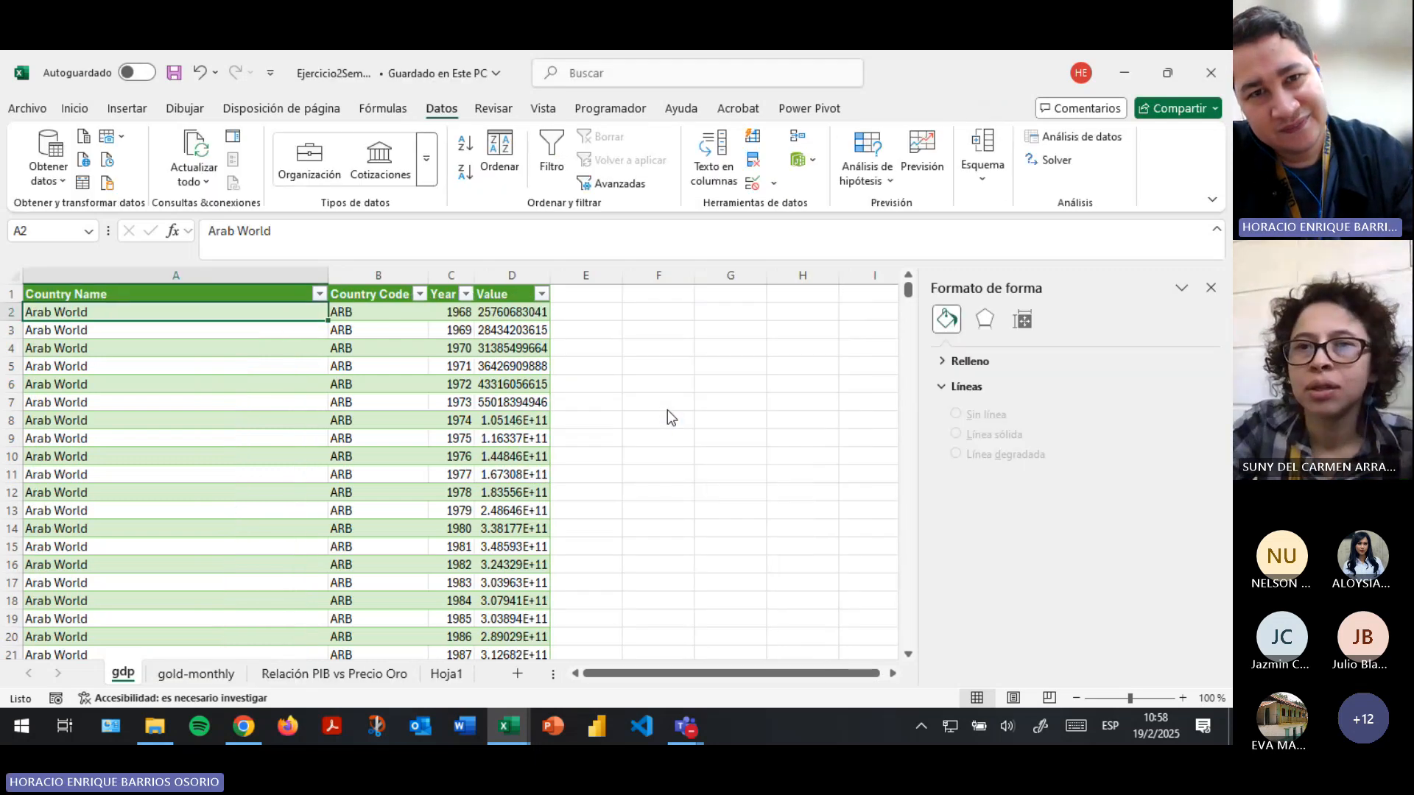
key(alt+Tab)
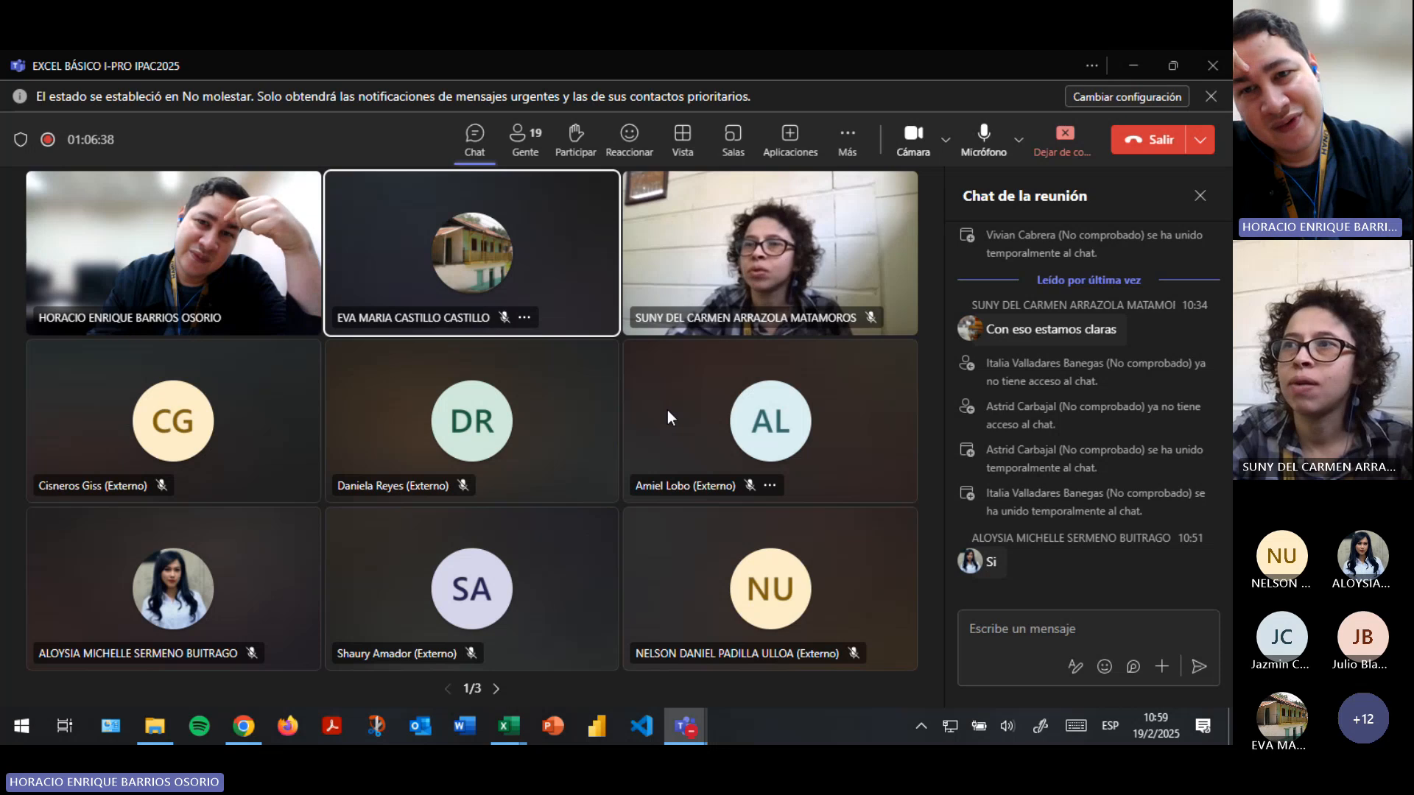
key(alt+Tab)
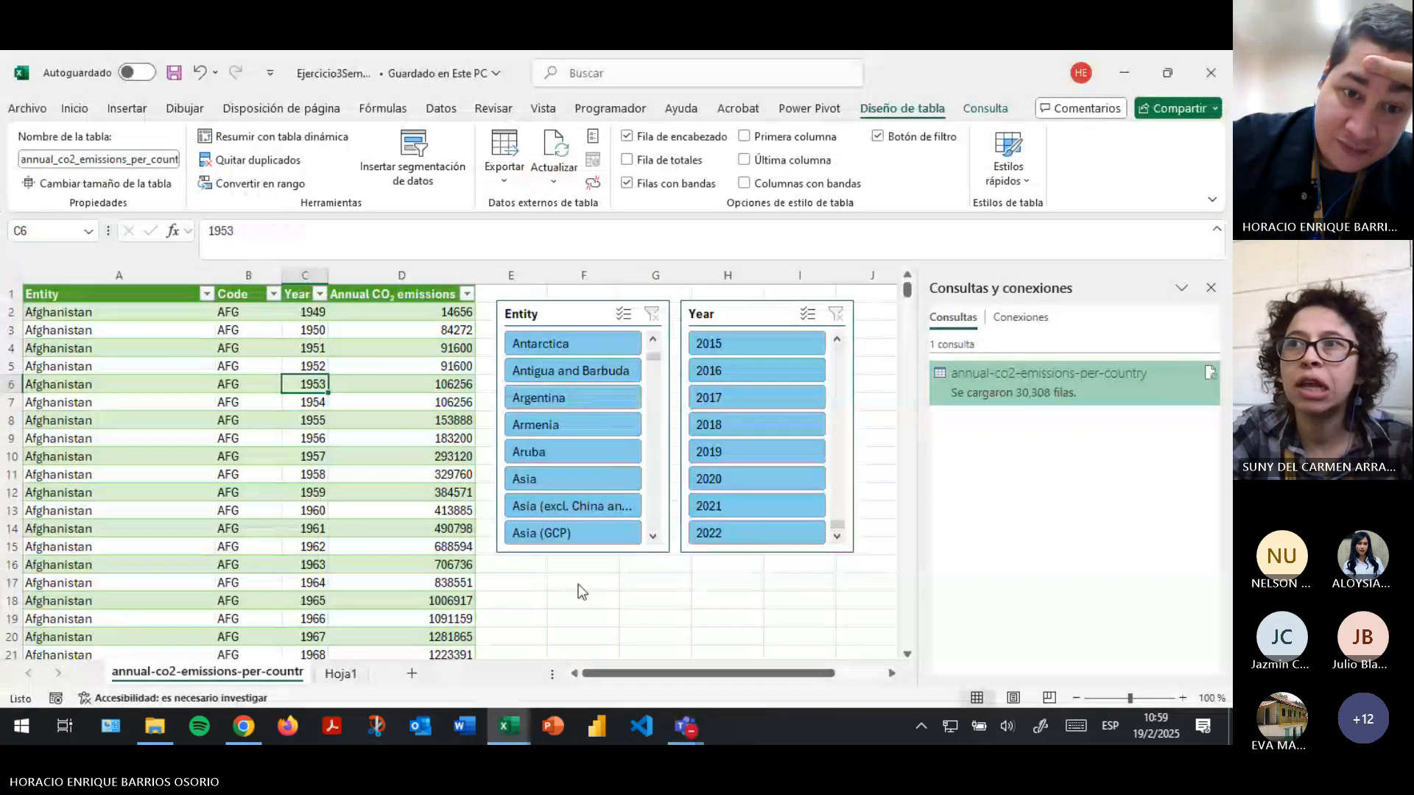
click(305, 475)
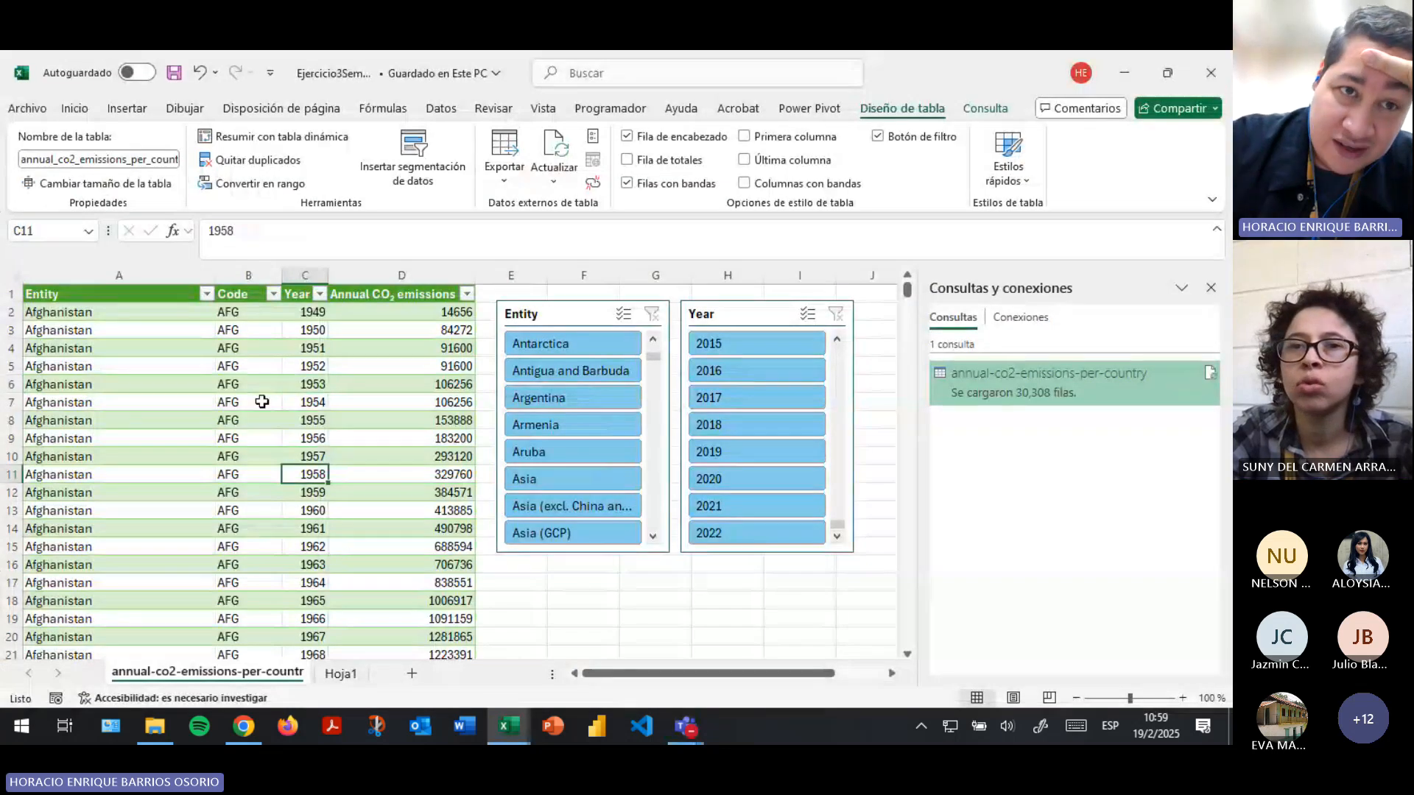
click(127, 108)
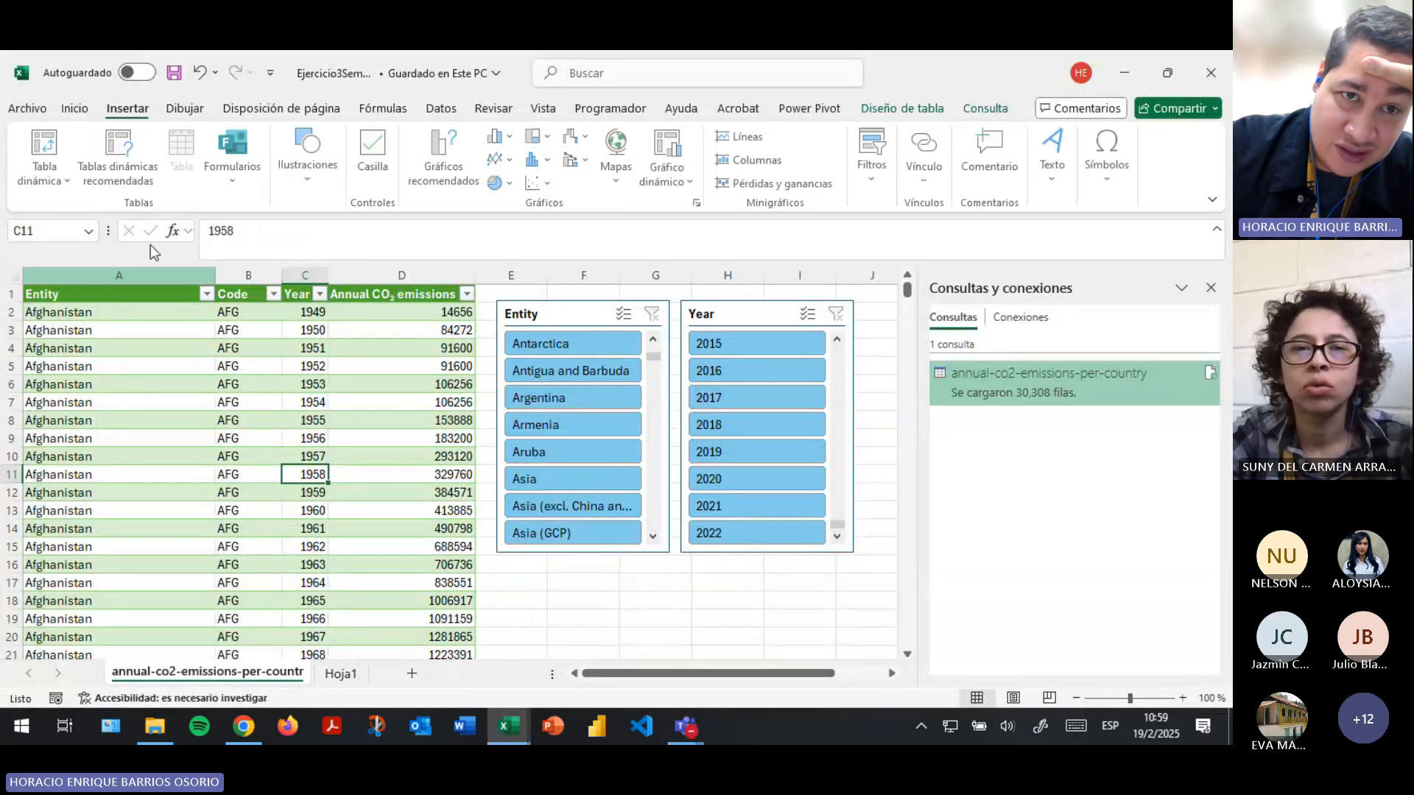
click(539, 182)
click(156, 368)
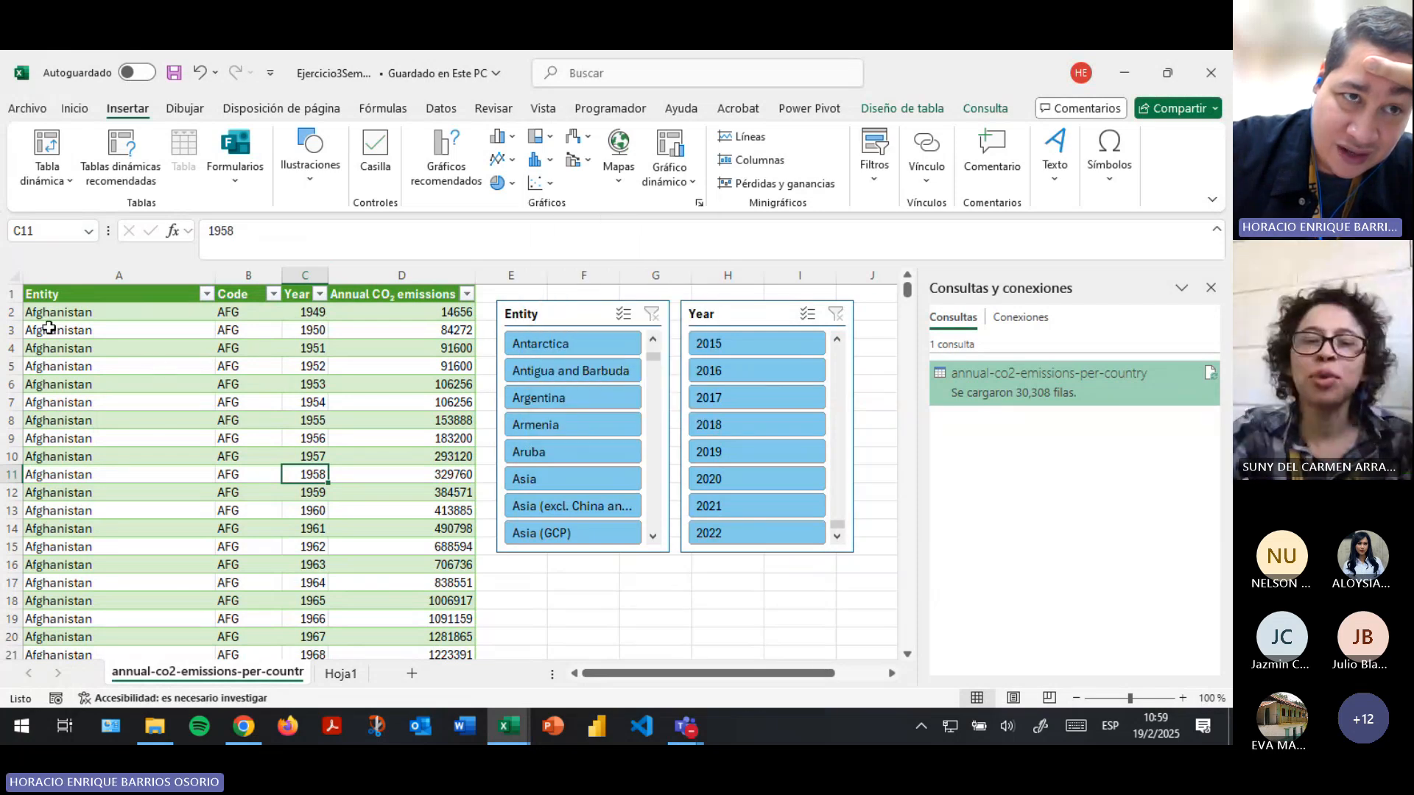
click(45, 317)
click(91, 108)
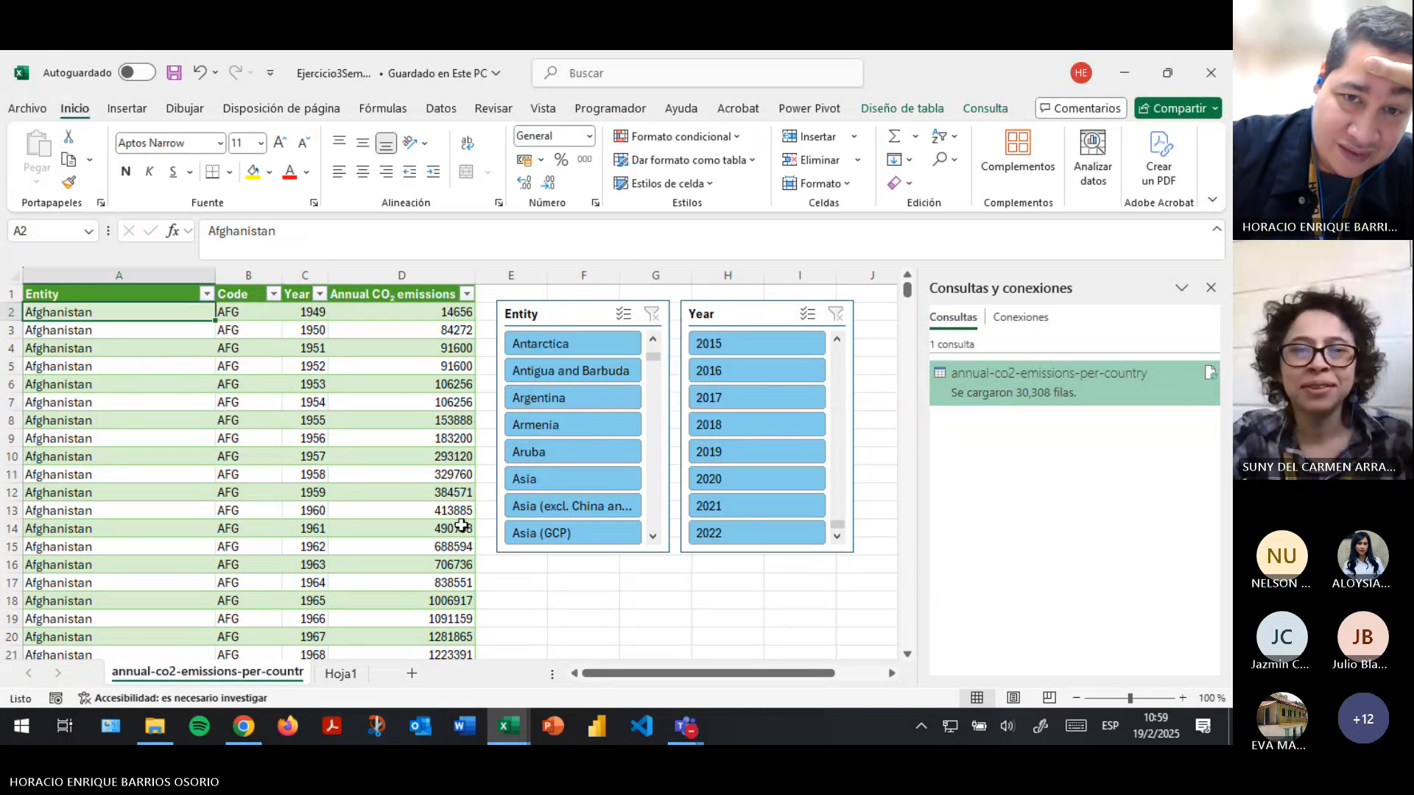
click(418, 529)
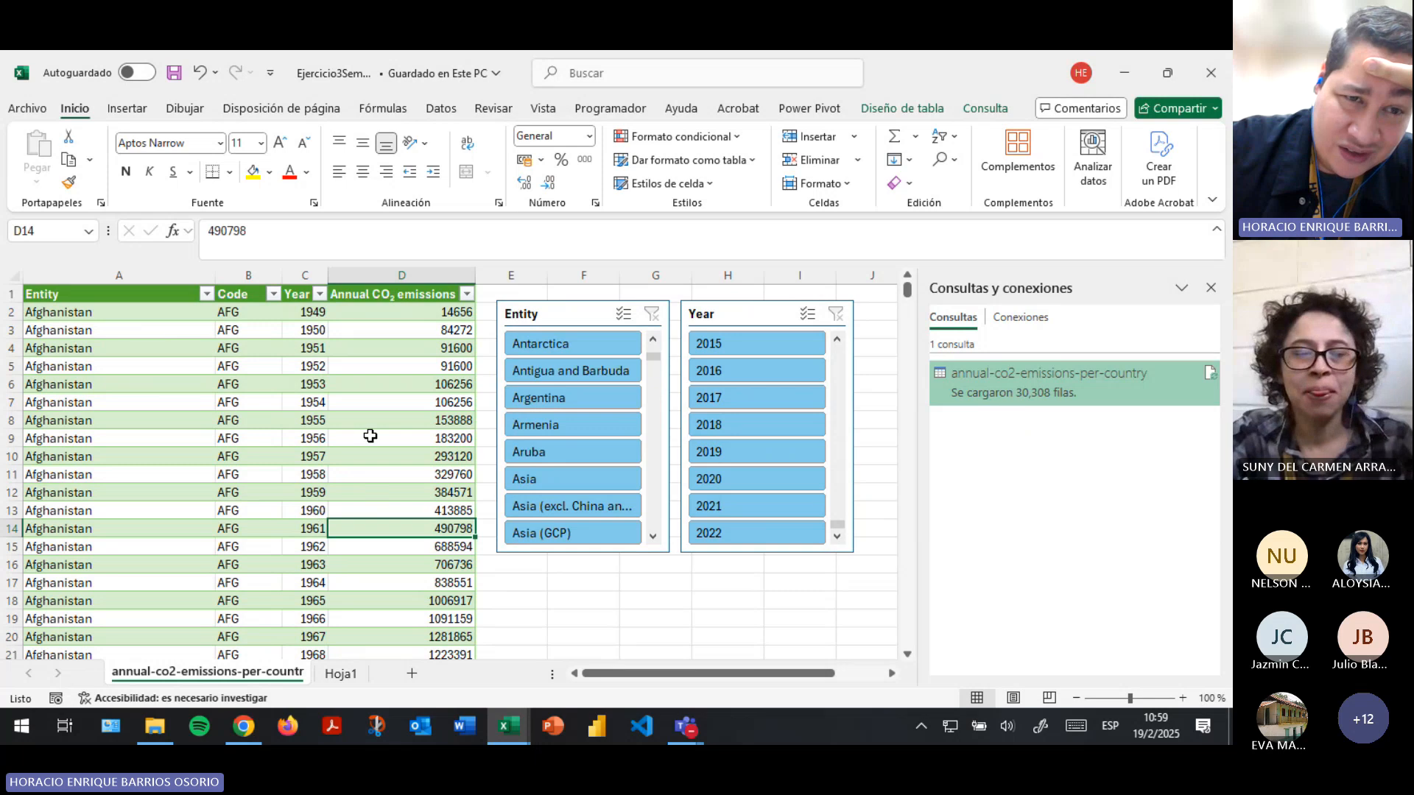
click(149, 314)
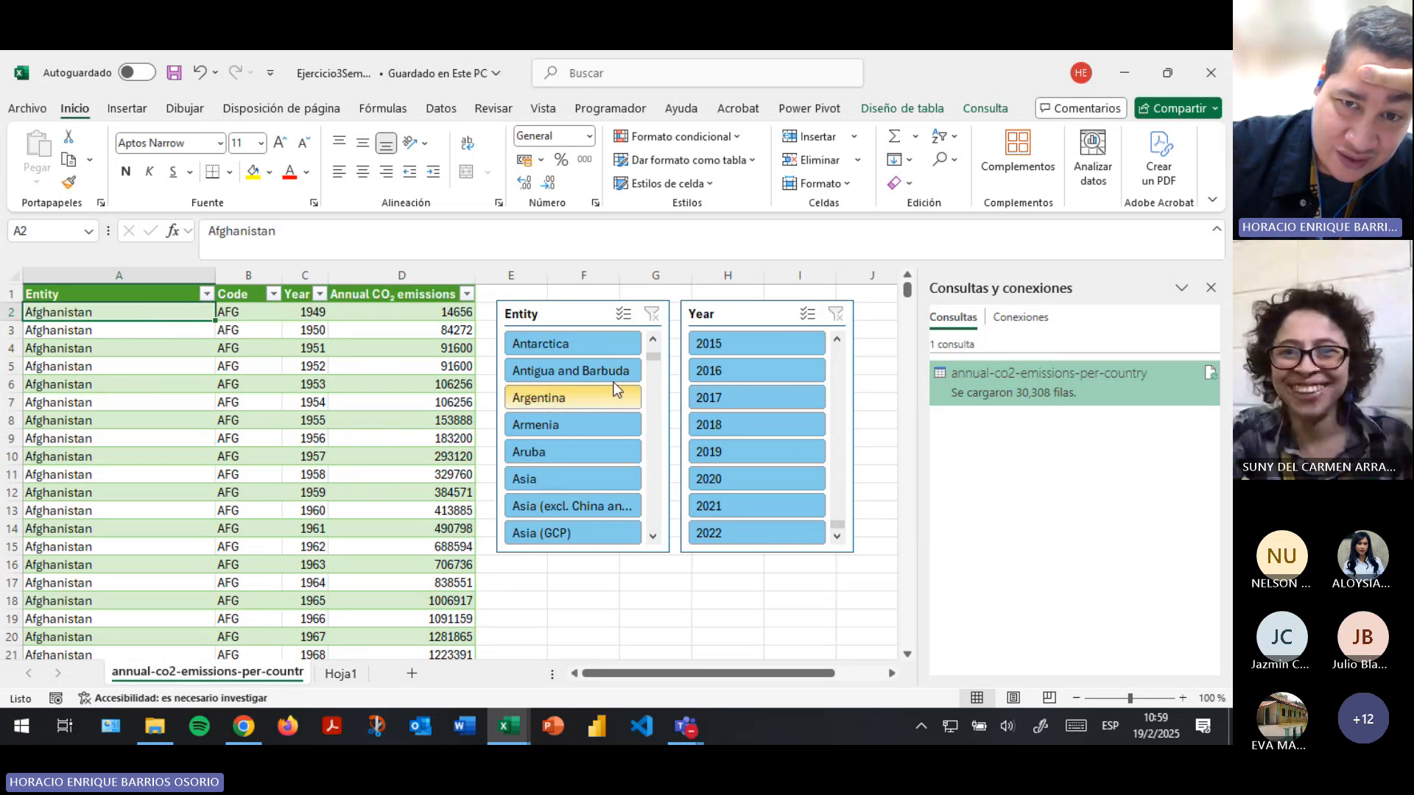
- Filter the table to Honduras with the Entity slicer
click(654, 315)
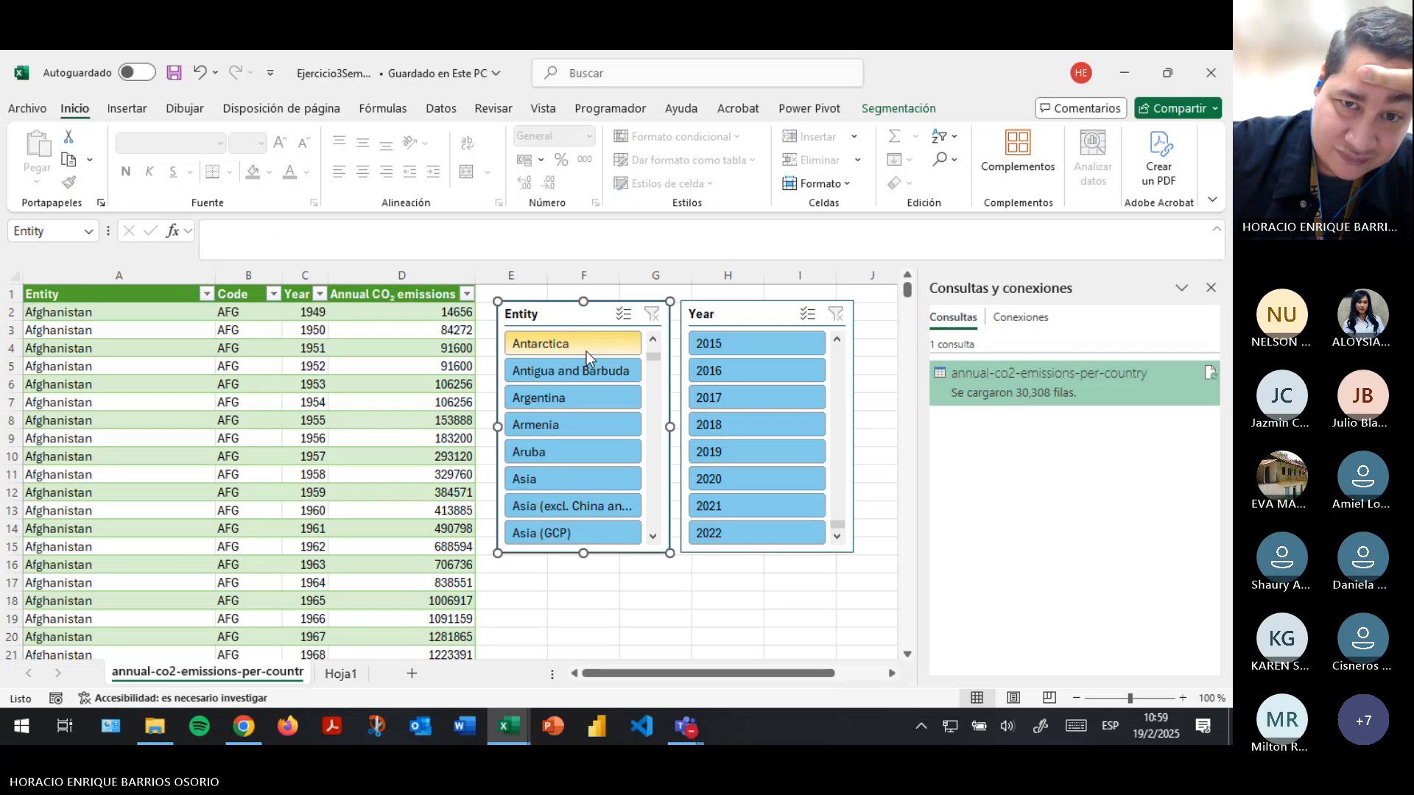
scroll(584, 489, down, 15)
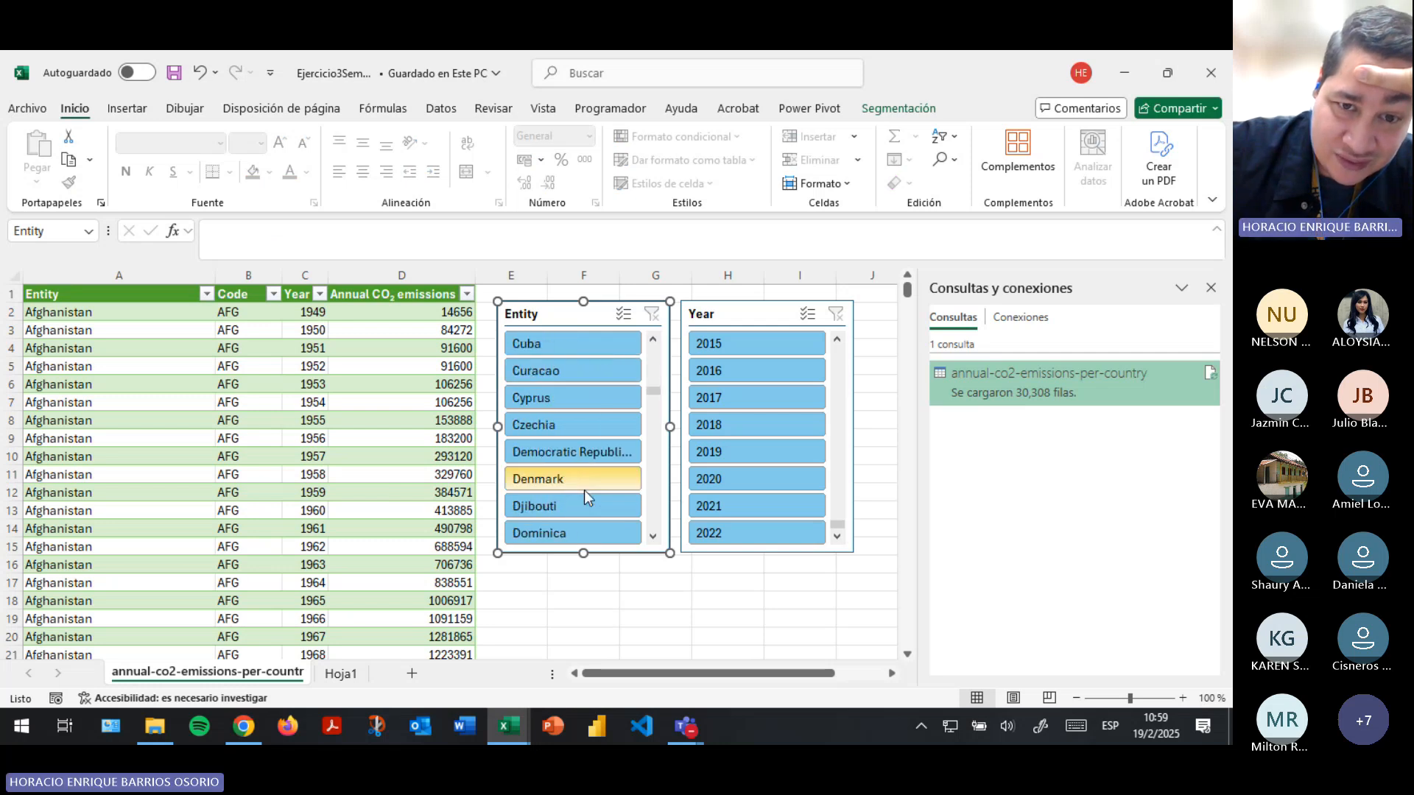
scroll(585, 489, down, 12)
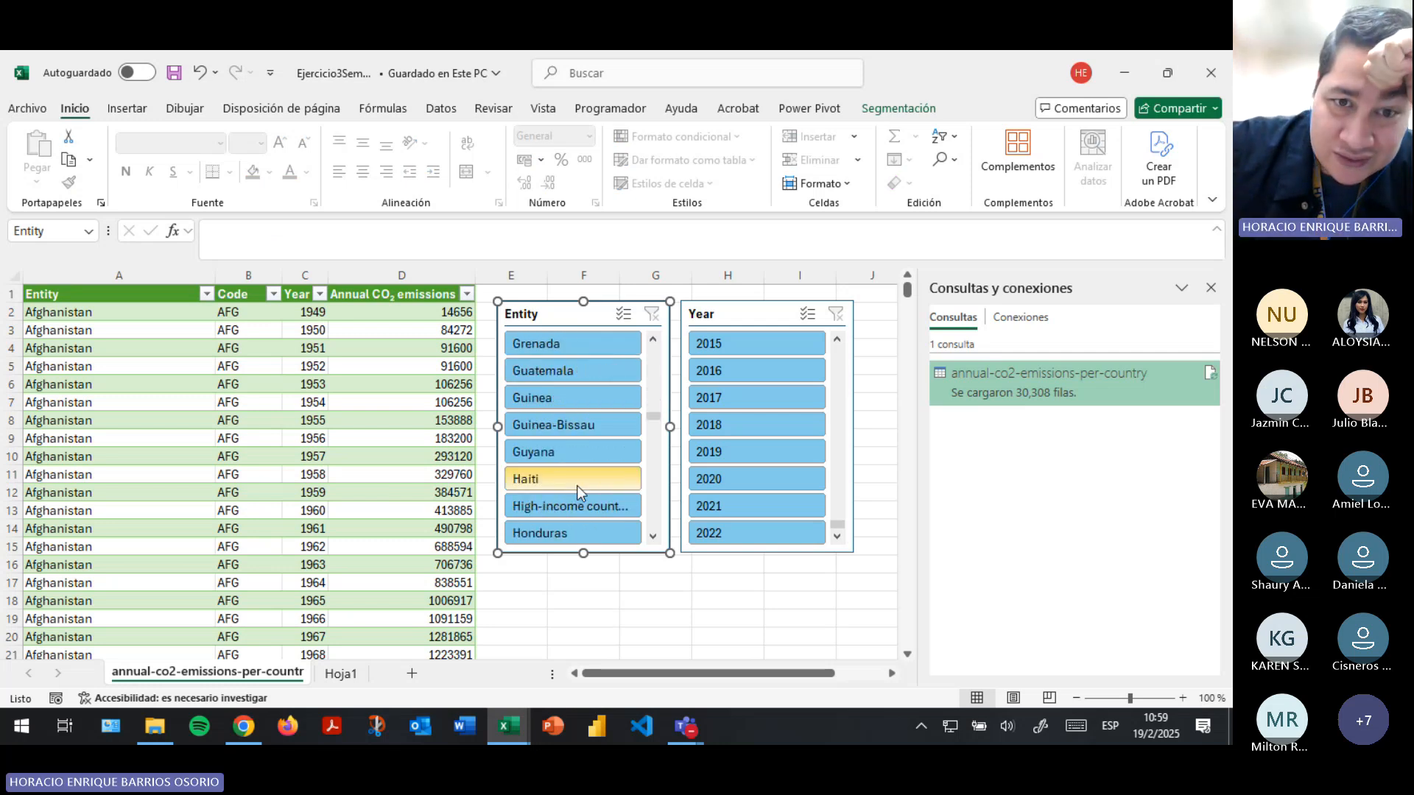
scroll(577, 484, down, 1)
click(572, 460)
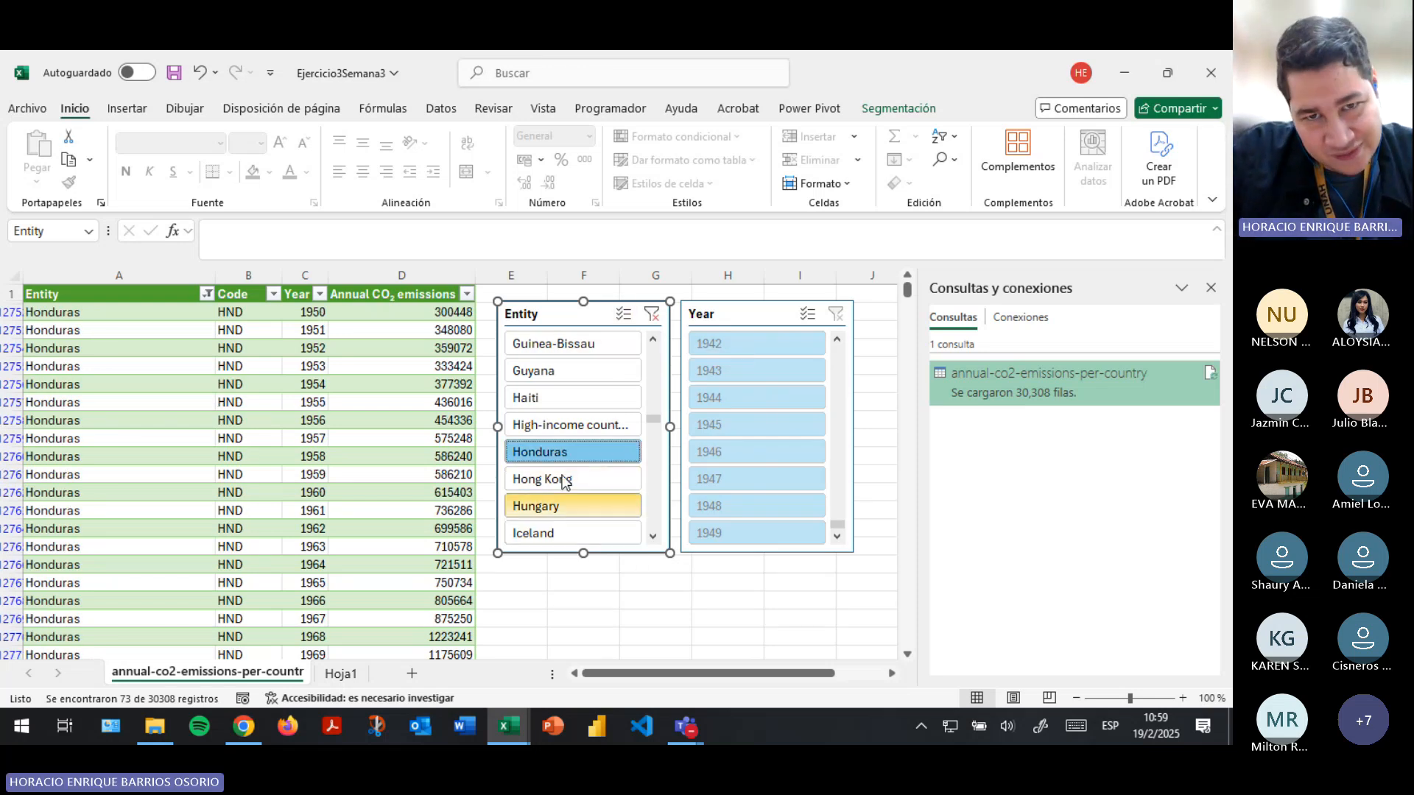
- Turn on multiple selection in the Entity slicer and add Costa Rica and El Salvador to the filter
click(625, 316)
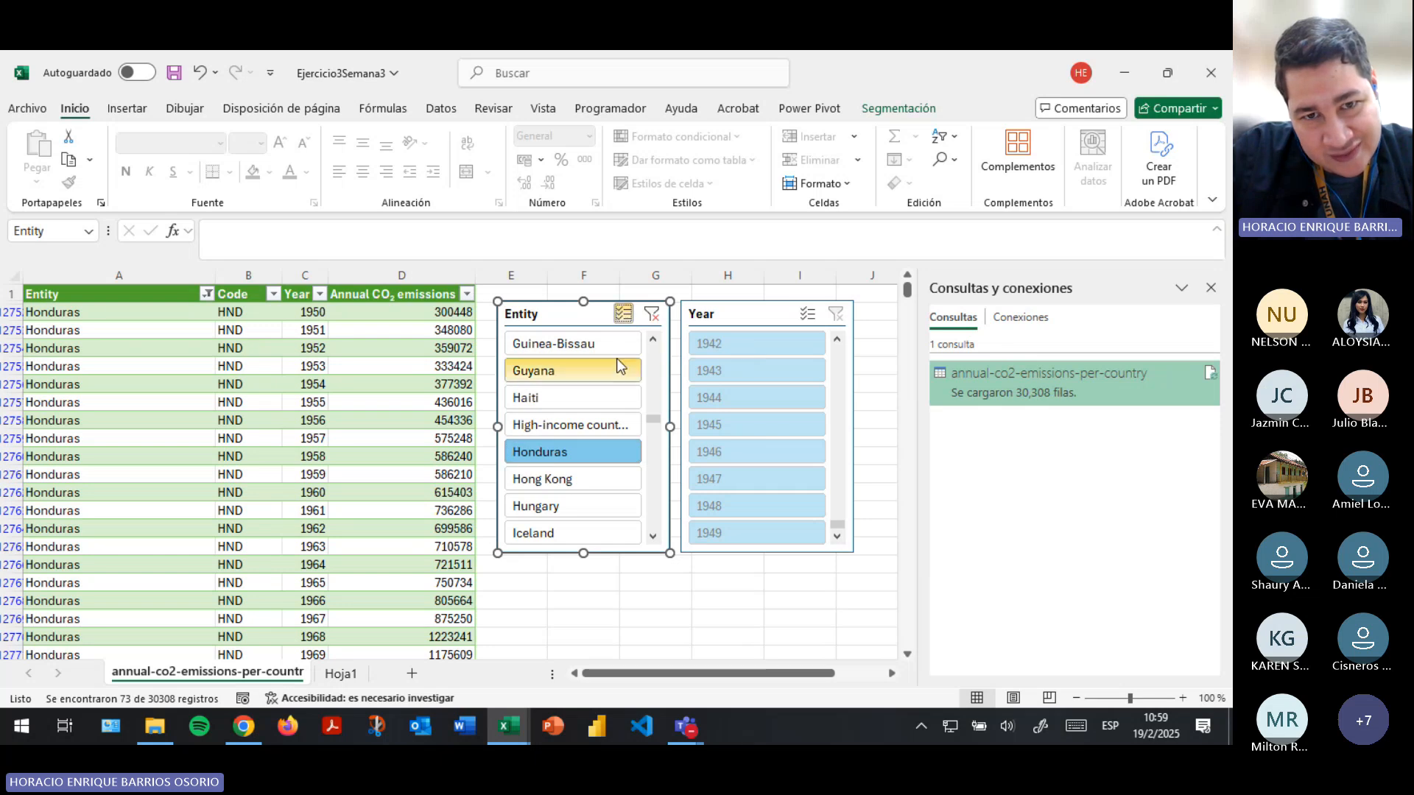
scroll(585, 456, up, 15)
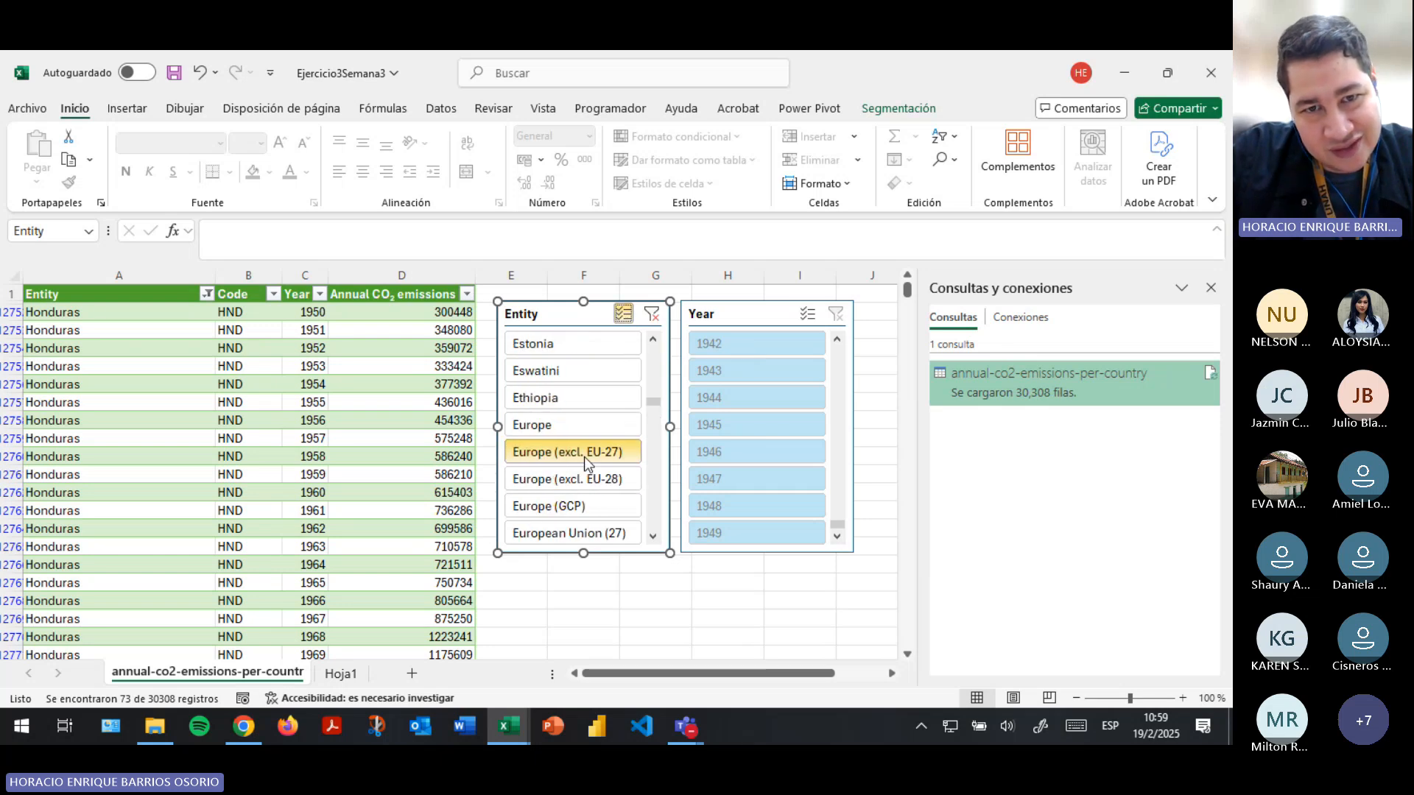
scroll(585, 457, up, 1)
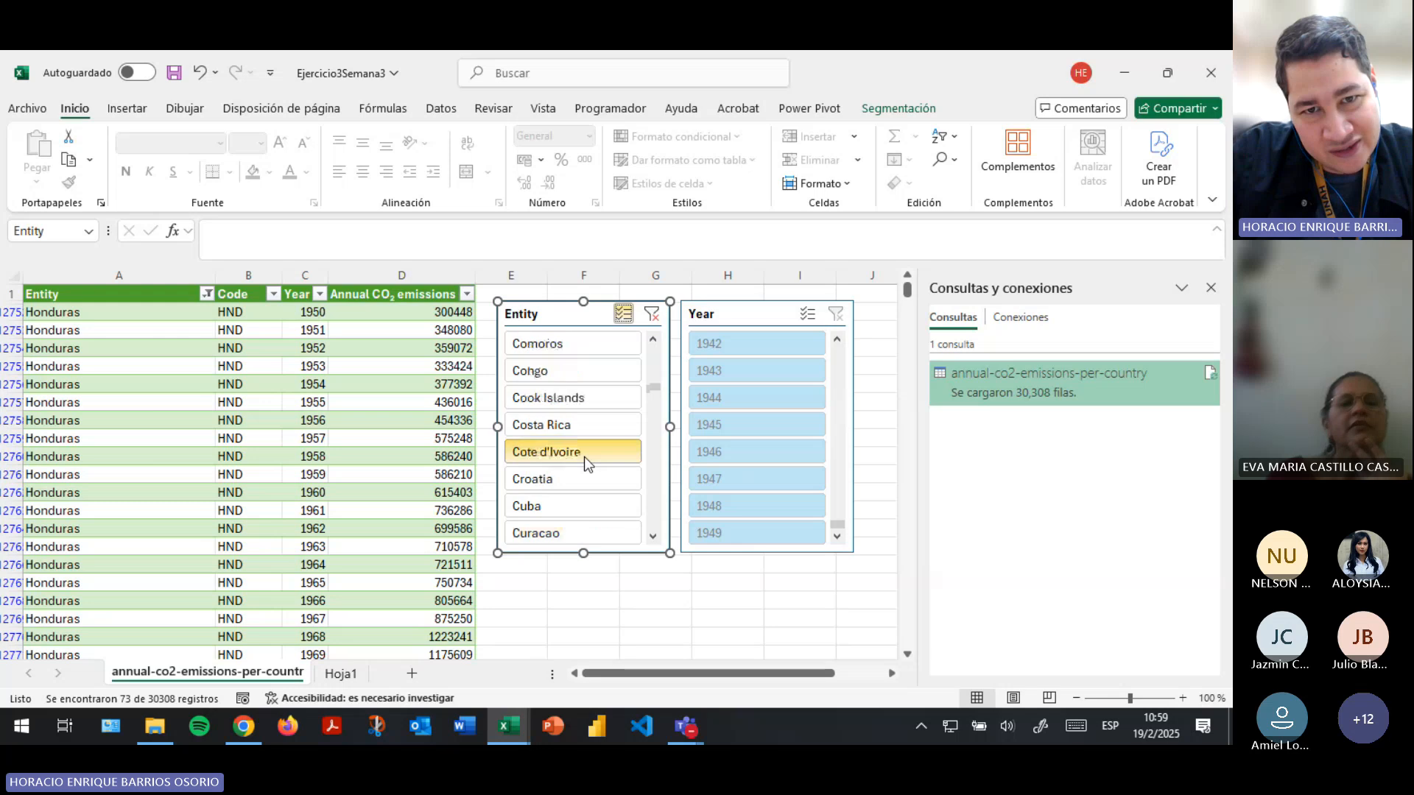
click(579, 425)
scroll(586, 449, up, 5)
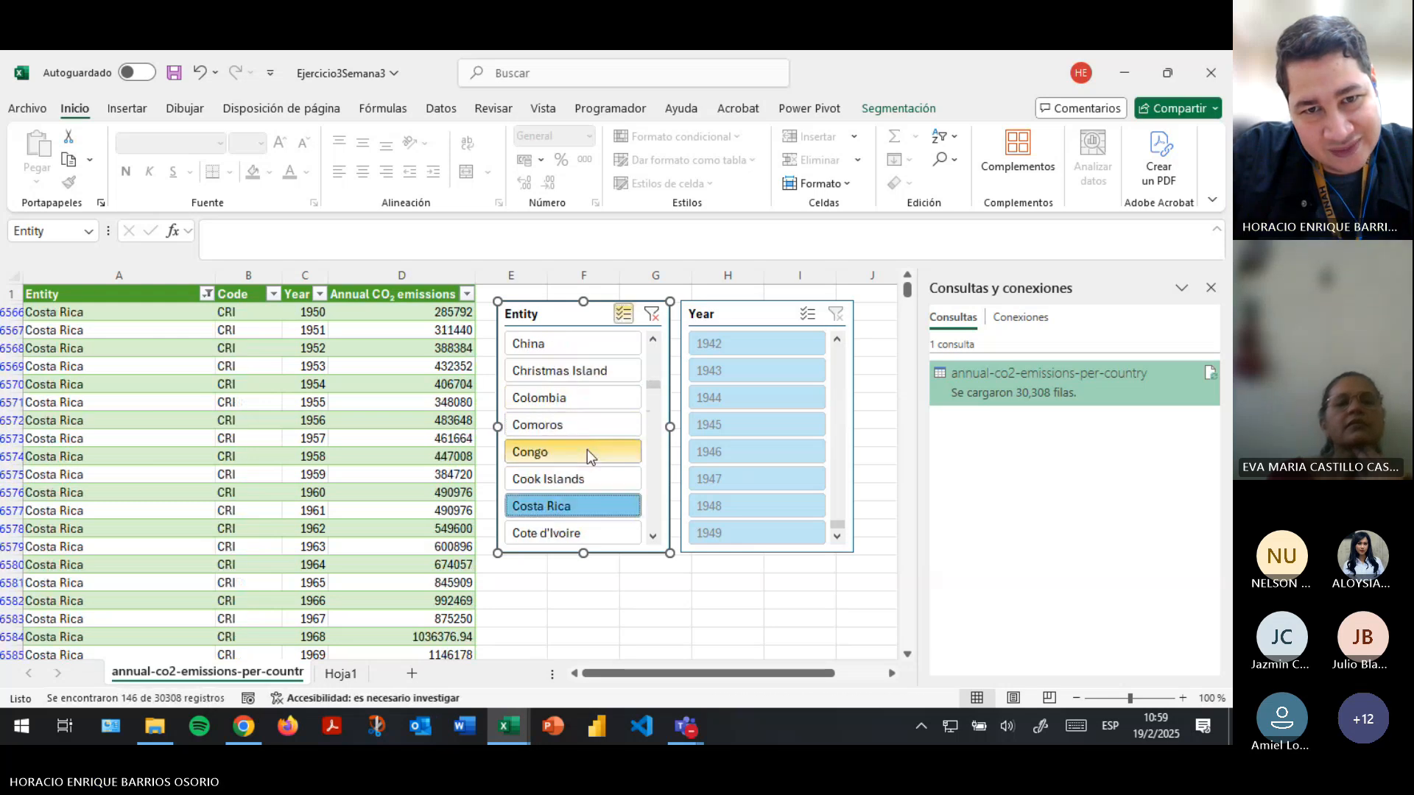
scroll(586, 450, down, 13)
scroll(582, 453, up, 2)
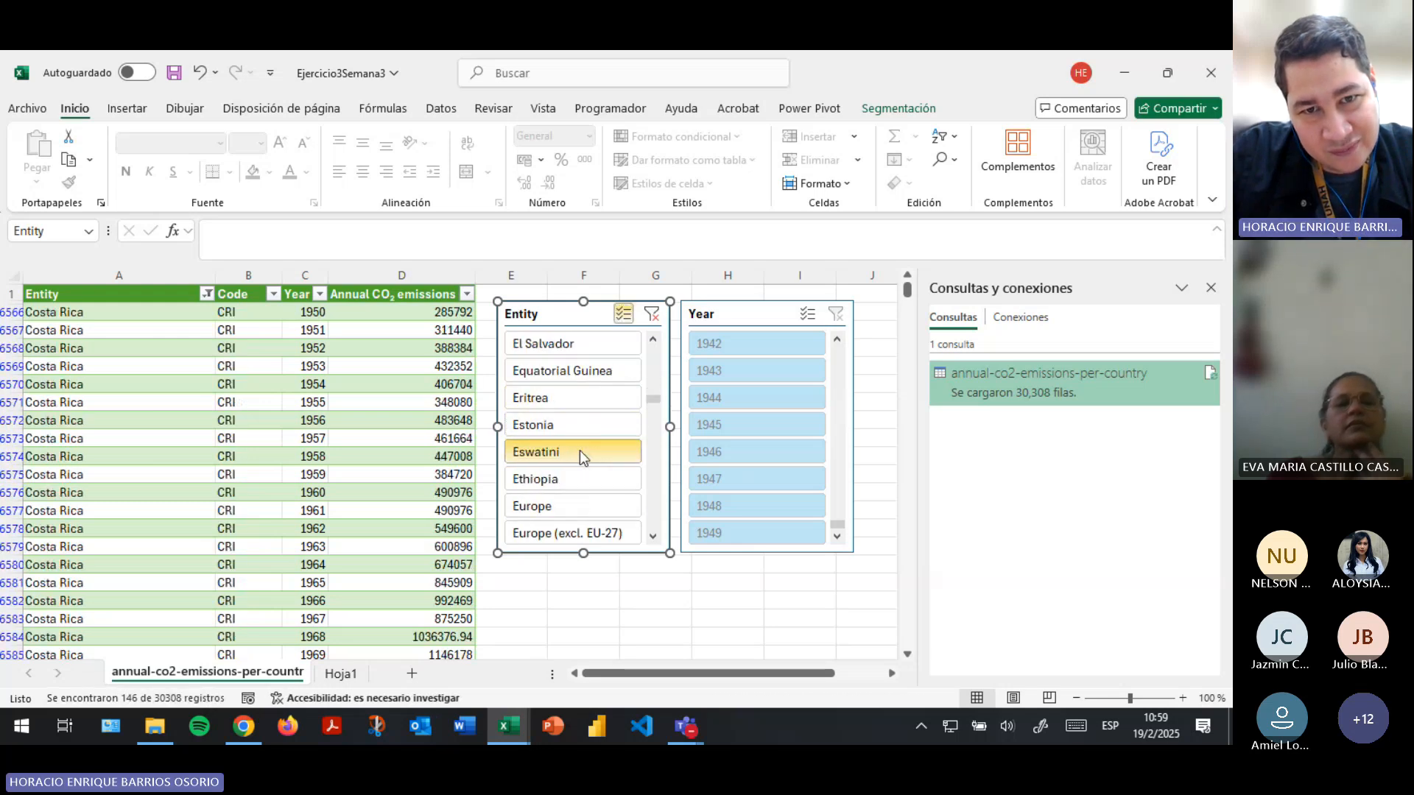
click(584, 345)
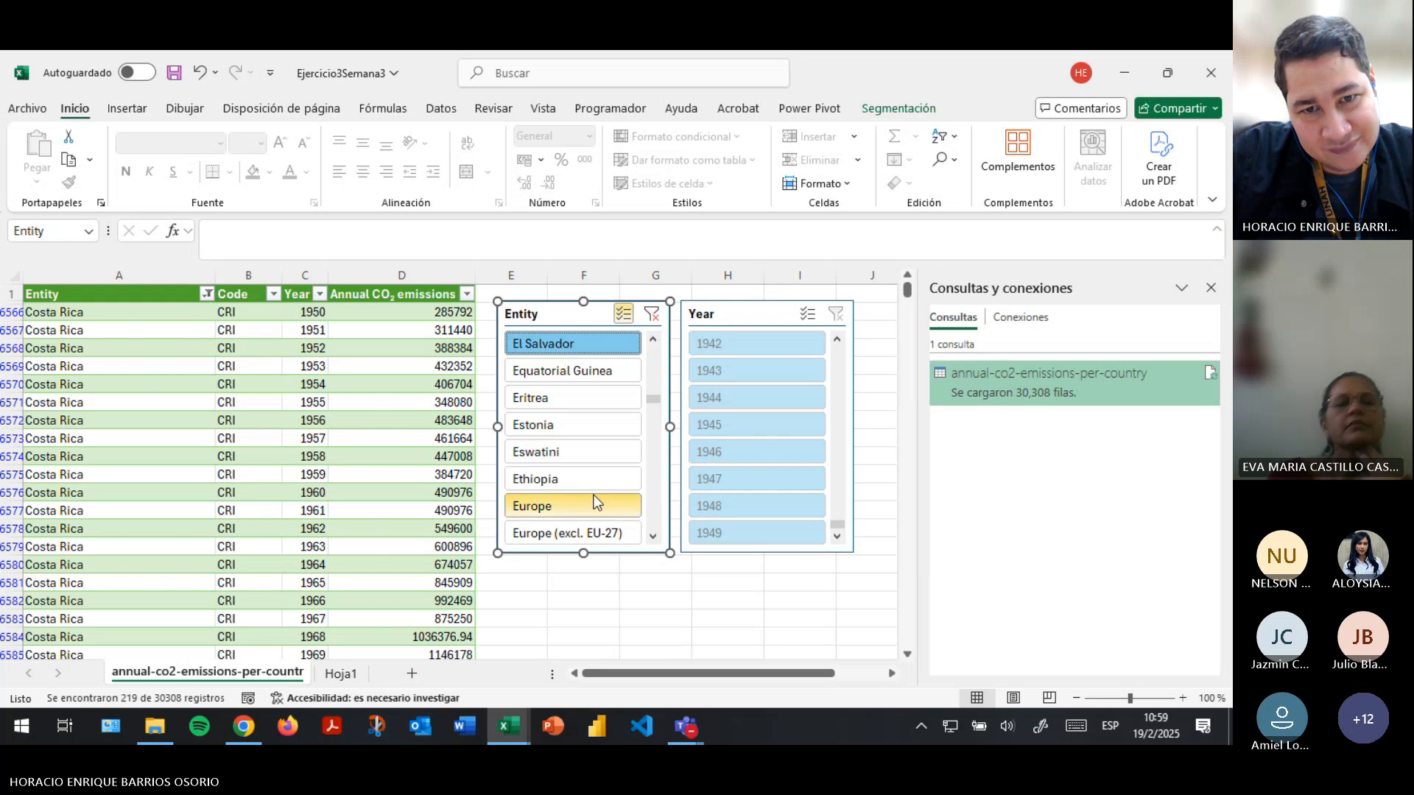
- Add Nicaragua and Guatemala to the entities selected in the Entity slicer
scroll(593, 499, down, 13)
scroll(595, 502, down, 10)
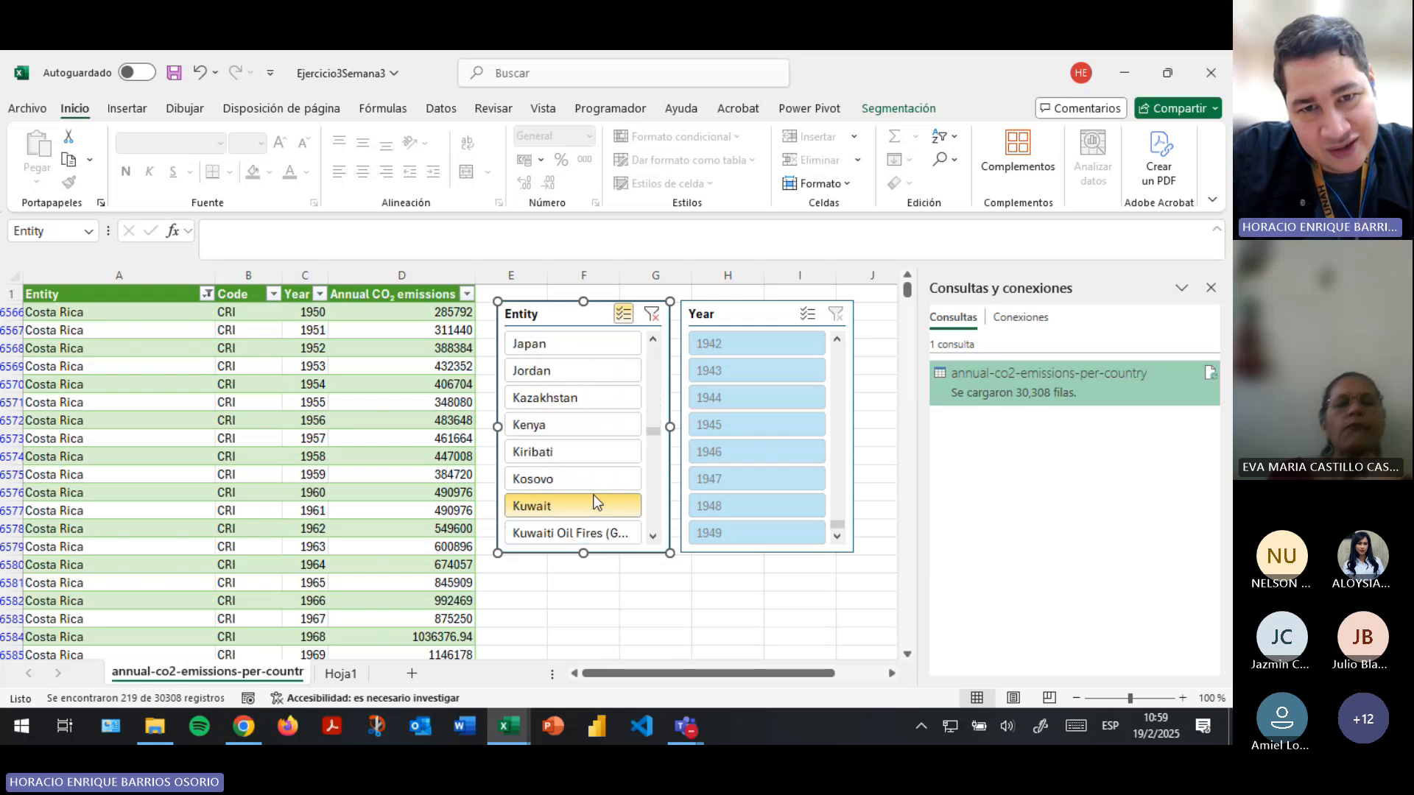
scroll(591, 499, down, 5)
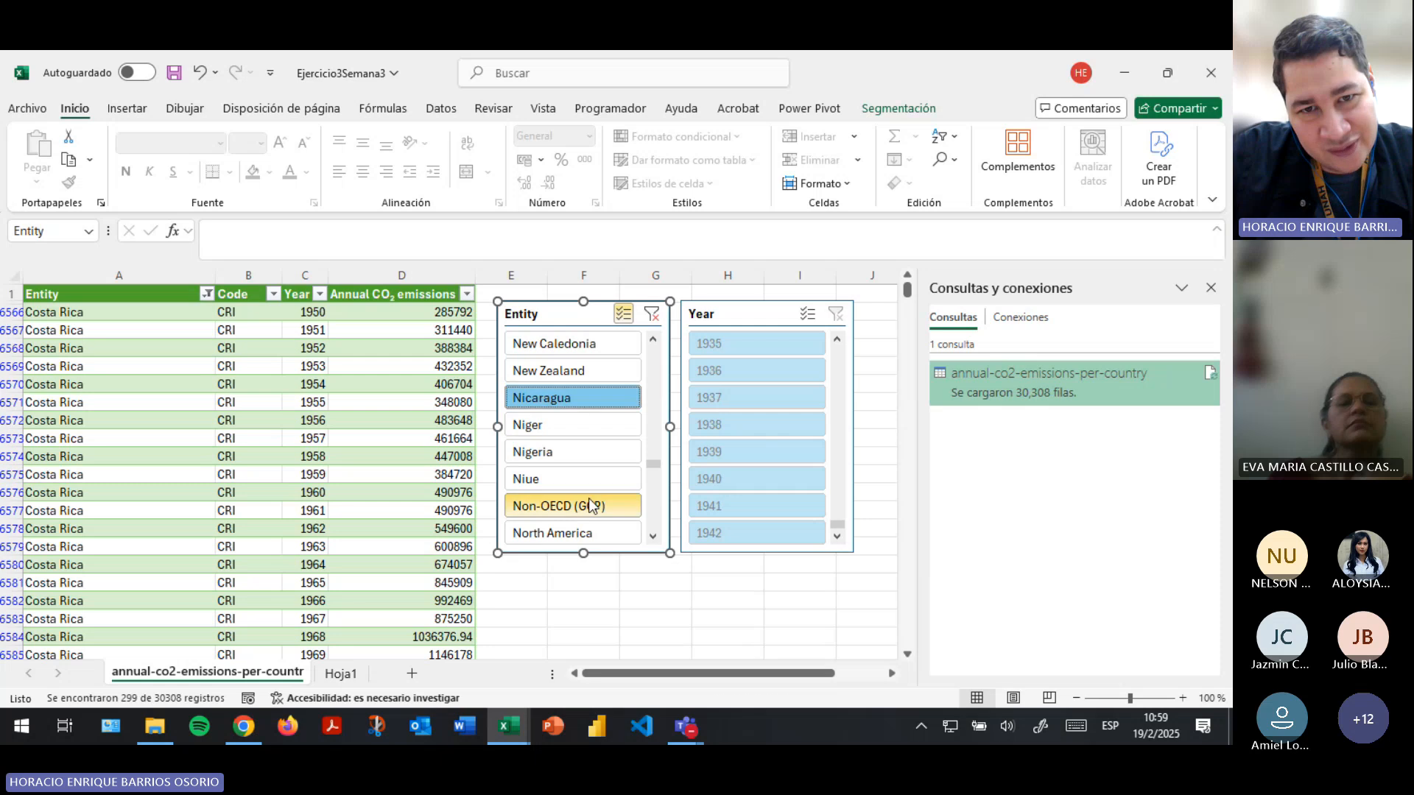
scroll(589, 498, up, 20)
scroll(586, 500, down, 3)
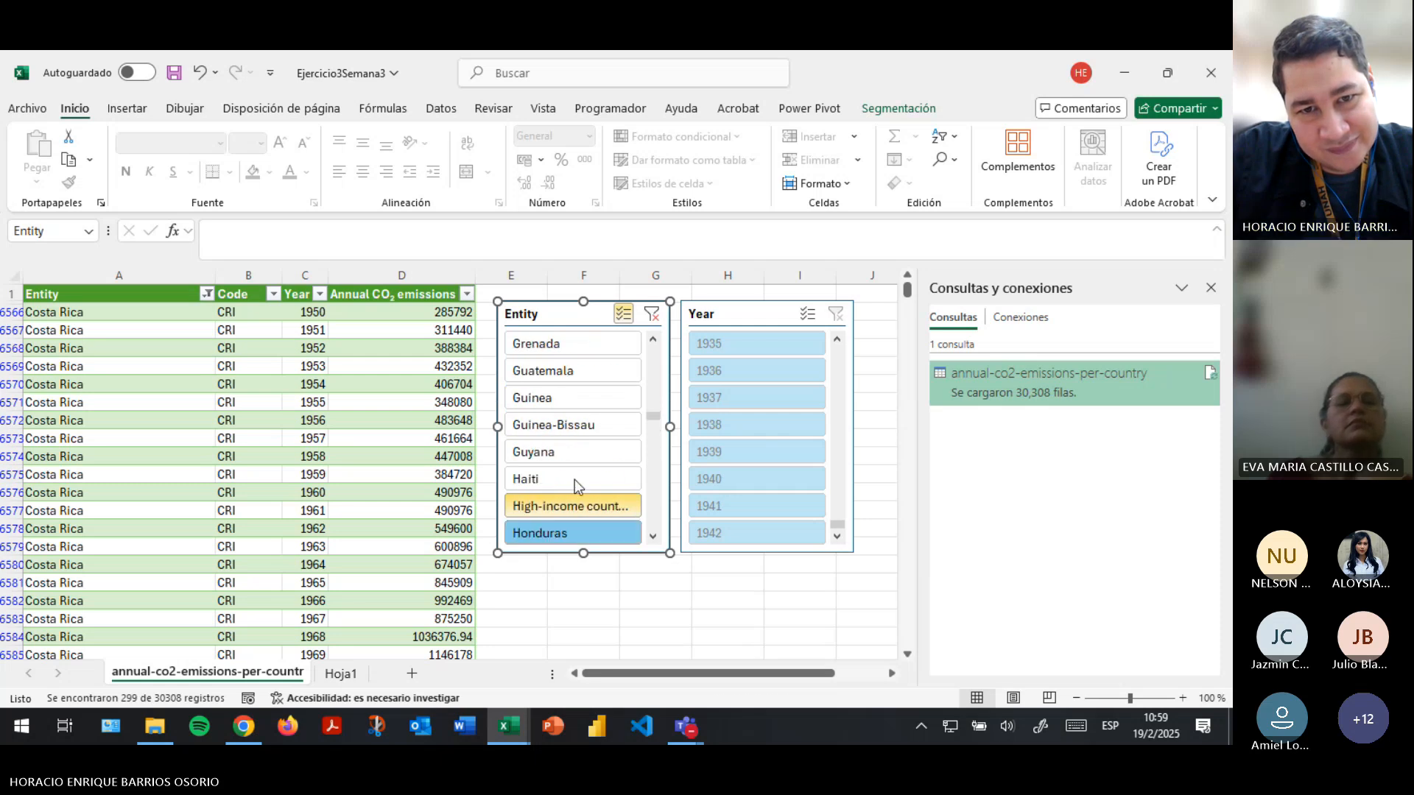
click(574, 377)
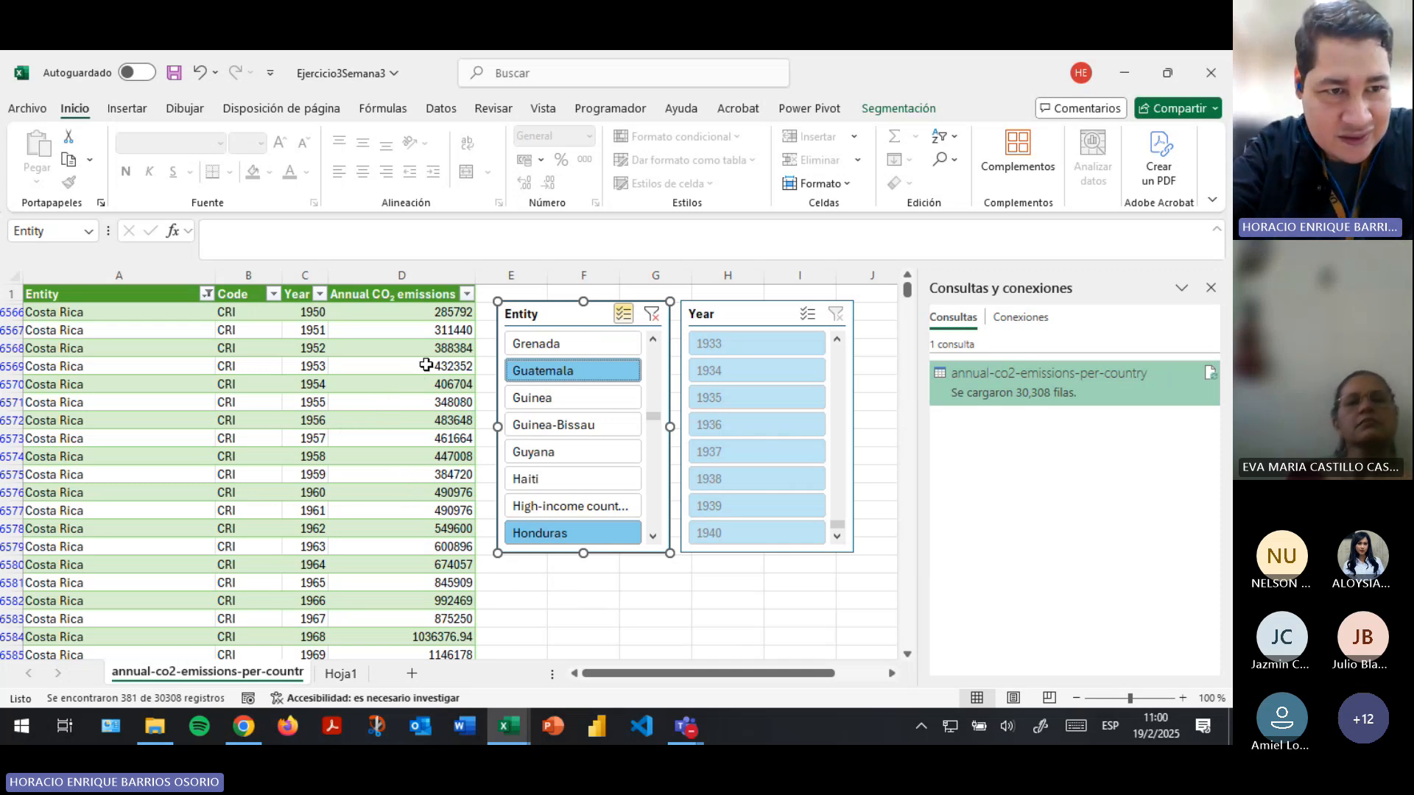
- Look through the filtered table to review the records of each selected Central American country
click(129, 310)
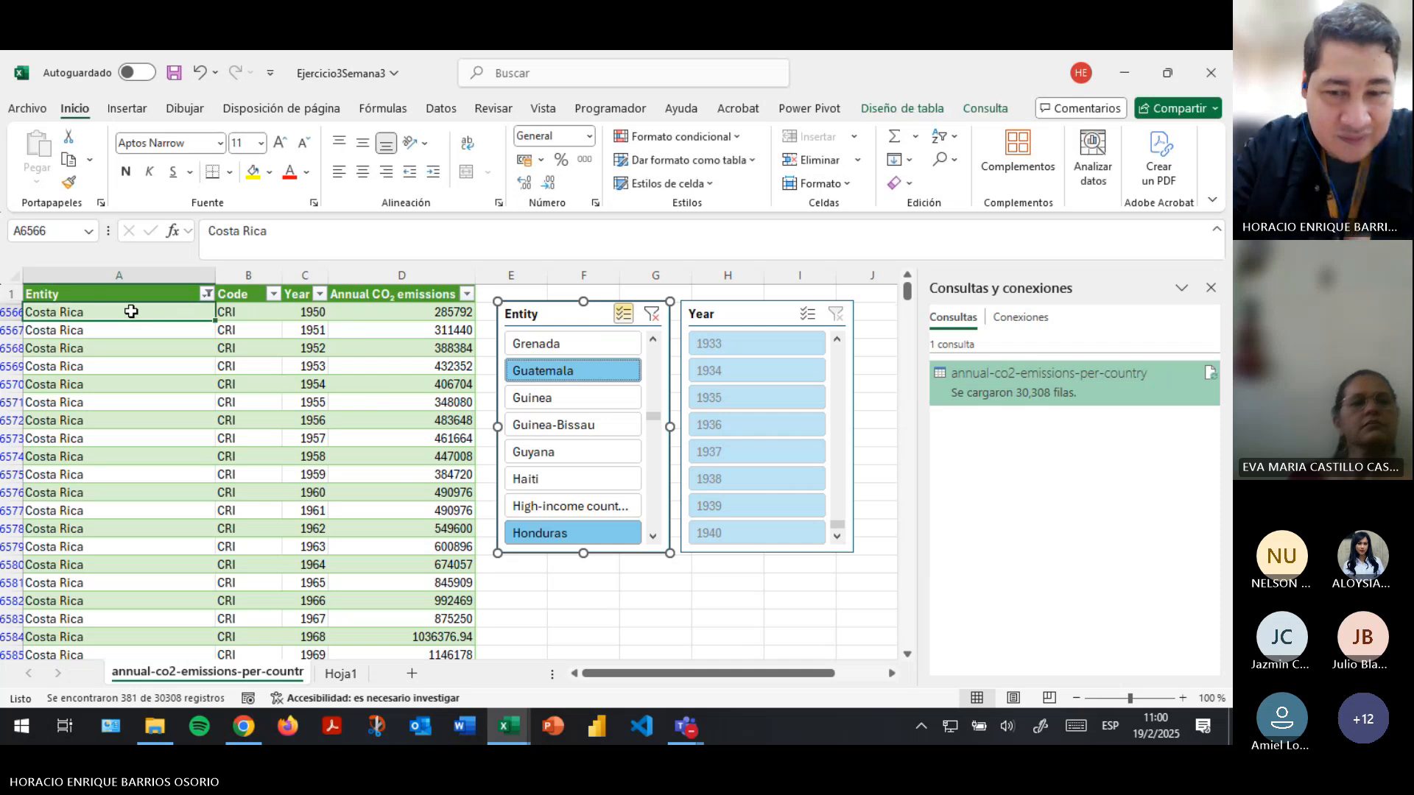
key(ctrl+Down)
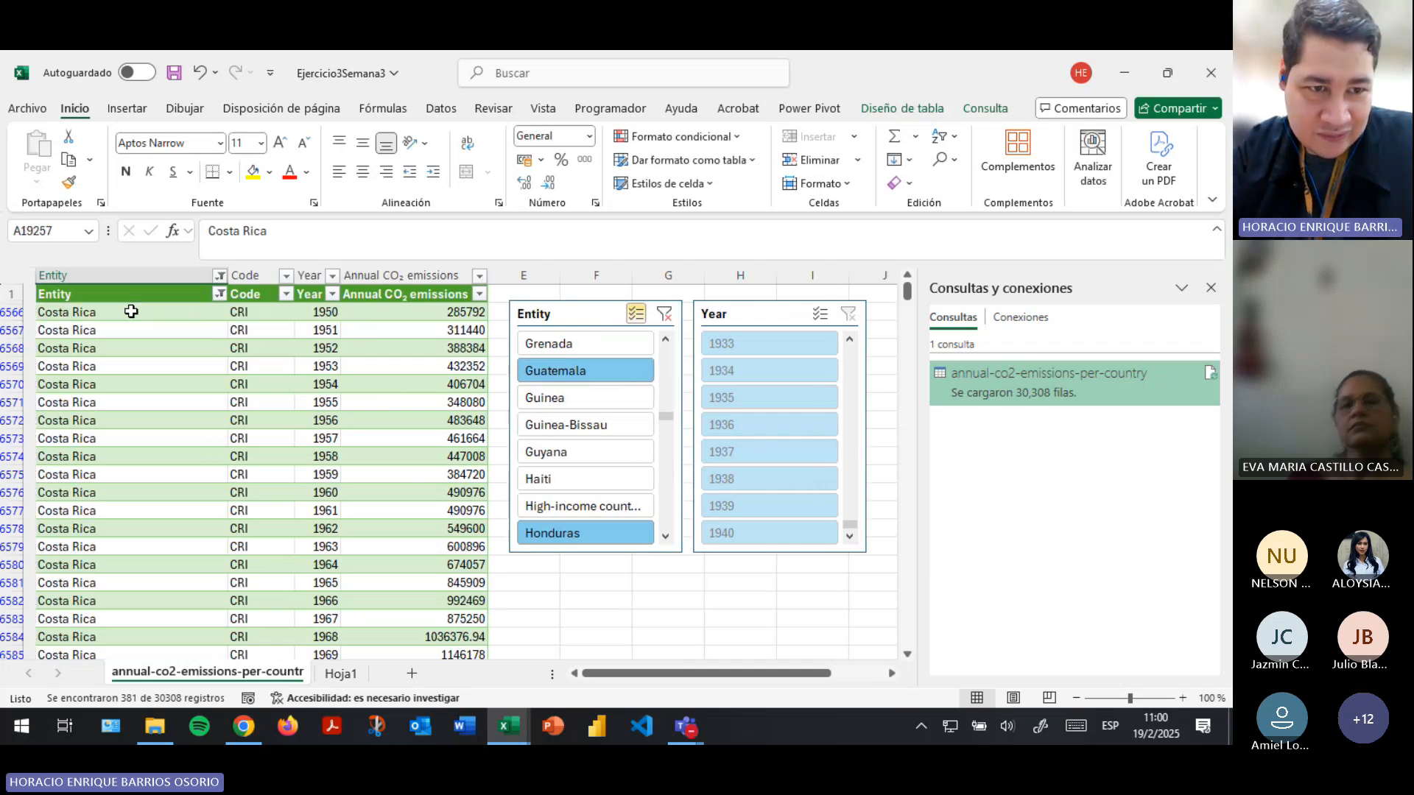
key(ctrl+Up)
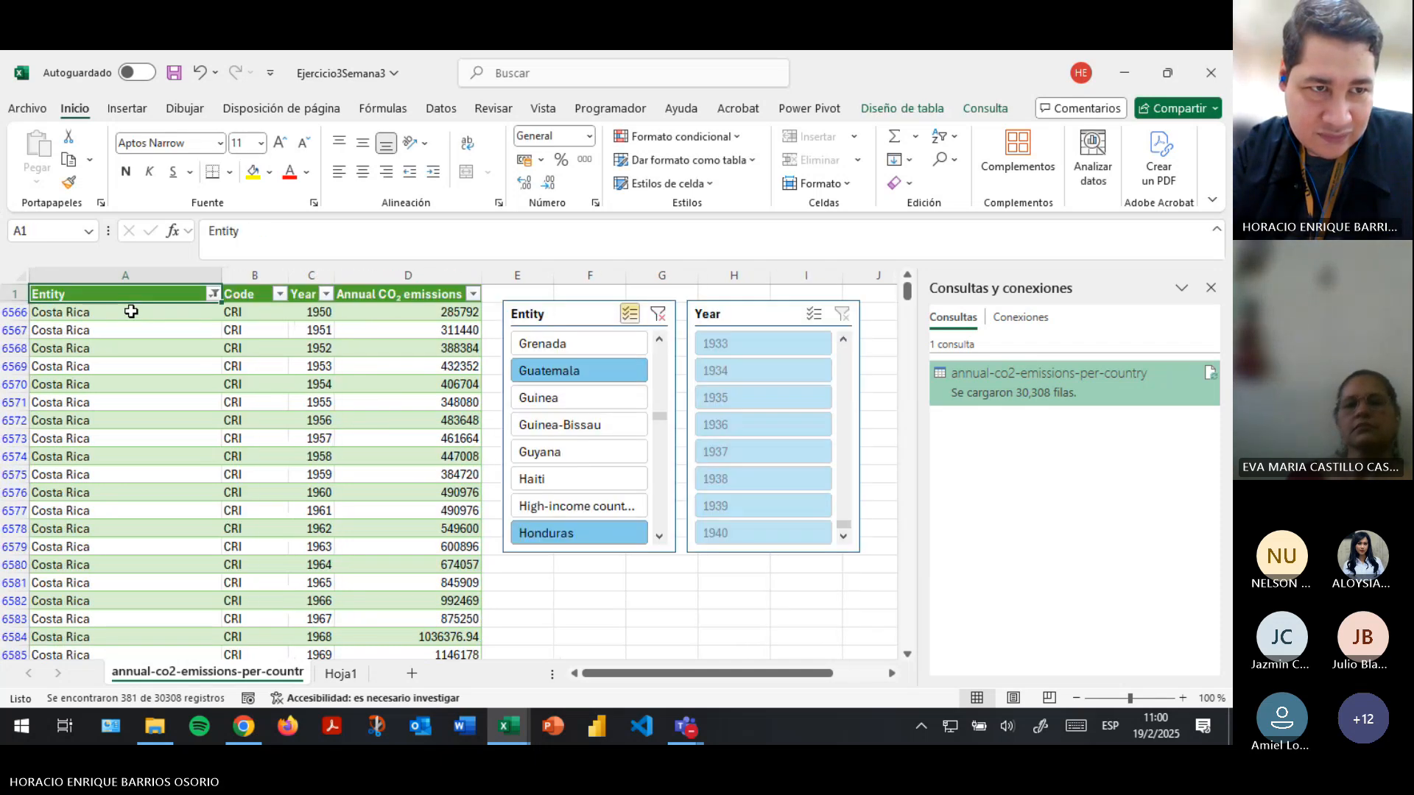
click(131, 312)
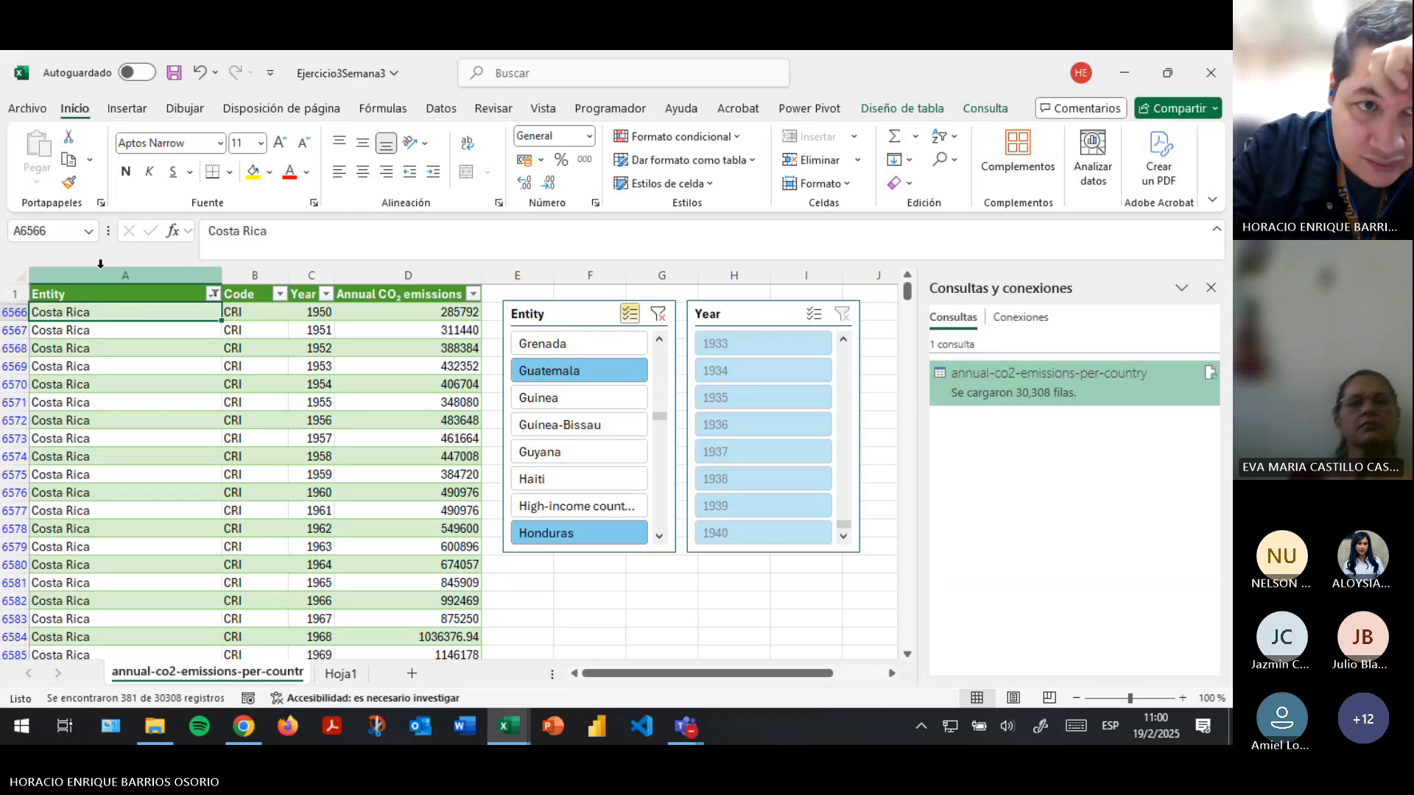
scroll(181, 433, down, 20)
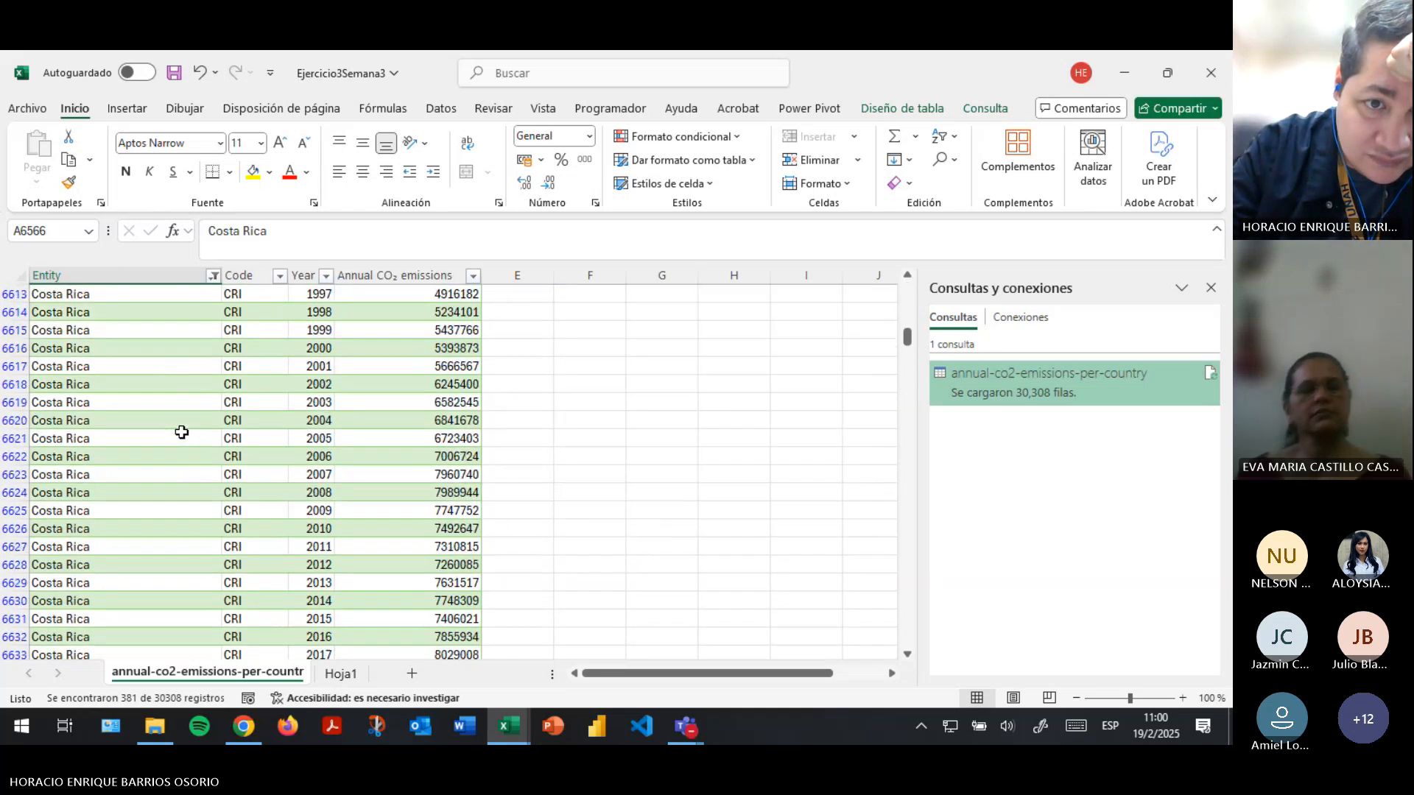
scroll(181, 434, down, 20)
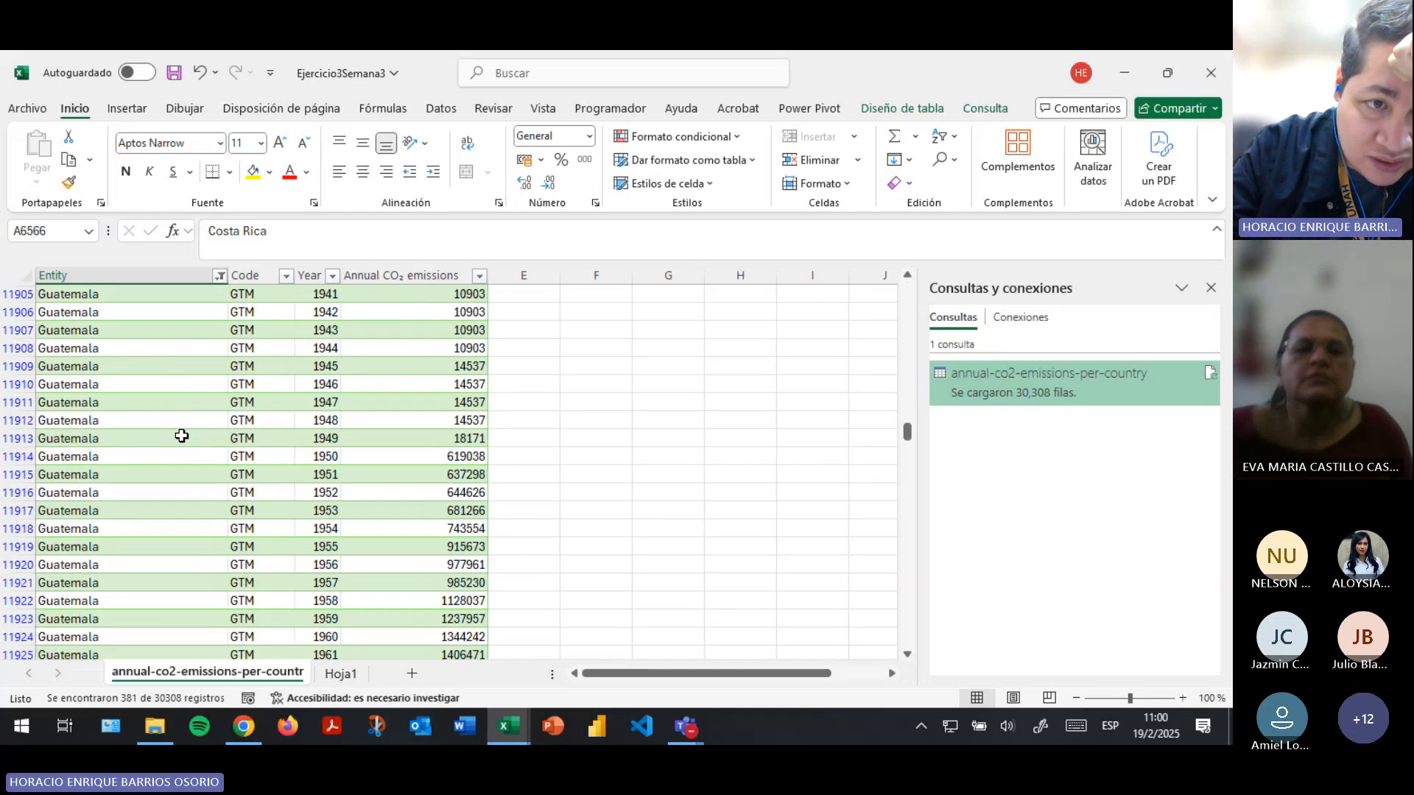
scroll(187, 442, down, 20)
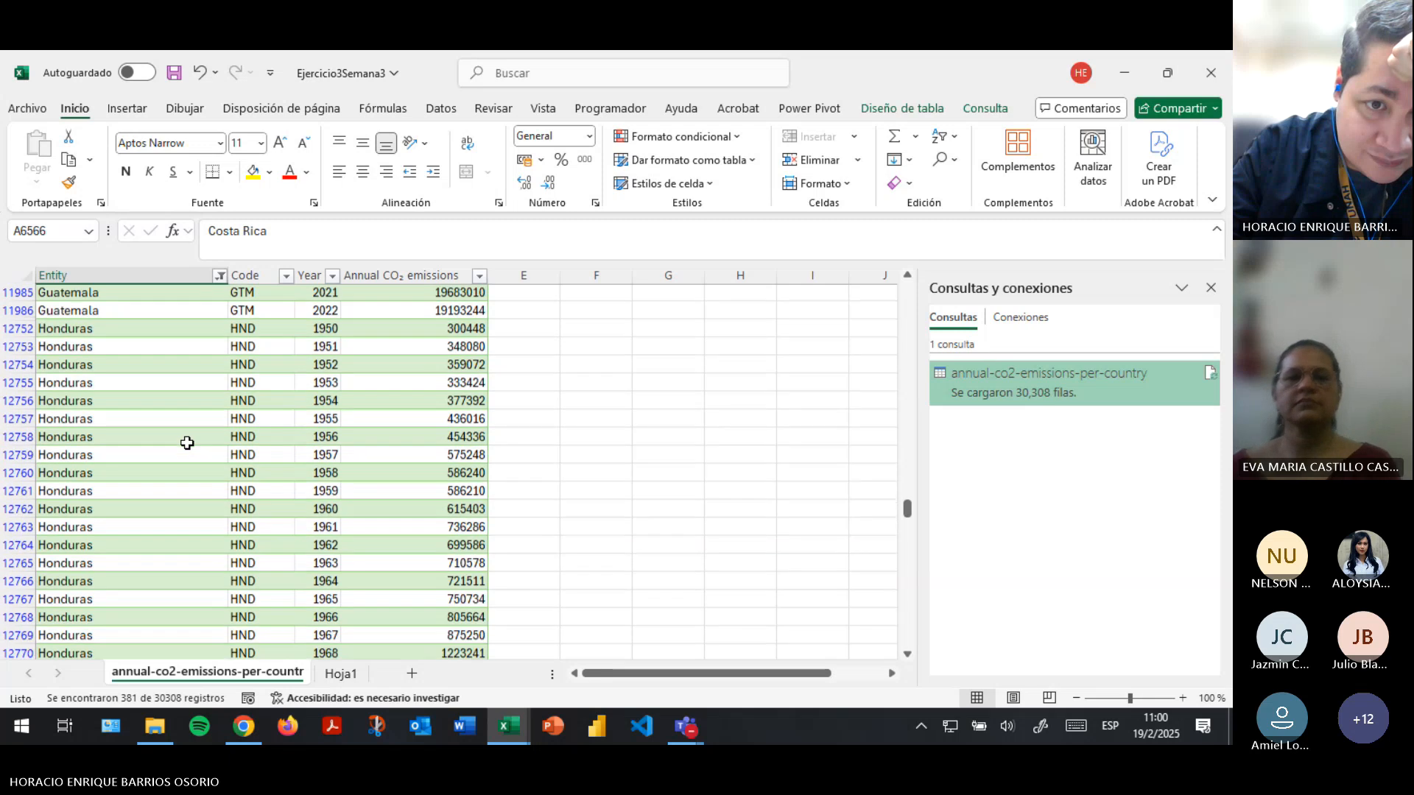
scroll(187, 443, down, 2)
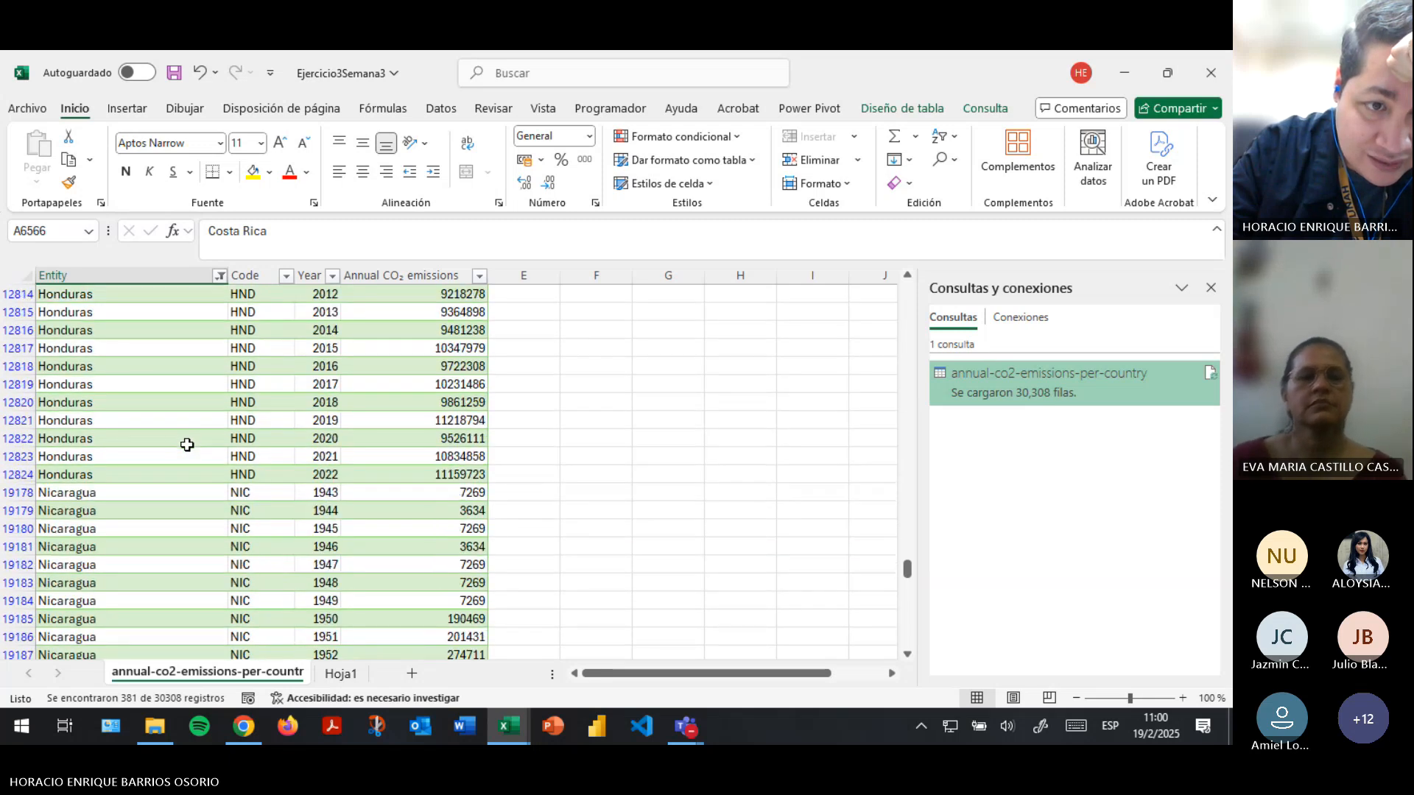
drag(908, 568, 909, 290)
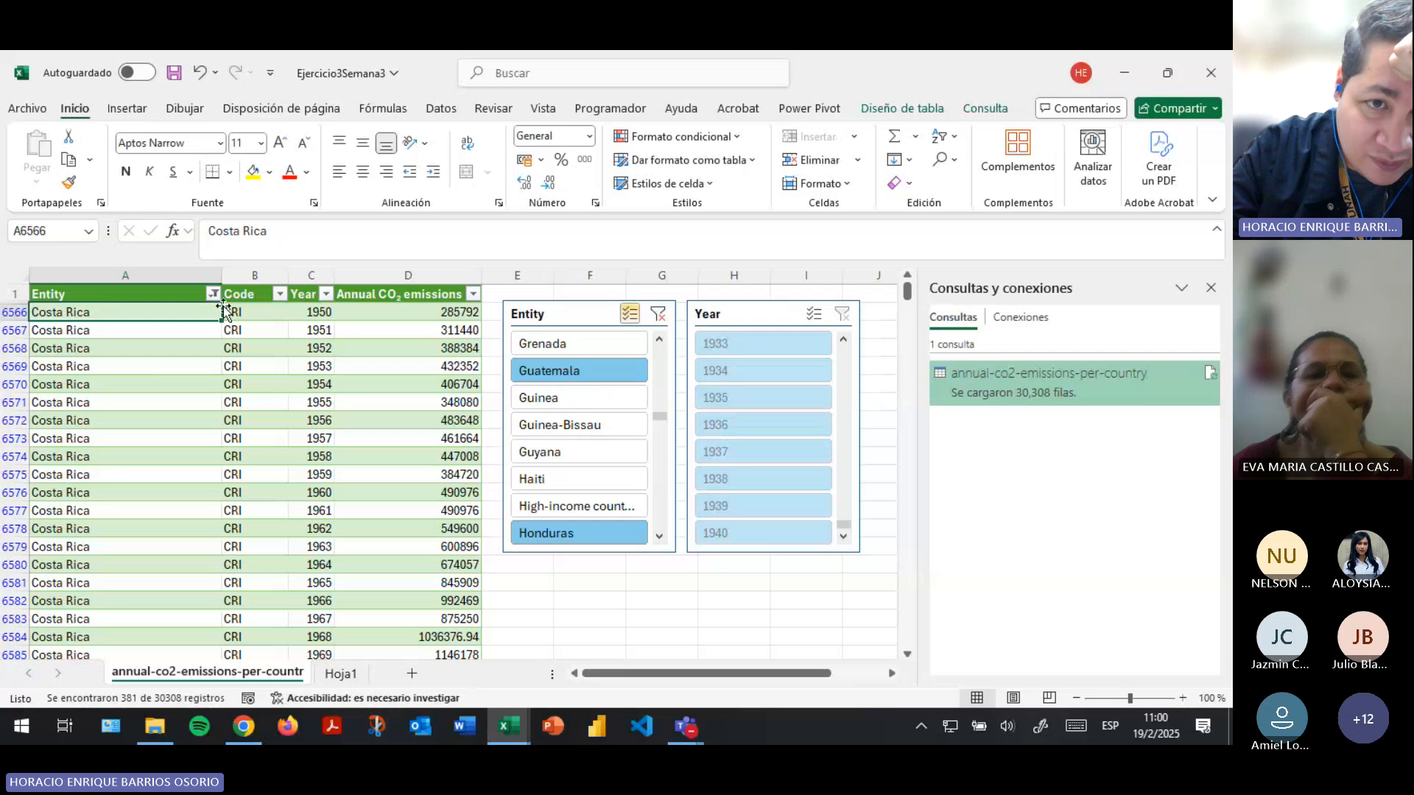
- Check the first recorded year for Costa Rica, El Salvador, Guatemala, Honduras and Nicaragua in the filtered table
click(317, 311)
scroll(314, 521, down, 18)
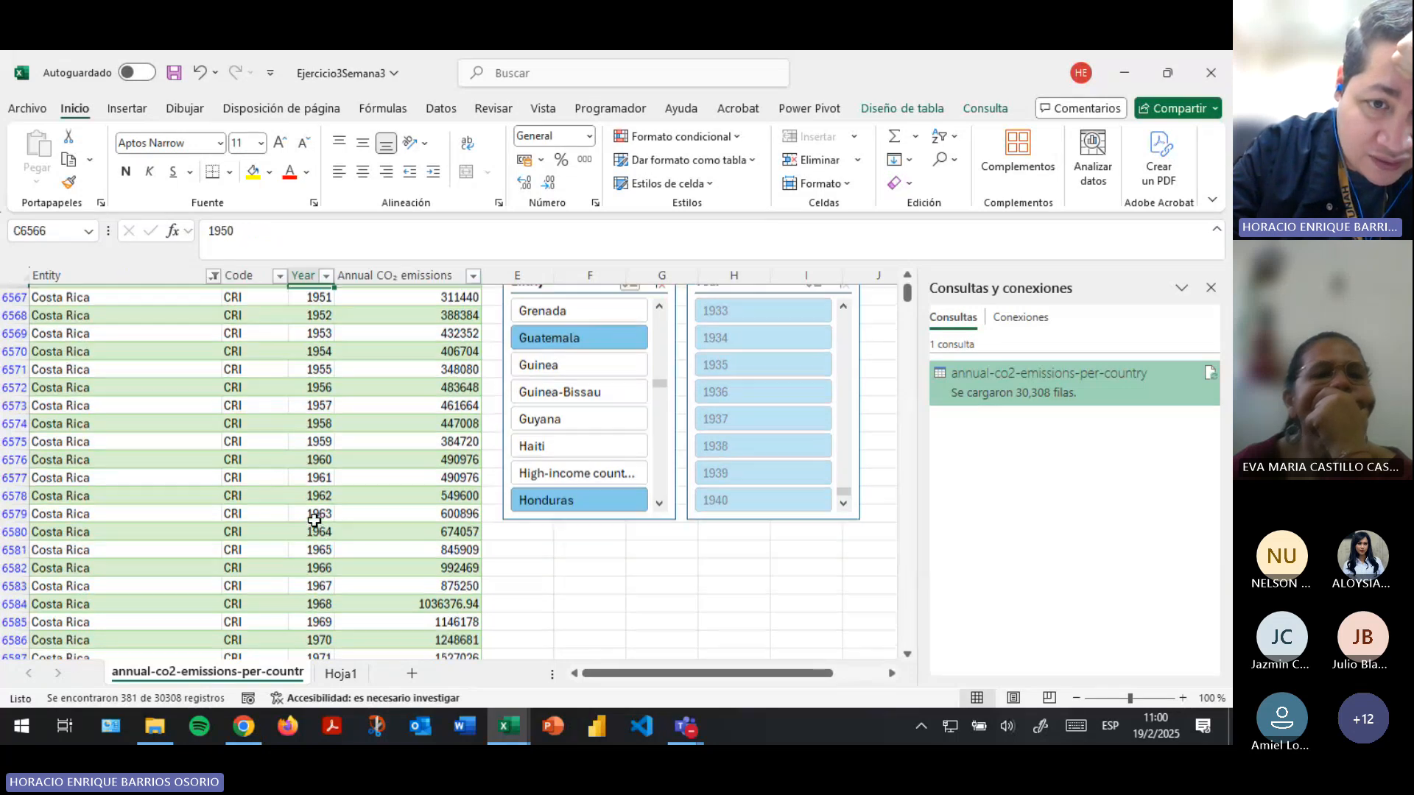
scroll(316, 508, down, 7)
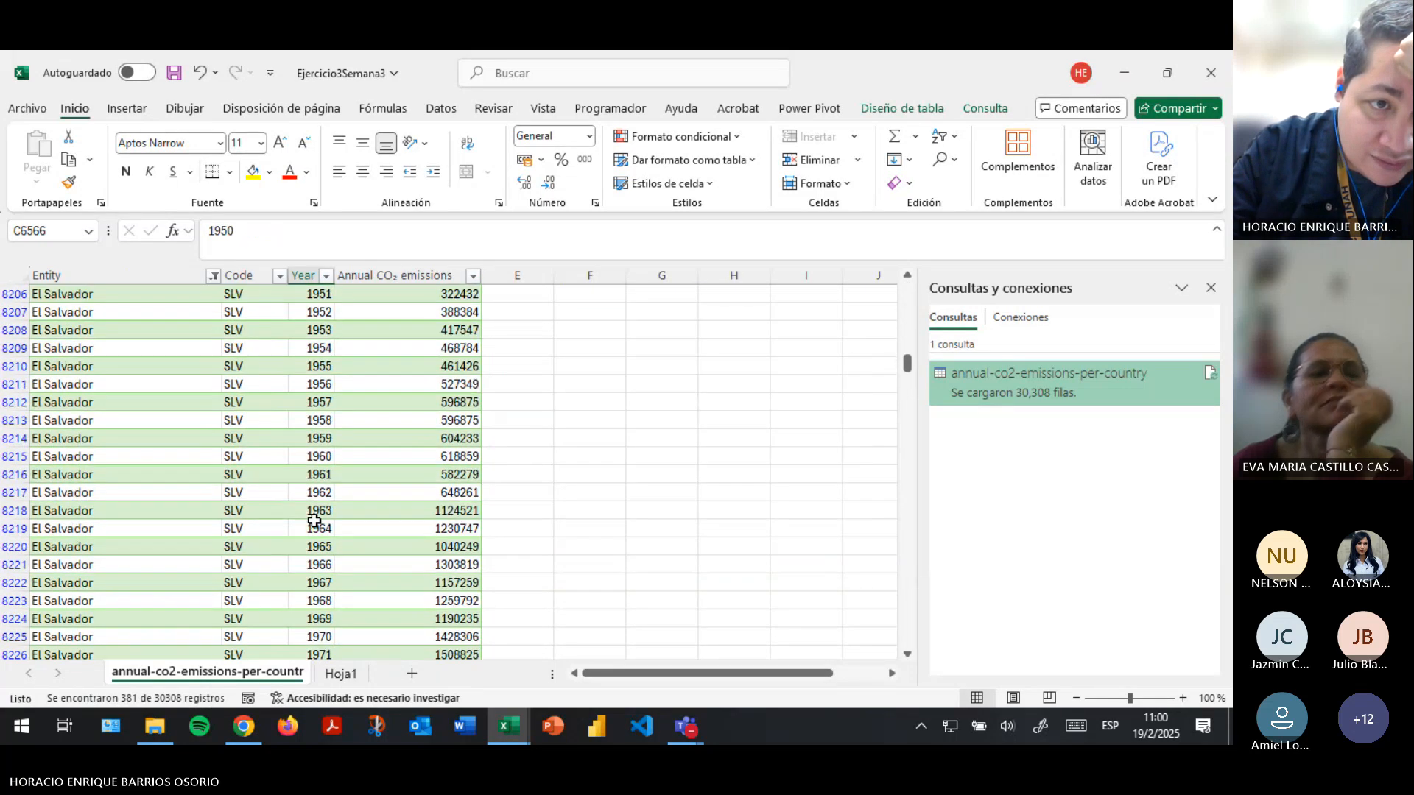
scroll(322, 467, up, 2)
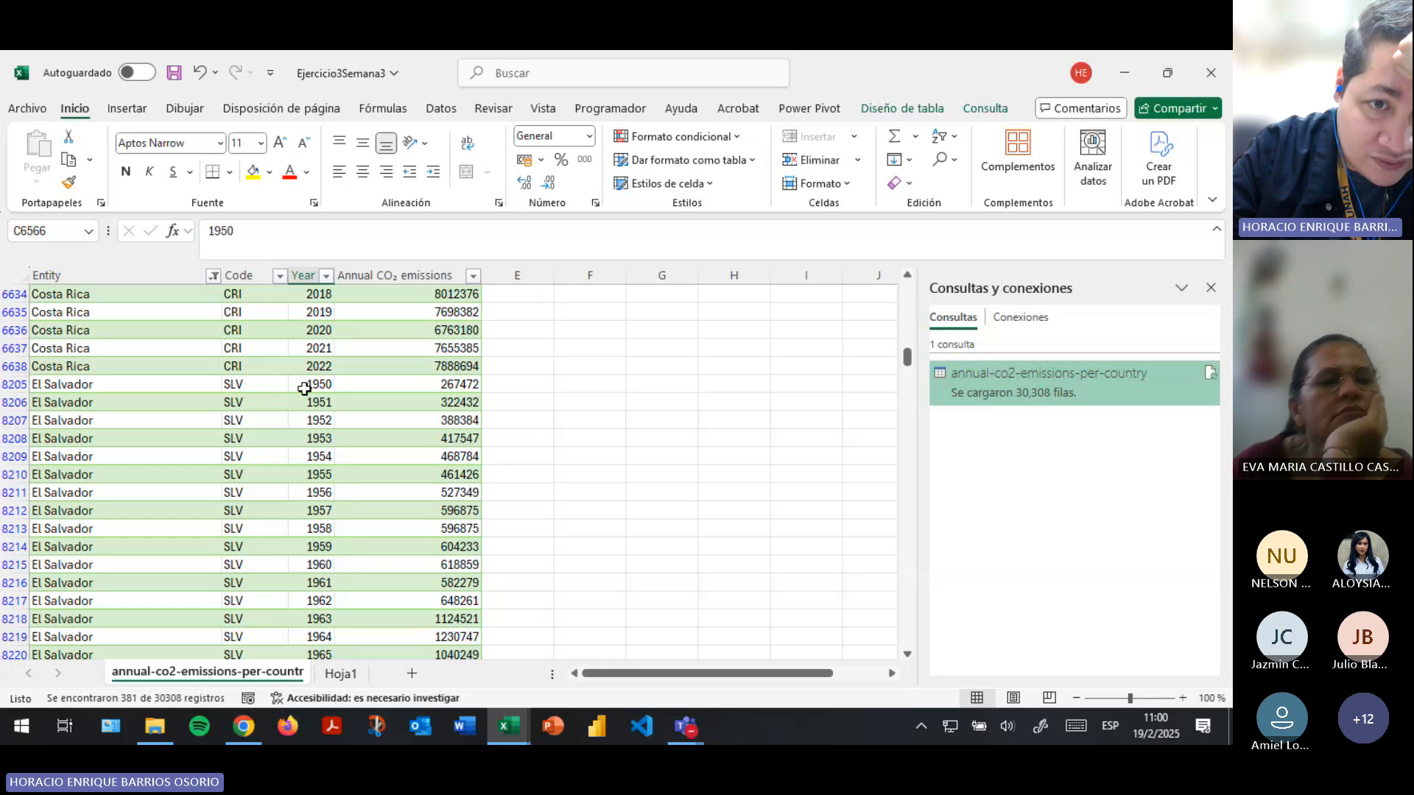
click(304, 385)
scroll(317, 442, down, 20)
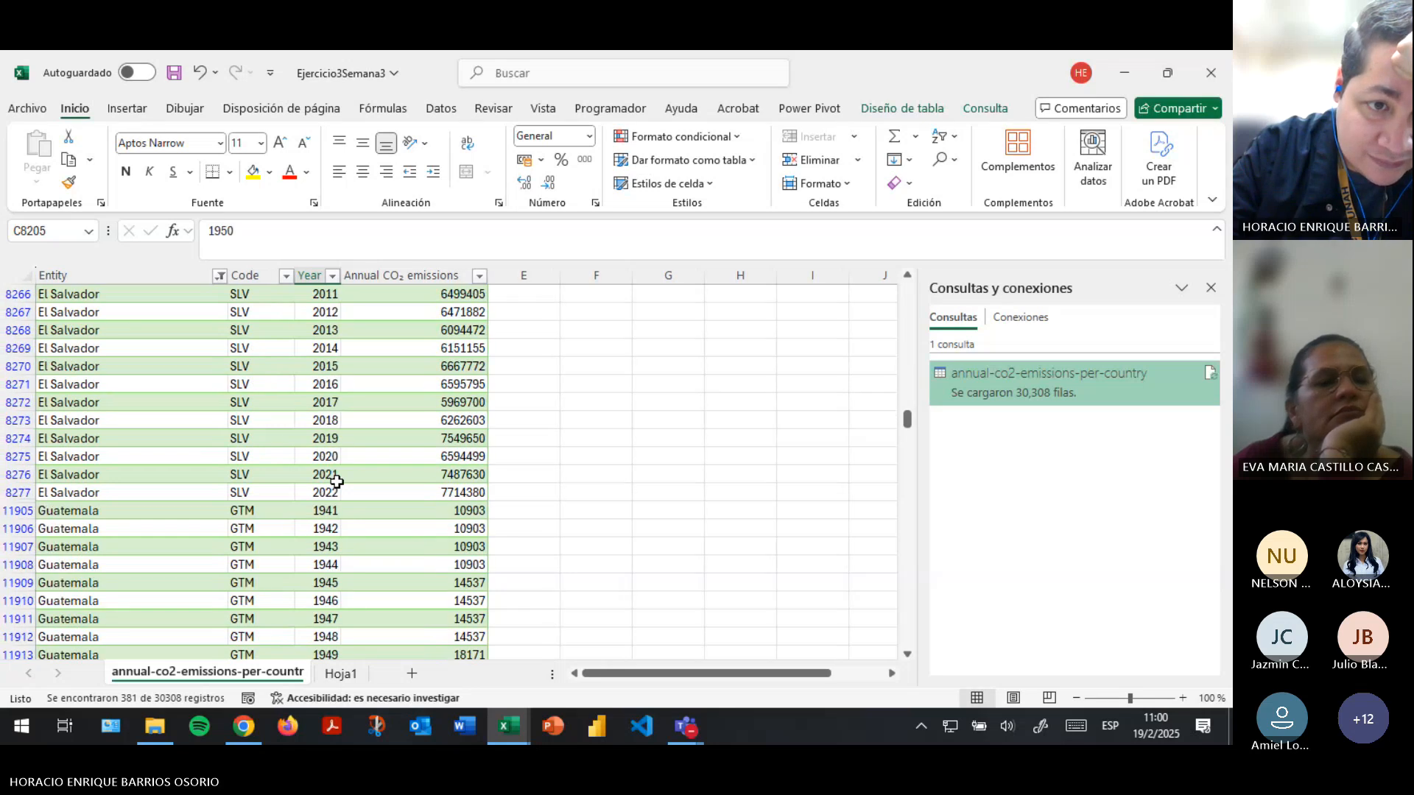
scroll(211, 408, down, 4)
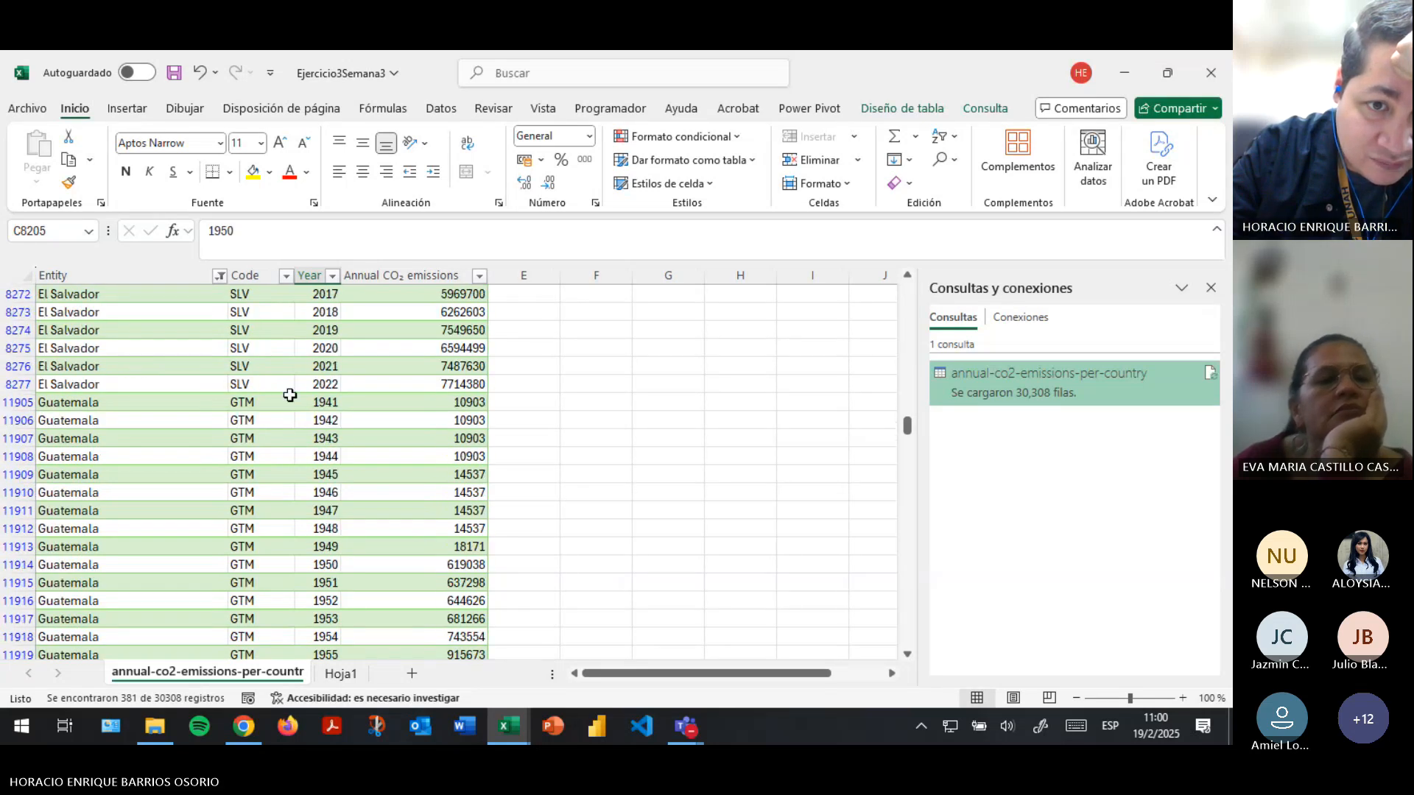
click(321, 404)
scroll(317, 439, down, 6)
scroll(317, 438, down, 20)
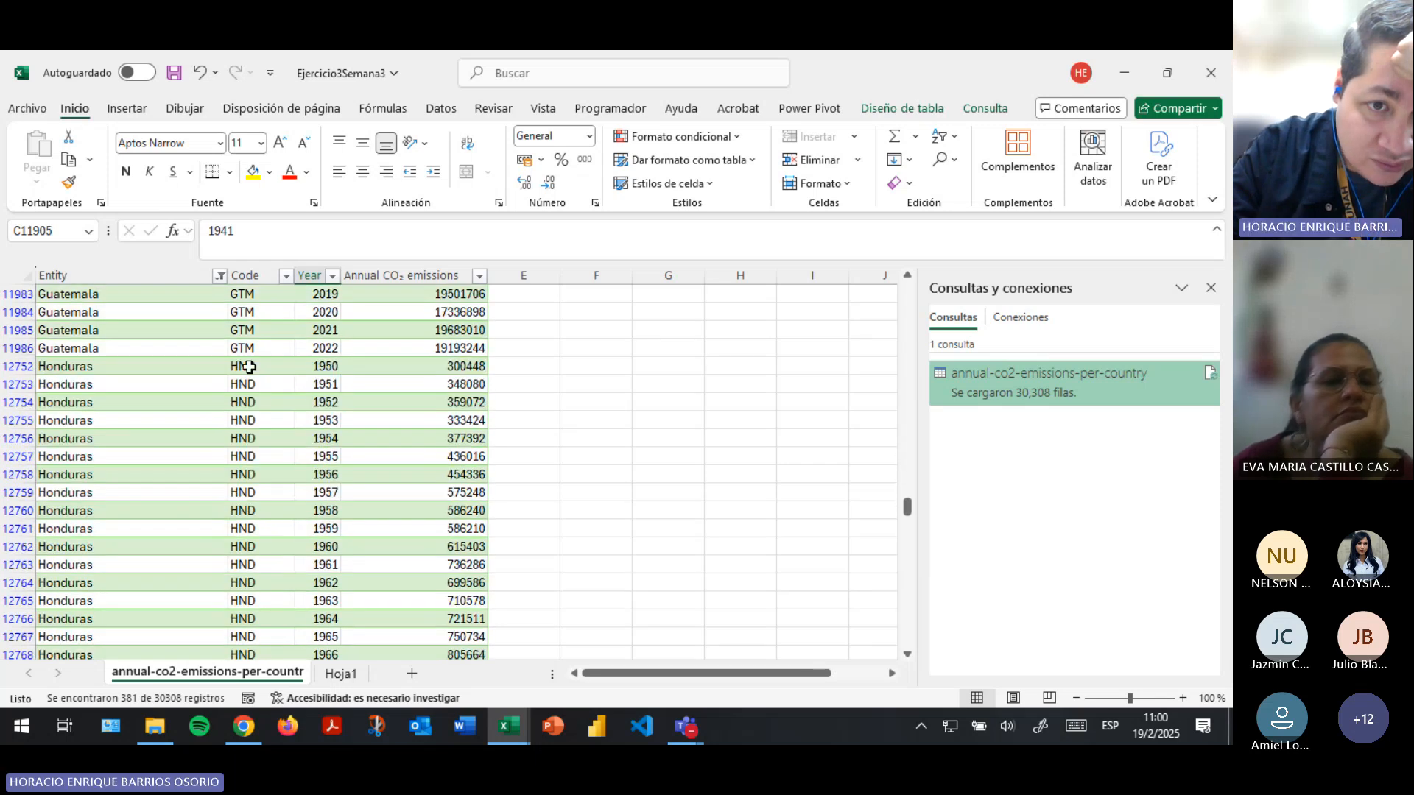
click(325, 366)
scroll(331, 504, down, 16)
scroll(331, 504, down, 7)
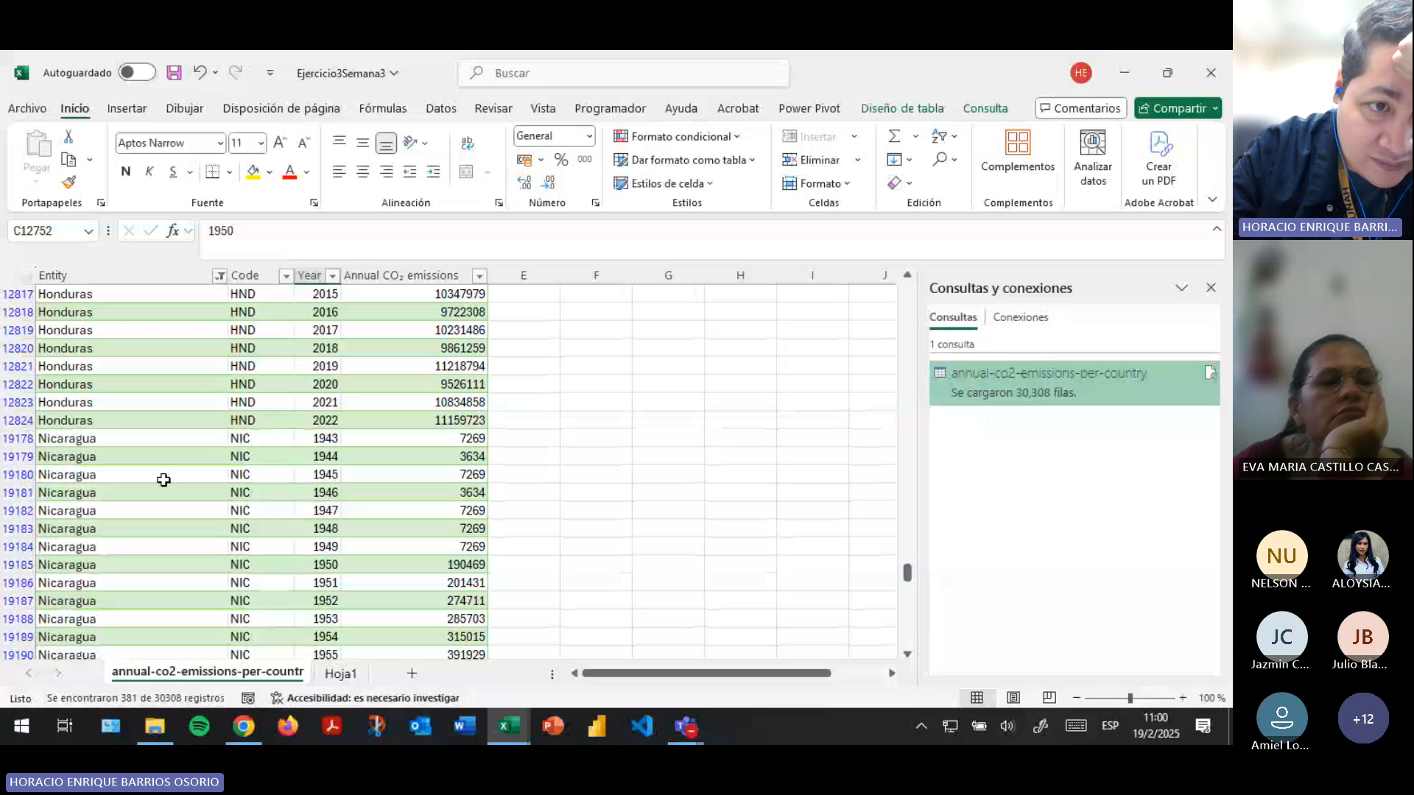
scroll(163, 480, up, 1)
click(317, 492)
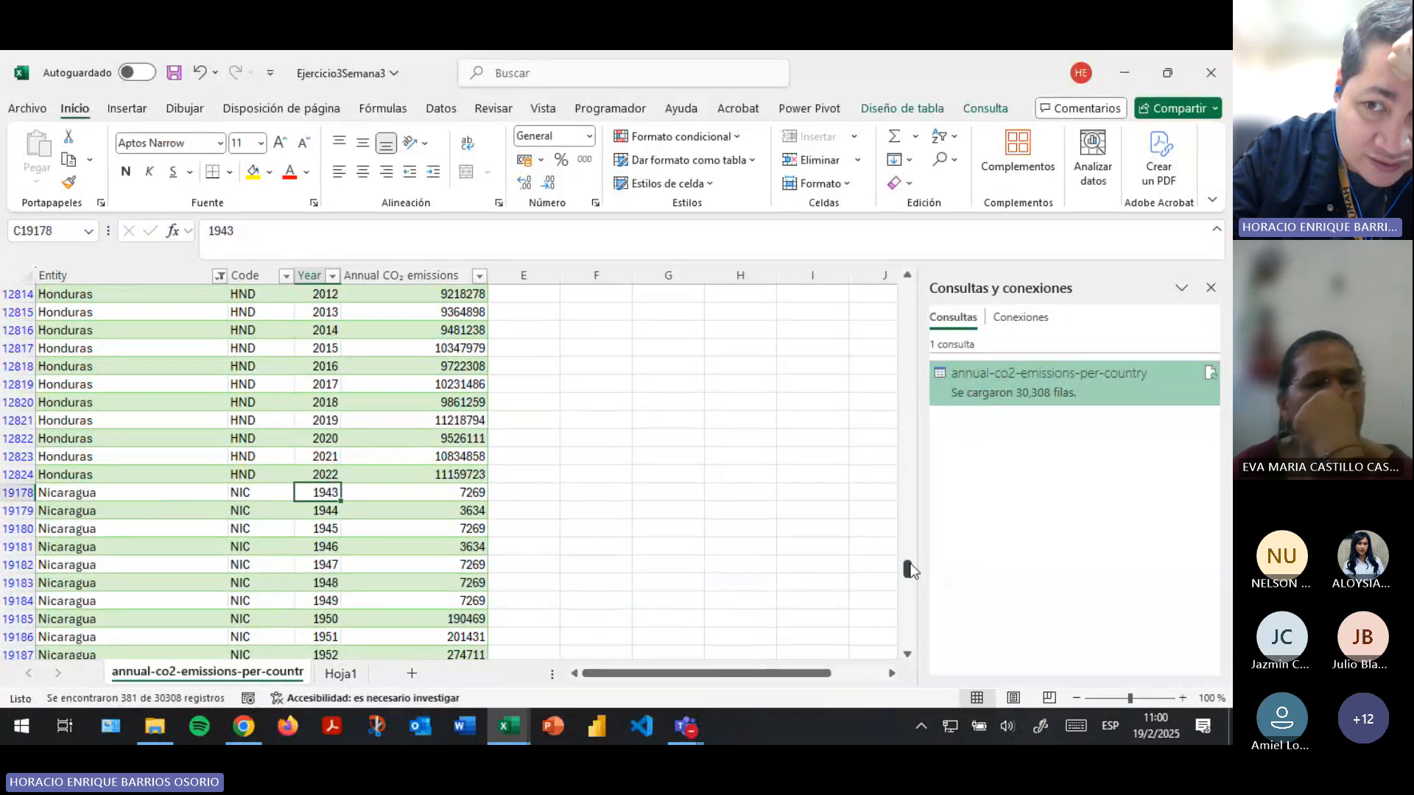
drag(910, 569, 904, 277)
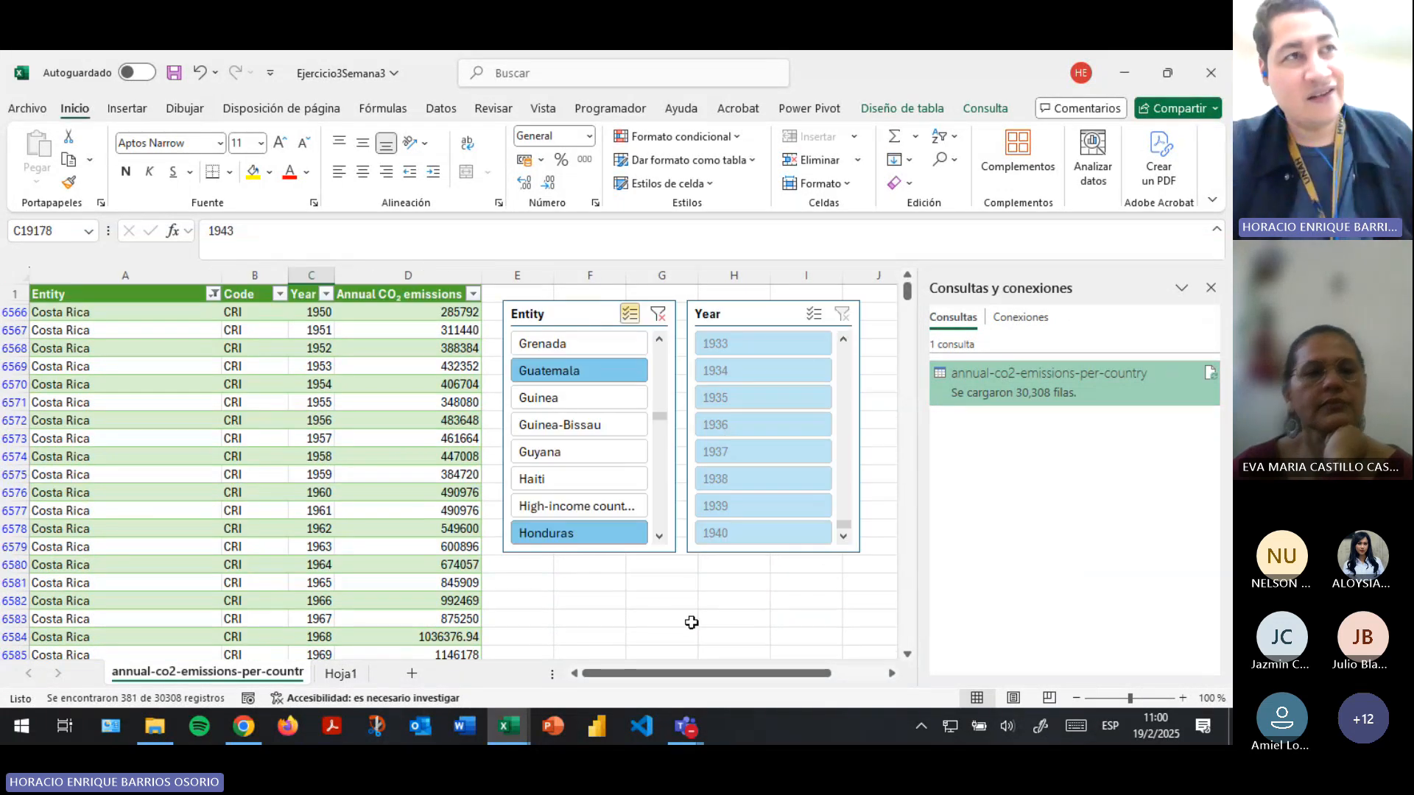
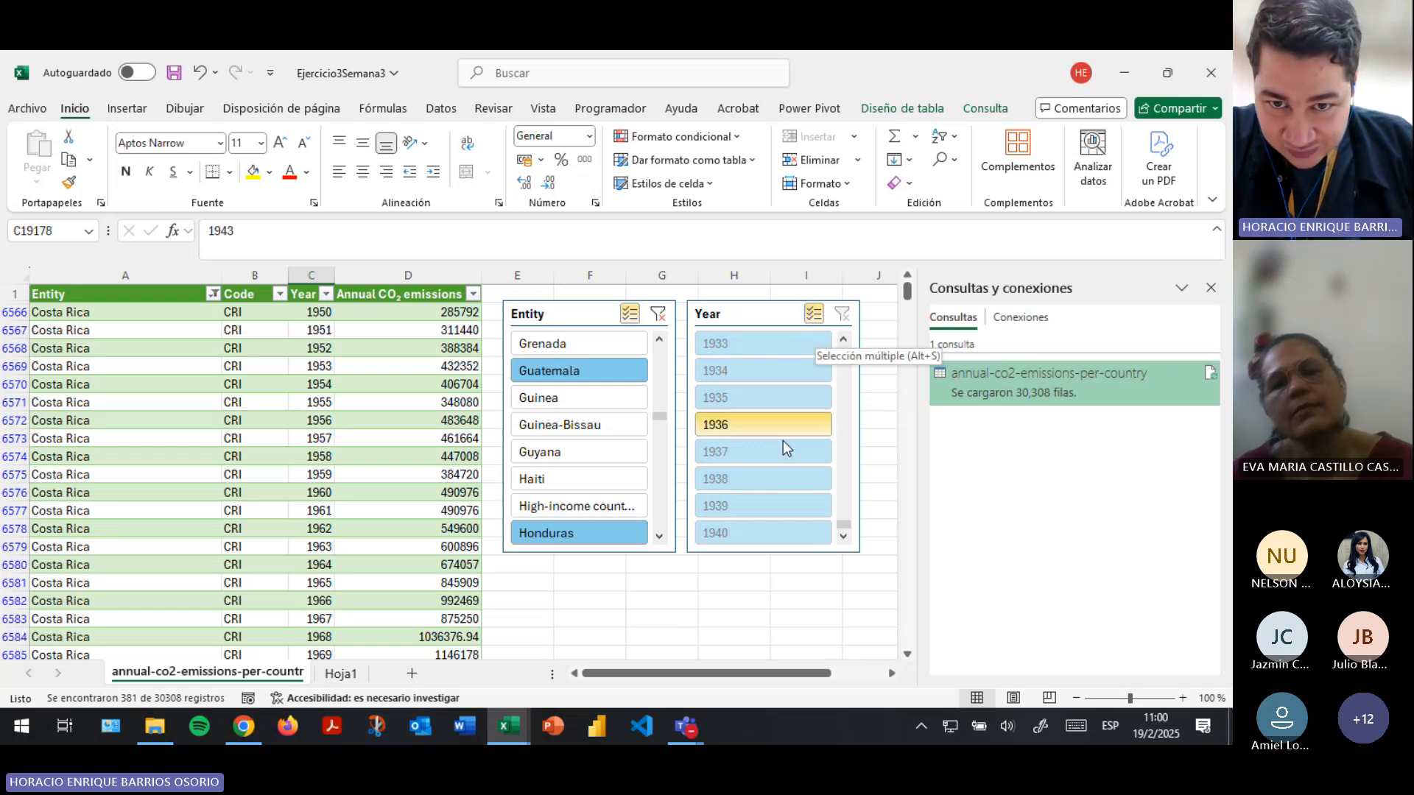
scroll(785, 449, down, 7)
scroll(788, 473, up, 7)
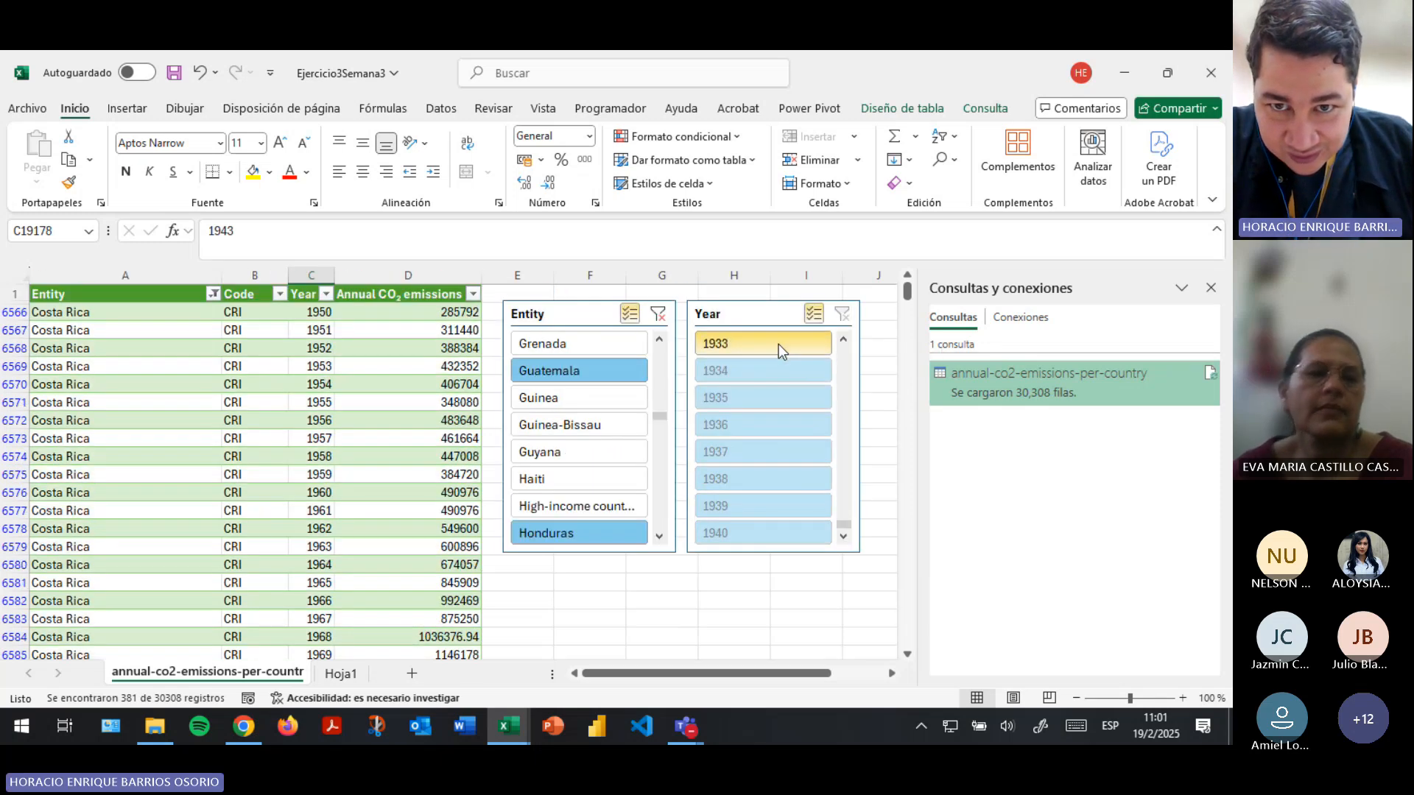
click(779, 343)
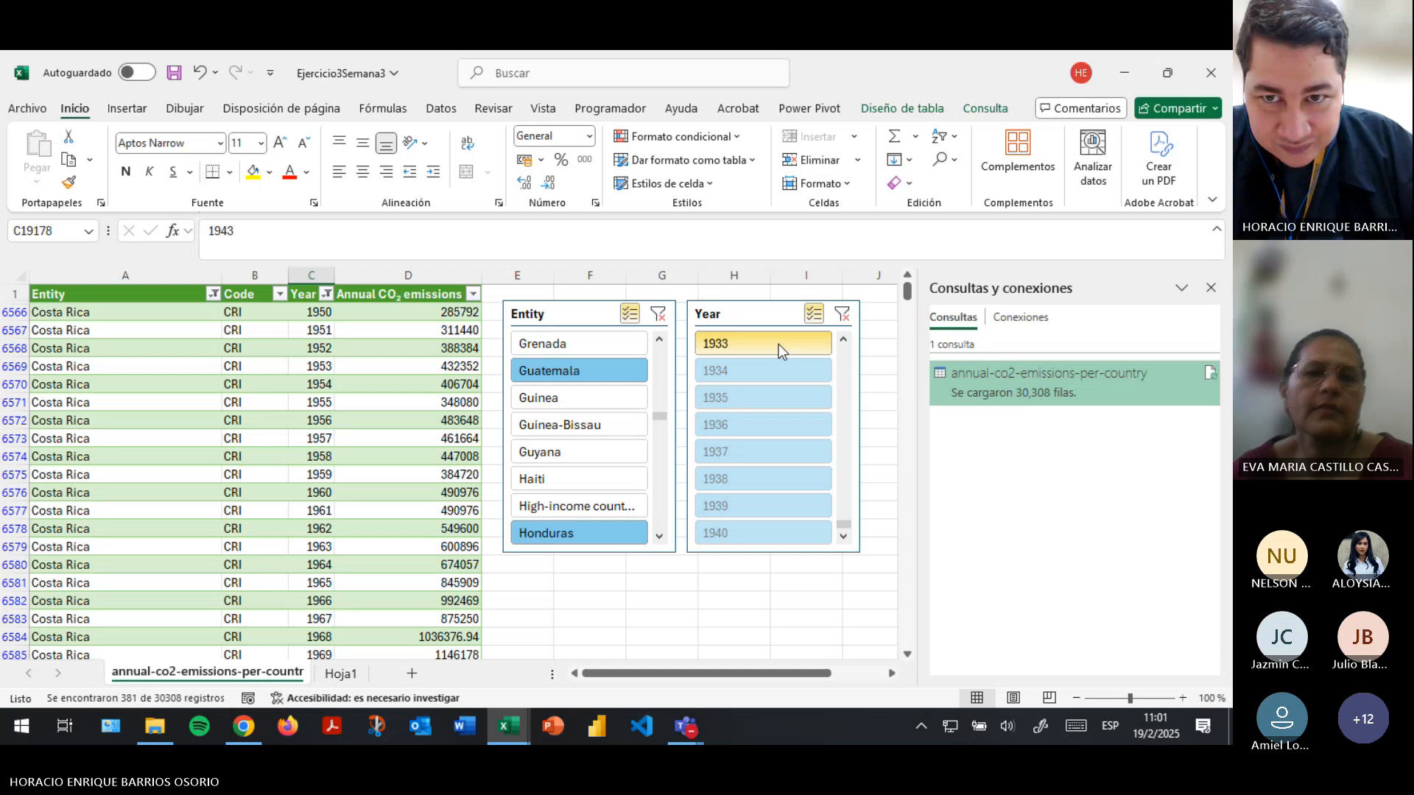
click(842, 314)
scroll(776, 480, down, 3)
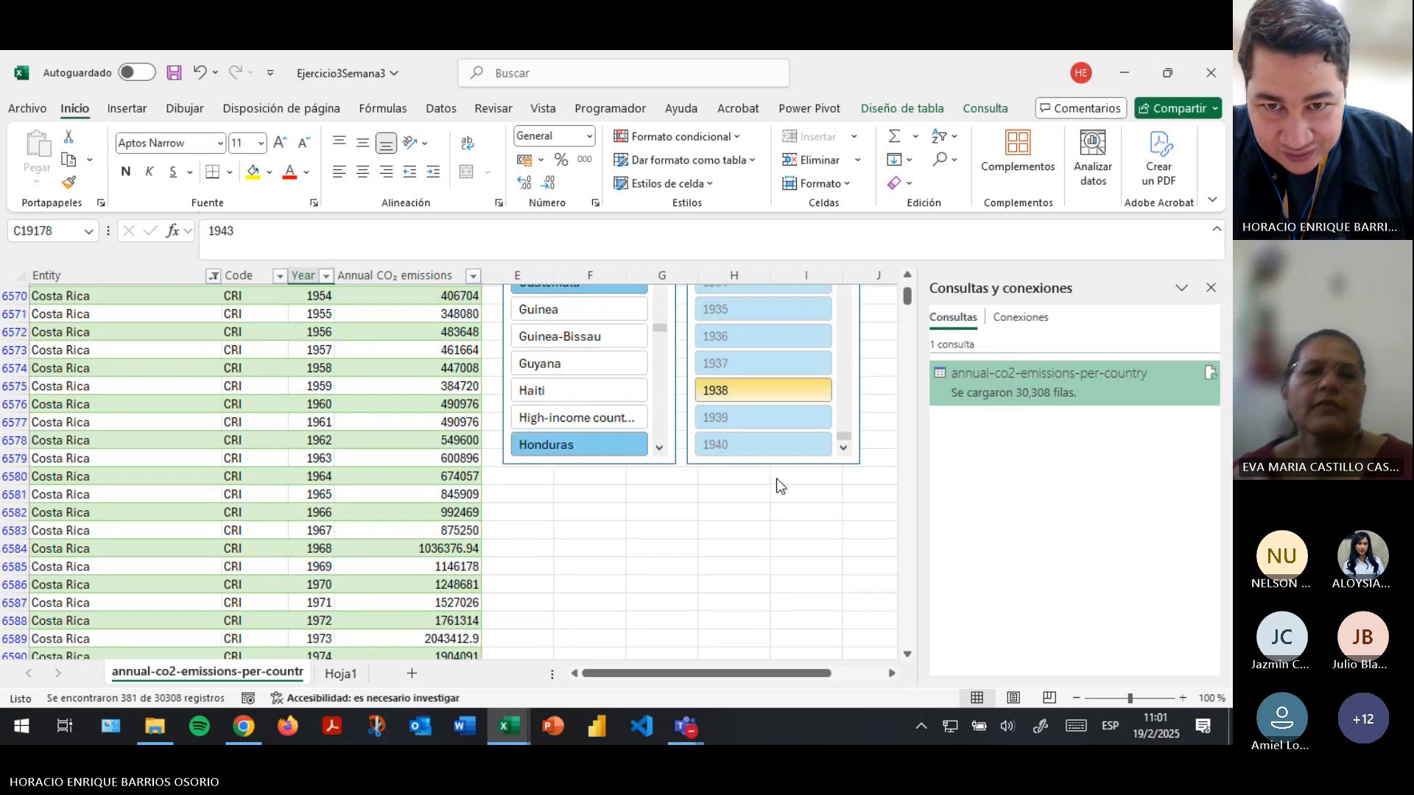
scroll(776, 480, up, 3)
- Deselect the years 1941 through 1949 in the Year slicer, leaving the years from 1950 onward selected
drag(844, 524, 844, 351)
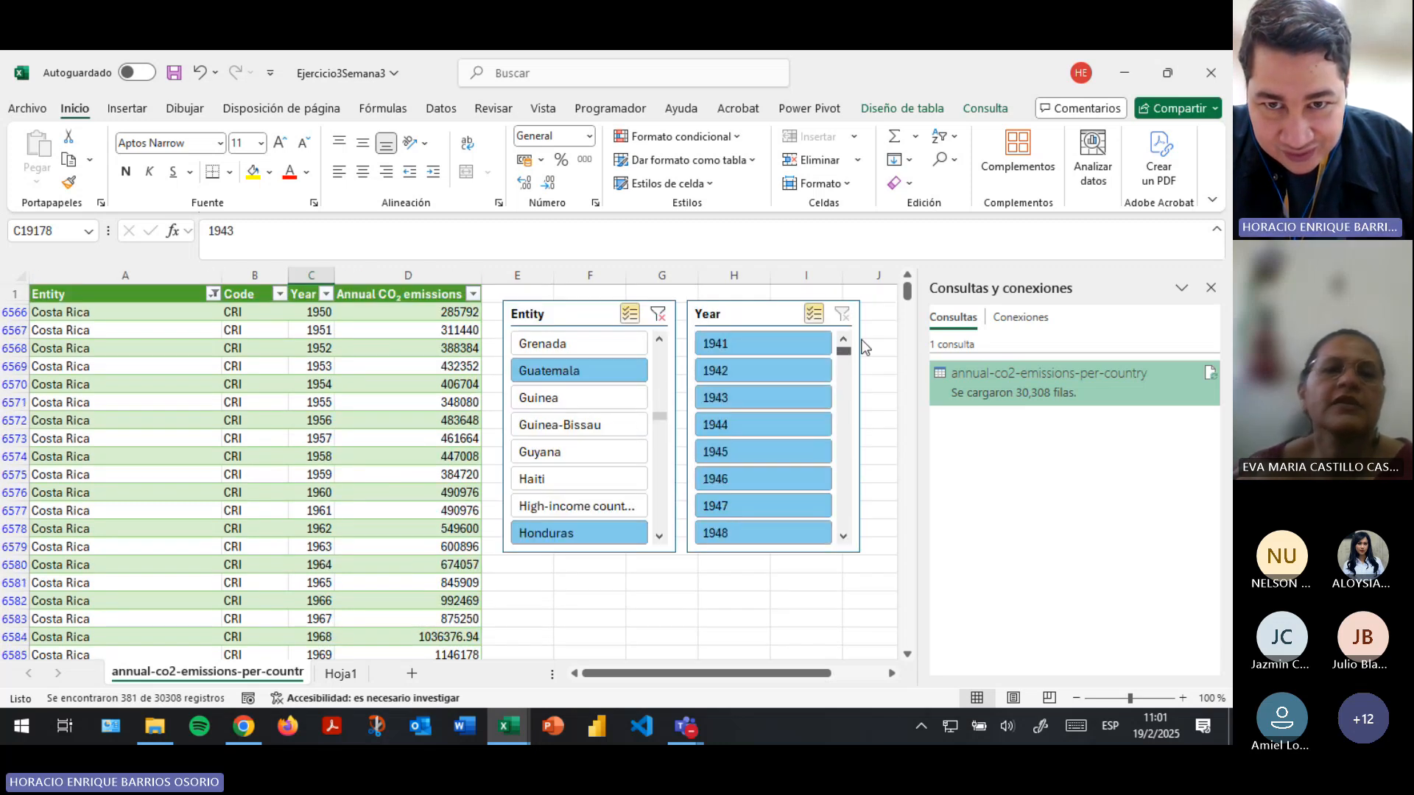
click(759, 366)
click(732, 398)
click(732, 424)
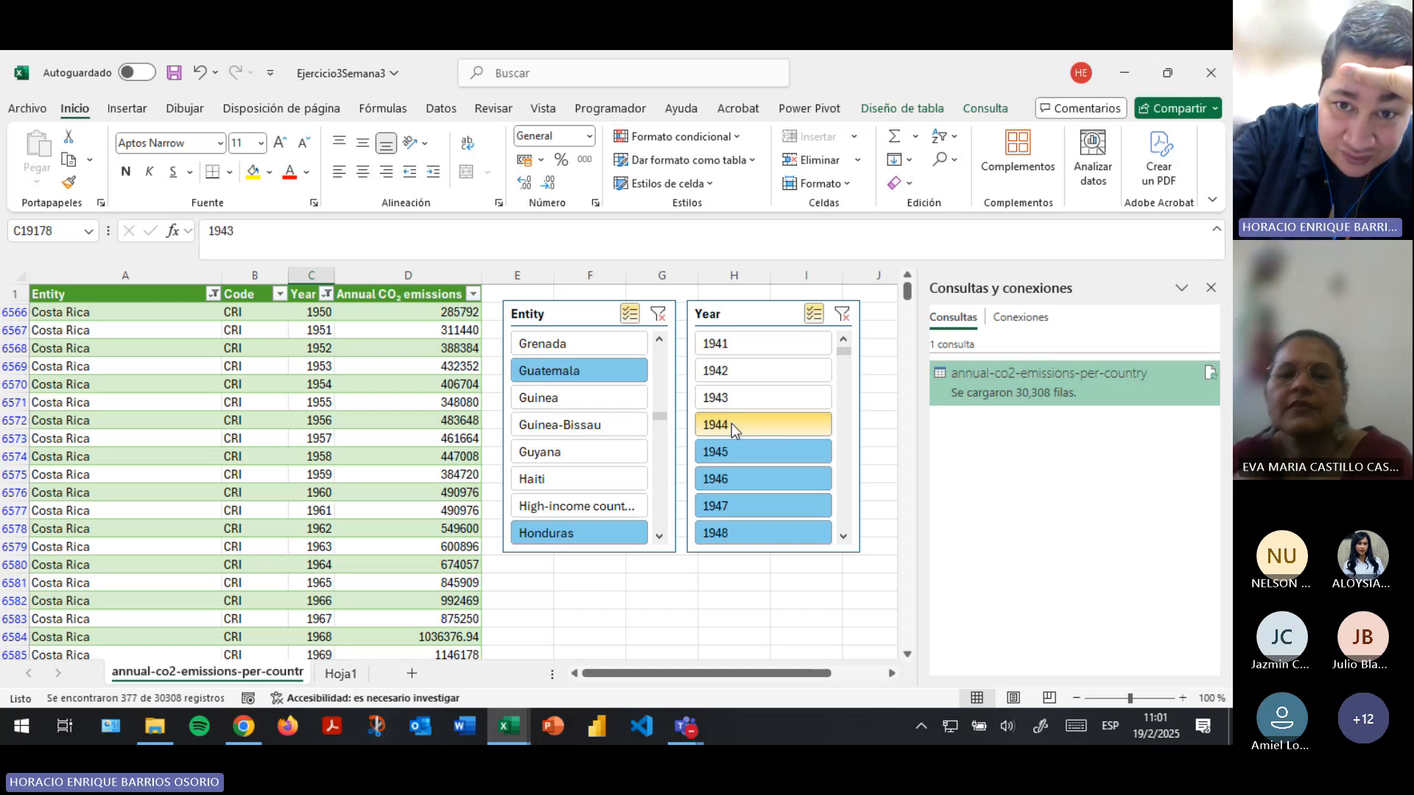
click(732, 452)
click(729, 478)
click(725, 506)
click(731, 524)
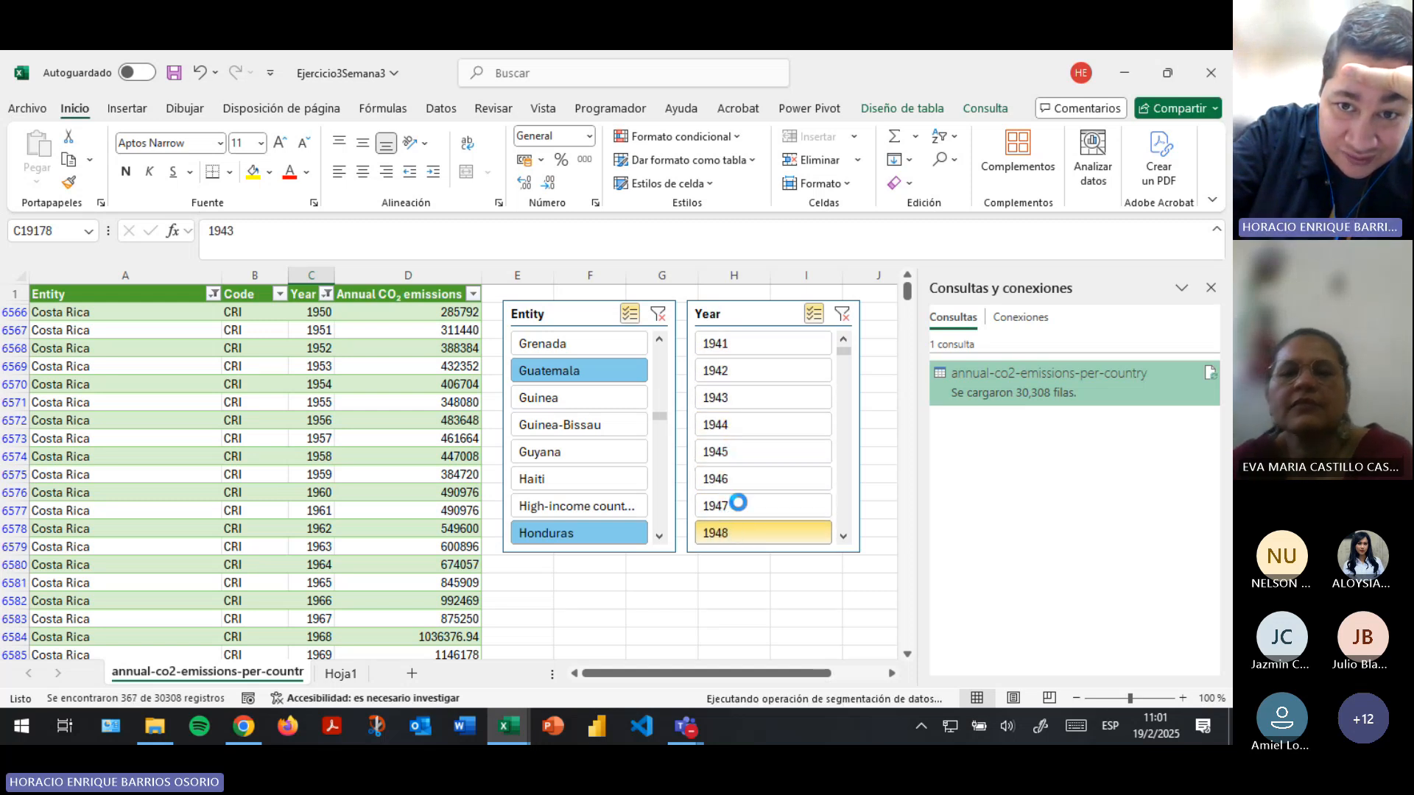
click(844, 536)
click(844, 536)
click(844, 536)
click(739, 480)
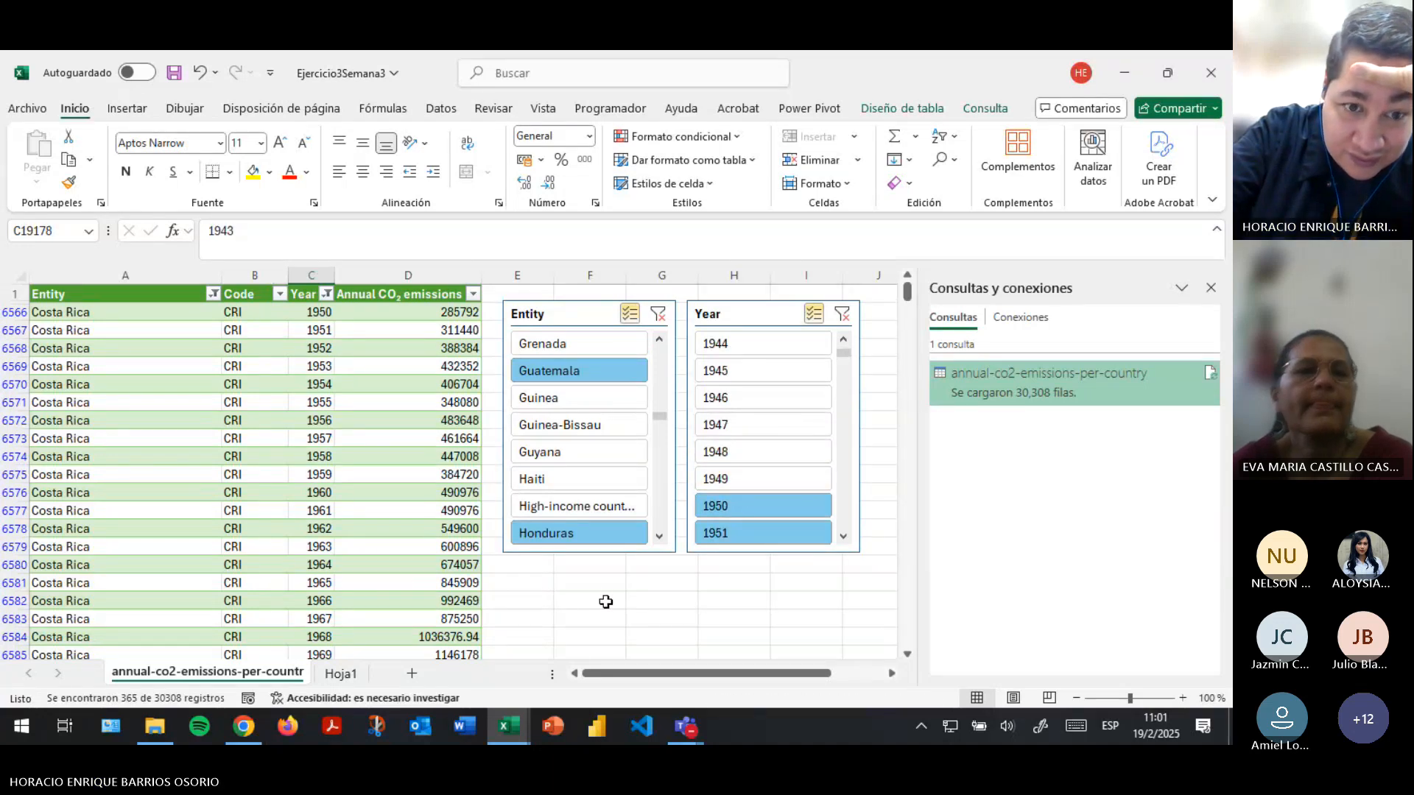
- Copy the whole filtered emissions table, including its header row, from Entity through Annual CO₂ emissions
scroll(324, 543, down, 20)
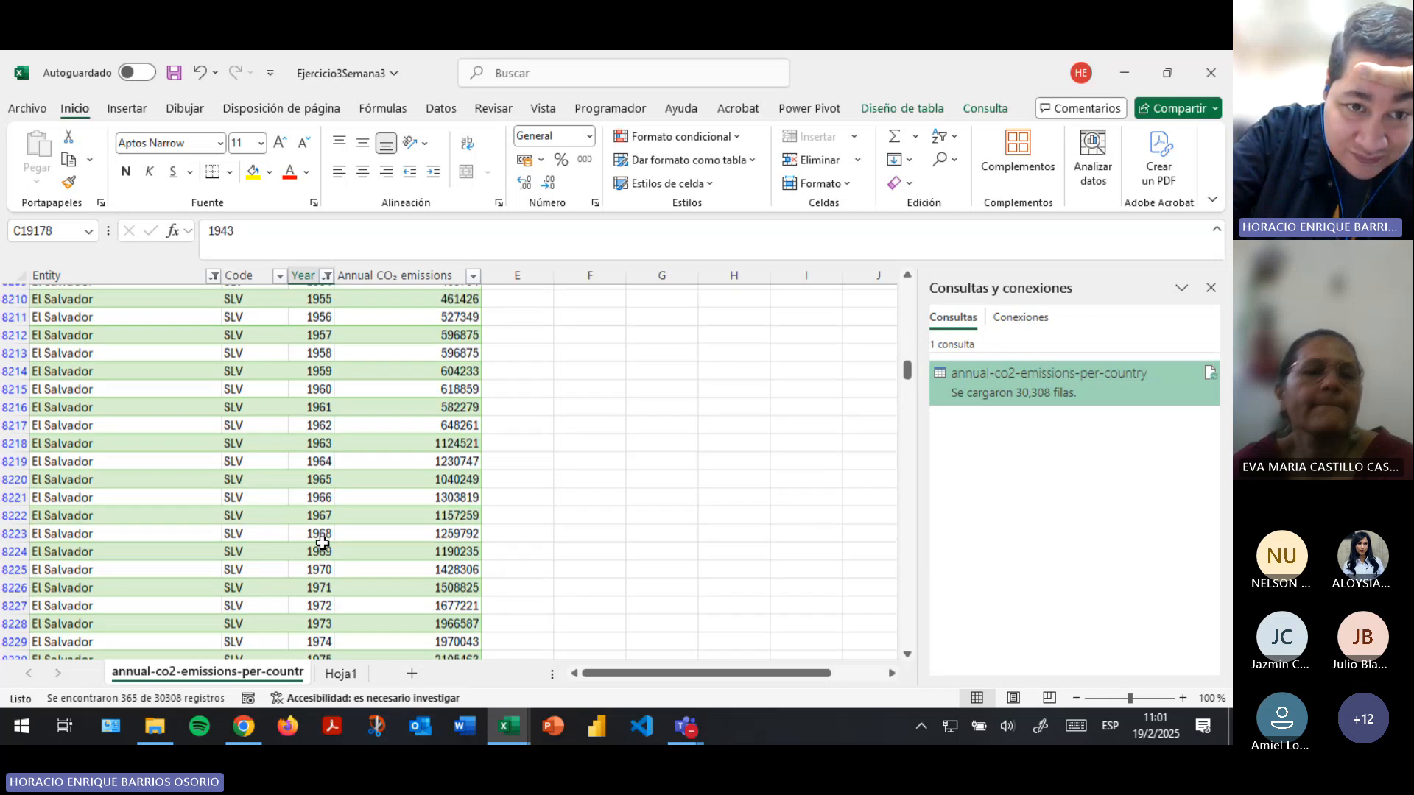
scroll(324, 542, up, 20)
scroll(323, 544, up, 5)
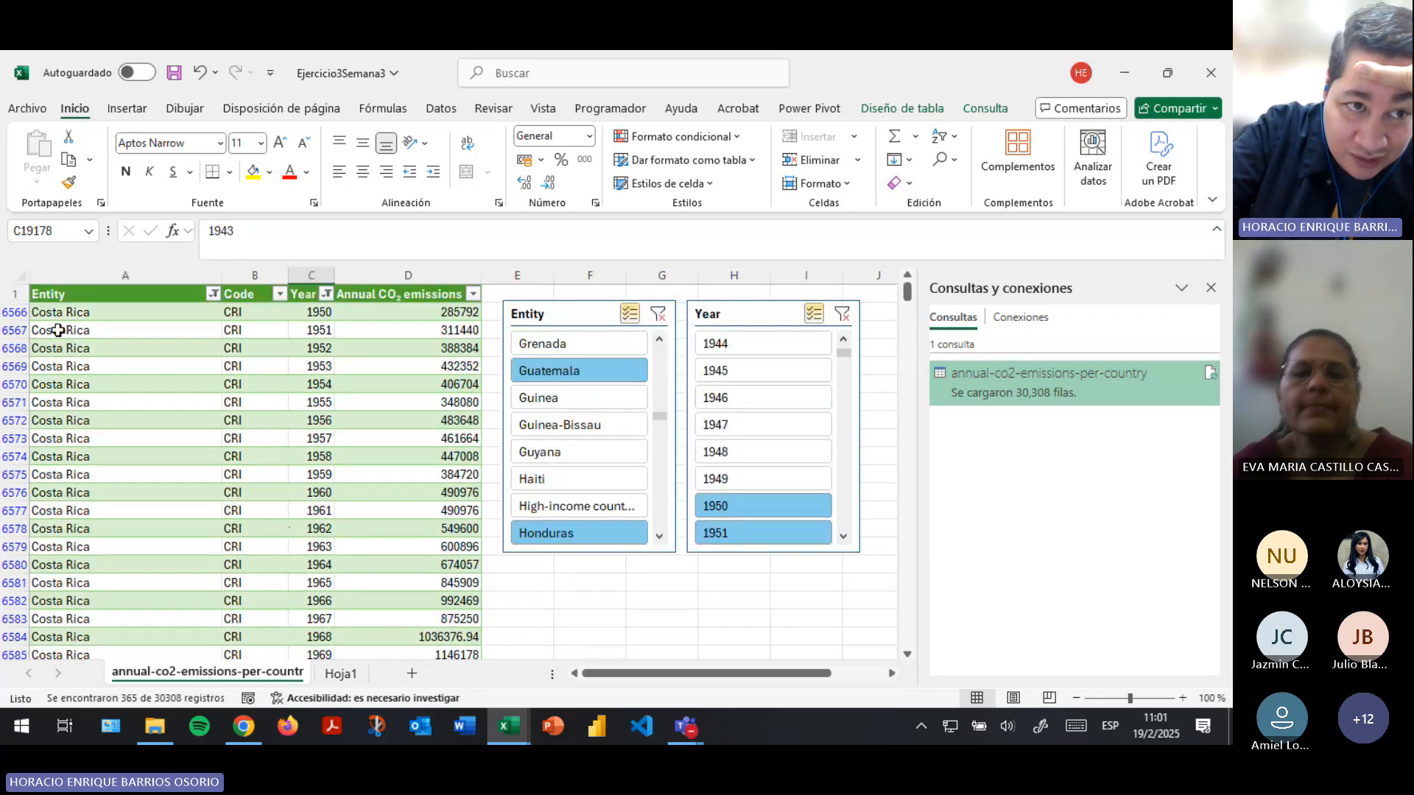
click(70, 294)
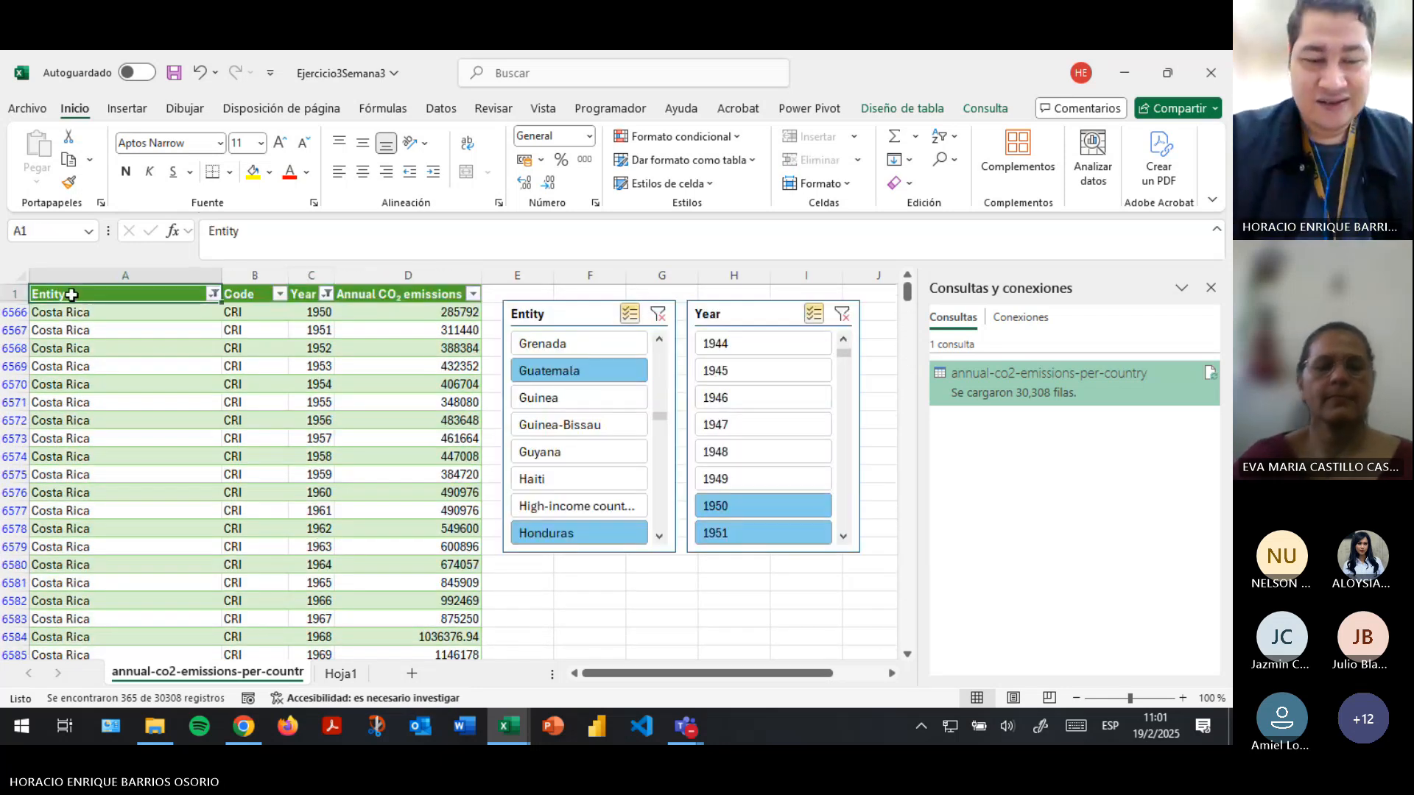
key(ctrl+shift+Right)
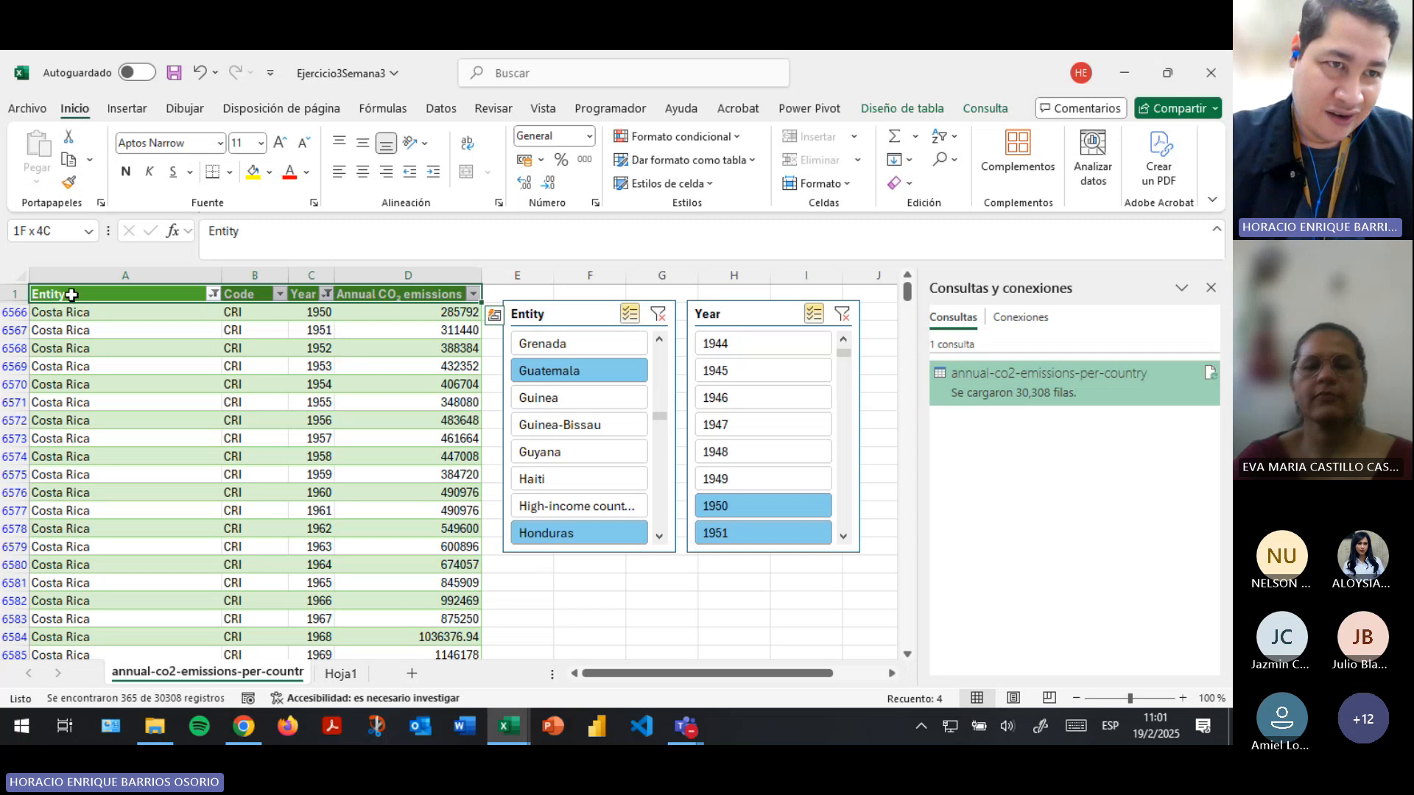
key(ctrl+shift+Down)
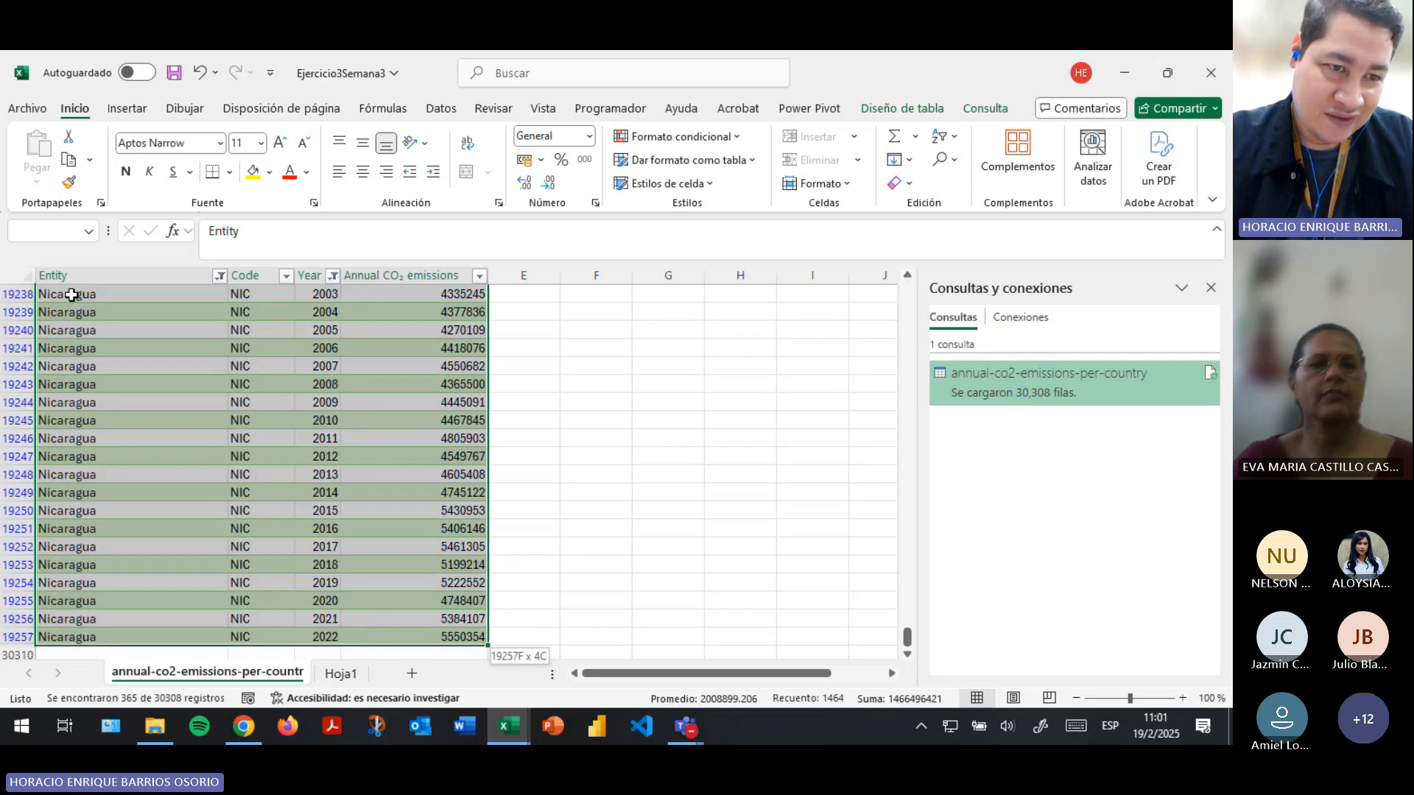
key(ctrl+c)
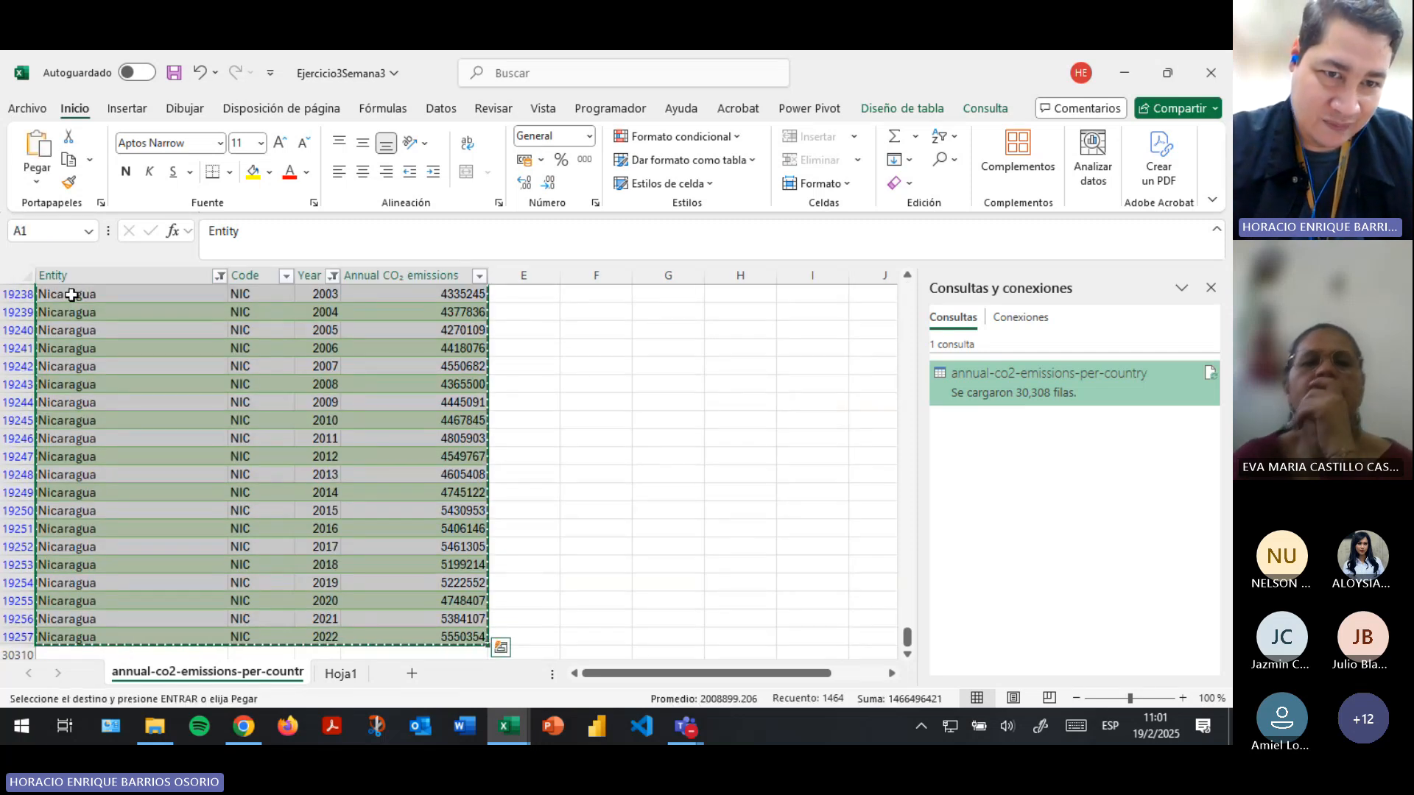
- Paste the copied data as values only into sheet Hoja1, starting at cell A1
click(326, 676)
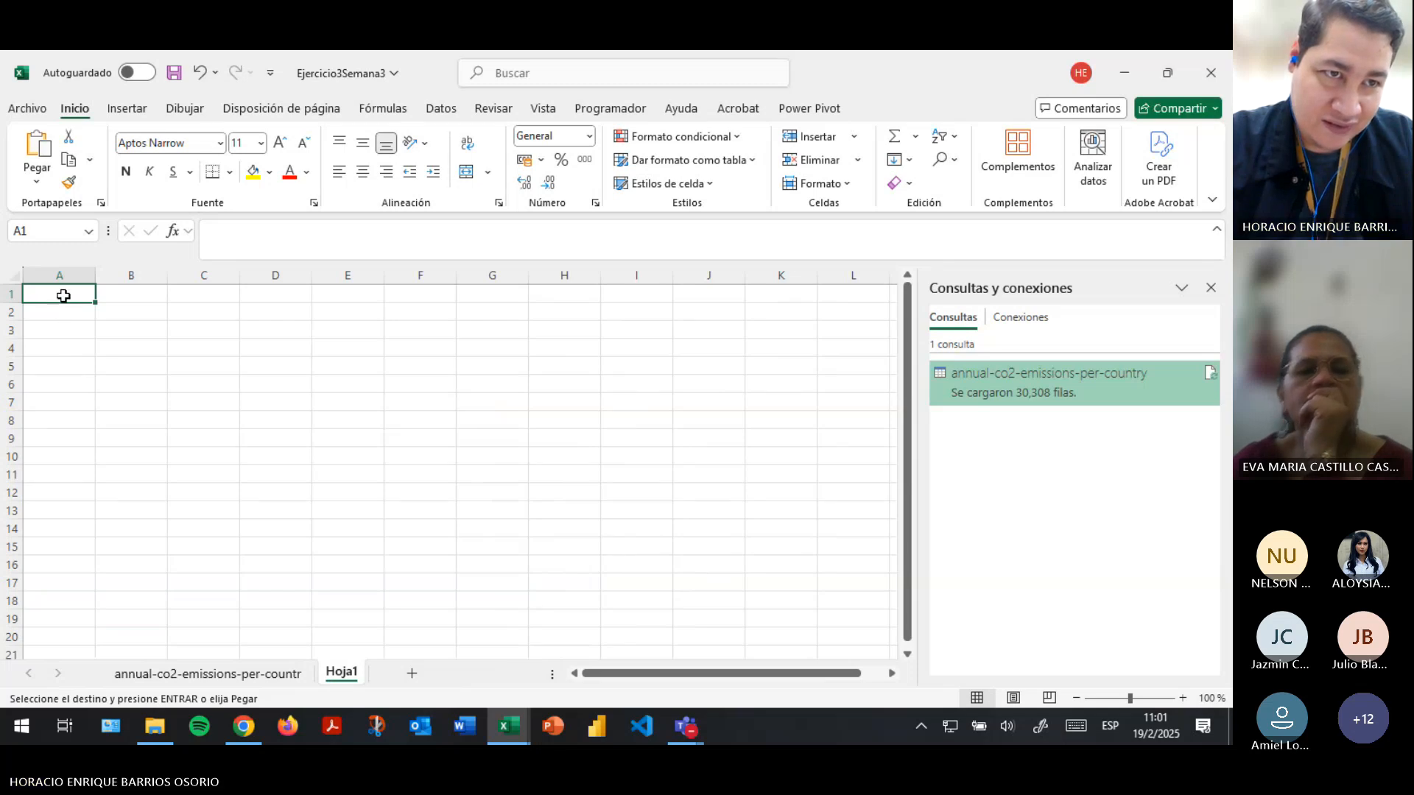
right_click(64, 295)
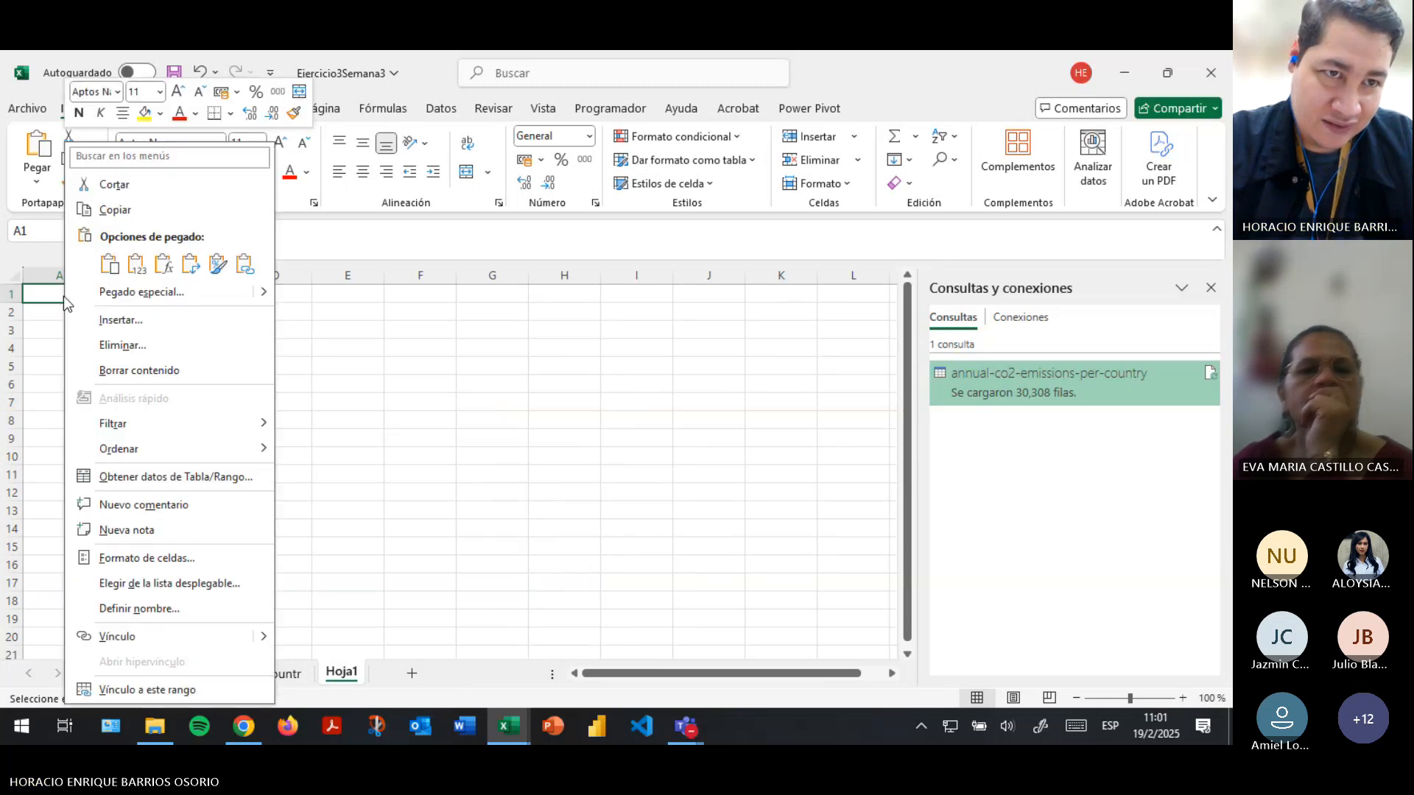
click(137, 264)
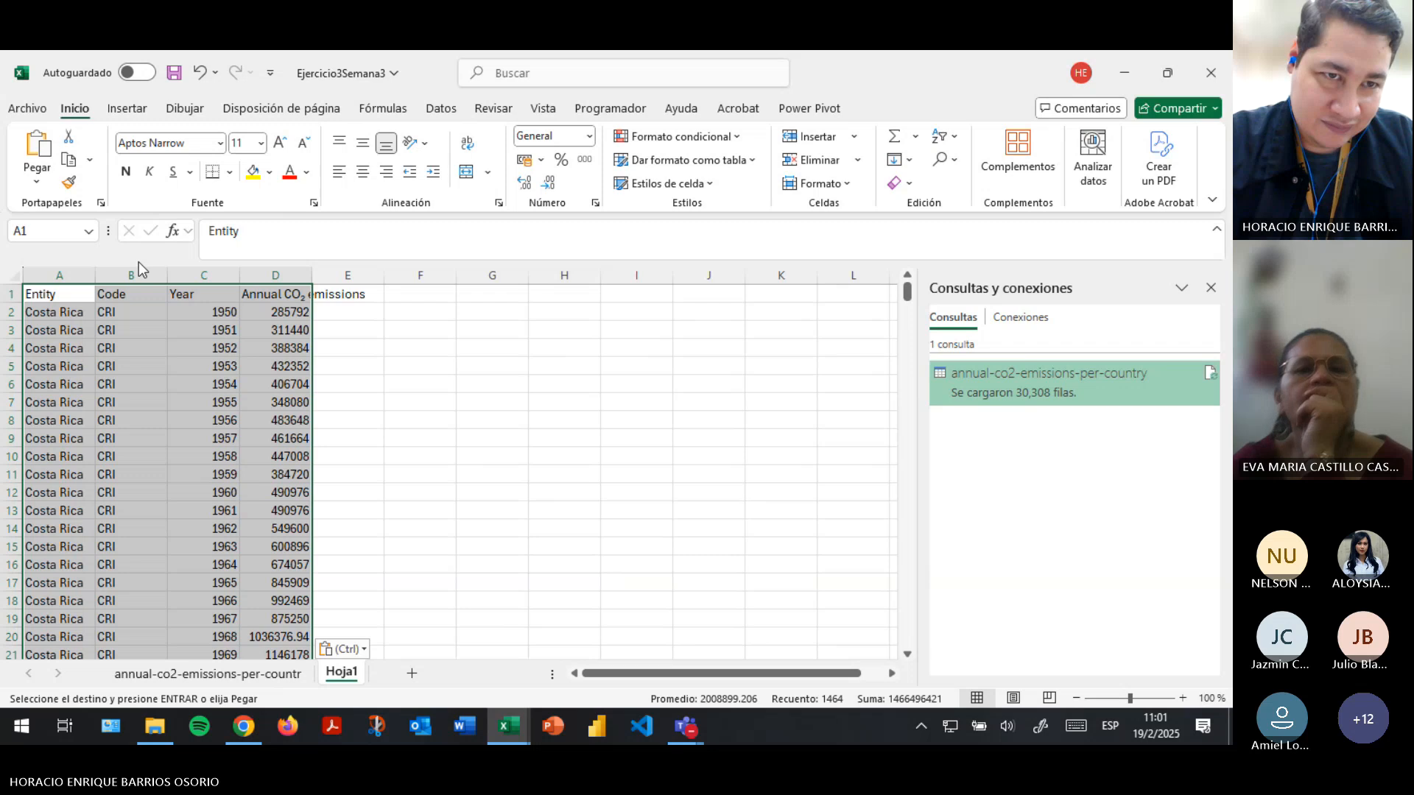
- Rename the first three column headers in row 1 as País, Codigo and Año
click(61, 293)
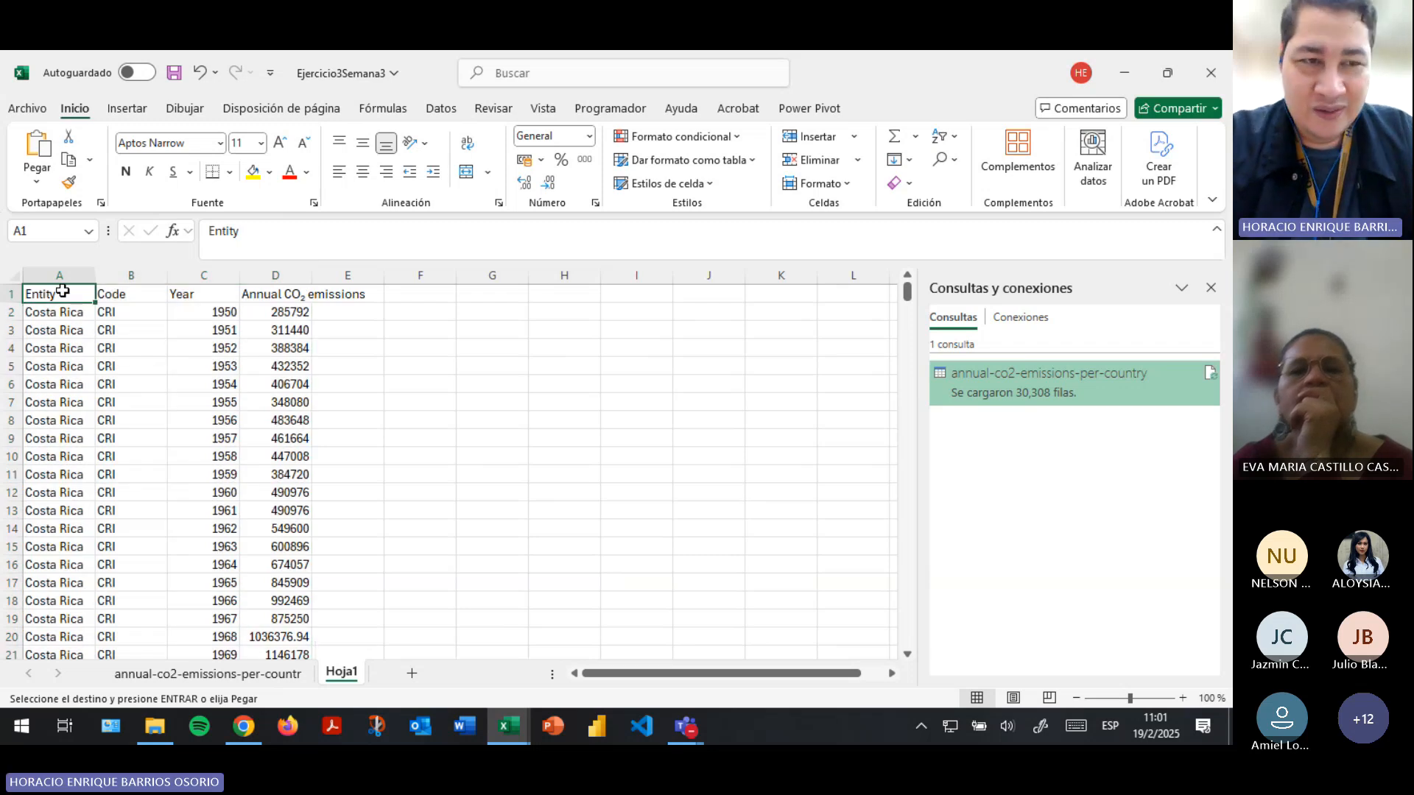
text(País)
key(Tab)
key(Tab)
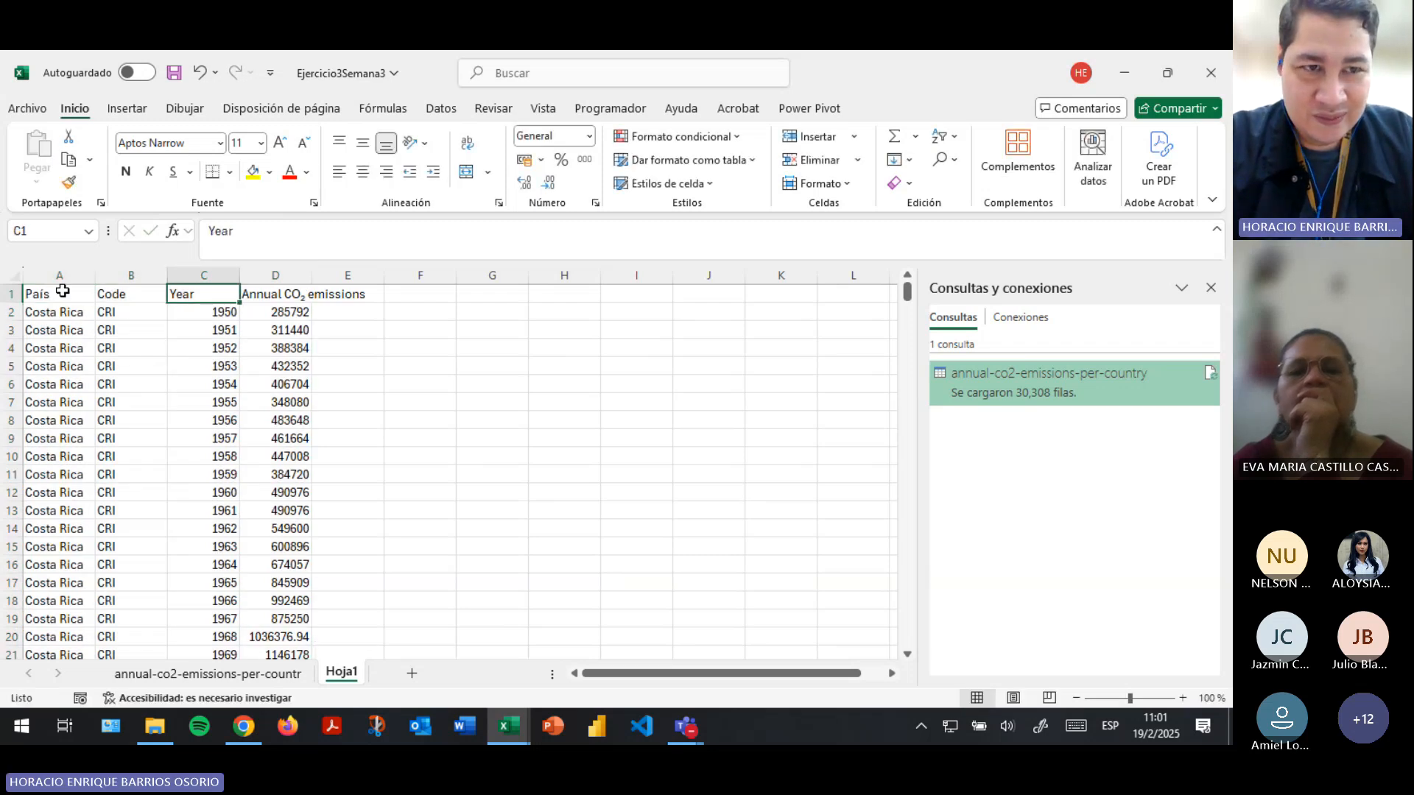
key(shift+Tab)
text(Co)
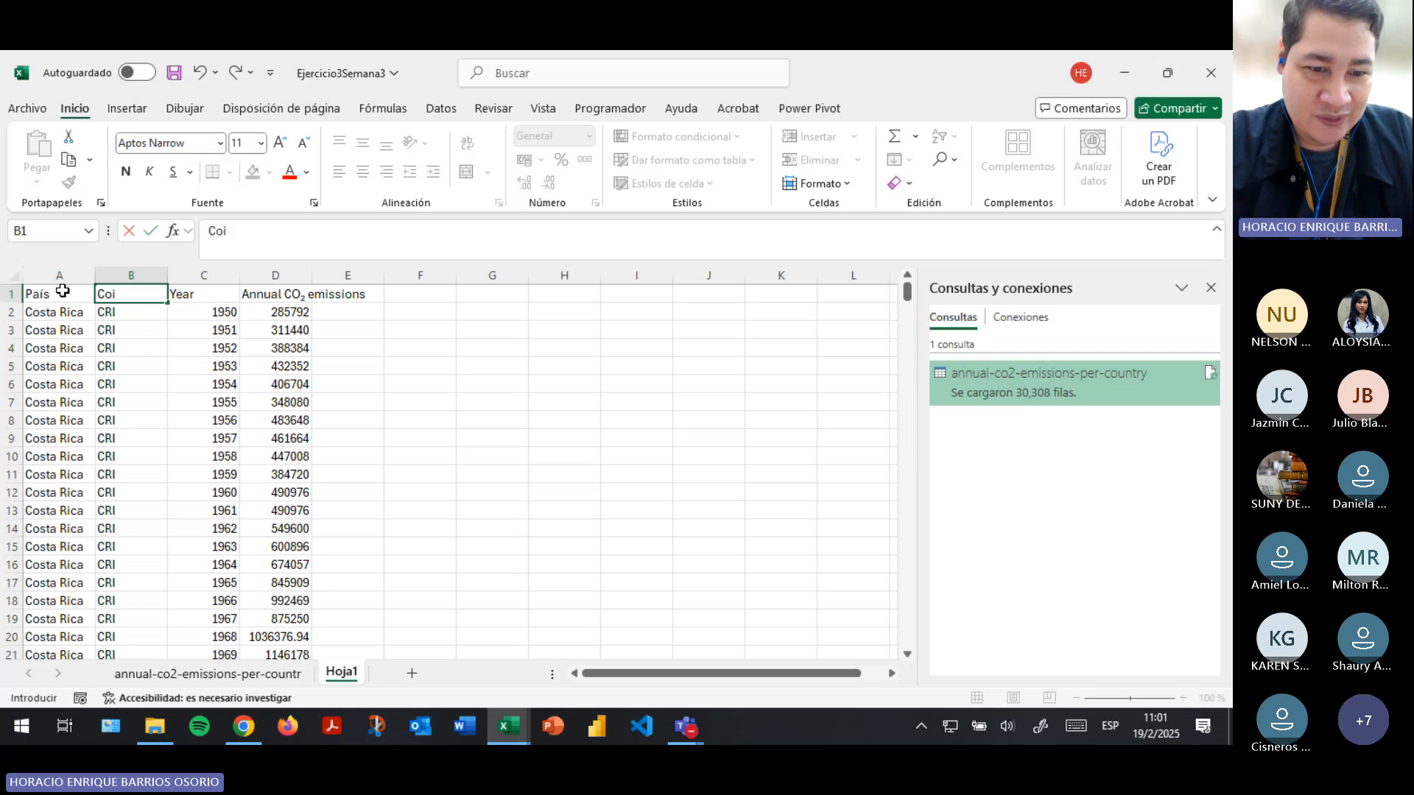
text(digo)
key(Tab)
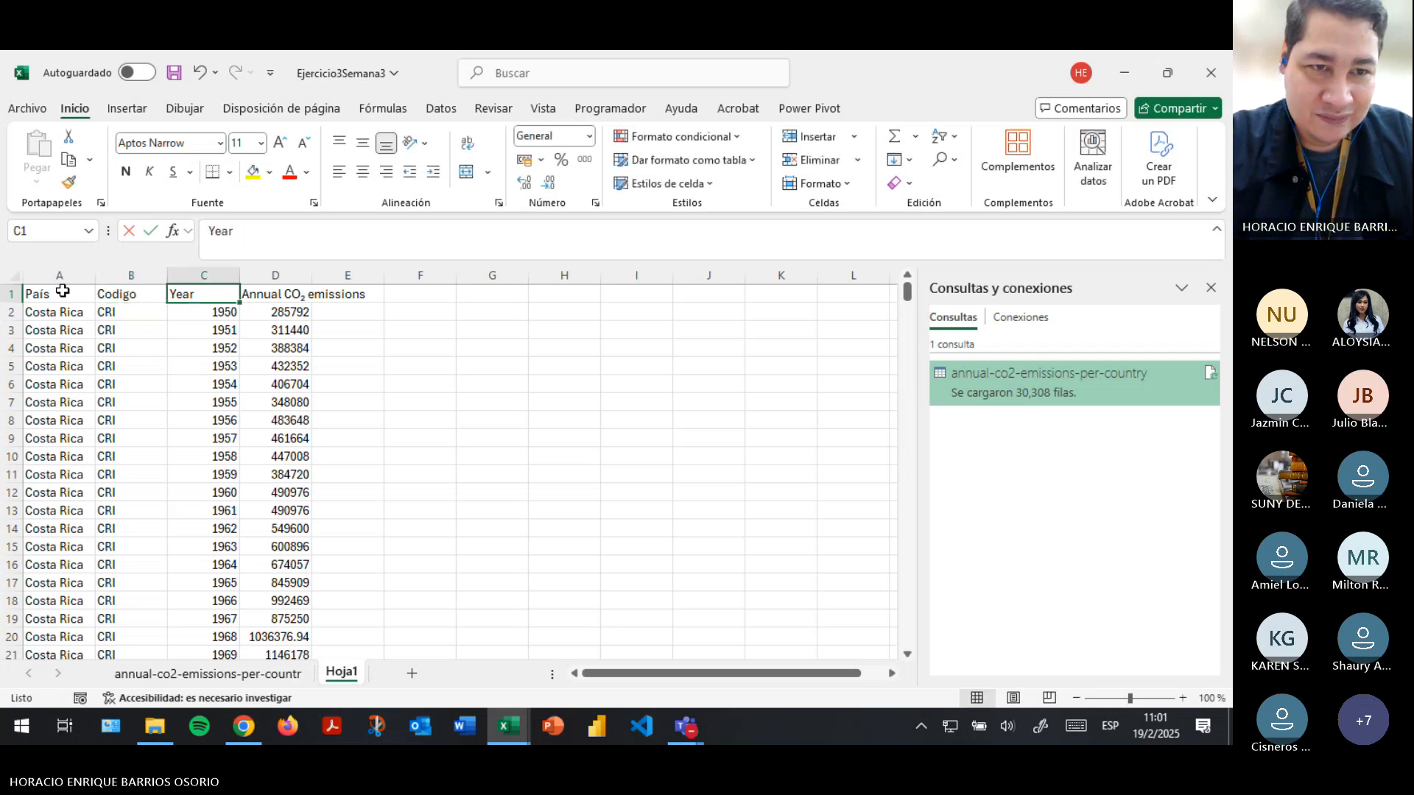
text(Año)
key(Tab)
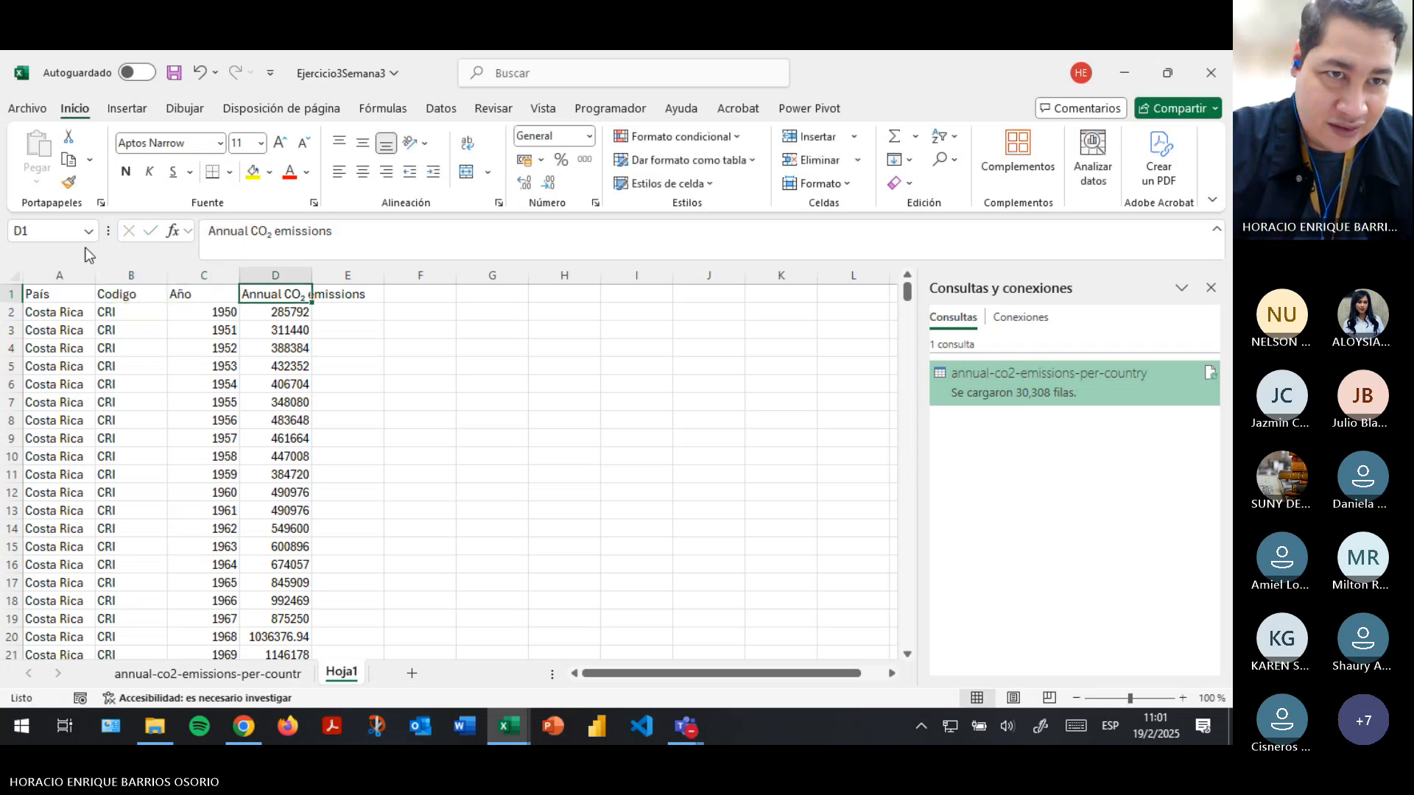
- Change the header in D1 to "Emisiones anuales de CO₂", keeping the subscript CO₂ text
double_click(222, 230)
text(Emisione)
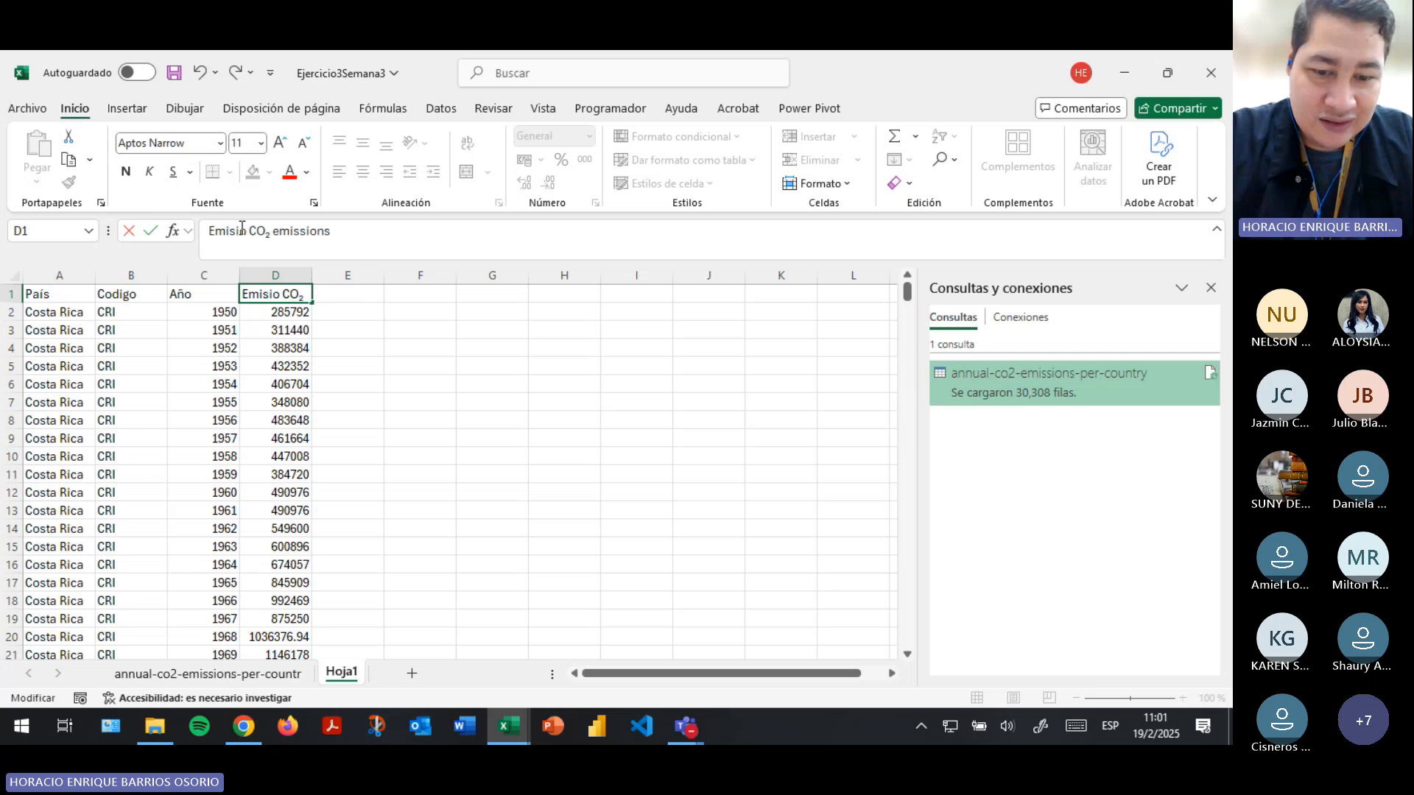
text(s anualse de)
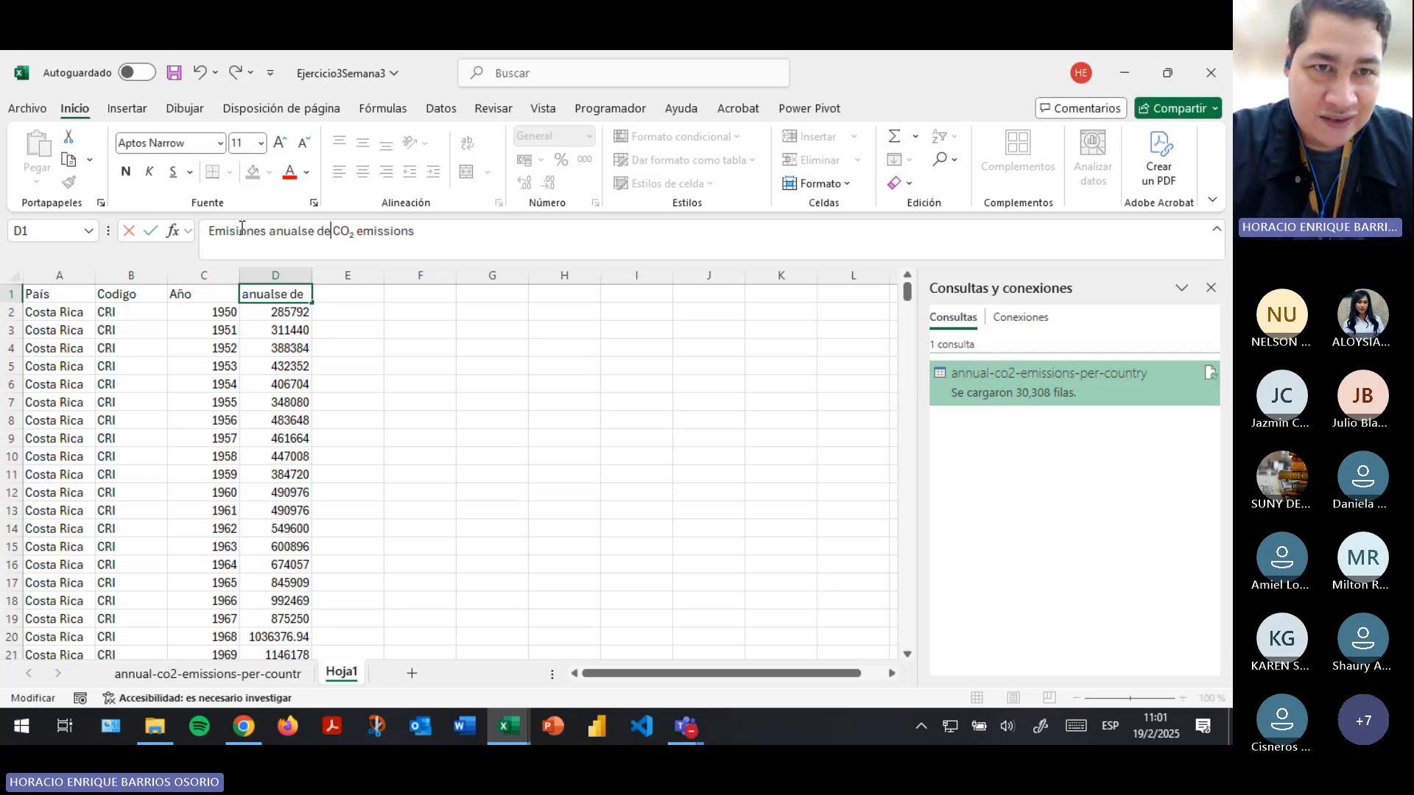
key(BackSpace)
key(BackSpace)
text(es de)
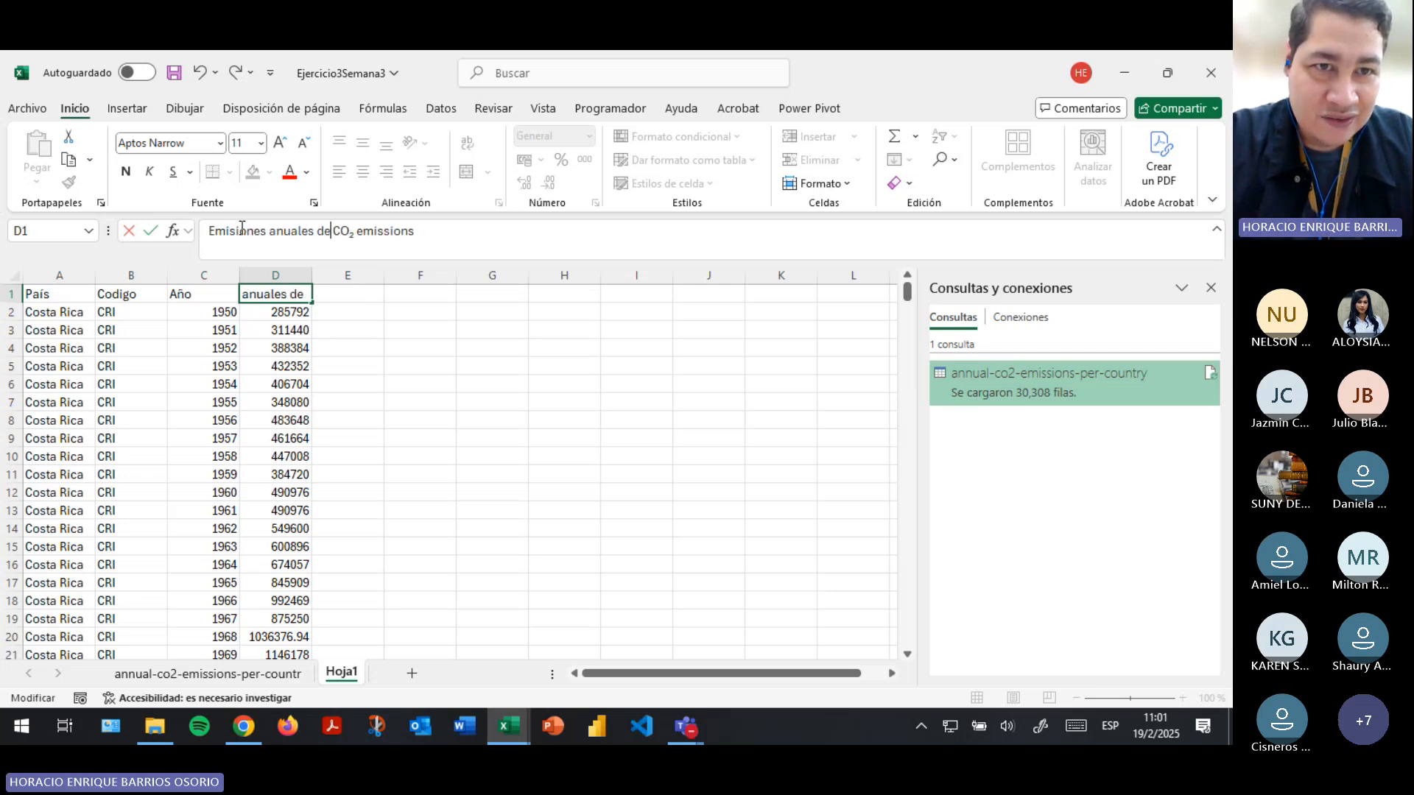
key(BackSpace)
key(BackSpace)
key(BackSpace)
key(BackSpace)
key(BackSpace)
key(BackSpace)
key(BackSpace)
key(BackSpace)
key(BackSpace)
key(BackSpace)
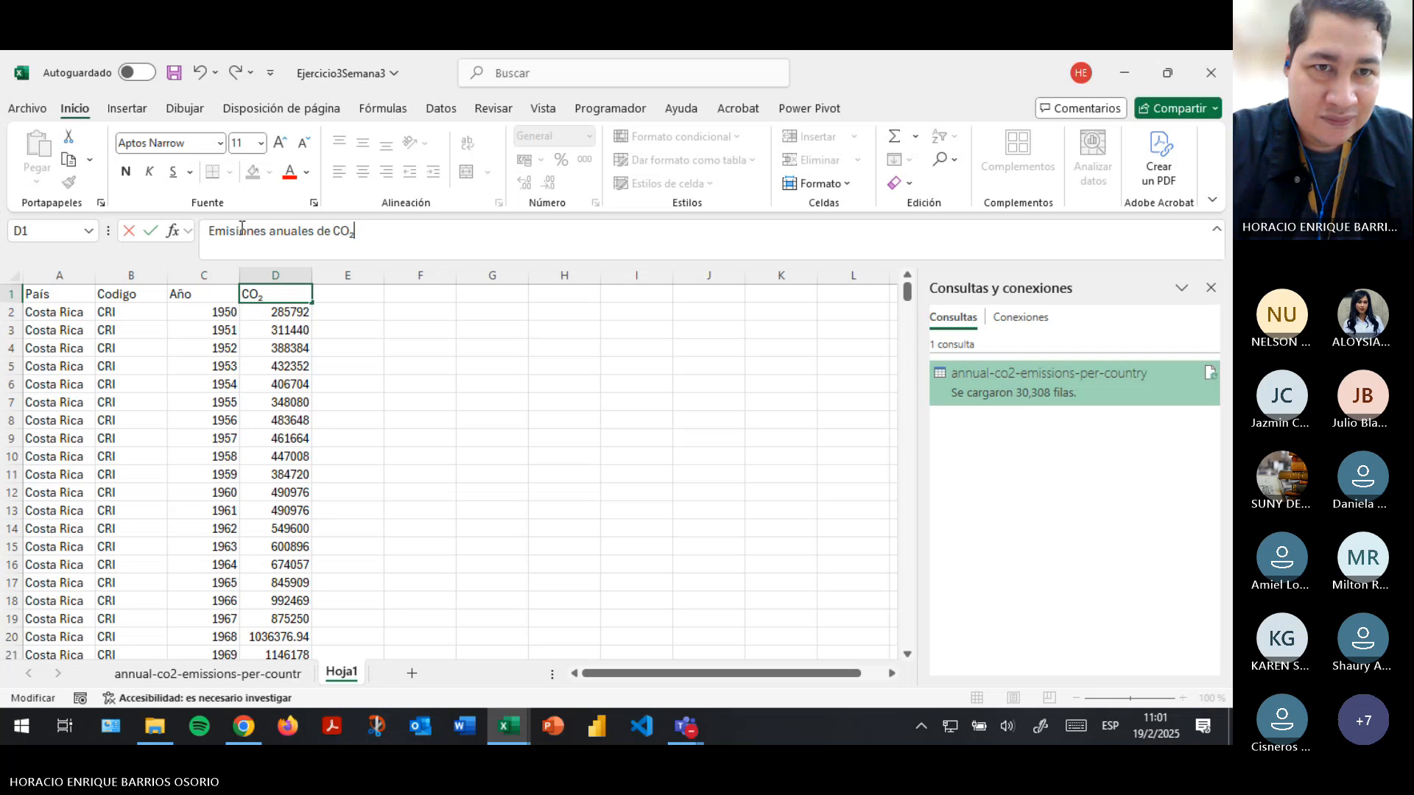
key(Return)
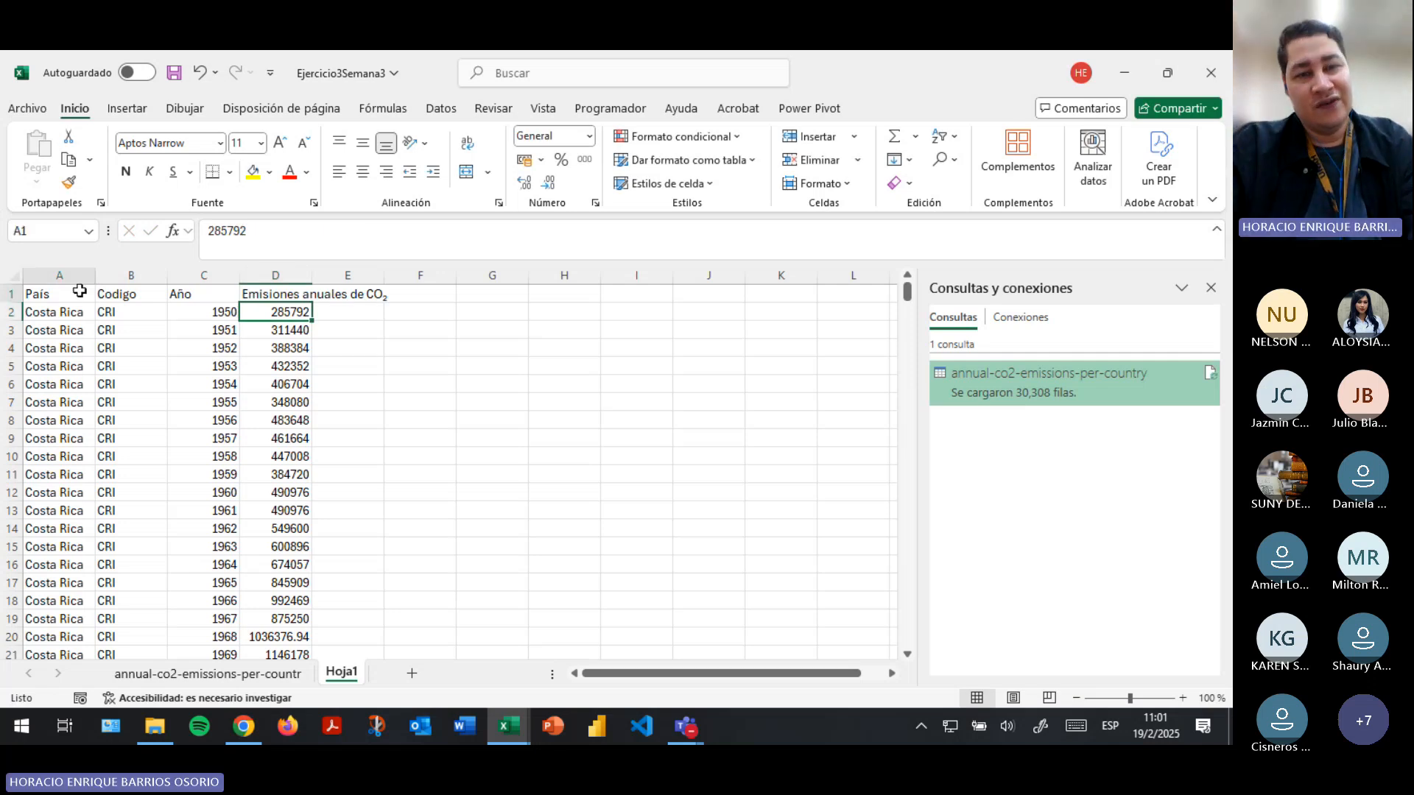
- Format the data range A1:D366 as a table with headers, using the light blue banded style
click(80, 292)
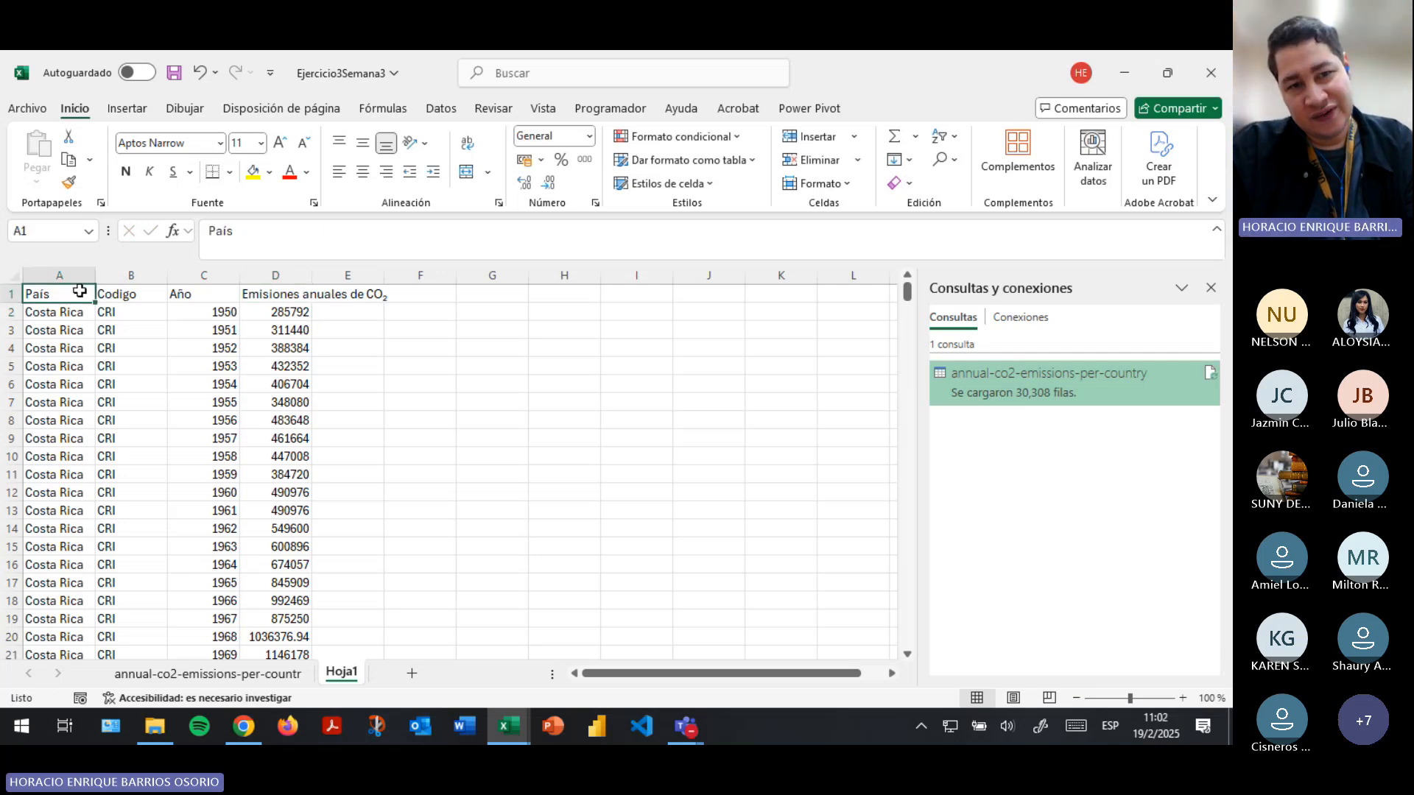
key(ctrl+shift+Right)
key(ctrl+shift+Down)
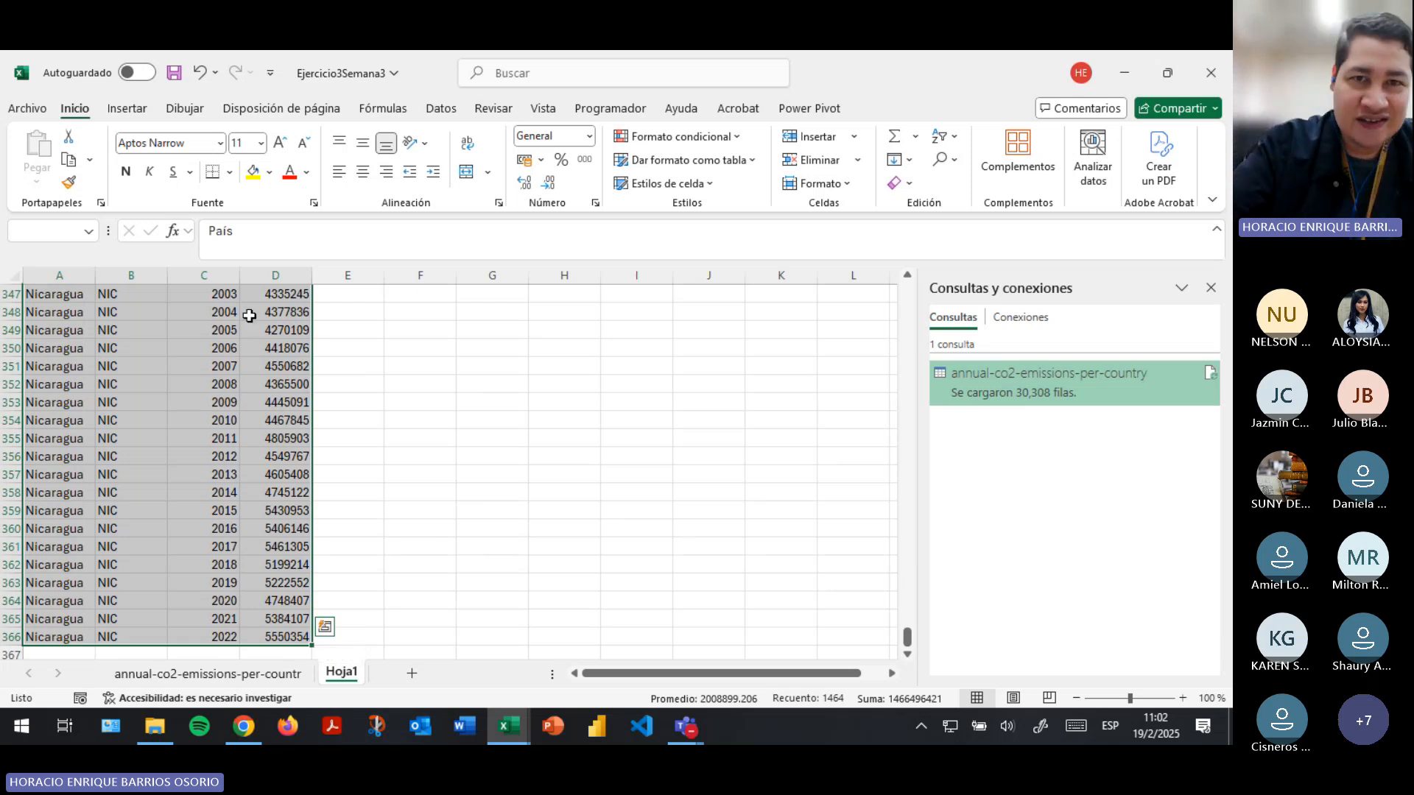
click(731, 161)
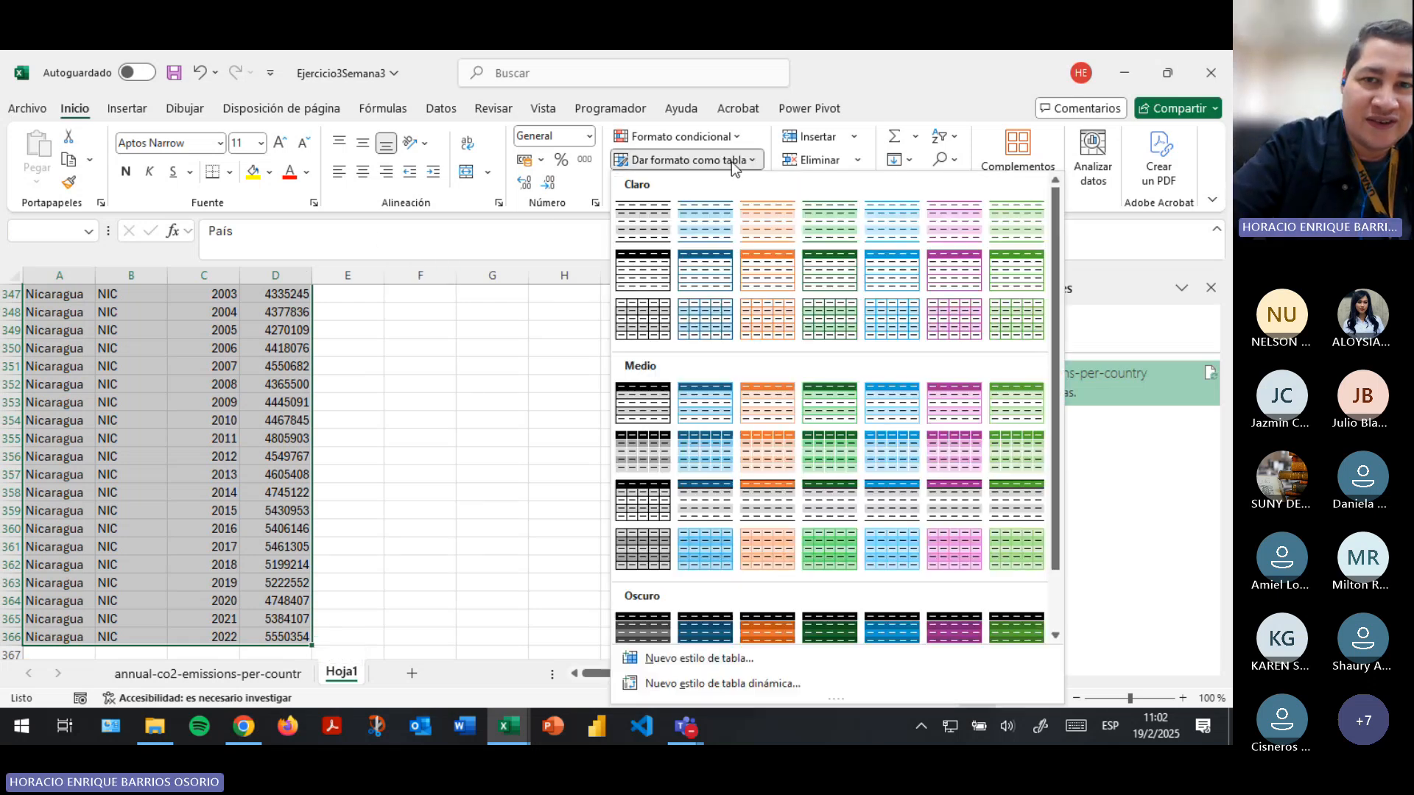
click(712, 233)
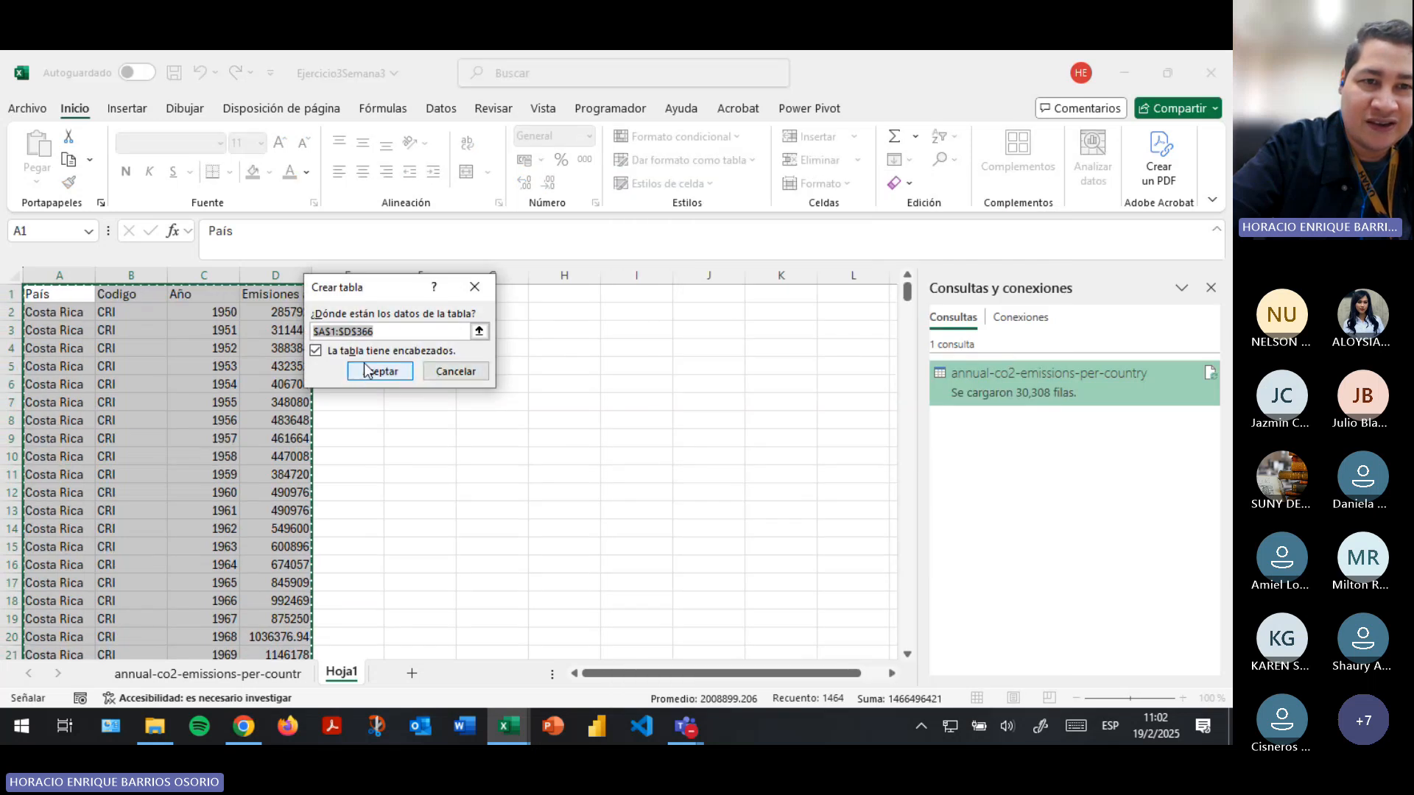
click(368, 370)
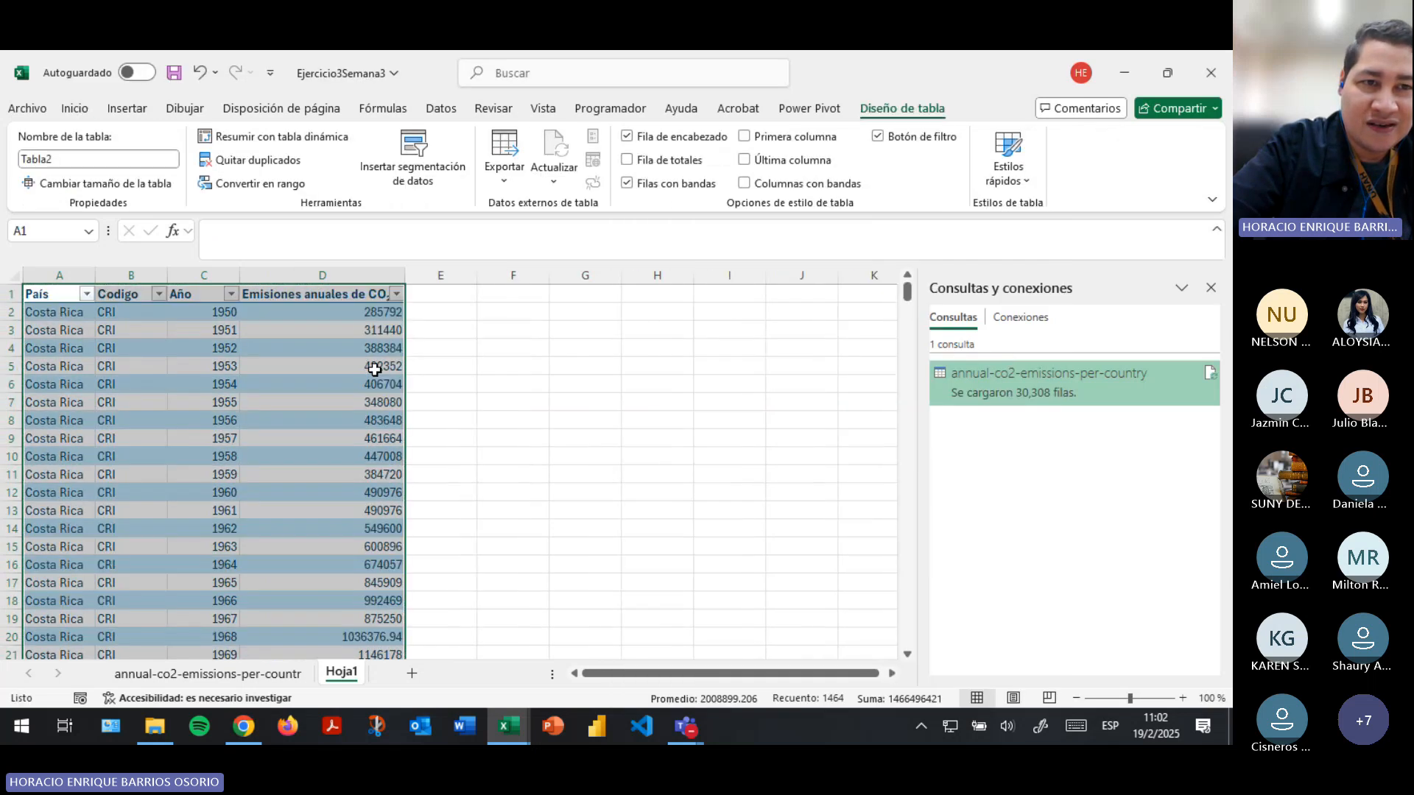
- AutoFit the column widths of the new table, and select the Codigo header cell
click(75, 108)
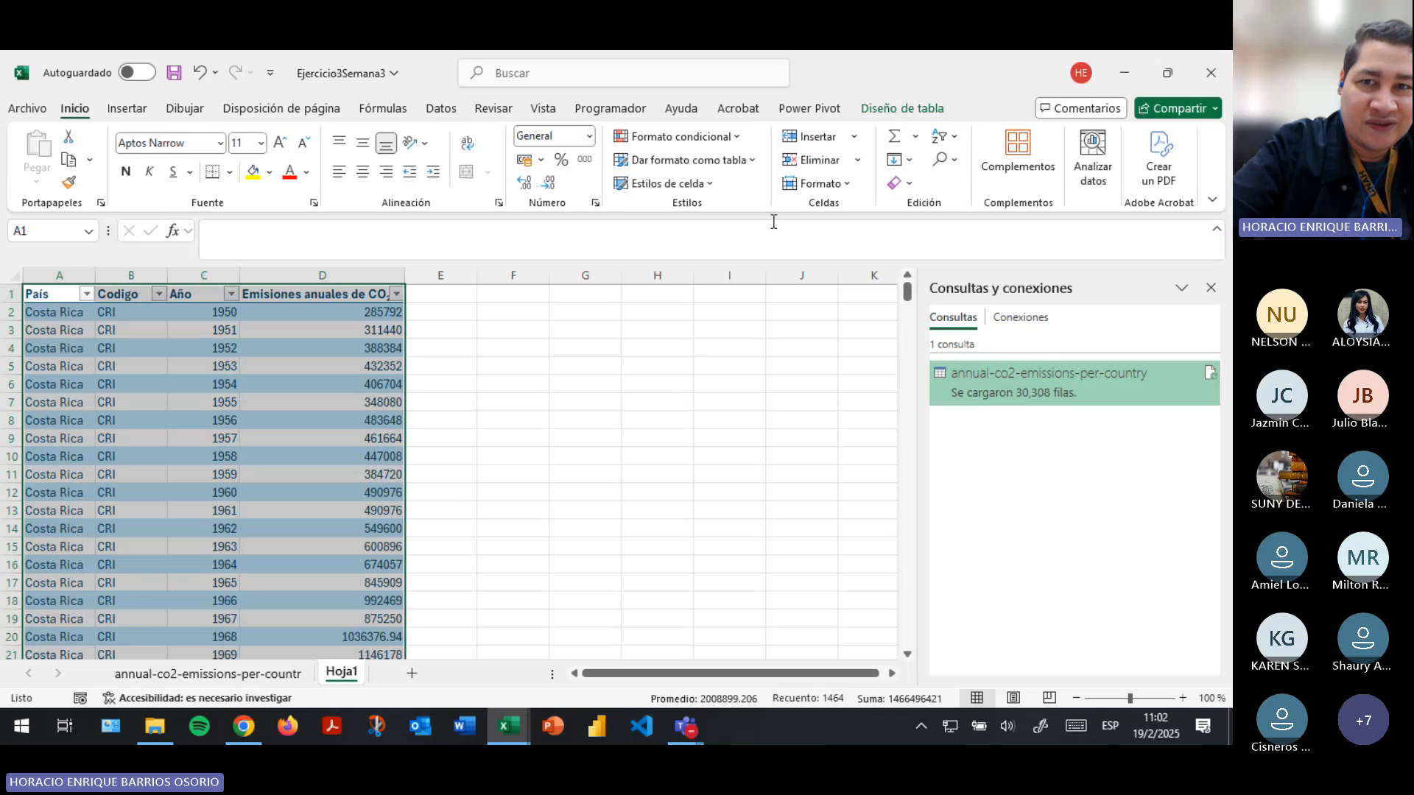
click(818, 183)
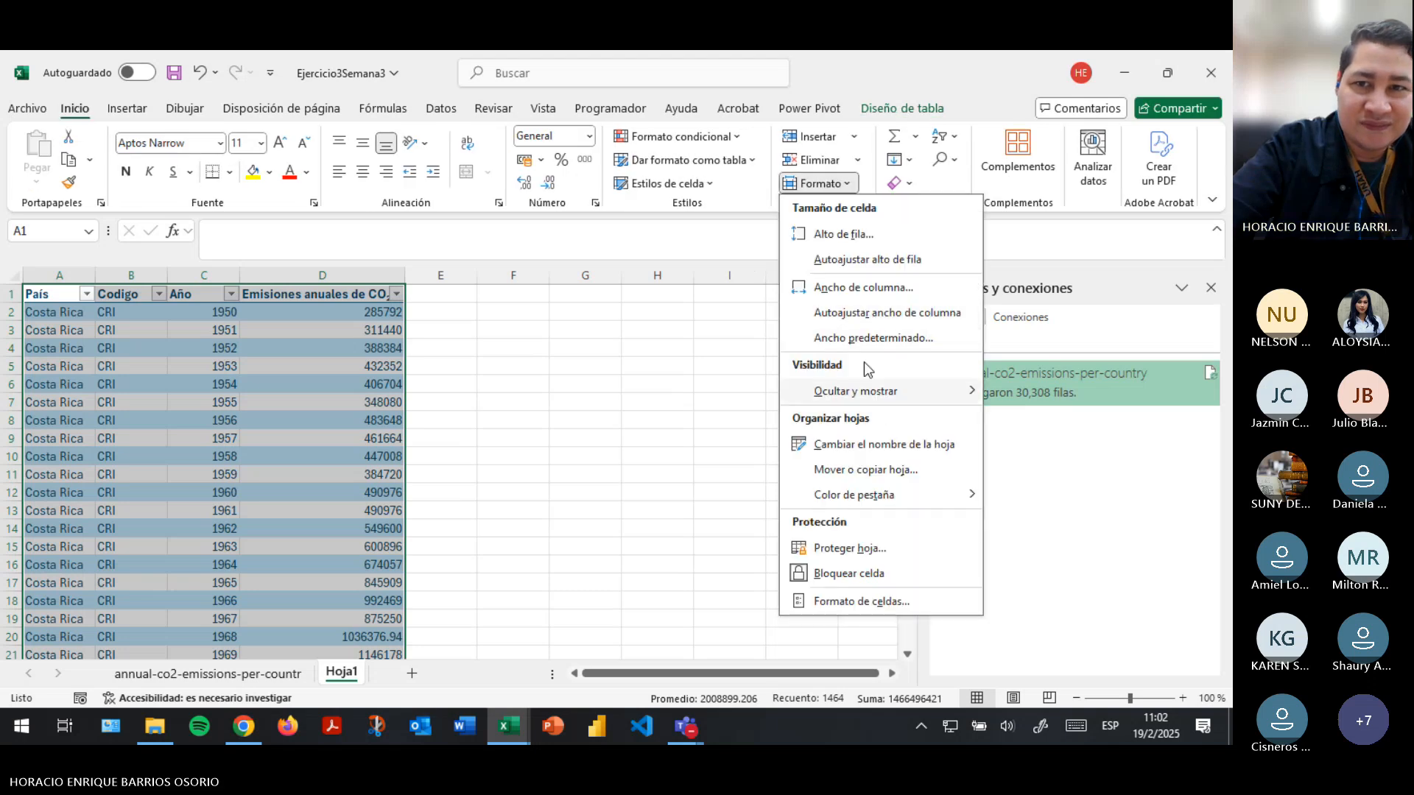
click(864, 313)
click(177, 331)
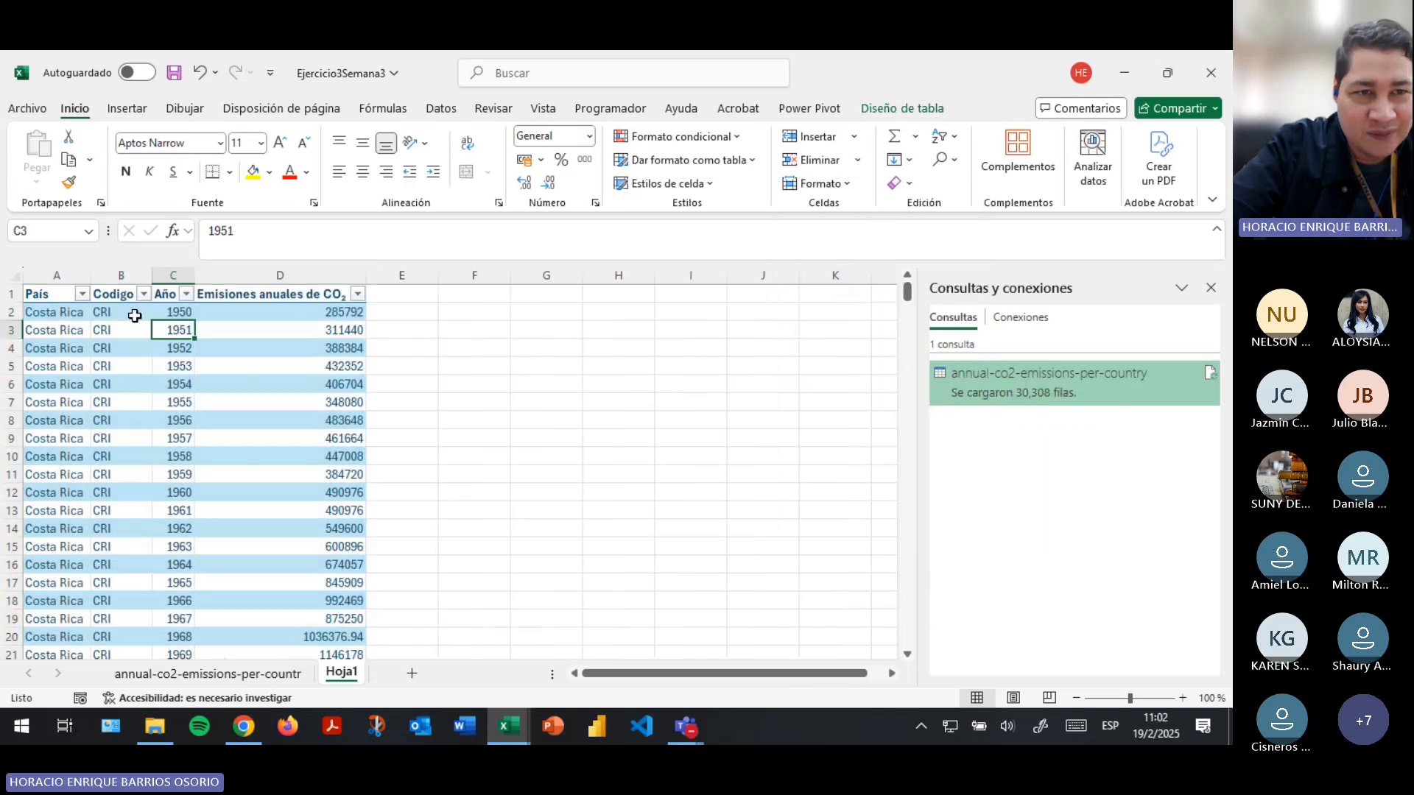
click(118, 294)
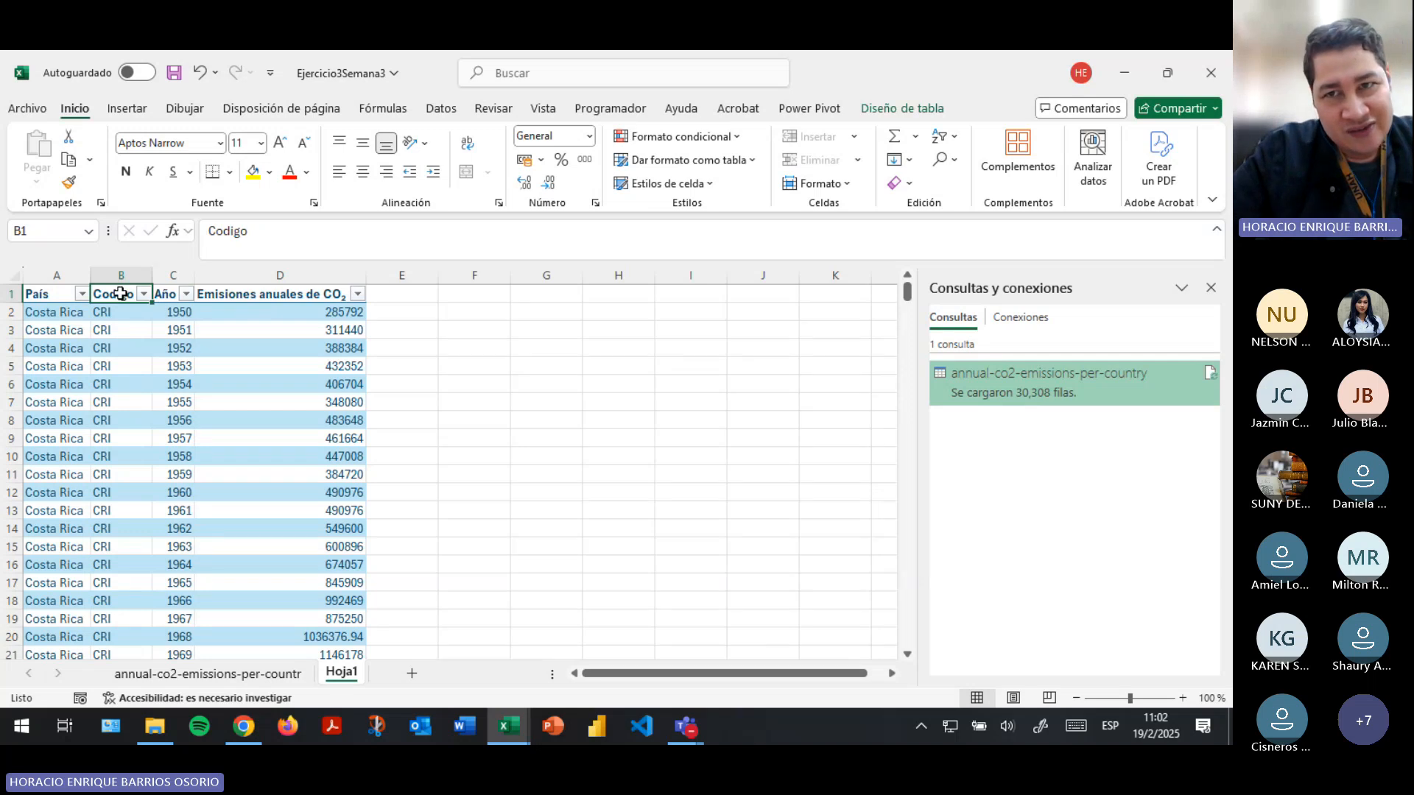
- Delete the Codigo column from the table, covering its header and all its data rows
key(ctrl+shift+Down)
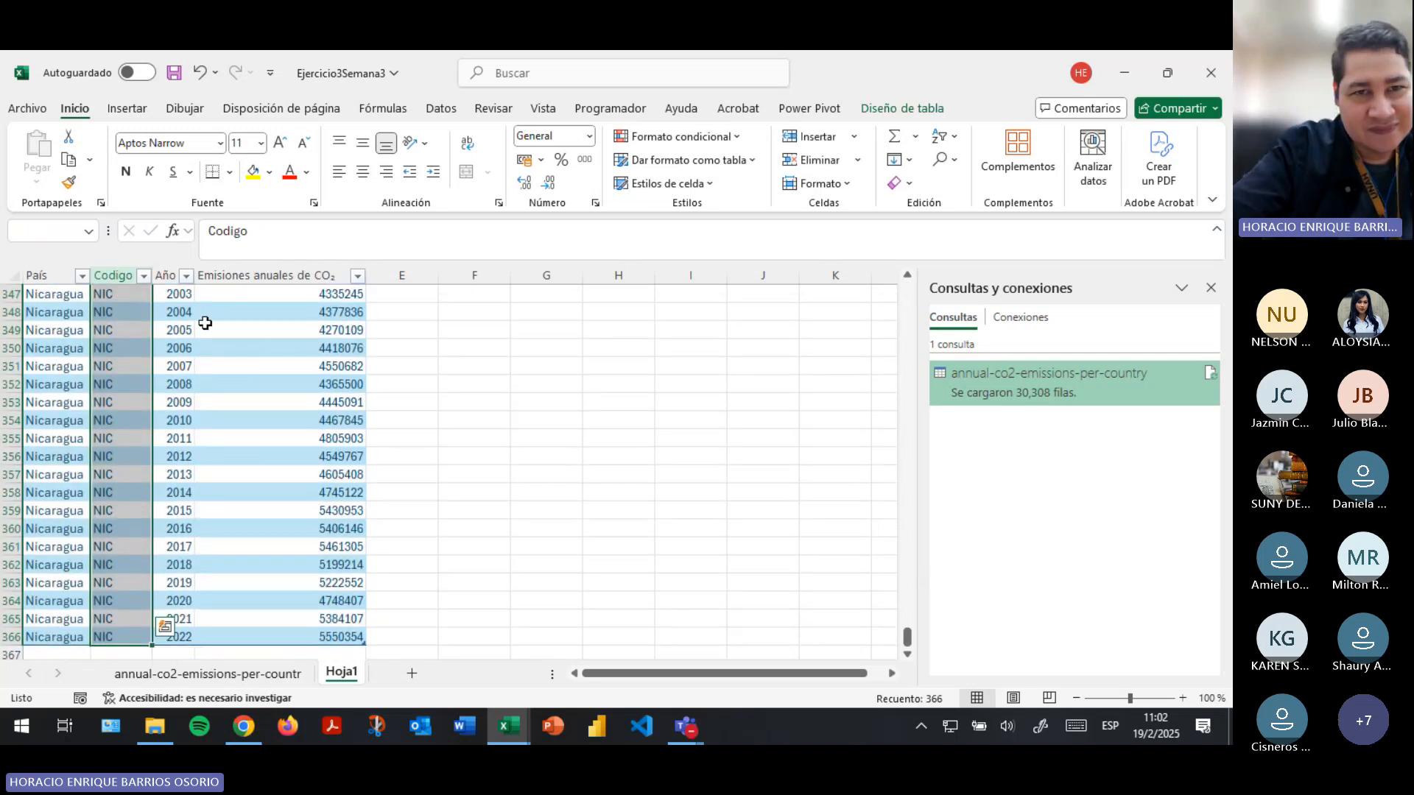
scroll(313, 452, up, 5)
scroll(312, 452, up, 11)
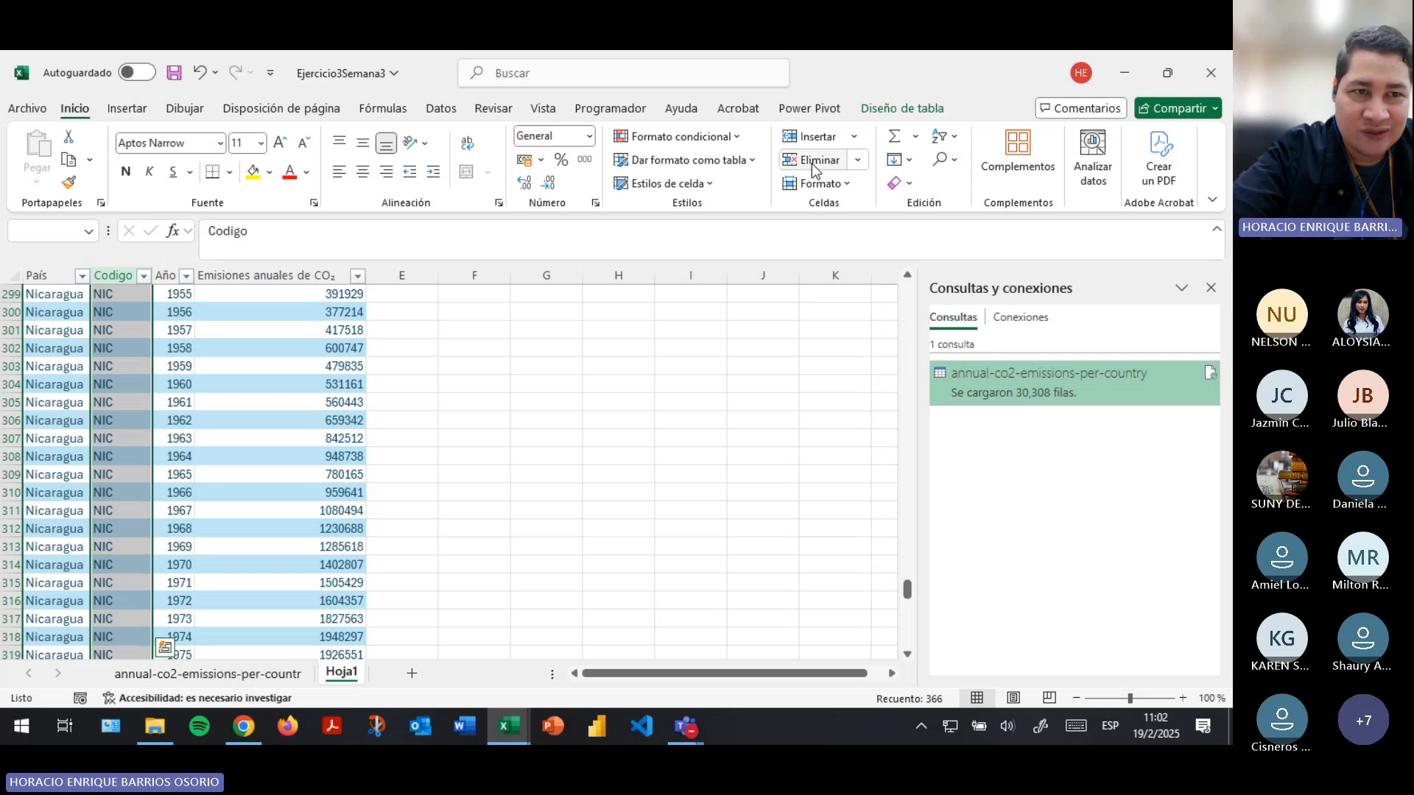
click(815, 163)
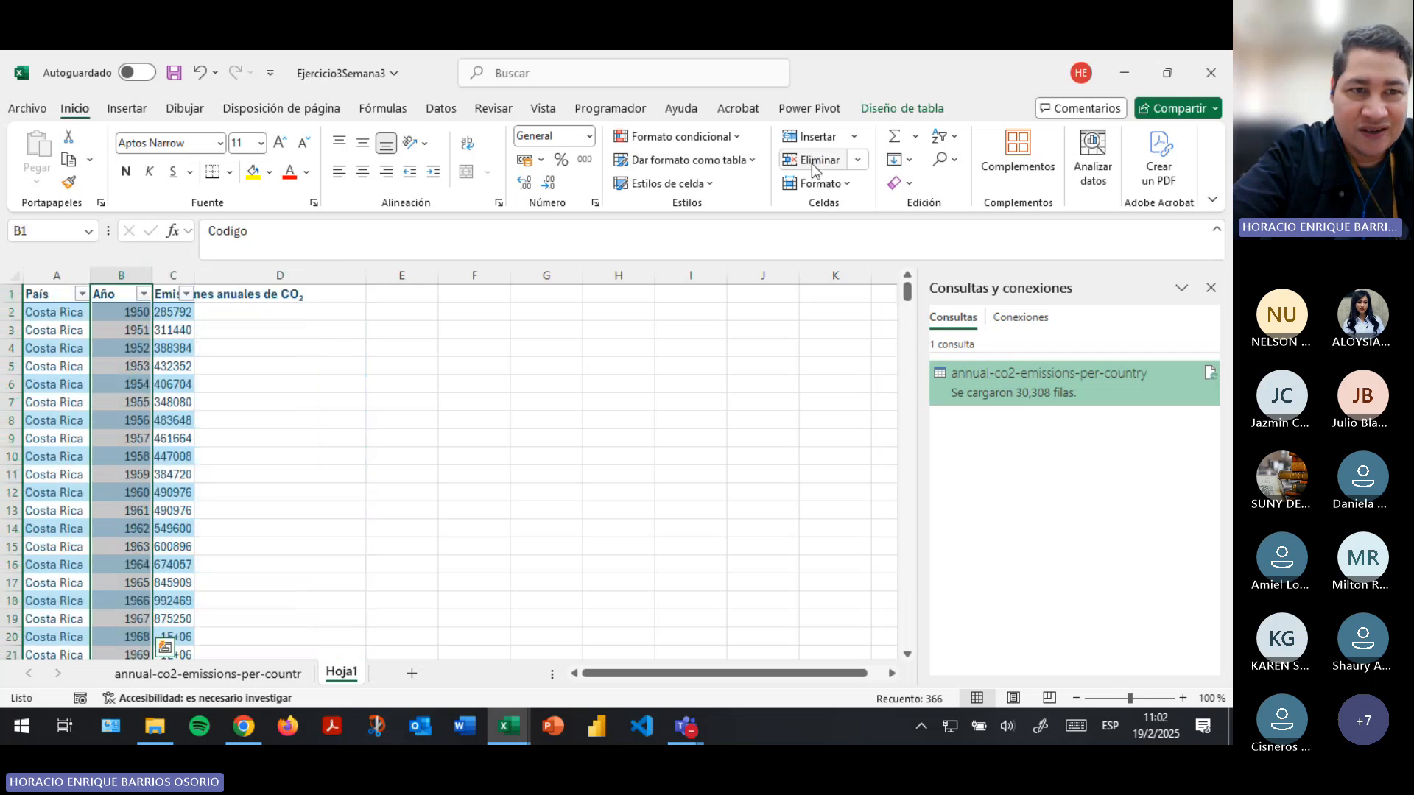
- AutoFit the three remaining columns to the width of their header cells A1:C1, and save the workbook
click(48, 277)
mouse_move(47, 277)
mouse_down()
mouse_move(164, 274)
mouse_move(52, 295)
mouse_up()
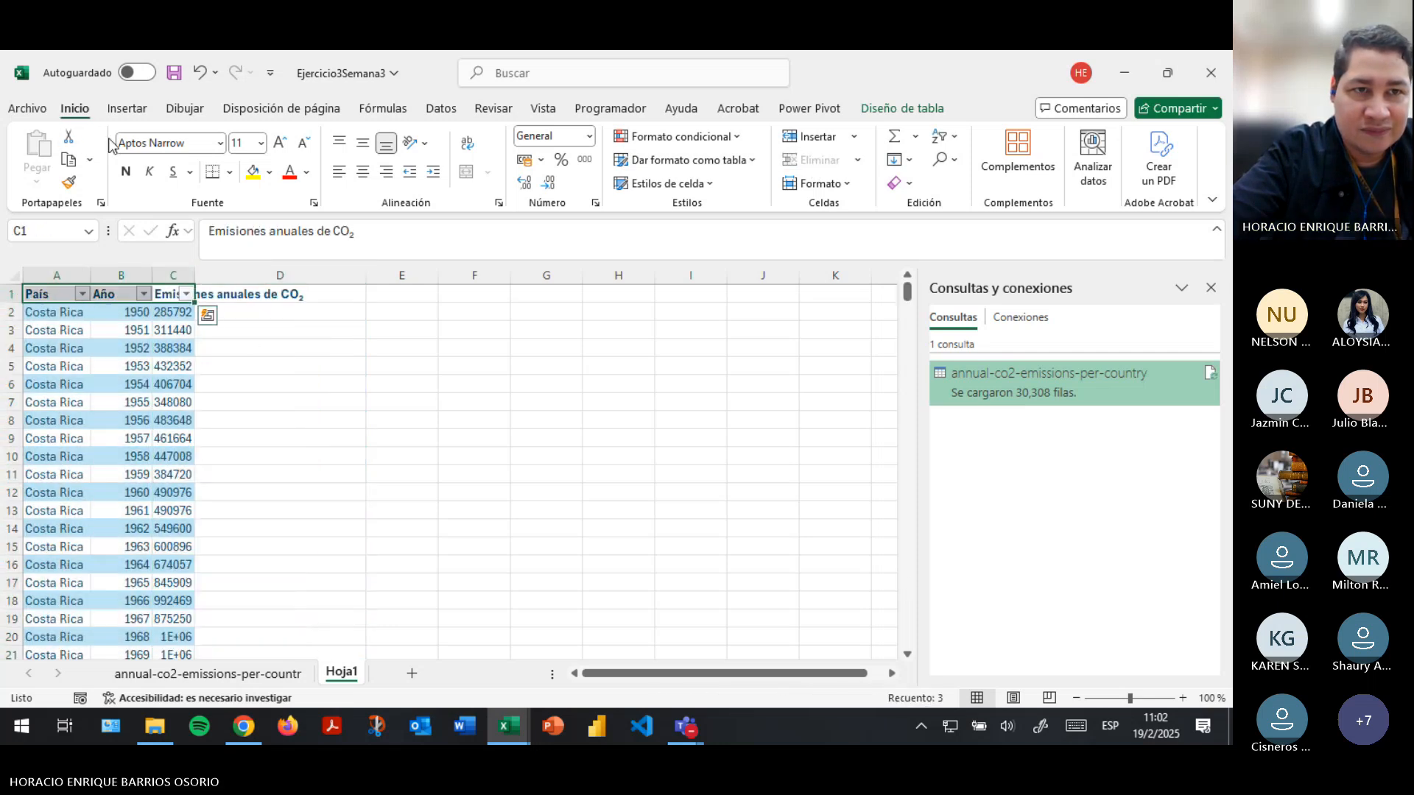
click(820, 184)
click(893, 315)
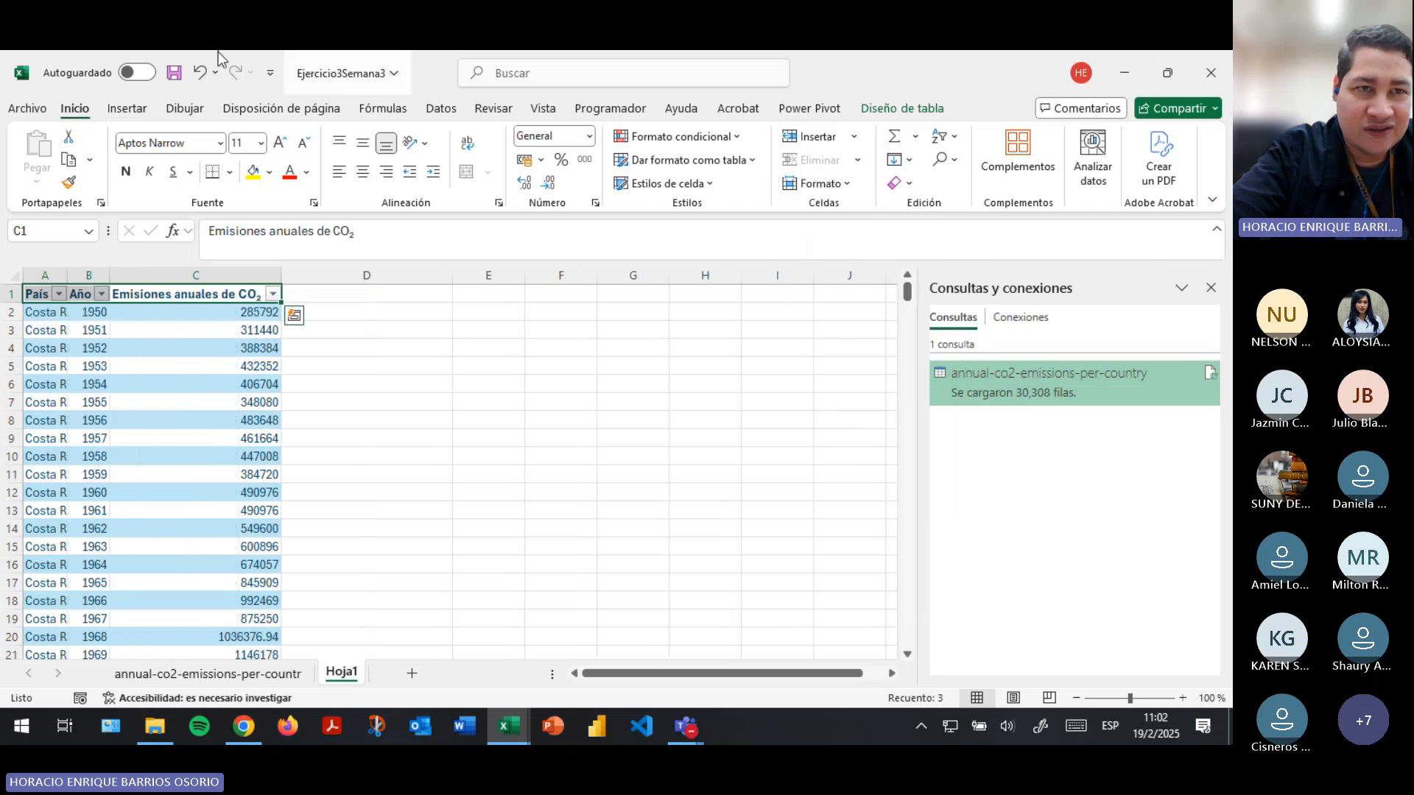
click(173, 72)
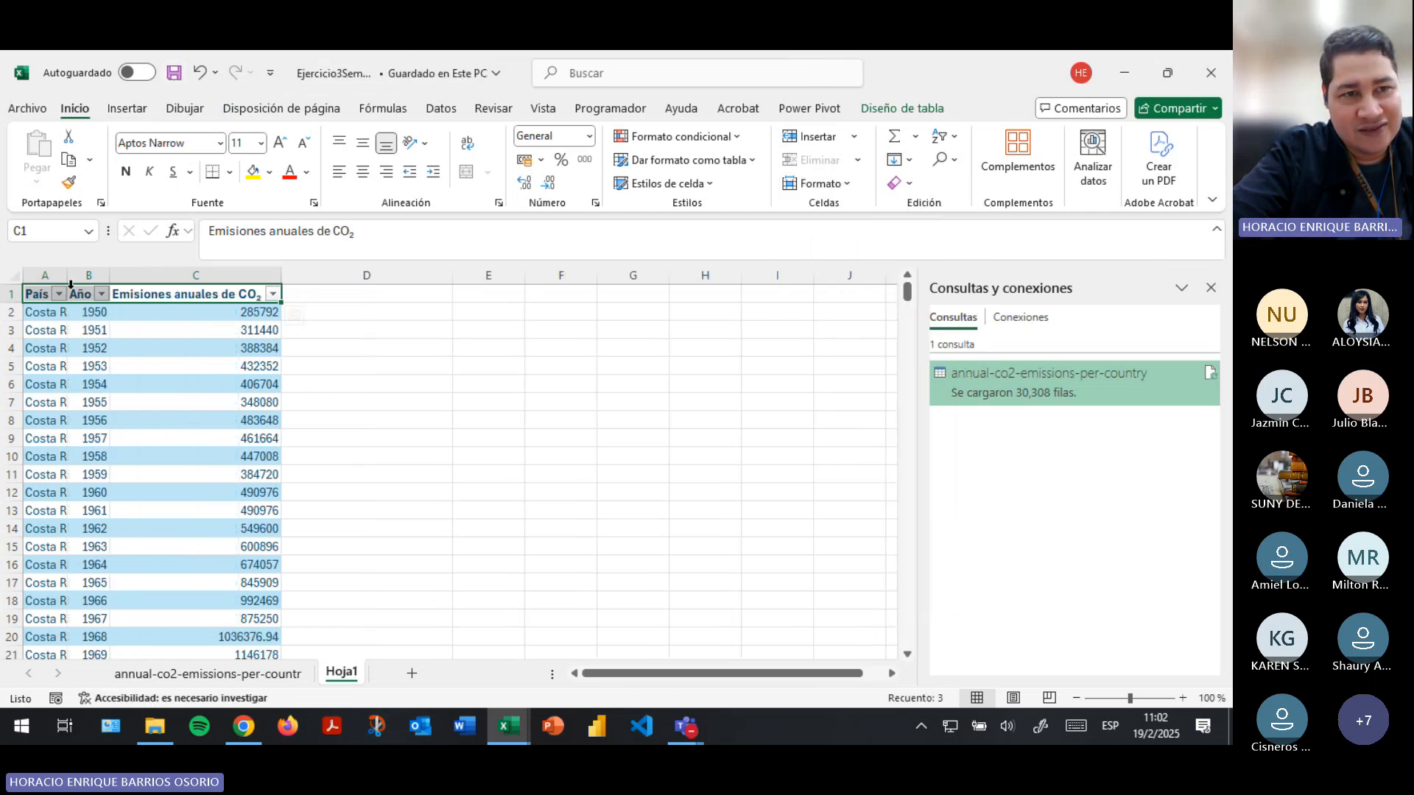
- AutoFit the País column to its full contents, using the header and all country names, and return to the start of the table
click(38, 293)
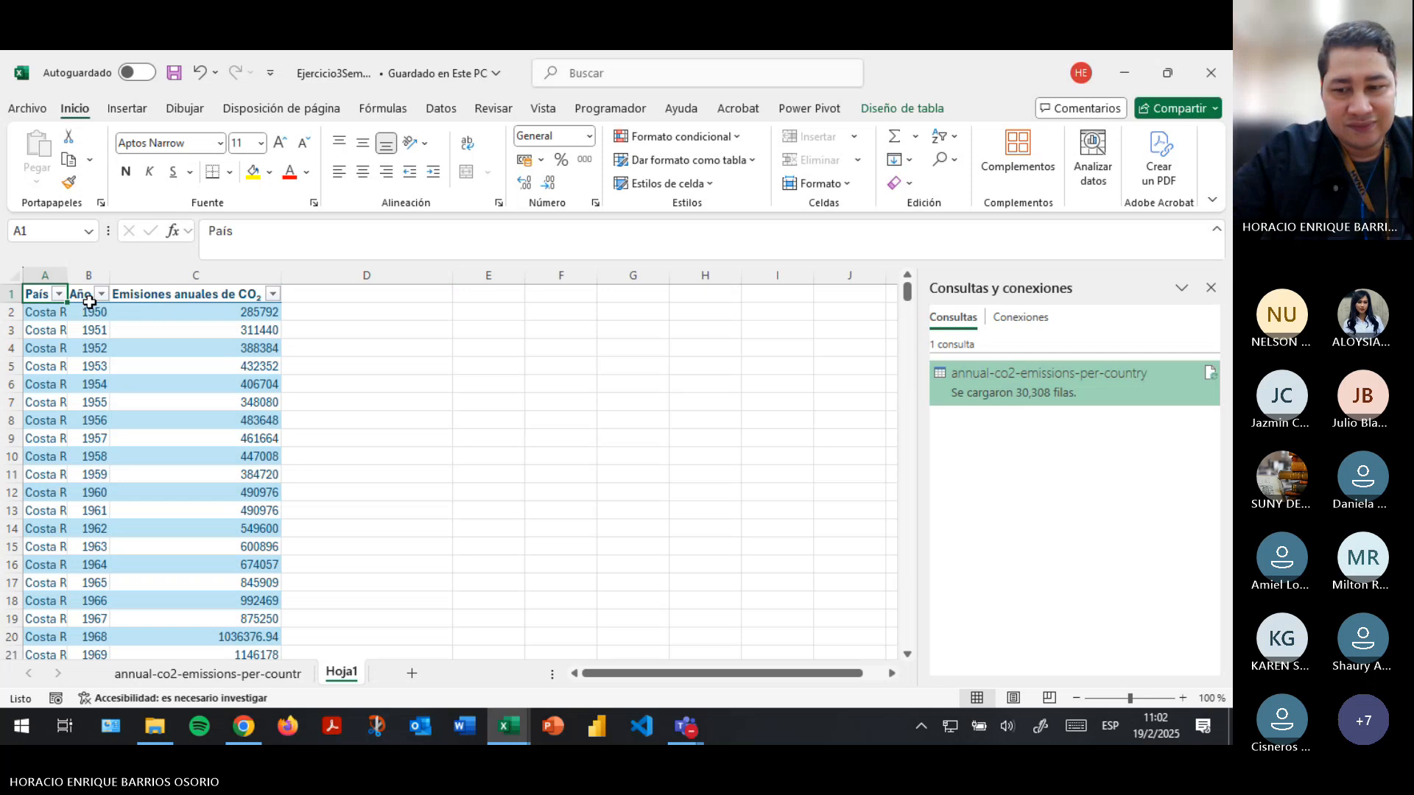
key(ctrl+shift+Down)
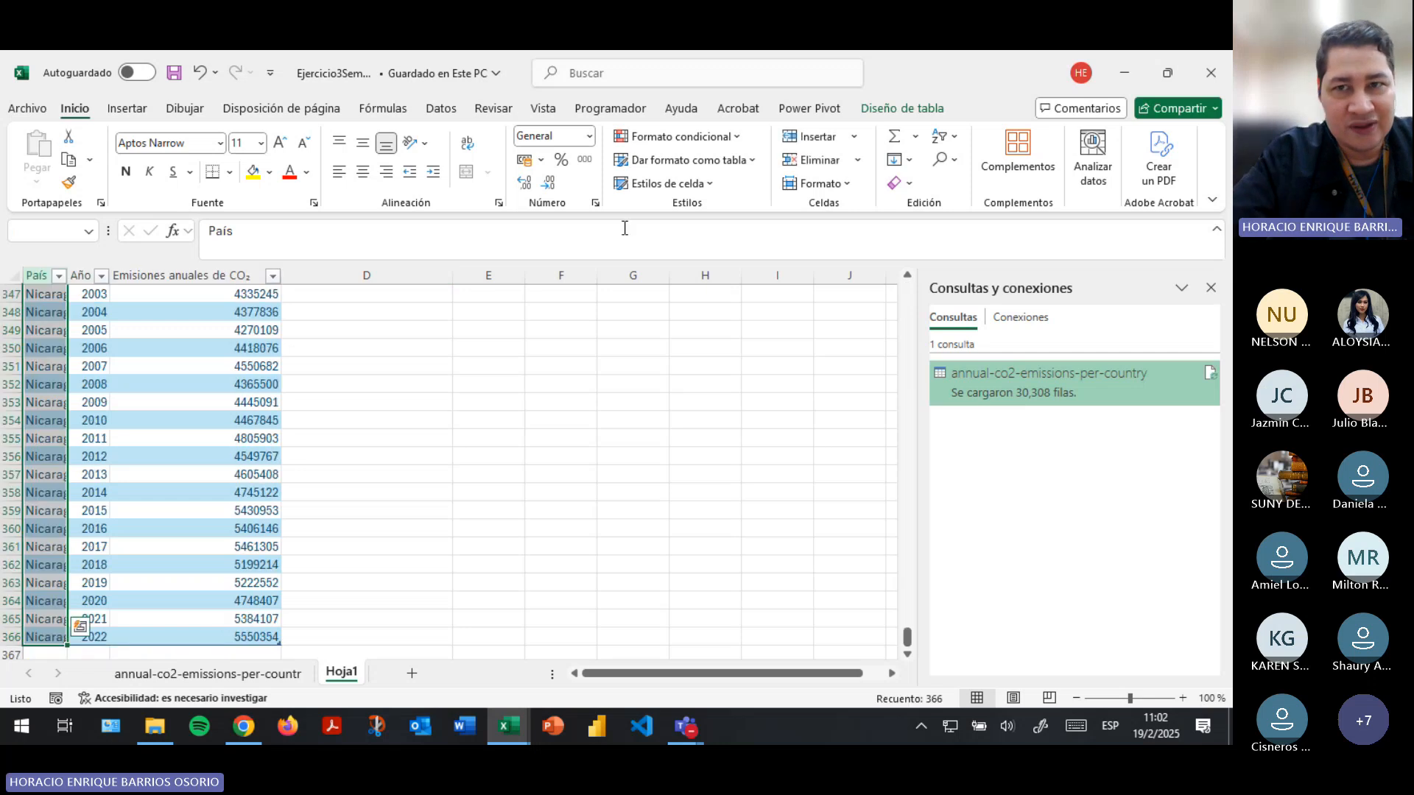
click(819, 183)
click(847, 312)
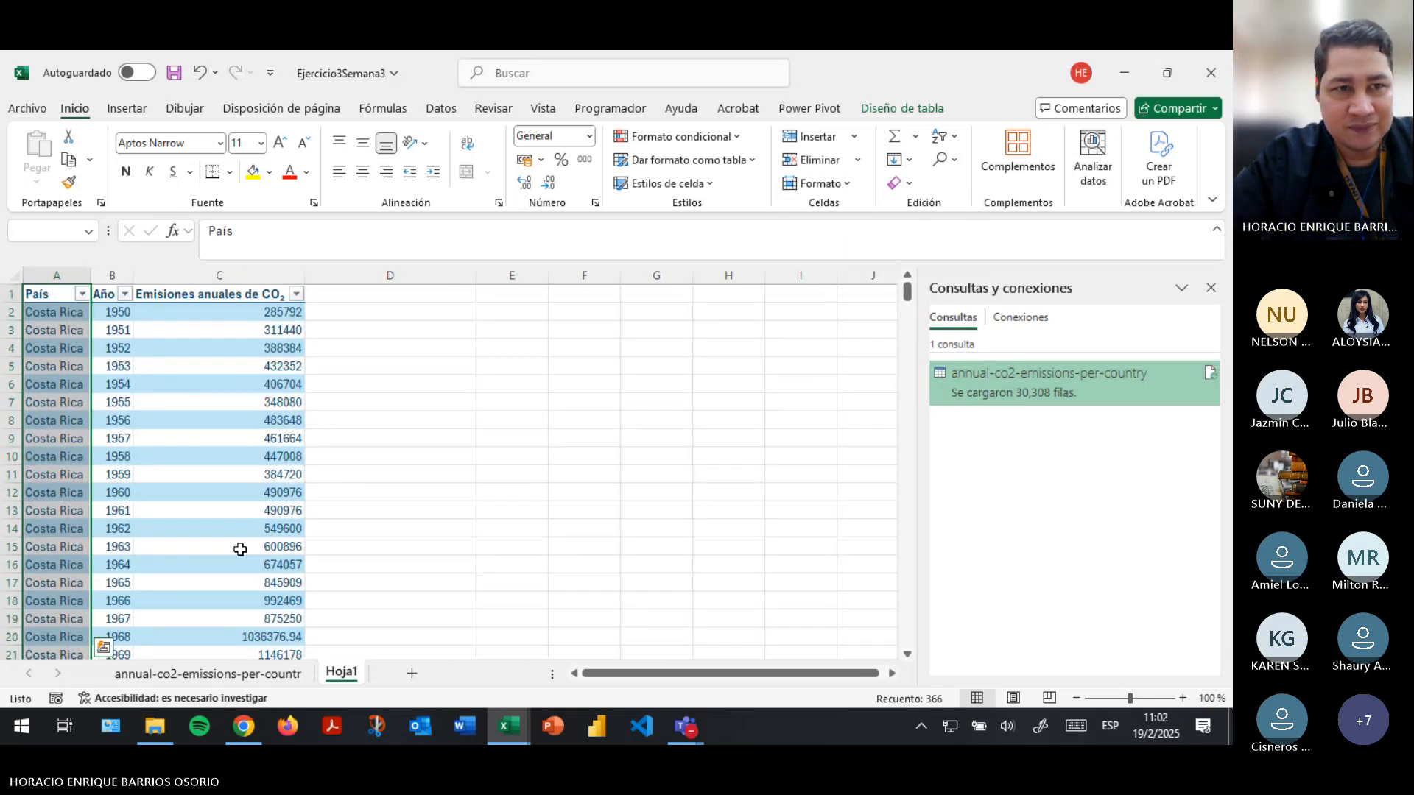
key(ctrl+Home)
click(268, 489)
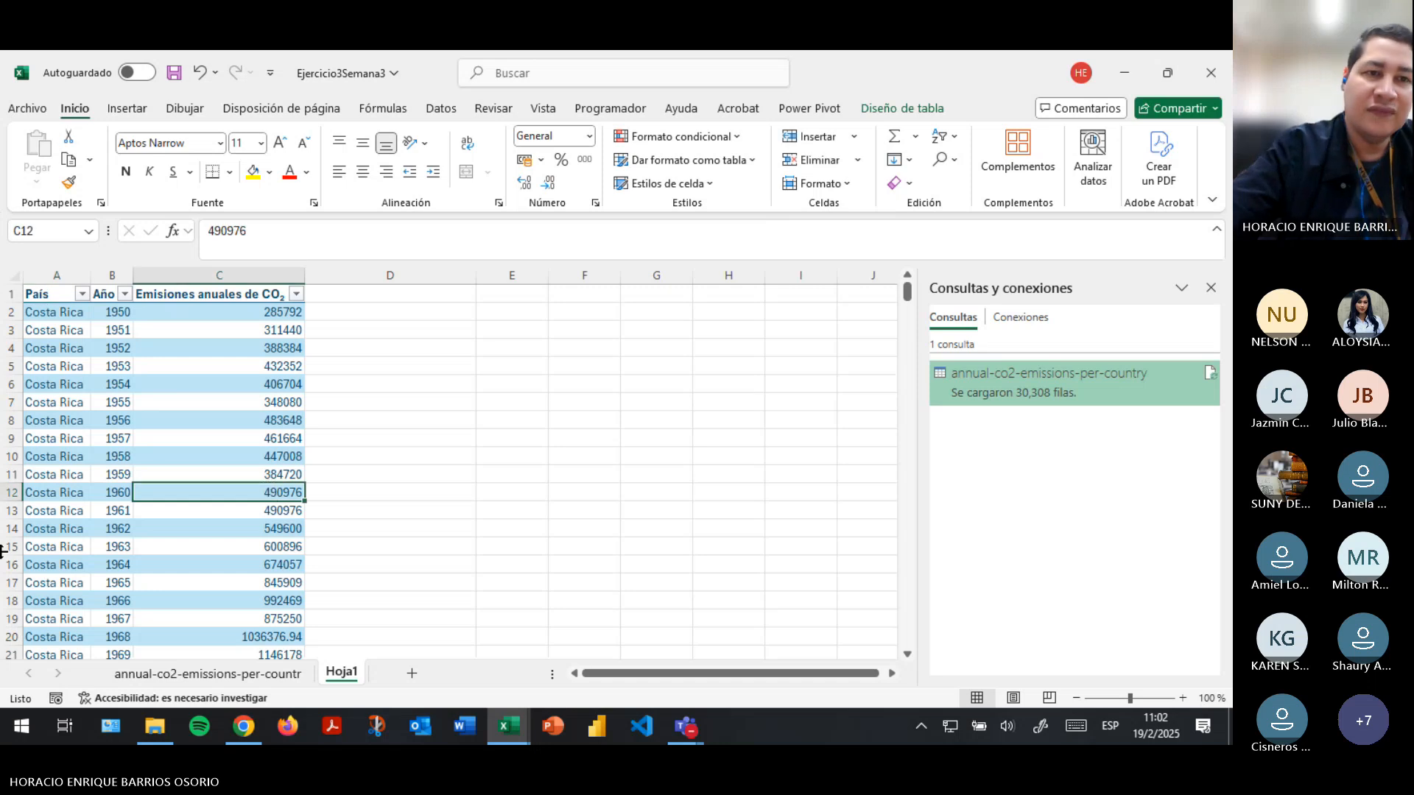
- Save the workbook and rename the table as Datos_CA
click(67, 313)
click(67, 296)
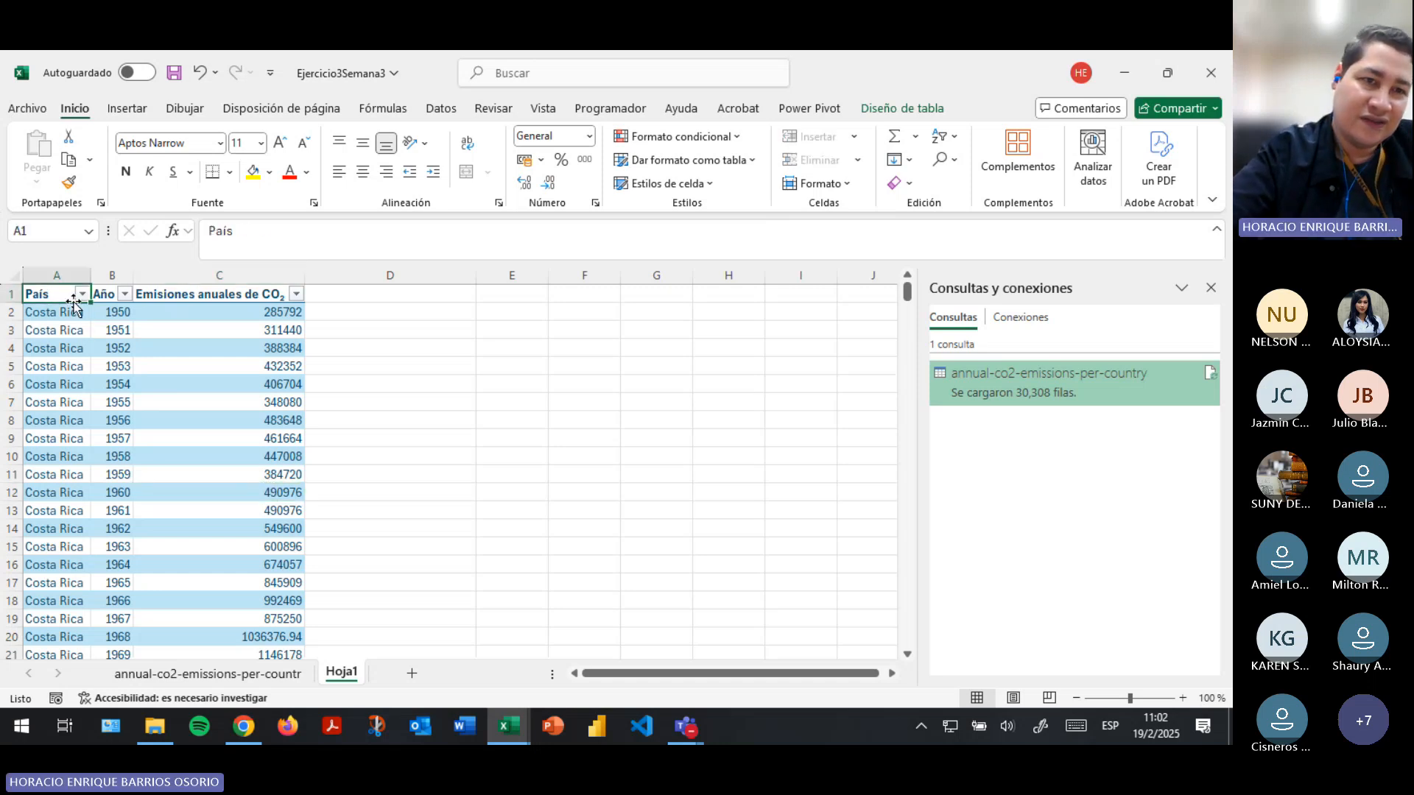
click(64, 314)
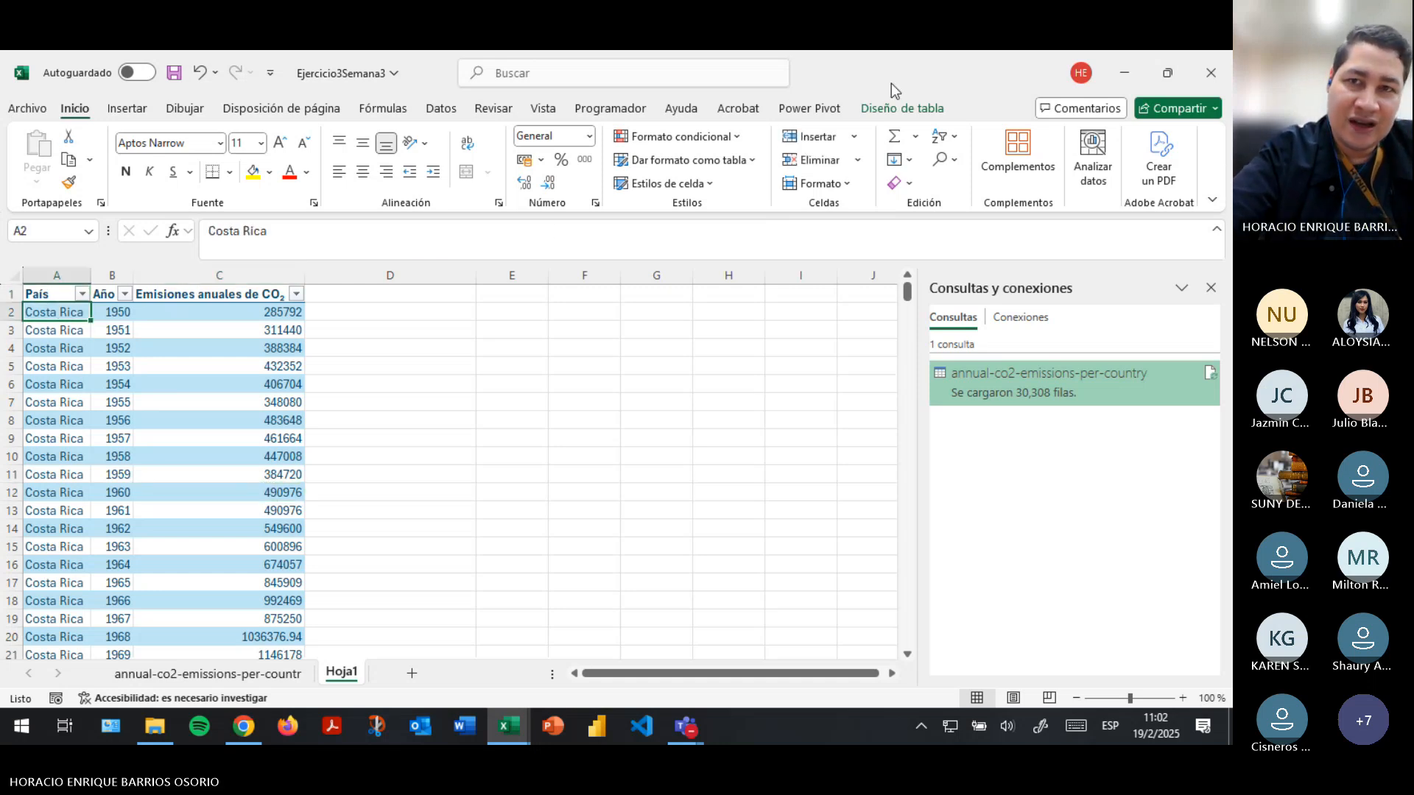
click(902, 108)
click(174, 72)
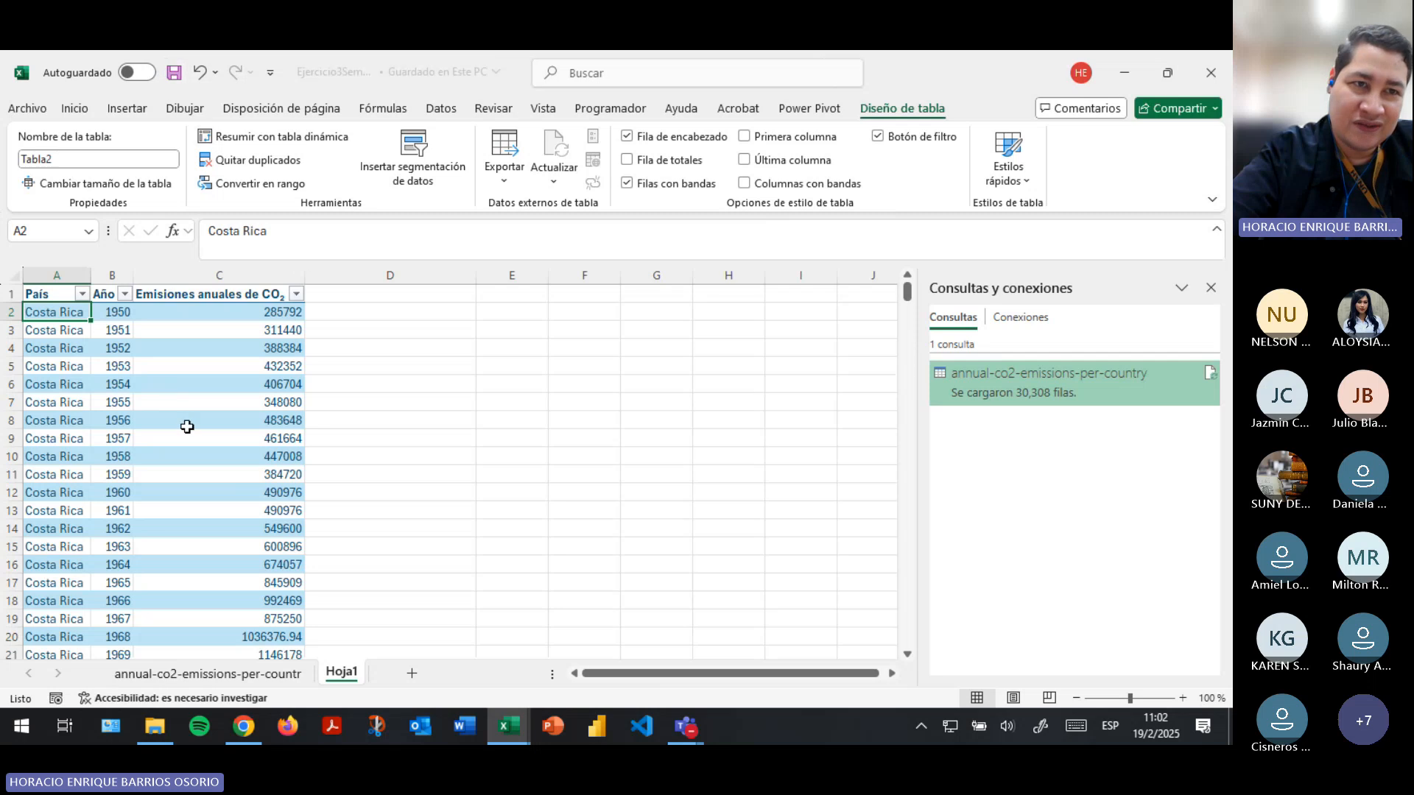
click(78, 157)
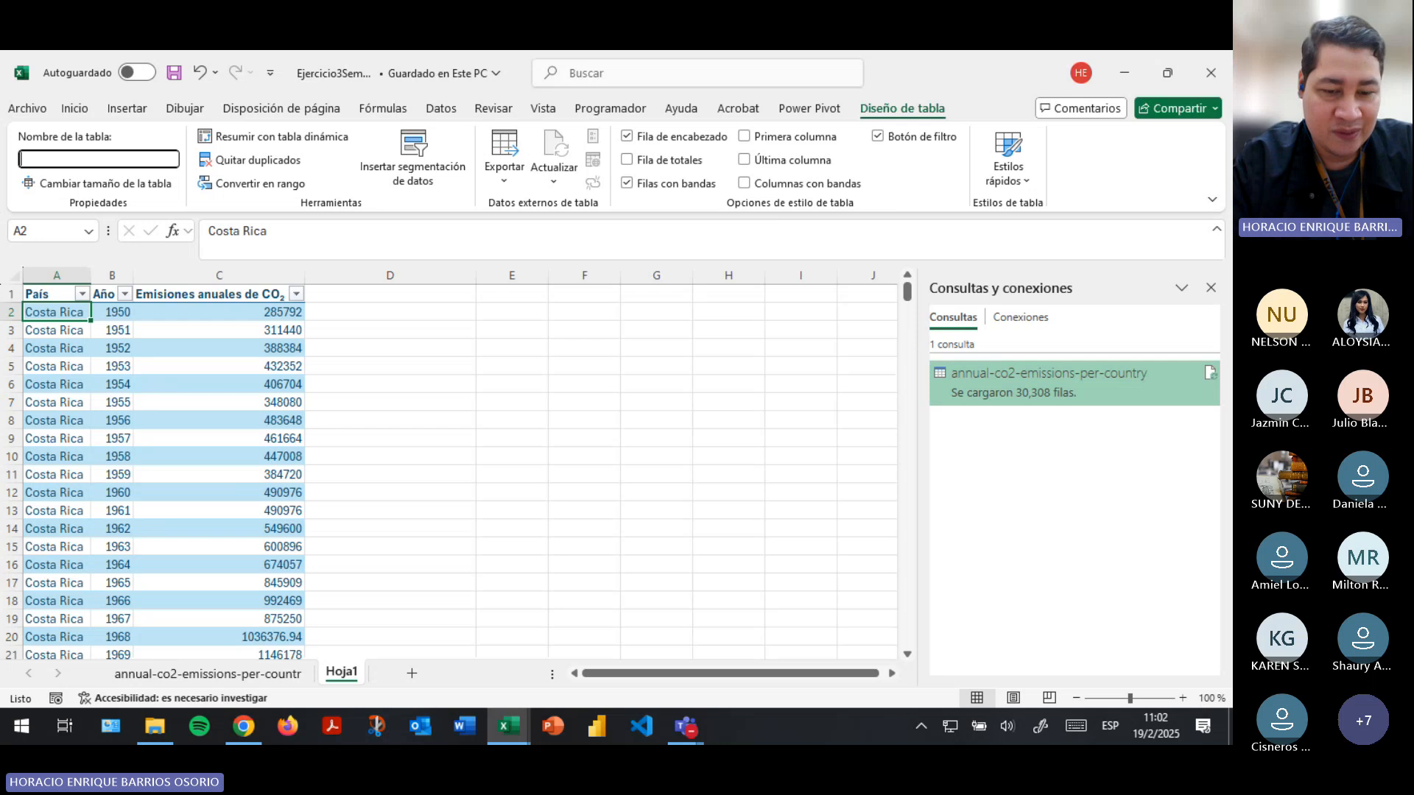
text(Datos_C)
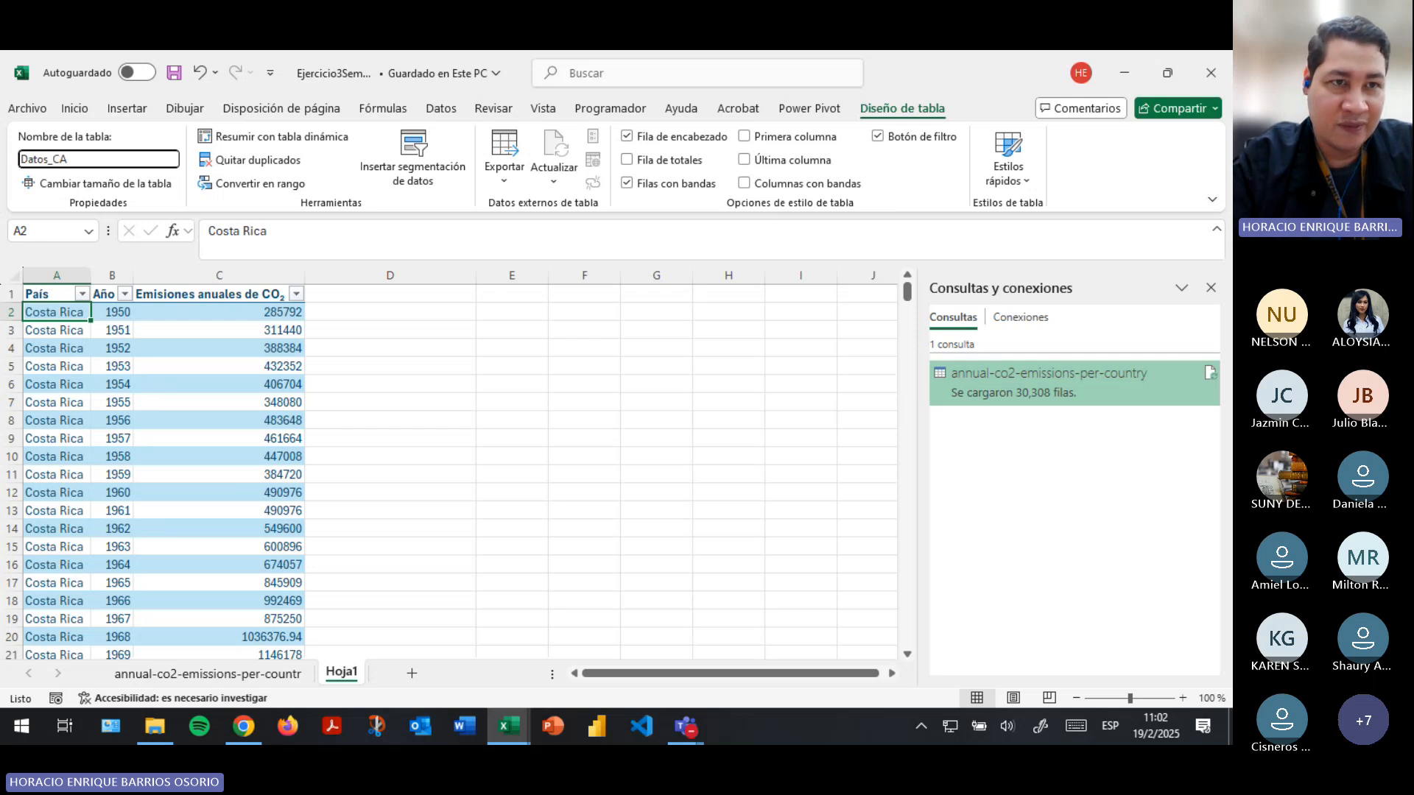
text(A)
key(Return)
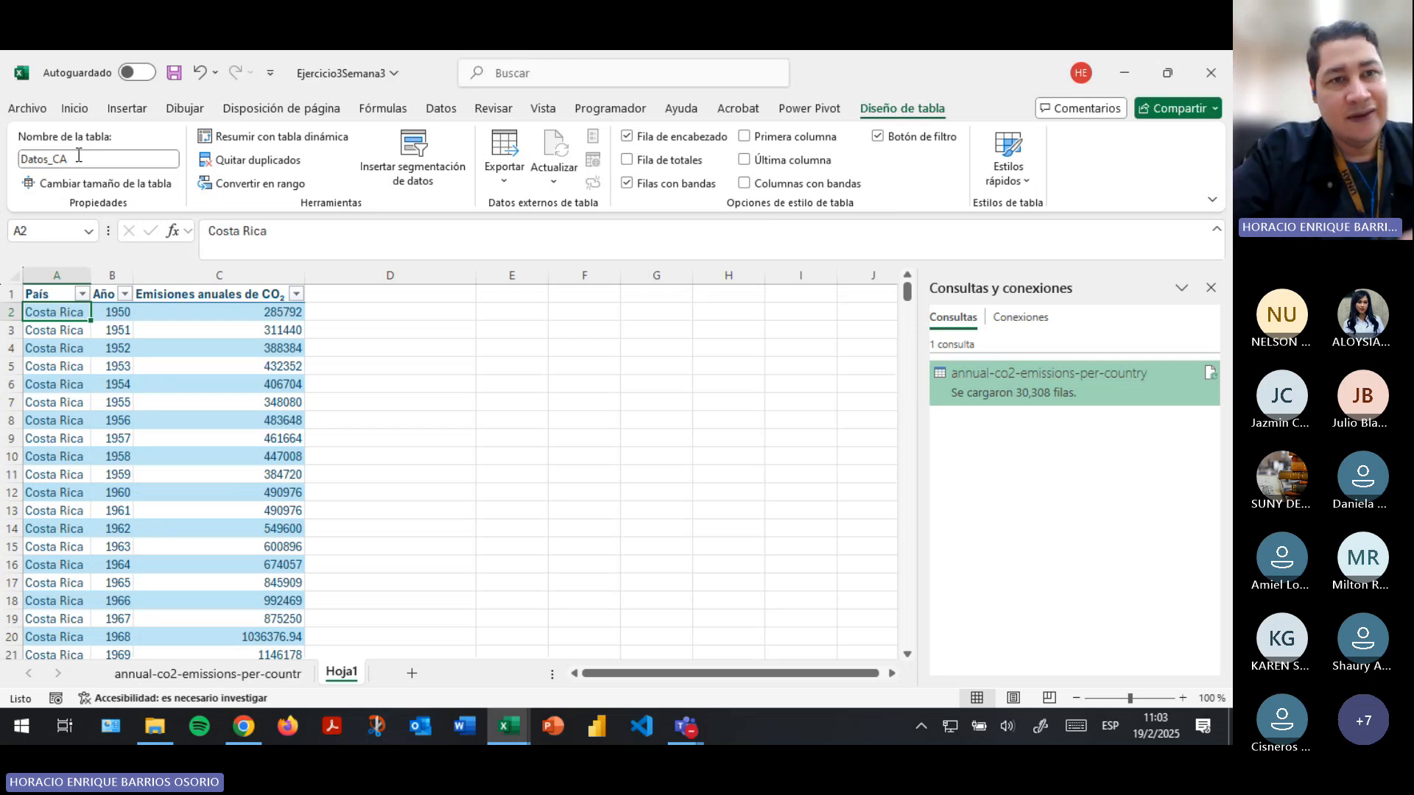
- Create a PivotTable from the Datos_CA table on a new worksheet
click(121, 386)
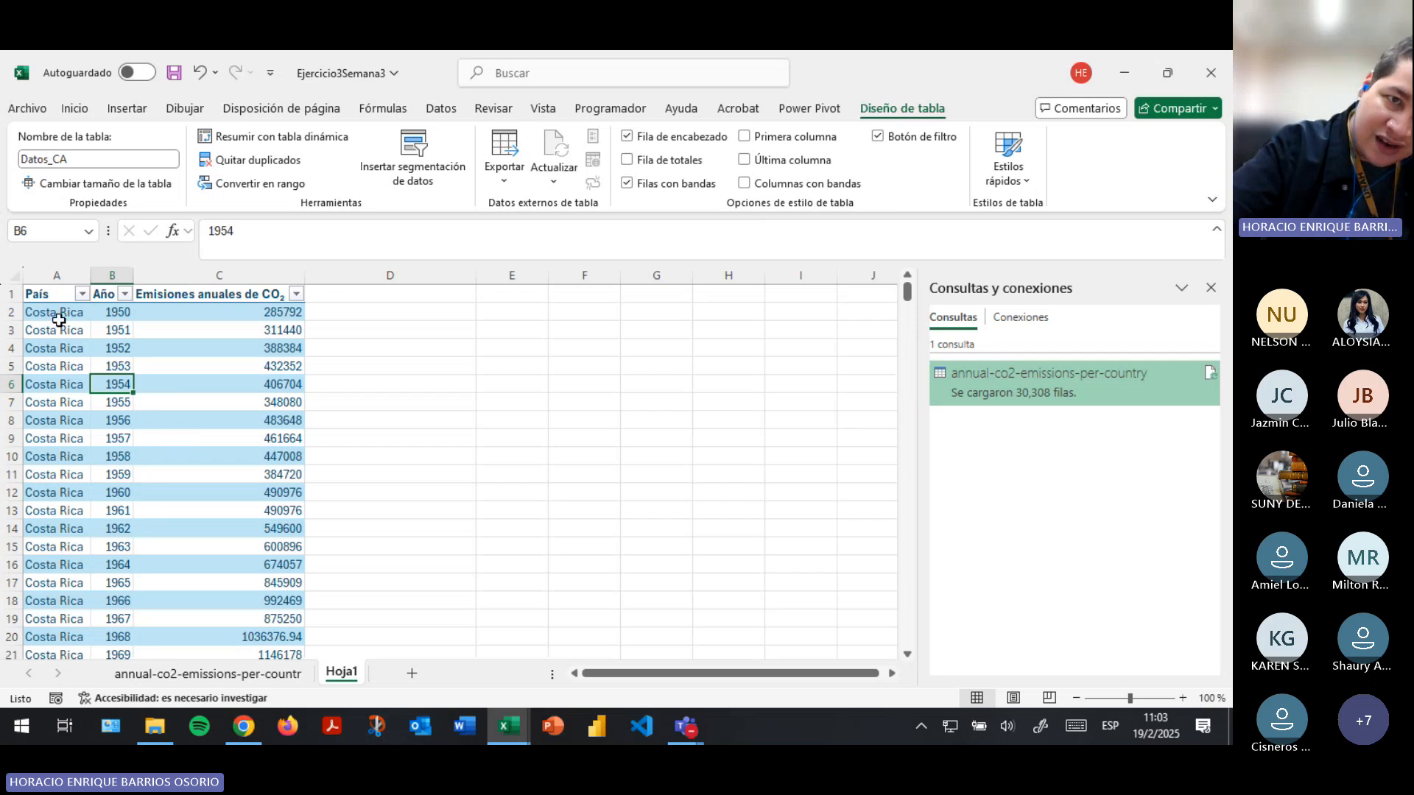
click(59, 319)
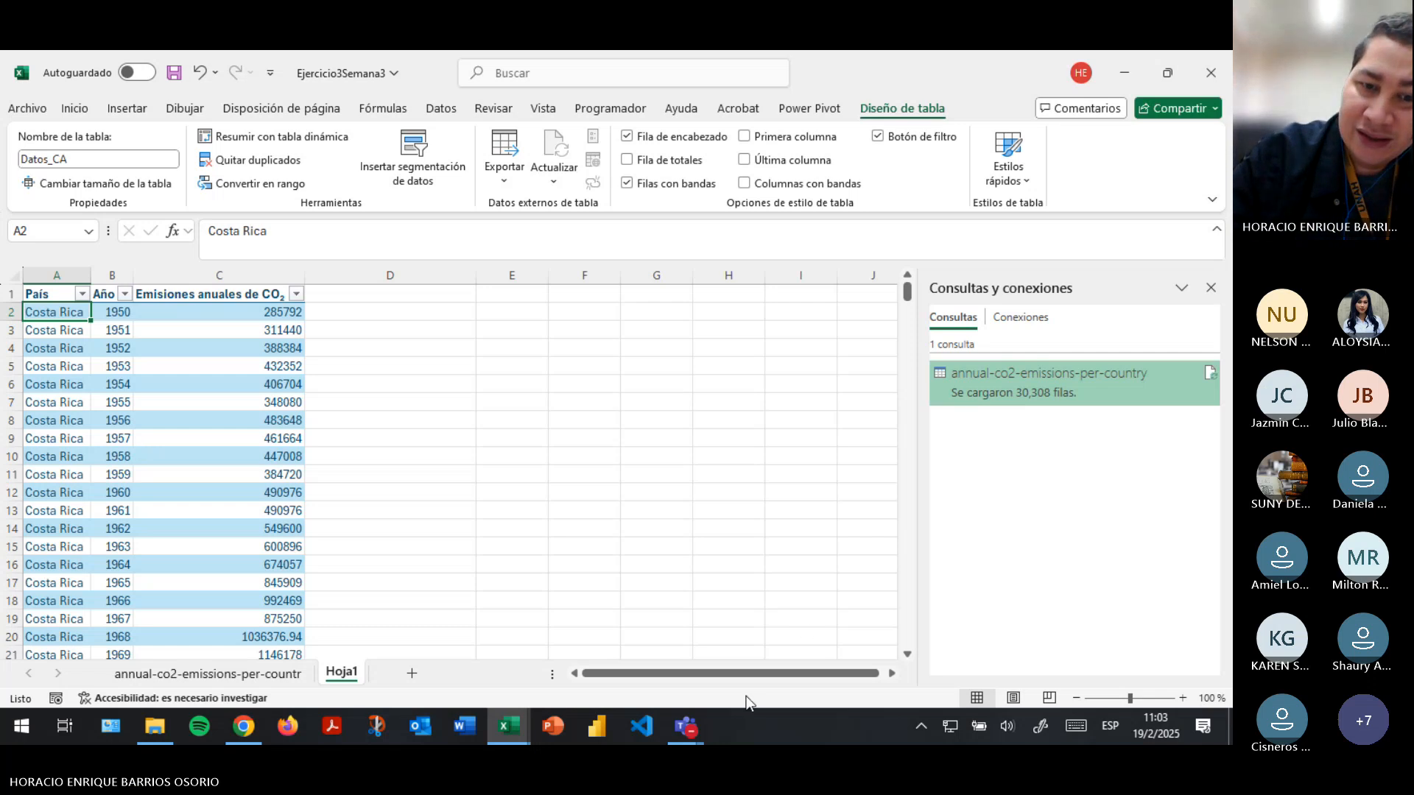
click(111, 456)
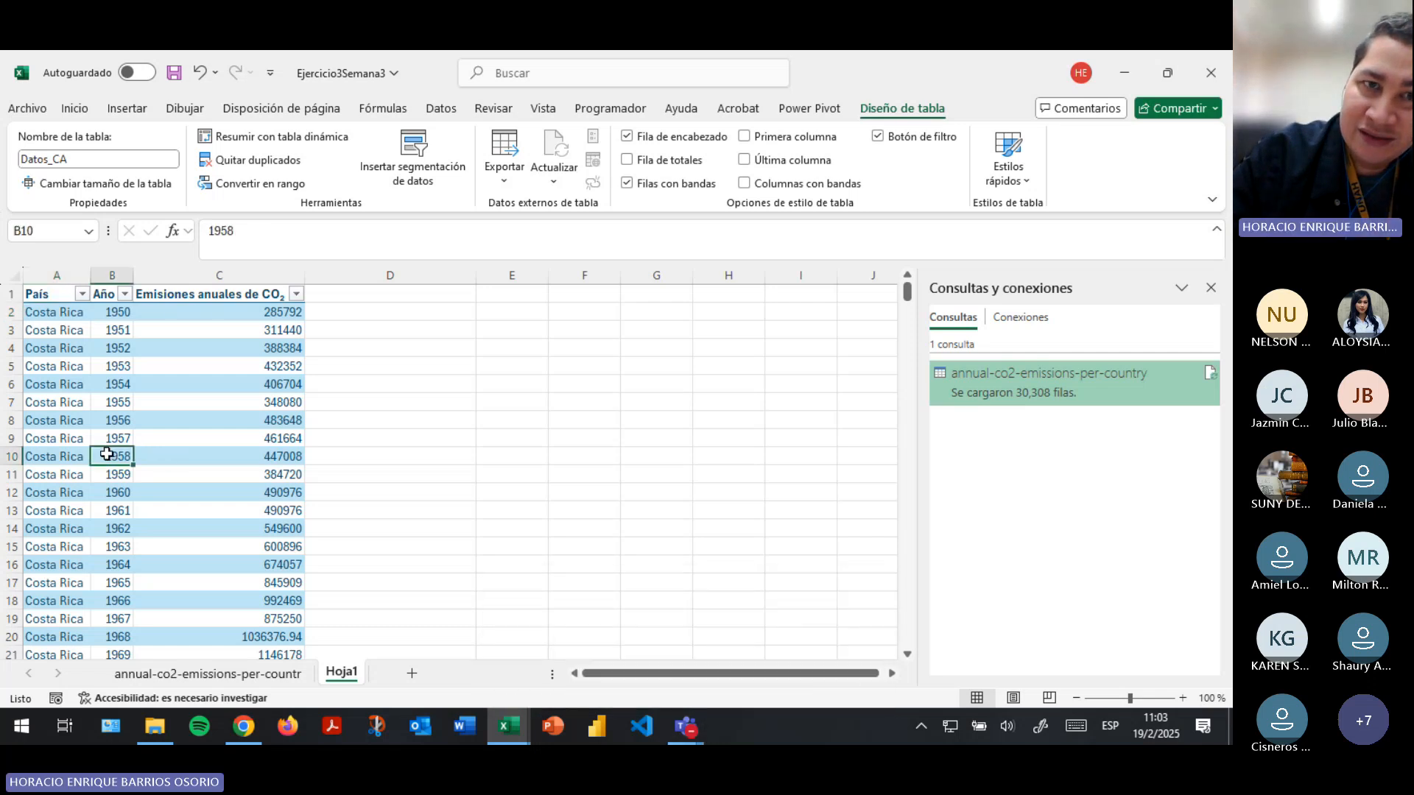
click(279, 136)
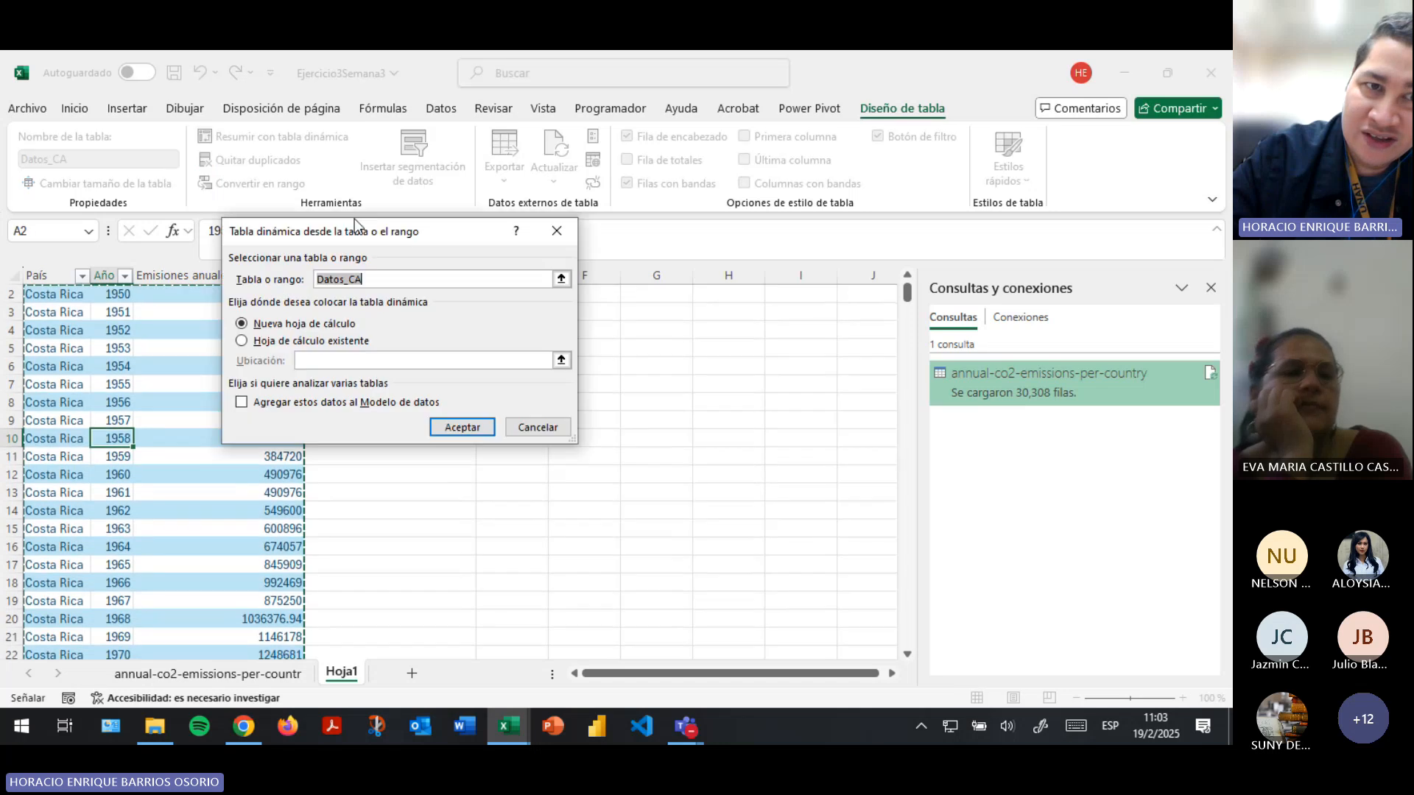
click(312, 324)
click(462, 429)
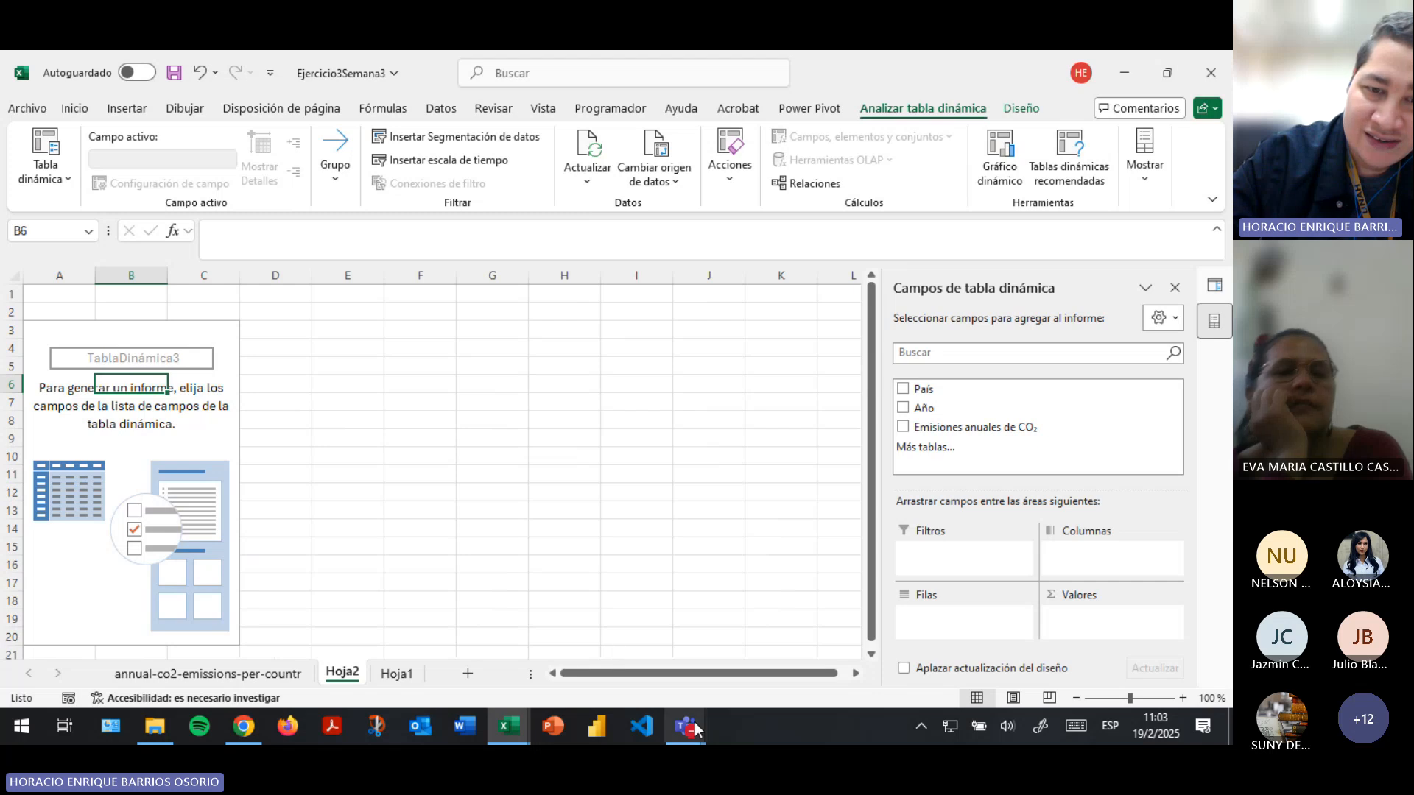
- Check the Teams meeting window and return to the Excel workbook
mouse_move(686, 726)
click(554, 650)
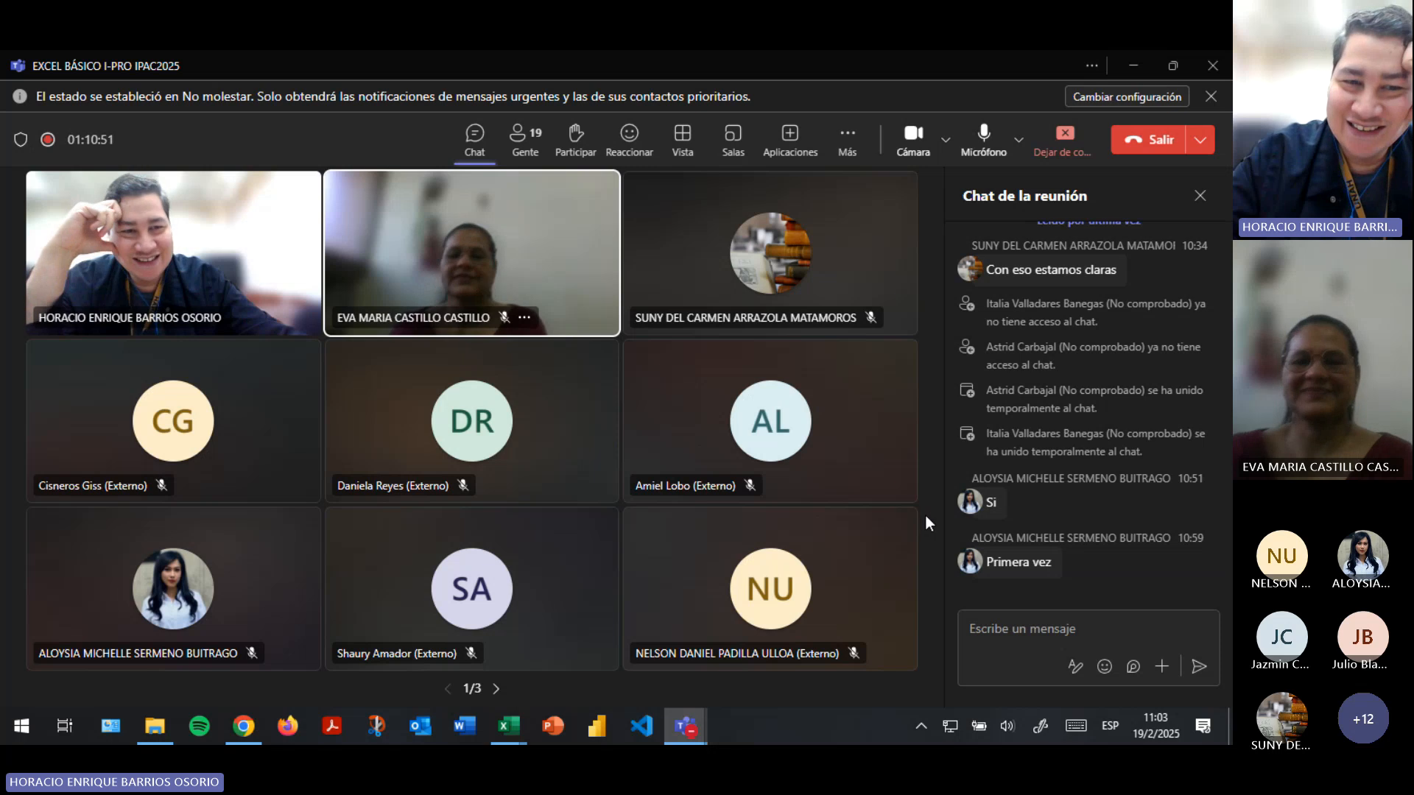
key(alt+Tab)
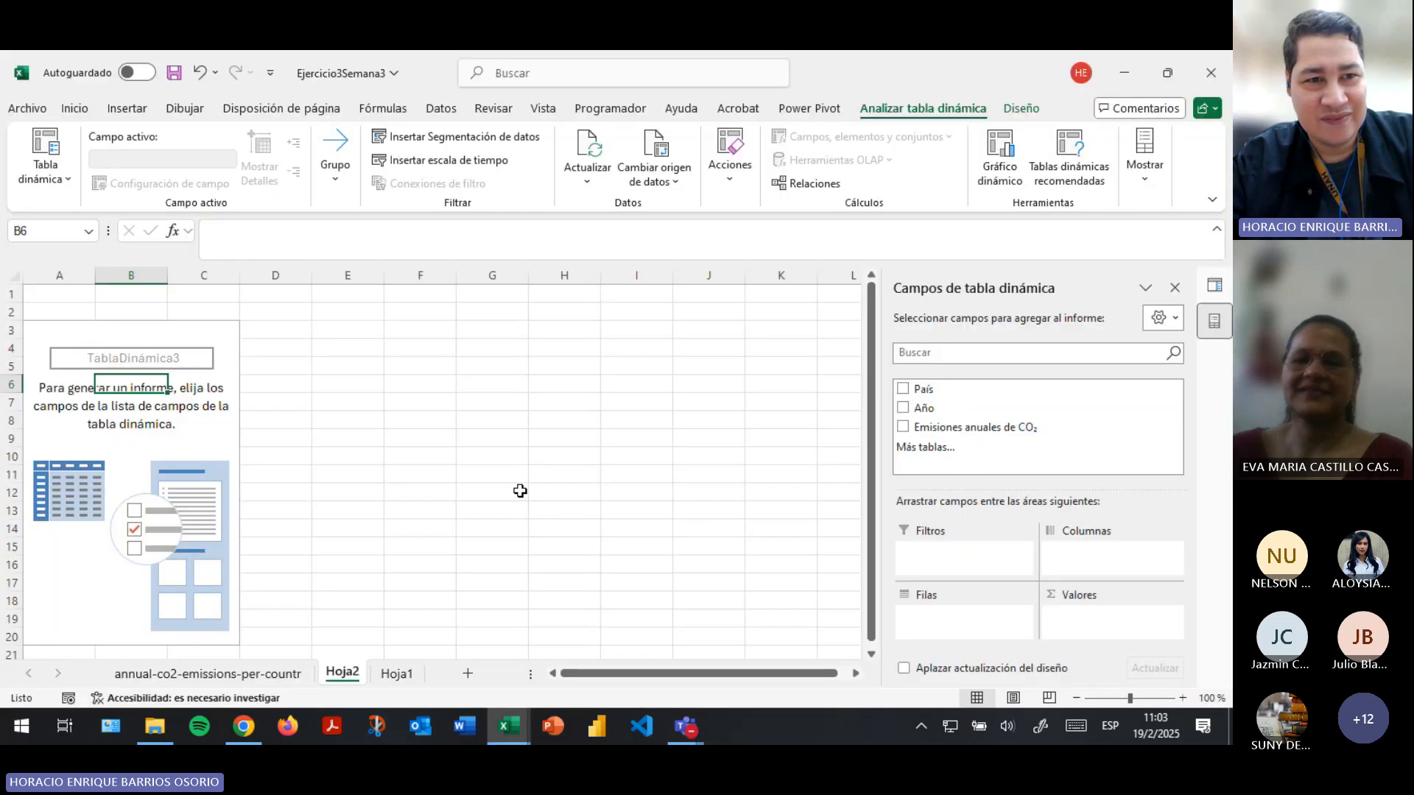
- Review the original emissions data sheet and Hoja1, and return to the empty PivotTable on Hoja2
click(286, 675)
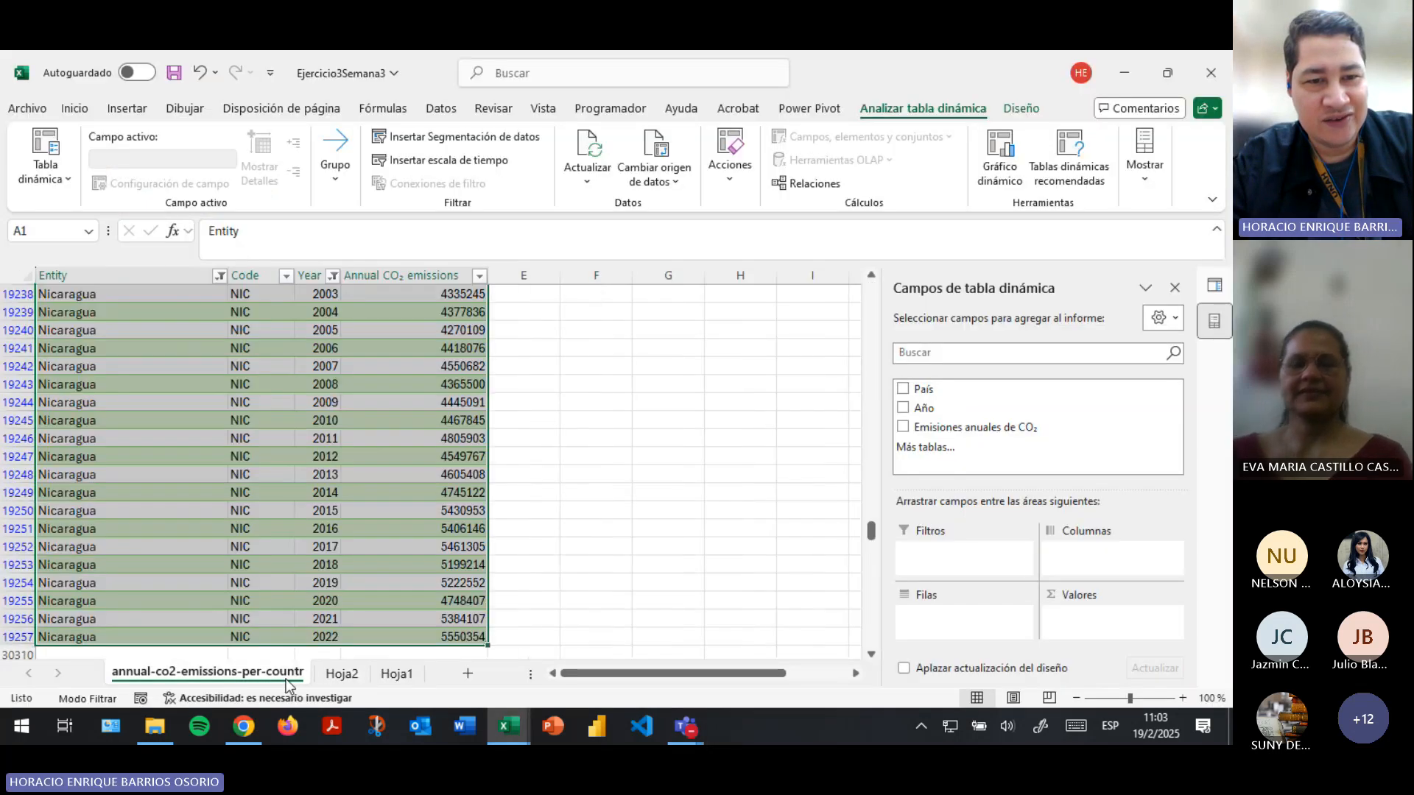
scroll(355, 641, up, 7)
click(352, 672)
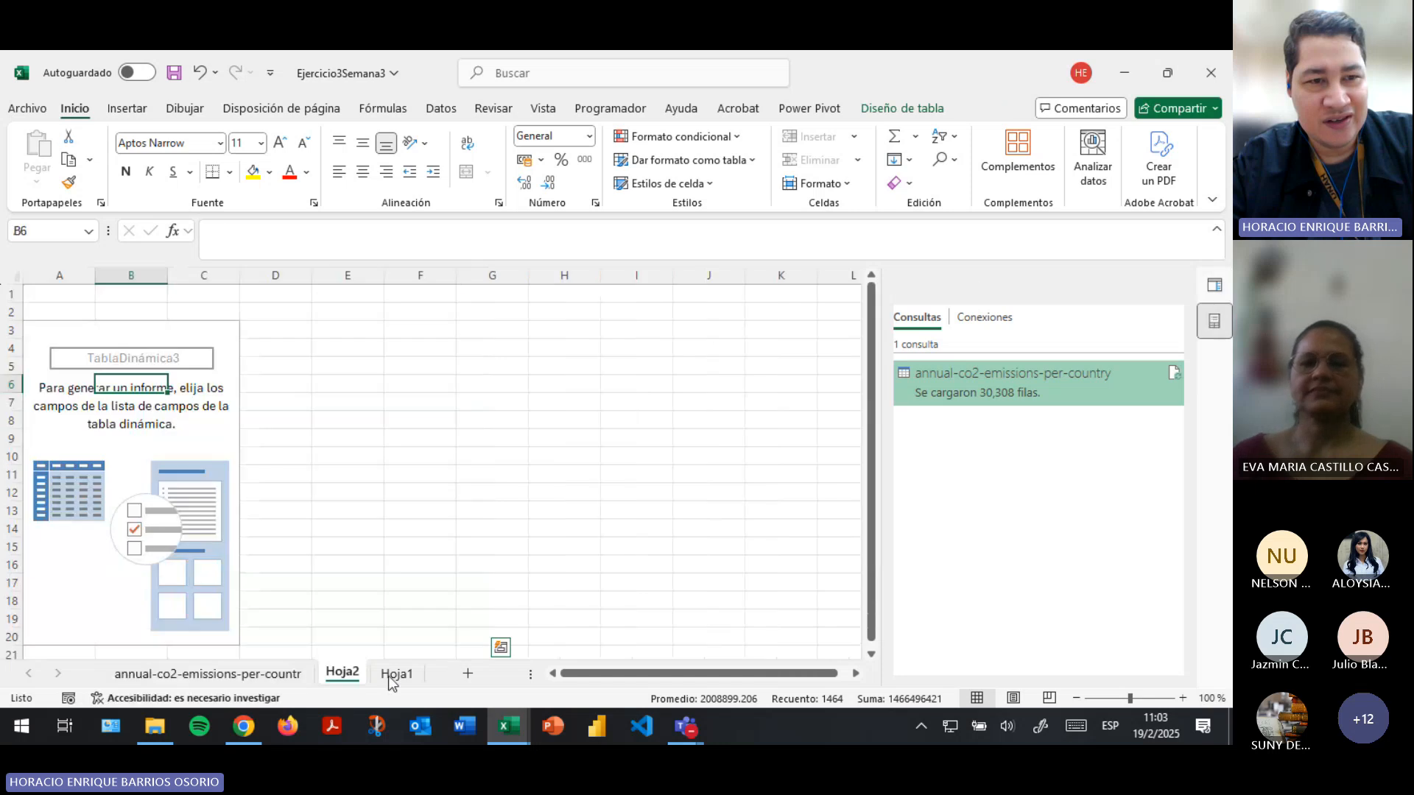
click(387, 674)
click(340, 673)
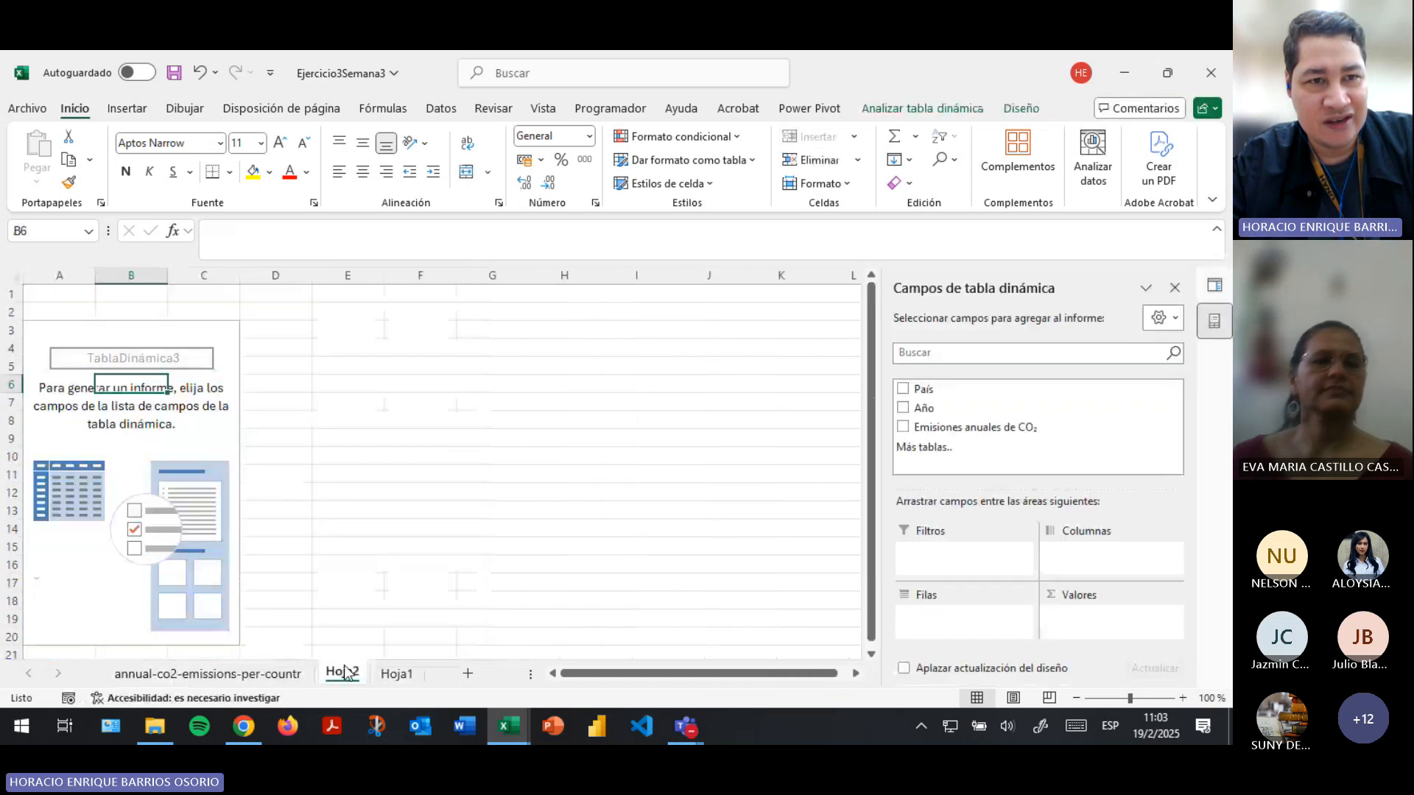
- Switch to the Teams meeting and stop sharing the screen
key(alt+Tab)
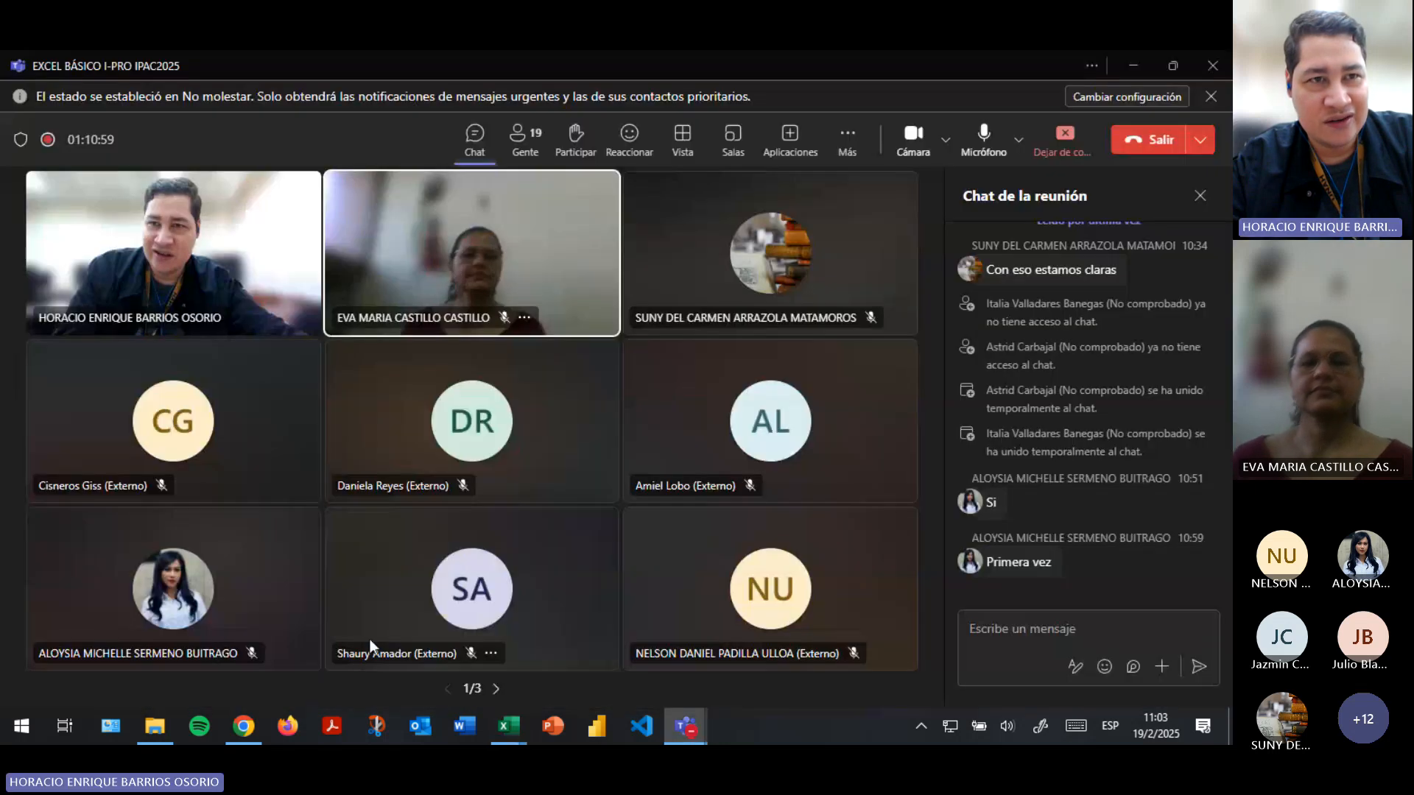
click(1072, 140)
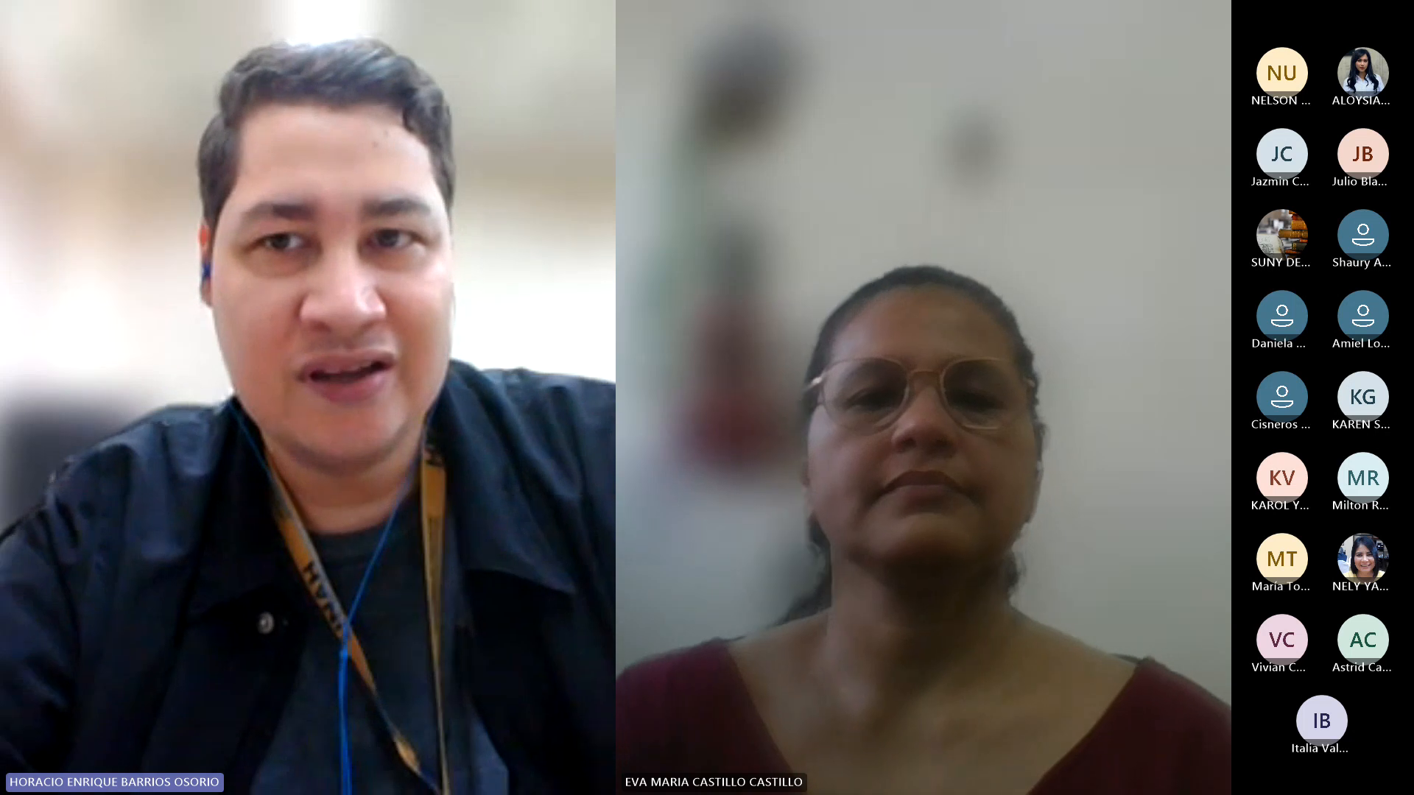